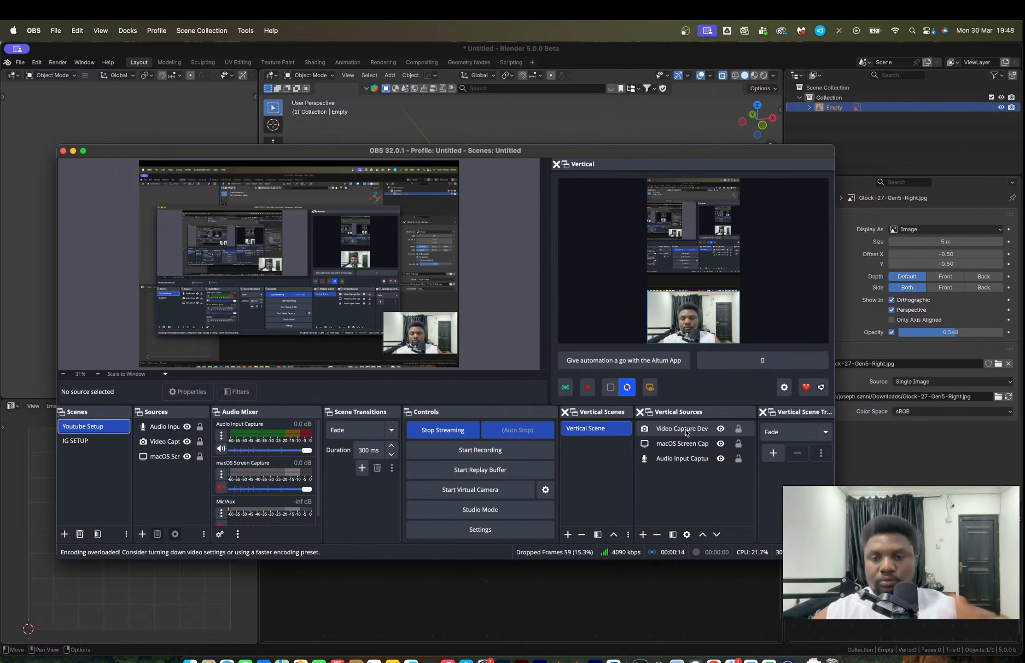
Step: Copy the Instagram live stream URL and use it as the server of Output 1 in OBS's vertical streaming settings
left_click(783, 388)
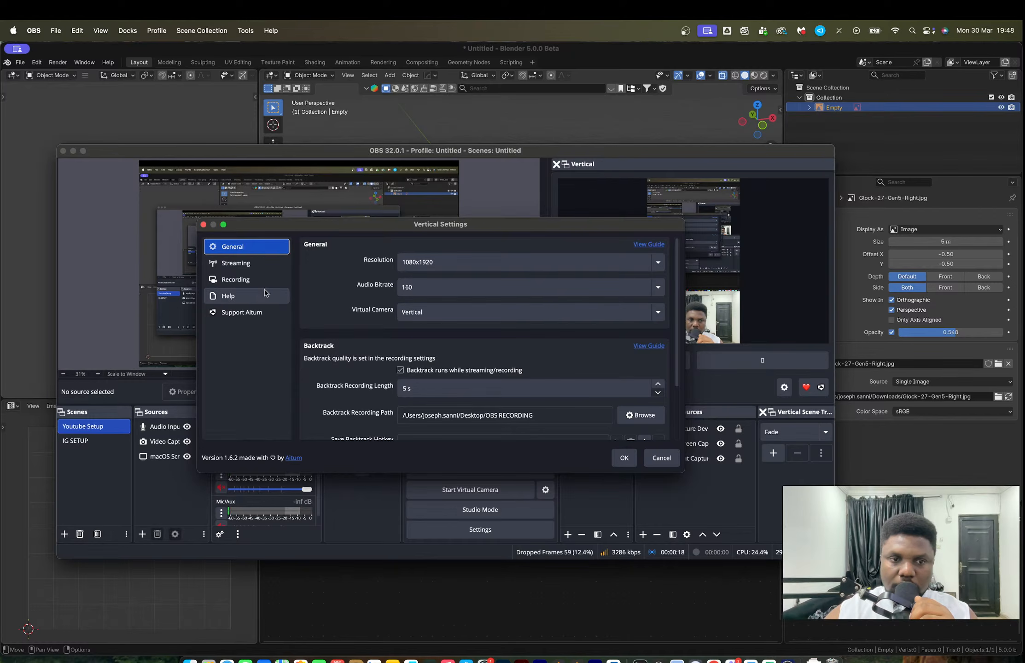
left_click(248, 263)
key("ctrl+Right")
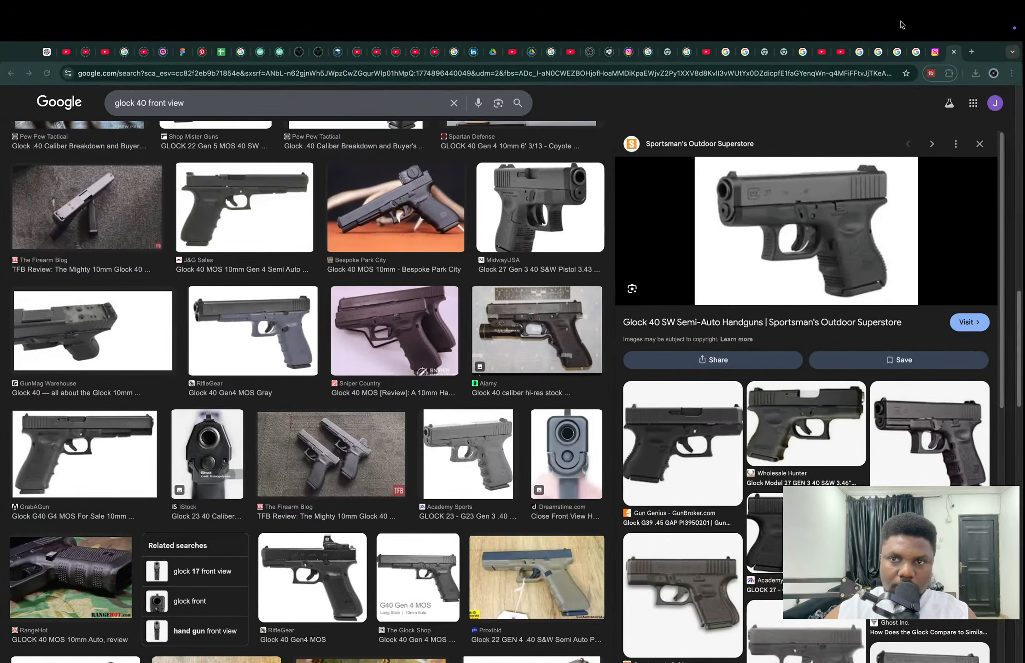
left_click(934, 52)
left_click(698, 338)
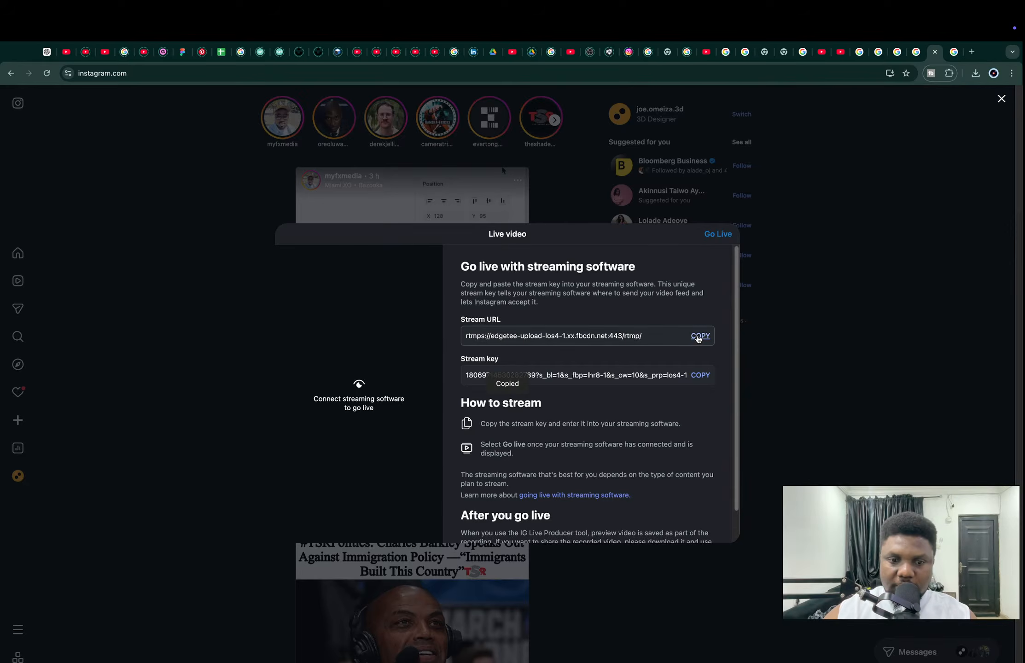
key("ctrl+Left")
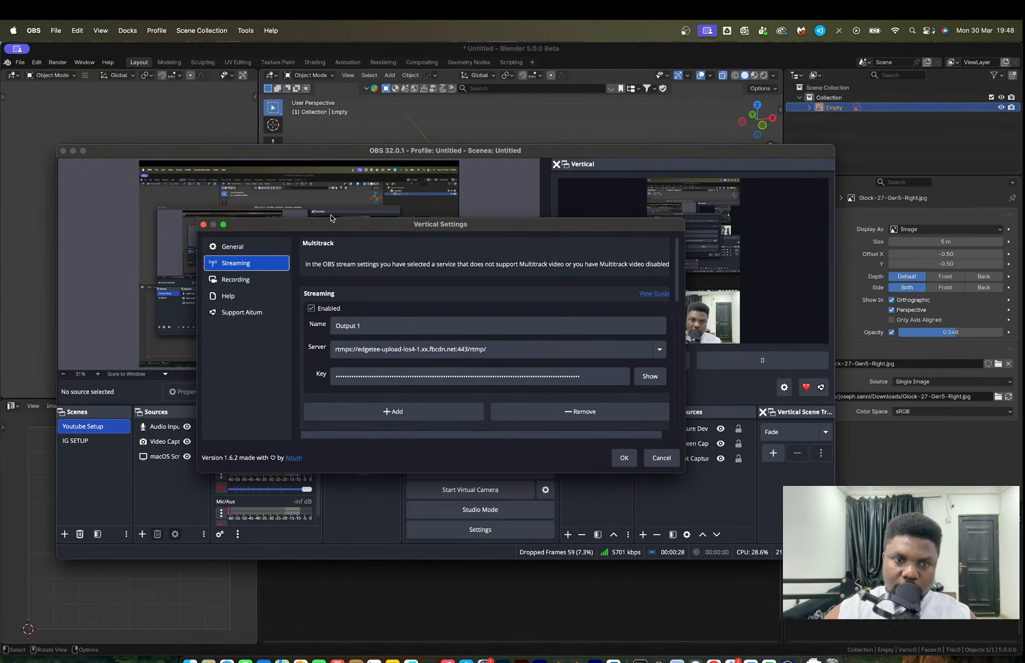
left_click_drag(333, 230, 534, 229)
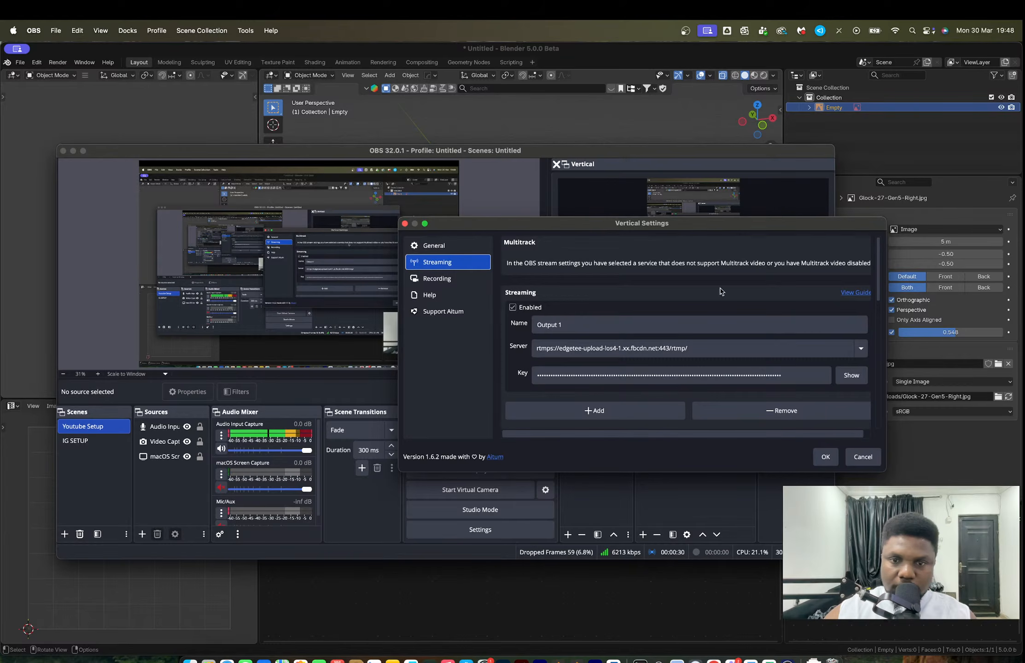
left_click_drag(700, 348, 522, 348)
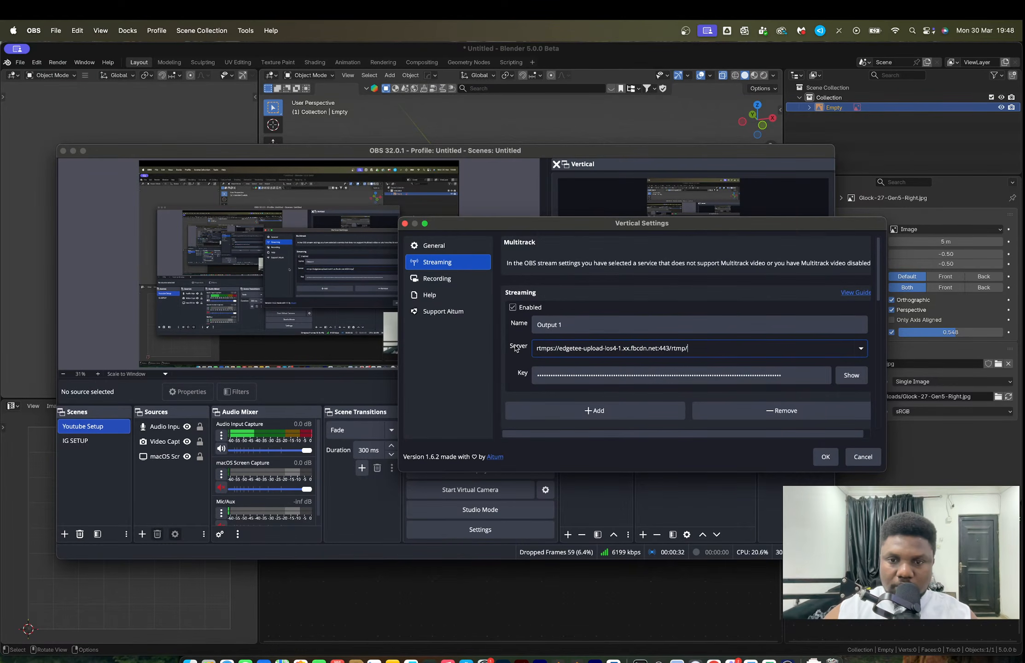
Step: Copy the Instagram stream key, paste it as Output 1's key in OBS's vertical streaming settings, and save them
key("super+Tab")
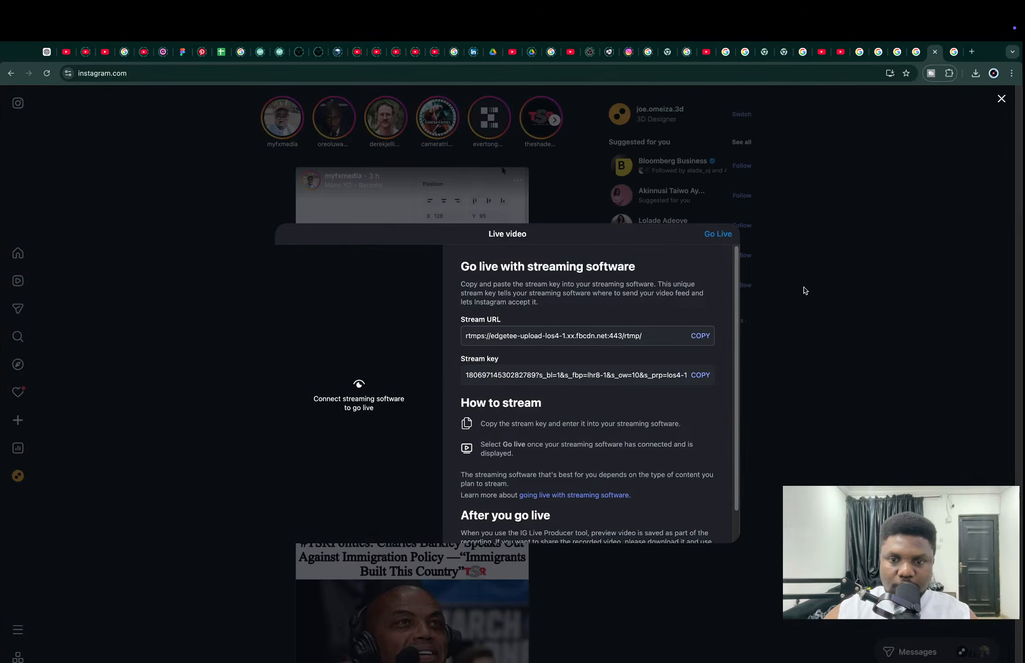
left_click(700, 375)
key("super+Tab")
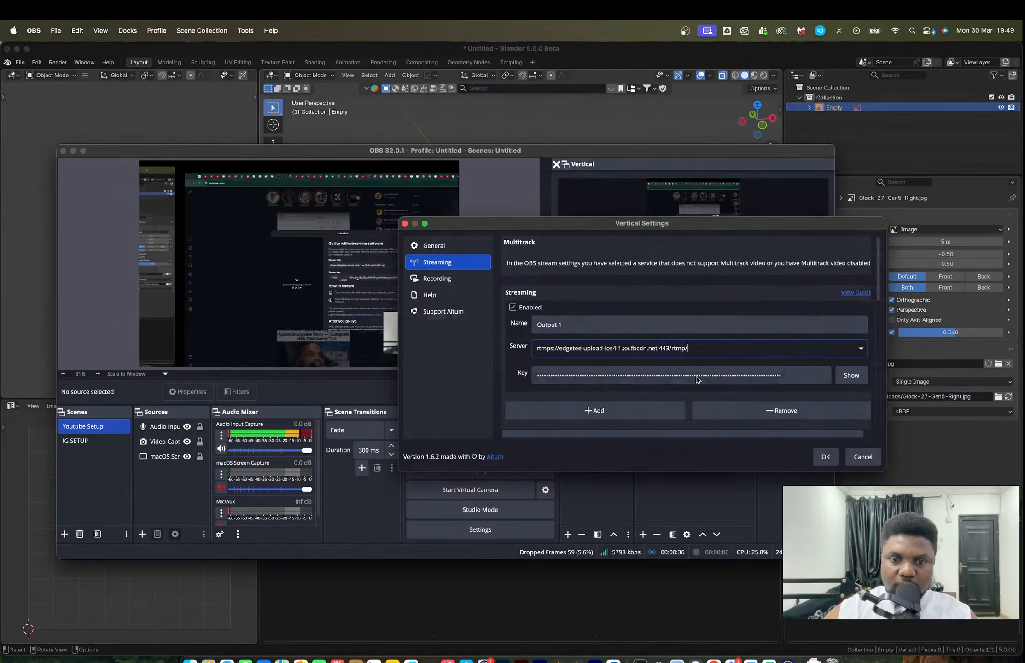
left_click(789, 375)
key("super+v")
left_click_drag(789, 377, 508, 379)
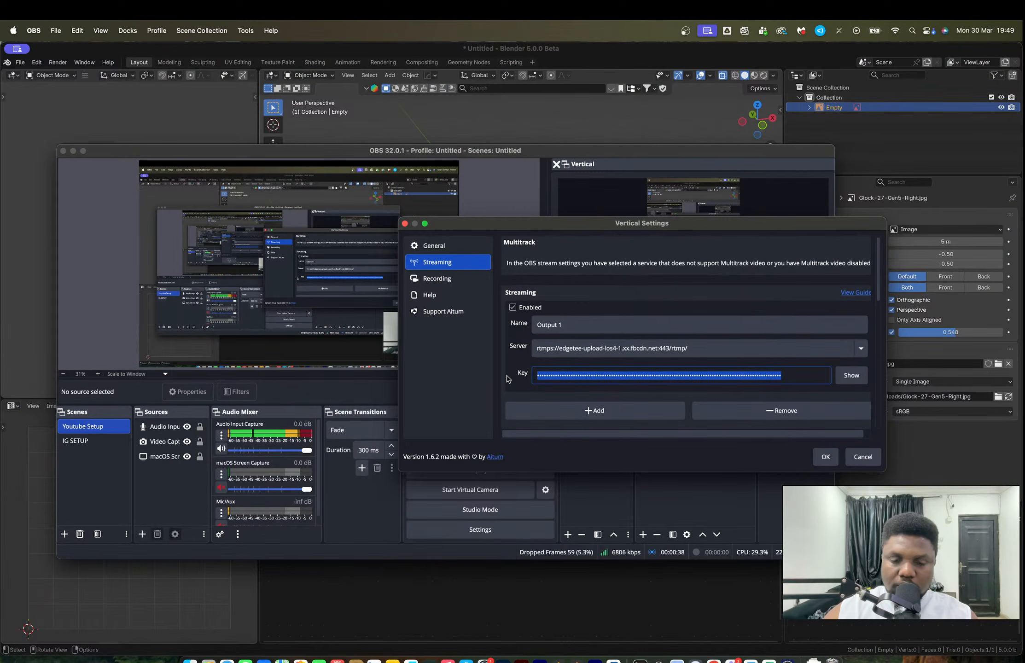
key("super+v")
left_click(850, 376)
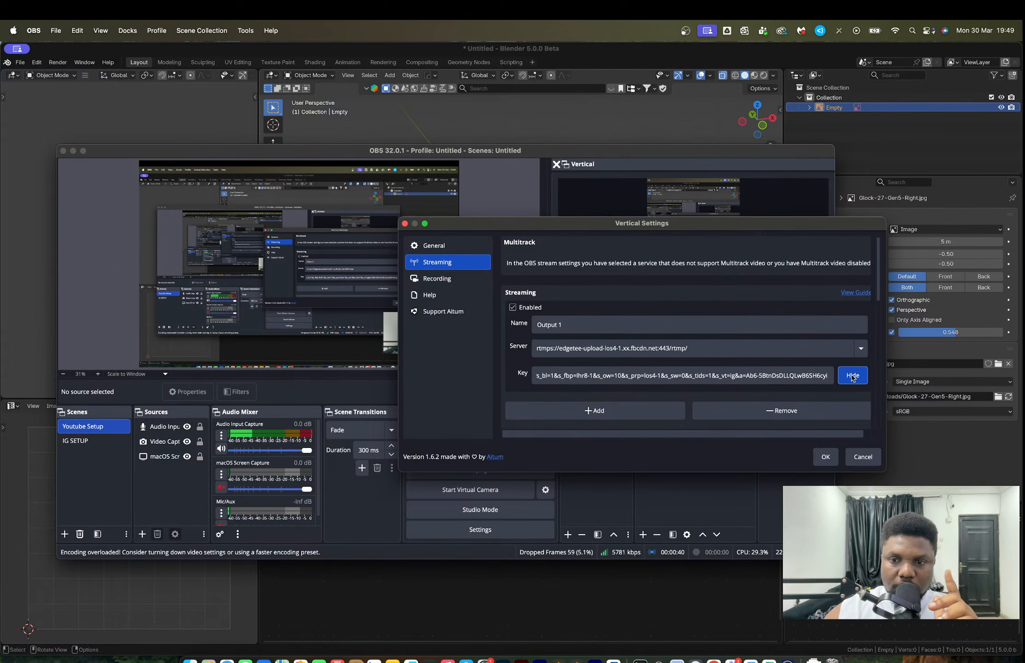
left_click(824, 457)
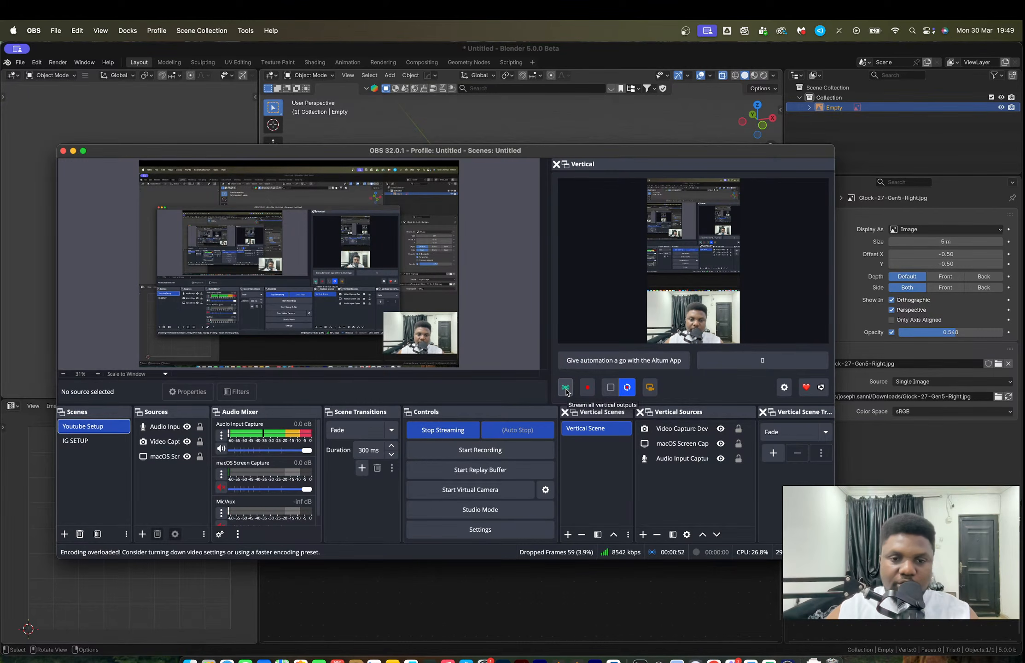
Step: Open the Day 56 GLOCK 40 WITH A SWITCH stream from the YouTube channel's live list and check its playback and chat
key("ctrl+Right")
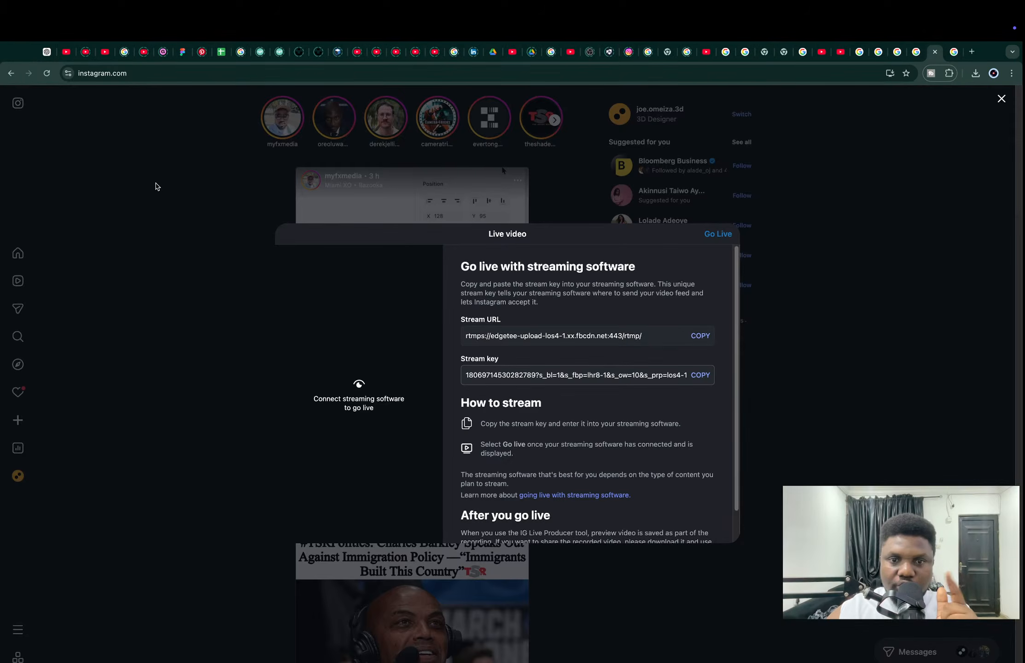
left_click(70, 54)
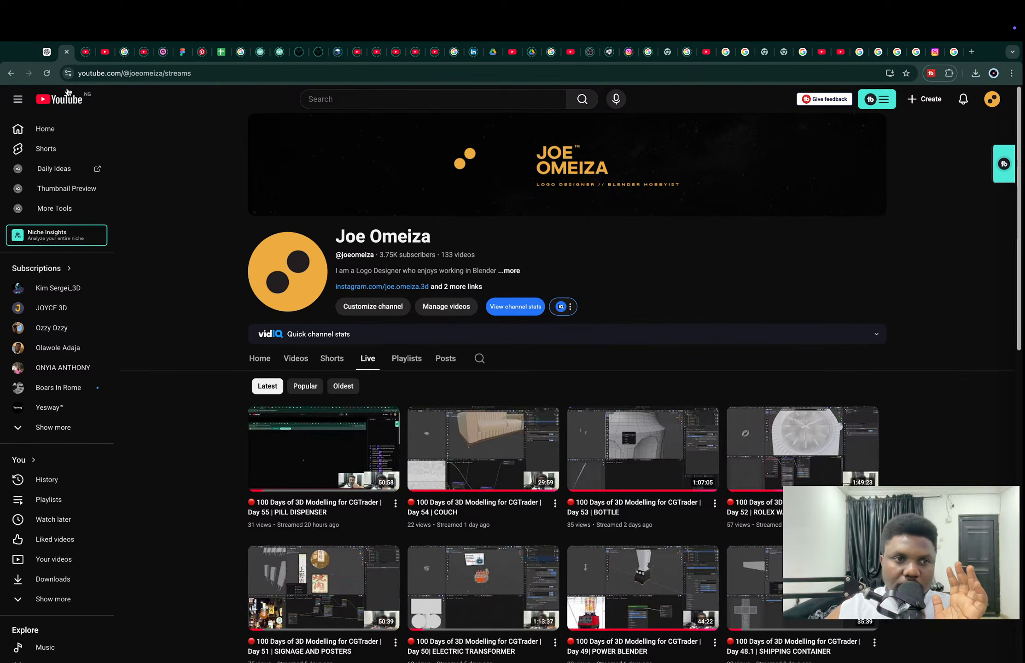
left_click(48, 73)
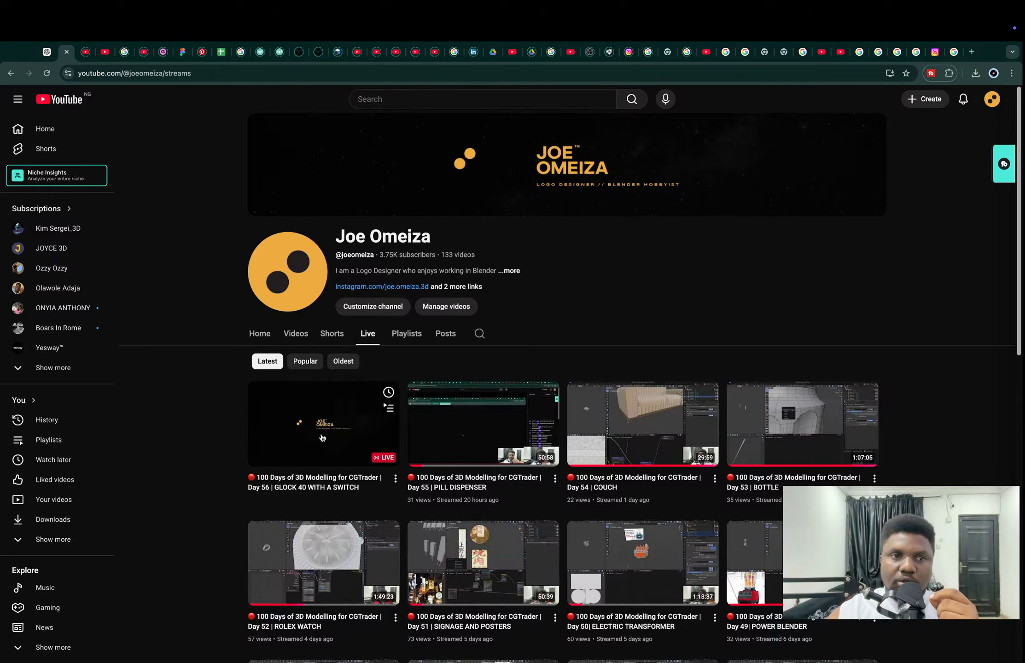
middle_click(323, 438)
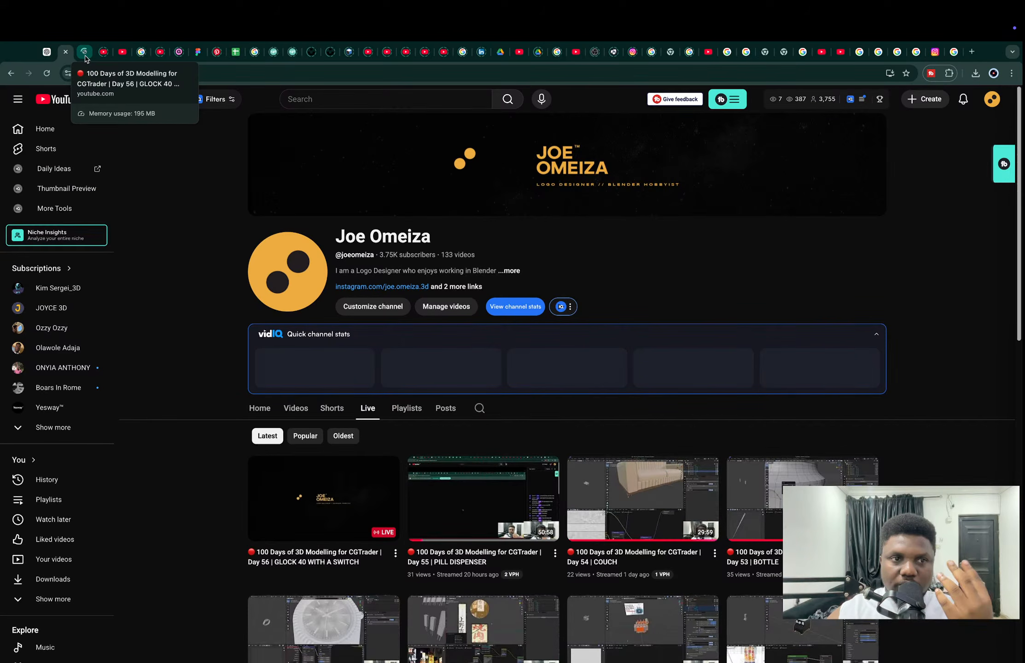
left_click(84, 52)
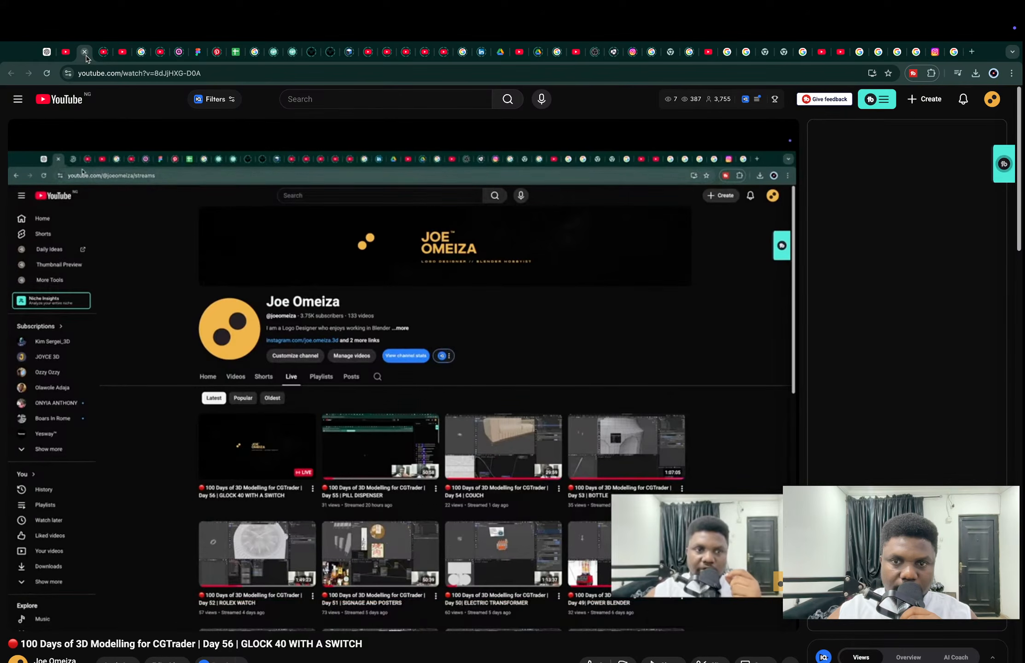
scroll(415, 496, "down", 3)
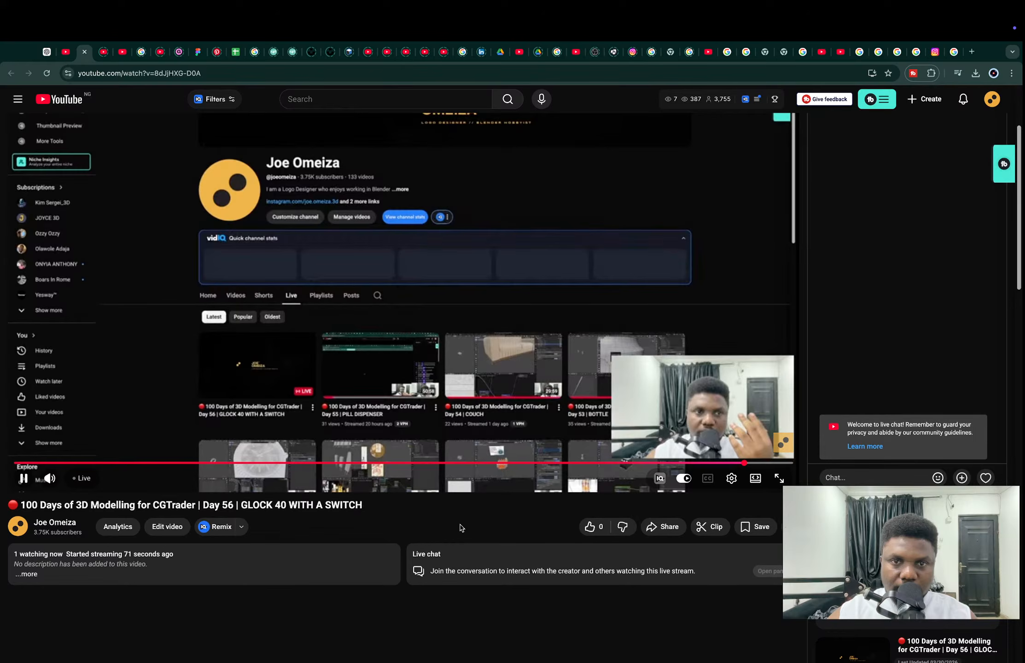
key("super+w")
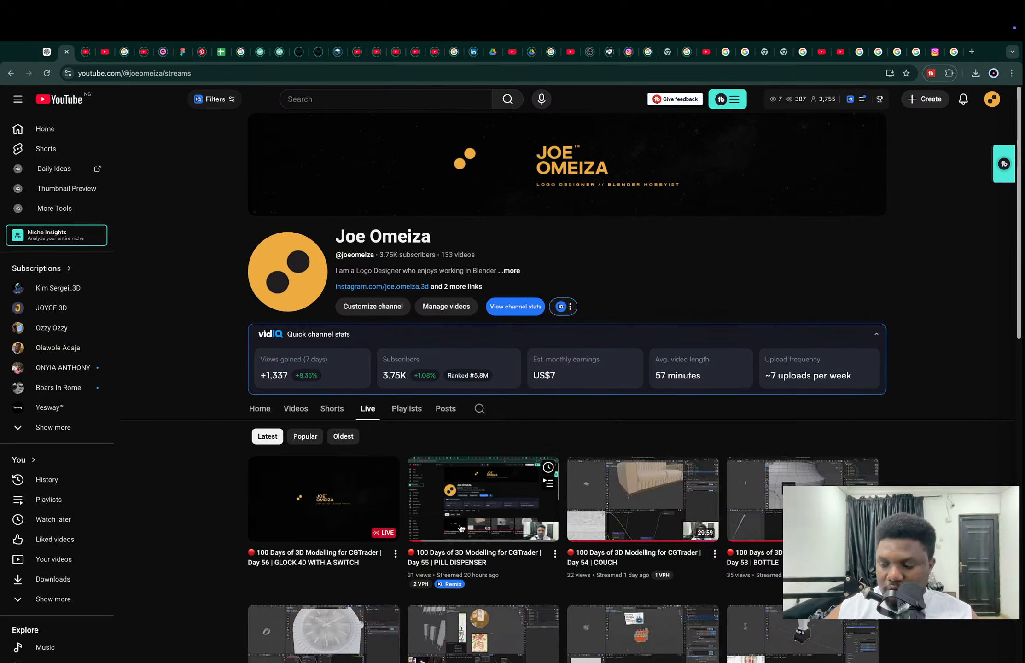
Step: Start streaming all vertical outputs in OBS and go live in Instagram's live video dialog
key("ctrl+Left")
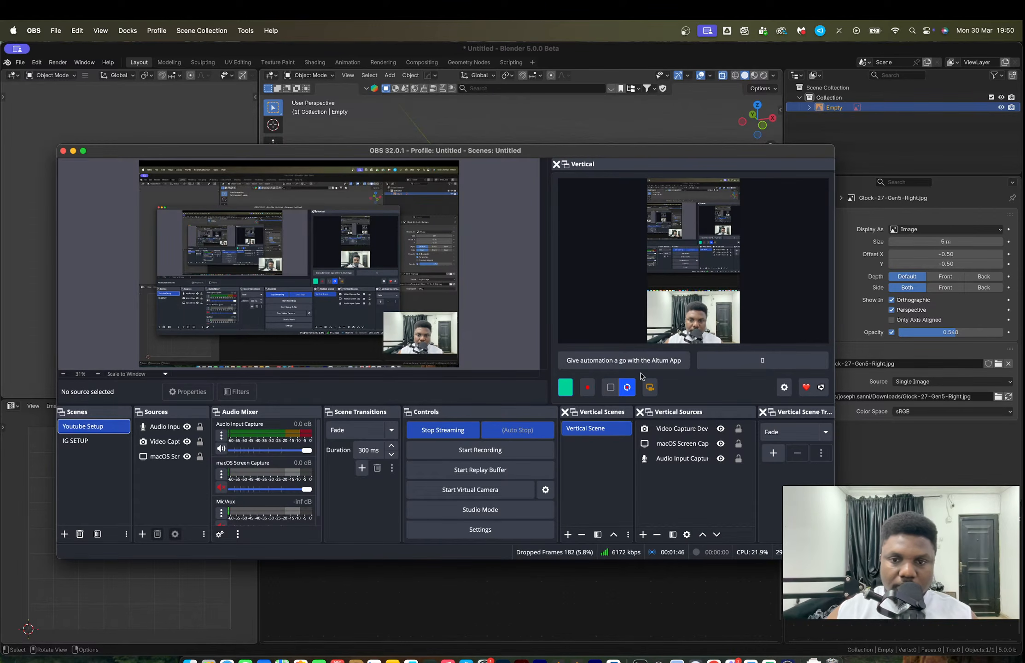
key("ctrl+Right")
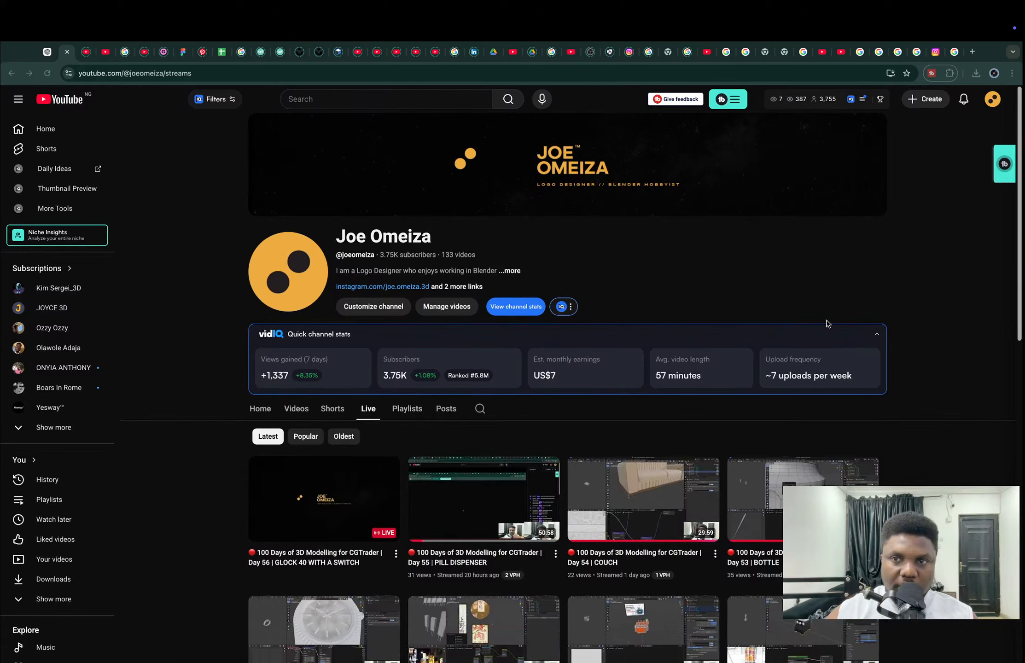
left_click(916, 52)
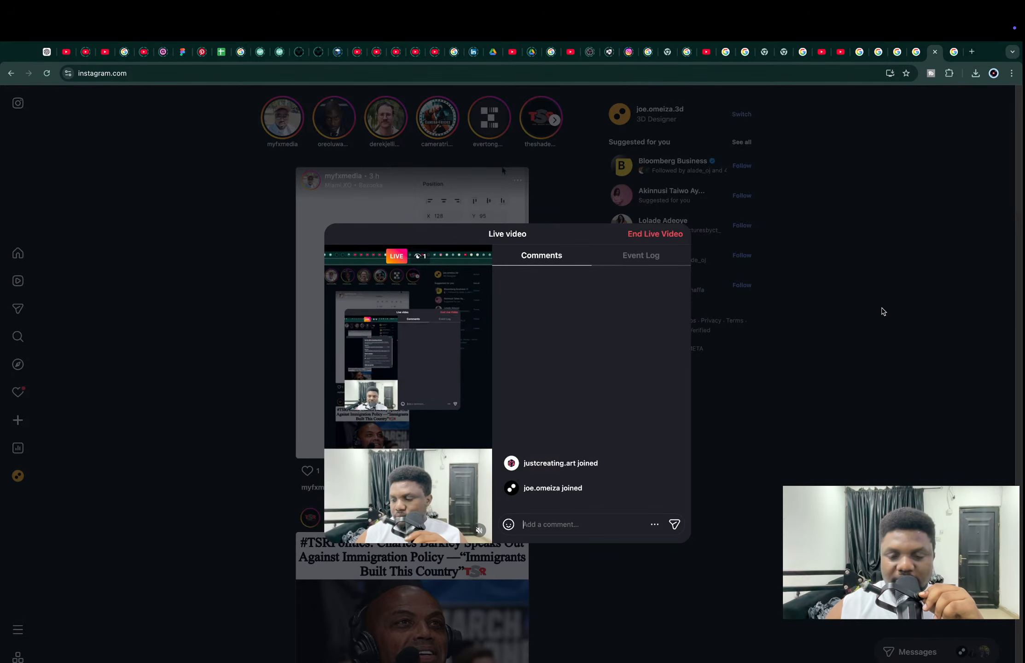
key("ctrl+Left")
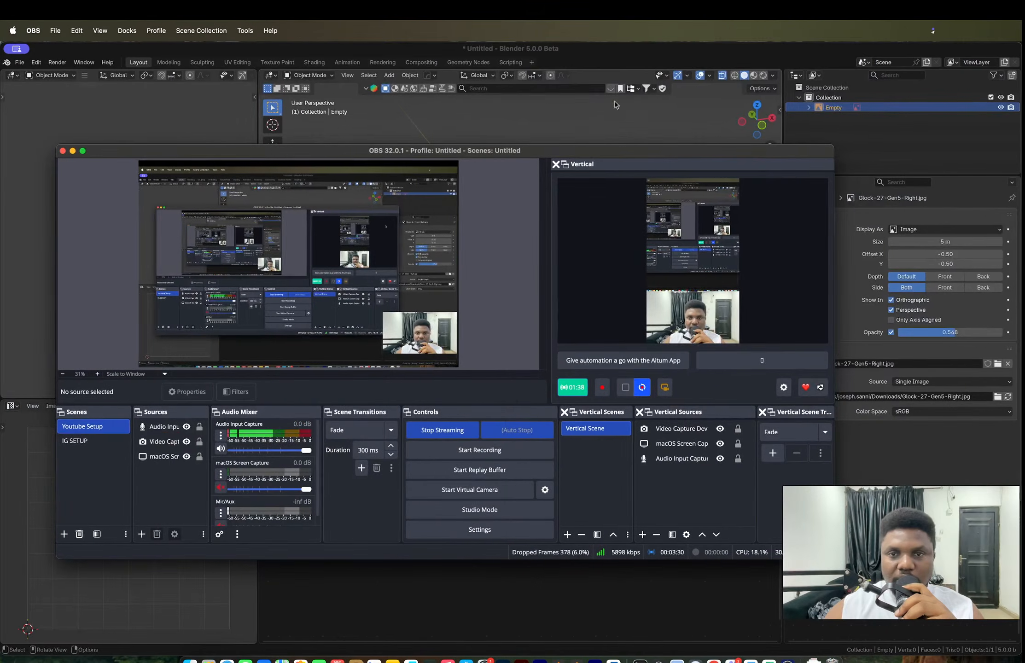
key("ctrl+Right")
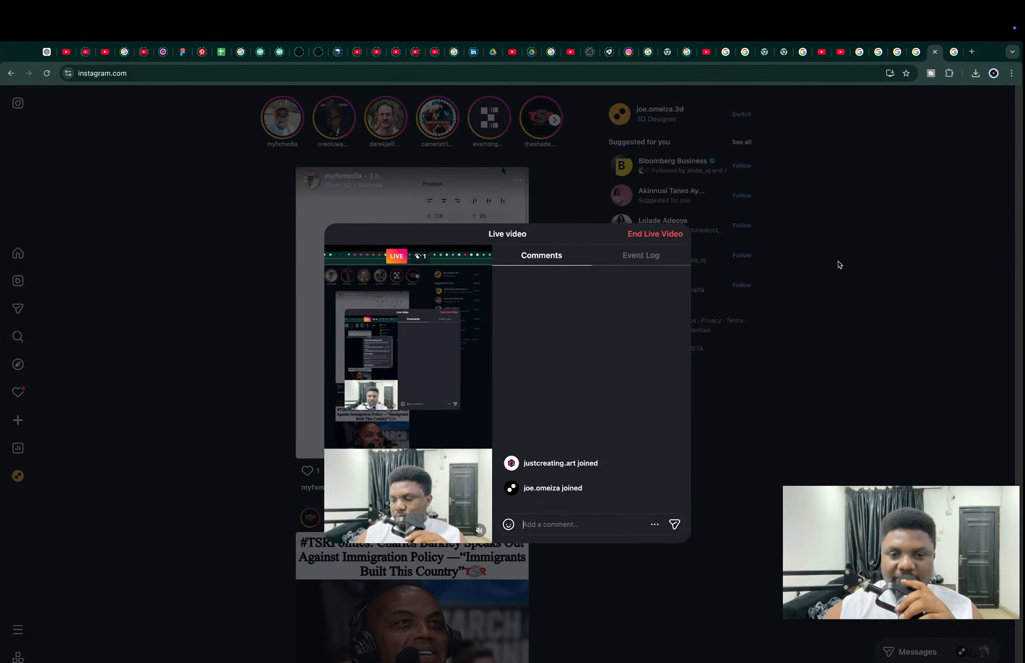
key("ctrl+Left")
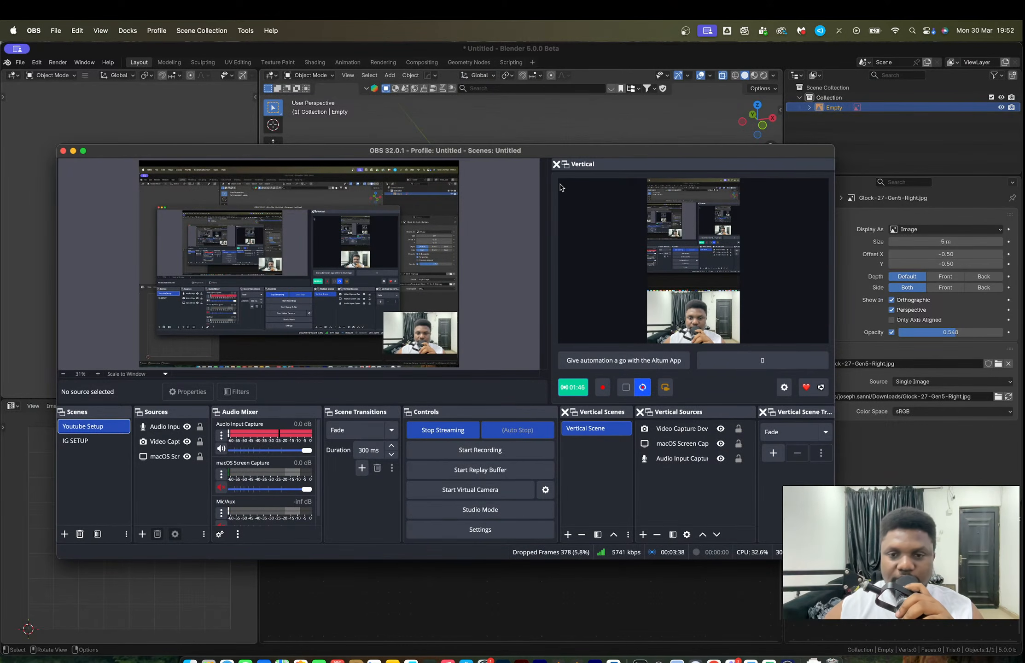
key("ctrl+Right")
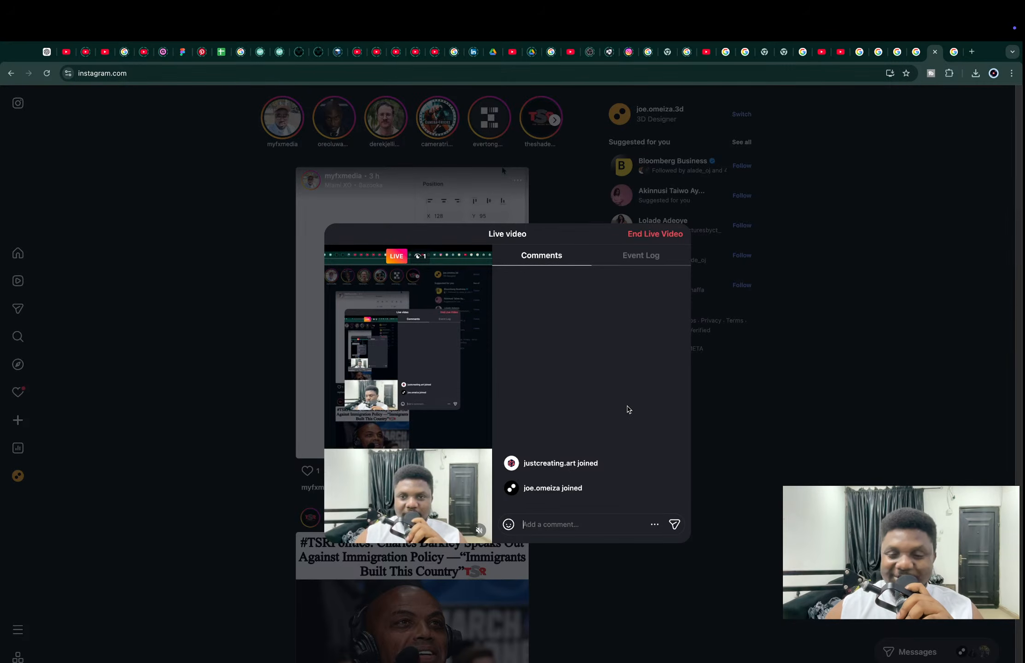
Step: Switch to Blender, show the pistol reference image in front view and set its opacity to 0.652
key("ctrl+Left")
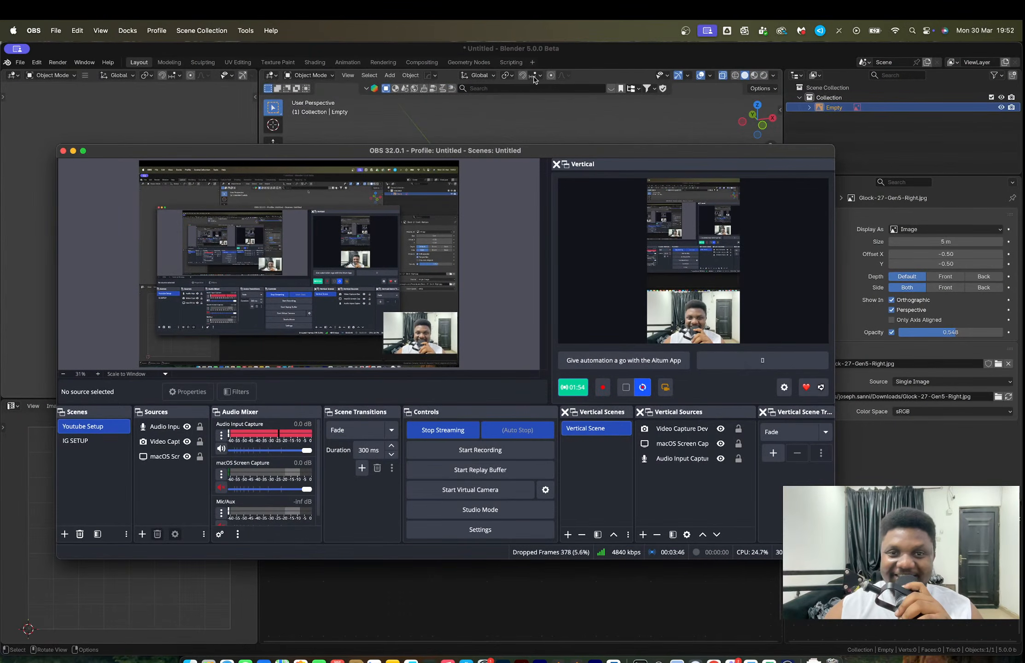
left_click(554, 55)
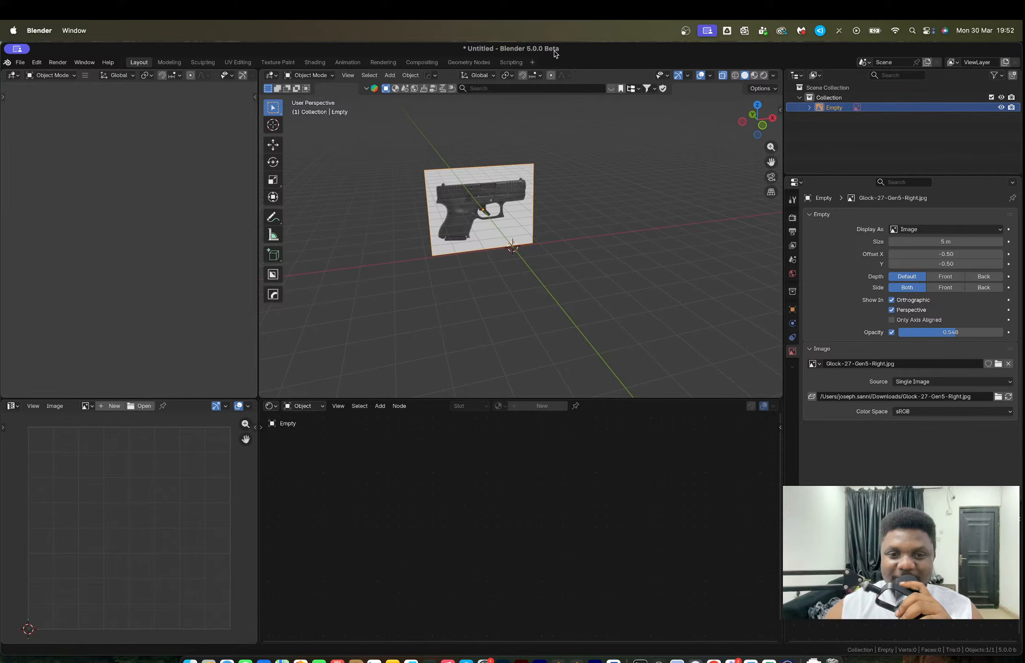
middle_click_drag(460, 221, 592, 212)
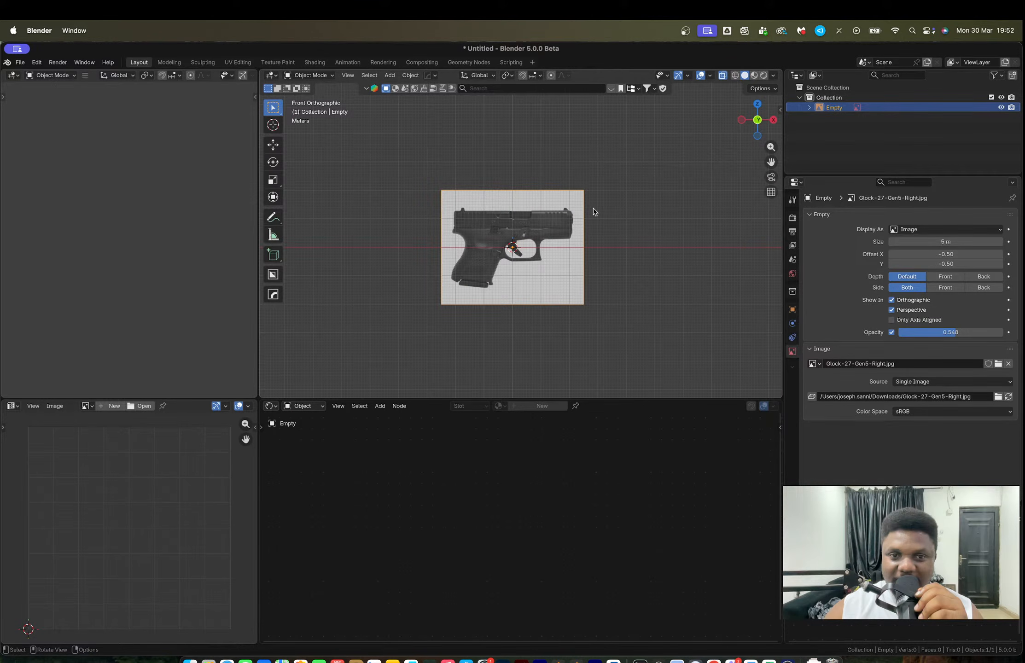
scroll(506, 237, "up", 5)
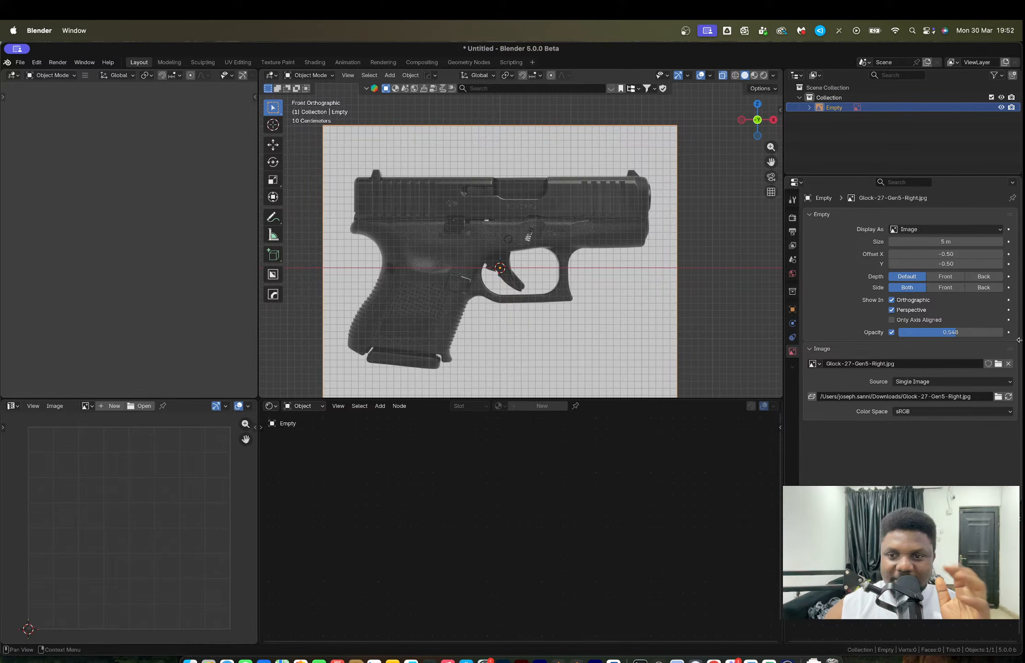
left_click_drag(995, 332, 1005, 332)
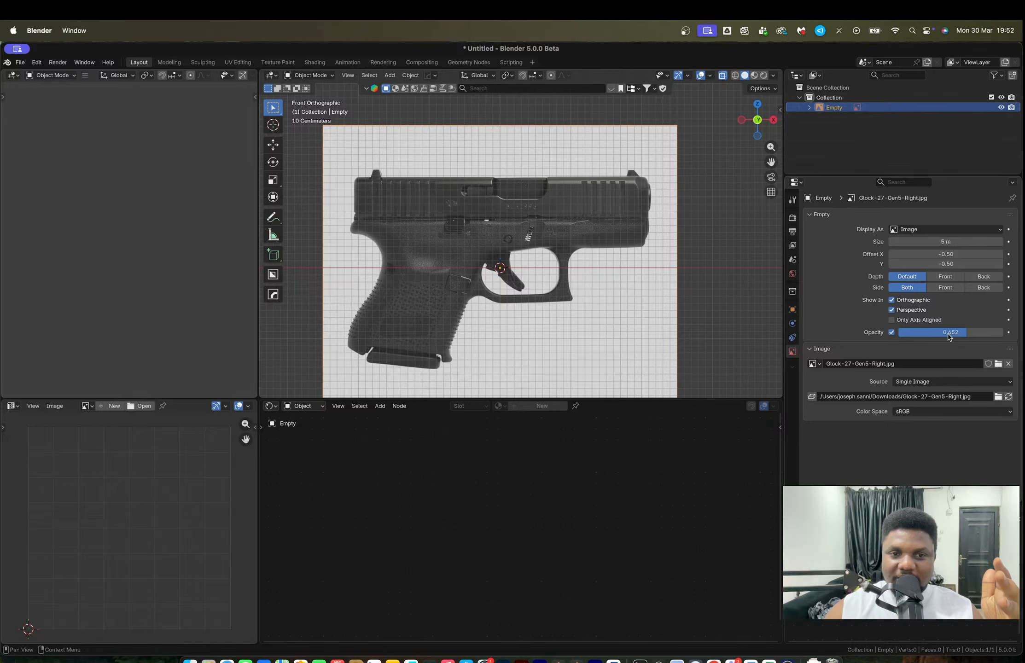
Step: Add a cube mesh over the pistol reference and scale it down to about a third of its size
scroll(476, 230, "up", 4)
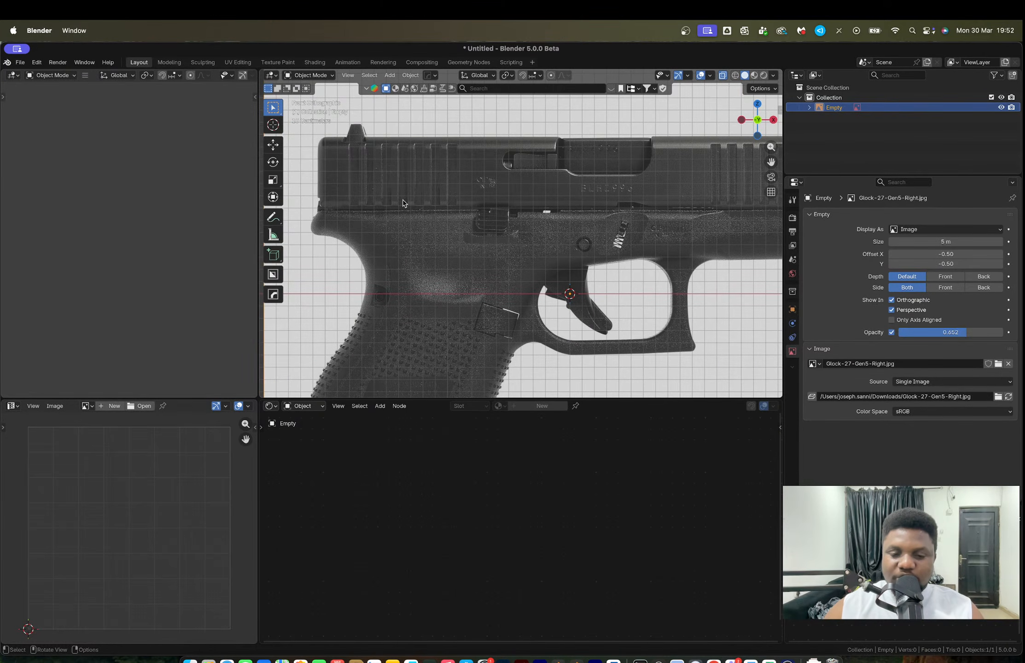
middle_click_drag(477, 193, 532, 185, "shift")
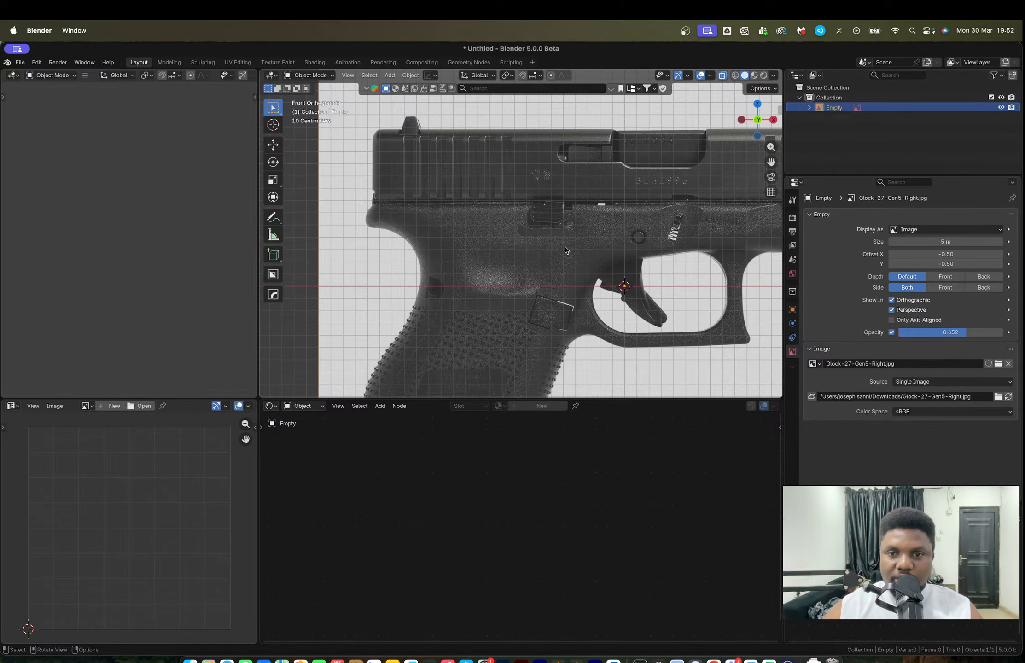
scroll(565, 250, "down", 3)
key("shift+a")
mouse_move(488, 196)
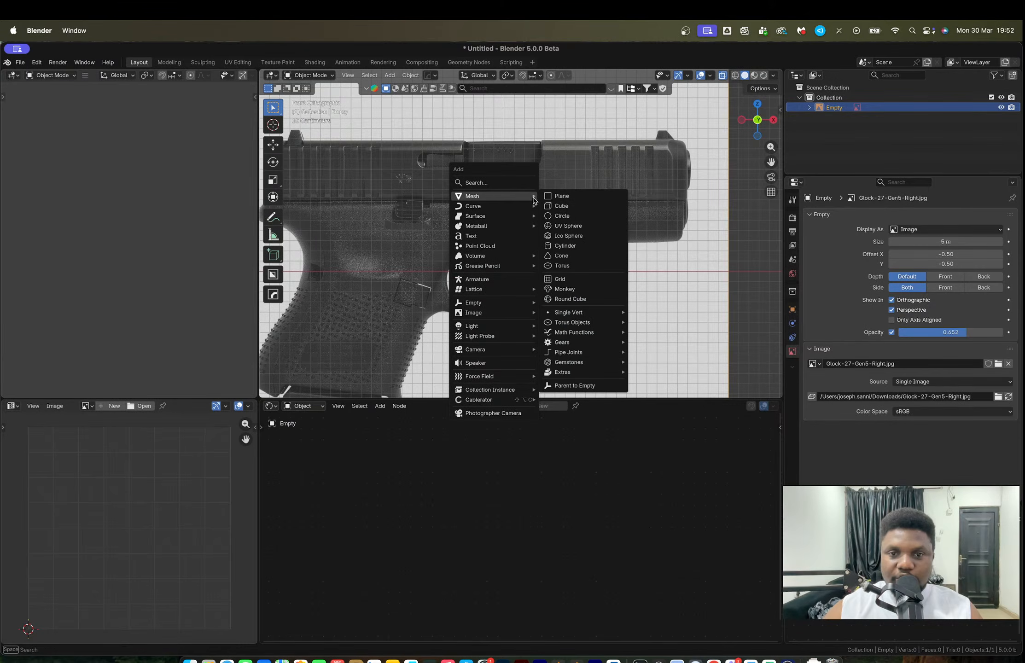
left_click(553, 207)
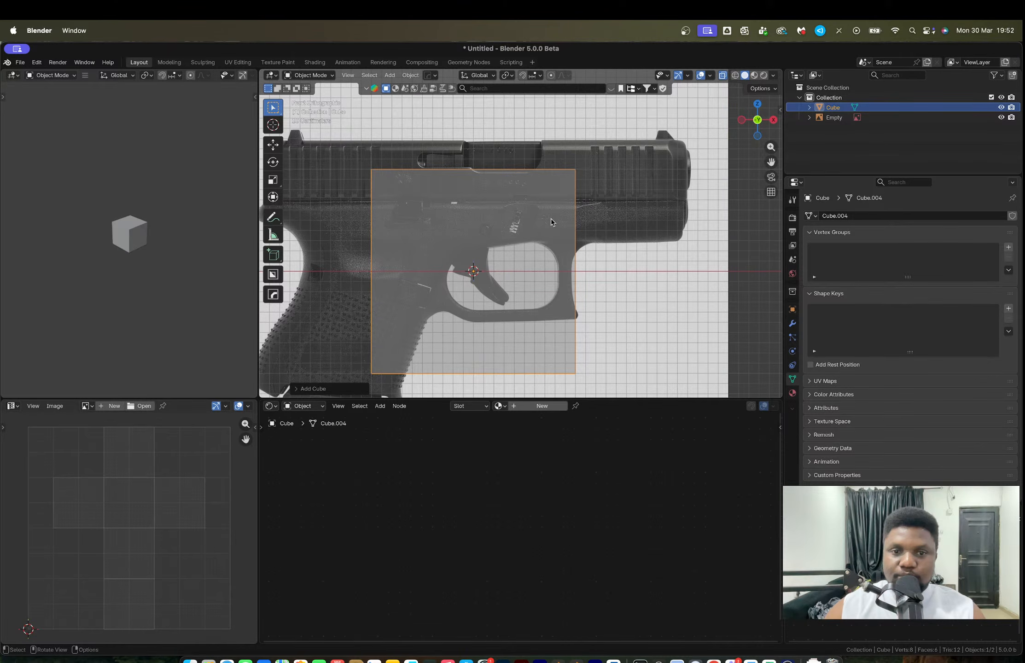
key("s")
left_click(504, 304)
Step: Move the cube up about 0.97 m along Z onto the pistol's slide and scale it to about 0.94
key("g")
key("z")
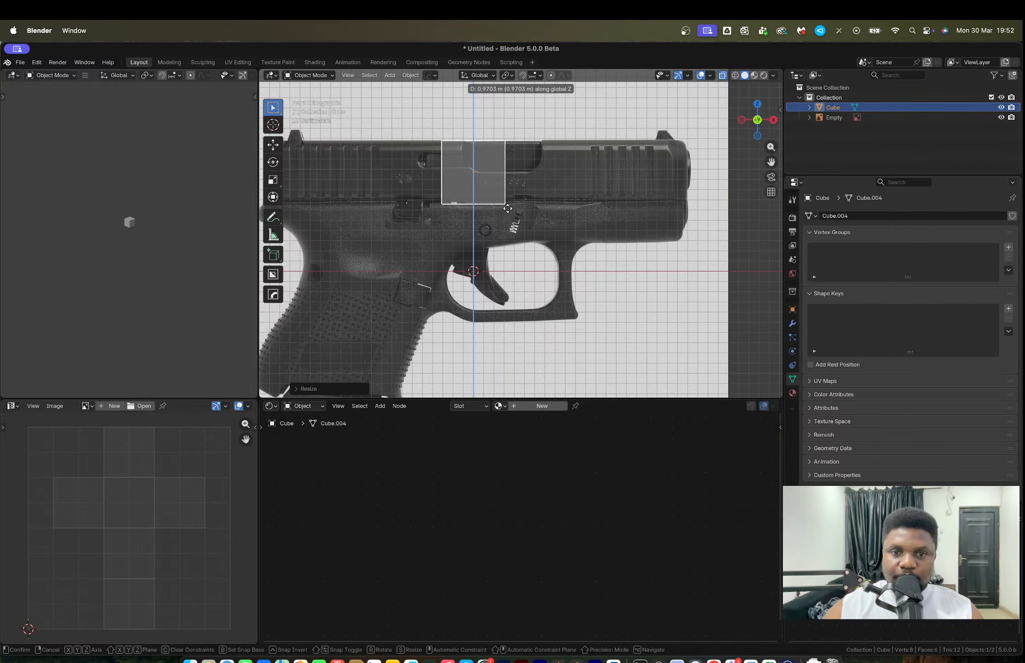
left_click(508, 210)
key("s")
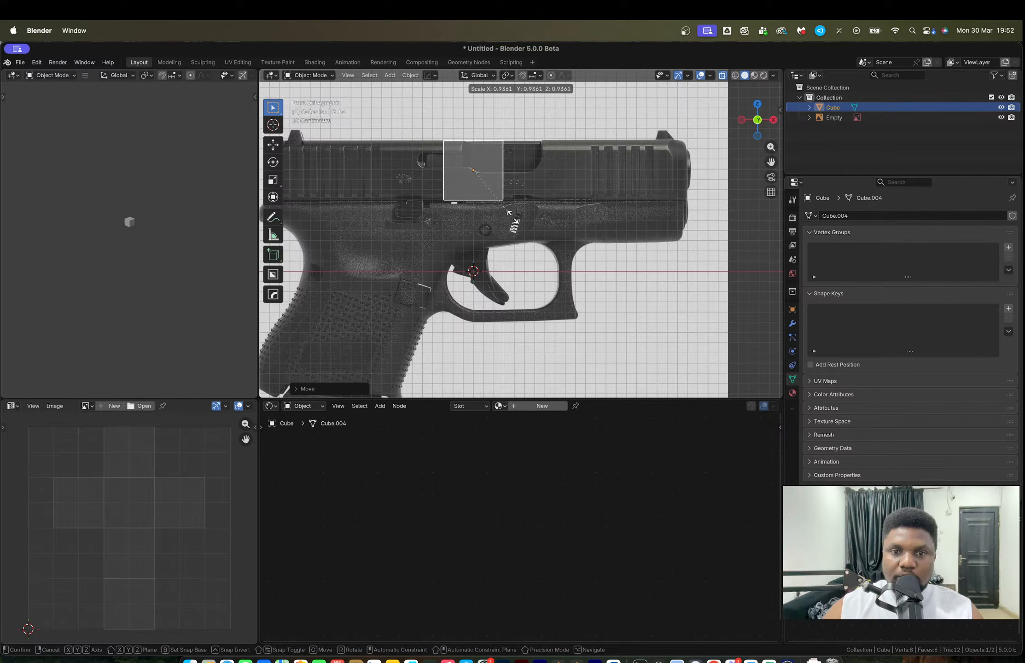
left_click(508, 213)
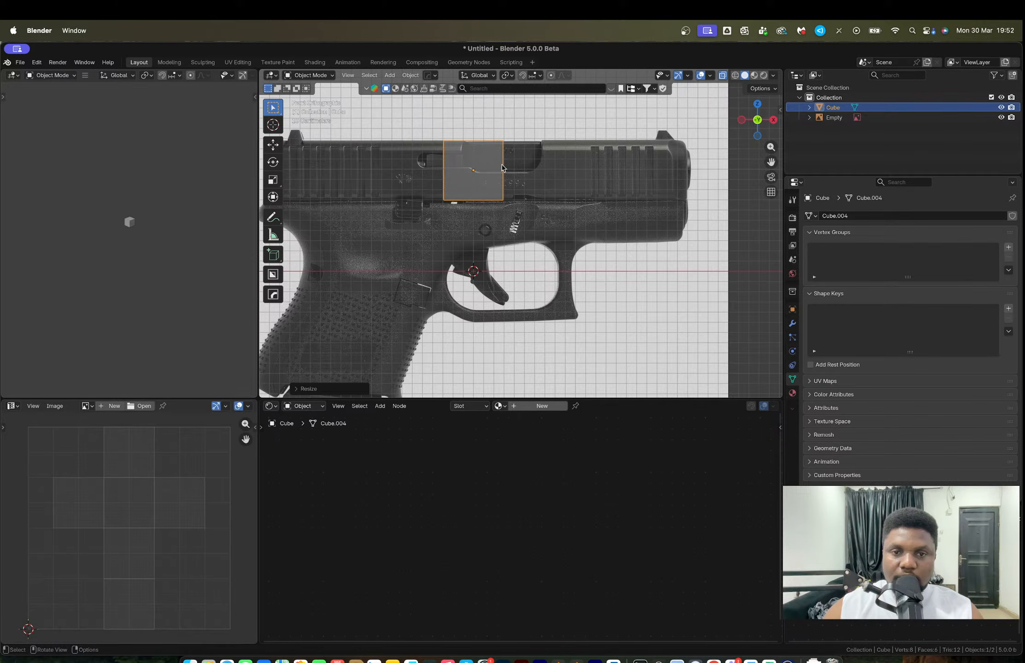
Step: Scale the cube along X by about 7 to span the length of the pistol's slide
scroll(501, 168, "down", 3)
key("s")
key("x")
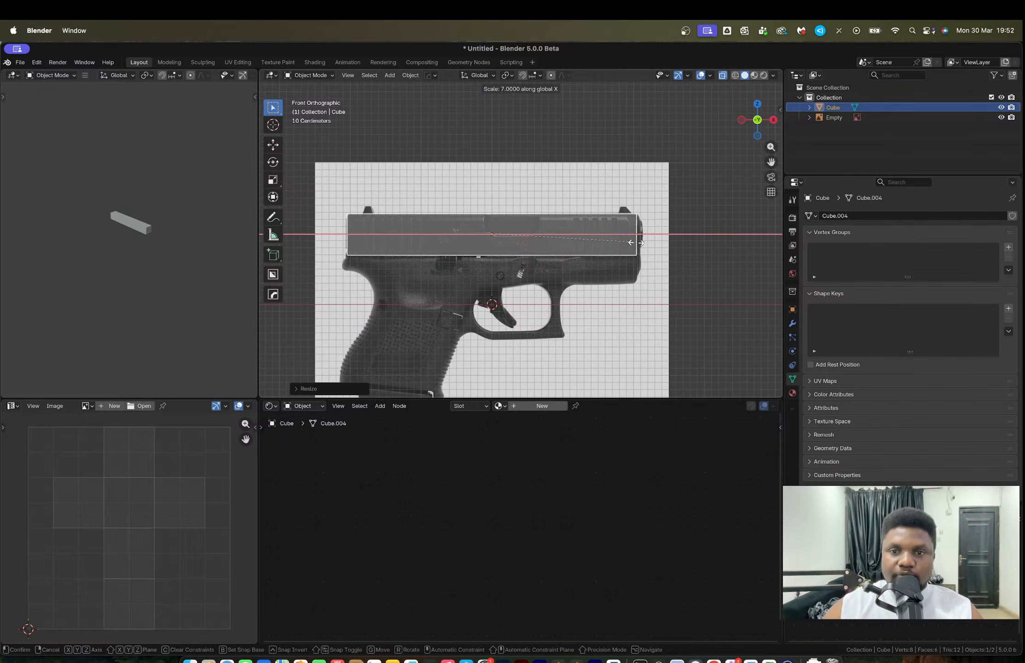
left_click(637, 243)
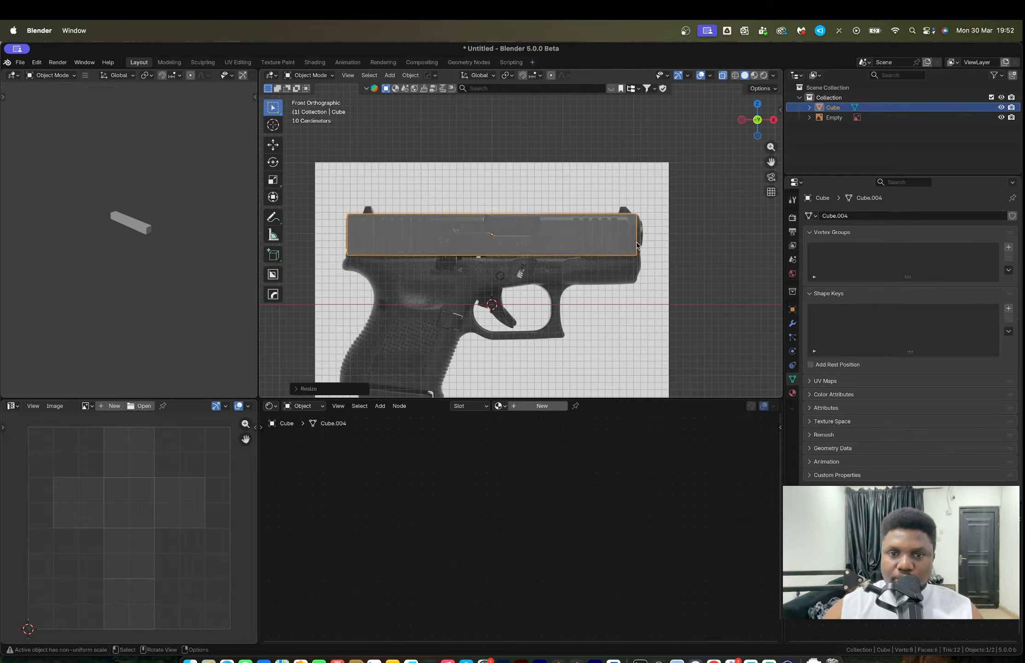
Step: Shift the pistol reference image slightly in the negative X direction to align it with the slide block
scroll(563, 295, "up", 3)
left_click(583, 249)
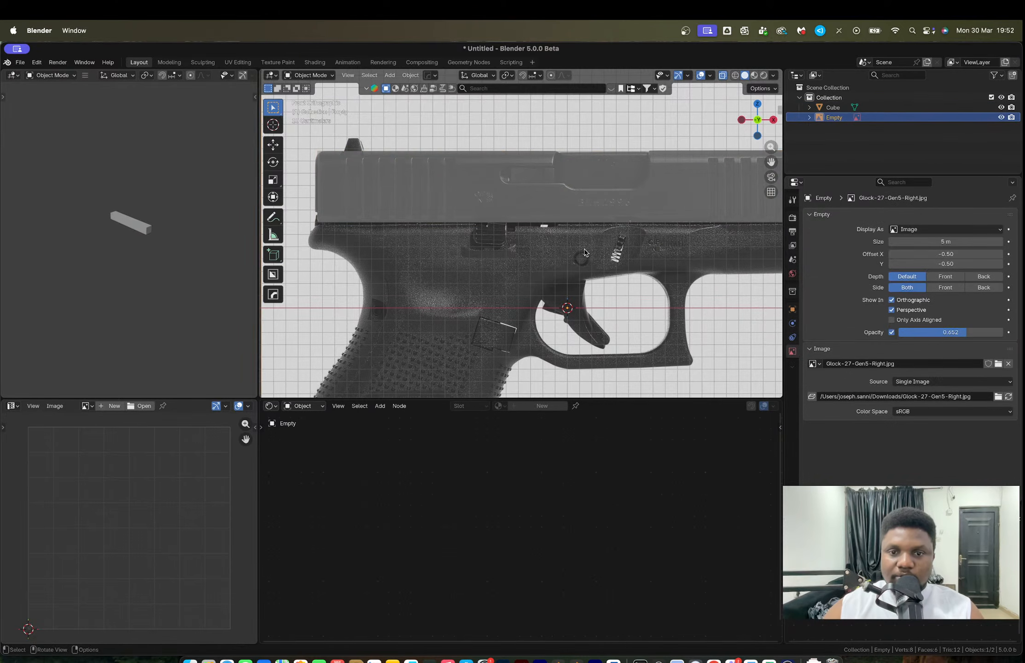
key("g")
key("x")
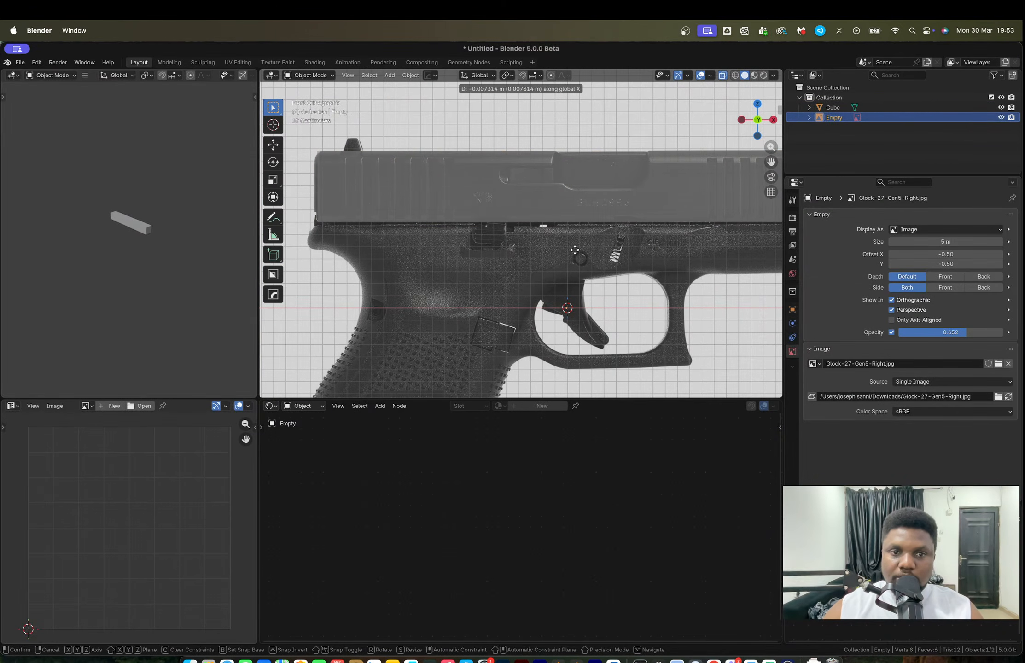
left_click(569, 253)
Step: Compare both ends of the slide block with the reference and shift the image about 0.009 m further toward negative X
scroll(657, 220, "down", 2)
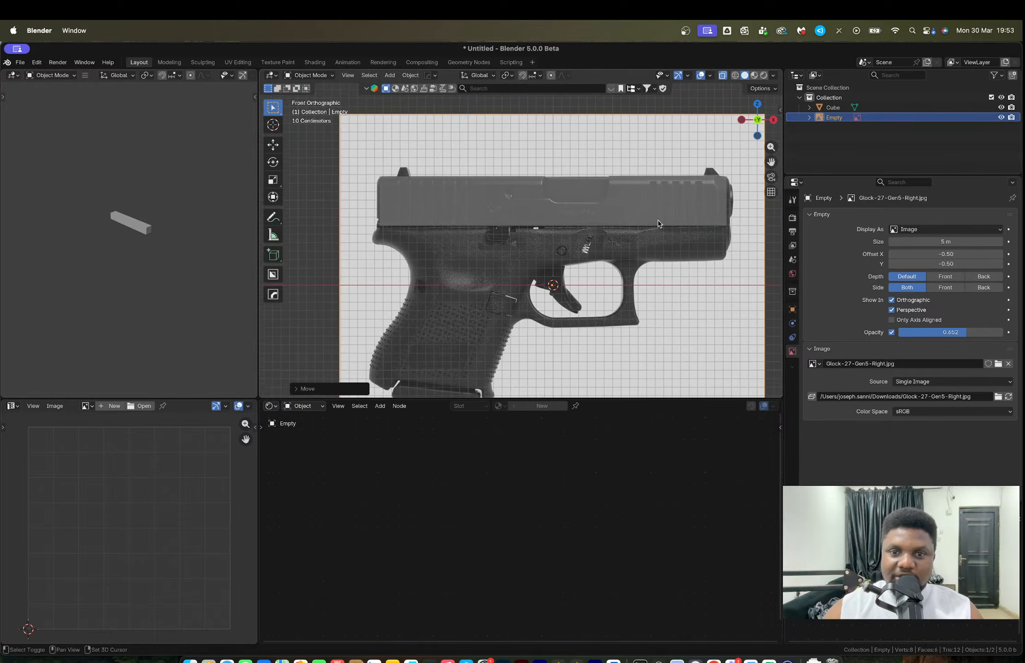
middle_click_drag(754, 194, 637, 210, "shift")
scroll(637, 209, "up", 5)
middle_click_drag(744, 154, 658, 198, "shift")
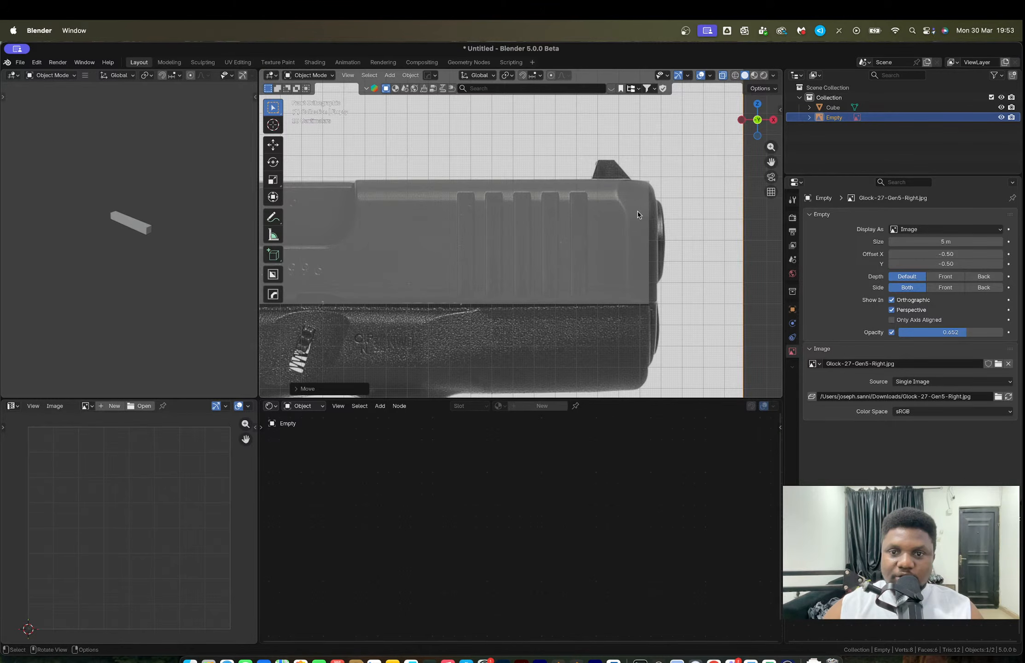
middle_click_drag(468, 267, 693, 245, "shift")
middle_click_drag(428, 250, 615, 226, "shift")
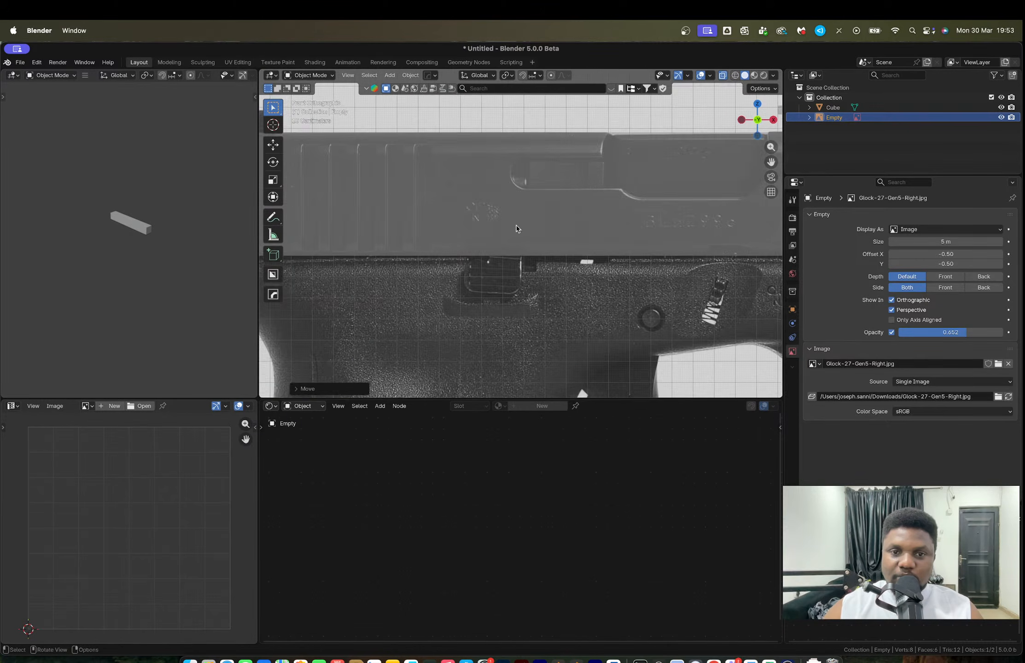
scroll(615, 226, "down", 2)
middle_click_drag(436, 225, 502, 225, "shift")
left_click(420, 275)
scroll(376, 222, "up", 3)
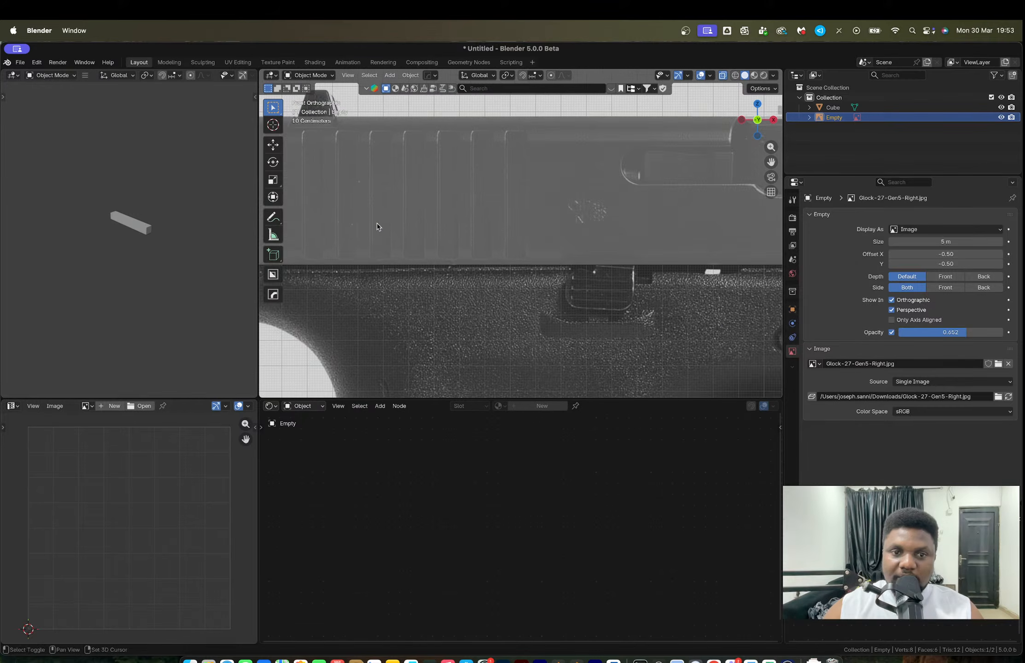
middle_click_drag(376, 222, 444, 221, "shift")
key("g")
key("x")
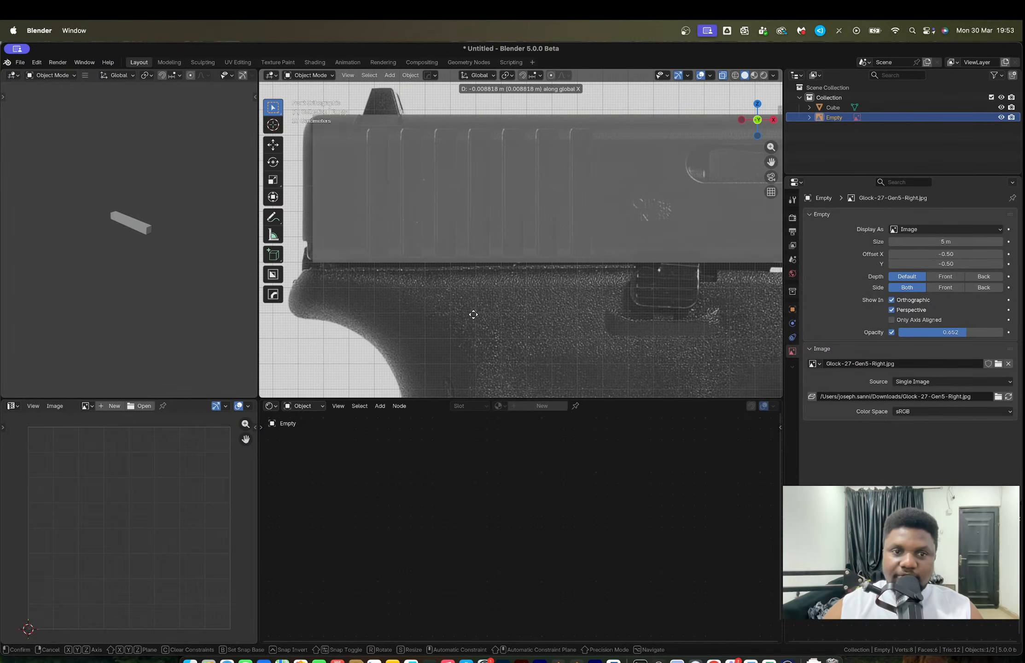
left_click(474, 316)
Step: Stretch the slide block slightly along X to match the slide's full length in the reference
scroll(486, 290, "down", 1)
scroll(485, 293, "down", 2)
left_click(516, 229)
key("s")
key("x")
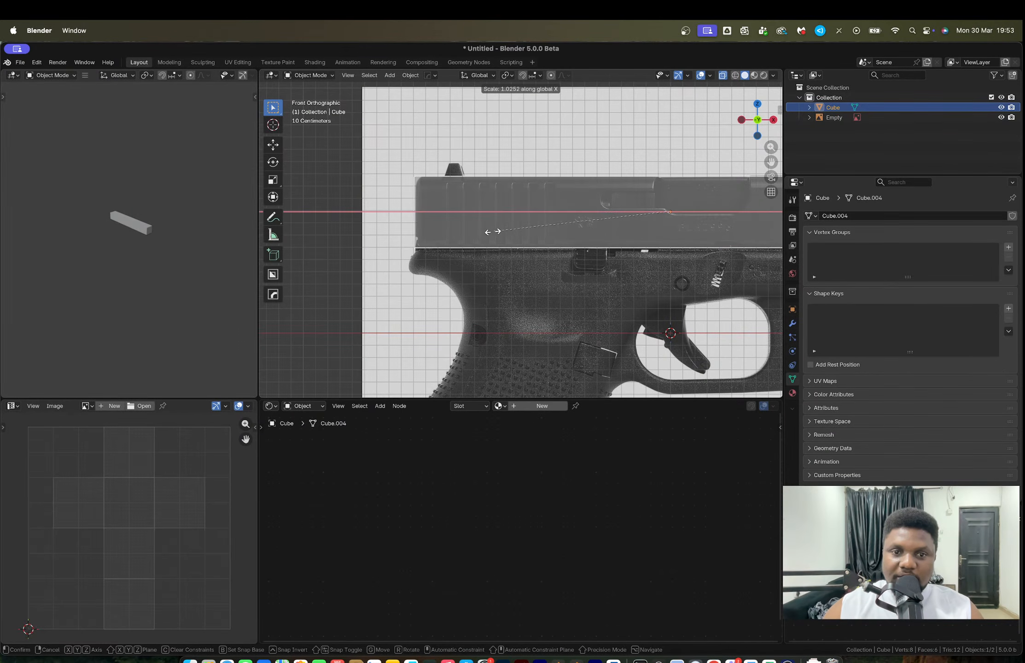
left_click(510, 232)
Step: Duplicate the slide block and move the copy down about 0.61 m along Z over the frame
scroll(542, 221, "down", 3)
middle_click_drag(593, 217, 562, 194, "shift")
scroll(545, 219, "up", 4)
scroll(626, 226, "down", 3)
scroll(534, 206, "up", 3)
scroll(515, 201, "down", 2)
key("shift+d")
key("z")
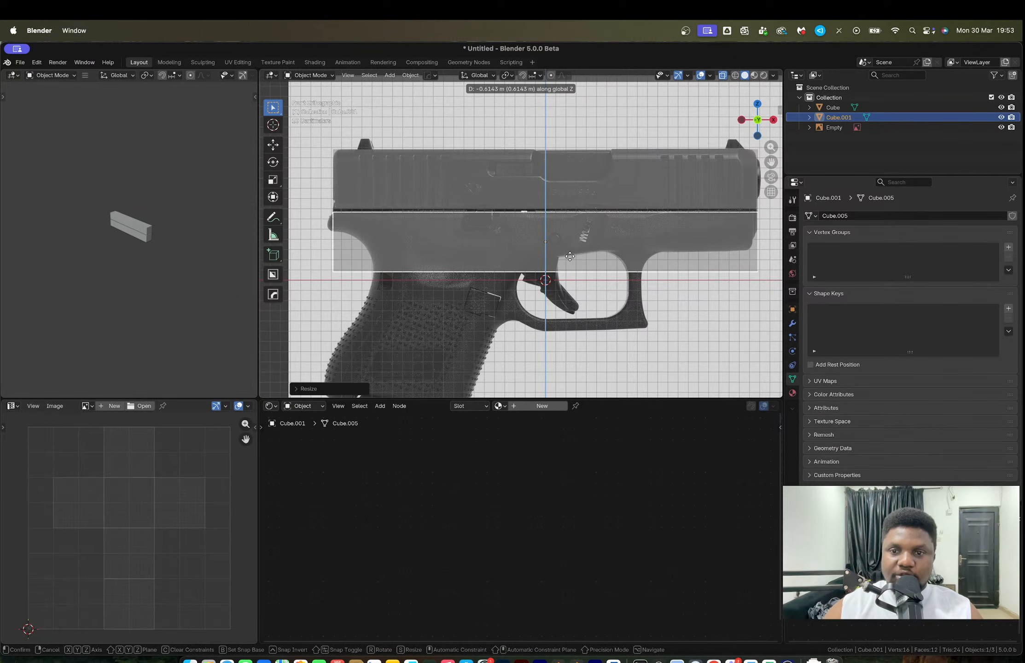
left_click(570, 257)
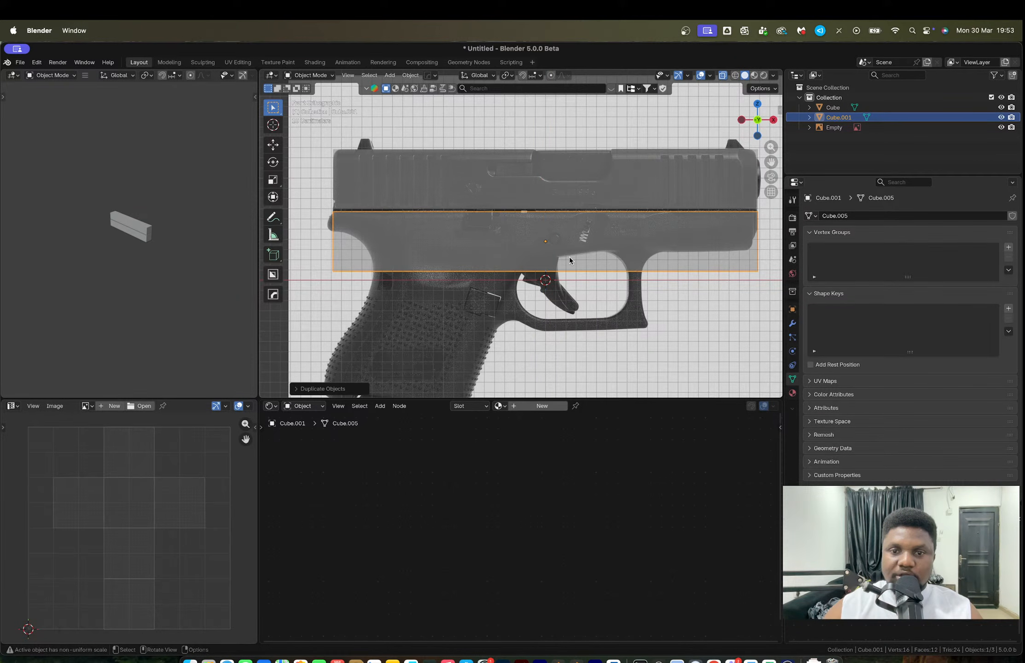
Step: Fit the duplicated block to the frame's height by scaling it along Z and moving it up about 0.1 m
key("s")
key("z")
left_click(569, 299)
key("g")
key("z")
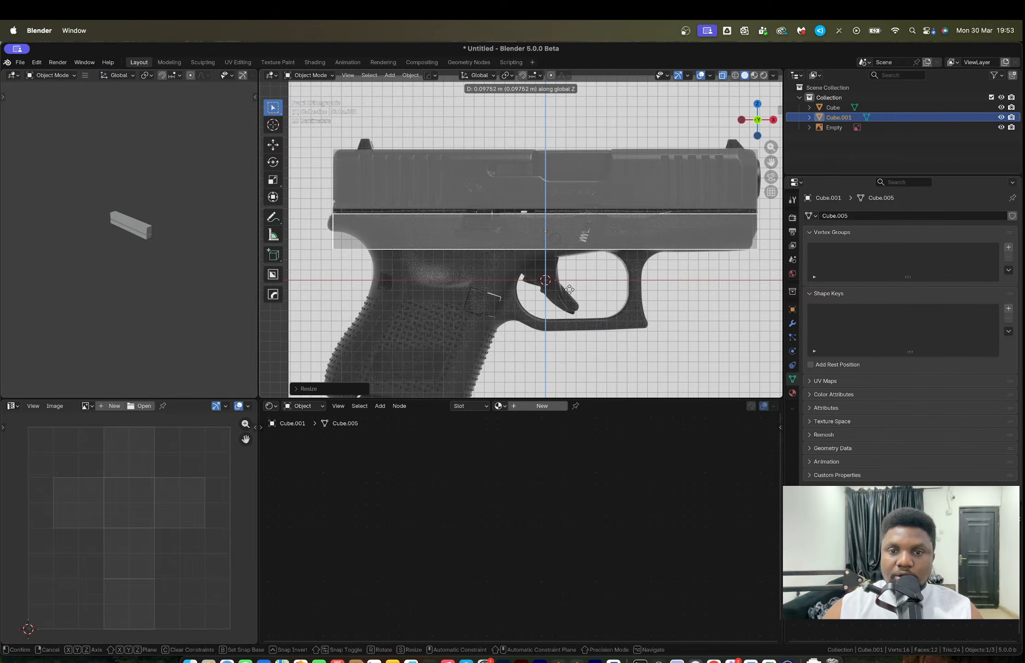
left_click(570, 289)
key("s")
key("z")
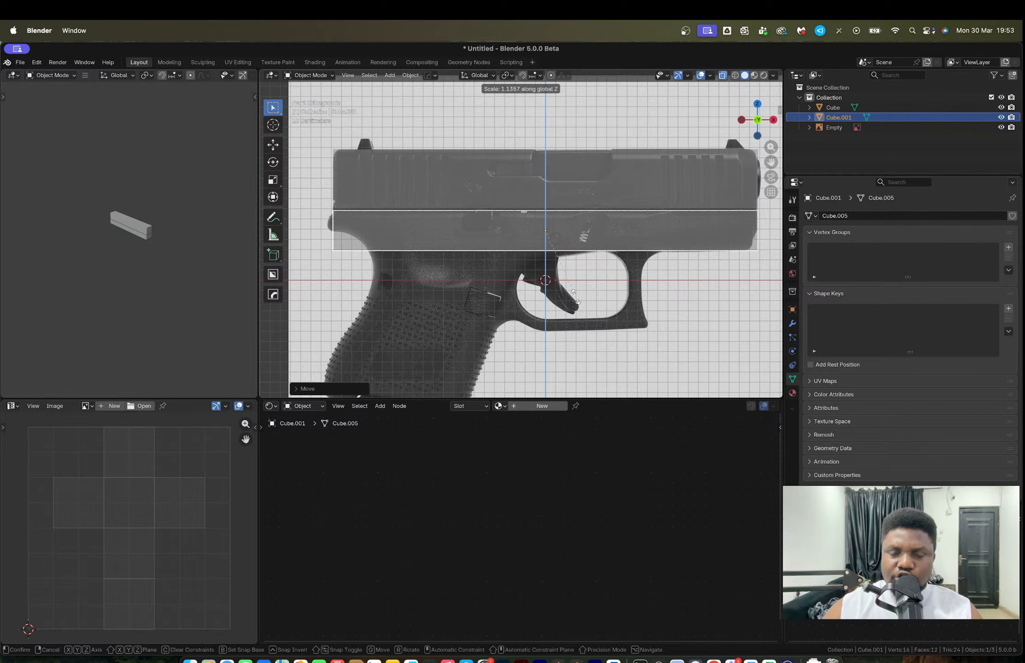
left_click(574, 298)
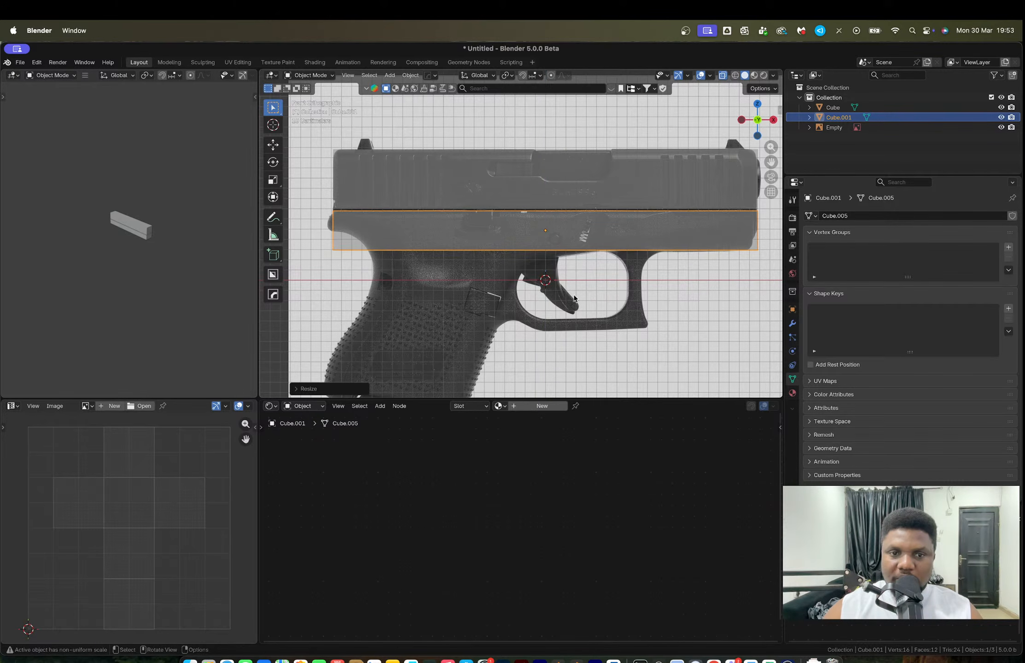
Step: Add two vertical loop cuts to the frame block in Edit Mode, one at the grip's rear edge and one at its front
key("Tab")
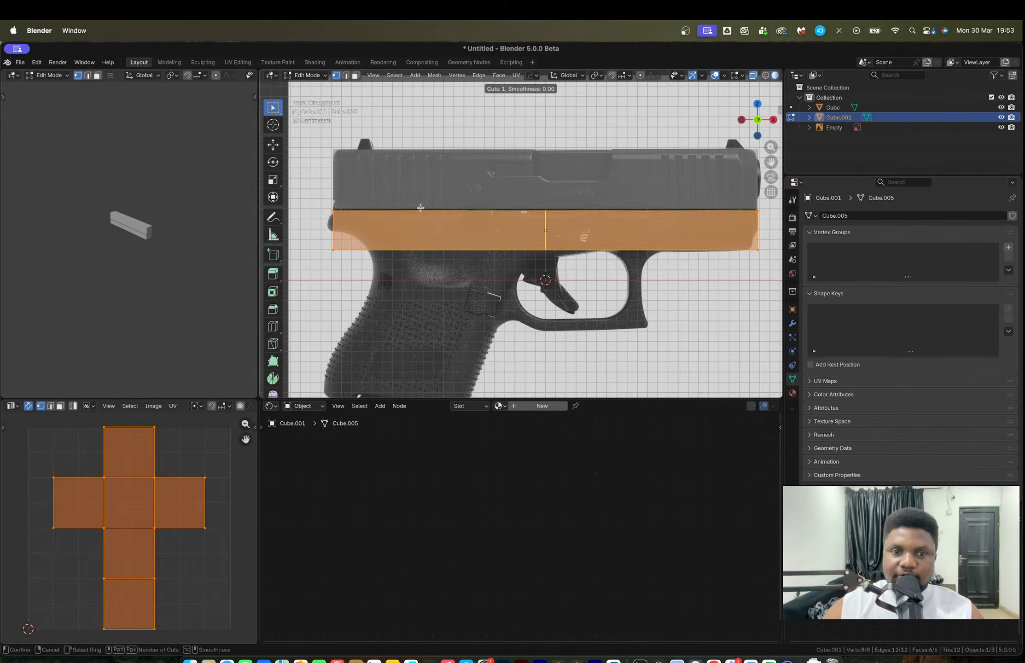
key("ctrl+r")
left_click(412, 234)
left_click(763, 229)
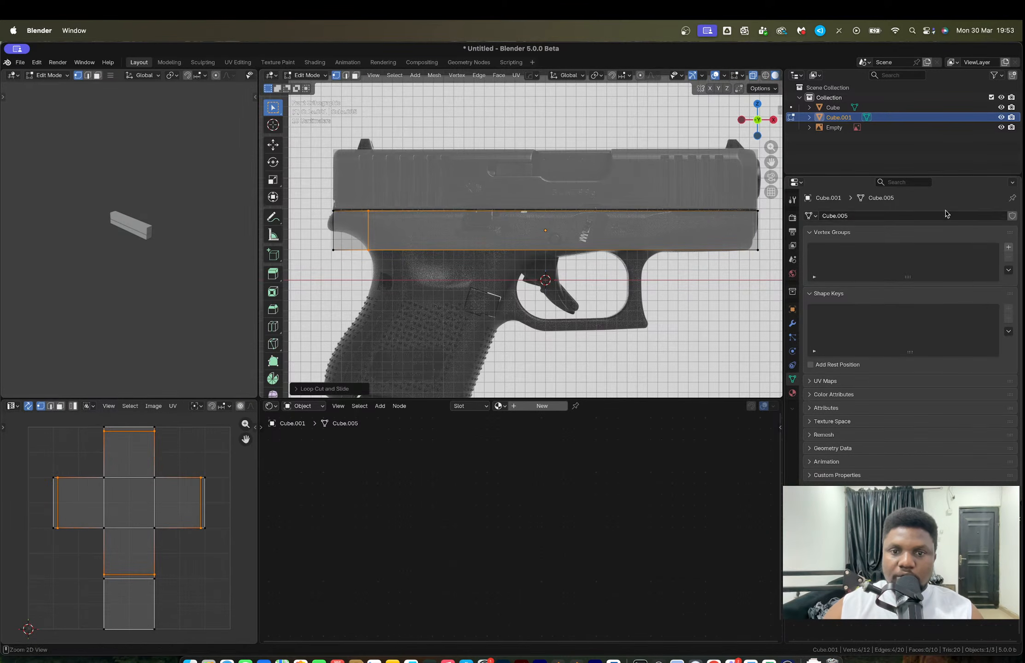
key("ctrl+r")
left_click(577, 215)
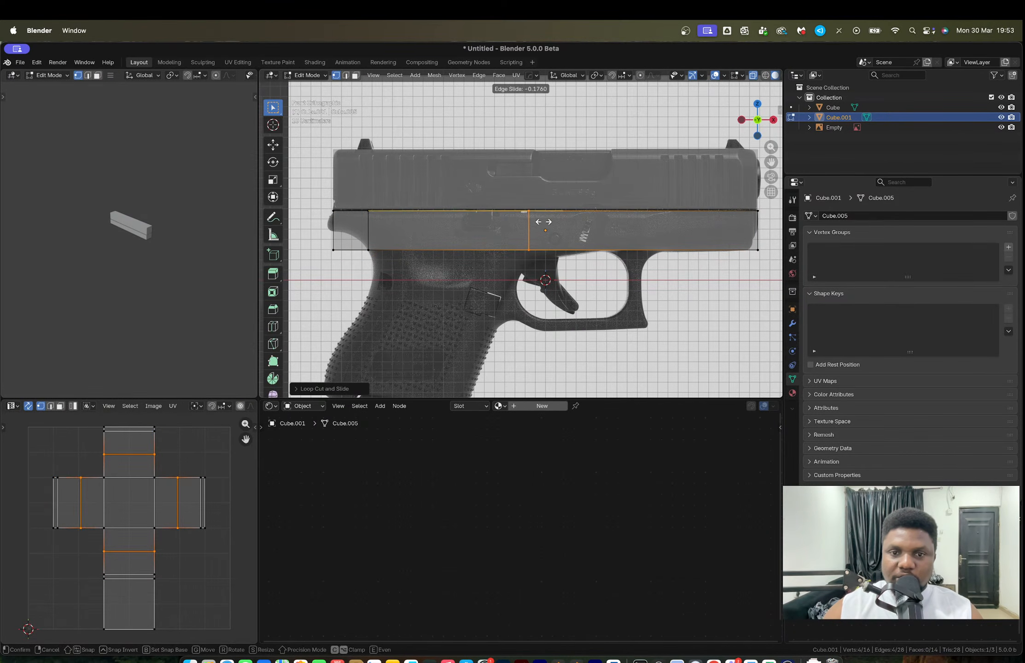
left_click(479, 251)
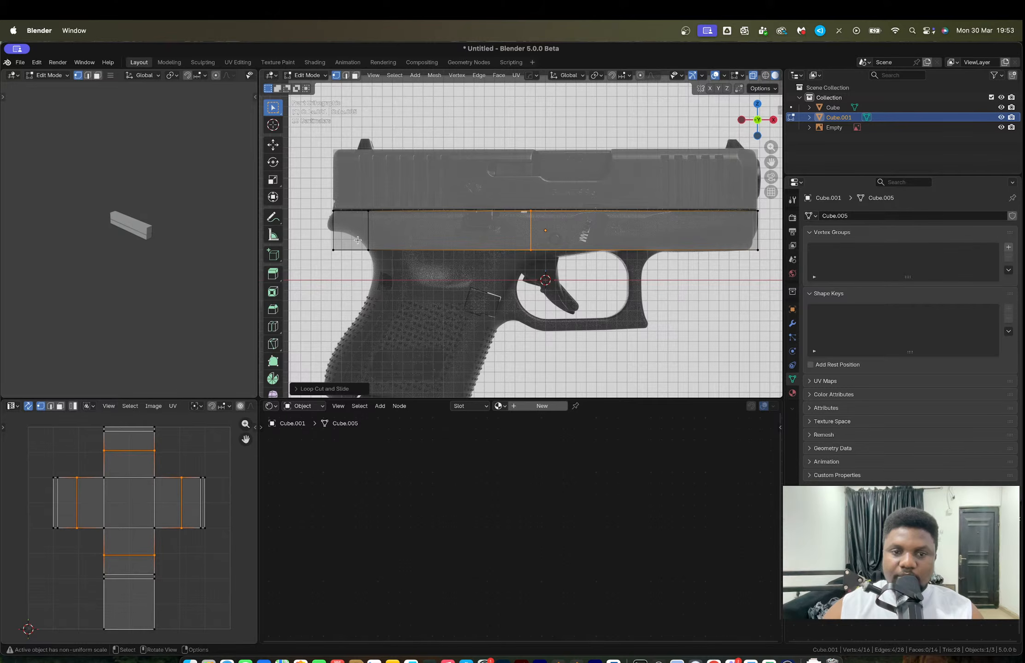
Step: Extrude the bottom face between the two loop cuts down about 1.6 m to form the grip
key("3")
left_click(545, 281)
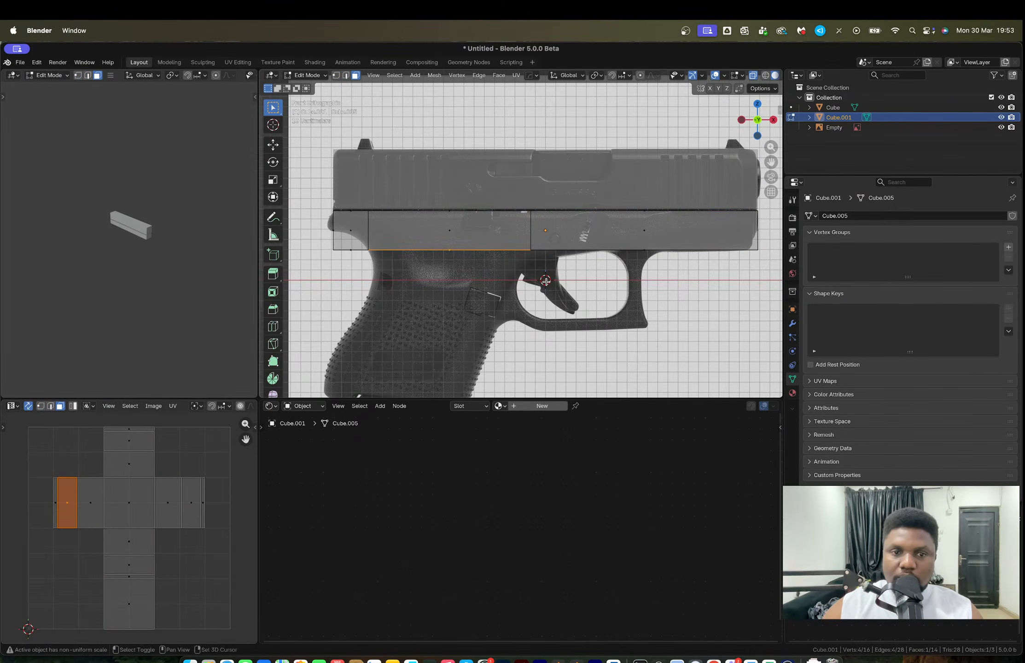
middle_click_drag(546, 281, 607, 203, "shift")
key("e")
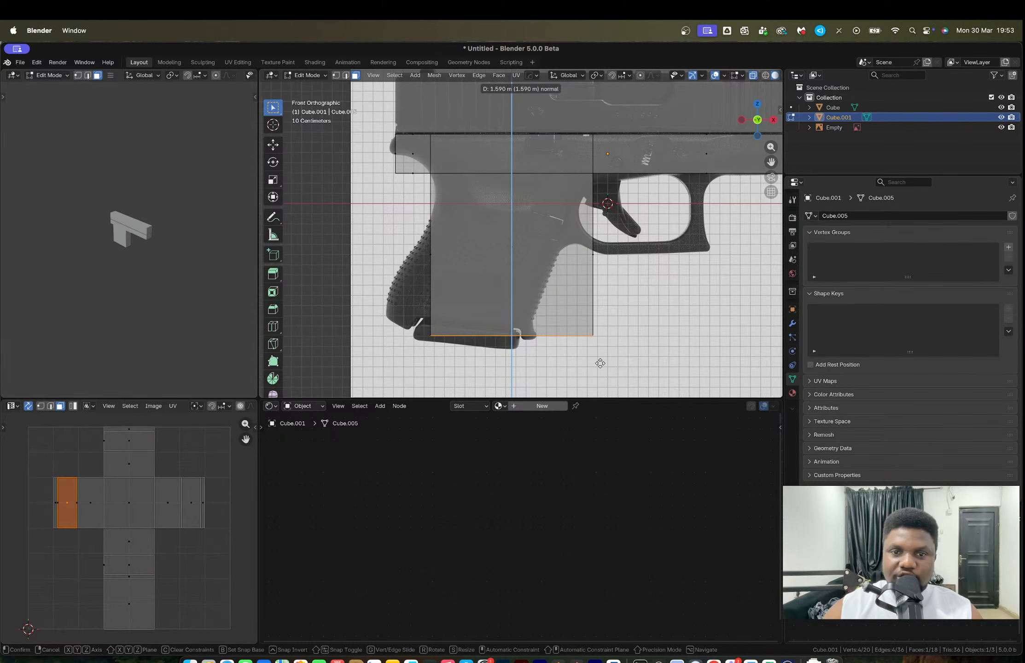
left_click(602, 366)
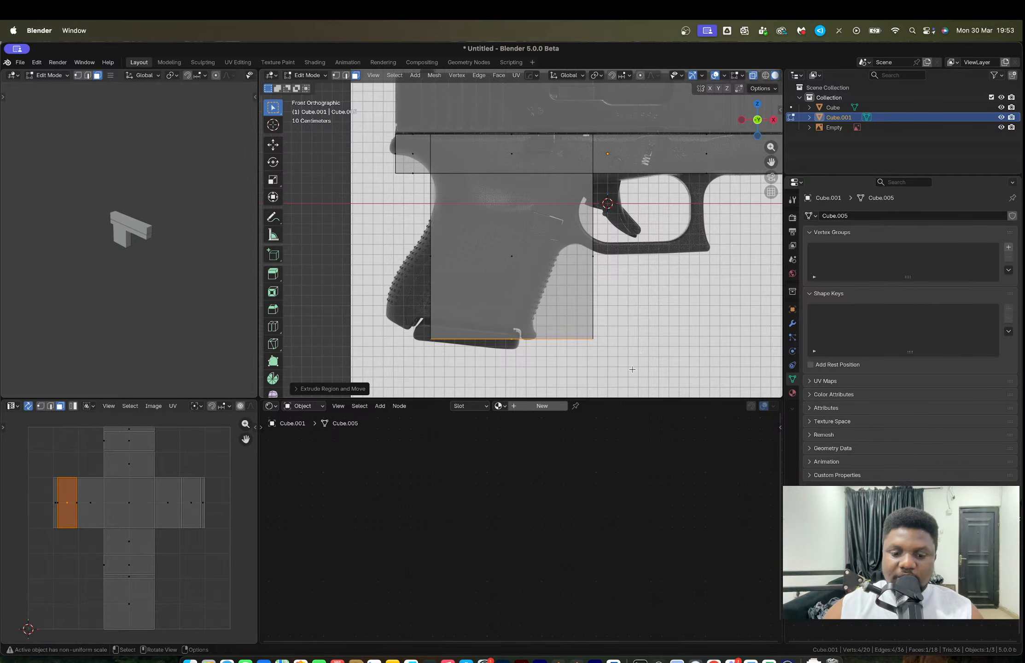
Step: Slant the grip by moving its bottom face about 0.58 m backward, and fit its lower rear corner to the reference
key("g")
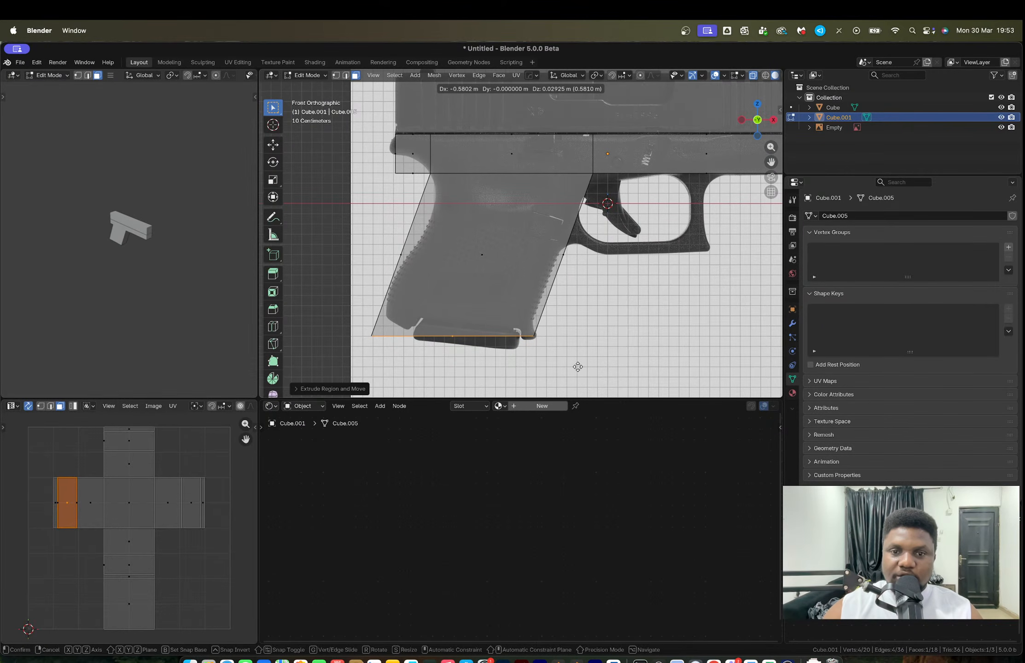
left_click(578, 366)
key("1")
left_click_drag(360, 322, 387, 349)
key("g")
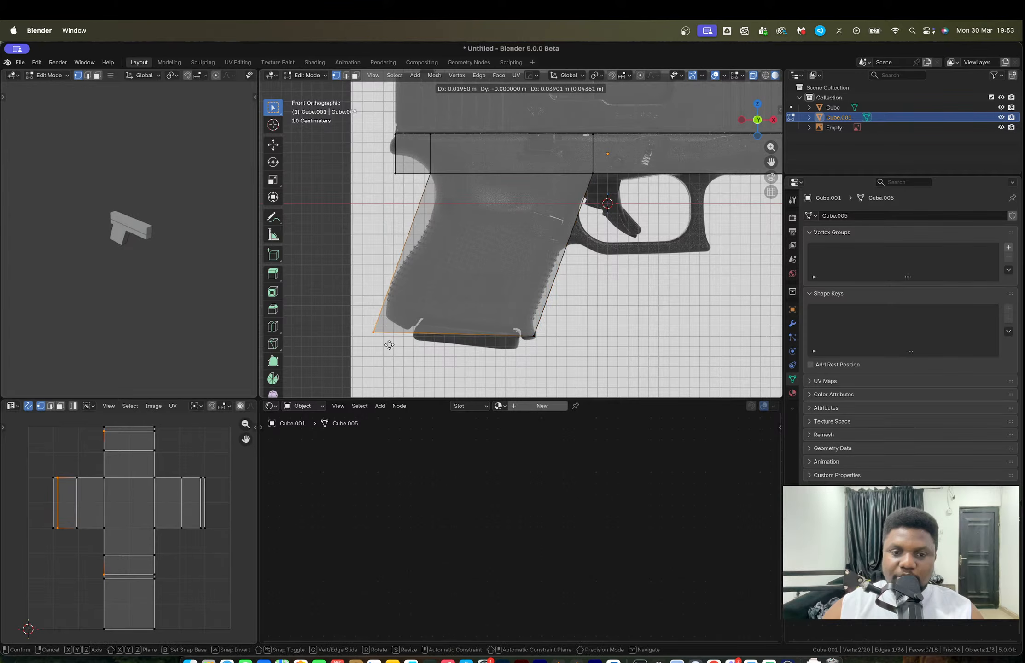
left_click(396, 340)
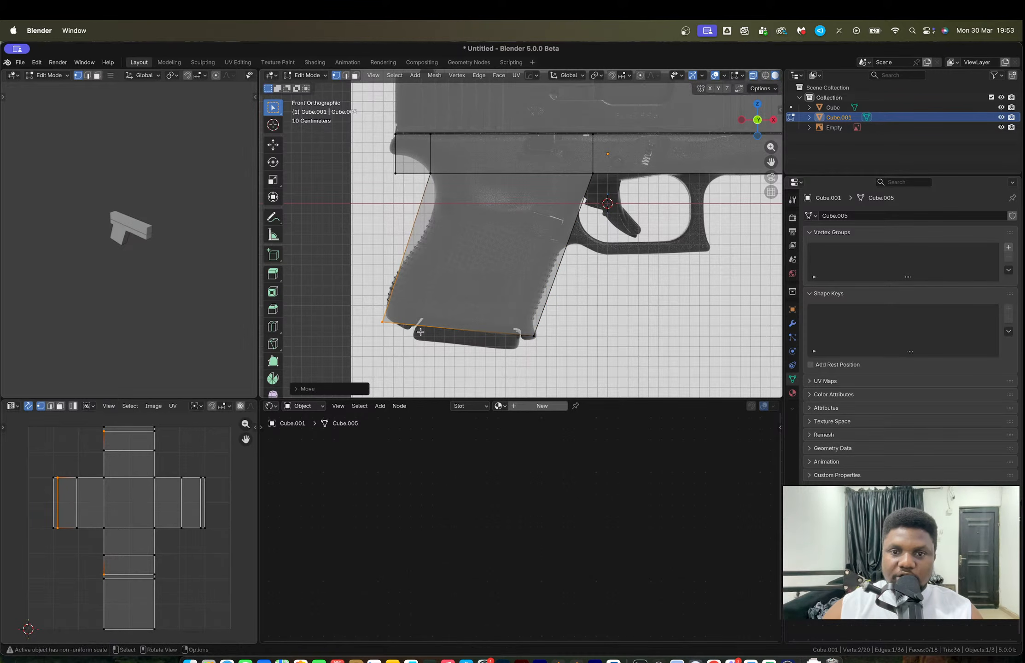
Step: Try adding three evenly spaced loop cuts across the grip
key("ctrl+r")
scroll(561, 231, "up", 2)
left_click(562, 231)
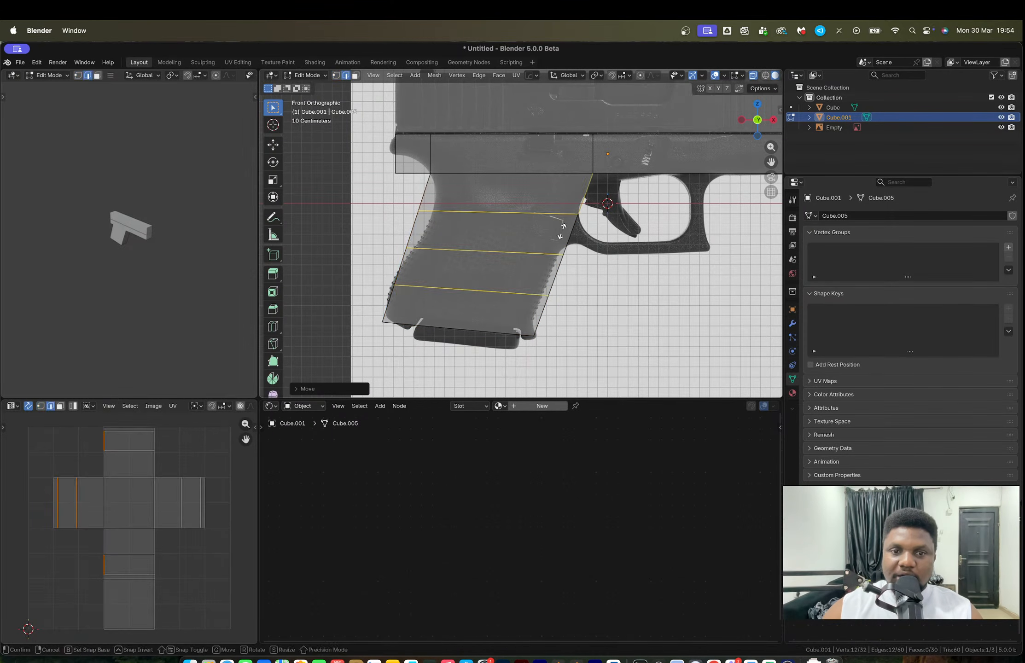
right_click(393, 215)
Step: Try moving the rear vertices of the upper two grip cuts onto the reference's back contour
left_click(439, 224)
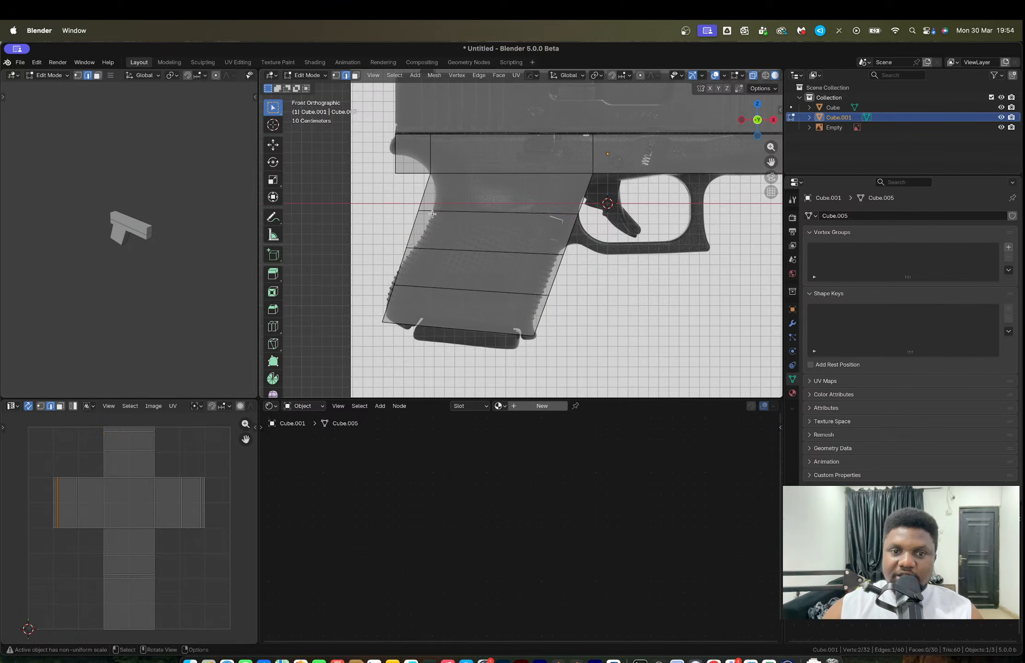
key("g")
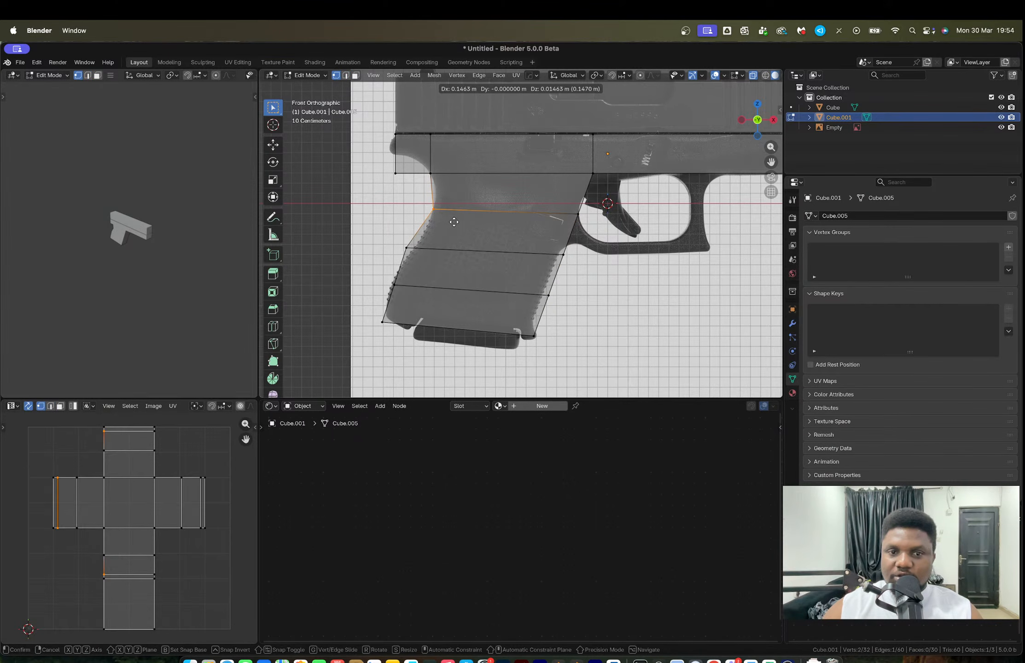
left_click(444, 222)
left_click(418, 255)
left_click(425, 229)
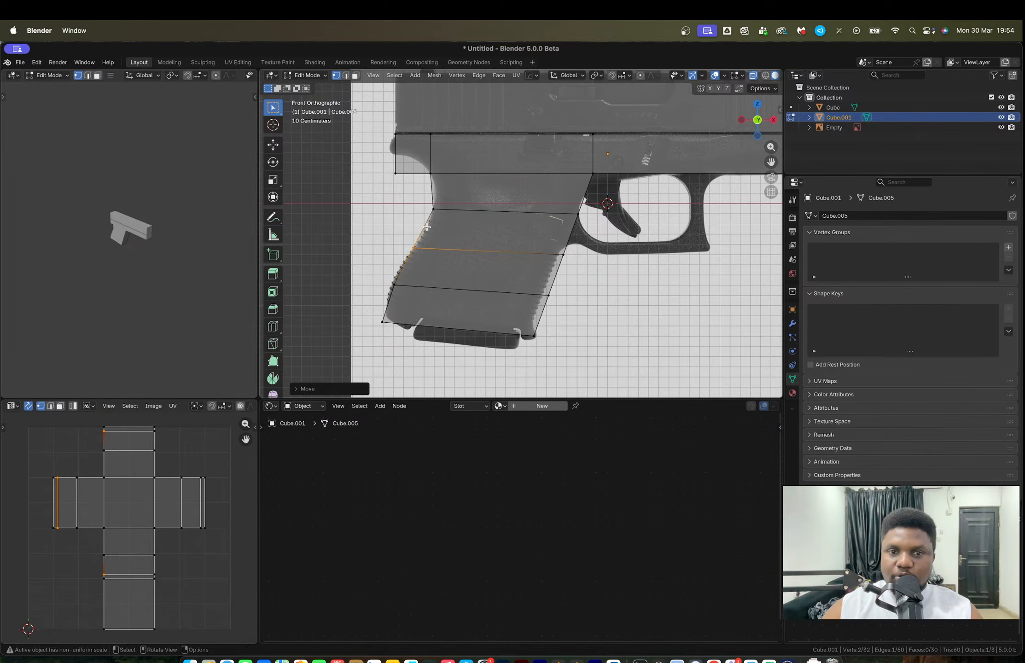
Step: Undo the rear vertex moves and the three loop cuts on the grip
key("ctrl+z")
key("ctrl+z")
key("ctrl+z")
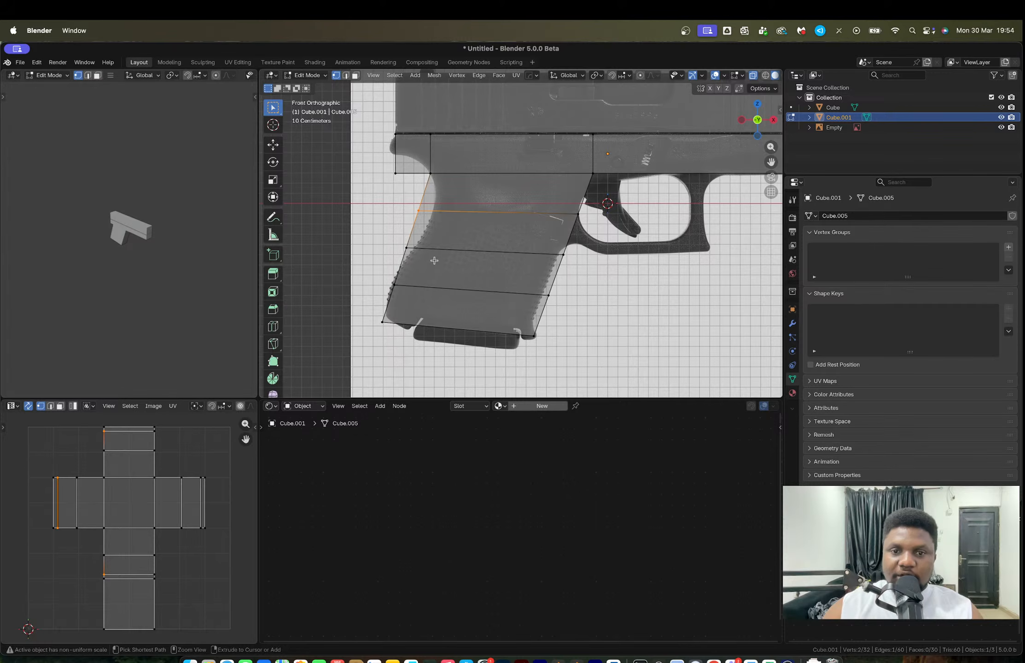
key("ctrl+z")
key("ctrl+z")
key("ctrl+z")
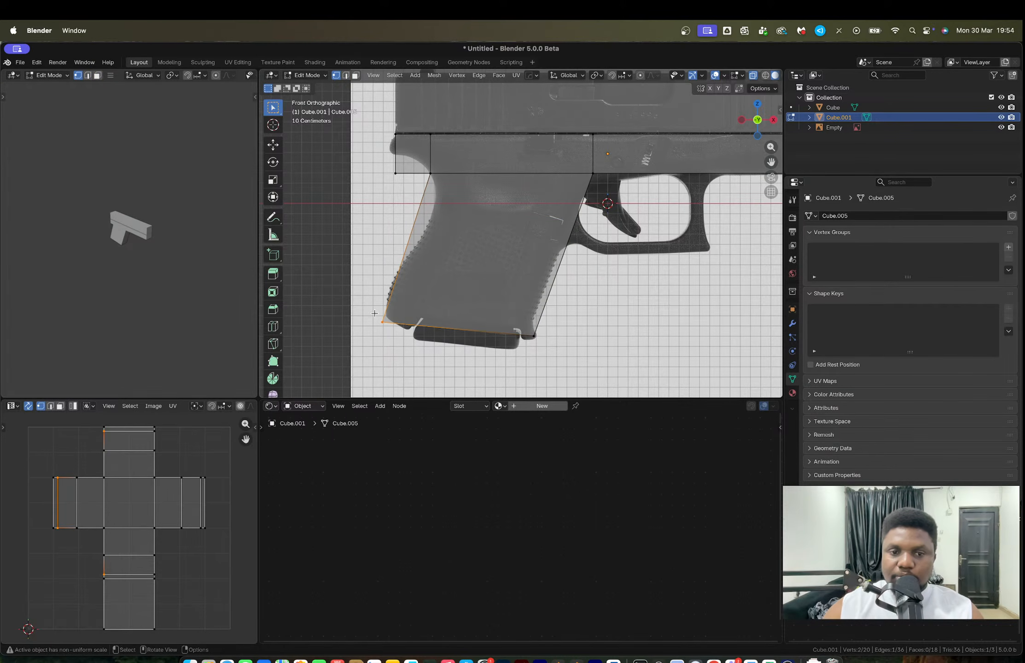
Step: Select the vertices of the grip's bottom face and move them slightly straight down over the reference
left_click_drag(375, 313, 557, 369)
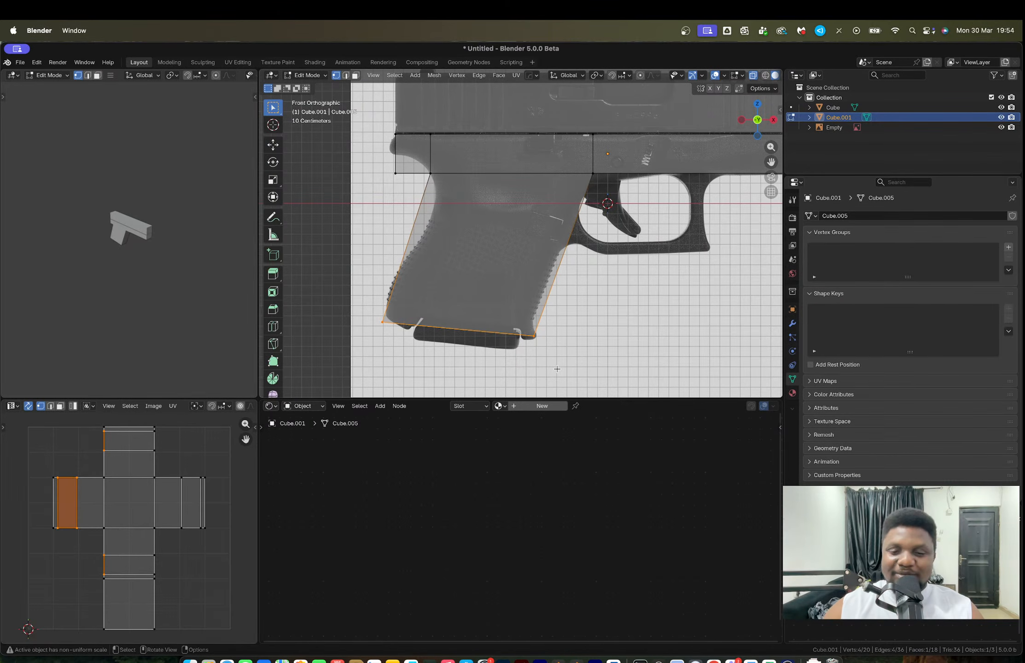
key("g")
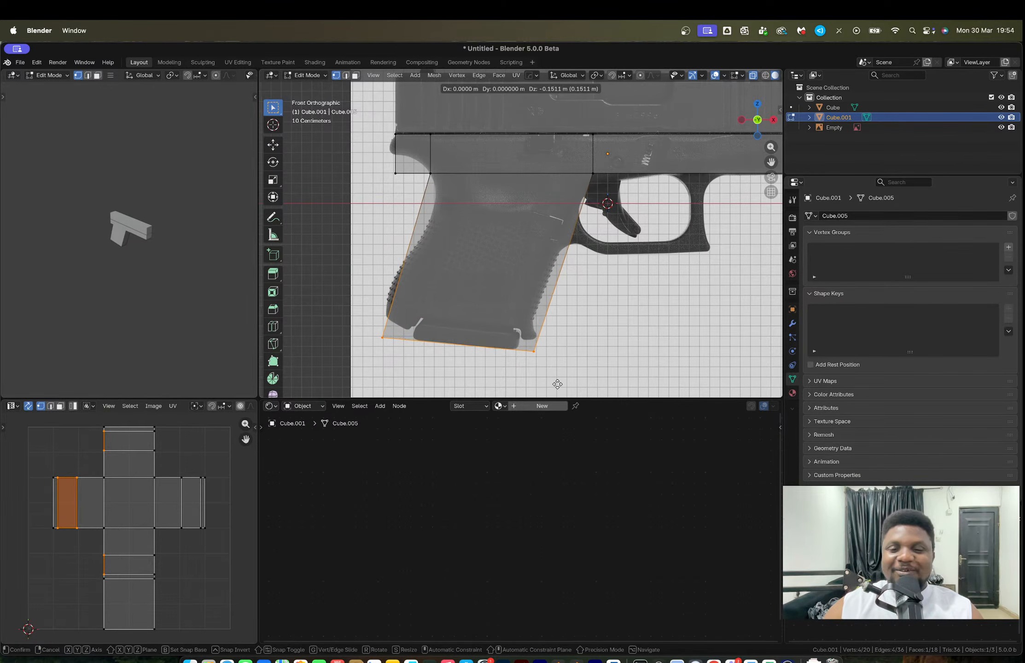
left_click(556, 376)
Step: Add two loop cuts across the frame ahead of the grip, placed either side of the trigger guard's front post
middle_click_drag(645, 260, 456, 313, "shift")
key("ctrl+r")
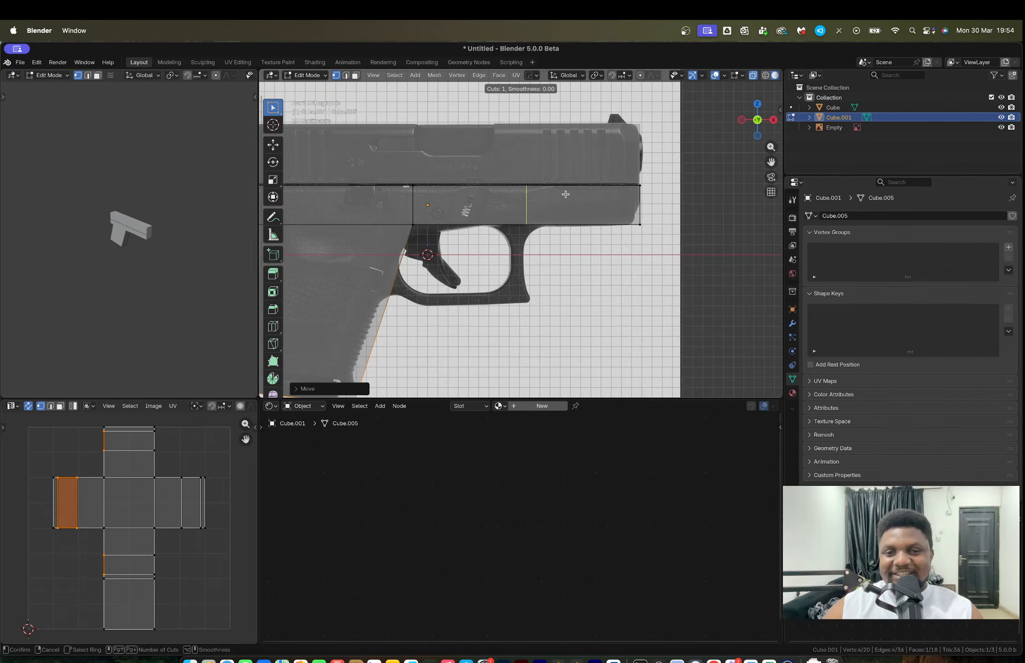
left_click(565, 194)
left_click(538, 201)
key("ctrl+r")
left_click(550, 190)
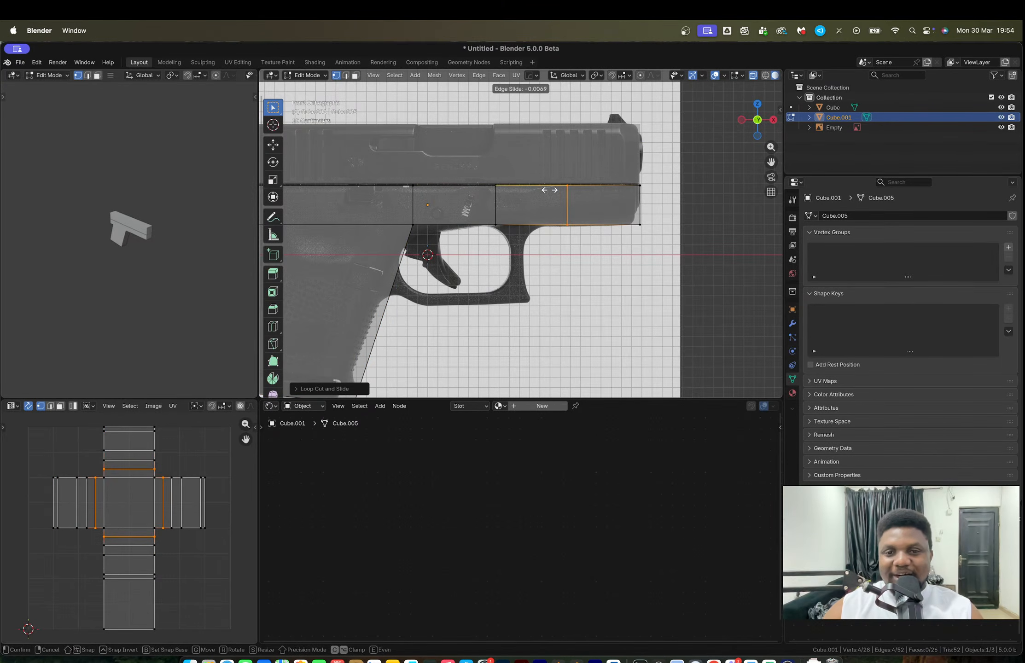
left_click(526, 194)
Step: Leave Edit Mode and inspect the blocked-out slide, frame and grip from several angles
key("Tab")
scroll(511, 197, "down", 5)
middle_click_drag(511, 197, 457, 234)
left_click(564, 241)
scroll(460, 233, "up", 6)
middle_click_drag(570, 226, 622, 166)
left_click(766, 121)
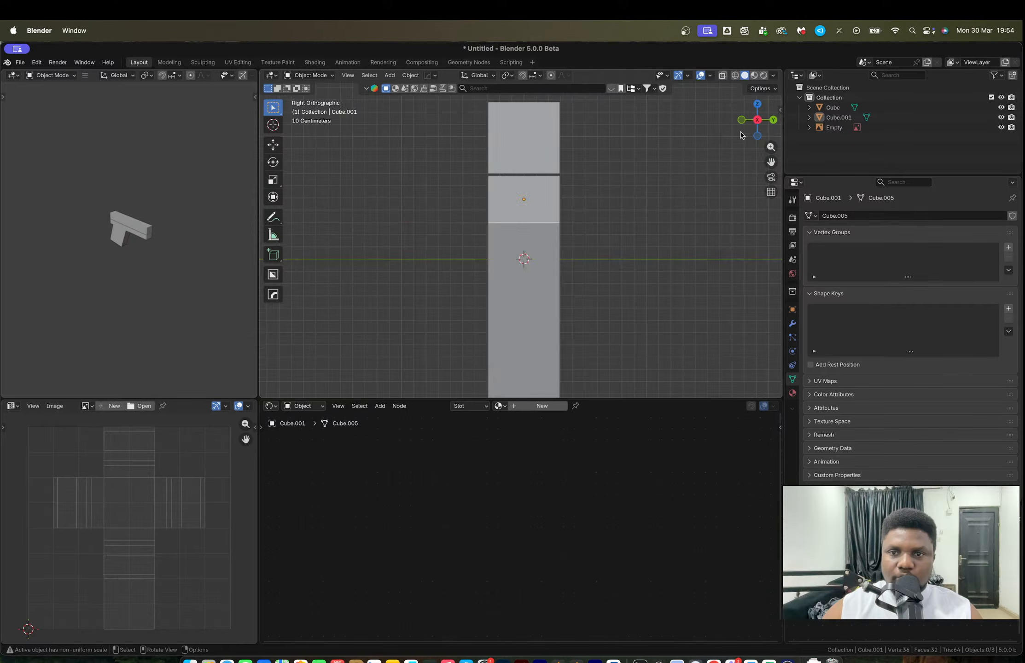
left_click(742, 121)
scroll(691, 170, "up", 4)
Step: Inset the frame's underside face between the two loop cuts above the trigger guard's front post
left_click(582, 179)
key("Tab")
middle_click_drag(581, 179, 576, 157)
key("3")
left_click(505, 220)
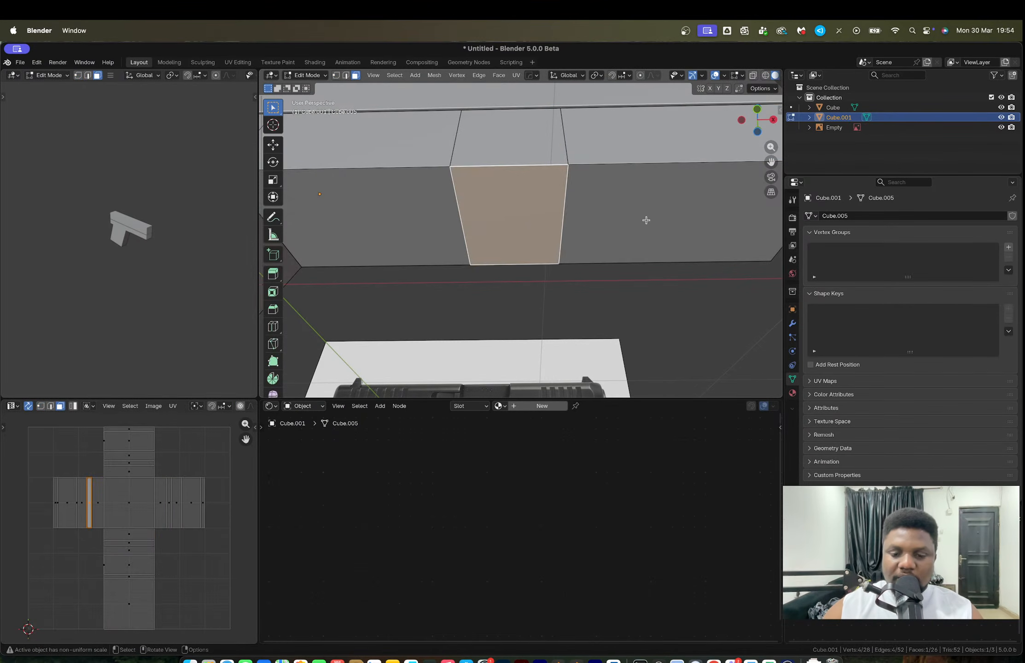
key("a")
key("ctrl+z")
key("i")
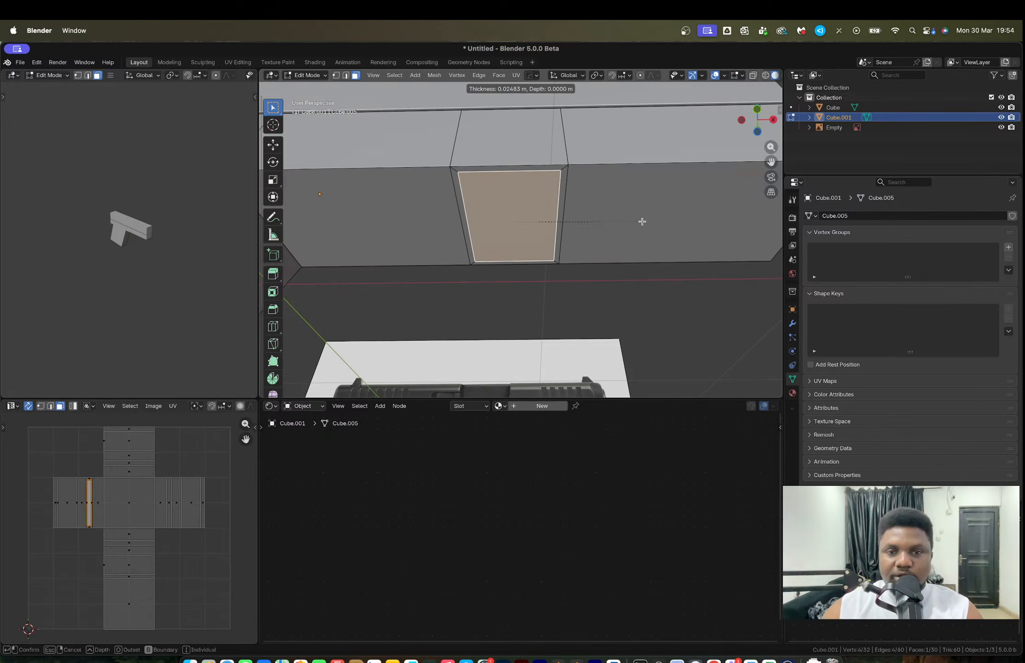
left_click(637, 222)
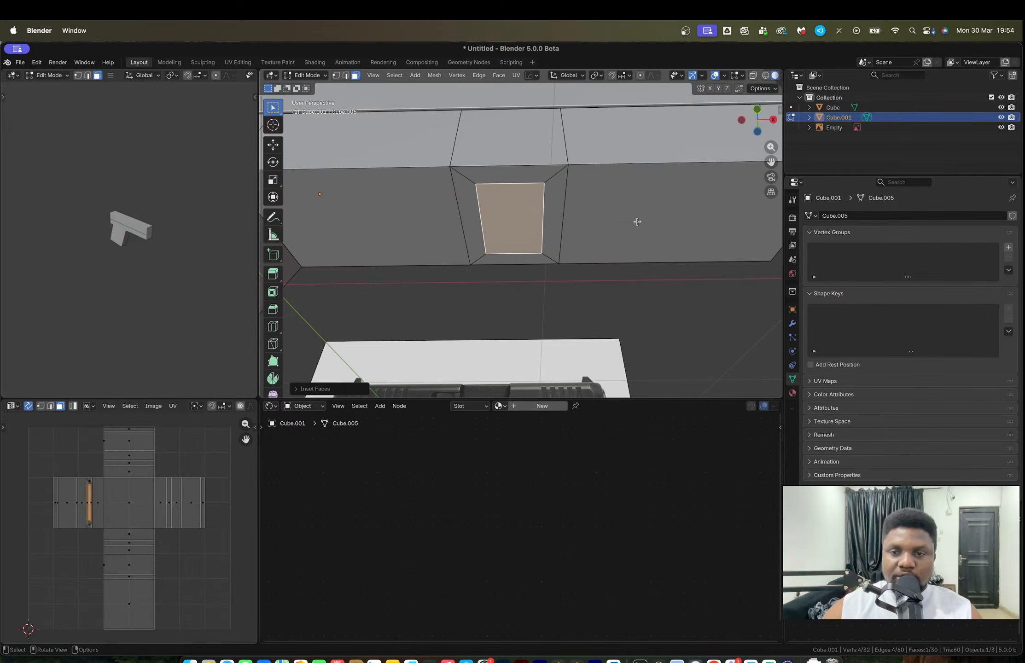
Step: In front view, move the inset face about 0.1 m down along Z to taper the top of the guard post
left_click(757, 110)
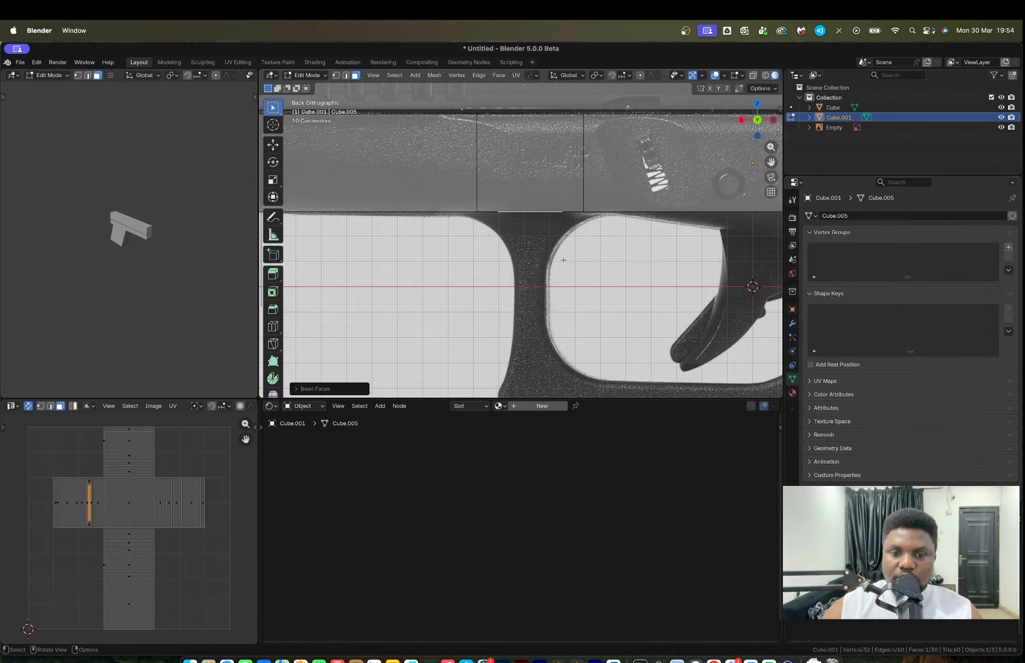
left_click(757, 119)
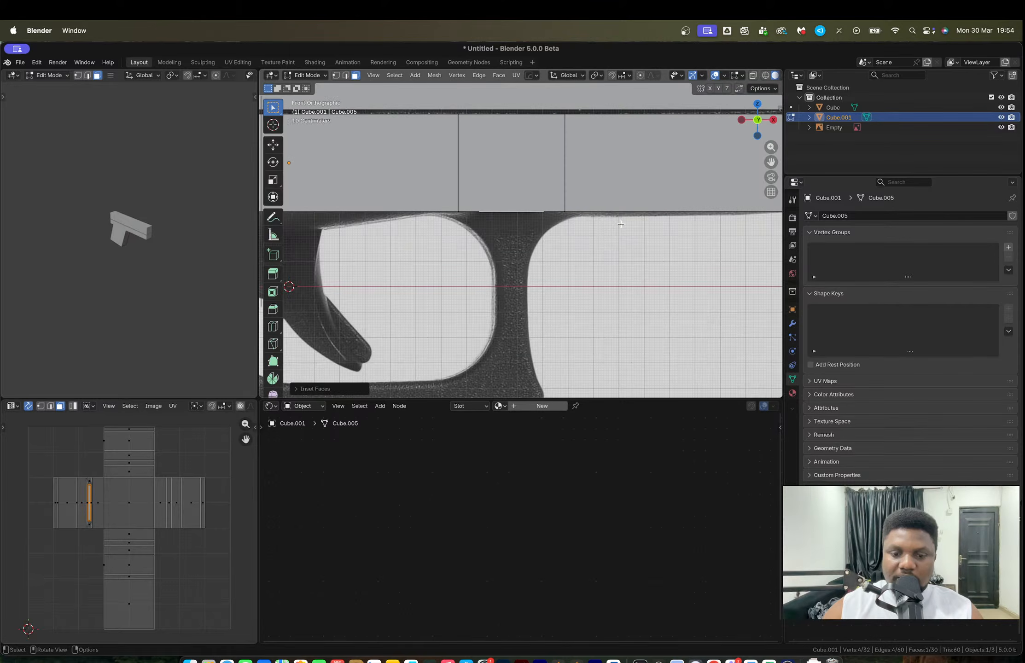
key("g")
key("z")
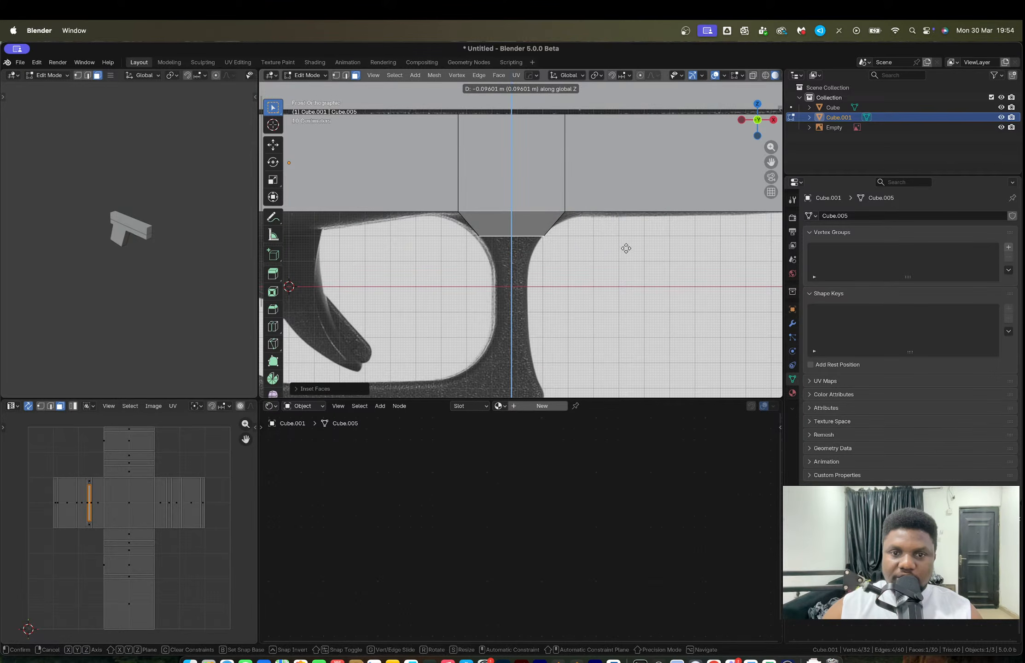
left_click(625, 248)
Step: Extrude the tapered face down along the front post and scale it in to match the post's width
key("e")
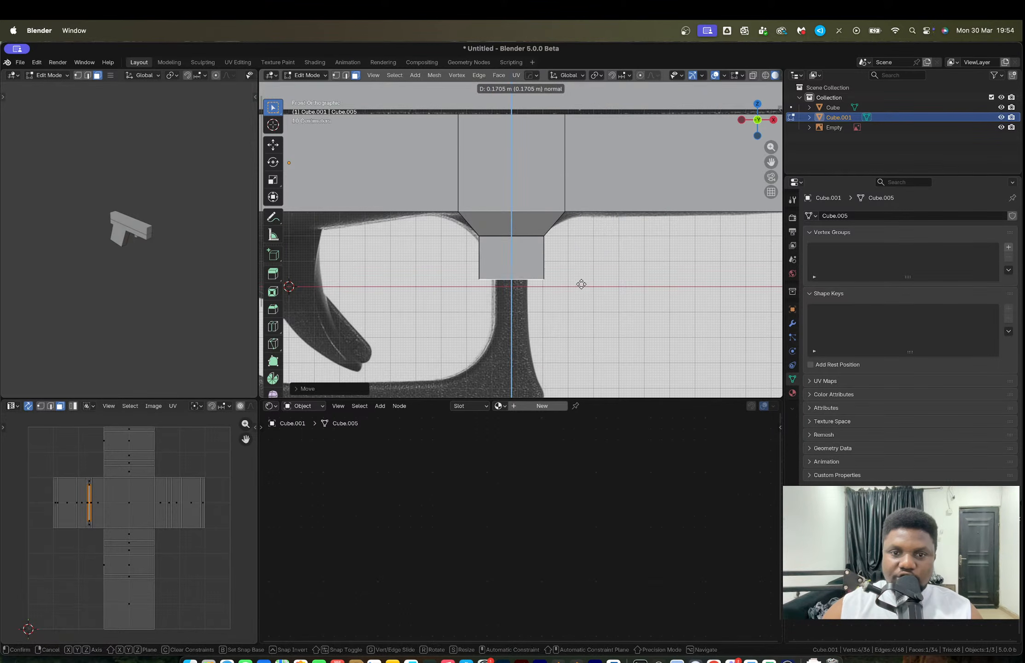
left_click(581, 287)
key("s")
left_click(563, 290)
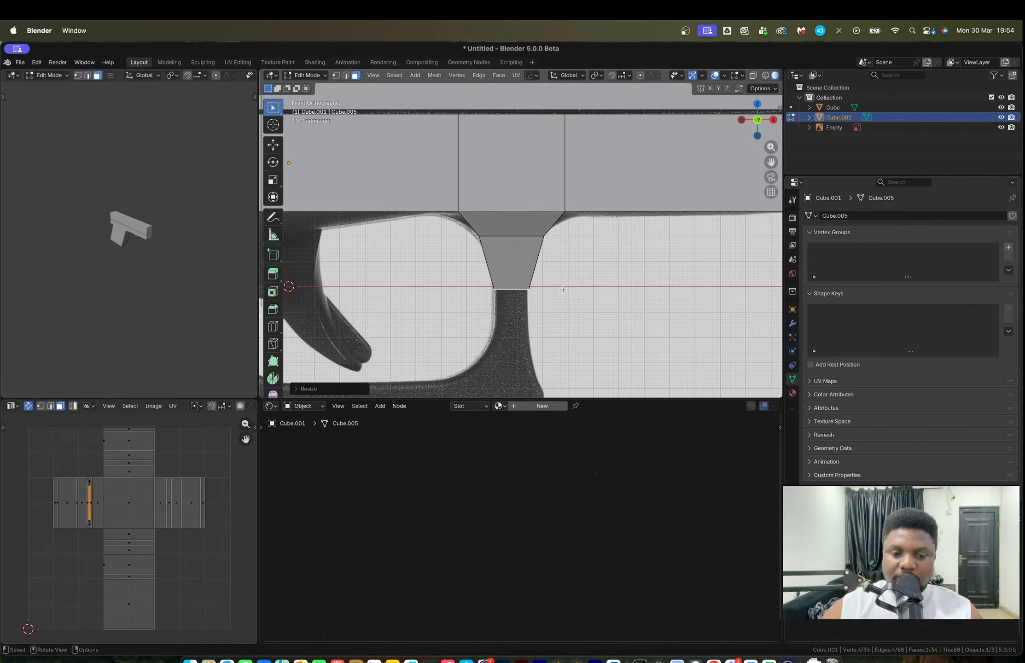
Step: Extrude the post about 0.45 m down to the guard's underside and move its lower front corner forward onto the reference
scroll(563, 290, "down", 2)
key("e")
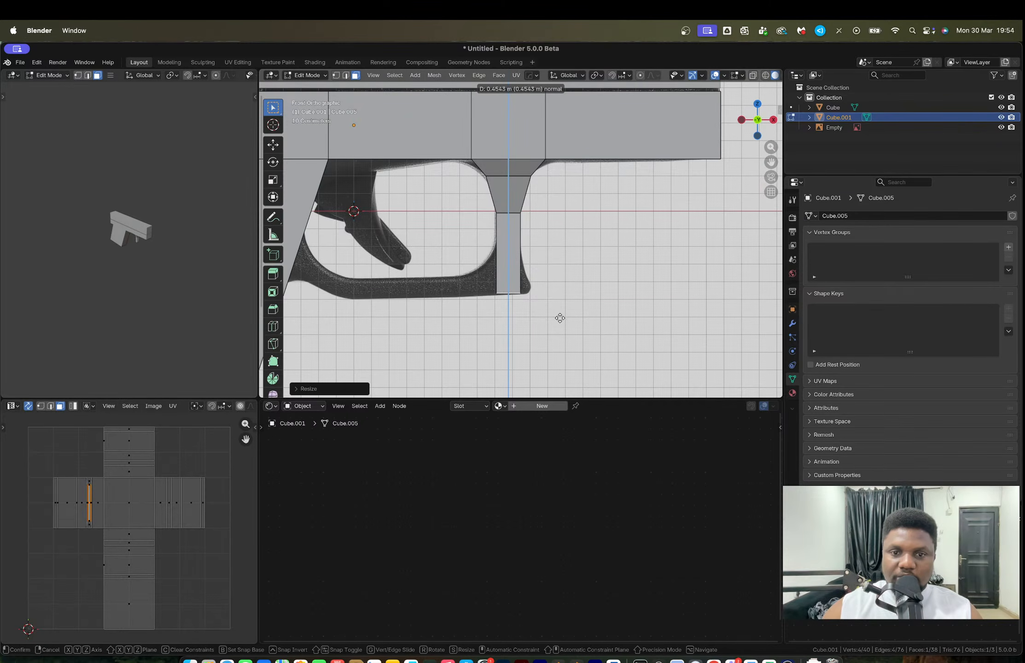
left_click(560, 318)
key("1")
left_click(525, 298)
key("g")
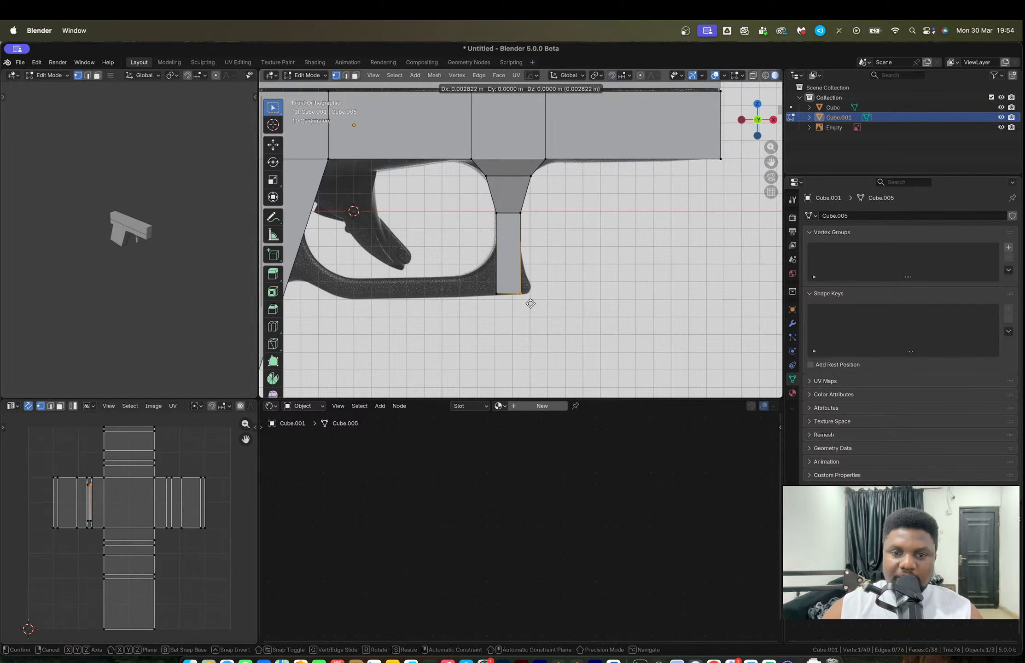
left_click(532, 298)
Step: Add a loop cut across the middle of the post's lower segment
key("ctrl+r")
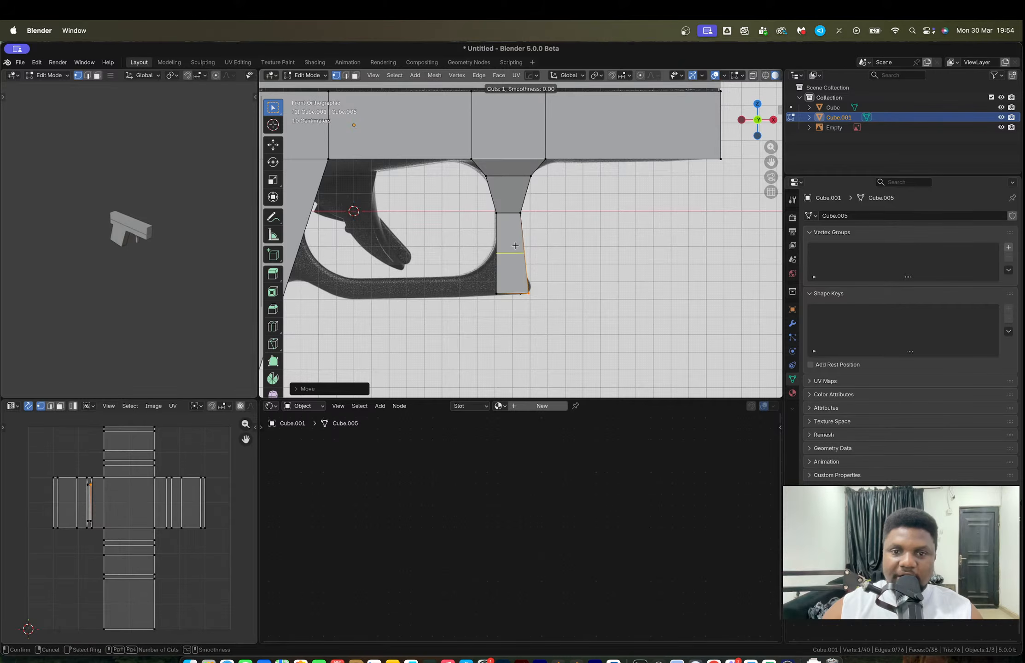
left_click(513, 248)
left_click(512, 245)
Step: Turn on X-ray, extrude the lower post segment's rear face backward as the guard's bottom bar, and shift its end onto the reference
middle_click_drag(513, 245, 598, 221, "shift")
key("2")
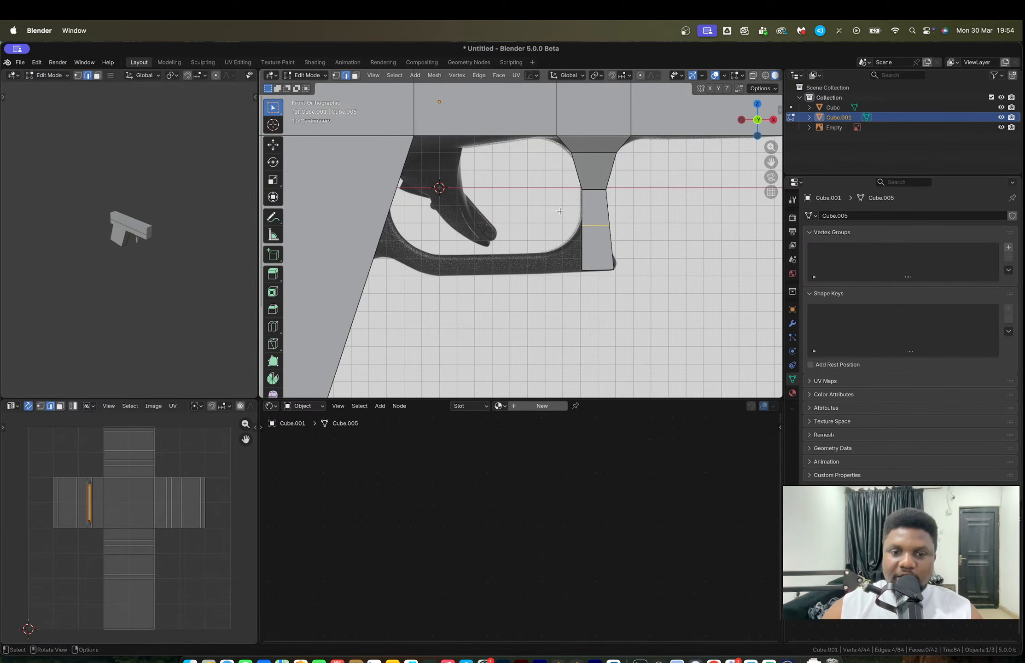
key("alt+z")
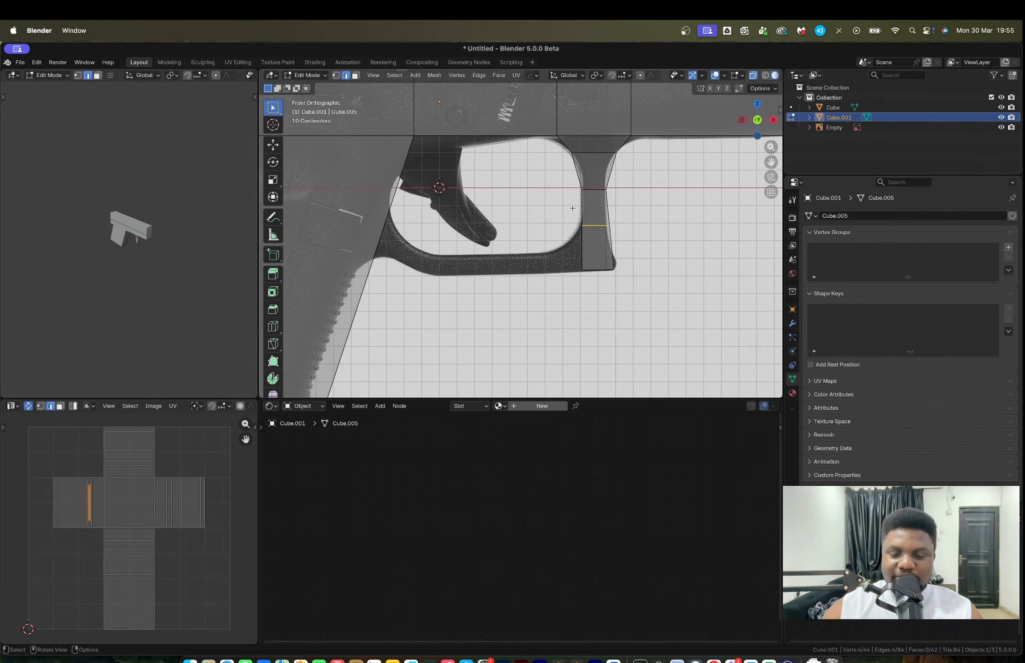
key("3")
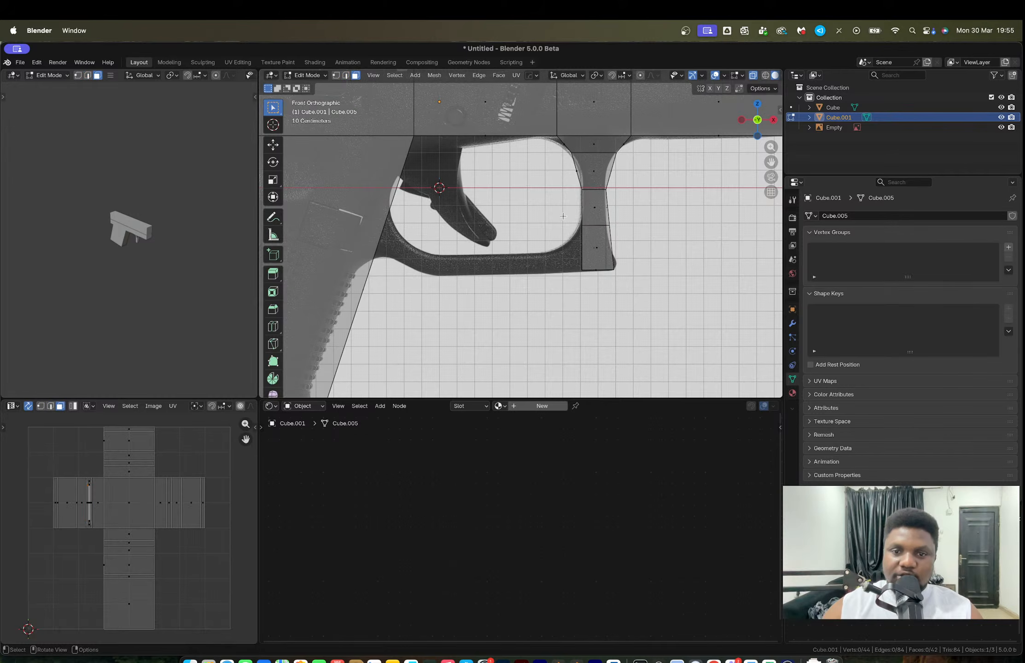
left_click(584, 246)
key("e")
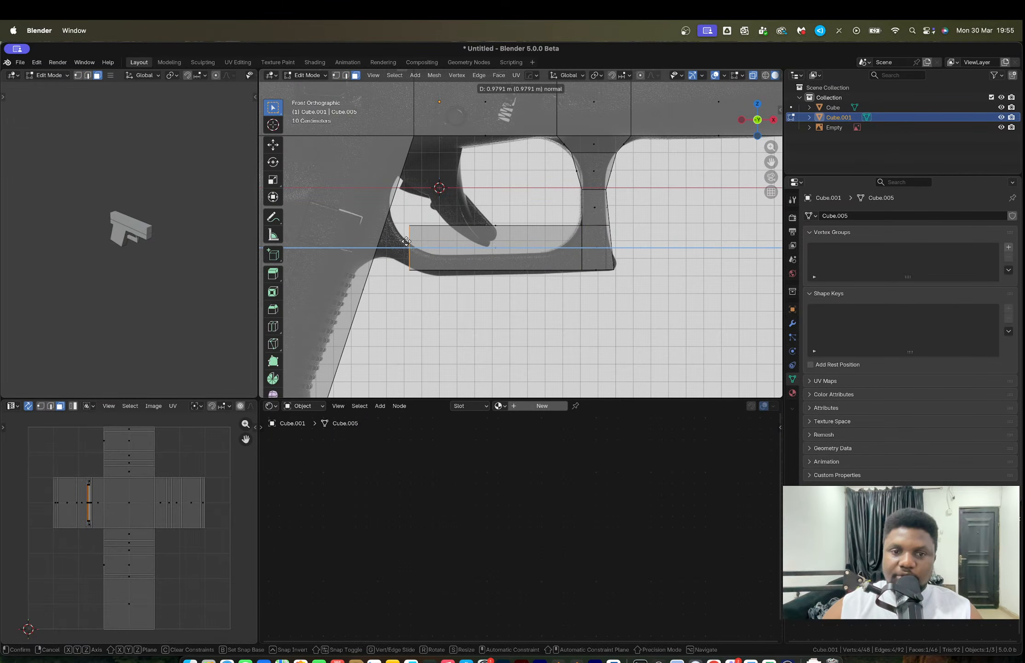
left_click(418, 242)
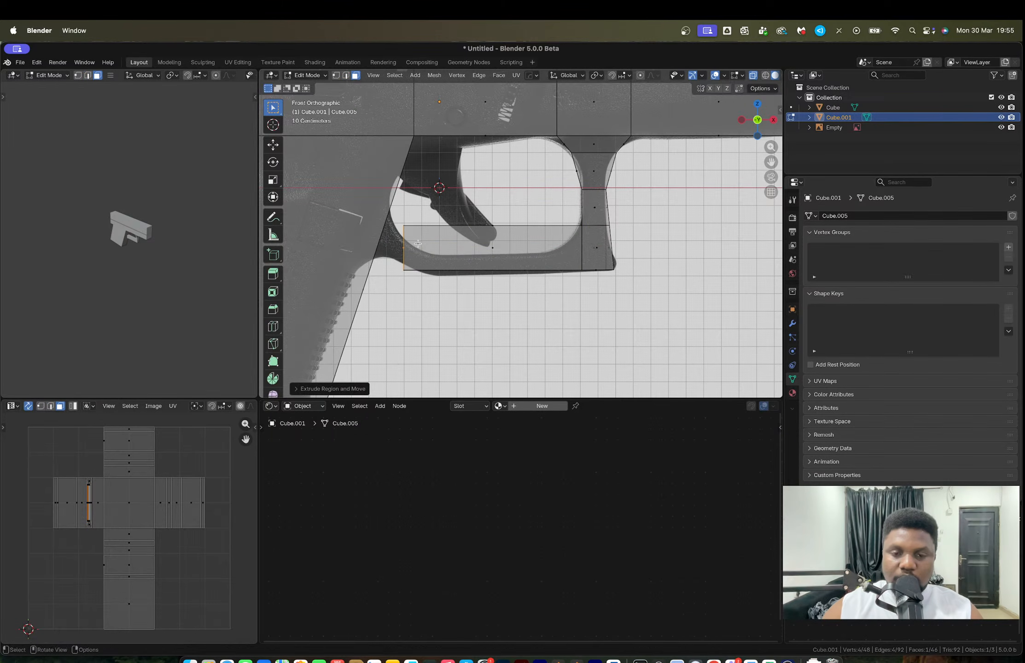
key("g")
left_click(438, 249)
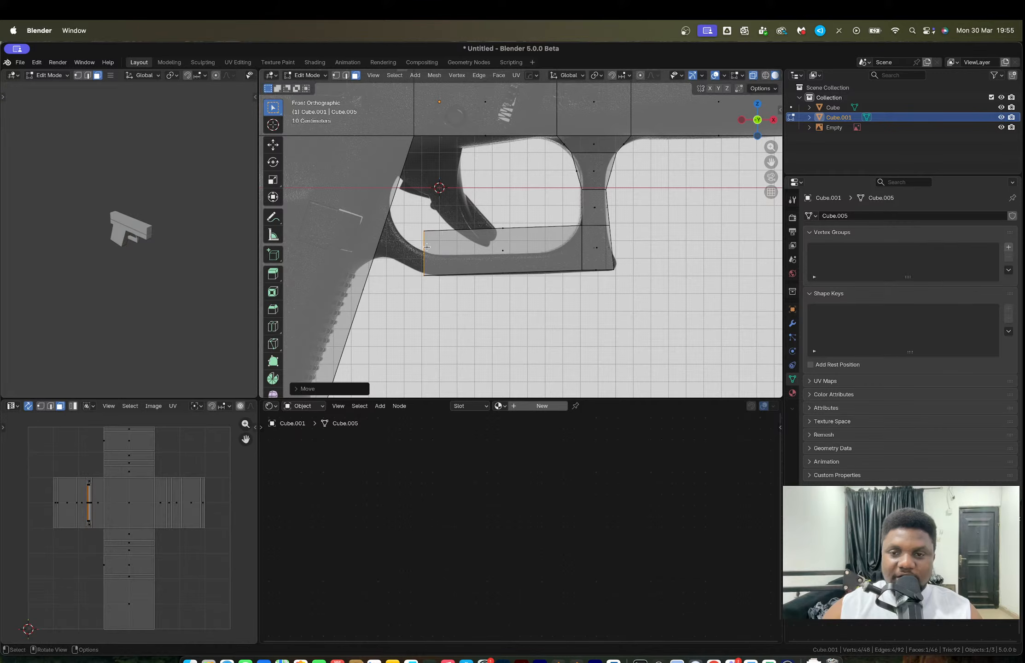
Step: Switch to the browser to check the Instagram live video's comments and return to Blender
key("ctrl+Right")
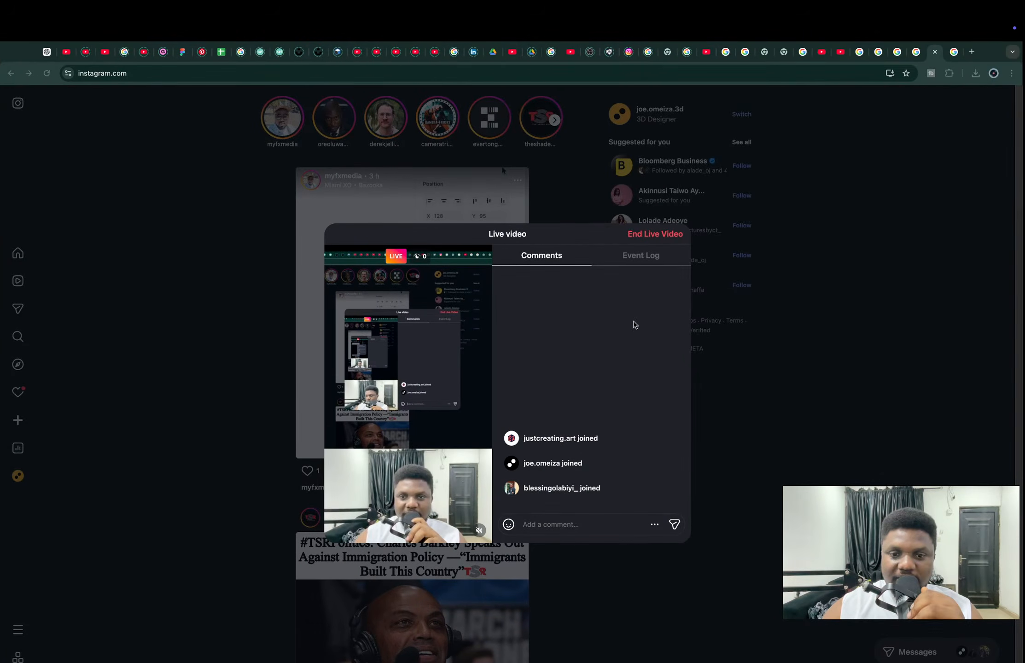
key("ctrl+Left")
key("ctrl+Right")
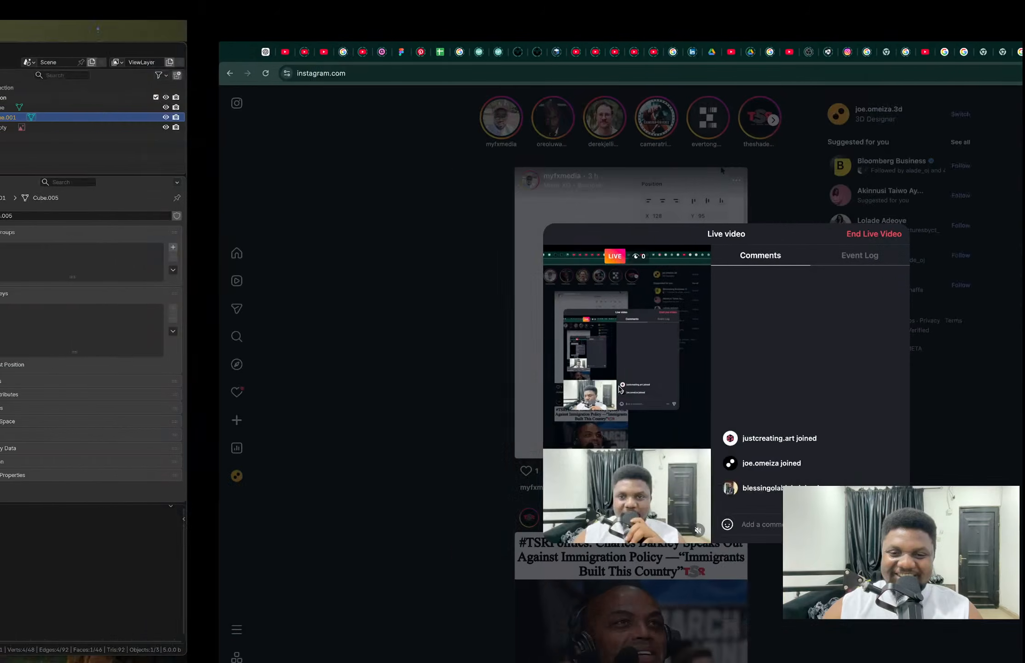
key("ctrl+Left")
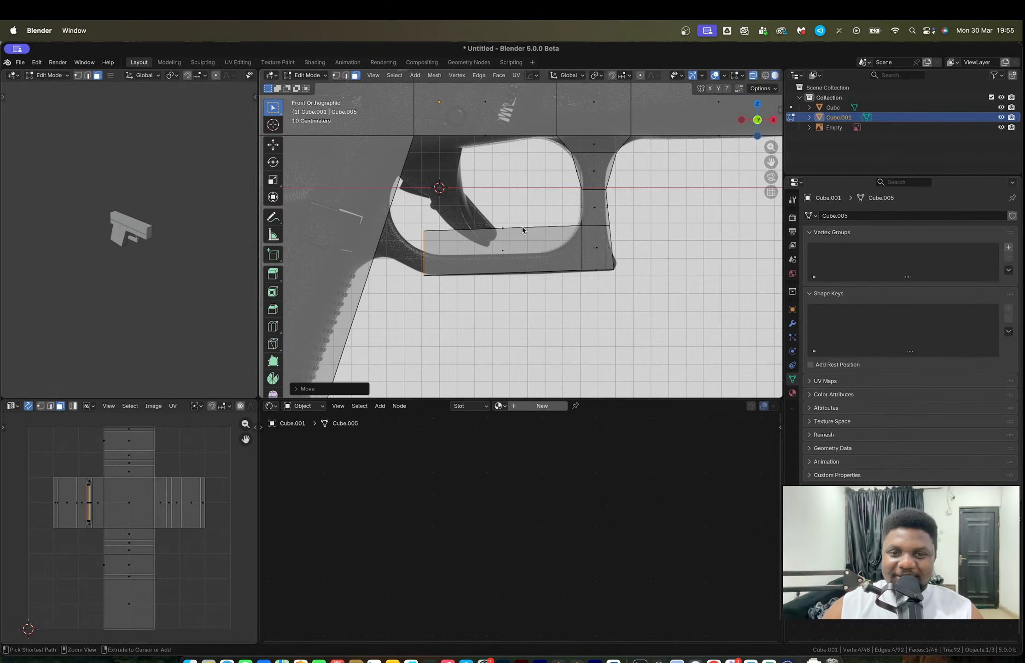
Step: Add a loop cut near the front of the guard's bottom bar and lower its upper vertices about 0.14 m
key("ctrl+r")
left_click(555, 225)
left_click(556, 224)
key("1")
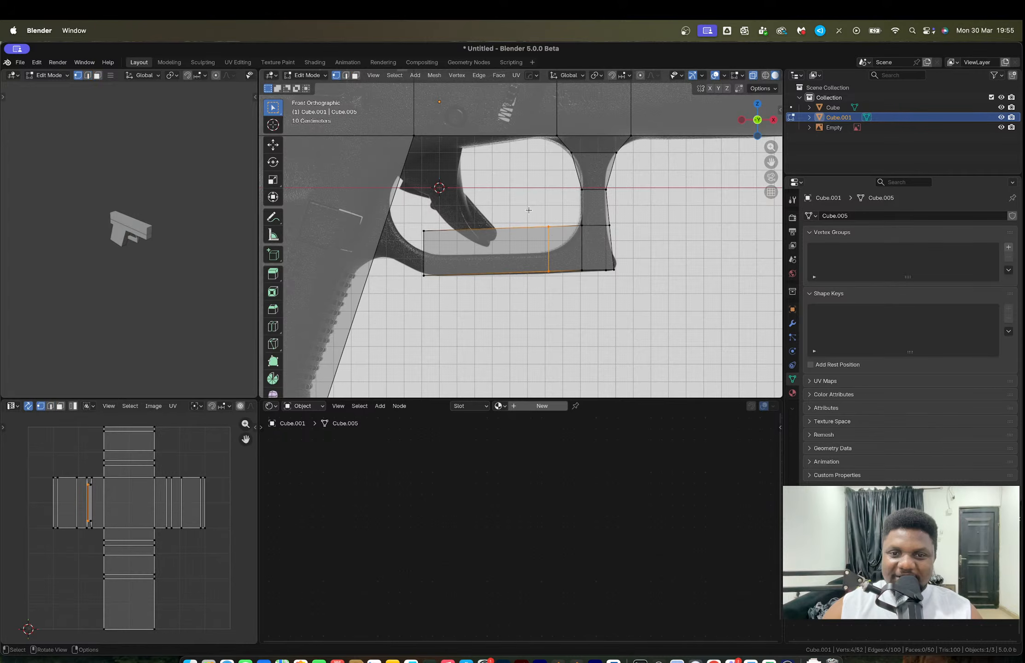
left_click_drag(530, 210, 560, 243)
key("g")
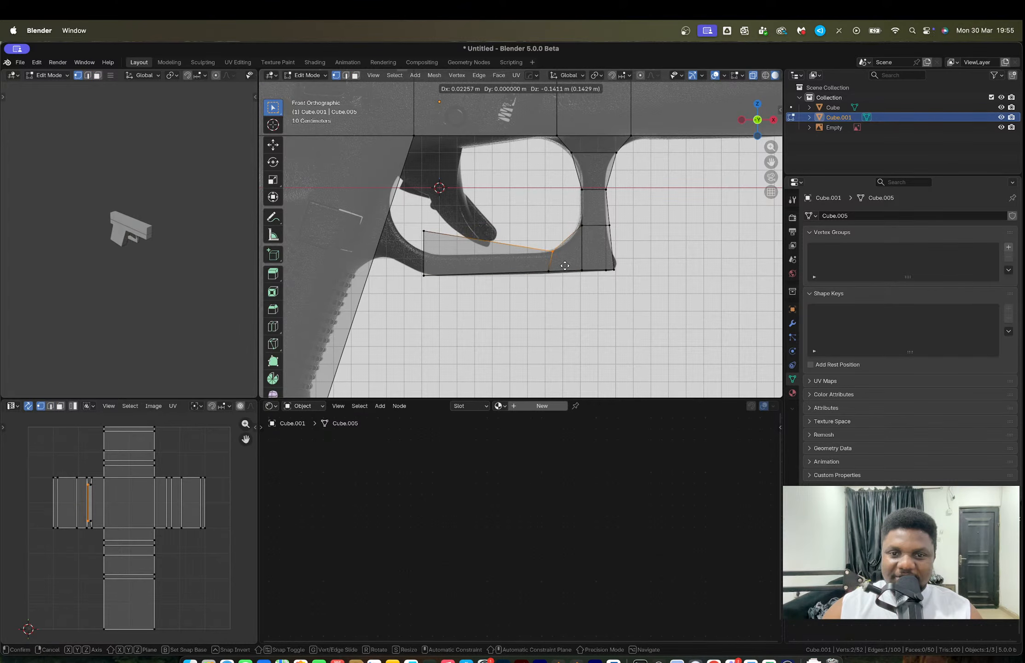
left_click(564, 266)
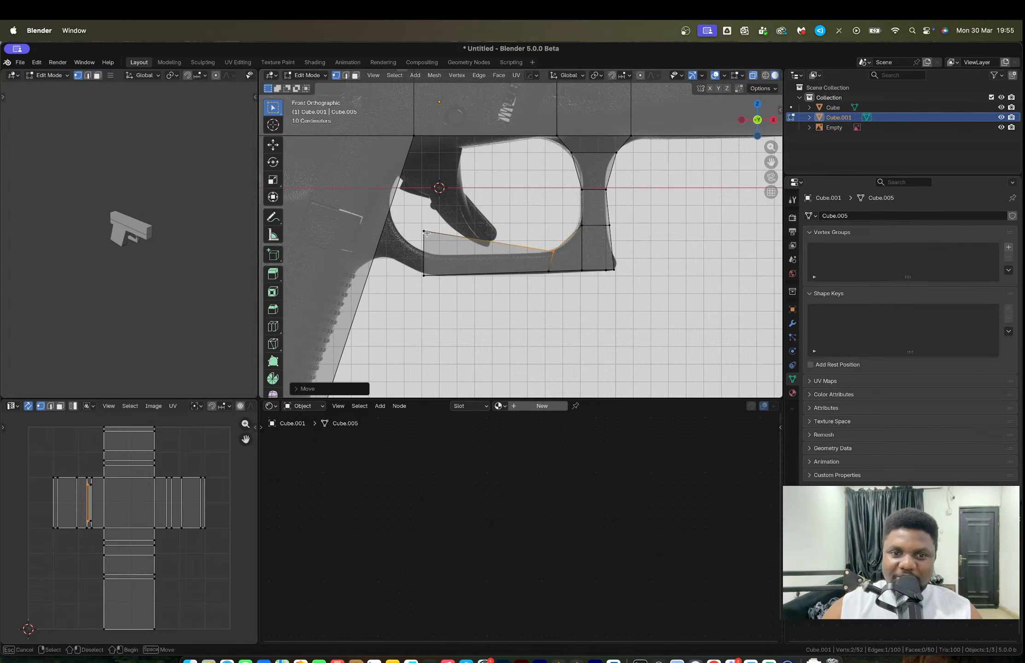
Step: Lower the bottom bar's rear upper vertices about 0.12 m onto the guard's inner edge
left_click(423, 231)
key("g")
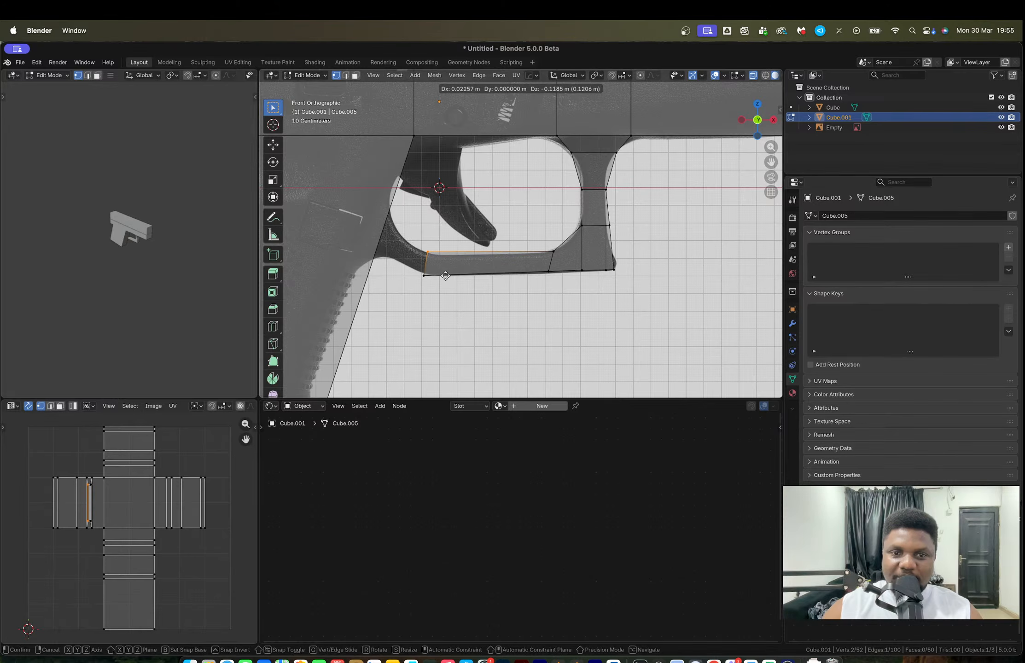
left_click(445, 275)
Step: Rotate the bottom bar's rear end vertices to follow the guard's upward bend toward the grip
middle_click_drag(399, 248, 436, 236, "shift")
left_click_drag(444, 229, 482, 277)
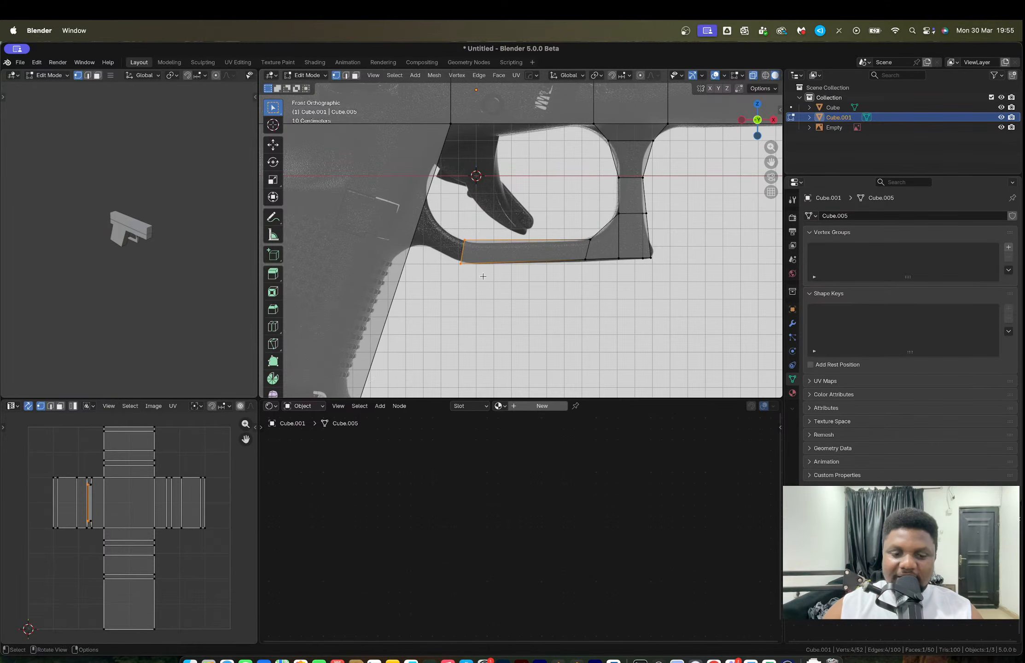
key("r")
left_click(519, 237)
Step: Extrude the bar's rear end diagonally to the grip, then rotate and enlarge the new end along the grip's front edge
key("e")
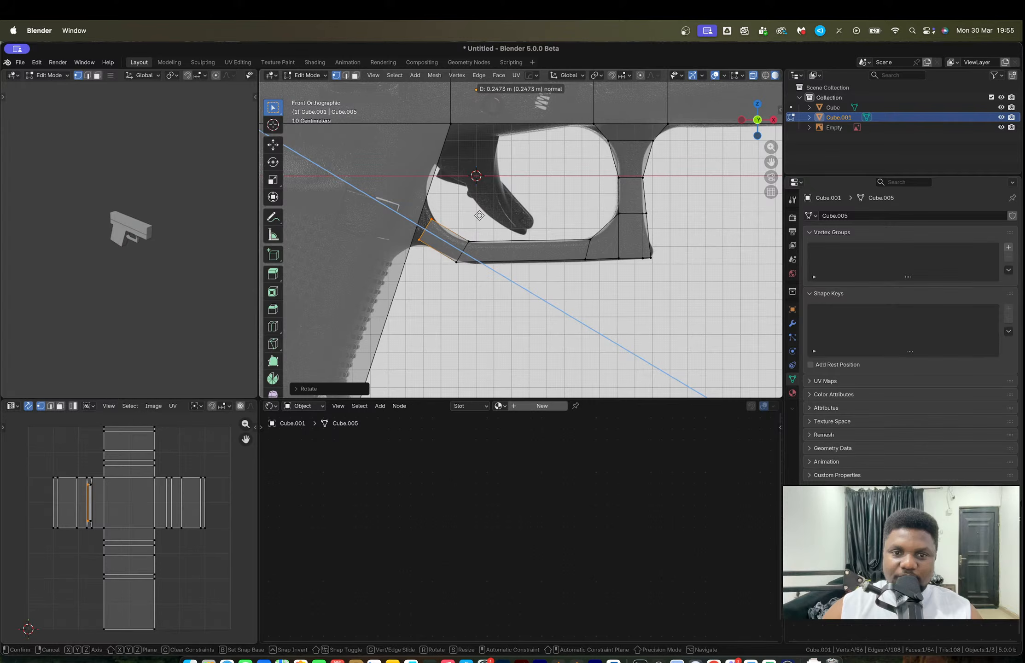
left_click(472, 212)
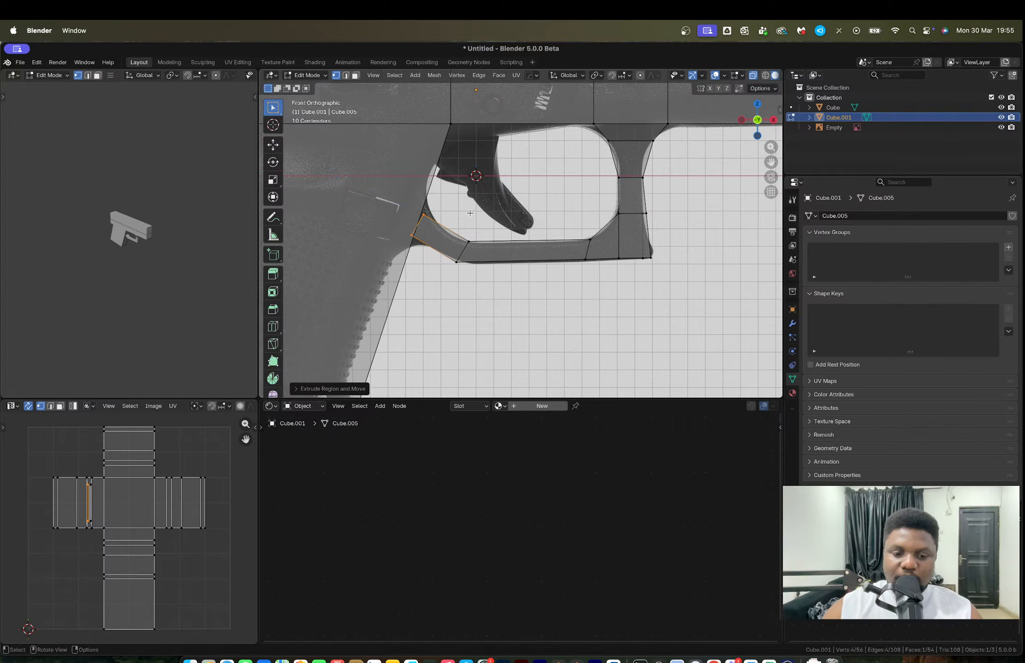
key("s")
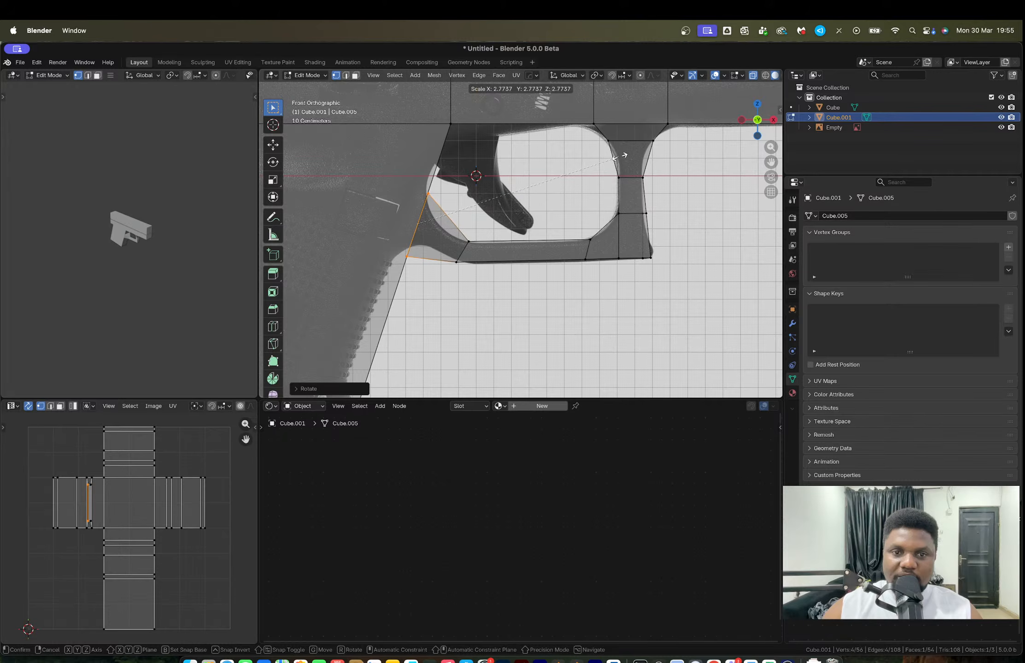
left_click(634, 149)
Step: Add a loop cut across the guard's rear section and scale it to about 0.51, then enlarge it by about 1.21
key("ctrl+r")
left_click(460, 225)
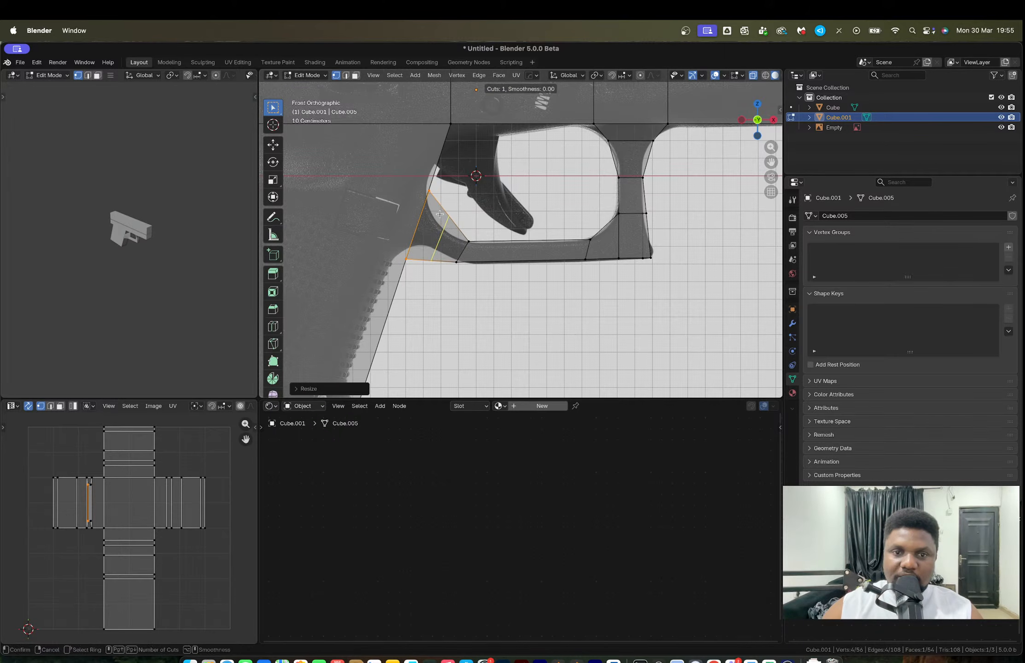
left_click(460, 225)
key("s")
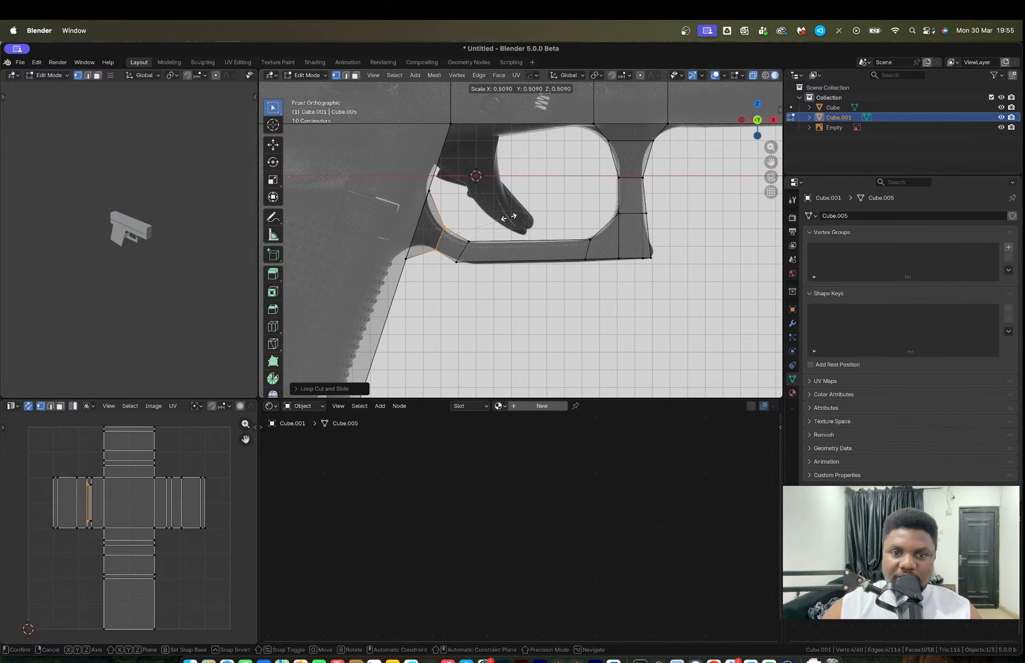
left_click(503, 218)
middle_click_drag(503, 219, 475, 260)
key("s")
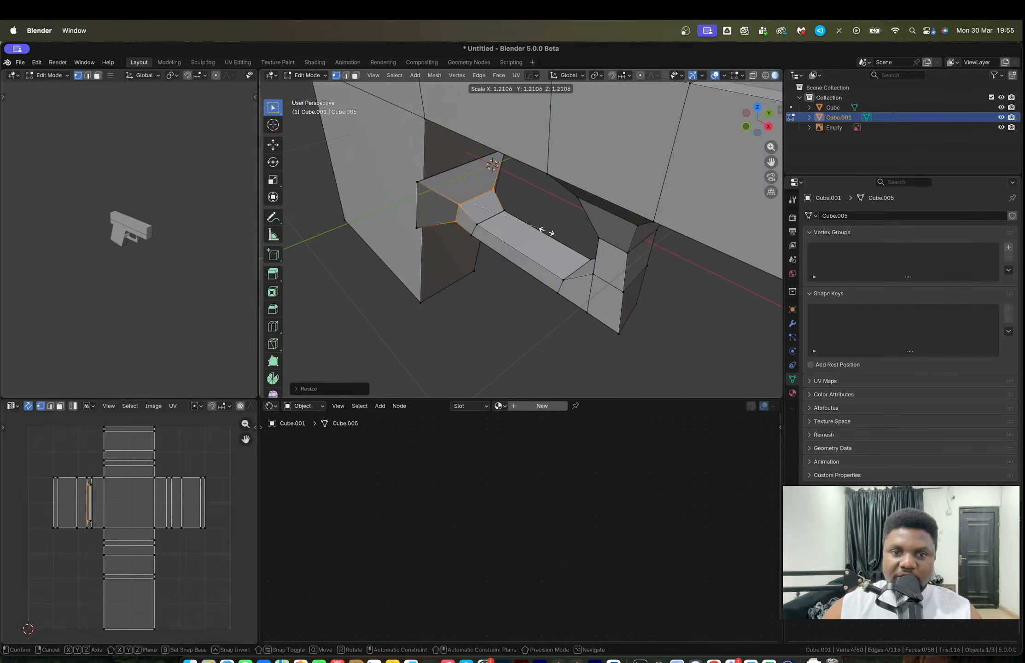
left_click(549, 232)
Step: Select the guard's rear end vertices where it meets the grip and scale them to about 0.82
key("2")
left_click(419, 202)
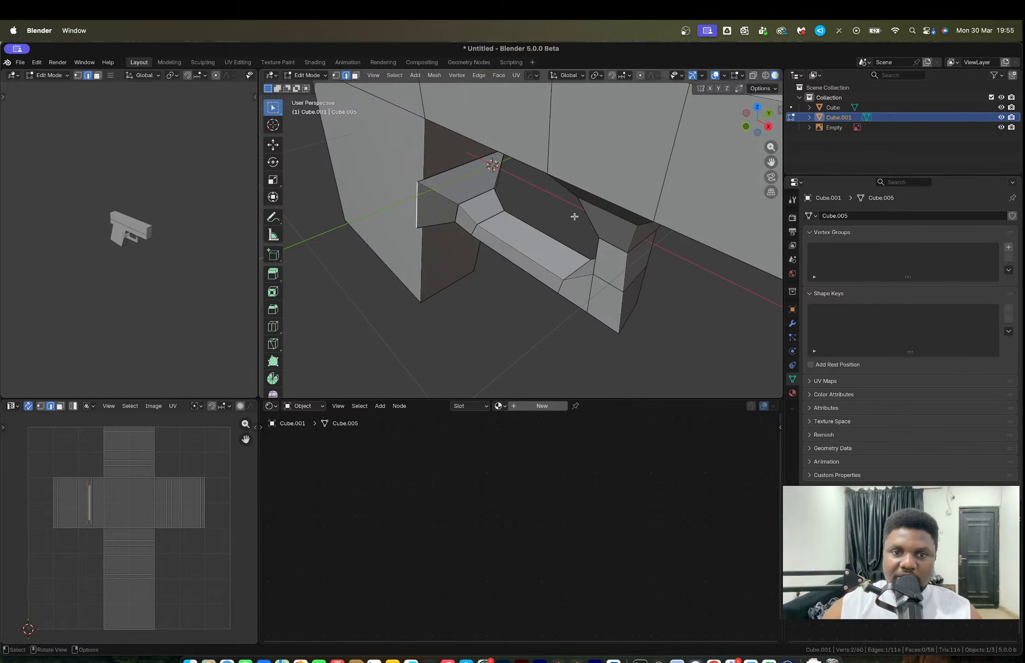
middle_click_drag(426, 188, 378, 204)
key("1")
key("alt+z")
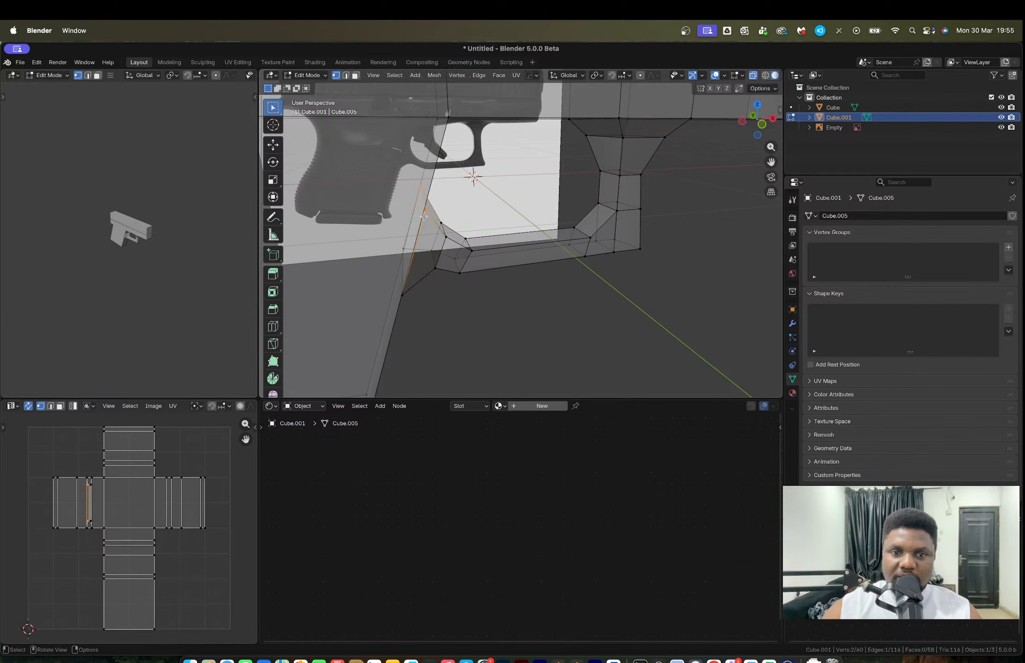
left_click_drag(378, 205, 421, 301)
middle_click_drag(421, 302, 530, 239)
key("s")
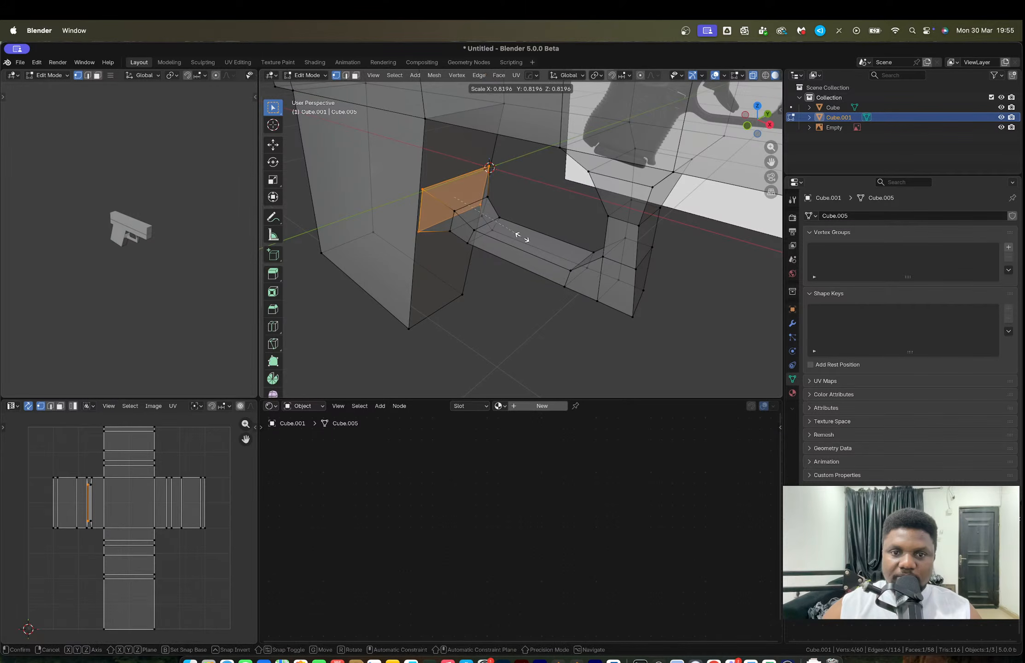
left_click(521, 237)
Step: Inspect the frame, grip and trigger guard from several angles and against the reference image in front view
key("Tab")
middle_click_drag(522, 238, 408, 210)
key("Tab")
middle_click_drag(520, 193, 548, 156)
key("Tab")
scroll(514, 231, "up", 6)
key("KP_1")
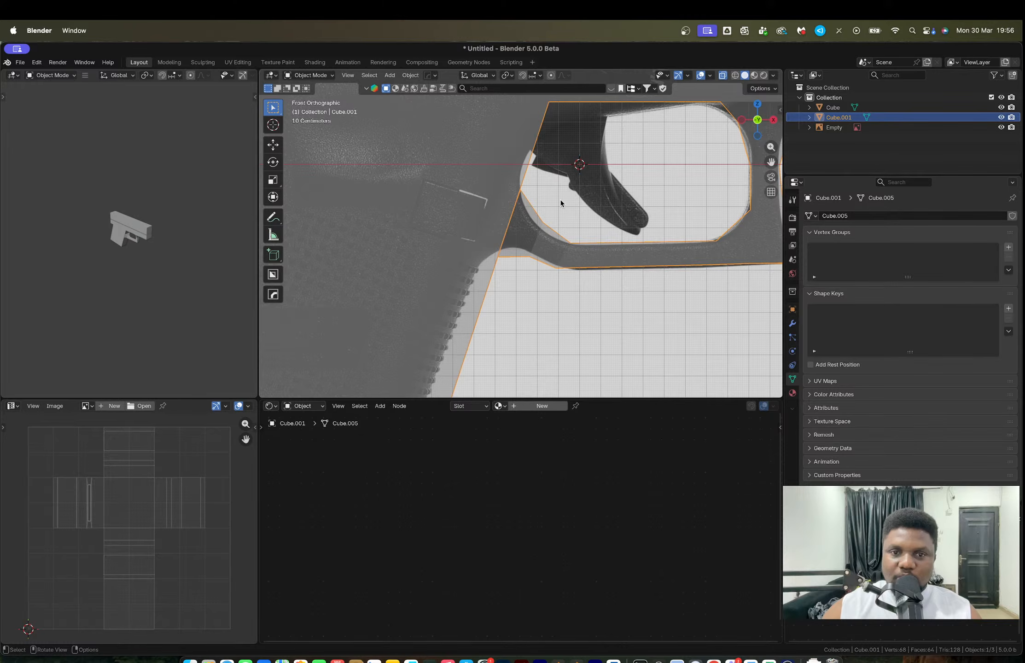
scroll(549, 251, "down", 3)
middle_click_drag(617, 243, 630, 314, "shift")
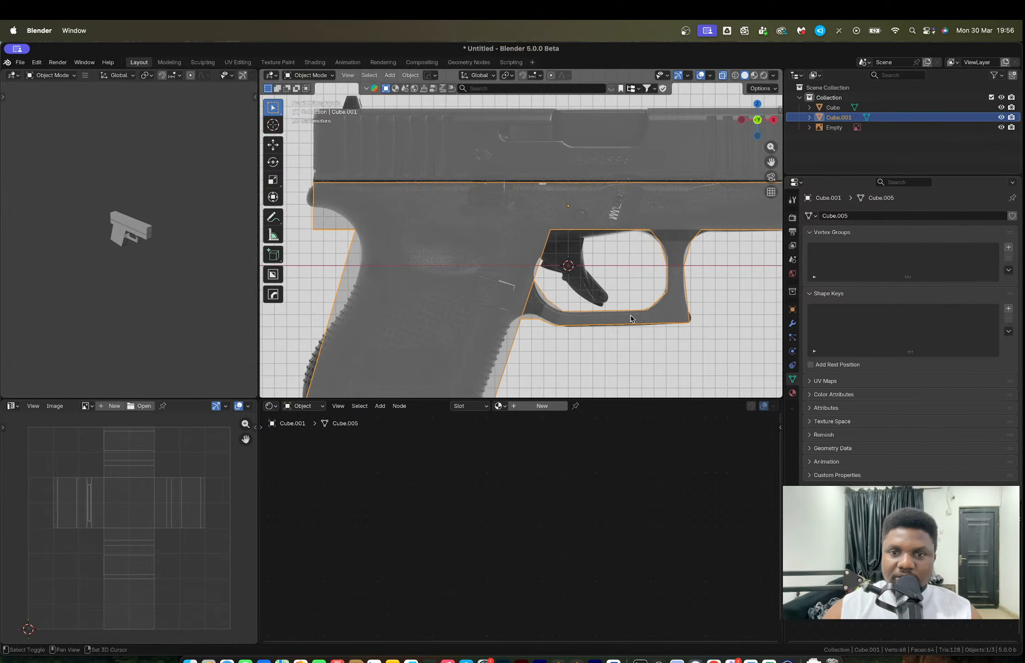
scroll(656, 253, "down", 5)
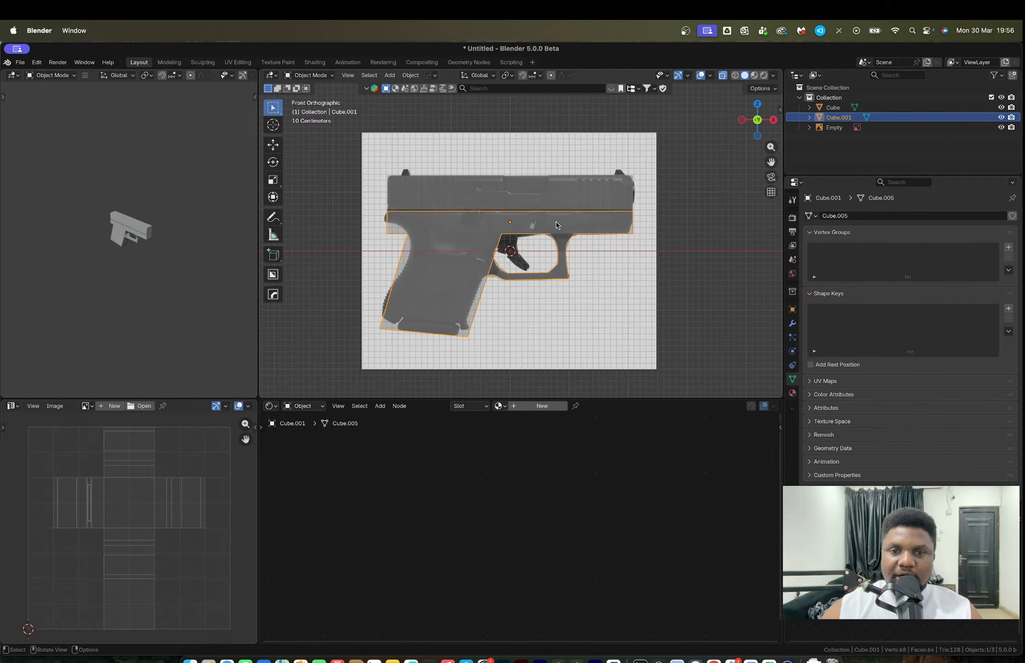
Step: Isolate the slide block together with the Glock reference image in local view
scroll(563, 185, "up", 3)
left_click(564, 186)
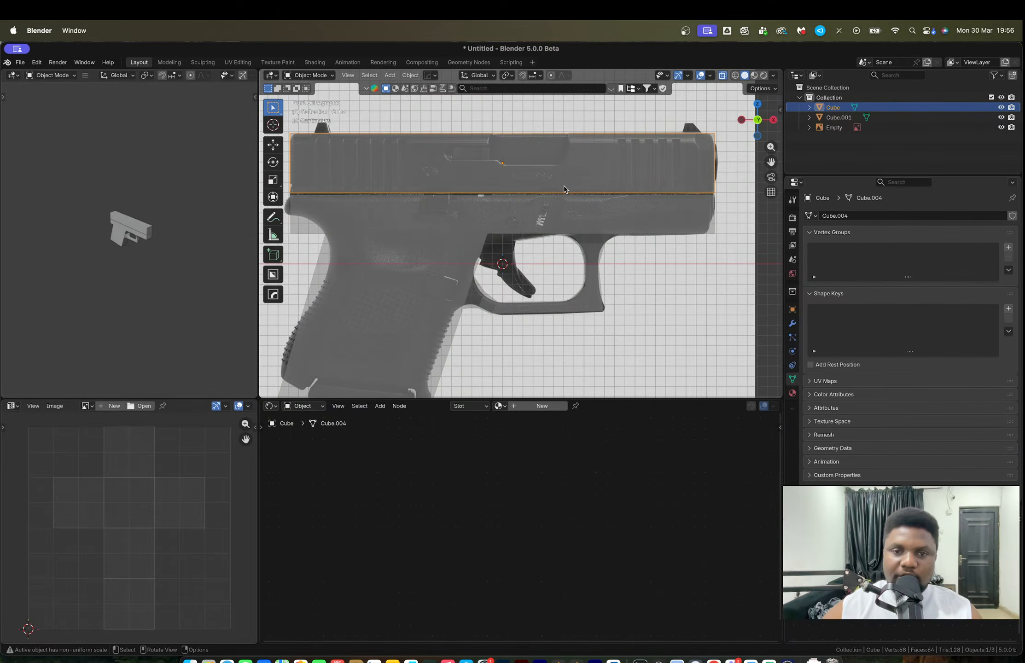
key("slash")
key("slash")
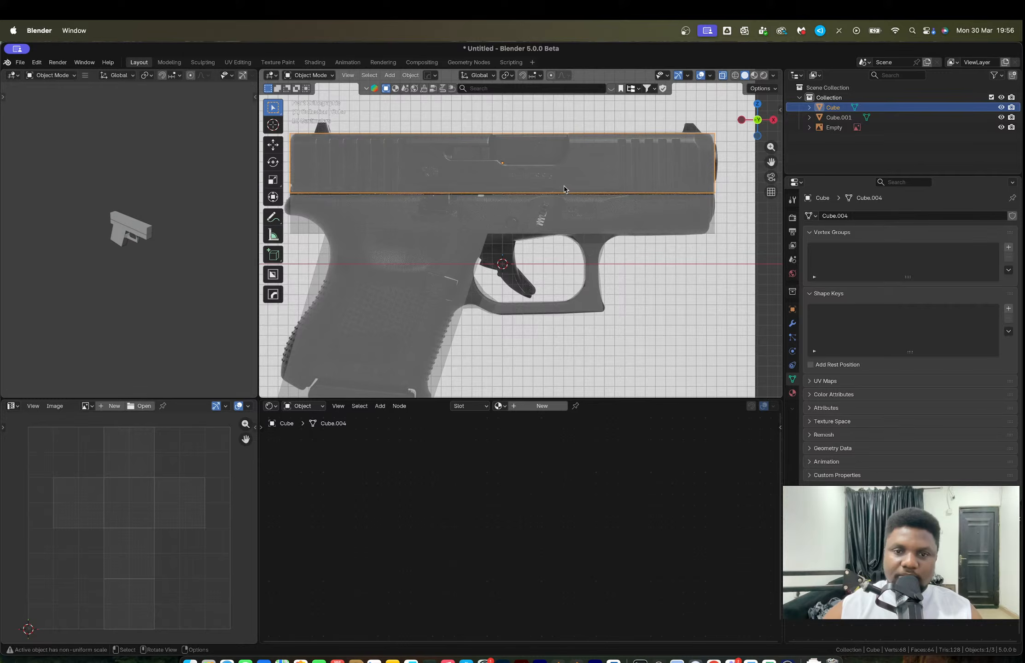
left_click(599, 115, "shift")
key("slash")
scroll(568, 245, "up", 10)
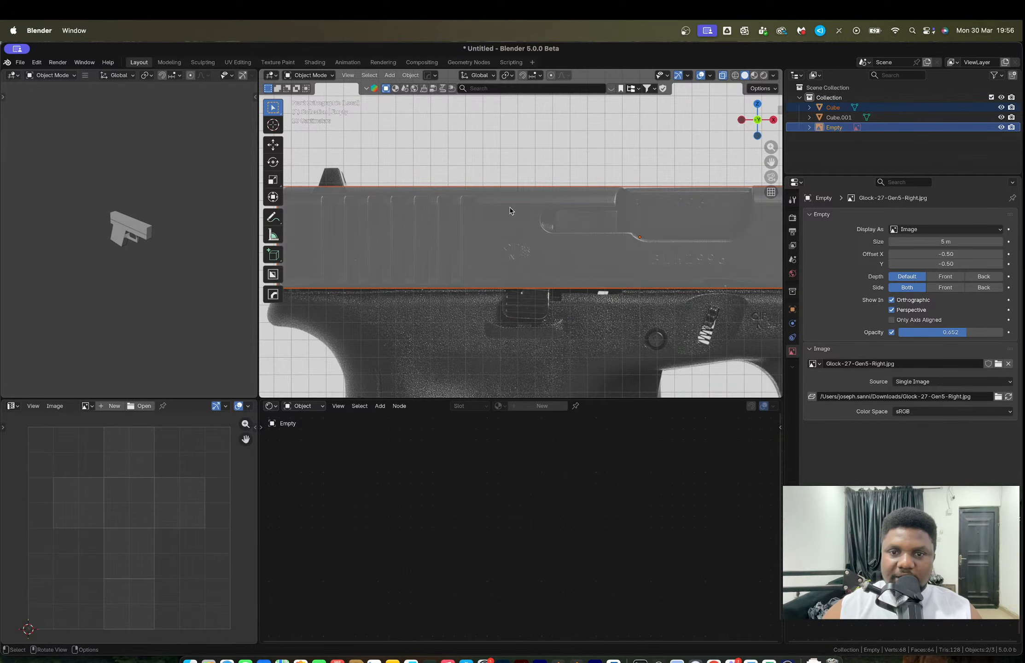
scroll(510, 211, "down", 3)
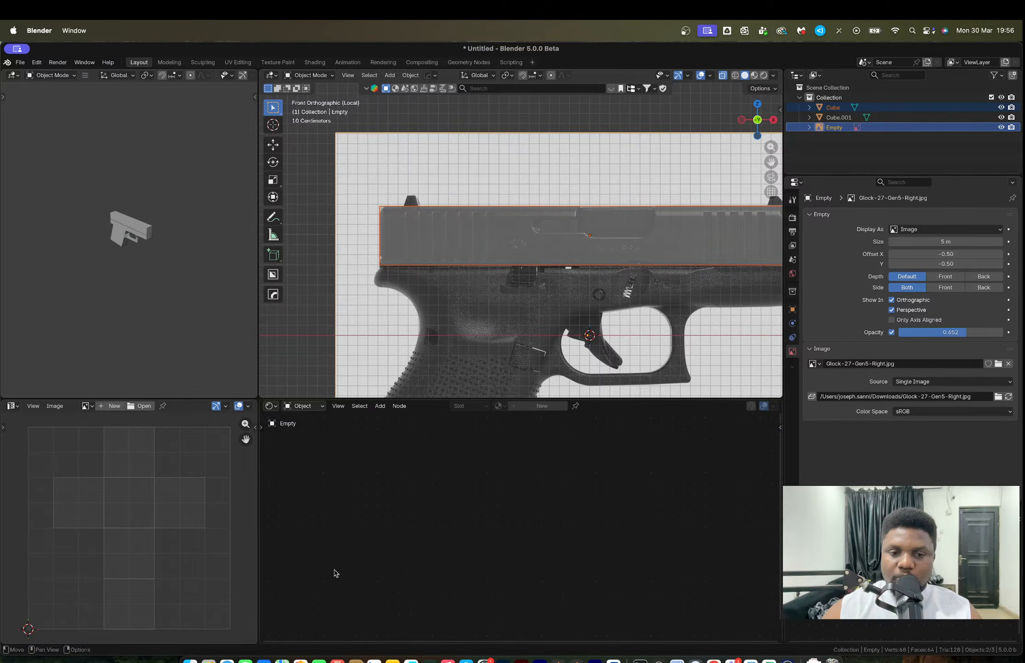
Step: Bring up the PureRef pistol reference and keep it always on top of Blender
left_click(658, 659)
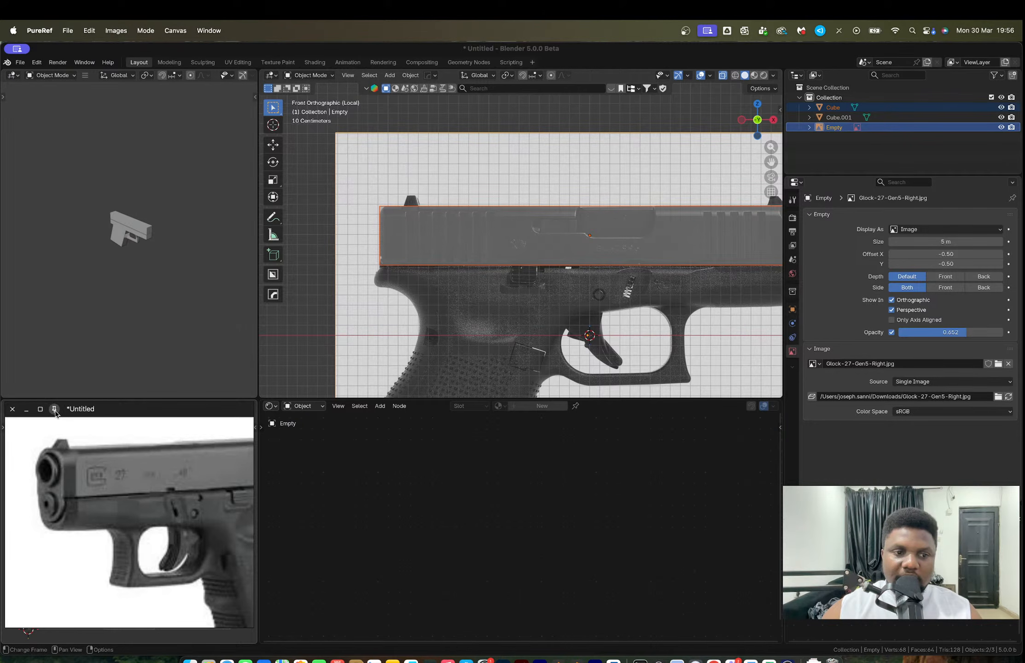
left_click(55, 413)
left_click(76, 442)
left_click(534, 52)
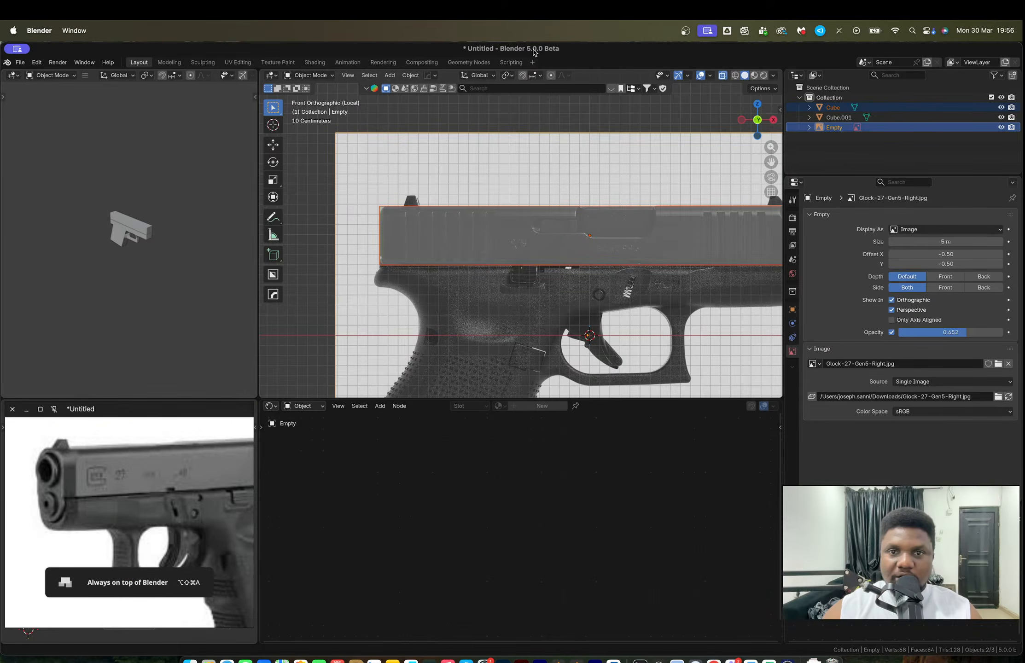
Step: Switch to the browser, check the Instagram live comments and open the Day 56 livestream from the YouTube channel
key("ctrl+Right")
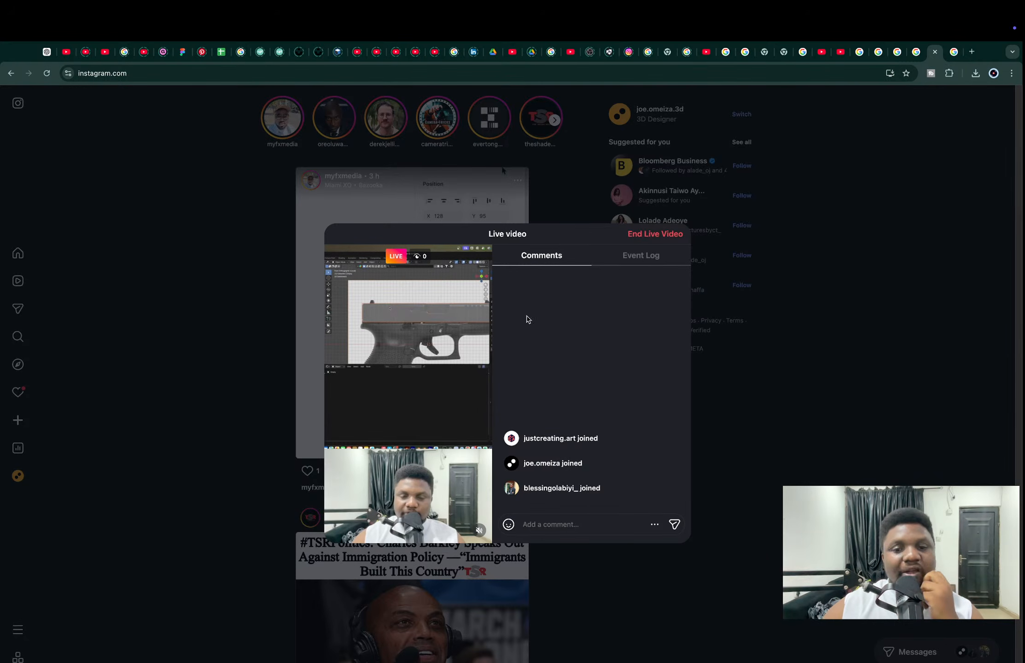
left_click(66, 52)
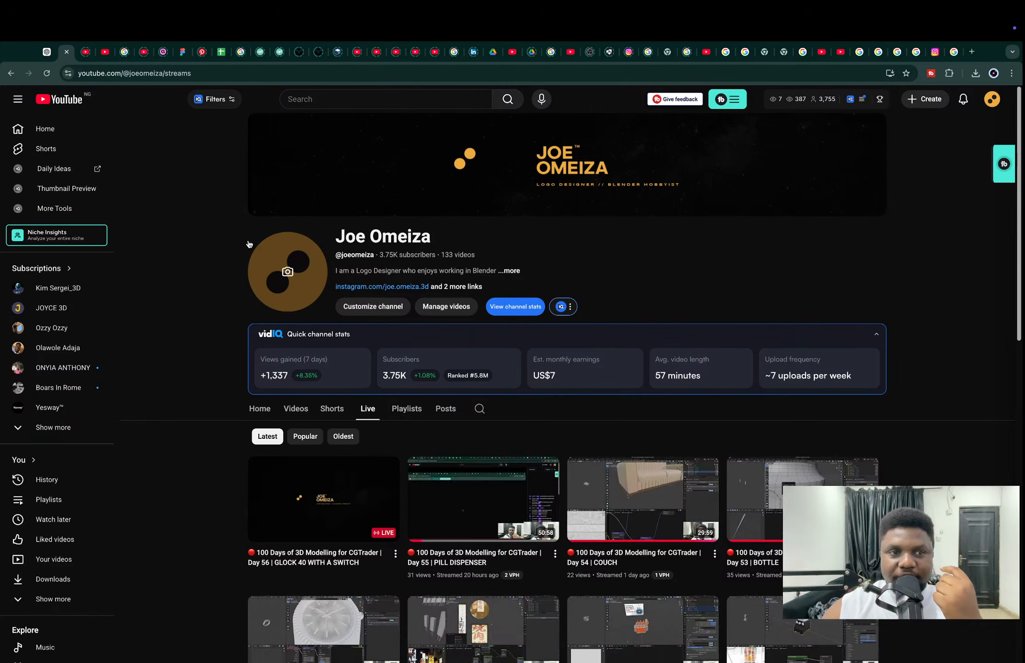
left_click(935, 52)
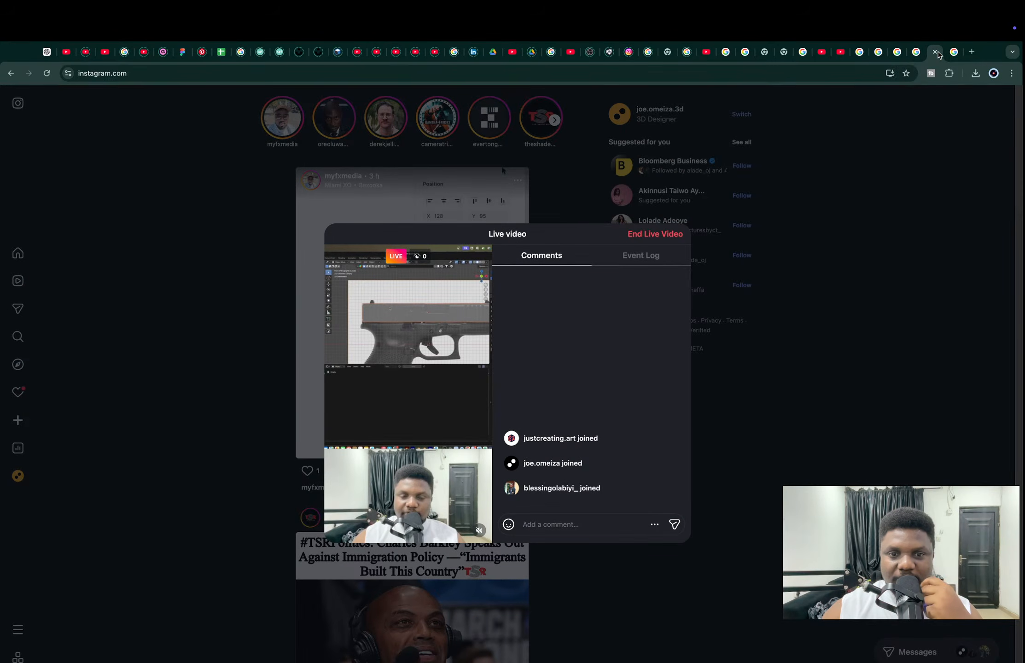
left_click(66, 51)
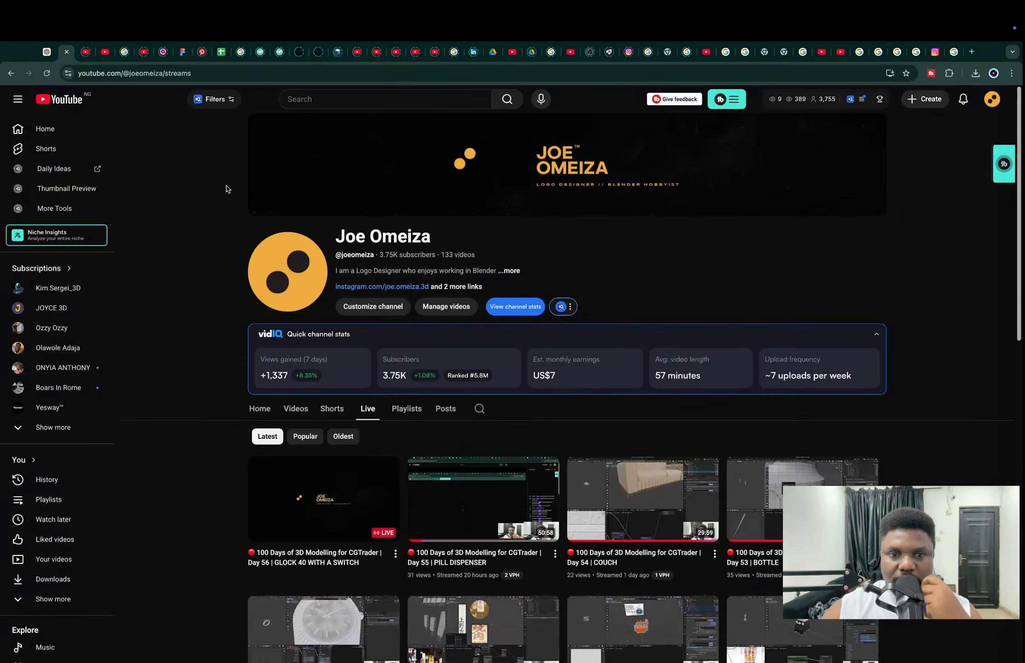
middle_click(323, 475)
left_click(84, 51)
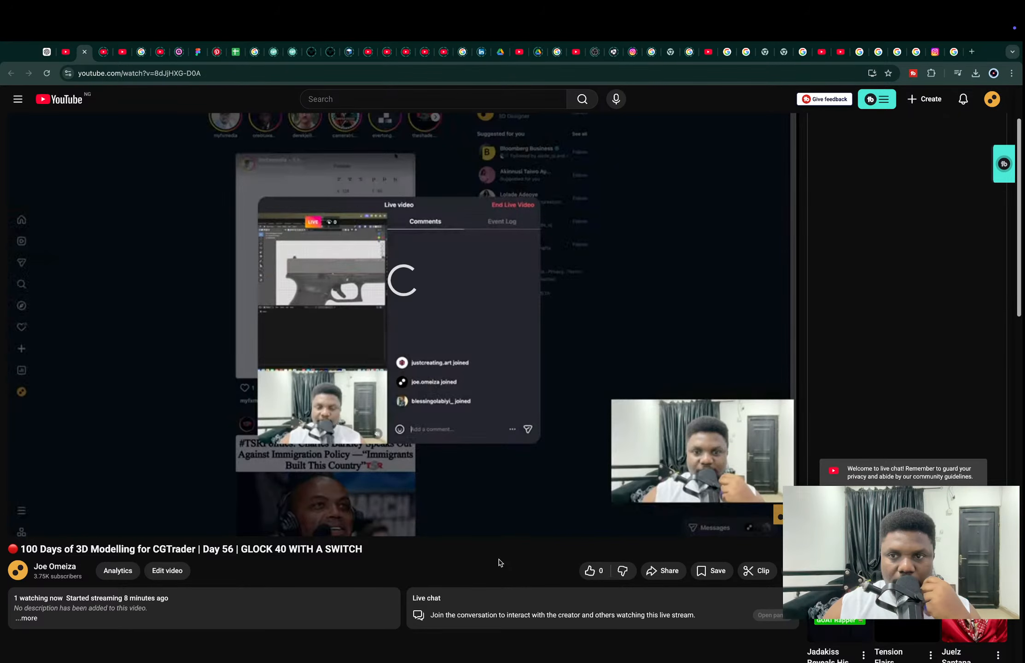
Step: Check the streaming status in OBS, close the YouTube livestream page and return to Blender
key("super+Tab")
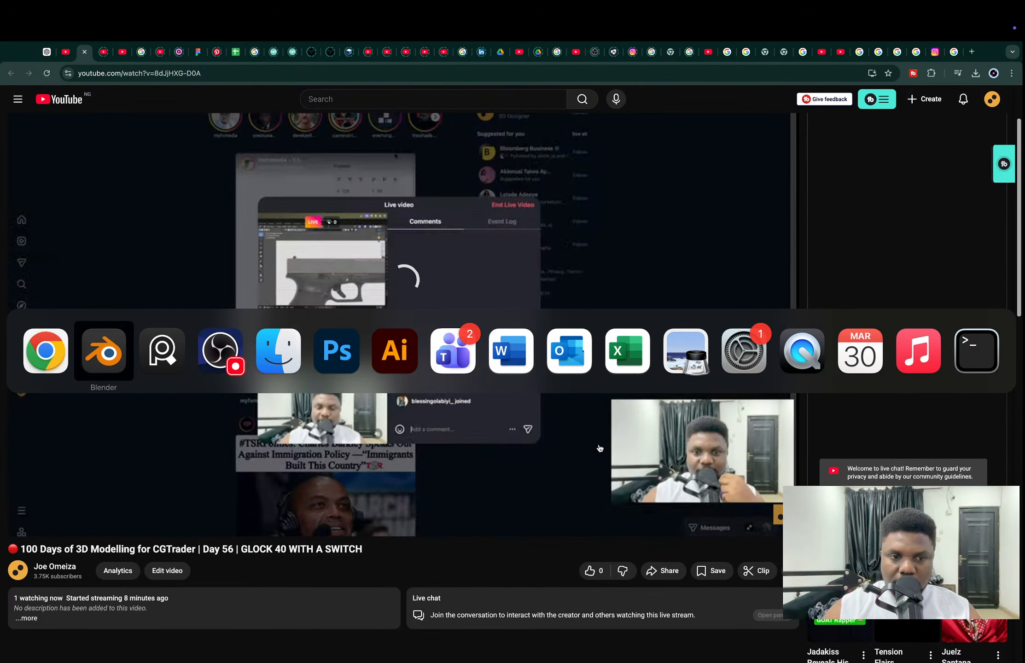
key("super+Tab")
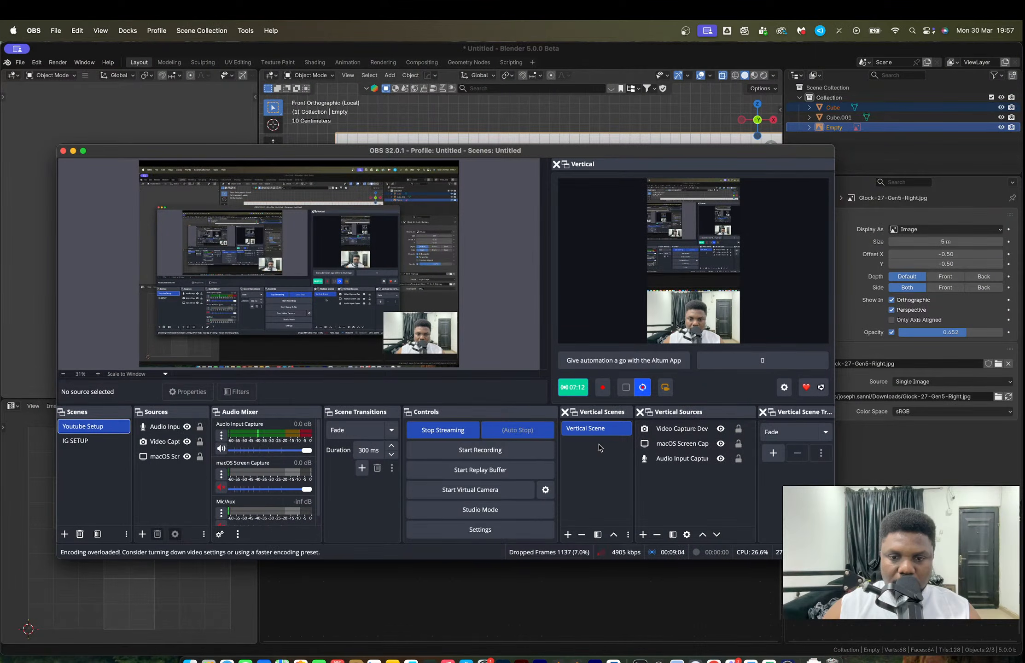
key("super+Tab")
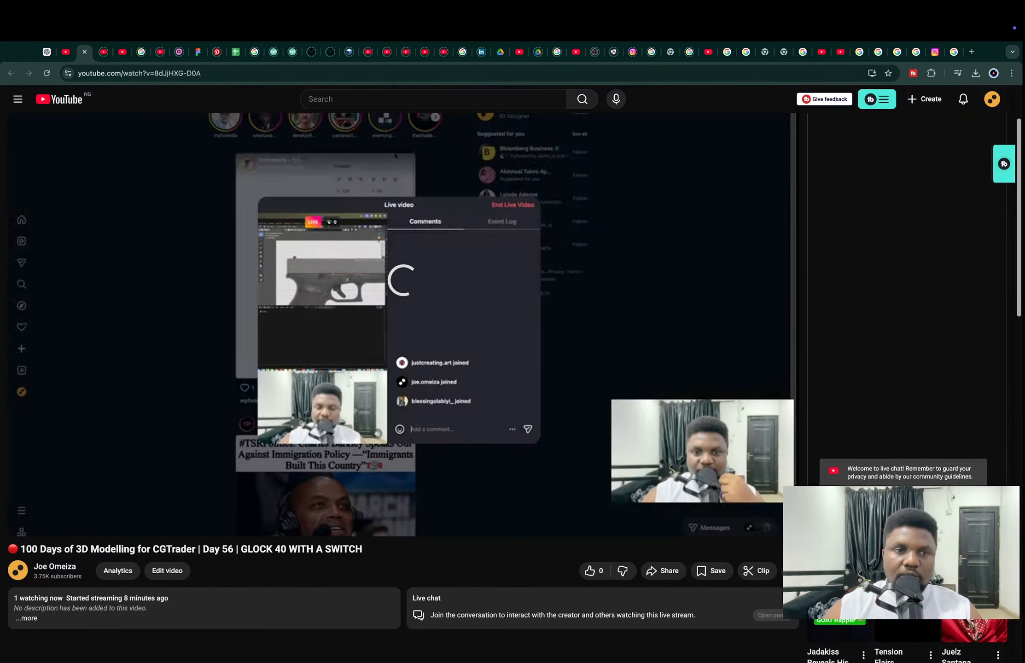
key("super+w")
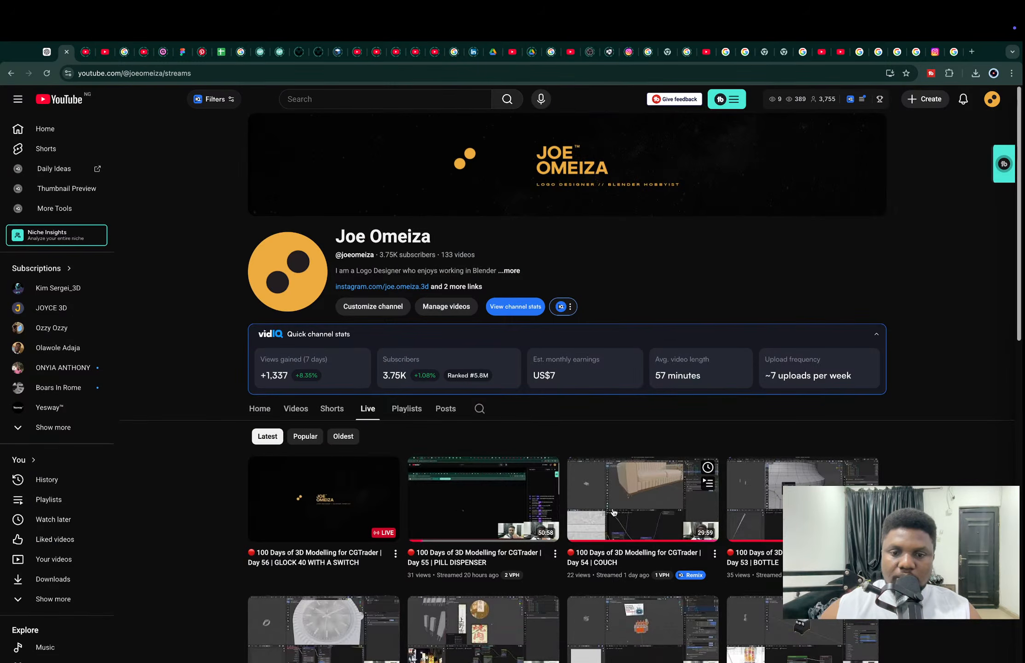
key("super+Tab")
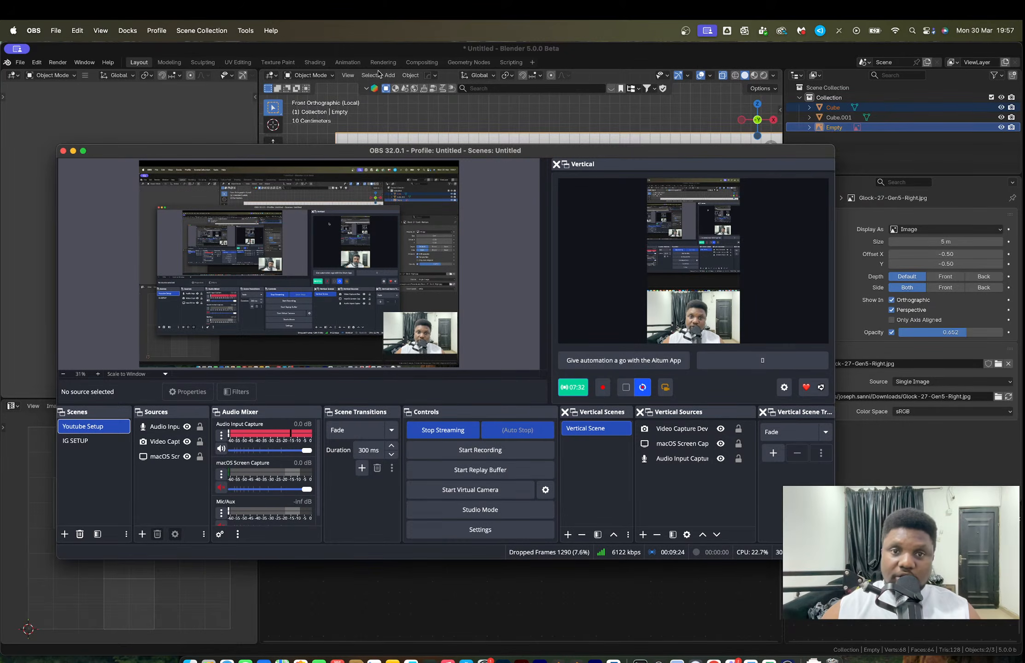
left_click(380, 53)
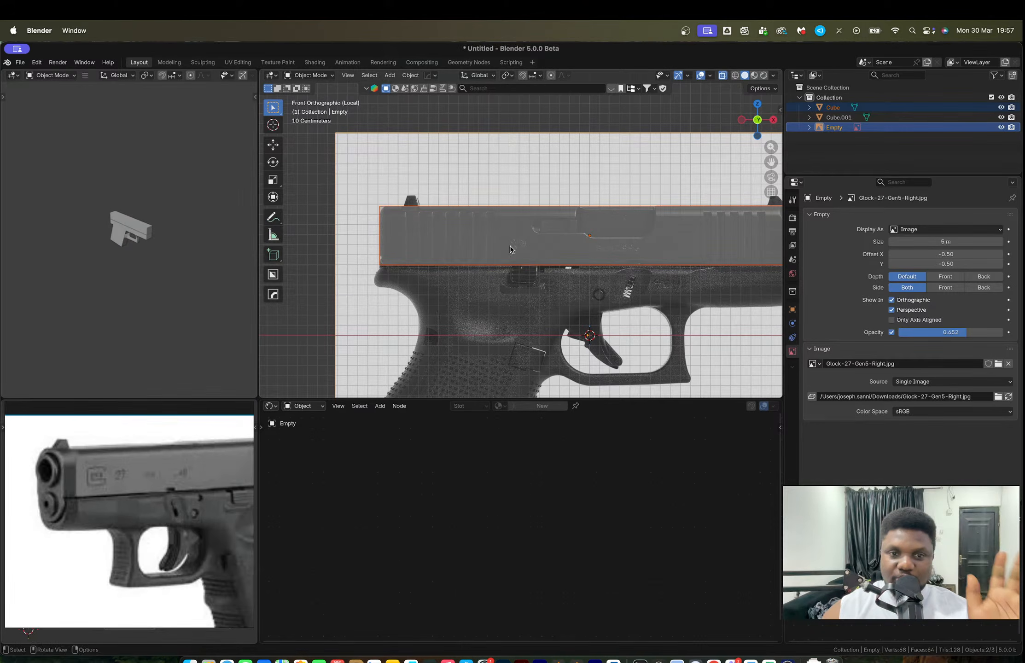
Step: Select the isolated slide block and apply its scale in Object Mode
scroll(510, 246, "up", 3)
middle_click_drag(426, 230, 538, 245, "shift")
scroll(454, 226, "down", 2)
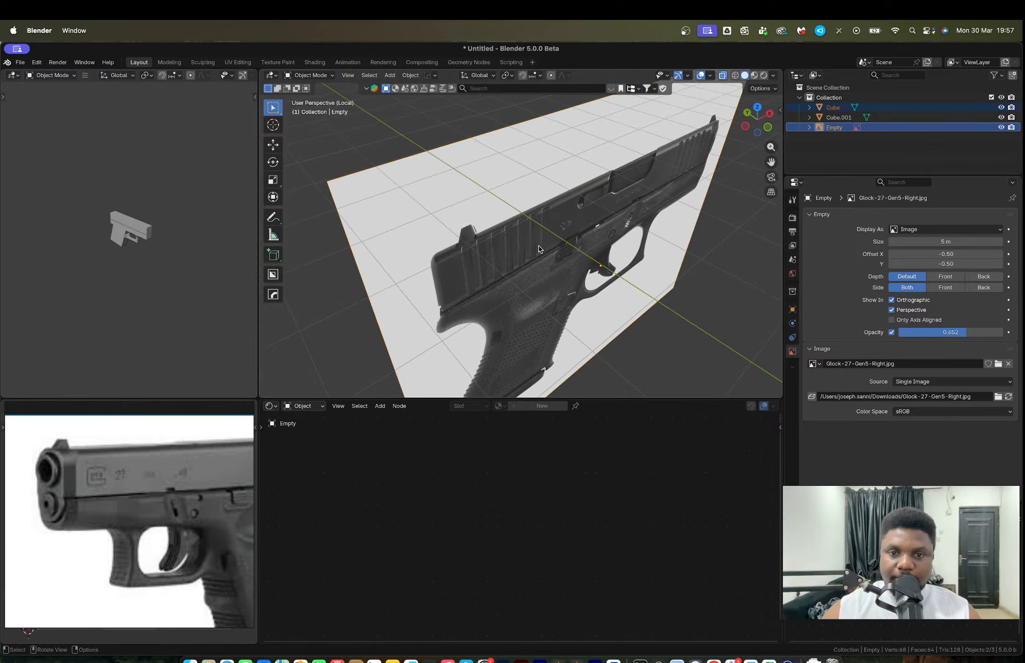
scroll(515, 234, "down", 6)
middle_click_drag(642, 239, 489, 203, "shift")
scroll(488, 228, "up", 5)
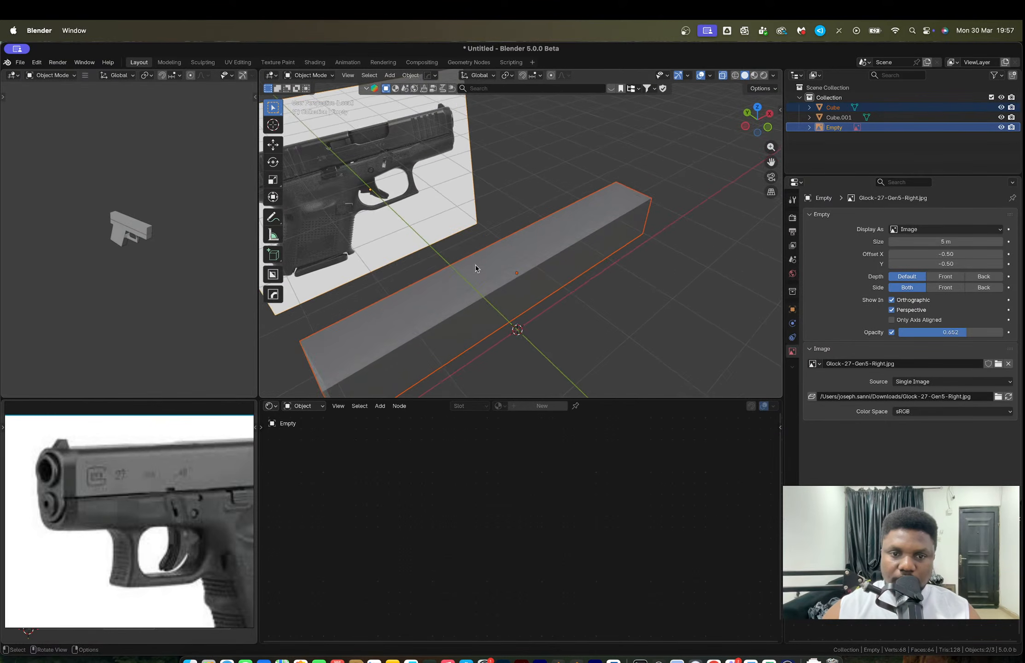
middle_click_drag(474, 265, 477, 259)
left_click(486, 259)
key("Tab")
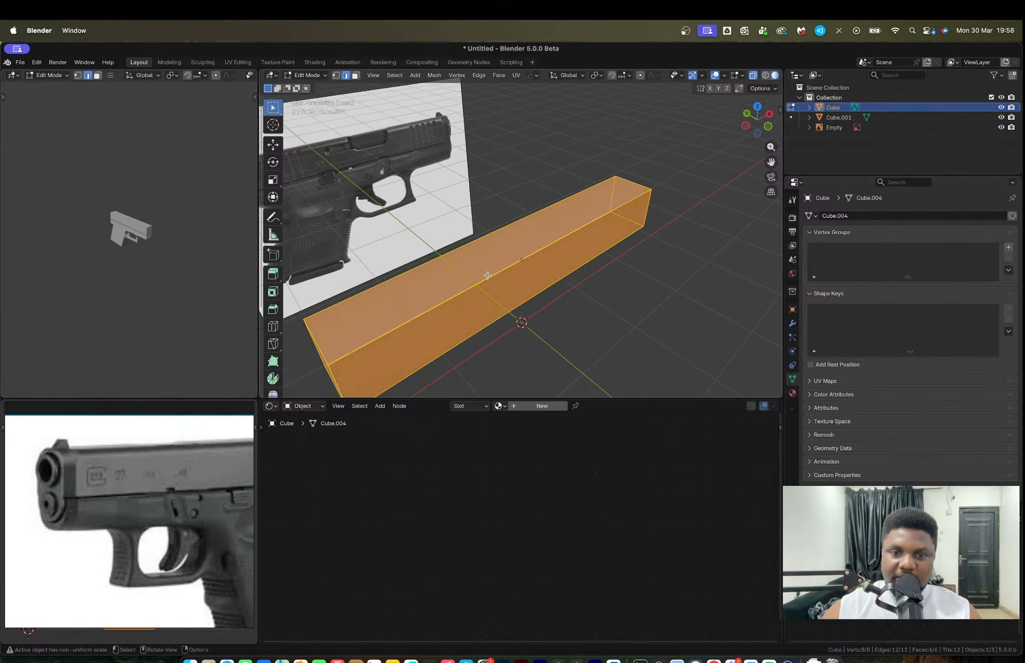
key("alt+a")
key("Tab")
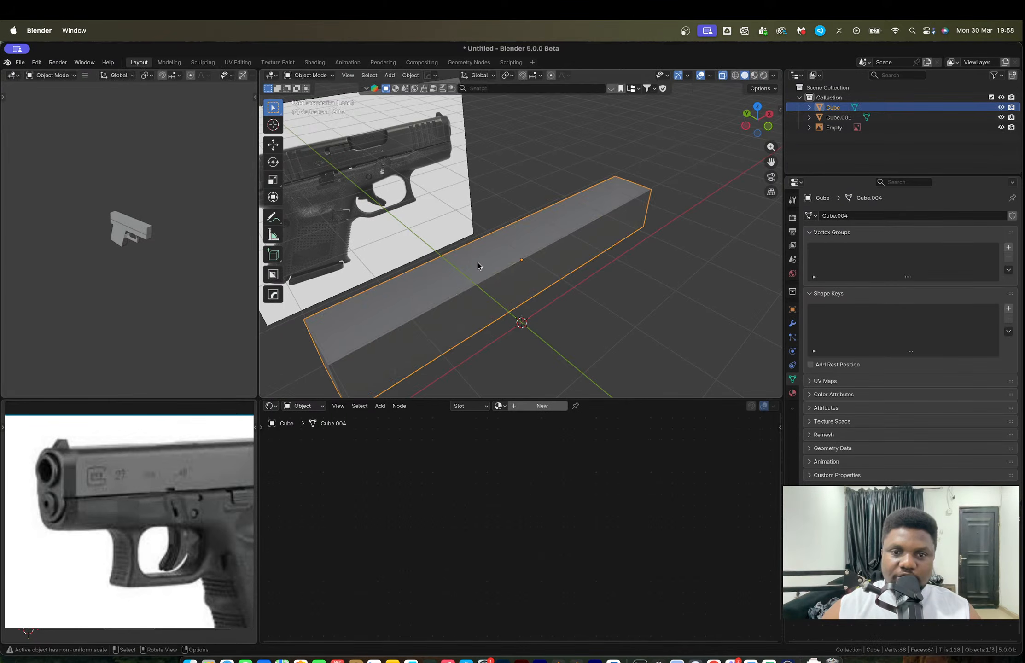
key("ctrl+a")
left_click(479, 265)
Step: Bevel the slide's two long upper edges by about 0.14 m with 4 segments
key("Tab")
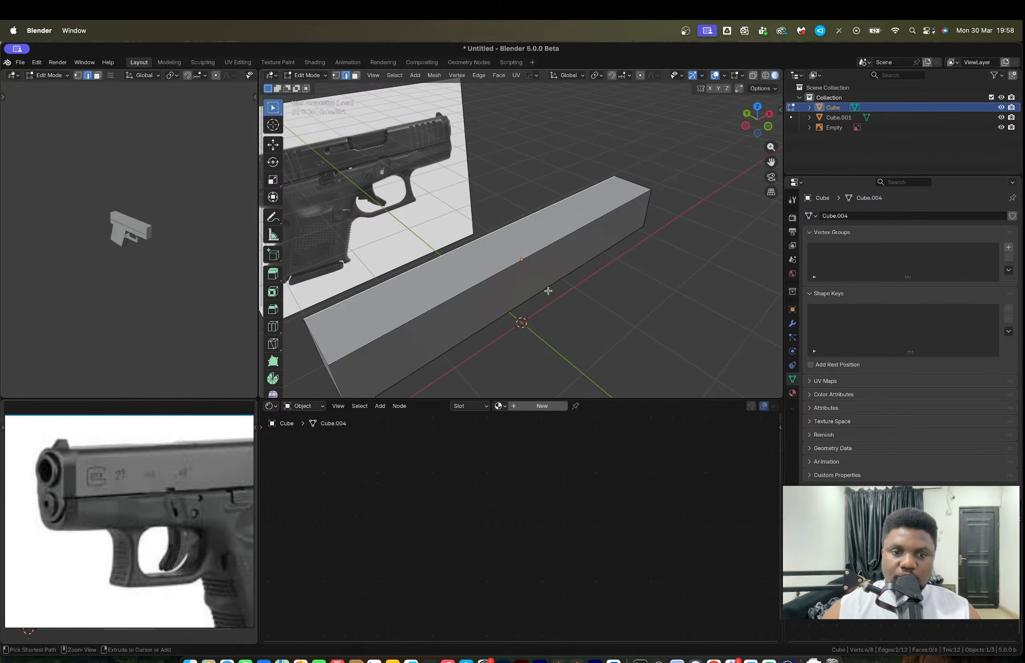
middle_click_drag(546, 290, 508, 270)
left_click(508, 271)
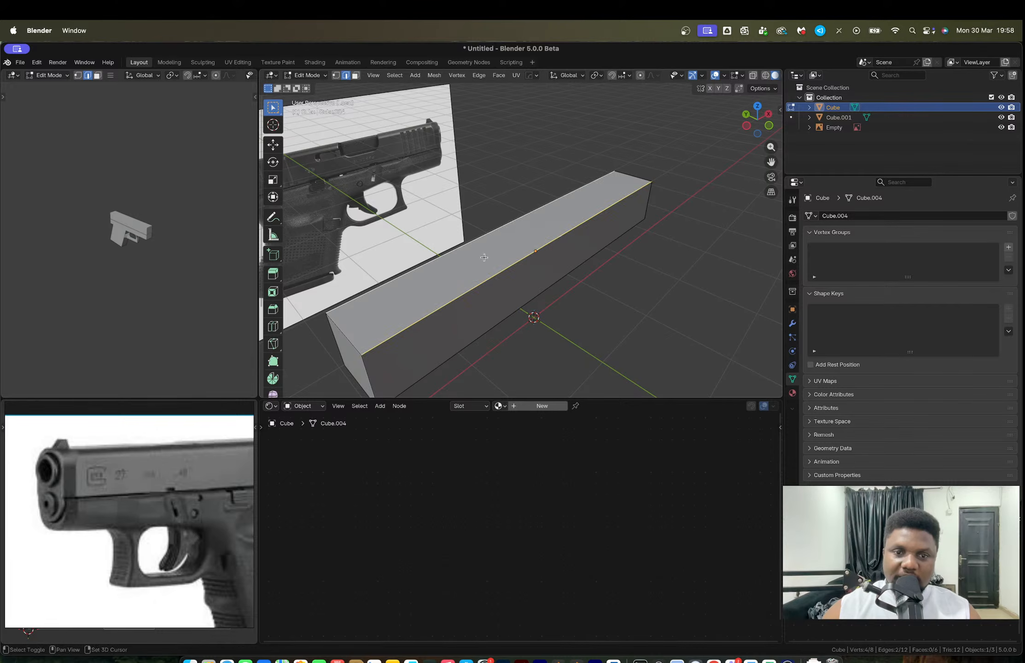
key("ctrl+b")
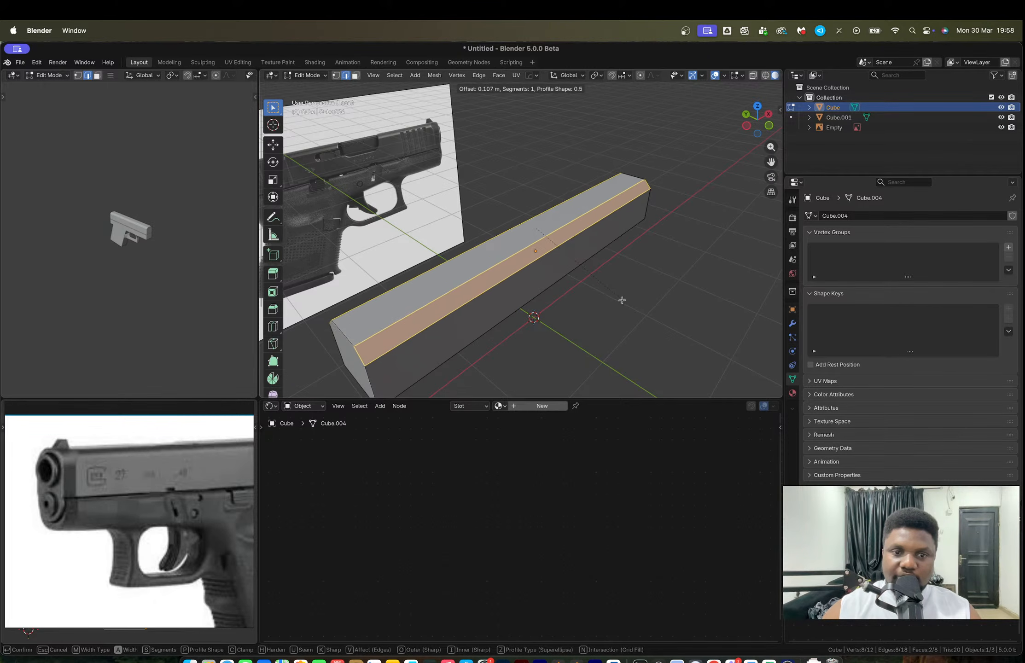
scroll(623, 301, "up", 3)
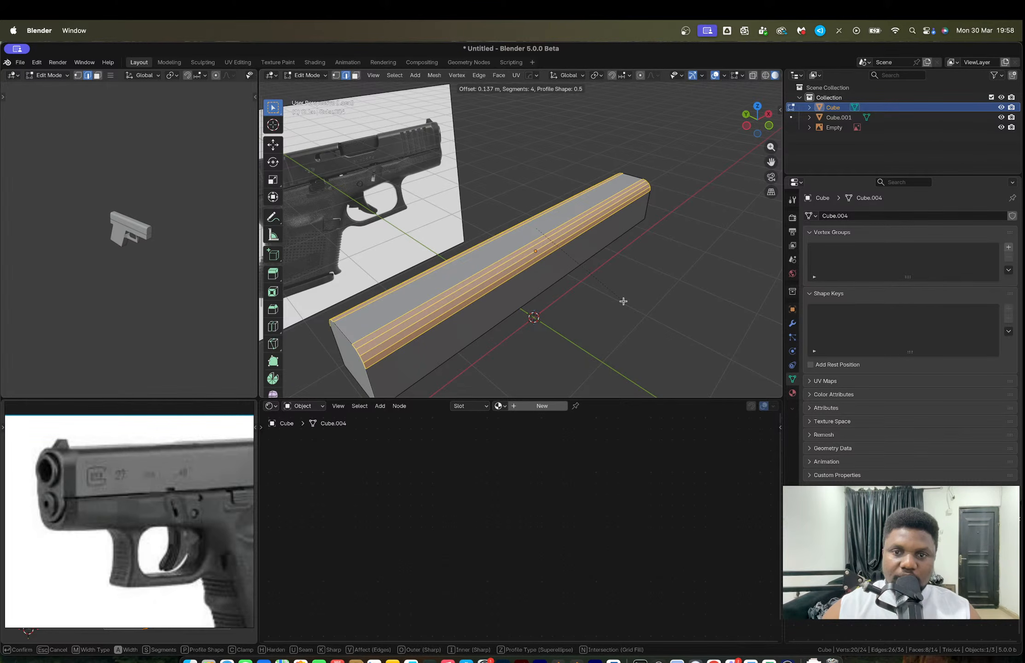
left_click(623, 301)
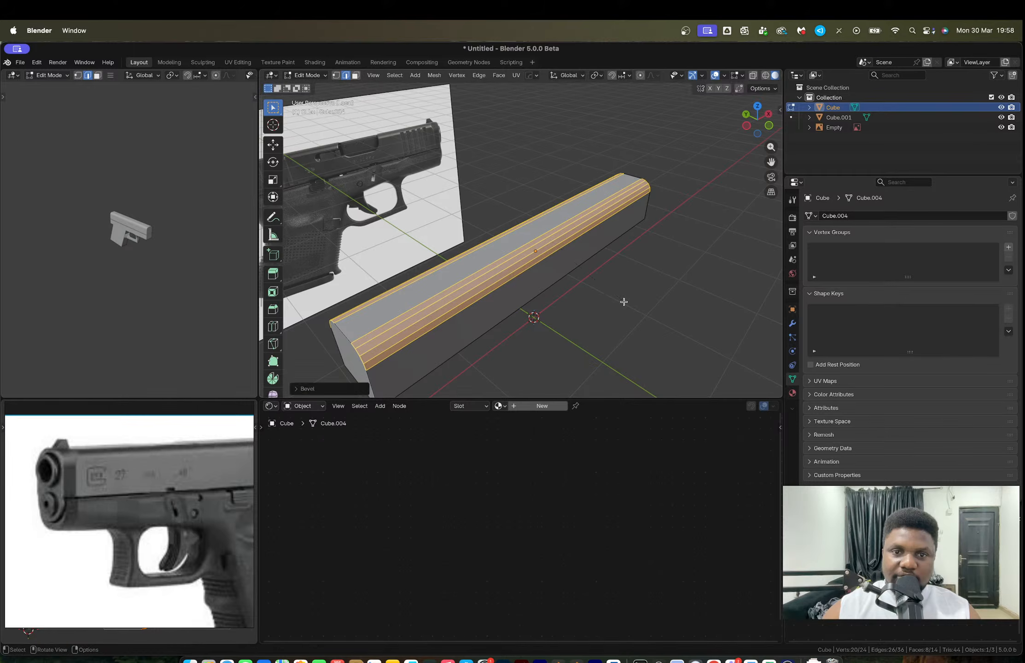
Step: Apply Shade Auto Smooth to the bevelled slide block in Object Mode
key("Tab")
middle_click_drag(563, 227, 576, 204)
right_click(552, 222)
left_click(558, 241)
Step: Show the slide's muzzle end from the side in X-ray over the pistol reference image
left_click(753, 126)
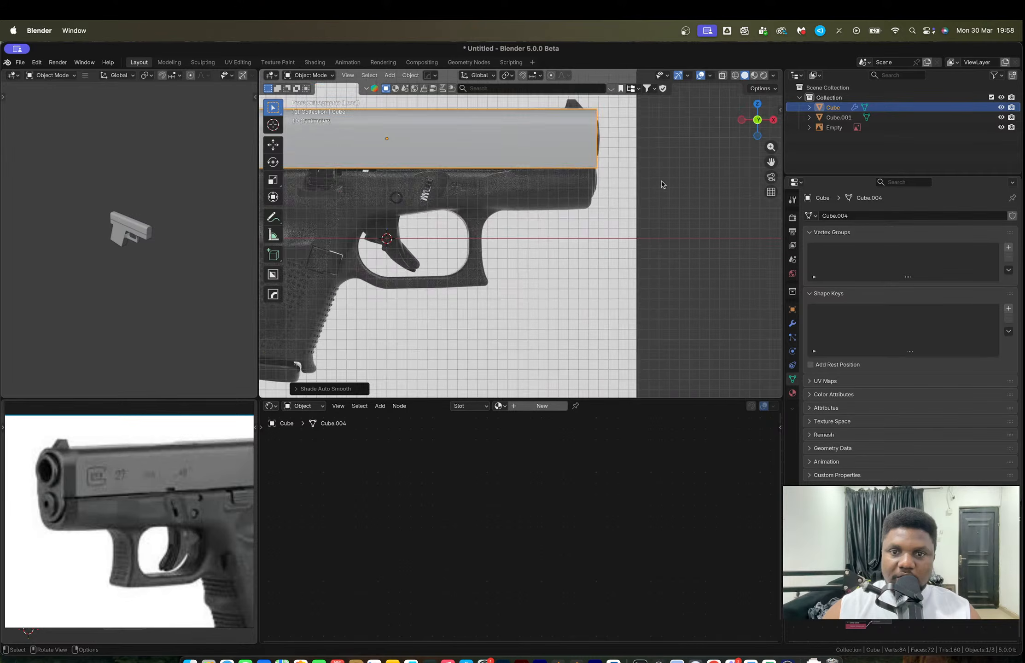
scroll(614, 177, "up", 1)
middle_click_drag(597, 125, 542, 252, "shift")
scroll(563, 241, "up", 1)
key("alt+z")
scroll(581, 223, "up", 2)
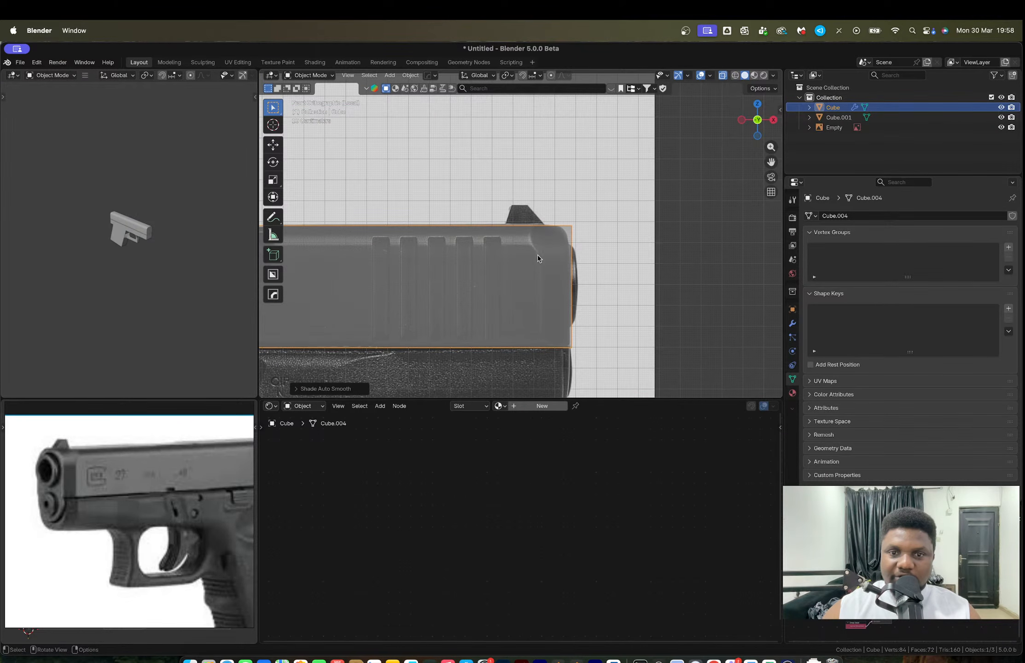
Step: Try to move the lowest bevel vertex at the slide's muzzle end about 0.15 m backward along X
key("Tab")
scroll(566, 262, "up", 2)
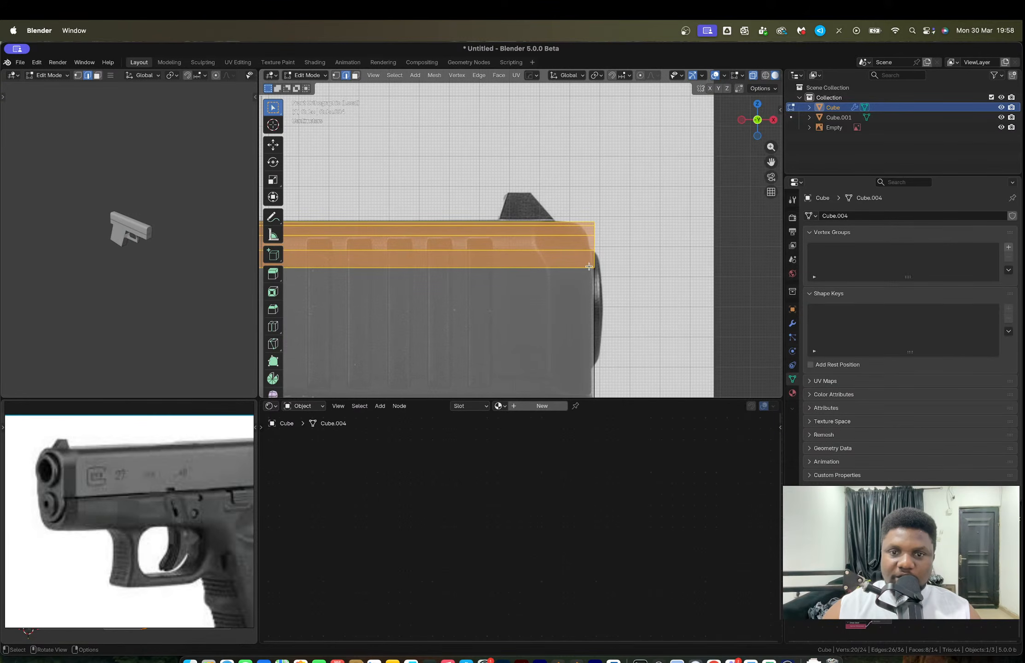
left_click(592, 271)
key("1")
key("alt+z")
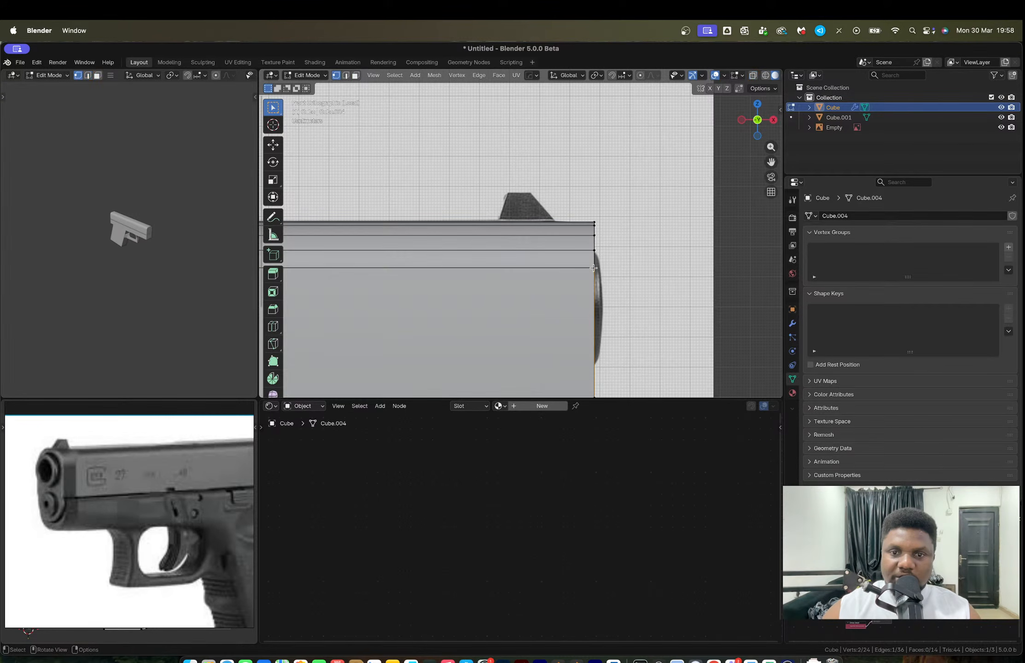
left_click(593, 268)
key("alt+z")
key("g")
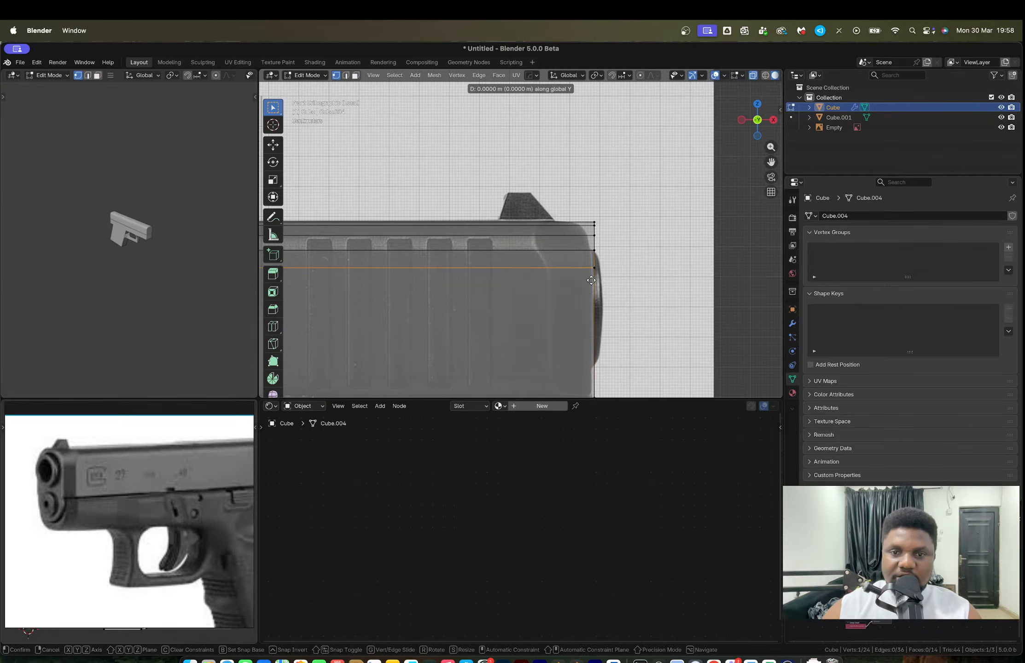
key("x")
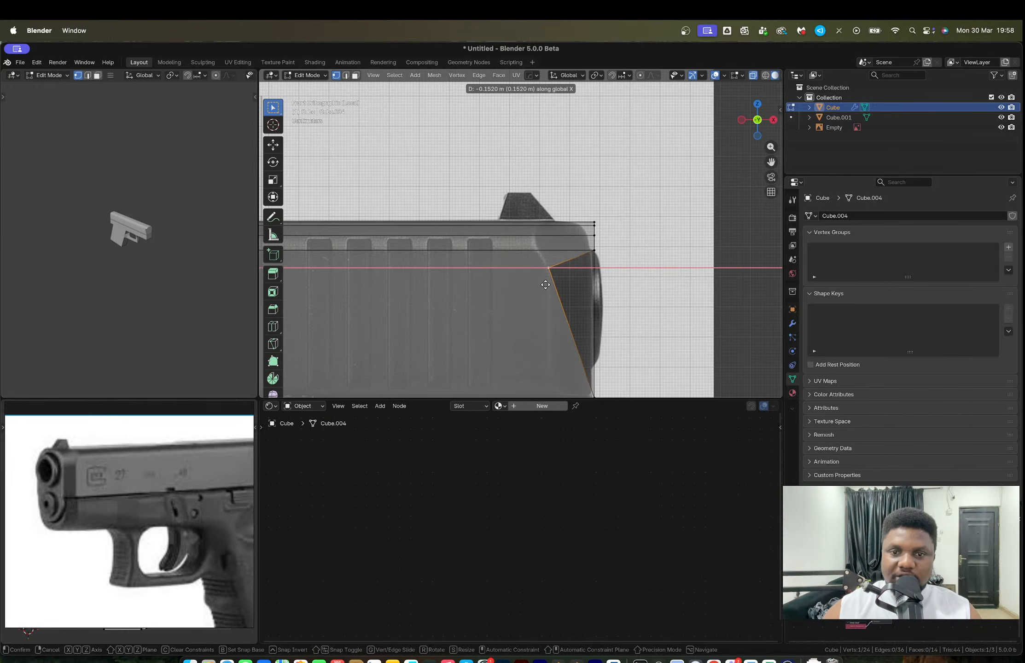
left_click(545, 285)
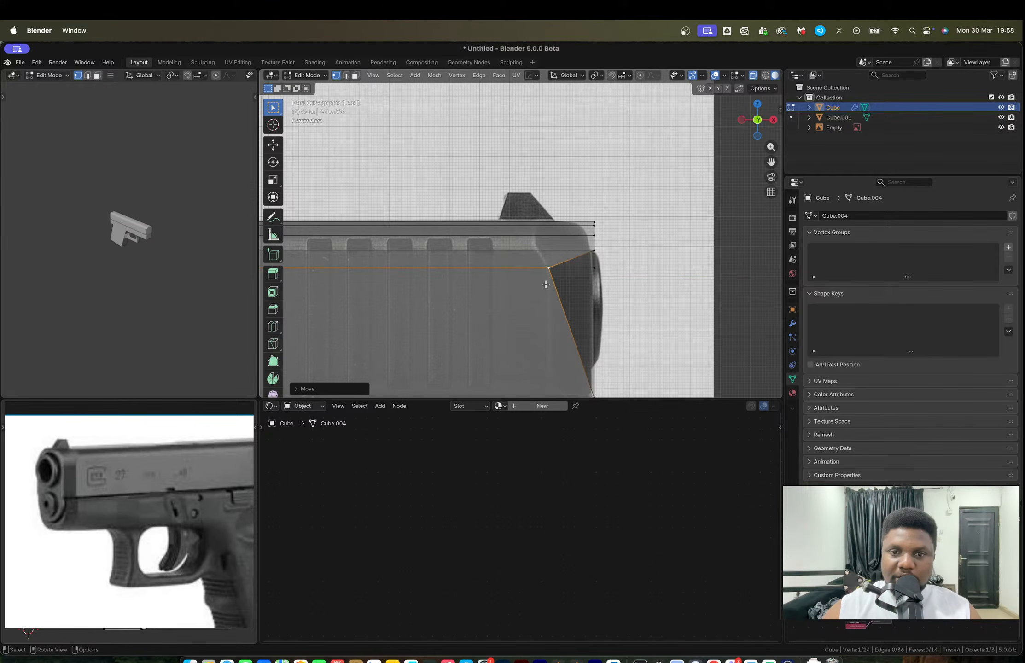
key("super+z")
key("Tab")
scroll(585, 297, "down", 2)
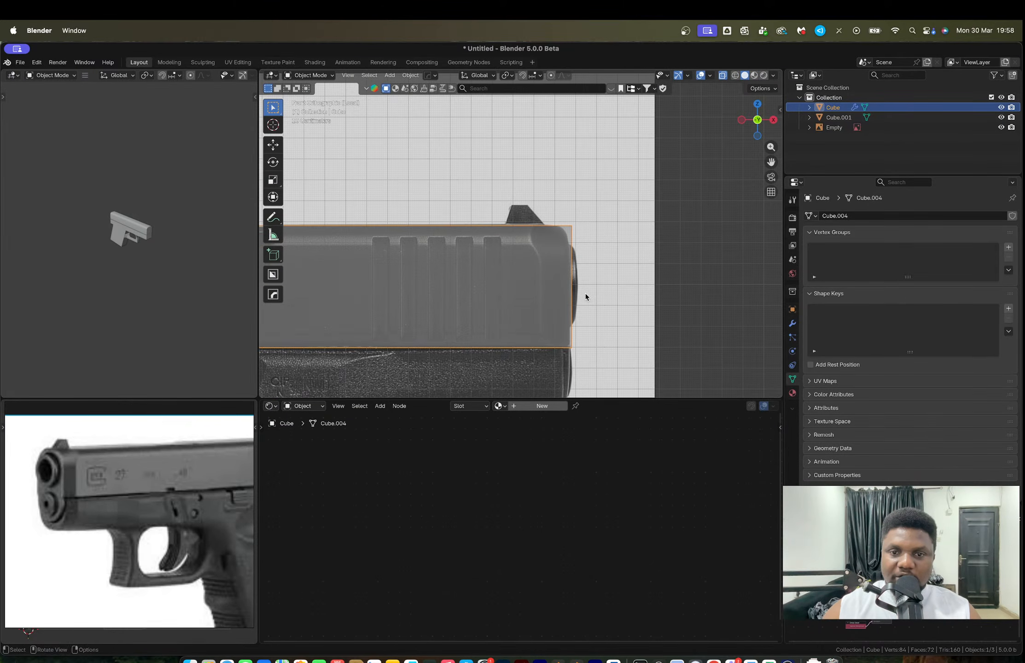
key("shift+a")
mouse_move(586, 296)
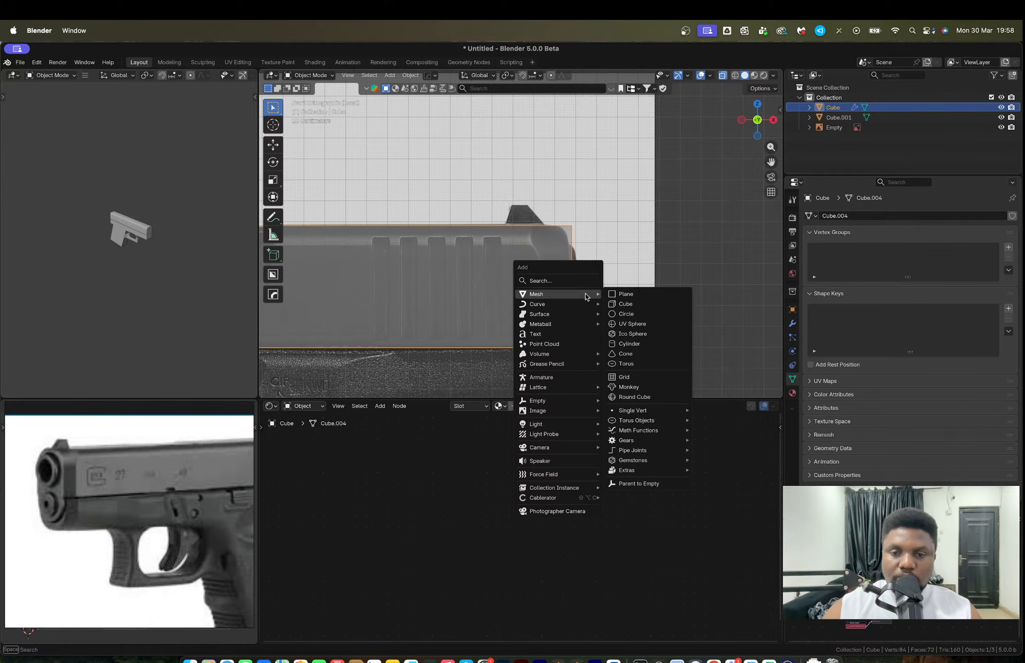
key("Escape")
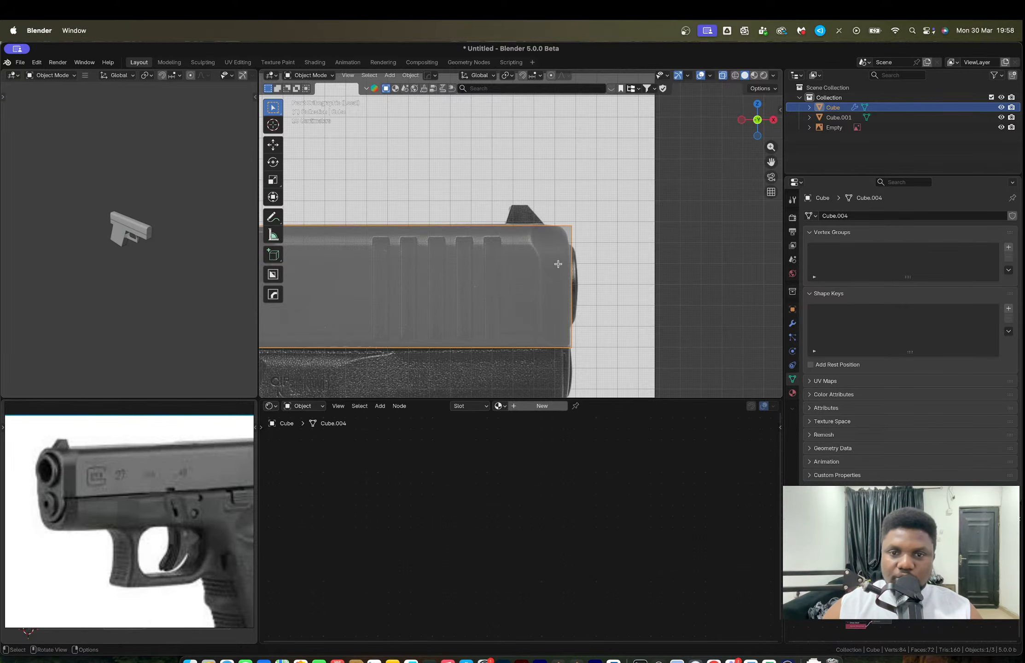
Step: Snap the 3D cursor to the selected vertices at the slide's muzzle end
key("Tab")
key("alt+z")
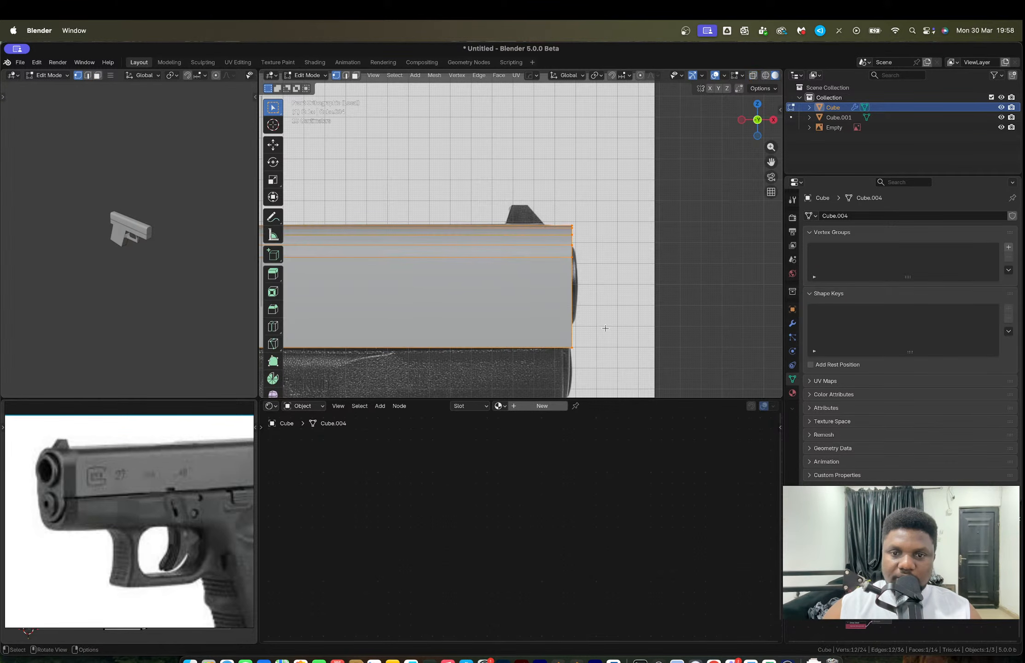
key("alt+z")
key("ctrl+Tab")
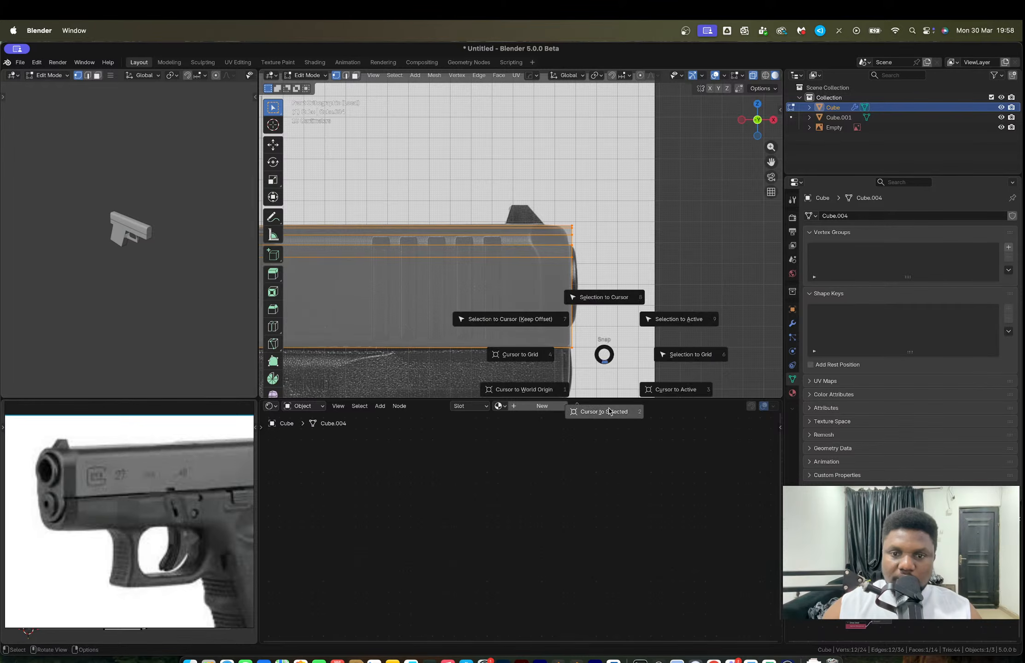
left_click(601, 297)
Step: Try adding a cylinder mesh at the 3D cursor
key("shift+a")
mouse_move(600, 297)
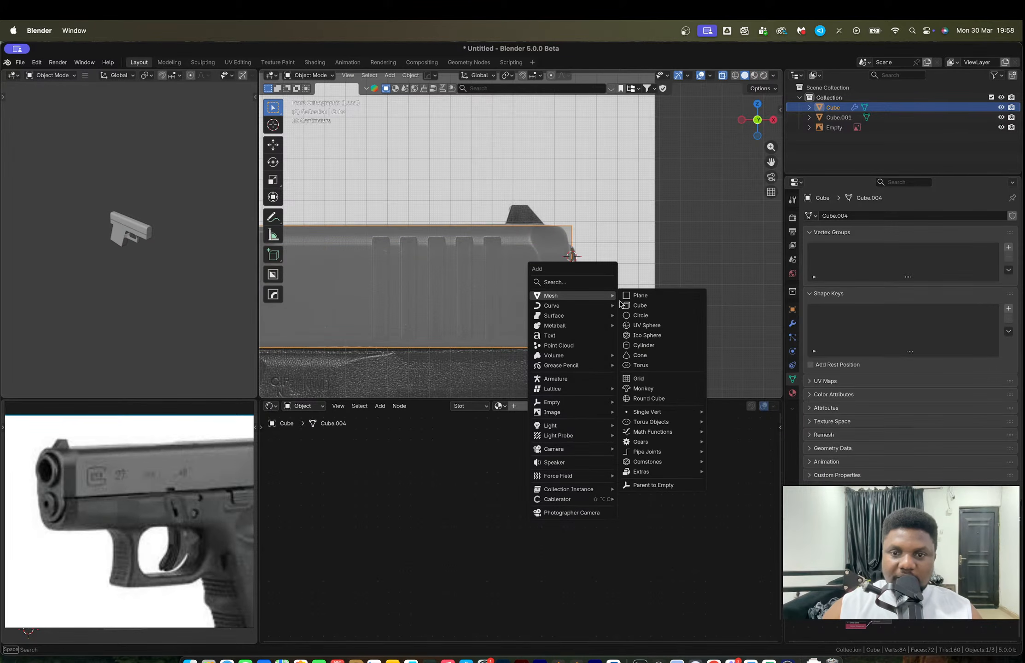
left_click(645, 345)
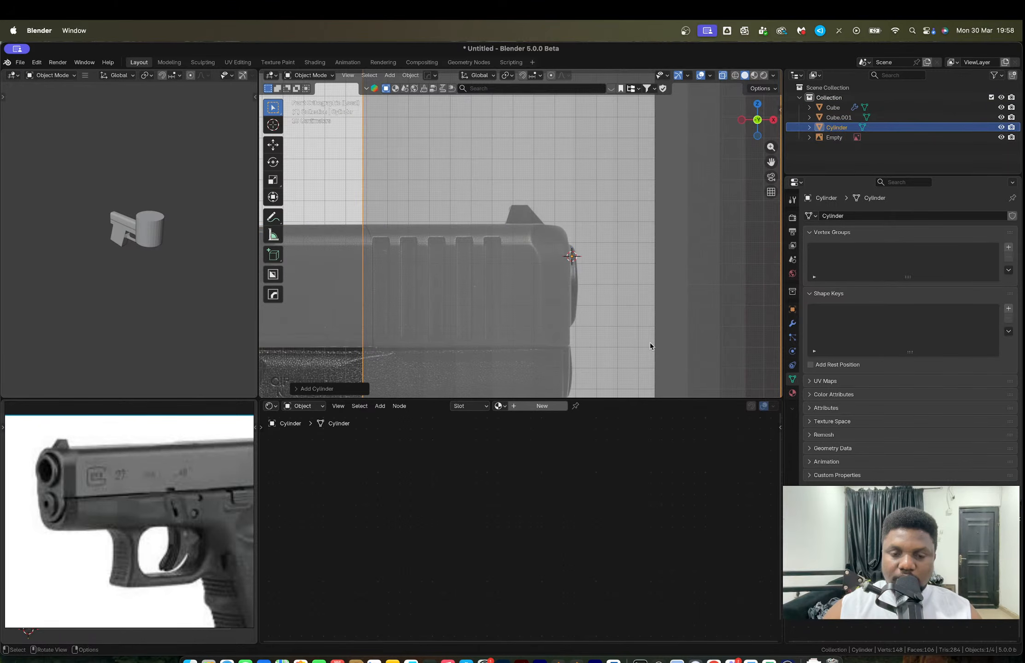
key("Delete")
Step: Add a mesh circle at the 3D cursor, turned upright and scaled down to fit within the slide's muzzle face
key("shift+a")
mouse_move(649, 343)
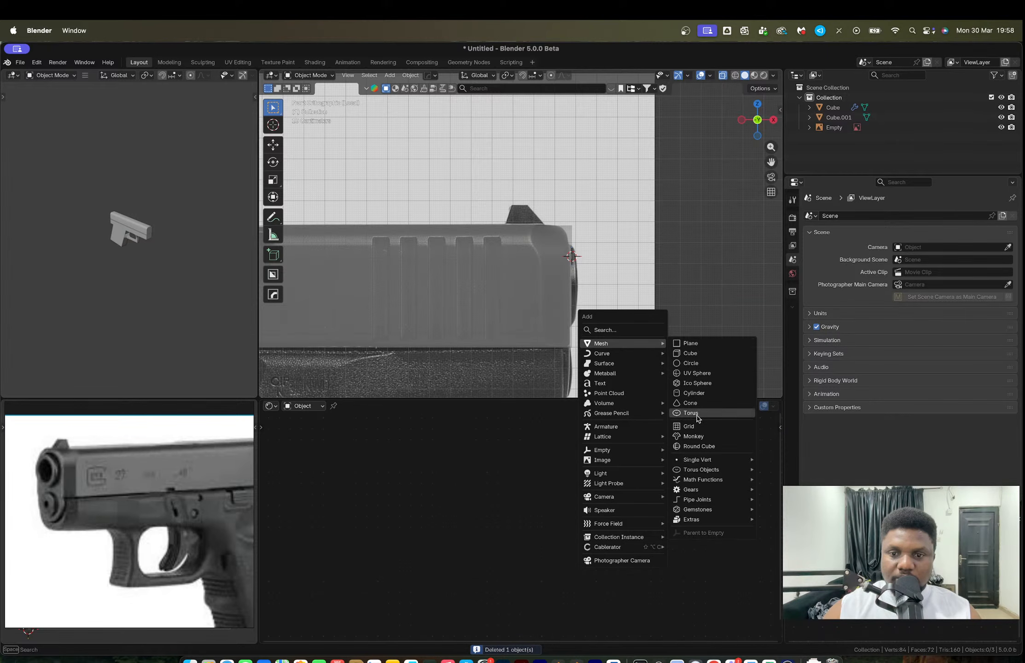
left_click(698, 365)
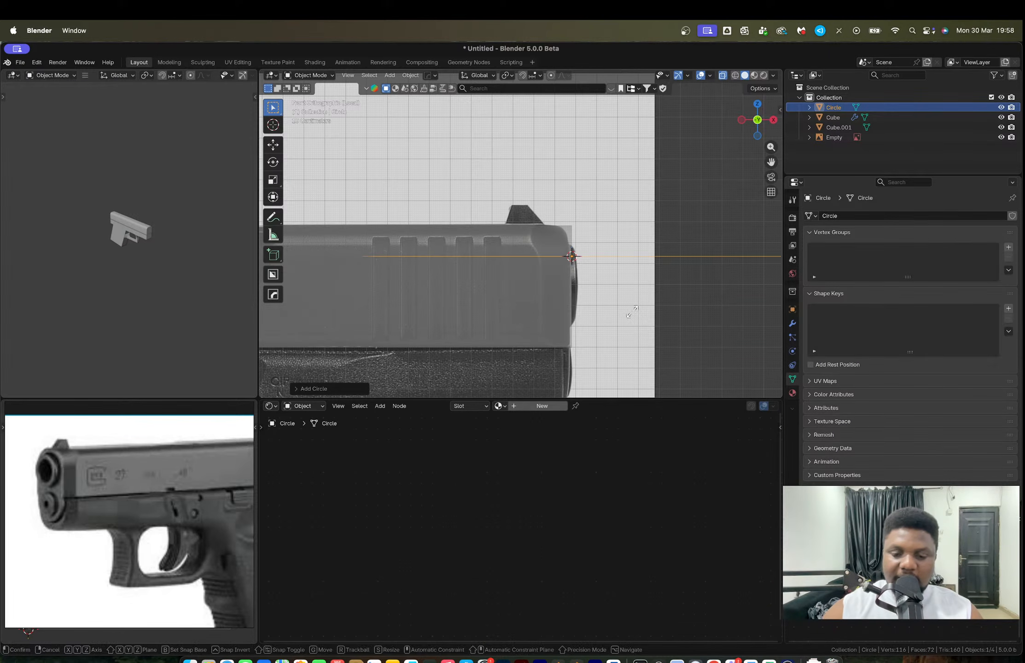
key("r")
left_click(631, 312)
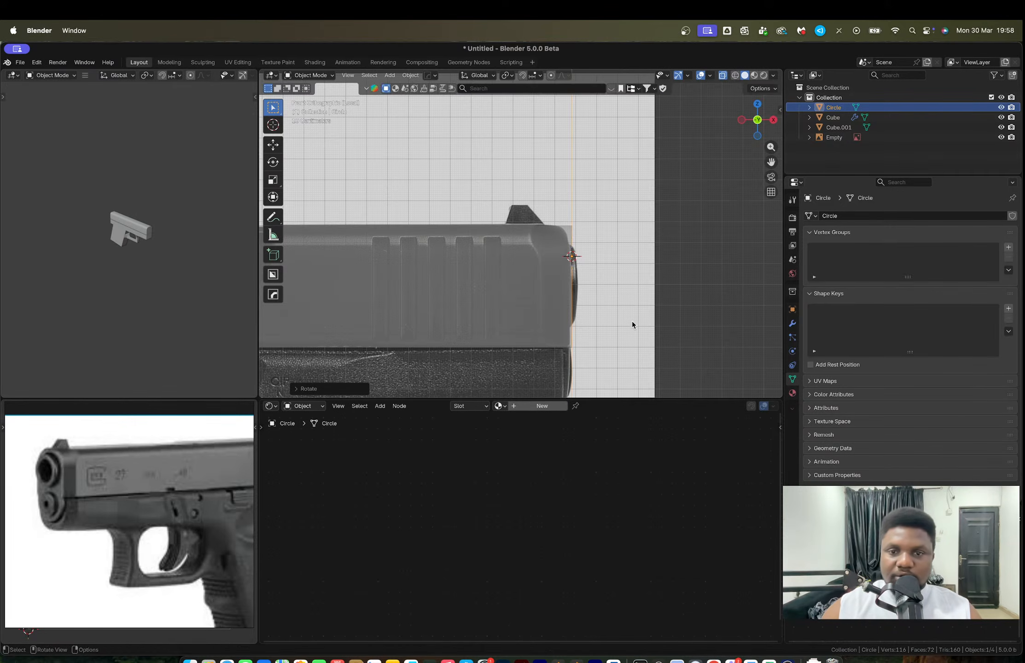
key("s")
left_click(580, 283)
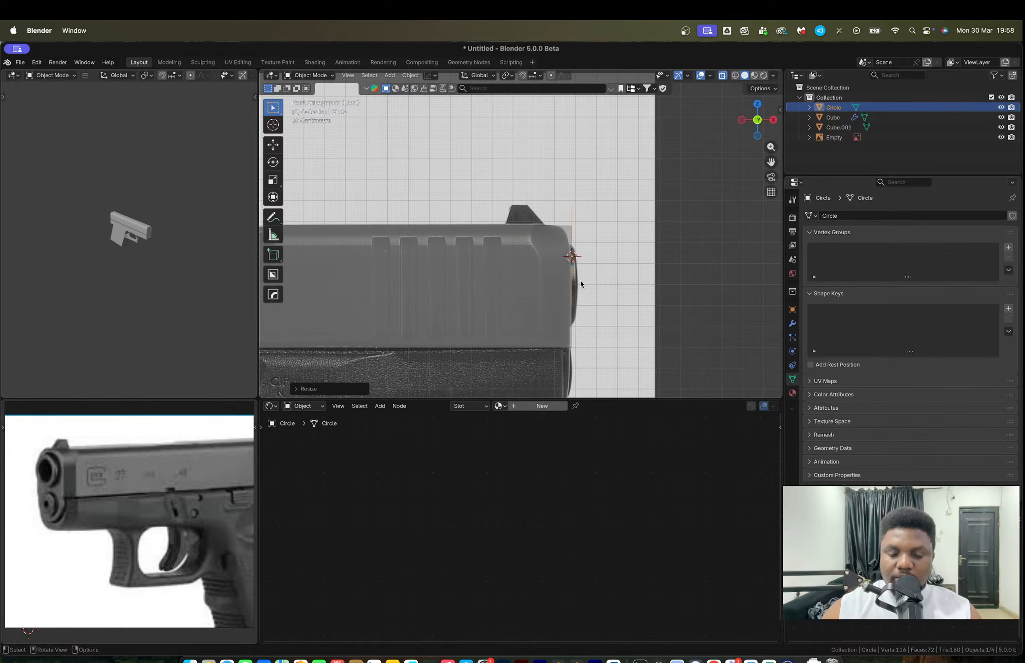
Step: Move the circle down along Z on the slide's muzzle face
key("g")
left_click(599, 287)
key("g")
key("z")
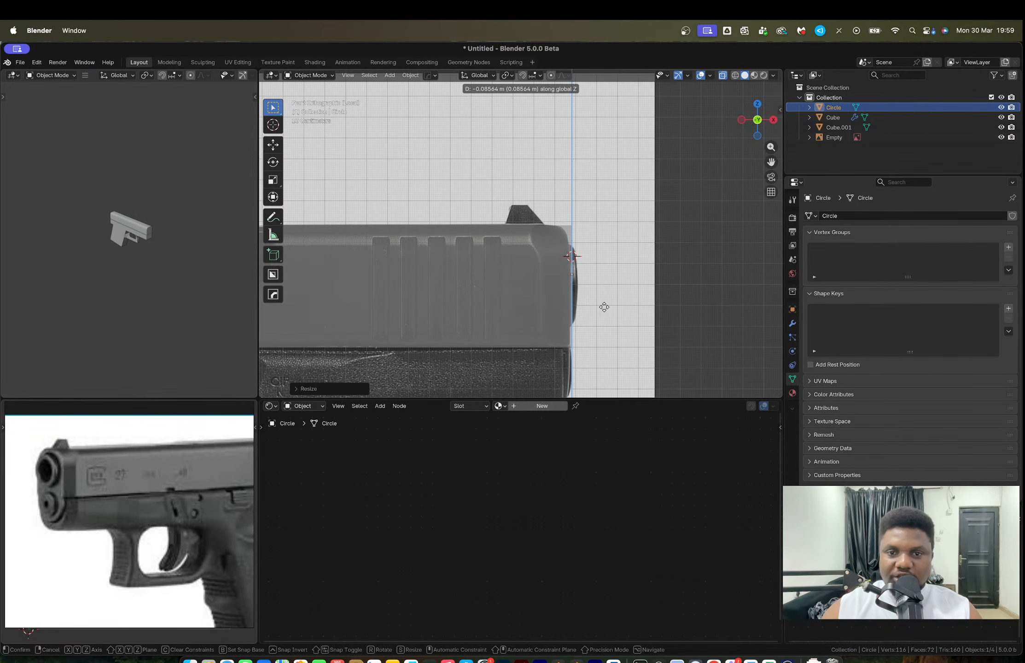
left_click(606, 312)
Step: Reduce the circle's vertices with Un-Subdivide in Edit Mode
key("Tab")
middle_click_drag(606, 313, 497, 294)
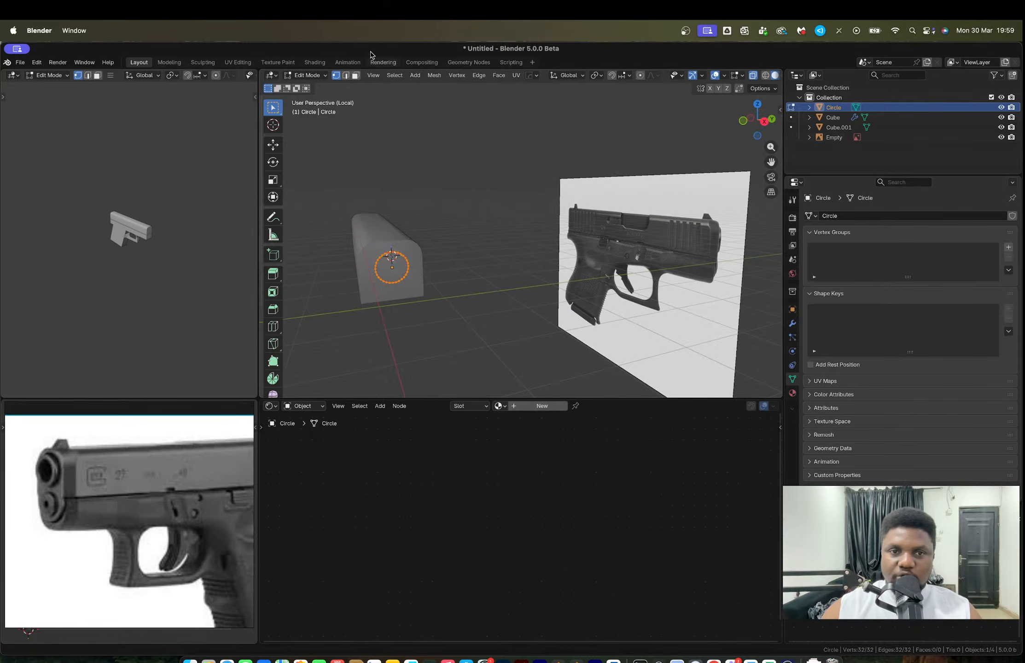
left_click(371, 75)
left_click(391, 139)
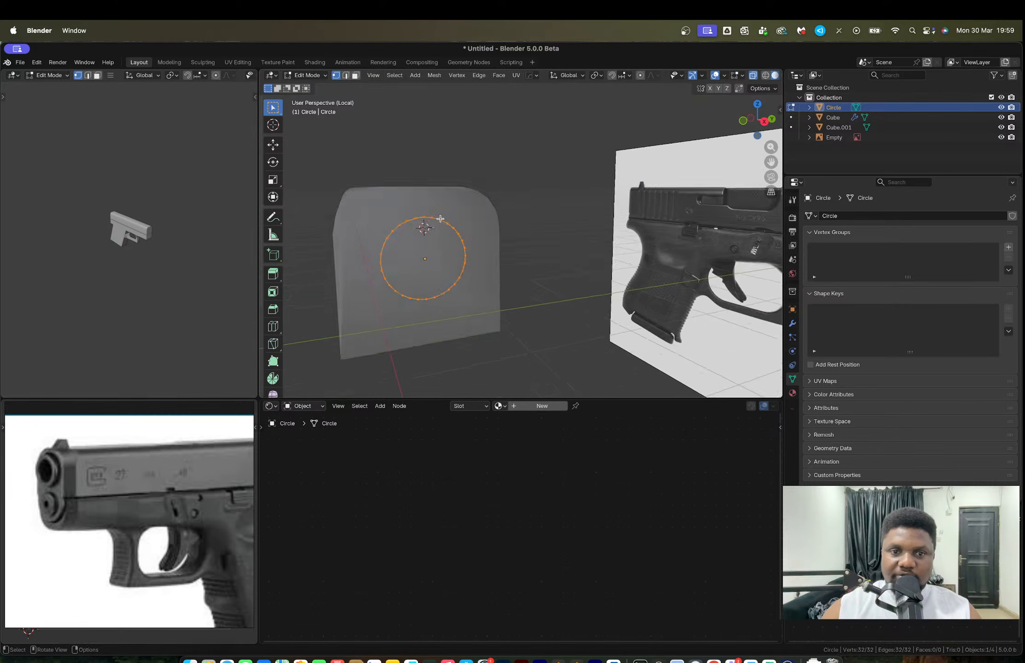
scroll(441, 227, "down", 3)
middle_click_drag(441, 227, 505, 237)
key("F3")
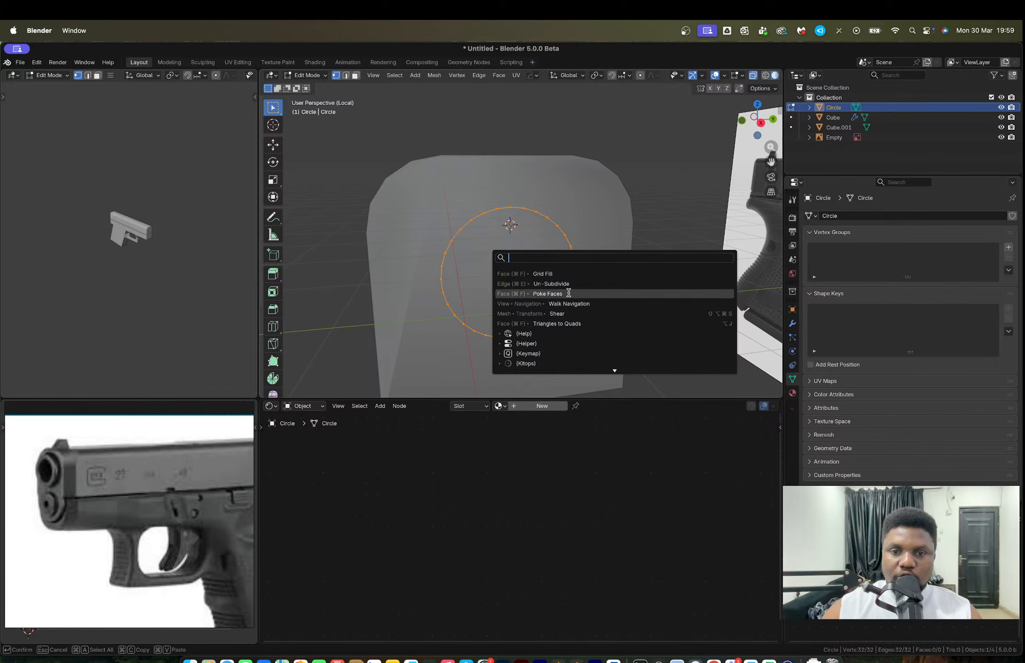
type("un sib")
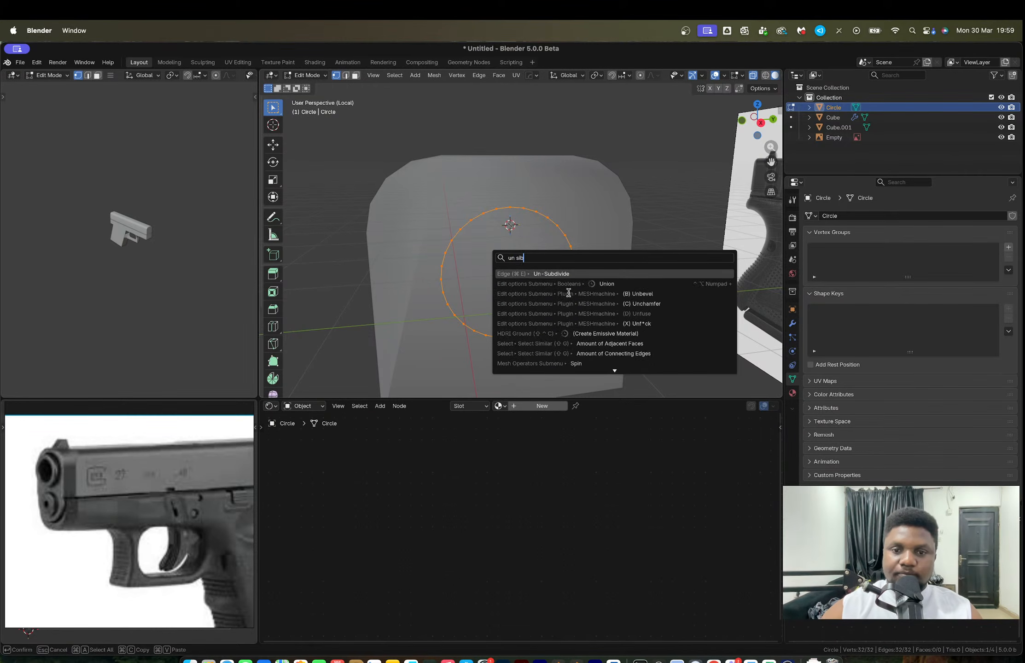
key("Return")
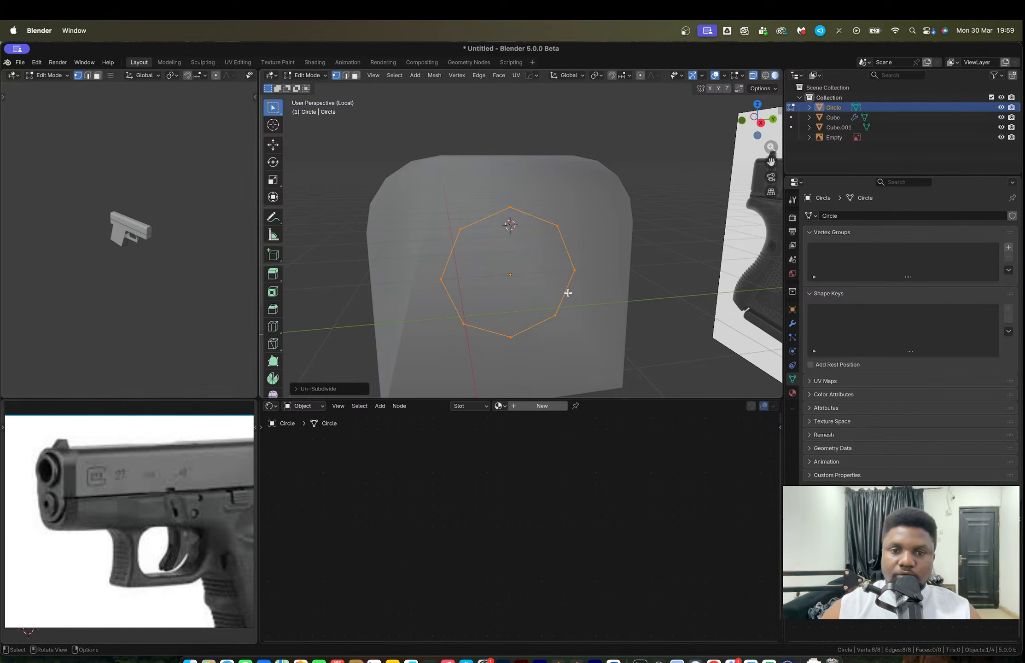
Step: Undo the circle's Un-Subdivide and delete the circle object
middle_click_drag(572, 284, 533, 271)
key("super+z")
key("Tab")
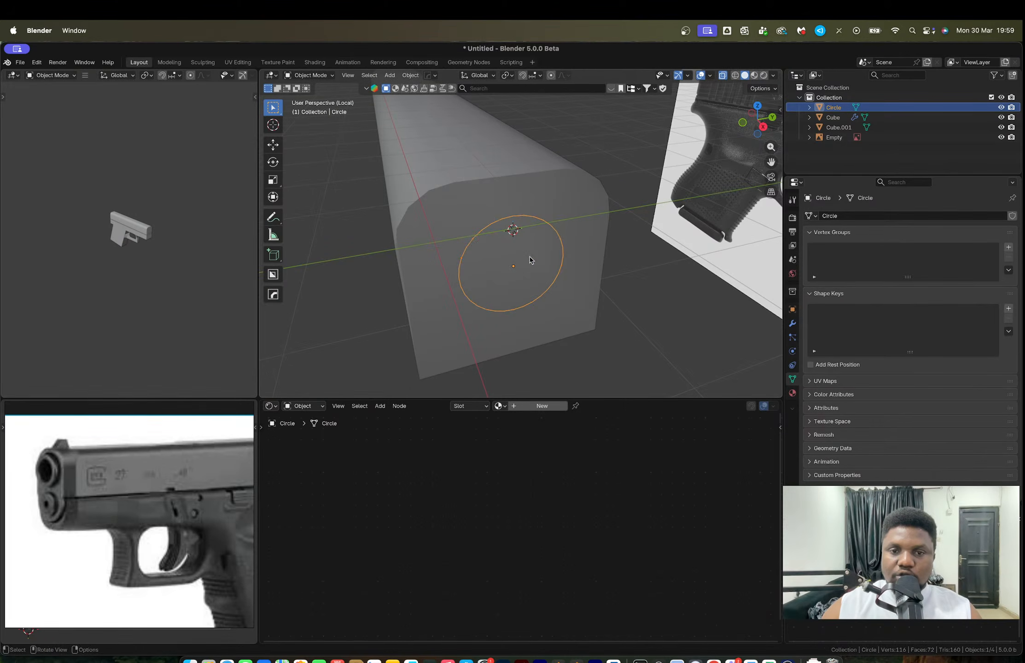
key("x")
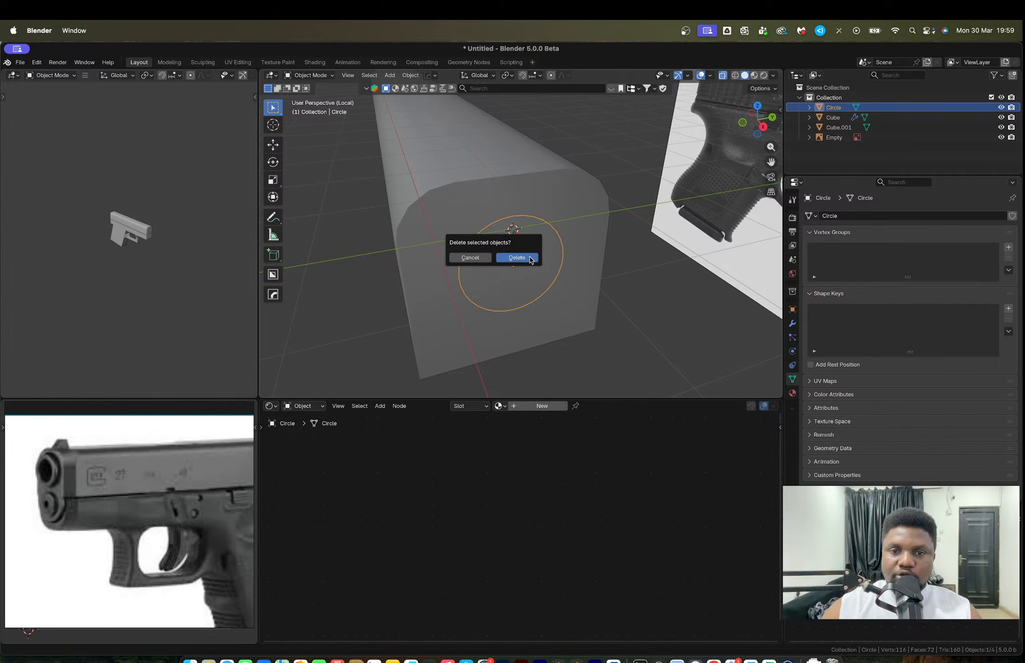
left_click(516, 257)
key("shift+a")
mouse_move(530, 257)
key("Escape")
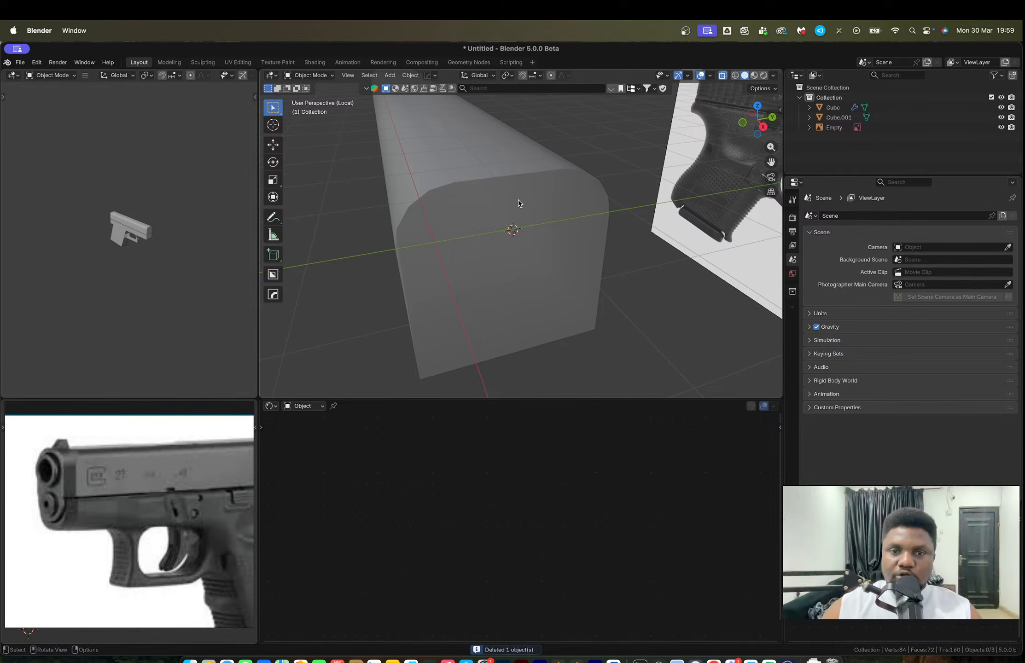
Step: Select the bevel vertices on both upper corners of the slide's muzzle face and return to Object Mode
left_click(517, 202)
middle_click_drag(518, 202, 414, 211)
key("Tab")
left_click(408, 215)
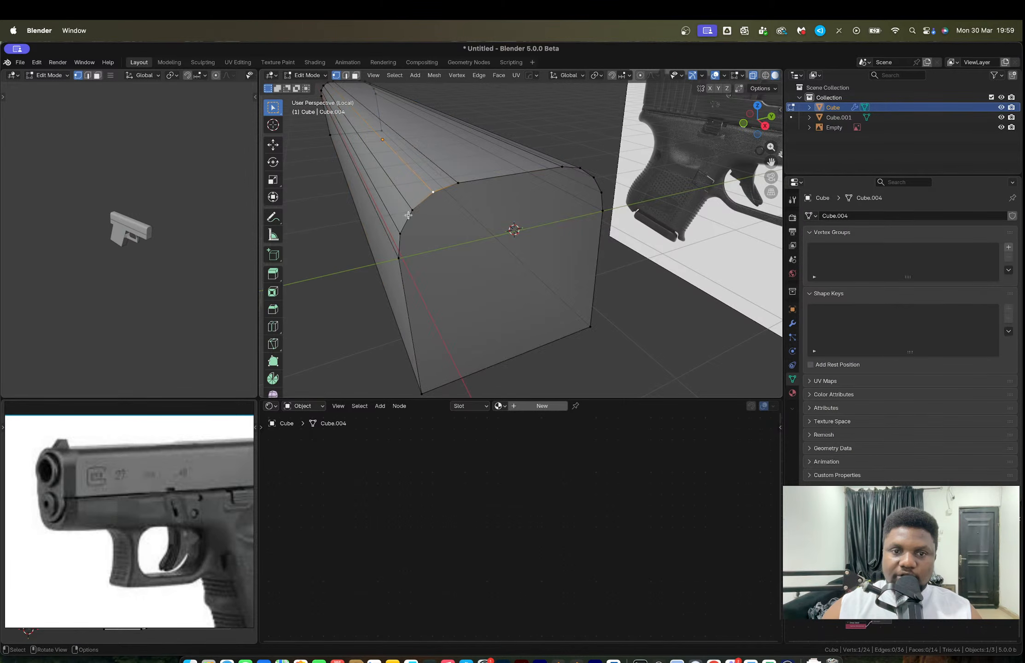
left_click_drag(364, 175, 477, 260)
middle_click_drag(527, 201, 504, 198)
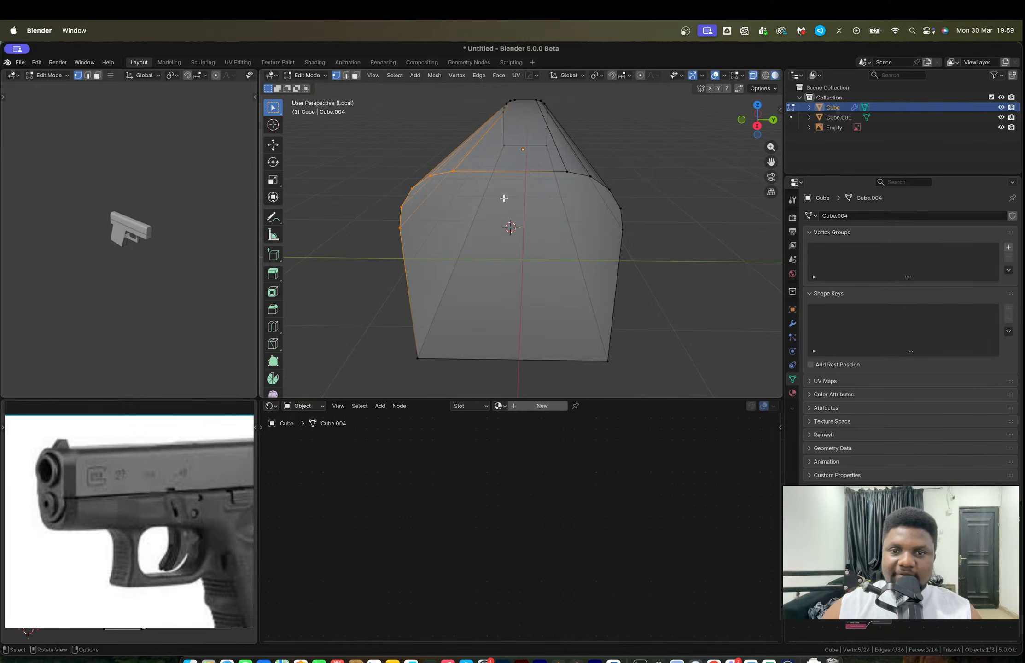
left_click_drag(529, 163, 647, 243, "shift")
middle_click_drag(559, 203, 568, 198)
key("Tab")
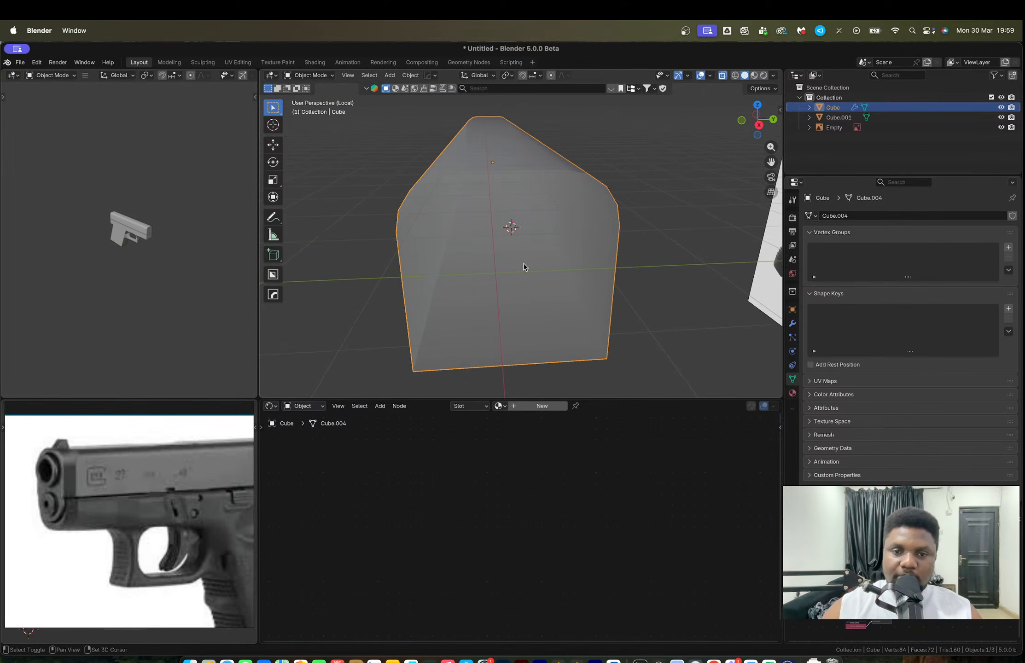
Step: Add a new mesh circle at the 3D cursor and rotate it 90° about the Y axis
key("shift+a")
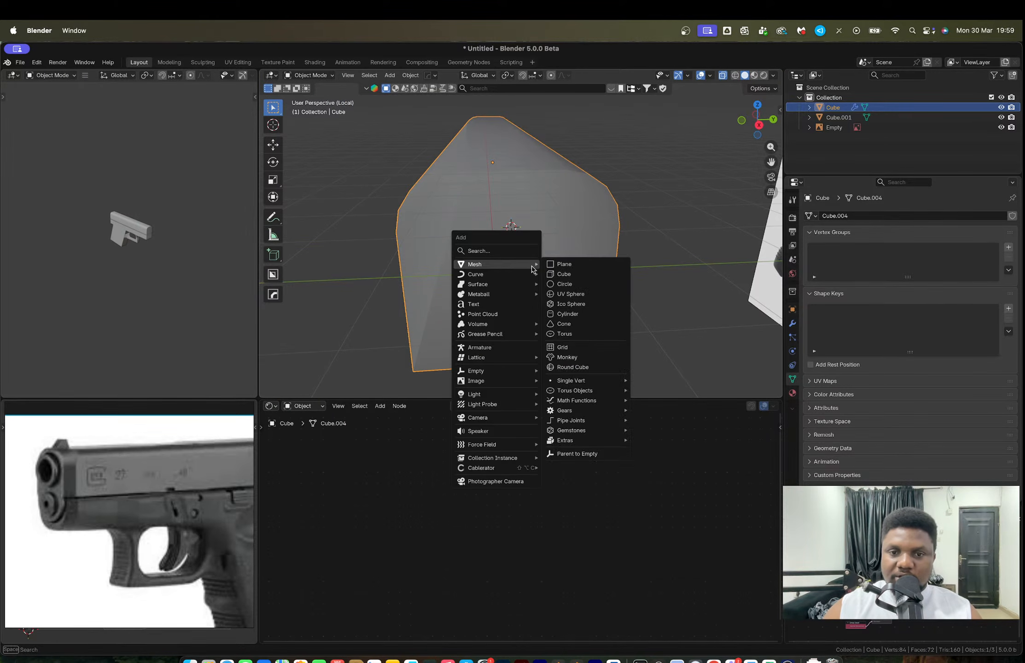
left_click(559, 284)
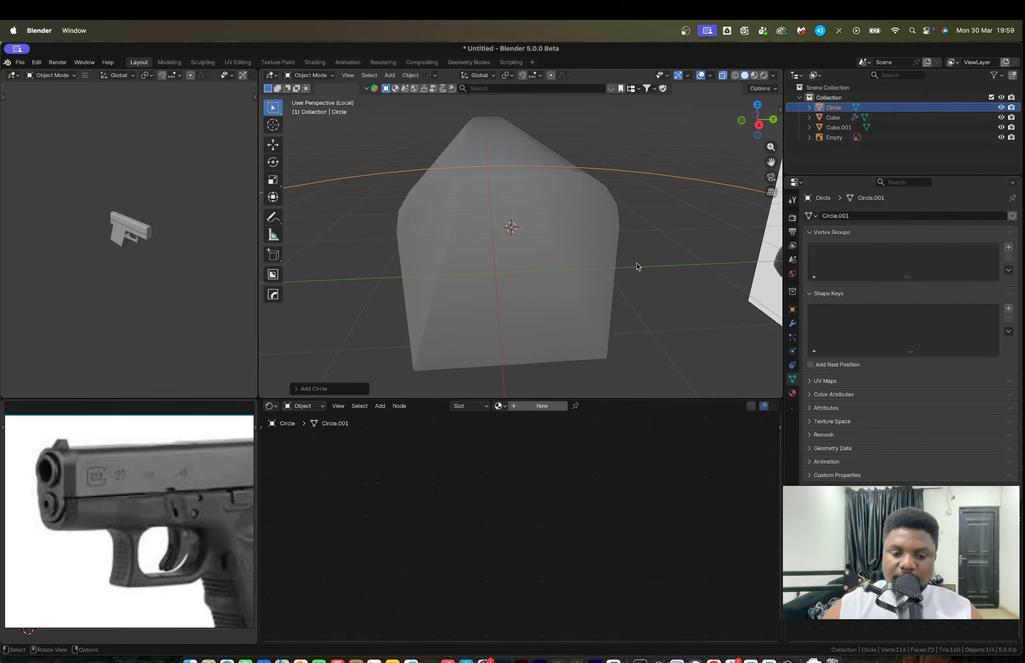
type("ry90")
key("Return")
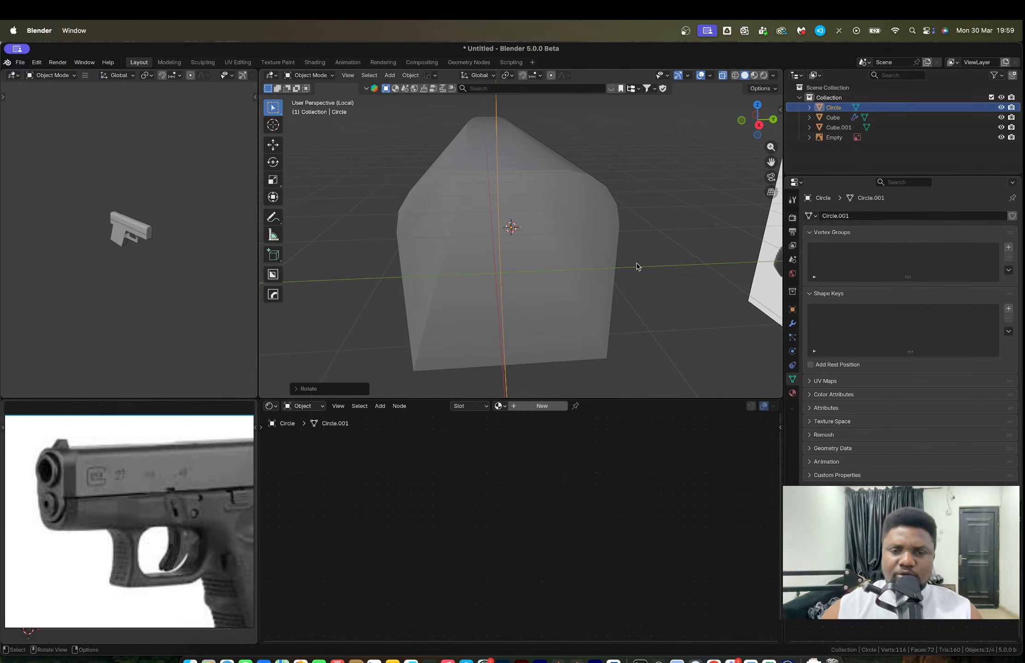
Step: Redo the circle's 90° rotation about the Y axis and delete the circle object
key("super+z")
type("ry")
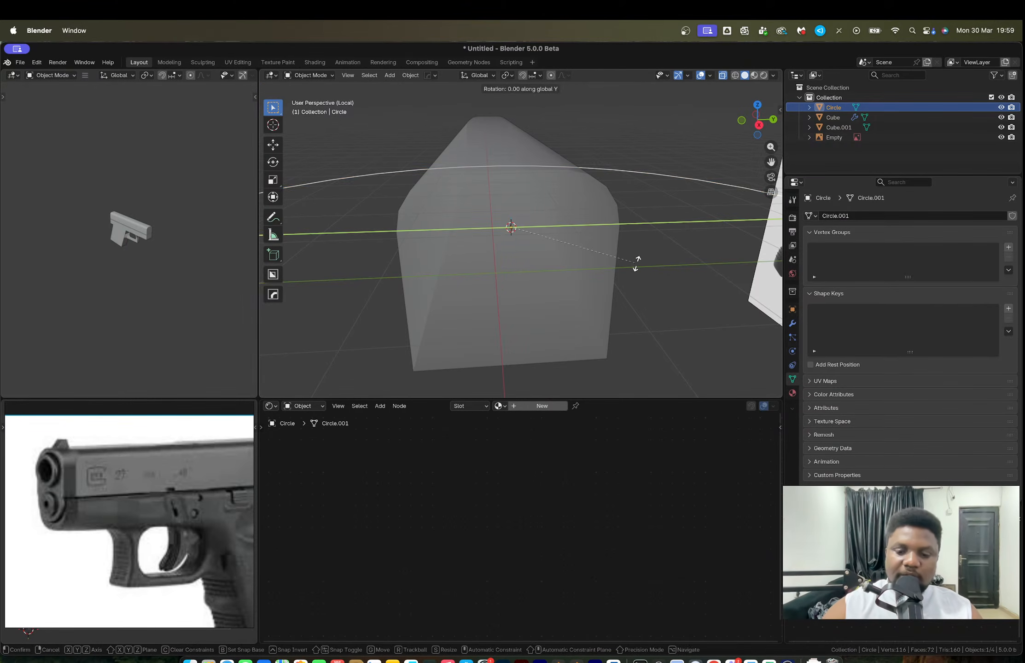
type("90")
key("Return")
key("x")
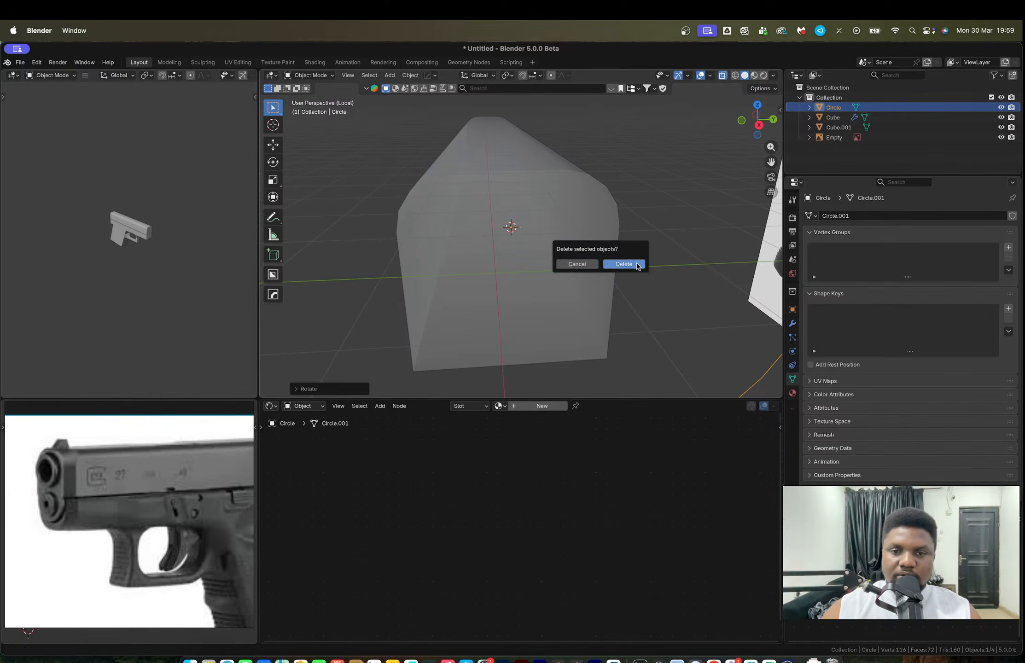
left_click(635, 265)
Step: Add a mesh circle with 10 vertices at the 3D cursor
key("shift+a")
mouse_move(617, 264)
left_click(686, 284)
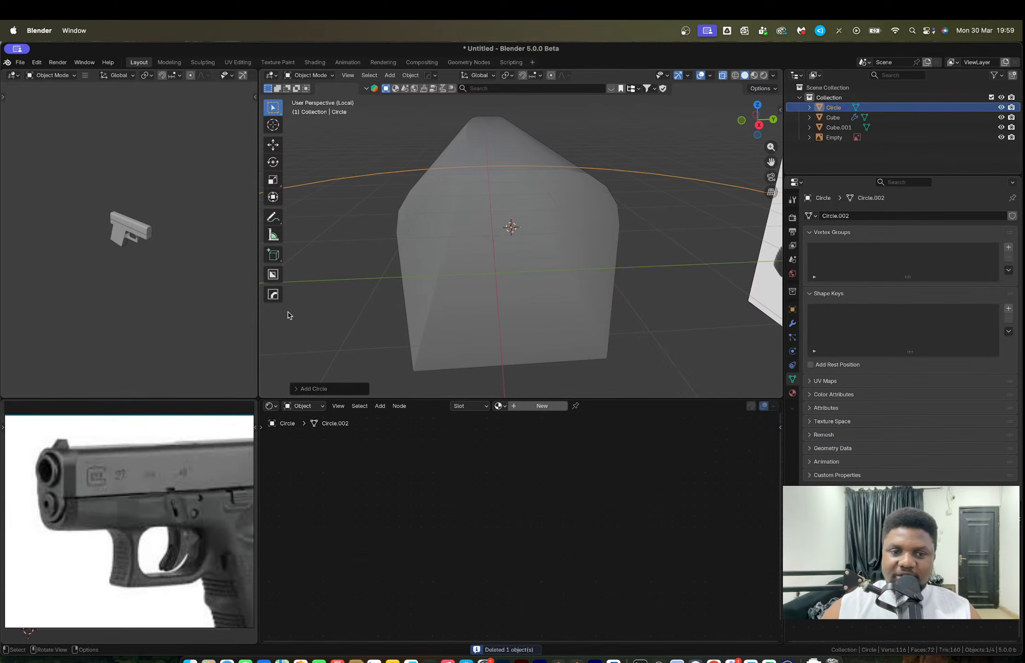
left_click(311, 388)
left_click(390, 280)
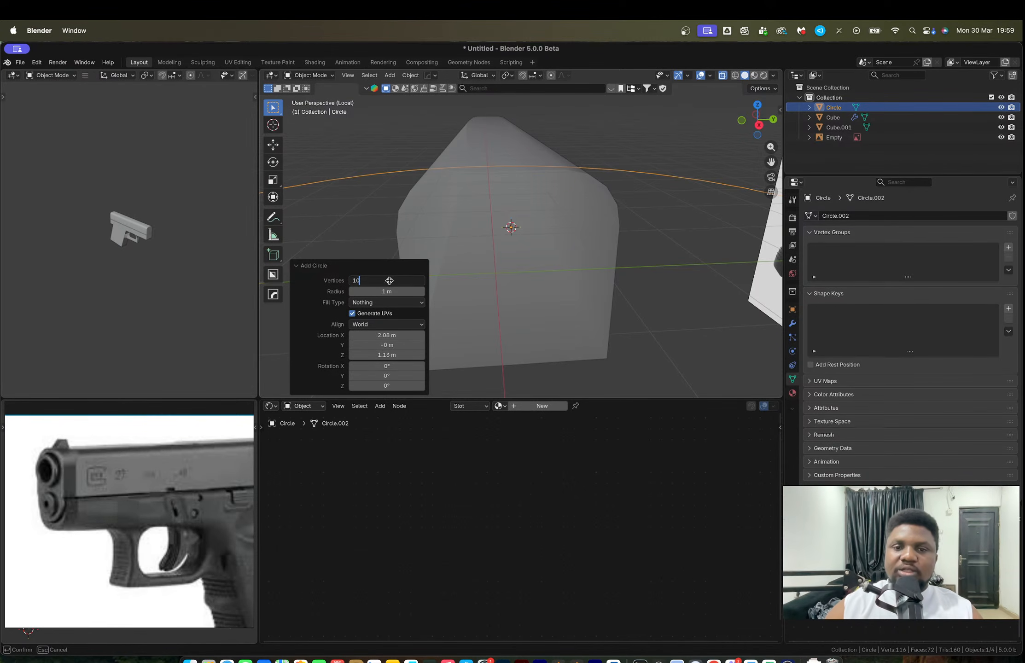
type("10")
key("Return")
Step: Rotate the 10-vertex circle 90° about the Y axis and scale it down to about 0.212
key("r")
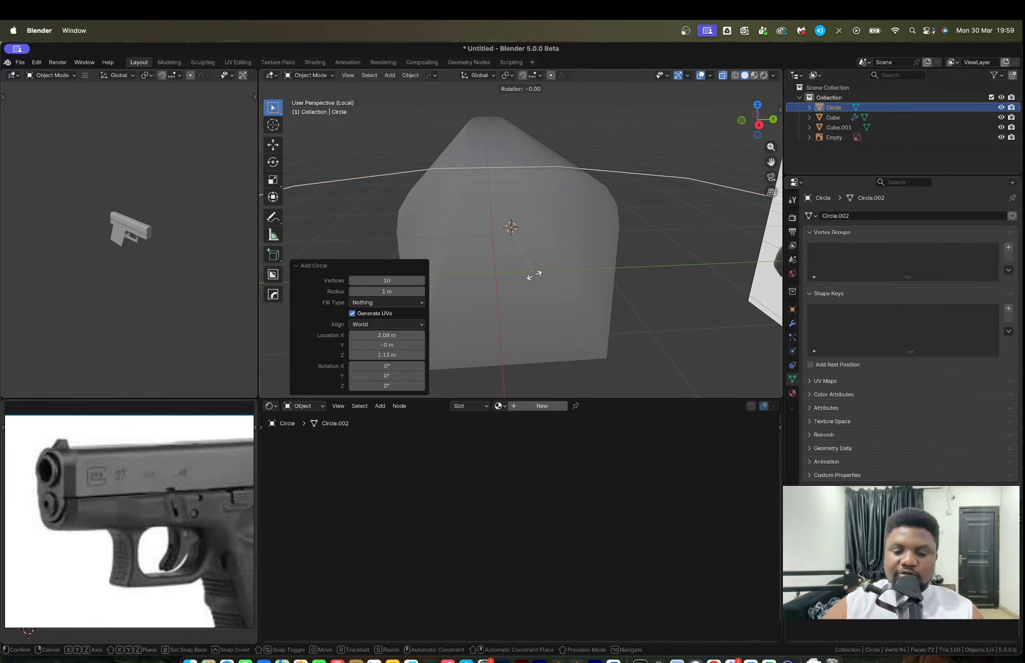
key("y")
key("9")
key("0")
key("Return")
key("s")
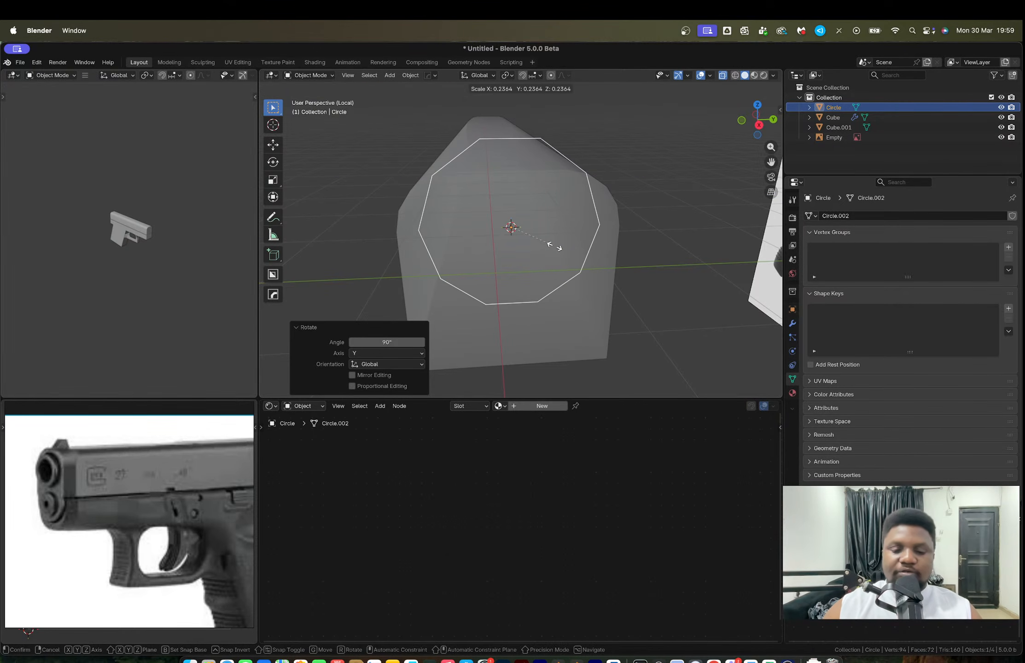
left_click(550, 245)
Step: Move the 10-vertex circle down about 0.123 m along Z on the muzzle face and check it in front view
key("g")
key("z")
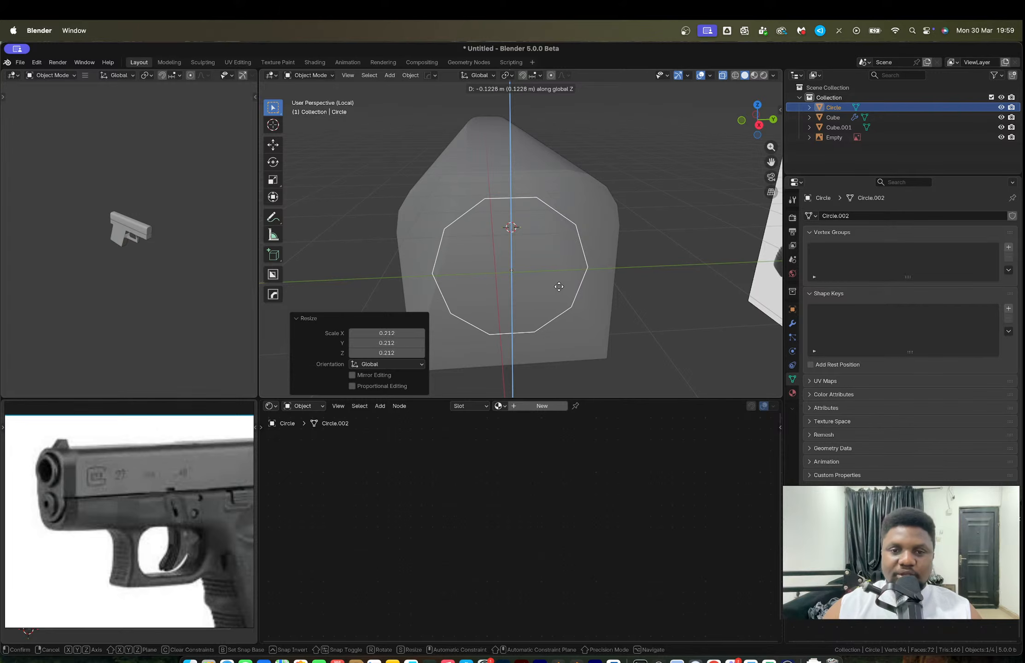
left_click(558, 286)
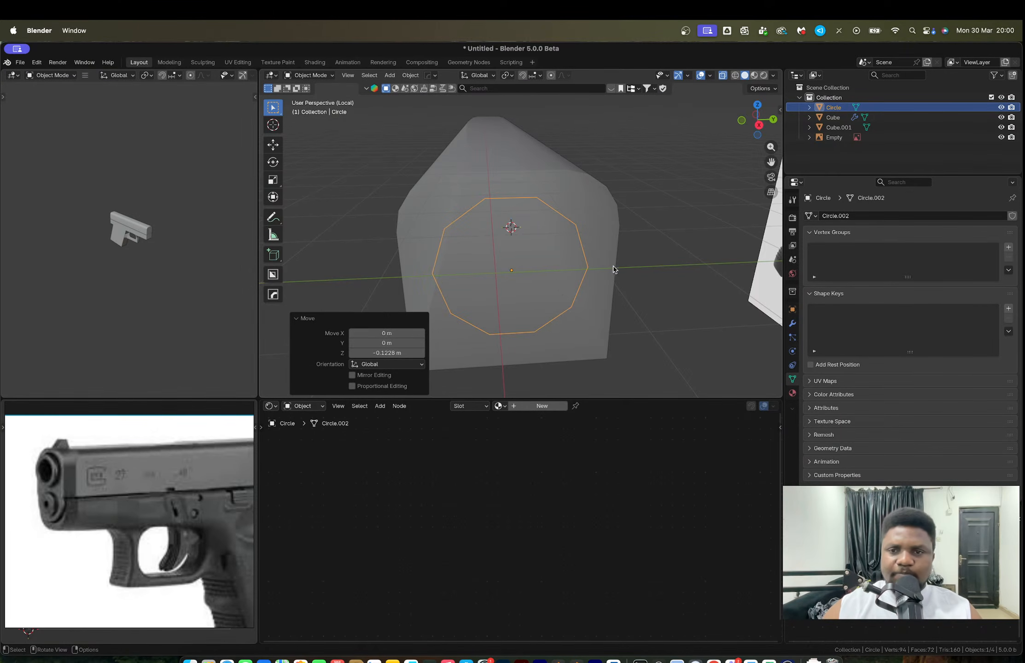
left_click(742, 122)
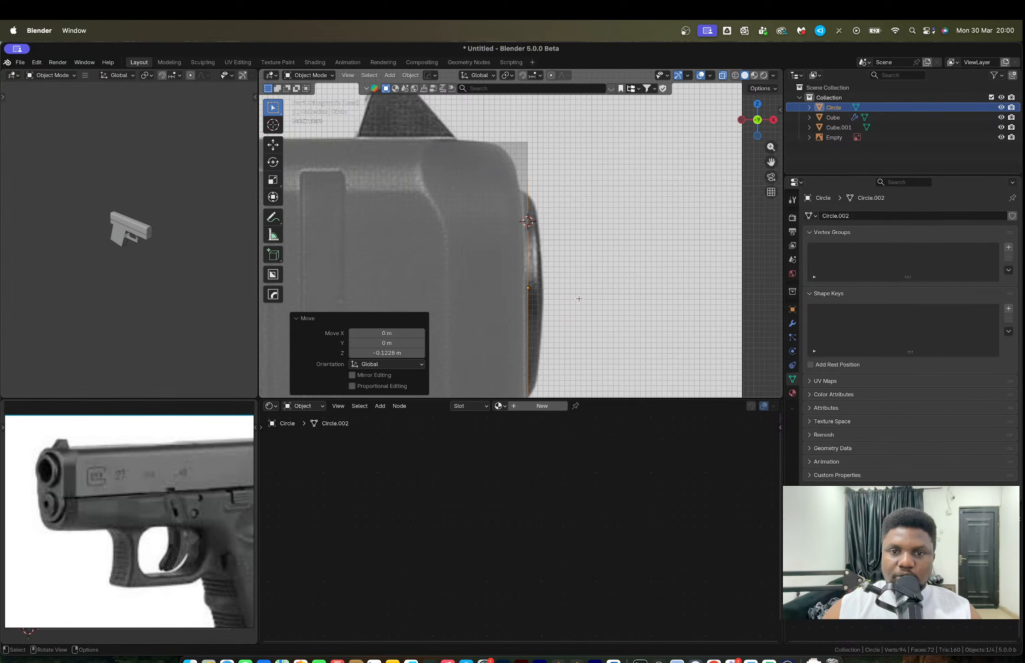
Step: Shrink the circle slightly in Edit Mode and extrude its edge loop outward at a scale of about 2.0
key("Tab")
middle_click_drag(582, 291, 545, 306)
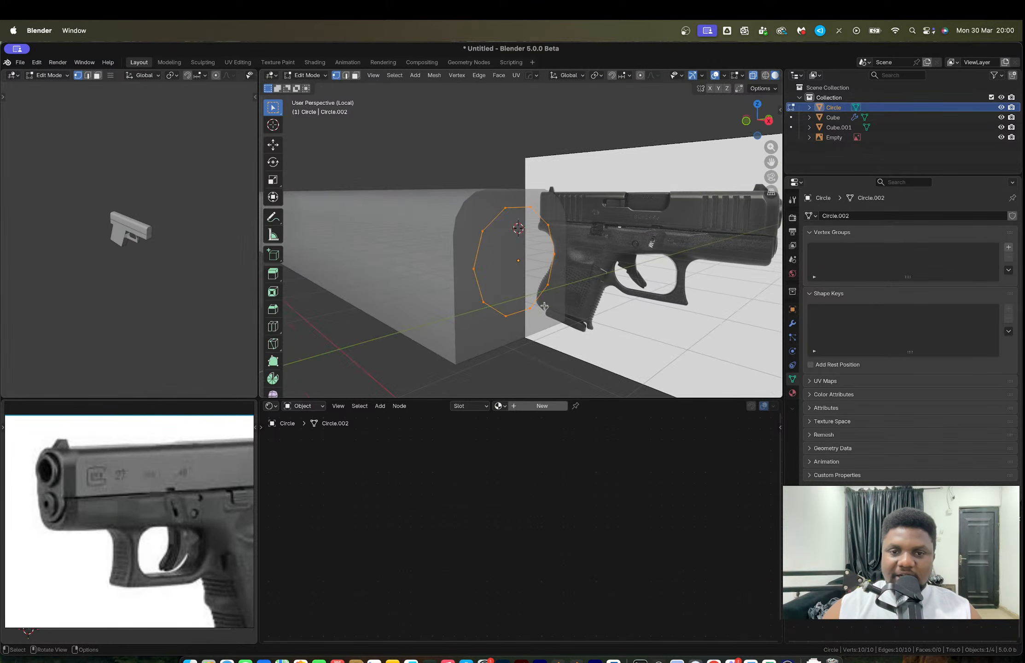
key("s")
left_click(591, 308)
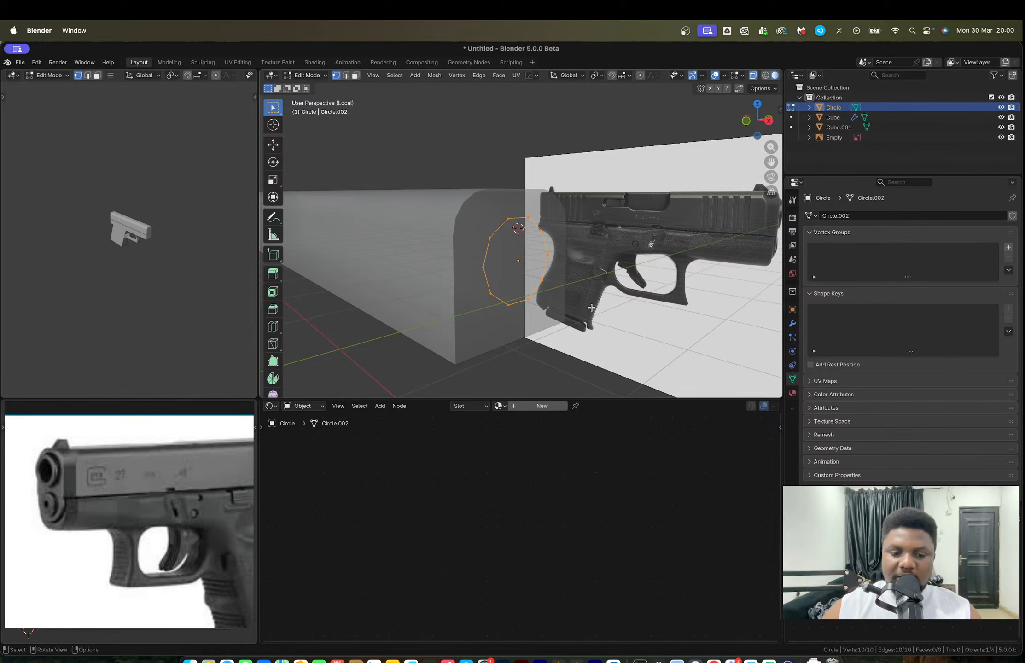
key("e")
key("s")
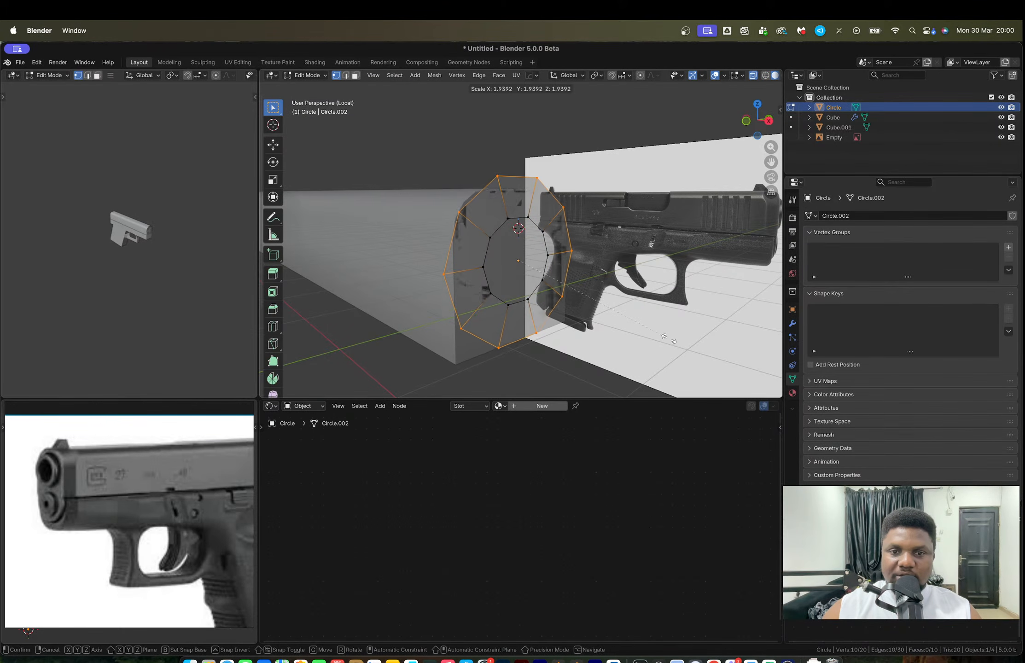
left_click(675, 341)
middle_click_drag(582, 283, 533, 286)
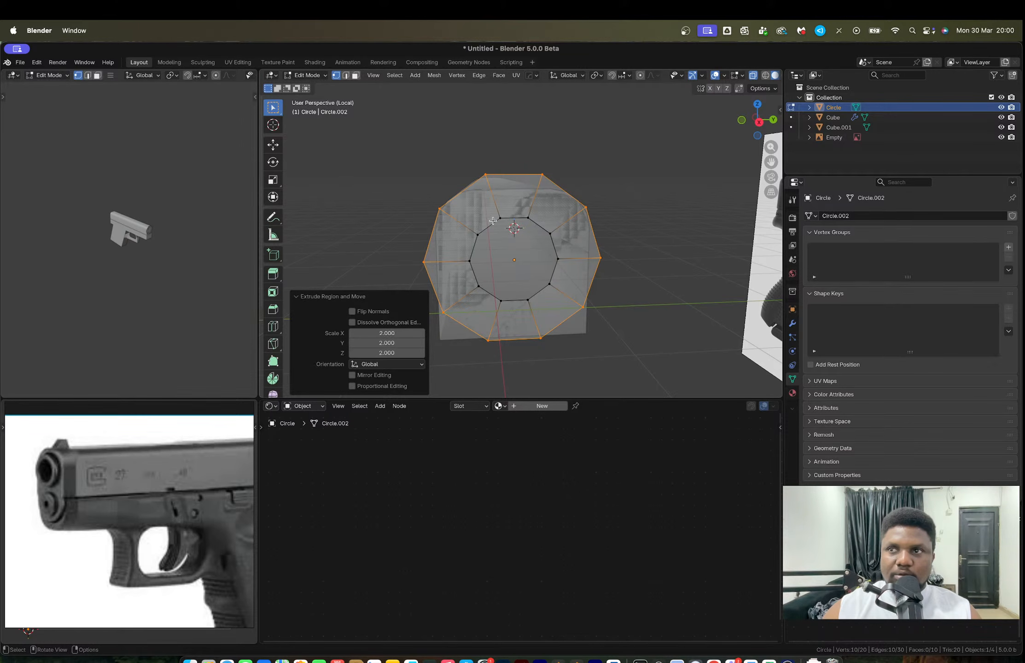
Step: Return to Object Mode and delete the 10-vertex circle object
key("Tab")
key("x")
left_click(521, 256)
Step: Add a mesh circle with 20 vertices at the 3D cursor
key("shift+a")
mouse_move(530, 256)
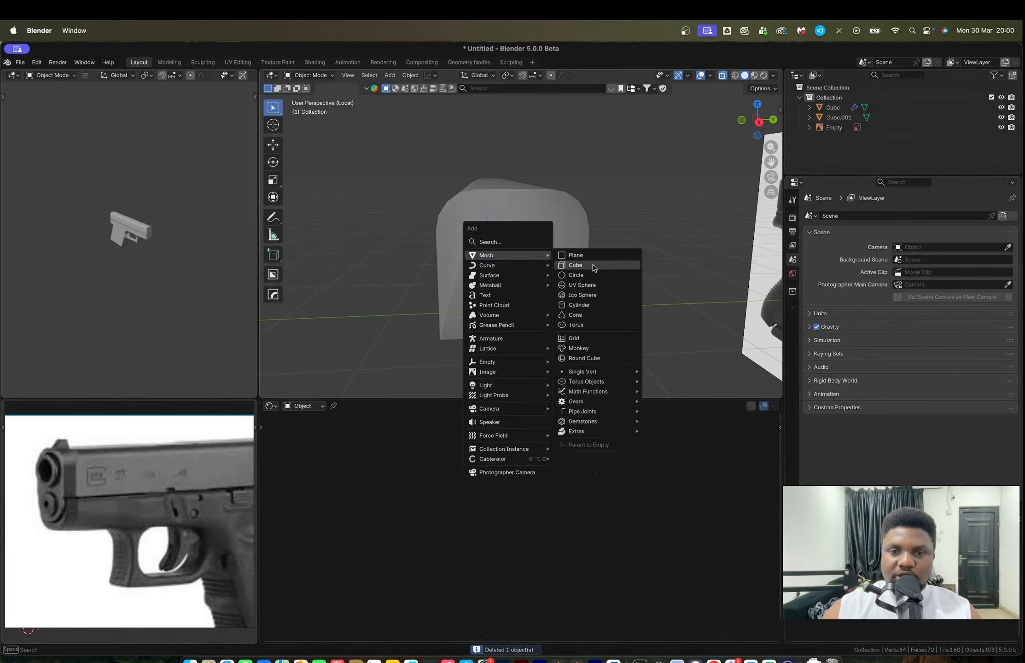
left_click(576, 275)
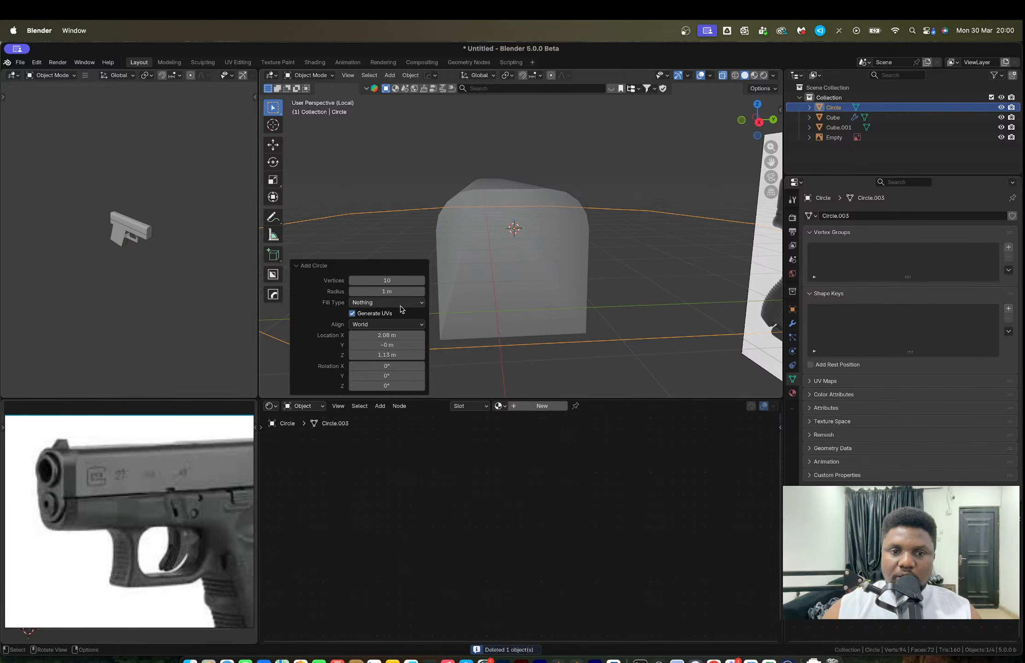
left_click(387, 279)
type("20")
key("Return")
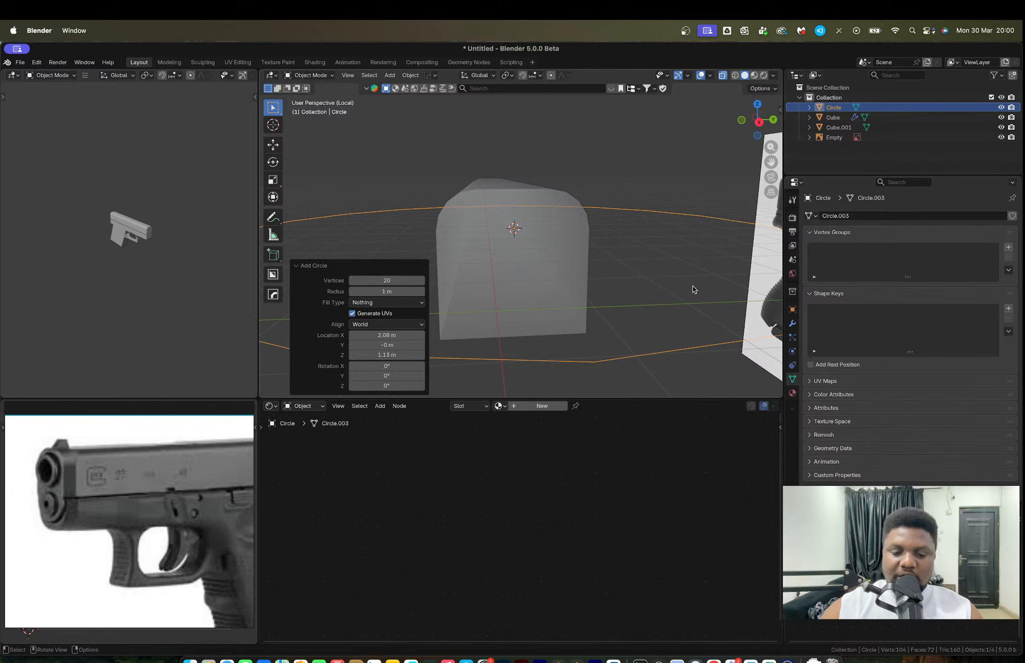
Step: Rotate the 20-vertex circle 90° about the X axis and 90° about the Z axis
type("rx90")
key("Return")
type("rz")
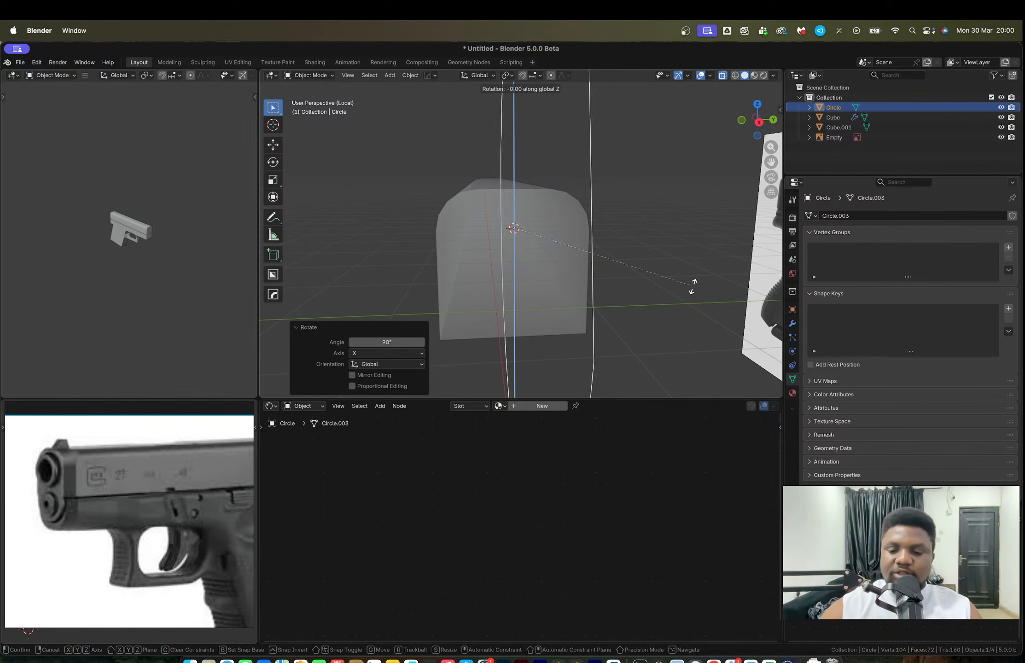
type("90")
key("Return")
Step: Scale the circle down to about 0.199 and move it down about 0.11 m along Z onto the muzzle face
key("s")
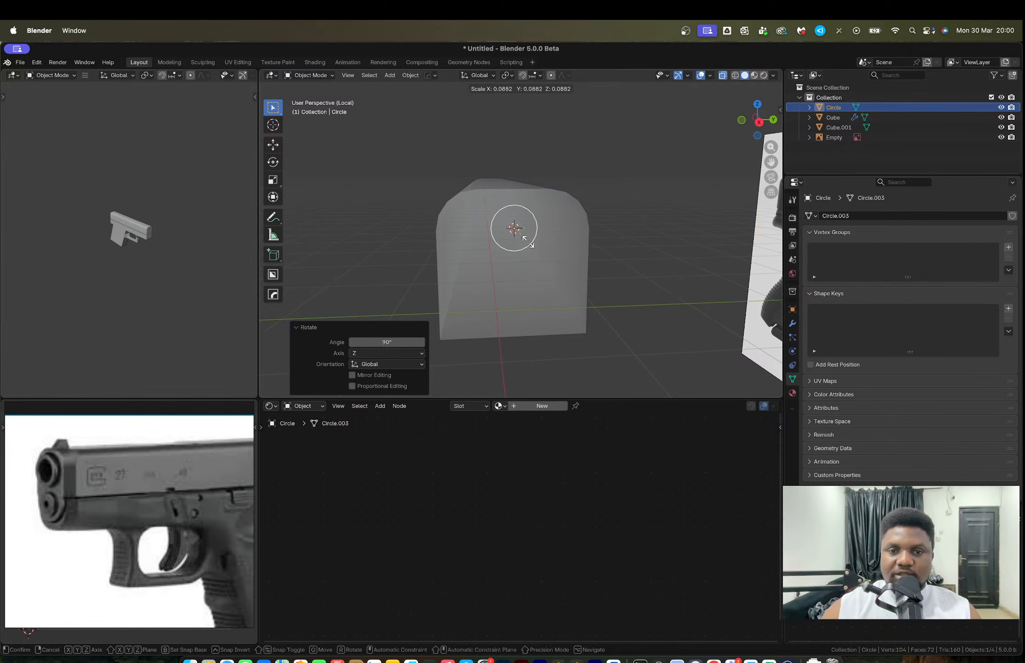
left_click(545, 250)
key("g")
key("z")
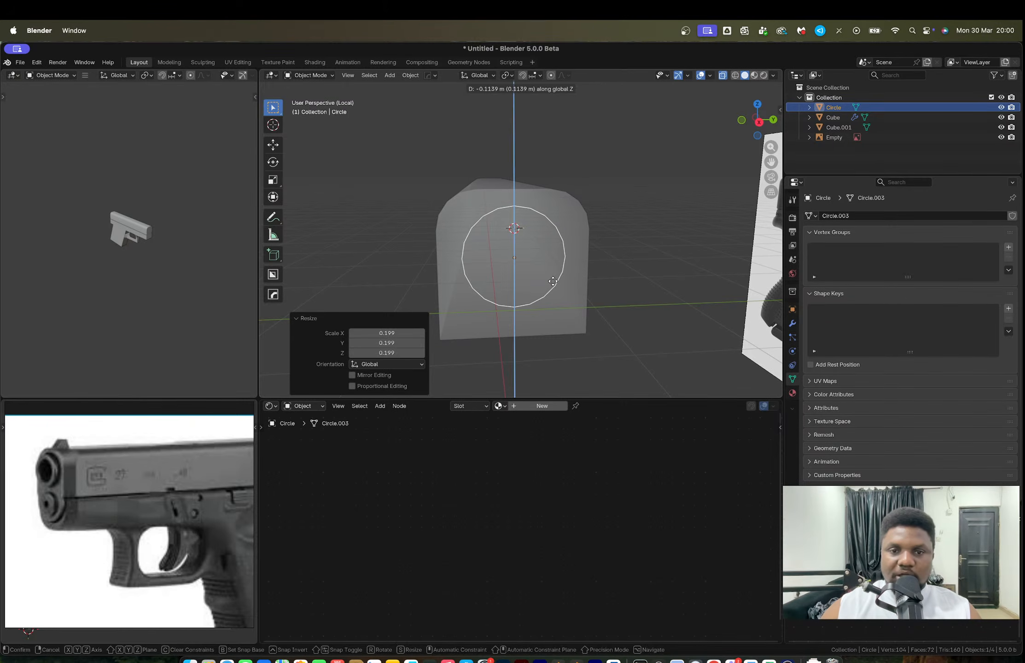
left_click(552, 281)
Step: Turn off X-ray in Object Mode and inspect the circle against the slide's muzzle face
key("s")
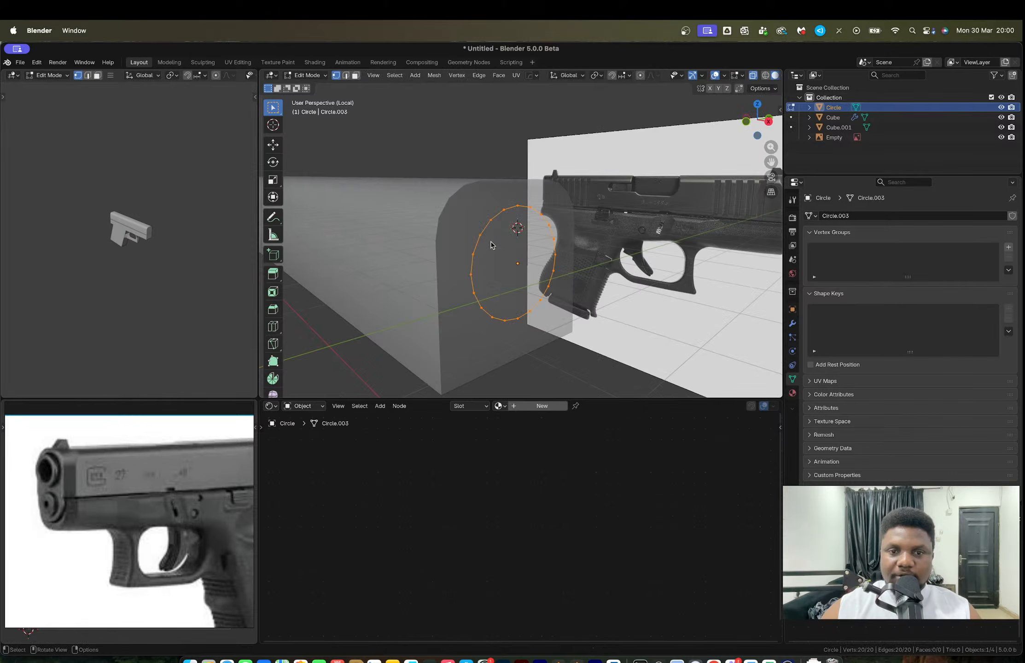
key("Tab")
key("alt+z")
middle_click_drag(491, 243, 480, 241)
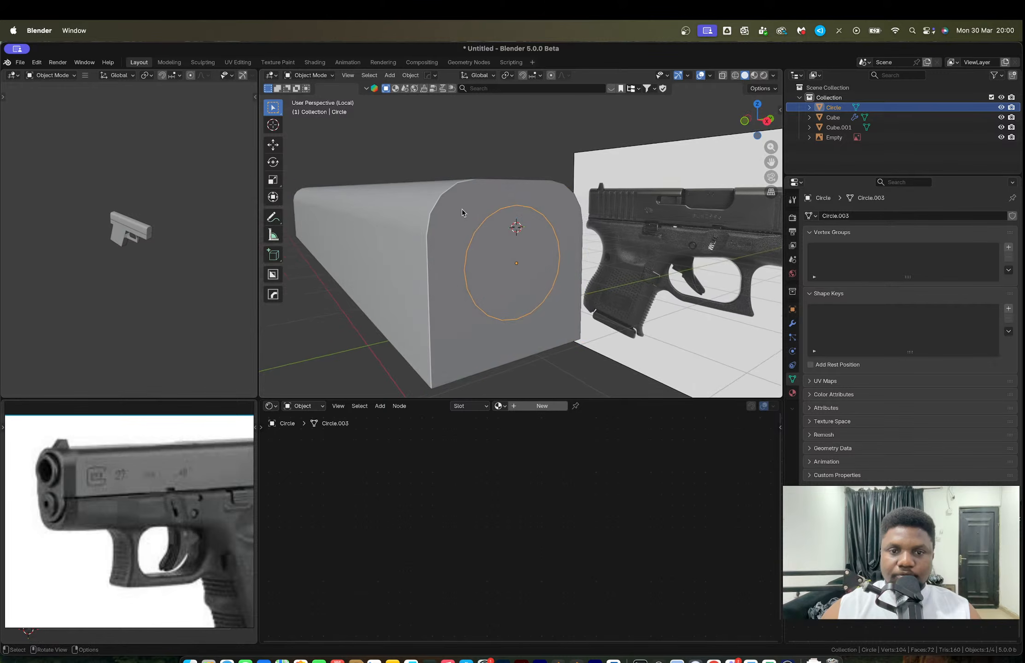
left_click(478, 228)
left_click(478, 229)
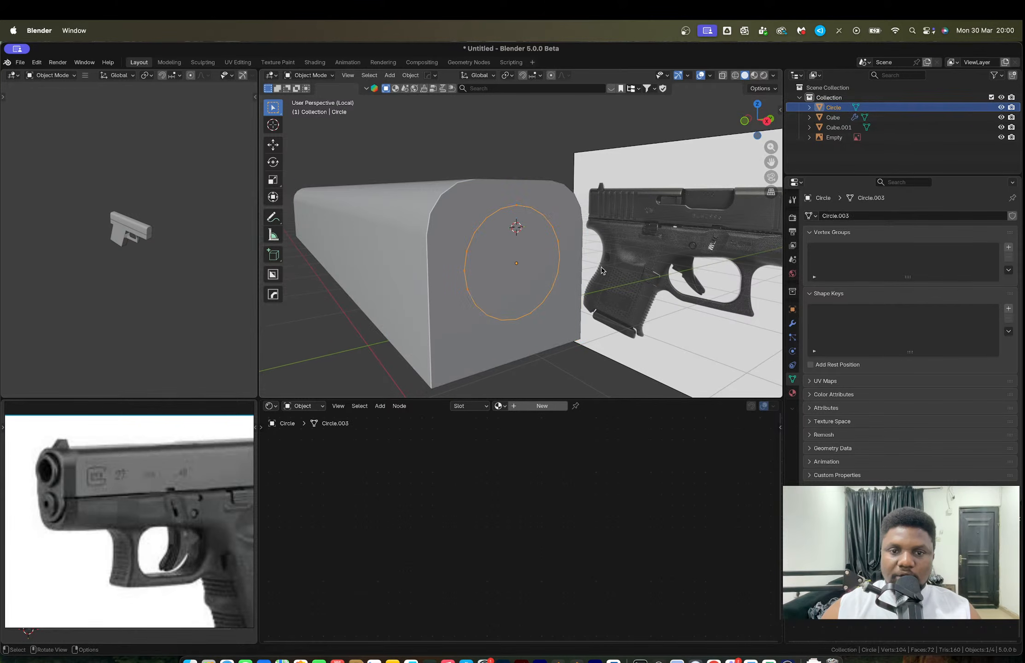
Step: In Edit Mode, scale the circle by about 1.575 along X and extrude its edge loop outward at a scale of about 1.995
key("Tab")
key("s")
key("x")
left_click(641, 286)
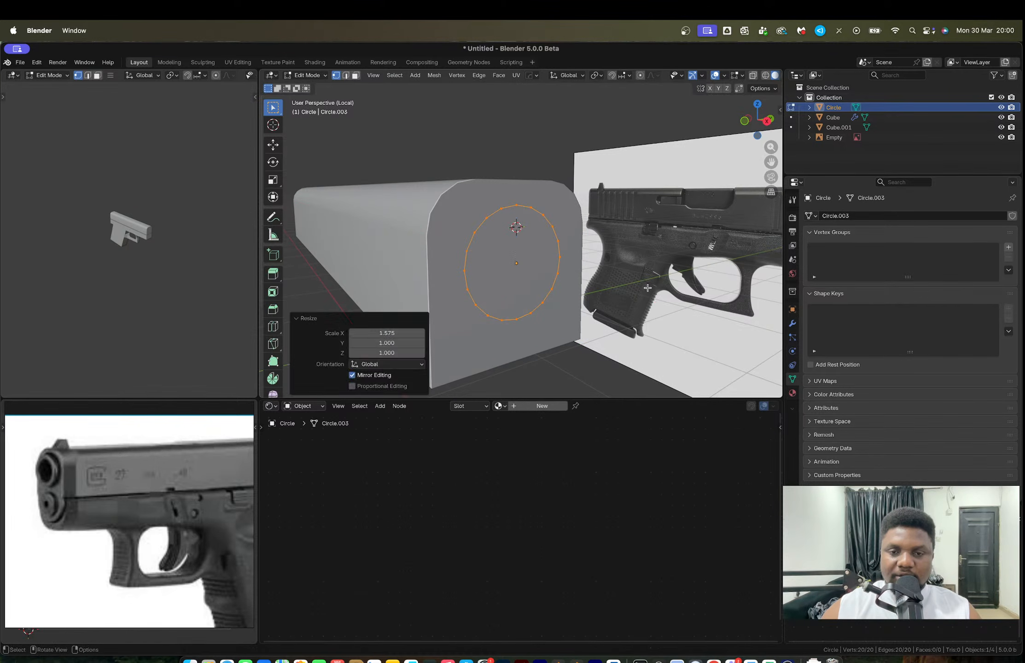
key("e")
key("s")
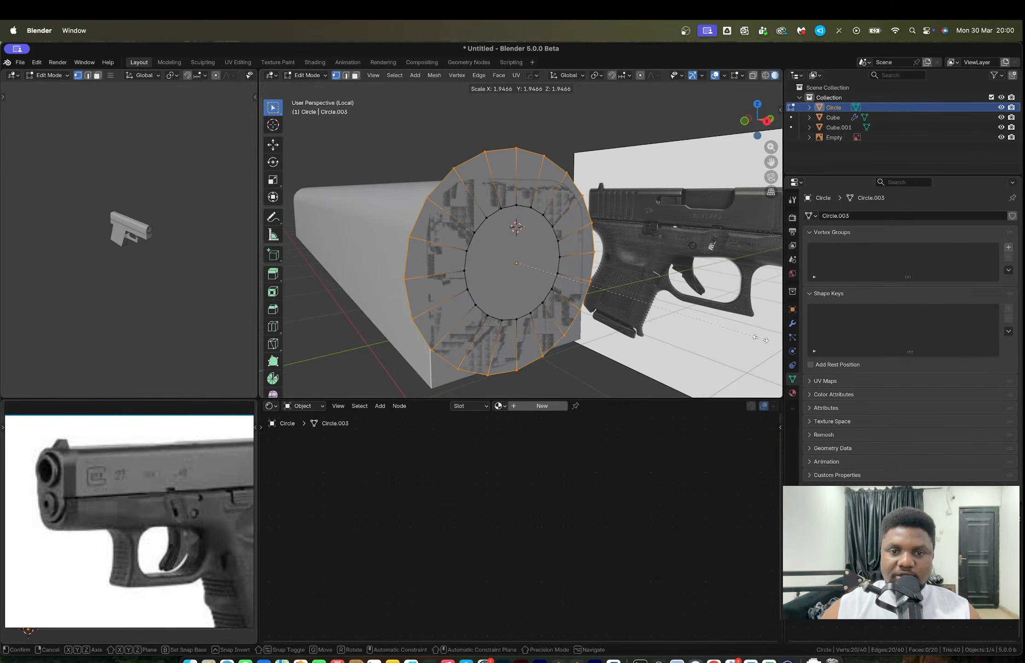
left_click(737, 126)
Step: In front view with X-ray on, move the extruded outer ring back along X by about 0.152 m and a further 0.086 m
left_click(746, 125)
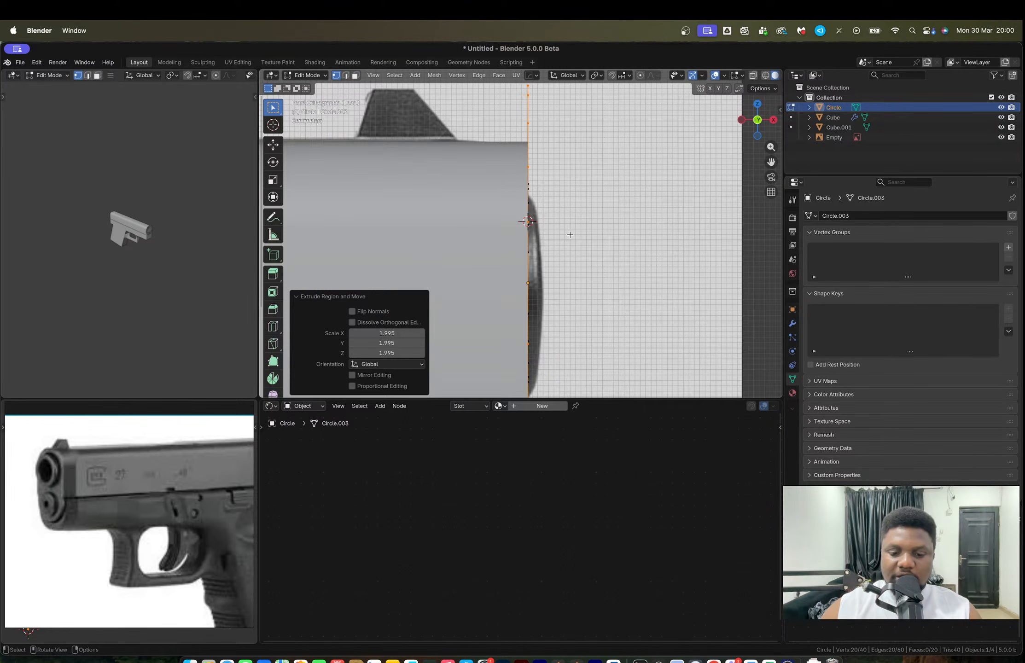
key("g")
key("x")
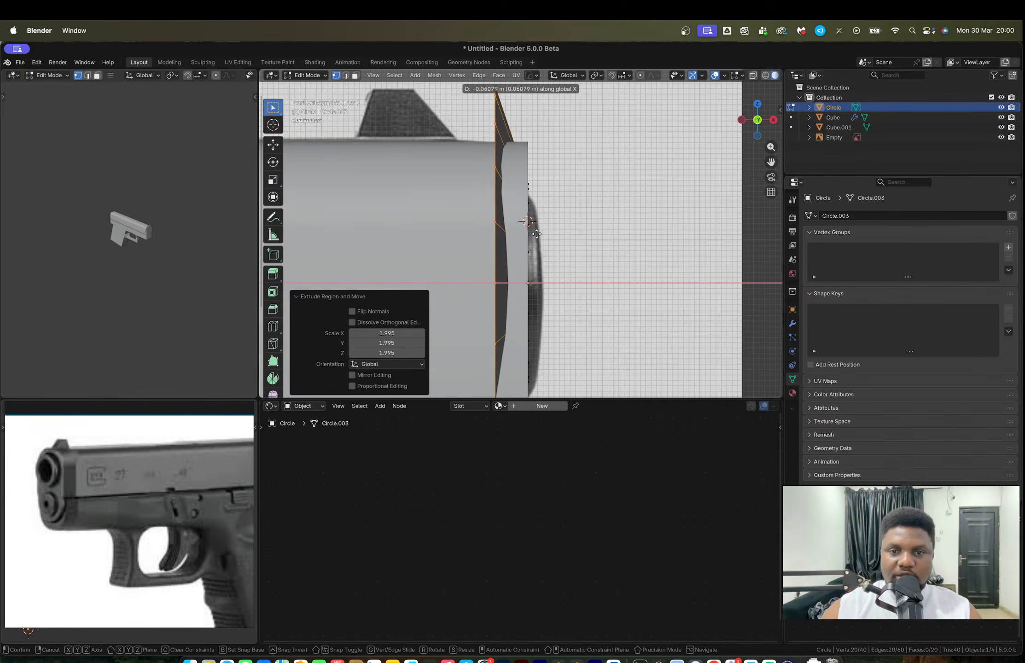
left_click(487, 232)
key("alt+z")
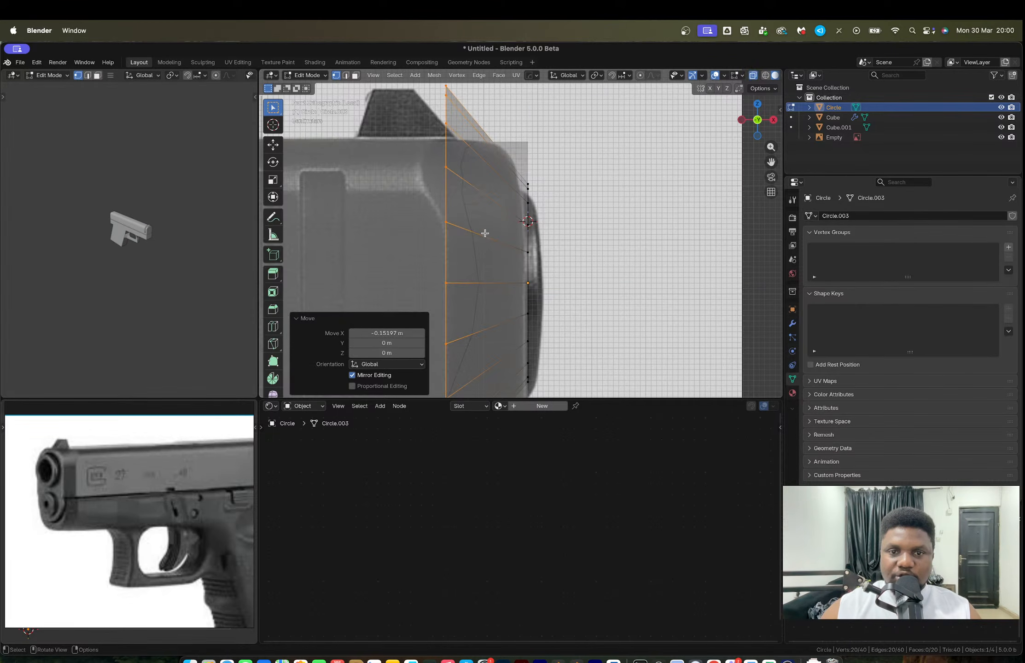
key("g")
key("x")
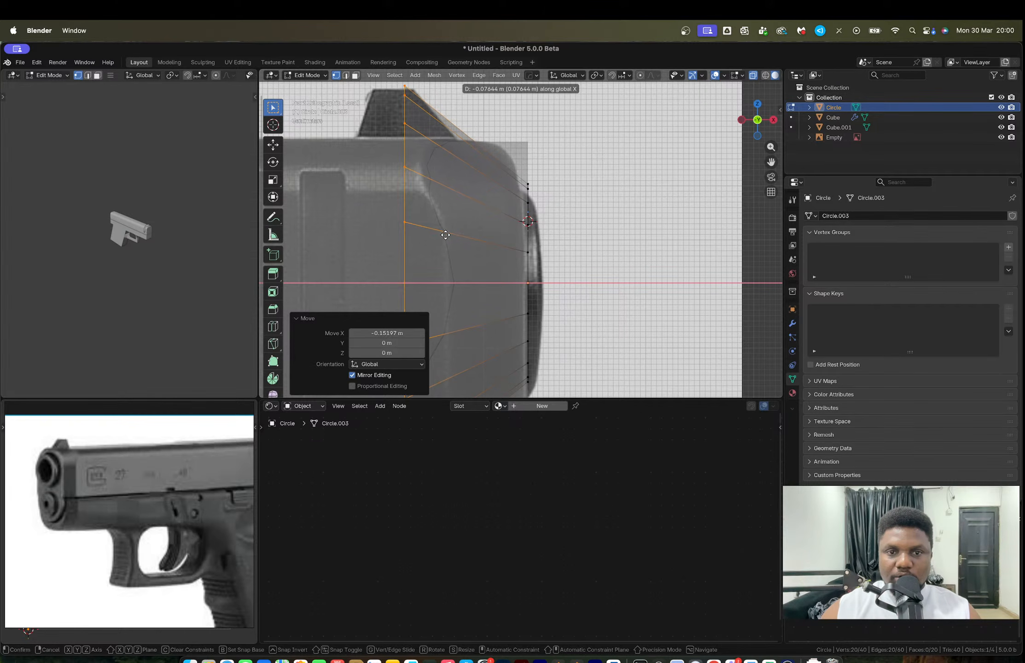
left_click(440, 235)
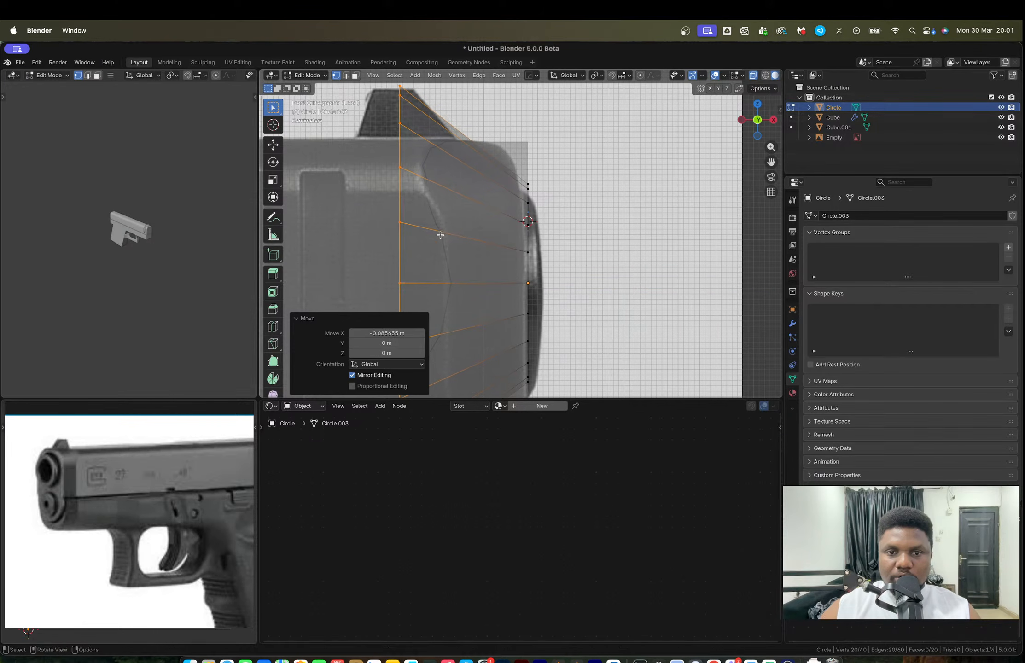
Step: Select the vertices in the lower half of the cone-shaped ring and delete them
middle_click_drag(484, 228, 498, 107, "shift")
scroll(493, 237, "down", 3)
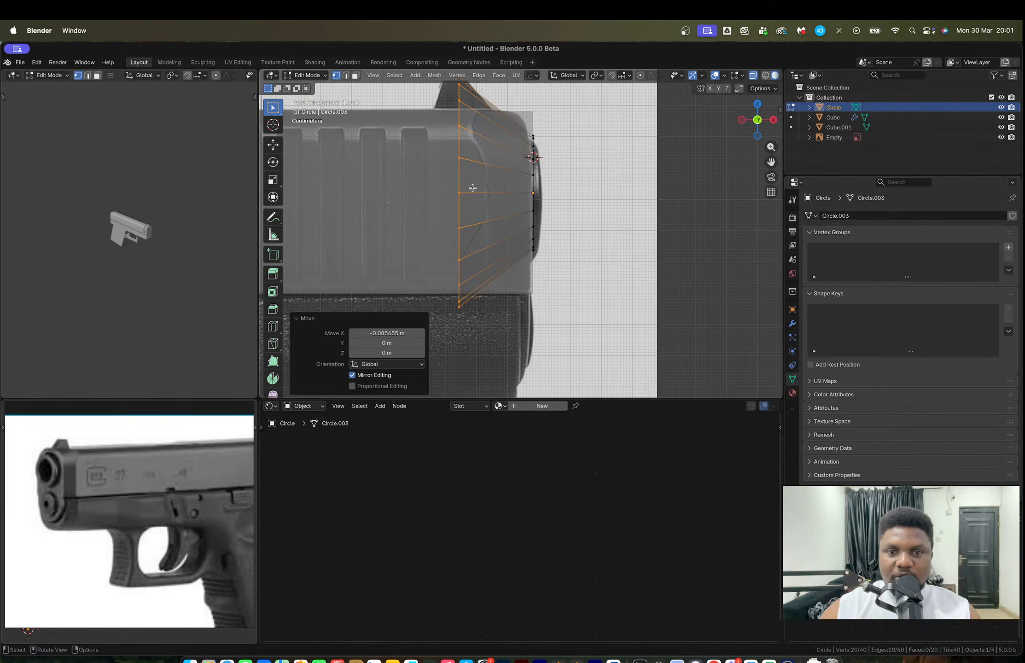
scroll(475, 132, "up", 2)
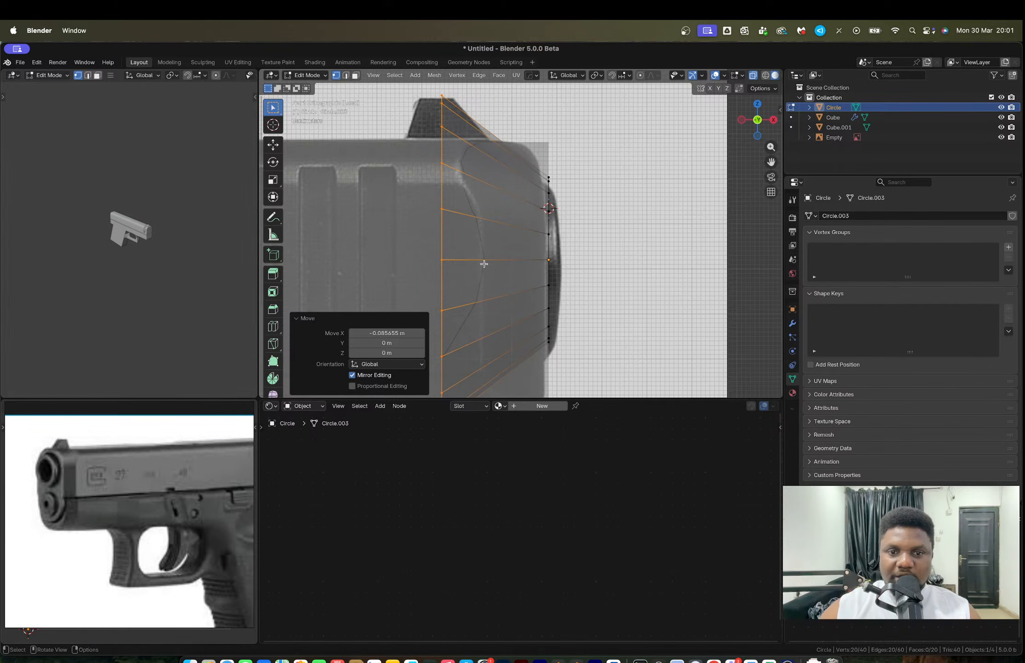
middle_click_drag(487, 281, 480, 195, "shift")
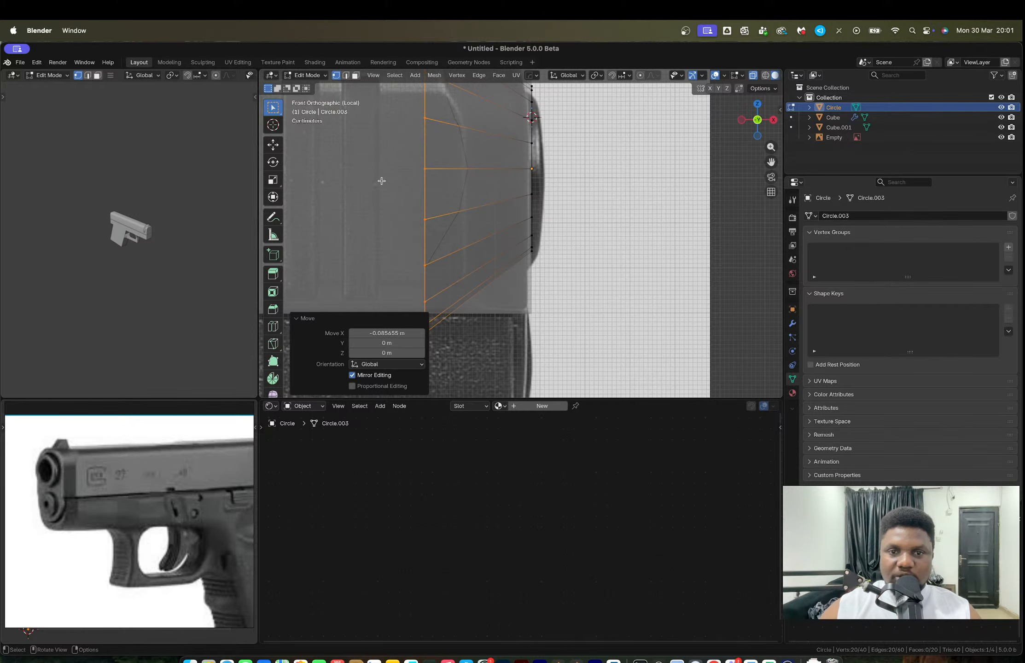
left_click_drag(381, 181, 592, 353)
key("x")
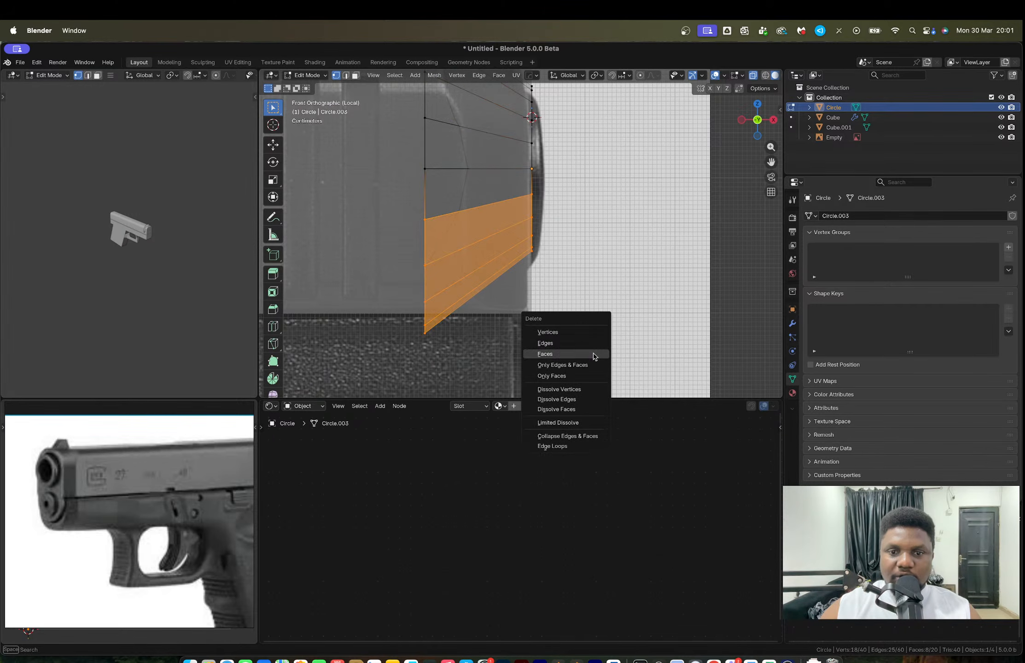
left_click(558, 332)
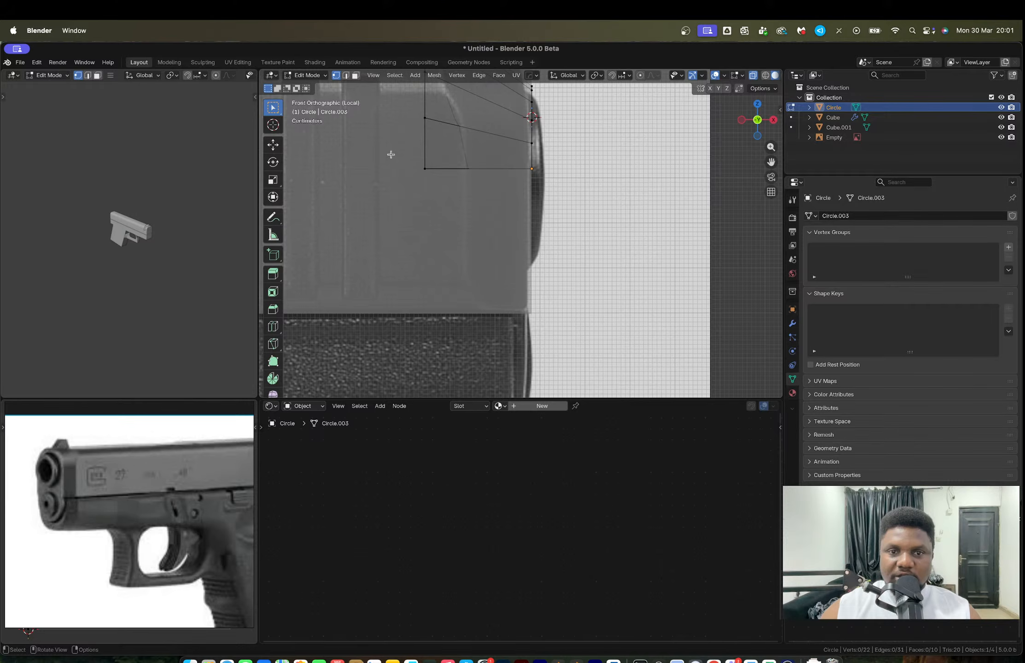
Step: Select the lowest edge of the cone-shaped ring and extrude it down along Z to the slide's lower edge, returning to Object Mode
left_click_drag(391, 154, 545, 197)
key("e")
key("z")
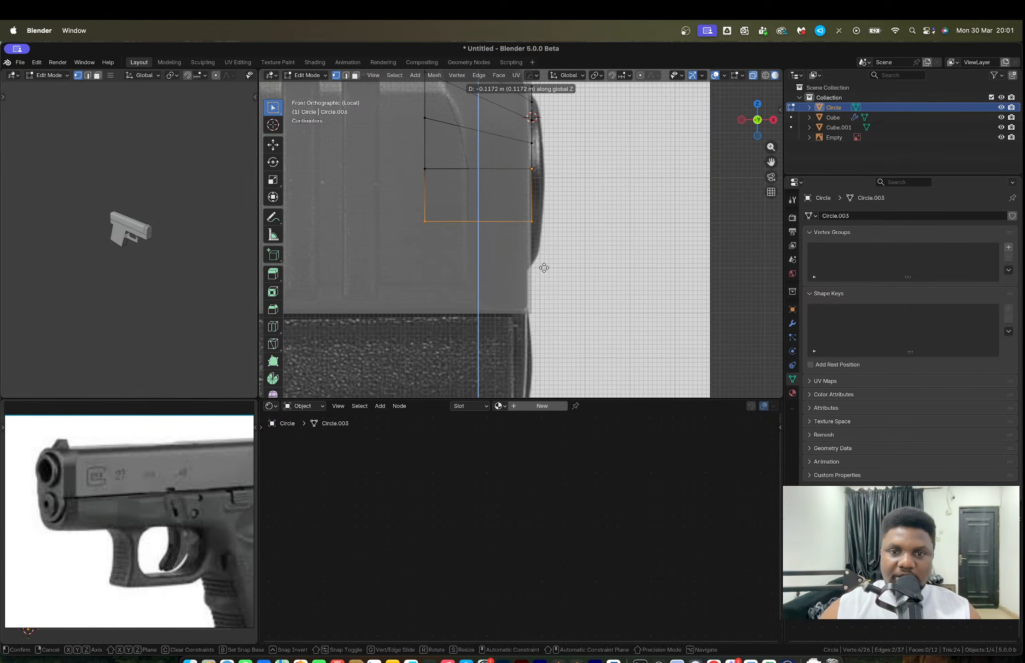
left_click(544, 341)
key("Tab")
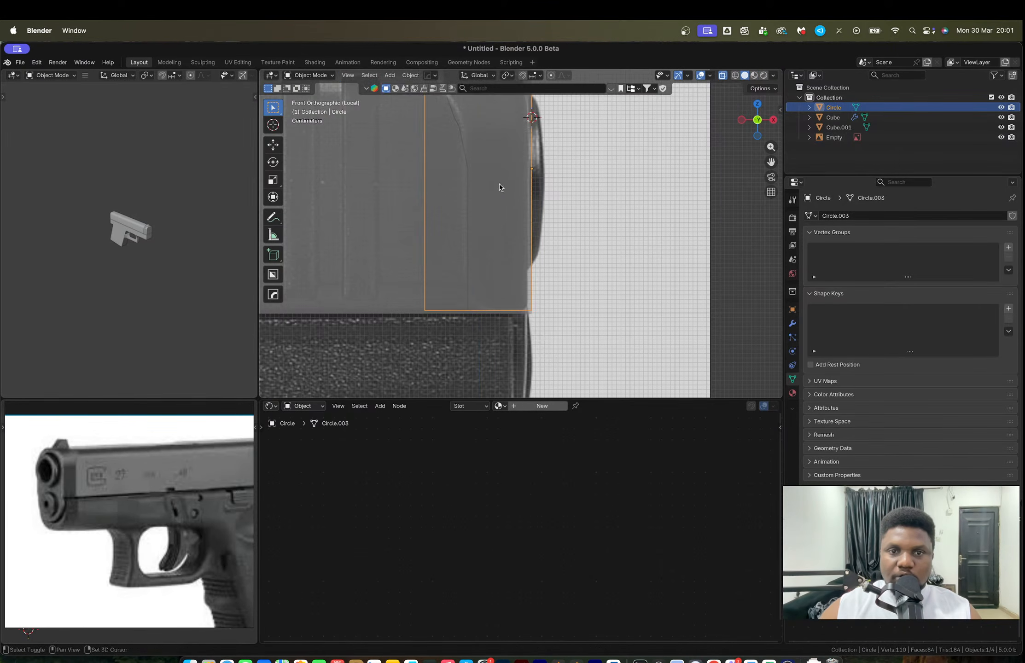
Step: Move the cone-shaped cutter along X by about 0.0044 m so it clears the muzzle face
middle_click_drag(499, 188, 497, 287, "shift")
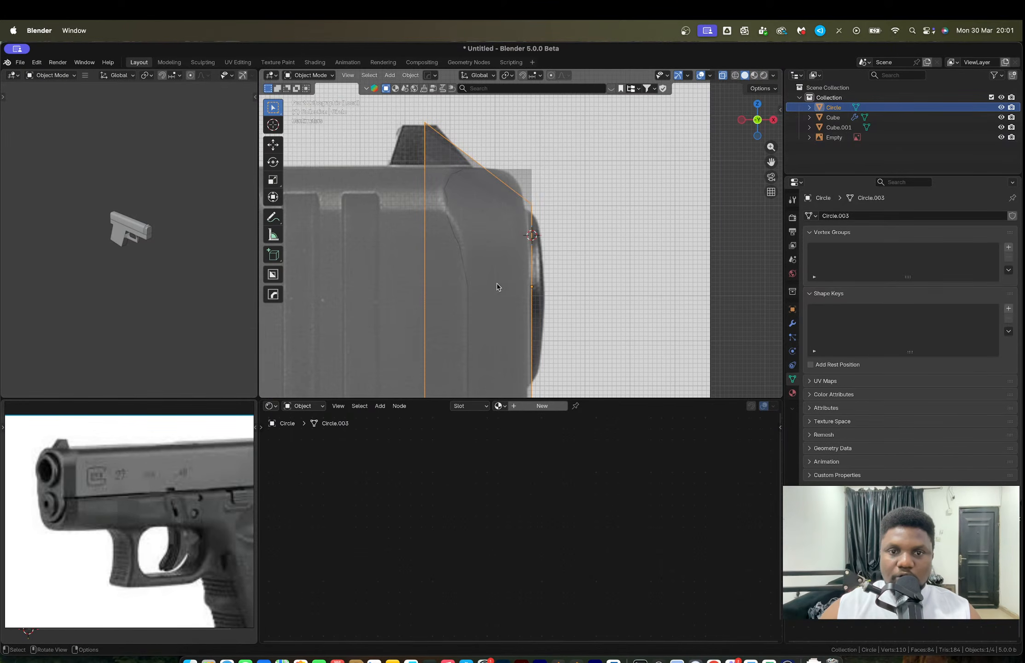
left_click(514, 177)
left_click(518, 247)
key("g")
key("x")
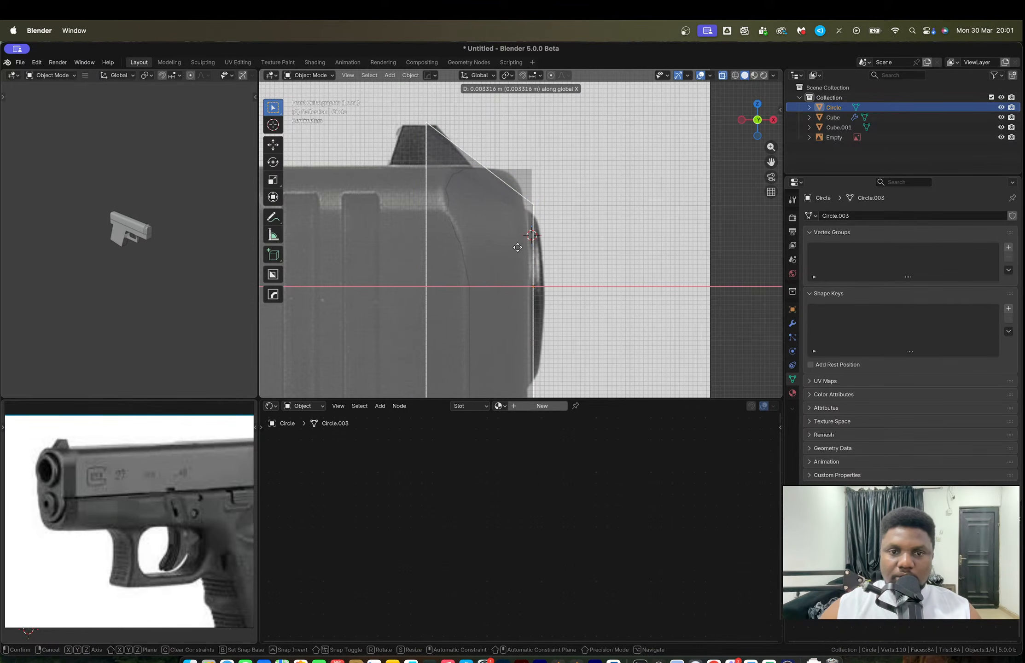
left_click(518, 248)
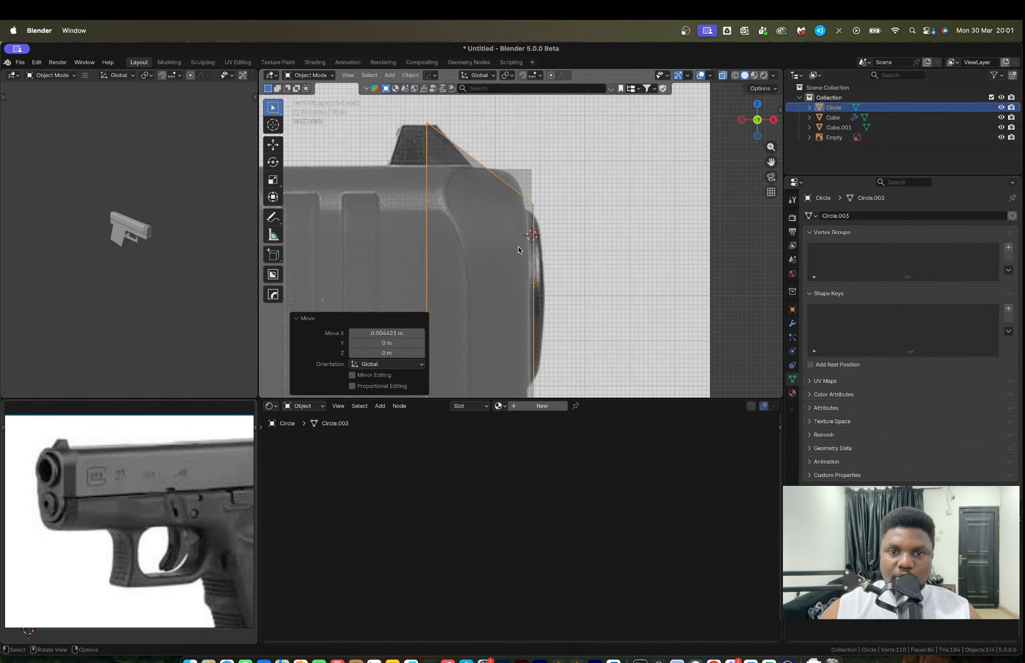
Step: Extrude the whole cutter mesh forward along X past the muzzle to give it solid thickness, then return to Object Mode
key("Tab")
key("e")
key("x")
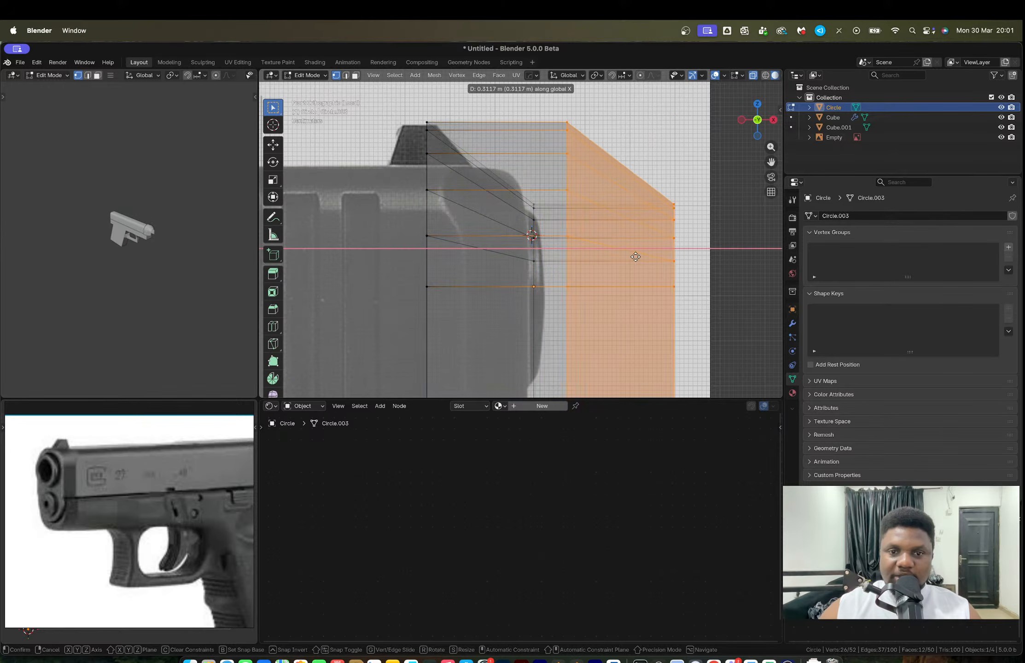
left_click(667, 261)
key("Tab")
scroll(575, 261, "down", 3)
middle_click_drag(575, 261, 575, 290)
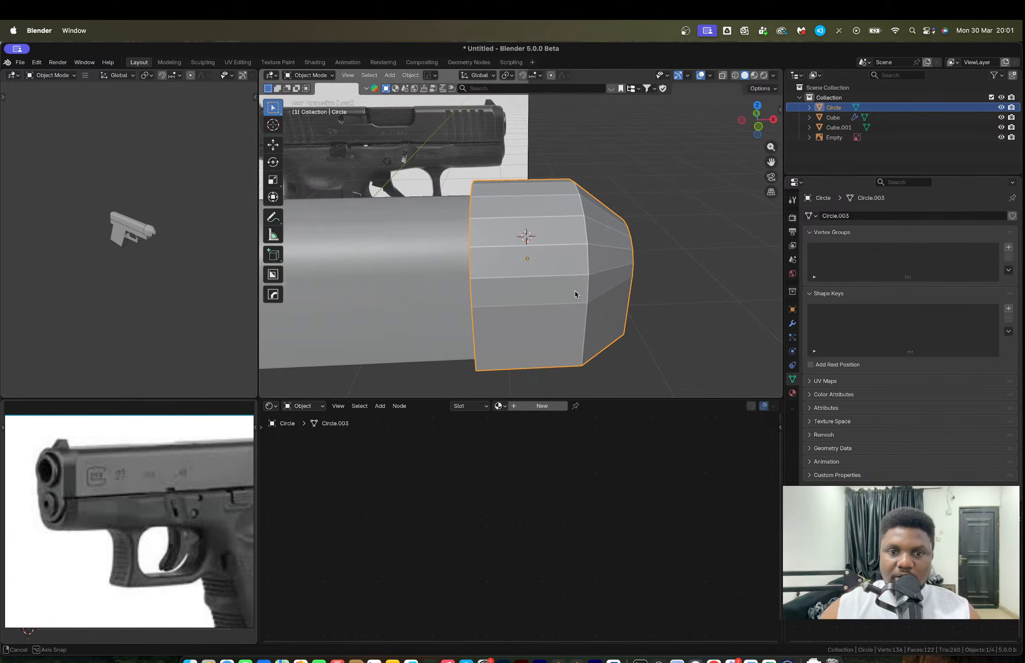
Step: Cut the cone-shaped cutter out of the slide with a HardOps Difference boolean and examine the chamfered muzzle
left_click(424, 265, "shift")
key("q")
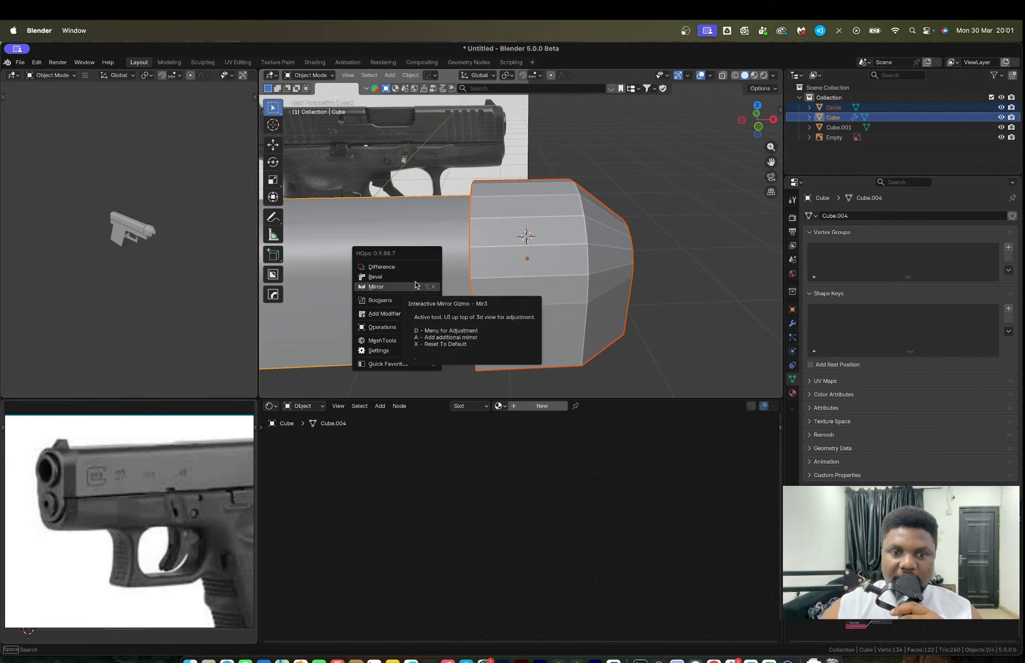
left_click(412, 266)
mouse_move(528, 258)
middle_mouse_down()
mouse_move(506, 256)
mouse_move(528, 249)
middle_mouse_up()
middle_click_drag(459, 183, 419, 237)
left_click(474, 236)
left_click(419, 238)
scroll(450, 257, "up", 2)
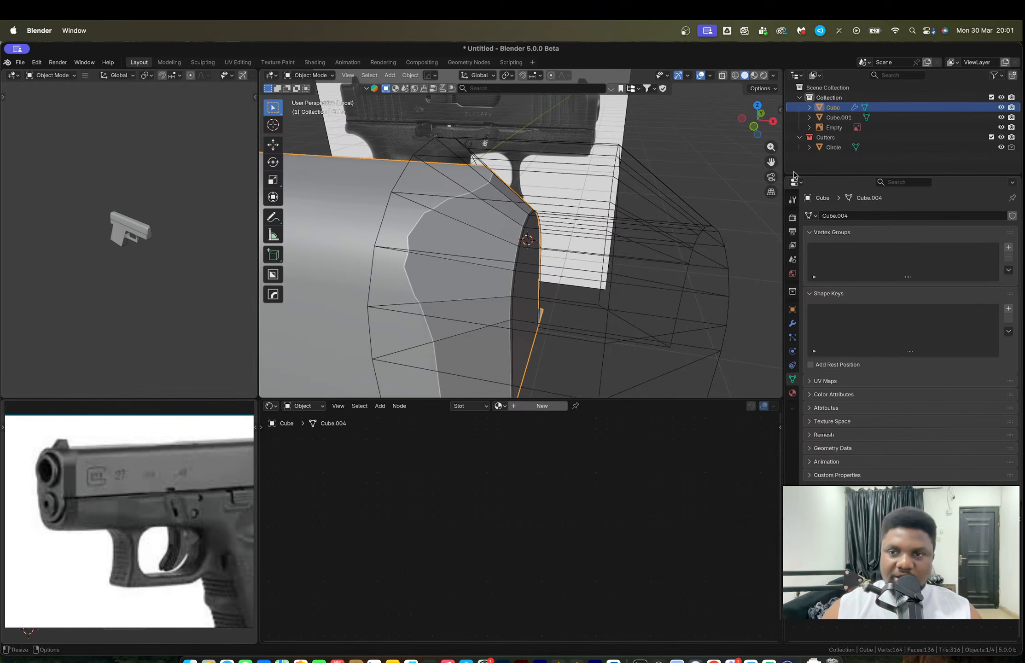
Step: Apply the slide's Boolean modifier and delete the circle cutter object
left_click(792, 323)
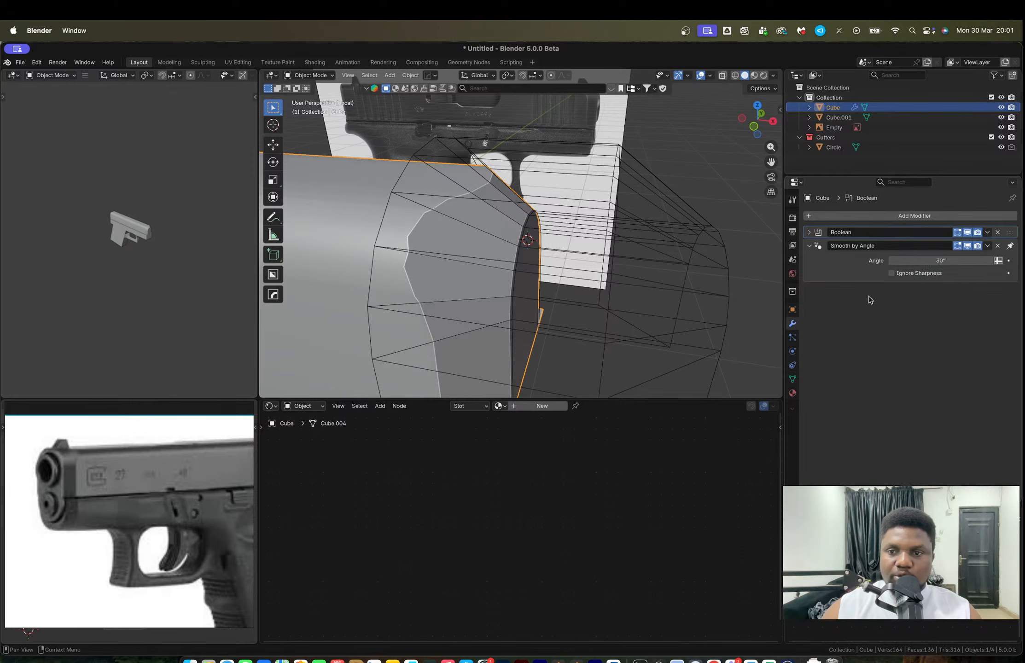
key("ctrl+a")
left_click(691, 262)
key("x")
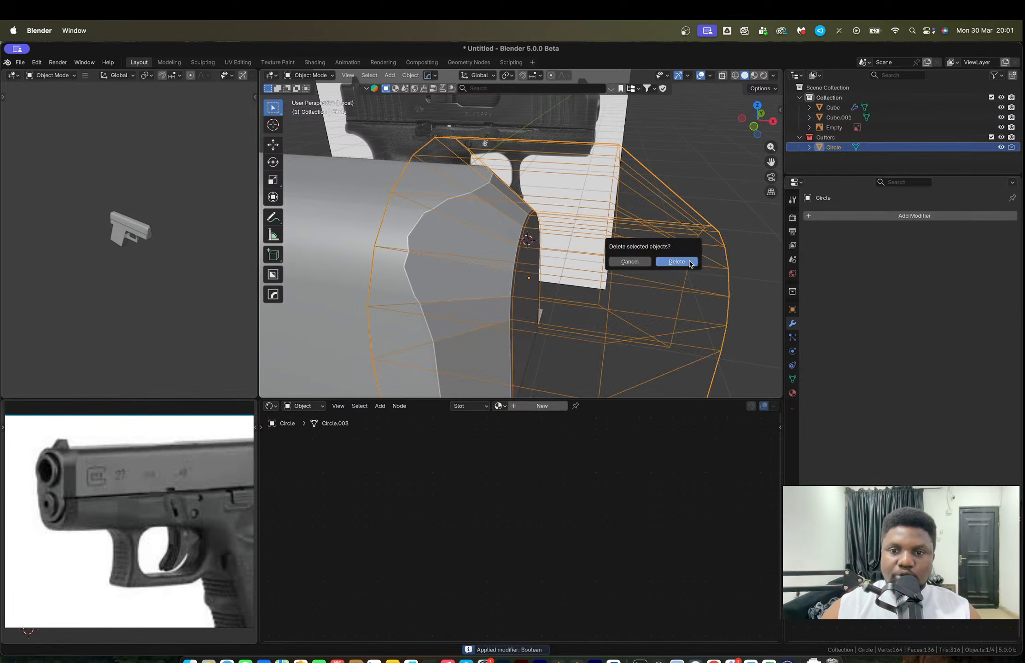
left_click(674, 260)
Step: In Edit Mode on the slide, merge two neighbouring vertices on the upper rim of the muzzle chamfer with At Last
left_click(516, 255)
middle_click_drag(516, 254, 460, 269)
key("Tab")
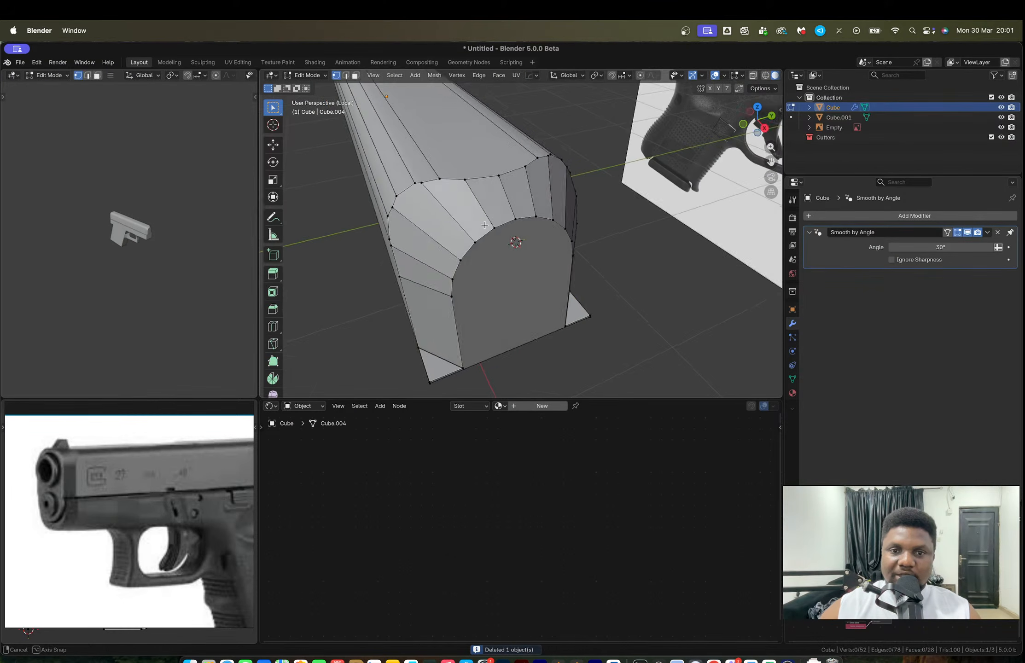
mouse_move(493, 221)
middle_mouse_down()
mouse_move(467, 244)
mouse_move(476, 207)
middle_mouse_up()
middle_click_drag(477, 208, 481, 246, "shift")
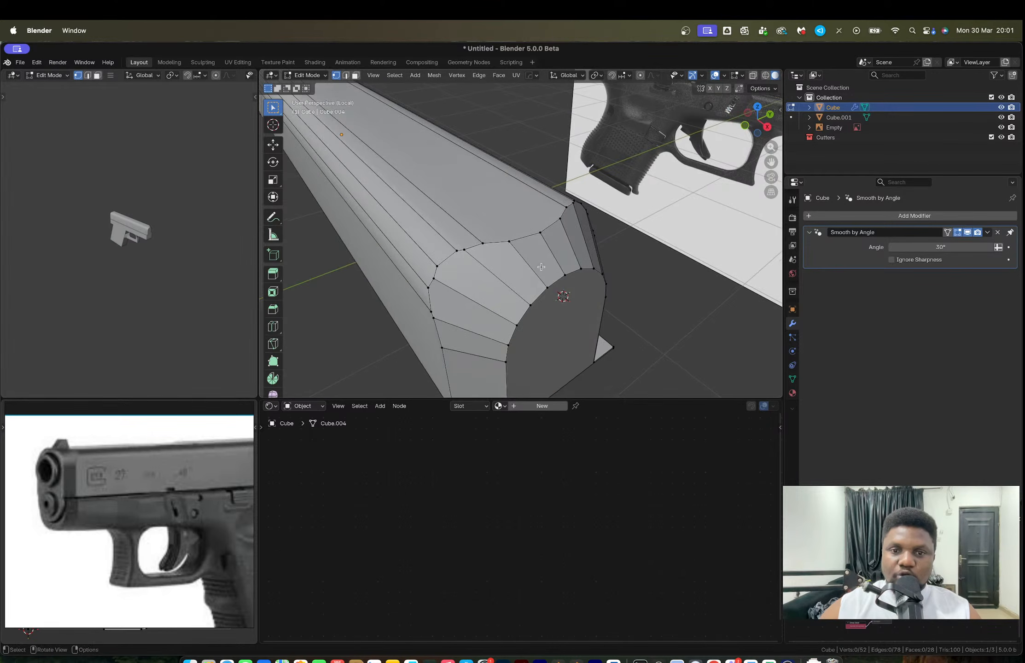
left_click(507, 238)
left_click(468, 238, "shift")
left_click(485, 239, "shift")
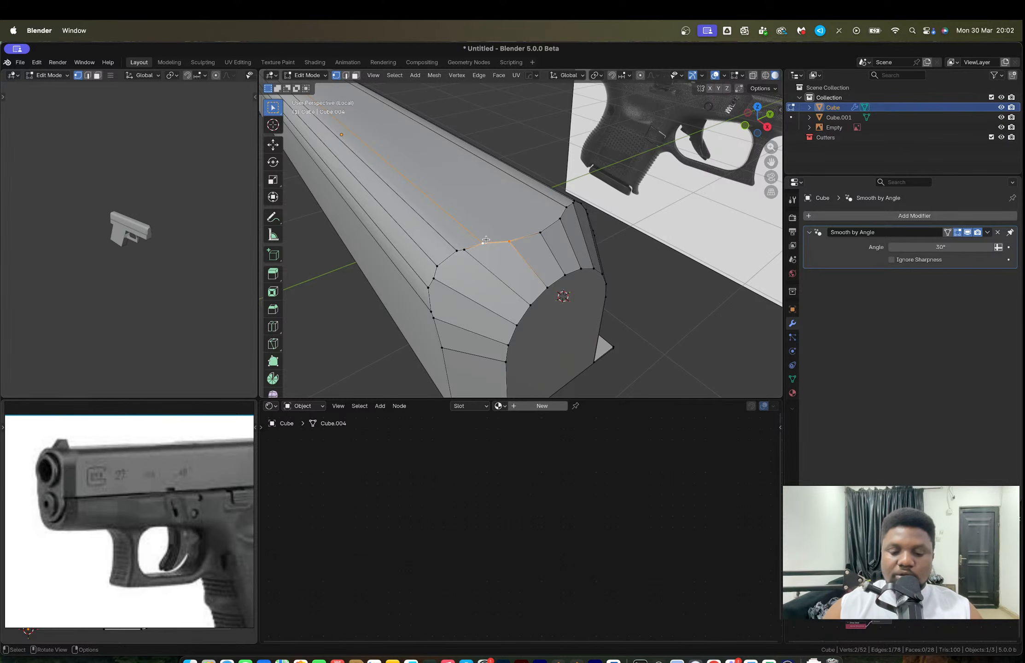
key("m")
left_click(487, 240)
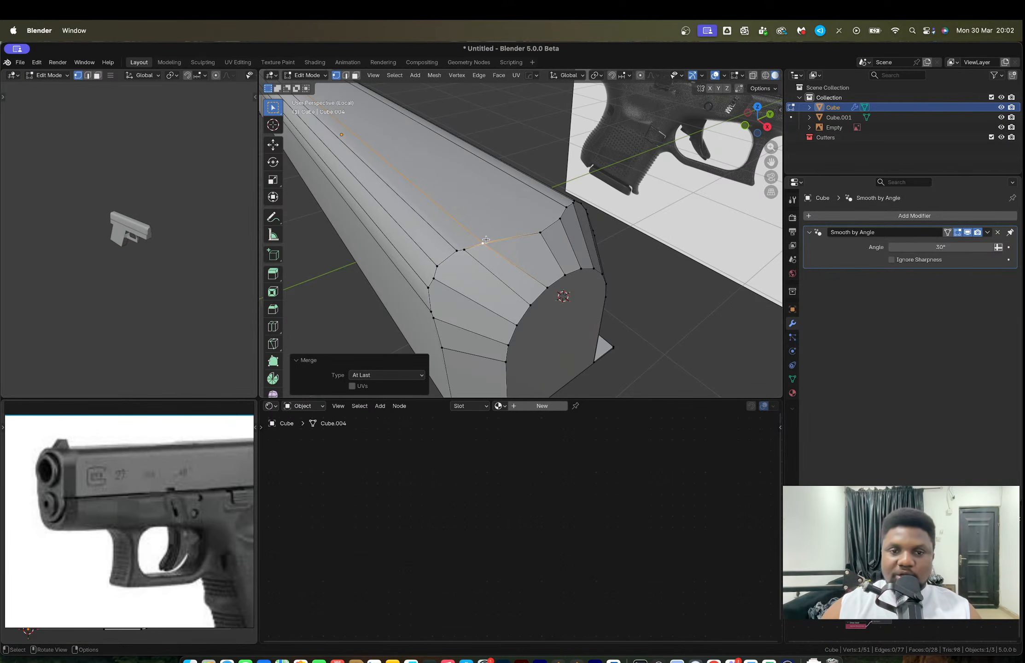
Step: Merge the remaining close vertex pairs around the chamfer's upper side corner with At Last
key("m")
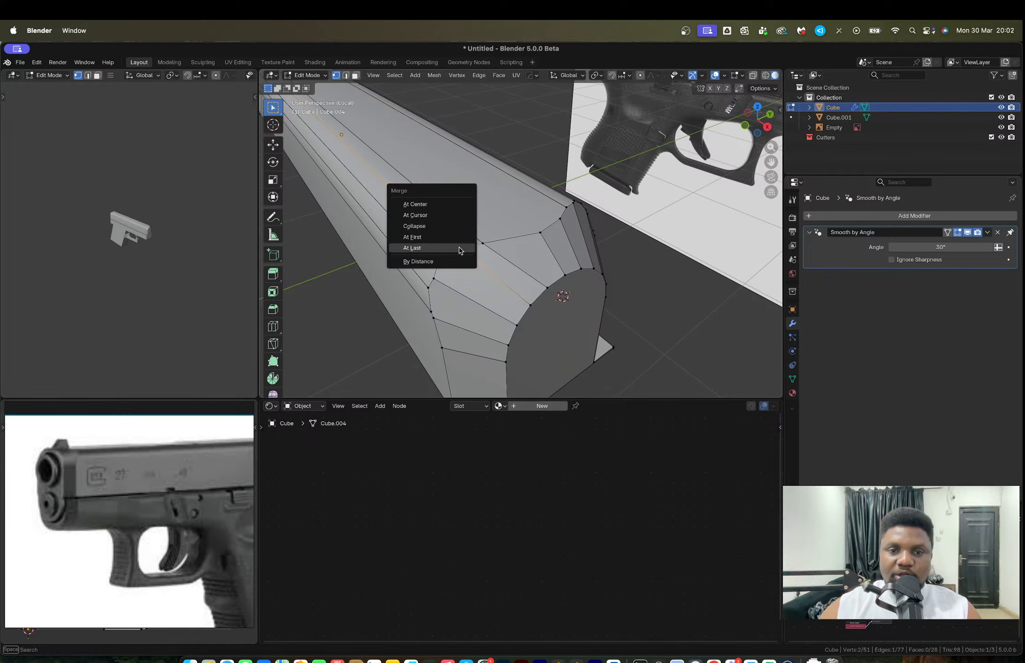
left_click(457, 249)
middle_click_drag(439, 265, 445, 271)
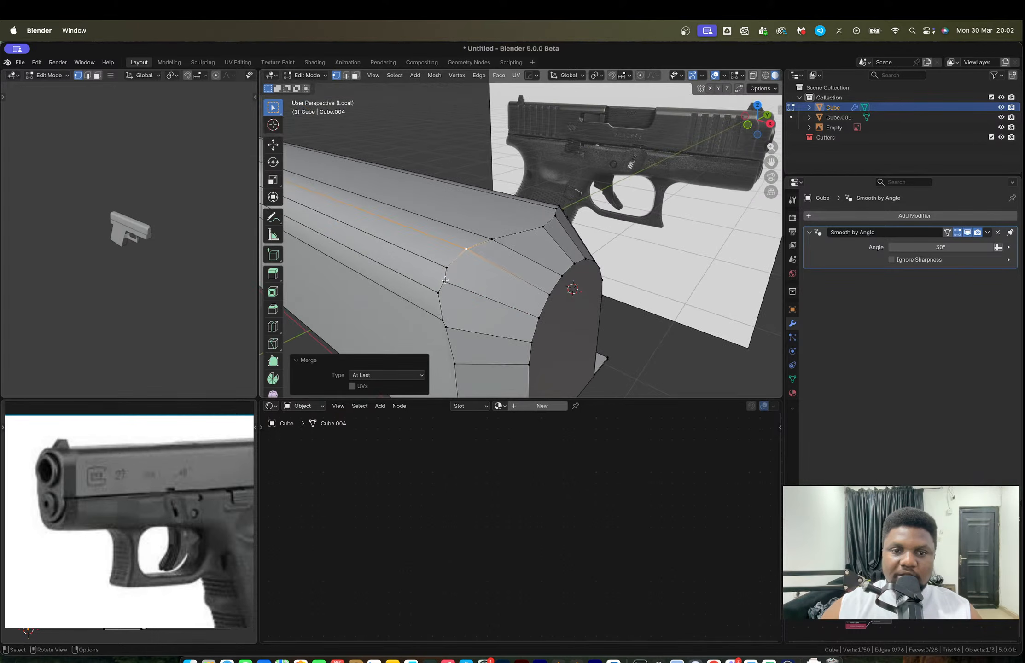
left_click(444, 278, "shift")
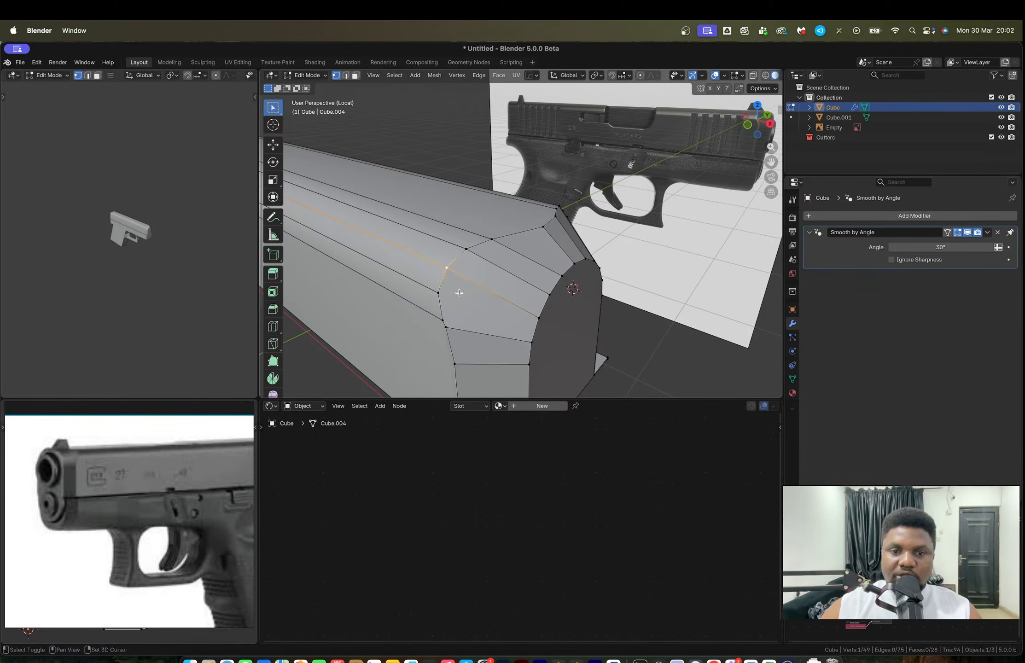
left_click(450, 327)
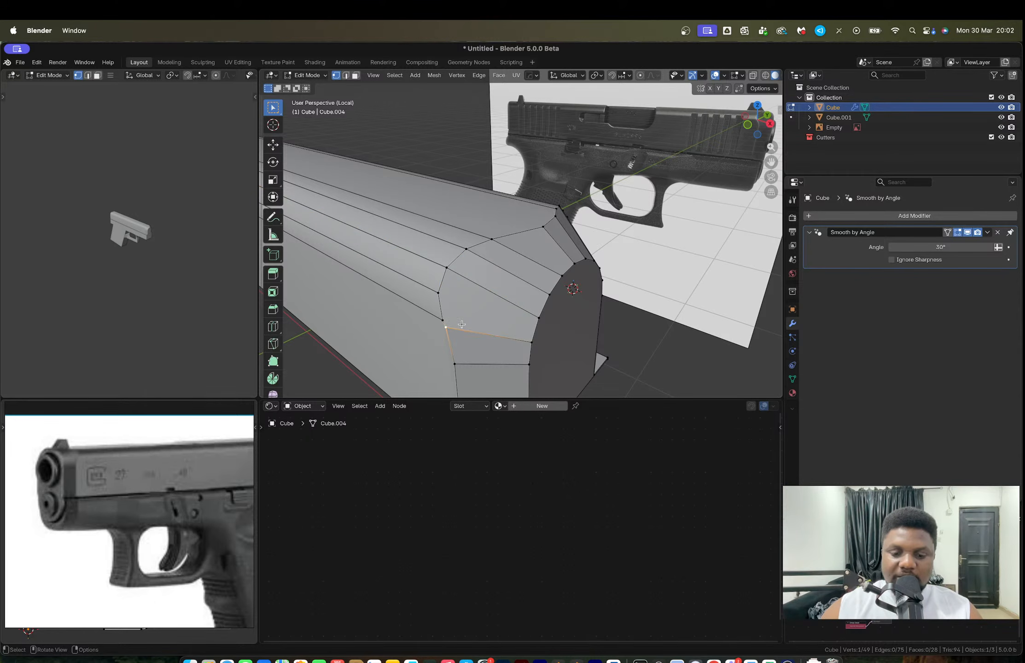
key("shift+v")
key("Escape")
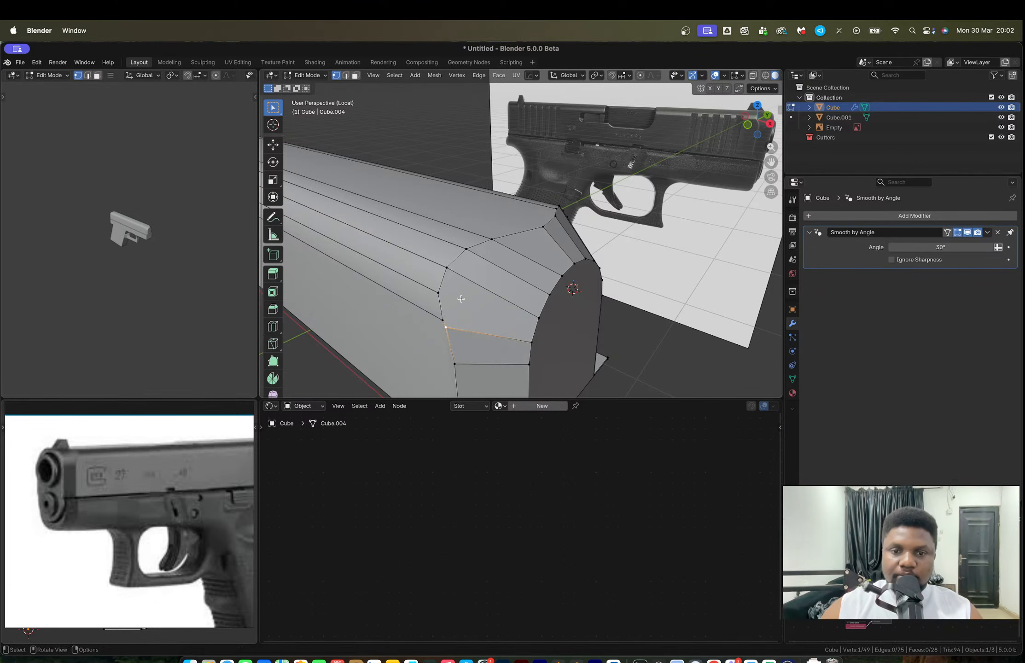
Step: Knife-cut an edge across the large chamfer face from the muzzle rim vertex to the unconnected vertex on the chamfer's back rim
scroll(518, 328, "up", 3)
middle_click_drag(524, 336, 565, 230, "shift")
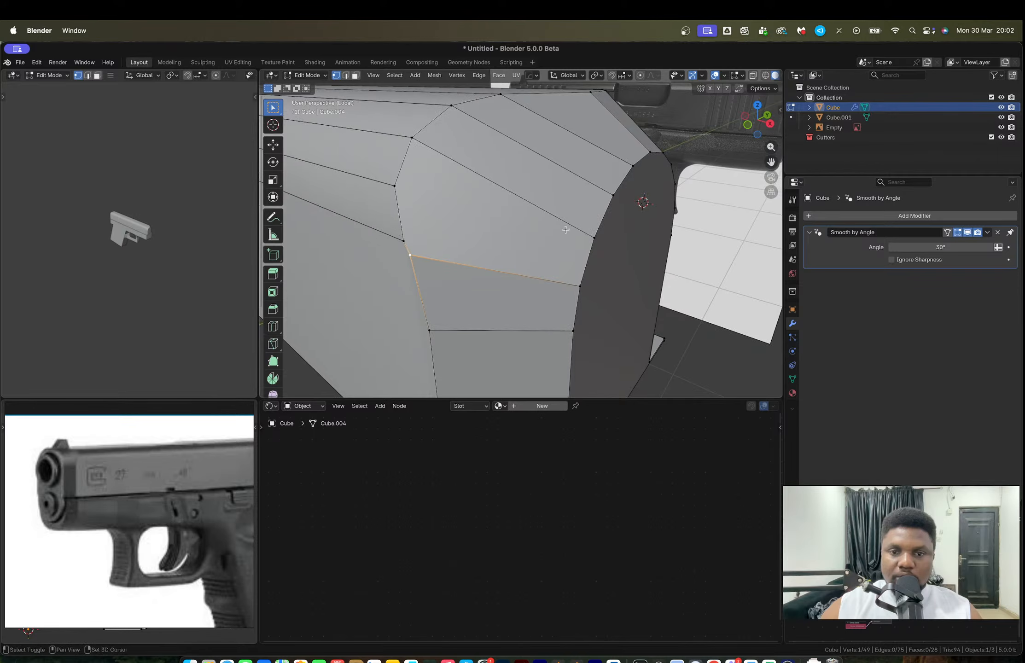
key("l")
left_click(580, 284)
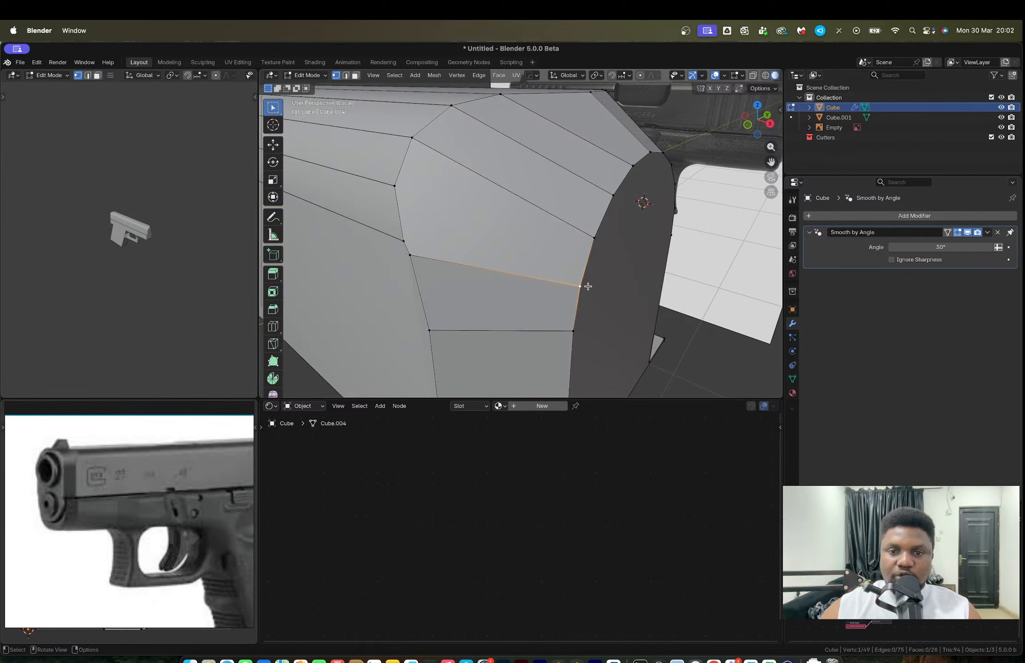
key("k")
left_click(579, 286)
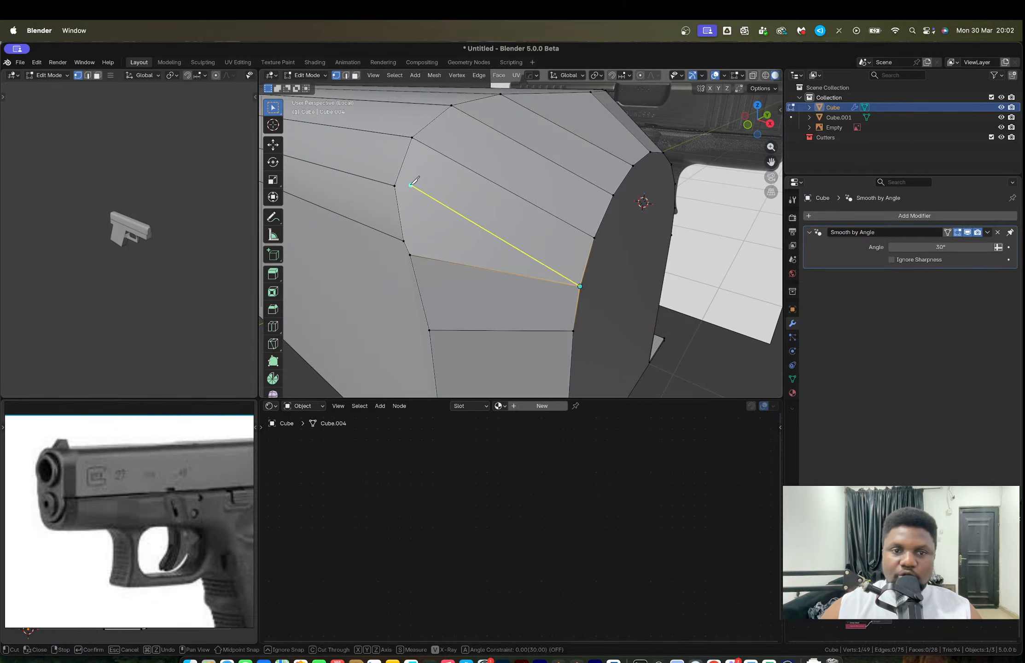
left_click(395, 186)
key("Return")
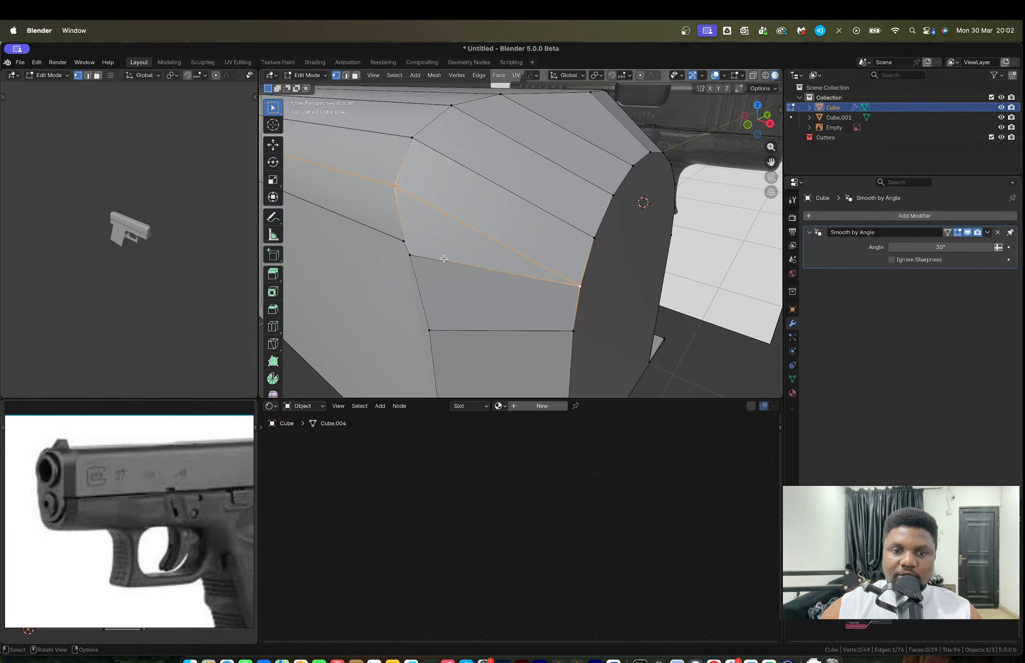
Step: Try dissolving the old edge below the new knife cut, and undo the dissolve
key("x")
left_click(419, 327)
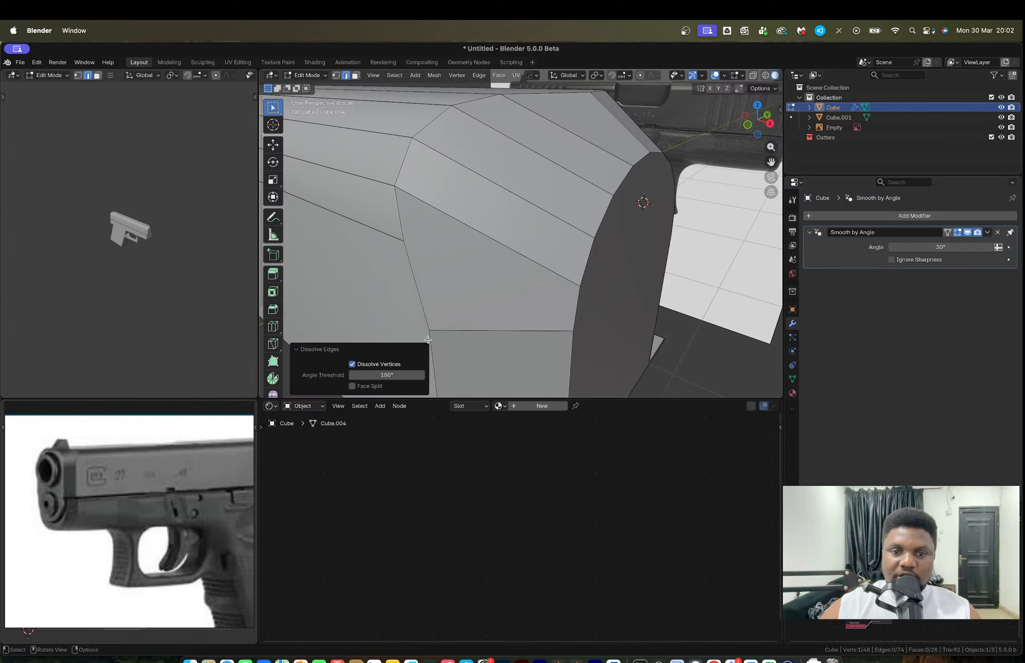
key("super+z")
middle_click_drag(469, 270, 420, 235)
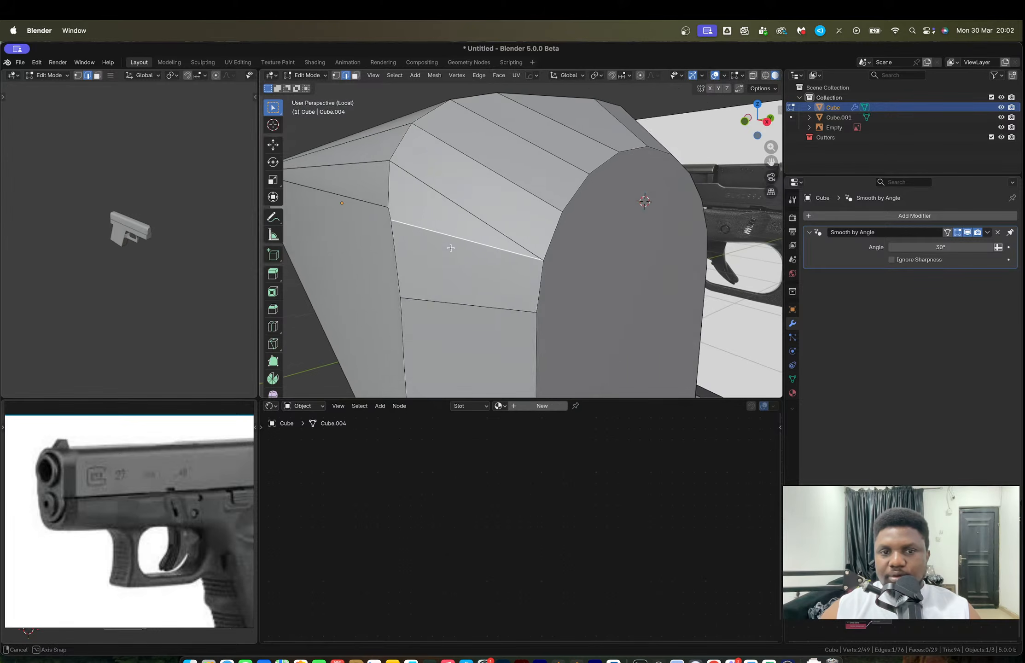
key("x")
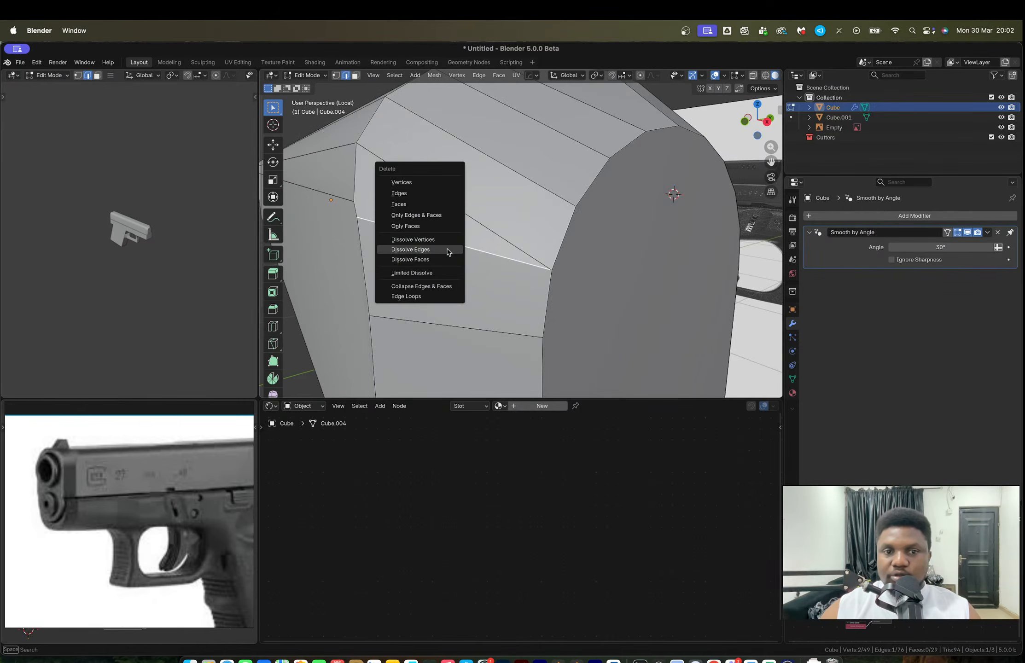
key("Escape")
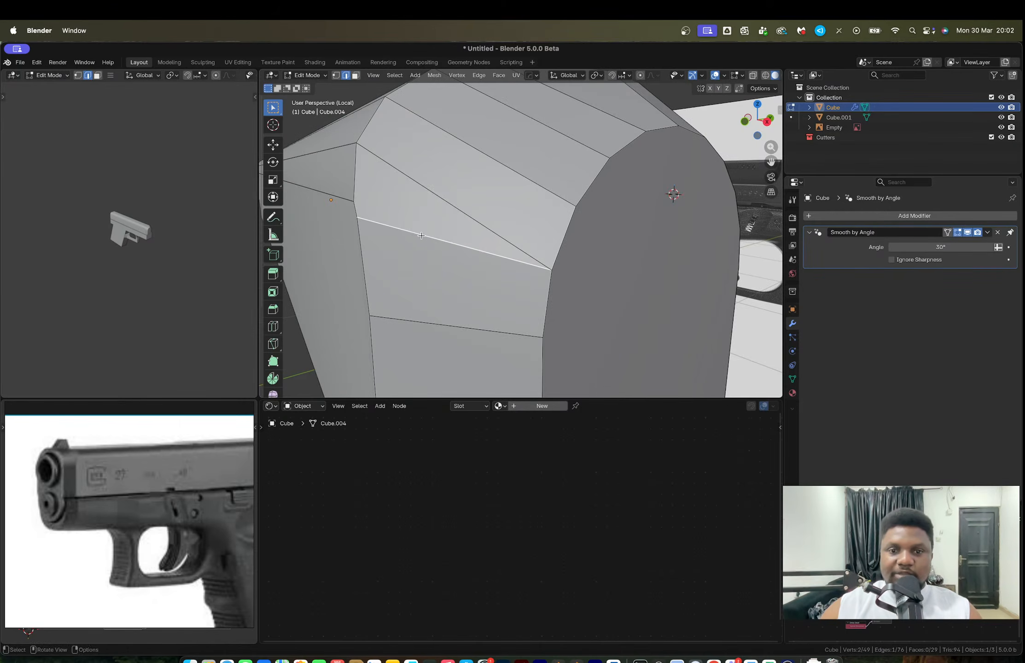
Step: Merge the two close vertices on the chamfer's back rim and cut a new edge from there to the next lower muzzle rim vertex
key("1")
left_click(358, 216)
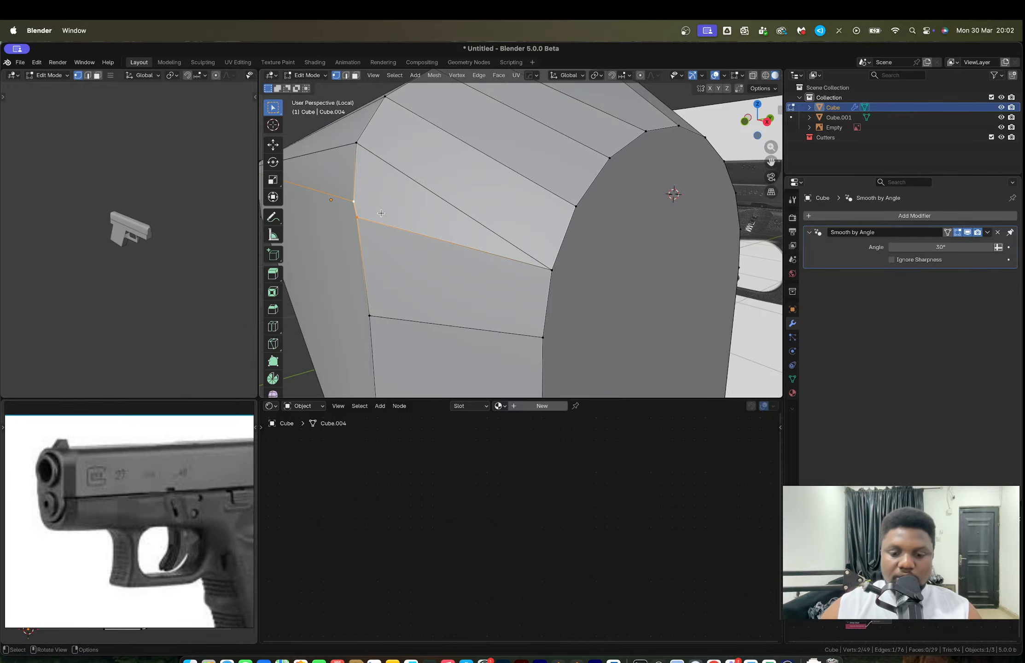
key("k")
key("Escape")
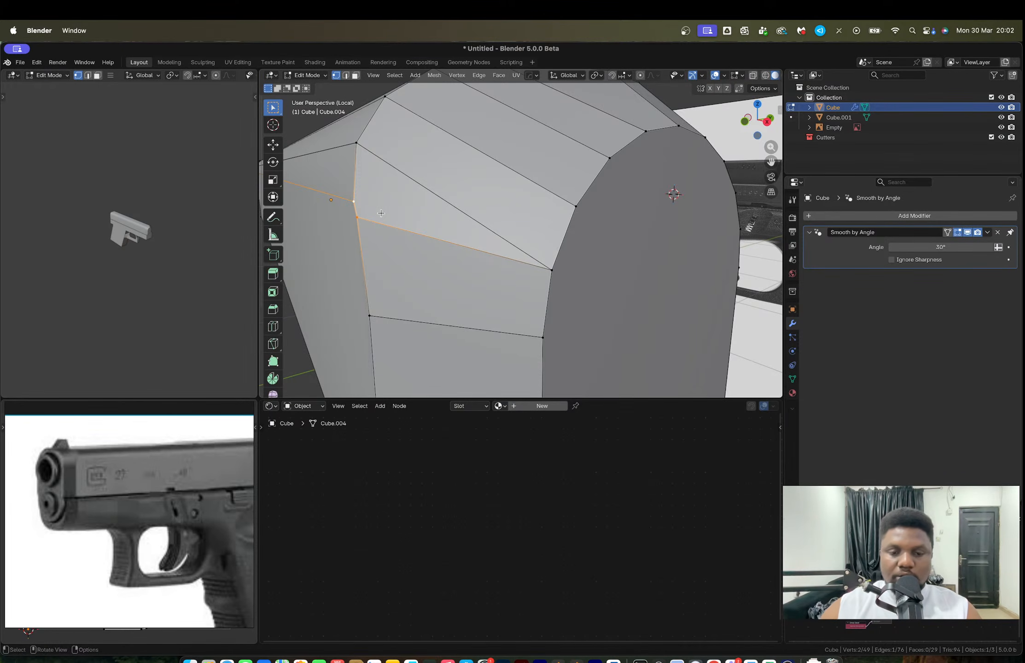
key("m")
left_click(382, 215)
left_click(389, 220)
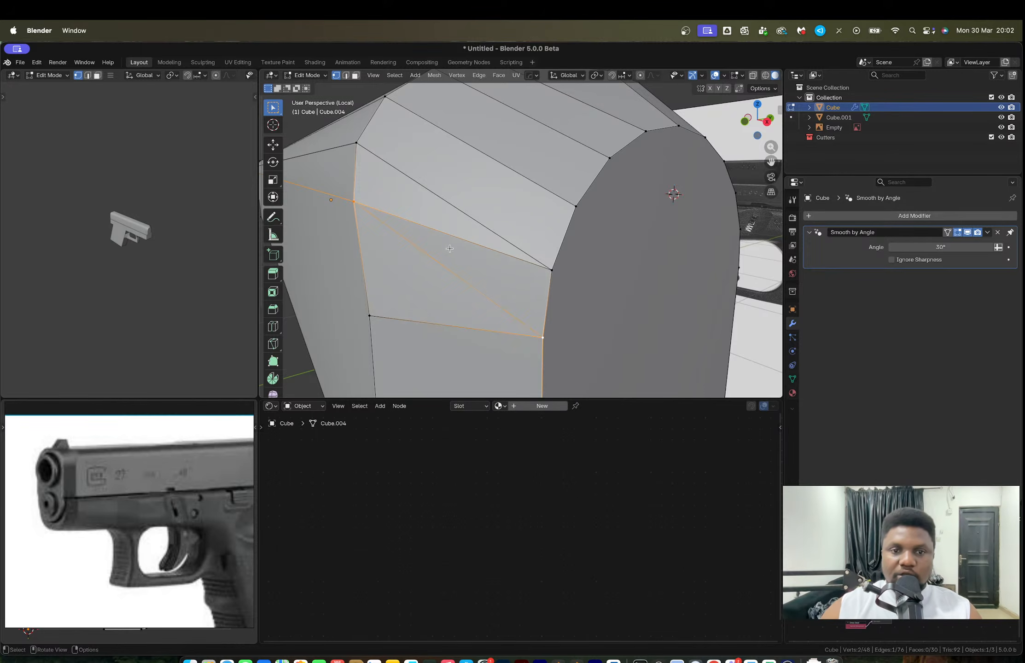
Step: Dissolve the two redundant edges beside the new chamfer cut and return to Object Mode
key("2")
left_click(438, 234)
key("x")
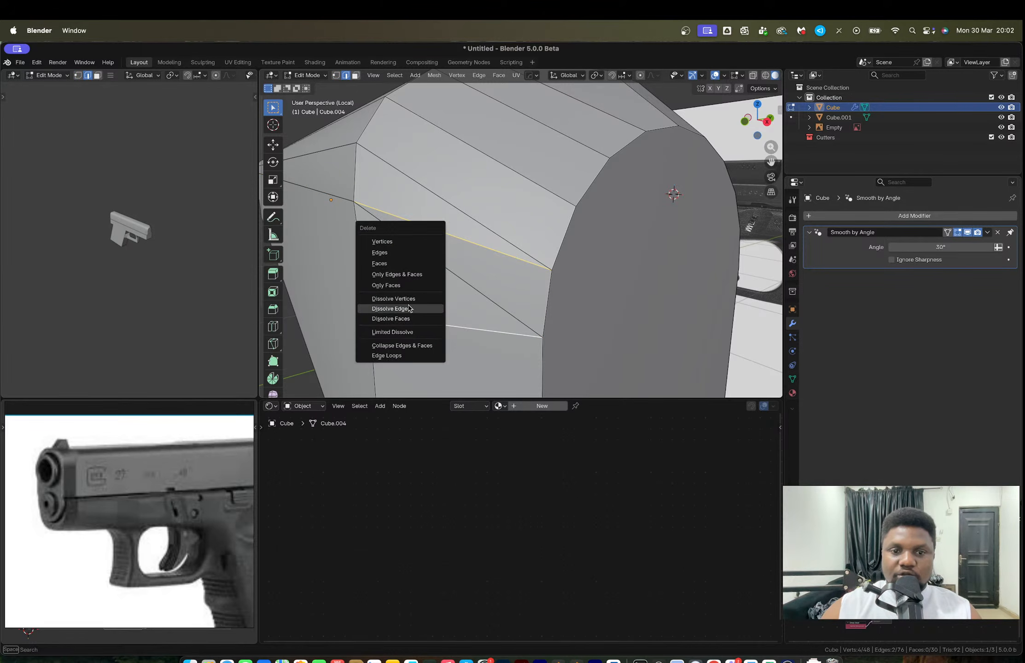
left_click(408, 308)
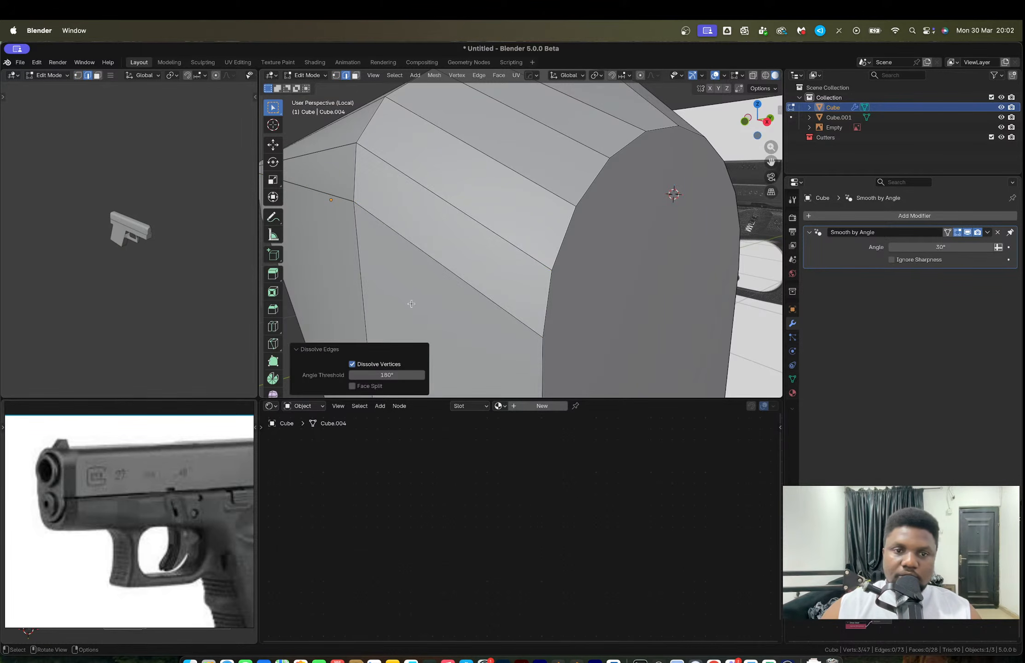
key("Tab")
Step: Mirror the cleaned-up side of the slide across its lengthwise centre plane with HardOps and apply the Mirror modifier
scroll(506, 263, "down", 5)
middle_click_drag(541, 247, 439, 258)
scroll(578, 241, "down", 2)
key("alt+x")
left_click(411, 150)
middle_click_drag(463, 209, 551, 210)
key("ctrl+a")
Step: Examine the mirrored muzzle chamfer's topology and shading in Edit Mode and Object Mode
key("Tab")
key("Tab")
scroll(560, 273, "up", 4)
middle_click_drag(551, 269, 517, 214, "shift")
middle_click_drag(518, 214, 511, 279)
key("Tab")
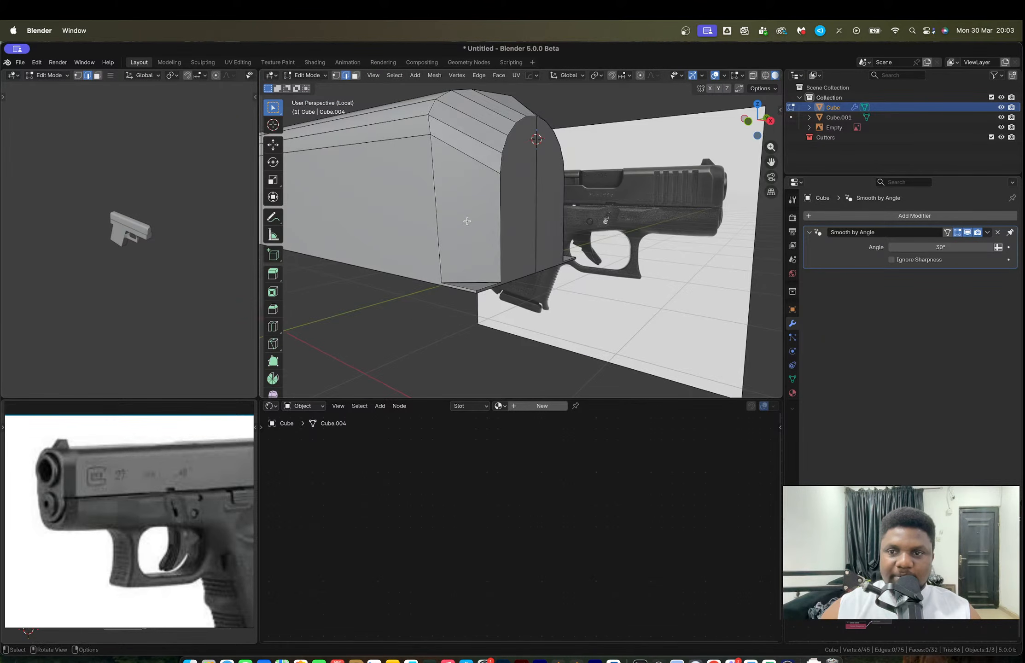
key("Tab")
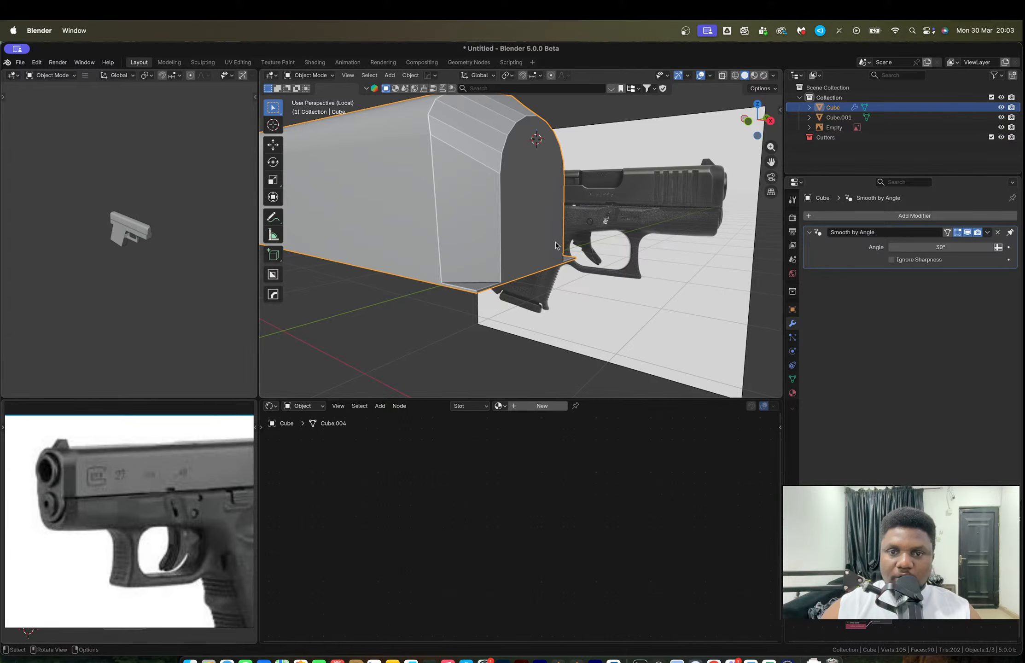
Step: Duplicate the large lower face of the slide's side muzzle chamfer and separate it into its own object
middle_click_drag(554, 244, 508, 294)
key("Tab")
key("Tab")
key("Tab")
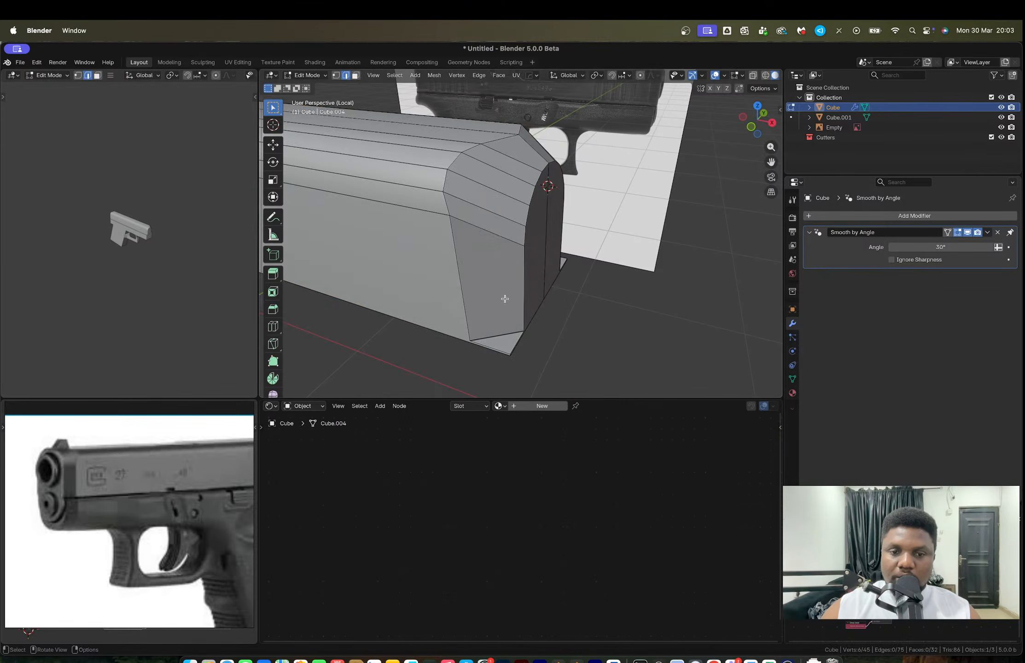
key("3")
left_click(499, 304)
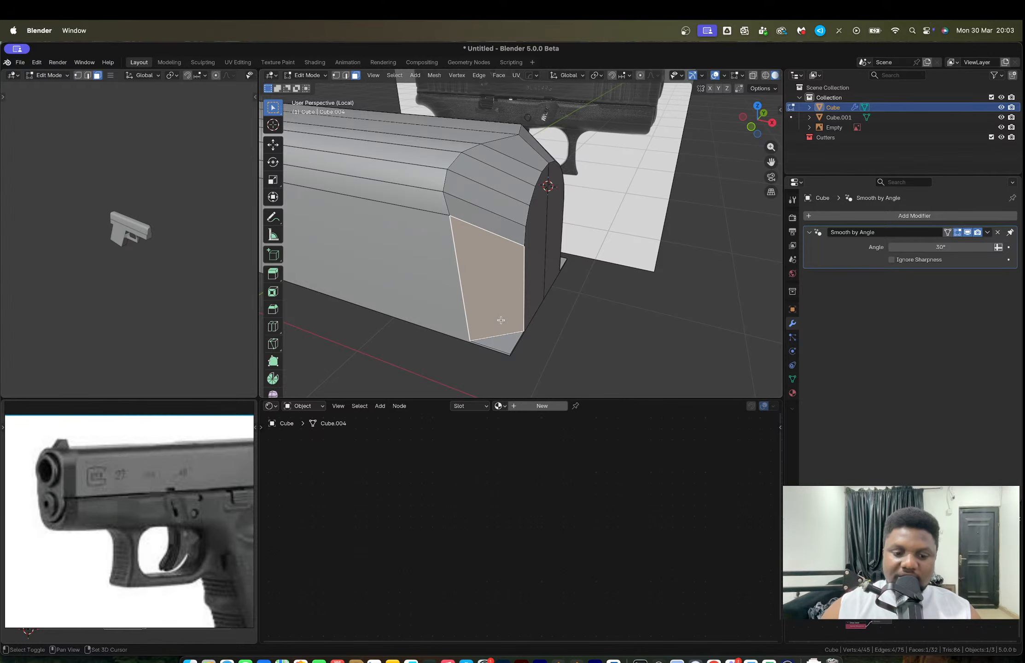
key("shift+d")
right_click(569, 306)
key("p")
left_click(569, 306)
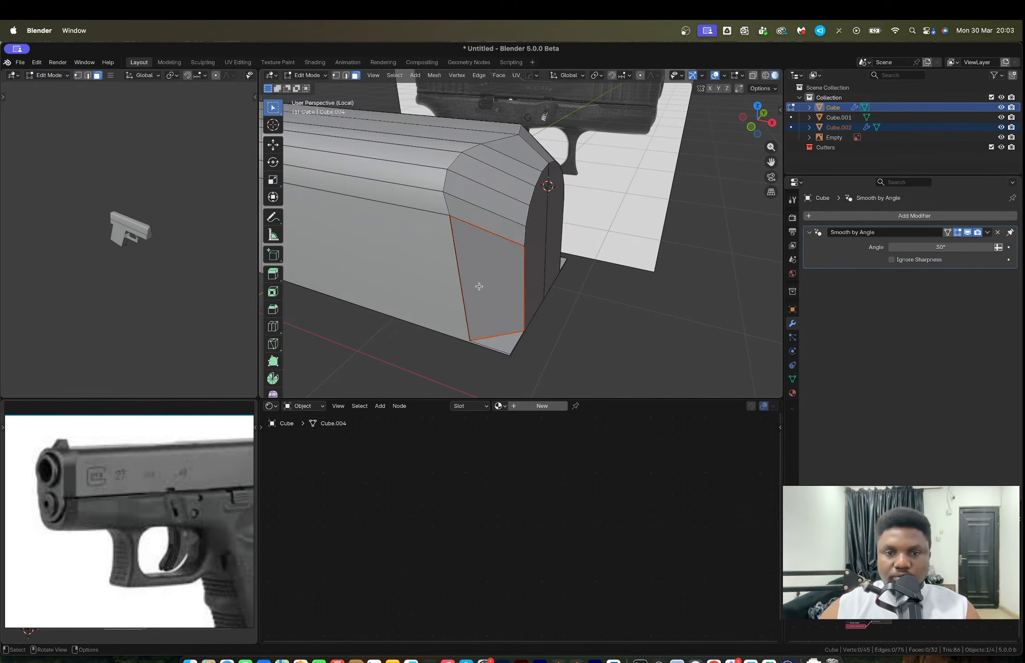
Step: Extrude the separated chamfer face outward by about 0.146 m to form a cutter block
key("Tab")
left_click(483, 278)
middle_click_drag(483, 279, 467, 248)
key("Tab")
key("e")
left_click(539, 312)
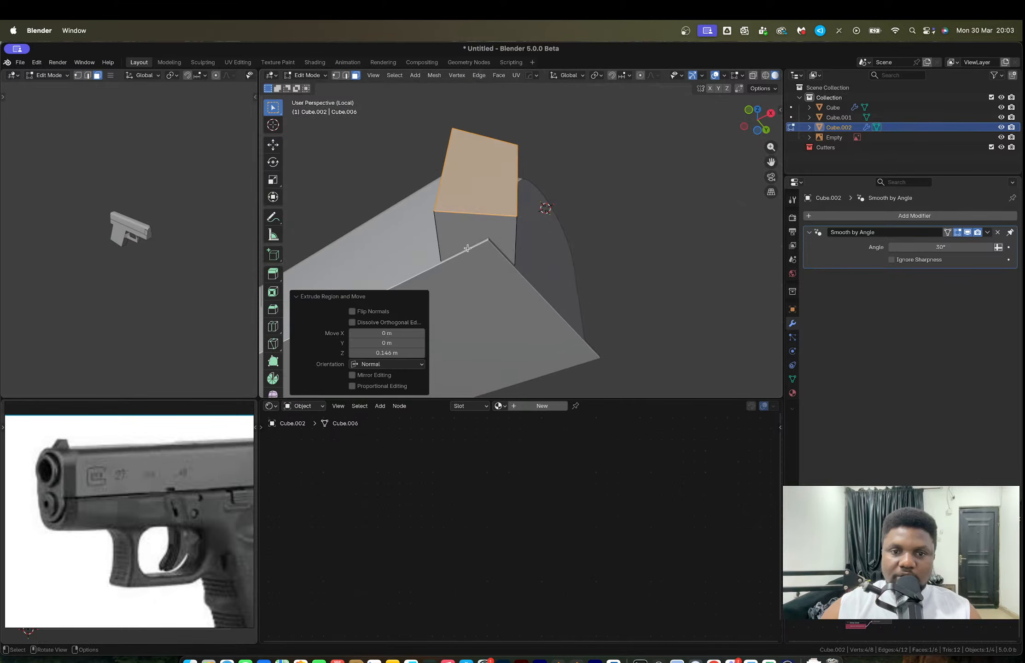
Step: Extrude the cutter block's bottom face downward past the slide's underside and return to Object Mode
left_click(476, 237)
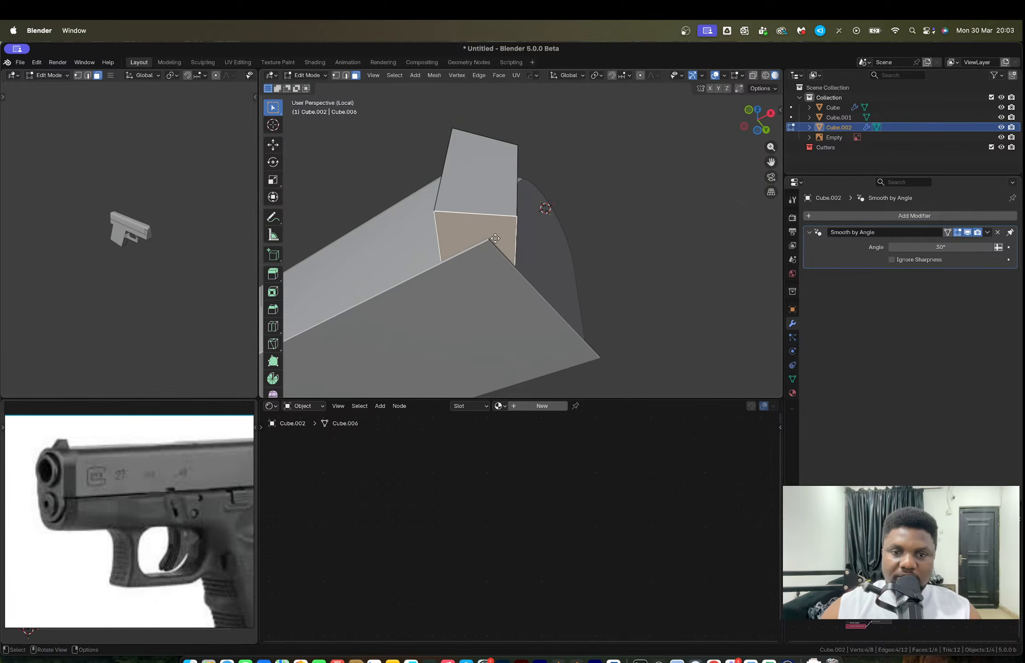
key("e")
left_click(495, 282)
key("Tab")
Step: Try to cut the slide with the cutter block using a HardOps Difference boolean
middle_click_drag(496, 282, 498, 309)
left_click(496, 261, "shift")
key("q")
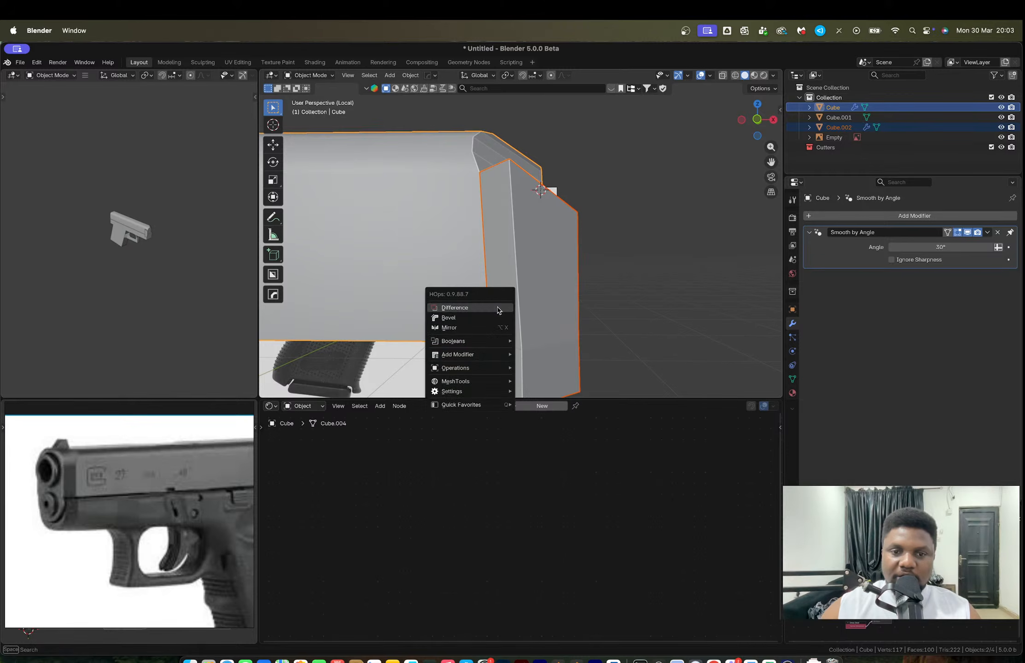
left_click(513, 308)
middle_click_drag(518, 303, 564, 305)
left_click(757, 104)
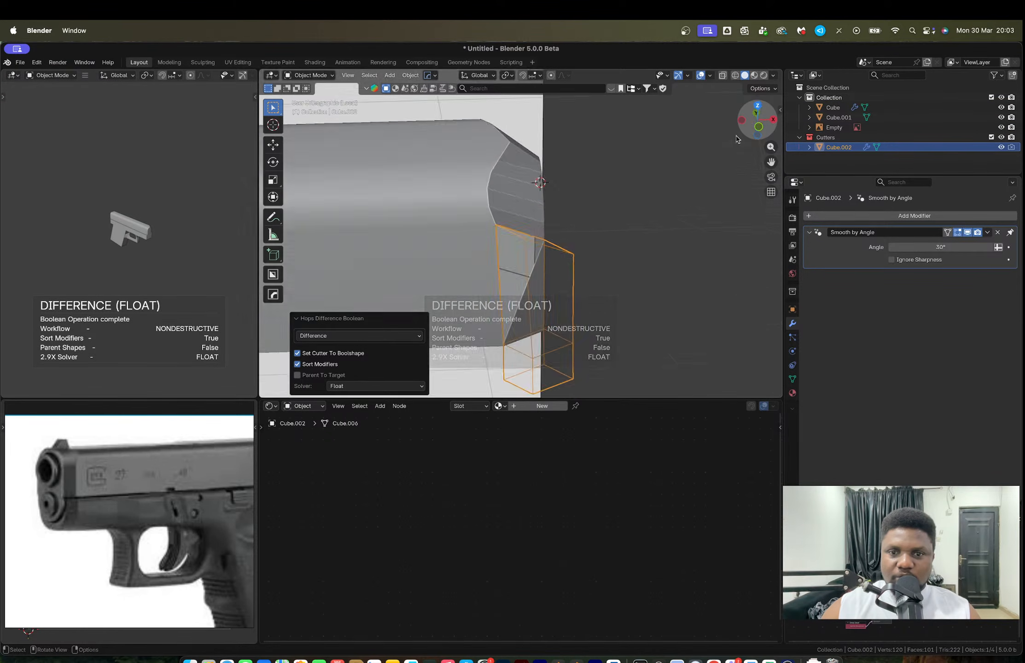
scroll(539, 256, "up", 3)
middle_click_drag(539, 255, 513, 291)
key("ctrl+z")
Step: Dissolve the vertices of the cutter block's upper end face in Edit Mode
left_click(547, 312)
key("Tab")
key("alt+z")
key("x")
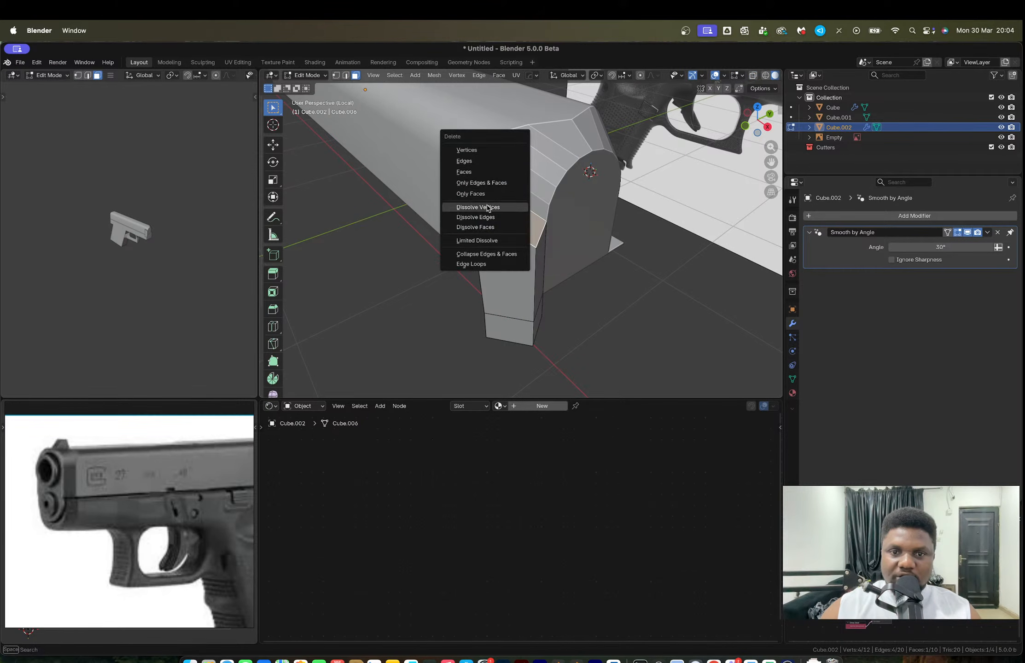
left_click(488, 228)
key("x")
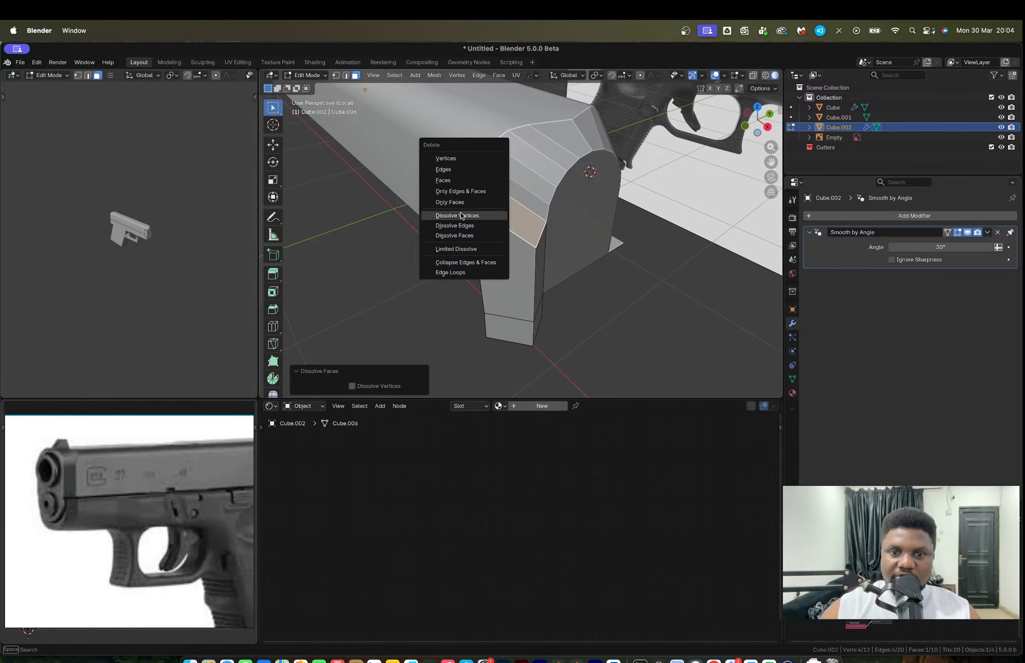
left_click(468, 217)
scroll(535, 301, "up", 3)
key("Tab")
Step: Cut the slide's lower muzzle corner with the cutter block using HardOps Difference and apply the boolean
mouse_move(535, 302)
middle_mouse_down()
mouse_move(486, 314)
mouse_move(525, 299)
mouse_move(532, 280)
middle_mouse_up()
left_click(455, 301, "shift")
key("q")
left_click(413, 304)
left_click(522, 263)
key("ctrl+a")
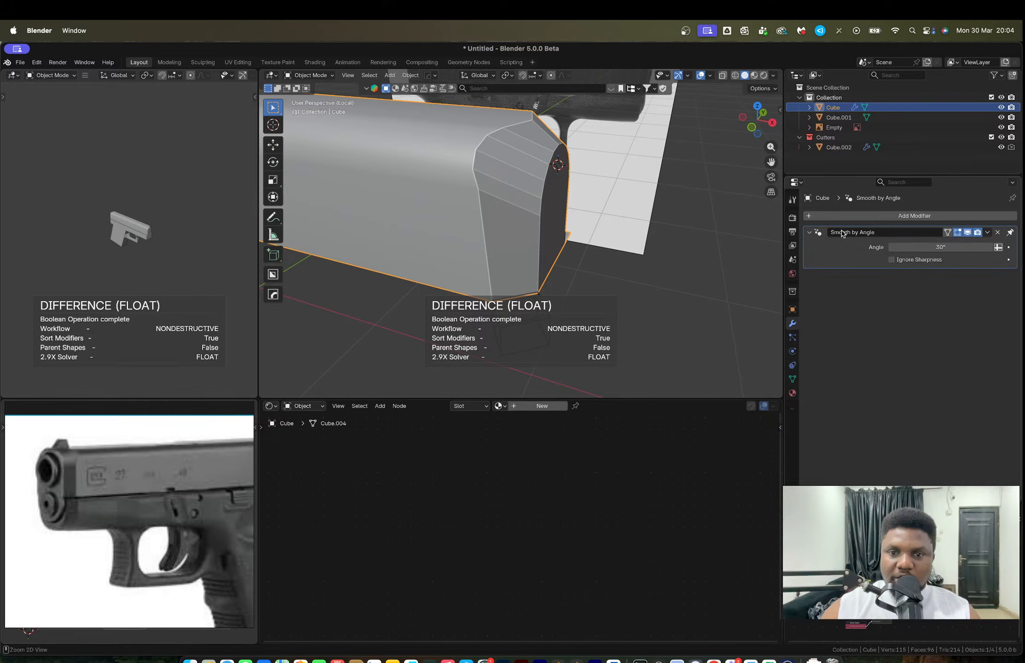
Step: Delete the used cutter block
left_click(546, 302)
key("x")
left_click(546, 303)
Step: Delete the redundant edge along the bottom of the slide's side muzzle chamfer, opening up the chamfer face
scroll(524, 275, "up", 2)
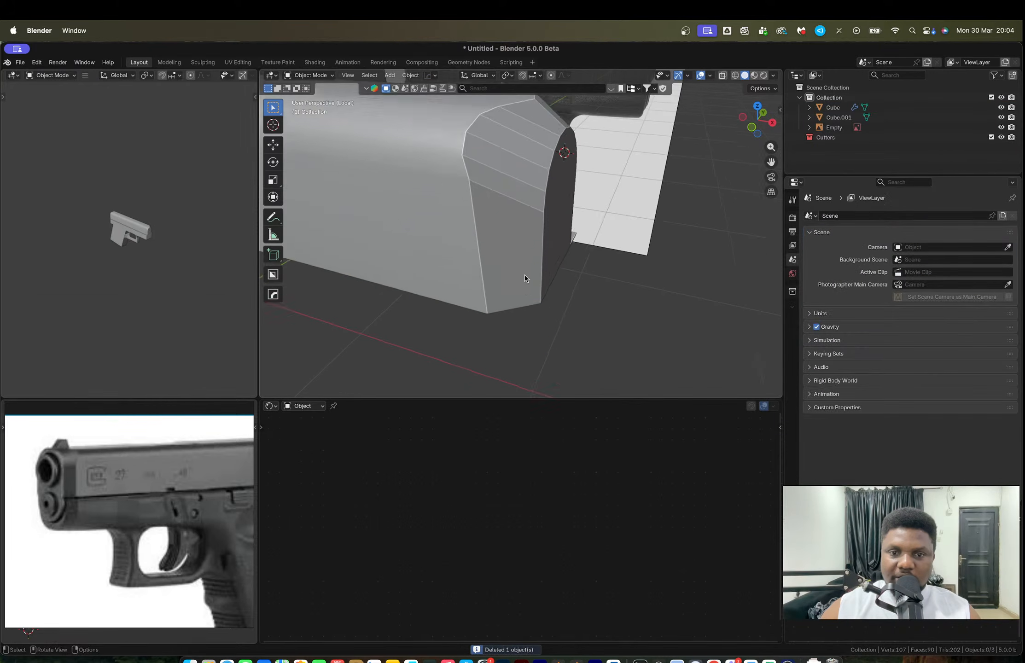
mouse_move(525, 275)
middle_mouse_down("shift")
mouse_move(549, 224)
mouse_move(542, 267)
middle_mouse_up("shift")
left_click(549, 224)
key("Tab")
middle_click_drag(542, 267, 546, 230, "shift")
key("2")
key("x")
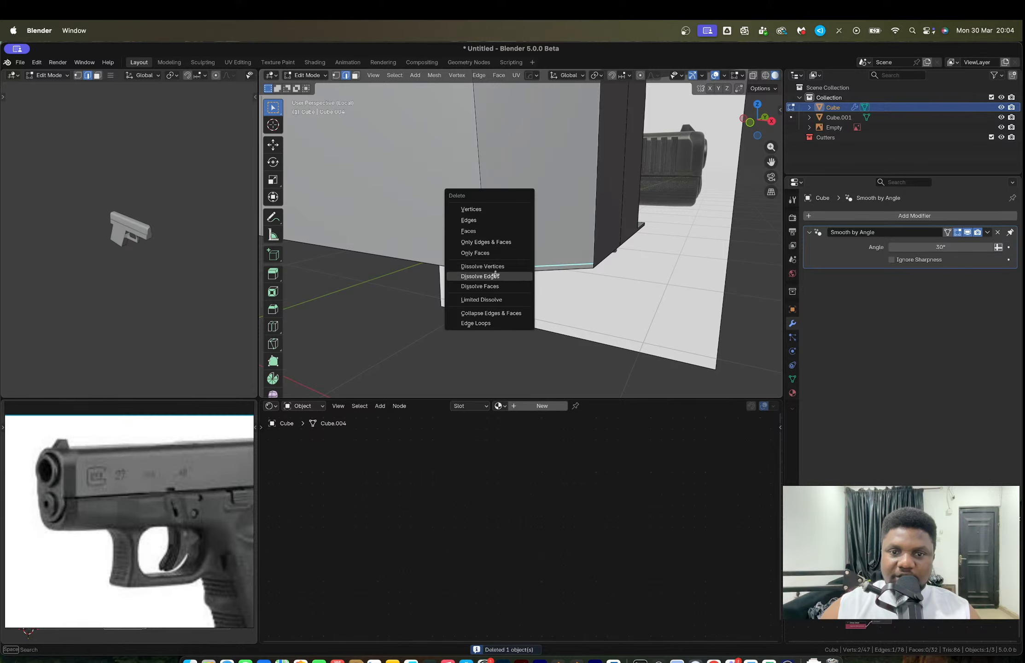
left_click(517, 274)
key("x")
left_click(461, 219)
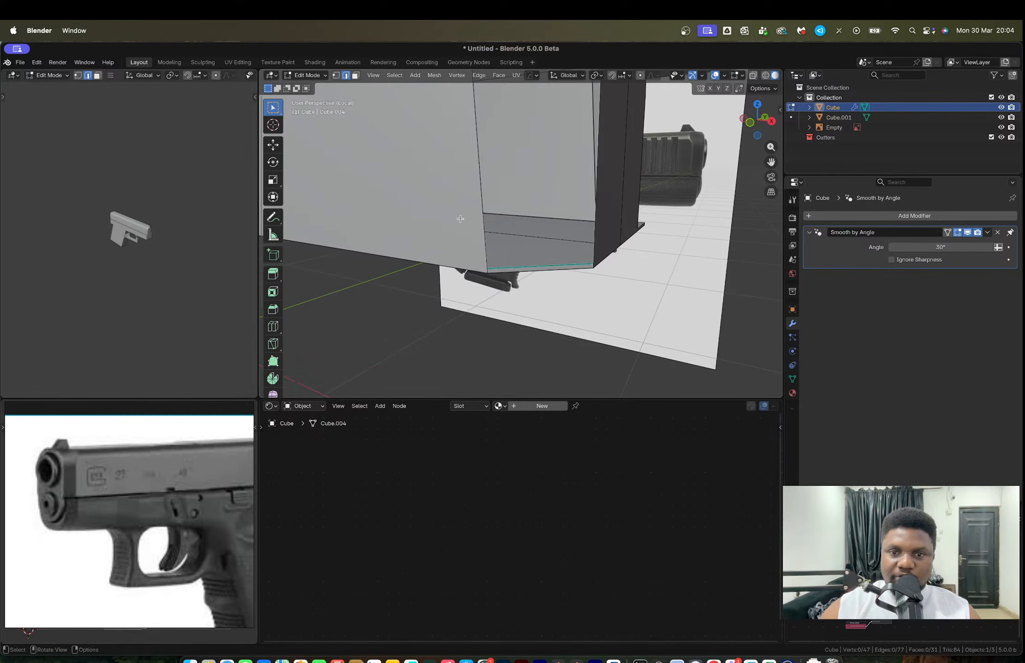
Step: Delete the leftover edge strip along the bottom of the open side chamfer
middle_click_drag(558, 230, 526, 241)
scroll(545, 242, "down", 4)
scroll(545, 249, "up", 5)
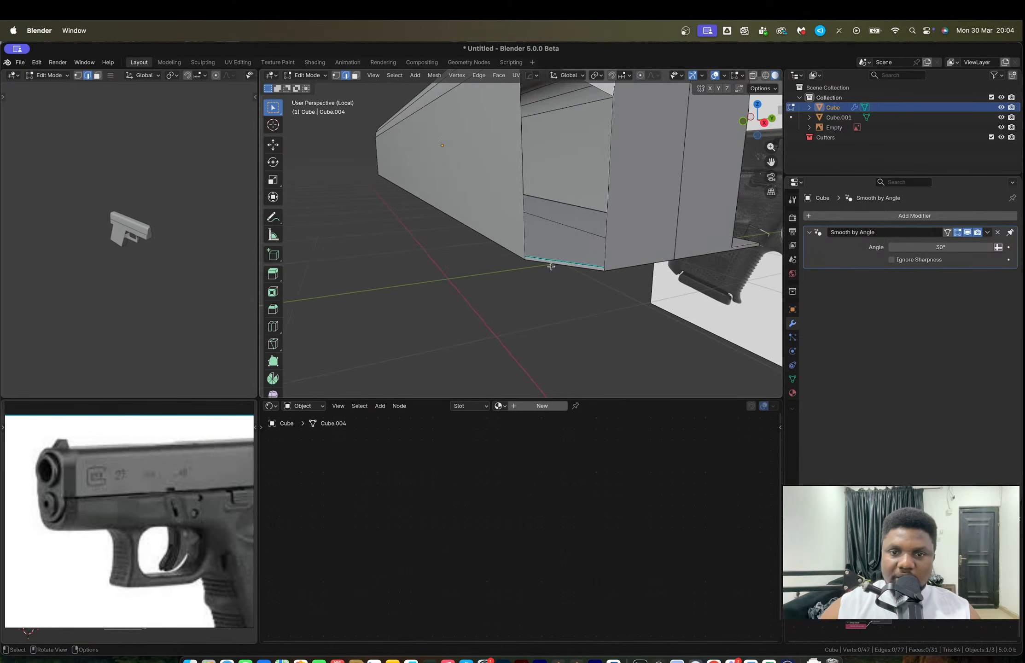
scroll(550, 266, "up", 3)
middle_click_drag(563, 295, 537, 340, "shift")
left_click(547, 280)
key("x")
left_click(547, 283)
scroll(549, 283, "down", 4)
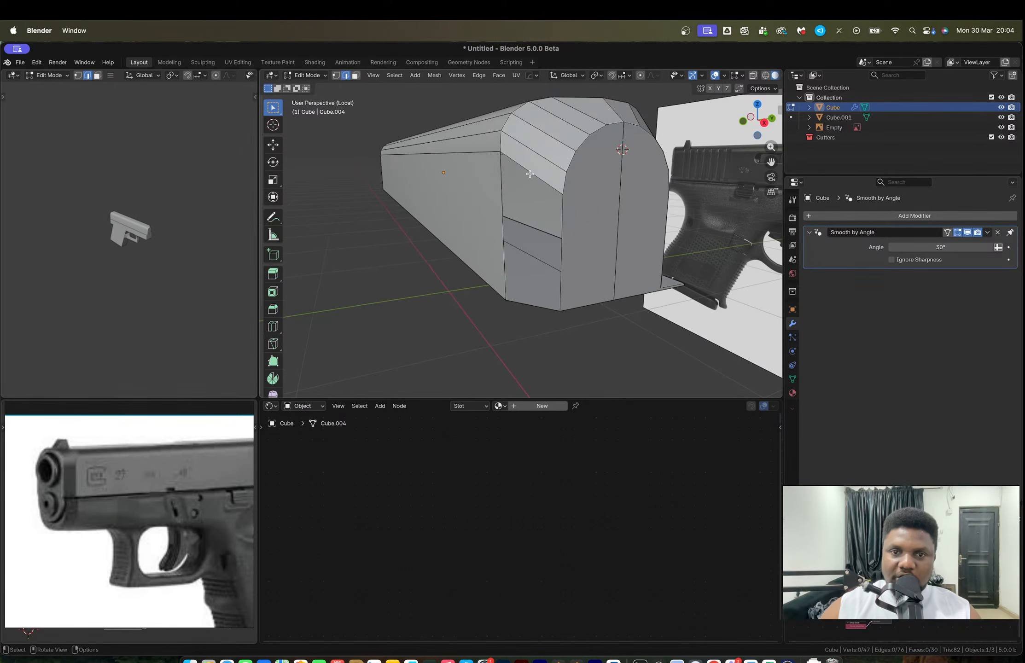
Step: Try to fill the open side chamfer and mirror the slide across Y with HardOps
key("f")
key("Tab")
scroll(538, 224, "down", 3)
middle_click_drag(538, 226, 559, 256)
key("alt+x")
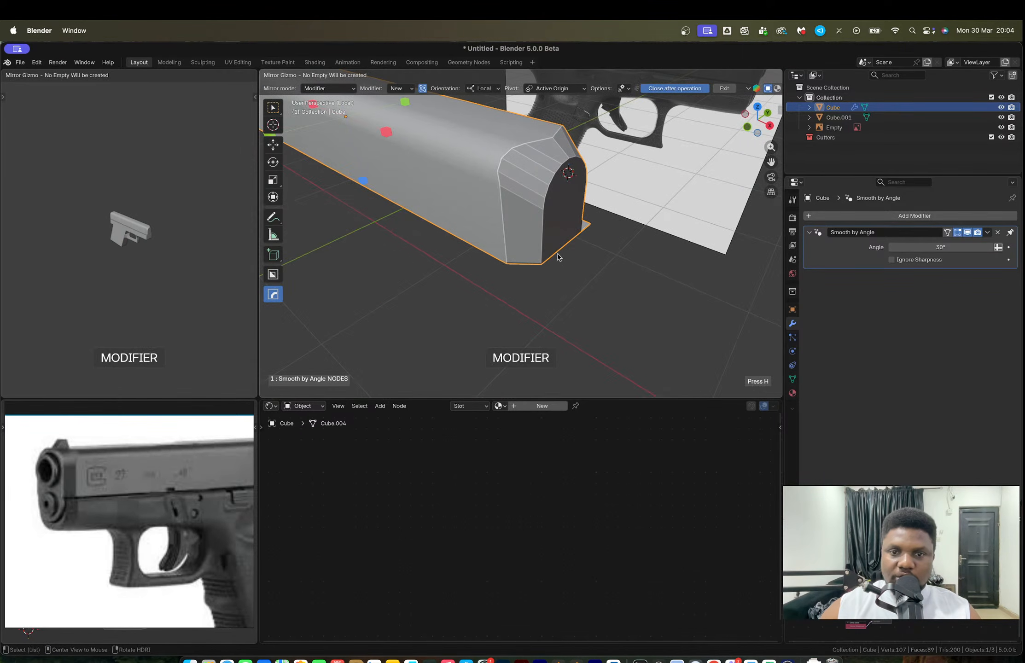
scroll(366, 158, "down", 2)
left_click(336, 178)
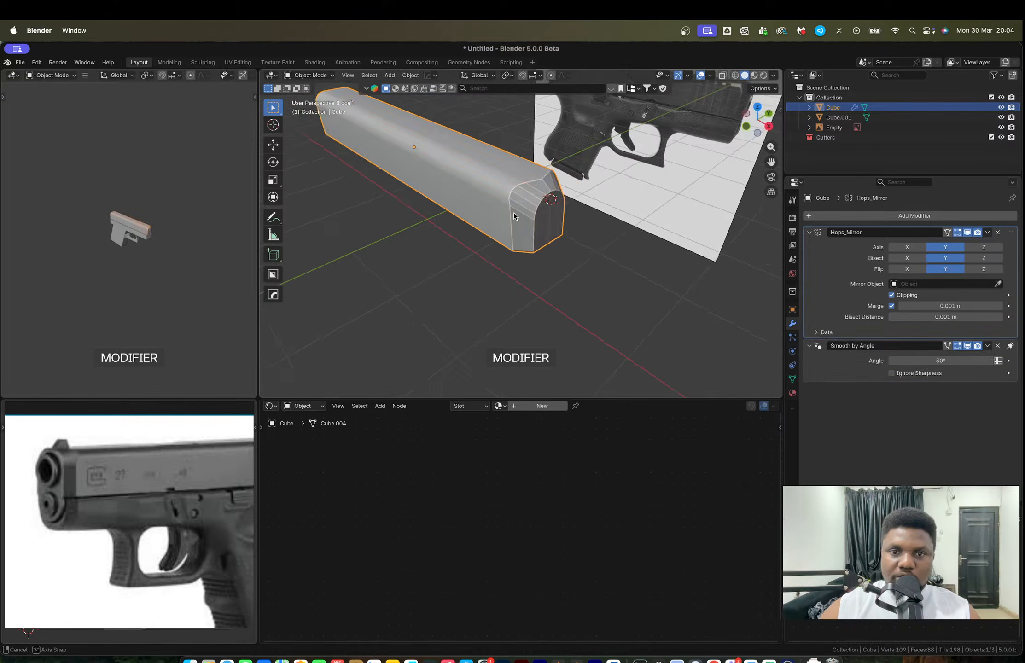
Step: Examine the lower edge of the mirrored muzzle chamfer from below
mouse_move(513, 212)
middle_mouse_down()
mouse_move(458, 215)
mouse_move(519, 220)
middle_mouse_up()
scroll(519, 219, "up", 6)
mouse_move(607, 225)
middle_mouse_down()
mouse_move(540, 182)
mouse_move(597, 205)
middle_mouse_up()
scroll(597, 206, "down", 3)
scroll(510, 264, "up", 4)
middle_click_drag(510, 263, 541, 291)
key("Tab")
key("Tab")
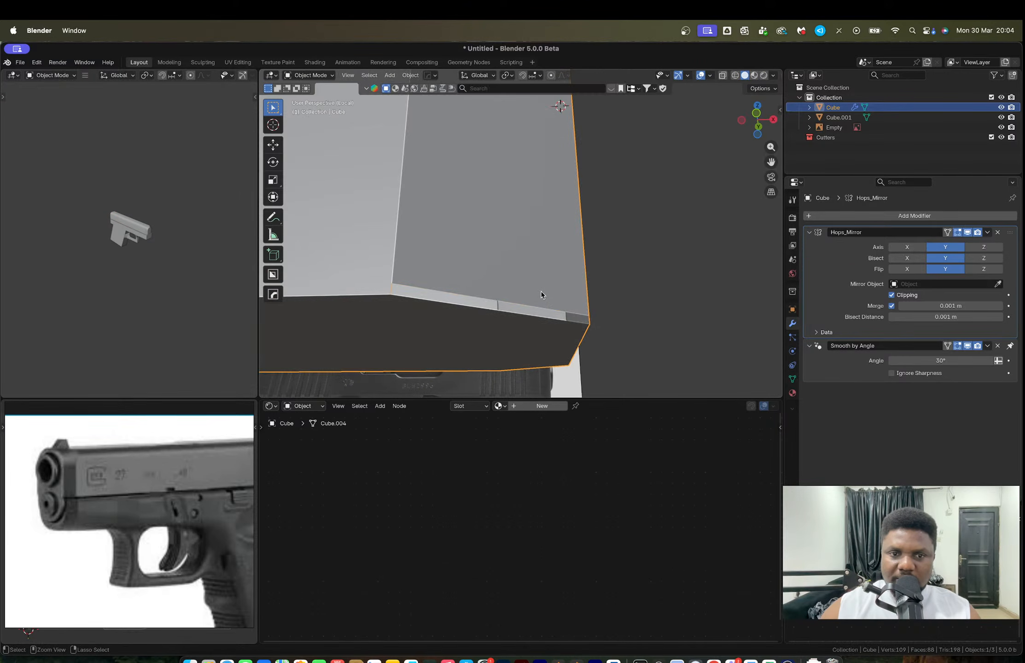
Step: Undo the mirror and the fill of the side chamfer
key("ctrl+z")
key("ctrl+z")
key("ctrl+z")
Step: Dissolve the extra vertices near the bottom corners on both side edges of the open chamfer
key("1")
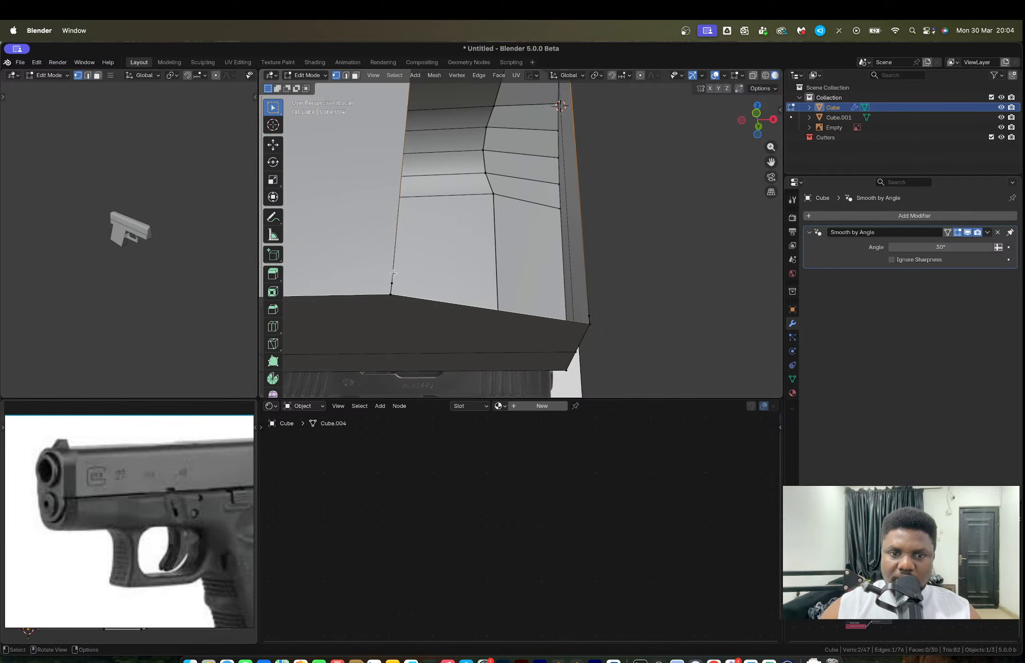
left_click(392, 276)
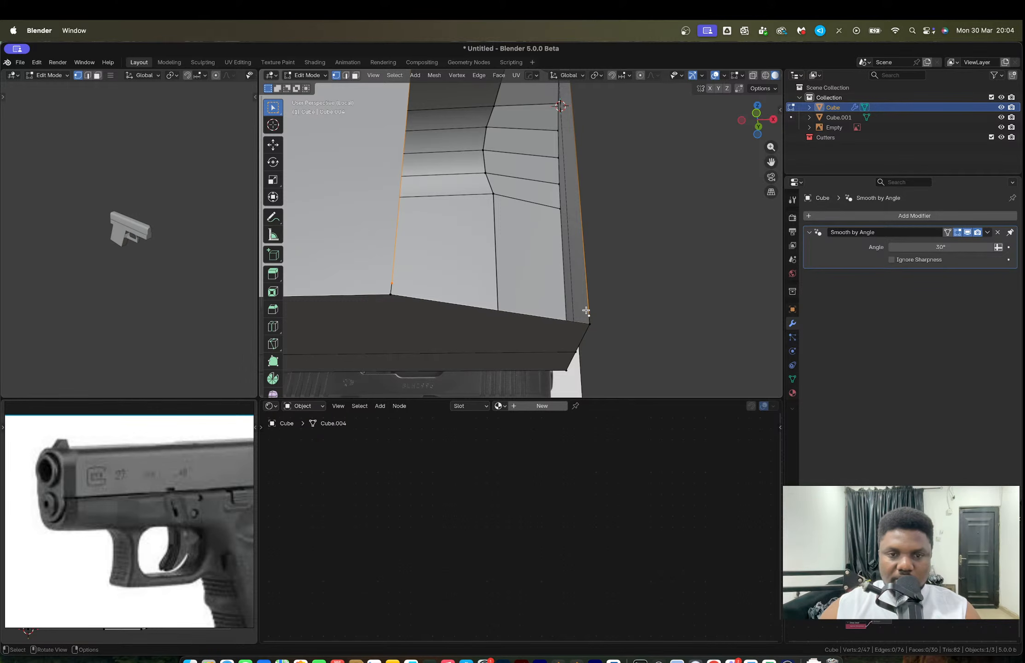
key("x")
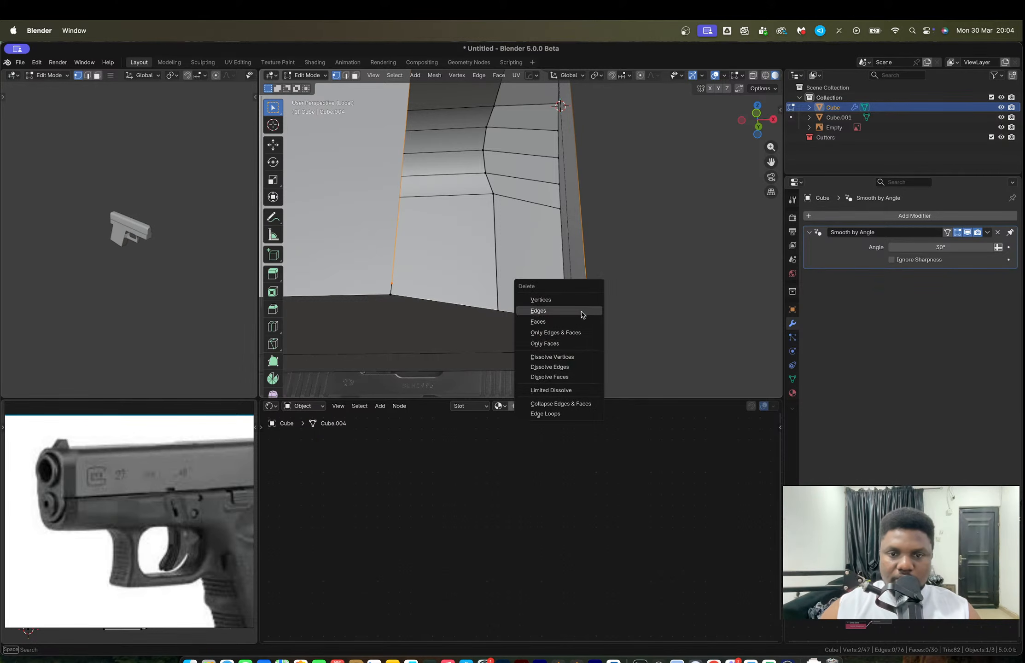
left_click(567, 357)
scroll(540, 286, "down", 3)
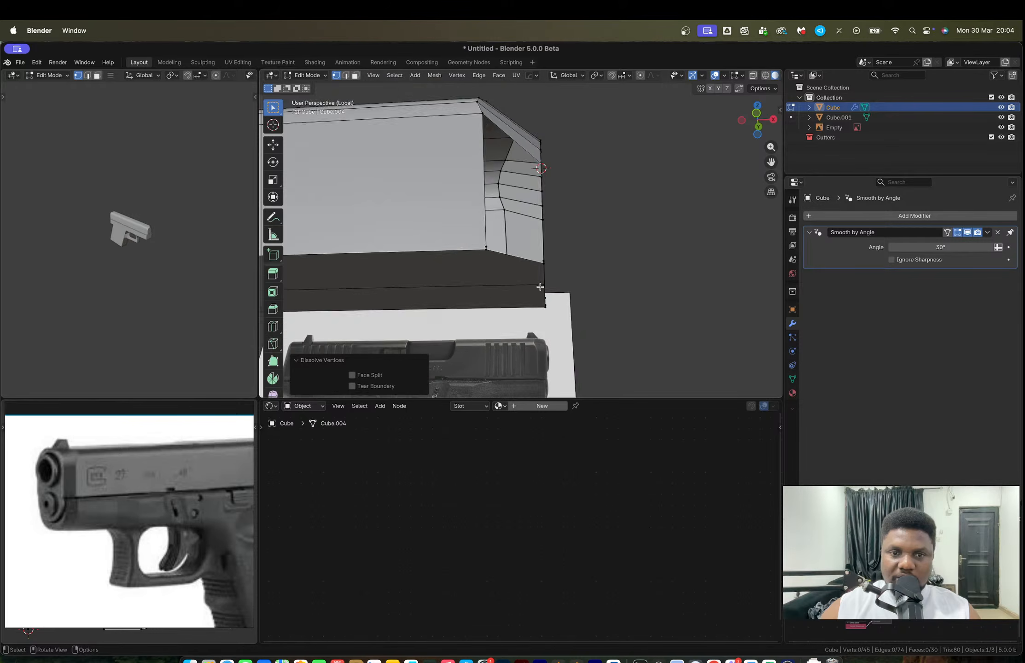
scroll(540, 287, "up", 3)
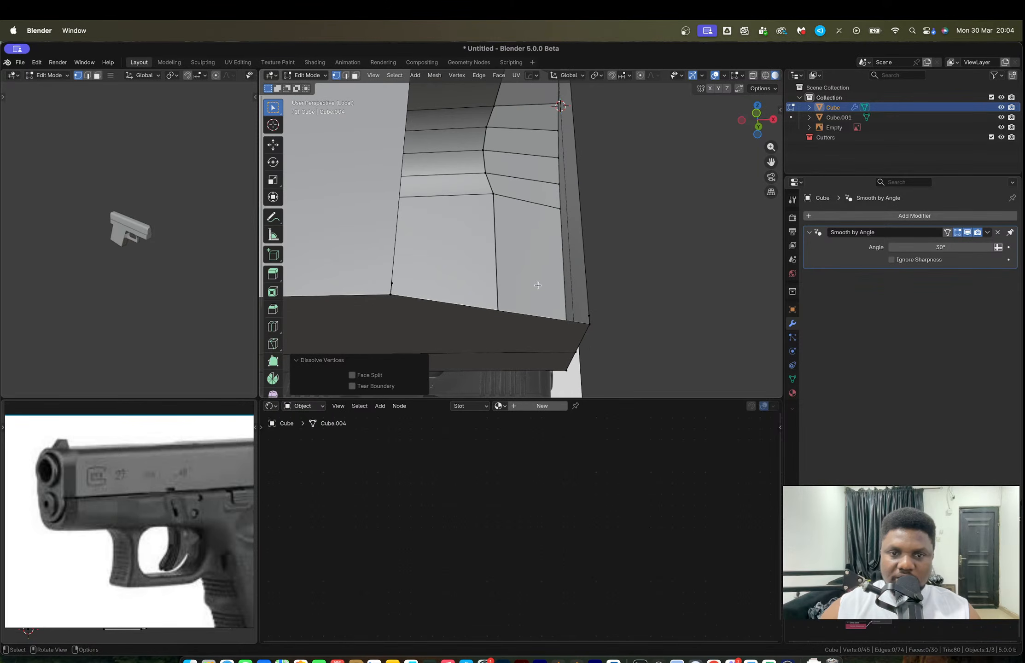
left_click(588, 309)
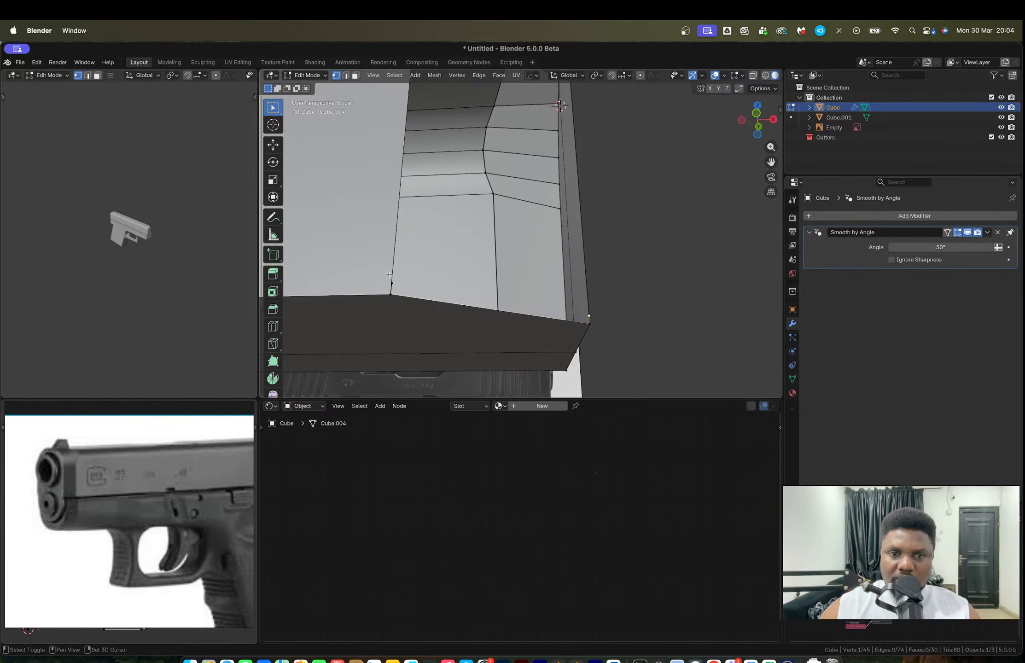
key("x")
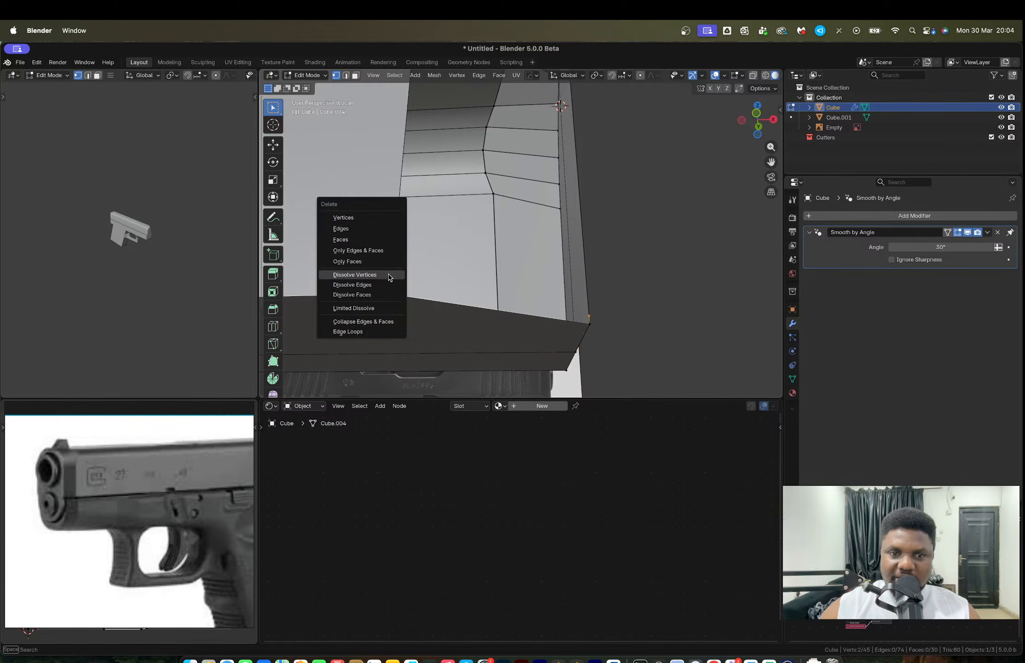
left_click(358, 217)
Step: Fill the open side chamfer with a single face and return to Object Mode
scroll(537, 252, "down", 2)
middle_click_drag(537, 252, 501, 144)
key("2")
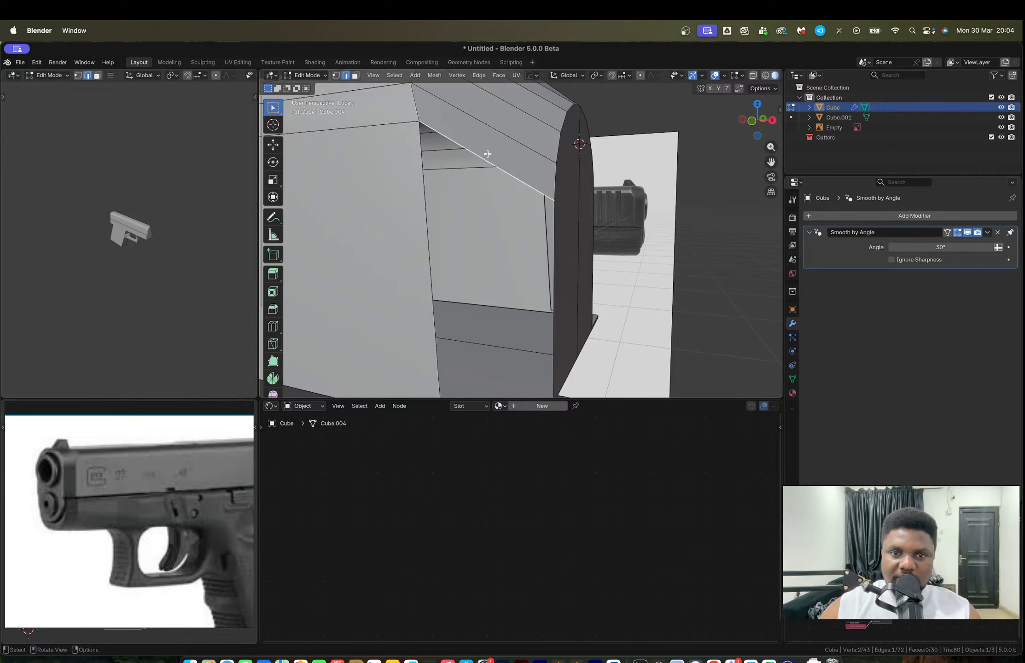
scroll(525, 212, "down", 3)
key("Tab")
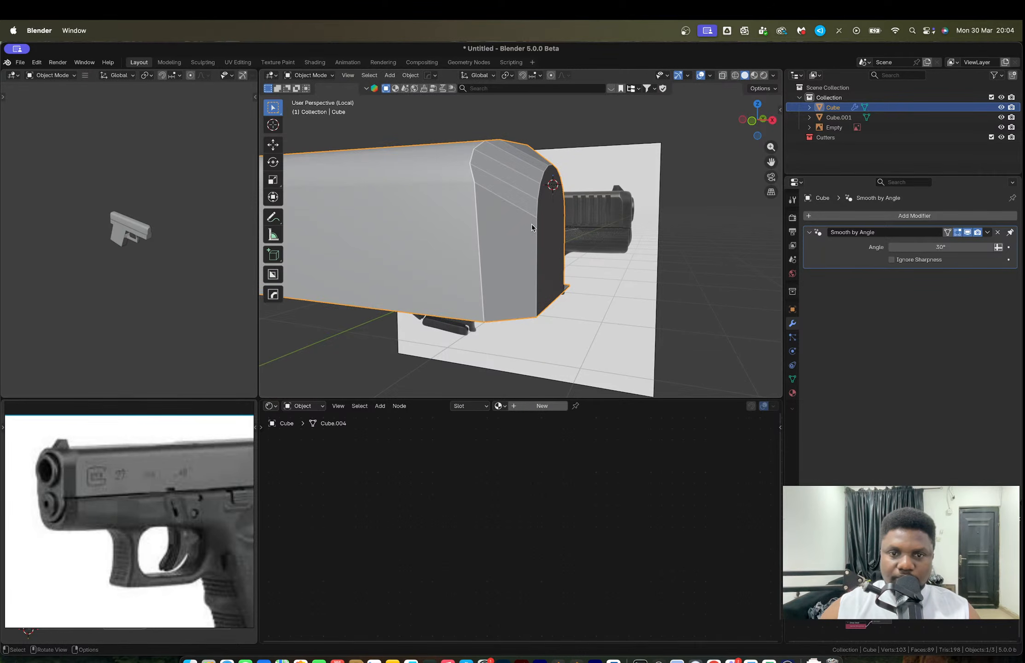
Step: Mirror the repaired side of the slide across its lengthwise centre plane with HardOps and apply the Mirror modifier
scroll(532, 228, "down", 4)
key("alt+x")
middle_click_drag(532, 228, 486, 231)
left_click(351, 210)
key("ctrl+a")
scroll(486, 230, "up", 5)
key("Tab")
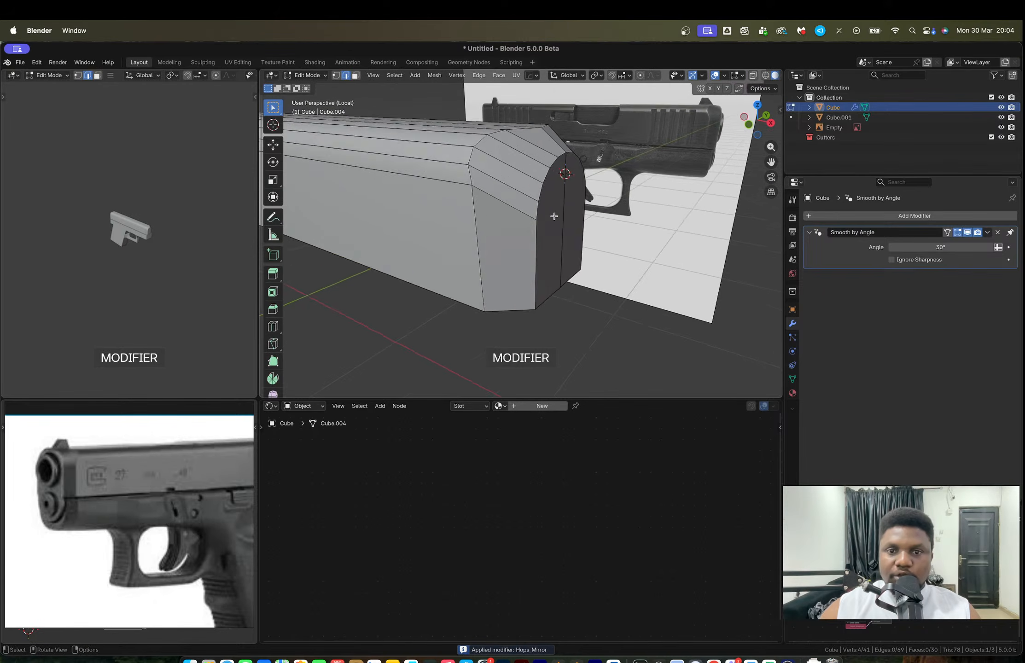
middle_click_drag(554, 216, 532, 219)
key("Tab")
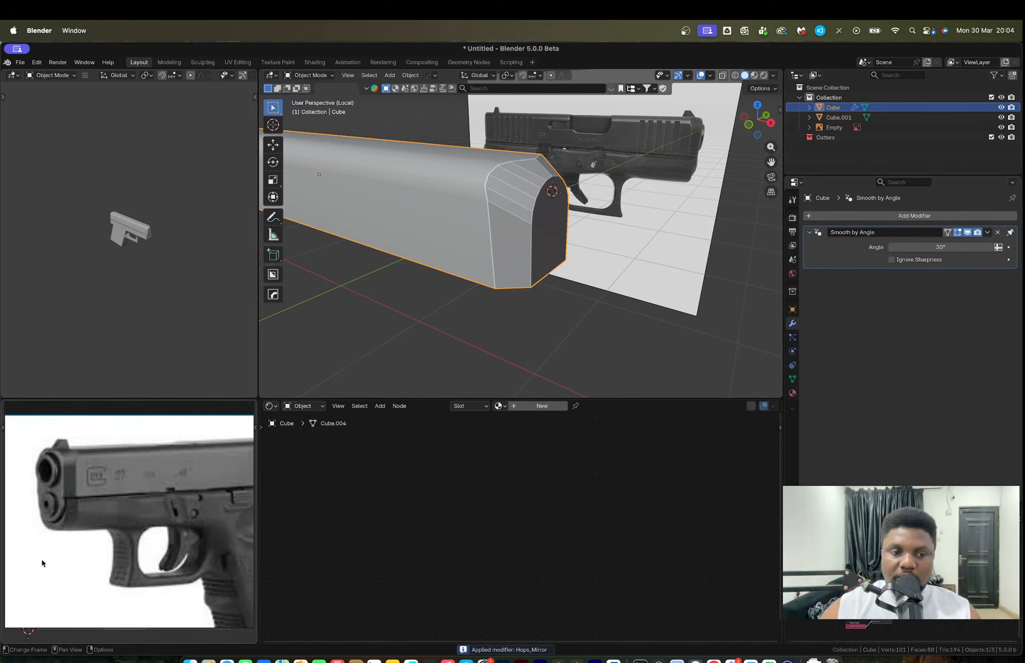
Step: Check the muzzle in the reference image and snap the 3D cursor to the muzzle face's vertical centre edge
scroll(65, 493, "up", 5)
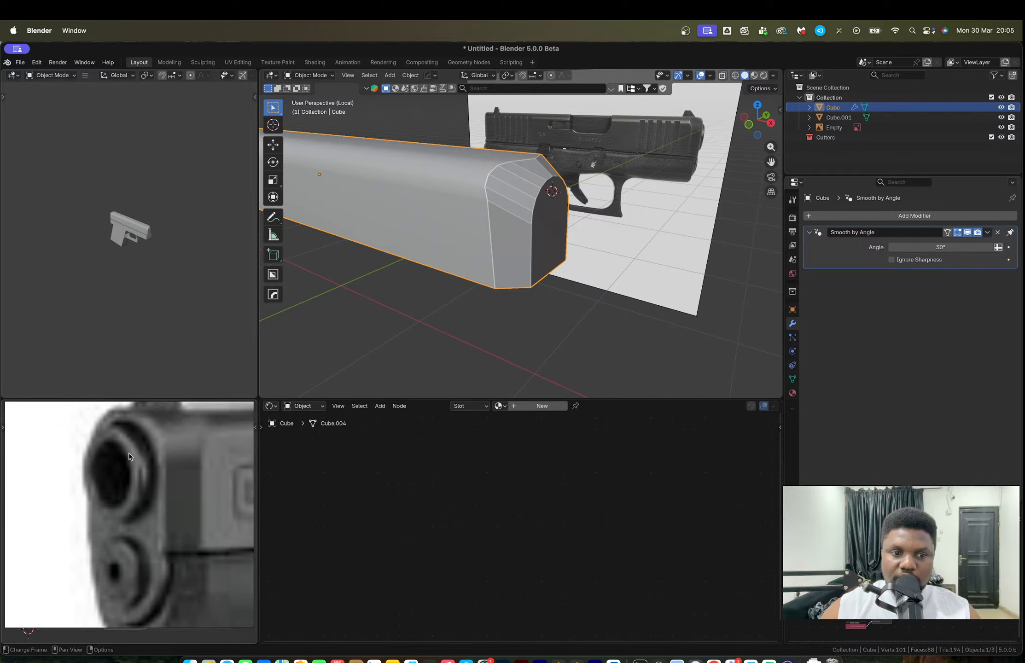
middle_click_drag(508, 225, 559, 227)
key("Tab")
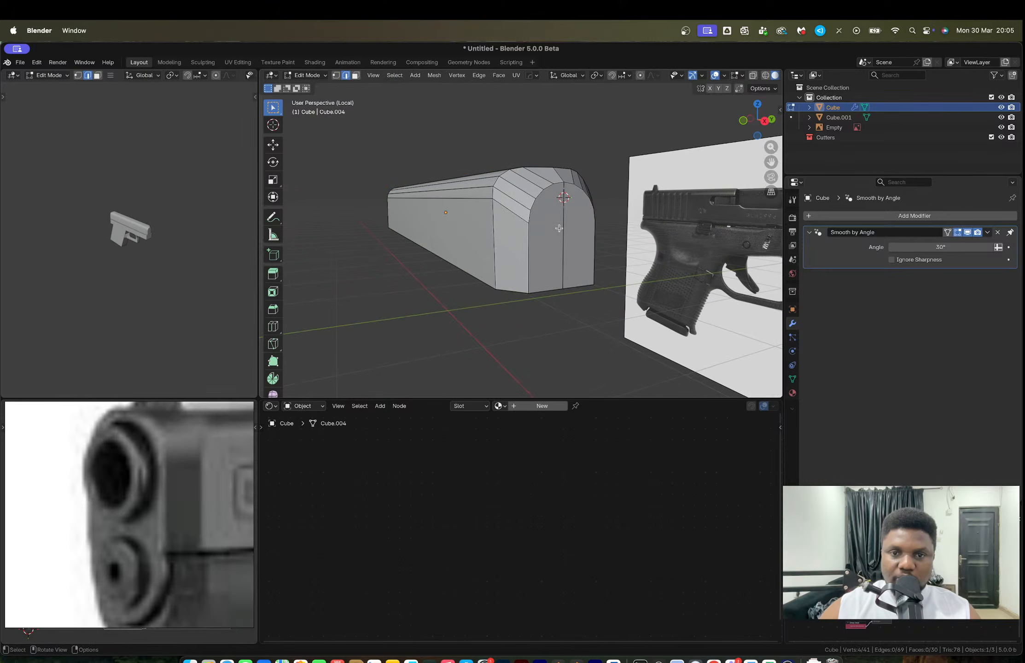
key("ctrl+Tab")
left_click(562, 321)
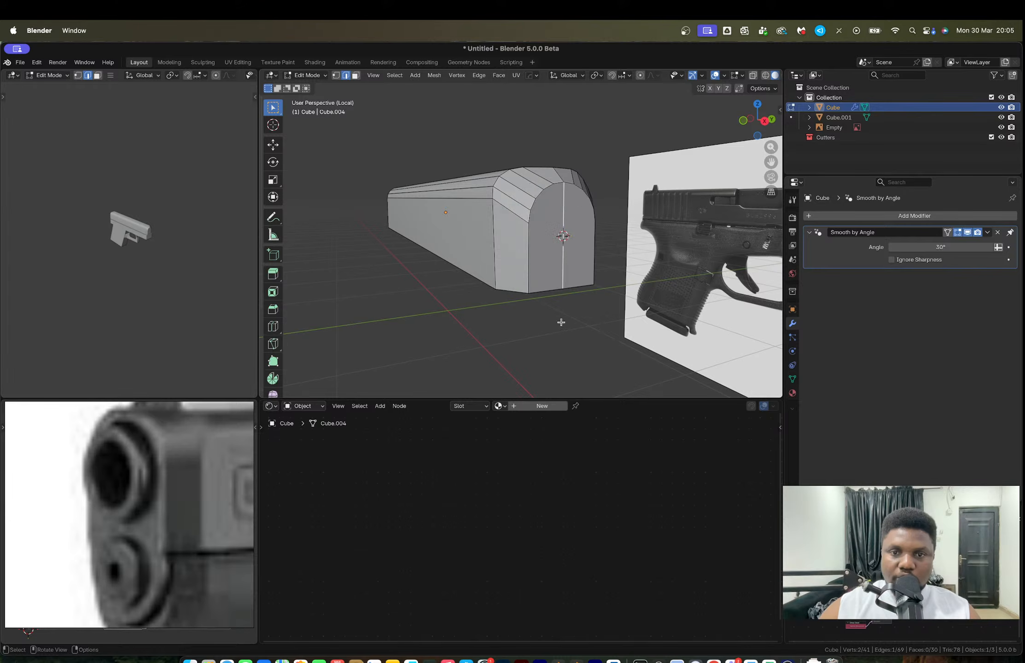
Step: Add a mesh cylinder at the 3D cursor on the muzzle face and rotate it 90° about the Y axis
key("shift+a")
mouse_move(562, 325)
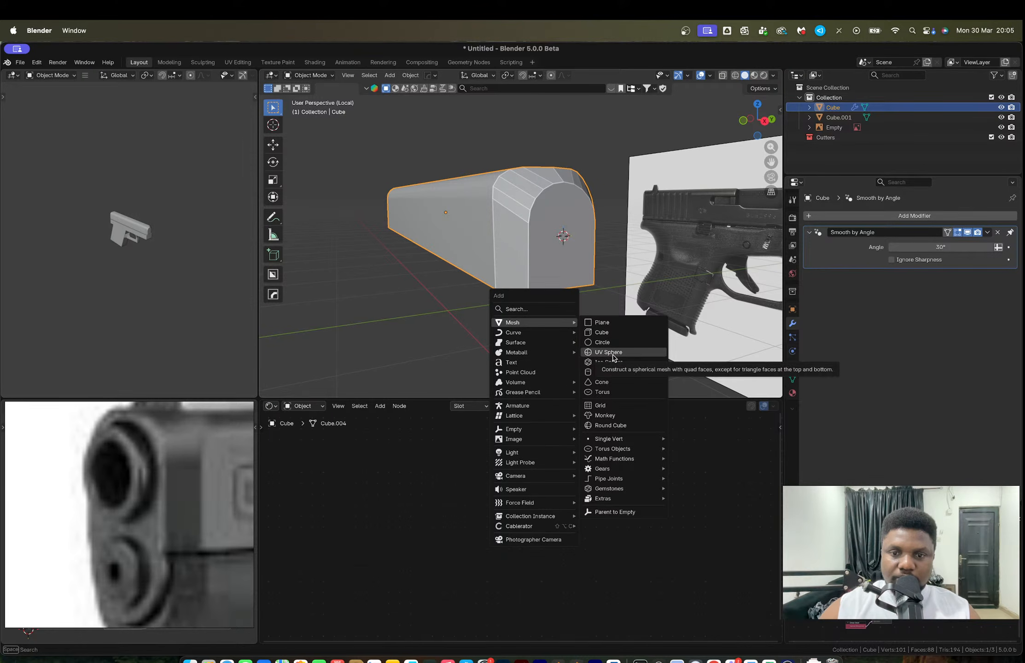
left_click(614, 372)
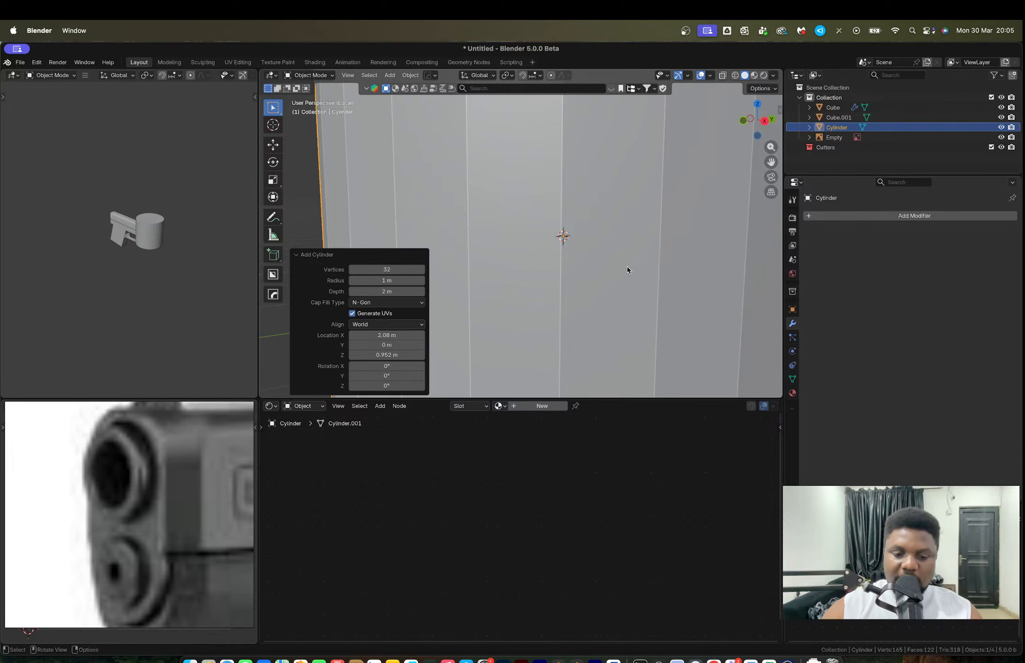
type("ry90")
key("Return")
Step: Scale the cylinder to about 0.148 and raise it along Z toward the rounded upper part of the muzzle
key("s")
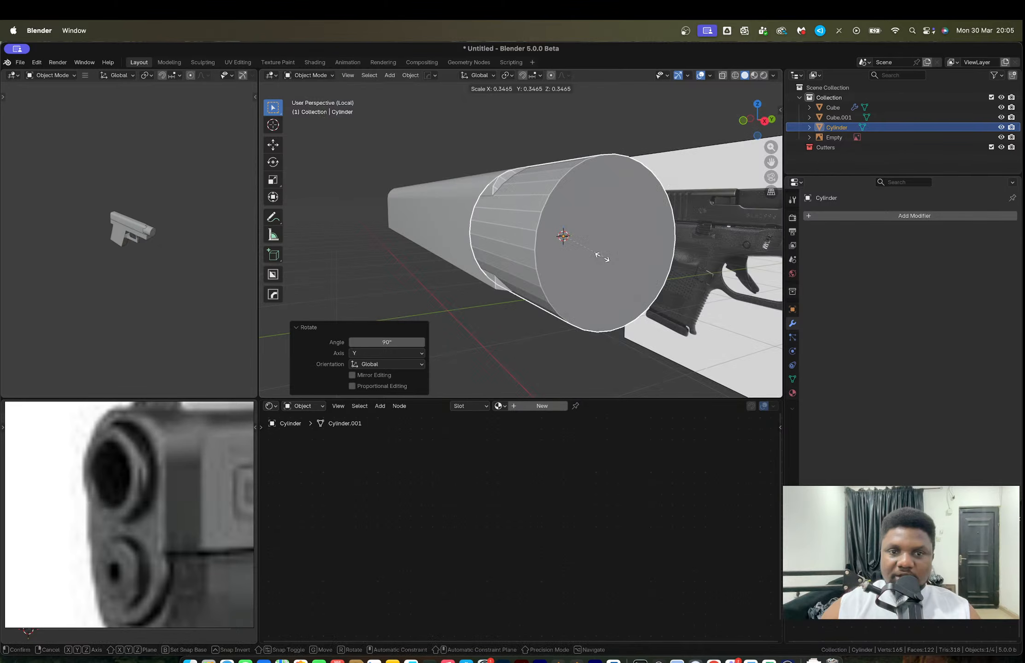
left_click(580, 253)
key("g")
key("z")
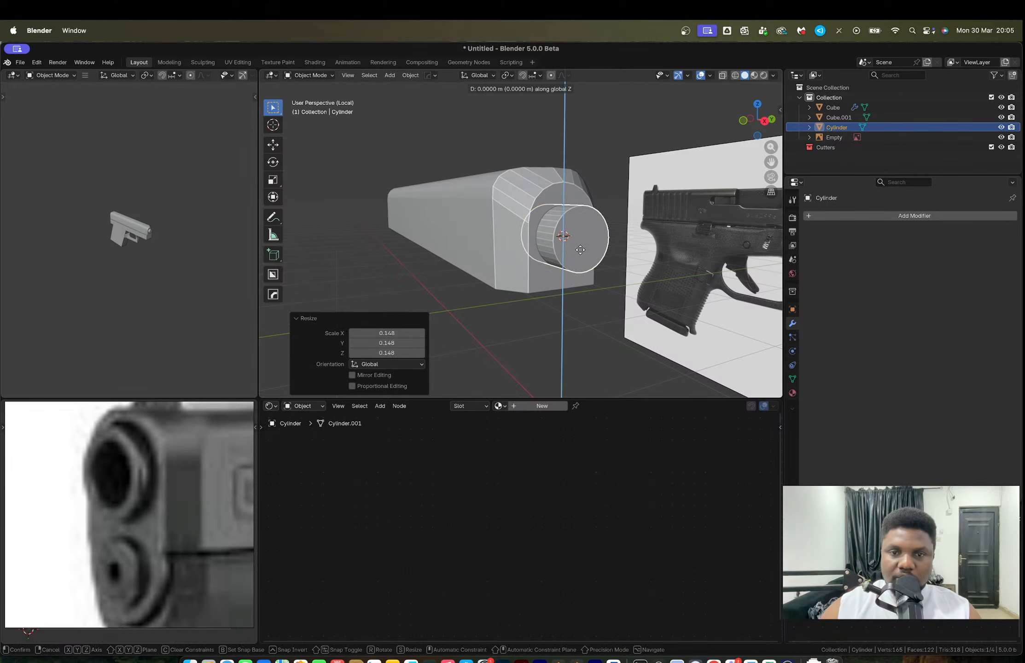
left_click(581, 234)
middle_click_drag(581, 235, 622, 242)
Step: Move the cylinder's front face back about 0.121 m along X and inset it about 0.198 m
key("Tab")
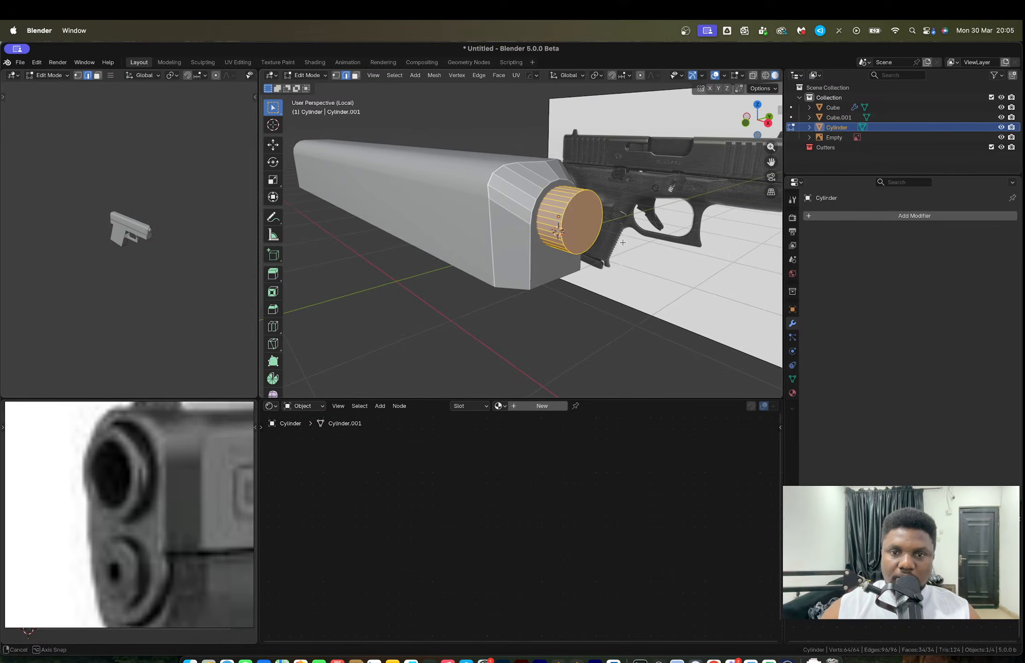
key("alt+a")
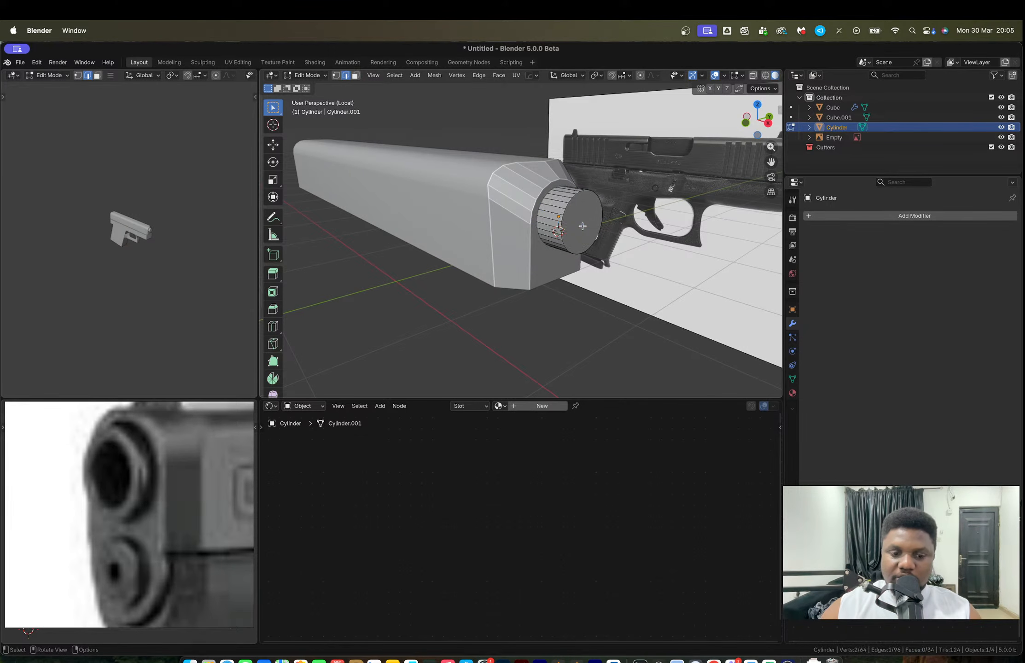
key("3")
left_click(584, 228)
key("g")
key("x")
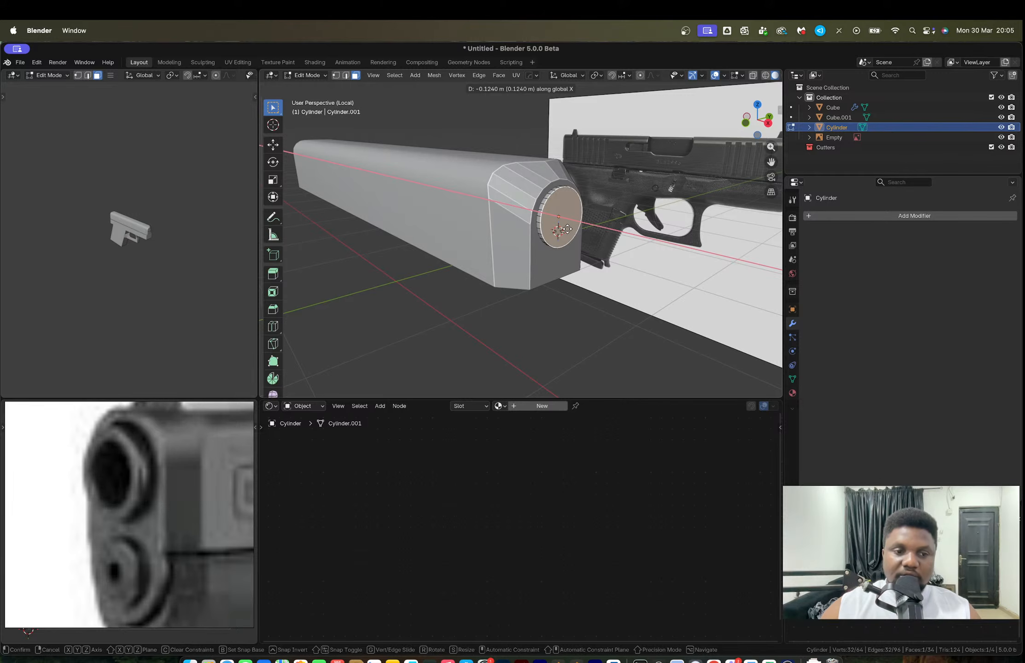
left_click(568, 229)
middle_click_drag(568, 229, 597, 309)
key("i")
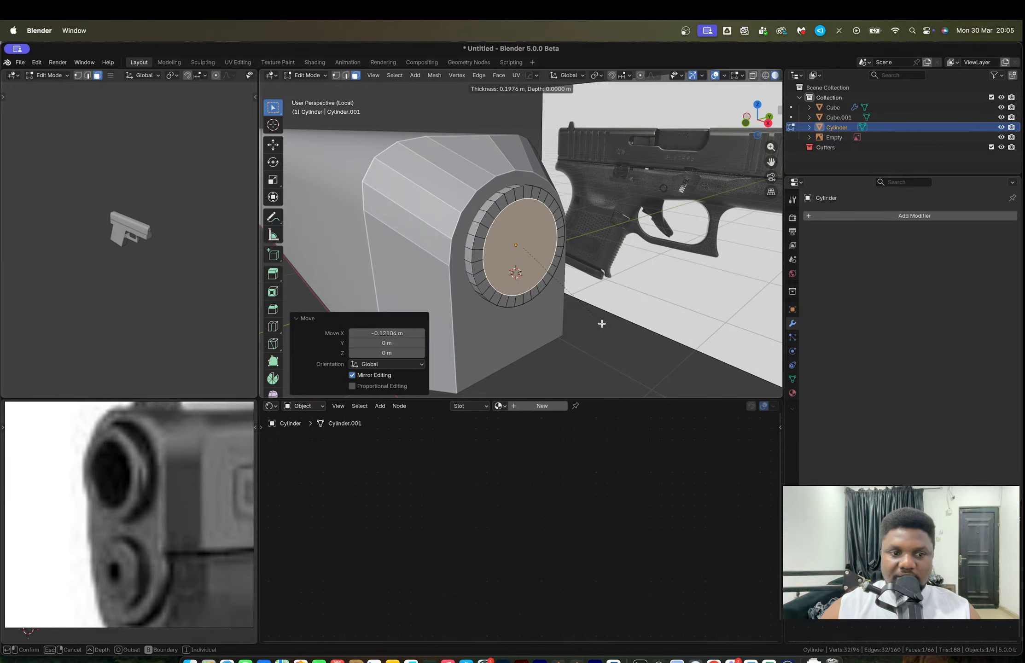
left_click(602, 324)
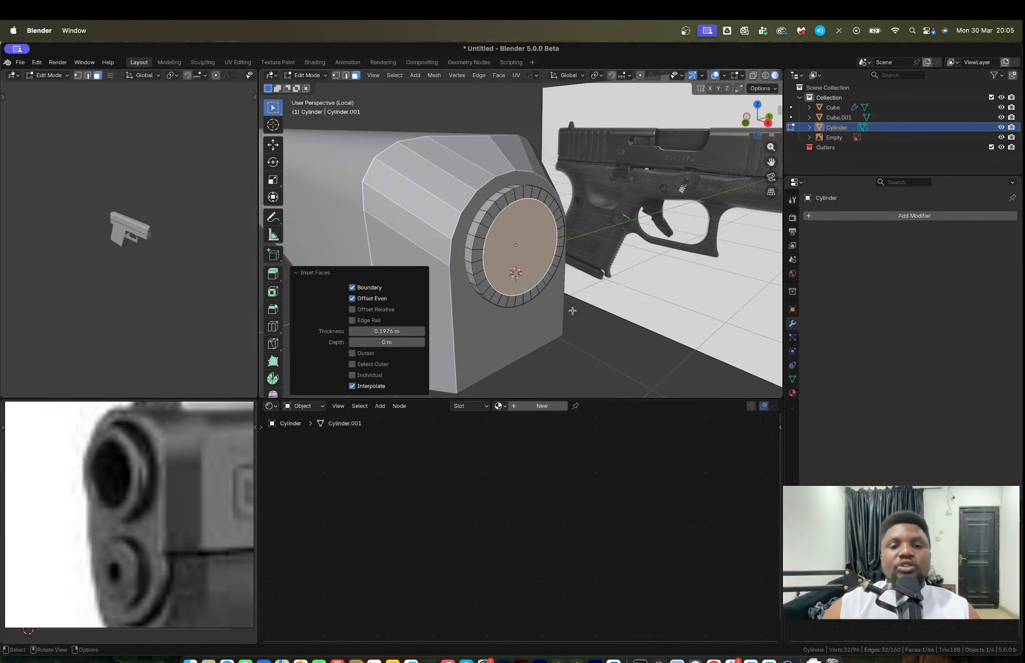
Step: Move the whole cylinder forward along X, clear of the muzzle
key("Tab")
middle_click_drag(523, 294, 529, 295)
key("g")
key("x")
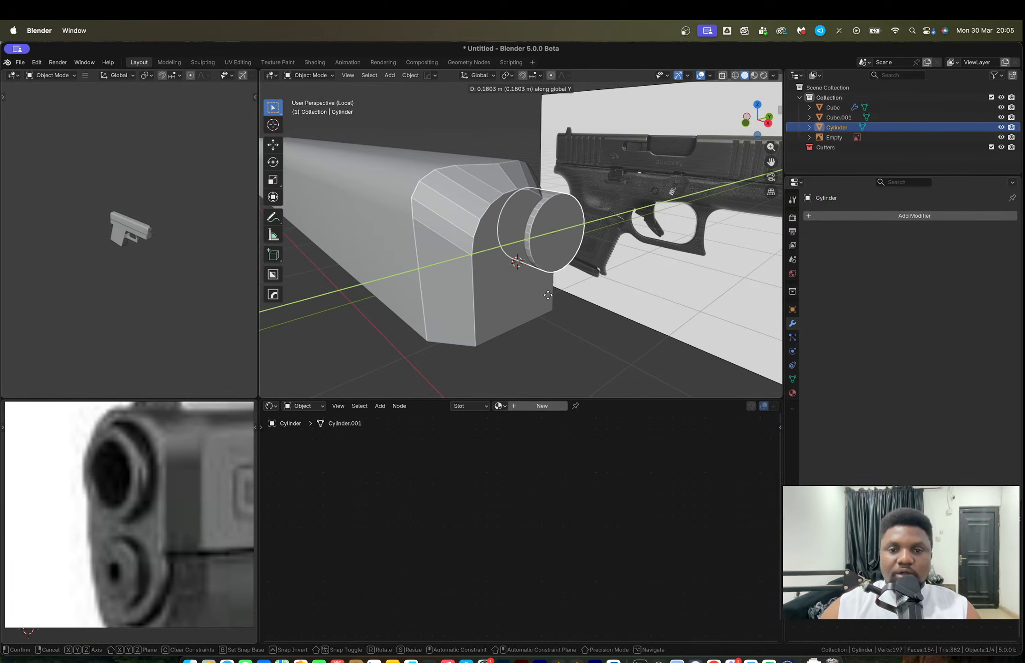
left_click(600, 296)
Step: Inset the two front muzzle faces of the slide together by about 0.033 m
left_click(515, 250)
key("Tab")
mouse_move(514, 251)
middle_mouse_down()
mouse_move(492, 242)
mouse_move(515, 244)
middle_mouse_up()
left_click(505, 241)
left_click(535, 233, "shift")
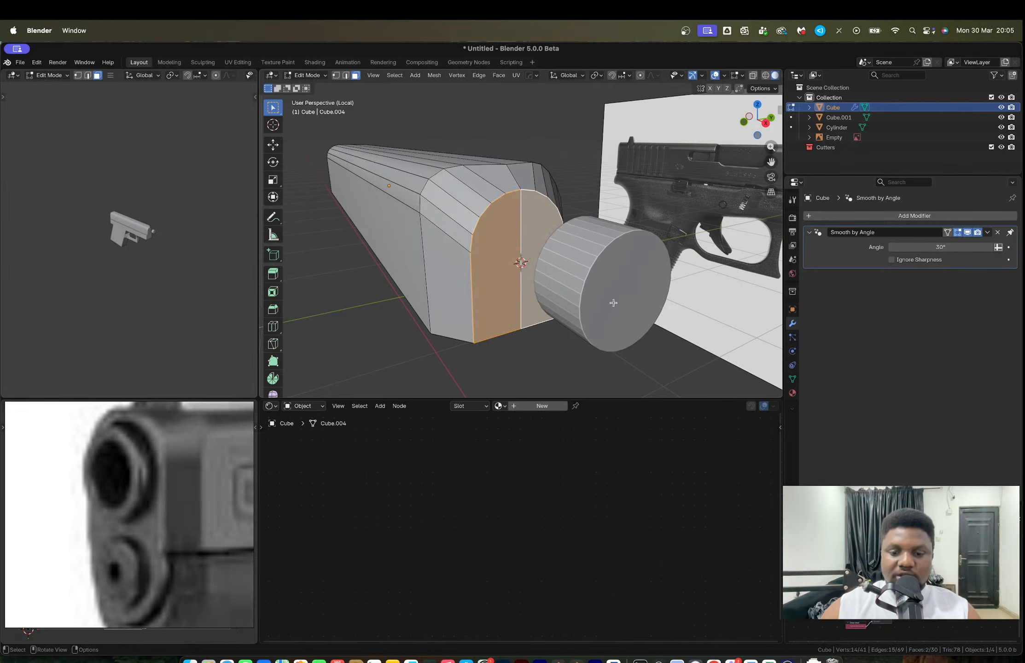
key("i")
left_click(613, 306)
Step: Reshape the inset muzzle faces into a circle with LoopTools and scale them to about 0.679
right_click(515, 261)
mouse_move(515, 260)
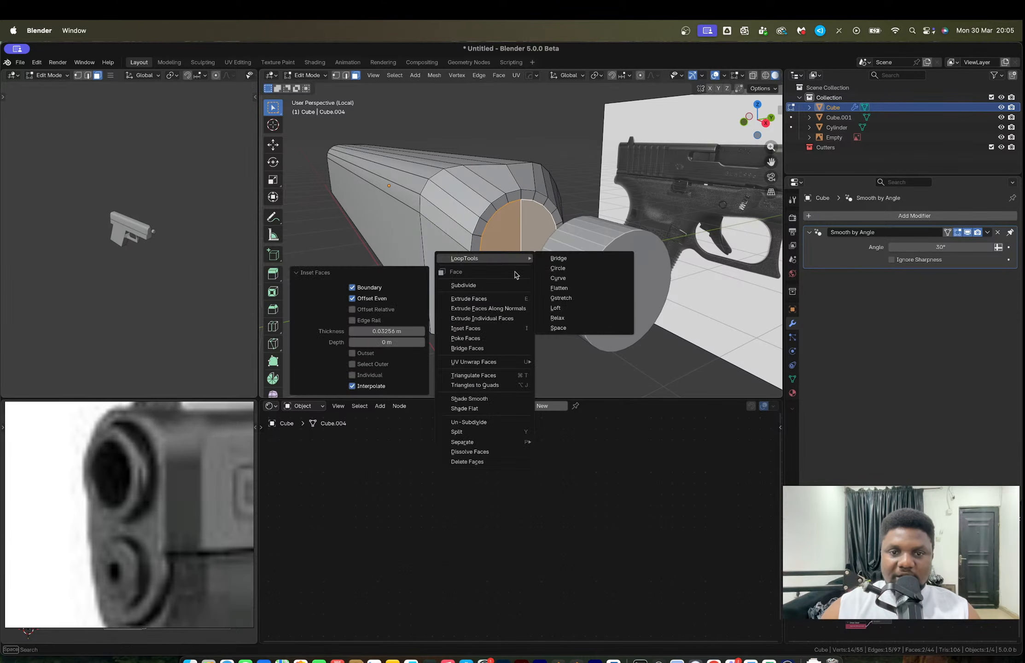
left_click(569, 269)
key("s")
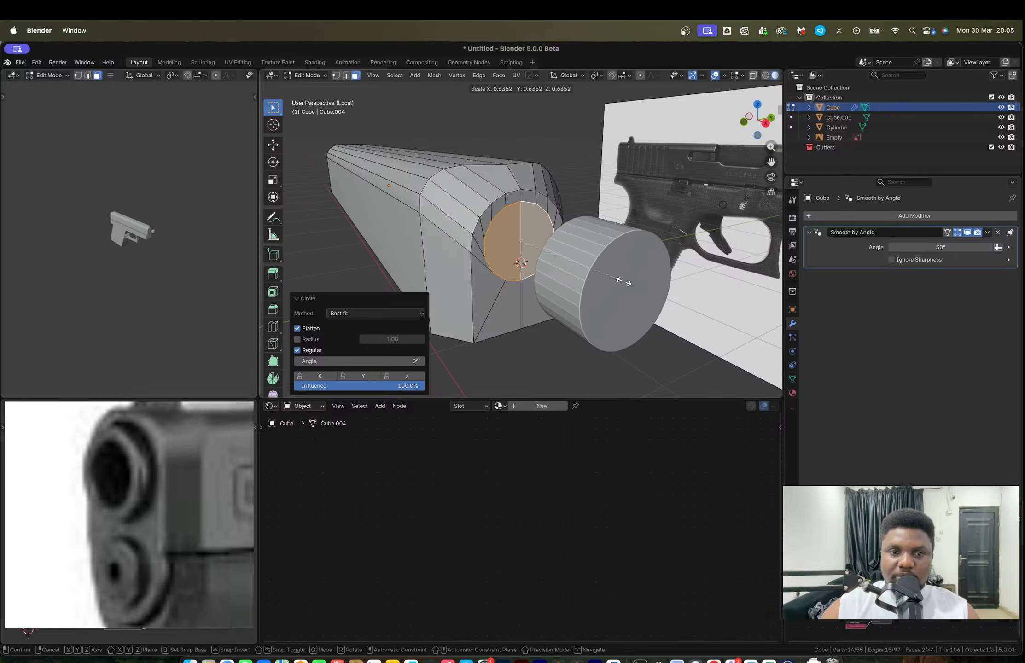
left_click(631, 281)
Step: Delete the separate cylinder in front of the muzzle
scroll(631, 281, "up", 4)
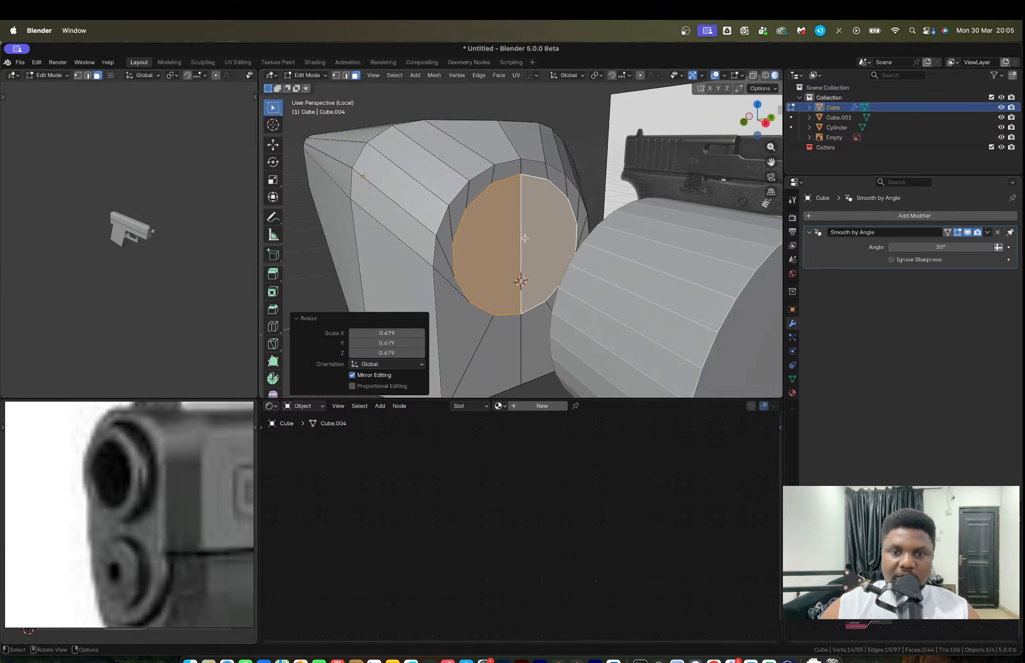
middle_click_drag(631, 282, 501, 293)
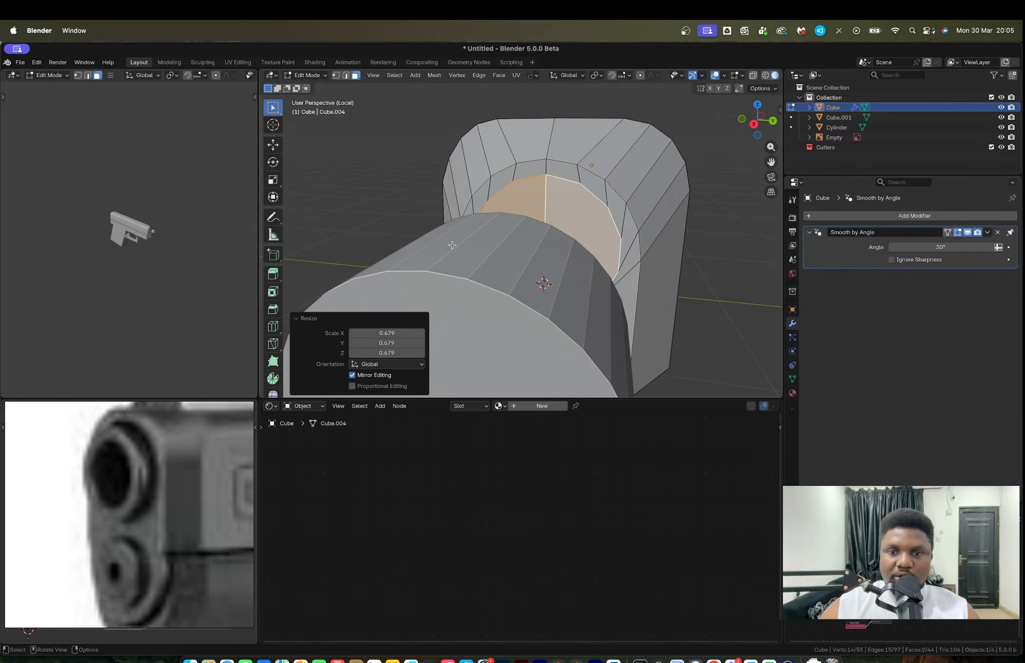
key("Tab")
left_click(501, 293)
key("Delete")
Step: Scale the slide's circular muzzle faces to about 1.041 and extrude them inward about 0.068 m
left_click(554, 257)
middle_click_drag(554, 256, 532, 253)
key("Tab")
key("e")
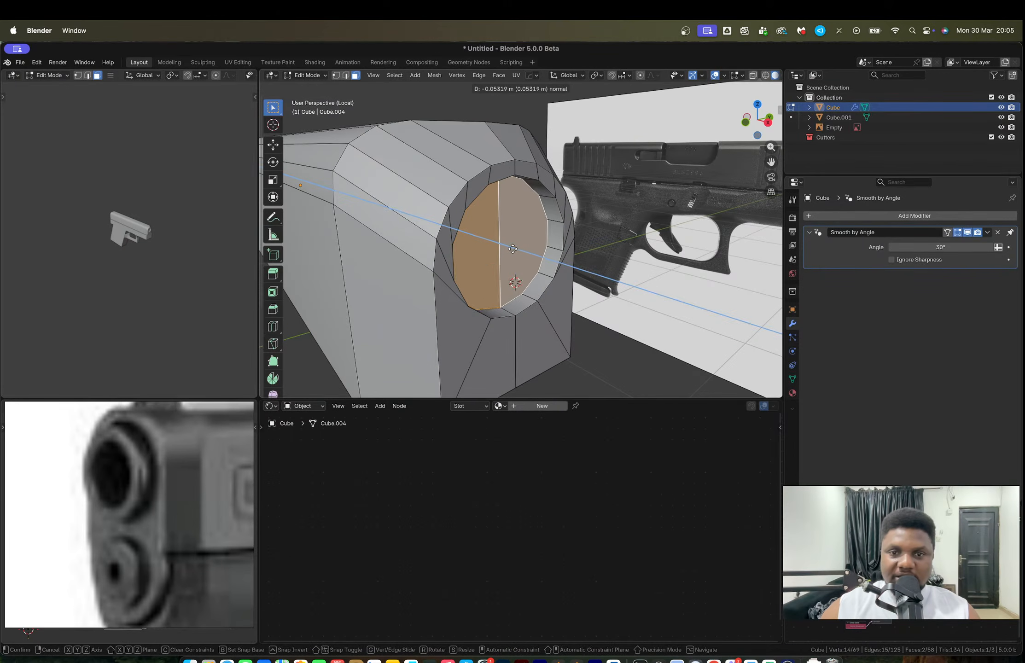
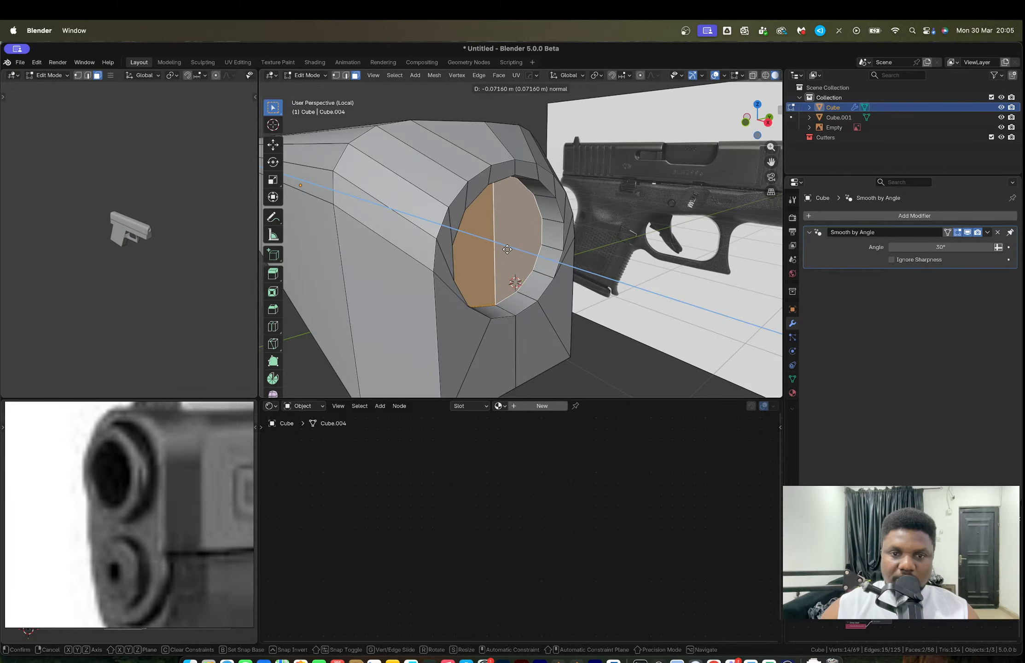
left_click(511, 246)
key("s")
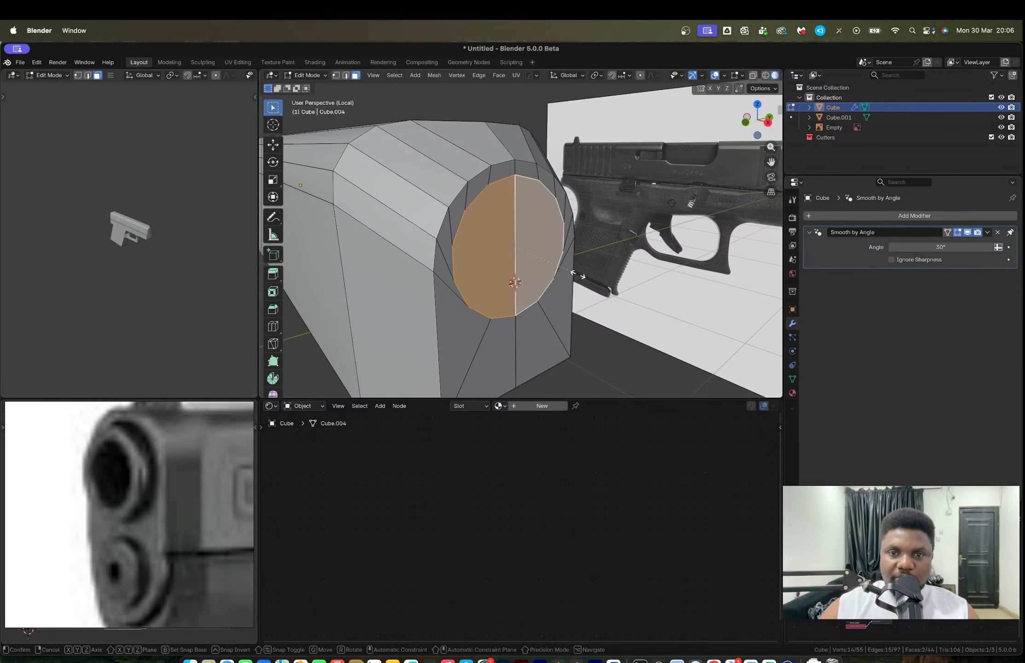
left_click(580, 274)
key("e")
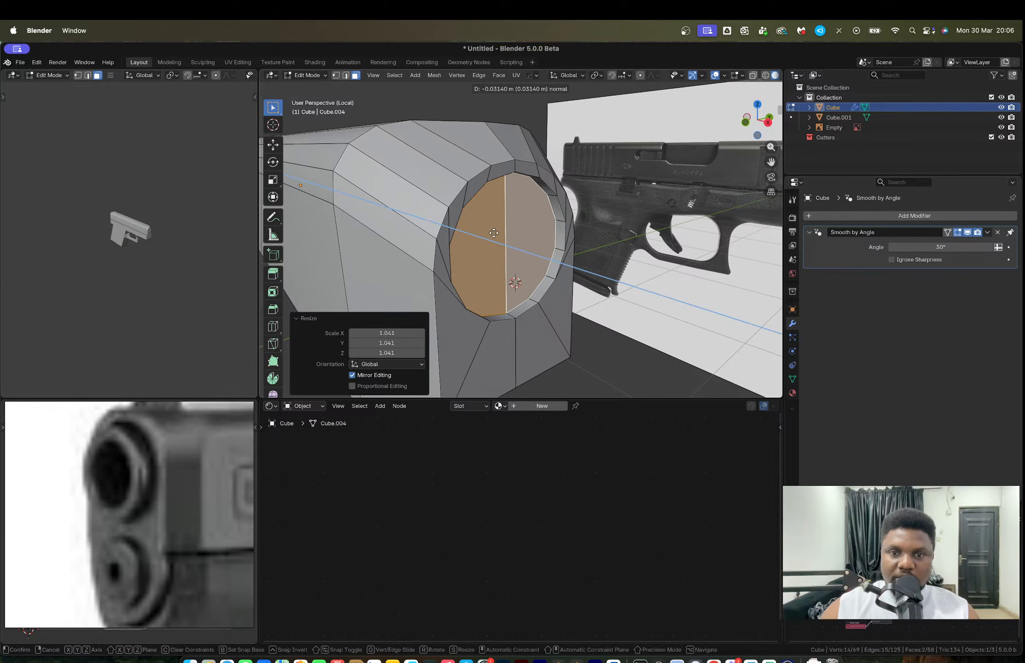
left_click(503, 270)
Step: Duplicate the recessed circular faces in place, separate them into a new object and select that object
key("shift+d")
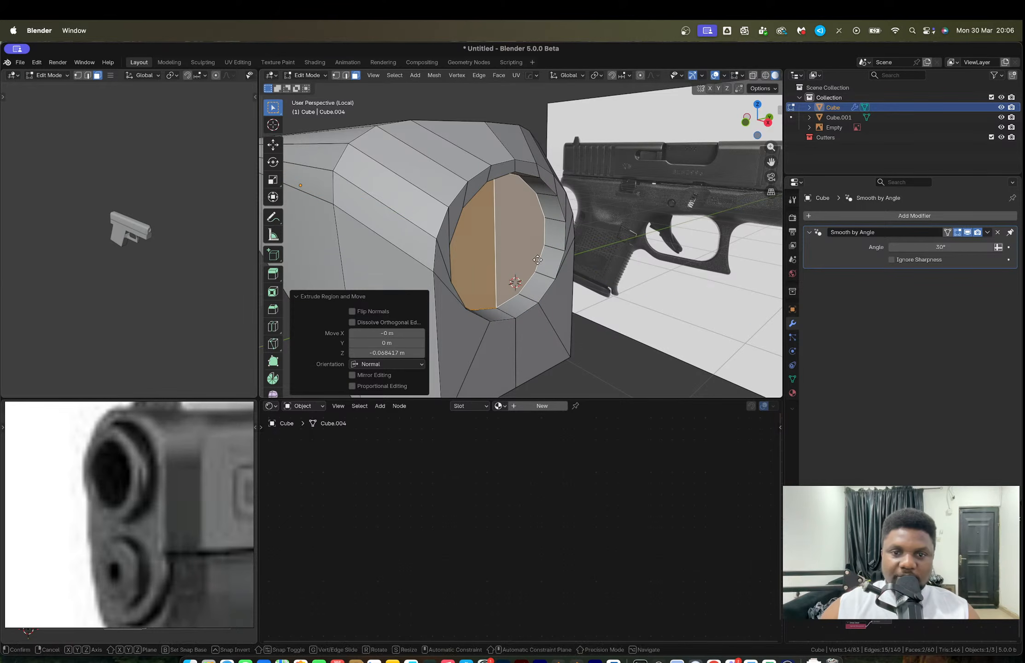
right_click(563, 244)
key("p")
left_click(514, 232)
key("Tab")
left_click(514, 232)
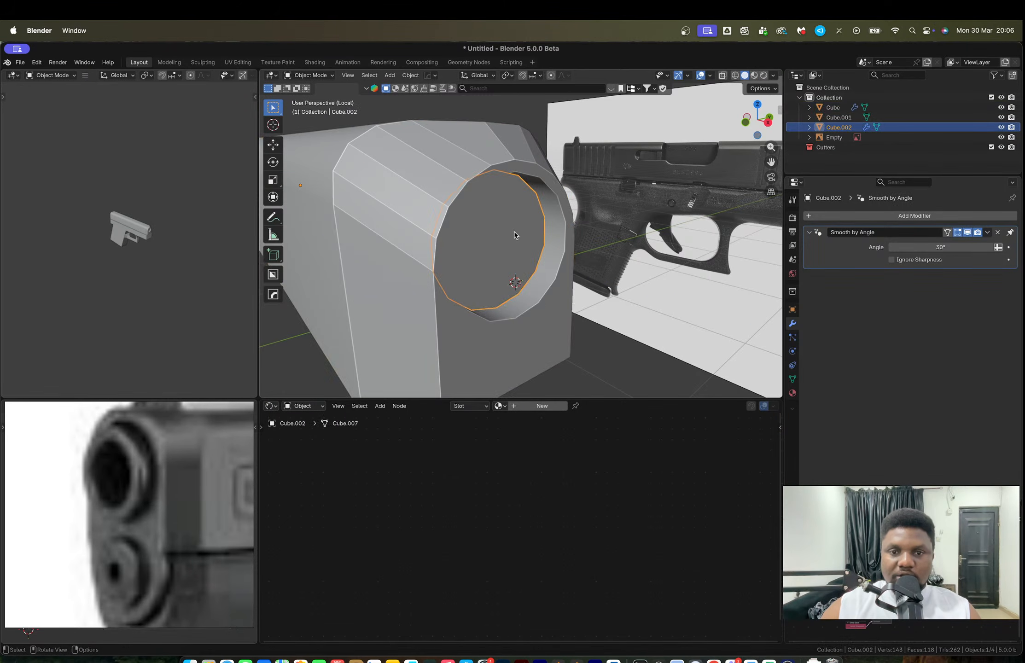
Step: Scale the separated disc to about 0.882 and extrude it outward about 0.141 m to form the barrel
key("Tab")
key("a")
key("s")
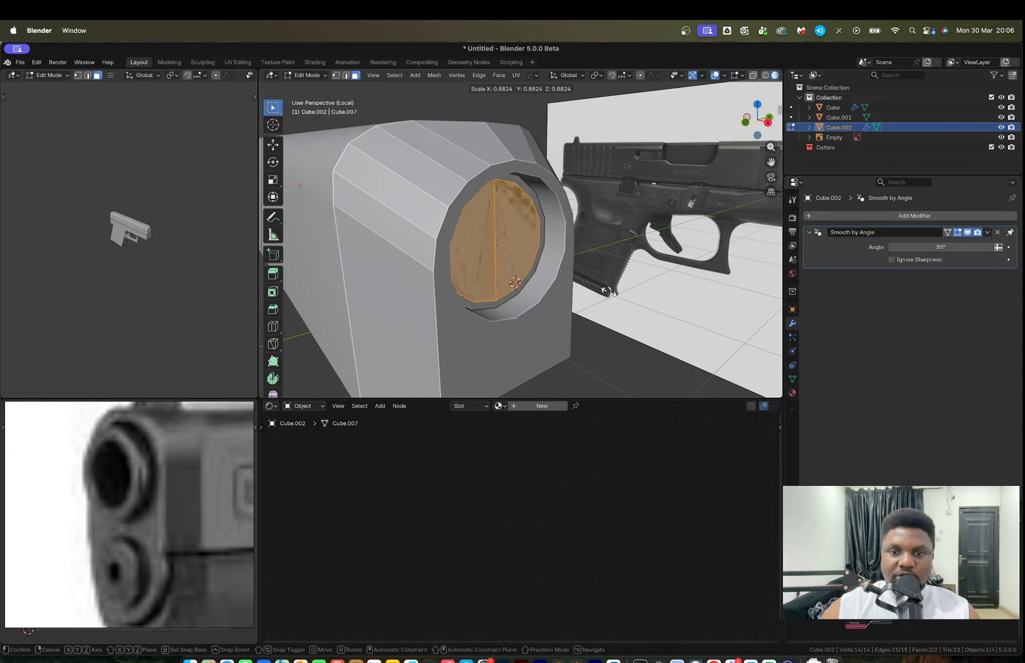
left_click(608, 291)
key("e")
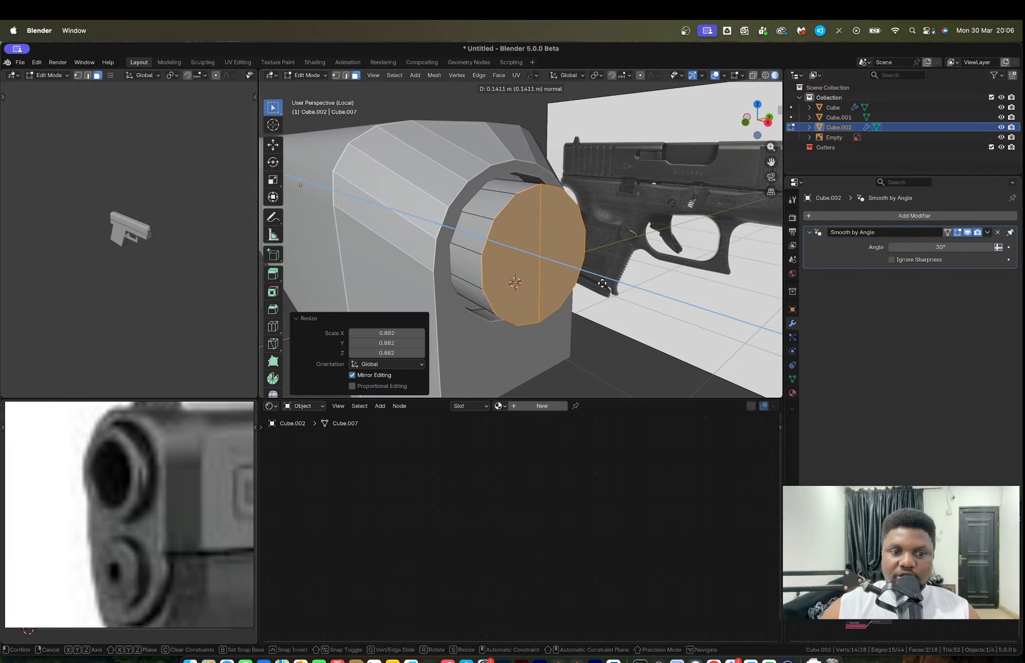
left_click(602, 283)
Step: Inset the barrel's front faces about 0.026 m and extrude them inward to hollow out the bore
key("i")
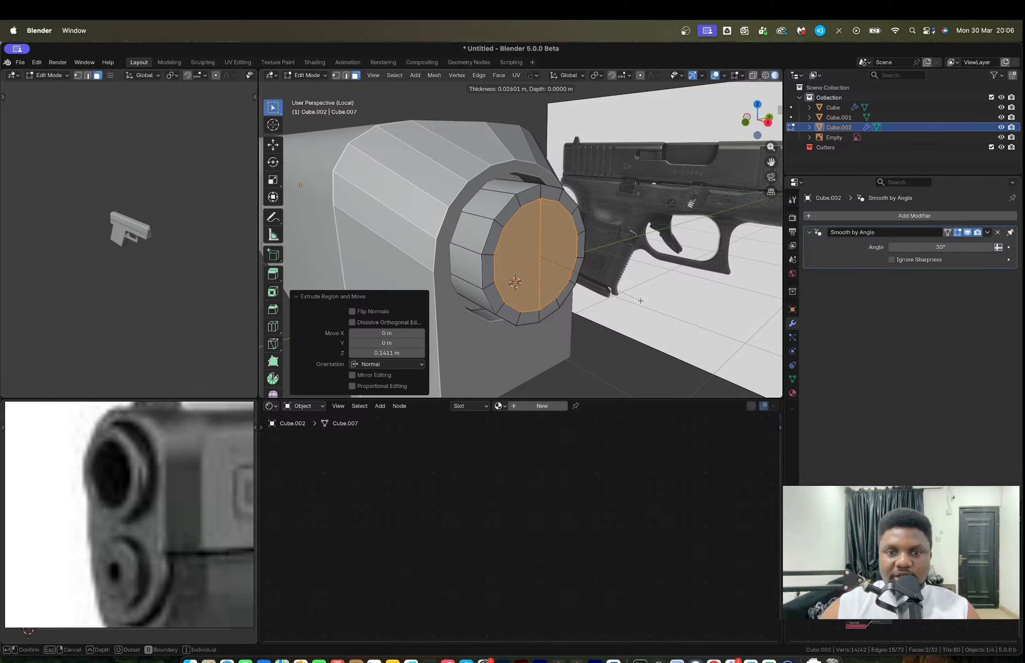
left_click(640, 300)
key("e")
left_click(562, 266)
key("Tab")
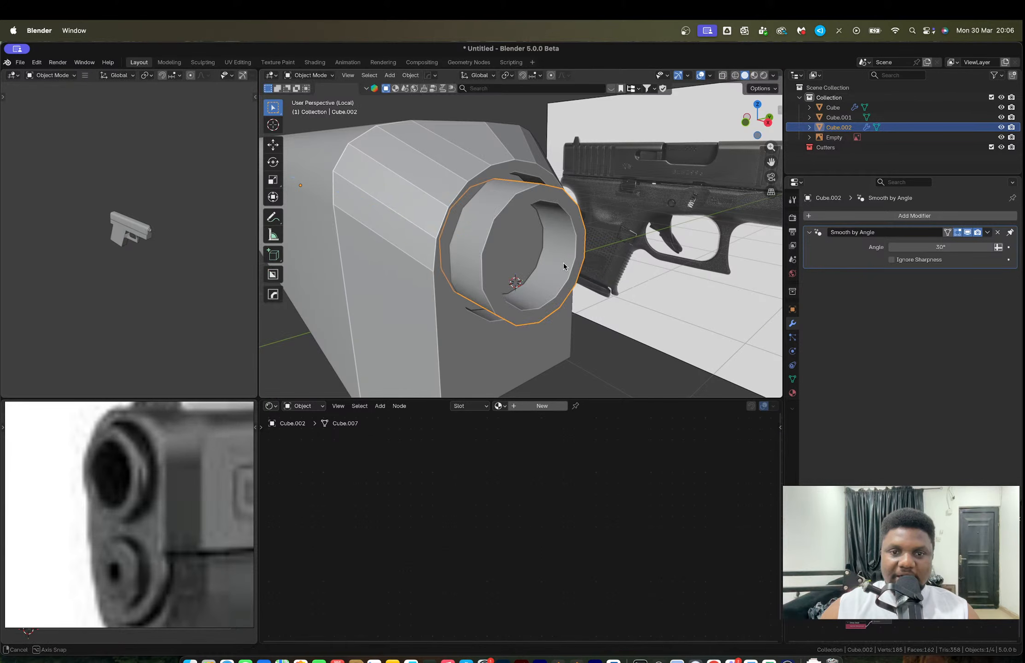
middle_click_drag(562, 265, 455, 223)
Step: Add a HardOps bevel to the slide with 3 segments and a 30° angle limit
key("Tab")
key("Tab")
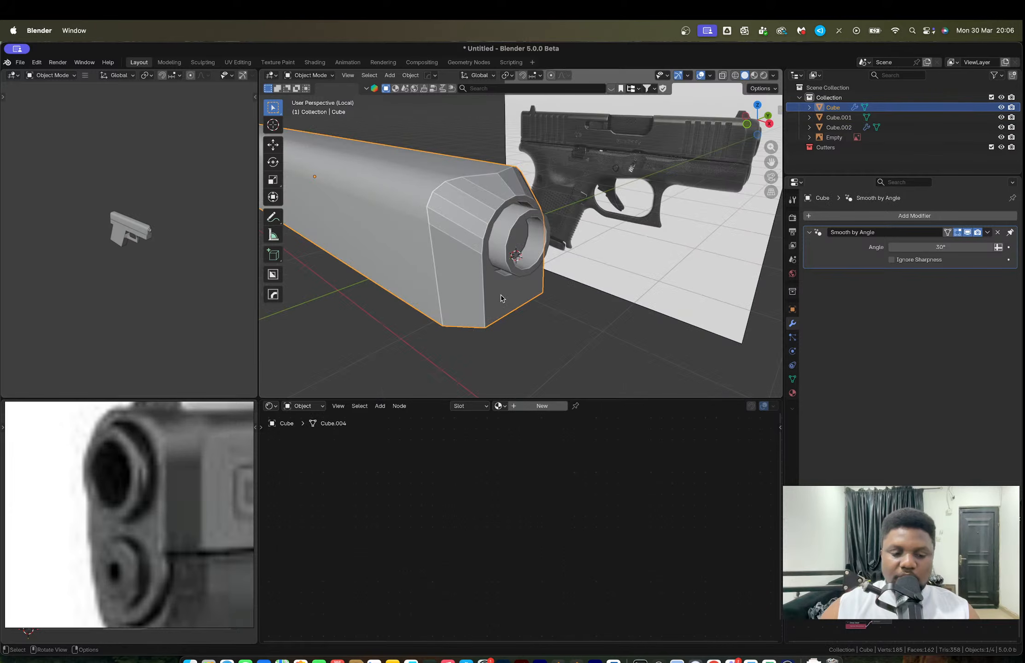
key("q")
left_click(491, 305)
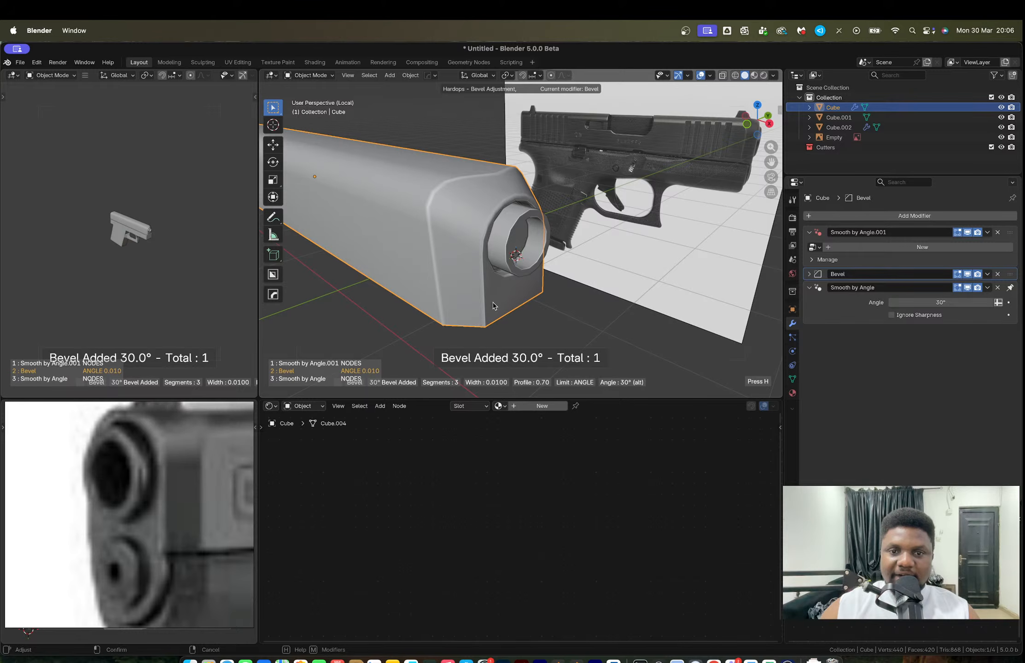
left_click(493, 305)
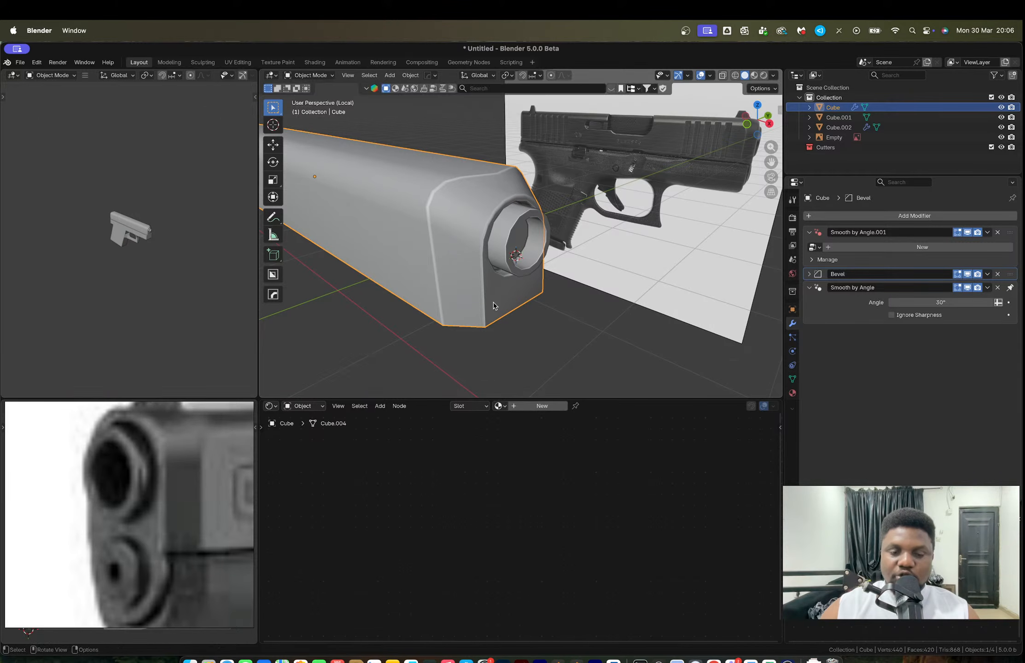
Step: Add a level 1 Subdivision modifier to the slide and inspect the shading around the muzzle chamfer
key("ctrl+1")
scroll(475, 246, "down", 3)
scroll(551, 253, "up", 1)
scroll(551, 252, "up", 4)
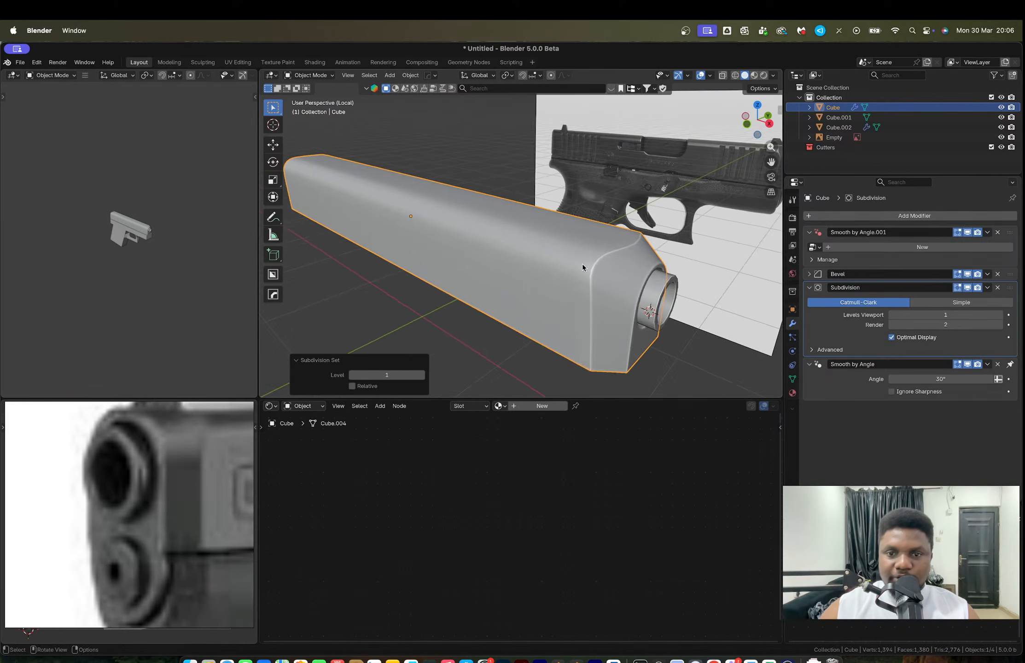
scroll(540, 247, "up", 4)
middle_click_drag(582, 264, 526, 232, "shift")
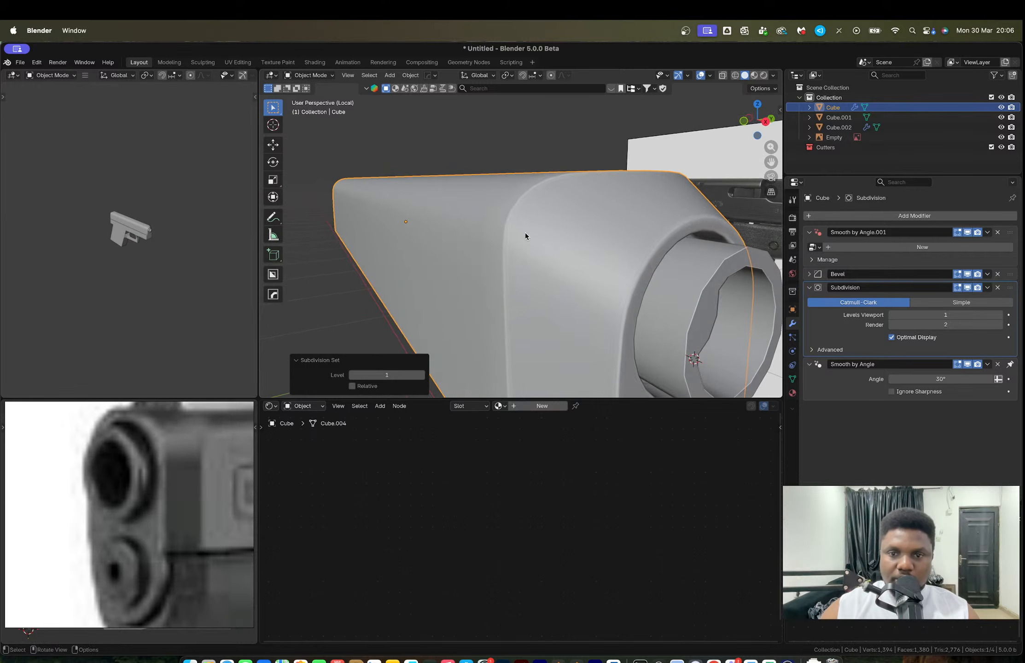
Step: Try adding supporting loop cuts on the slide, one on the muzzle chamfer and one on the body behind it
key("Tab")
scroll(561, 237, "down", 3)
scroll(565, 244, "up", 1)
key("ctrl+r")
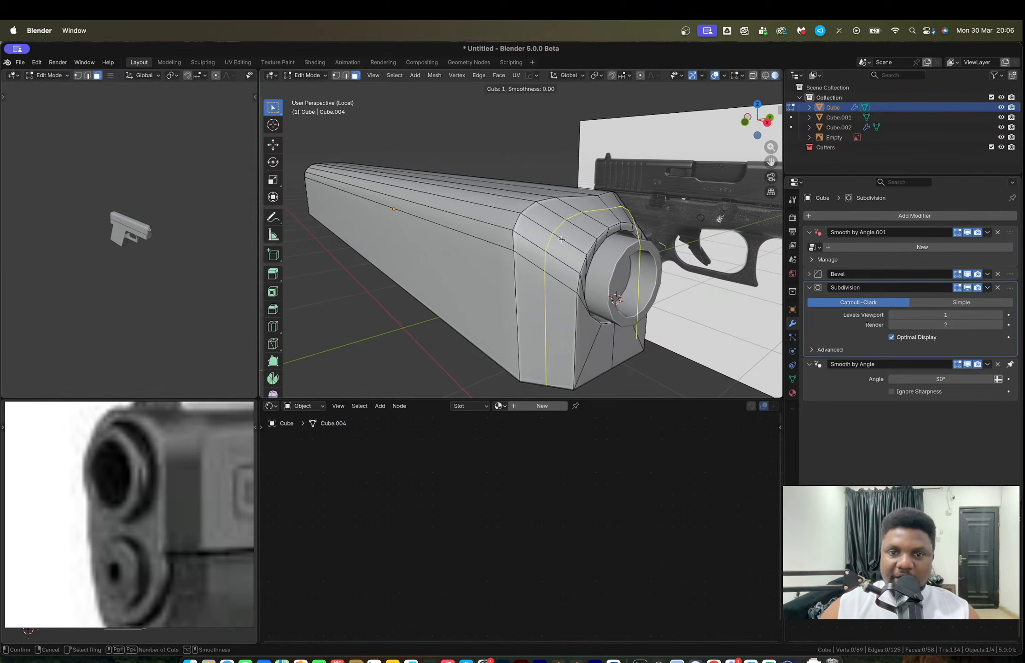
left_click(548, 237)
left_click(505, 215)
key("ctrl+r")
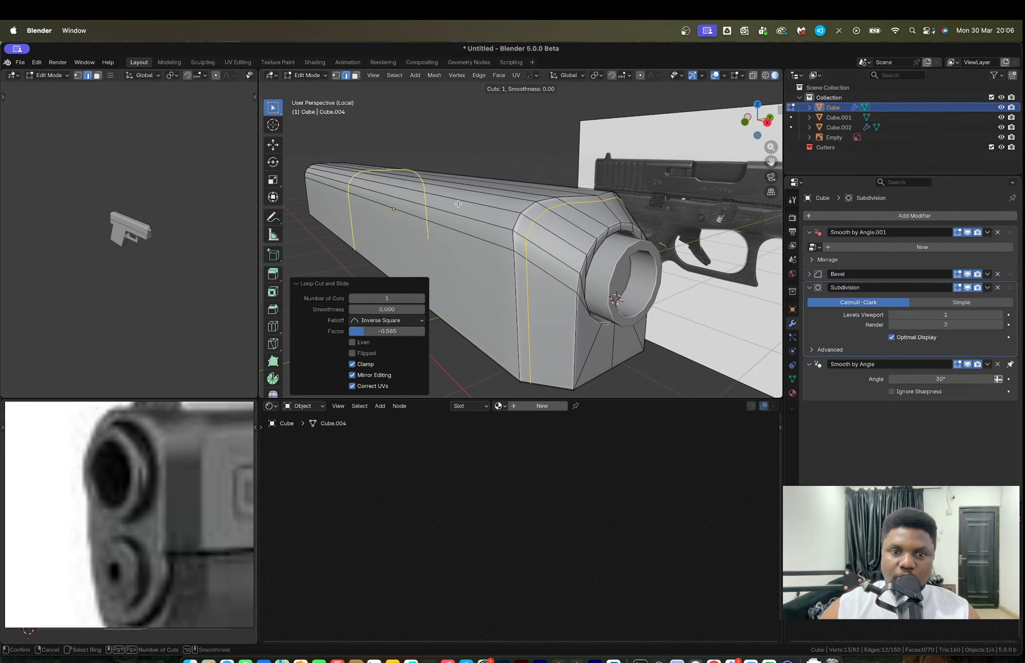
left_click(459, 205)
left_click(545, 216)
middle_click_drag(545, 216, 575, 239)
key("ctrl+z")
key("Tab")
Step: Add a HardOps bevel to the barrel with 5 segments, a width of about 0.008 and a 30° angle limit
left_click(579, 234)
key("q")
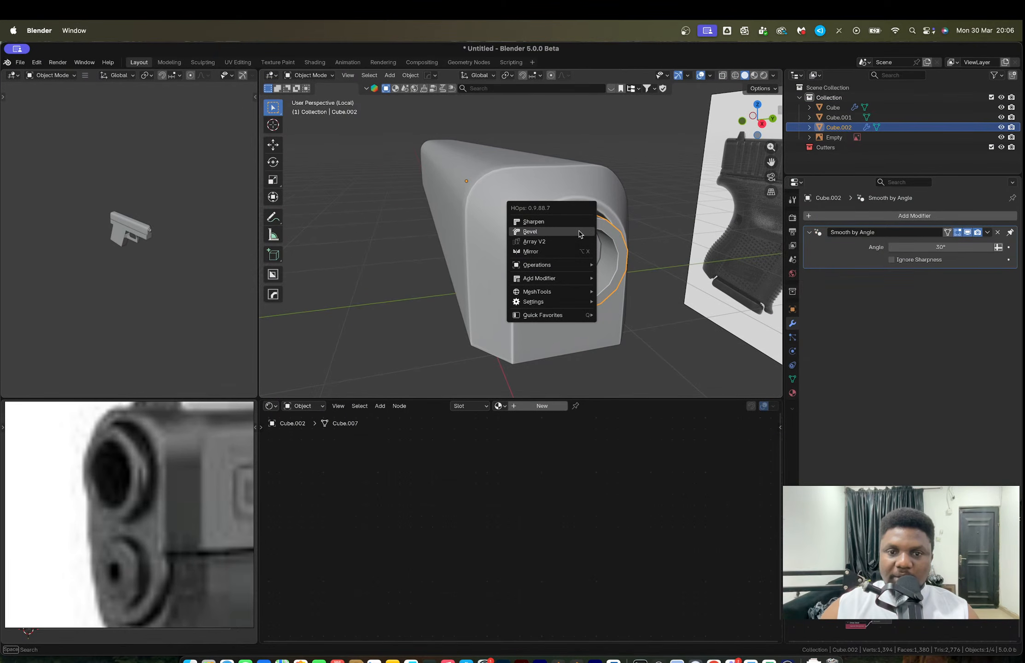
left_click(557, 235)
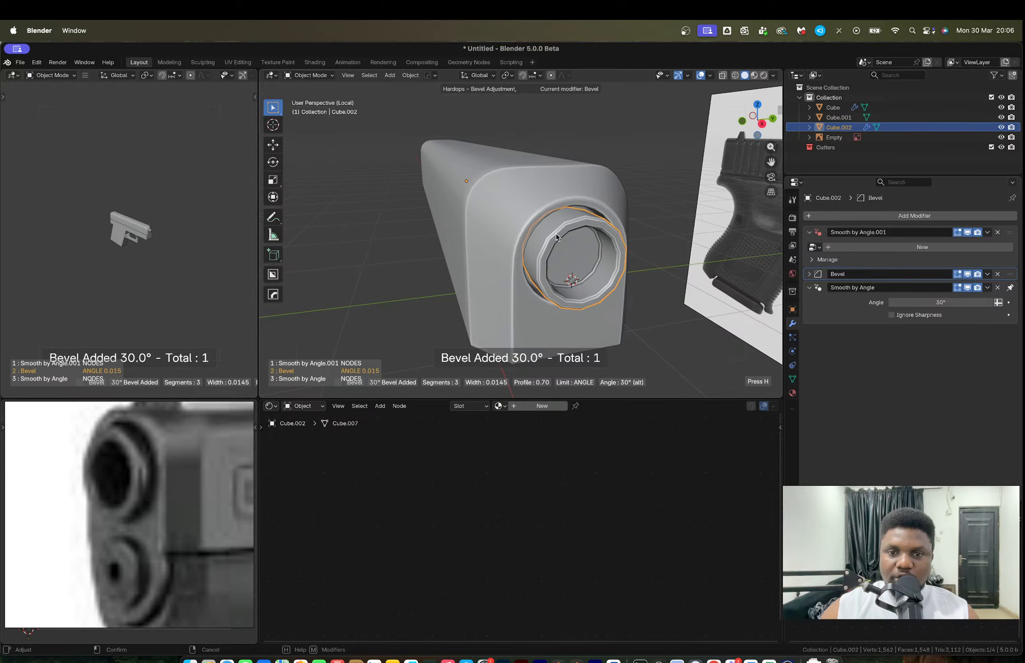
scroll(556, 234, "up", 1)
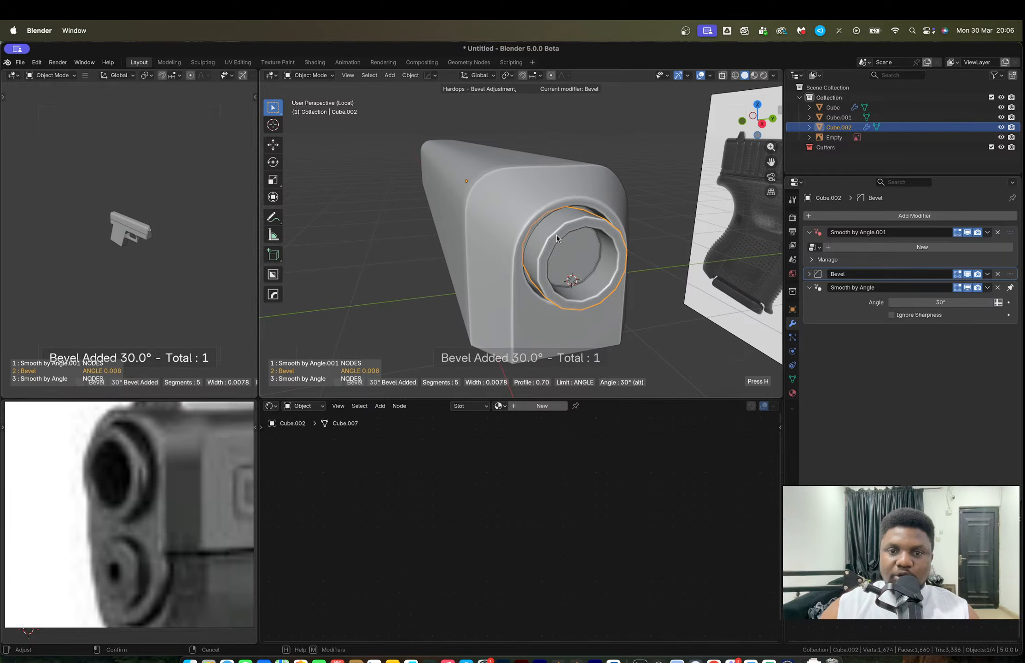
left_click(556, 235)
Step: Add a level 1 Subdivision modifier to the barrel
key("ctrl+1")
middle_click_drag(566, 239, 611, 244)
scroll(533, 251, "up", 4)
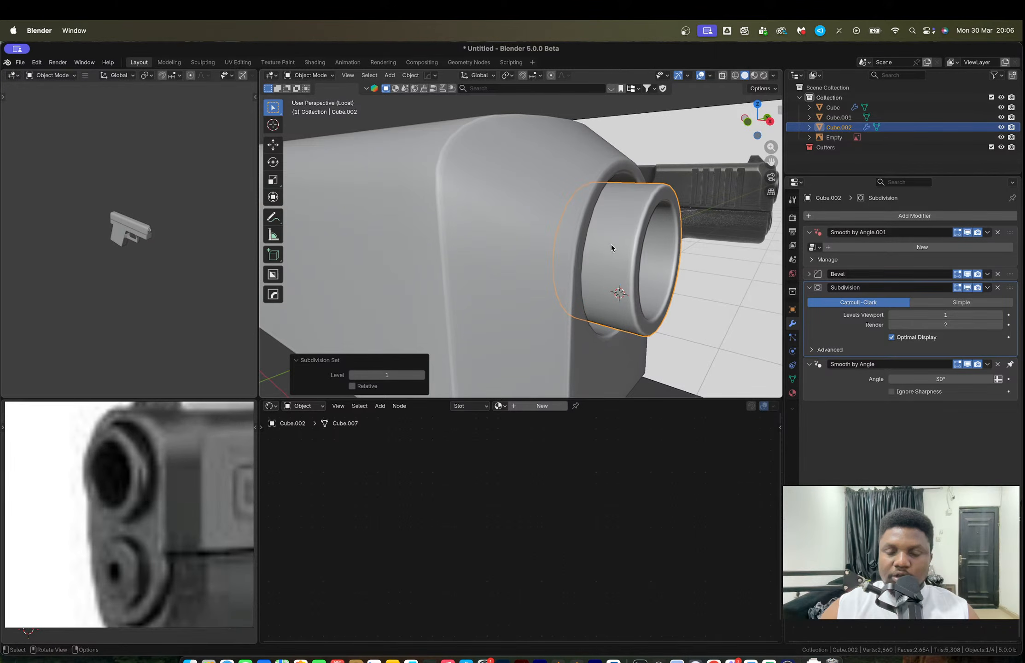
Step: Extend the barrel backward into the slide by moving its rear vertices along the X axis
key("Tab")
key("g")
key("y")
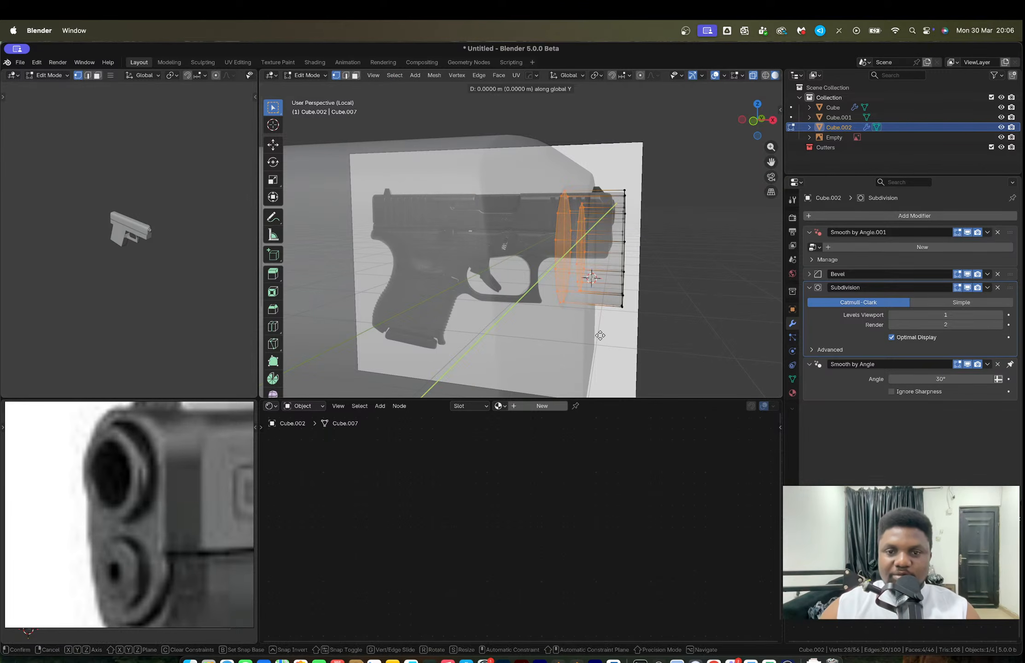
key("x")
left_click(510, 330)
key("Tab")
key("alt+z")
middle_click_drag(563, 314, 528, 309)
Step: Compare the muzzle and protruding barrel with the reference photos in side view and from the front
left_click(692, 269)
scroll(137, 546, "down", 2)
scroll(136, 545, "down", 1)
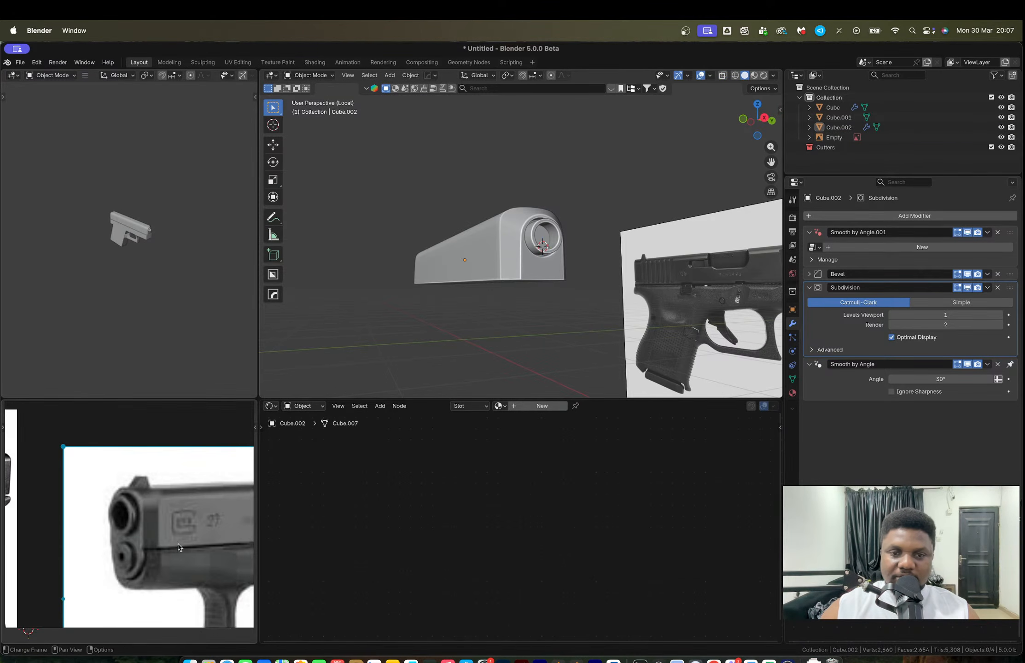
left_click(743, 121)
scroll(582, 254, "up", 4)
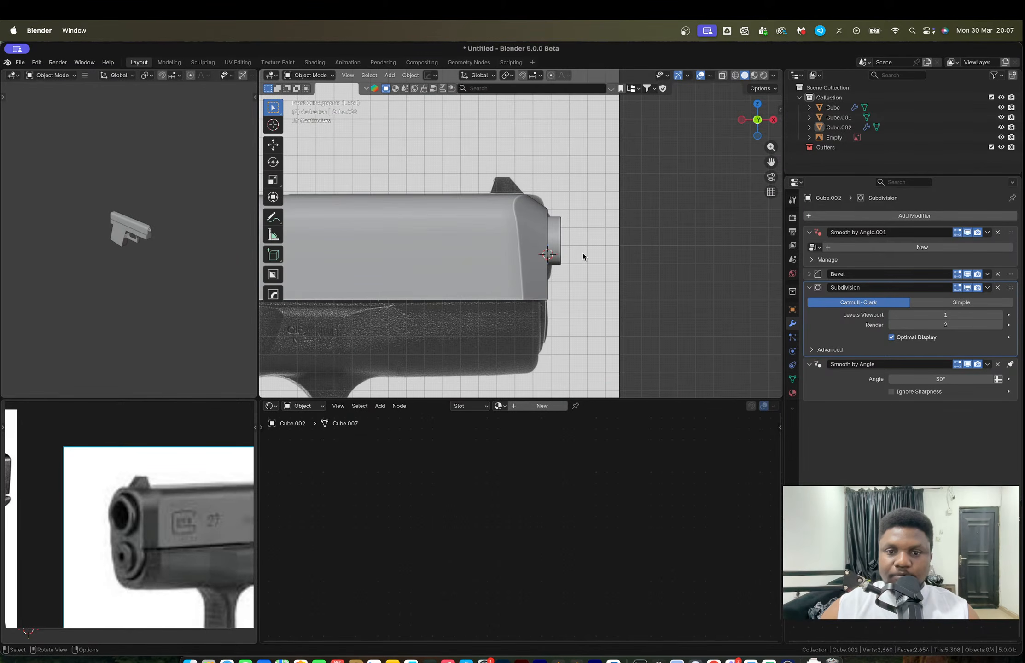
key("alt+z")
scroll(582, 256, "up", 3)
middle_click_drag(573, 254, 559, 251, "shift")
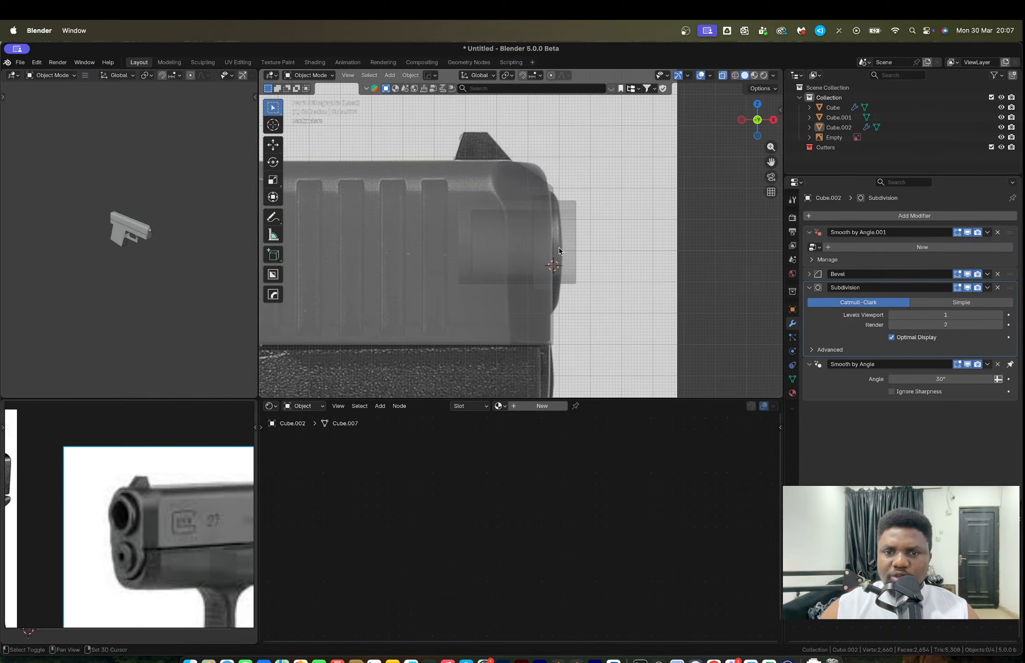
left_click(575, 270)
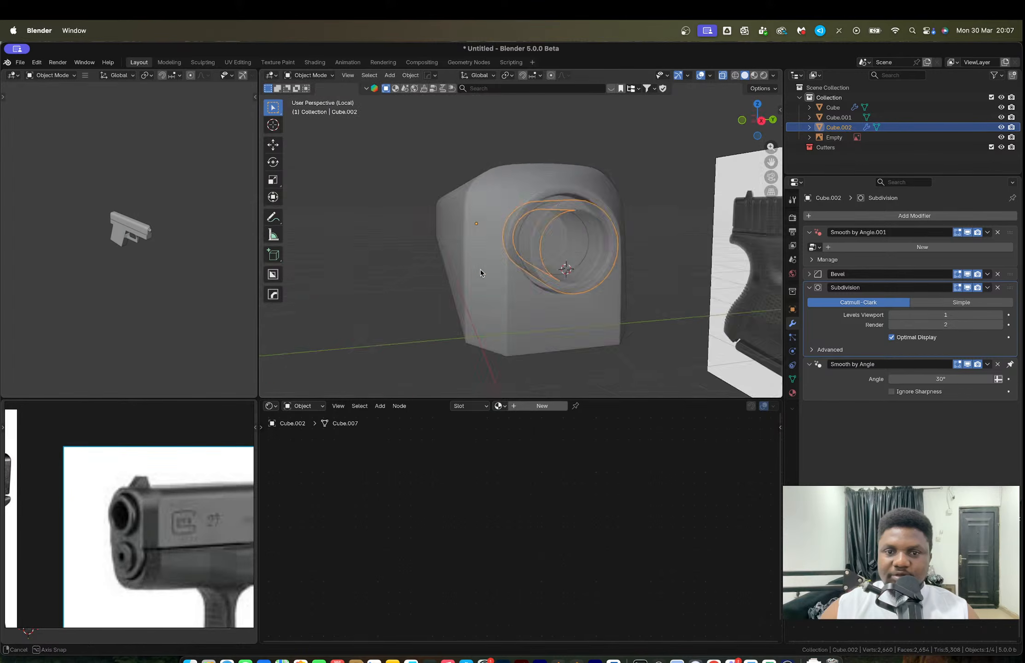
middle_click_drag(480, 269, 590, 313)
key("Tab")
key("Tab")
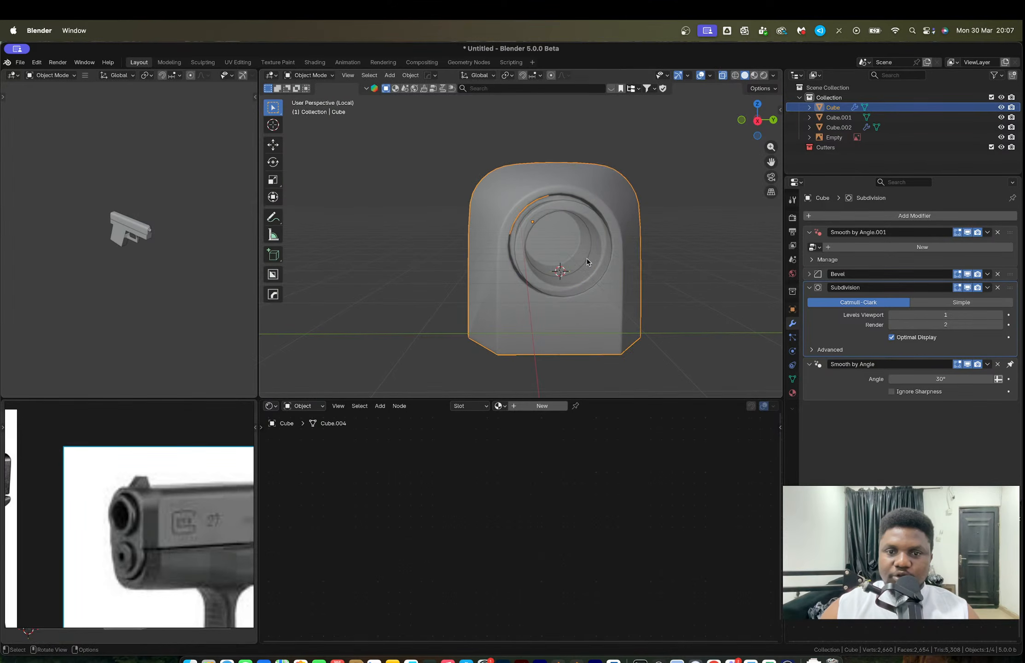
Step: Move the barrel 1 m along the Y axis, clear of the slide
left_click(587, 258)
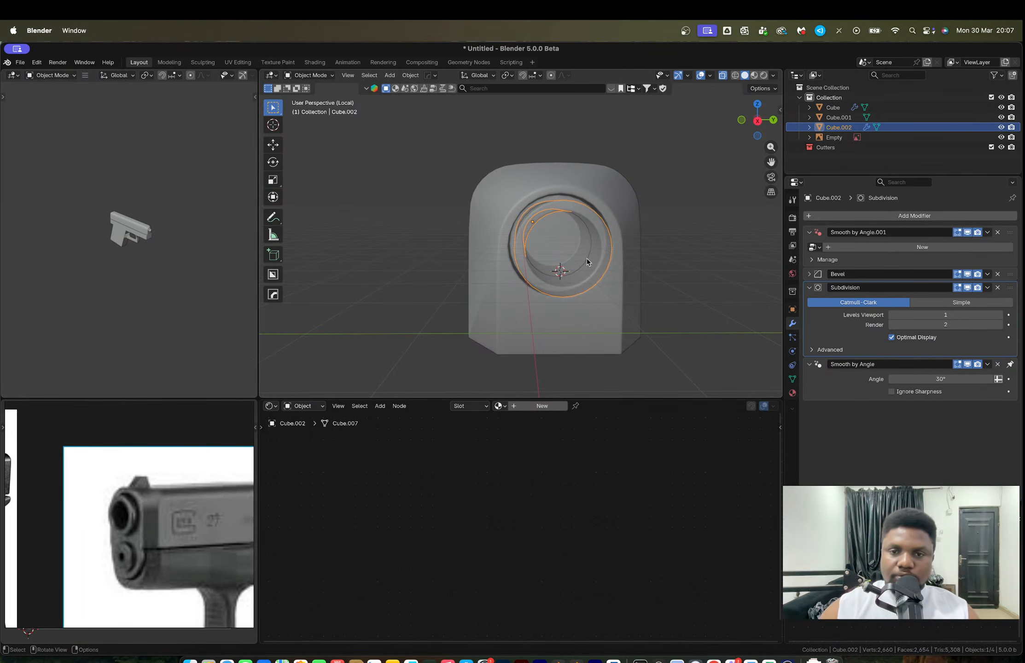
scroll(587, 259, "down", 1)
key("alt+z")
key("g")
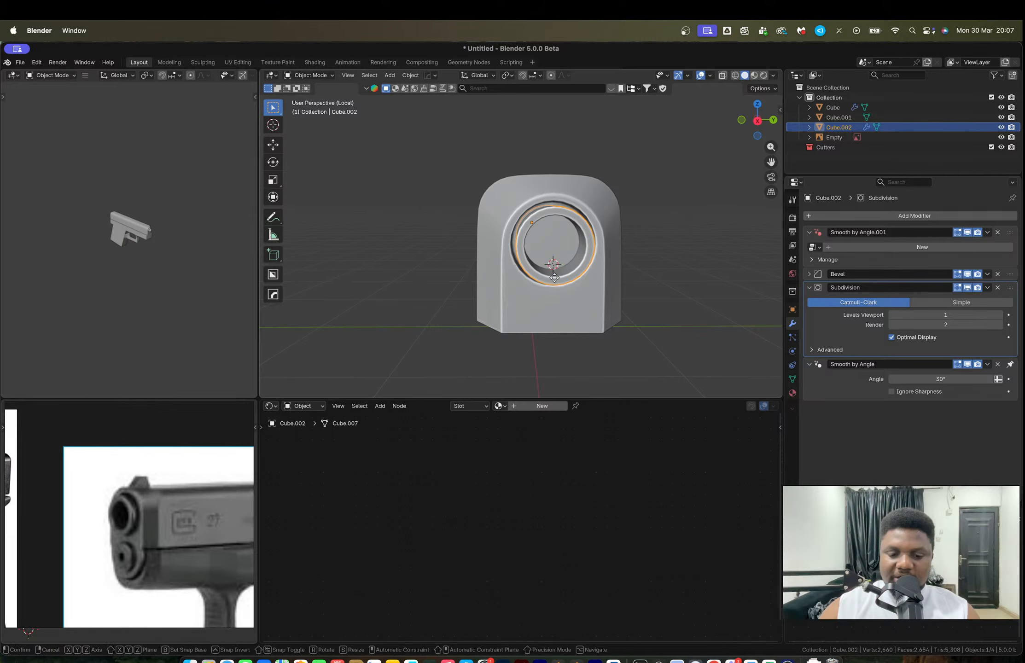
key("x")
key("y")
key("1")
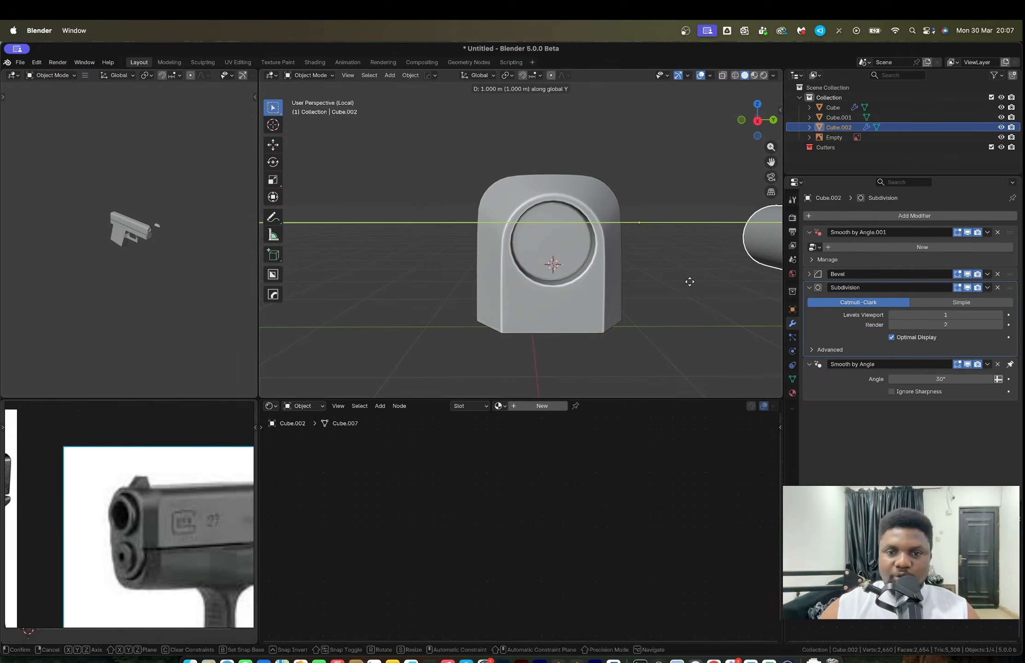
key("Return")
Step: Open the slide's mesh for face editing and turn off the viewport display of its Bevel and Subdivision modifiers
left_click(558, 257)
key("Tab")
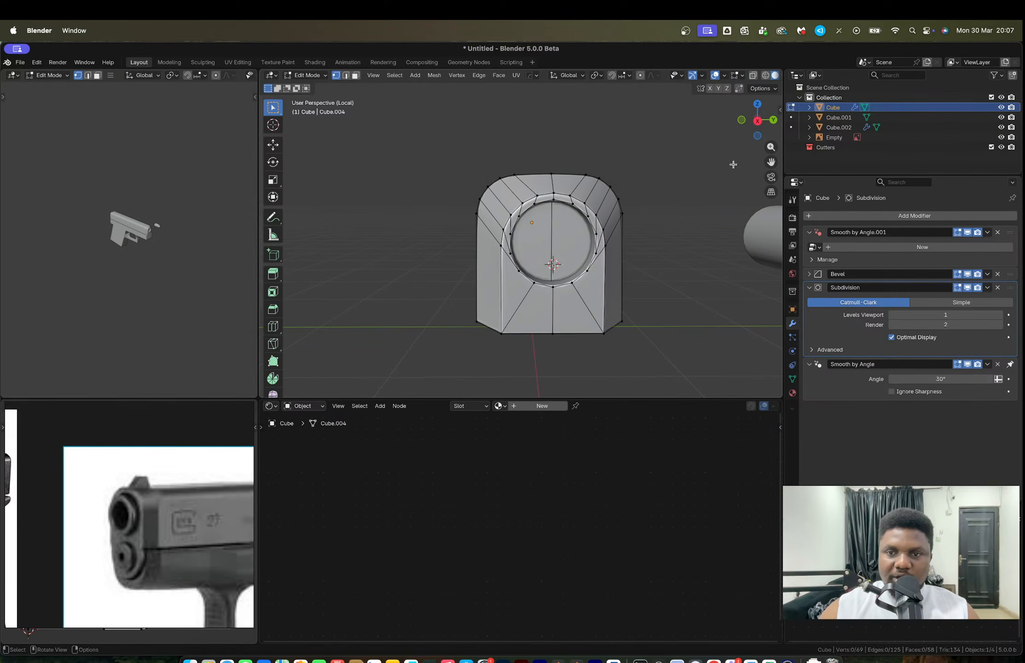
left_click(757, 120)
scroll(567, 238, "up", 3)
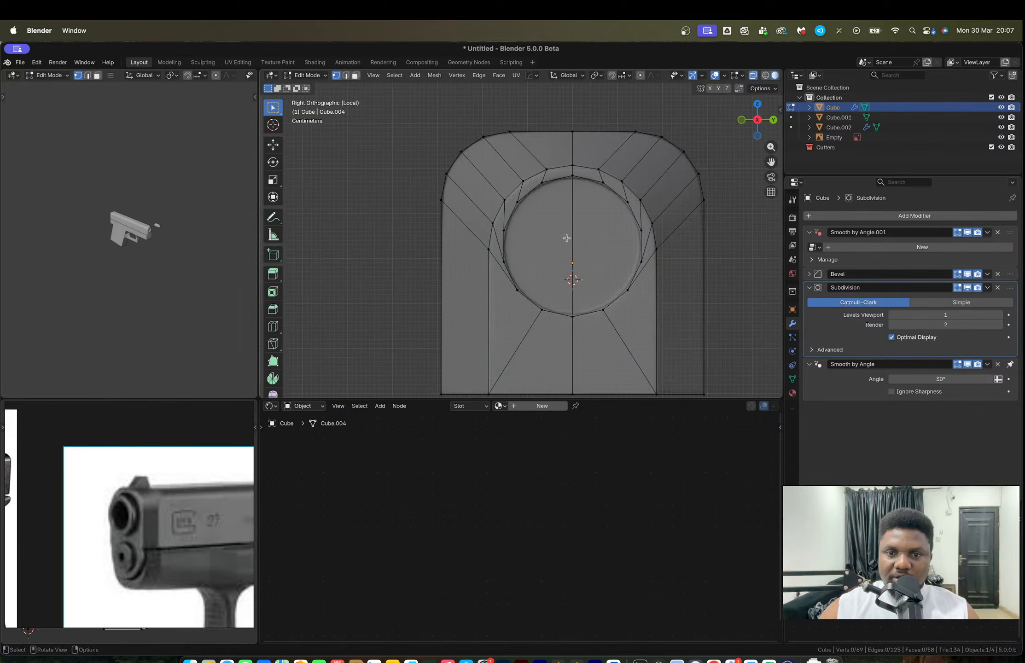
left_click(741, 120)
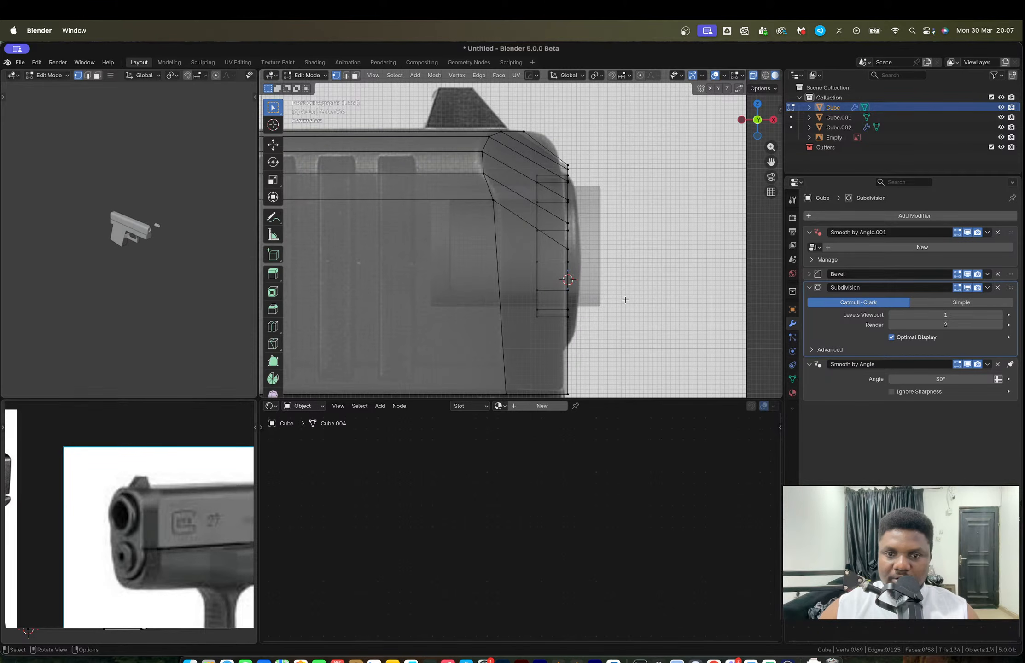
middle_click_drag(562, 296, 536, 322)
key("3")
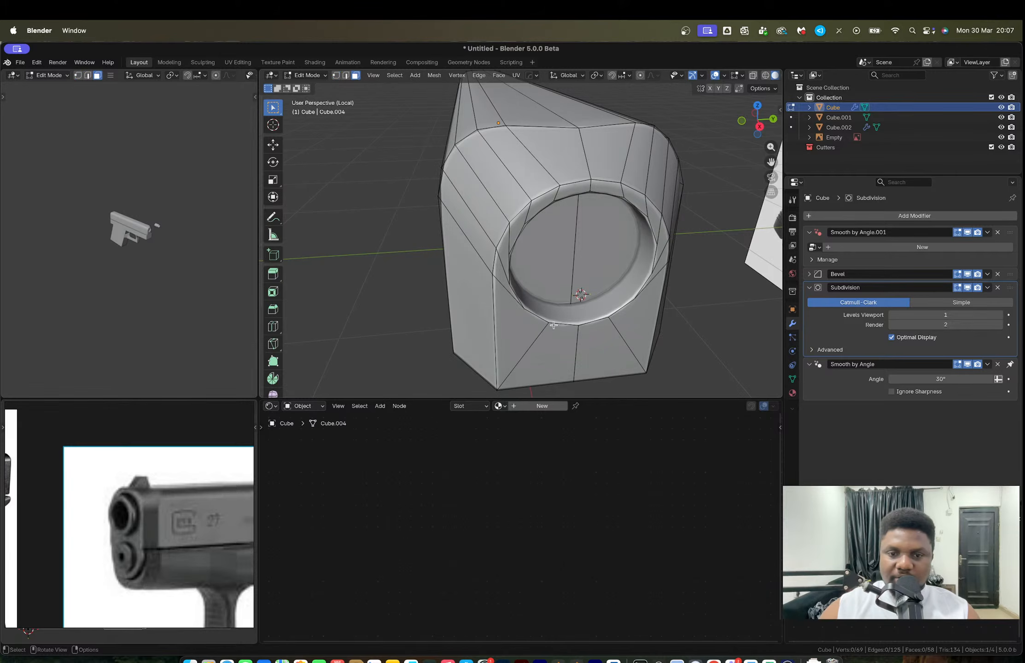
left_click(967, 274)
left_click(967, 288)
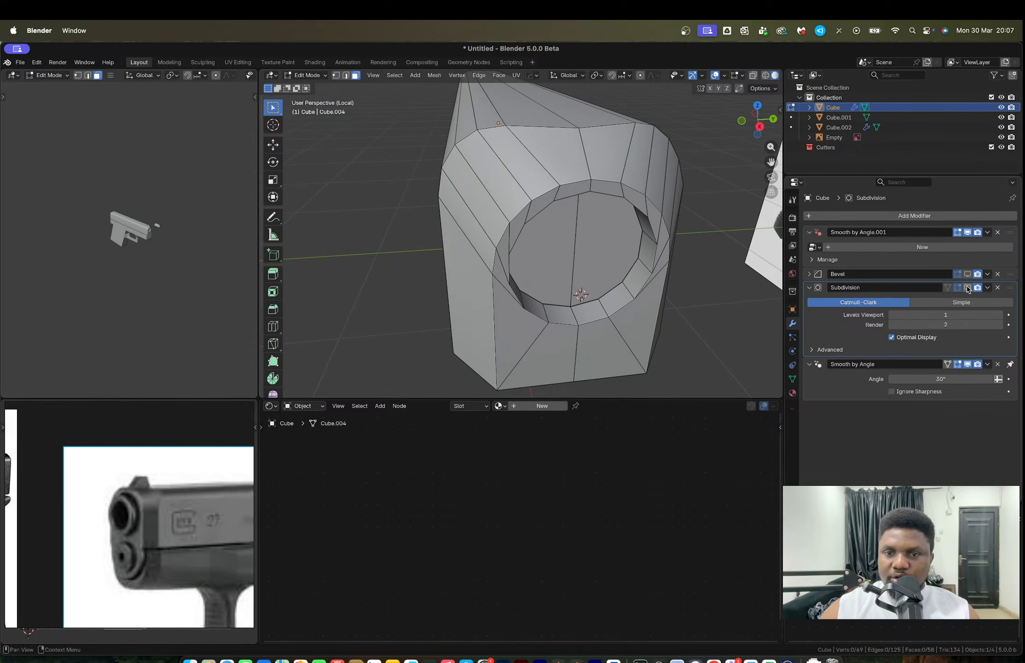
Step: Lower the muzzle recess's inner wall face loop about 0.025 m along Z and scale it up to about 1.081
left_click(590, 313, "alt")
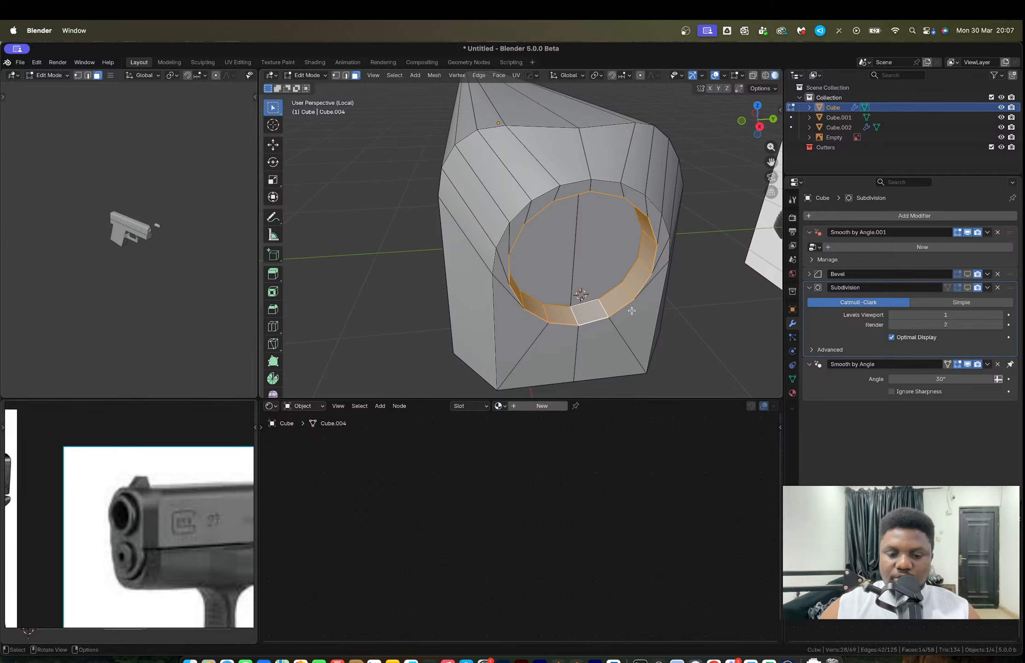
key("g")
key("z")
left_click(633, 321)
key("s")
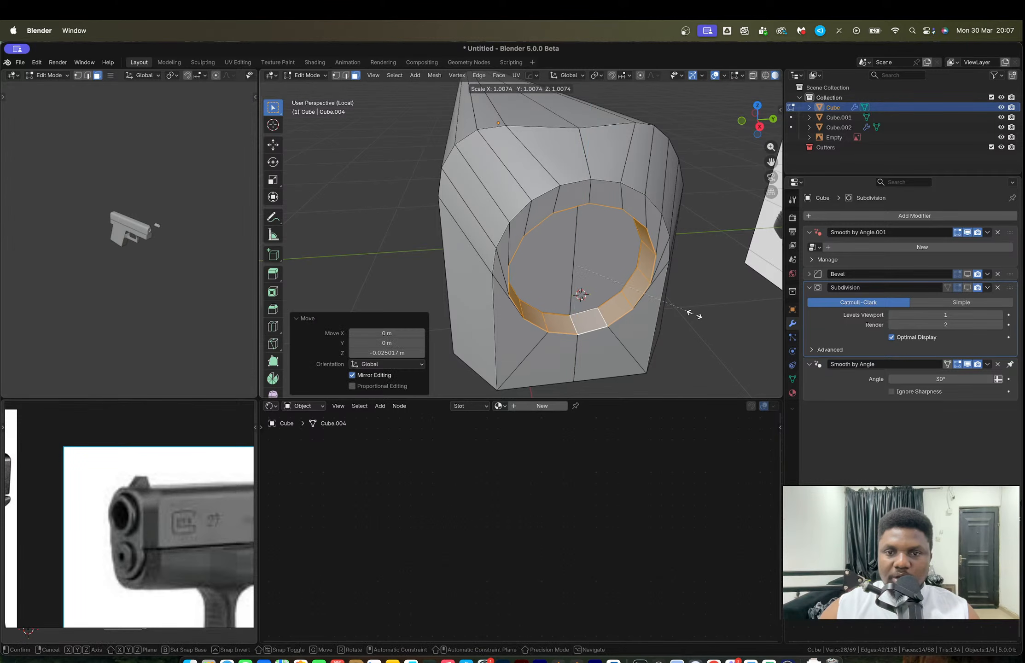
left_click(703, 317)
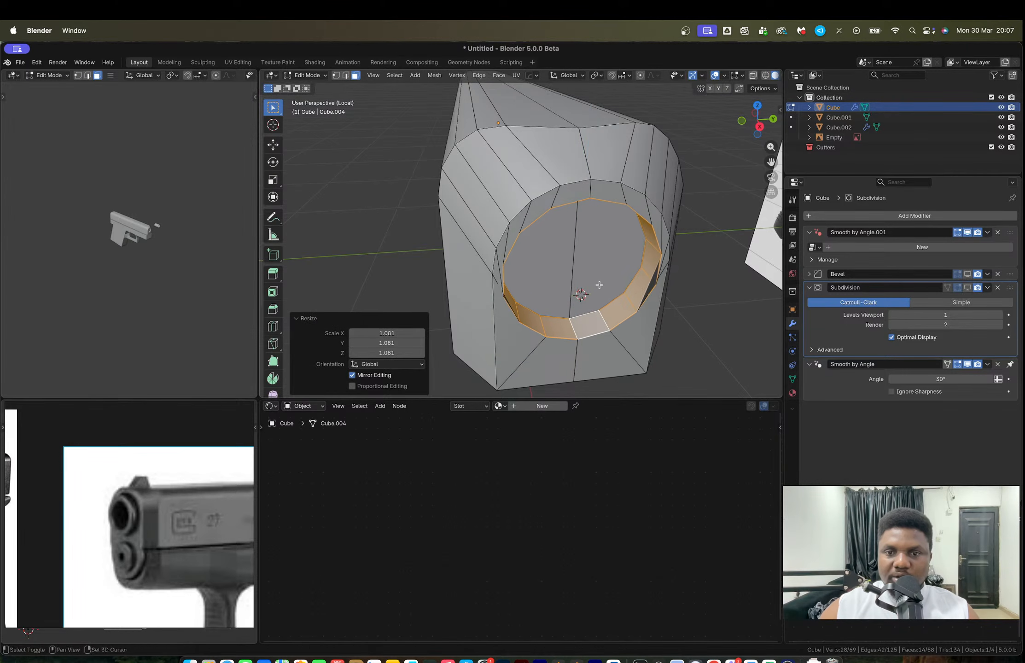
middle_click_drag(598, 281, 662, 227)
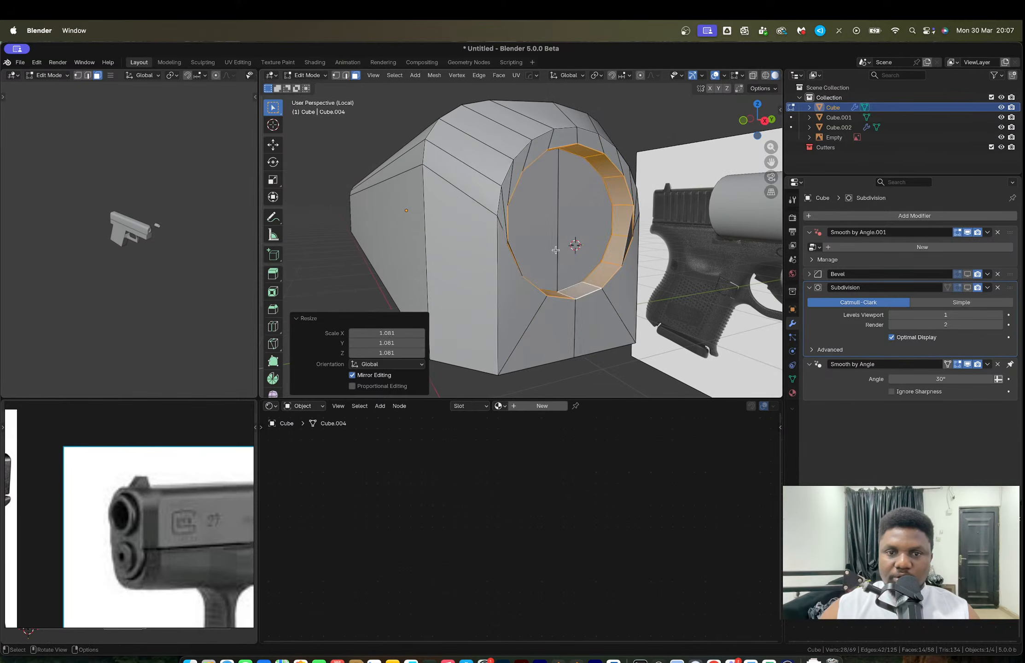
Step: Try sliding two vertices on the side of the muzzle's outer front edge down along their edges
key("1")
left_click(497, 230)
key("g")
key("g")
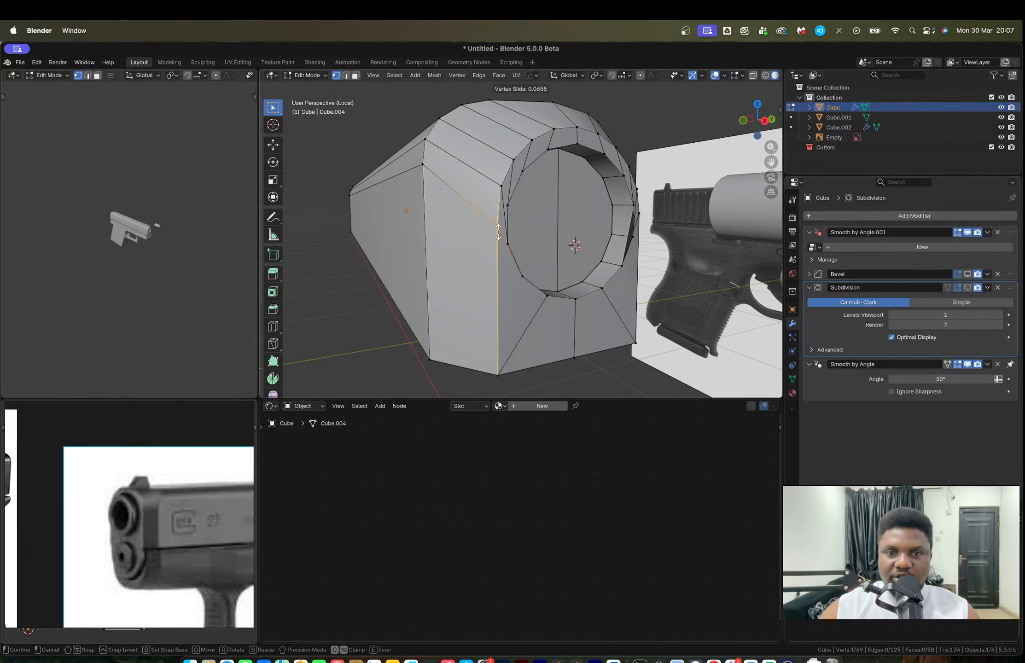
left_click(499, 280)
key("ctrl+z")
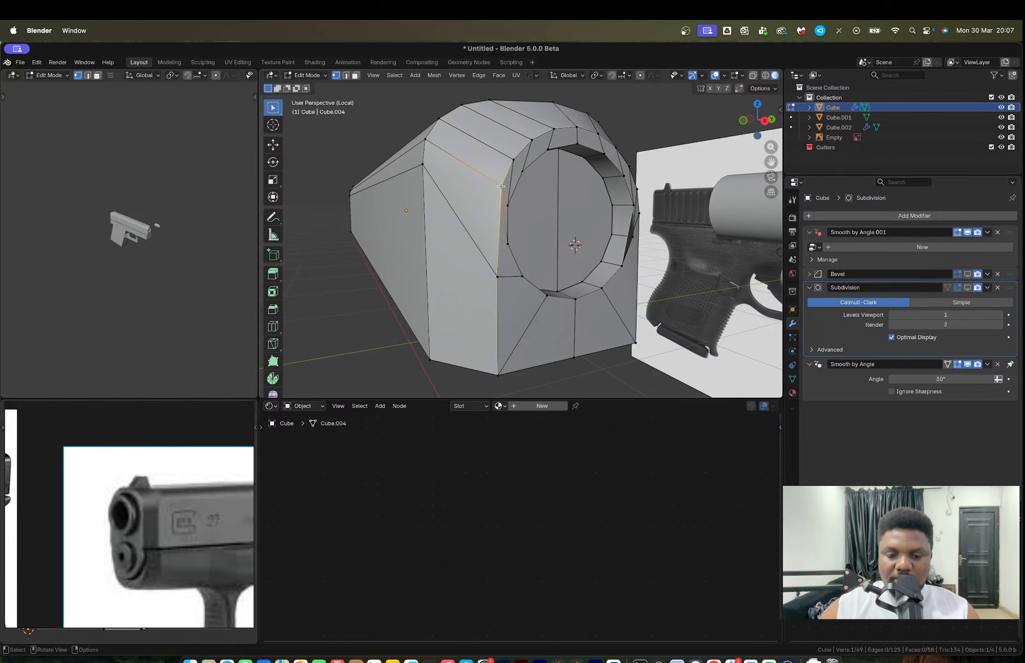
key("g")
key("g")
left_click(492, 221)
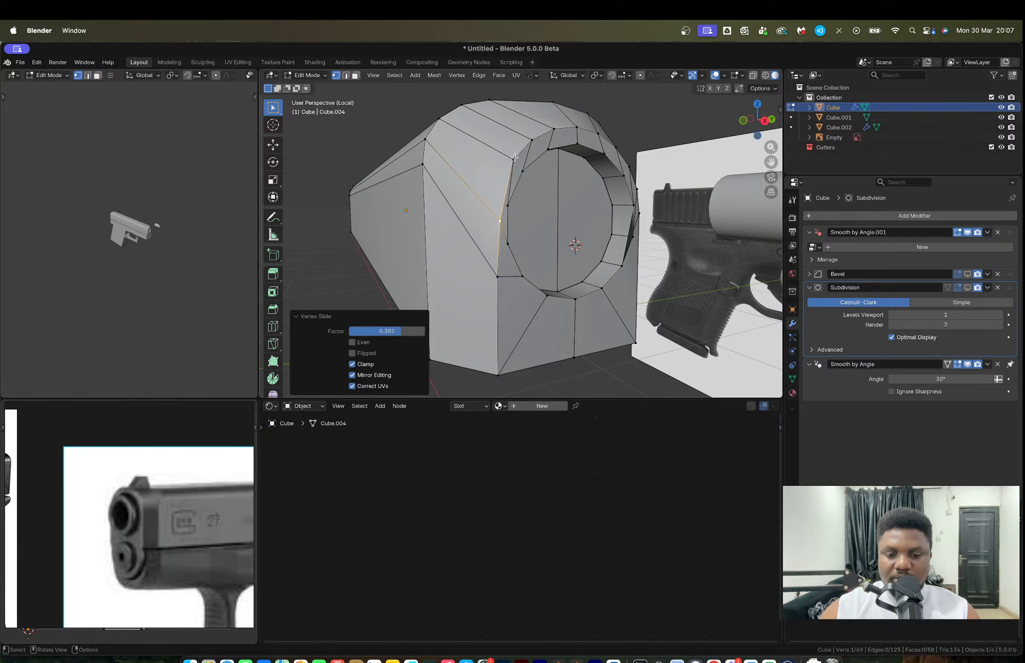
middle_click_drag(442, 156, 476, 179)
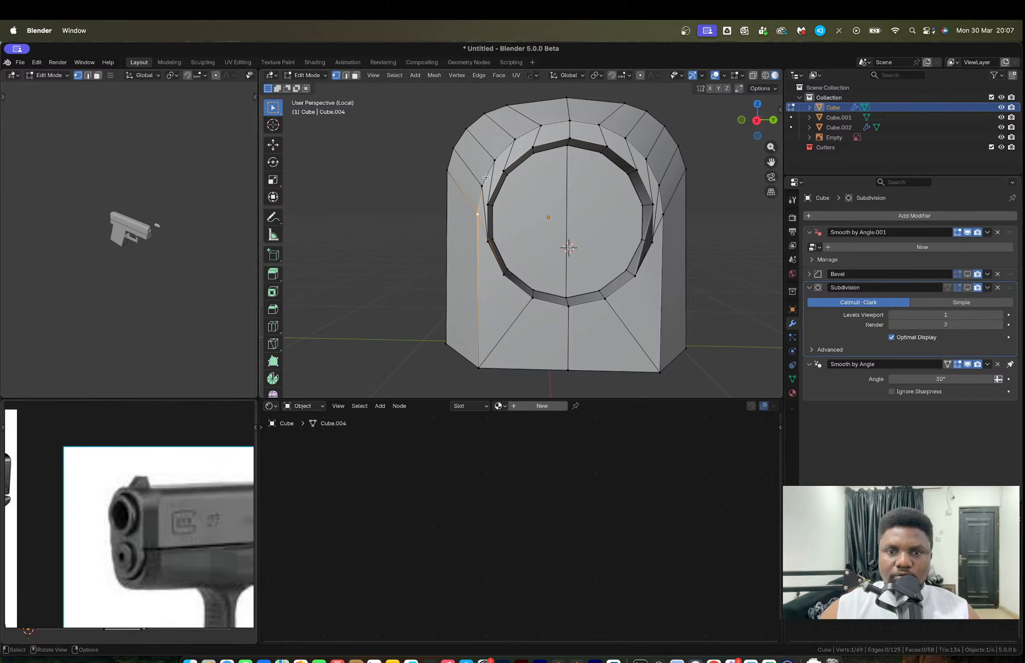
Step: Select one half of the muzzle's outer front arc from the top centre to its side and space the vertices with LoopTools
left_click(539, 143, "ctrl")
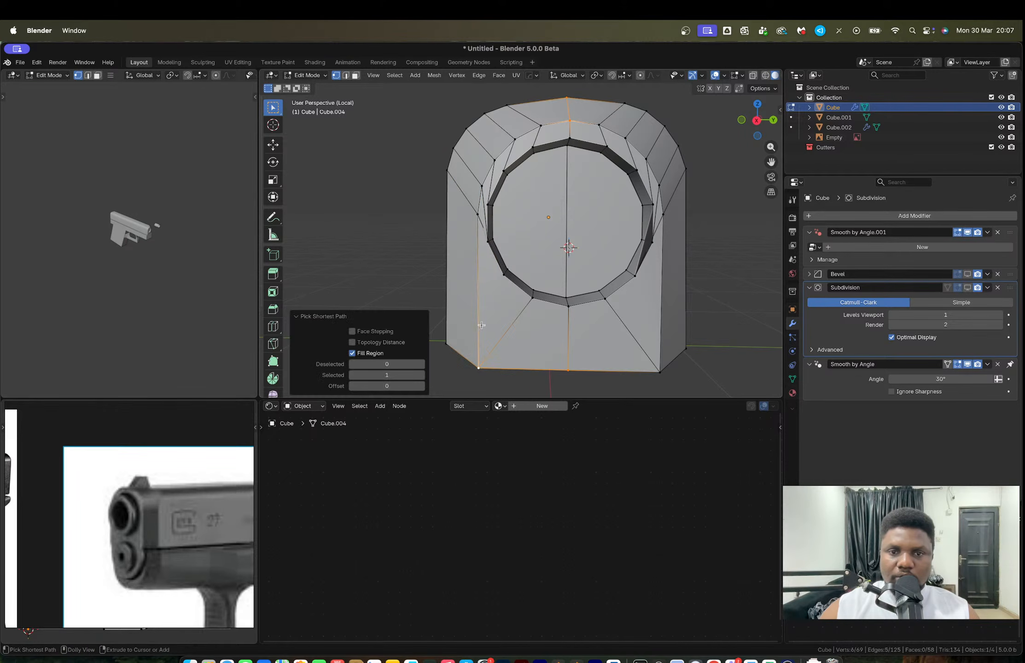
key("super+z")
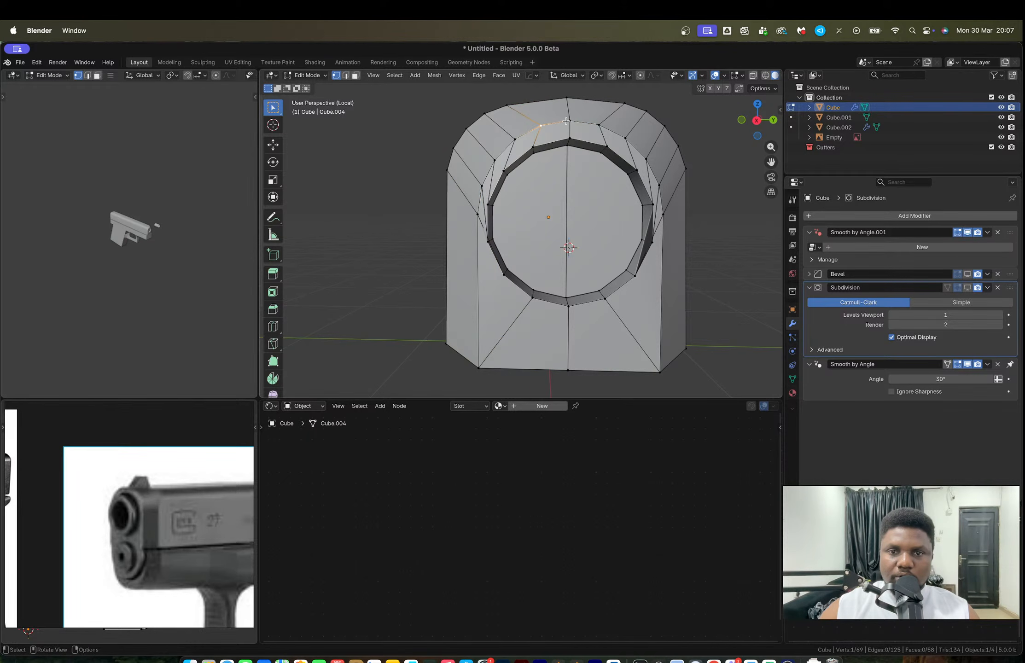
left_click(472, 207, "ctrl")
right_click(480, 198)
mouse_move(480, 199)
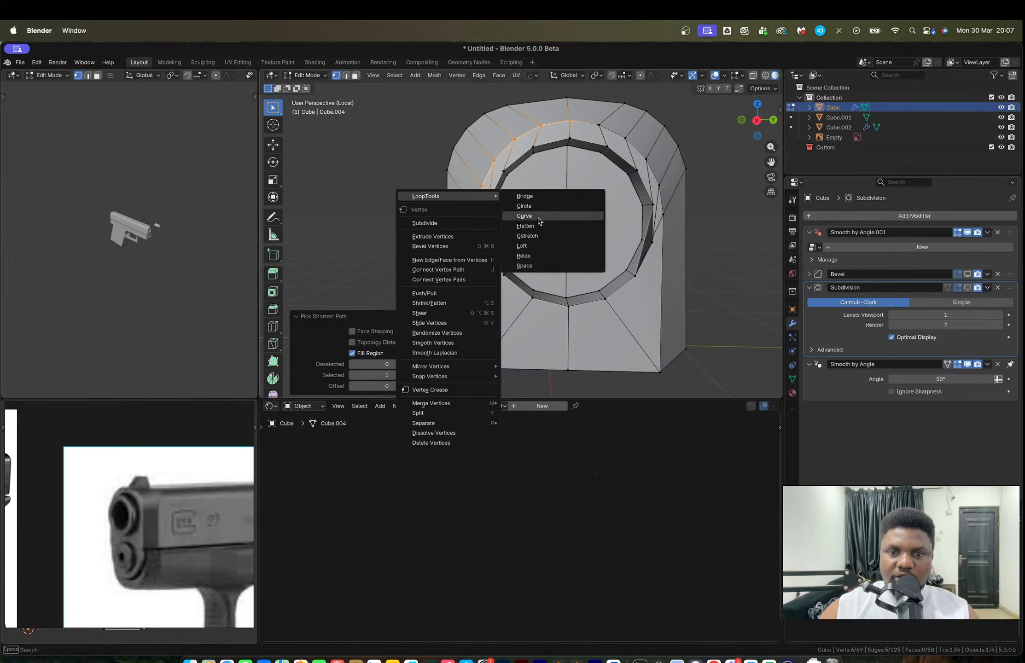
left_click(527, 265)
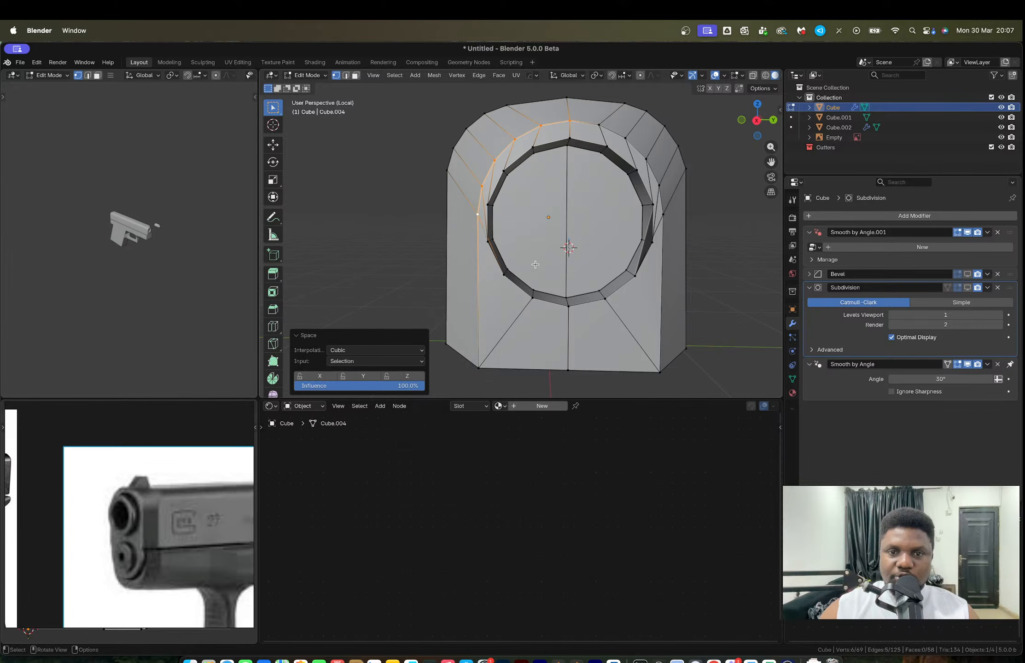
Step: Extend the arc selection to the muzzle's bottom corner and space the vertices evenly with LoopTools
left_click(479, 367, "ctrl")
right_click(481, 275)
mouse_move(480, 273)
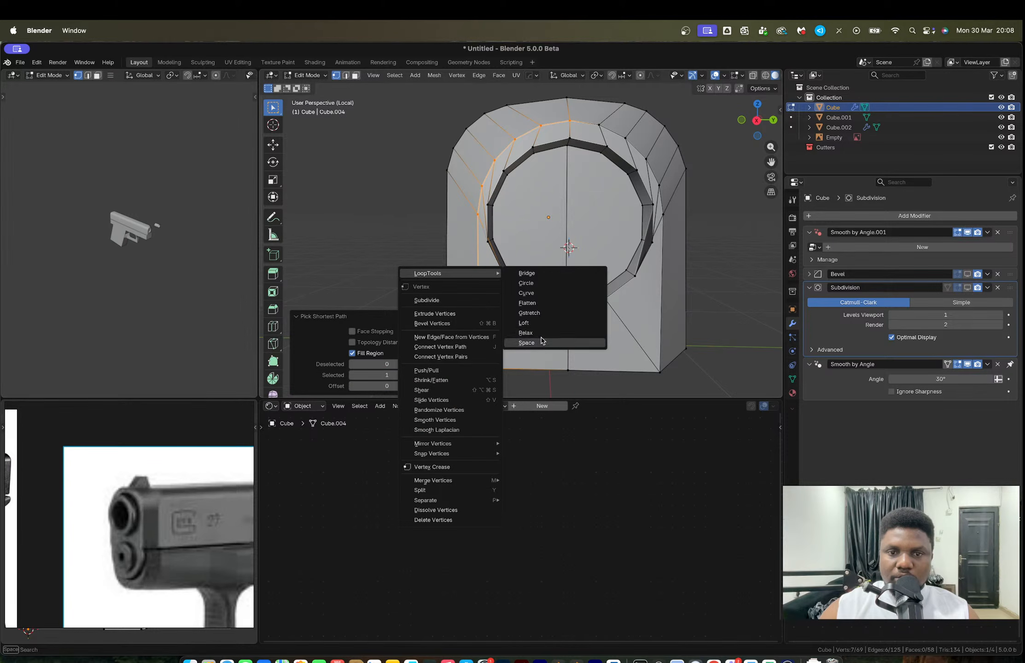
left_click(526, 342)
key("Tab")
scroll(532, 238, "down", 2)
mouse_move(532, 238)
middle_mouse_down()
mouse_move(598, 248)
mouse_move(519, 245)
mouse_move(532, 239)
middle_mouse_up()
key("Tab")
Step: Relax the selected muzzle edge vertices with LoopTools, using 1 iteration, and check the result from the front
scroll(532, 238, "up", 3)
right_click(492, 226)
mouse_move(495, 225)
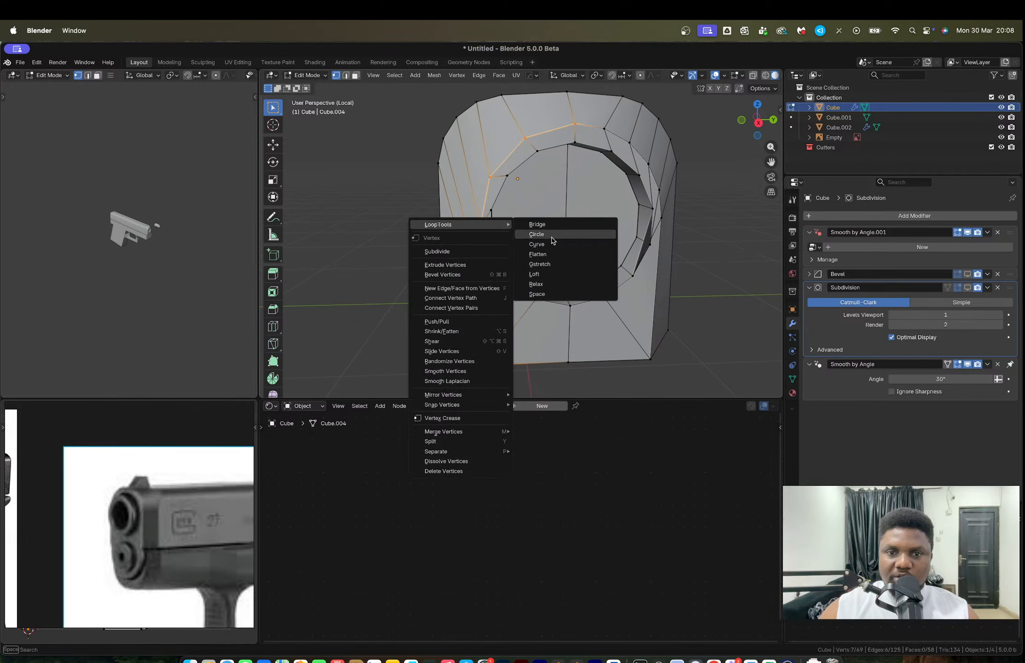
left_click(544, 283)
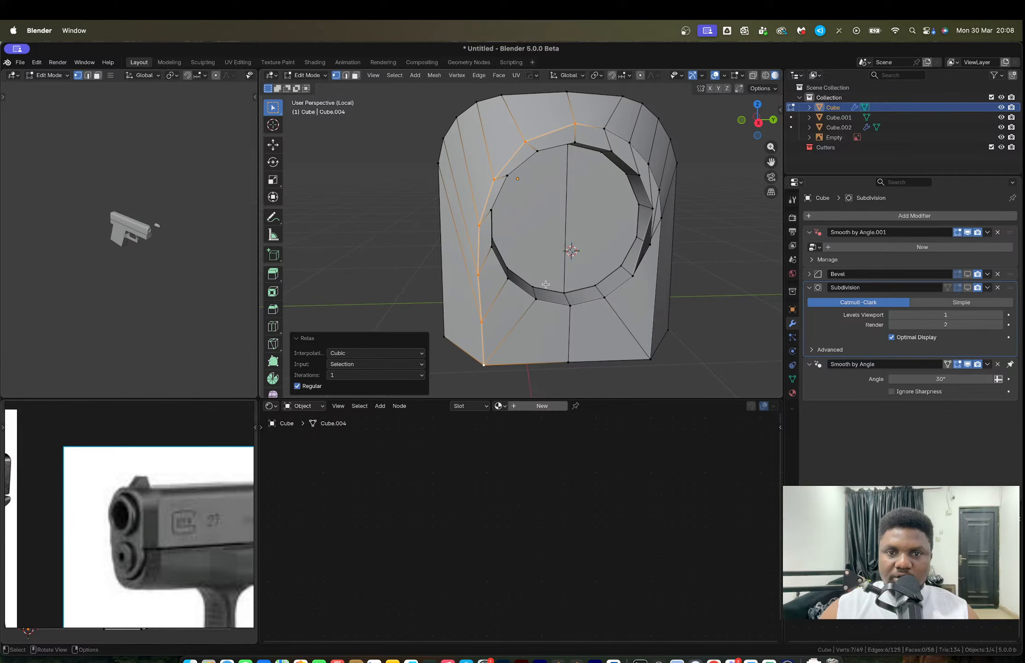
middle_click_drag(545, 285, 528, 206)
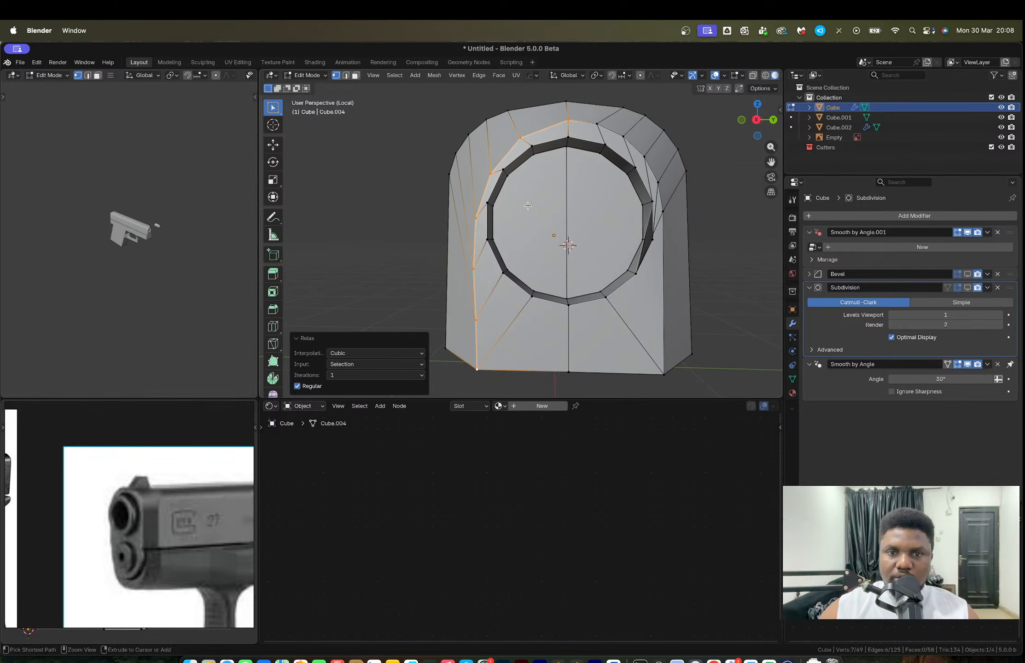
scroll(552, 210, "down", 2)
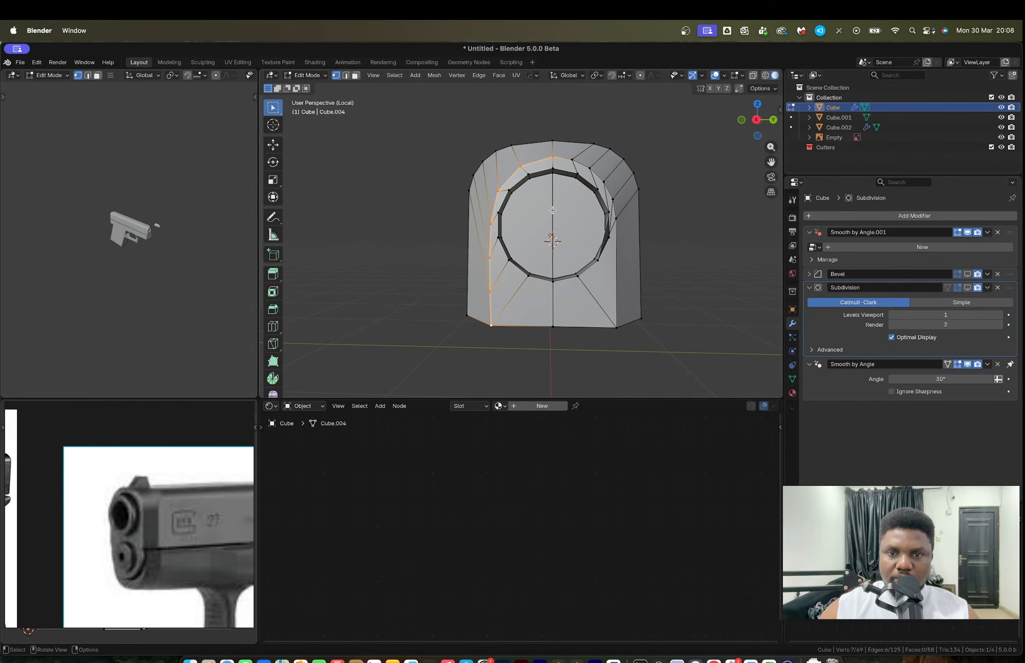
Step: Mirror the slide's muzzle across the Y axis with bisect and flip using the HardOps mirror, and apply the mirror modifier
key("Tab")
key("alt+x")
left_click(477, 236)
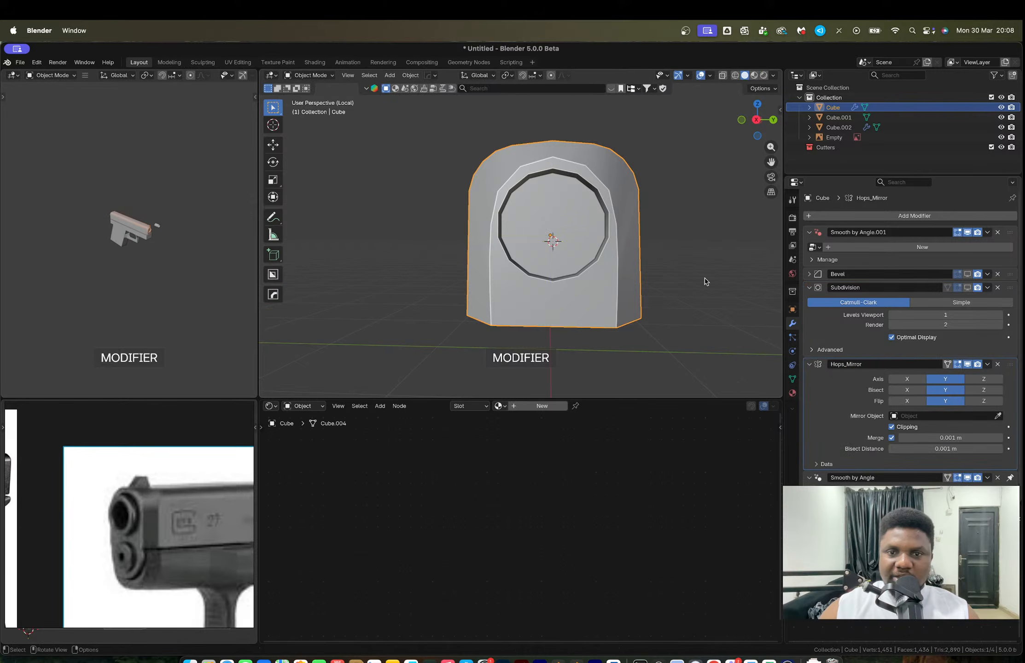
key("ctrl+a")
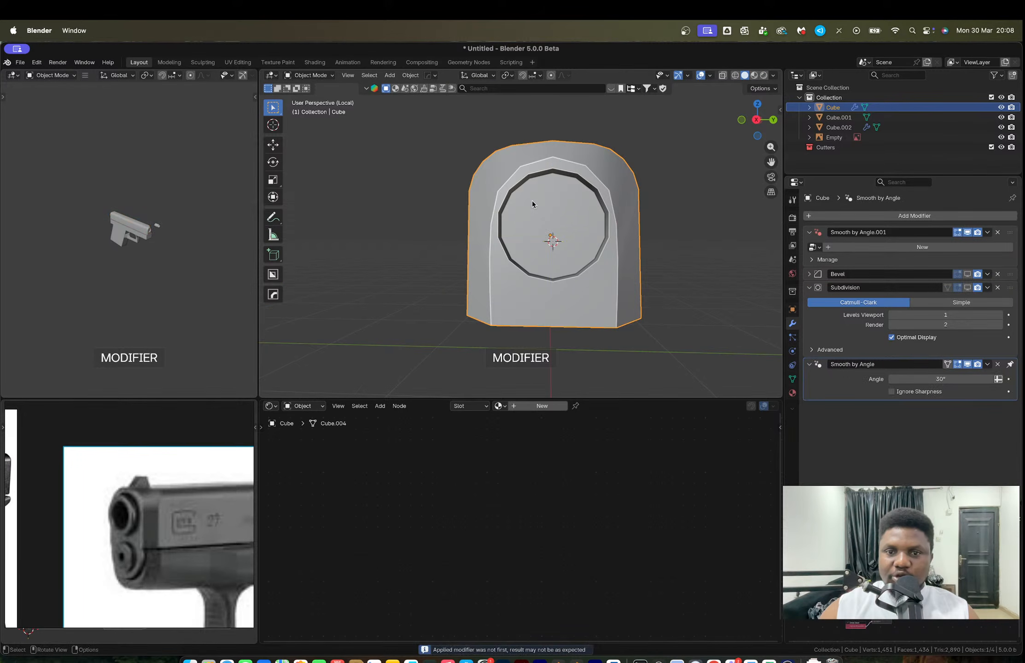
Step: Select the ring of inner faces around the muzzle hole and scale it uniformly to about 0.986
middle_click_drag(532, 200, 573, 273)
key("Tab")
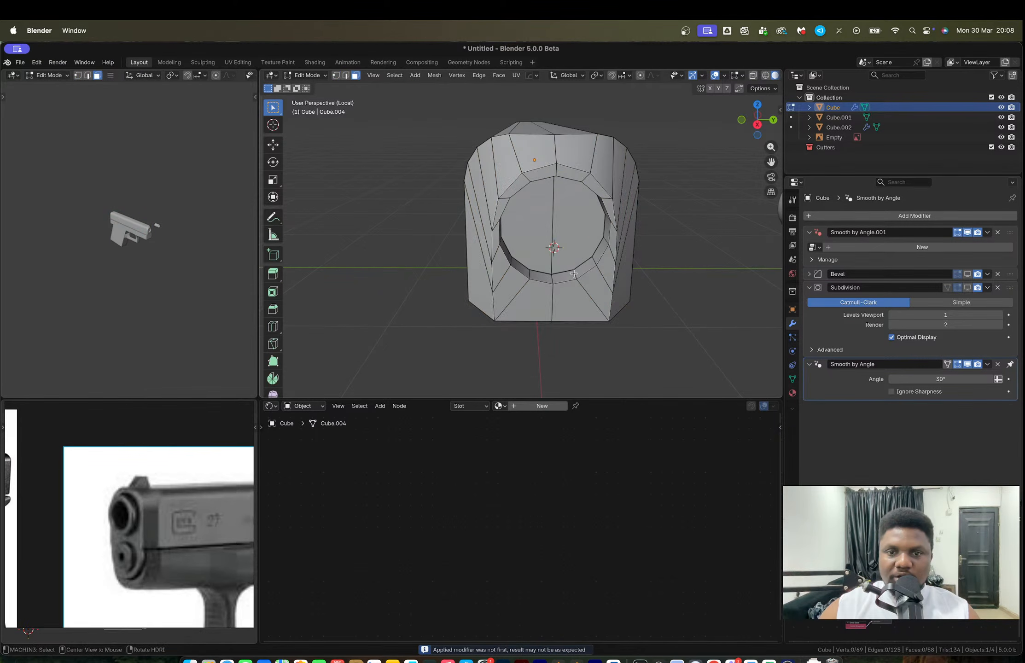
left_click(573, 273, "alt")
key("s")
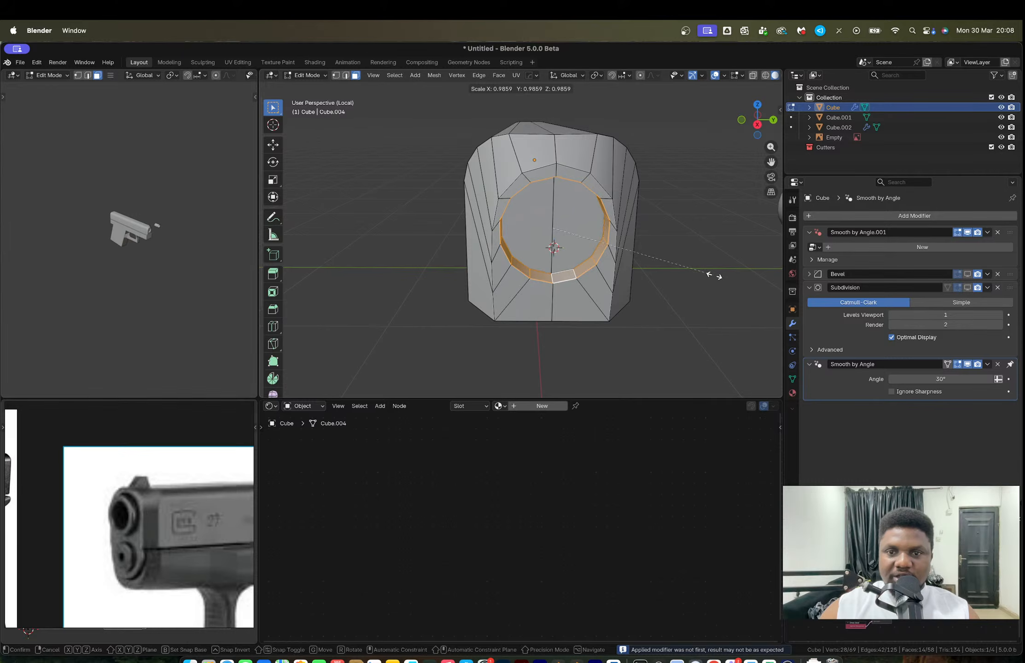
left_click(719, 276)
Step: Compare the muzzle hole's inner face ring with the reference image in the front orthographic view with X-ray on
left_click_drag(742, 120, 742, 135)
left_click(741, 120)
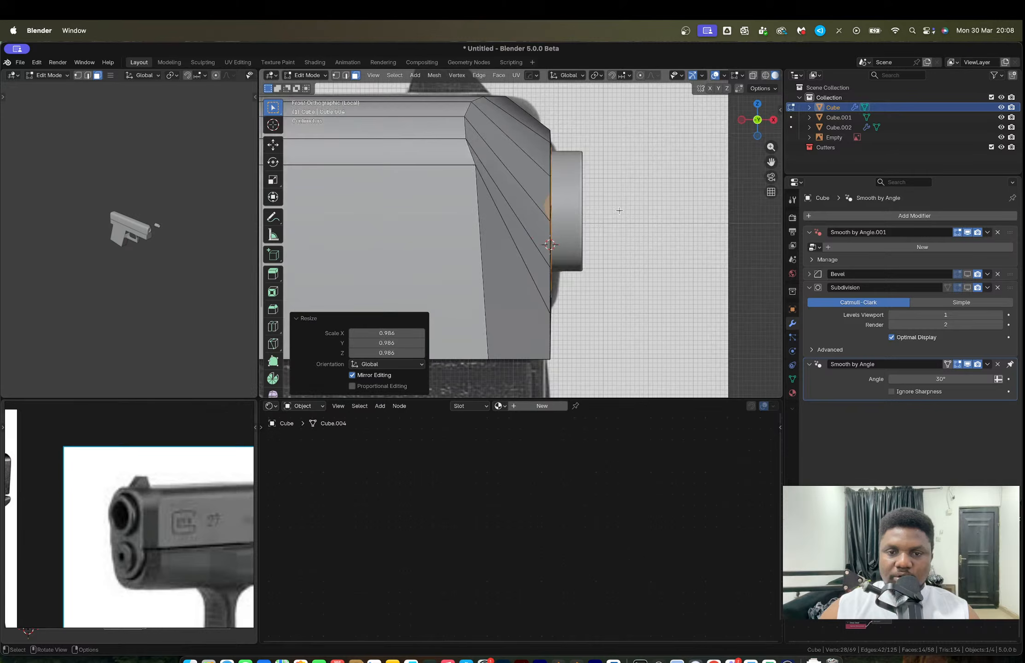
key("alt+z")
key("s")
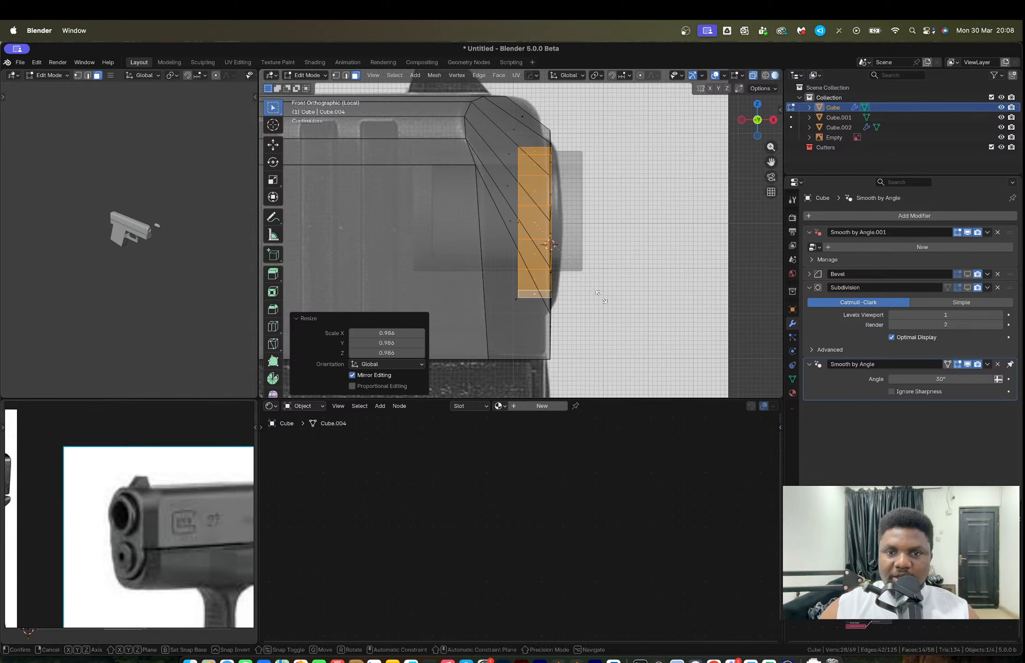
right_click(607, 299)
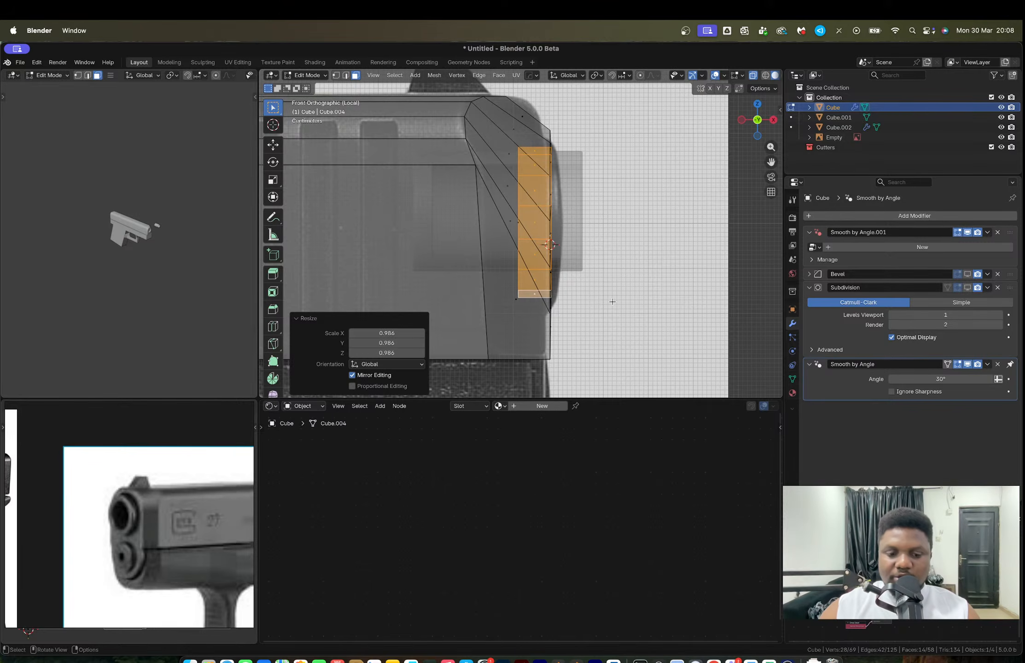
scroll(561, 234, "up", 3)
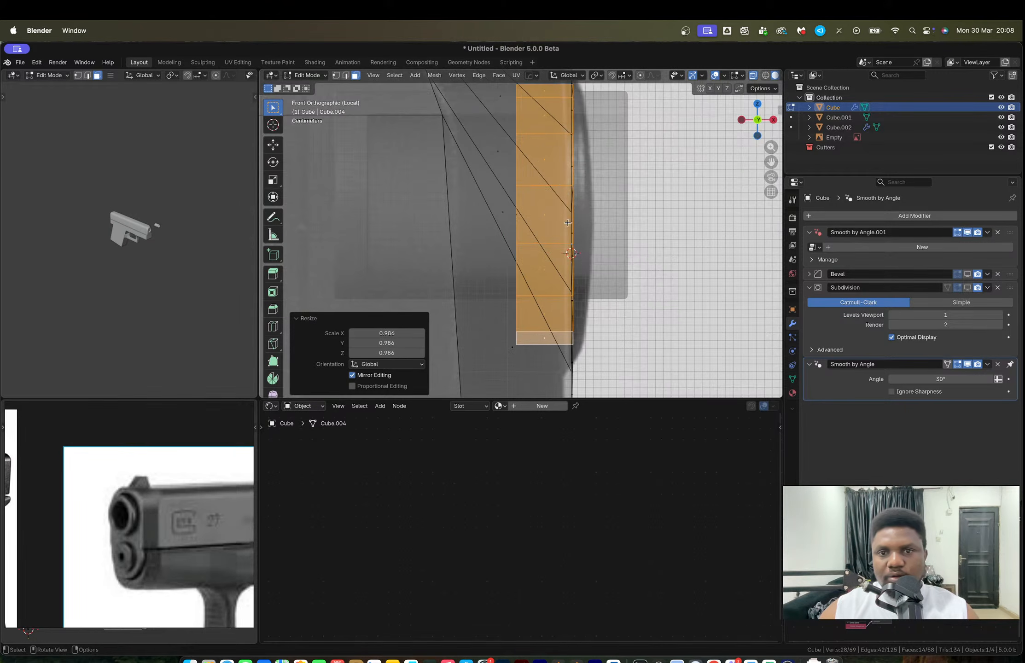
Step: Switch to edge selection and select an edge loop at the muzzle hole
middle_click_drag(577, 207, 530, 219)
key("2")
left_click(555, 123, "alt")
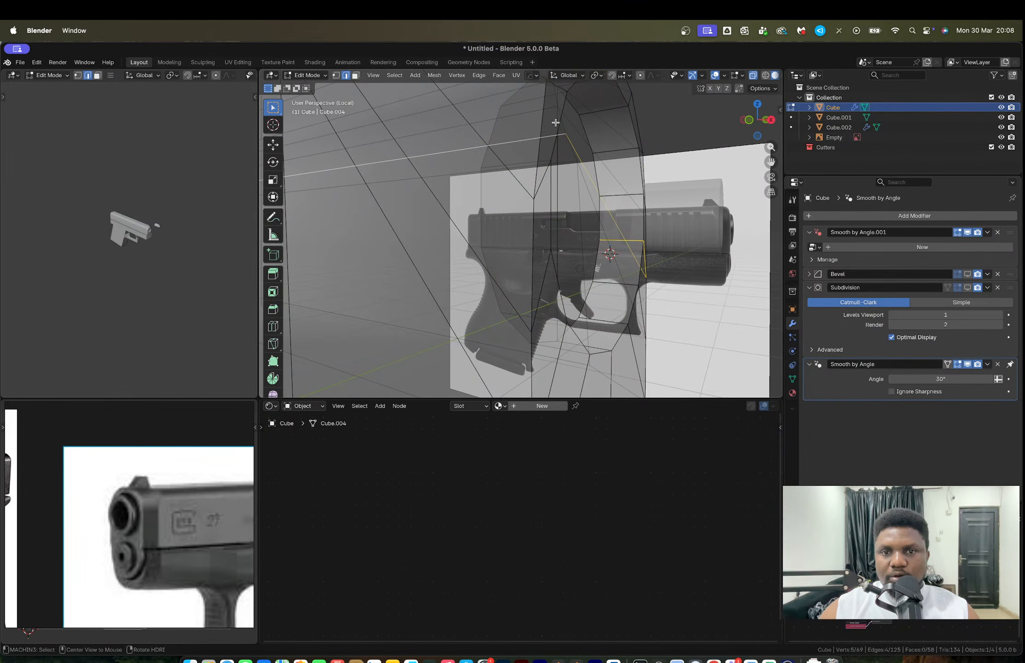
Step: Select the opening's front rim loop and the slide's outer front edge loop, and set the transform pivot to the 3D cursor
key("alt+z")
left_click(558, 114, "alt")
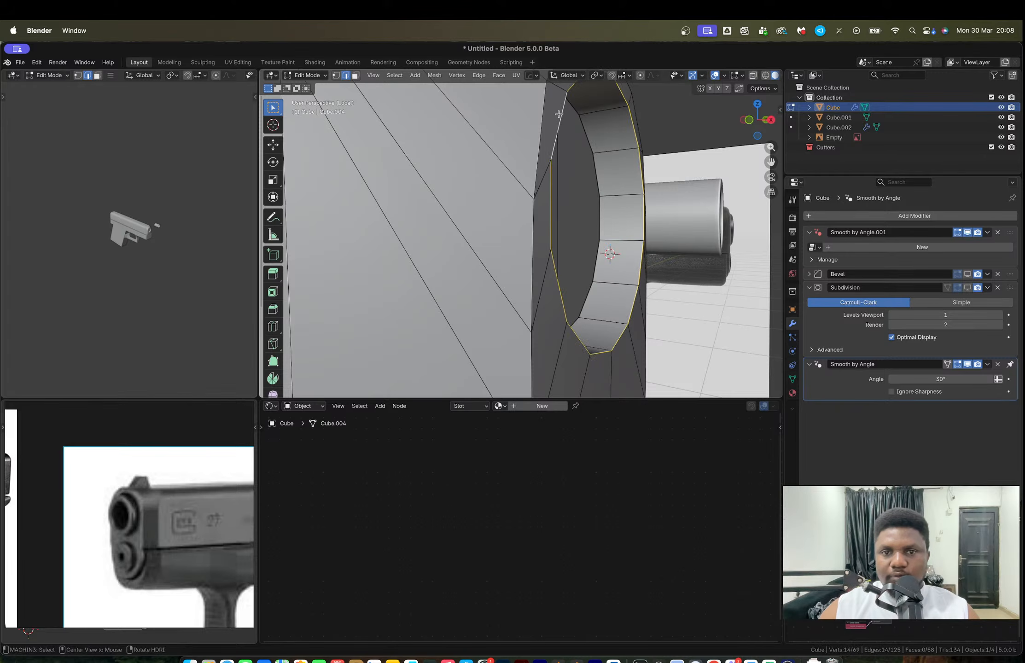
left_click(535, 151, "alt+shift")
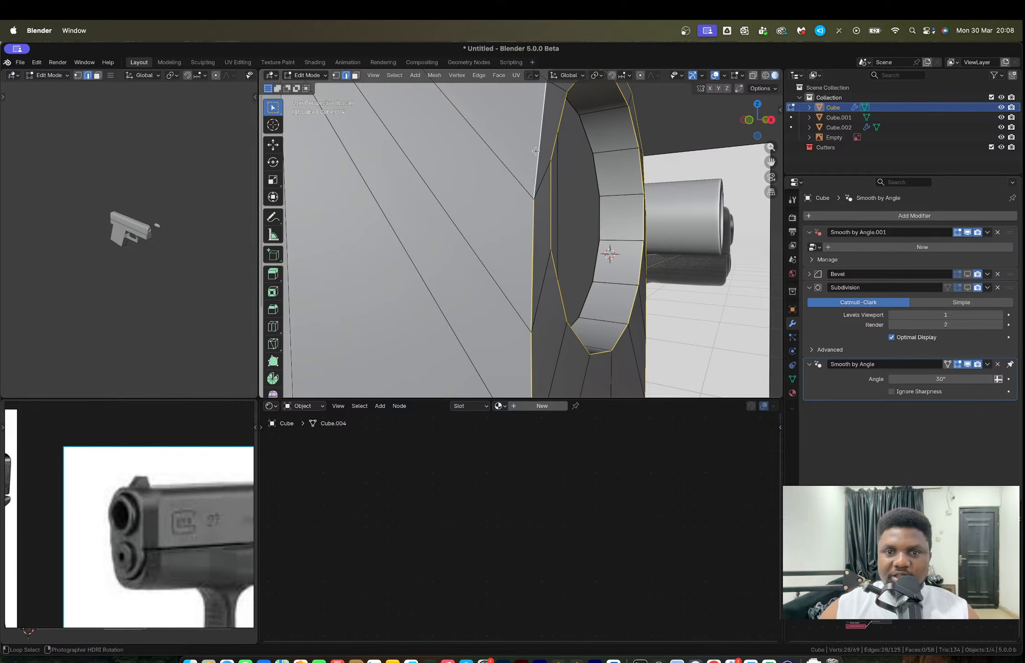
key("m")
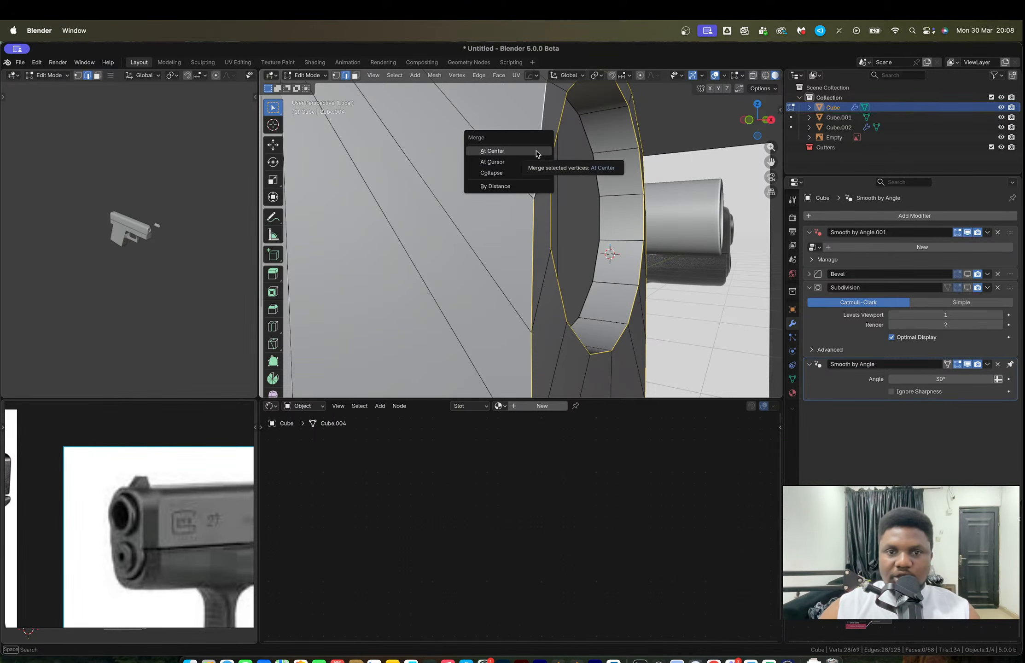
key("Escape")
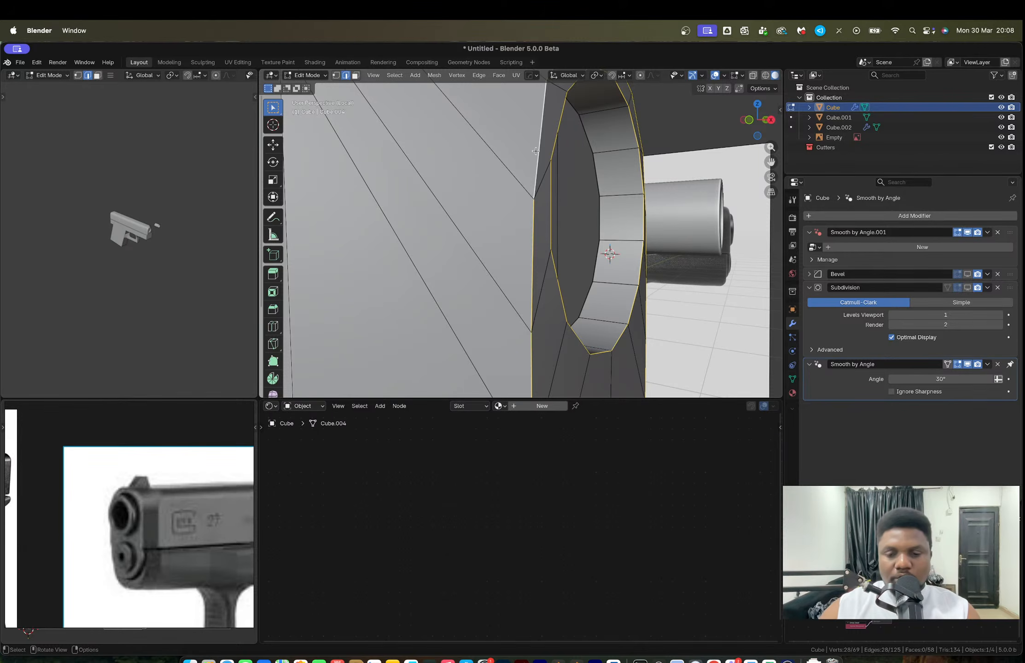
key("period")
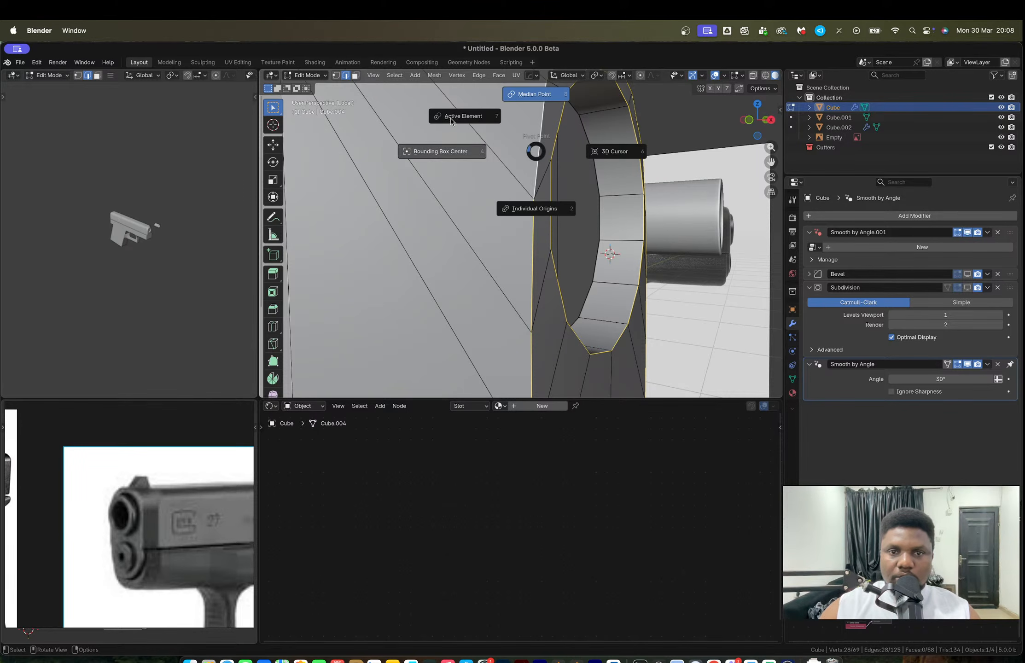
left_click(450, 118)
Step: Flatten the selected front loops by scaling them to 0 along the global X axis
scroll(543, 170, "down", 4)
middle_click_drag(543, 170, 530, 199)
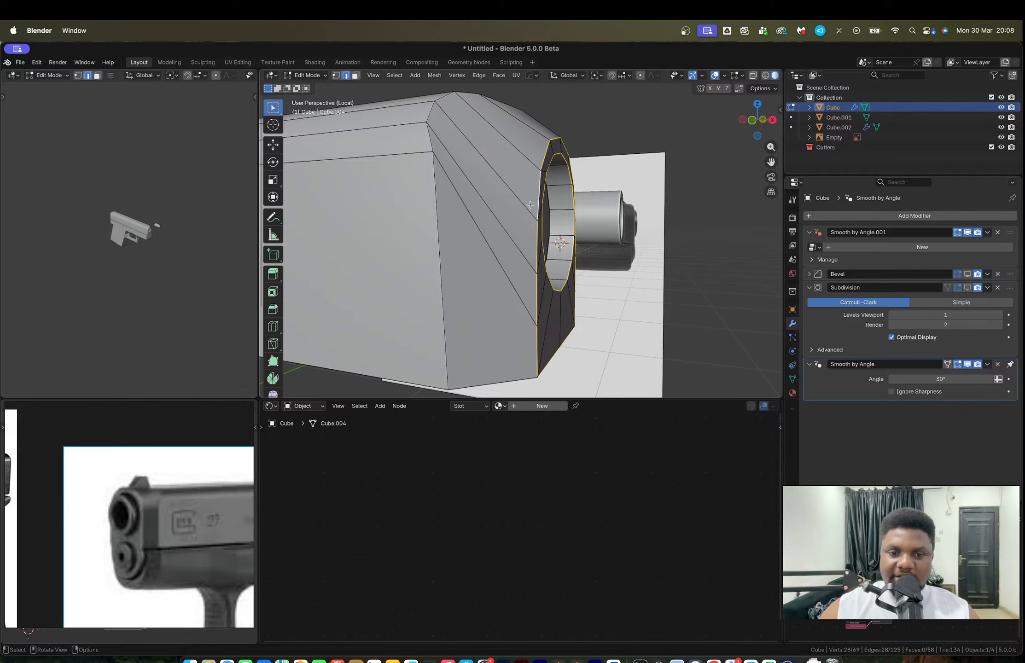
key("s")
key("y")
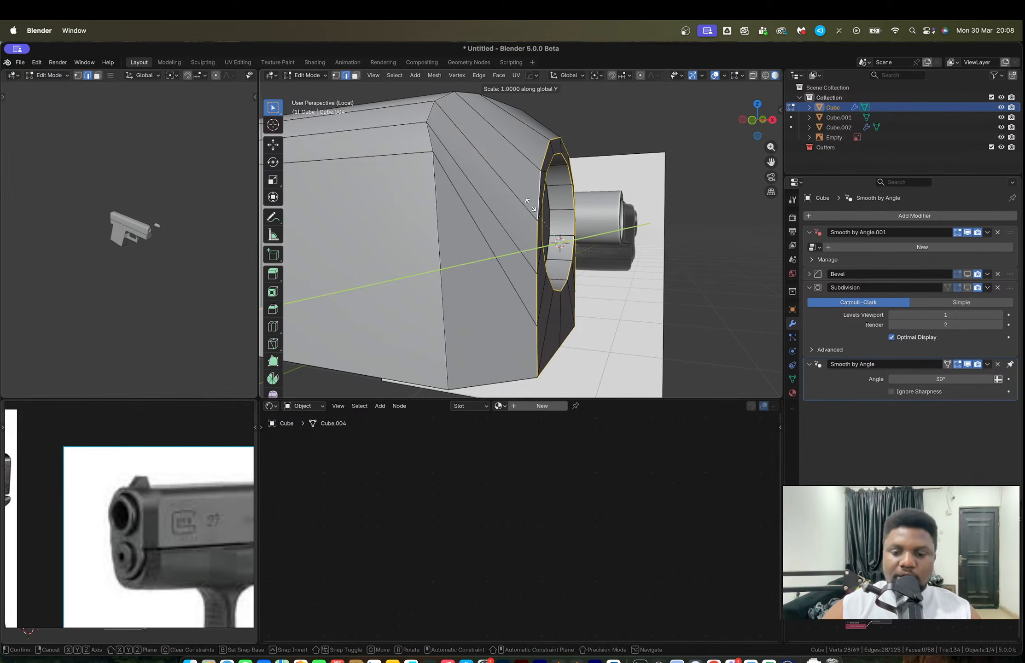
key("x")
key("0")
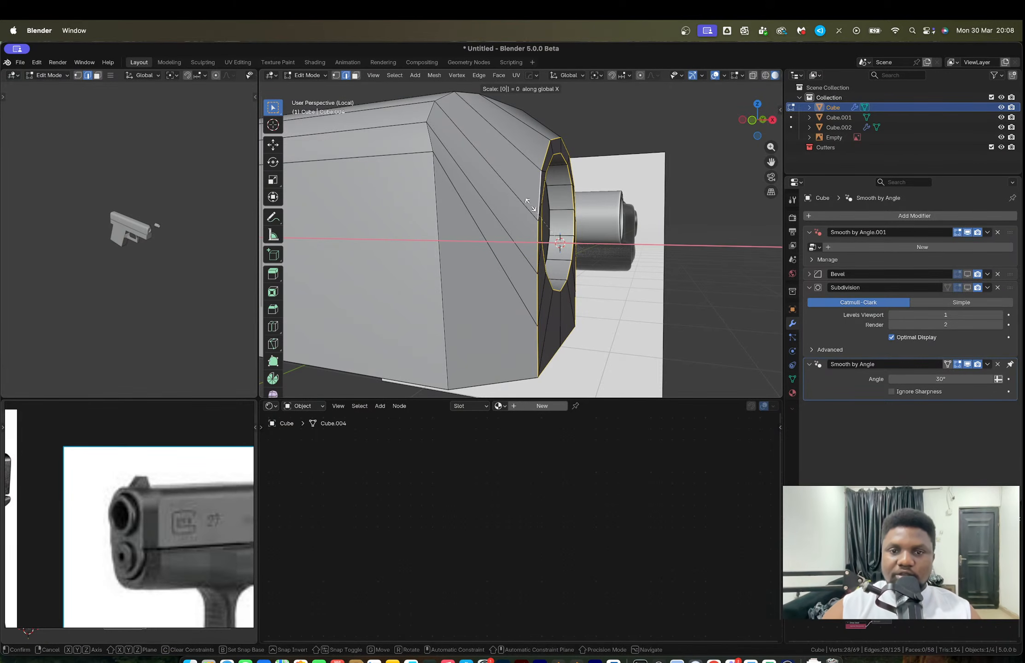
key("Return")
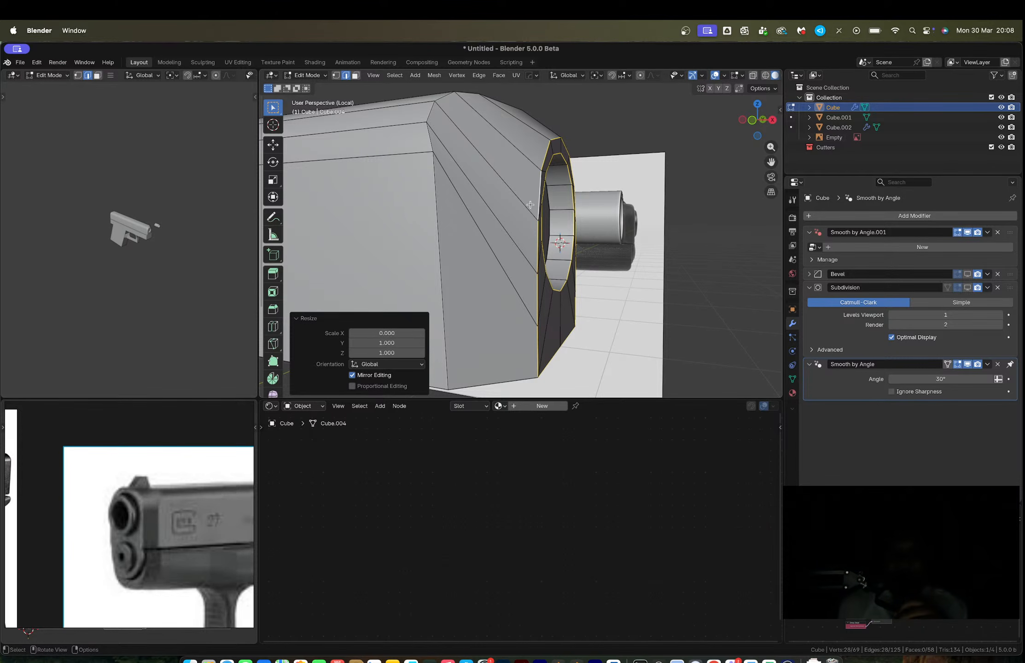
Step: Switch to the browser to check the Instagram live video and its comments, and return to Blender
key("ctrl+Right")
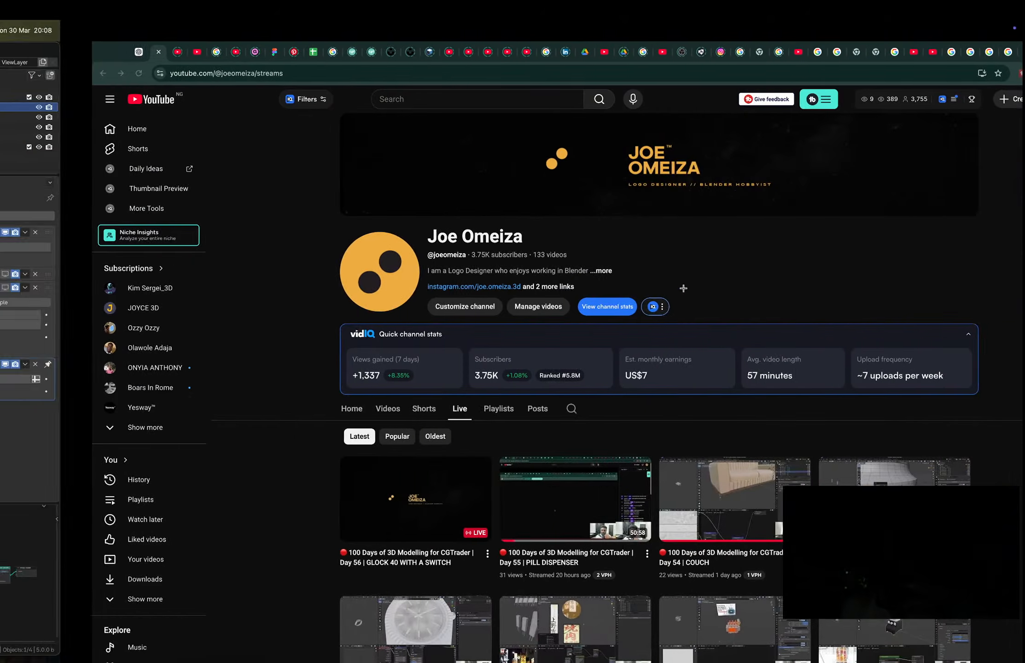
key("ctrl+Left")
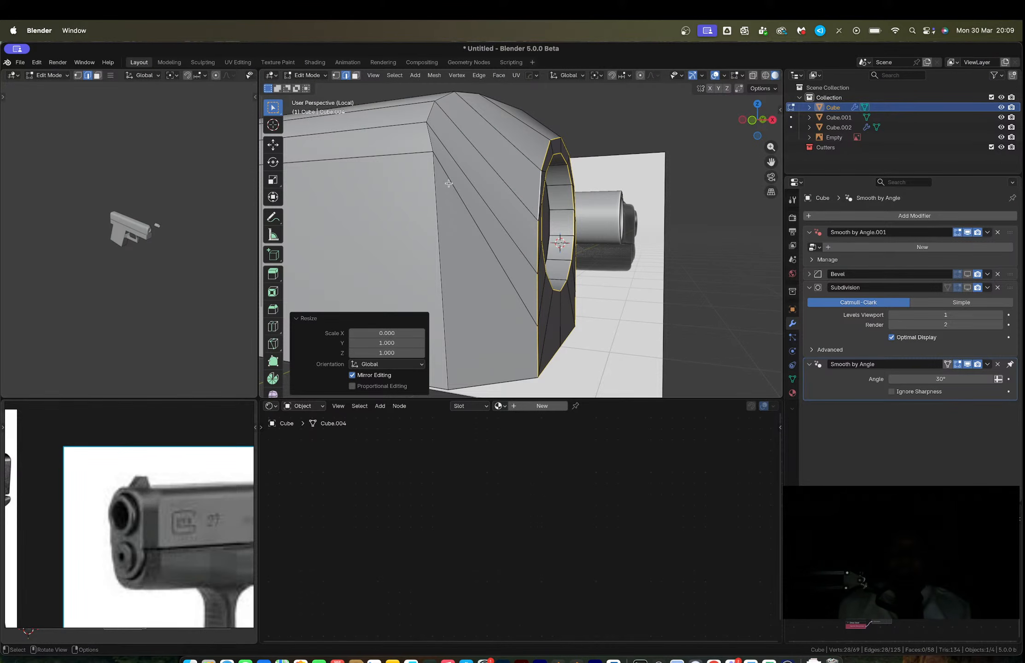
key("ctrl+Right")
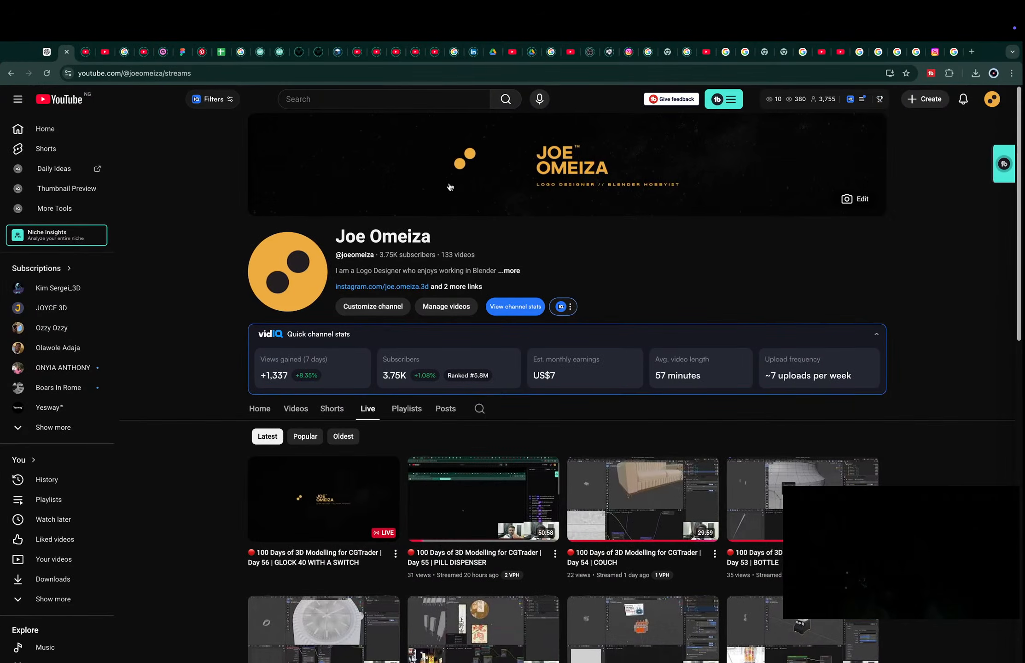
left_click(934, 53)
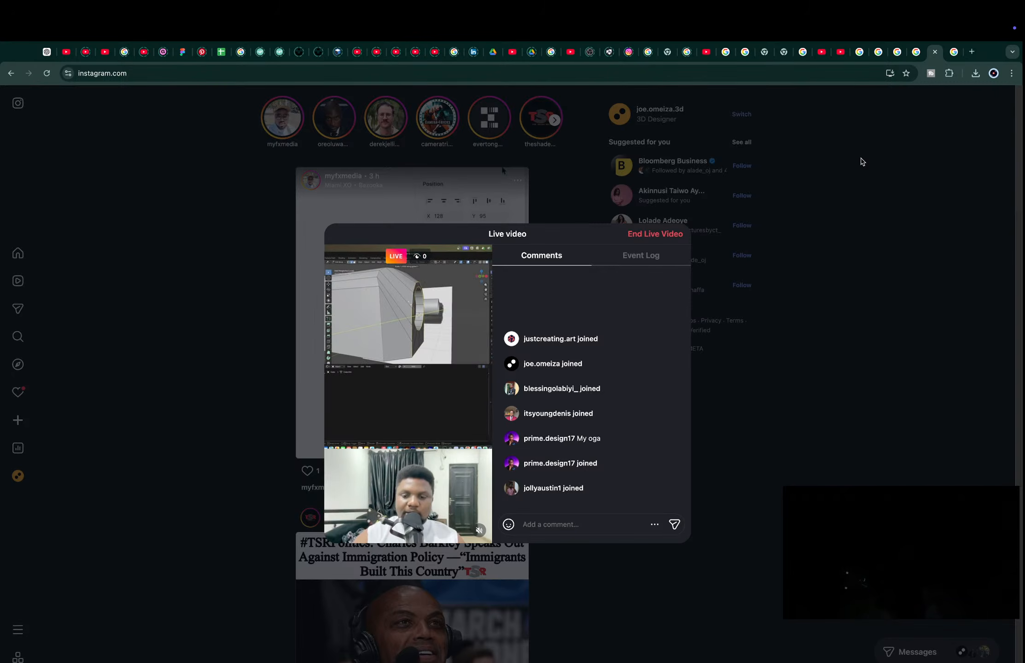
key("ctrl+Left")
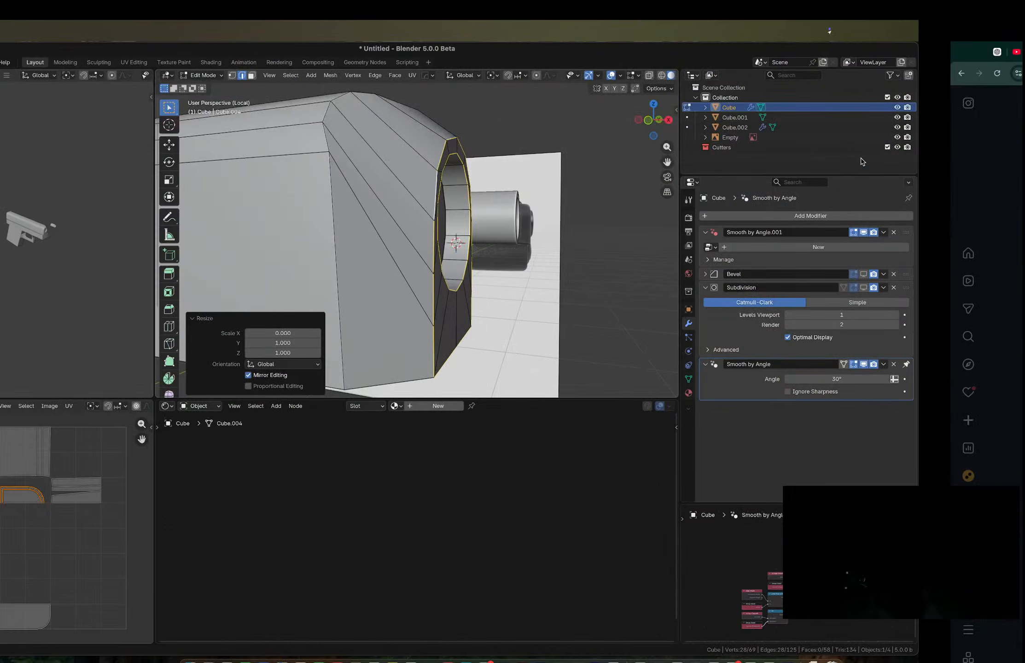
Step: Examine the slide's front face and circular opening from several angles in Object Mode and Edit Mode
key("Tab")
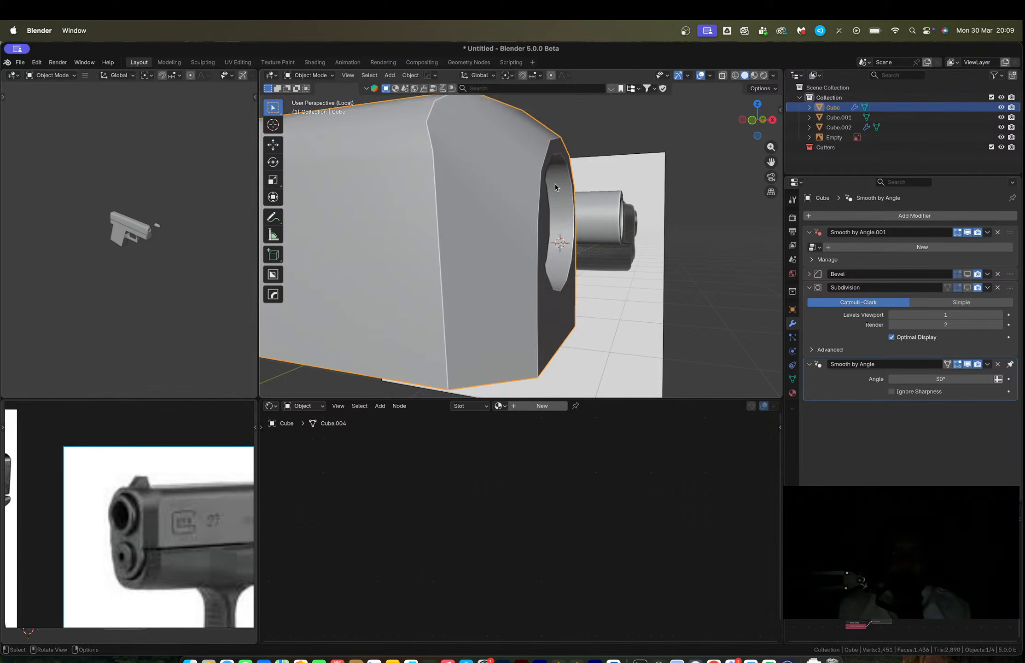
middle_click_drag(555, 183, 488, 198)
key("Tab")
scroll(587, 212, "down", 2)
middle_click_drag(587, 212, 529, 202)
scroll(530, 201, "up", 3)
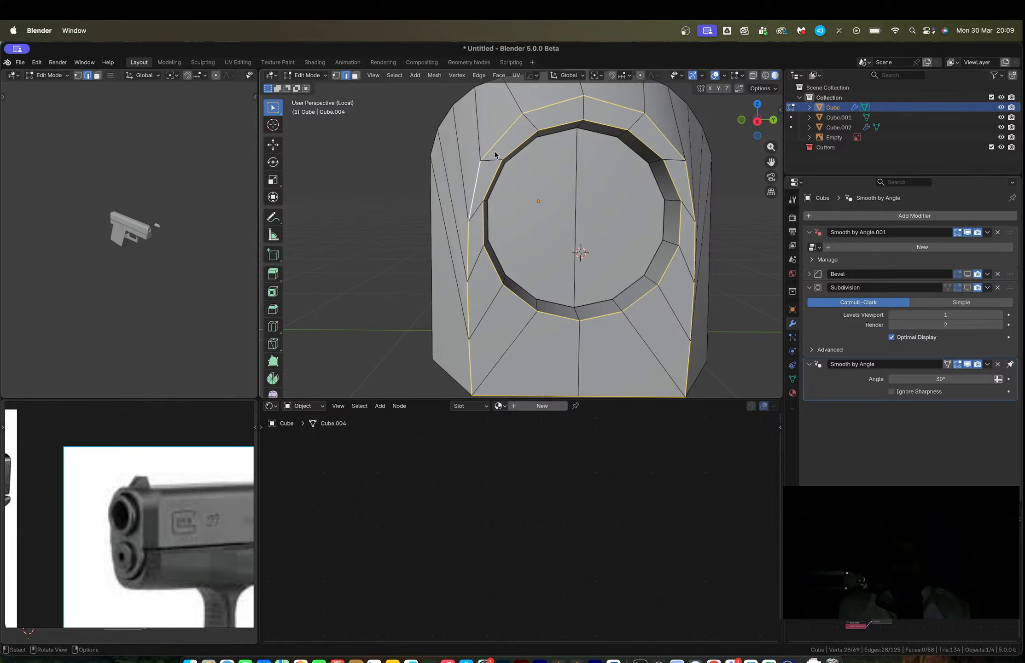
key("Tab")
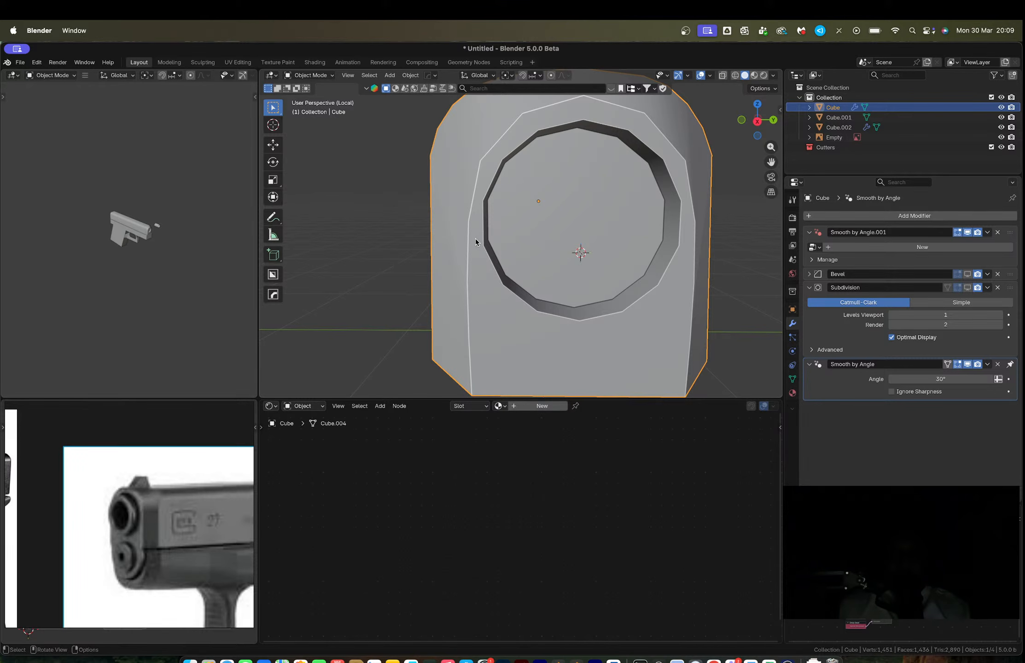
Step: Undo the latest edits to the slide's front, back through the mirroring and the enlargement of the circular opening
key("ctrl")
key("Tab")
key("ctrl+z")
key("ctrl+z")
key("ctrl+z")
key("ctrl+z")
key("ctrl+z")
key("ctrl+z")
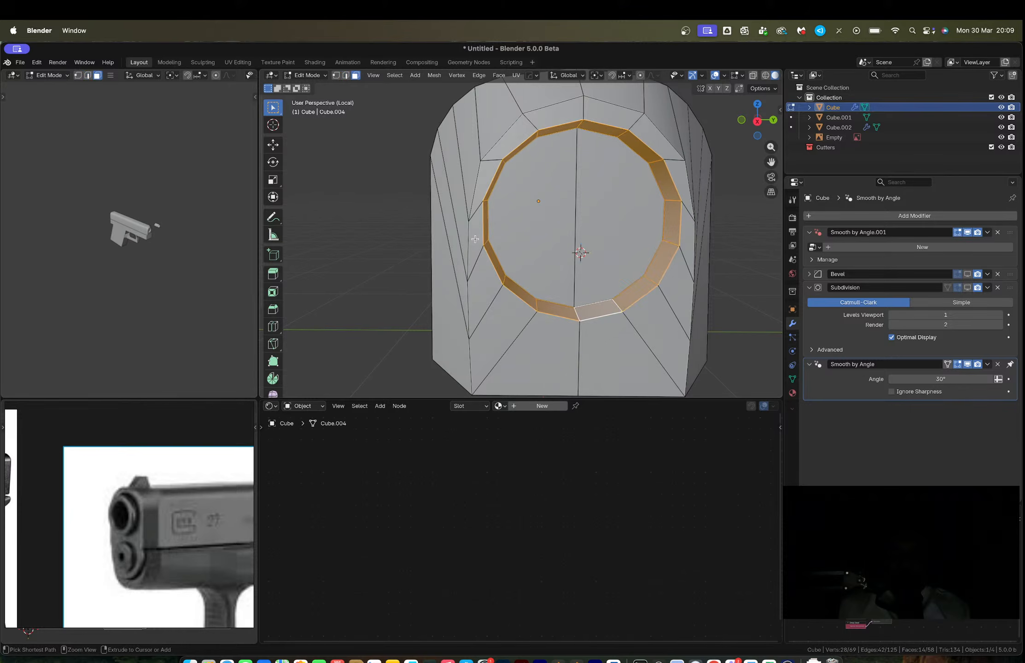
key("ctrl+z")
key("ctrl+z")
key("ctrl+z")
key("ctrl+z")
key("ctrl+z")
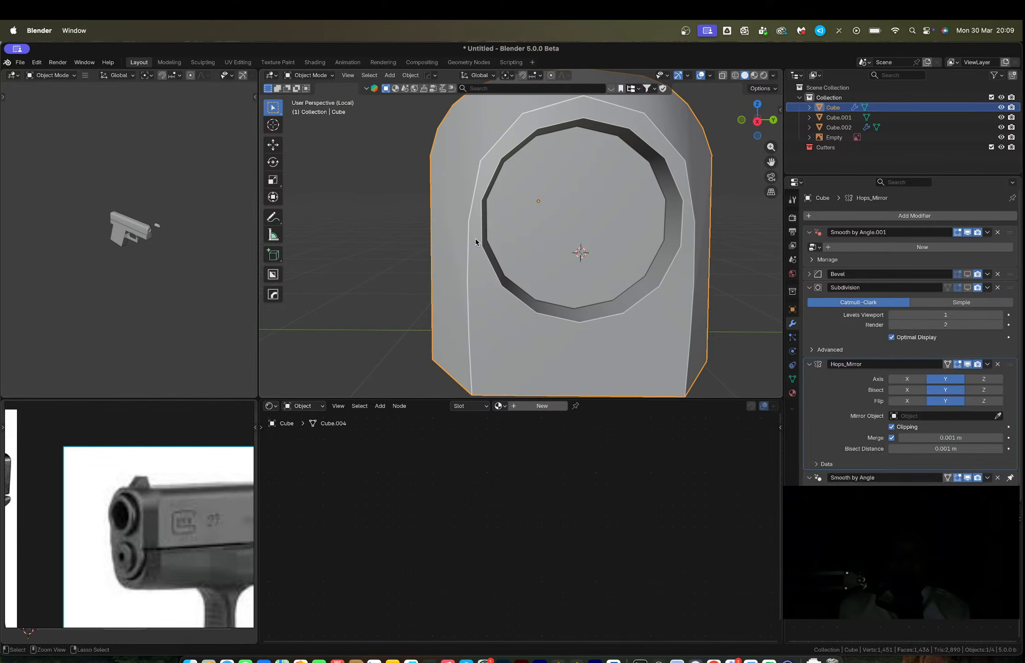
key("ctrl+z")
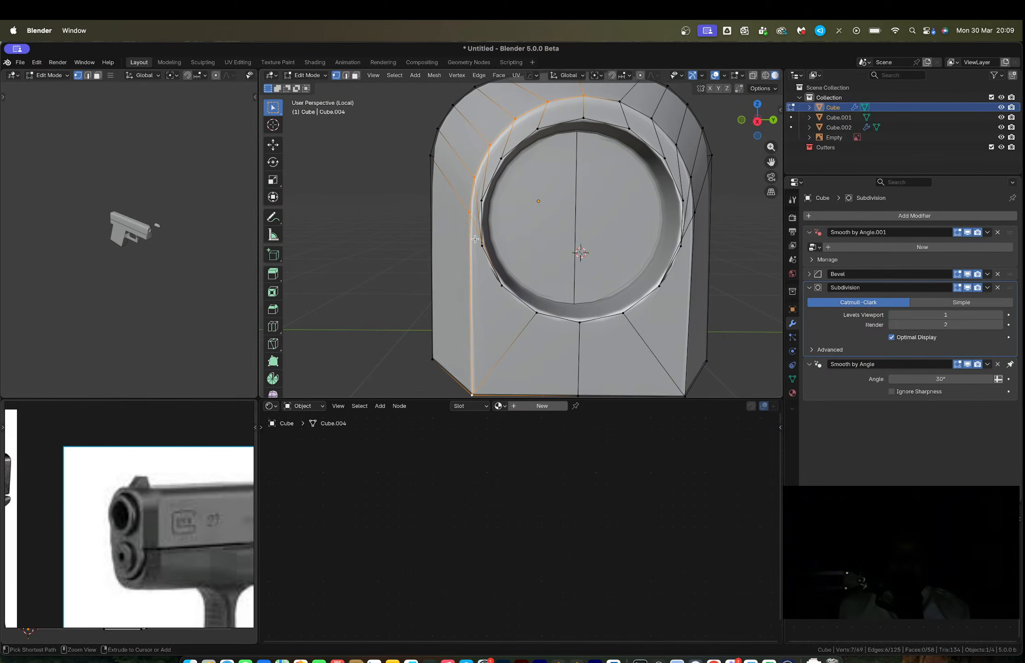
key("ctrl+z")
key("ctrl+z")
key("ctrl+z")
key("ctrl+z")
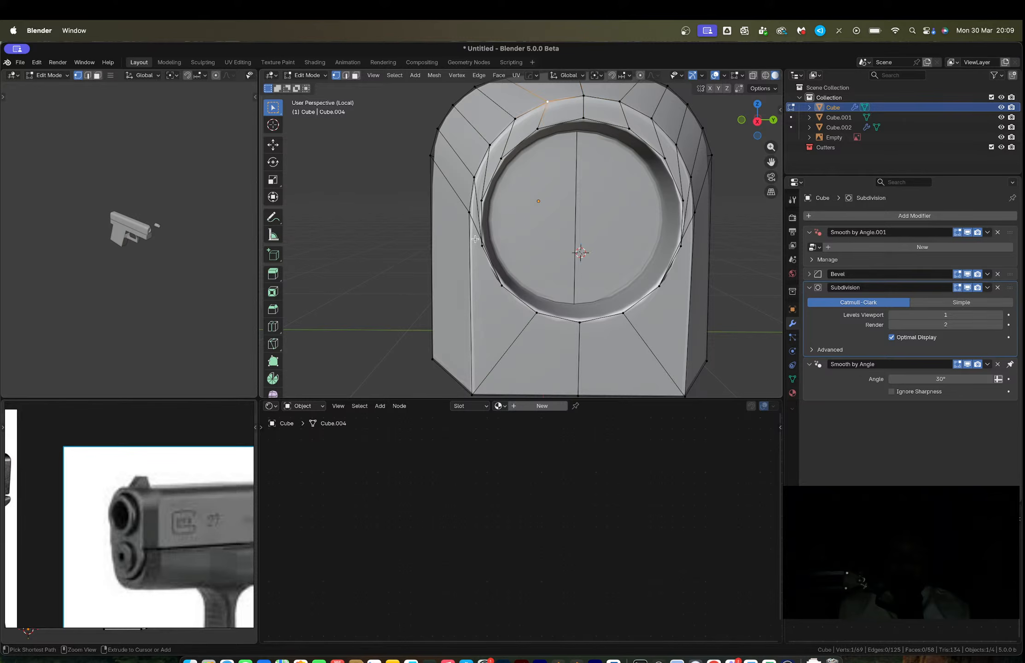
key("ctrl+z")
key("ctrl+z")
key("ctrl+z")
key("ctrl+z")
key("ctrl+z")
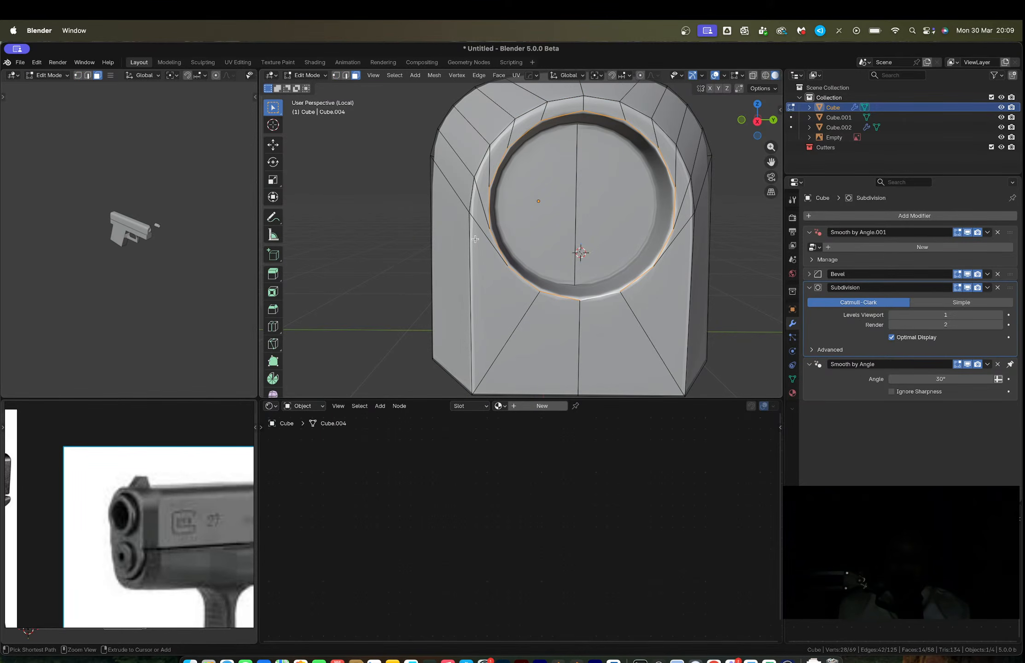
Step: Select the outer edge loop around the slide's front face and scale it up uniformly by about 1.084
key("2")
left_click(681, 162, "alt")
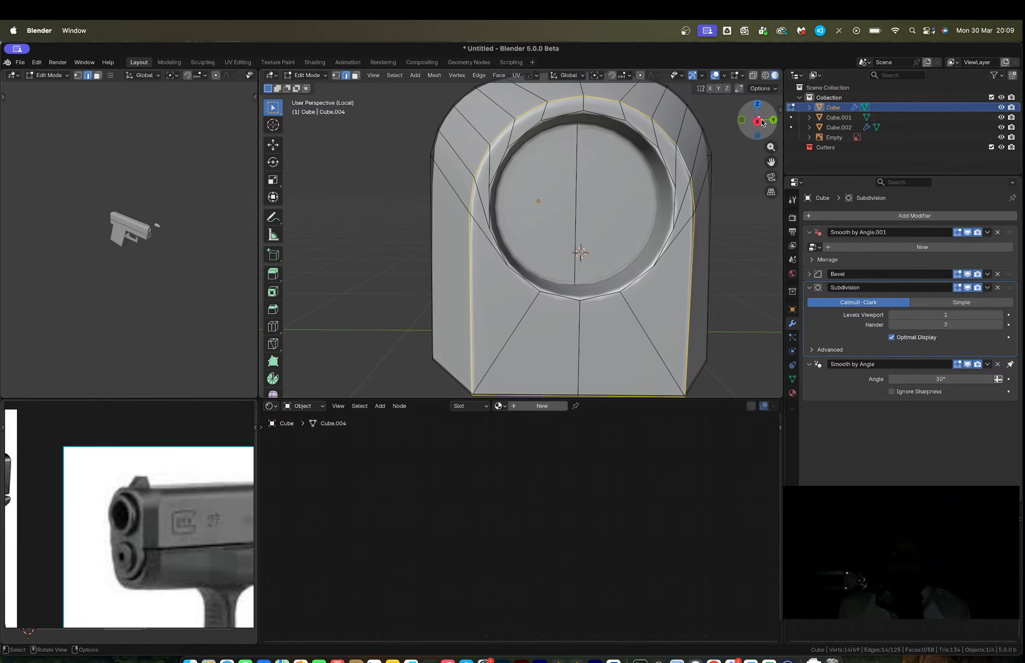
scroll(666, 240, "down", 2)
middle_click_drag(668, 244, 653, 205, "shift")
key("1")
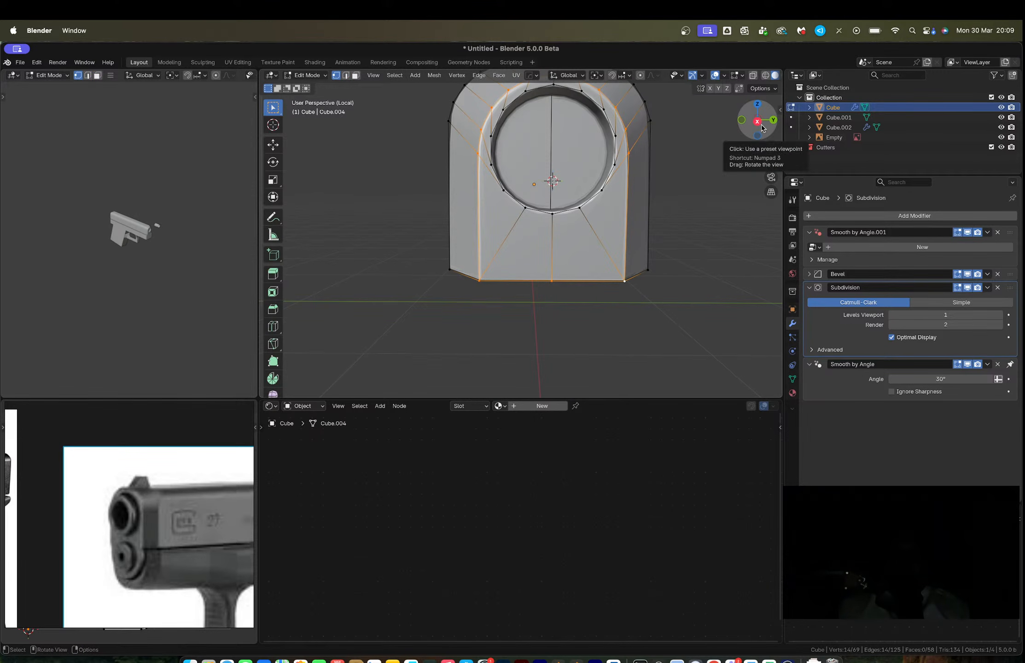
middle_click_drag(615, 209, 602, 255, "shift")
scroll(601, 255, "up", 2)
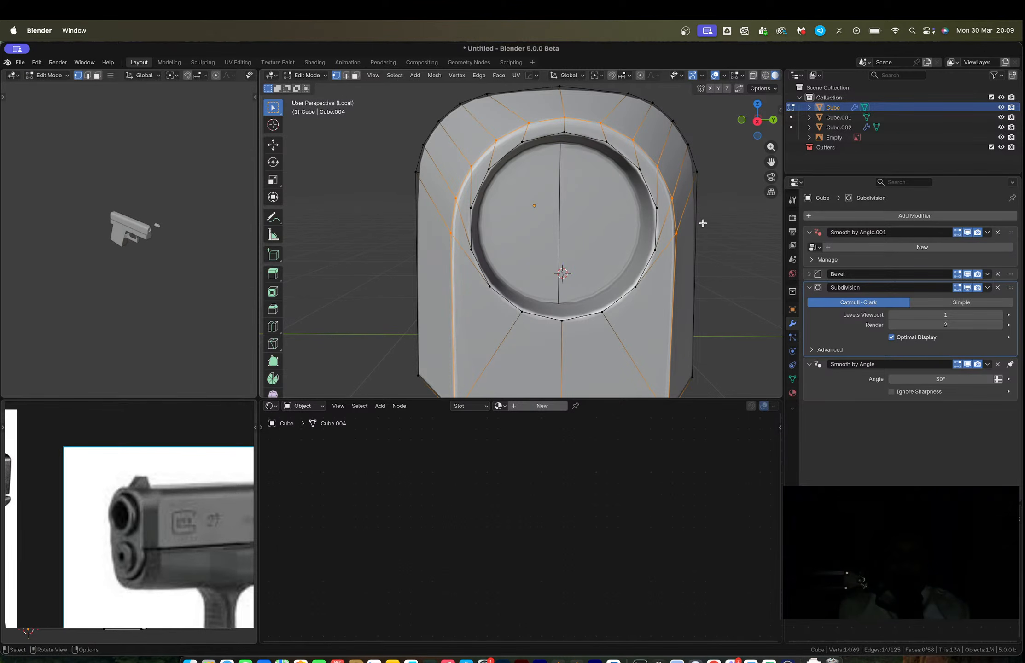
key("s")
key("x")
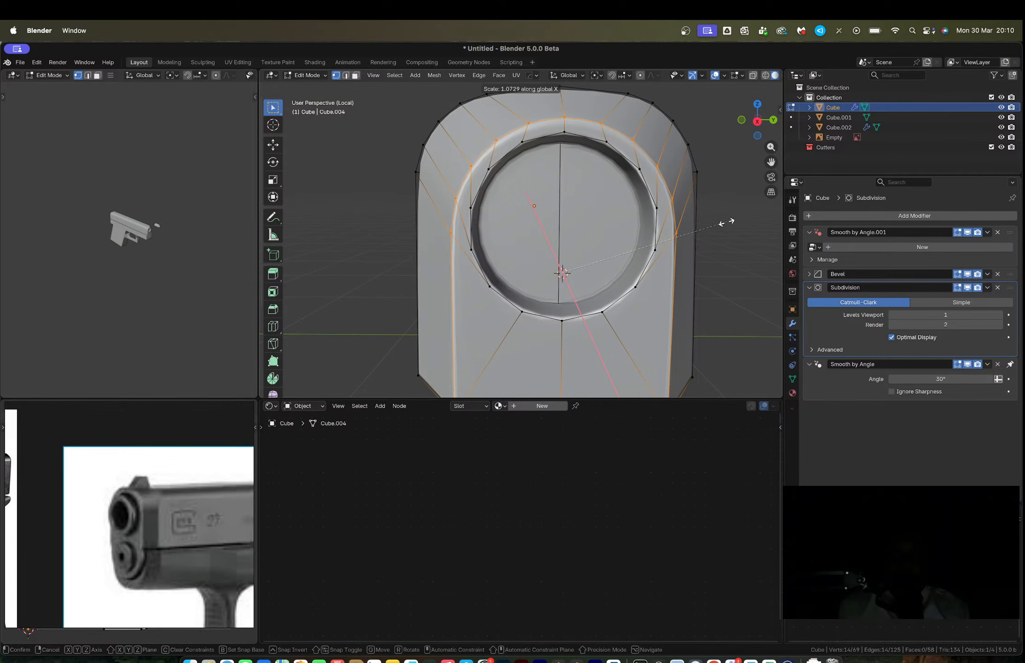
key("x")
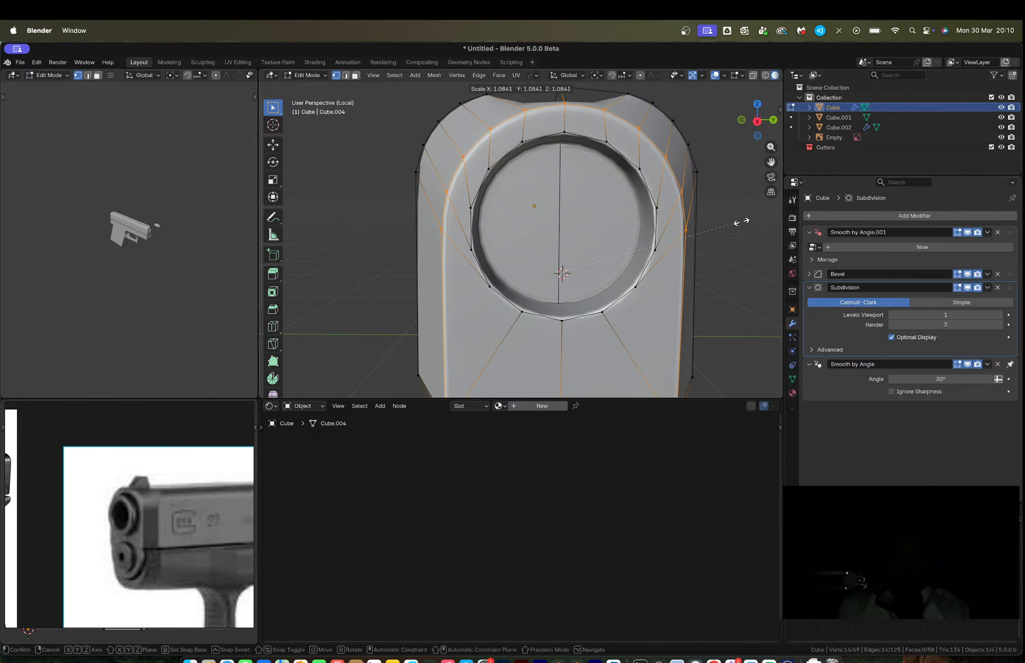
left_click(741, 222)
Step: Scale the slide's outer front loop up uniformly by a further factor of about 1.071
middle_click_drag(740, 222, 626, 247)
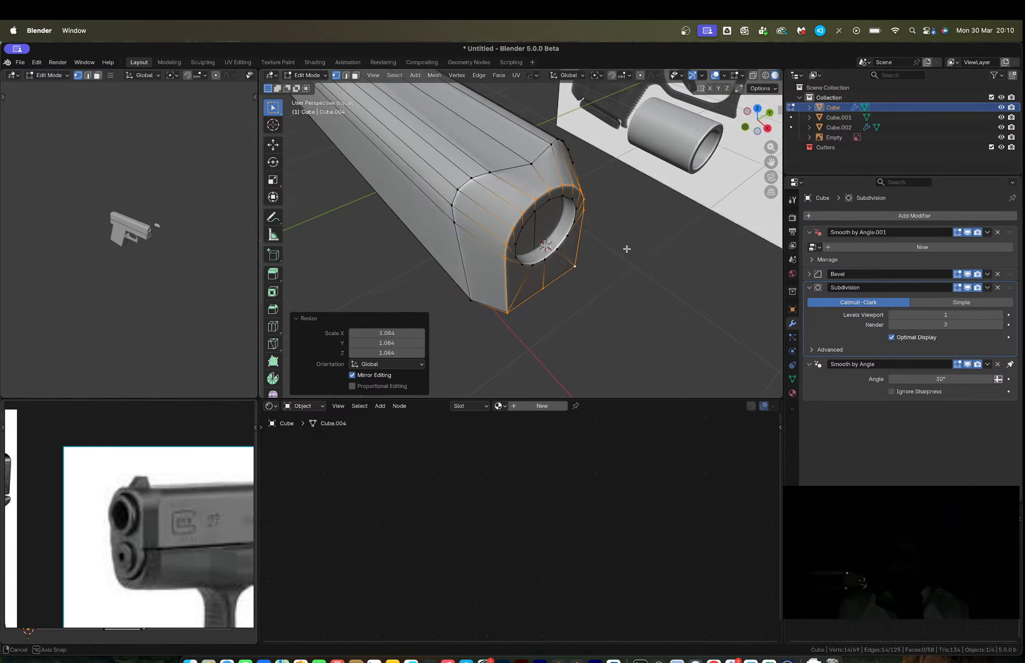
middle_click_drag(554, 204, 524, 169)
key("s")
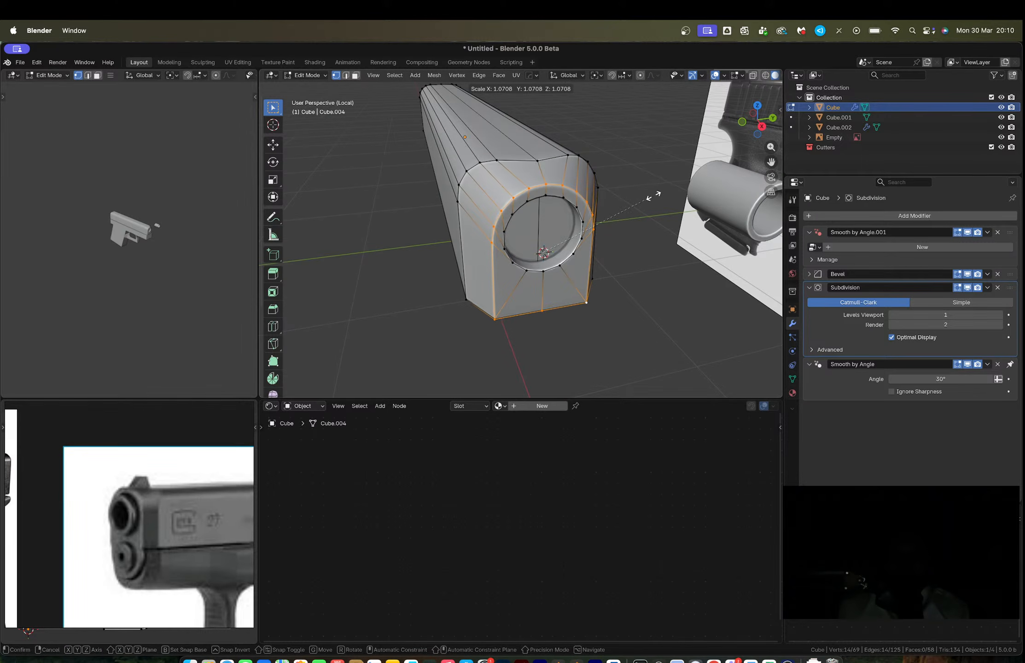
left_click(649, 198)
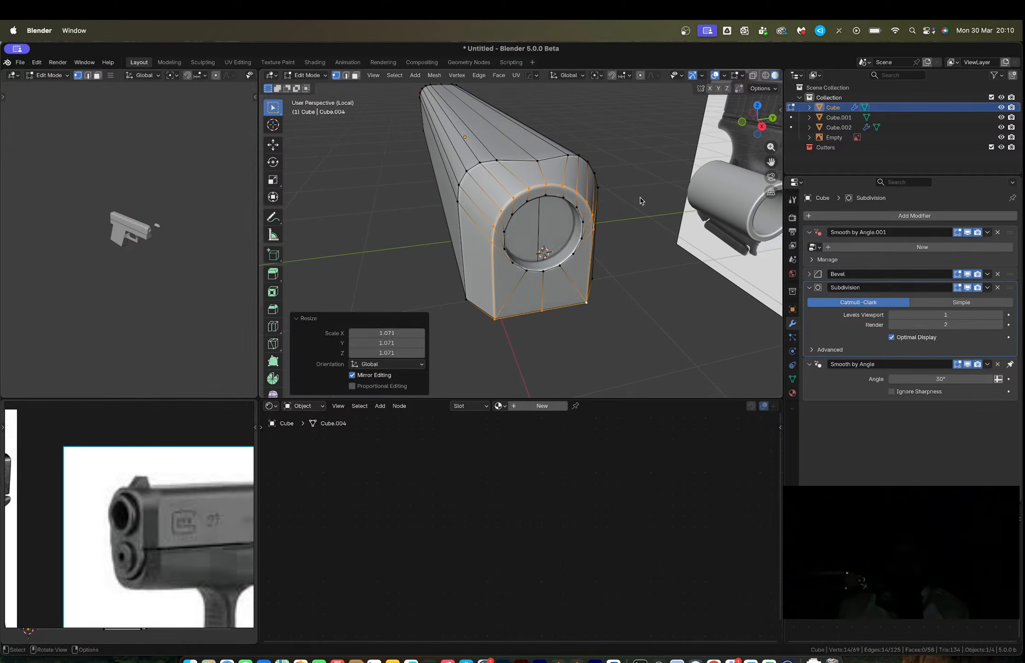
Step: Check the slide's front in Object Mode and turn off the Bevel and Subdivision modifiers' viewport display
key("Tab")
middle_click_drag(638, 199, 512, 237)
key("Tab")
left_click(969, 287)
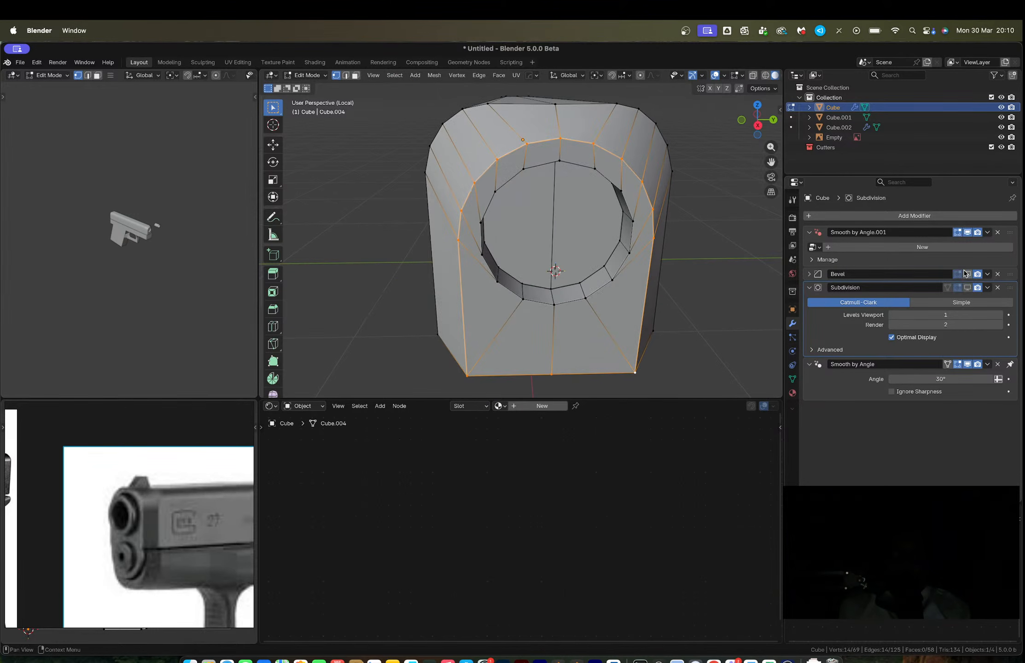
Step: Select the ring of faces lining the slide's circular muzzle opening and scale it up by about 1.027, excluding the X axis
key("2")
key("alt+a")
middle_click_drag(552, 295, 573, 288)
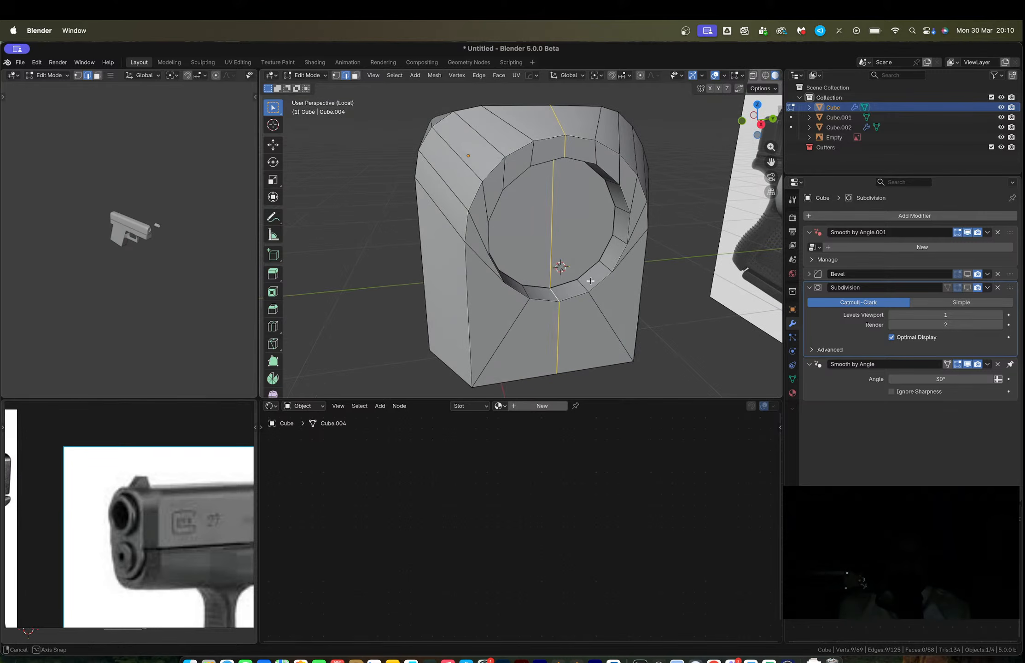
key("3")
left_click(579, 287, "alt")
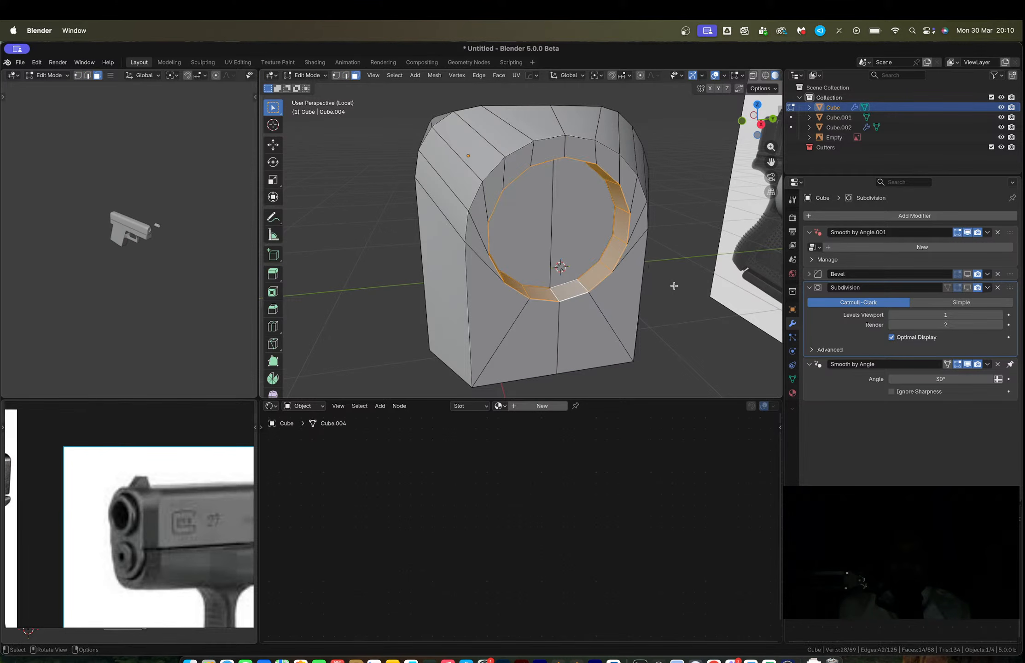
left_click(742, 120)
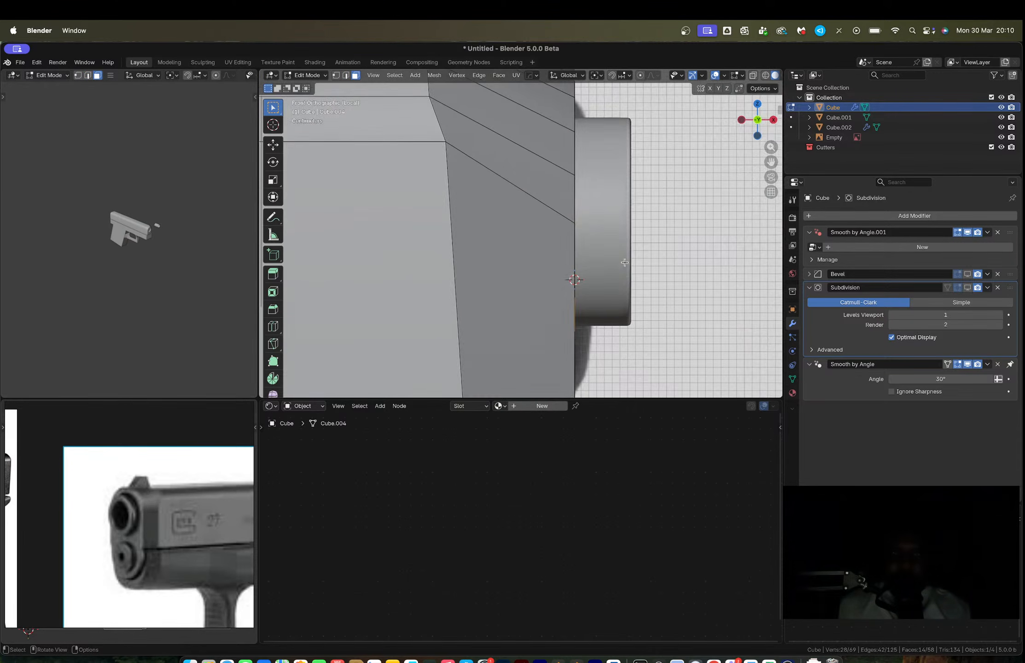
key("alt+z")
key("s")
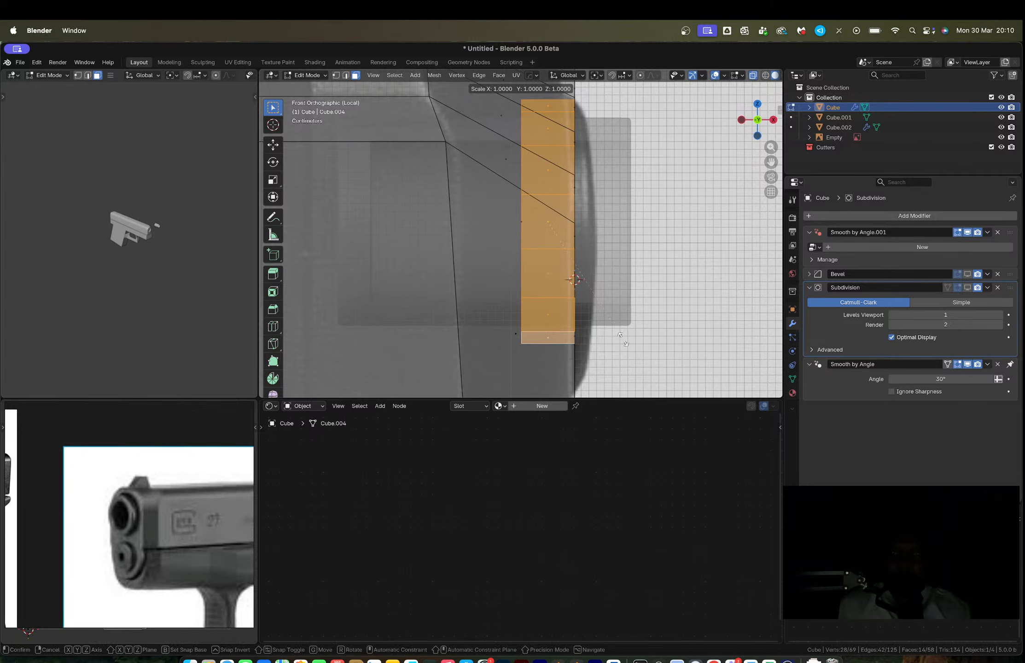
left_click(623, 339)
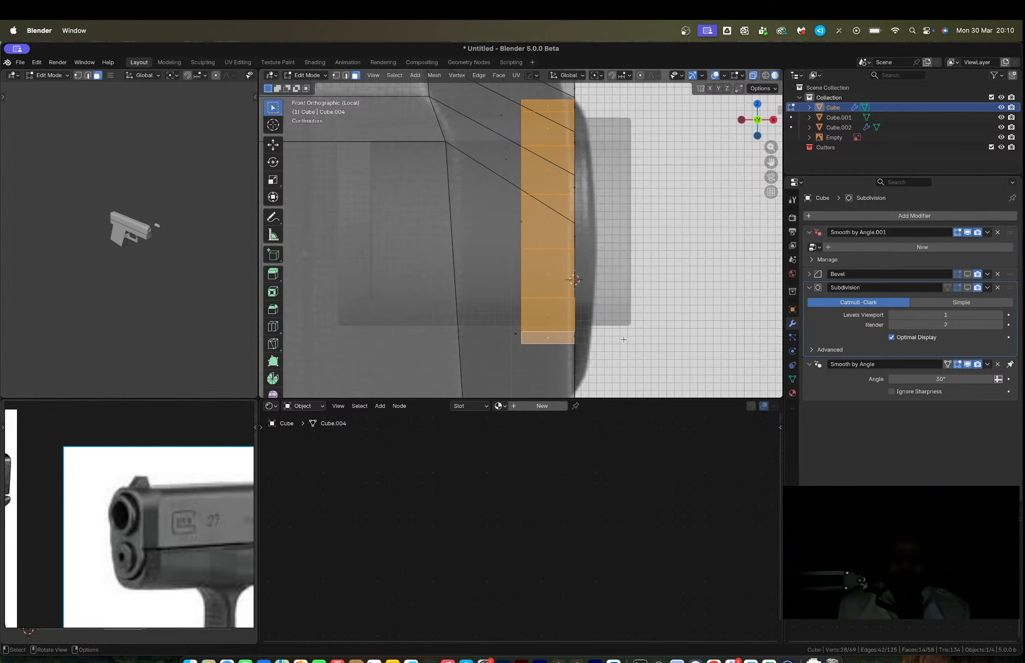
key("s")
key("shift+x")
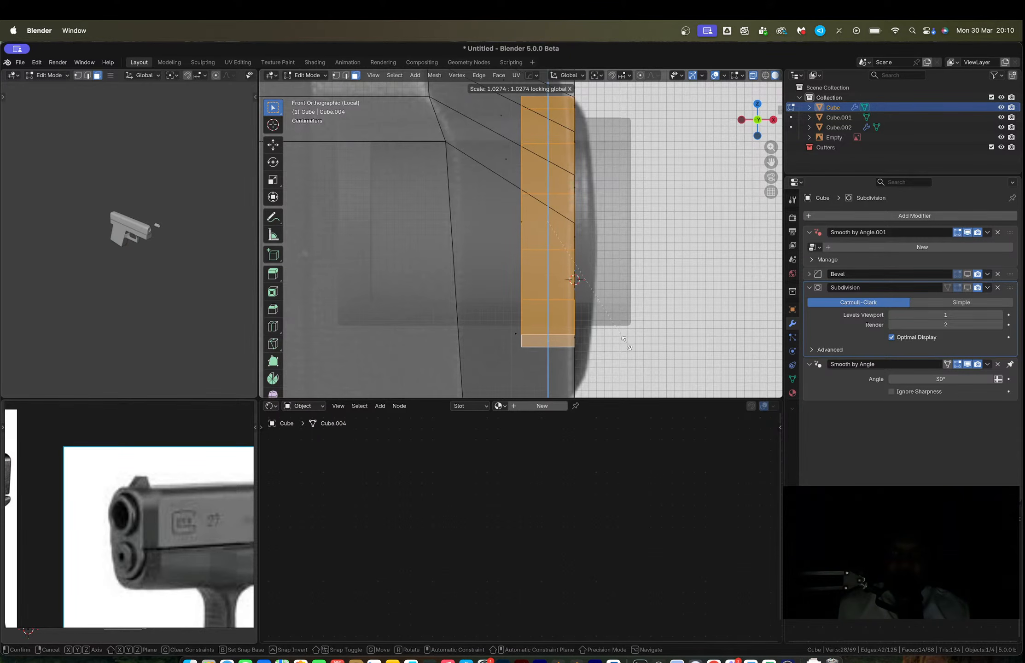
left_click(626, 342)
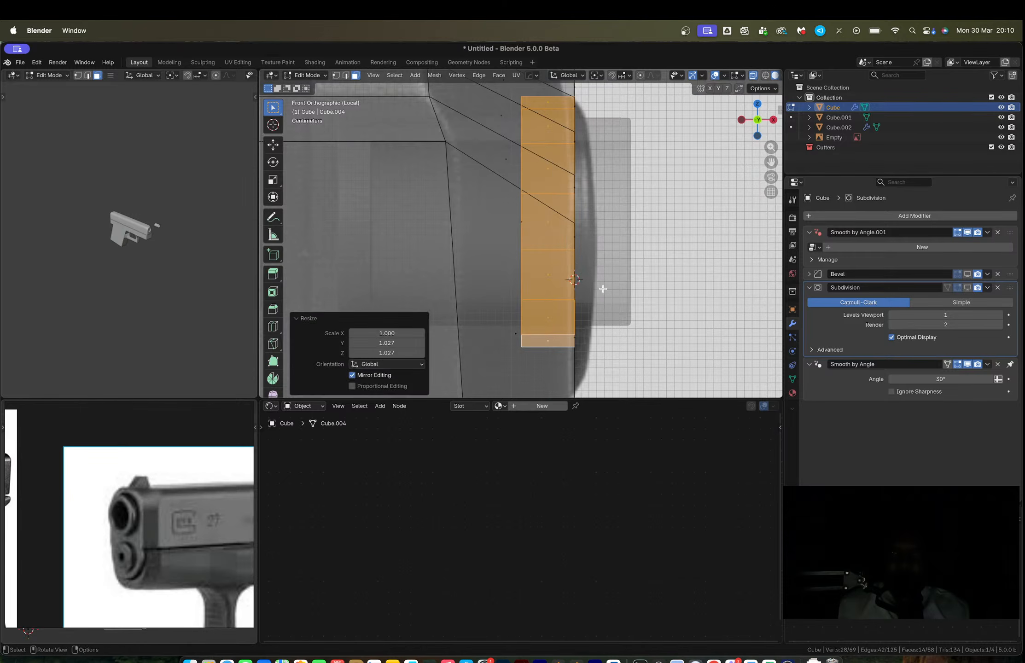
Step: Select the two faces at the back of the muzzle opening and move them about 0.179 m deeper into the slide along X
middle_click_drag(602, 289, 509, 267)
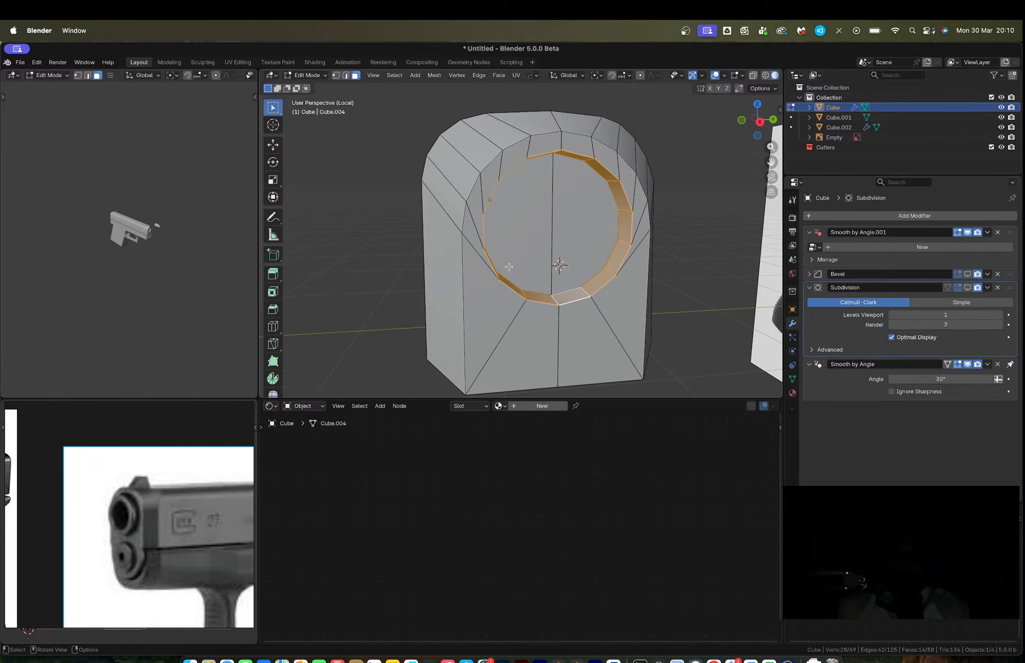
scroll(532, 232, "down", 1)
left_click(532, 232)
left_click(559, 227)
left_click(530, 225, "shift")
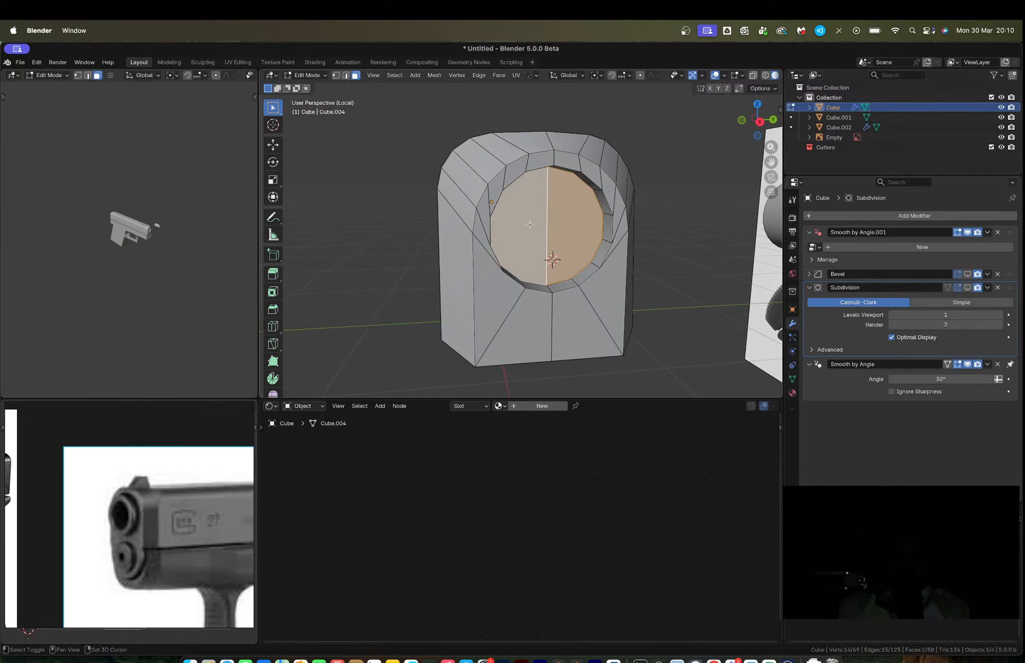
middle_click_drag(545, 232, 558, 235)
middle_click_drag(548, 281, 575, 272)
key("g")
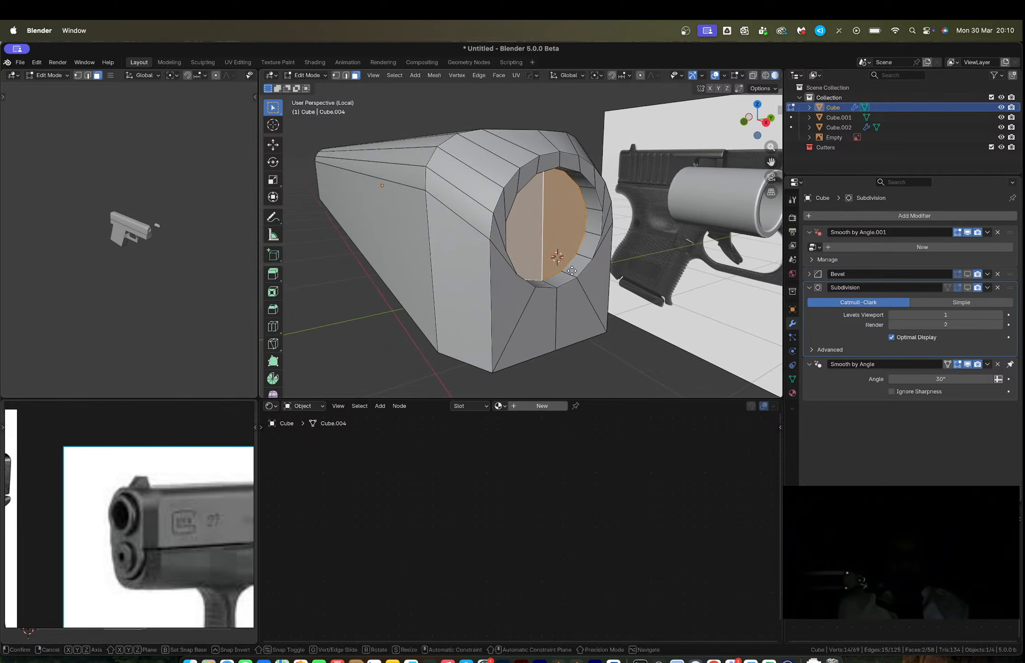
key("y")
key("x")
left_click(539, 266)
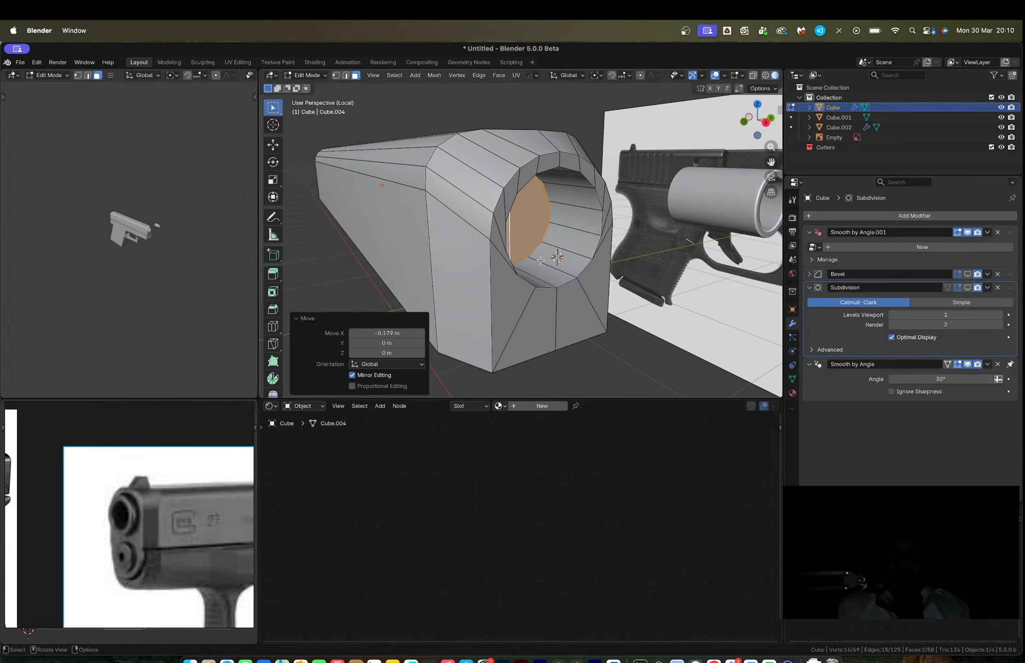
Step: Separate the opening's two back faces into their own object and scale them down uniformly to about 0.908
key("p")
left_click(532, 220)
key("Tab")
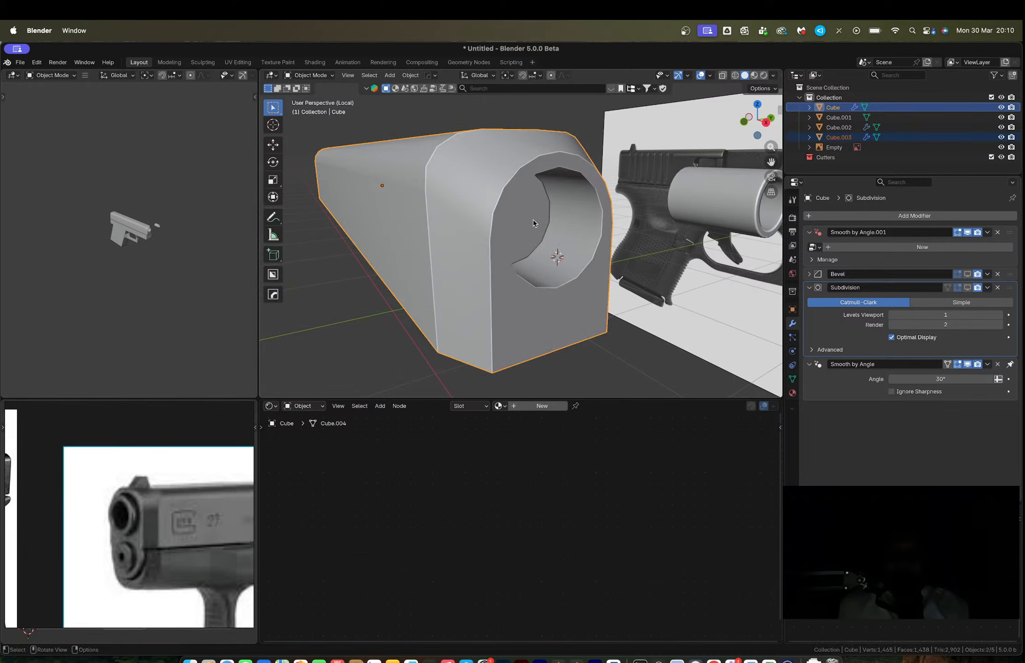
left_click(532, 219)
key("Tab")
key("s")
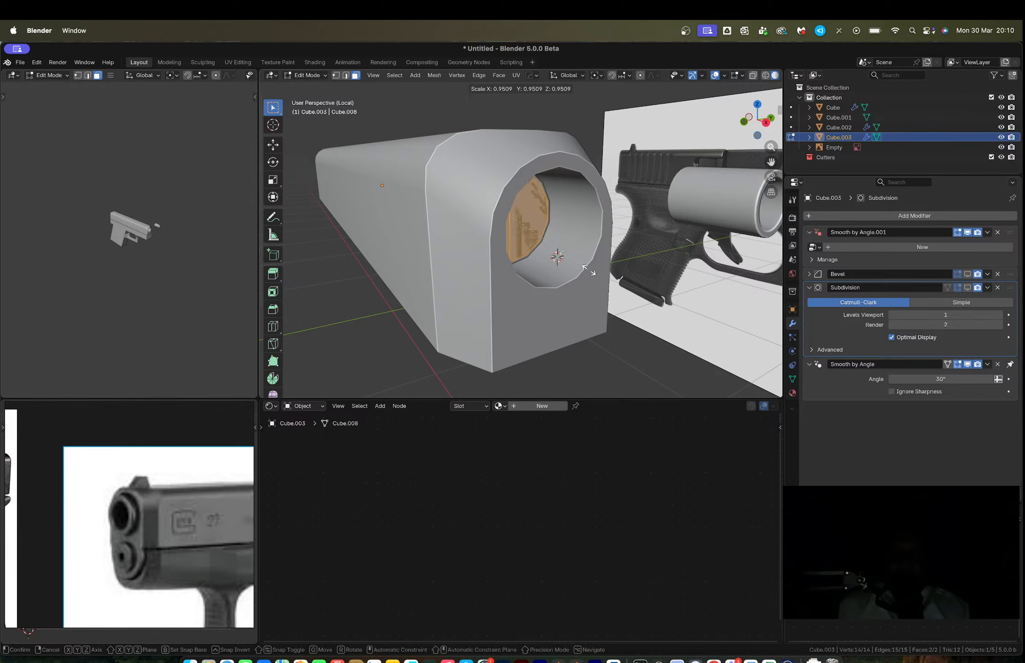
left_click(586, 271)
Step: Extrude the separated disc forward about 0.343 m as the barrel, and move its front end back about 0.068 m along X
key("e")
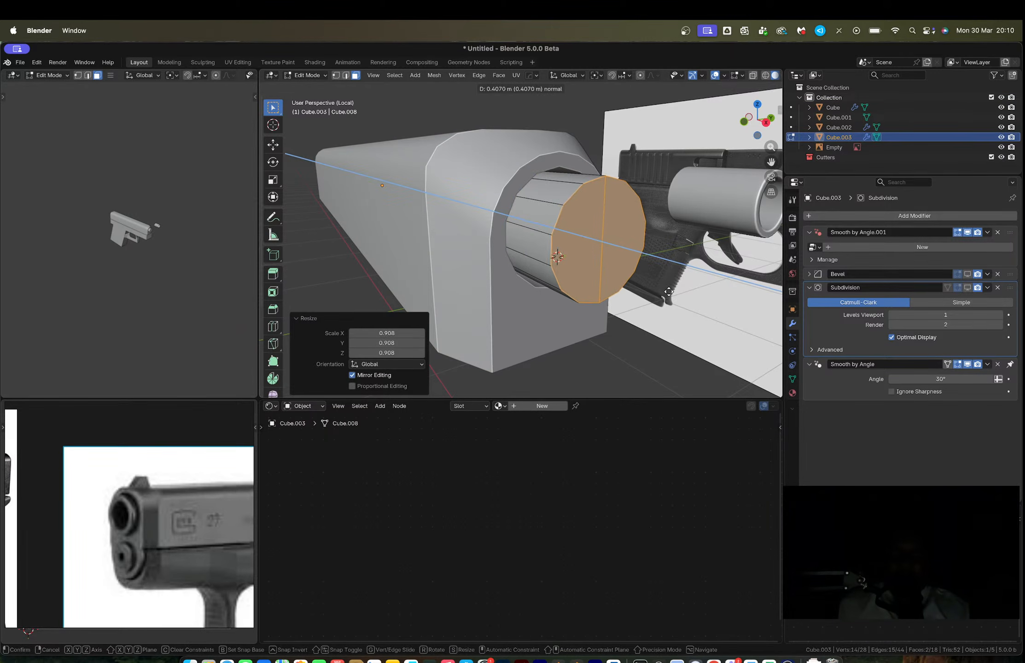
left_click(648, 286)
left_click(743, 121)
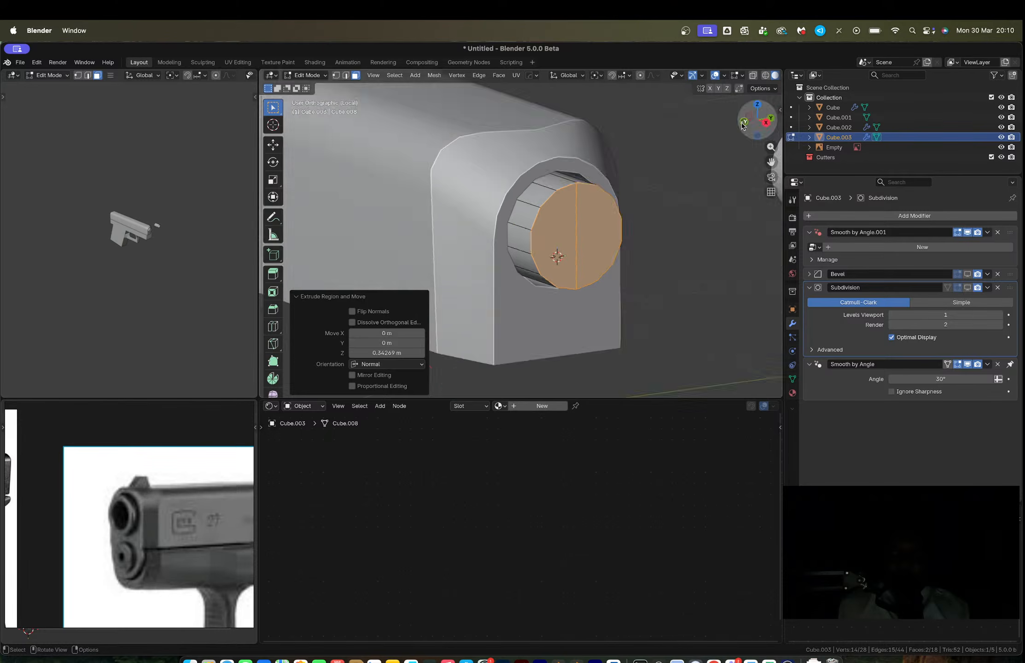
key("g")
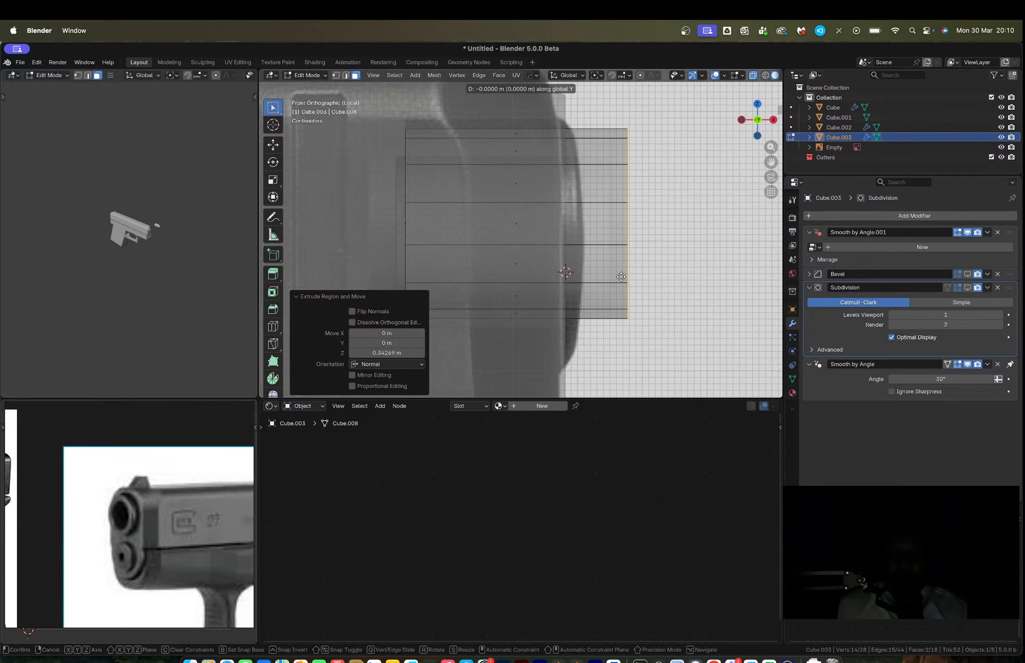
key("x")
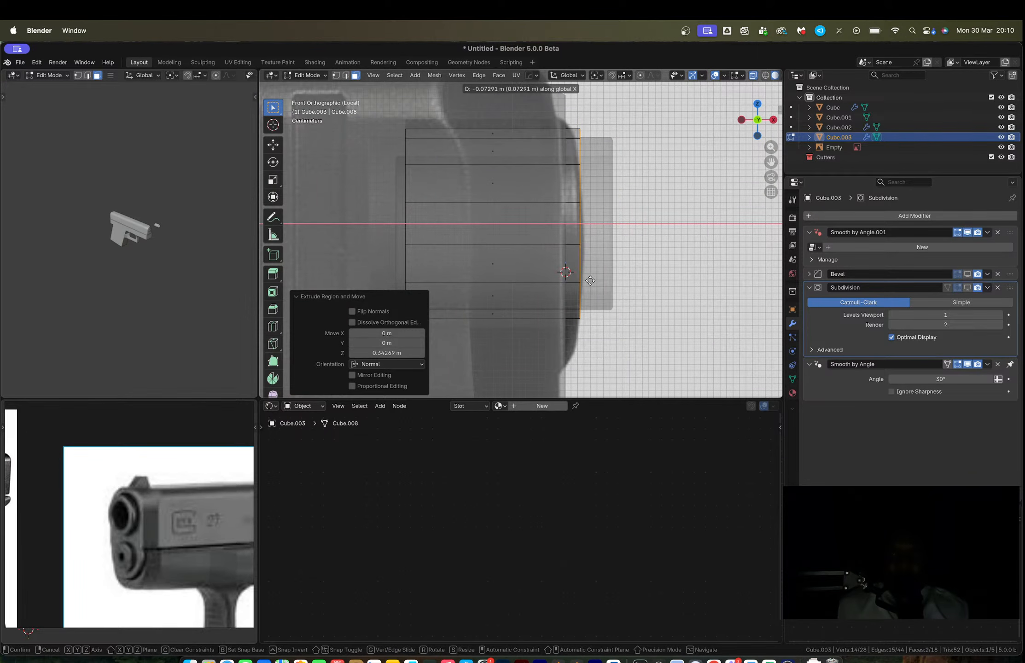
left_click(590, 281)
Step: Try insetting the barrel's front face by about 0.018 m and extruding it inward about 0.147 m, and undo it
middle_click_drag(591, 281, 670, 313)
key("i")
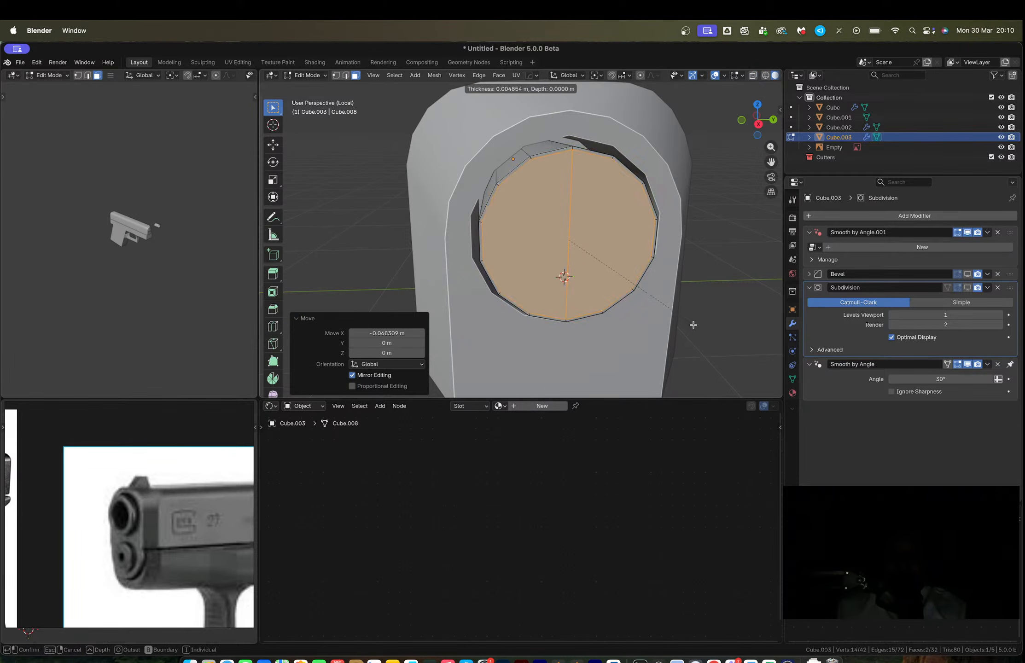
left_click(688, 325)
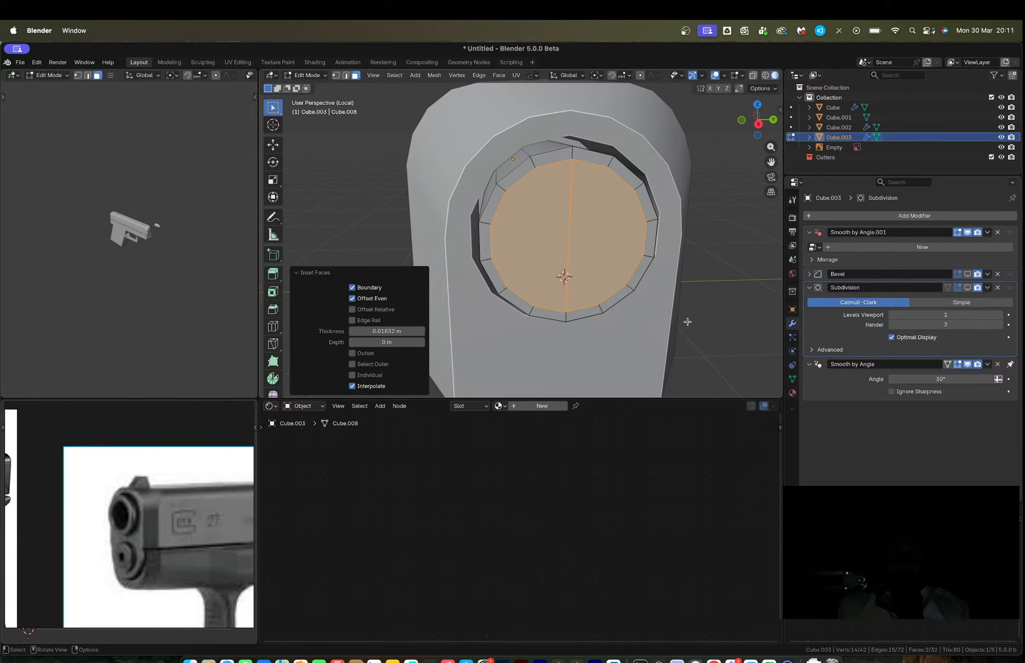
middle_click_drag(687, 325, 599, 270)
key("e")
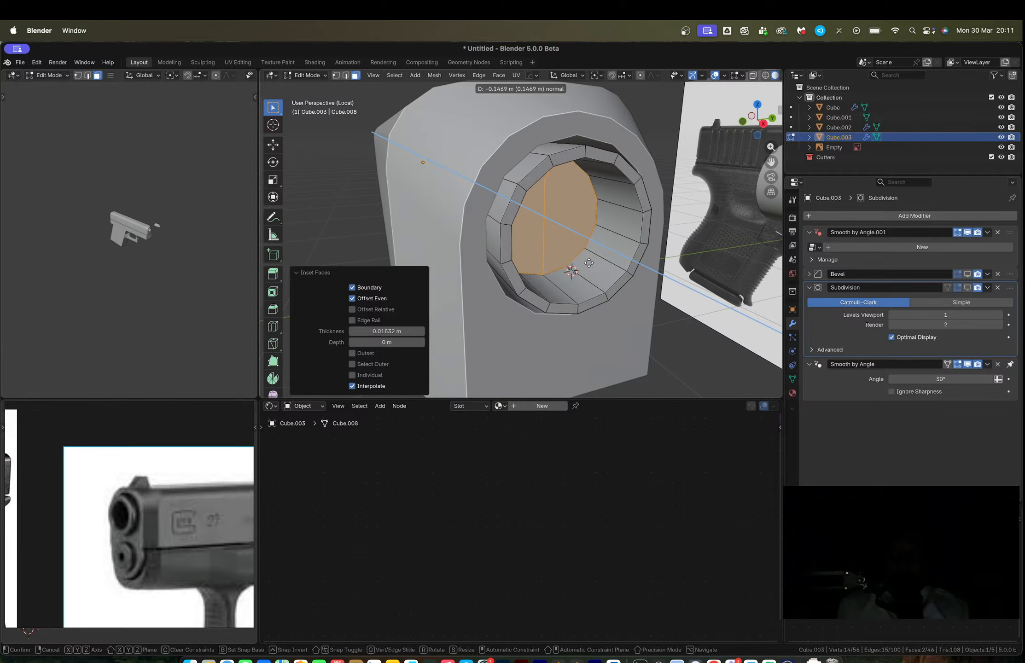
left_click(588, 263)
key("ctrl+z")
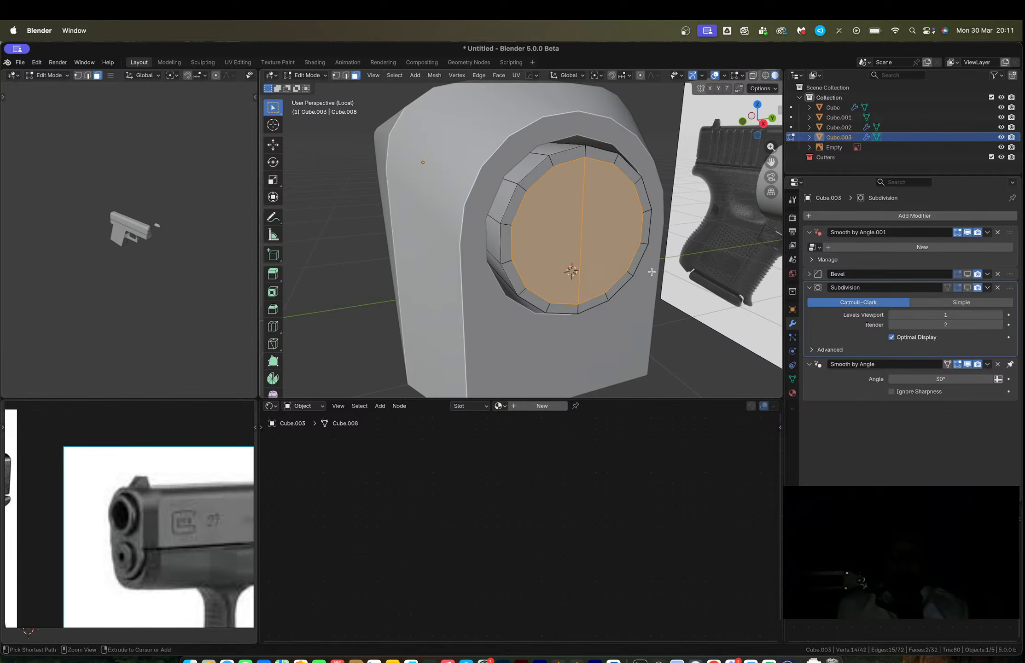
Step: Inset the barrel's front face by about 0.021 m, extrude it inward to hollow the bore, and return to Object Mode
key("i")
left_click(689, 284)
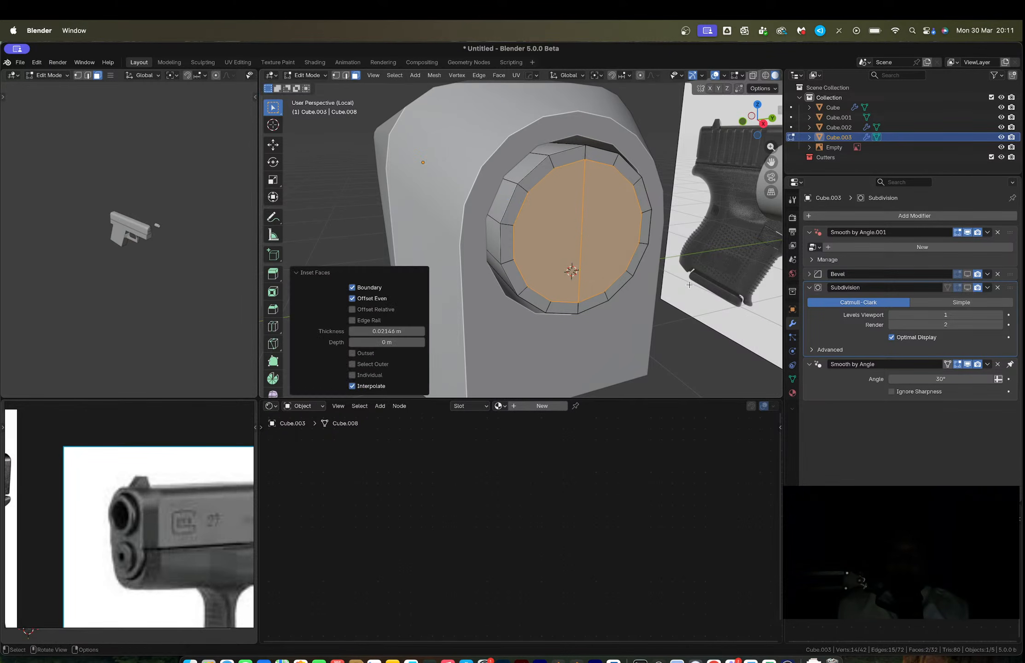
key("e")
left_click(583, 254)
key("Tab")
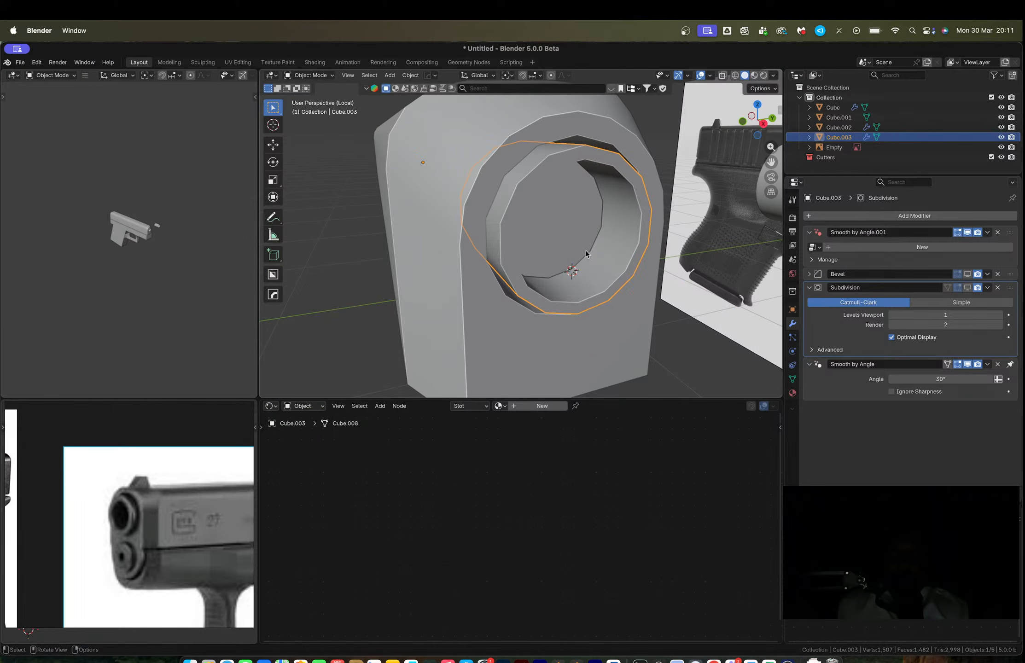
Step: Apply a Hardops bevel adjustment with 3 segments and width 0.027 to the barrel, and set its subdivision level to 1
key("ctrl+b")
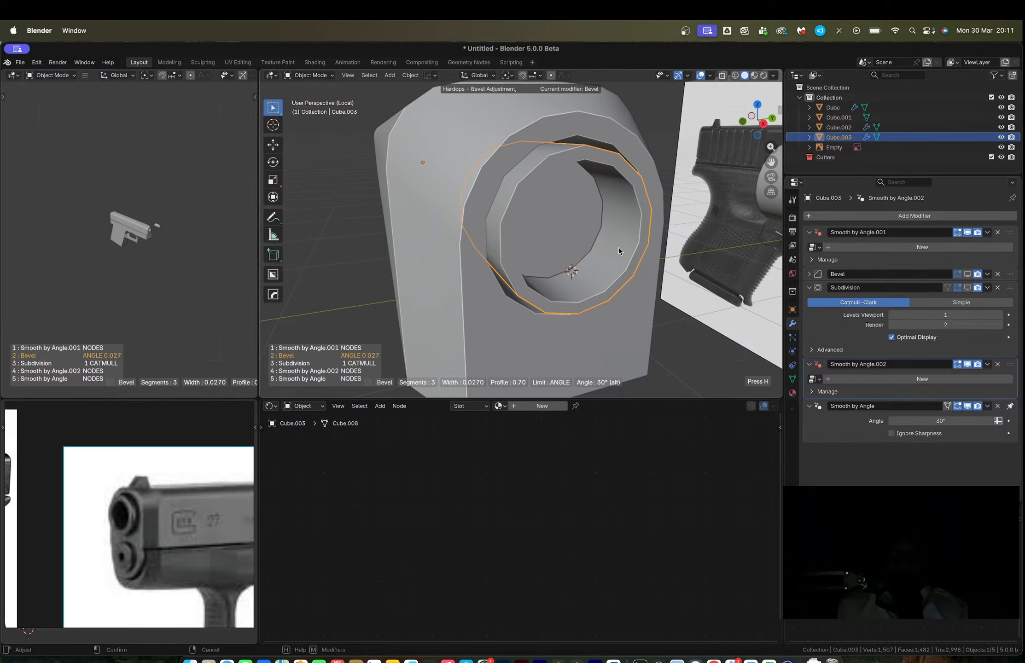
left_click(620, 248)
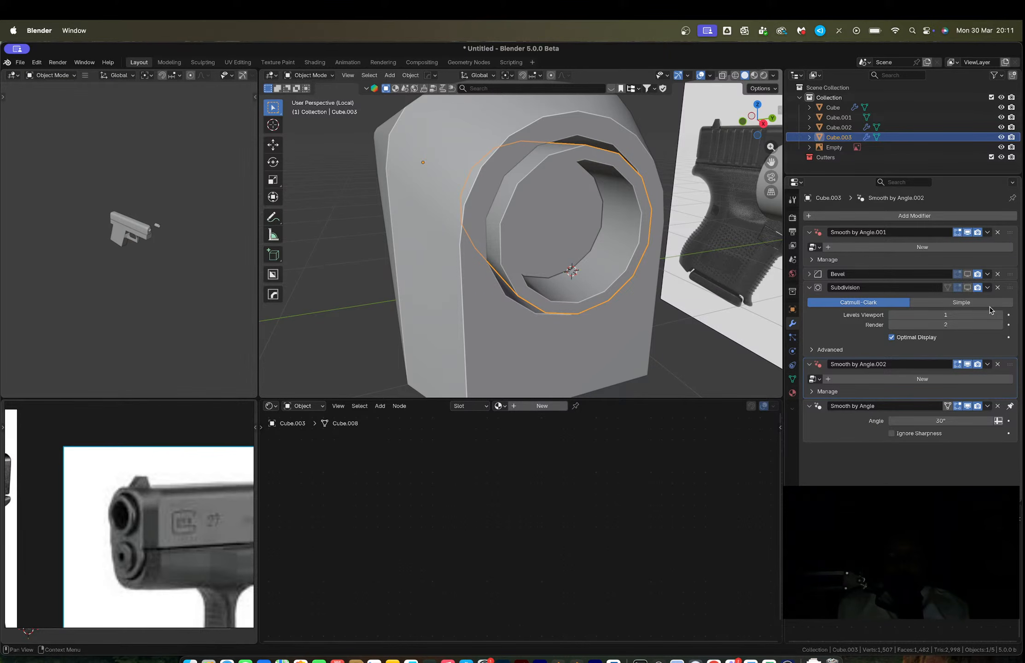
key("ctrl+1")
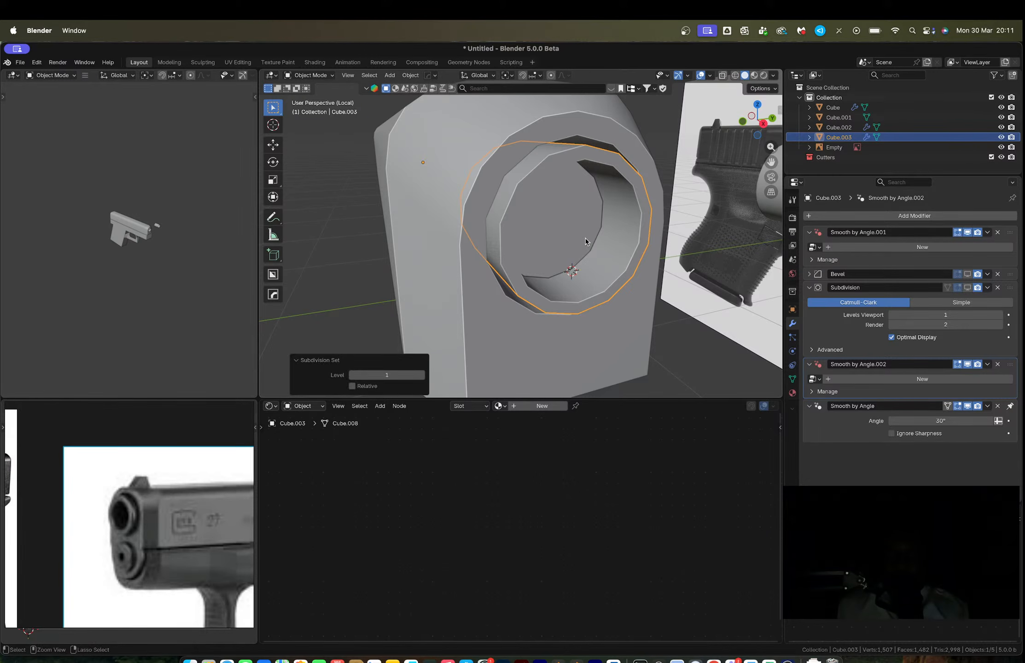
Step: Turn on viewport display for the barrel's Bevel and Subdivision modifiers and set the bevel amount to 0.006 m
left_click_drag(967, 288, 967, 274)
key("Tab")
key("Tab")
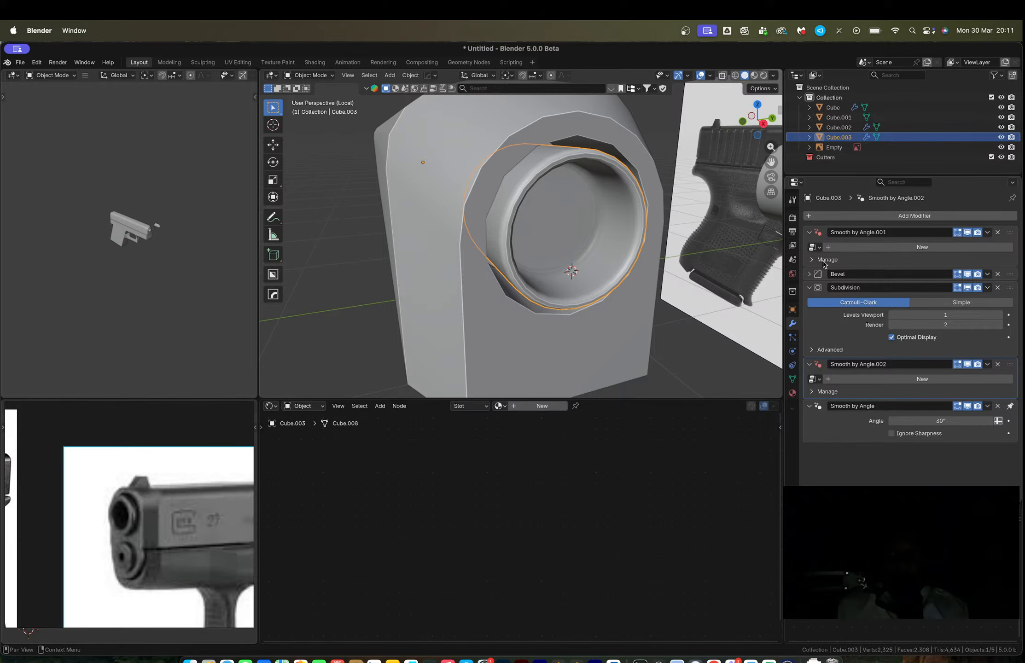
left_click(809, 274)
left_click_drag(944, 313, 923, 312)
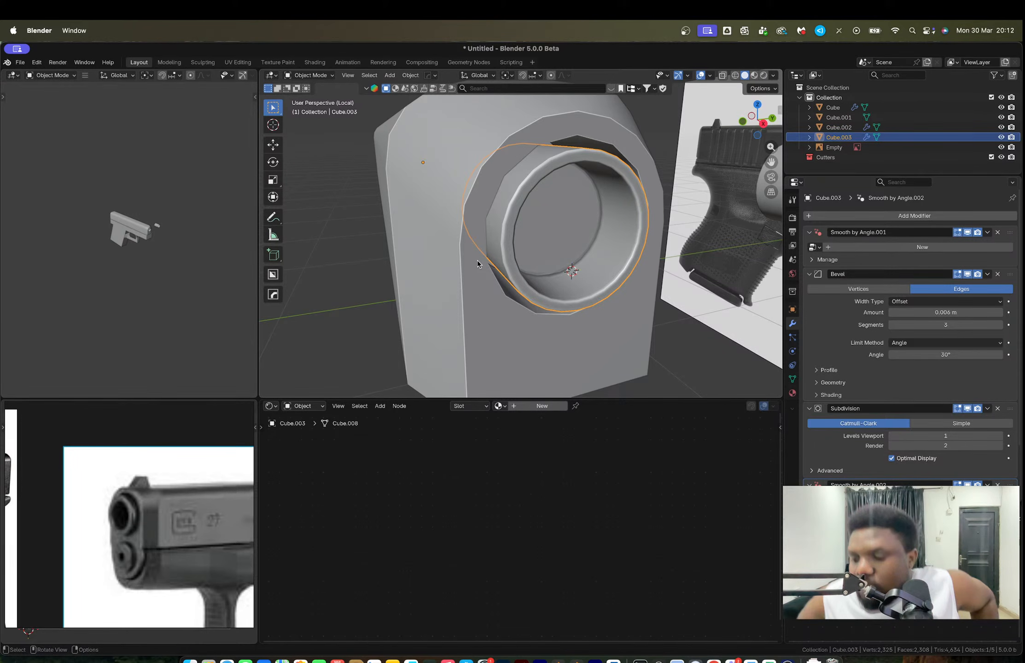
Step: Switch to the browser, check the running live streams on Instagram and YouTube, and return to Blender
key("ctrl+Right")
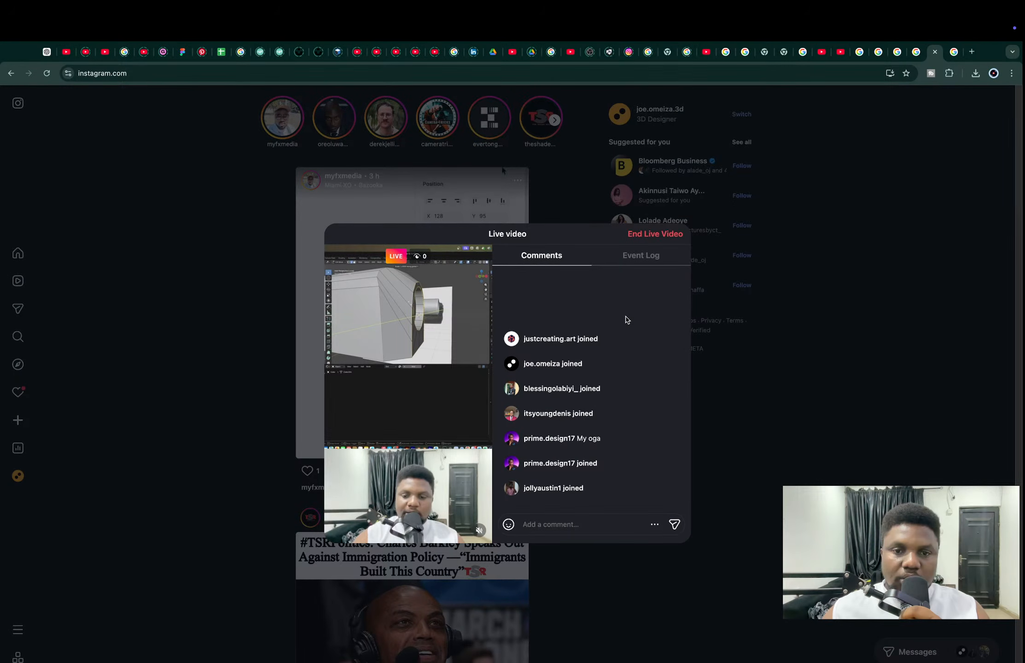
left_click(65, 52)
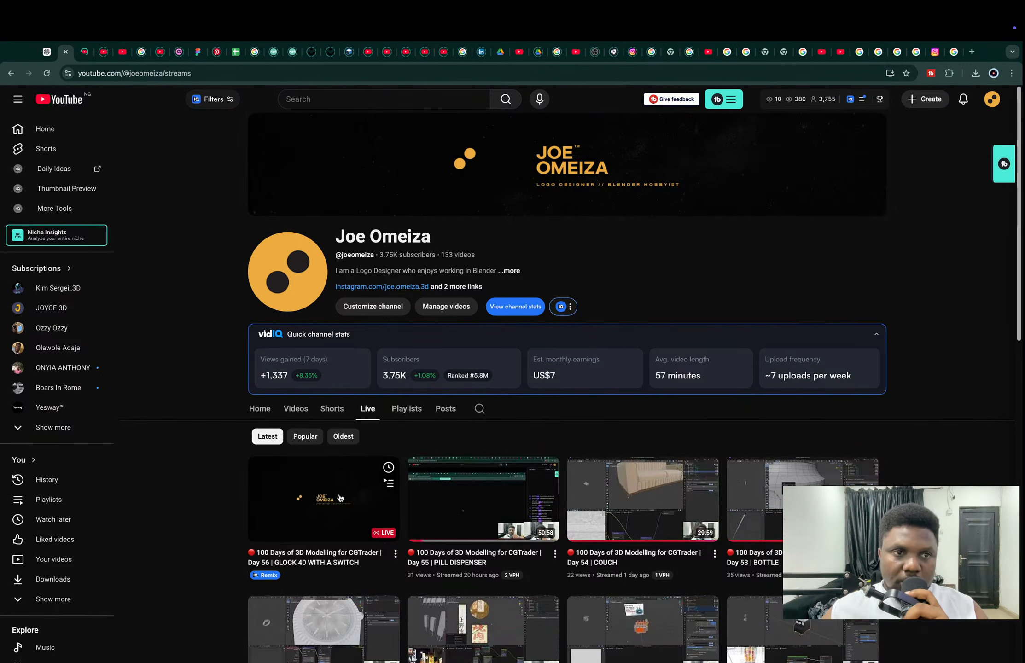
left_click(85, 55)
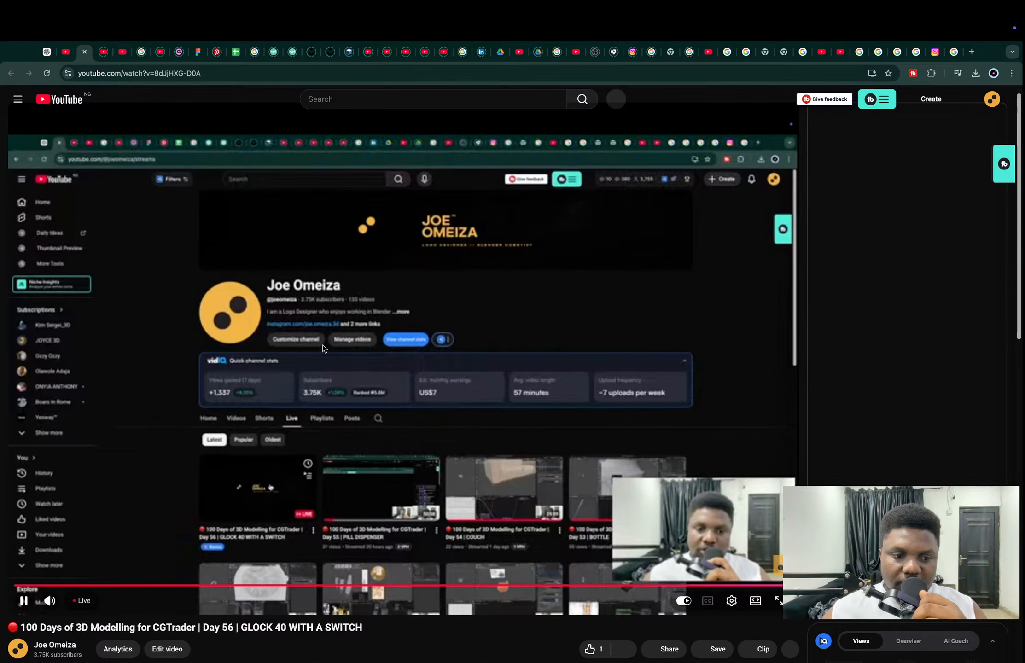
scroll(324, 349, "down", 1)
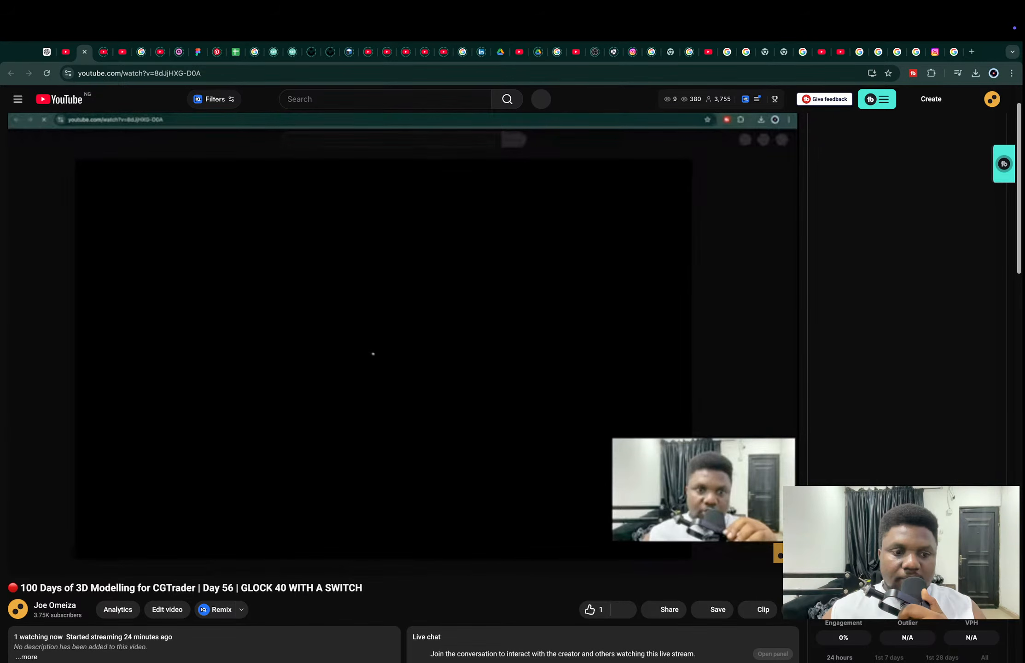
scroll(323, 355, "down", 2)
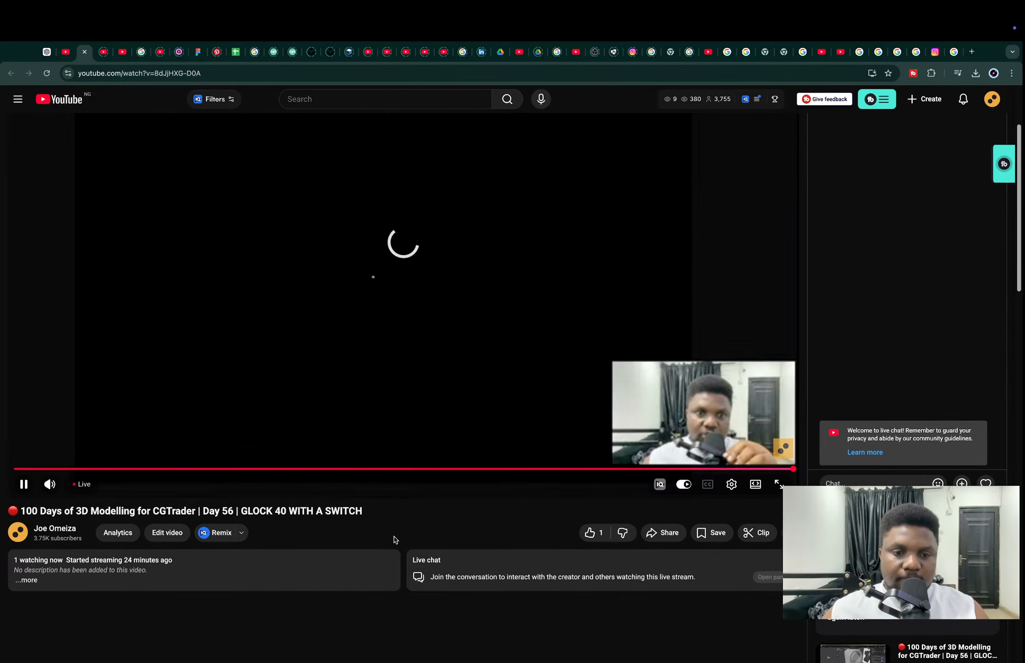
key("super+w")
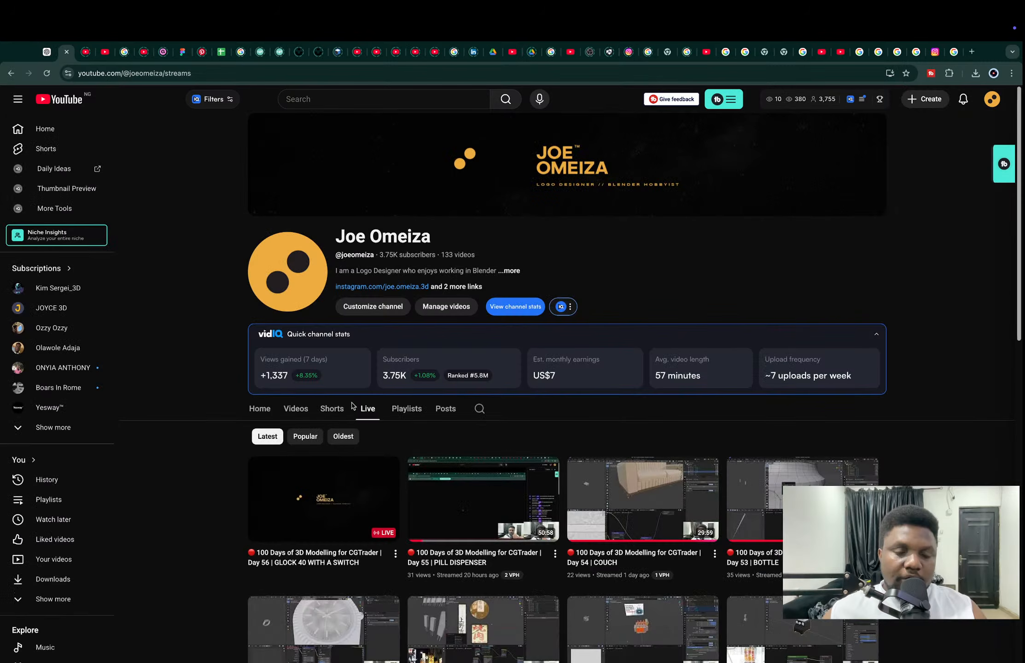
key("super+Tab")
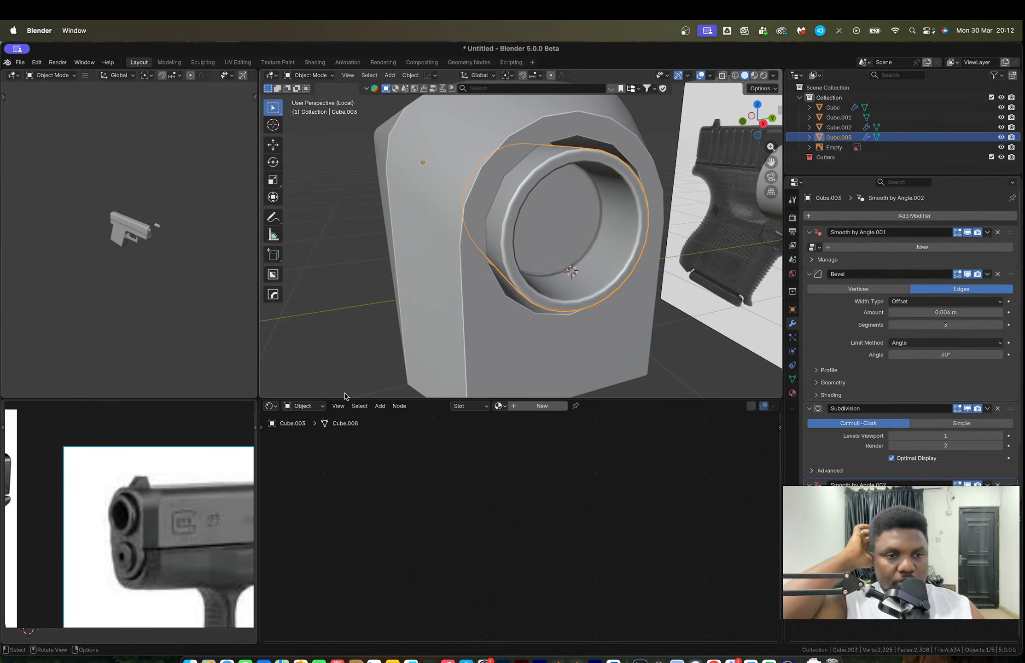
Step: Turn off viewport display for the barrel's Bevel and Subdivision modifiers and enter Edit Mode on its mesh
mouse_move(566, 171)
middle_mouse_down()
mouse_move(535, 177)
mouse_move(578, 184)
middle_mouse_up()
scroll(547, 174, "up", 2)
key("Tab")
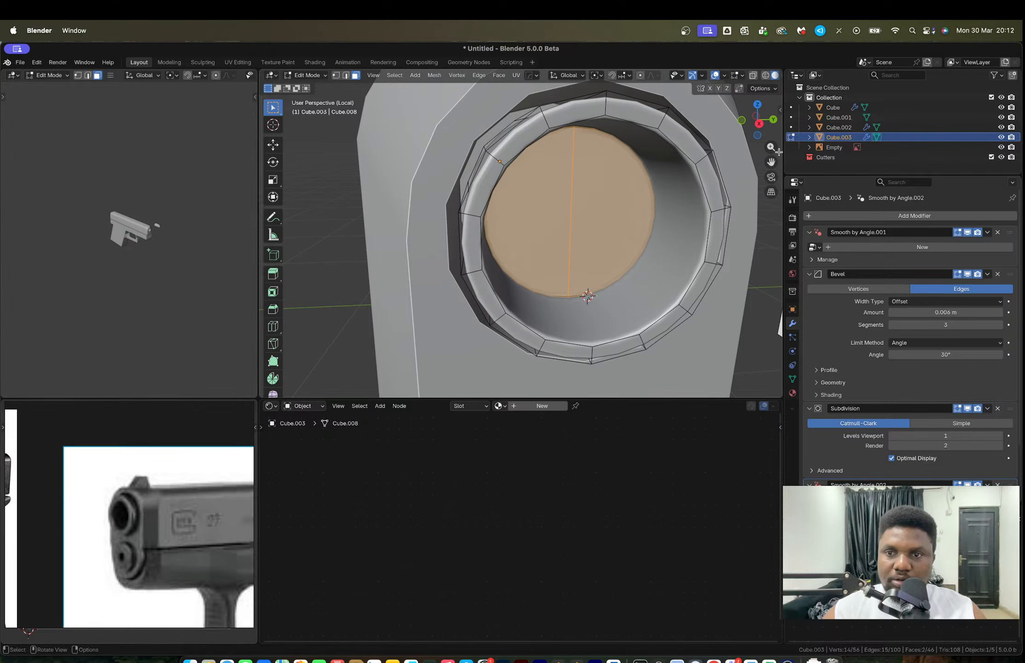
key("Tab")
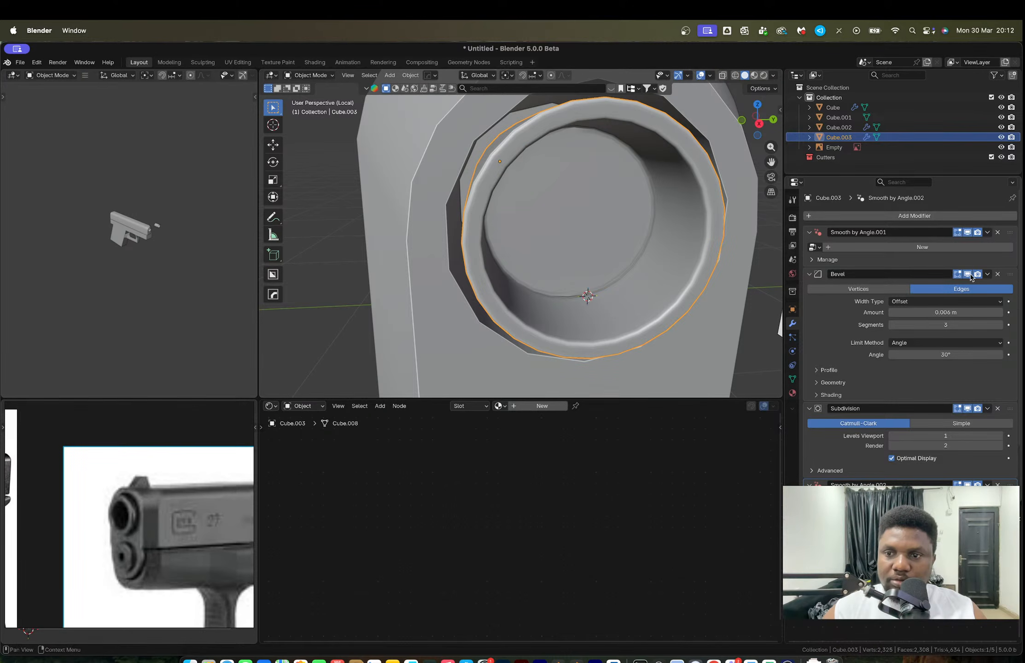
left_click(969, 274)
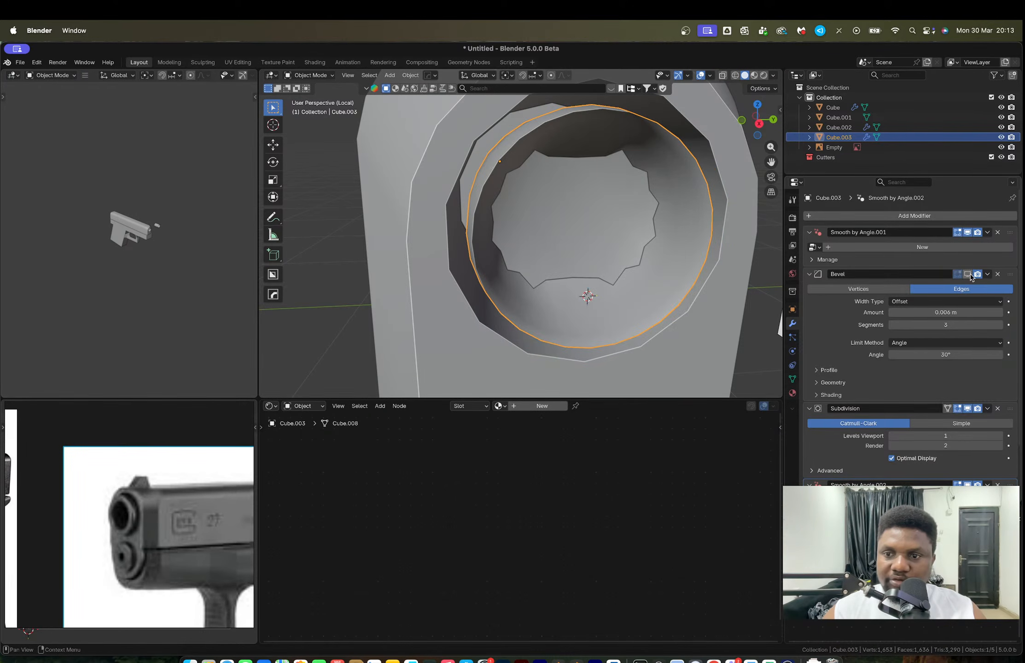
left_click(967, 409)
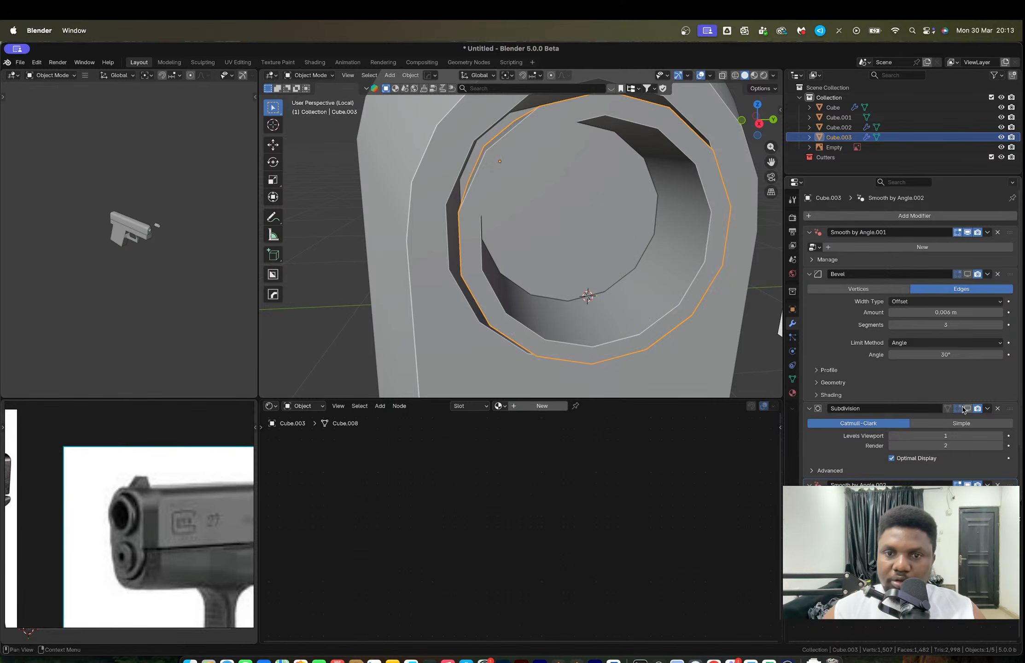
key("Tab")
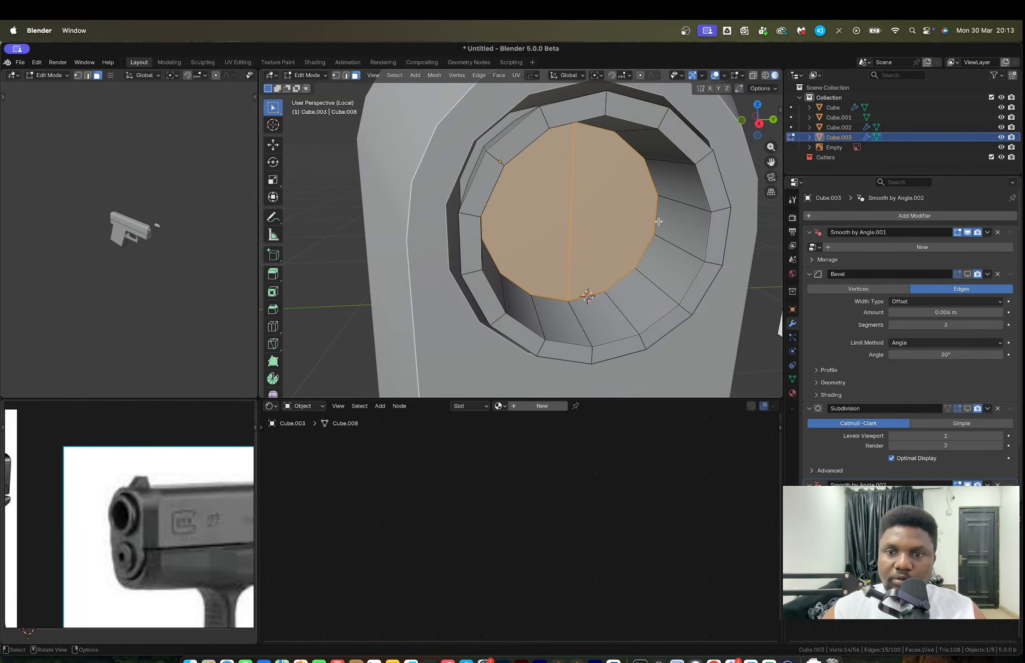
Step: Select the ring of faces along the bore's inner wall and scale it to about 0.913 in Y and Z only
key("2")
left_click(674, 247, "alt")
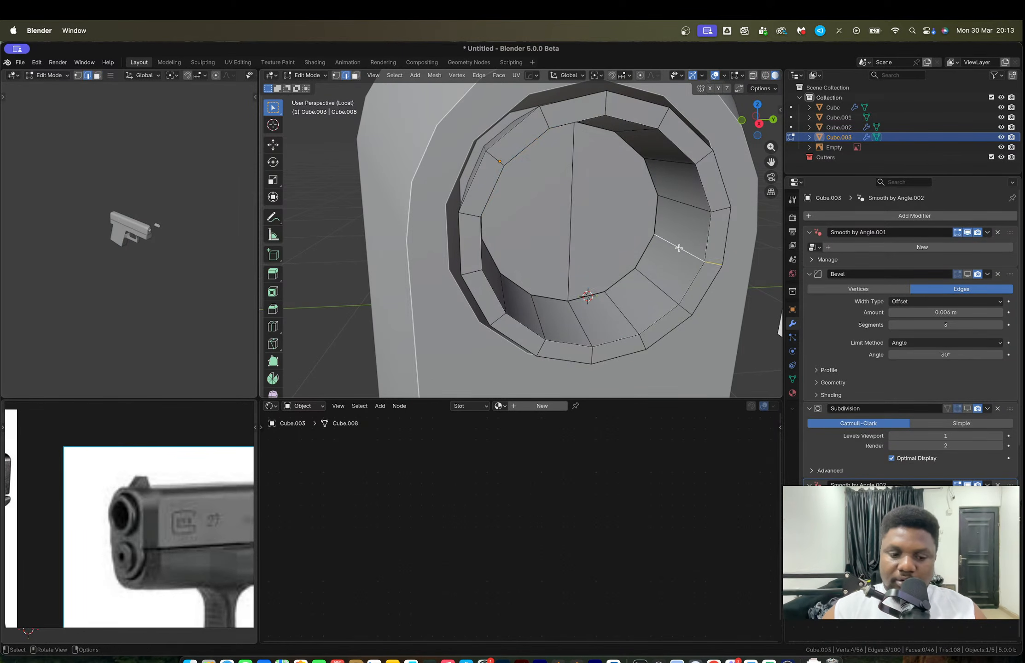
key("3")
left_click(675, 248, "alt")
key("s")
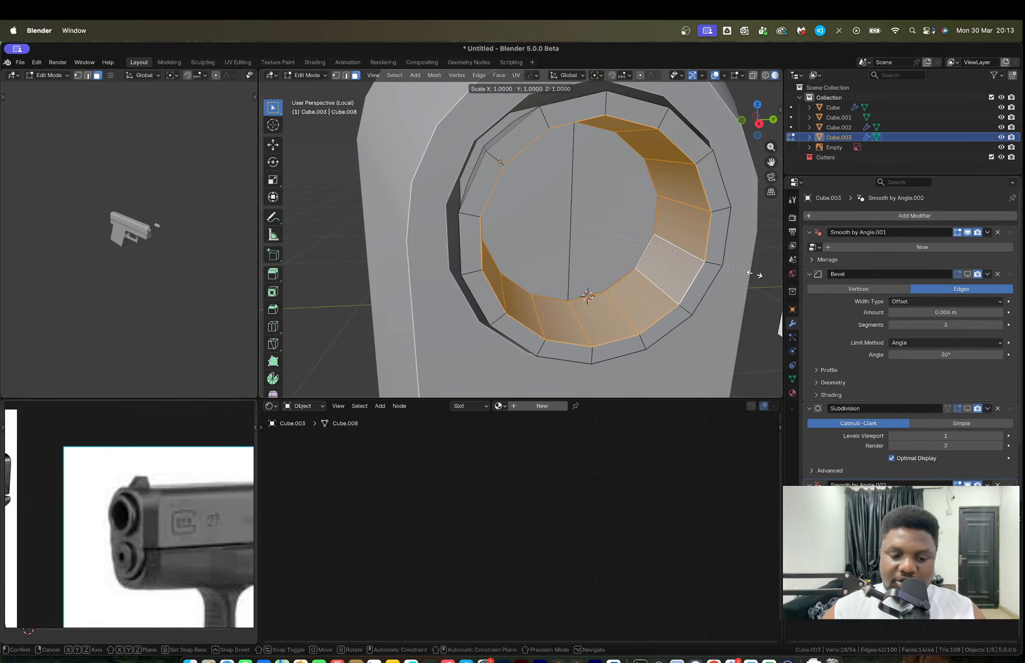
key("shift+x")
left_click(738, 274)
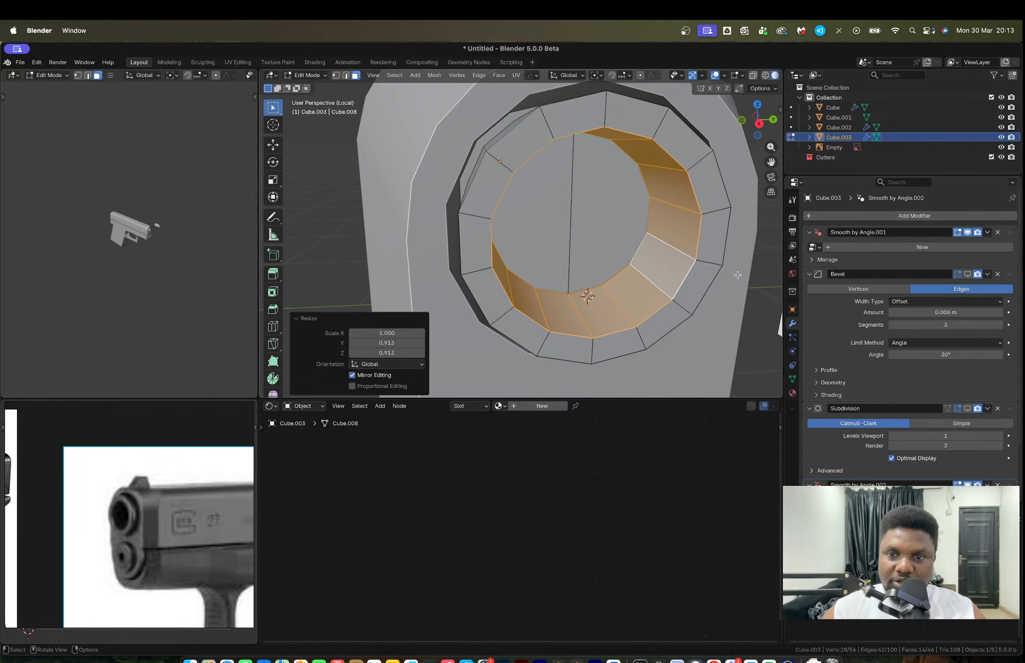
Step: Return to Object Mode and turn viewport display back on for the barrel's Bevel and Subdivision modifiers
key("Tab")
left_click(967, 274)
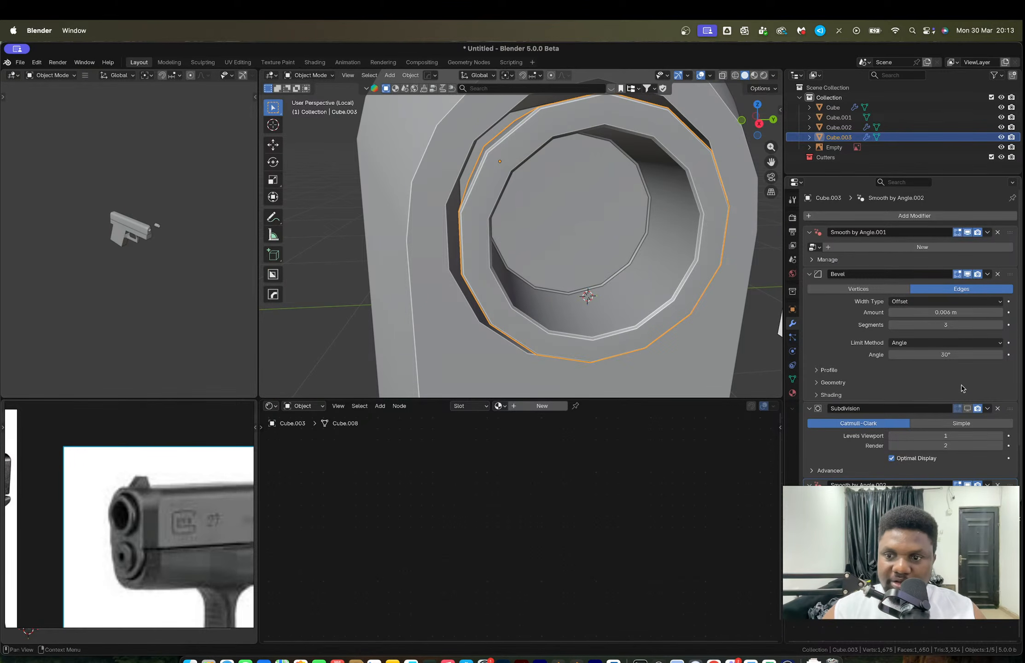
scroll(579, 241, "down", 8)
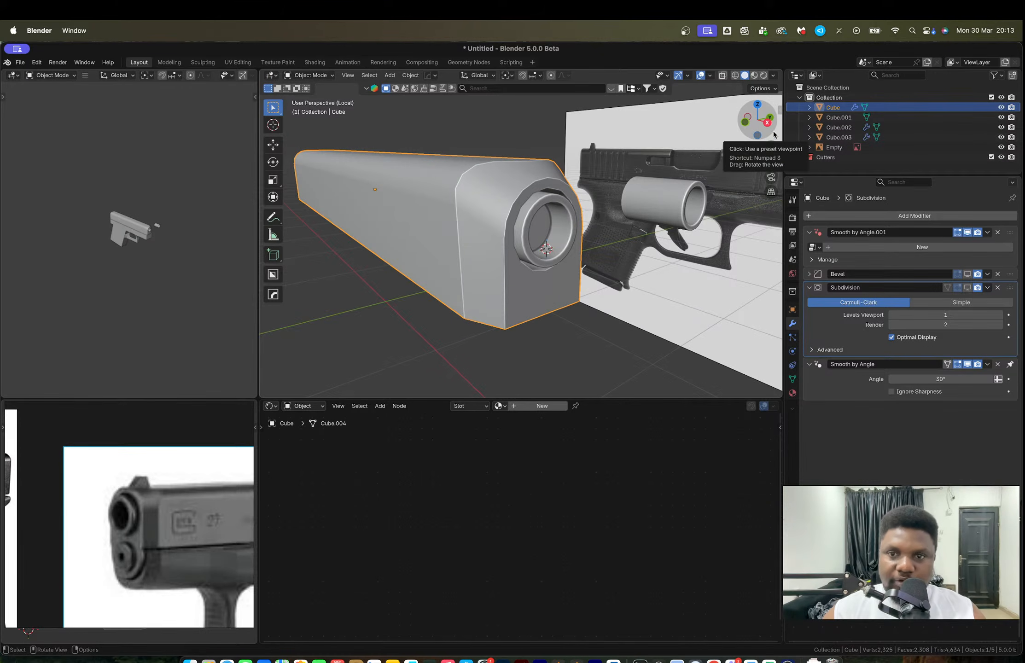
Step: Show the slide in front orthographic view with X-ray on, framing the vertical grooves of the reference image near the muzzle
left_click(744, 123)
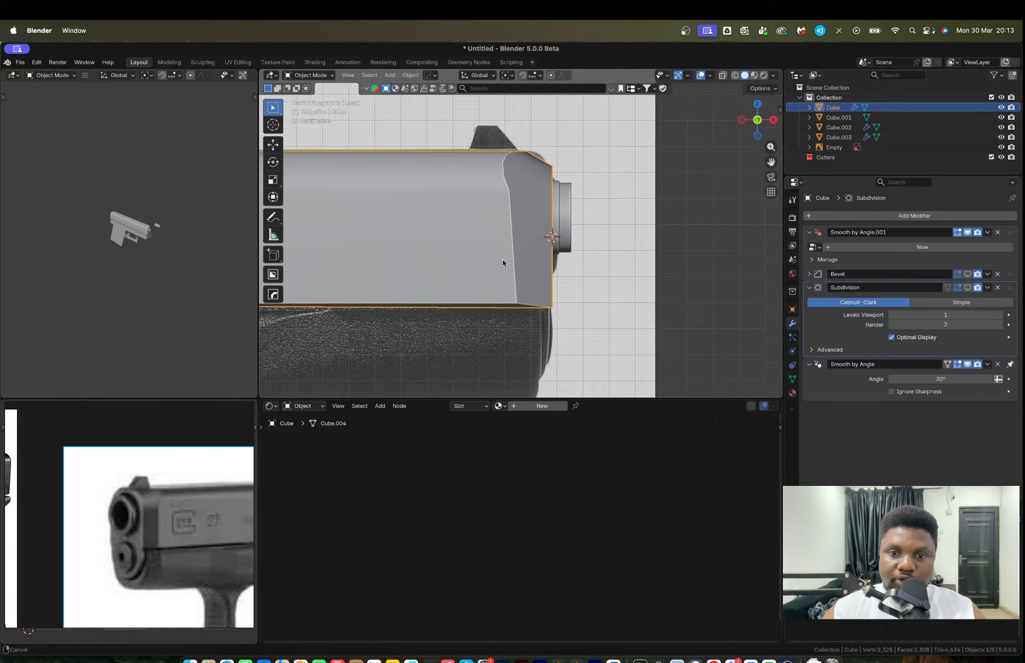
middle_click_drag(502, 262, 574, 193, "shift")
left_click(560, 279)
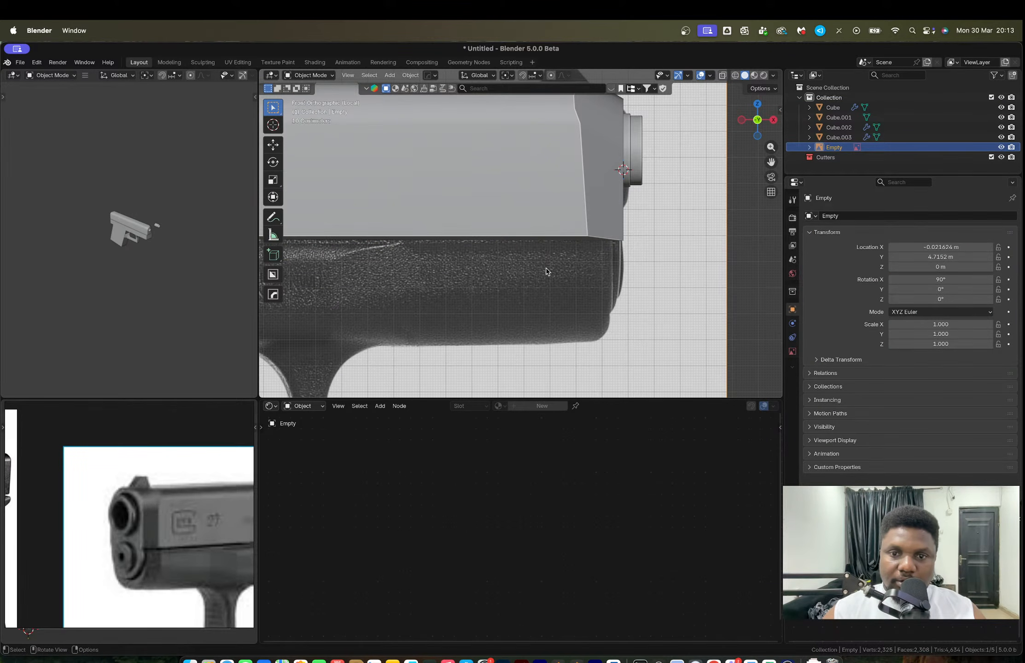
scroll(545, 268, "down", 5)
middle_click_drag(545, 267, 743, 259, "shift")
middle_click_drag(444, 227, 462, 231, "shift")
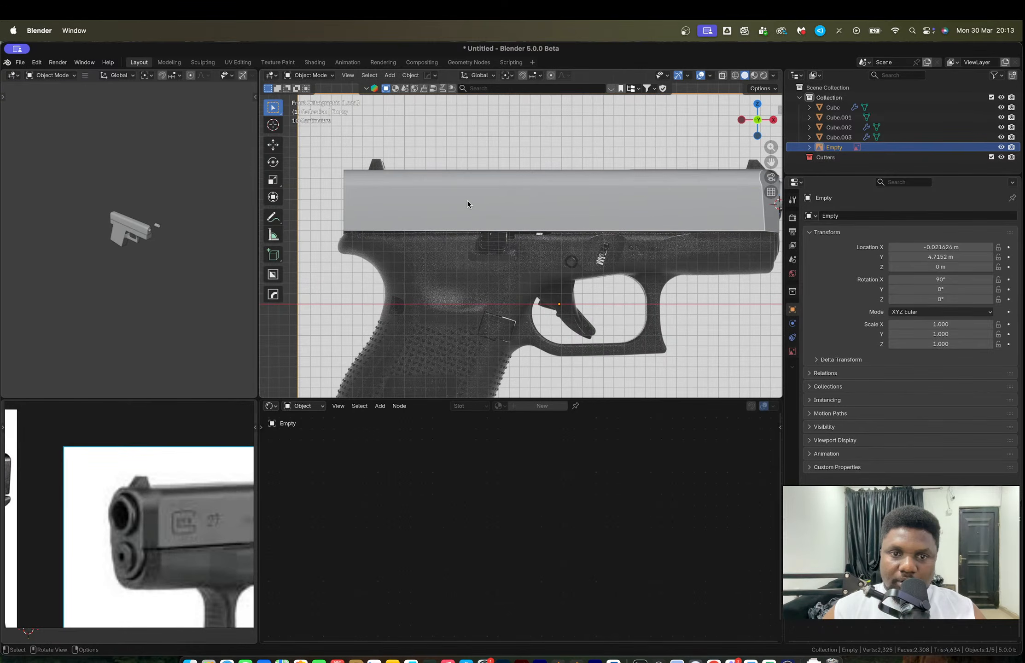
scroll(469, 204, "up", 1)
key("alt+z")
middle_click_drag(696, 197, 515, 213, "shift")
scroll(516, 213, "up", 3)
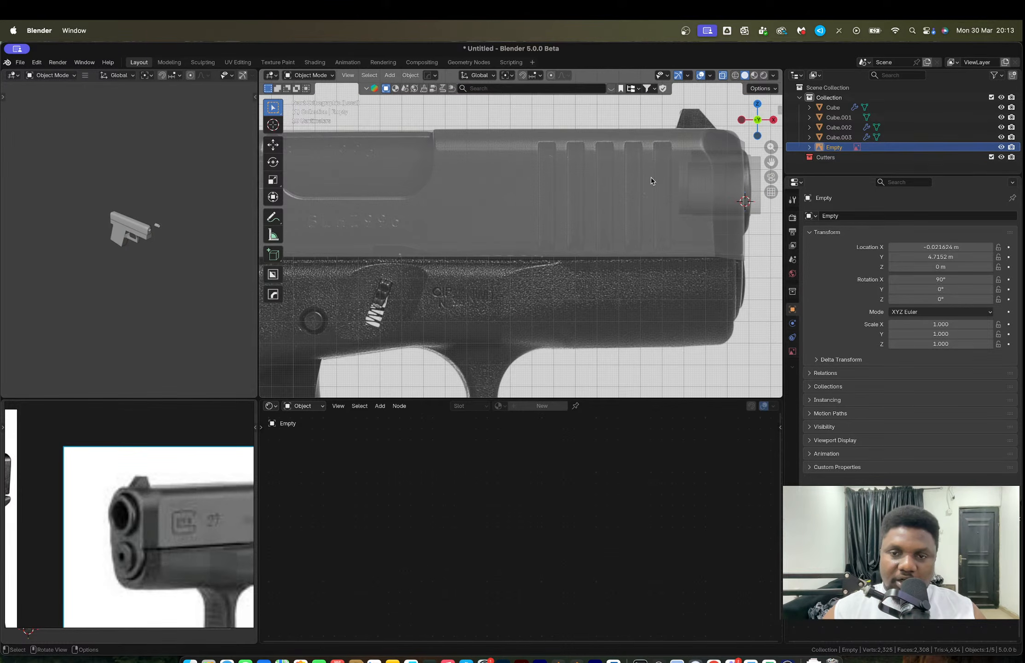
Step: Add a cube, scale it down, and move it about -0.919 m in X and 0.089 m in Z toward the rearmost groove
key("shift+a")
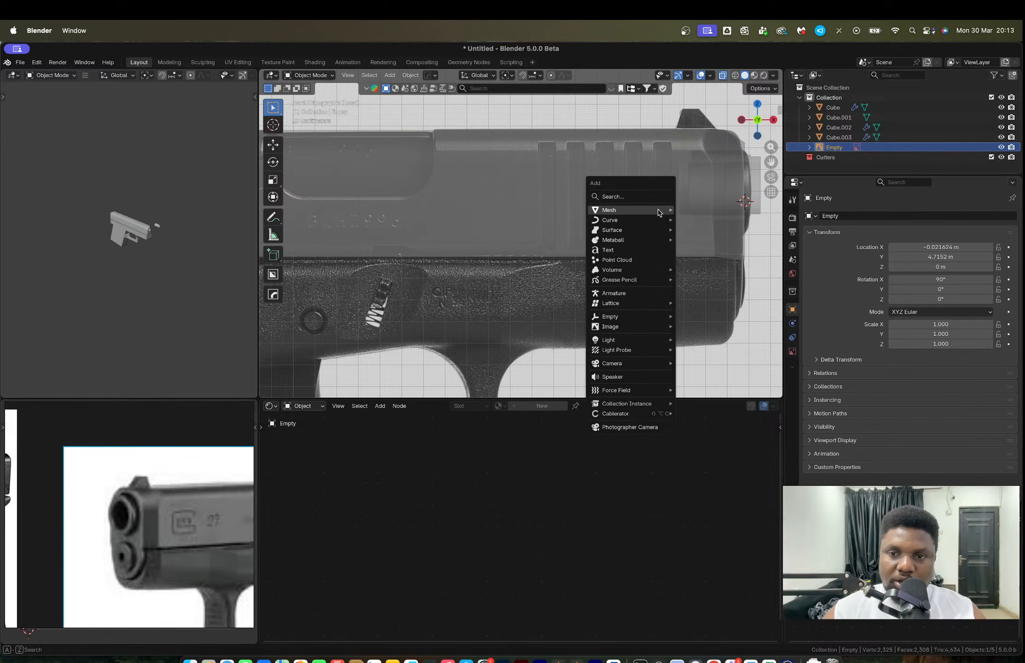
mouse_move(659, 211)
left_click(701, 222)
key("s")
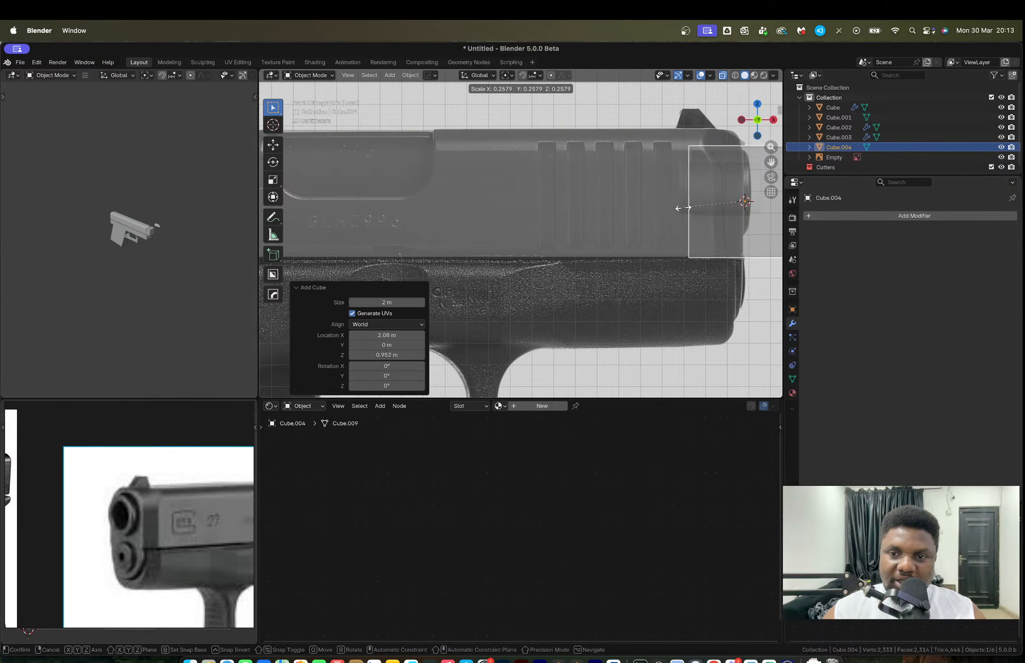
left_click(726, 192)
key("g")
left_click(528, 173)
Step: Scale the cube by about 0.507 and 0.94 and nudge it so its width matches the rearmost groove
scroll(527, 175, "up", 3)
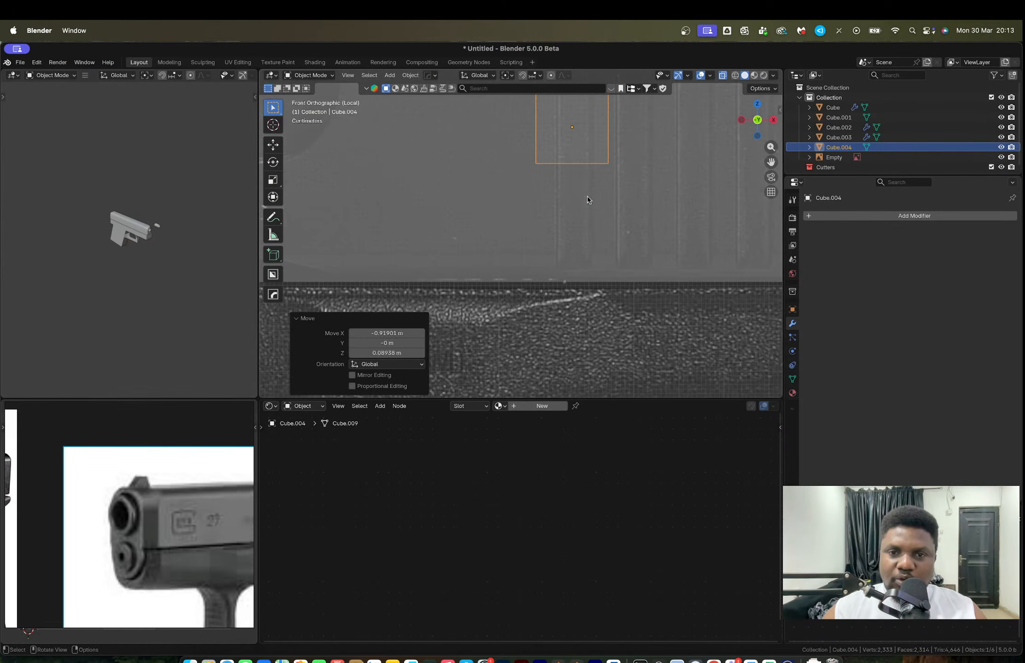
middle_click_drag(588, 192, 539, 250, "shift")
key("s")
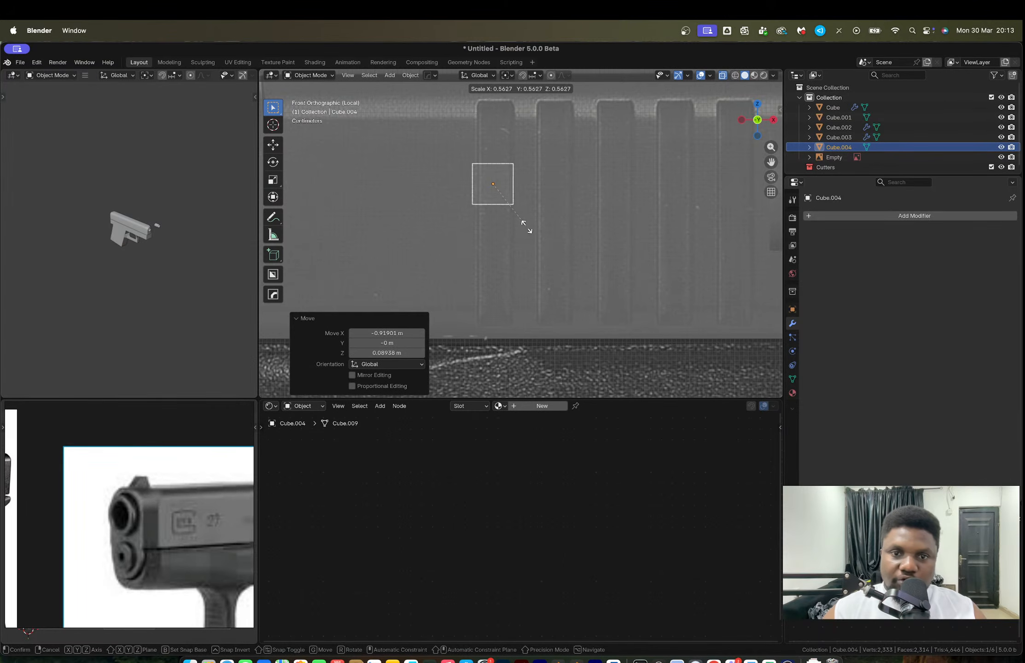
left_click(519, 224)
key("g")
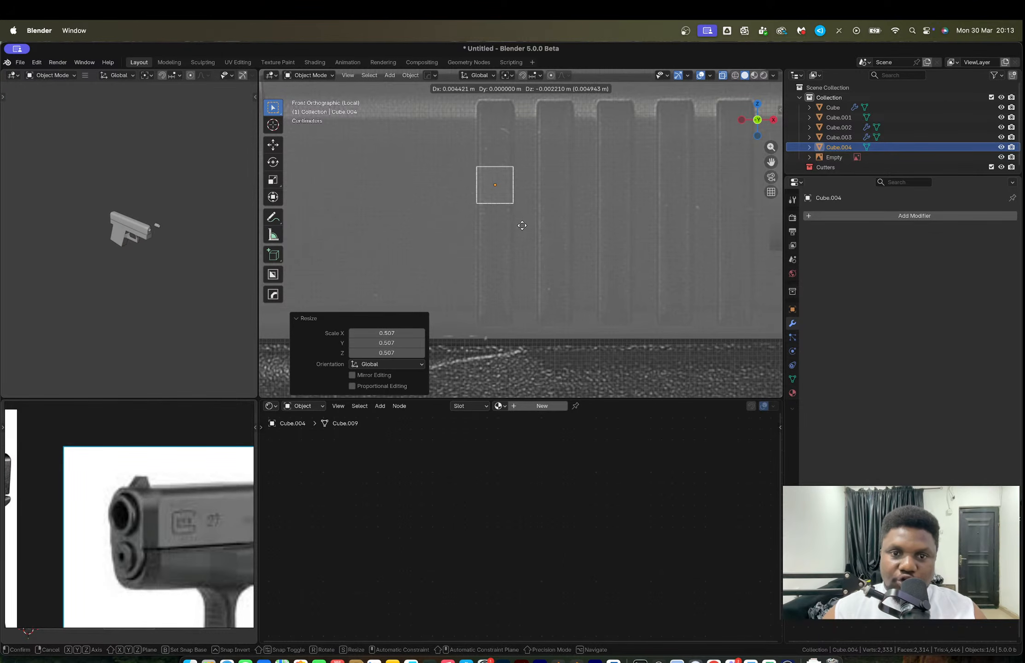
left_click(520, 225)
key("s")
left_click(524, 229)
Step: Stretch the cube along Z by about 6.472 and 1.125, shifting it vertically to cover the groove's height and overshoot the slide's top
key("s")
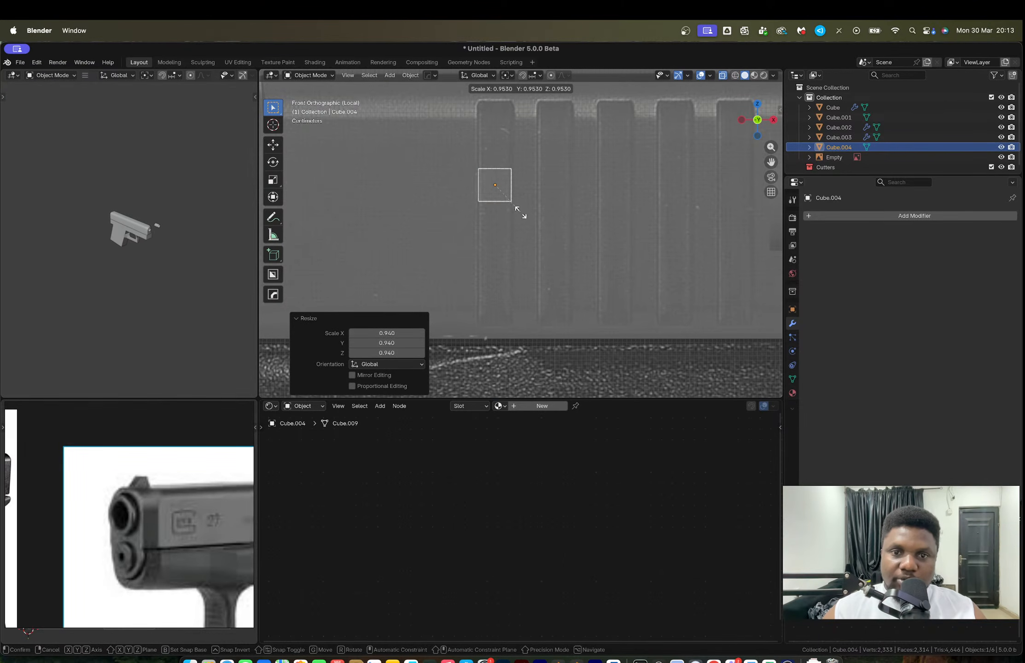
key("z")
left_click(544, 110)
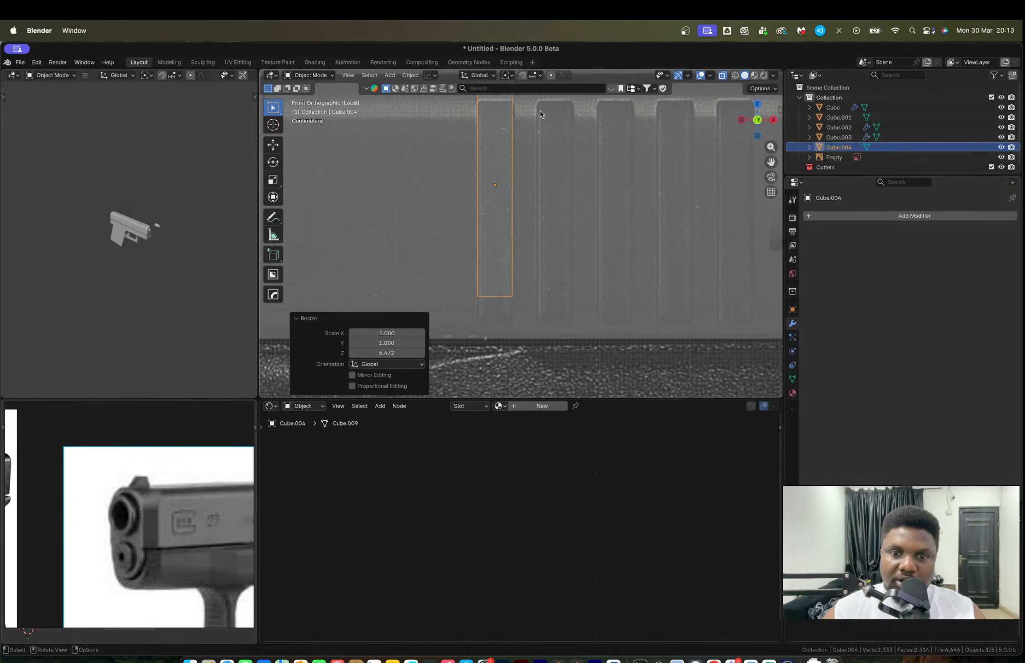
key("g")
key("z")
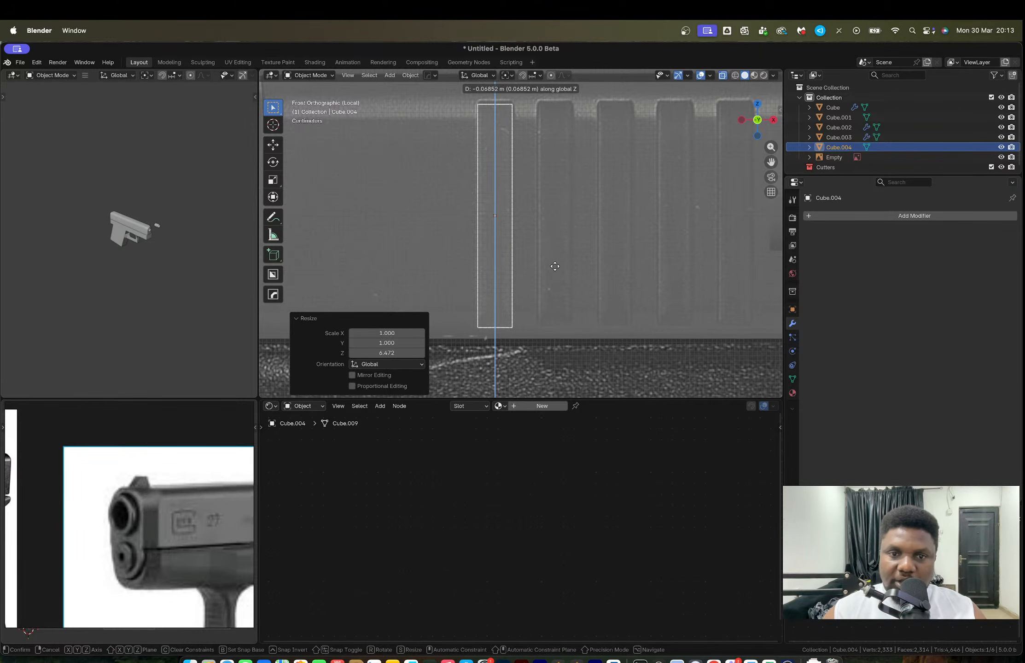
left_click(552, 266)
key("s")
key("z")
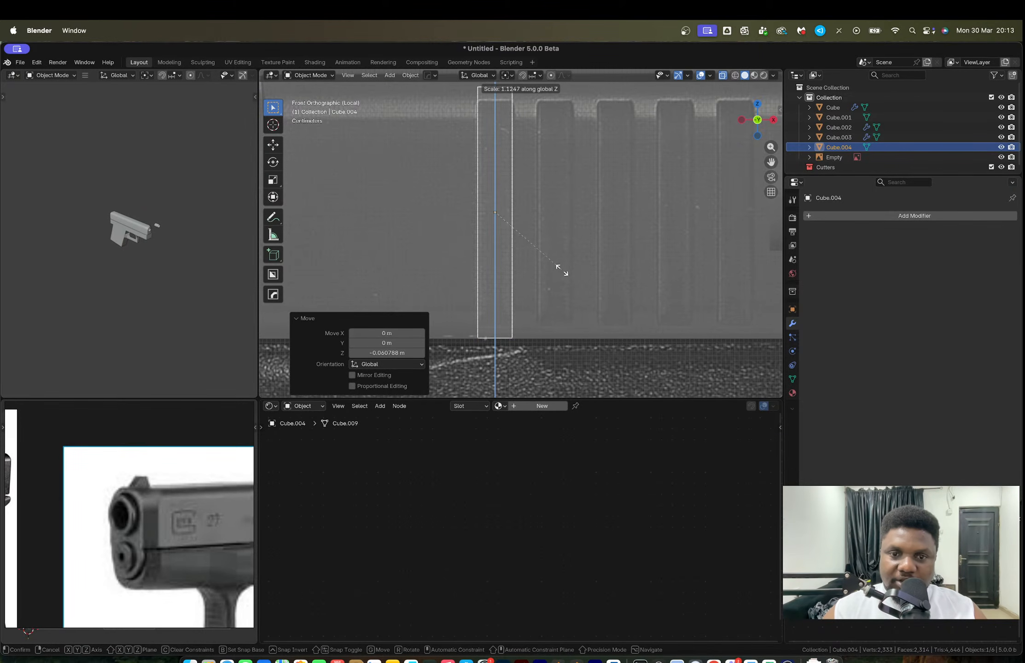
left_click(560, 270)
key("g")
key("z")
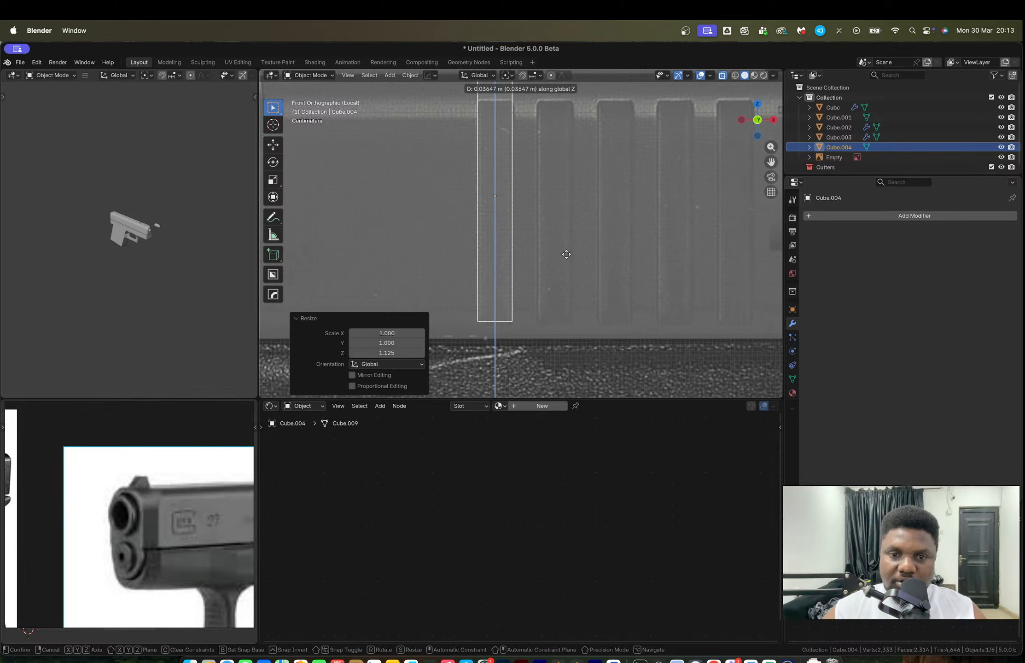
left_click(566, 257)
Step: In Edit Mode, duplicate the bar about 0.134 m along X and repeat the duplication until all five grooves are covered
key("Tab")
key("shift+d")
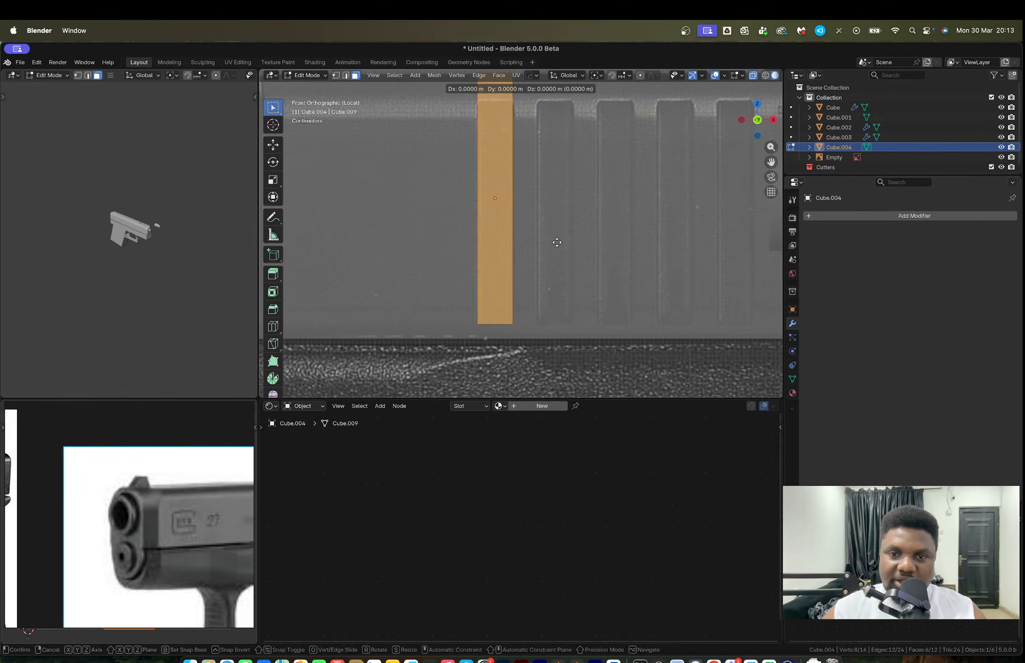
key("x")
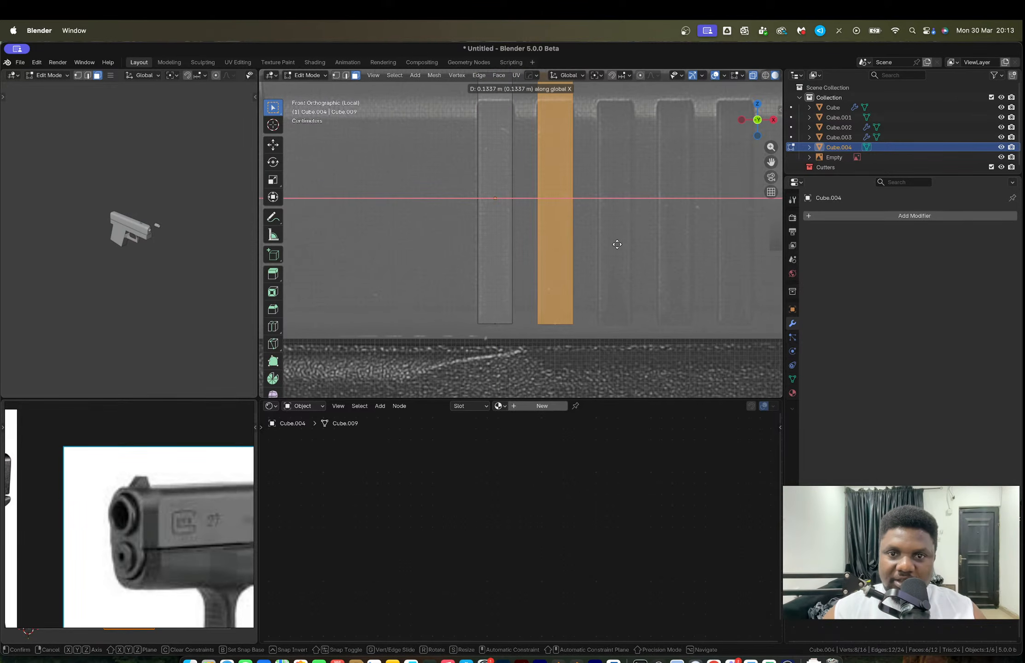
left_click(615, 244)
key("shift+r")
key("shift+r")
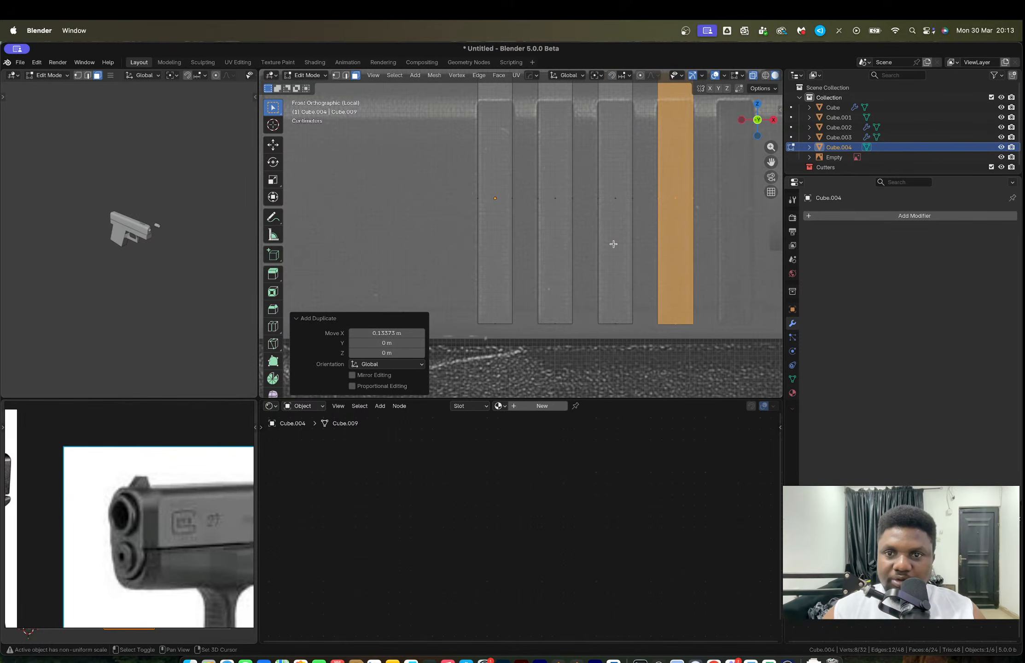
scroll(613, 244, "down", 3)
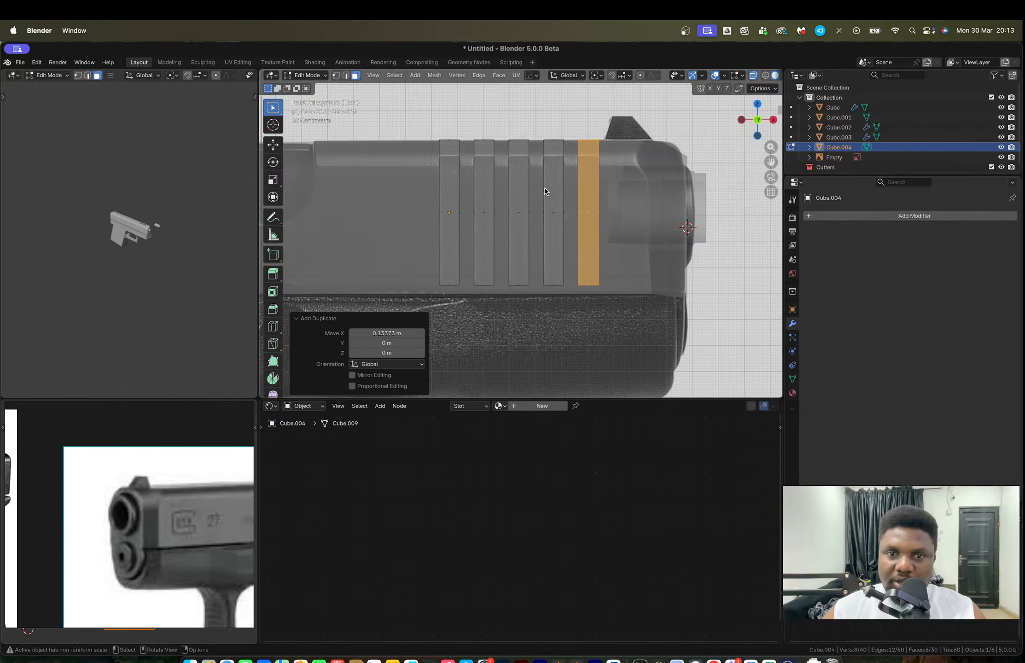
Step: Apply the scale of the five-bar groove object, enter Edit Mode on it, and turn X-ray off
key("Tab")
key("ctrl+a")
left_click(456, 218)
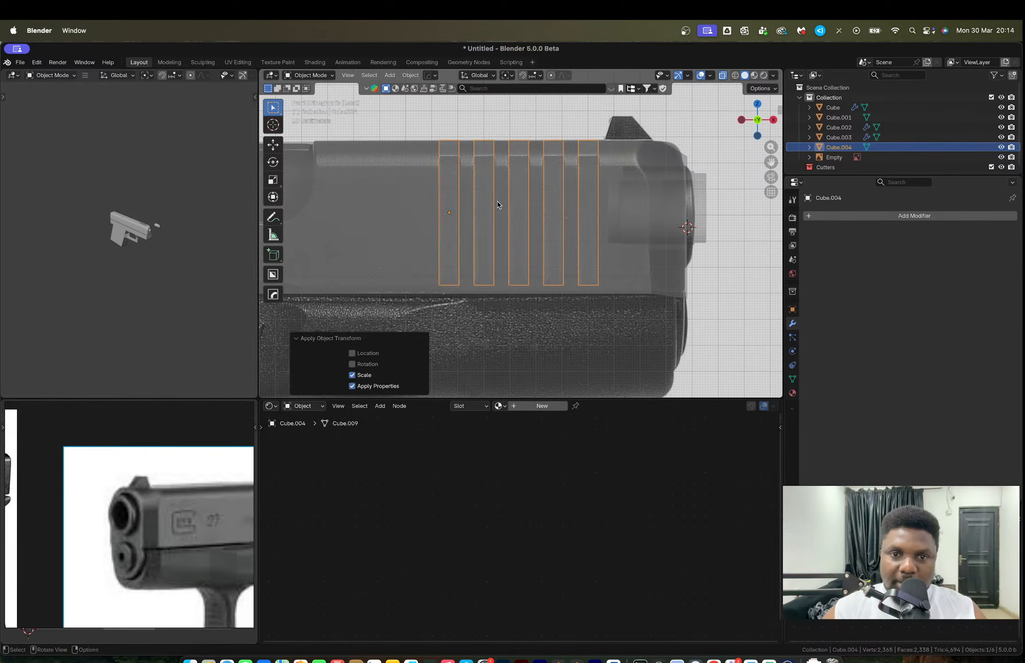
middle_click_drag(456, 218, 458, 189)
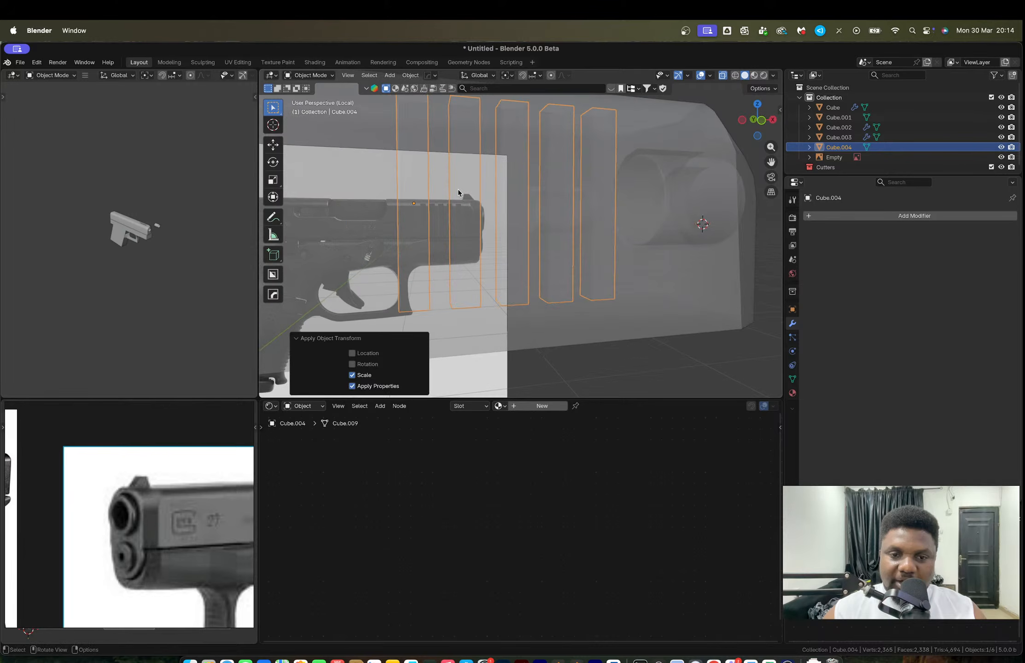
key("Tab")
key("alt+z")
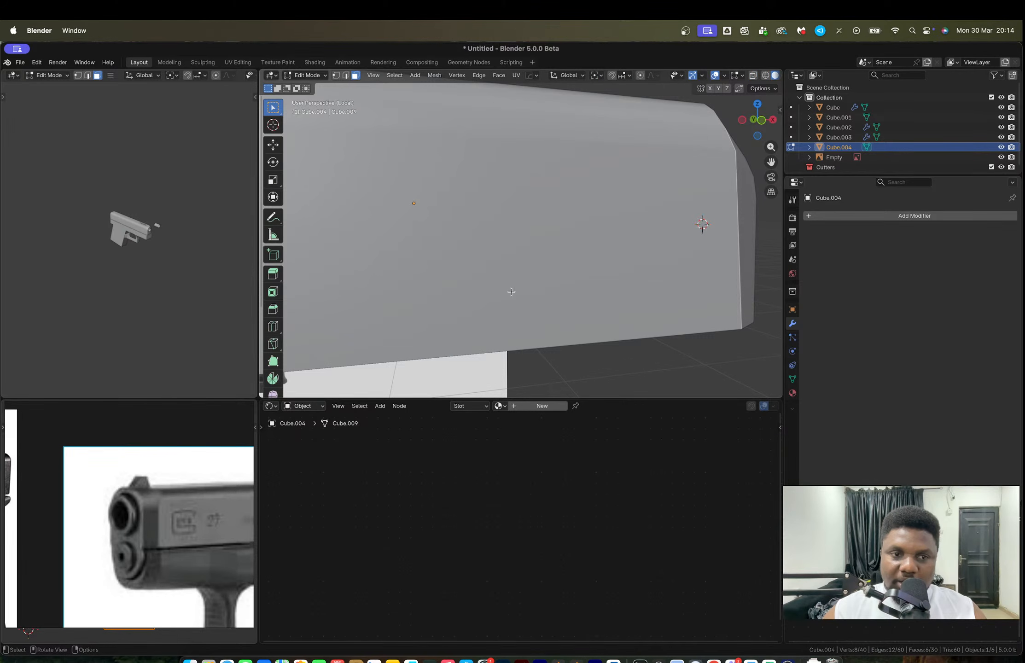
Step: Check the reference images, switch to Finder's Desktop folder, and preview Screenshot 2026-03-30 at 16.09.22
scroll(177, 530, "down", 10)
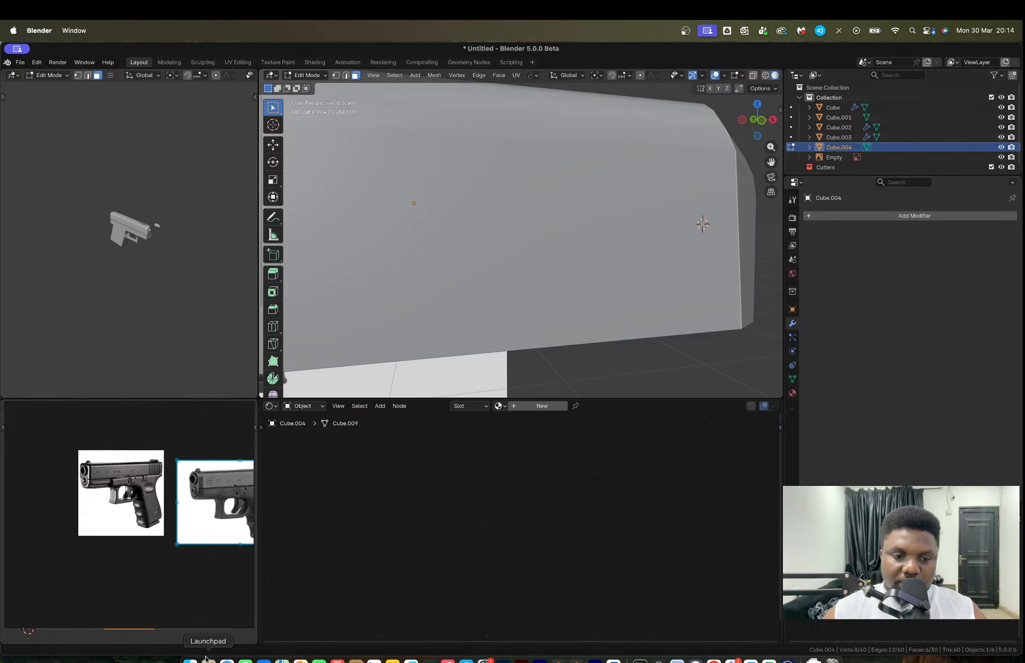
left_click(190, 658)
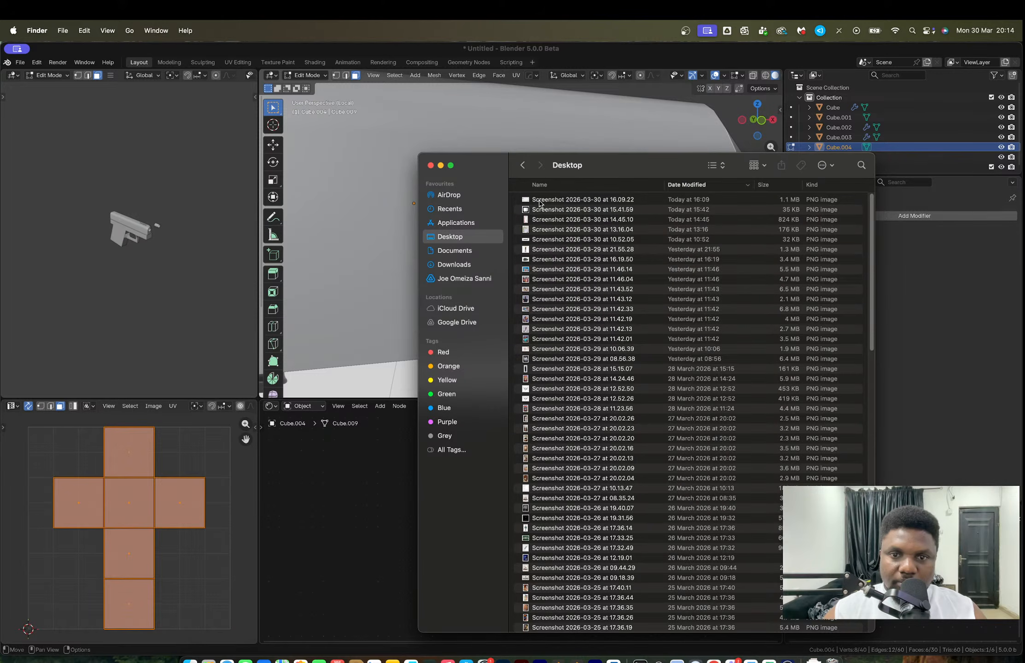
left_click(539, 201)
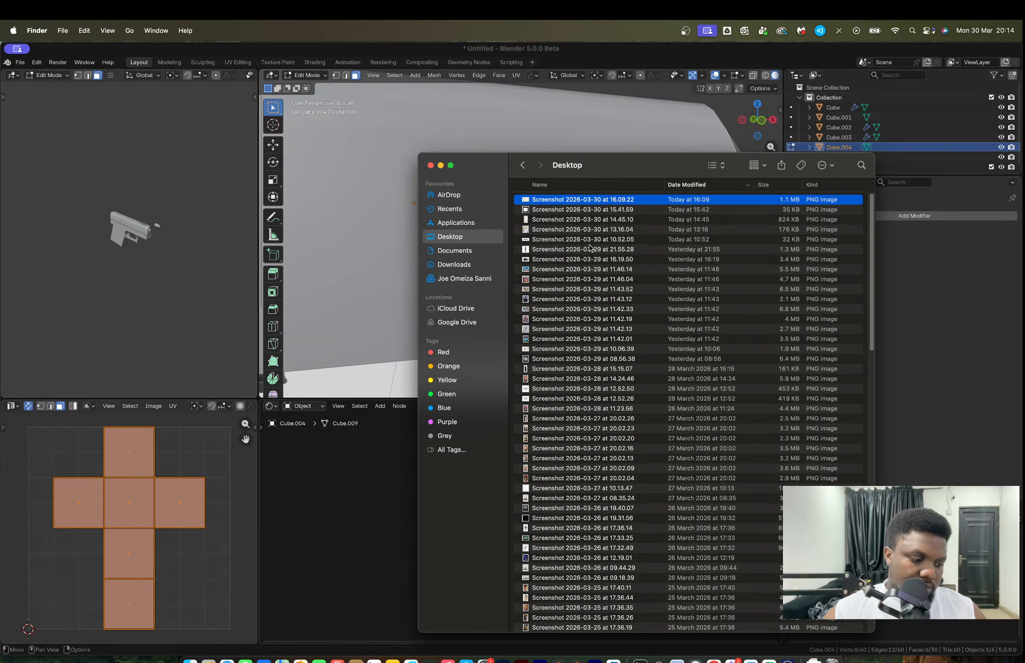
key("space")
key("space")
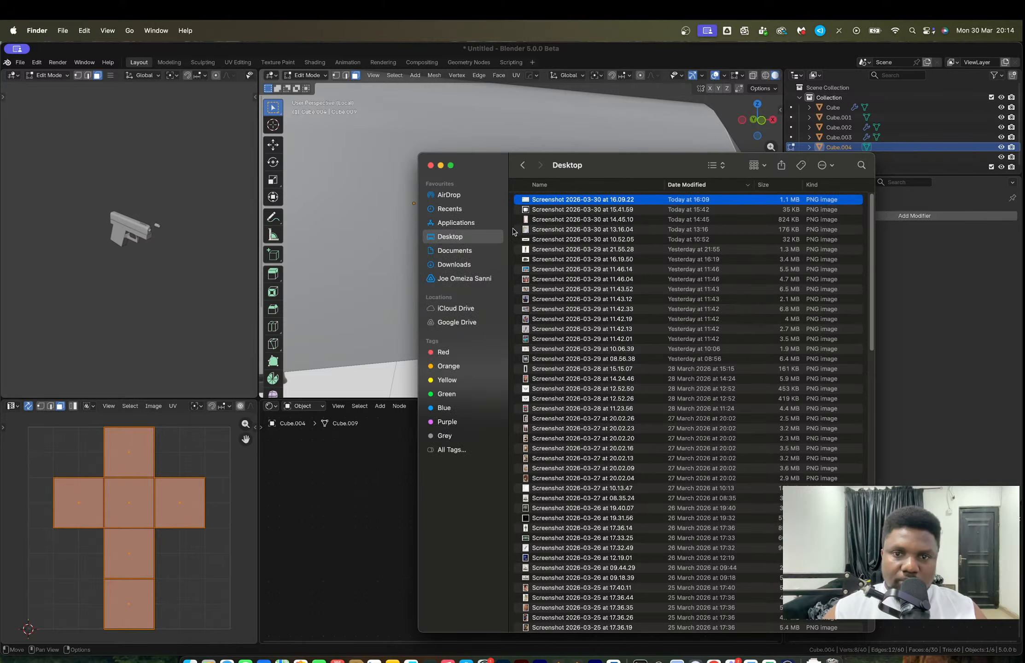
Step: Add Glock-27-Gen5-Right.jpg from Finder's Downloads folder to the PureRef board, focusing on the slide's front grooves
left_click(461, 264)
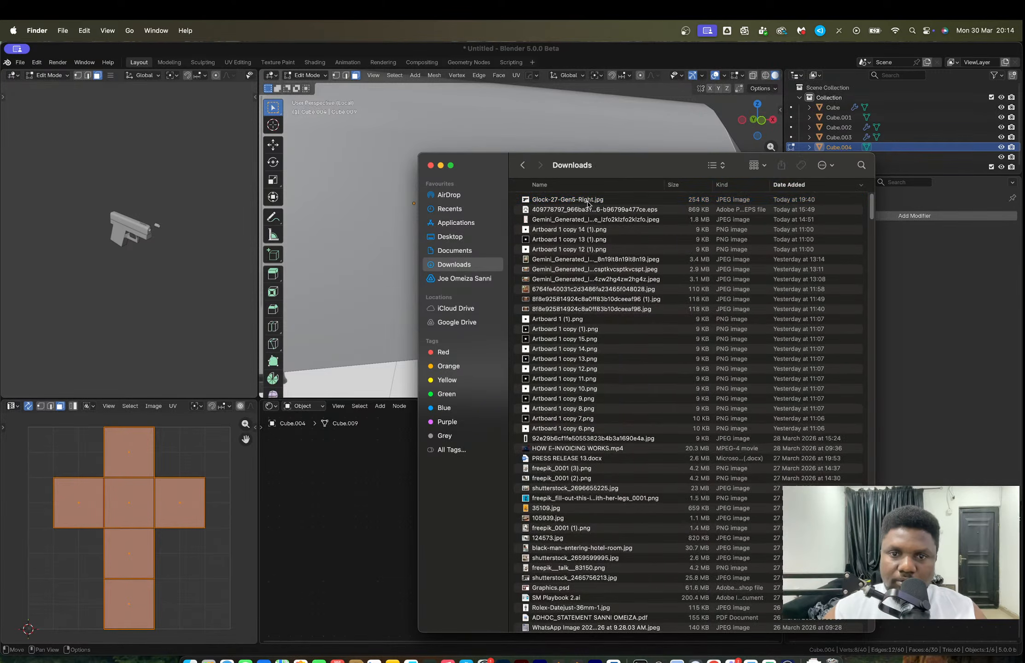
left_click(585, 200)
left_click_drag(584, 202, 140, 489)
key("super+Tab")
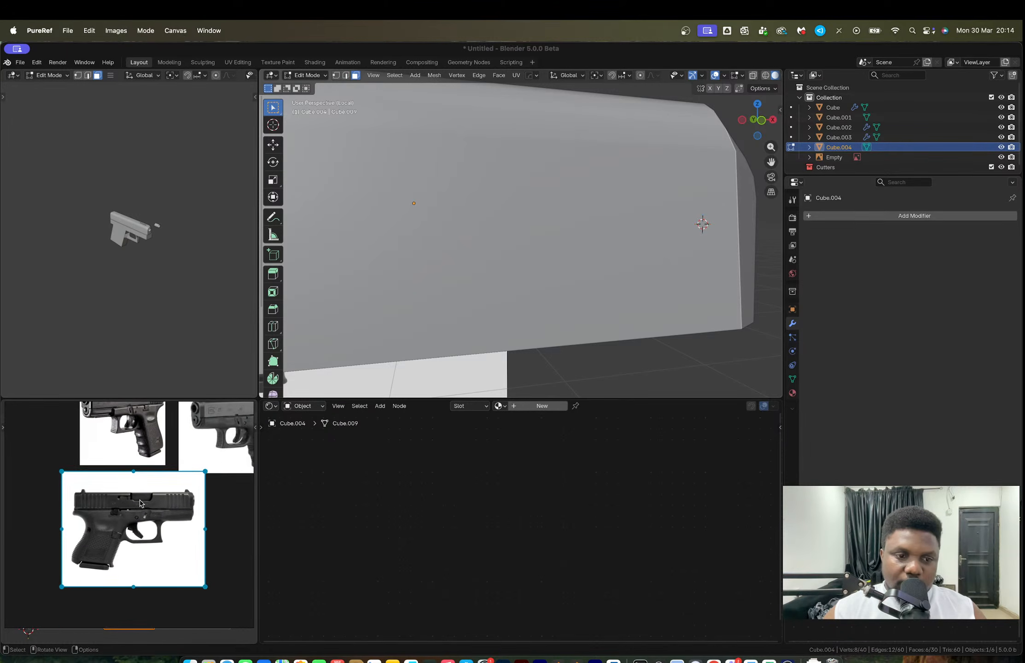
scroll(140, 503, "up", 10)
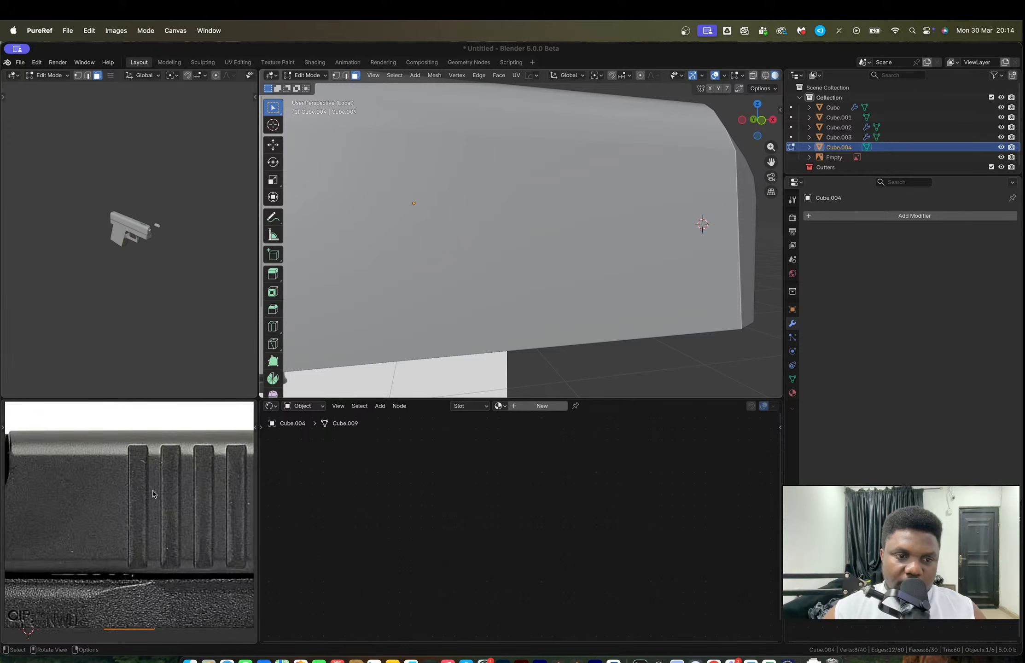
scroll(154, 493, "up", 3)
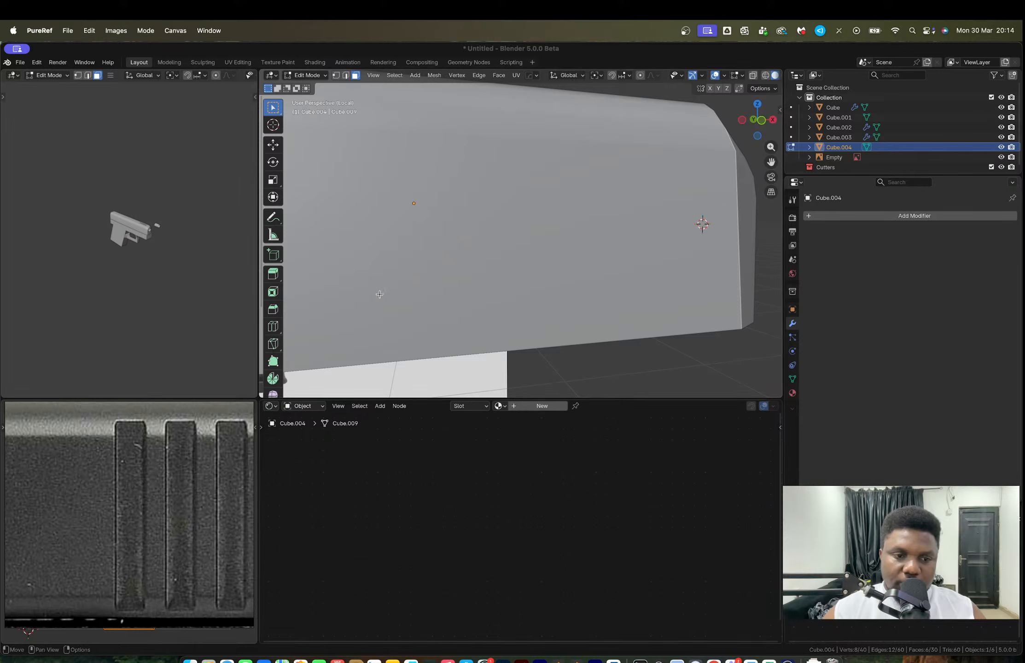
Step: Back in Blender, turn X-ray on, compare the five bars with the reference grooves in front view, and leave Edit Mode
scroll(602, 218, "down", 6)
middle_click_drag(514, 231, 583, 188)
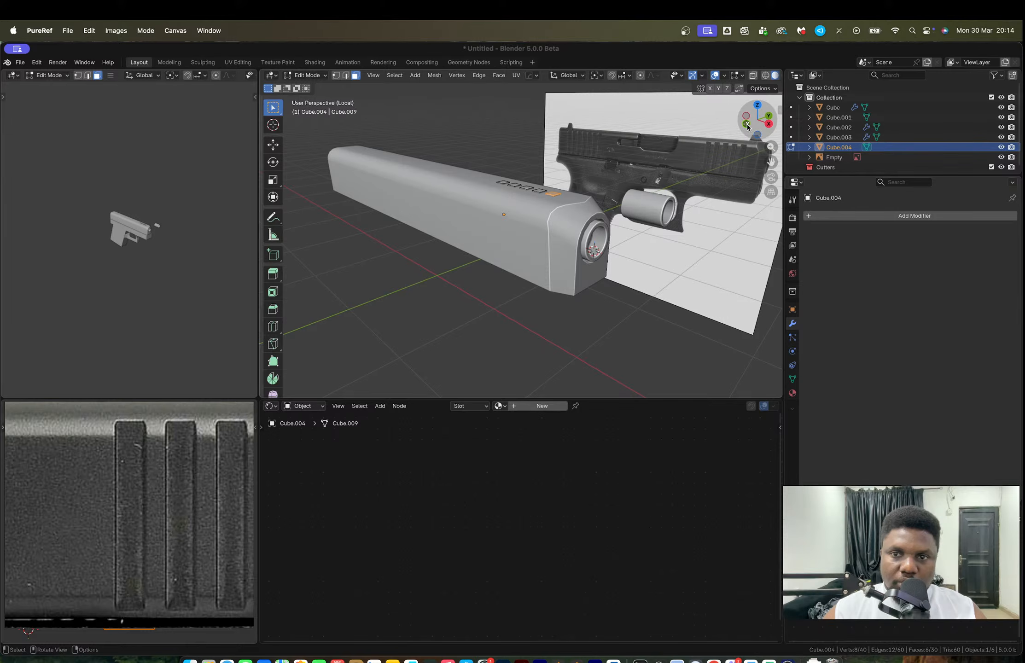
left_click(746, 127)
key("alt+z")
scroll(507, 230, "up", 2)
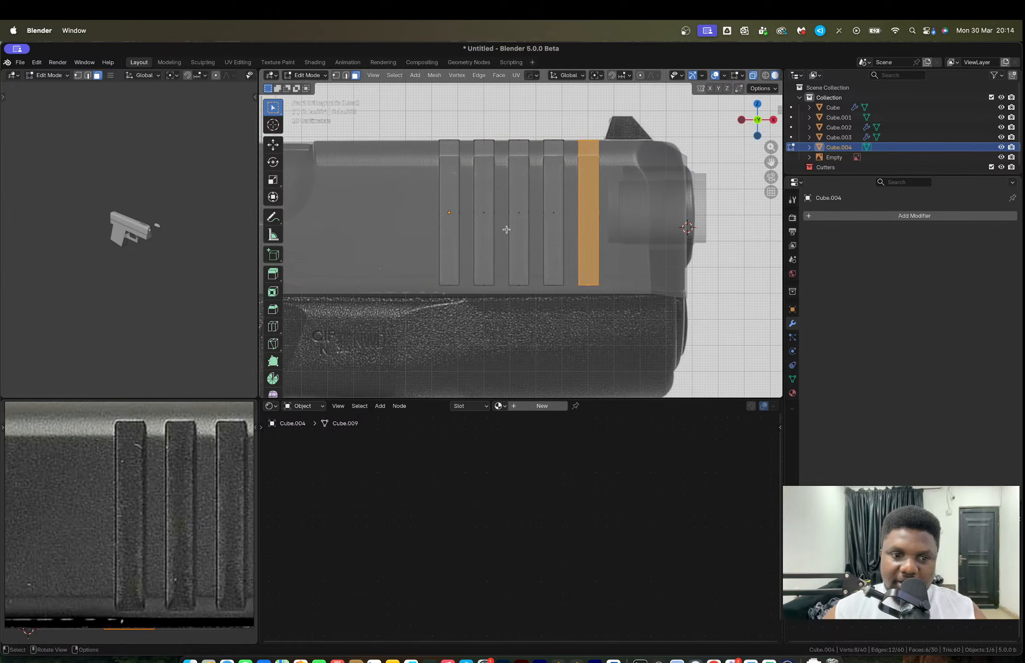
key("Tab")
scroll(571, 229, "up", 3)
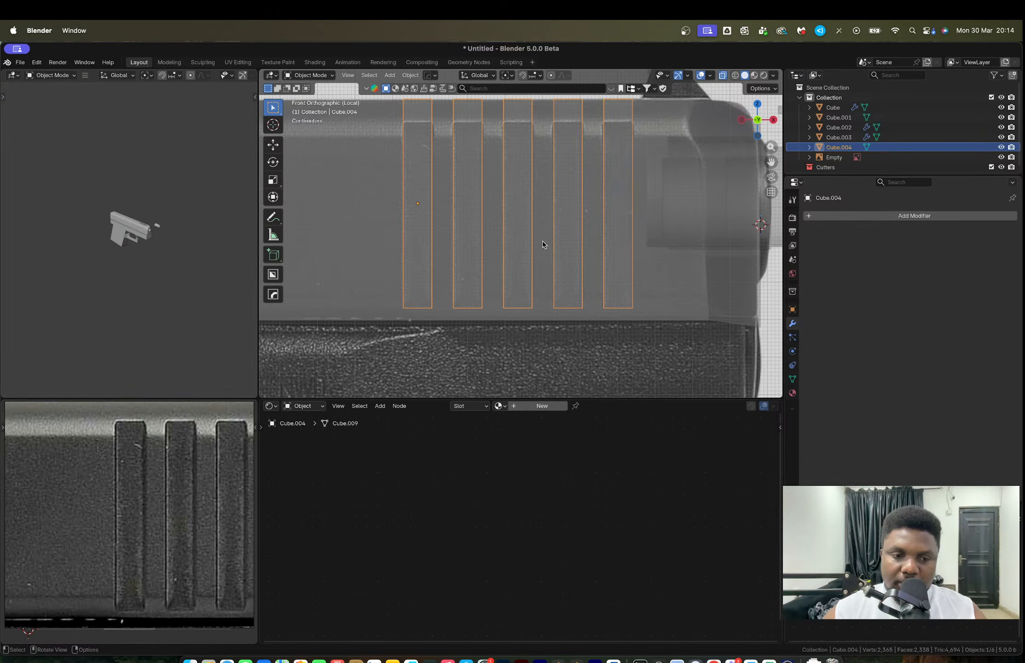
middle_click_drag(499, 189, 552, 201)
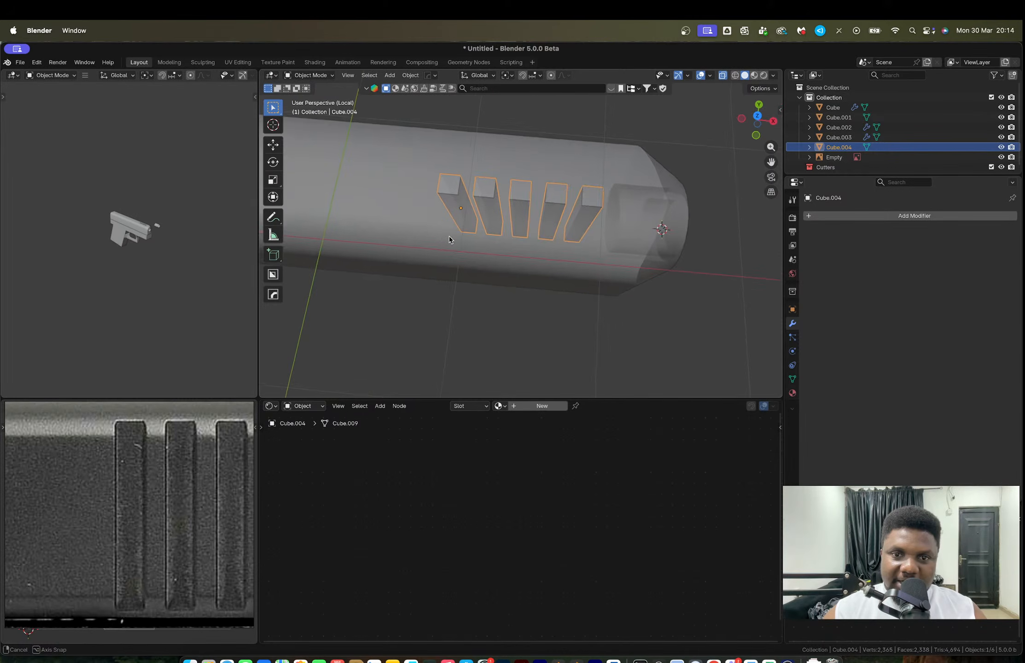
Step: Show the five-bar cutter from the top, apply its scale, and enter Edit Mode on it
left_click(757, 115)
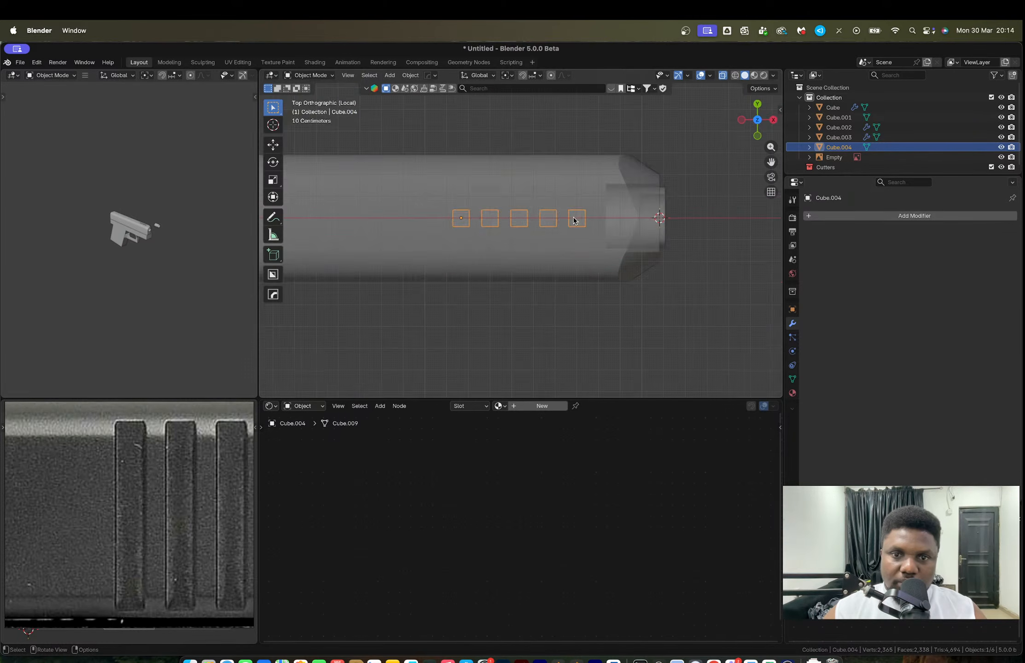
scroll(573, 220, "up", 3)
key("Tab")
key("Tab")
key("ctrl+a")
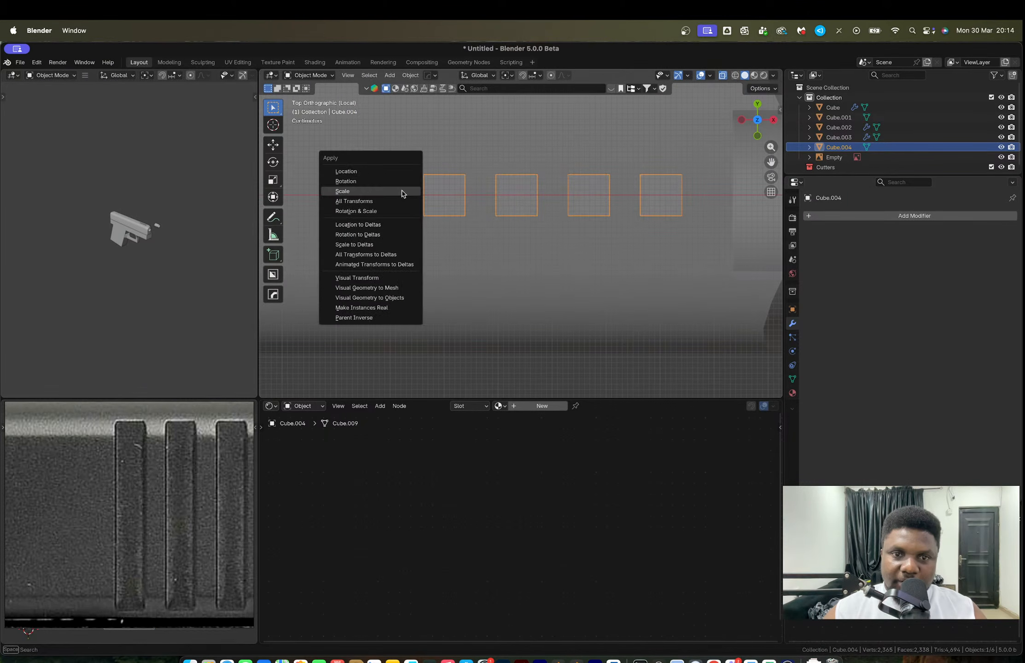
left_click(401, 191)
key("Tab")
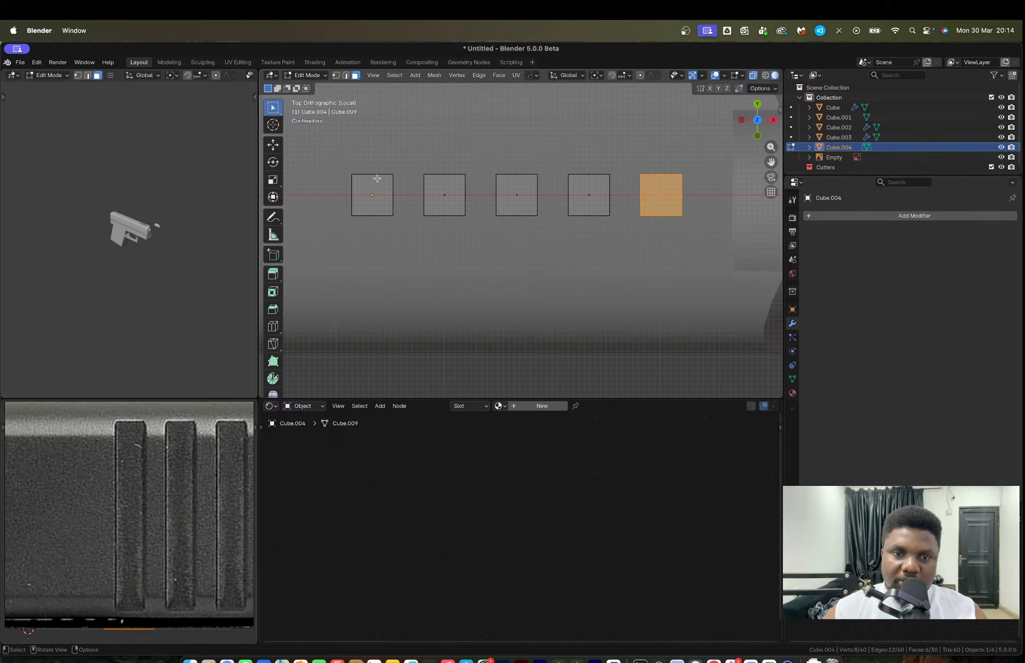
left_click_drag(334, 157, 718, 196)
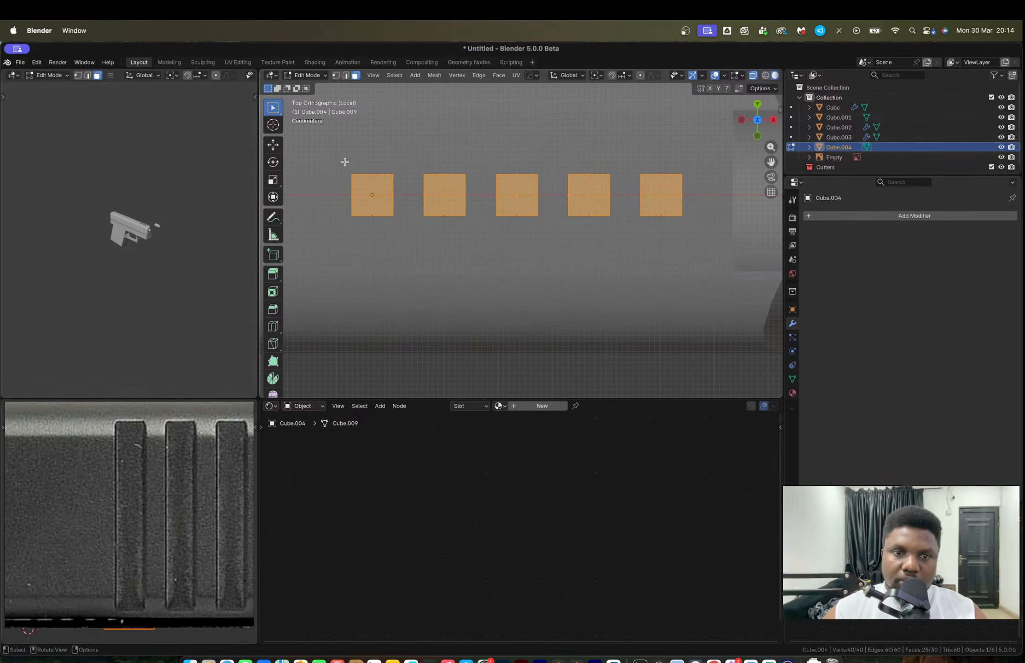
key("1")
left_click_drag(344, 160, 721, 179)
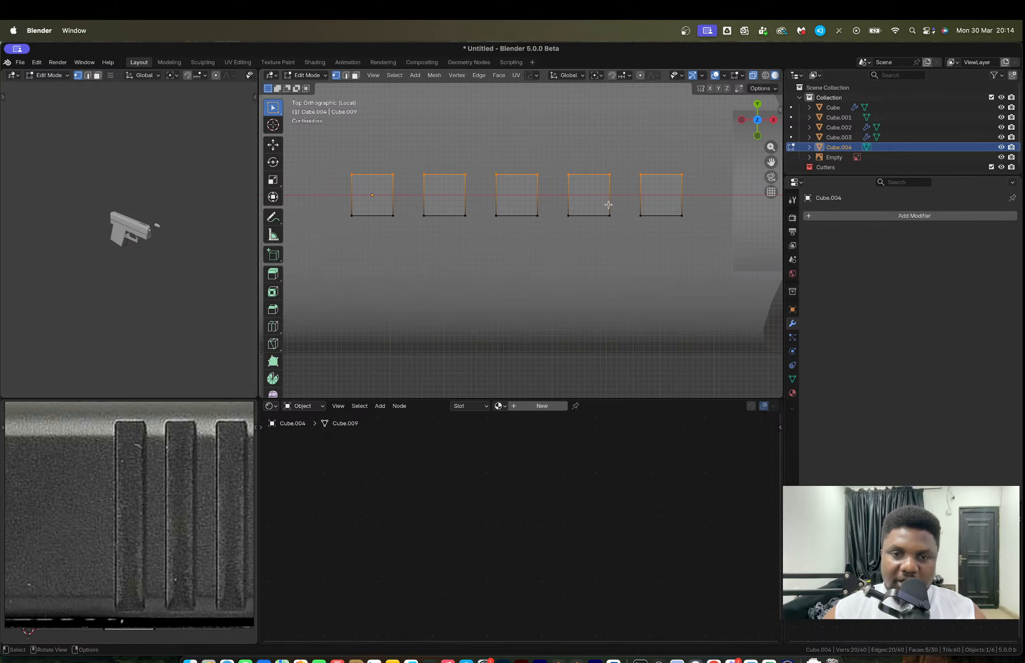
middle_click_drag(593, 210, 478, 198)
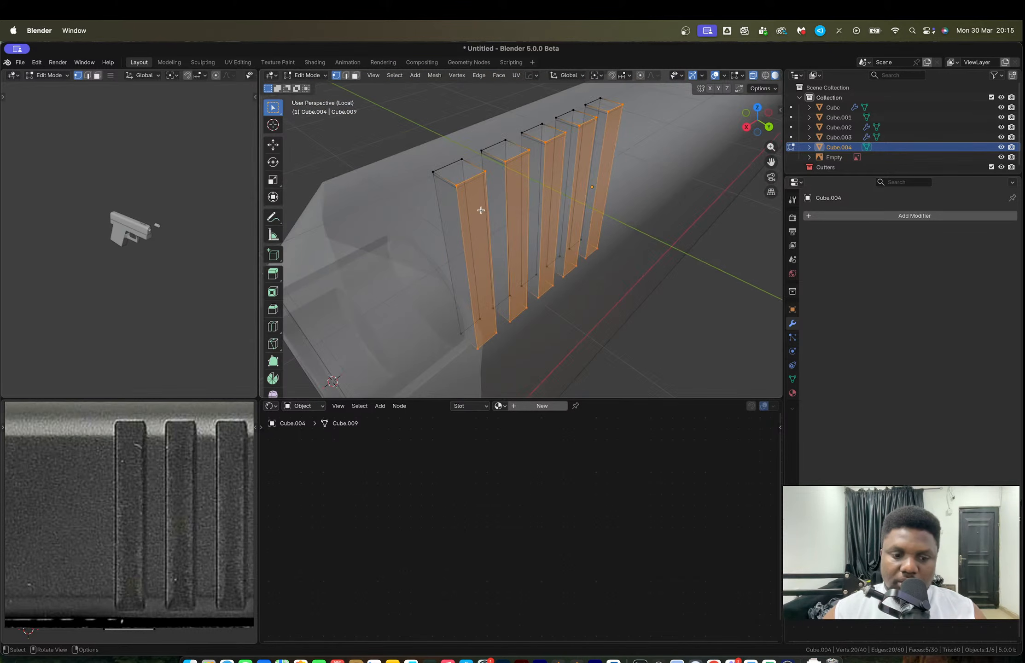
Step: Try beveling the two inner vertical edges of each of the five bars by about 0.020 m with 4 segments
key("2")
left_click(480, 217)
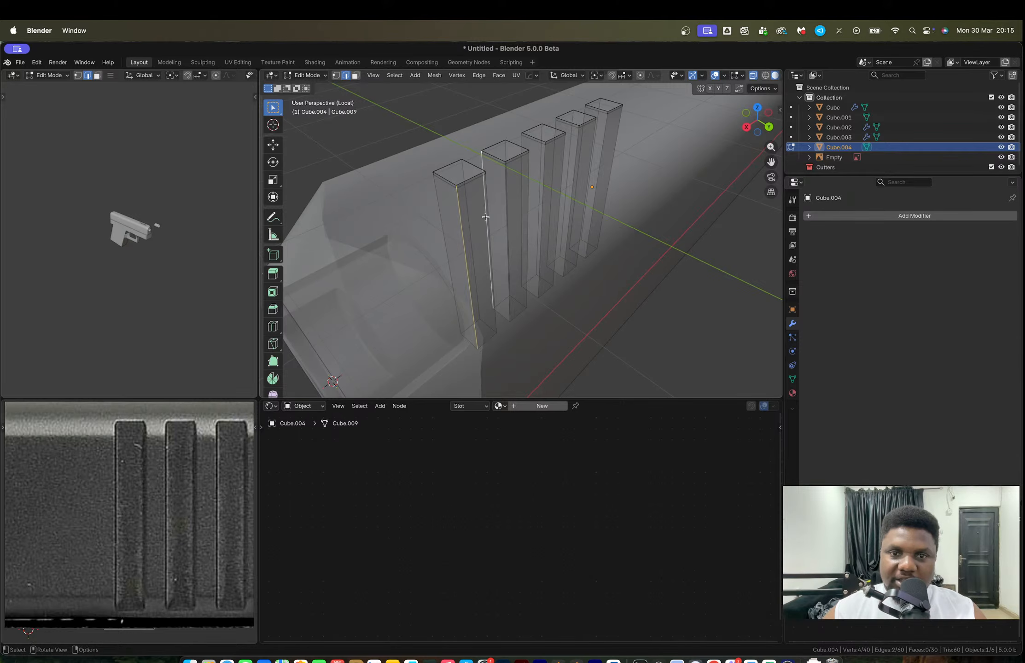
middle_click_drag(485, 218, 474, 206)
left_click(472, 207, "shift")
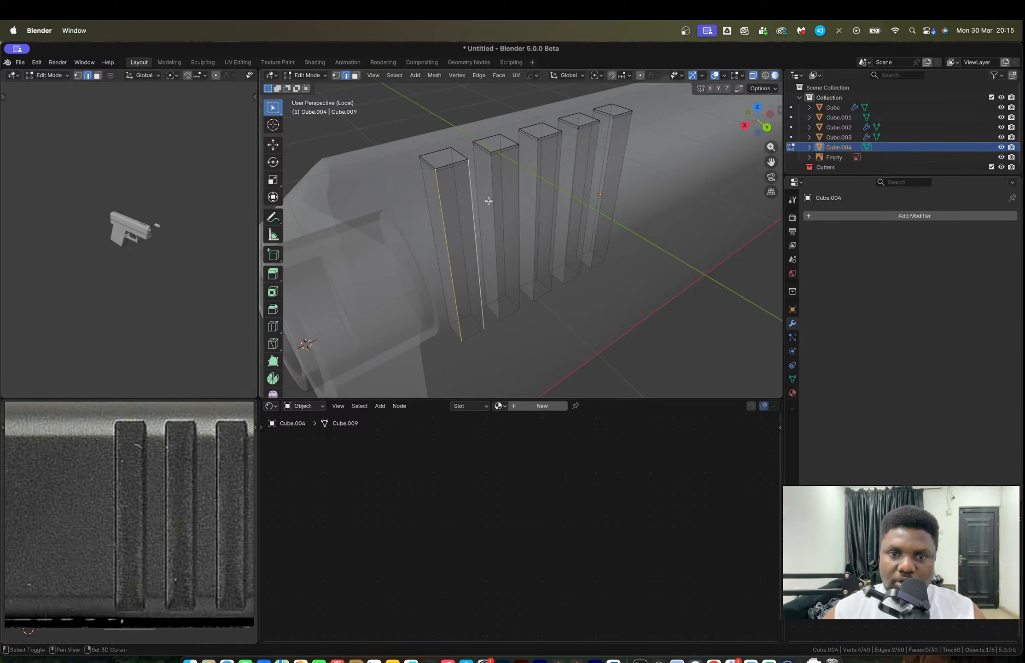
left_click(493, 196, "shift")
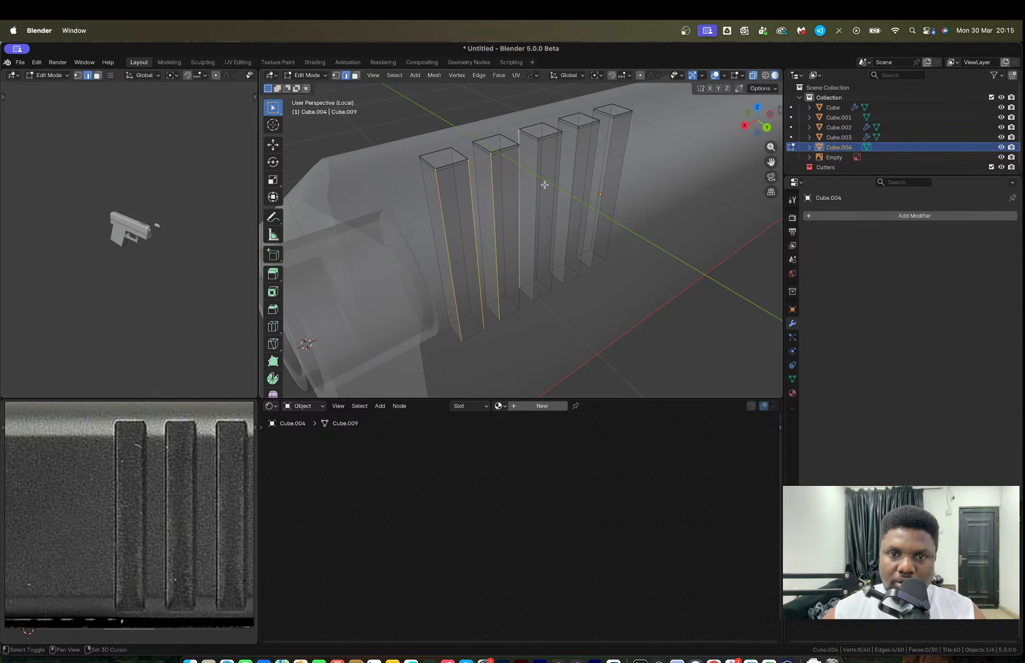
middle_click_drag(544, 185, 536, 175)
left_click(506, 183, "shift")
left_click(525, 178, "shift")
left_click(547, 174, "shift")
left_click(591, 175, "shift")
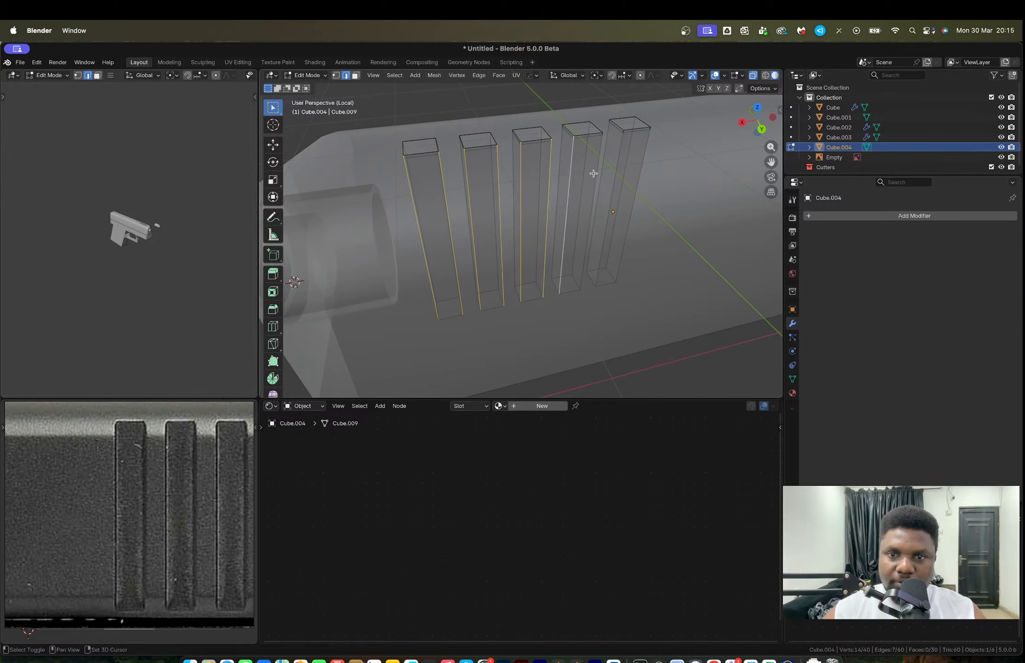
left_click(611, 172, "shift")
left_click(645, 171, "shift")
left_click(643, 170, "shift")
middle_click_drag(643, 170, 636, 217)
key("ctrl")
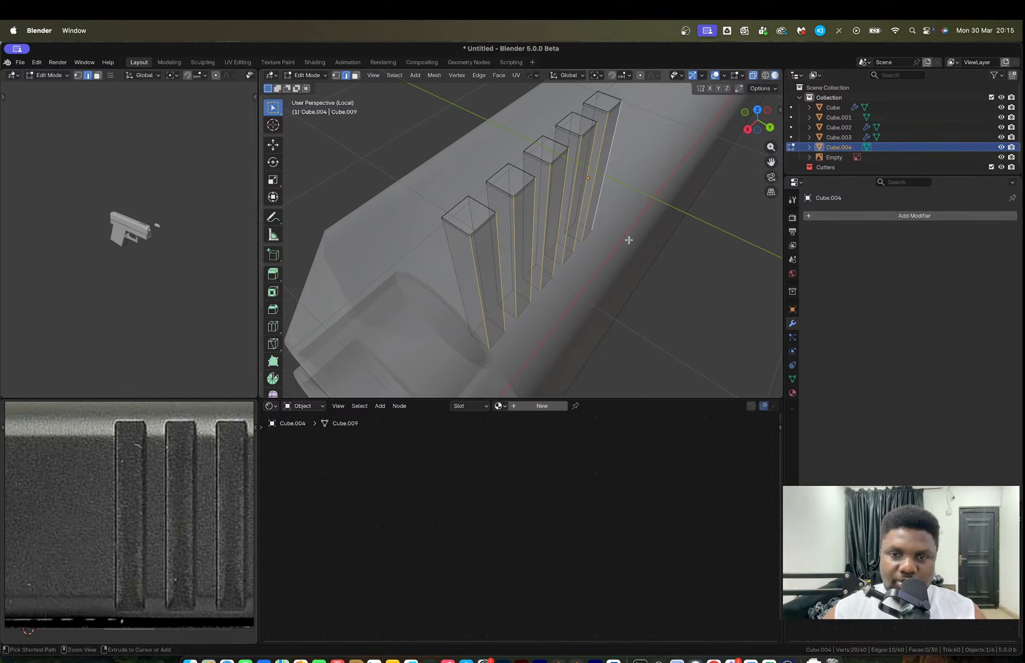
key("ctrl+b")
scroll(647, 241, "up", 3)
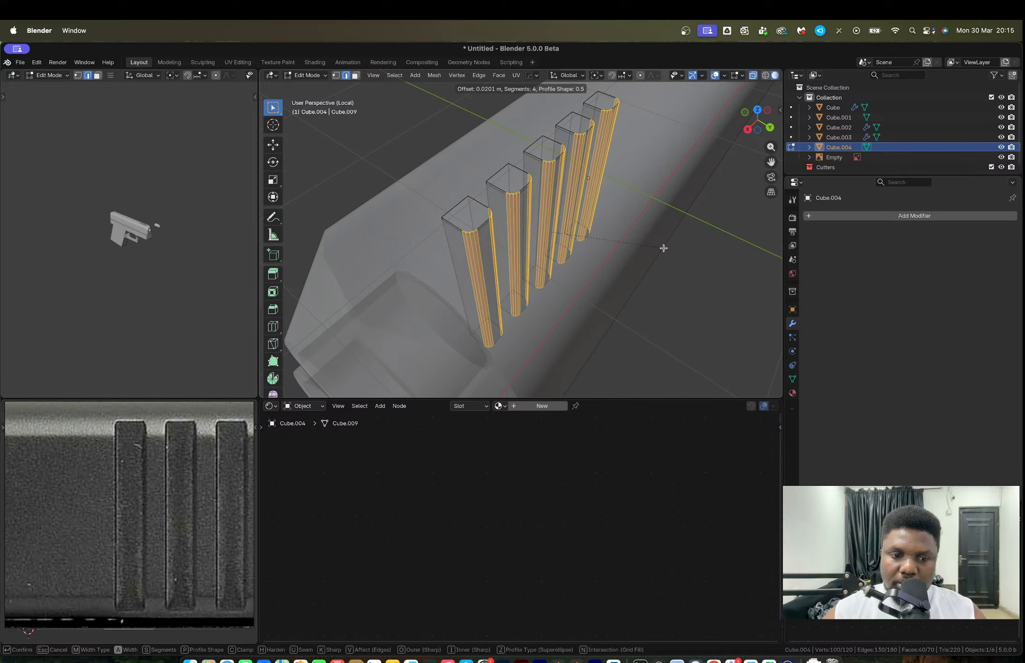
left_click(663, 248)
middle_click_drag(663, 248, 653, 215)
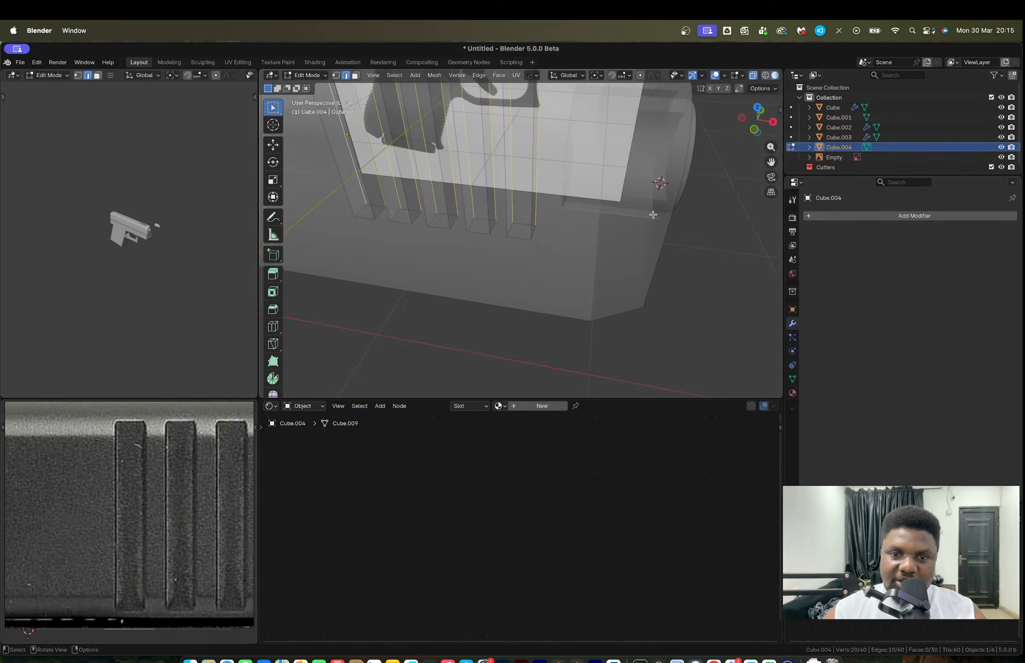
Step: Move the outer bottom edges of all five bars down about 0.080 m along Z to slant the cutter's undersides
left_click(518, 238)
left_click(479, 233, "shift")
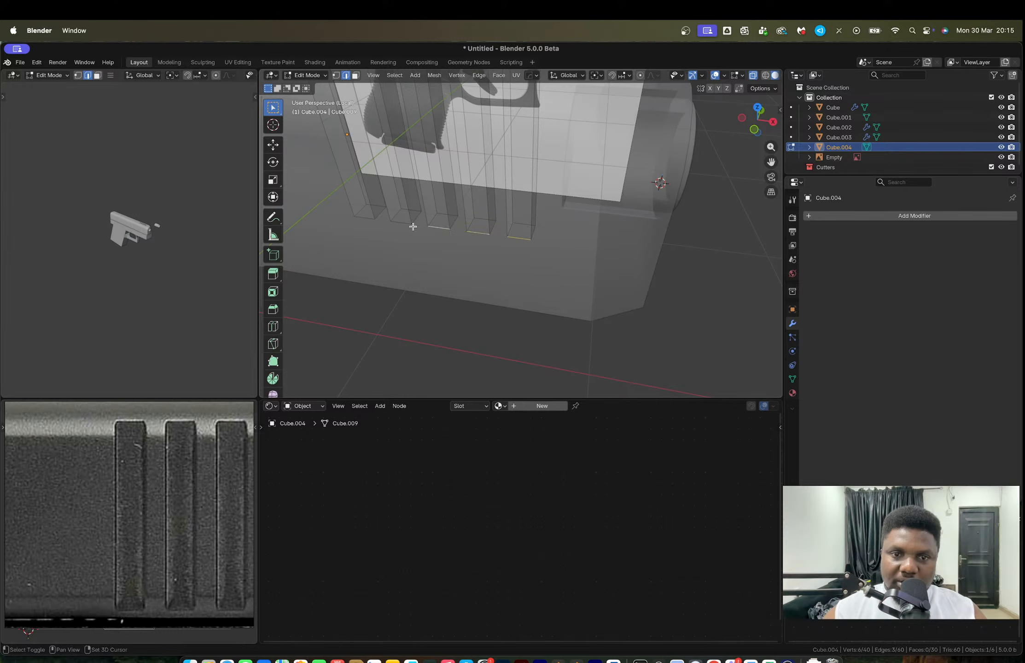
left_click(367, 219, "shift")
key("g")
key("z")
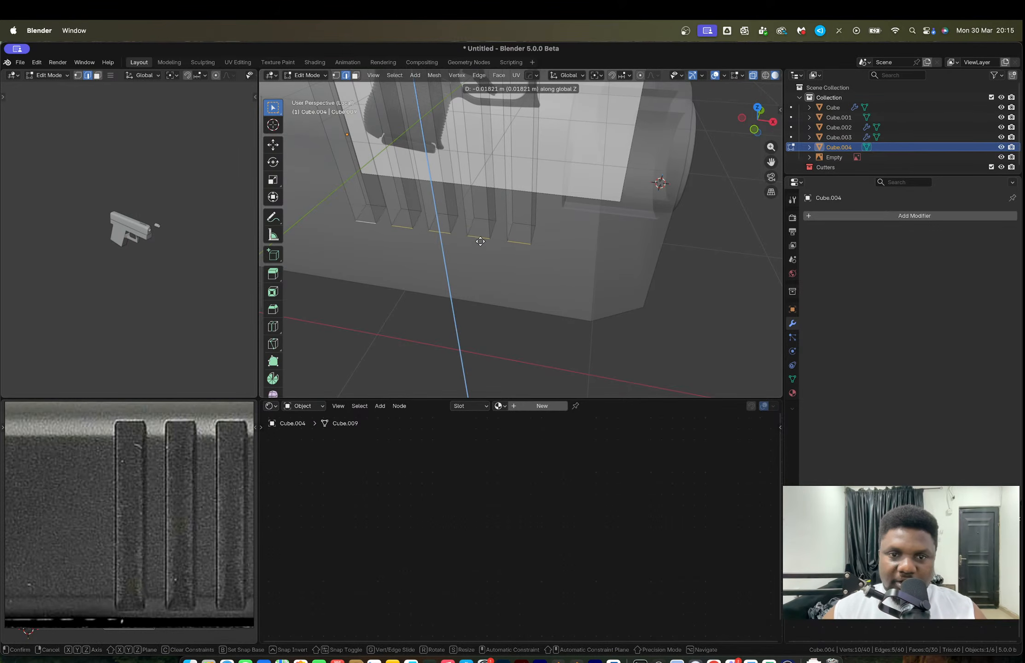
left_click(486, 254)
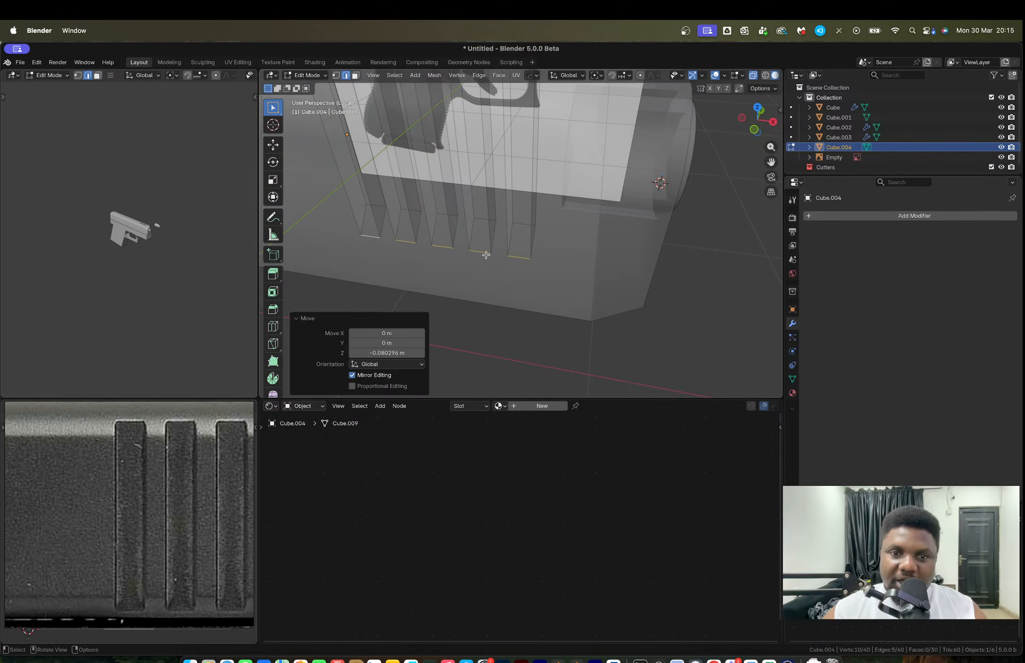
Step: Bevel the two inner vertical edges of each of the five bars by about 0.018 m with 4 segments
middle_click_drag(482, 254, 470, 229)
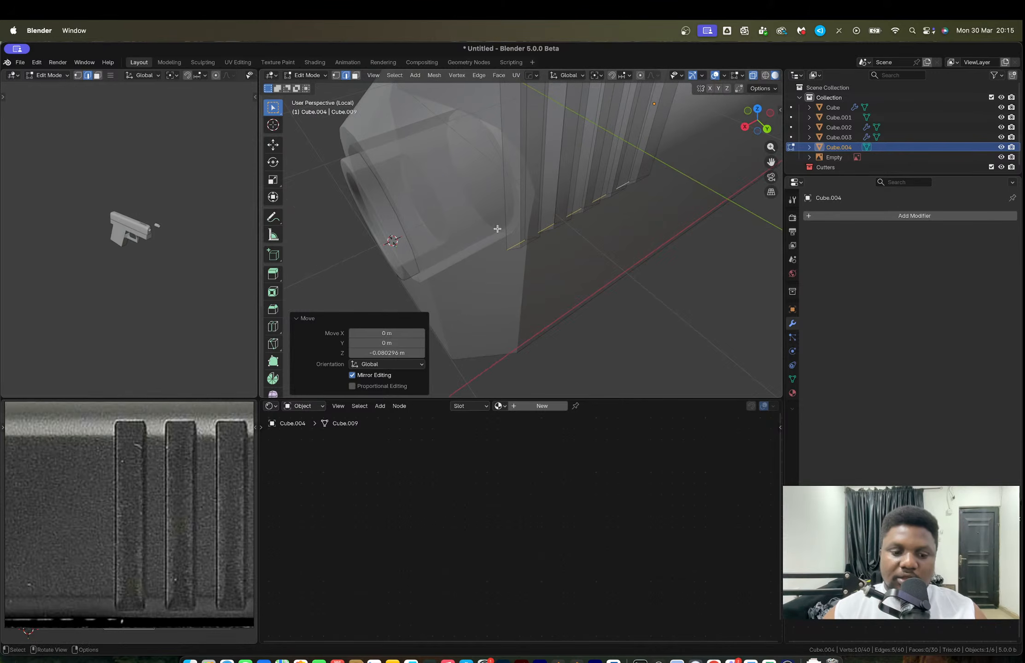
middle_click_drag(522, 182, 498, 262)
left_click(498, 263)
left_click(500, 217, "shift")
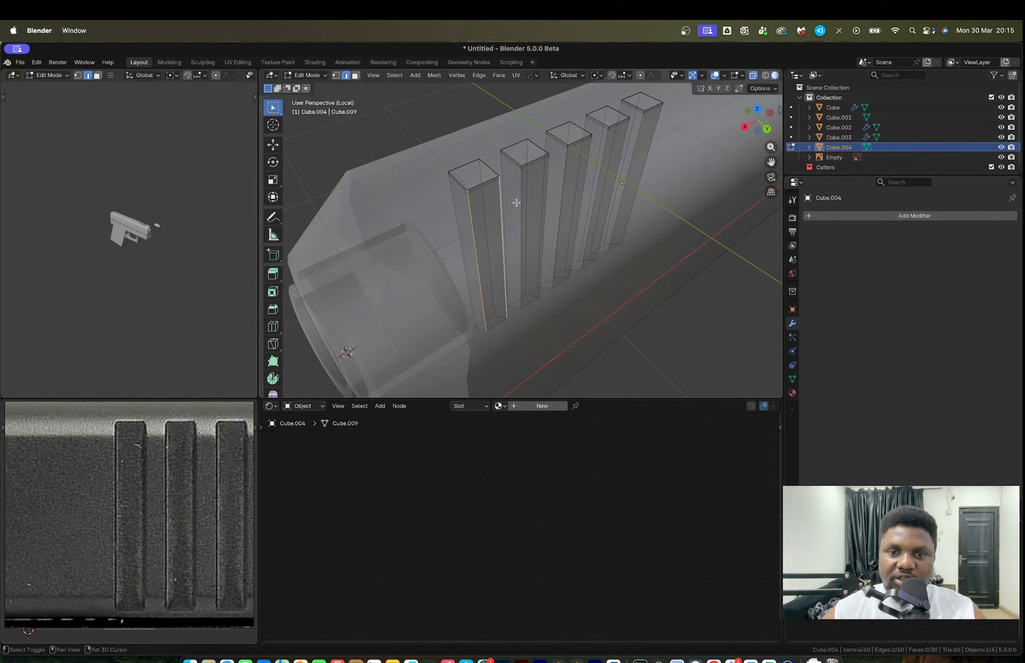
left_click(550, 189, "shift")
middle_click_drag(568, 194, 444, 207)
left_click(444, 205, "shift")
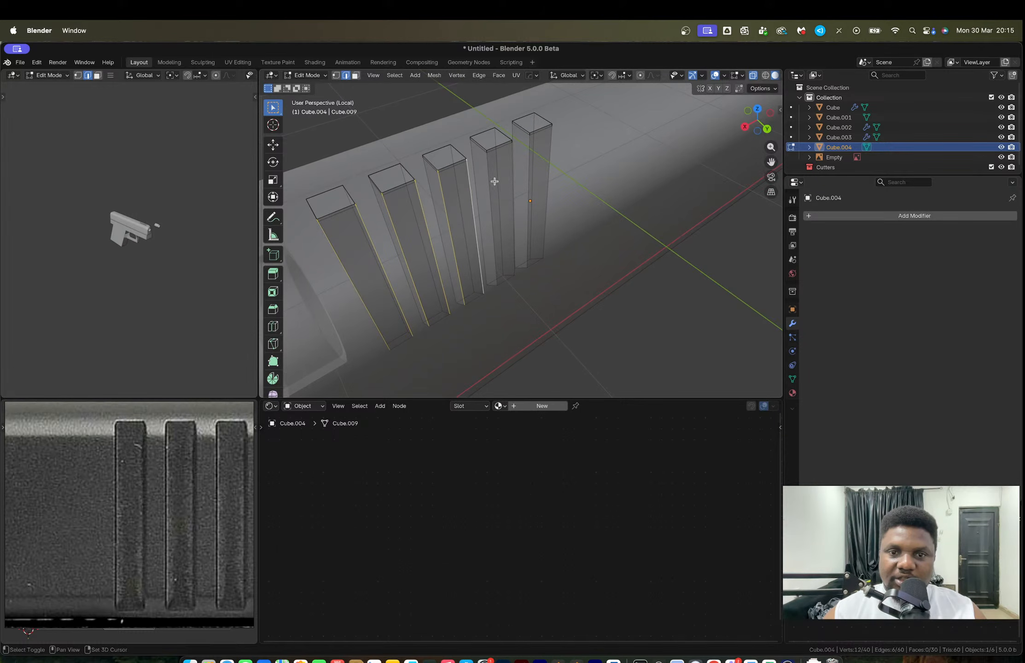
middle_click_drag(526, 160, 507, 165)
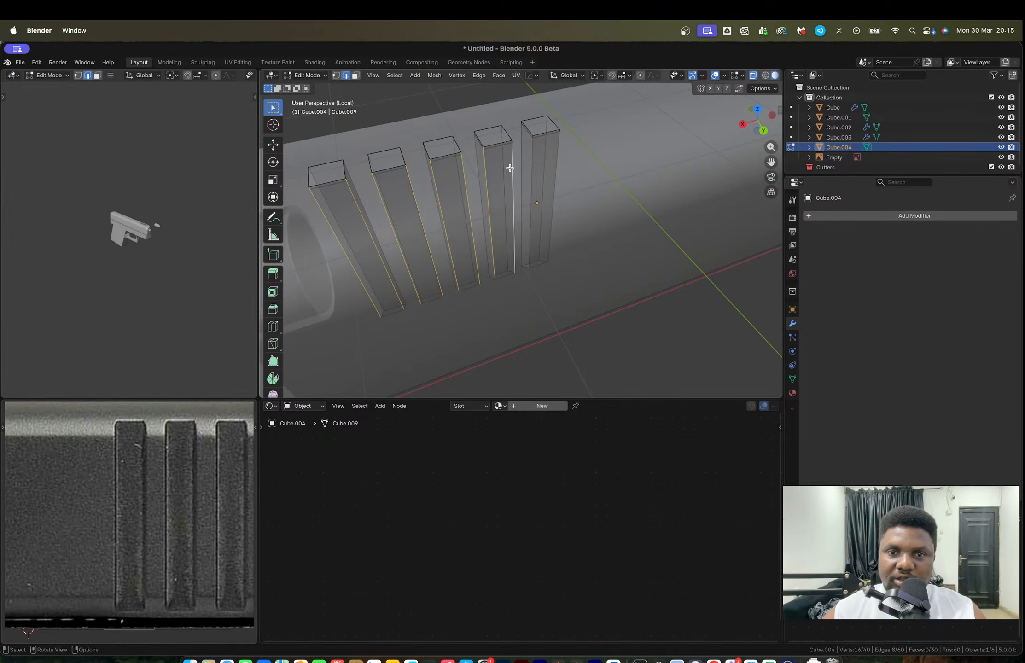
left_click(556, 161, "shift")
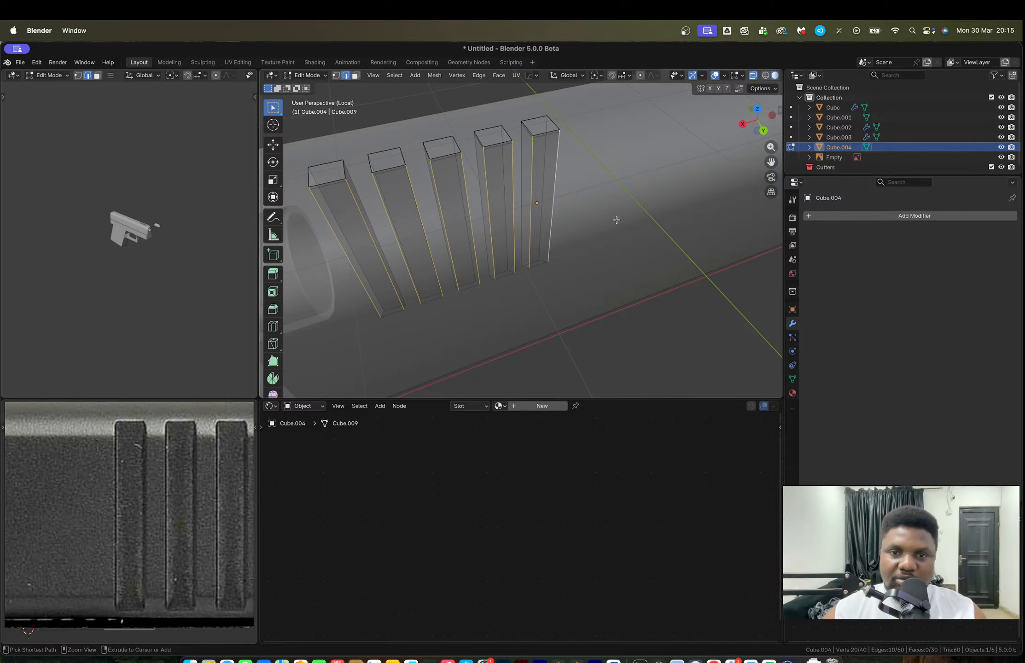
key("ctrl+b")
scroll(621, 221, "up", 3)
left_click(621, 222)
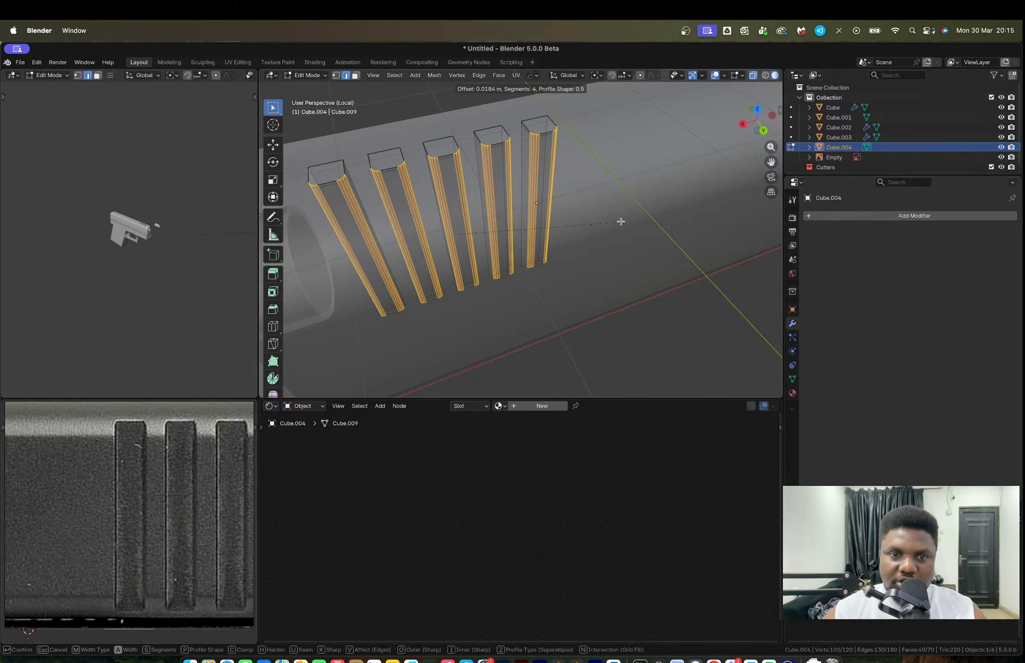
Step: Leave Edit Mode and move the five-bar cutter about 0.27 m along negative Y into the slide's side
key("Tab")
middle_click_drag(487, 219, 583, 218)
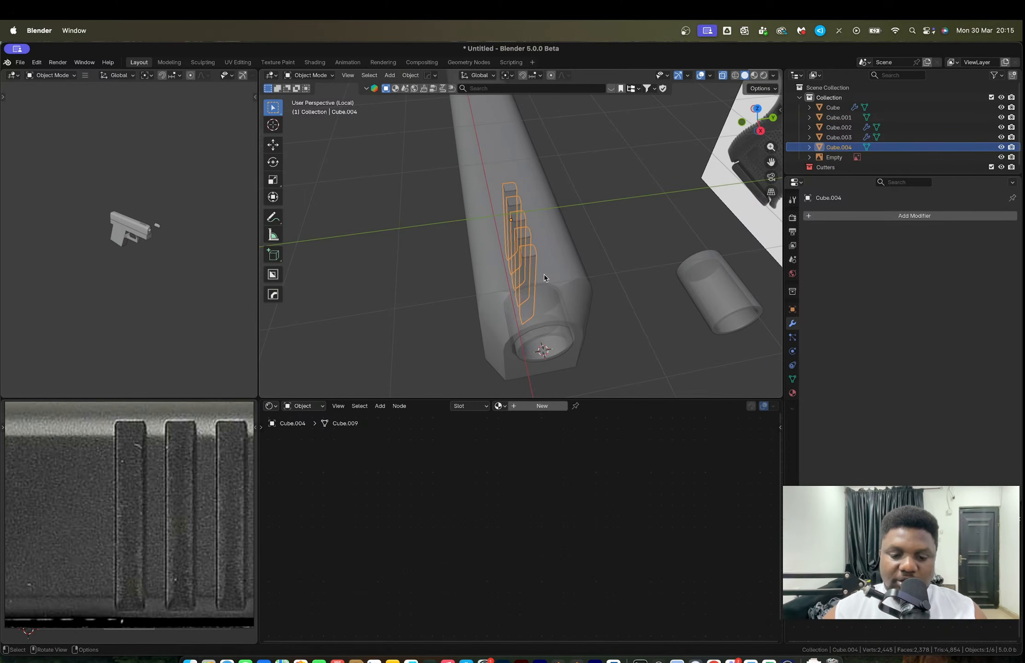
key("g")
key("y")
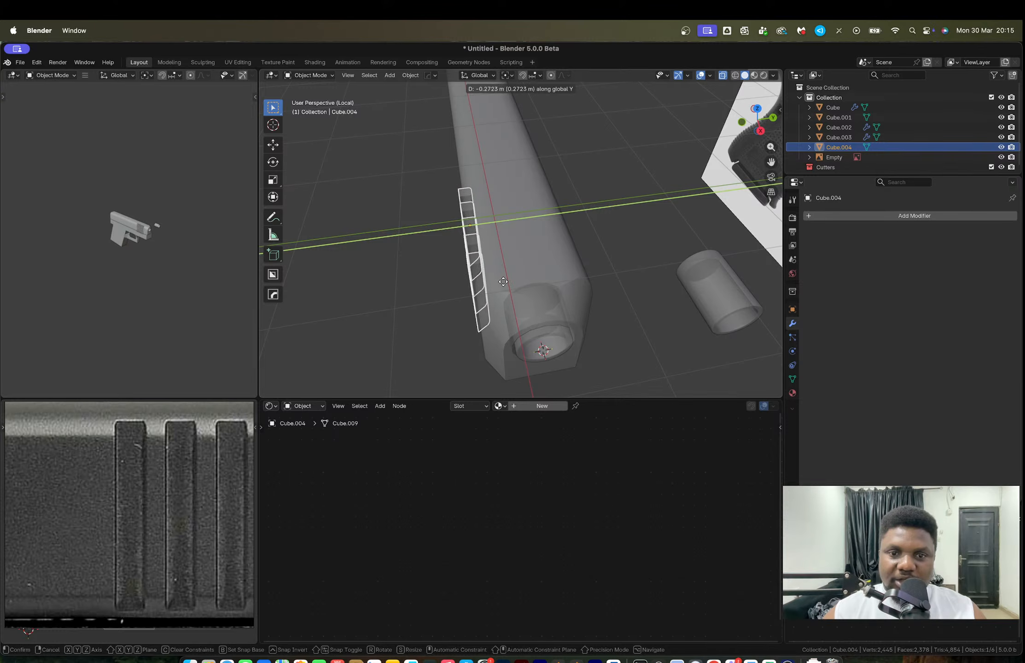
left_click(505, 282)
Step: Cut the front grooves into the slide with a HardOps Difference boolean using the five-bar cutter, leaving the cutter selected
middle_click_drag(505, 281, 435, 264)
left_click(524, 237, "shift")
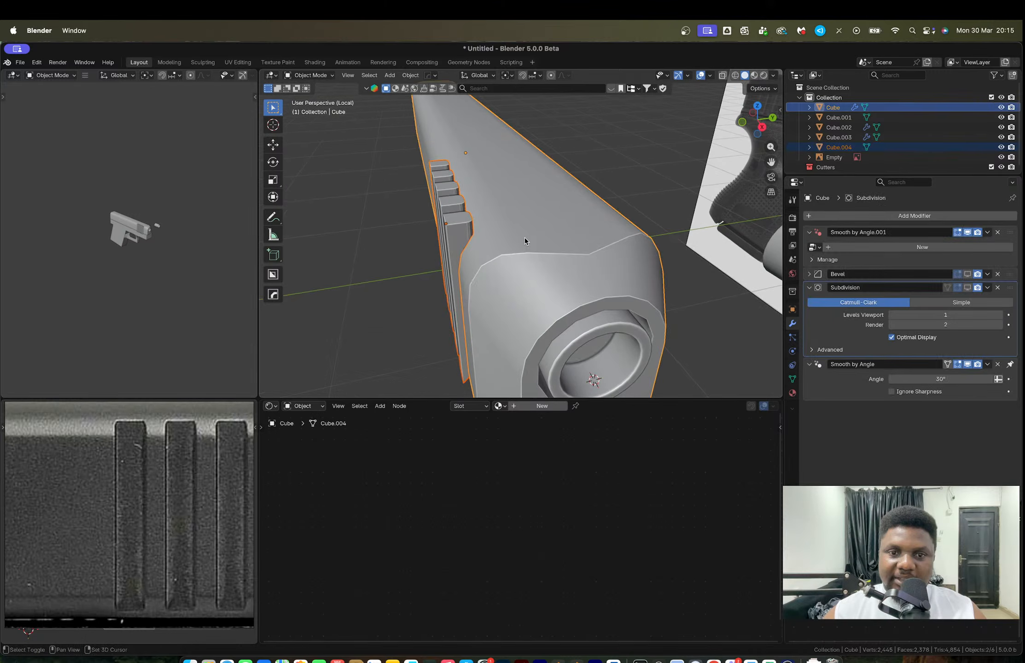
key("q")
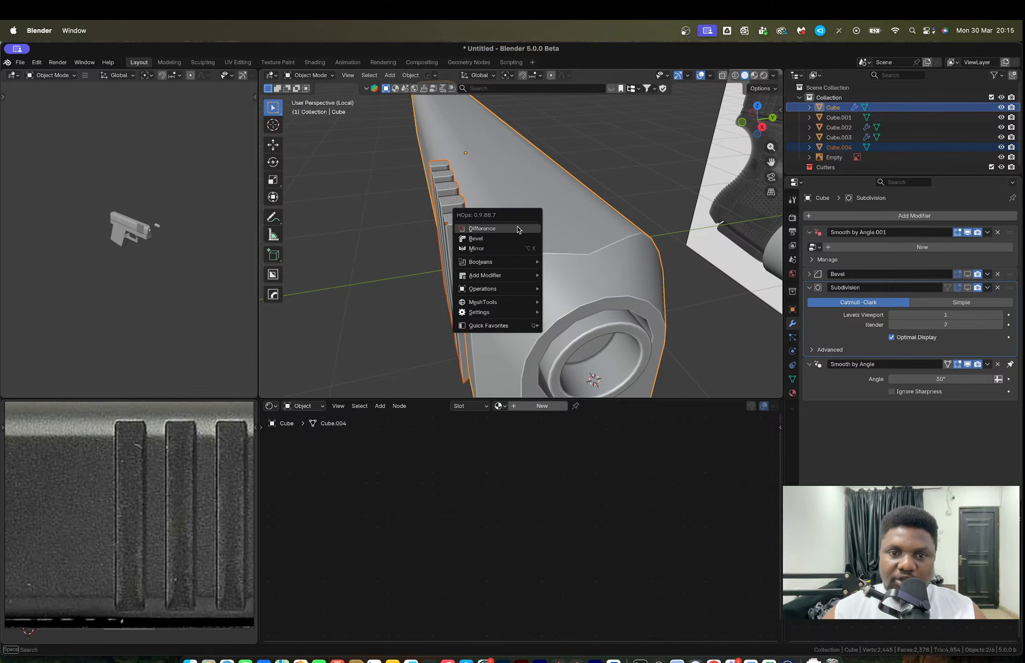
left_click(502, 228)
middle_click_drag(504, 232, 513, 186)
left_click(513, 186)
left_click(518, 185)
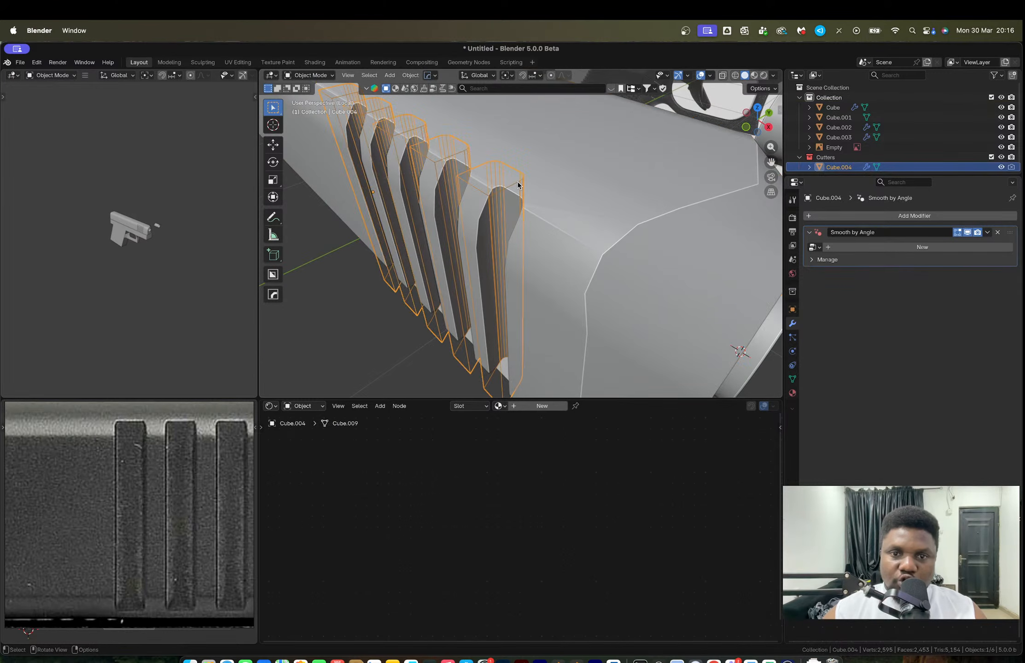
Step: Move the five-bar cutter about 0.0225 m along negative Y and inspect the groove depth in the slide
key("g")
key("y")
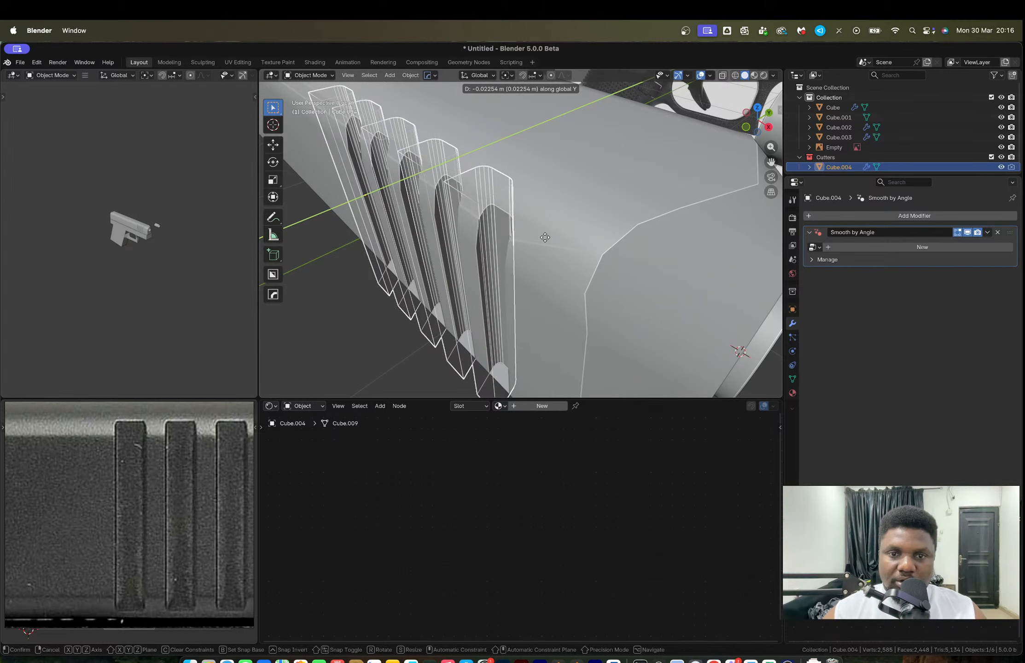
left_click(544, 237)
scroll(544, 237, "down", 5)
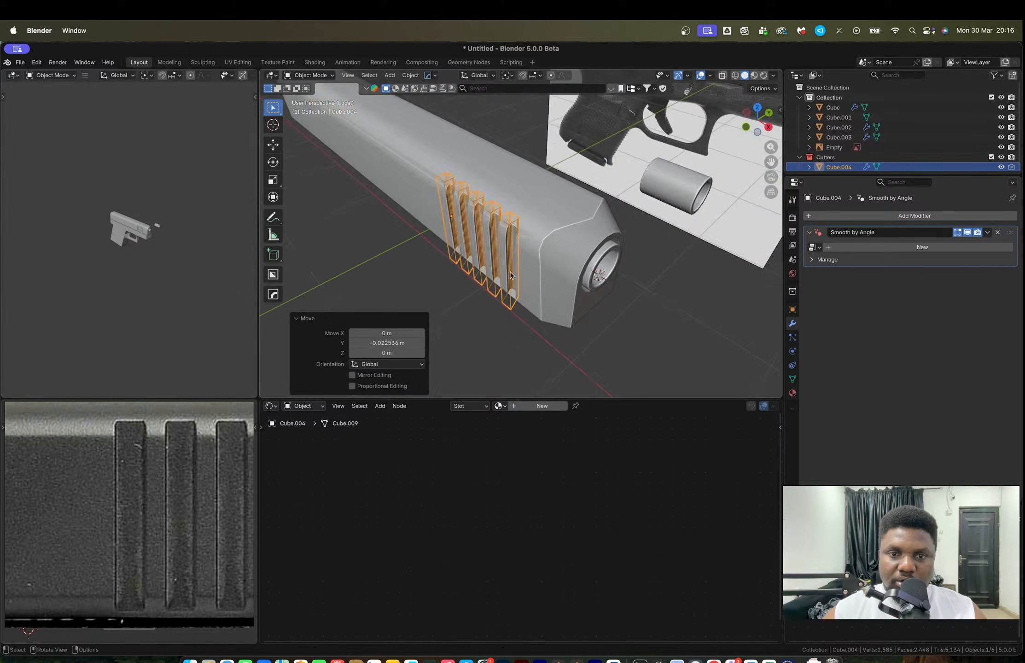
middle_click_drag(516, 261, 556, 207)
scroll(548, 233, "up", 3)
scroll(548, 233, "up", 3)
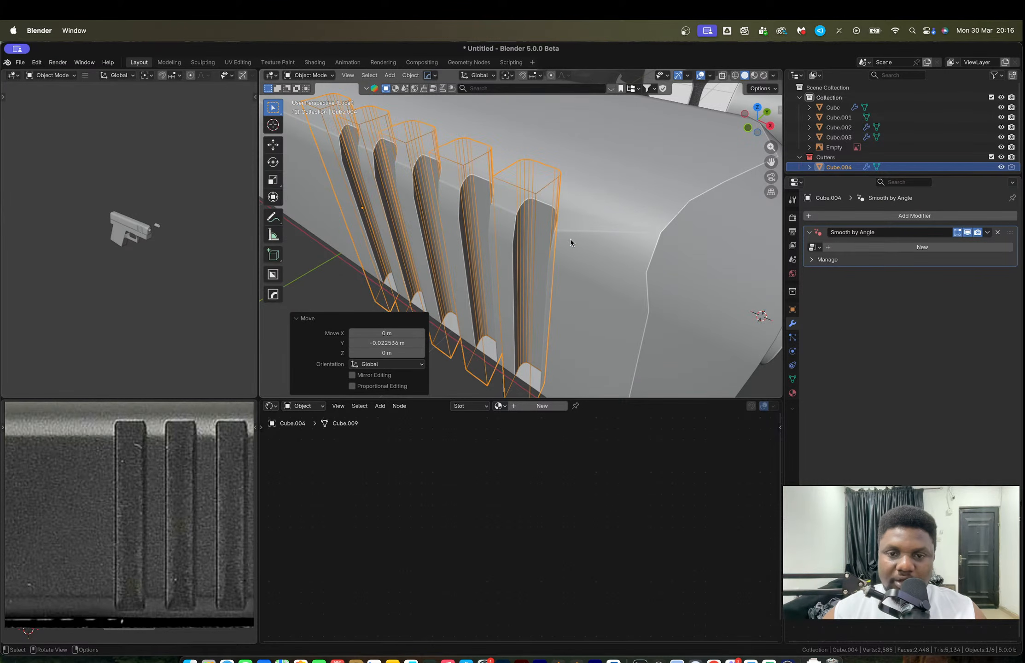
middle_click_drag(543, 243, 528, 238)
Step: Try adding 21 loop cuts across the front-most cutter bar and check the groove in Object Mode
key("Tab")
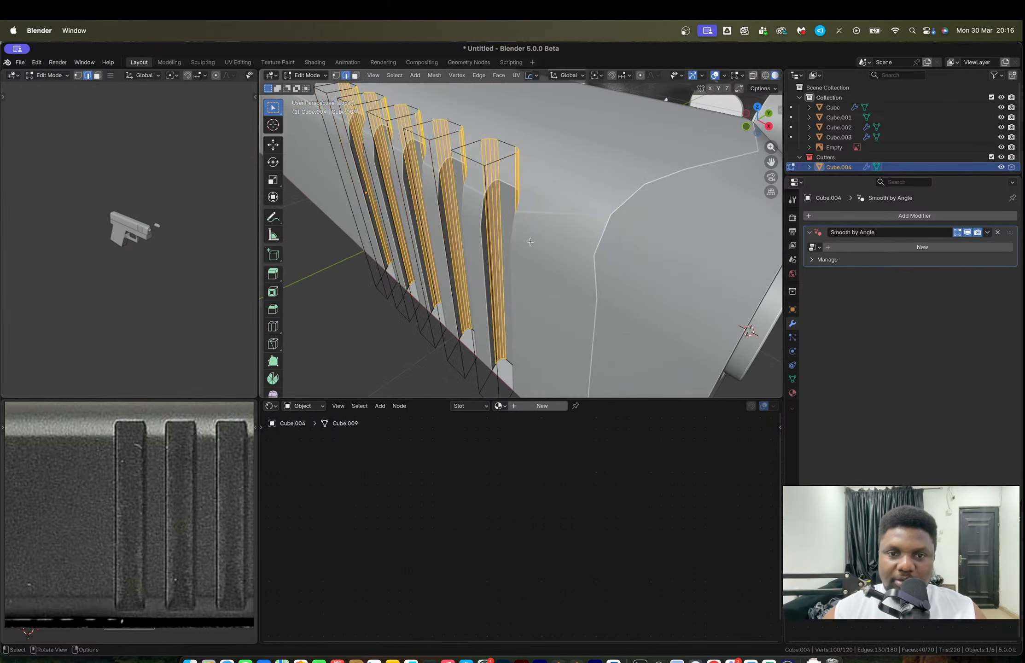
key("ctrl+r")
scroll(488, 222, "up", 5)
scroll(488, 223, "up", 15)
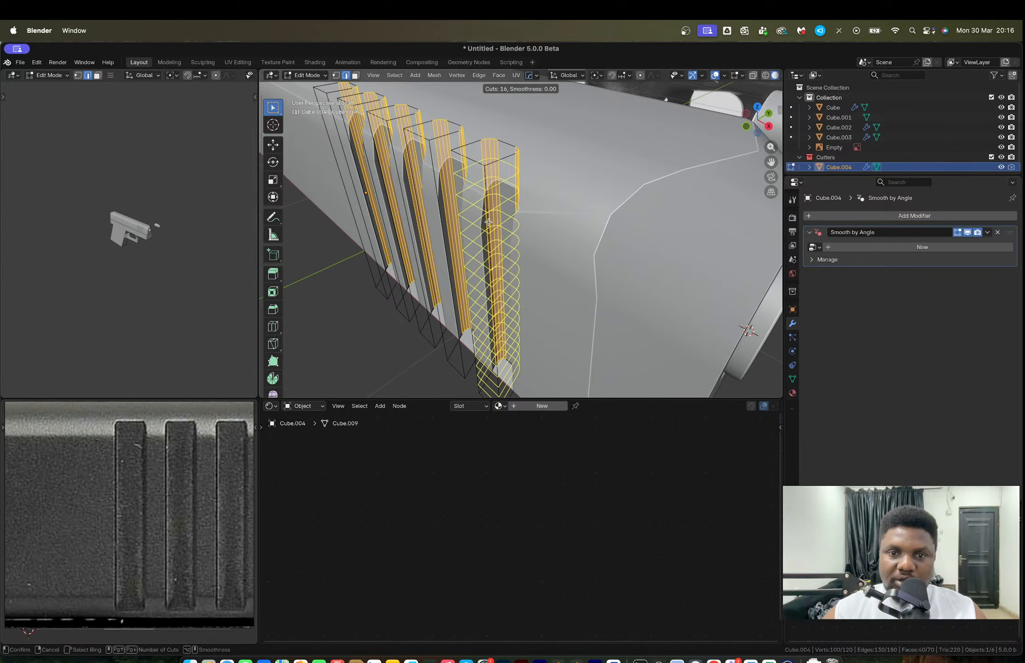
left_click(488, 222)
right_click(488, 222)
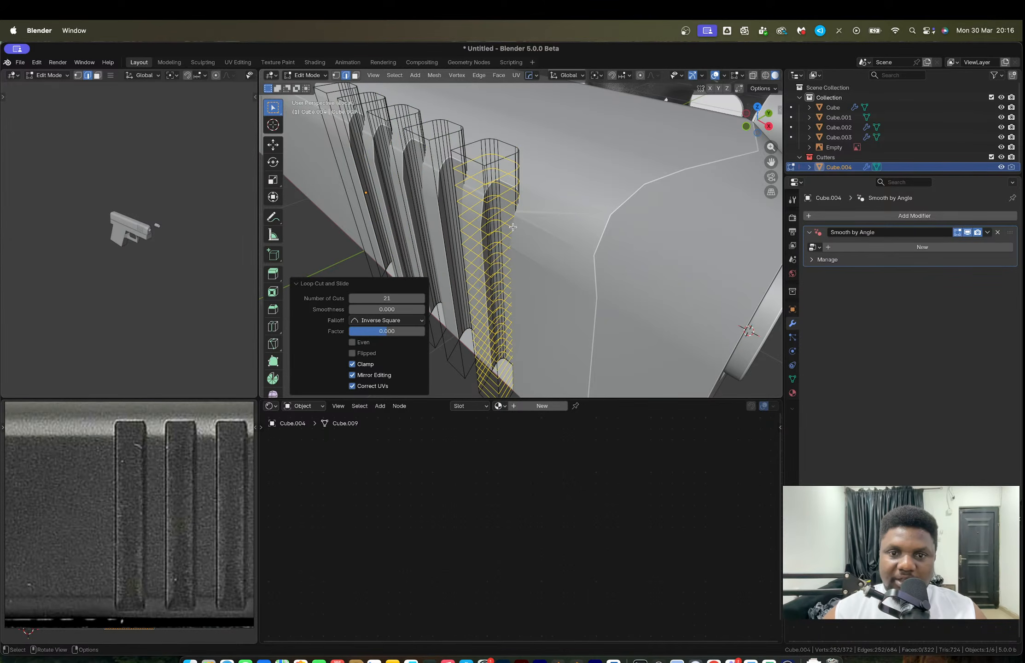
key("Tab")
middle_click_drag(512, 226, 504, 225)
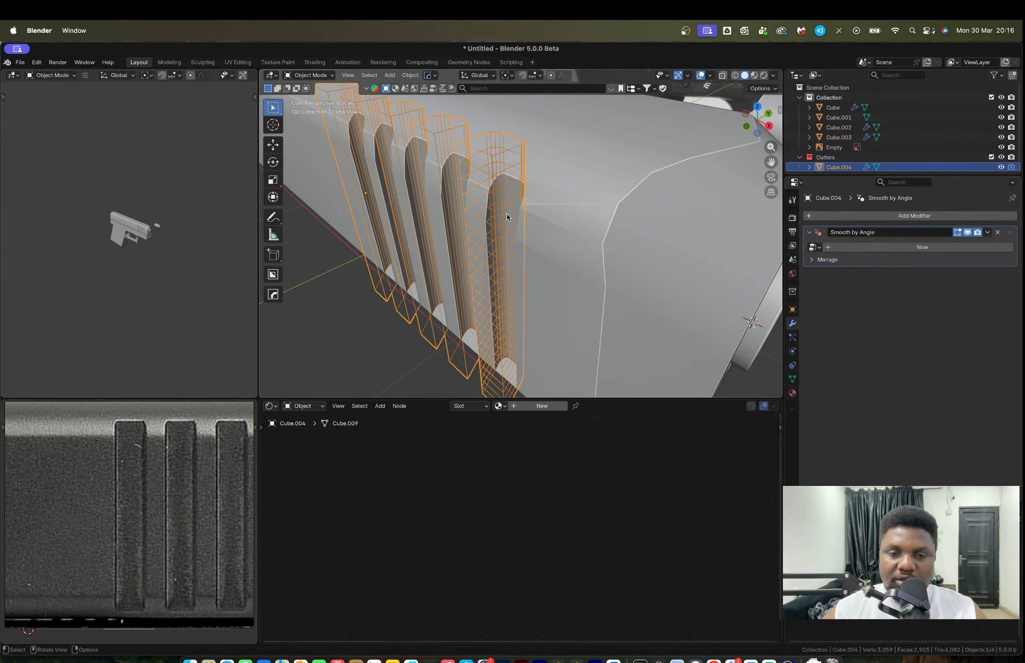
key("Tab")
key("Tab")
key("Tab")
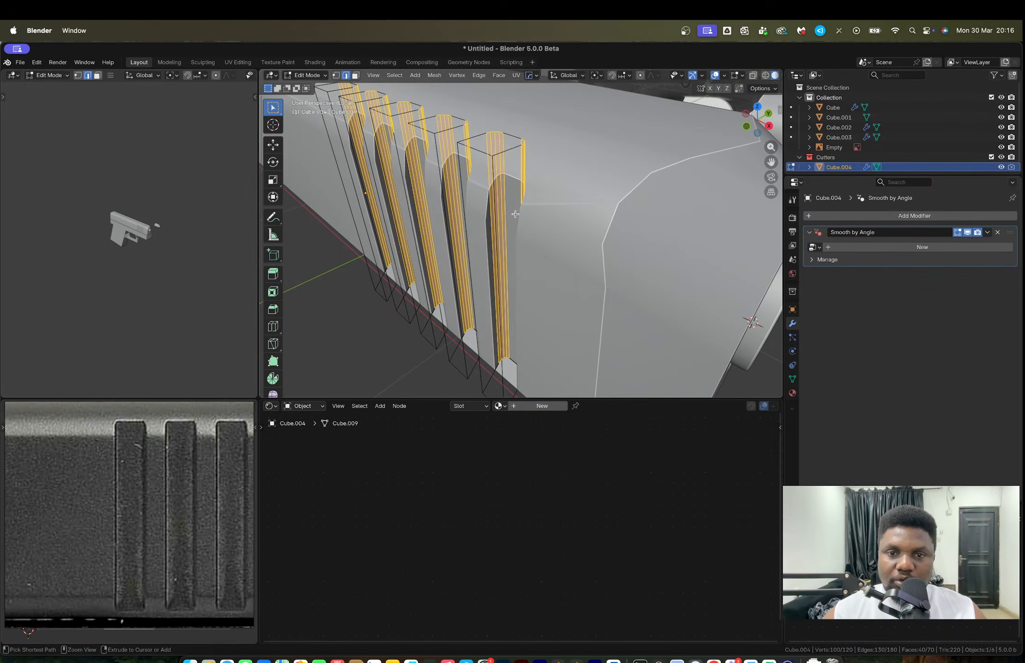
key("Tab")
key("Tab")
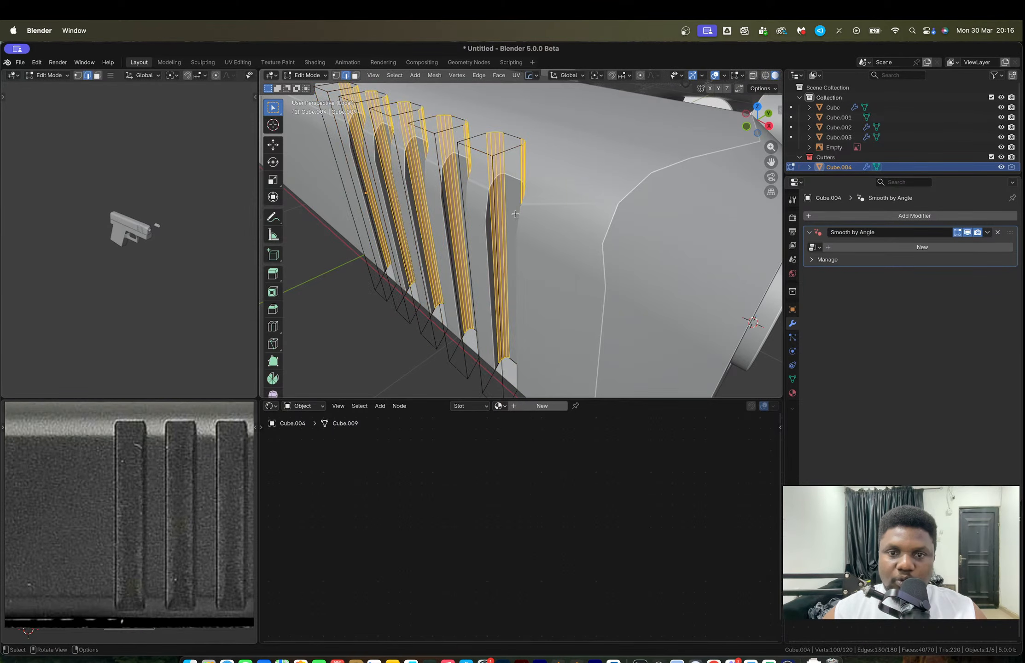
Step: Add two single loop cuts around the front-most cutter bar, one at a slide factor of about 0.75 near its top and another below it
key("ctrl+r")
left_click(535, 112)
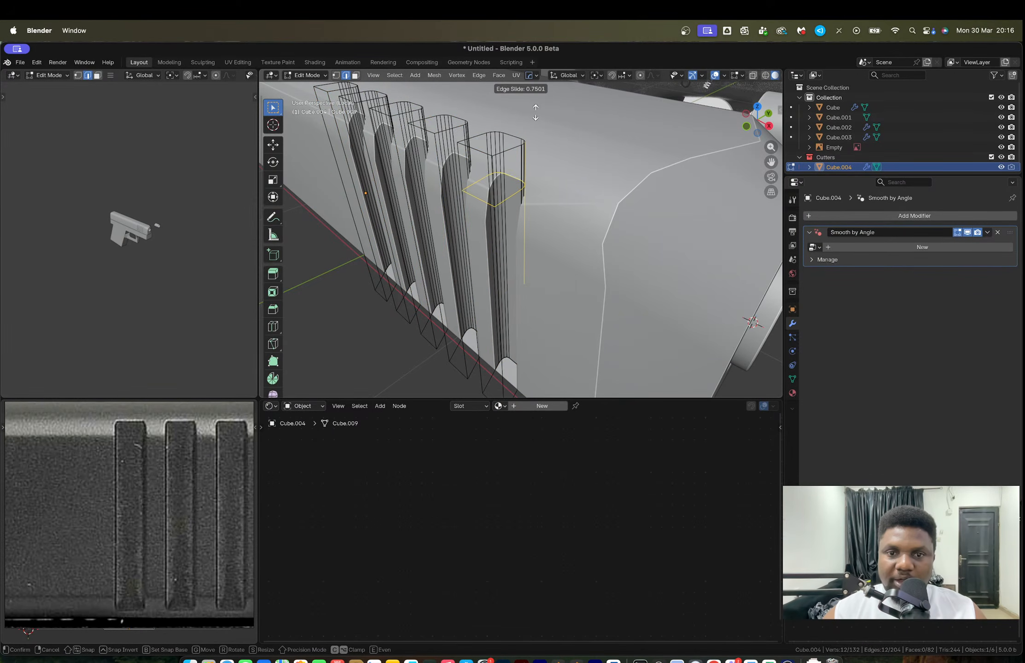
left_click(537, 115)
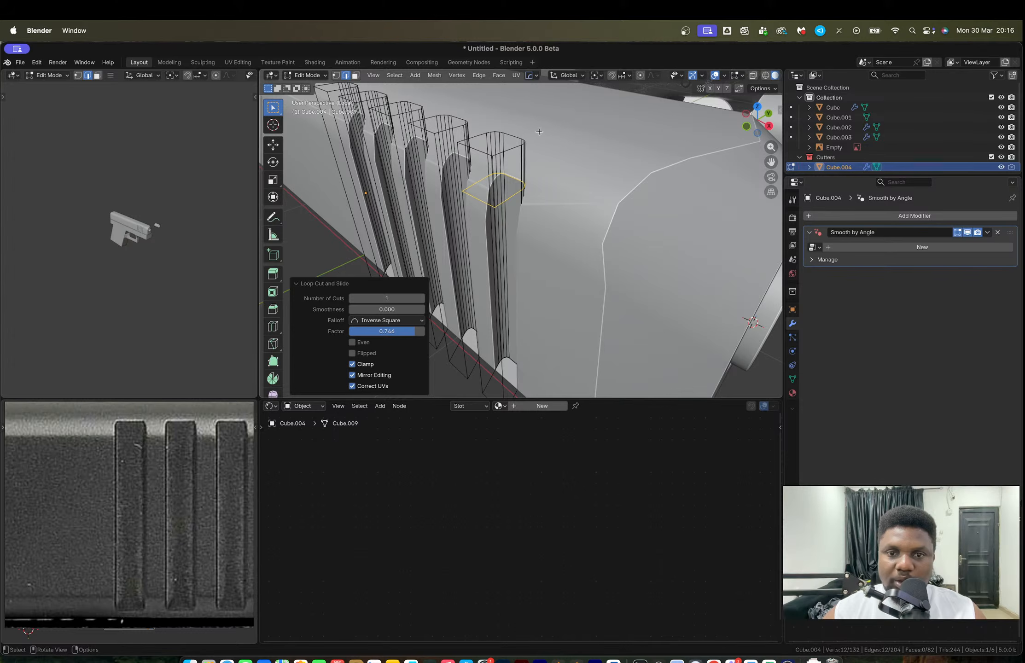
key("ctrl+r")
left_click(521, 235)
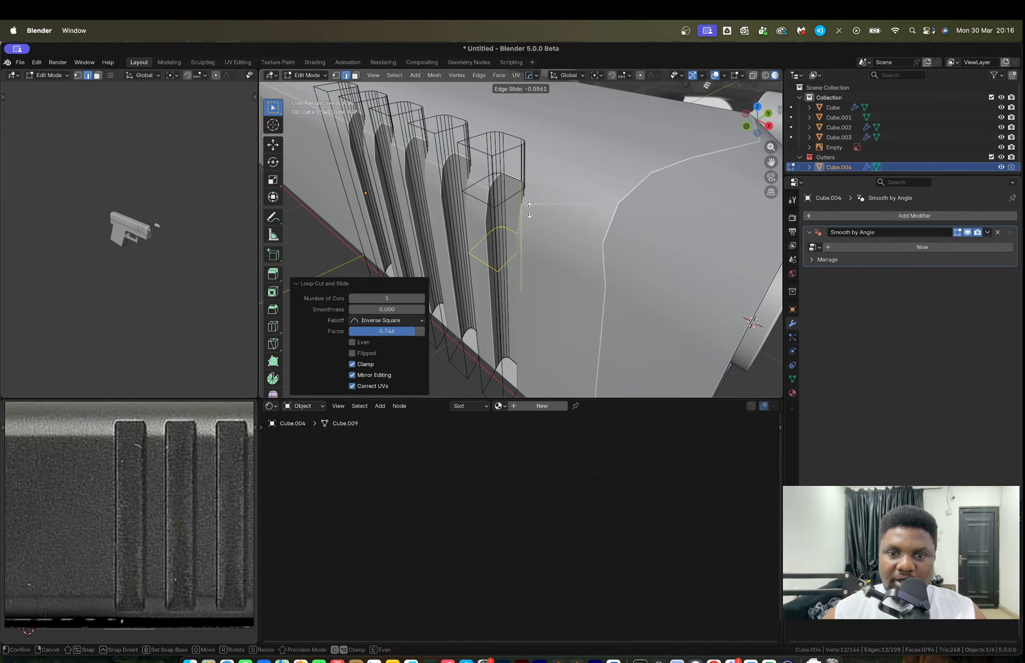
left_click(530, 213)
key("Tab")
left_click(567, 209)
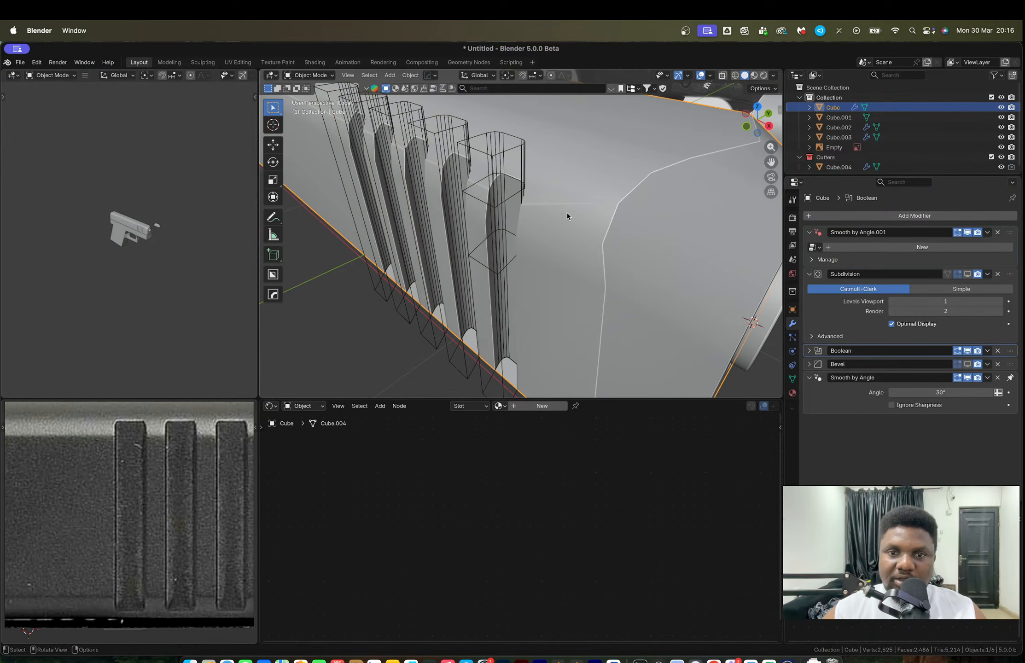
mouse_move(566, 208)
middle_mouse_down()
mouse_move(559, 192)
mouse_move(575, 225)
middle_mouse_up()
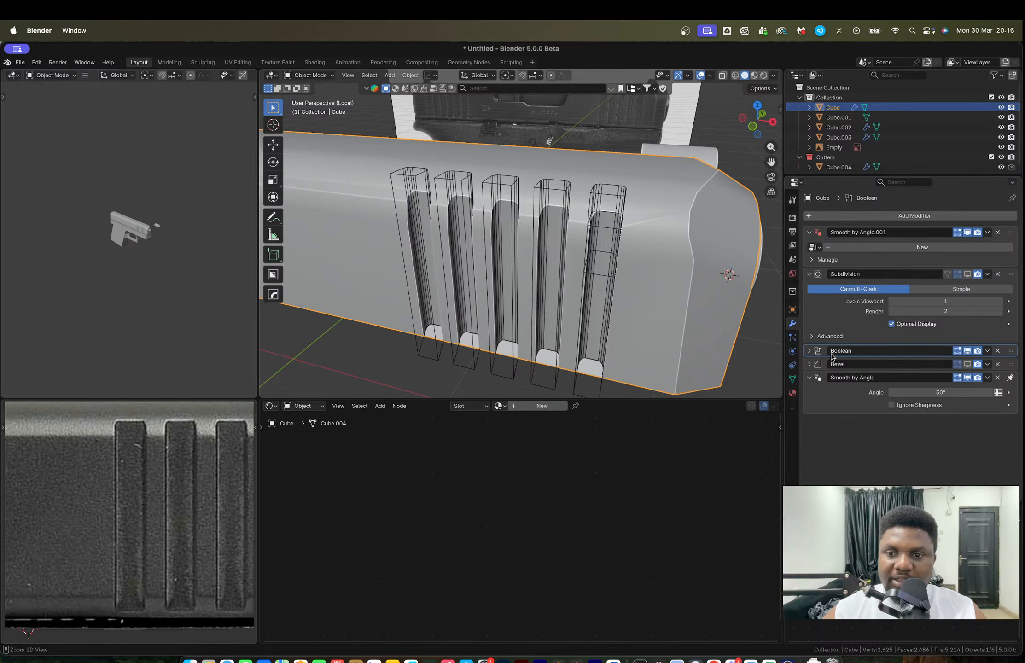
Step: Apply the slide's Boolean modifier and delete the five-bar cutter
key("ctrl+a")
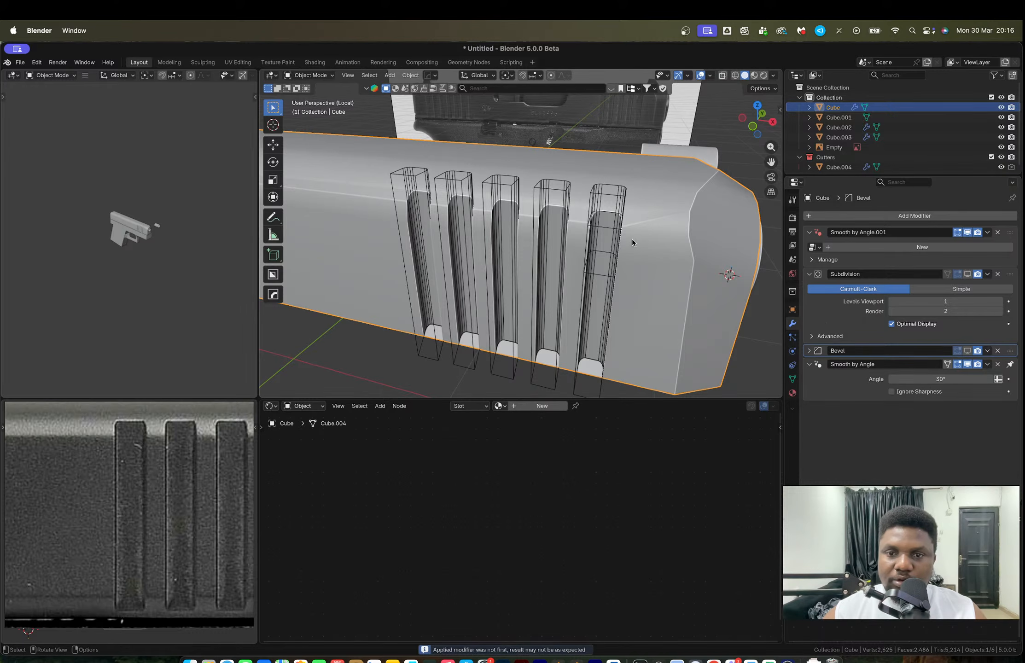
left_click(619, 198)
key("Delete")
Step: In the slide mesh, move the edge line across the front-most groove up about 0.036 m along Z and flatten it with a Z scale of 0
left_click(622, 201)
key("Tab")
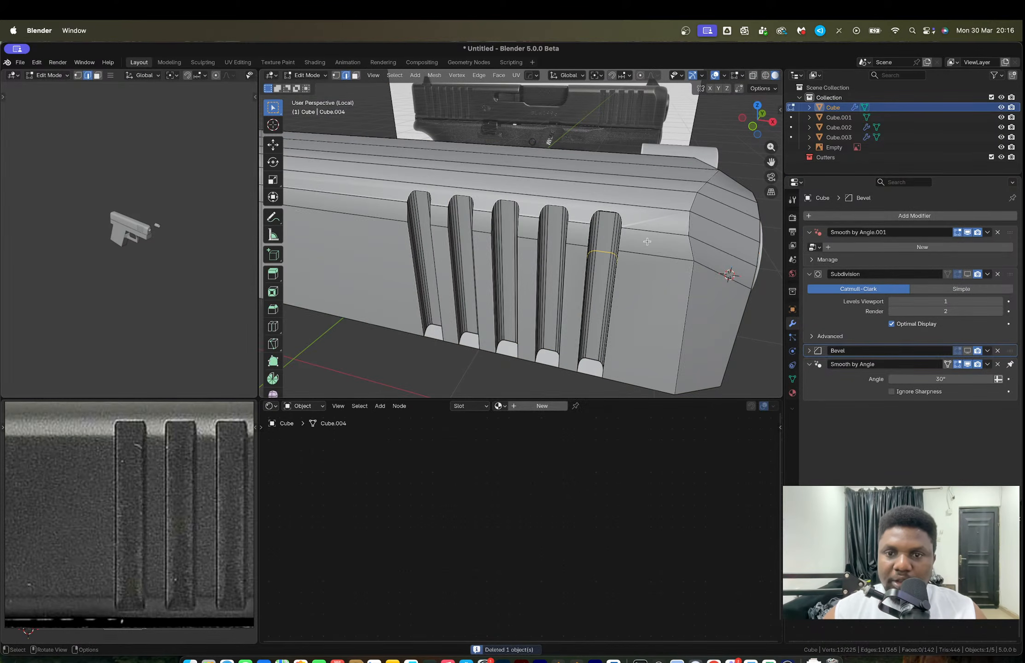
middle_click_drag(647, 242, 610, 221)
scroll(610, 221, "up", 3)
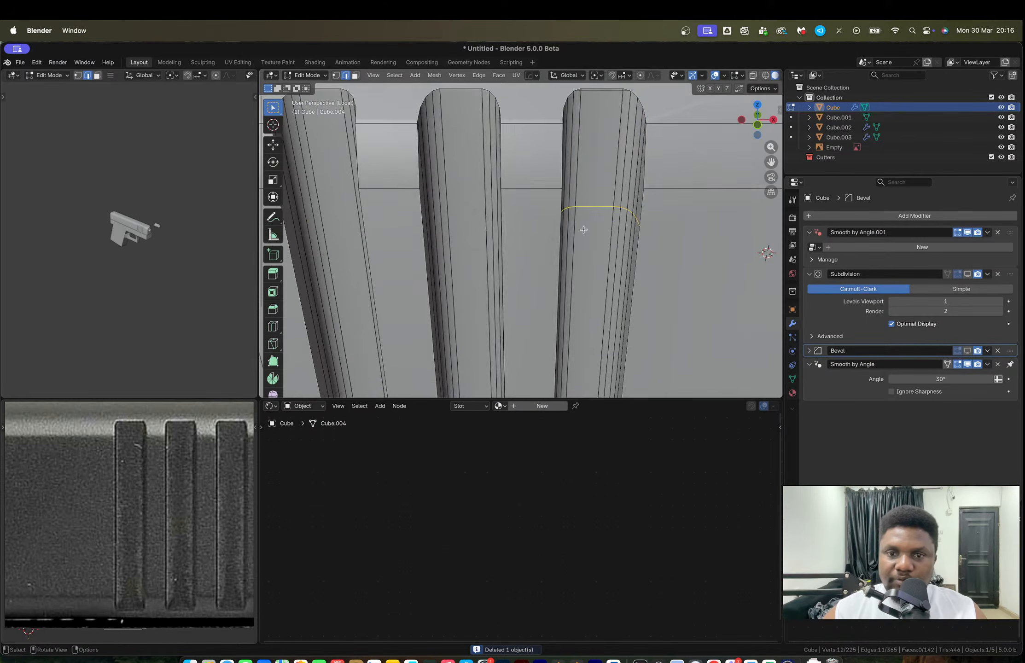
left_click(609, 241)
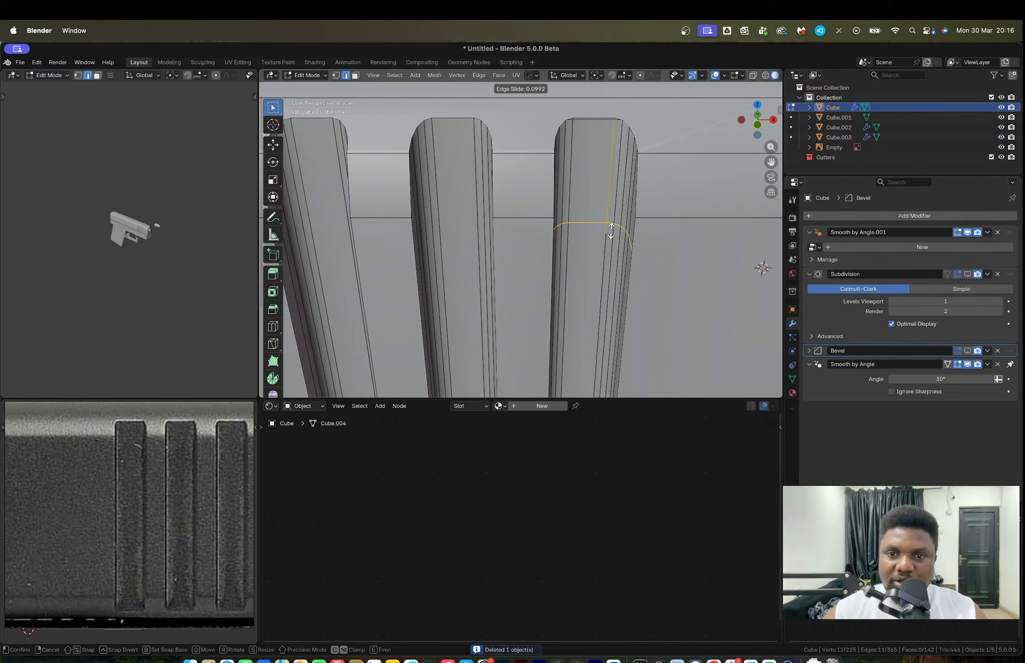
left_click(624, 221)
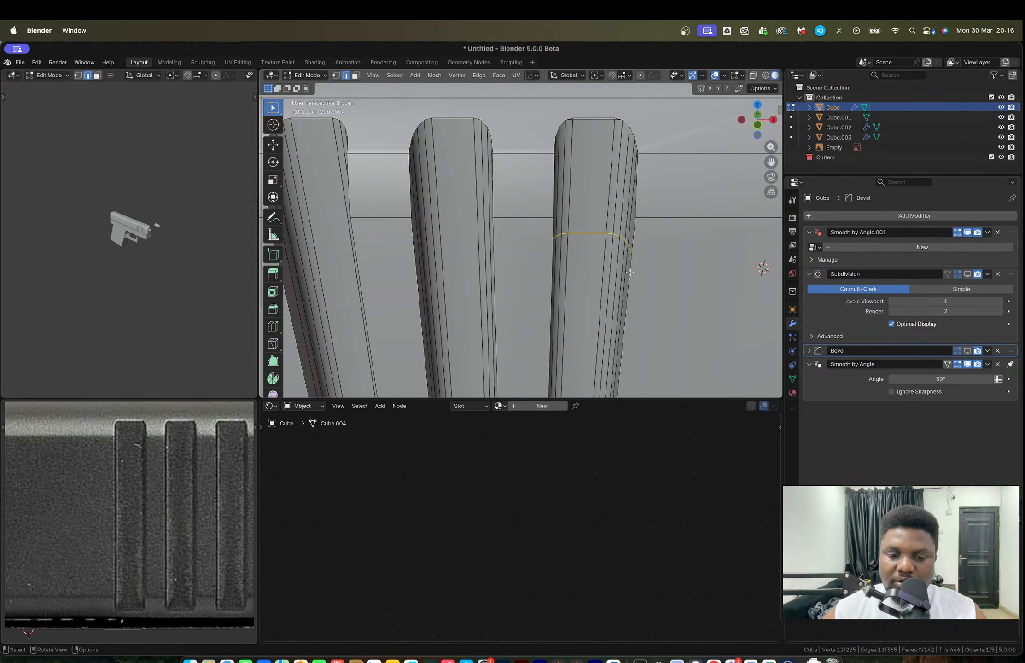
key("g")
key("z")
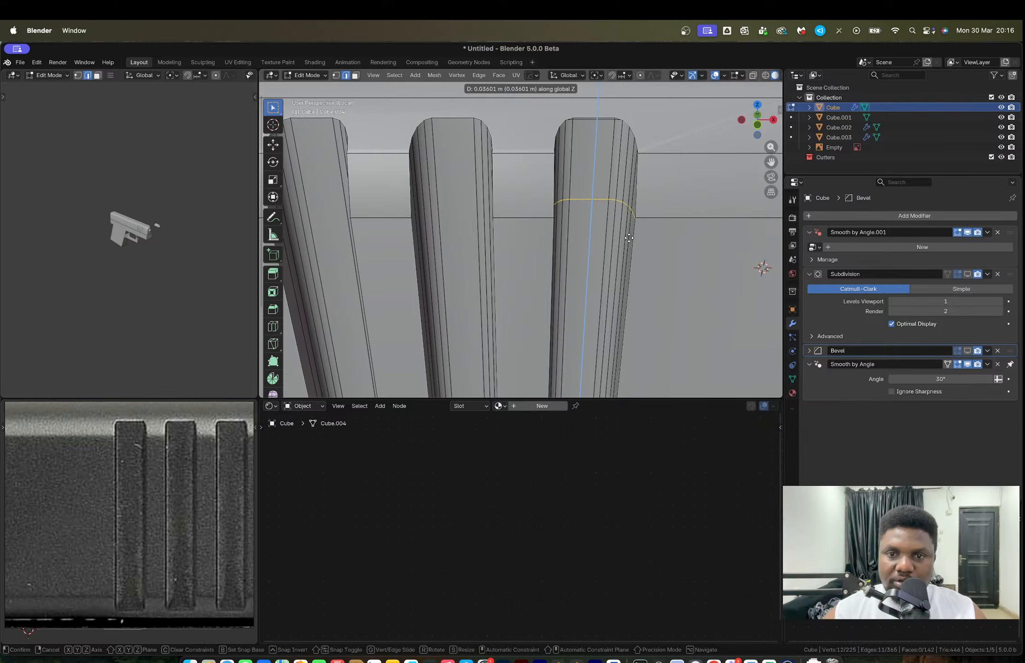
key("s")
key("z")
key("0")
key("Return")
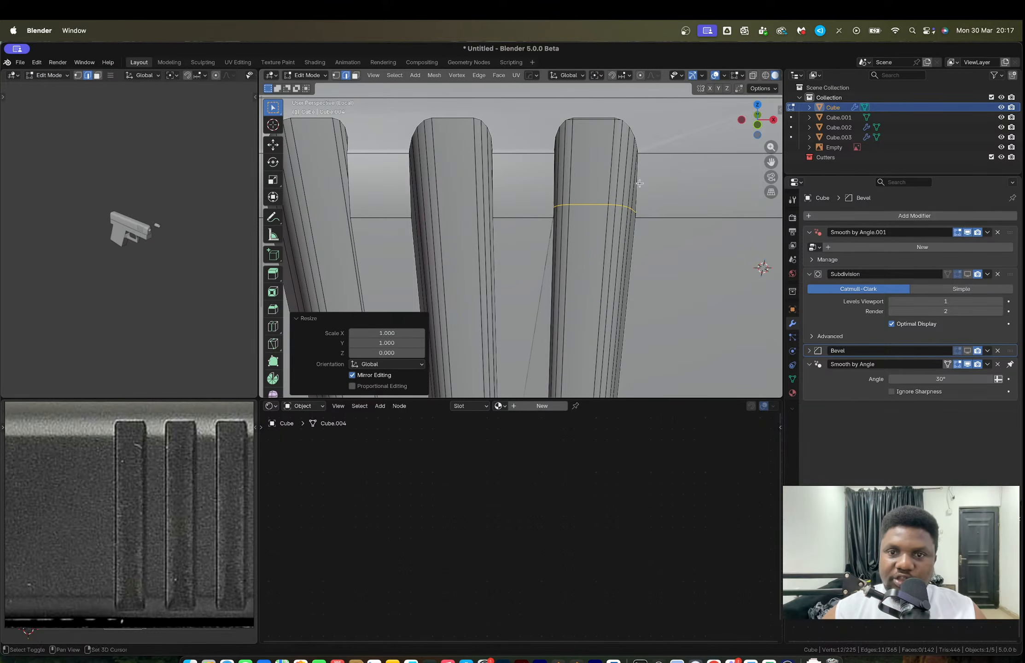
Step: Undo the groove edits, the boolean cut and the cutter's bevel, returning to the plain five-bar cutter in Edit Mode
middle_click_drag(638, 233, 680, 262)
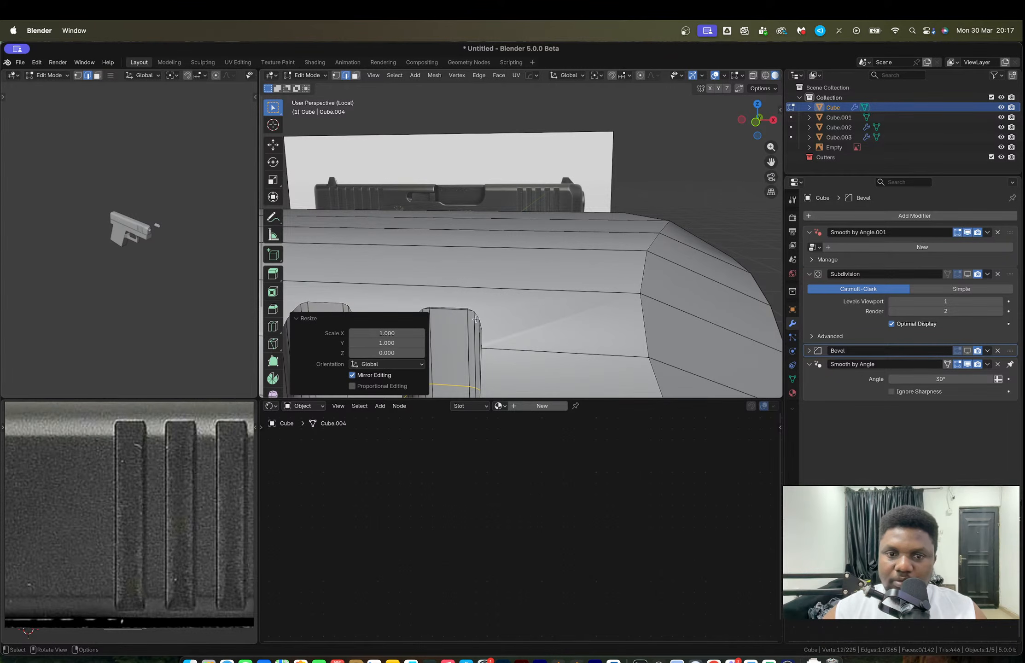
scroll(506, 318, "down", 4)
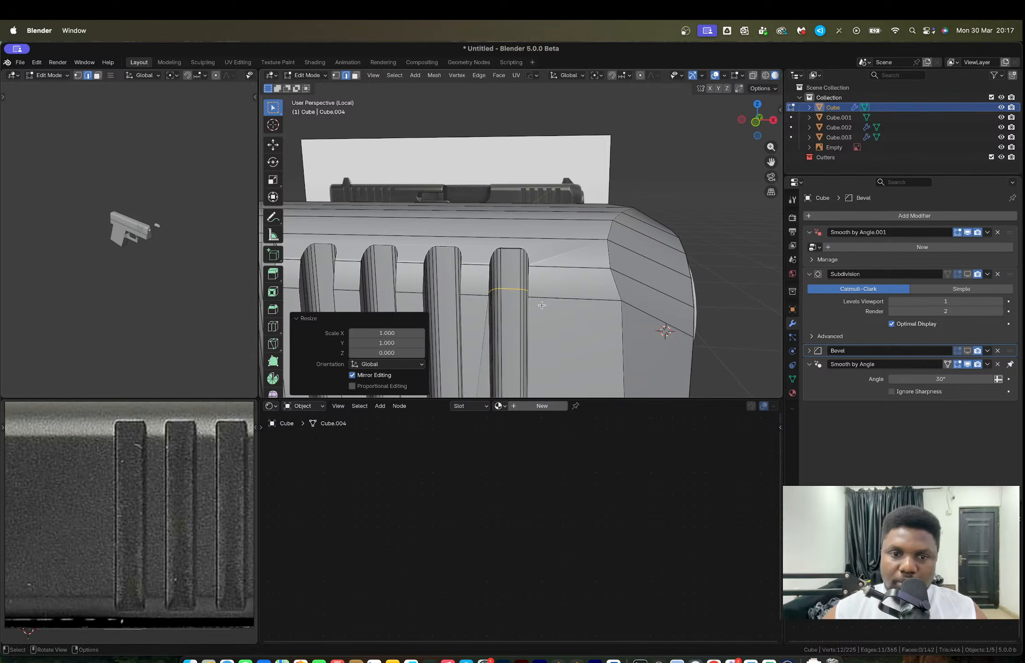
key("Tab")
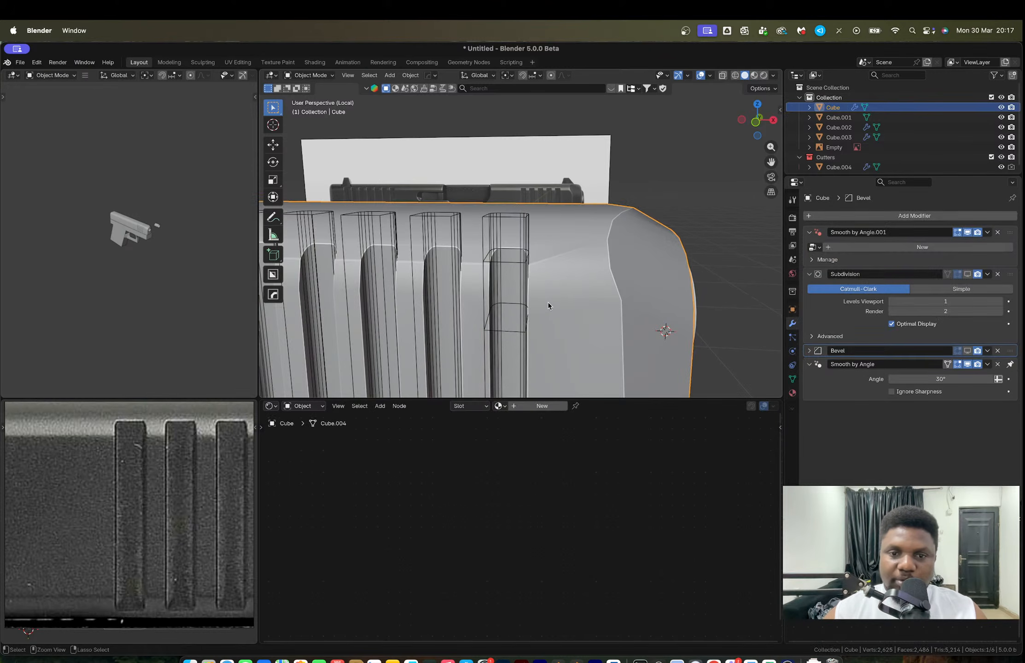
left_click(547, 302)
key("Tab")
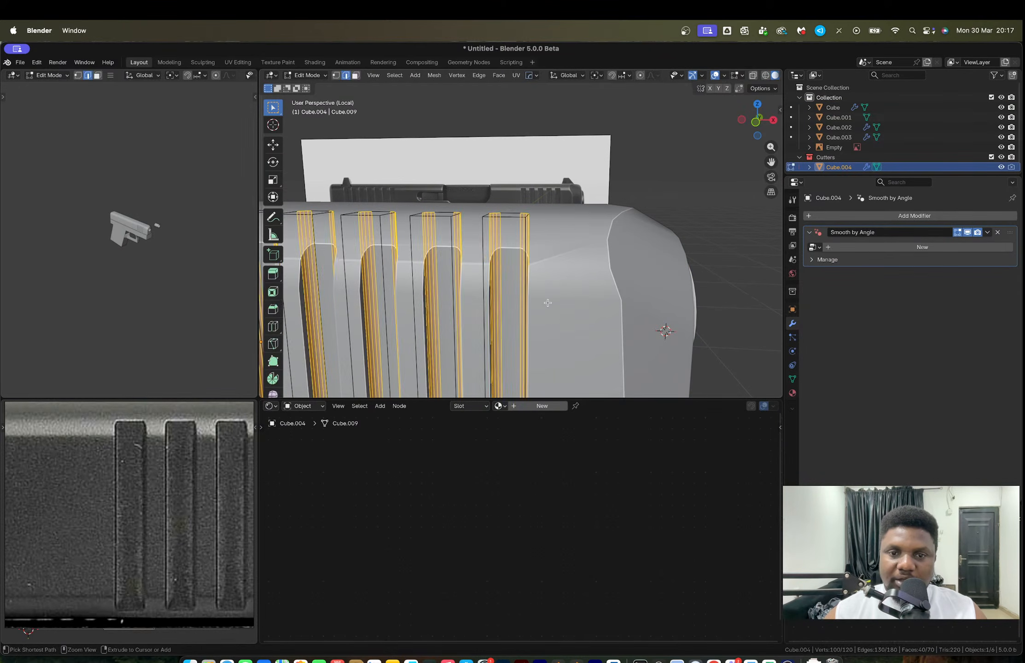
key("Tab")
left_click(548, 302)
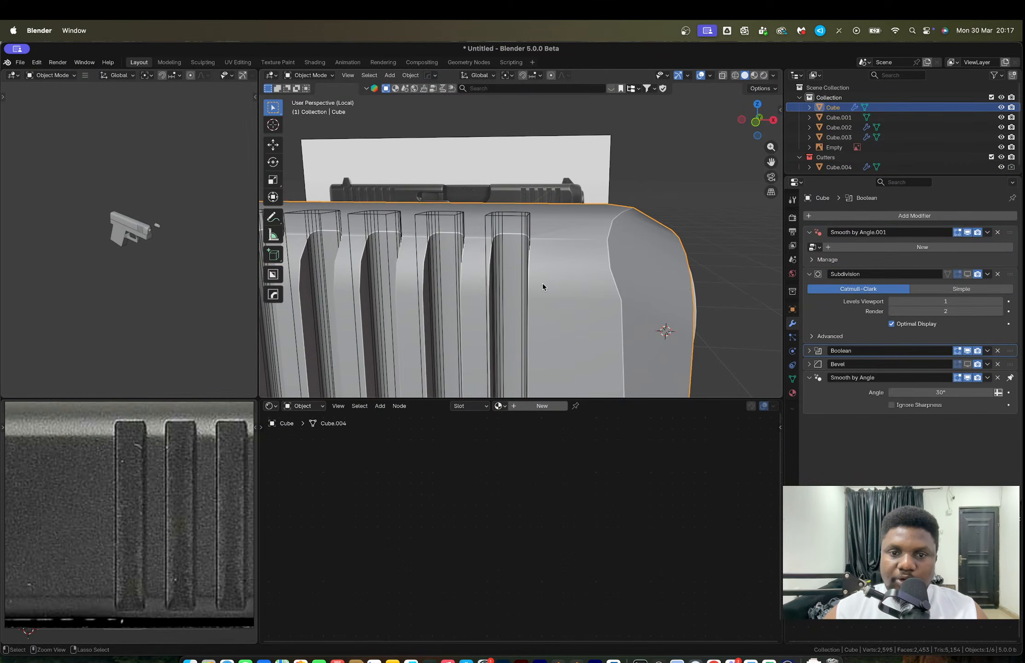
left_click(513, 271)
key("Tab")
scroll(526, 267, "down", 3)
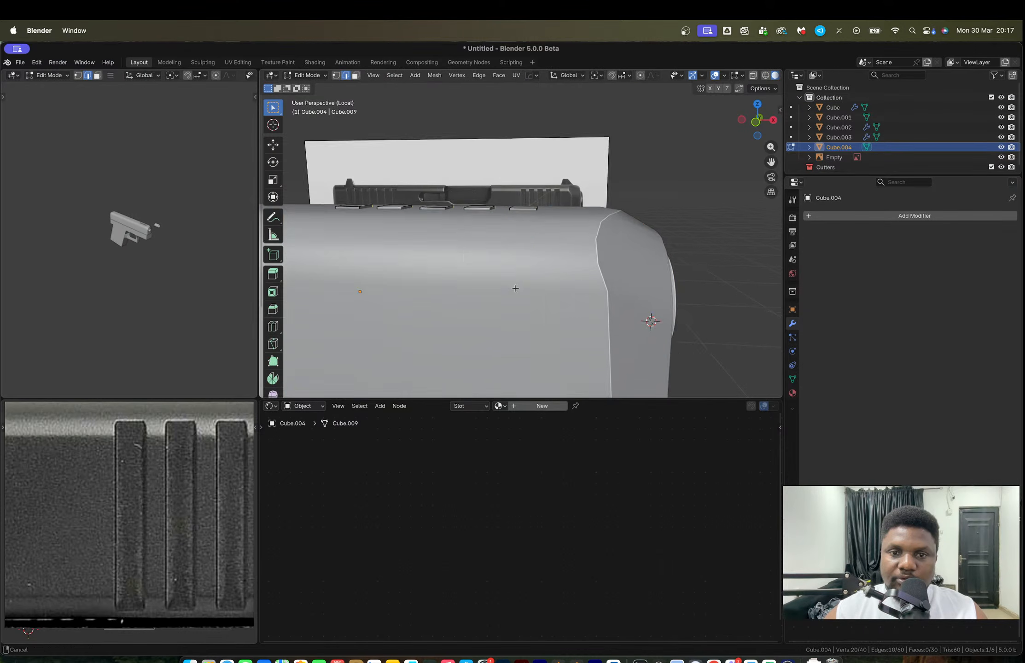
Step: In X-ray front view, delete the vertices of the four rear cutter bars, keeping only the bar nearest the muzzle
mouse_move(526, 267)
middle_mouse_down()
mouse_move(540, 284)
mouse_move(683, 156)
middle_mouse_up()
key("alt+z")
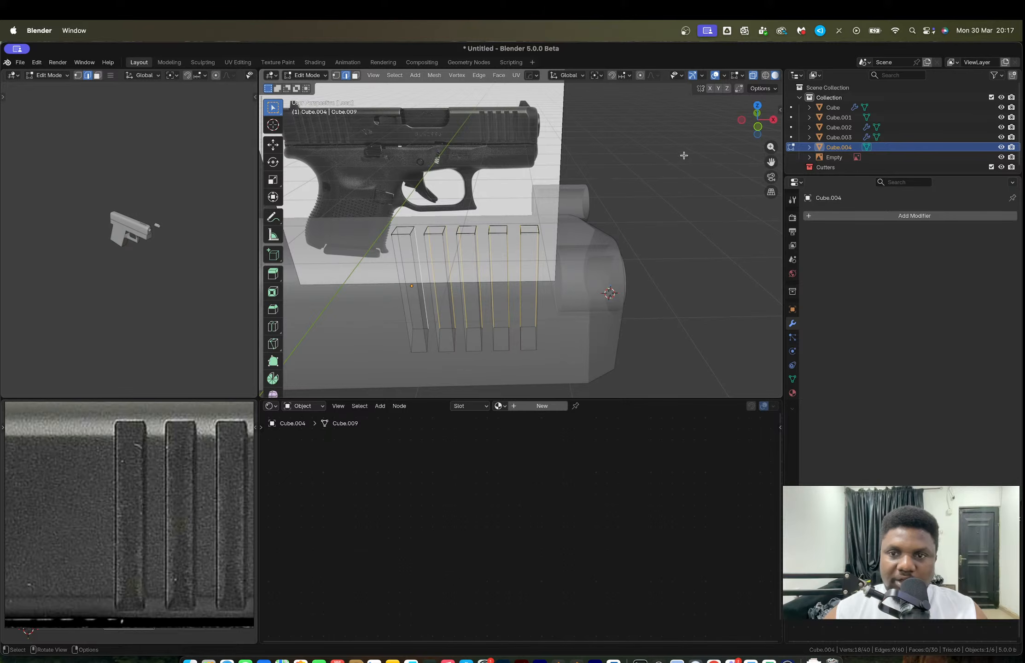
left_click(756, 131)
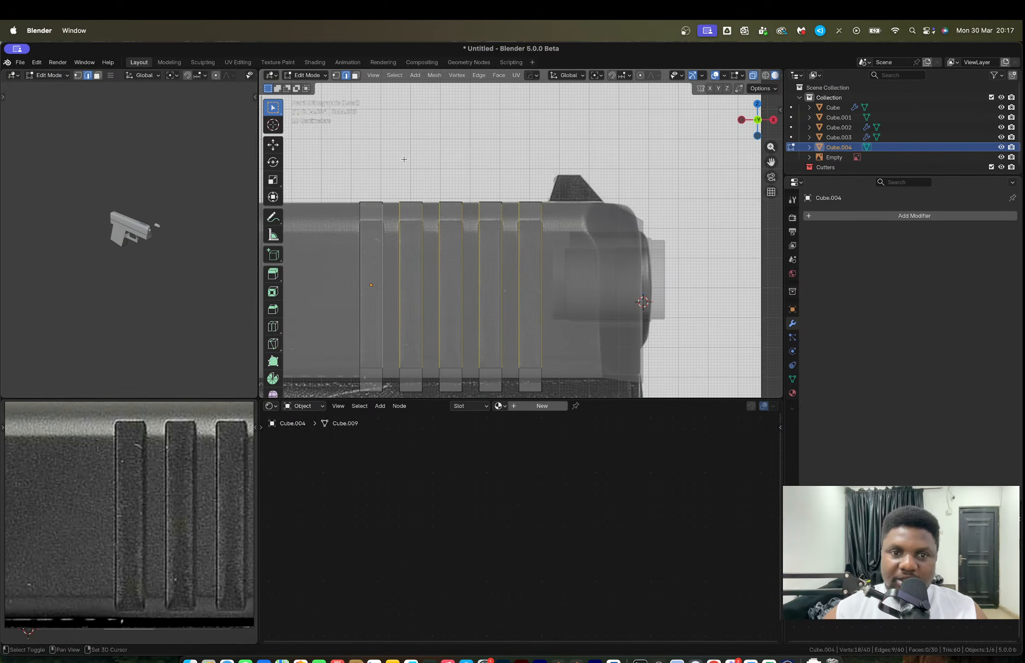
middle_click_drag(404, 159, 405, 124, "shift")
left_click_drag(322, 163, 508, 372)
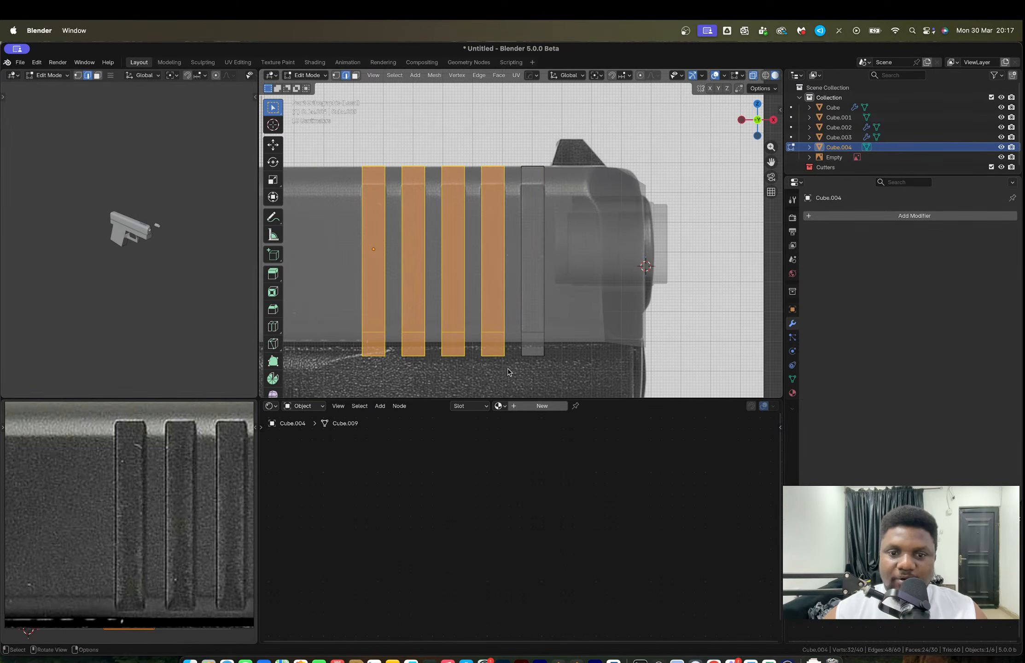
key("x")
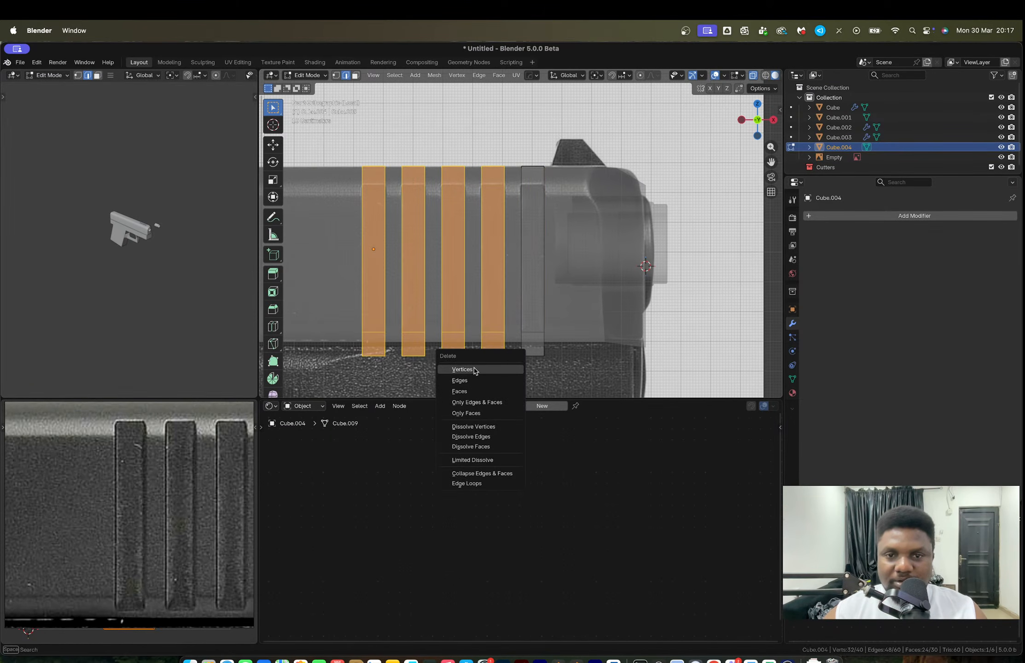
left_click(474, 369)
Step: Bevel the two vertical edges on the inner side of the remaining cutter bar with 10 segments and an offset of about 0.023 m
key("Tab")
middle_click_drag(474, 370, 459, 213)
scroll(459, 213, "up", 2)
key("Tab")
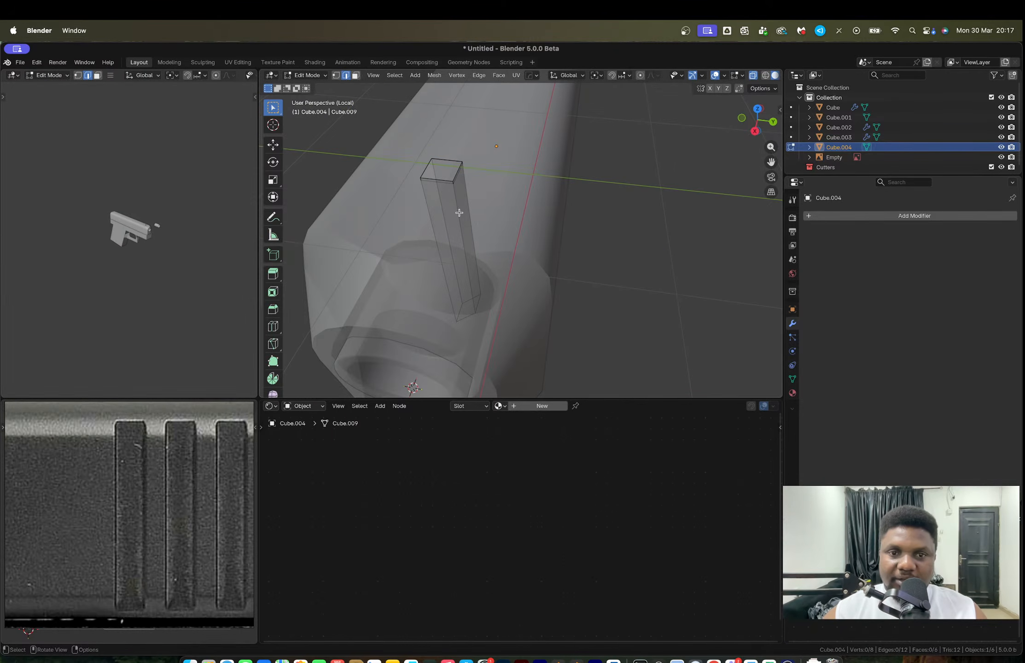
left_click(457, 212)
left_click(466, 200, "shift")
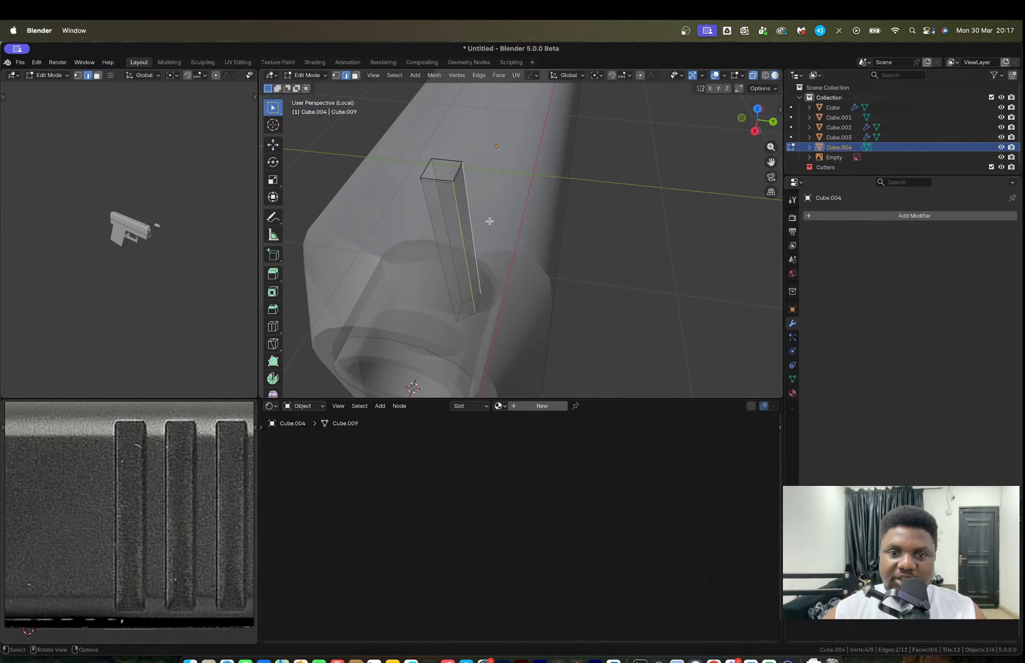
key("ctrl+b")
scroll(577, 258, "up", 3)
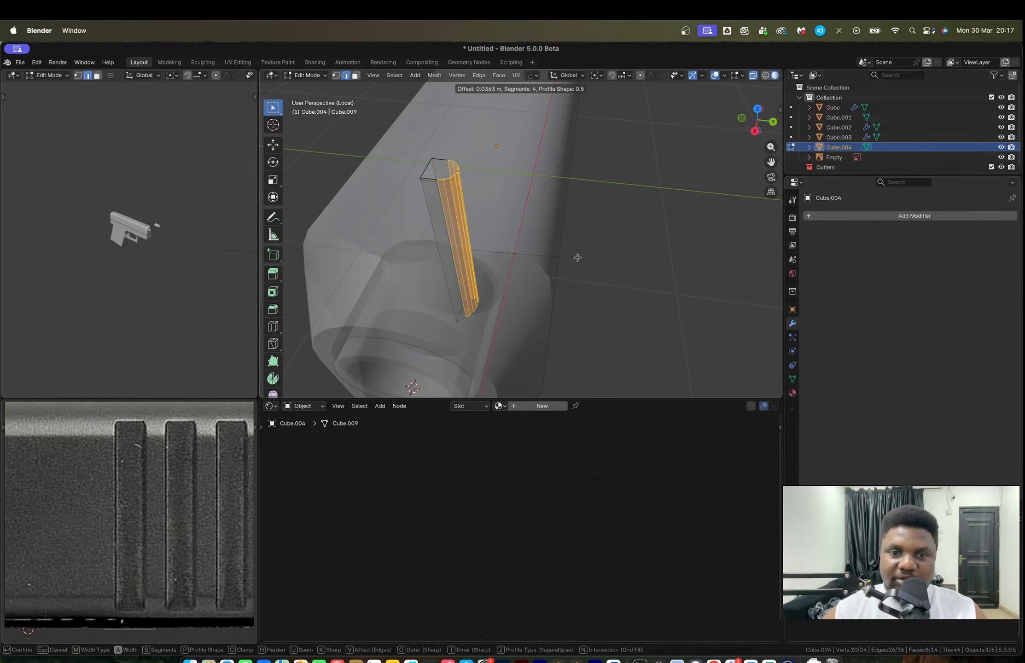
scroll(572, 259, "up", 6)
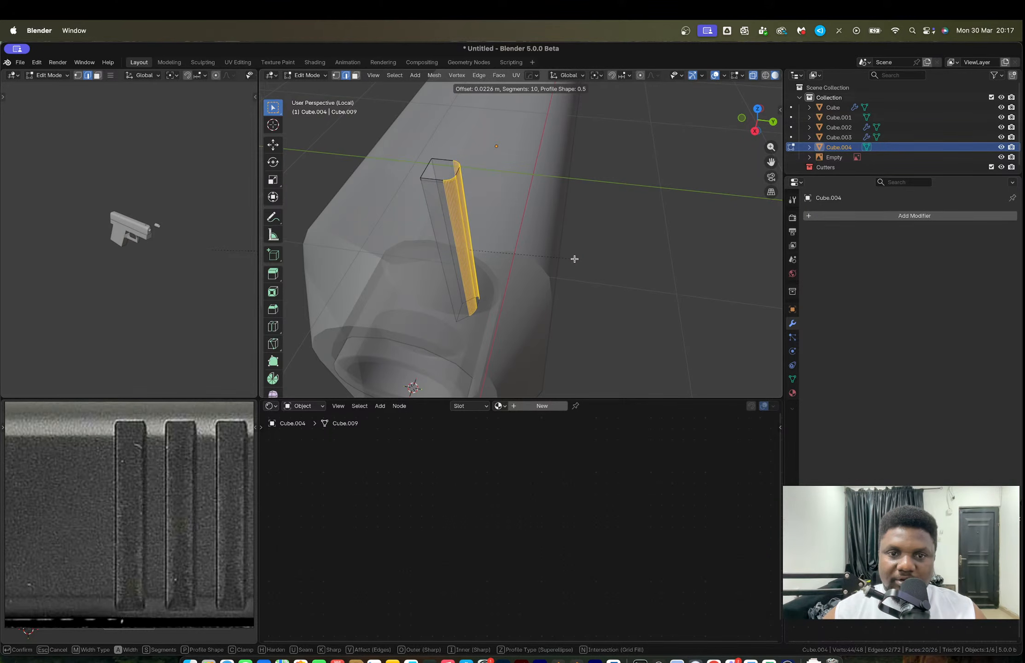
left_click(573, 259)
Step: Move the bevelled cutter bar about -0.276 m along Y so it intersects the side of the slide
key("Tab")
scroll(508, 232, "down", 3)
middle_click_drag(508, 231, 527, 236)
key("g")
key("y")
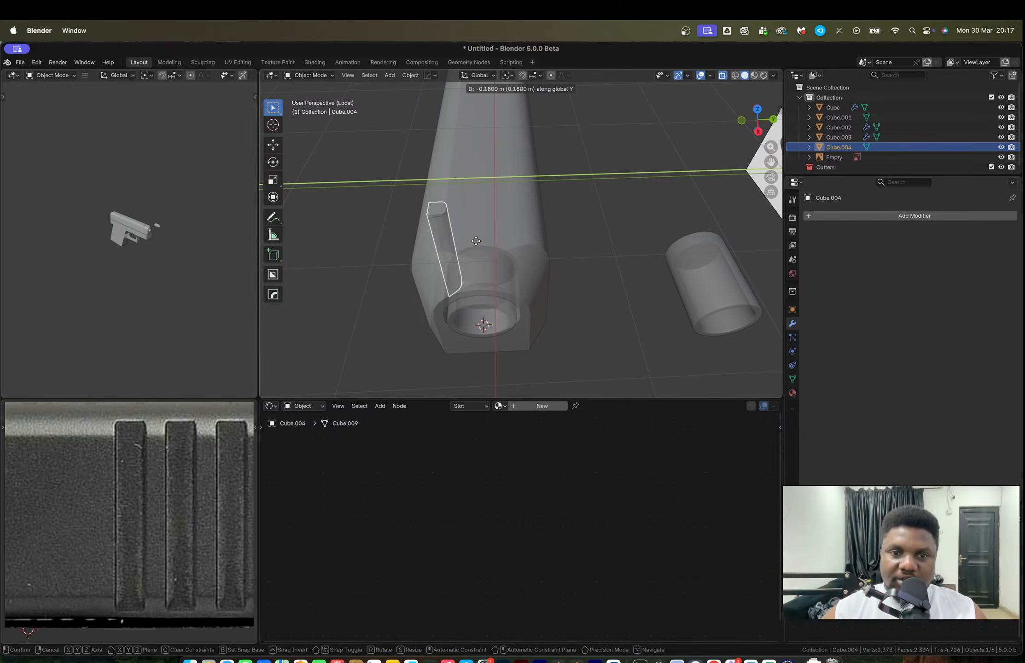
left_click(476, 244)
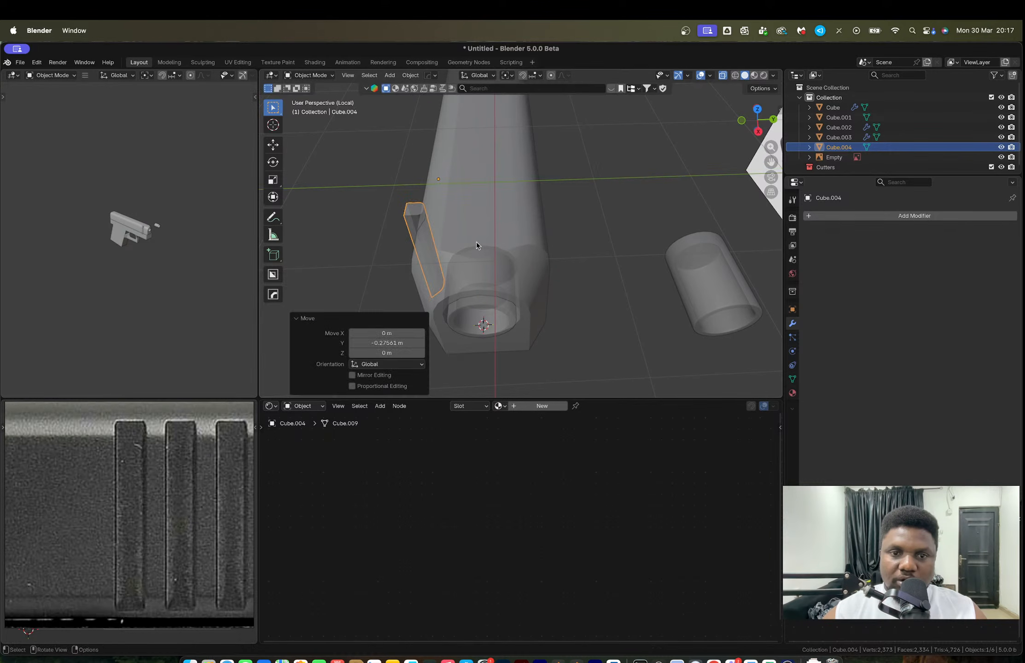
Step: Cut the bar out of the slide with a nondestructive Difference boolean and switch off X-ray
left_click(466, 228, "shift")
key("q")
left_click(467, 229)
middle_click_drag(469, 228, 523, 238)
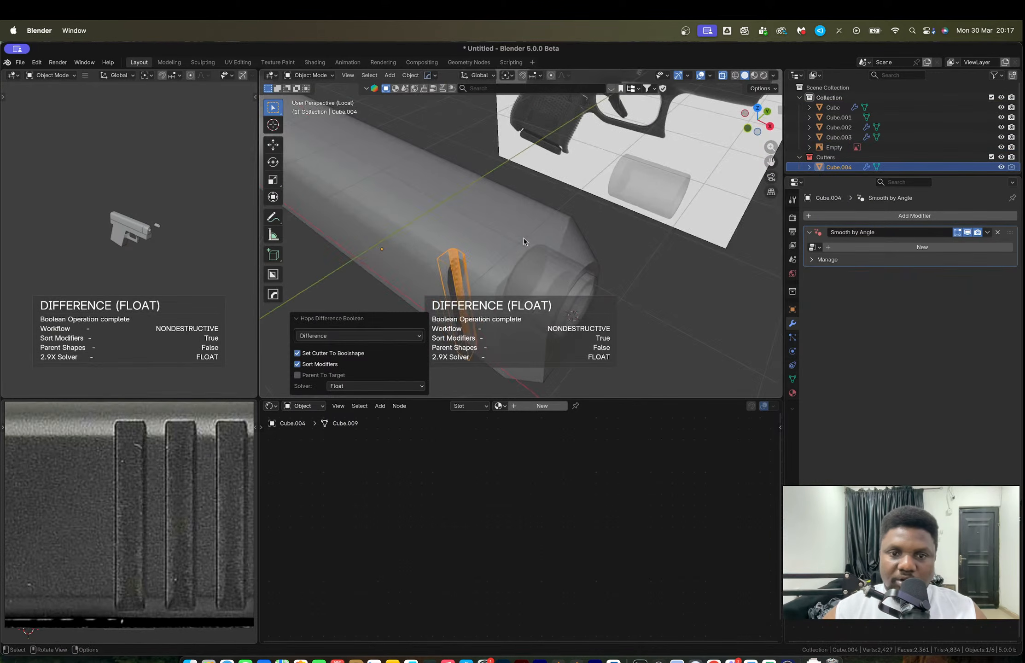
key("alt+z")
middle_click_drag(494, 275, 518, 228, "shift")
scroll(515, 212, "up", 2)
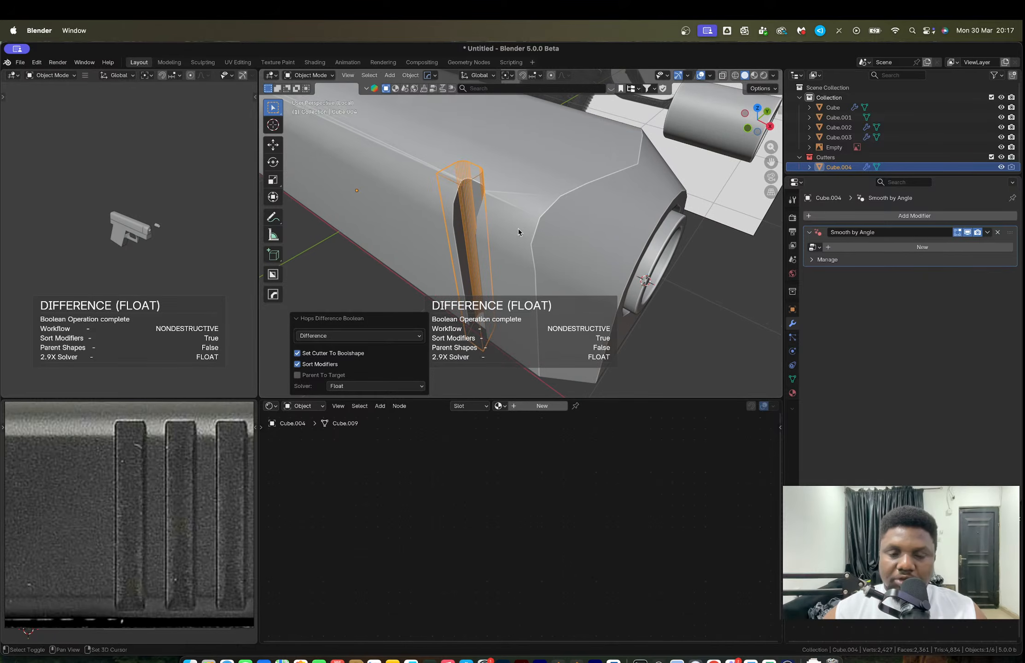
Step: Move the cutter about -0.02 m along Y to make the groove shallower
key("g")
key("y")
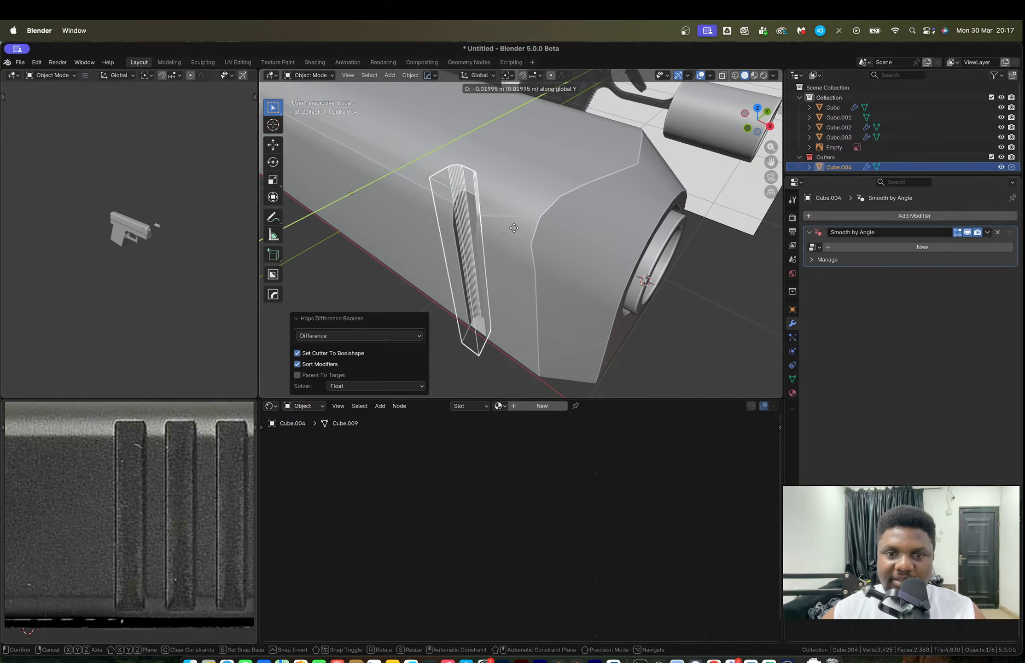
left_click(513, 228)
Step: Enable the slide's Subdivision modifier in the viewport and move its Bevel modifier above Subdivision in the stack
left_click(513, 227)
middle_click_drag(514, 227, 557, 209)
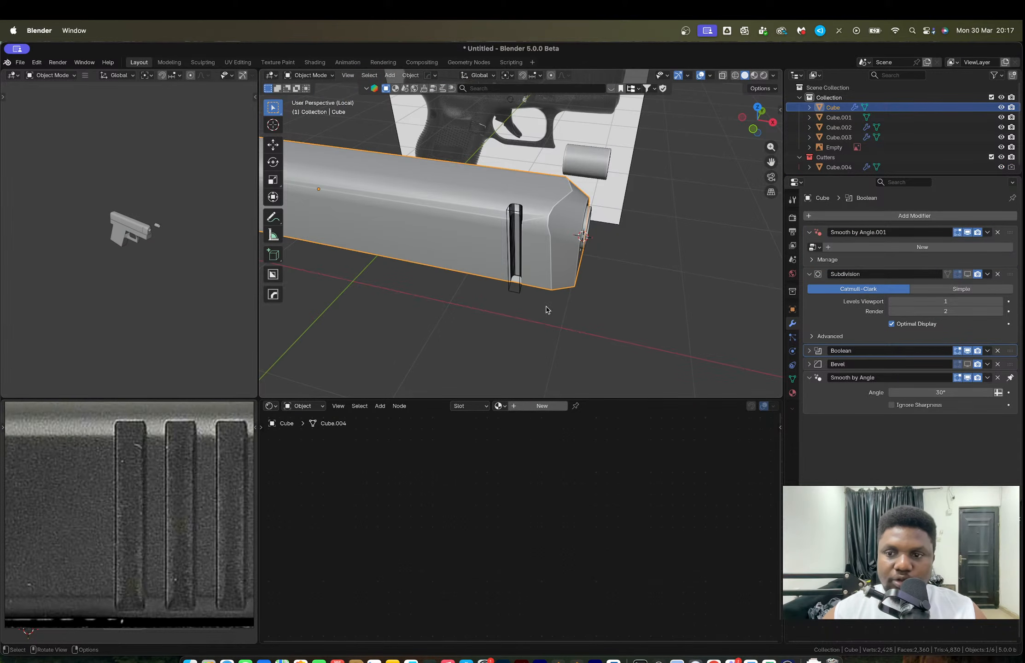
left_click(967, 275)
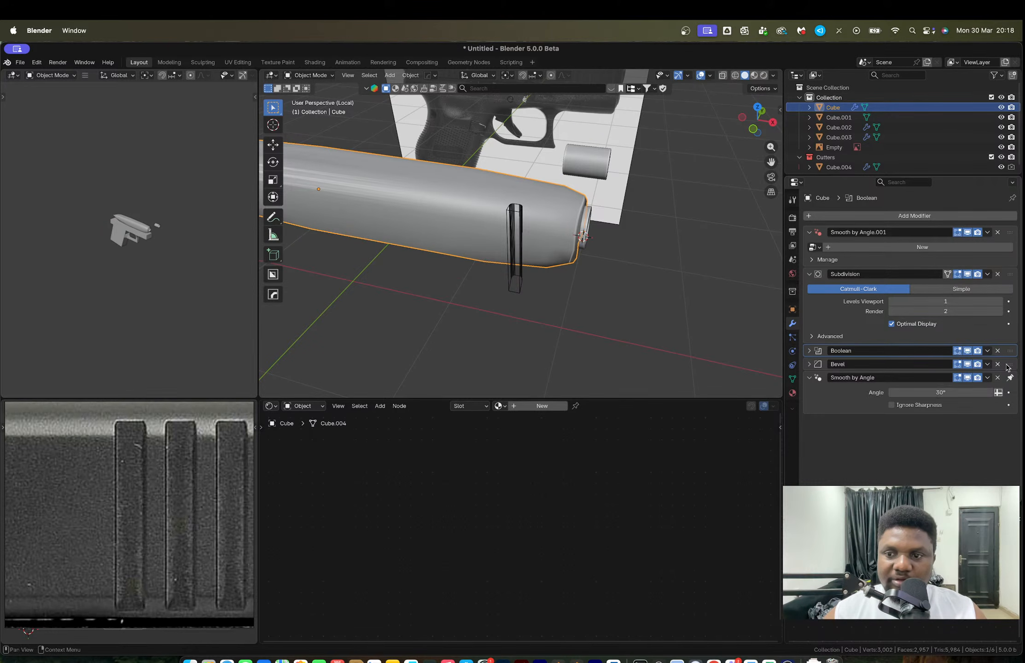
left_click_drag(1006, 365, 1011, 273)
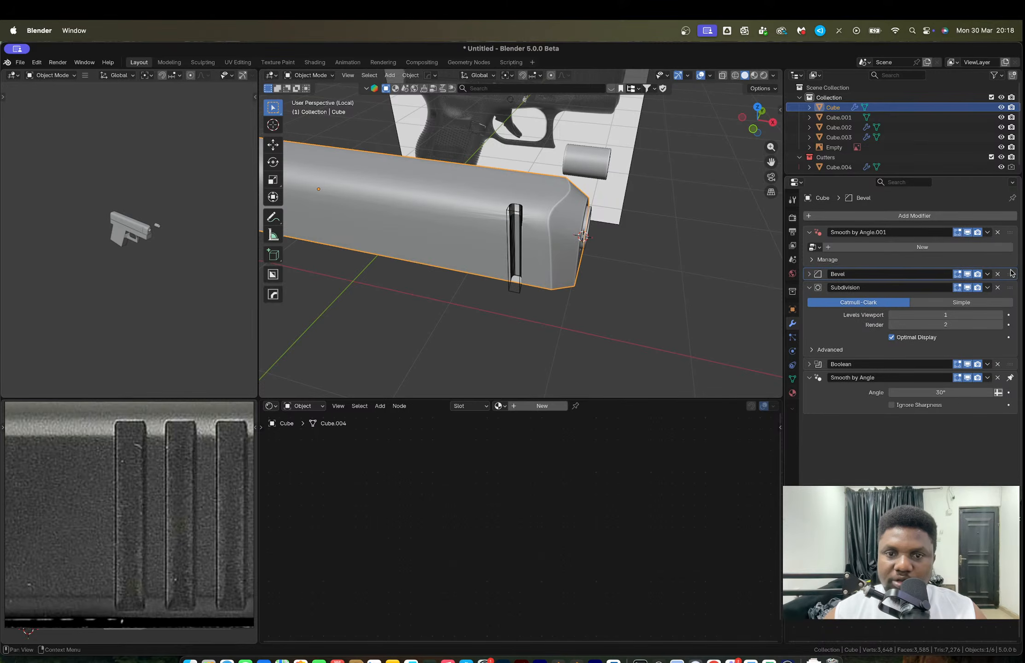
scroll(557, 205, "up", 5)
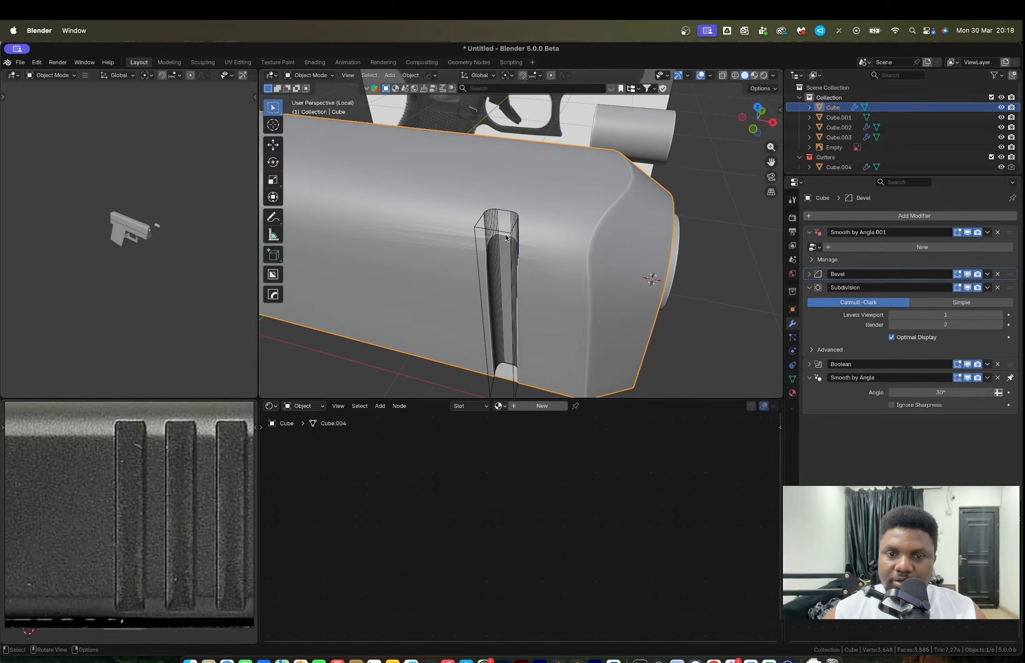
Step: Move the groove cutter about 0.007 m along Y, slightly deeper into the slide
middle_click_drag(505, 237, 485, 238)
left_click(462, 237)
key("g")
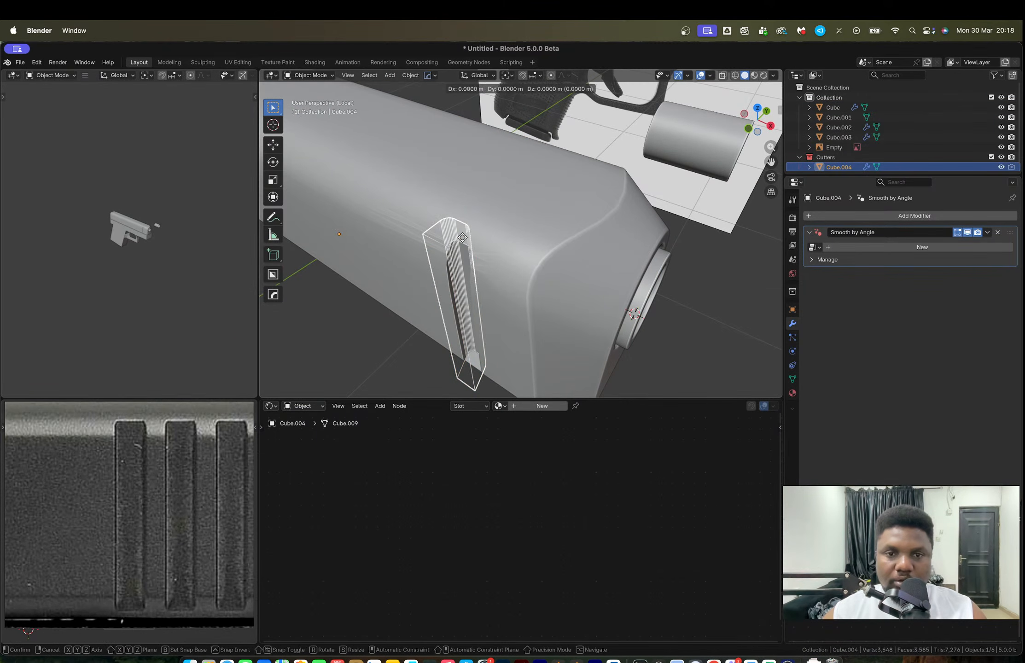
key("y")
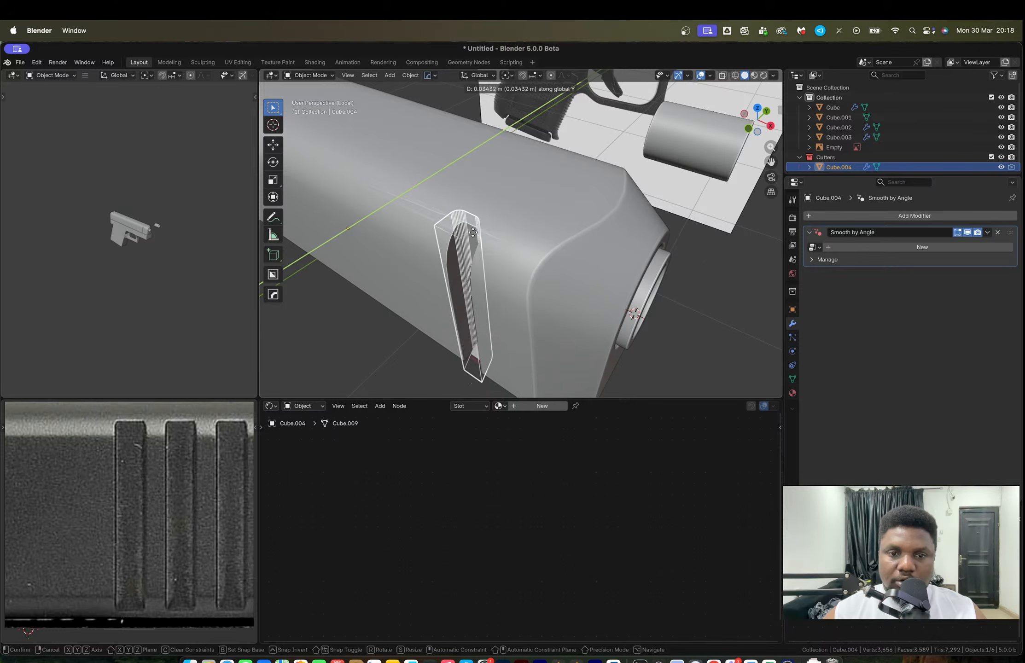
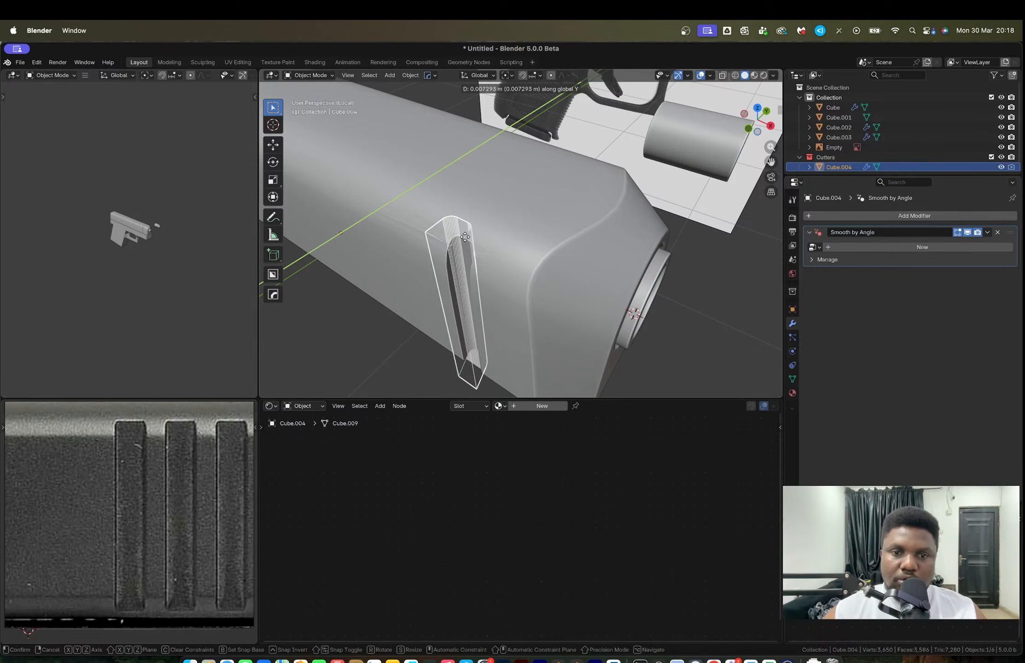
left_click(465, 237)
Step: Try adding loop cuts across the upper part of the cutter bar, including a dozen evenly spaced cuts below its top loop
scroll(467, 269, "up", 6)
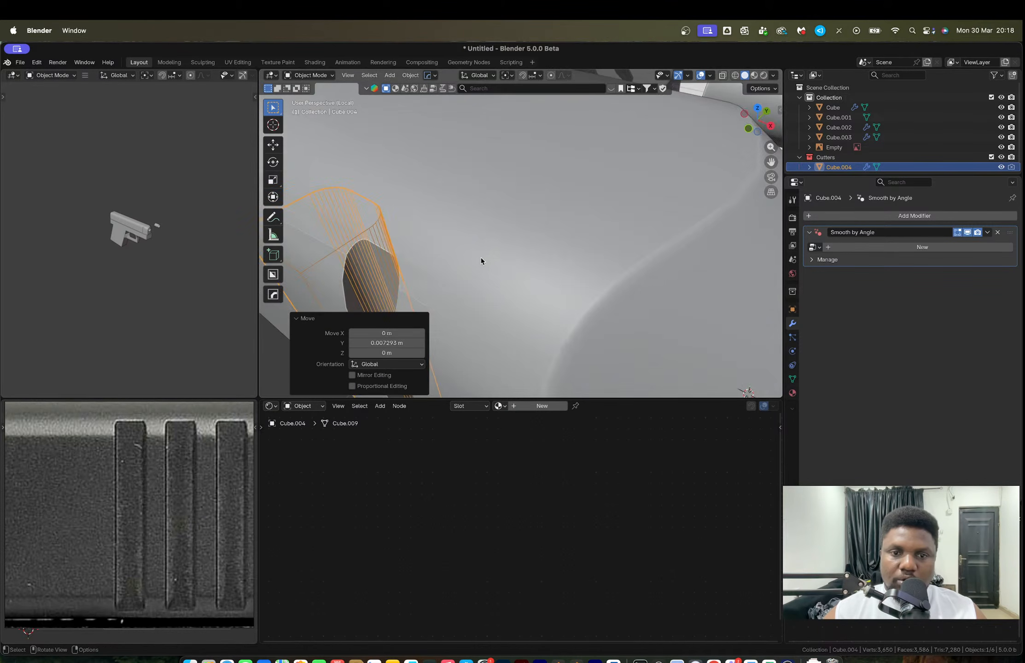
middle_click_drag(491, 249, 499, 239)
key("Tab")
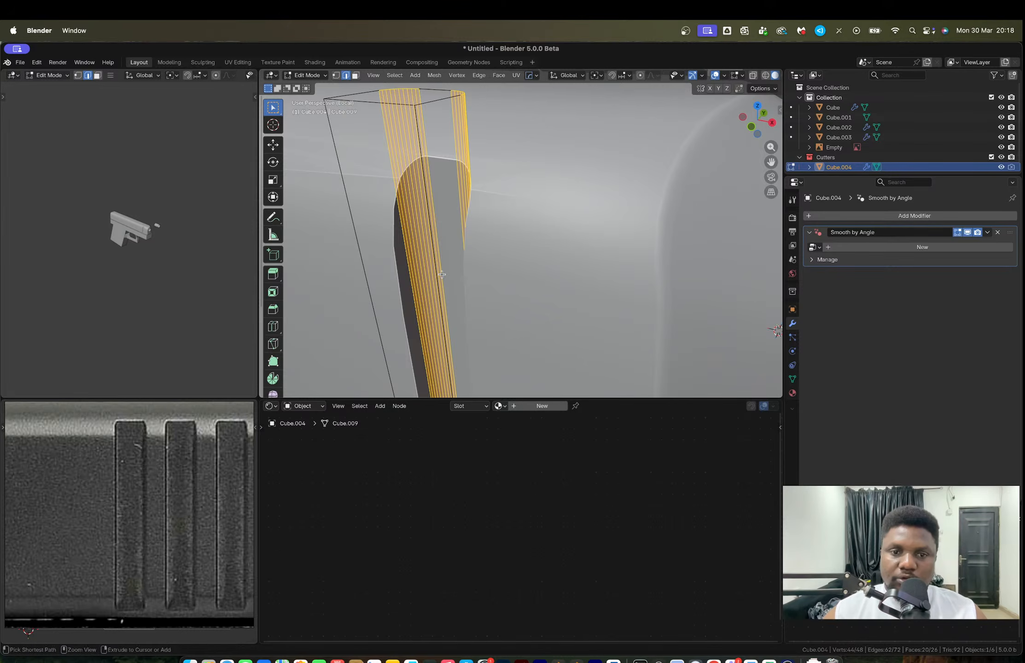
key("ctrl+r")
left_click(443, 259)
left_click(457, 221)
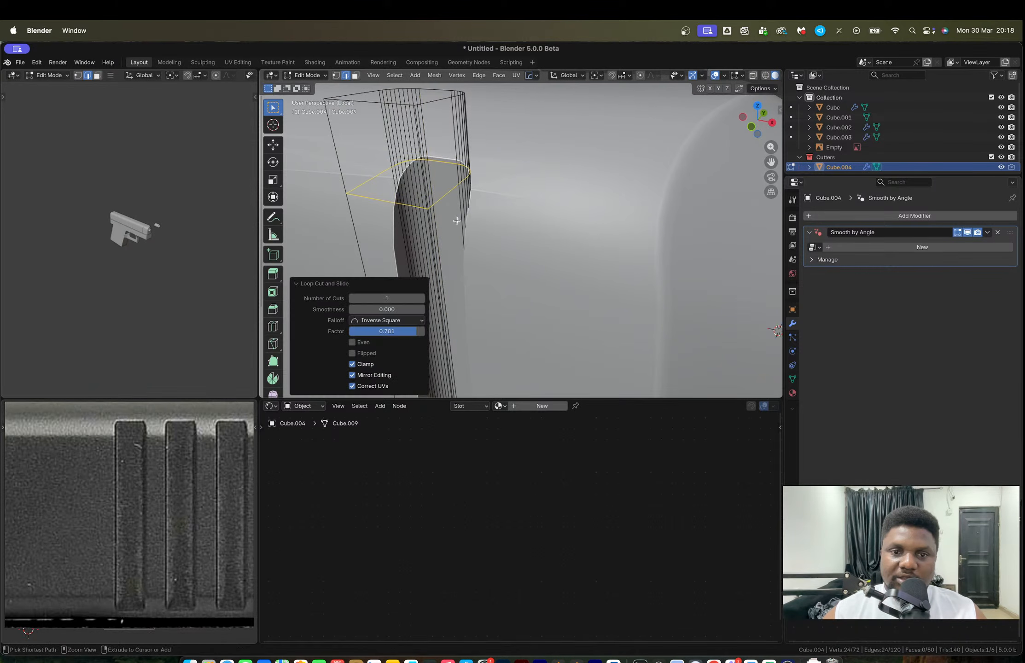
key("ctrl+r")
scroll(443, 245, "up", 11)
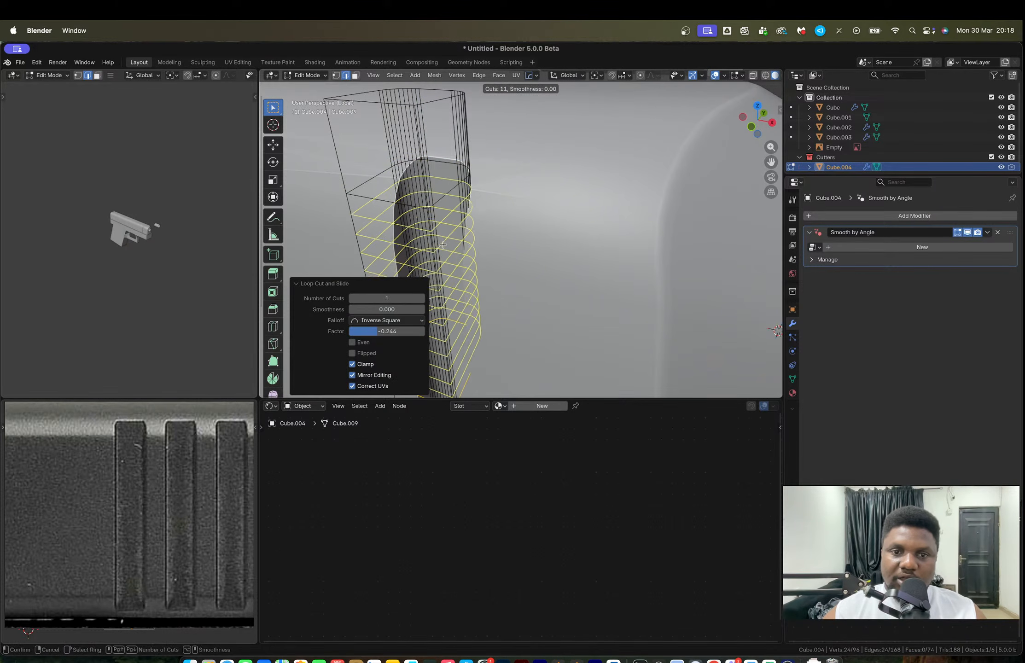
left_click(443, 245)
right_click(443, 244)
scroll(443, 244, "down", 6)
mouse_move(443, 245)
middle_mouse_down()
mouse_move(479, 242)
mouse_move(443, 221)
middle_mouse_up()
key("Tab")
Step: Undo all the loop cuts made on the cutter bar, back to Object Mode
key("super+z")
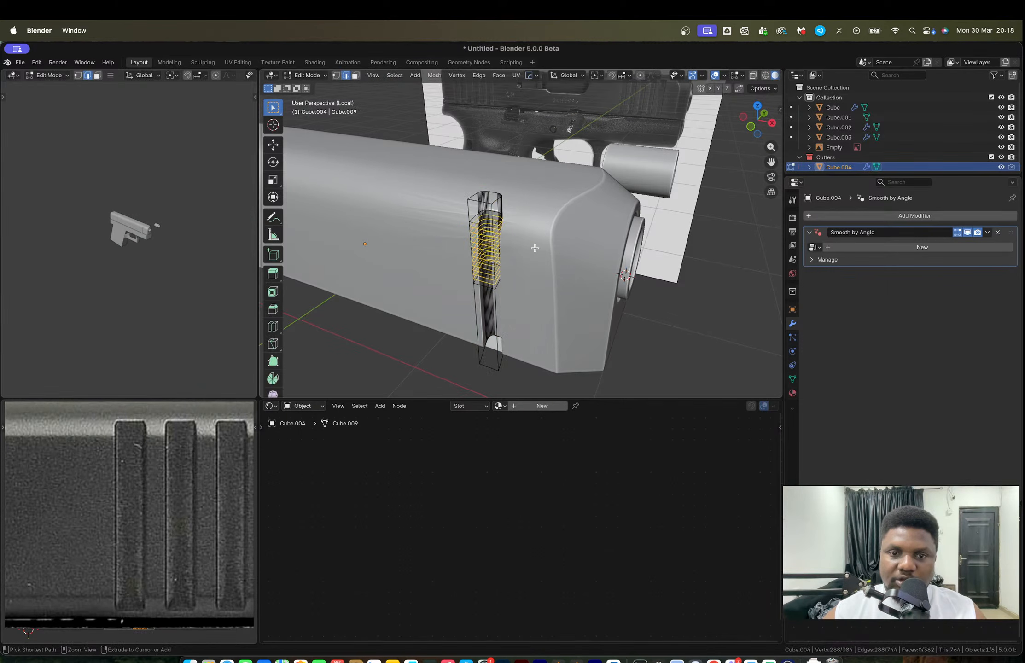
key("super+z")
key("super+z")
key("super+z")
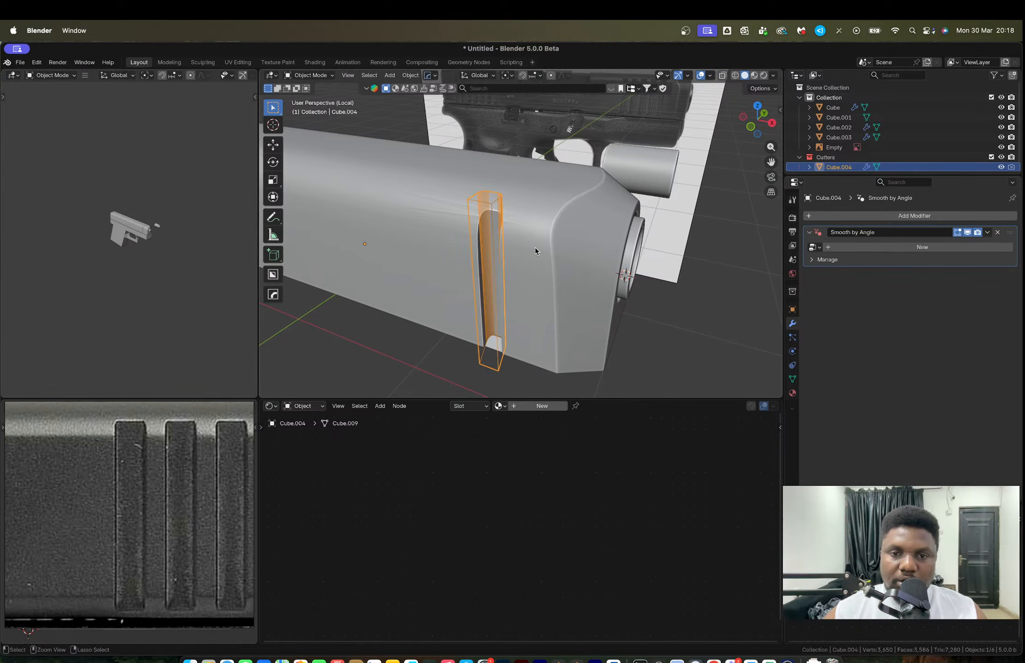
middle_click_drag(535, 248, 540, 253)
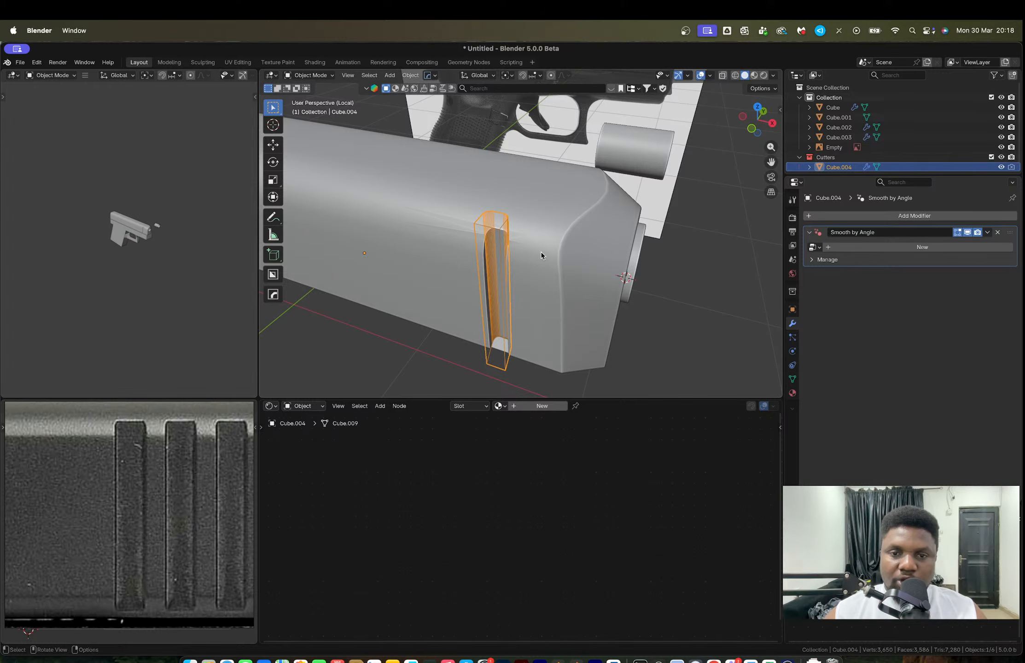
right_click(506, 243)
left_click(503, 234)
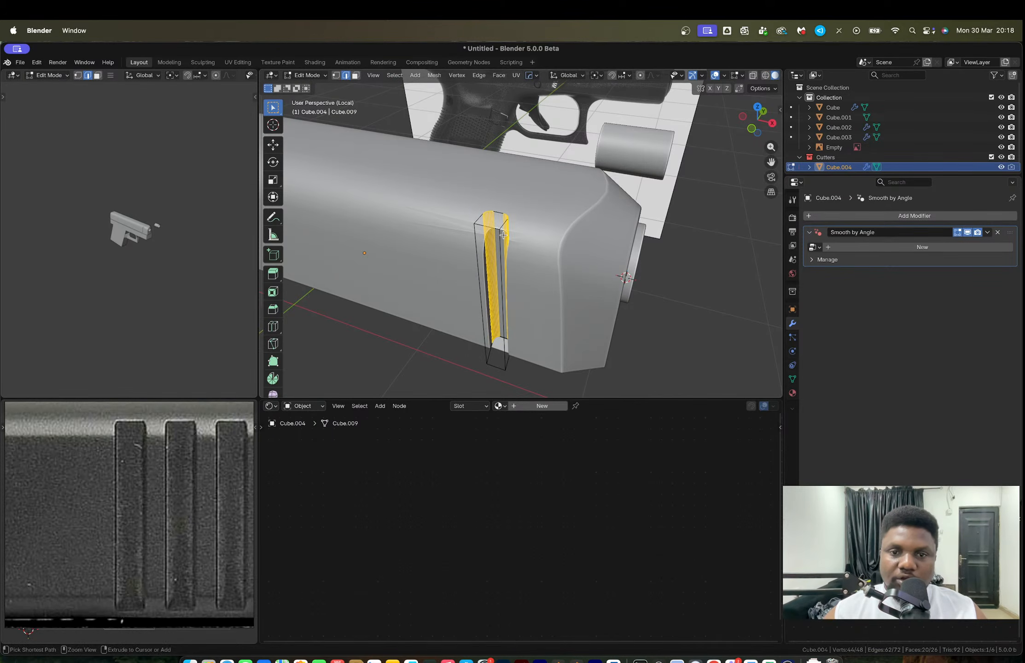
key("Tab")
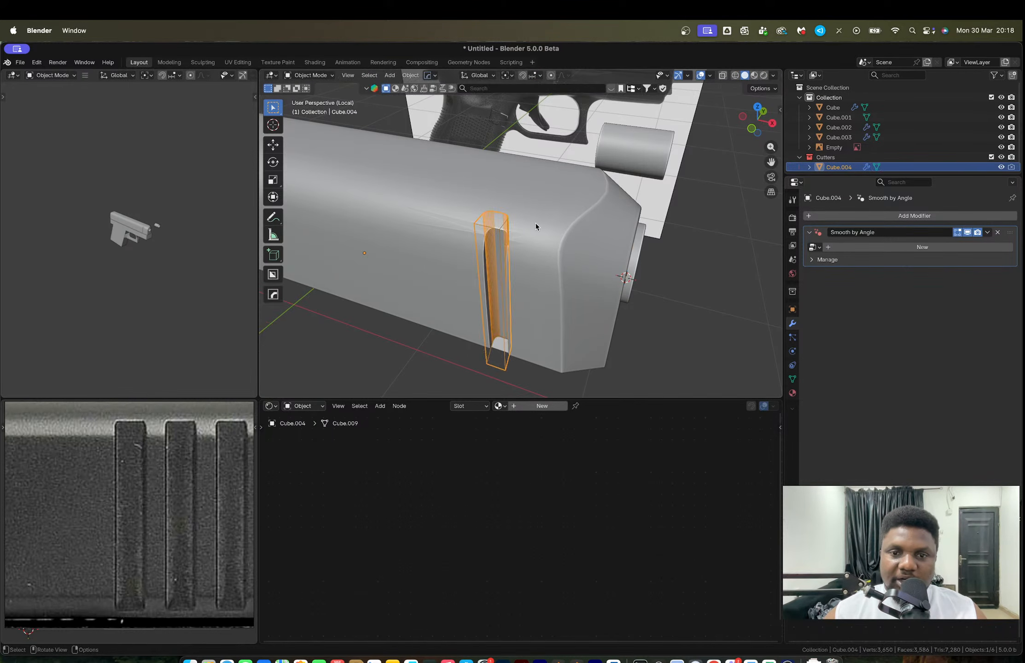
Step: Remove the Boolean modifier from the slide
left_click(537, 229)
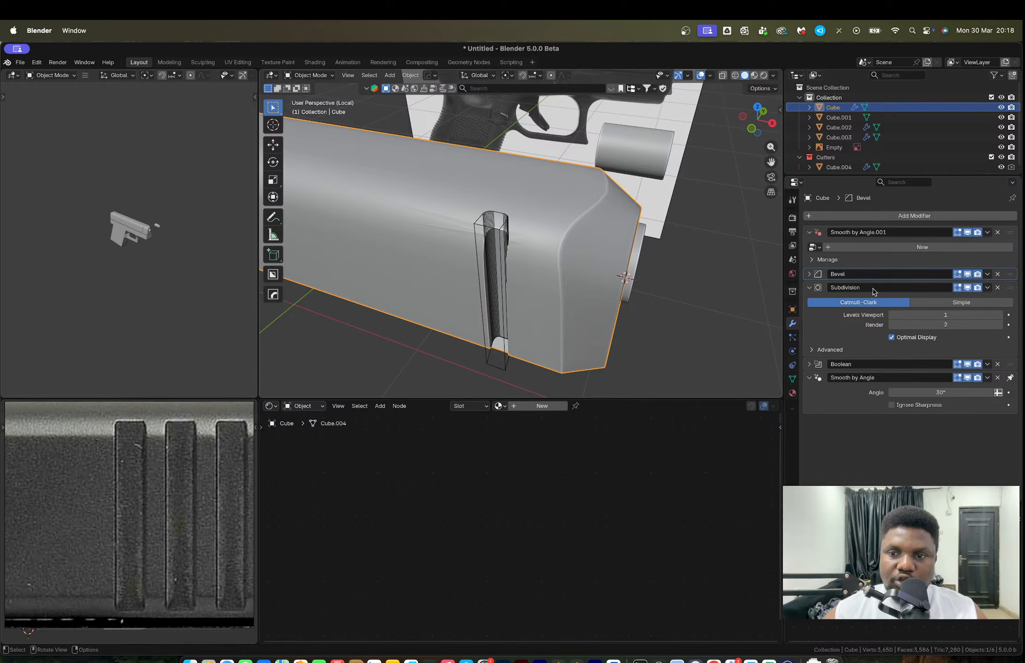
left_click(997, 364)
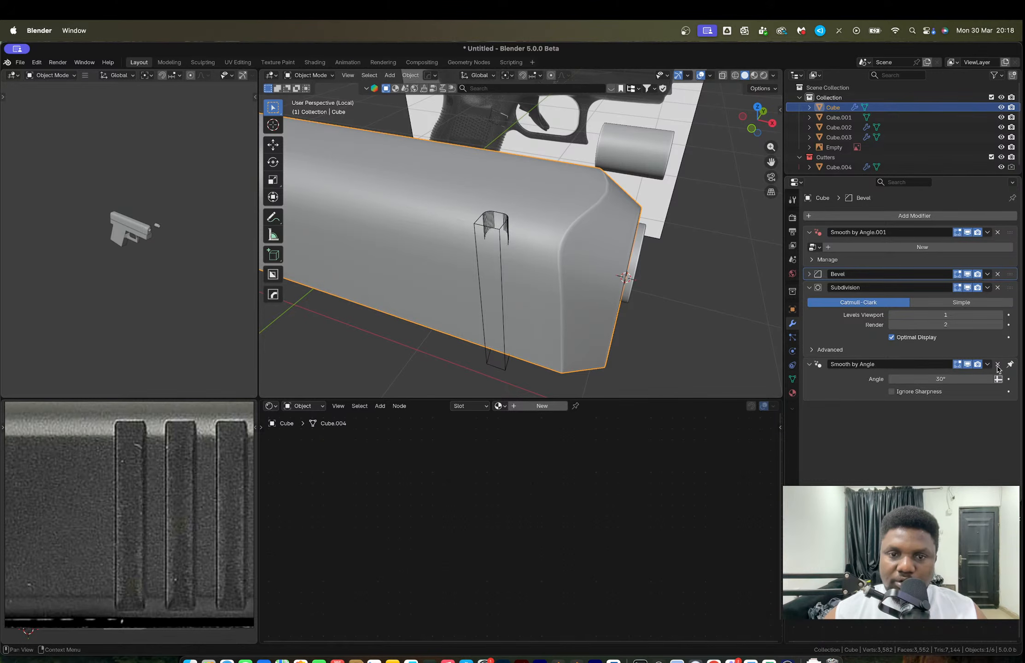
middle_click_drag(554, 223, 498, 253)
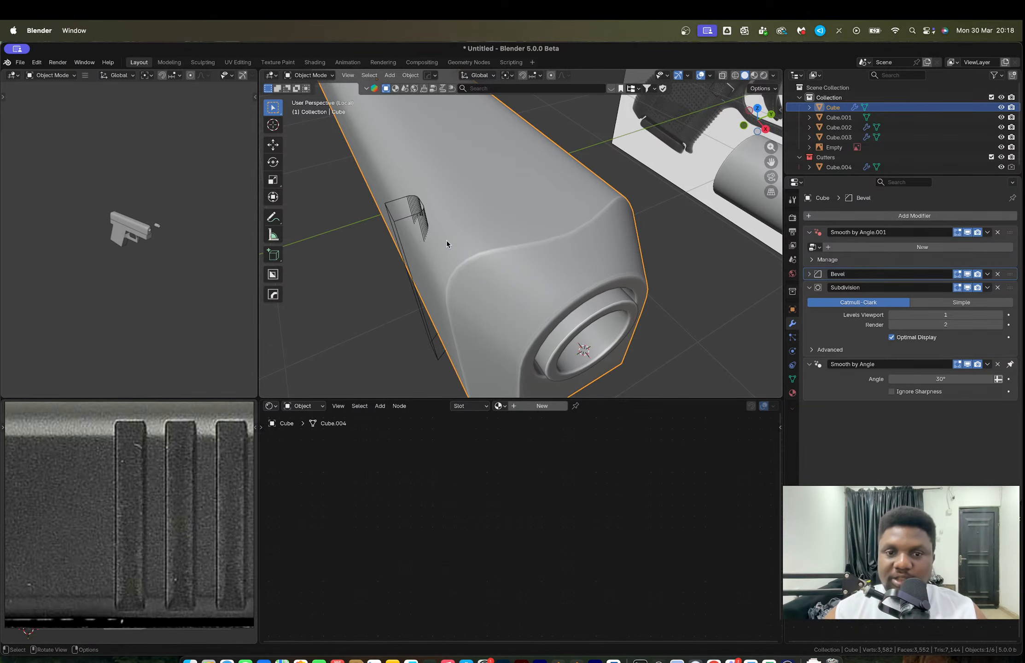
mouse_move(446, 244)
middle_mouse_down()
mouse_move(474, 237)
mouse_move(460, 228)
middle_mouse_up()
Step: Delete the groove cutter object in X-ray front view
key("Tab")
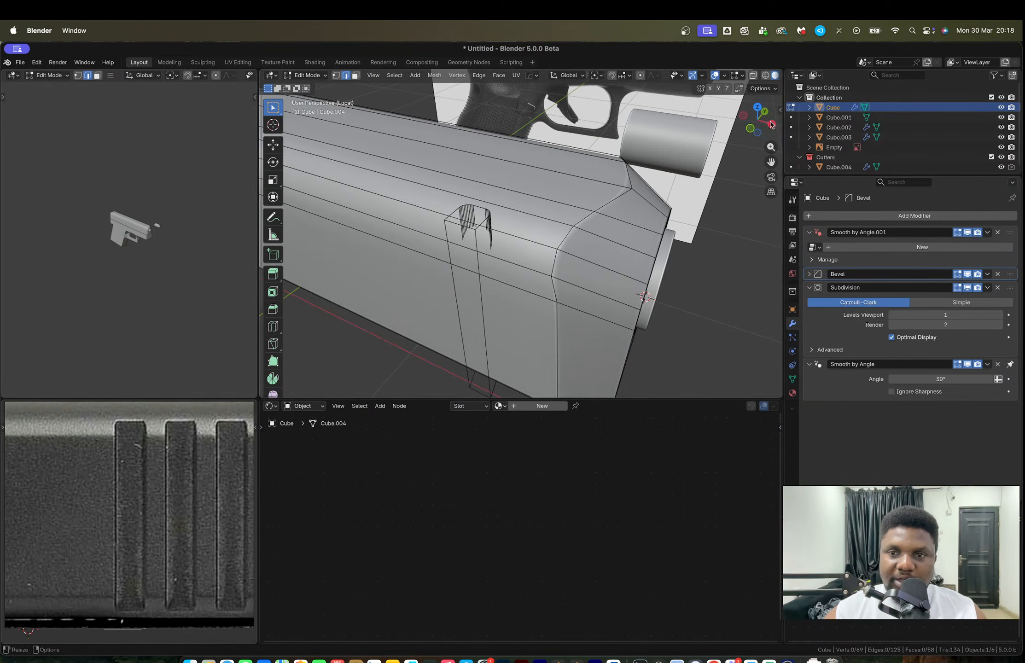
left_click(750, 128)
key("alt+z")
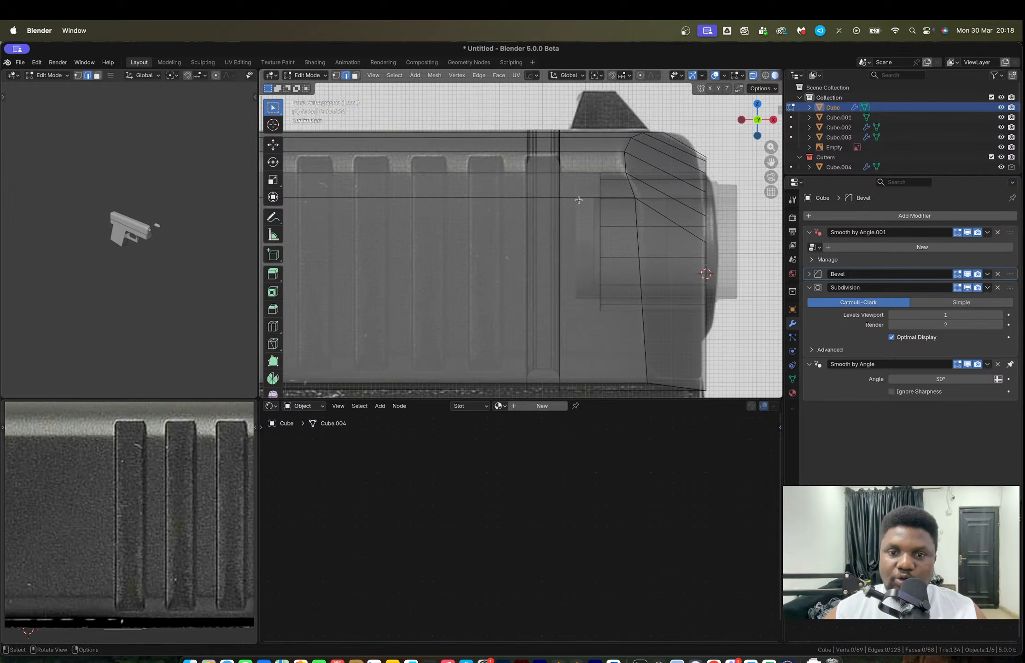
key("Tab")
left_click(558, 148)
key("x")
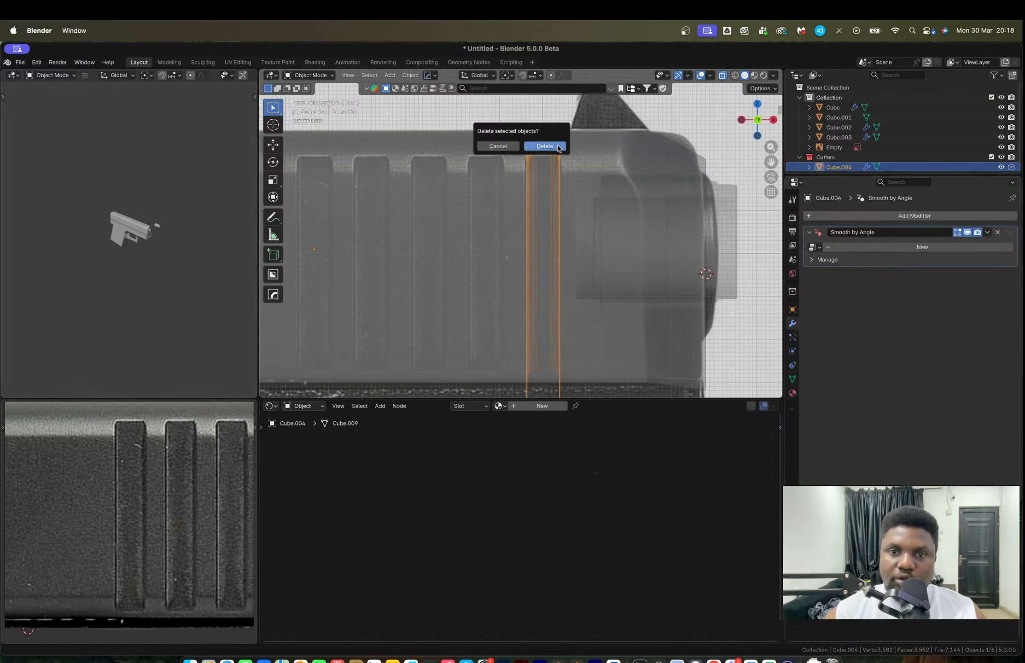
left_click(546, 146)
Step: Add a loop cut around the slide just ahead of the front-most groove and straighten it with an X scale of 0
left_click(572, 155)
key("Tab")
key("ctrl+r")
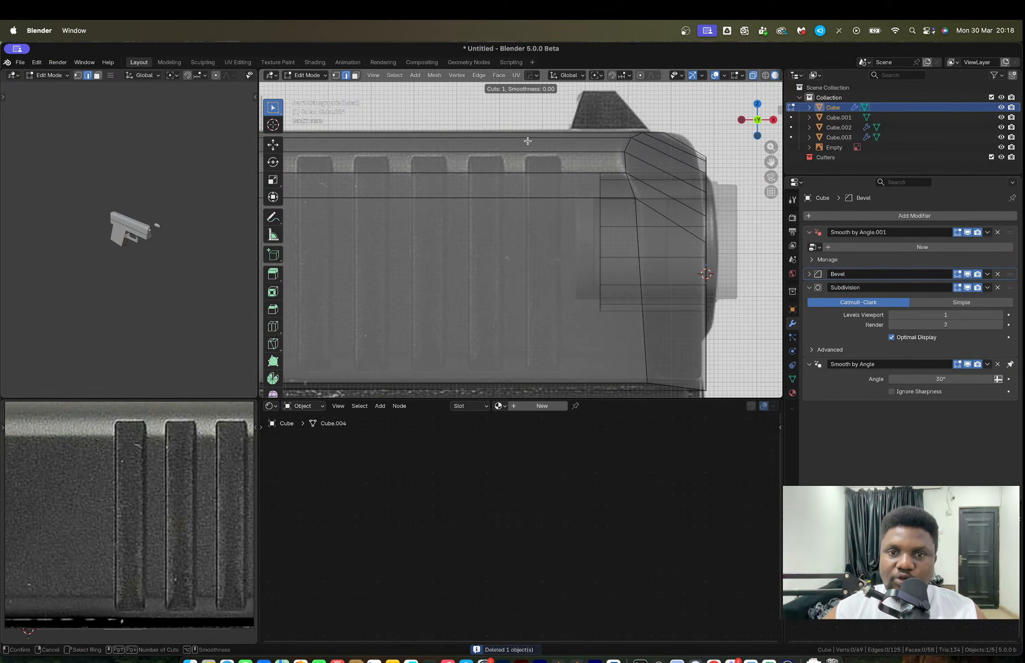
left_click(416, 135)
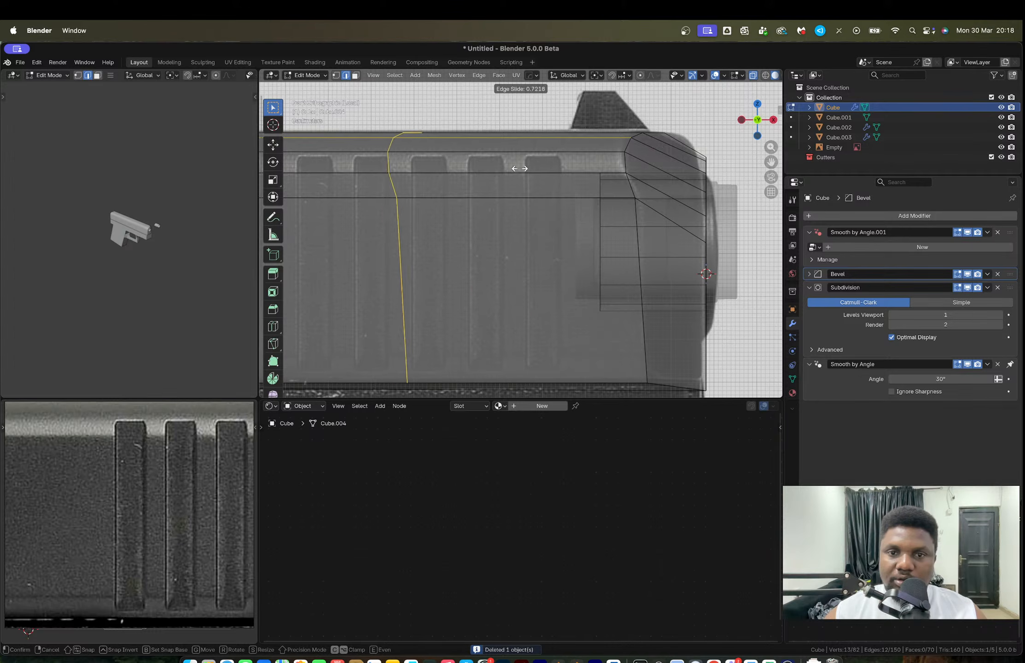
left_click(668, 165)
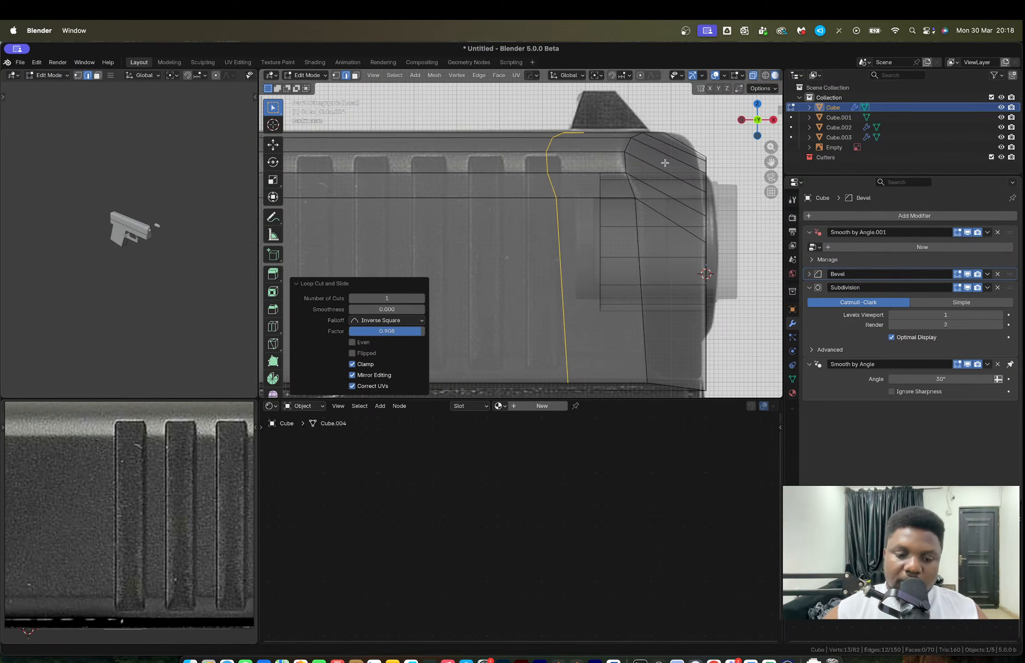
key("s")
key("x")
key("0")
key("Return")
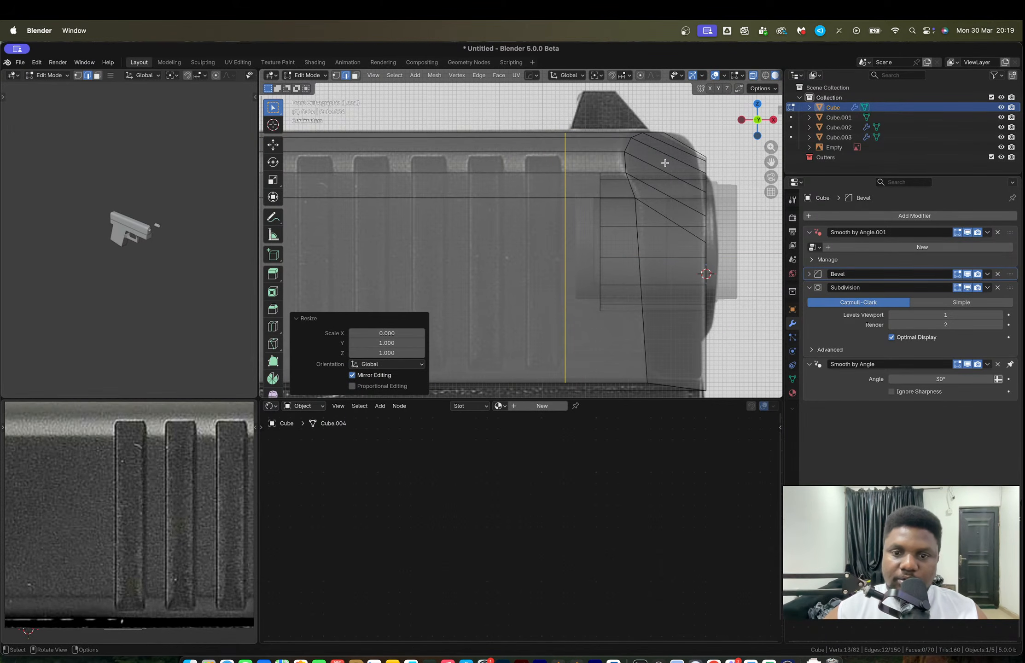
Step: Move the new edge loop about -0.005 m along X against the end groove, and add a loop cut at the opposite end of the groove row
key("g")
key("x")
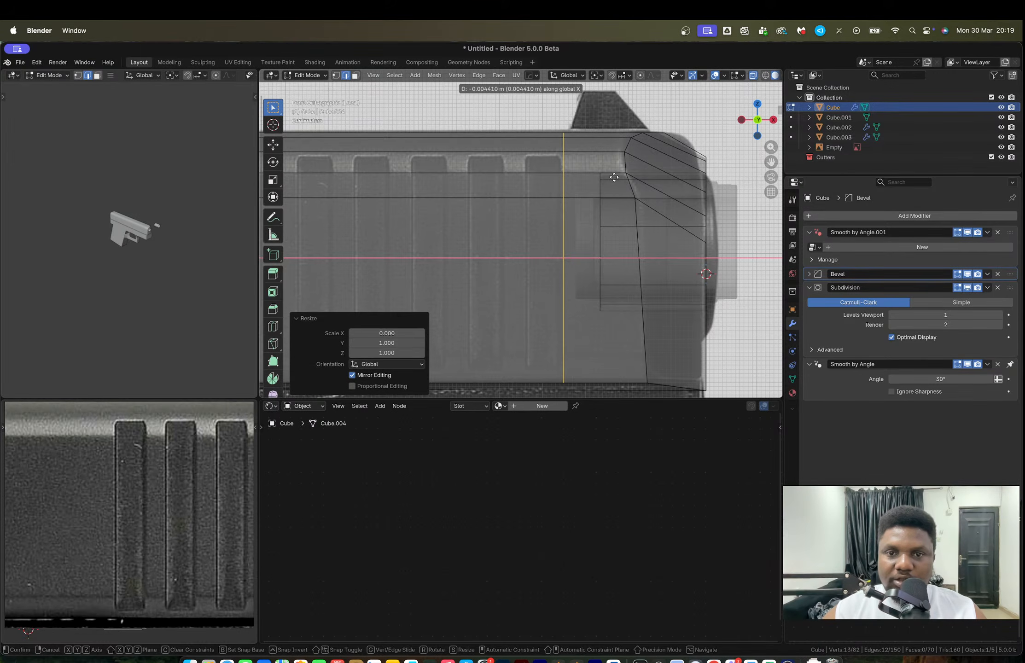
left_click(554, 183)
scroll(553, 183, "down", 2)
left_click(414, 176, "alt")
key("g")
key("g")
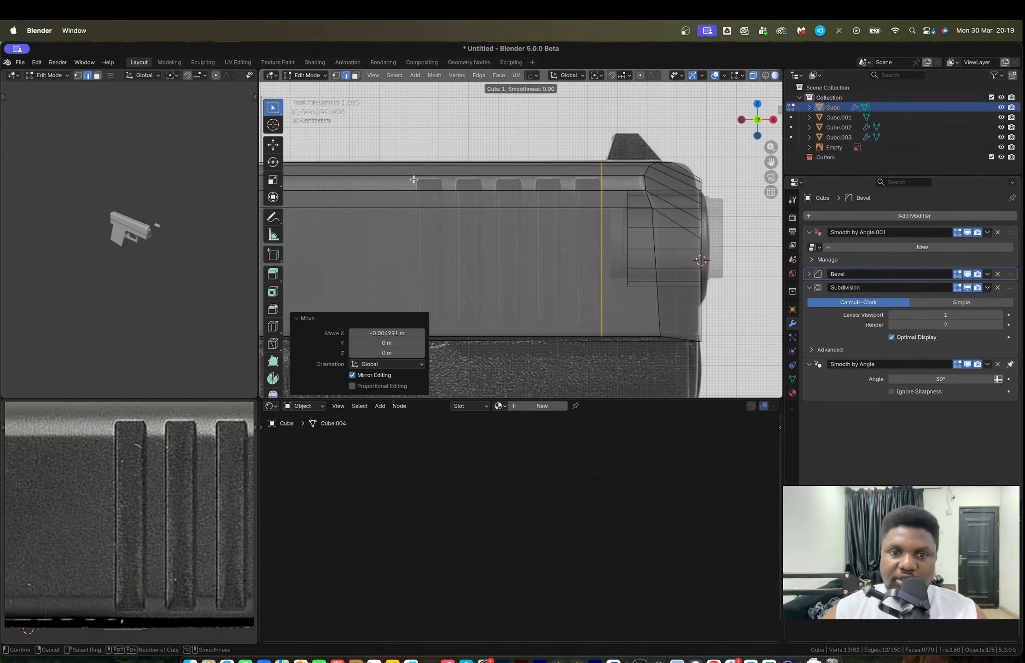
left_click(282, 188)
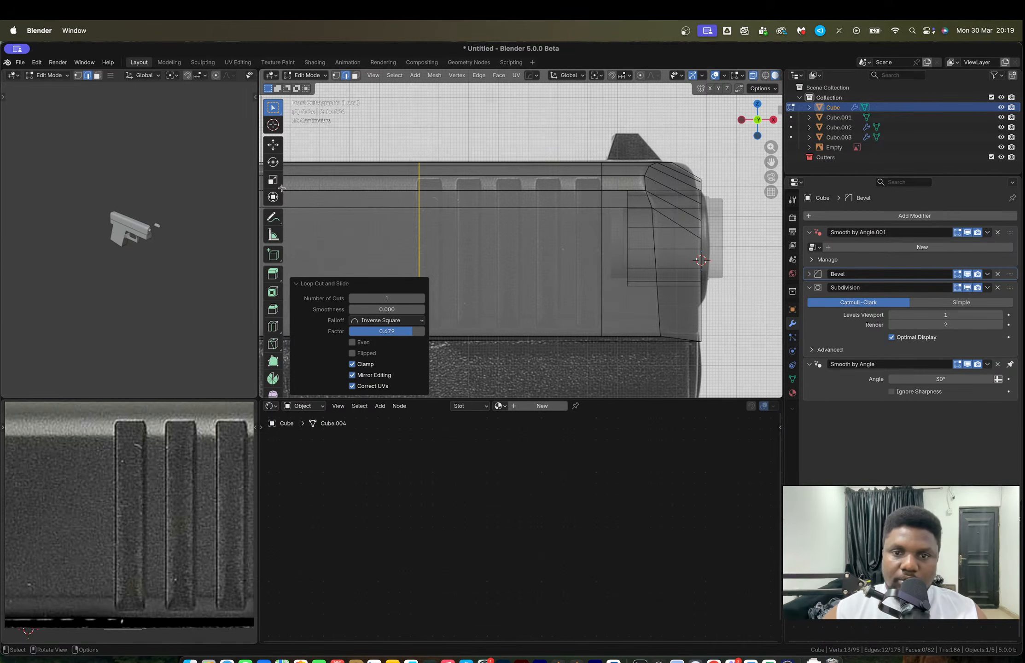
Step: Add three loop cuts along the inner side of the first groove, the near side of the second, and the inner side of the last
scroll(399, 215, "up", 2)
key("ctrl+r")
left_click(460, 163)
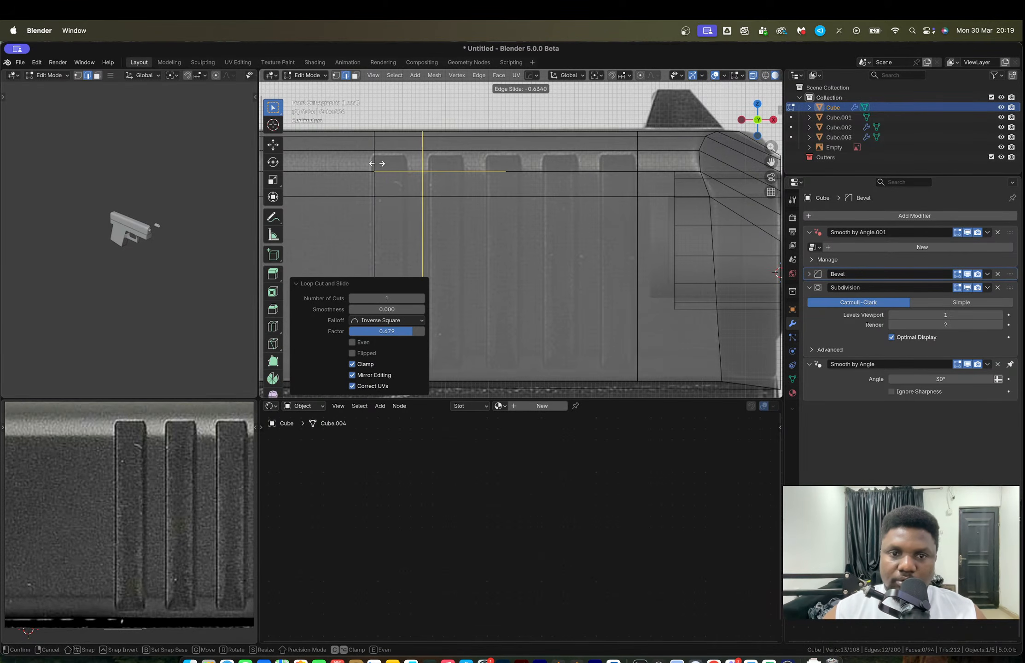
left_click(363, 162)
key("ctrl+r")
left_click(422, 158)
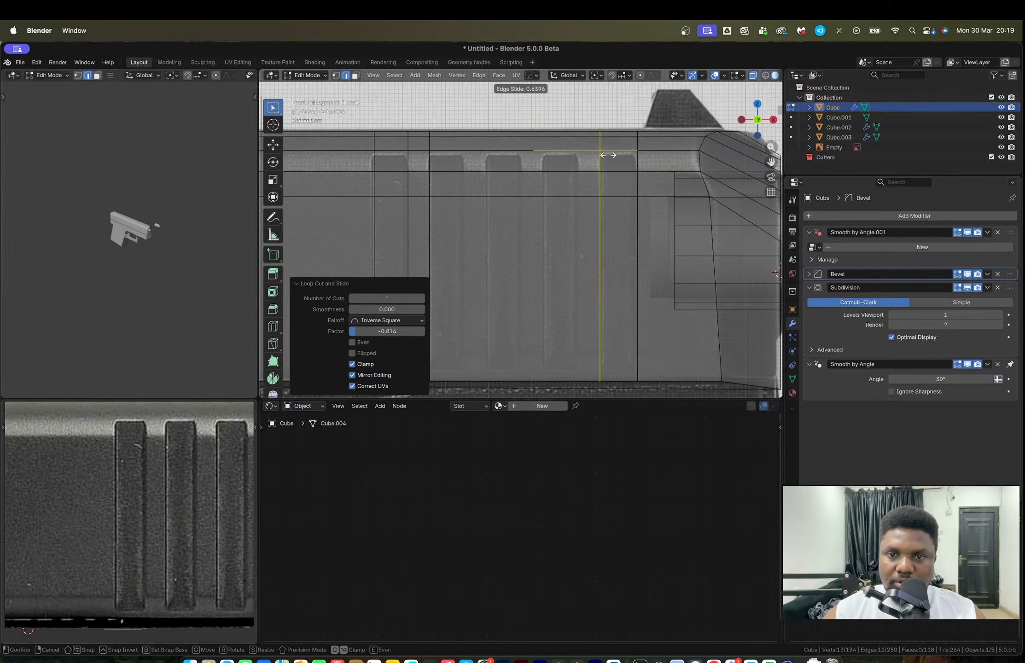
left_click(608, 157)
middle_click_drag(624, 176, 643, 209)
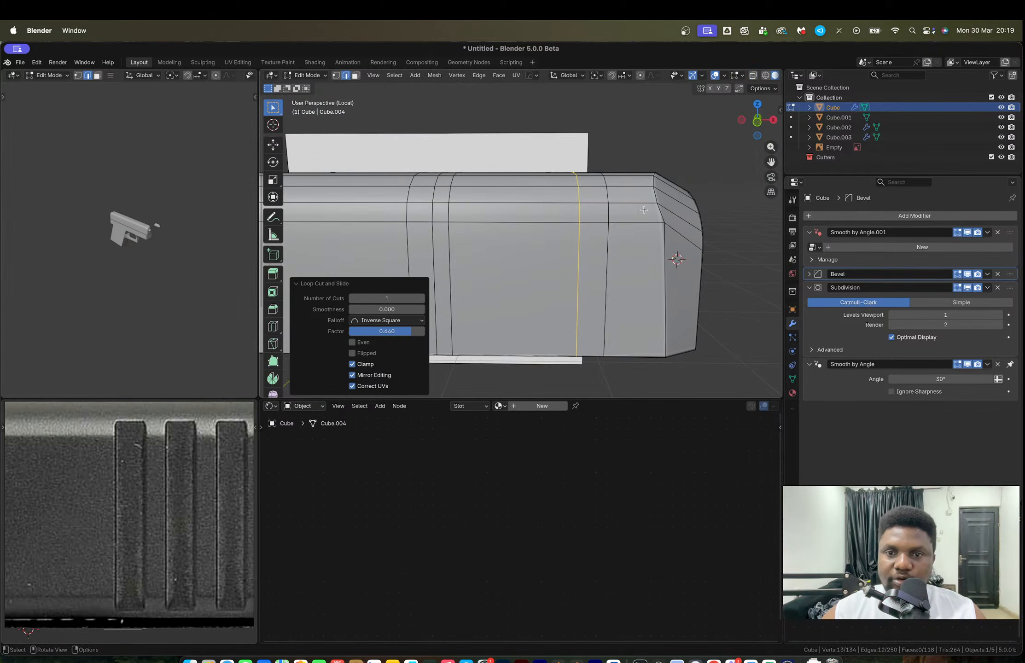
key("3")
left_click(593, 209)
left_click(587, 262, "alt")
key("x")
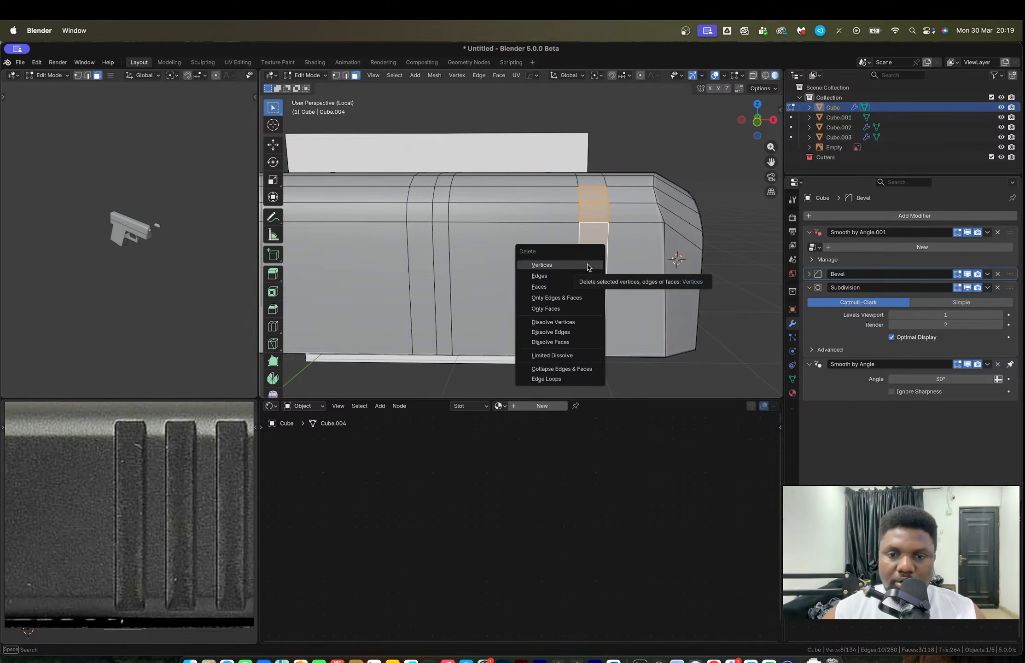
key("Escape")
Step: Add a horizontal loop cut along the slide in X-ray view and slide it close to the lower edge, factor about 0.9
key("alt+z")
key("ctrl+r")
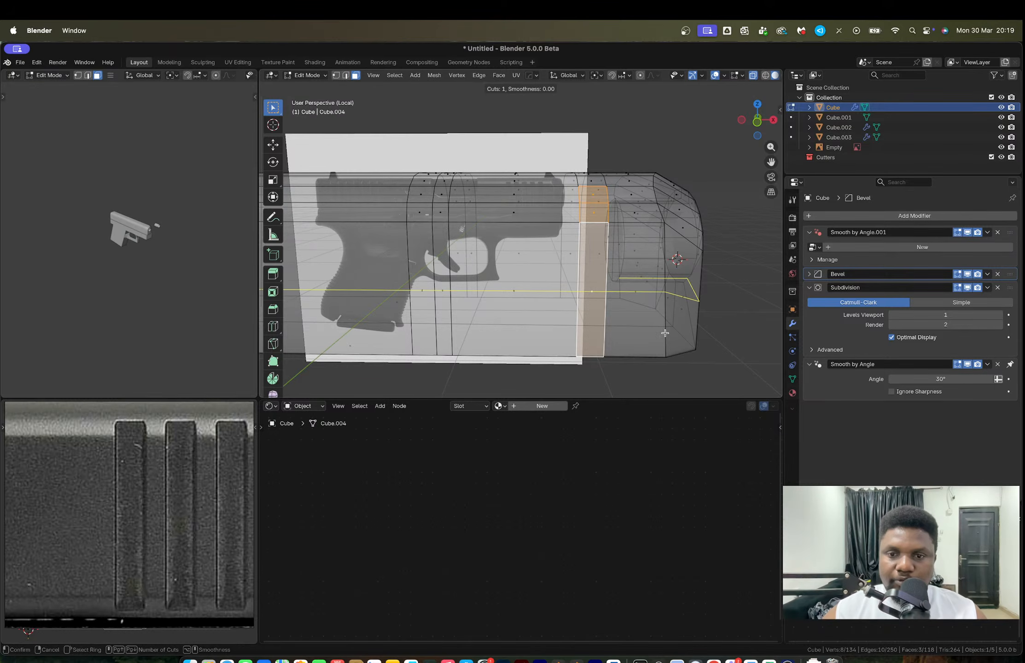
left_click(664, 333)
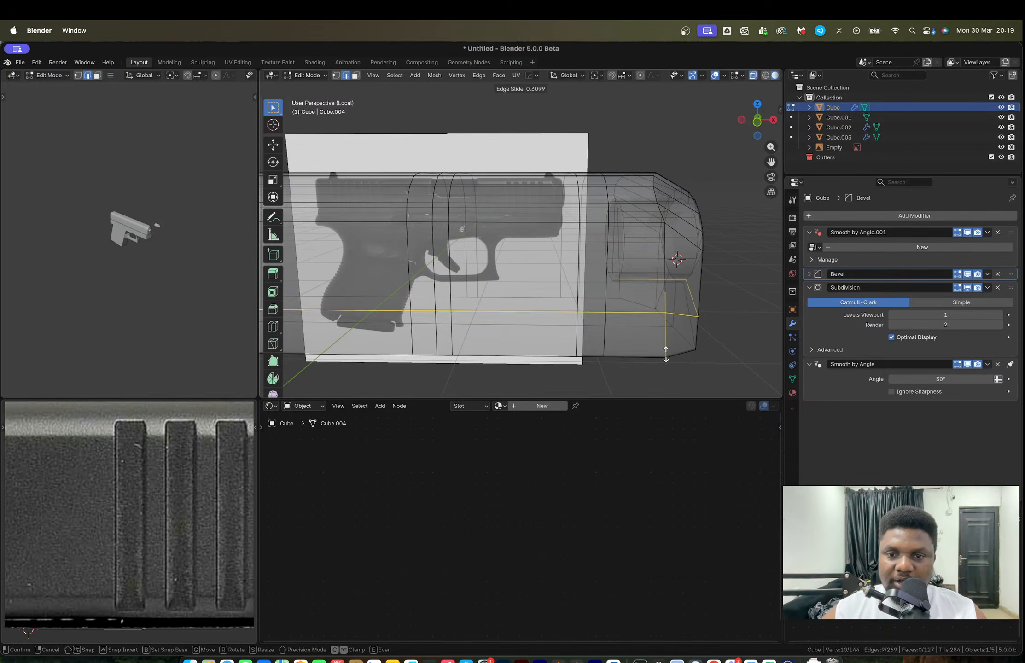
left_click(680, 391)
middle_click_drag(680, 391, 585, 304)
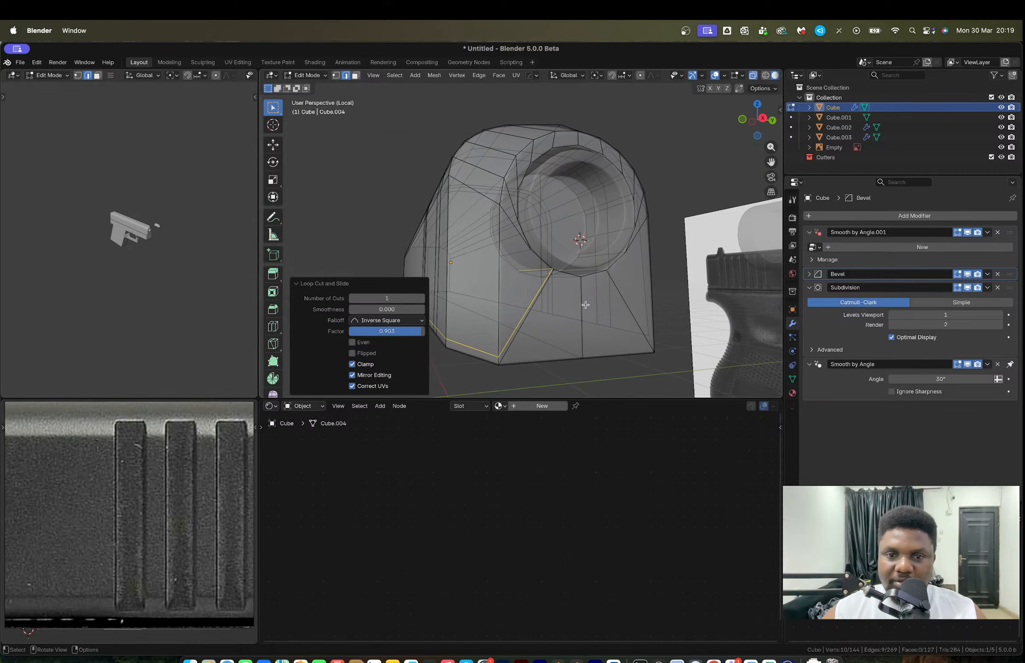
left_click(530, 267)
left_click(535, 273, "alt")
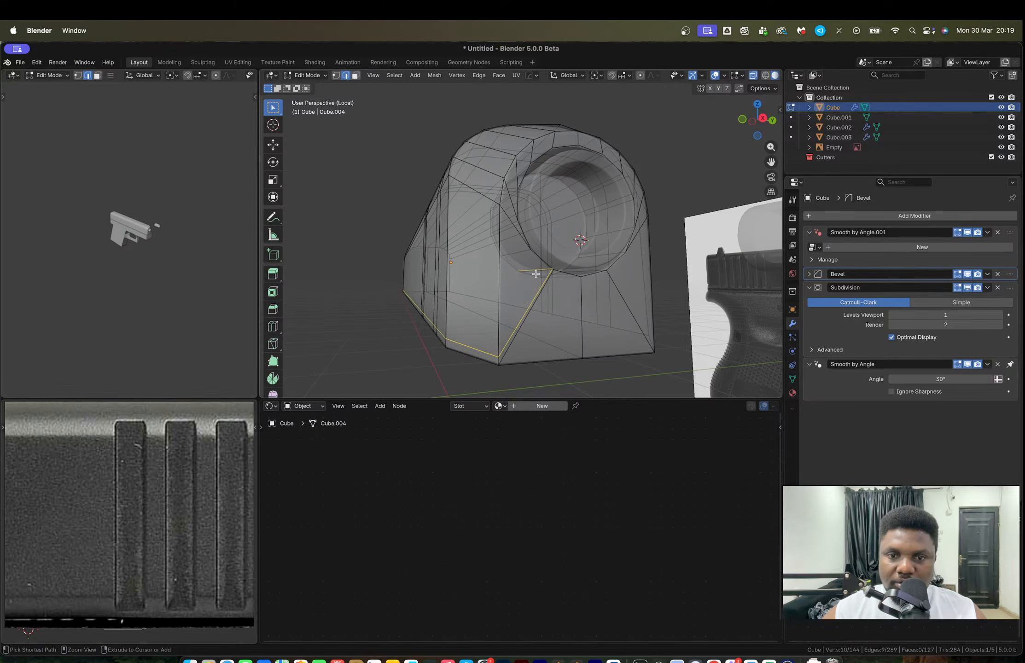
middle_click_drag(536, 273, 539, 273)
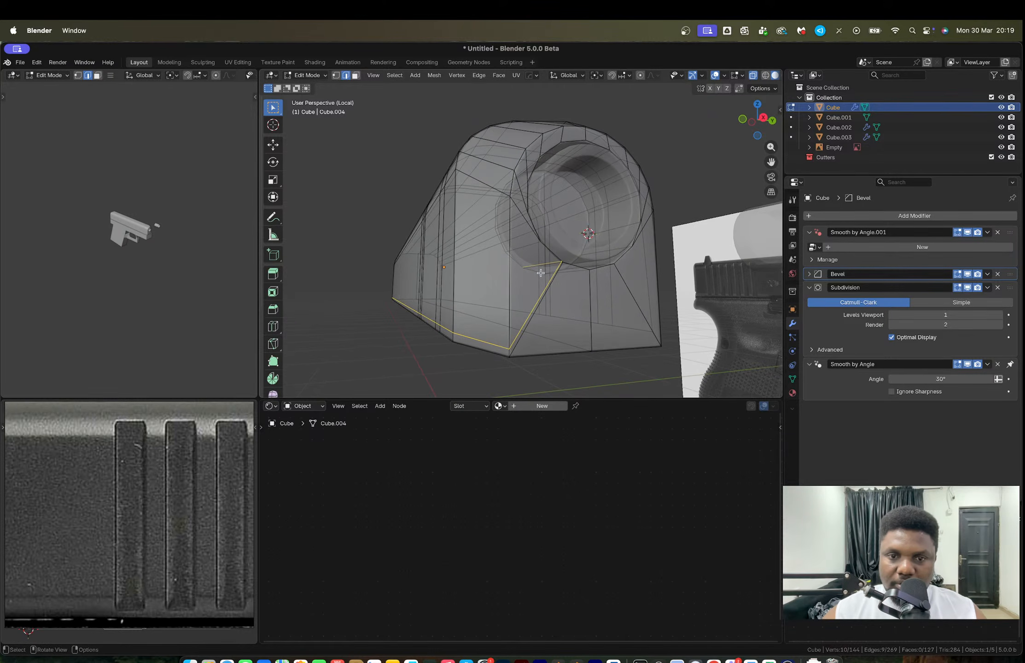
scroll(541, 273, "down", 2)
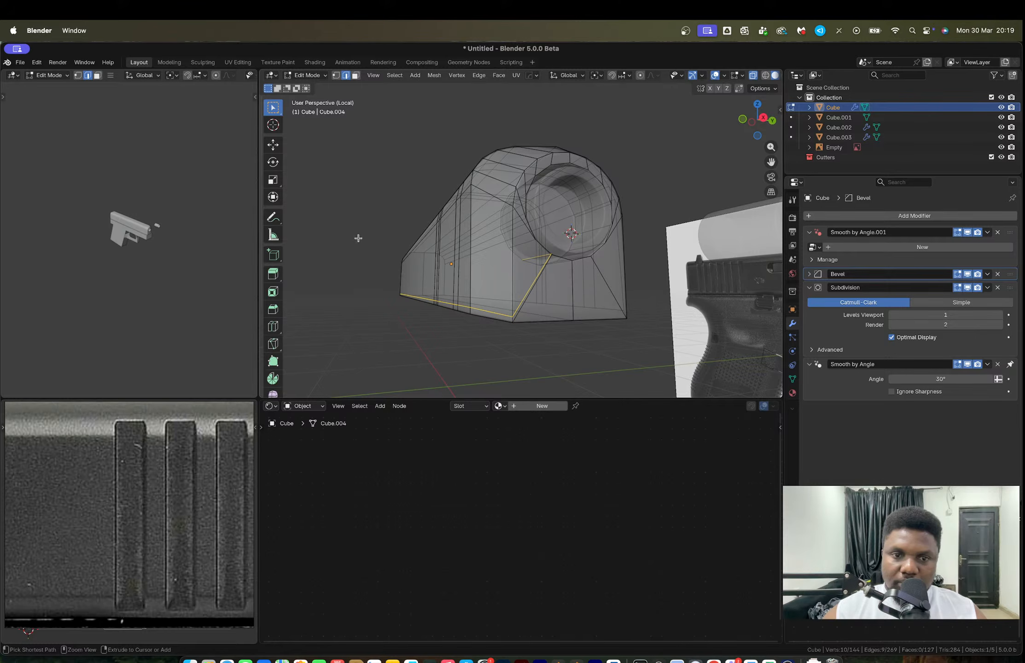
left_click_drag(348, 232, 433, 318)
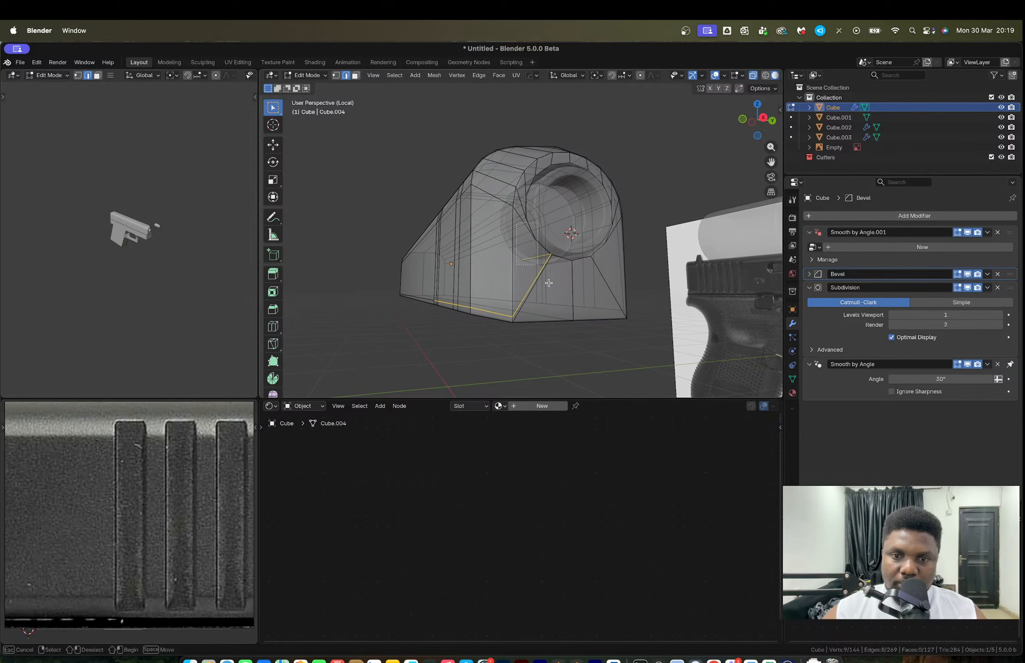
left_click_drag(491, 247, 592, 337, "ctrl")
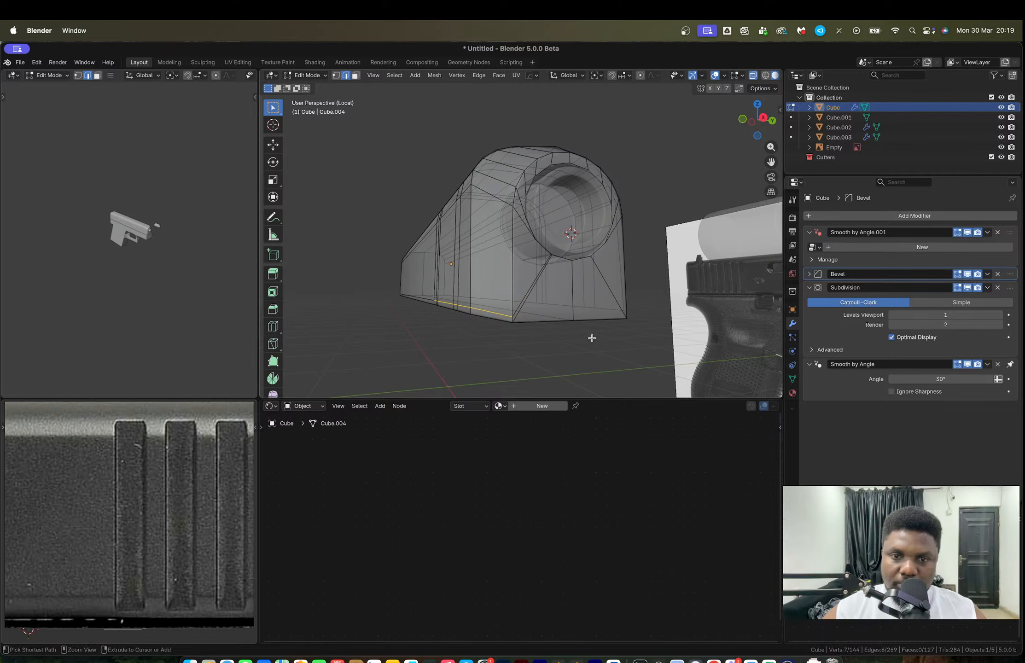
key("x")
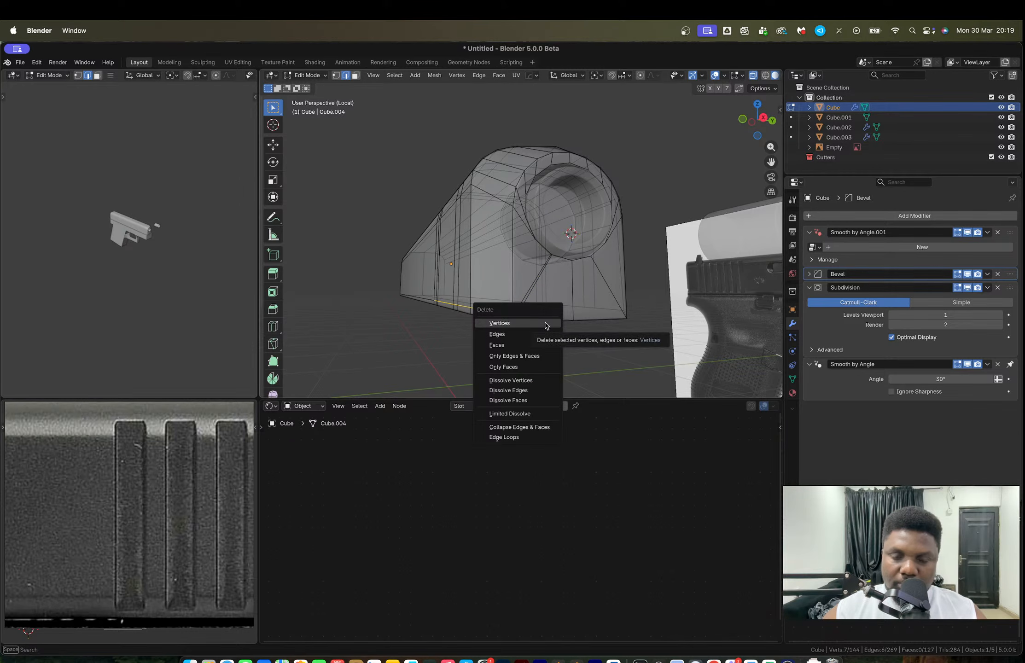
key("Escape")
left_click(544, 323, "ctrl")
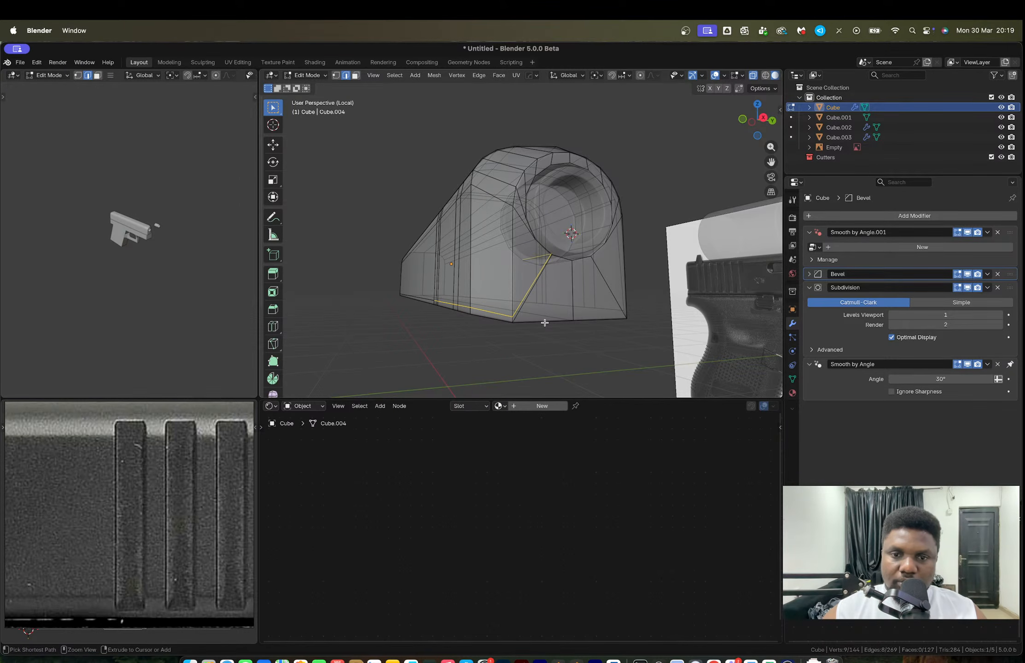
Step: Dissolve the lower horizontal loop's edges outside the groove section, including the leftover segment between the last groove and the slide's sloped end
left_click_drag(431, 281, 470, 325, "ctrl")
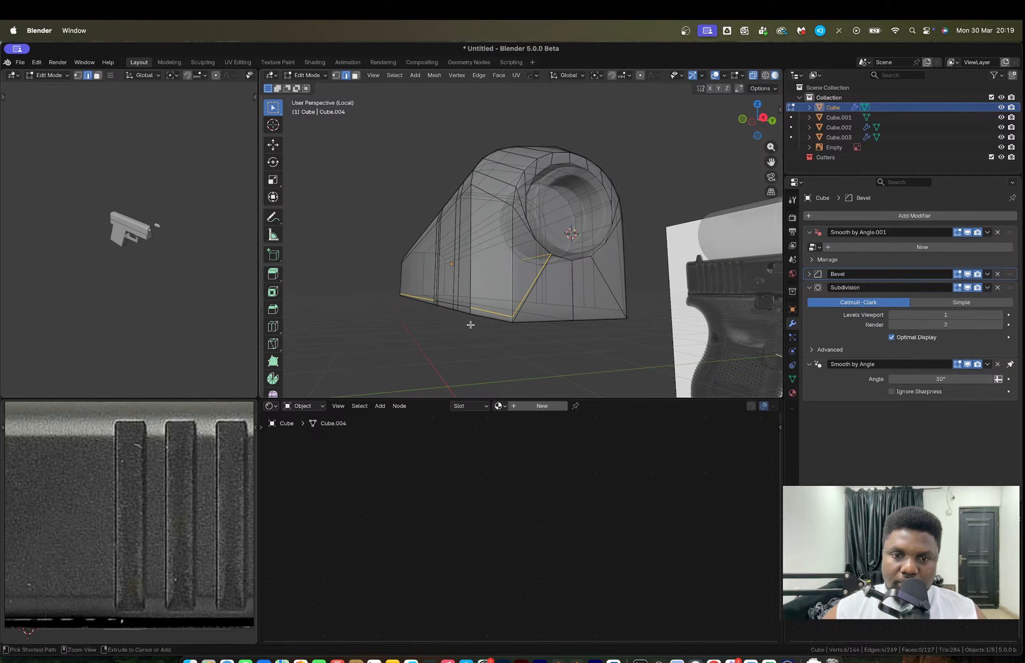
key("x")
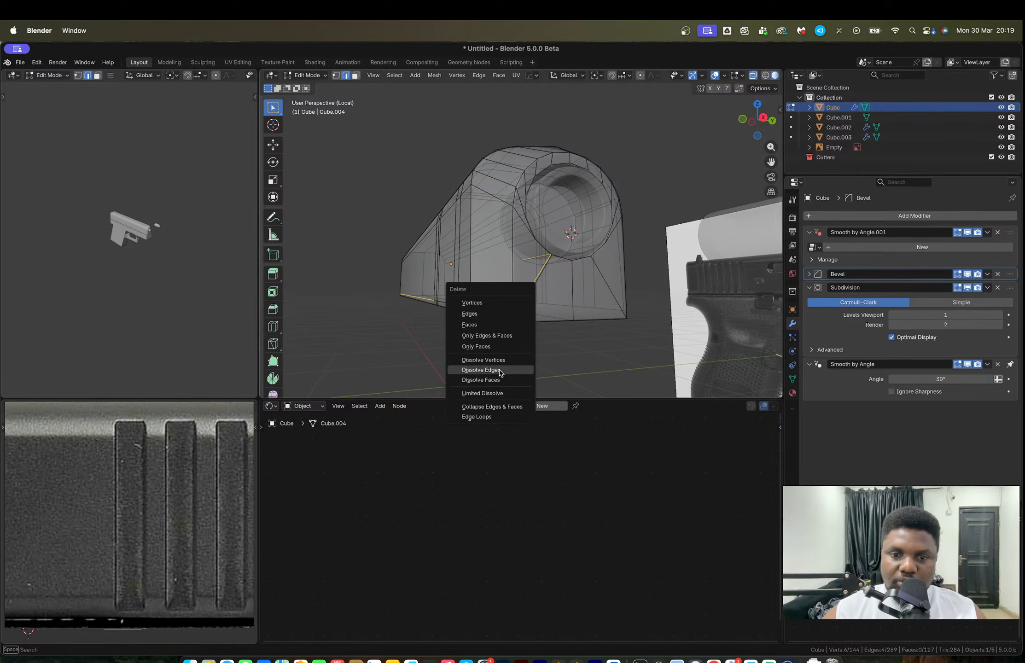
left_click(500, 372)
middle_click_drag(500, 372, 558, 313)
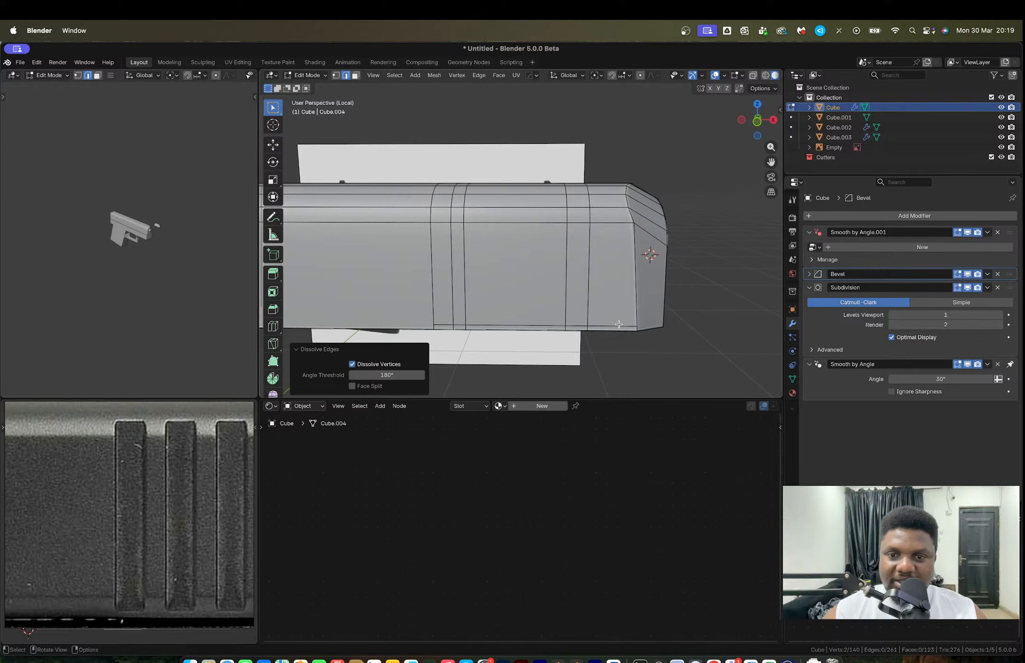
left_click(619, 325)
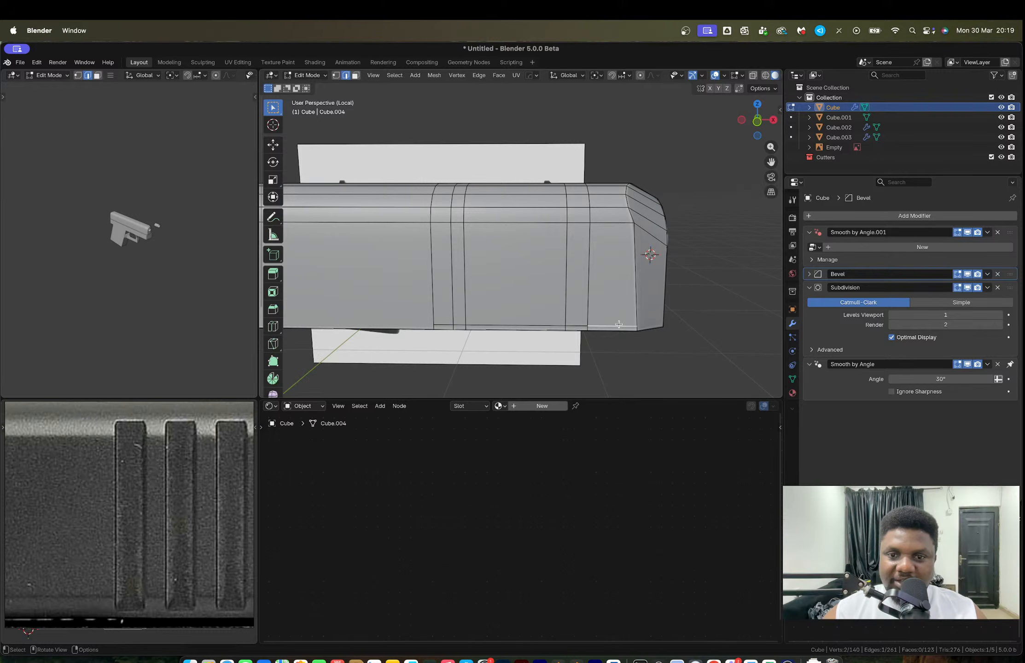
key("x")
left_click(575, 328)
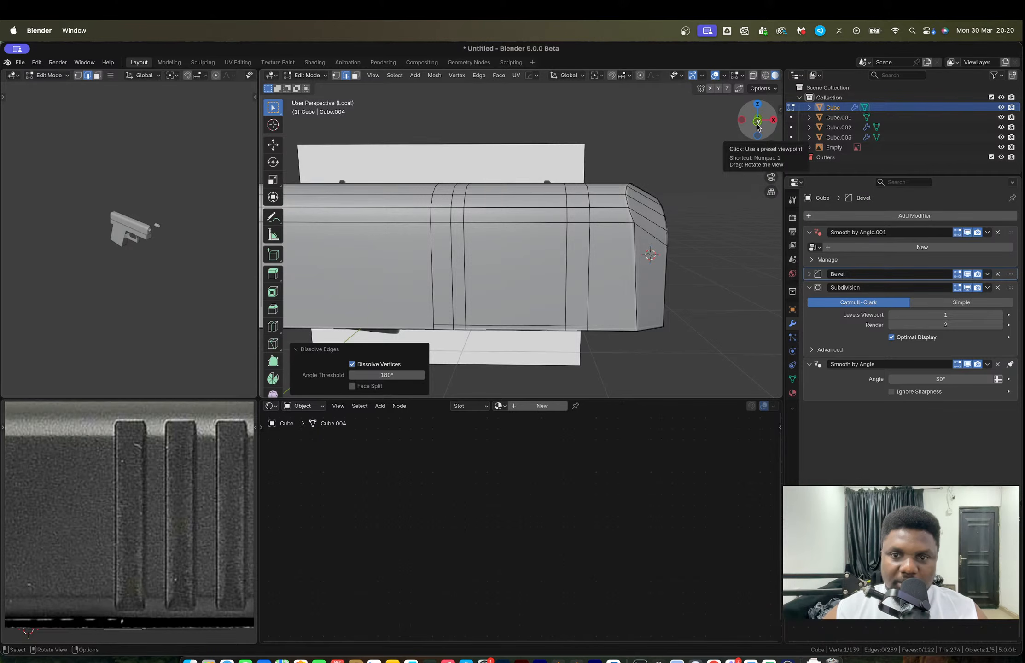
Step: Select the three stacked side faces that form the groove strip nearest the slide's sloped end
key("3")
left_click(578, 201)
left_click(578, 215, "shift")
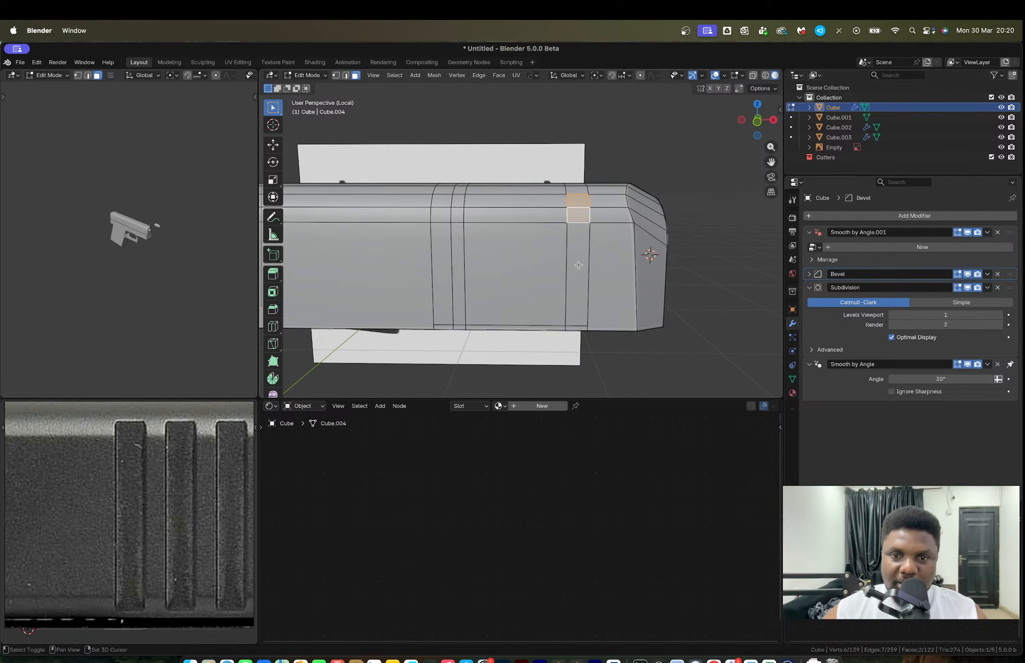
left_click(578, 265, "shift")
Step: Try extruding the groove faces inward along their normals in successive passes, including offsets of about -0.0034 m and -0.0206 m
middle_click_drag(578, 265, 593, 276)
key("alt+e")
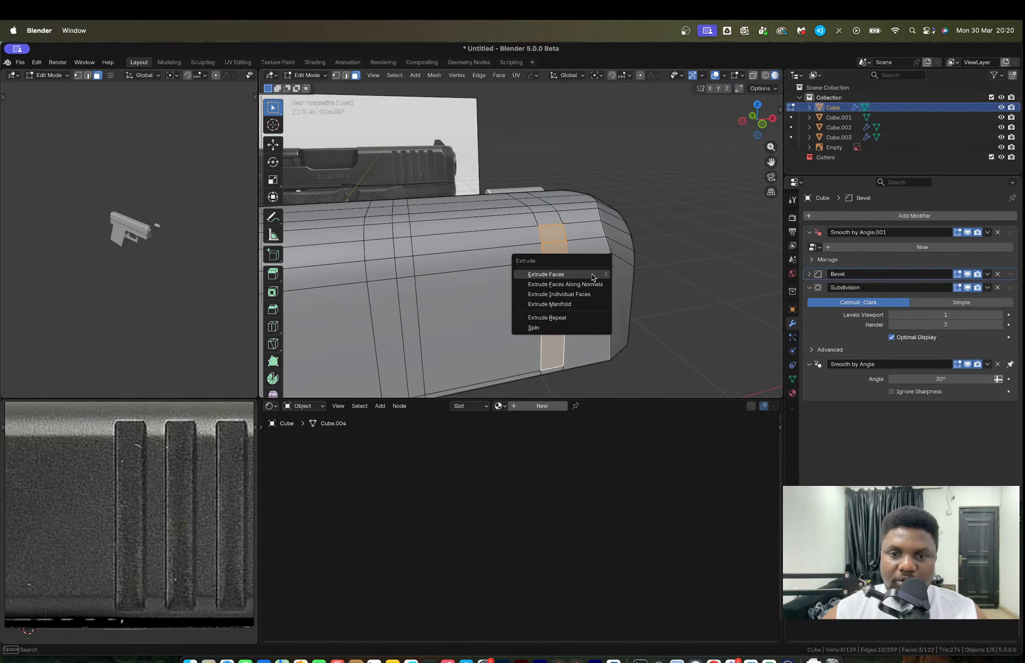
left_click(594, 284)
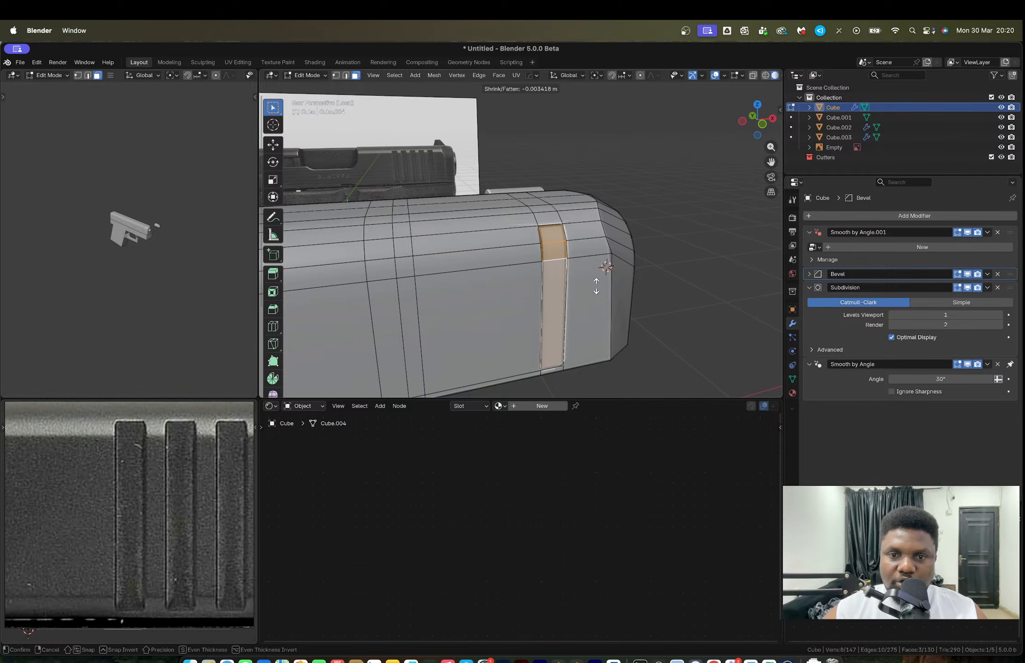
left_click(596, 285)
key("alt+e")
left_click(597, 284)
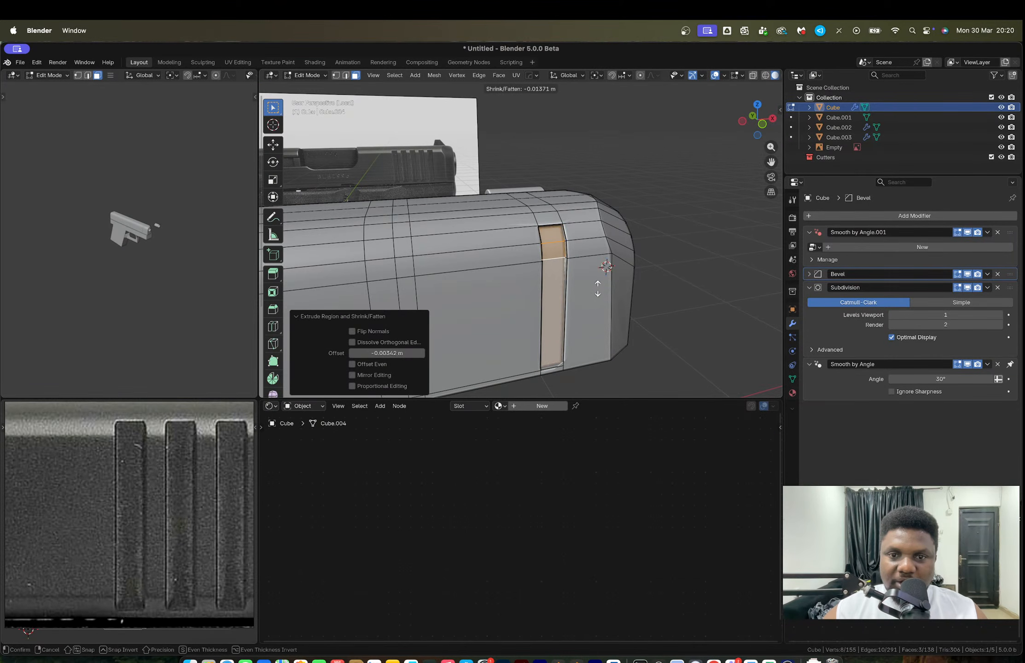
left_click(599, 289)
key("alt+e")
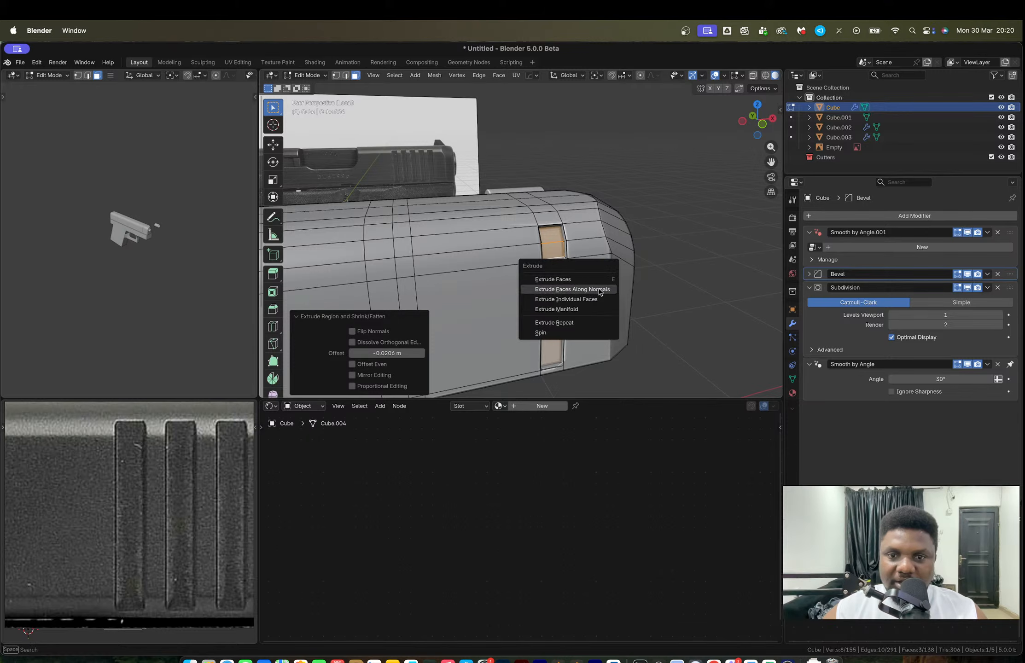
left_click(600, 289)
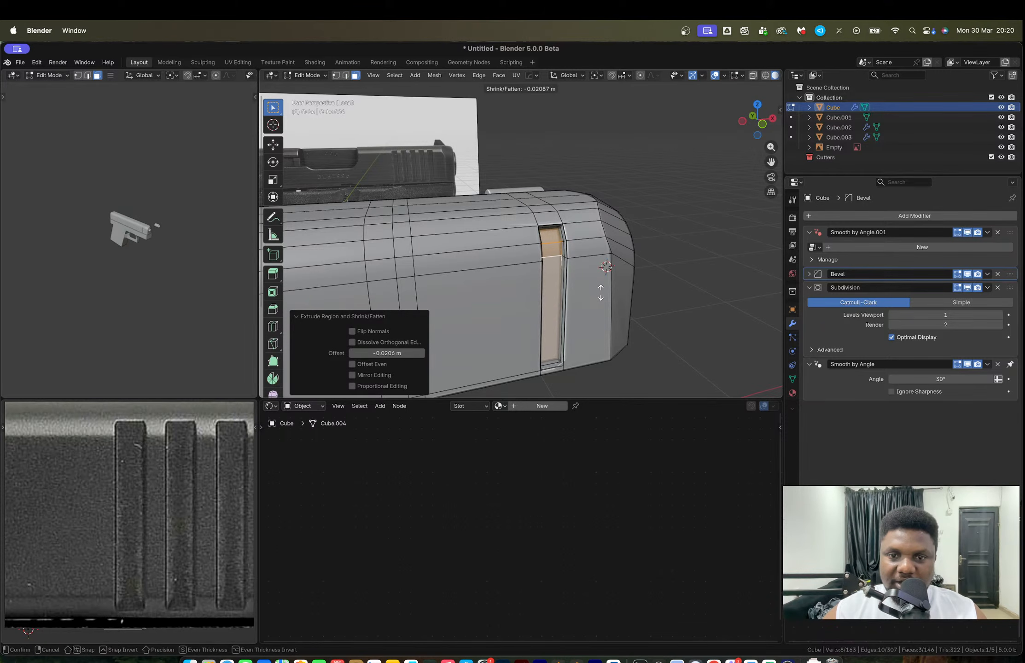
left_click(600, 292)
Step: Inspect the recessed groove and its lower corner, and undo all the inward extrusions
middle_click_drag(581, 302, 518, 220)
key("Tab")
scroll(519, 220, "up", 3)
key("Tab")
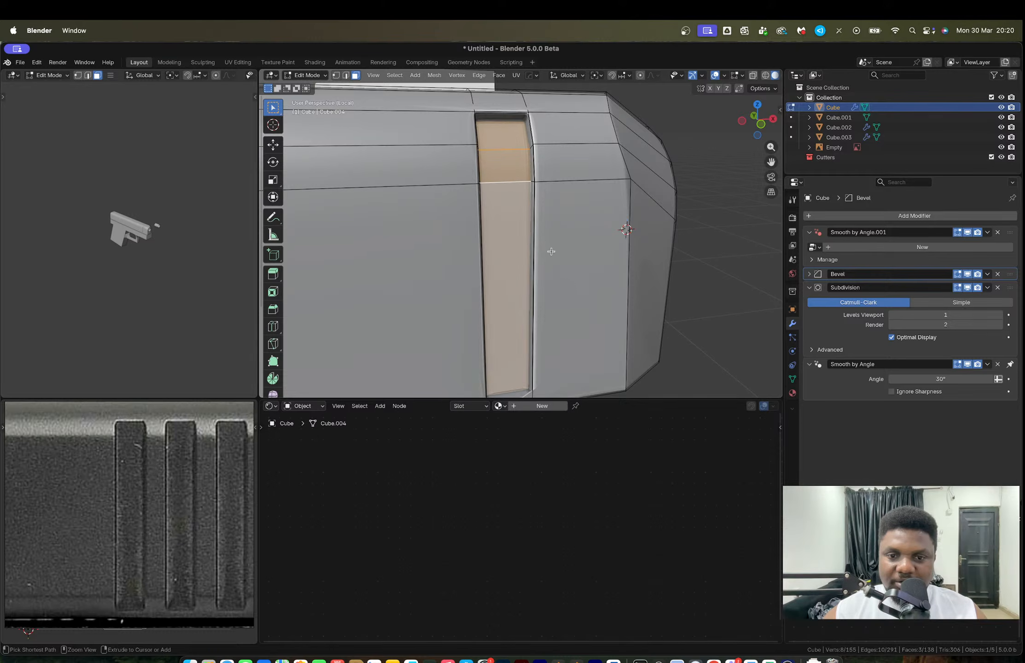
key("ctrl+z")
middle_click_drag(549, 268, 528, 204, "shift")
middle_click_drag(526, 295, 512, 300)
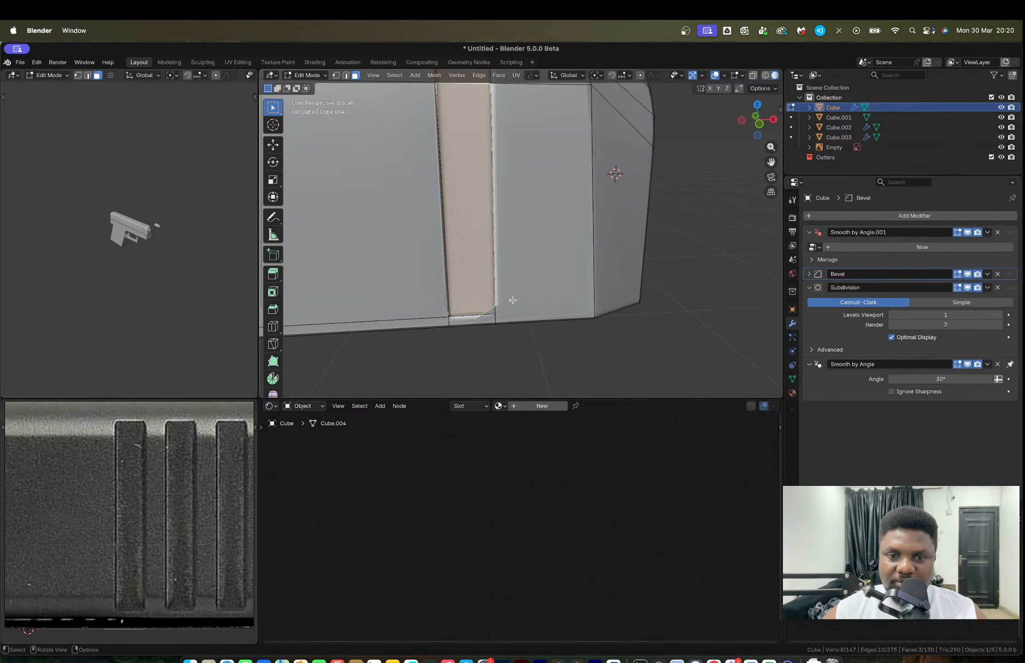
key("1")
key("ctrl+z")
key("ctrl+z")
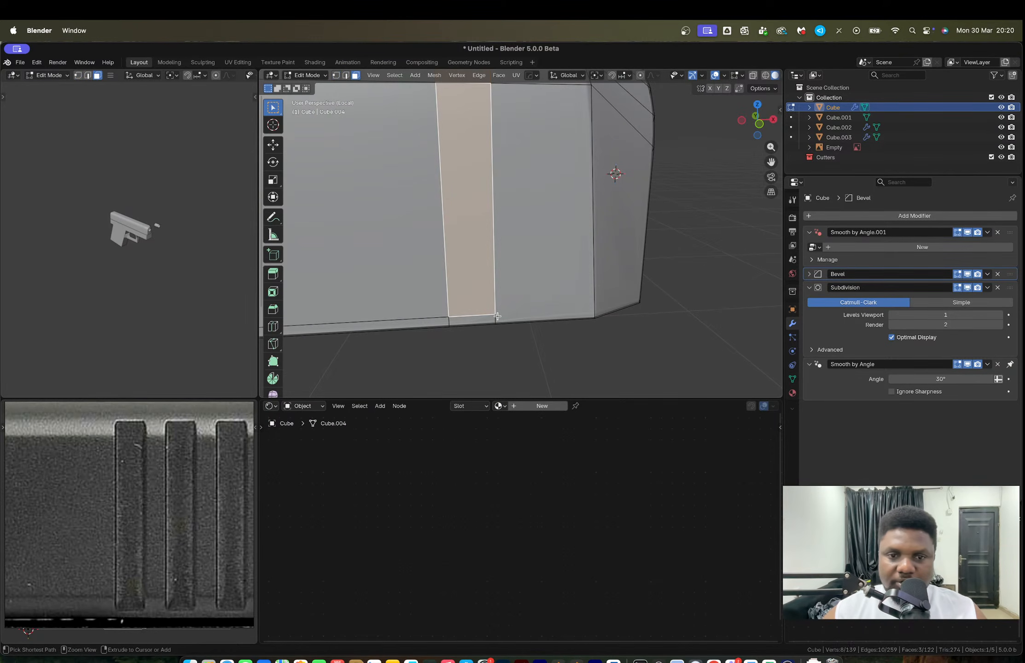
Step: Knife-cut an edge from the groove strip's lower corner across to the vertical edge at the slide's sloped end
key("k")
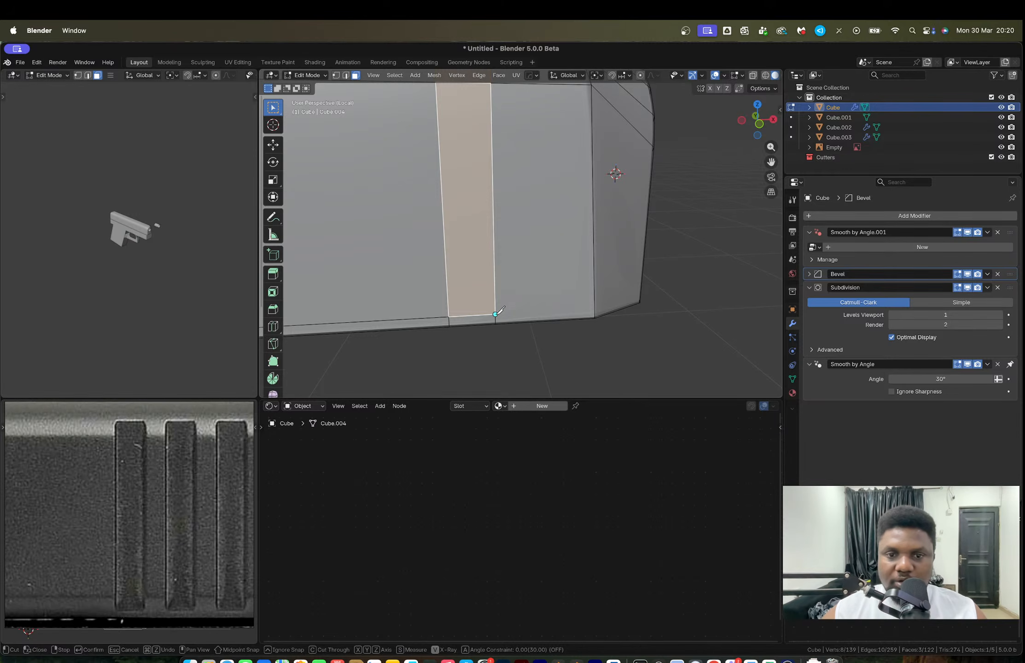
left_click(495, 314)
left_click(594, 306)
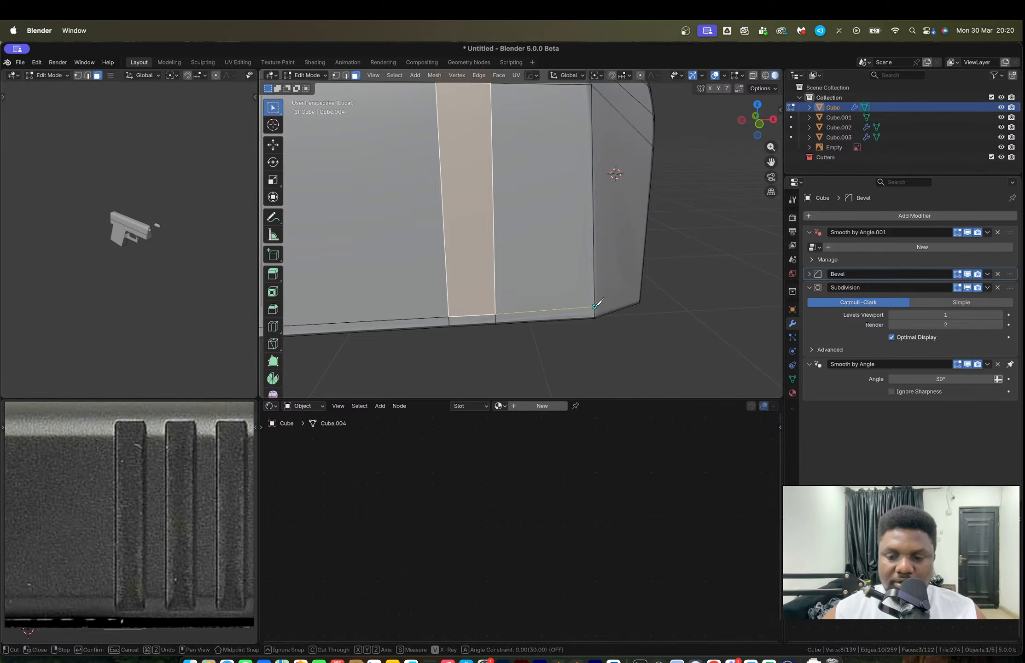
key("Return")
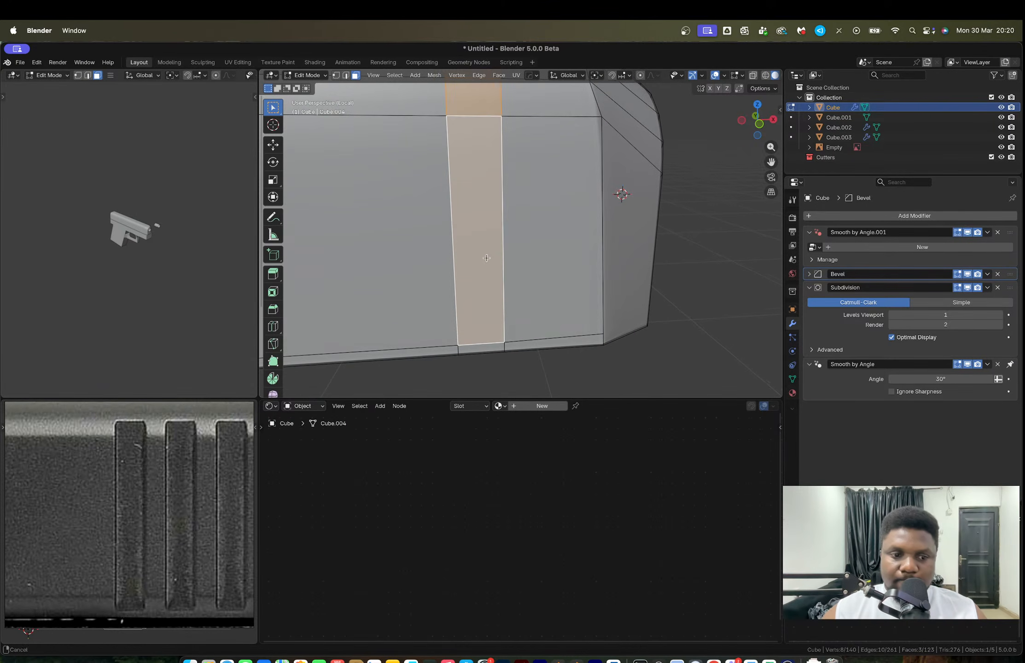
Step: Try extruding the three selected groove faces inward along their normals by about -0.039 m, and undo it
middle_click_drag(488, 230, 486, 258)
scroll(486, 258, "down", 4)
key("alt+e")
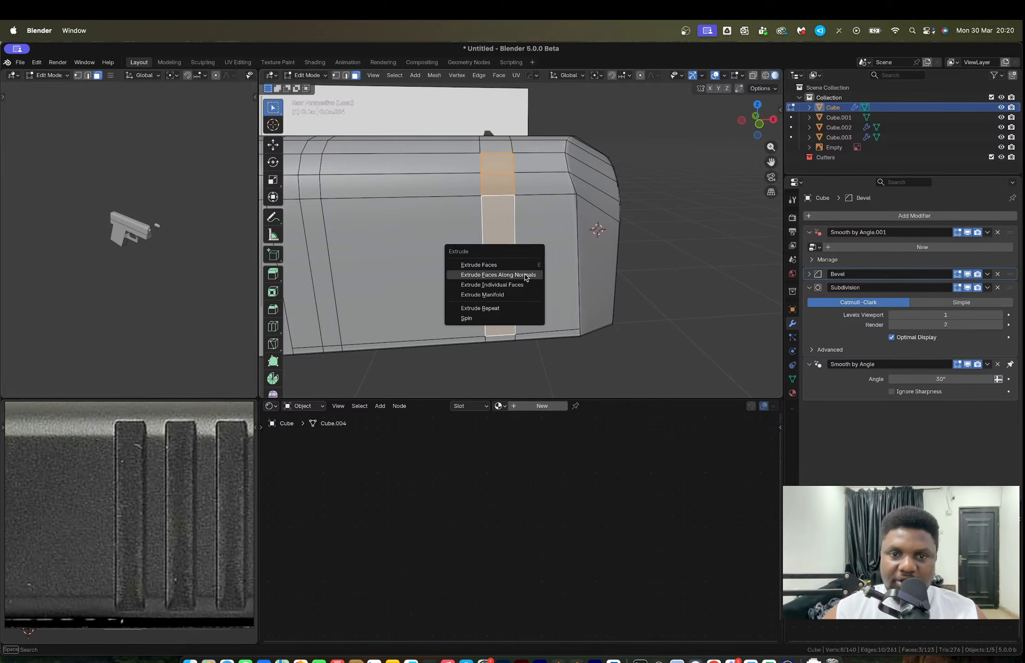
left_click(526, 275)
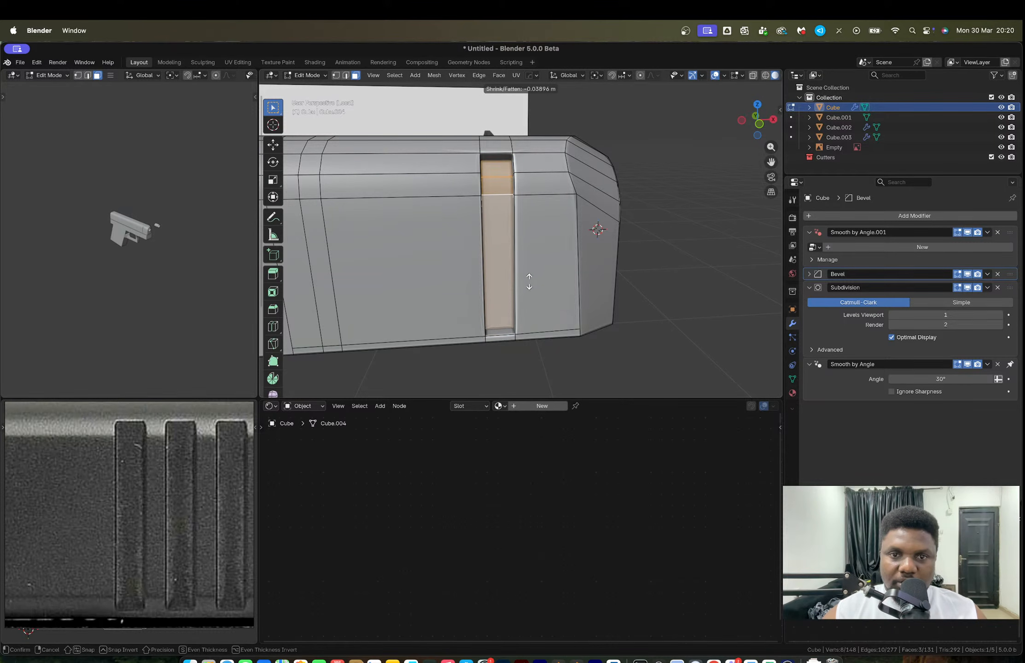
left_click(529, 281)
middle_click_drag(529, 281, 515, 197)
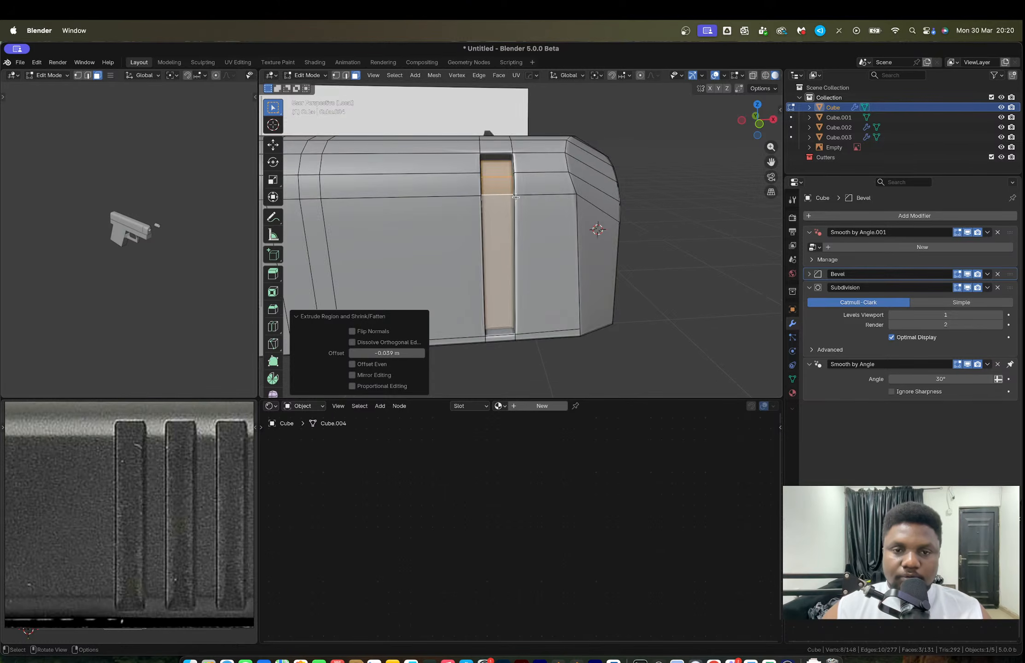
key("super+z")
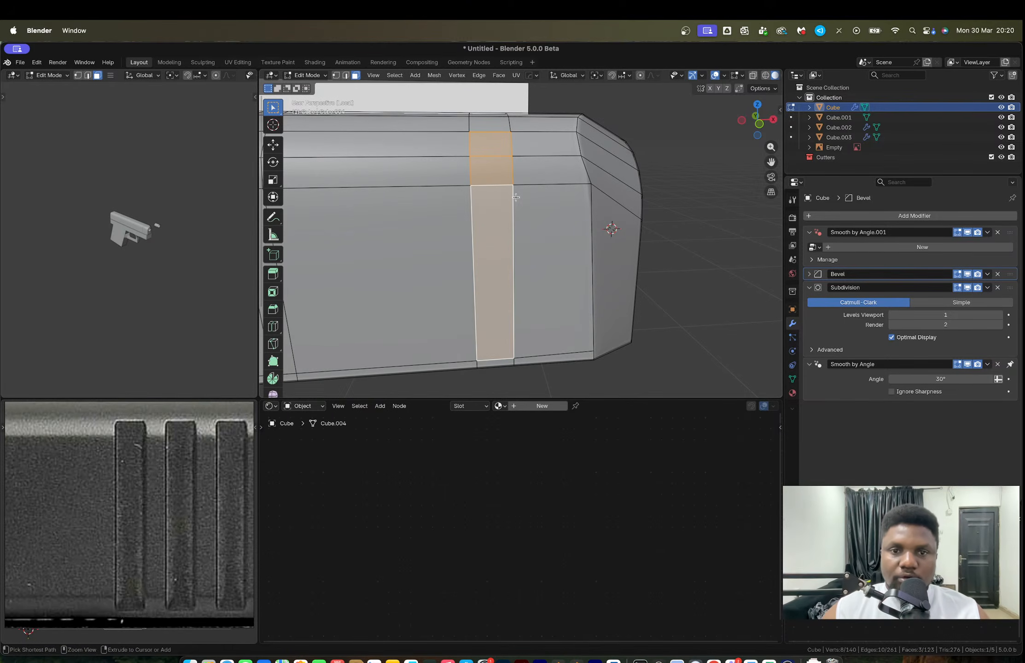
Step: Widen the groove strip against the side reference by moving its two vertical edge loops outward, about 0.0035 m and -0.007 m in X
left_click(760, 124)
key("alt+z")
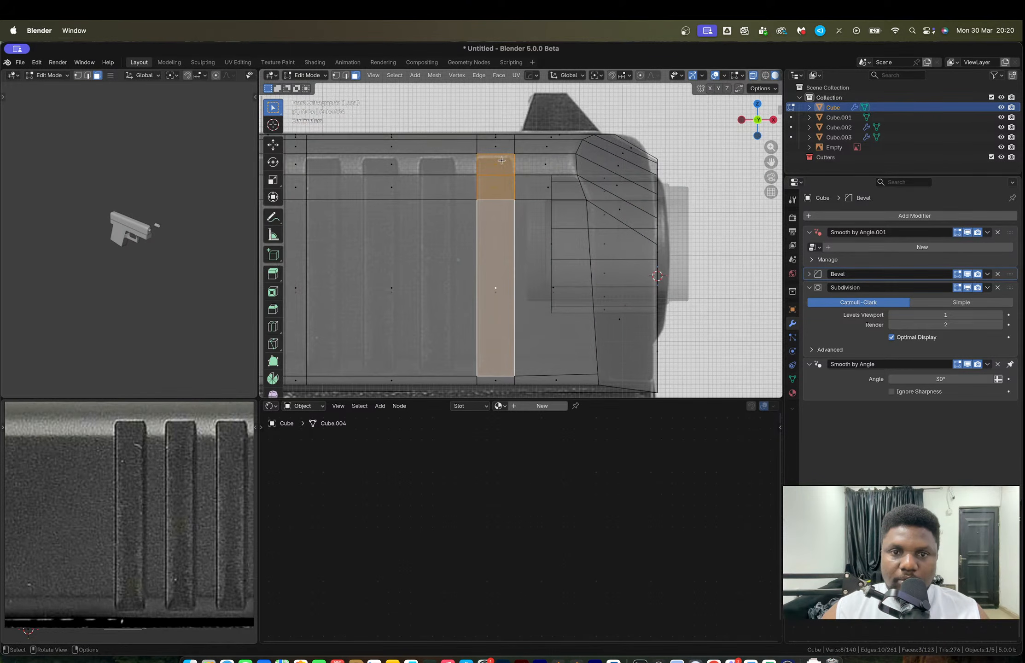
key("2")
left_click(514, 163, "alt")
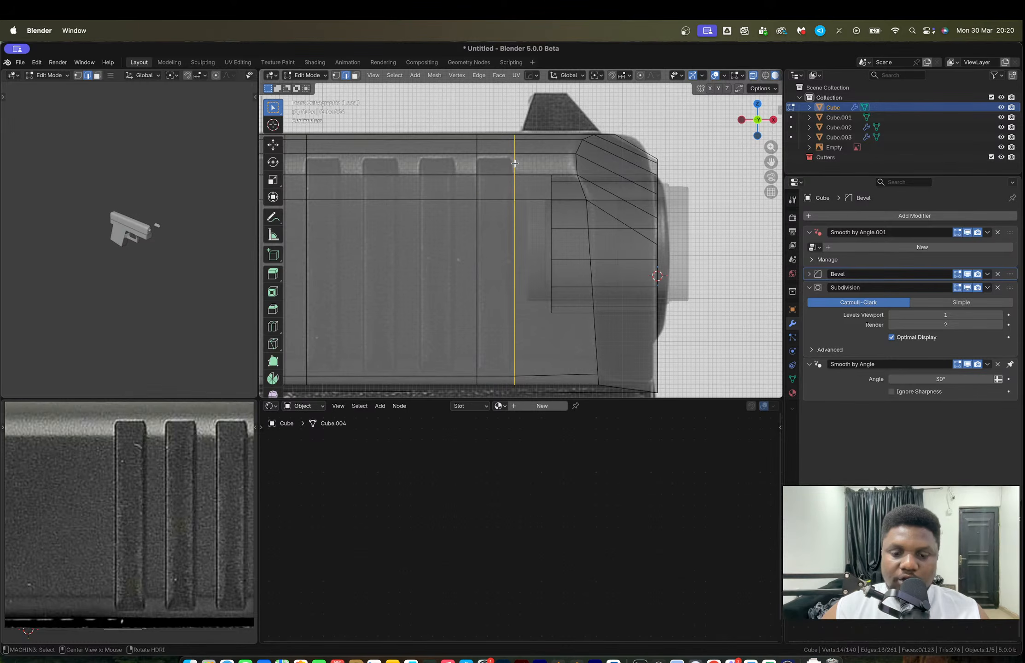
key("g")
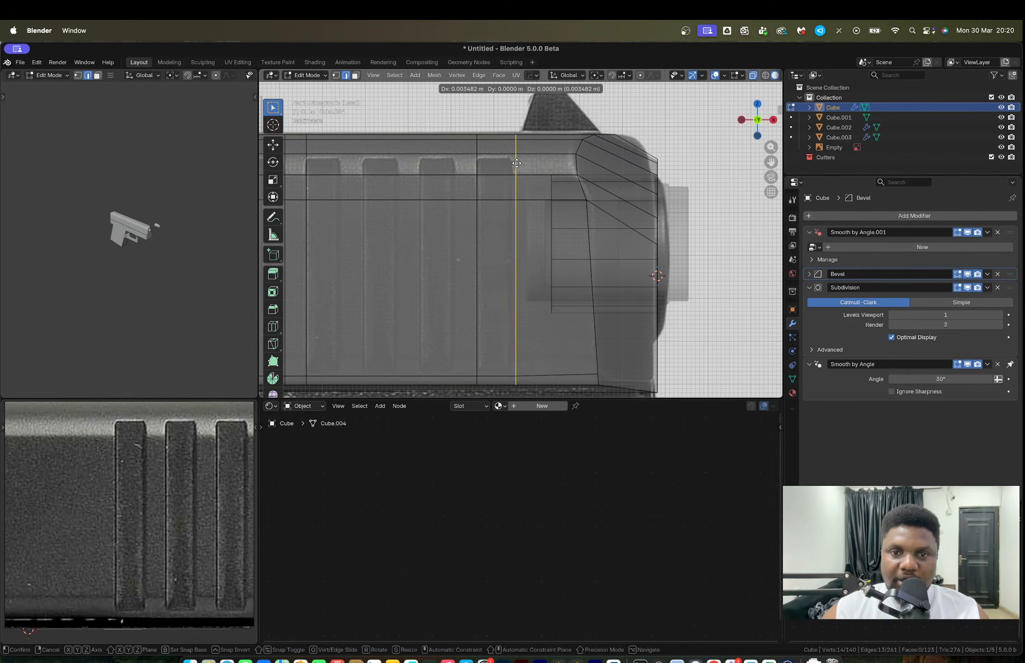
left_click(516, 163)
left_click(473, 164, "alt")
key("g")
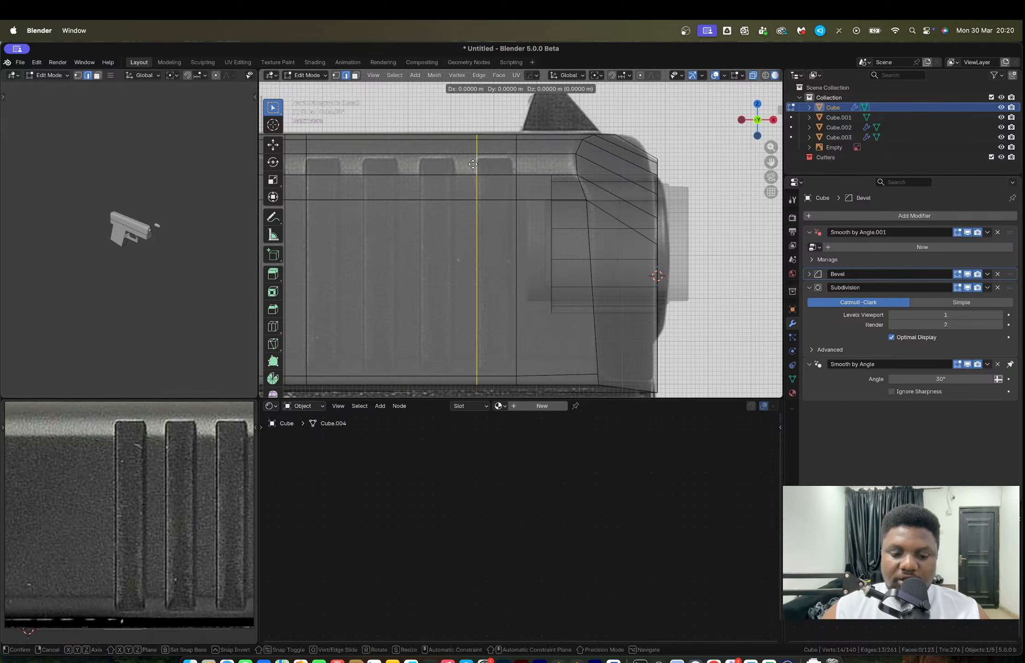
key("x")
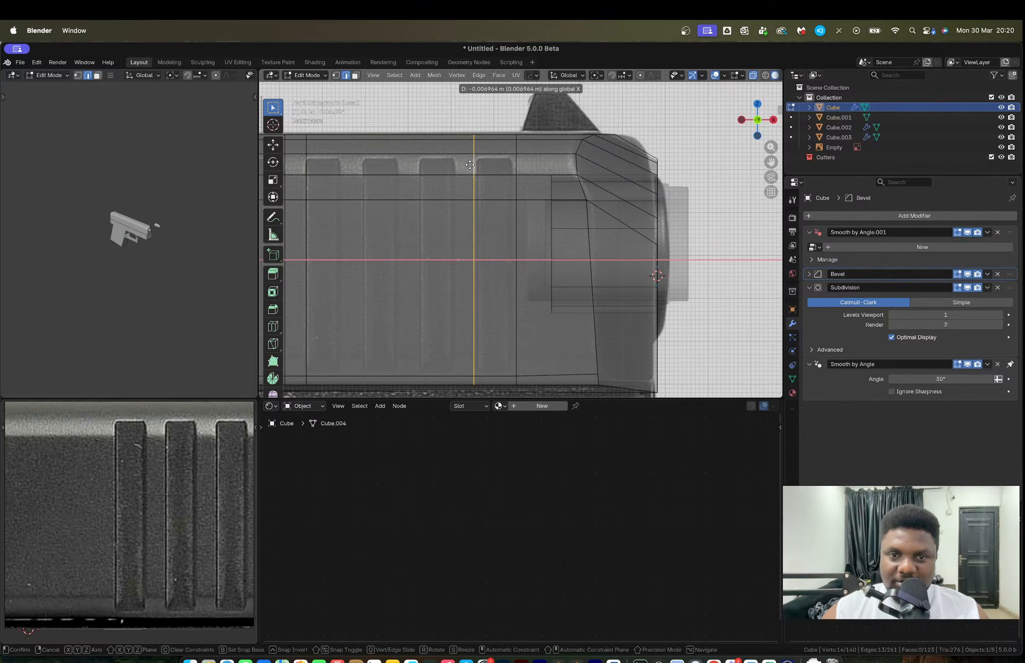
left_click(469, 165)
Step: Select the three stacked faces of the widened groove strip and inset them by about 0.0072 m
key("3")
left_click(498, 164)
left_click(498, 188, "shift")
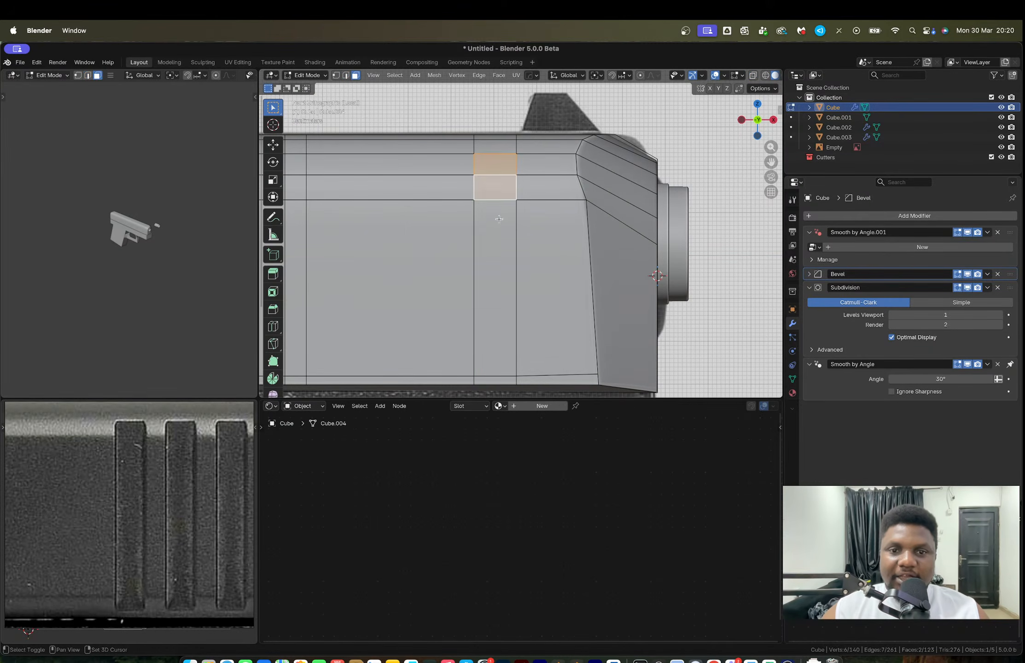
left_click(499, 219, "shift")
key("alt+z")
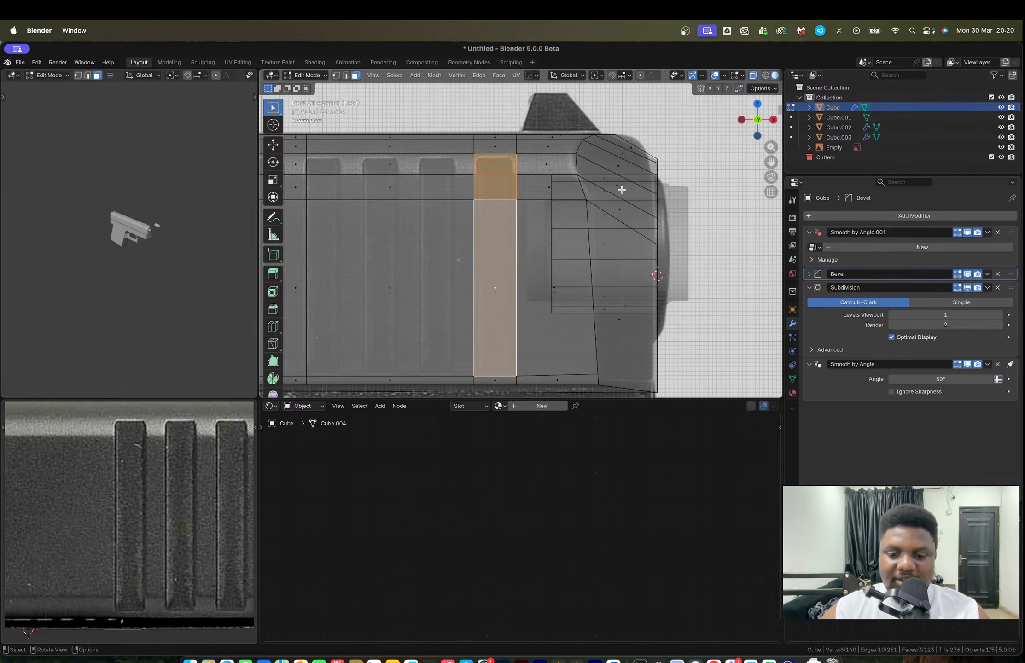
key("i")
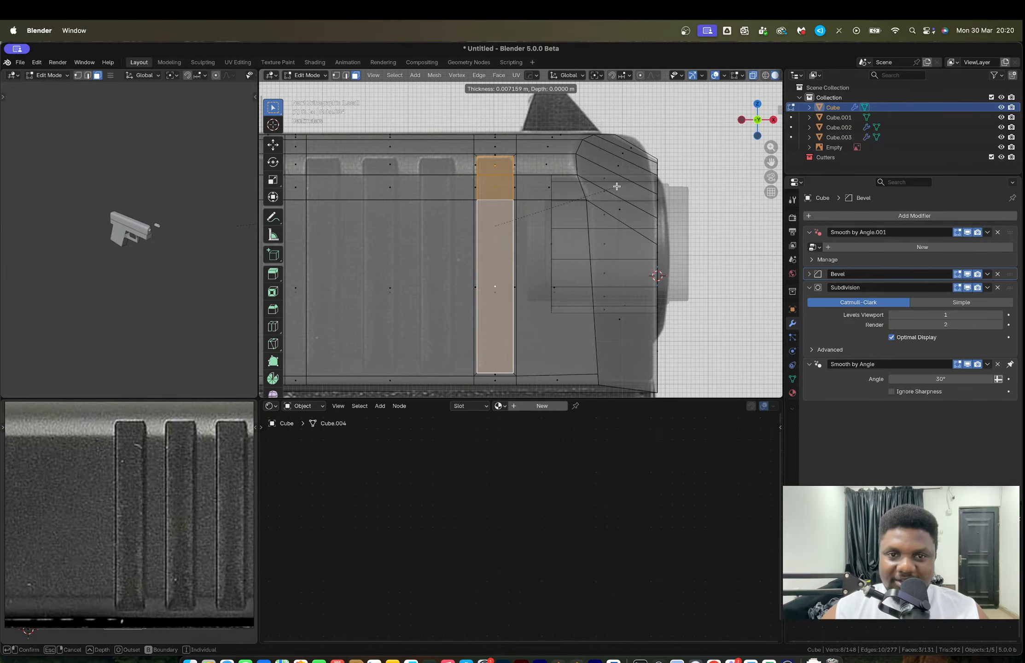
left_click(617, 186)
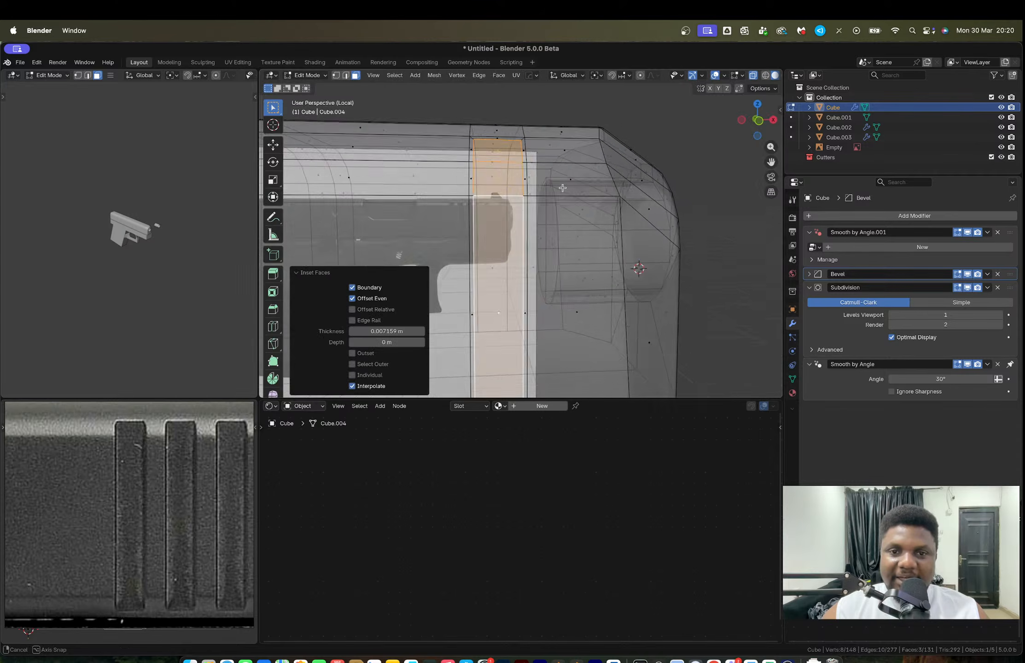
Step: Extrude the inset groove faces inward along their normals by about -0.0458 m
middle_click_drag(616, 186, 575, 205)
key("alt+e")
key("Escape")
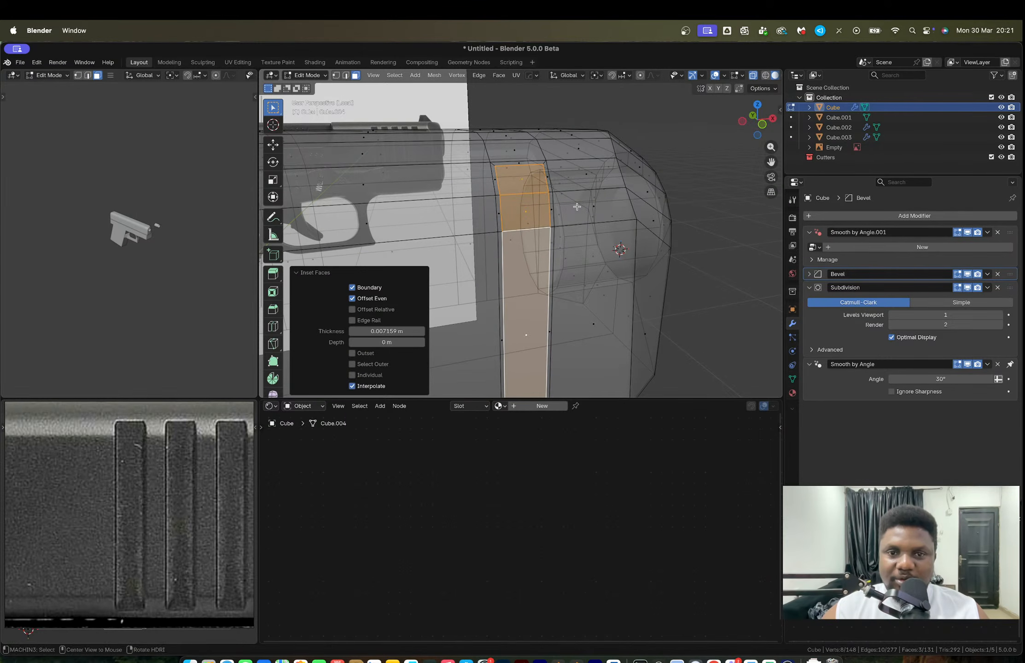
key("alt+z")
key("alt+e")
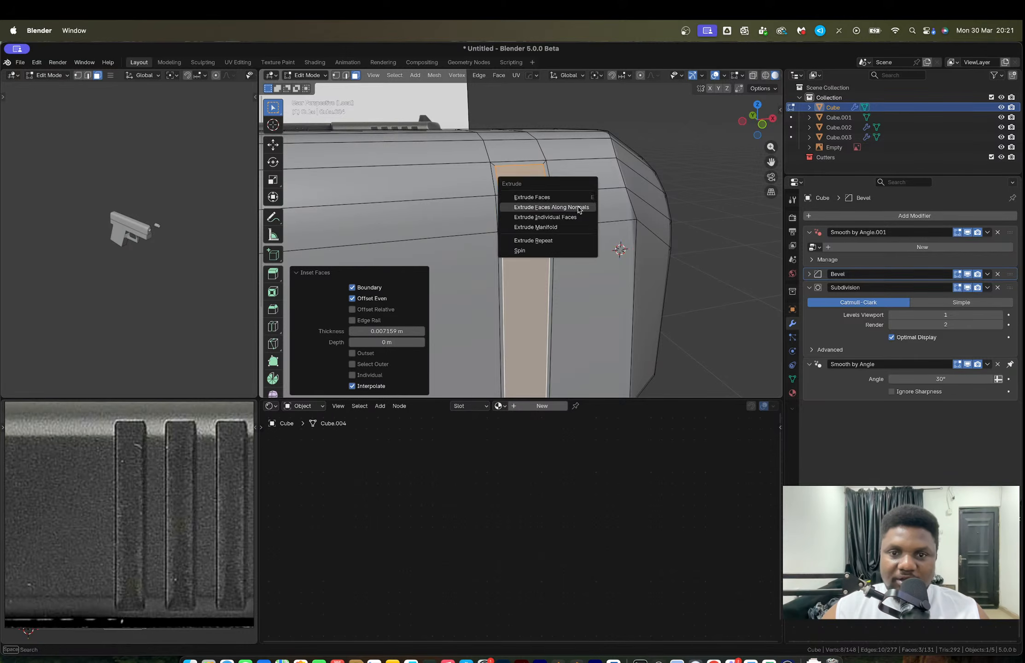
left_click(578, 208)
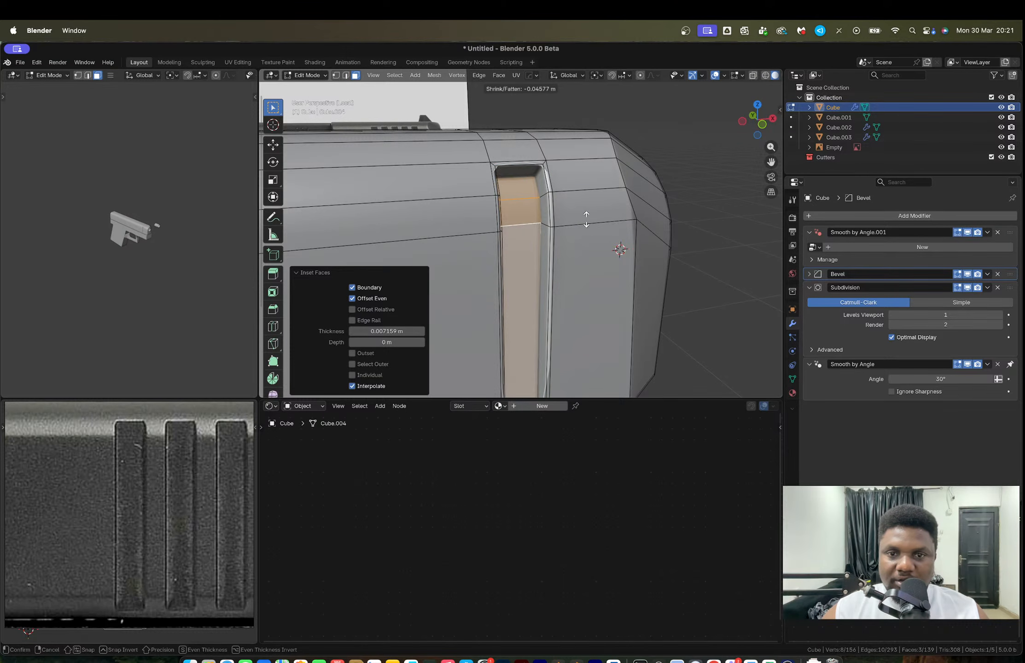
left_click(573, 228)
middle_click_drag(571, 229, 528, 147)
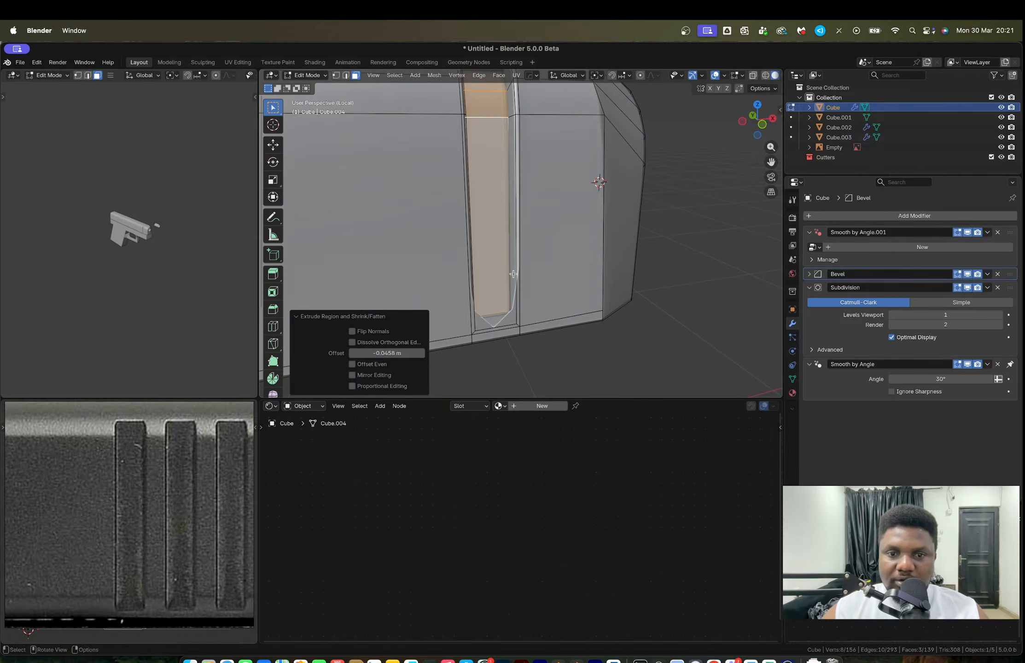
Step: Try a loop cut across the slide's side, slid down to the groove's lower end, and undo it
key("ctrl+r")
left_click(531, 244)
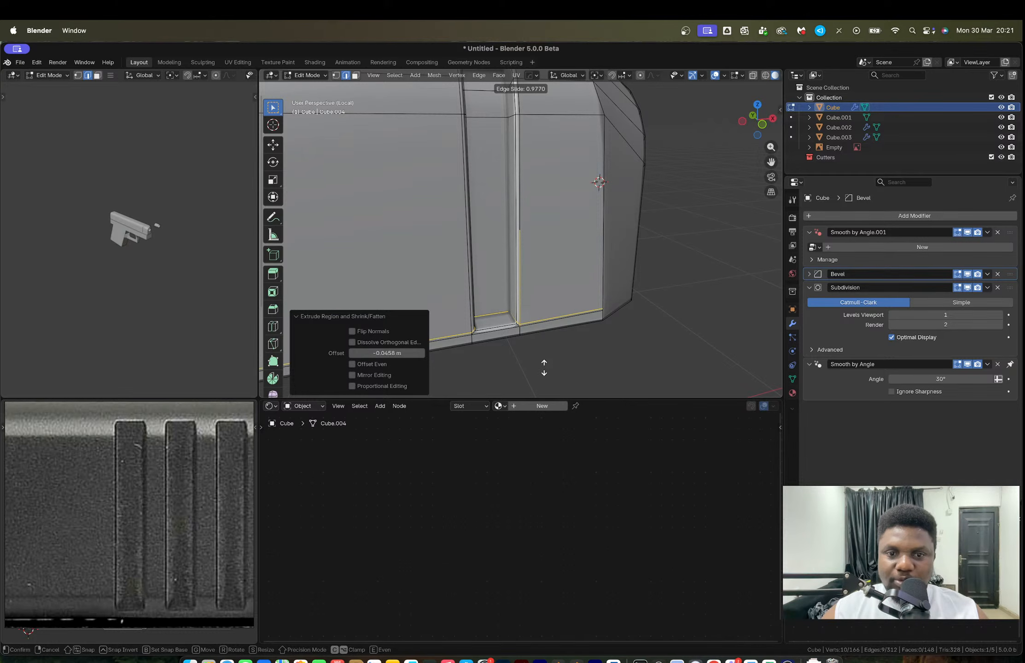
left_click(544, 367)
key("super+z")
scroll(497, 314, "down", 3)
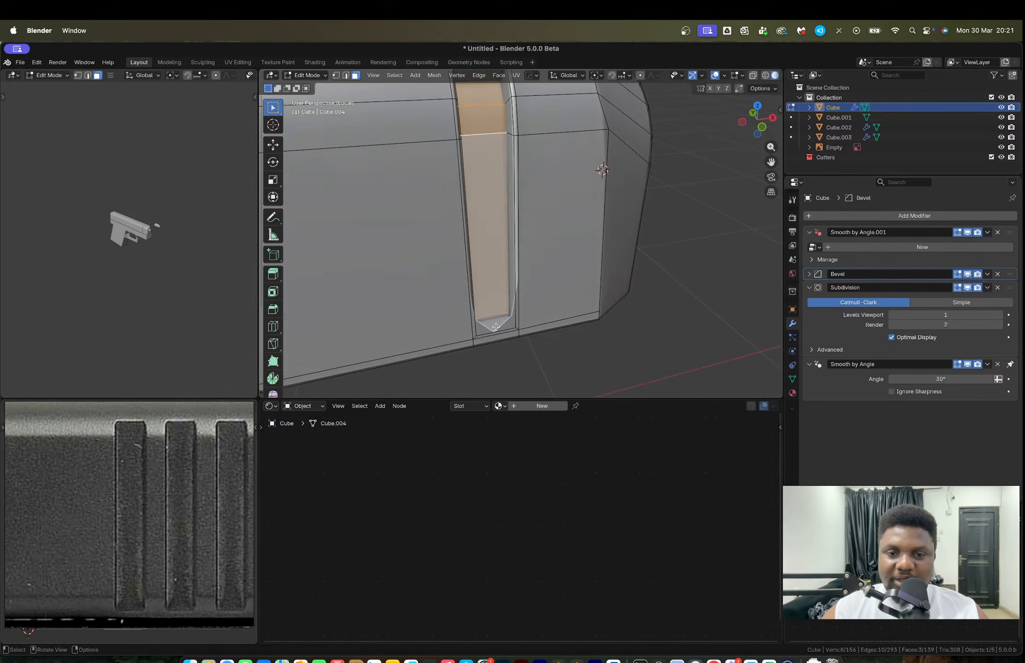
Step: Raise the bottom edge of the recessed groove floor by about 0.053 m along Z
key("2")
left_click(492, 315)
key("3")
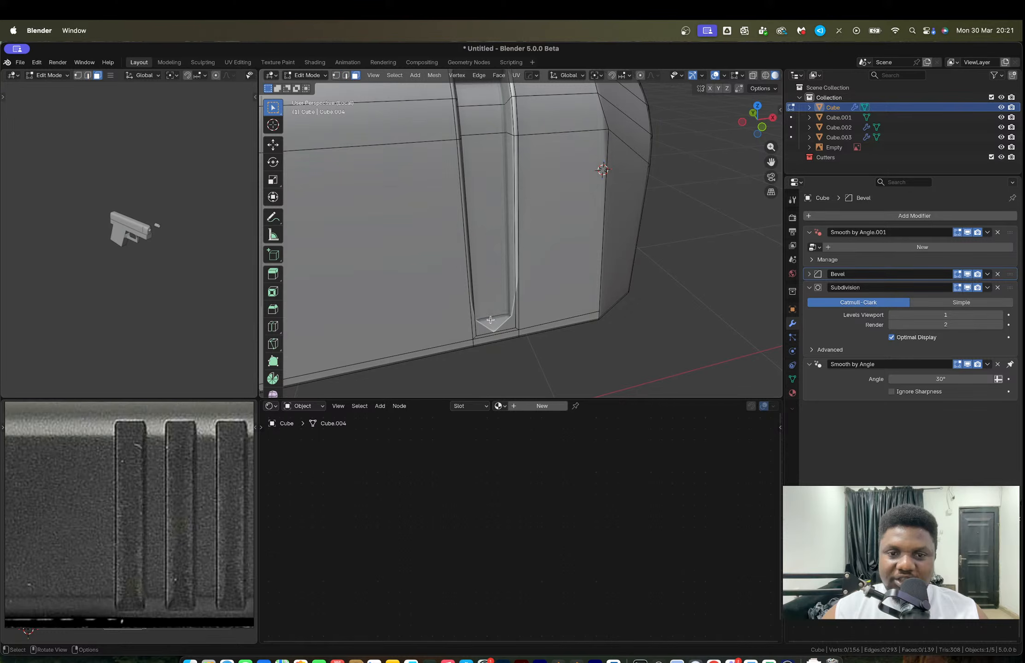
left_click(490, 317)
key("2")
left_click(491, 317)
middle_click_drag(492, 316, 495, 300)
key("g")
key("z")
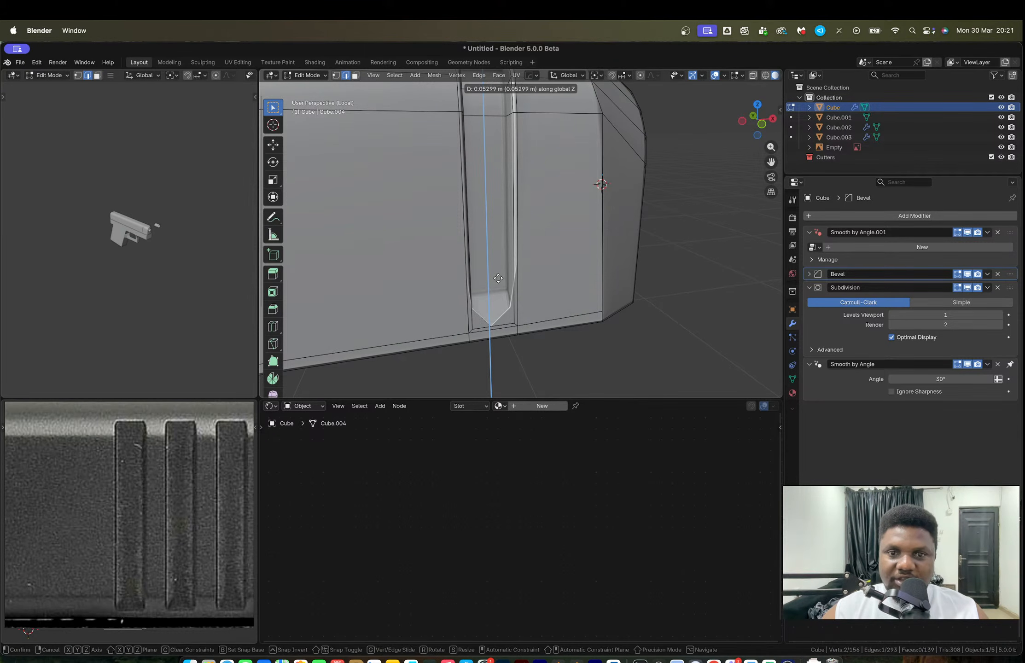
left_click(498, 278)
Step: Add a horizontal loop cut slid toward the groove's lower end, and check the smoothed groove in Object Mode
key("ctrl+r")
left_click(517, 240)
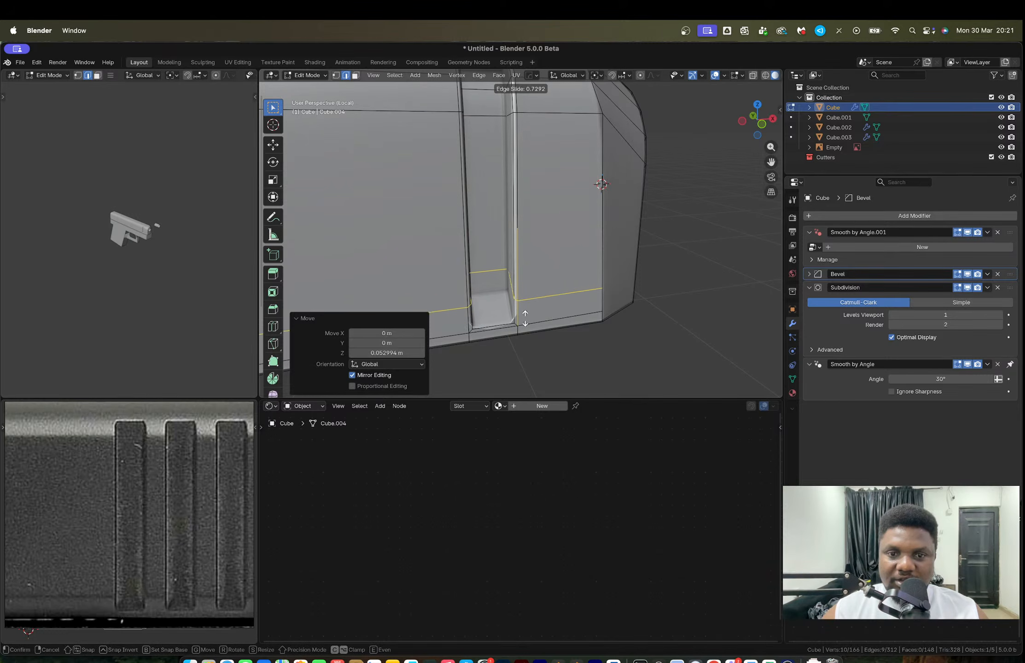
left_click(533, 345)
key("Tab")
scroll(514, 291, "down", 5)
middle_click_drag(513, 291, 514, 244)
scroll(509, 153, "up", 2)
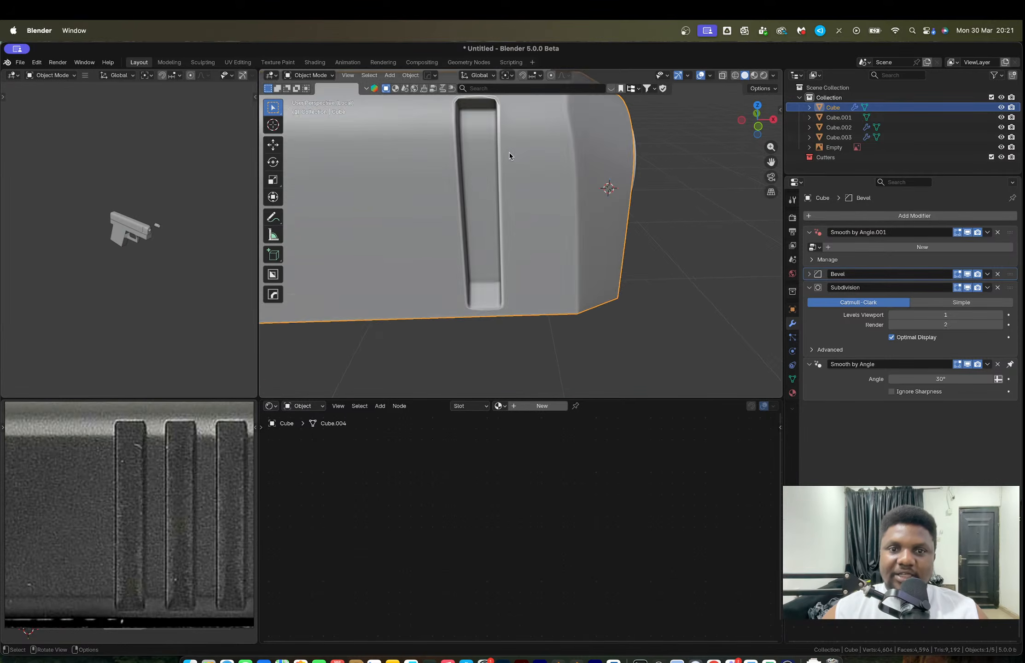
scroll(509, 153, "down", 2)
middle_click_drag(509, 153, 530, 201, "shift")
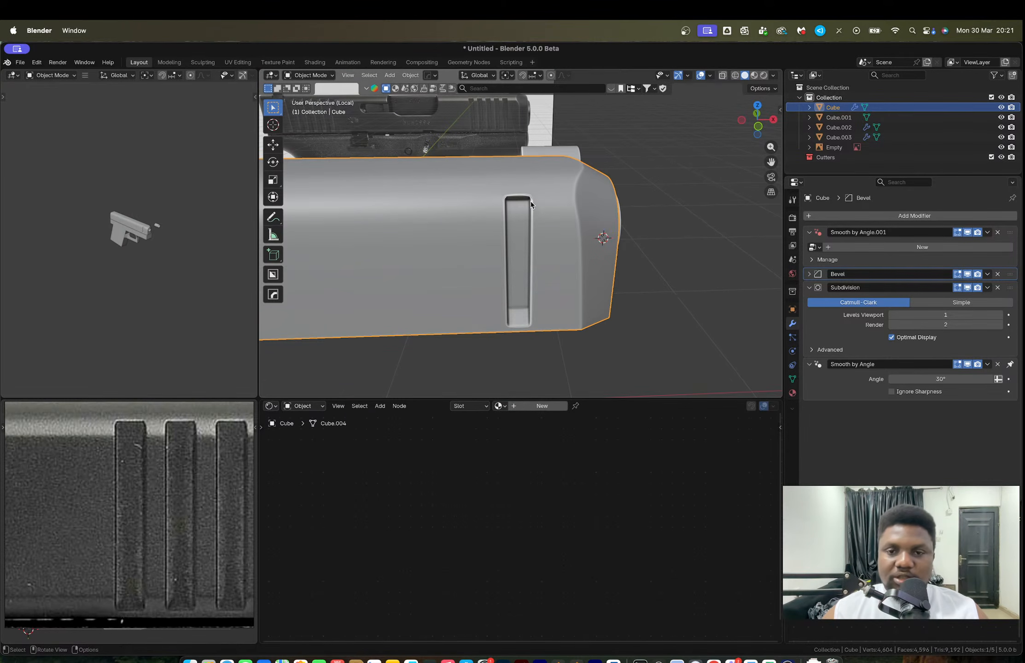
Step: Reduce the slide's Bevel modifier amount to 0.00075 m and inspect the groove's edges from several angles
left_click(808, 274)
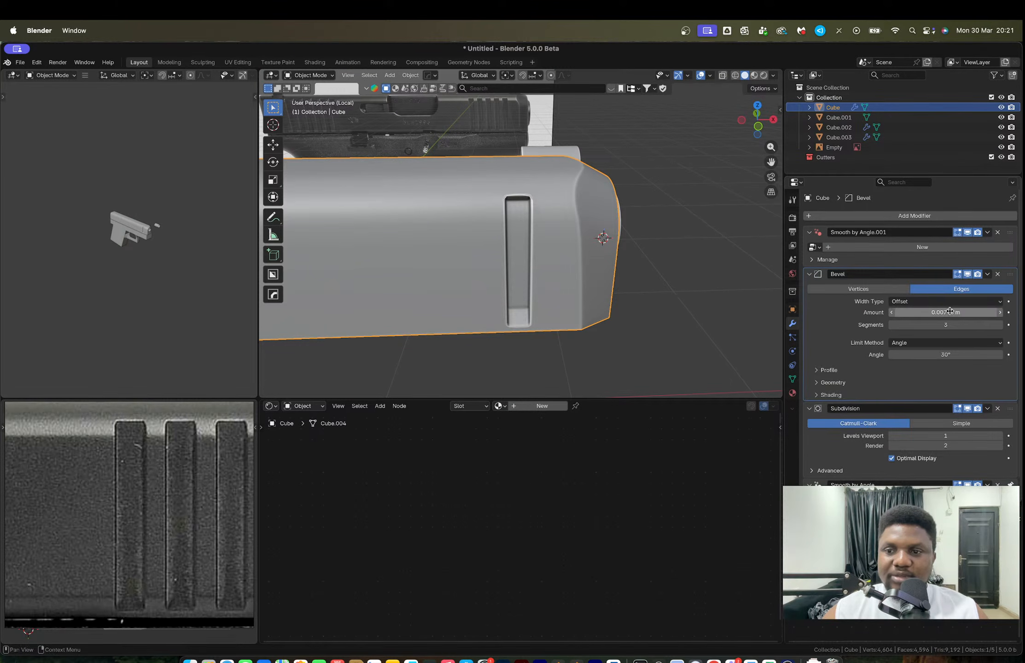
left_click_drag(949, 311, 941, 311)
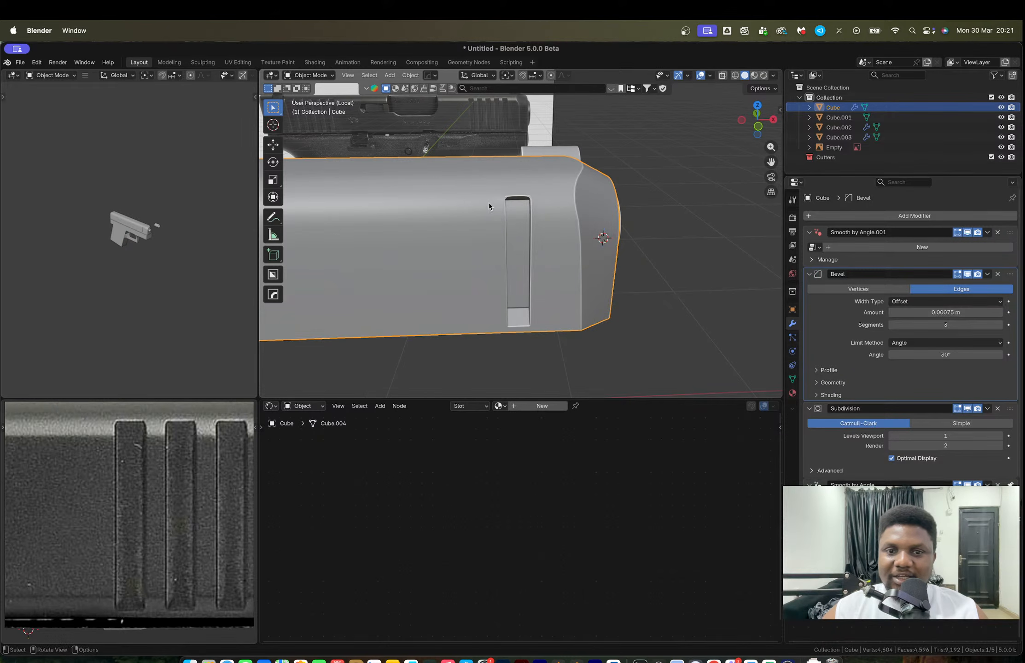
scroll(488, 202, "up", 5)
middle_click_drag(550, 203, 587, 183)
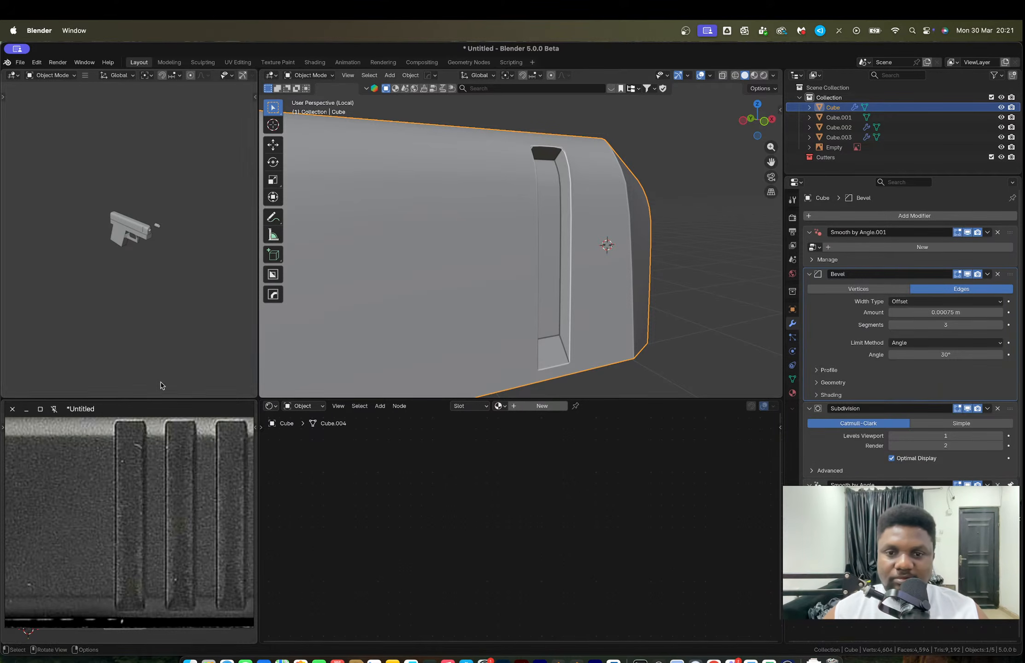
middle_click_drag(525, 239, 548, 244)
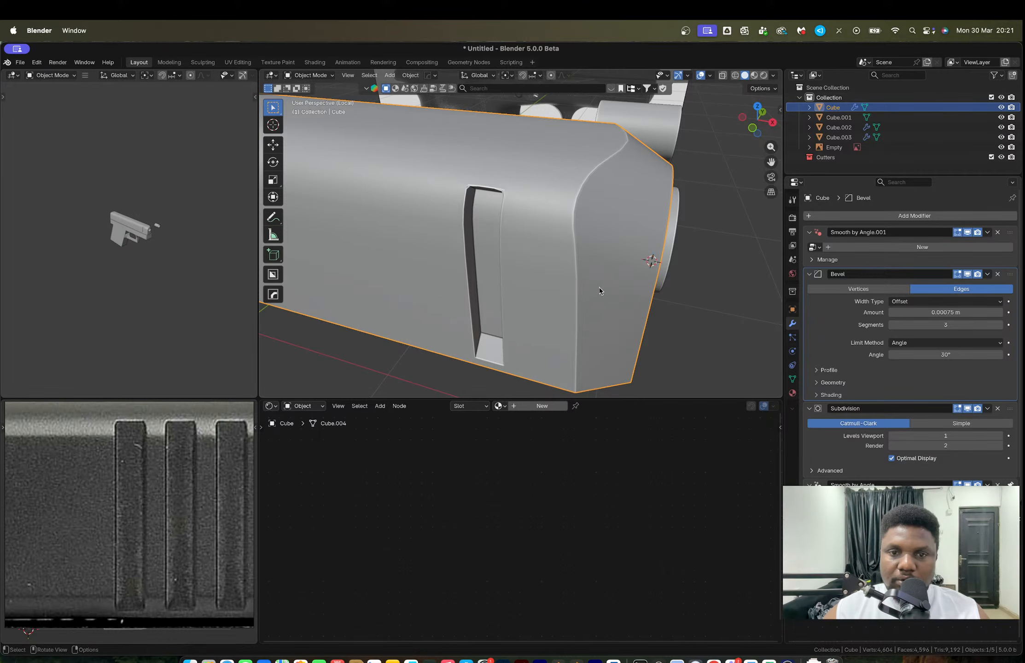
Step: Undo all the groove work on the slide, including the bevel change, extrusion, inset and supporting loop cuts, back to the uncut slide
key("Tab")
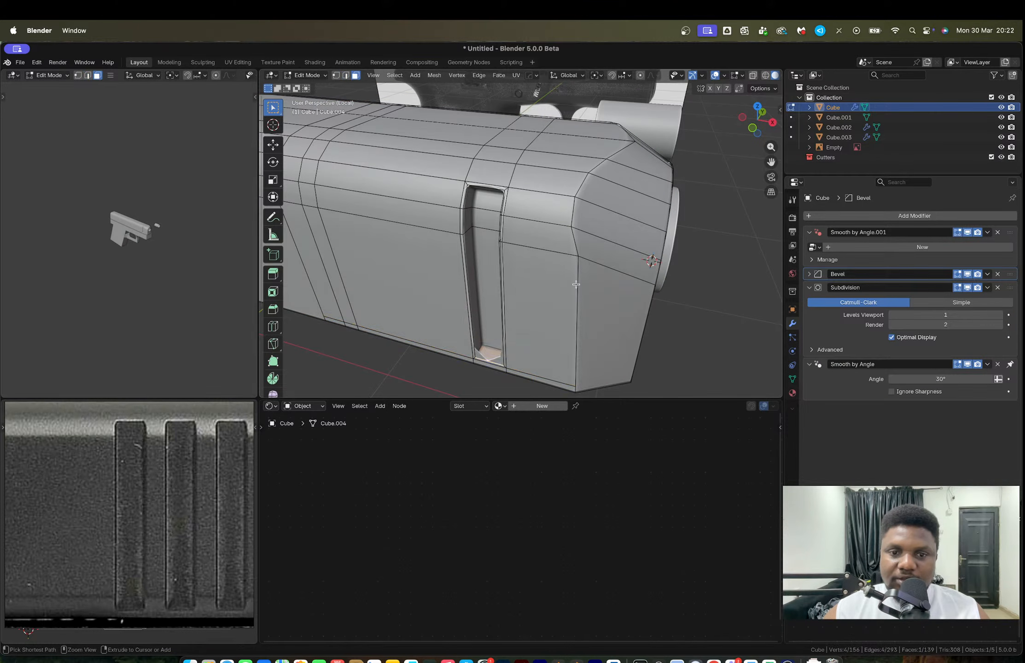
key("ctrl+z")
key("ctrl+z")
key("ctrl+z")
key("ctrl+z")
key("ctrl+z")
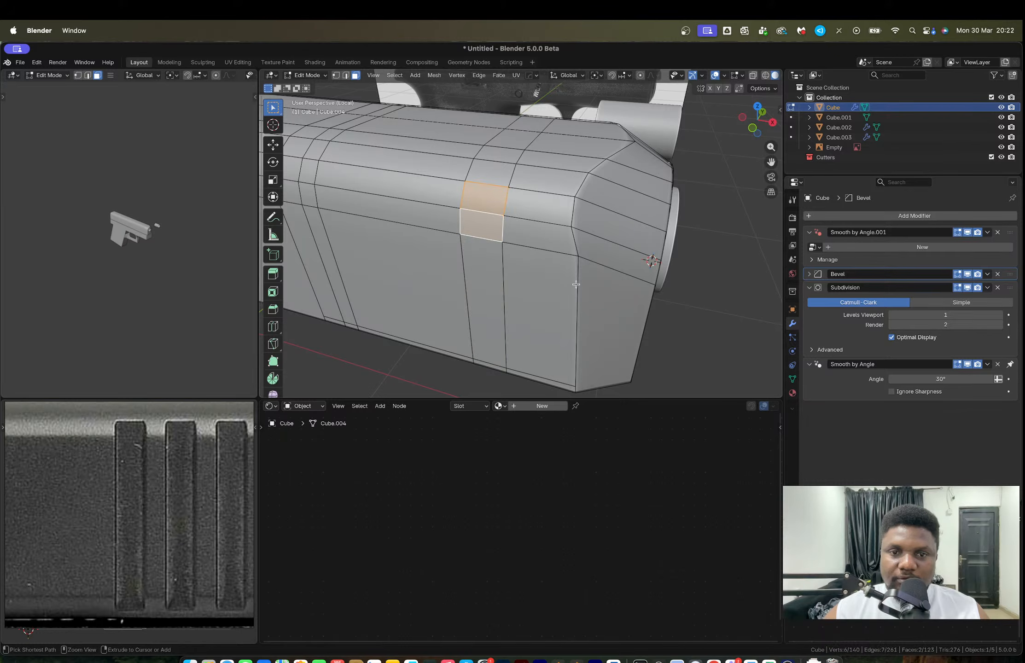
key("ctrl+z")
key("ctrl+z")
key("ctrl+z")
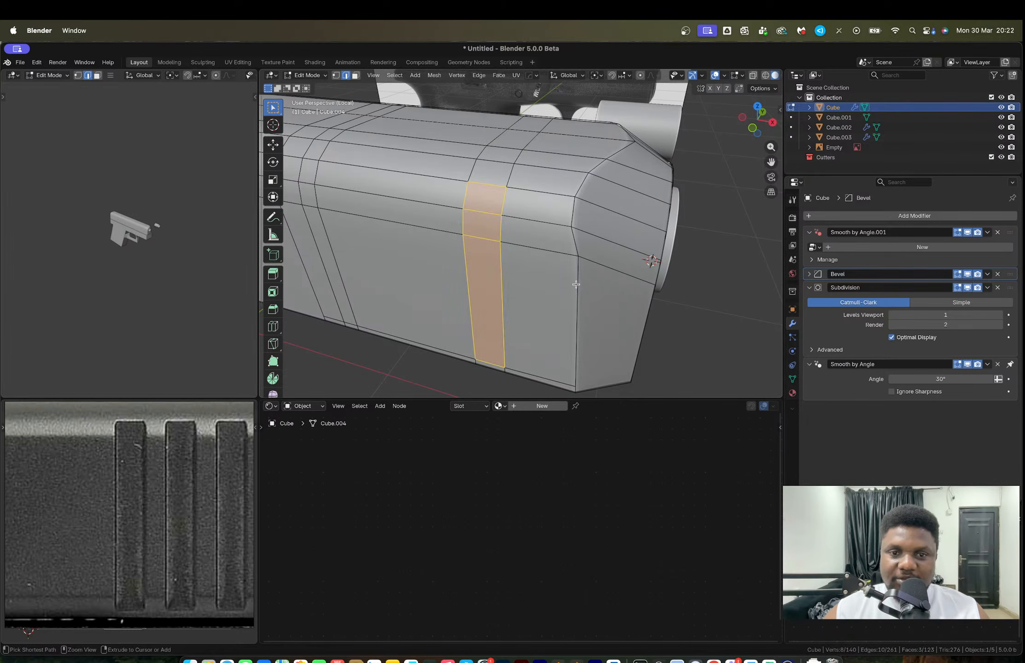
key("ctrl+z")
key("ctrl+z")
key("ctrl+z")
key("ctrl+z")
key("ctrl+z")
key("ctrl+z")
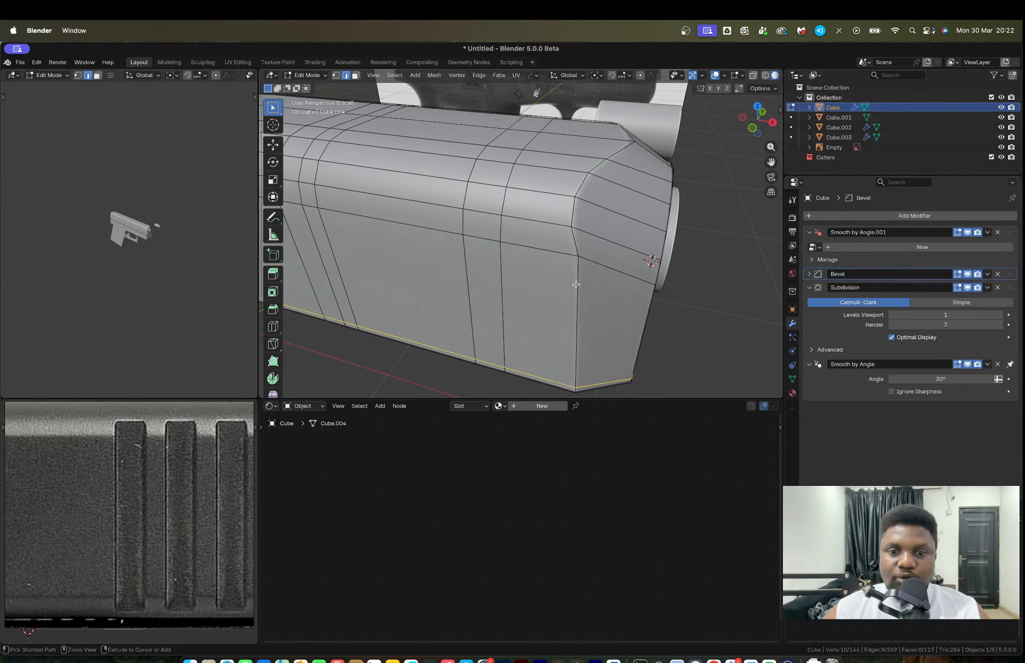
key("ctrl+z")
key("ctrl+z")
key("ctrl+z")
key("ctrl+z")
key("ctrl+z")
key("ctrl+z")
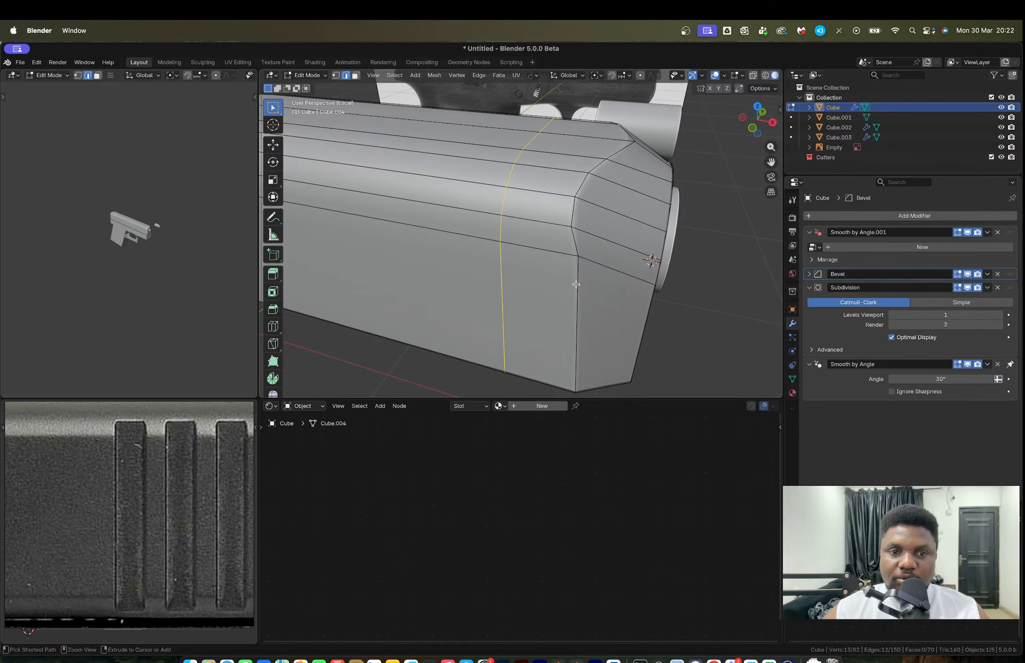
key("ctrl+z")
key("ctrl+z")
key("ctrl+z")
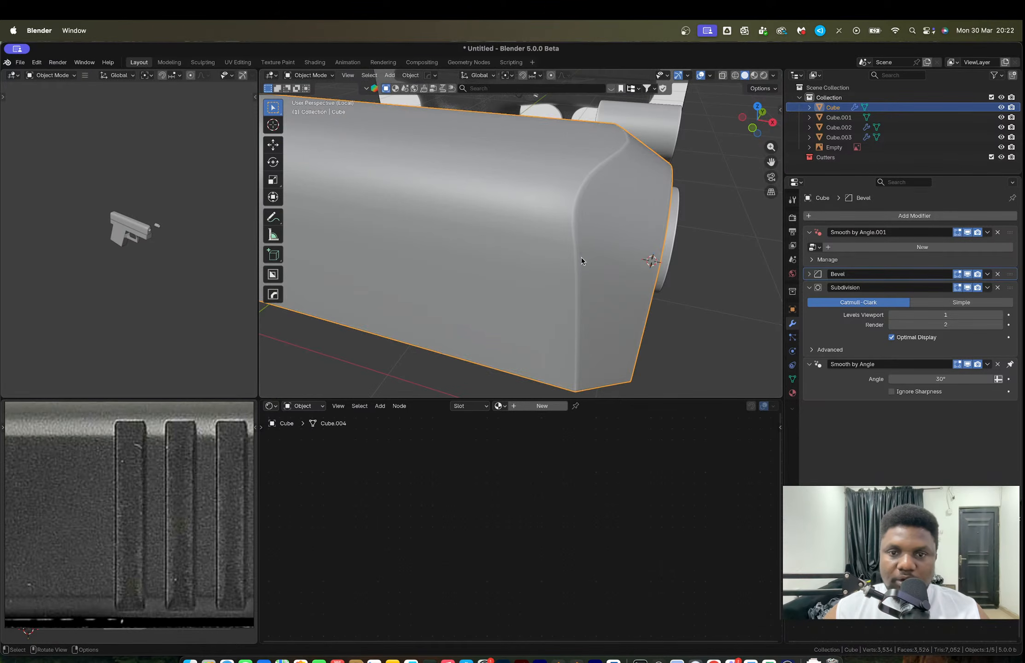
mouse_move(582, 257)
middle_mouse_down()
mouse_move(535, 259)
mouse_move(562, 246)
middle_mouse_up()
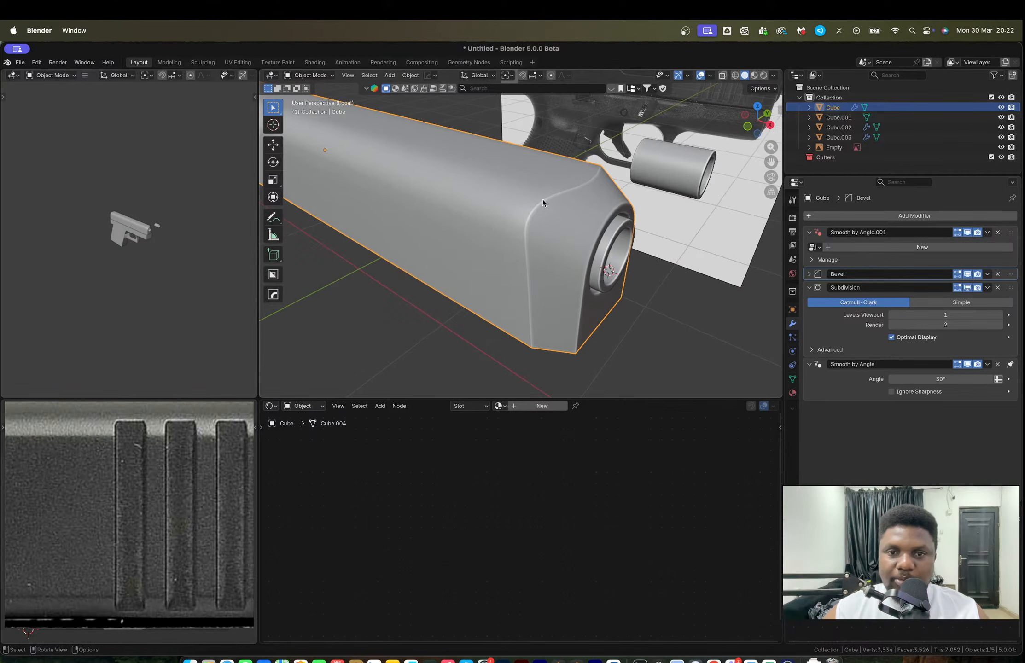
Step: Remove the slide's Bevel modifier and turn off the viewport display of its Subdivision modifier
middle_click_drag(514, 322, 501, 215)
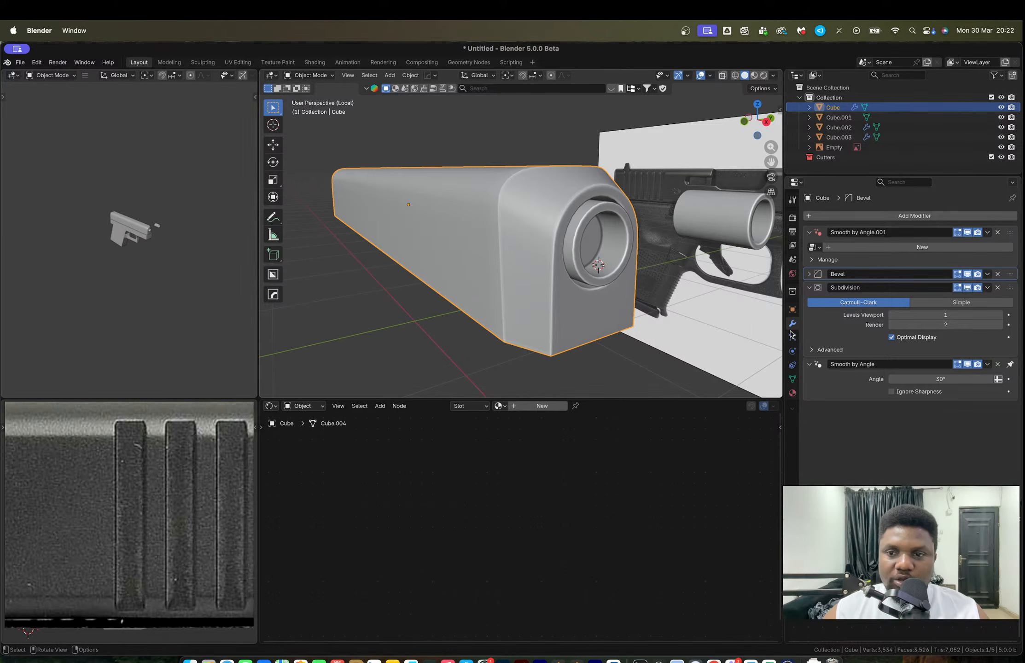
left_click(998, 274)
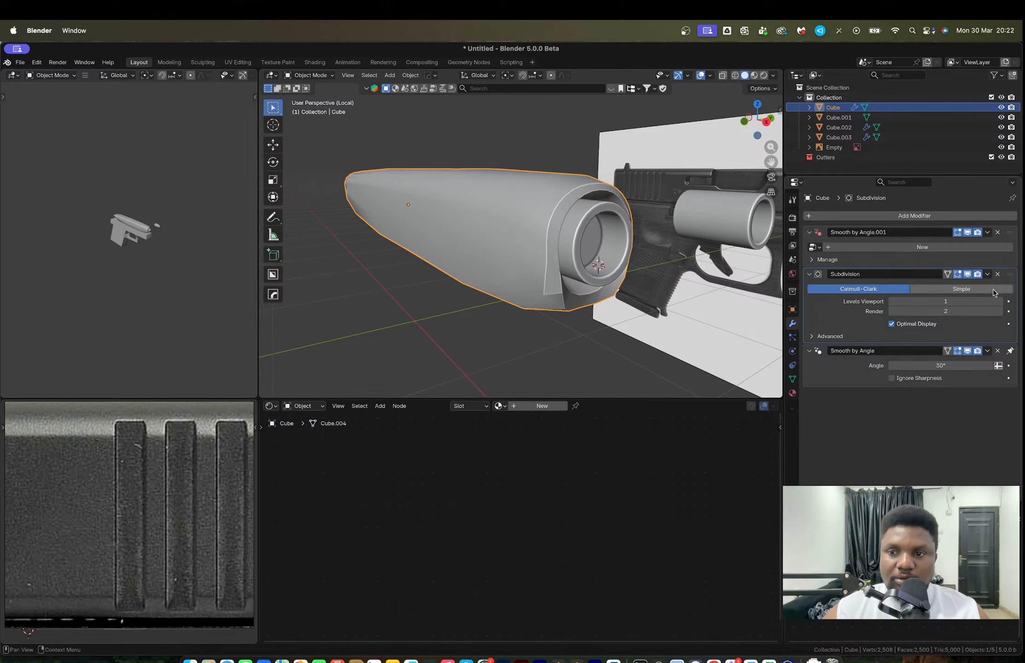
left_click(967, 274)
Step: Try to bevel the two edge loops bordering the slide's muzzle chamfer, and undo it
key("Tab")
middle_click_drag(541, 278, 516, 260)
left_click(516, 260, "alt")
left_click(569, 284, "alt+shift")
scroll(569, 284, "down", 2)
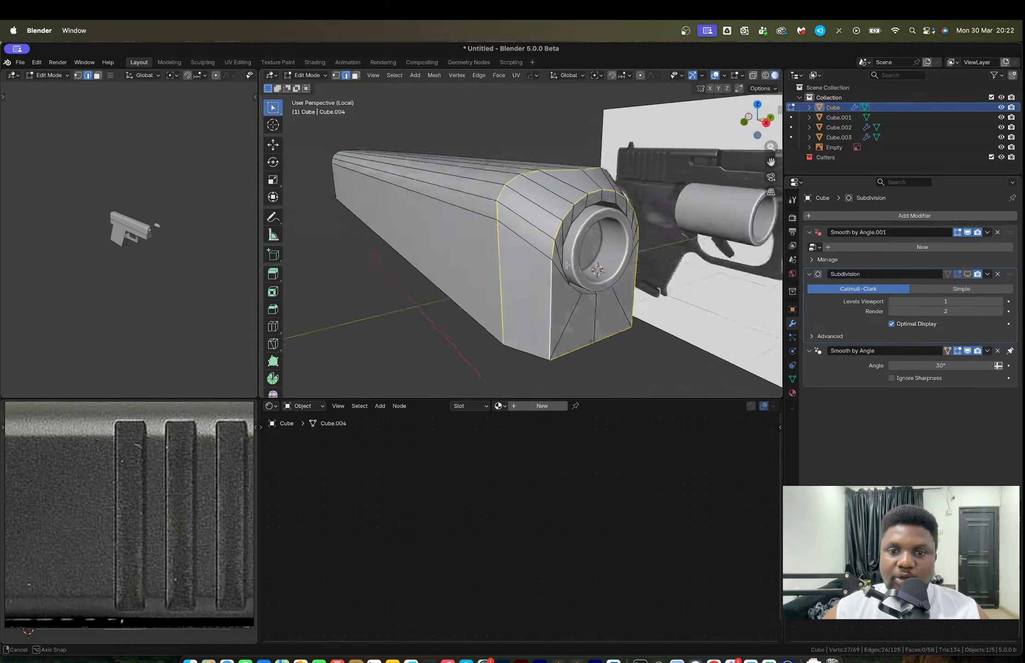
middle_click_drag(569, 284, 527, 241)
scroll(568, 261, "up", 3)
key("ctrl+b")
left_click(592, 318)
key("Tab")
key("Tab")
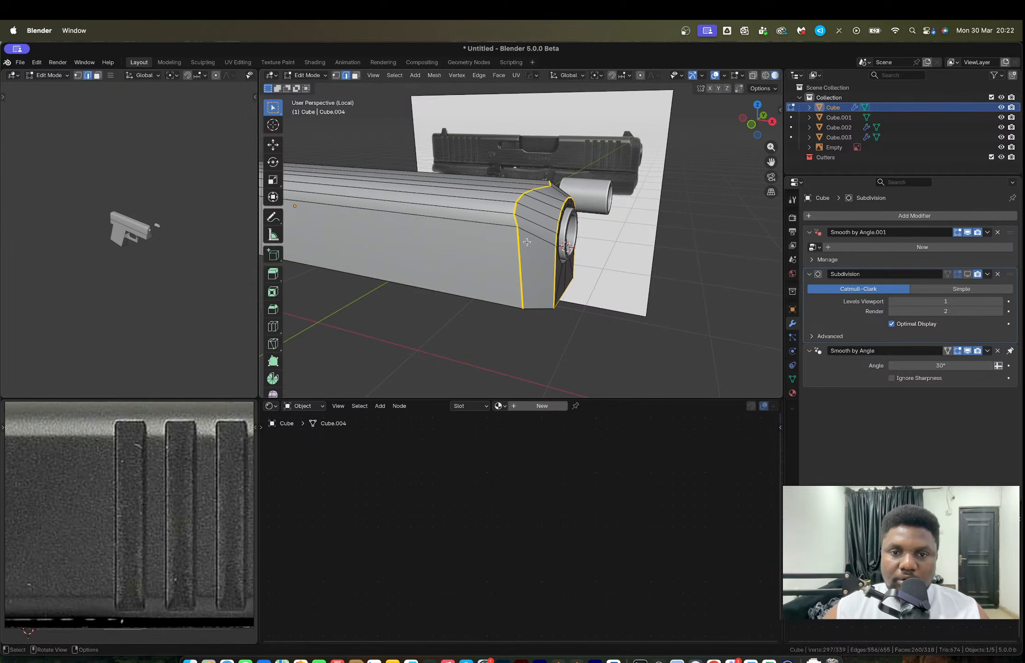
key("ctrl+z")
key("Tab")
scroll(501, 227, "up", 2)
middle_click_drag(500, 230, 479, 256)
key("shift+a")
mouse_move(514, 256)
left_click(548, 267)
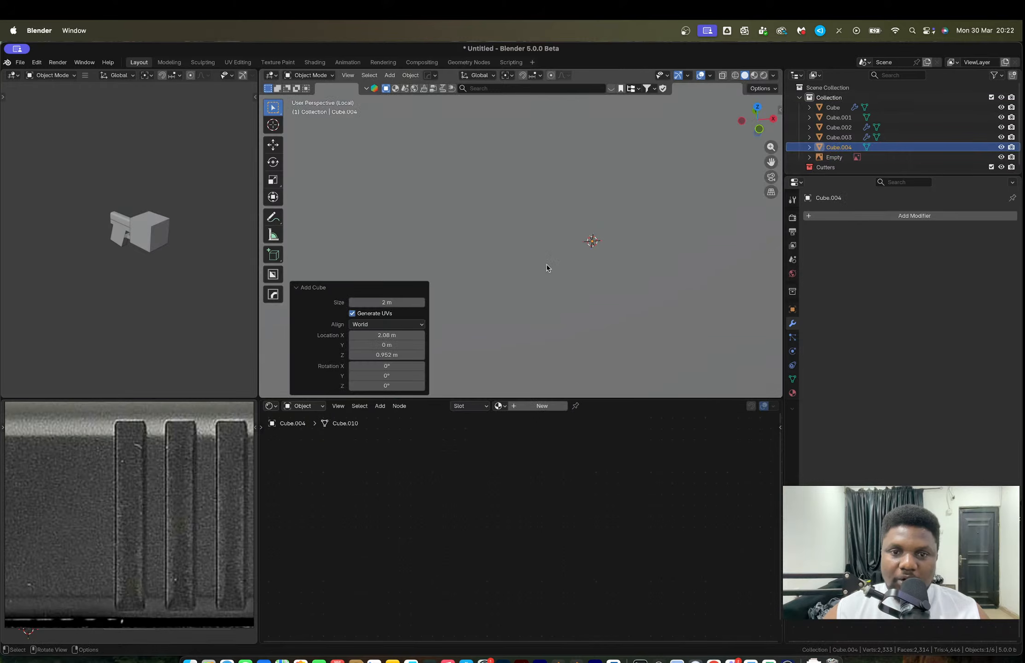
key("s")
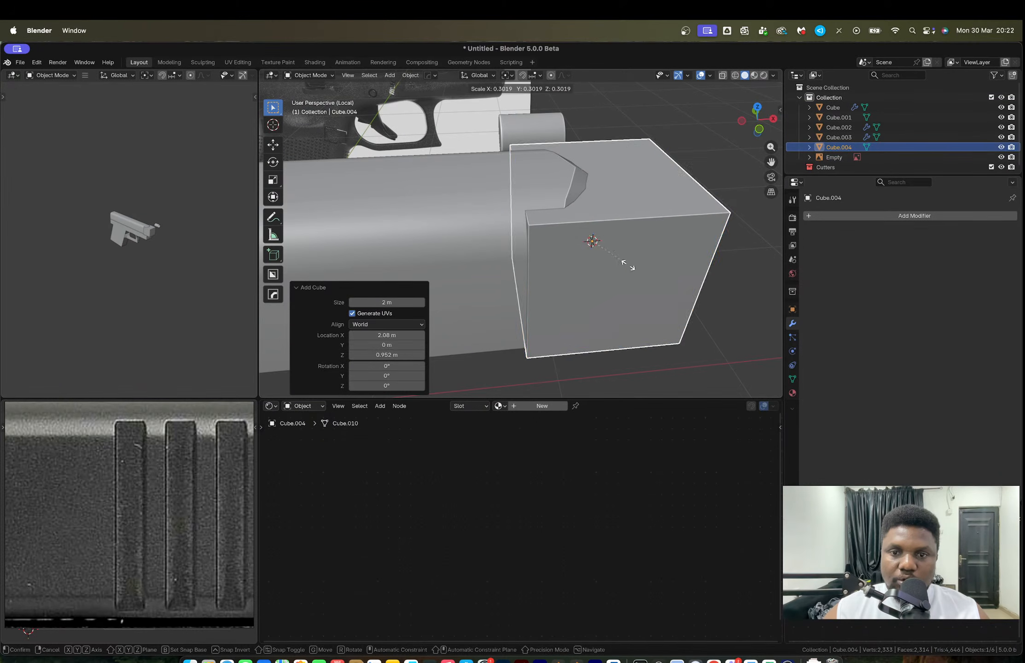
left_click(630, 266)
key("x")
left_click(608, 265)
left_click(591, 260)
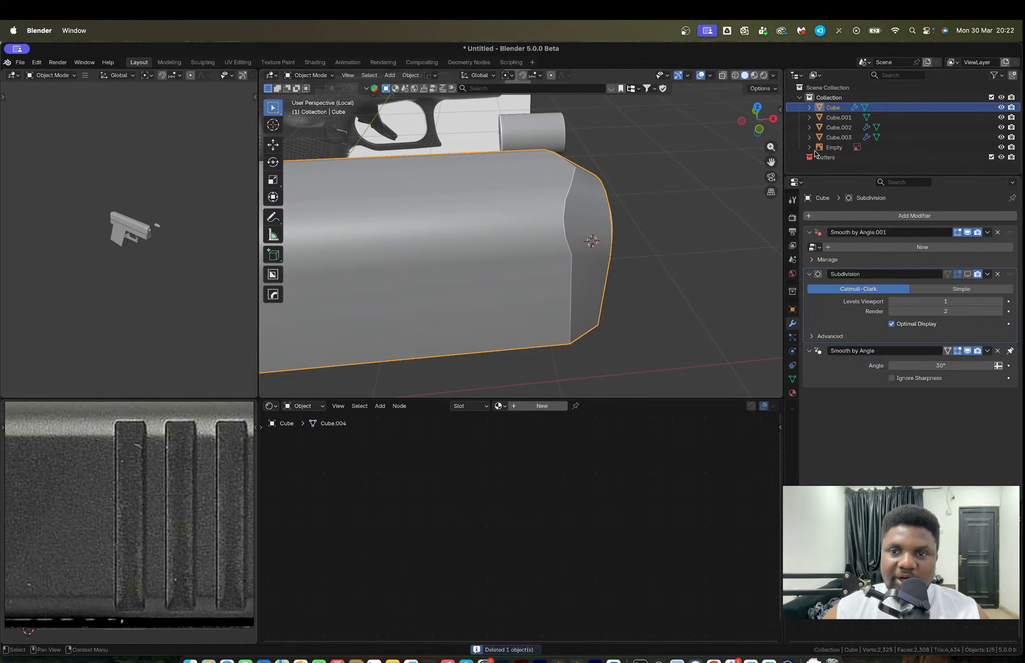
Step: Add a cube on the slide's side near the muzzle, scale it to 0.042 and stretch it along Z past the slide's height
left_click(759, 129)
key("alt+z")
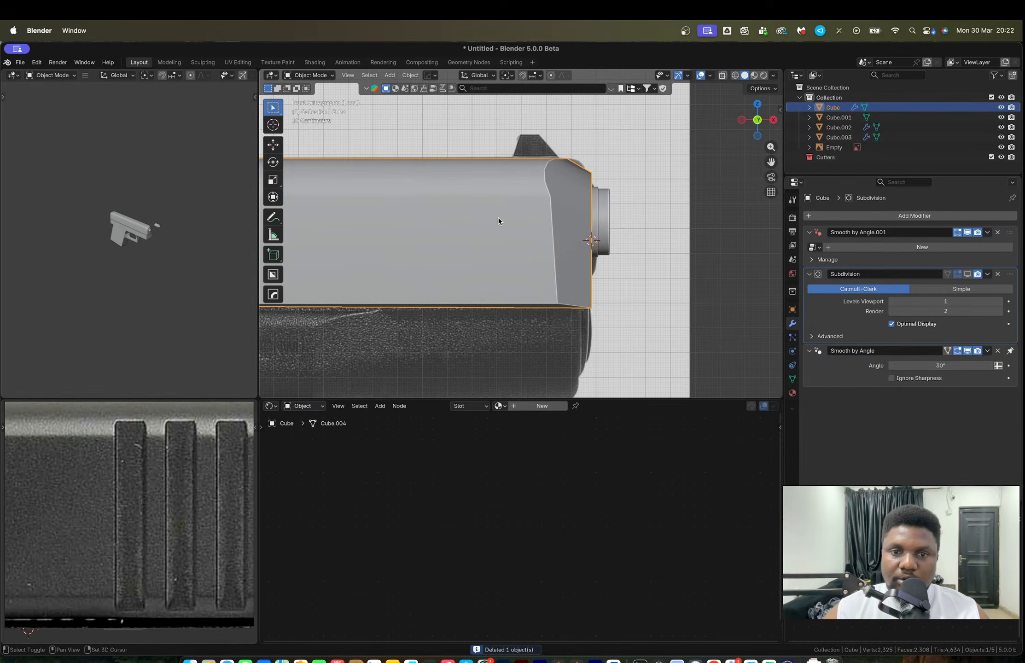
key("shift+a")
mouse_move(497, 220)
left_click(547, 230)
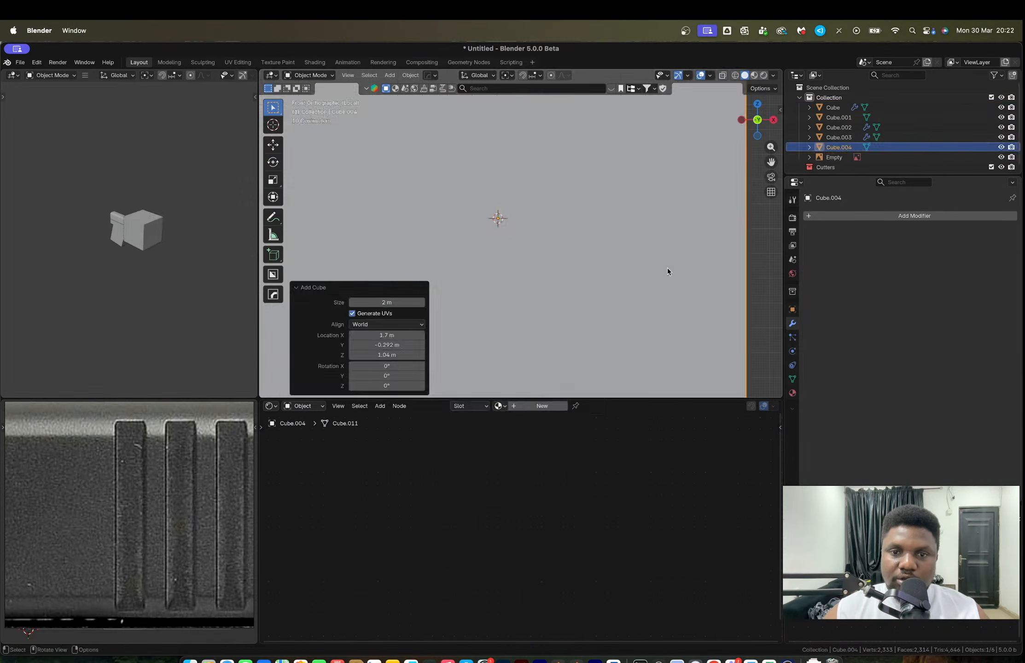
key("s")
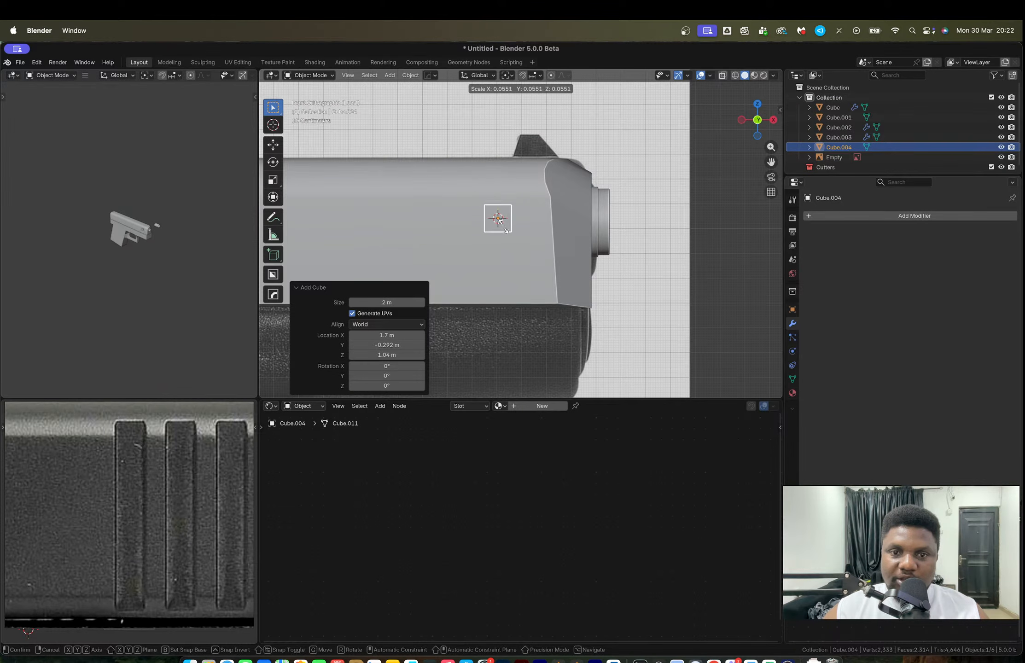
left_click(497, 220)
key("s")
key("z")
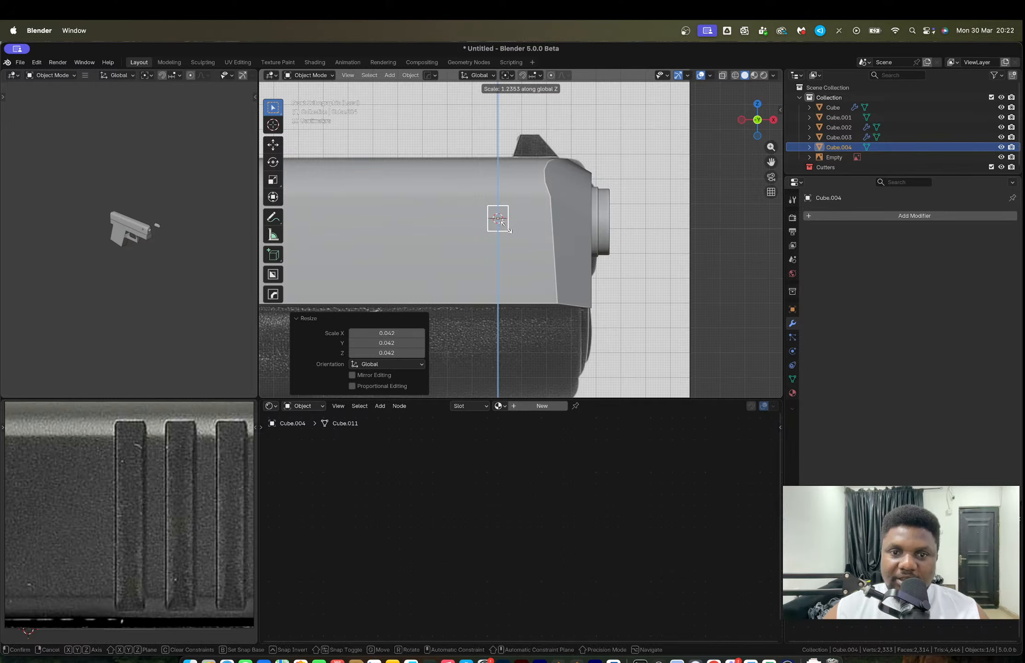
left_click(519, 310)
Step: Subtract the tall box from the slide with a Boolean cutter to form the first groove
middle_click_drag(518, 309, 447, 173)
left_click(526, 225, "shift")
key("q")
left_click(526, 225)
left_click(458, 174)
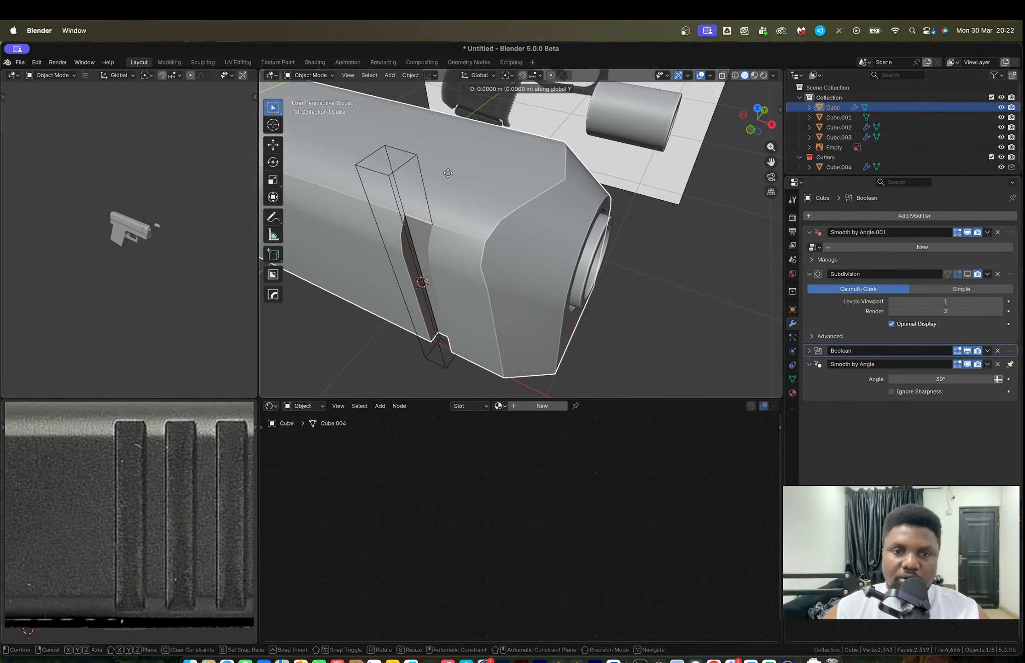
Step: Move the groove cutter about 0.024 m along Y, deeper into the slide
left_click(403, 164)
key("g")
key("y")
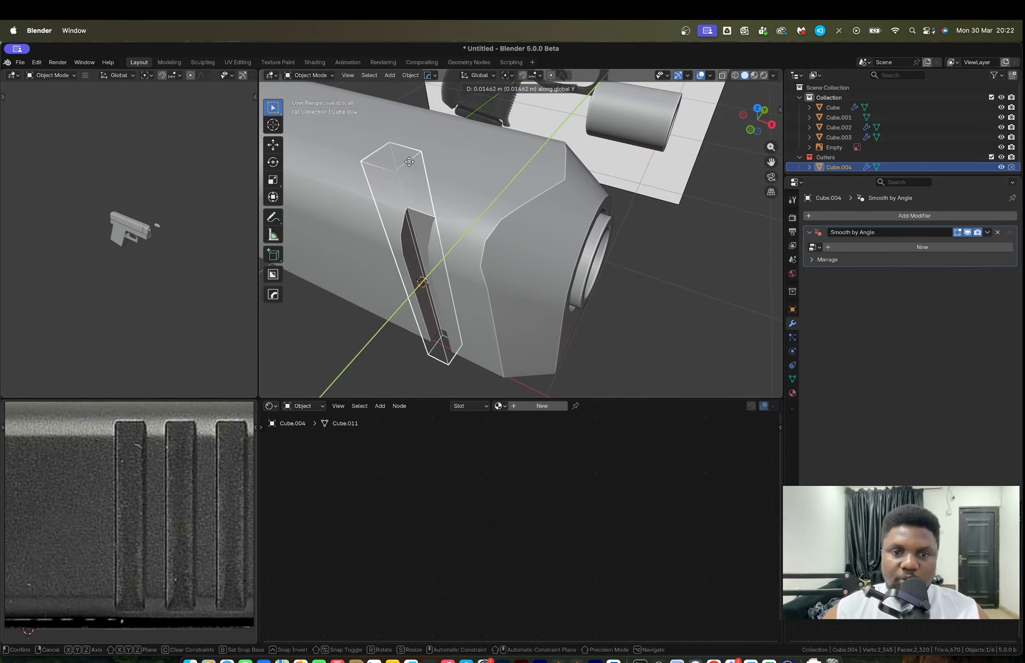
left_click(412, 160)
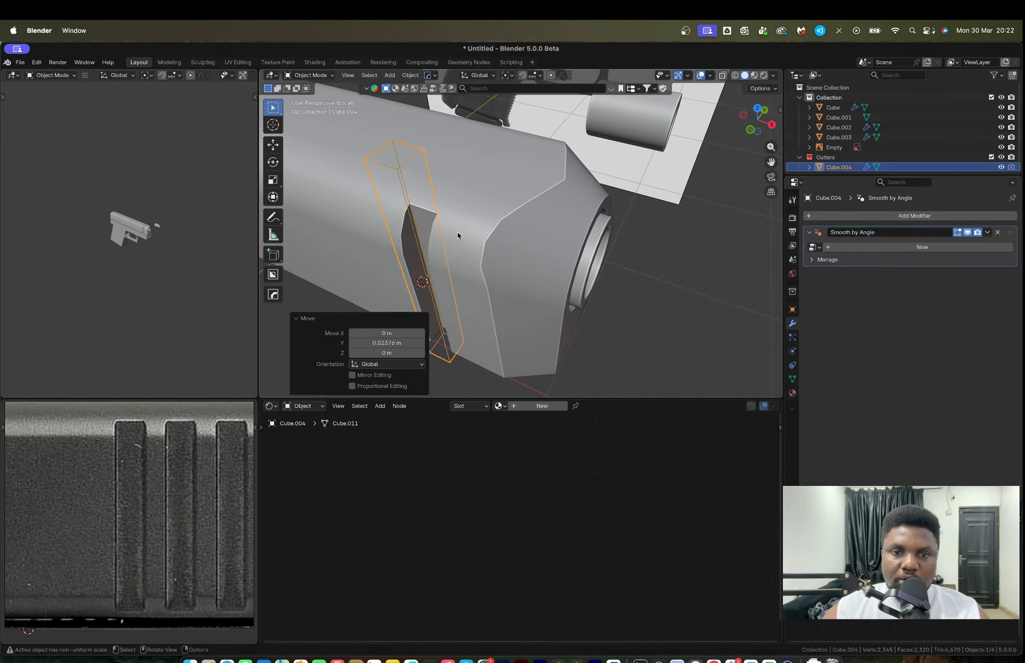
middle_click_drag(457, 231, 508, 267)
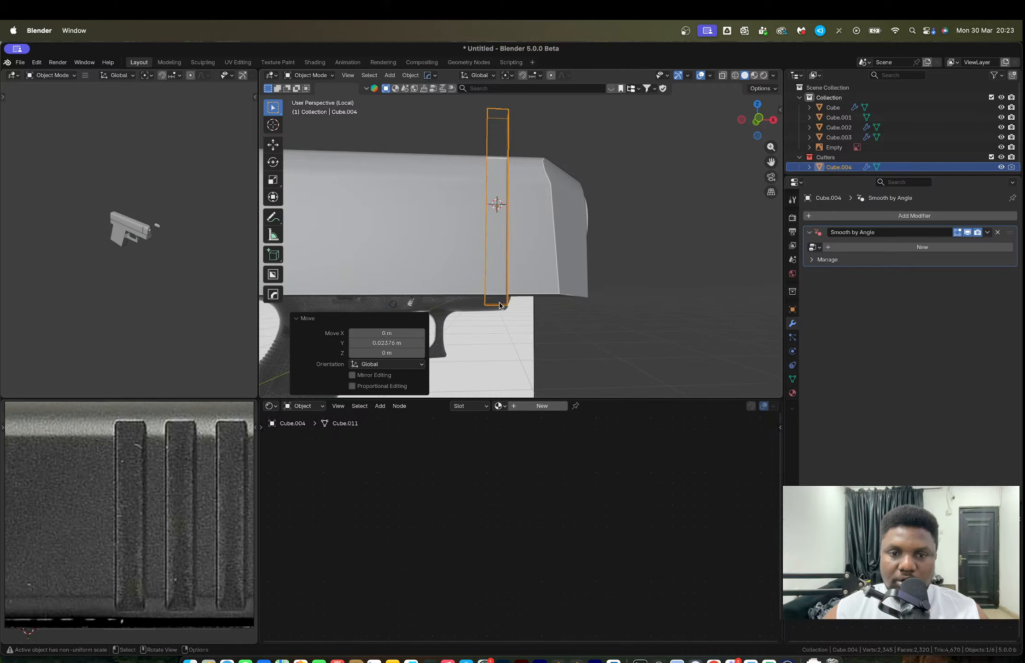
Step: Raise the cutter's bottom vertices about 0.058 m along Z so the groove ends above the slide's lower edge
key("Tab")
key("1")
left_click_drag(462, 296, 532, 321)
key("g")
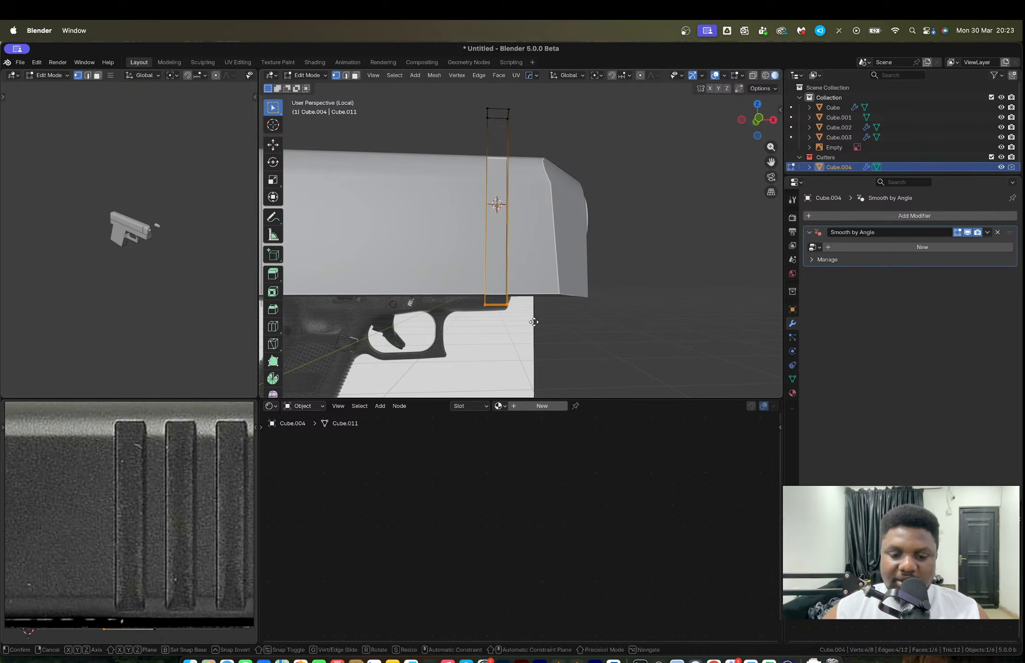
key("z")
left_click(535, 307)
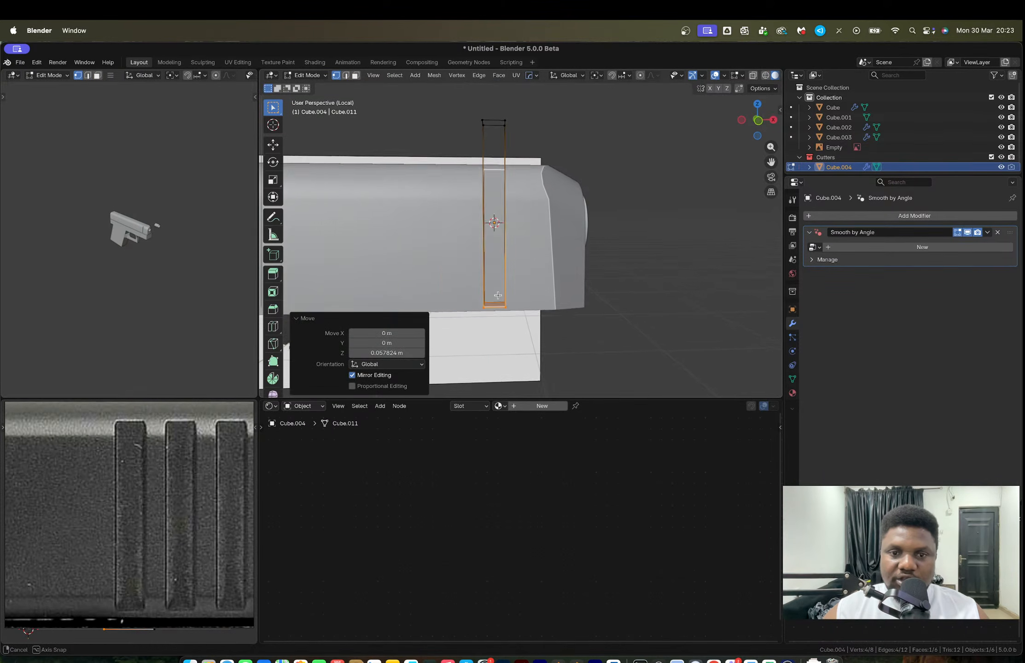
Step: Slope the cutter's bottom by raising its inner edge about 0.055 m along Z and slightly lowering its outer edge
scroll(489, 311, "up", 4)
key("3")
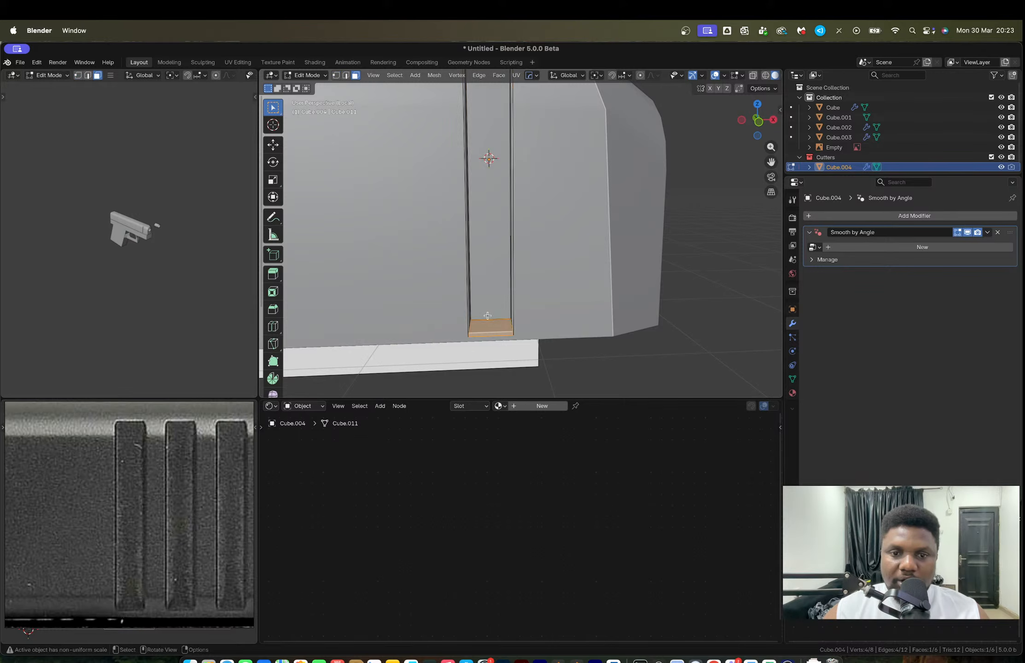
left_click(488, 316)
key("2")
left_click(488, 319)
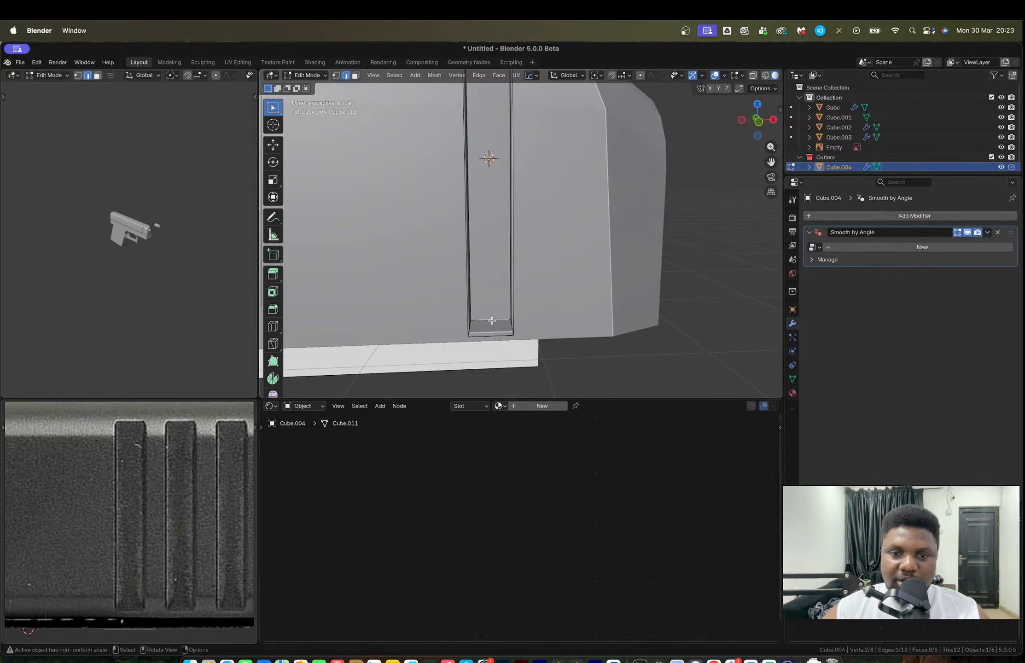
key("g")
key("z")
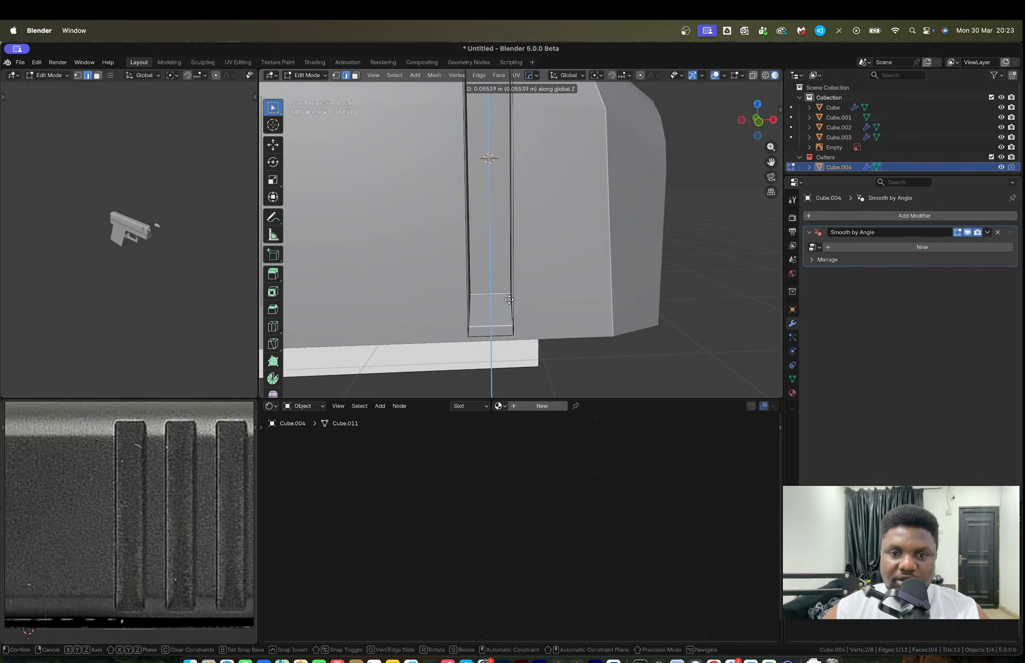
left_click(509, 299)
key("g")
key("z")
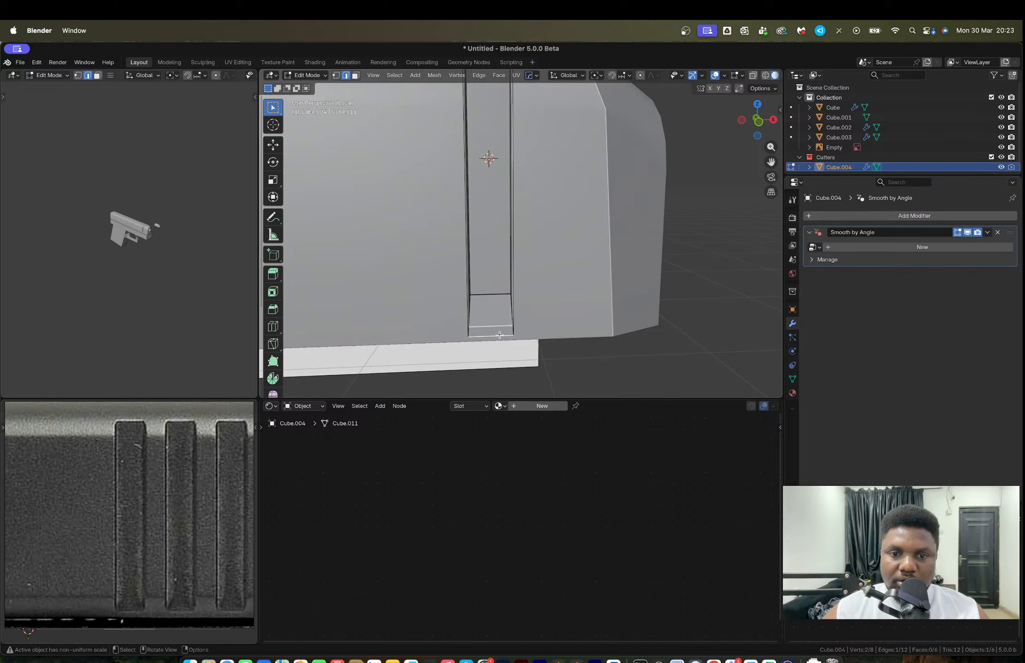
left_click(504, 319)
key("Tab")
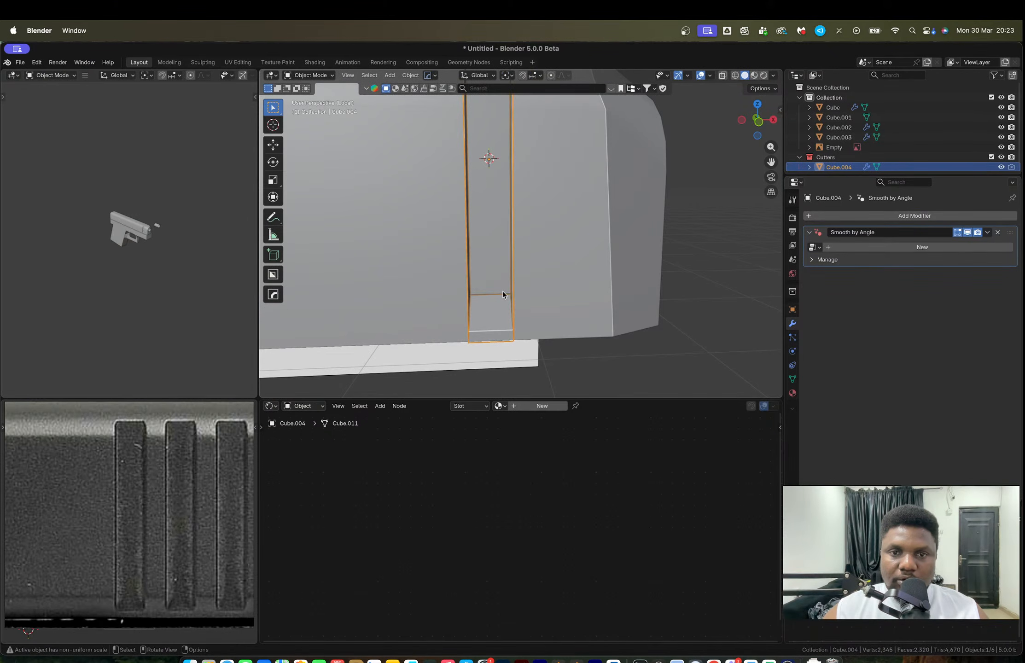
Step: Try beveling the cutter's two inner vertical edges with 10 segments and inspect the resulting groove
middle_click_drag(502, 290, 536, 297)
key("Tab")
key("alt+z")
left_click(562, 214)
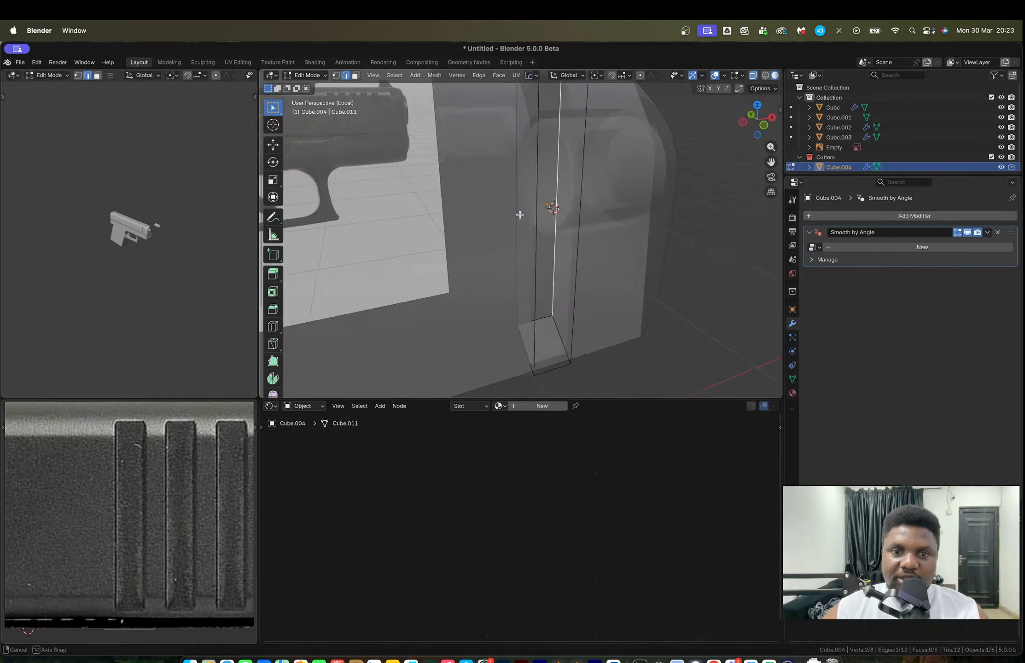
left_click(521, 203, "shift")
middle_click_drag(520, 216, 518, 302)
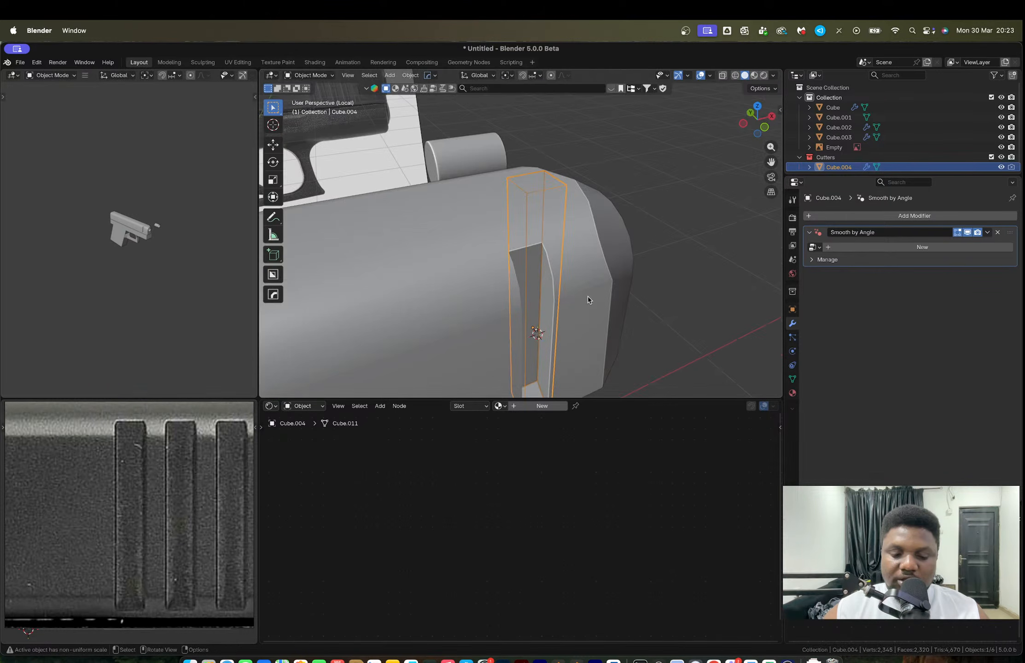
key("Tab")
key("ctrl+b")
scroll(612, 300, "up", 9)
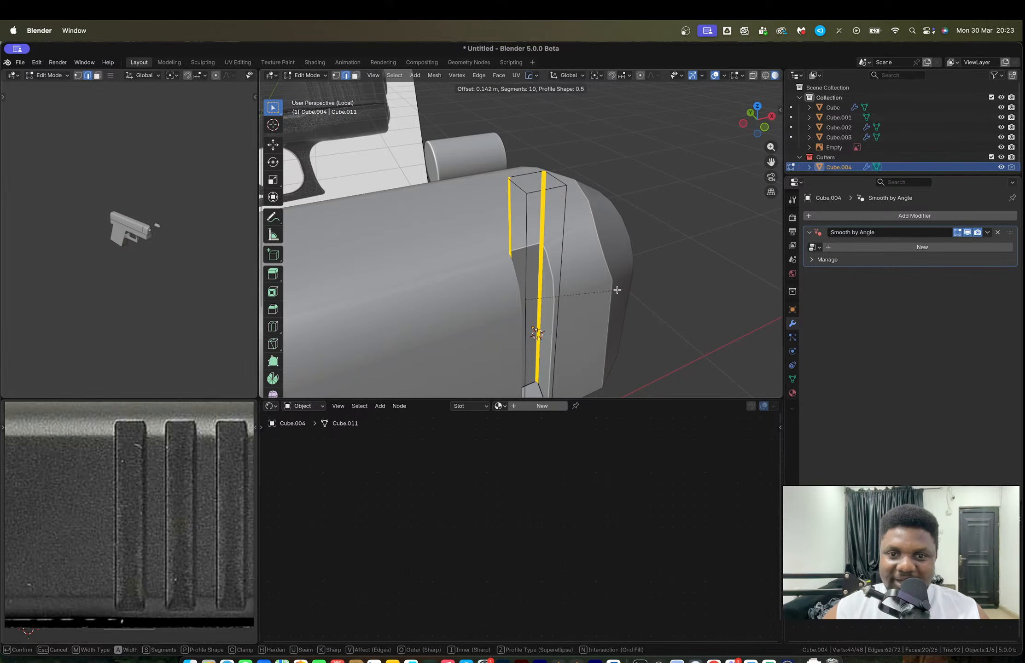
left_click(613, 287)
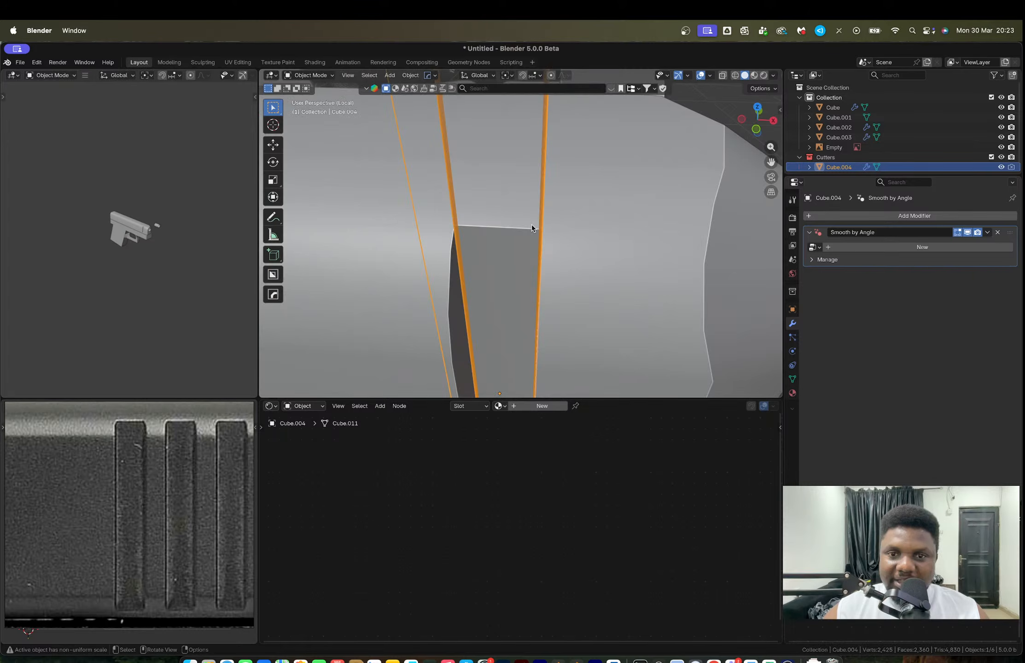
middle_click_drag(531, 225, 503, 266)
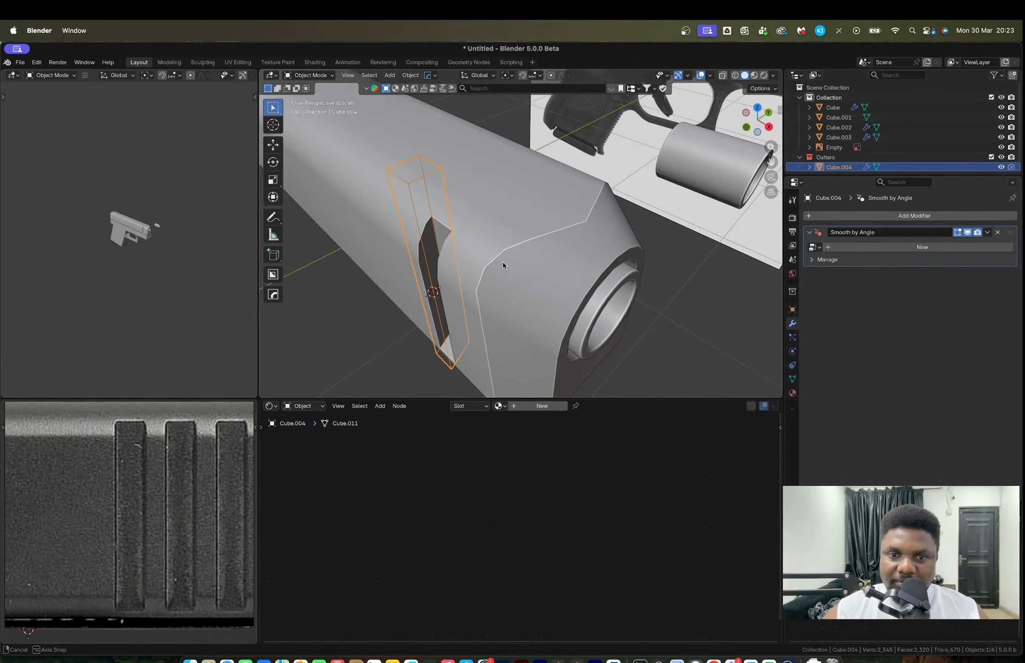
Step: Move the groove cutter about -0.041 m along Y to make the cut shallower
key("g")
key("y")
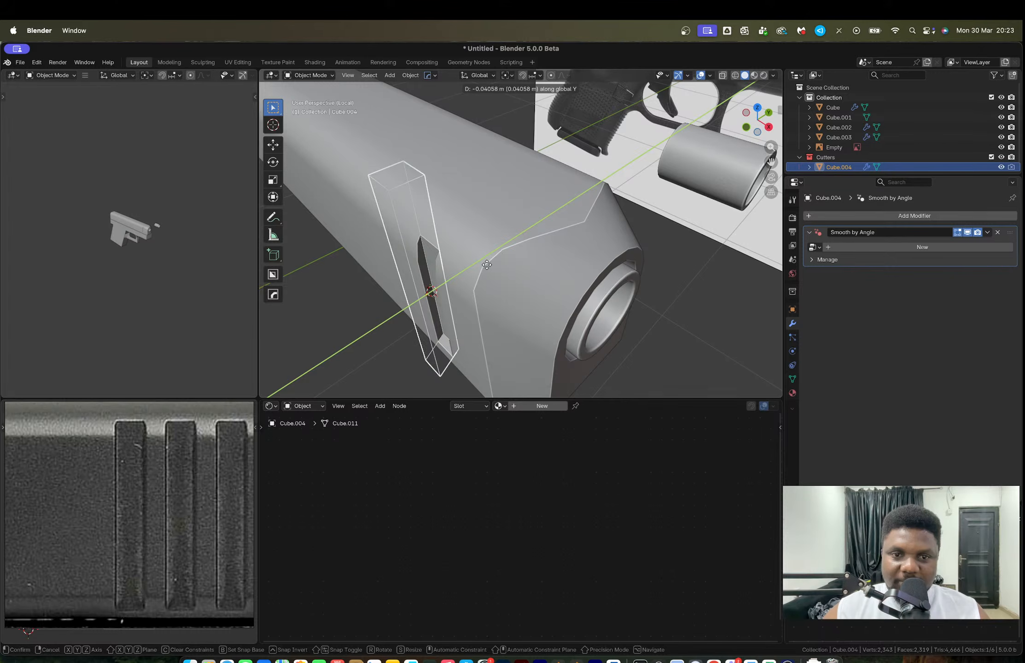
left_click(486, 265)
middle_click_drag(486, 265, 577, 238)
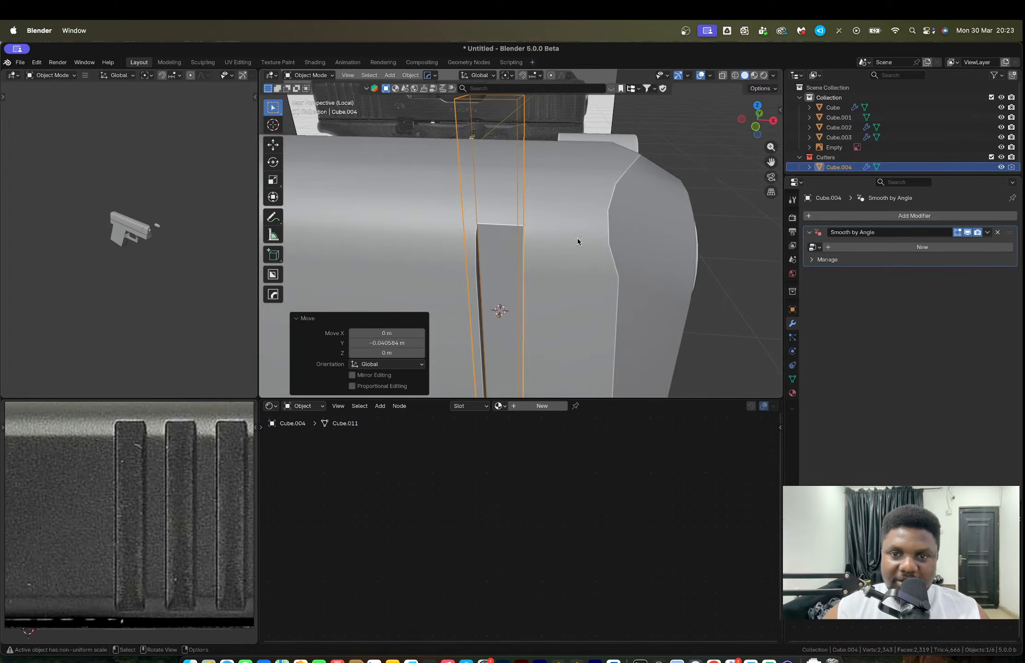
Step: Shift the cutter's whole mesh about -0.0035 m along X to align with the reference's front groove
left_click(756, 128)
key("Tab")
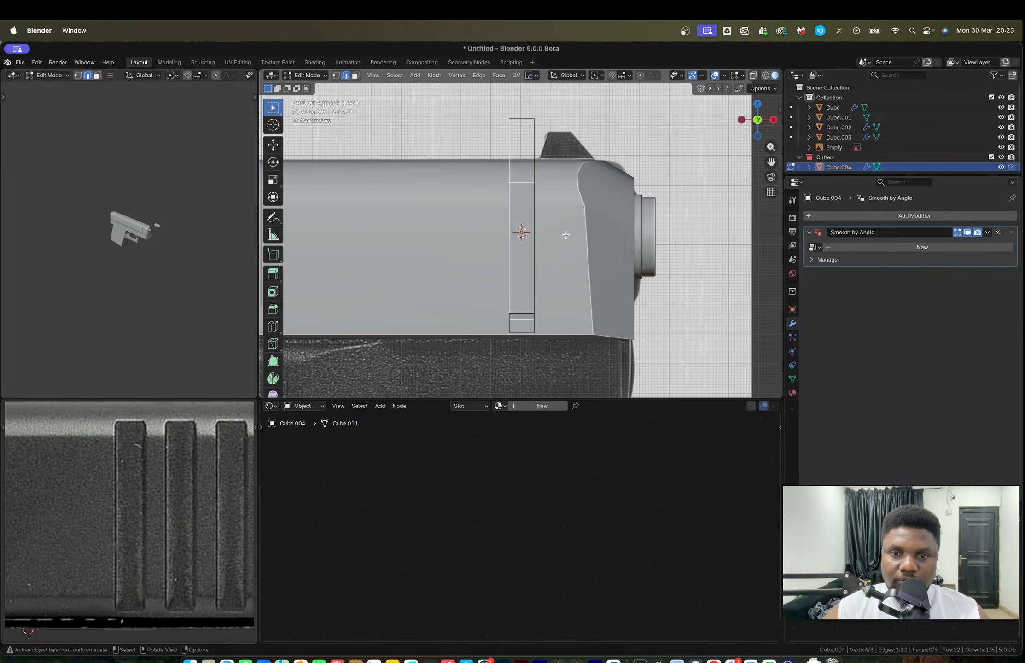
key("a")
key("alt+z")
scroll(556, 248, "up", 2)
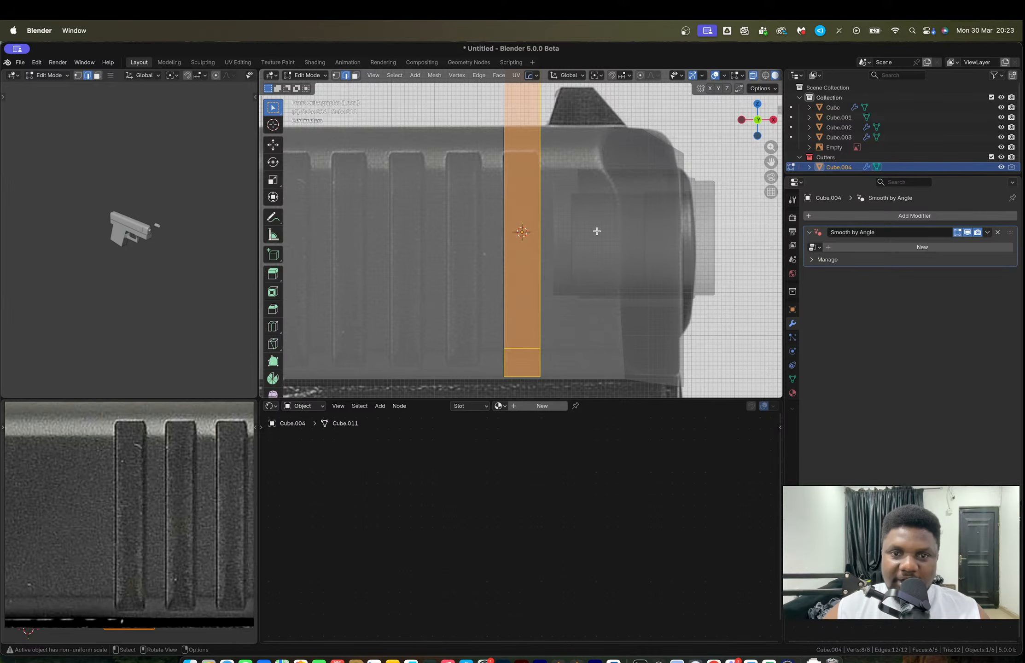
key("g")
key("x")
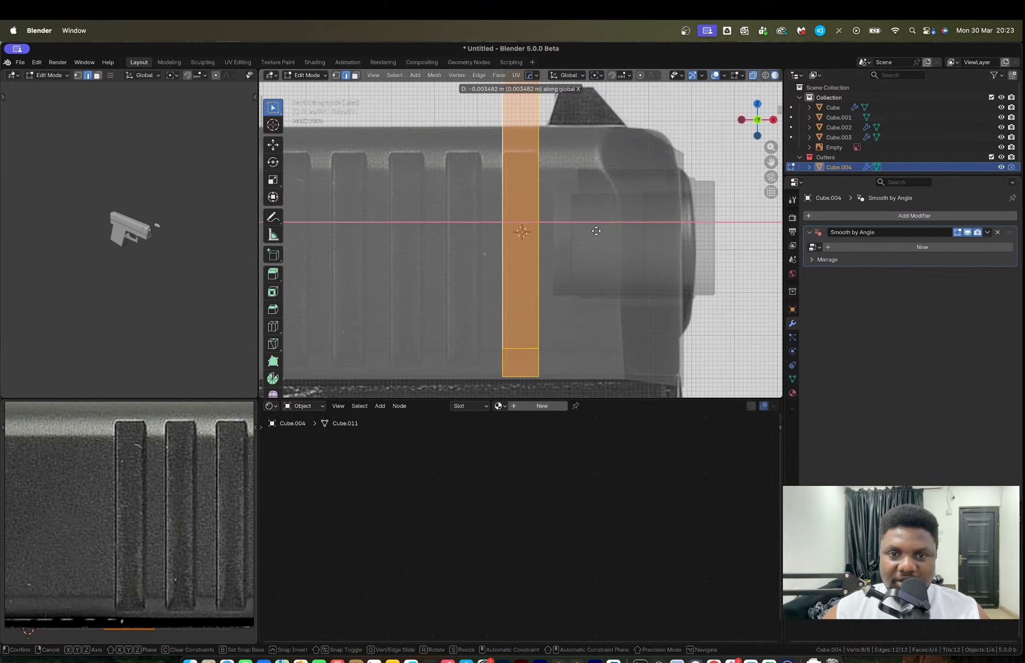
left_click(597, 230)
Step: Duplicate the cutter's mesh about -0.133 m along X and repeat the duplication three times to make five cutters
key("shift+d")
key("x")
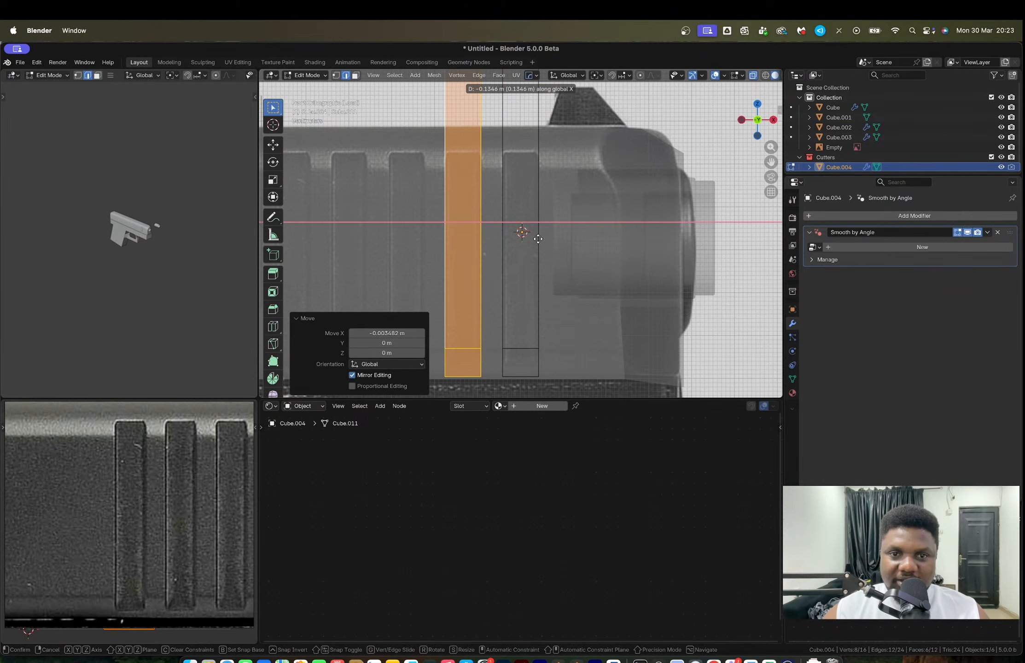
left_click(537, 238)
scroll(537, 239, "down", 3)
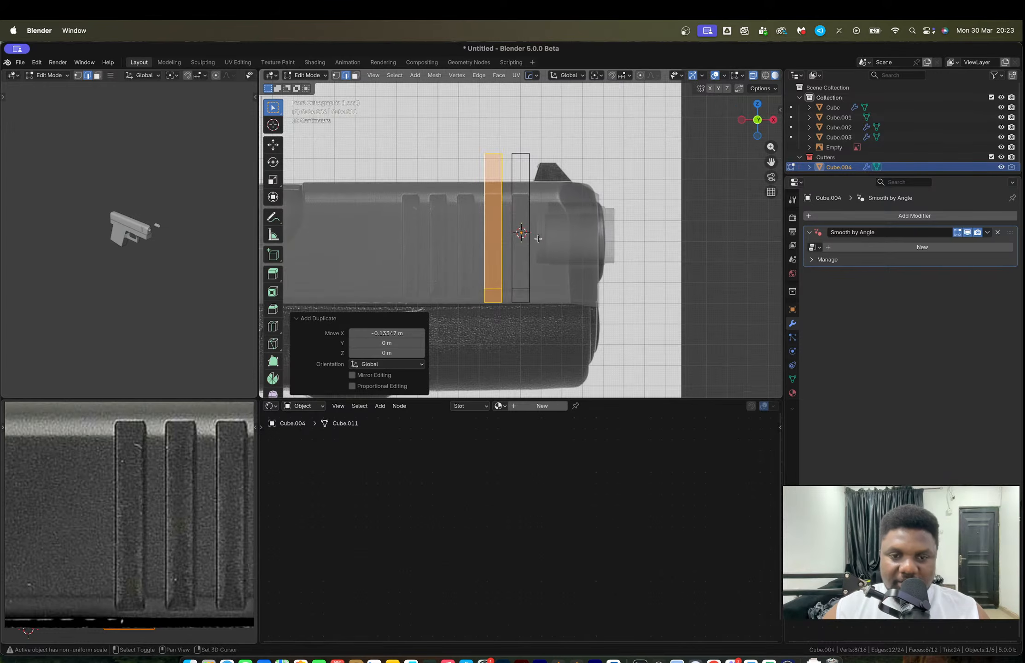
key("shift+r")
key("shift+r")
key("shift+r")
key("Tab")
scroll(538, 237, "down", 3)
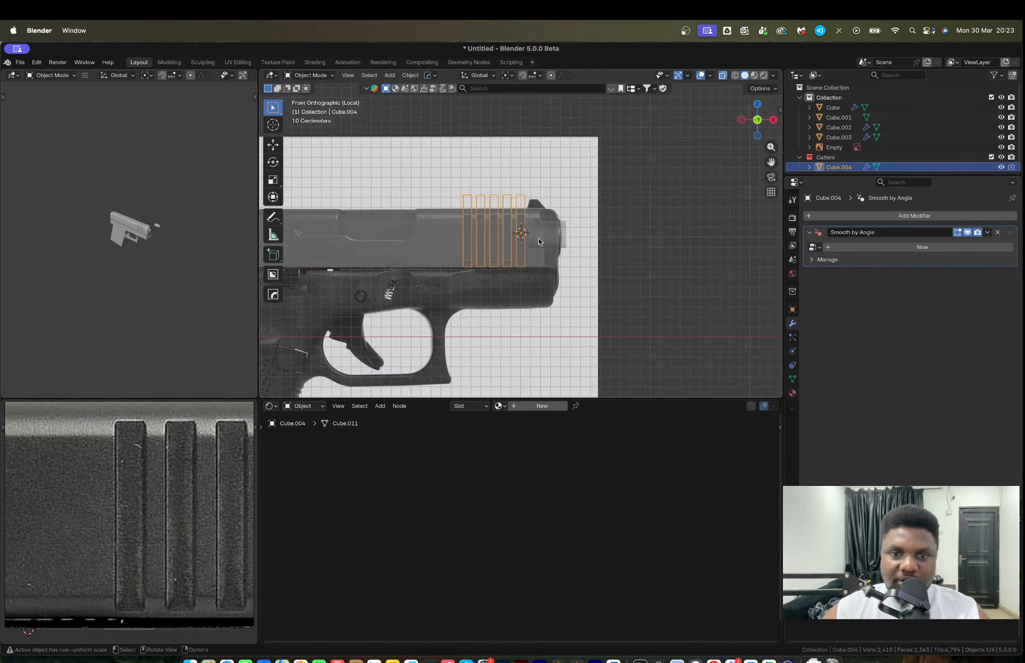
Step: Toggle the Cutters collection off and on to examine the five front grooves on the slide
middle_click_drag(538, 238, 598, 303)
left_click(624, 336)
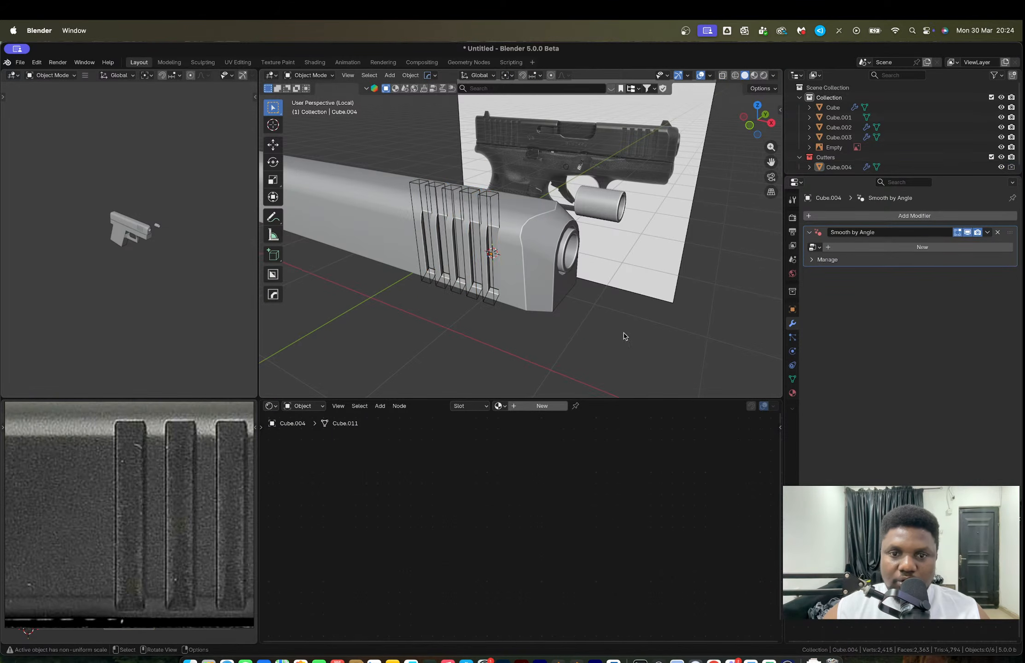
left_click(991, 157)
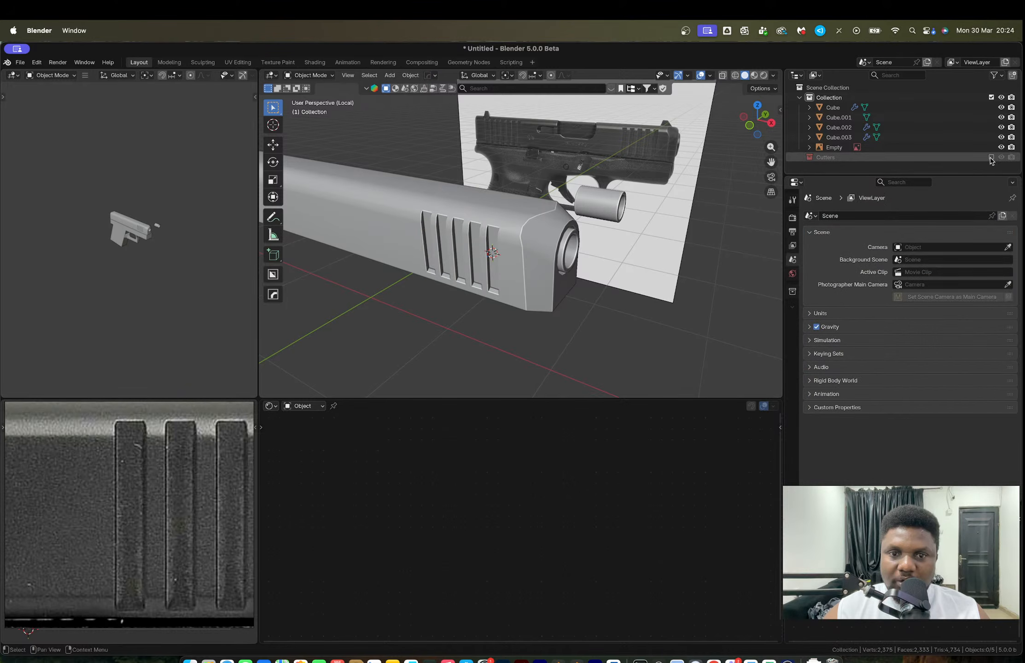
left_click(990, 158)
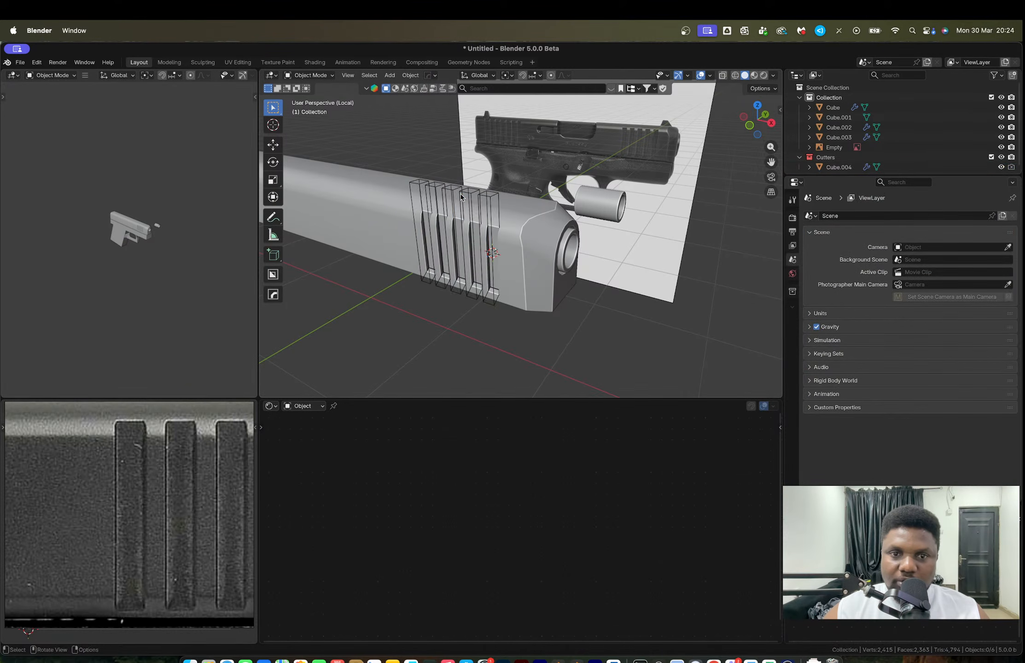
left_click(461, 194)
middle_click_drag(469, 222, 516, 217)
key("Tab")
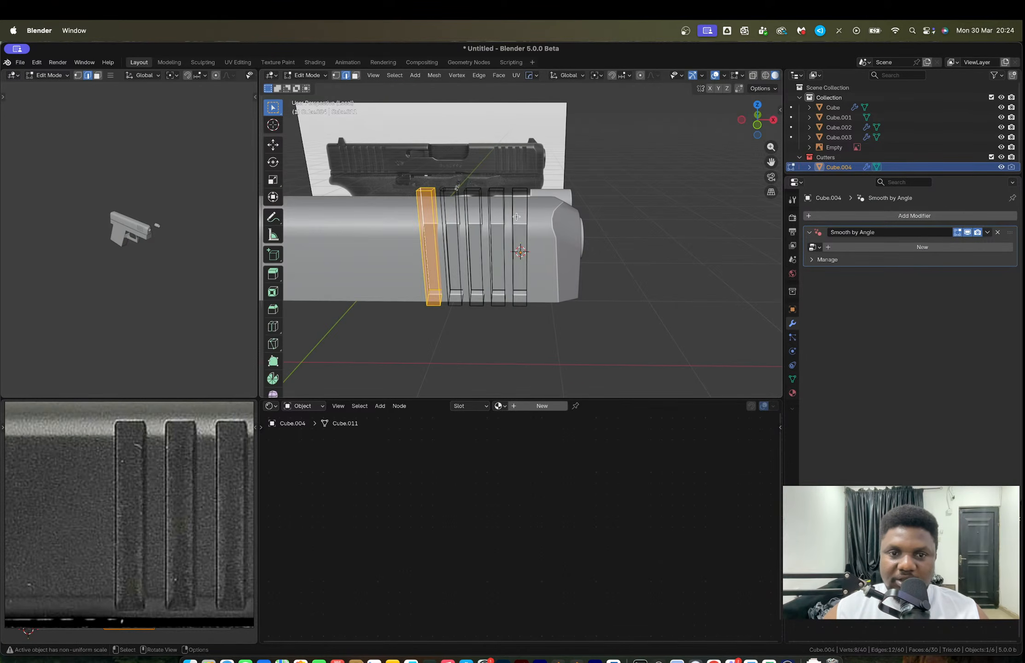
key("Tab")
key("a")
left_click(514, 202)
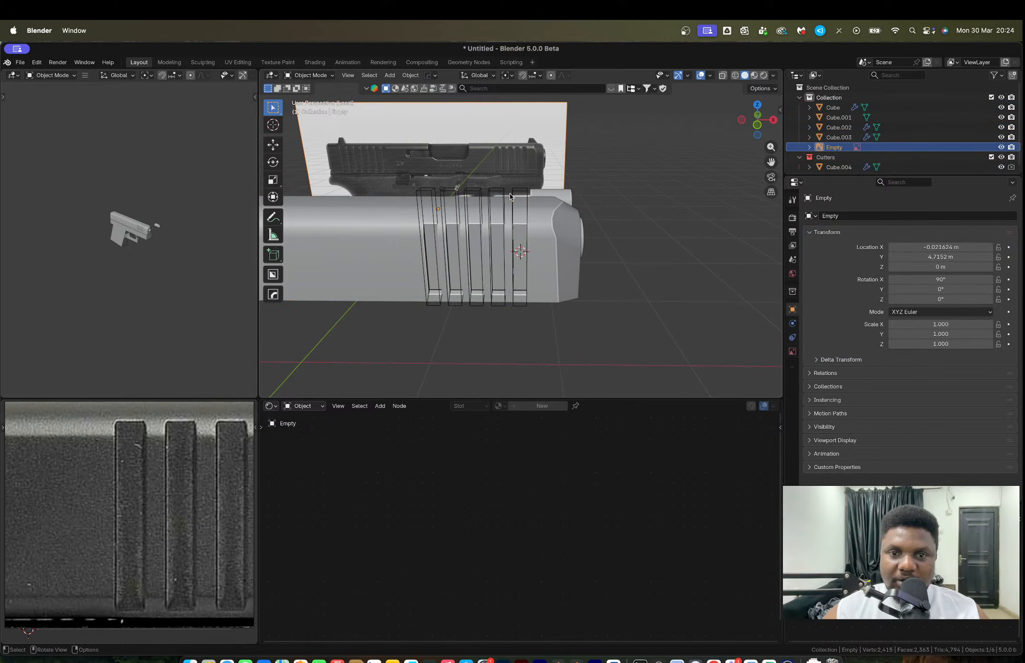
Step: Duplicate the five-bar groove cutter about -2.949 m along X and align the copy with the reference's rear grooves
left_click(757, 126)
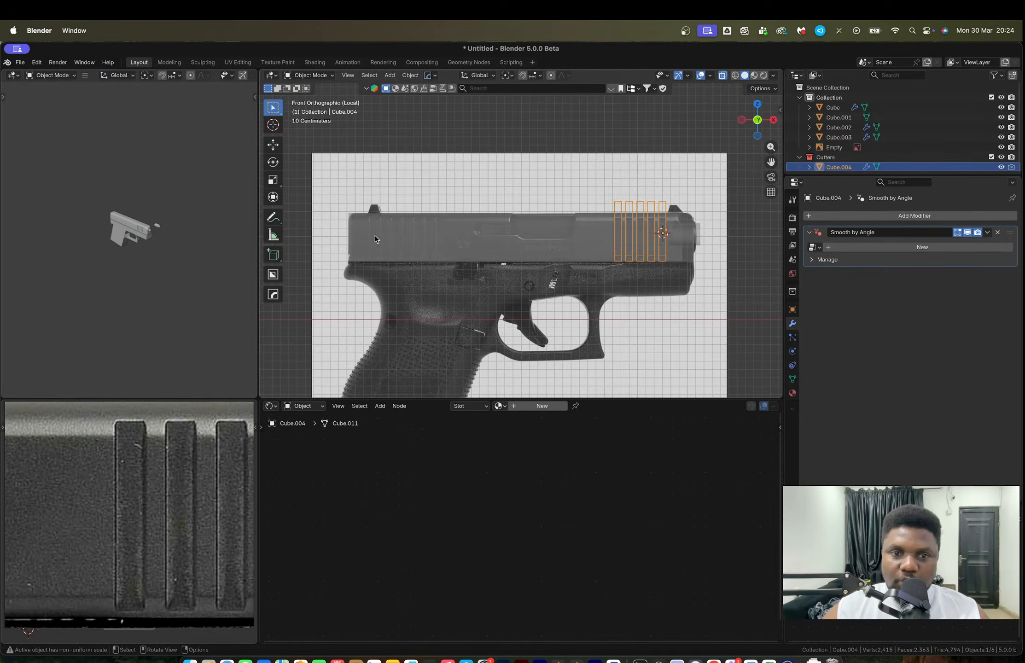
scroll(744, 255, "up", 2)
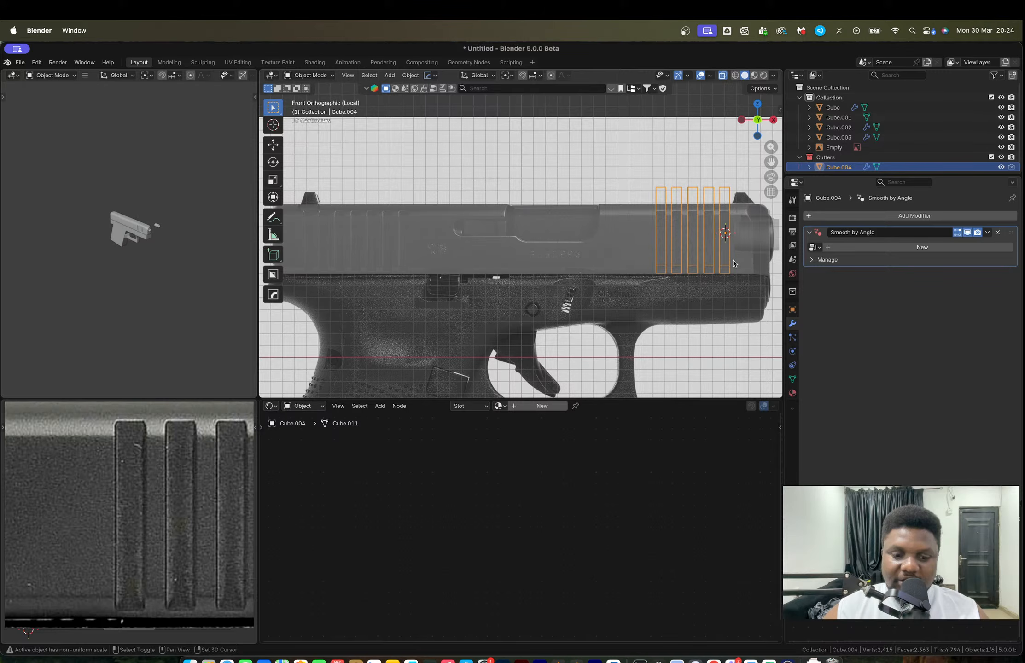
key("shift+d")
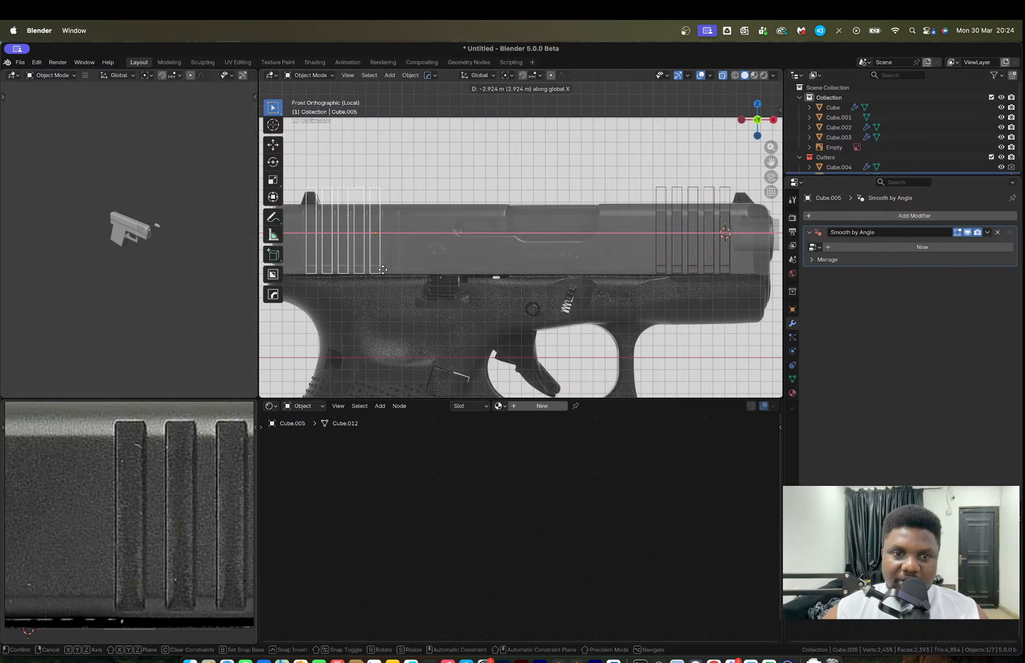
left_click(373, 257)
scroll(373, 257, "up", 6)
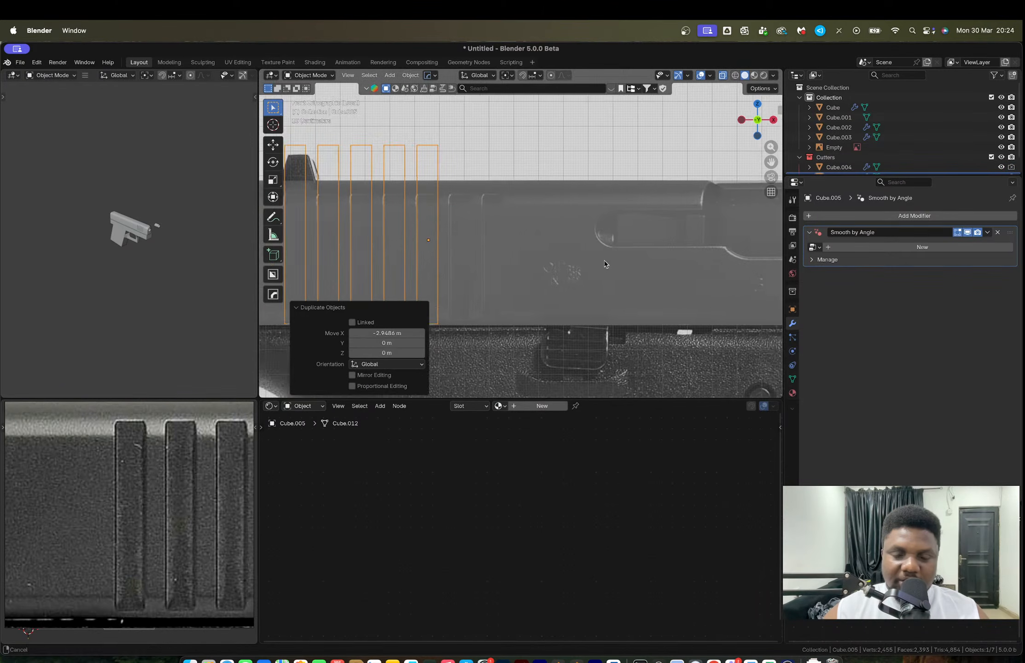
key("g")
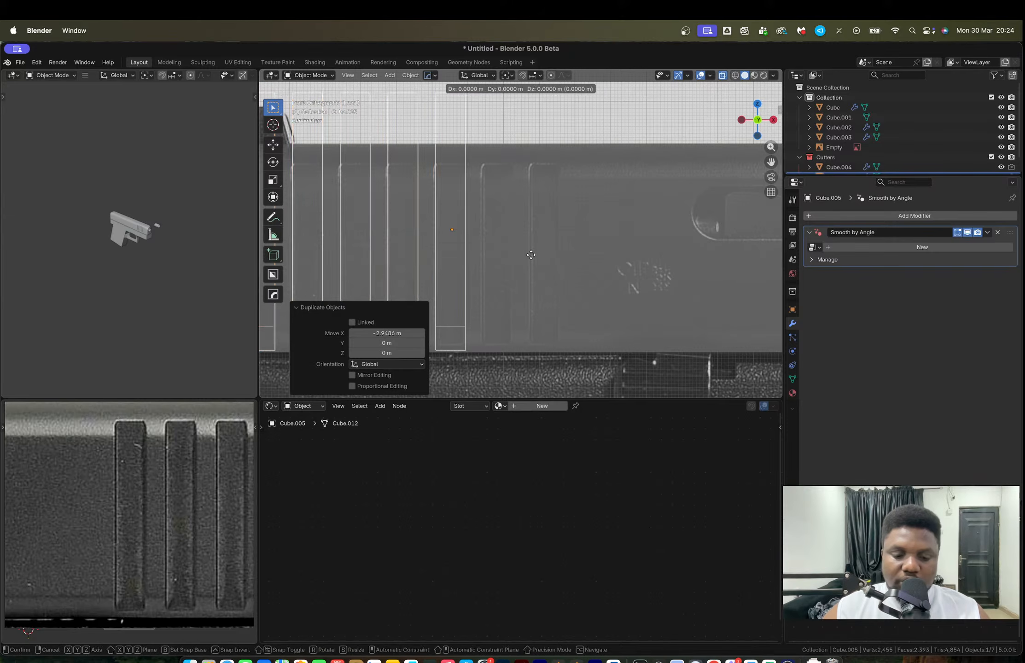
key("x")
left_click(530, 258)
Step: Duplicate the rear cutter's frontmost bar about 0.130 m along X and repeat the duplication once to make seven bars
key("Tab")
scroll(490, 336, "down", 1)
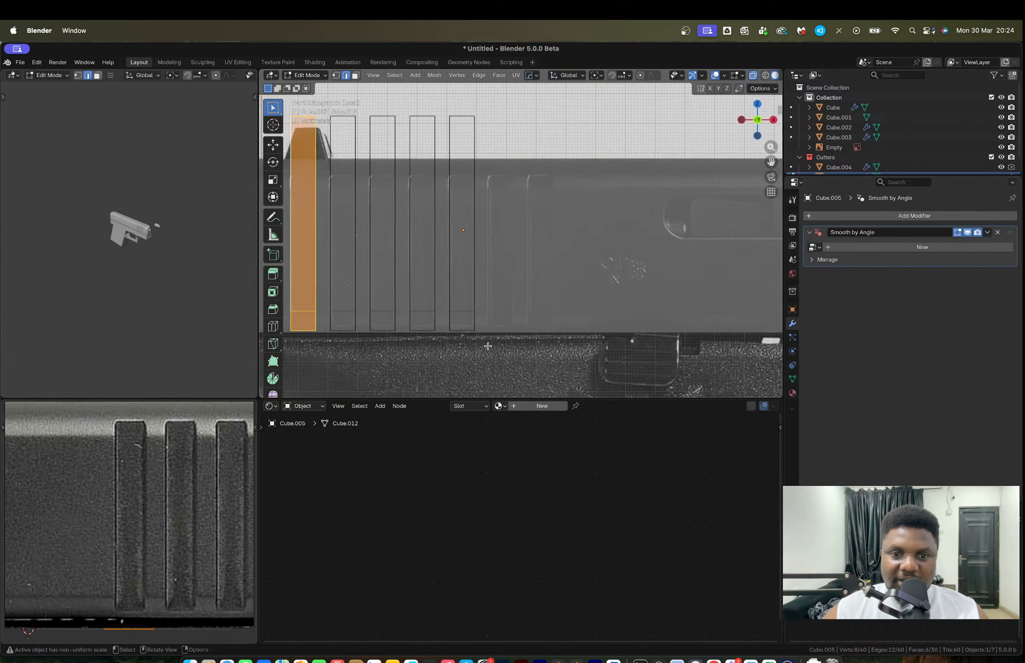
left_click_drag(497, 353, 441, 103)
key("g")
key("x")
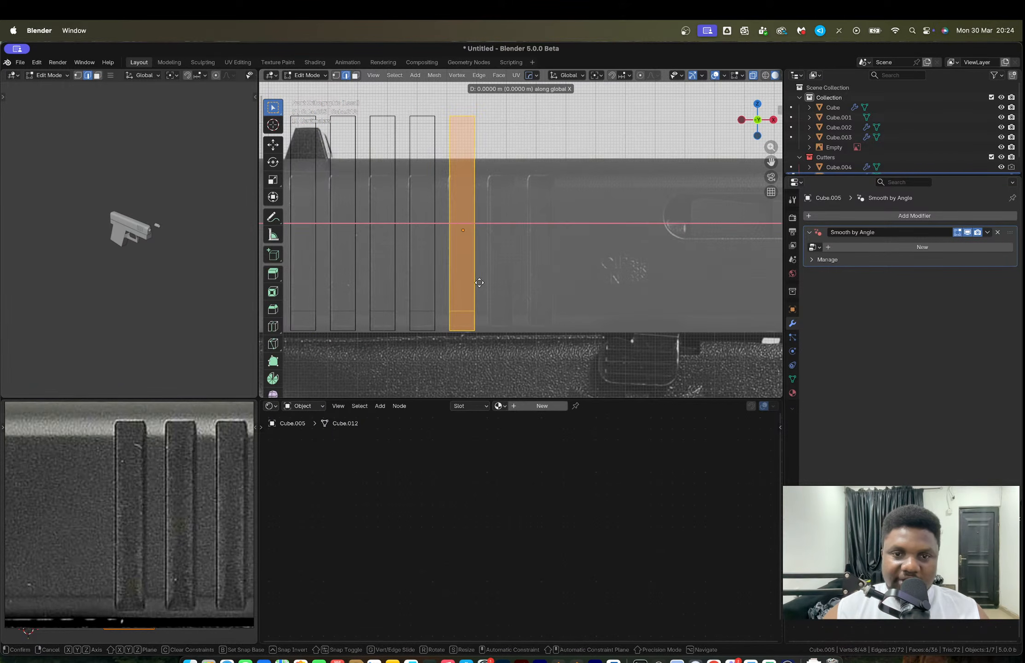
left_click(517, 285)
key("shift+r")
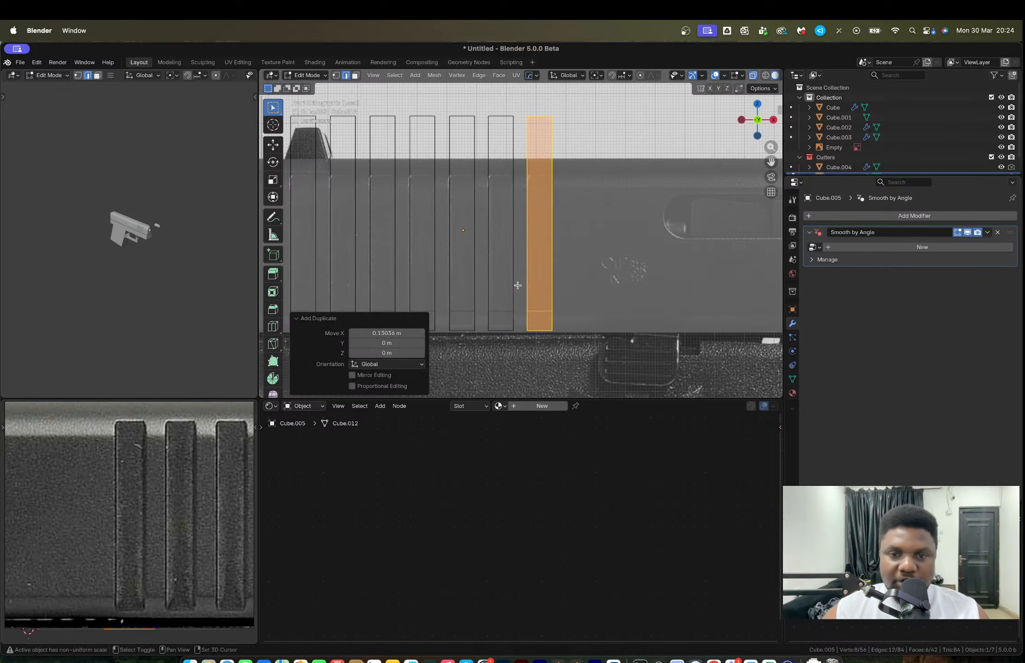
key("Tab")
Step: Join the rear groove cutter into the front groove cutter so the slide's Boolean cuts both groove sets
scroll(587, 248, "down", 4)
middle_click_drag(587, 248, 621, 217)
middle_click_drag(680, 200, 667, 169, "shift")
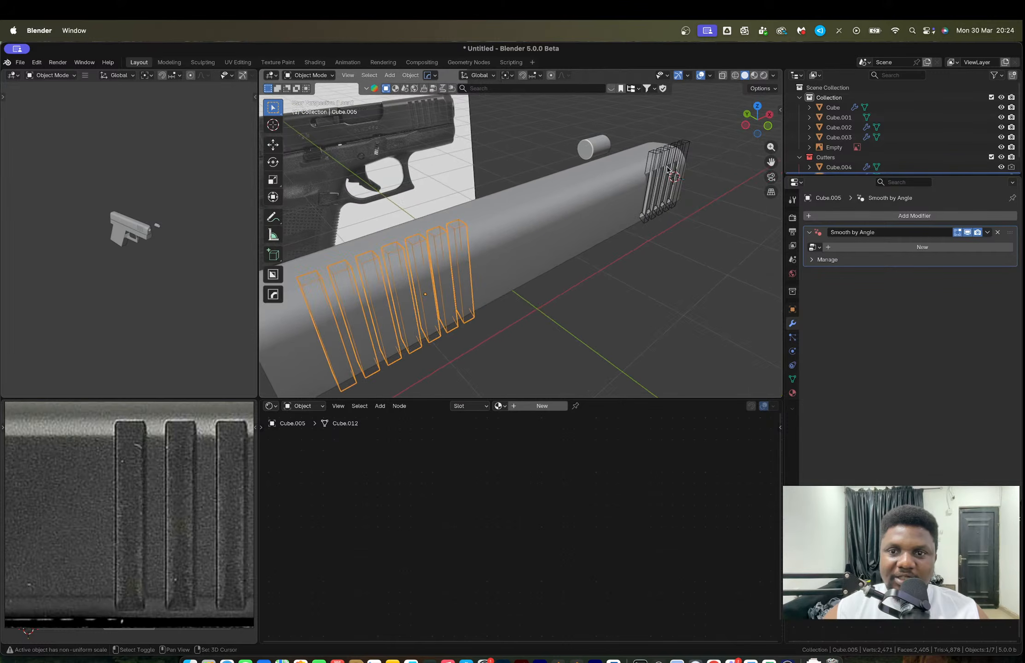
left_click(685, 146, "shift")
key("ctrl+j")
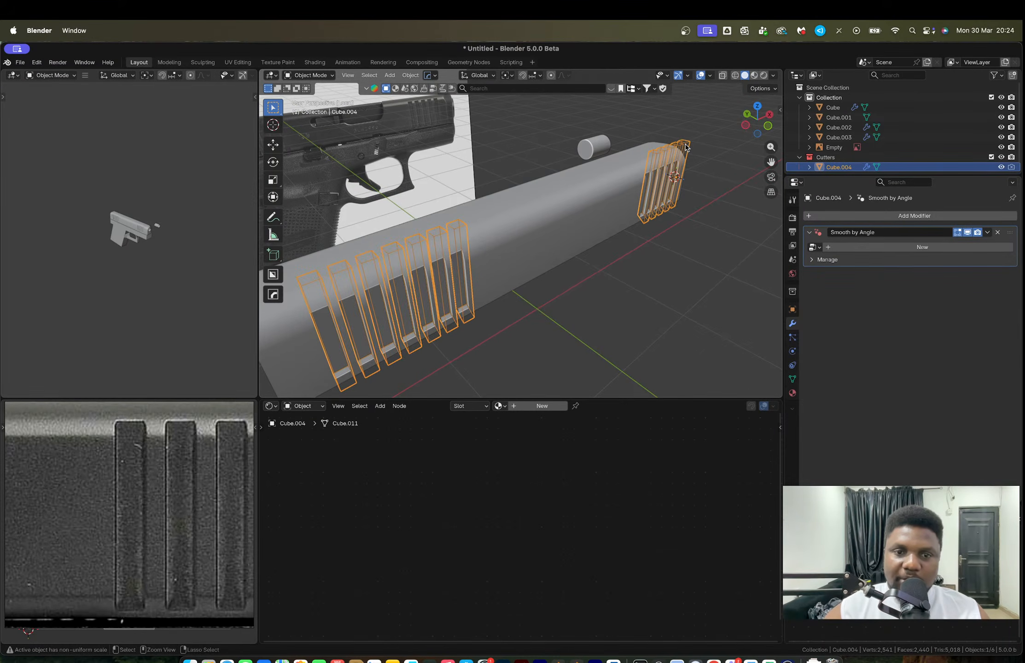
Step: Hide the Cutters collection and inspect the front and rear grooves on the slide
left_click(717, 213)
middle_click_drag(717, 213, 612, 226)
middle_click_drag(519, 235, 565, 240)
left_click(421, 204)
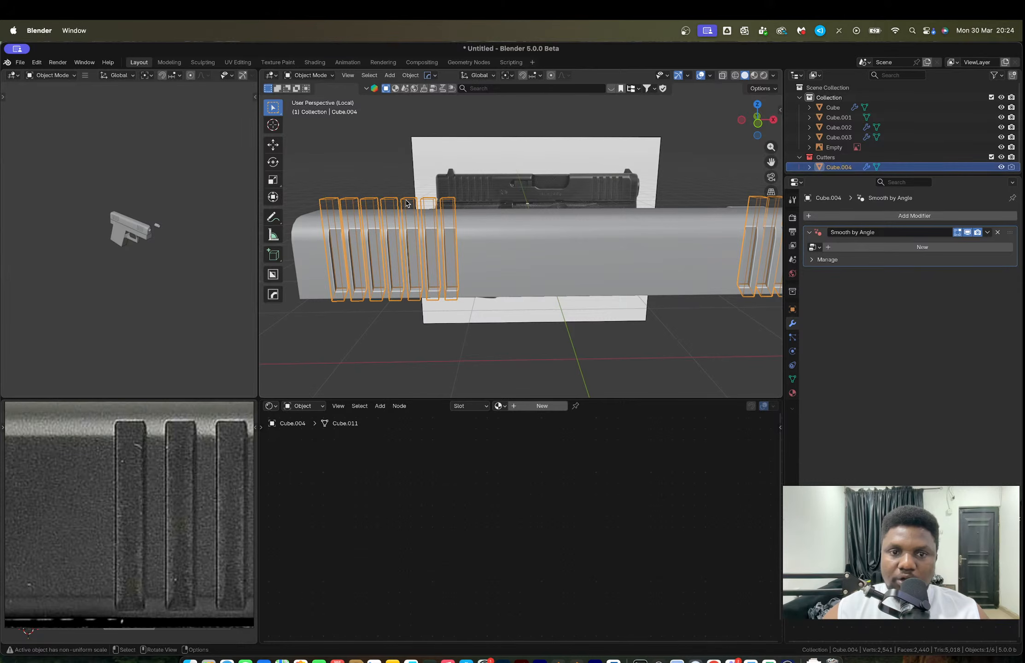
left_click(990, 157)
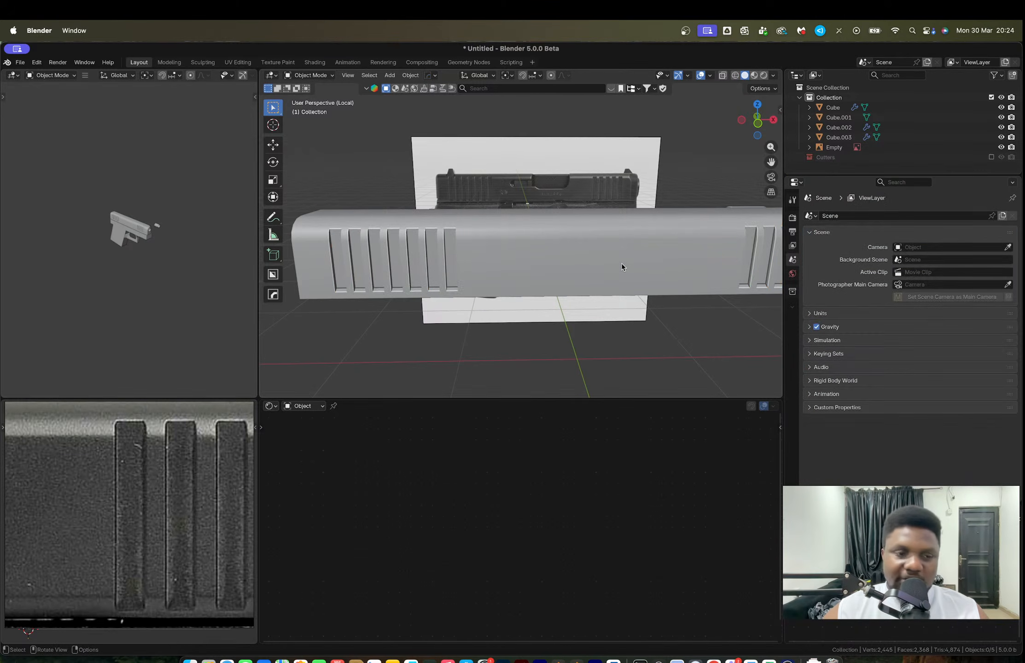
middle_click_drag(565, 261, 563, 235)
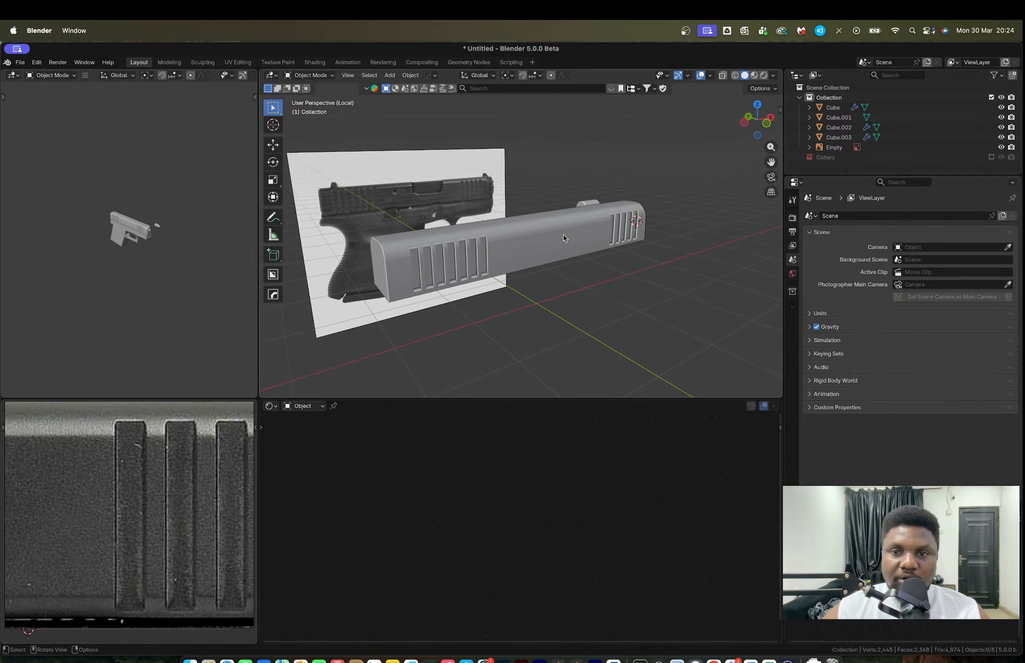
middle_click_drag(736, 138, 649, 168)
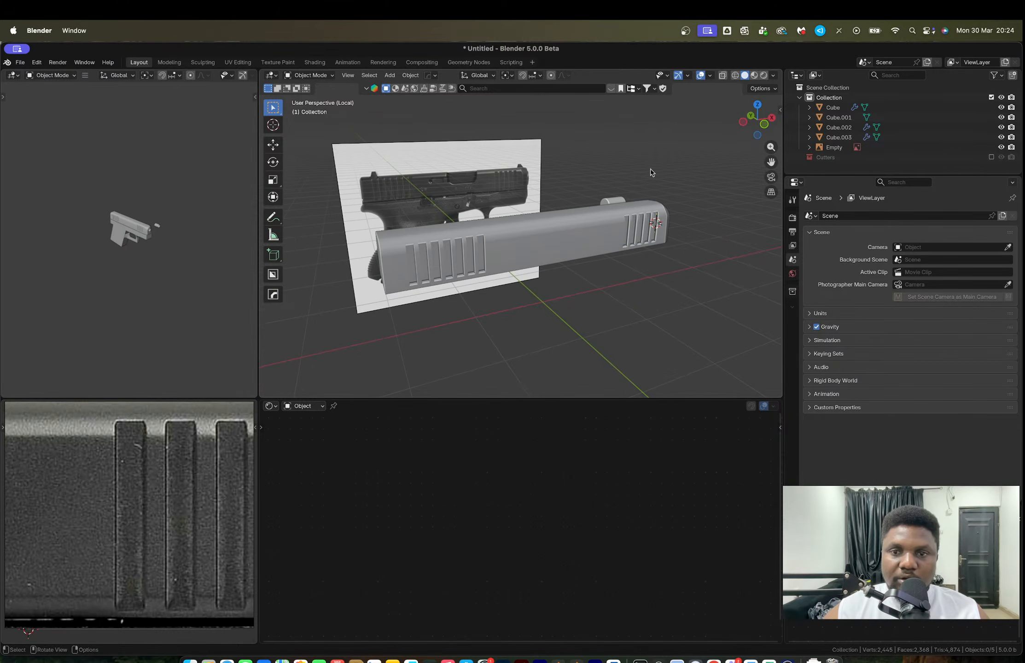
Step: Try beveling all edges at the slide's rear end about 0.051 m with 1 segment
left_click(763, 125)
scroll(421, 228, "up", 6)
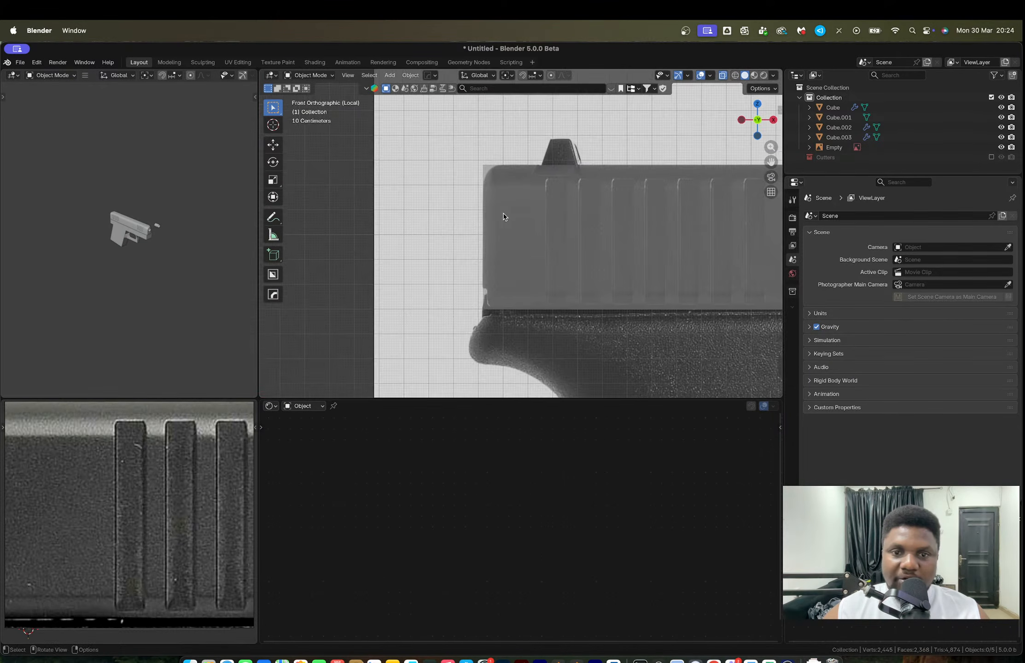
left_click(492, 185)
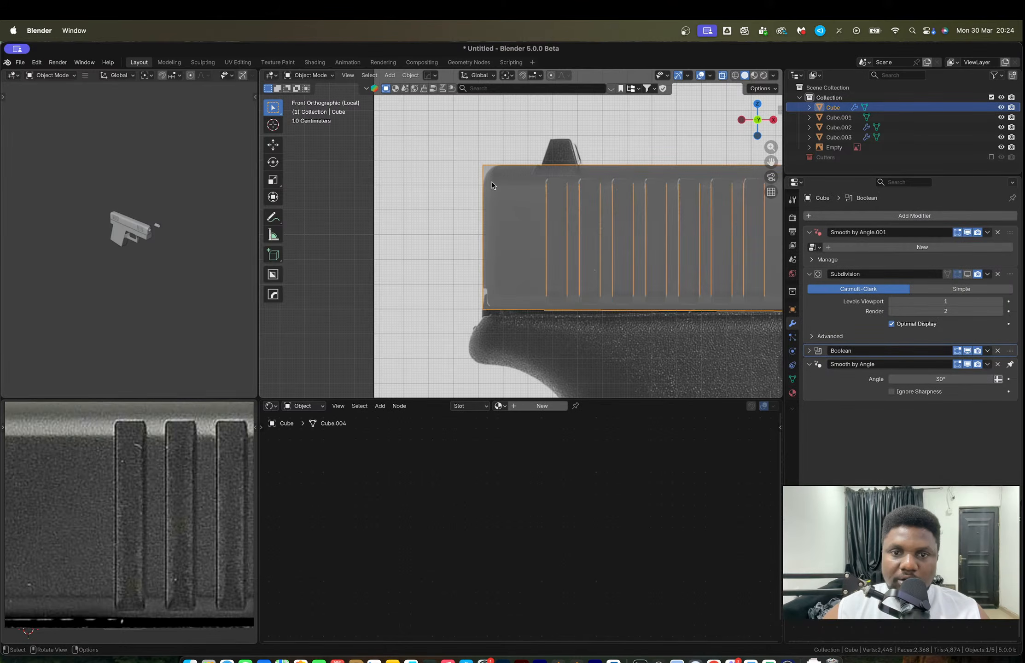
key("Tab")
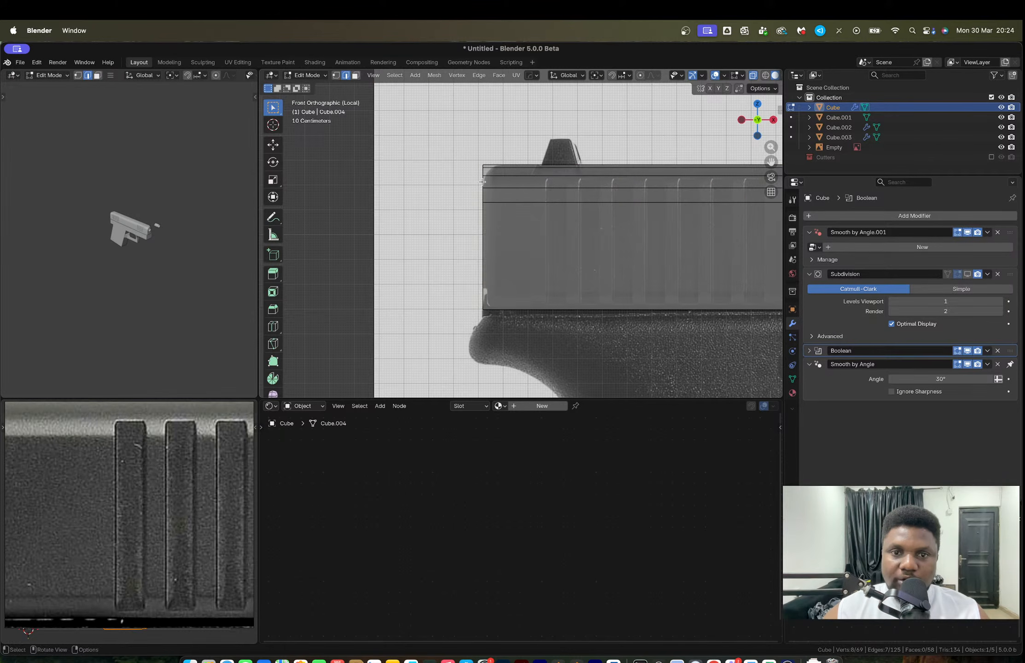
left_click(482, 181, "alt")
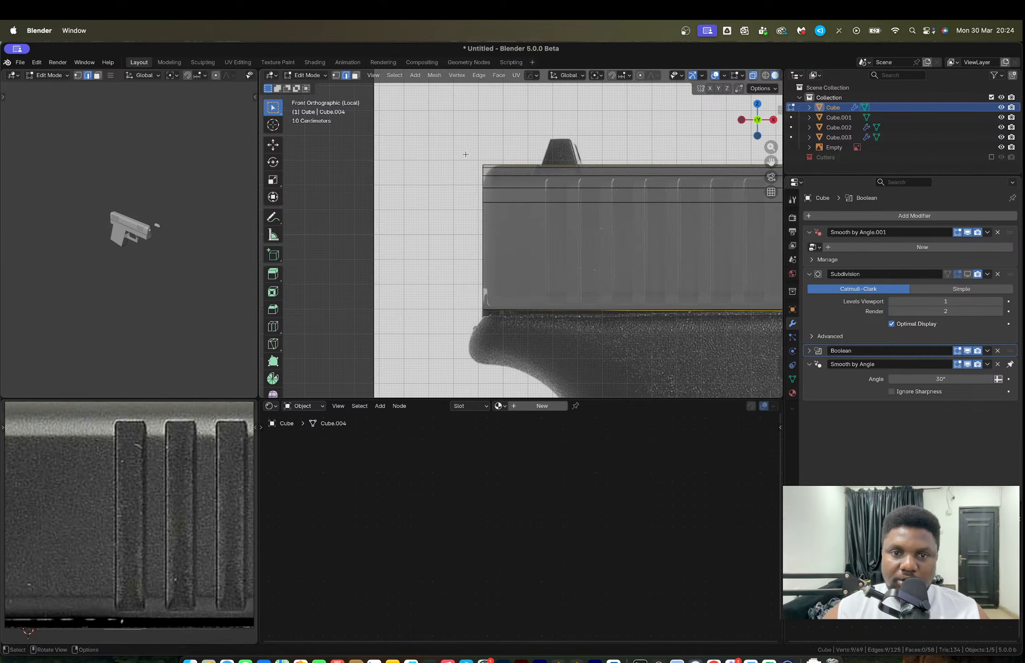
left_click_drag(453, 130, 492, 335)
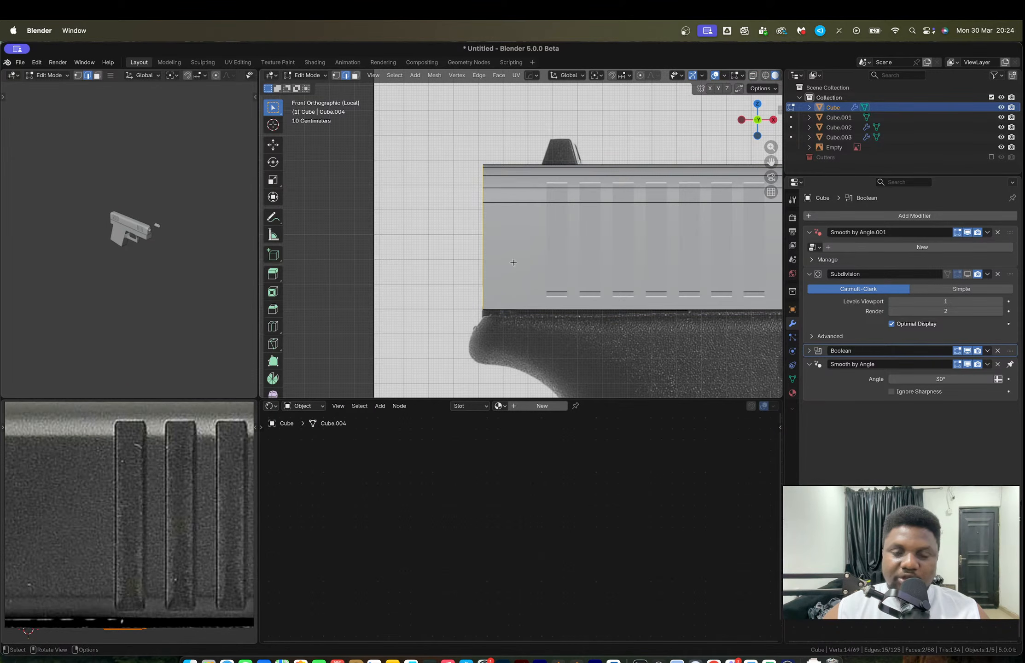
key("ctrl+b")
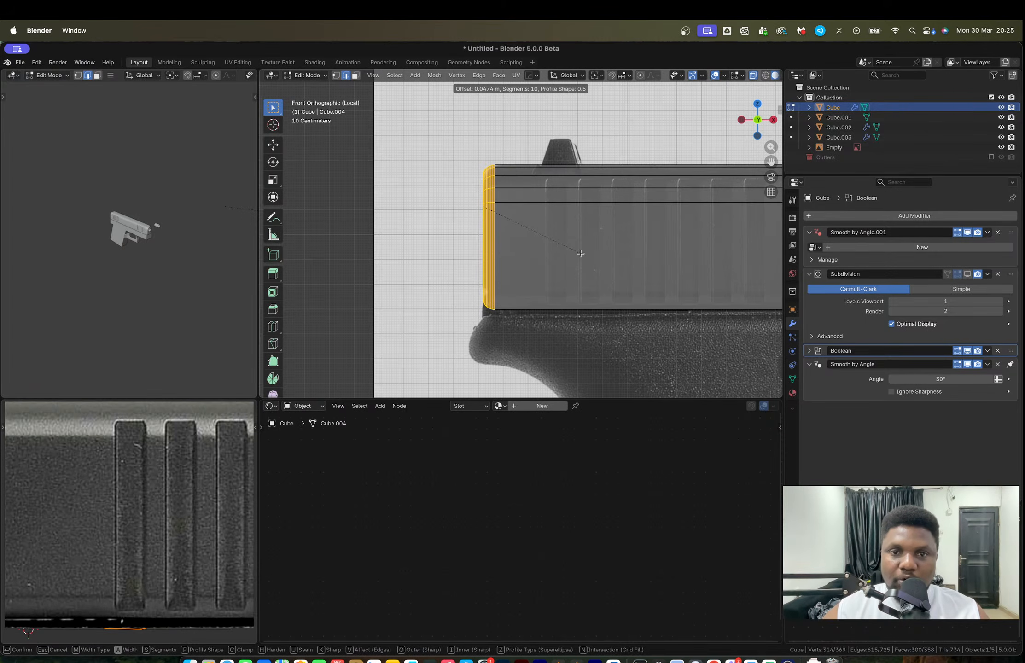
scroll(581, 253, "down", 9)
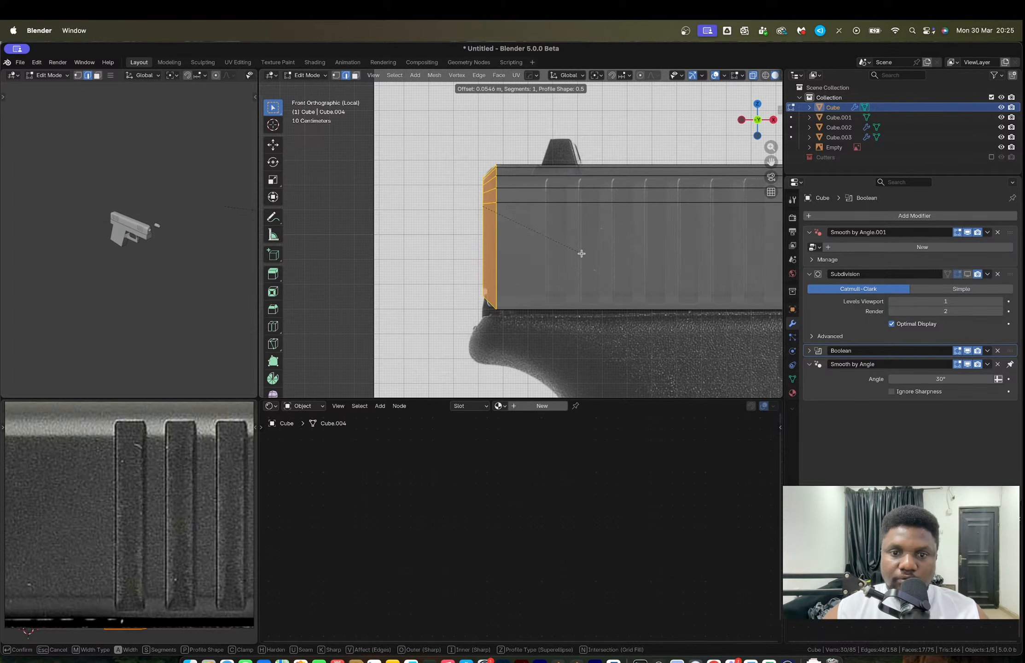
left_click(581, 253)
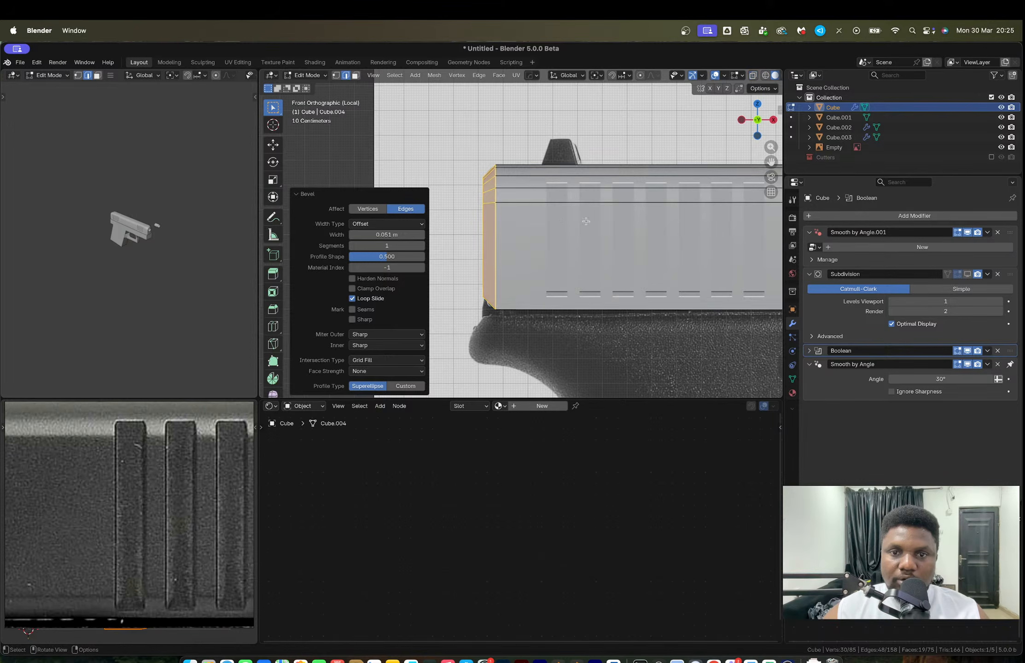
key("Tab")
Step: Try mirroring the slide's grooves to its other side with a bisected and flipped Y-axis Hops mirror, using X-ray display
scroll(586, 216, "down", 2)
middle_click_drag(613, 220, 579, 267)
scroll(578, 267, "down", 4)
middle_click_drag(675, 229, 578, 297)
scroll(614, 272, "down", 3)
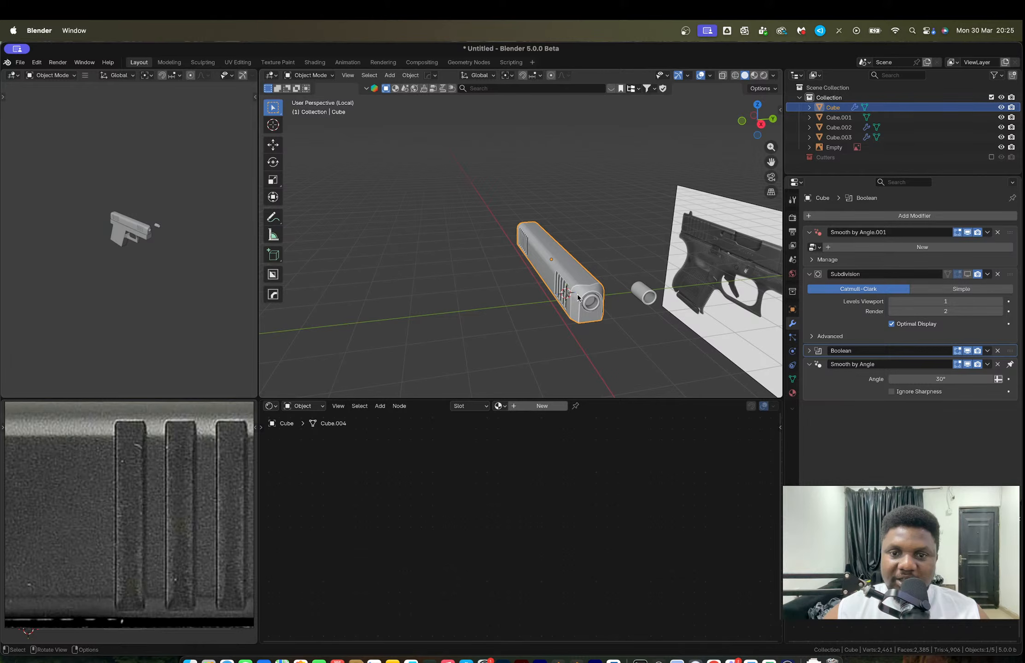
key("alt+x")
left_click(480, 268)
middle_click_drag(480, 268, 544, 214)
left_click(544, 214)
mouse_move(524, 260)
middle_mouse_down()
mouse_move(580, 237)
mouse_move(518, 231)
mouse_move(613, 244)
mouse_move(575, 258)
mouse_move(407, 263)
mouse_move(437, 253)
mouse_move(443, 274)
mouse_move(535, 263)
middle_mouse_up()
left_click(445, 259)
key("alt+z")
Step: Compare the slide's rear end with the reference image and undo the Y mirror and the rear edge bevel
scroll(138, 534, "down", 4)
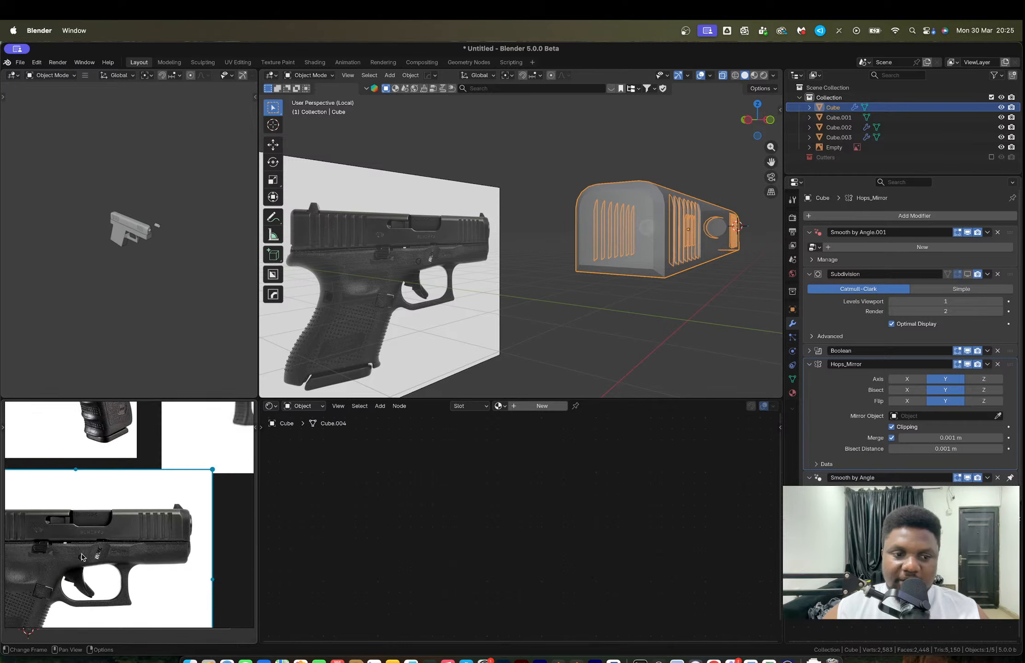
scroll(109, 524, "up", 5)
middle_click_drag(109, 524, 125, 576)
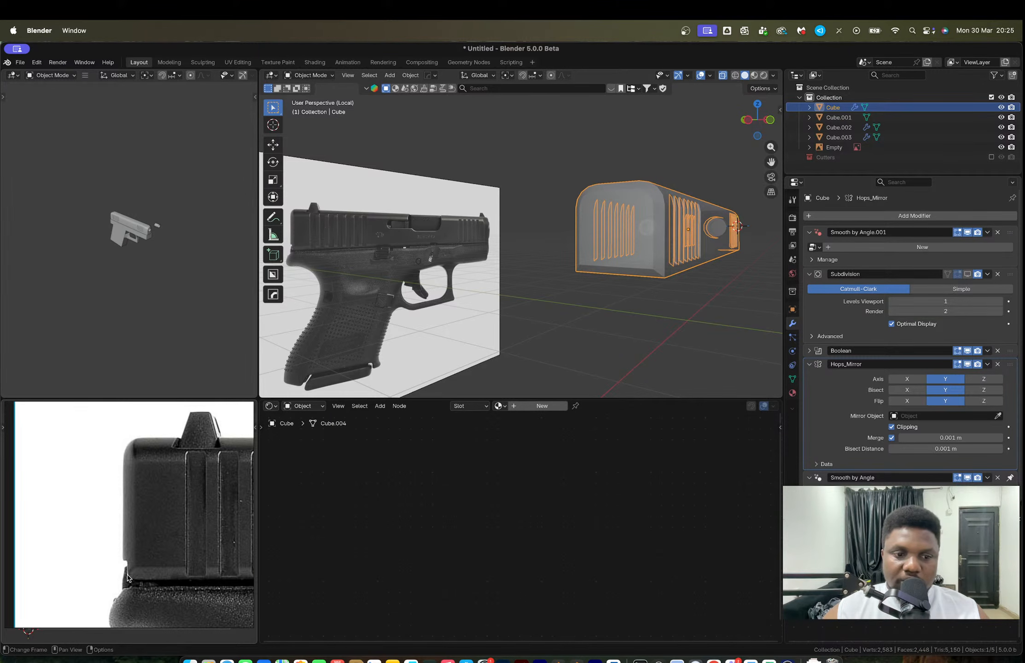
middle_click_drag(629, 245, 553, 276)
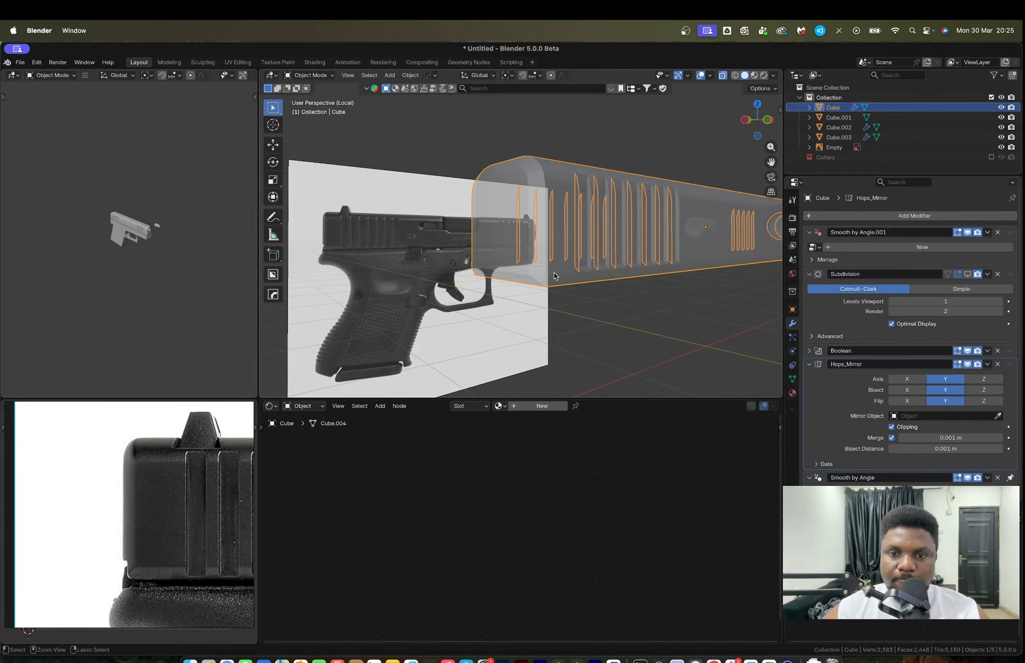
key("Tab")
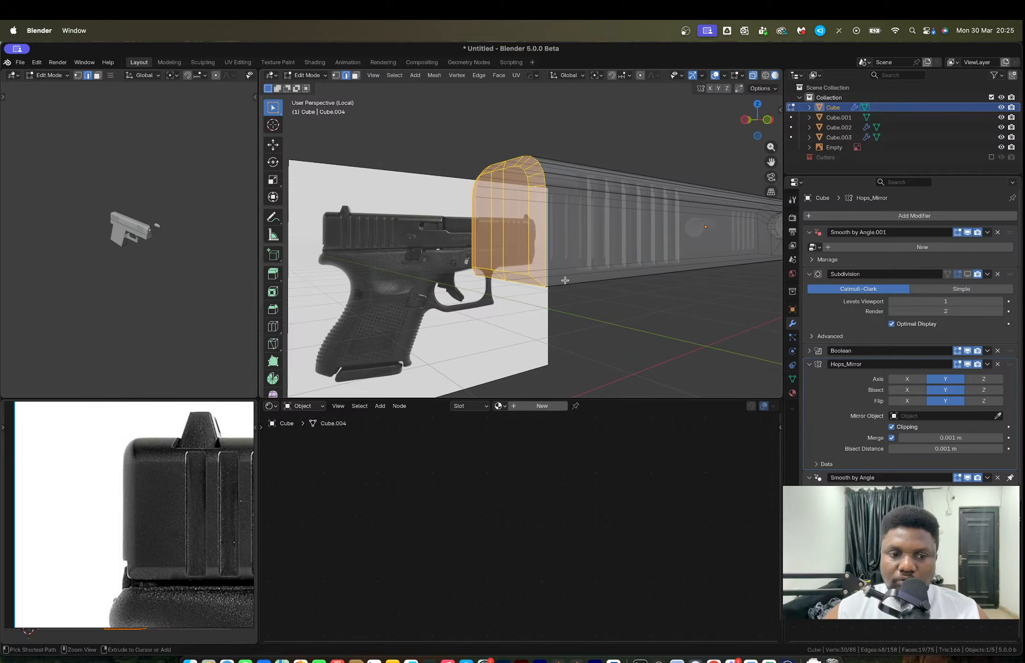
key("ctrl+z")
key("ctrl+z")
key("ctrl+z")
key("ctrl+z")
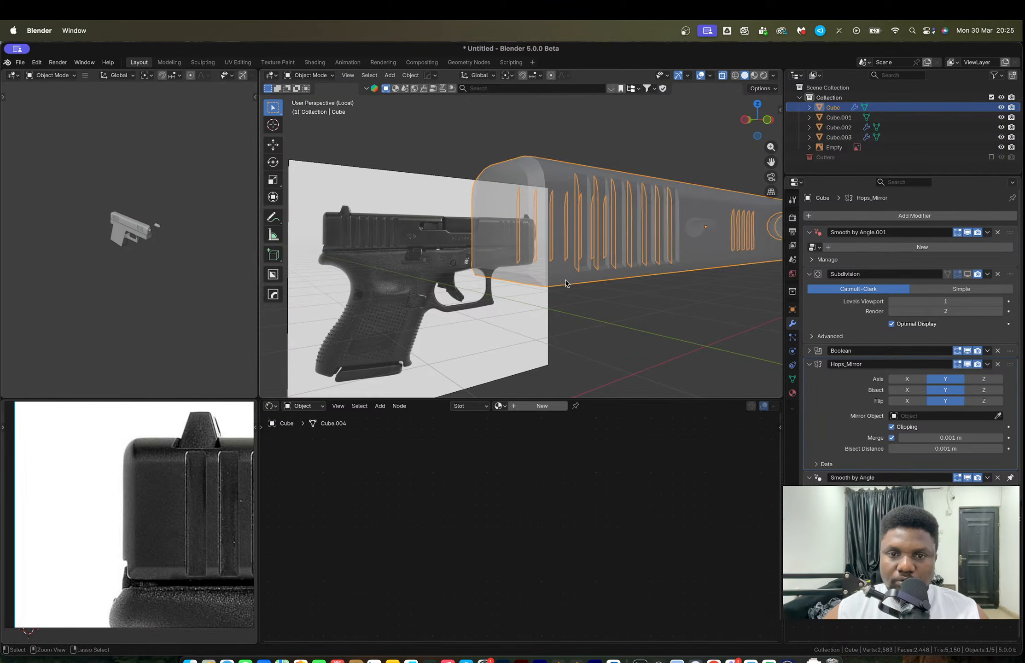
key("ctrl+z")
key("ctrl+z")
key("ctrl+z")
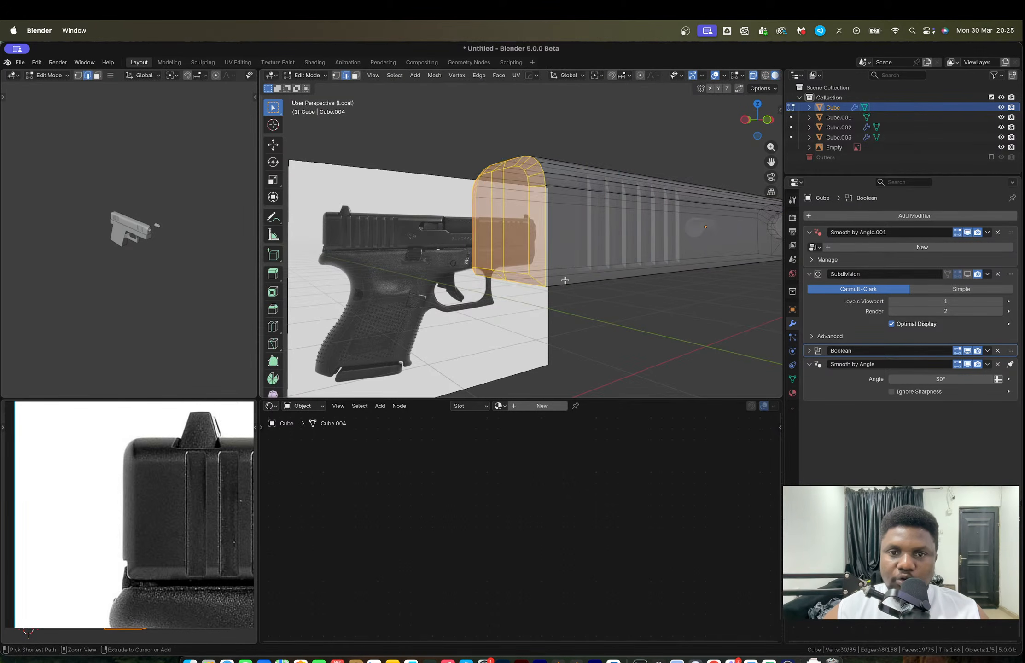
key("ctrl+z")
key("ctrl+z")
key("ctrl+z")
key("ctrl+z")
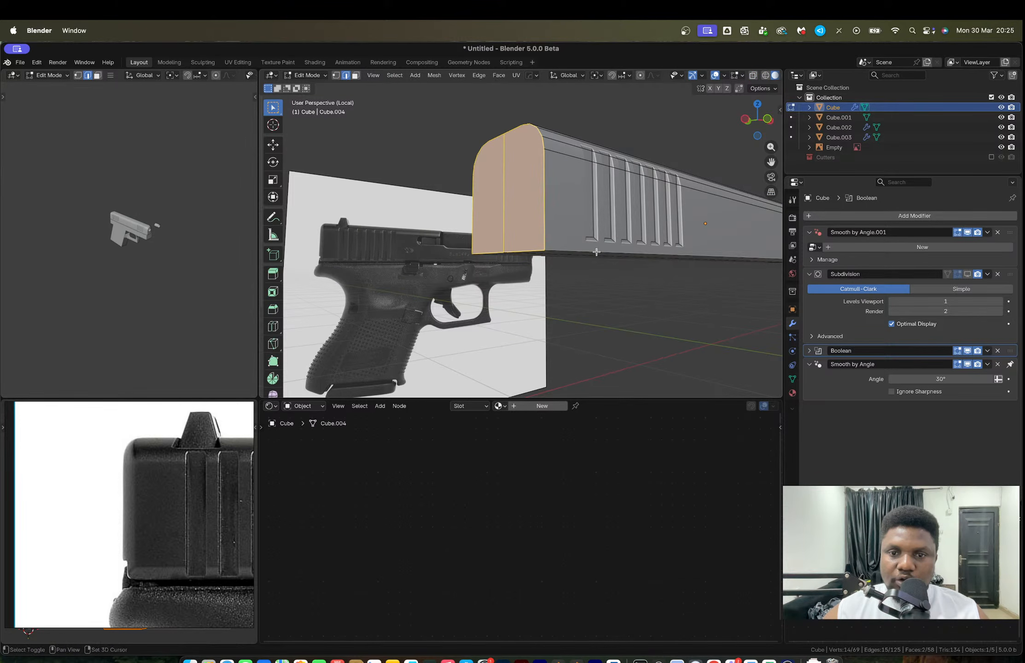
Step: Try beveling the slide's rear outline together with its vertical centre edge about 0.03 m with 1 segment
middle_click_drag(596, 251, 484, 279)
left_click(539, 241, "shift")
scroll(484, 279, "up", 3)
key("ctrl+b")
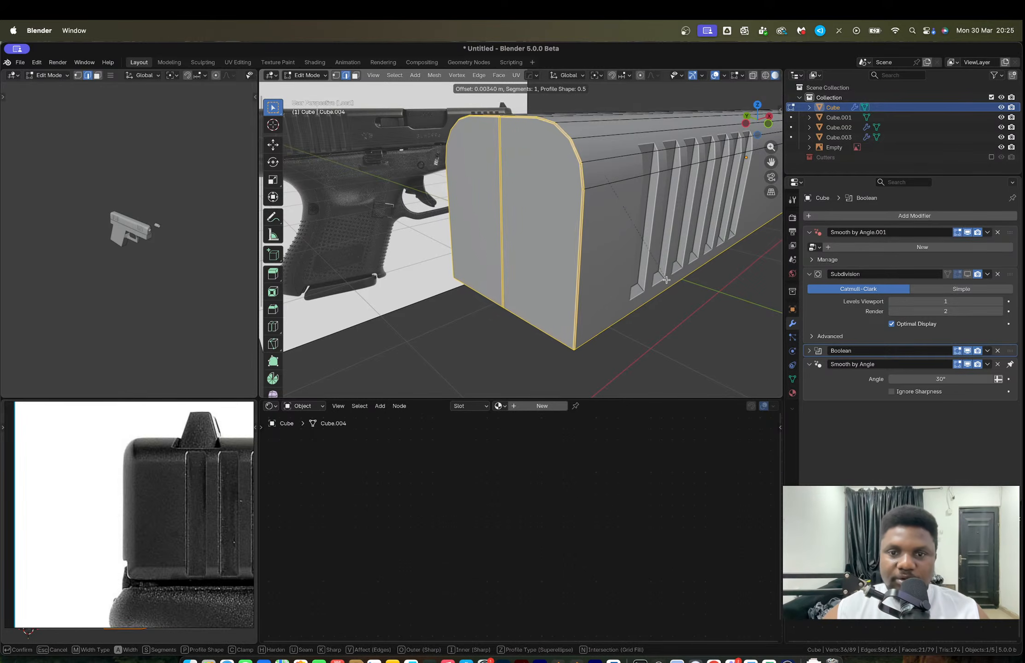
left_click(694, 302)
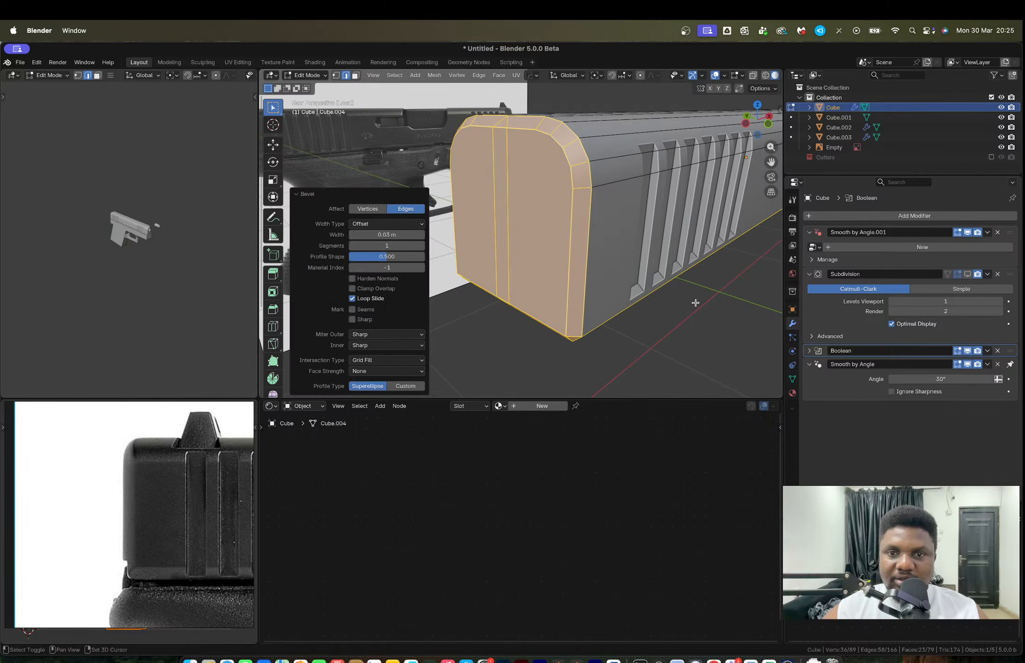
key("ctrl+z")
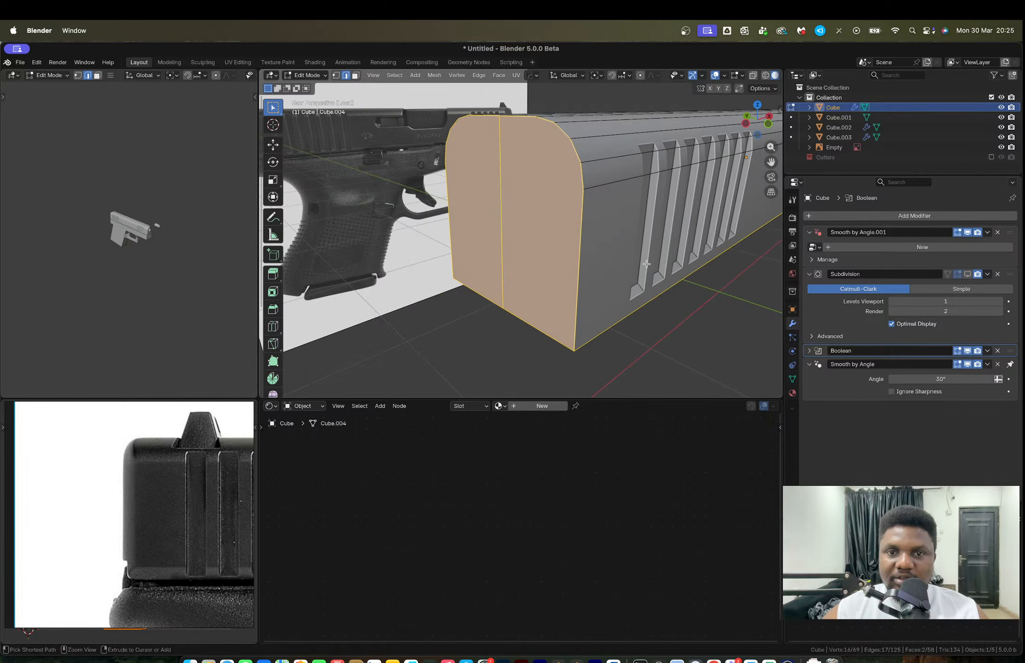
Step: Bevel the sides and top of the slide's rear outline about 0.025 m with 1 segment, leaving out the centre edge
left_click(580, 243, "alt")
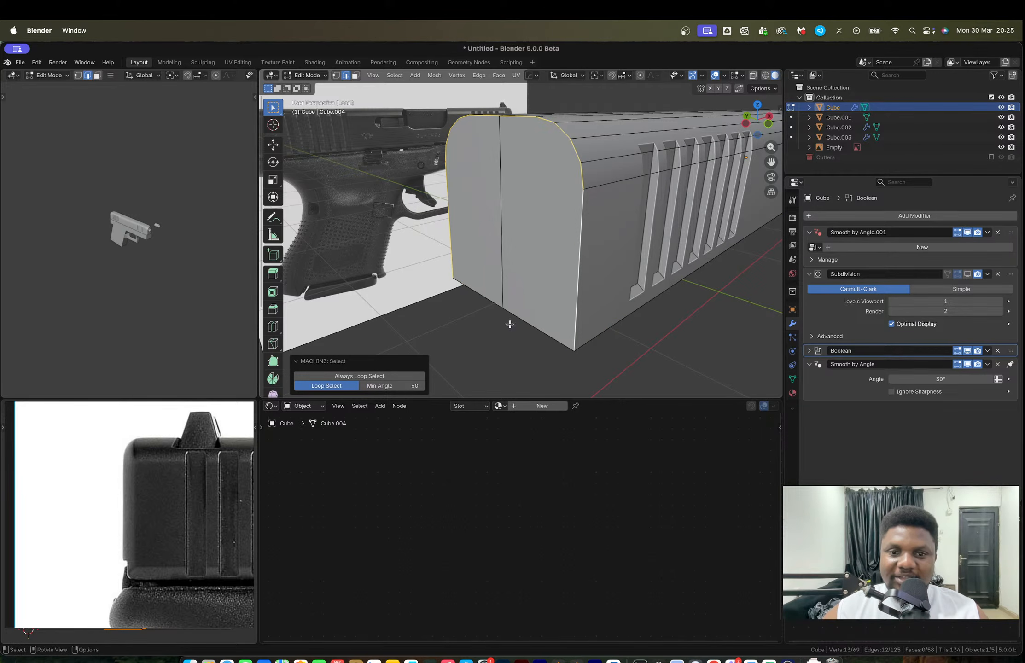
left_click(474, 291, "shift")
key("ctrl+b")
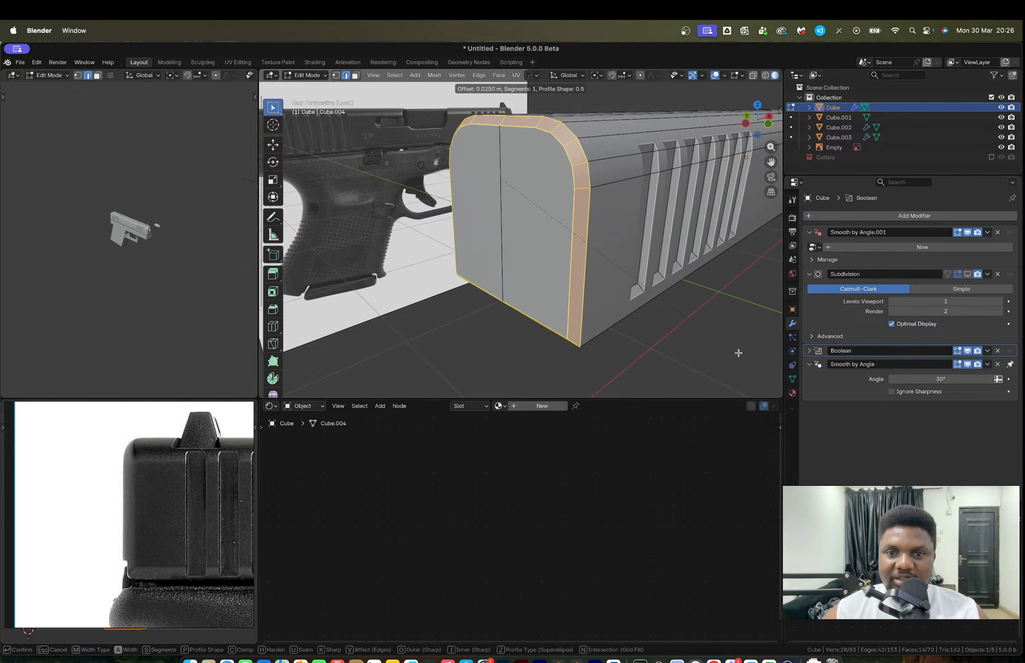
Step: Bevel the slide's rear rim edges with one segment, sizing the chamfer against the reference image in front view
left_click(744, 355)
key("1")
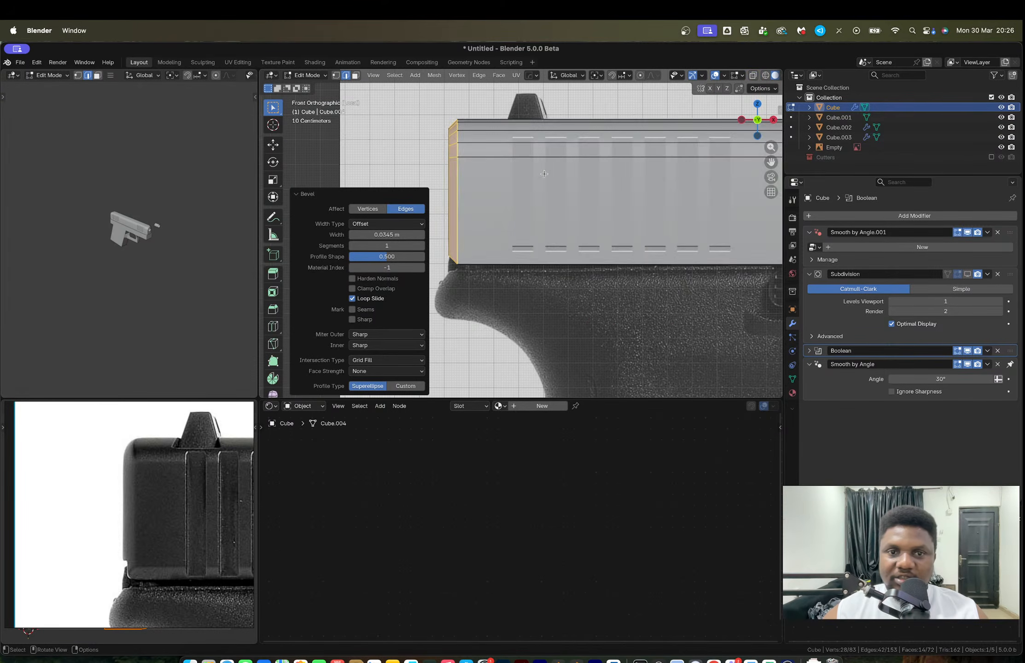
key("alt+z")
key("ctrl+z")
key("ctrl+b")
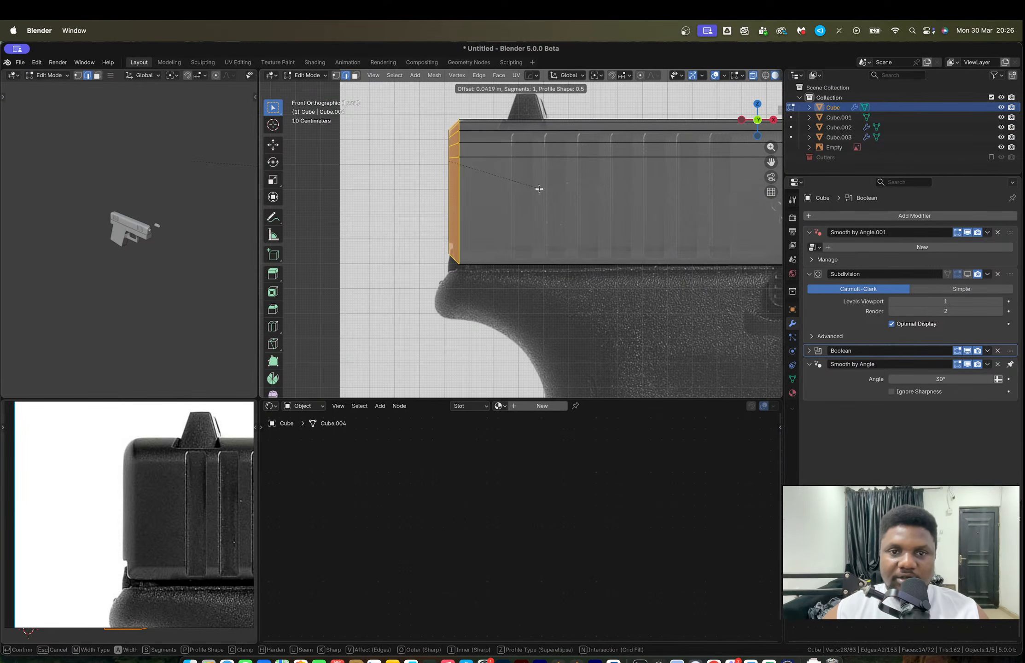
left_click(505, 210)
Step: Bevel the slide's lower lengthwise side edges by about 0.029 m with one segment
left_click(484, 261)
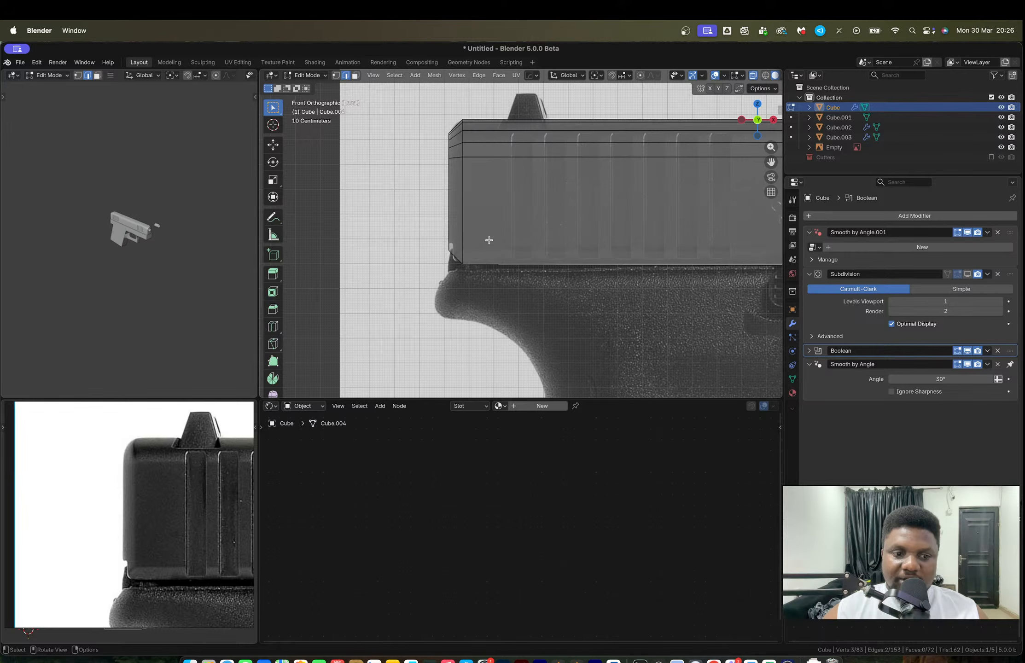
middle_click_drag(488, 240, 540, 274)
left_click(501, 258, "alt+shift")
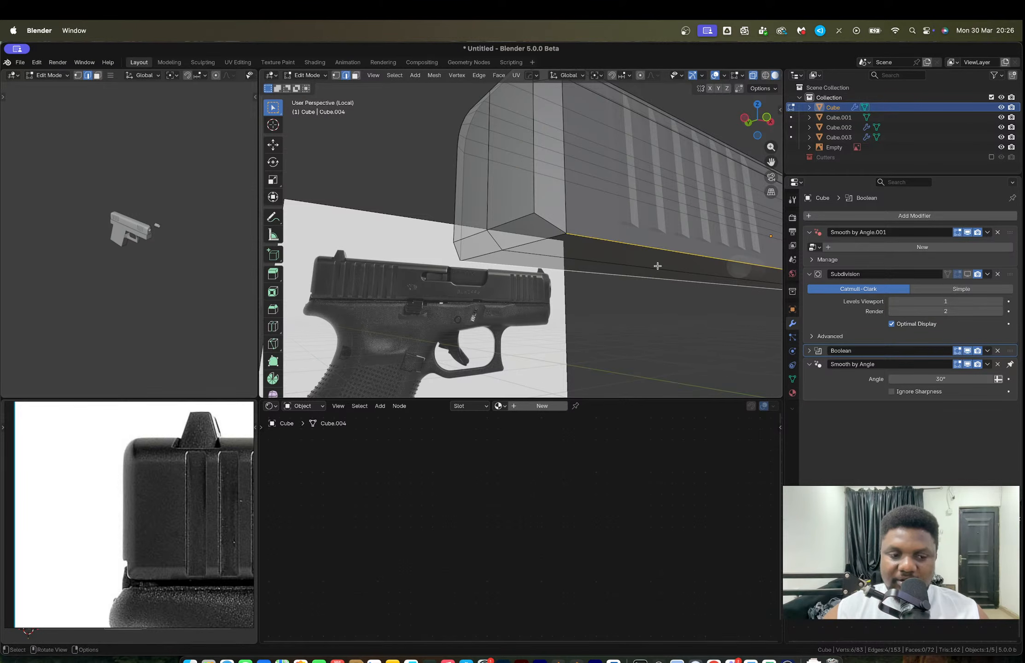
scroll(658, 265, "down", 3)
scroll(201, 508, "down", 4)
scroll(200, 507, "up", 8)
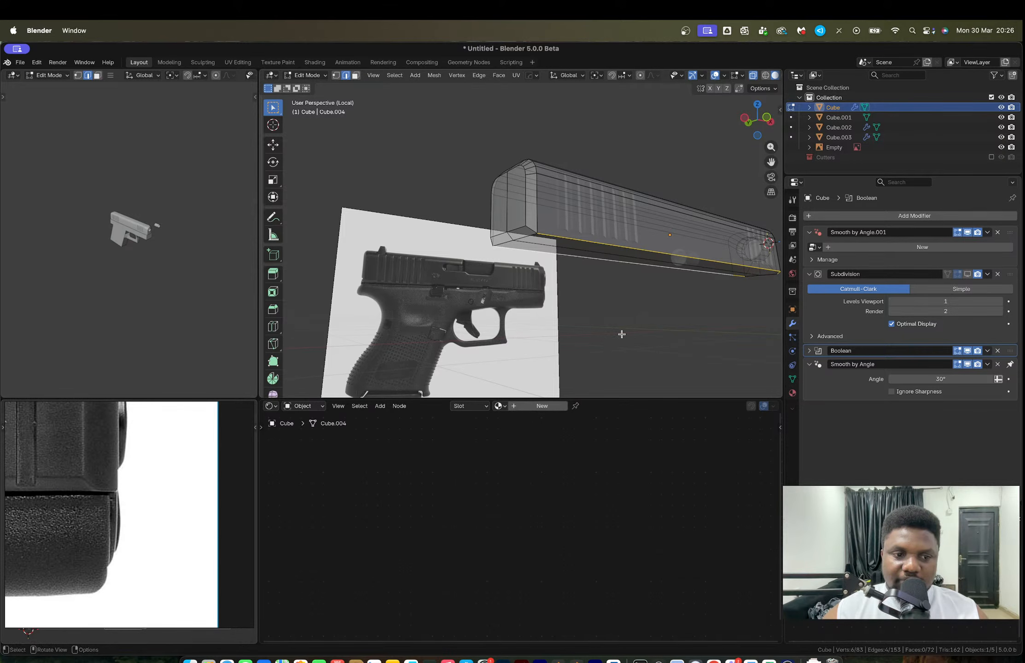
middle_click_drag(691, 297, 661, 328, "shift")
scroll(75, 512, "down", 3)
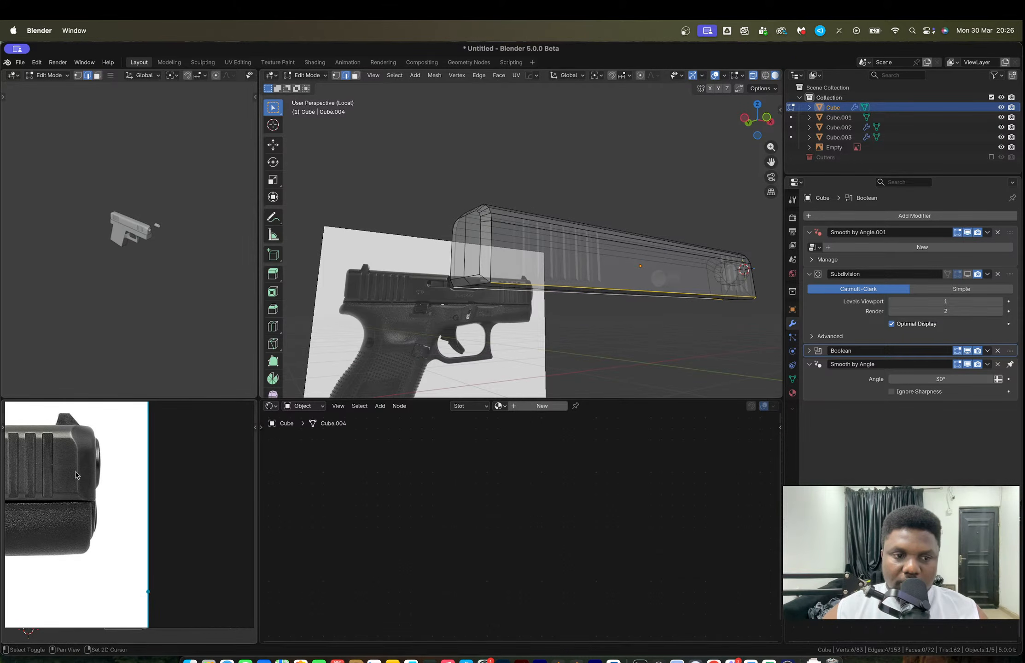
middle_click_drag(569, 332, 442, 265)
middle_click_drag(736, 327, 583, 306, "shift")
key("alt+z")
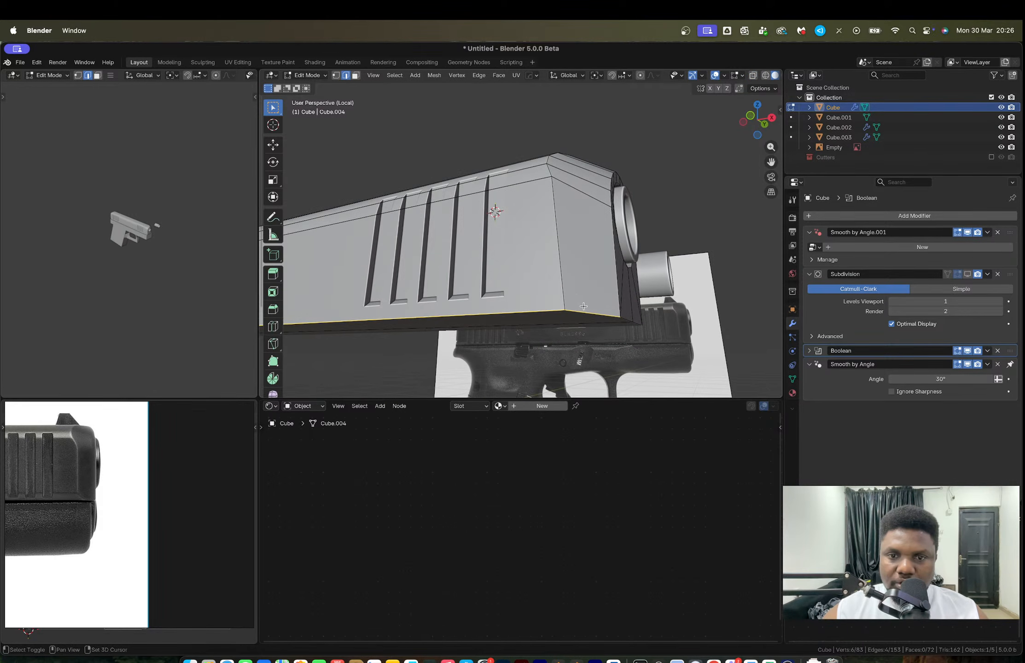
key("ctrl+b")
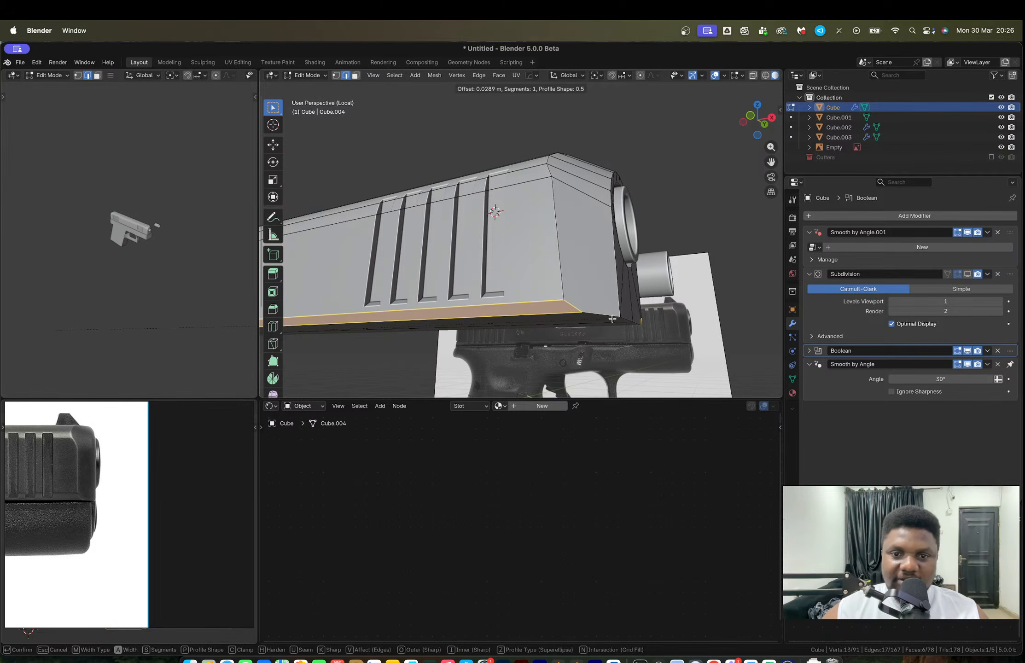
left_click(614, 318)
Step: Examine the beveled slide and compare its ends and rear sight area with the pistol reference image
key("Tab")
scroll(598, 313, "down", 3)
middle_click_drag(407, 275, 532, 245)
scroll(443, 273, "down", 4)
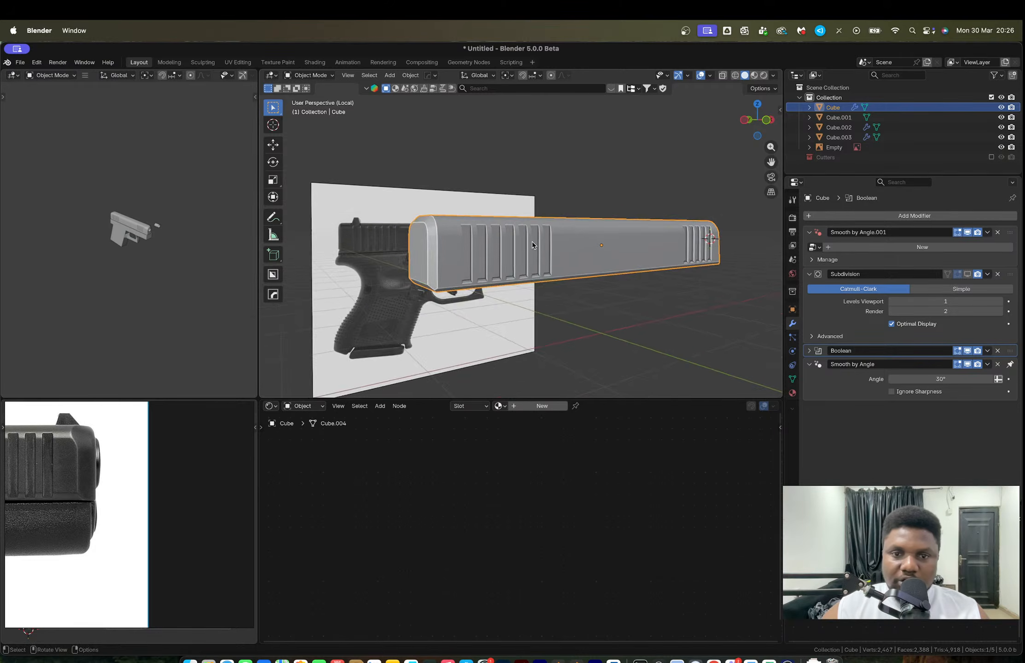
scroll(531, 240, "up", 2)
scroll(122, 488, "down", 1)
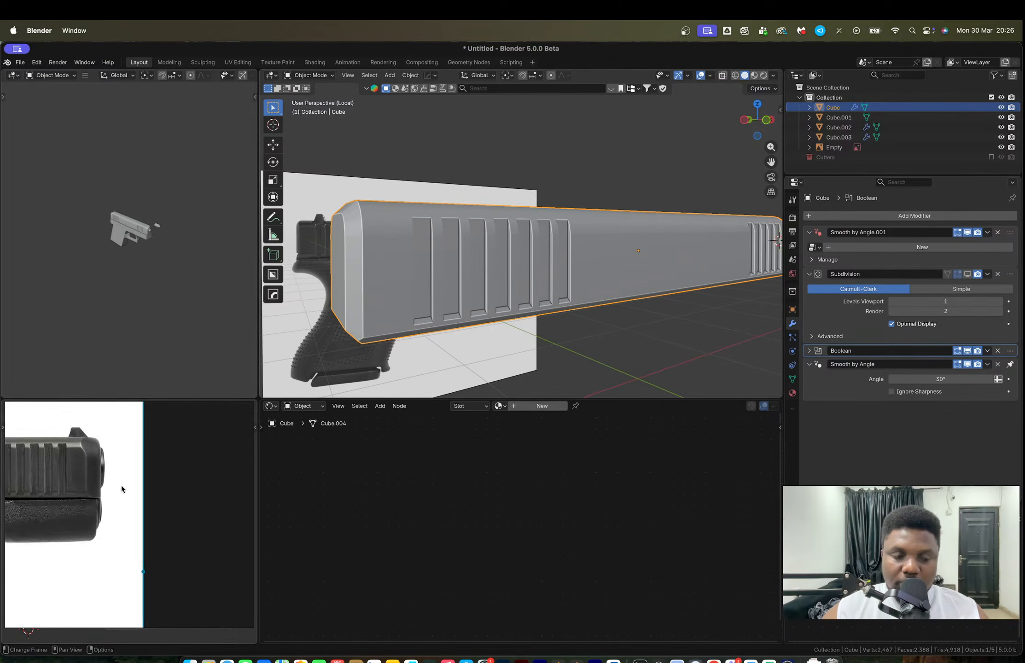
scroll(122, 489, "down", 4)
middle_click_drag(122, 489, 220, 473)
scroll(103, 486, "up", 2)
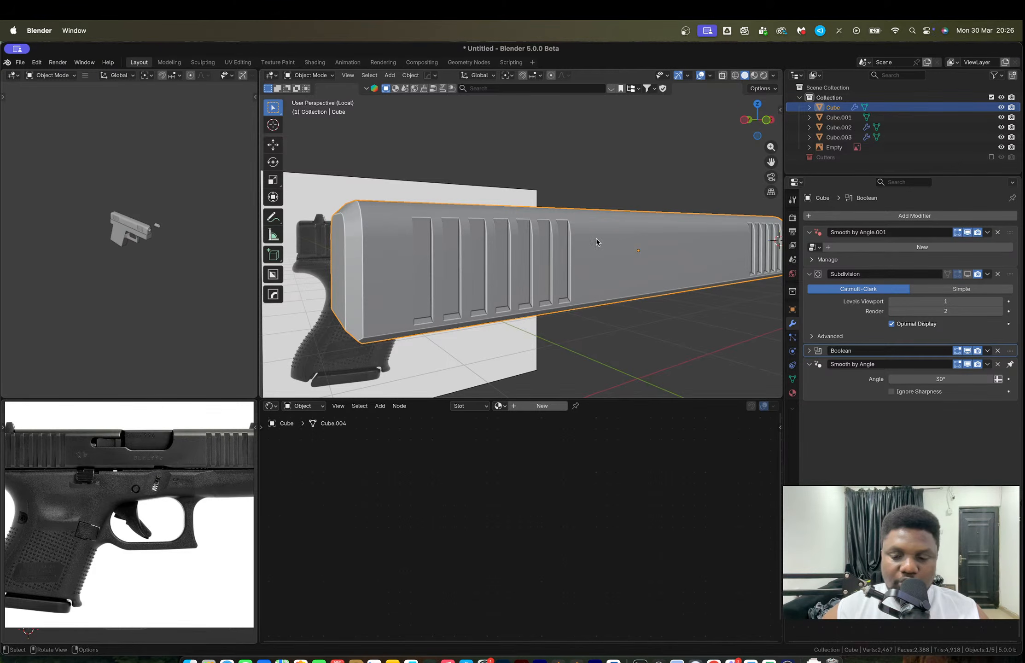
middle_click_drag(39, 442, 137, 465)
scroll(103, 445, "up", 5)
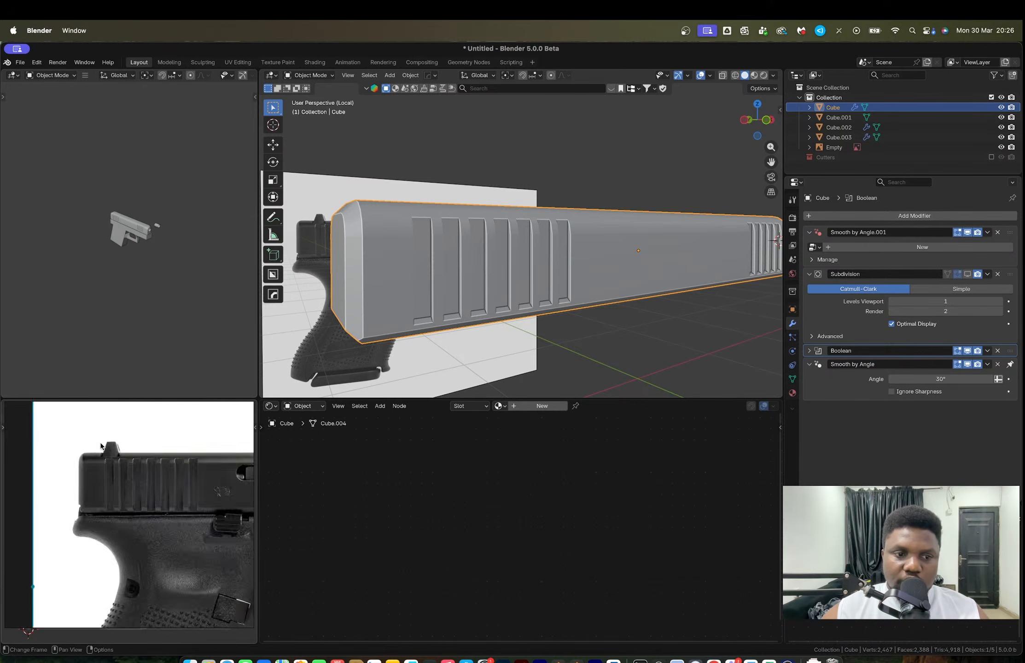
scroll(111, 461, "up", 3)
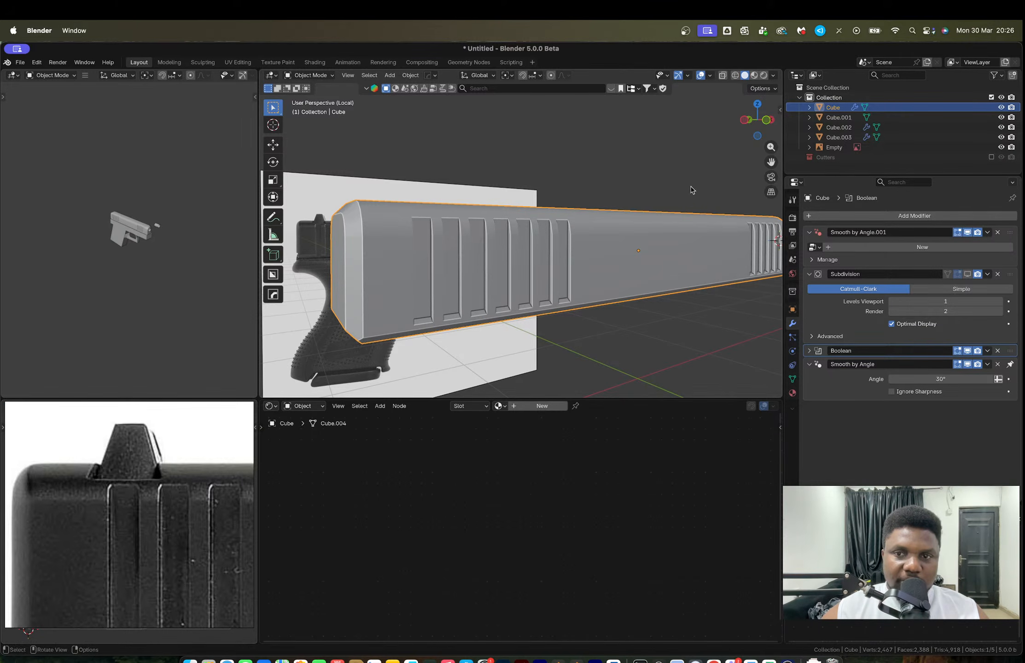
left_click(768, 120)
scroll(111, 484, "up", 4)
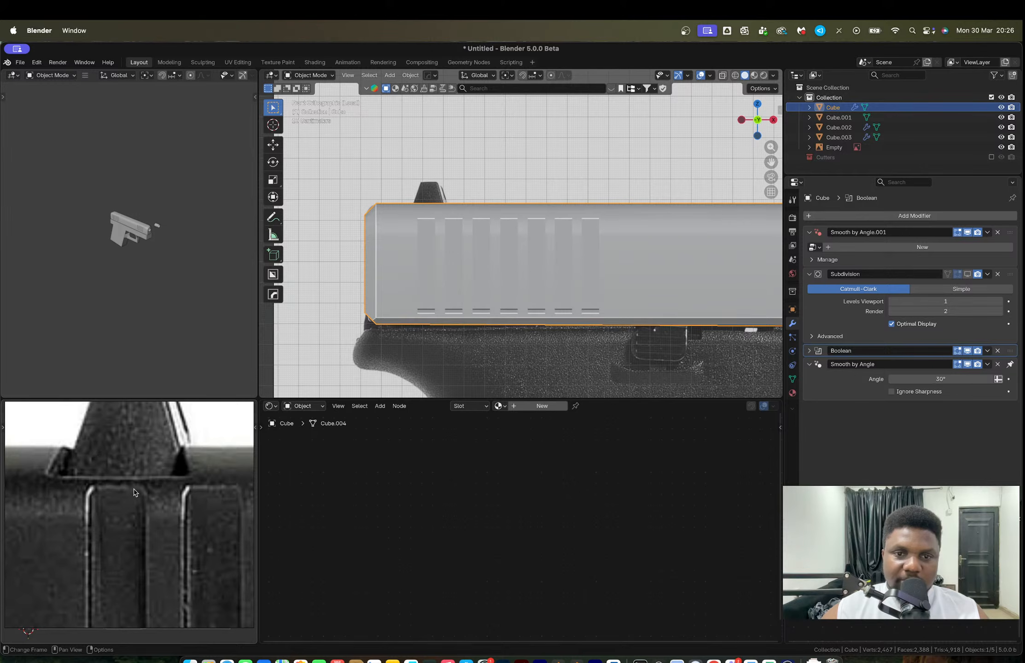
scroll(146, 459, "down", 2)
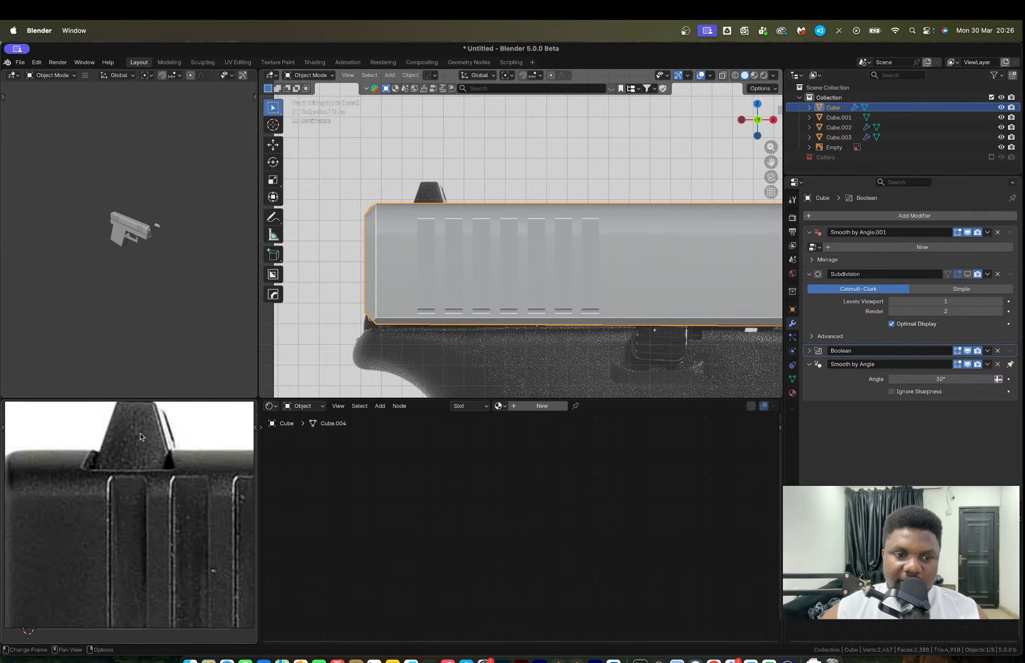
scroll(129, 451, "up", 3)
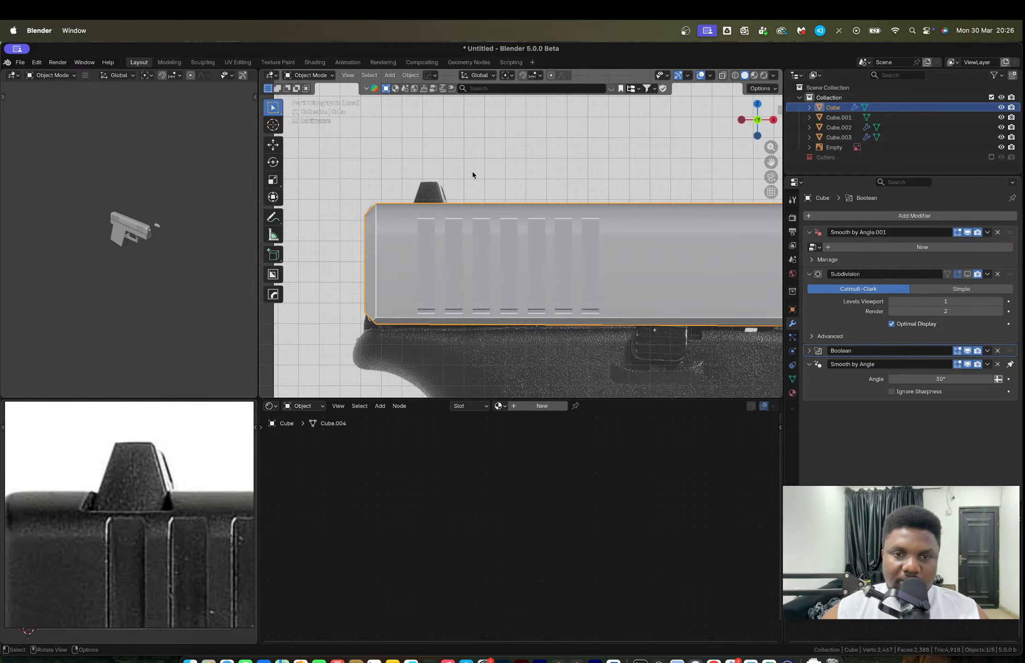
scroll(471, 170, "up", 6)
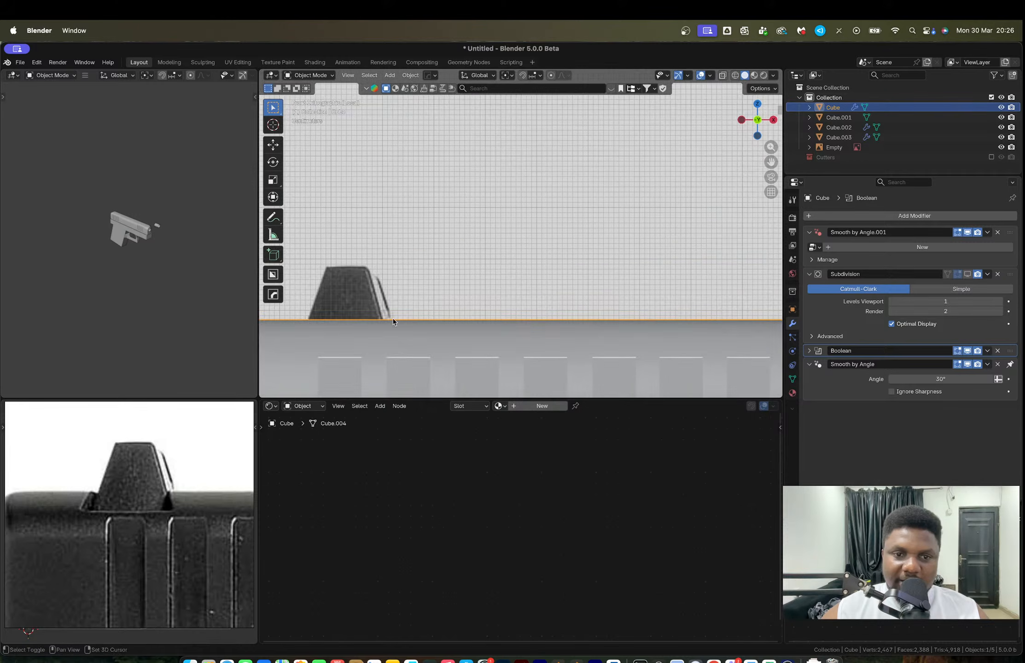
middle_click_drag(393, 322, 511, 259, "shift")
Step: Try to add a single loop cut across the slide near the rear sight
key("Tab")
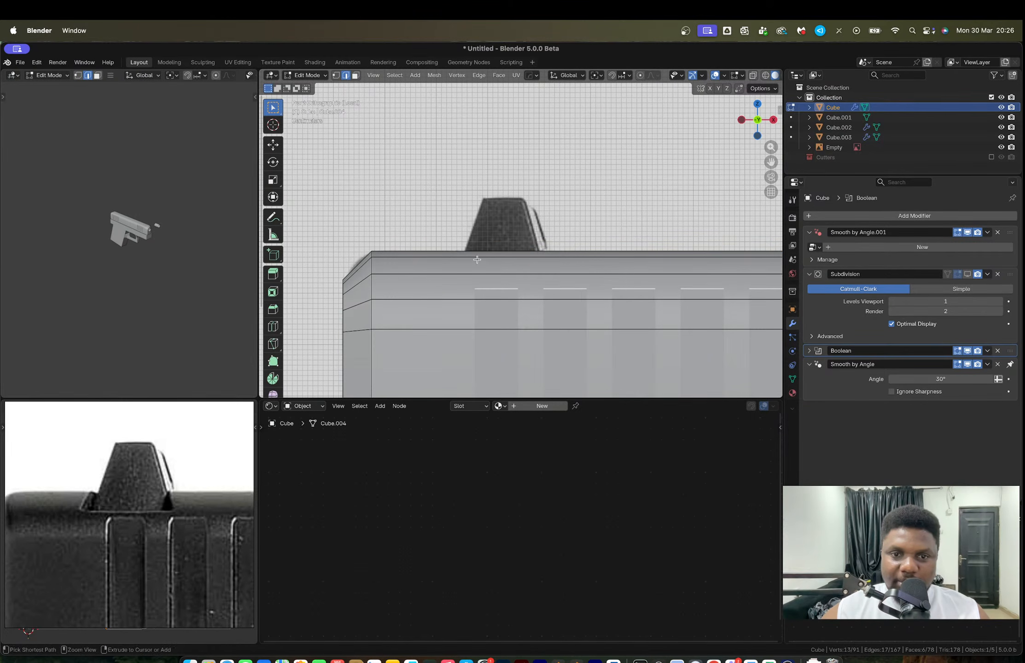
key("ctrl+r")
left_click(477, 259)
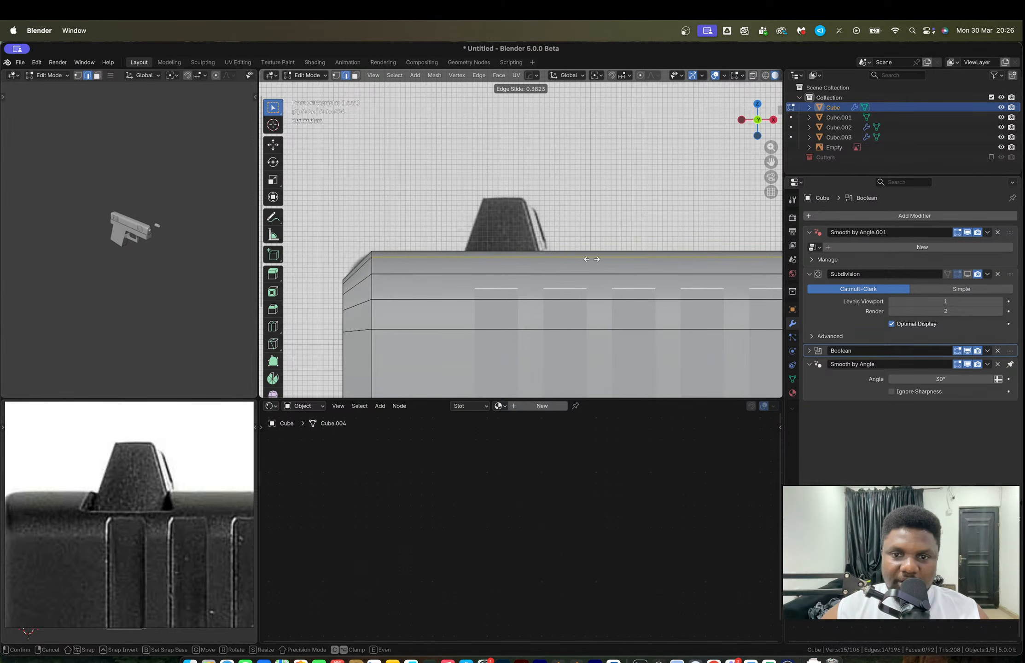
left_click(755, 272)
scroll(718, 290, "down", 2)
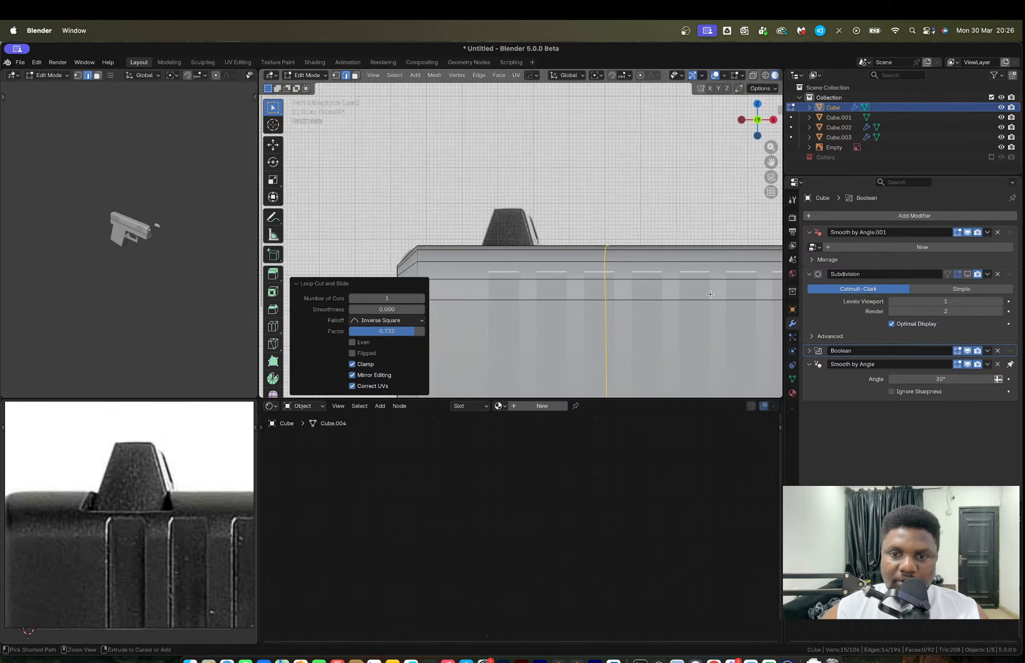
key("super+z")
Step: Add 45 evenly spaced, centred loop cuts along the slide's length and return to Object Mode
scroll(712, 292, "down", 1)
scroll(712, 292, "down", 5)
key("ctrl+r")
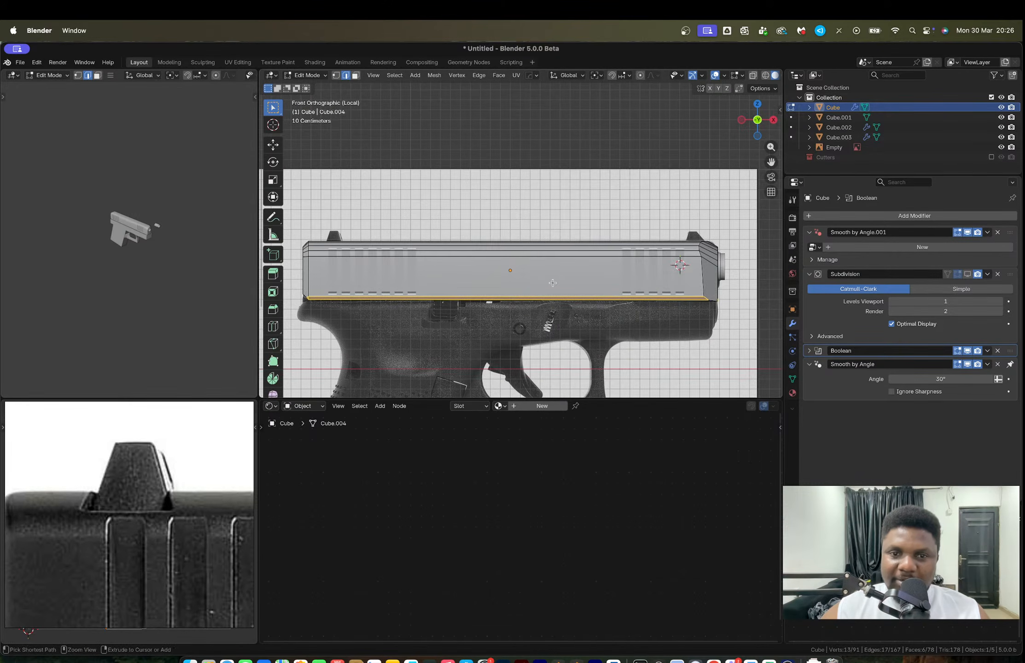
scroll(495, 252, "up", 20)
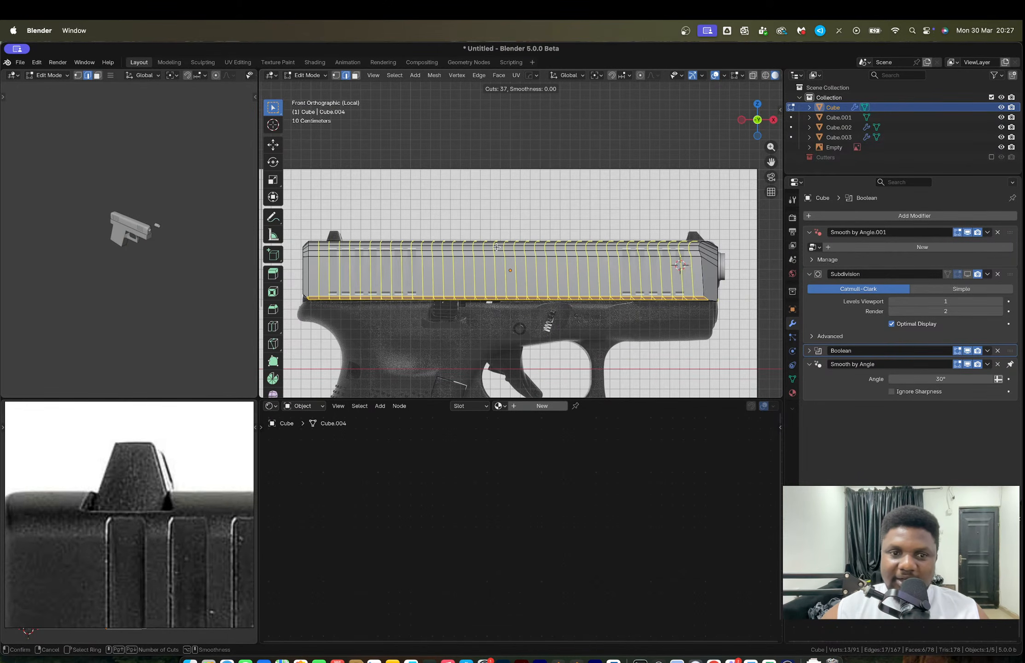
scroll(496, 247, "up", 6)
scroll(495, 247, "up", 3)
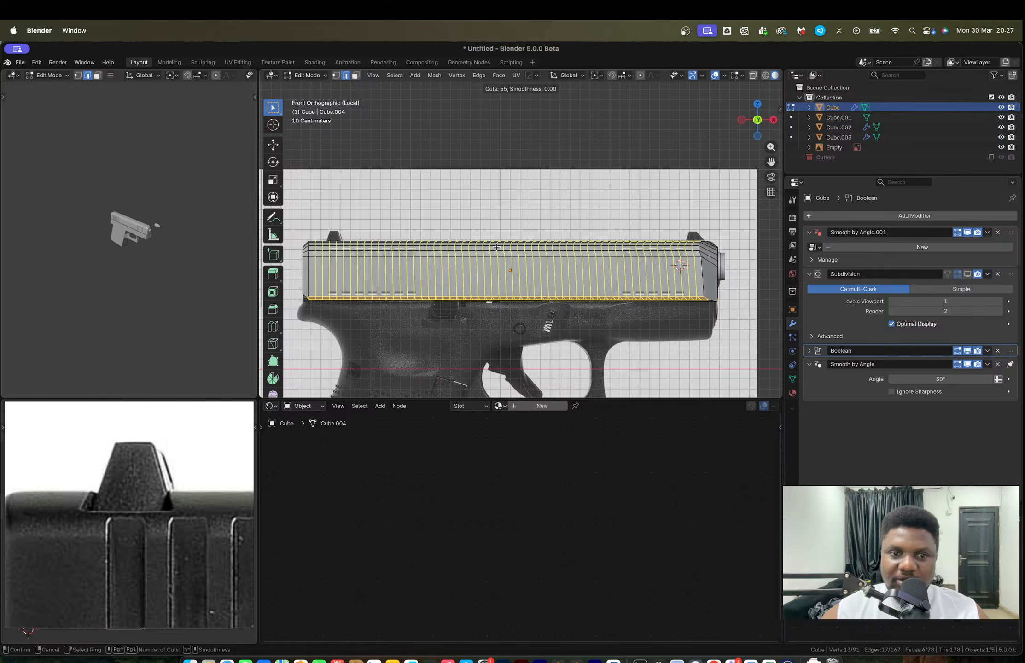
scroll(496, 247, "down", 14)
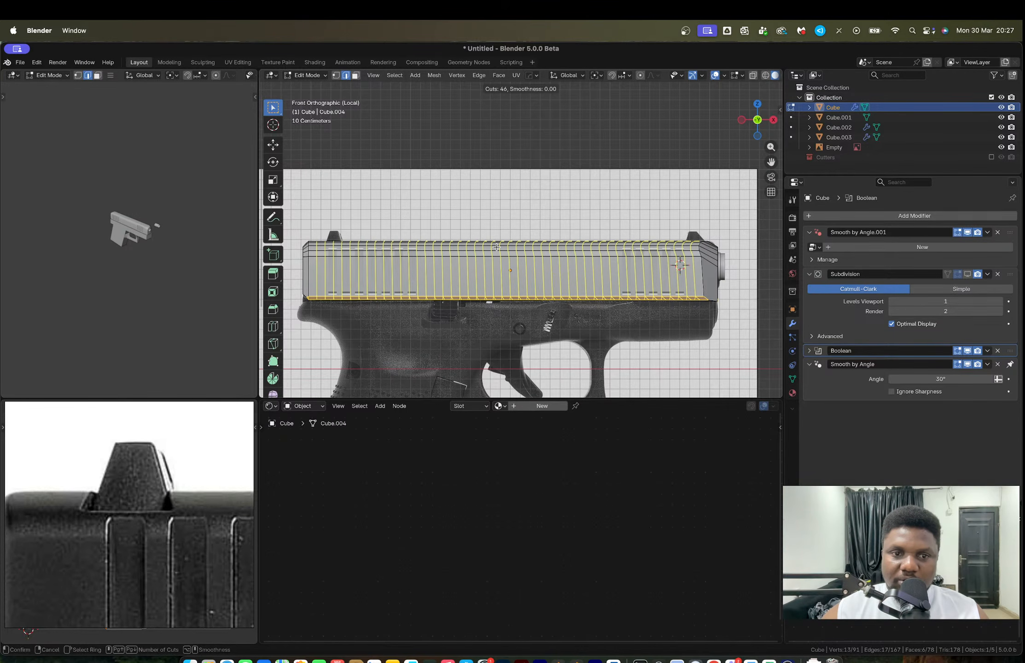
scroll(495, 247, "down", 1)
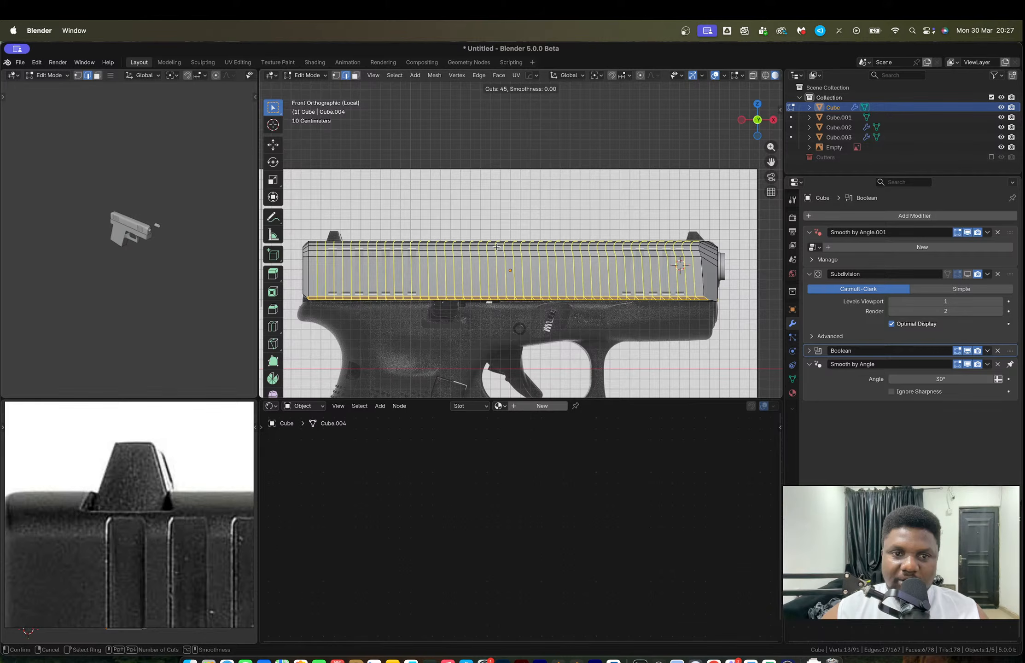
left_click(496, 246)
right_click(496, 246)
middle_click_drag(632, 239, 639, 260)
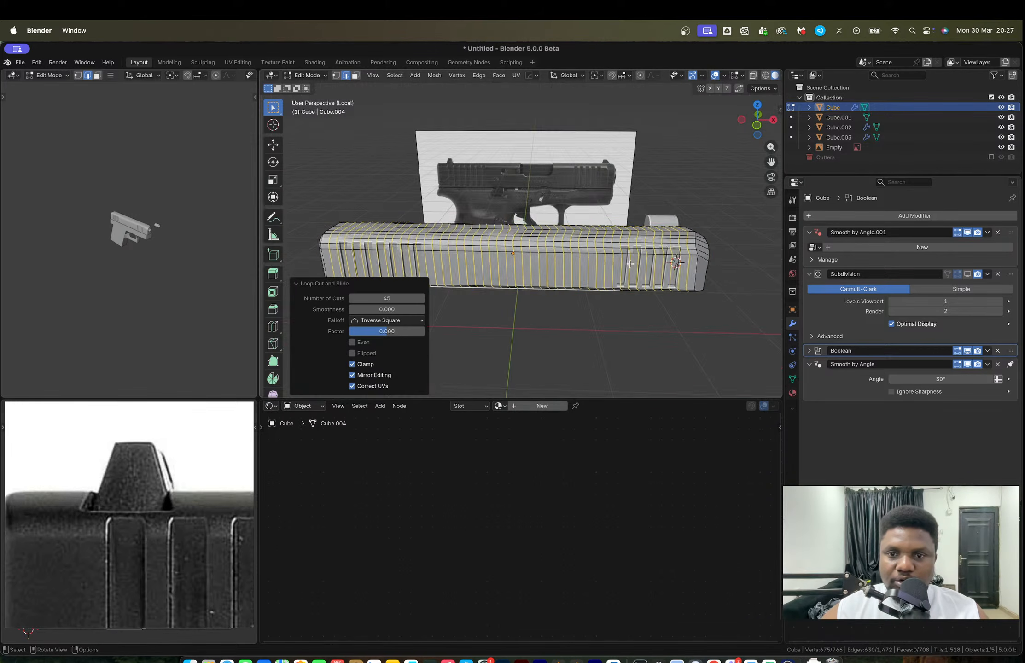
key("Tab")
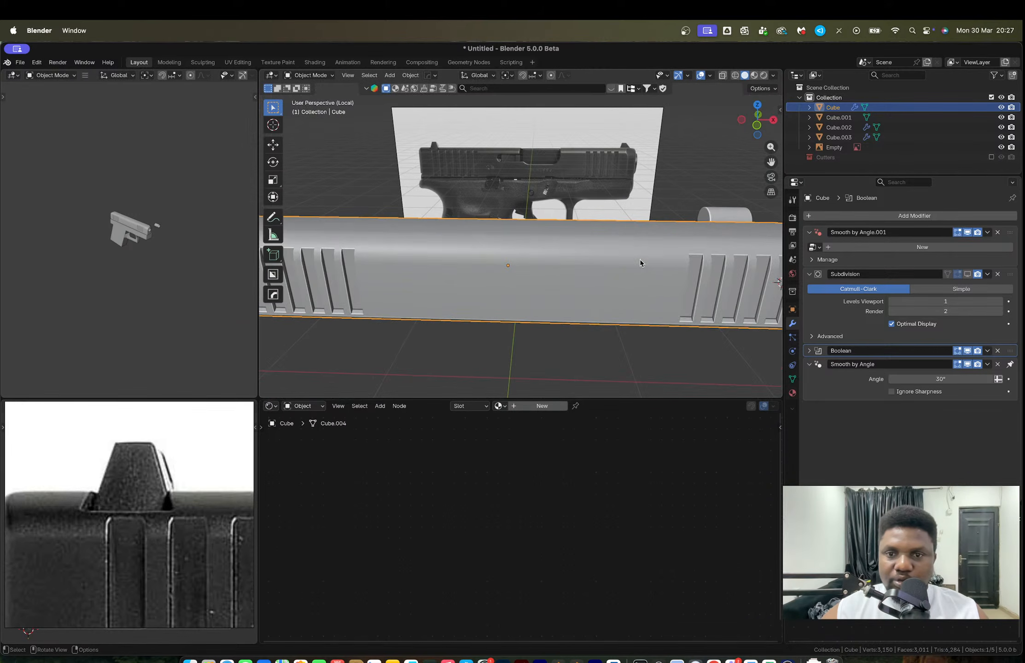
Step: Enable the Cutters collection and open the front serration cutter object's mesh for editing
left_click(991, 158)
middle_click_drag(697, 263, 624, 184)
left_click(624, 184)
key("Tab")
Step: Select the two vertical edges nearest the slide on each of the five front serration cutter blocks
scroll(598, 249, "down", 3)
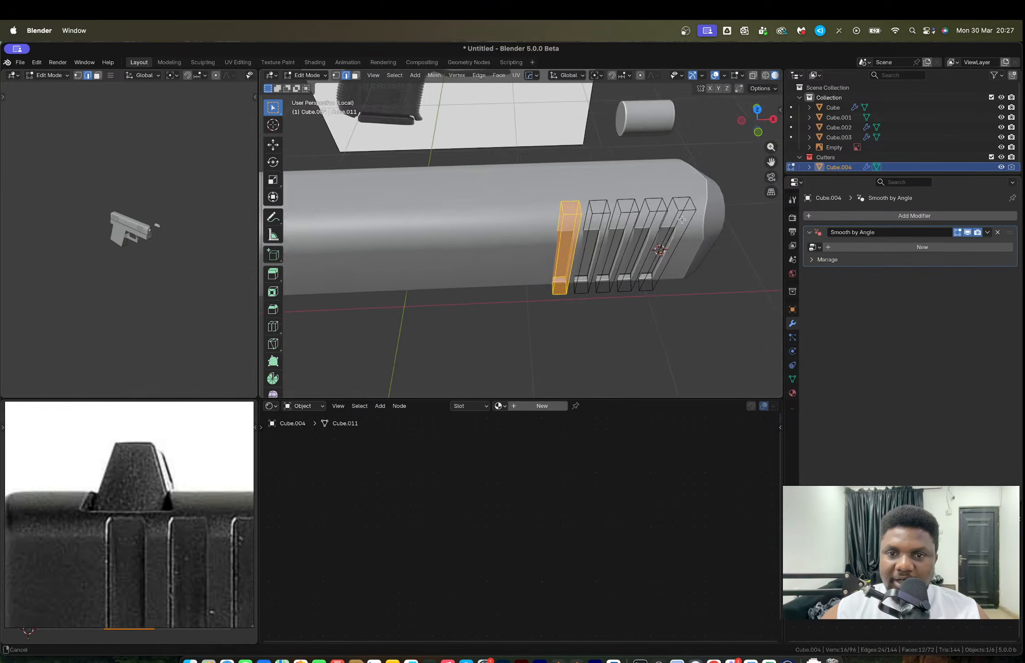
middle_click_drag(599, 248, 598, 276)
left_click(755, 118)
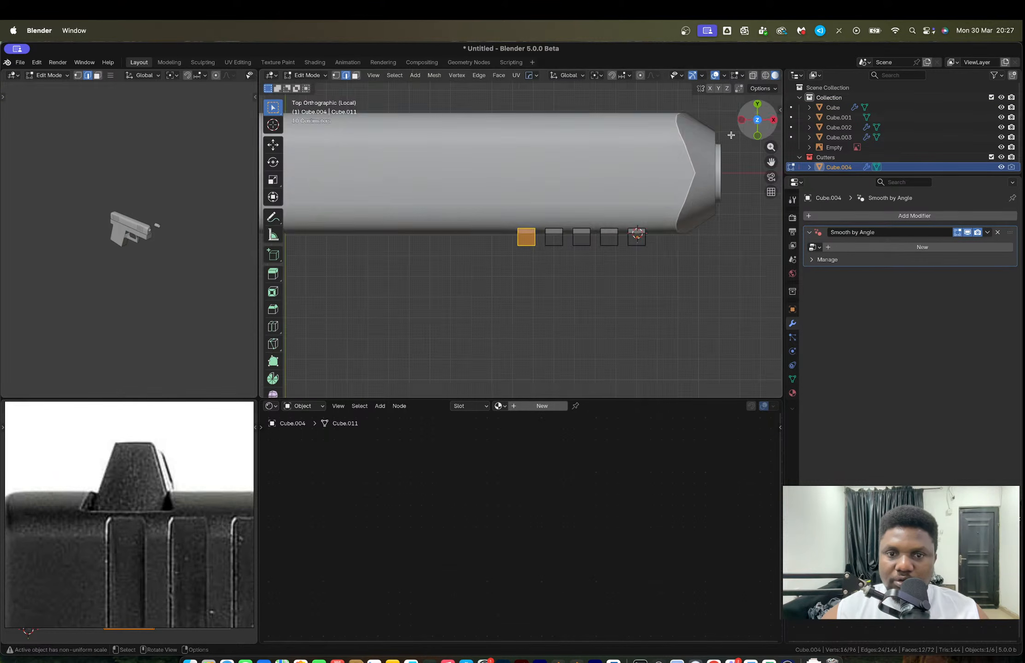
key("1")
key("alt+z")
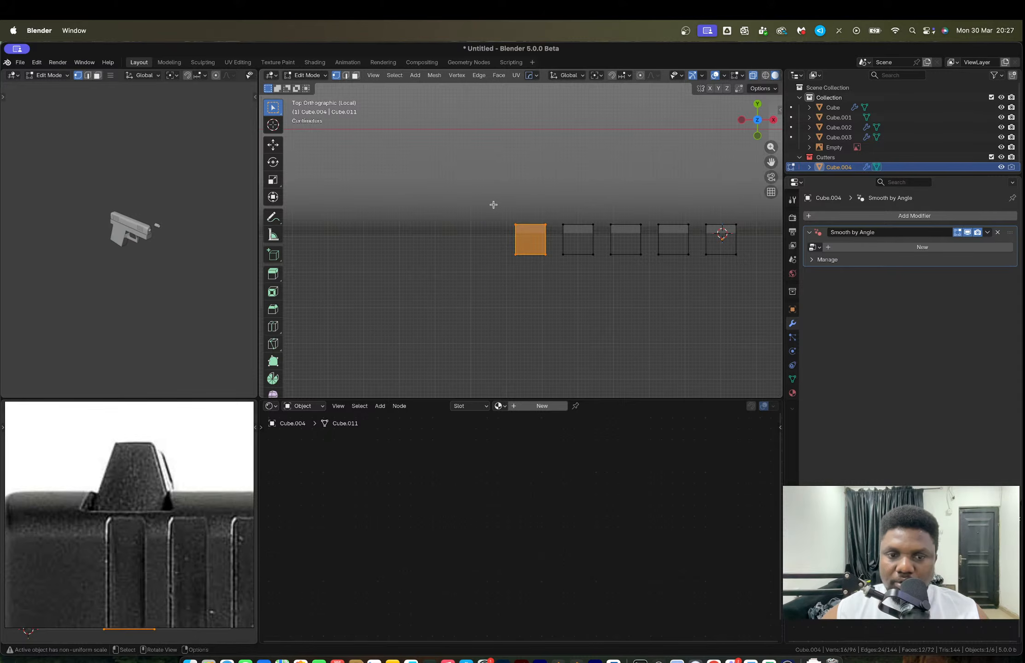
key("2")
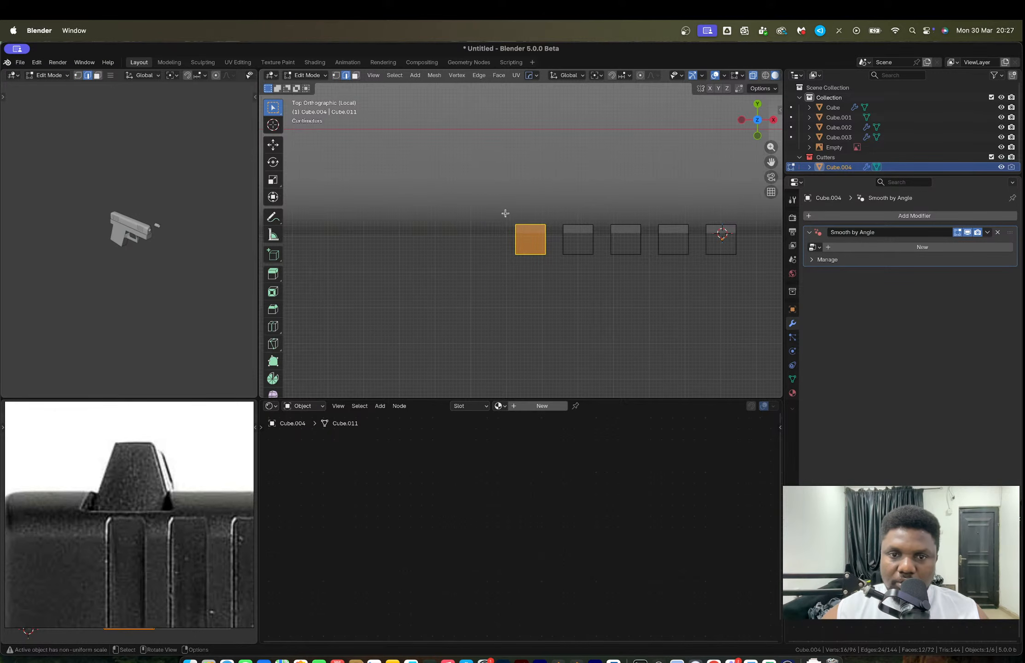
middle_click_drag(513, 217, 366, 154)
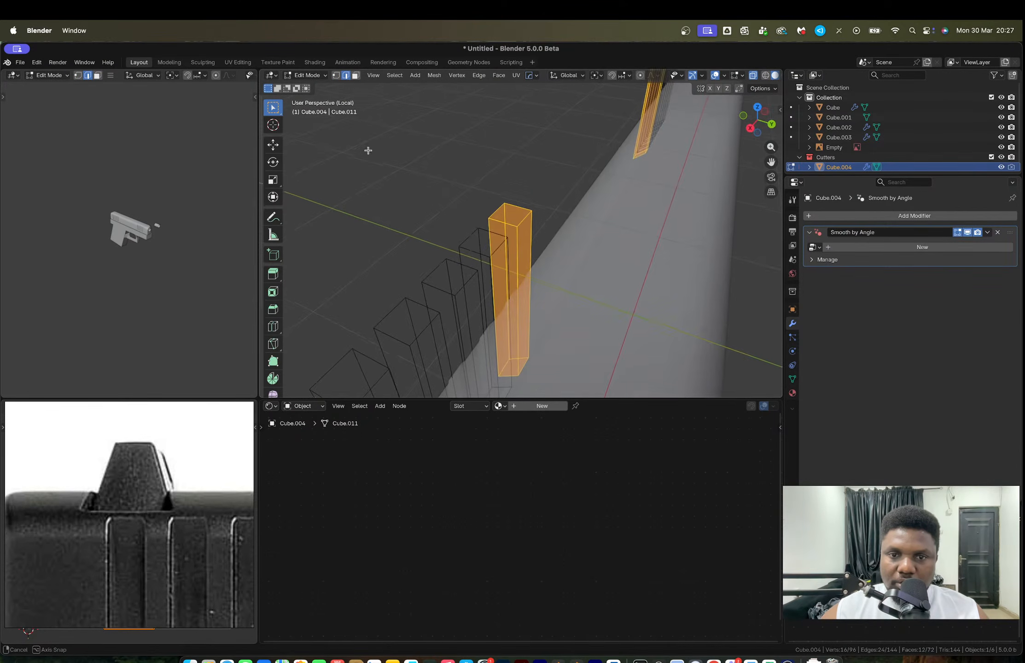
left_click(533, 239)
left_click(516, 246, "shift")
middle_click_drag(521, 252, 524, 209, "shift")
left_click(508, 248, "shift")
left_click(515, 251, "shift")
left_click(510, 253, "shift")
left_click(510, 184, "shift")
left_click(514, 193, "shift")
left_click(509, 193, "shift")
left_click(526, 209, "shift")
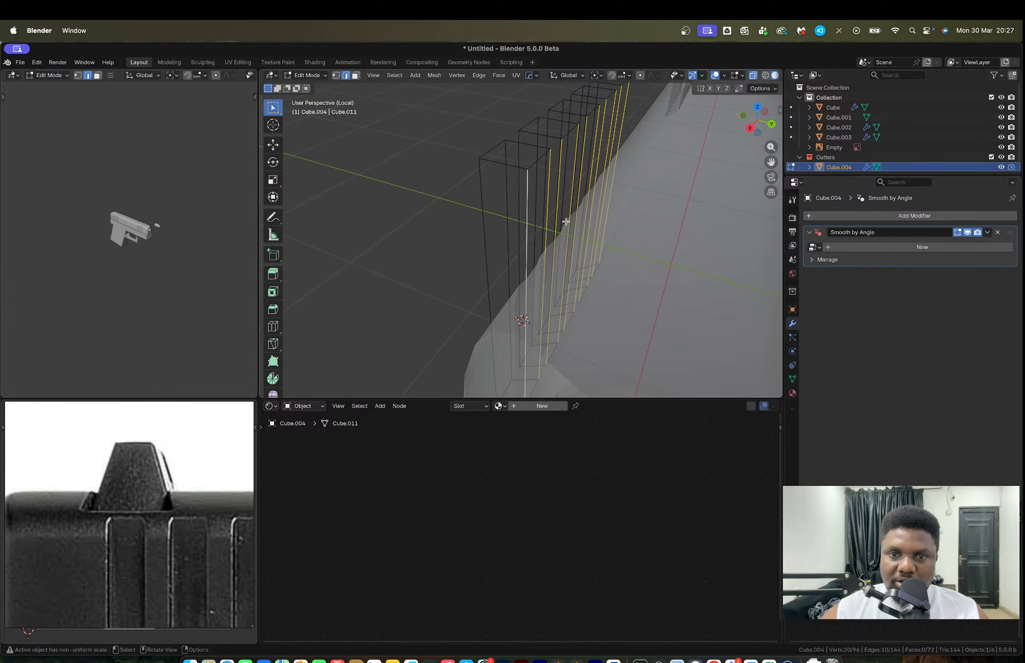
middle_click_drag(566, 222, 618, 285)
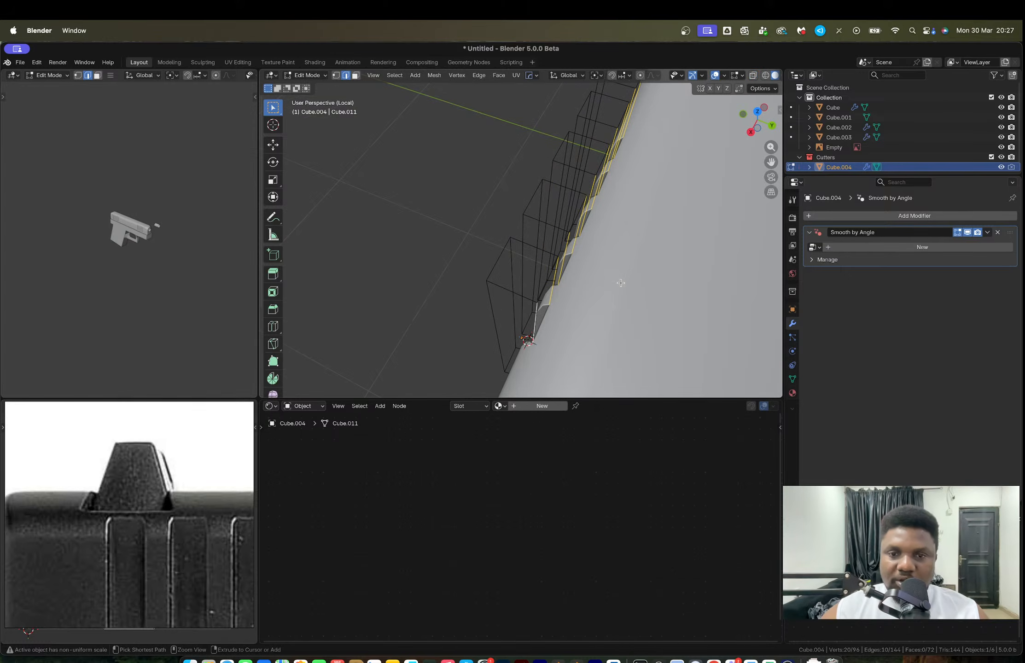
Step: Bevel the selected vertical edges of the front serration cutters with three segments
key("ctrl+b")
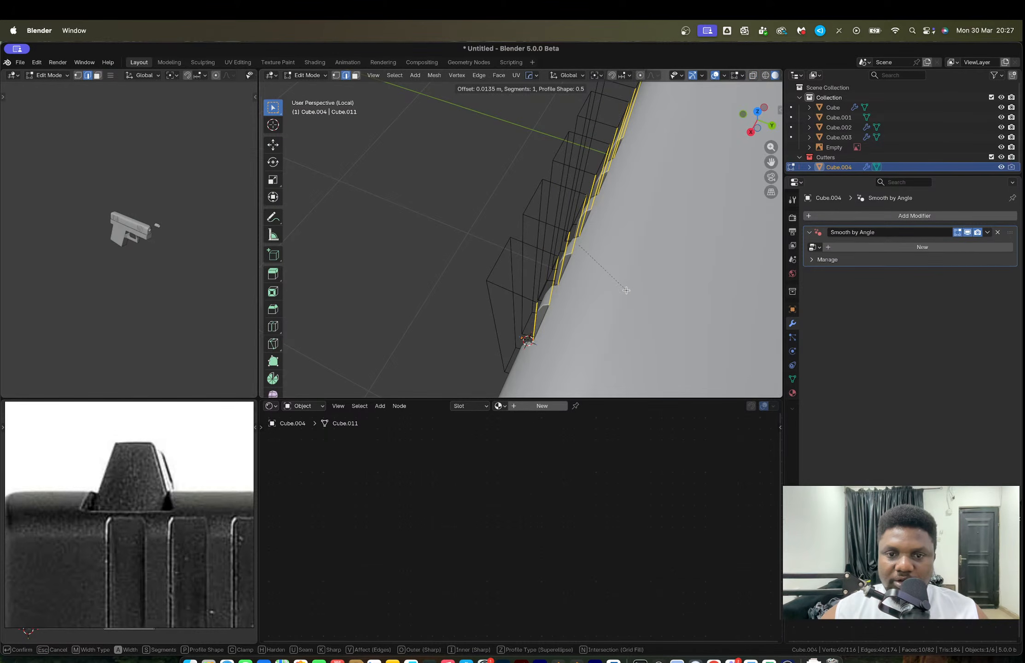
scroll(626, 290, "up", 2)
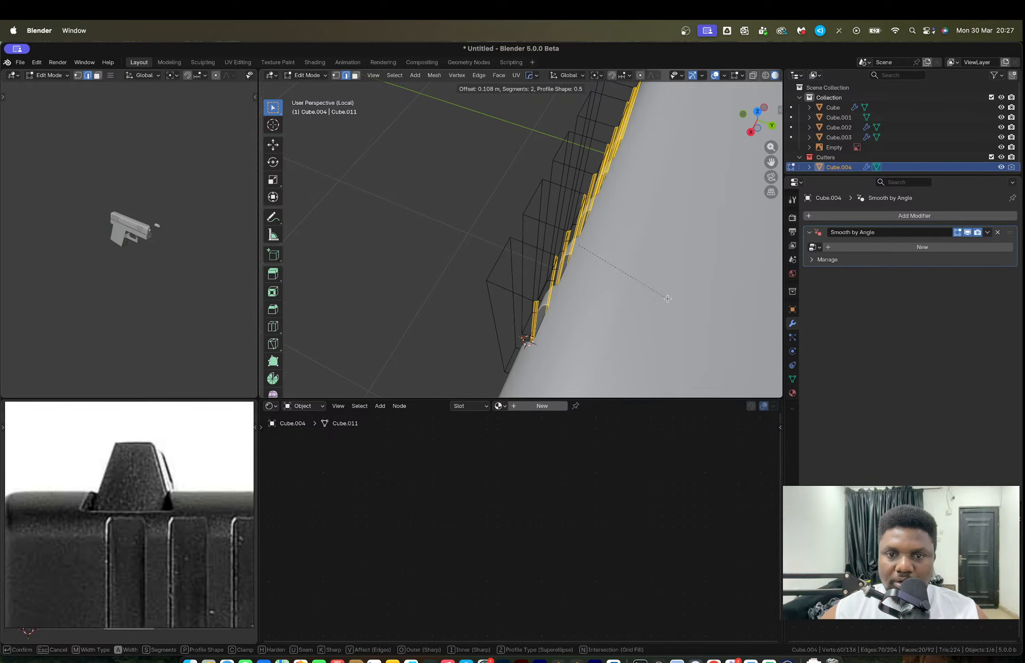
left_click(626, 290)
middle_click_drag(626, 290, 579, 207)
key("Tab")
key("Tab")
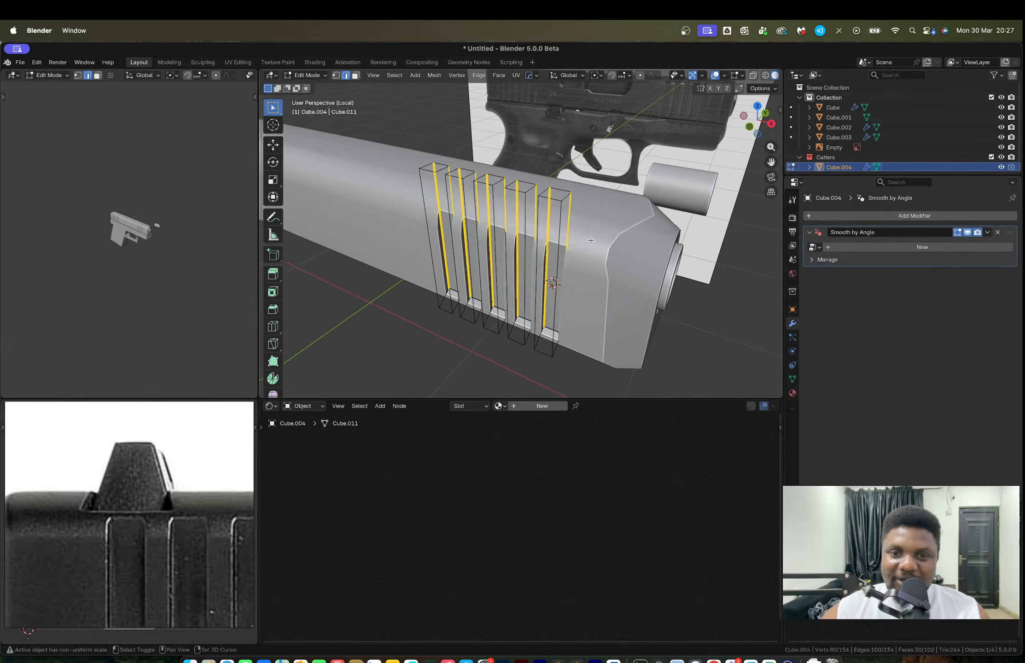
Step: Lower the top vertices of all five front serration cutters by about 0.172 m along Z
key("1")
key("alt+z")
middle_click_drag(319, 144, 331, 126)
left_click_drag(340, 126, 663, 199)
key("g")
key("z")
left_click(675, 259)
key("alt+z")
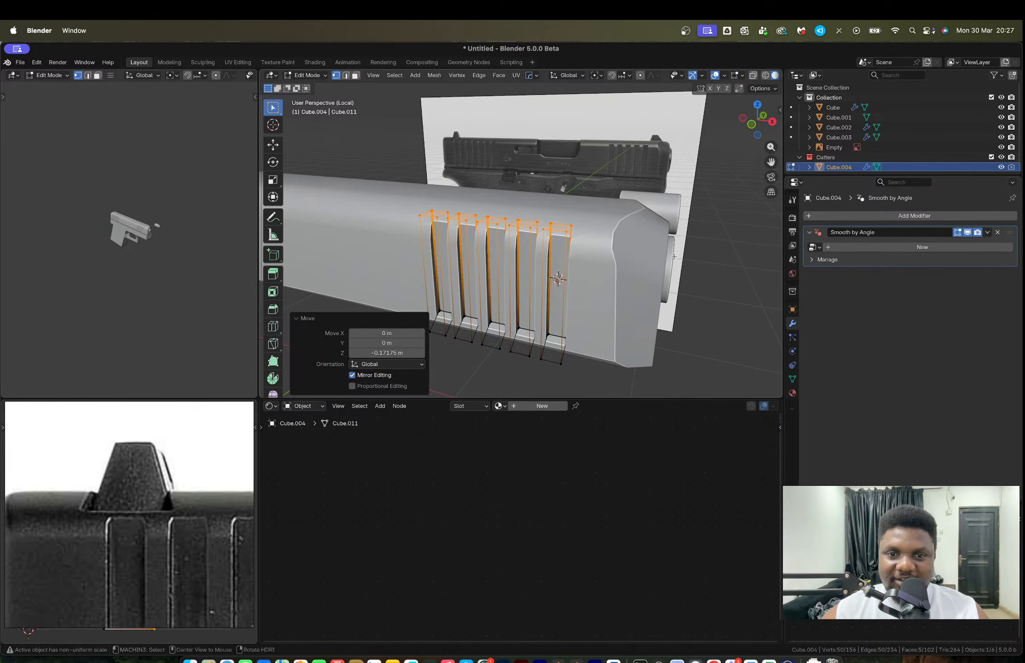
Step: Try adding 22 loop cuts across the height of the frontmost serration cutter
scroll(565, 272, "up", 6)
middle_click_drag(537, 235, 545, 249)
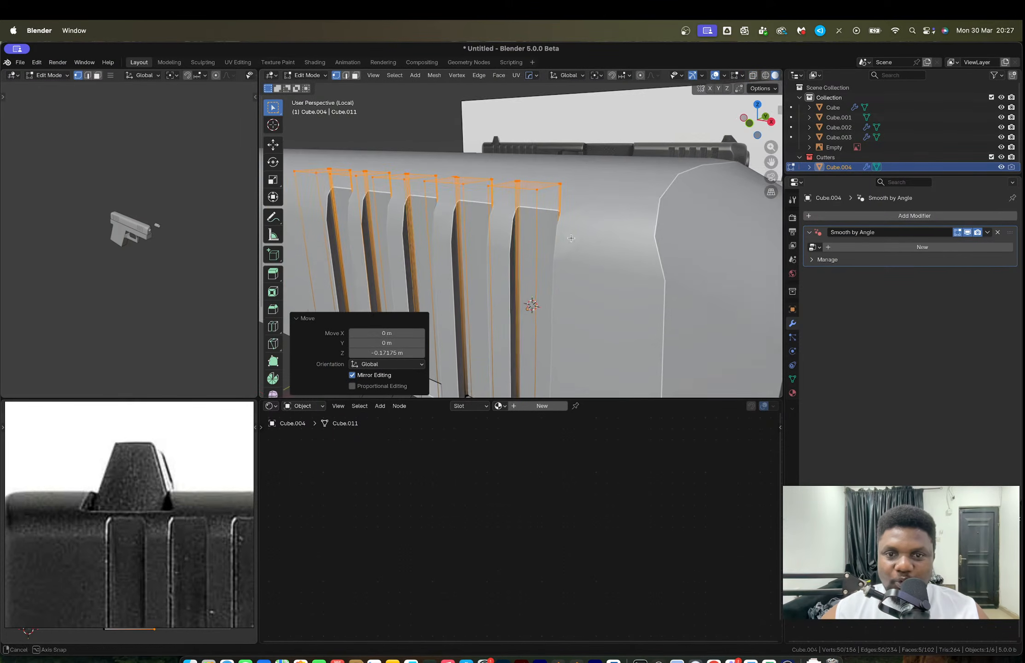
key("ctrl+r")
scroll(546, 251, "up", 20)
left_click(547, 251)
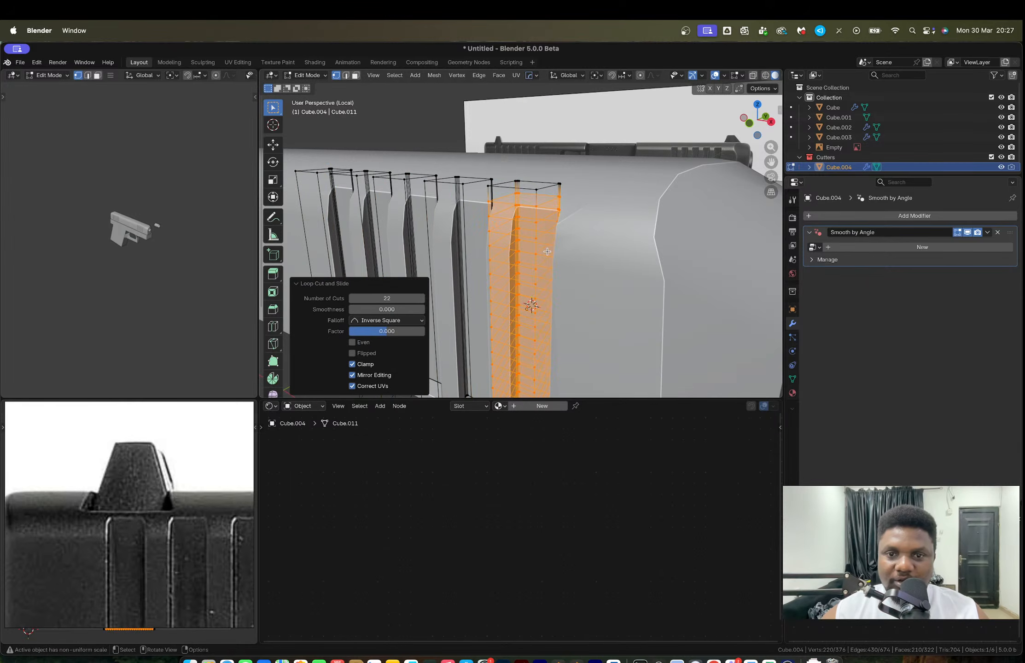
key("ctrl+z")
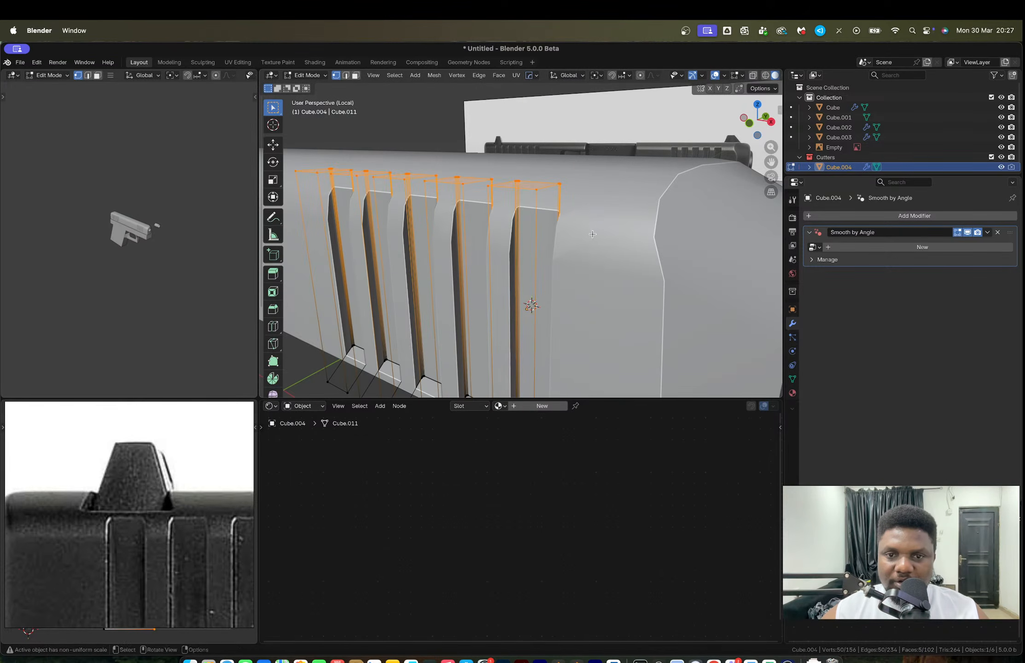
Step: Examine the shading and mesh topology of the slide around the upper ends of the front serrations
middle_click_drag(547, 250, 561, 258)
key("Tab")
left_click(566, 258)
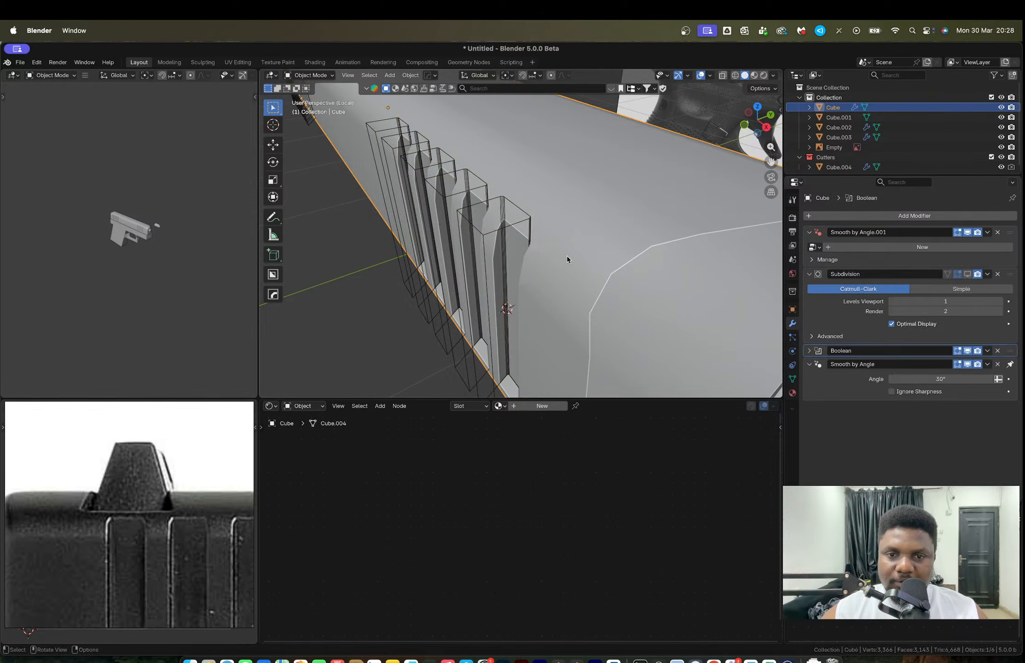
key("Tab")
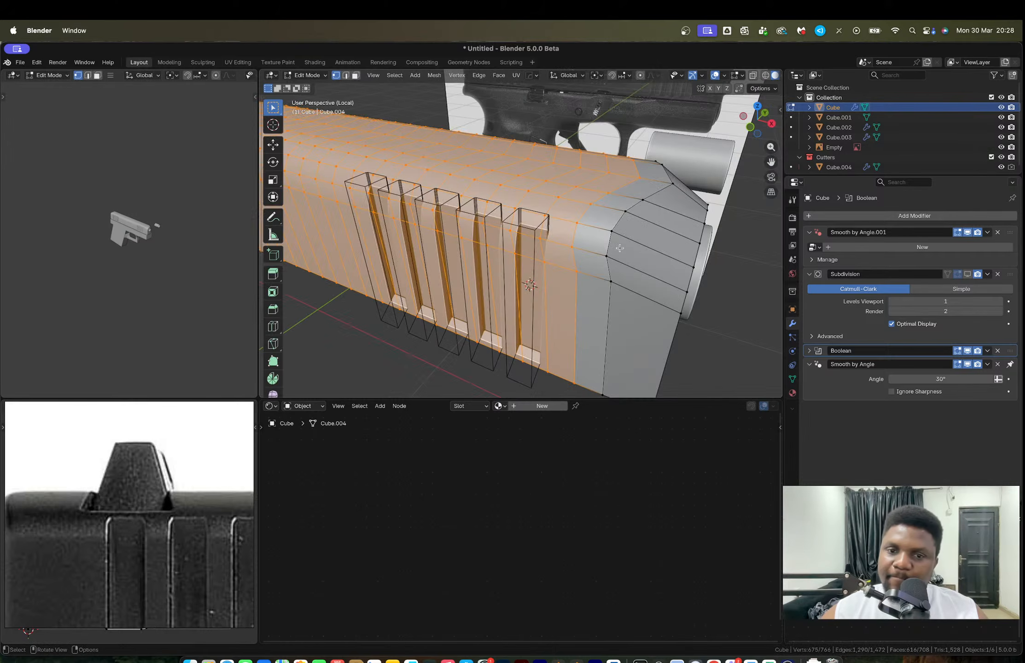
middle_click_drag(566, 259, 551, 244)
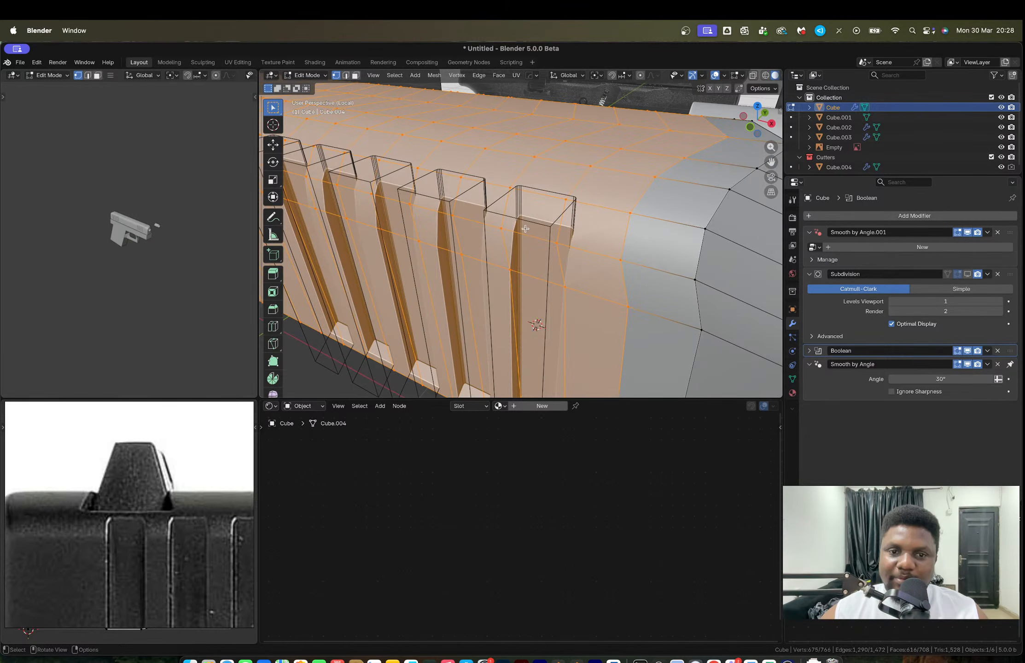
middle_click_drag(525, 228, 507, 228)
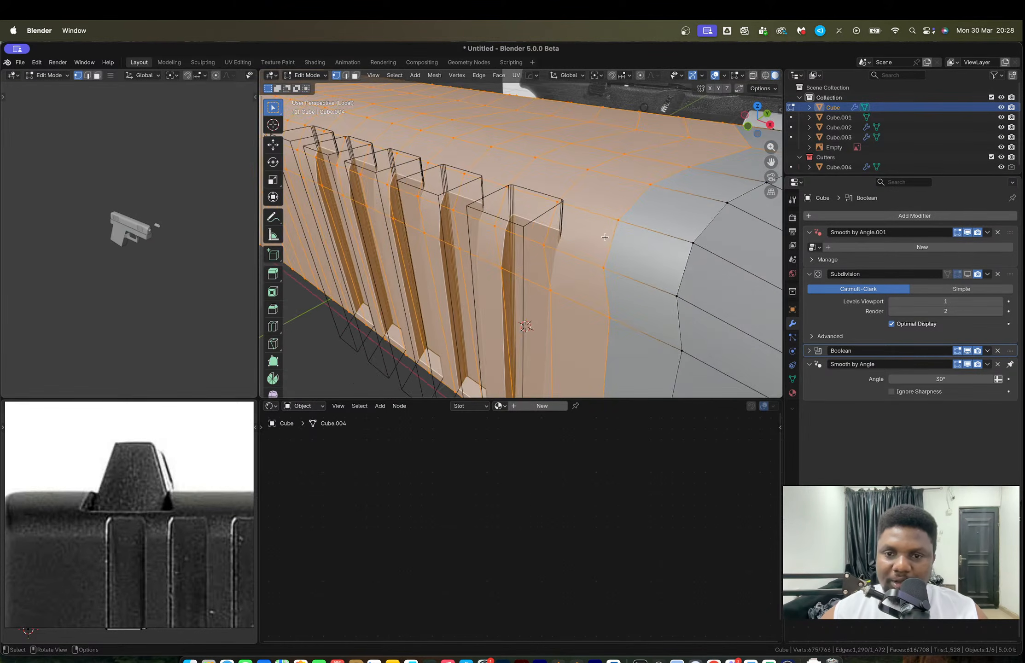
scroll(644, 258, "down", 4)
middle_click_drag(663, 260, 634, 257)
key("Tab")
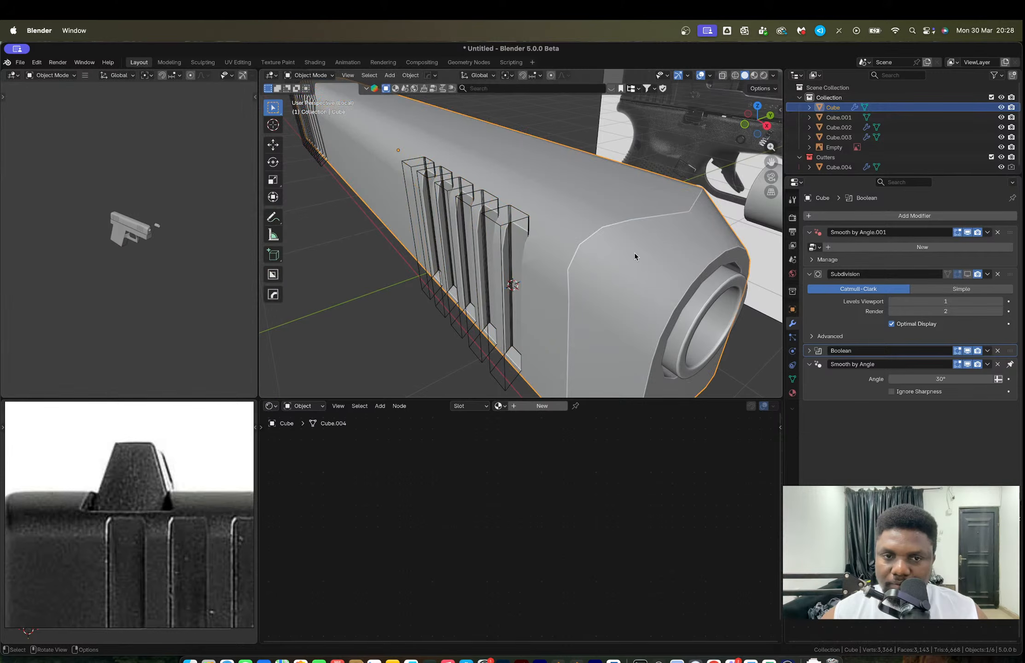
scroll(634, 256, "down", 4)
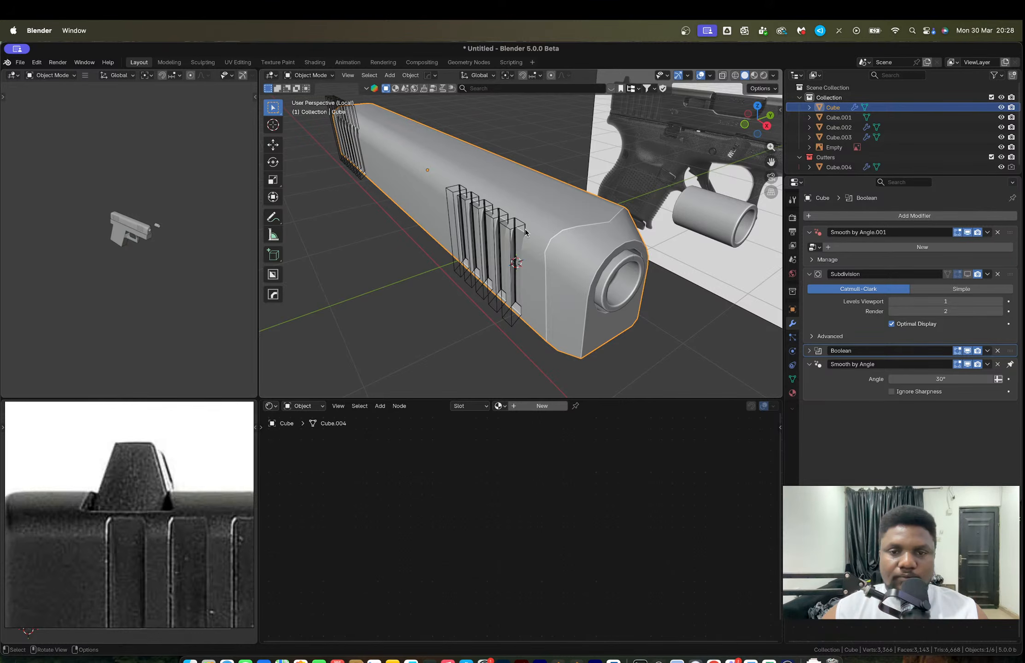
scroll(525, 231, "up", 5)
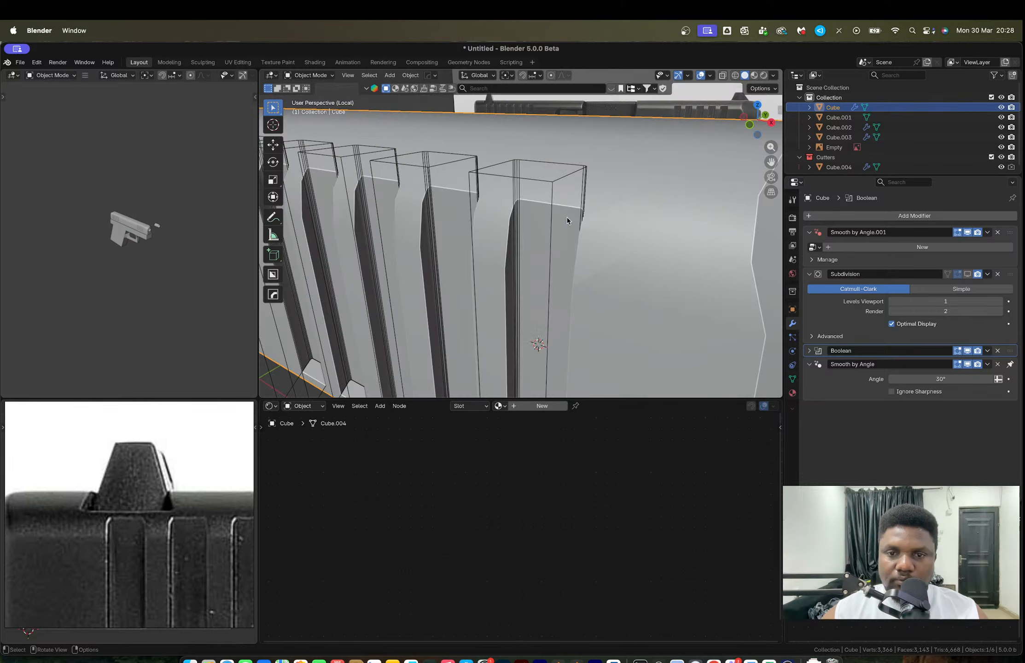
middle_click_drag(567, 221, 632, 224)
key("Tab")
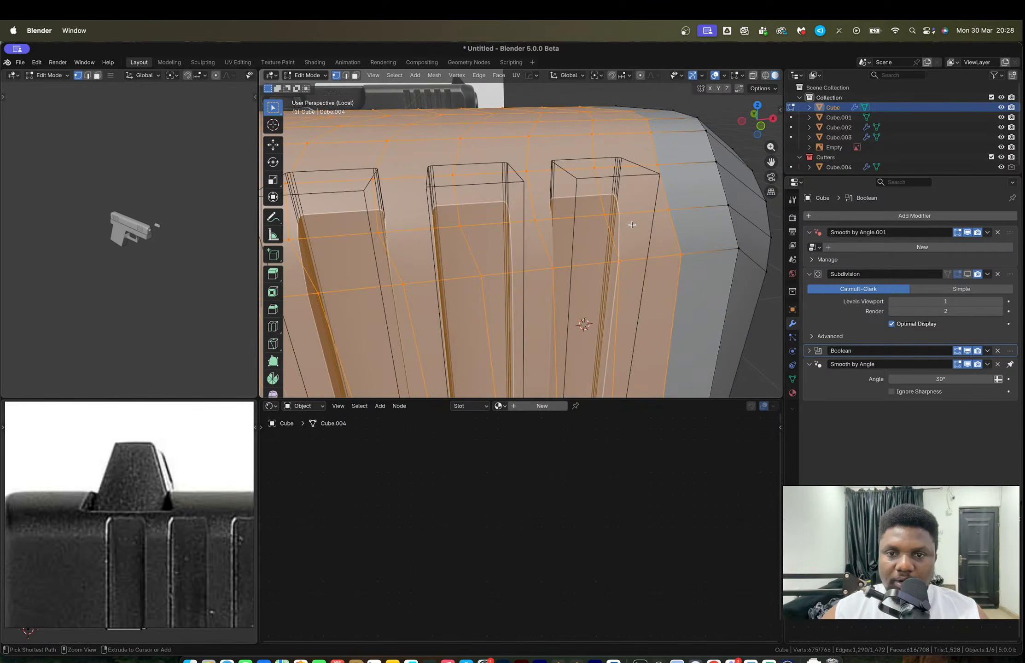
Step: Undo the lowering of the cutter tops, the edge bevel and the latest edge selections
key("ctrl+z")
key("ctrl+z")
key("ctrl+z")
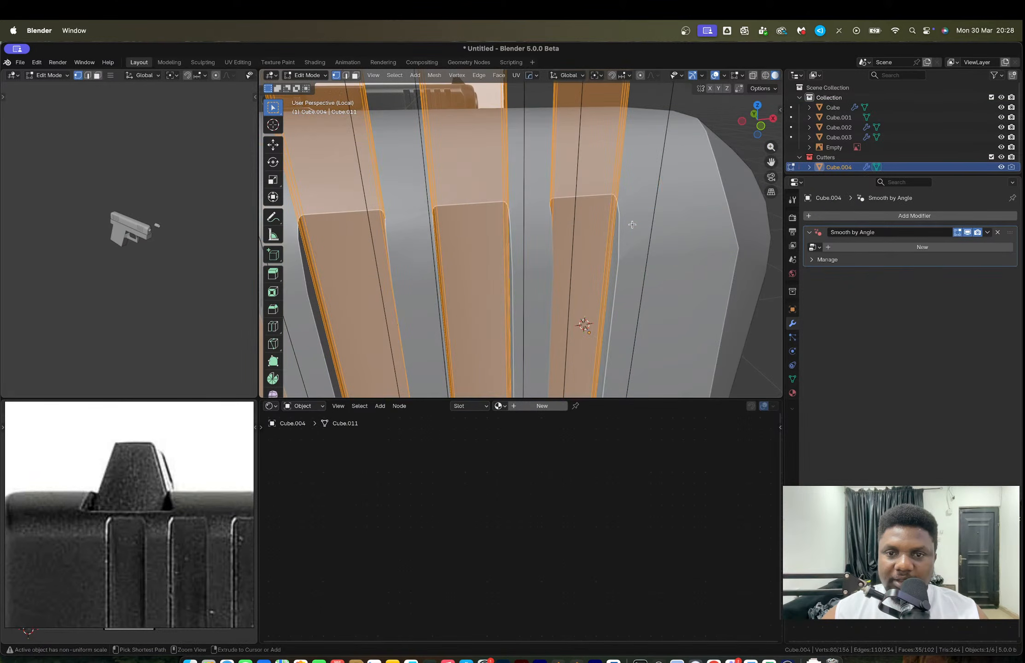
key("ctrl+z")
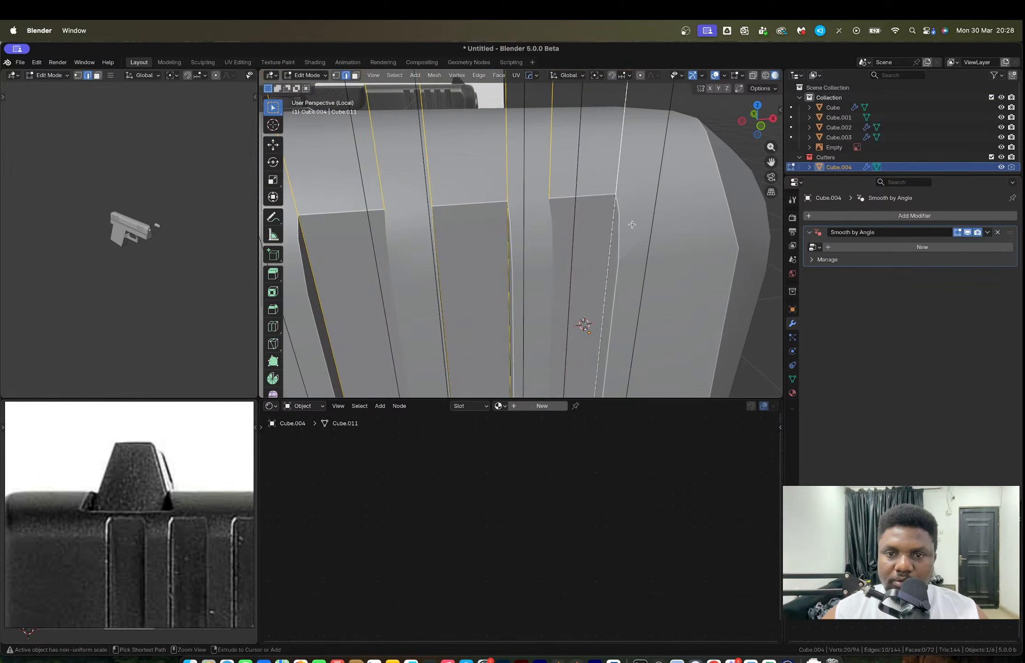
middle_click_drag(632, 224, 594, 221, "ctrl")
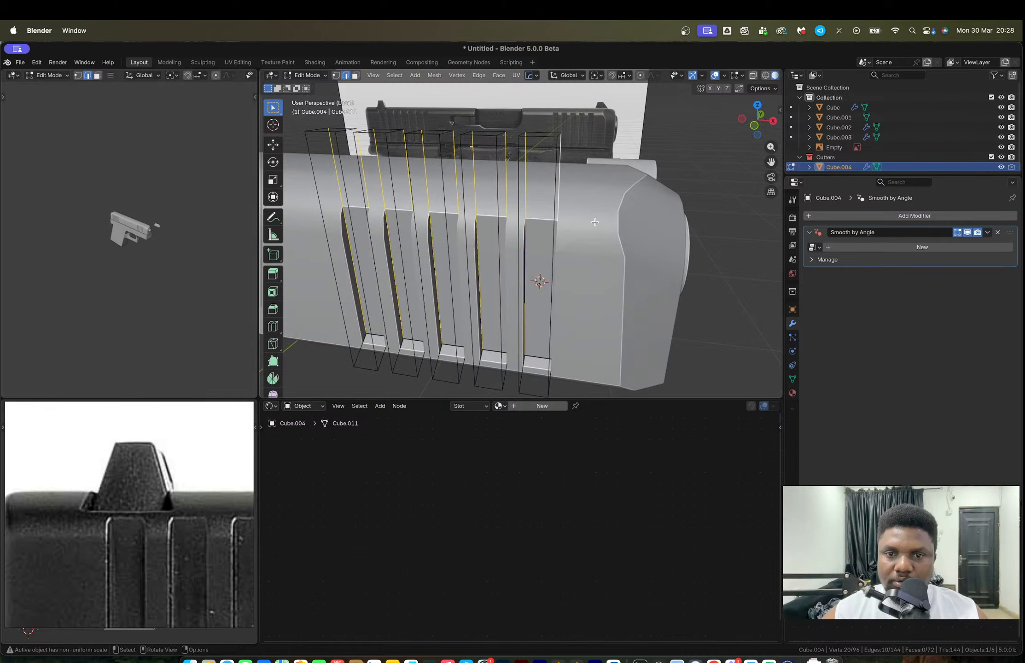
key("ctrl+z")
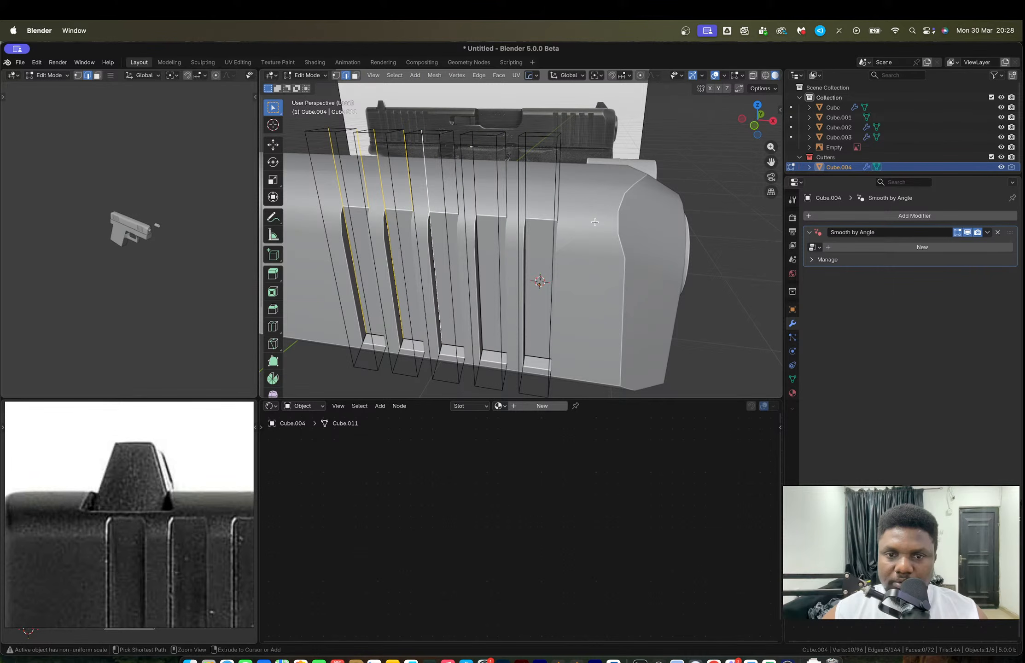
Step: Return to Object Mode and move the front serration cutter object along the Y axis
key("Tab")
middle_click_drag(595, 222, 548, 238)
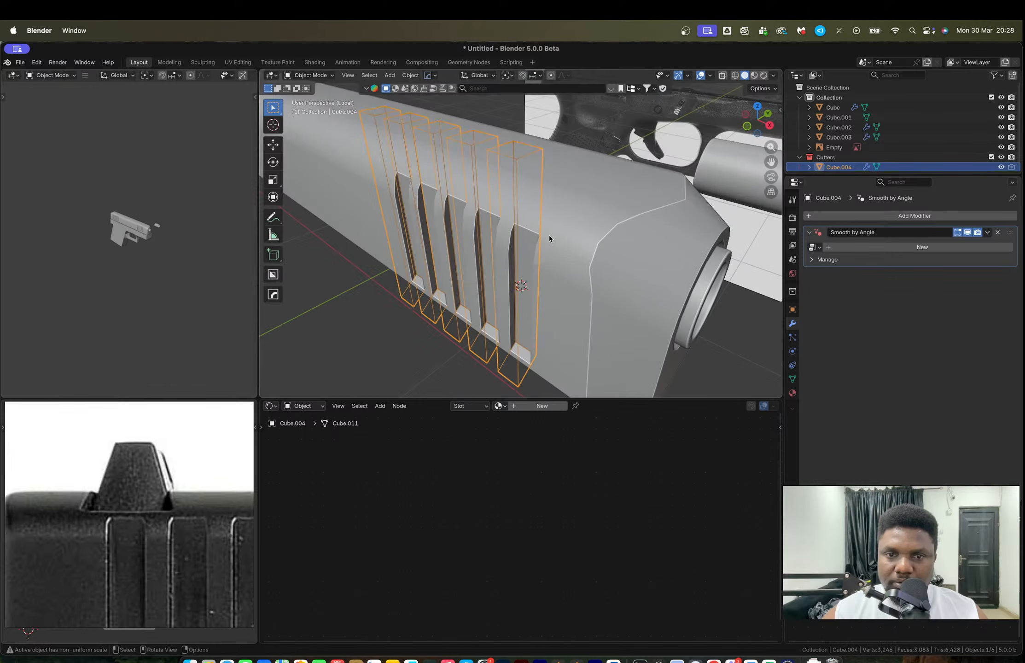
scroll(548, 239, "up", 3)
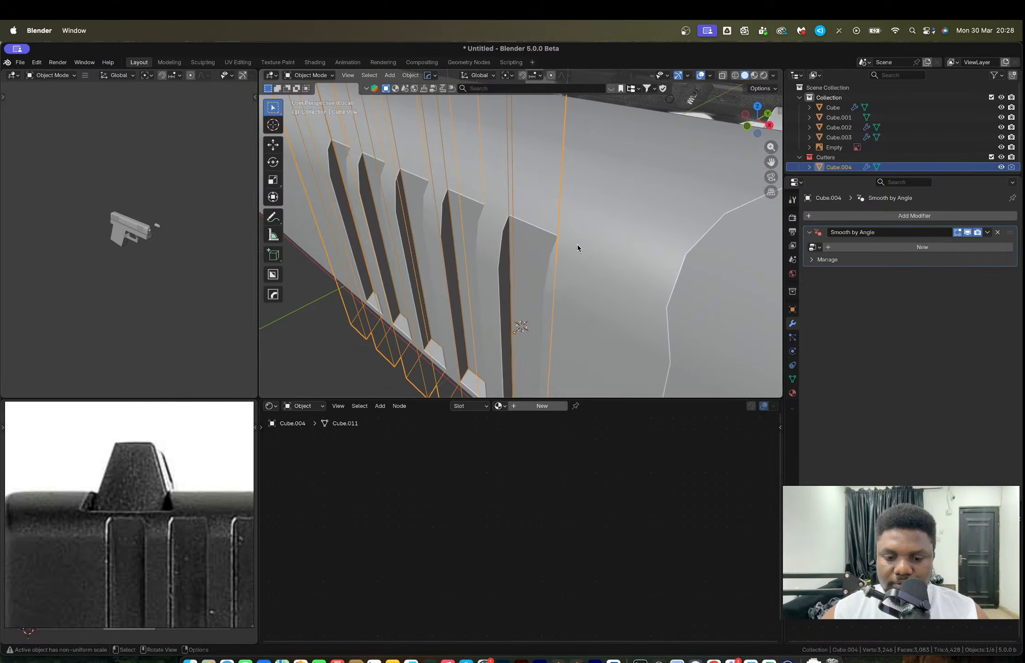
key("g")
key("y")
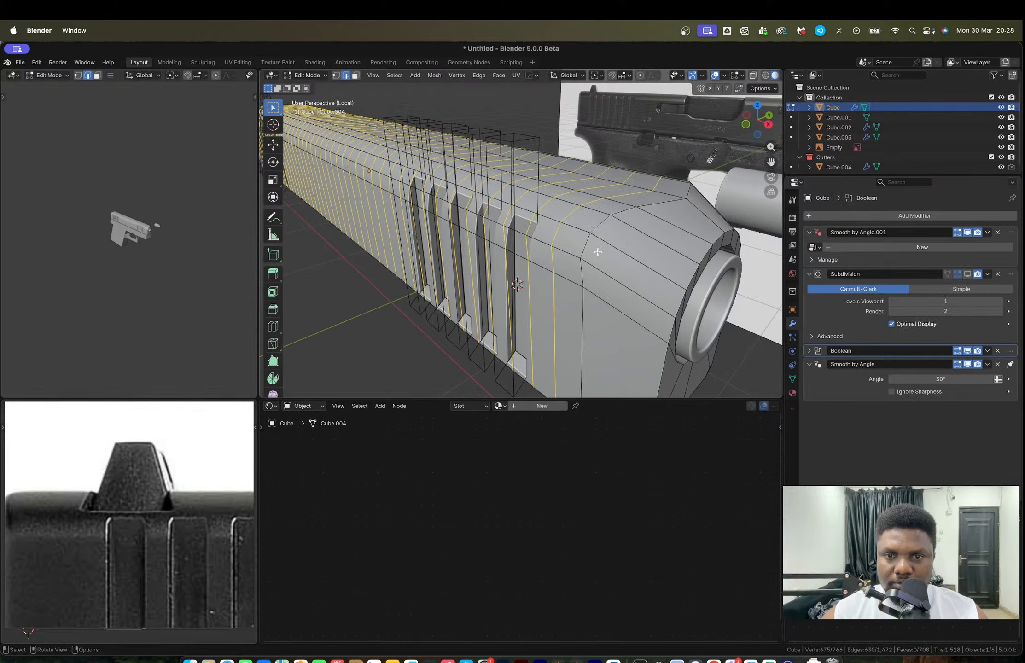
Step: Dissolve the evenly spaced loop cuts along the slide's length and return to Object Mode
mouse_move(598, 251)
middle_mouse_down()
mouse_move(580, 265)
mouse_move(583, 248)
middle_mouse_up()
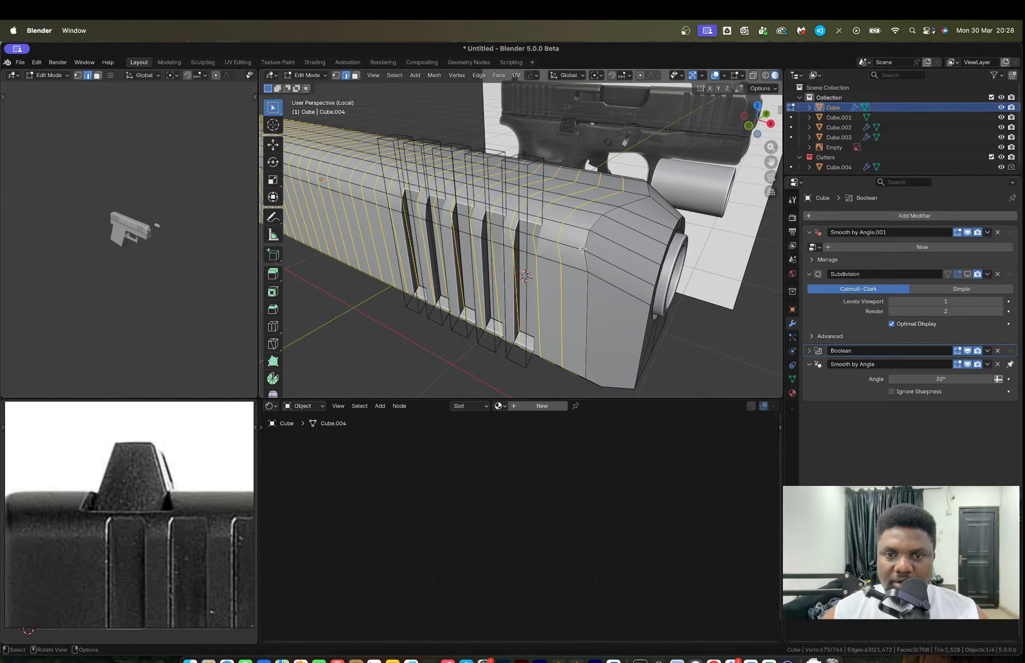
key("ctrl+x")
scroll(591, 251, "up", 3)
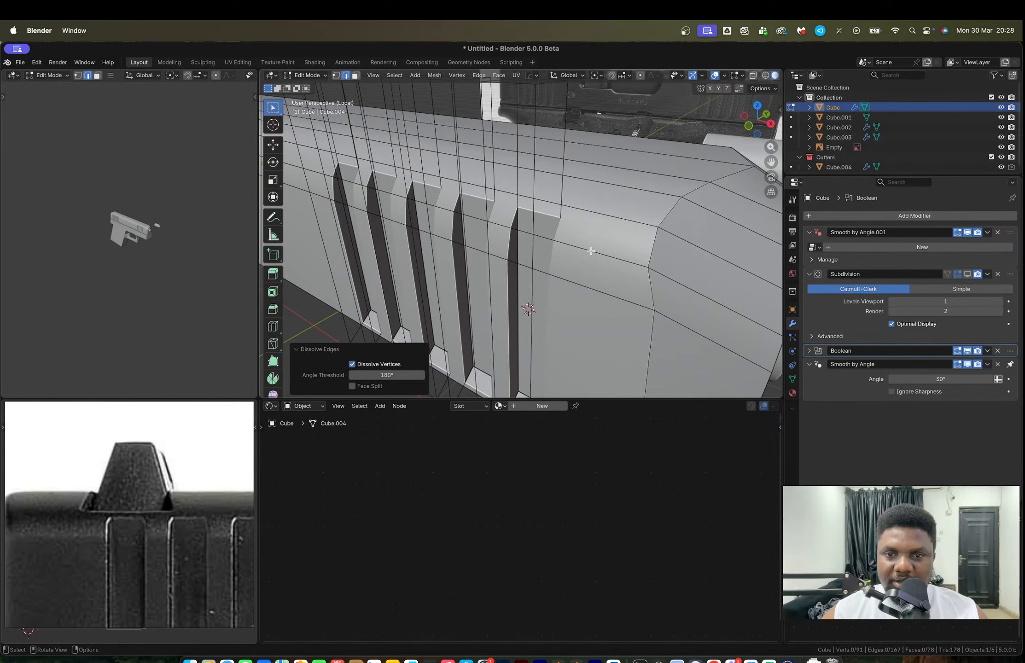
middle_click_drag(591, 251, 607, 231)
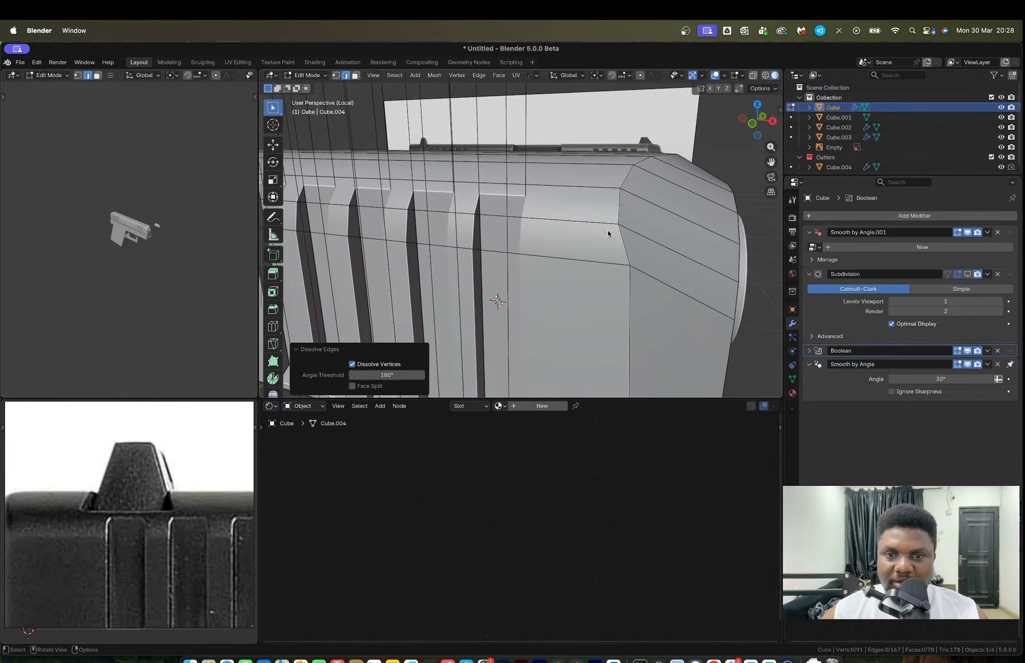
key("Tab")
scroll(633, 261, "down", 3)
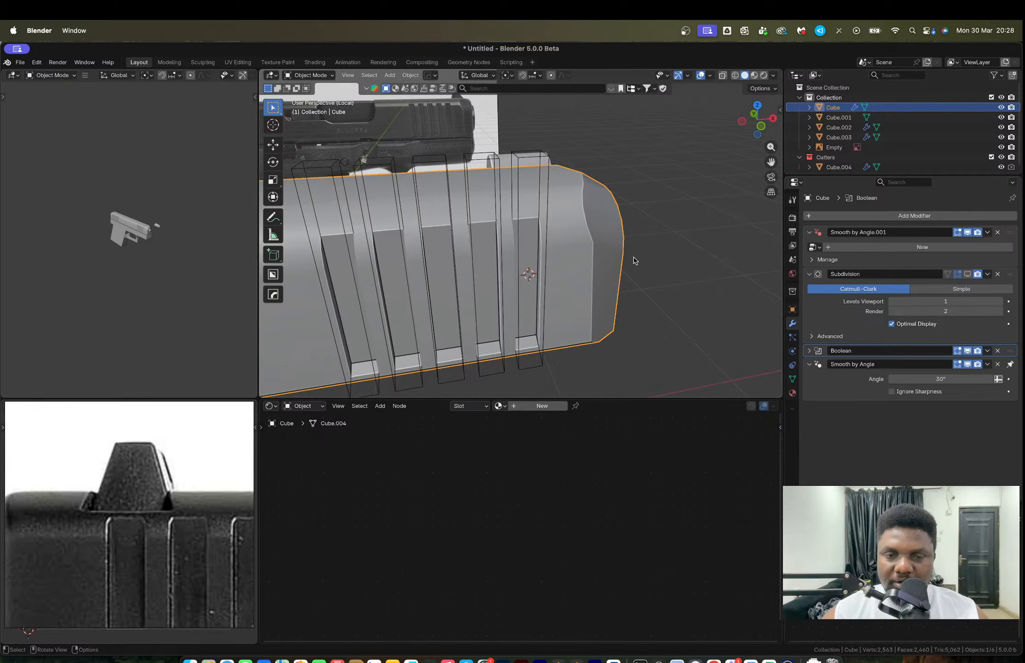
Step: Inspect the mesh loop behind the slide's front bevel by selecting its vertex path, and return to Object Mode
middle_click_drag(633, 261, 617, 182)
key("Tab")
scroll(617, 182, "up", 3)
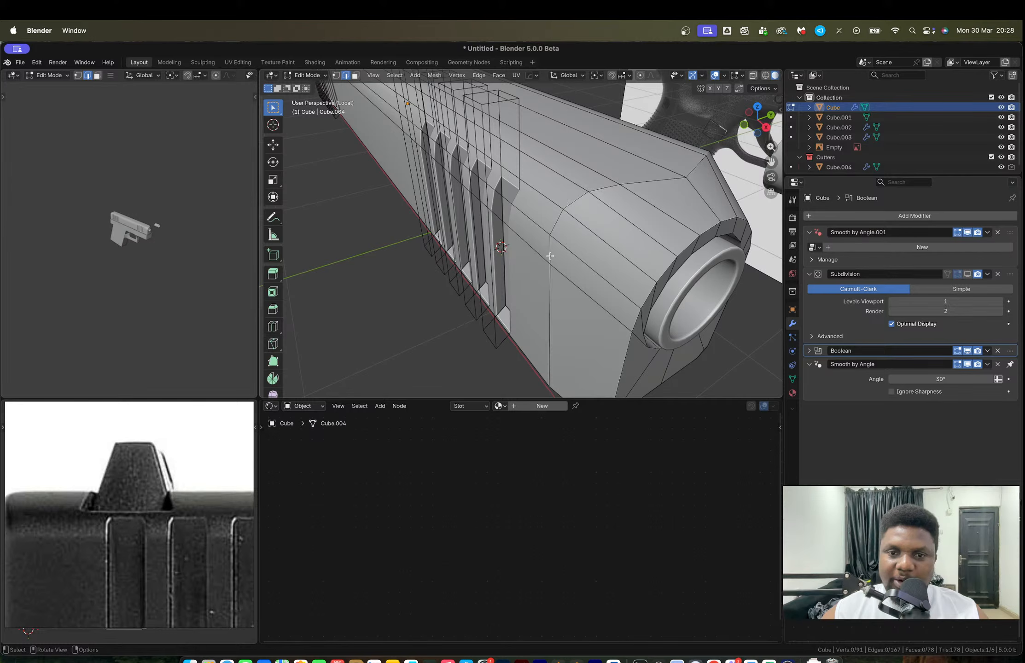
key("1")
left_click(564, 225, "ctrl+shift")
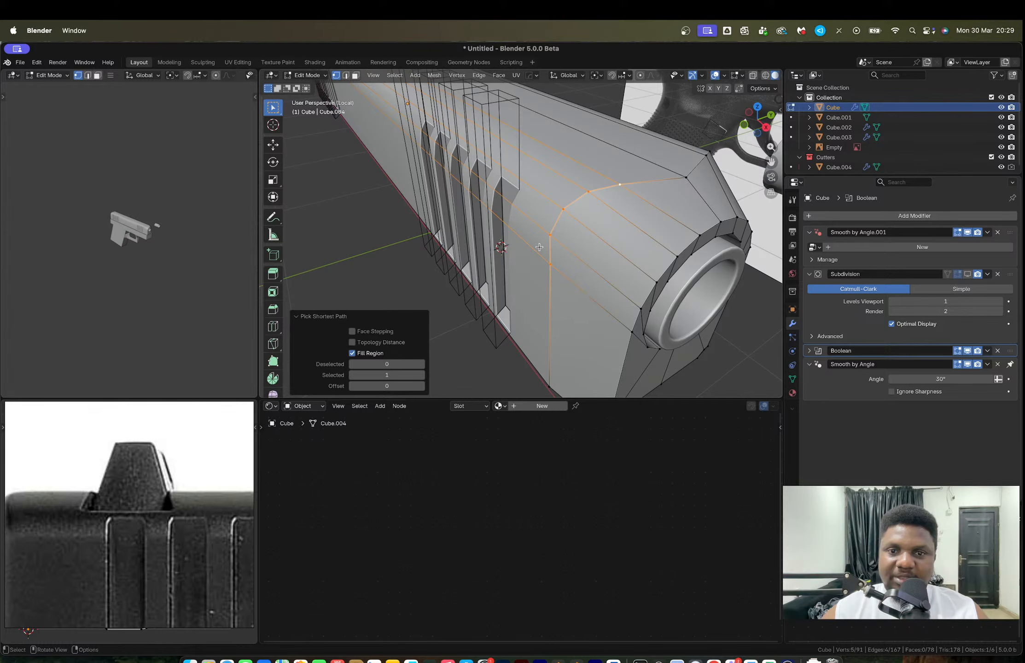
mouse_move(539, 247)
middle_mouse_down()
mouse_move(613, 214)
mouse_move(579, 235)
mouse_move(549, 301)
mouse_move(501, 247)
mouse_move(544, 256)
middle_mouse_up()
key("Tab")
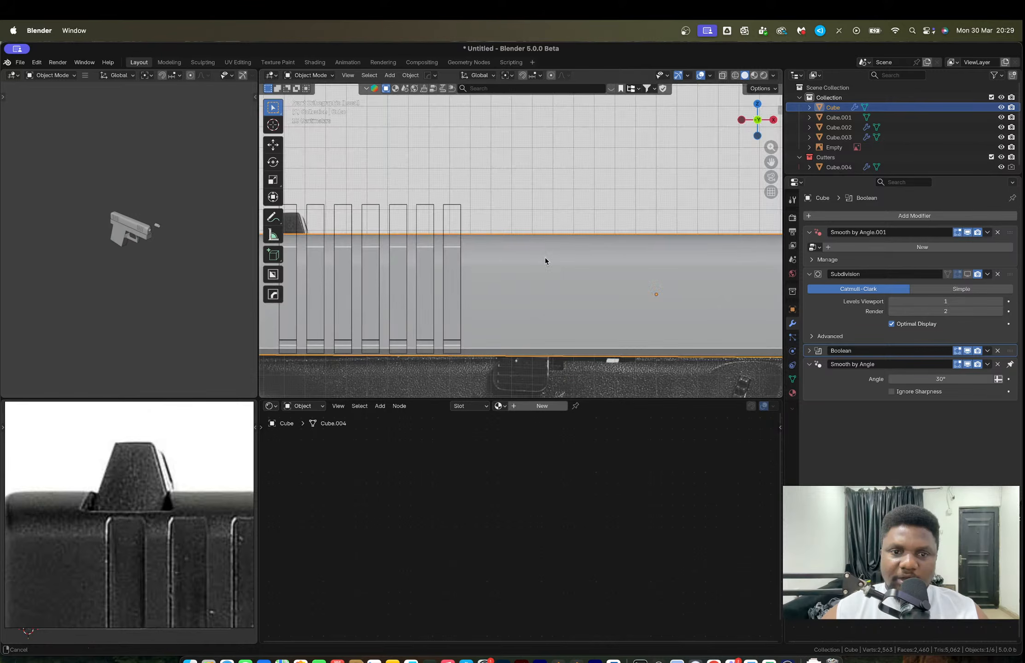
Step: Add a cube at the rear sight in the reference, scale it to 0.092 and raise it along Z over the sight
scroll(530, 255, "up", 5)
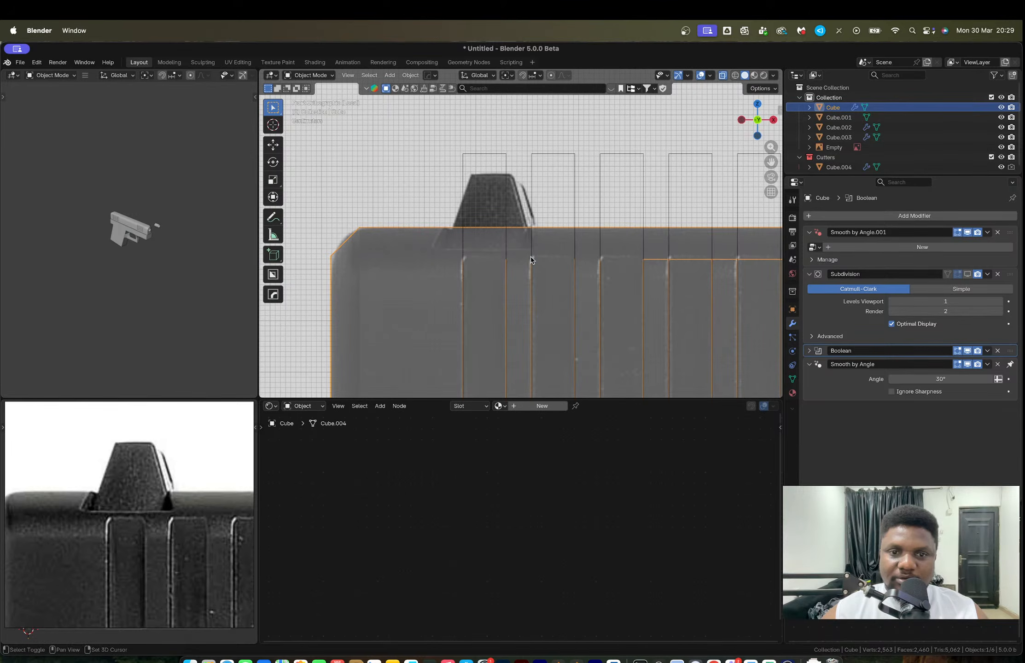
scroll(498, 242, "down", 2)
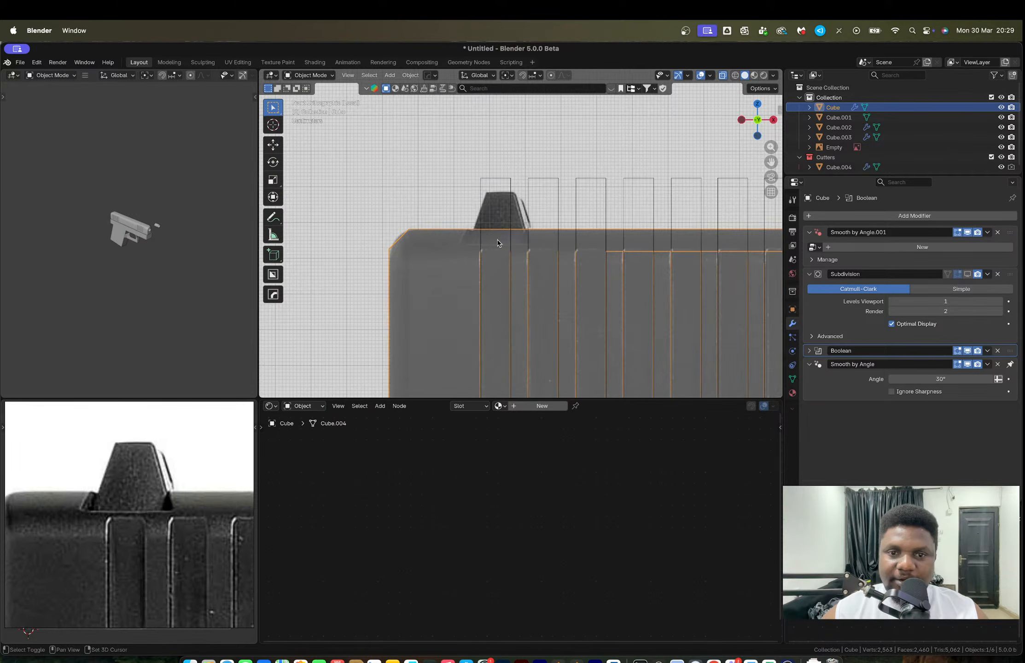
right_click(497, 243, "shift")
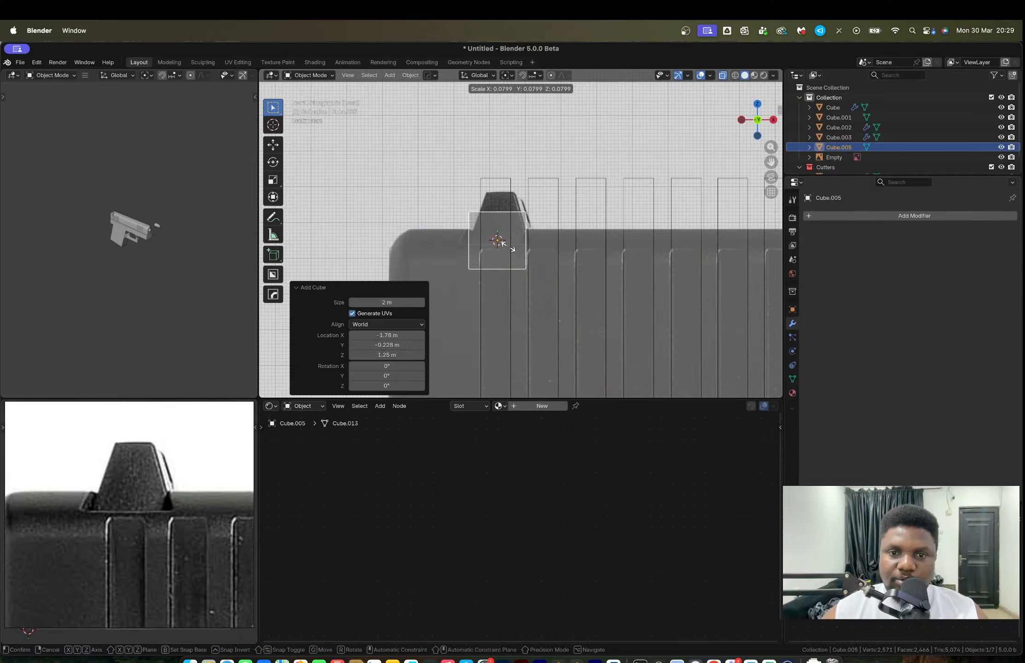
left_click(512, 249)
key("g")
key("z")
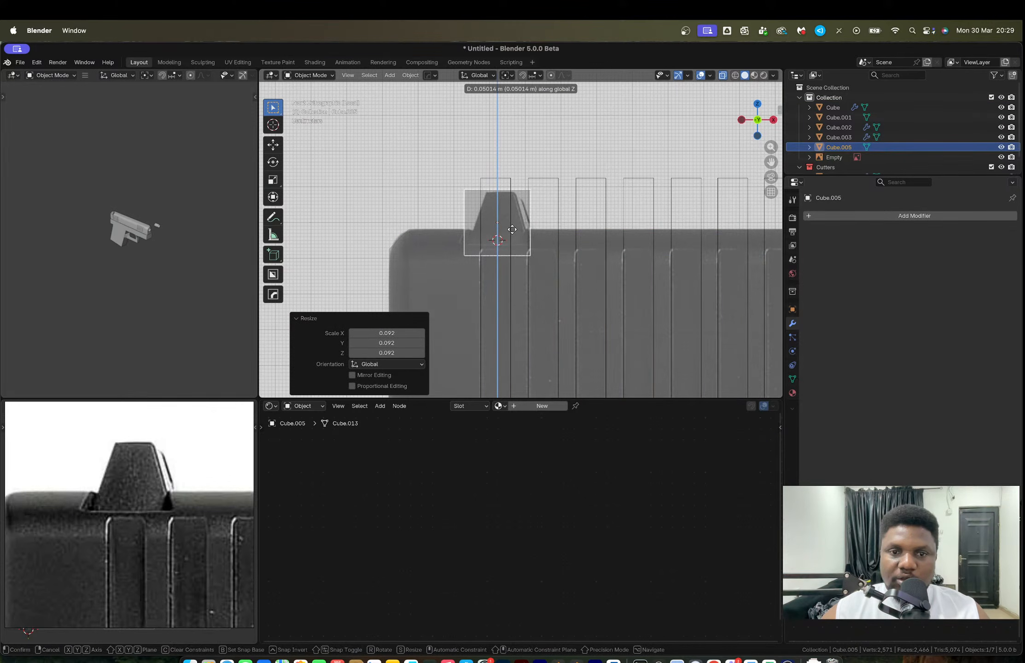
left_click(511, 219)
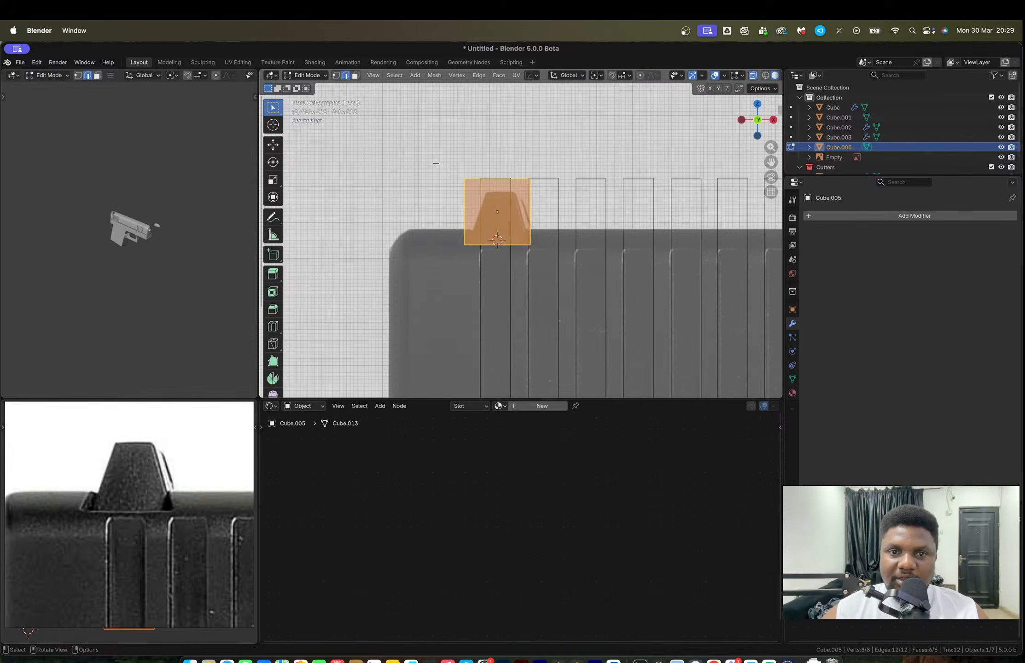
Step: Taper the new cube into a trapezoid by scaling its top face along X, and return to Object Mode
key("Tab")
key("s")
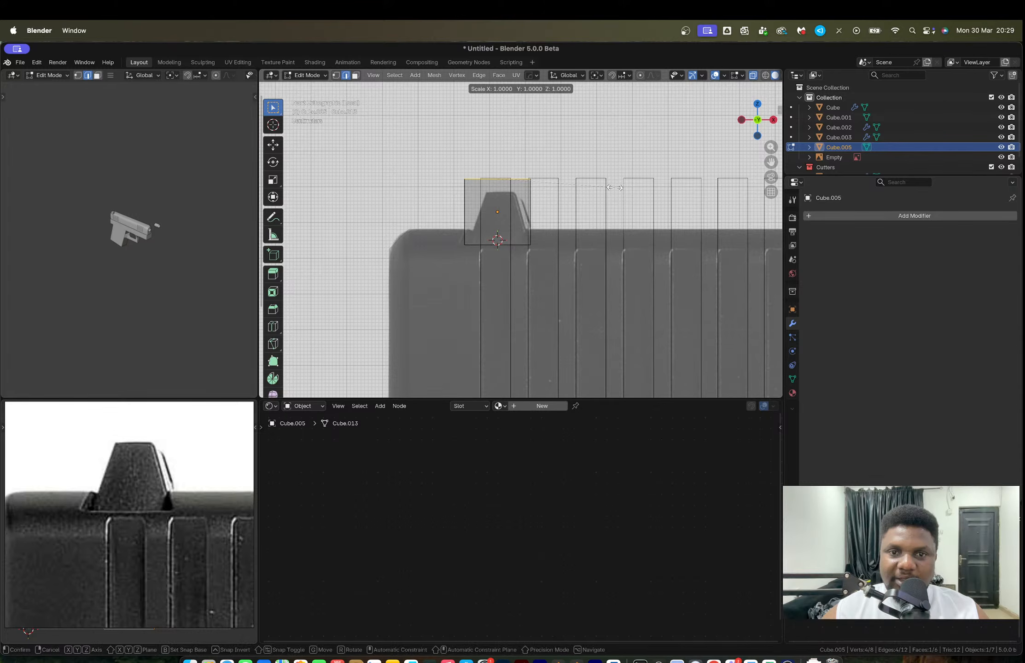
key("x")
left_click(520, 252)
key("Tab")
middle_click_drag(520, 252, 600, 283)
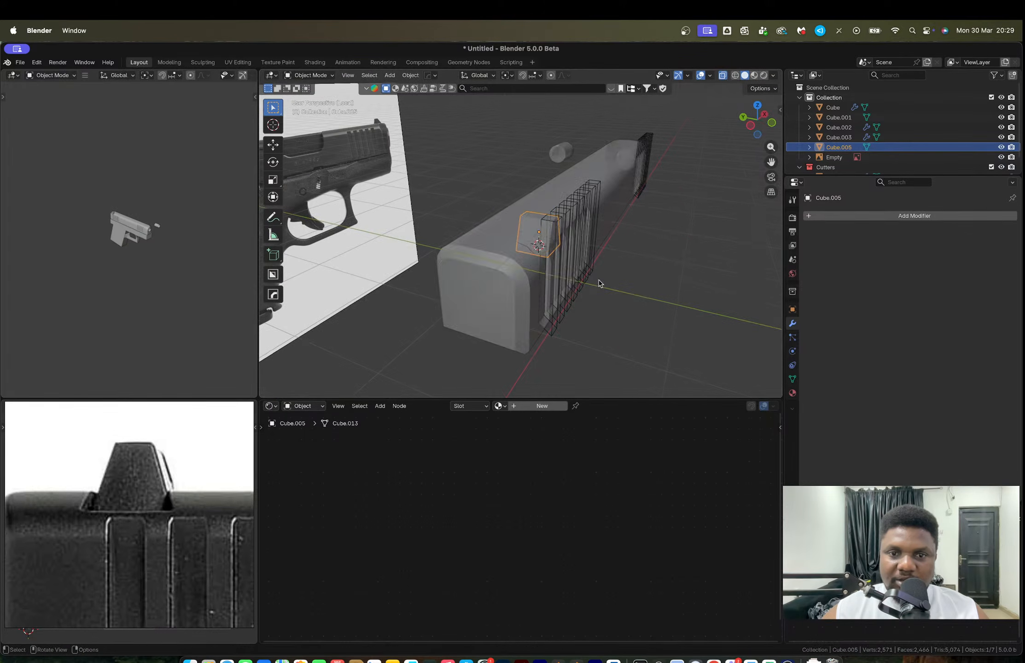
Step: Snap the 3D cursor to the centre edge on top of the slide and return to Object Mode
key("alt+z")
left_click(491, 247, "shift")
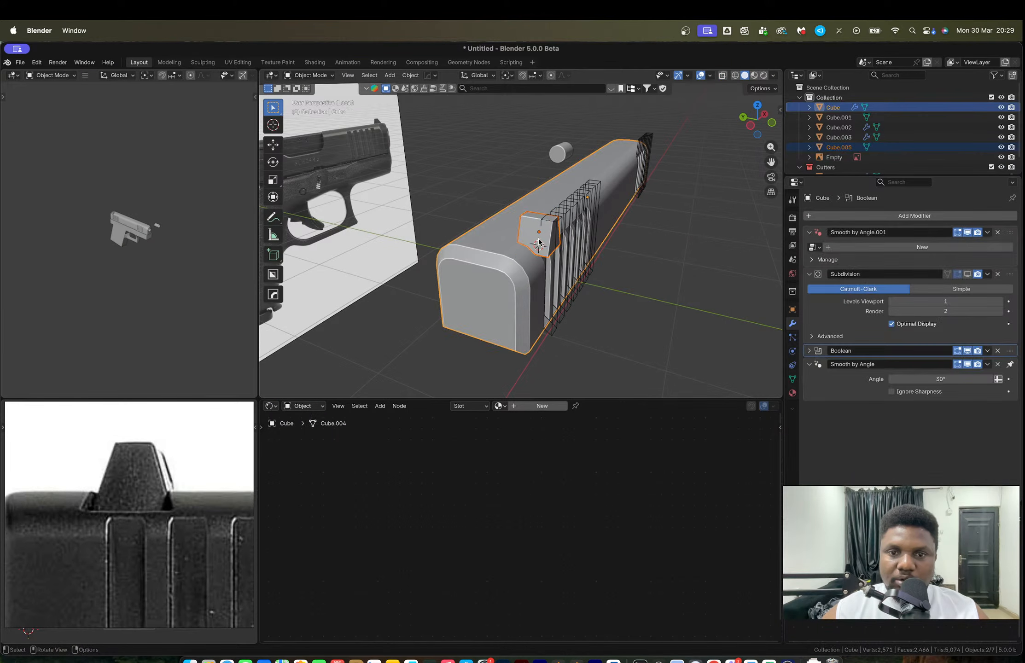
left_click(540, 237)
mouse_move(511, 251)
middle_mouse_down()
mouse_move(457, 247)
mouse_move(528, 272)
mouse_move(495, 237)
middle_mouse_up()
left_click(494, 237)
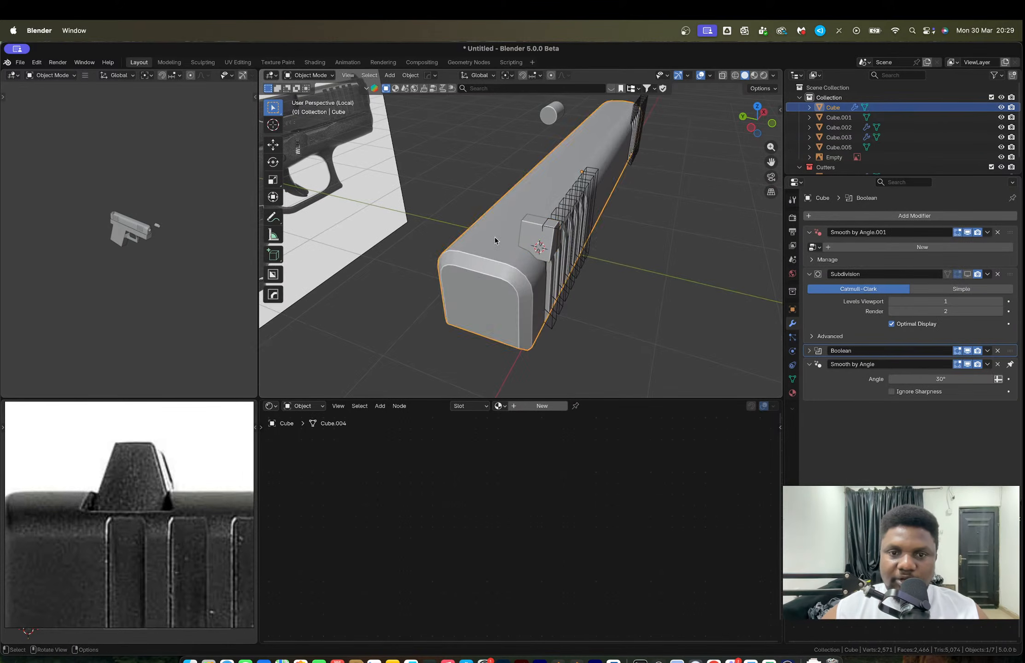
key("Tab")
left_click(506, 231)
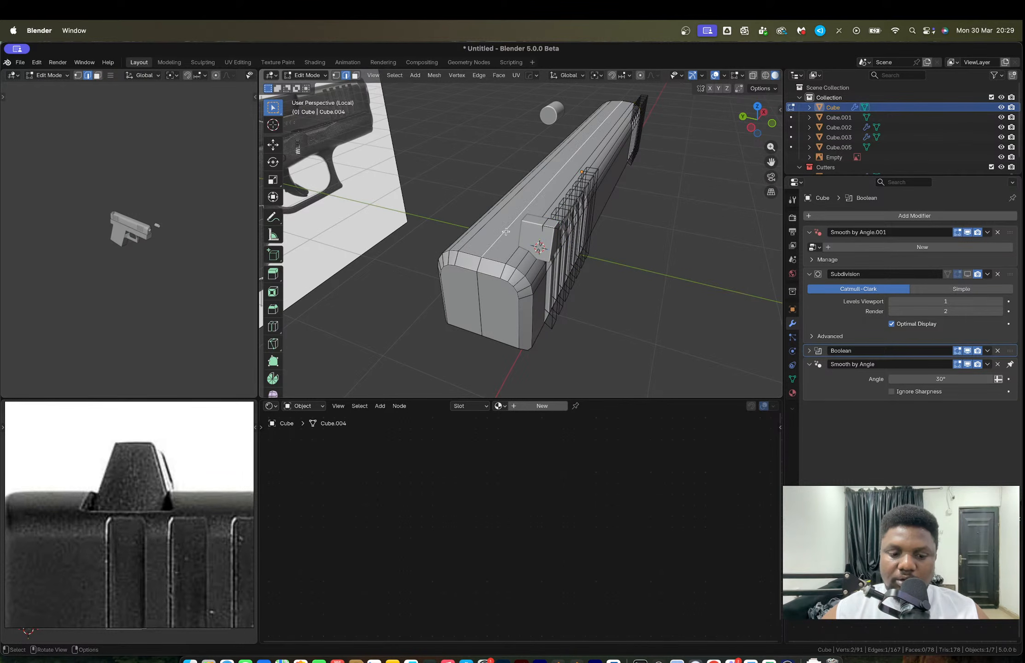
key("shift+s")
left_click(513, 269)
key("Tab")
Step: Snap the tapered block to the 3D cursor and move it -1.7611 m along X to the slide's rear
key("shift+s")
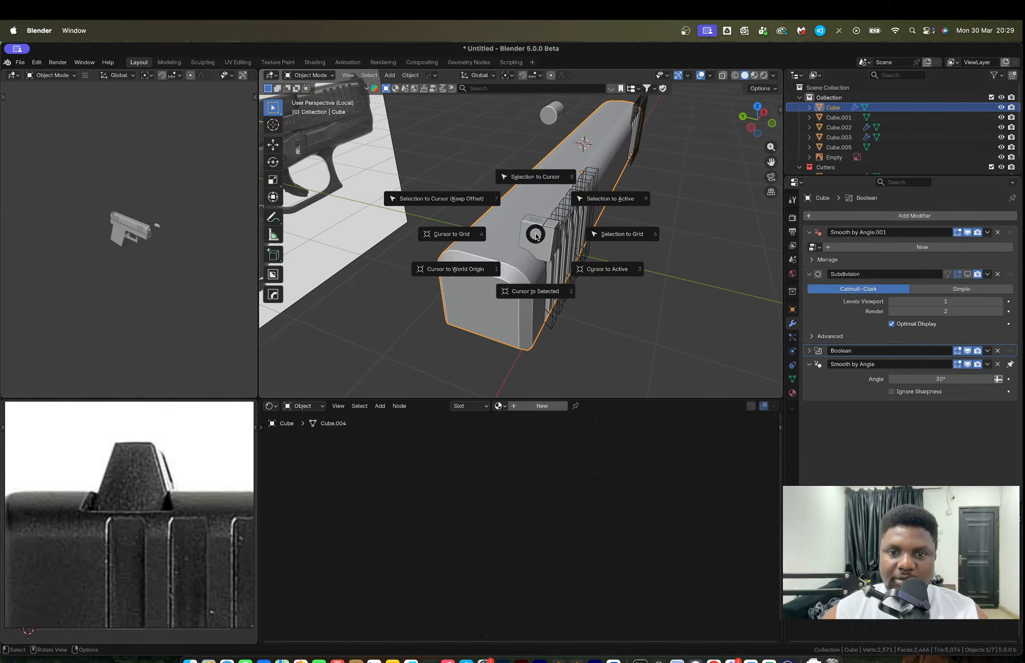
key("Escape")
left_click(529, 225)
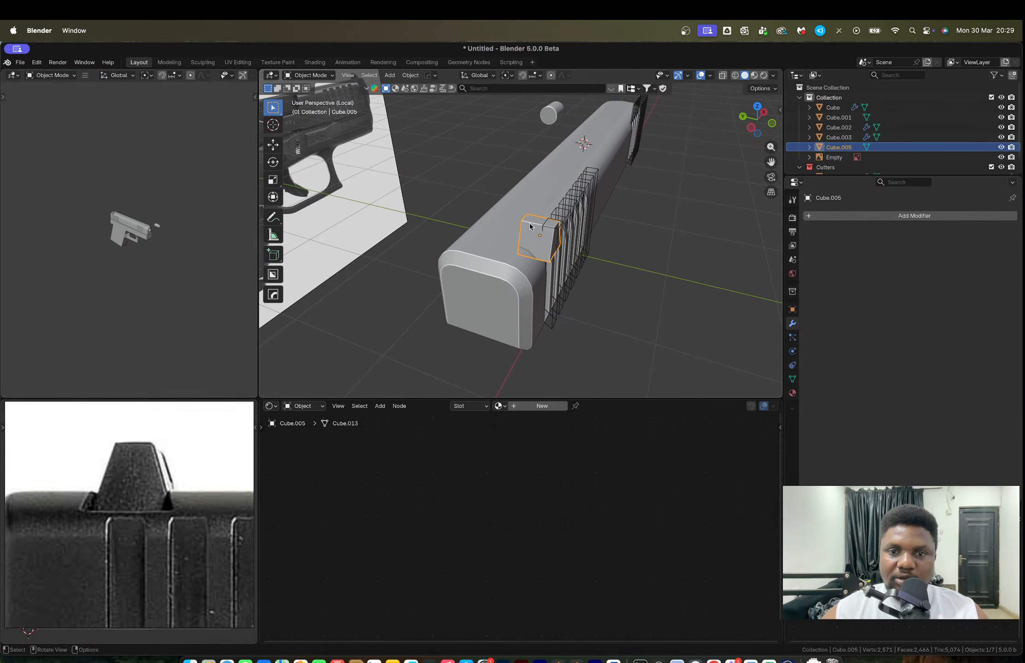
key("shift+s")
left_click(532, 185)
key("g")
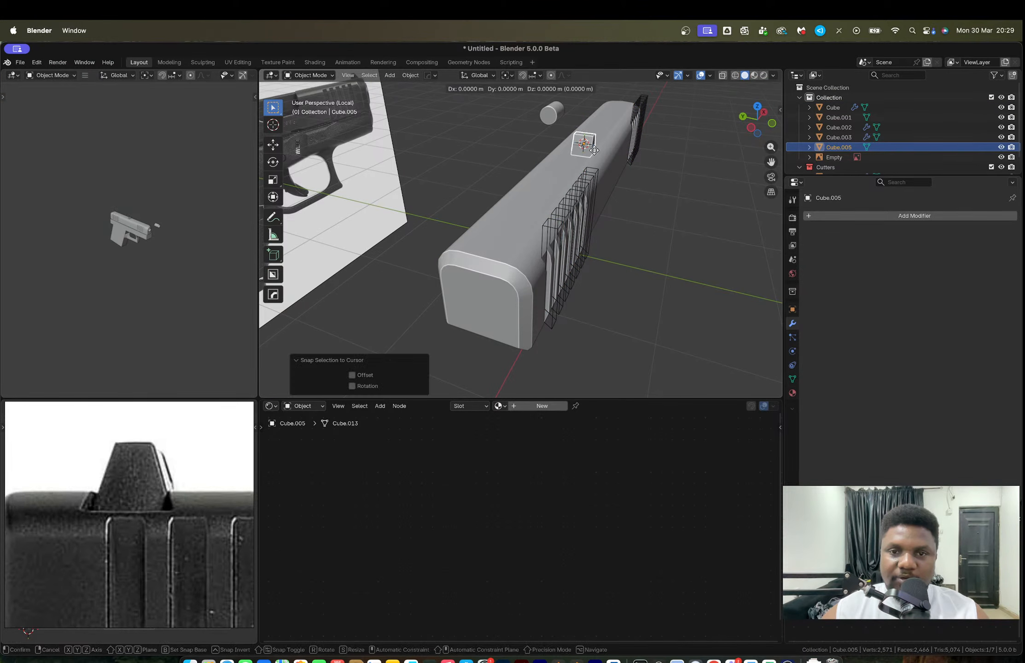
key("x")
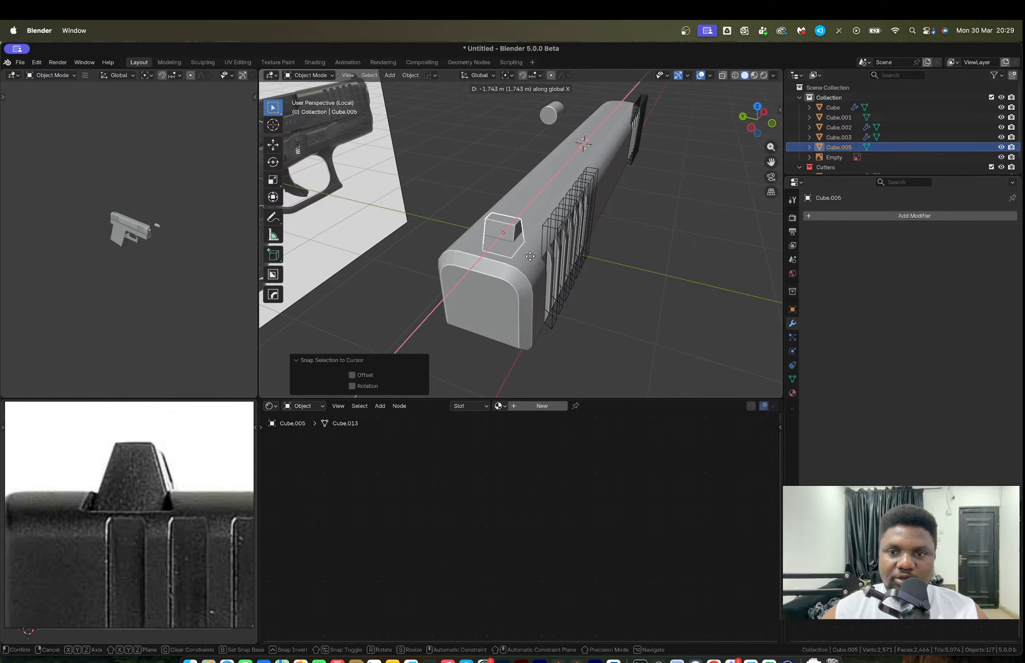
left_click(530, 256)
Step: Fit the tapered block to the reference rear sight by scaling it 1.193 and 1.048 along X and shifting it along X
key("1")
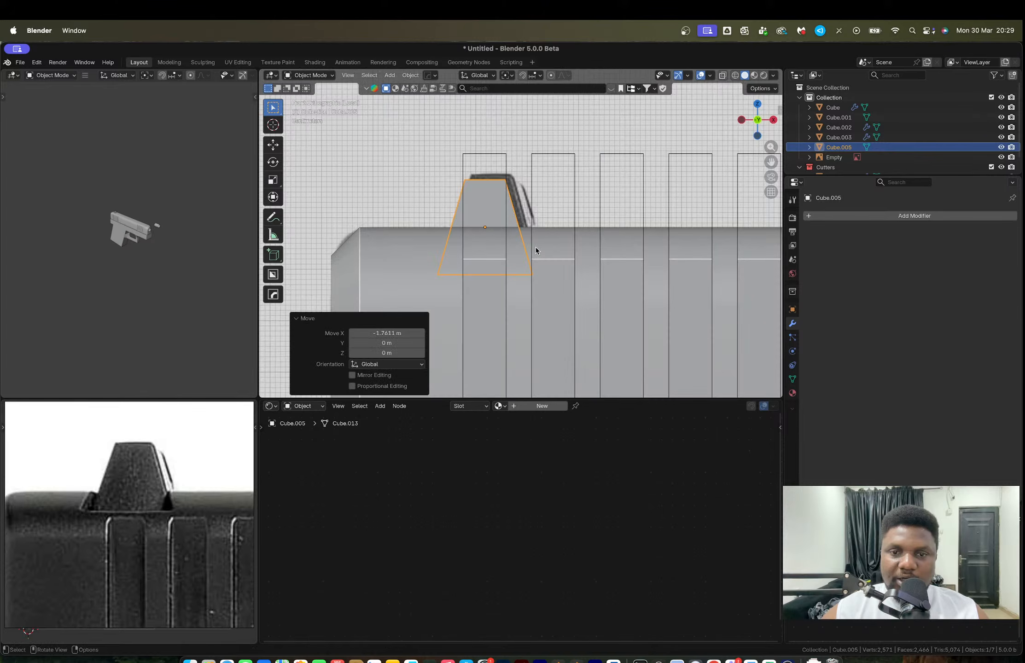
key("s")
key("x")
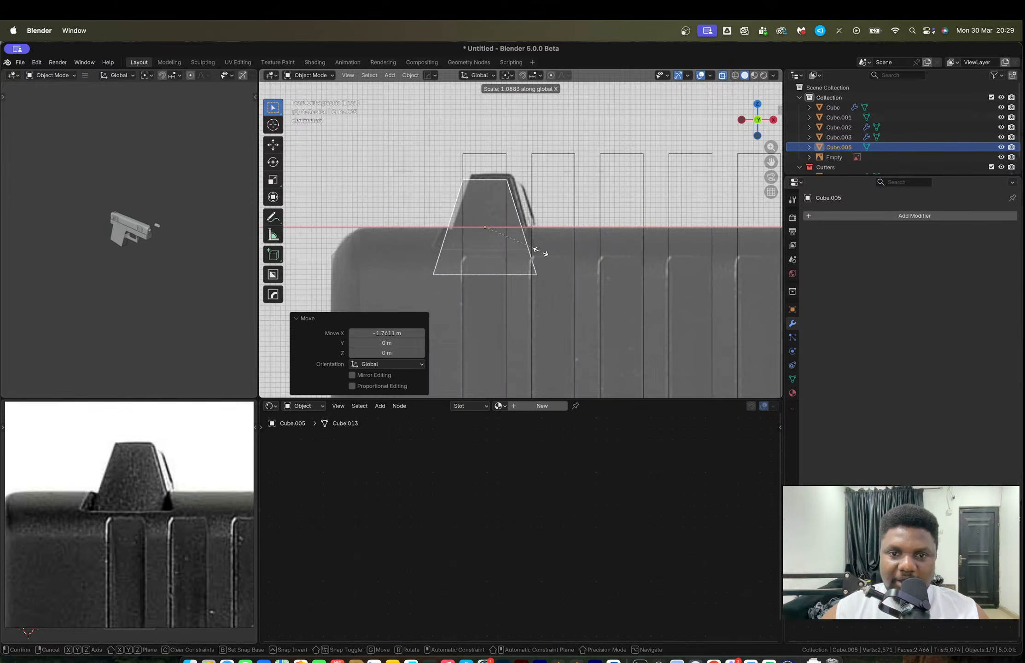
left_click(547, 253)
key("g")
key("x")
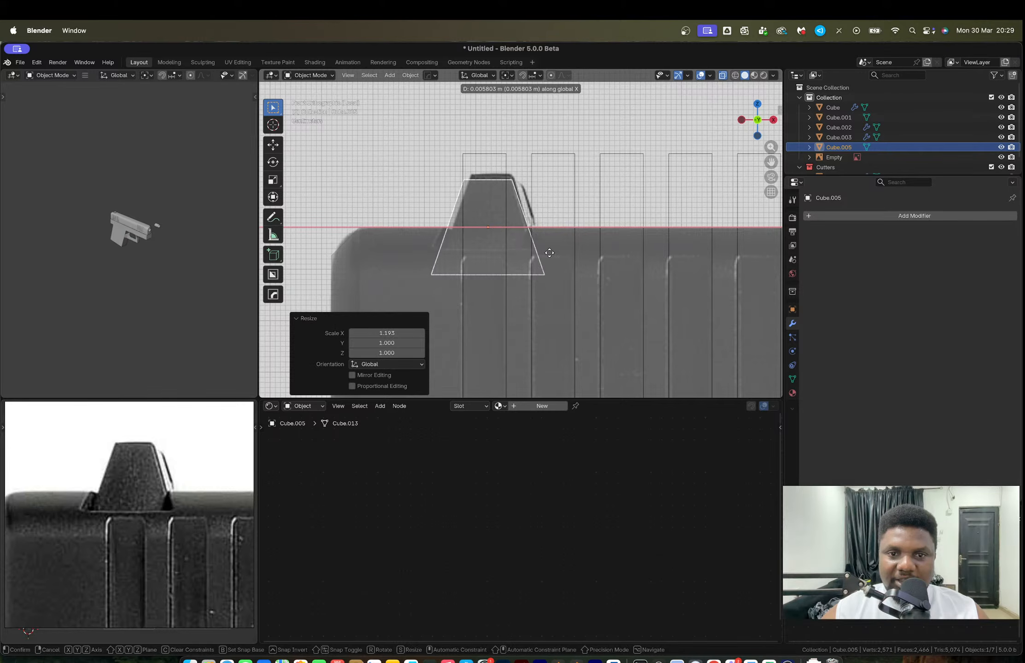
left_click(548, 253)
key("s")
key("x")
left_click(551, 253)
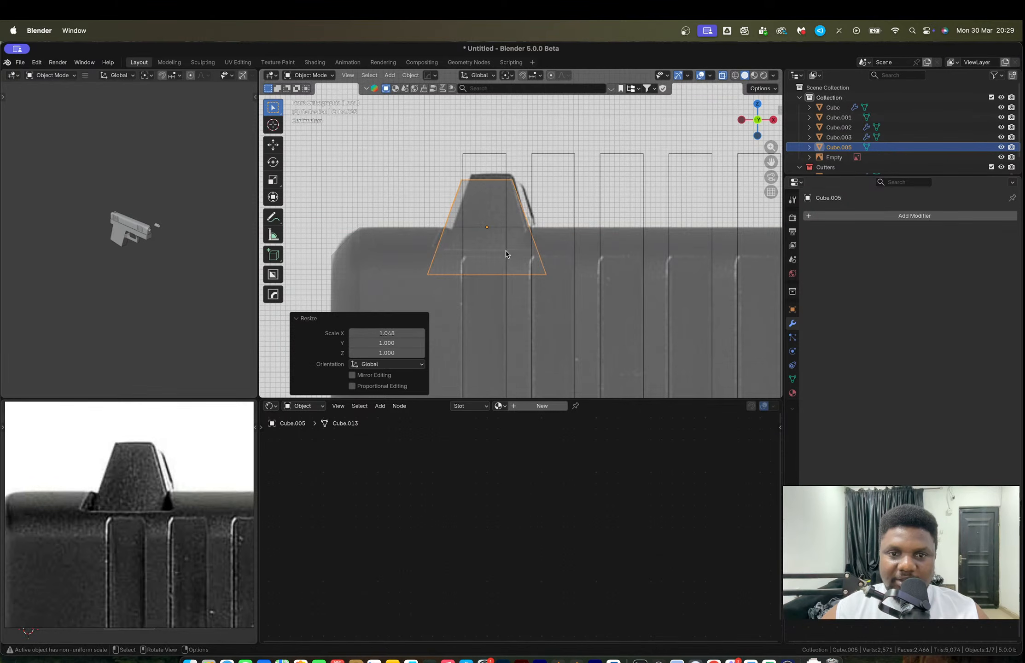
Step: Stretch the tapered block 3.230 along Y across the slide and subtract it from the slide as a boolean cutter
key("s")
key("y")
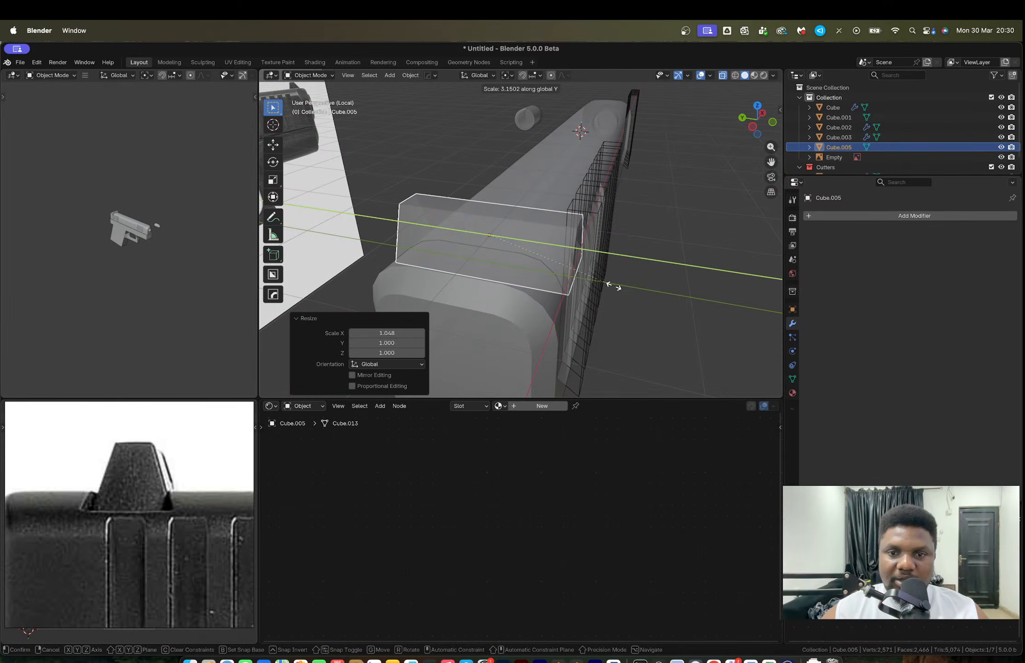
left_click(617, 287)
middle_click_drag(617, 287, 549, 294)
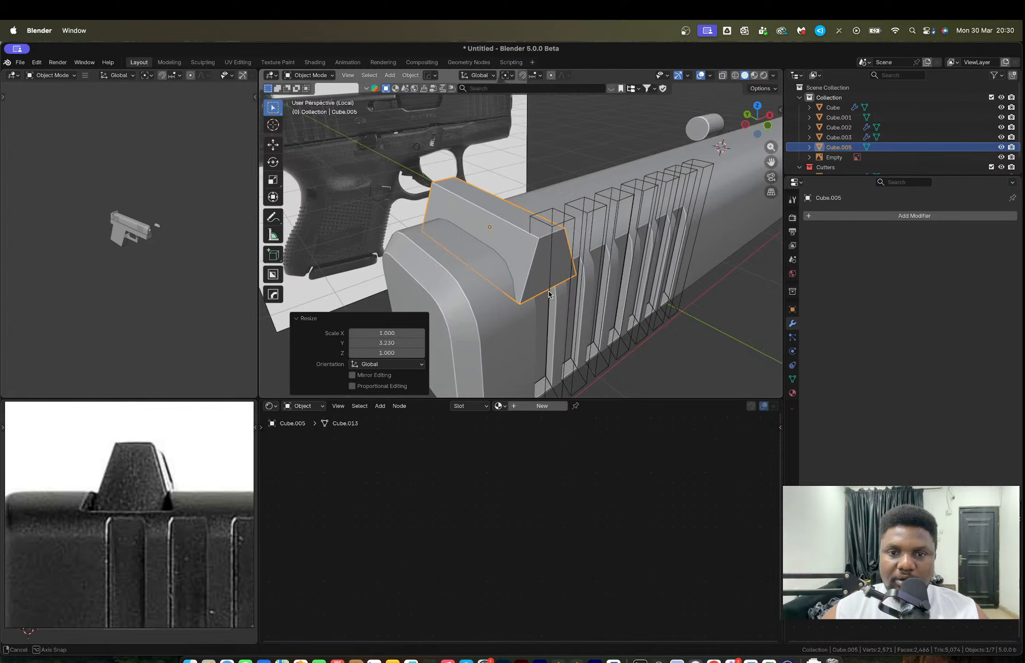
middle_click_drag(441, 258, 469, 189)
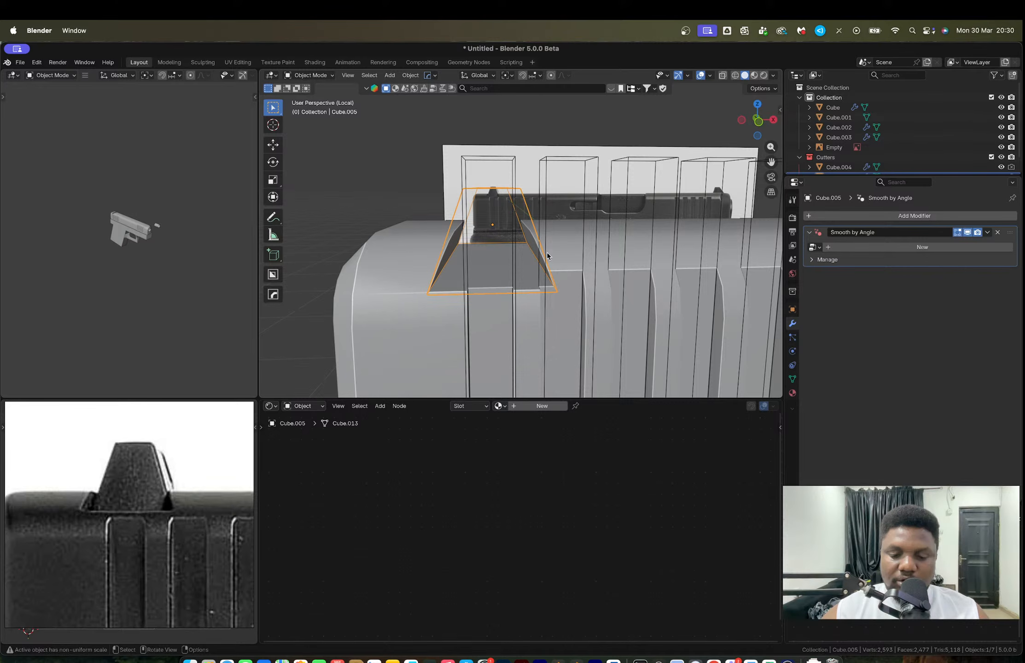
Step: Adjust the rear sight cutter's height along Z to change the depth of the notch in the slide
key("g")
key("z")
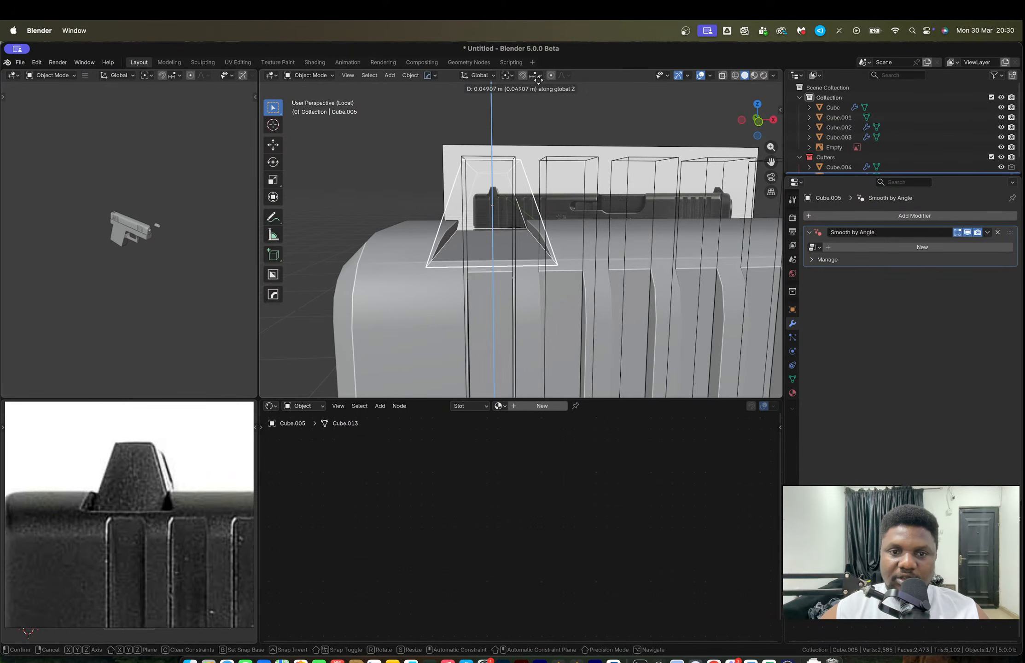
left_click(534, 367)
left_click(436, 220)
middle_click_drag(438, 223, 476, 181)
scroll(479, 247, "down", 2)
left_click(518, 231)
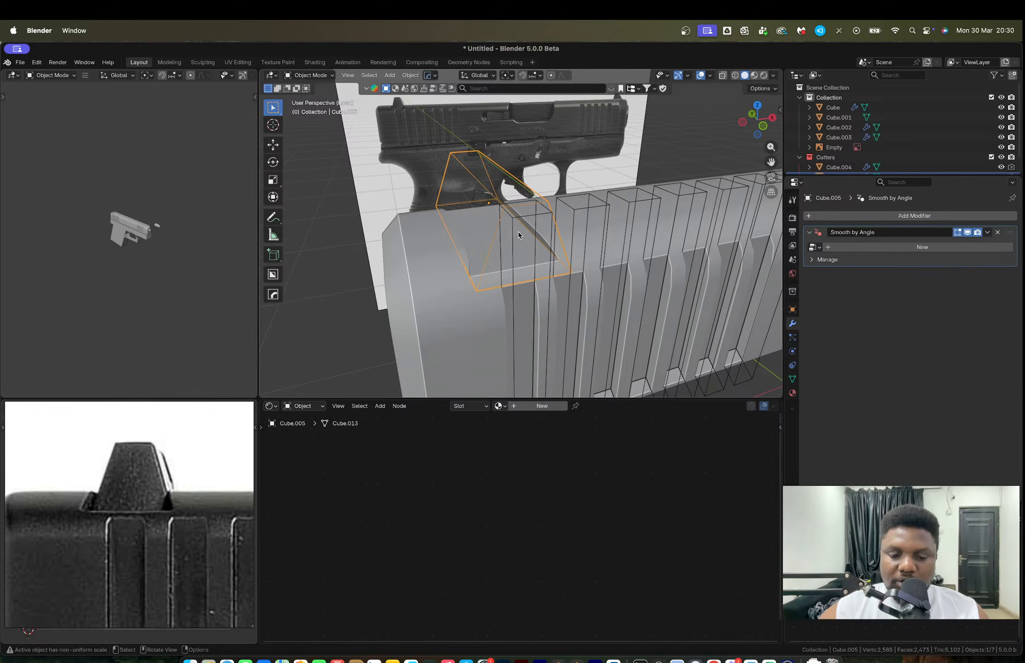
key("g")
key("z")
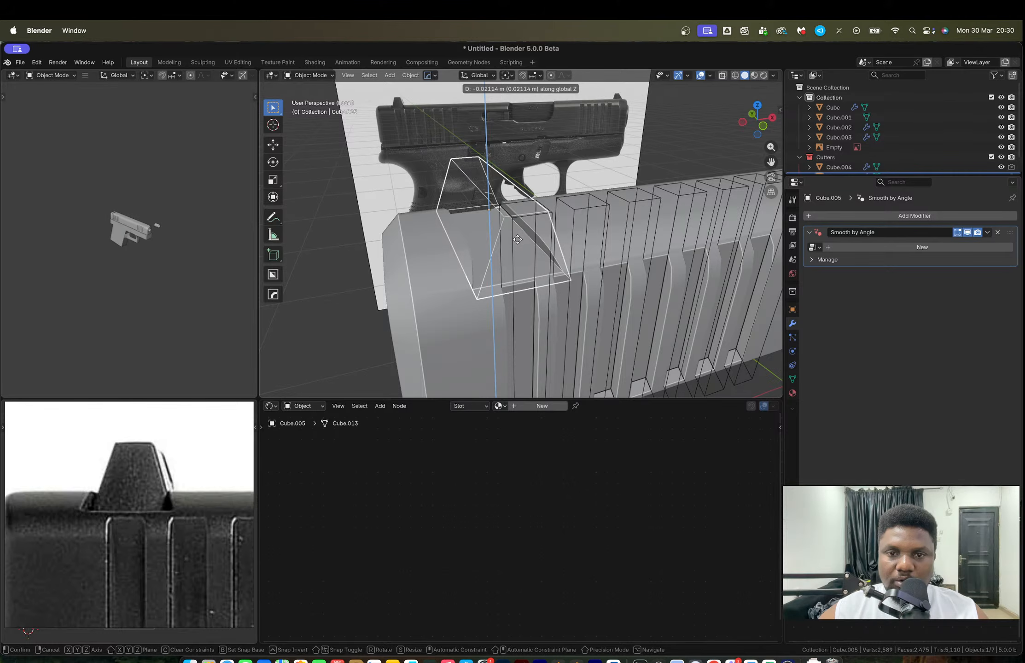
left_click(518, 240)
Step: Try moving the serration cutters along the Y axis, and undo the move
middle_click_drag(581, 259, 557, 291)
left_click(579, 193)
left_click(579, 193)
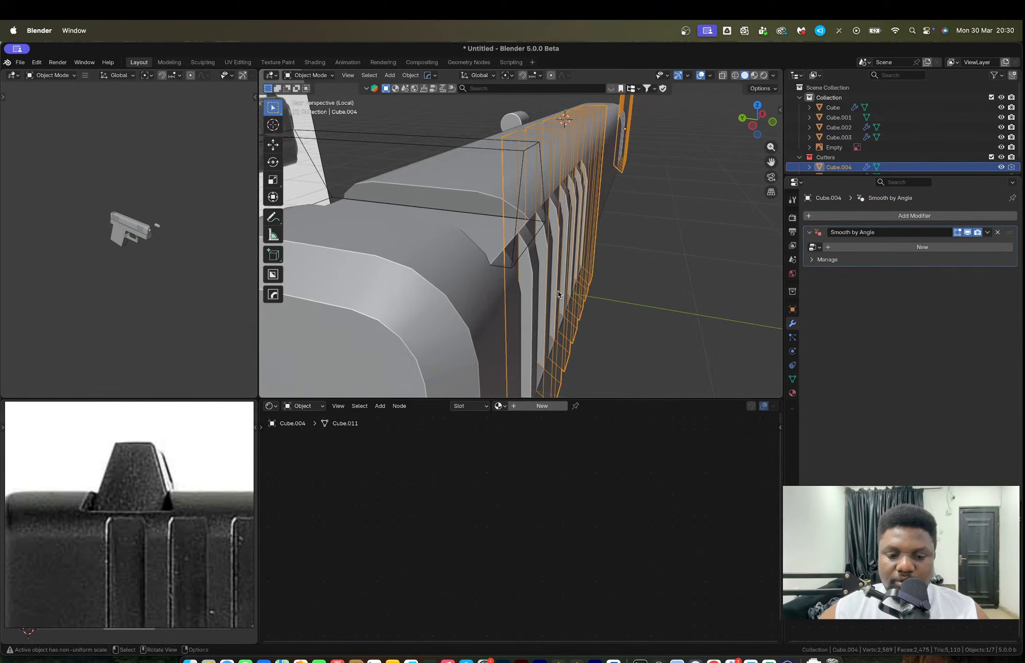
key("g")
key("y")
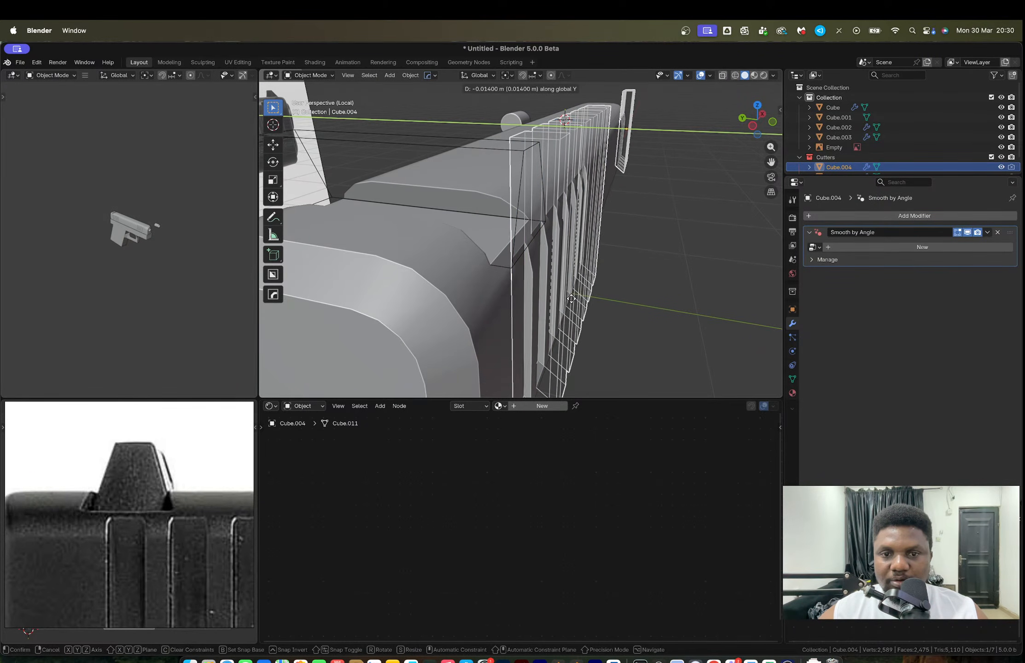
left_click(567, 286)
middle_click_drag(568, 286, 631, 312)
key("ctrl+z")
scroll(479, 279, "down", 5)
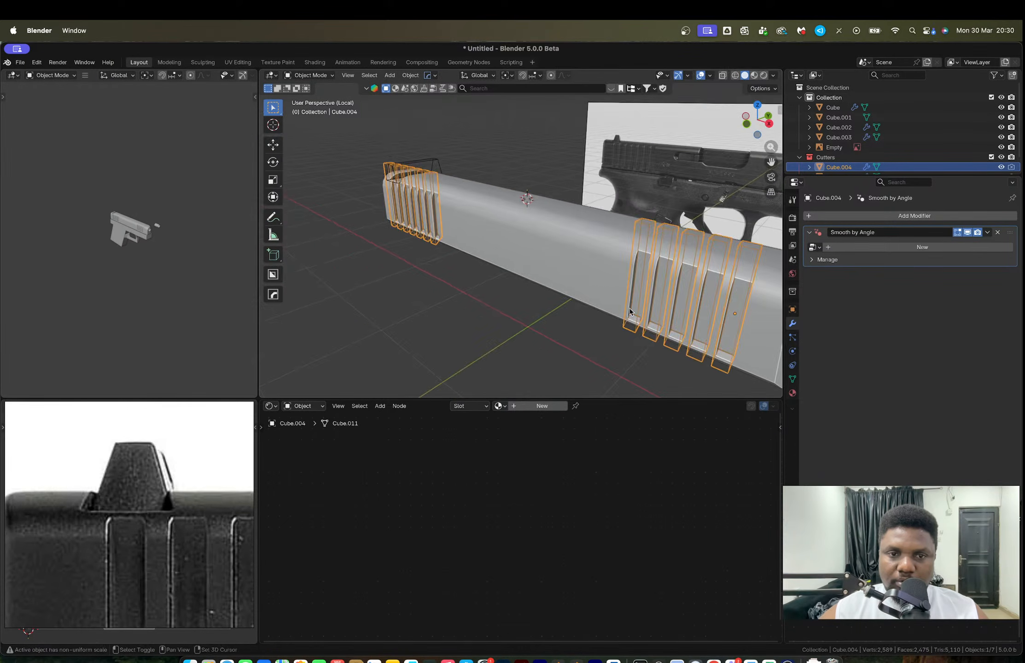
Step: Raise the rear sight cutter 0.022389 m along Z against the reference sight in front view
middle_click_drag(431, 249, 612, 314, "shift")
middle_click_drag(470, 281, 609, 300)
scroll(503, 293, "up", 4)
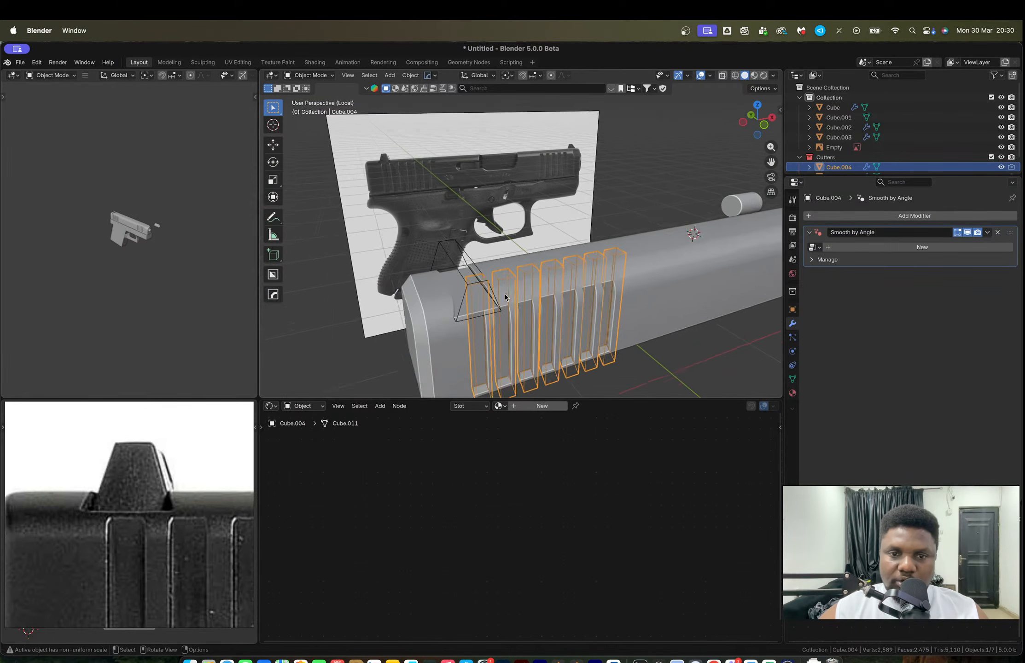
left_click(439, 256)
key("KP_1")
middle_click_drag(504, 318, 532, 112, "shift")
scroll(537, 276, "up", 3)
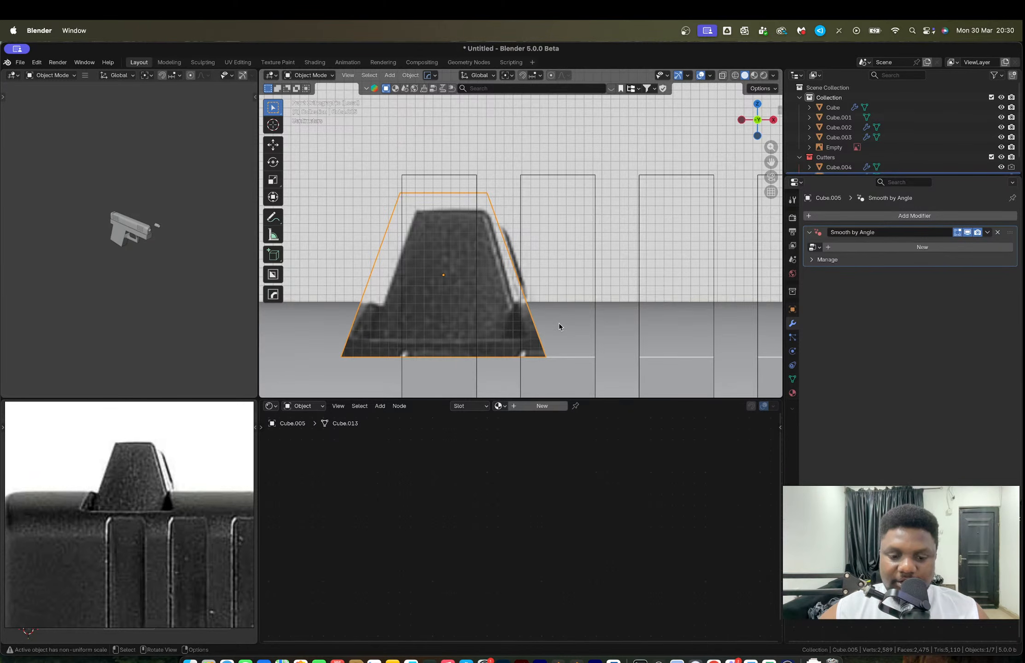
key("g")
key("z")
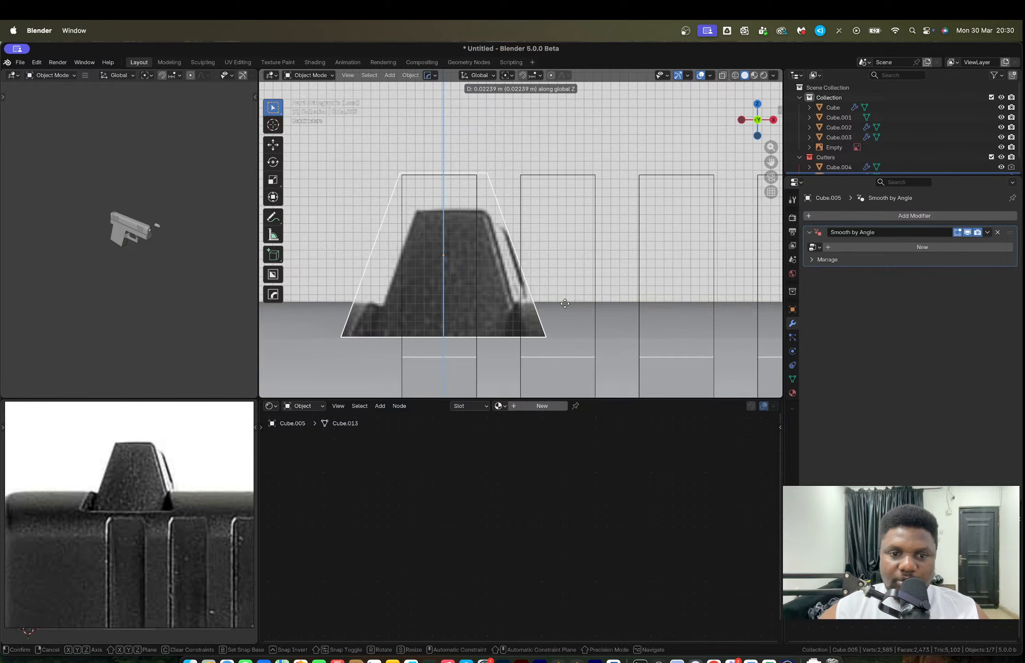
left_click(565, 303)
Step: Narrow the rear sight cutter to 0.862 along X to match the base of the reference sight
middle_click_drag(565, 303, 657, 259, "shift")
key("s")
key("x")
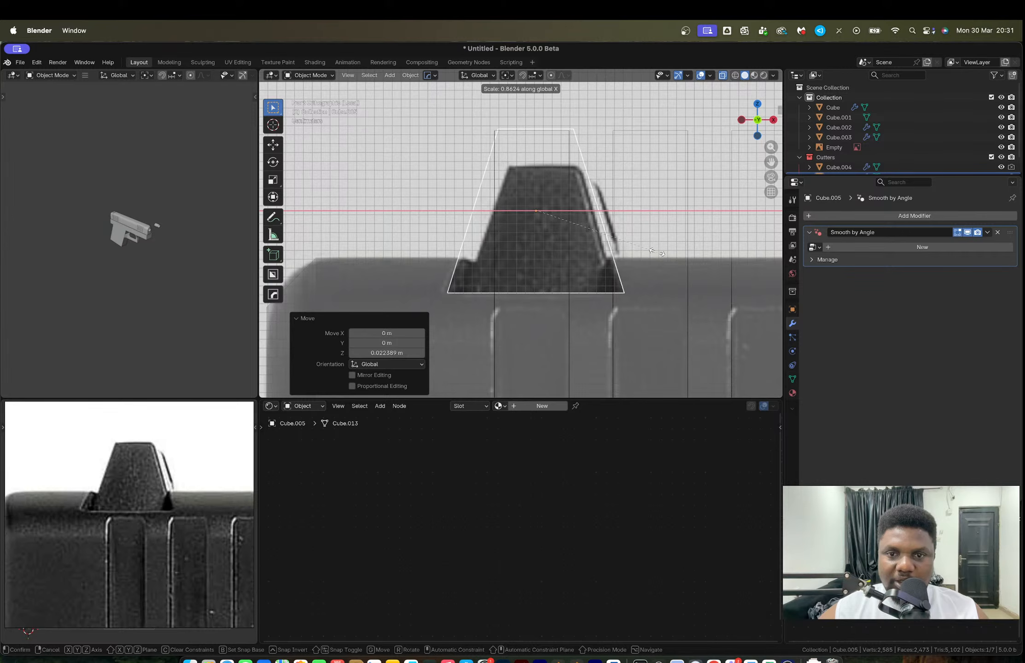
left_click(658, 252)
scroll(575, 254, "down", 1)
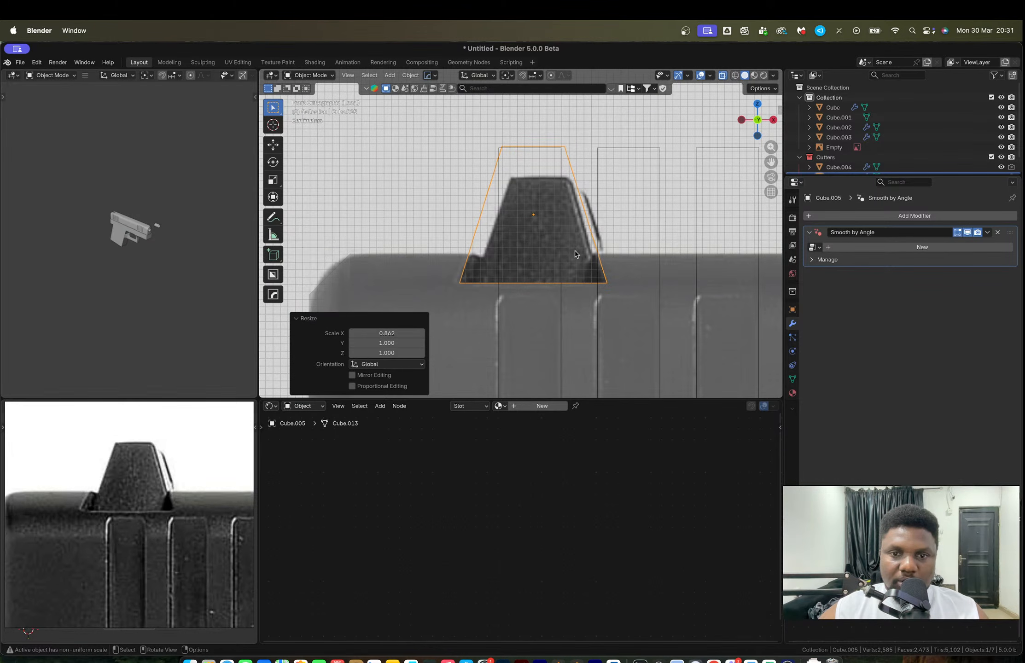
Step: Raise the rear sight cutter 0.004558 m along Z to make the notch in the slide slightly shallower
scroll(542, 264, "down", 3)
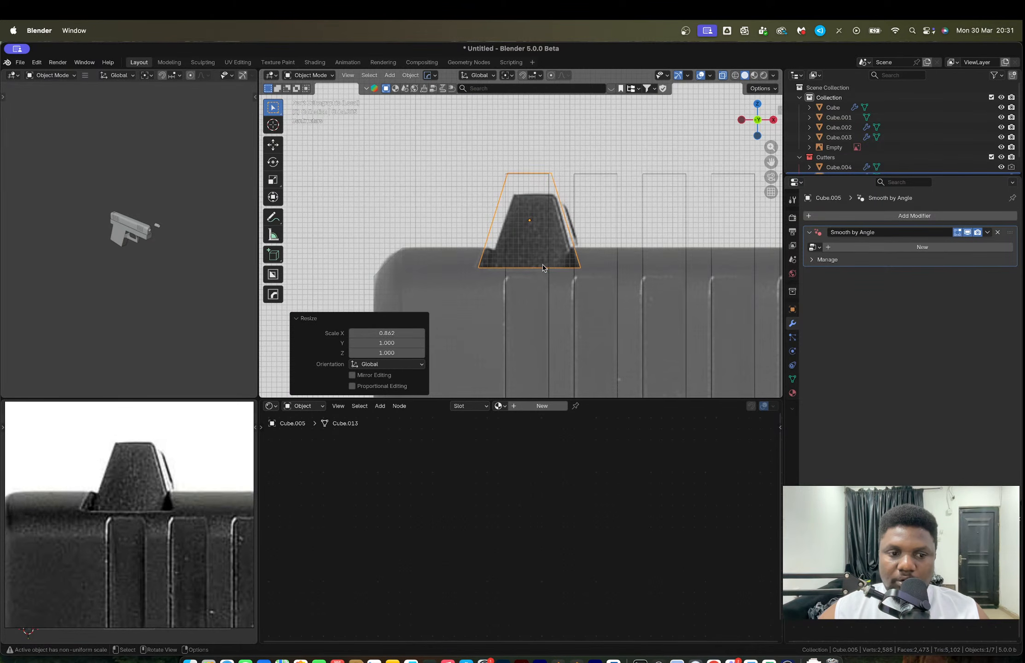
middle_click_drag(542, 264, 519, 304)
key("g")
key("z")
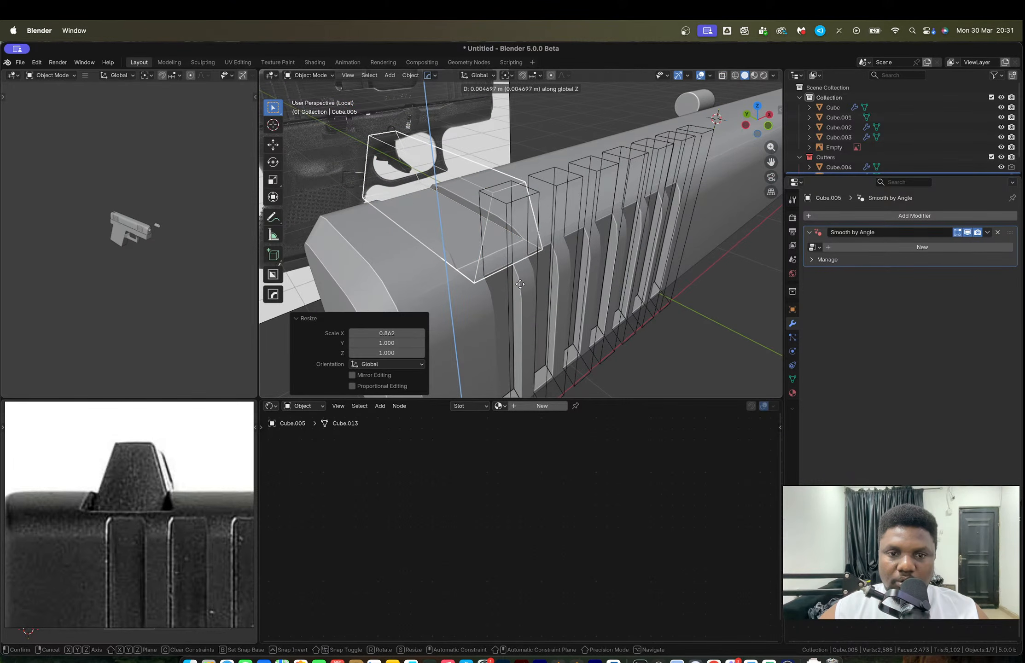
left_click(519, 284)
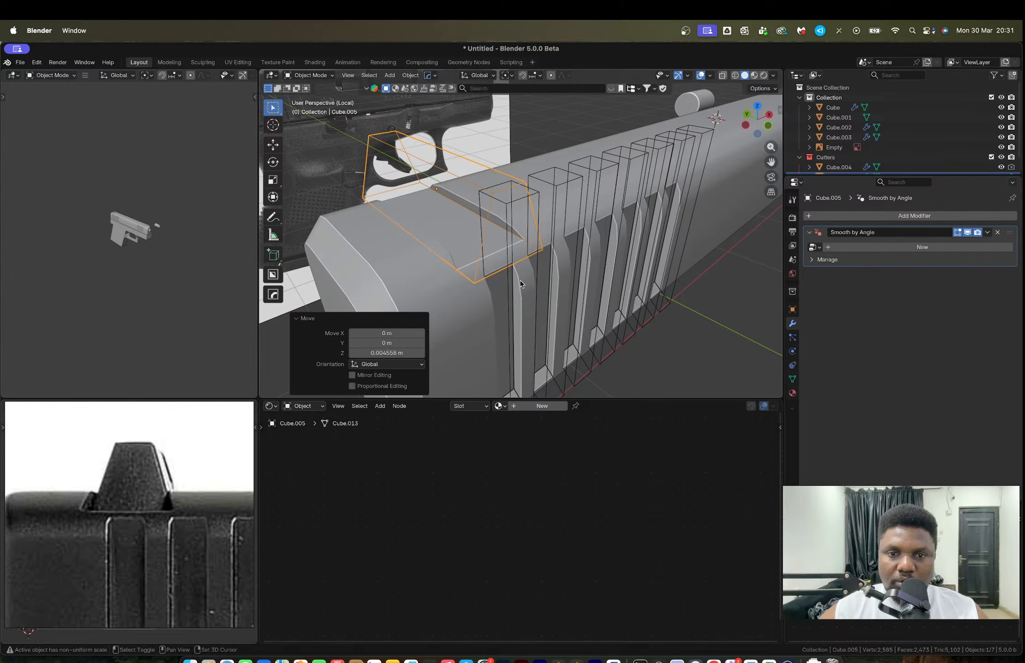
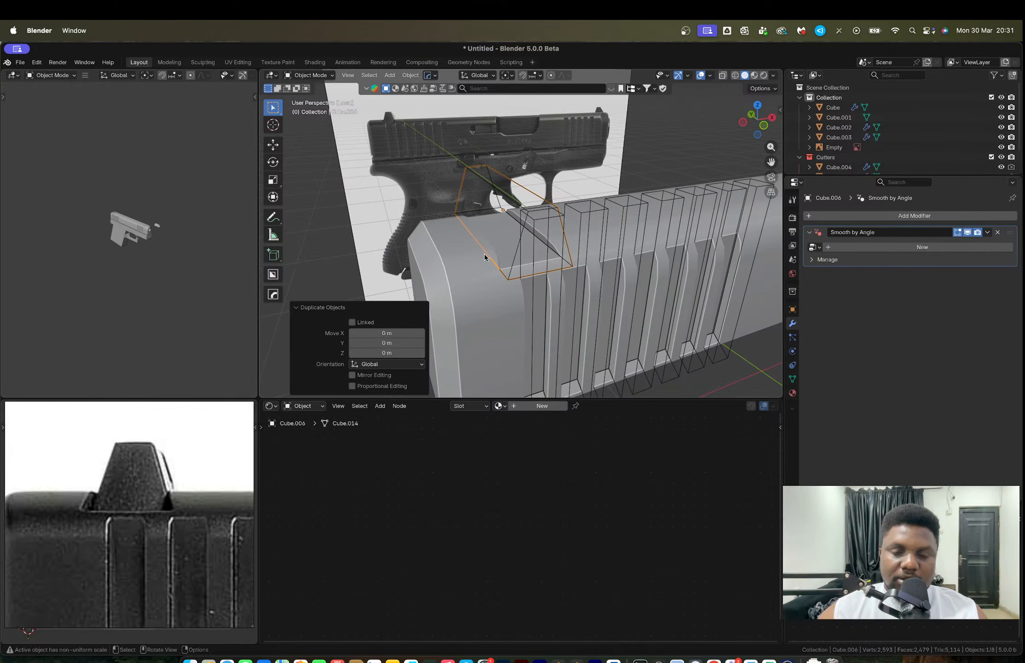
Step: Duplicate the rear sight cutter as a solid-shaded object and move the copy into the main Collection
key("q")
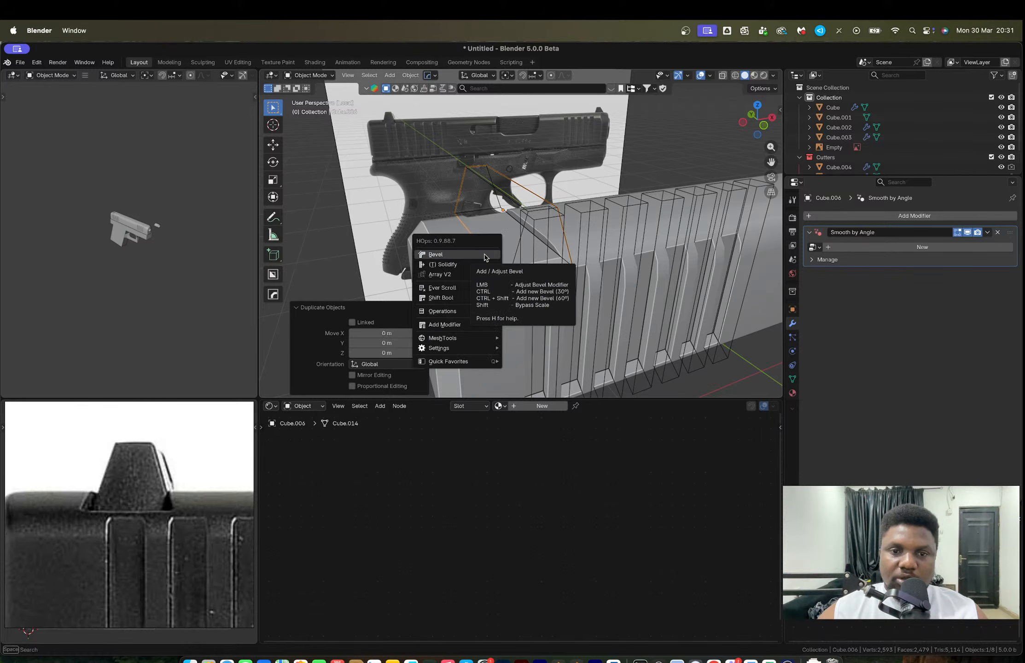
mouse_move(444, 338)
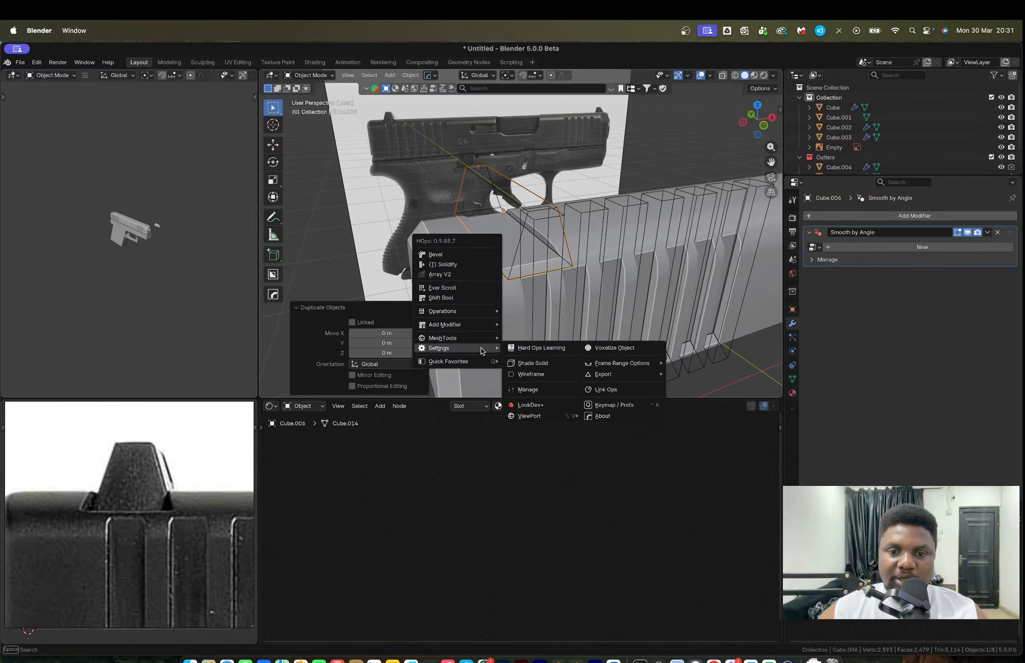
left_click(536, 362)
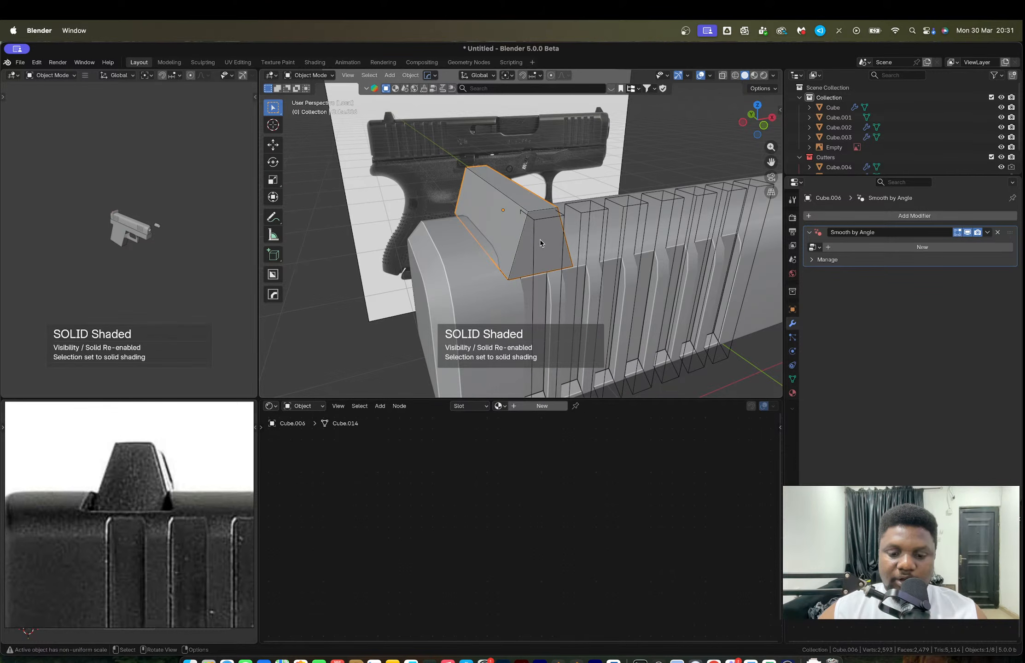
key("m")
left_click(527, 273)
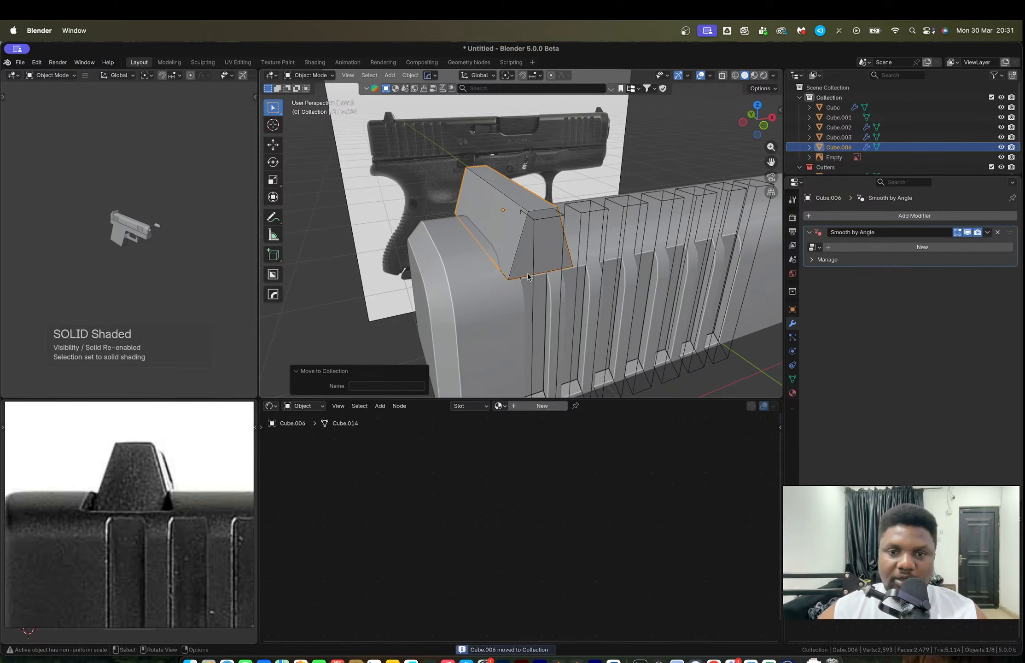
Step: Scale the solid rear sight copy to 0.468 along Y to shorten it across the slide
middle_click_drag(536, 256, 534, 260)
key("s")
key("x")
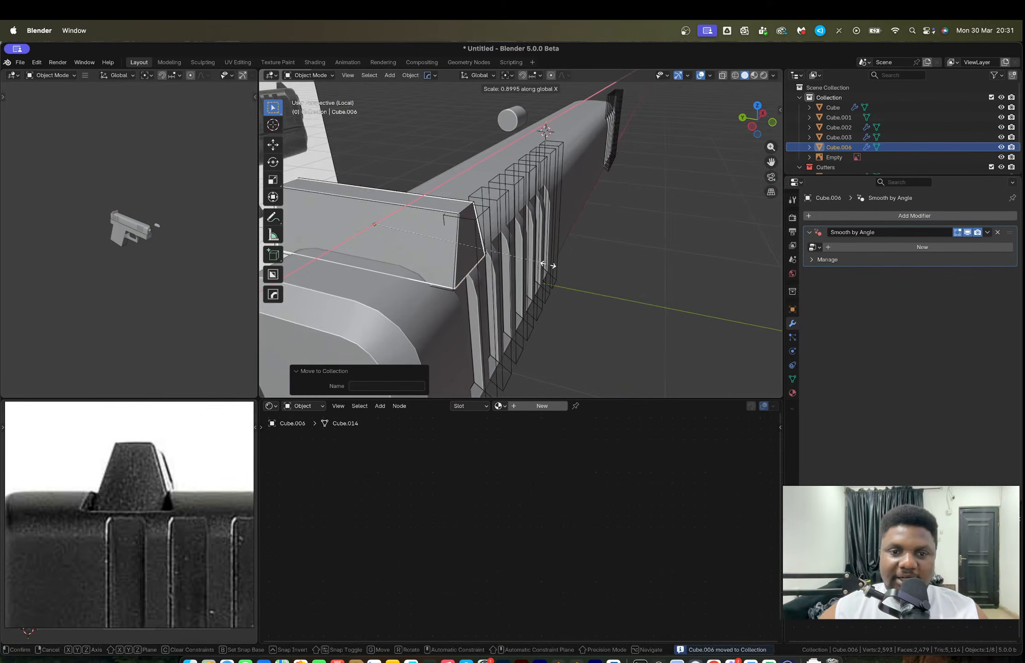
key("y")
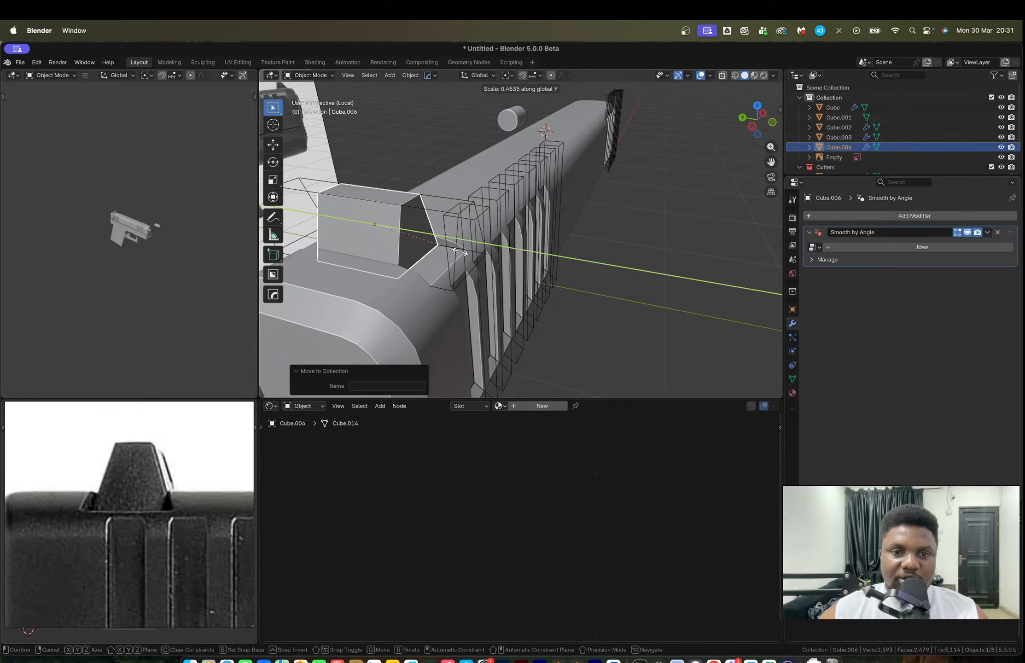
left_click(459, 251)
Step: Add a centred vertical loop cut to the rear sight and bevel it 0.456 m with one segment
middle_click_drag(459, 252, 548, 220)
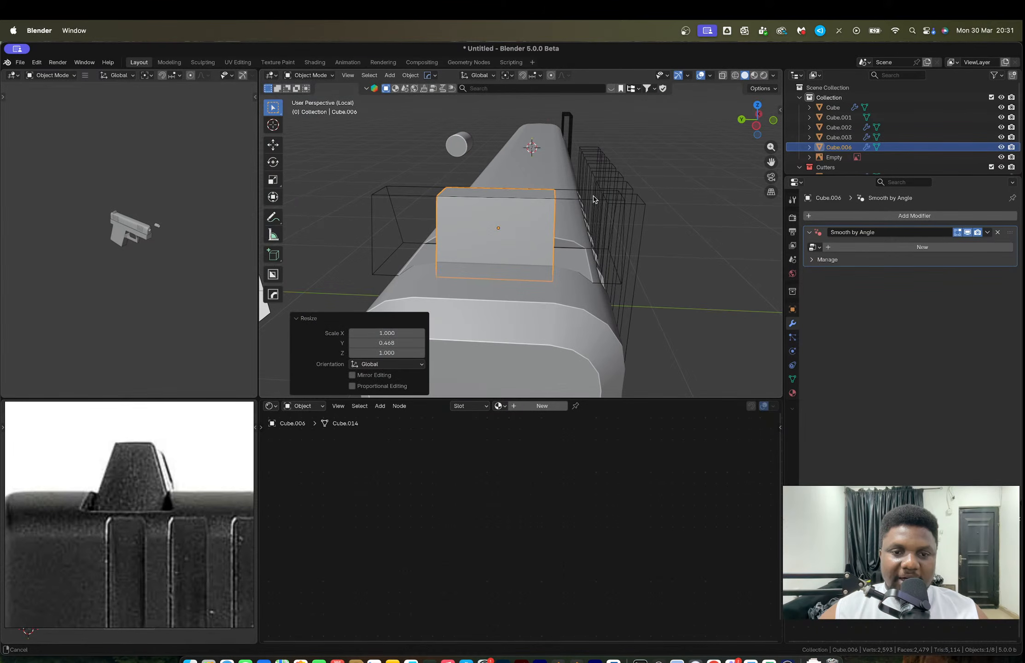
key("Tab")
key("ctrl+r")
left_click(548, 224)
right_click(549, 224)
key("ctrl+b")
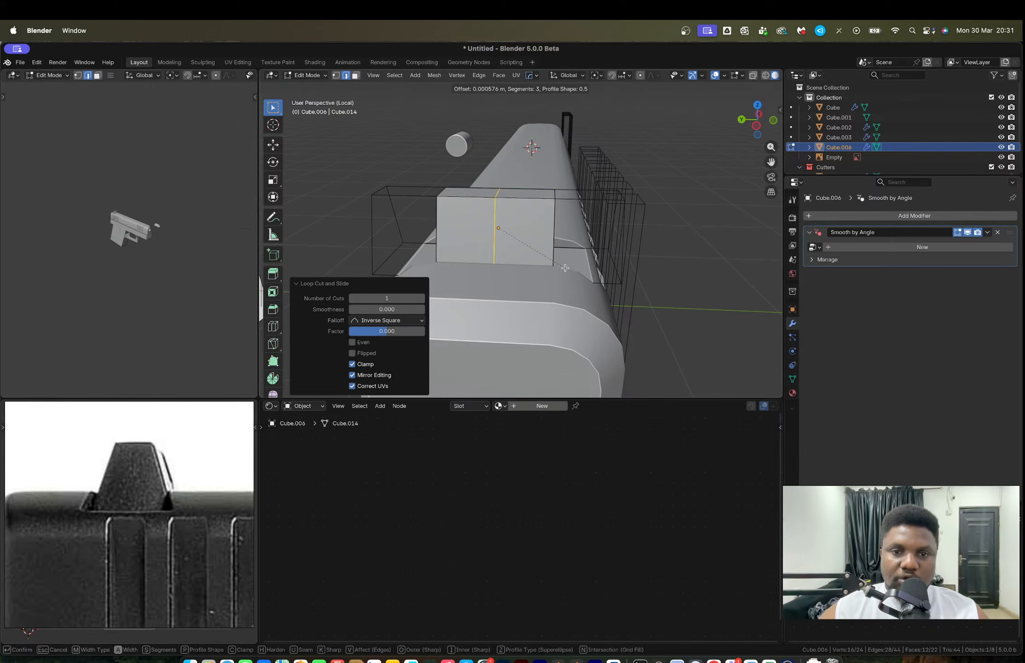
scroll(573, 270, "down", 2)
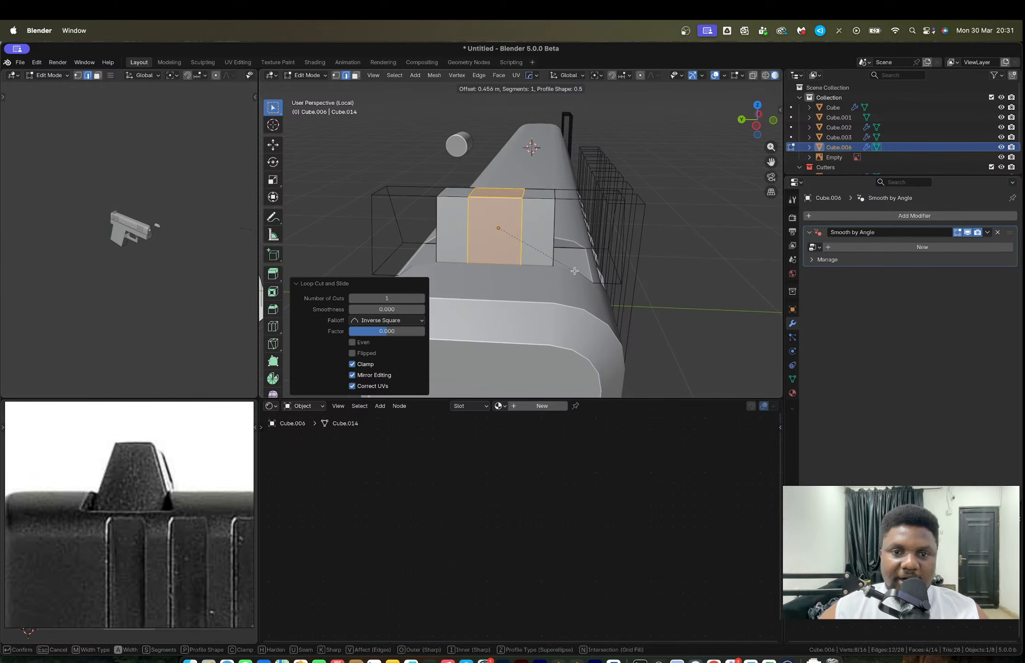
left_click(574, 271)
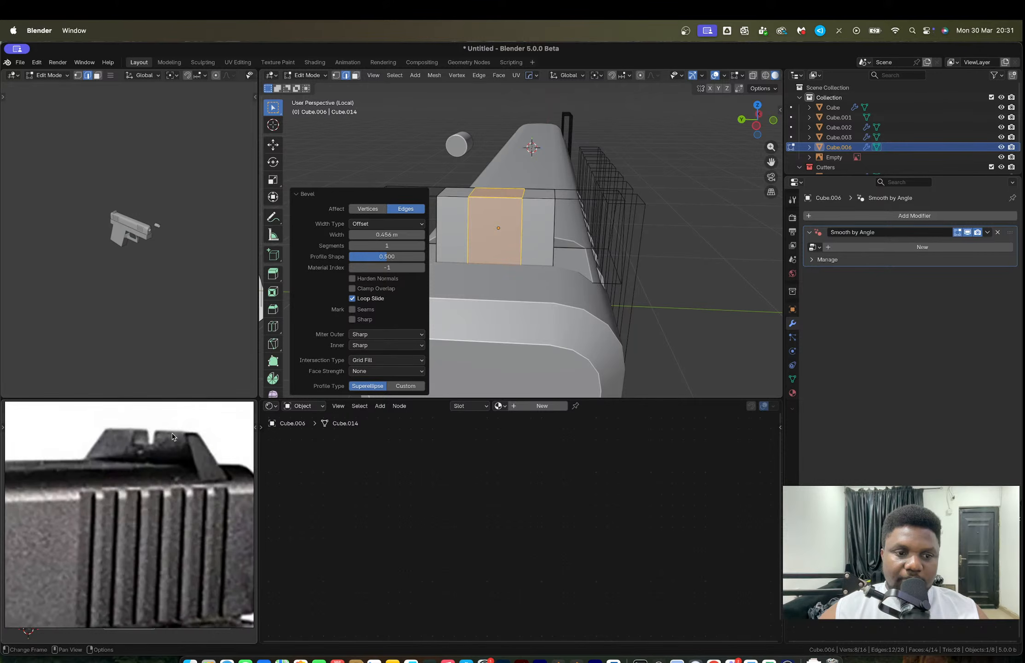
Step: Undo the centre loop's bevel, try a narrower one of about 0.309 m, and undo that as well
key("ctrl+r")
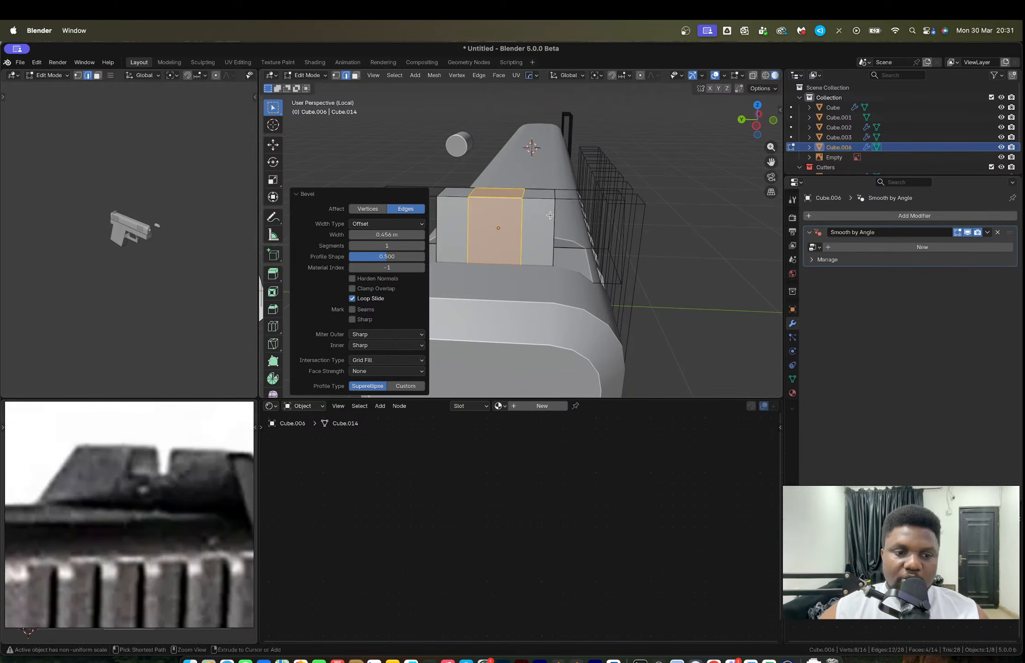
left_click(550, 215)
right_click(529, 235)
key("ctrl+z")
key("ctrl+z")
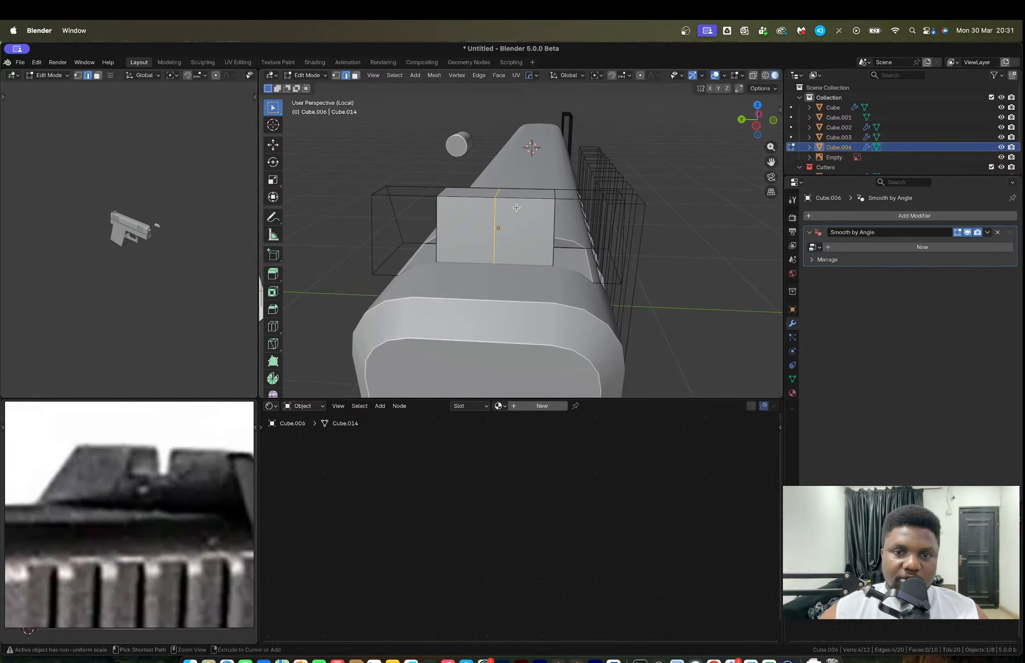
key("ctrl+b")
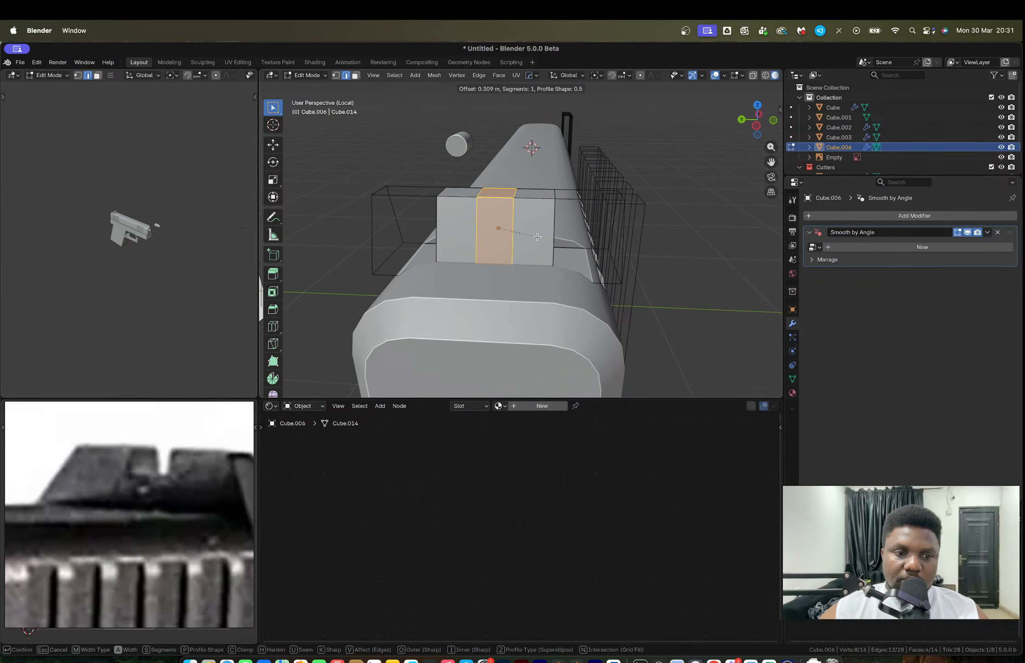
left_click(538, 237)
key("ctrl+z")
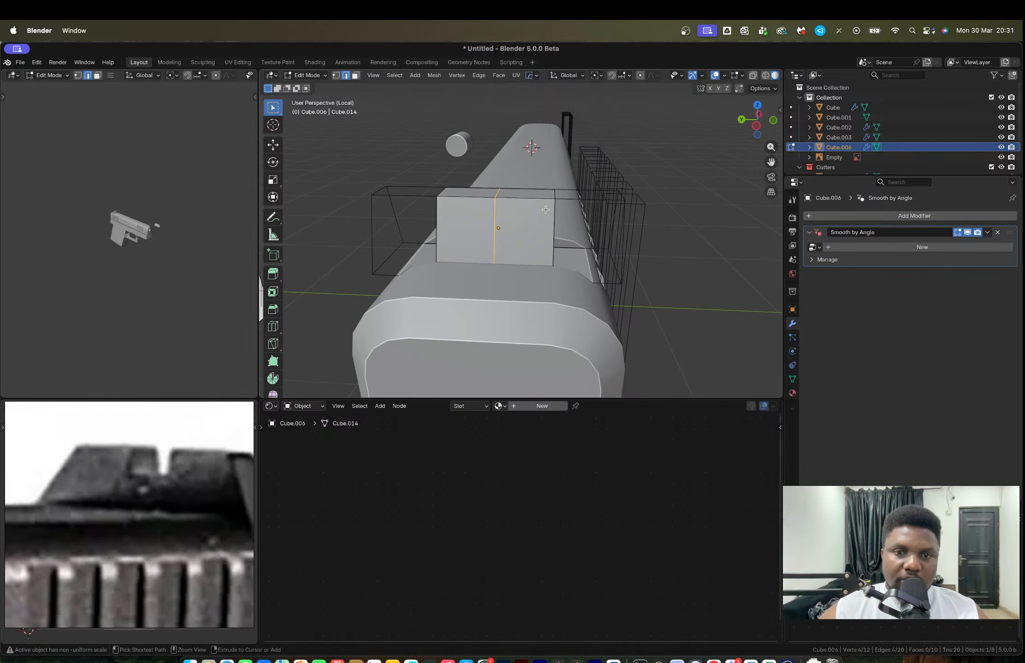
Step: Widen the rear sight across the slide by scaling it to about 1.426 along Y
scroll(130, 532, "down", 3)
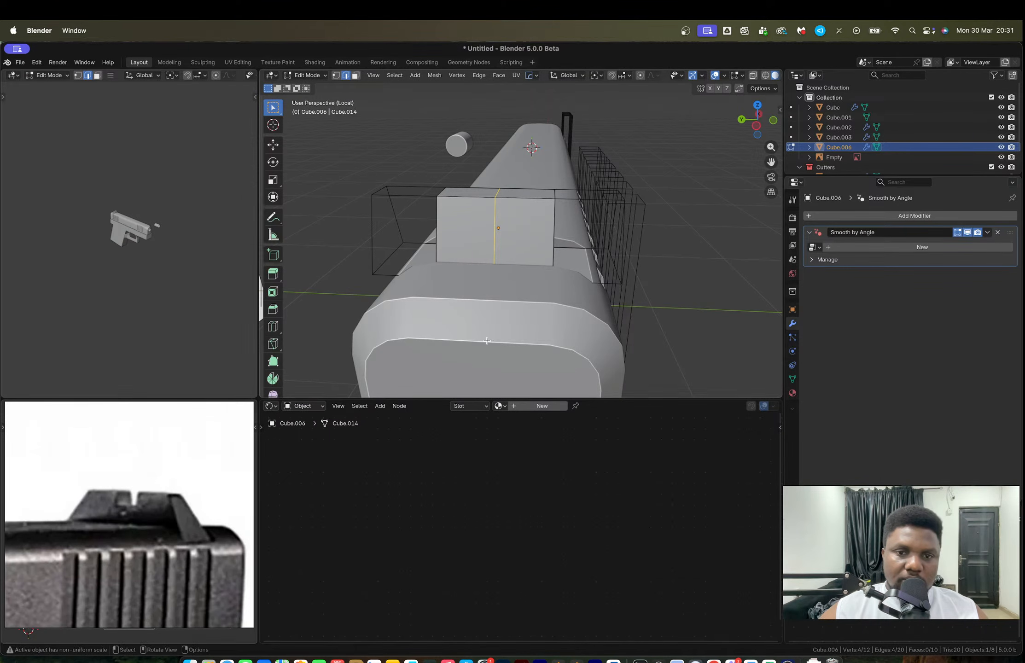
key("Tab")
key("s")
key("x")
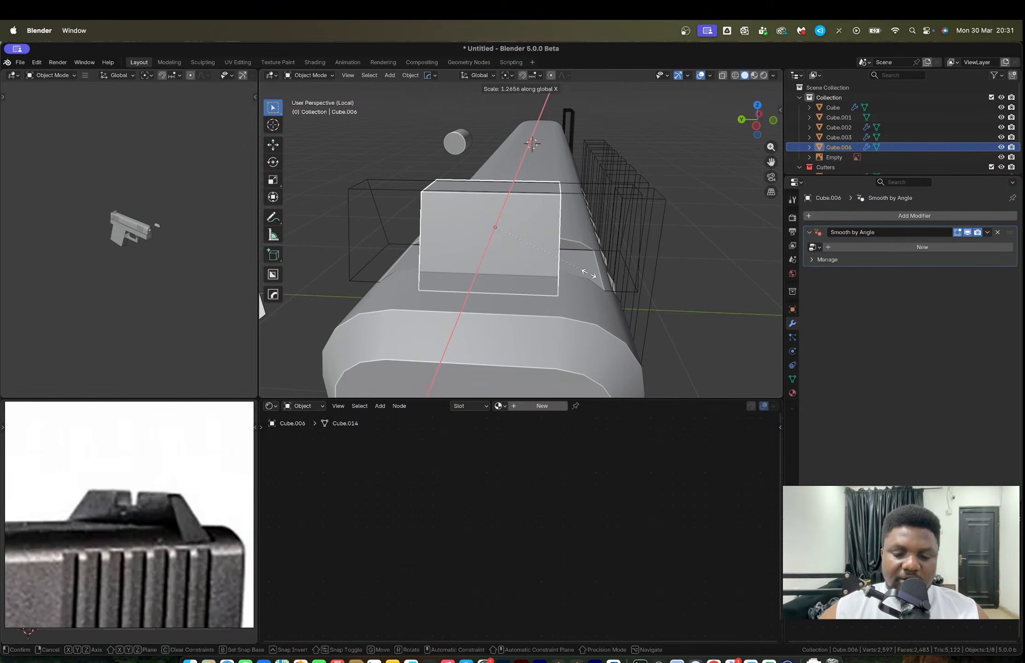
key("y")
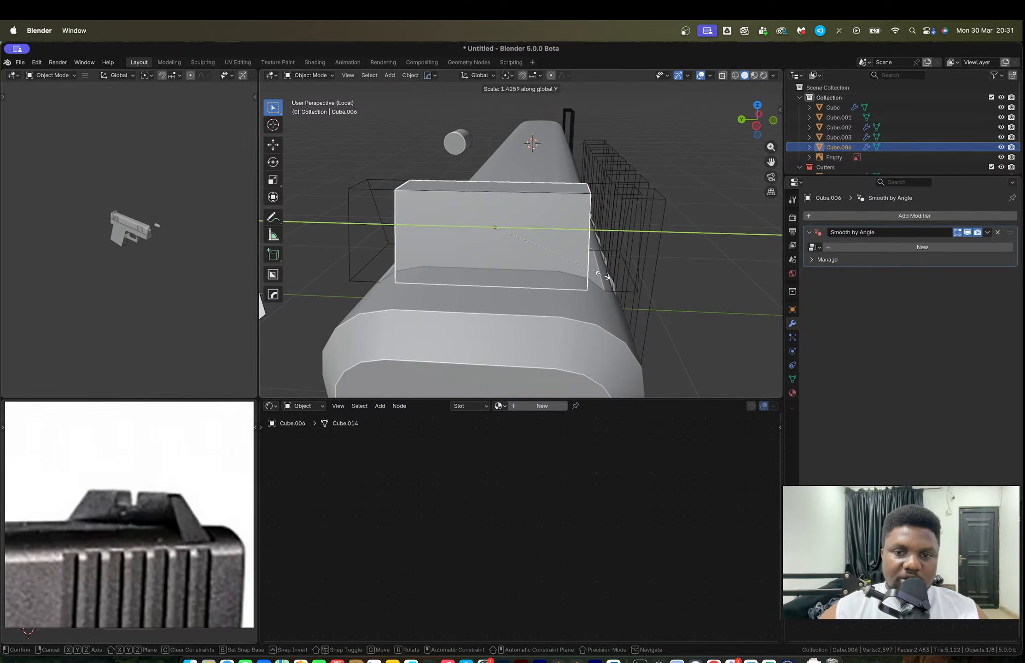
left_click(603, 275)
Step: Dissolve the centre edge loop of the rear sight
key("Tab")
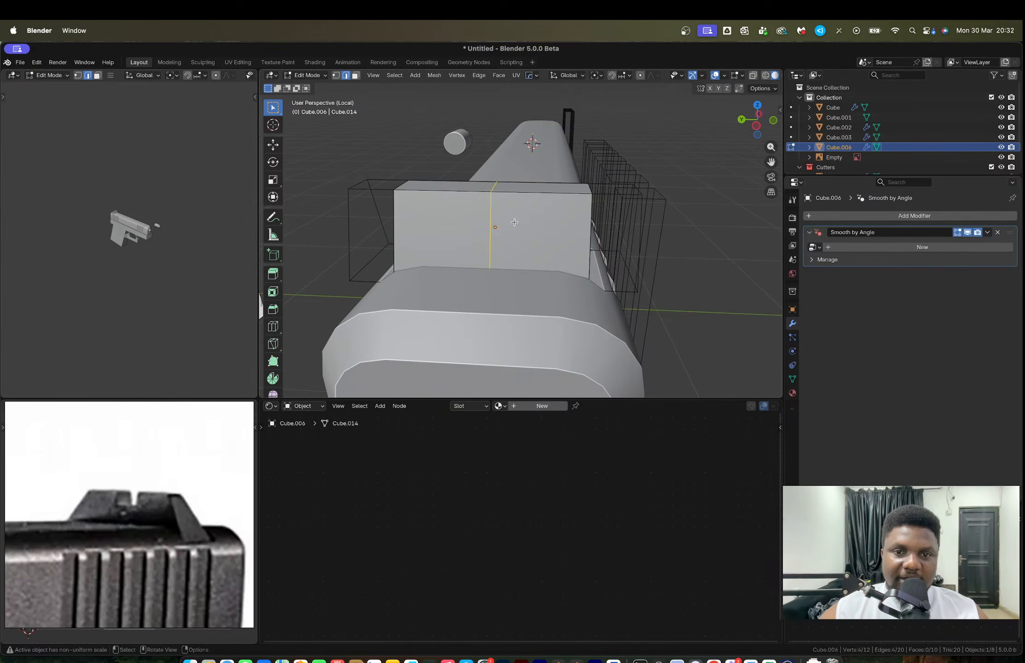
key("x")
left_click(493, 214)
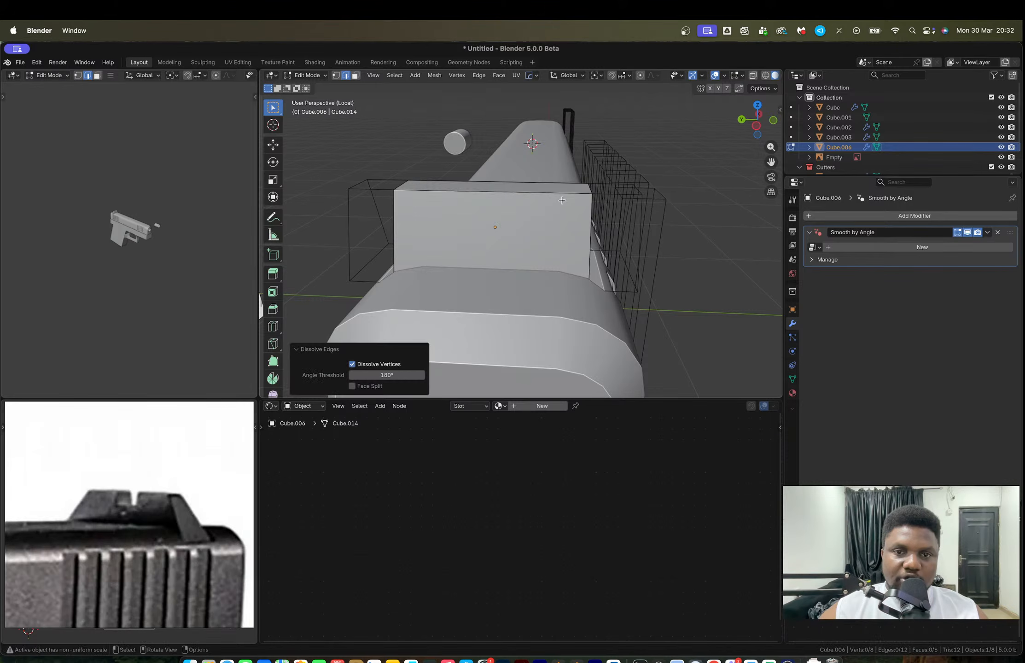
Step: Taper the rear sight's sides by scaling its two short top end edges together to 0.623 along Y
left_click(582, 188)
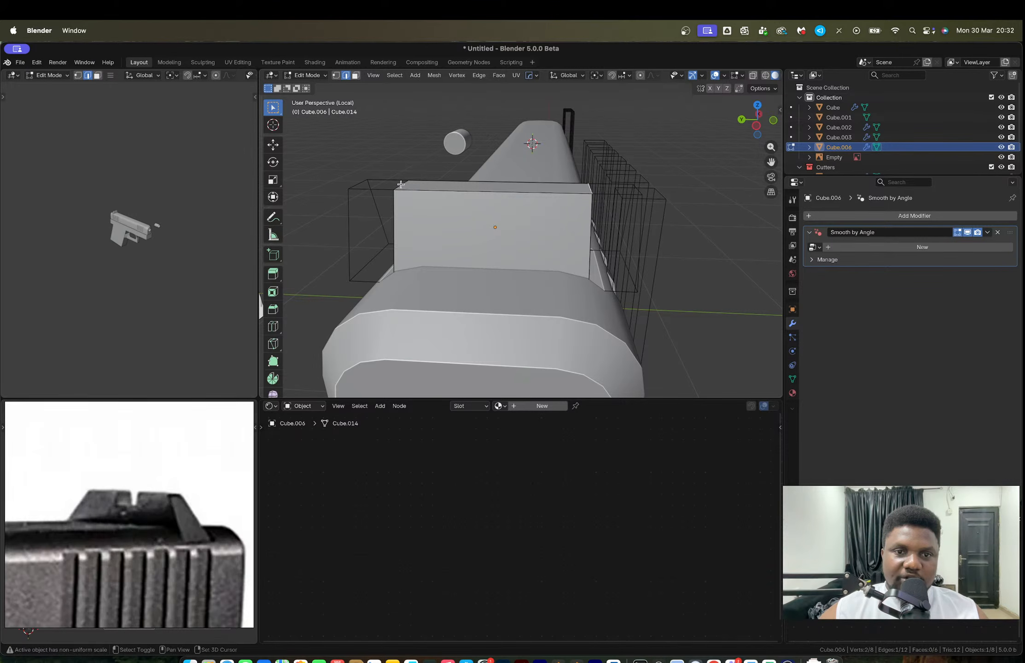
left_click(400, 184, "shift")
key("s")
key("x")
key("y")
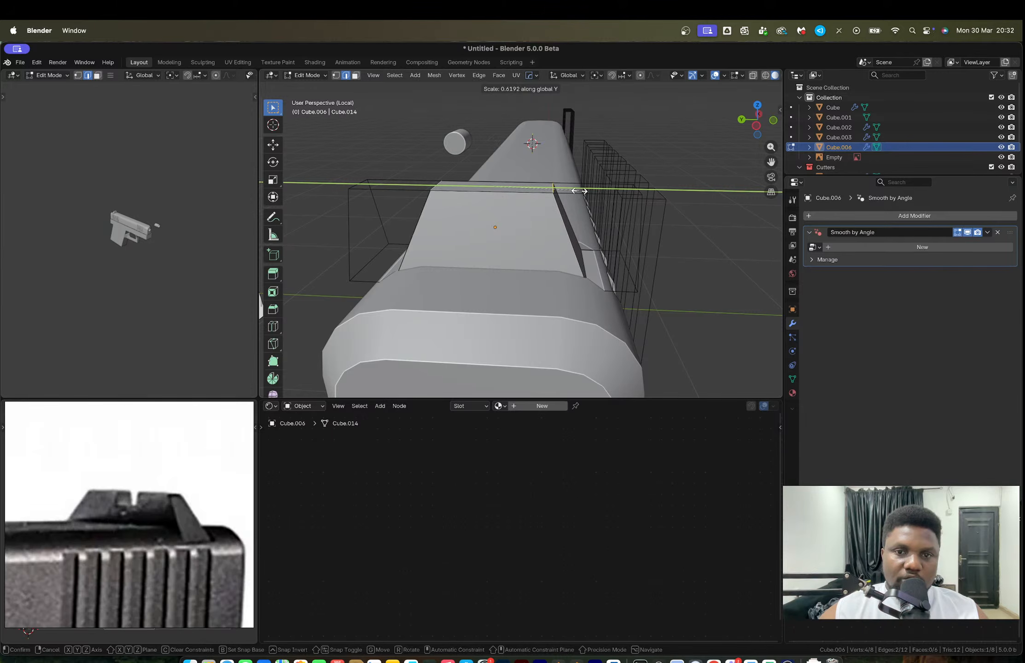
left_click(579, 190)
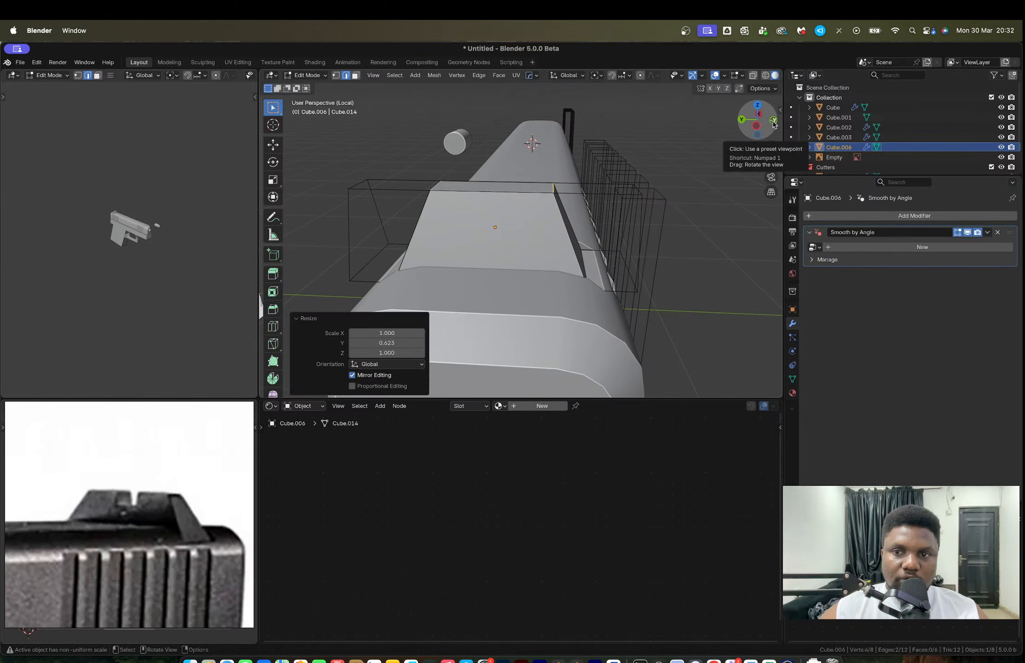
Step: Lower the rear sight's top edges about 0.049 m along Z to match the reference sight in front view
left_click(773, 120)
middle_click_drag(710, 255, 589, 254, "shift")
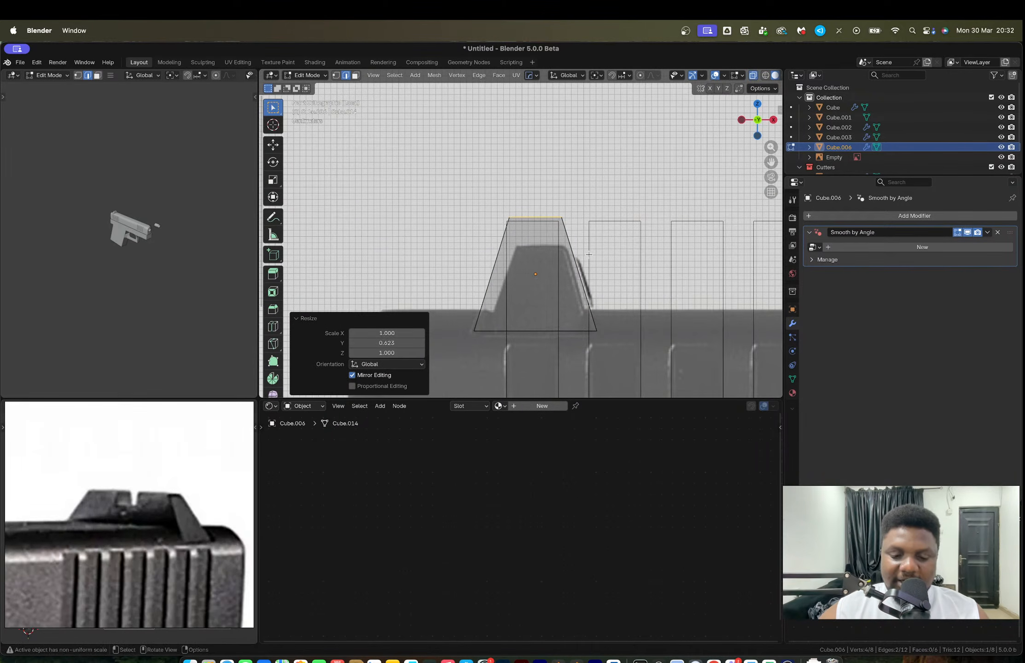
key("g")
key("z")
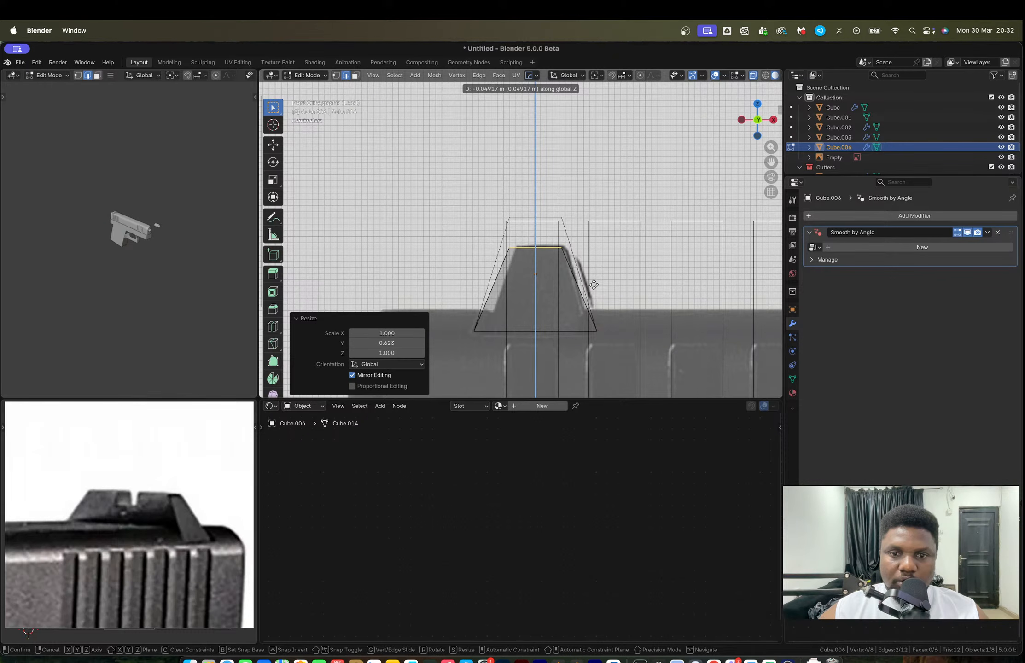
left_click(594, 283)
Step: Add a centred vertical loop cut to the rear sight and bevel it 0.182 m into a central strip
mouse_move(594, 283)
middle_mouse_down()
mouse_move(558, 286)
mouse_move(624, 290)
mouse_move(602, 287)
middle_mouse_up()
middle_click_drag(504, 252, 479, 260)
key("ctrl+r")
left_click(478, 260)
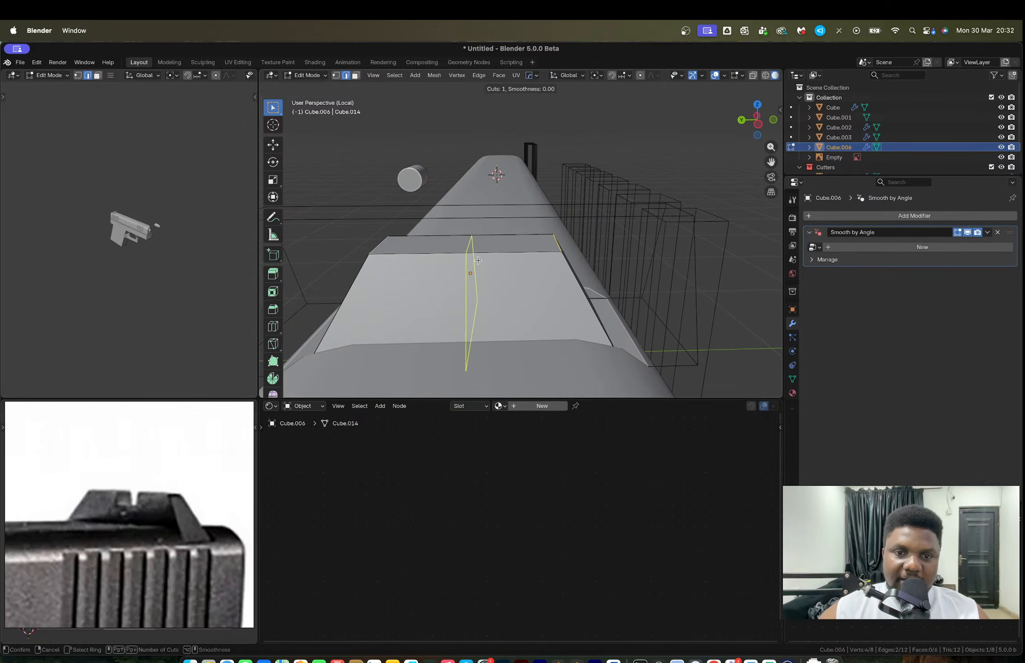
right_click(477, 260)
key("ctrl")
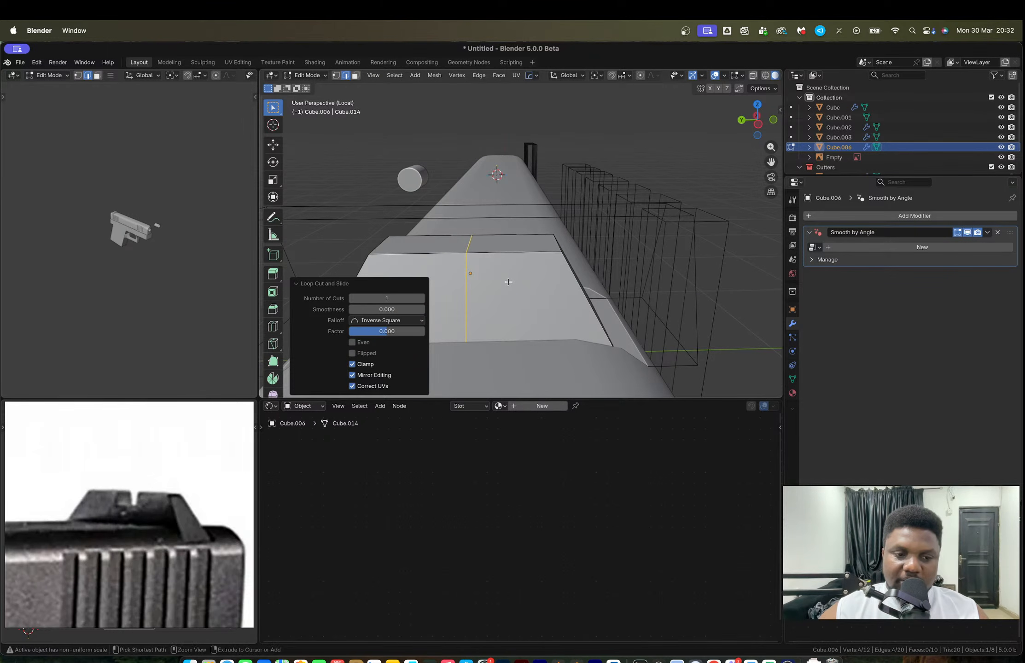
key("ctrl+b")
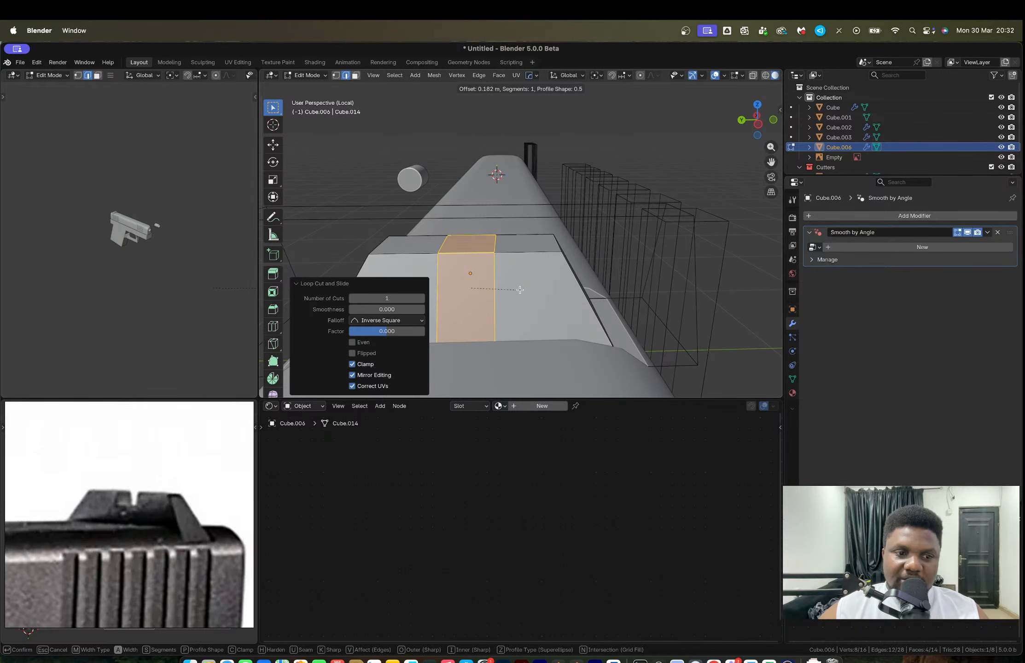
left_click(519, 290)
Step: Add a horizontal loop cut around the rear sight, slid toward its top with a factor of 0.470
key("ctrl+r")
left_click(520, 281)
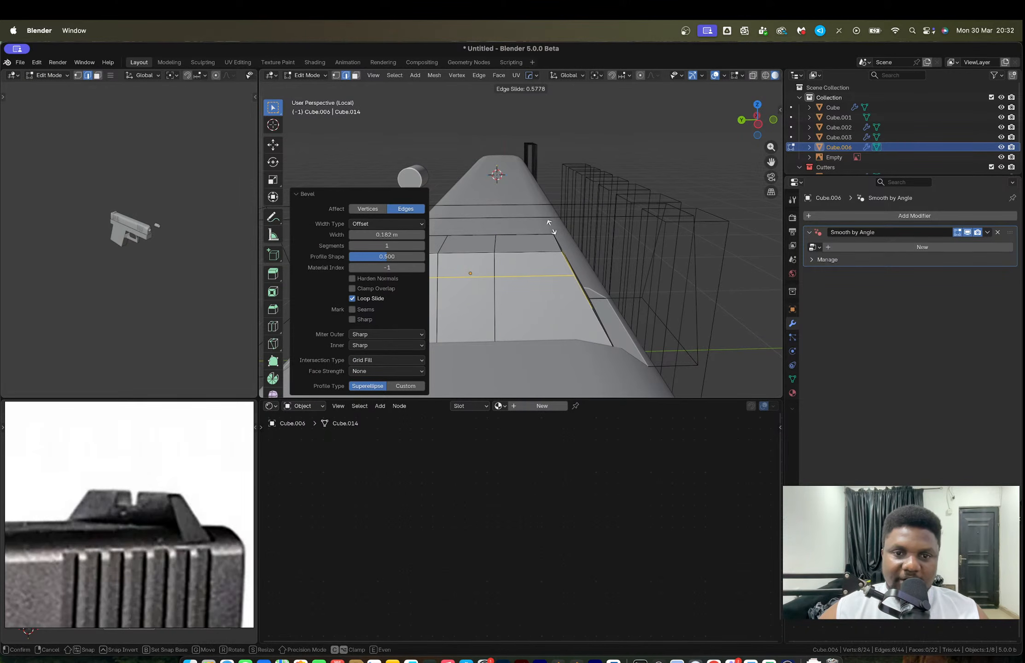
left_click(552, 229)
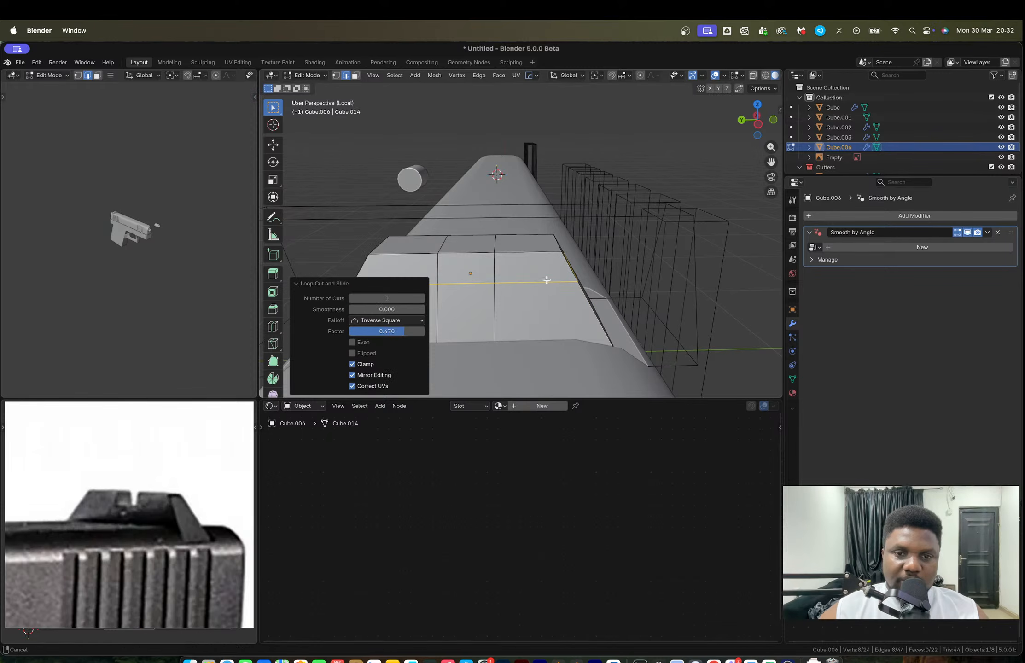
Step: Delete the rear sight's three central faces above the horizontal loop cut on its top, front and back
middle_click_drag(552, 228, 578, 272)
key("3")
left_click(519, 261)
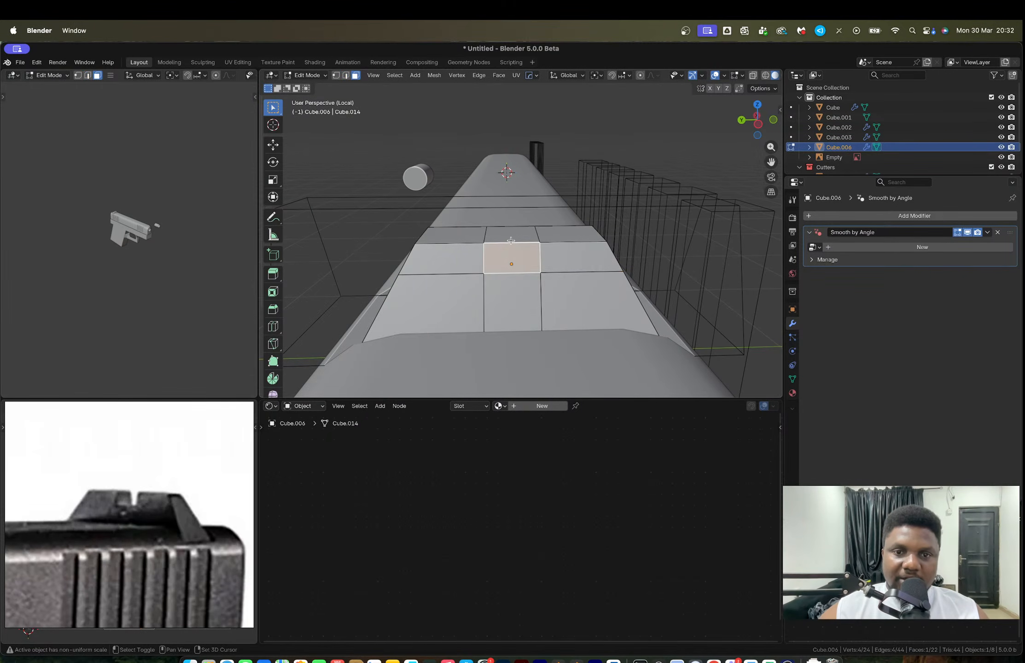
left_click(516, 235, "shift")
middle_click_drag(516, 235, 556, 266)
left_click(567, 262, "shift")
key("x")
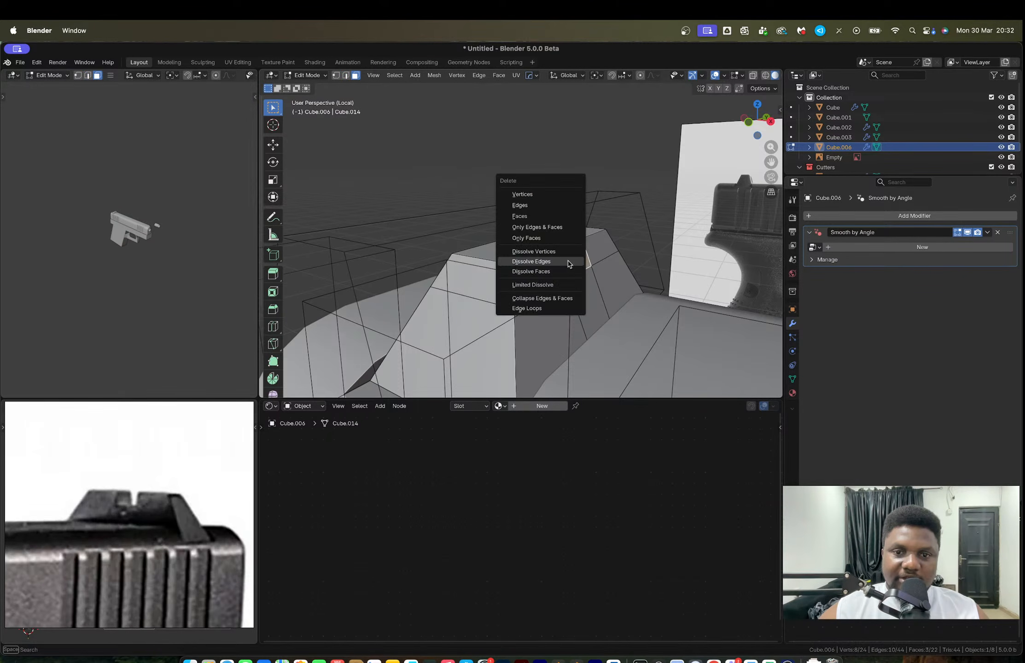
left_click(530, 216)
Step: Fill the floor of the rear sight's slot with a face between its four corner vertices
middle_click_drag(529, 216, 576, 257)
key("1")
left_click(577, 253)
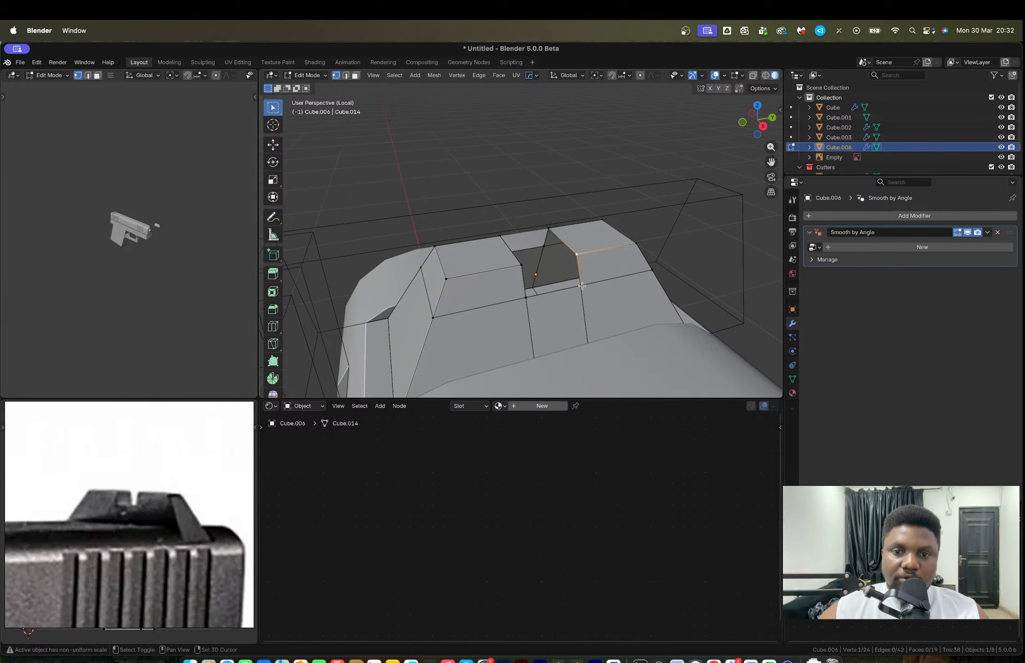
left_click(580, 285, "shift")
middle_click_drag(535, 300, 530, 267)
left_click(538, 248, "shift")
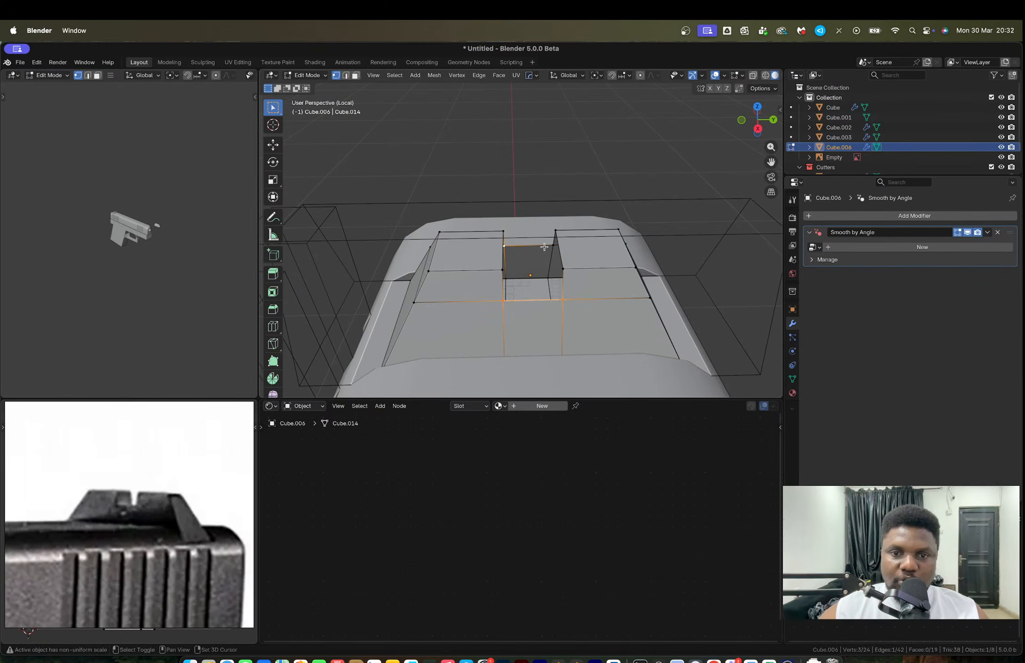
left_click(544, 248, "shift")
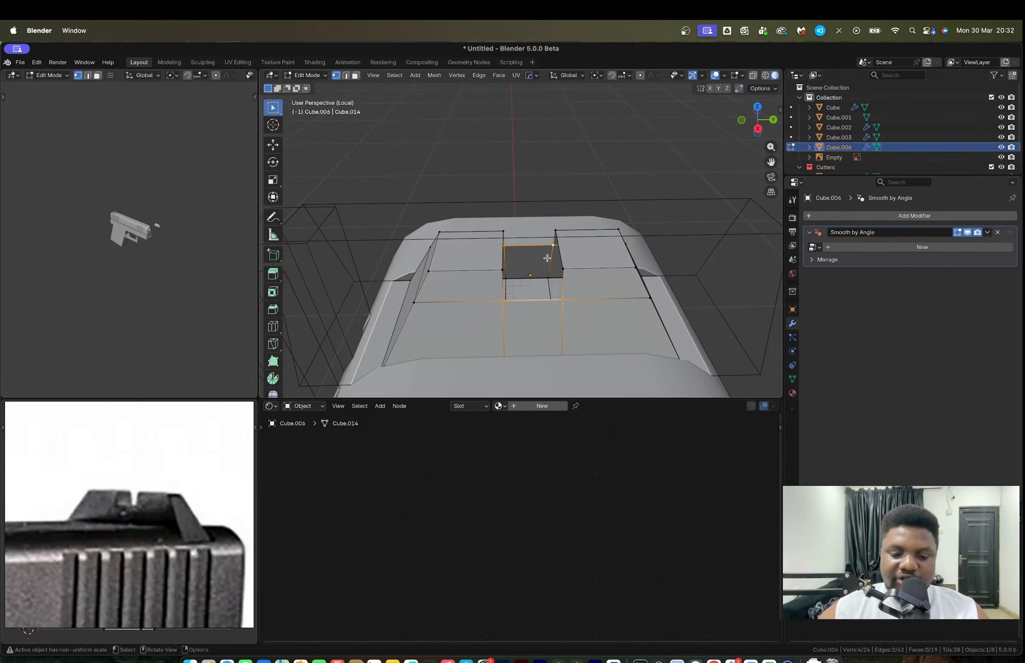
key("f")
Step: Fill the two open side walls of the rear sight's central slot with faces
key("2")
left_click(551, 271)
mouse_move(551, 271)
middle_mouse_down()
mouse_move(568, 241)
mouse_move(481, 267)
mouse_move(536, 258)
mouse_move(562, 267)
middle_mouse_up()
key("f")
key("f")
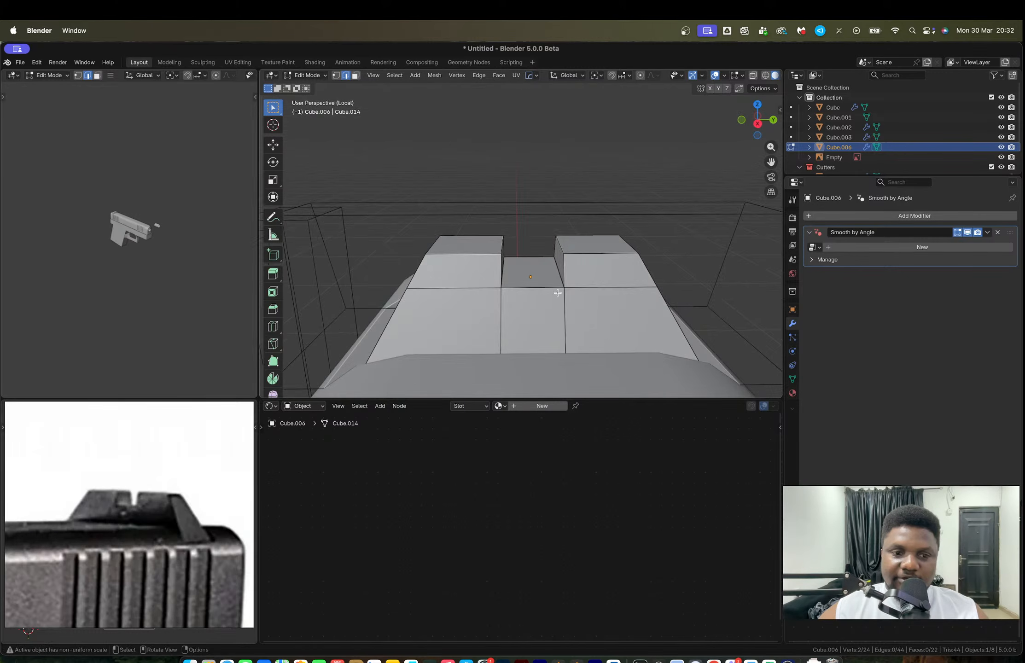
Step: Add a HardOps bevel to the rear sight with 3 segments, a 0.0034 width and a 30° angle limit
middle_click_drag(478, 318, 543, 316)
scroll(128, 523, "up", 4)
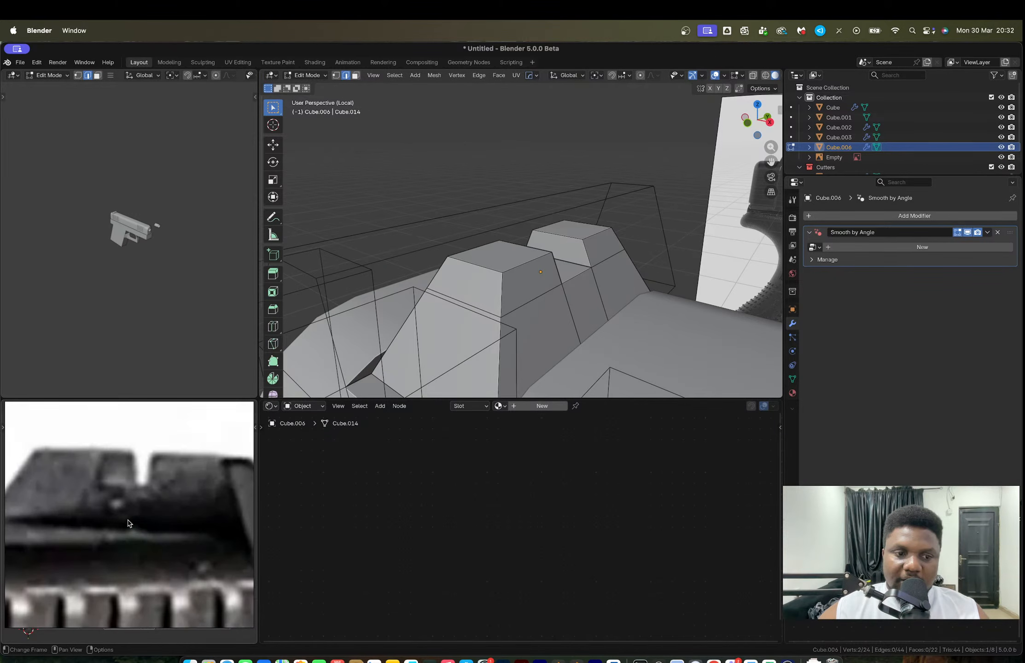
middle_click_drag(368, 323, 544, 327)
key("Tab")
key("Tab")
key("Tab")
key("q")
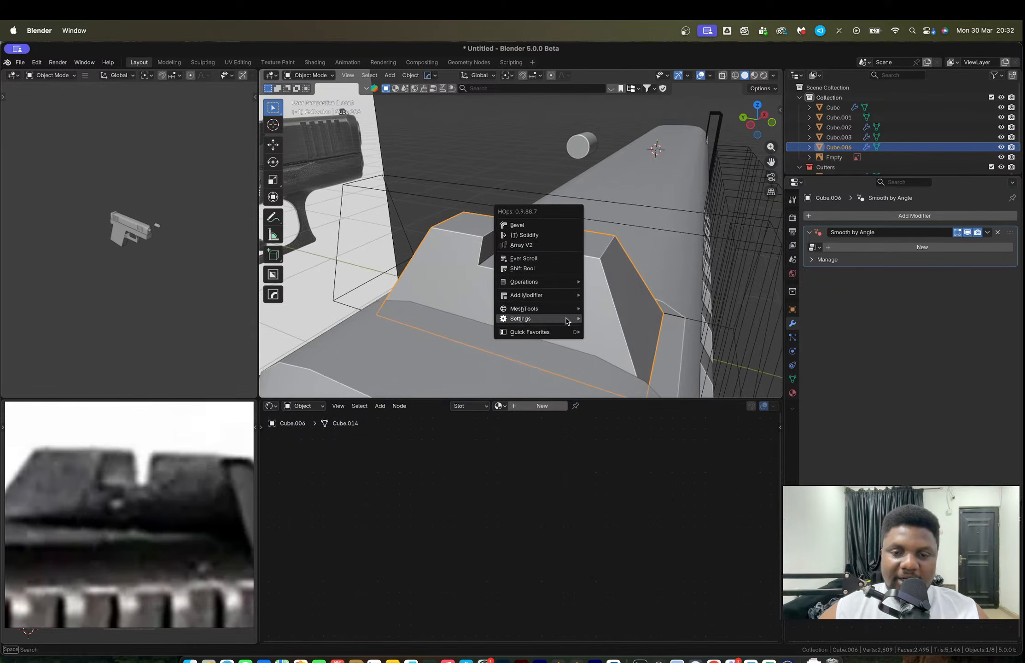
left_click(531, 225)
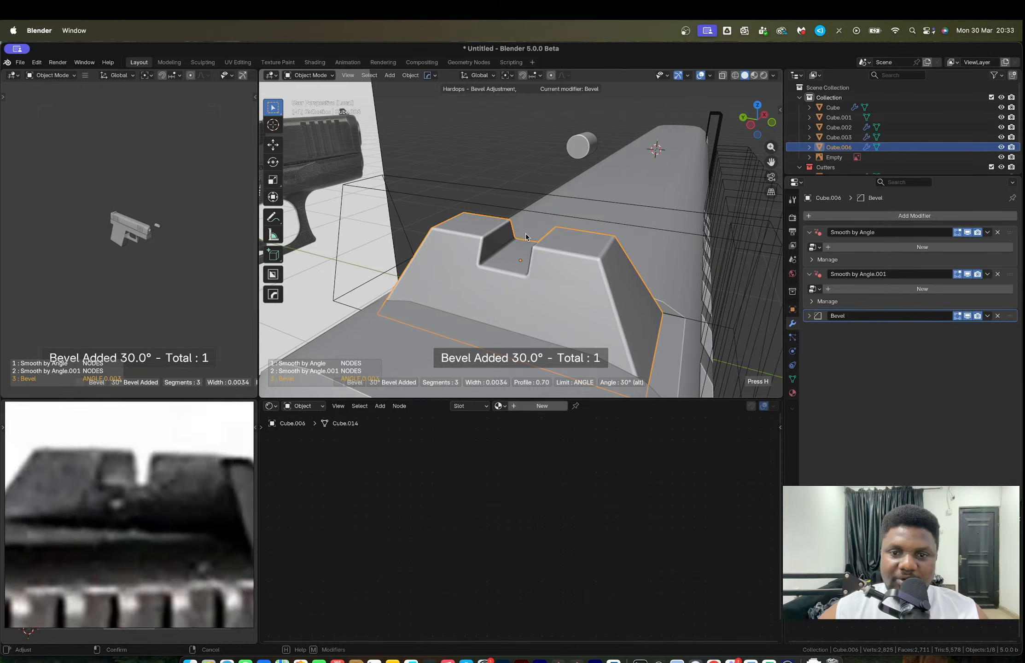
left_click(524, 233)
Step: Compare the beveled rear sight with the reference image and examine the reference's front sight and muzzle end
middle_click_drag(568, 277, 530, 299)
scroll(514, 290, "down", 5)
left_click(456, 259)
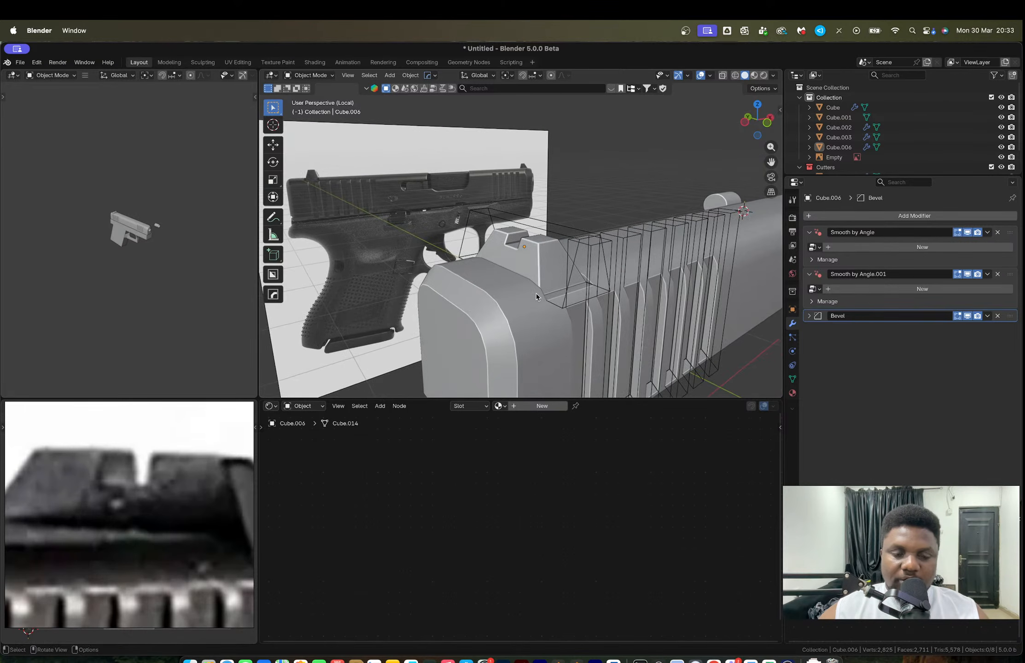
scroll(127, 547, "down", 3)
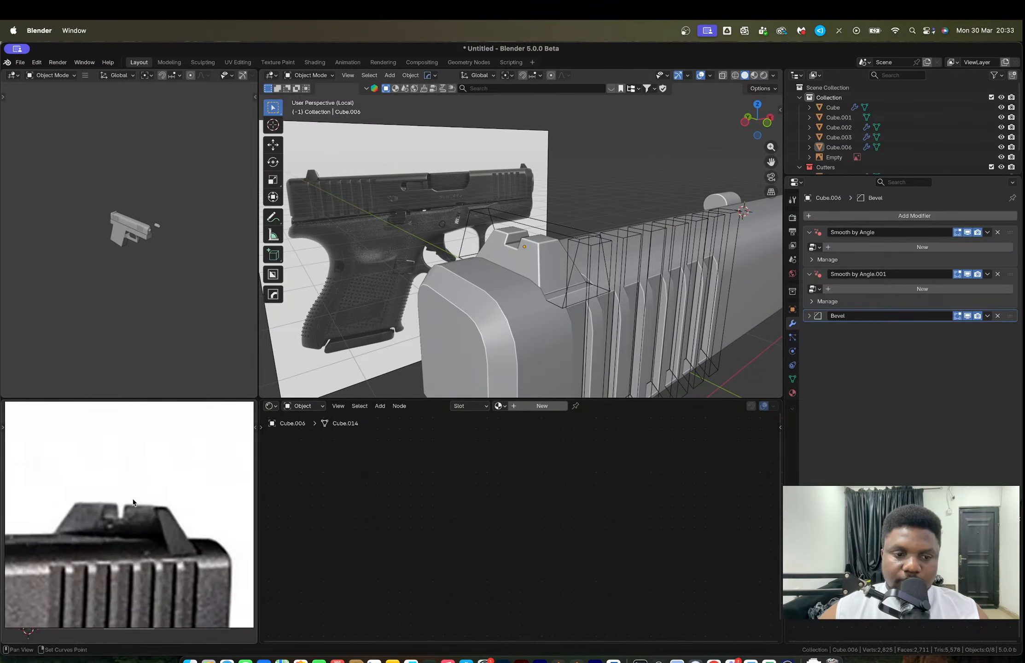
middle_click_drag(133, 500, 147, 470)
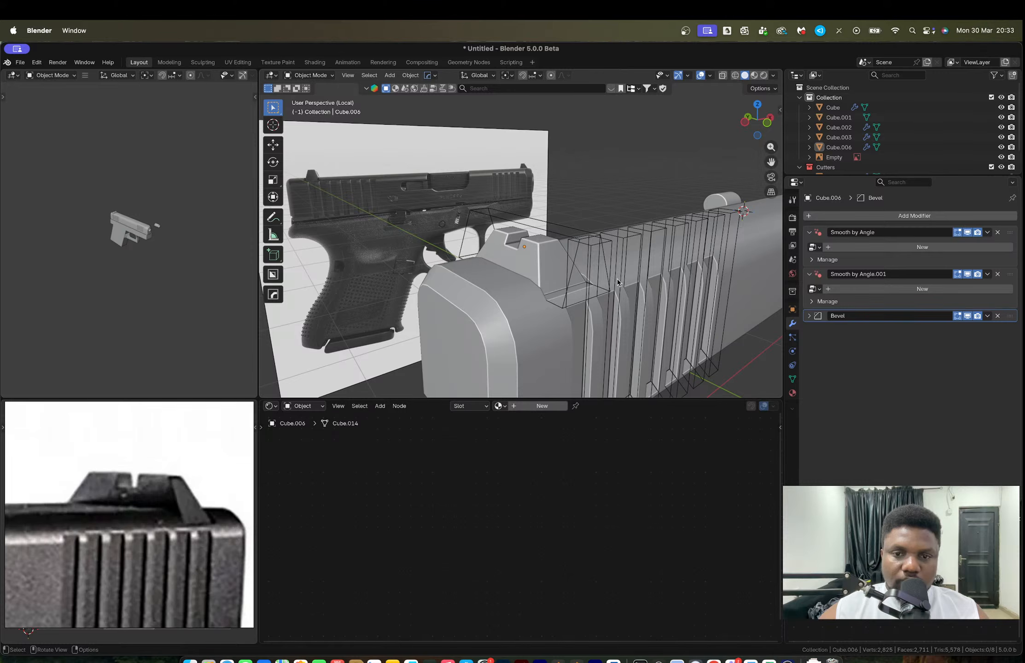
middle_click_drag(616, 282, 558, 268)
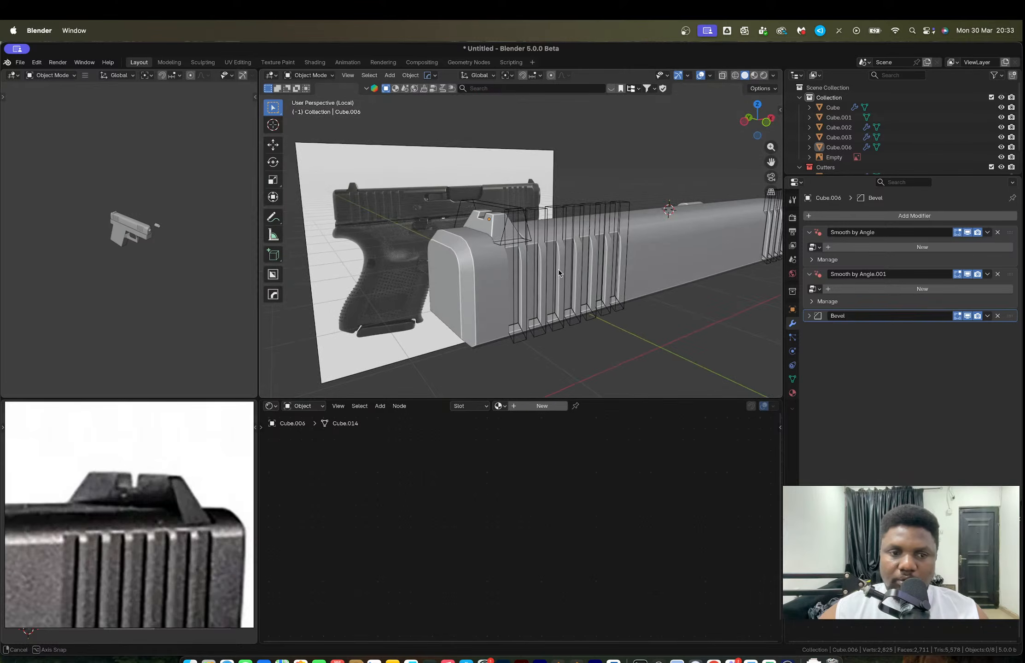
scroll(147, 553, "down", 6)
middle_click_drag(46, 547, 158, 526)
scroll(120, 525, "up", 6)
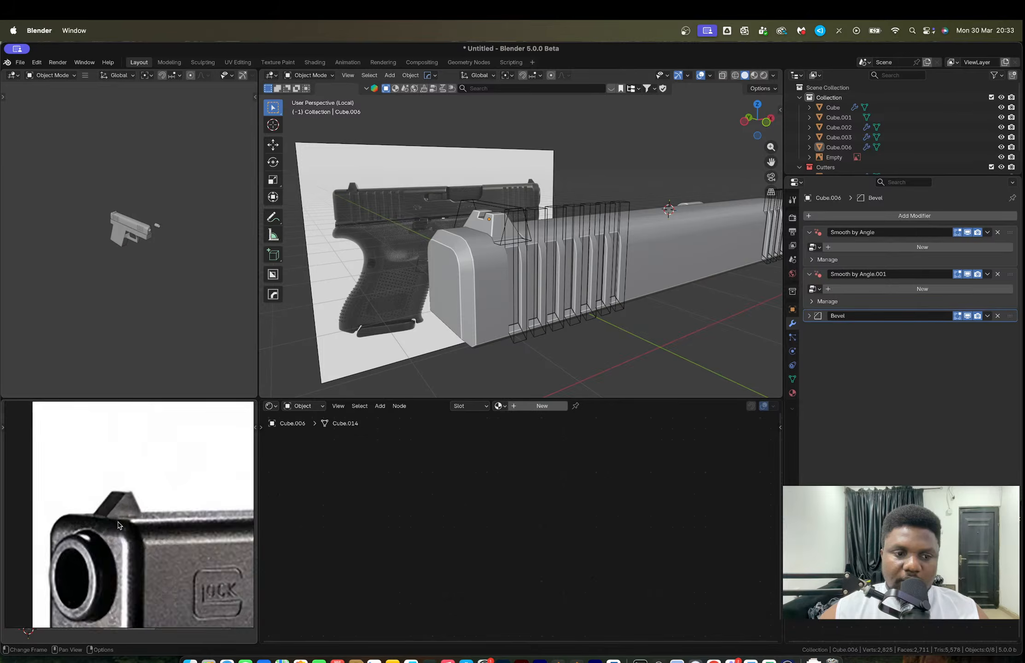
middle_click_drag(447, 251, 494, 239)
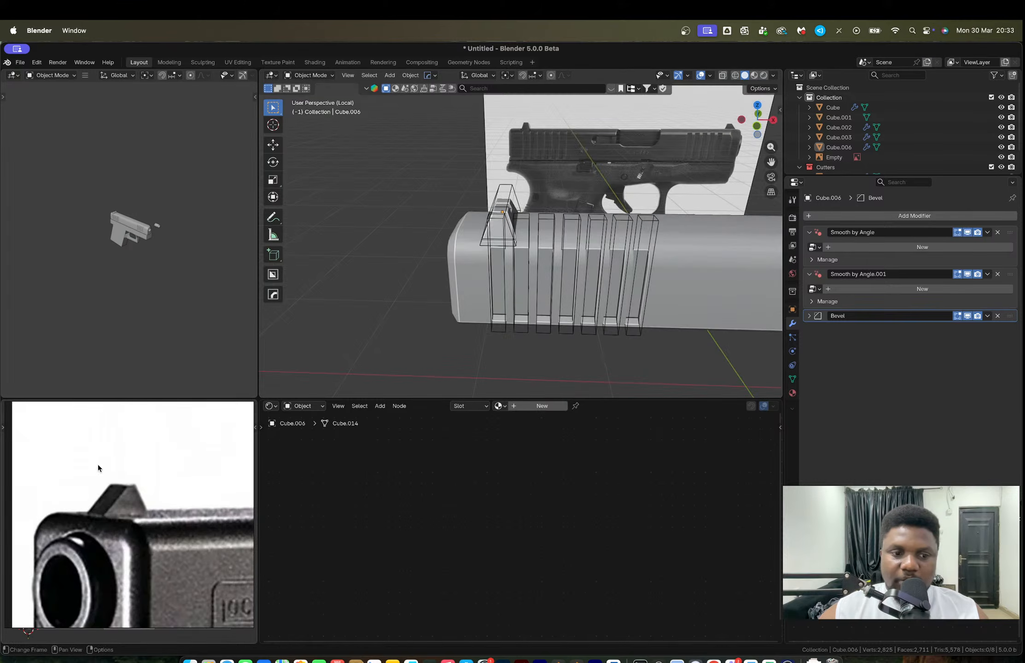
middle_click_drag(697, 265, 507, 250, "shift")
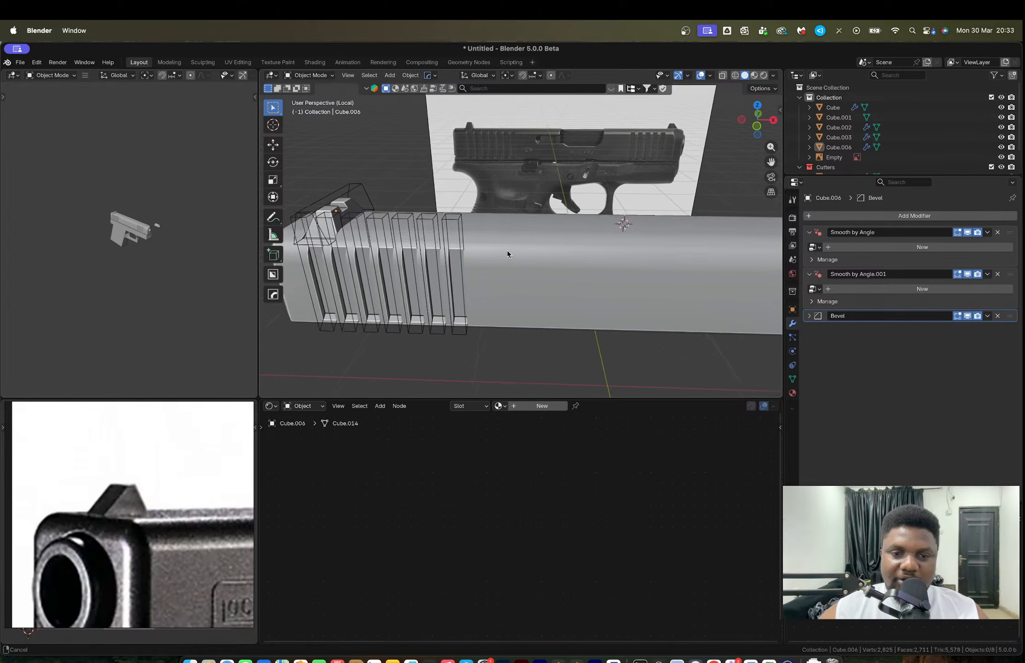
Step: Slide a vertex beside the muzzle at the slide's front end slightly along its edge
left_click(601, 247)
left_click(756, 126)
middle_click_drag(699, 218, 359, 267, "shift")
scroll(559, 269, "up", 1)
scroll(558, 266, "up", 4)
middle_click_drag(578, 251, 521, 242, "shift")
middle_click_drag(561, 306, 484, 324)
key("Tab")
middle_click_drag(596, 315, 635, 299)
key("1")
left_click(592, 325)
key("g")
key("g")
left_click(605, 323)
key("Tab")
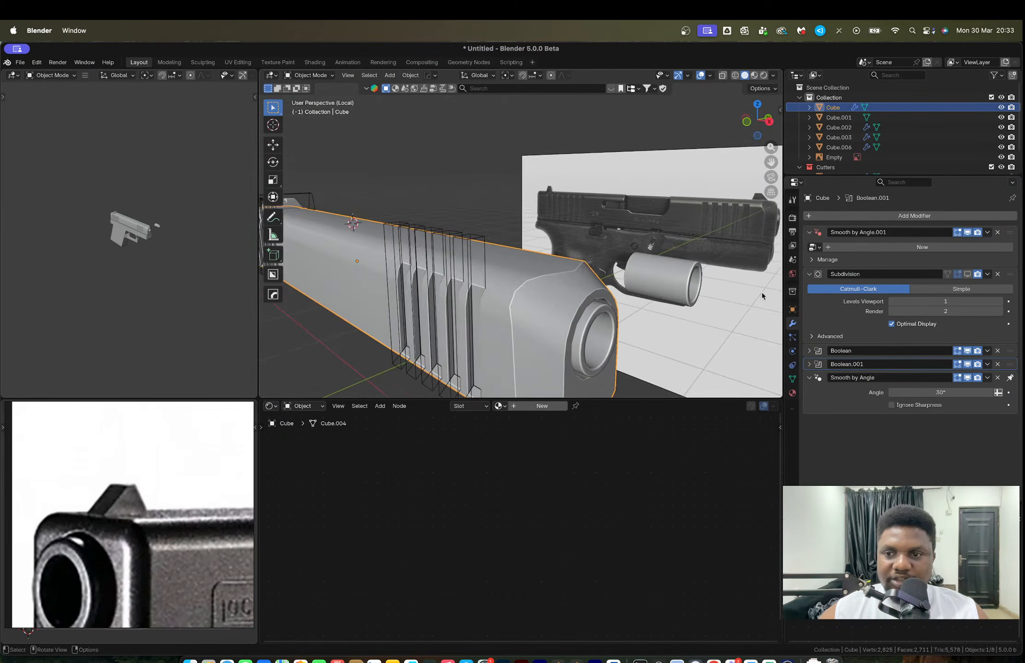
Step: Preview the slide's subdivision in the viewport and select the edge loop where its front taper begins
left_click(967, 274)
left_click(967, 275)
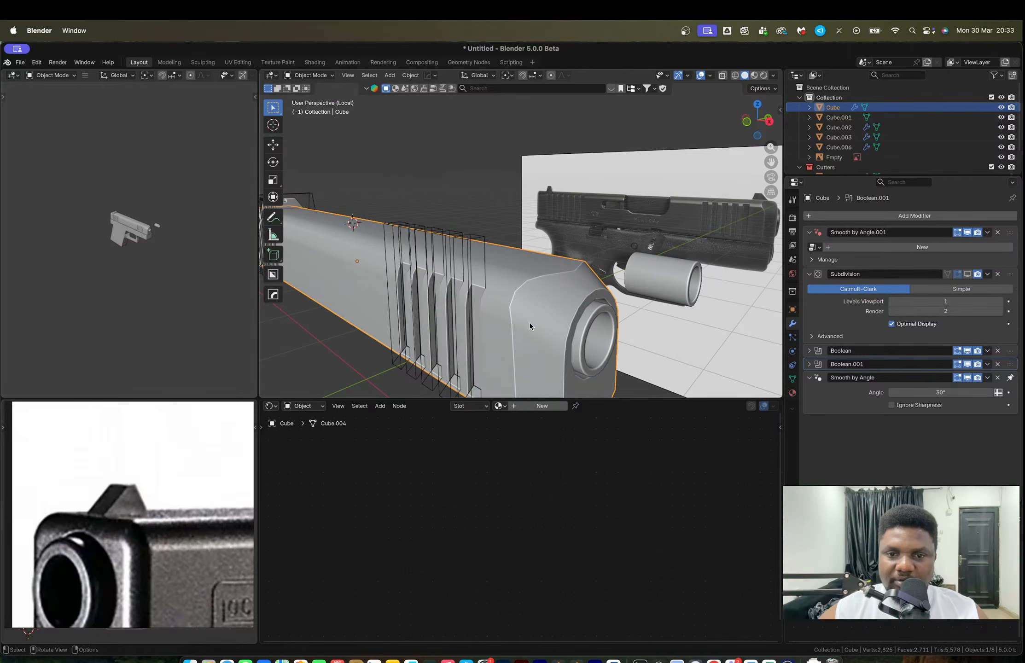
key("Tab")
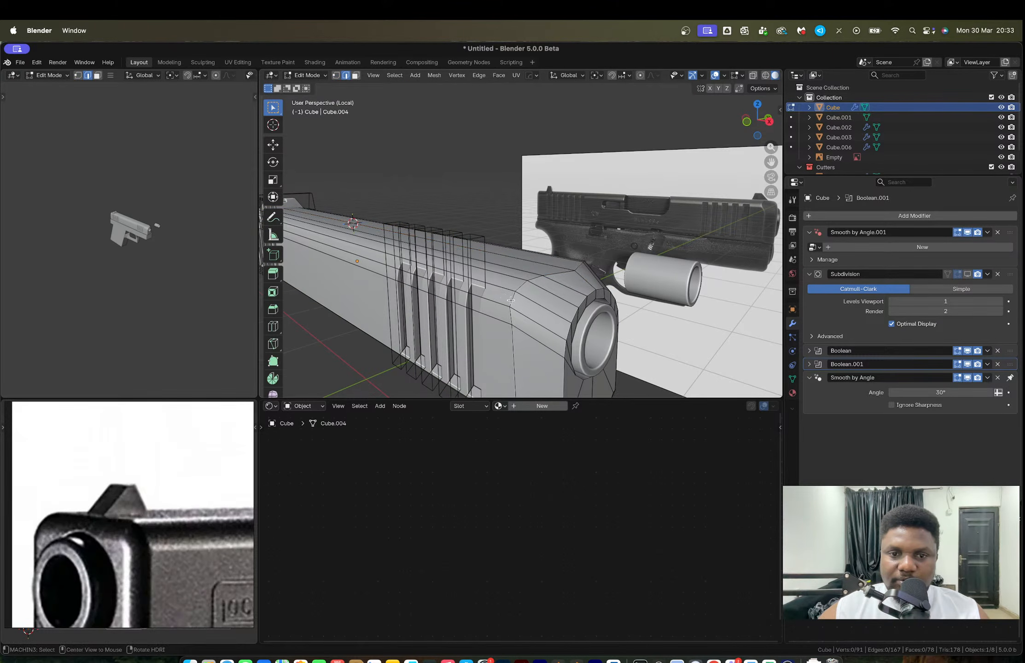
middle_click_drag(510, 300, 485, 265)
left_click(507, 231, "alt")
Step: Mirror the slide across the Y axis with a HardOps mirror modifier, with bisect and flip on Y
key("Tab")
scroll(560, 271, "down", 3)
key("alt+x")
left_click(475, 191)
middle_click_drag(475, 192, 533, 188)
Step: Add the edge loops around the slide's front face and muzzle opening to the edge selection
key("Tab")
scroll(534, 189, "up", 4)
middle_click_drag(568, 248, 551, 266)
middle_click_drag(663, 275, 559, 322)
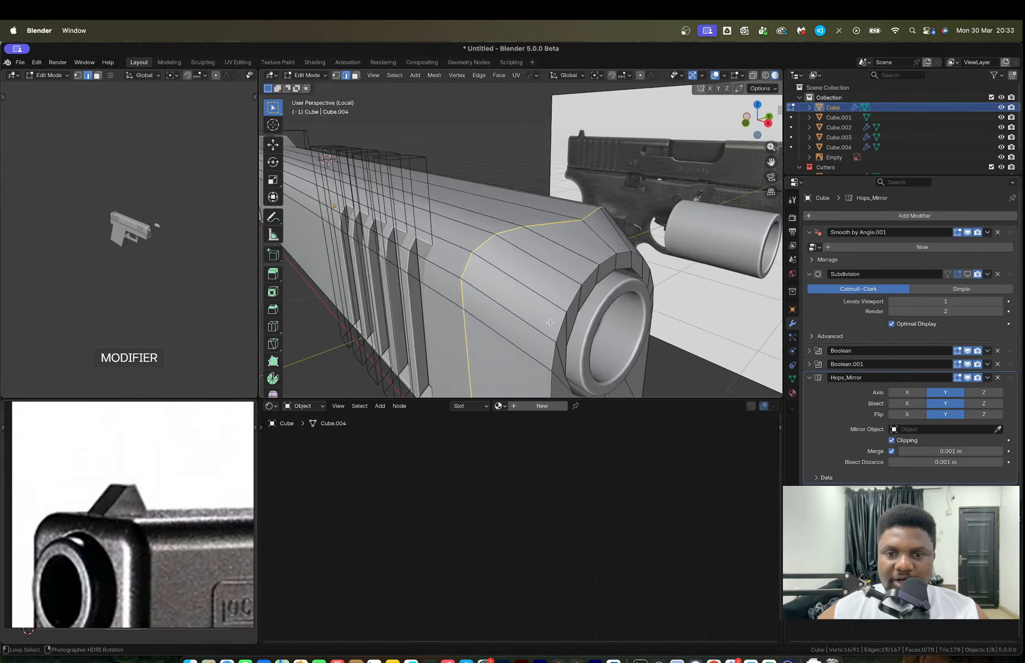
left_click(558, 322, "alt+shift")
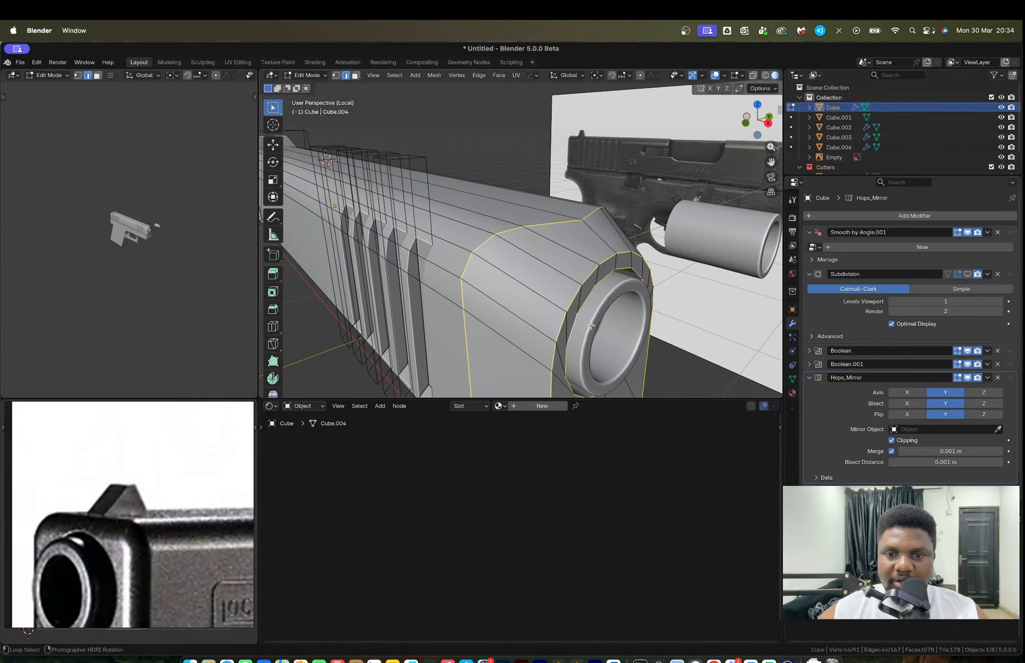
Step: Try beveling the selected front edge loops 0.0027 m with 3 segments, and undo it
key("ctrl+b")
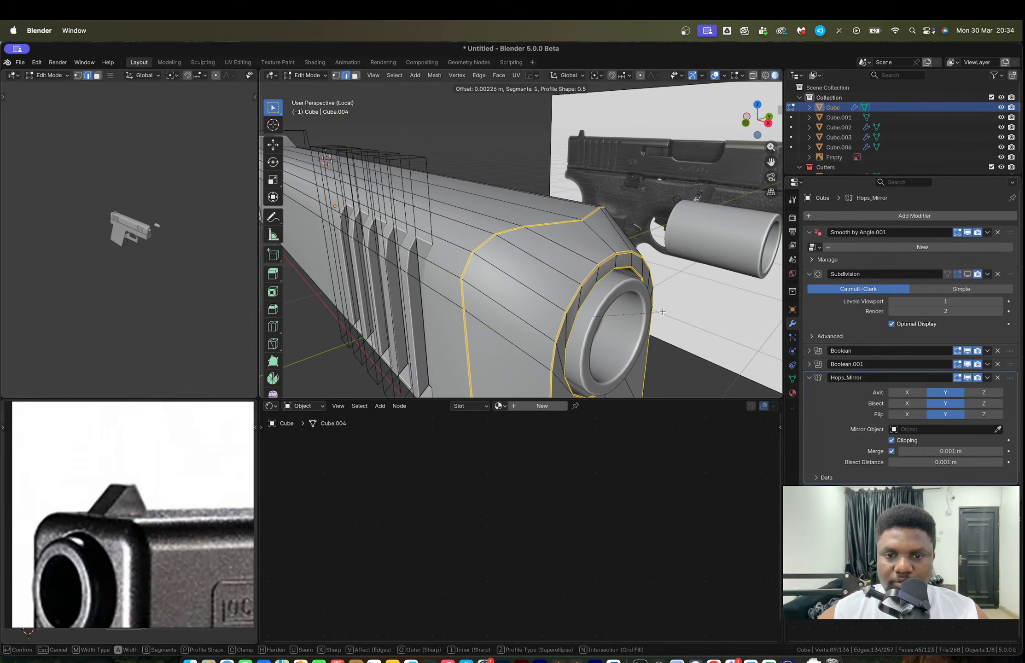
scroll(663, 312, "up", 1)
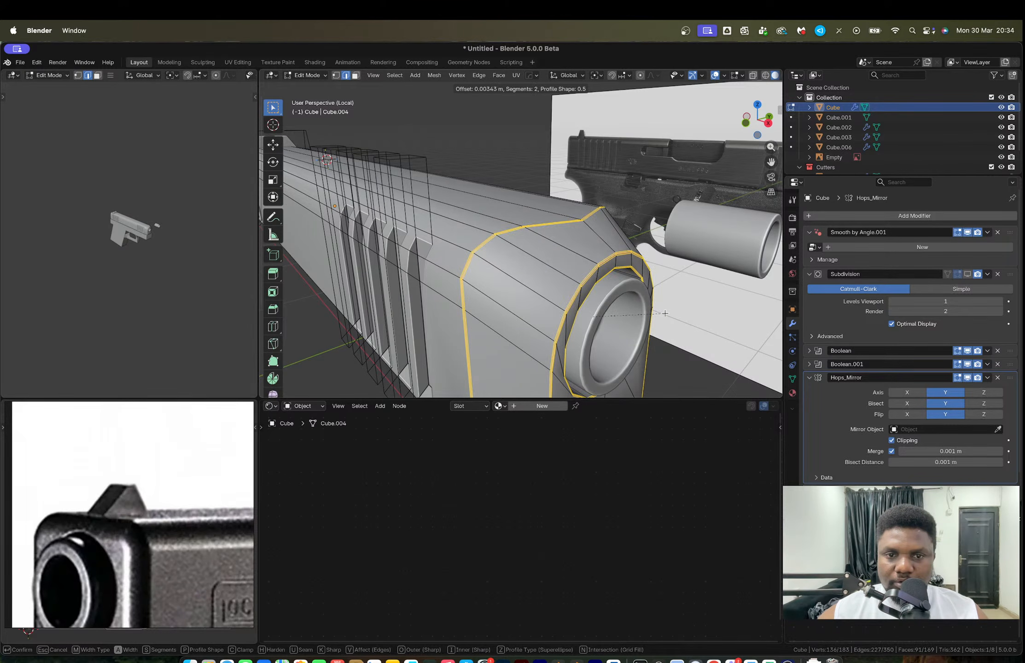
scroll(664, 313, "up", 1)
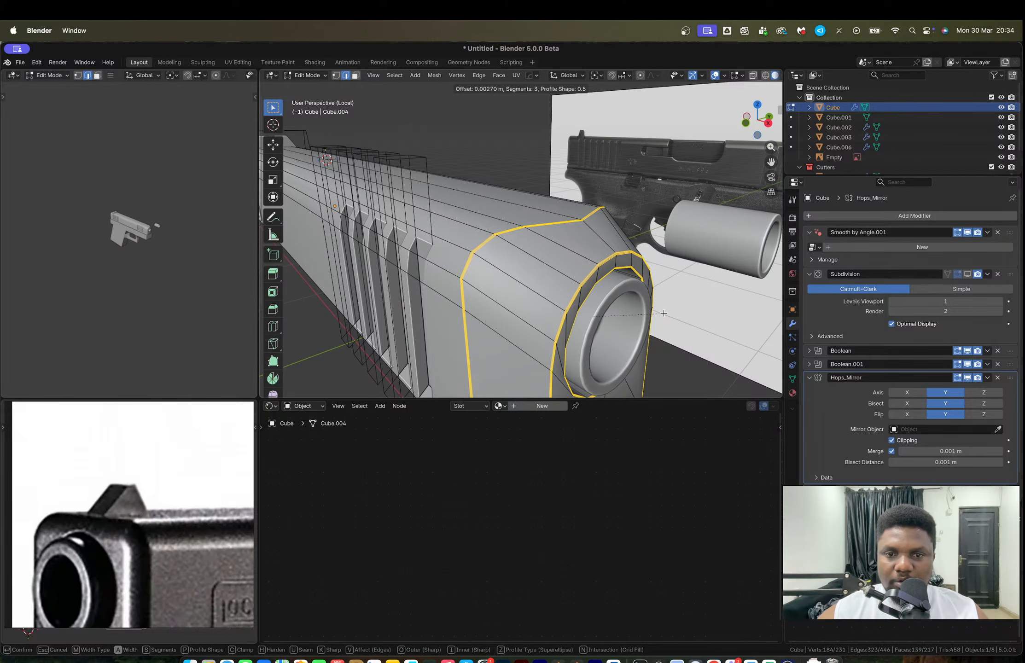
left_click(663, 313)
scroll(612, 258, "up", 5)
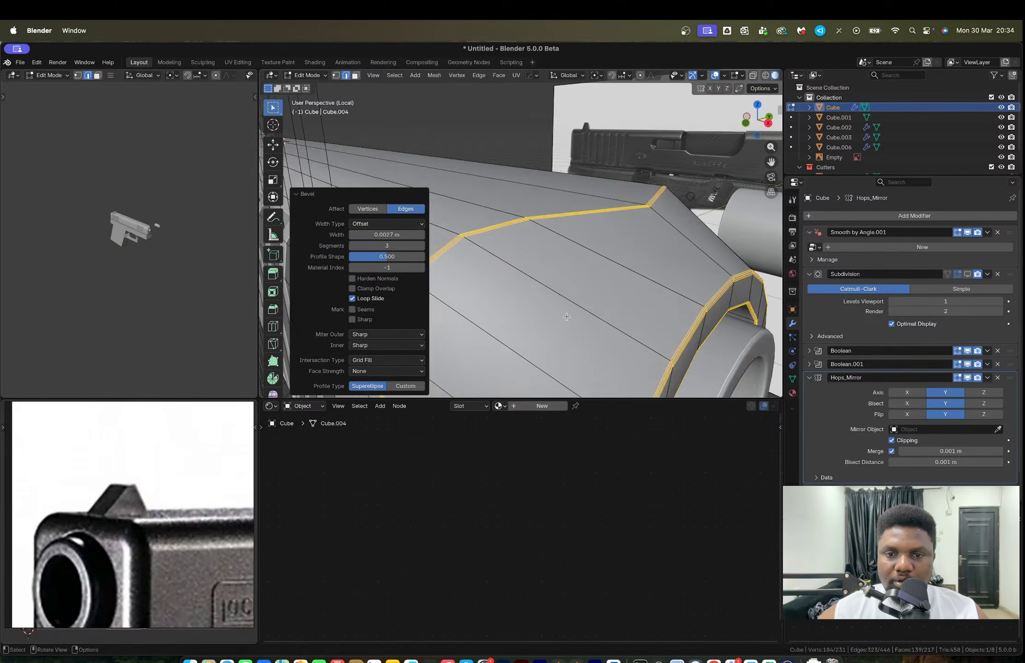
key("ctrl+z")
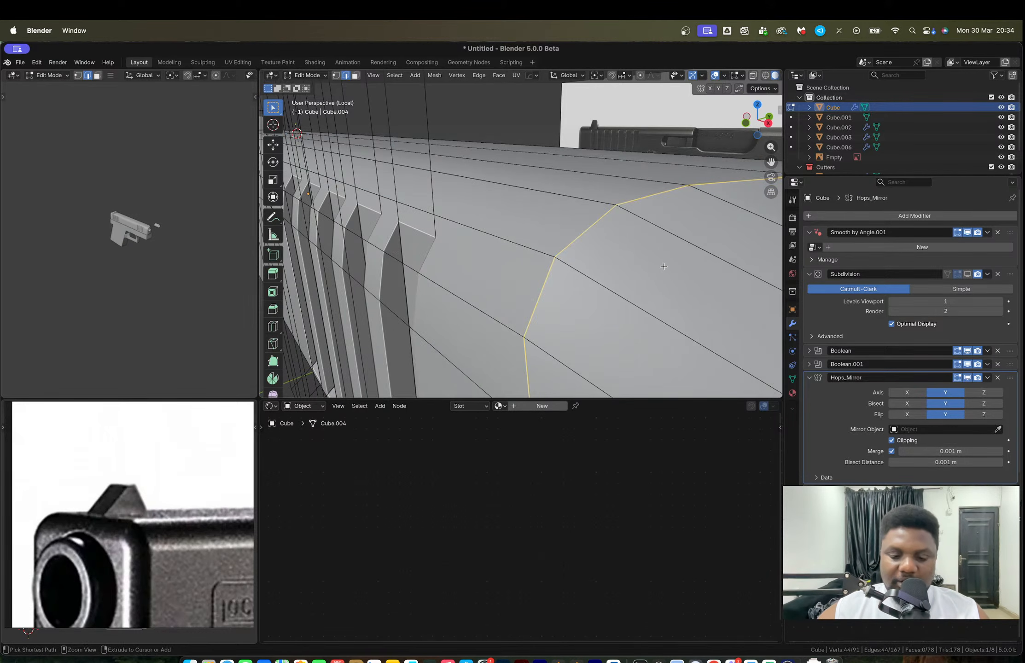
Step: Bevel the selected front edge loops 0.00217 m with 2 segments and a profile shape of 1.000
key("ctrl+b")
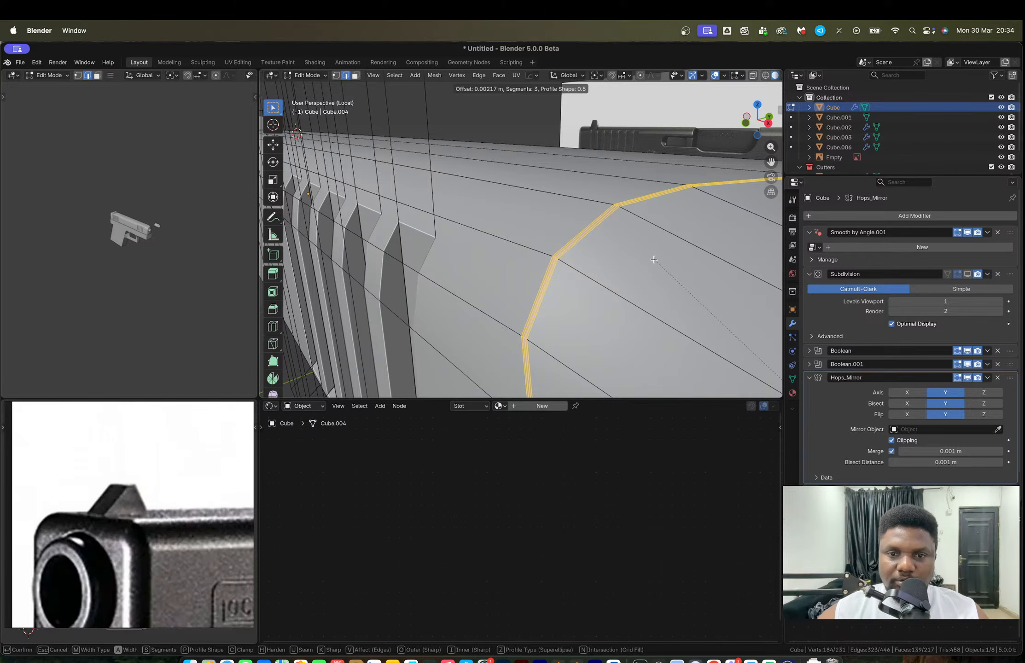
left_click(653, 259)
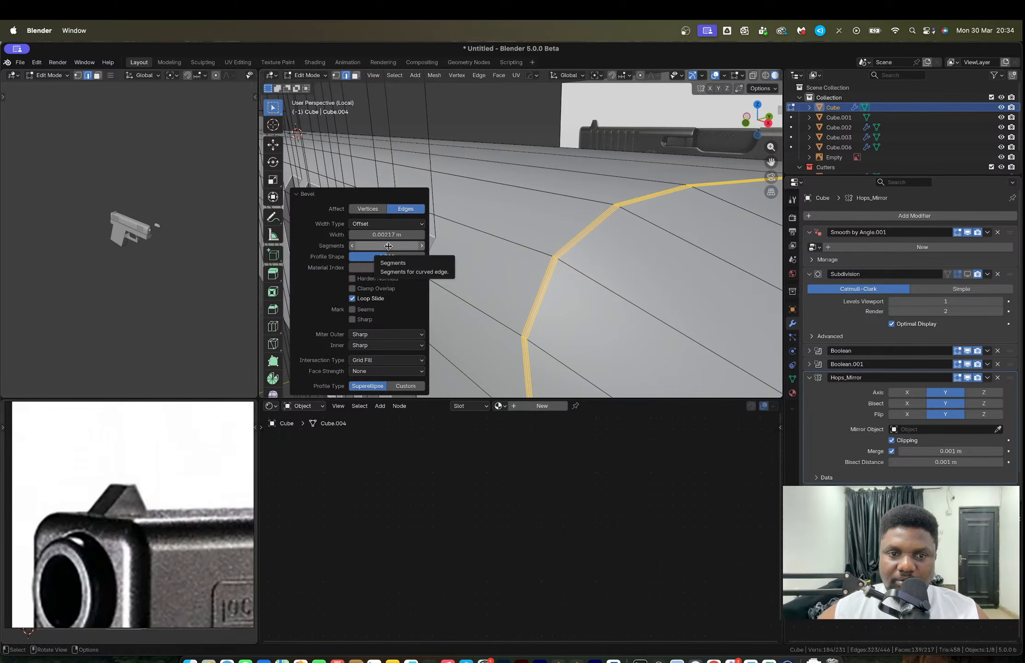
left_click(351, 245)
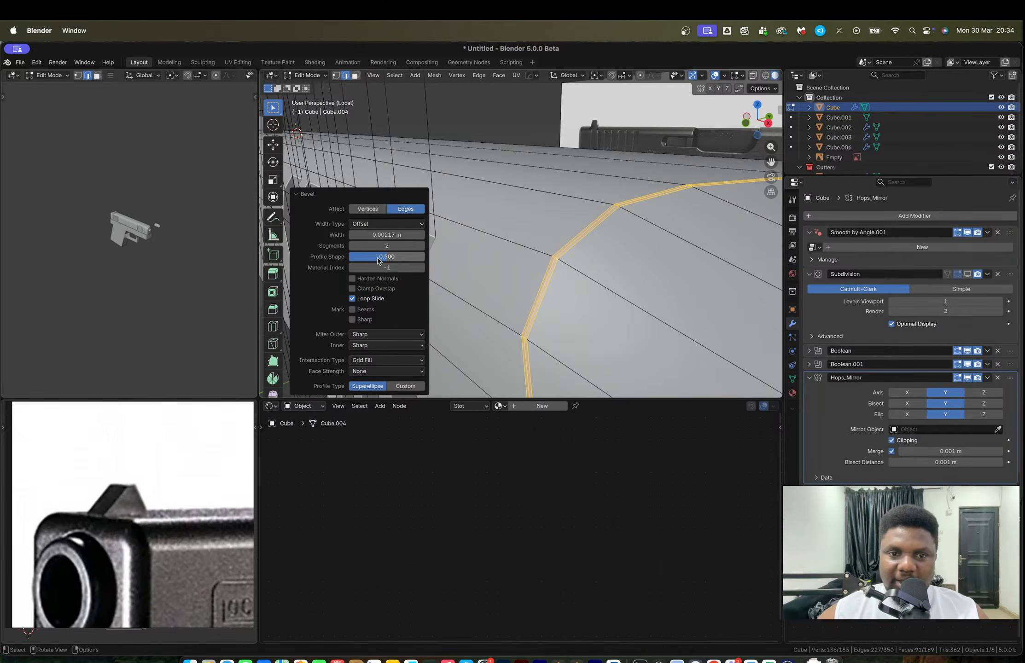
left_click_drag(379, 257, 418, 257)
scroll(567, 249, "down", 4)
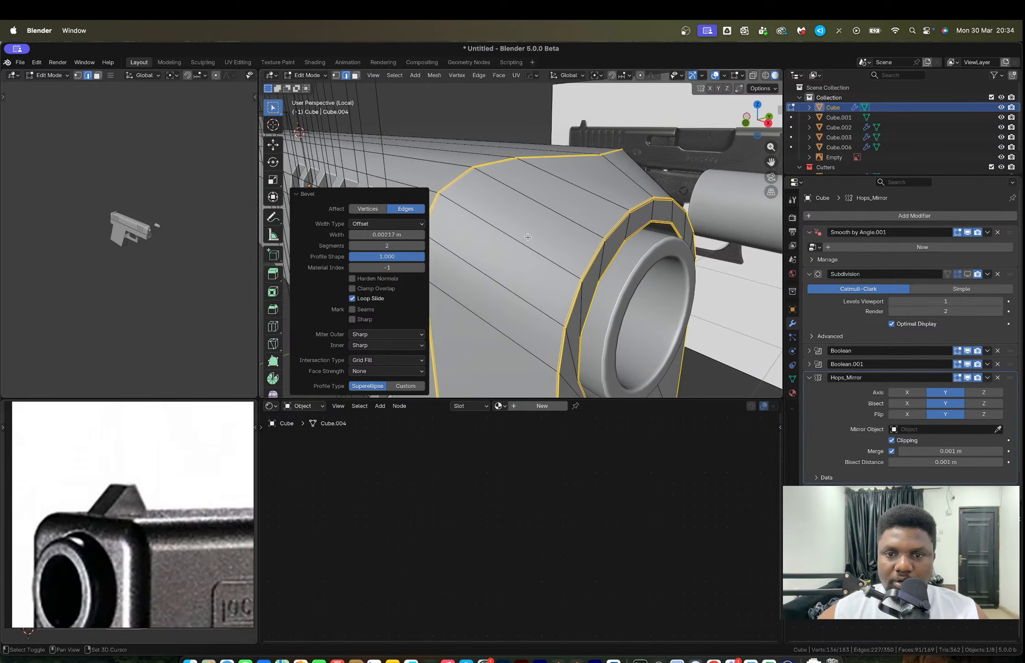
Step: Show the slide's subdivision in the viewport and examine the beveled front end and underside
key("Tab")
middle_click_drag(586, 273, 571, 276)
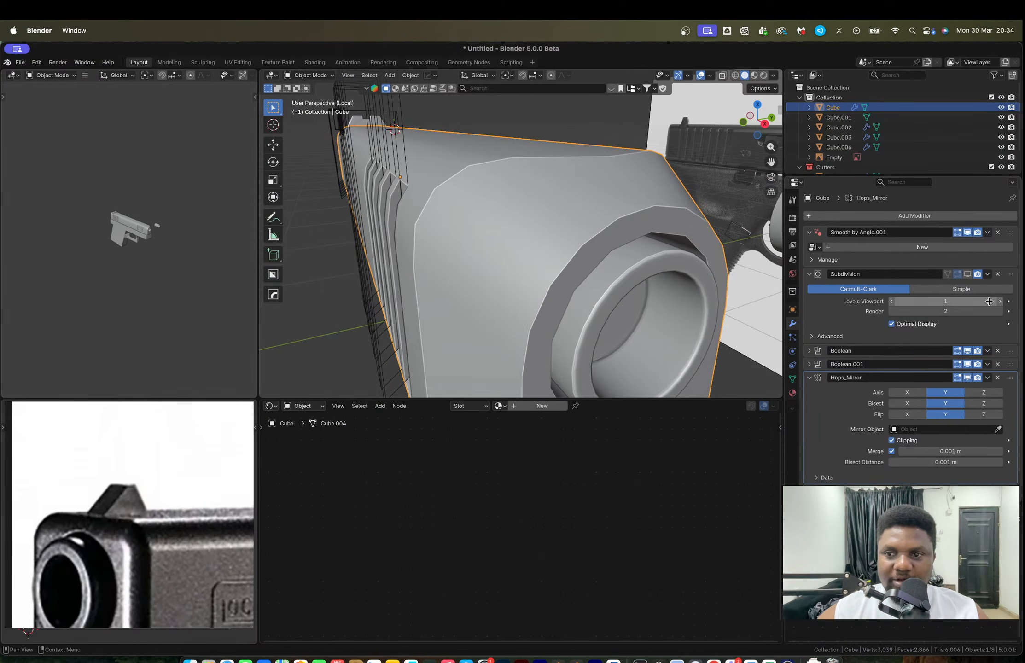
left_click(967, 274)
scroll(582, 329, "down", 4)
middle_click_drag(581, 328, 572, 290)
key("Tab")
key("Tab")
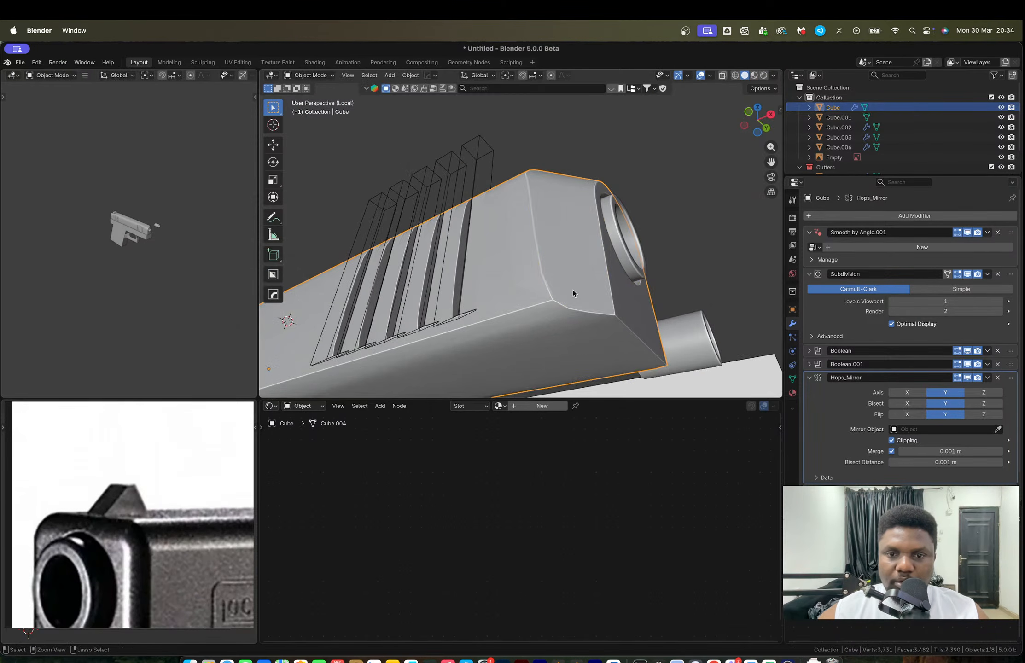
Step: Undo the slide's front bevel and examine the lower front corner where the side and underside edges meet
key("Tab")
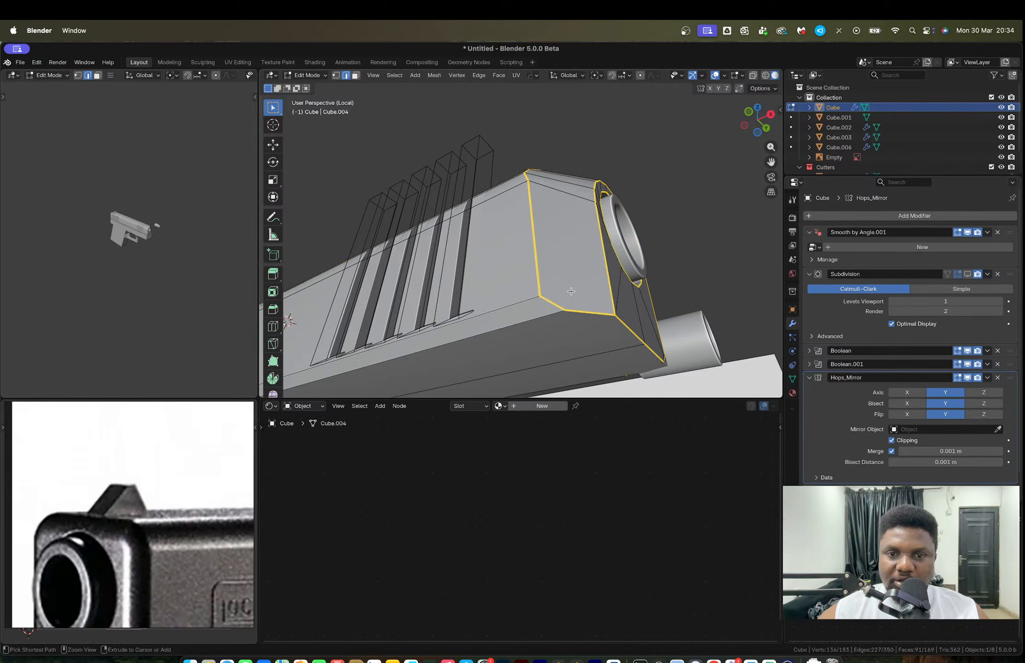
left_click(519, 303, "alt+shift")
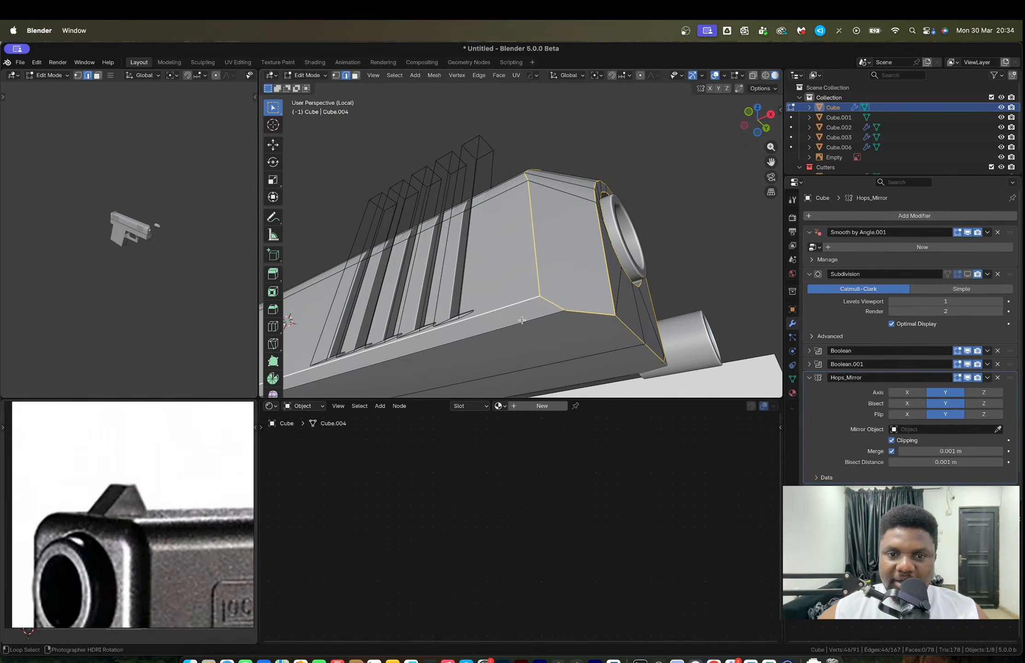
middle_click_drag(519, 303, 485, 302)
scroll(523, 269, "up", 2)
scroll(485, 303, "up", 8)
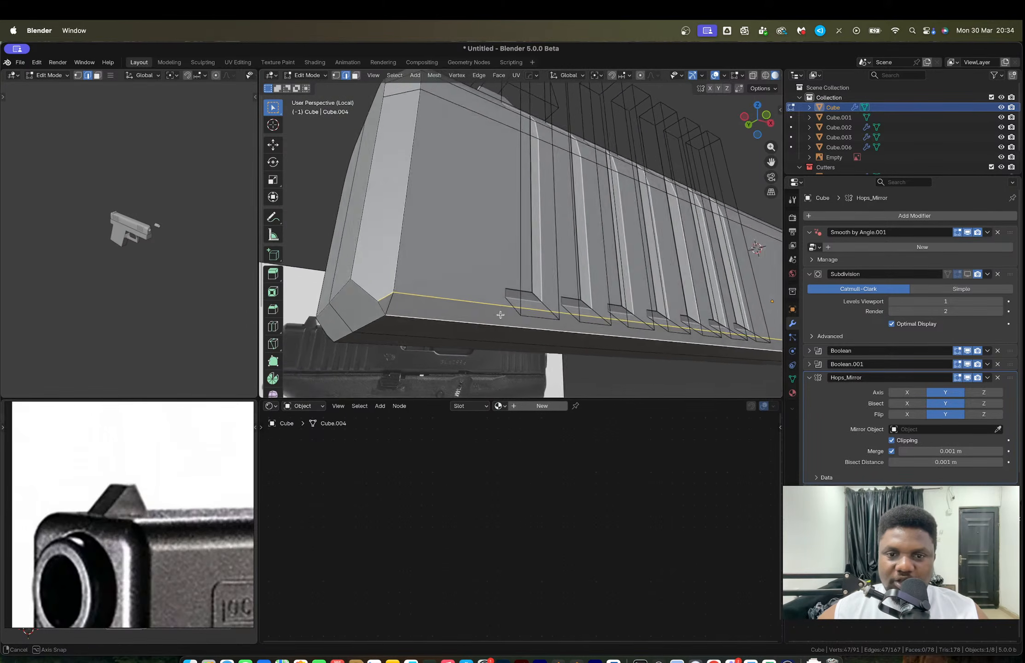
scroll(480, 308, "down", 6)
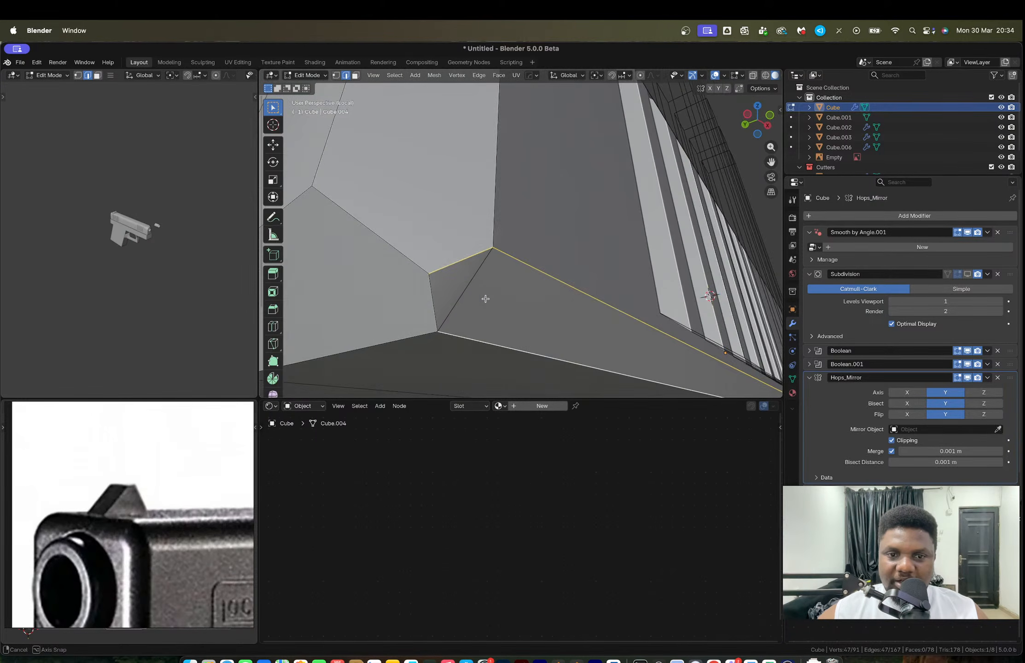
Step: Try merging the slide's lower corner vertex into the adjacent front-face vertex with At Last, and undo the merge
key("1")
left_click(495, 244)
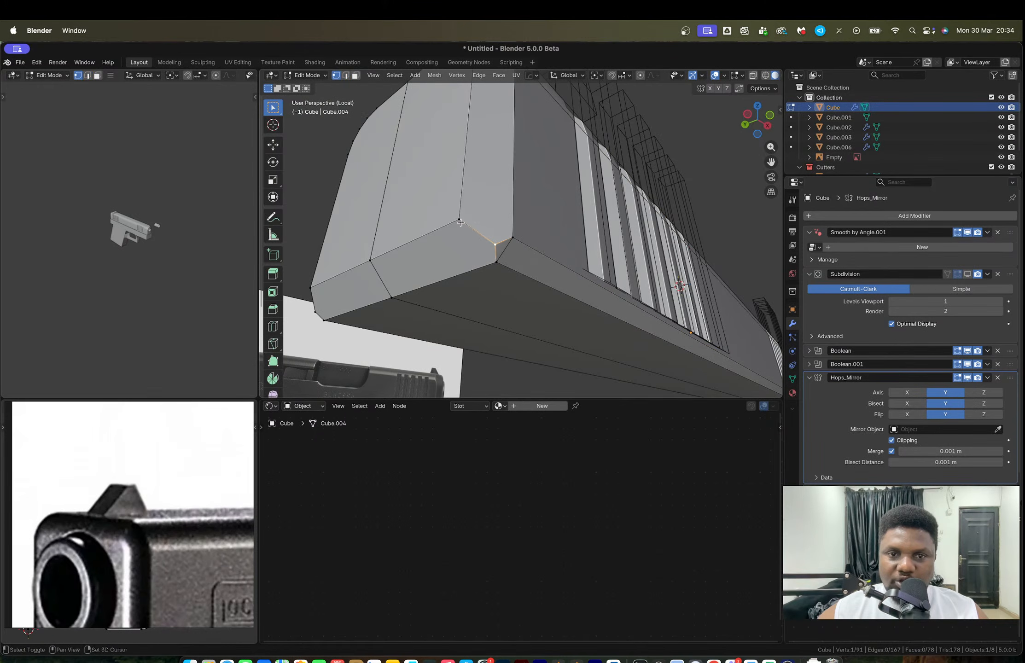
left_click(460, 222, "shift")
key("comma")
key("Escape")
key("m")
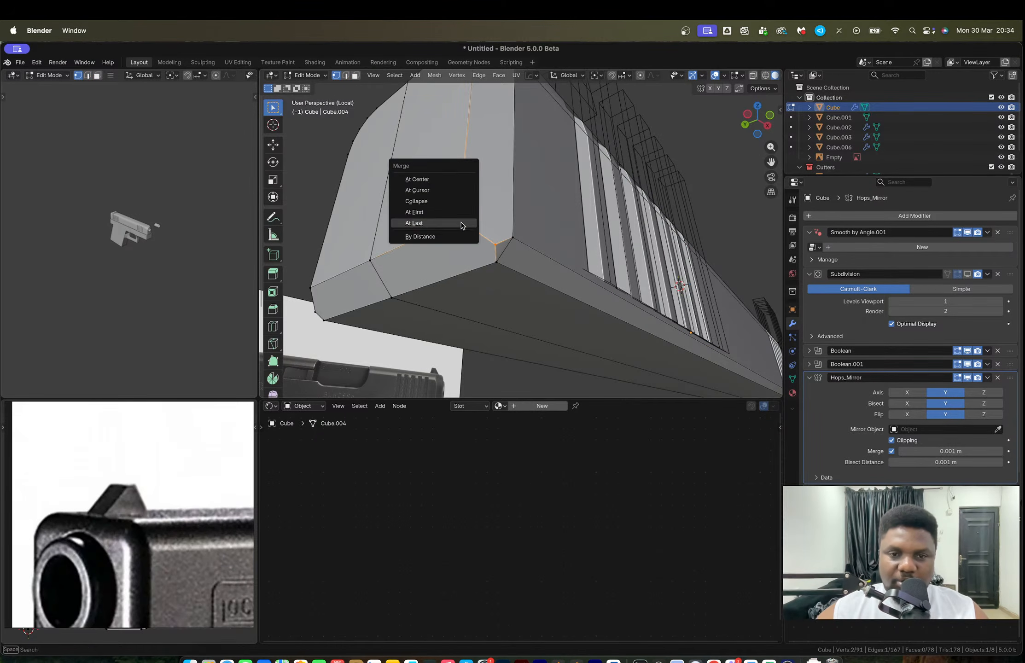
left_click(462, 223)
middle_click_drag(461, 226, 487, 253)
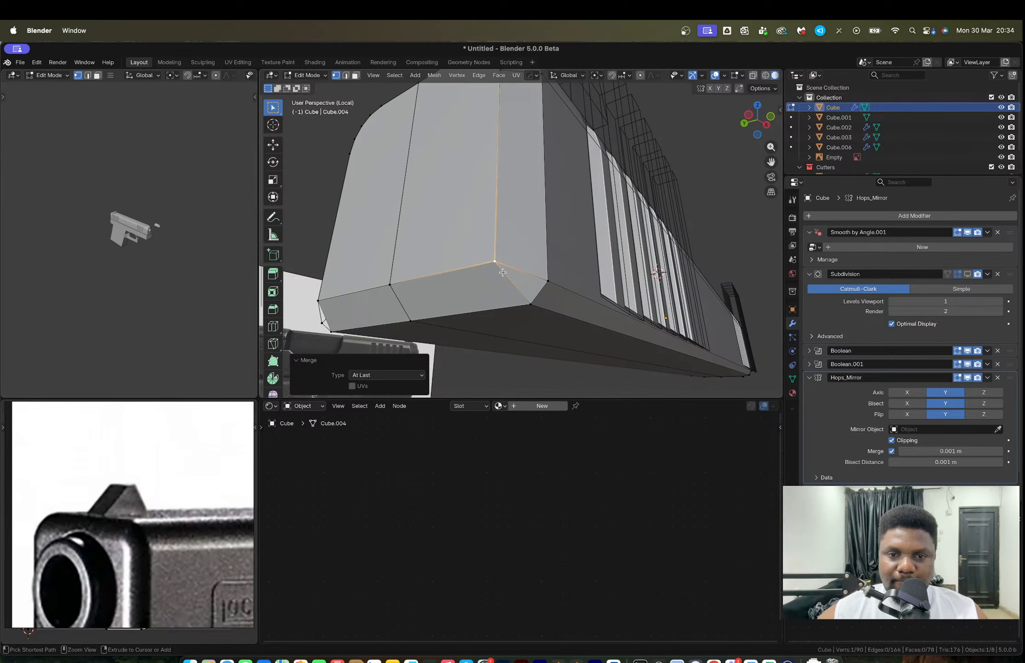
key("super+z")
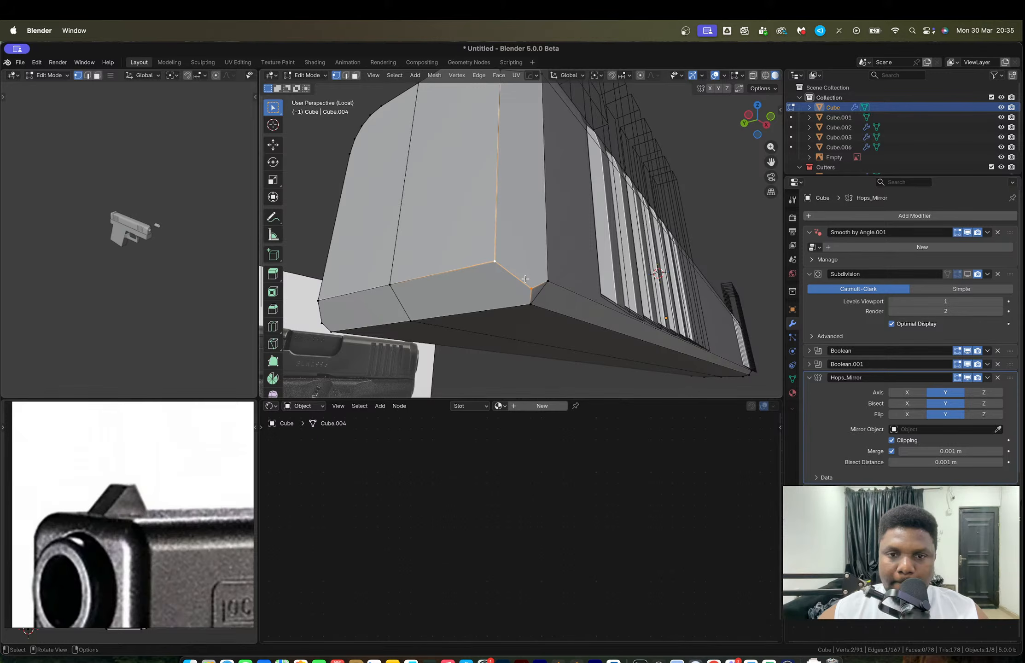
Step: Knife-cut from the side corner vertex to just above the front-face corner and across the front face to its next vertical edge
middle_click_drag(525, 279, 534, 295)
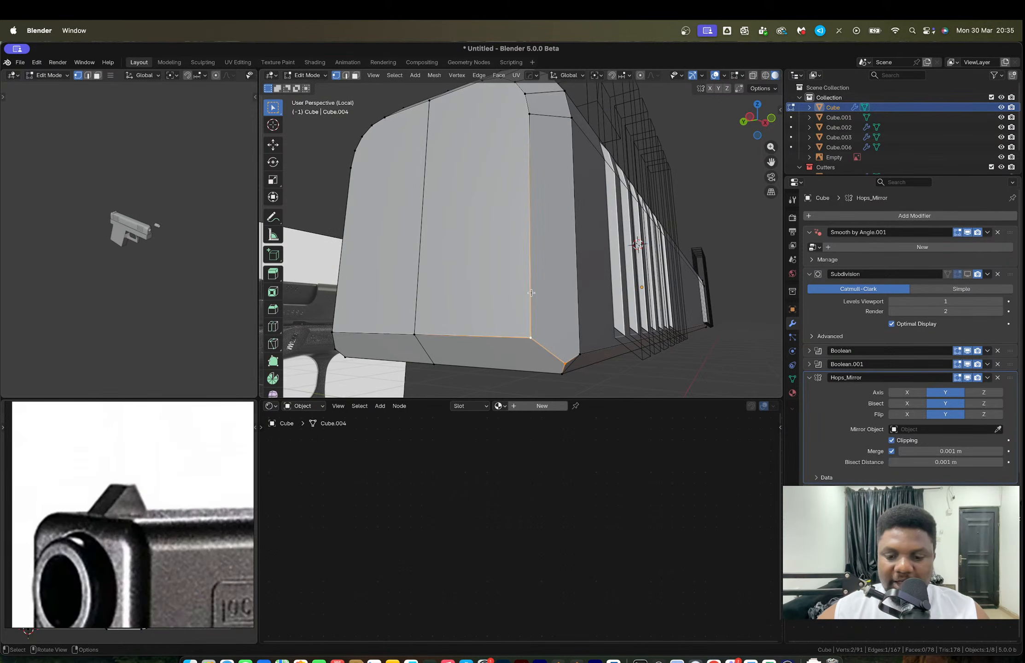
key("k")
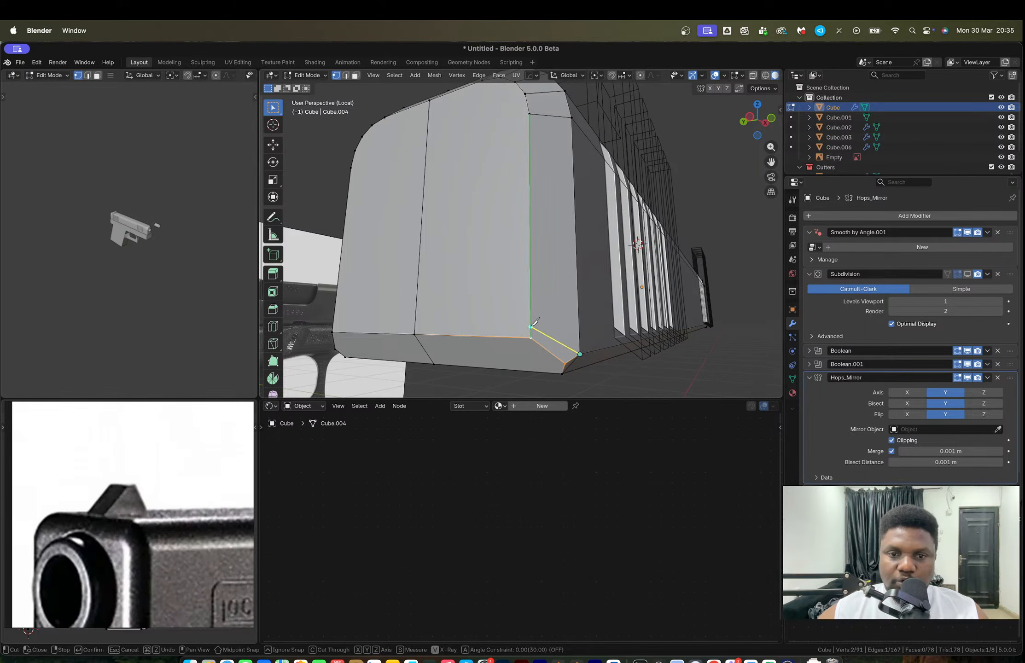
left_click(531, 327)
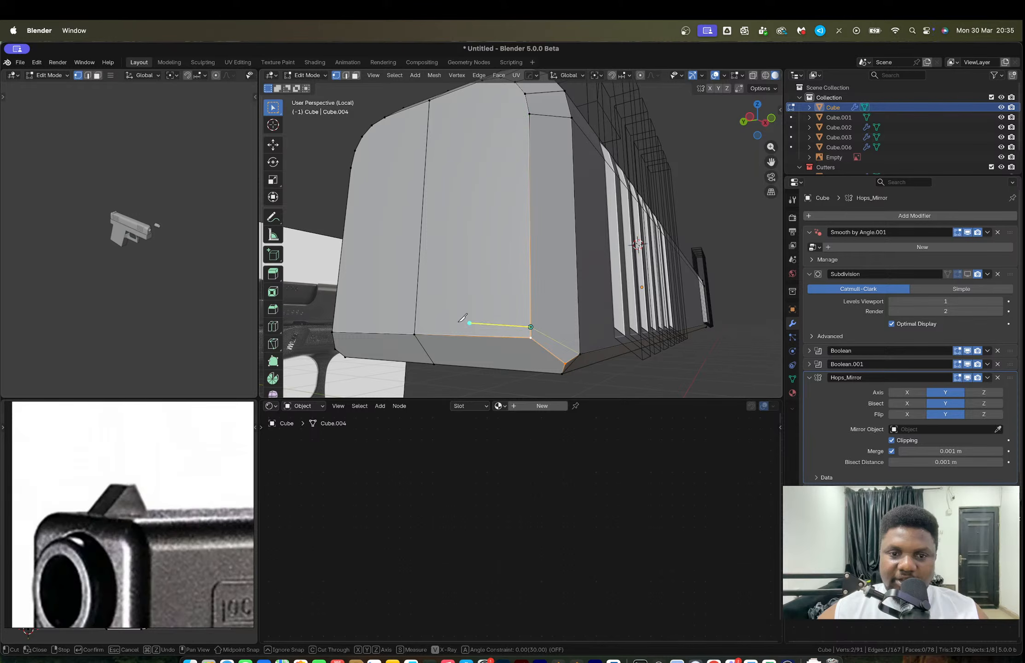
key("Return")
middle_click_drag(533, 322, 533, 322)
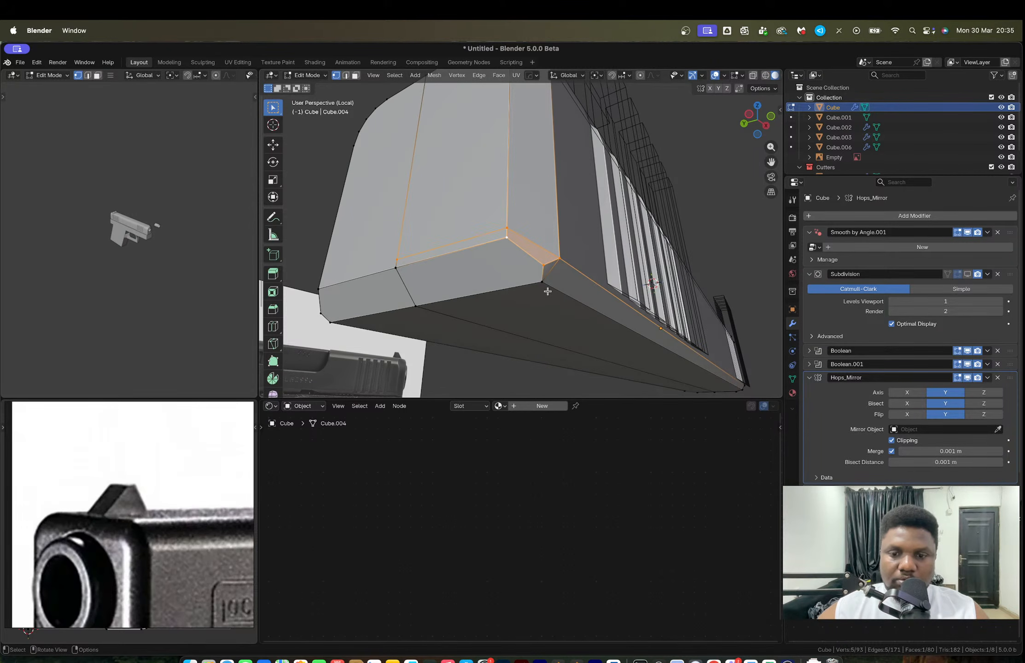
Step: Knife-cut an edge from the slide's bottom corner vertex to the front-face corner vertex, and dissolve the leftover short edge between them
key("k")
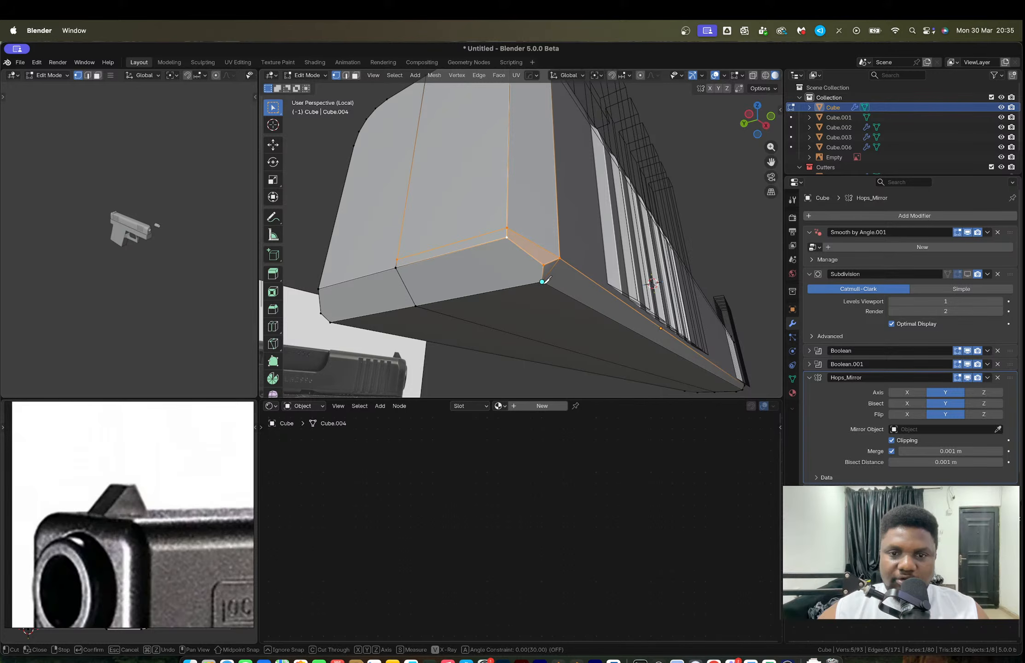
left_click(542, 281)
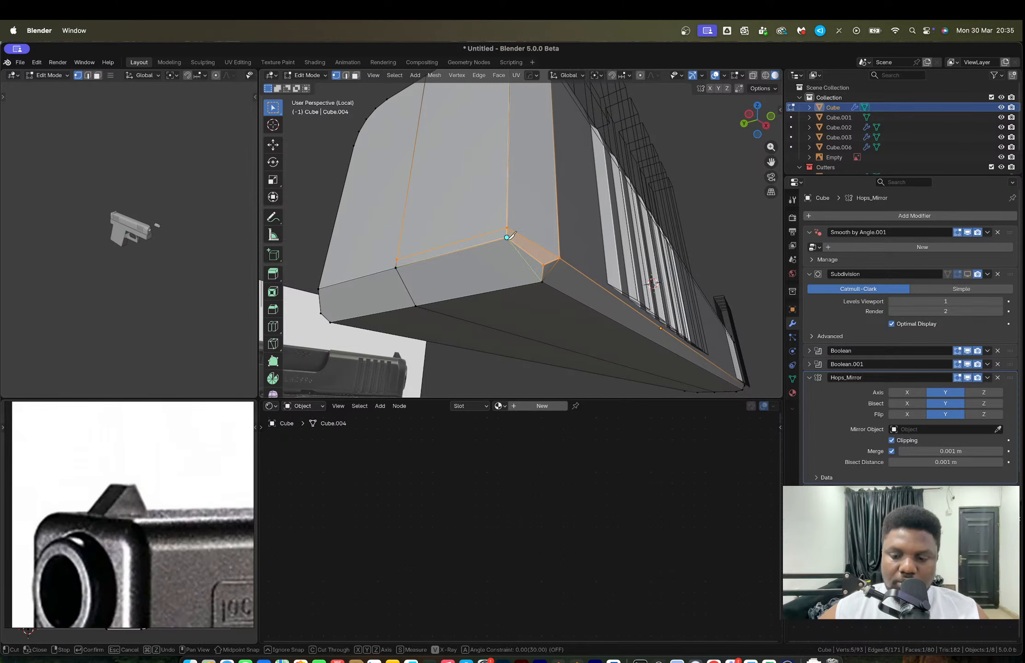
key("Return")
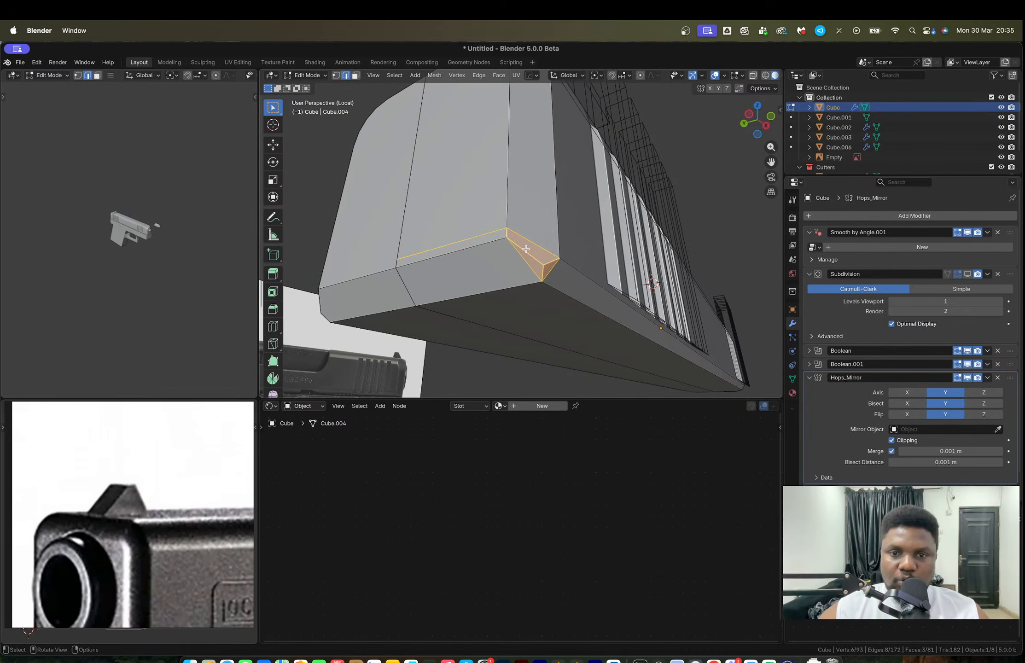
left_click(542, 260)
key("x")
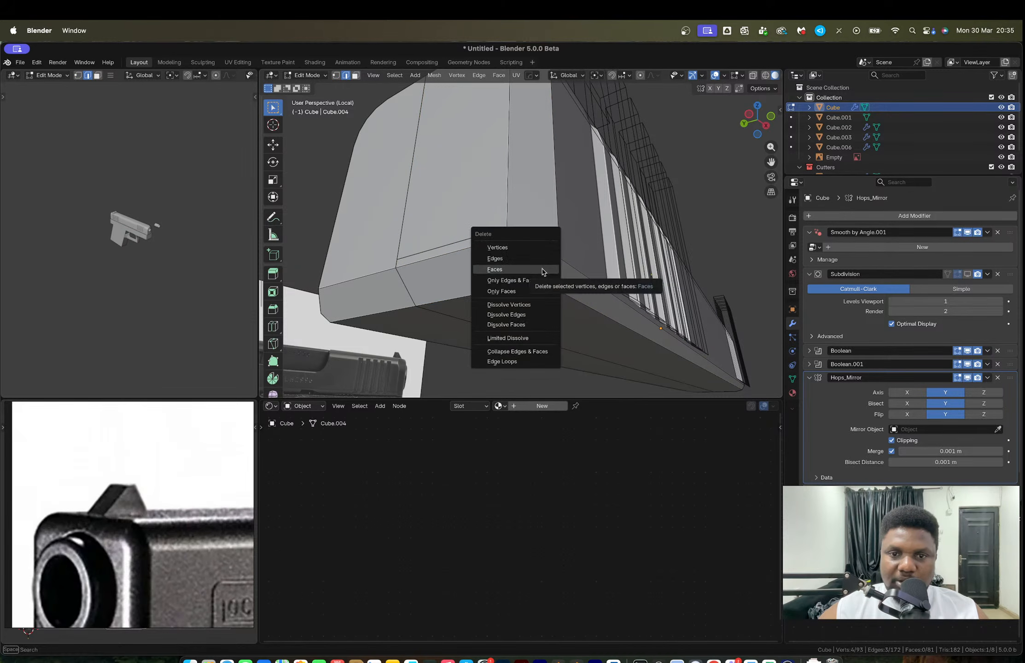
left_click(531, 316)
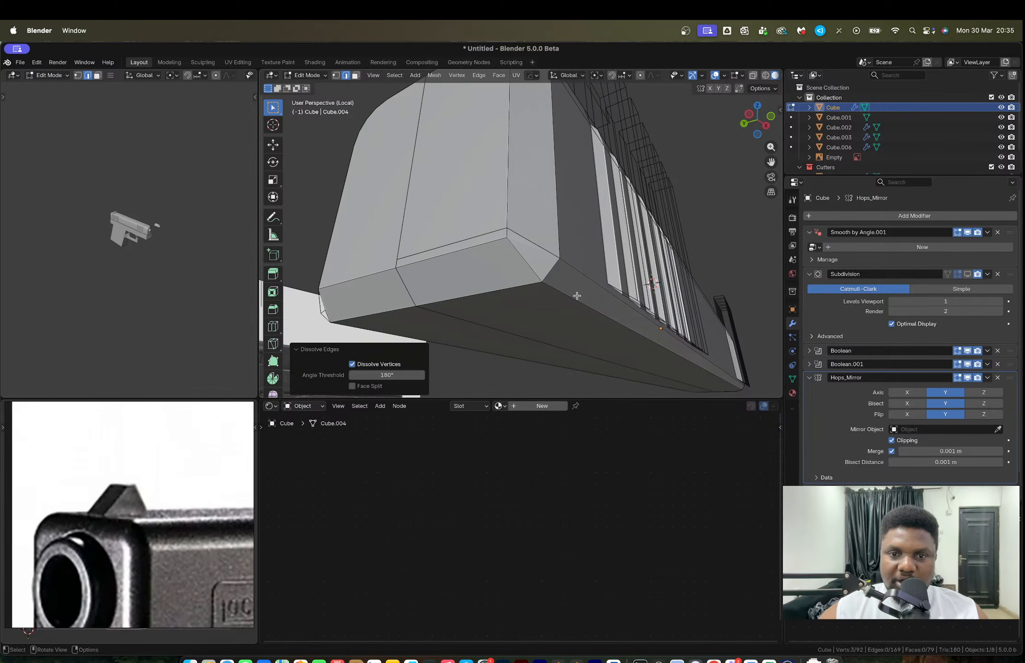
Step: Edge-slide the two cut vertices above the front face's lower edge fully down onto it with a factor of -1.000
middle_click_drag(577, 296, 551, 298)
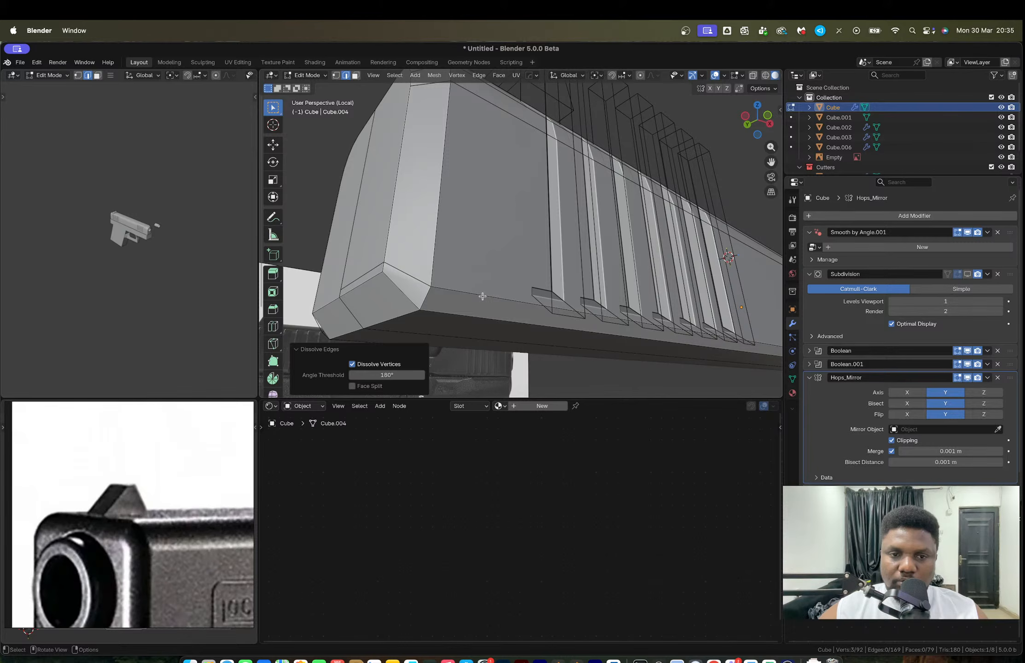
middle_click_drag(482, 296, 482, 290)
key("1")
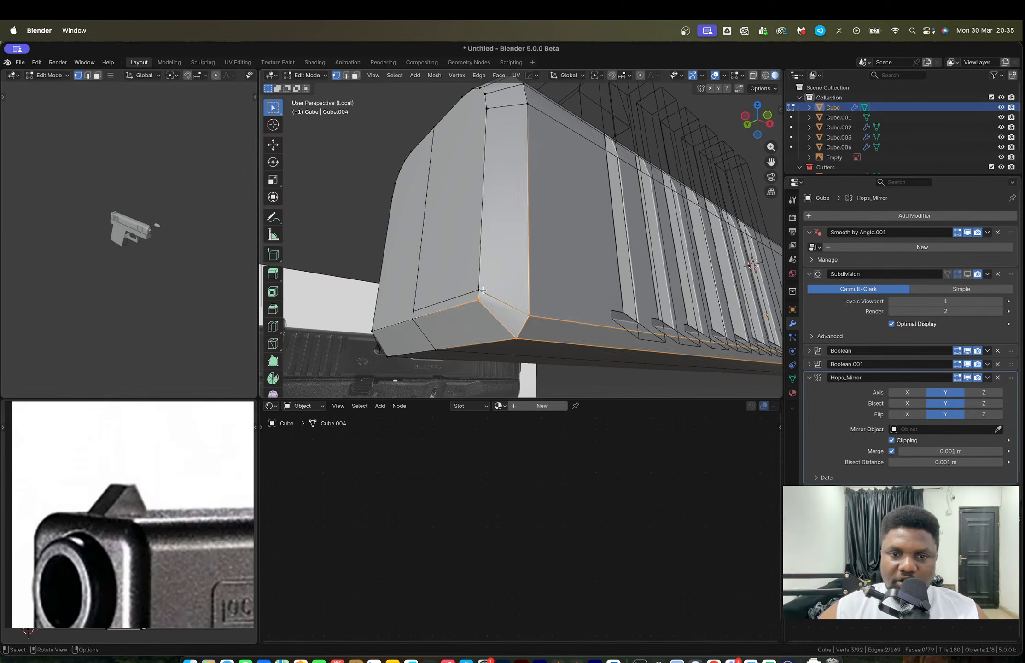
left_click(481, 291)
left_click(413, 311, "shift")
key("g")
key("g")
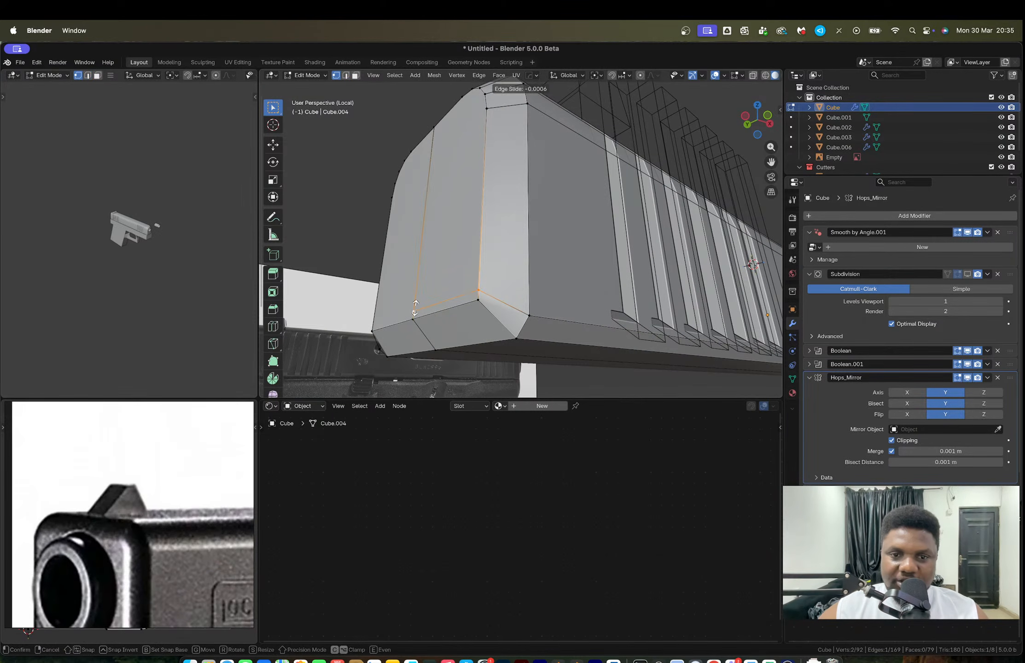
left_click(414, 195)
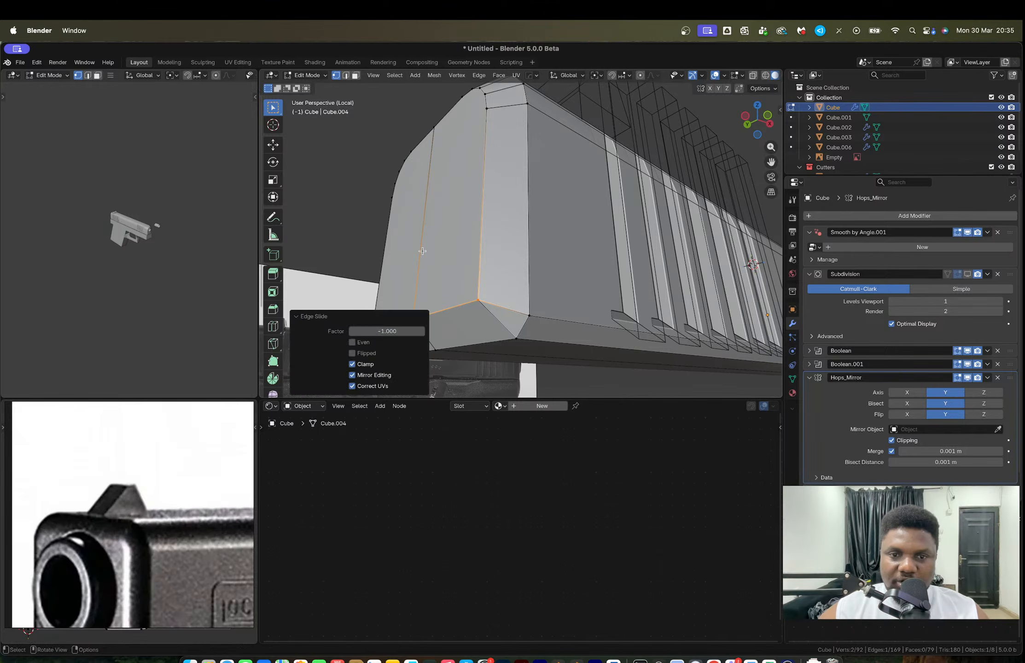
Step: Merge all of the slide's vertices by distance with a merge distance of 0.0001 m
key("a")
key("m")
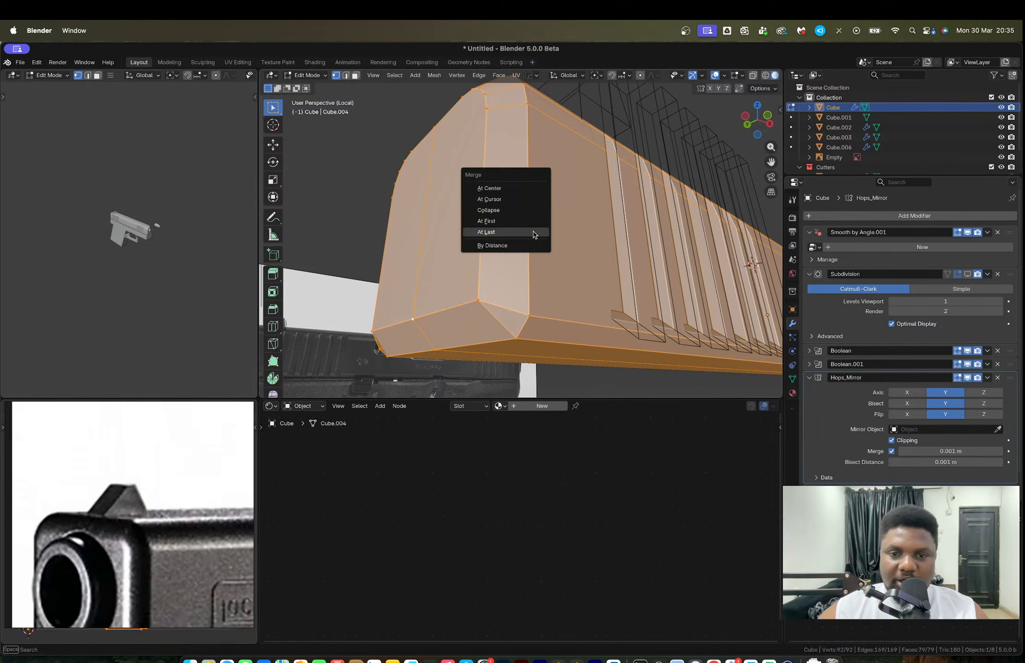
left_click(525, 245)
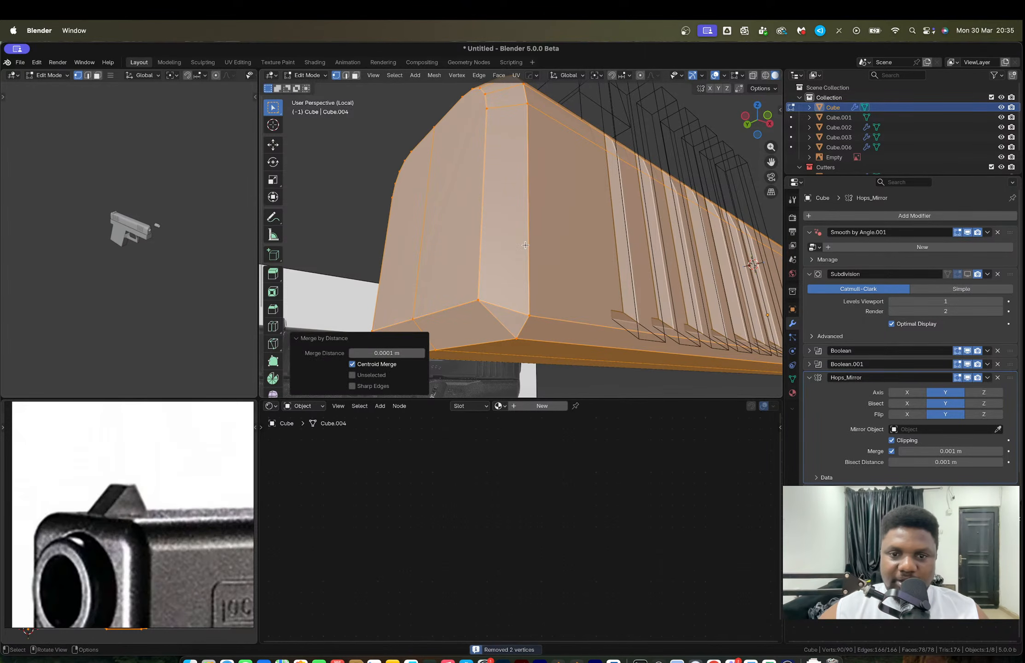
Step: Select the slide's lower side edge loop, the loop behind the front chamfer and the edge loop around the front face
key("2")
left_click(554, 323, "alt")
left_click(555, 338, "alt+shift")
middle_click_drag(509, 296, 494, 232)
left_click(563, 221, "alt+shift")
left_click(553, 292, "shift")
left_click(531, 245, "shift")
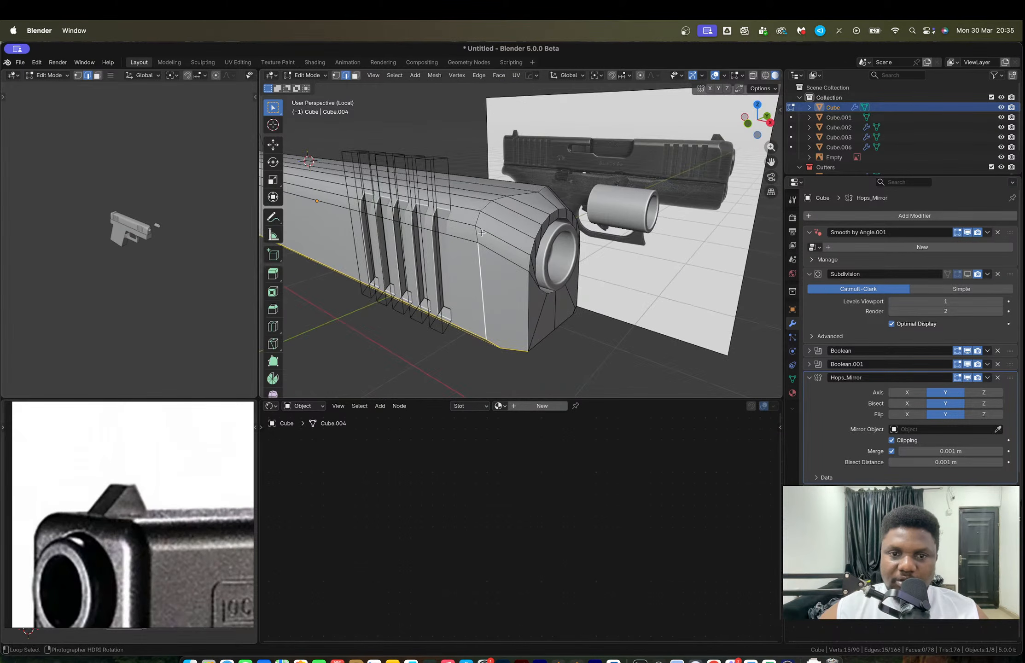
left_click(481, 233, "alt+shift")
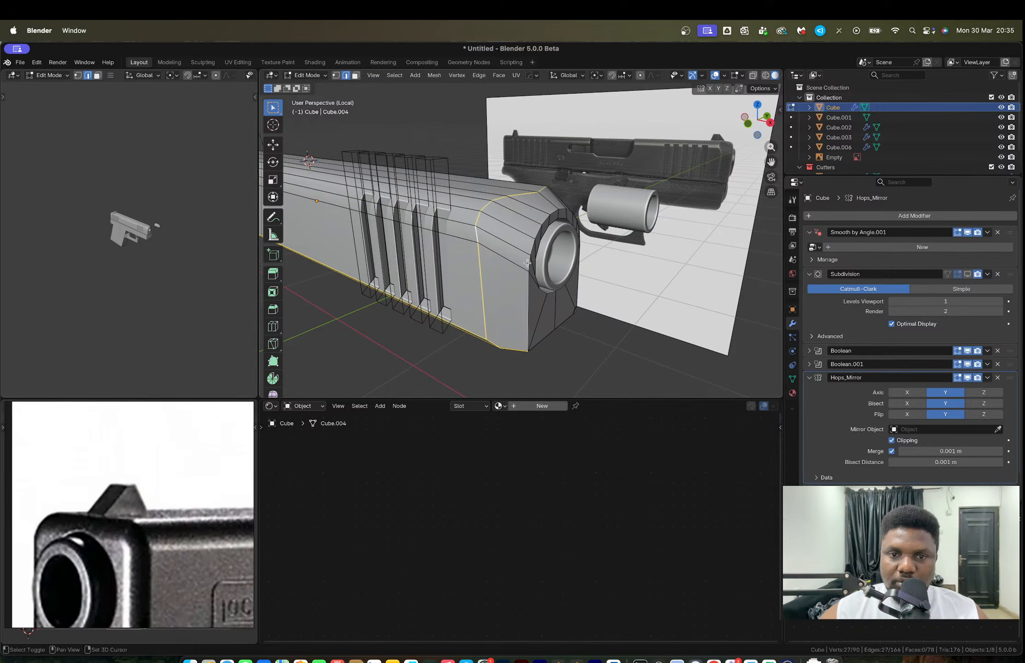
middle_click_drag(527, 262, 529, 207)
left_click(452, 213, "alt+shift")
scroll(566, 204, "up", 3)
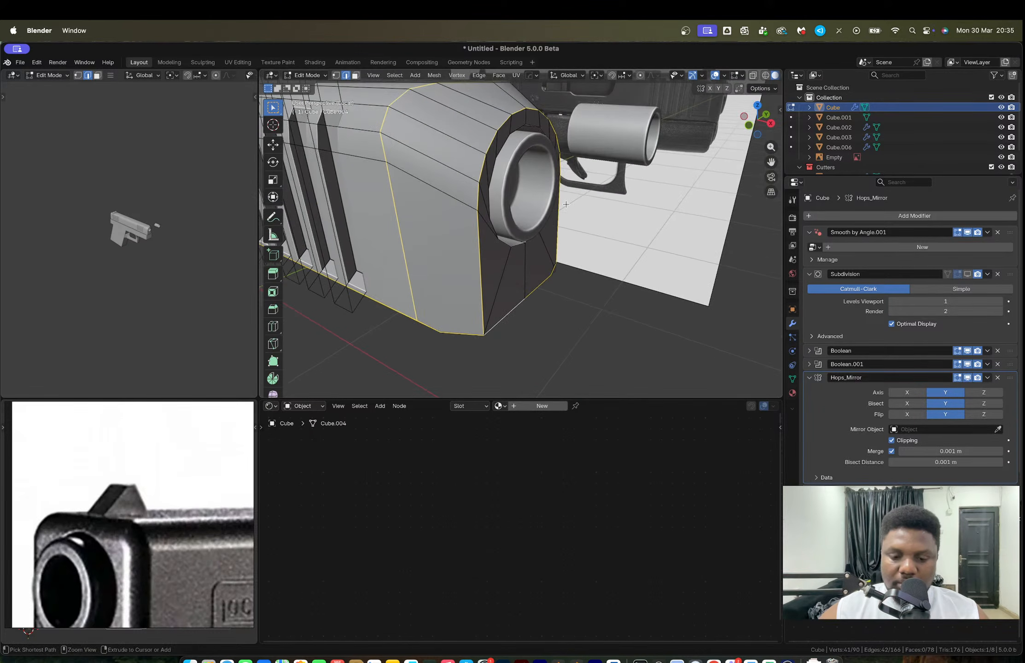
Step: Try beveling the selected edge loops about 0.0043 m with 2 segments, and show the subdivision in the viewport to check the front end
key("ctrl+b")
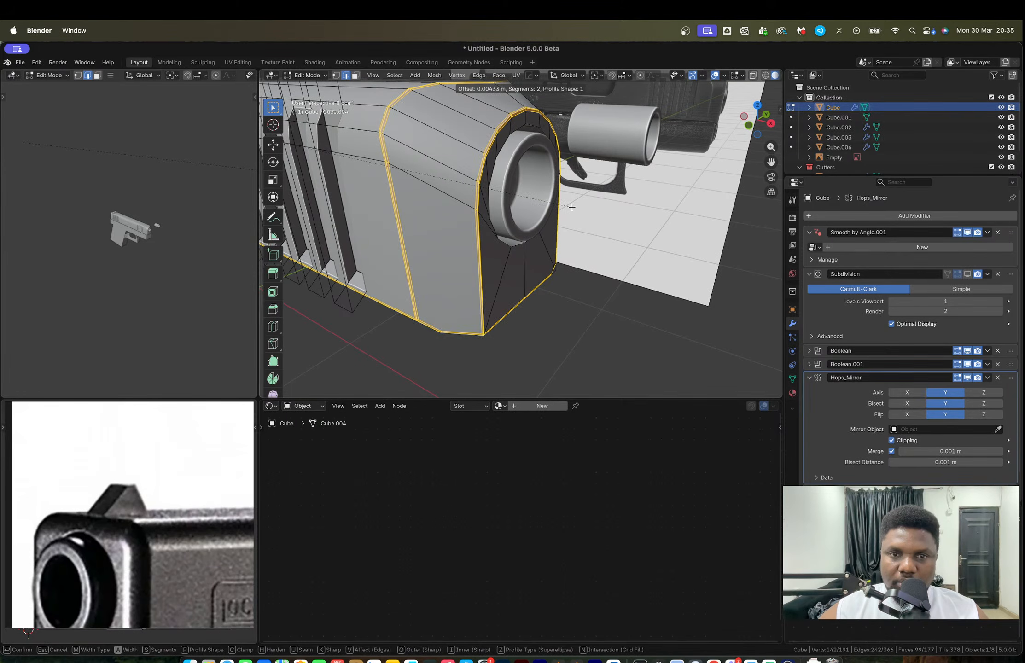
left_click(570, 207)
key("Tab")
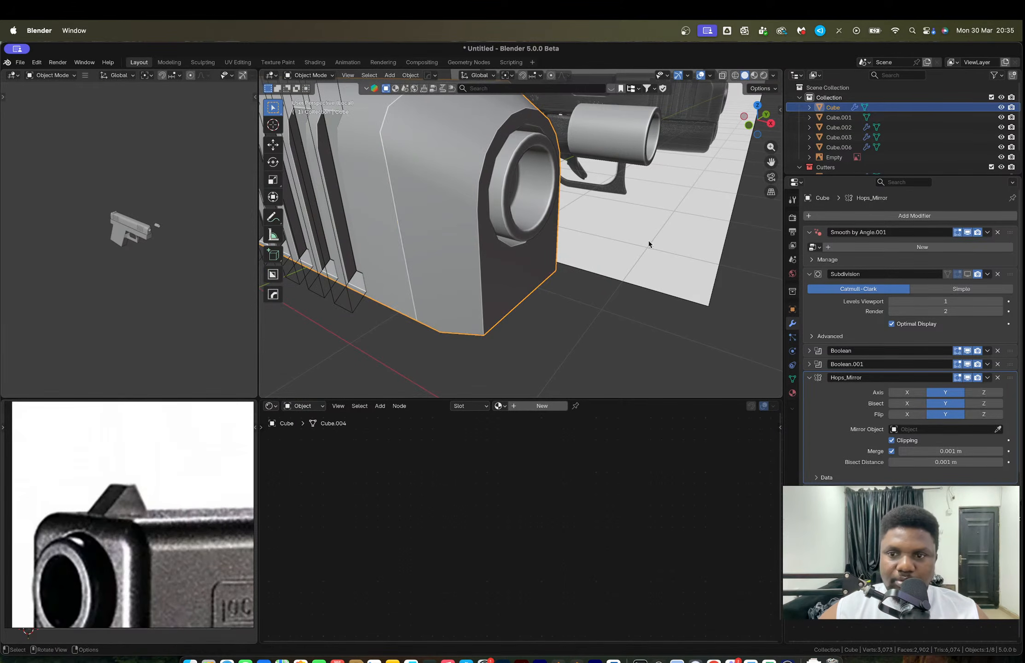
left_click(966, 274)
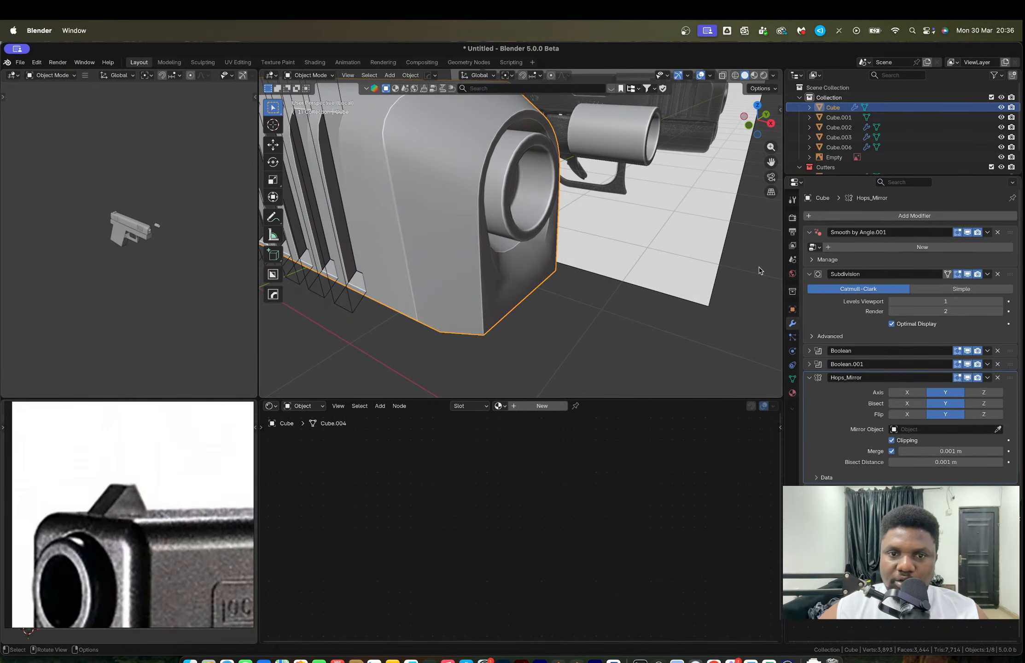
scroll(499, 235, "down", 5)
mouse_move(499, 235)
middle_mouse_down("shift")
mouse_move(592, 279)
mouse_move(496, 216)
middle_mouse_up("shift")
scroll(565, 269, "up", 5)
Step: Try beveling the muzzle opening's edge loop as well, and undo back to the unbeveled front edge loop selection
key("Tab")
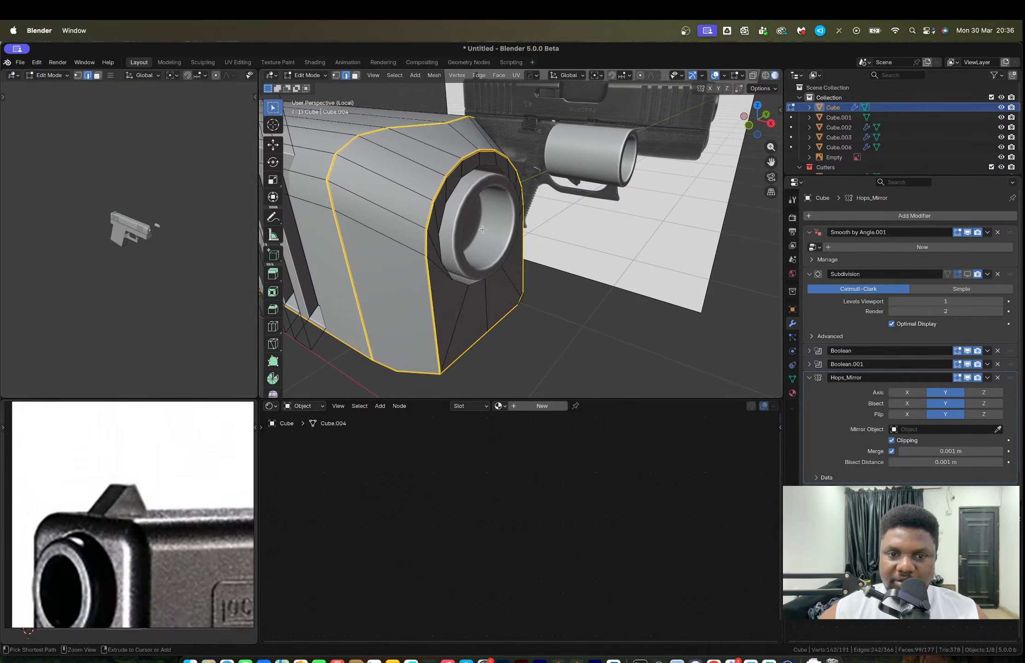
left_click(445, 271, "alt")
key("ctrl+b")
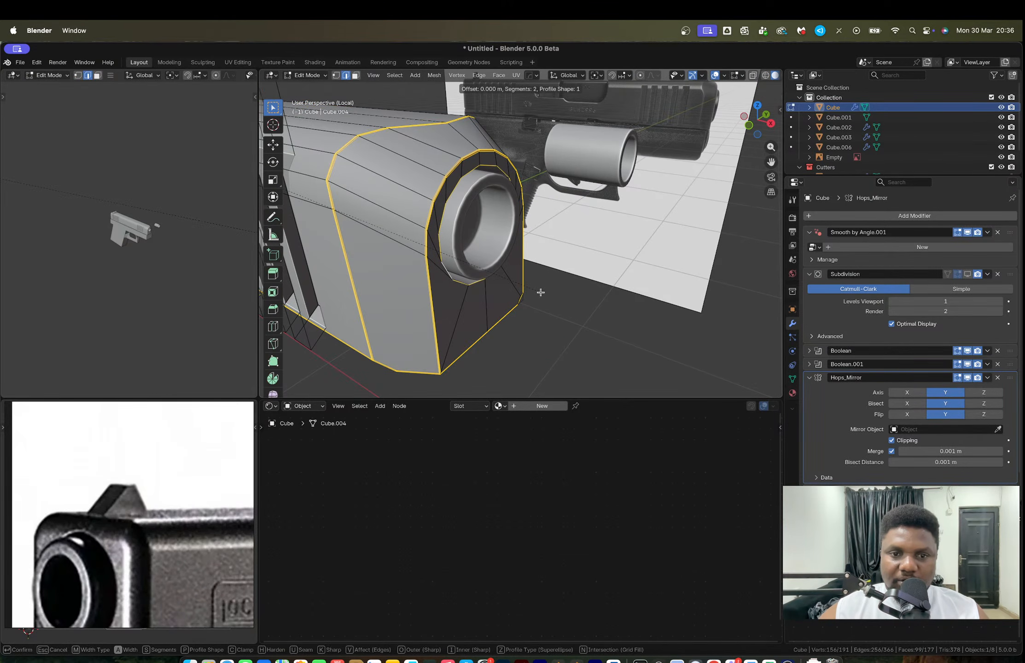
left_click(540, 292)
key("ctrl+z")
key("ctrl+z")
key("ctrl+z")
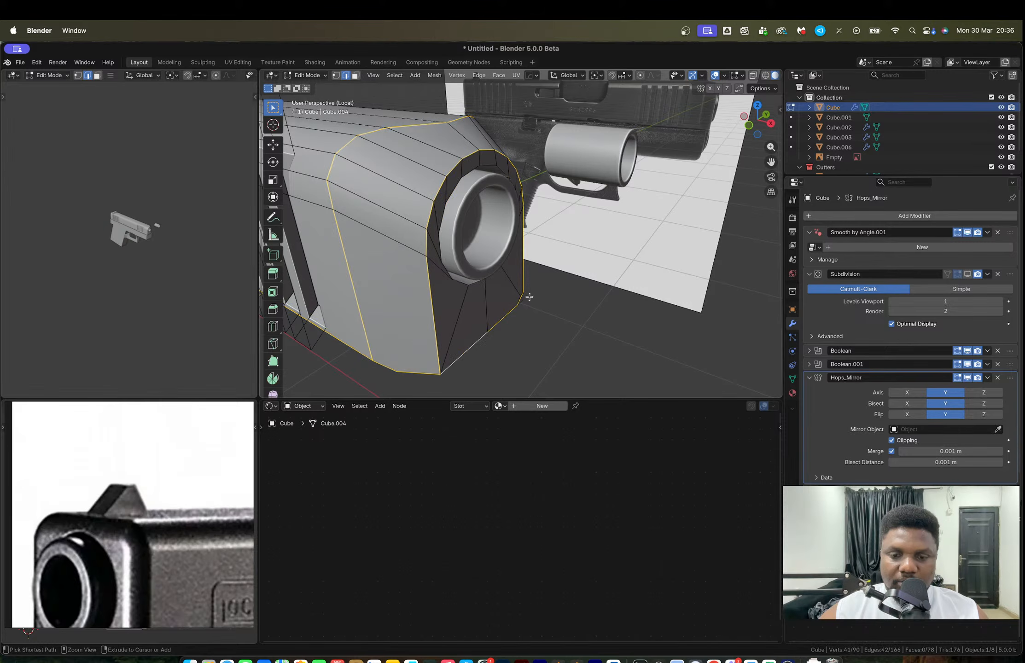
Step: Add the muzzle opening's edge loop to the selection and bevel all selected loops 0.00322 m with 2 segments and profile shape 1.000
left_click(446, 271, "alt+shift")
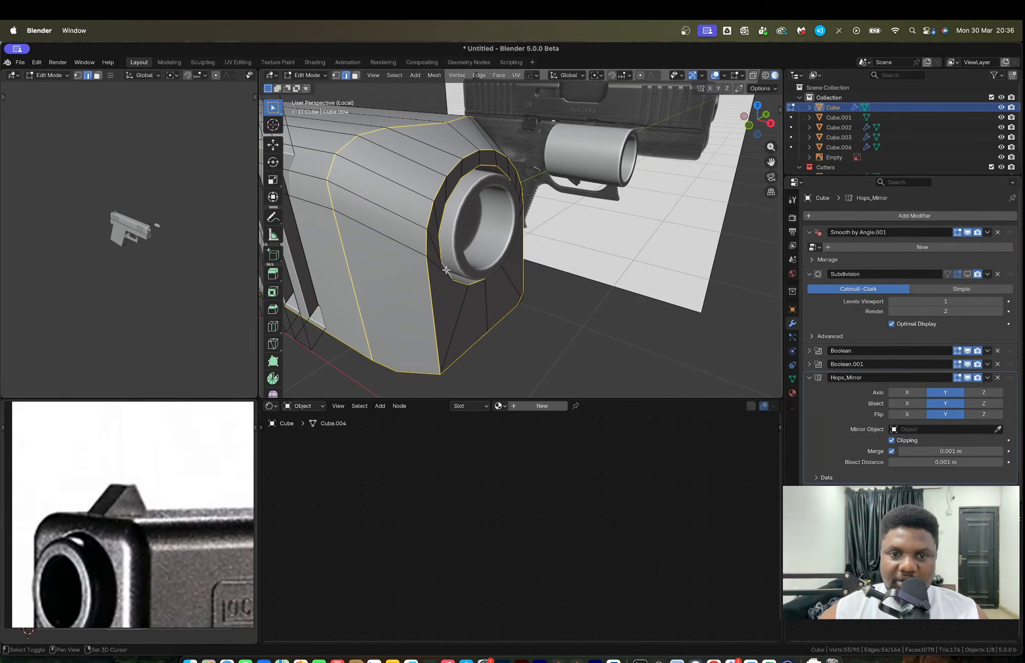
key("ctrl+b")
left_click(577, 309)
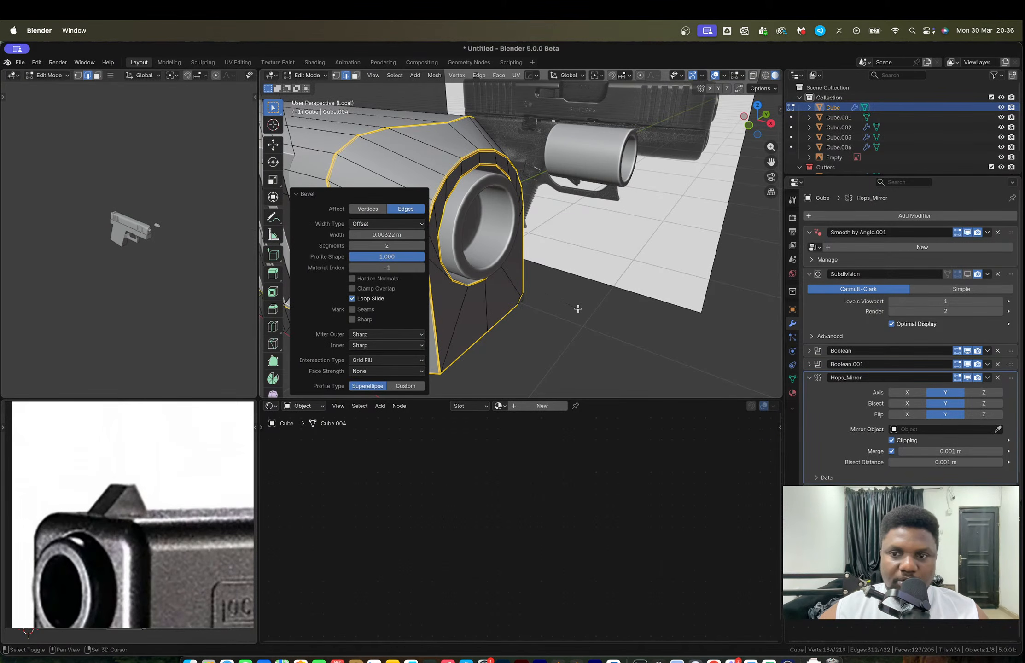
key("Tab")
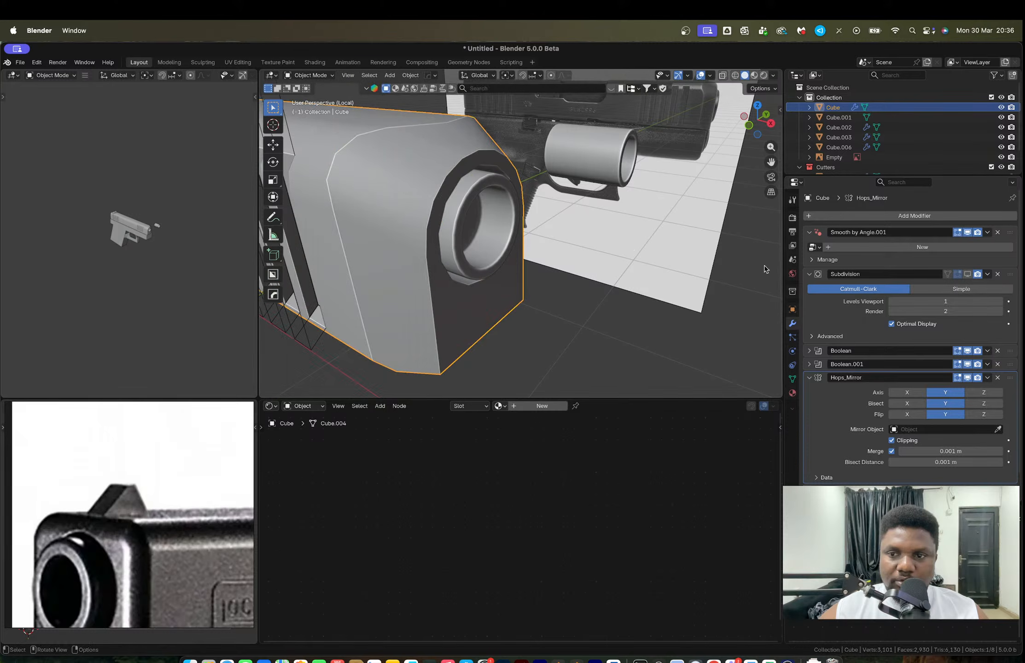
Step: Show the subdivision in the viewport, check the slide's rear end, and undo the bevel back to the unbeveled edge loop selection
left_click(967, 275)
middle_click_drag(395, 210, 543, 207)
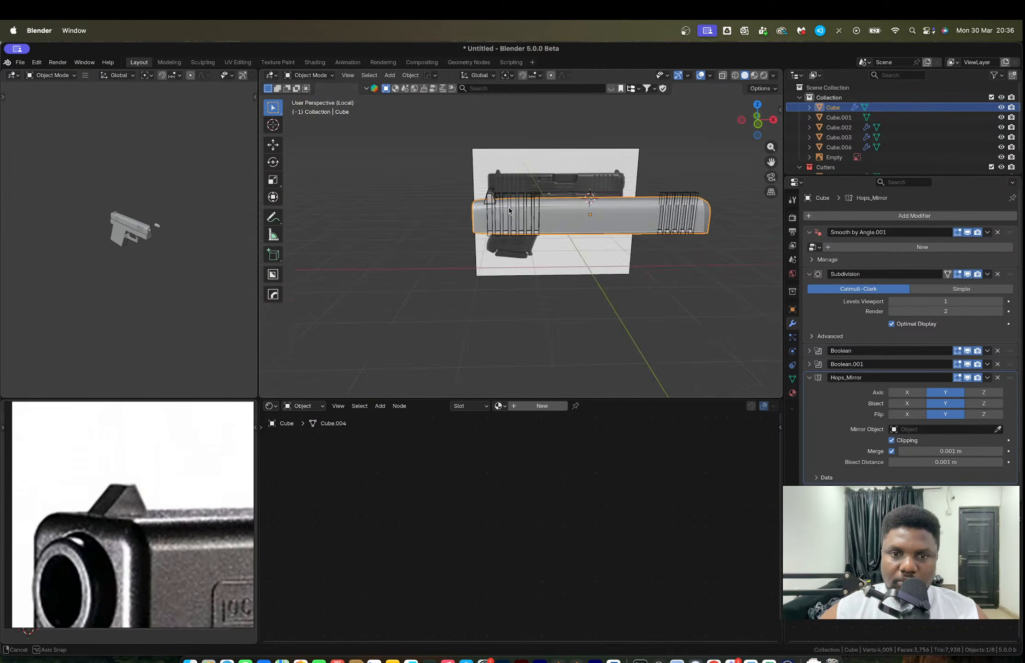
scroll(450, 203, "up", 4)
middle_click_drag(432, 205, 519, 246)
key("Tab")
left_click(550, 189, "alt")
scroll(544, 186, "up", 3)
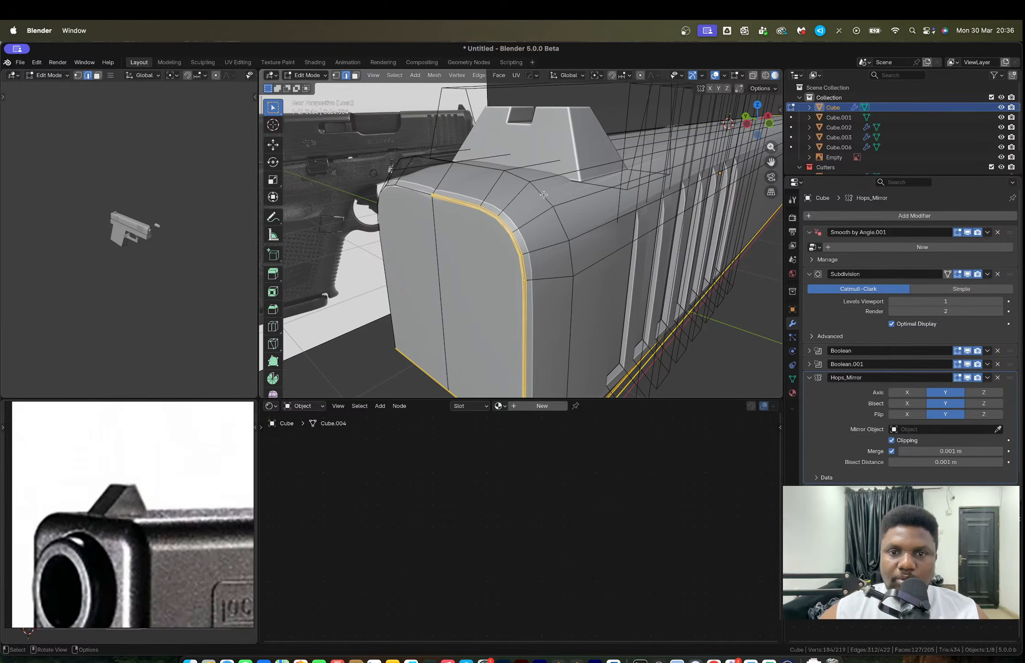
key("Tab")
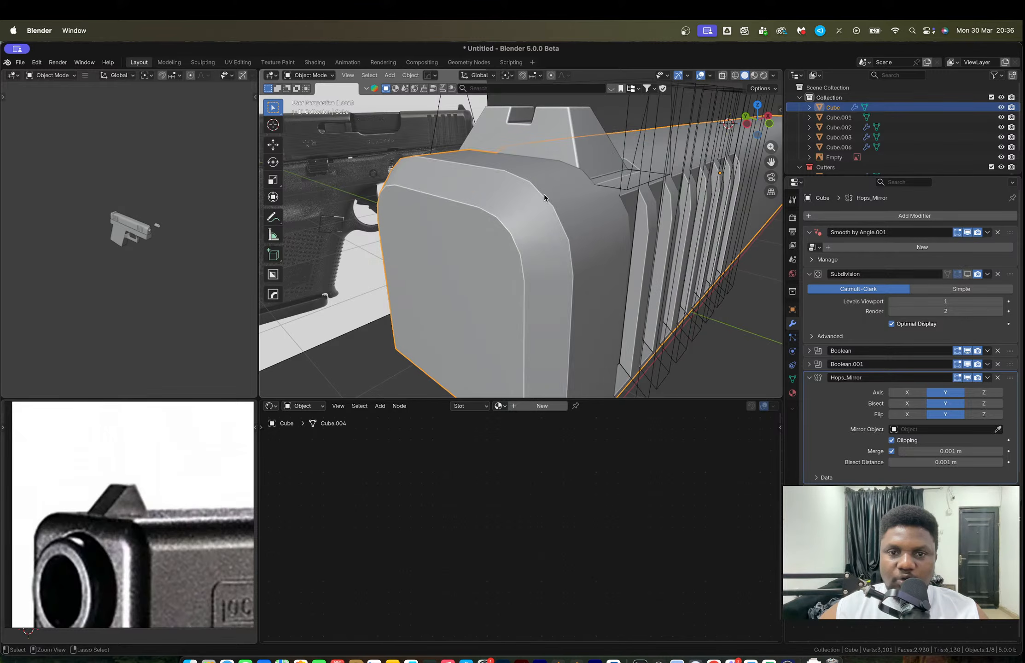
key("Tab")
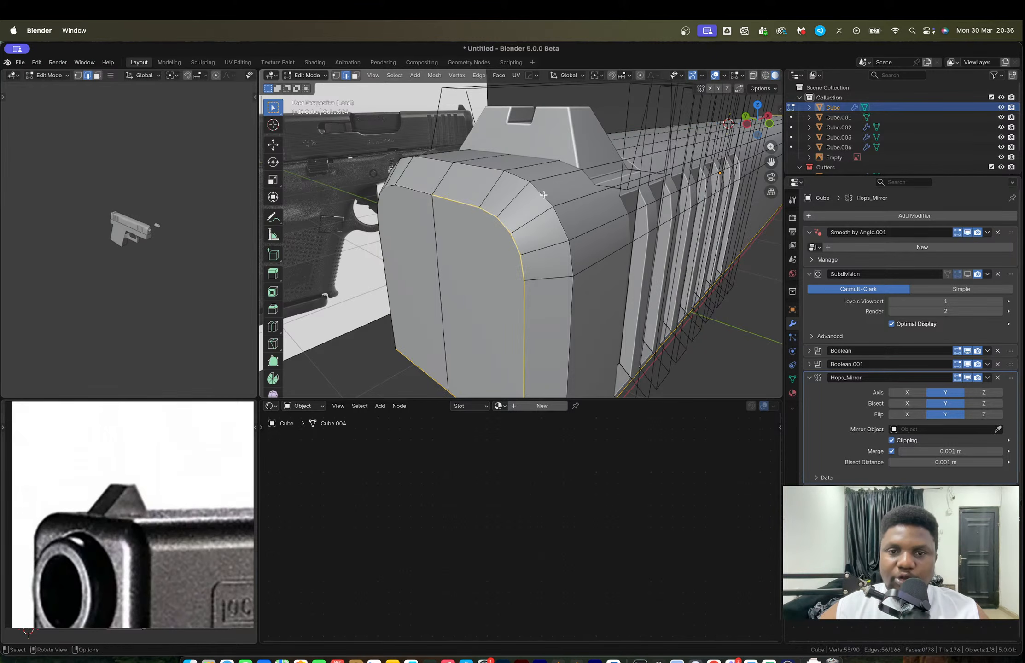
Step: Add the edge loop around the rear chamfer to the selection and bevel all selected loops about 0.003 m with 2 segments and profile shape 1
left_click(544, 194, "ctrl")
middle_click_drag(544, 194, 551, 199)
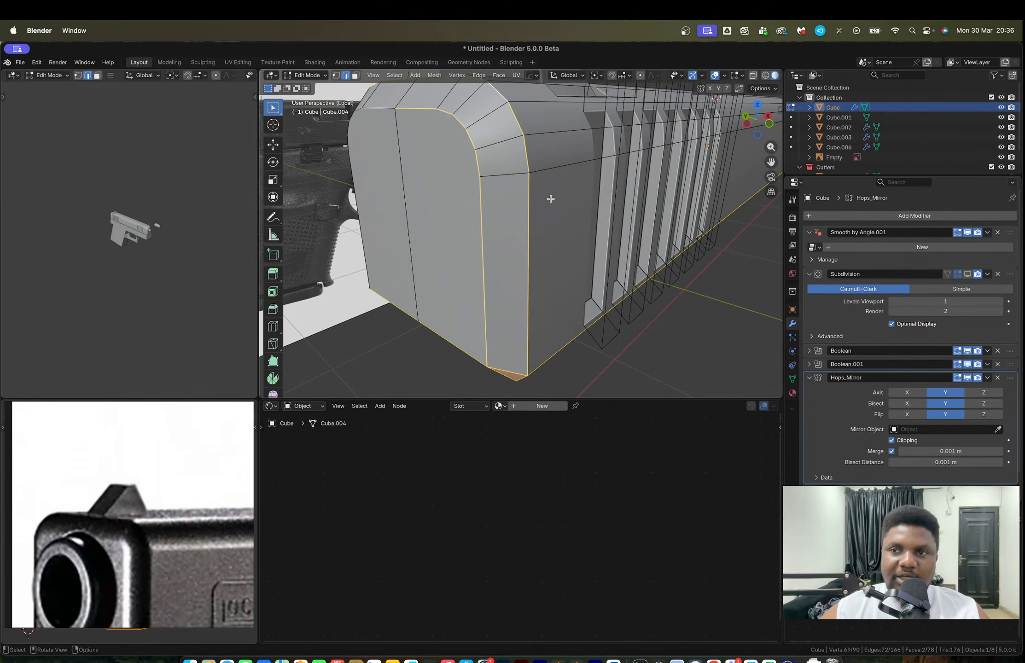
key("ctrl+b")
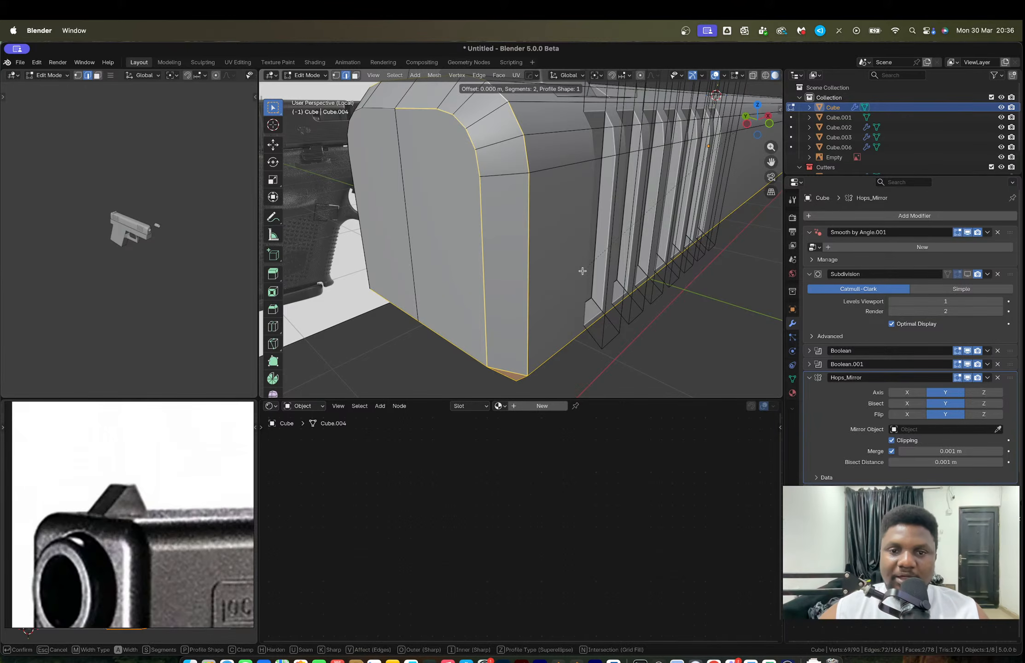
mouse_move(585, 280)
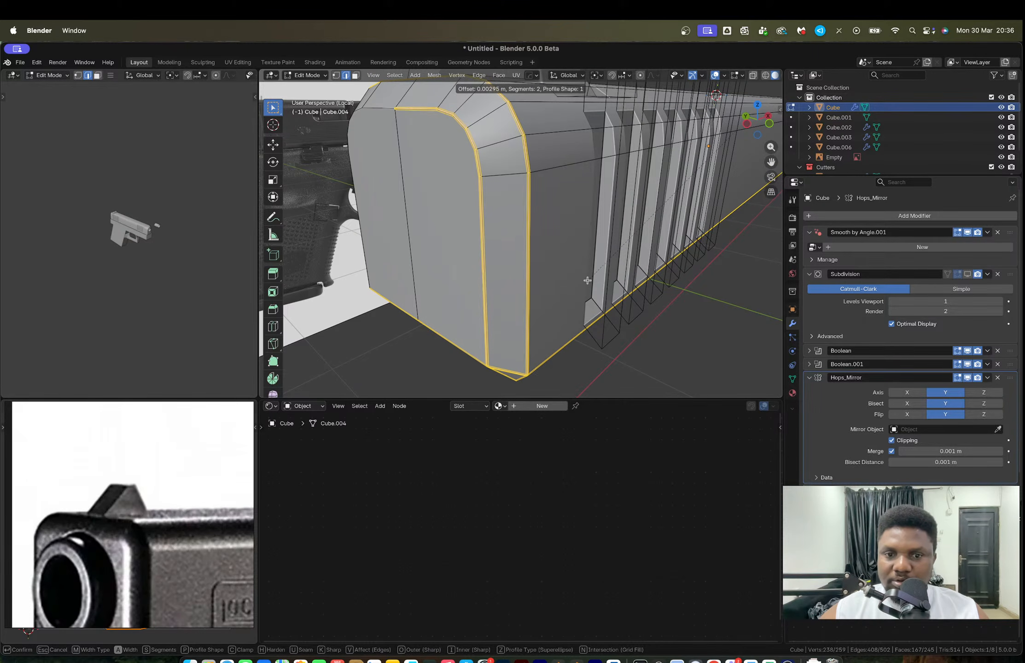
left_click(569, 235)
Step: Set the slide's subdivision level to 1 and show it in the viewport, focusing on the front end
middle_click_drag(569, 235, 547, 210)
key("Tab")
key("ctrl+1")
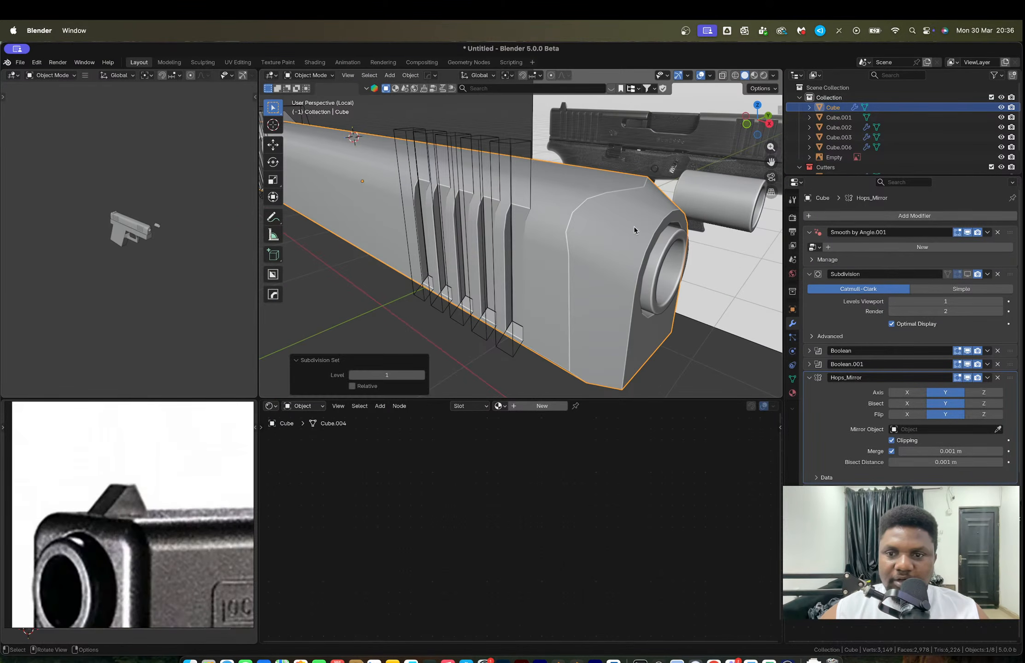
left_click(967, 273)
mouse_move(548, 217)
middle_mouse_down()
mouse_move(569, 206)
mouse_move(480, 203)
mouse_move(539, 195)
middle_mouse_up()
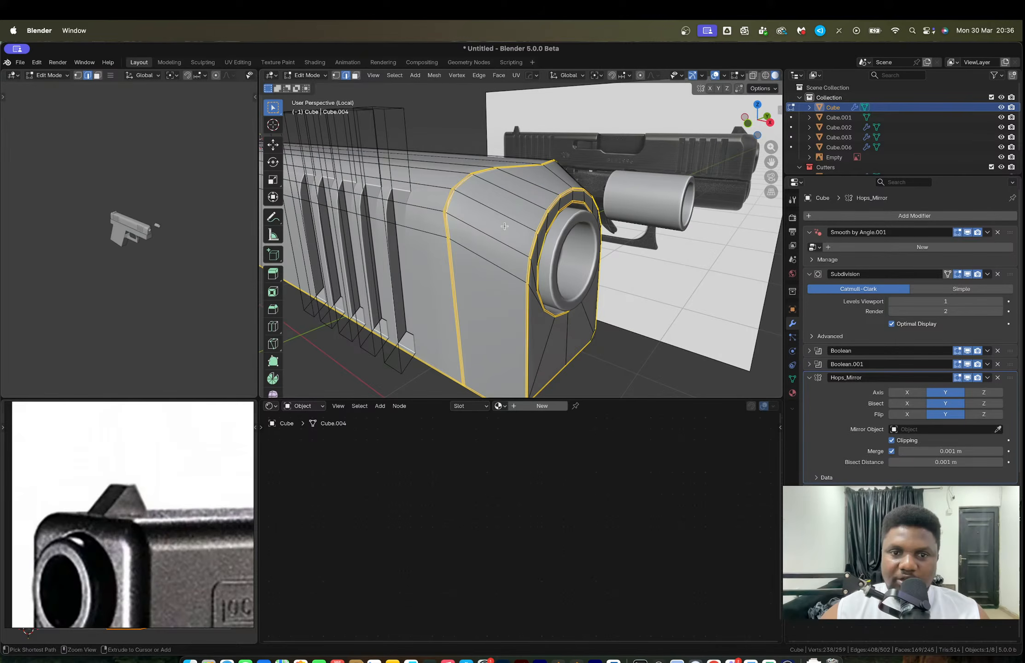
Step: Add one loop cut across the front chamfer and slide it to factor -0.813, close to the chamfer's rear edge
key("ctrl+r")
left_click(497, 225)
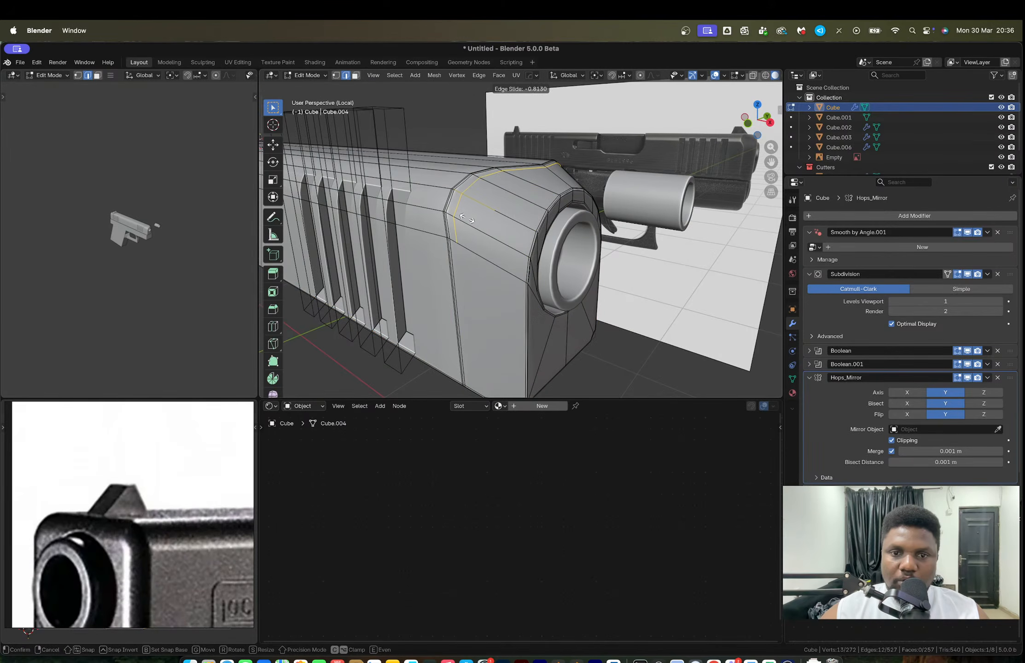
left_click(466, 219)
middle_click_drag(467, 219, 572, 208)
Step: Add a loop cut around the slide body behind the front chamfer, slide it tight against the chamfer, and return to Object Mode
key("ctrl+r")
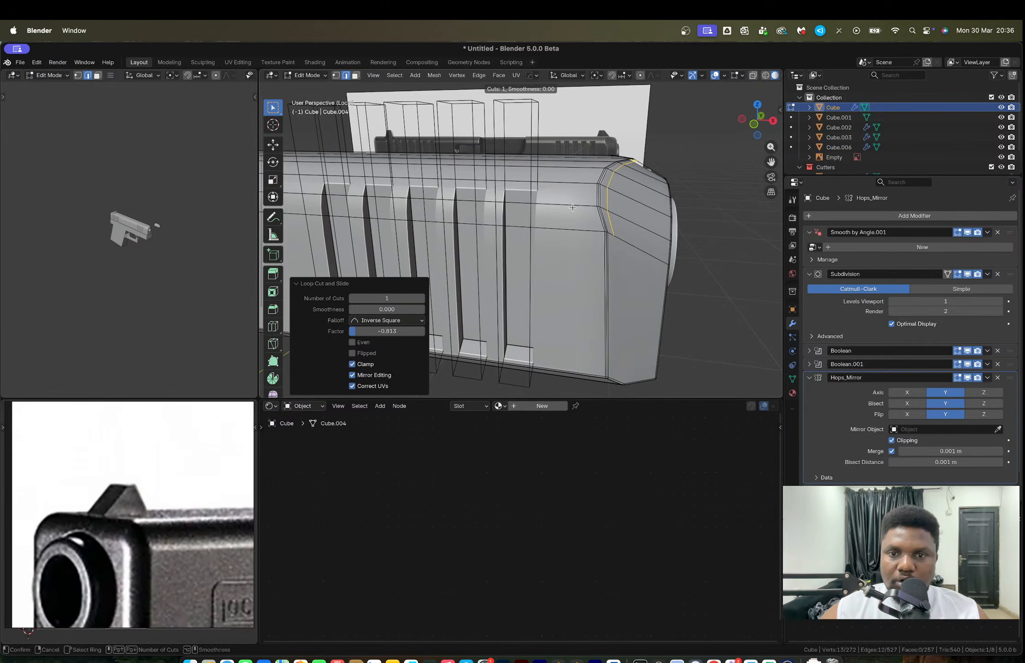
left_click(569, 214)
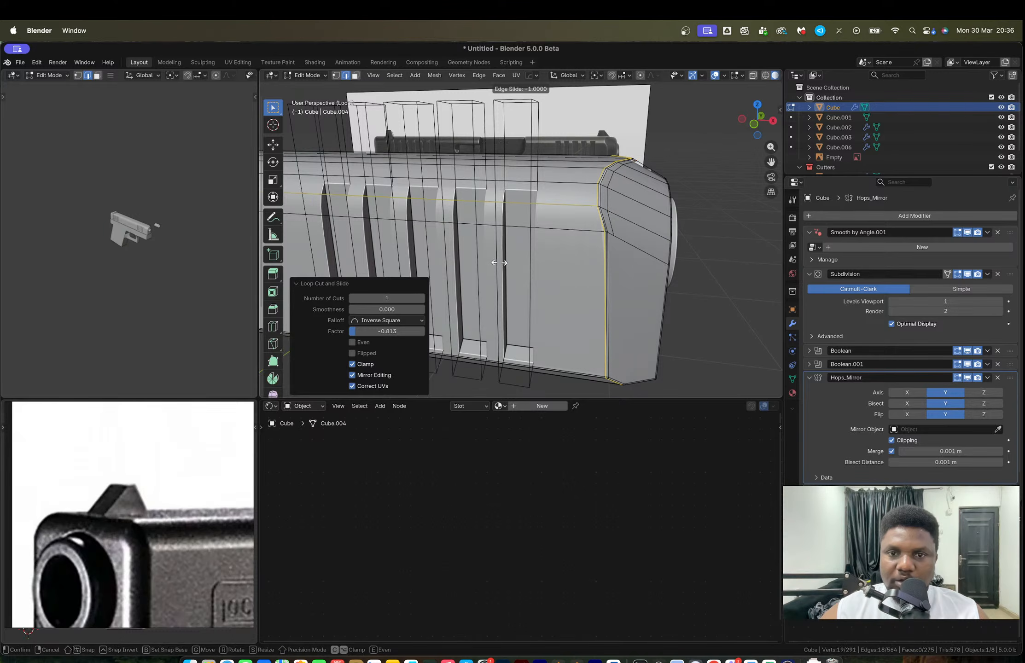
left_click(470, 261)
key("Tab")
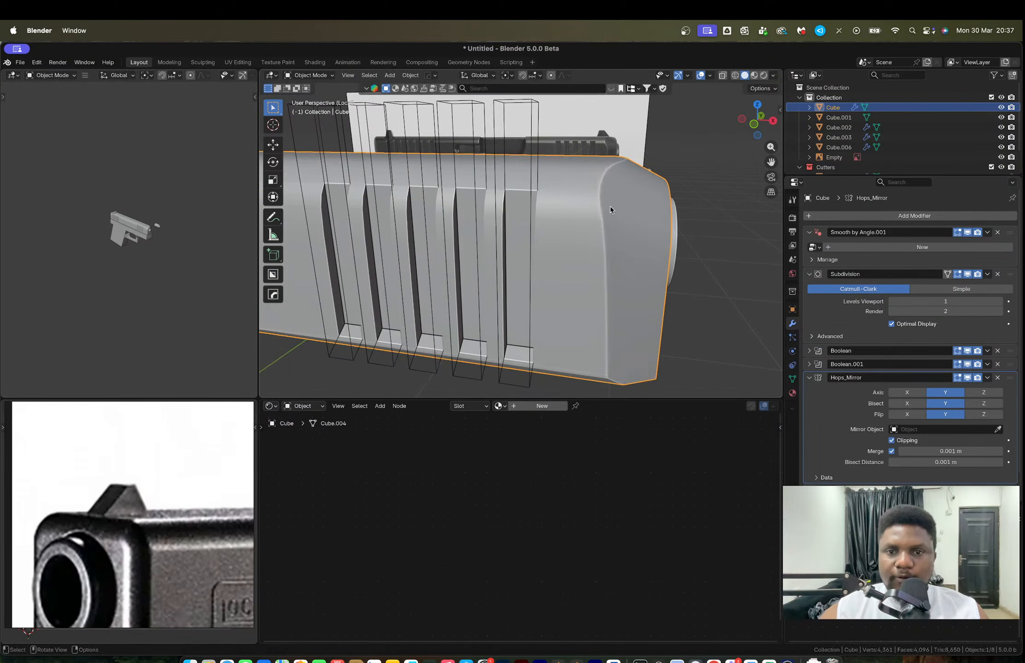
Step: Examine the subdivided slide's front and rear ends from several angles to judge the edge sharpness and shading
scroll(613, 221, "down", 4)
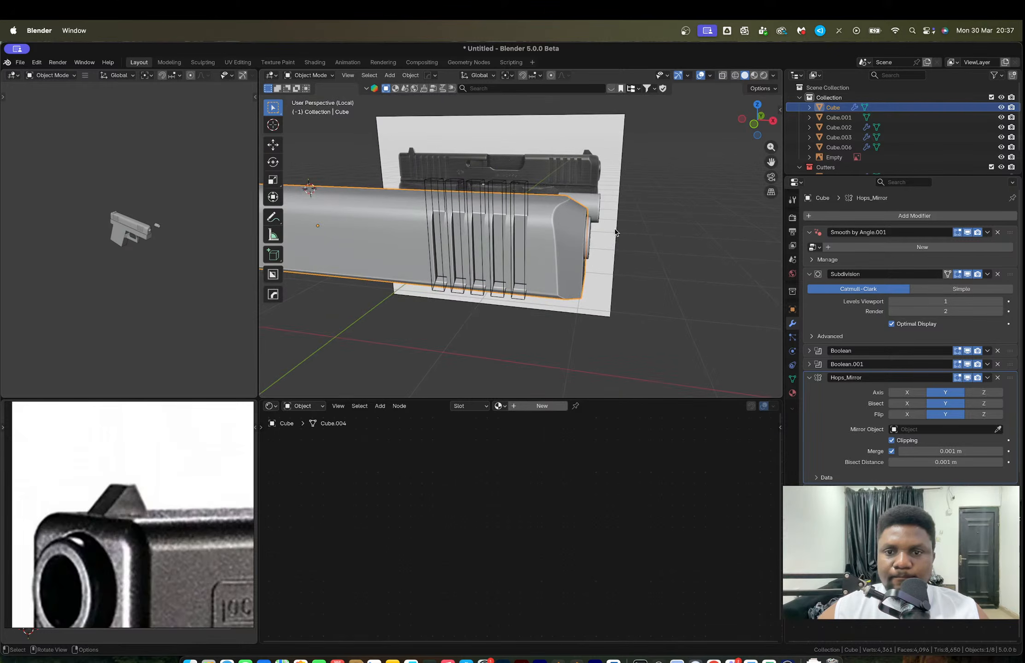
middle_click_drag(615, 232, 329, 223)
scroll(425, 236, "up", 3)
middle_click_drag(593, 210, 359, 151)
scroll(569, 206, "down", 6)
middle_click_drag(604, 222, 605, 211)
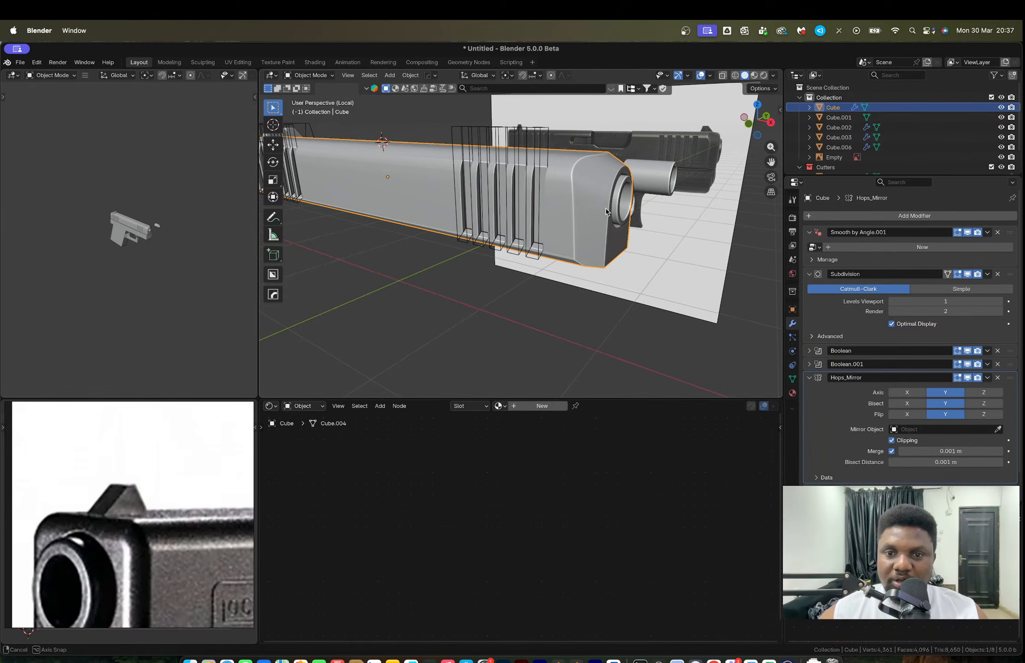
scroll(605, 210, "down", 3)
middle_click_drag(419, 213, 529, 211)
scroll(520, 204, "up", 3)
Step: Toggle the slide's existing mirror modifier off and back on across -Y with the mirror gizmo
key("alt+x")
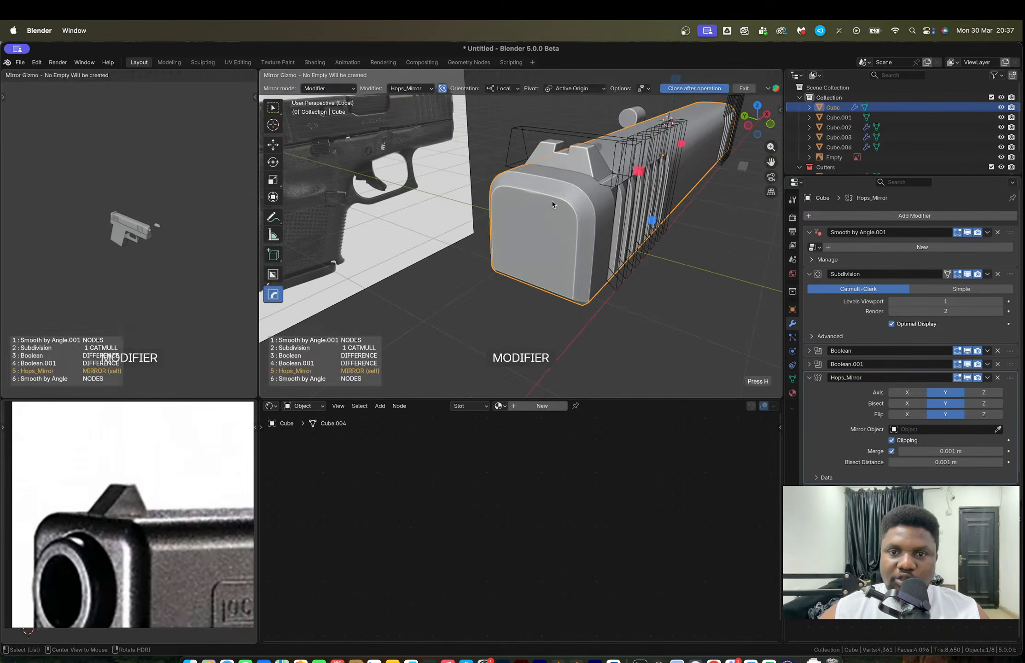
left_click(742, 172)
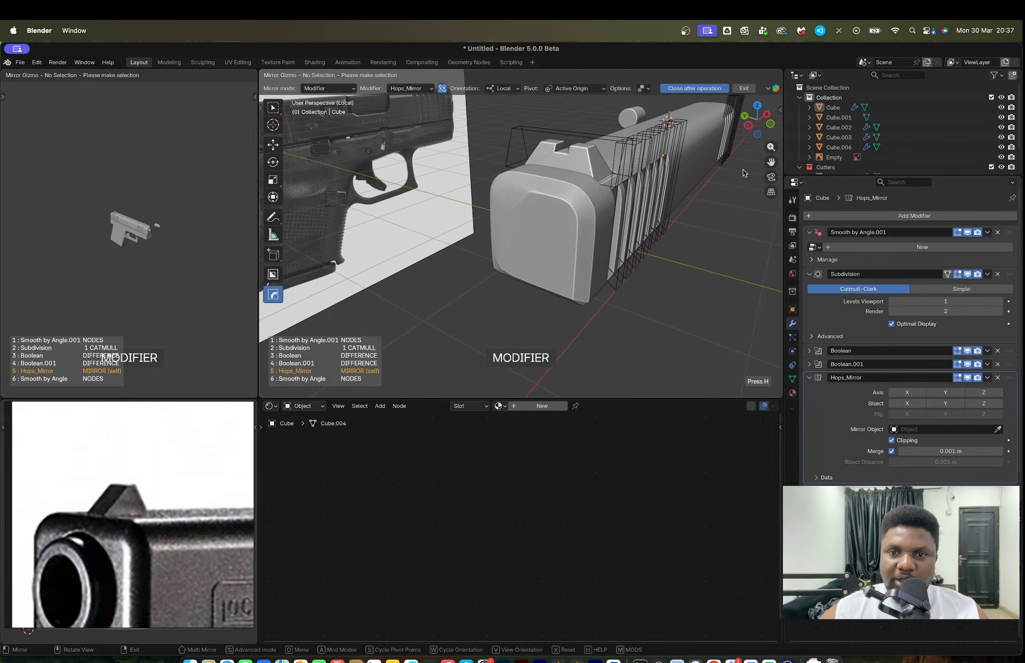
key("super+z")
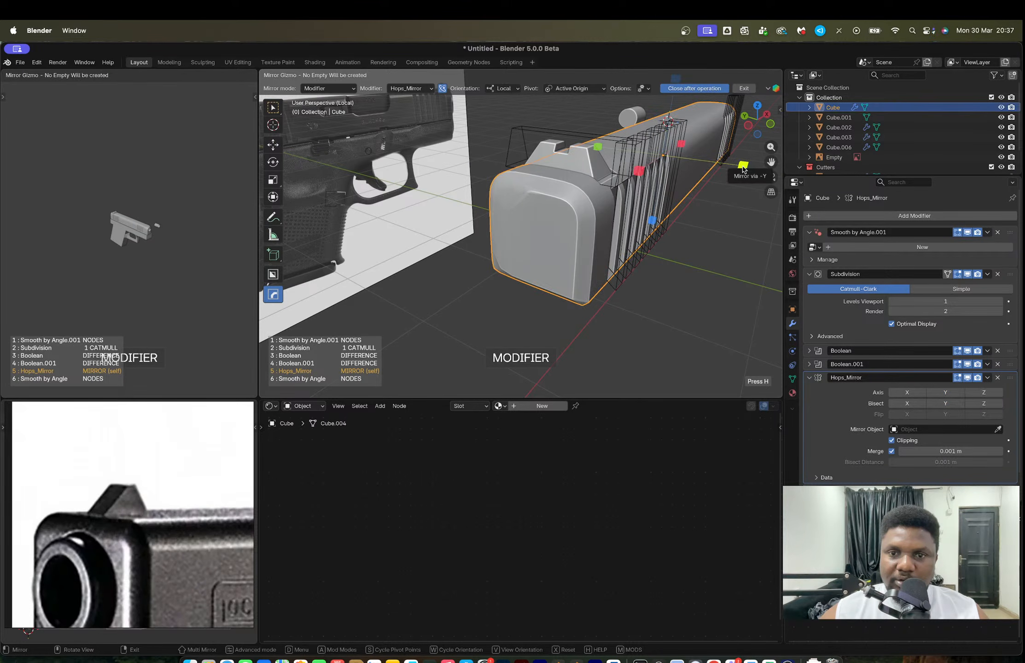
left_click(743, 167)
middle_click_drag(743, 167, 757, 127)
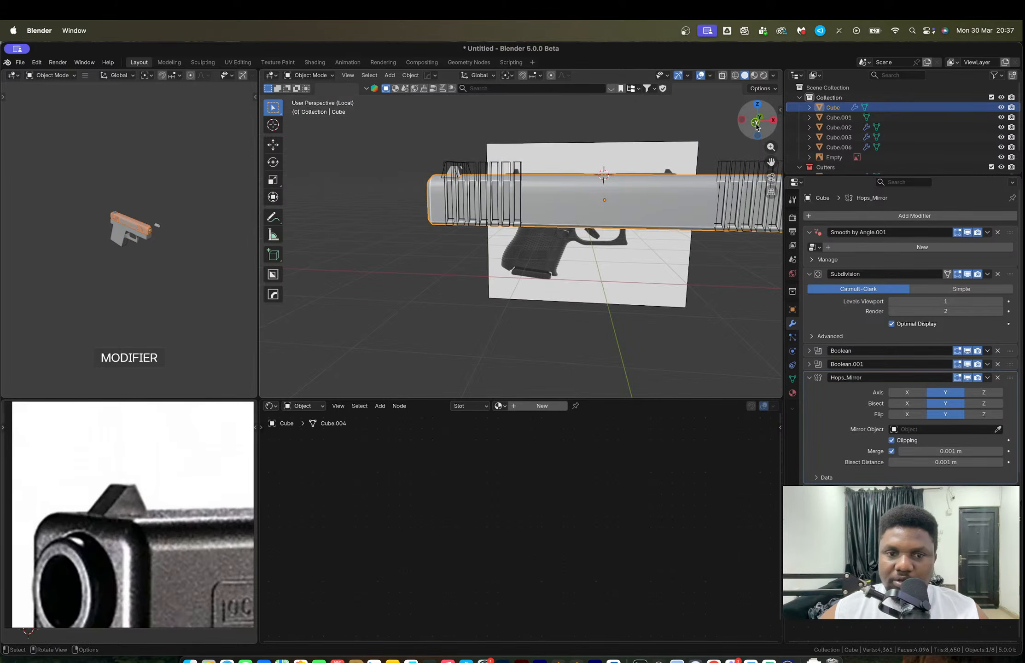
Step: Deselect the slide, leave the isolated view, and select the pistol frame in front view
left_click(756, 124)
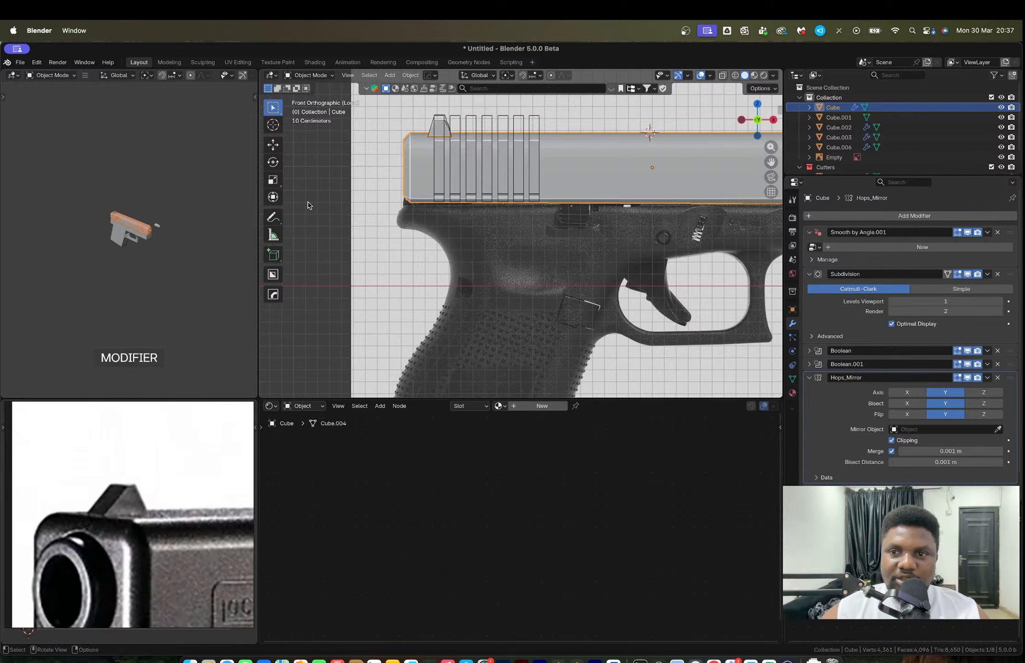
key("alt+a")
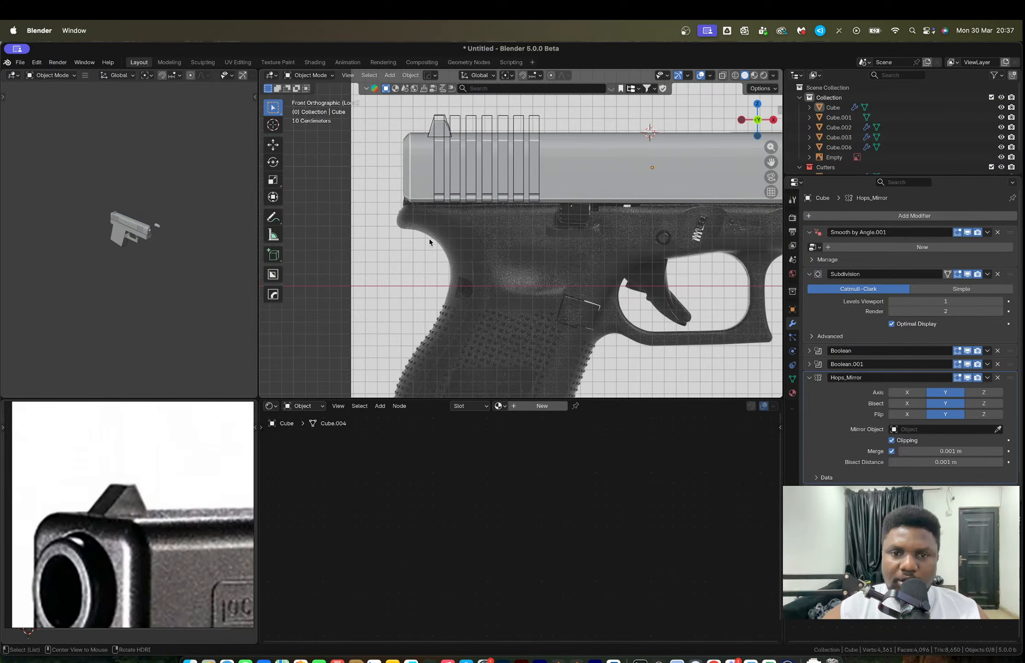
scroll(851, 126, "down", 2)
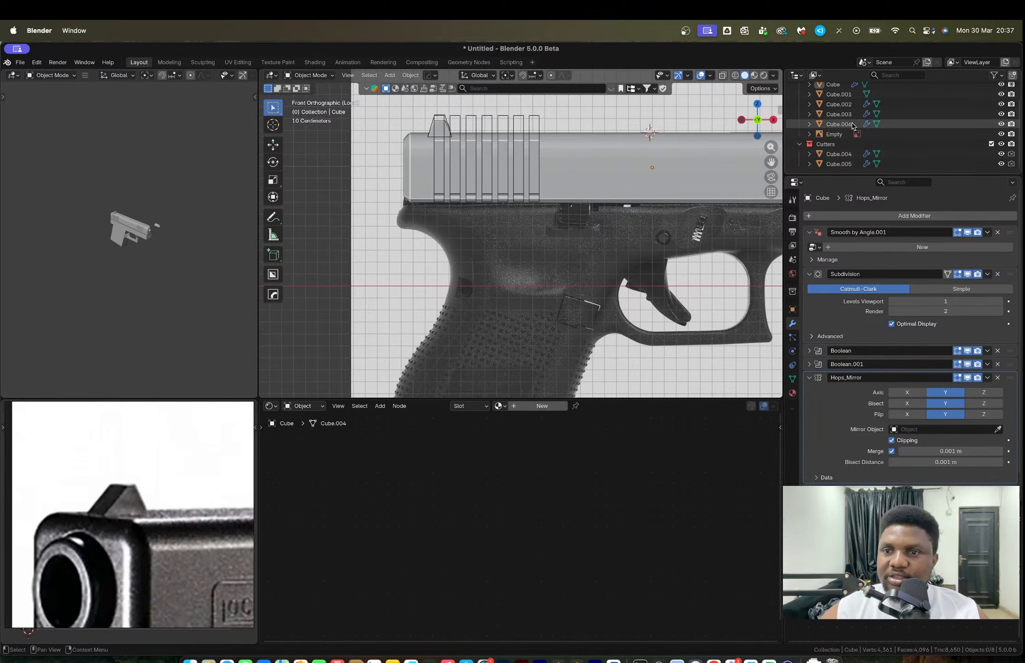
scroll(851, 125, "up", 2)
middle_click_drag(575, 175, 597, 177)
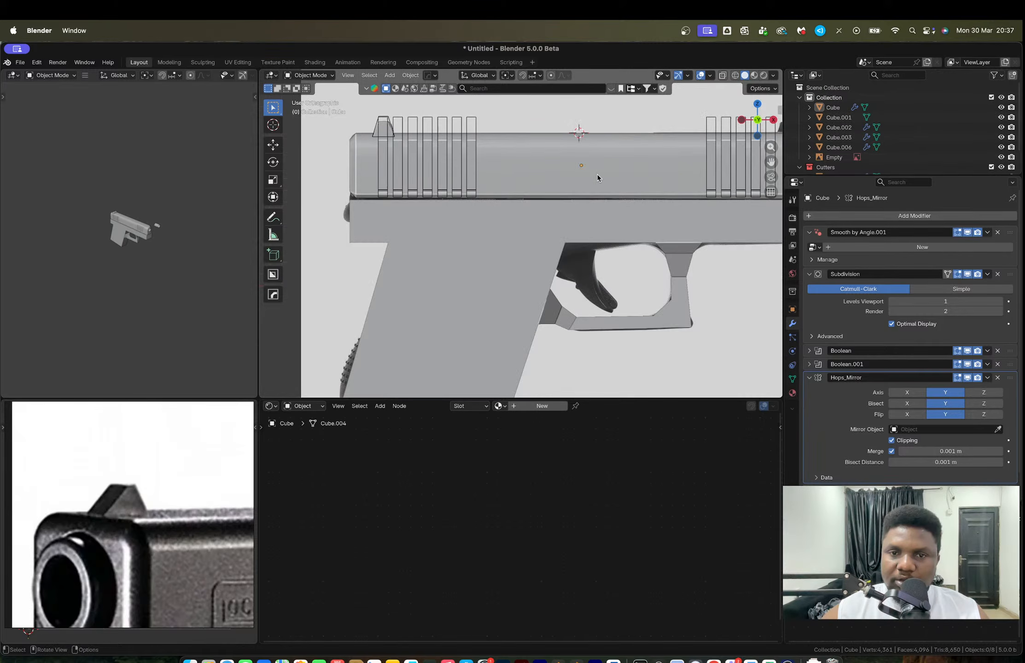
key("KP_1")
left_click(473, 221)
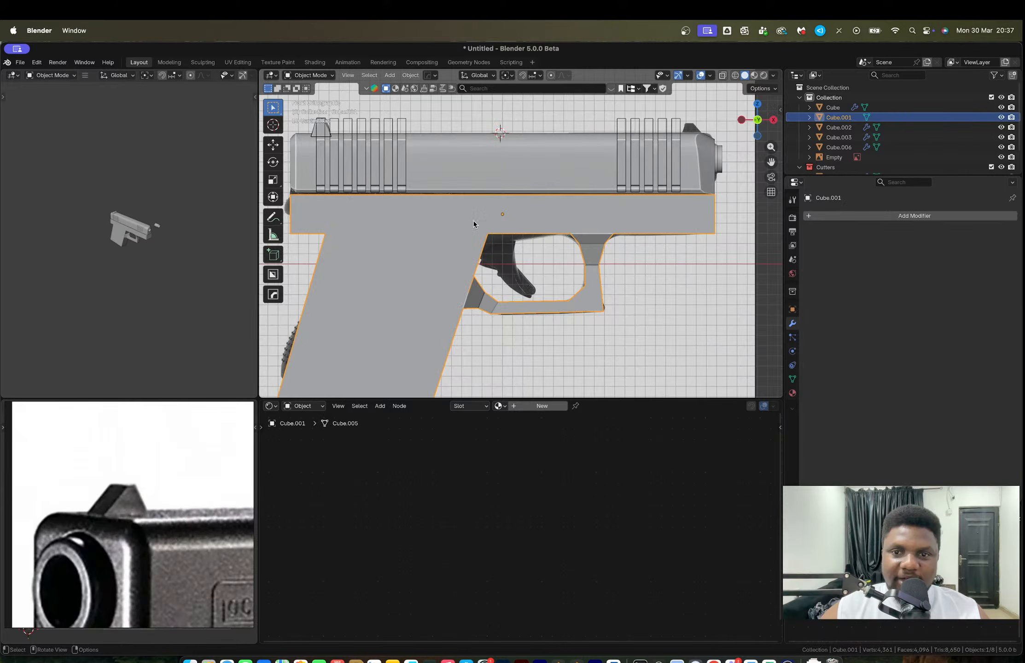
Step: Compare the frame's outline with the reference using X-ray display, and examine the area below the muzzle in the reference photo
key("alt+z")
middle_click_drag(521, 227, 533, 250, "shift")
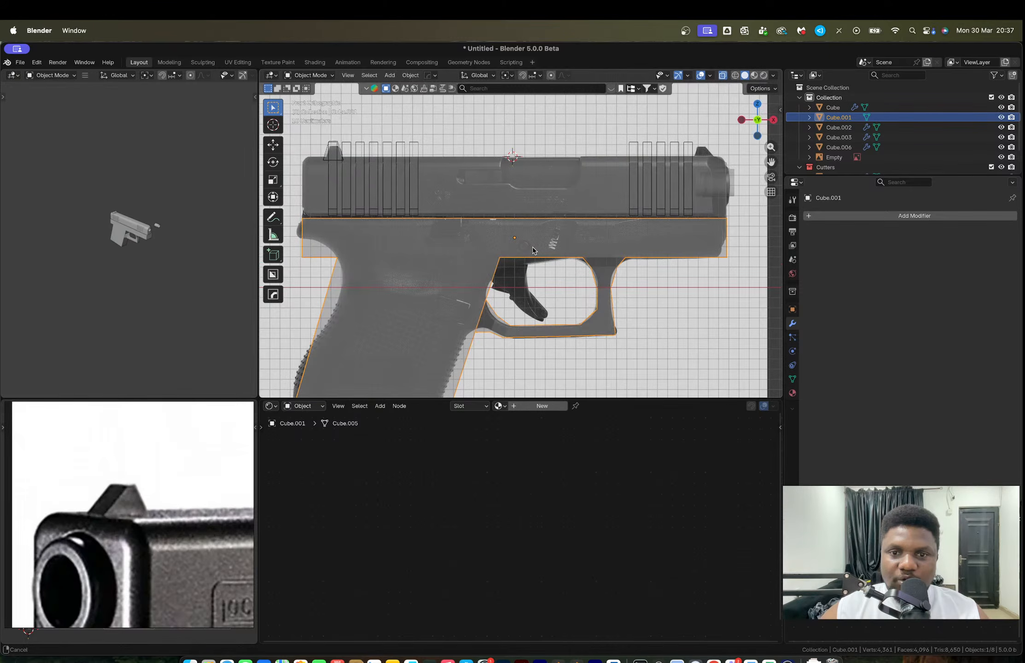
scroll(695, 227, "up", 2)
middle_click_drag(695, 227, 655, 225, "shift")
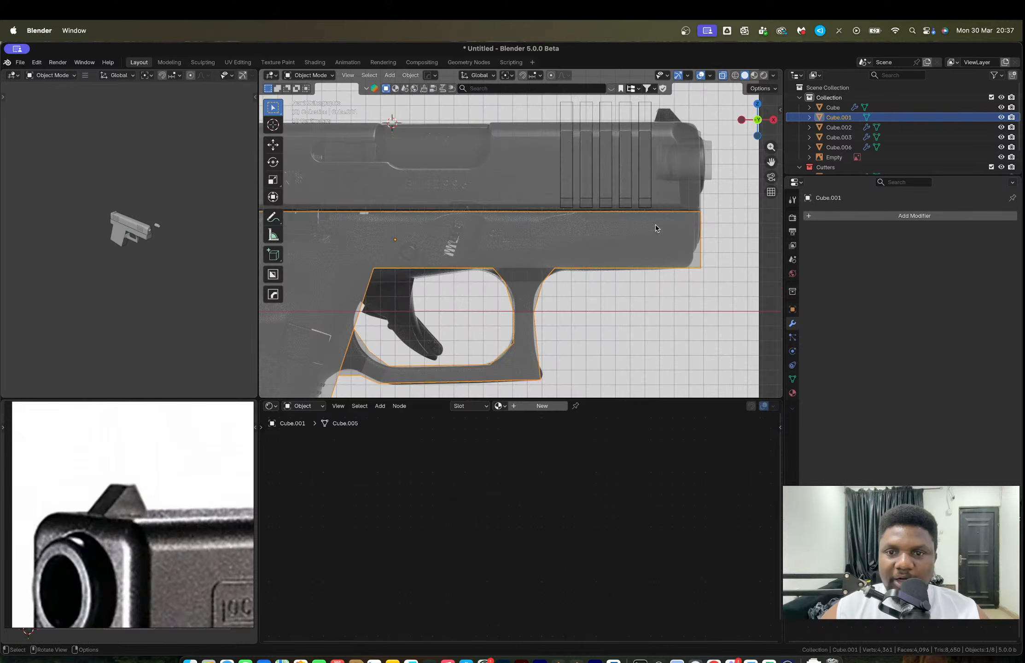
key("alt+z")
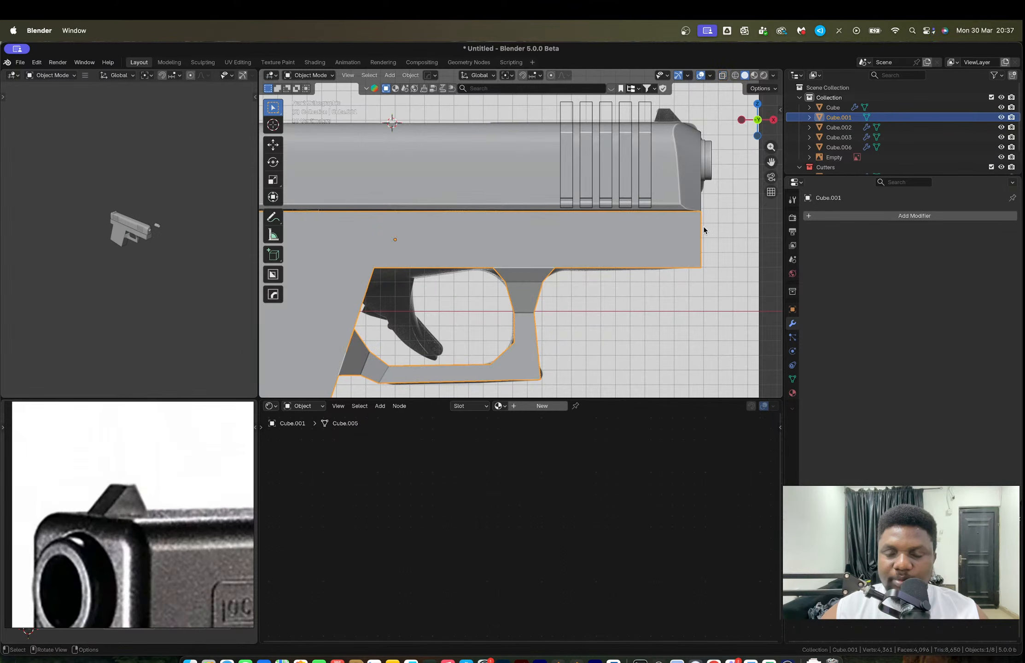
key("alt+z")
middle_click_drag(703, 228, 664, 232, "shift")
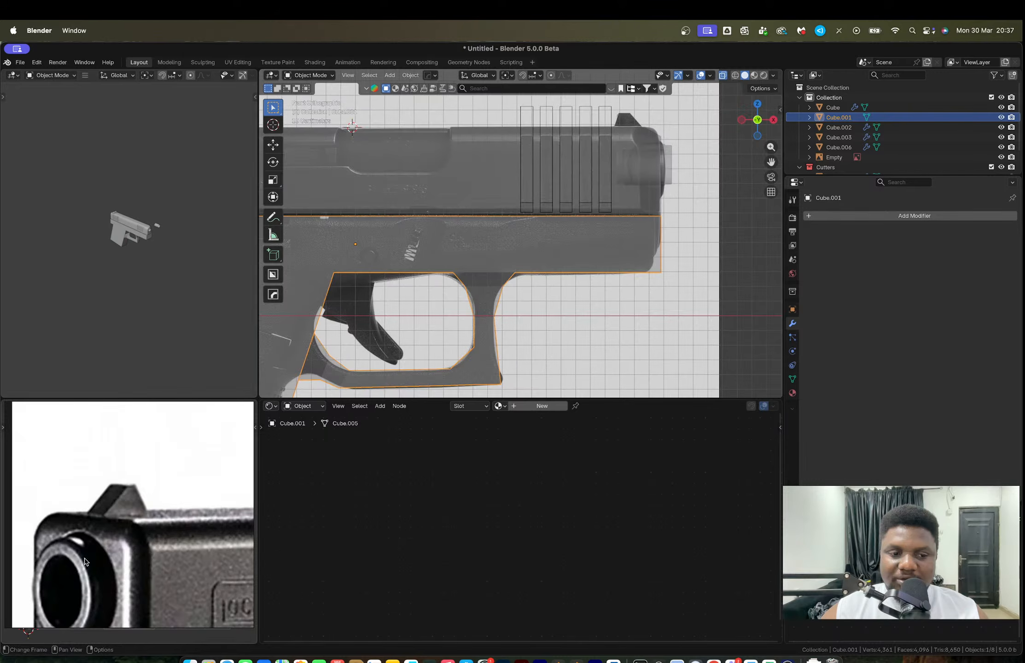
middle_click_drag(85, 559, 100, 416)
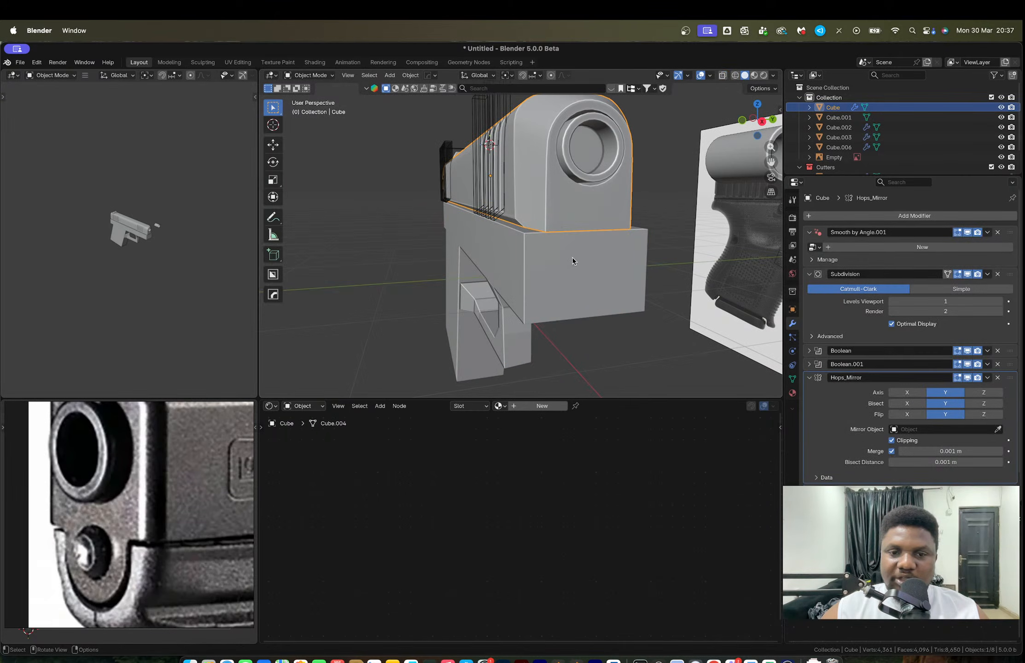
Step: Inspect the lower front of the slide's mesh and apply the slide's mirror modifier
key("Tab")
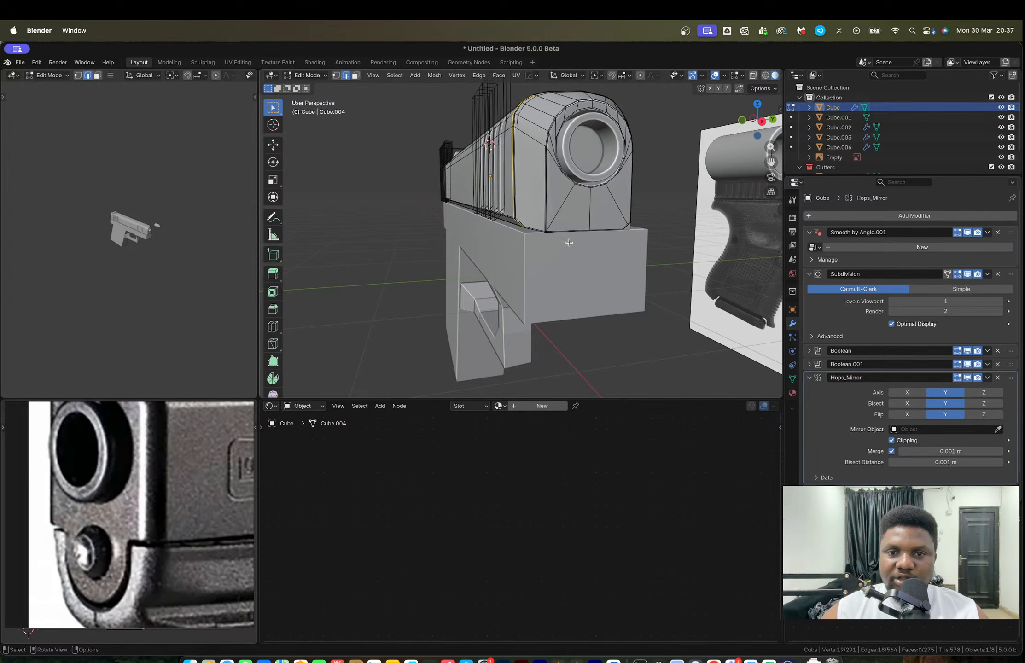
scroll(627, 230, "up", 6)
middle_click_drag(619, 232, 596, 230)
key("Tab")
scroll(526, 219, "down", 6)
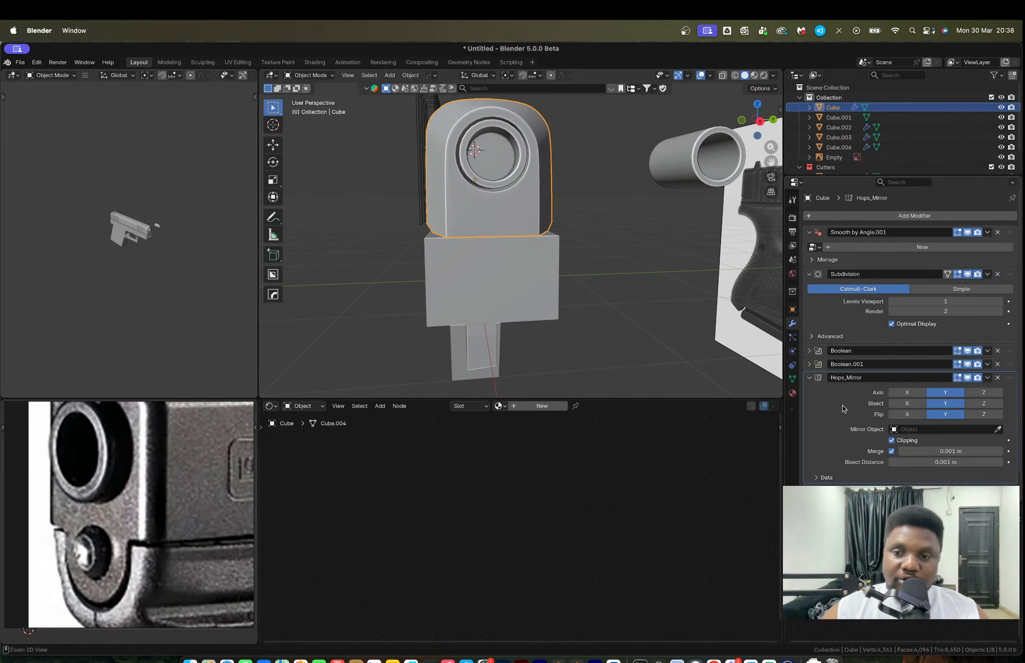
key("ctrl+a")
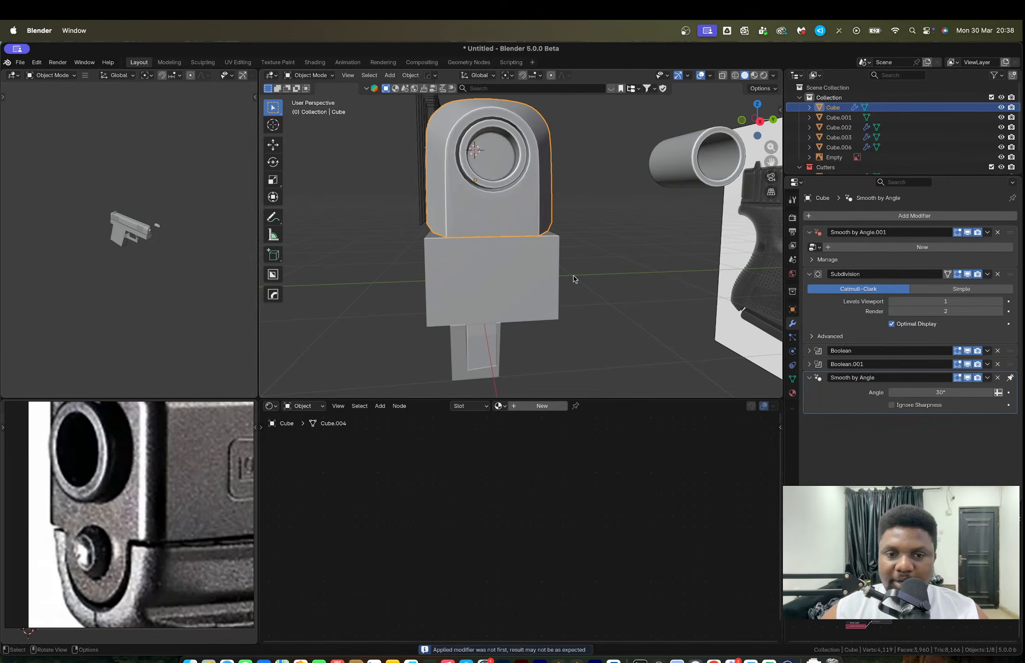
Step: Try deleting the edges along the bottom of the slide's front face, selected through the mesh in X-ray, and undo it
key("Tab")
scroll(482, 252, "up", 4)
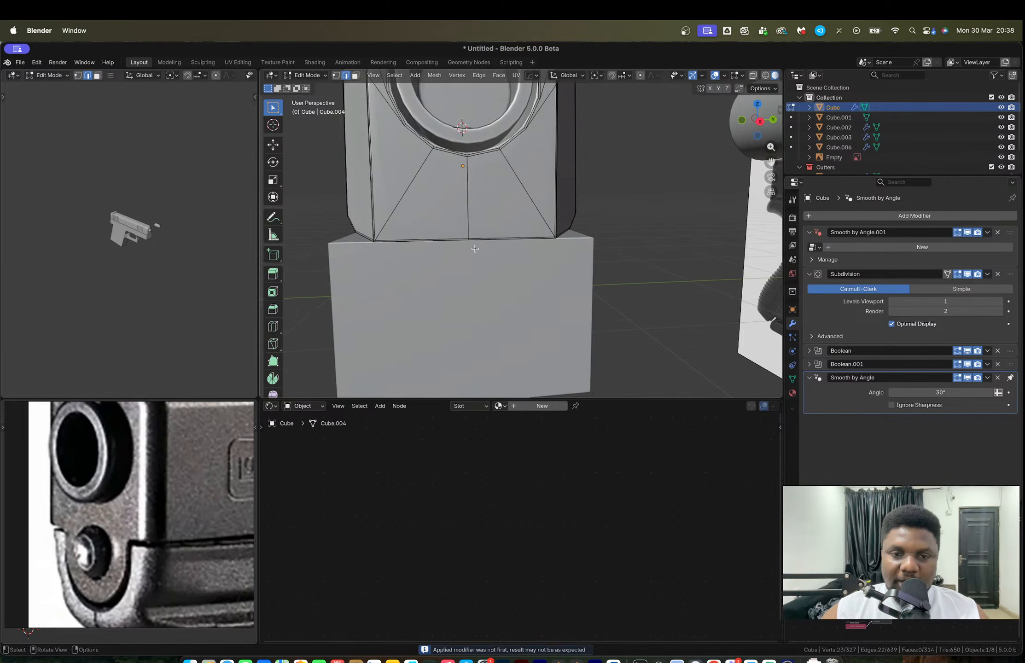
key("alt+z")
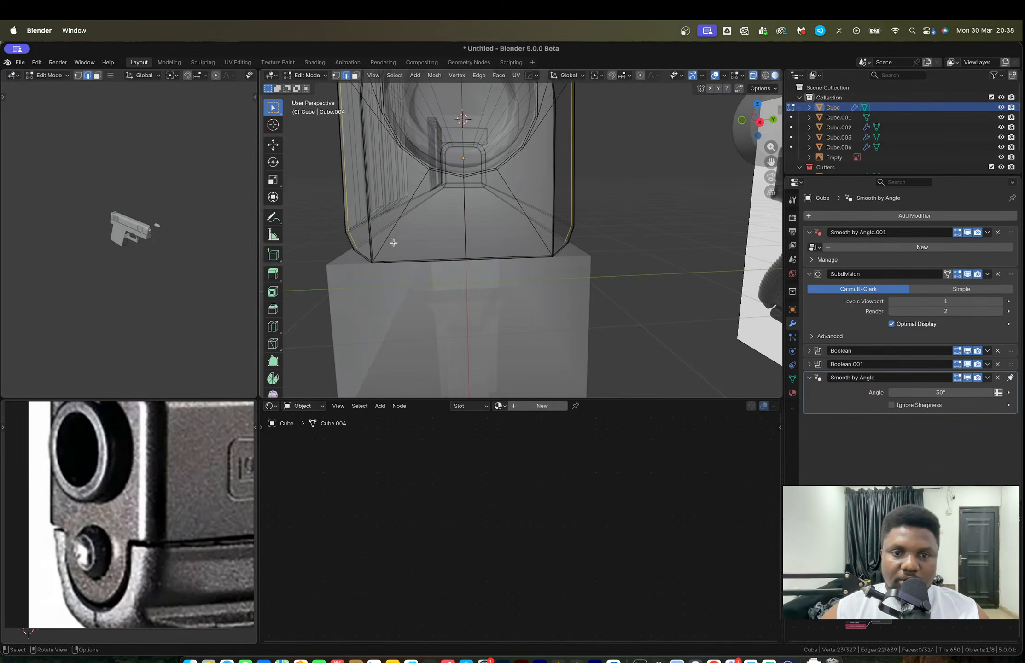
left_click(434, 263)
left_click_drag(488, 247, 505, 280)
key("x")
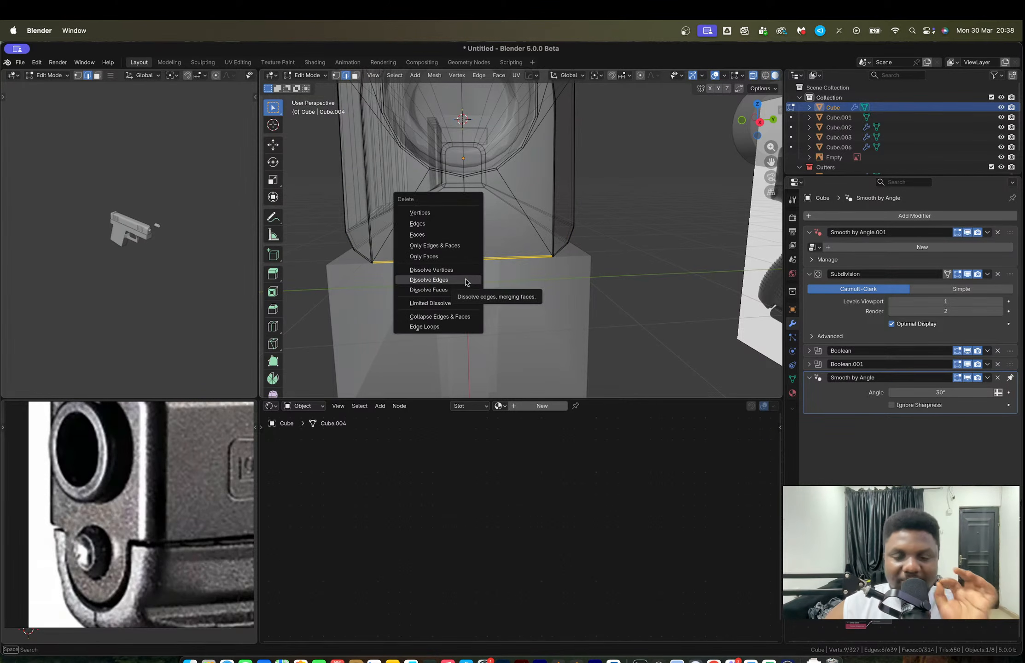
left_click(466, 279)
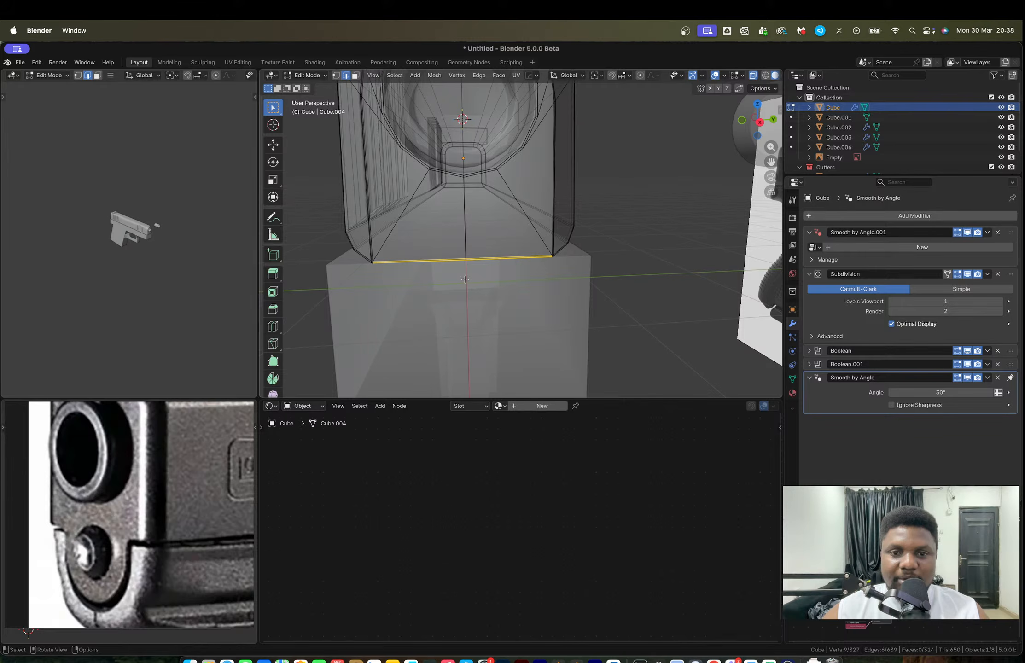
key("x")
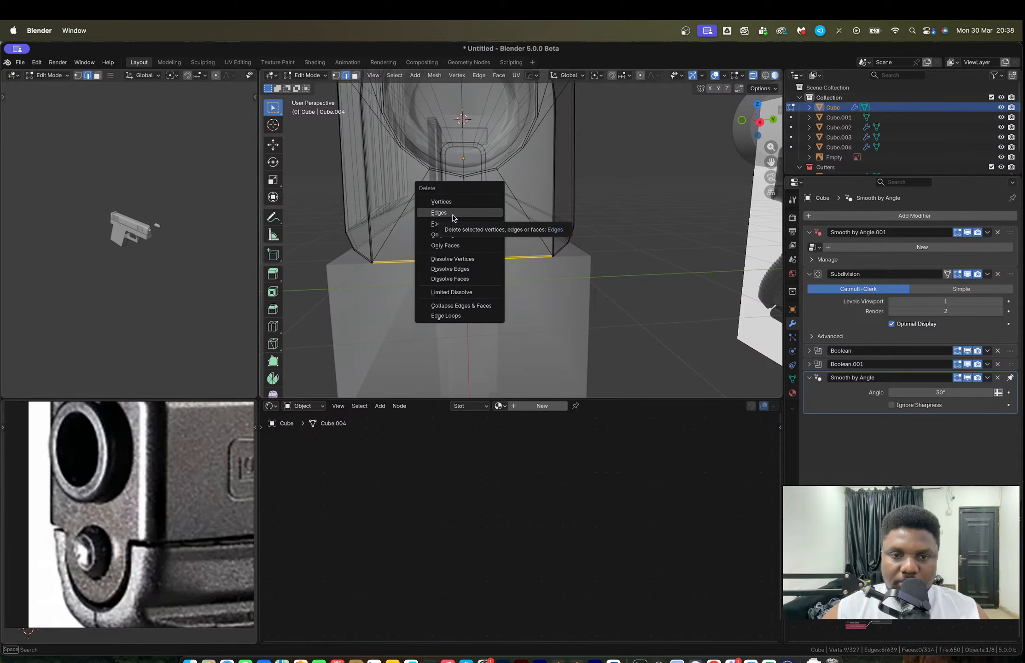
left_click(453, 217)
key("alt+z")
middle_click_drag(492, 275, 692, 168)
key("super+z")
Step: Isolate the slide and connect the two vertices just behind its lower front corners with an edge across the underside
key("slash")
scroll(460, 167, "up", 4)
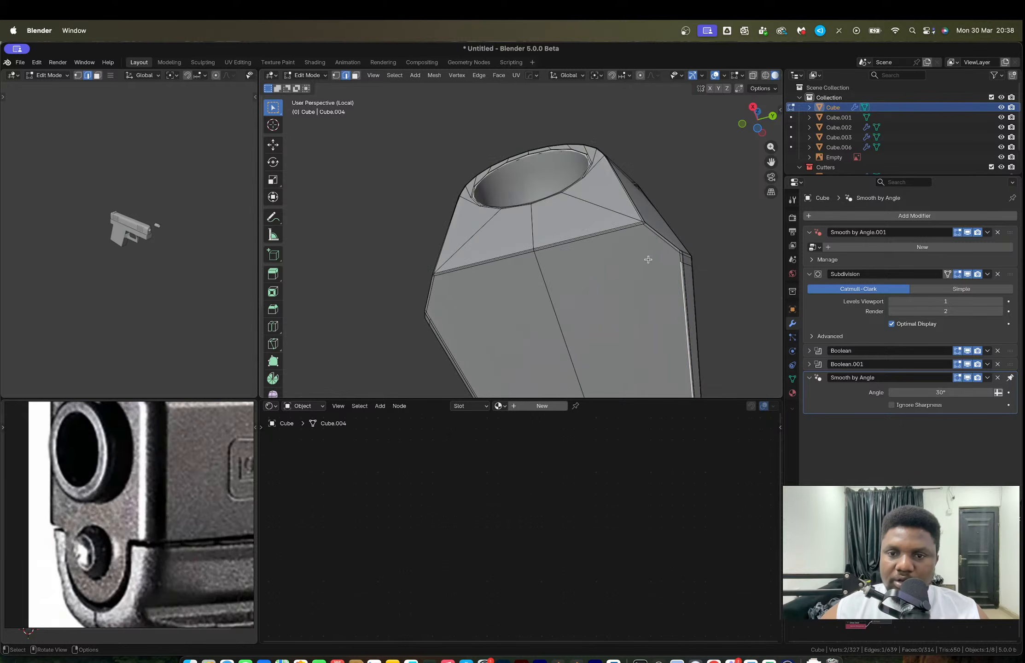
key("1")
left_click(669, 270)
left_click(677, 268)
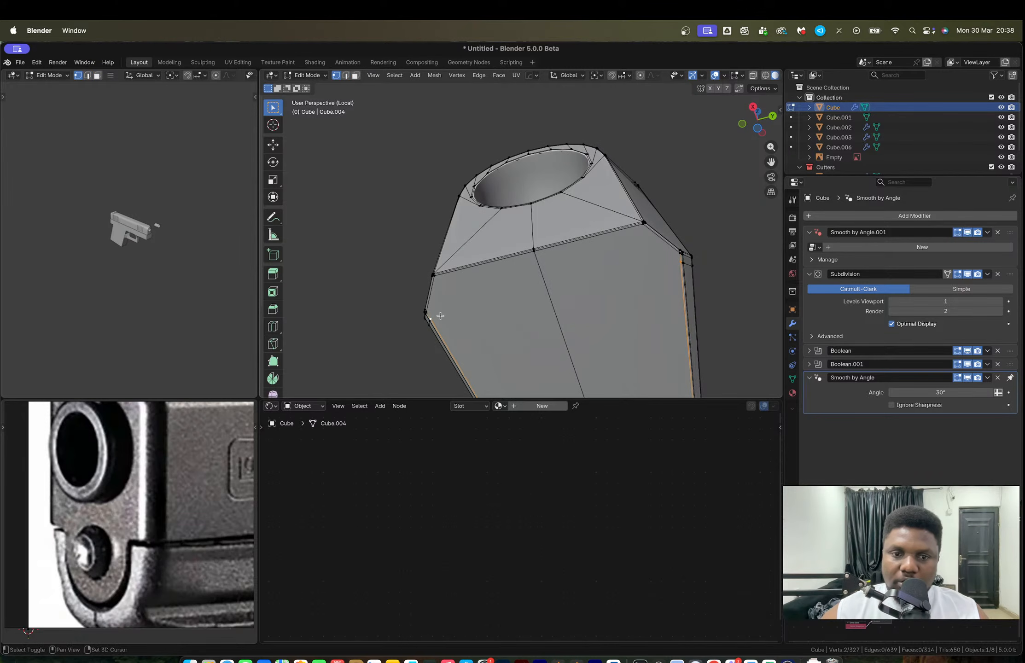
key("j")
middle_click_drag(403, 297, 454, 324)
middle_click_drag(453, 324, 510, 289, "shift")
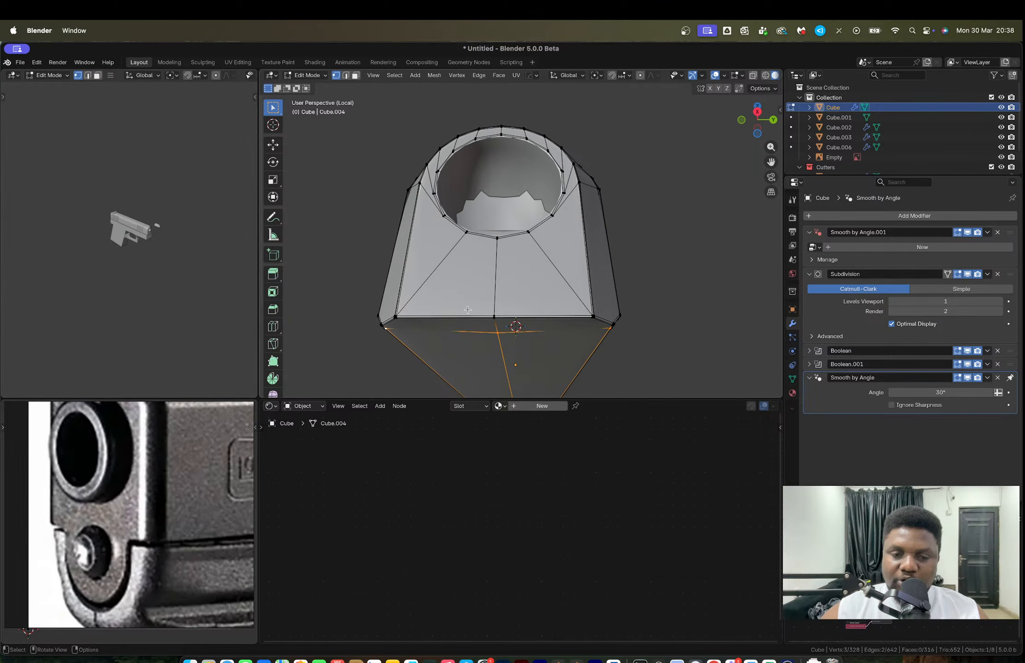
Step: Delete the edges along the bottom of the slide's front face, opening the area below the muzzle hole
key("2")
key("x")
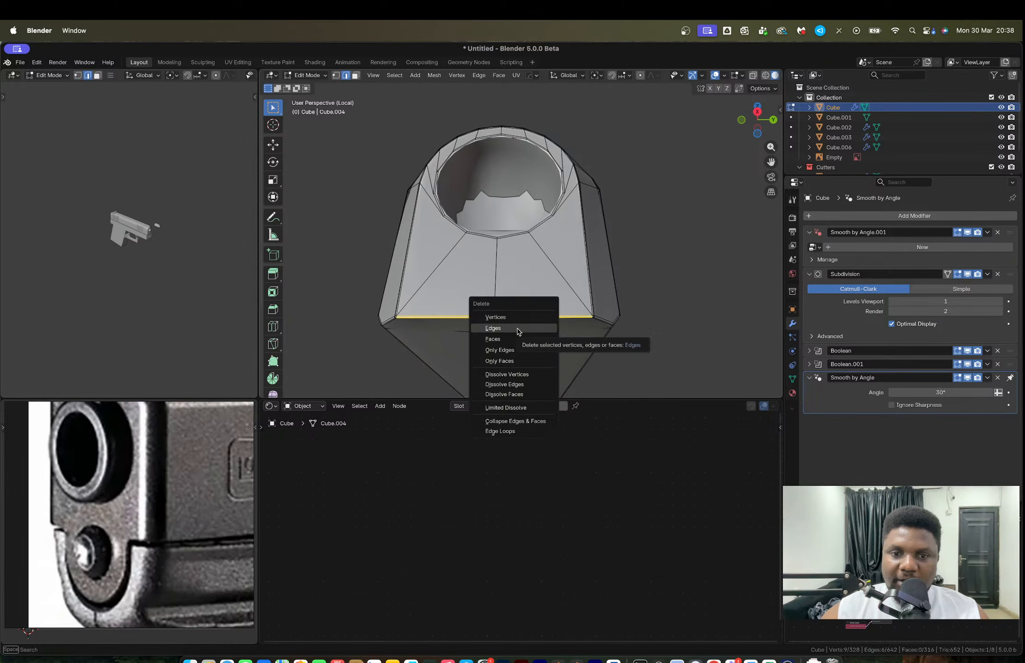
left_click(517, 327)
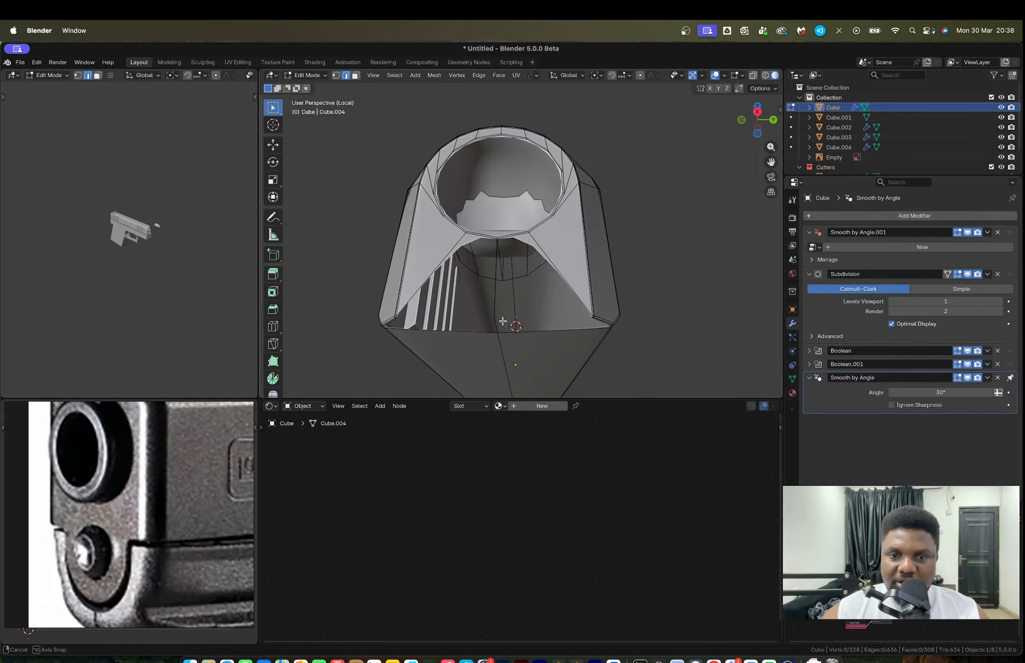
middle_click_drag(516, 328, 484, 315)
Step: Merge the three loose centre vertices below the muzzle hole at the last selected one
key("1")
left_click_drag(355, 263, 374, 280)
middle_click_drag(374, 280, 439, 262)
key("x")
key("Escape")
left_click(463, 295, "shift")
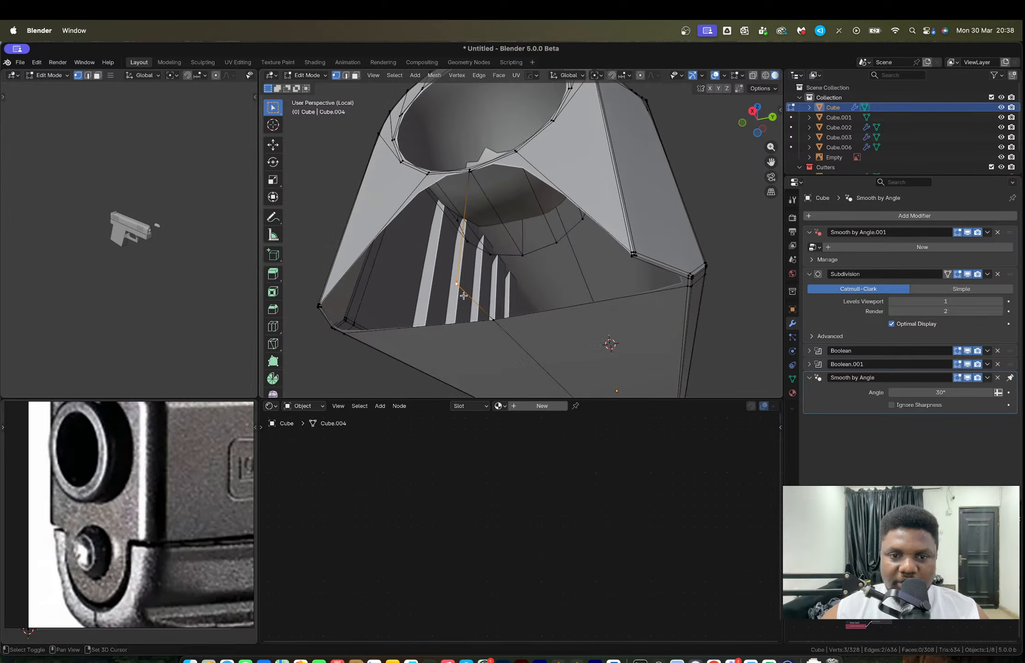
key("m")
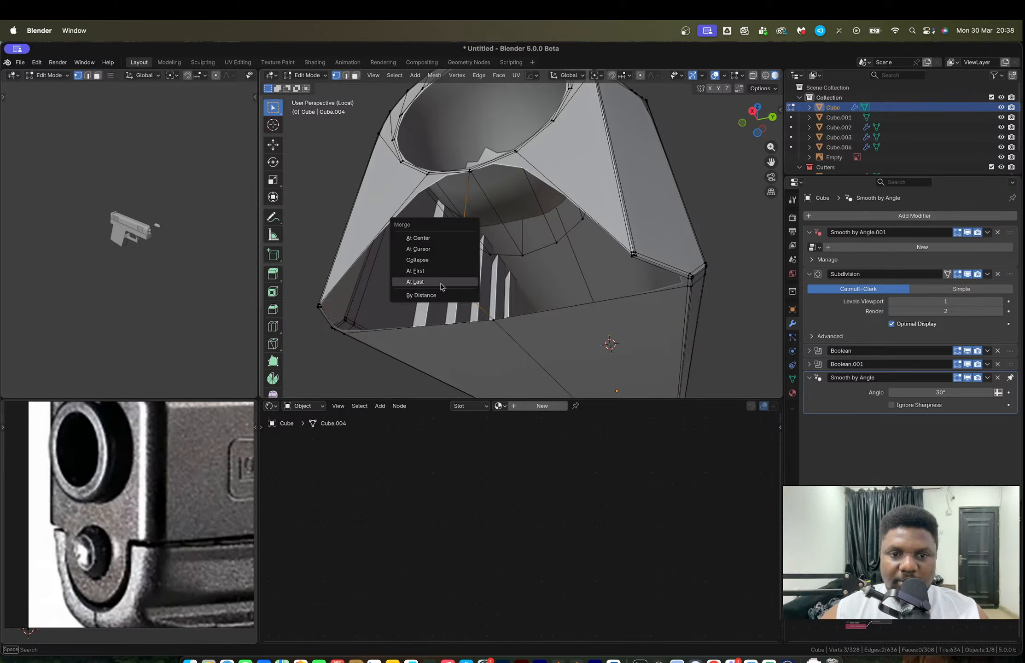
left_click(441, 282)
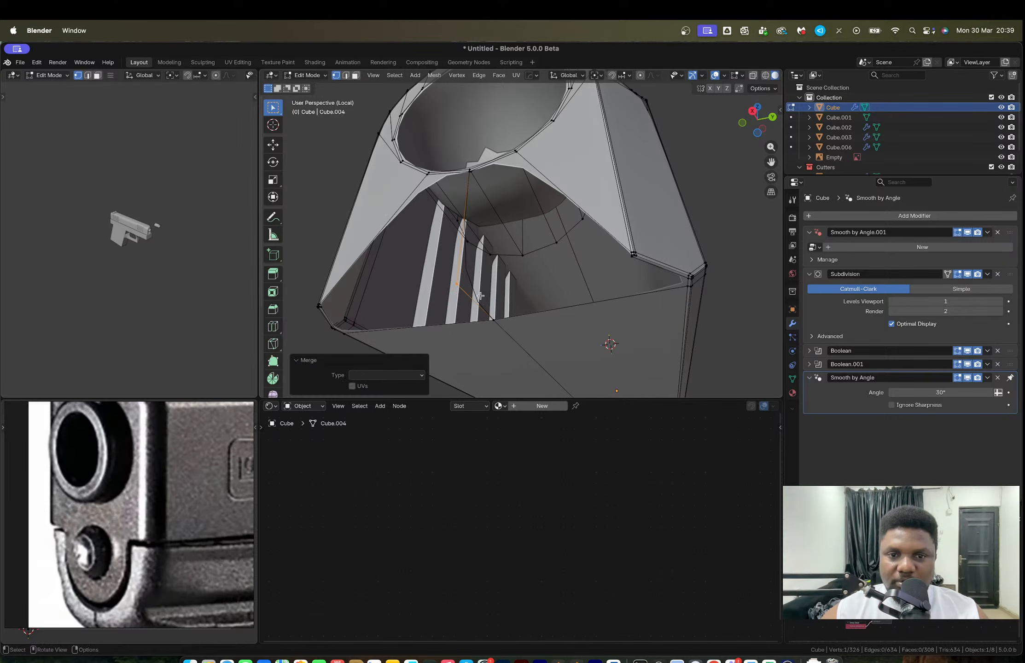
Step: Select the +Y-side edge at the bottom of the muzzle rim and frame the view on the gap below it
key("2")
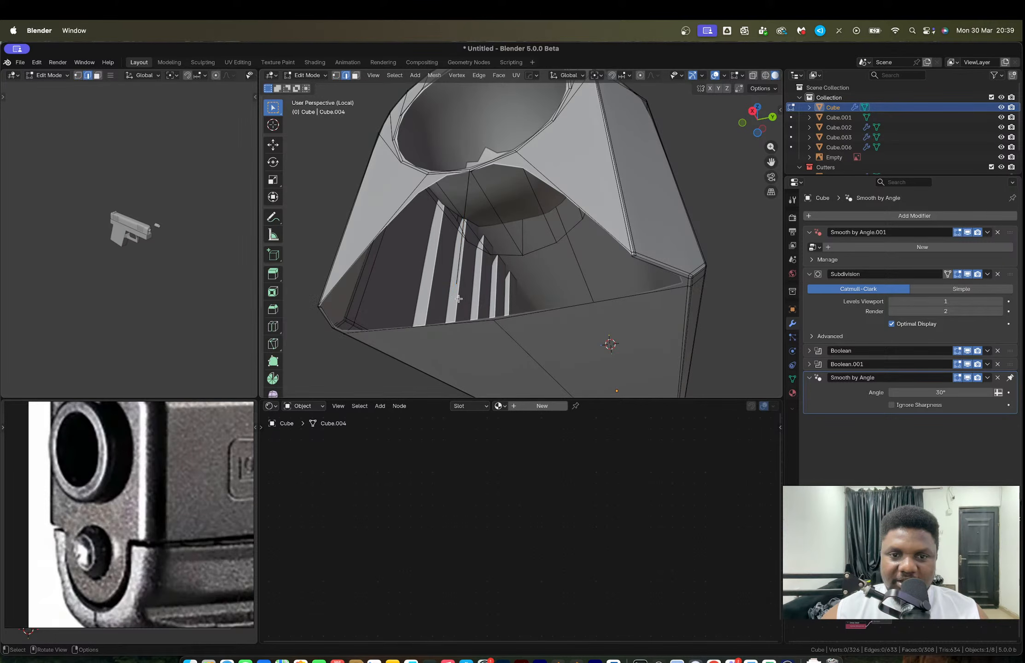
key("KP_3")
scroll(577, 228, "up", 3)
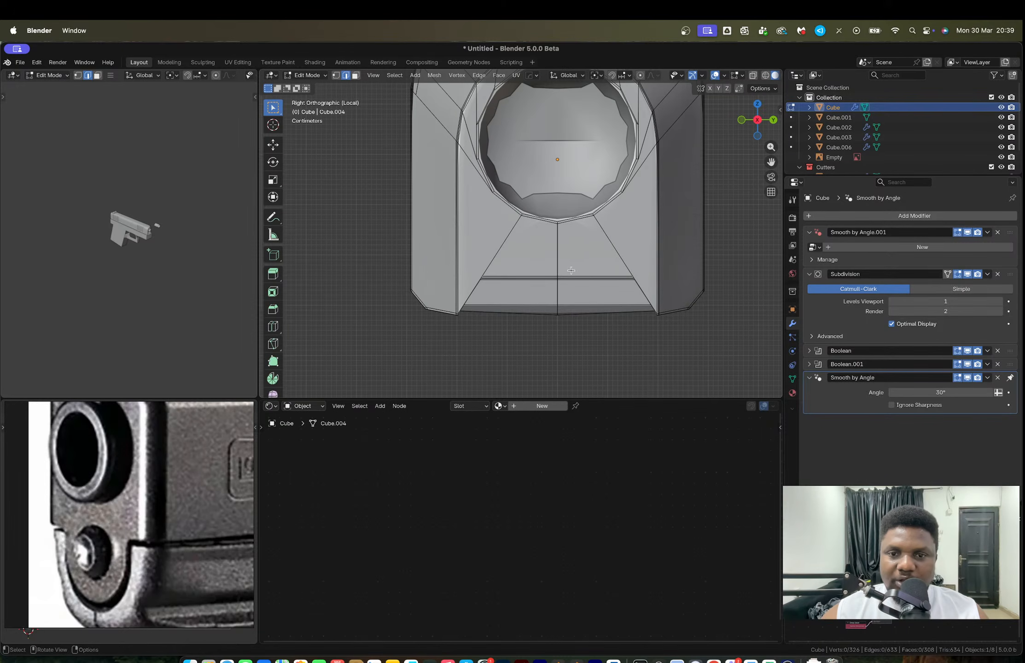
left_click(573, 221)
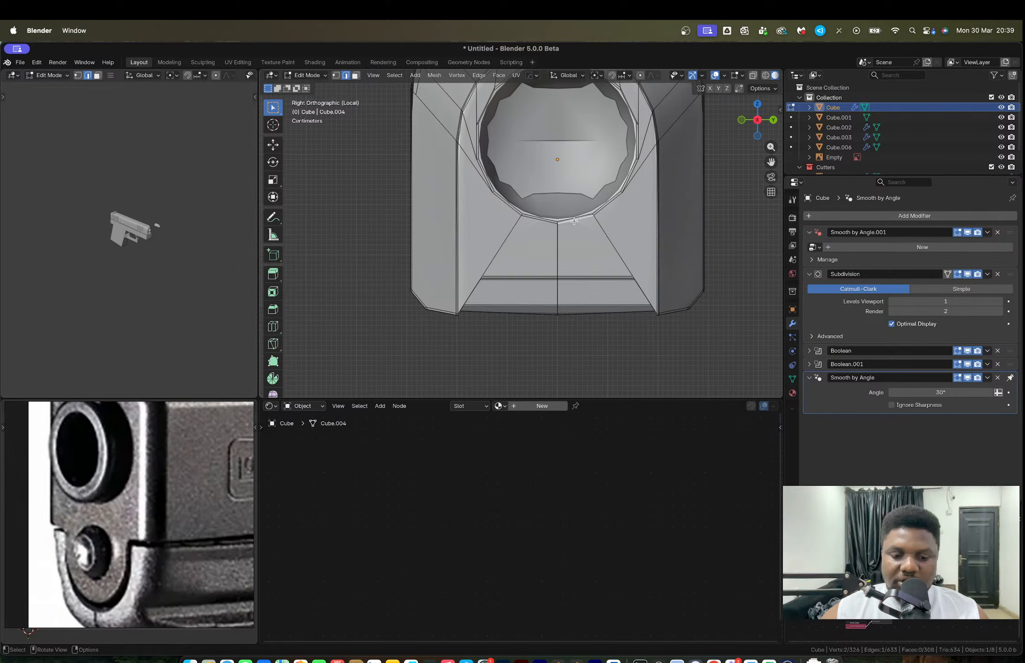
key("KP_5")
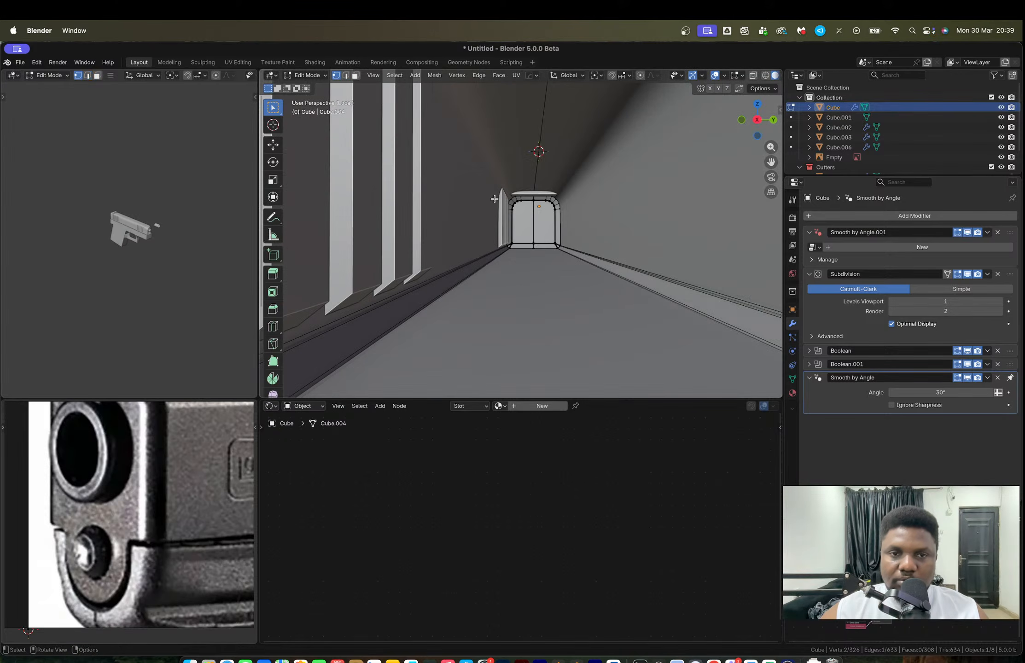
left_click(373, 75)
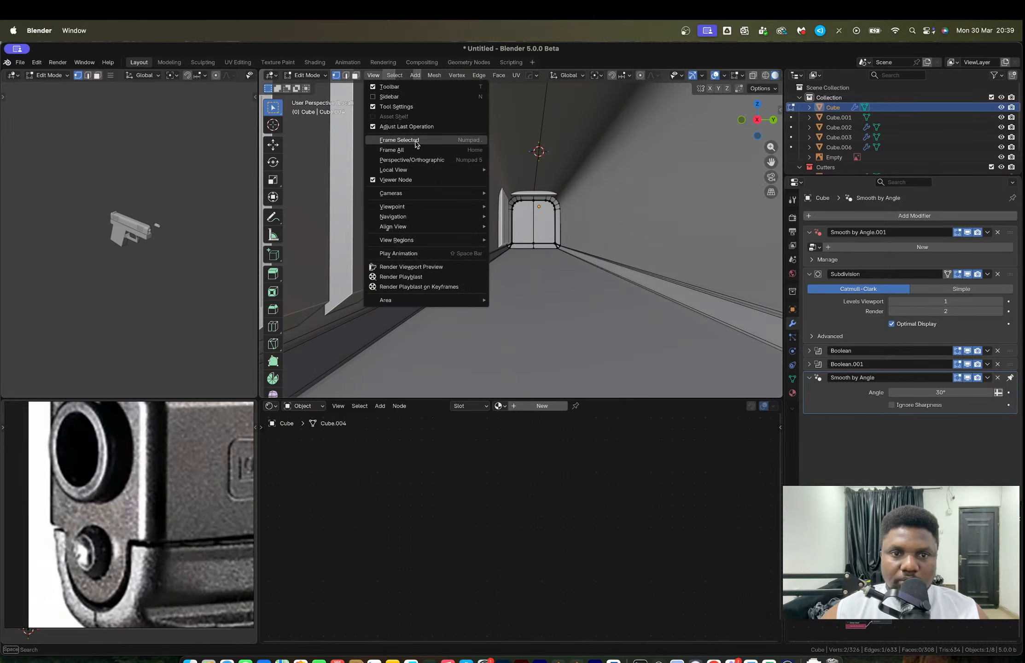
key("Escape")
key("KP_Decimal")
scroll(491, 214, "down", 6)
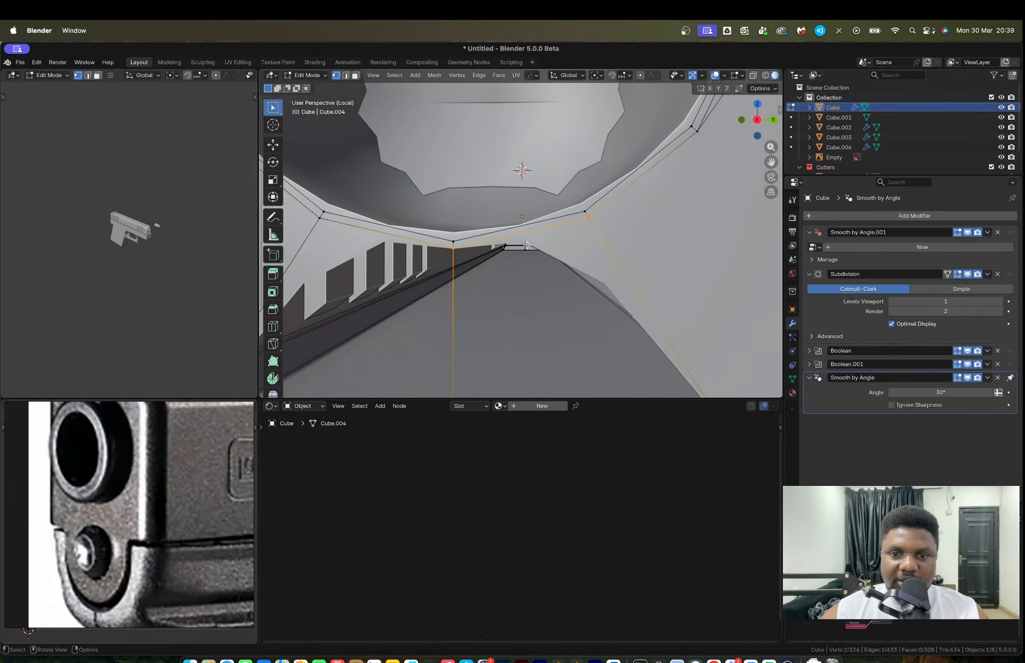
middle_click_drag(561, 298, 541, 238, "shift")
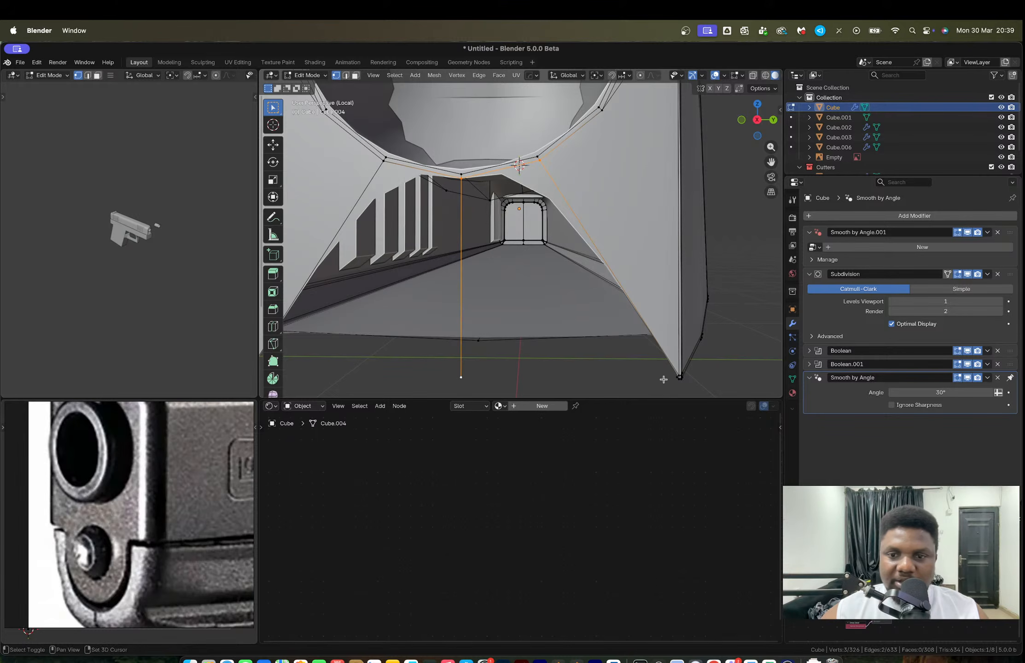
Step: Fill the +Y half of the gap below the muzzle with a four-vertex face reaching the slide's lower front corner
left_click(663, 379, "shift")
key("f")
middle_click_drag(671, 364, 619, 230)
key("ctrl+z")
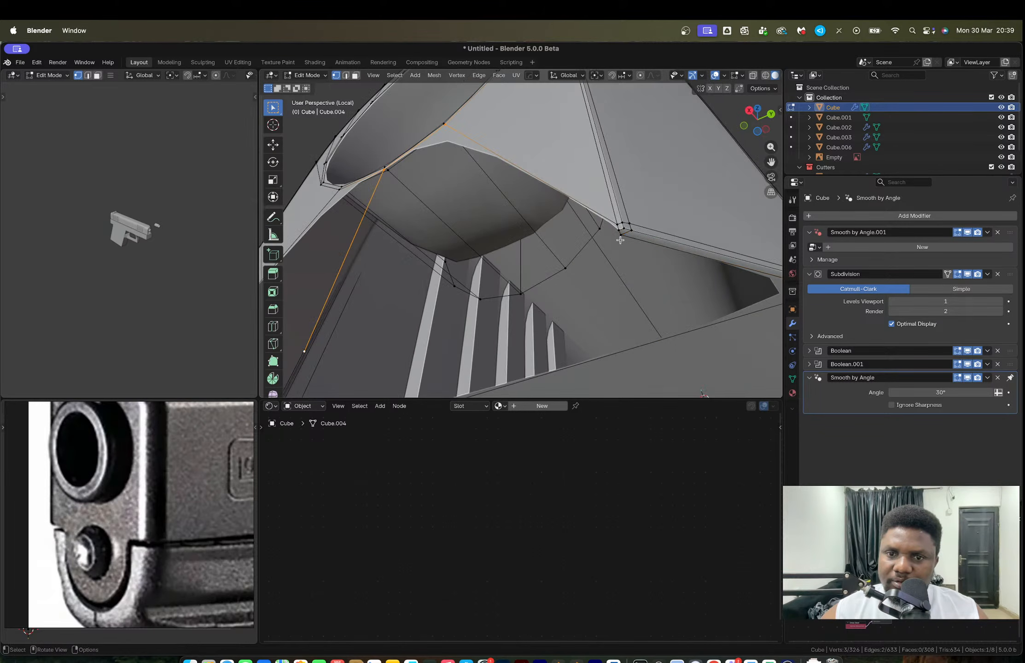
left_click(621, 235, "shift")
left_click(618, 230, "shift")
key("f")
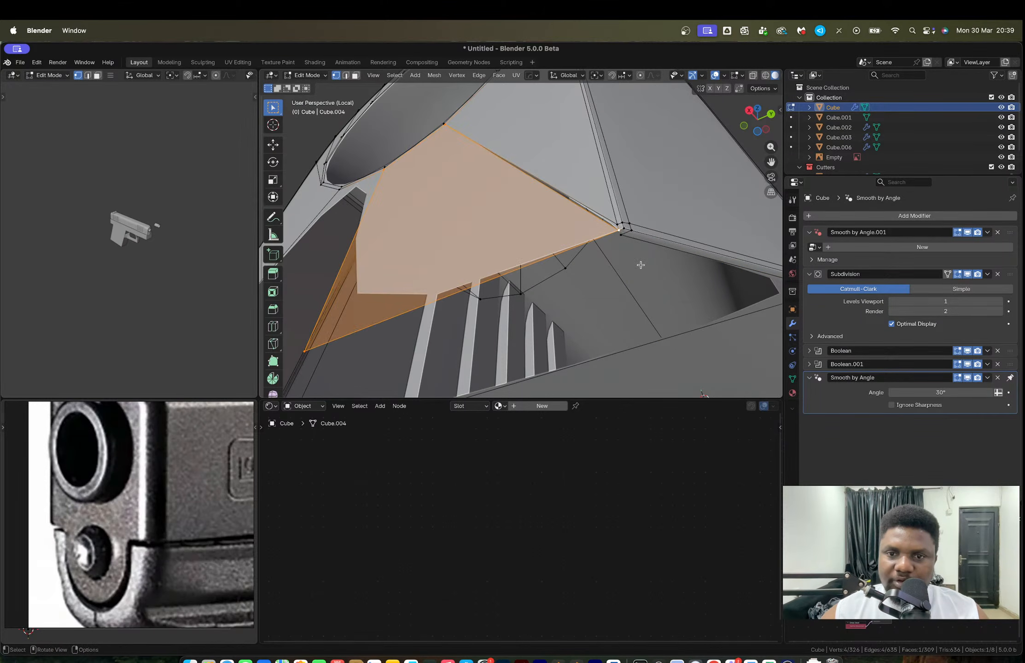
Step: Add a loop cut close to the new face's lower outer corner and merge its end vertex with the adjacent slide vertex at last
middle_click_drag(640, 264, 609, 255)
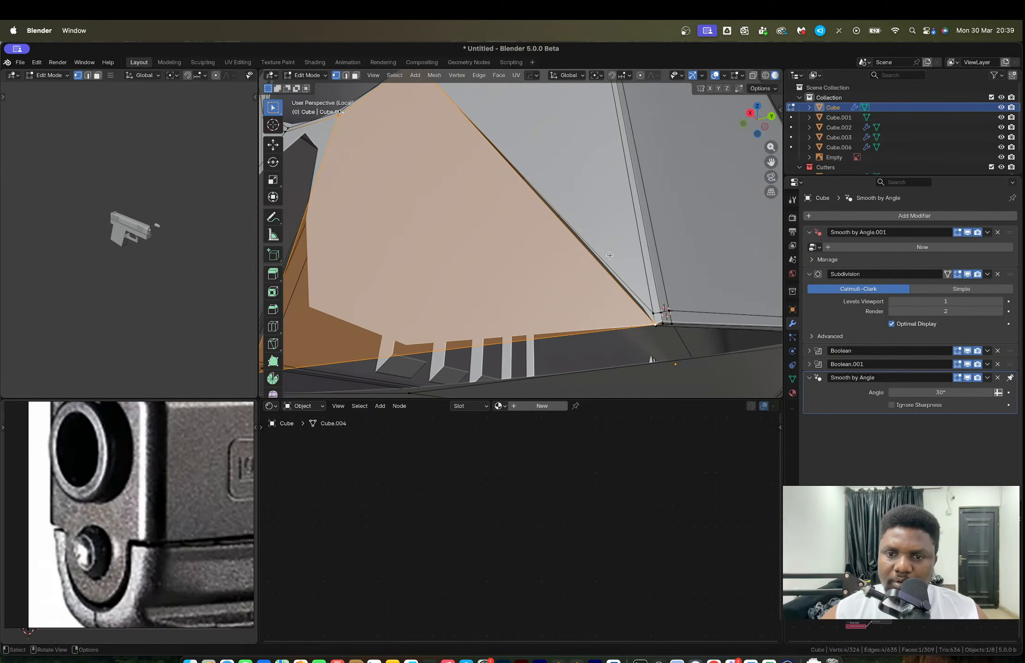
key("ctrl+r")
left_click(651, 358)
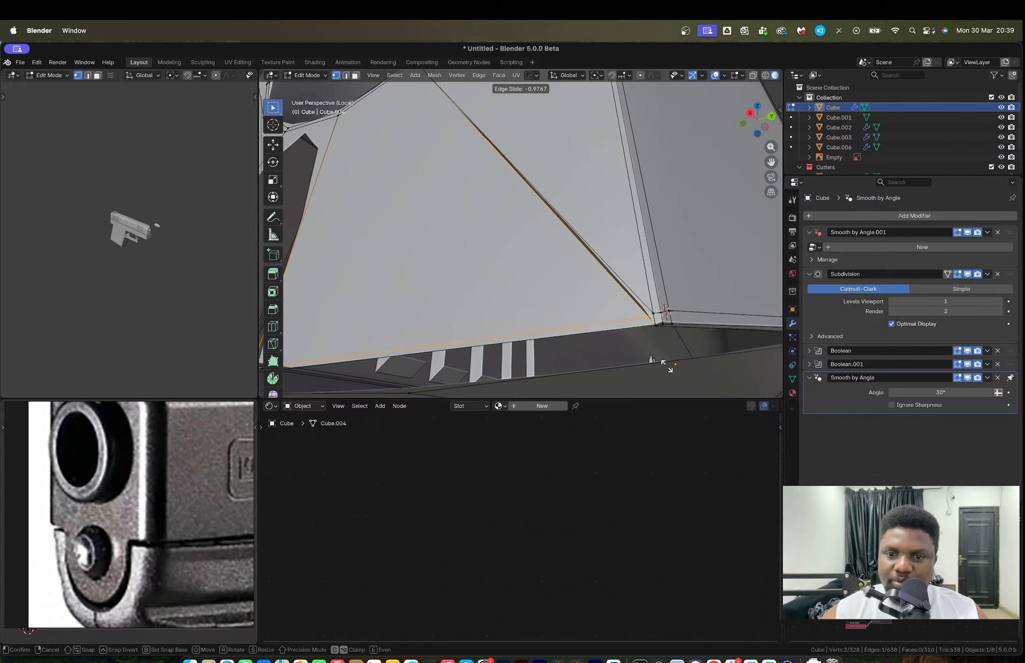
left_click(662, 364)
left_click(656, 318)
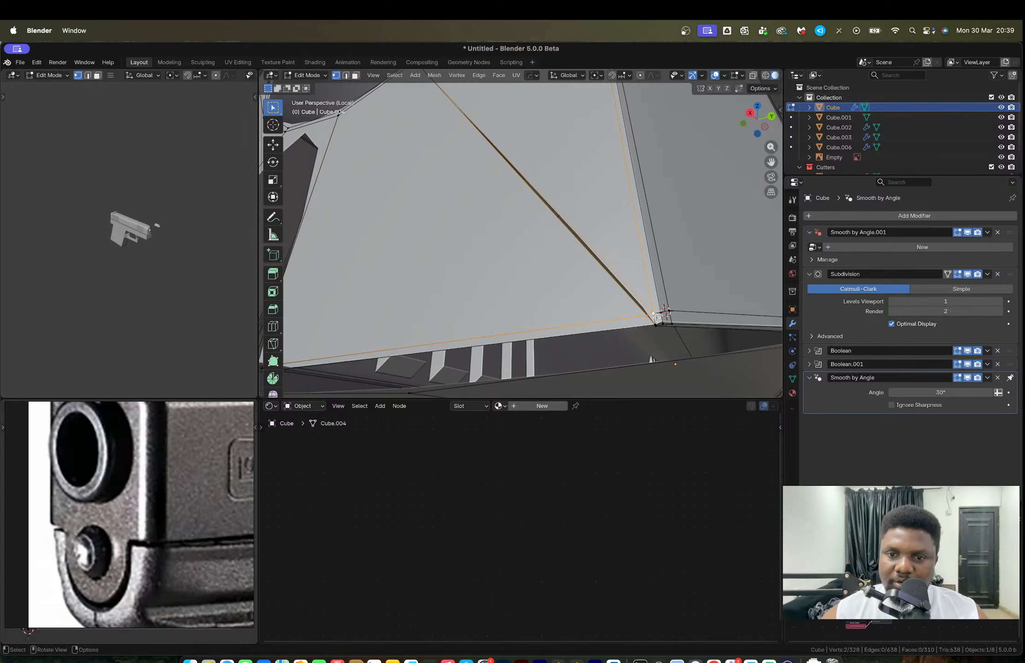
key("m")
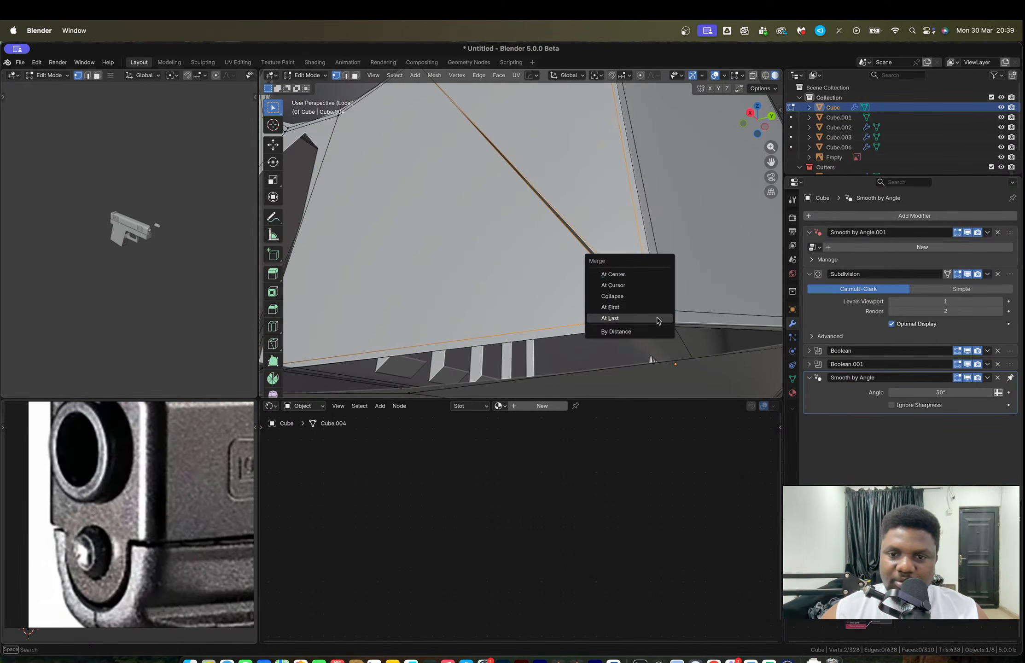
left_click(656, 318)
Step: Mirror the slide across Y with the mirror gizmo to close the other half, and apply the mirror modifier
middle_click_drag(656, 318, 571, 256)
scroll(592, 277, "down", 5)
key("Tab")
key("alt+x")
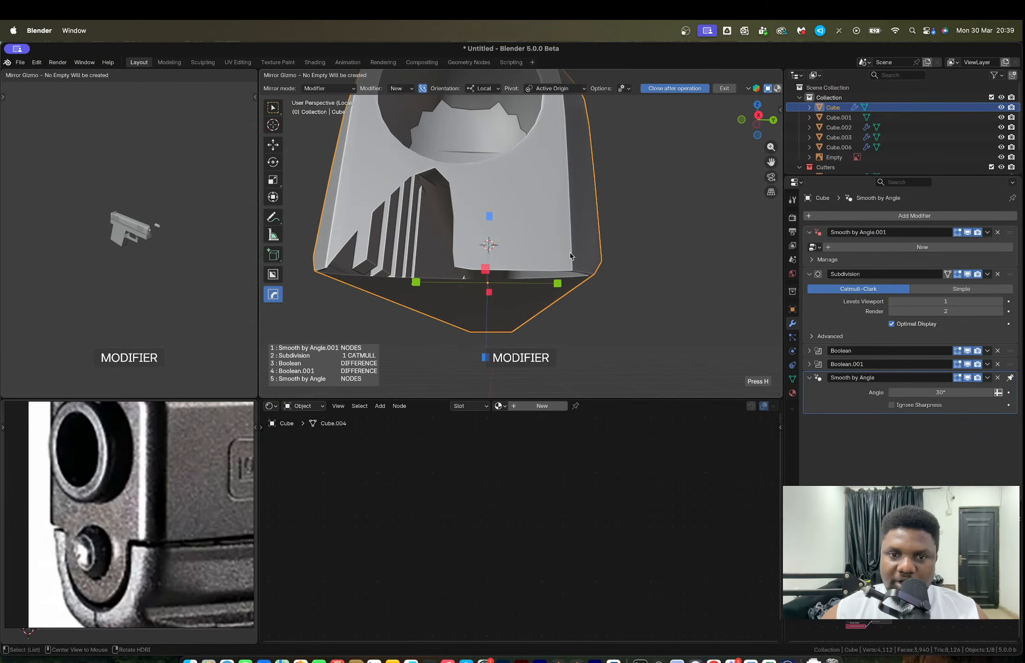
left_click(558, 283)
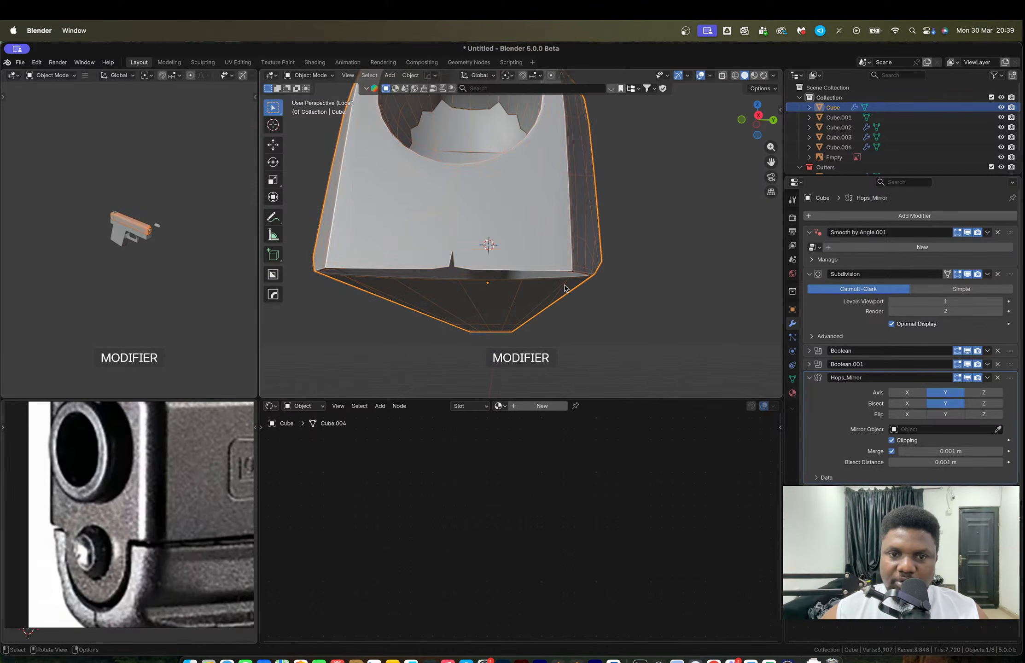
scroll(585, 263, "down", 6)
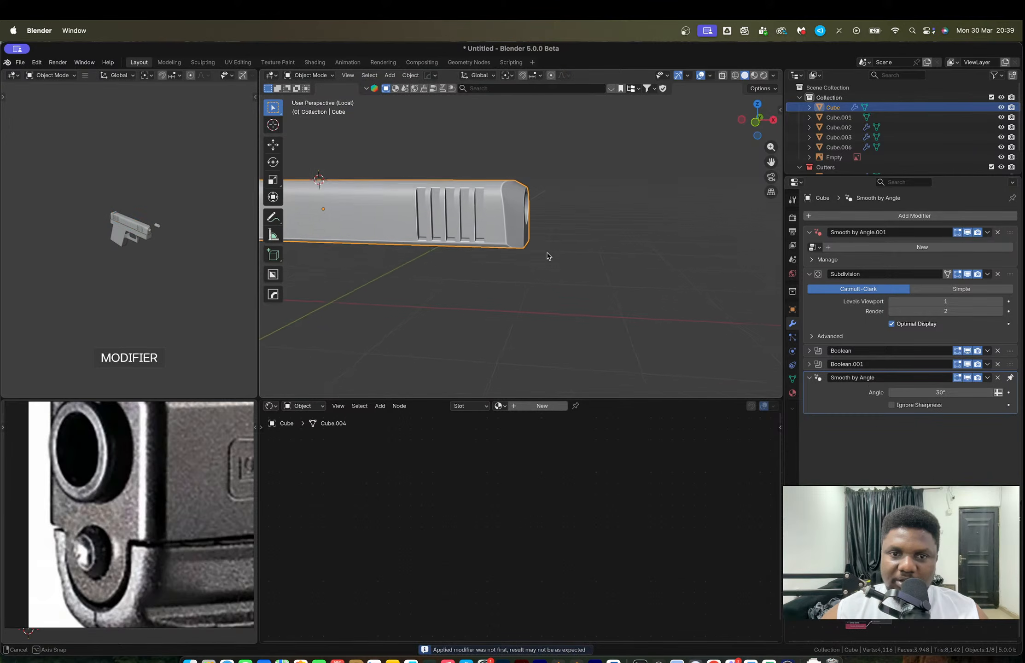
middle_click_drag(547, 256, 502, 232)
scroll(508, 230, "up", 5)
Step: Select the two bottom edges of the slide's front face below the muzzle and extrude them downward along Z
key("Tab")
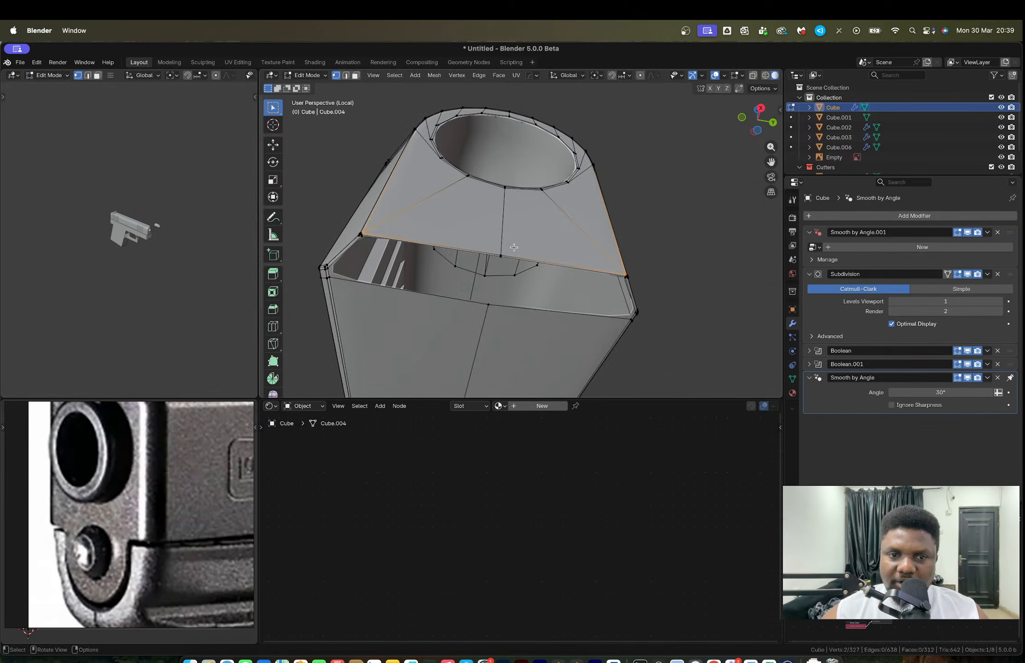
key("2")
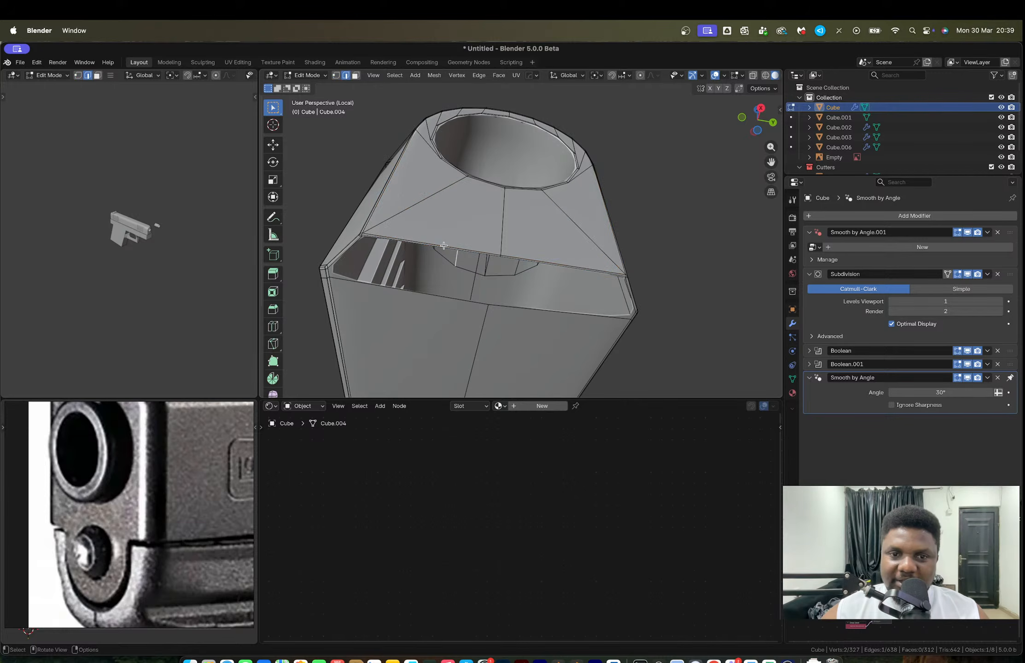
middle_click_drag(486, 251, 492, 229)
scroll(503, 232, "up", 3)
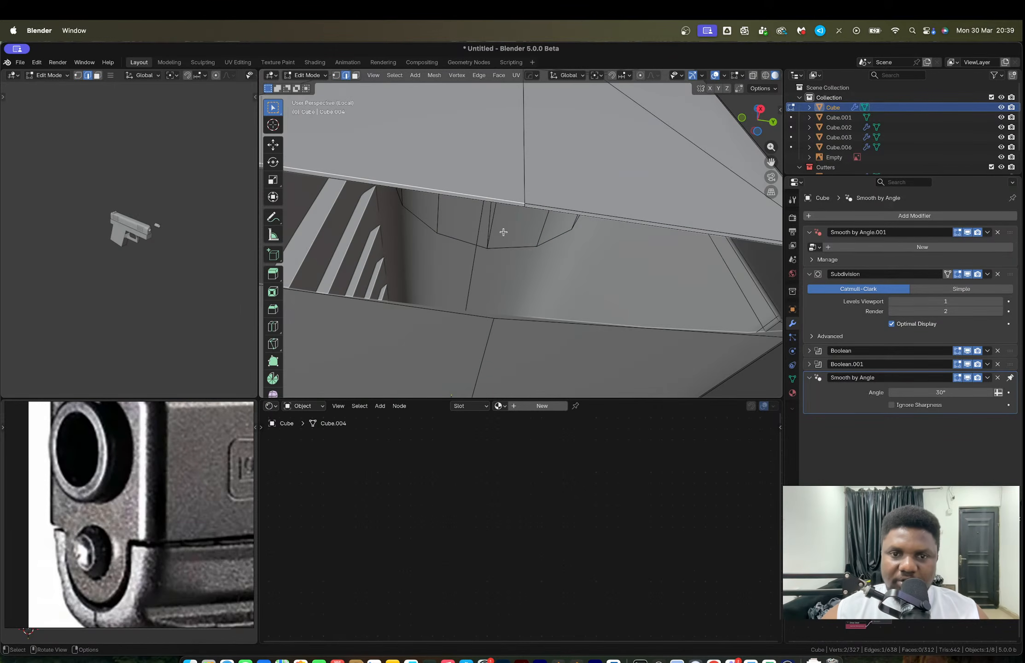
left_click(515, 206)
left_click(546, 212, "shift")
scroll(546, 212, "down", 6)
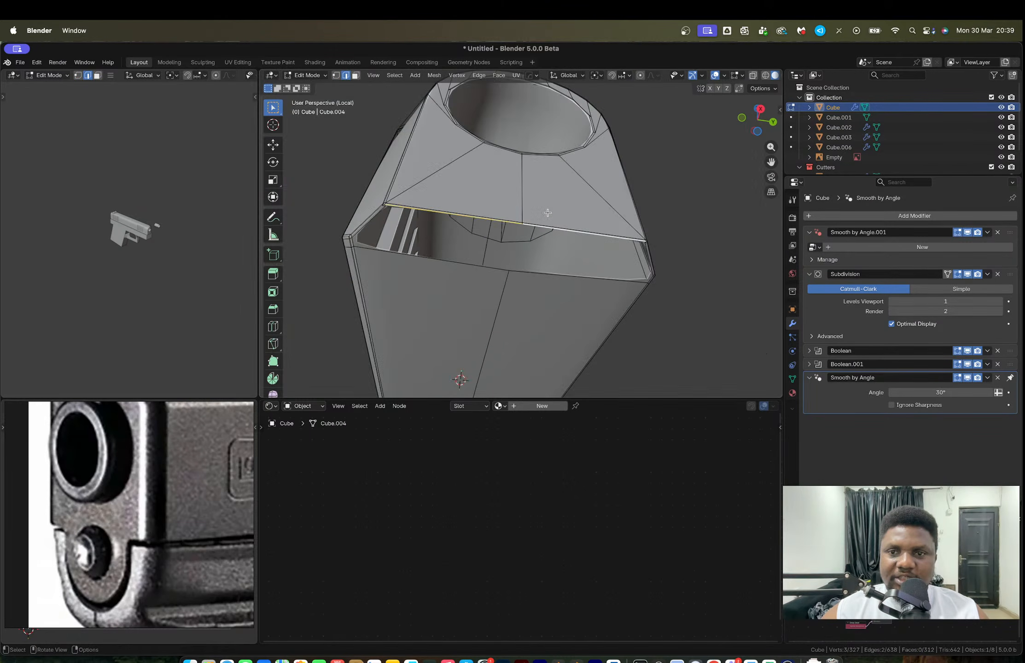
middle_click_drag(546, 213, 557, 241)
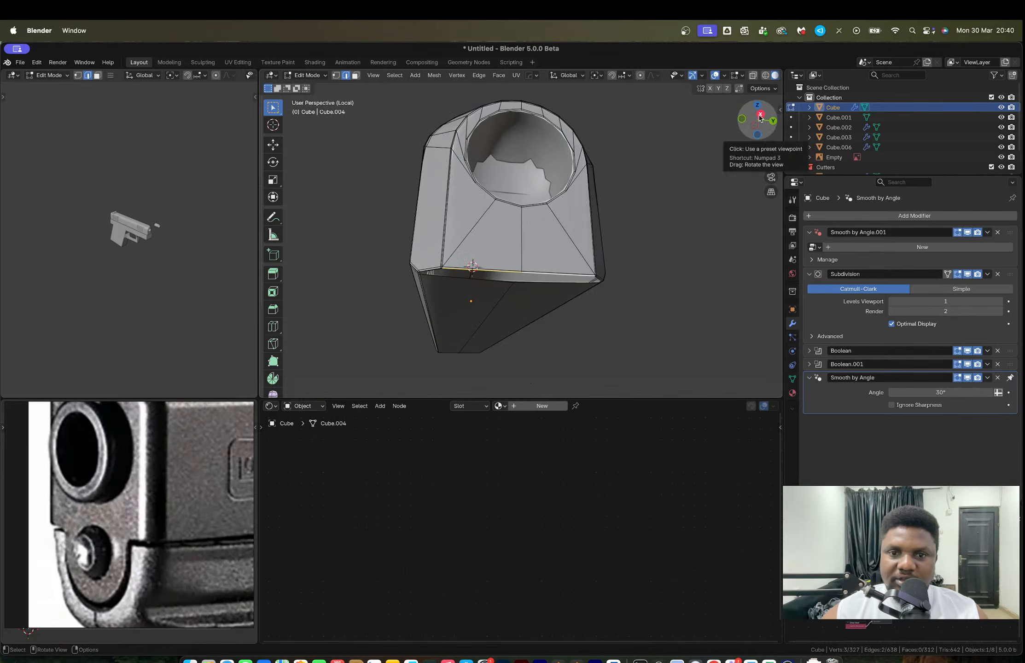
left_click(759, 119)
scroll(110, 569, "down", 1)
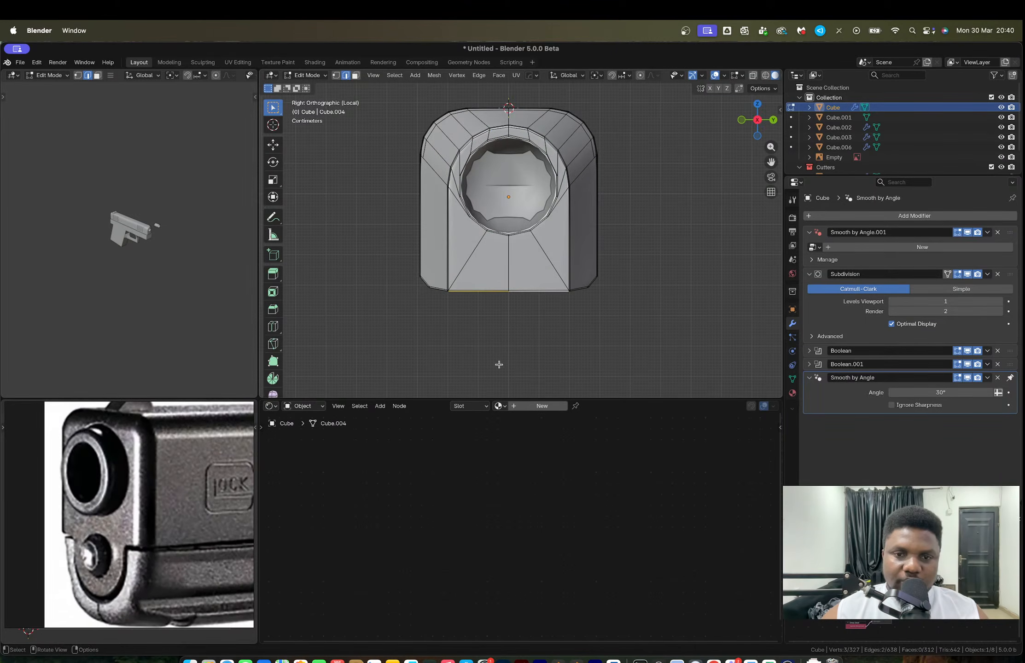
scroll(499, 361, "up", 1)
key("e")
key("z")
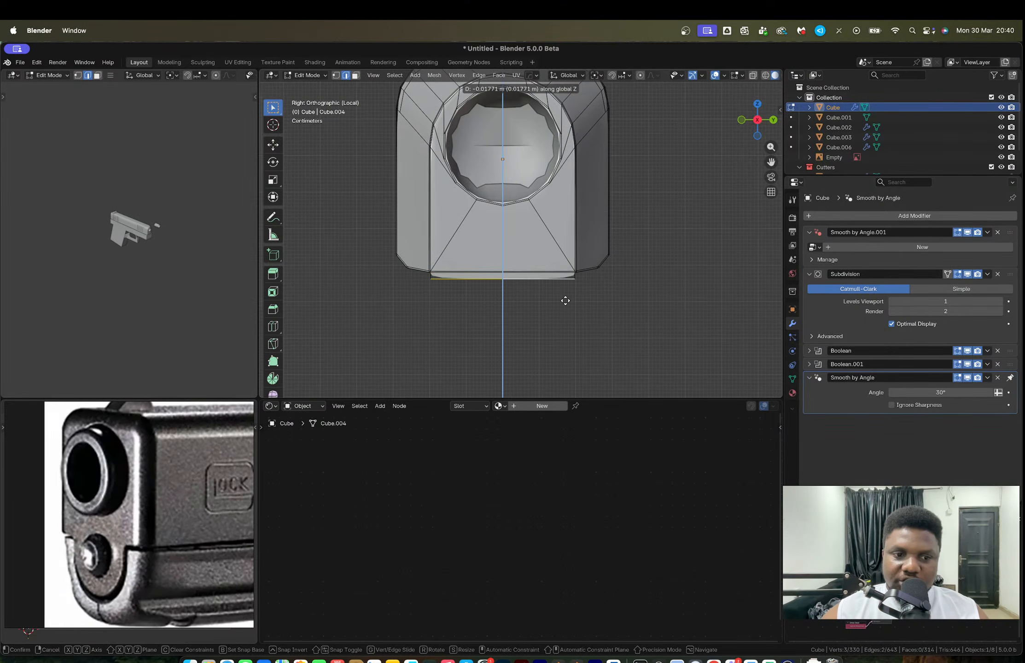
left_click(570, 377)
Step: Lower the extruded bottom edges about 0.1 m further along Z over the frame's front
scroll(621, 307, "down", 2)
middle_click_drag(621, 307, 594, 263)
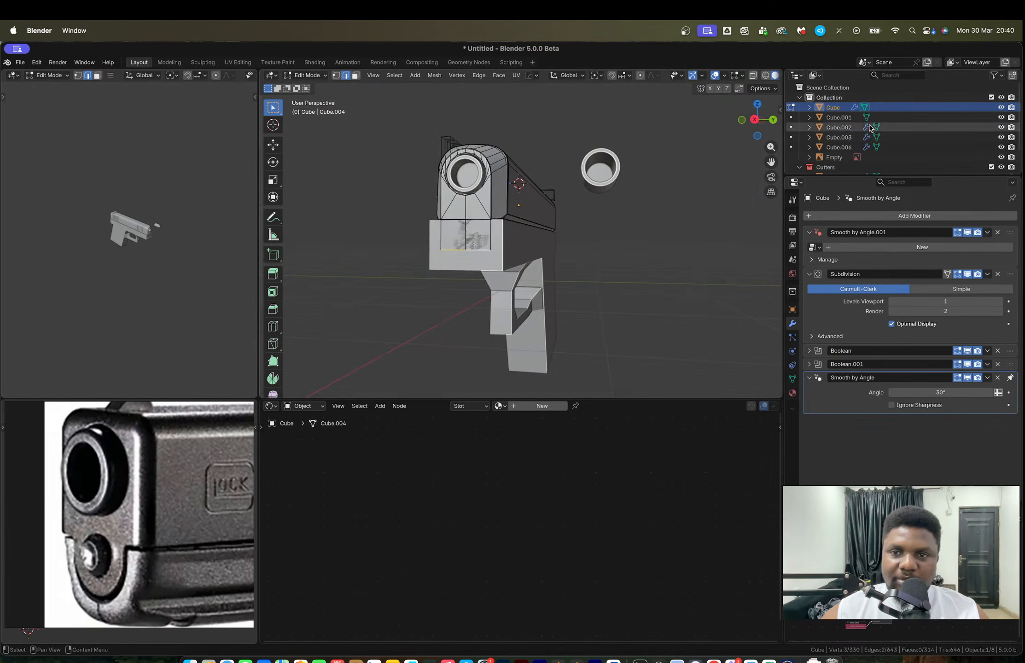
left_click(756, 121)
scroll(514, 275, "up", 3)
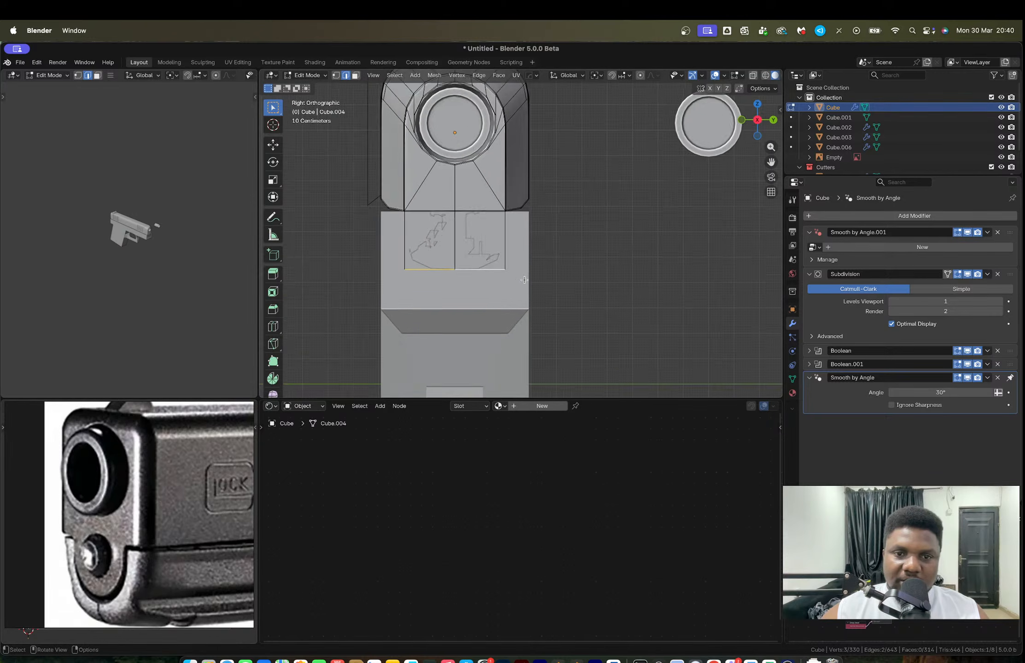
key("g")
key("z")
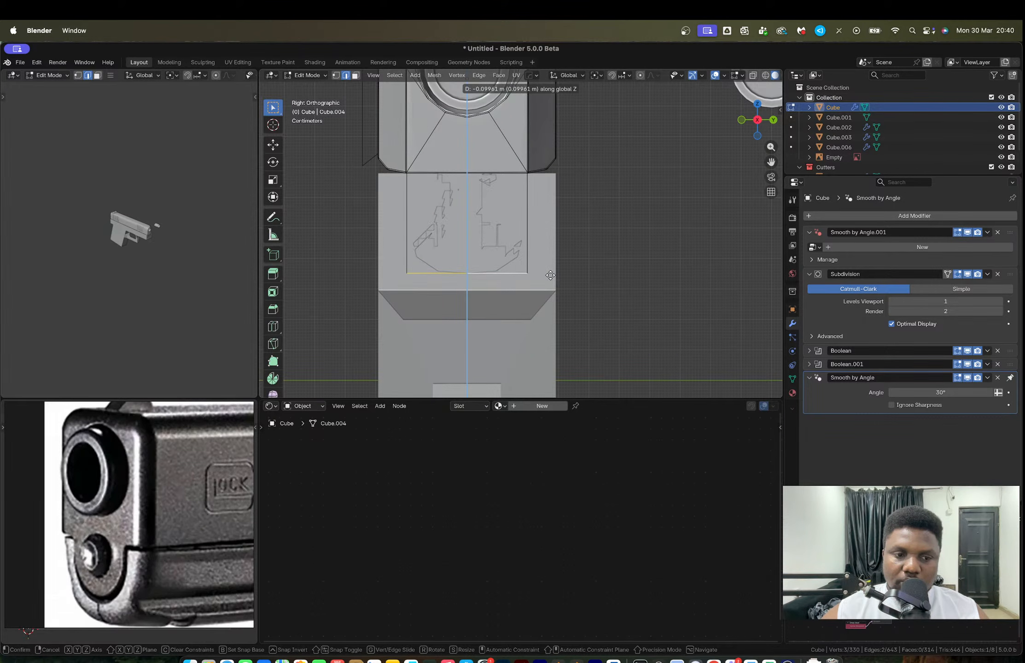
left_click(550, 275)
Step: Try a vertex bevel on the two lower corners of the extruded front tab
key("1")
left_click(527, 273)
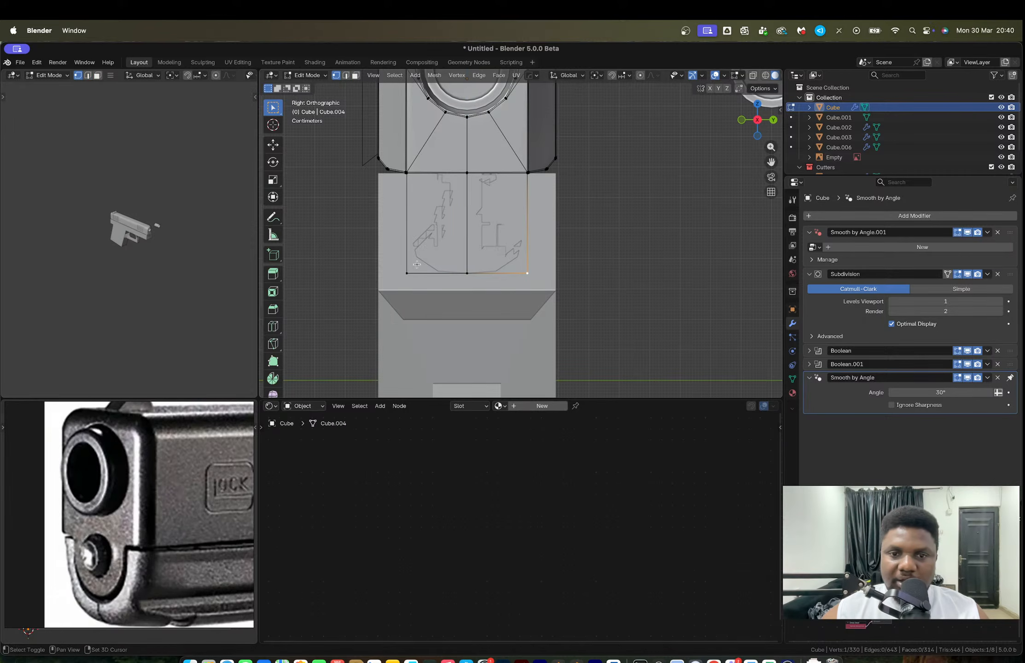
left_click(399, 274, "shift")
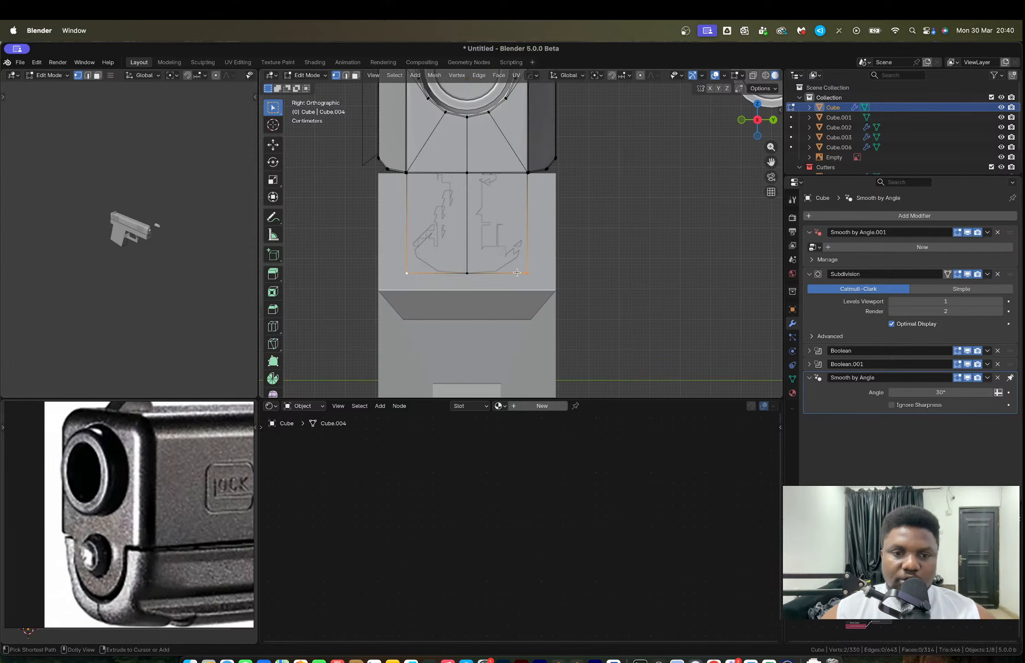
key("ctrl+shift+b")
scroll(531, 287, "up", 4)
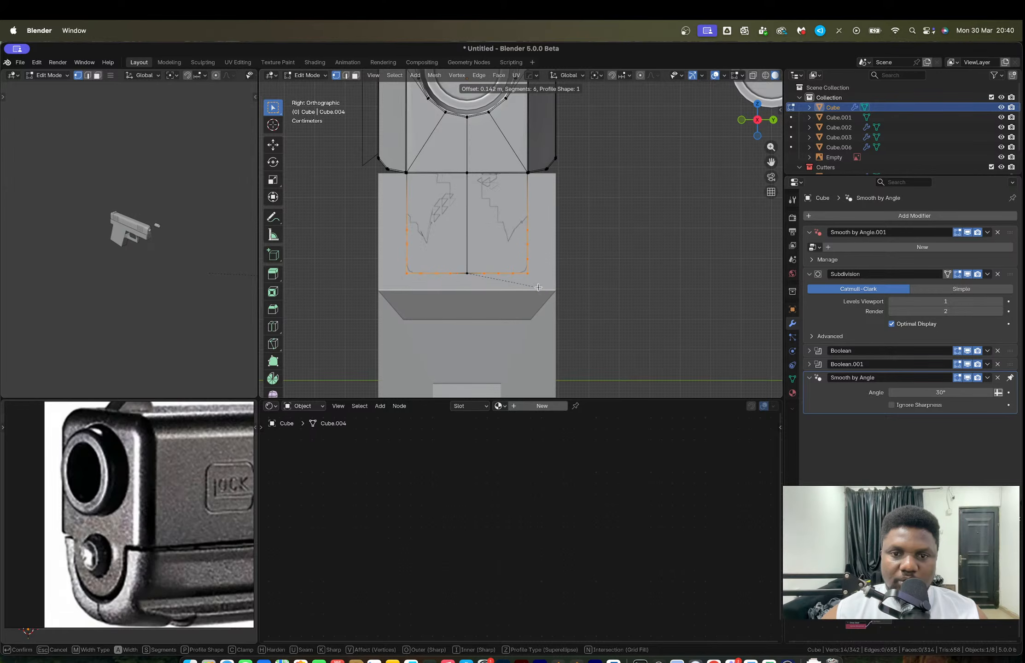
scroll(540, 290, "down", 2)
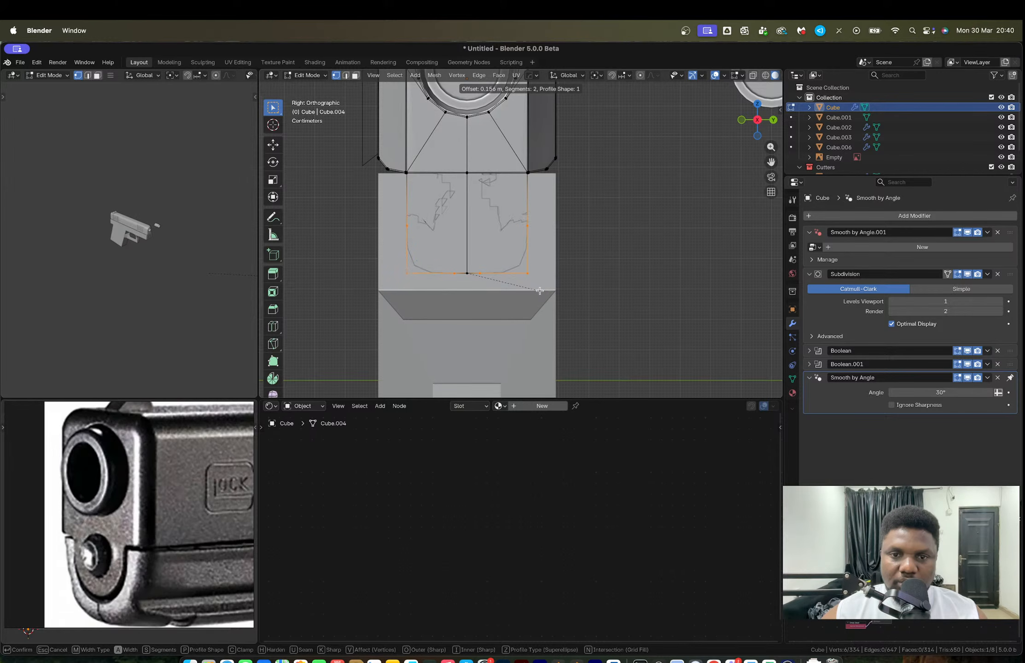
scroll(540, 290, "down", 1)
left_click(540, 290)
key("ctrl+z")
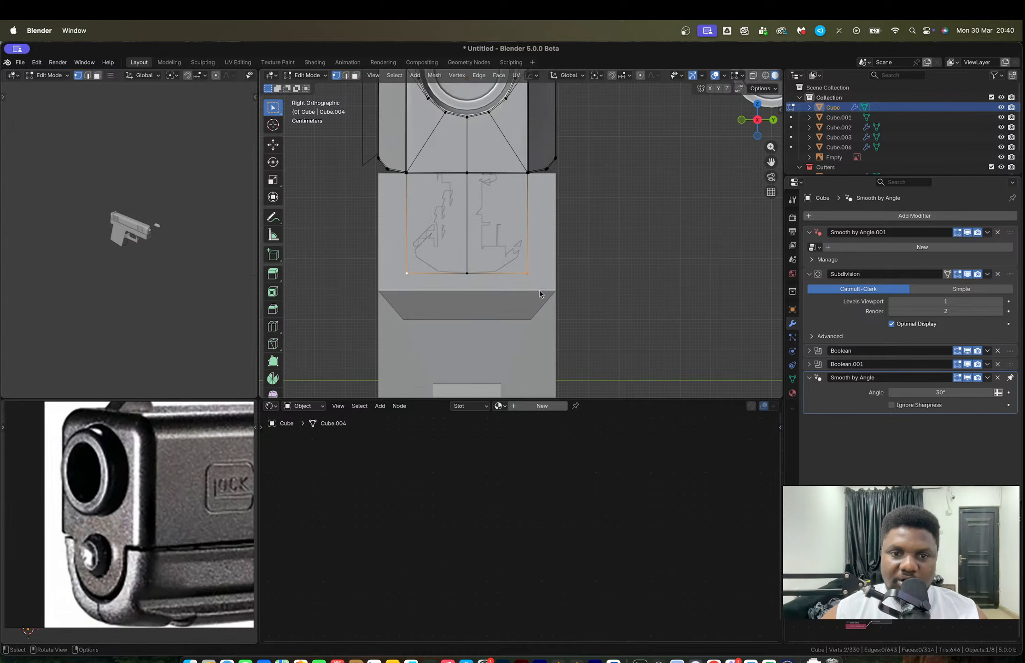
Step: Leave mesh editing and hide the frame object beneath the slide
key("Tab")
scroll(528, 262, "down", 3)
middle_click_drag(528, 262, 562, 256)
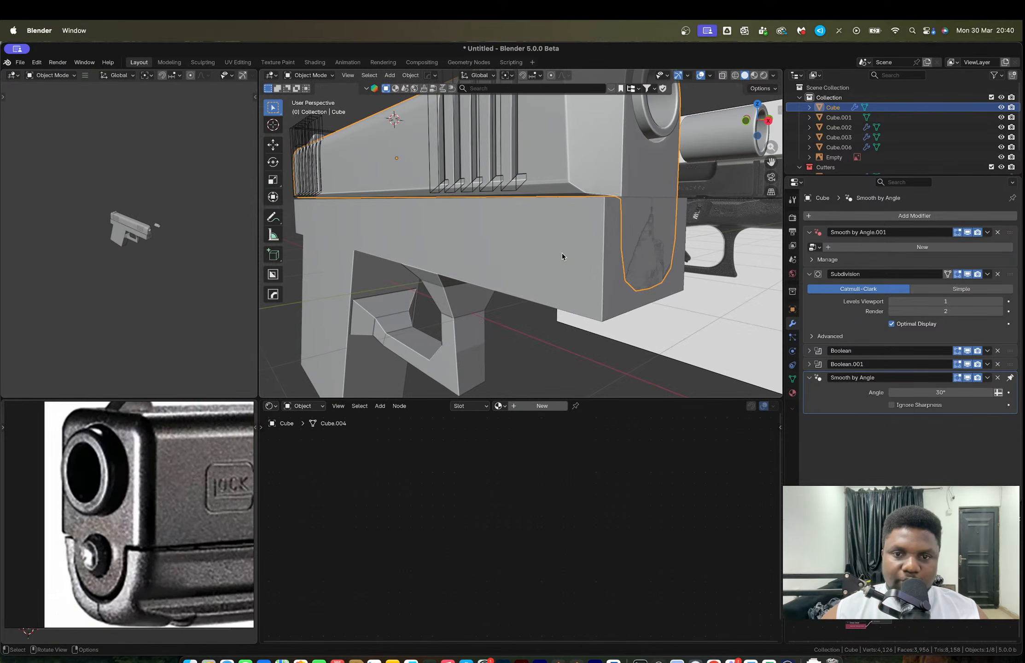
left_click(574, 230)
key("h")
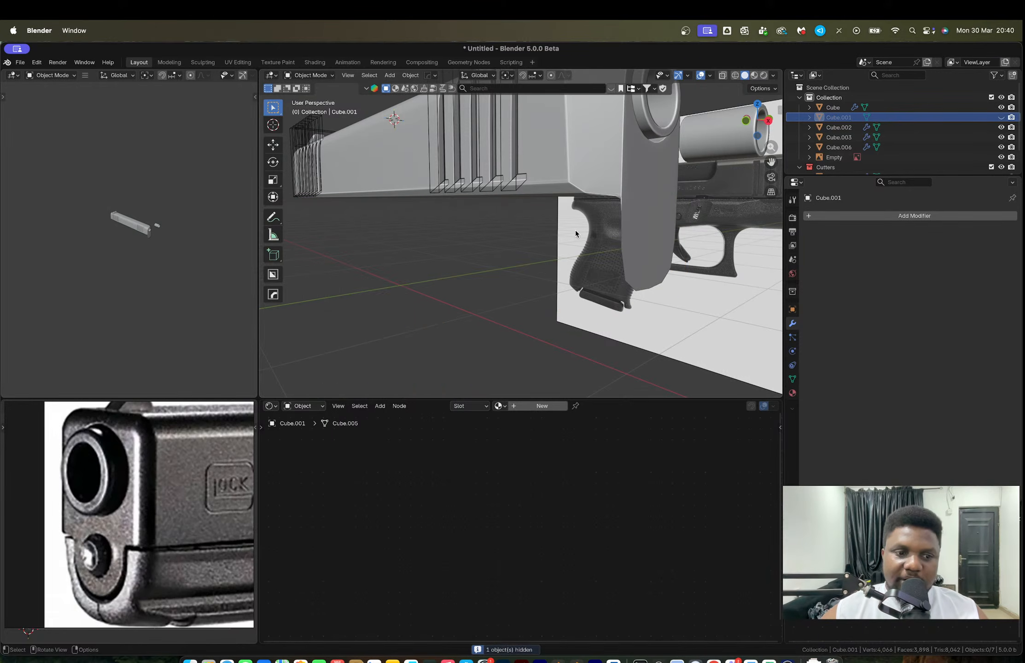
Step: Try to extrude the front tab's side and bottom edges backward along X, first by about 0.015 m and again further
left_click(642, 232)
key("Tab")
middle_click_drag(642, 231, 648, 209)
left_click(645, 205, "alt")
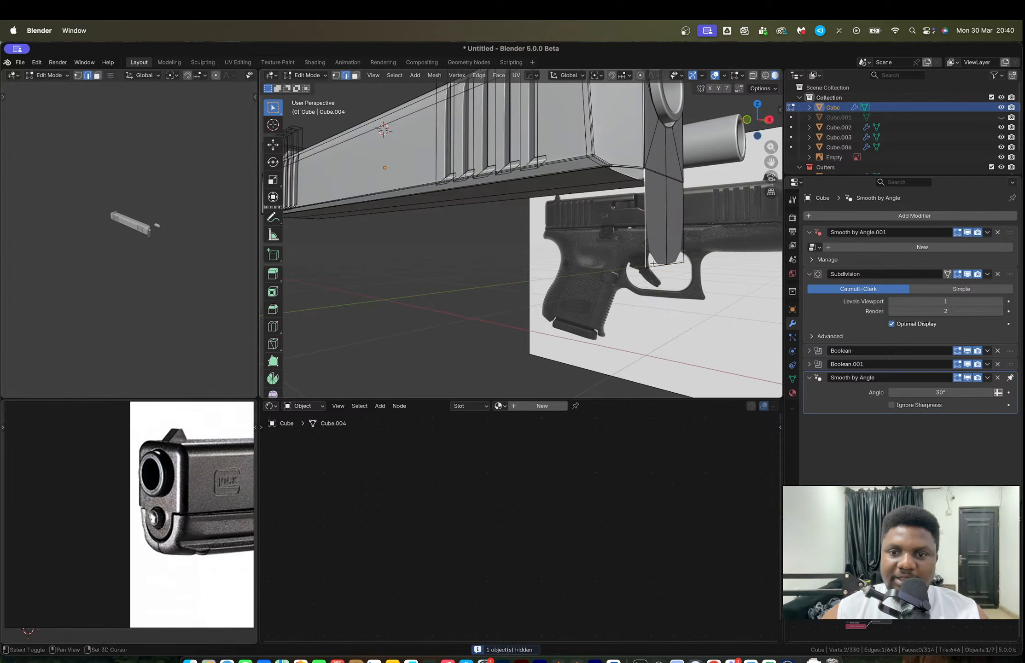
left_click(681, 235, "shift")
middle_click_drag(643, 229, 605, 218)
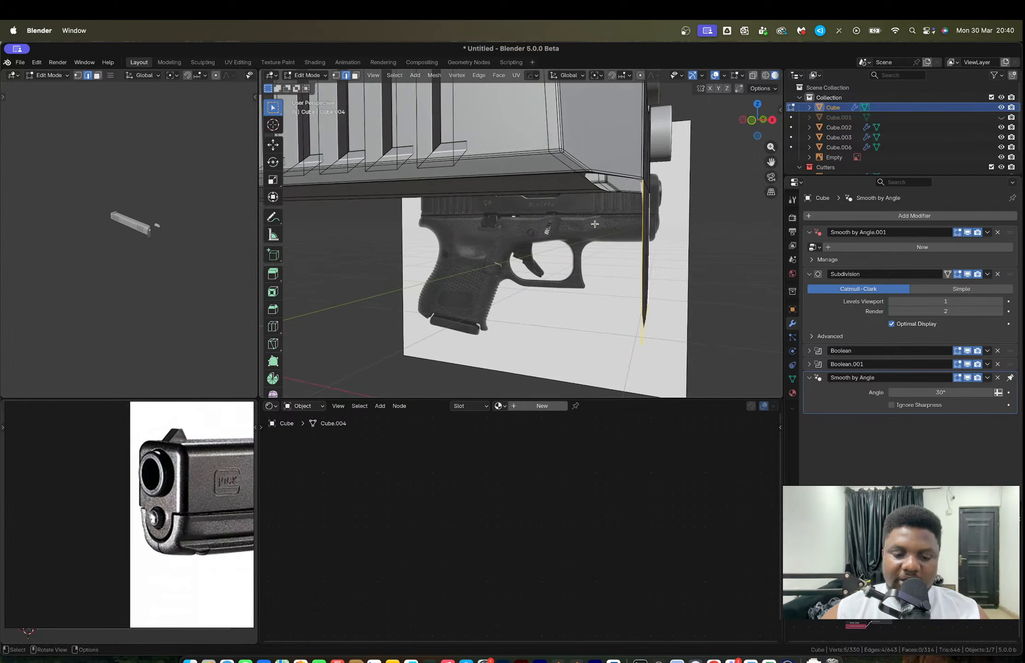
key("e")
key("x")
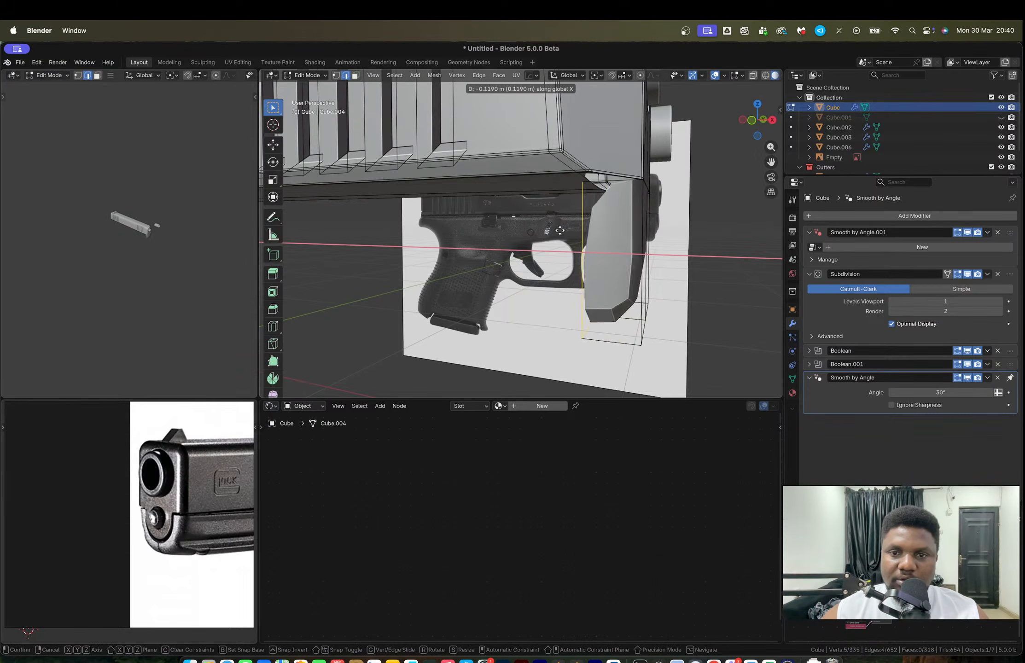
left_click(589, 229)
key("e")
key("x")
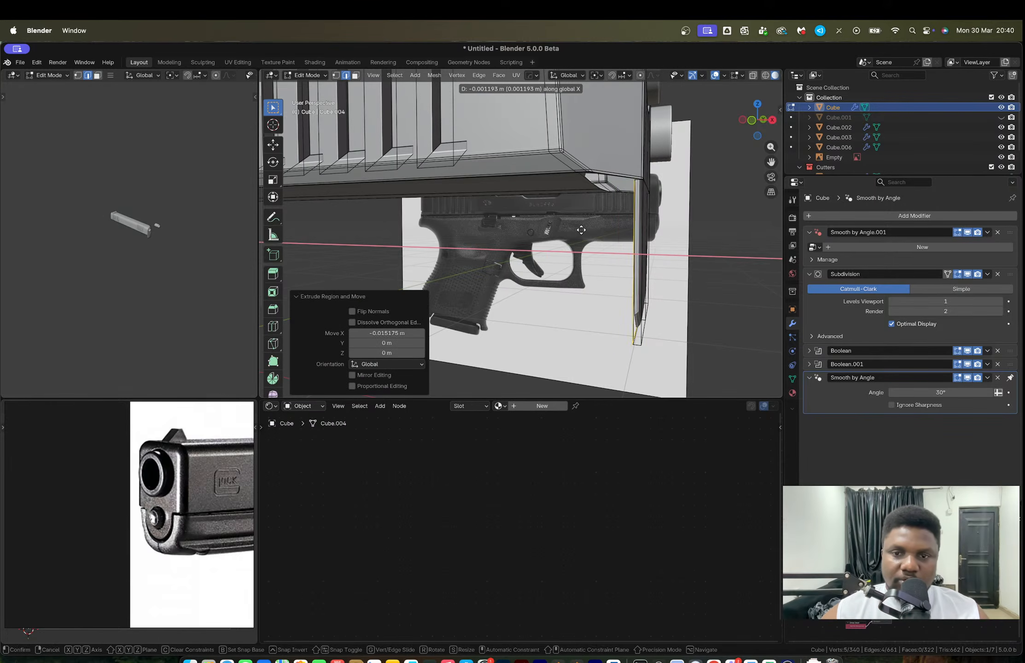
left_click(464, 228)
Step: Try a centred horizontal loop cut across the thickened tab, and undo it together with the backward extrusions
key("Tab")
middle_click_drag(604, 227, 449, 237)
scroll(450, 237, "up", 3)
key("Tab")
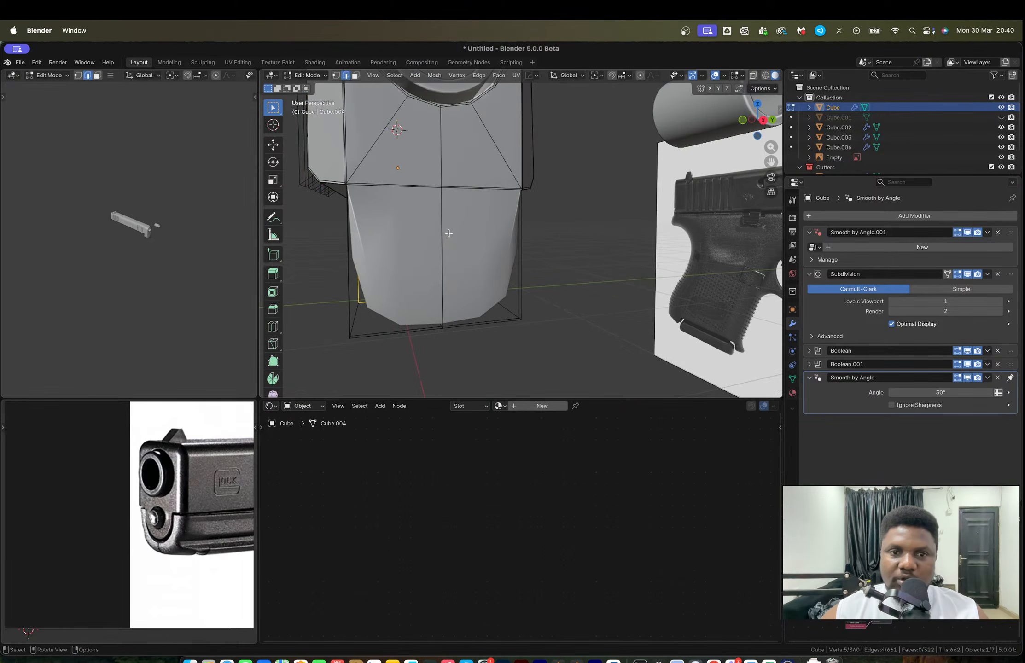
key("ctrl+r")
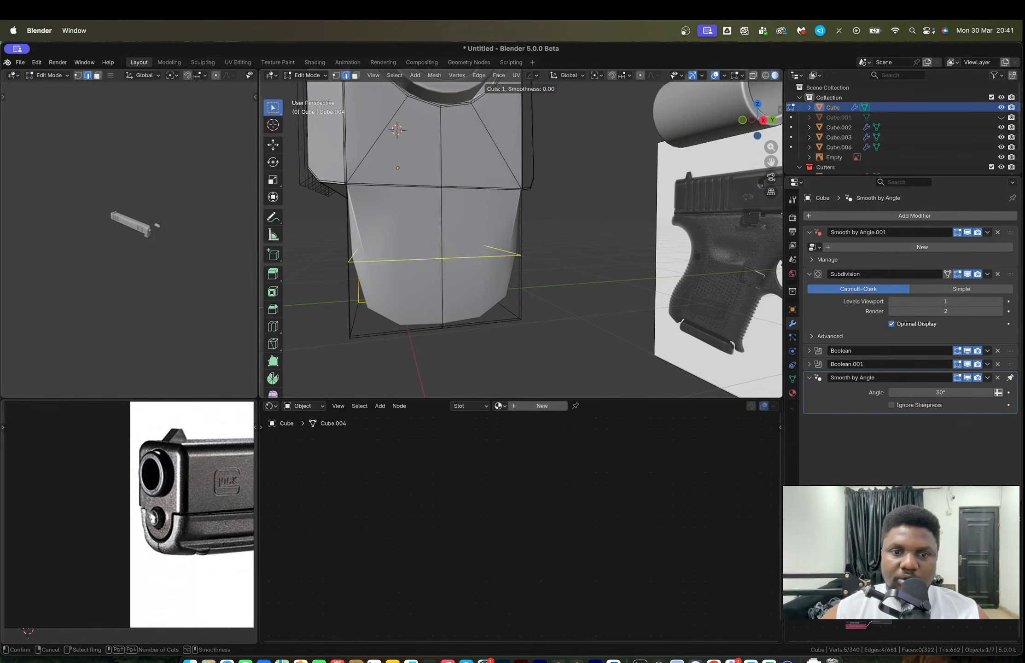
left_click(440, 211)
right_click(439, 211)
middle_click_drag(440, 211, 470, 203)
key("ctrl+z")
key("ctrl+z")
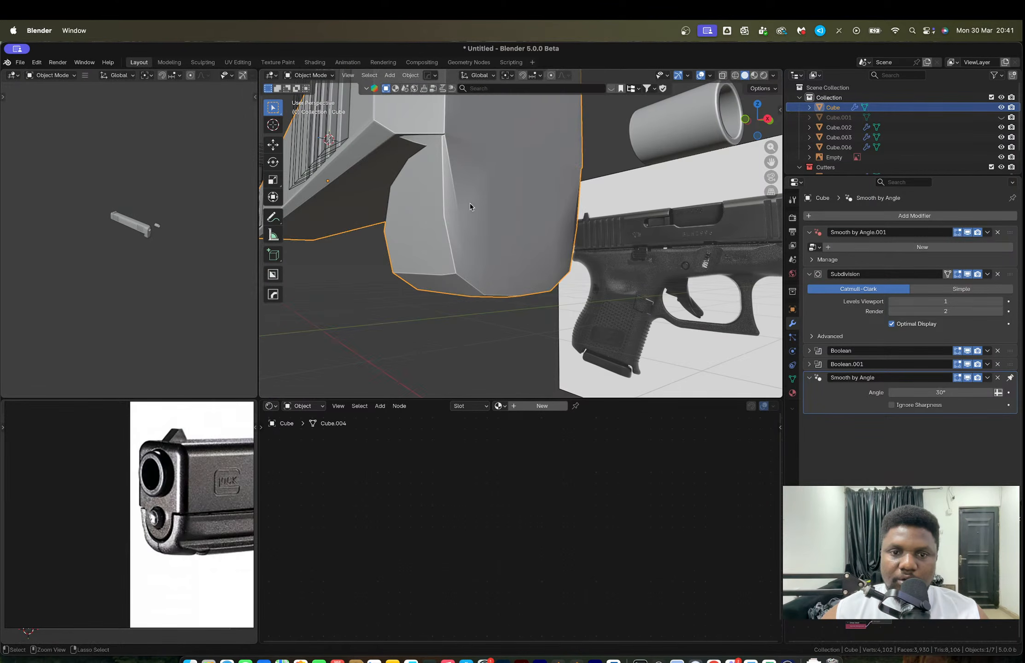
key("ctrl+shift+z")
key("ctrl+z")
middle_click_drag(469, 201, 488, 224)
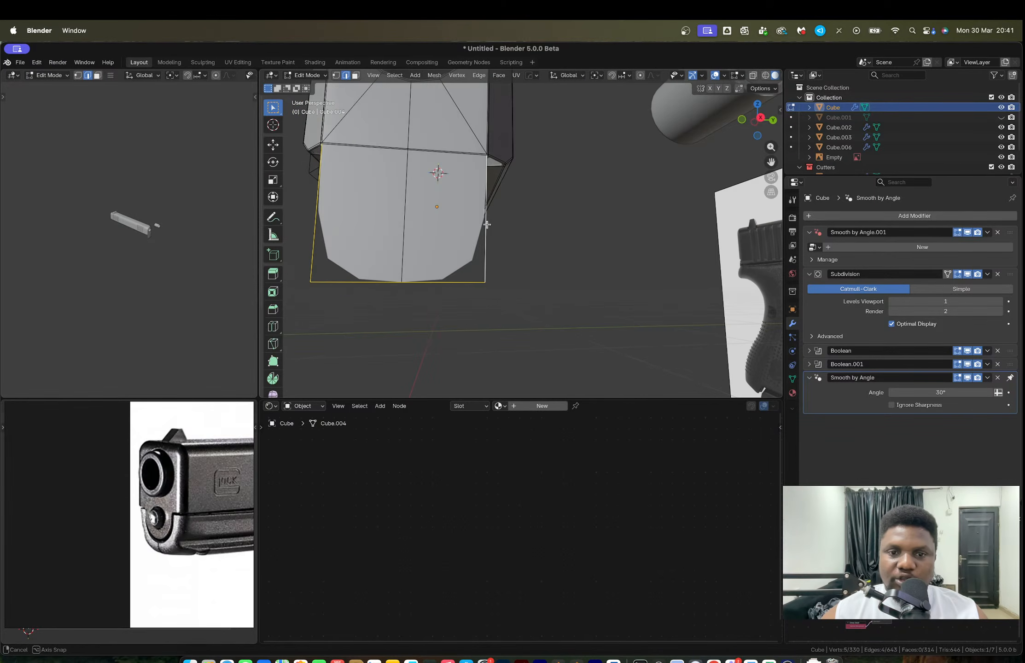
Step: Round the tab's two lower corners with a vertex bevel 0.13 m wide and two segments
key("1")
left_click(494, 283)
left_click(342, 289, "shift")
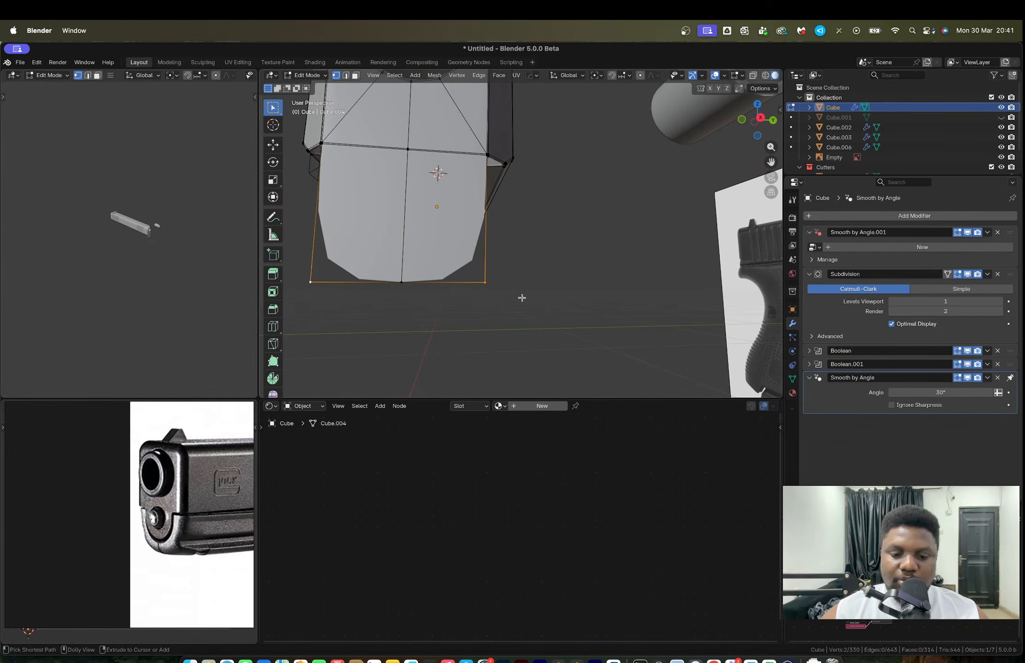
key("ctrl+shift+b")
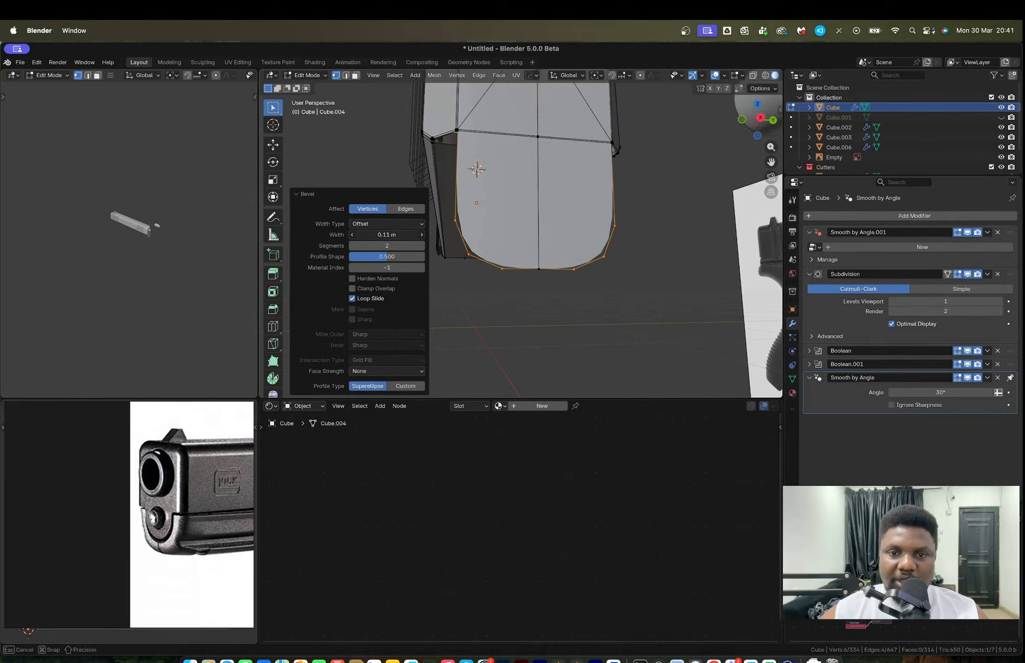
left_click_drag(386, 235, 398, 234)
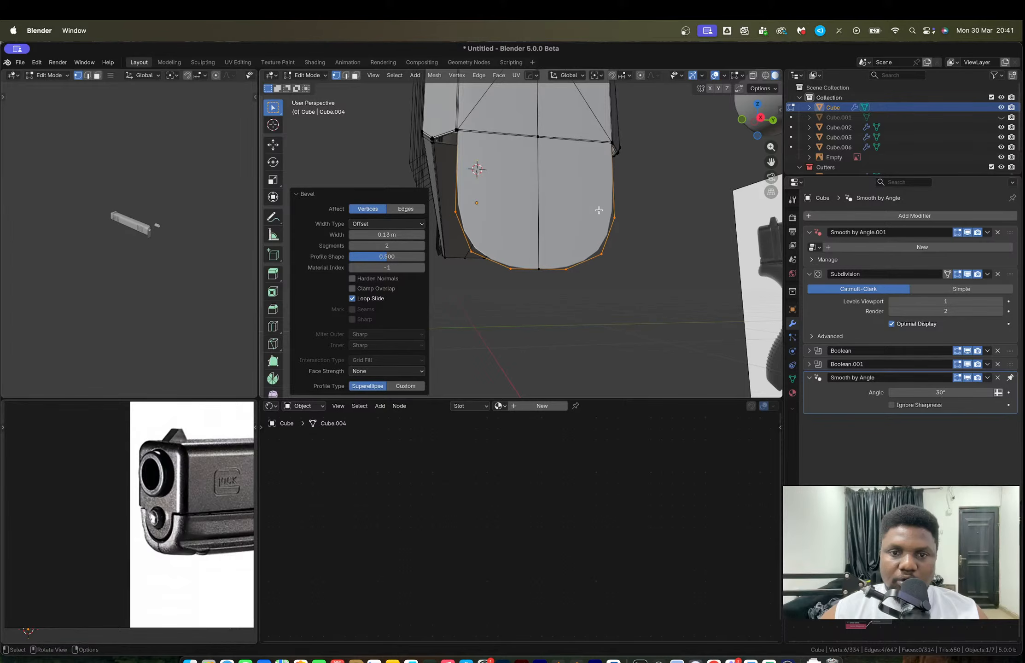
Step: Try to extrude the tab's two faces backward along X
key("3")
middle_click_drag(598, 209, 716, 236)
left_click(557, 212)
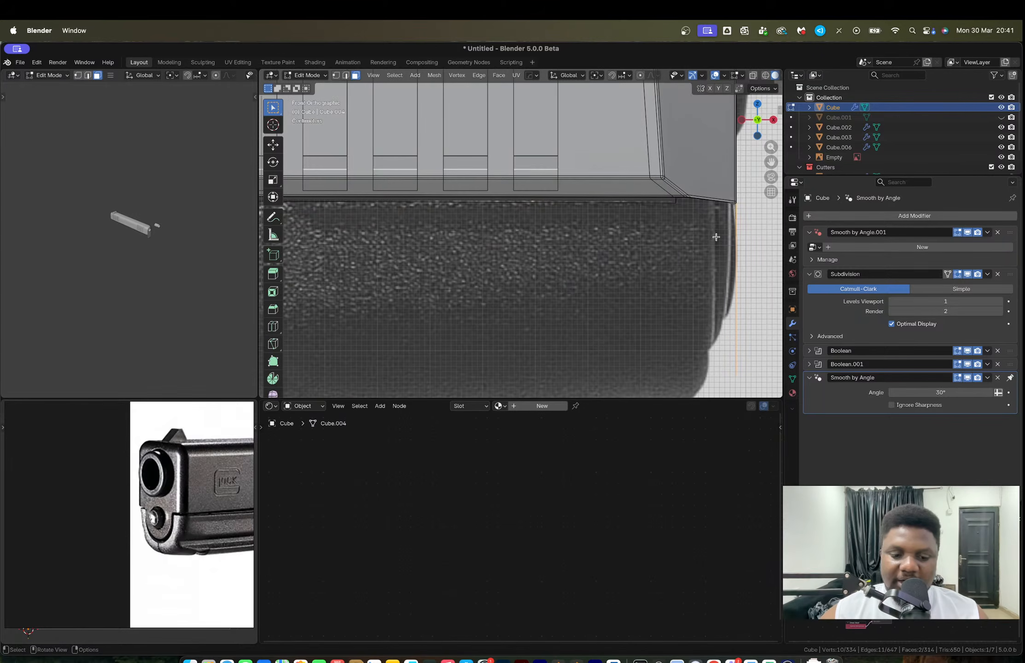
key("e")
key("x")
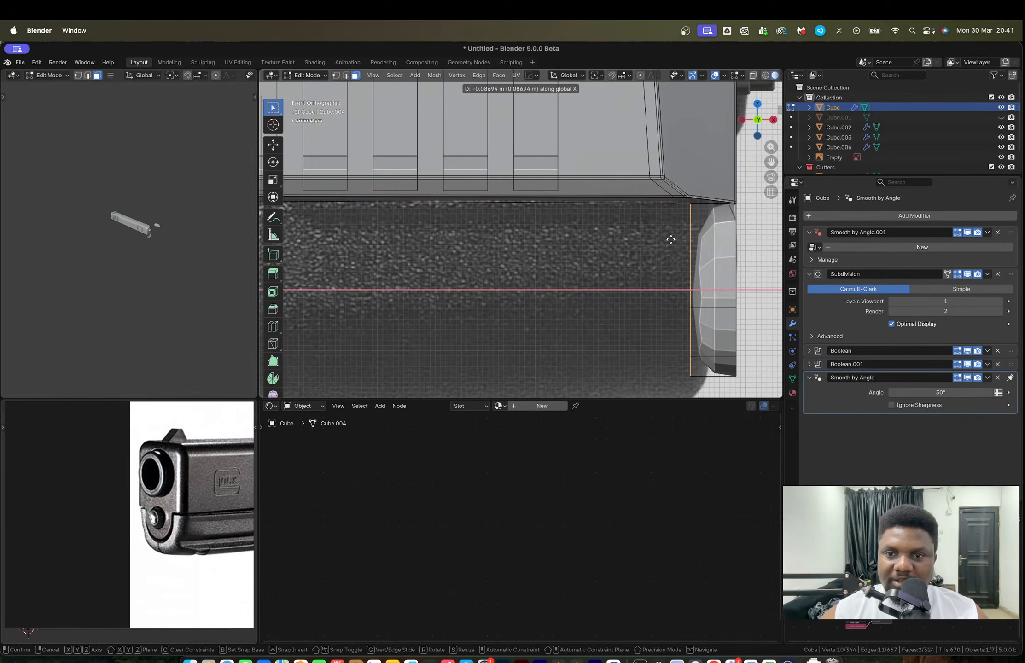
left_click(696, 237)
key("ctrl+z")
middle_click_drag(700, 238, 643, 238)
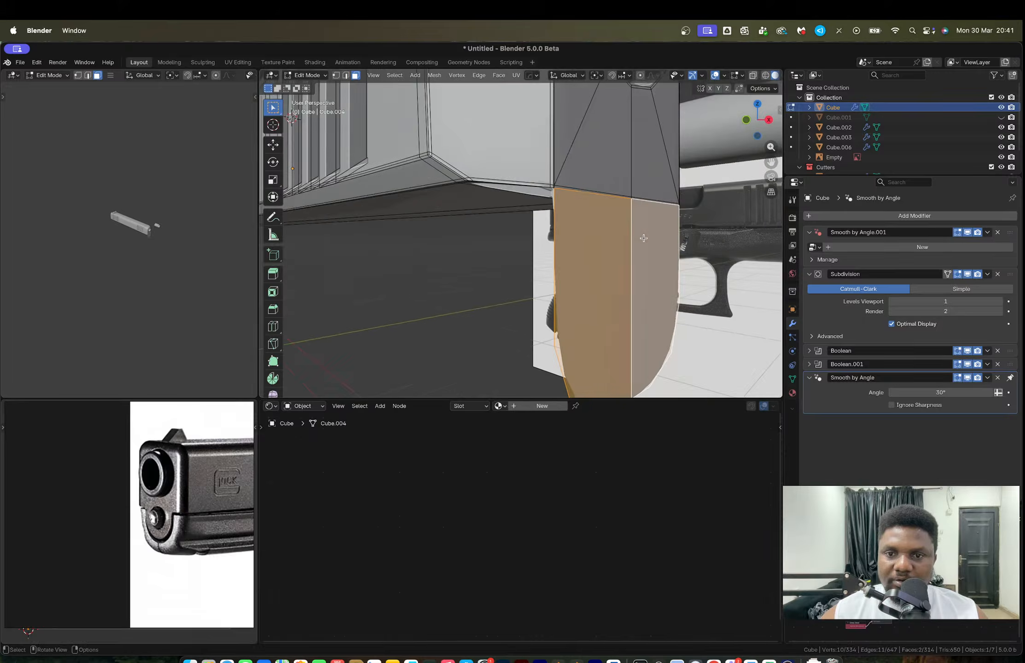
Step: Extrude the tab's side and bottom back edges backward along X by about 0.014 m and again by about 0.072 m
key("2")
left_click(556, 249)
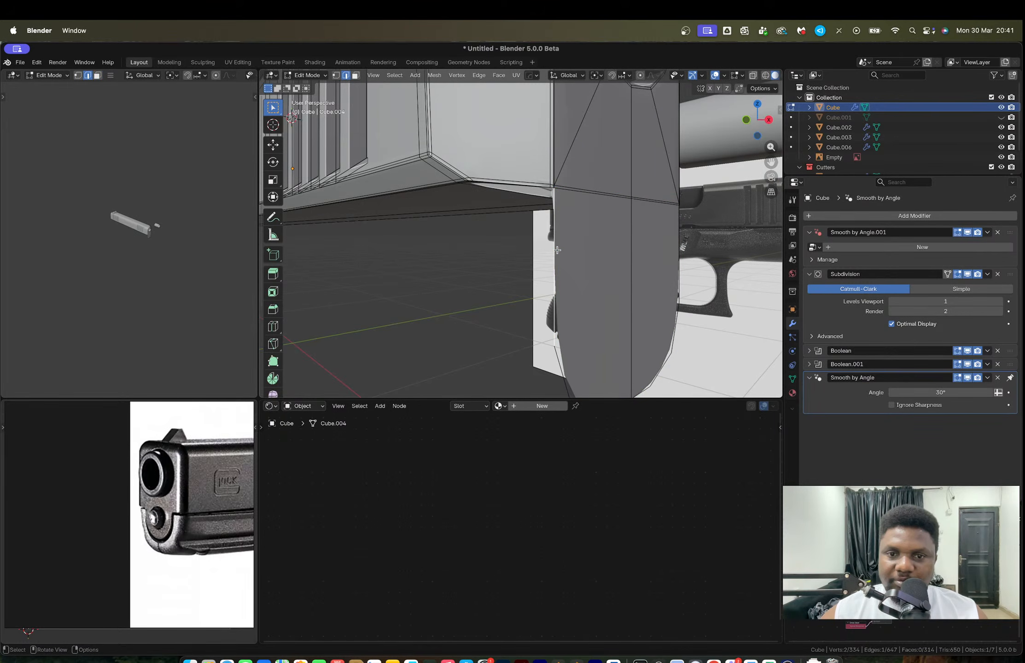
scroll(557, 249, "down", 5, "shift")
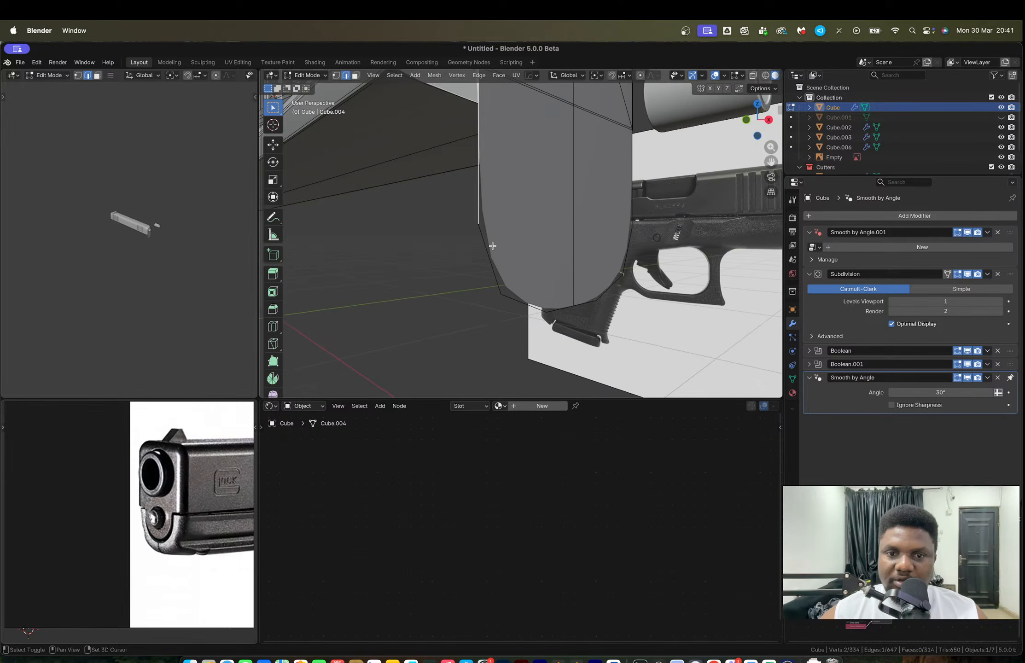
left_click(517, 293, "shift")
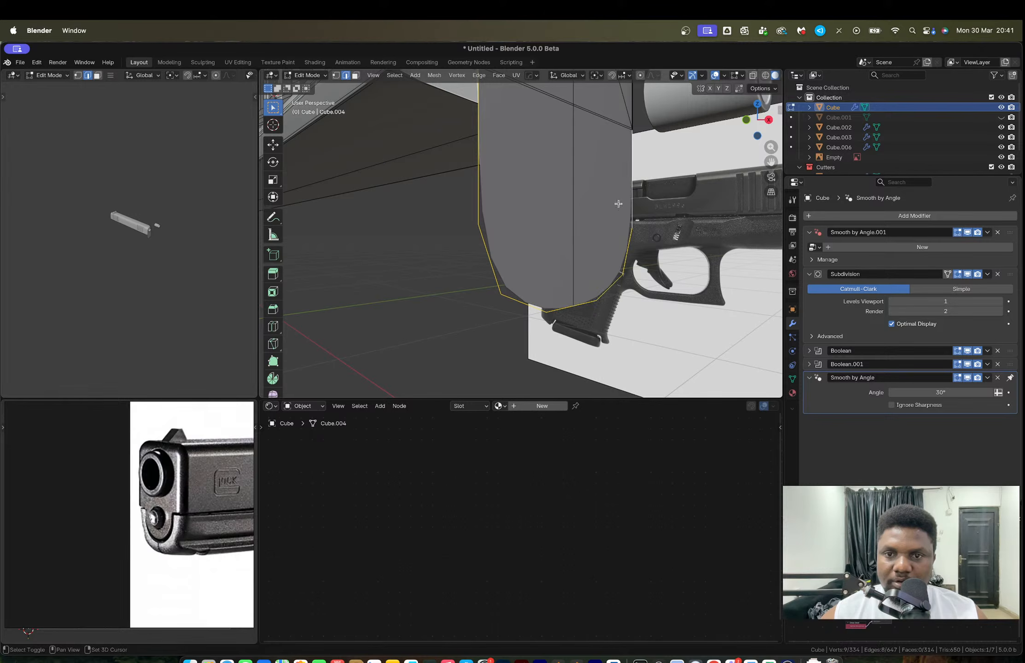
left_click(746, 121)
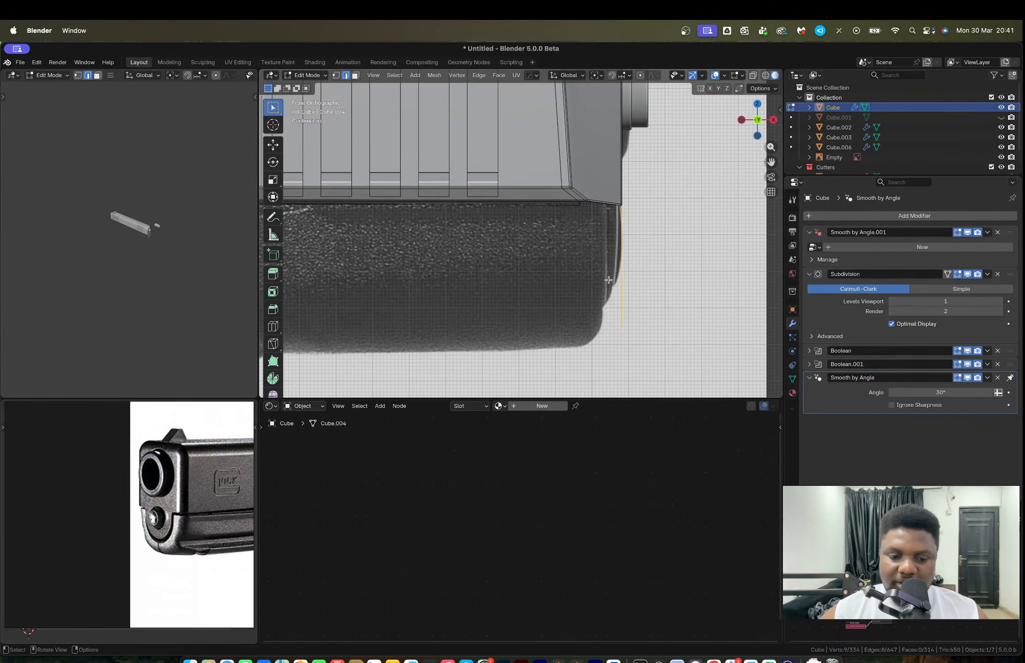
key("e")
key("x")
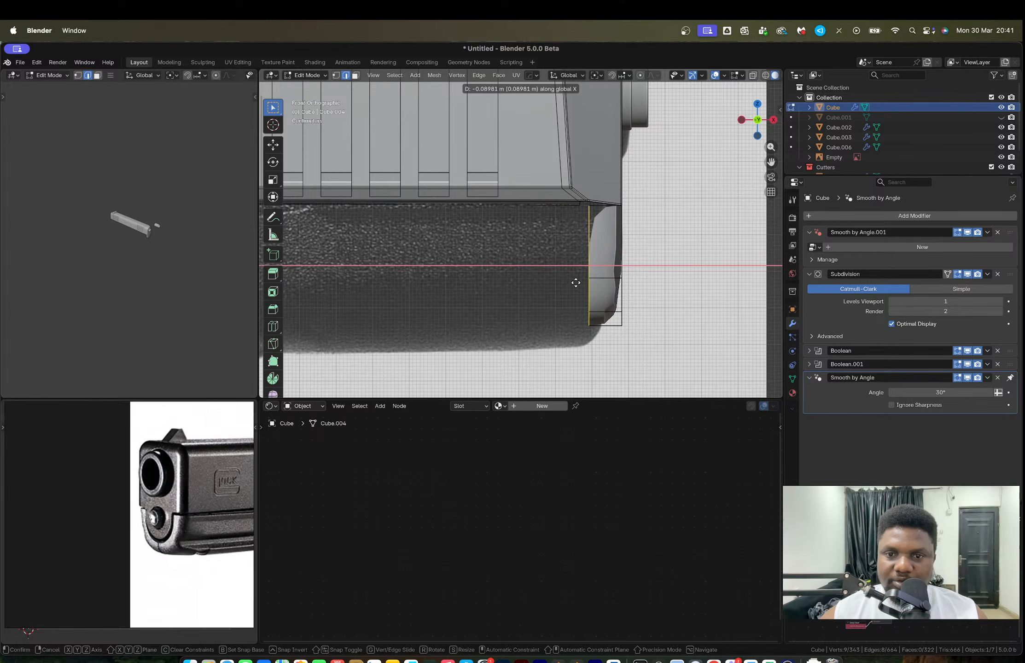
left_click(575, 283)
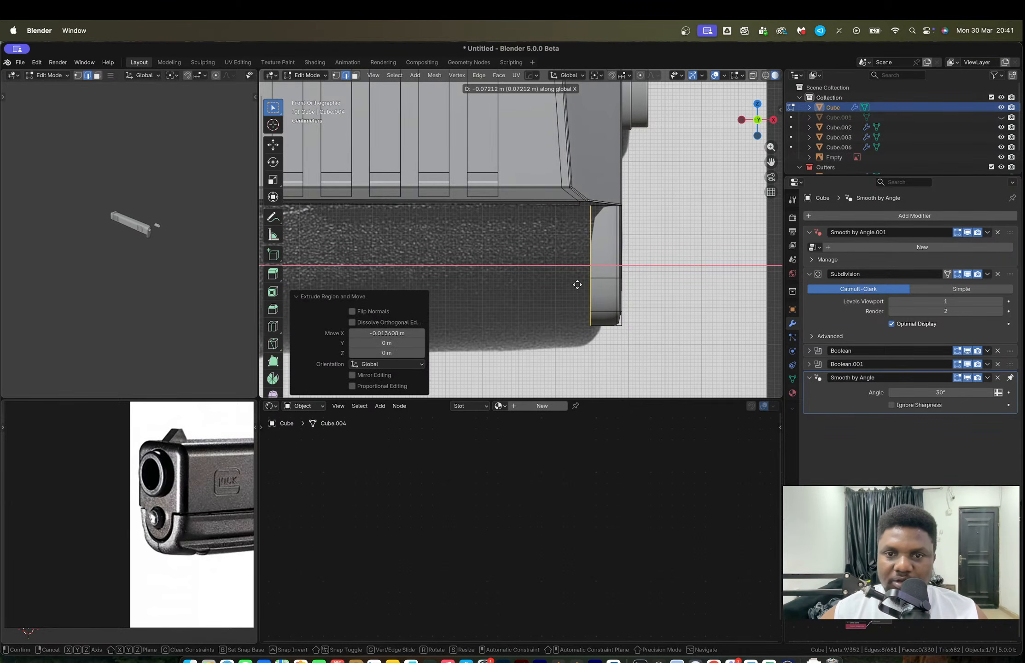
Step: Extrude the tab's back edges much further backward along X to form the long body under the slide
middle_click_drag(578, 284, 598, 269)
key("e")
key("x")
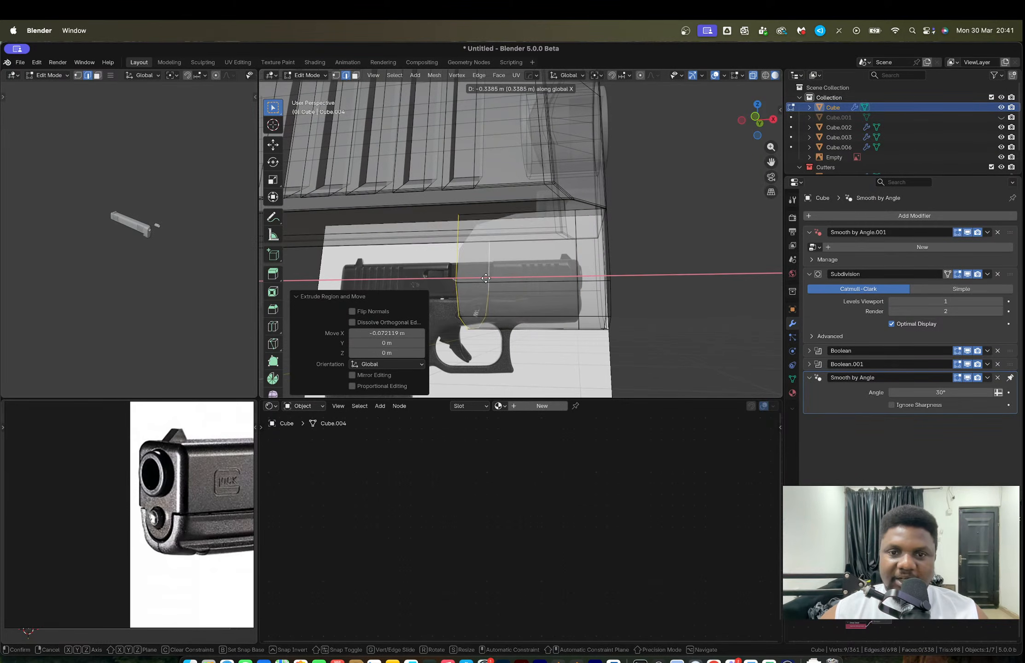
left_click(366, 272)
key("Tab")
key("alt+z")
middle_click_drag(617, 242, 541, 252)
scroll(513, 268, "up", 3)
key("Tab")
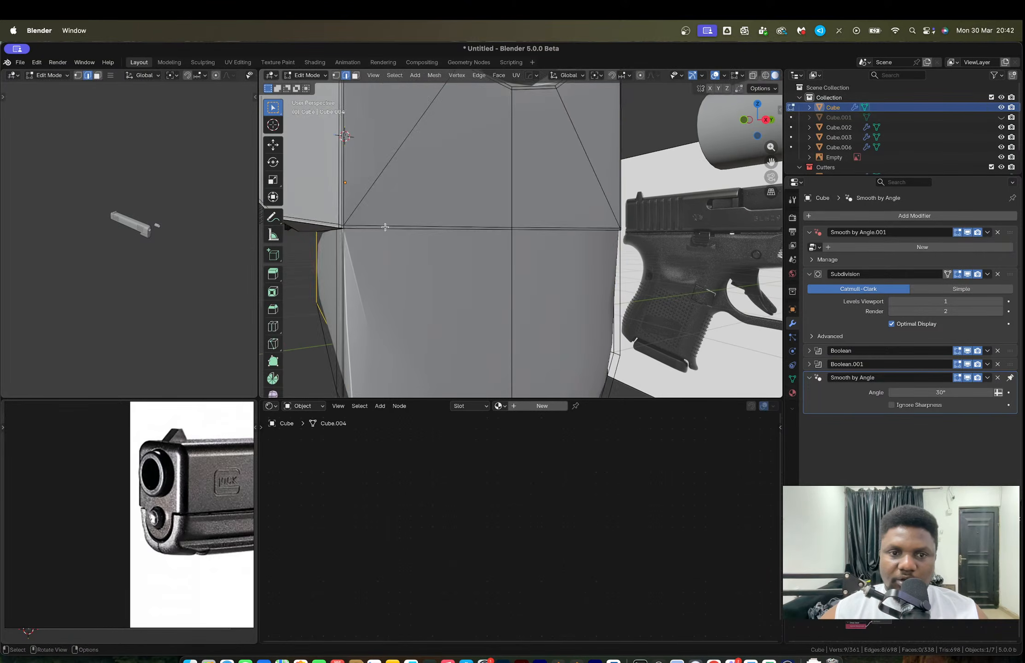
Step: Disable the Subdivision modifier's viewport display and select the edges where the tab meets the slide's lower front corner
middle_click_drag(389, 228, 506, 182)
key("1")
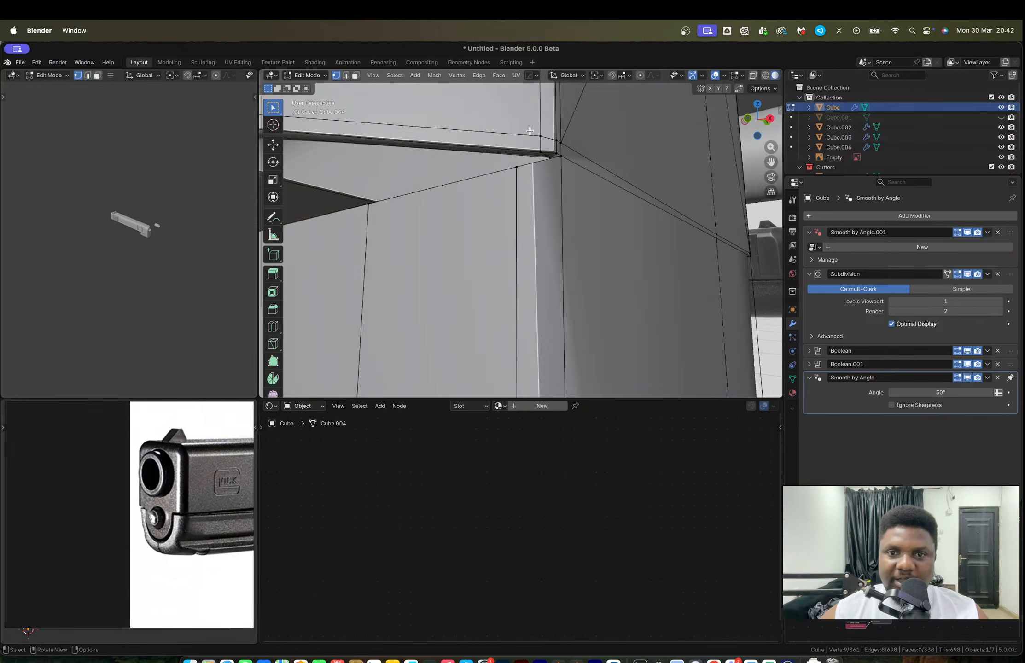
left_click(569, 187, "alt")
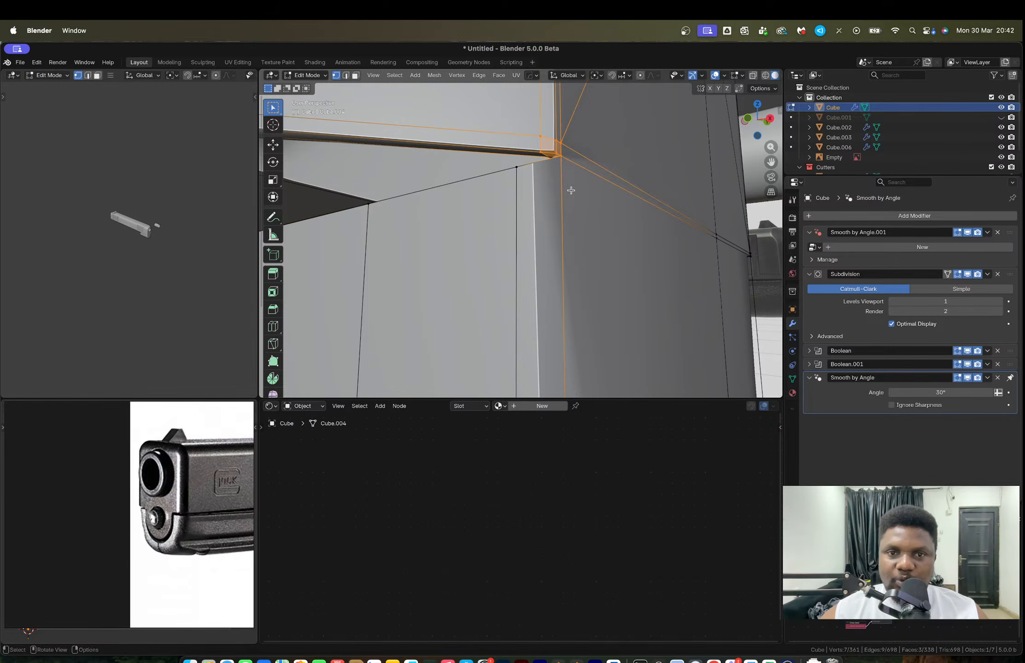
left_click(372, 76)
middle_click_drag(411, 140, 460, 175)
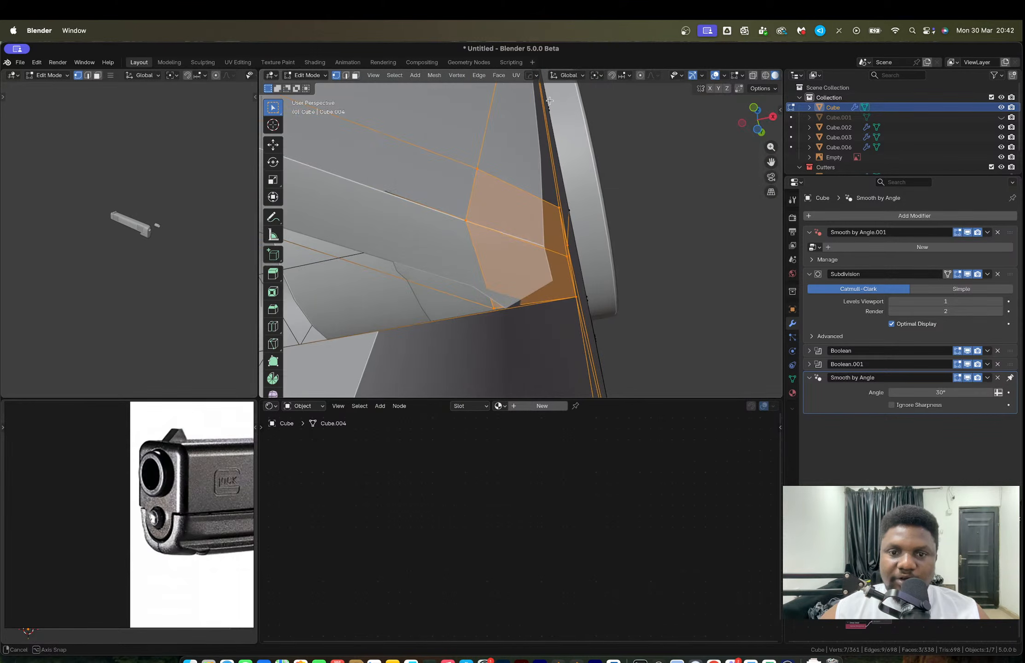
left_click(969, 275)
middle_click_drag(502, 299, 520, 208)
key("2")
left_click(500, 180, "alt")
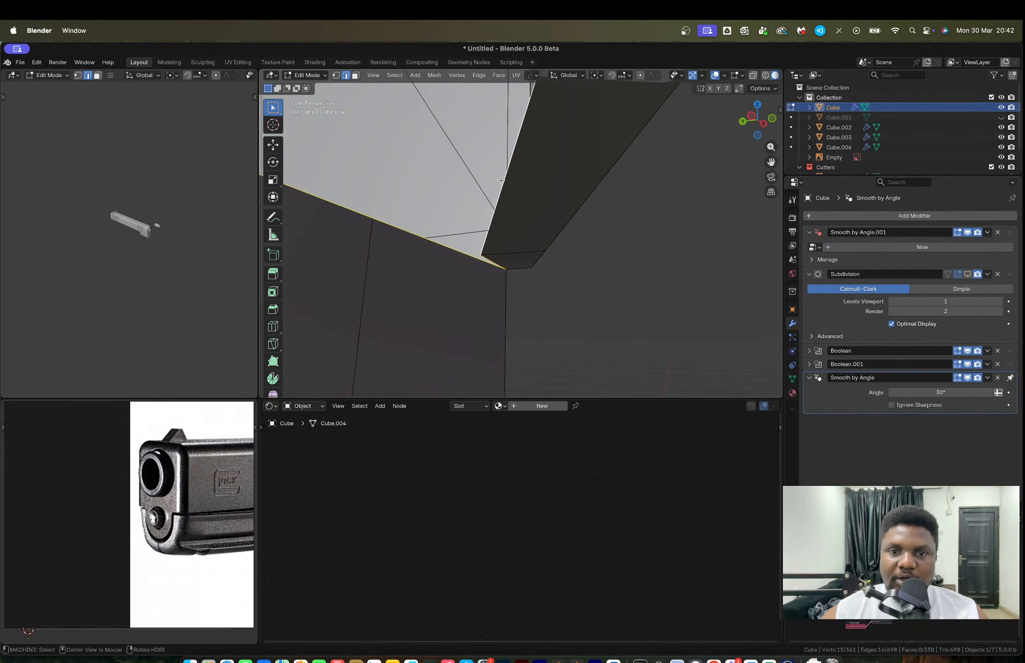
Step: Delete the stray vertex at the slide's lower front corner beside the tab
key("1")
left_click(483, 254)
middle_click_drag(483, 254, 514, 239)
key("x")
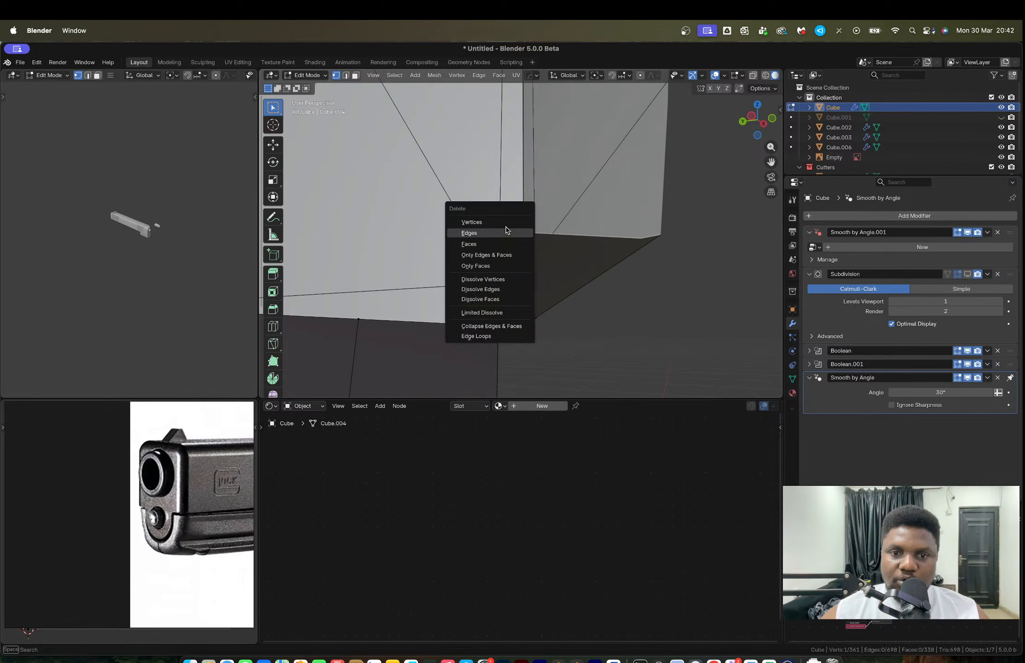
key("Return")
Step: Switch to the browser, open the Day 56 GLOCK 40 live stream, pause it, read its live chat and close it
key("ctrl+Right")
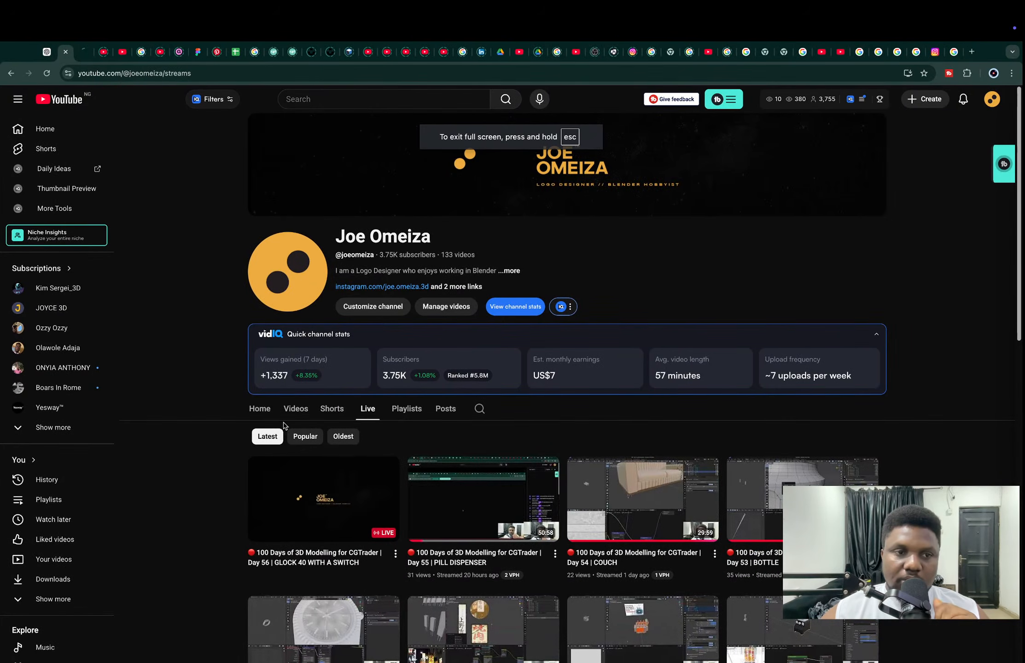
left_click(301, 493)
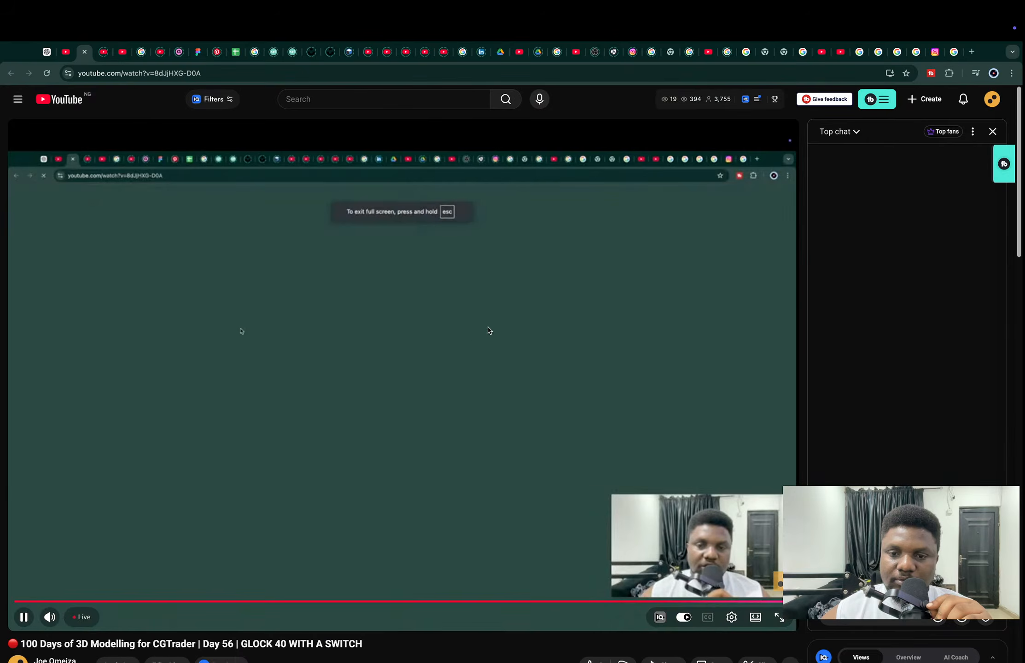
left_click(466, 344)
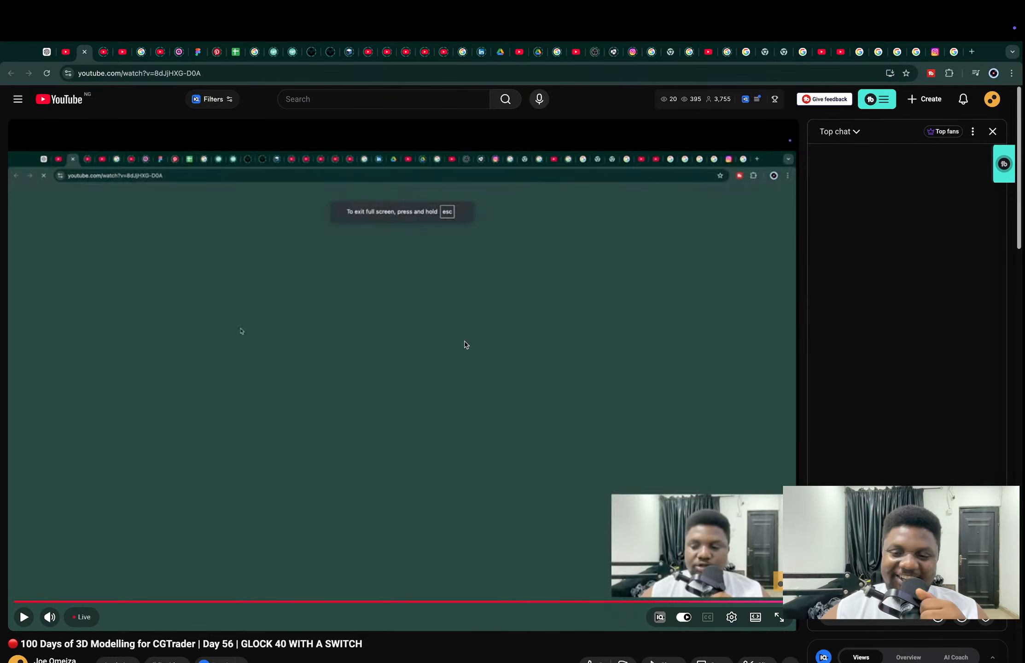
scroll(354, 389, "down", 2)
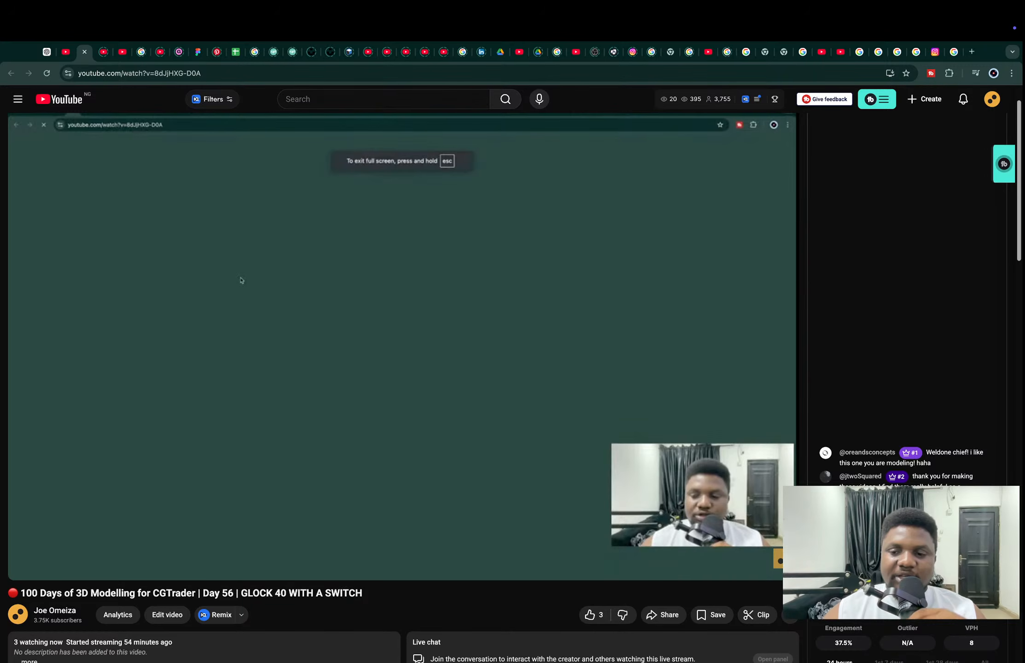
mouse_move(353, 390)
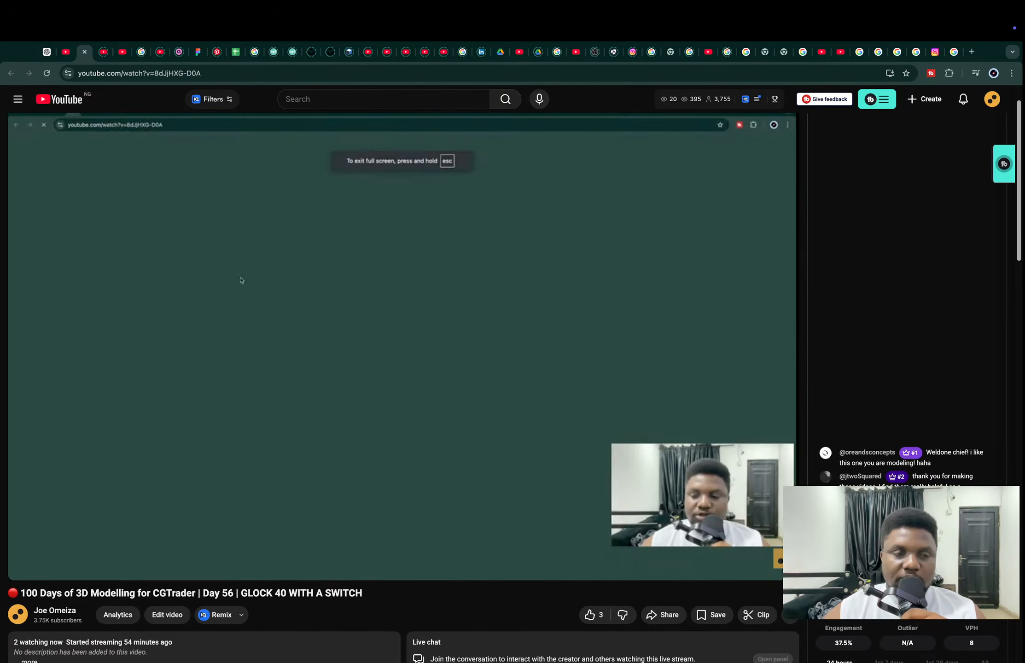
scroll(387, 616, "down", 1)
scroll(389, 620, "up", 2)
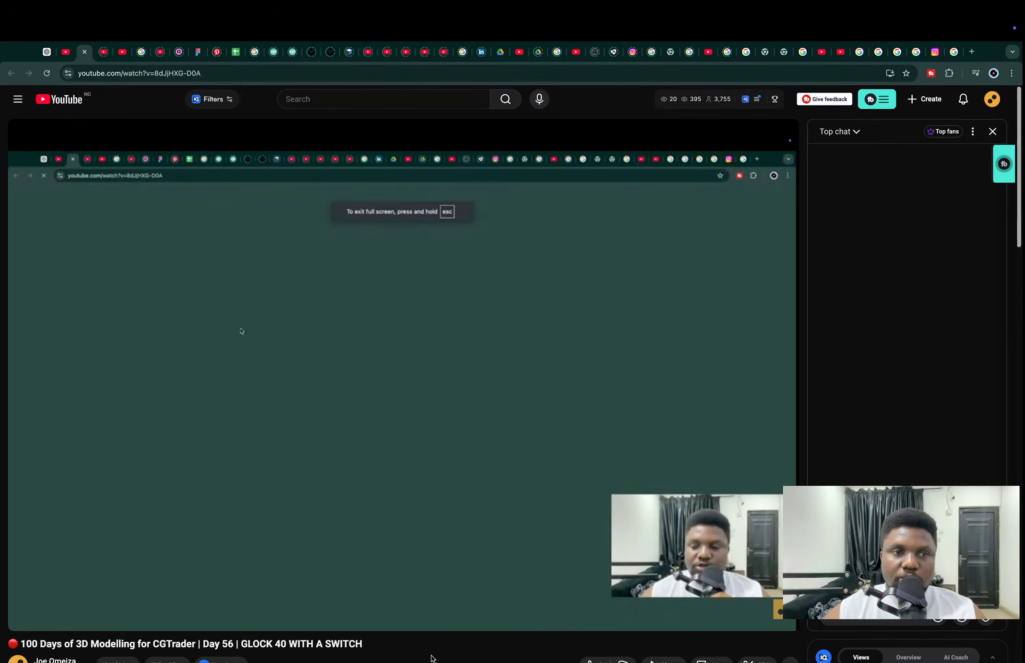
key("super+w")
Step: Read the comments on the Instagram live video, then switch back to Blender
left_click(935, 52)
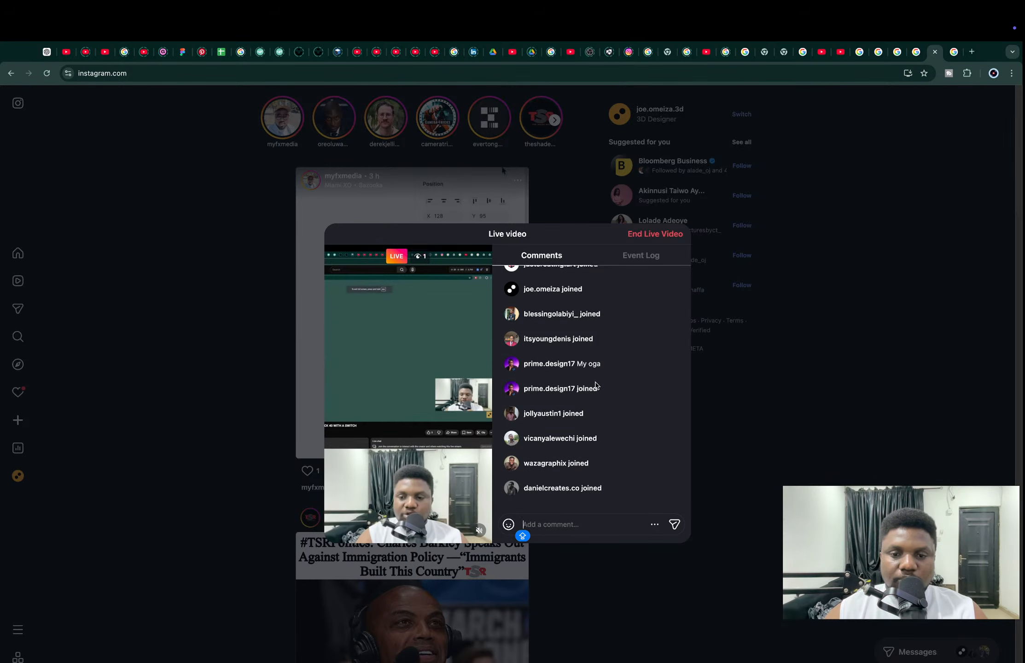
scroll(597, 386, "up", 1)
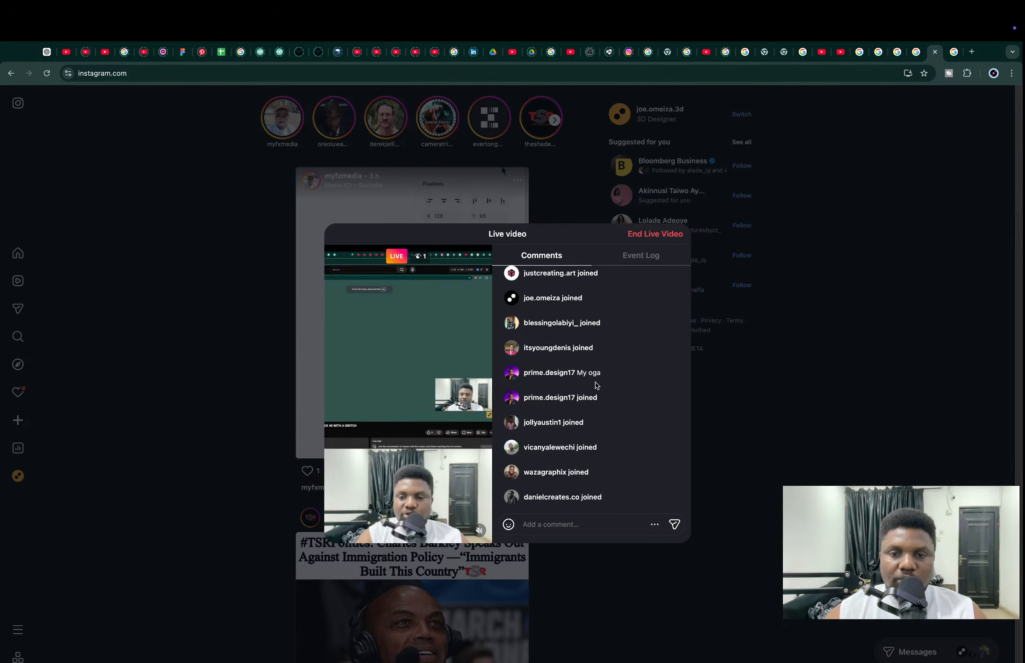
scroll(597, 386, "down", 1)
key("ctrl+Left")
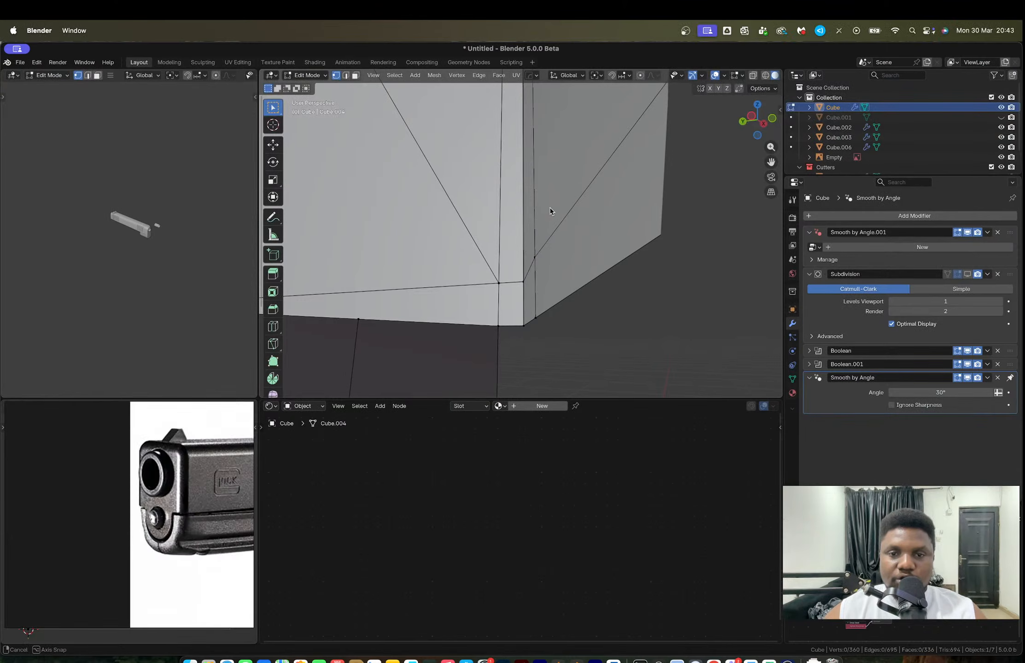
Step: Add a loop cut around the extruded tab body and slide it toward the front edge
scroll(521, 232, "down", 5)
middle_click_drag(524, 236, 484, 340)
key("ctrl+r")
left_click(503, 269)
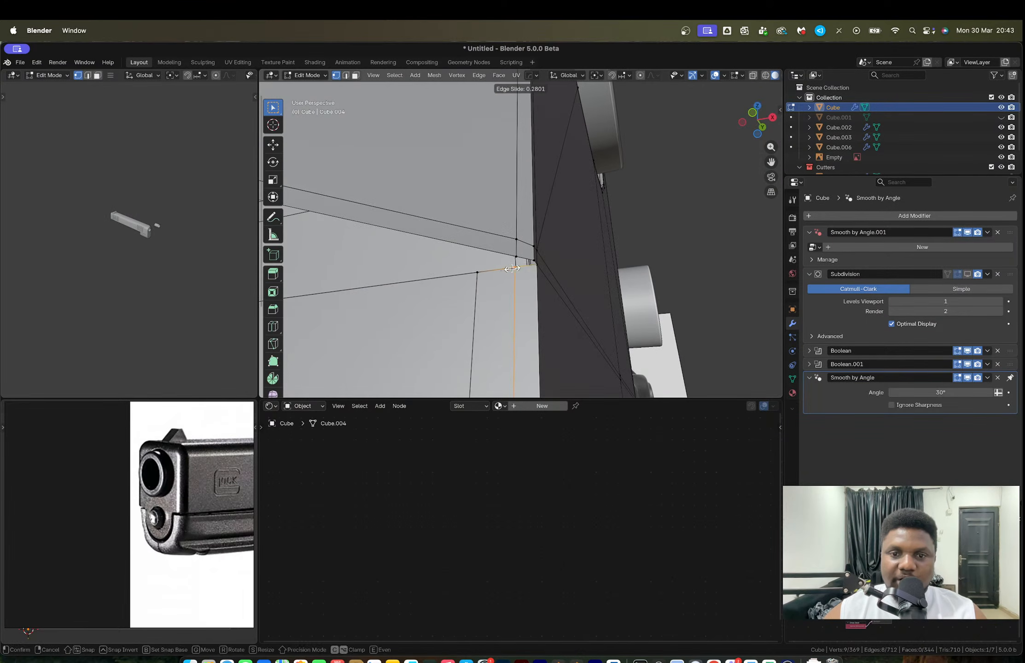
left_click(511, 269)
Step: Merge the new loop's top vertex at last into the slide's lower front corner vertex
middle_click_drag(512, 269, 516, 236)
left_click(514, 308)
middle_click_drag(532, 309, 510, 308)
left_click(551, 270, "shift")
key("m")
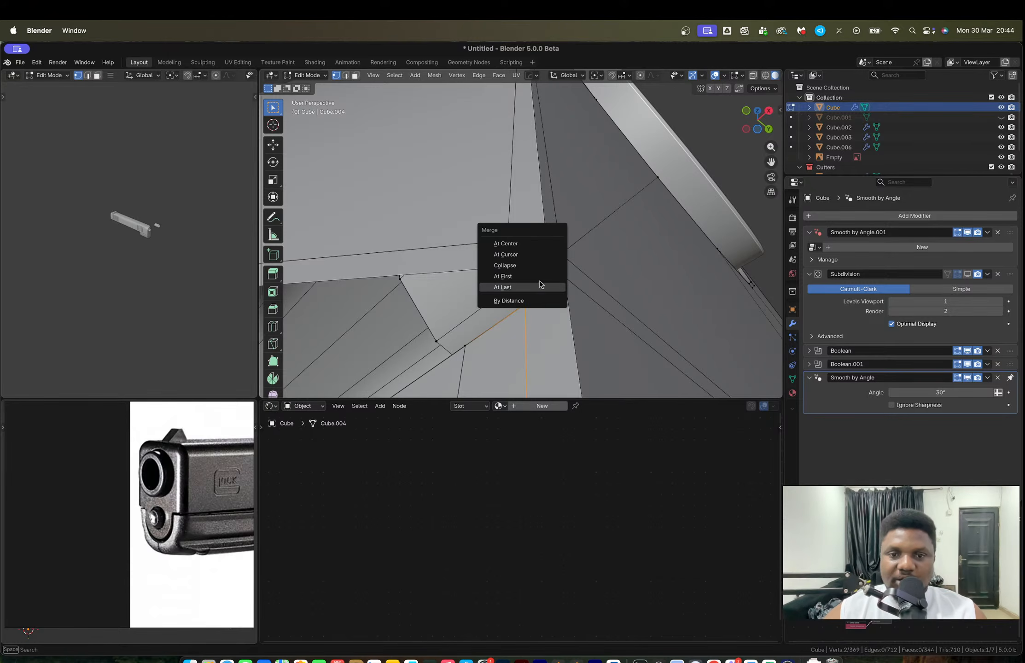
left_click(551, 287)
Step: Merge the next top vertex of the tab into the adjacent slide-edge vertex and re-enable the Subdivision modifier's viewport display
left_click(465, 344)
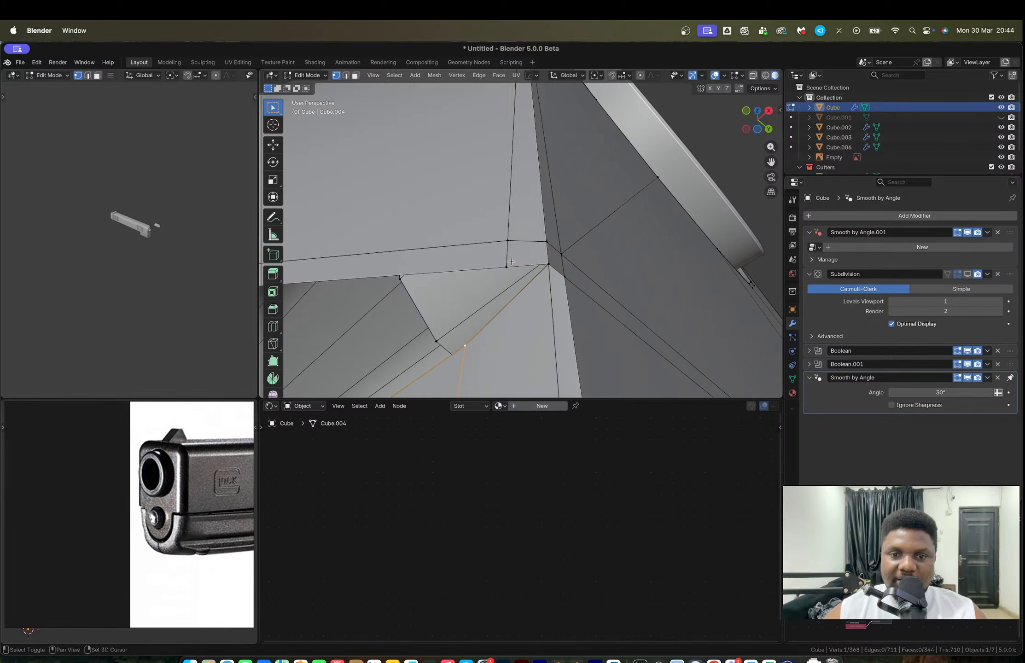
left_click(510, 263, "shift")
key("m")
left_click(511, 261)
middle_click_drag(511, 261, 541, 251)
key("Tab")
left_click(967, 274)
key("Tab")
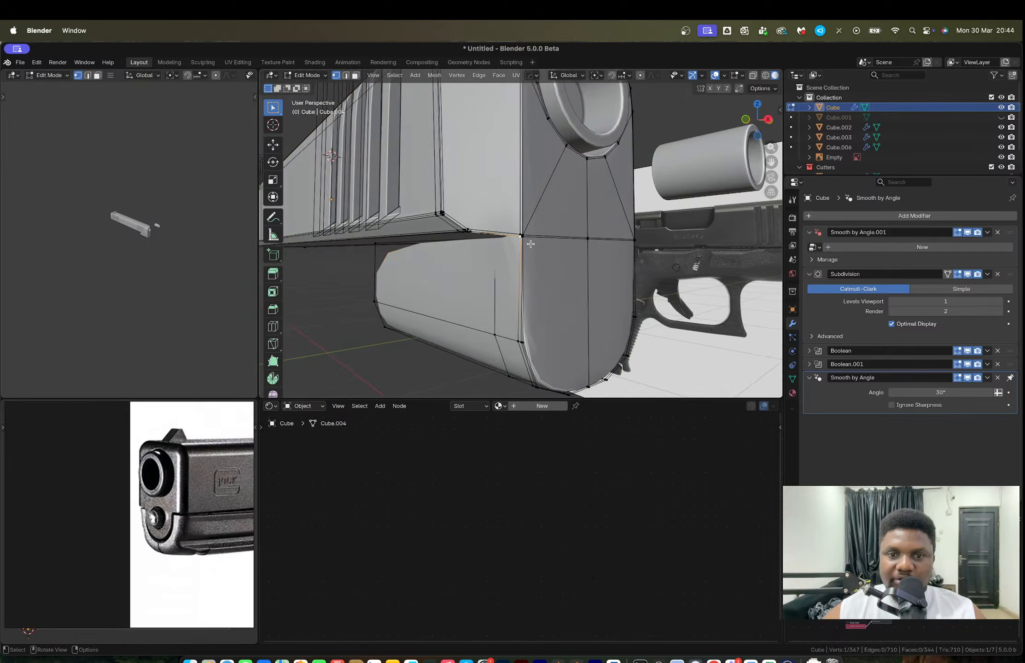
scroll(541, 252, "up", 3)
left_click(540, 252)
key("g")
key("g")
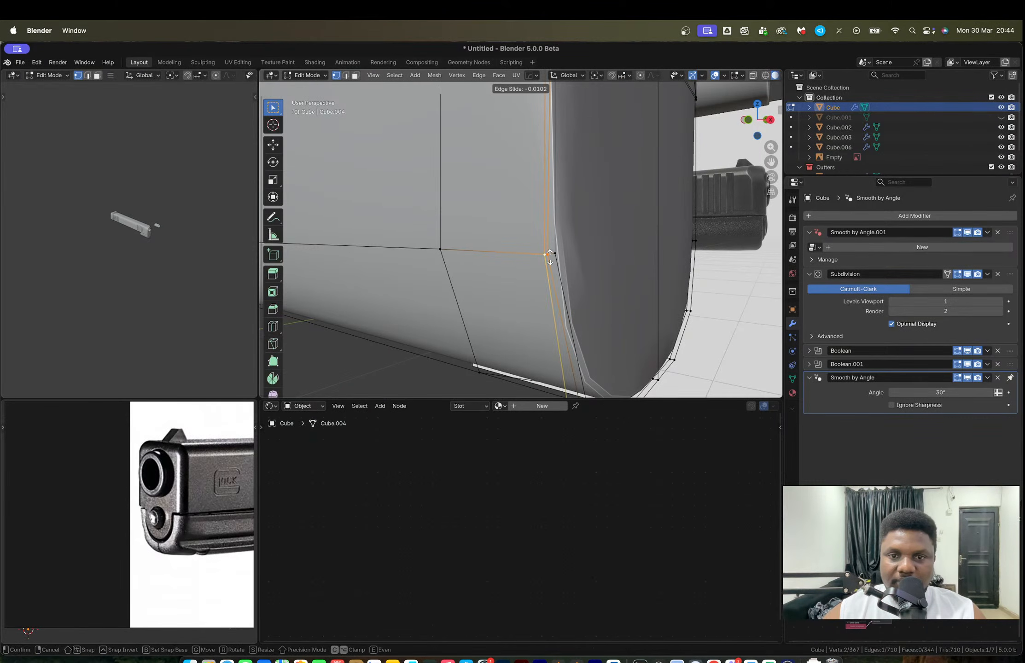
right_click(547, 253)
Step: Slide the two loop vertices on the tab's side toward its front edge, the second by a factor of about 0.617
left_click(548, 254)
key("g")
key("g")
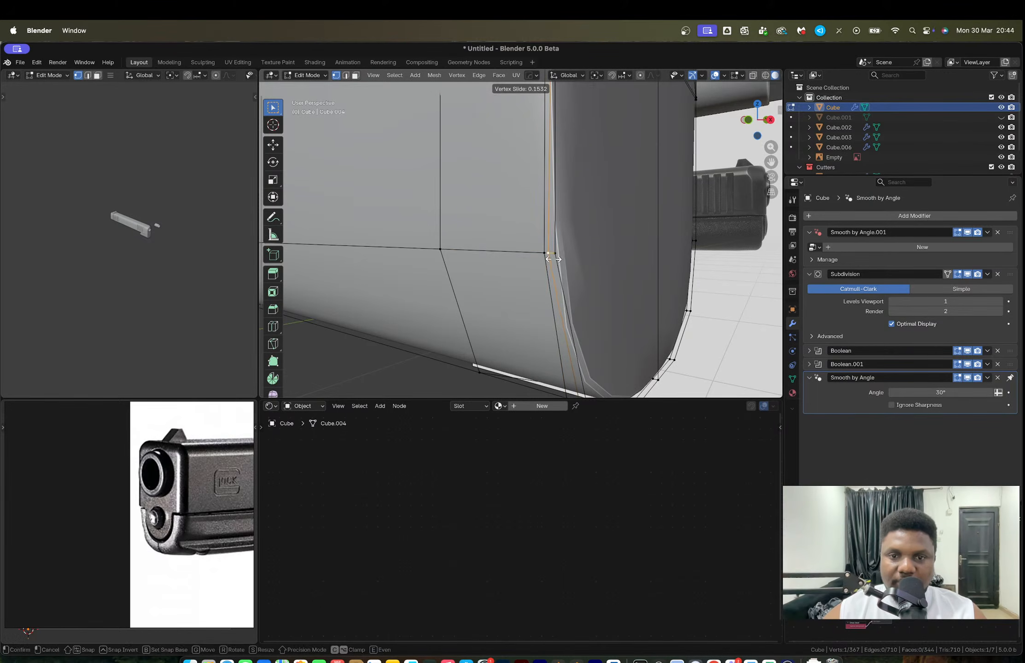
left_click(555, 260)
key("g")
key("g")
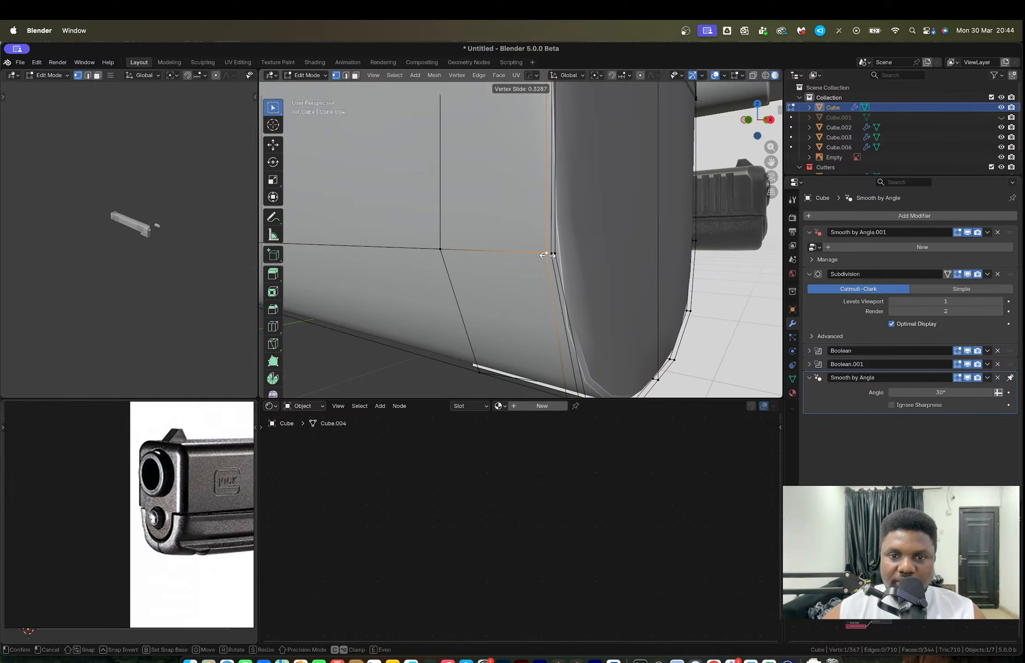
left_click(549, 256)
middle_click_drag(548, 256, 572, 247)
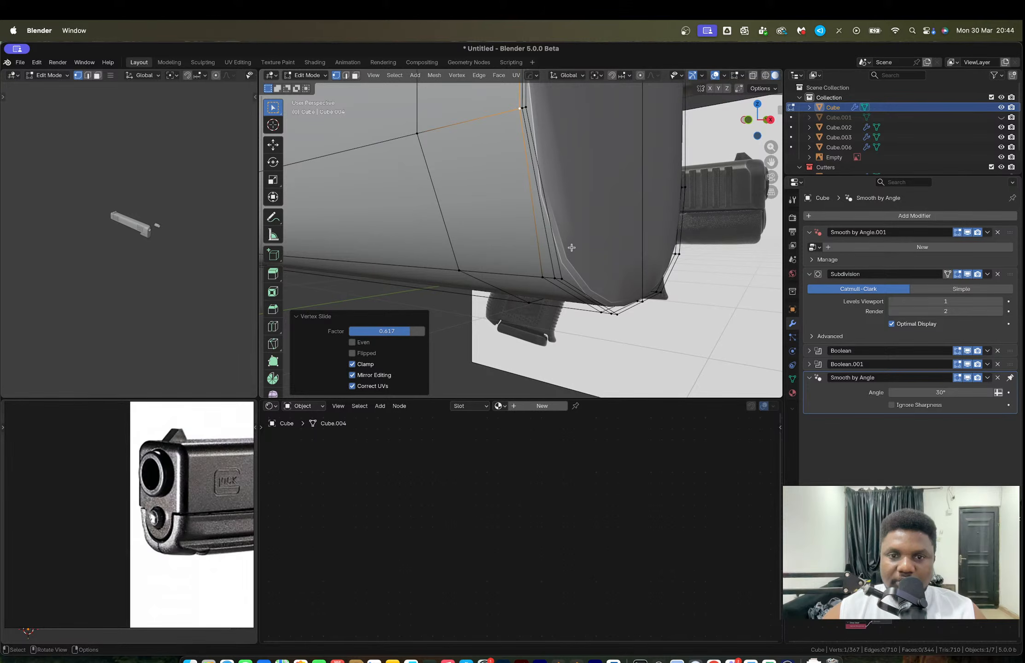
Step: Slide the next two loop vertices down the tab's curved side toward the front edge, by factors of about 0.448 and 0.766
middle_click_drag(571, 247, 581, 206)
left_click(547, 308)
key("g")
key("g")
left_click(549, 307)
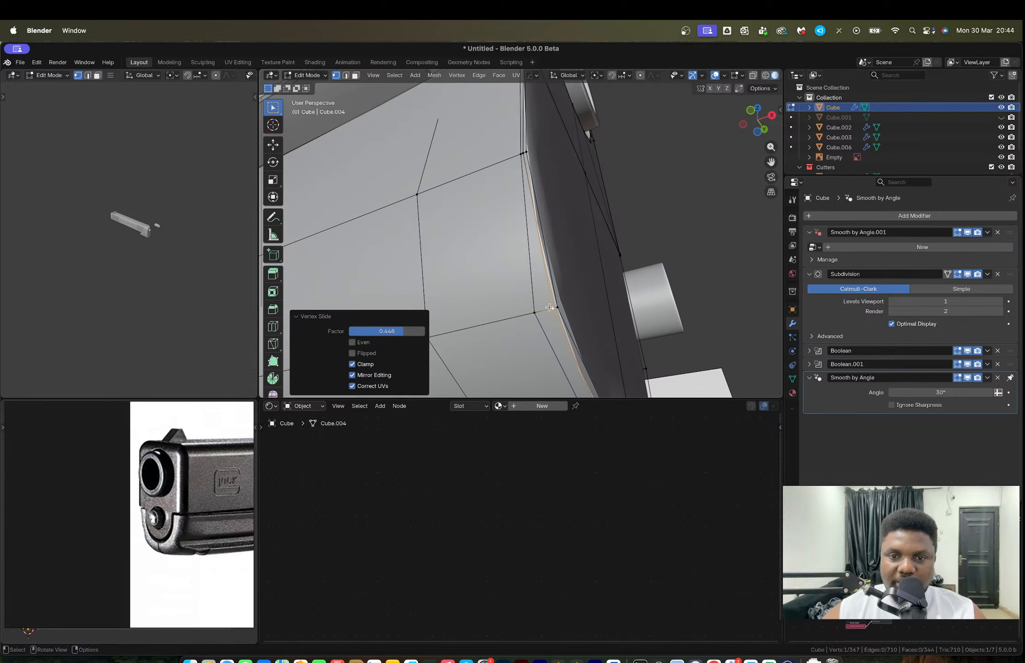
key("g")
key("g")
left_click(551, 304)
Step: Slide the outer loop vertex at the bend in the tab's curved side along the edge, finishing with a factor of about 0.72
middle_click_drag(551, 304, 553, 268)
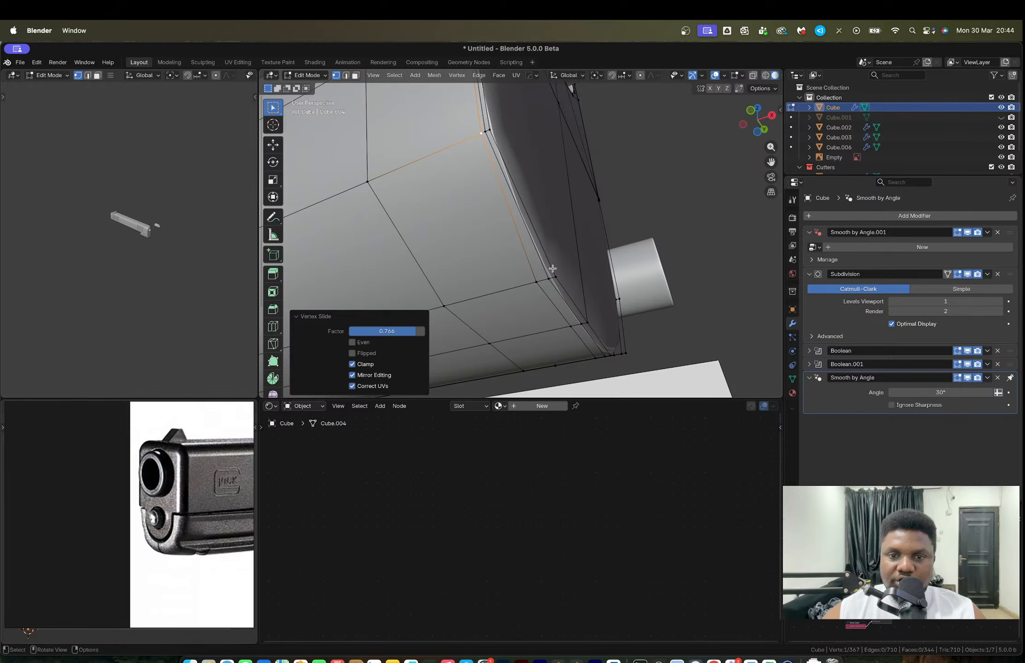
left_click(554, 278)
key("g")
key("g")
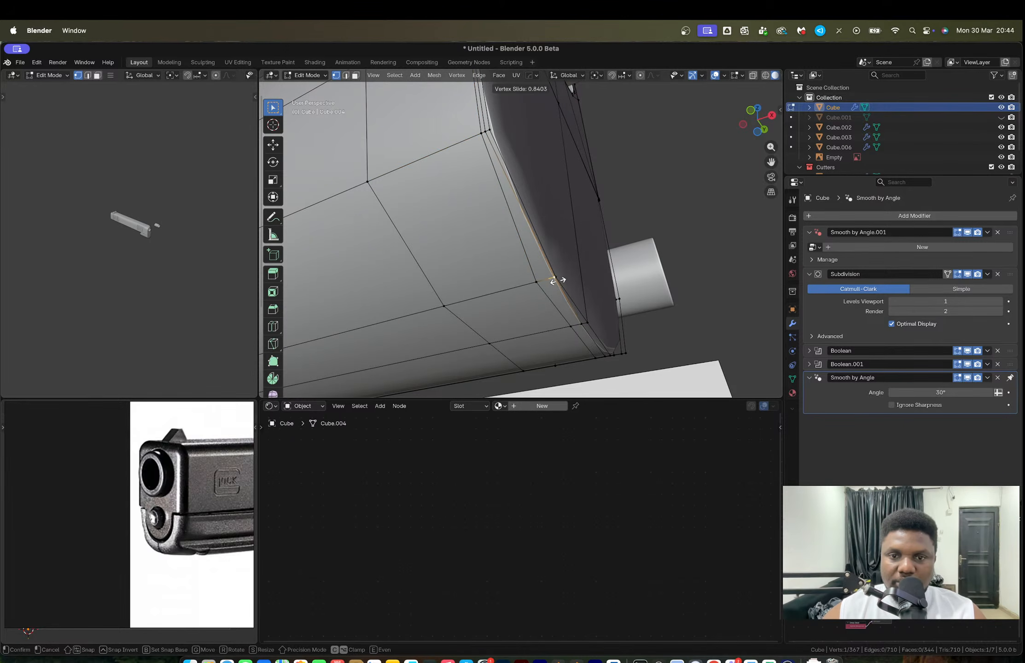
left_click(554, 281)
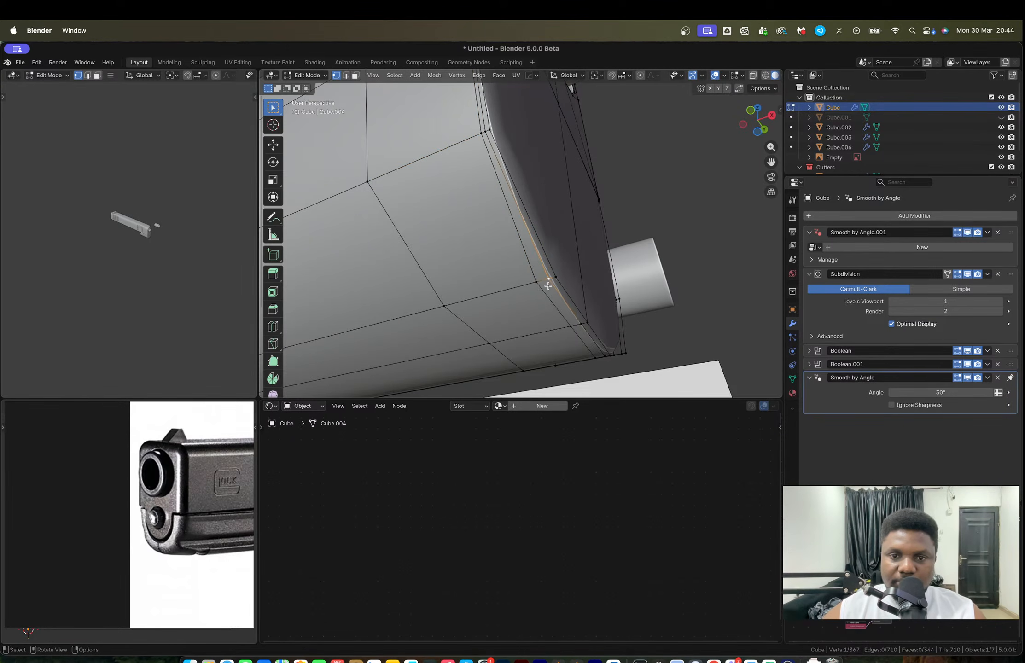
middle_click_drag(554, 281, 574, 304)
key("g")
key("g")
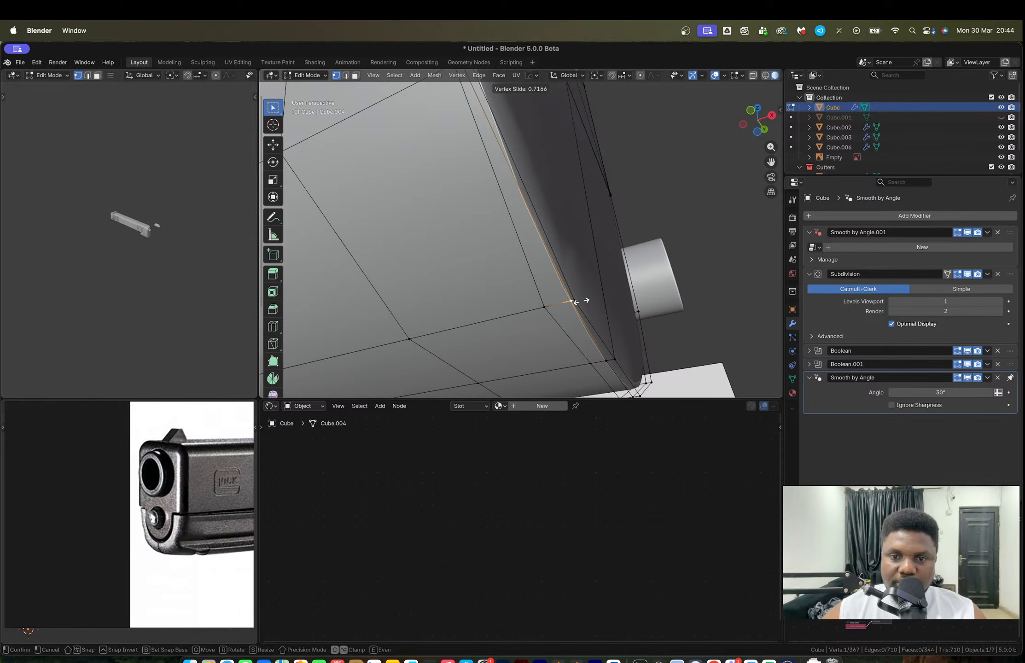
left_click(575, 301)
Step: Slide the inner loop vertex at the bend toward the front edge, and the next lower outer vertex by about 0.66
left_click(548, 305)
key("g")
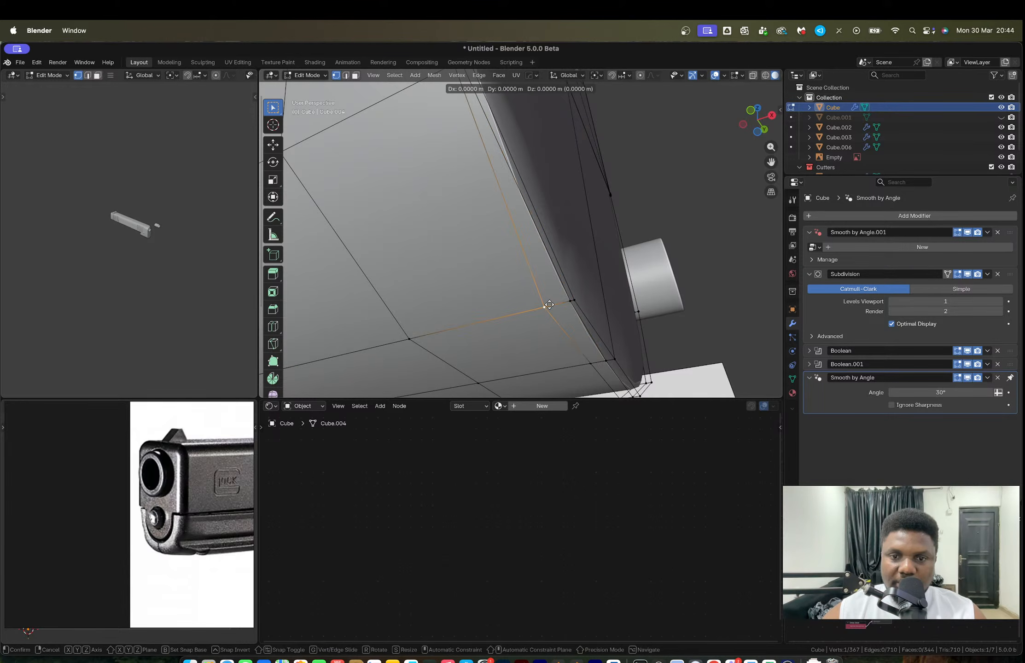
left_click(549, 305)
key("g")
key("g")
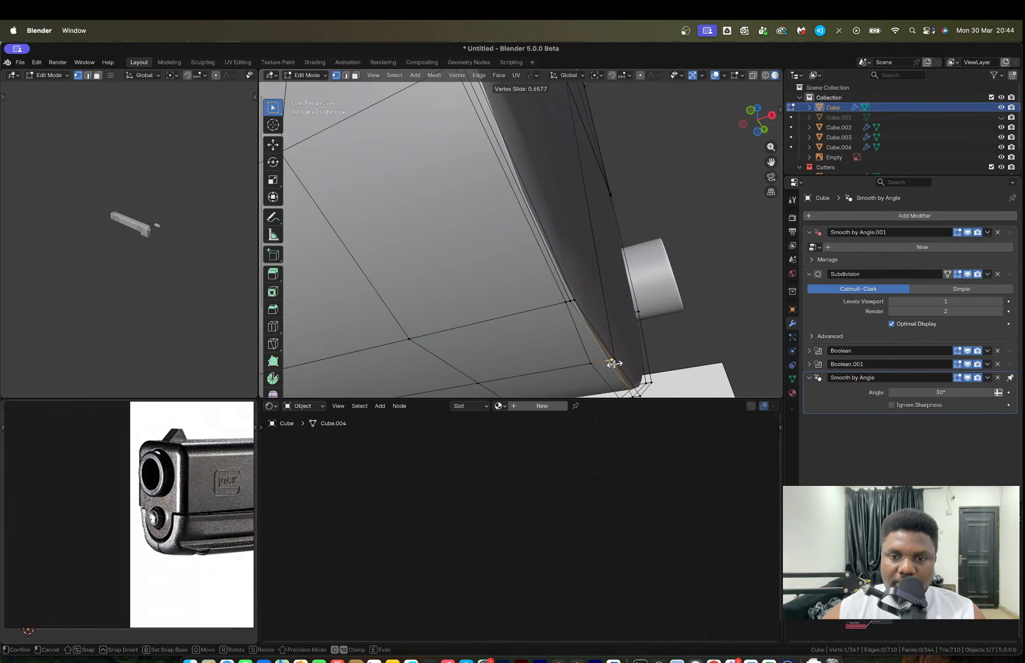
left_click(614, 363)
Step: Slide the inner loop vertex at the tab's lower side corner toward the front edge, then nudge it by a factor of 0.019
left_click(592, 367)
key("g")
key("g")
left_click(607, 364)
middle_click_drag(608, 315, 579, 258, "shift")
key("g")
key("g")
left_click(586, 336)
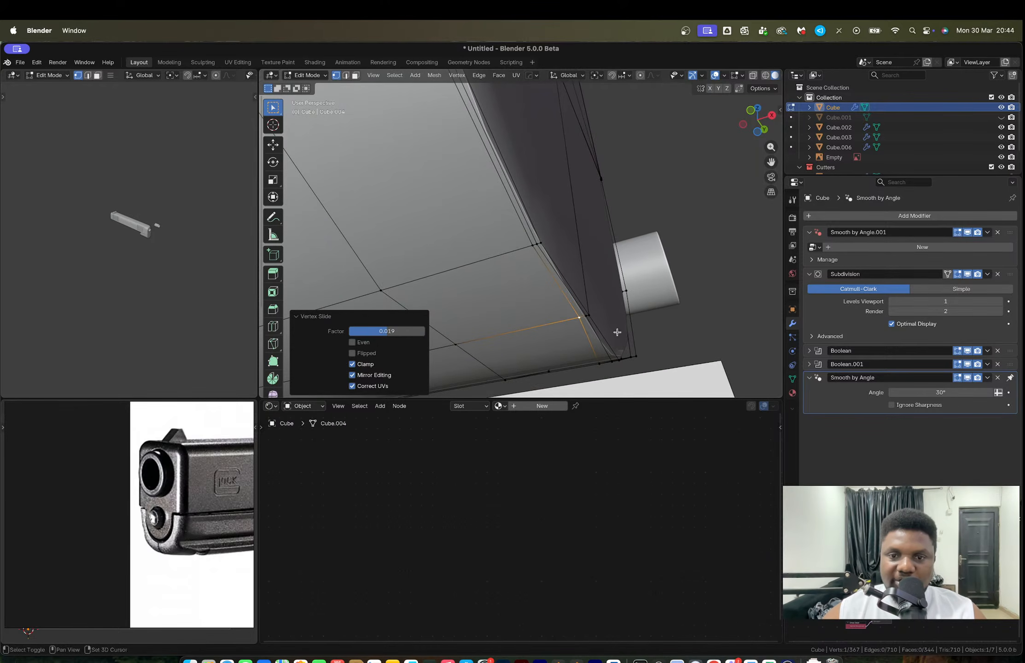
Step: Slide the two loop vertices on the tab's underside toward the front edge, by factors of about 0.495 and 0.319
middle_click_drag(617, 332, 528, 274)
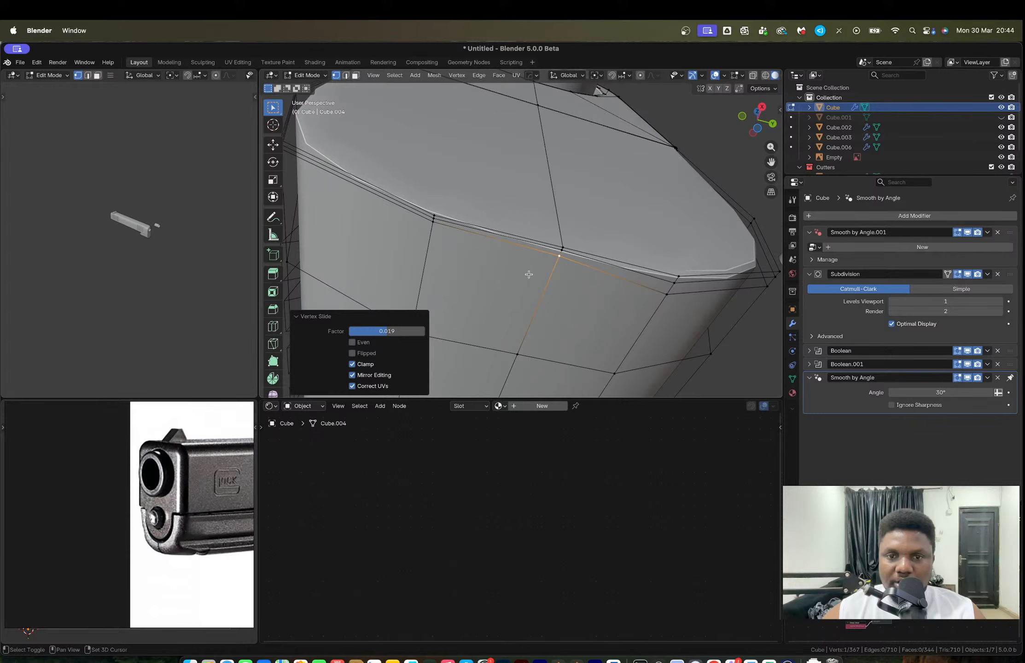
scroll(528, 275, "up", 4)
left_click(607, 246)
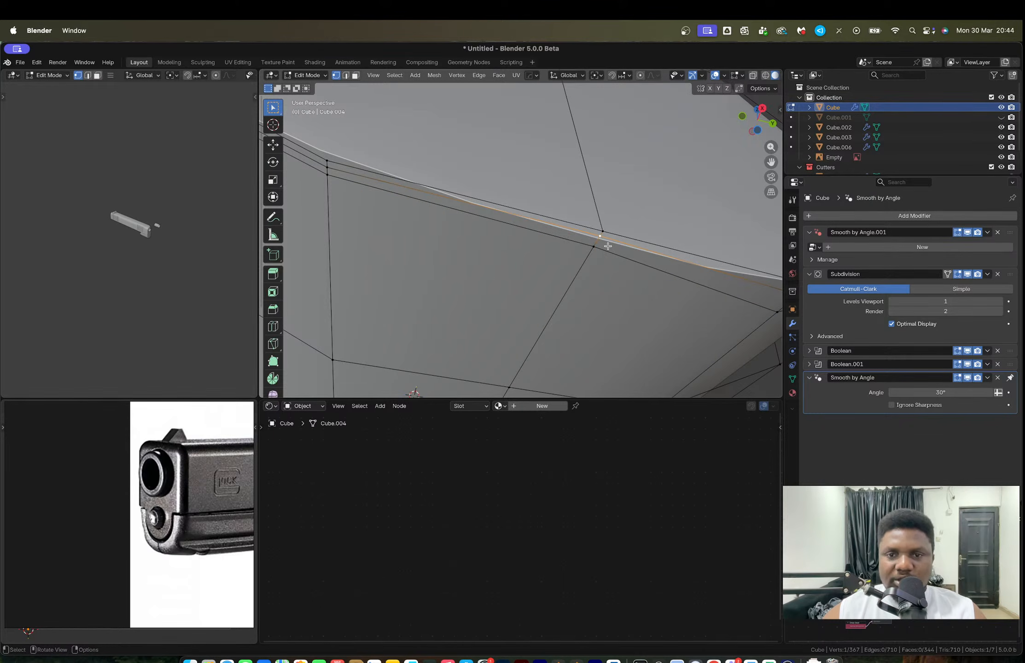
key("shift+v")
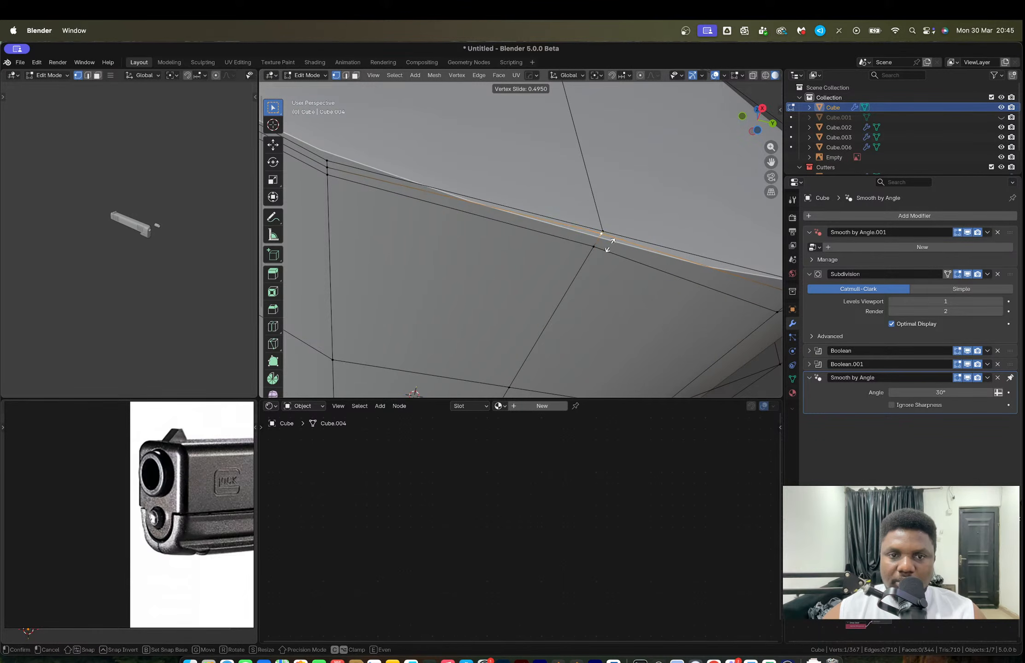
left_click(610, 245)
left_click(594, 249)
key("g")
key("g")
left_click(596, 246)
Step: Leave Edit Mode and mirror the slide body across its local Y axis with bisect and flip
scroll(596, 246, "down", 4)
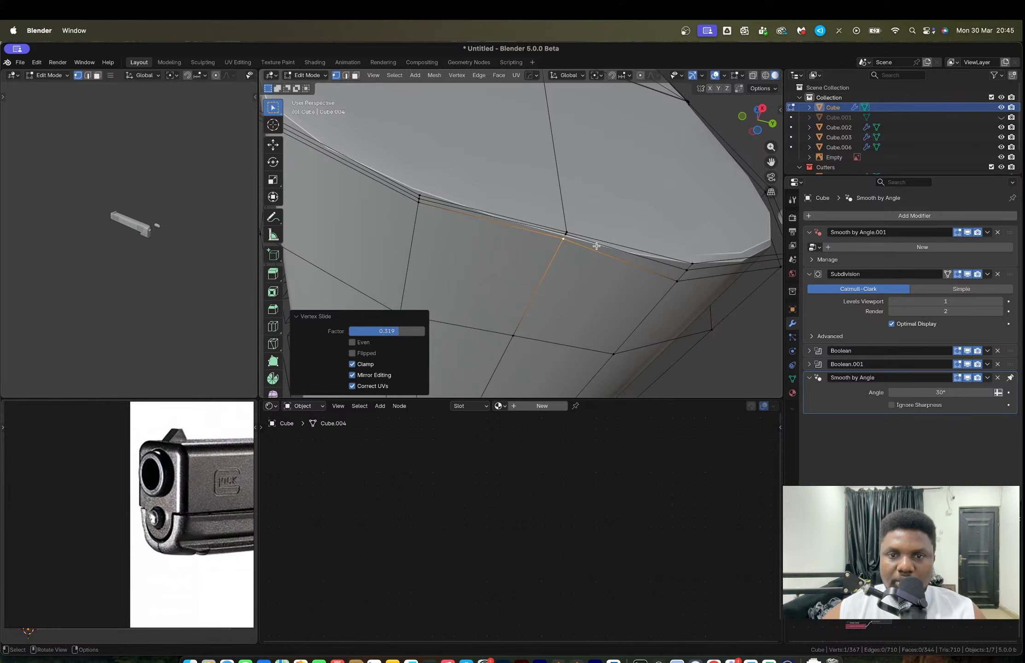
scroll(596, 245, "down", 8)
middle_click_drag(564, 226, 572, 290, "shift")
middle_click_drag(449, 157, 512, 260)
key("Tab")
key("alt+x")
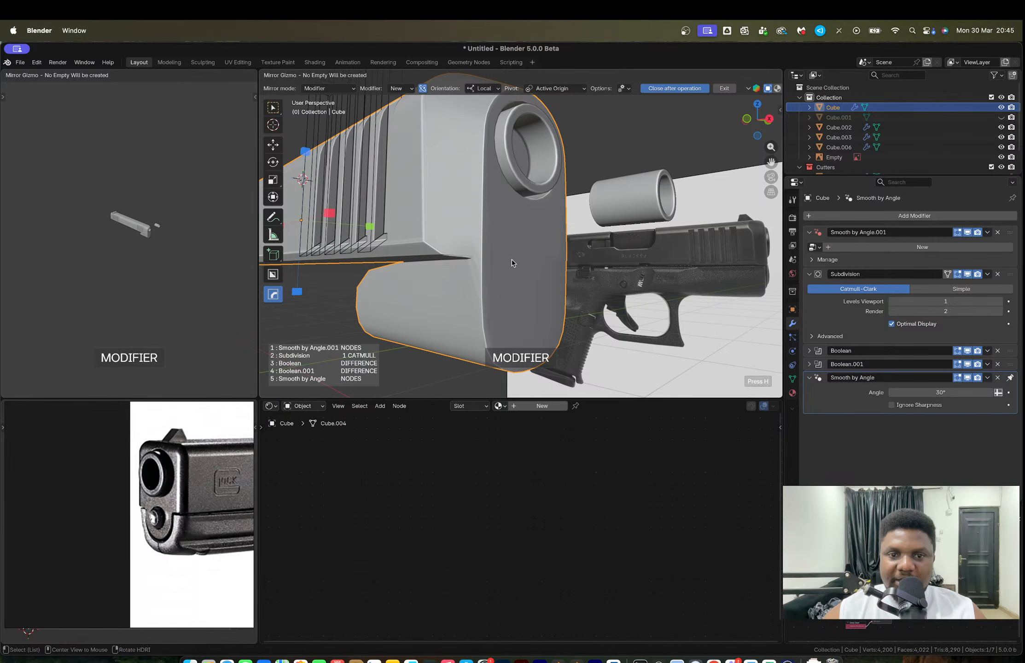
scroll(370, 230, "down", 3)
middle_click_drag(367, 242, 344, 244)
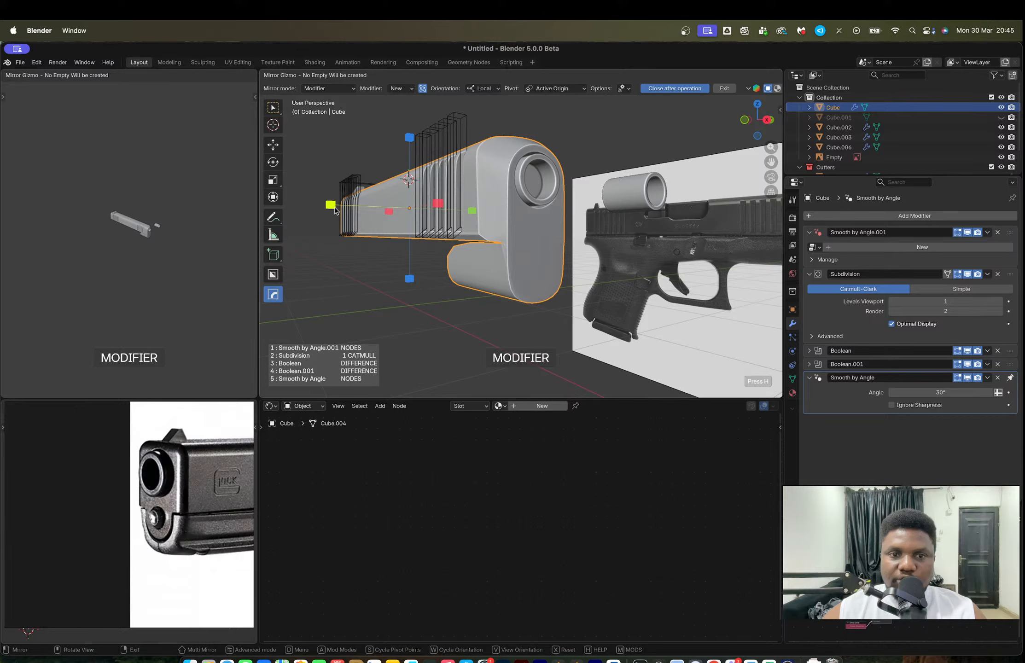
left_click(335, 208)
middle_click_drag(481, 240, 529, 229)
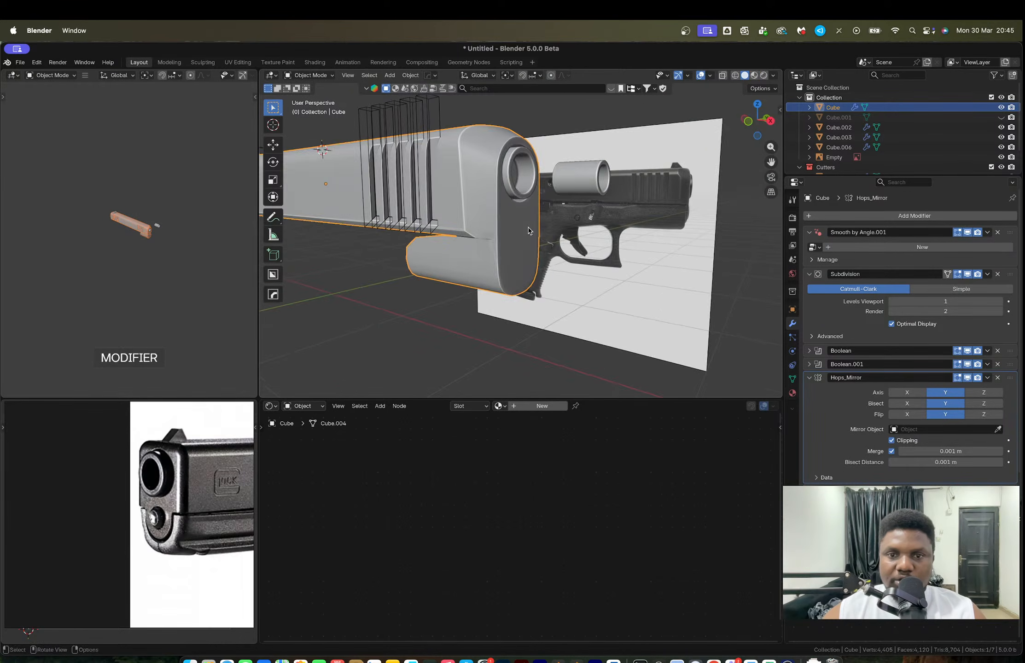
Step: Return to mesh editing, turn off the Subdivision modifier's viewport display, and frame the selected vertex on the tab's top edge
scroll(528, 229, "up", 6)
middle_click_drag(437, 269, 544, 216, "shift")
middle_click_drag(477, 213, 499, 198)
key("Tab")
middle_click_drag(421, 271, 507, 220, "shift")
key("alt+z")
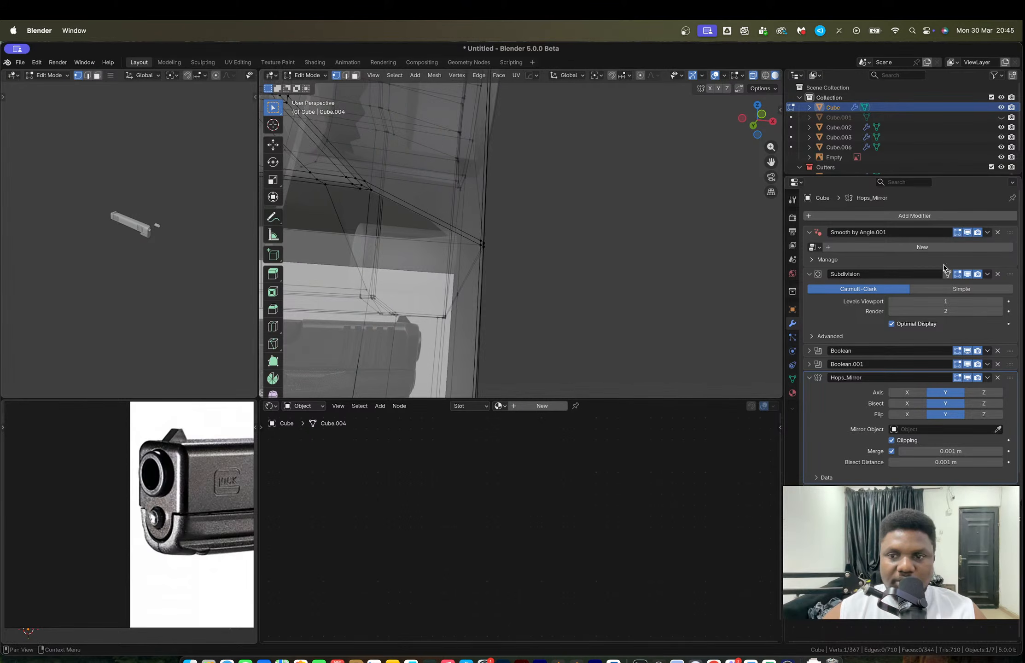
key("alt+z")
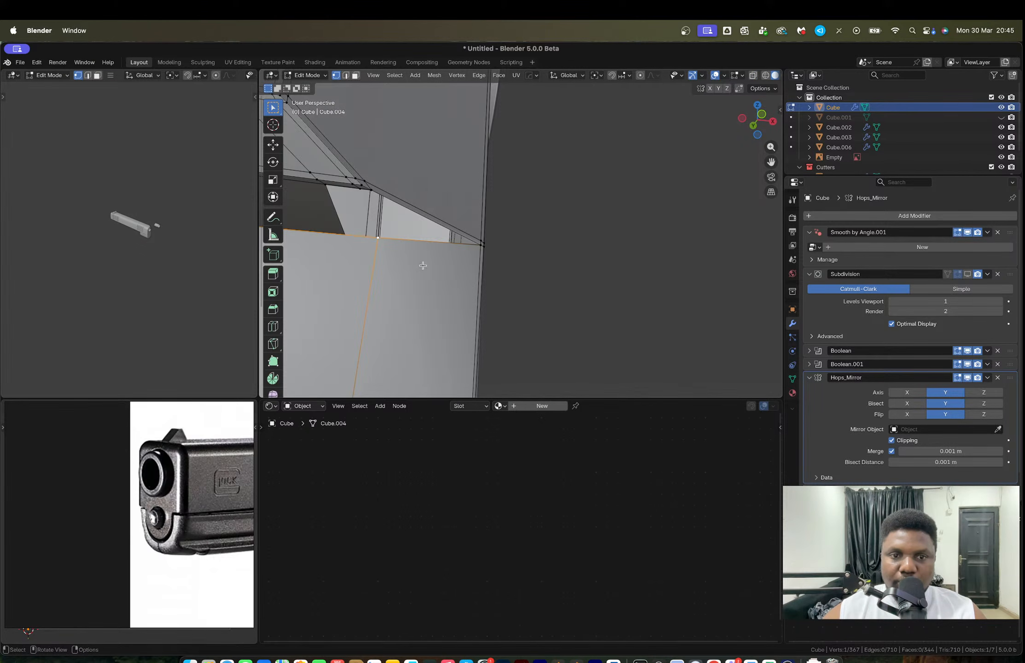
middle_click_drag(422, 265, 449, 252)
left_click(373, 75)
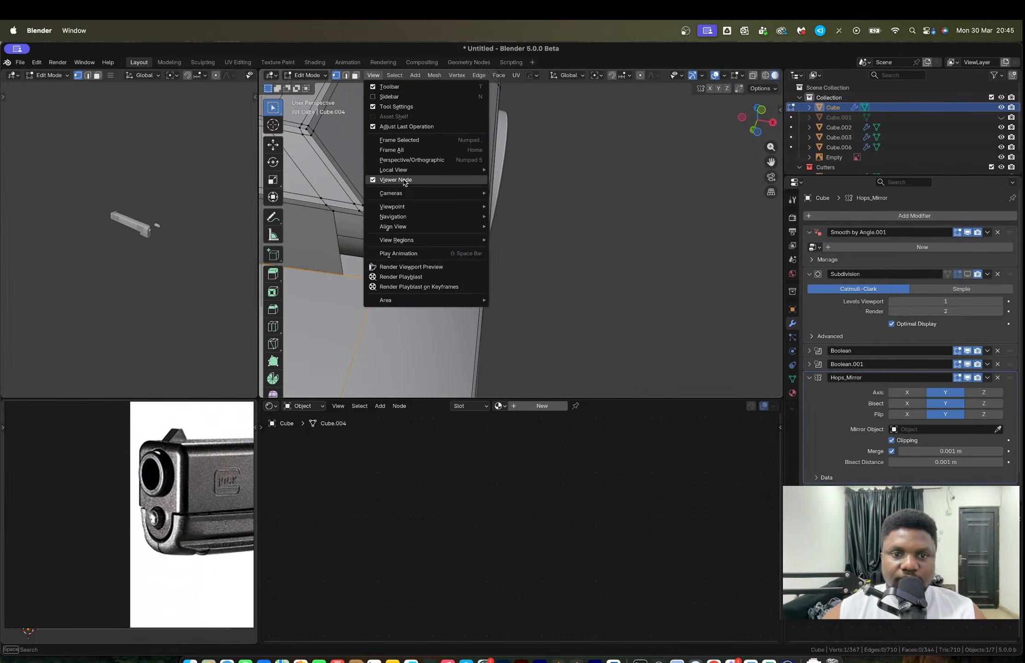
left_click(434, 140)
middle_click_drag(414, 281, 503, 235)
Step: Add a single loop cut across the slide's underside, positioned near the tab's selected top vertex
key("ctrl+r")
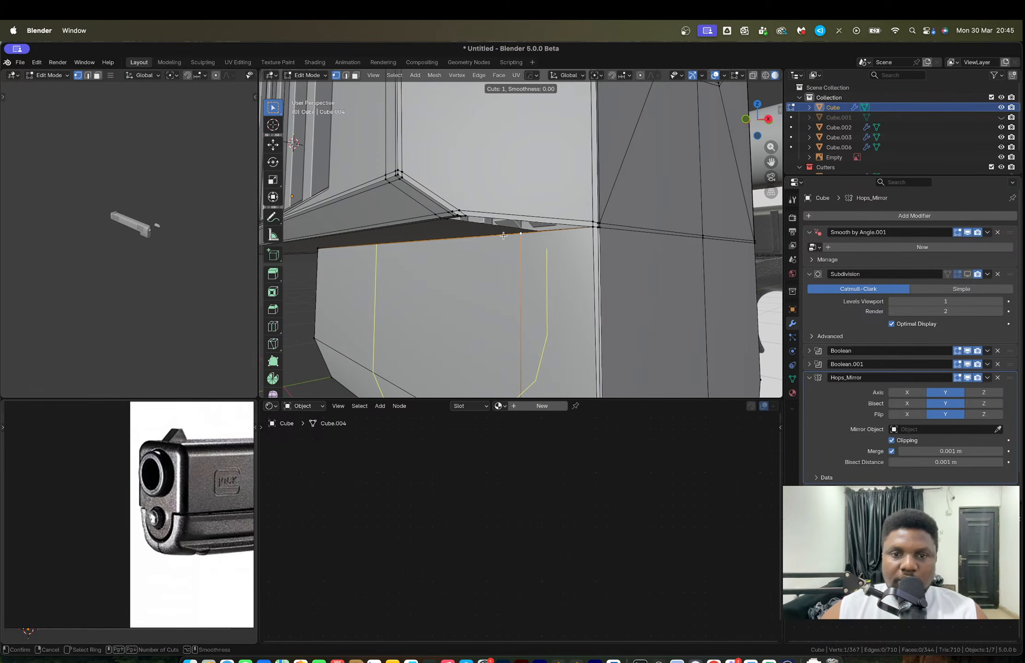
left_click(503, 236)
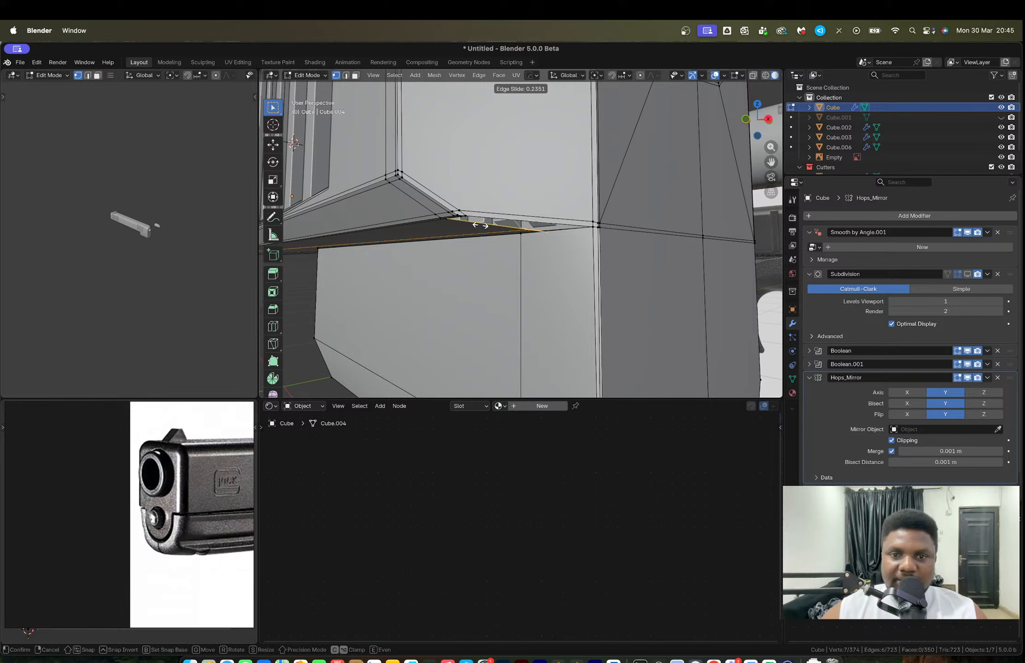
left_click(464, 226)
middle_click_drag(464, 226, 528, 242)
Step: Slide the new underside edge along the slide so its end lines up with the tab's top vertex
middle_click_drag(524, 249, 377, 269)
key("3")
left_click(626, 182)
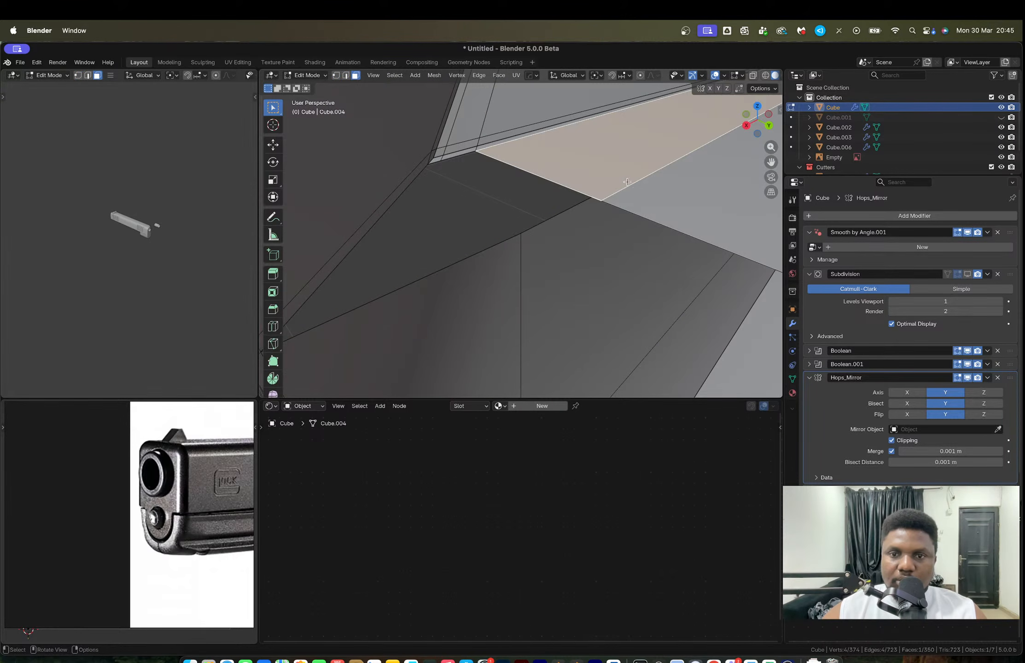
key("2")
left_click(634, 183)
key("g")
key("g")
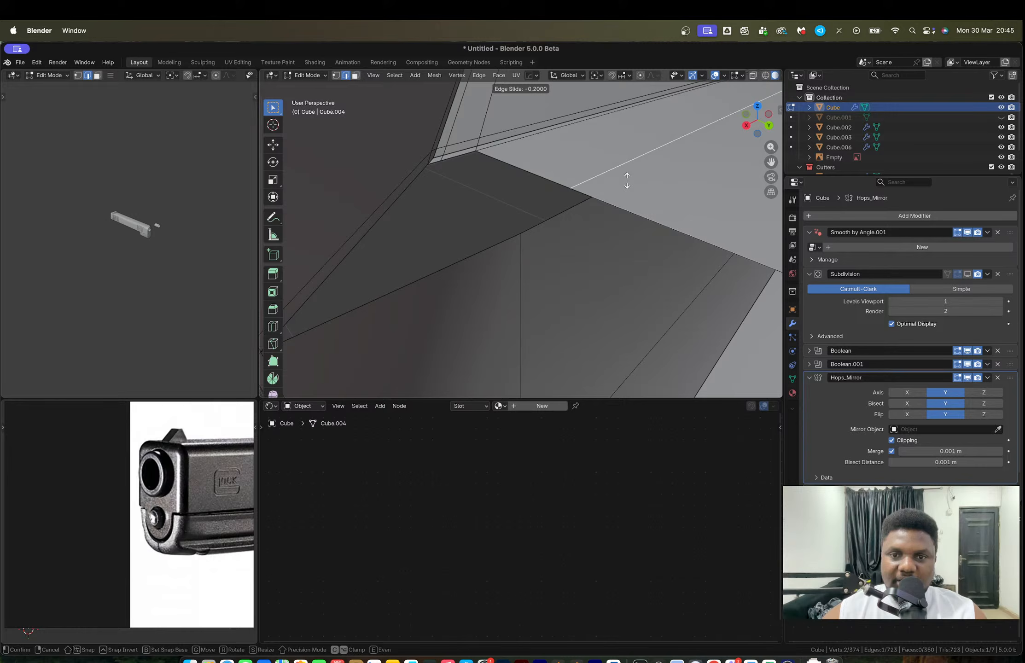
left_click(572, 206)
Step: Merge the tab's top vertex at last into the end vertex of the repositioned underside edge
key("1")
left_click(518, 247)
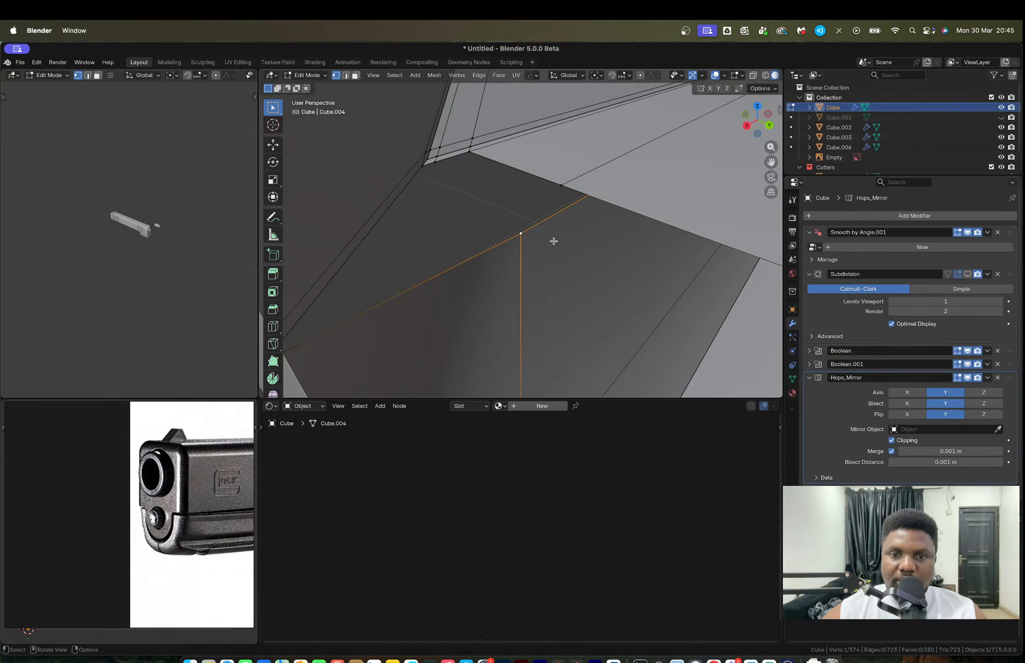
left_click(574, 180, "shift")
key("m")
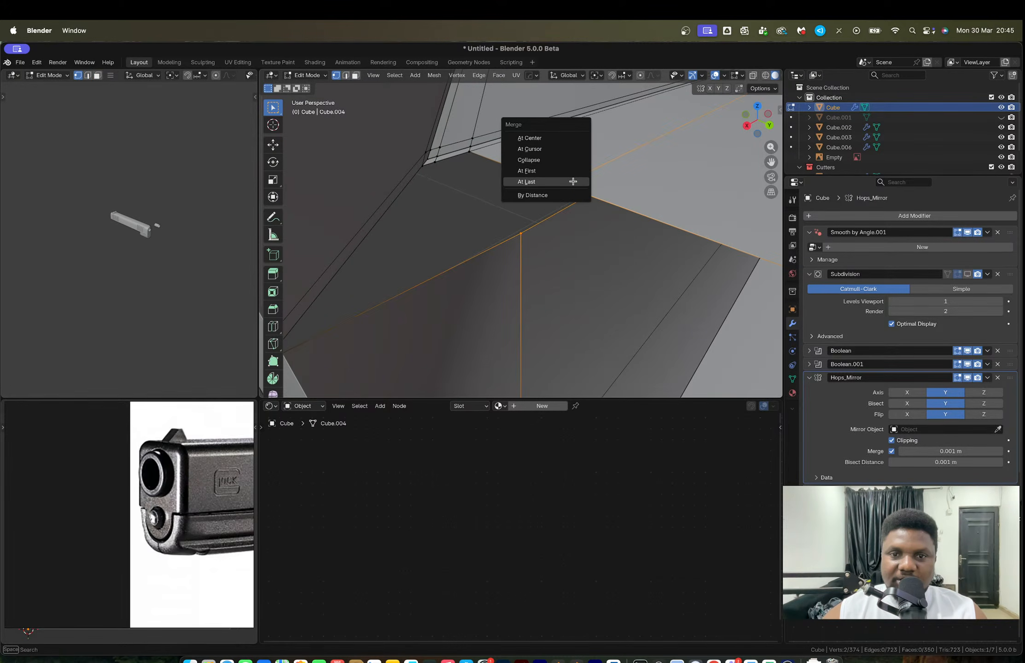
left_click(572, 181)
middle_click_drag(573, 184, 595, 221)
Step: Delete the unwanted face beside the merged vertex beneath the slide
key("3")
left_click(652, 286)
key("x")
left_click(622, 304)
Step: Add a single loop cut around the slide, aligned with the rear top corner of the tab
scroll(505, 252, "down", 4)
middle_click_drag(505, 252, 670, 263, "shift")
middle_click_drag(587, 268, 538, 260)
key("ctrl+r")
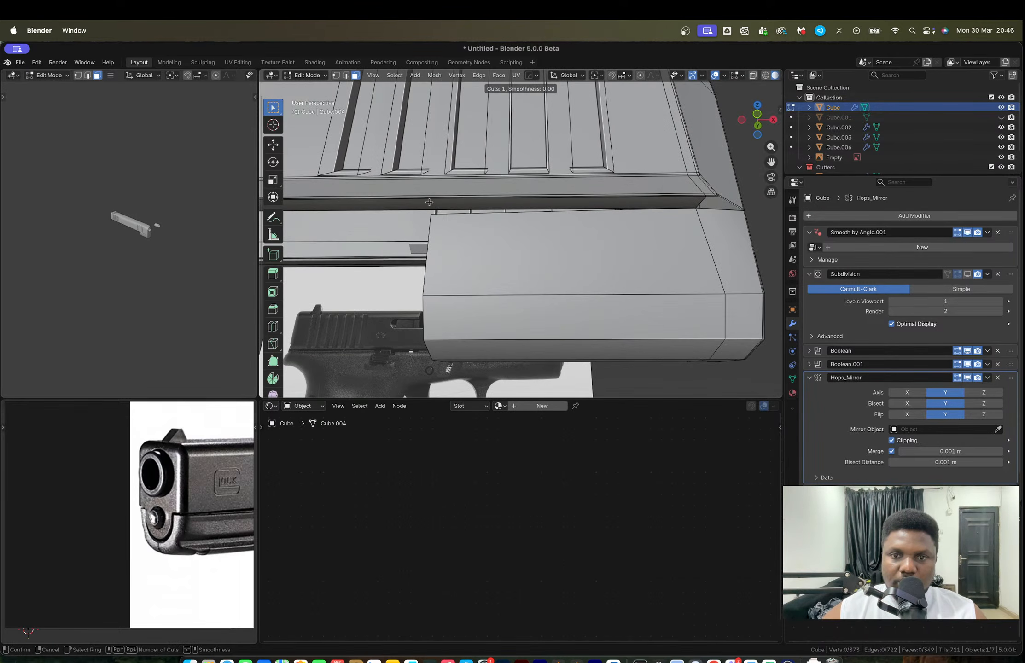
left_click(429, 202)
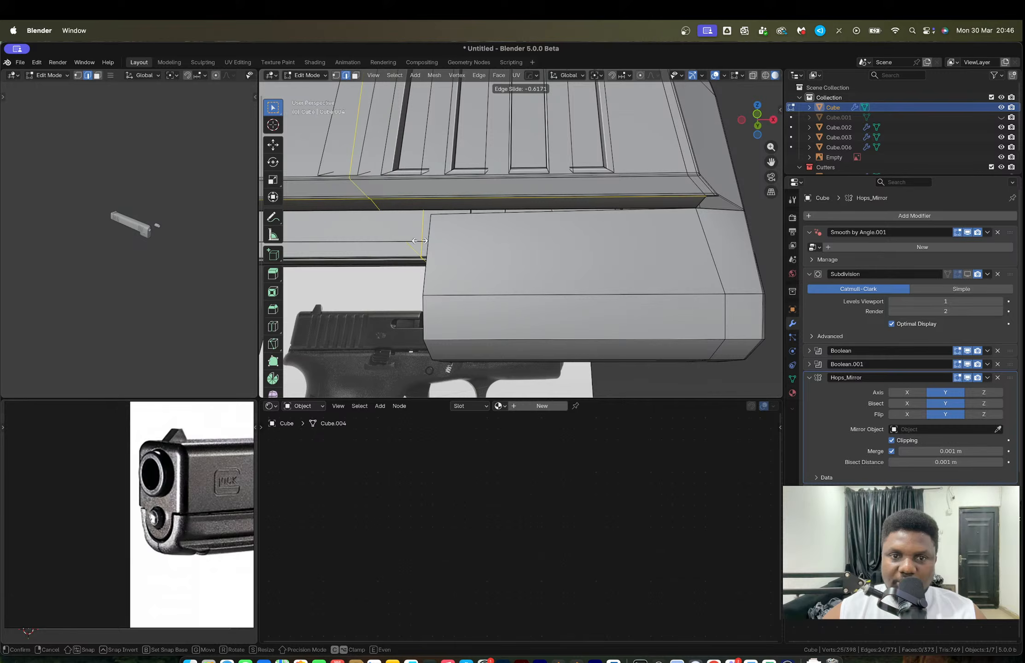
left_click(464, 238)
Step: Merge the tab's rear top corner vertex and the new loop's lower slide-edge vertex using At Last
key("1")
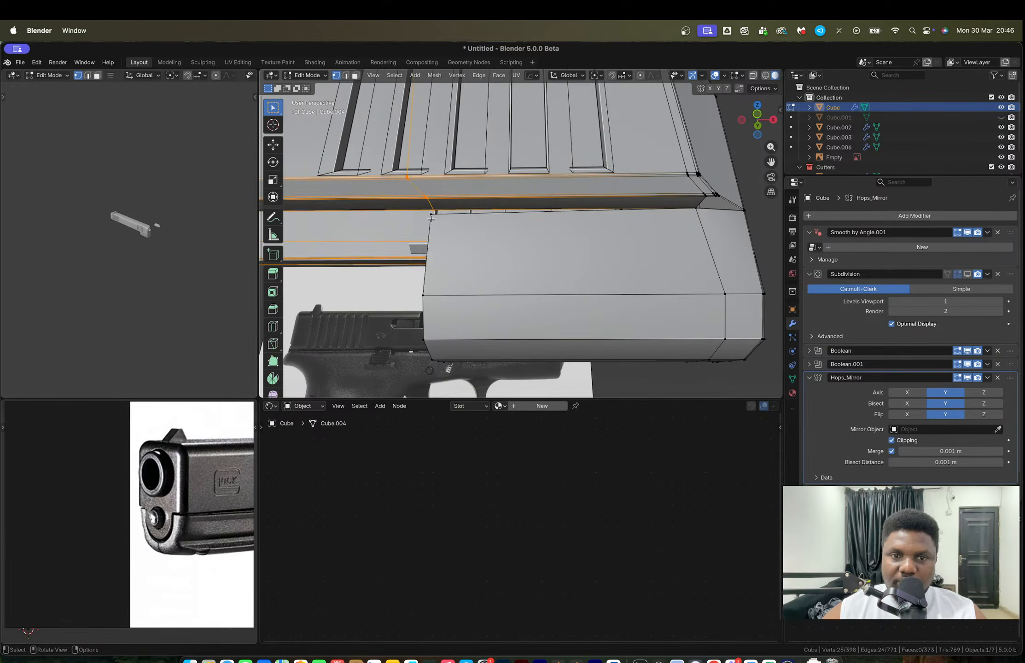
left_click(433, 213)
key("m")
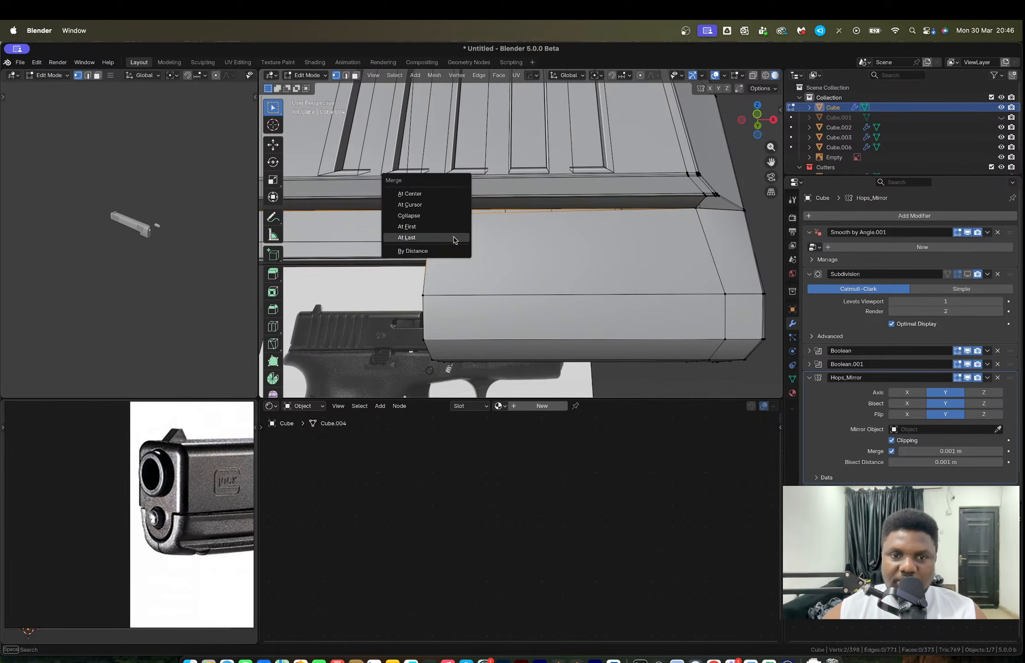
left_click(453, 238)
Step: Leave Edit Mode and start the mirror gizmo on the slide body
middle_click_drag(453, 237, 751, 289)
key("Tab")
key("alt+x")
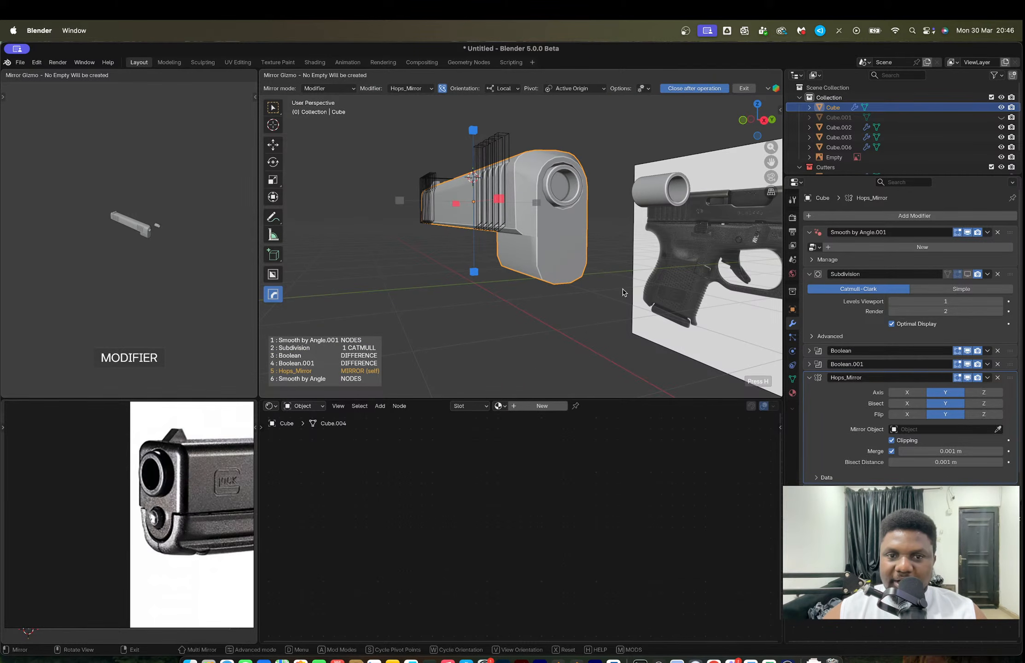
Step: Apply the existing mirror modifier on the slide body and mirror the body again across its local Y axis
right_click(614, 302)
key("ctrl+a")
key("alt+x")
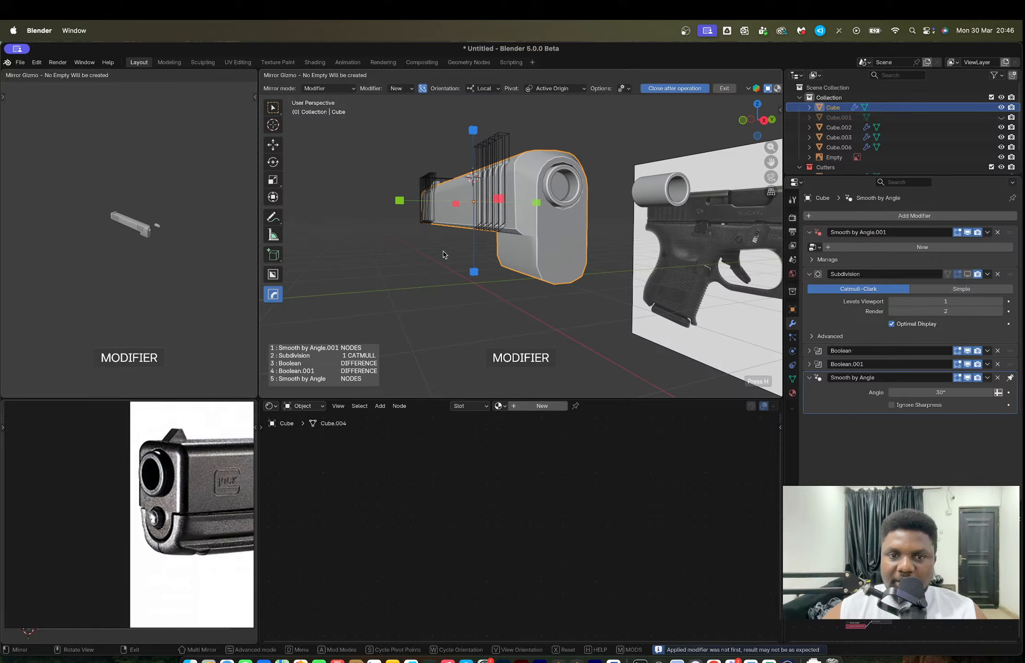
left_click(401, 203)
scroll(402, 208, "up", 8)
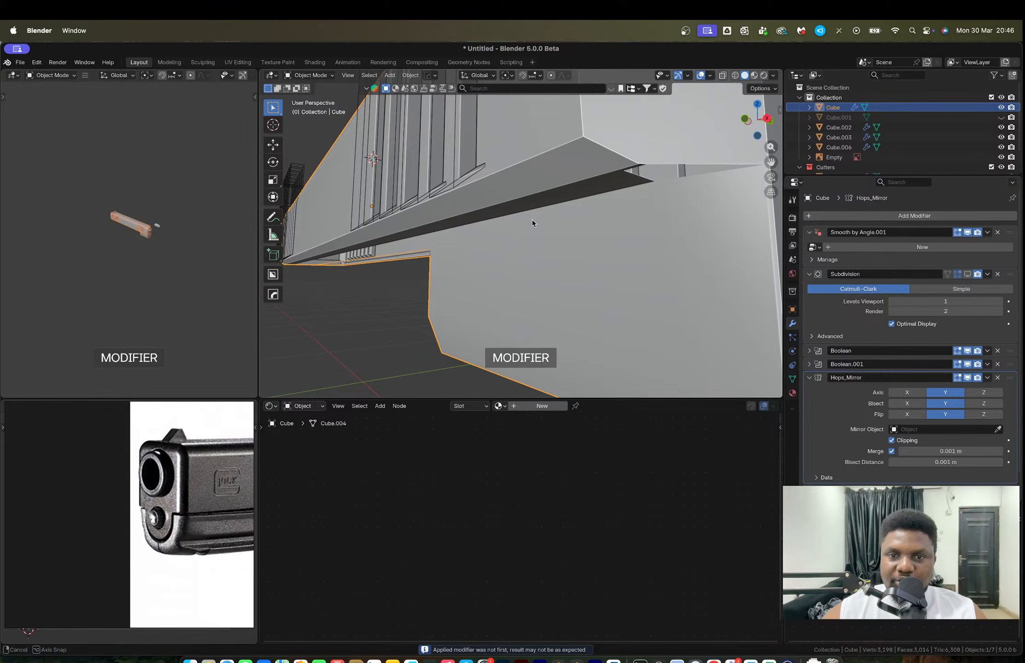
Step: Add two vertical loop cuts on the lower block's side, close together near its front end
middle_click_drag(531, 219, 508, 253)
key("Tab")
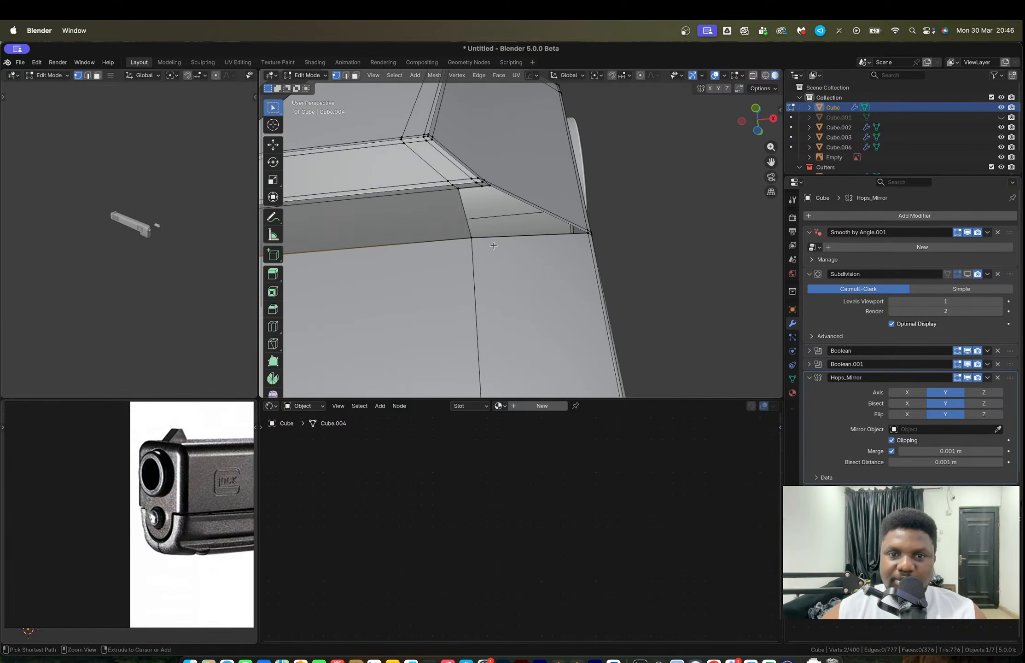
key("ctrl+r")
left_click(493, 245)
left_click(474, 249)
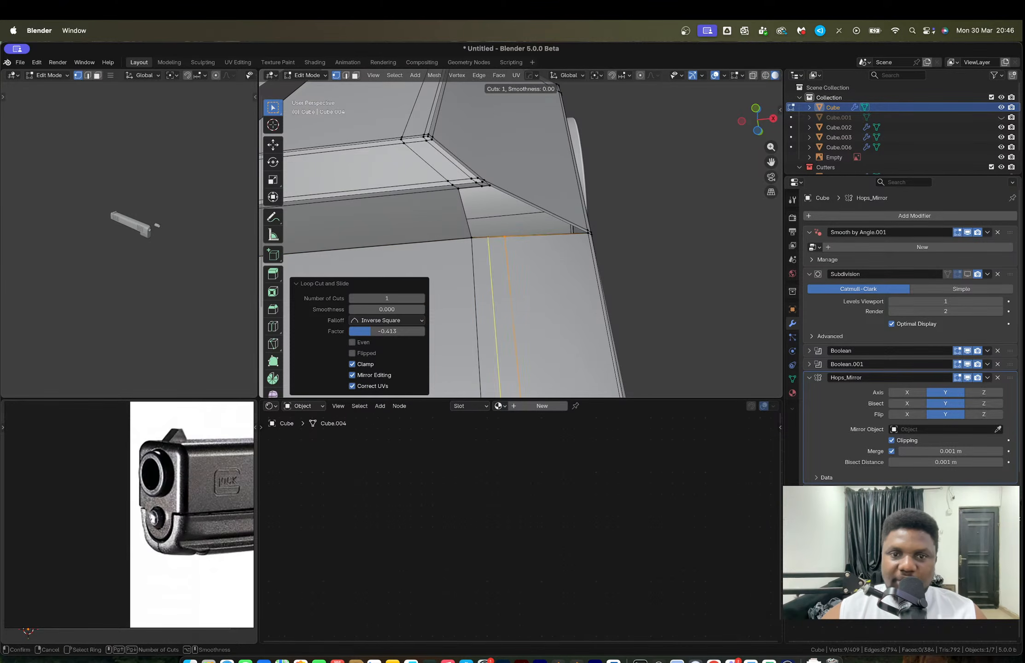
Step: Fill the gap beneath the slide's front ledge with a run of new faces starting from the recess's end edge
key("2")
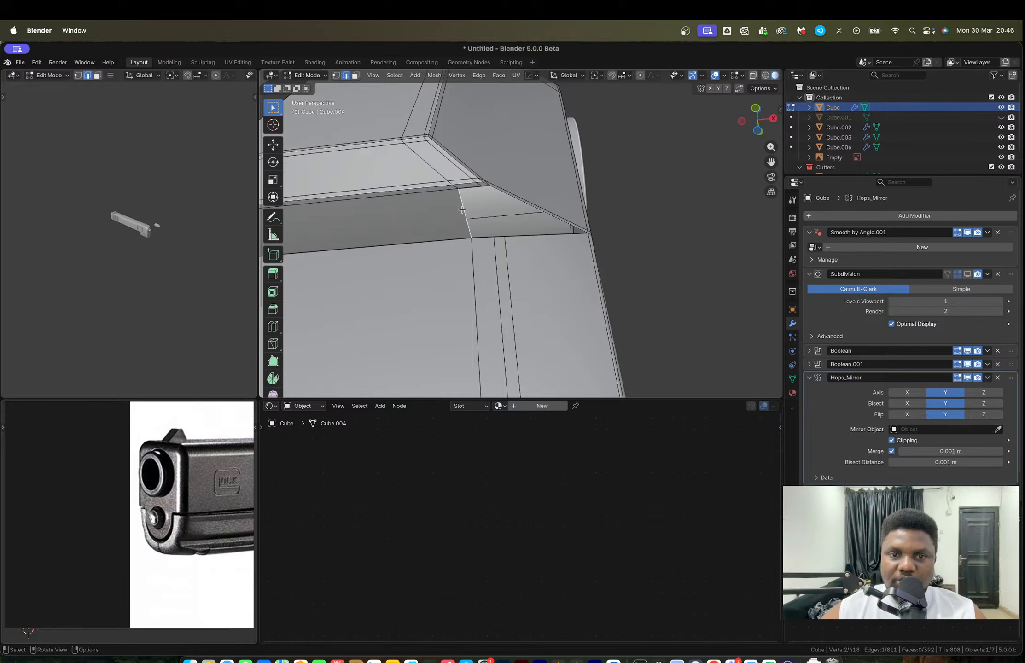
key("f")
key("f")
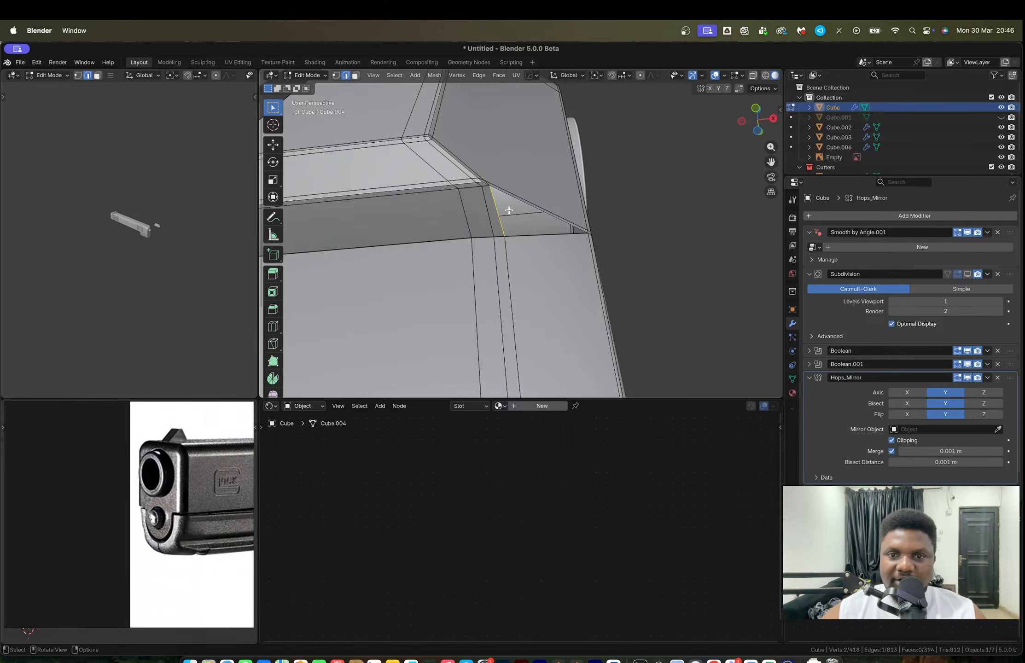
key("f")
key("Tab")
Step: Show the Subdivision modifier in the viewport and reopen the slide body's mesh for editing
middle_click_drag(529, 236, 524, 283)
scroll(483, 259, "down", 4)
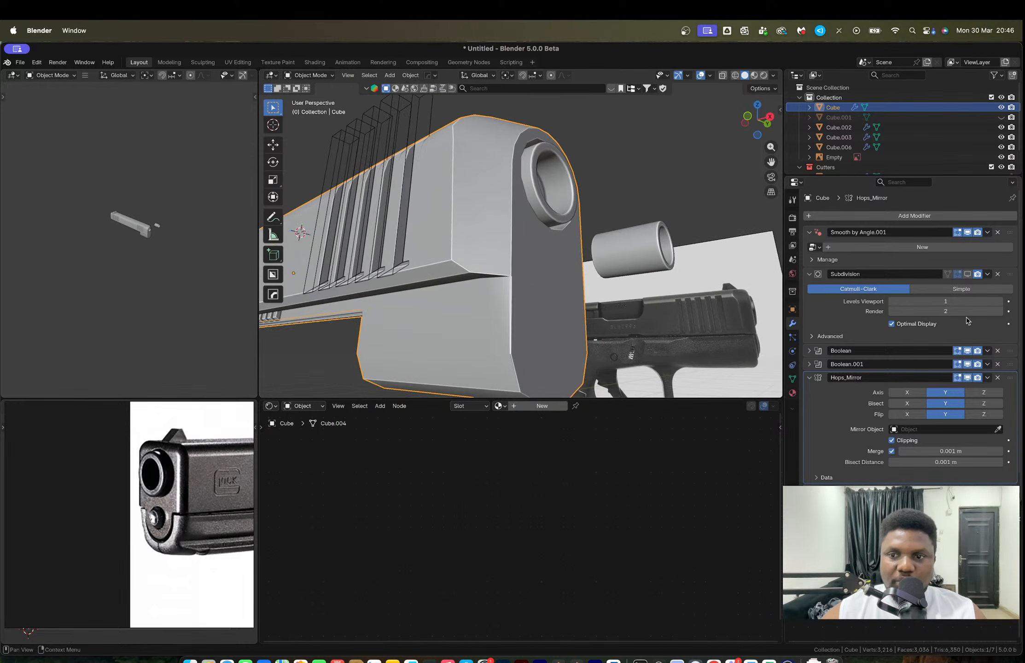
left_click(967, 275)
scroll(544, 315, "up", 4)
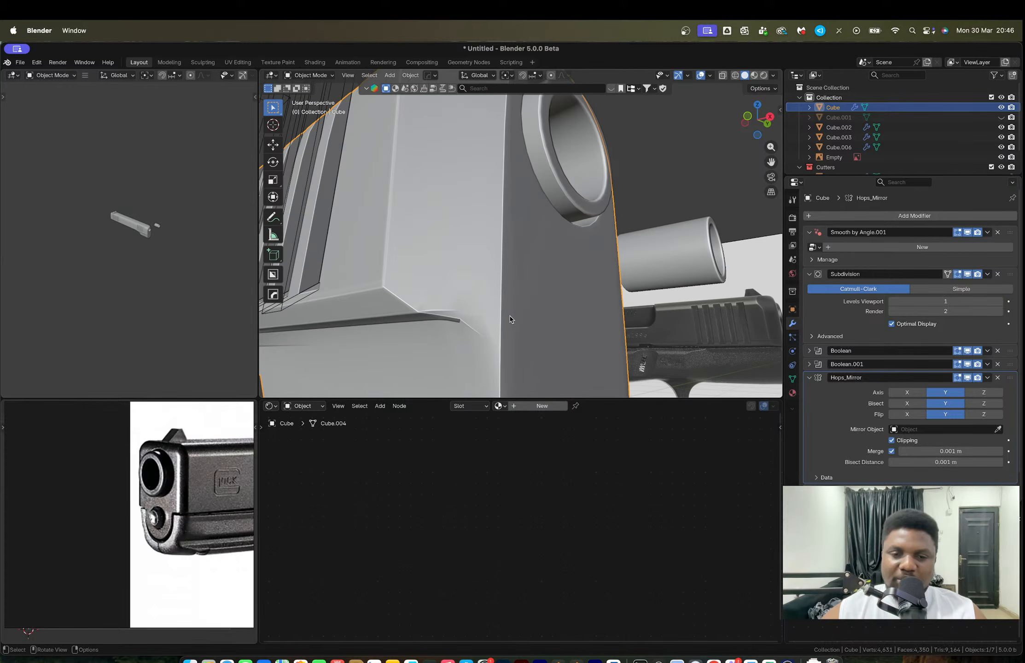
middle_click_drag(508, 317, 589, 290, "shift")
scroll(546, 282, "up", 1)
scroll(546, 282, "down", 3)
middle_click_drag(613, 248, 567, 297, "shift")
scroll(608, 272, "up", 2)
key("Tab")
Step: Try to add a horizontal loop cut on the lower block's side just below the ledge
key("ctrl+r")
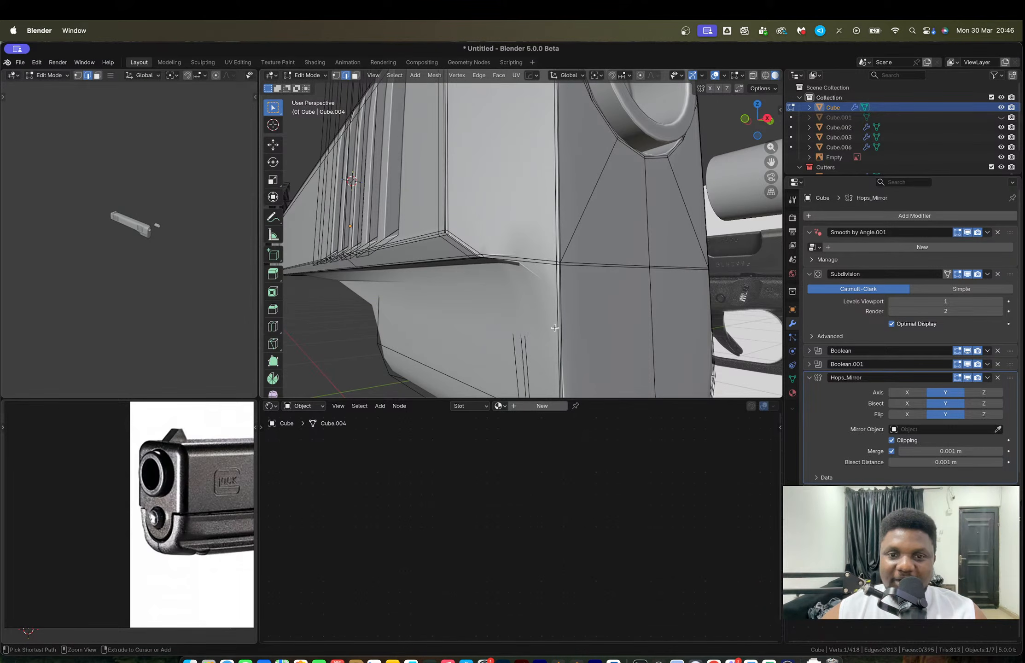
left_click(564, 294)
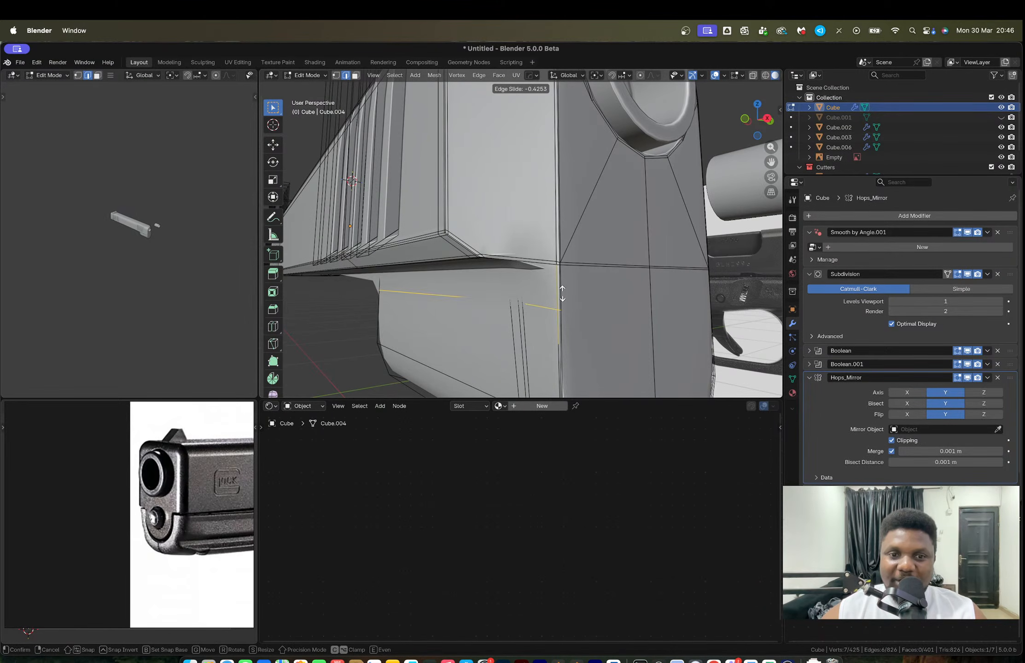
left_click(569, 253)
middle_click_drag(602, 278, 556, 222)
key("super+z")
Step: Add a horizontal loop cut around the lower block and slide it against the upper edge with a factor of about -0.978
middle_click_drag(599, 282, 538, 290)
key("1")
middle_click_drag(433, 313, 495, 307)
middle_click_drag(576, 295, 617, 302)
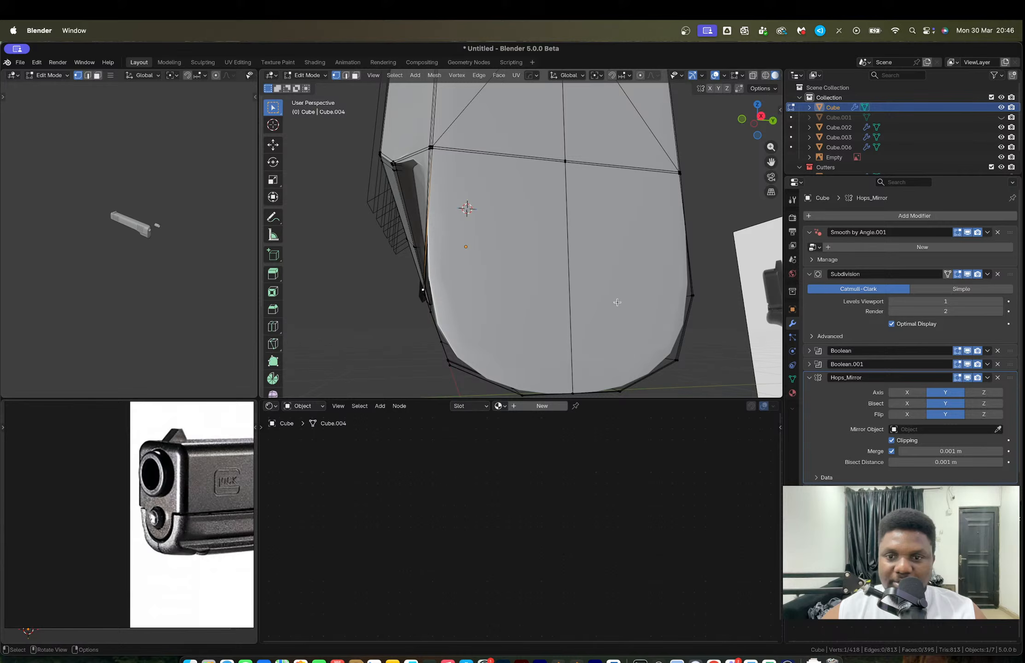
middle_click_drag(698, 312, 547, 259)
key("ctrl+r")
left_click(540, 224)
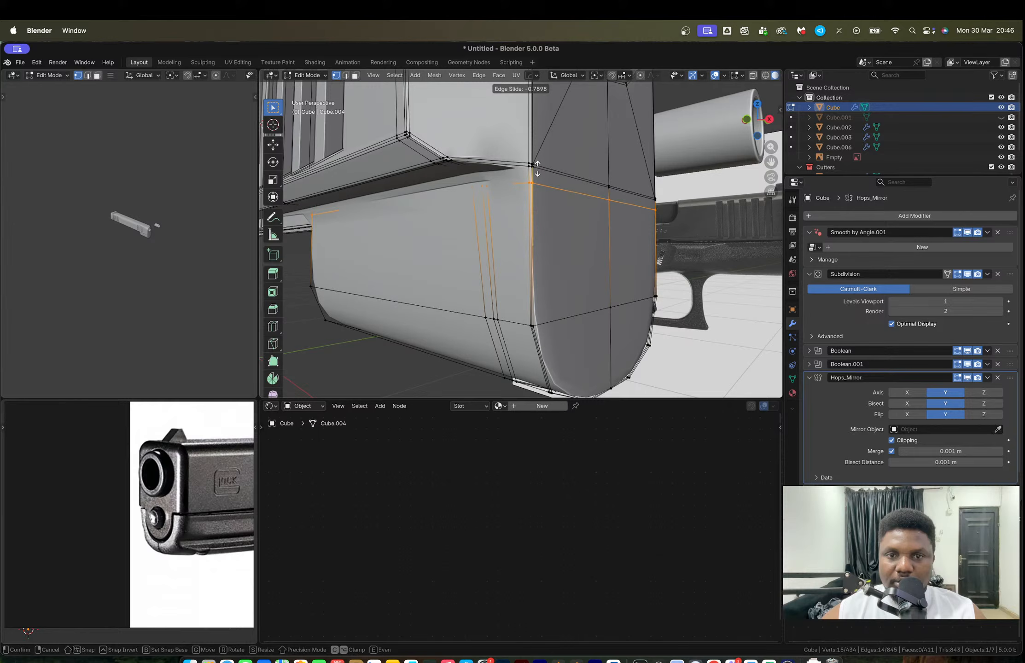
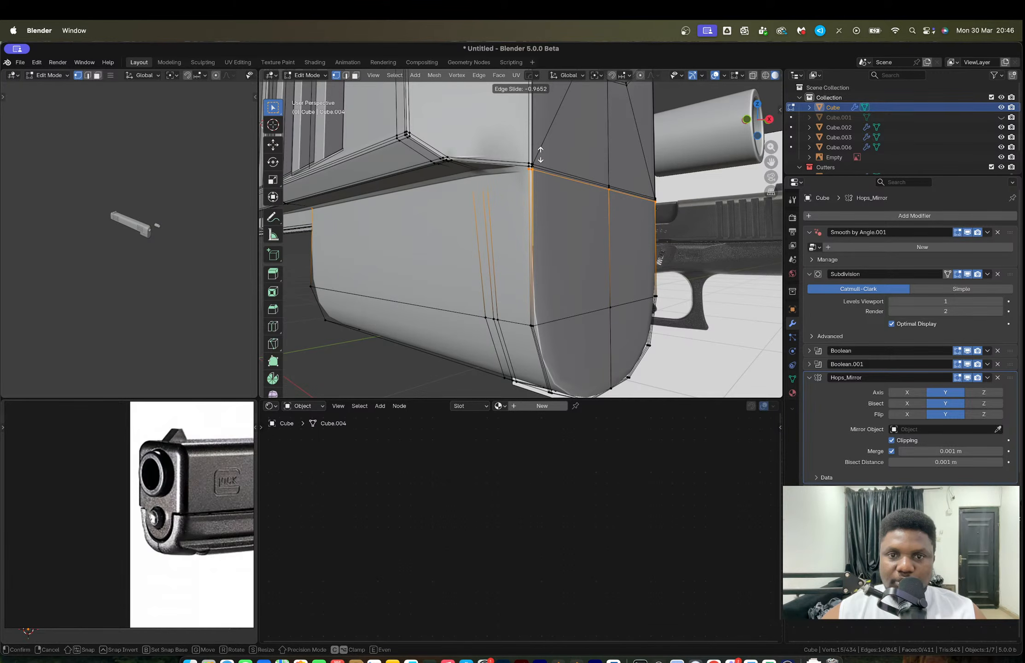
left_click(541, 154)
middle_click_drag(499, 177, 469, 146)
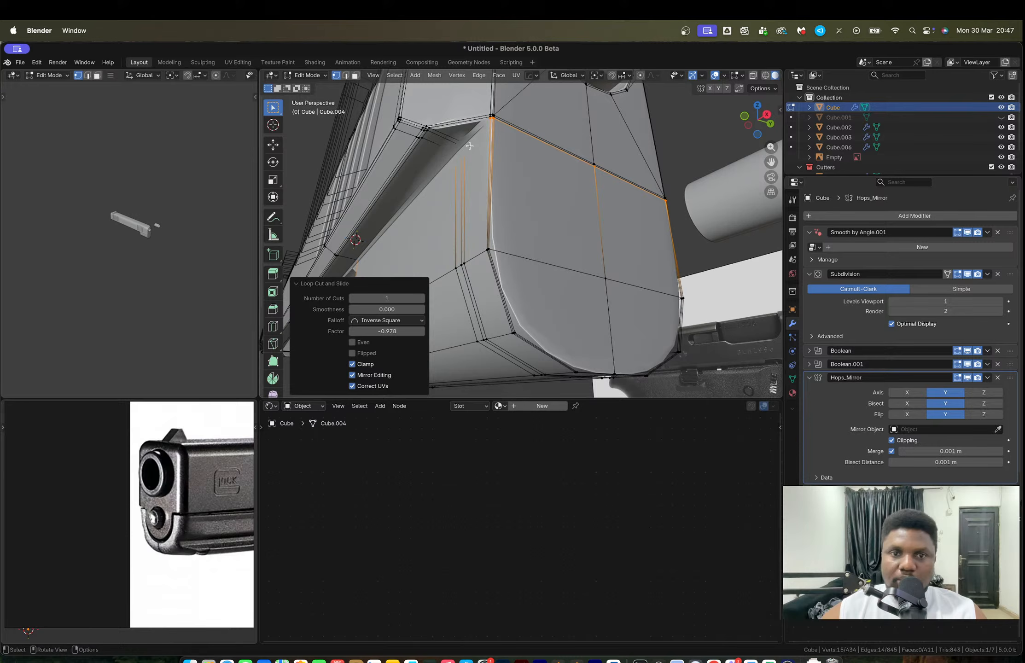
Step: Try to add a supporting loop cut along the recessed strip beneath the slide's ledge
key("ctrl+r")
left_click(458, 138)
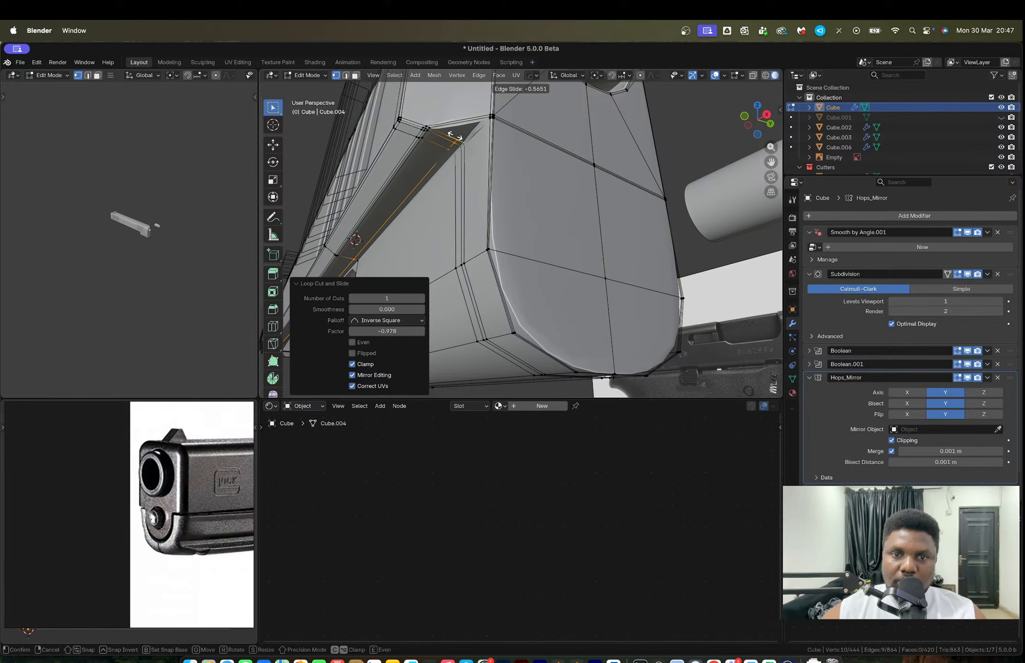
left_click(454, 136)
middle_click_drag(455, 135, 537, 197)
key("Tab")
key("Tab")
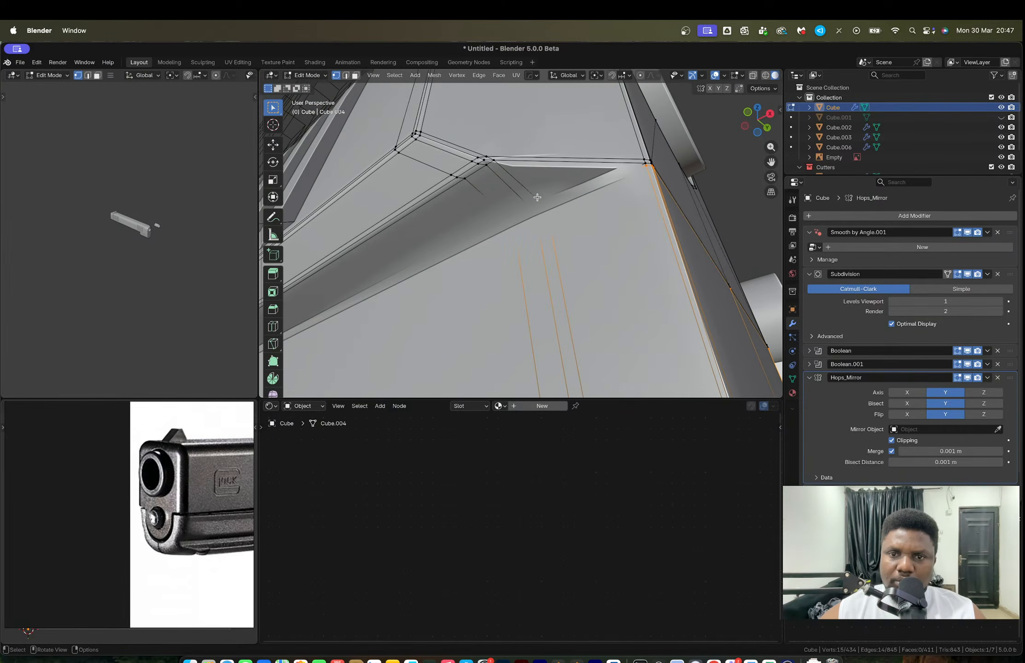
middle_click_drag(615, 195, 639, 243)
scroll(638, 227, "down", 7)
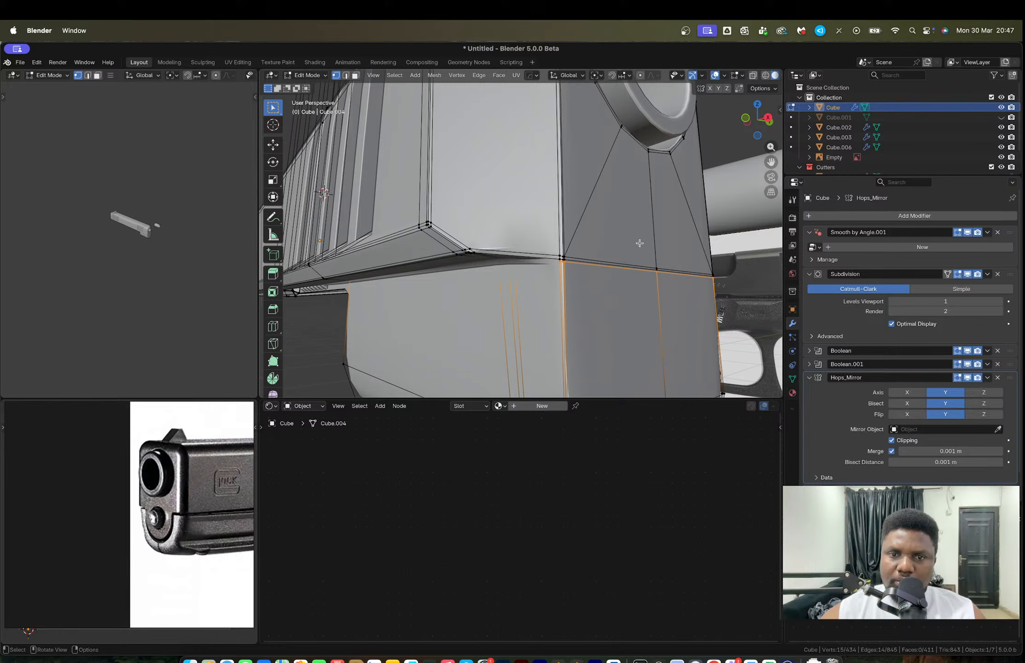
key("ctrl+r")
key("Escape")
Step: Knife a horizontal cut from the ledge corner across the slide's side to the front face's centre line
scroll(569, 205, "down", 2)
middle_click_drag(569, 211, 521, 246)
scroll(464, 248, "up", 4)
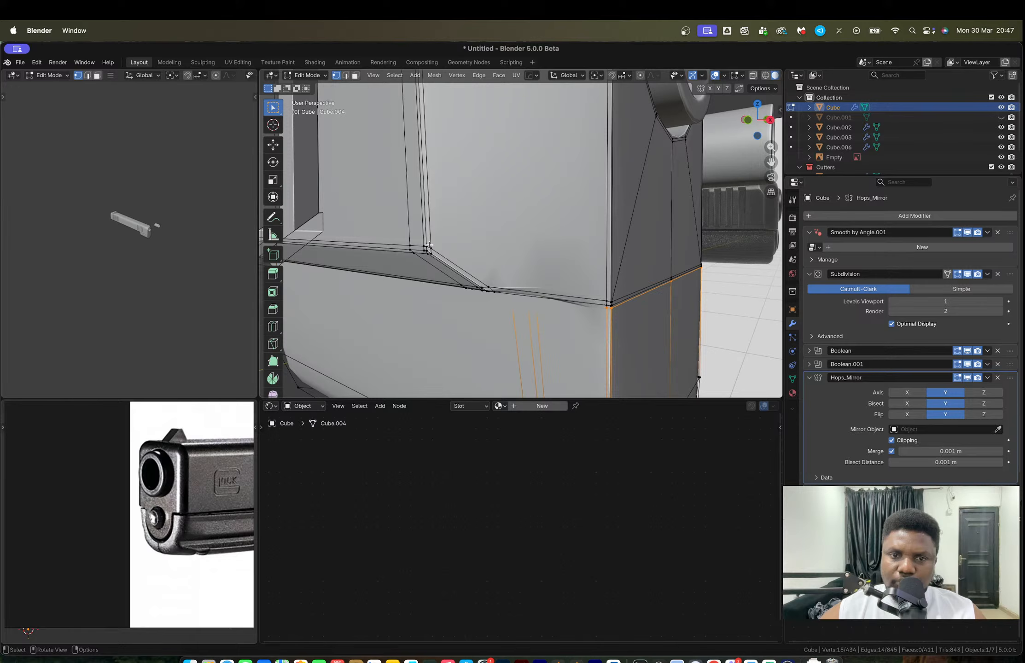
key("k")
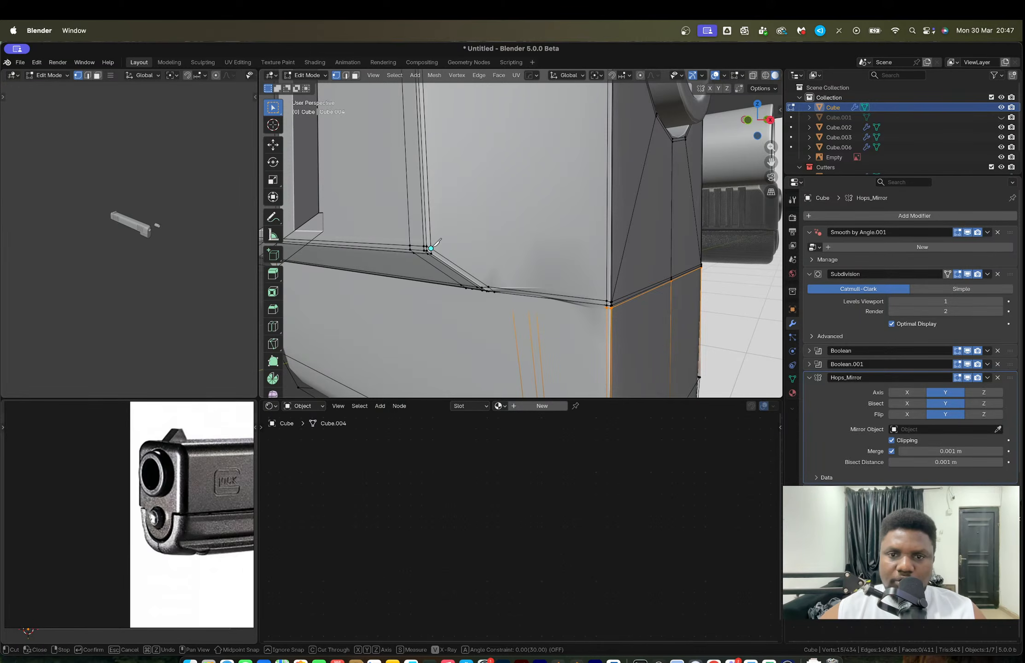
left_click(430, 248)
middle_click_drag(580, 227, 536, 236)
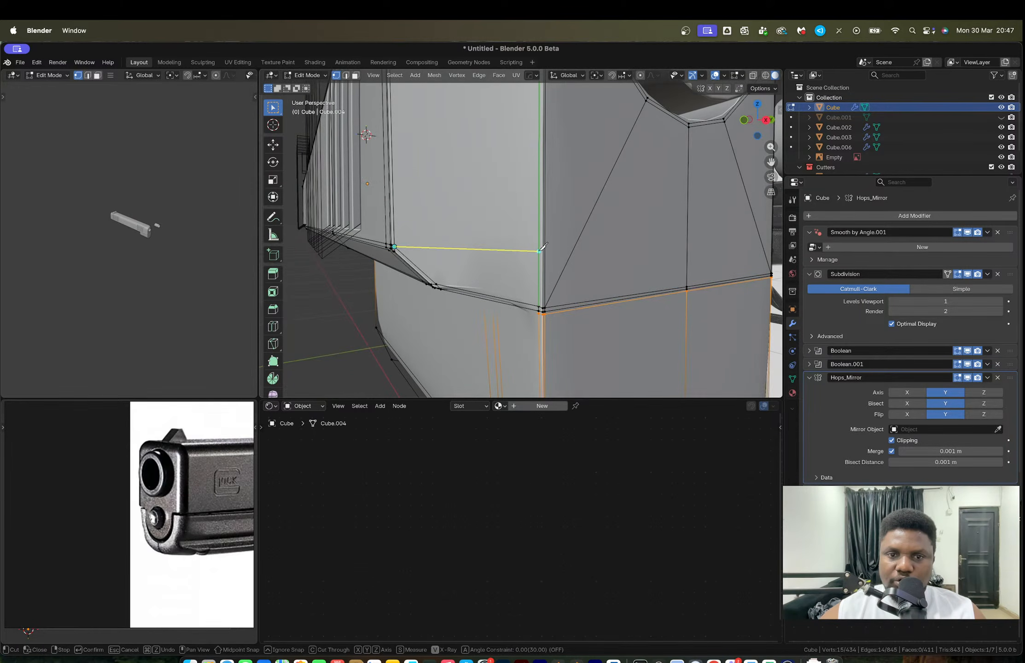
left_click(539, 252)
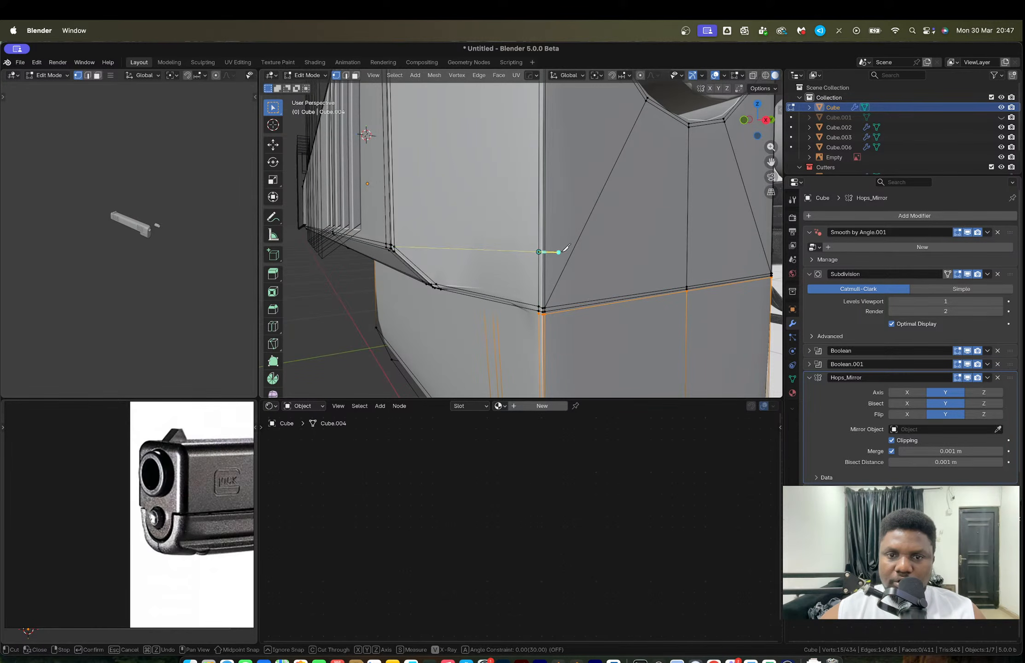
left_click(686, 241)
key("Return")
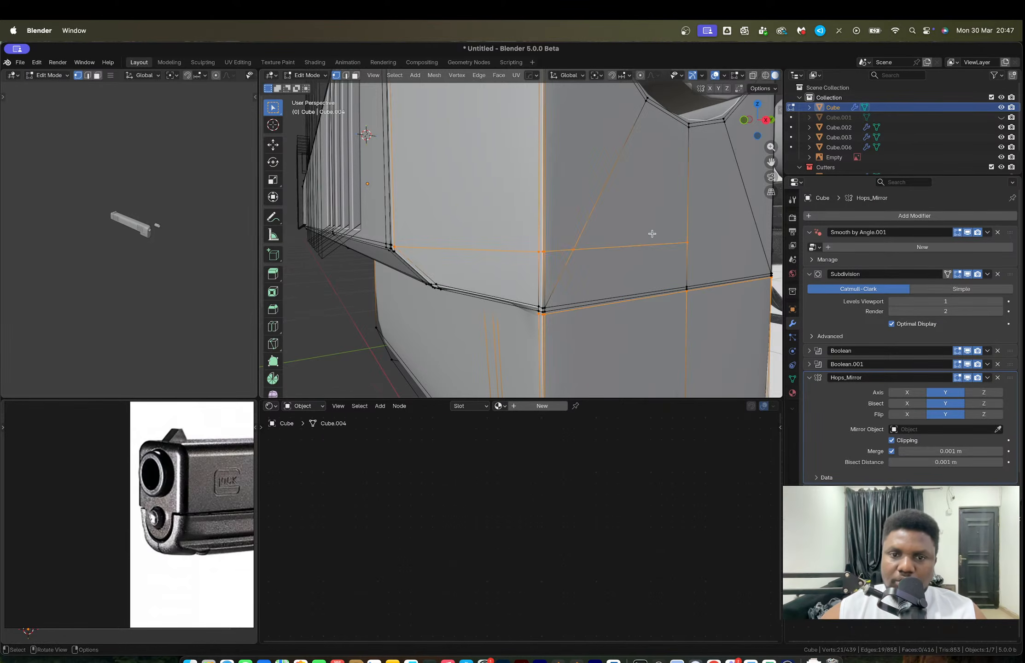
scroll(652, 234, "down", 5)
key("Tab")
Step: Select the slide body and apply its mirror modifier to the mesh
middle_click_drag(571, 228, 497, 253)
scroll(605, 228, "down", 4)
left_click(574, 159)
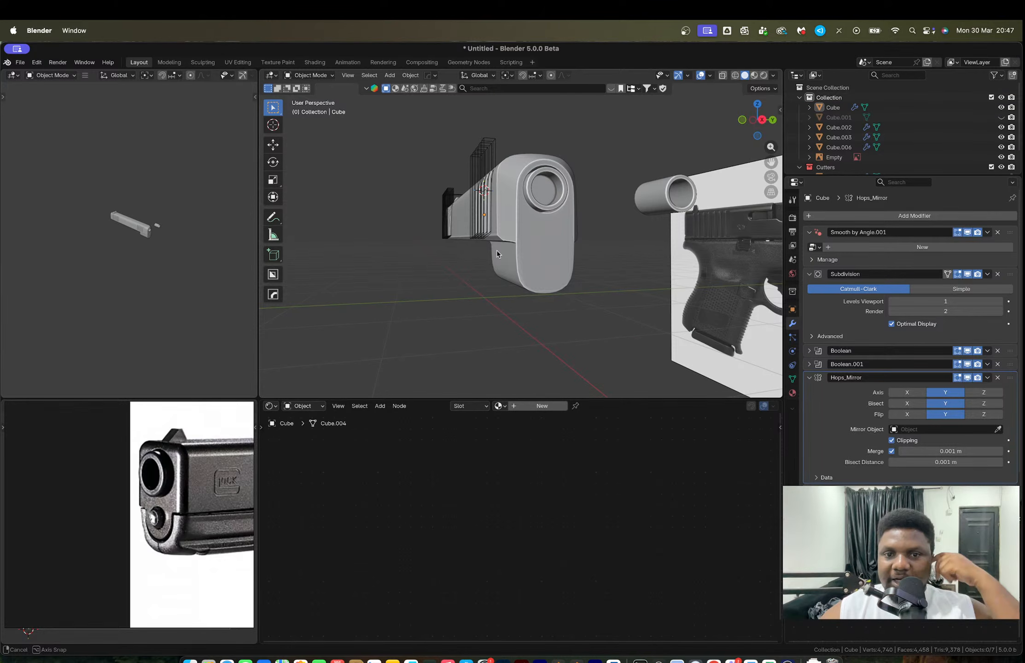
scroll(479, 299, "up", 3)
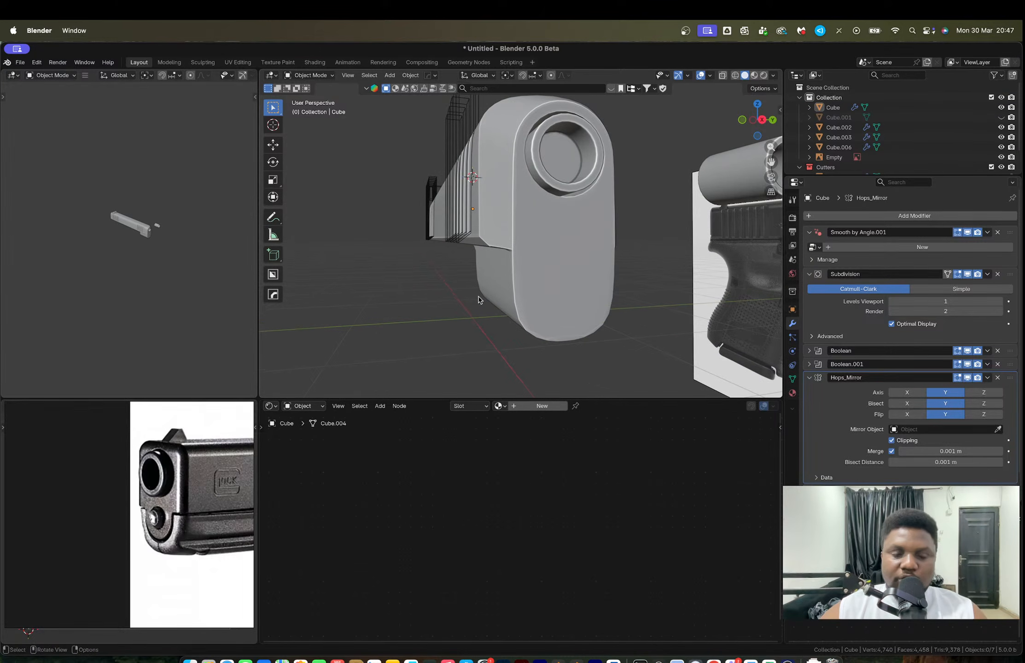
left_click(560, 260)
middle_click_drag(560, 261, 547, 263)
key("Tab")
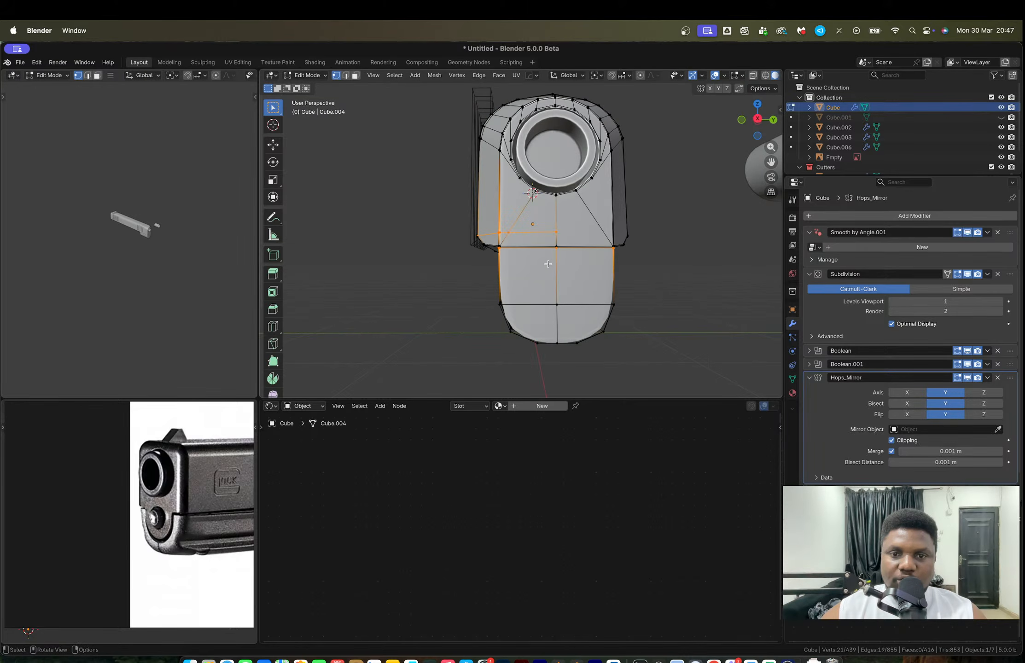
scroll(548, 263, "up", 2)
key("Tab")
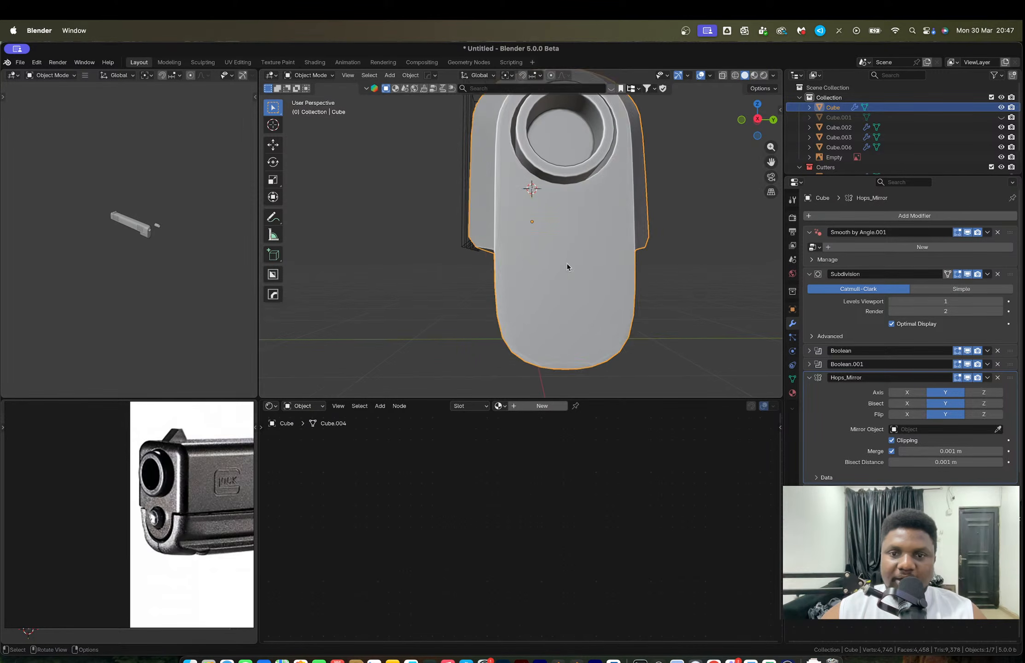
scroll(567, 265, "down", 4)
key("ctrl+a")
Step: Select the front faces around the horizontal cuts below the barrel opening and inset them by about 0.0025 m
key("Tab")
scroll(579, 286, "up", 3)
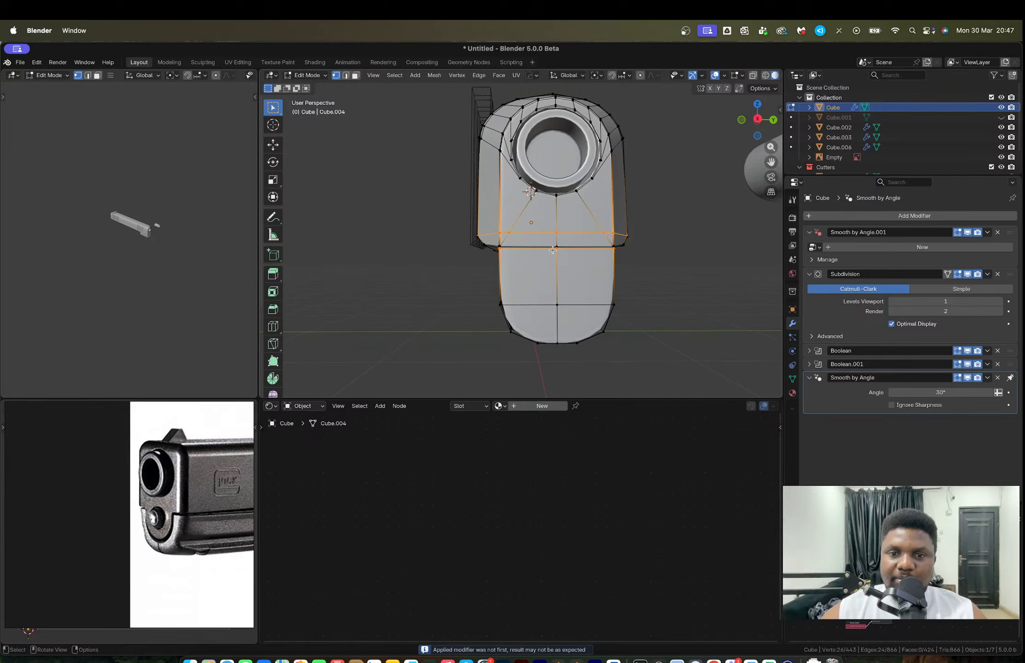
scroll(566, 262, "up", 2)
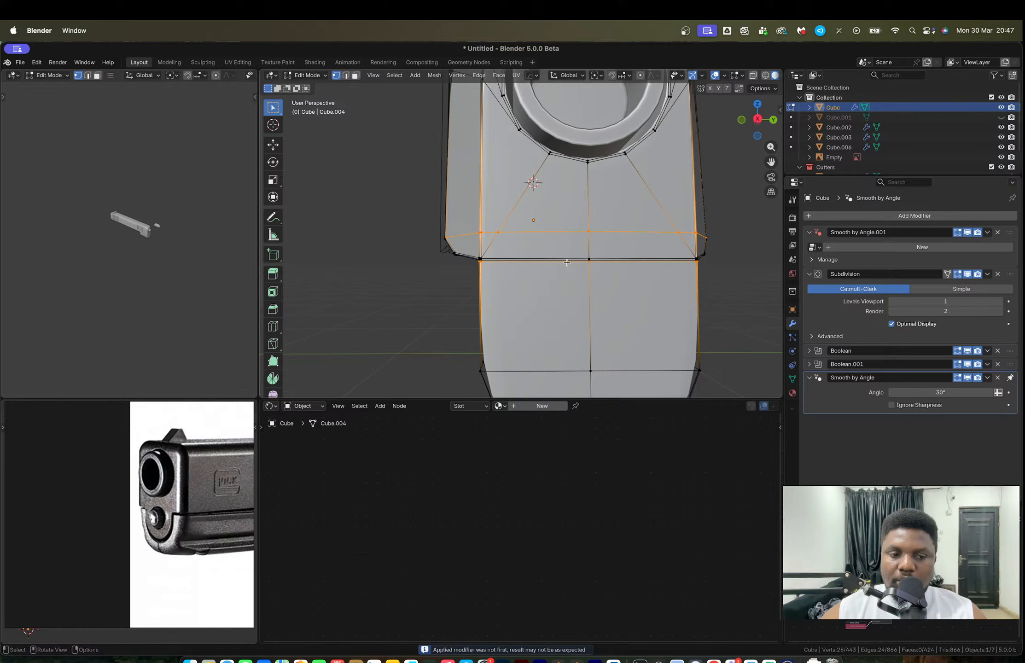
key("3")
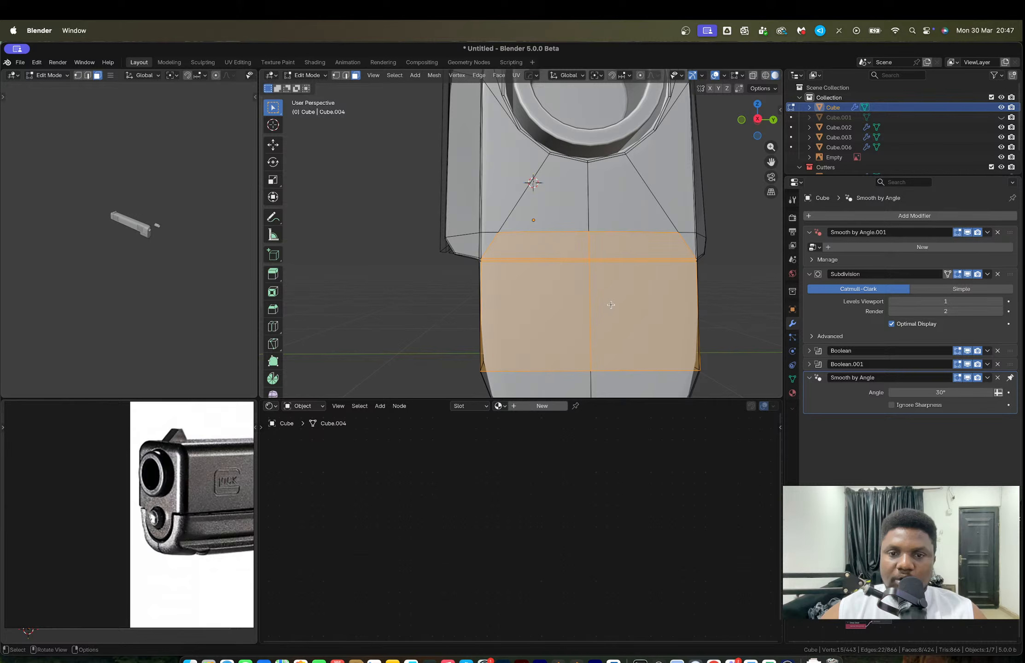
key("i")
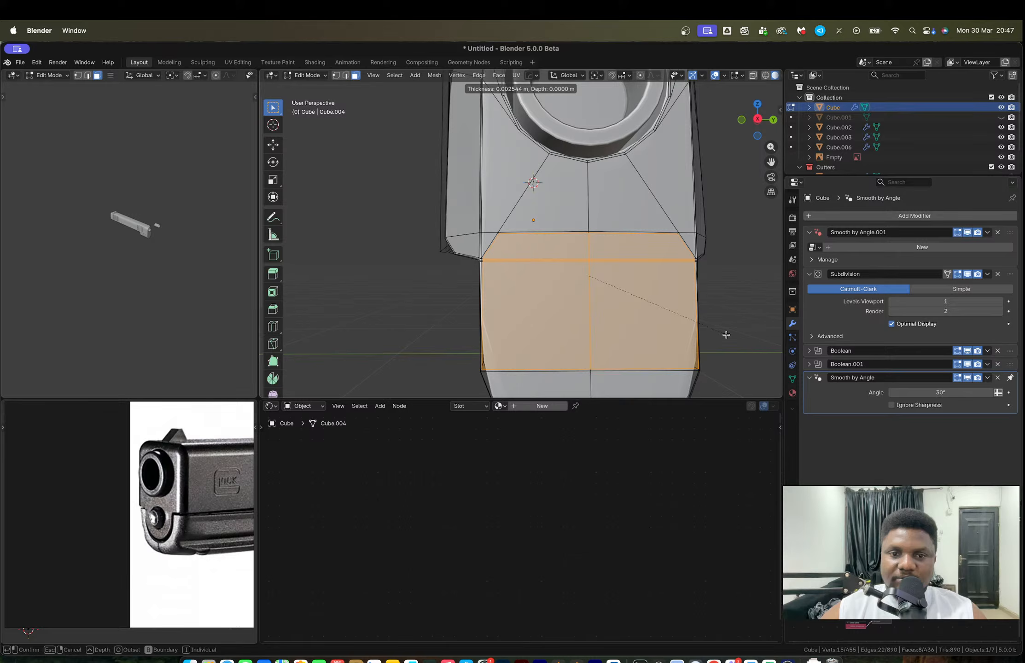
left_click(726, 334)
Step: Shape the inset faces into a regular circle with the LoopTools Circle operation and scale it to about 0.305
right_click(668, 289)
mouse_move(668, 289)
left_click(709, 303)
key("s")
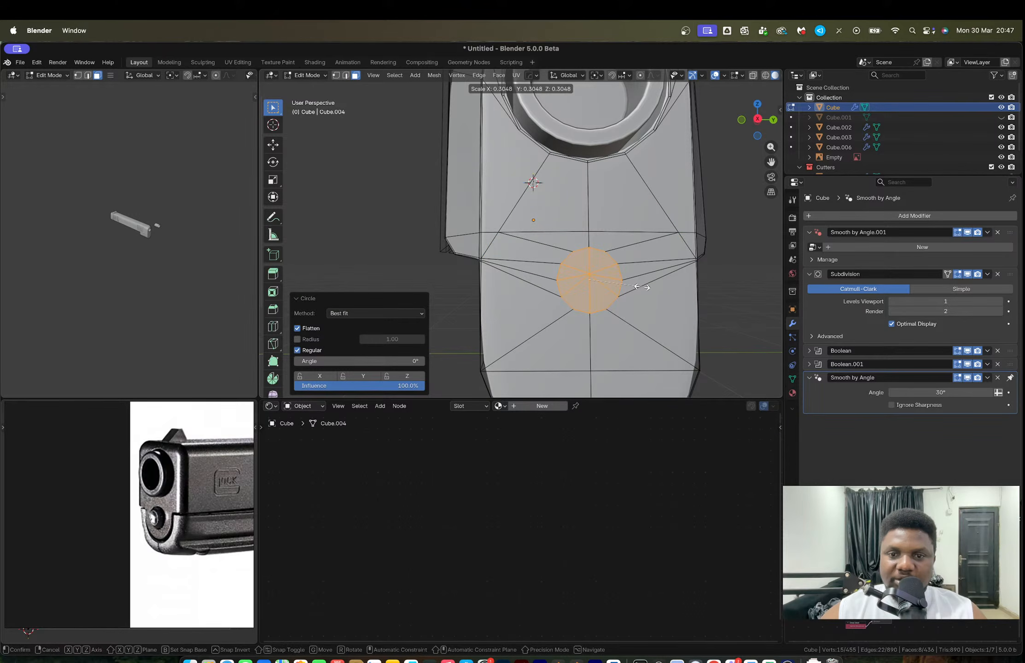
left_click(641, 287)
Step: Move the circular faces down about 0.031 m along Z and enlarge them by a factor of about 1.446
key("g")
key("z")
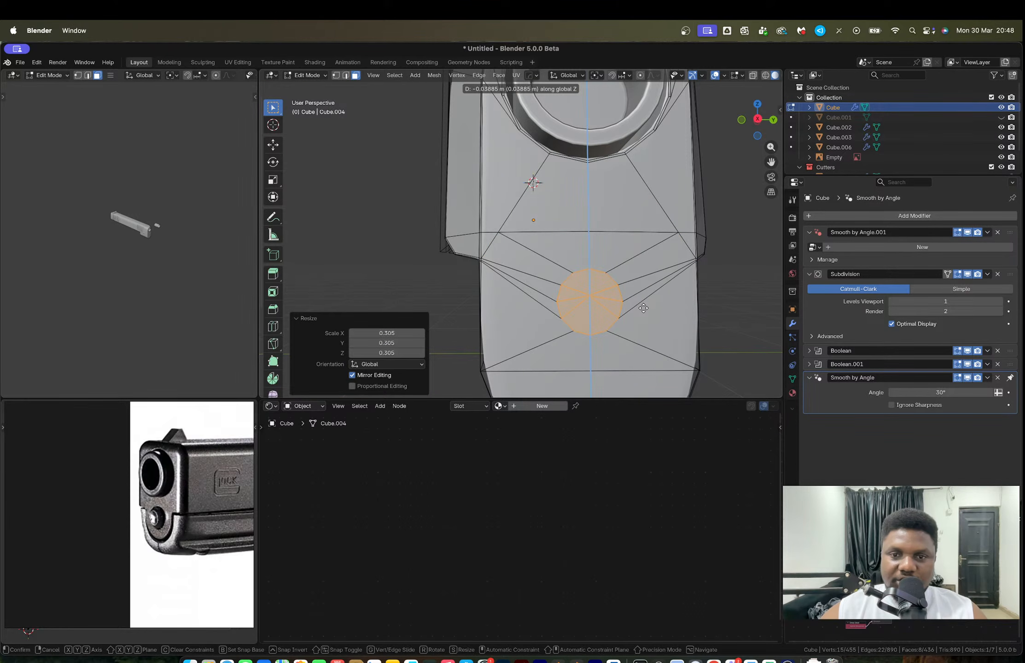
left_click(645, 307)
key("s")
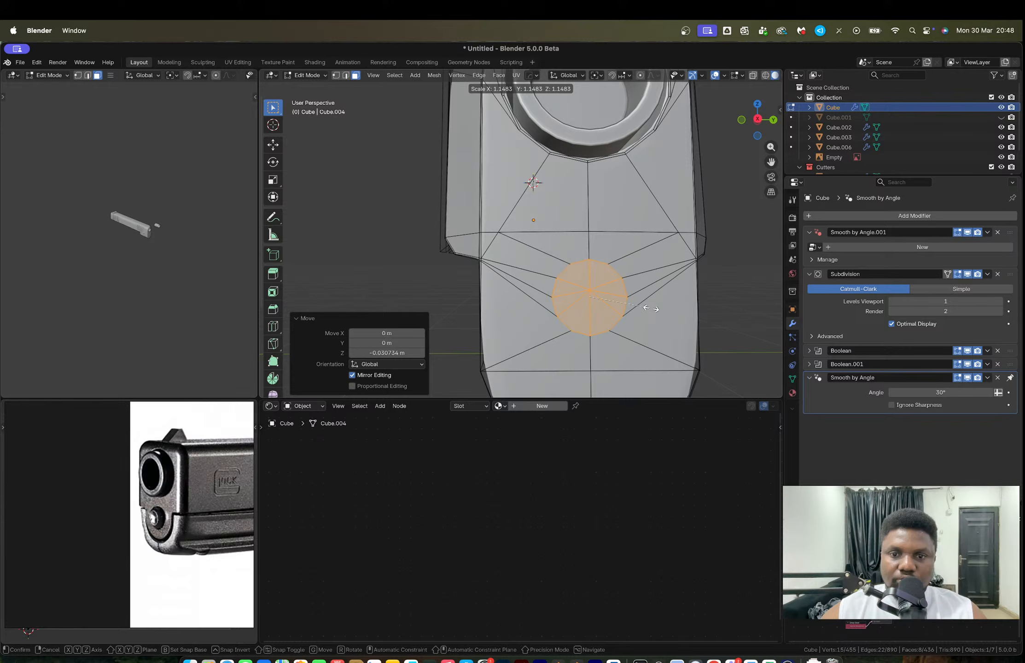
left_click(666, 315)
Step: Extrude the circular faces about 0.027 m into the slide along X, and add a second short inward extrusion of about 0.006 m
middle_click_drag(666, 315, 620, 297)
key("e")
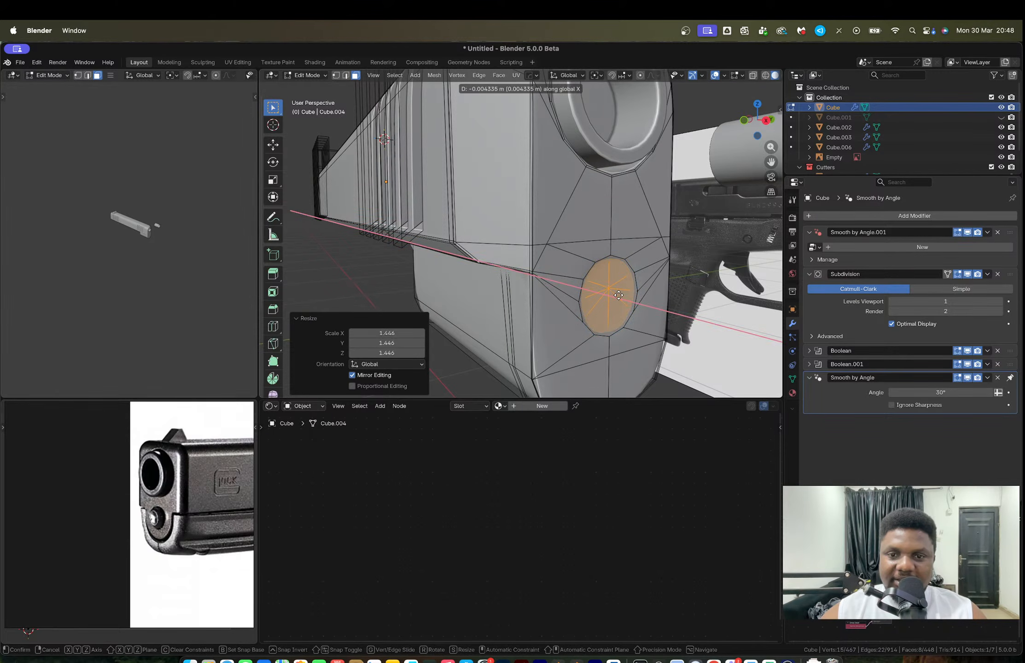
key("x")
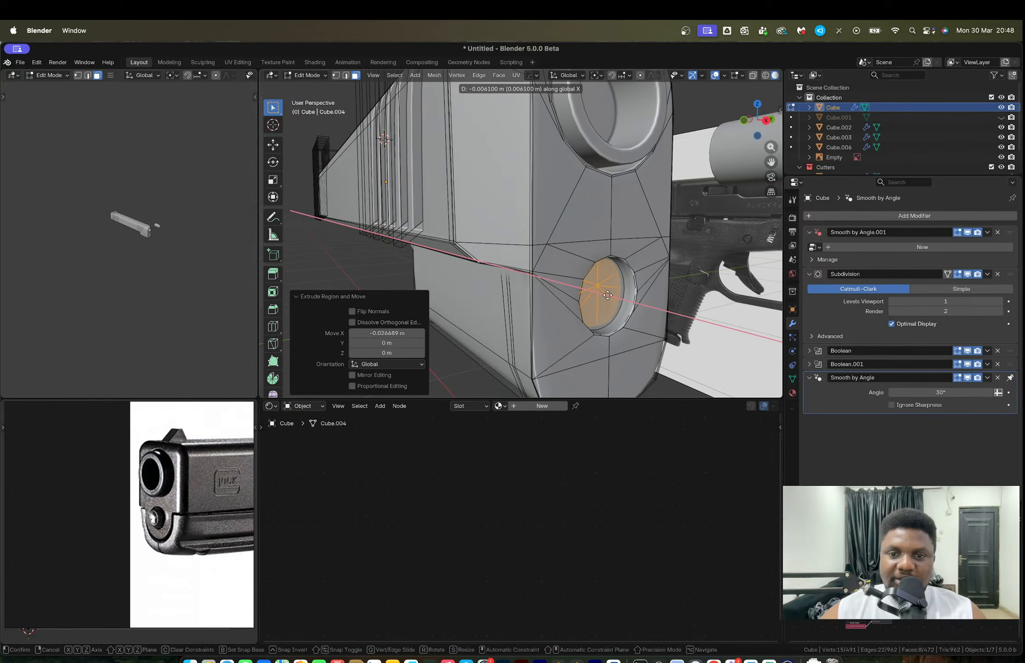
left_click(610, 294)
Step: Duplicate the recessed circular faces in place and separate the copy into its own object
key("shift+d")
right_click(666, 283)
key("p")
left_click(667, 284)
key("Tab")
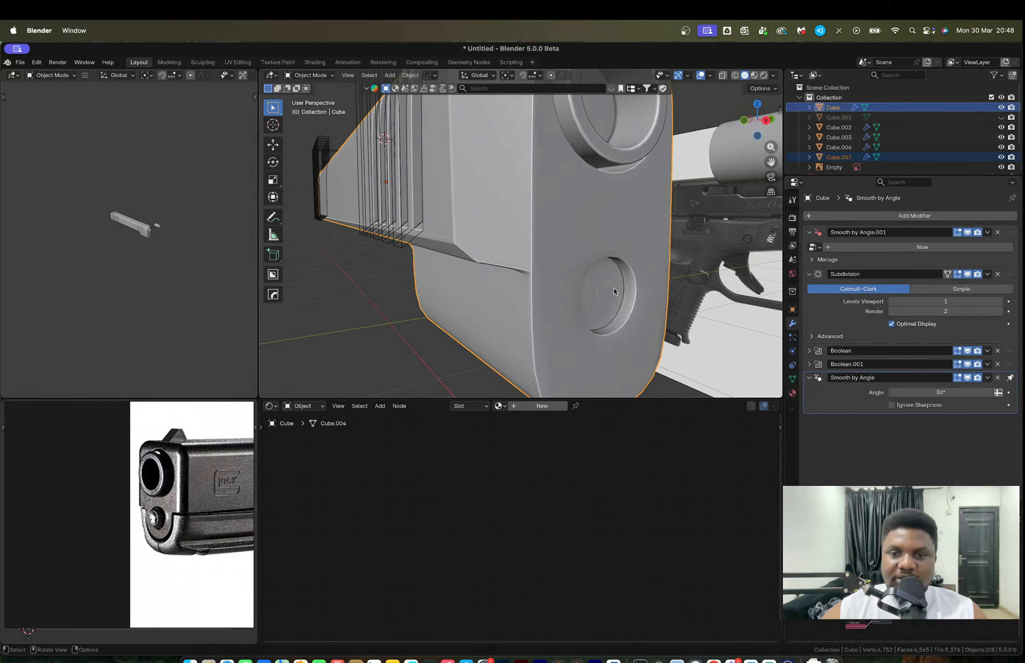
Step: Extrude all faces of the separated disc outward along their normals by about 0.071 m to form a round plug
left_click(614, 291)
key("Tab")
key("a")
key("e")
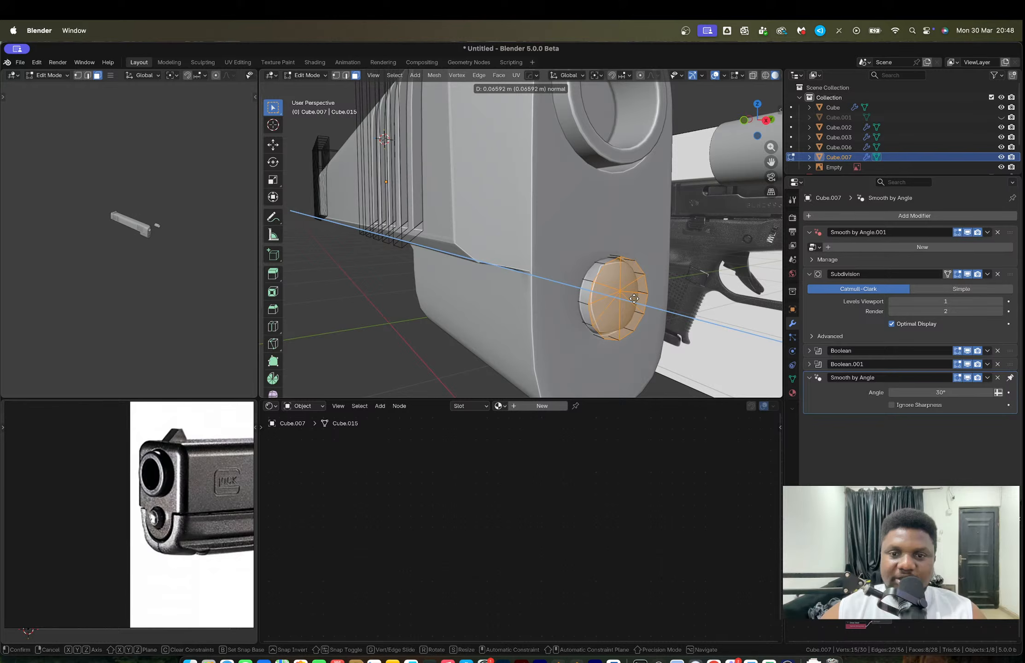
left_click(635, 299)
Step: Delete the triangulated front faces of the plug and fill the open rim with a single face
scroll(611, 284, "up", 5)
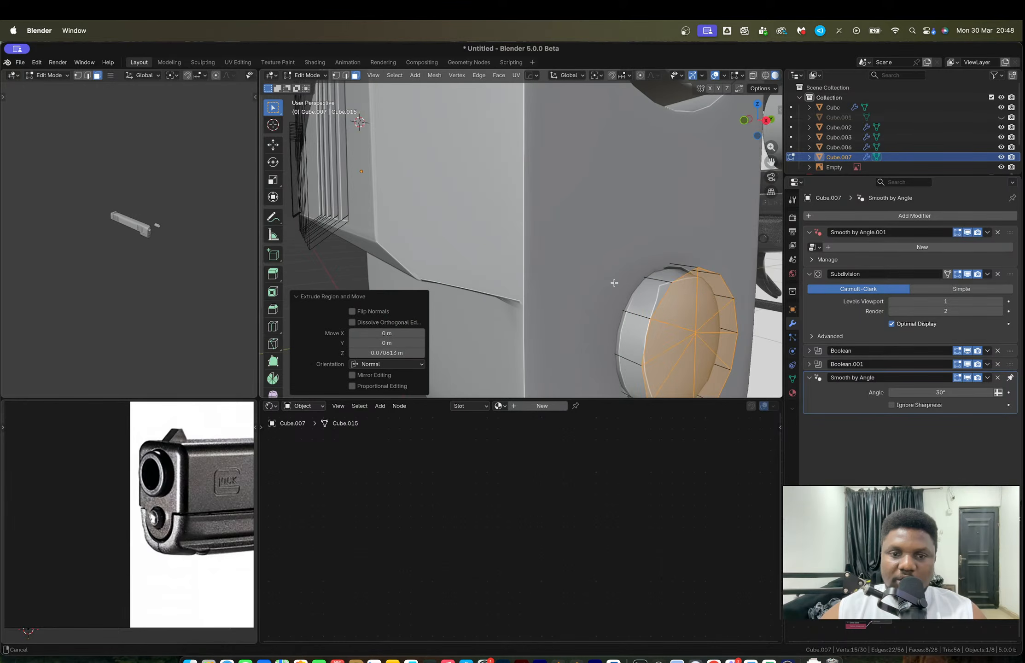
key("x")
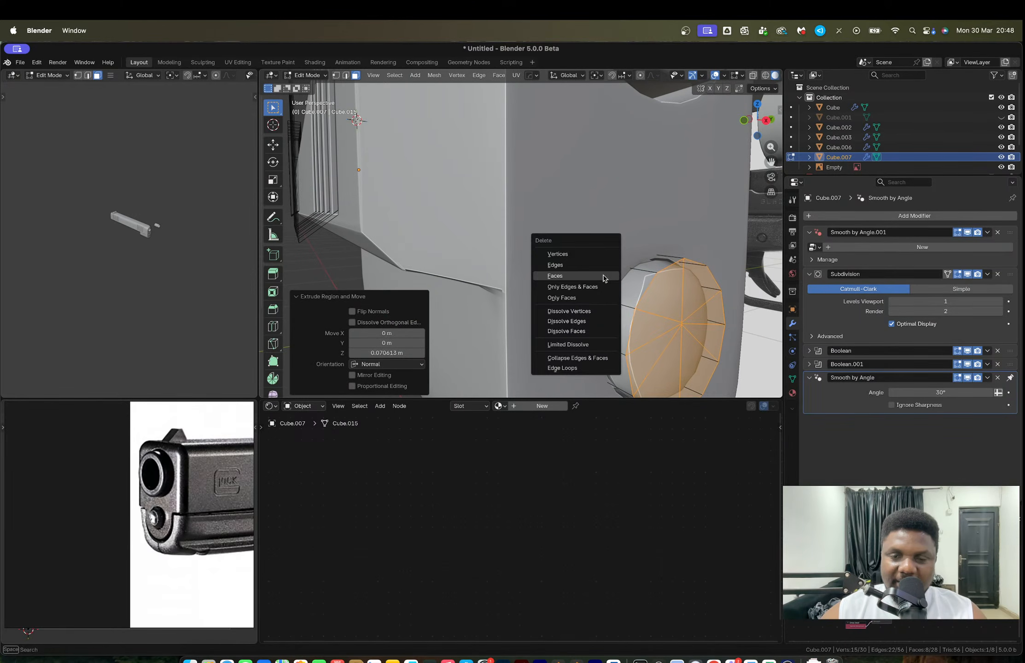
left_click(593, 281)
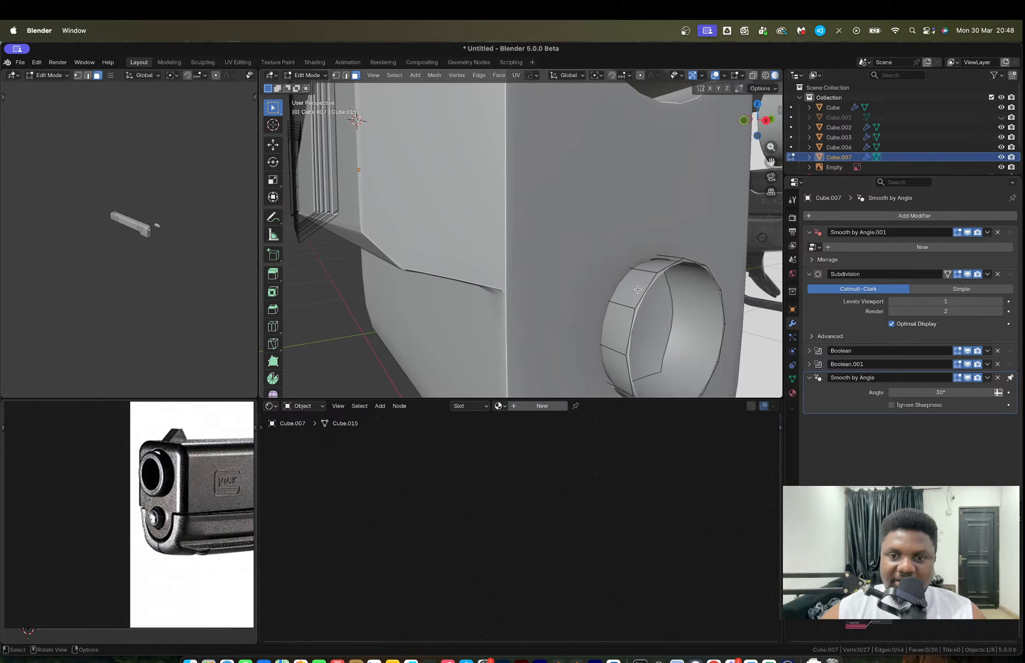
key("2")
left_click(640, 289, "alt")
key("f")
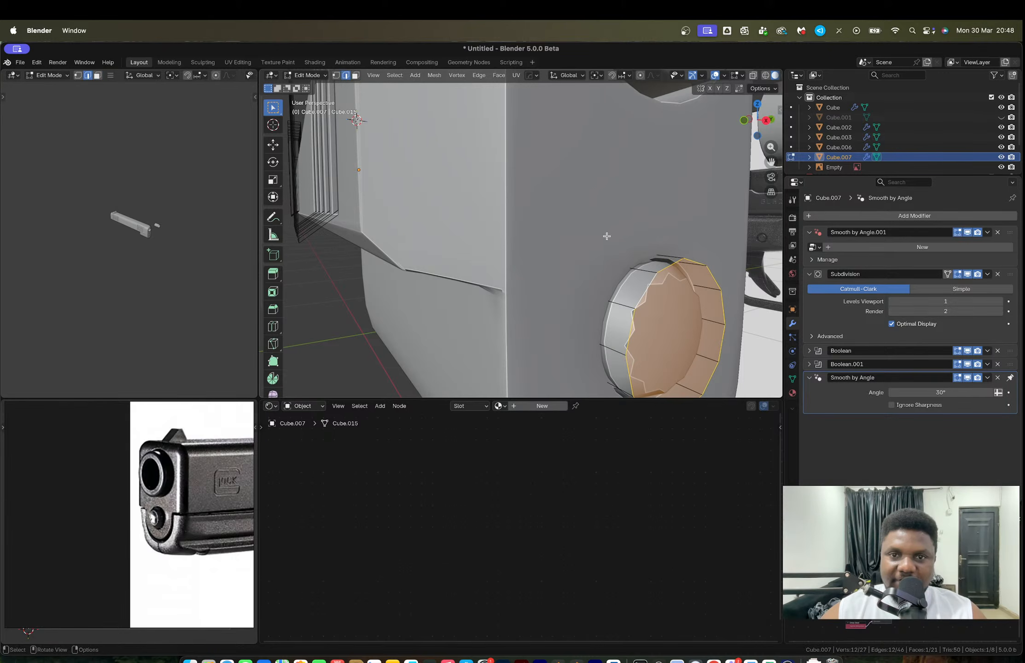
Step: Bevel the plug's front rim with 3 segments and a width of about 0.0058 m
key("ctrl+b")
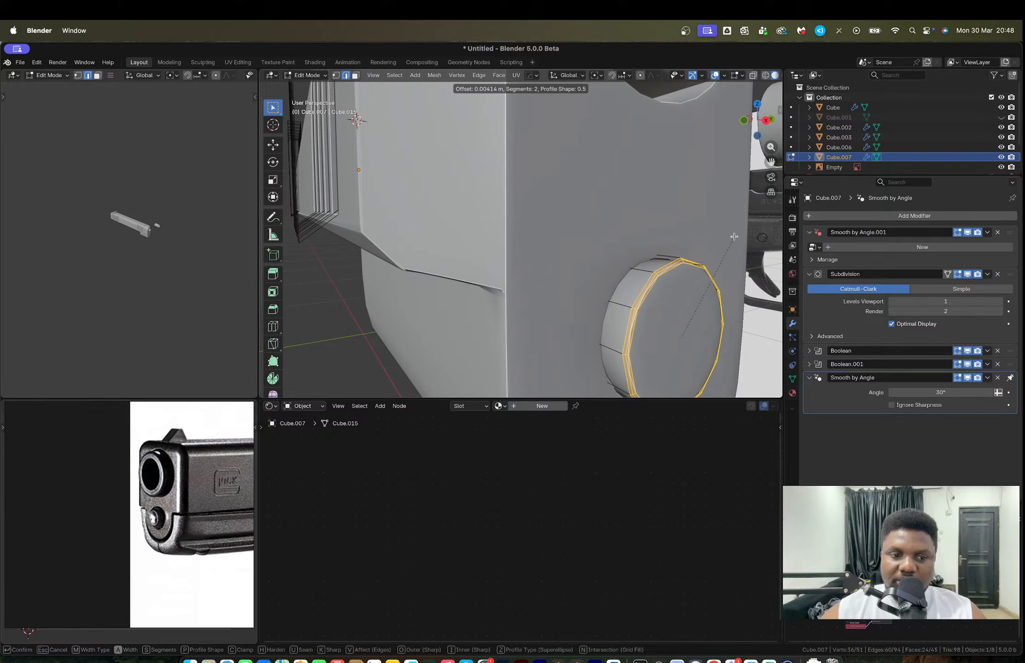
scroll(734, 236, "up", 1)
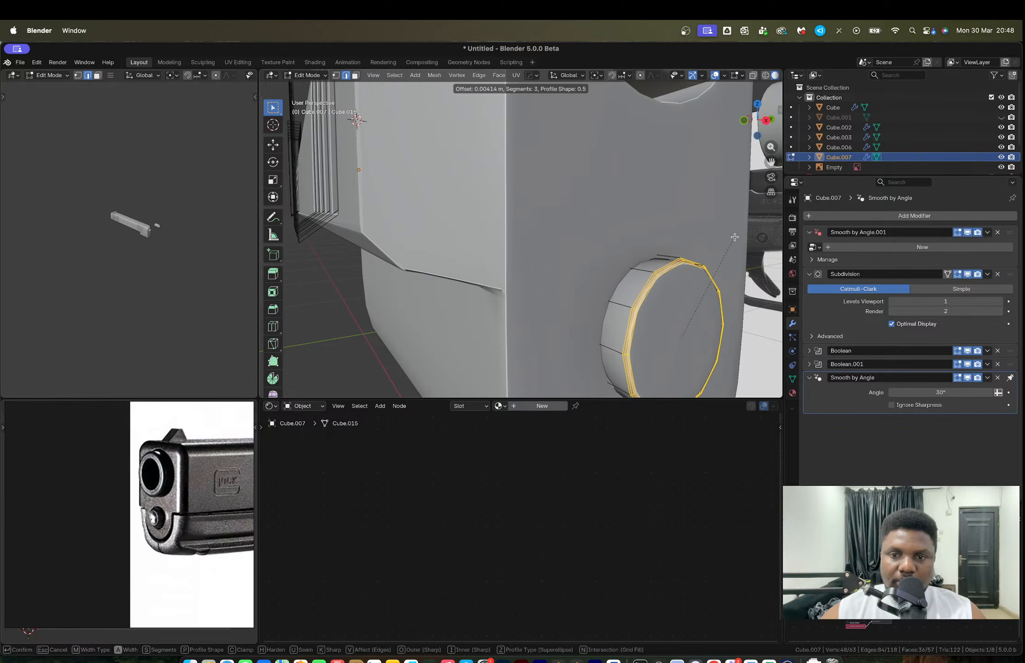
left_click(740, 231)
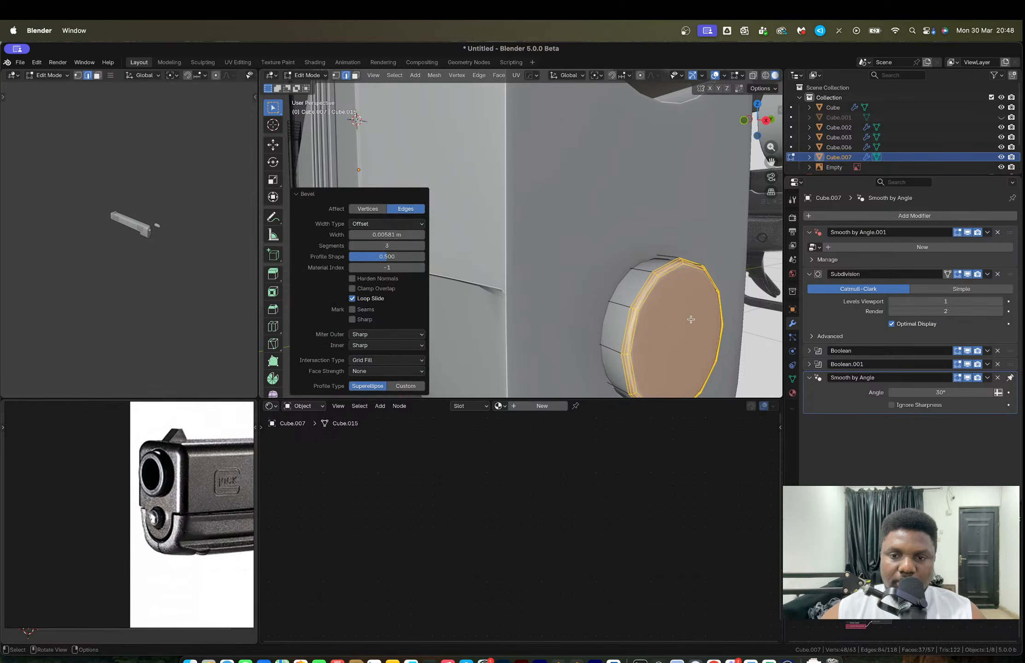
Step: Inset the plug's front face twice, by about 0.024 m and about 0.015 m
left_click(687, 323)
key("3")
left_click(688, 321)
key("i")
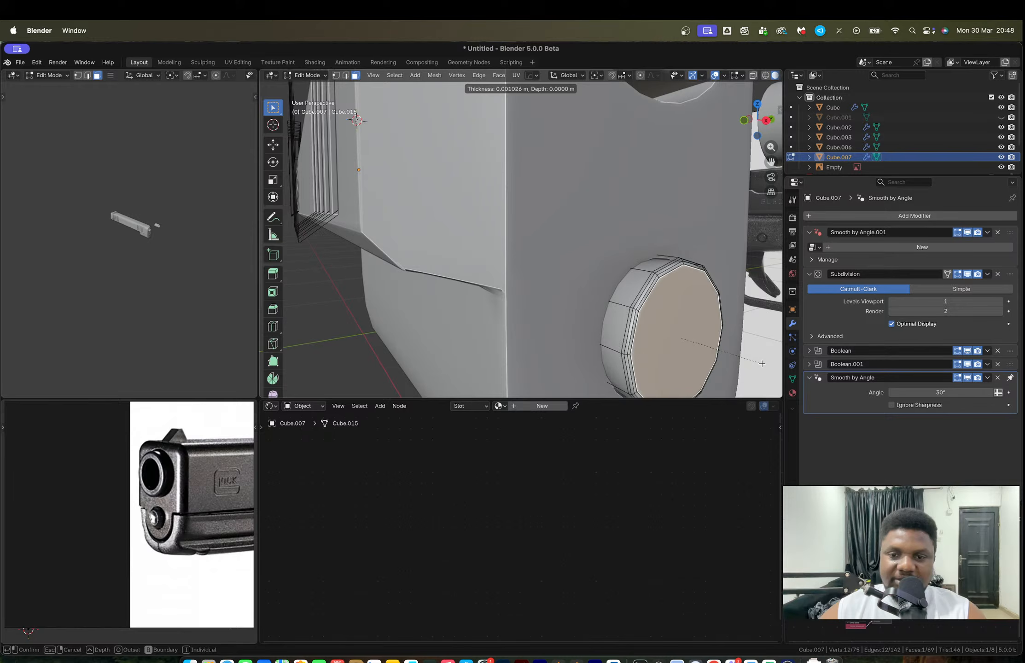
left_click(753, 358)
key("i")
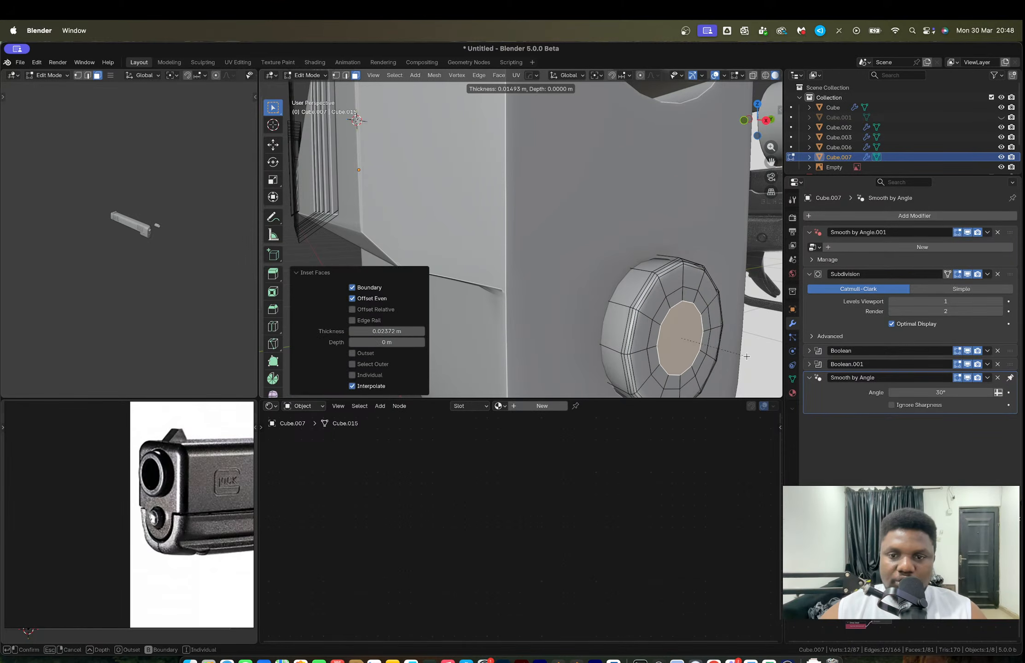
left_click(743, 355)
Step: Dish the plug's centre face inward about 0.01 m along X with smooth proportional editing at a size of about 0.052 m
key("o")
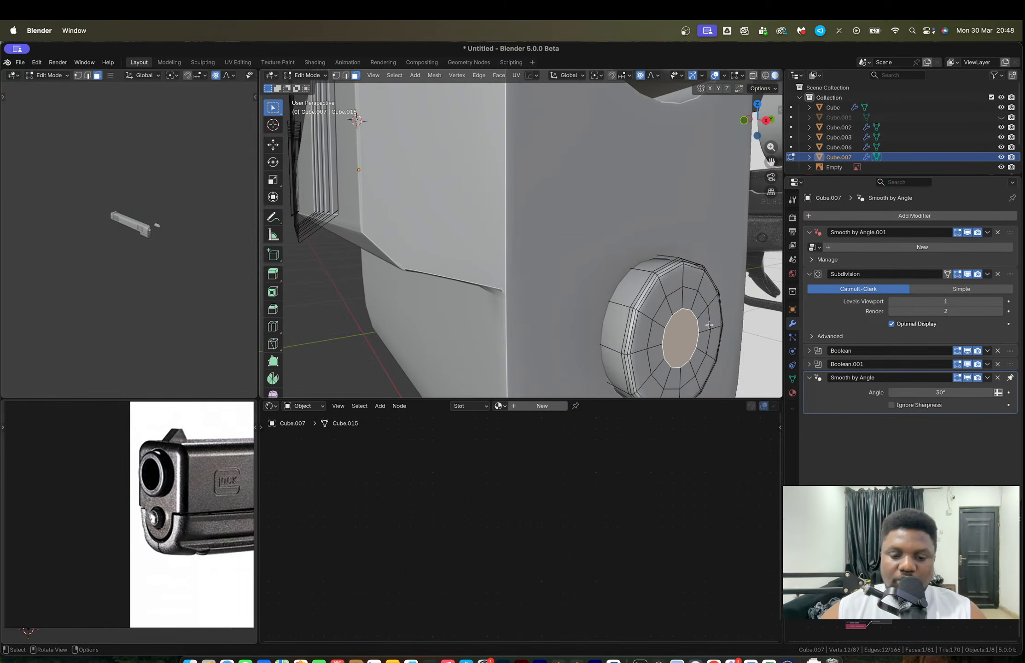
key("g")
key("x")
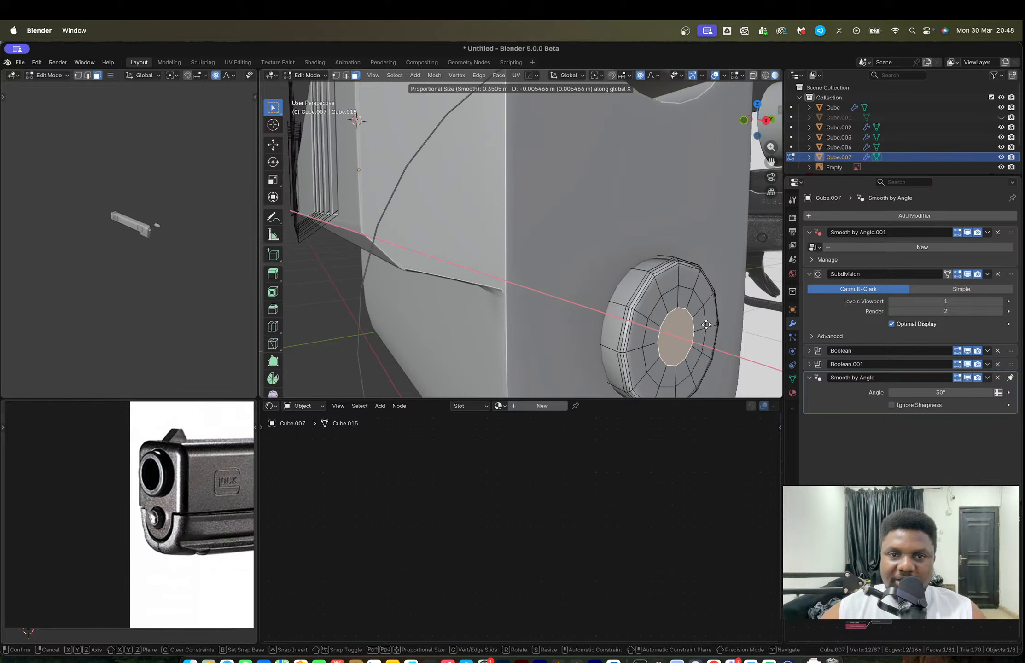
scroll(706, 324, "up", 20)
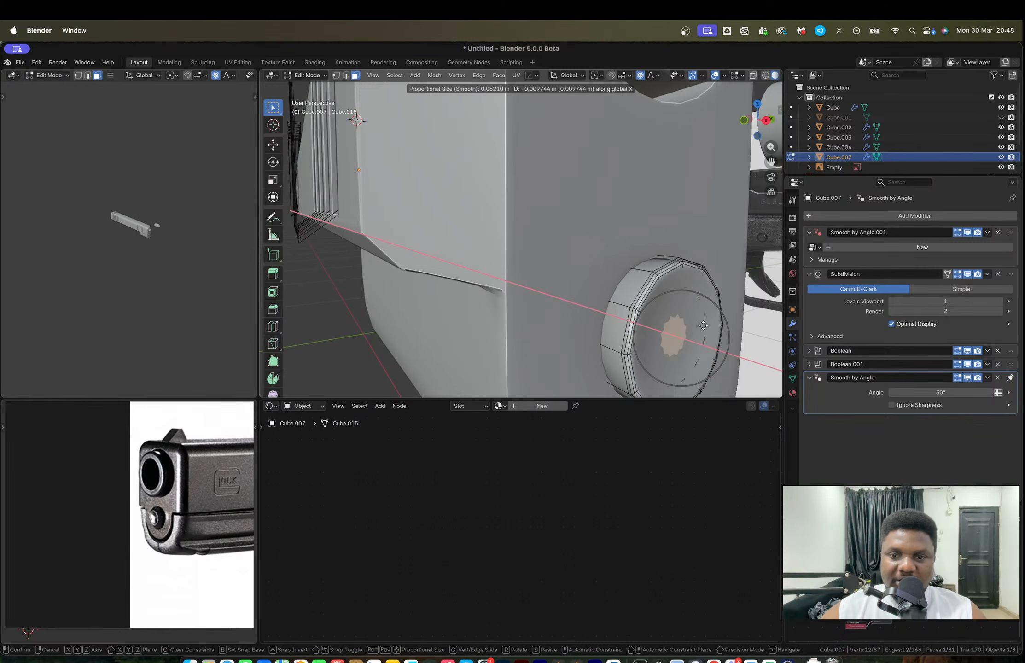
left_click(702, 326)
key("Tab")
middle_click_drag(702, 325, 621, 290)
key("Tab")
Step: Select the plug's rear vertices through X-ray in the front view and move them along X deeper into the slide
key("alt+z")
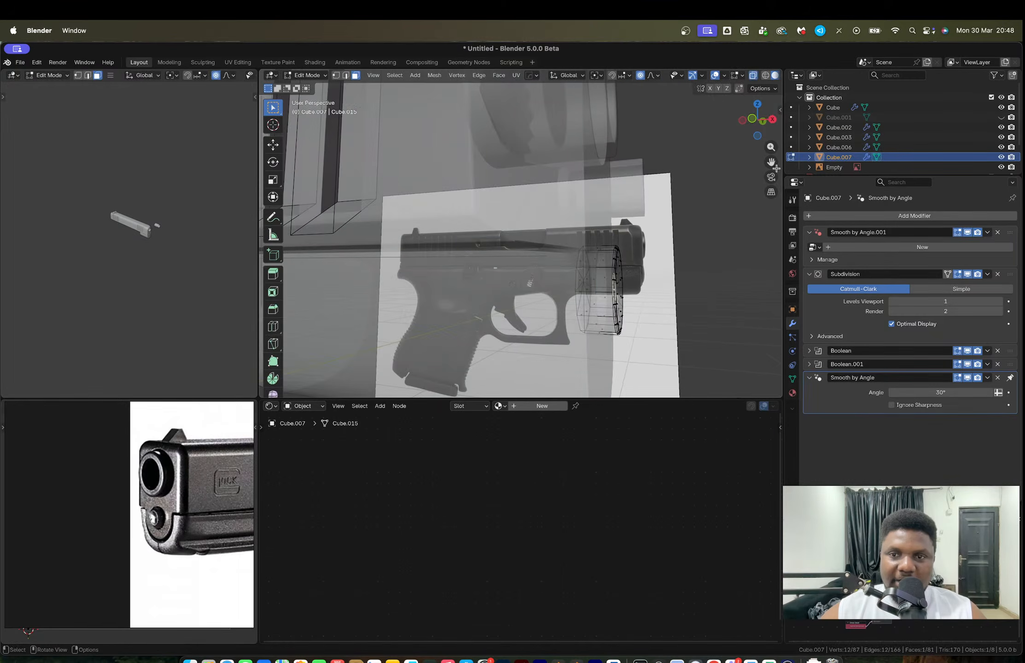
left_click(753, 120)
scroll(649, 270, "up", 1)
key("1")
scroll(609, 247, "down", 3)
scroll(567, 206, "down", 9, "shift")
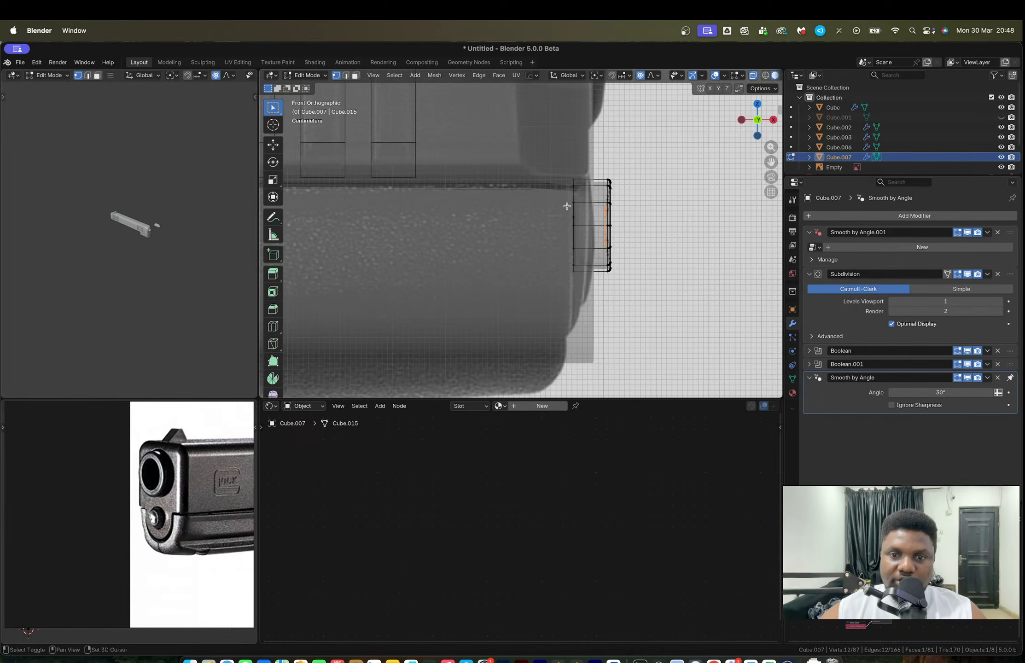
left_click_drag(545, 138, 590, 267)
left_click_drag(596, 308, 596, 308)
key("g")
key("x")
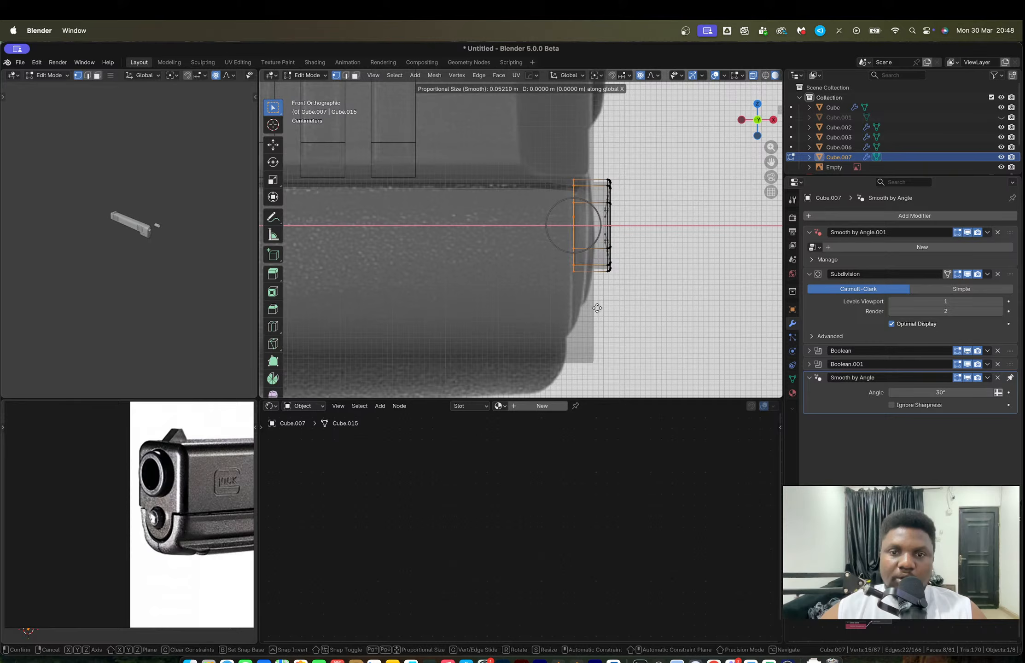
left_click(546, 313)
key("Tab")
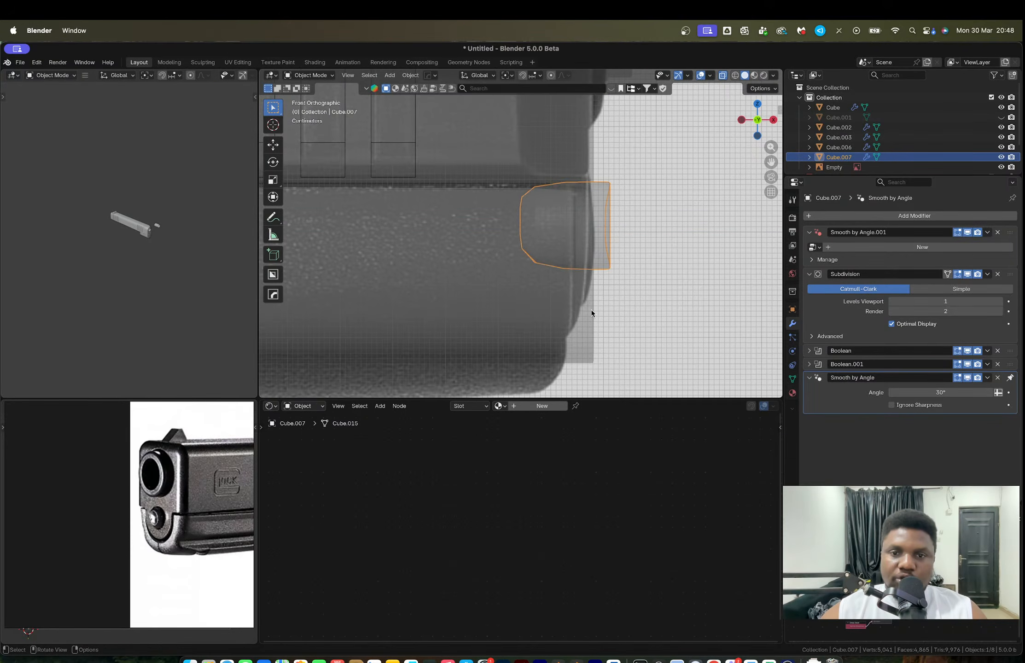
key("alt+z")
middle_click_drag(673, 307, 646, 279)
scroll(670, 312, "down", 3)
left_click(547, 279)
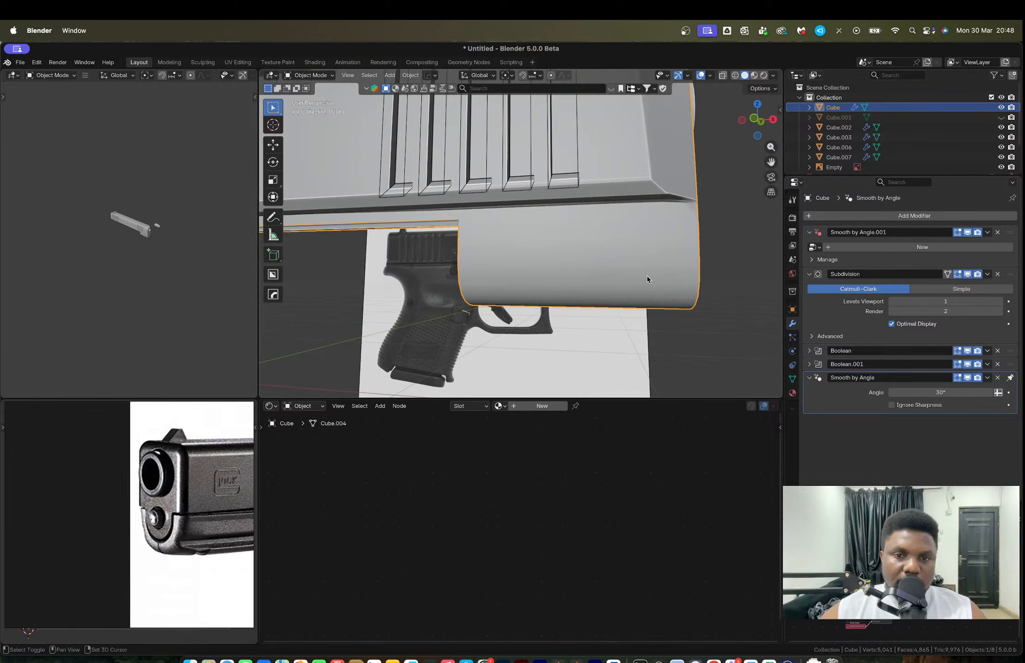
key("slash")
key("slash")
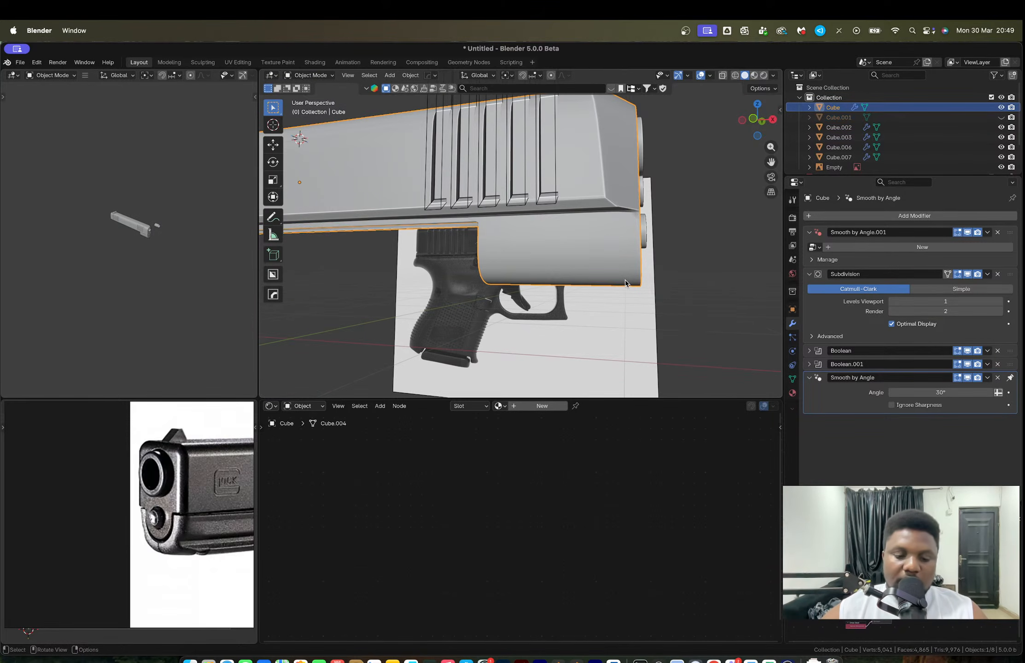
Step: Reveal the hidden pistol frame block and open its mesh for editing
key("alt+h")
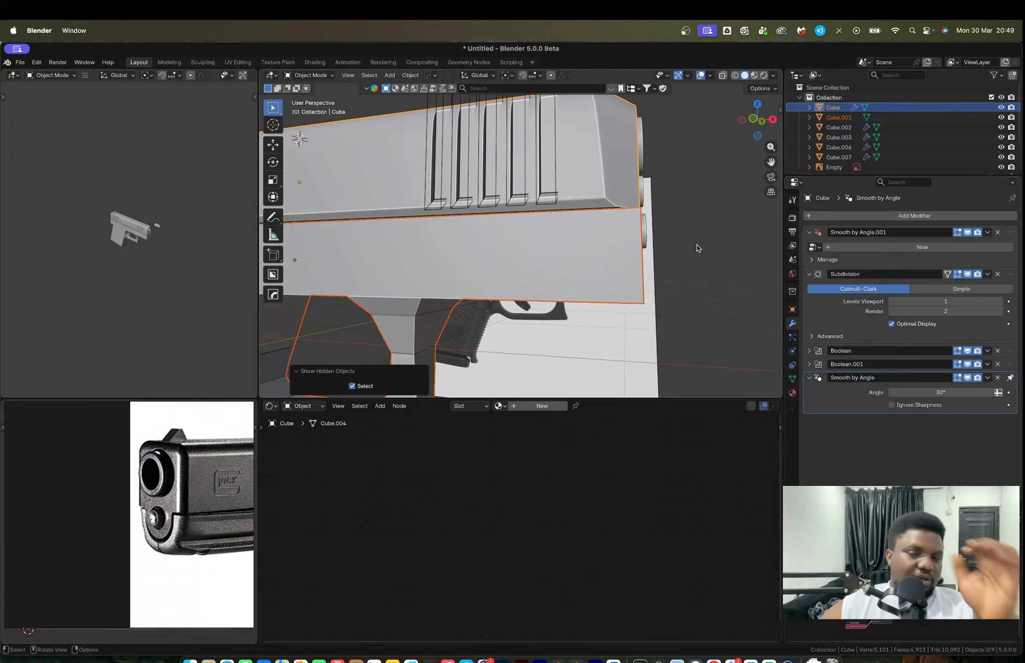
key("alt+a")
mouse_move(625, 280)
middle_mouse_down()
mouse_move(579, 300)
mouse_move(636, 270)
mouse_move(608, 267)
middle_mouse_up()
left_click(573, 299)
key("Tab")
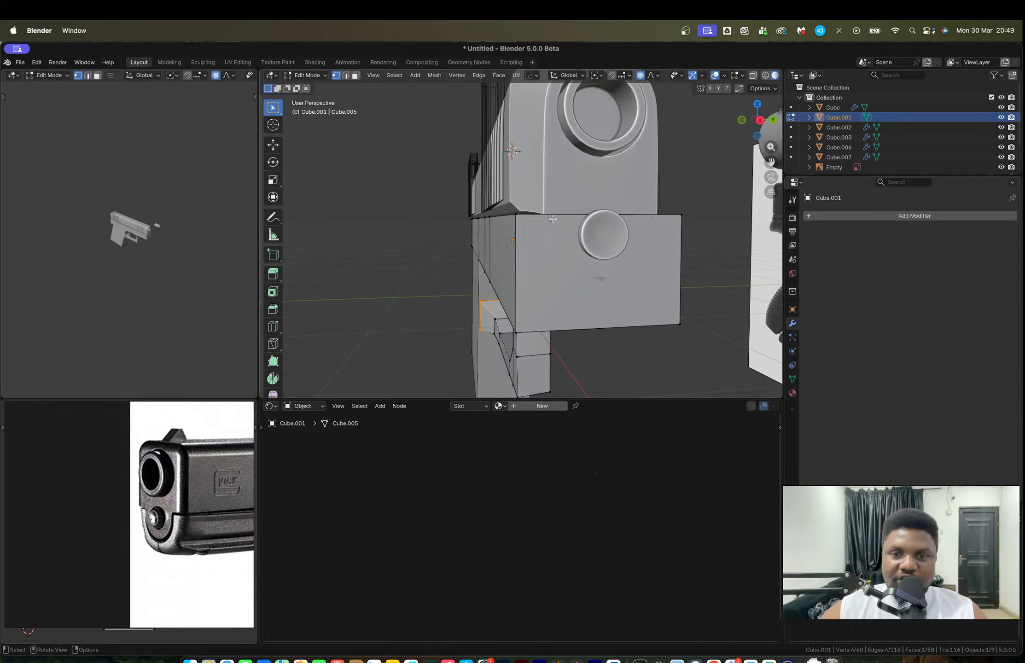
Step: Delete the frame block's front-end faces around the round plug
middle_click_drag(560, 269, 492, 376)
key("3")
left_click(579, 257)
key("x")
left_click(544, 229)
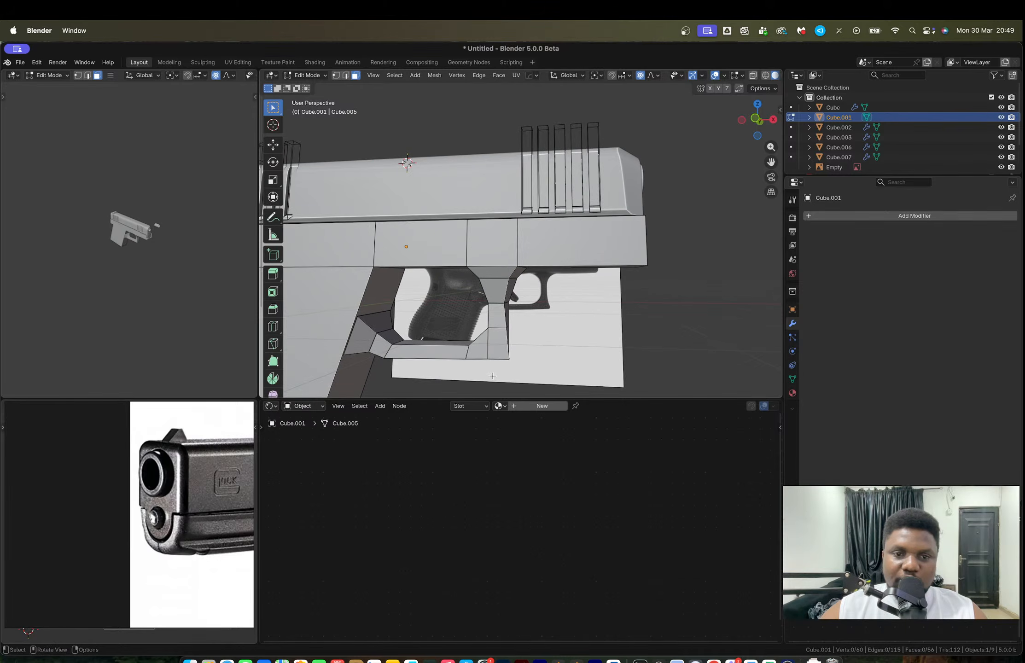
Step: Compare the frame with the reference image in front wireframe view and hide the frame block
left_click(756, 121)
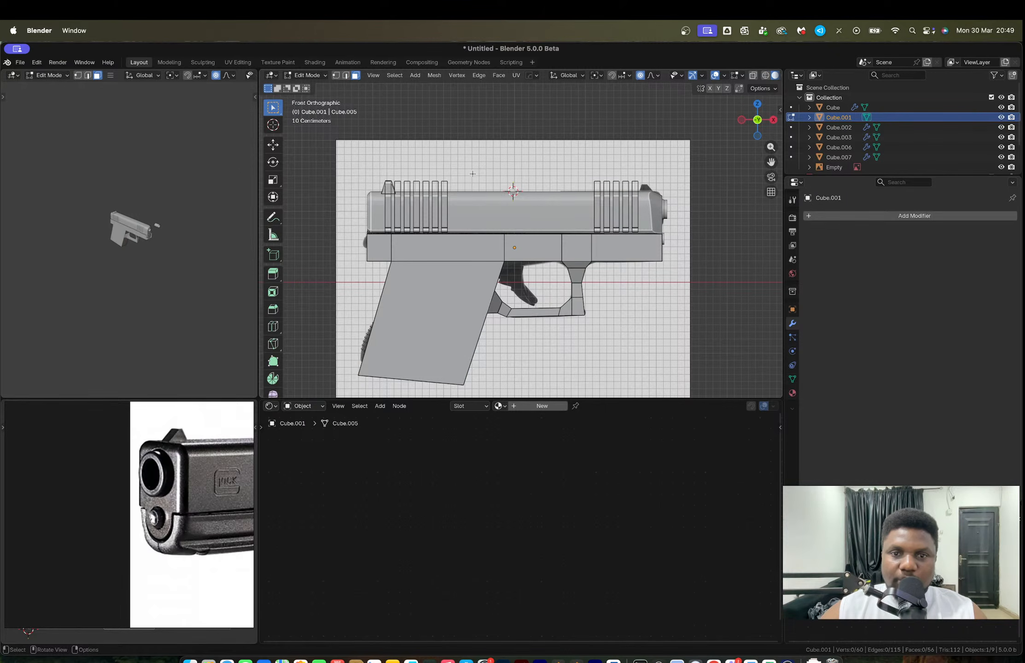
key("Tab")
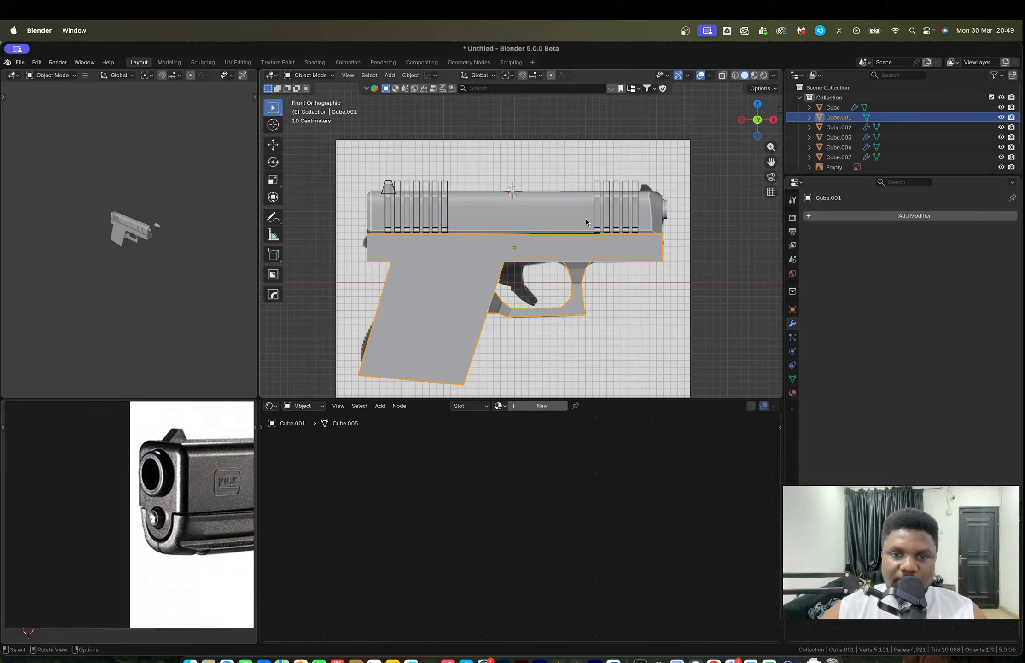
key("z")
left_click(546, 198)
scroll(545, 198, "up", 2)
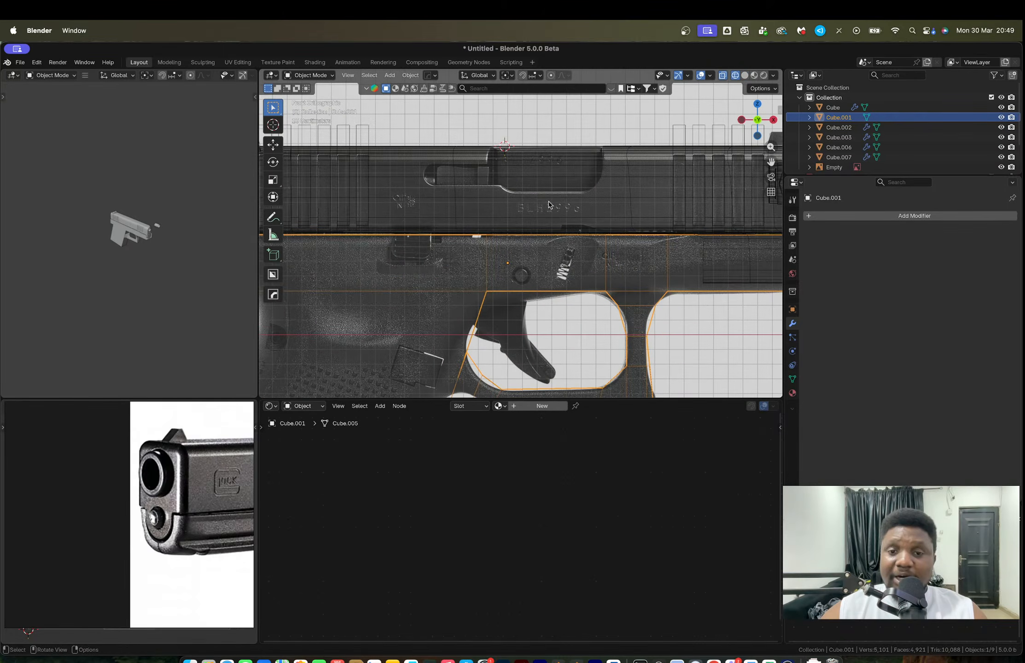
scroll(593, 242, "down", 4)
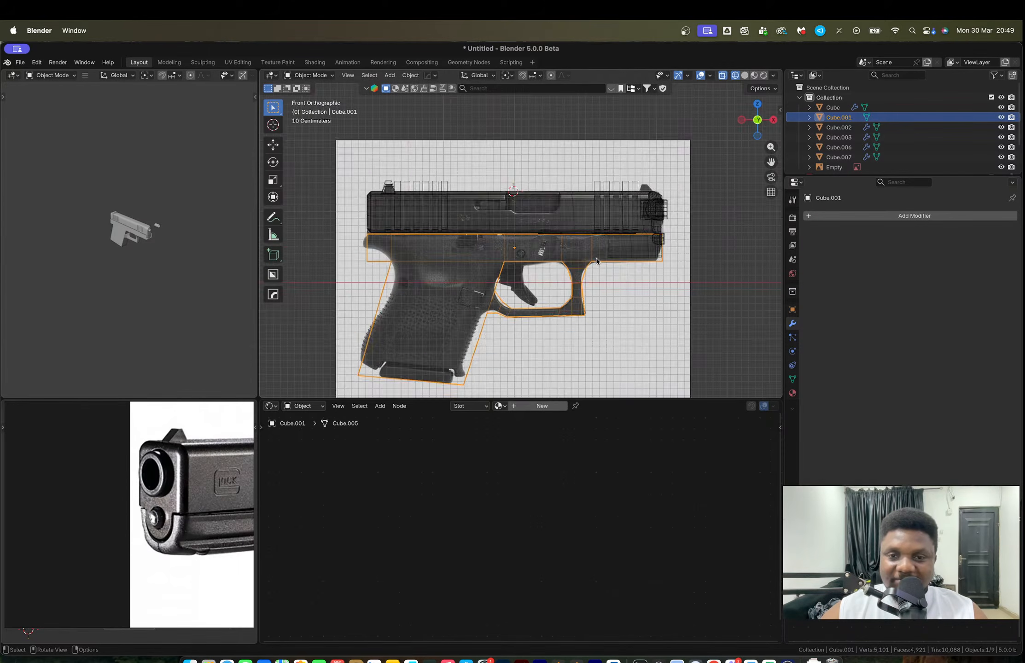
middle_click_drag(592, 242, 566, 275)
key("h")
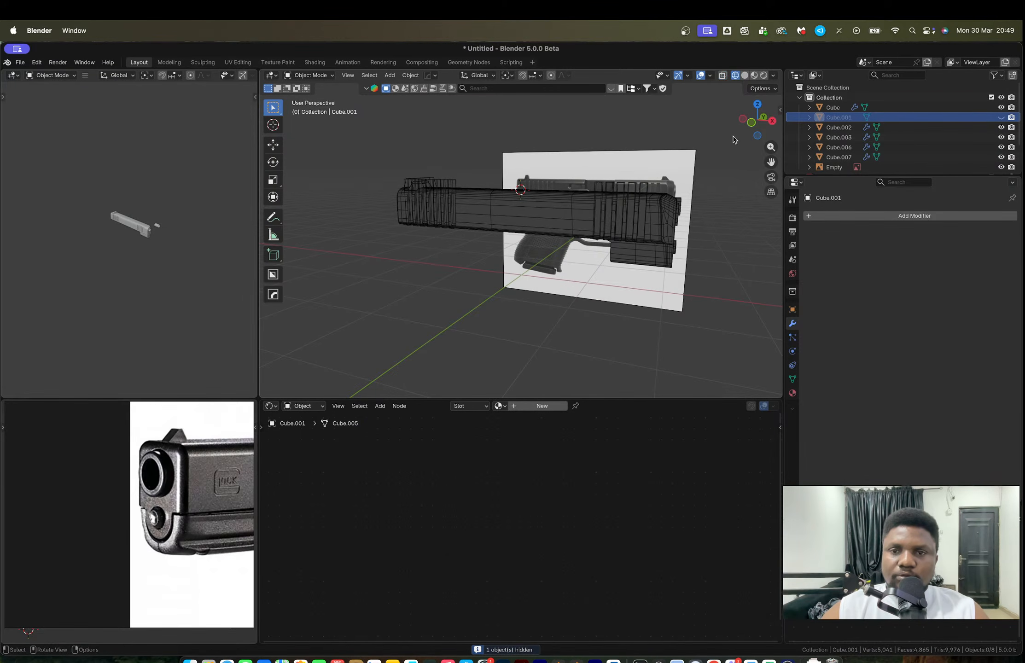
Step: Examine the ejection port area of the slide against the reference in front view, using solid shading with X-ray
left_click(751, 122)
scroll(520, 230, "up", 4)
key("z")
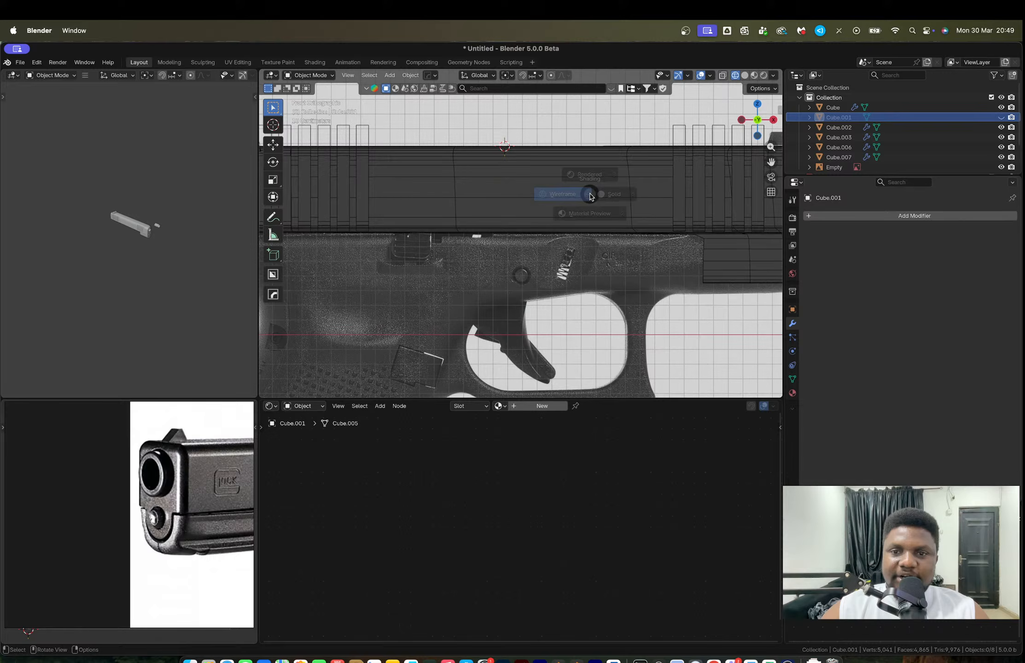
left_click(647, 197)
key("alt+z")
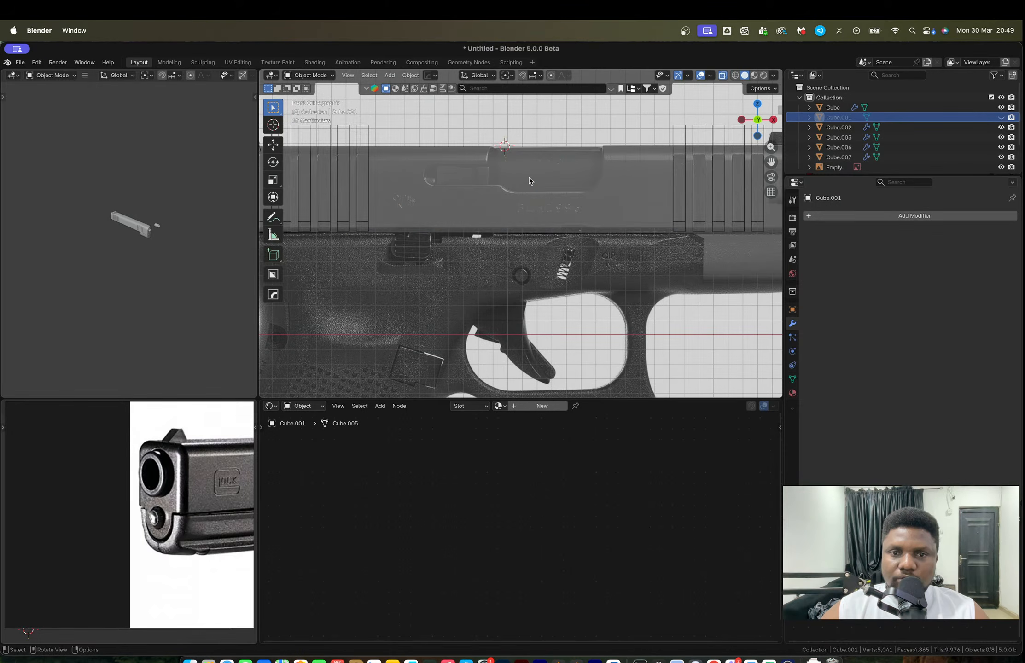
scroll(605, 189, "up", 2)
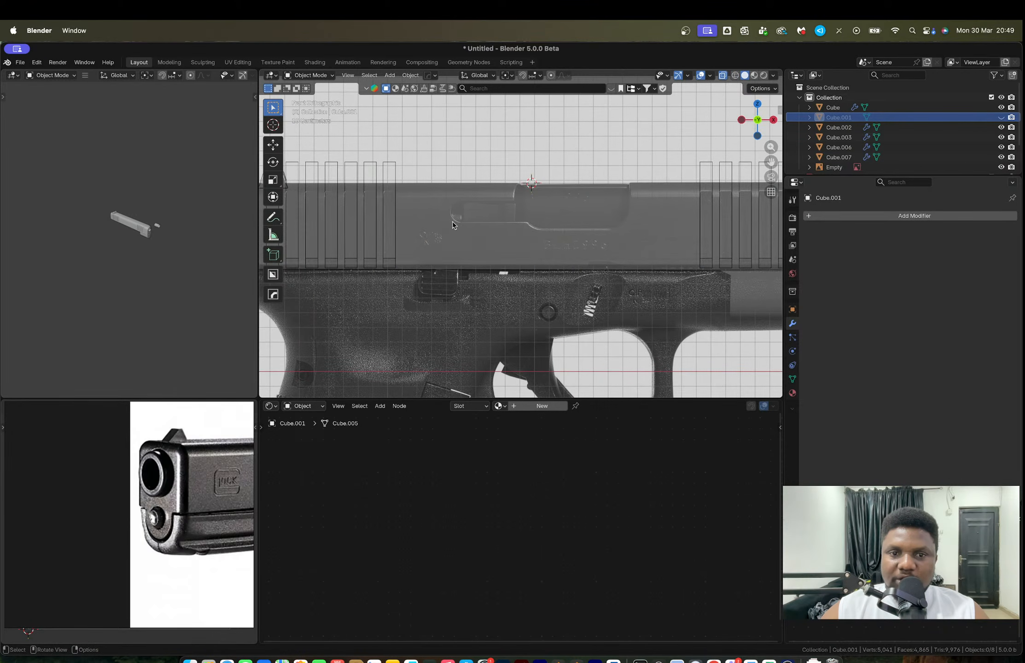
scroll(479, 223, "down", 2)
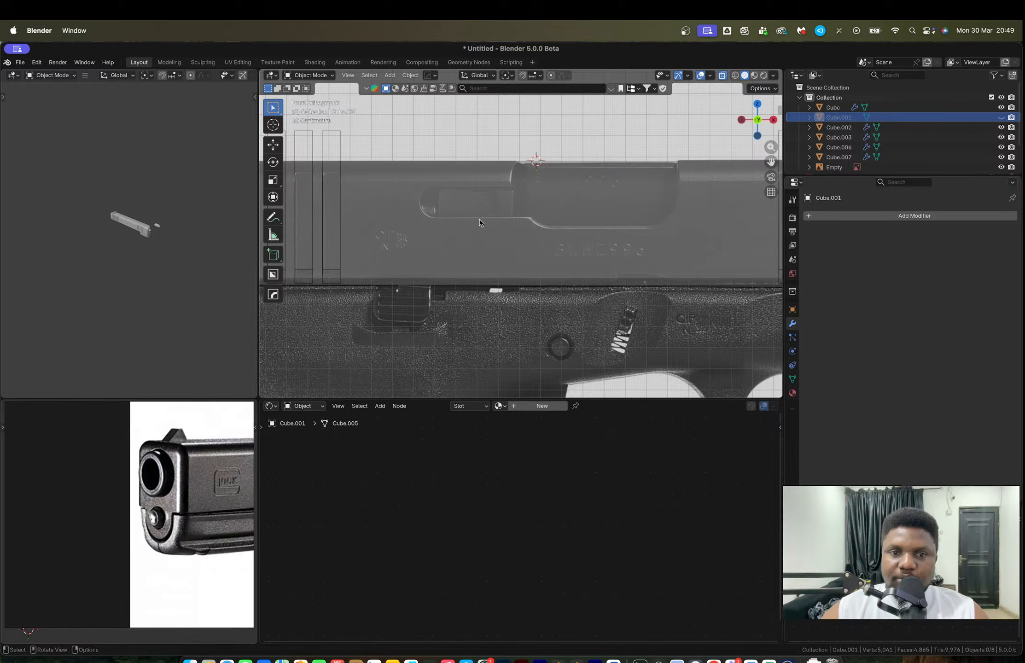
scroll(537, 223, "down", 2)
scroll(537, 222, "up", 2)
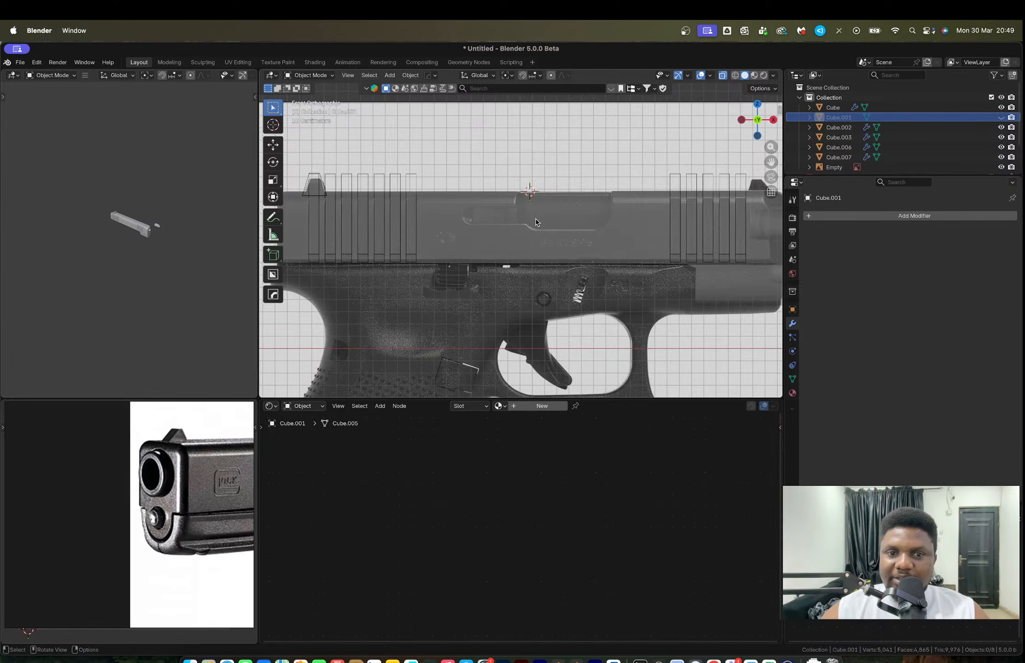
Step: Examine the ejection port's shape and rounded corners closely in the side-view reference photo
scroll(166, 533, "down", 3)
scroll(166, 532, "down", 4)
middle_click_drag(166, 533, 102, 485)
scroll(115, 481, "up", 4)
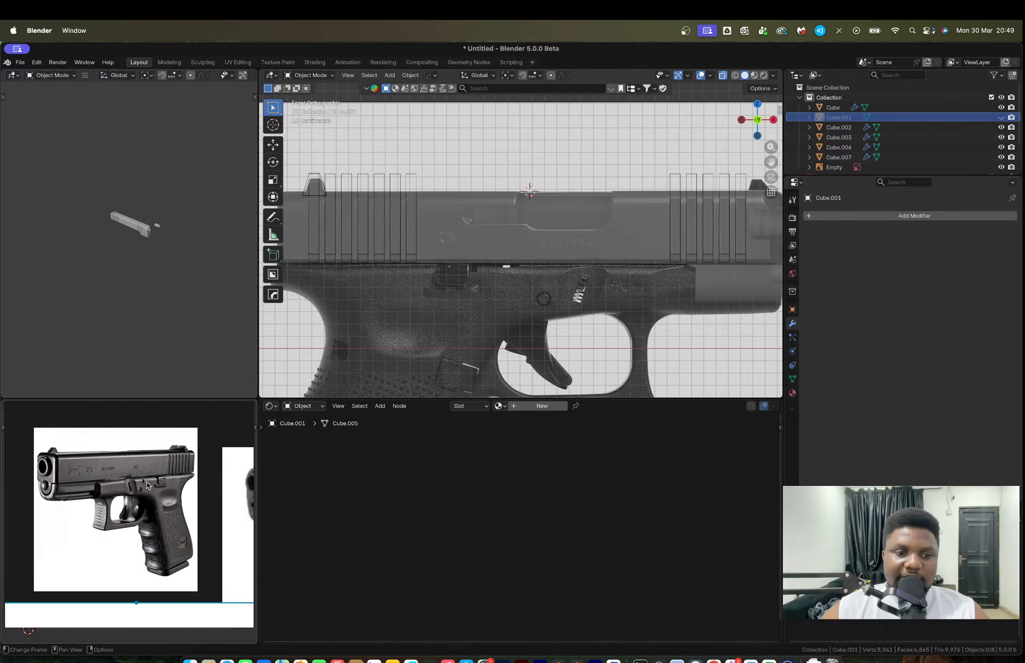
middle_click_drag(135, 593, 112, 432)
scroll(117, 508, "down", 1)
scroll(118, 508, "up", 4)
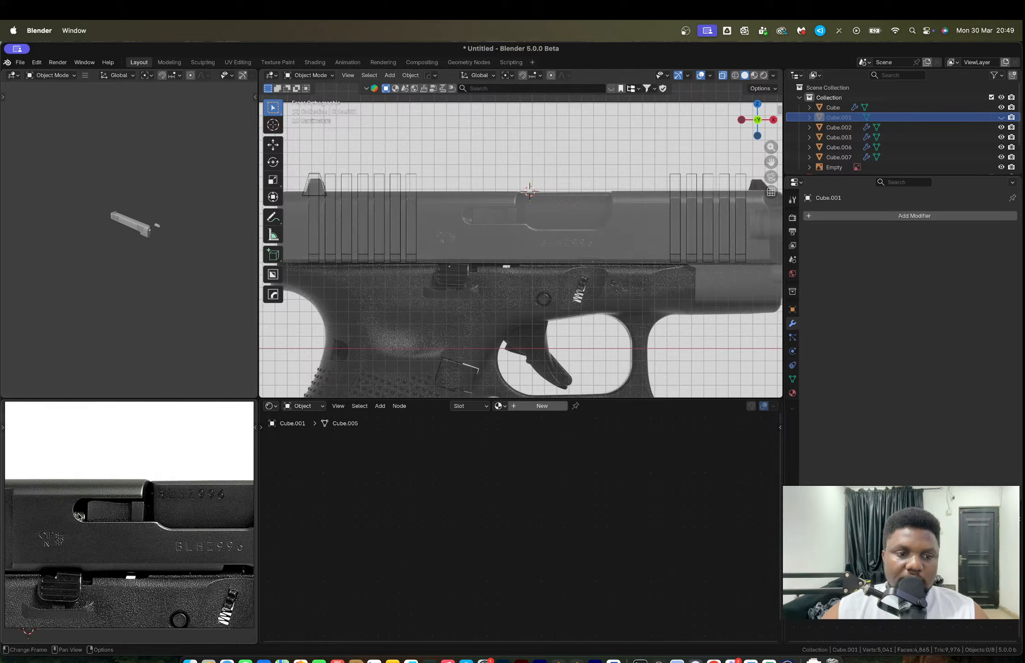
scroll(152, 514, "up", 2)
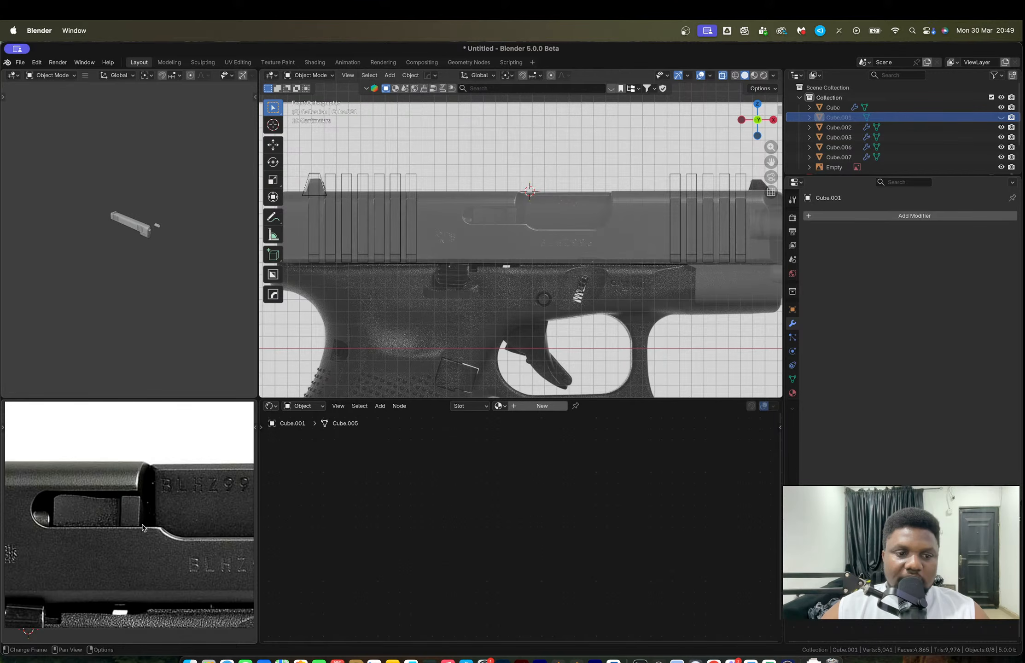
scroll(201, 499, "down", 3)
middle_click_drag(201, 500, 143, 507)
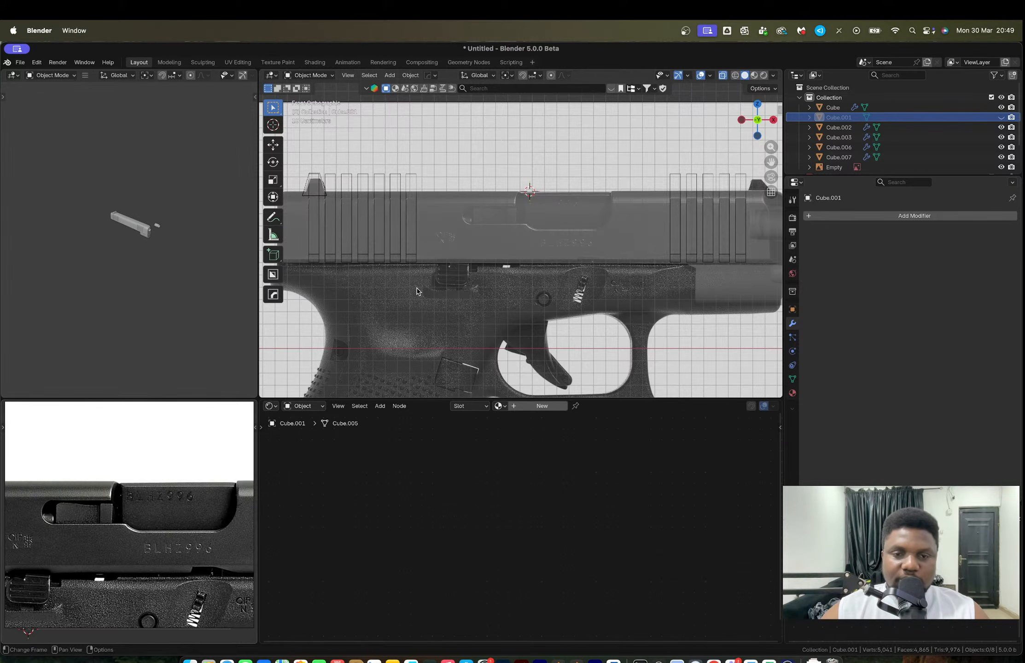
Step: Add a cube, scale it down and place it over the main opening of the ejection port
scroll(562, 211, "up", 2)
key("shift+a")
mouse_move(563, 199)
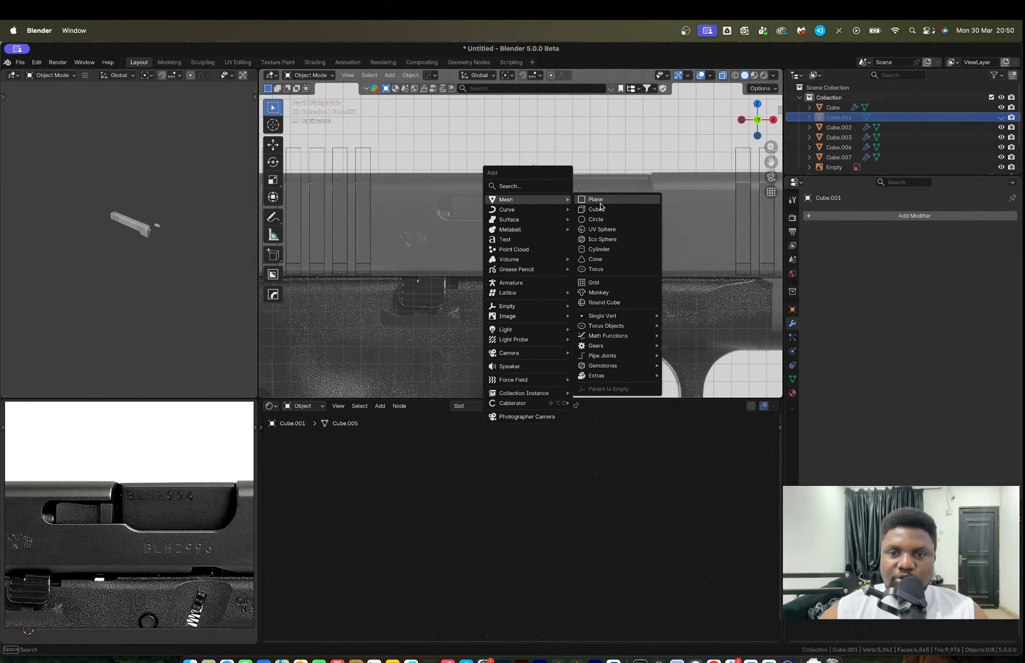
left_click(599, 209)
key("s")
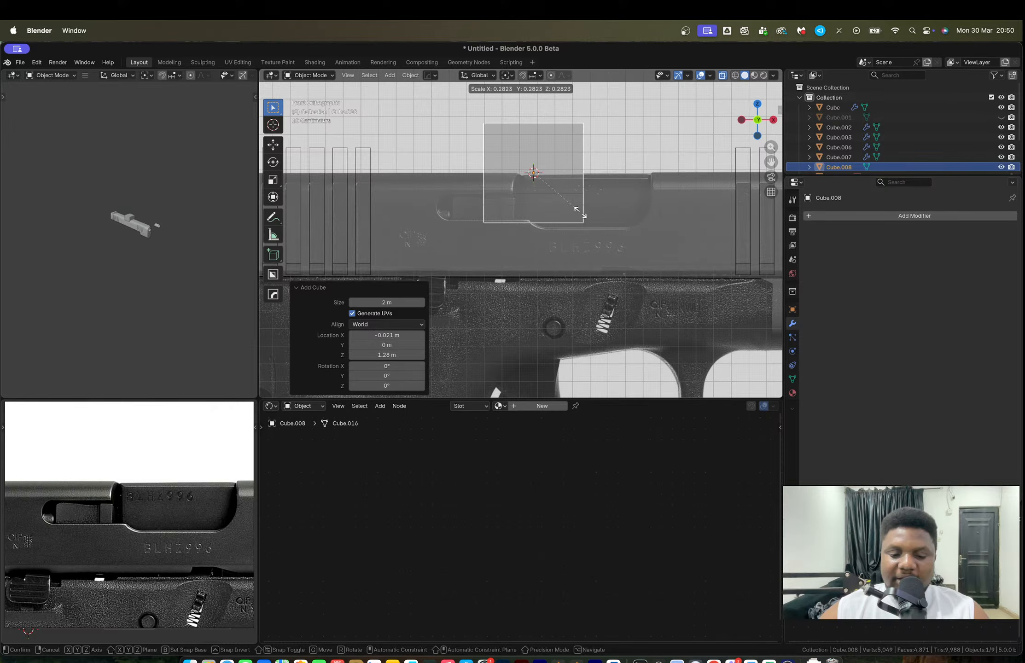
left_click(579, 212)
key("g")
left_click(659, 216)
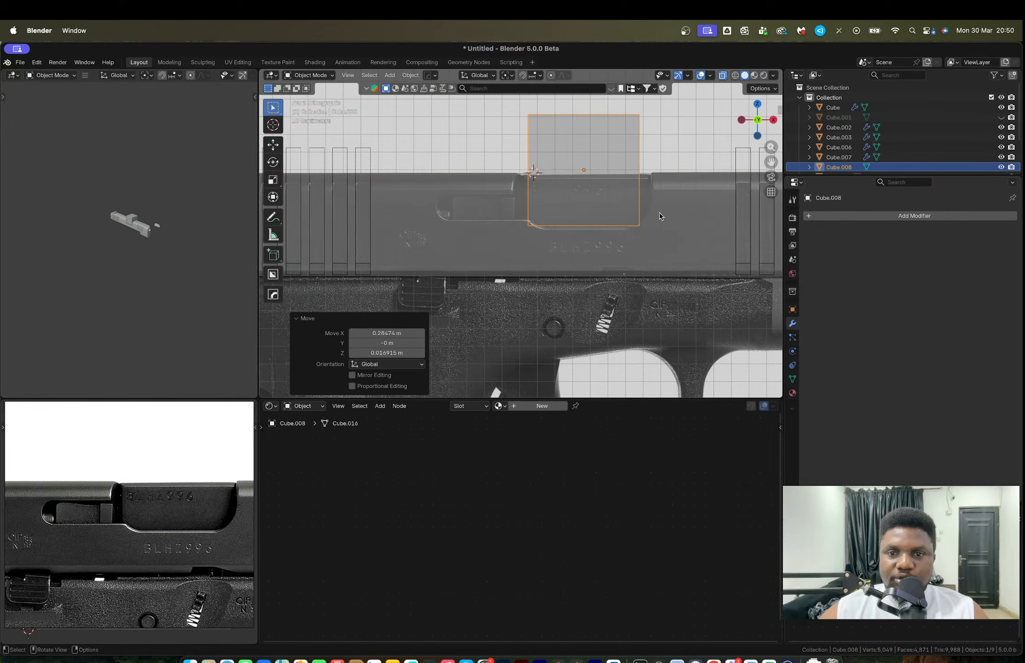
Step: Stretch the cube about 1.2 times along X and lower it along Z to fit the port's length and lower edge
key("s")
key("x")
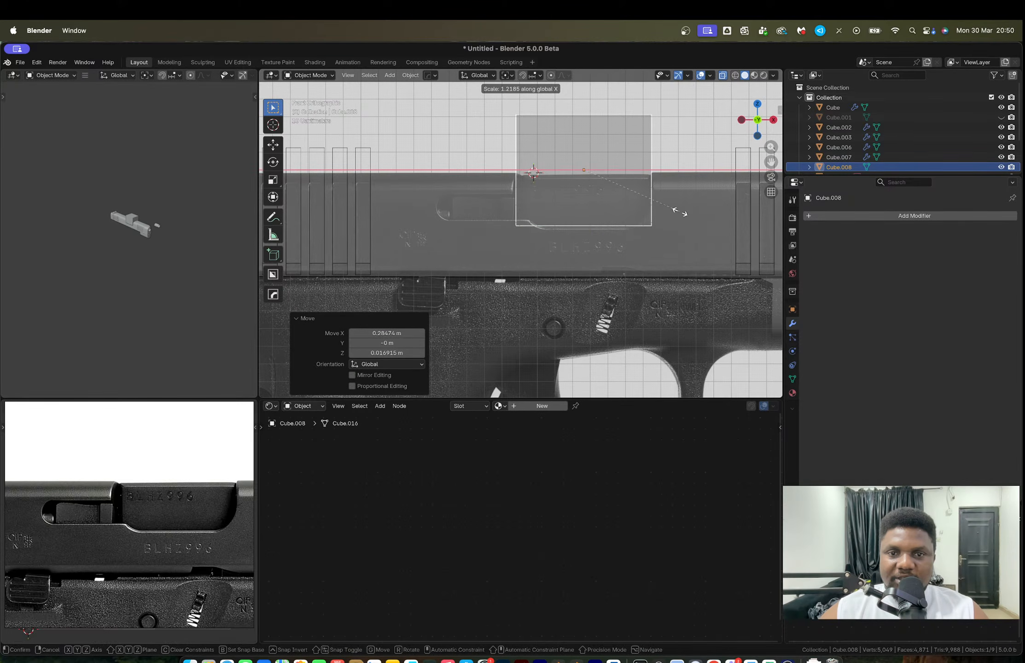
left_click(682, 212)
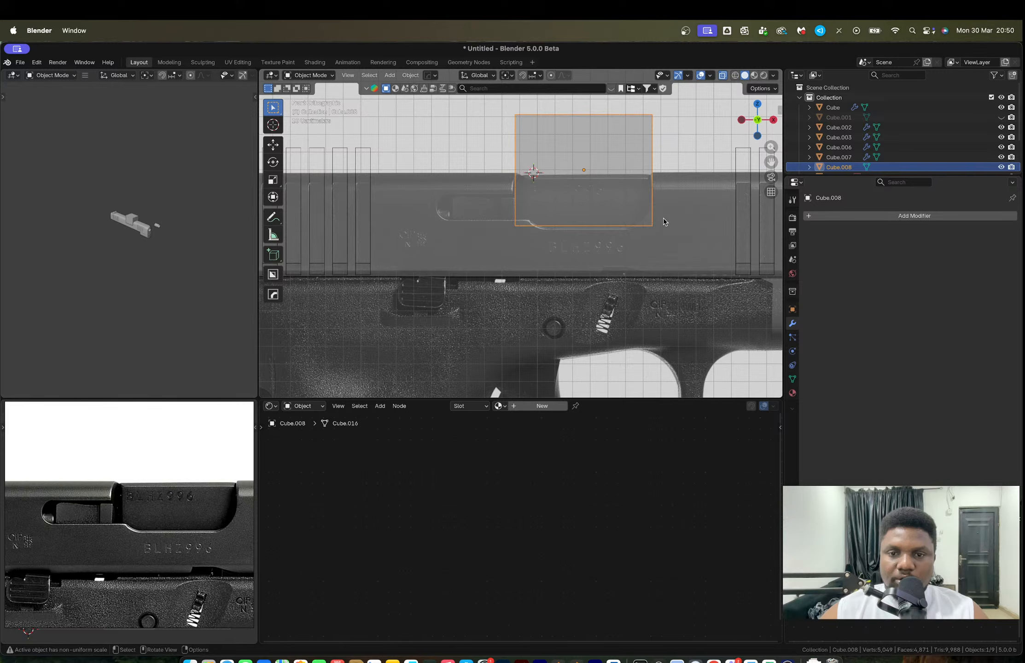
key("g")
key("z")
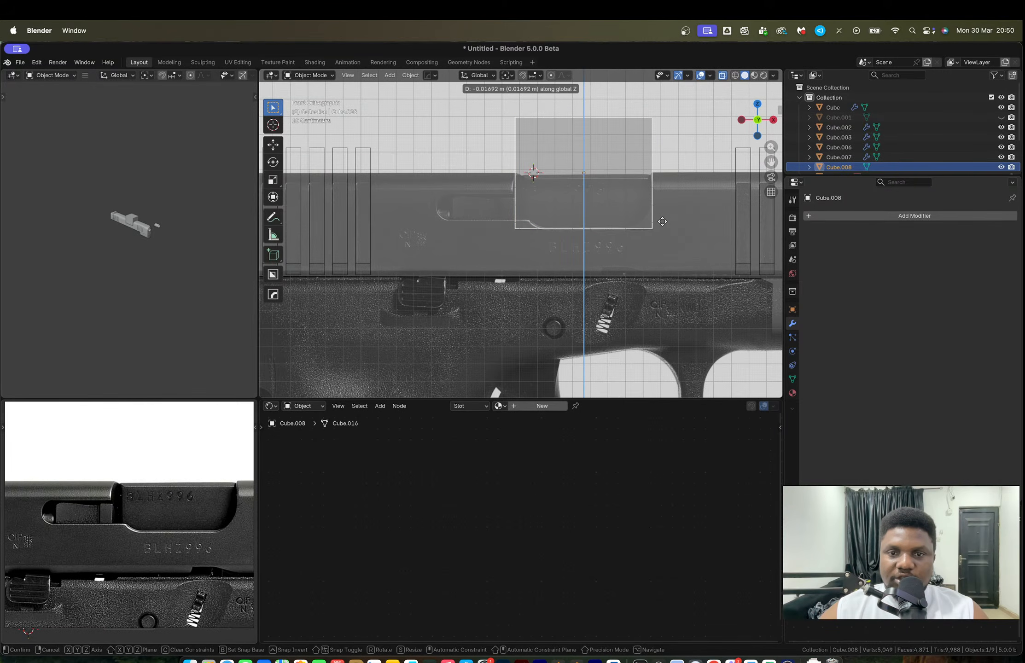
left_click(662, 222)
Step: Add two horizontal loop cuts to the cube, aligned with the upper and lower edges of the port's narrow rear slot
key("Tab")
key("ctrl+r")
left_click(649, 217)
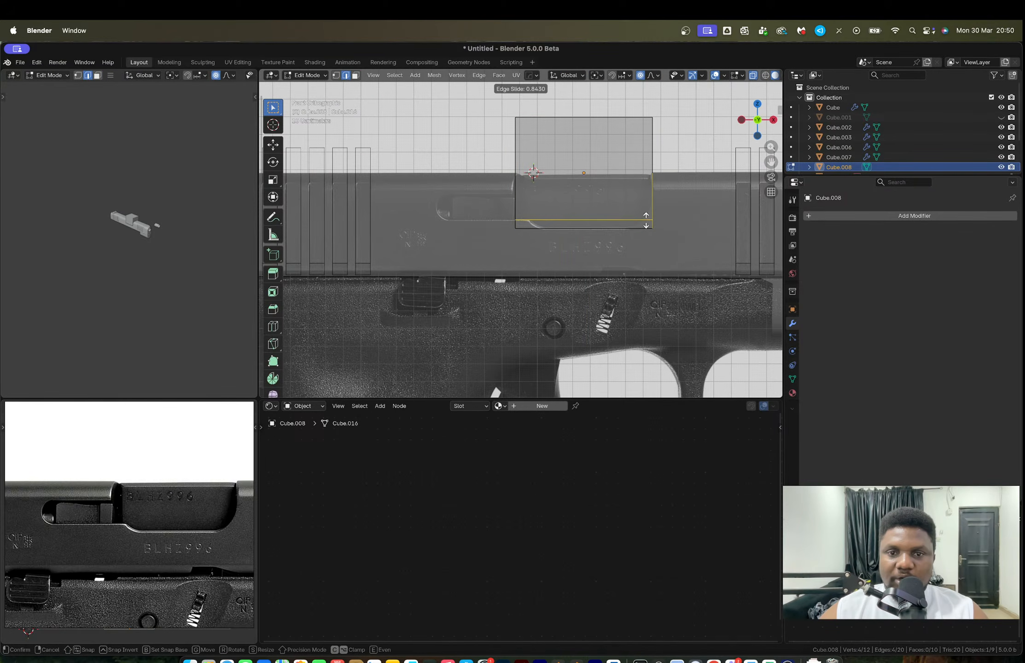
left_click(646, 220)
key("ctrl+r")
left_click(649, 184)
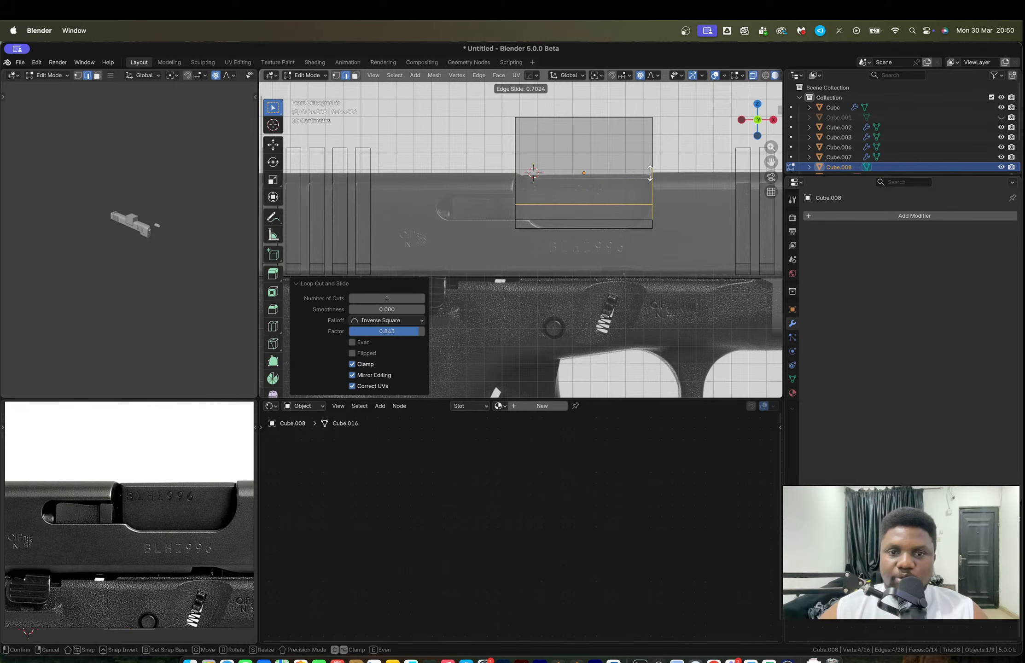
left_click(571, 183)
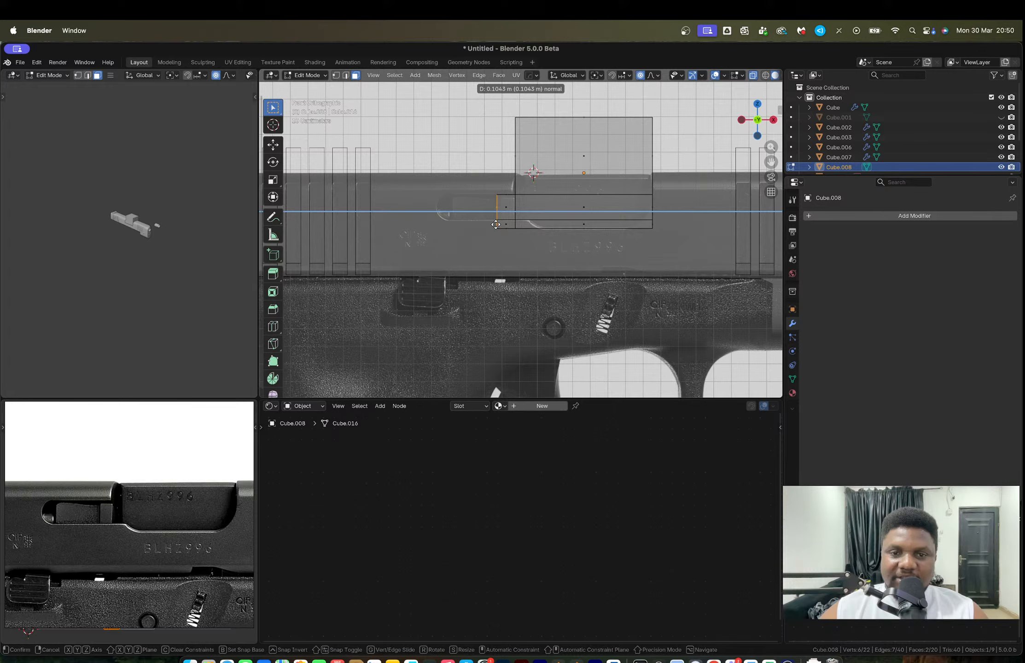
Step: Extrude the block's middle rear-end face about 0.42 m backward along the narrow extractor slot
left_click_drag(478, 178, 526, 223)
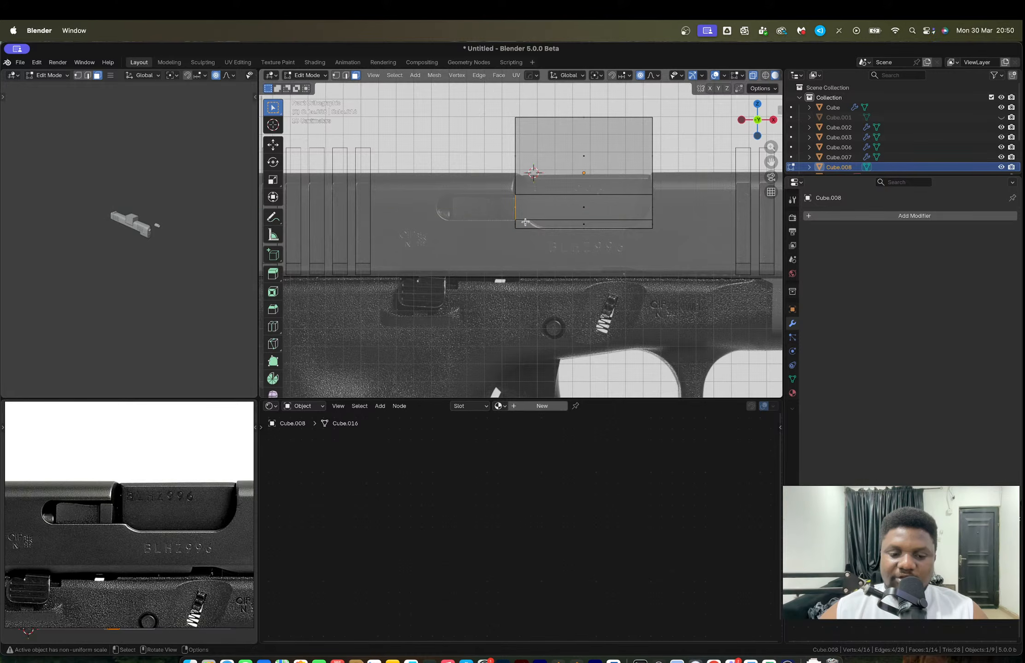
key("e")
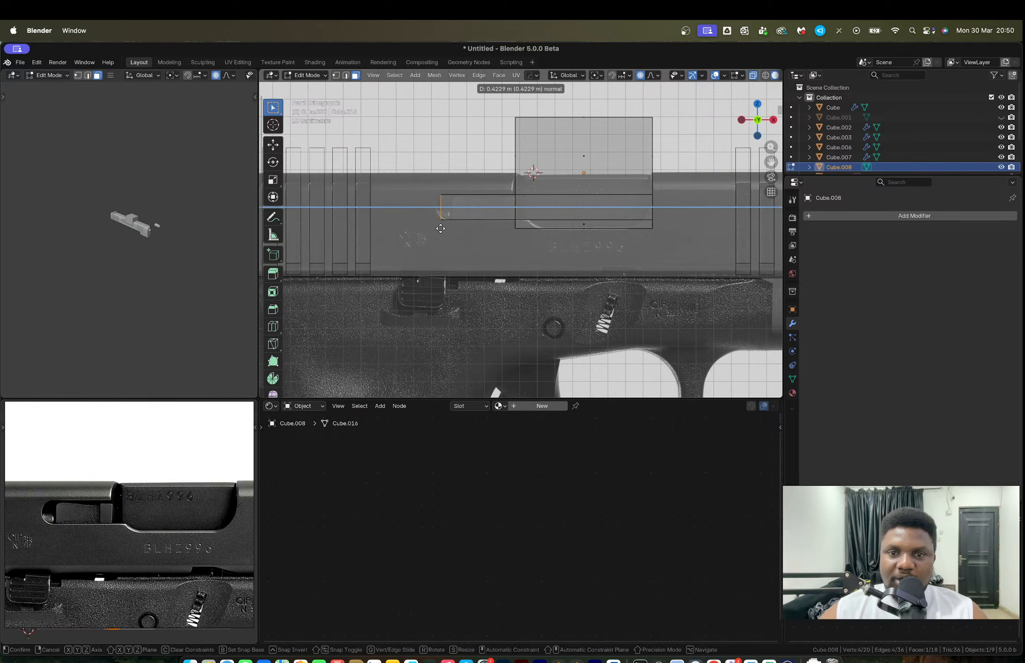
left_click(441, 229)
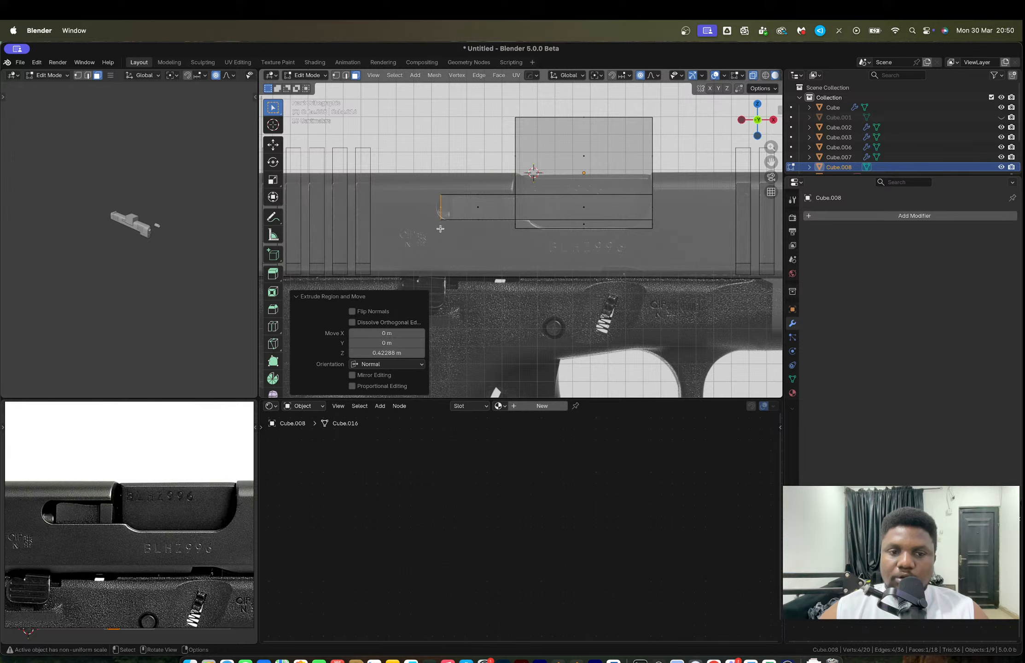
Step: Lower the block's top vertices about 0.34 m along Z to the slide's top edge and turn off proportional editing
key("1")
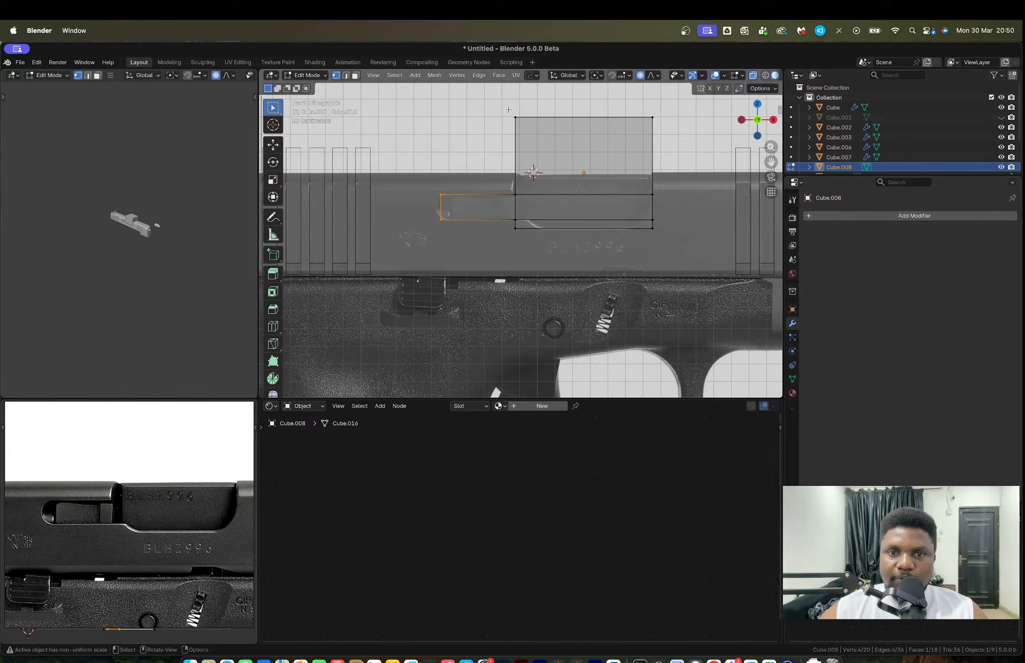
left_click_drag(494, 106, 683, 154)
key("g")
key("z")
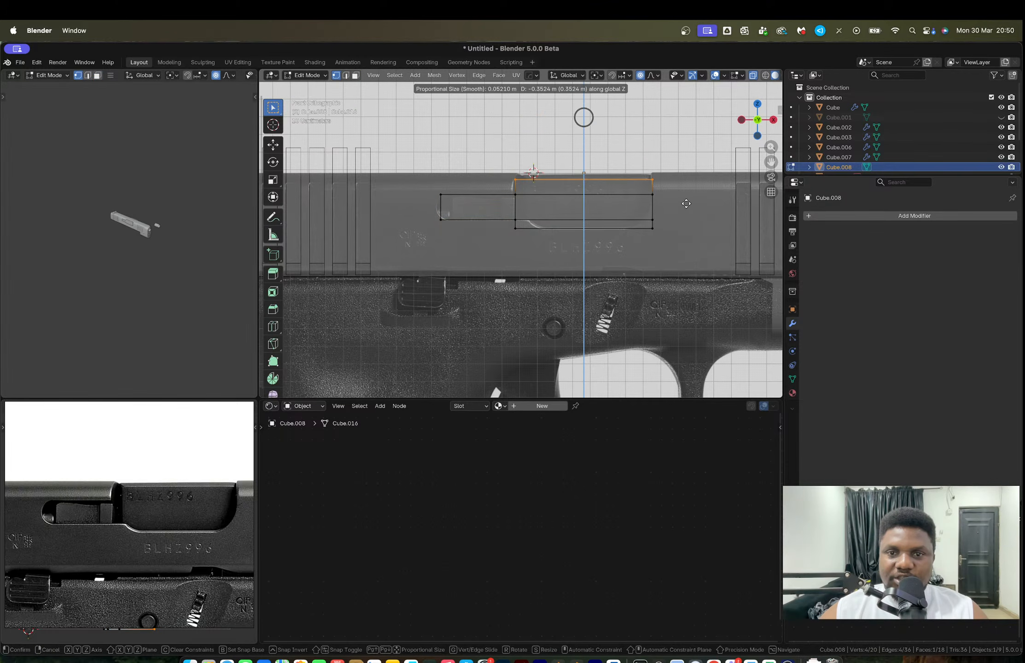
left_click(686, 201)
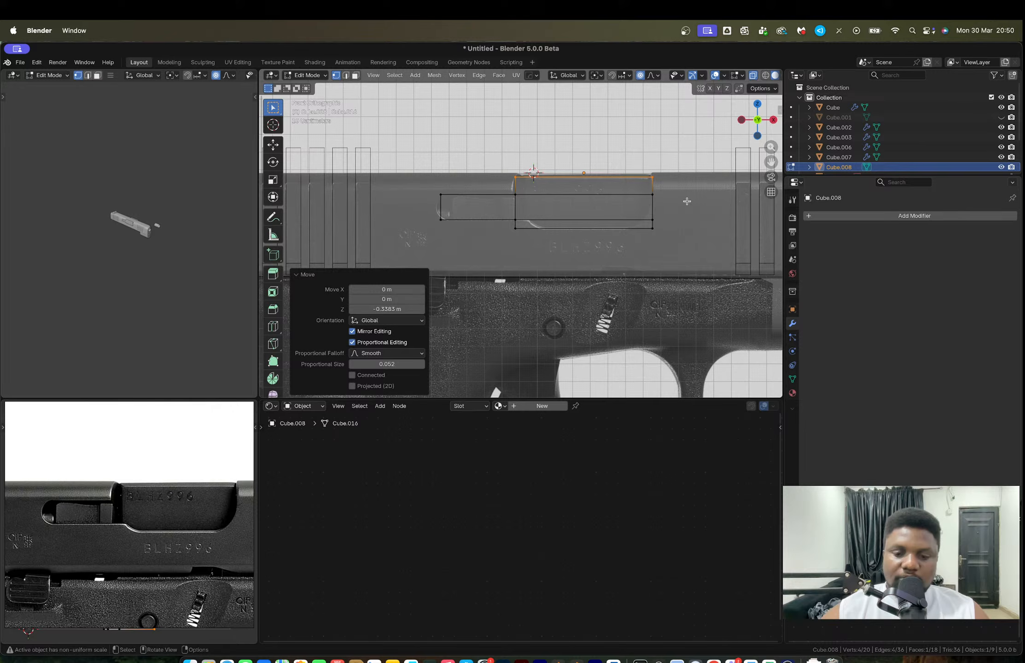
key("o")
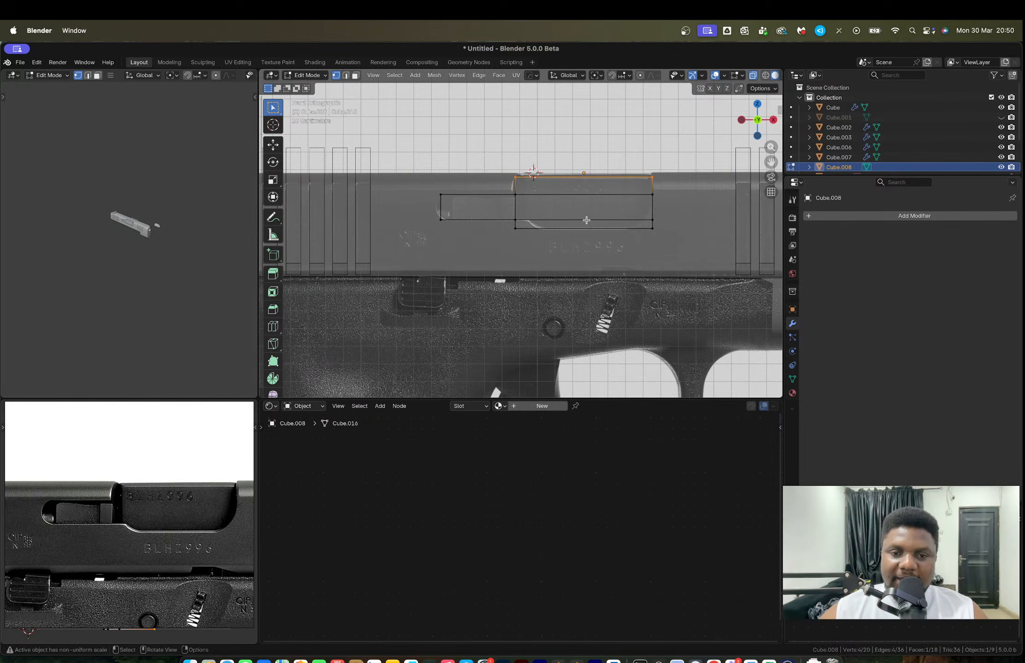
Step: Widen the ejection port block about 1.18 times along Y so it extends beyond the slide's sides
key("Tab")
scroll(586, 220, "down", 4)
middle_click_drag(586, 220, 631, 258)
key("alt+z")
middle_click_drag(514, 198, 561, 215)
key("s")
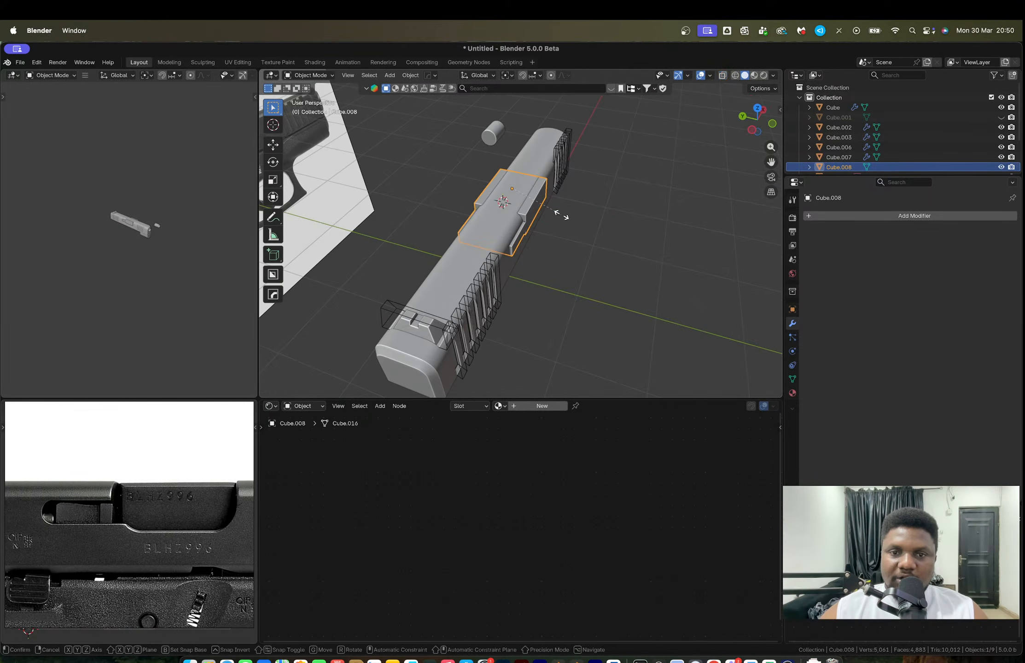
key("y")
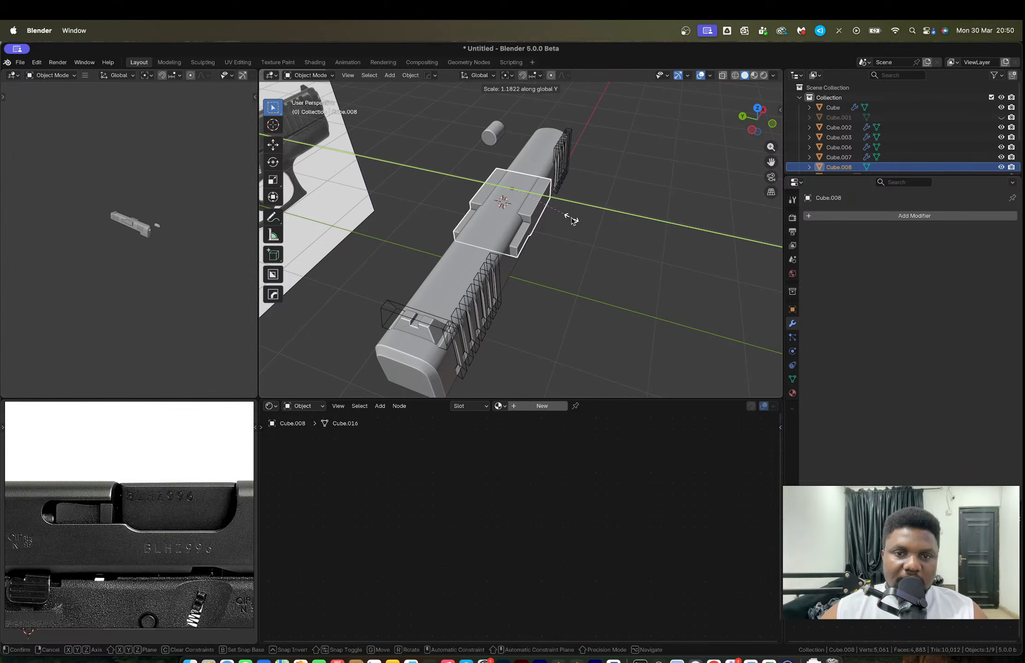
left_click(574, 222)
Step: Raise the block's top face along Z so it protrudes above the slide
middle_click_drag(574, 222, 627, 171)
key("Tab")
key("g")
key("z")
left_click(540, 197)
key("Tab")
Step: Compare the block's outline with the ejection port reference in front X-ray view and check its mesh from behind
scroll(527, 205, "up", 6)
left_click(756, 122)
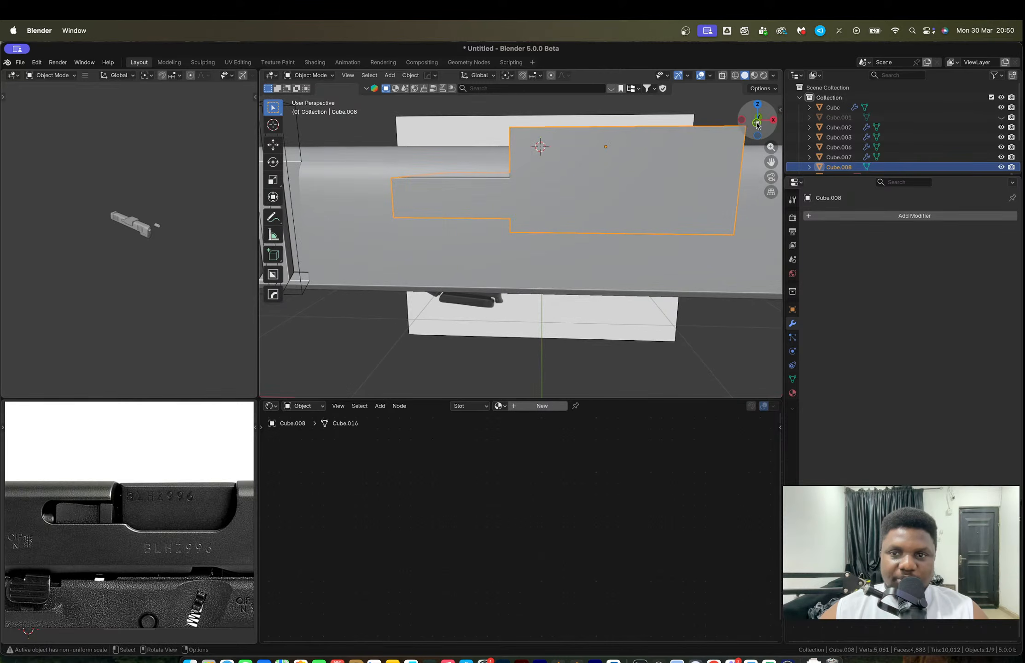
scroll(563, 213, "up", 5)
scroll(518, 229, "down", 3)
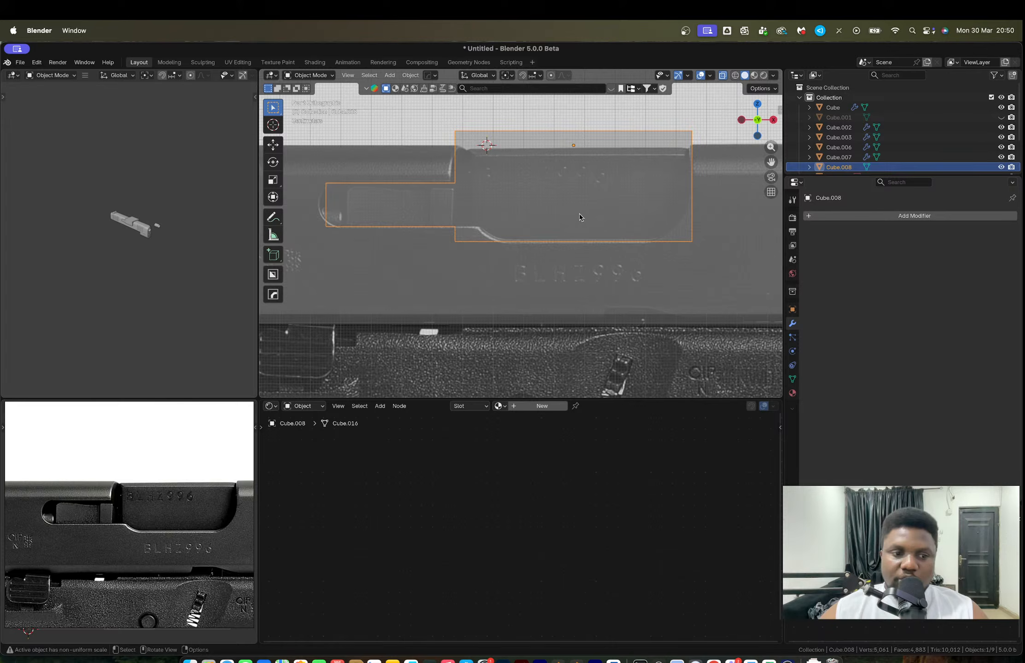
middle_click_drag(565, 209, 635, 216, "shift")
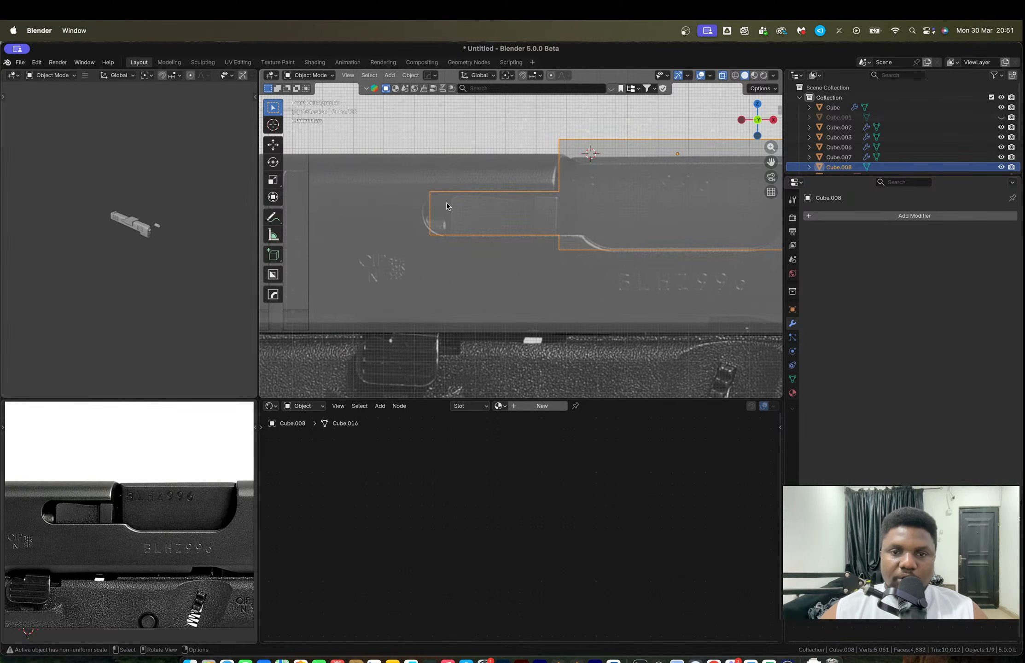
scroll(446, 202, "down", 3)
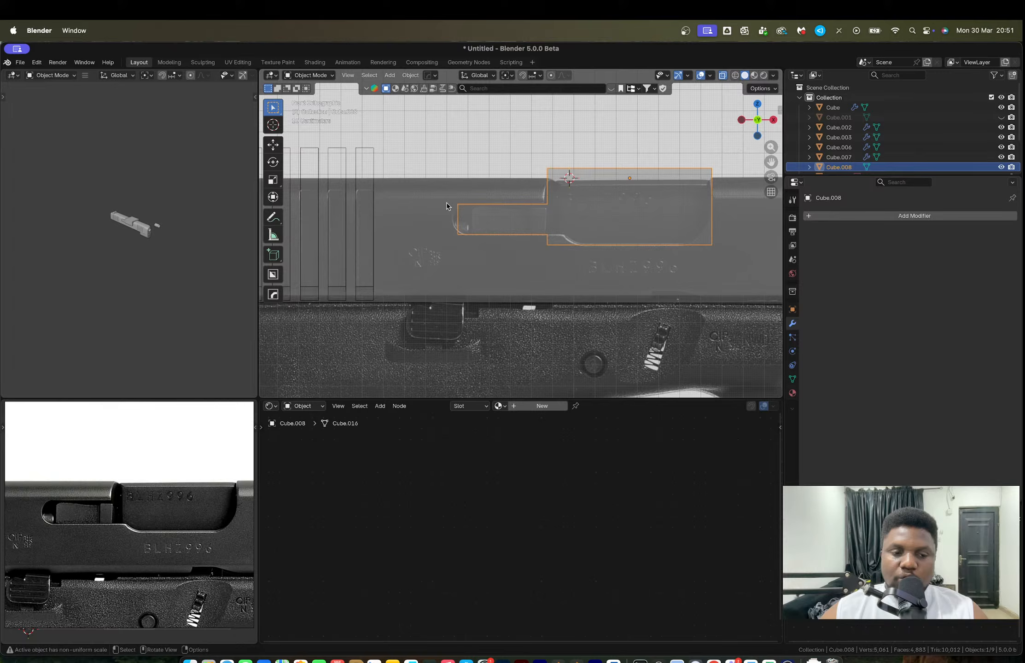
middle_click_drag(446, 201, 447, 140)
key("Tab")
Step: Study the ejection port across the reference images, focusing on the curved corner at its muzzle end
scroll(138, 511, "down", 6)
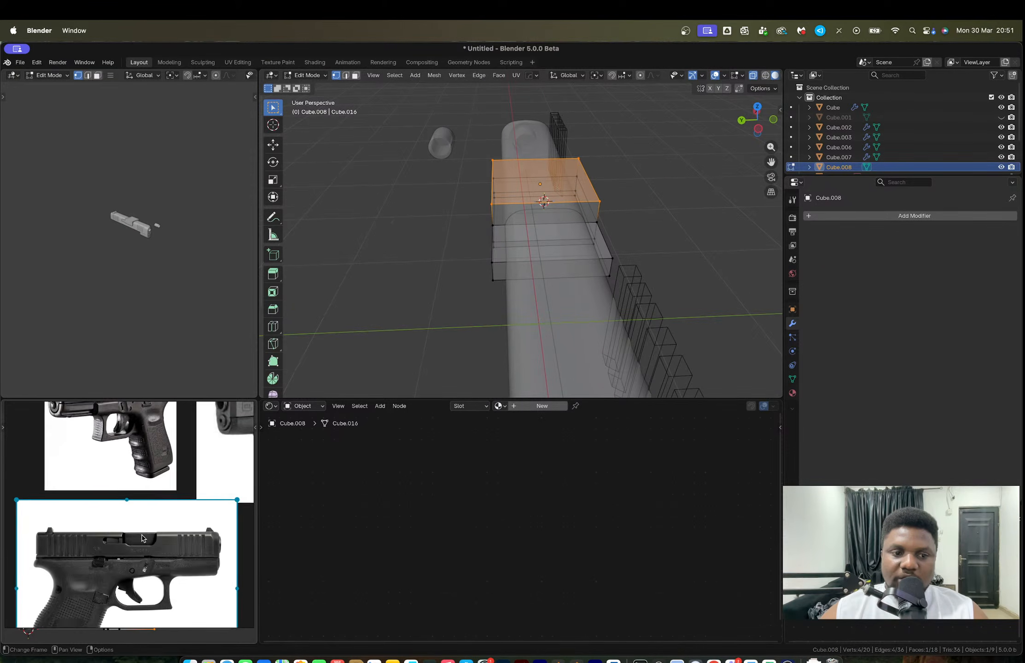
scroll(139, 514, "up", 5)
scroll(140, 513, "down", 2)
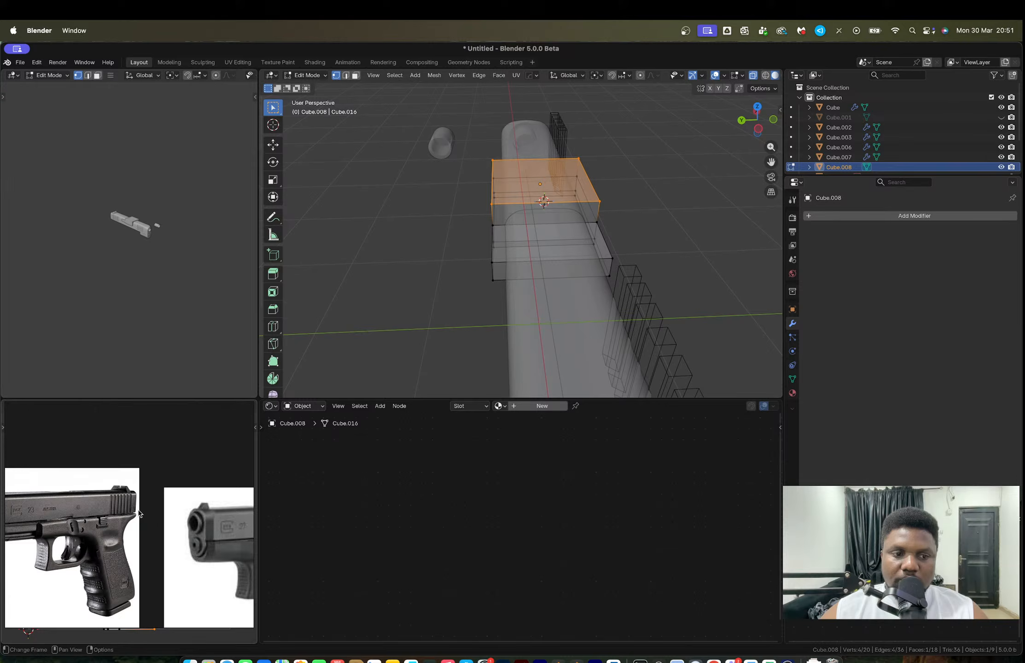
middle_click_drag(178, 517, 135, 498)
scroll(135, 498, "down", 4)
middle_click_drag(115, 547, 168, 515)
scroll(157, 552, "up", 4)
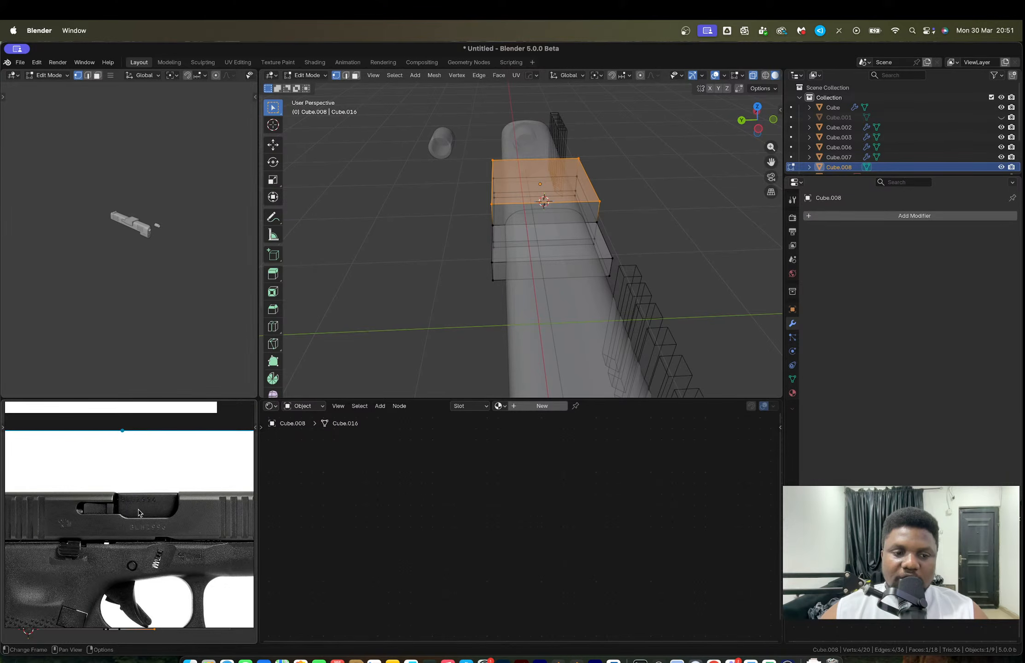
scroll(140, 513, "up", 5)
middle_click_drag(183, 483, 146, 524)
scroll(187, 525, "down", 3)
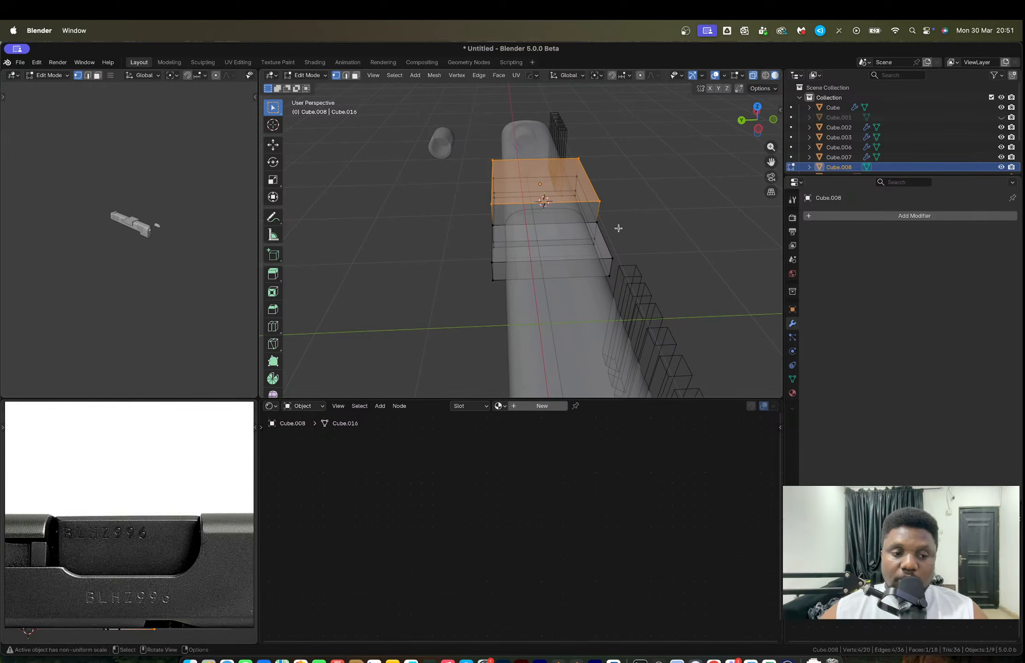
scroll(79, 568, "up", 2)
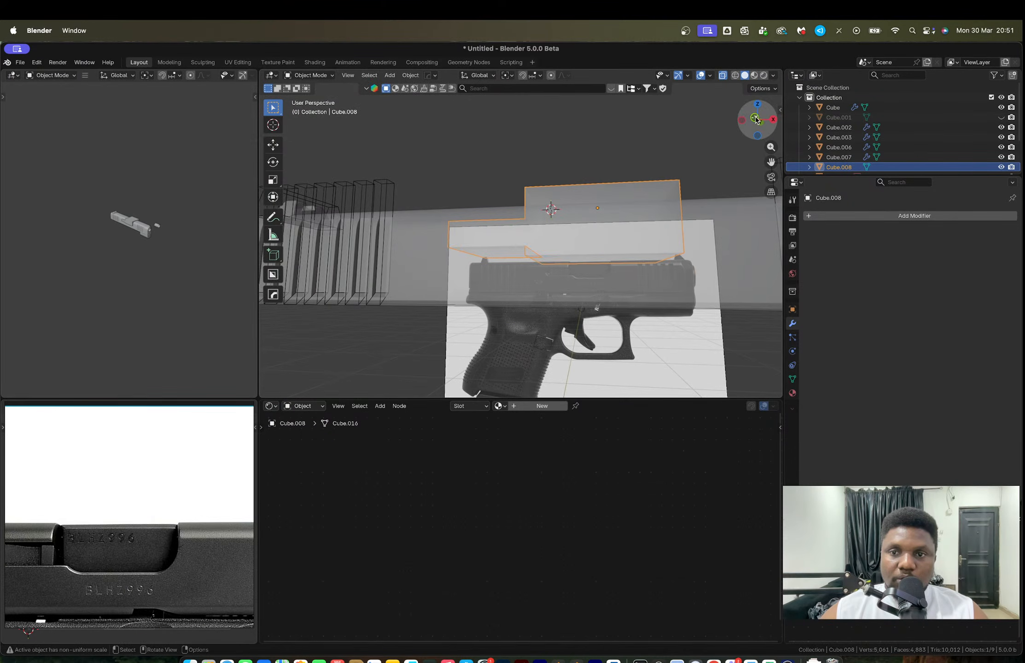
Step: Move the two intermediate loop vertices at the block's muzzle end up along Z to clear its lower corner
left_click(756, 120)
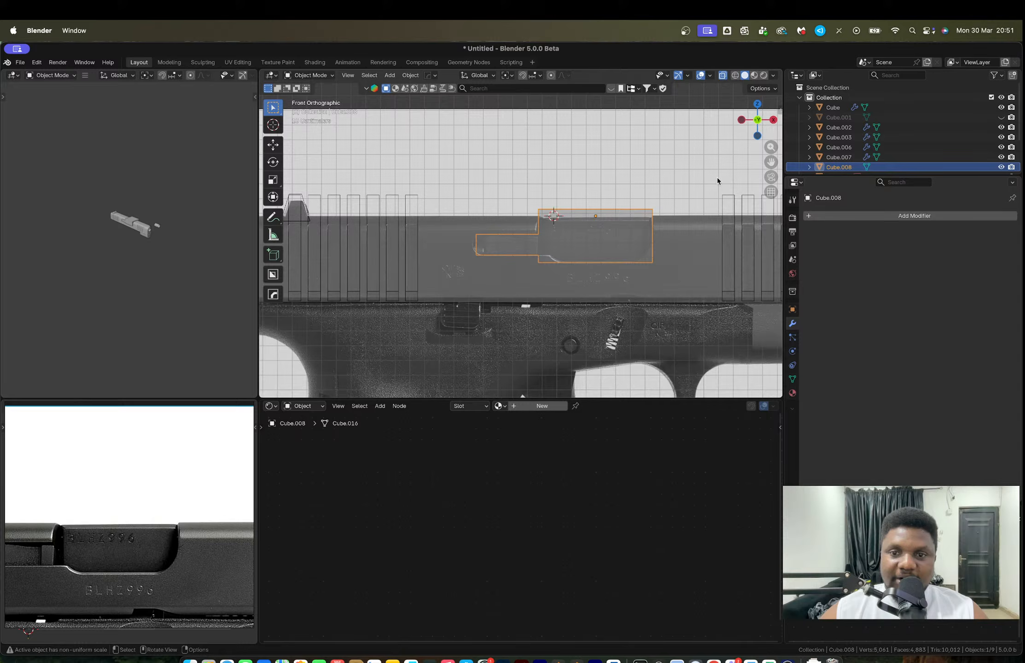
scroll(658, 258, "up", 5)
key("Tab")
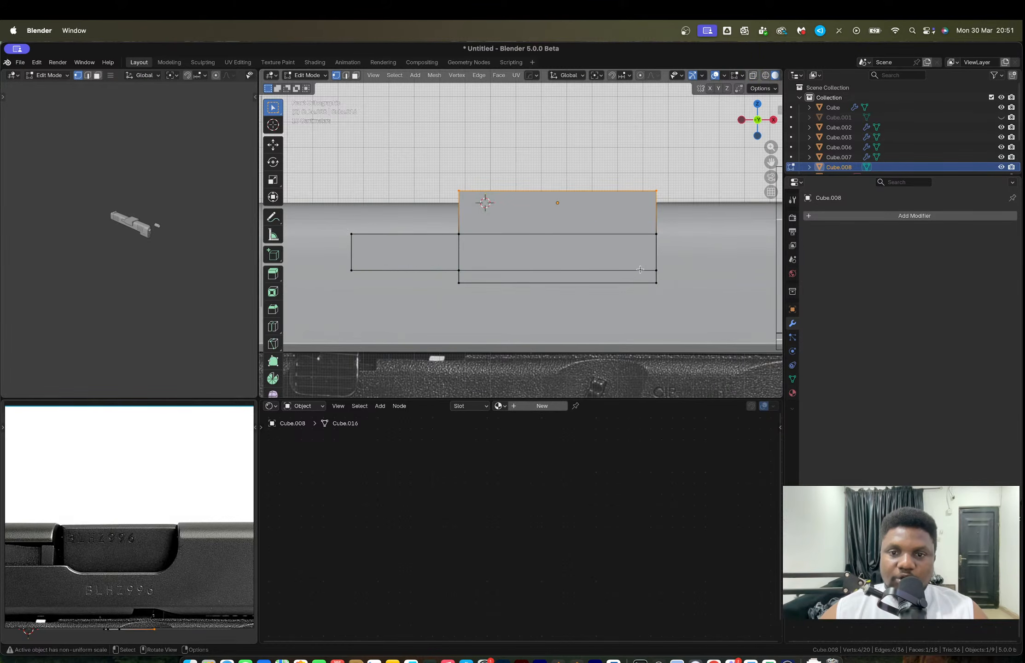
key("alt+z")
left_click_drag(648, 223, 672, 277)
left_click_drag(651, 221, 671, 278)
key("g")
key("z")
left_click(669, 227)
key("g")
key("z")
left_click(666, 267)
Step: Try beveling the block's lower muzzle-end corner edge with a width of 0.465 m and 7 segments
key("2")
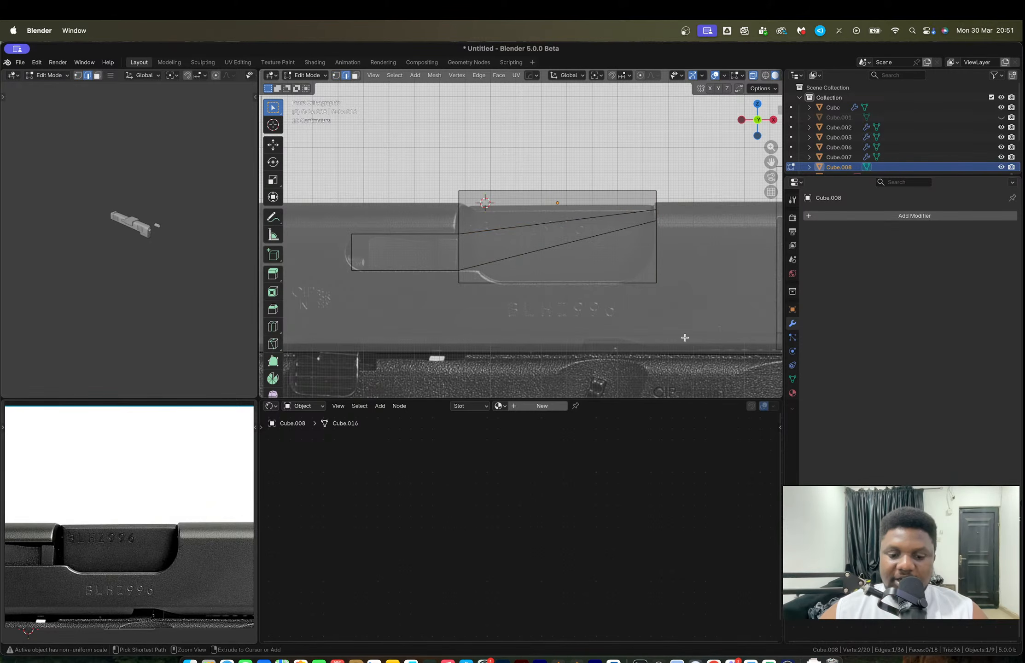
key("ctrl+b")
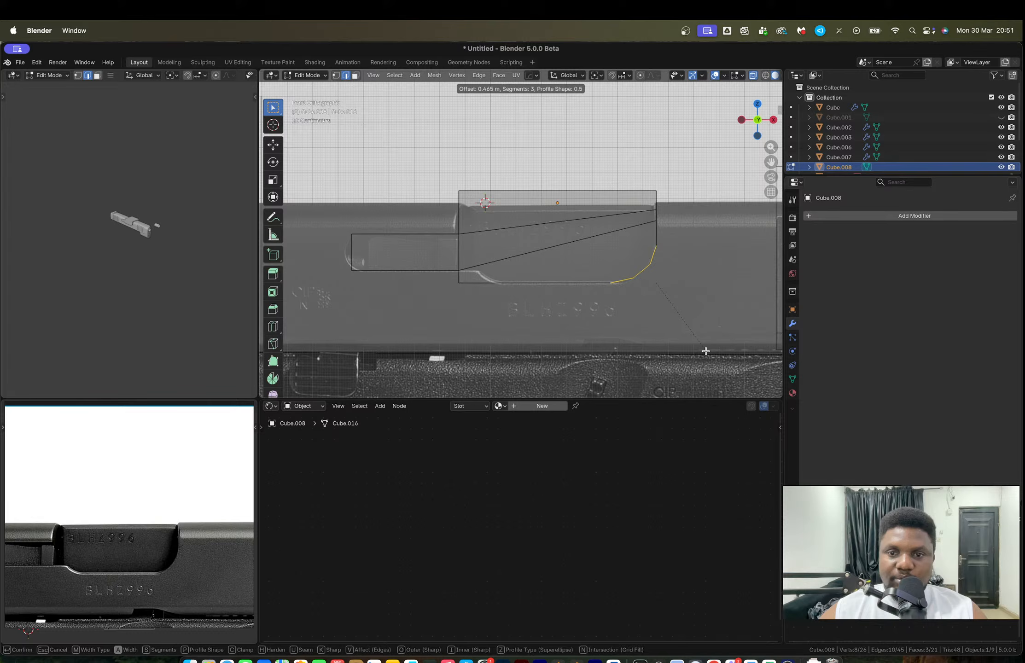
scroll(705, 351, "up", 2)
left_click(706, 351)
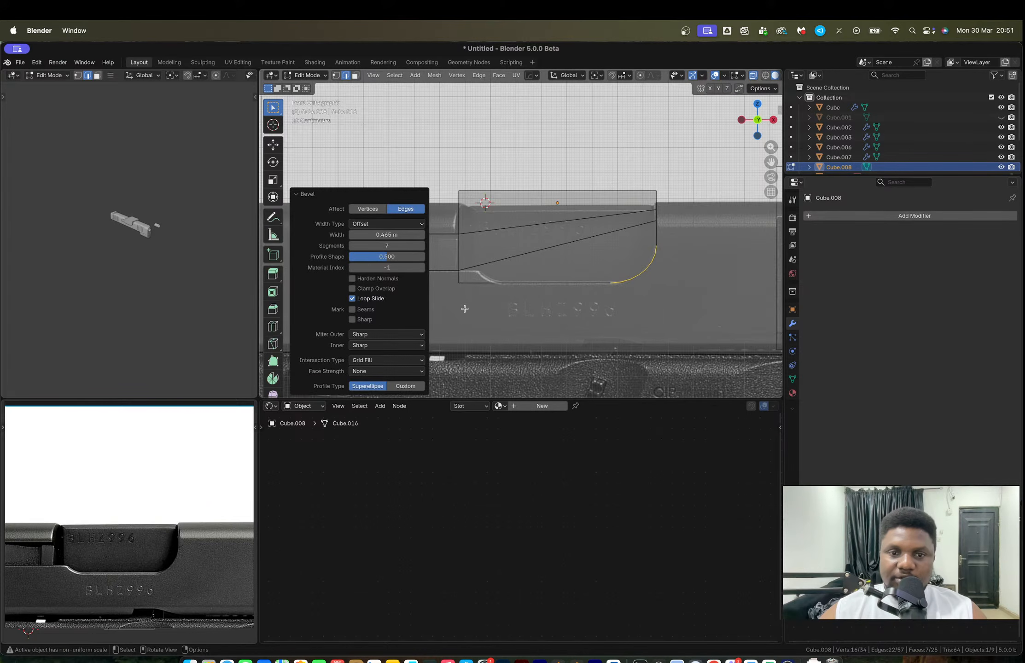
Step: Try a loop cut across the block and undo back past the corner bevel and the muzzle-end vertex moves
scroll(464, 308, "up", 1)
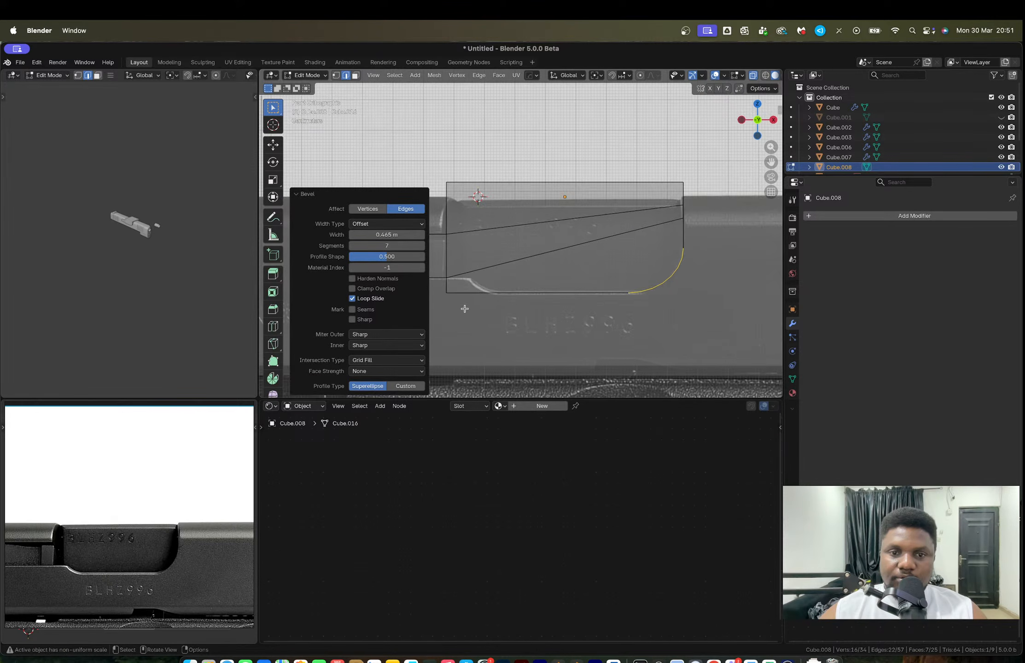
middle_click_drag(464, 309, 541, 289, "shift")
key("ctrl+r")
left_click(571, 179)
left_click(511, 182)
key("ctrl+z")
key("ctrl+z")
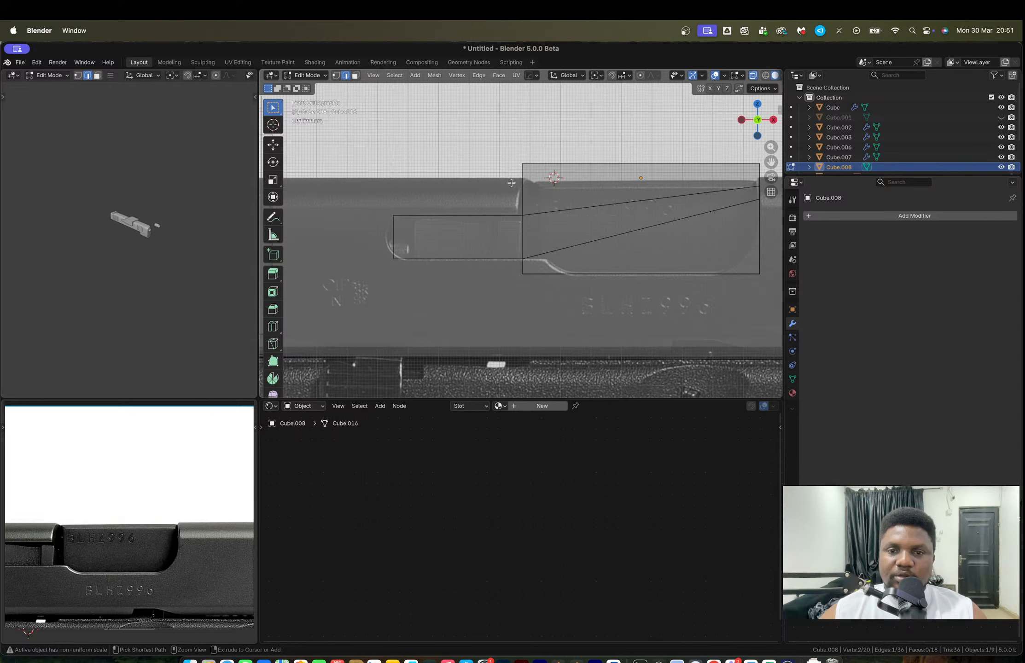
key("ctrl+z")
key("ctrl+z")
key("ctrl+z")
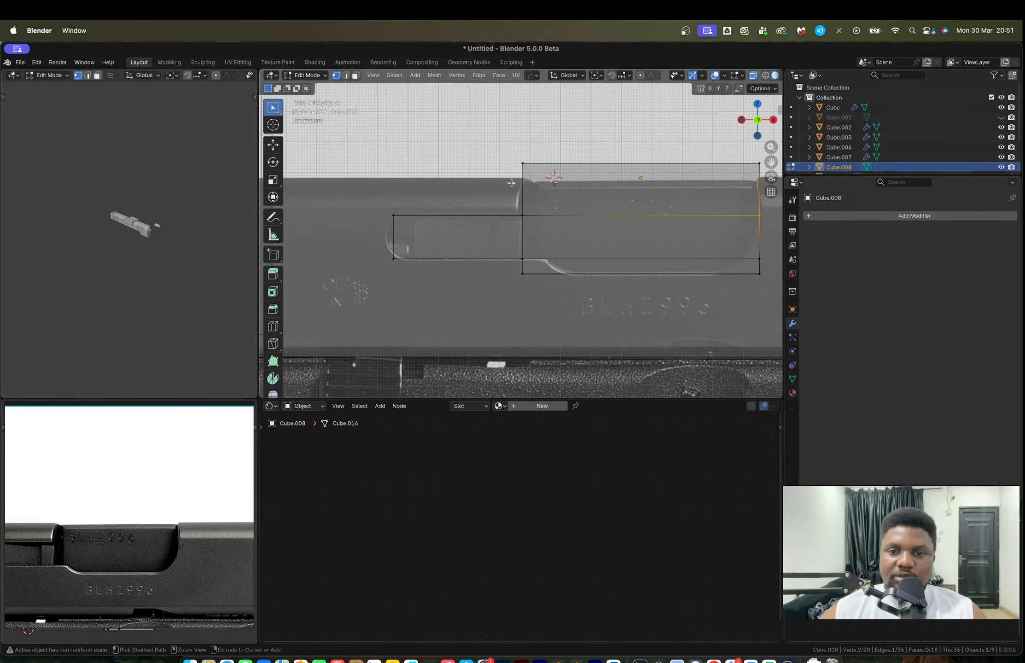
Step: Try a vertical loop cut through the block near the start of the port's lower rear curve
key("ctrl+r")
left_click(511, 183)
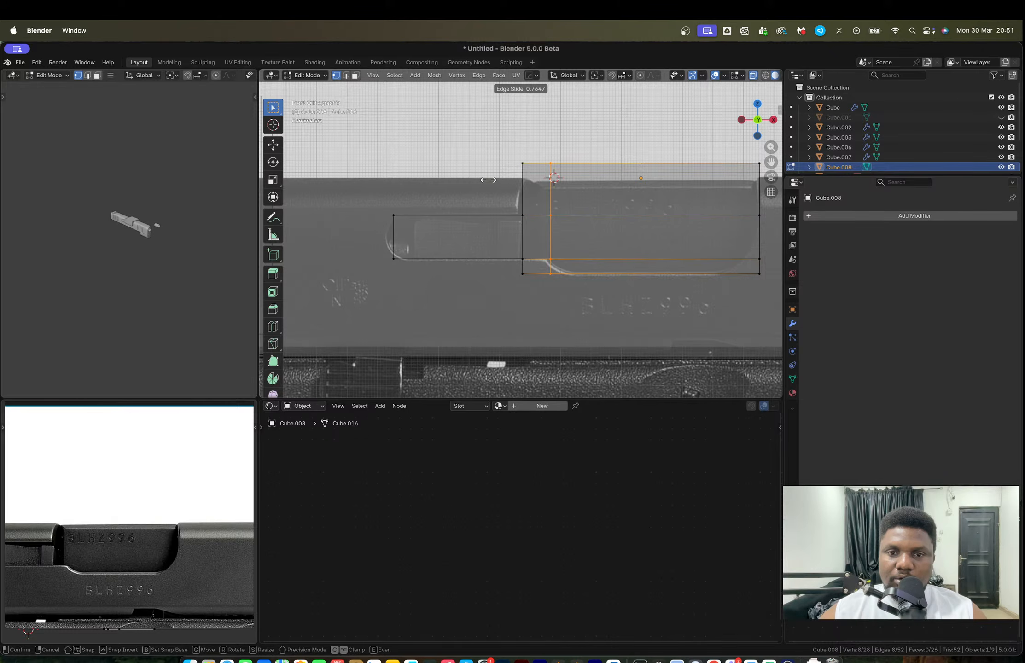
left_click(488, 180)
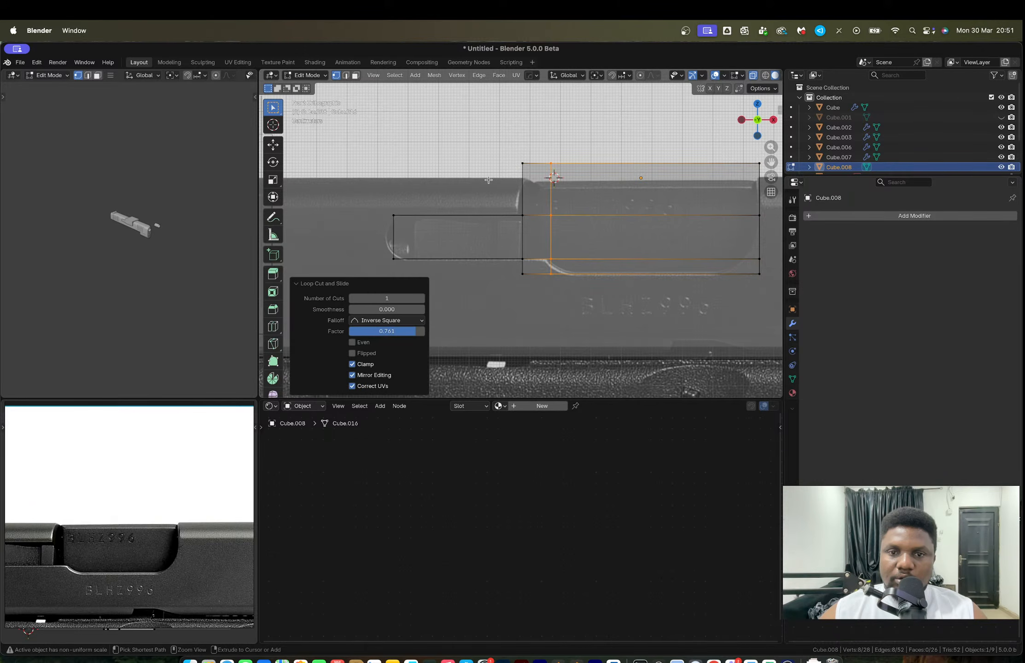
left_click(489, 182)
Step: Move the vertices at the block's lower rear corner 0.081574 m along X to the start of the reference curve
left_click_drag(503, 247, 538, 285)
key("g")
key("x")
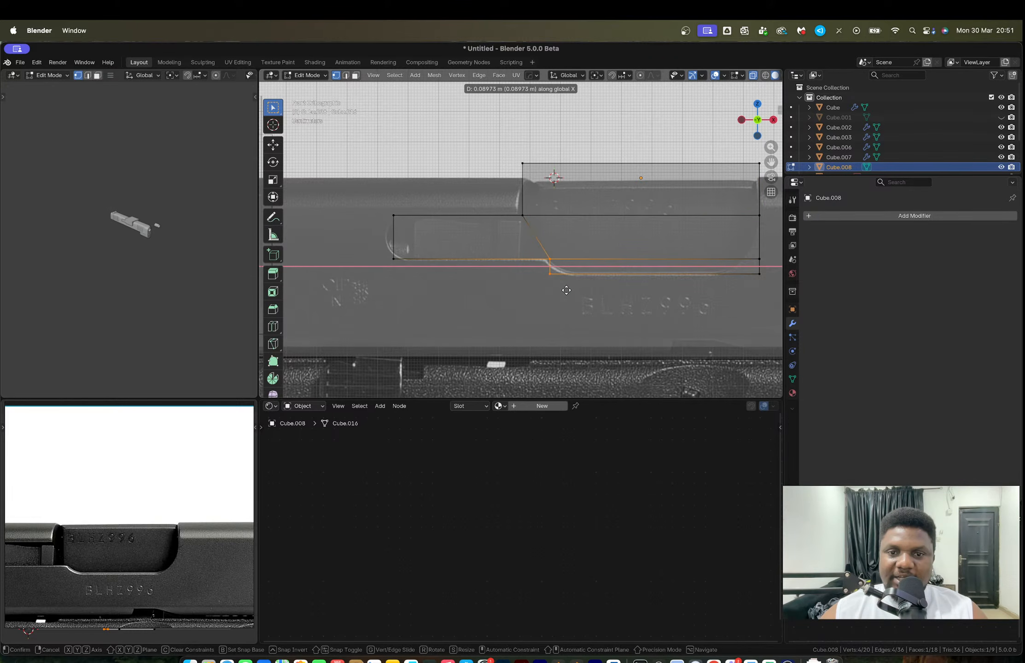
left_click(564, 291)
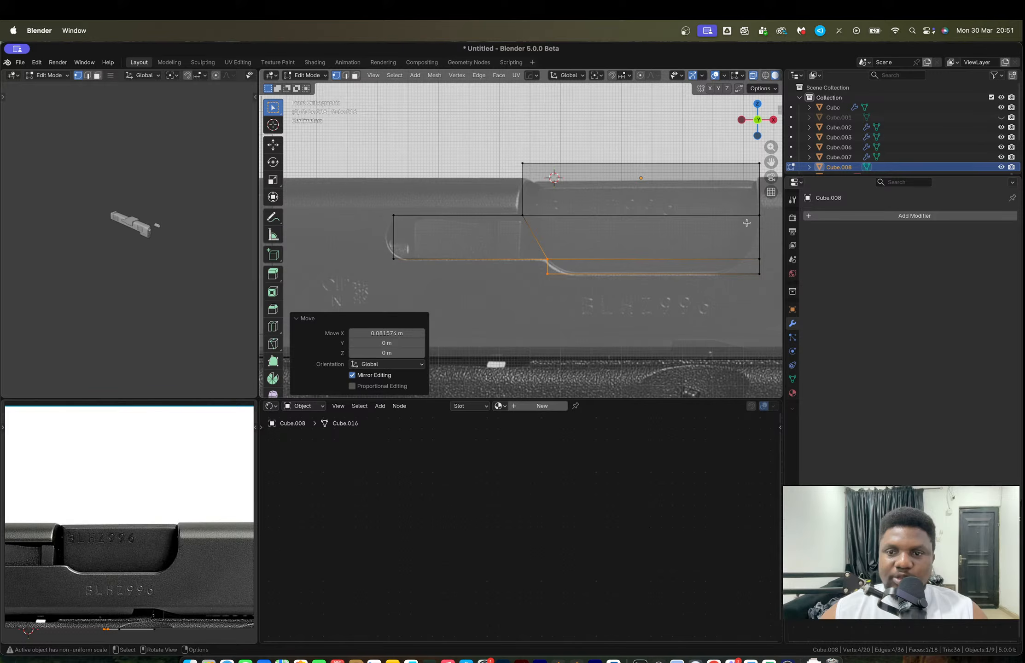
Step: Raise the two intermediate loop vertex rows at the block's muzzle end along Z, clear of the lower corner
middle_click_drag(737, 207, 601, 208, "shift")
left_click_drag(601, 207, 658, 308)
key("g")
key("z")
left_click(656, 211)
key("g")
key("z")
left_click(650, 220)
Step: Bevel the block's lower muzzle-end corner edge with a width of 0.566 m and 7 segments
key("2")
key("ctrl+b")
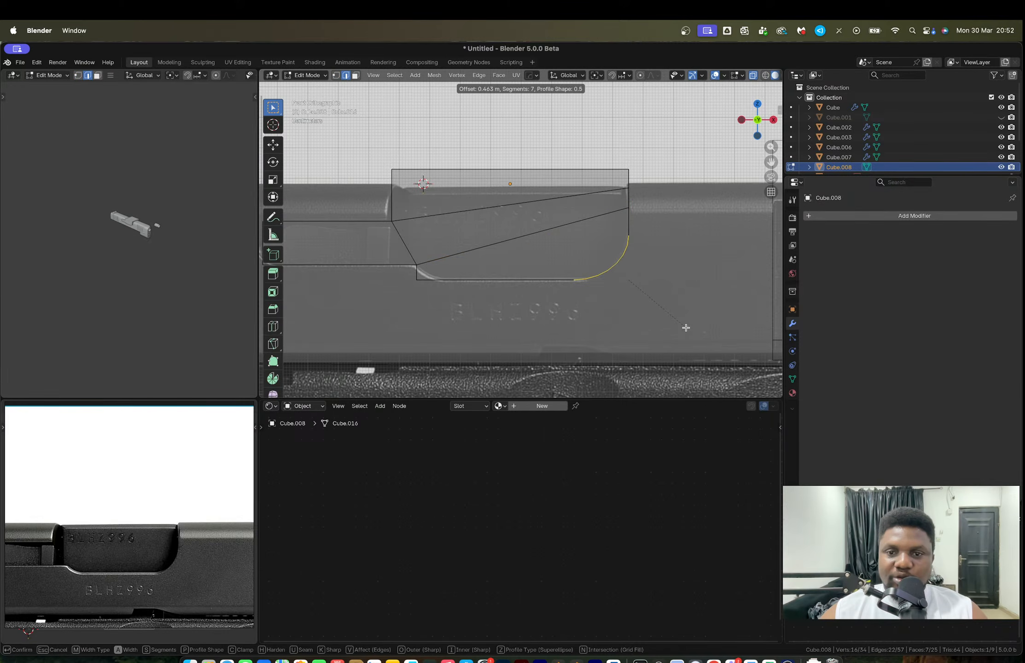
left_click(689, 330)
Step: Bevel the block's lower rear corner edge with a width of 0.323 m and 7 segments to follow the port curve
scroll(582, 252, "up", 2)
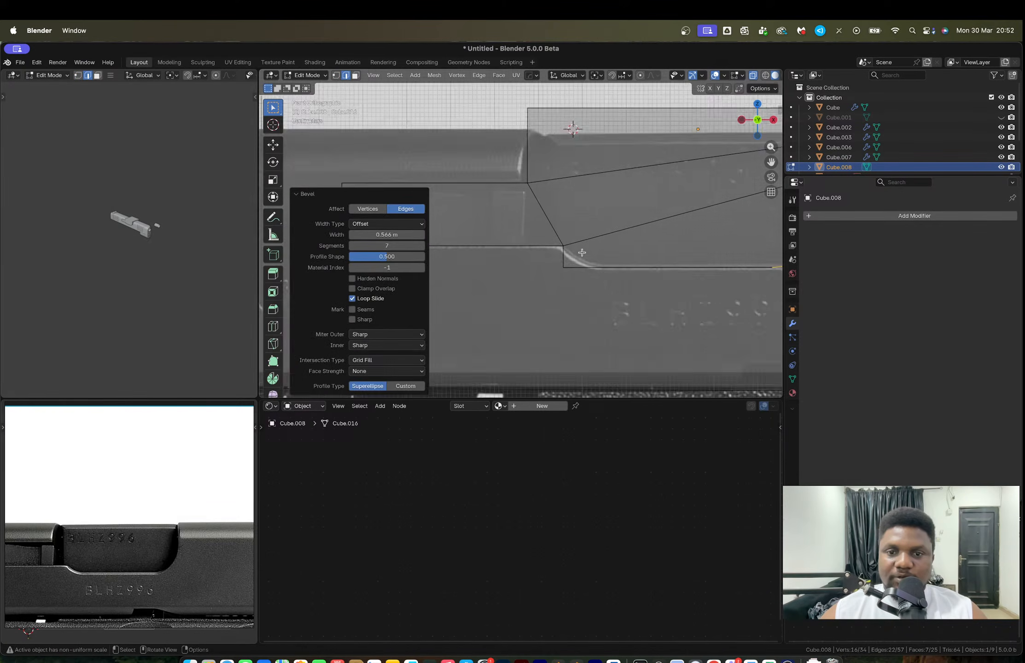
scroll(582, 253, "up", 2)
key("ctrl+b")
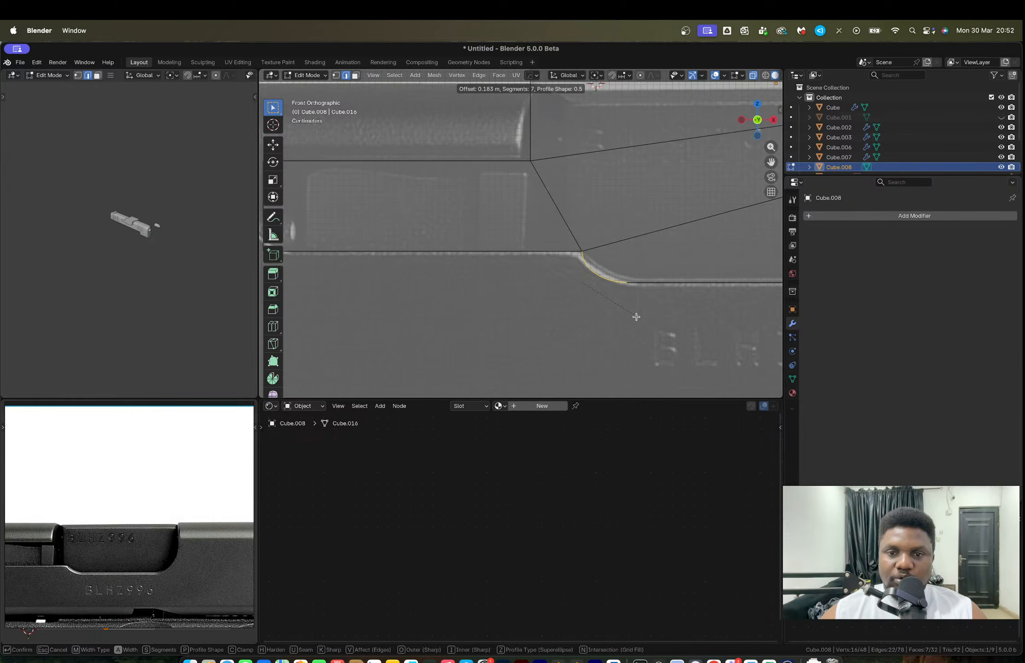
left_click(650, 323)
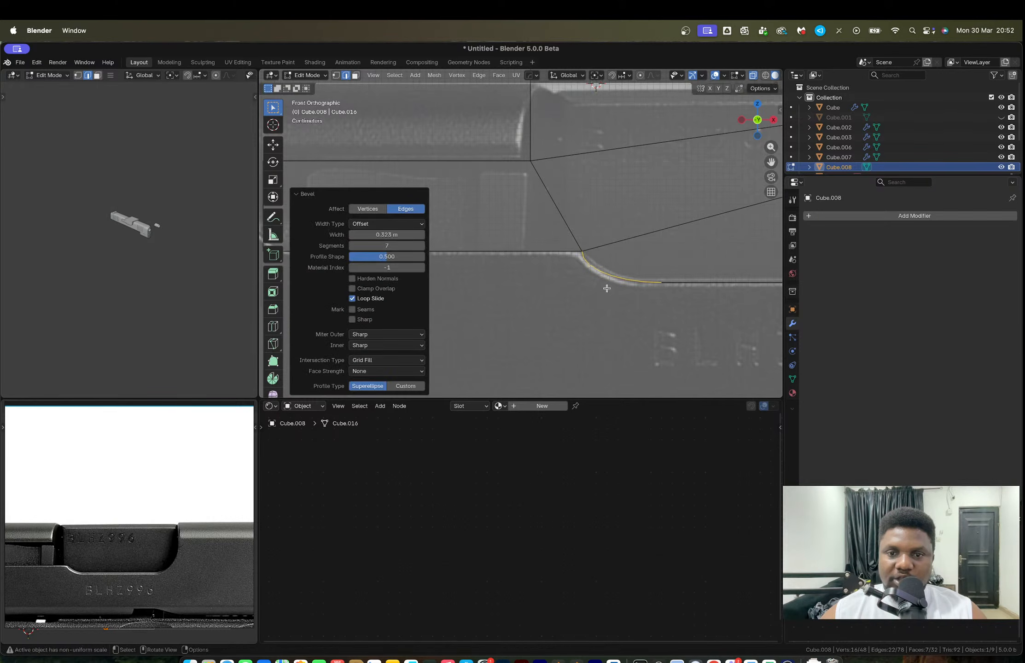
Step: Extend the rear end of the block's narrow slot section along X to the reference slot's end
scroll(522, 237, "down", 4)
middle_click_drag(523, 237, 678, 232, "shift")
scroll(570, 239, "up", 2)
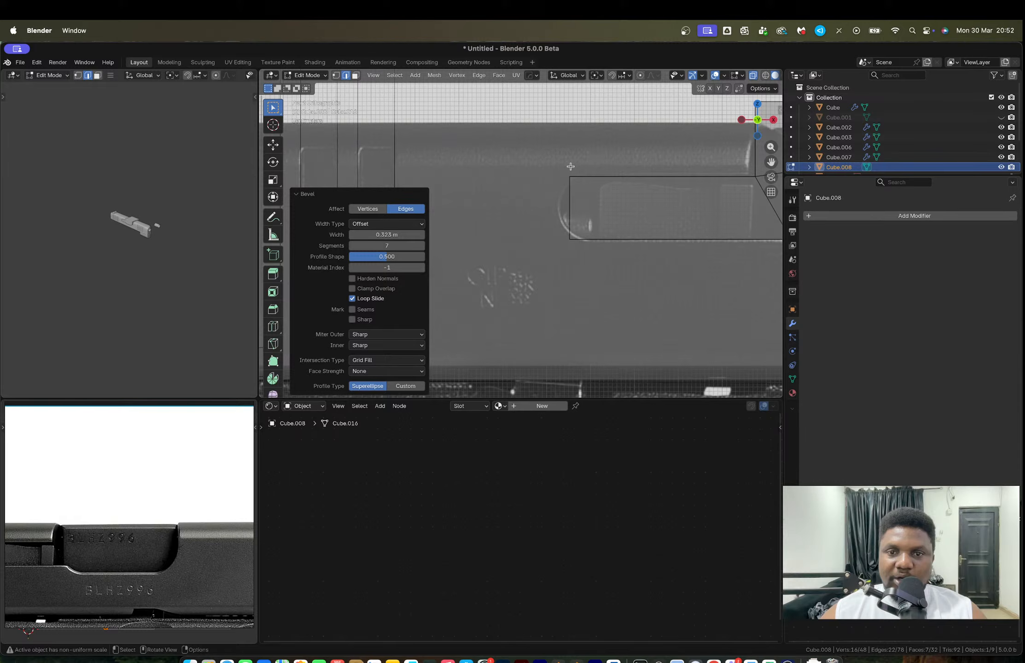
left_click_drag(550, 154, 592, 263)
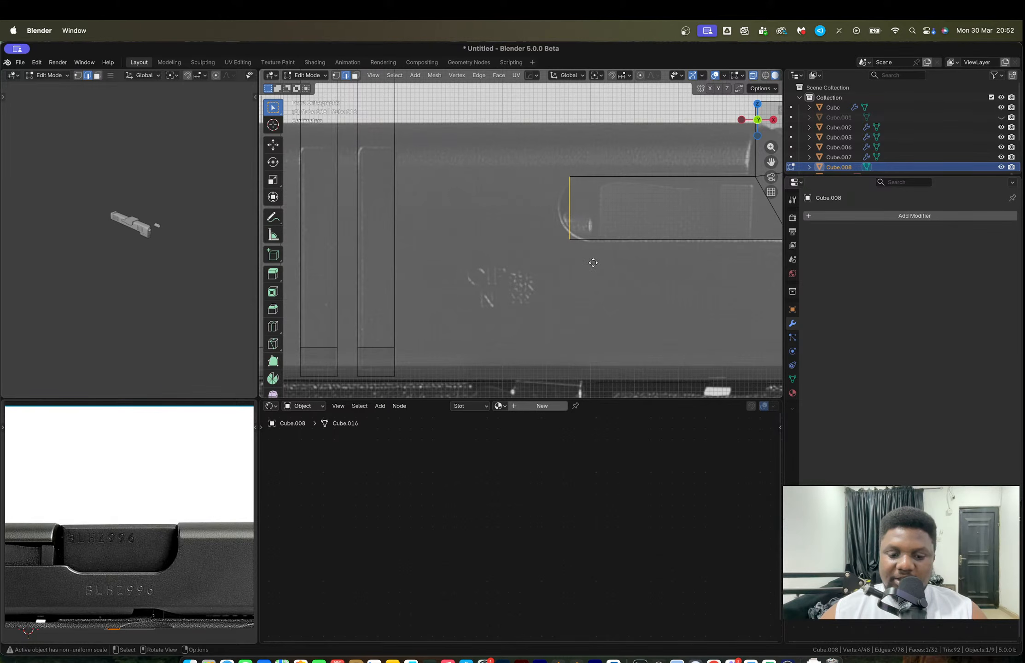
Step: Bevel the upper and lower corner edges at the slot section's rear end, 0.204 m wide with 7 segments
left_click_drag(546, 150, 569, 186)
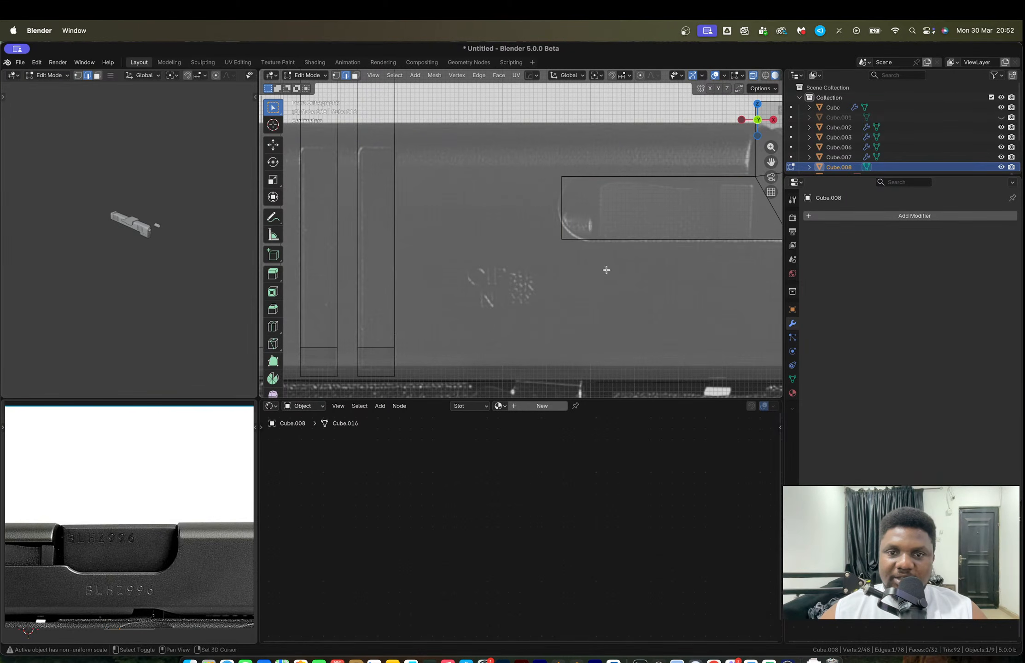
left_click_drag(598, 286, 547, 219, "shift")
key("ctrl+b")
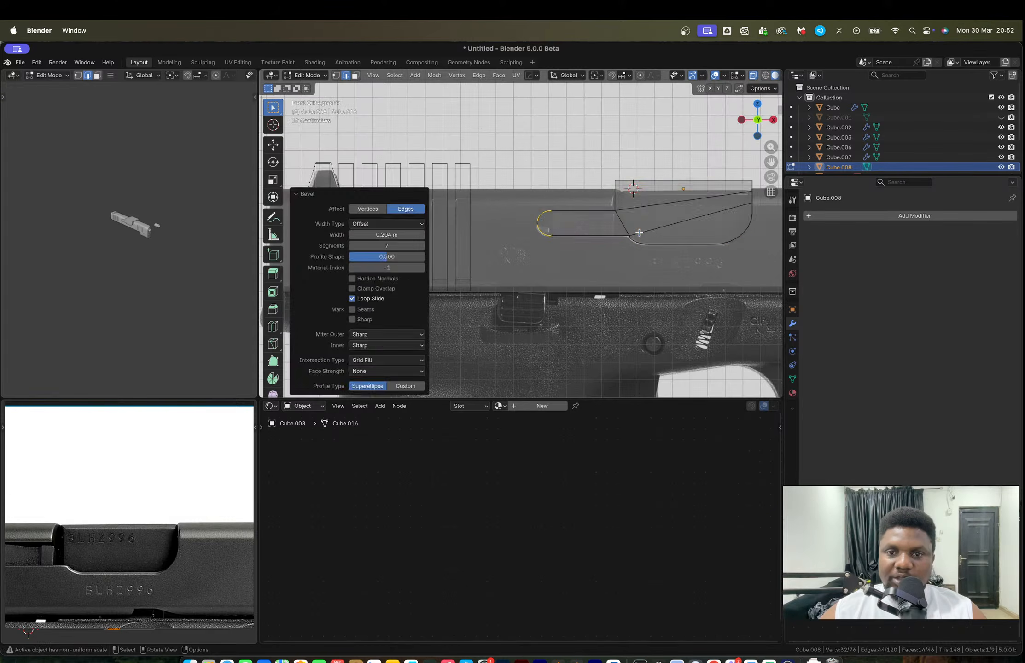
Step: Merge all of the block's vertices by distance at 0.0001 m
key("a")
key("1")
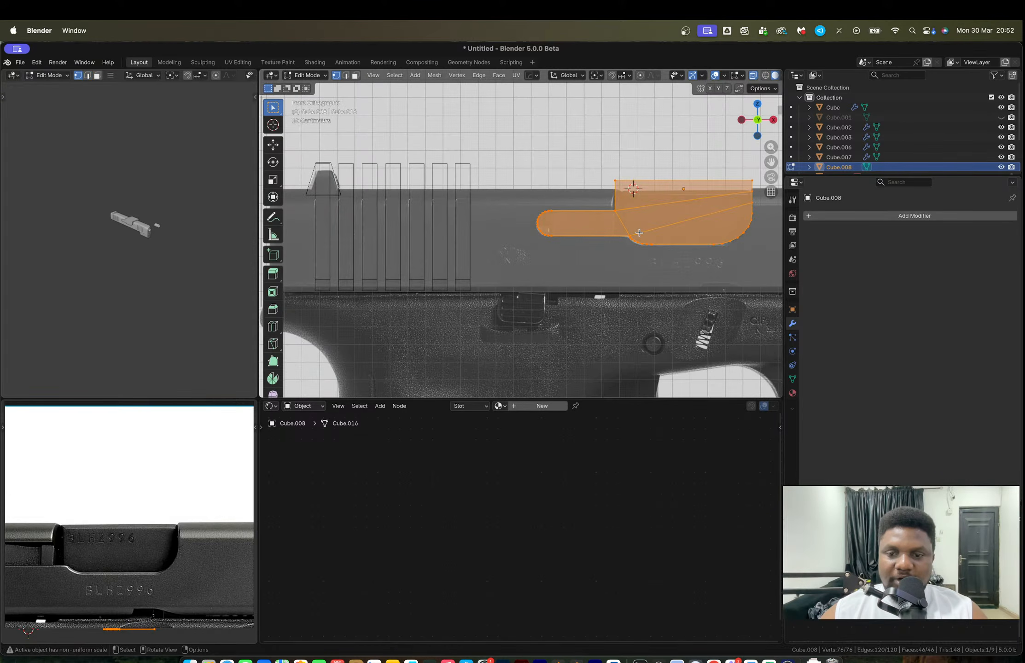
key("m")
left_click(620, 269)
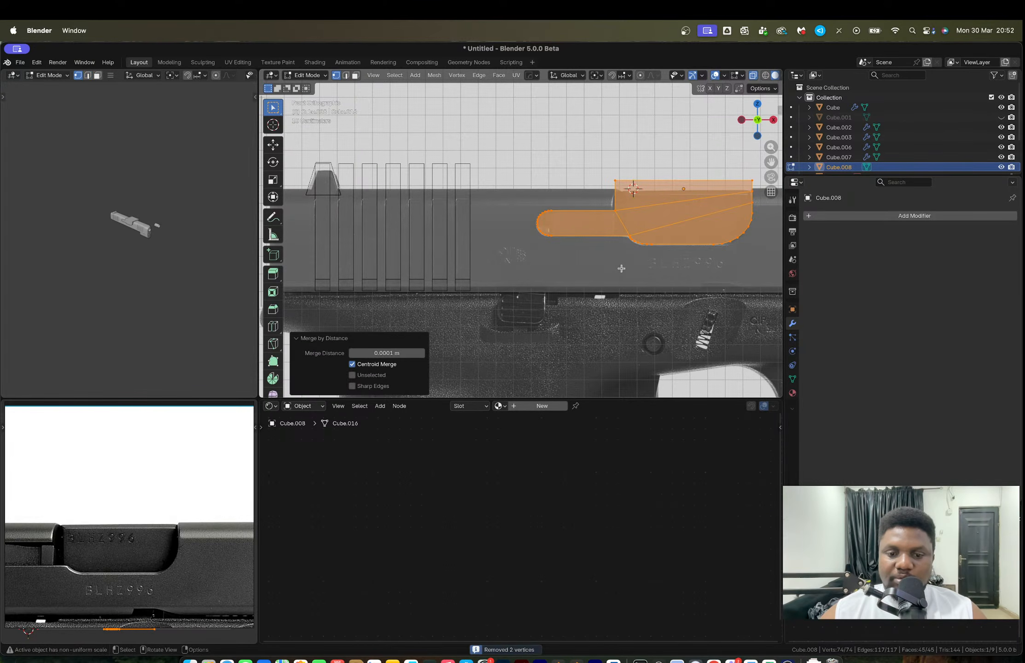
Step: Apply auto smooth shading to the cutter block and subtract it from the slide with a HardOps Difference boolean
key("Tab")
middle_click_drag(629, 251, 495, 260)
right_click(641, 248)
left_click(640, 247)
left_click(550, 268, "shift")
key("q")
left_click(508, 259)
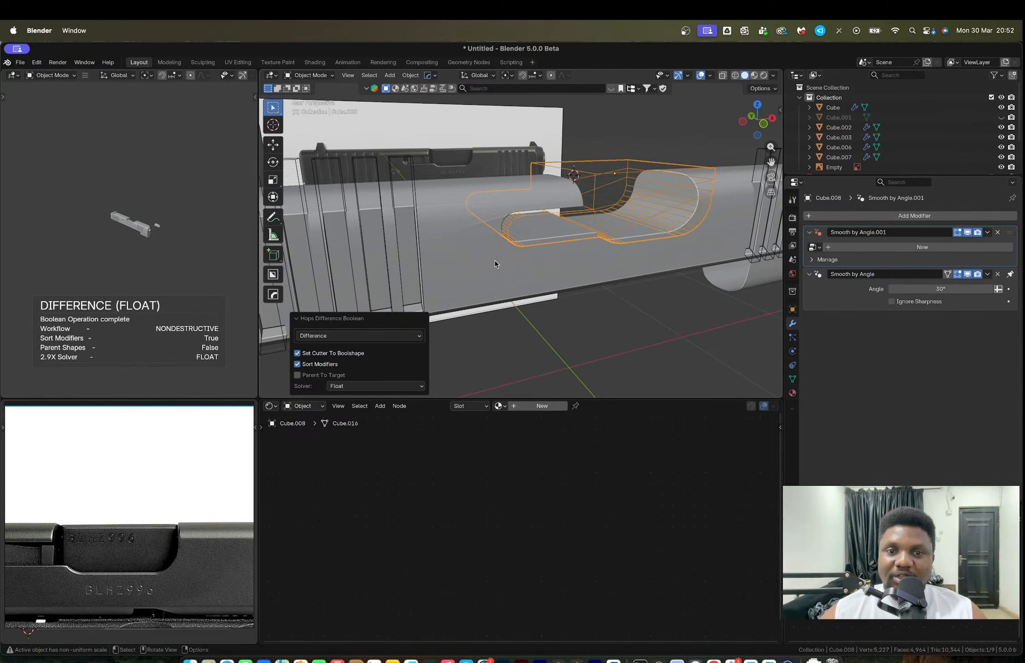
Step: Add a vertical loop cut to the slide and slide it to just behind the ejection port's rear slot
left_click(491, 221)
key("Tab")
key("ctrl+r")
left_click(492, 222)
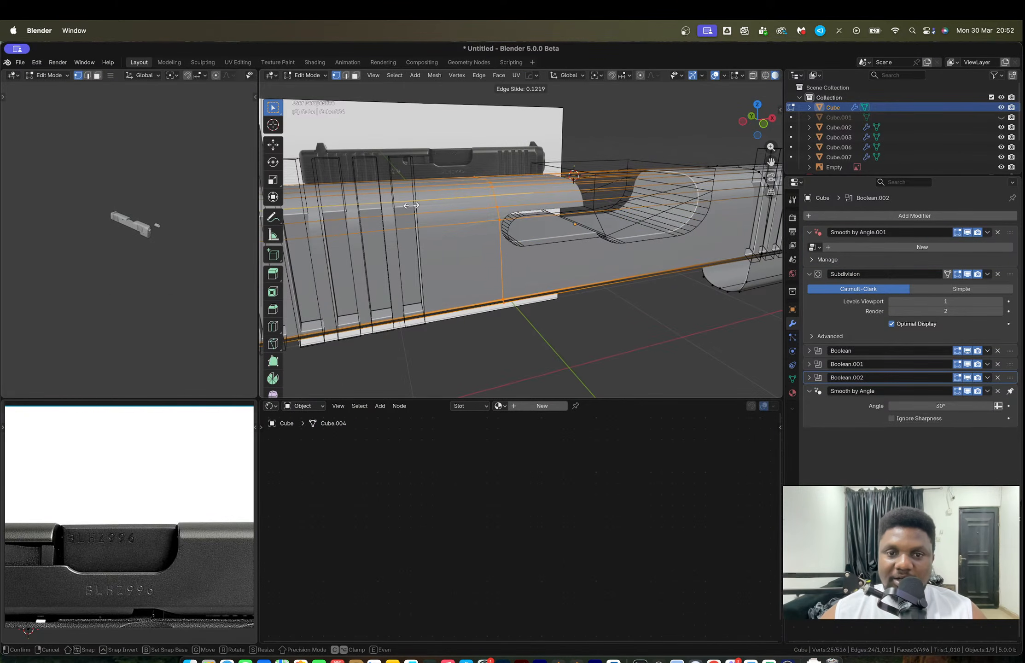
left_click(375, 210)
scroll(466, 234, "left", 5)
key("Tab")
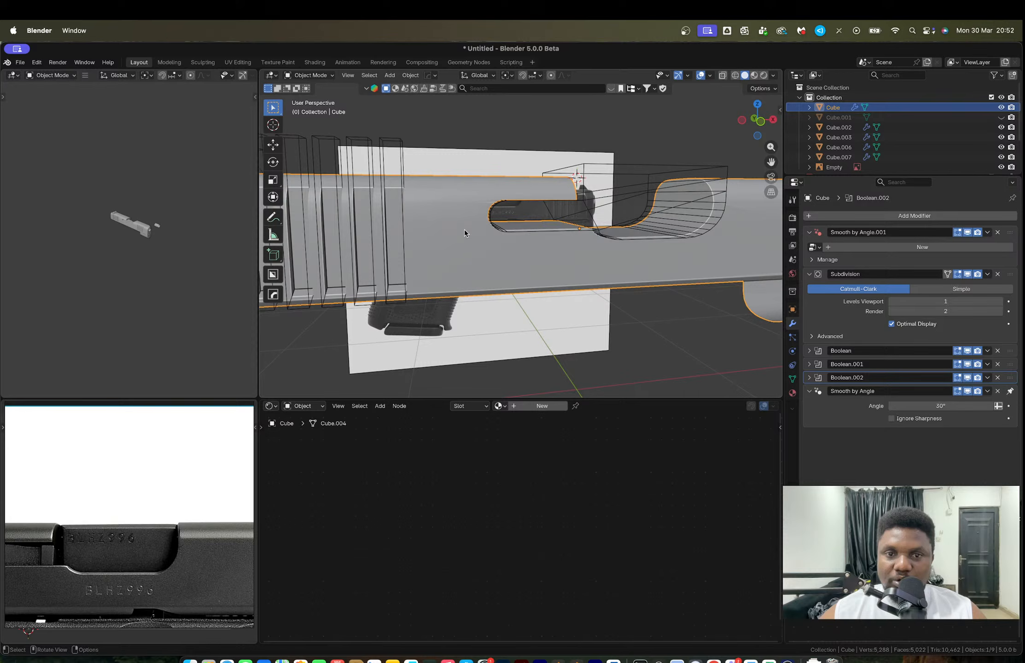
Step: Add a vertical loop cut to the slide between the ejection port and the front serrations
scroll(464, 232, "left", 5)
scroll(595, 244, "left", 10)
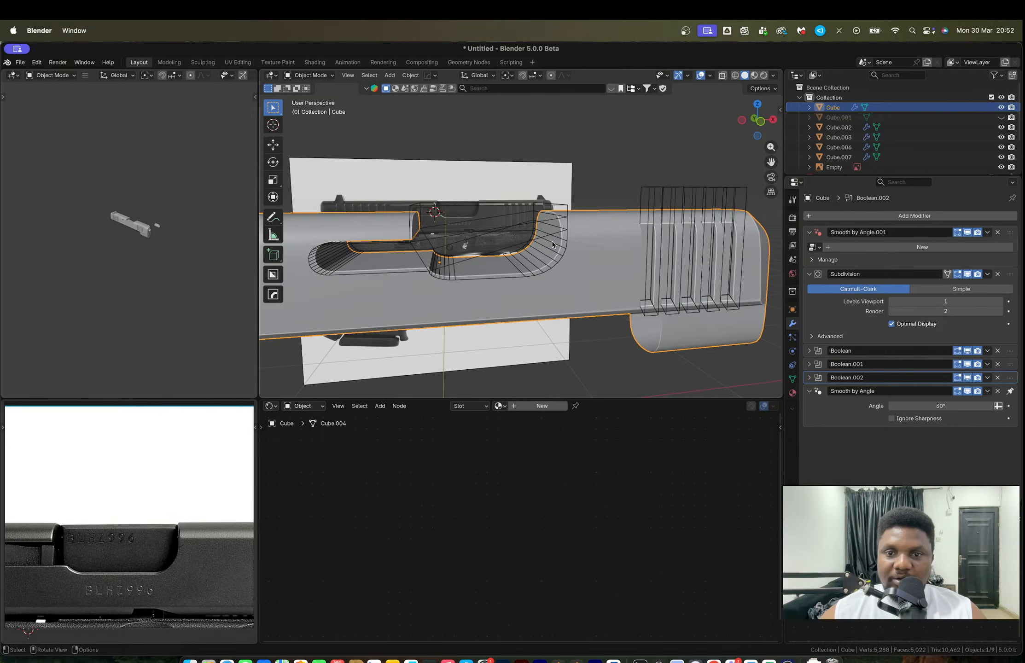
key("Tab")
key("ctrl+r")
left_click(603, 221)
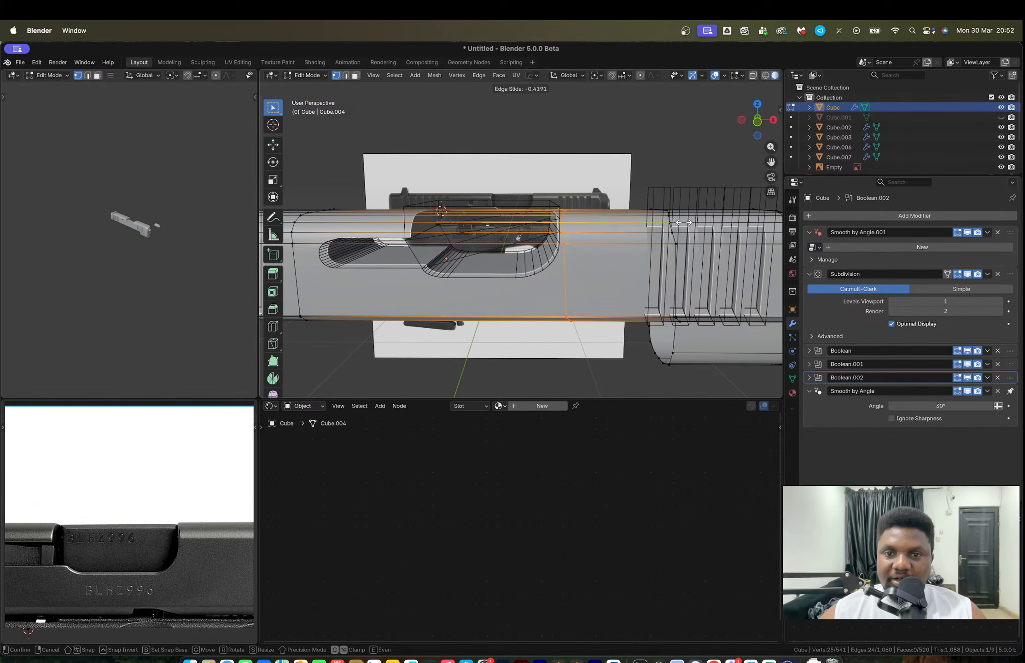
left_click(726, 218)
key("Tab")
scroll(609, 278, "left", 10)
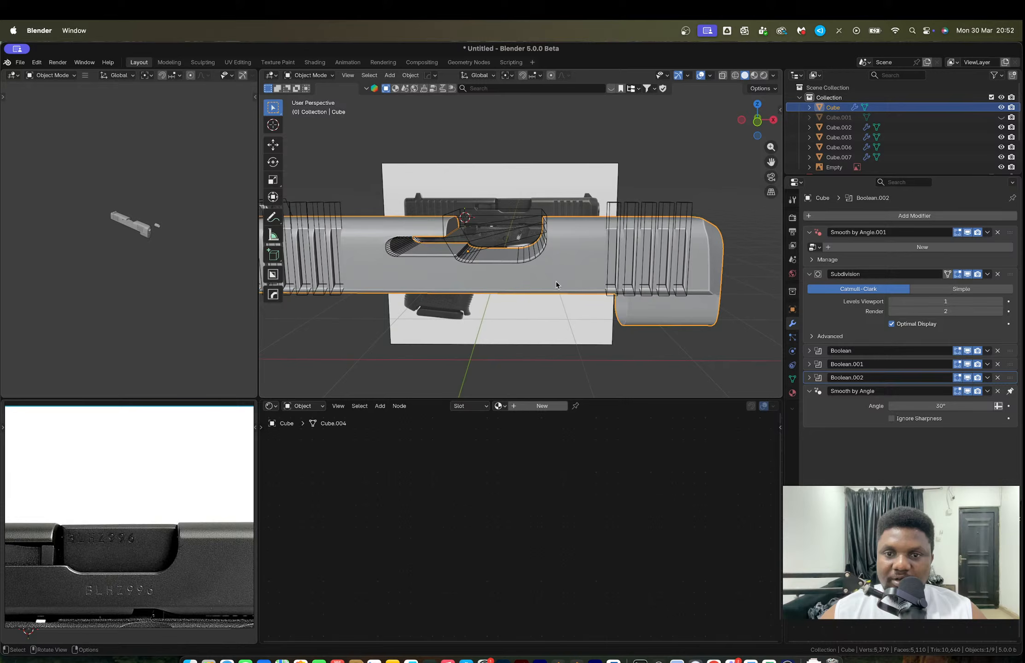
Step: Add another vertical loop cut to the slide, positioned closer to the rear slot's rounded end
middle_click_drag(609, 278, 458, 218)
key("Tab")
key("ctrl+r")
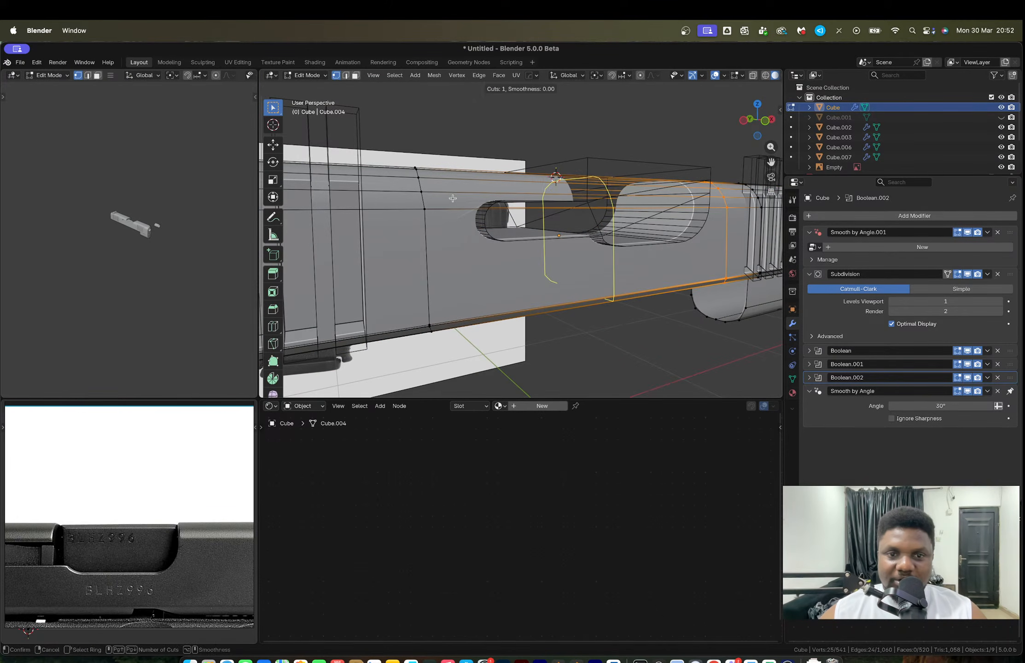
left_click(459, 217)
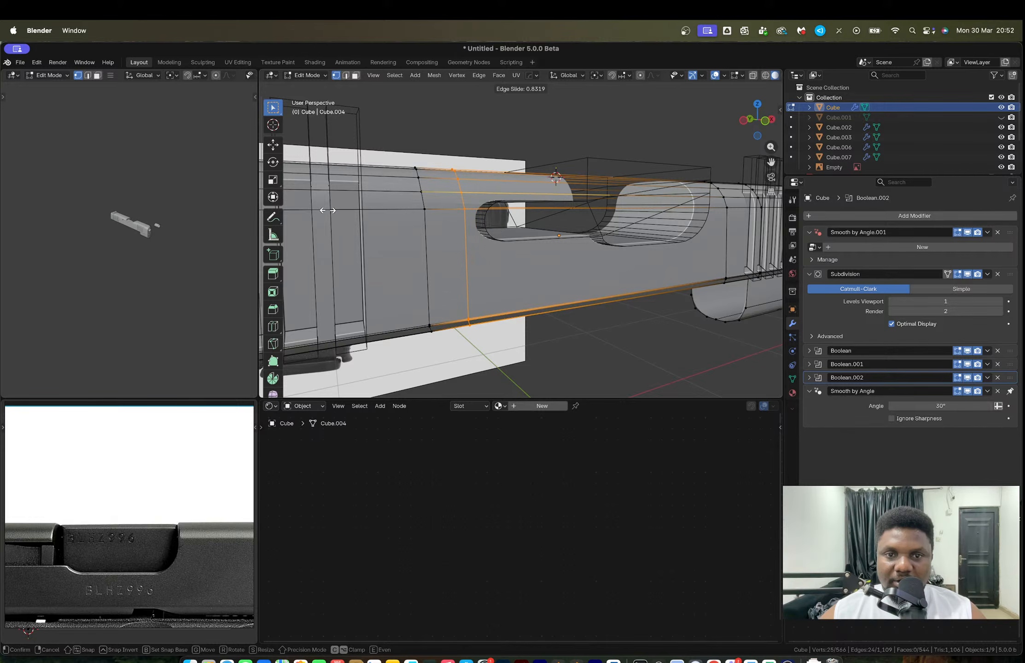
left_click(328, 210)
scroll(455, 239, "up", 5)
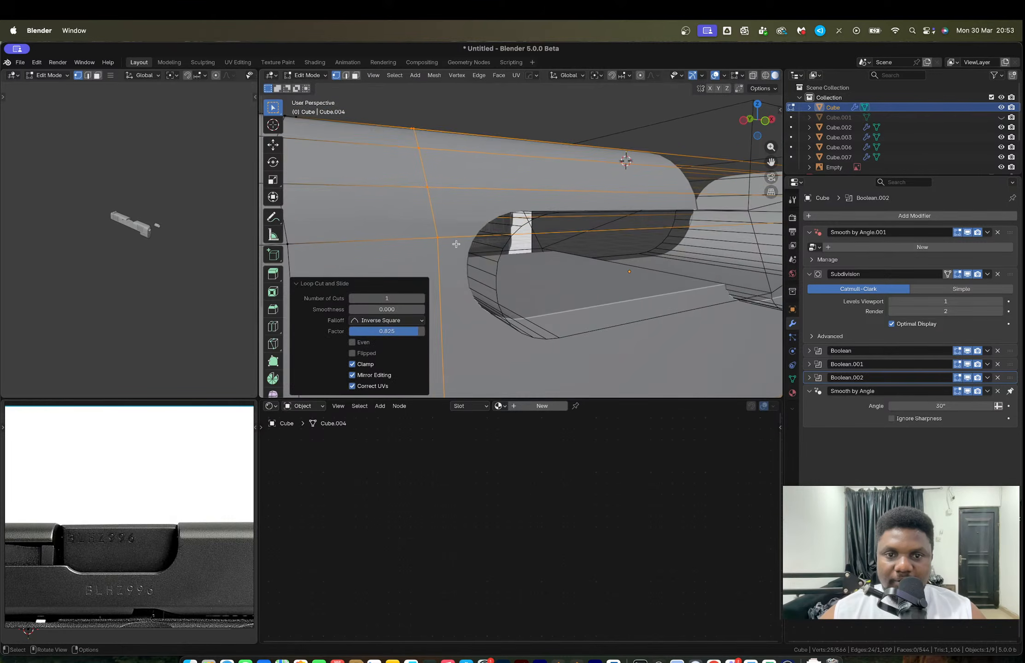
key("Tab")
Step: Move the ejection port cutter -0.016361 m along Z
scroll(479, 246, "down", 3)
mouse_move(479, 247)
middle_mouse_down()
mouse_move(455, 248)
mouse_move(466, 243)
middle_mouse_up()
scroll(453, 248, "up", 3)
left_click(478, 236)
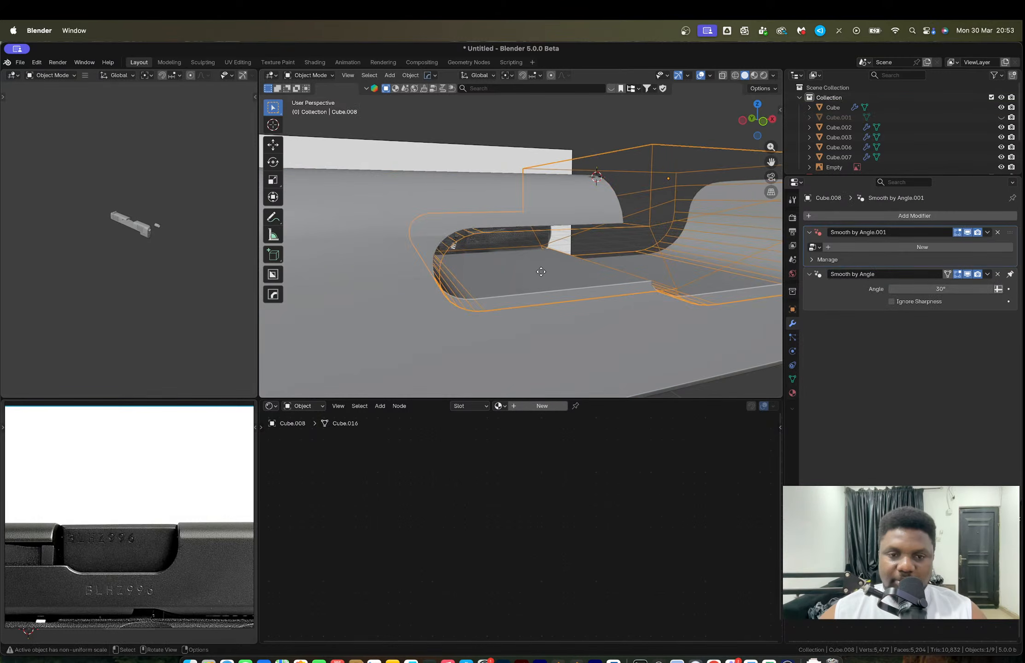
key("g")
key("z")
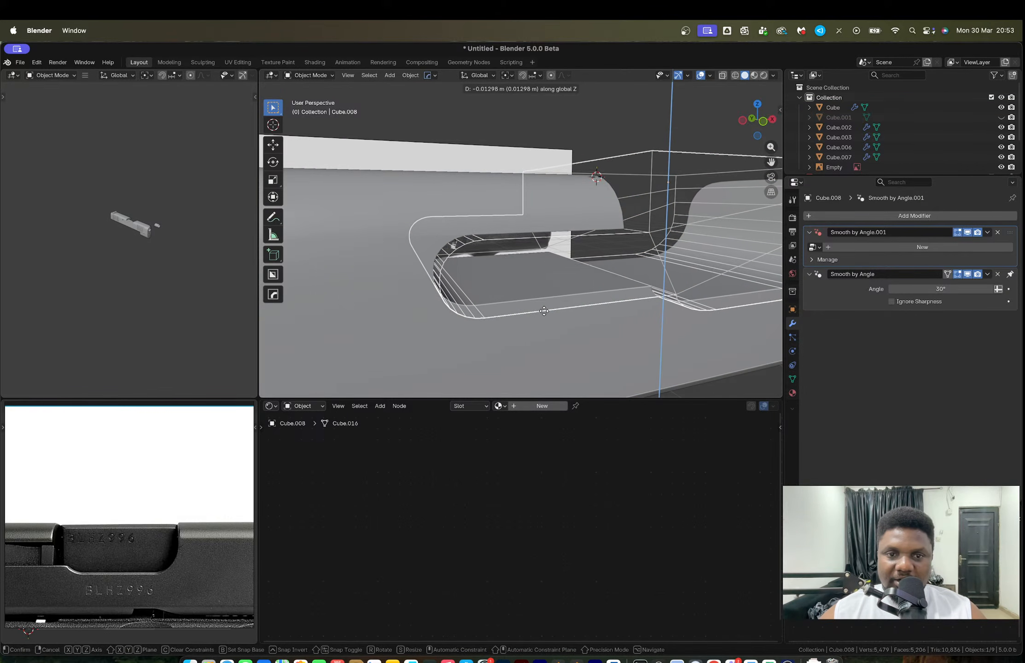
left_click(546, 323)
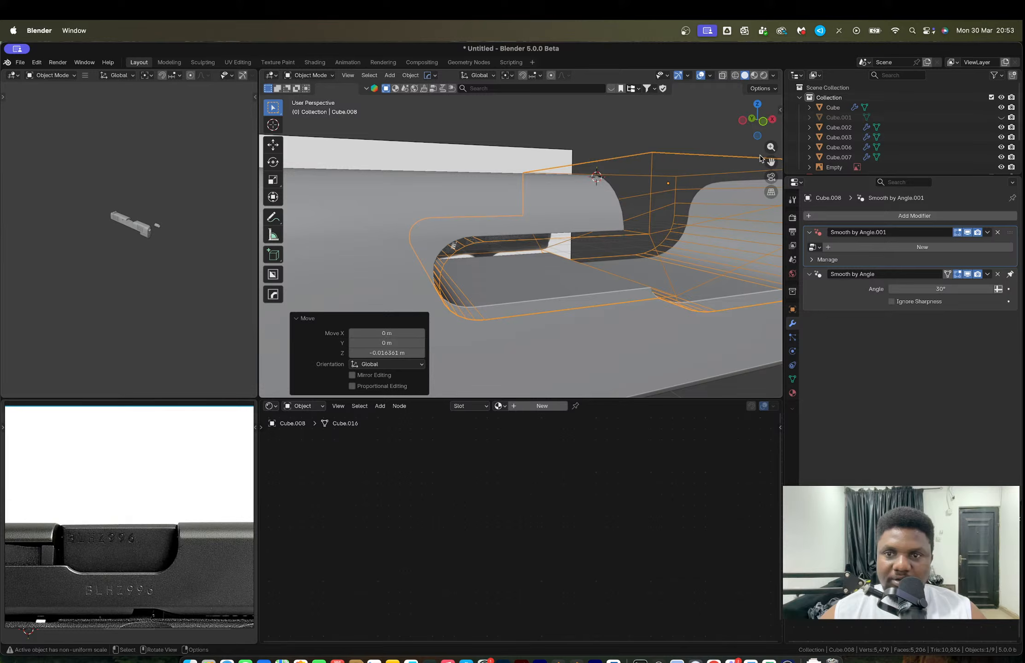
Step: Try dissolving the three vertical edge loops around the ejection port on the slide
left_click(763, 121)
middle_click_drag(676, 231, 609, 261)
key("Tab")
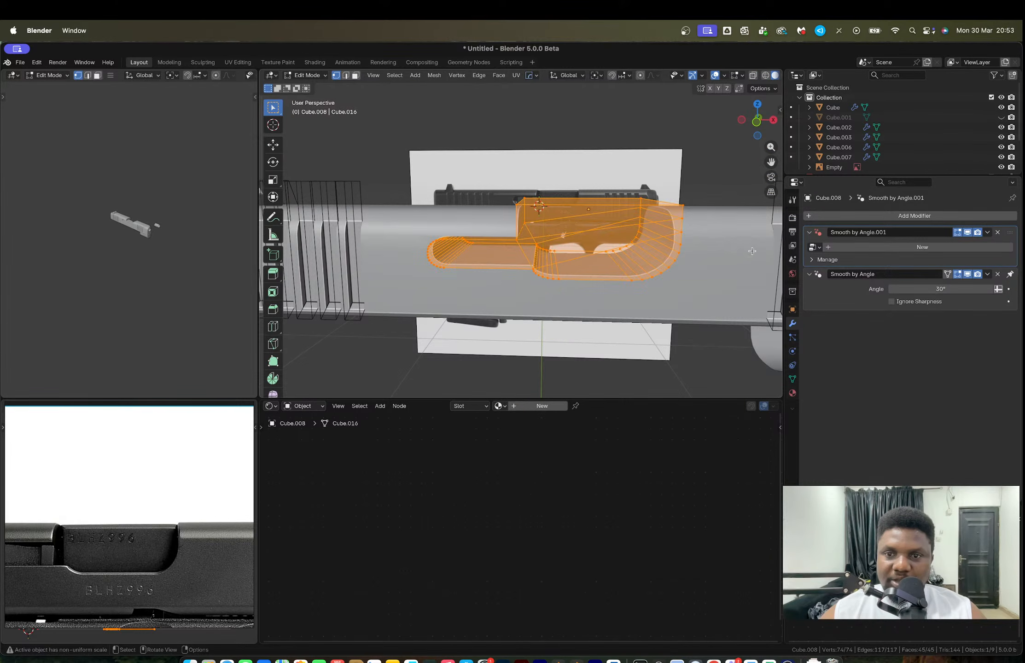
key("Tab")
left_click(721, 247)
key("Tab")
left_click(731, 256, "alt")
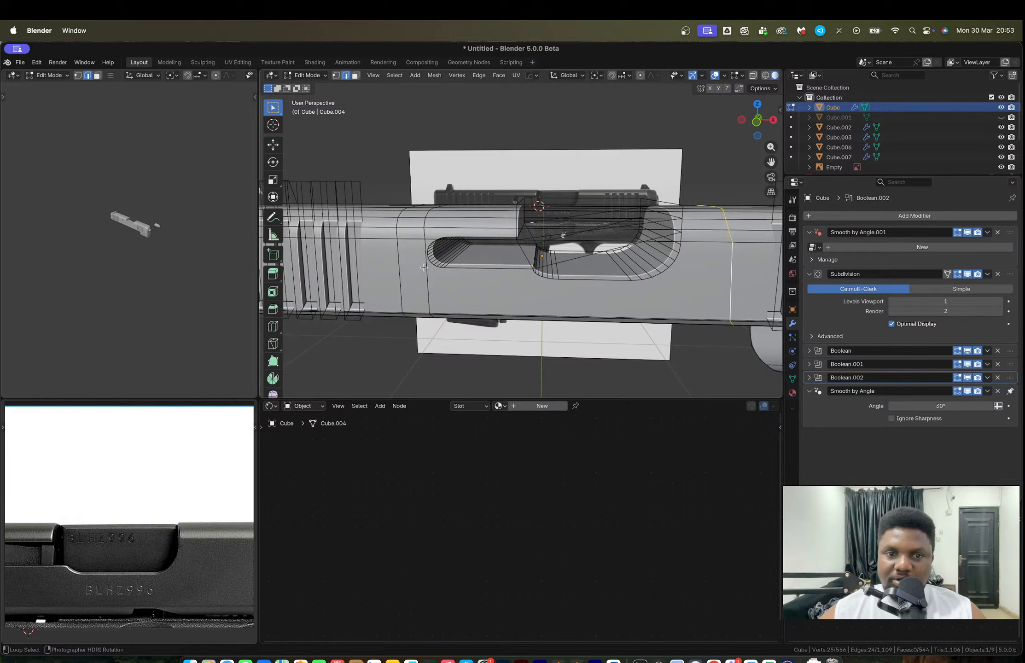
left_click(396, 257, "alt+shift")
left_click(426, 259, "alt+shift")
key("x")
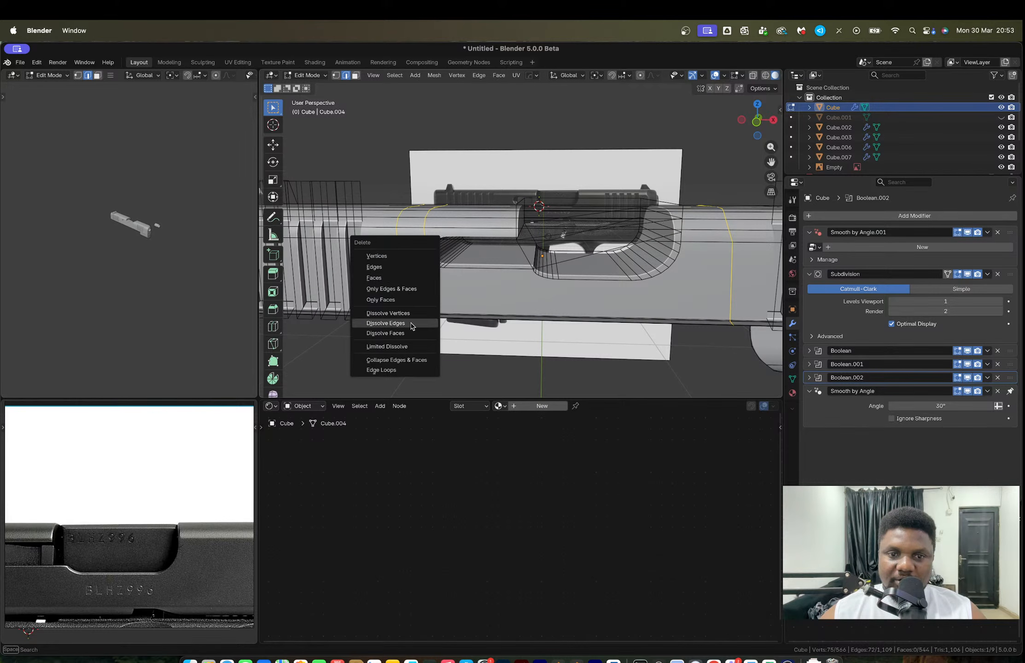
left_click(412, 324)
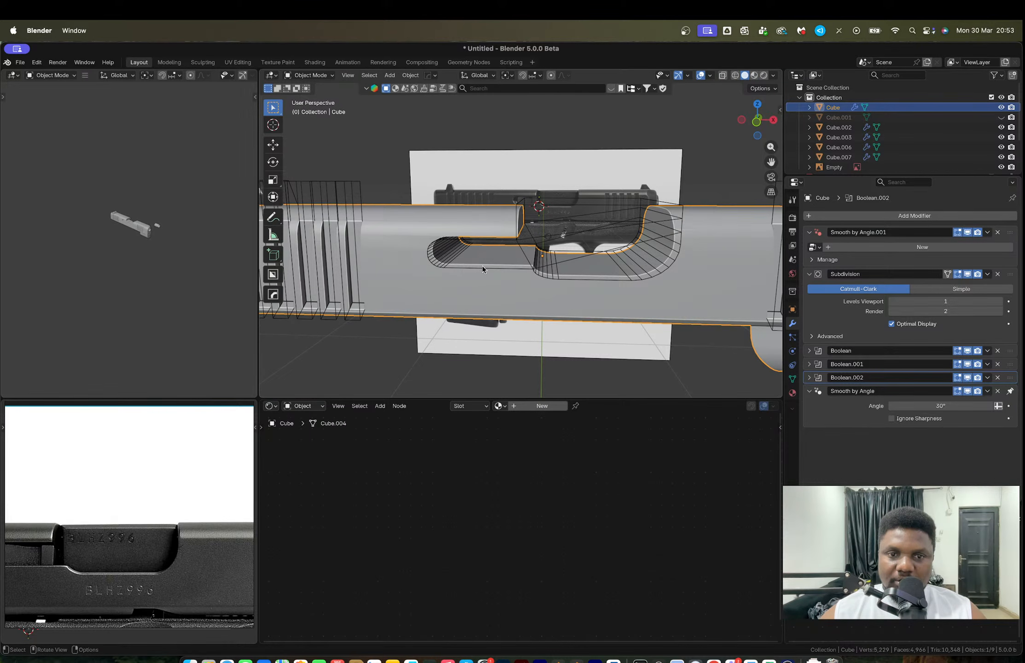
middle_click_drag(482, 266, 505, 265)
key("Tab")
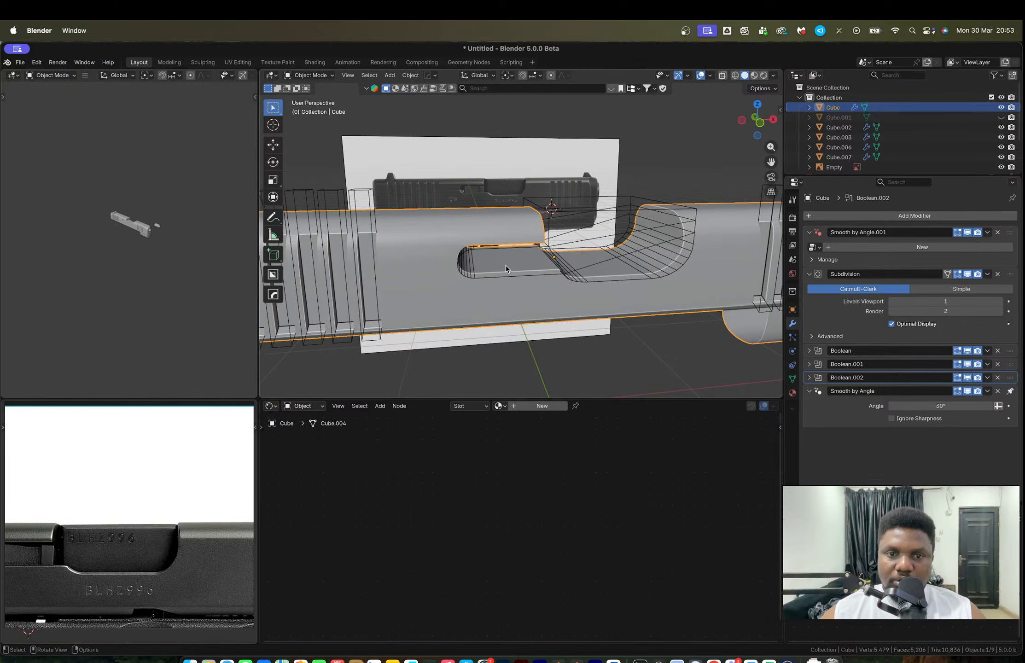
Step: Widen the reference image window and reframe it on the ejection port for comparison with the slide
middle_click_drag(505, 265, 481, 297)
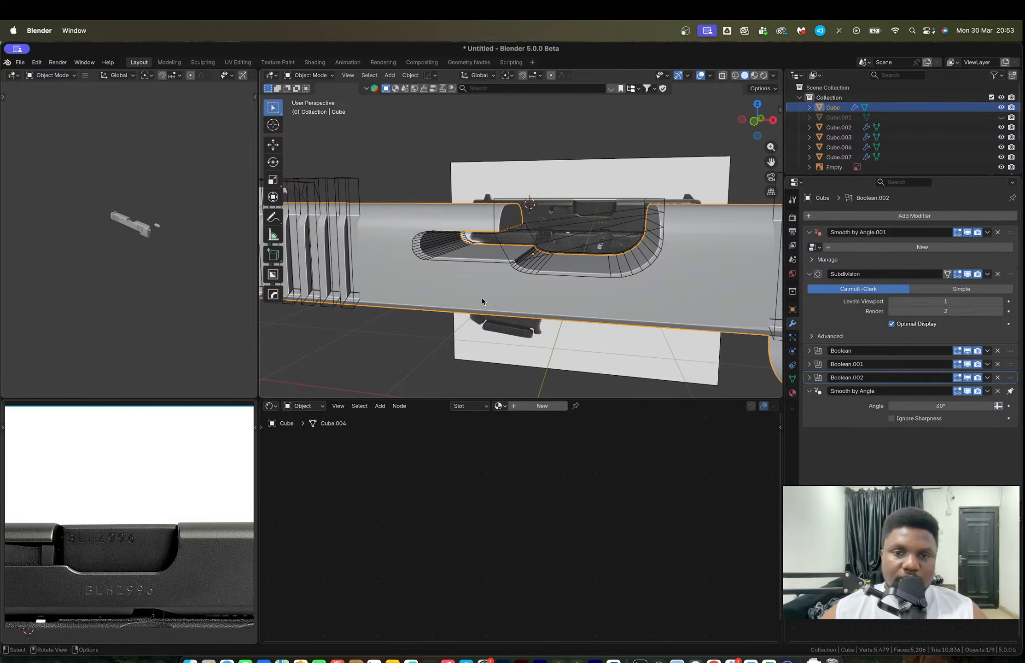
scroll(142, 548, "up", 3)
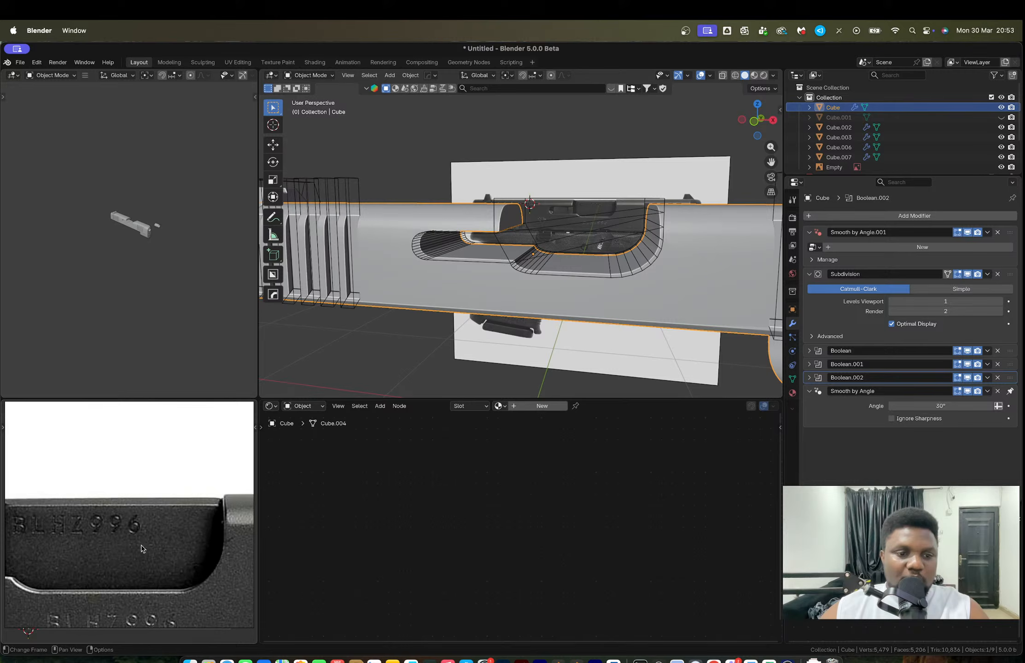
middle_click_drag(142, 548, 155, 538)
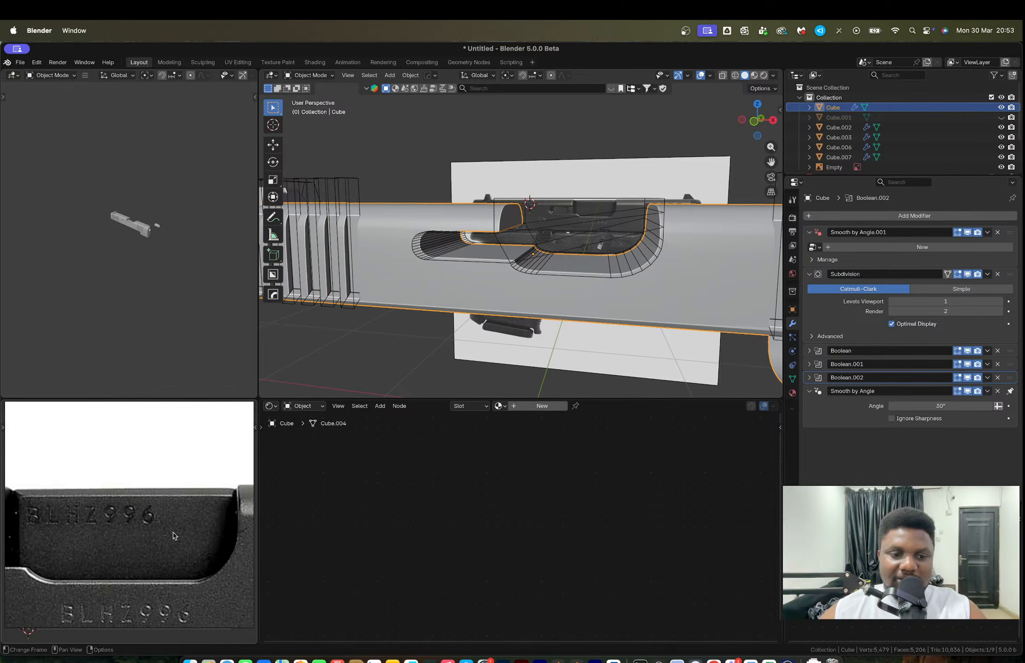
left_click(252, 509)
left_click_drag(265, 506, 293, 506)
scroll(177, 534, "down", 2)
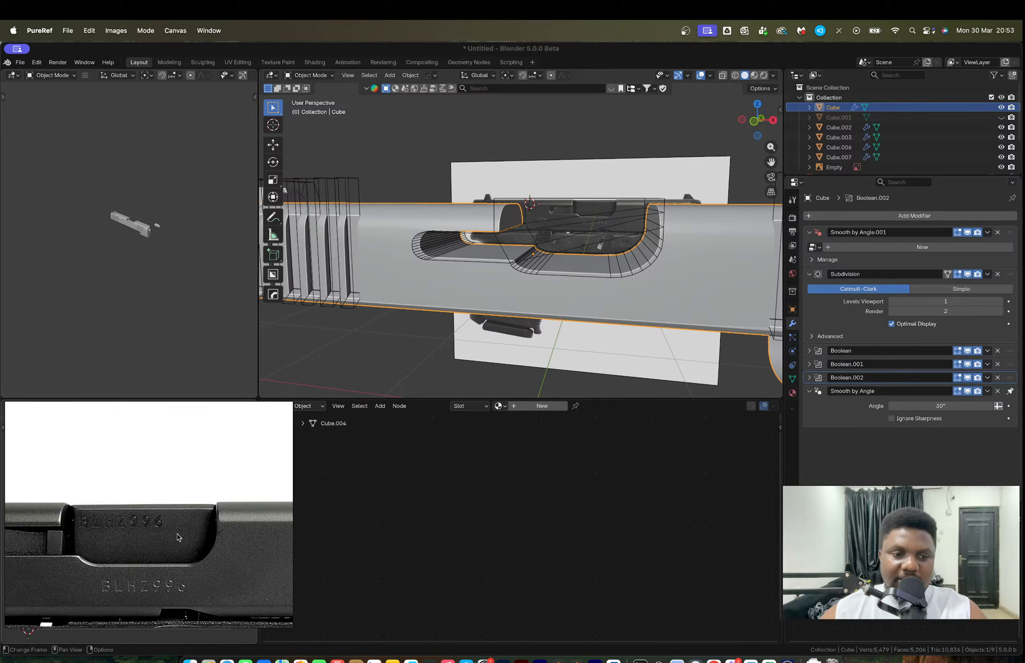
Step: Duplicate the ejection port cutter in place and move the copy to the collection named Collection
middle_click_drag(579, 249, 566, 281)
left_click(611, 251)
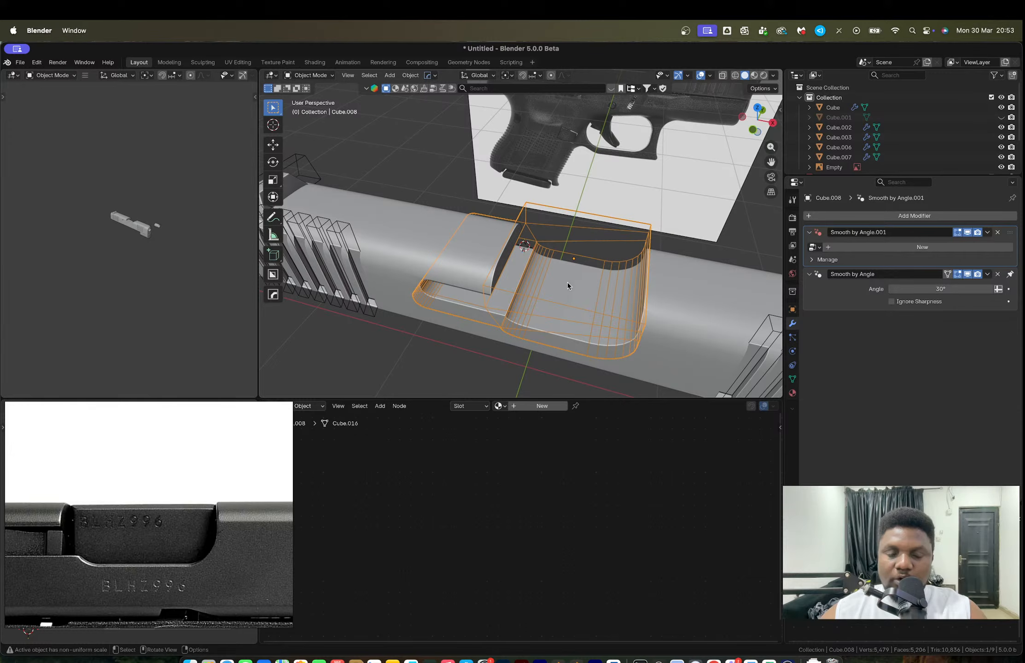
key("shift+d")
right_click(600, 271)
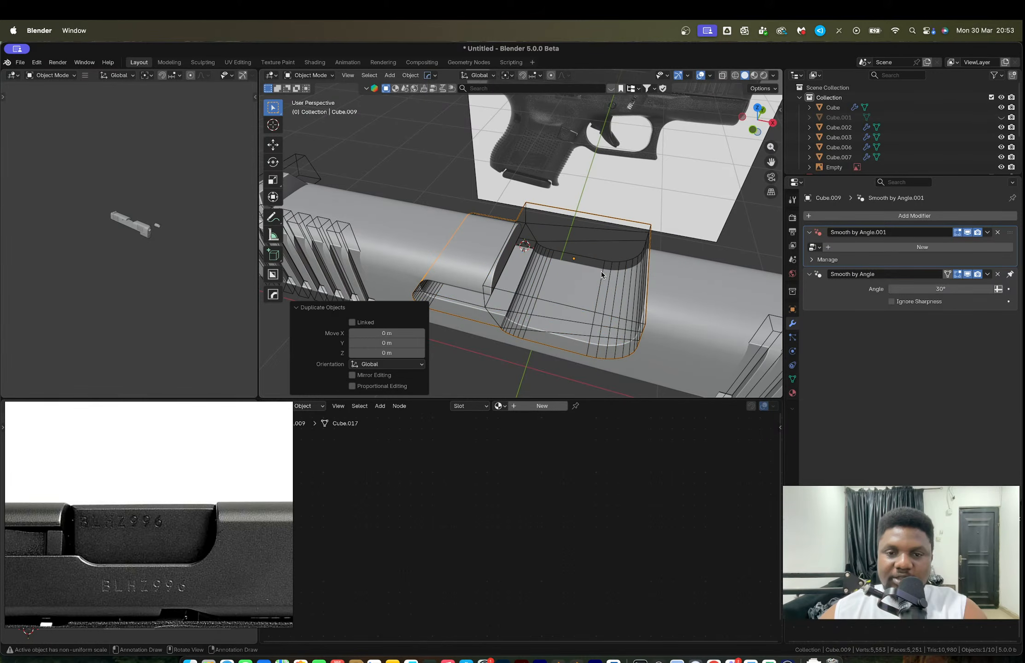
key("m")
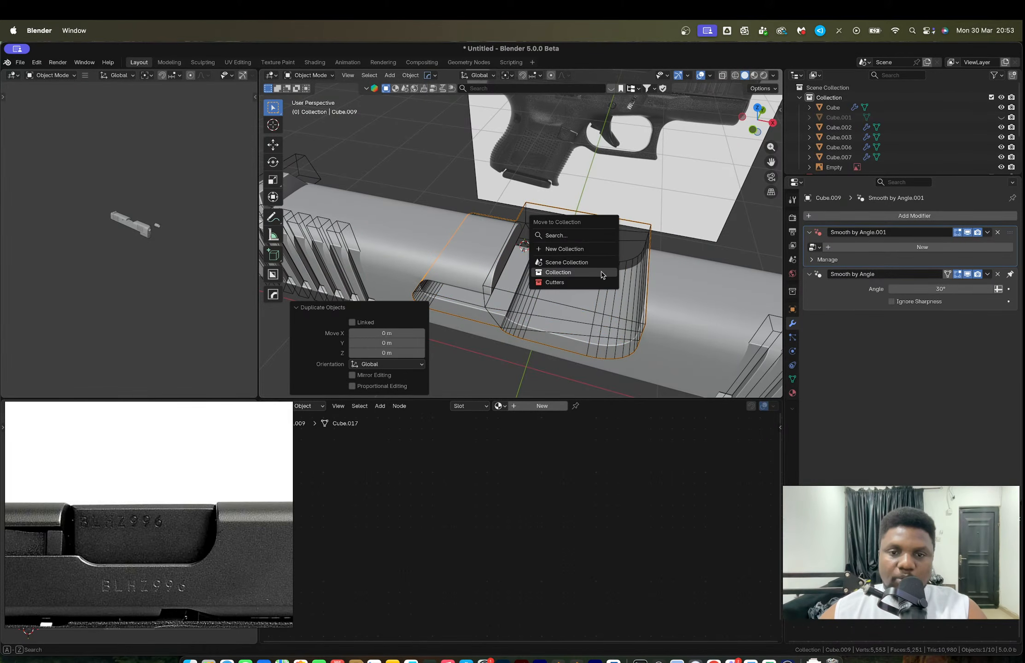
left_click(575, 271)
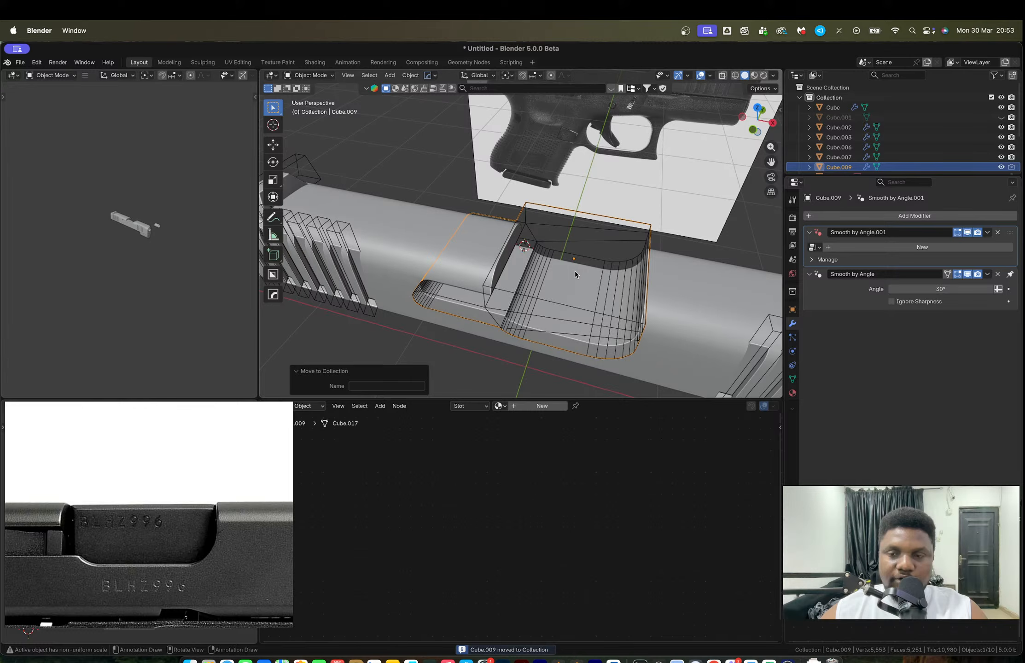
Step: Restore solid shaded display on the duplicated ejection port cutter
middle_click_drag(574, 274, 580, 260)
key("q")
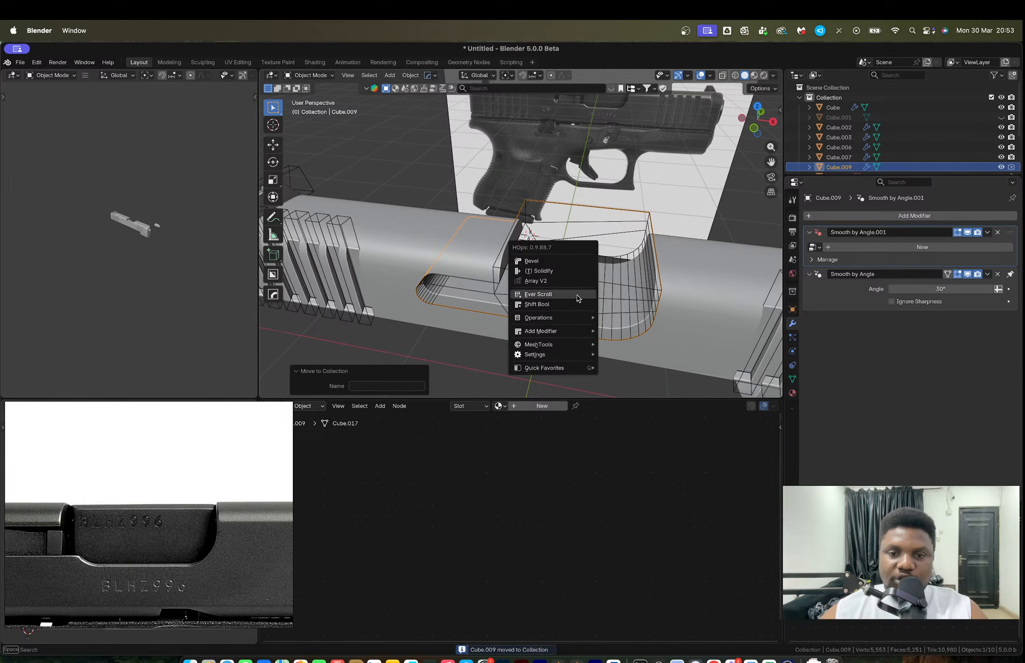
mouse_move(573, 356)
left_click(639, 370)
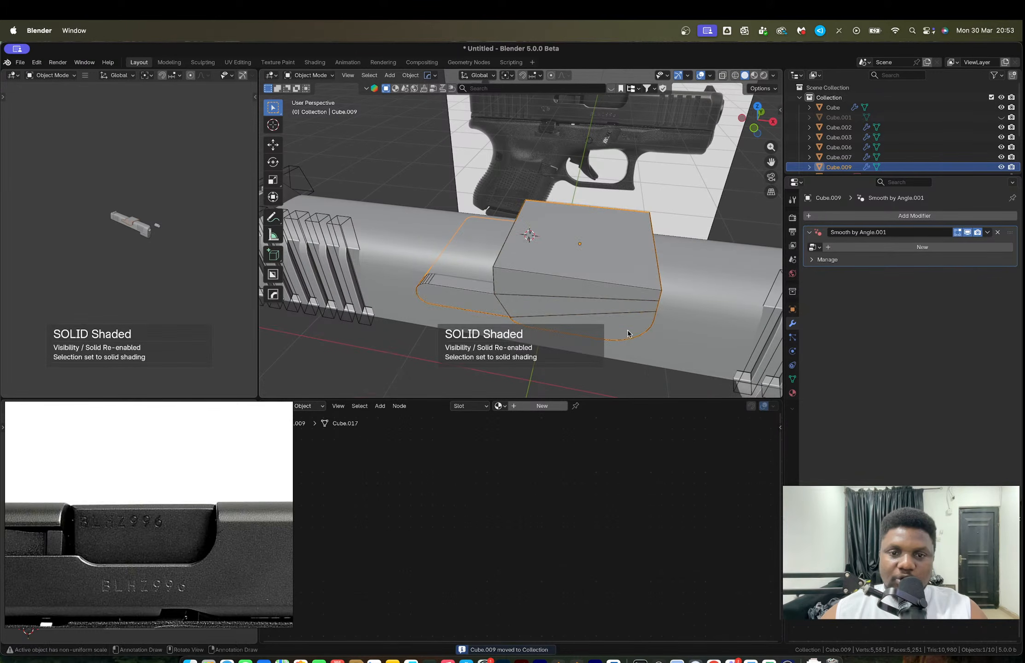
Step: Scale the duplicated ejection port piece to 0.425 along the Y axis
middle_click_drag(628, 333, 640, 287)
key("Tab")
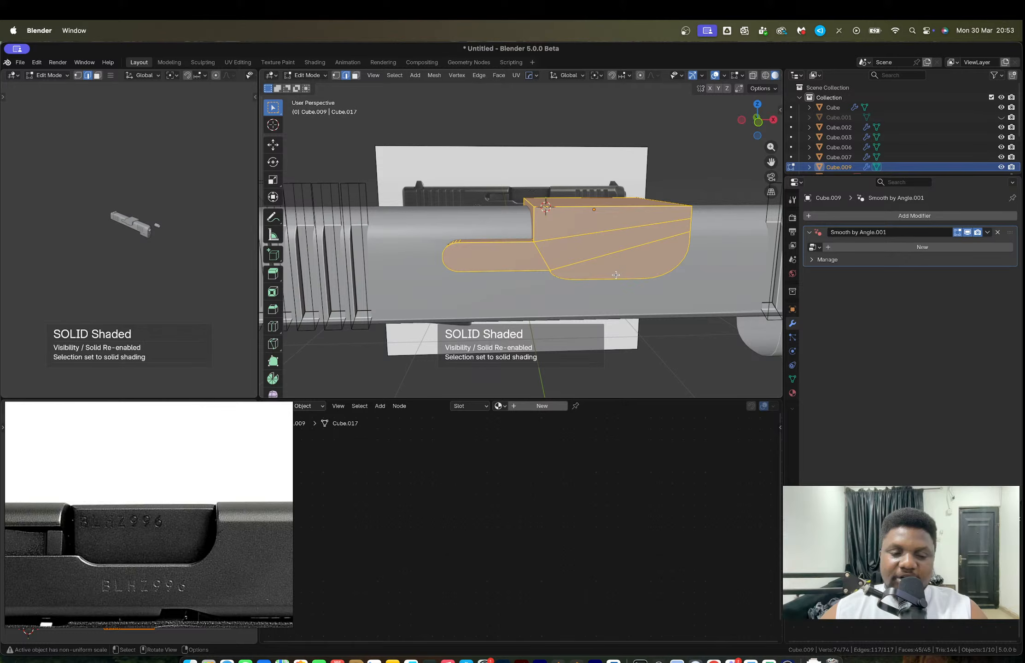
middle_click_drag(606, 276, 690, 262)
key("Tab")
key("s")
key("x")
key("y")
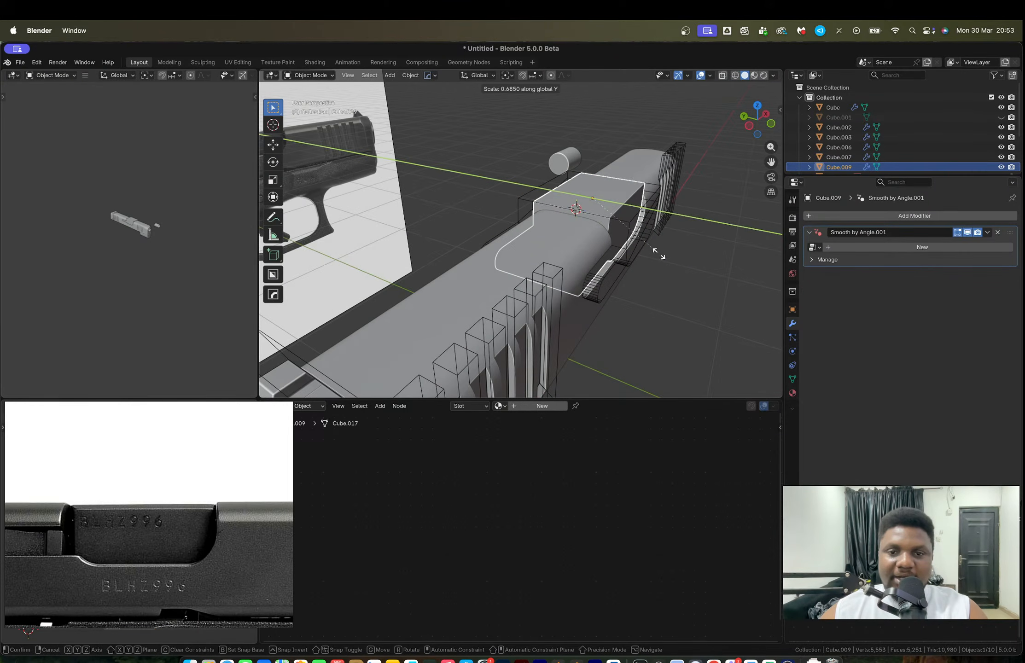
left_click(622, 244)
Step: Try scaling the duplicate's whole mesh uniformly to about 0.91 in Edit Mode from a side view
middle_click_drag(657, 254, 532, 257)
scroll(585, 231, "up", 5)
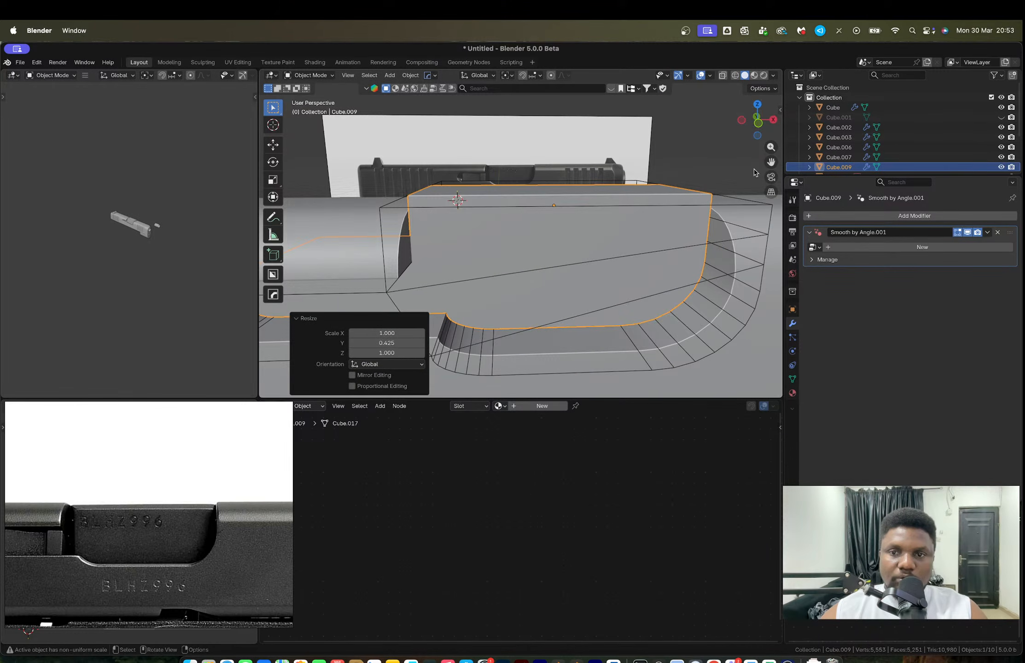
left_click(758, 123)
middle_click_drag(629, 255, 642, 291, "shift")
scroll(635, 279, "up", 1)
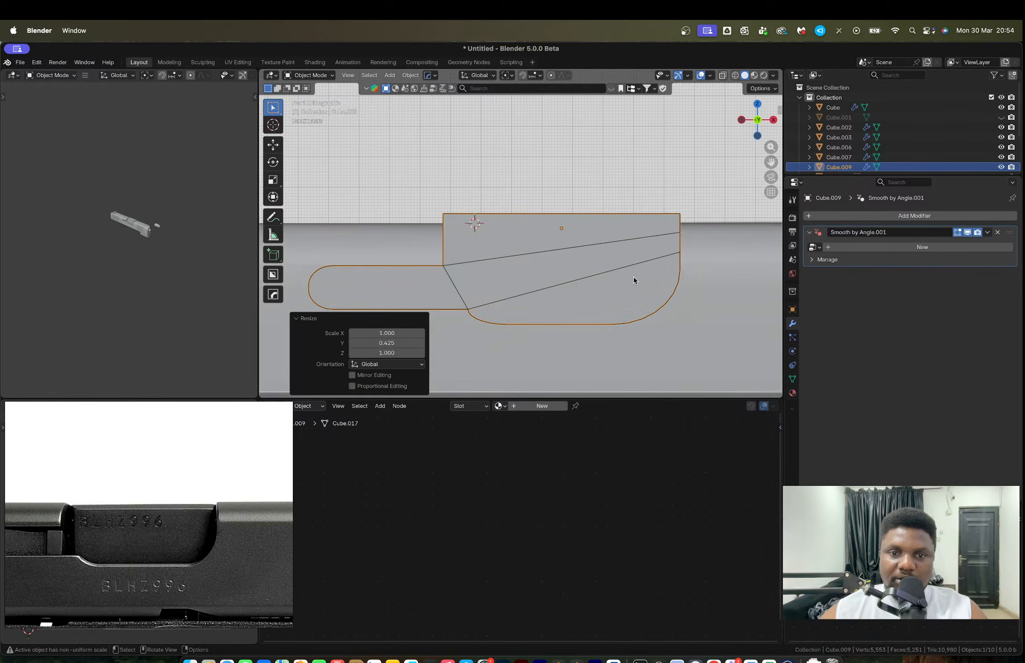
key("Tab")
key("s")
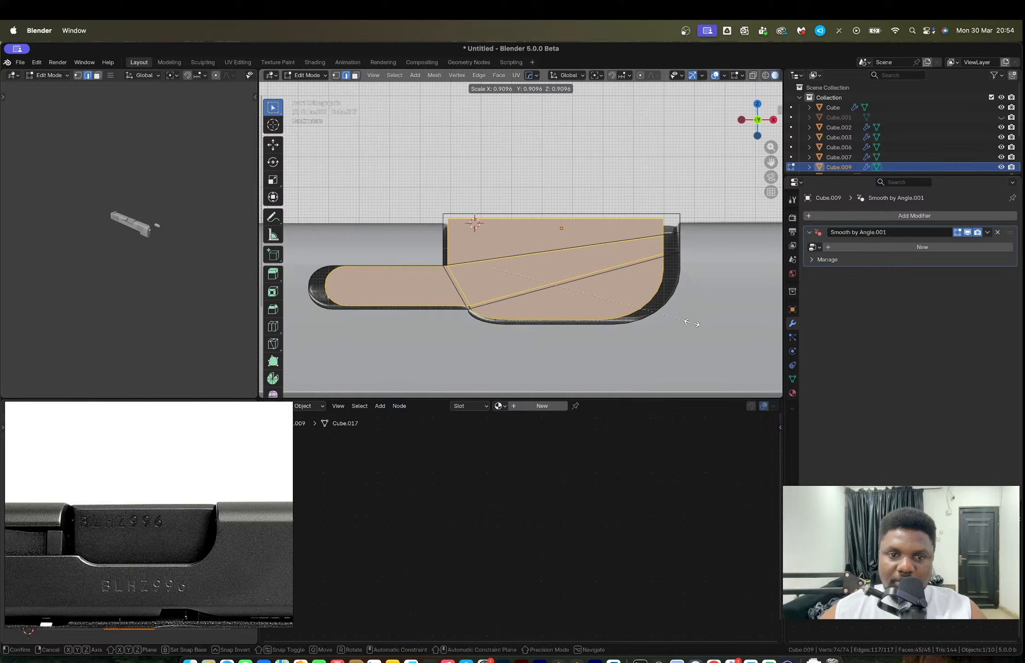
left_click(691, 322)
key("Tab")
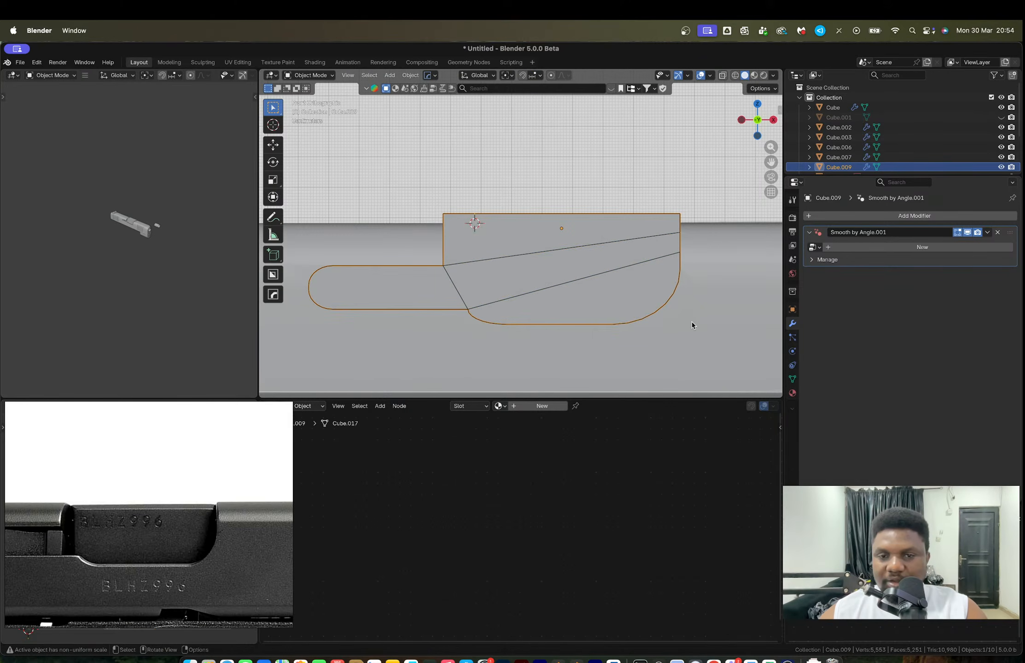
Step: Set the pivot point to Bounding Box Center and scale the duplicate uniformly to about 0.96
key("period")
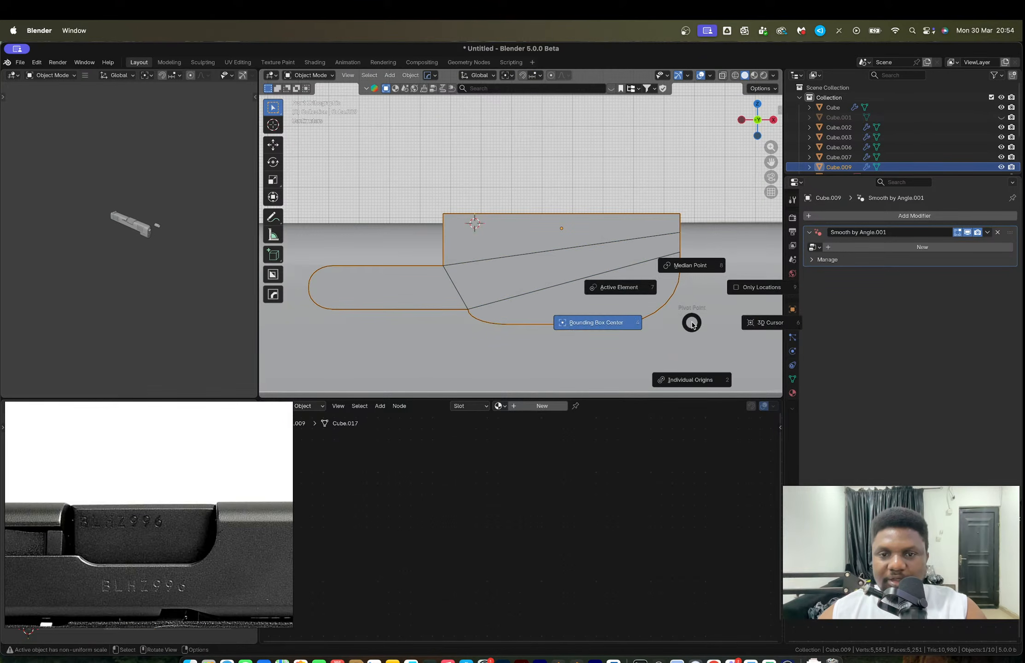
left_click(629, 323)
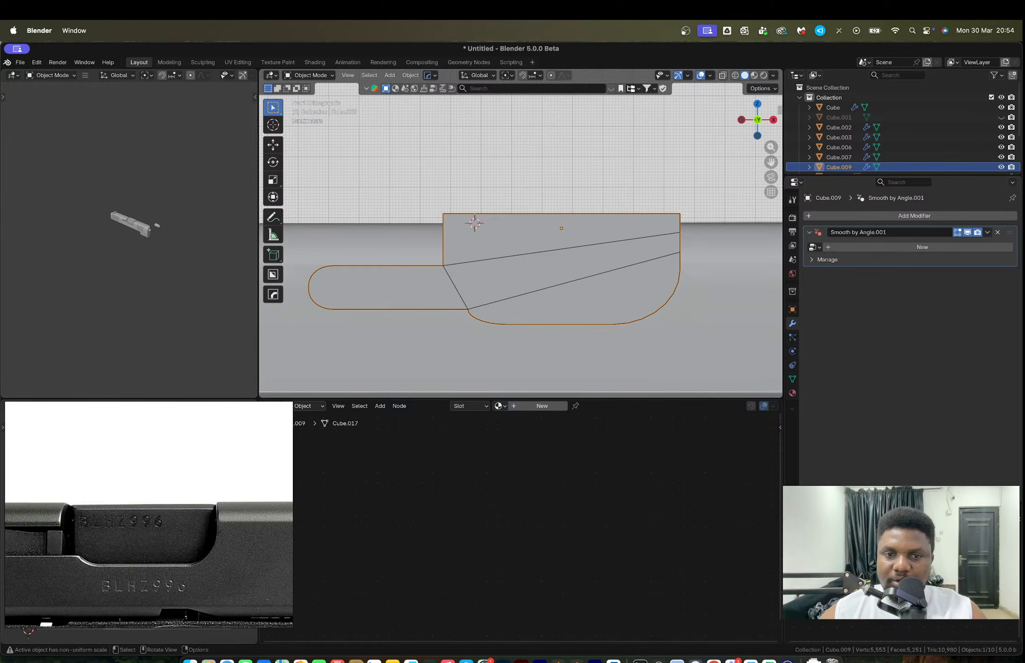
key("s")
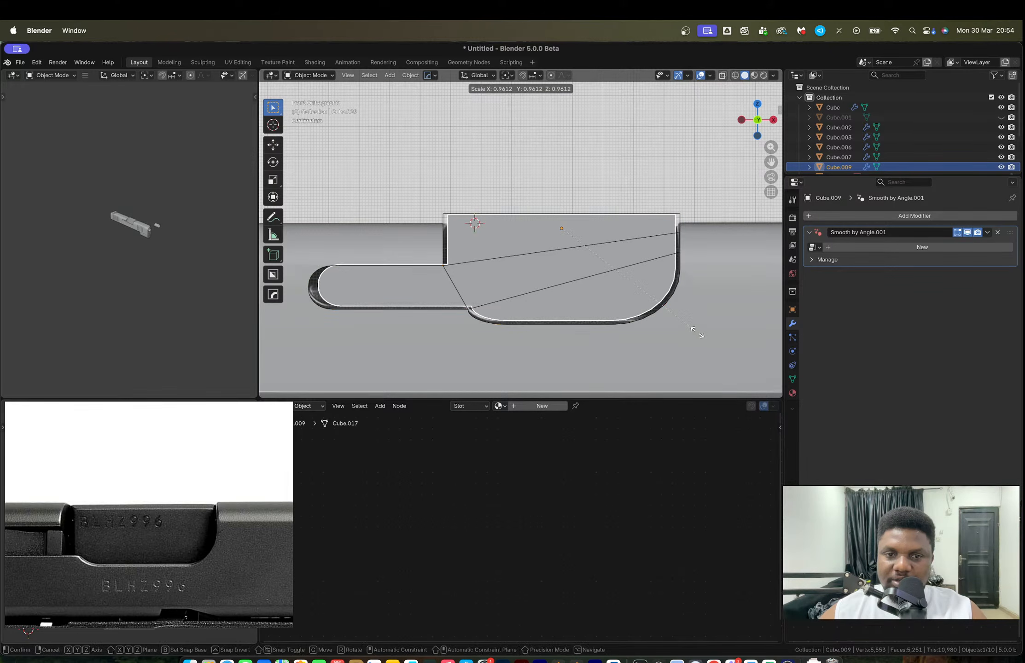
left_click(695, 331)
Step: With X-ray on, move the vertices of the duplicate's front end 0.007831 m along X toward the port's front edge
key("Tab")
key("alt+z")
left_click_drag(710, 343, 591, 197)
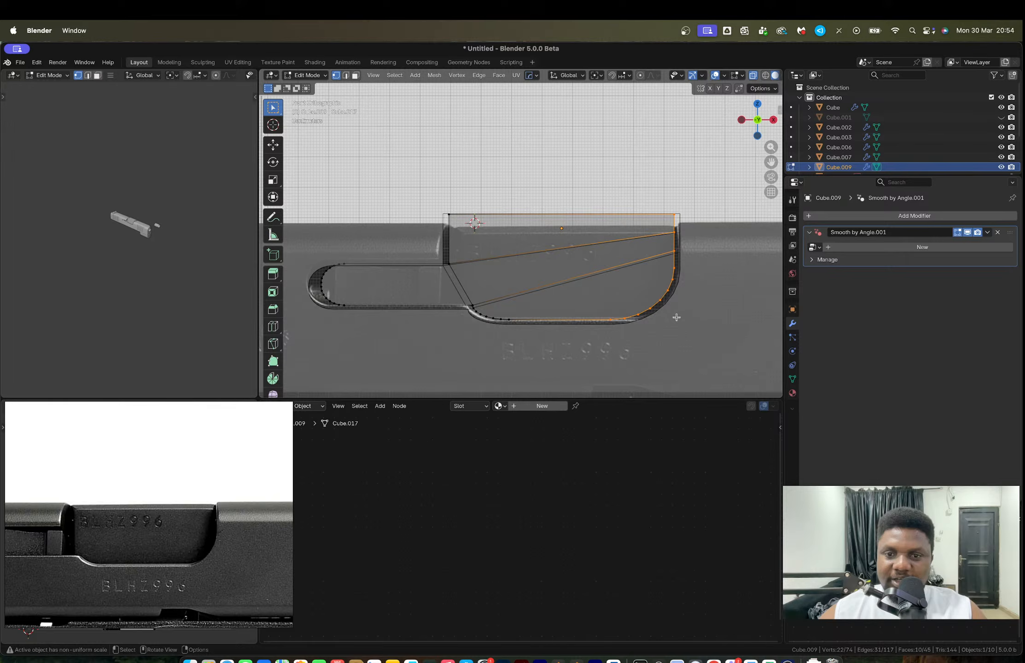
key("g")
key("x")
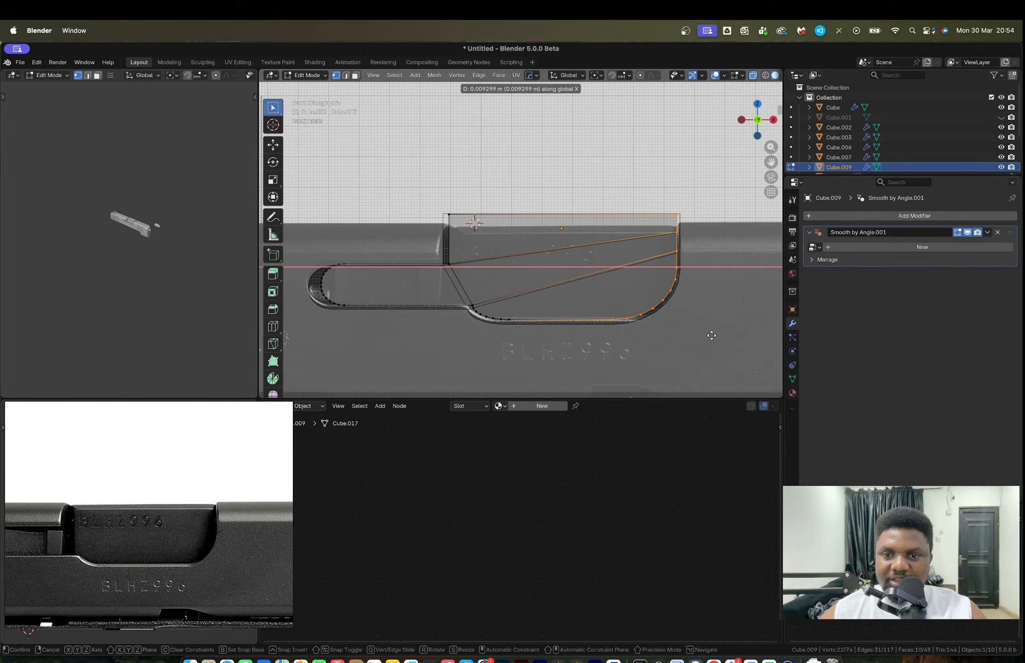
left_click(709, 336)
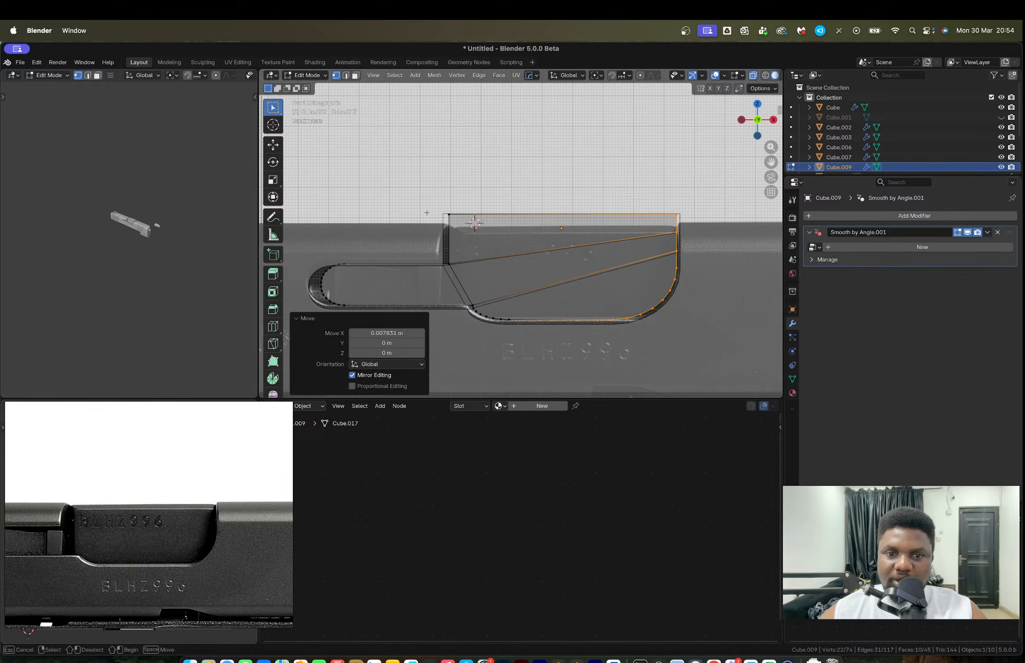
Step: Move the duplicate's middle vertices at the rear of the main opening -0.009463 m along X
left_click_drag(411, 174, 559, 347)
key("g")
key("x")
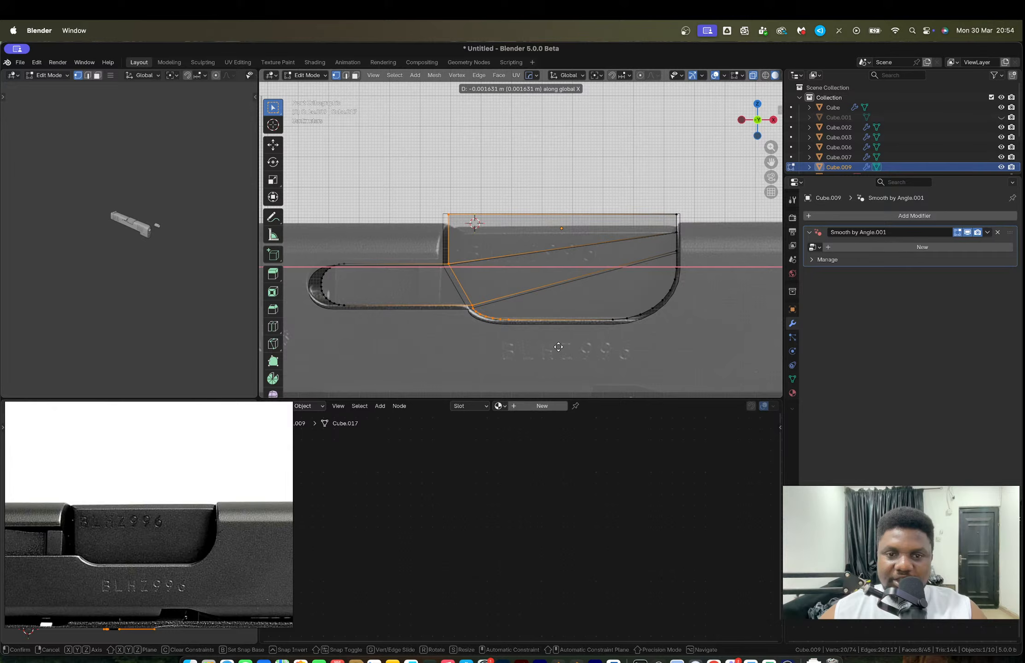
left_click(534, 348)
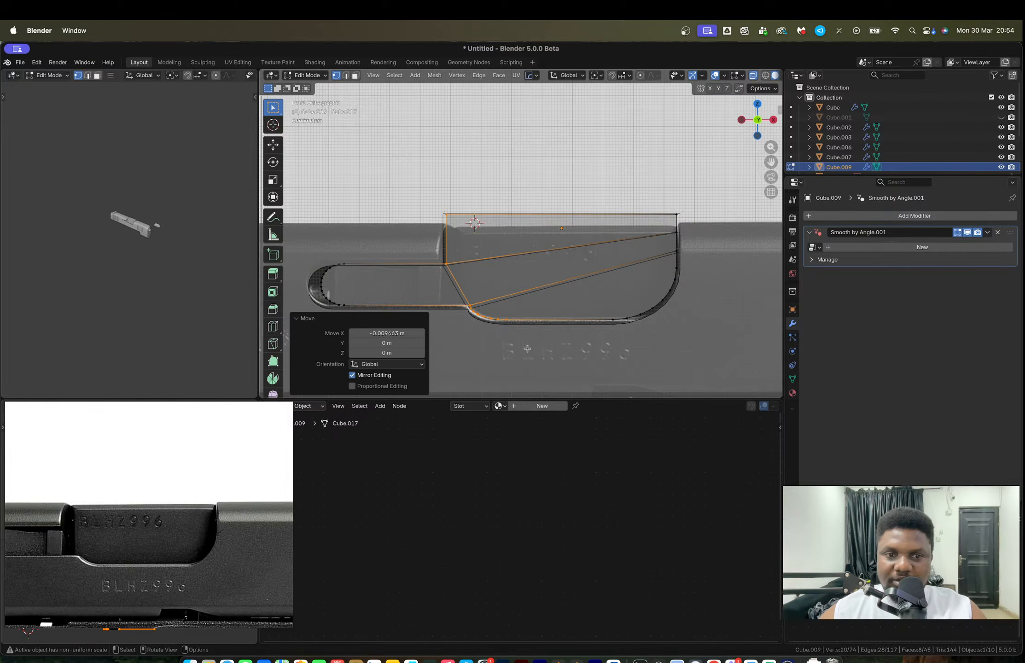
Step: Move the rounded rear end of the duplicate's slot about -0.031 m along X to fit the slide's cutout
scroll(391, 249, "left", 5)
left_click_drag(374, 205, 480, 319)
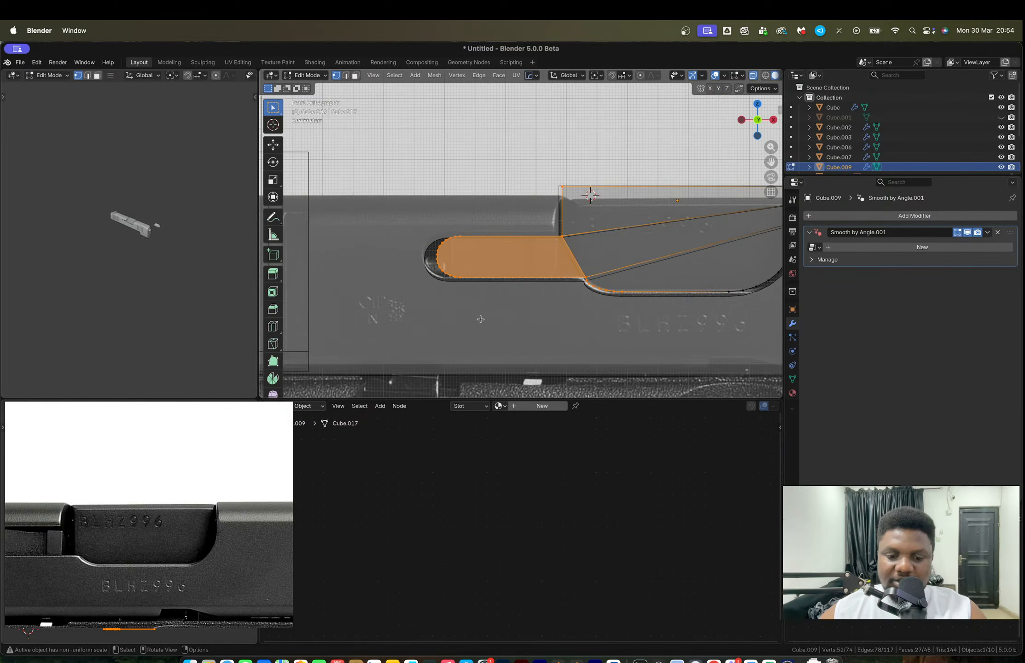
left_click_drag(398, 195, 479, 322)
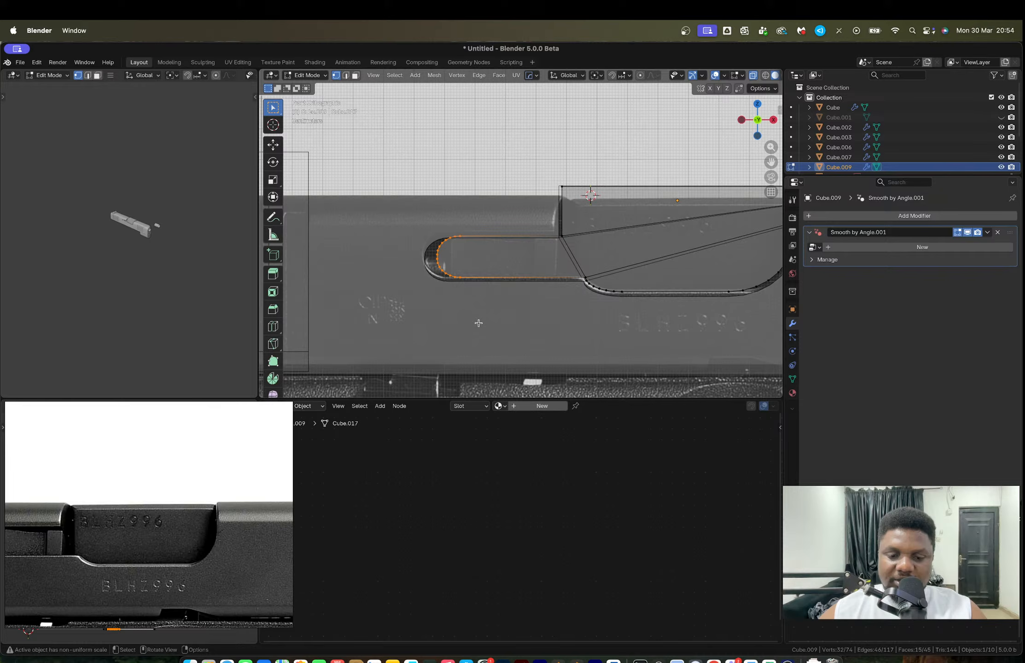
key("g")
key("x")
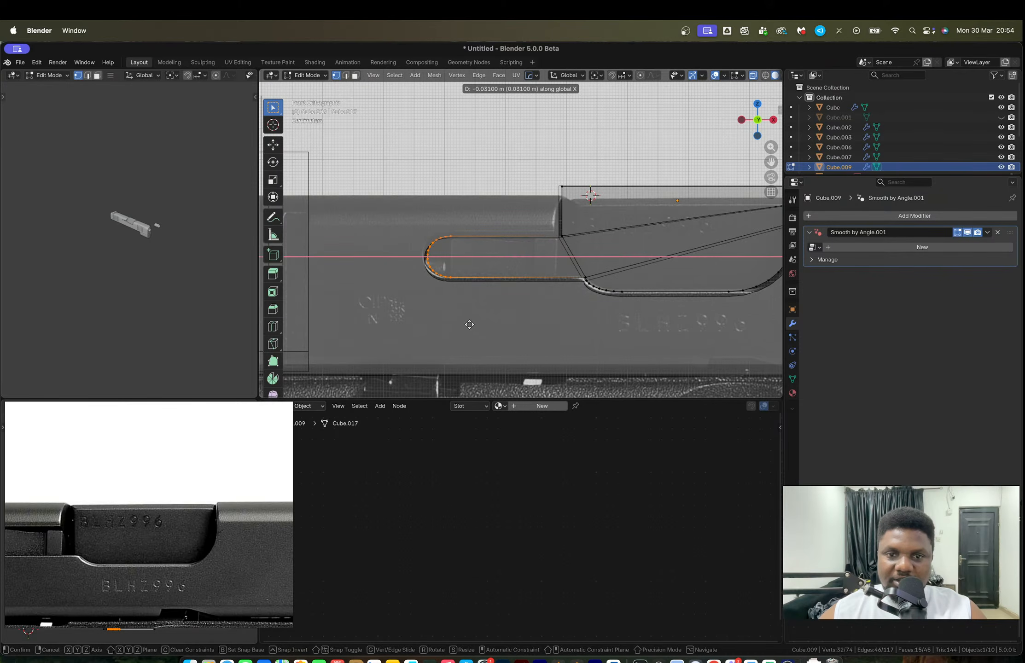
left_click(469, 324)
middle_click_drag(622, 302, 556, 300, "shift")
key("Tab")
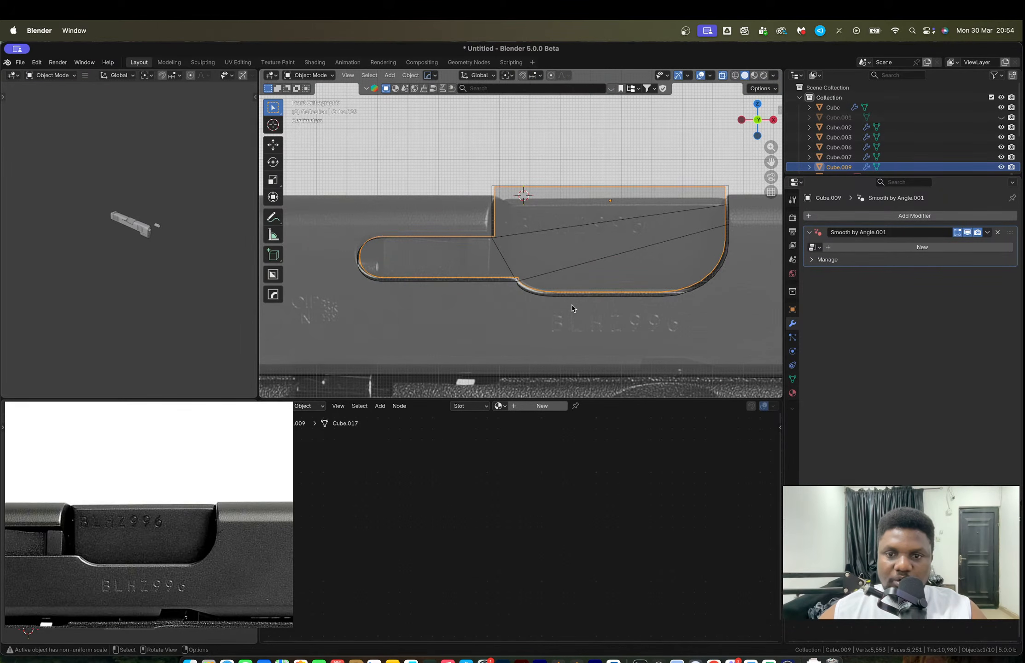
Step: Move all lower-edge vertices of the inner piece, along both the slot and the main opening, about 0.006 m up along Z
key("Tab")
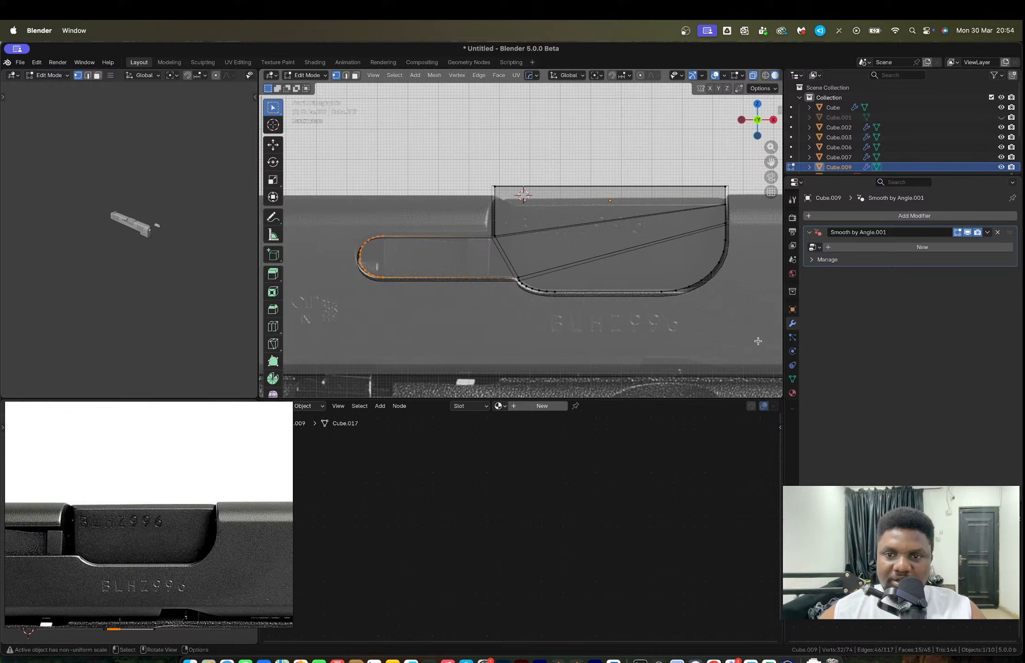
left_click_drag(772, 348, 659, 219)
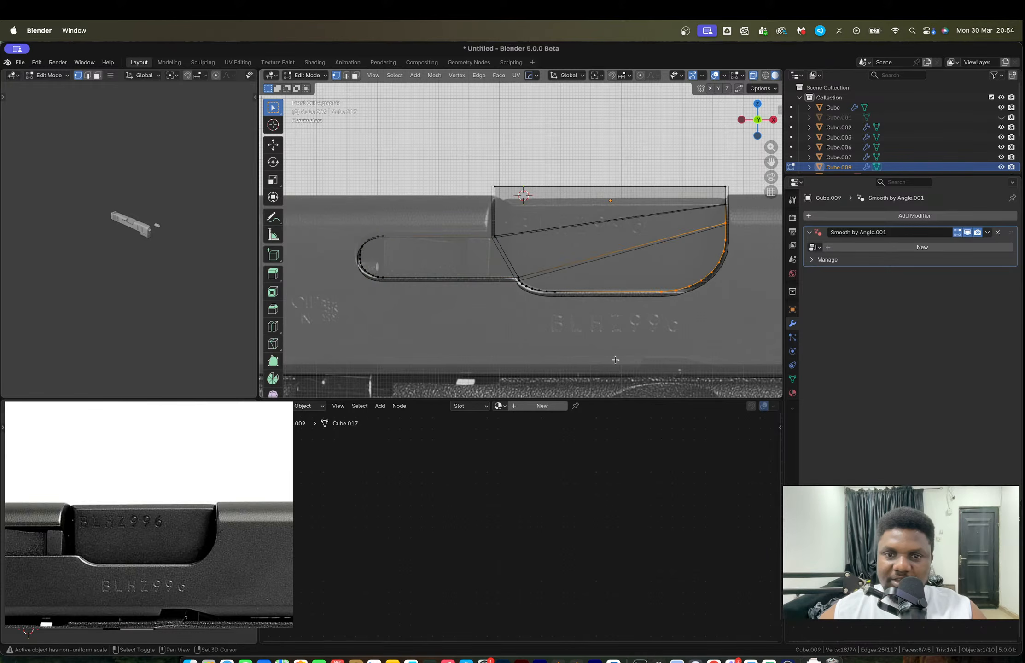
left_click_drag(615, 360, 495, 259, "shift")
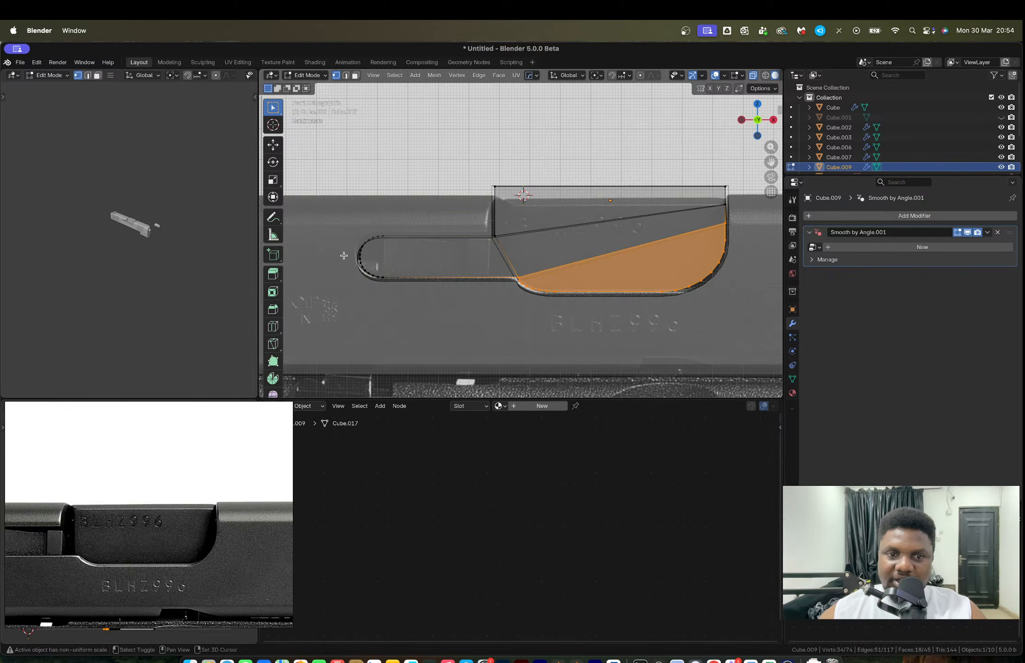
left_click_drag(344, 255, 416, 320, "shift")
key("g")
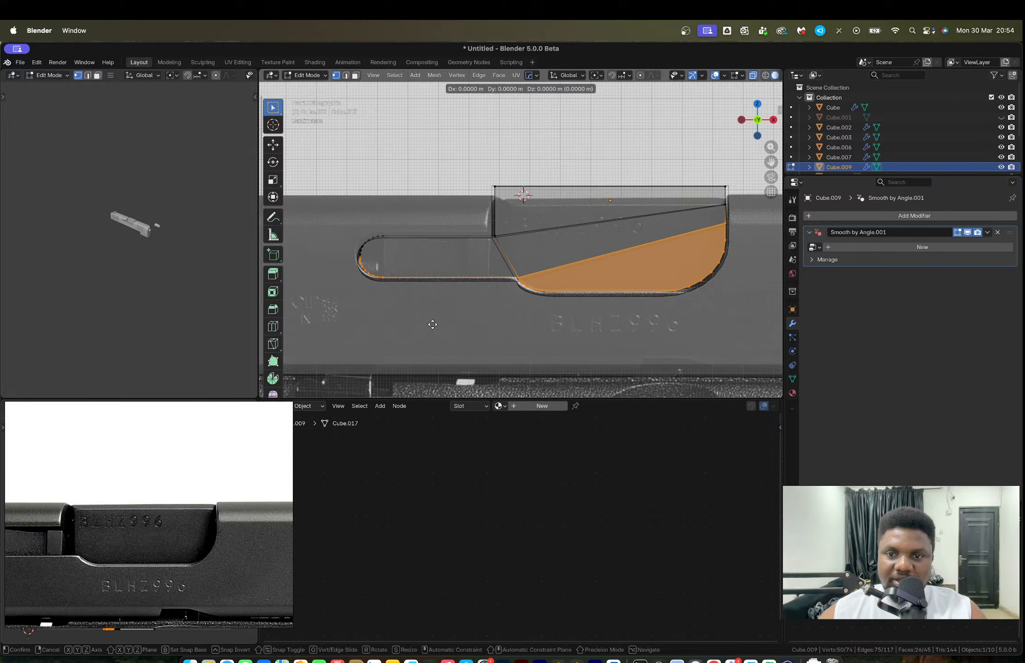
key("z")
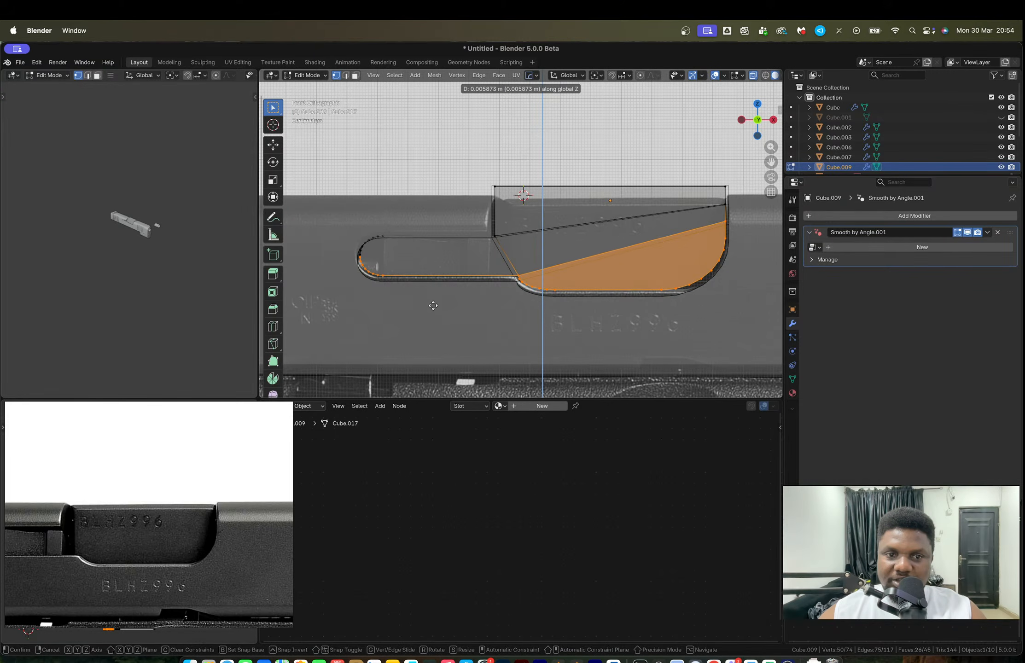
left_click(433, 300)
key("Tab")
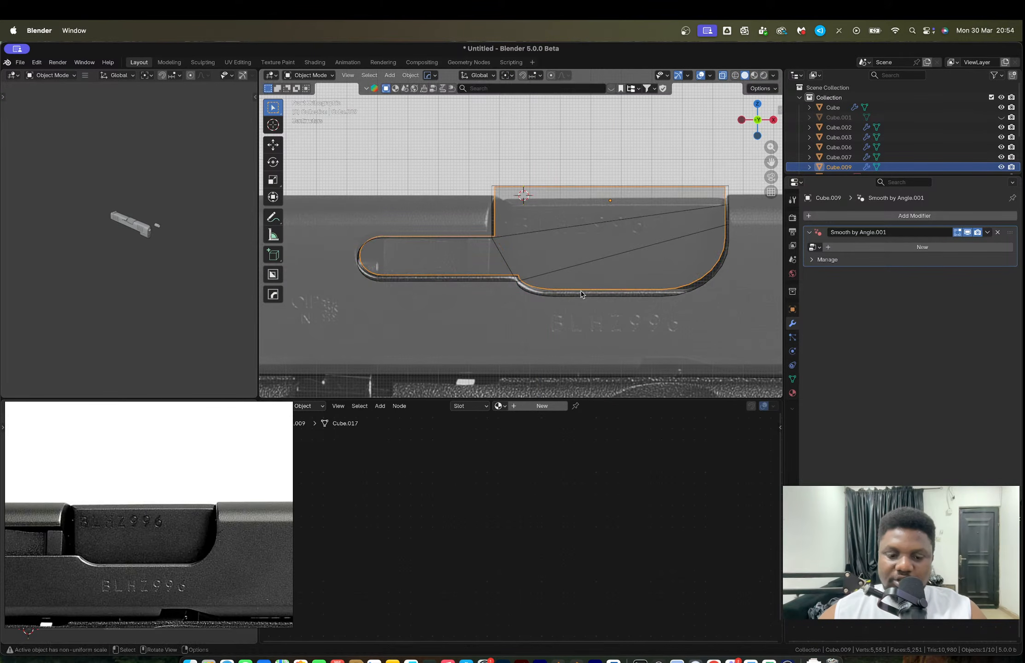
Step: Lower the whole inner piece 0.009463 m along Z and reopen its mesh for editing
key("g")
key("z")
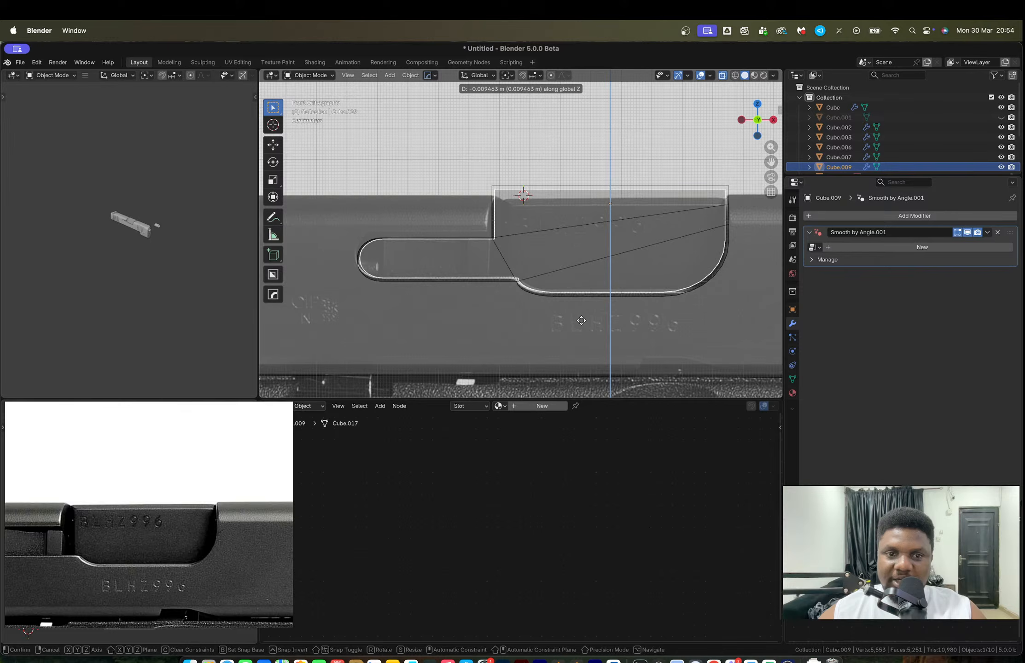
left_click(581, 320)
key("Tab")
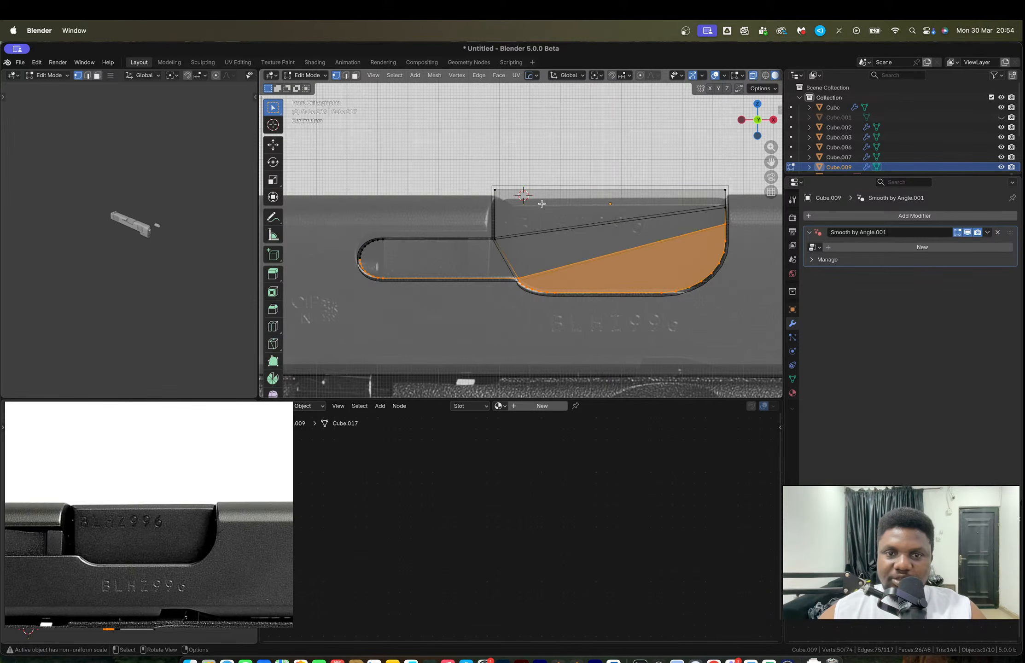
left_click_drag(463, 161, 727, 198)
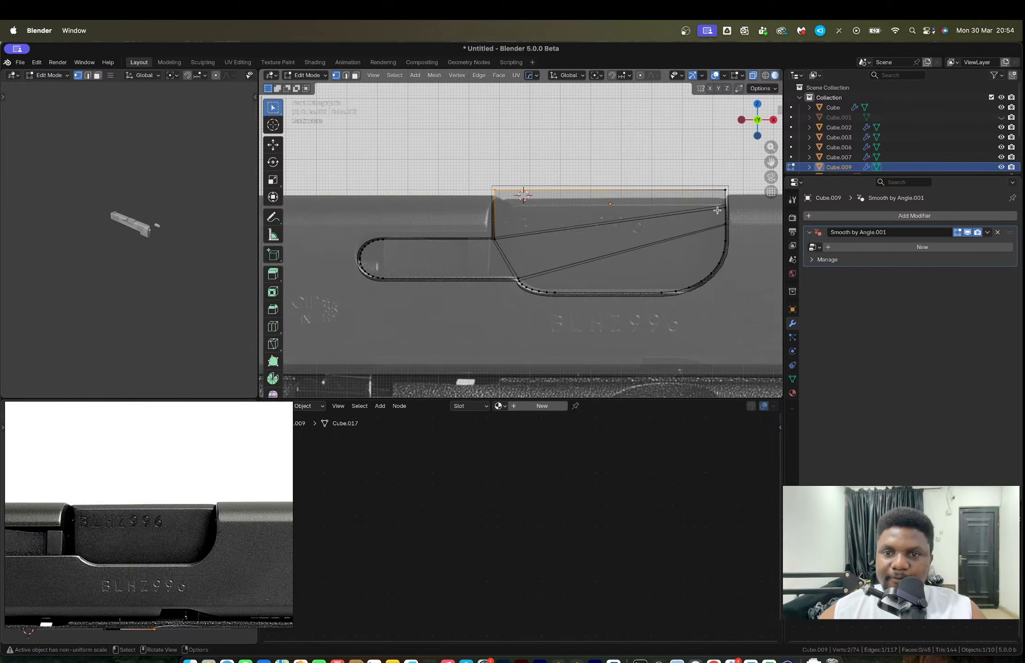
left_click(737, 217)
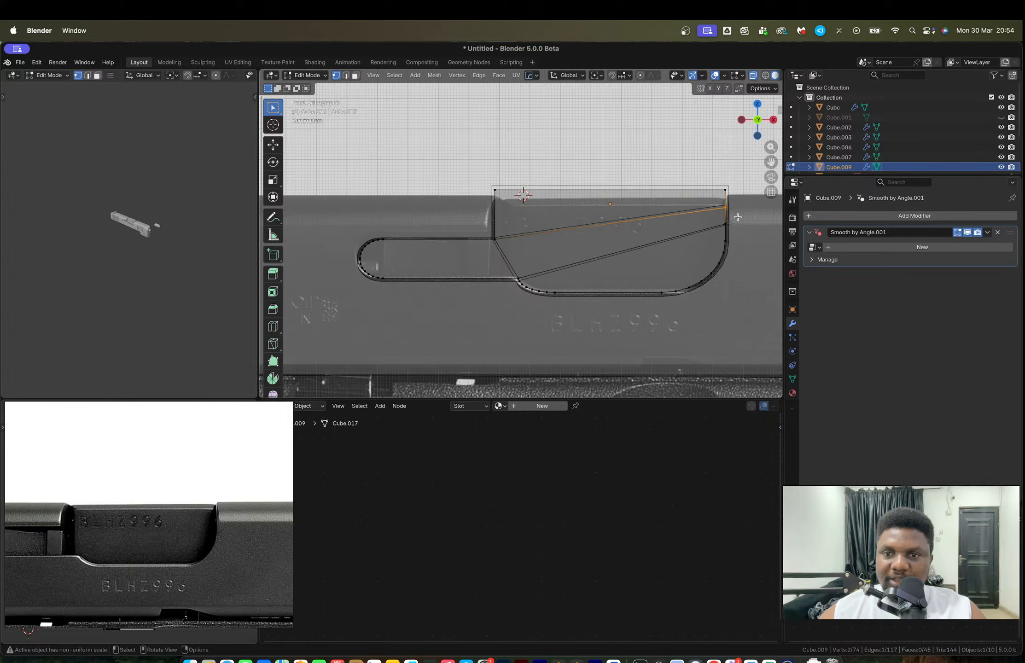
key("g")
key("z")
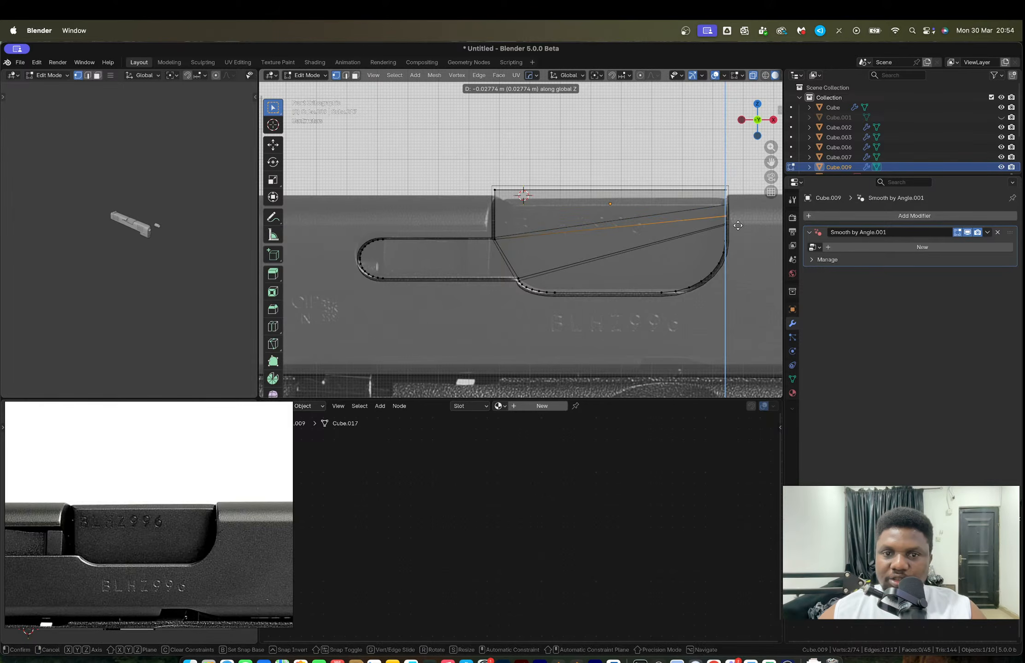
key("Escape")
Step: Move the two front-end vertices just below the inner piece's upper corner about -0.031 m along Z
left_click_drag(717, 198, 738, 213)
key("g")
key("z")
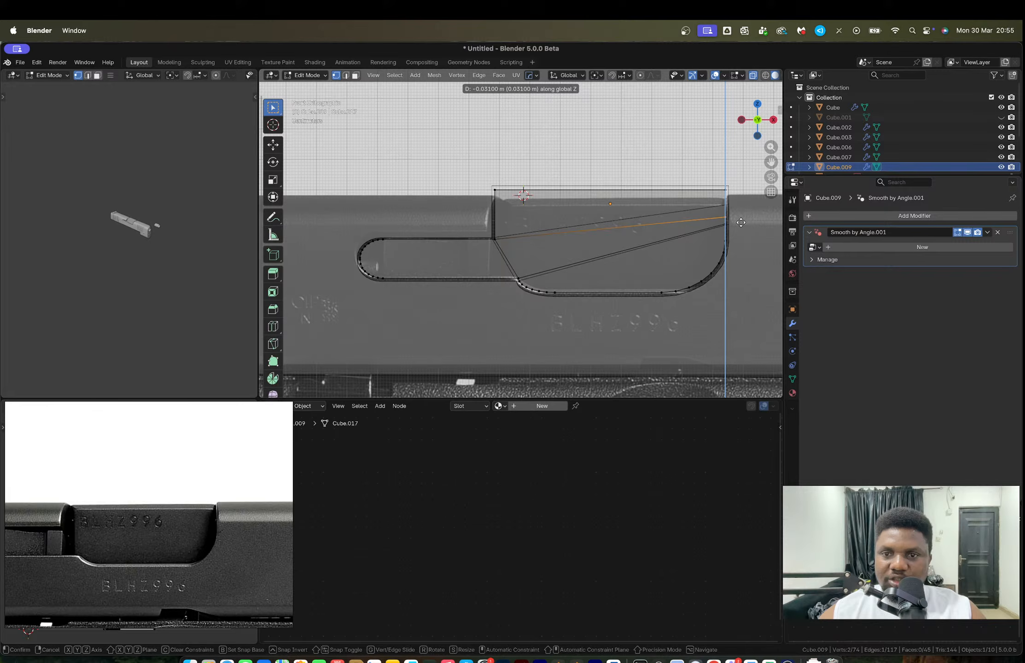
left_click(741, 224)
key("Tab")
Step: Exclude the Cutters collection from the view layer, with X-ray off, and reselect the inner piece in the ejection port
scroll(732, 216, "down", 3)
middle_click_drag(647, 236, 612, 239)
scroll(967, 138, "down", 3)
left_click(990, 134)
left_click(606, 263)
left_click(553, 259)
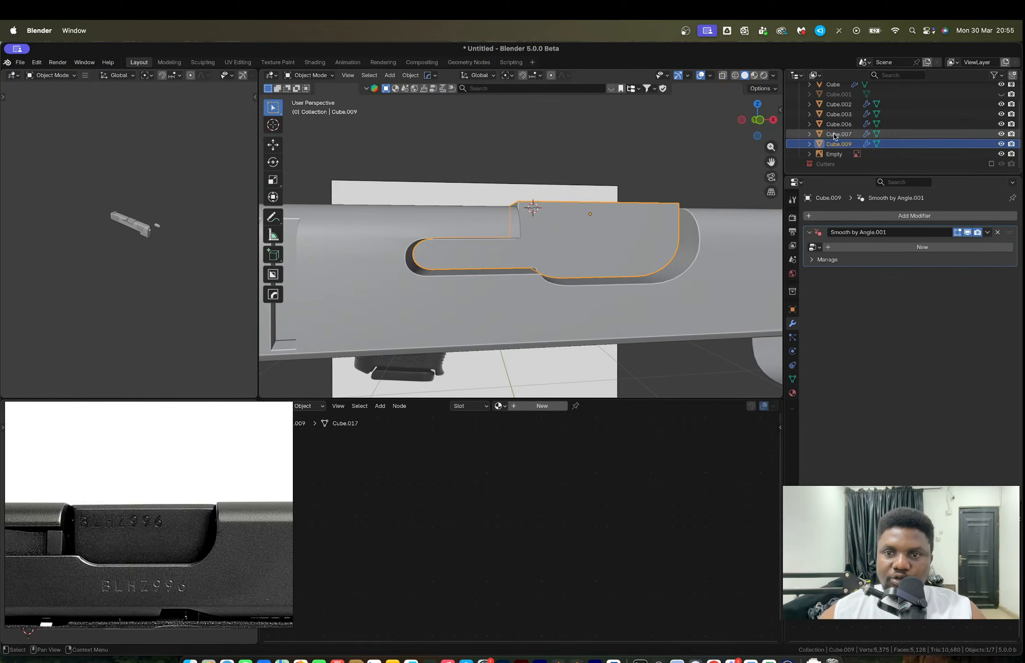
Step: With X-ray on, move the inner piece's four top-face vertices -0.033989 m along Z to sit level with the slide
left_click(760, 122)
scroll(608, 227, "up", 2)
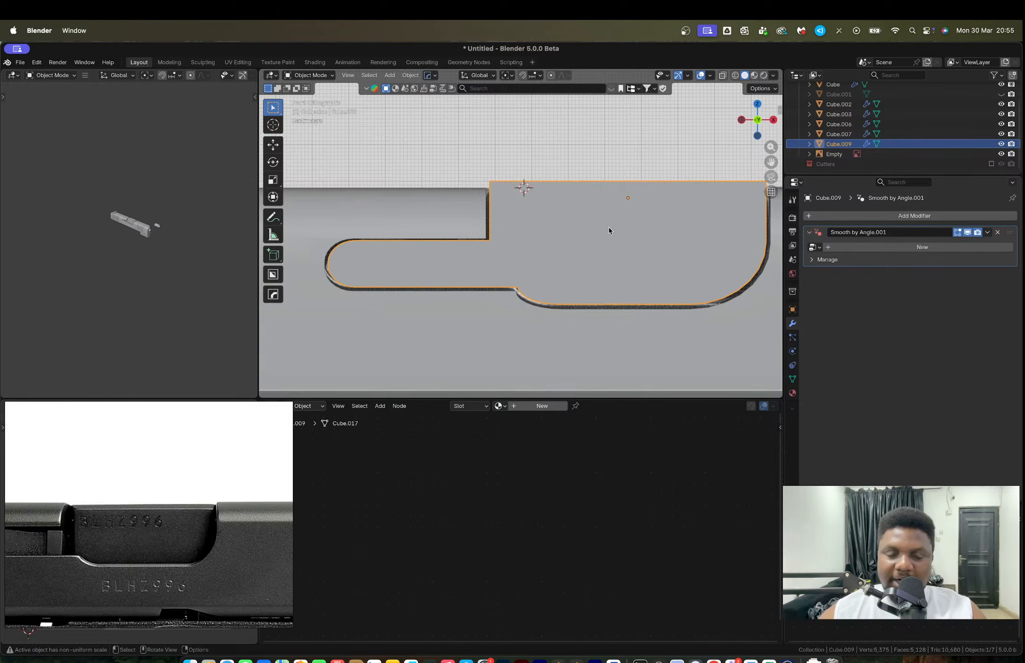
key("Tab")
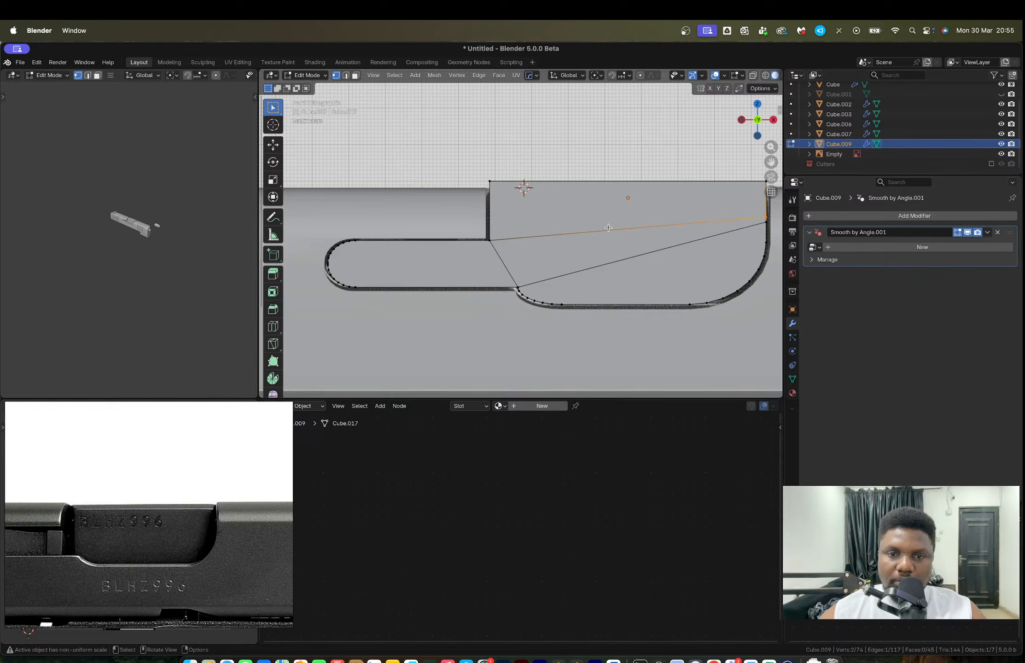
middle_click_drag(639, 237, 556, 251, "shift")
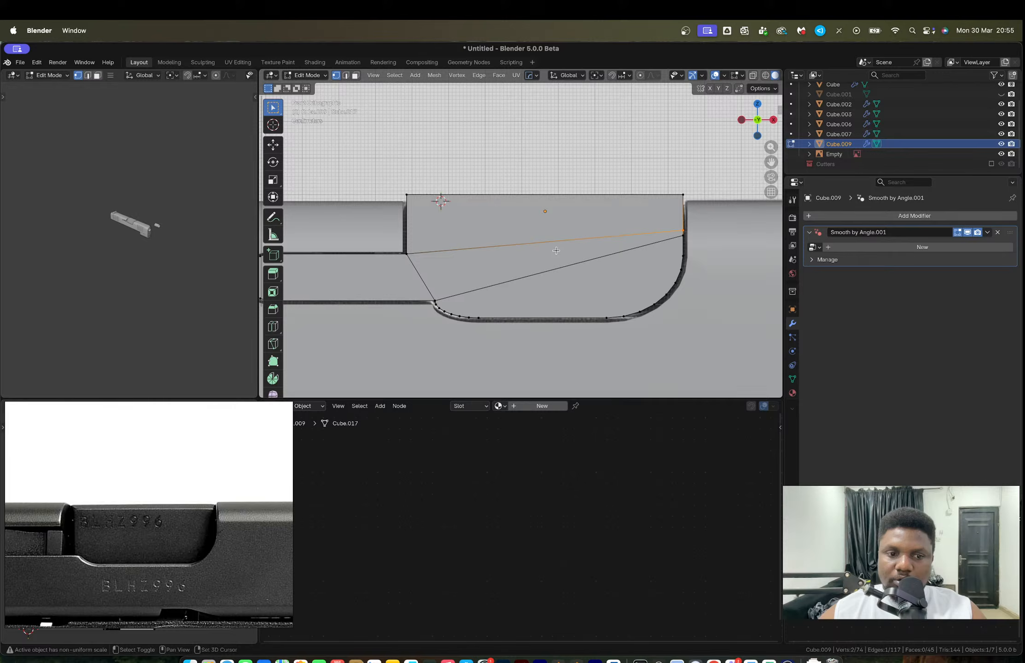
left_click(406, 194)
key("alt+z")
left_click_drag(373, 175, 735, 217)
key("g")
key("z")
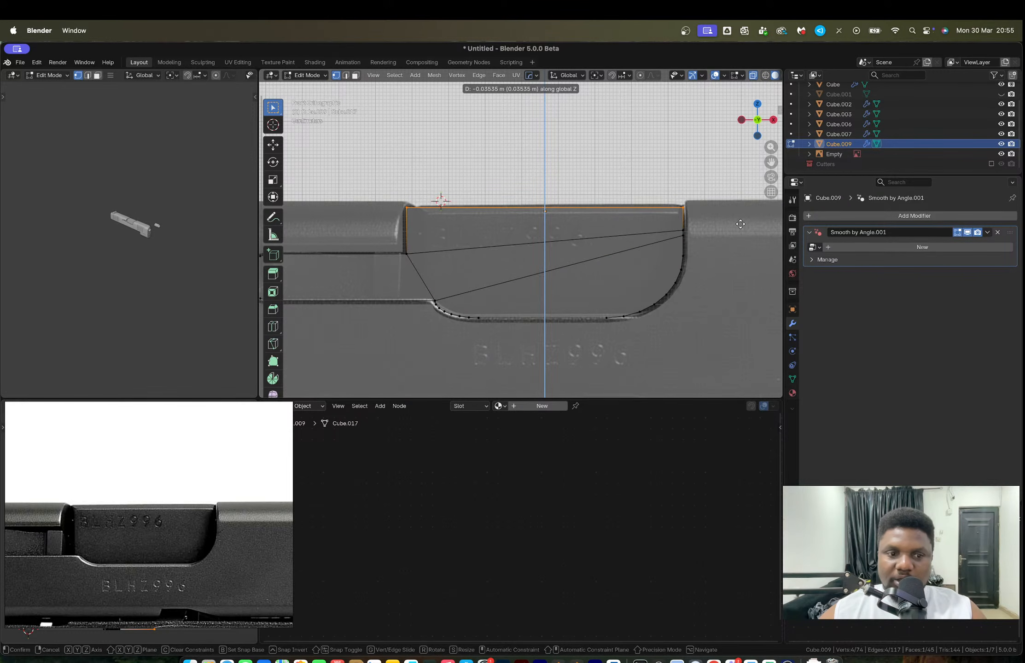
left_click(741, 224)
Step: Examine the inner piece's lowered top face inside the slide against the reference photo
middle_click_drag(665, 260, 651, 283)
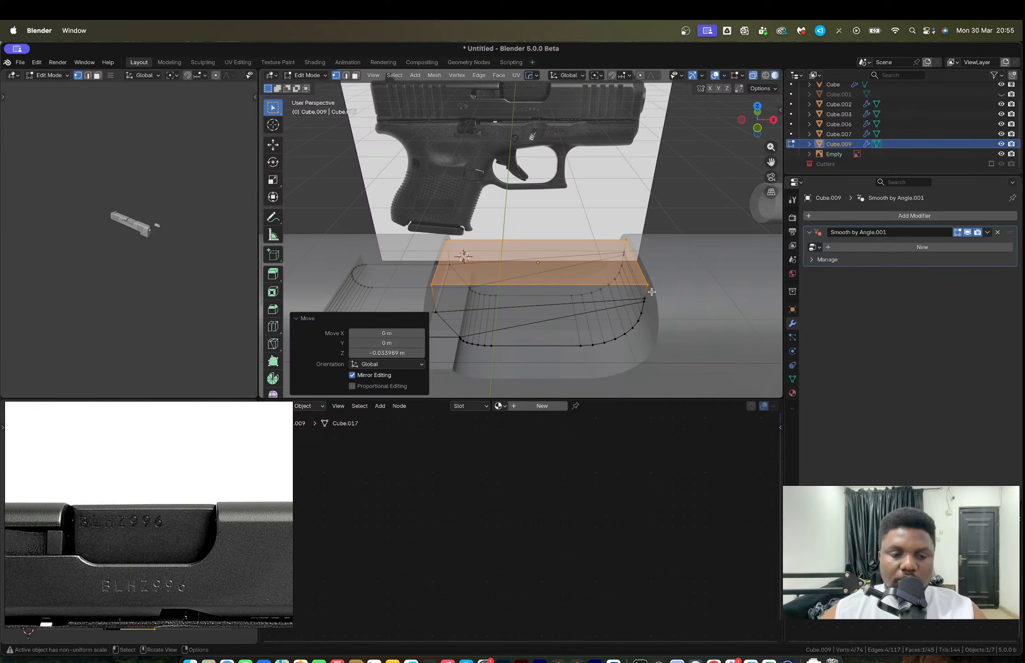
scroll(651, 290, "up", 2)
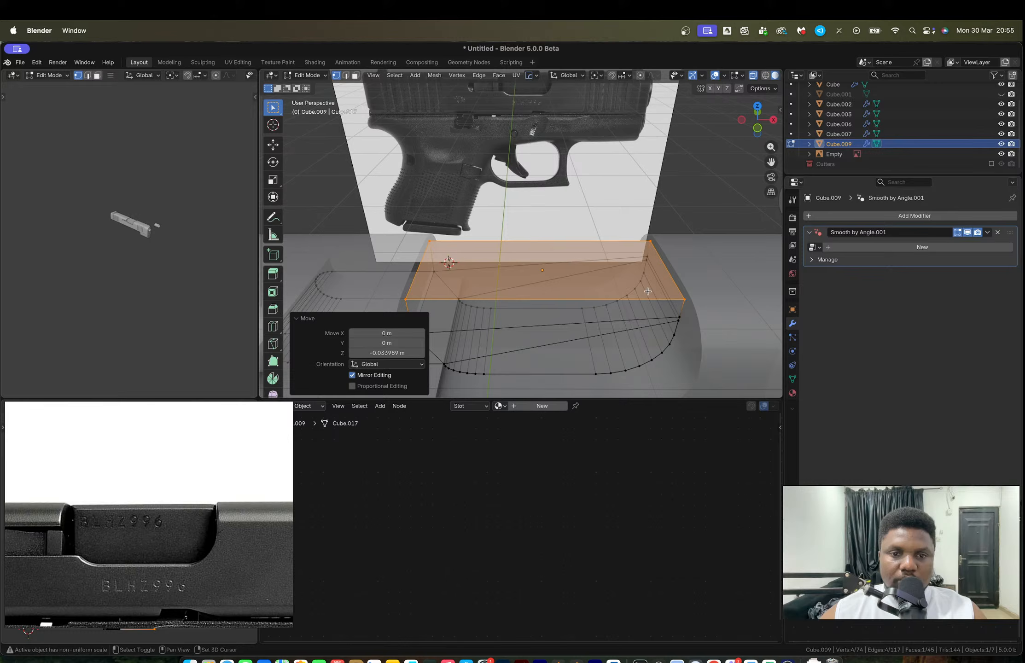
middle_click_drag(647, 290, 640, 249, "shift")
scroll(203, 544, "down", 1)
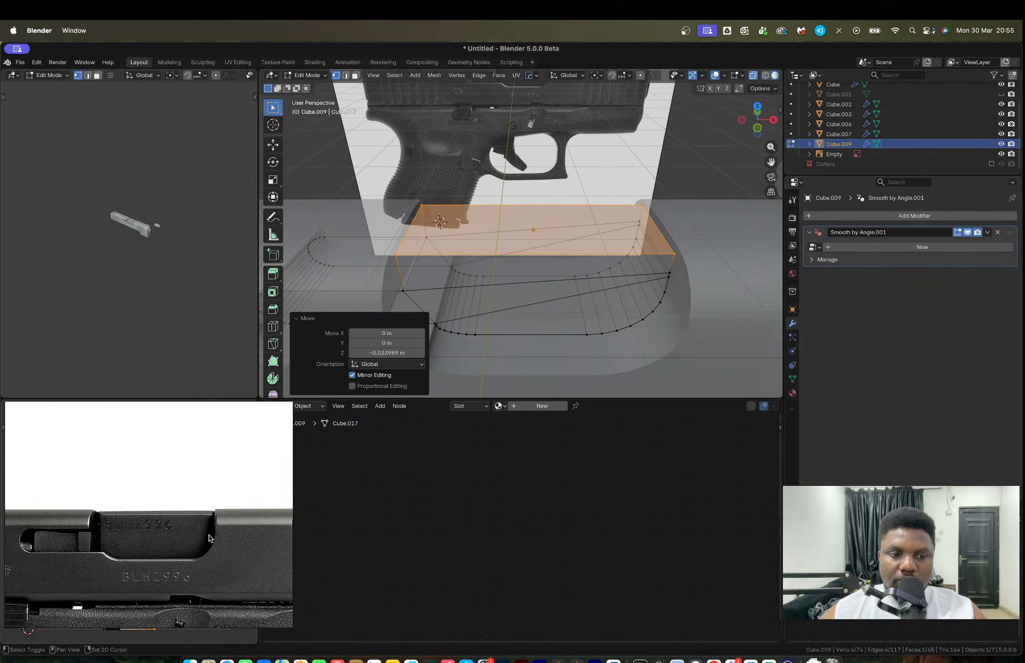
middle_click_drag(672, 288, 660, 261)
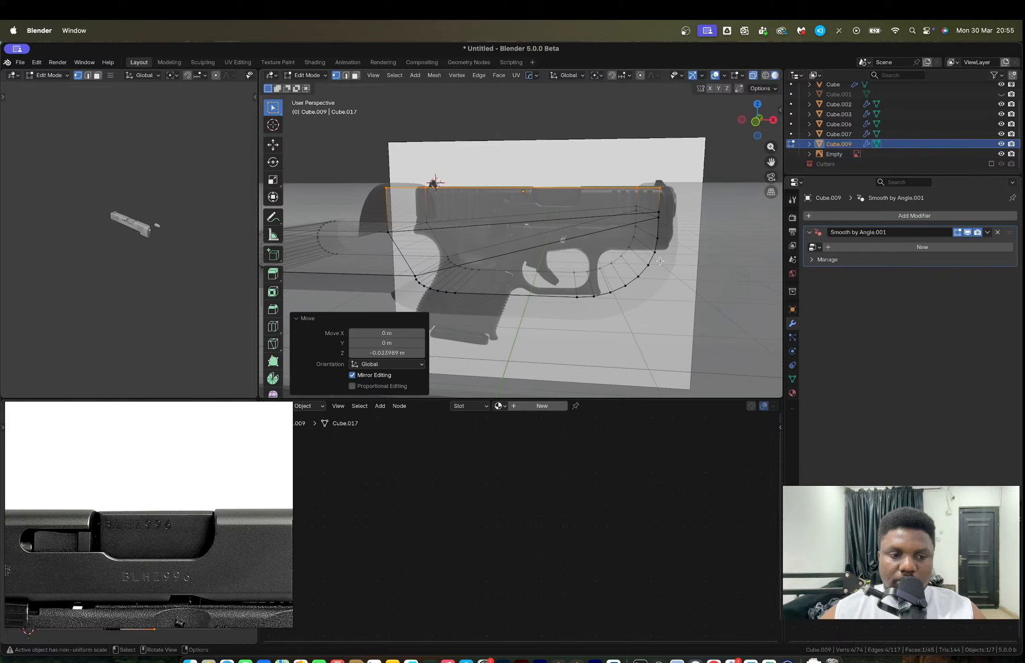
key("Tab")
scroll(636, 287, "down", 1)
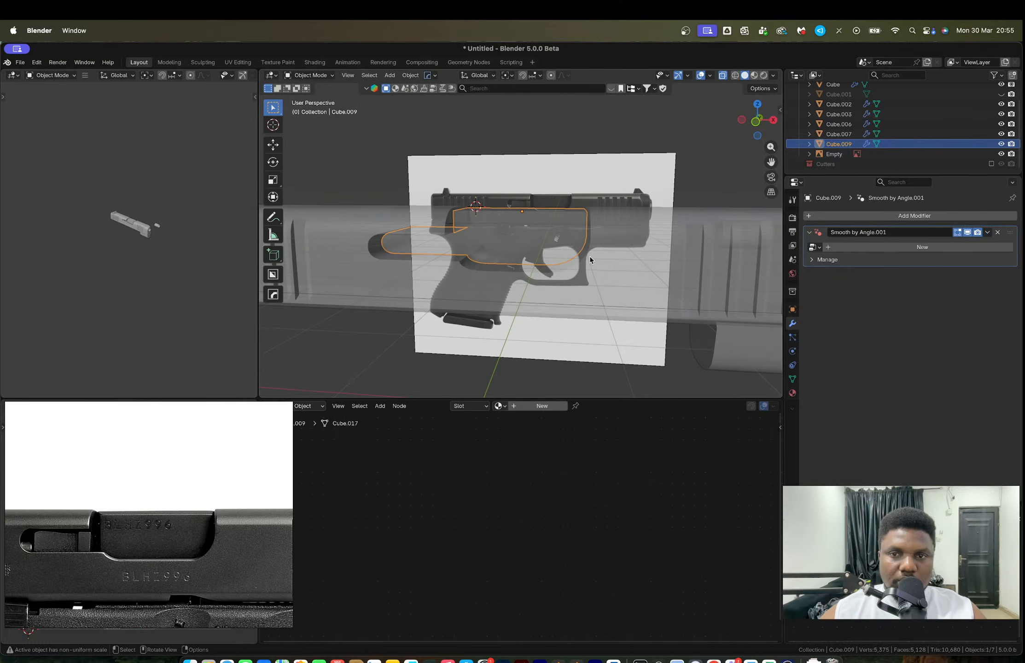
Step: Select the lower vertices of the piece's main opening and slot and move them about -0.013 m along Z
left_click(756, 122)
scroll(631, 247, "up", 4)
key("Tab")
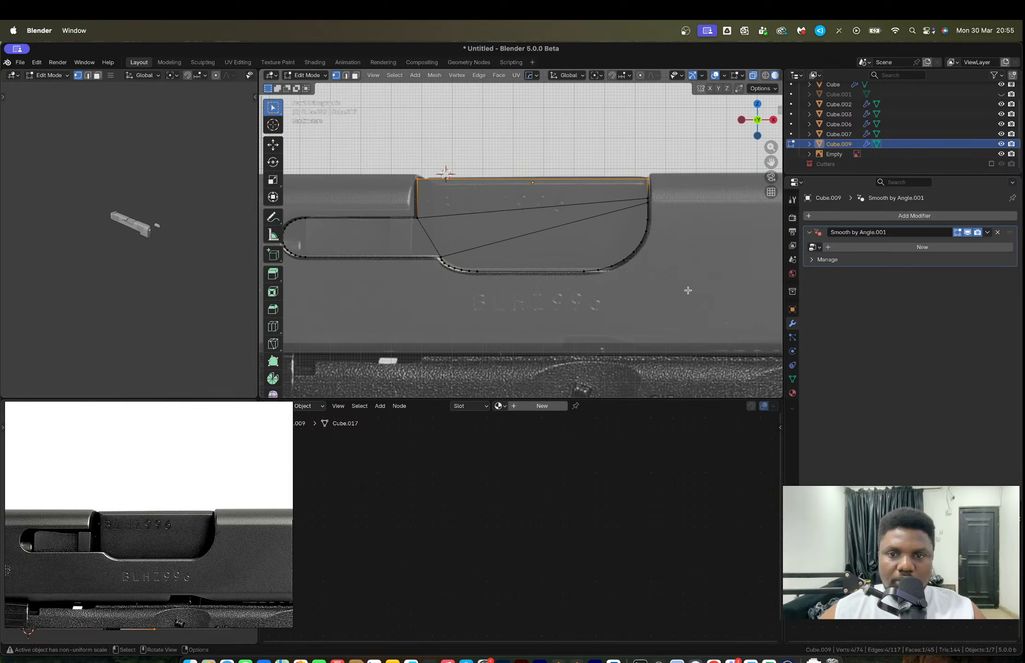
left_click_drag(695, 321, 576, 201)
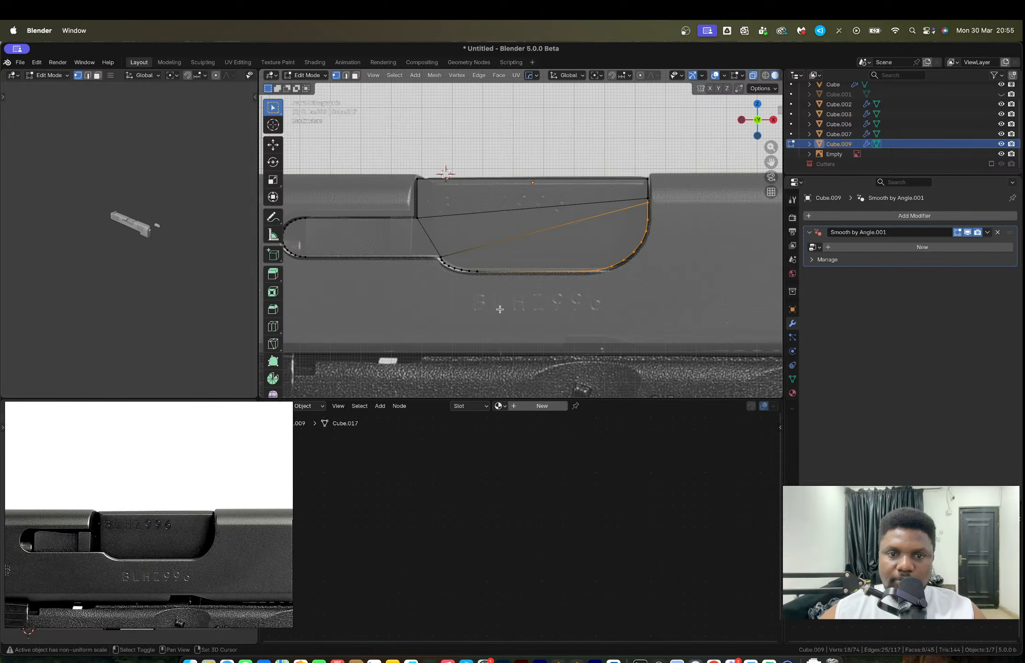
scroll(507, 239, "left", 5)
left_click_drag(471, 271, 398, 231)
key("g")
key("z")
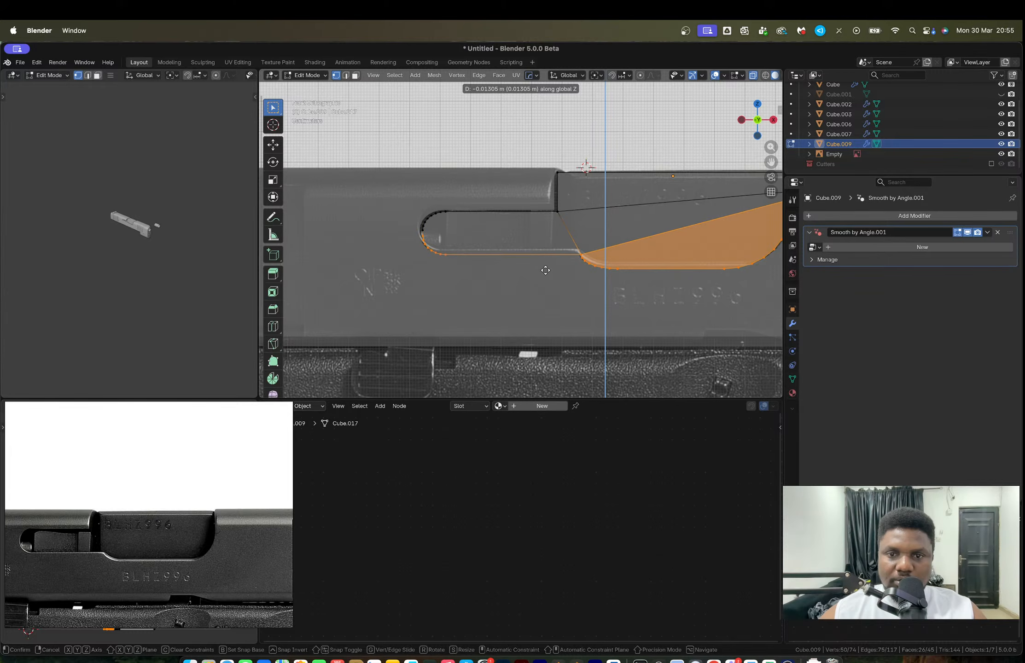
left_click(545, 270)
Step: With X-ray off, move the same lower vertices a further -0.02139 m along Z to close the gap at the port's lower edge
key("Tab")
scroll(644, 250, "up", 2)
middle_click_drag(630, 258, 608, 269)
key("Tab")
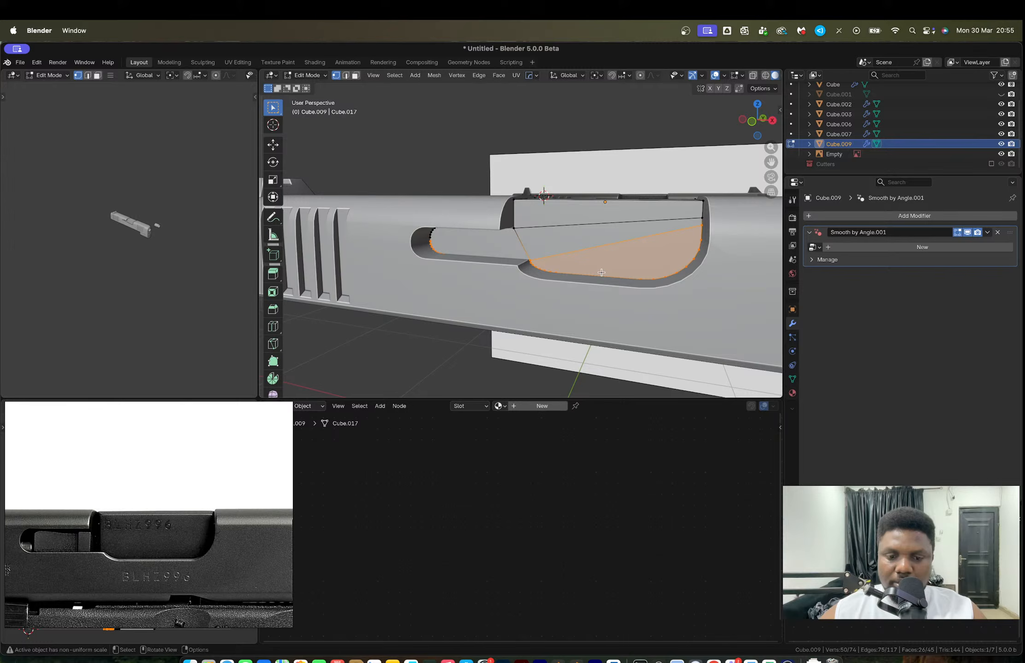
key("g")
key("z")
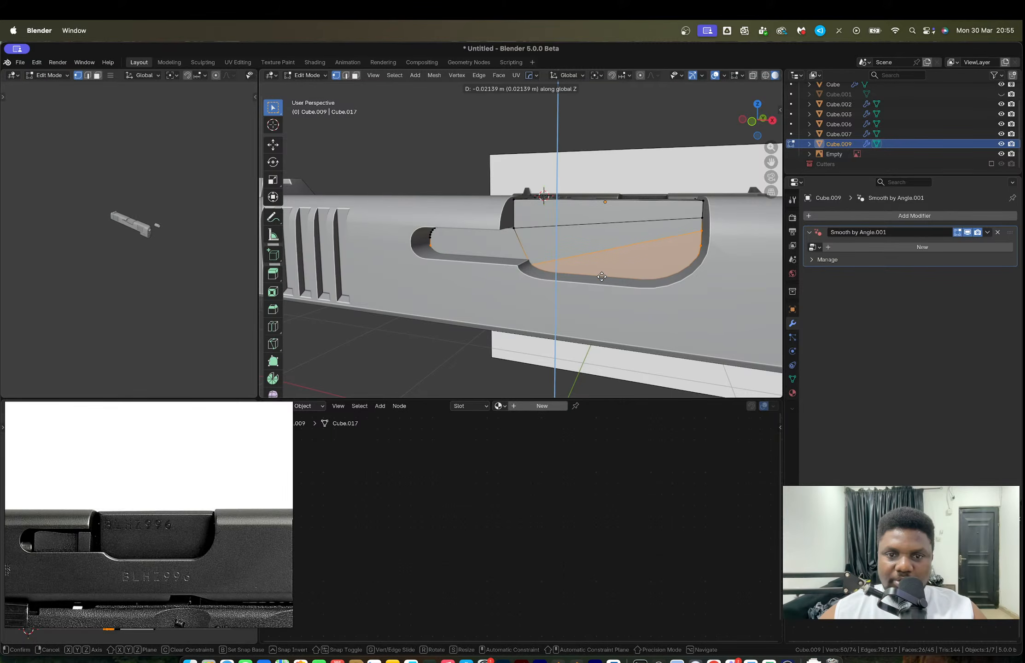
left_click(601, 276)
key("Tab")
middle_click_drag(601, 276, 637, 278)
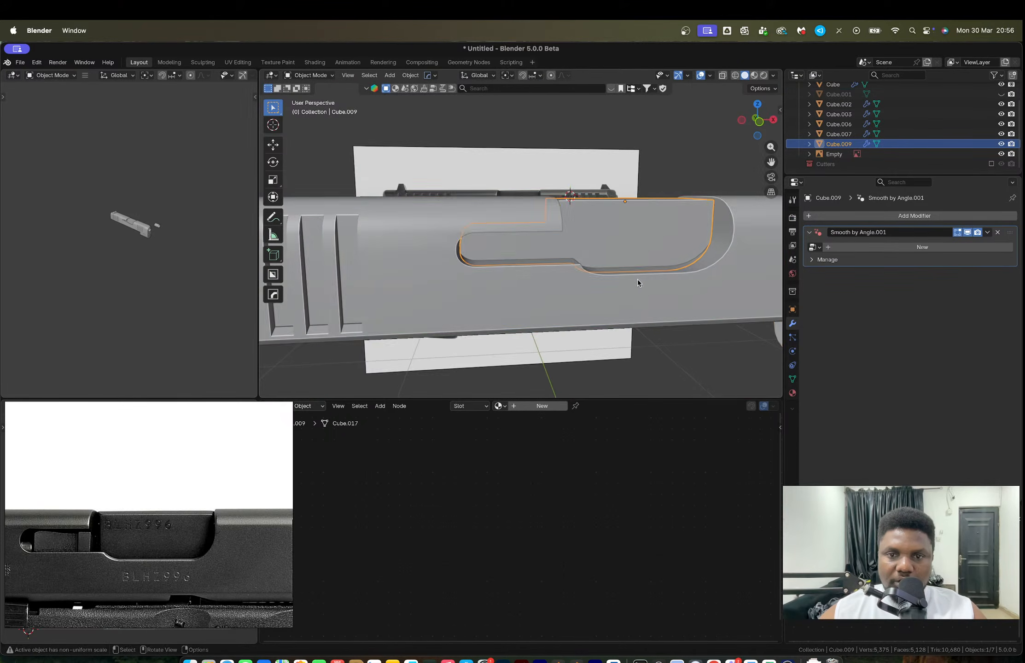
Step: Try to apply the slide's Boolean.002 modifier, and undo it
left_click(637, 278)
key("Tab")
key("Tab")
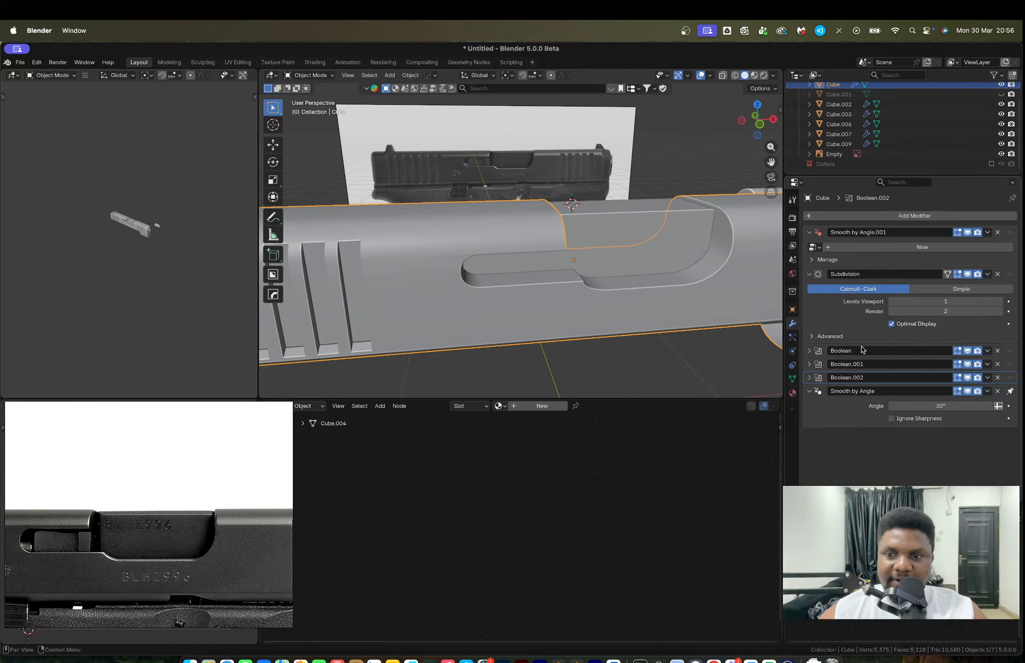
key("ctrl+a")
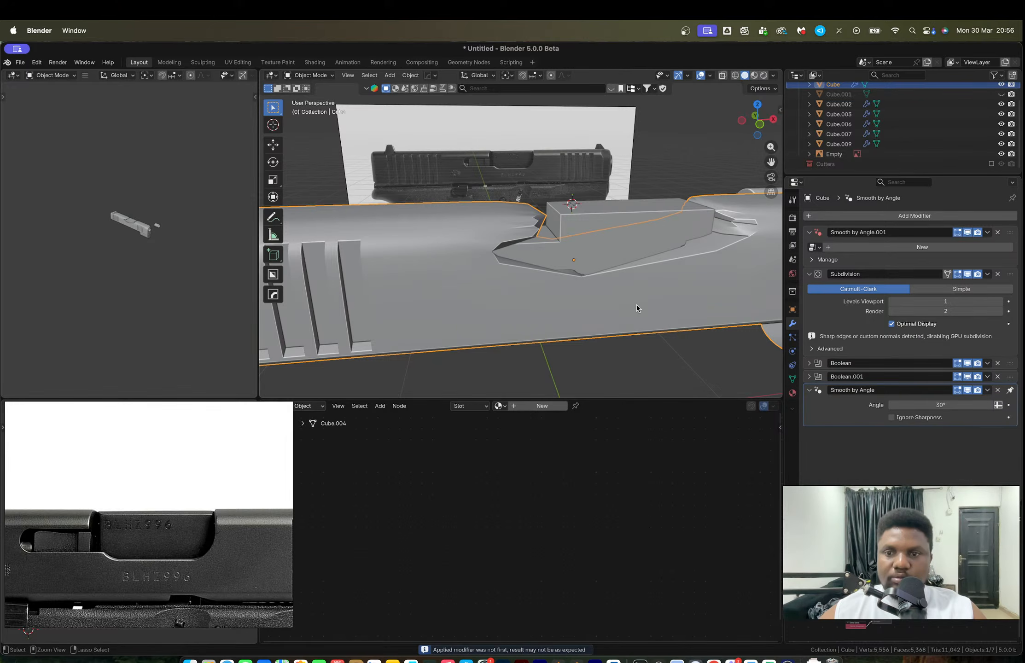
key("ctrl+z")
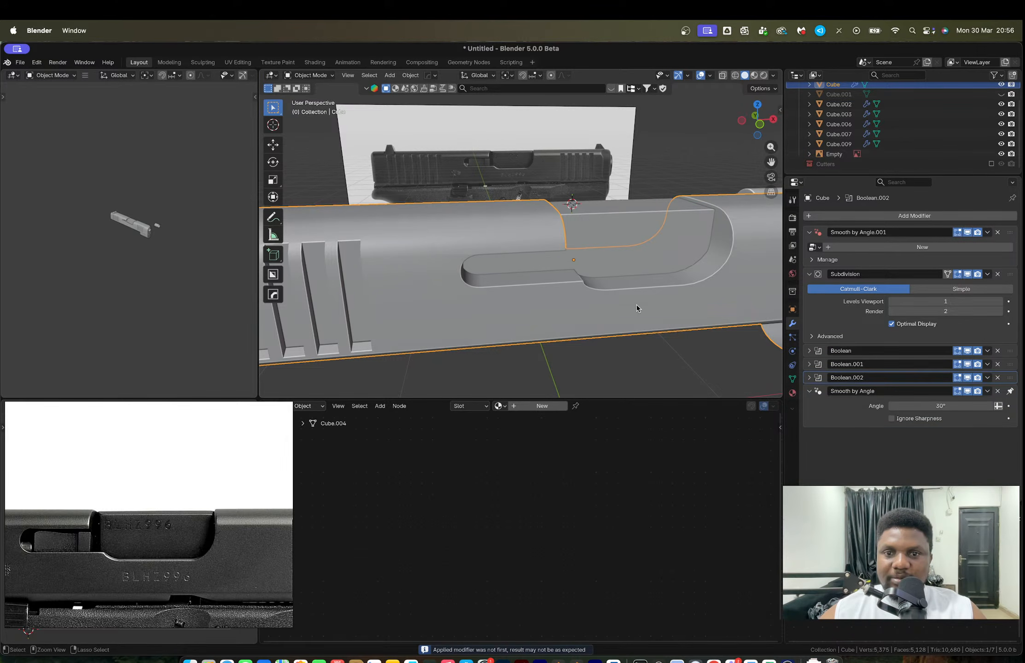
Step: Run HOps Ever Scroll on the slide to reveal the Boolean.002 ejection port cutter and select it
middle_click_drag(637, 305, 760, 354)
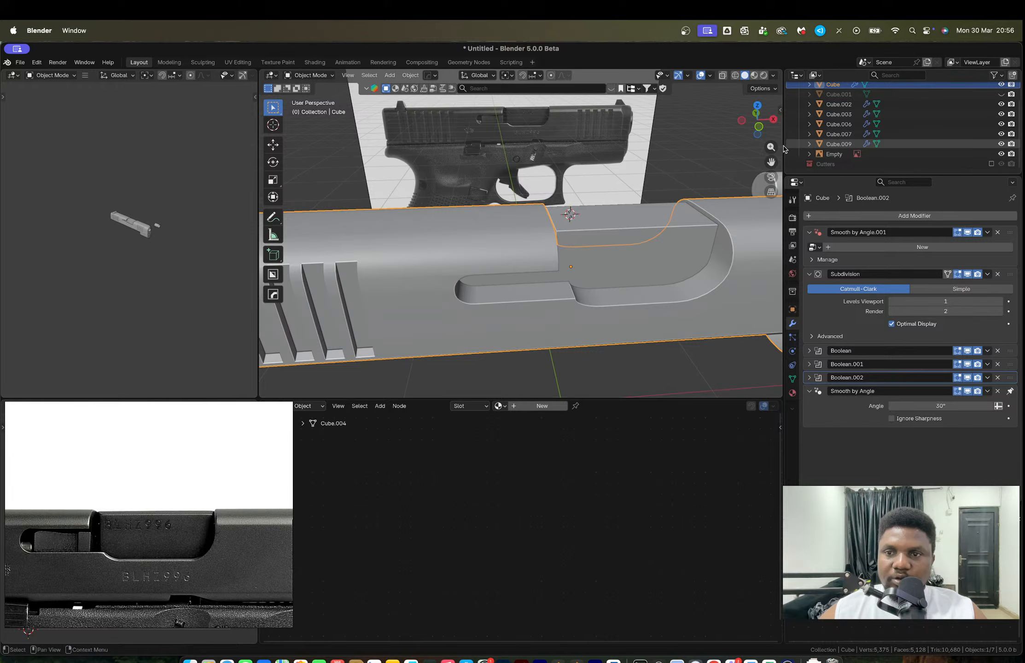
key("q")
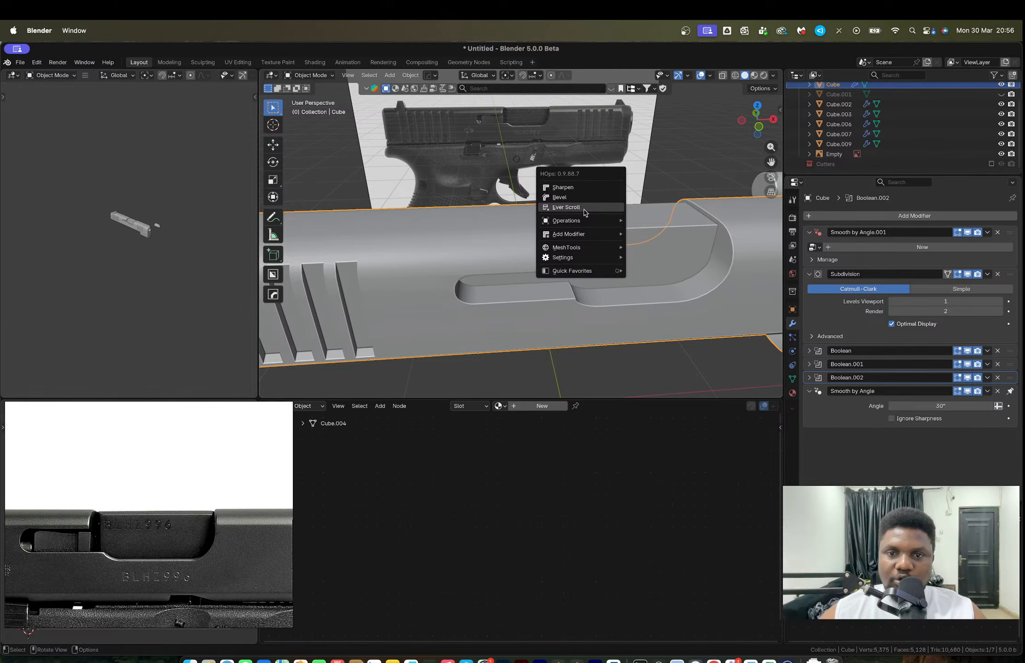
left_click(583, 213)
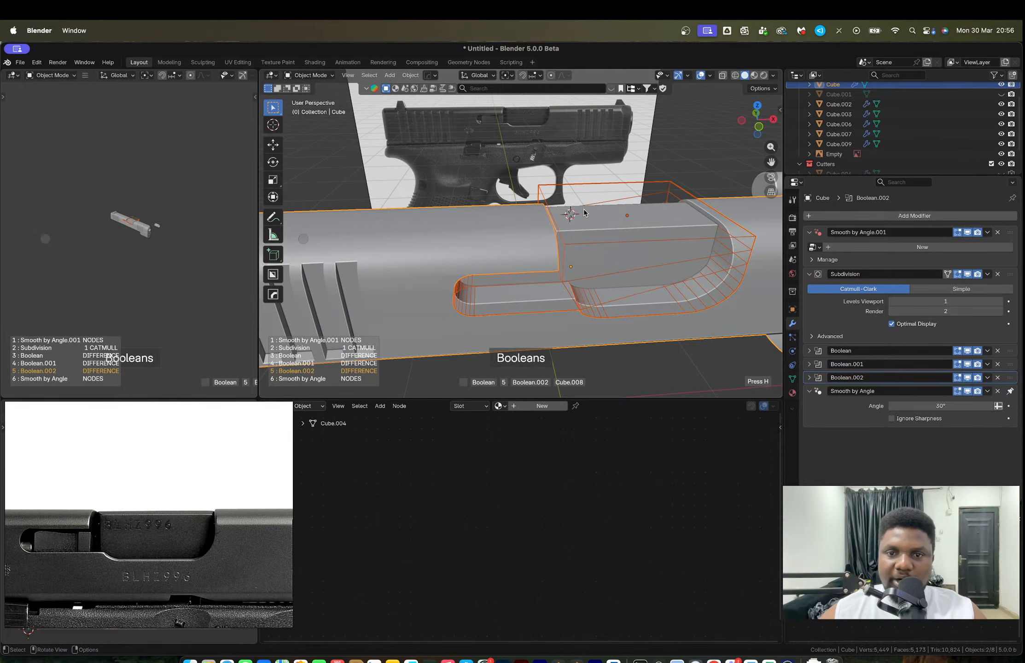
left_click(566, 244)
Step: Add a centred edge loop running lengthwise around the middle of the ejection port cutter
middle_click_drag(631, 271, 584, 257)
key("Tab")
key("ctrl+r")
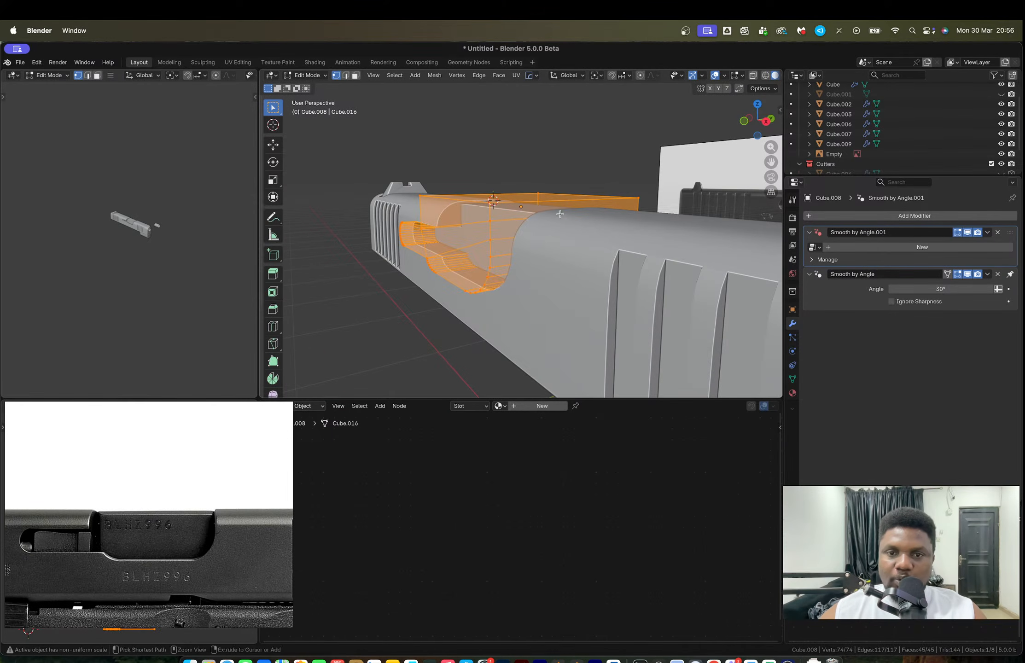
left_click(584, 256)
right_click(584, 256)
key("2")
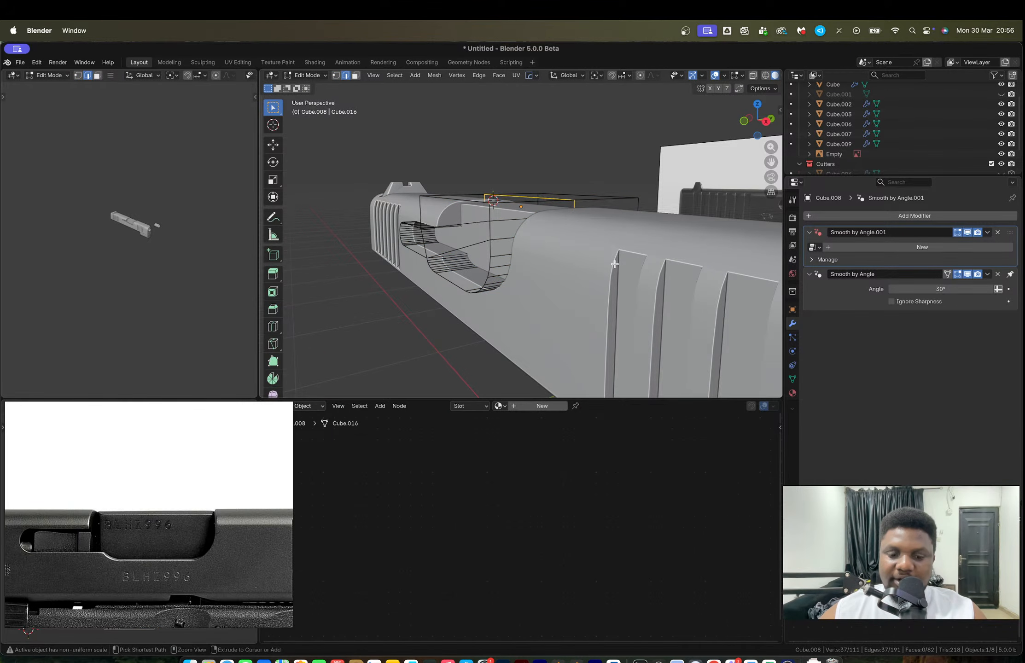
Step: Bevel the cutter's new middle edge loop to a width of 0.547 m with one segment, forming a central band of faces
key("ctrl+b")
scroll(634, 271, "up", 6)
scroll(634, 271, "down", 6)
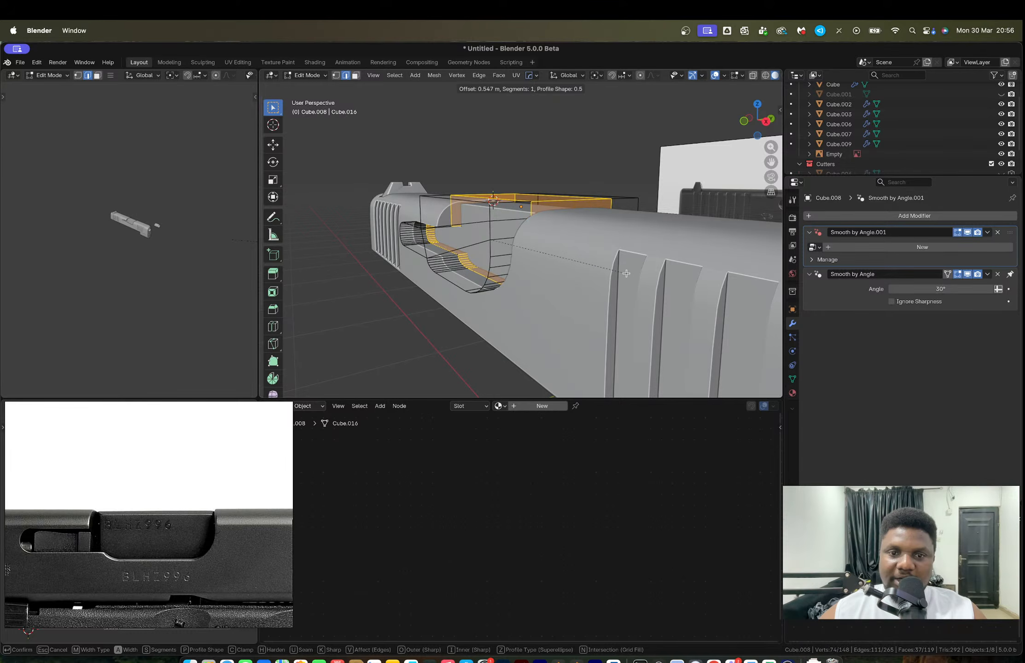
left_click(626, 274)
middle_click_drag(626, 273, 633, 277)
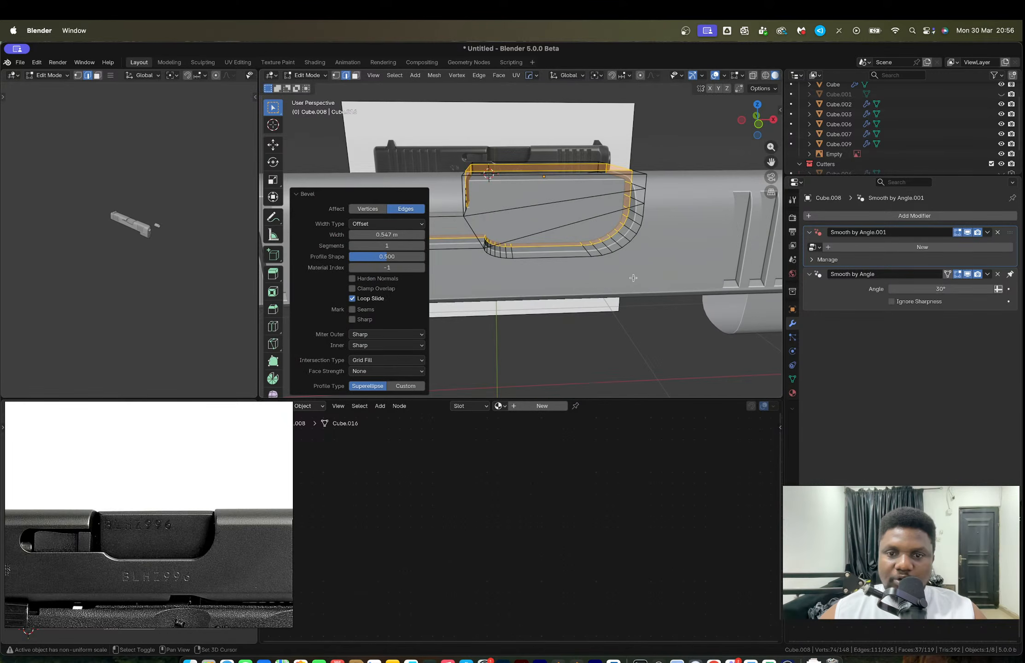
Step: Try to extrude the cutter's whole central band 0.168 m along its normals, and undo it
scroll(633, 278, "up", 4)
key("alt+e")
left_click(671, 329)
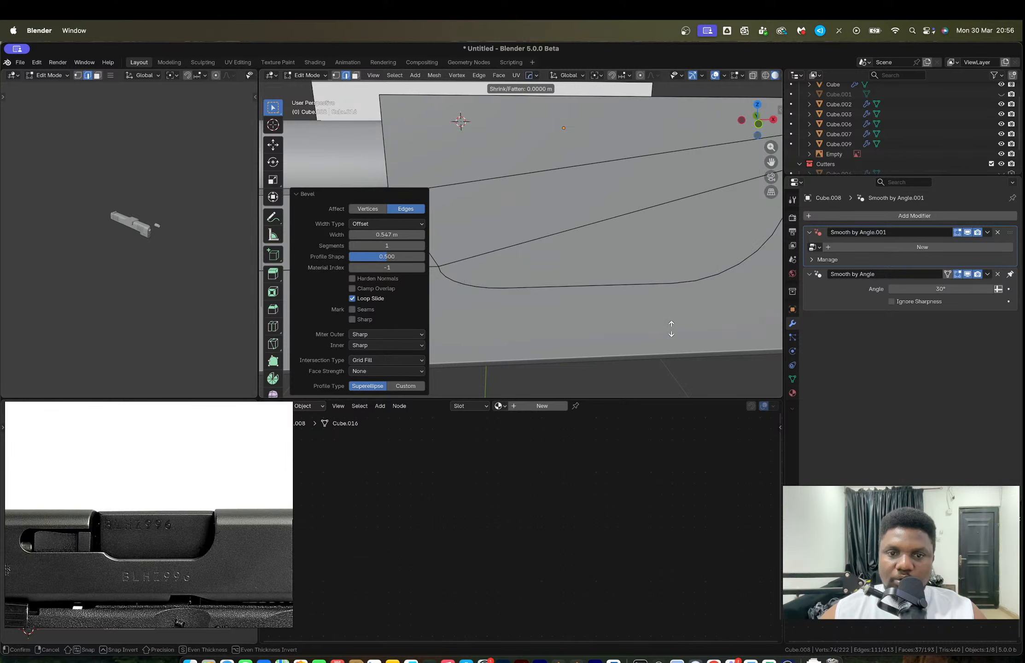
left_click(654, 299)
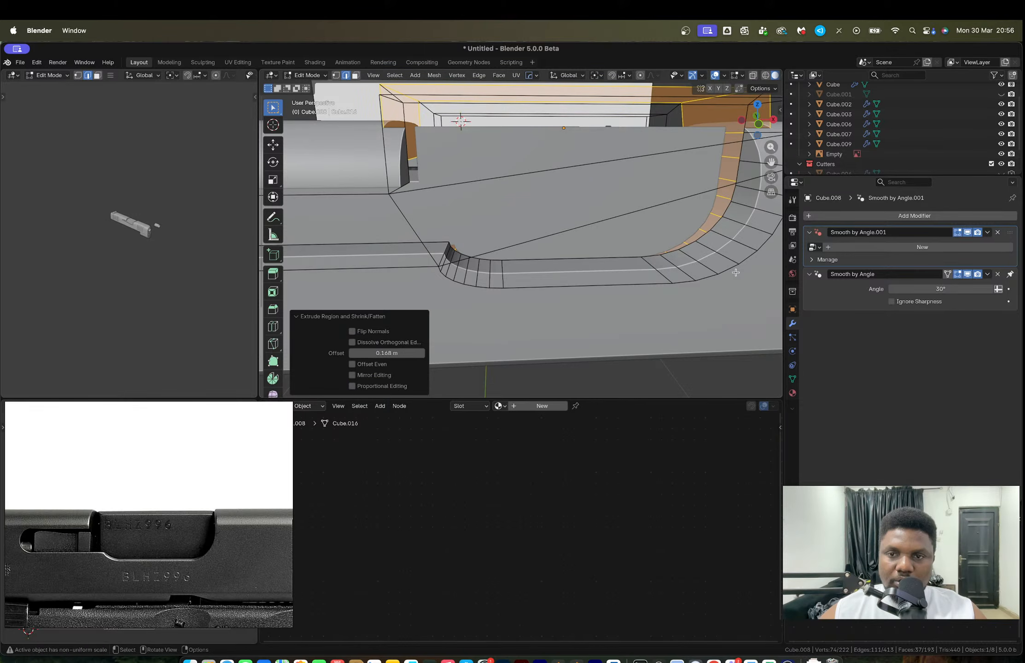
key("super+z")
Step: Isolate the cutter in local view and toggle X-ray in face select mode
middle_click_drag(745, 267, 684, 274)
middle_click_drag(647, 205, 609, 201)
left_click(633, 170)
key("slash")
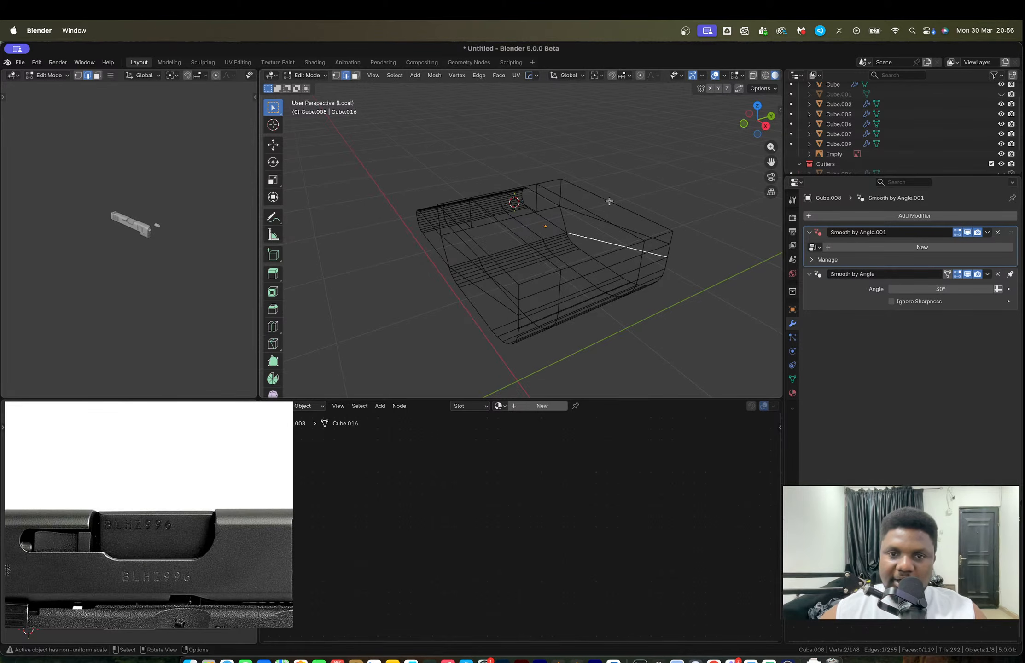
middle_click_drag(580, 237, 558, 212)
key("3")
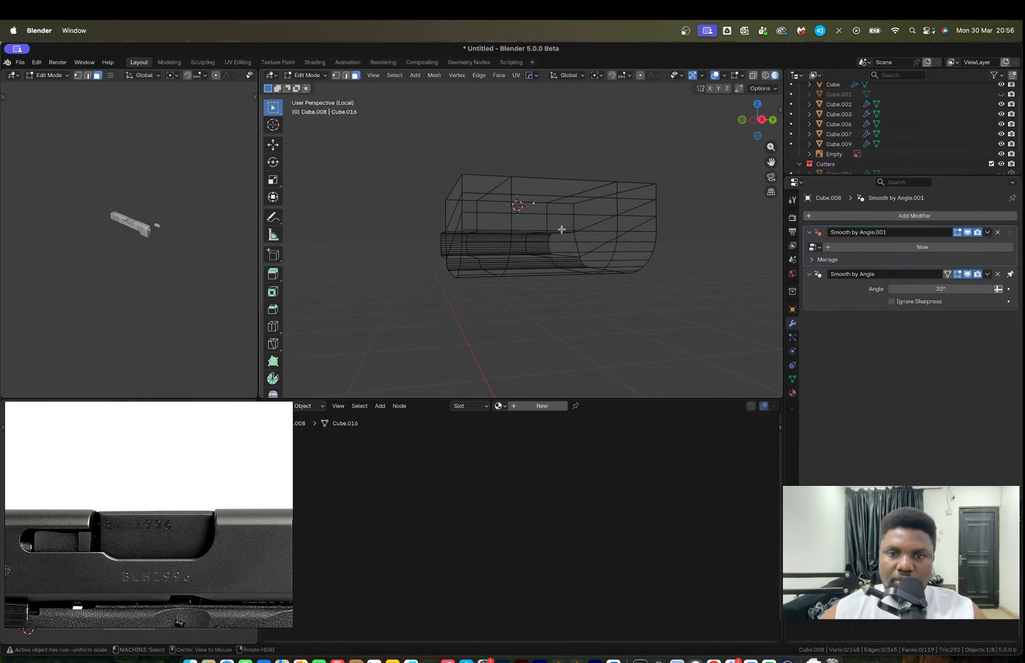
key("alt+z")
Step: Select the central band's faces from the main opening's end wall along the underside to the slot's rounded end
scroll(559, 230, "up", 2)
left_click(592, 214)
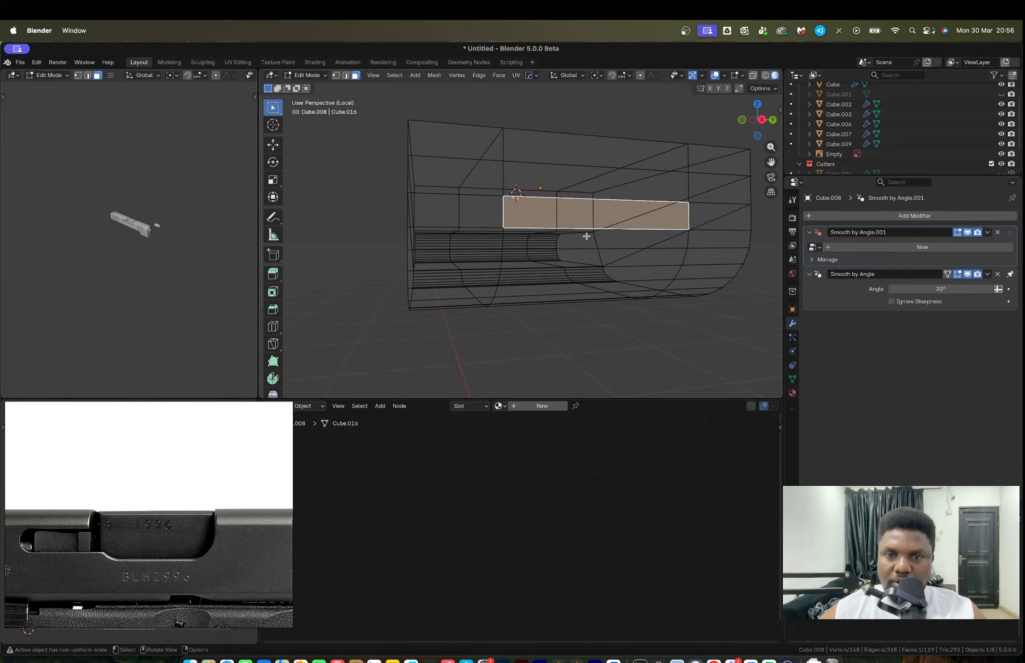
left_click(586, 237, "shift")
middle_click_drag(586, 236, 582, 204)
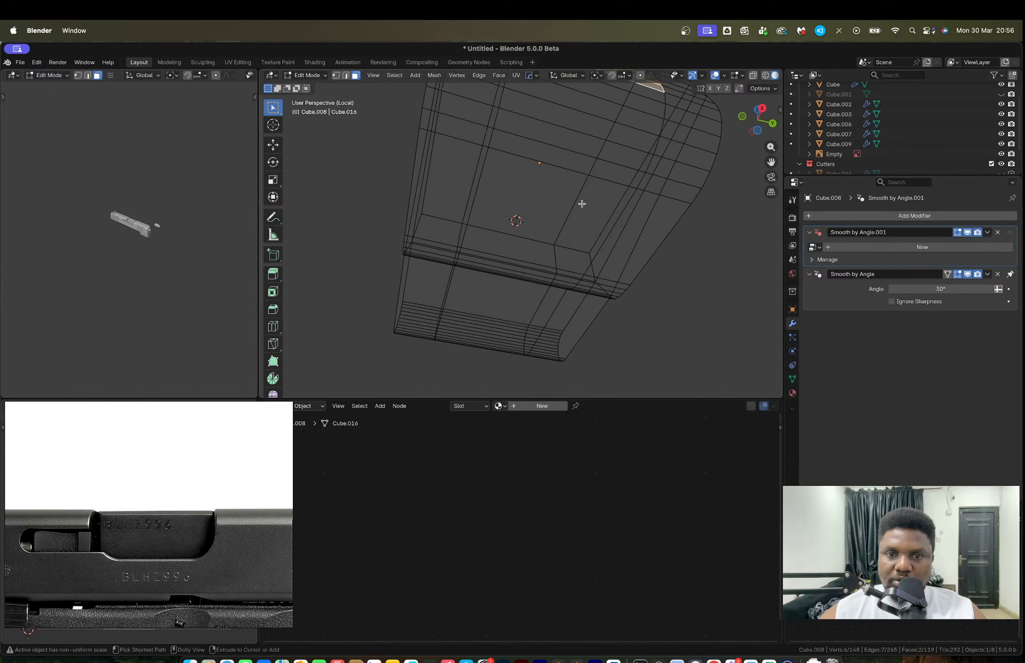
left_click(518, 250, "ctrl+shift")
middle_click_drag(519, 238, 513, 212)
left_click(423, 227, "ctrl+shift")
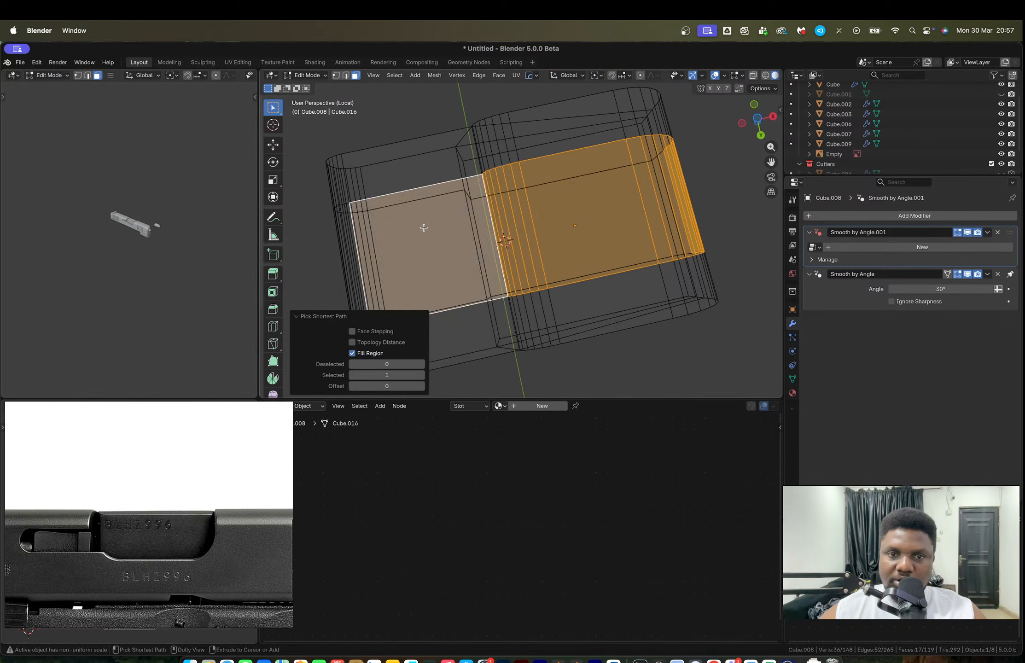
middle_click_drag(423, 227, 502, 221)
left_click(521, 209, "ctrl+shift")
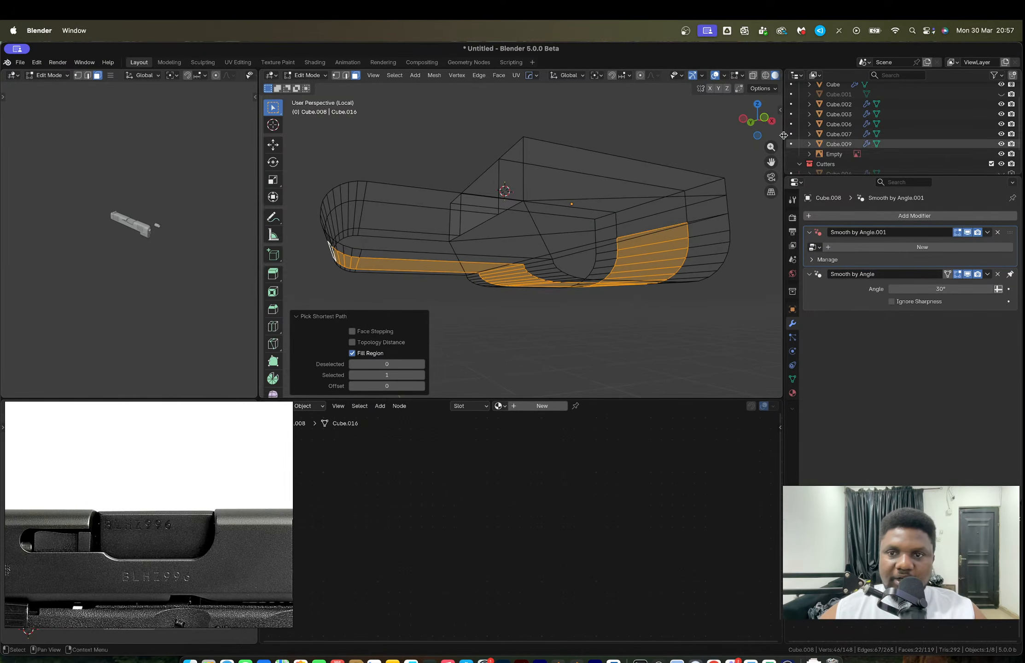
Step: Check the selection in front view, exit local view, and try extruding the selected band faces 0.085 m along their normals
left_click(743, 119)
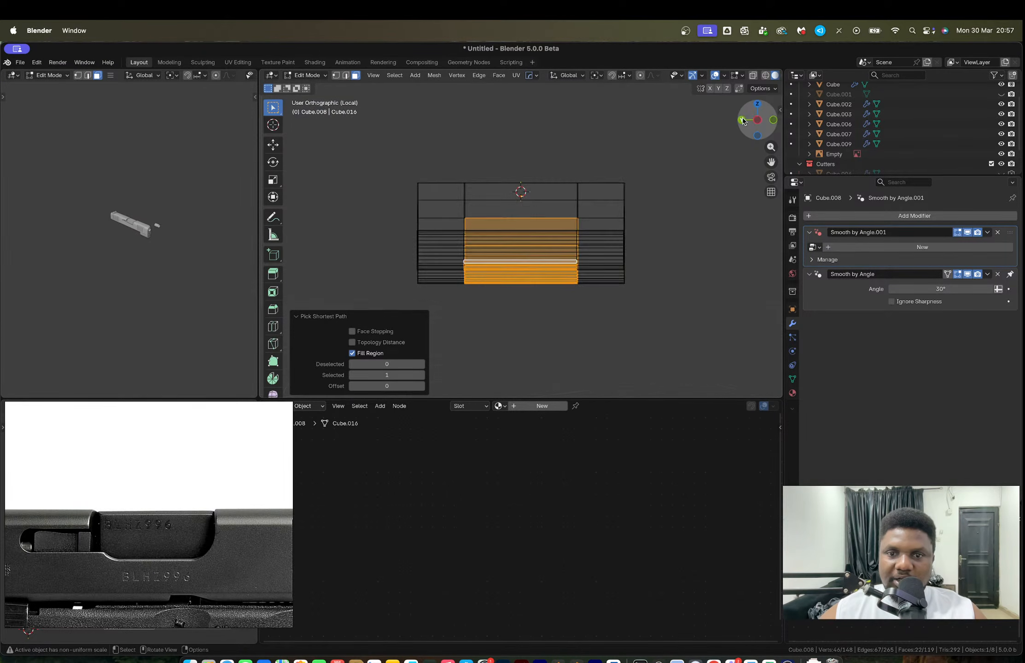
left_click(777, 118)
middle_click_drag(638, 241, 653, 230)
left_click(767, 116)
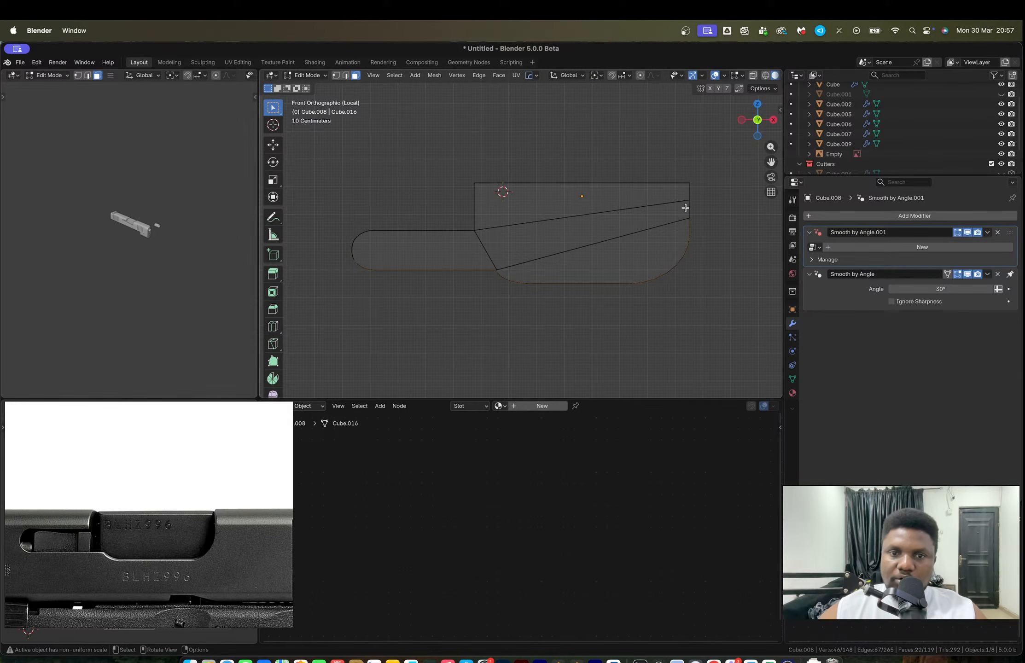
key("slash")
middle_click_drag(659, 259, 718, 300)
key("alt+e")
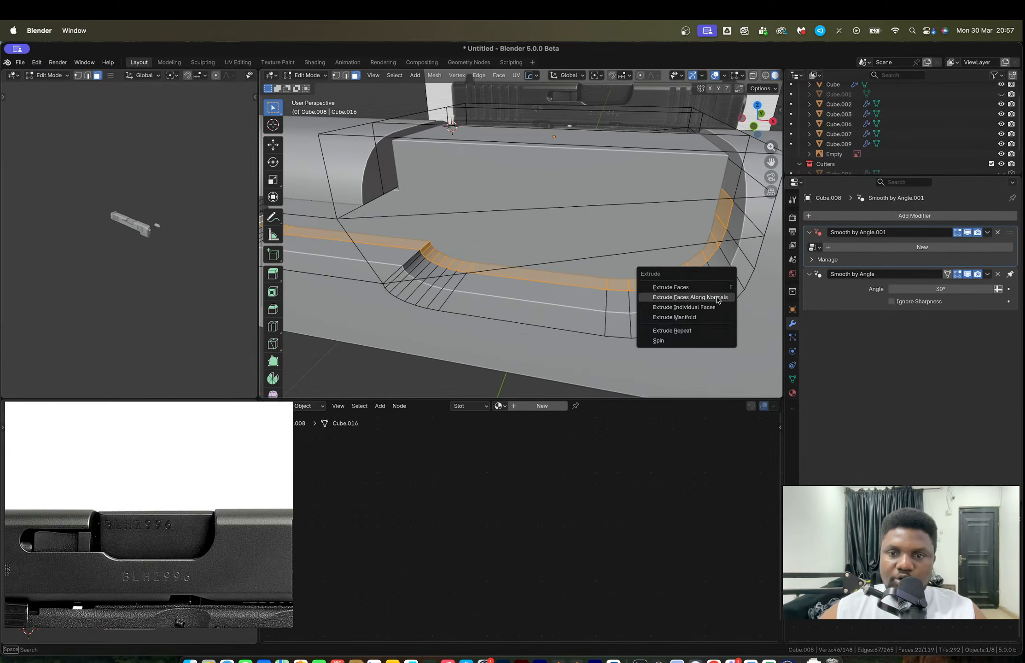
left_click(716, 298)
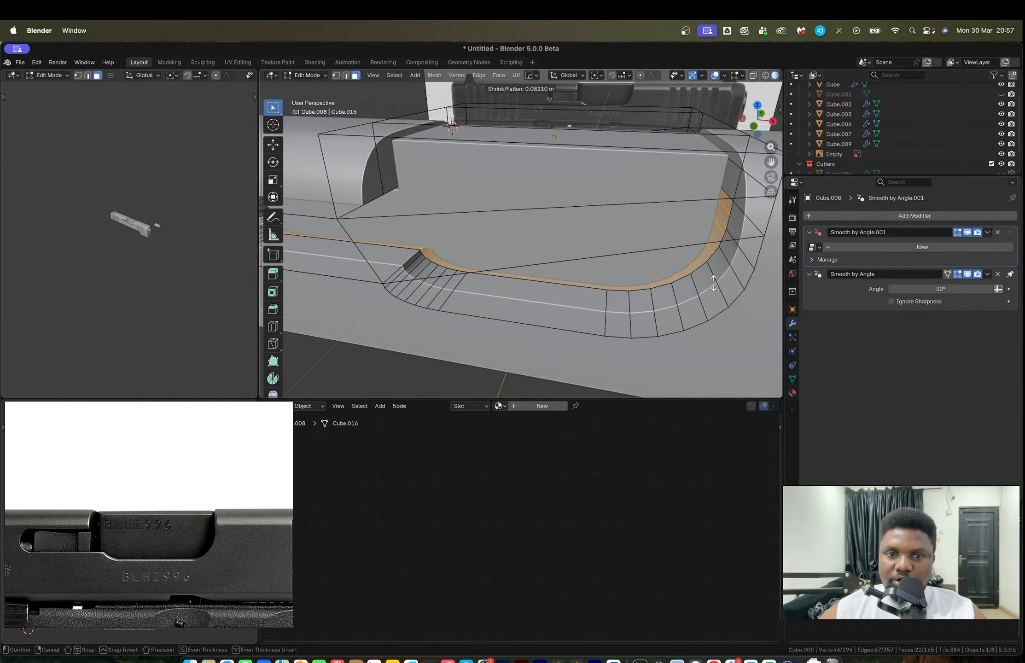
left_click(713, 283)
Step: Try another extrusion of the band faces along their normals, and undo back to the band before extrusion
key("alt+e")
left_click(713, 278)
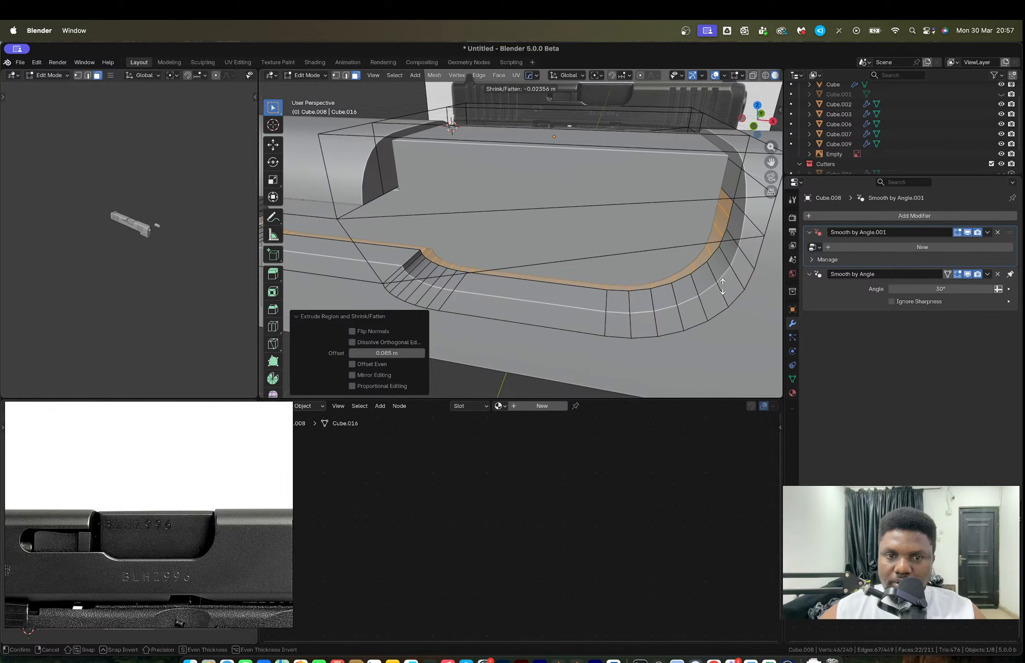
right_click(722, 286)
key("ctrl+z")
key("ctrl+z")
Step: Try extruding the selected band faces along their normals once more, and return to Object Mode
key("alt+e")
left_click(724, 291)
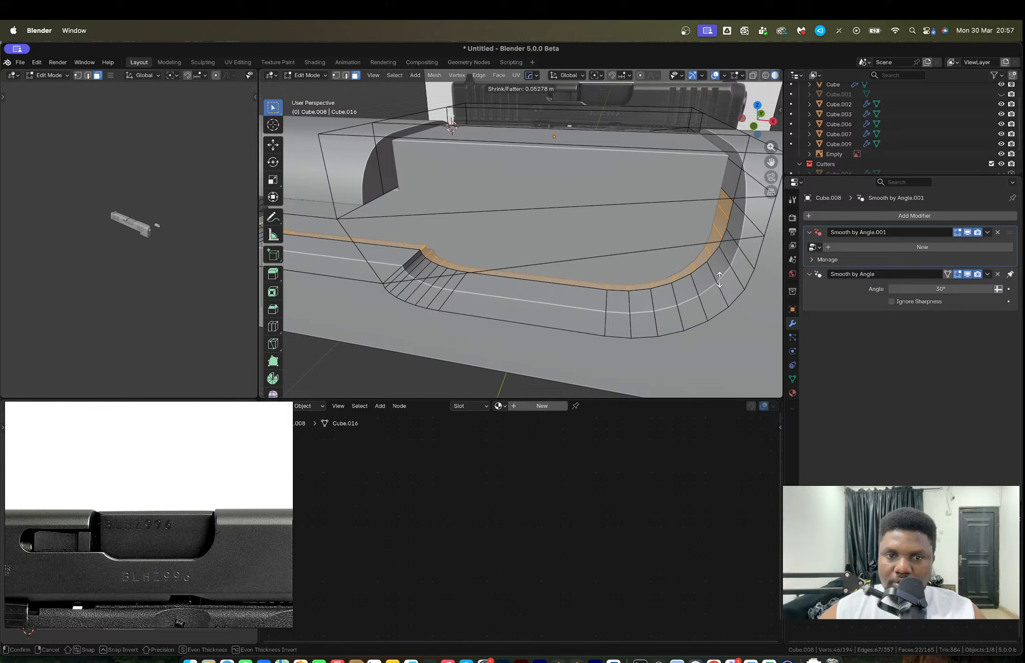
left_click(718, 275)
key("Tab")
scroll(719, 275, "down", 7)
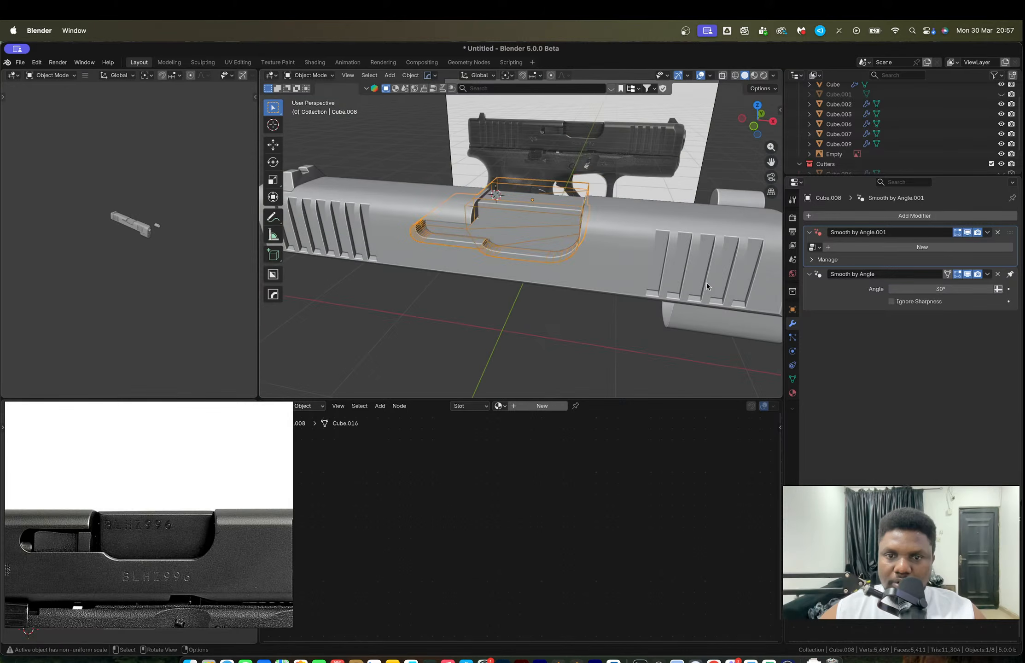
Step: Hide the Cutters collection and select the inner piece to examine its fit along the ejection port's edge
middle_click_drag(706, 282, 625, 304)
left_click(654, 306)
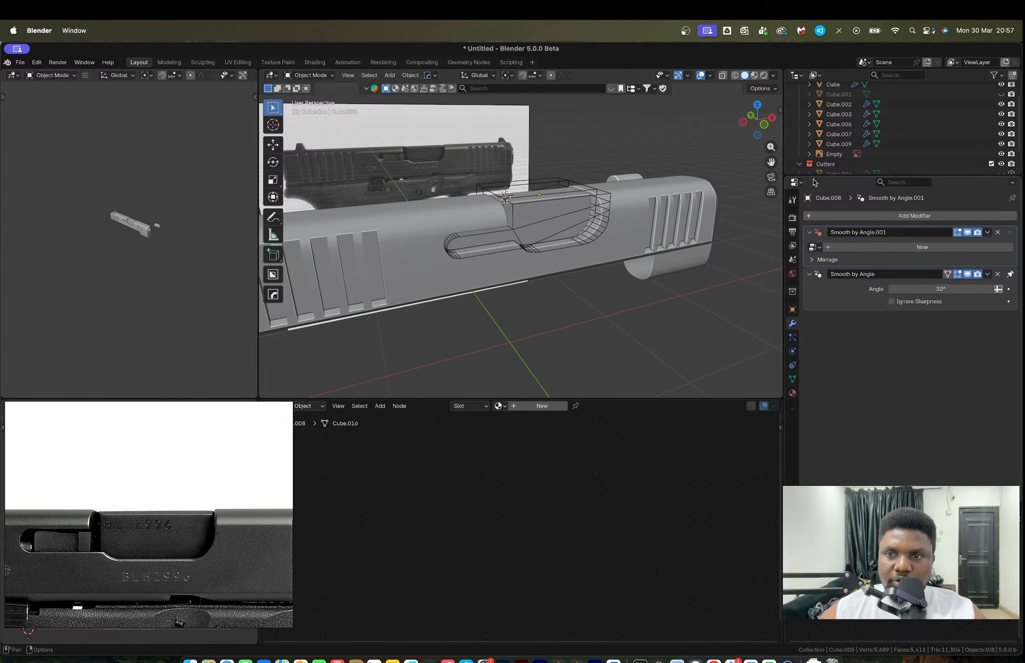
left_click(992, 164)
scroll(545, 225, "up", 5)
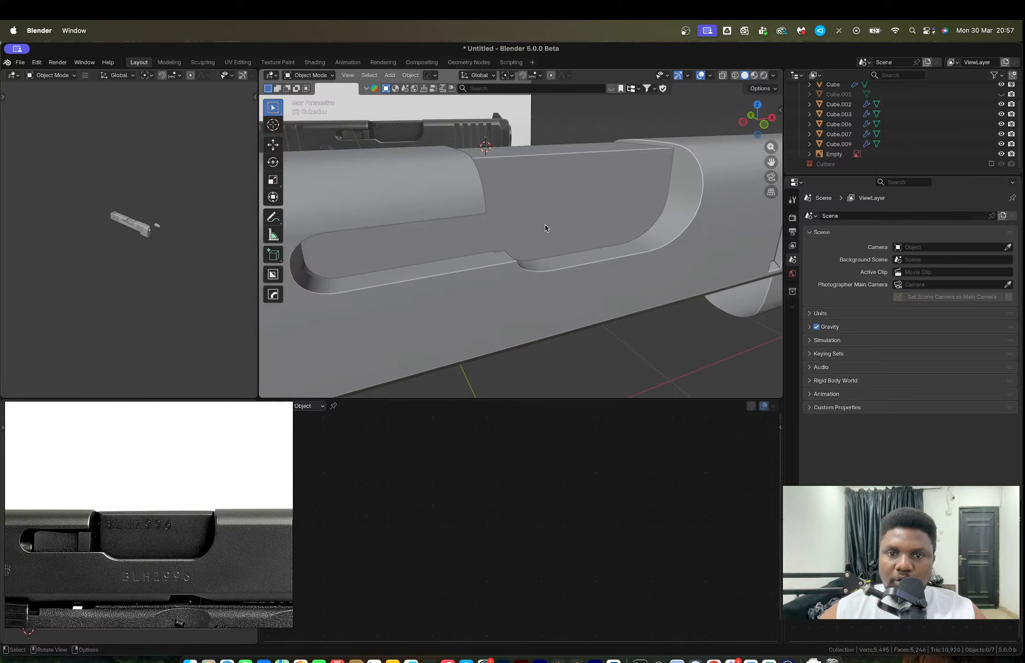
left_click(544, 224)
middle_click_drag(545, 224, 544, 257)
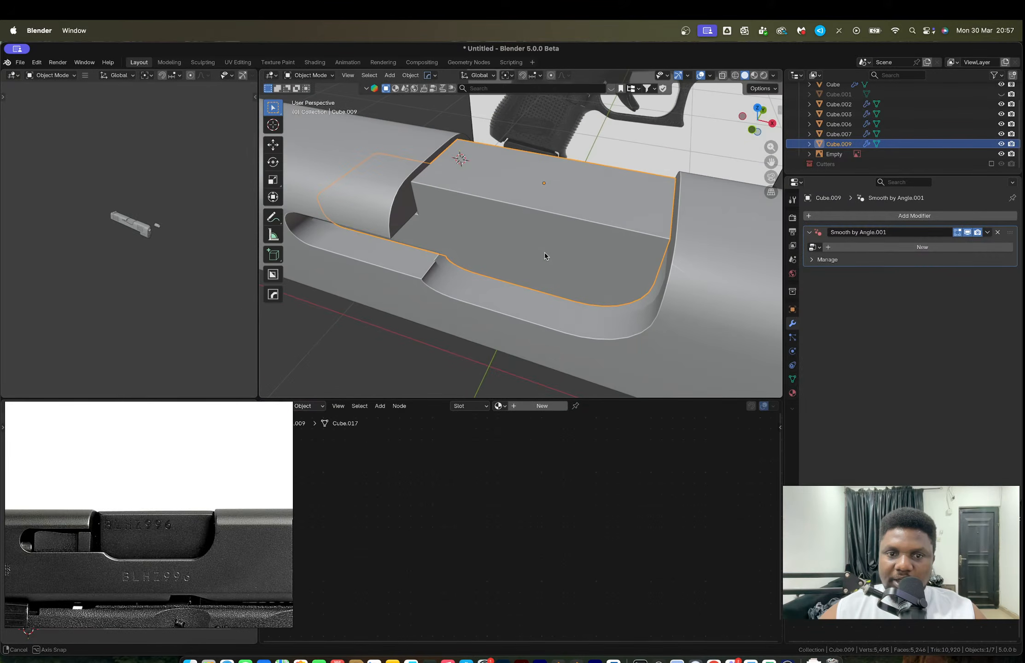
scroll(545, 254, "up", 5)
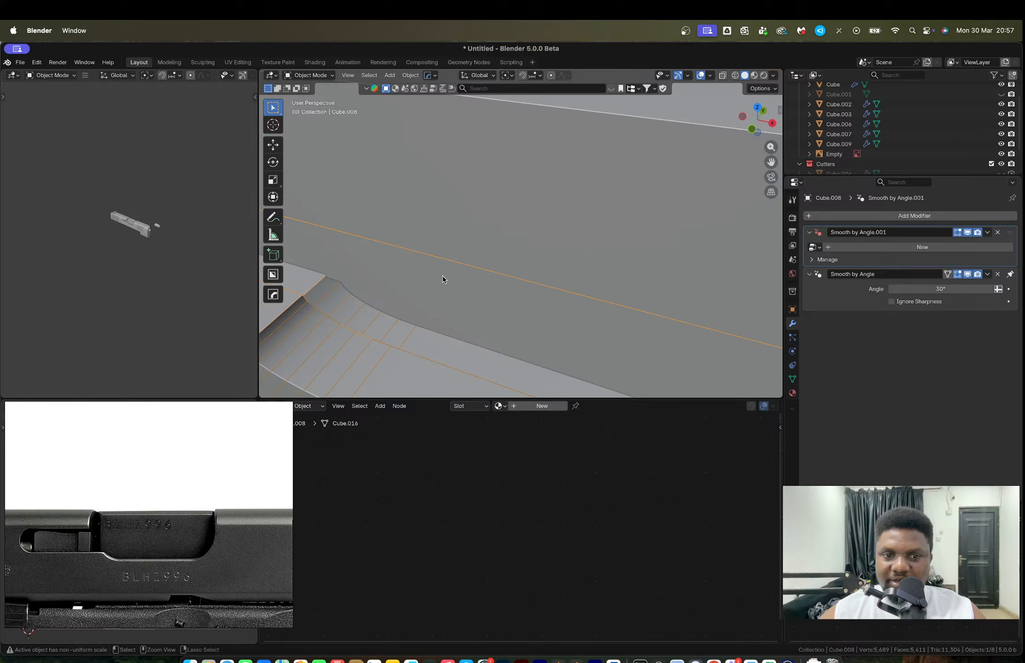
Step: Dissolve the short edge loop at the corner of the cutter's central band where the slot meets the main opening
key("Tab")
scroll(526, 289, "down", 5)
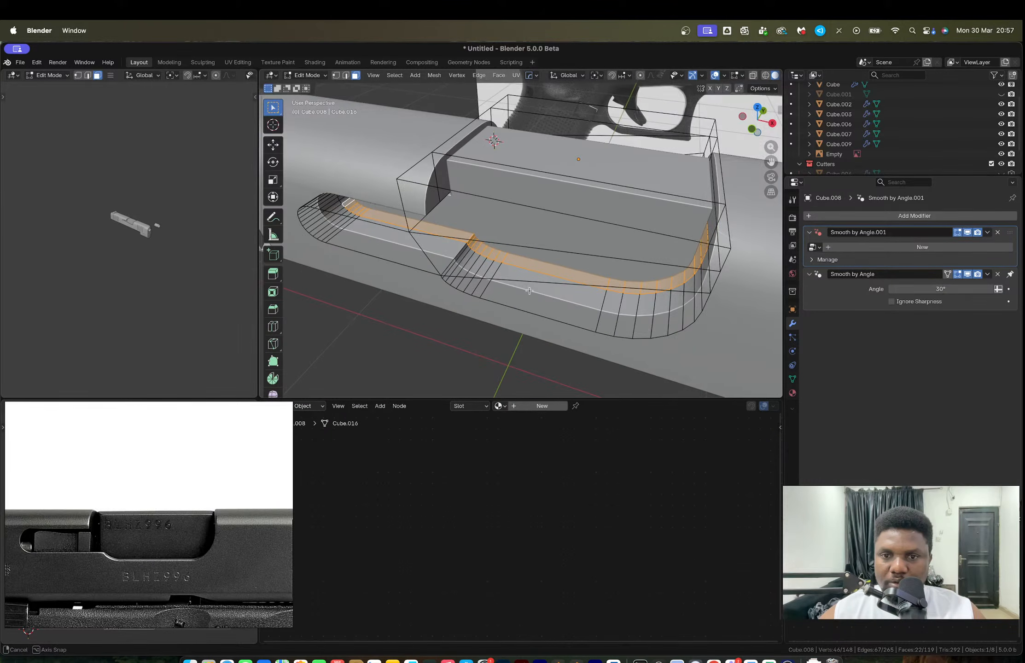
middle_click_drag(529, 290, 442, 271)
scroll(410, 267, "up", 5)
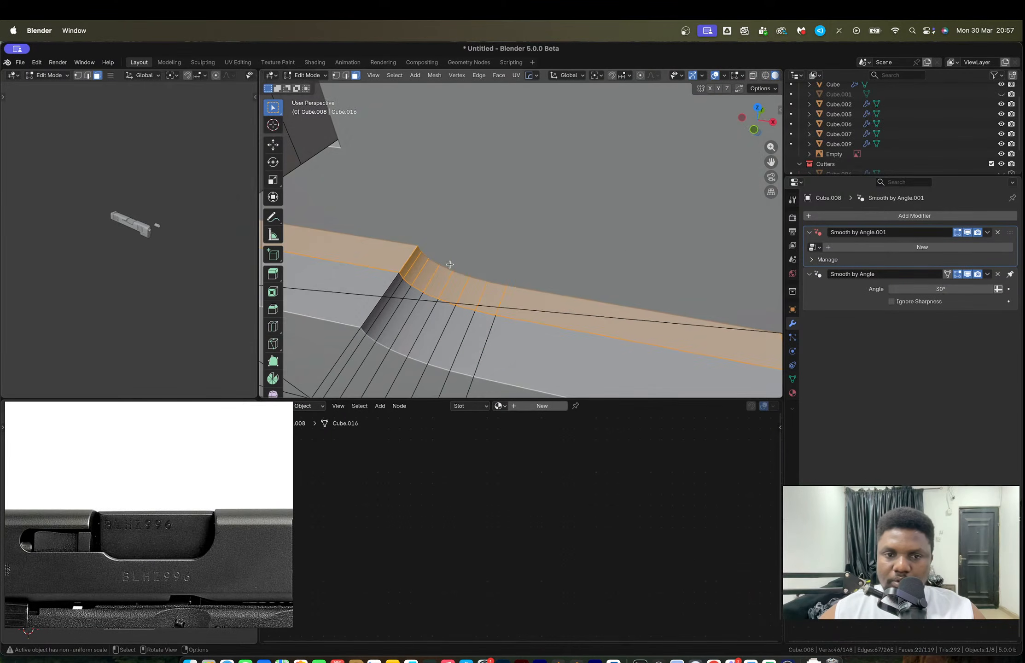
left_click(410, 266, "alt")
key("x")
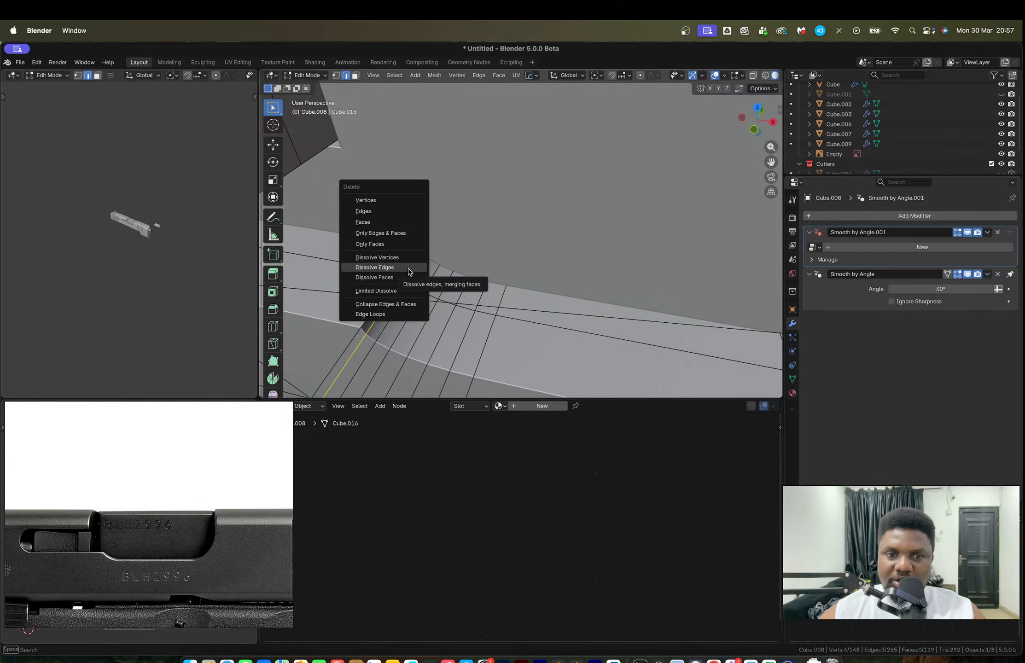
left_click(374, 267)
middle_click_drag(409, 272, 409, 235)
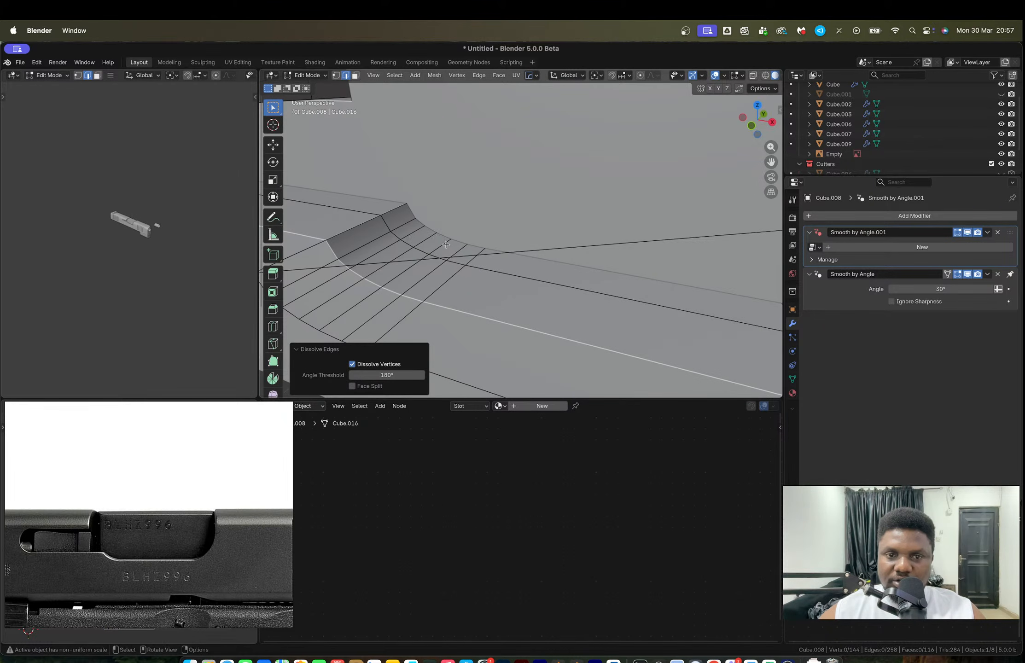
key("3")
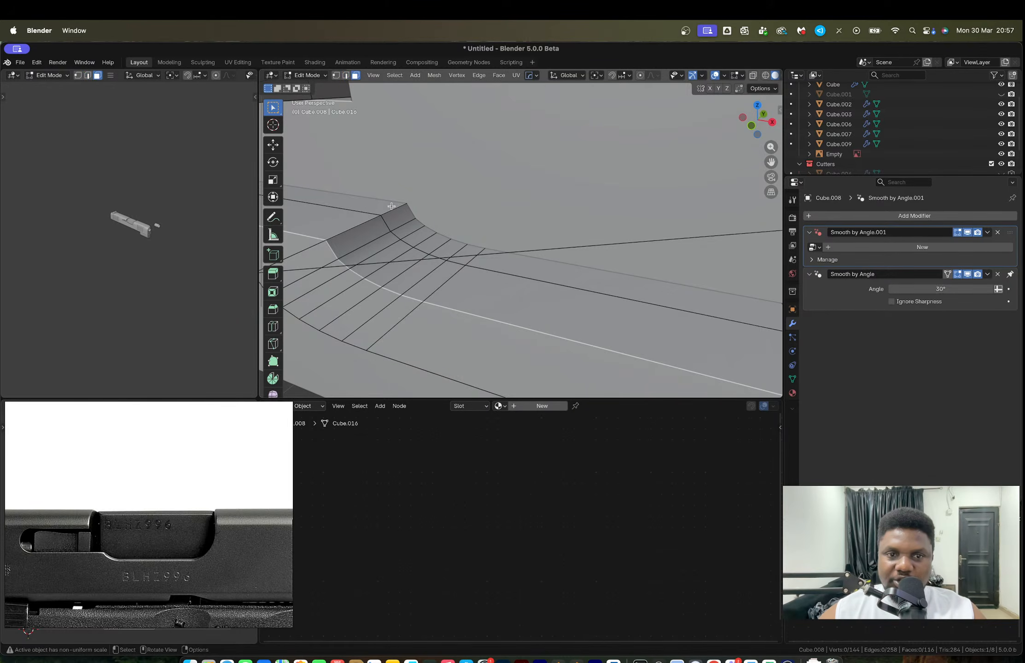
left_click(405, 220, "shift")
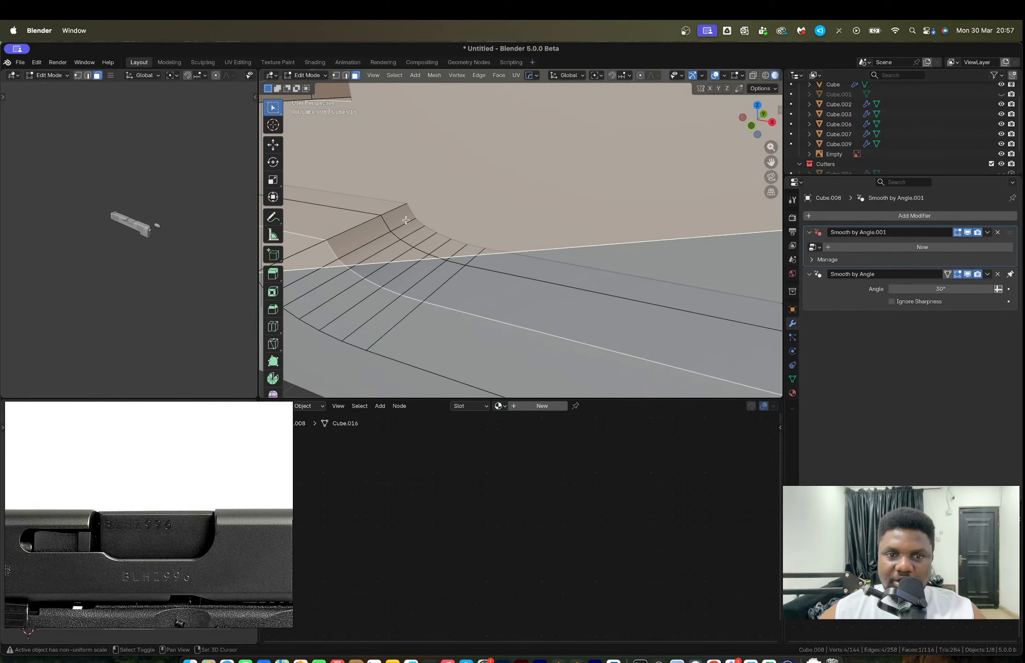
key("Tab")
scroll(454, 269, "down", 8)
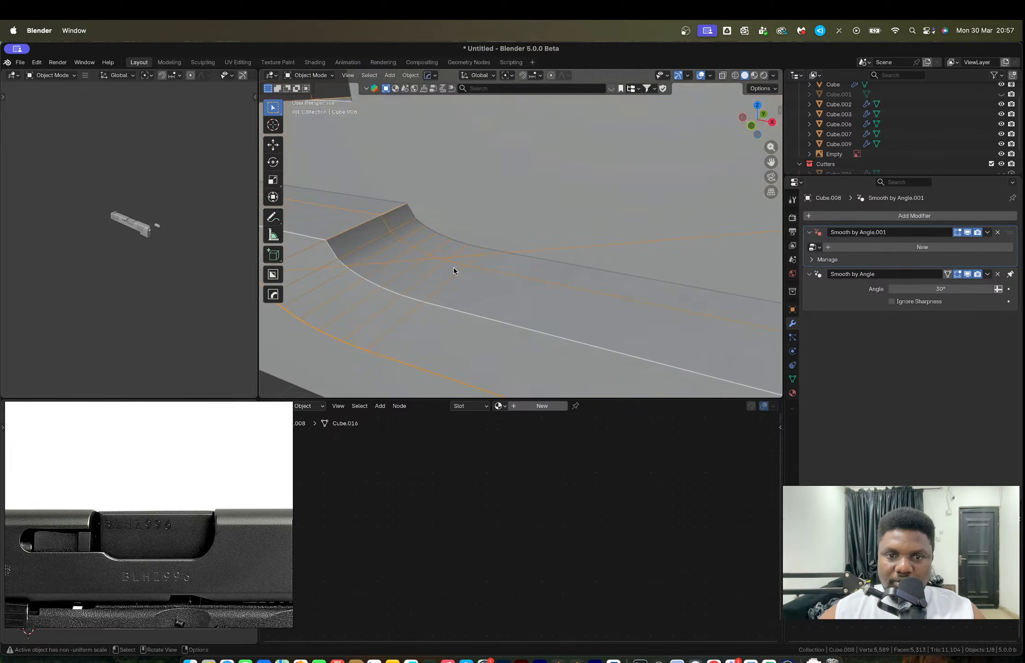
scroll(484, 240, "up", 2)
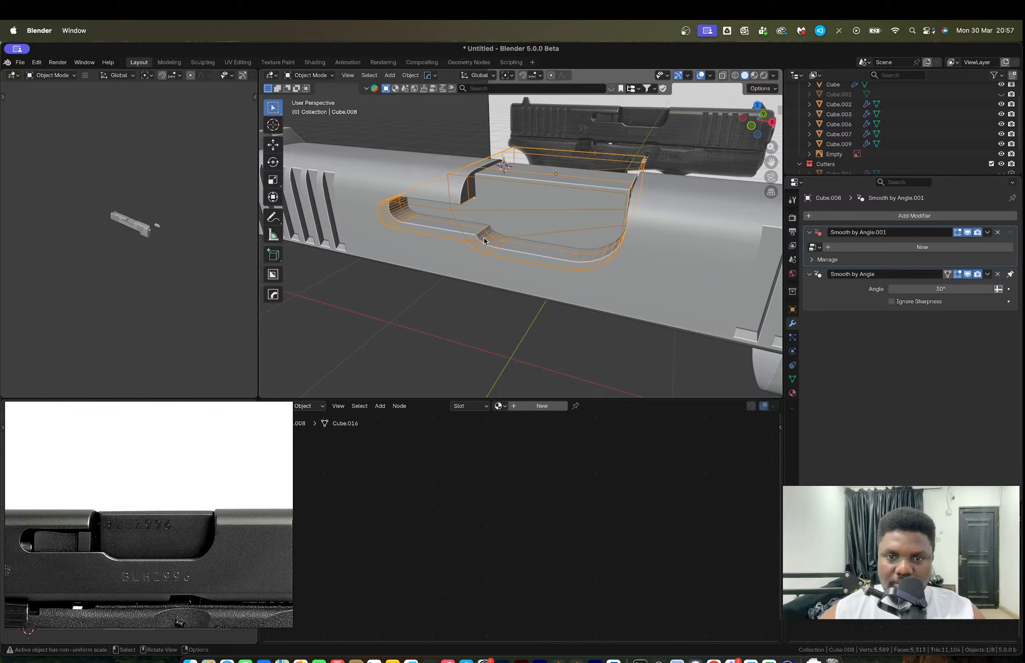
Step: Isolate the ejection port cutter in local view, enter Edit Mode, and pick the starting face on its central band
key("slash")
middle_click_drag(485, 238, 520, 248)
key("Tab")
left_click(546, 178)
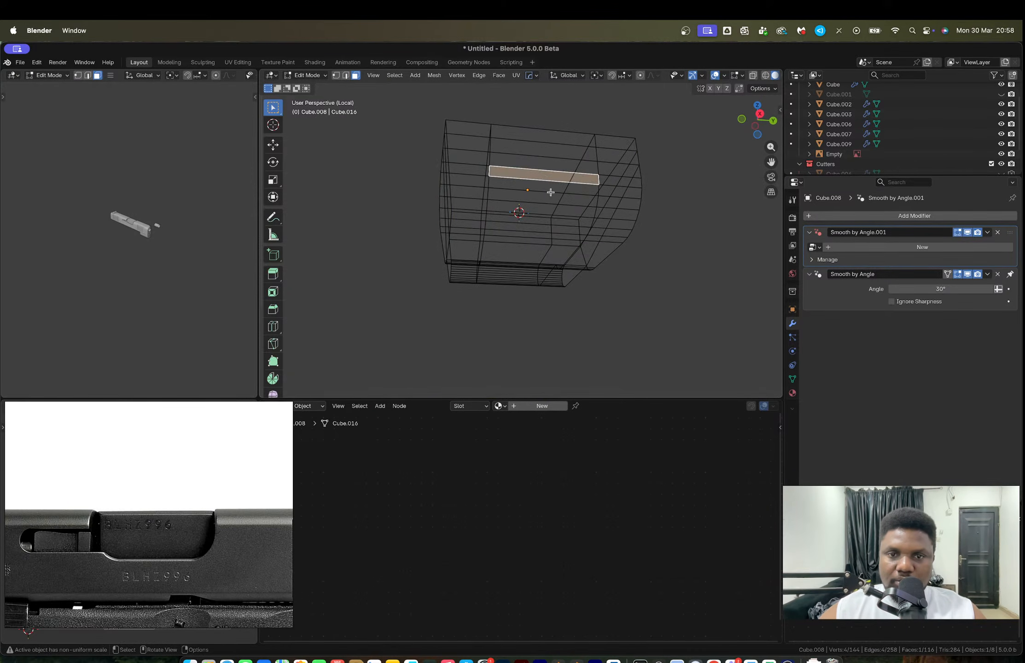
middle_click_drag(545, 179, 525, 274)
left_click(519, 290, "ctrl+shift")
key("alt+a")
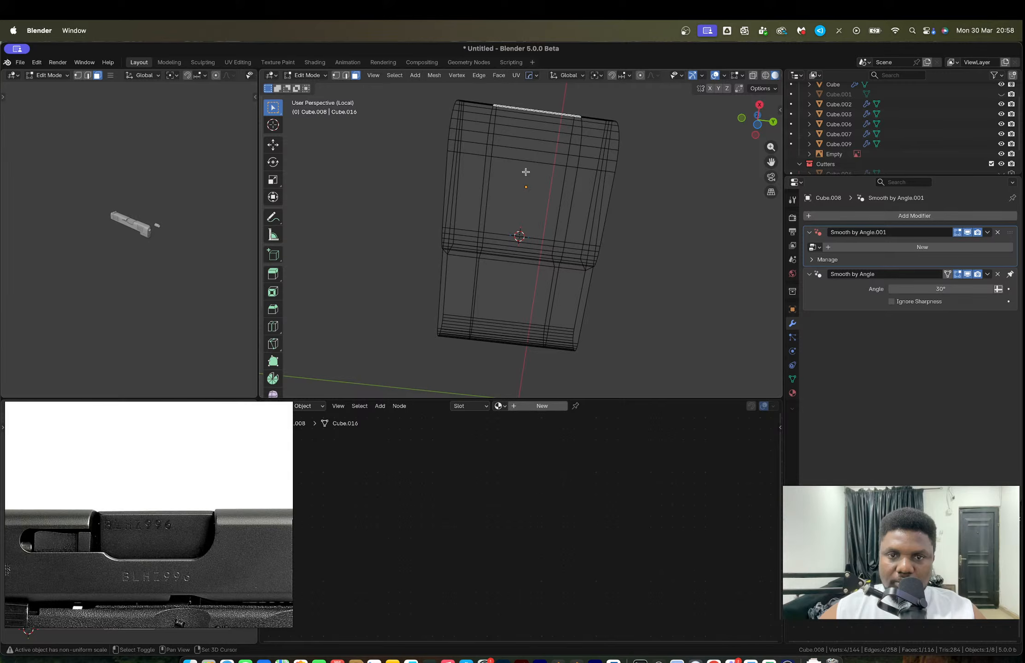
left_click(525, 168, "alt")
key("alt+a")
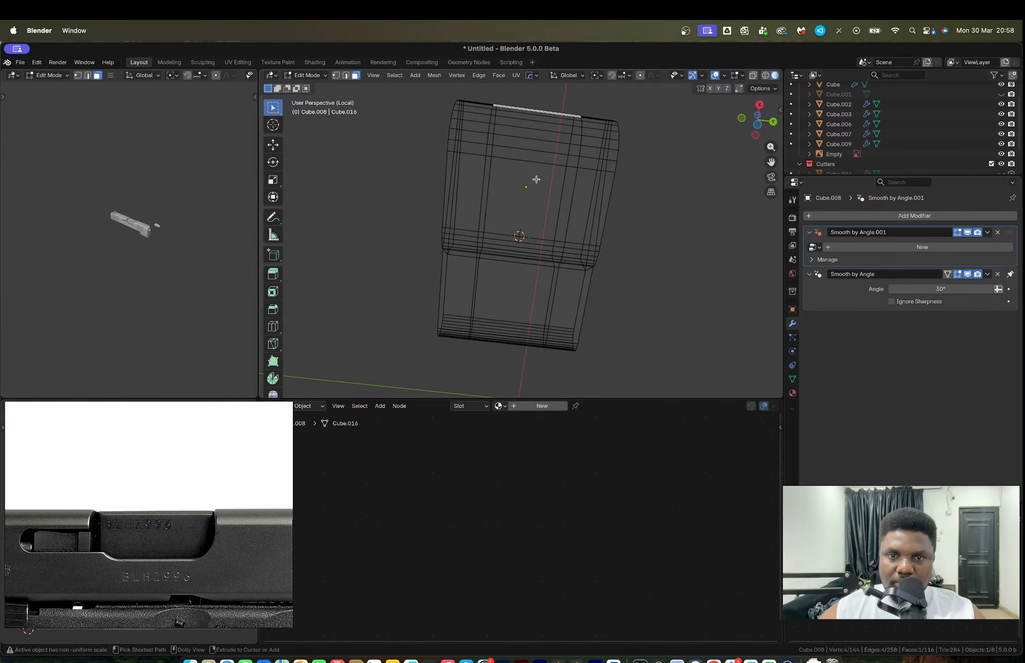
Step: Extend the face selection along the cutter's lower central band to the start of the slot's rounded end, and leave local view
left_click(530, 191, "ctrl+shift")
left_click(514, 299, "ctrl+shift")
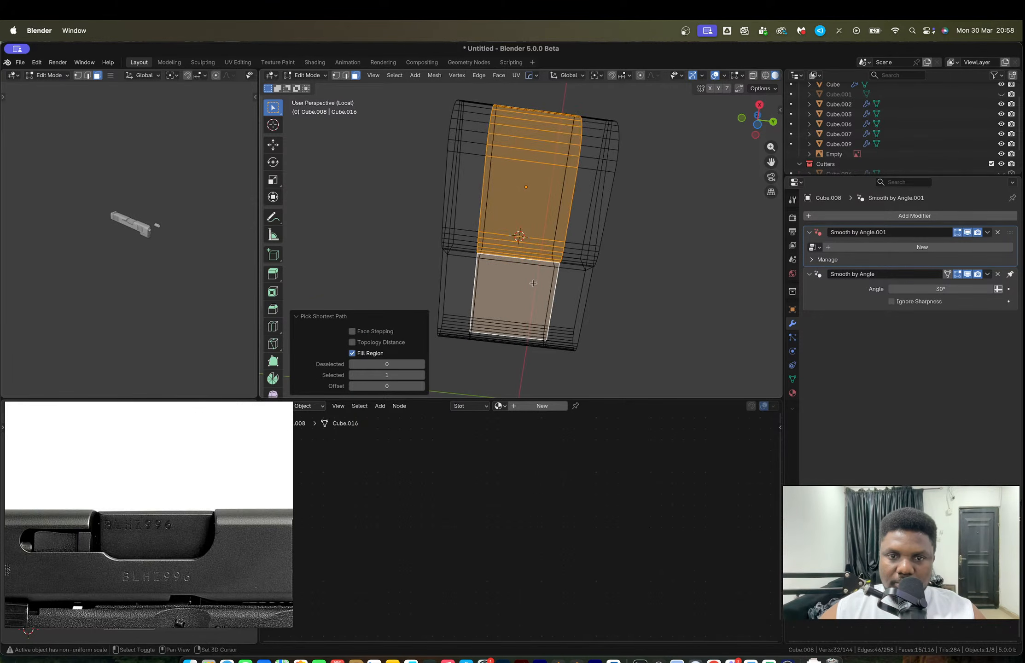
middle_click_drag(514, 298, 512, 304)
left_click(512, 303, "ctrl+shift")
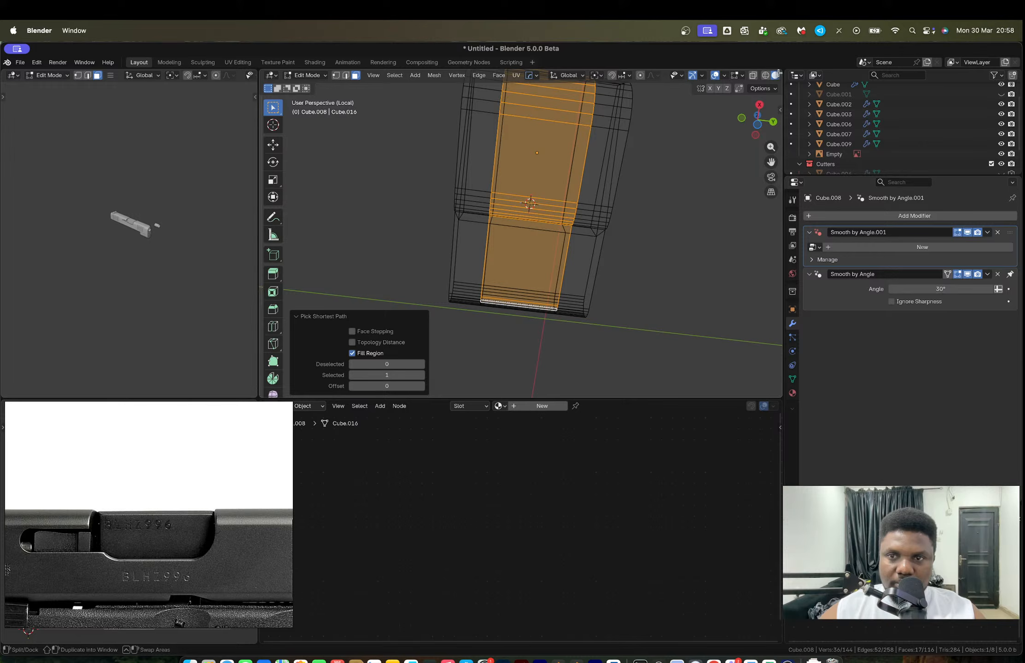
left_click(742, 119)
scroll(636, 257, "up", 2)
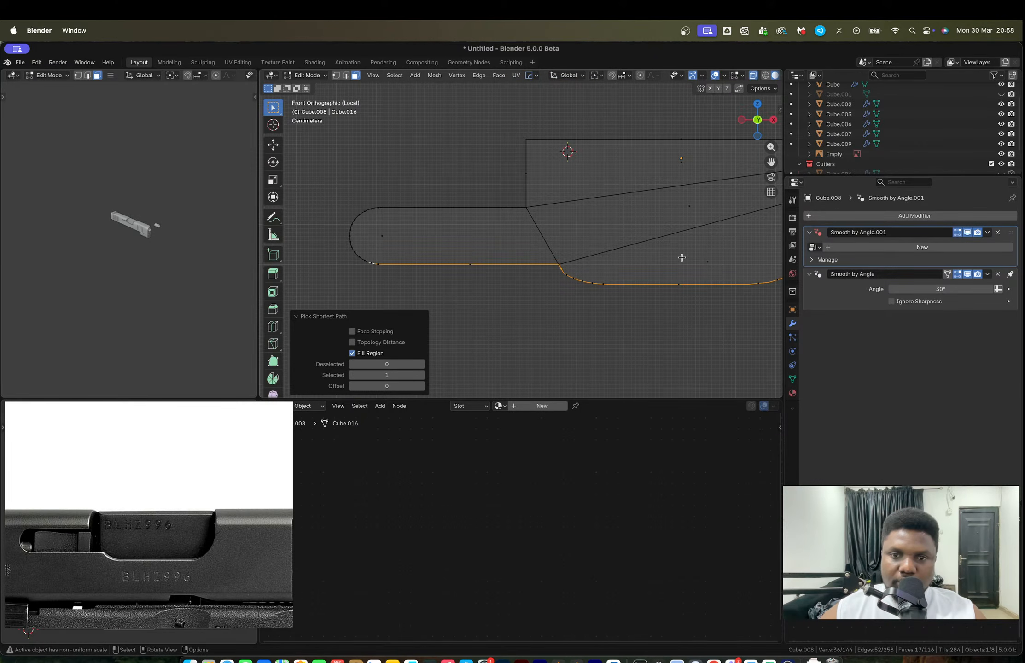
key("slash")
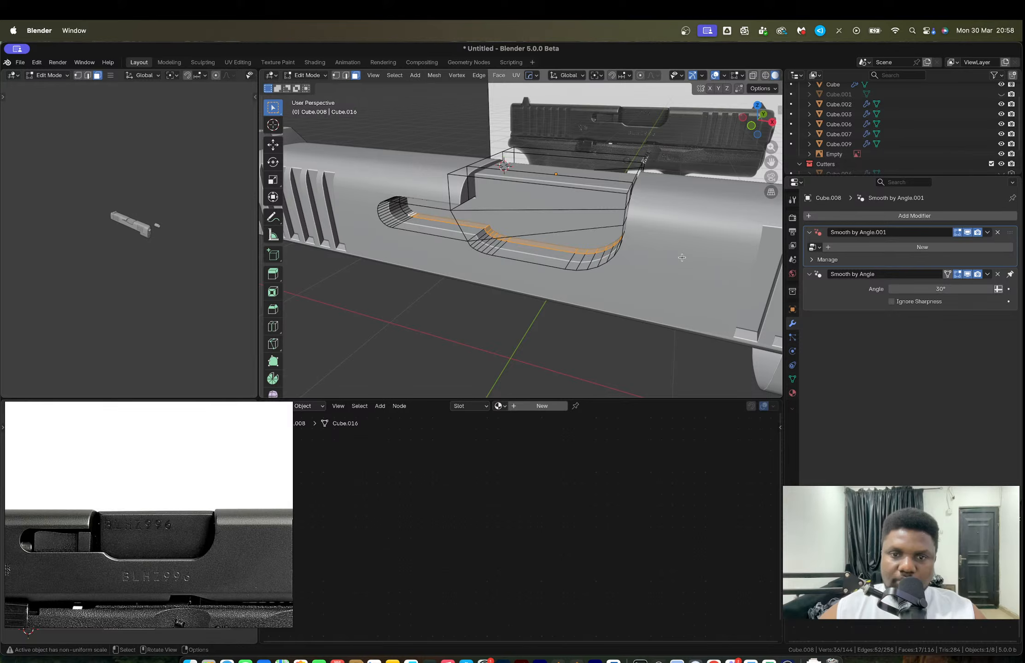
Step: Try extruding the selected band faces along their normals by about 0.088 m, and undo that extrusion
key("KP_Decimal")
key("alt+e")
left_click(667, 278)
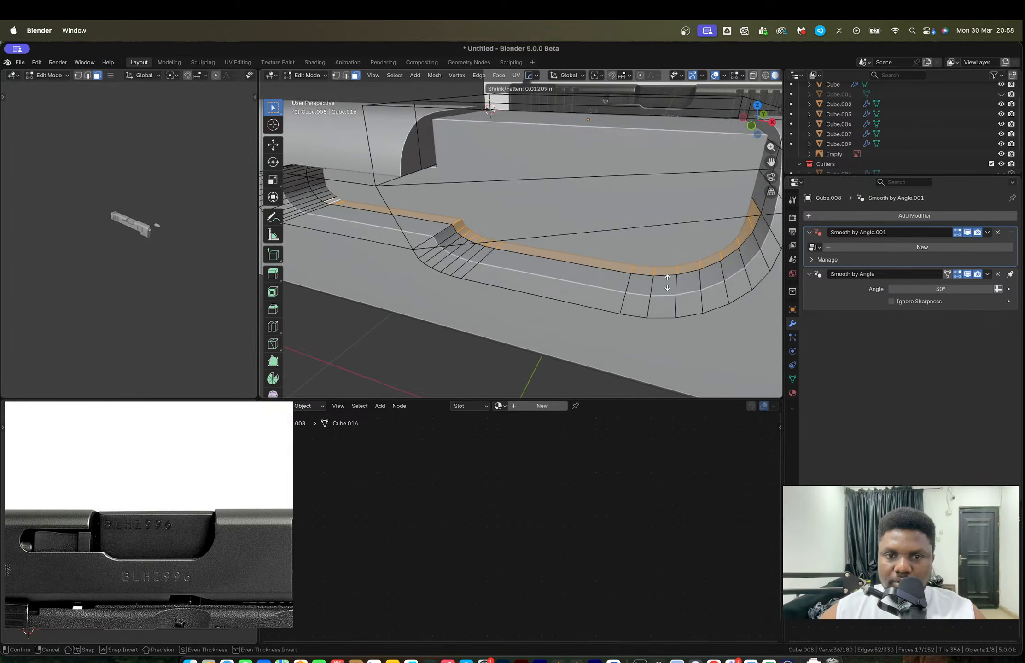
left_click(667, 270)
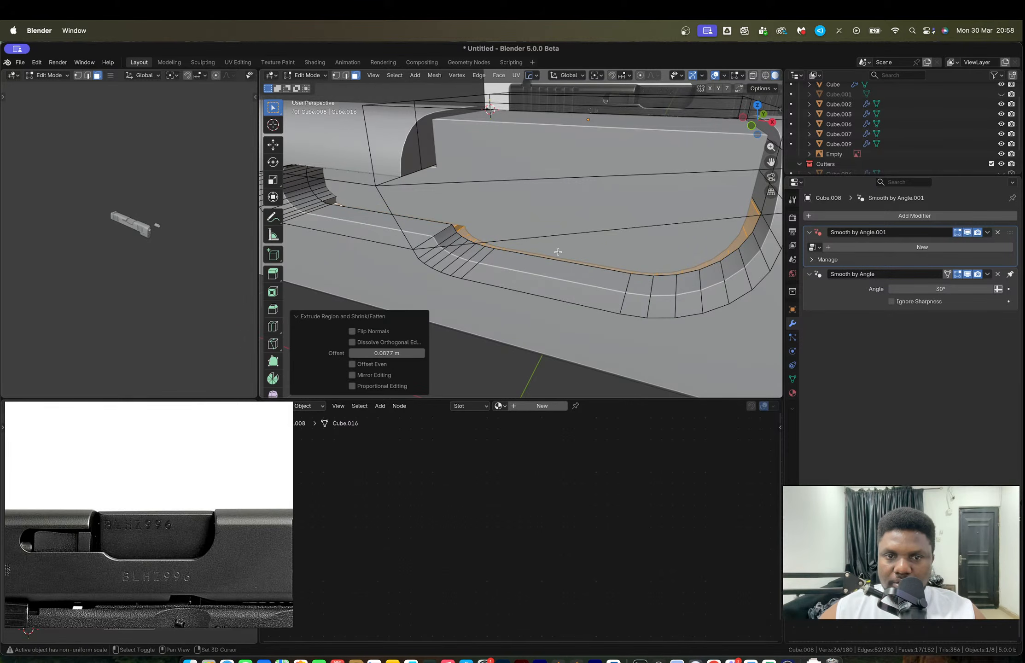
scroll(475, 242, "up", 5)
middle_click_drag(331, 247, 468, 279, "shift")
scroll(425, 266, "up", 4)
scroll(501, 272, "down", 5)
key("super+z")
scroll(468, 279, "down", 6)
middle_click_drag(529, 272, 570, 264)
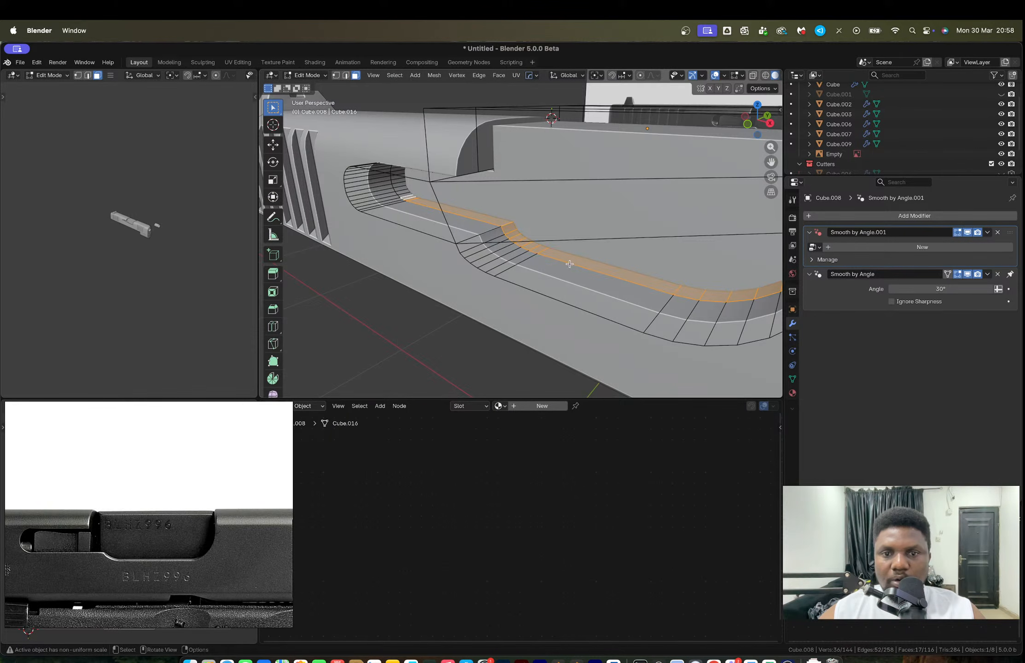
Step: Extrude the selected band faces mostly downward, by about 0.035 m in Z, and return to Object Mode
key("e")
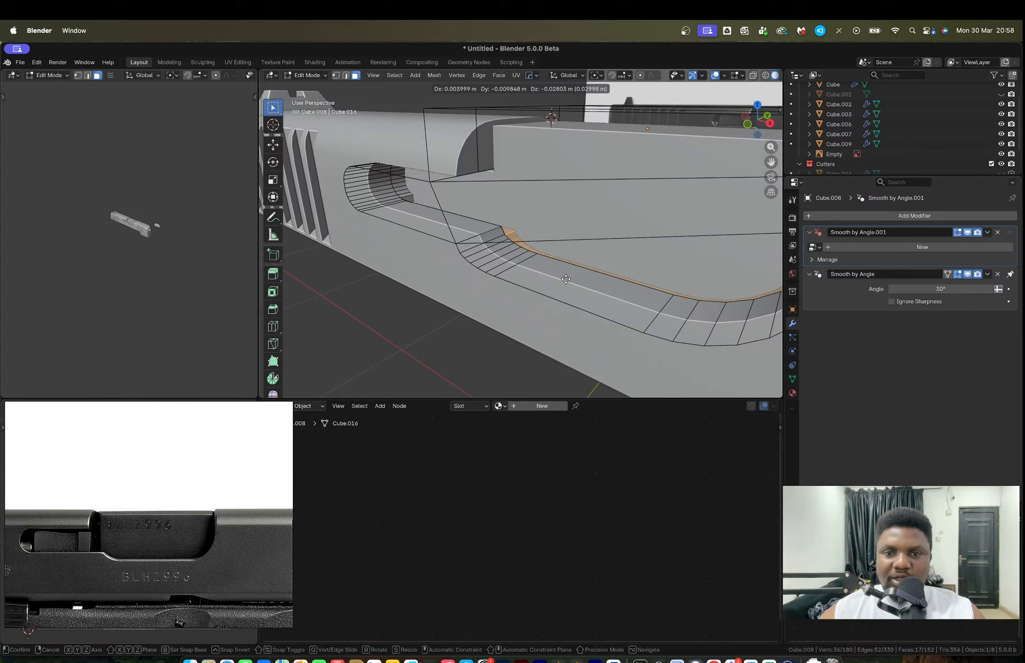
left_click(566, 282)
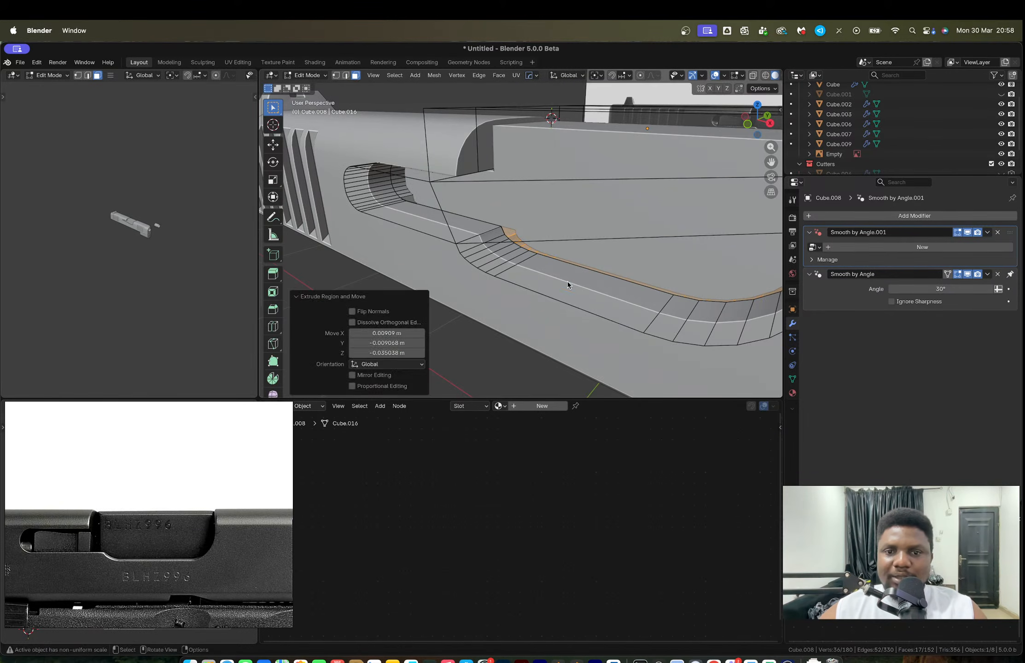
key("Tab")
scroll(567, 281, "down", 5)
middle_click_drag(566, 281, 579, 298)
left_click(580, 300)
scroll(580, 300, "up", 10)
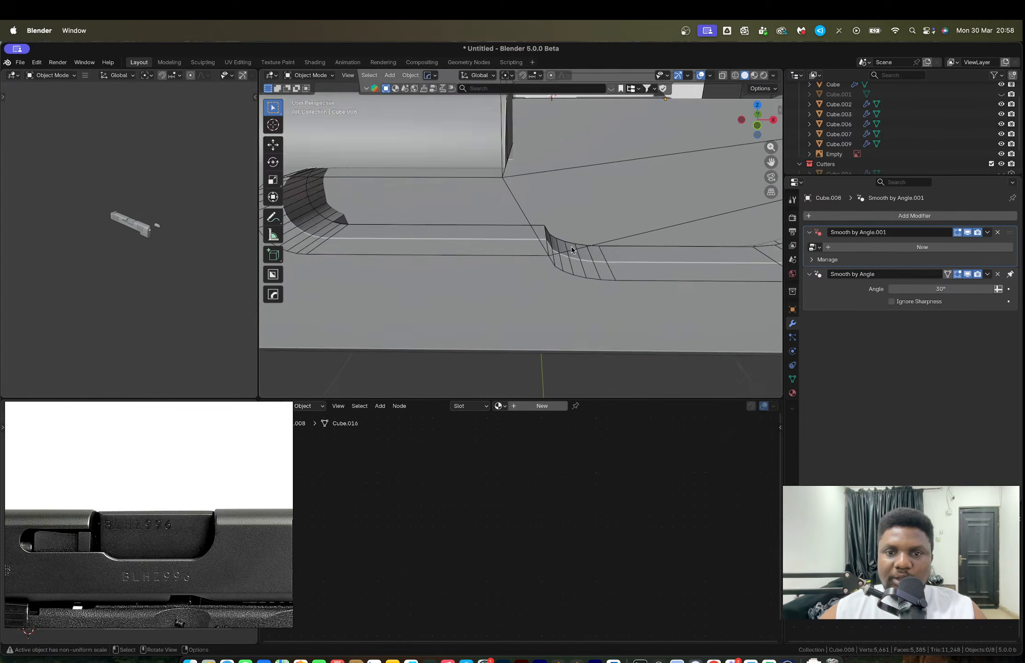
scroll(561, 239, "down", 10)
Step: Select the inner piece and compare its lower outline with the cutter's edge from the front view
left_click(557, 205)
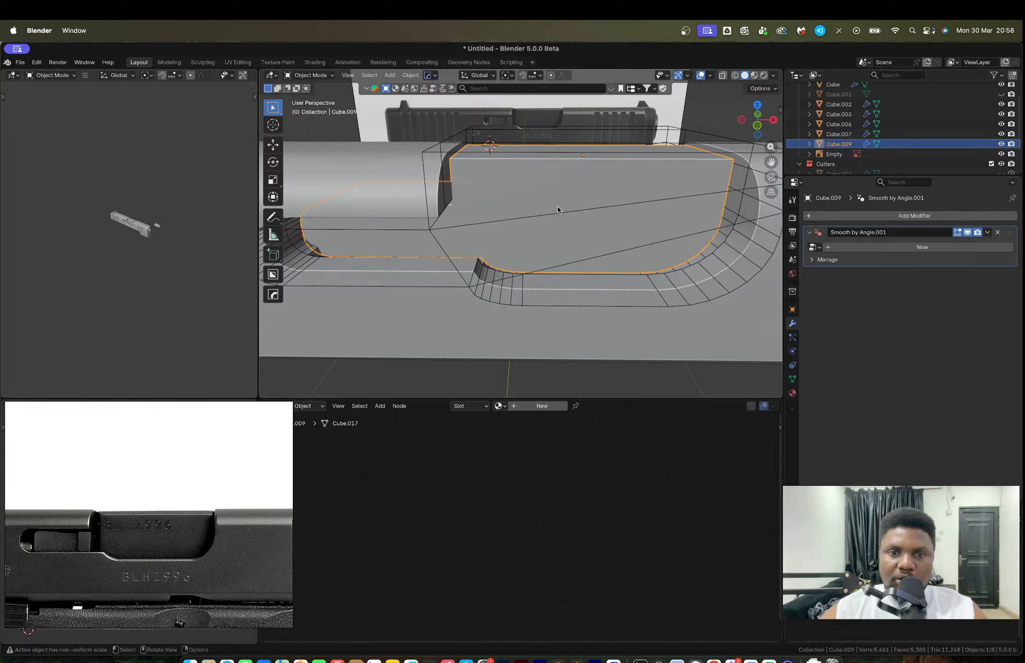
mouse_move(557, 206)
middle_mouse_down()
mouse_move(539, 237)
mouse_move(604, 232)
mouse_move(612, 220)
mouse_move(556, 227)
middle_mouse_up()
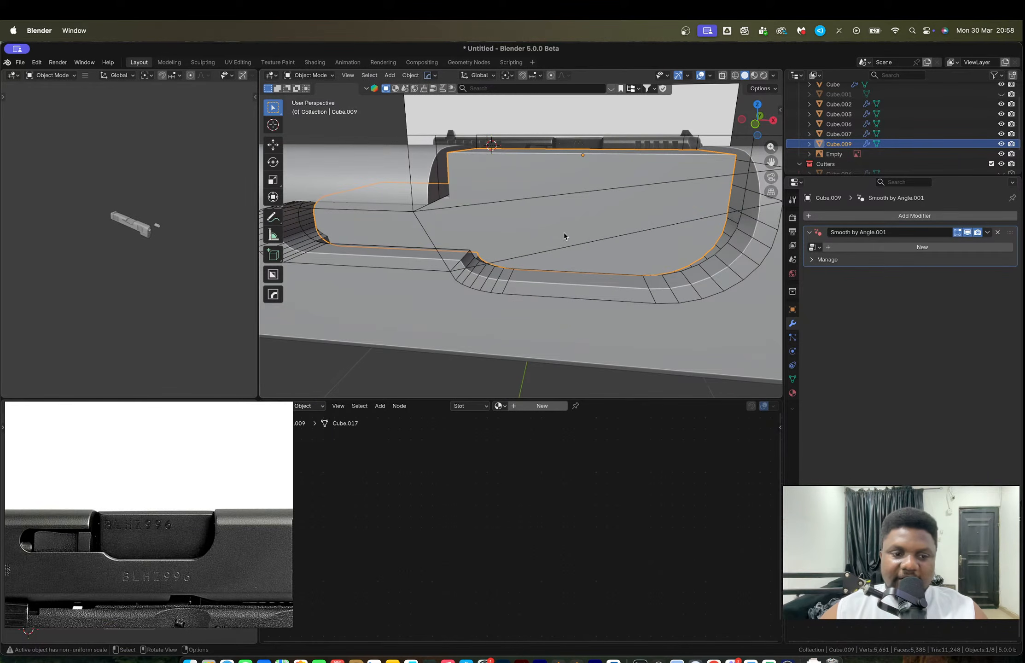
key("Tab")
mouse_move(486, 217)
middle_mouse_down()
mouse_move(502, 202)
mouse_move(457, 212)
mouse_move(493, 210)
middle_mouse_up()
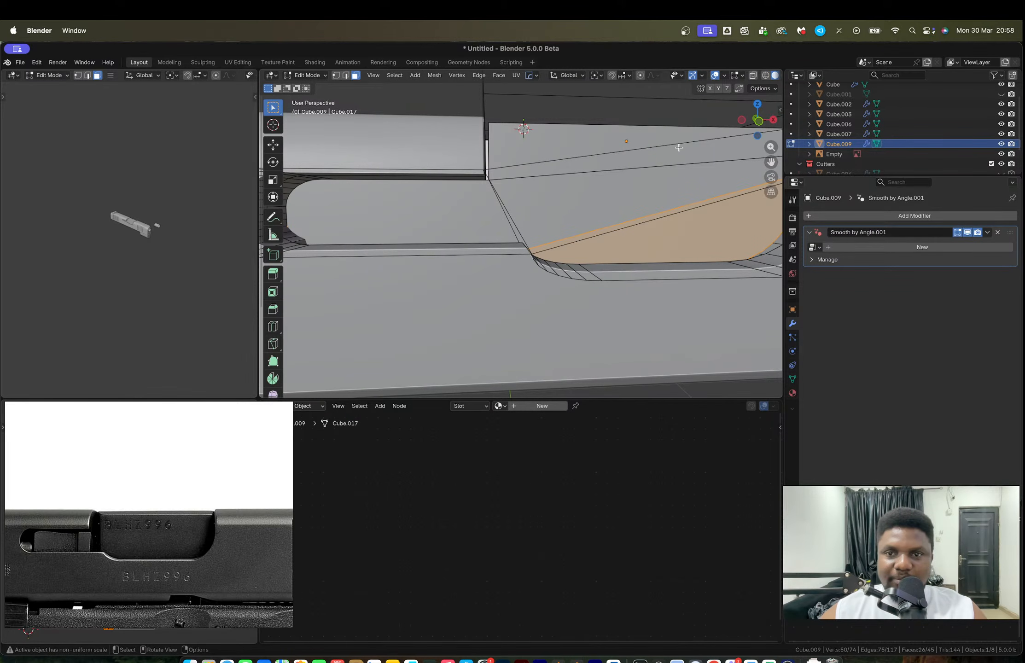
left_click(760, 121)
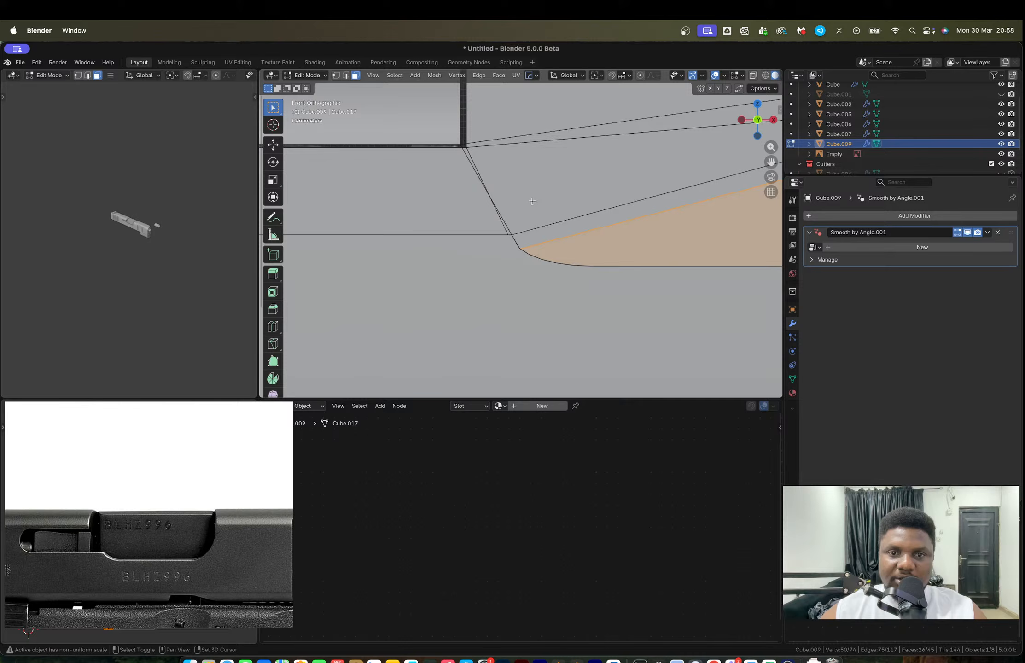
middle_click_drag(467, 179, 525, 191, "shift")
key("Tab")
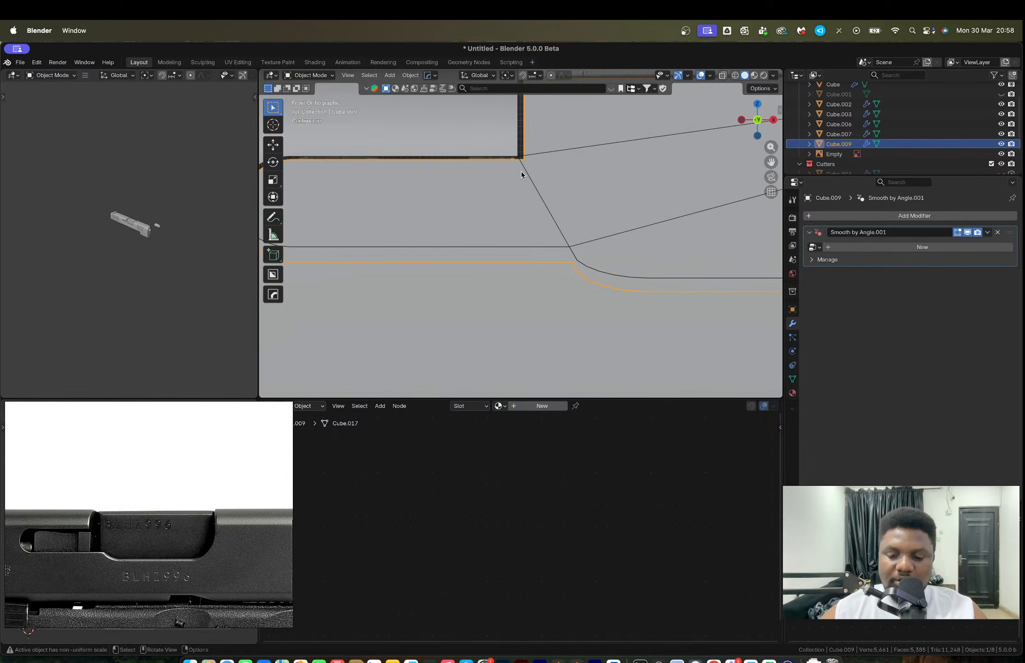
Step: Hide the Cutters collection, isolate the inner piece in local view, and open it in Edit Mode
left_click(991, 164)
scroll(571, 178, "down", 5)
key("slash")
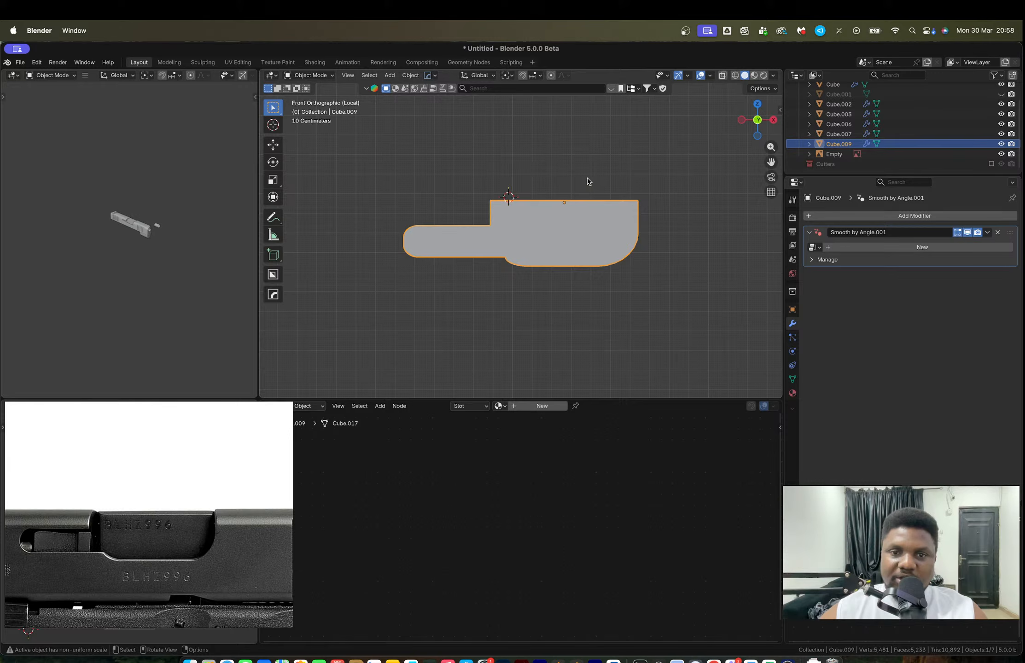
scroll(539, 234, "up", 4)
key("Tab")
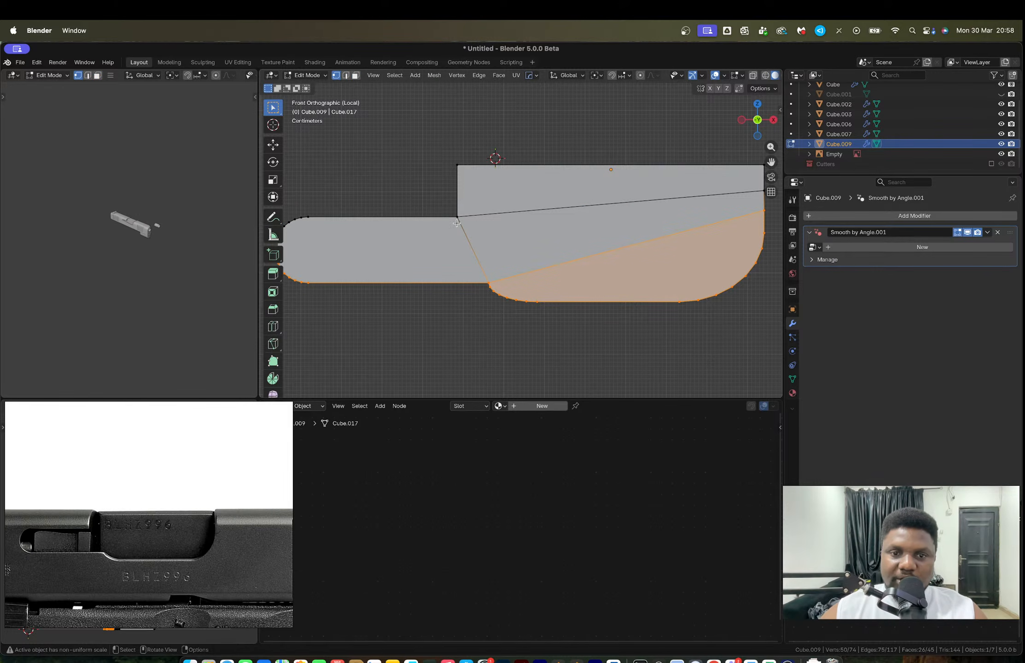
Step: Cut the underside of the inner piece's slot arm near the main body and connect the cut to the inner corner vertex
middle_click_drag(430, 281, 437, 258)
key("ctrl+r")
left_click(437, 248)
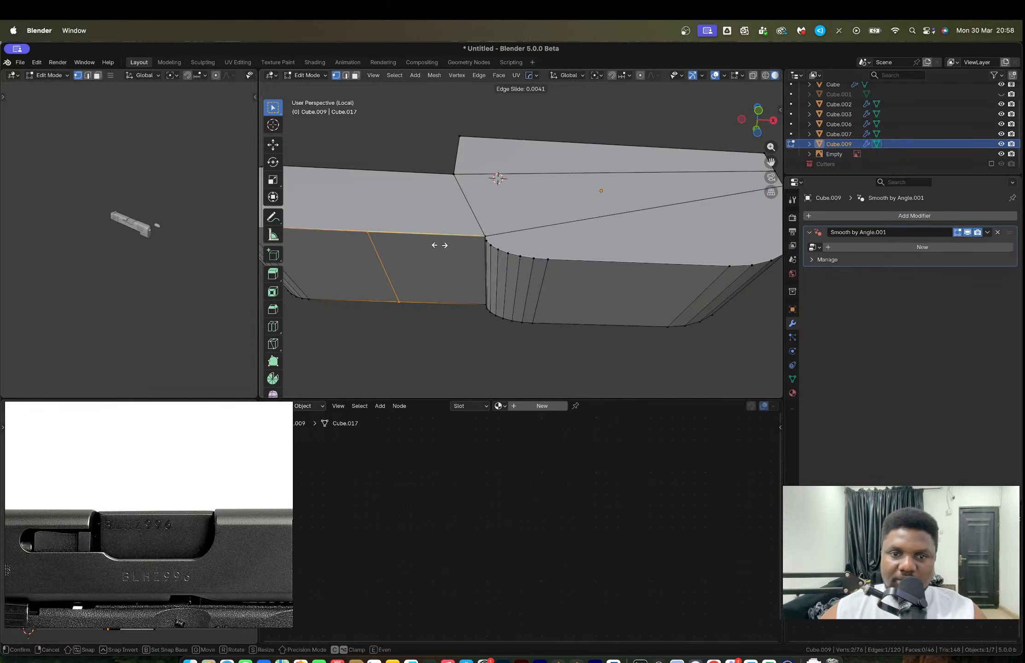
left_click(516, 248)
key("ctrl+r")
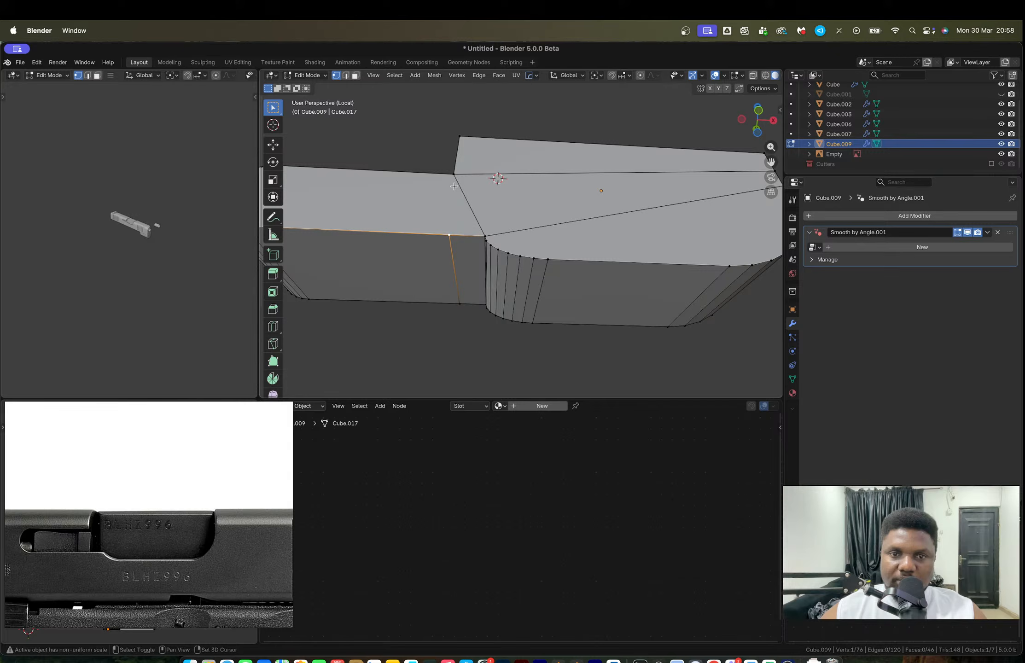
middle_click_drag(479, 223, 517, 250)
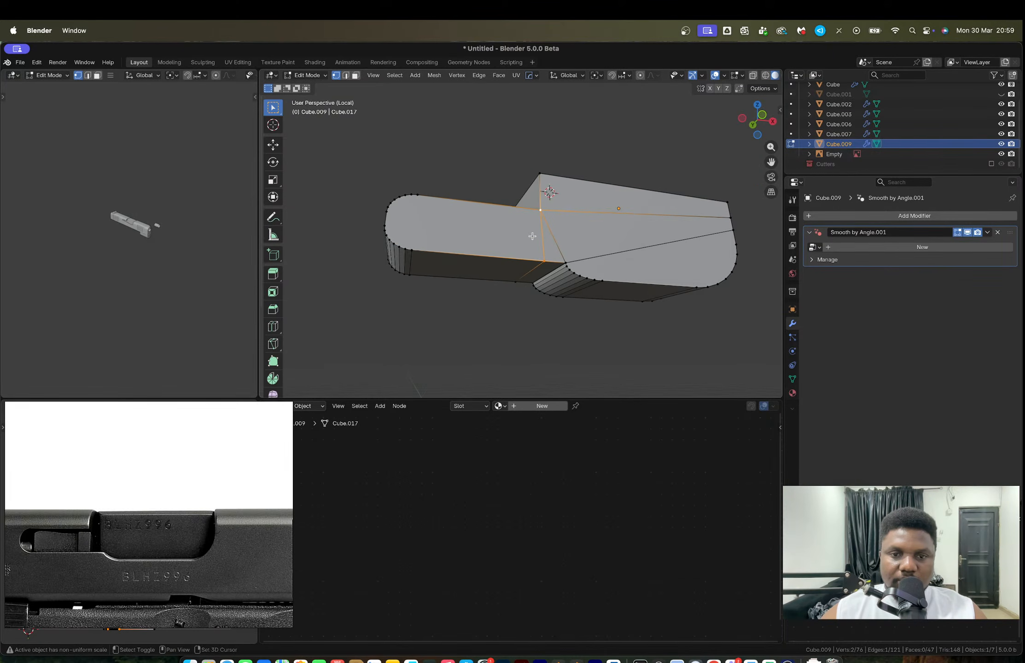
Step: Connect the vertices where the slot arm's rounded end begins, and add a loop cut across the arm near the main body
left_click(416, 249)
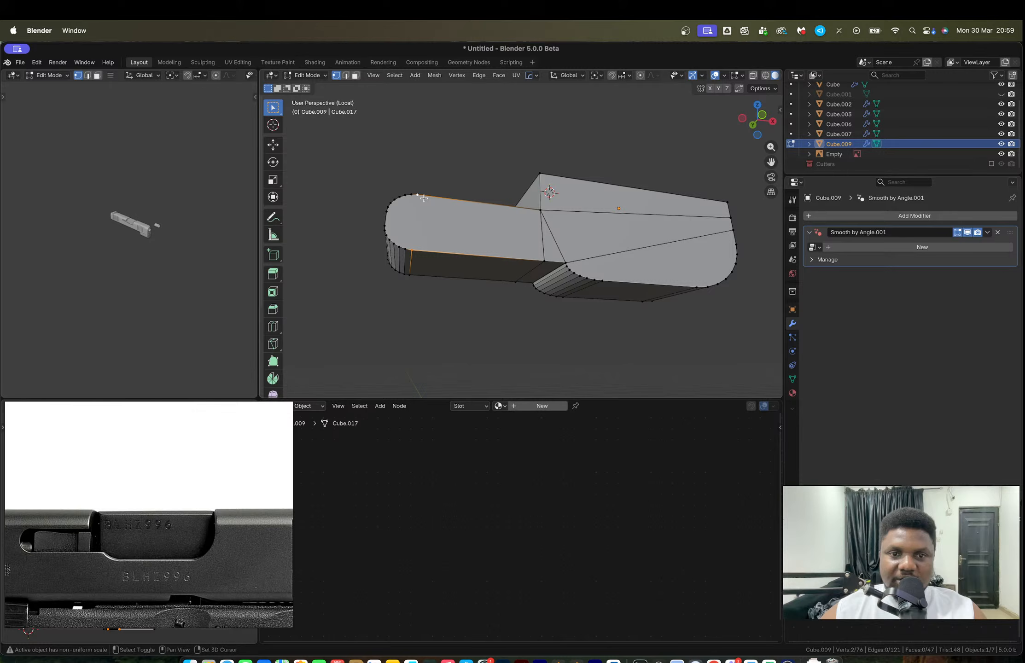
key("ctrl+r")
left_click(469, 202)
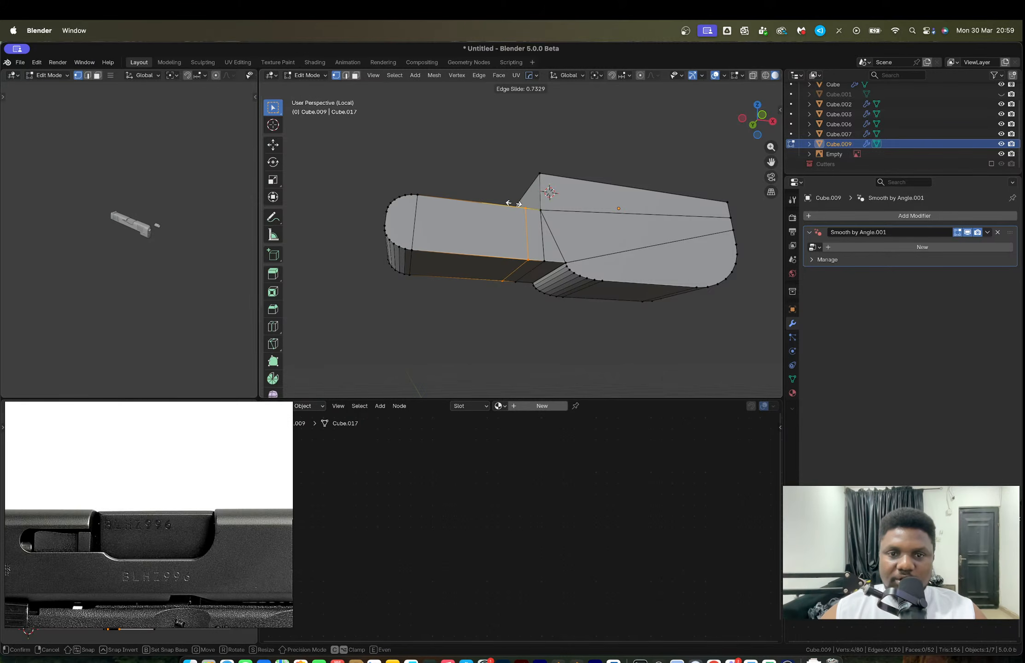
left_click(510, 205)
Step: Move the new edge loop on the slot arm about 0.044 m along X toward the main body
middle_click_drag(510, 204, 537, 243)
key("3")
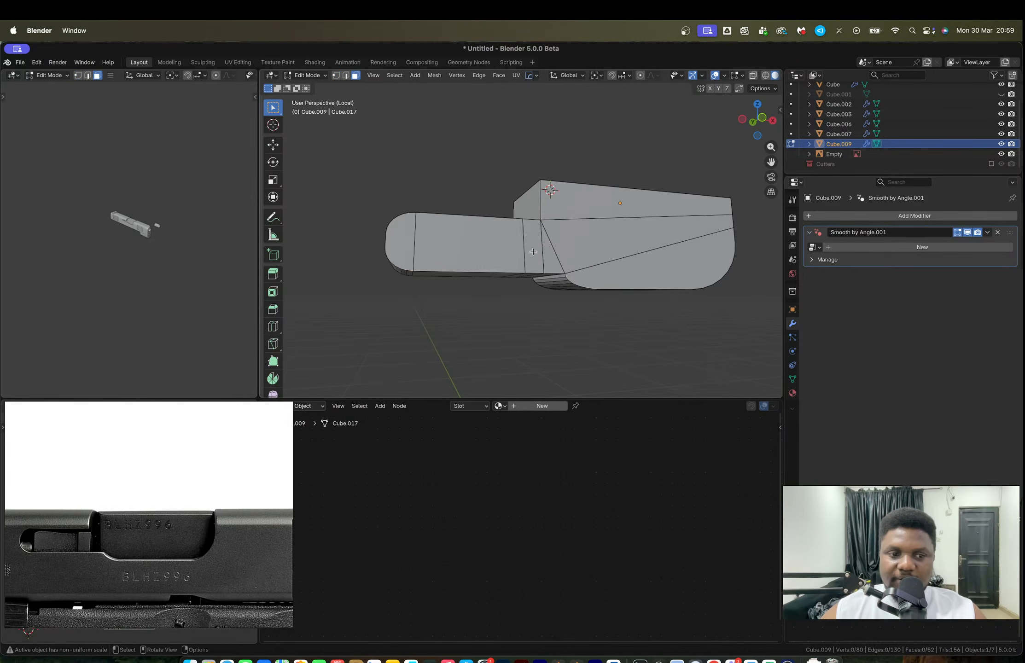
key("2")
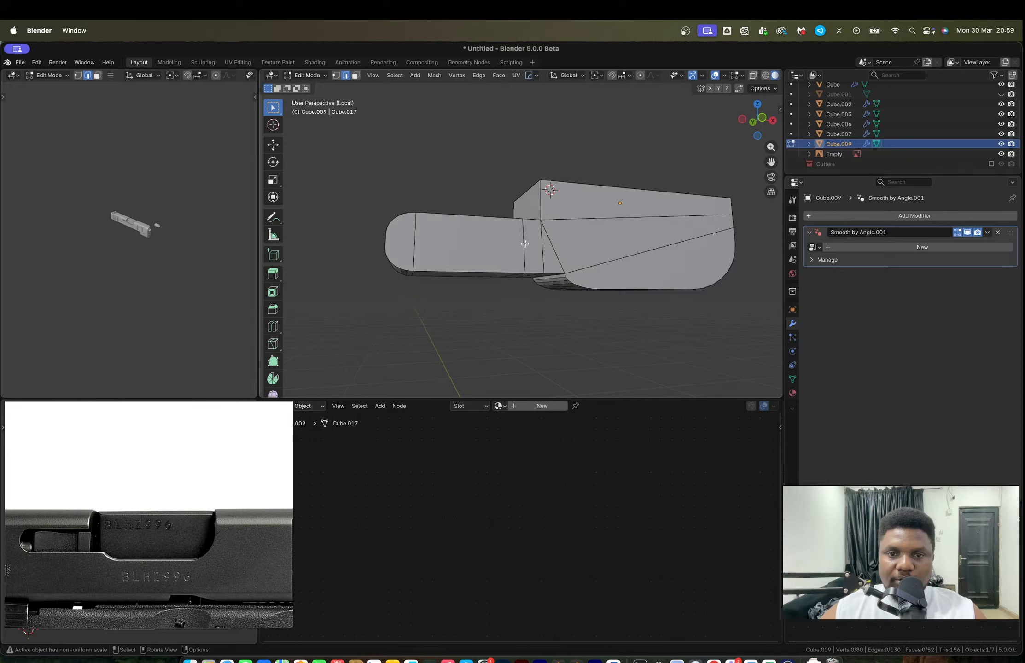
left_click(524, 243, "alt")
key("g")
key("y")
key("x")
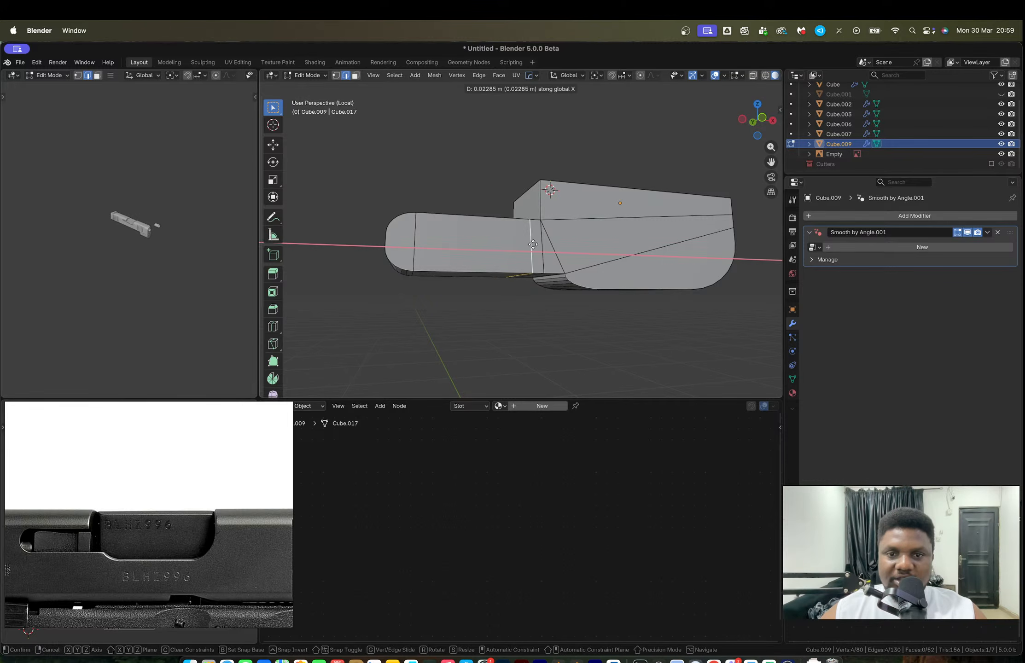
left_click(538, 244)
Step: Add another loop cut across the slot arm and extrude the narrow front face between the two loops outward as a block
key("g")
key("g")
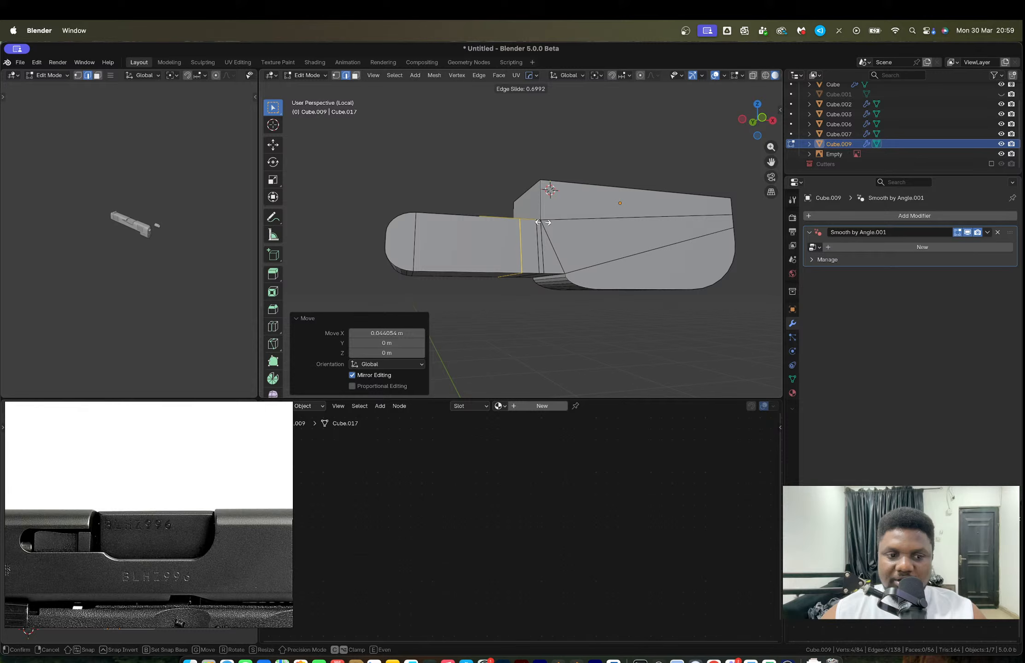
left_click(542, 223)
key("3")
left_click(532, 244)
middle_click_drag(532, 244, 526, 275)
key("e")
left_click(568, 273)
Step: Try selecting the thin strip's faces and its end vertices between the extruded block and the main body
scroll(488, 278, "up", 2)
key("2")
left_click(499, 275)
key("3")
left_click(530, 281)
left_click(527, 270, "shift")
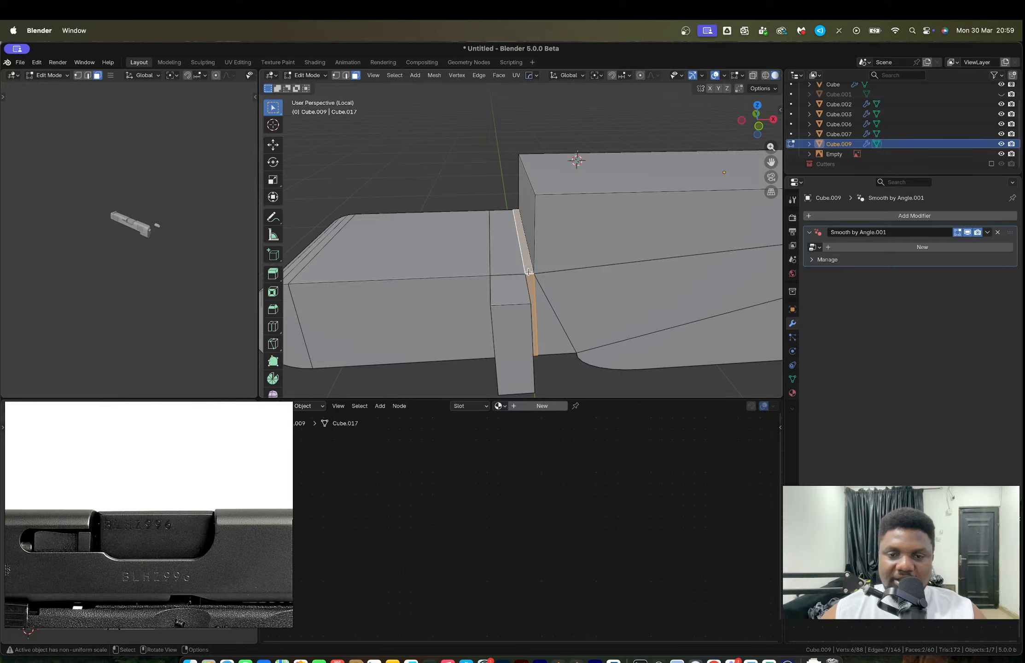
mouse_move(529, 272)
middle_mouse_down()
mouse_move(533, 245)
mouse_move(527, 256)
middle_mouse_up()
key("1")
left_click(524, 260)
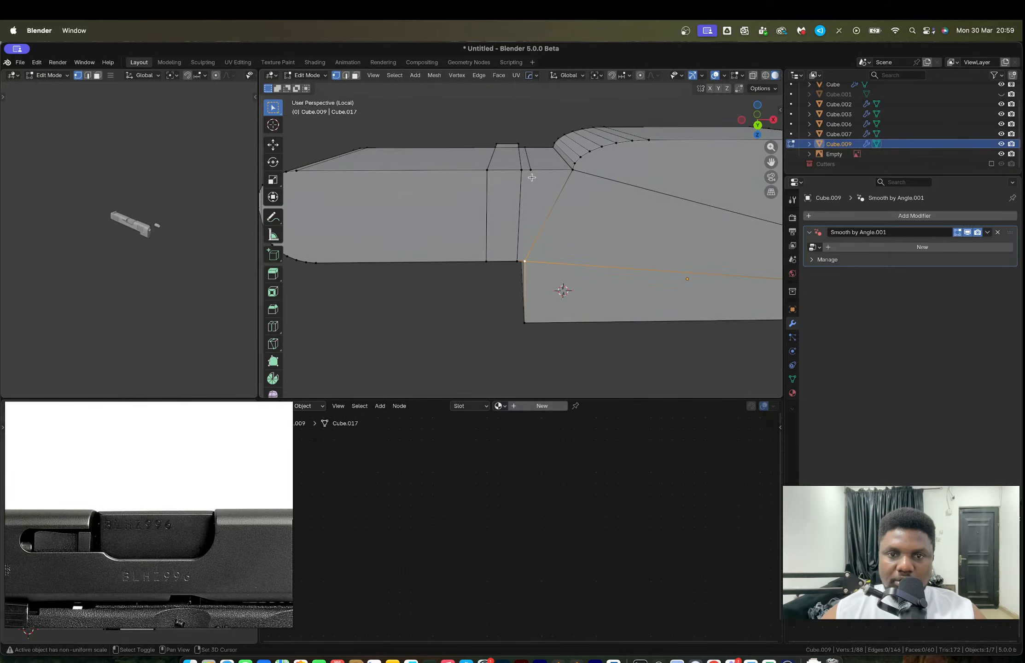
left_click(532, 177, "shift")
middle_click_drag(532, 169, 531, 254)
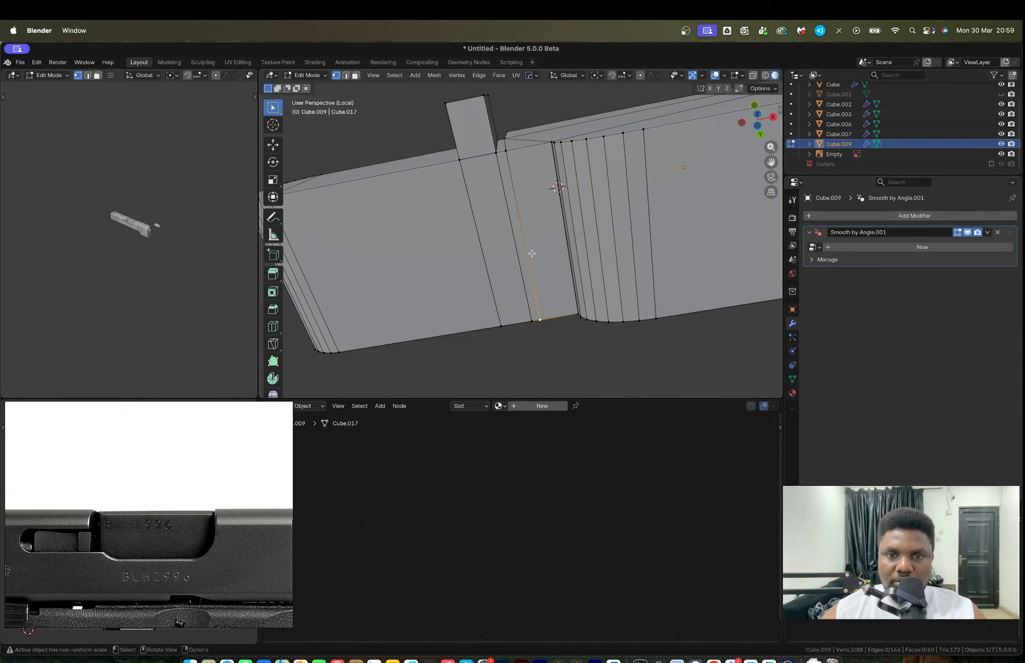
Step: Select the thin strip of faces around the slot arm between the extruded block and the main body
key("2")
left_click(511, 187)
key("3")
left_click(511, 186)
middle_click_drag(512, 186, 567, 293)
left_click(521, 278, "shift")
Step: Try extruding the thin strip's faces inward along their normals, and undo that extrusion
key("alt+e")
left_click(571, 296)
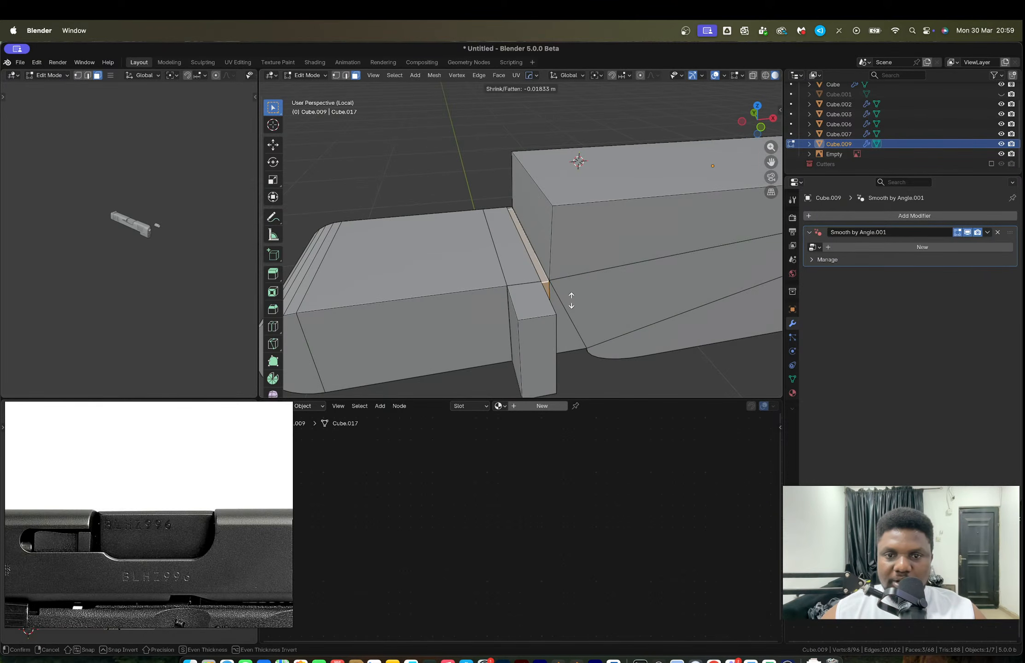
left_click(581, 314)
key("super+z")
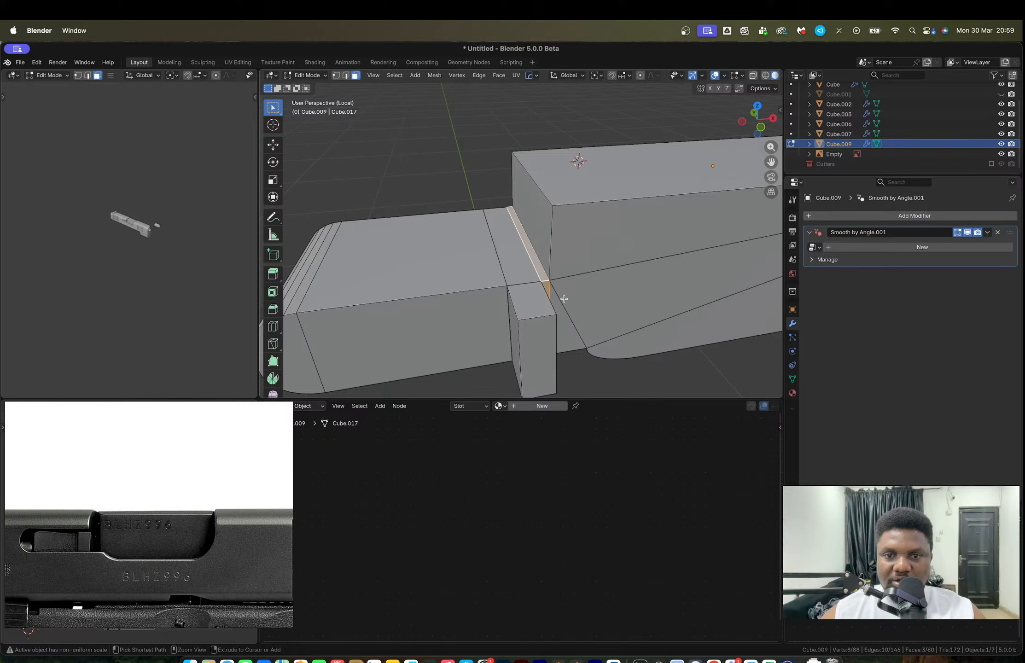
Step: Apply the piece's scale and extrude the selected thin strip's faces inward along their normals
key("Tab")
key("ctrl+a")
left_click(563, 299)
key("Tab")
key("alt+e")
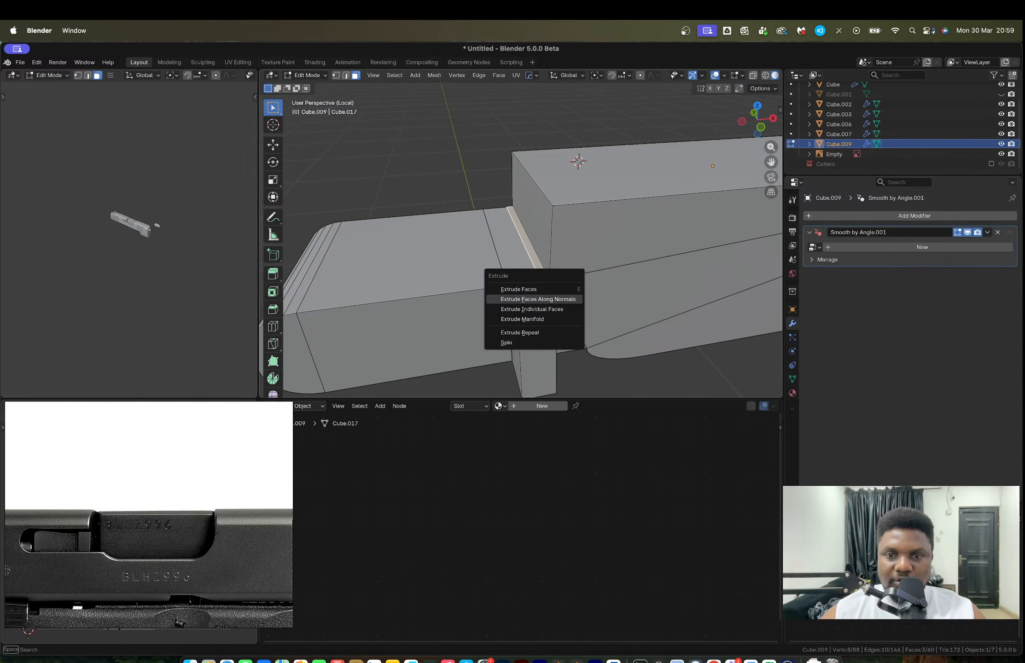
left_click(566, 299)
left_click(569, 306)
Step: Mirror the piece across its Y axis with bisecting and apply the mirror modifier
key("Tab")
scroll(560, 299, "down", 3)
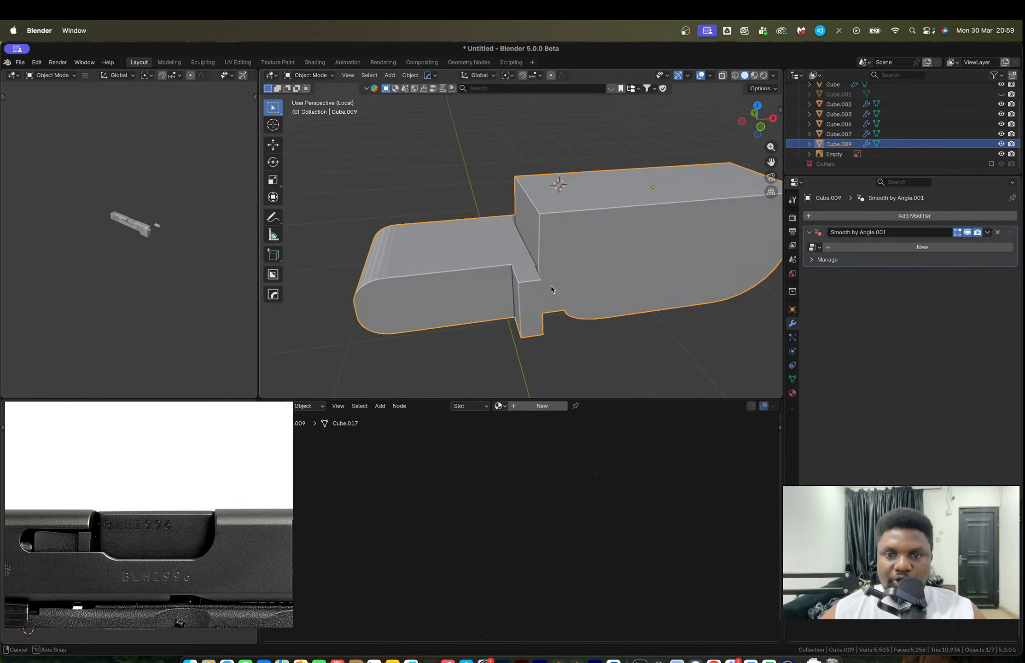
middle_click_drag(550, 285, 606, 300)
key("alt+x")
left_click(679, 182)
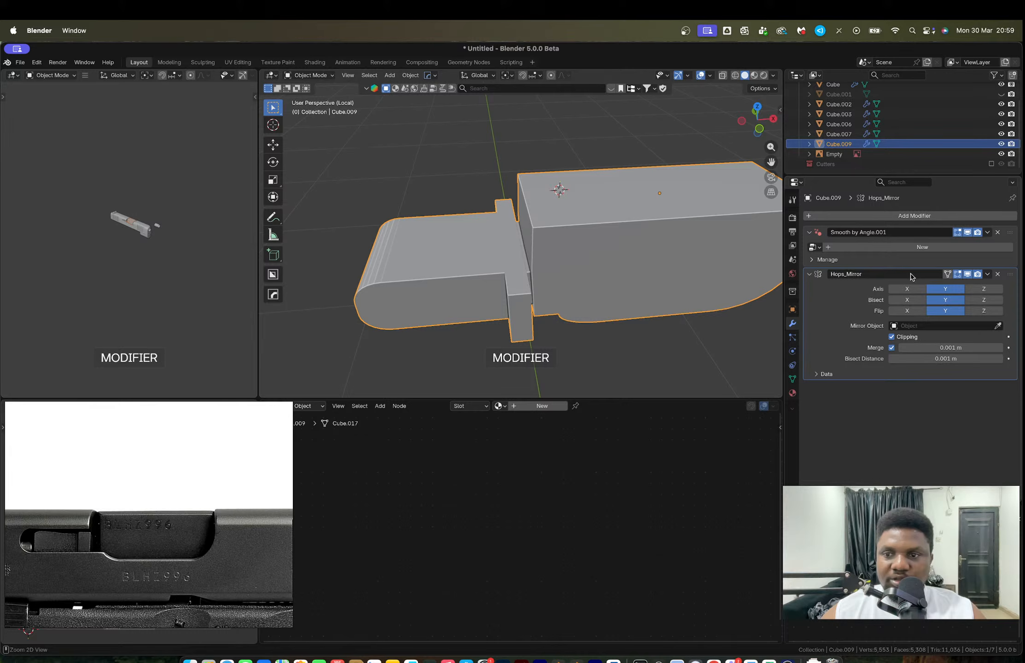
key("ctrl+a")
Step: Duplicate the slot arm's flat side face and separate the copy into its own object
mouse_move(583, 256)
middle_mouse_down()
mouse_move(536, 253)
mouse_move(571, 256)
middle_mouse_up()
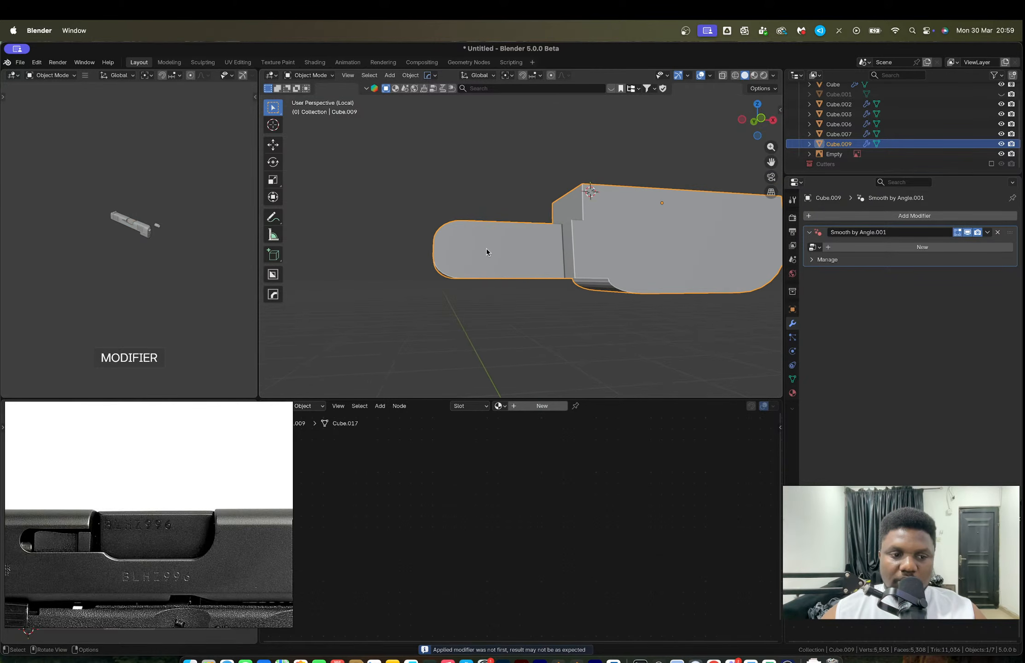
middle_click_drag(486, 248, 503, 257)
key("Tab")
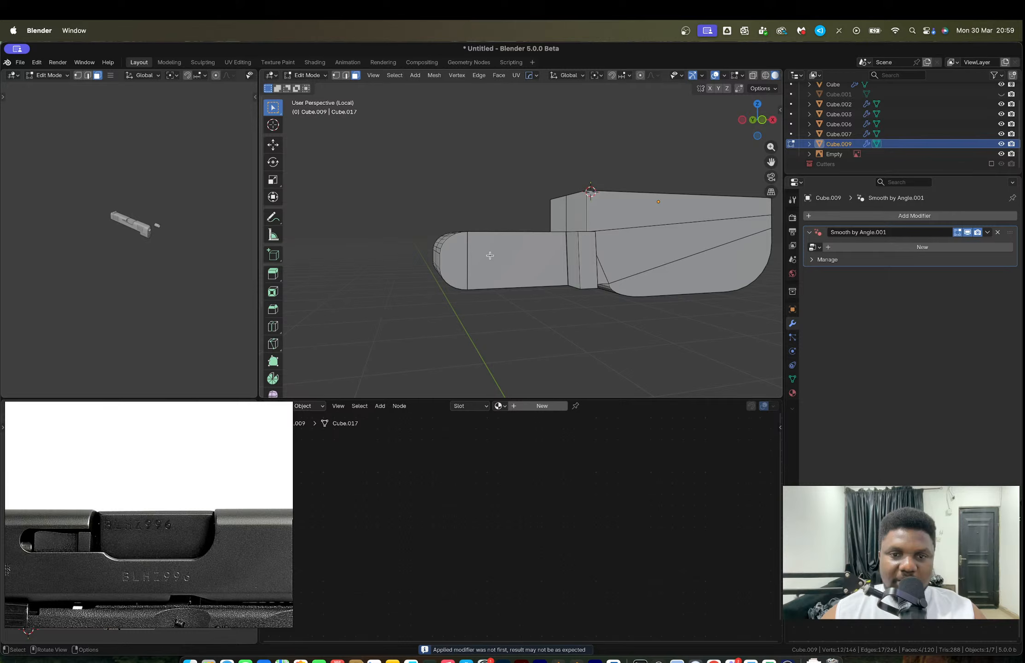
left_click(489, 256)
key("g")
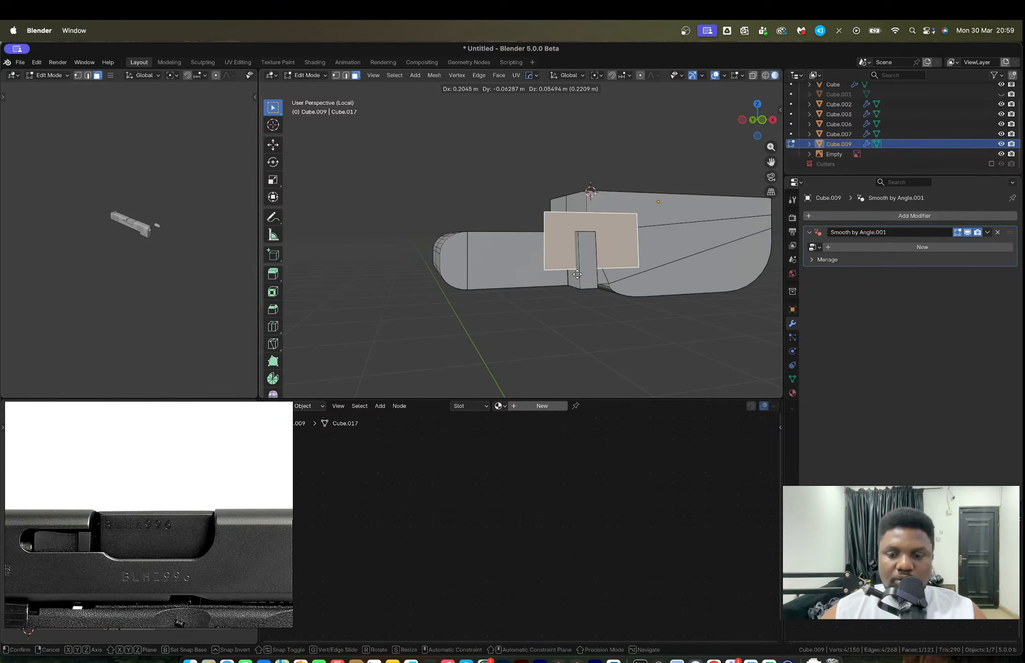
right_click(577, 274)
key("p")
left_click(577, 275)
key("Tab")
left_click(505, 263)
Step: Round the separated face's upper corner at the arm's free end with a 7-segment vertex bevel
key("Tab")
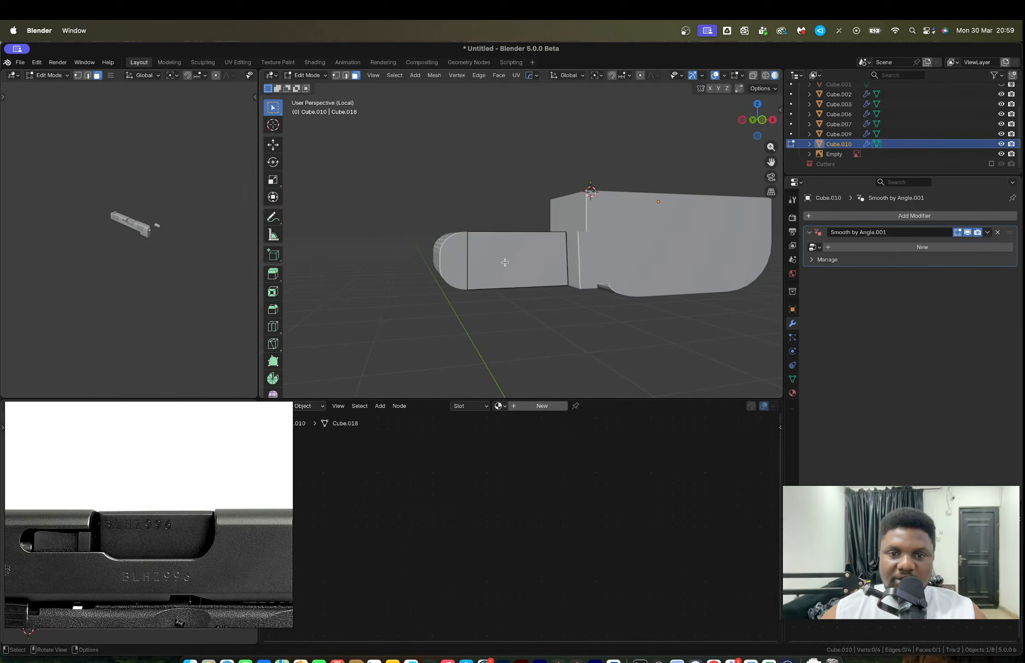
left_click(505, 262)
key("1")
left_click(505, 261)
key("ctrl+shift+b")
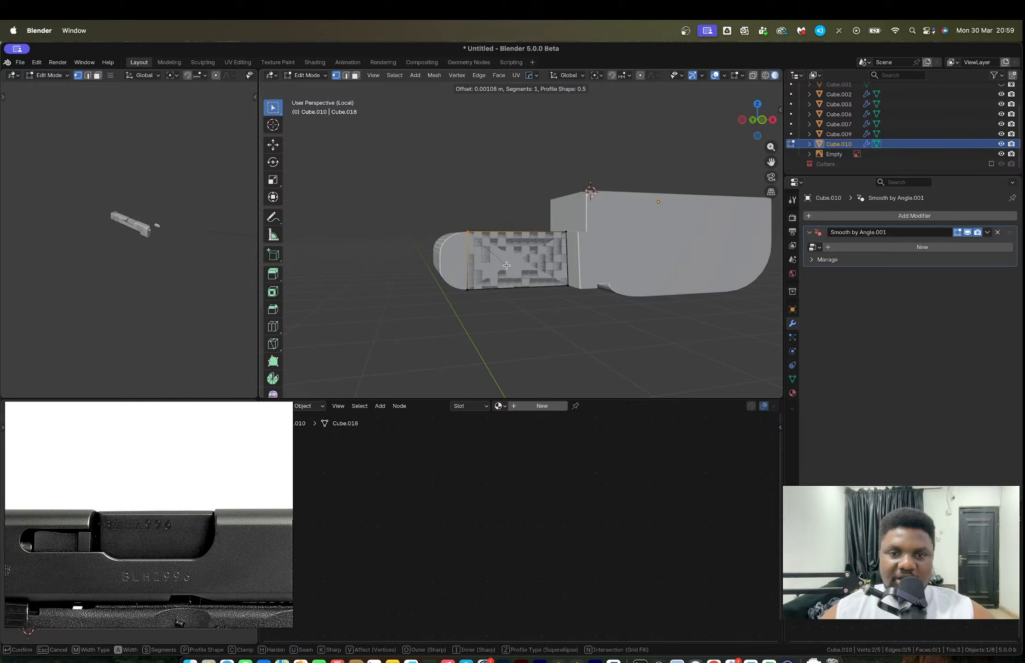
scroll(511, 269, "up", 5)
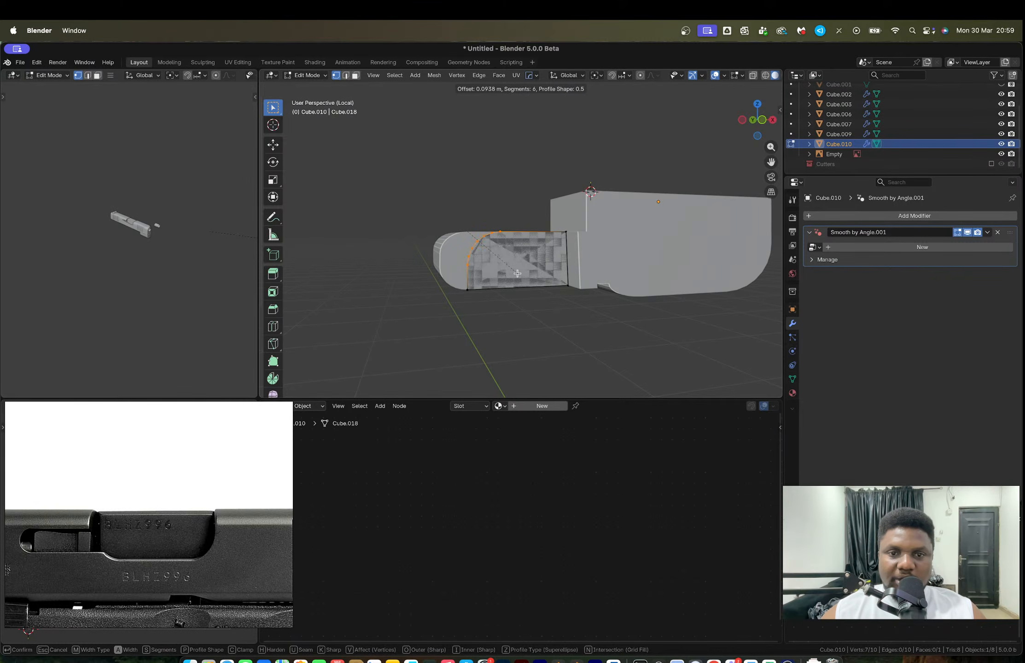
scroll(514, 273, "up", 1)
left_click(514, 273)
Step: Extrude the whole rounded face outward along its normal to make a thin side plate
key("a")
middle_click_drag(514, 273, 554, 265)
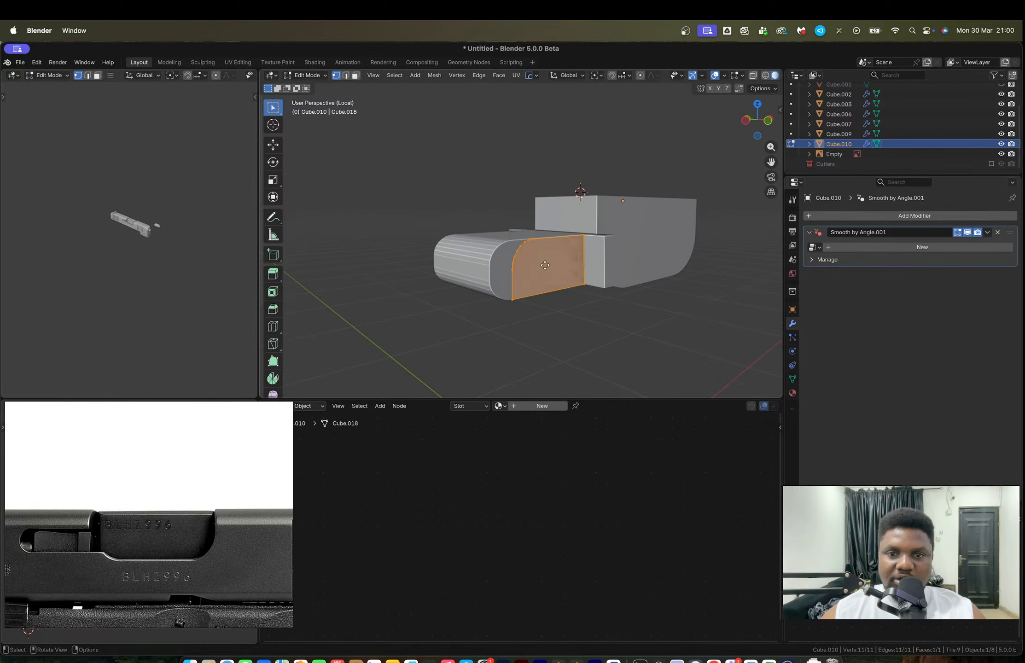
key("e")
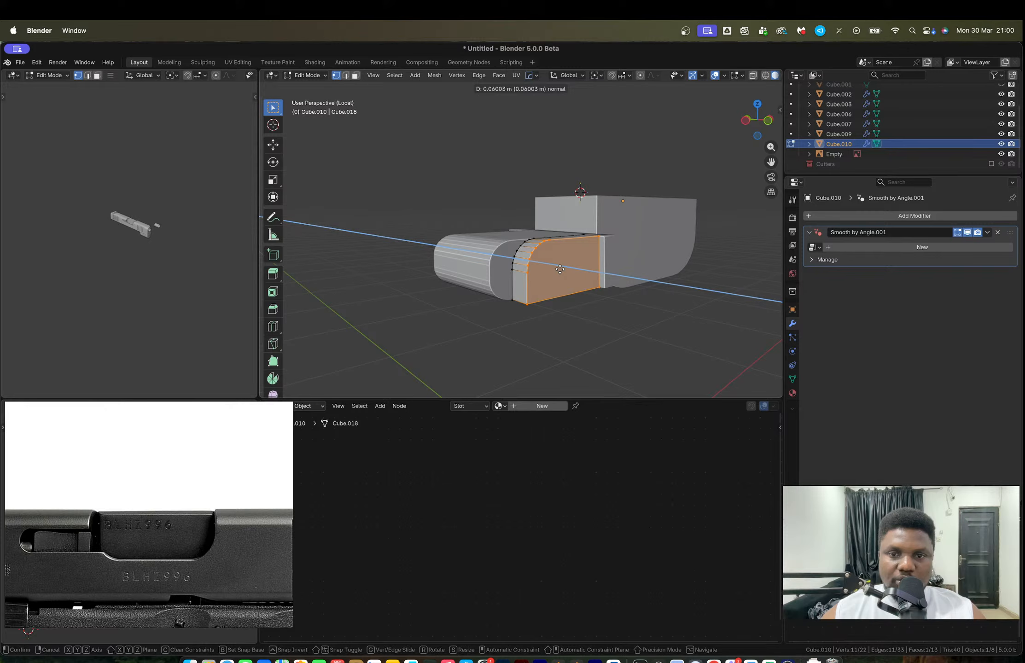
left_click(555, 268)
key("Tab")
Step: Add a HardOps bevel to the side plate with 3 segments and a 30° angle limit
middle_click_drag(555, 268, 529, 242)
scroll(527, 262, "up", 4)
key("q")
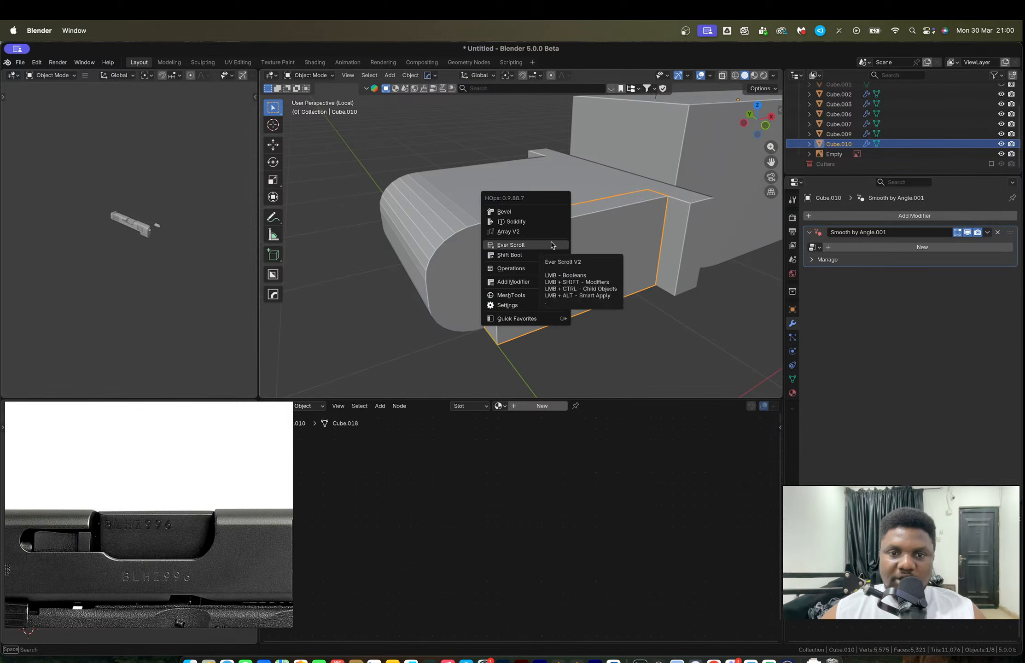
left_click(533, 217)
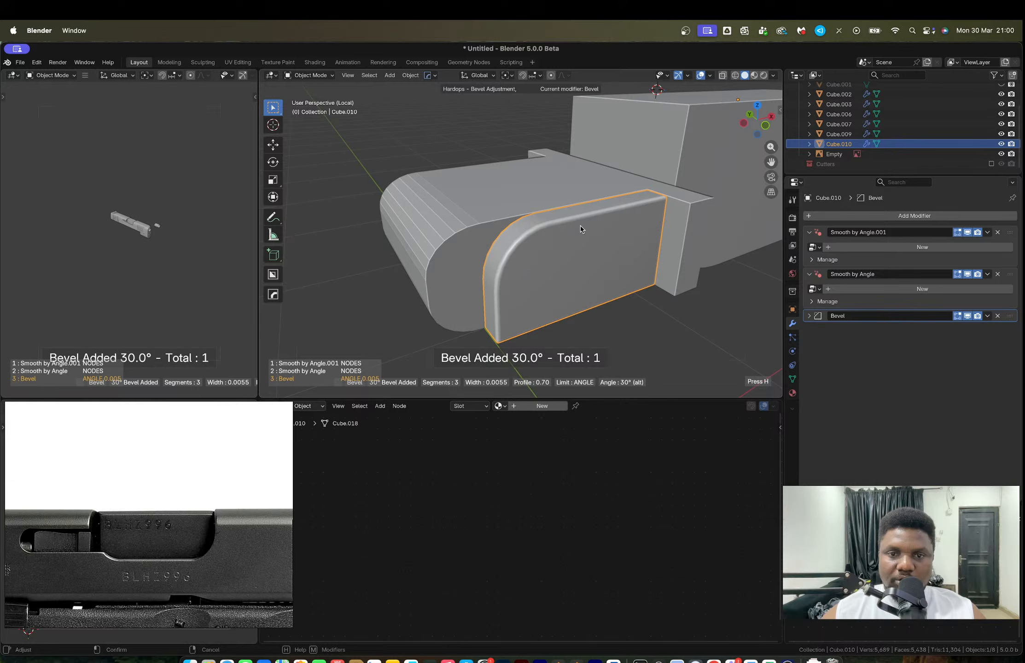
left_click(602, 228)
Step: Add a HardOps bevel about 0.006 wide to the main barrel piece, with 3 segments and a 60° angle limit
left_click(544, 173)
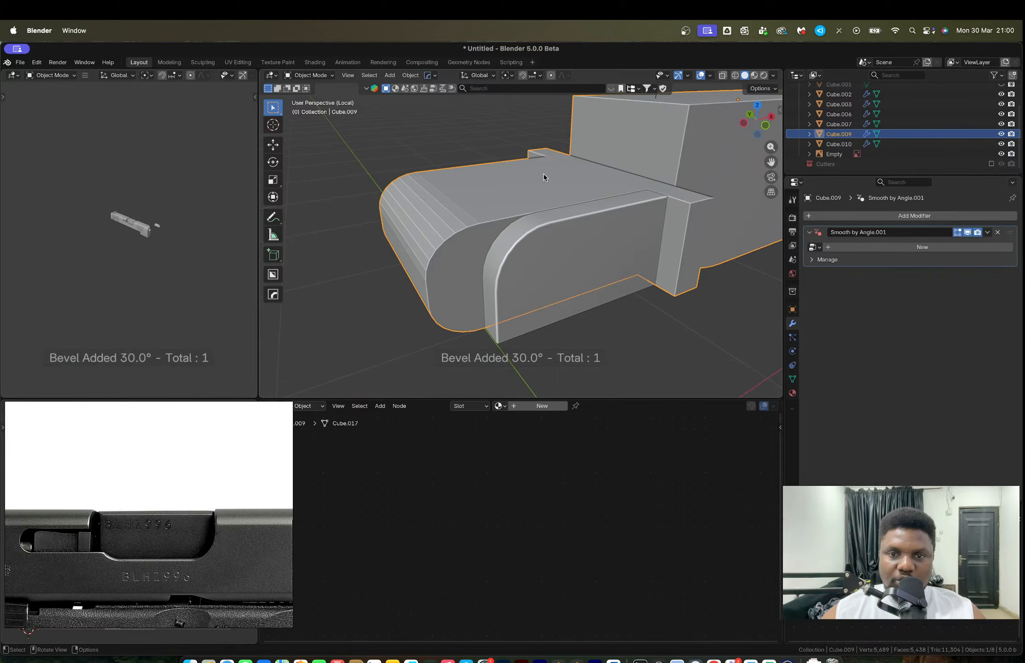
scroll(569, 211, "down", 4)
middle_click_drag(569, 212, 585, 217)
key("q")
left_click(584, 218)
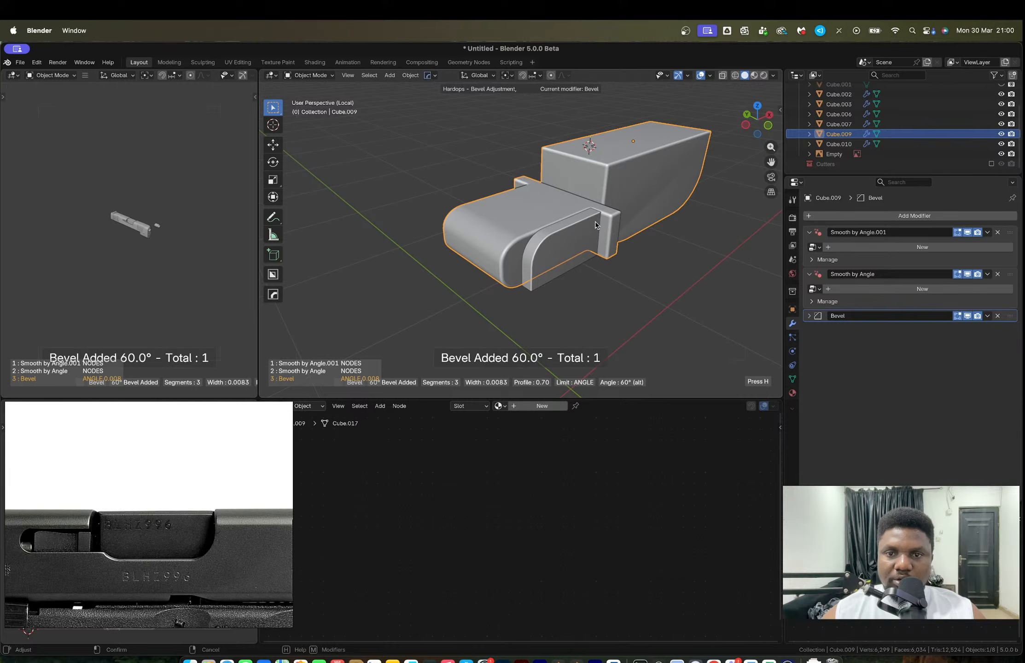
left_click(618, 223)
Step: Try dissolving the lower diagonal edge across the main body's side face, and undo that change
middle_click_drag(618, 222, 533, 269)
scroll(605, 200, "up", 2)
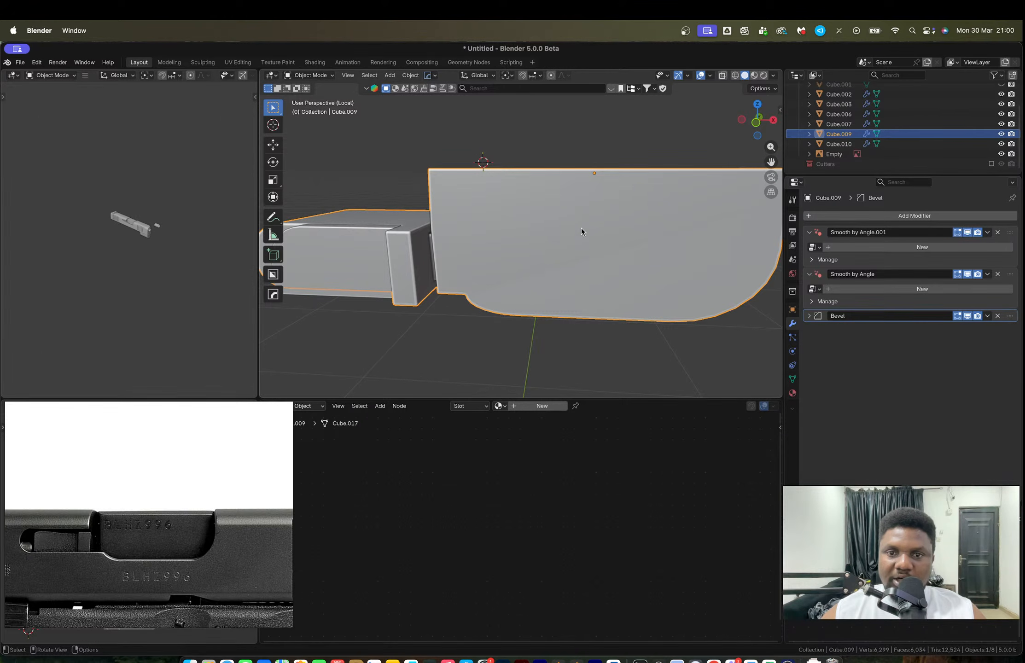
key("Tab")
middle_click_drag(617, 241, 483, 269)
key("2")
left_click(568, 263, "alt")
key("x")
left_click(567, 265)
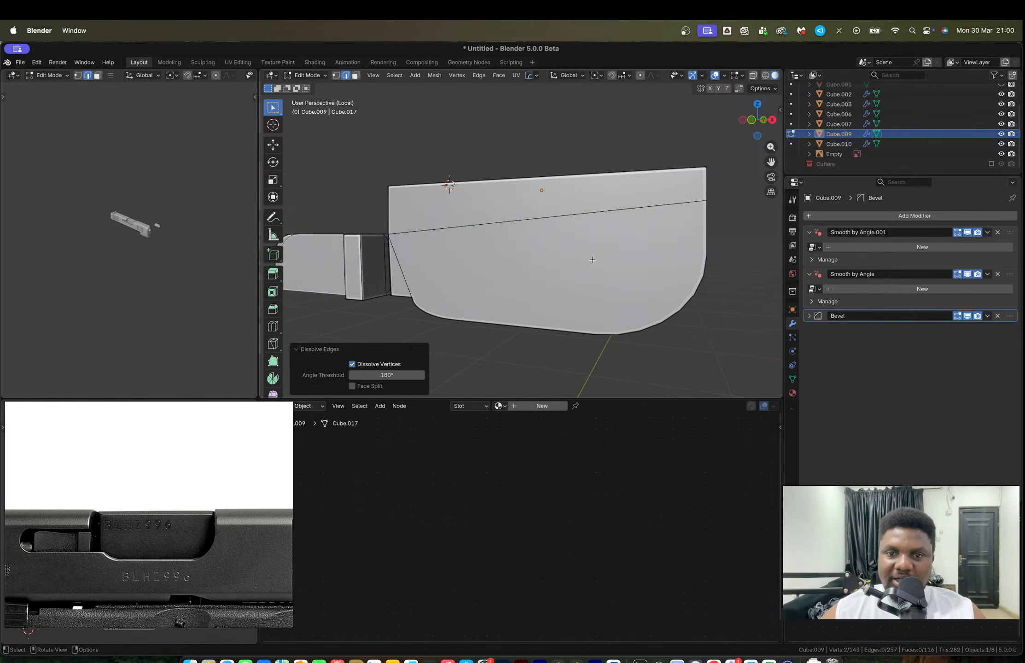
key("Tab")
key("Tab")
middle_click_drag(545, 270, 499, 265)
key("Tab")
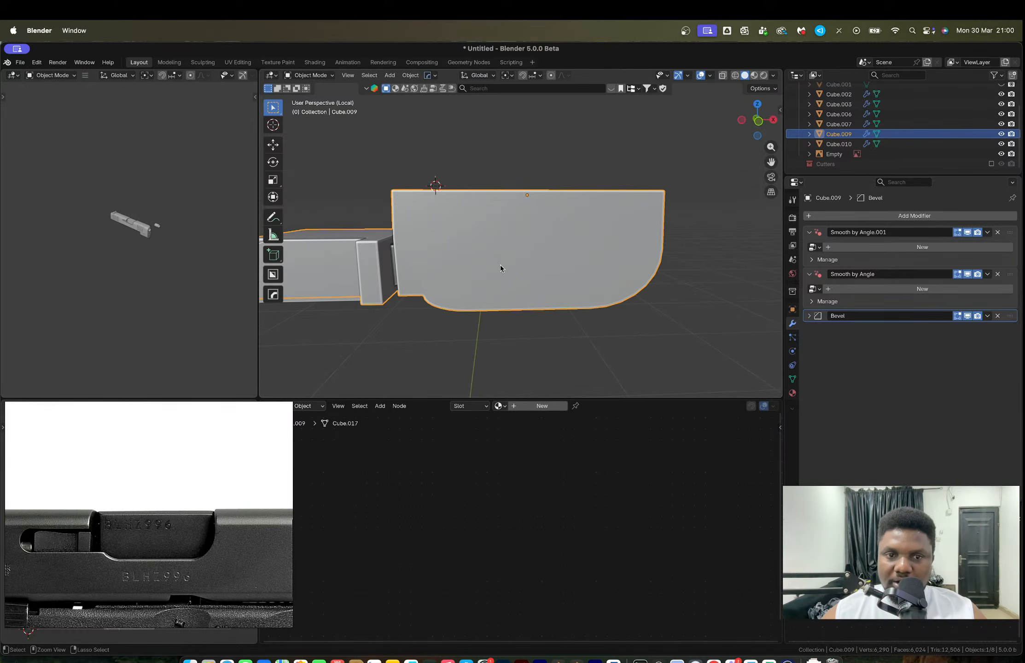
key("Tab")
key("j")
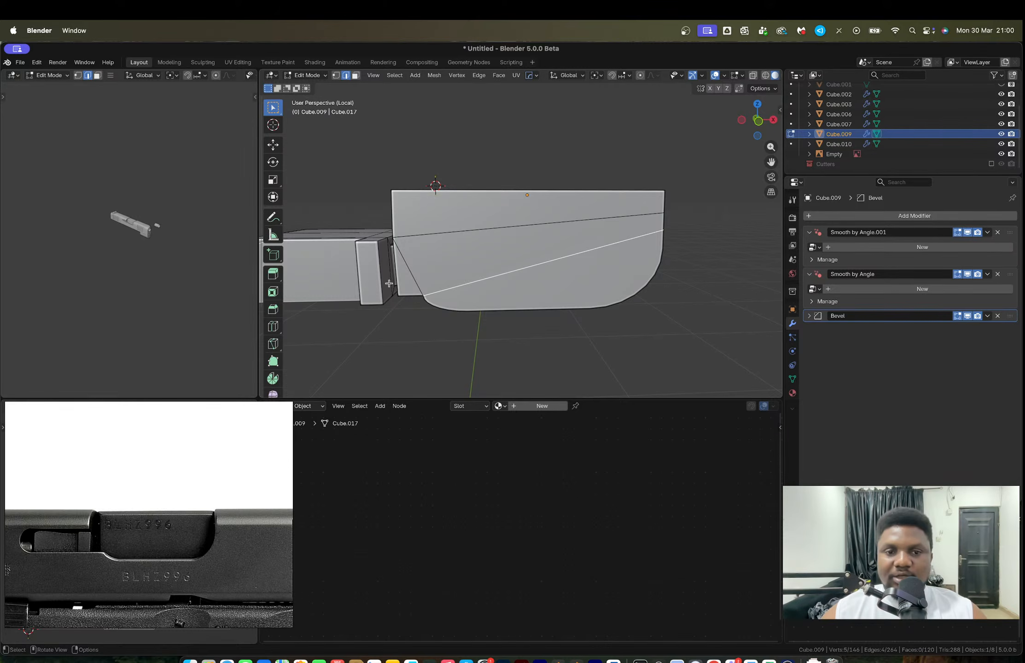
Step: Add two evenly spaced loop cuts lengthwise around the slot arm and its protruding block
middle_click_drag(390, 283, 414, 286)
key("ctrl+r")
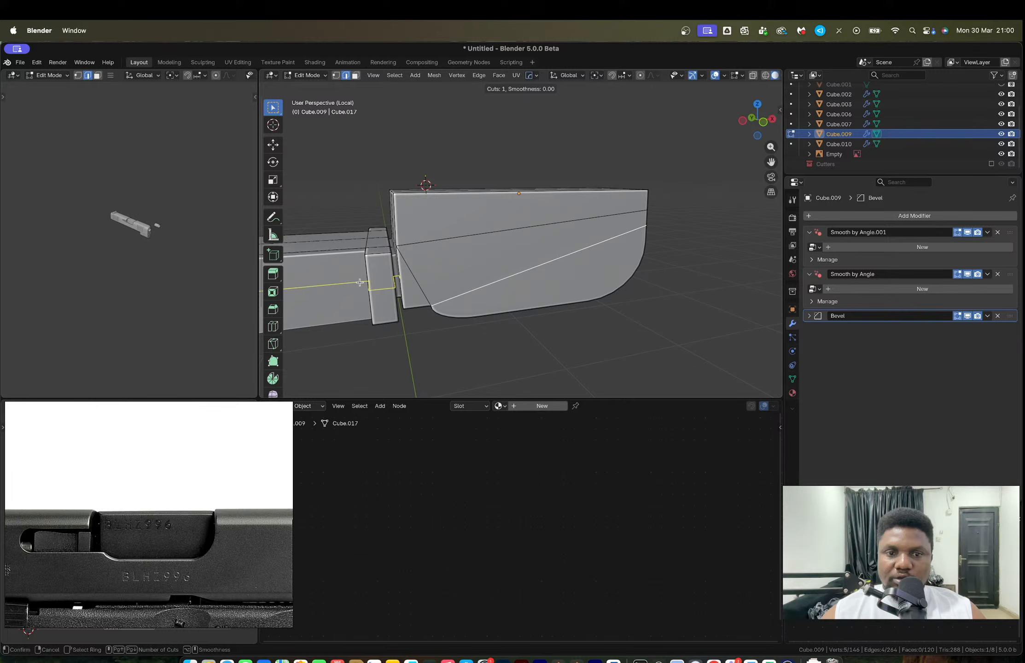
scroll(359, 282, "up", 1)
left_click(359, 282)
right_click(367, 285)
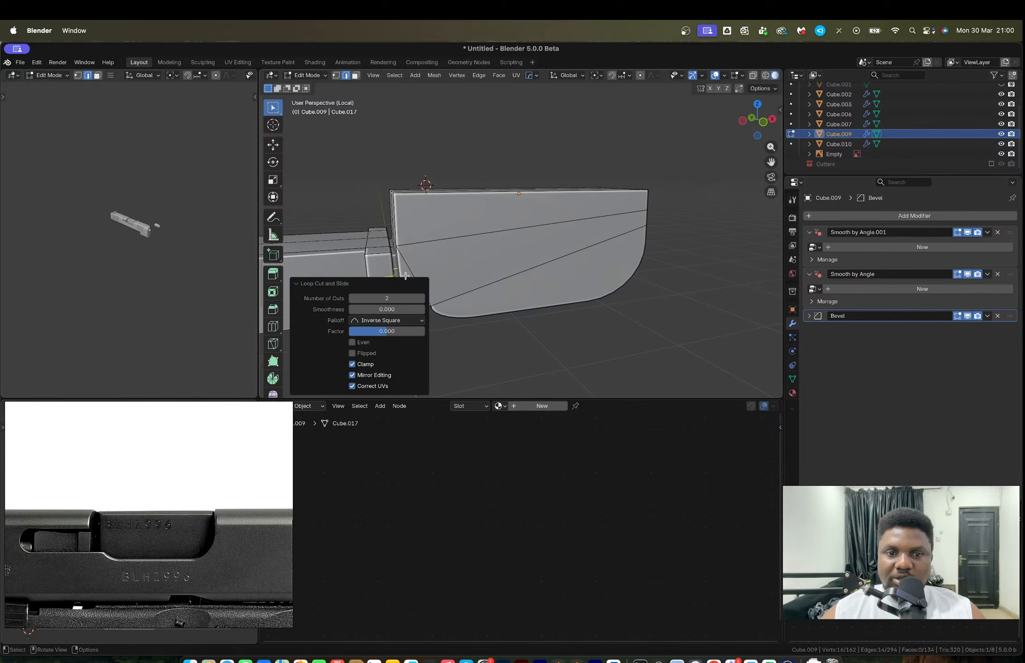
Step: Dissolve the lower diagonal edge on the body's side face and connect the loop-cut vertices across to the rounded end
middle_click_drag(405, 276, 506, 248)
left_click(557, 238, "alt")
key("x")
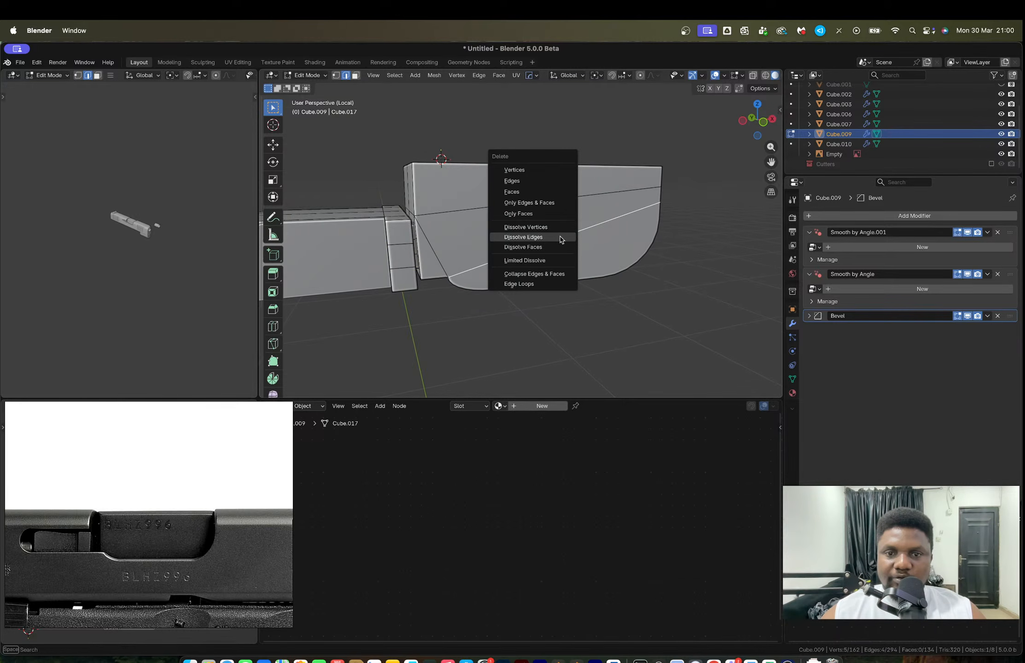
left_click(560, 239)
key("1")
left_click(415, 238)
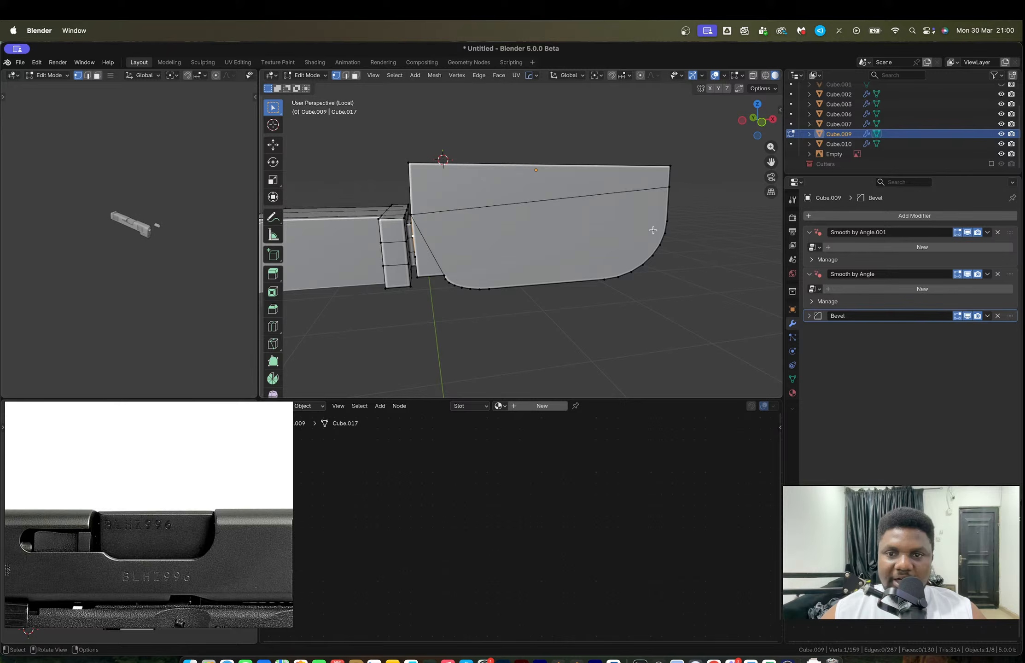
middle_click_drag(670, 234, 650, 233)
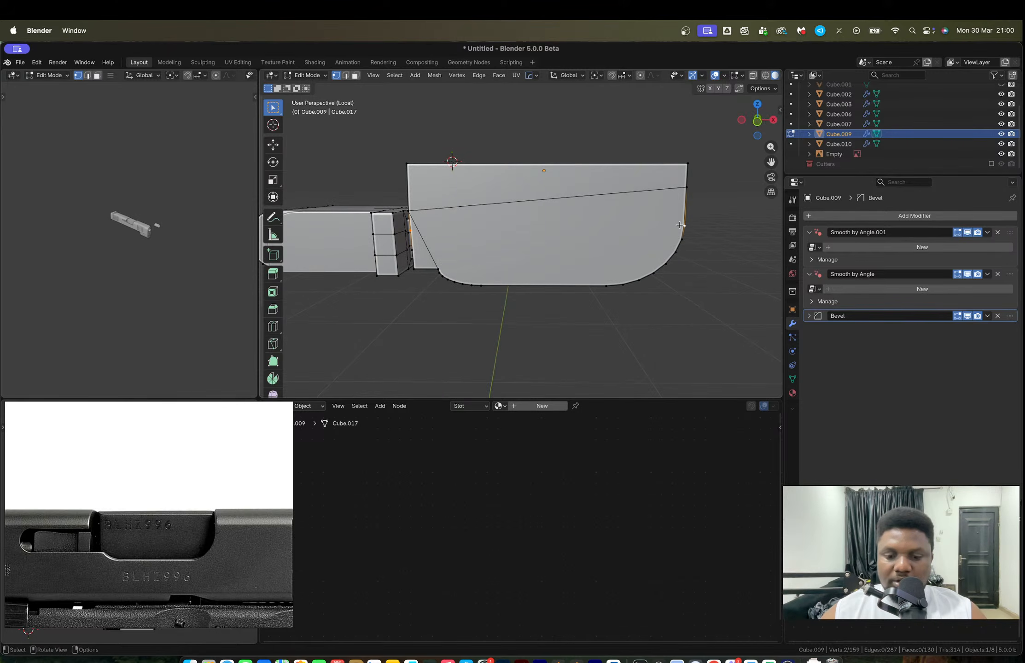
left_click(414, 251)
middle_click_drag(428, 252, 481, 252)
left_click(639, 253, "shift")
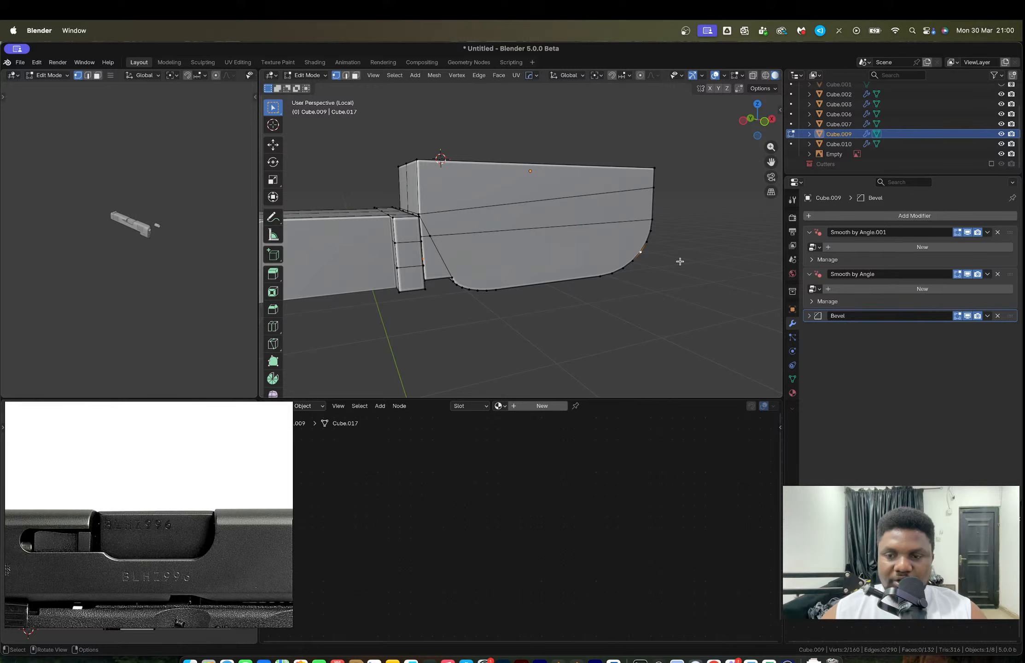
Step: Mirror the barrel piece across its Y axis and join the side plate into it
key("Tab")
middle_click_drag(679, 261, 601, 279)
key("alt+x")
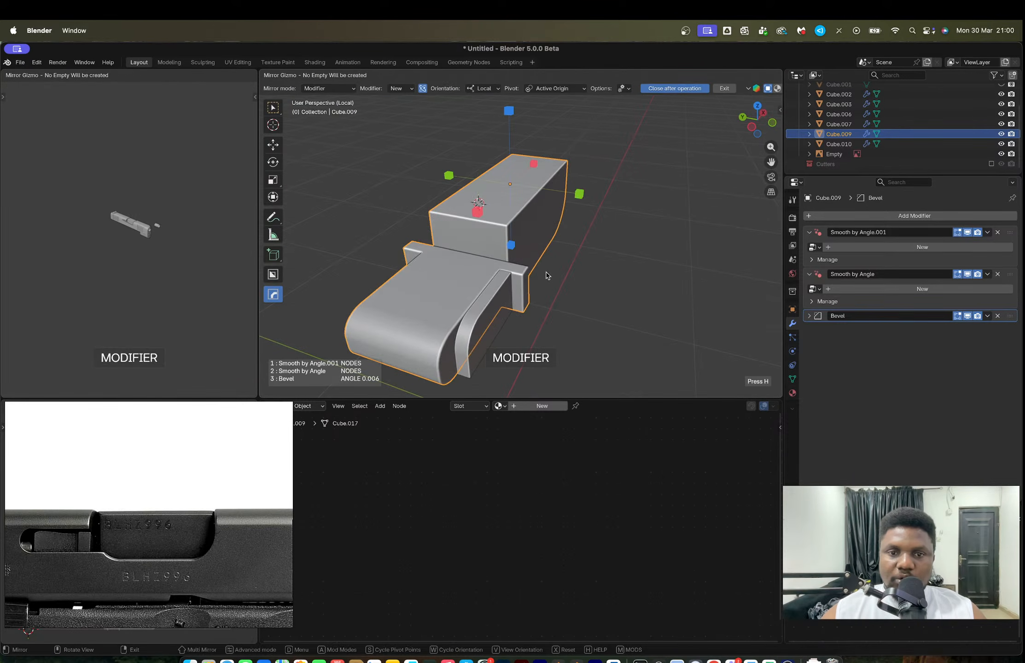
left_click(579, 195)
left_click(483, 297)
left_click(455, 283, "shift")
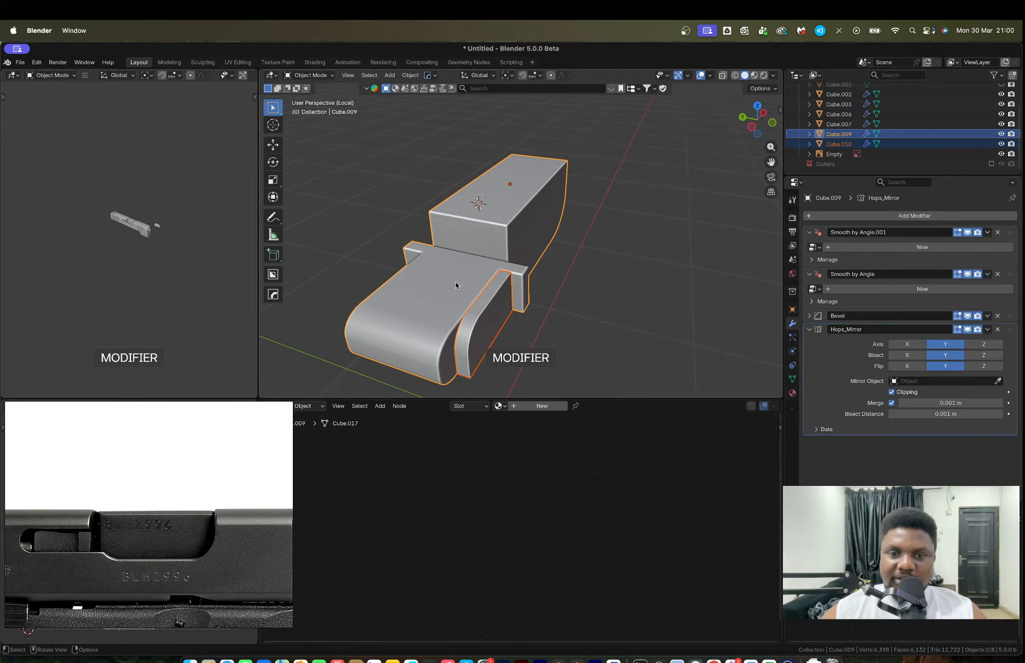
key("ctrl+j")
Step: Return to the full slide and scale the barrel piece along Y by about 1.3
middle_click_drag(456, 282, 647, 258)
key("1")
scroll(548, 246, "down", 8)
left_click(654, 167)
middle_click_drag(654, 169, 643, 221)
left_click(571, 209)
key("s")
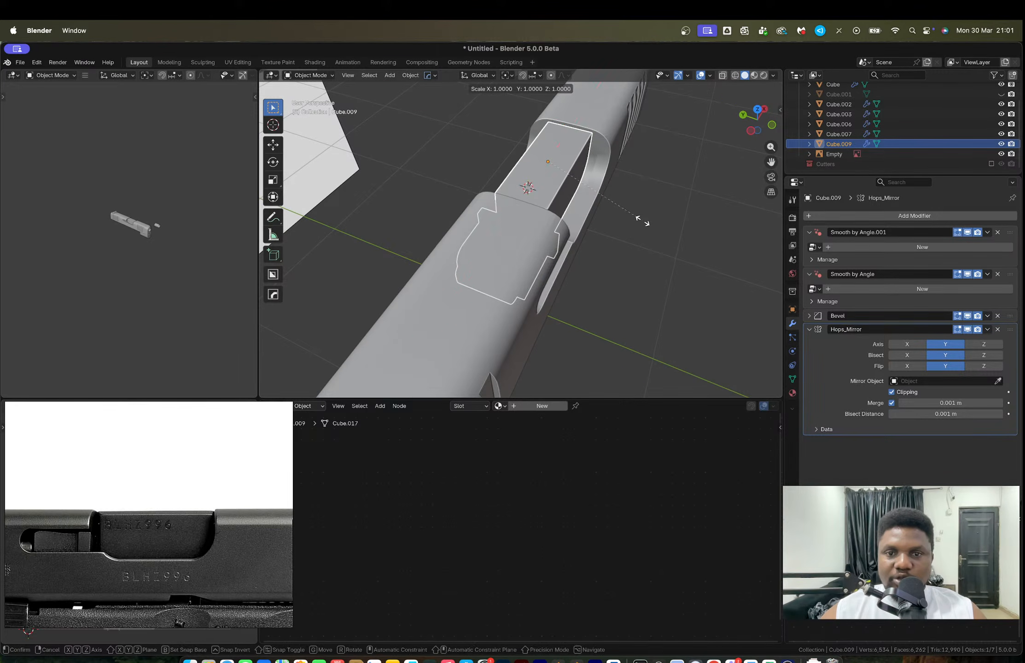
key("x")
key("y")
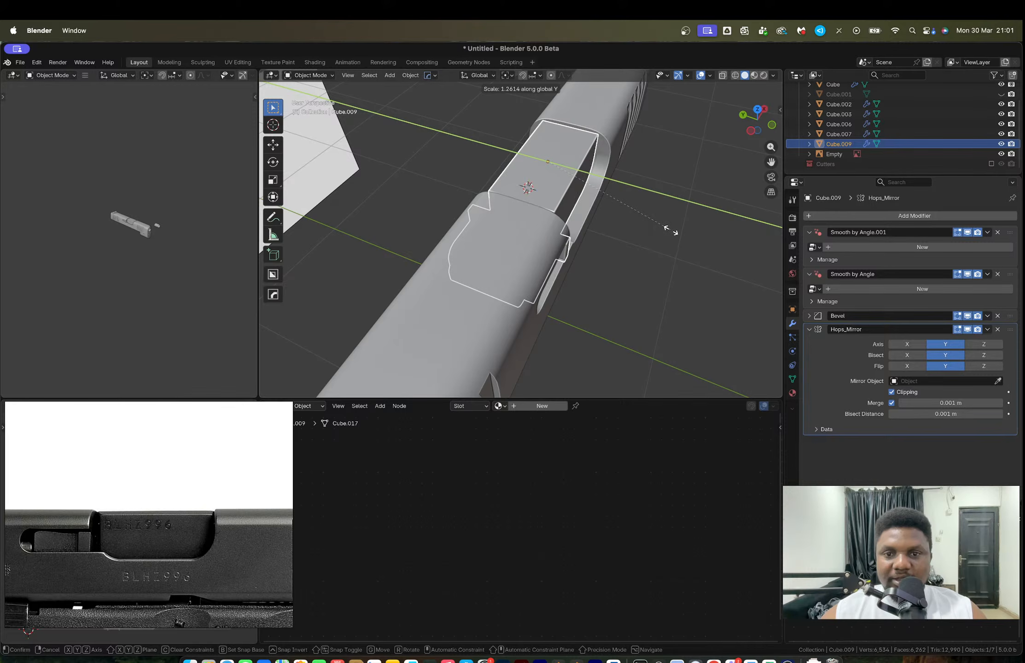
left_click(675, 232)
Step: Select the three outer faces of the protruding block and move them inward along Y by about 0.03 m
middle_click_drag(675, 233, 545, 239)
left_click(556, 283)
key("Tab")
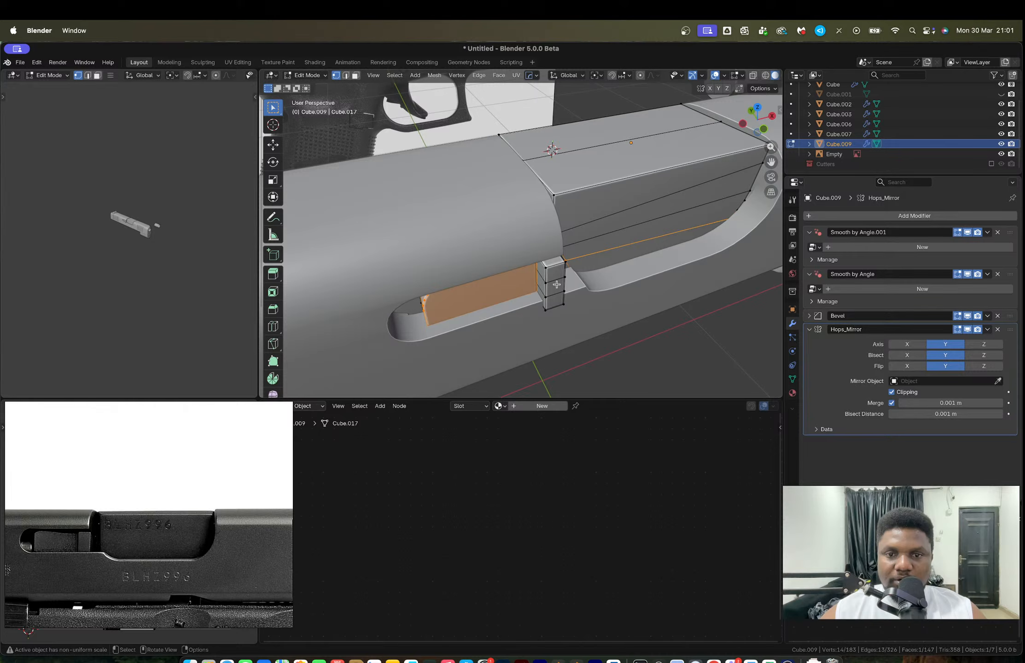
key("3")
left_click(556, 279)
left_click(556, 300, "ctrl+shift")
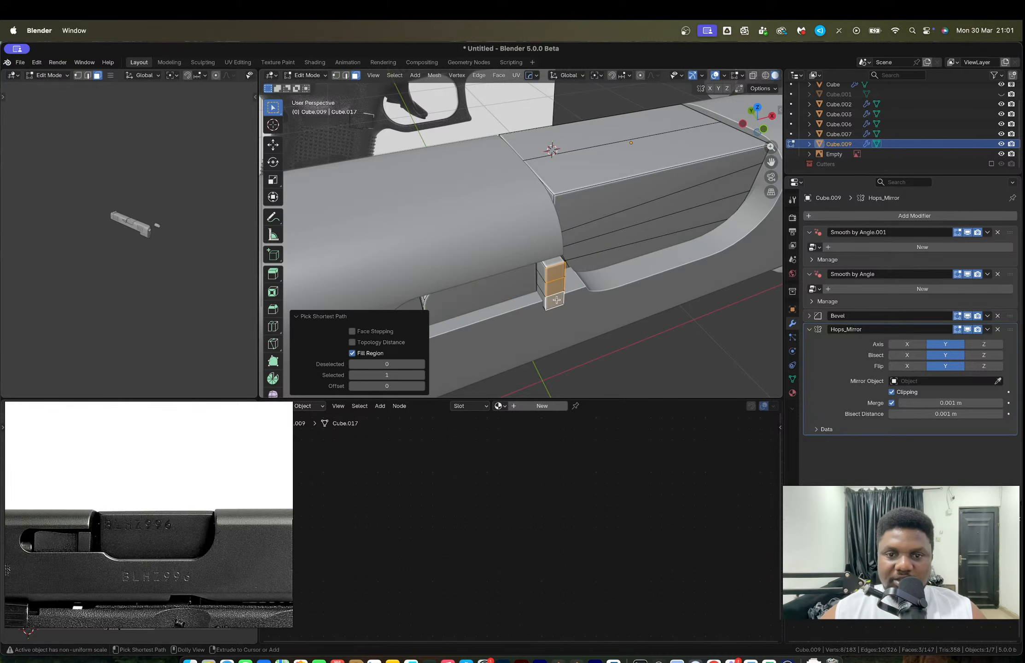
key("g")
key("y")
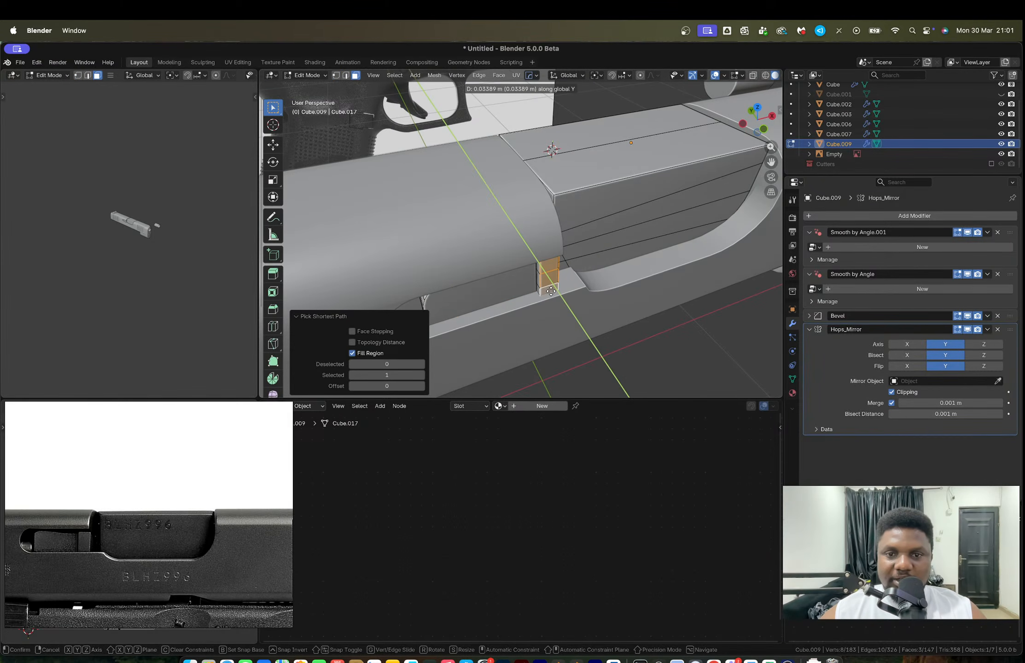
left_click(552, 293)
Step: Lower the barrel piece's two top faces along Z by about 0.02 m
key("Tab")
middle_click_drag(597, 222, 591, 180)
key("Tab")
left_click(587, 161)
left_click(581, 138, "shift")
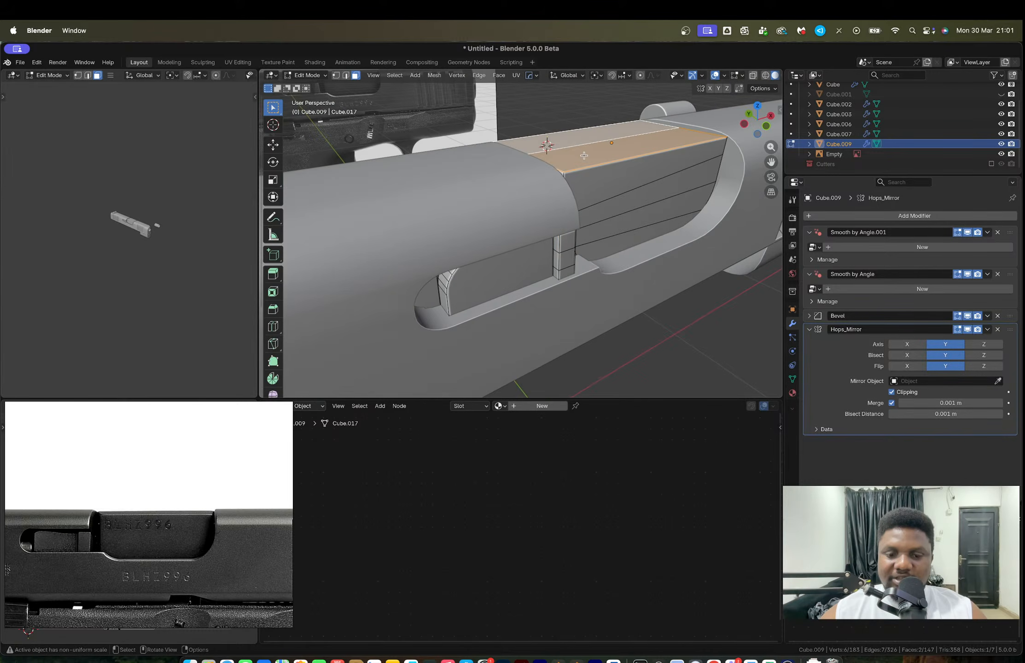
key("g")
key("z")
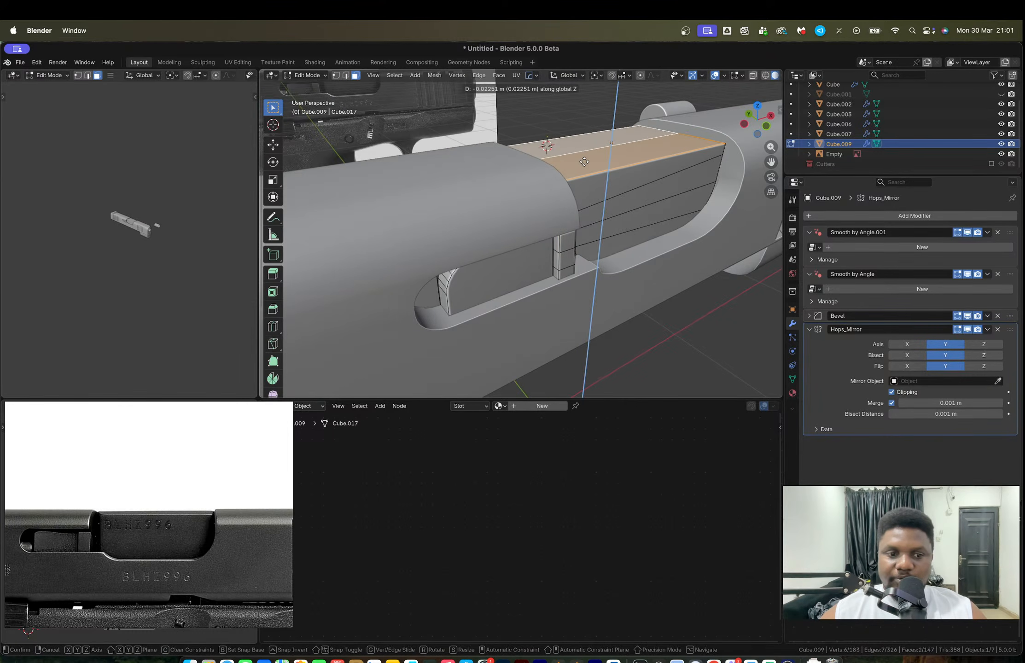
left_click(584, 162)
Step: Raise the edge between the barrel piece's two top faces along Z by about 0.02 m and return to the full slide
key("2")
left_click(588, 151)
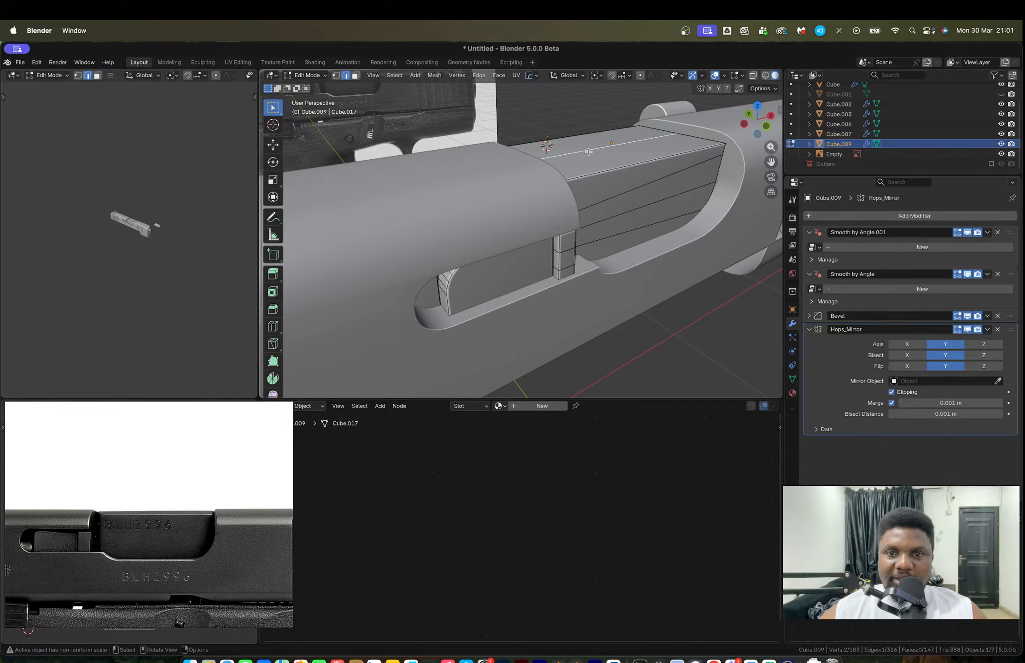
key("g")
key("z")
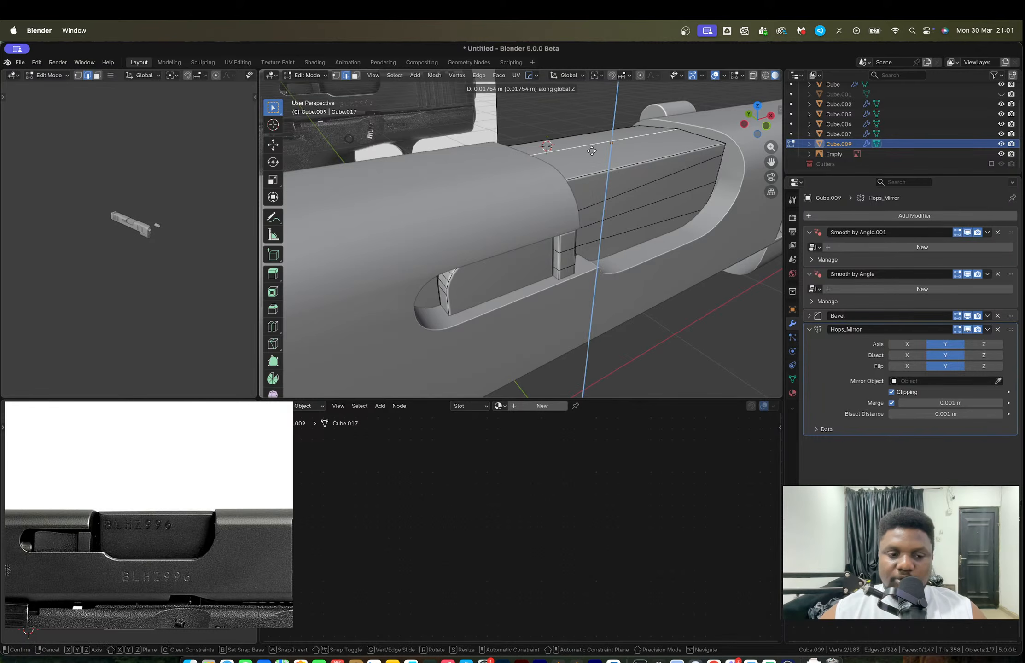
left_click(591, 150)
key("Tab")
middle_click_drag(591, 151, 623, 174)
scroll(630, 177, "down", 5)
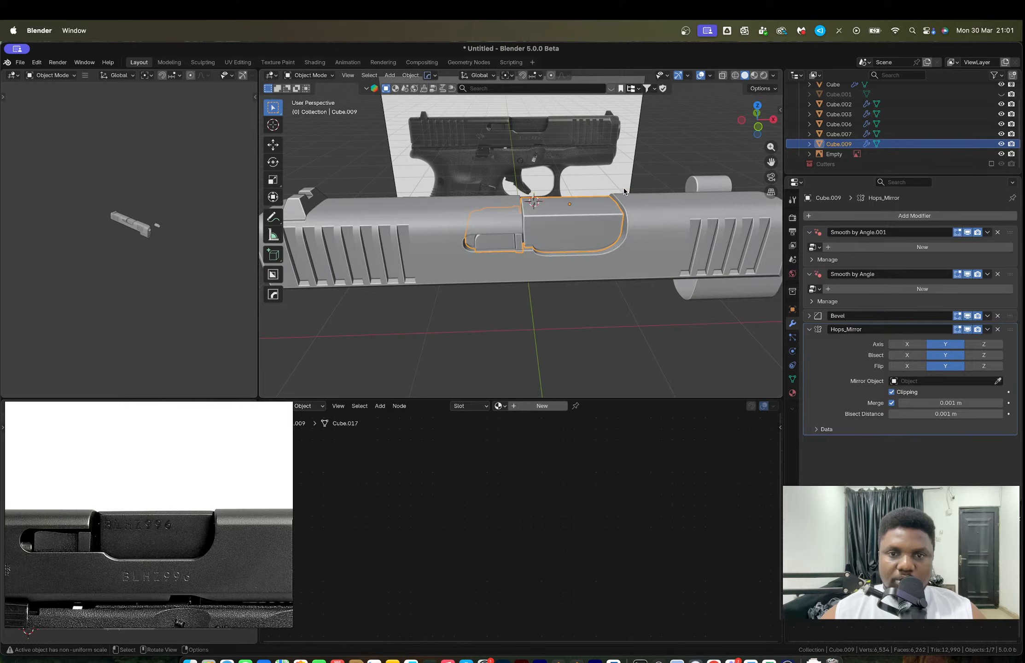
left_click(635, 196)
middle_click_drag(650, 220, 615, 243)
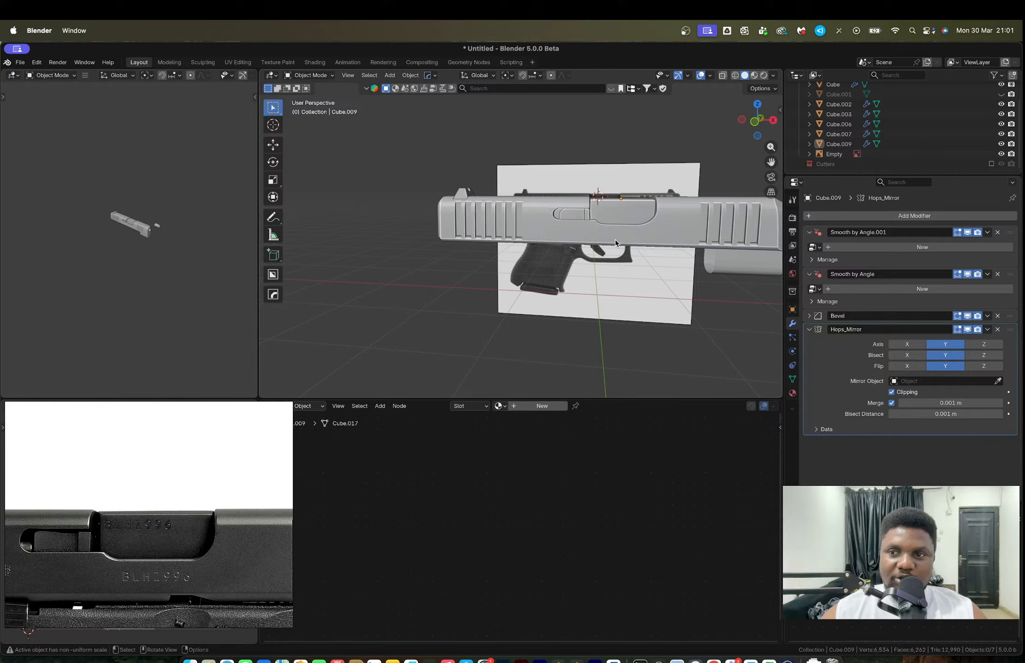
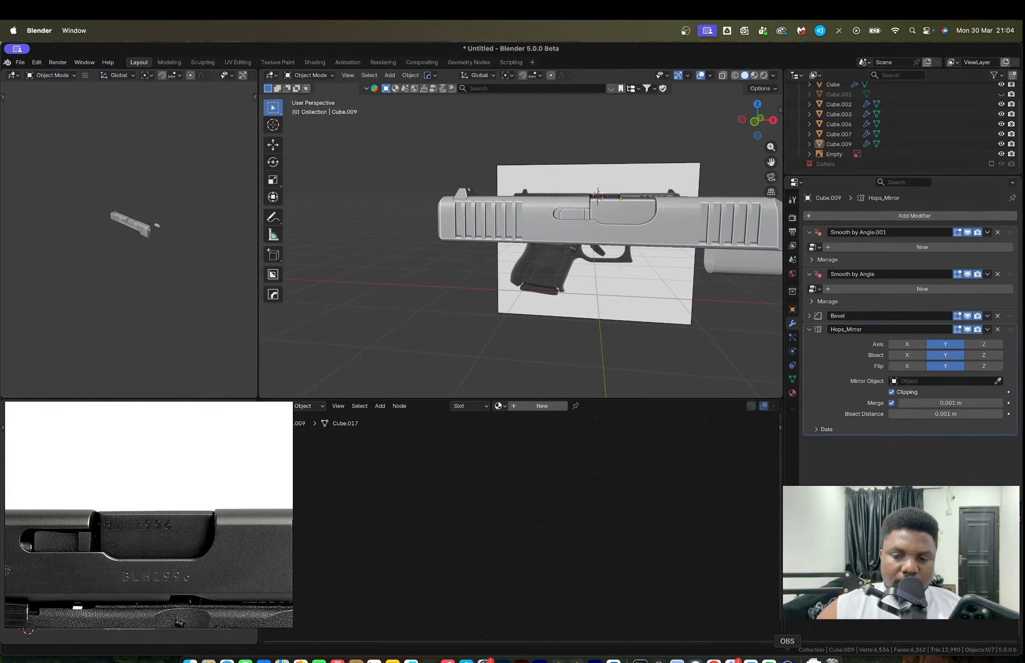
left_click(787, 660)
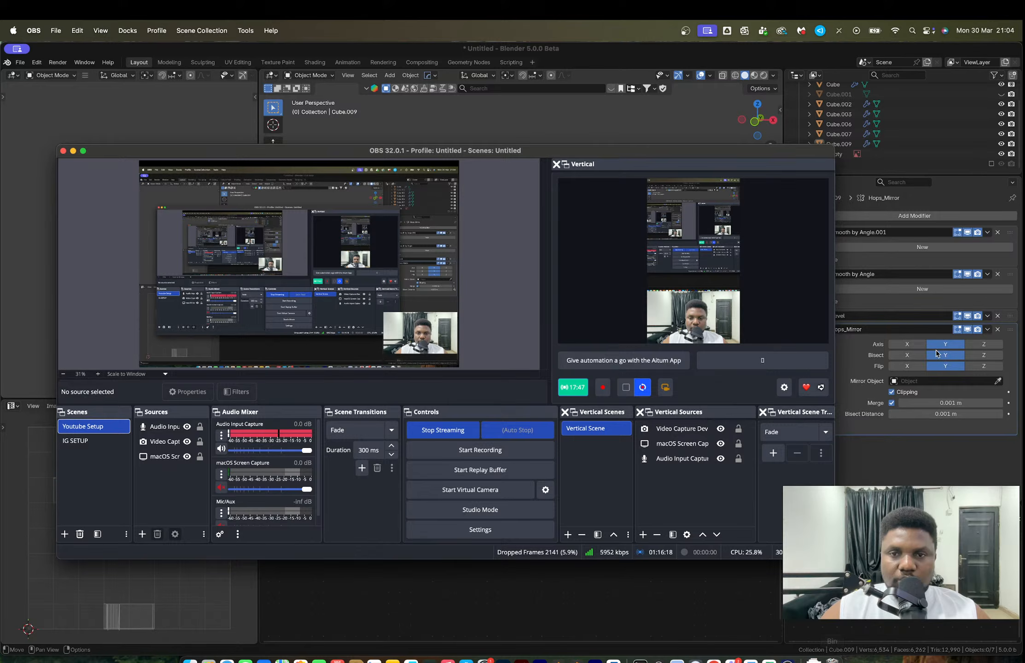
left_click(579, 55)
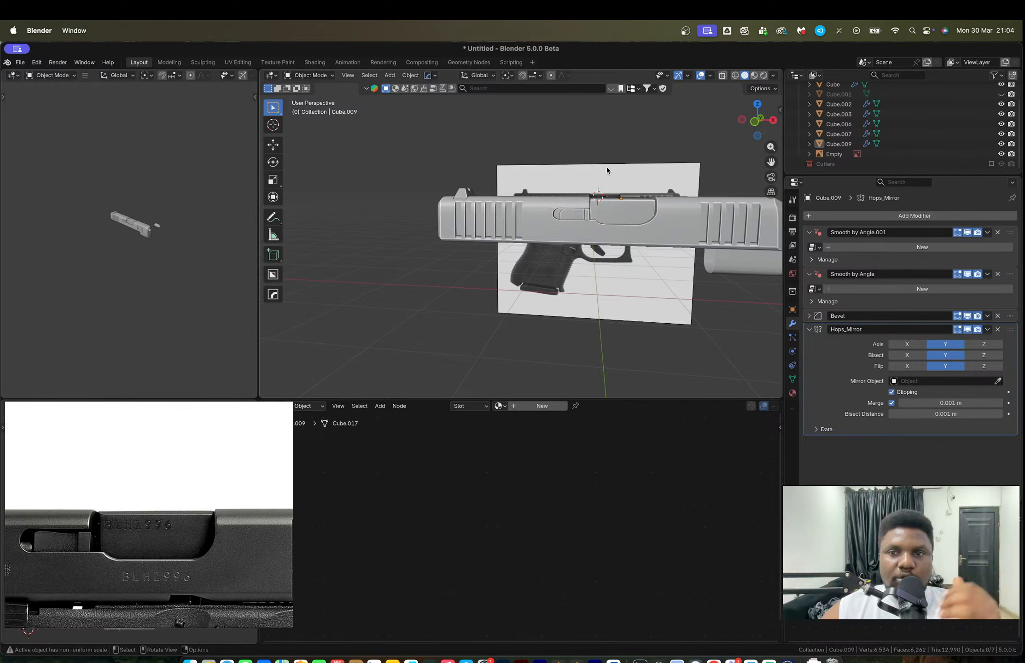
Step: Examine the small notch on the slide's lower edge below the serial number, comparing the close-up reference with the model
middle_click_drag(625, 195, 603, 252)
scroll(587, 254, "down", 3)
scroll(173, 570, "up", 3)
scroll(173, 573, "up", 4)
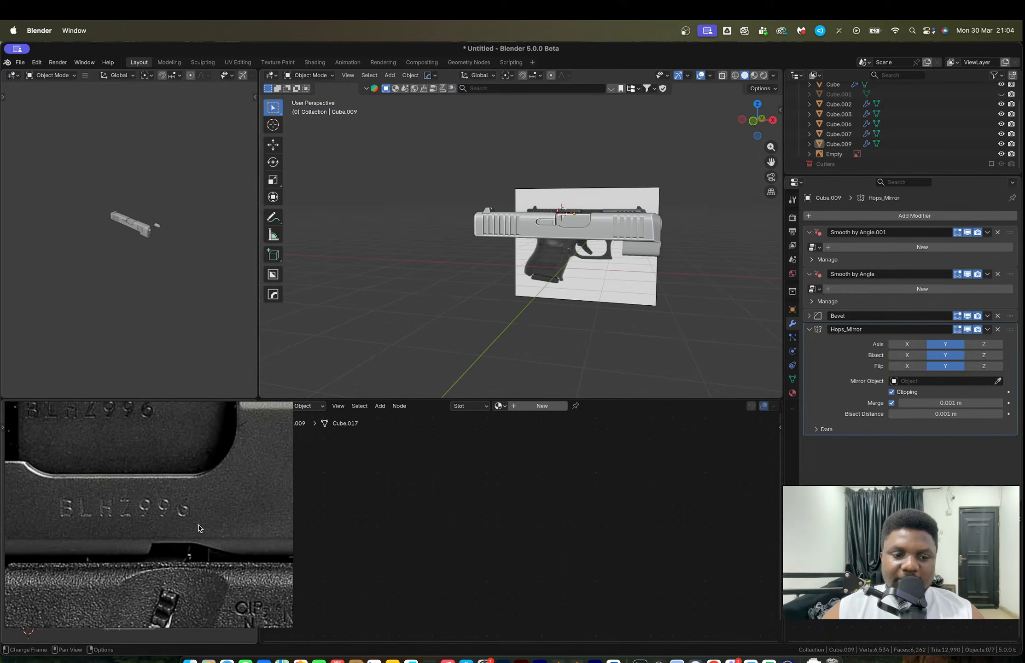
scroll(572, 227, "up", 4)
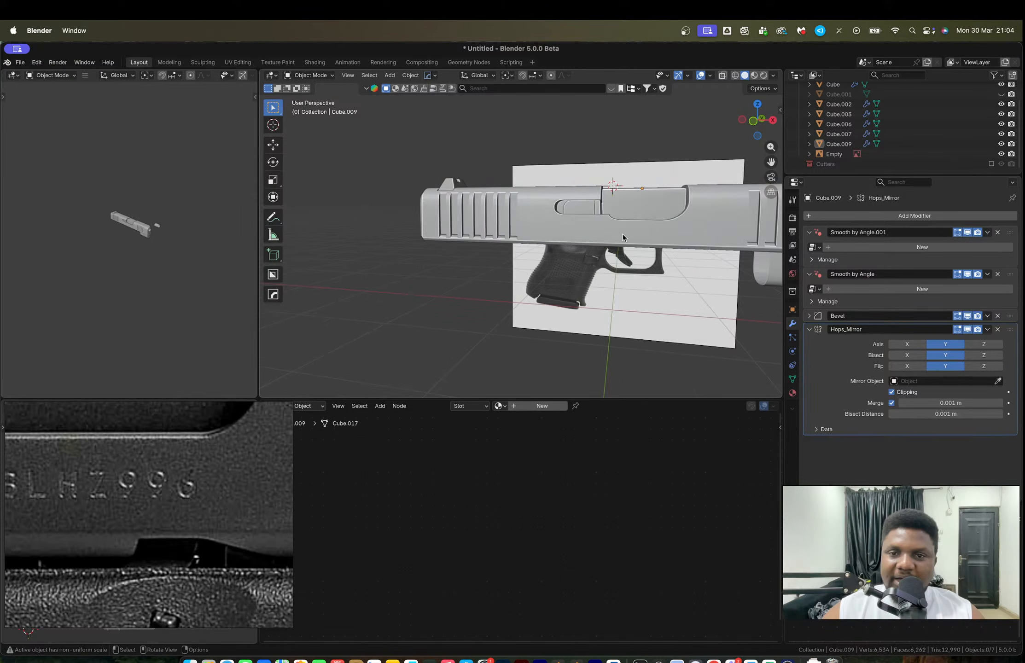
mouse_move(622, 234)
middle_mouse_down("shift")
mouse_move(545, 223)
mouse_move(610, 237)
middle_mouse_up("shift")
scroll(545, 223, "up", 5)
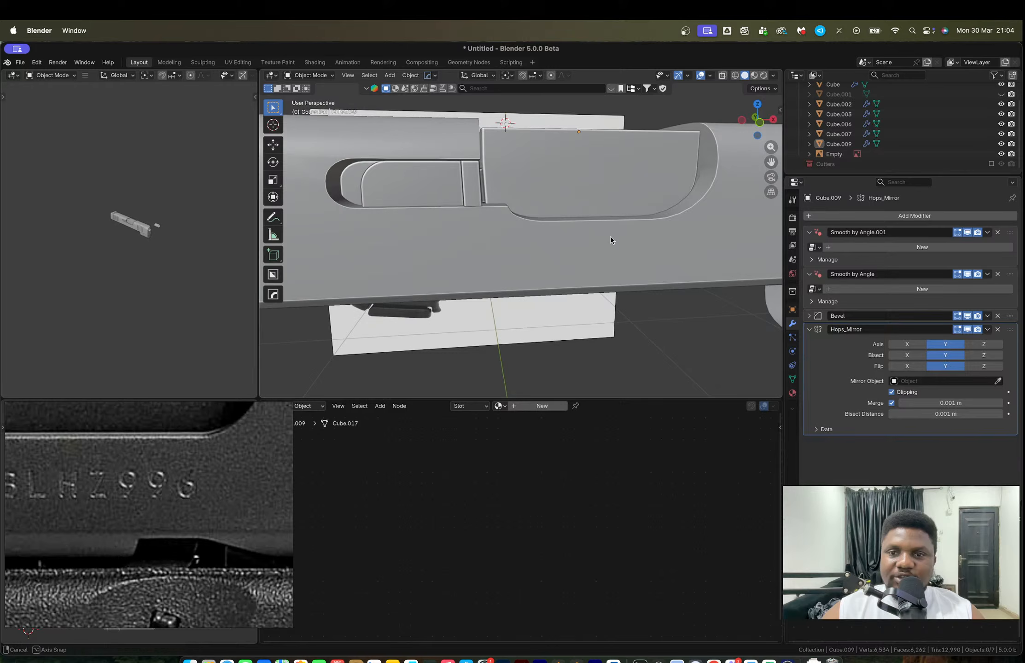
left_click(609, 236)
middle_click_drag(674, 227, 637, 255)
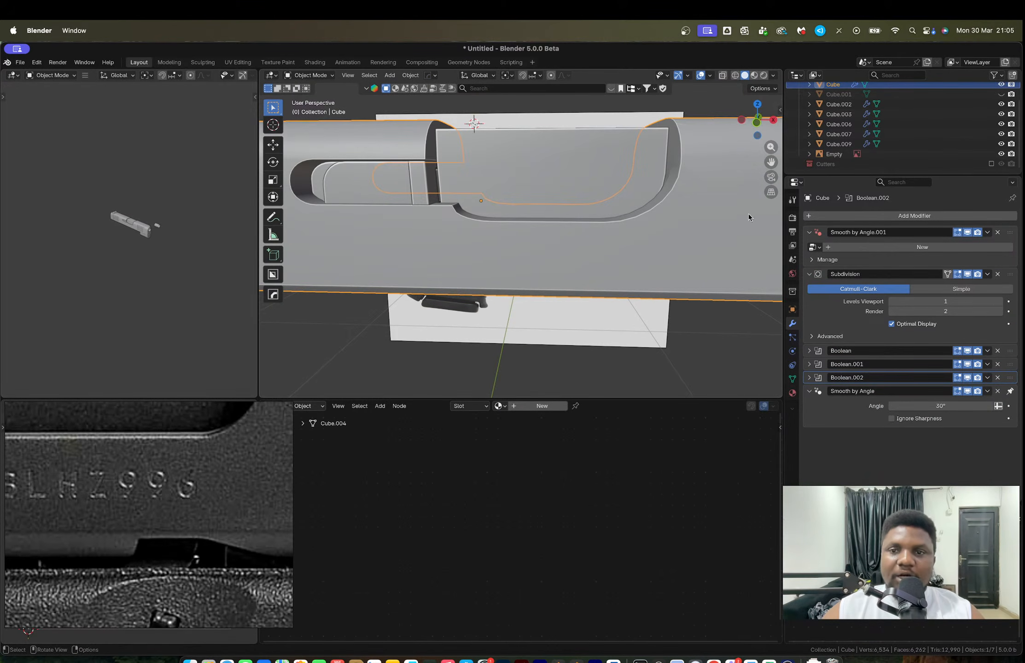
Step: Add a cube in see-through front view and scale it to about 0.44
left_click(756, 122)
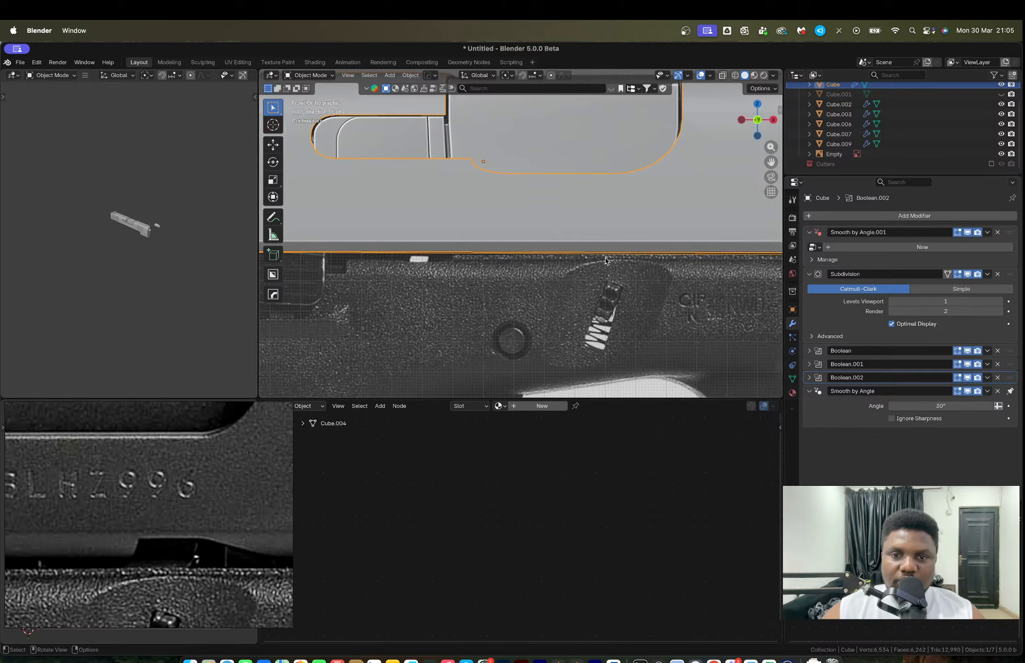
key("alt+z")
scroll(632, 245, "up", 2)
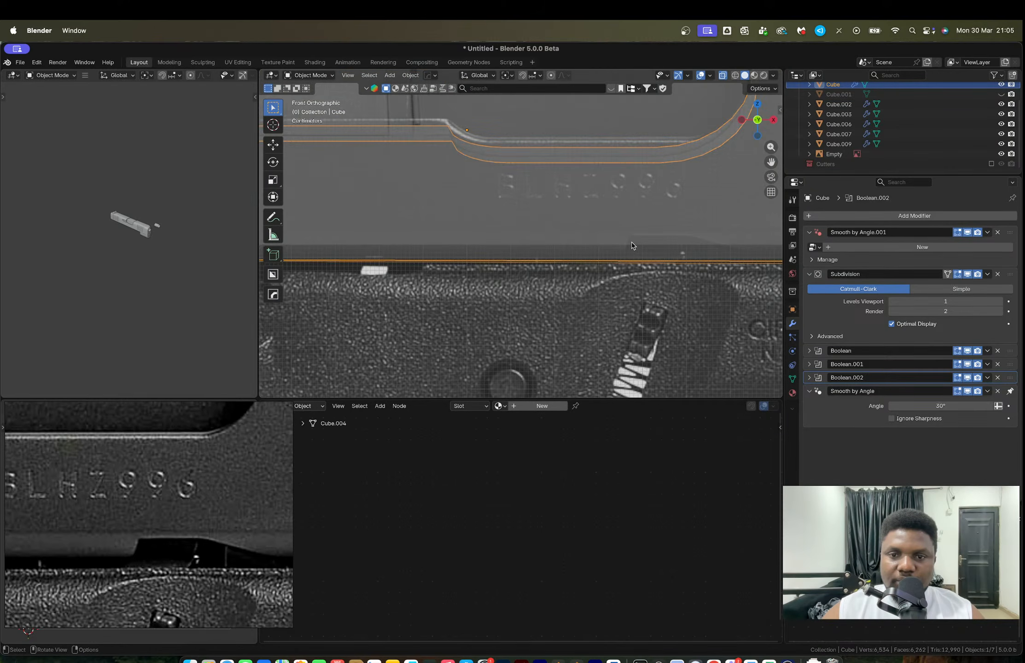
middle_click_drag(631, 243, 611, 238, "shift")
key("shift+a")
mouse_move(594, 255)
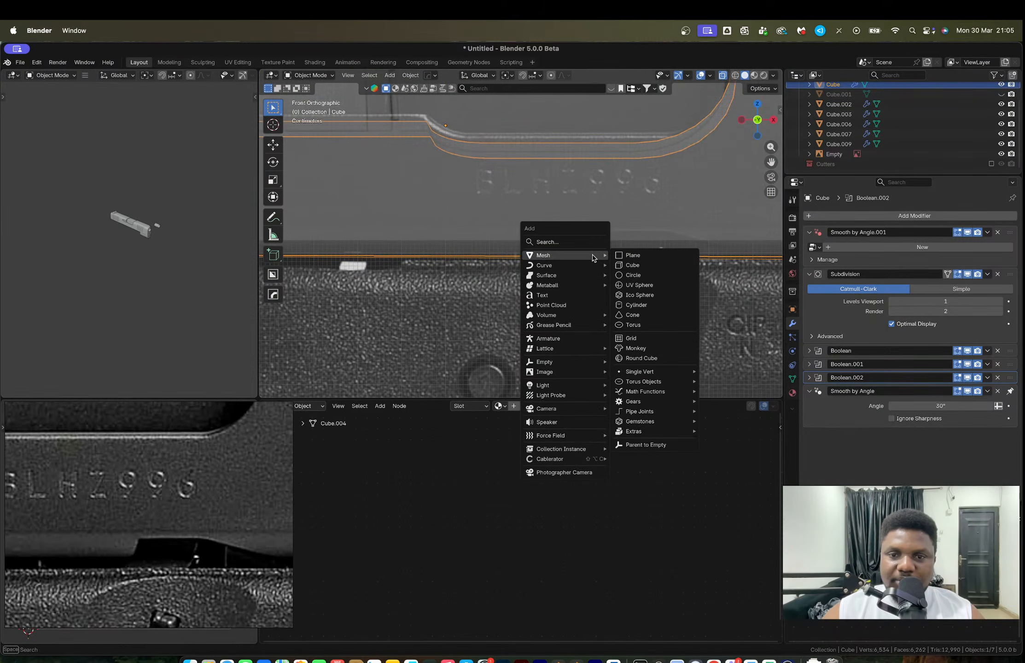
left_click(632, 266)
key("s")
left_click(499, 169)
Step: Move the cube over the notch at the slide's lower edge and shrink it to about 0.17
key("g")
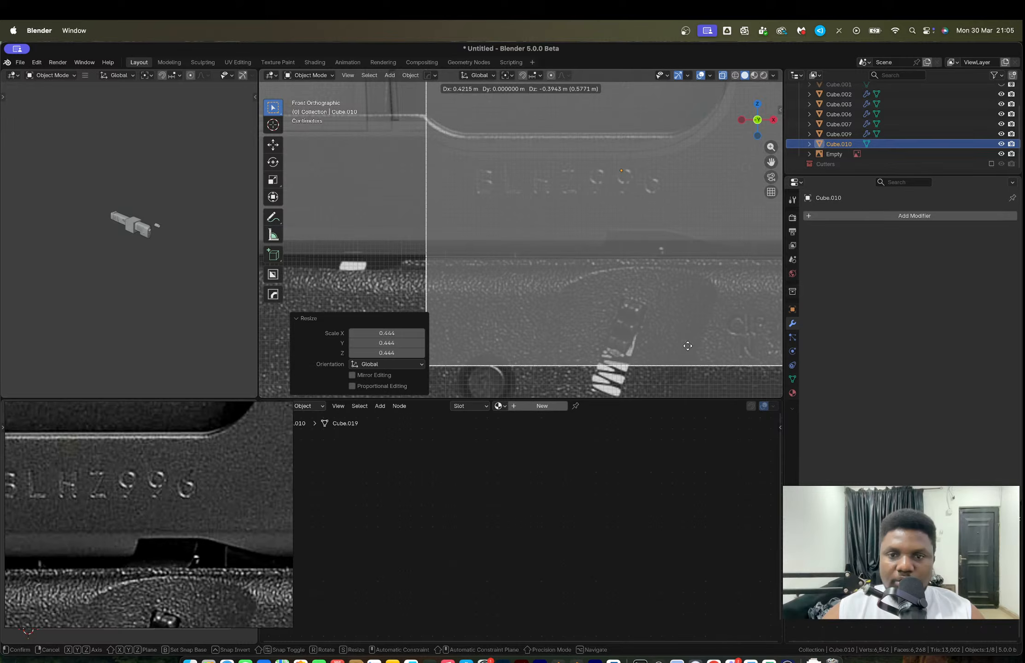
left_click(706, 88)
key("s")
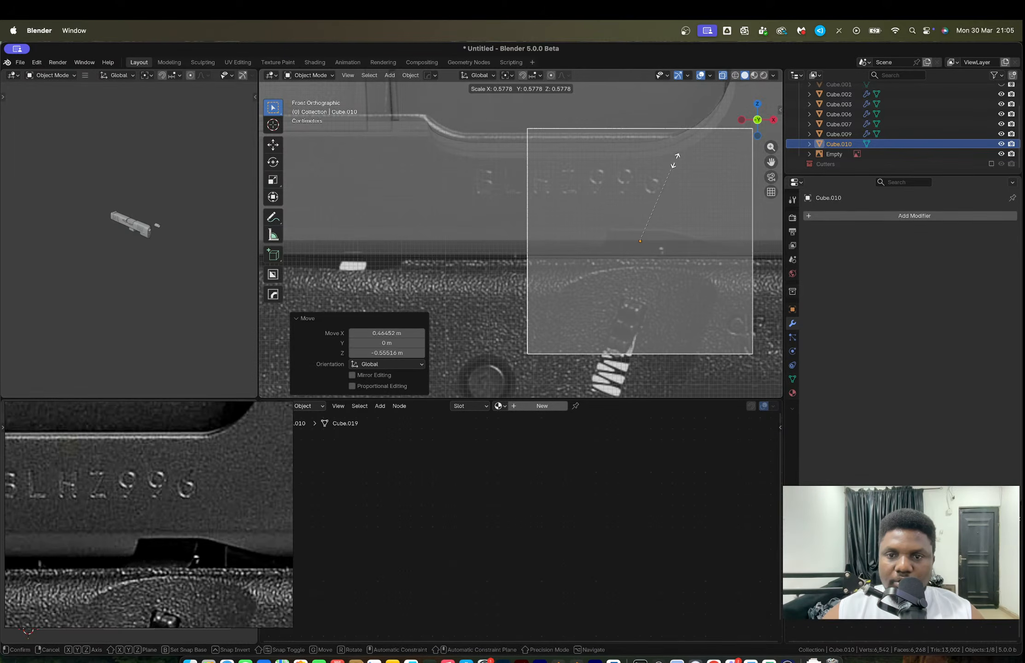
left_click(648, 217)
Step: Scale the cube along X by about 1.6 and shift it along X to line up with the notch's rear edge
middle_click_drag(681, 238, 572, 215, "shift")
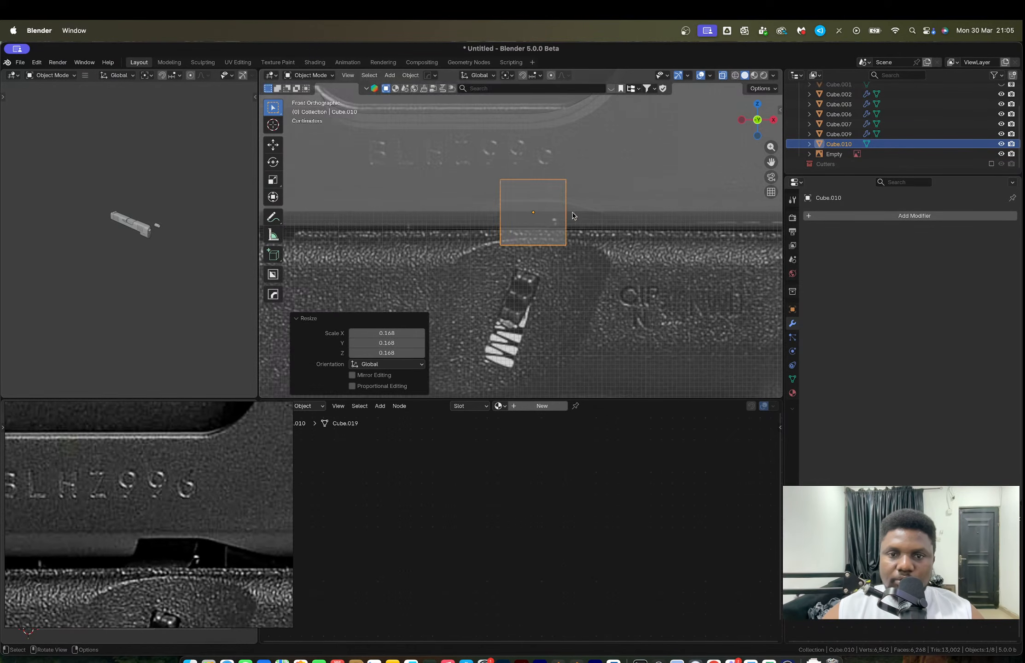
scroll(572, 215, "up", 4)
key("s")
key("x")
left_click(650, 199)
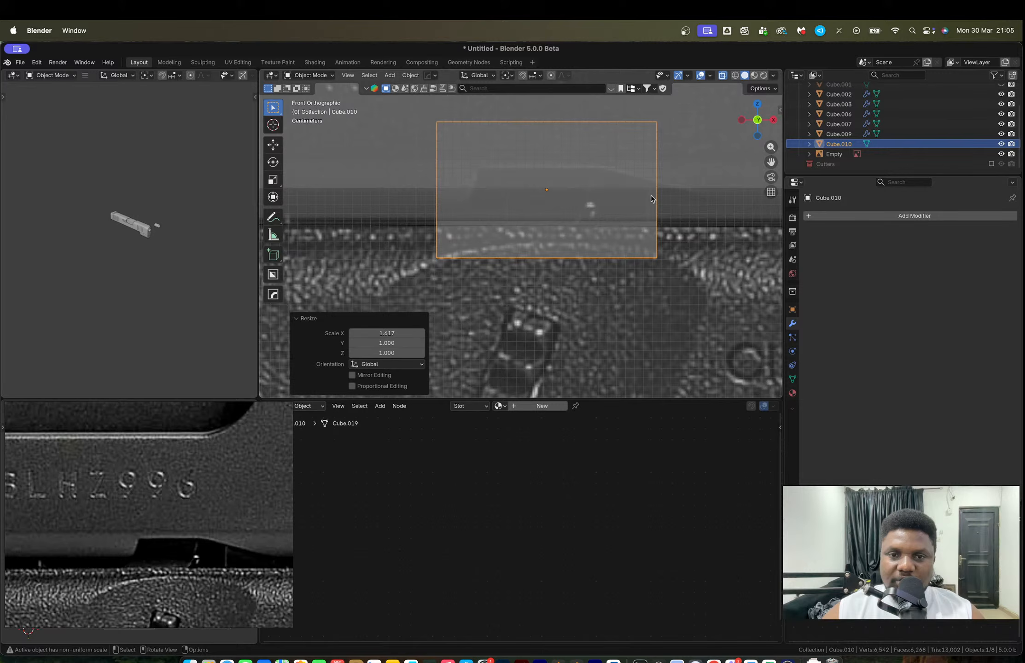
key("g")
key("x")
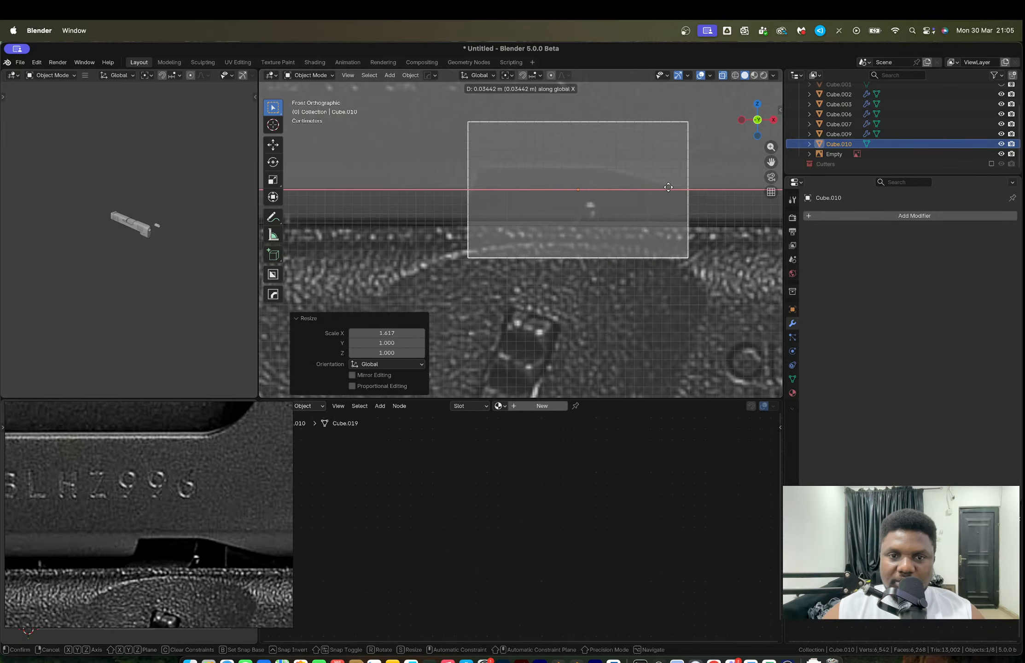
left_click(674, 186)
Step: Lower the cube's upper vertices along Z to match the top of the notch in the reference
key("Tab")
key("1")
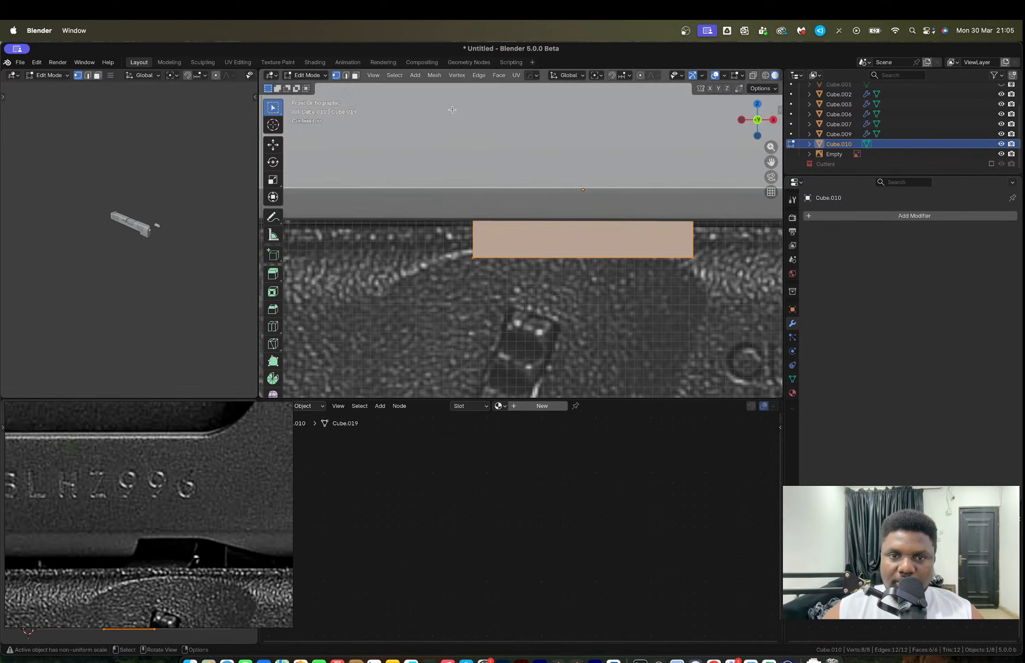
left_click_drag(453, 109, 730, 193)
key("g")
key("z")
left_click(729, 203)
Step: Slope the cube's muzzle-side end by moving its upper vertices about 0.11 m inward and its lower vertices about 0.085 m outward along X
key("g")
key("x")
left_click(652, 191)
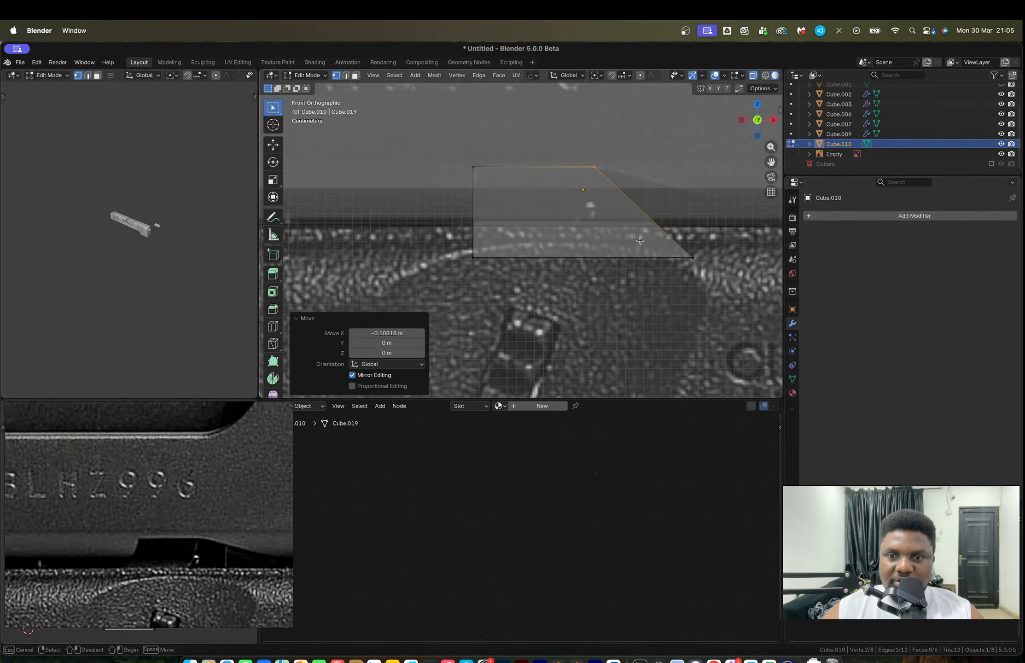
scroll(715, 272, "down", 3)
key("g")
key("z")
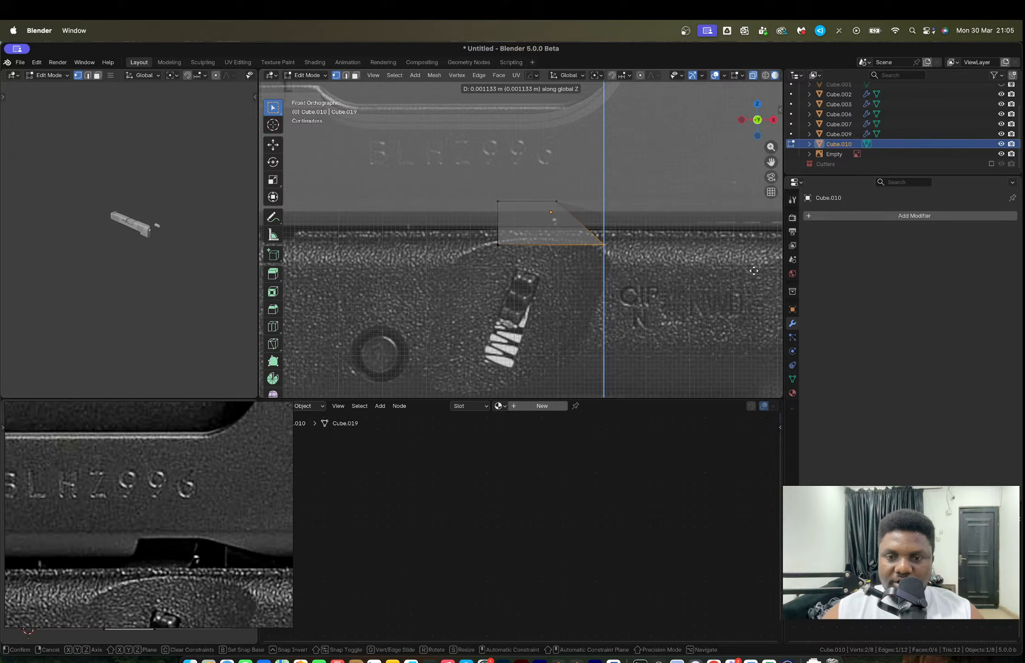
key("x")
left_click(753, 271)
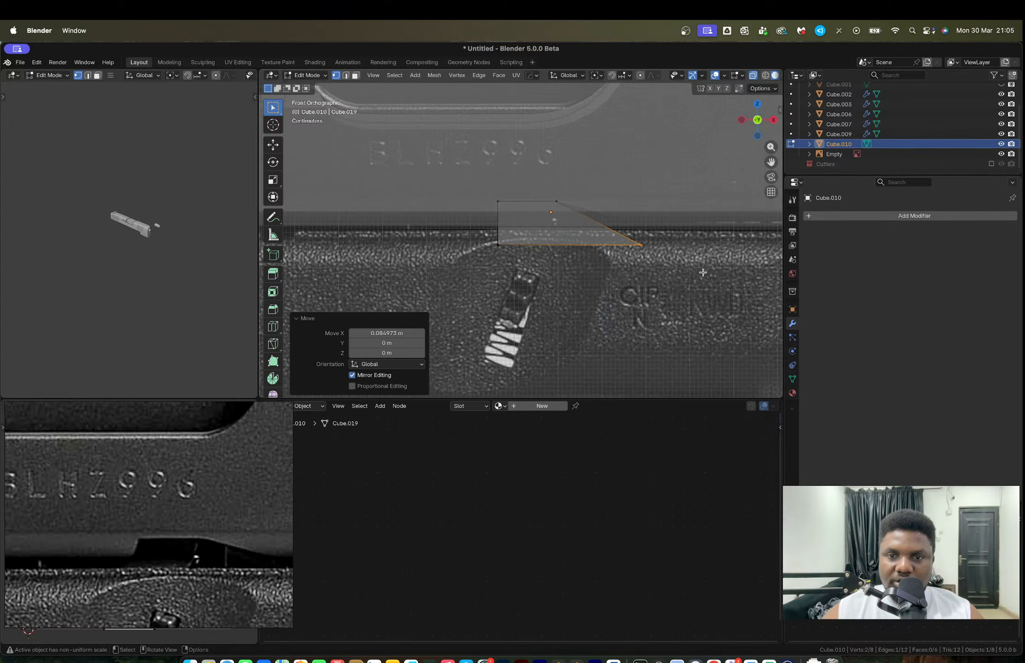
Step: Raise the wedge's bottom vertices along Z to just below the slide's lower edge and return to Object Mode
left_click_drag(691, 276, 494, 224)
key("g")
key("z")
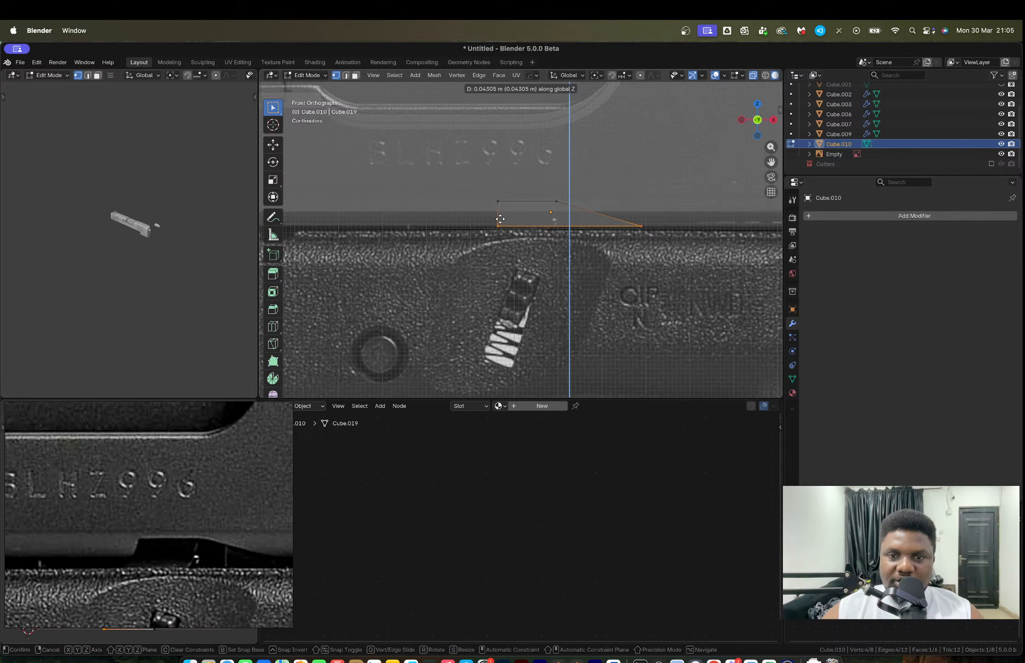
left_click(499, 224)
key("Tab")
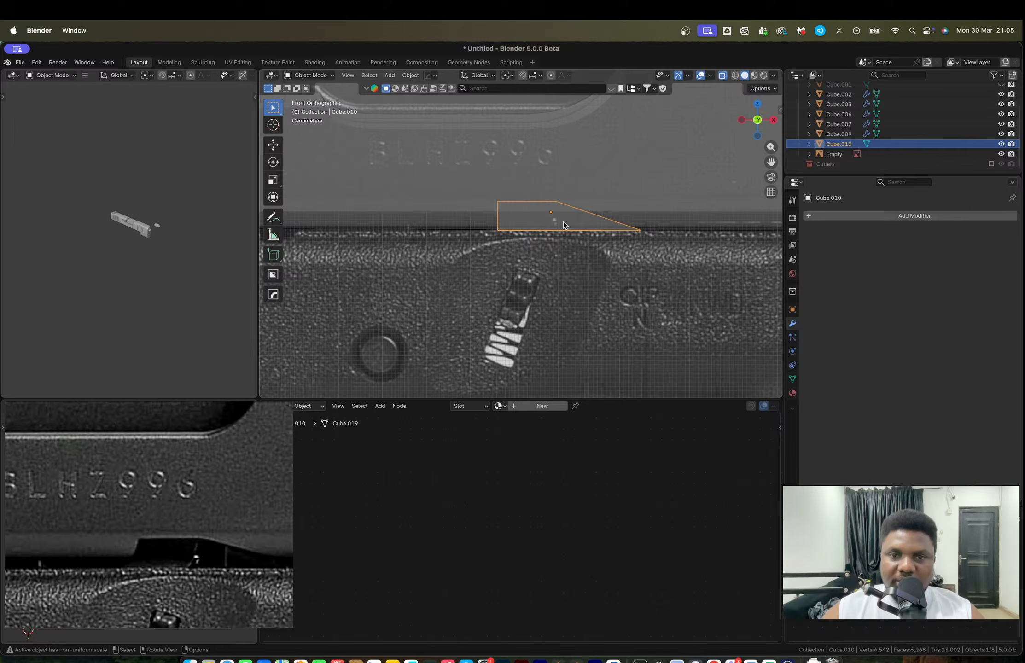
Step: Scale the wedge along Y by about 5.1 so it passes through the slide, and turn off the see-through display
middle_click_drag(563, 221, 633, 235)
key("s")
key("x")
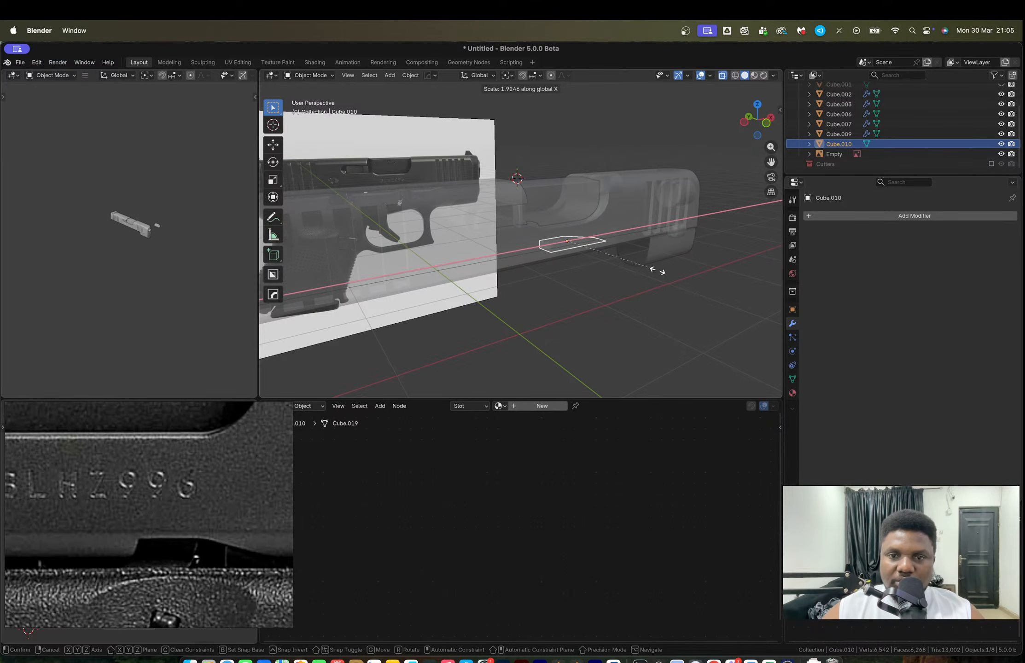
key("y")
left_click(746, 329)
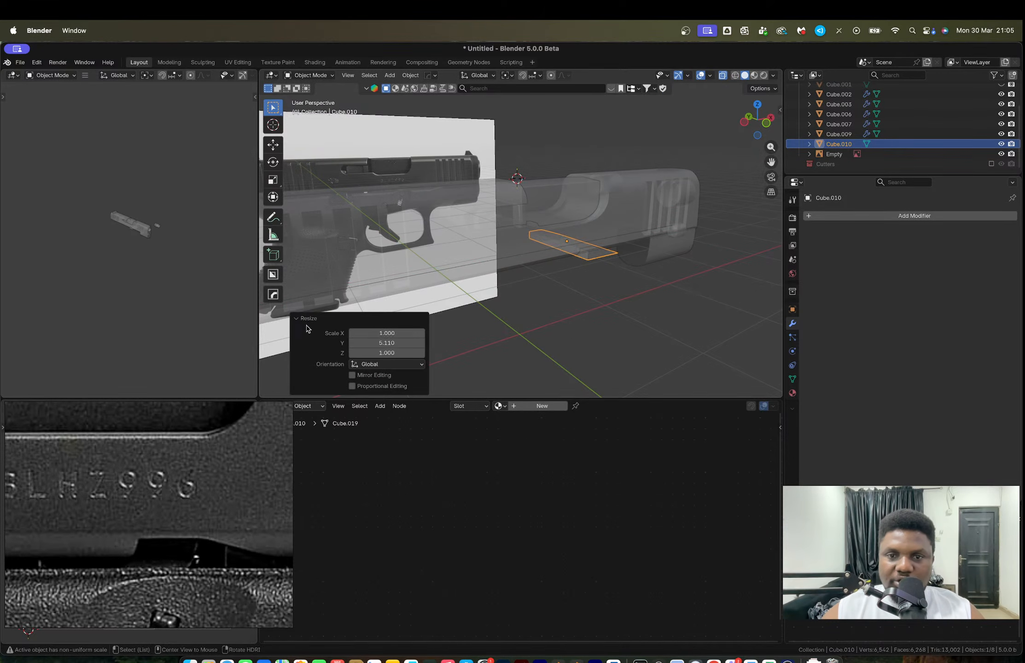
key("alt+z")
scroll(568, 250, "up", 2)
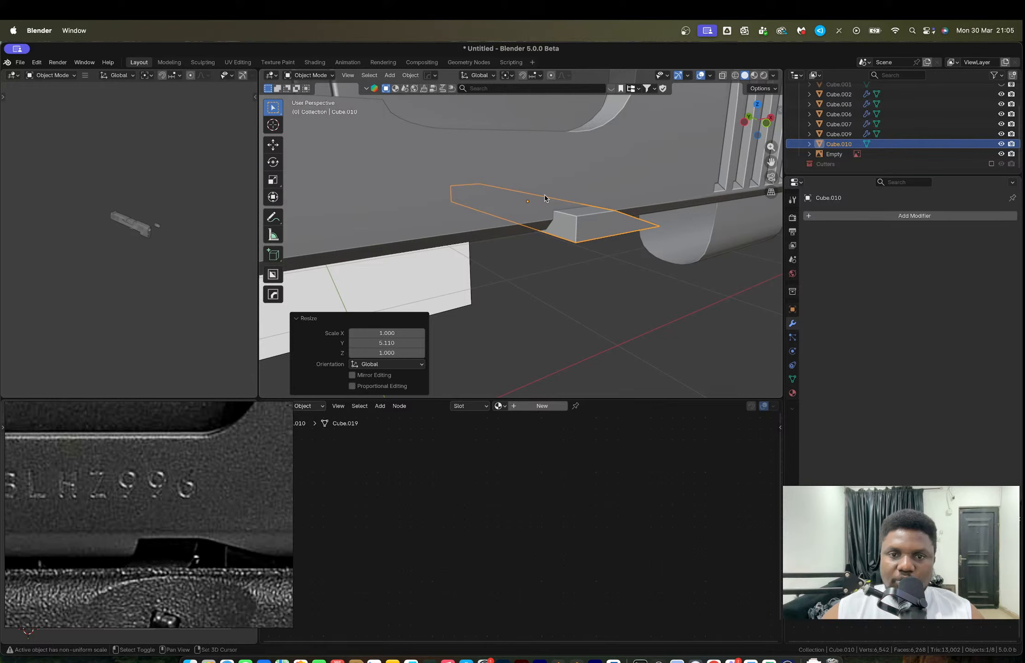
Step: Try to cut the notch by subtracting the wedge from the slide with a Difference boolean, and undo it
left_click(545, 199, "shift")
key("q")
left_click(542, 186)
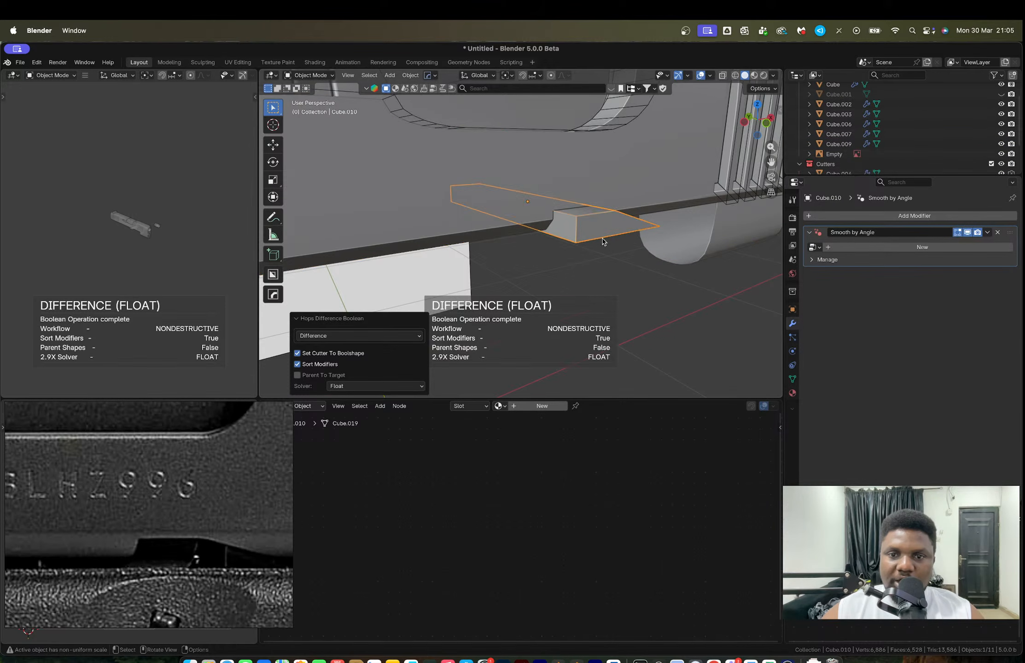
scroll(605, 246, "down", 3)
scroll(596, 257, "down", 5)
middle_click_drag(593, 257, 527, 263)
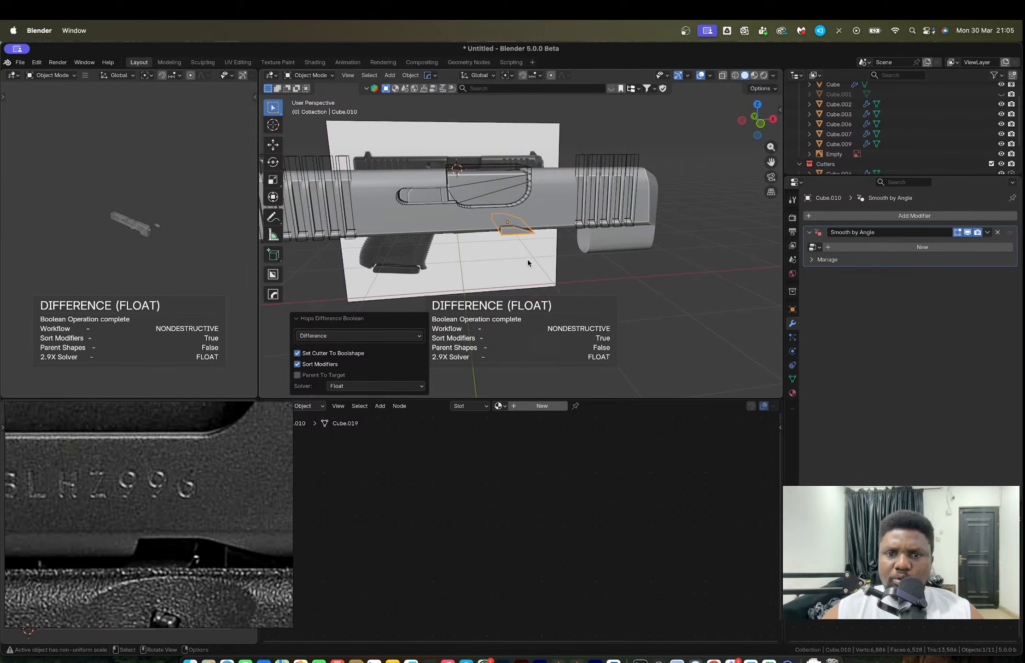
scroll(528, 262, "up", 4)
key("super+z")
Step: Retry the Difference boolean of the wedge on the slide and try deleting the cutter
left_click(518, 227)
left_click(517, 226)
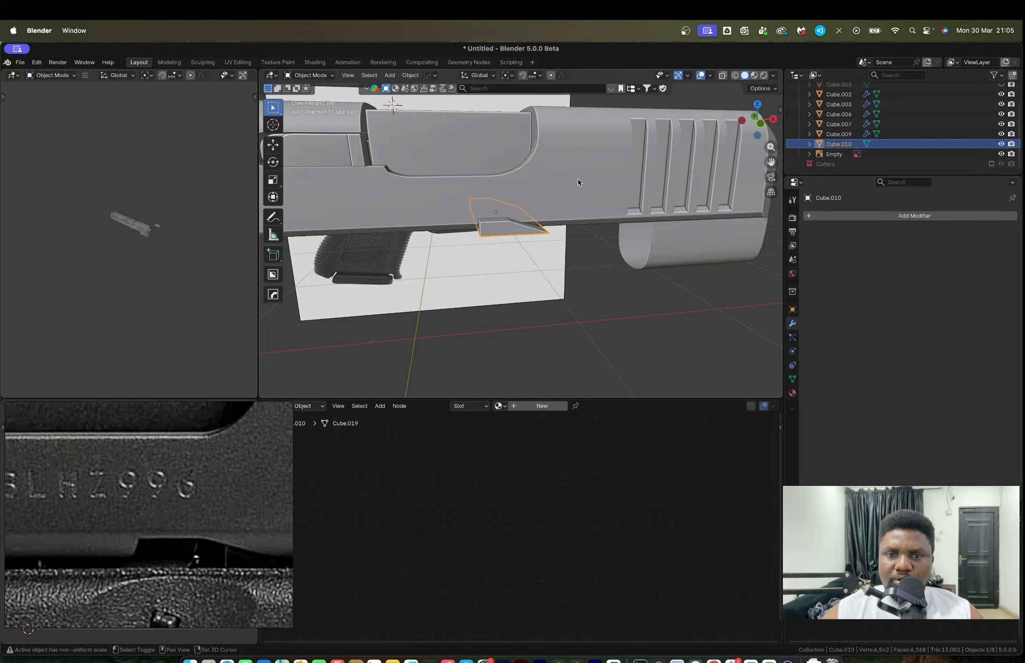
left_click(593, 141, "shift")
key("q")
left_click(593, 159)
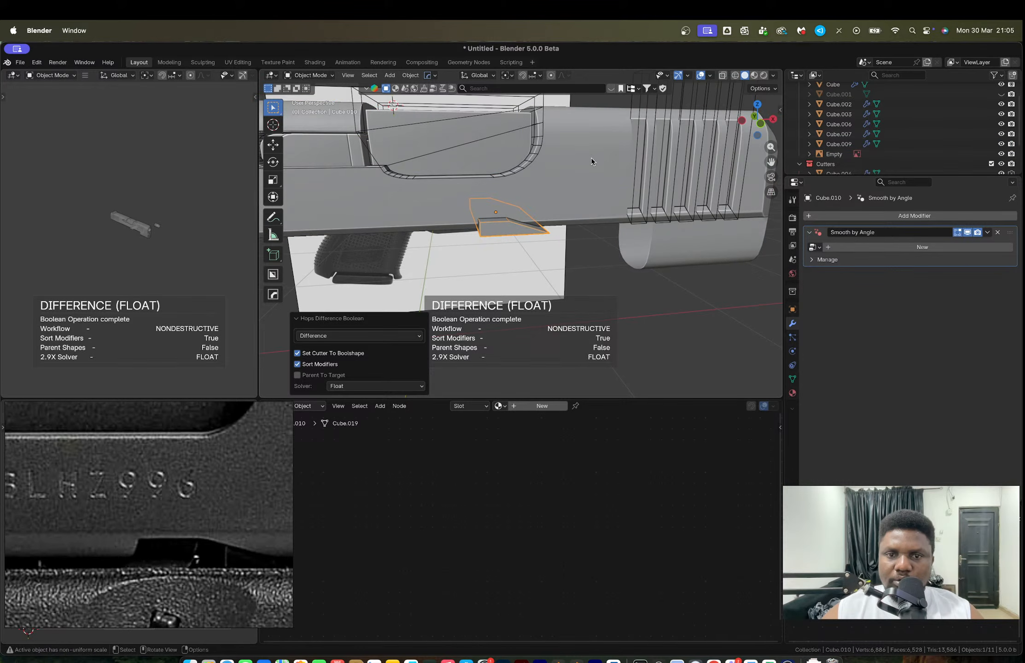
mouse_move(570, 262)
middle_mouse_down()
mouse_move(587, 258)
mouse_move(549, 222)
mouse_move(581, 251)
mouse_move(559, 264)
middle_mouse_up()
key("x")
left_click(543, 228)
Step: Undo the cutter deletion and the repeated Difference boolean
key("super+z")
left_click(547, 256)
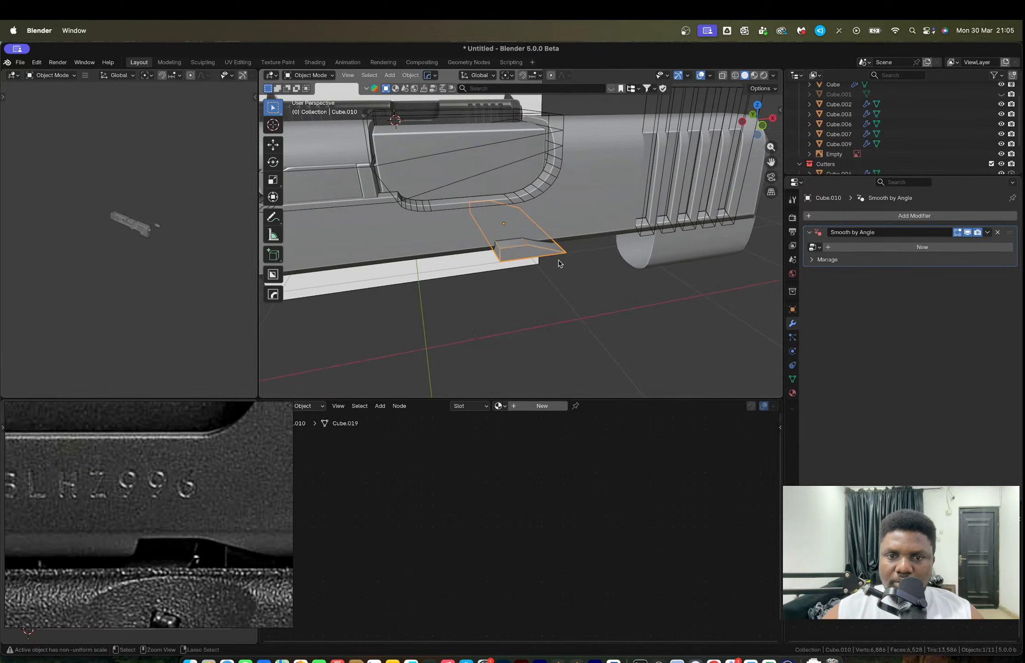
key("super+z")
key("super+z")
Step: Check the wedge's mesh, retry subtracting it from the slide with a Difference boolean, and undo the cut
left_click(545, 255)
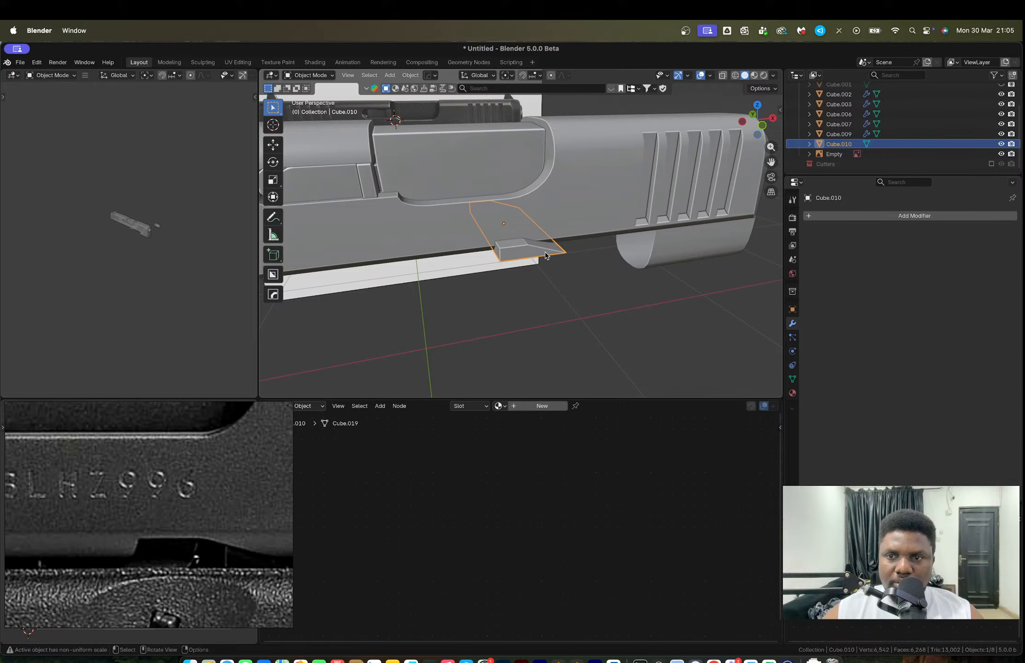
key("Tab")
key("a")
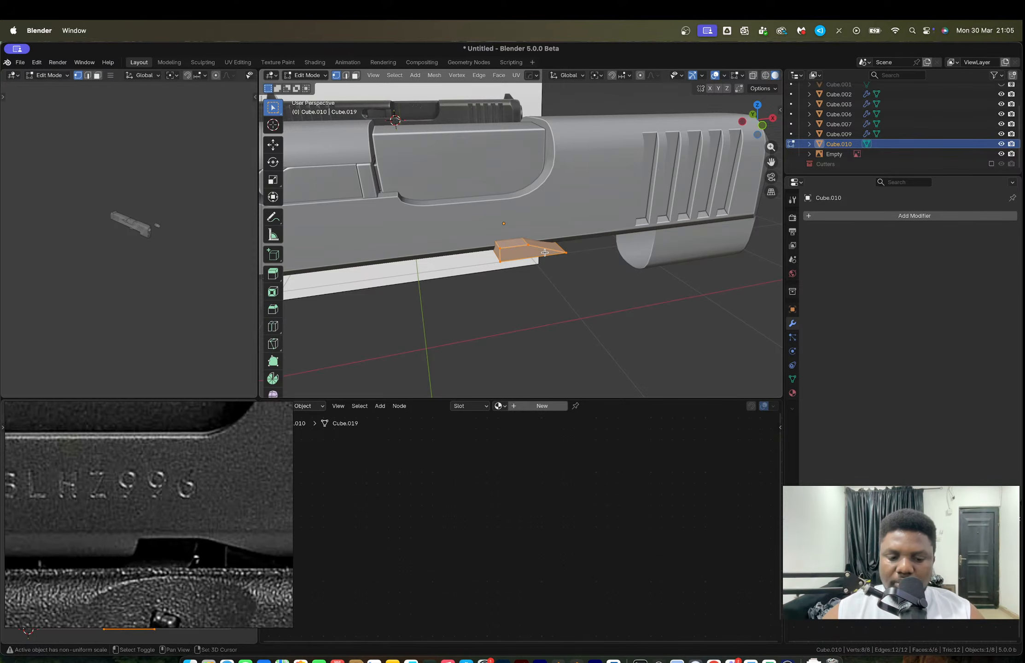
key("Tab")
left_click(569, 208, "shift")
key("q")
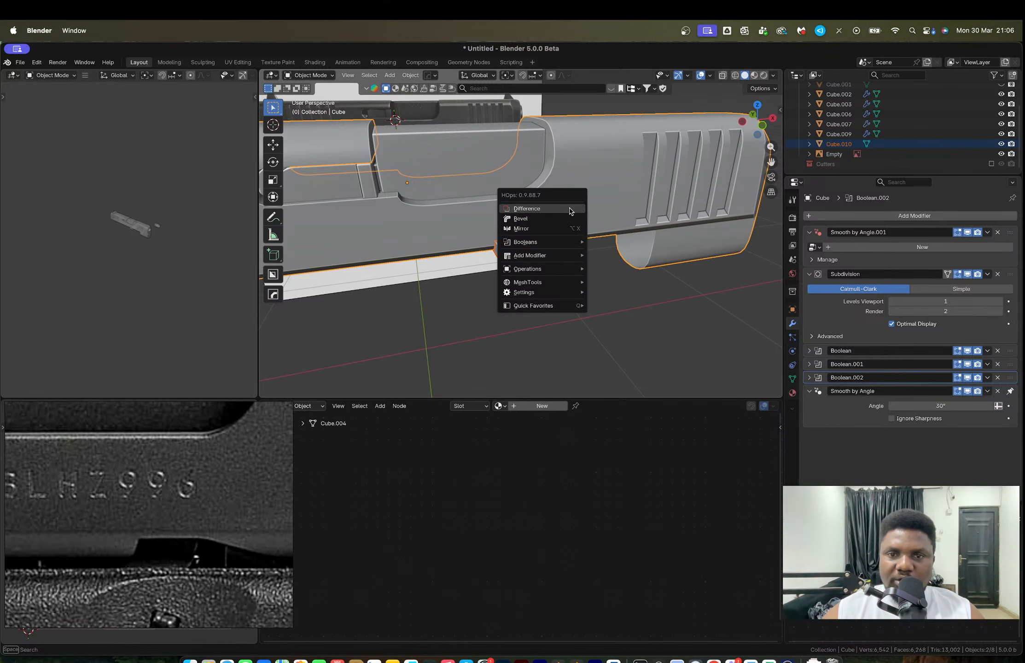
left_click(569, 210)
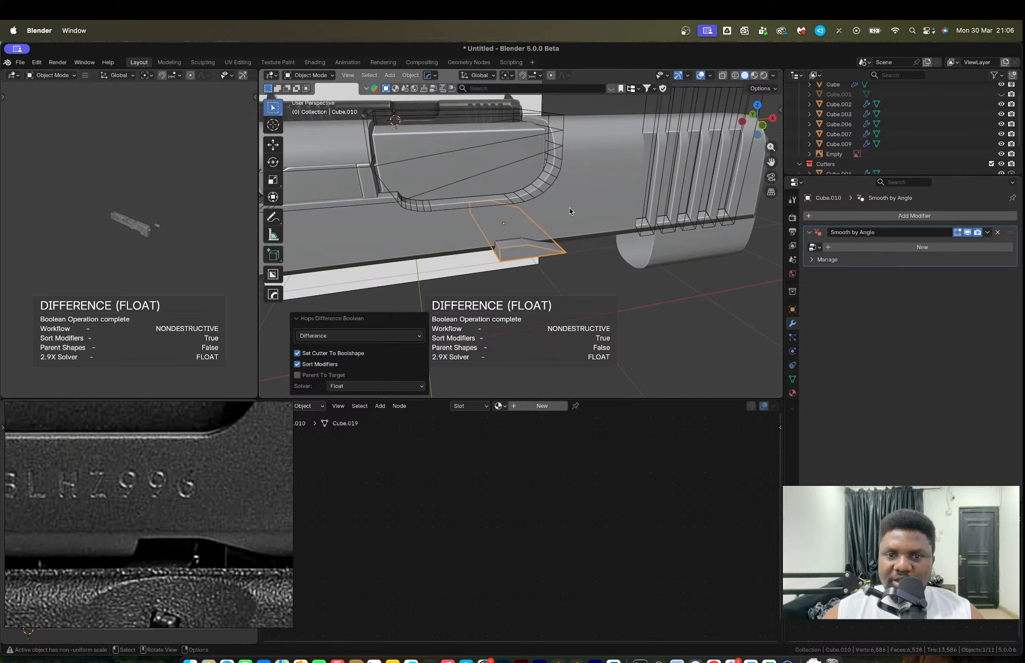
middle_click_drag(554, 227, 698, 179)
key("super+z")
Step: Select the run of inner edges along one side of the slide's underside in edge mode, extending it along the slide's length
key("alt+a")
left_click(592, 180)
left_click(569, 184)
key("Tab")
key("2")
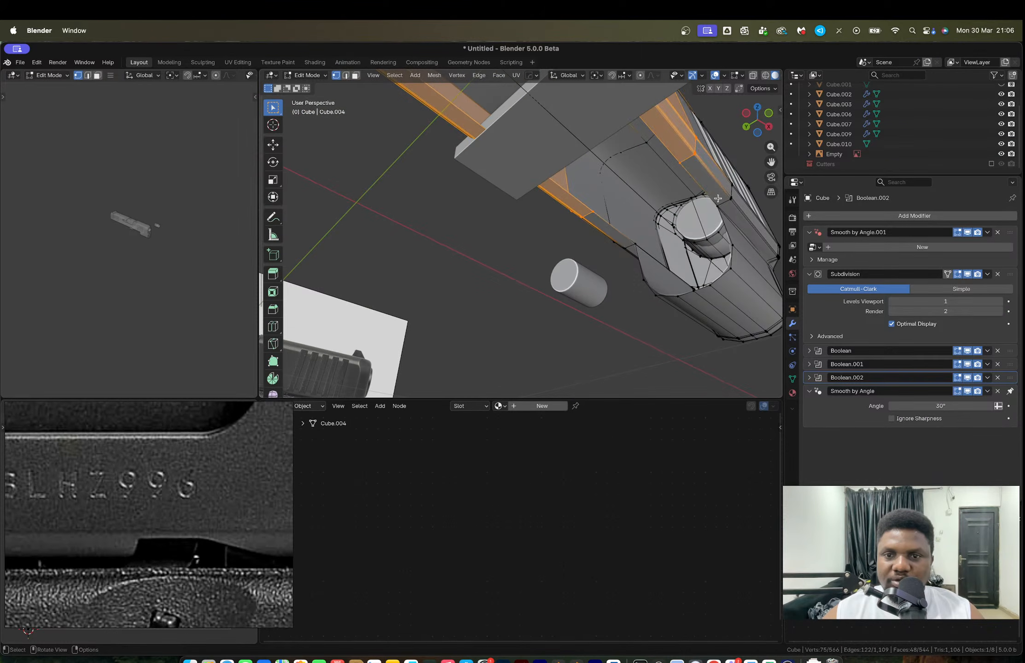
left_click(696, 183)
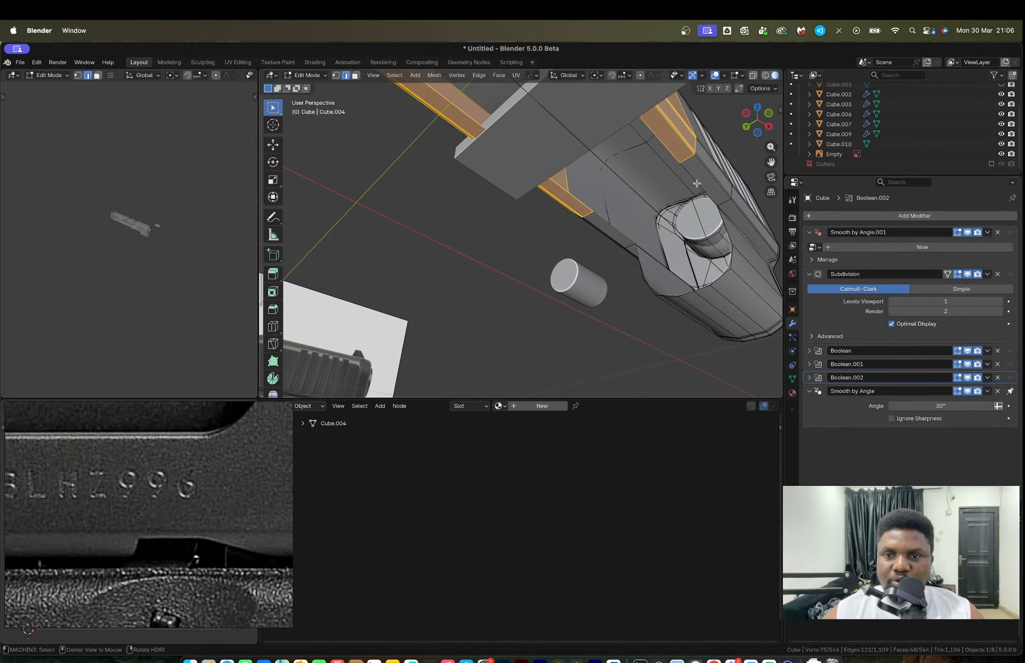
left_click(669, 159, "shift")
left_click(669, 156, "alt+shift")
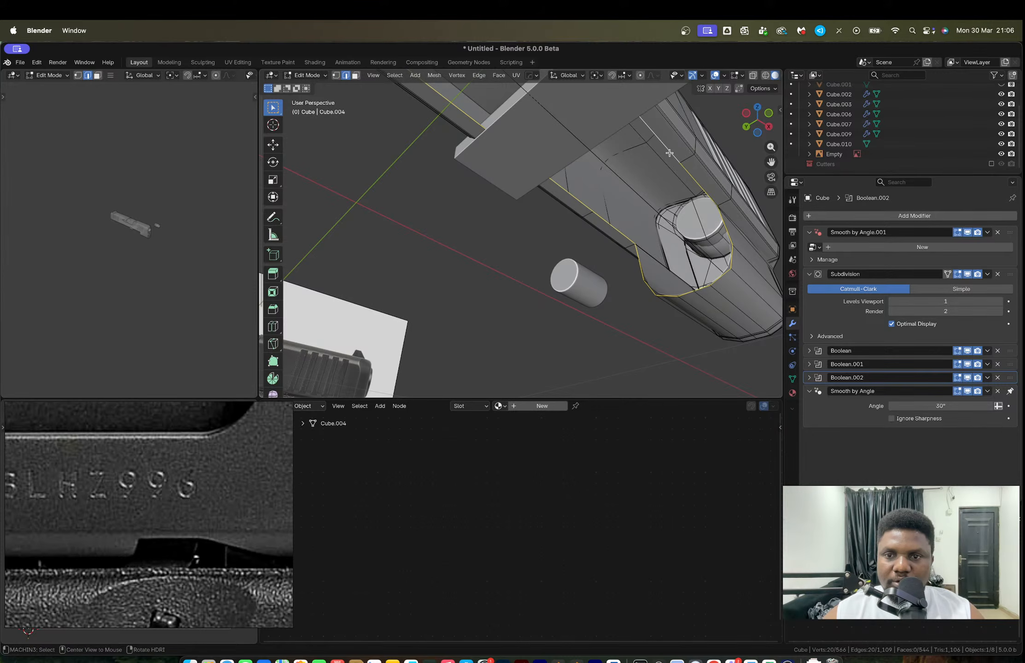
left_click(669, 152)
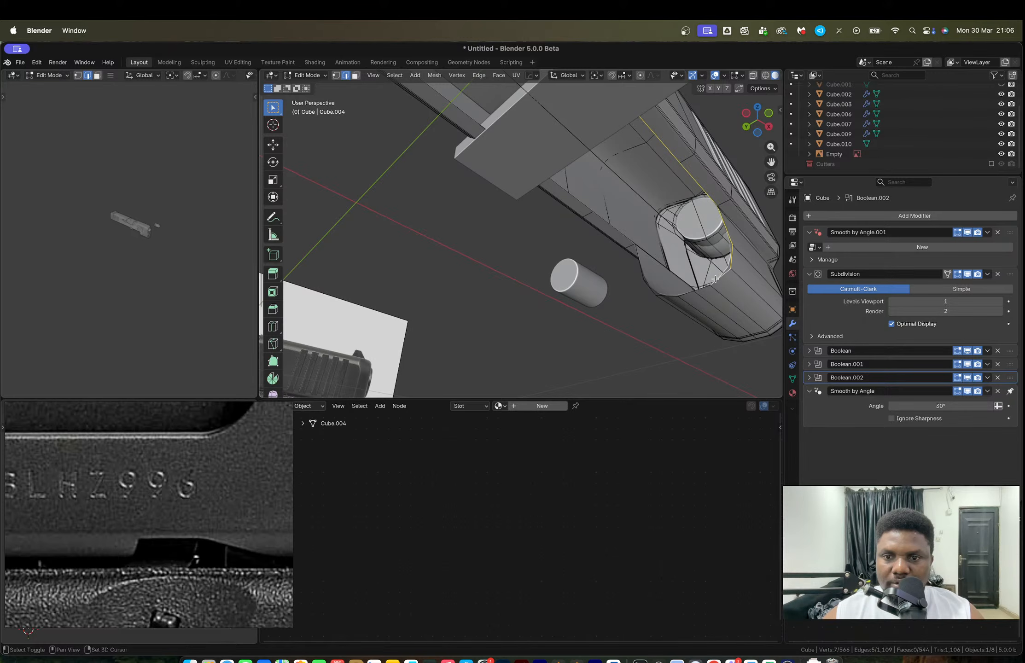
scroll(714, 279, "down", 4)
scroll(714, 279, "down", 2)
middle_click_drag(518, 181, 544, 195, "shift")
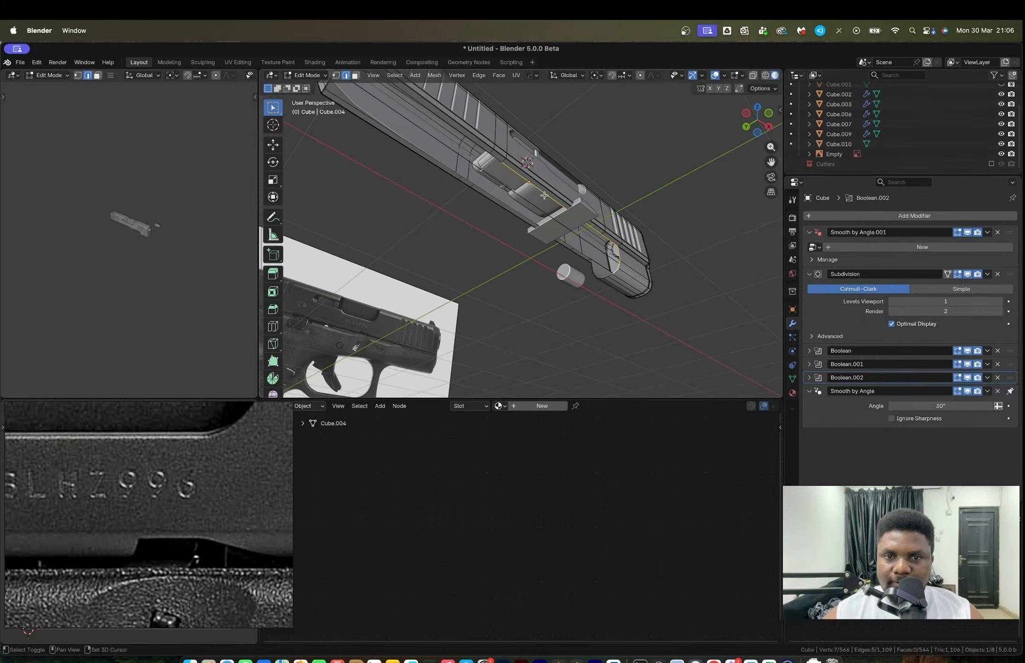
middle_click_drag(493, 157, 515, 180, "shift")
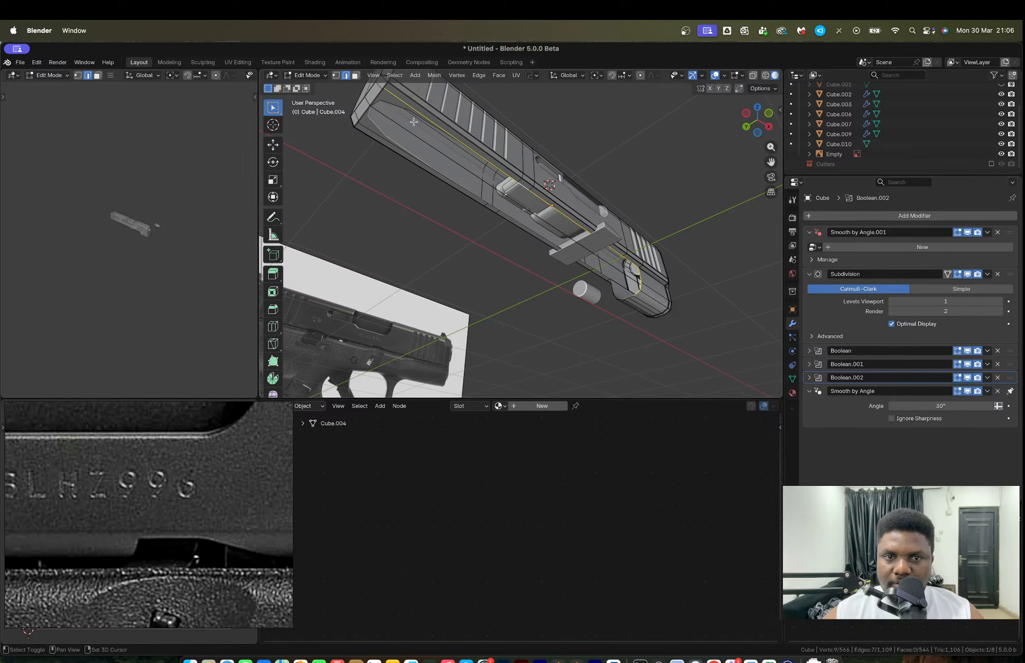
Step: Extrude the selected inner edges about 0.23 m along the global Y axis across the slide's open underside
middle_click_drag(385, 101, 573, 229)
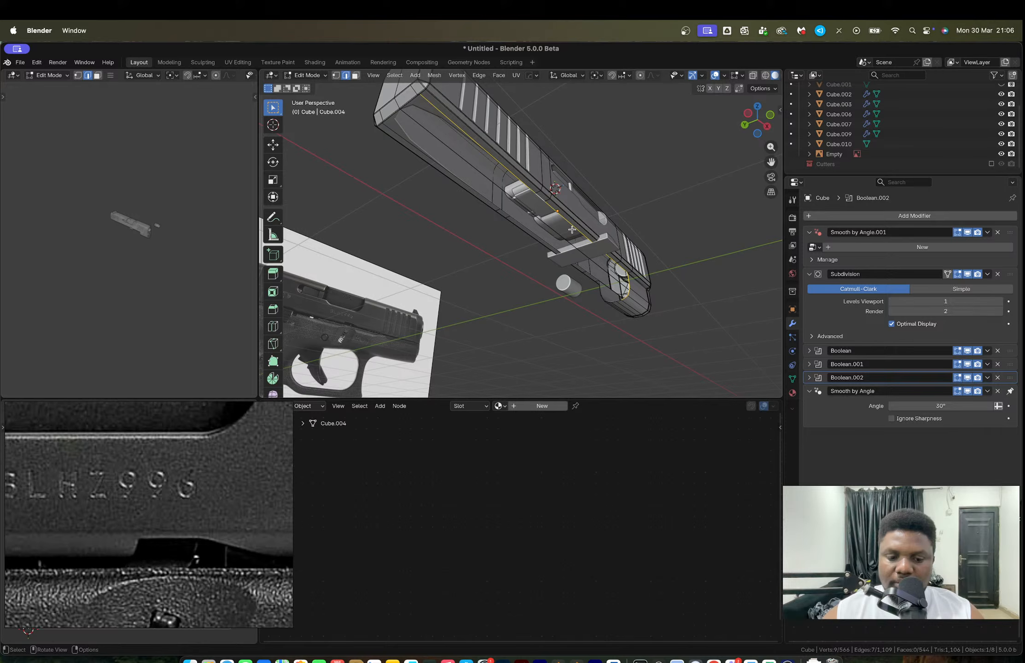
key("g")
key("x")
key("y")
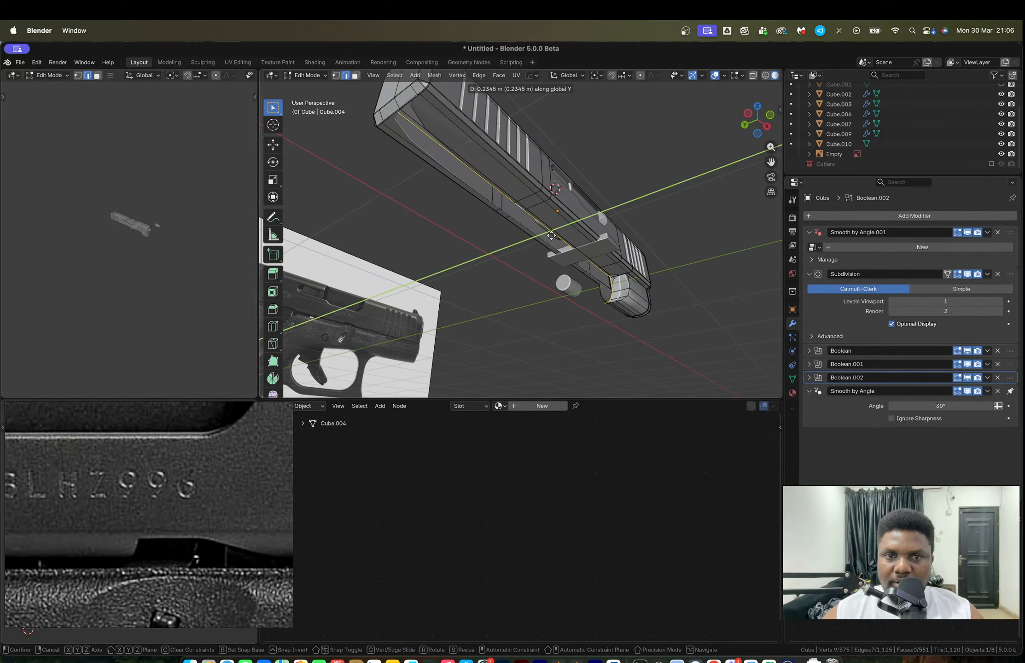
left_click(550, 237)
Step: Leave mesh editing and mirror the slide across the Y axis with bisect and flip enabled
key("Tab")
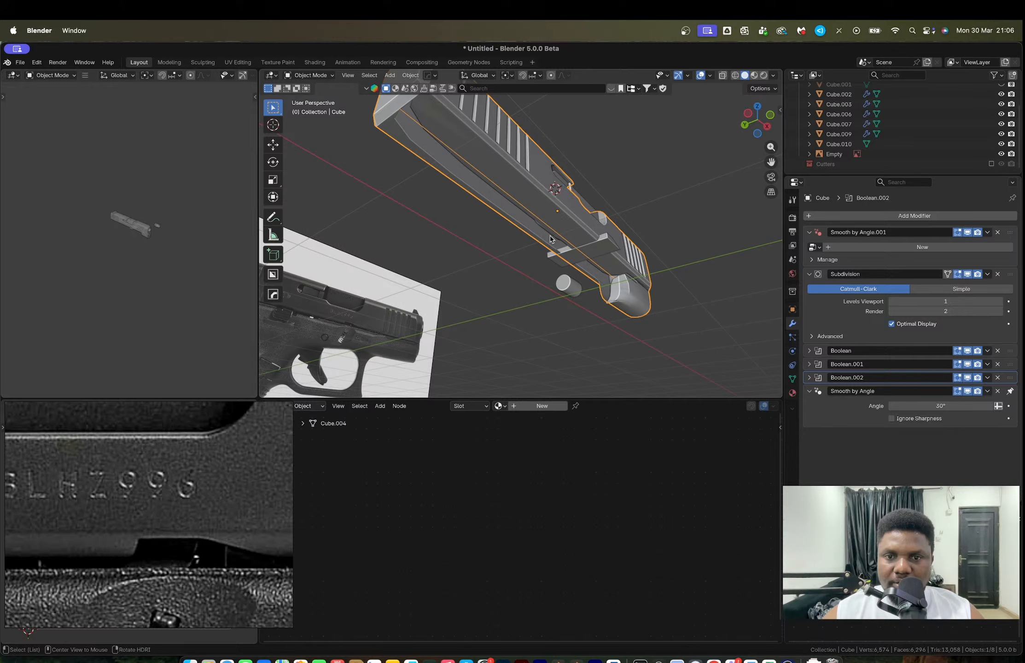
key("alt+x")
left_click(625, 182)
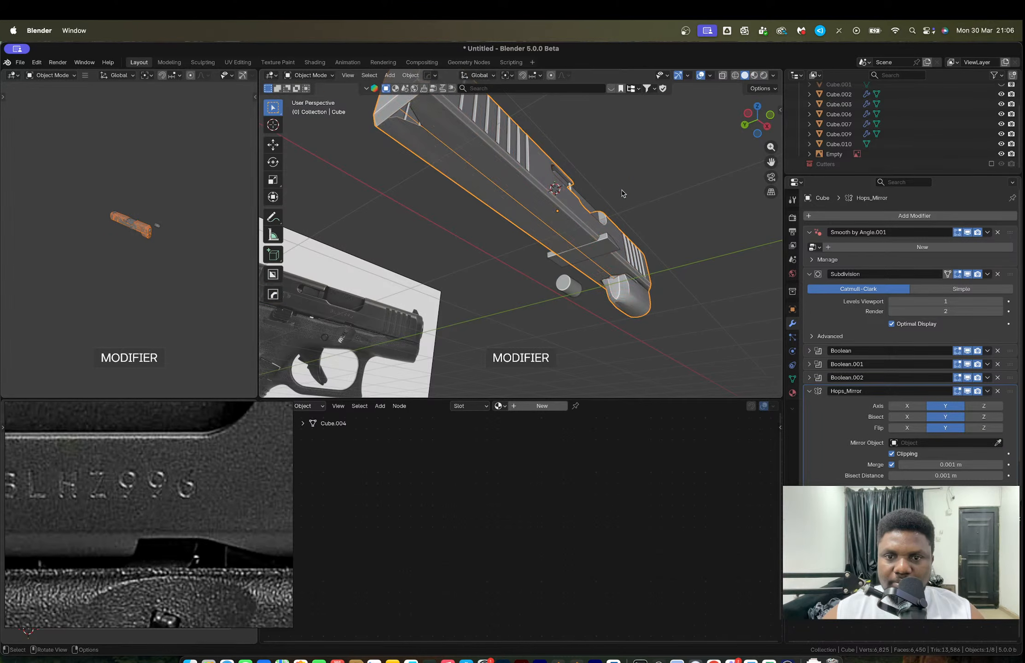
Step: Undo the Hops_Mirror modifier on the slide and return to vertex editing of its mesh near the ejection-side underside
middle_click_drag(622, 195, 463, 209)
key("ctrl+z")
key("ctrl+z")
key("ctrl+z")
scroll(701, 211, "up", 4)
key("1")
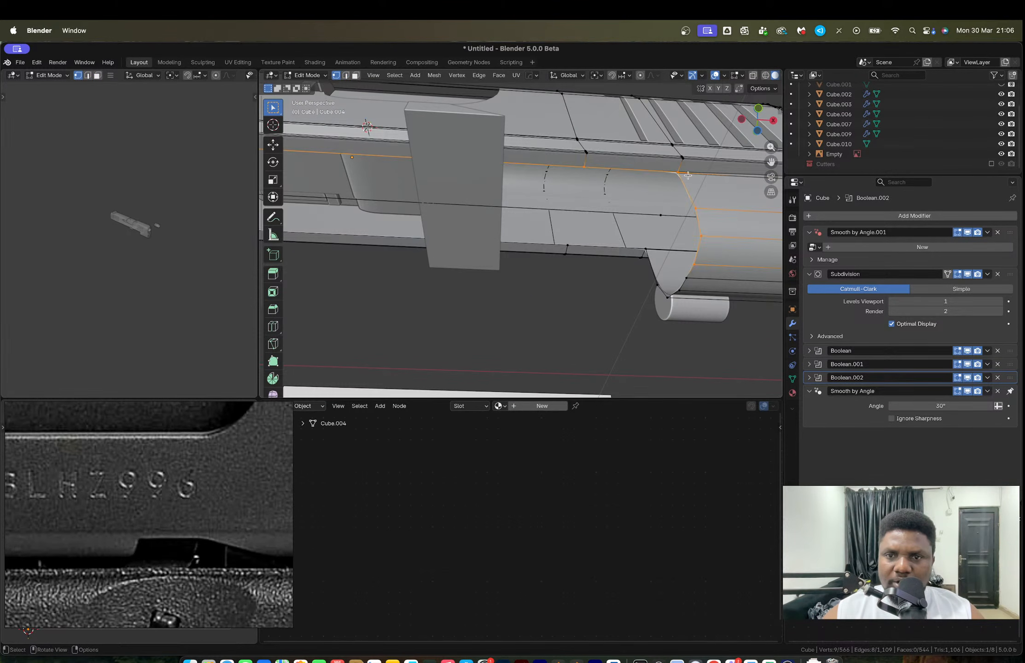
Step: Add one cut at the middle of the long edge along the slide's inner wall, and slide the new vertex along it by about 0.795
left_click(678, 174)
middle_click_drag(663, 221, 662, 204)
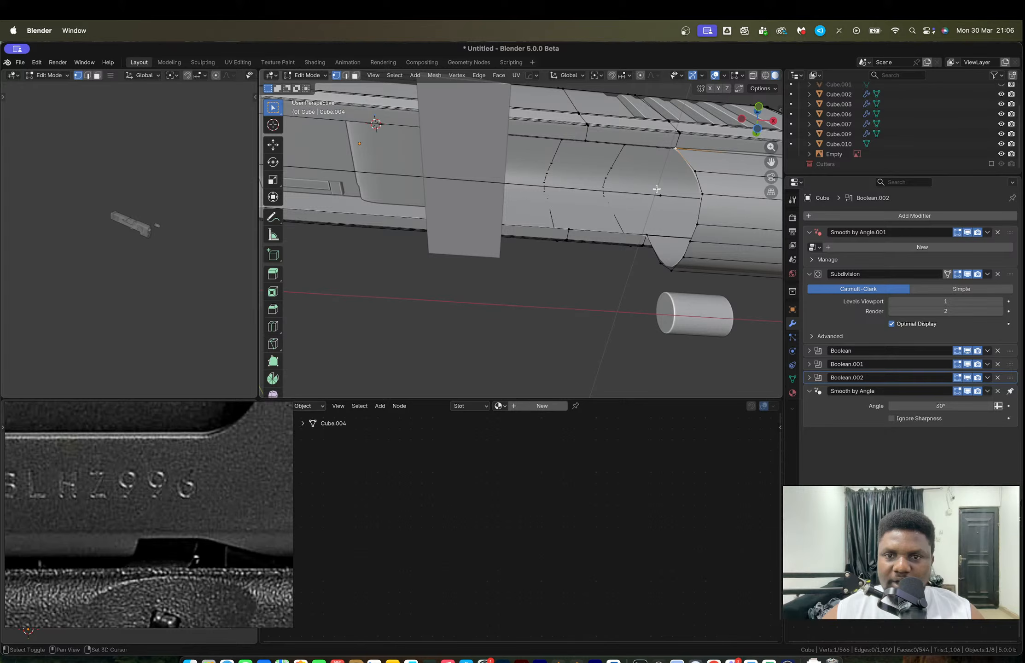
key("ctrl+r")
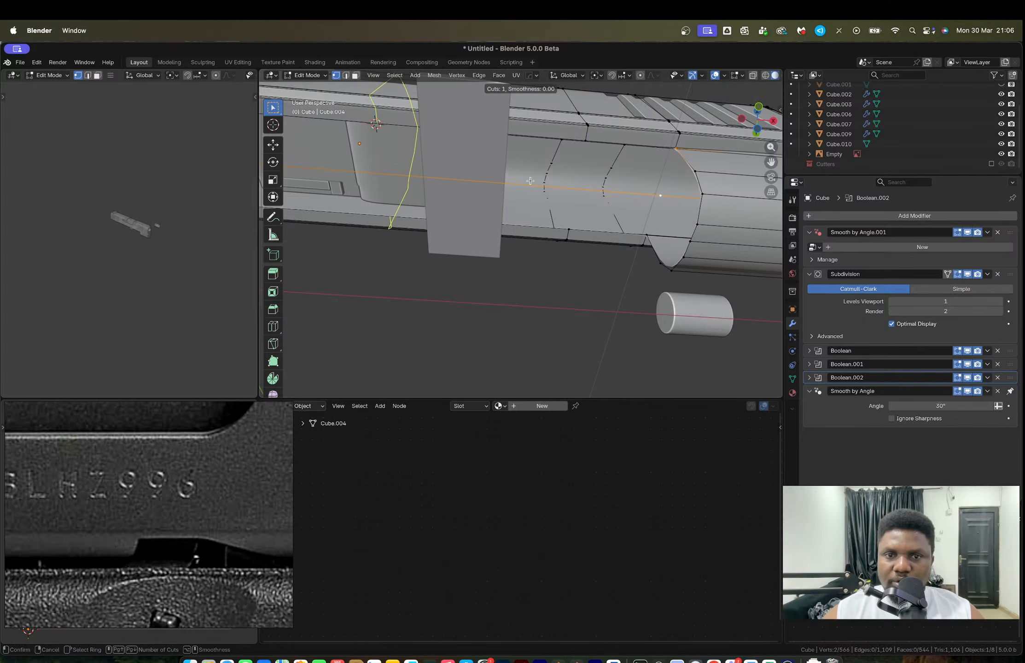
key("Escape")
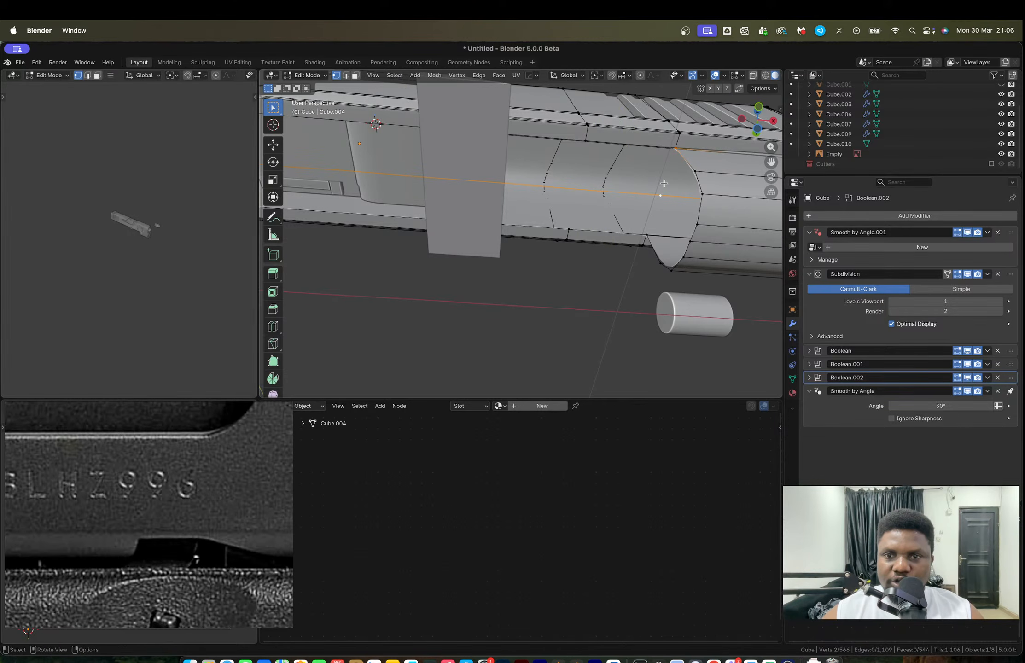
key("ctrl+r")
double_click(579, 188)
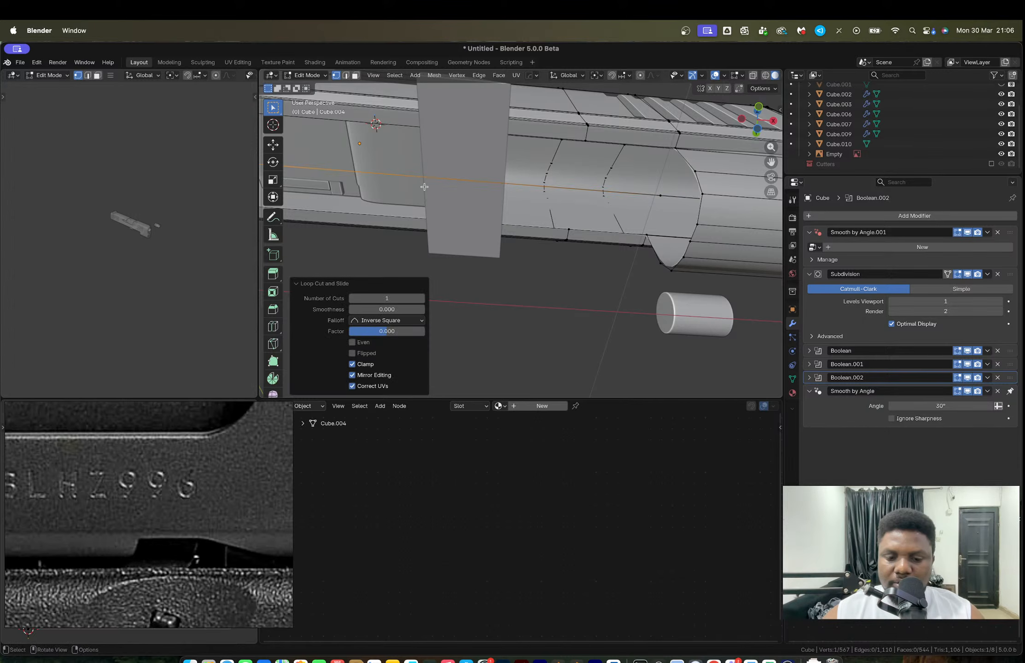
key("g")
key("g")
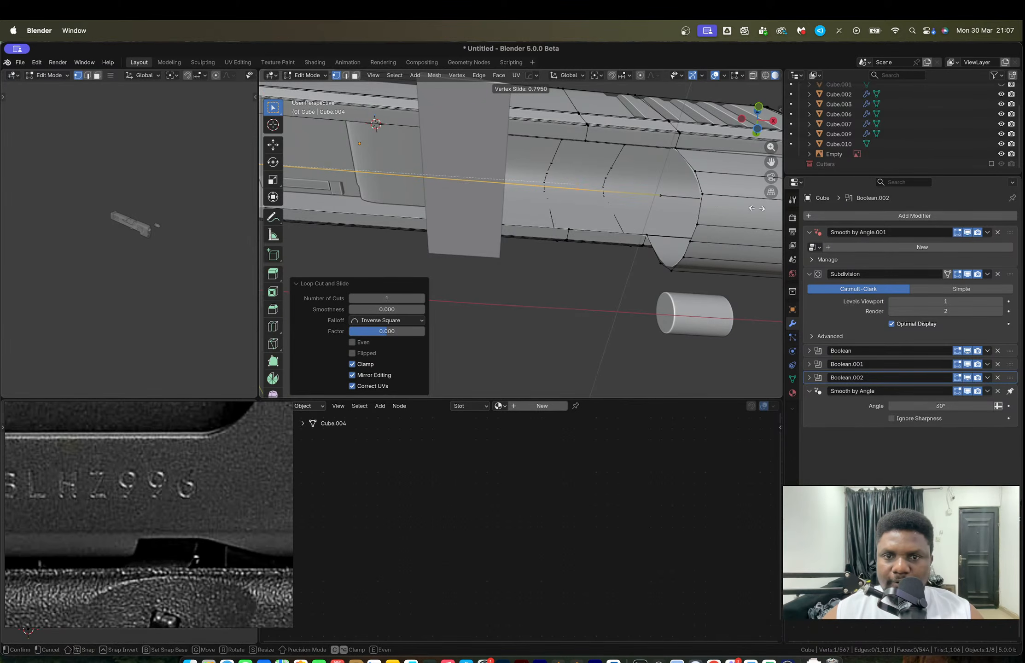
left_click(756, 208)
Step: Turn off the Subdivision modifier's viewport display to expose the base mesh around the inner wall below the serrations
left_click(673, 149)
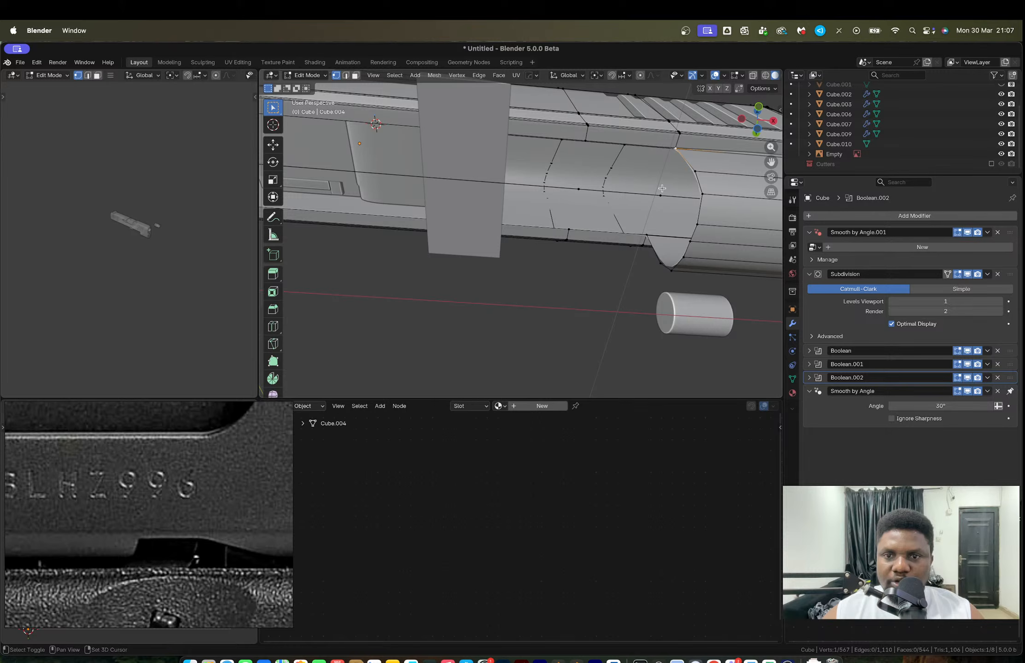
left_click(580, 189, "shift")
left_click(585, 142, "shift")
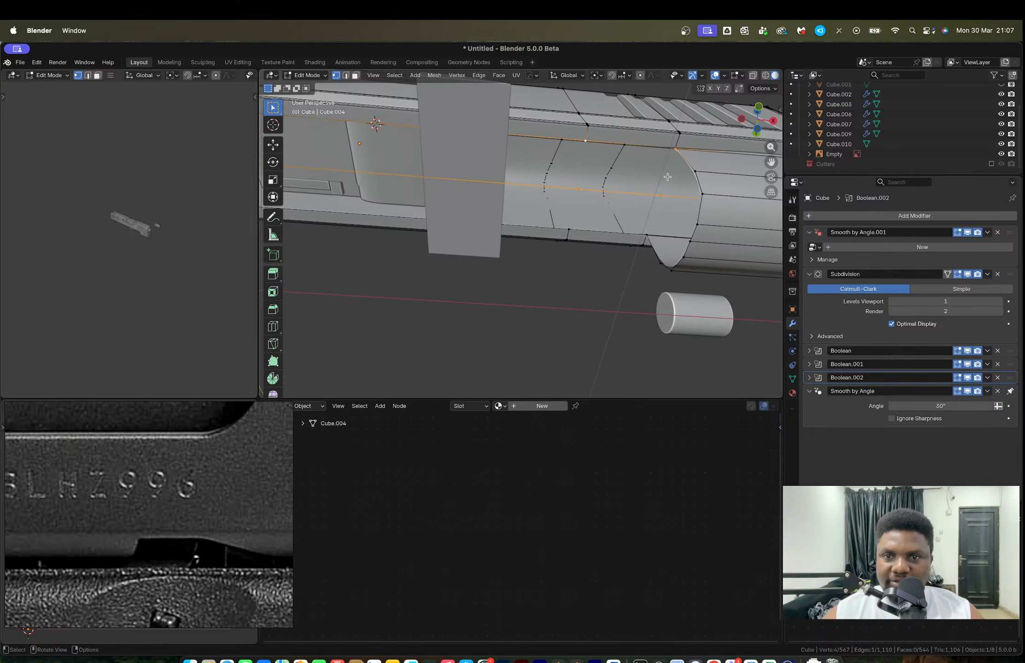
scroll(644, 185, "up", 4)
middle_click_drag(661, 192, 479, 309, "shift")
scroll(631, 214, "up", 4)
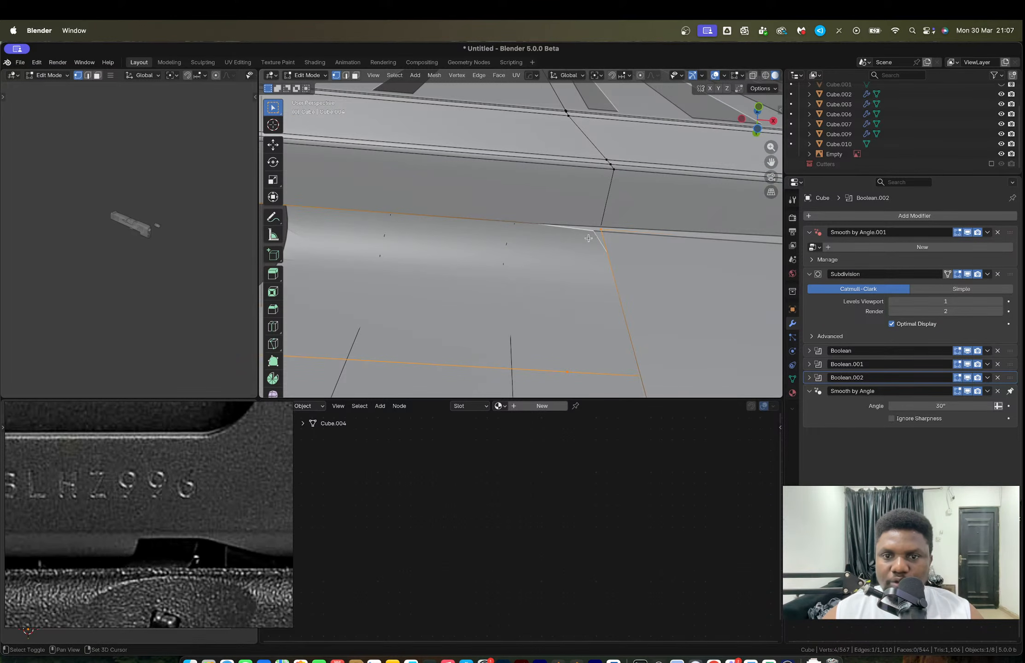
left_click(968, 275)
scroll(644, 278, "down", 5)
scroll(581, 224, "up", 5)
mouse_move(597, 272)
middle_mouse_down()
mouse_move(581, 224)
mouse_move(625, 237)
mouse_move(553, 248)
mouse_move(556, 260)
mouse_move(595, 255)
middle_mouse_up()
scroll(554, 248, "down", 5)
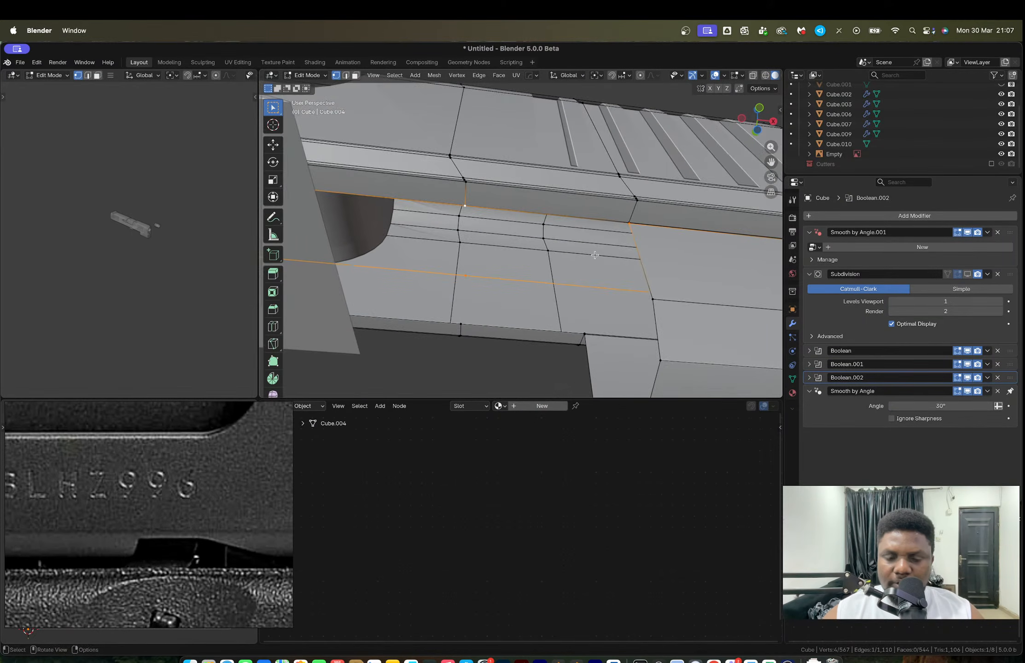
Step: Try to fill a face between the inner wall's two upper corner vertices and the two vertices on its lower edge
left_click(626, 222)
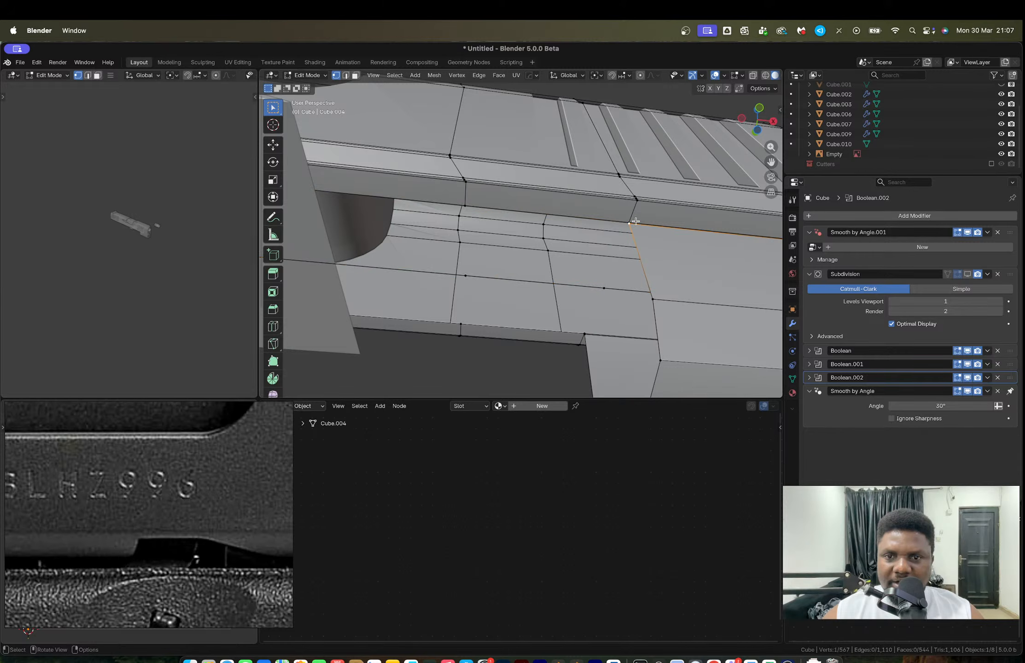
left_click(465, 205, "shift")
left_click(465, 276, "shift")
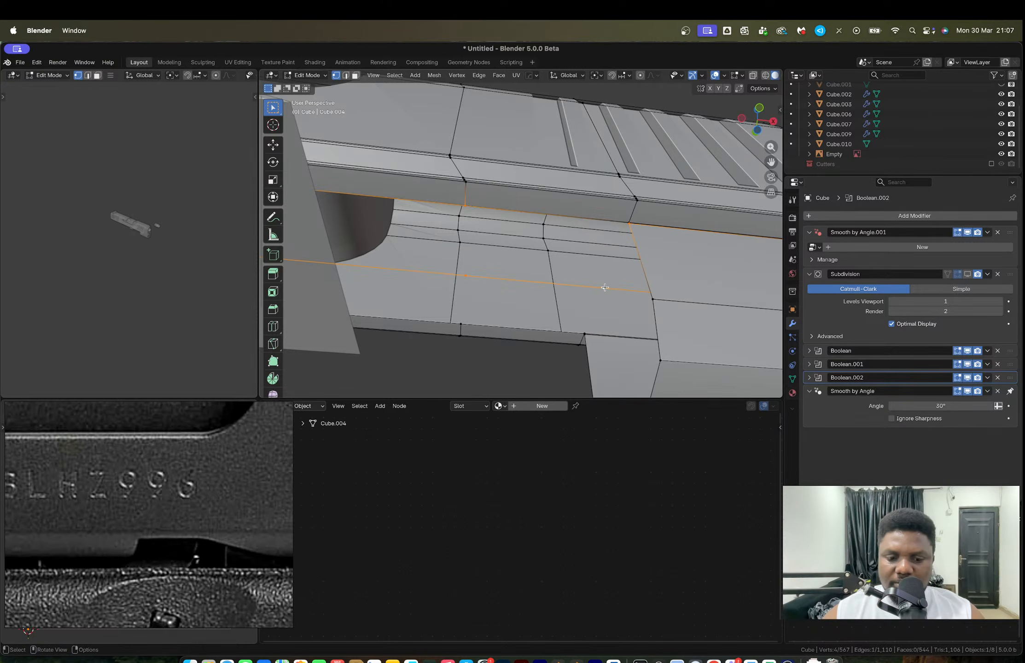
key("f")
scroll(637, 255, "up", 2)
scroll(608, 256, "up", 2)
middle_click_drag(652, 238, 611, 251, "shift")
scroll(608, 255, "up", 2)
key("ctrl+z")
Step: Try the inner wall fill again with a different vertex at the upper corner beneath the serrations, and undo it
left_click(605, 312, "shift")
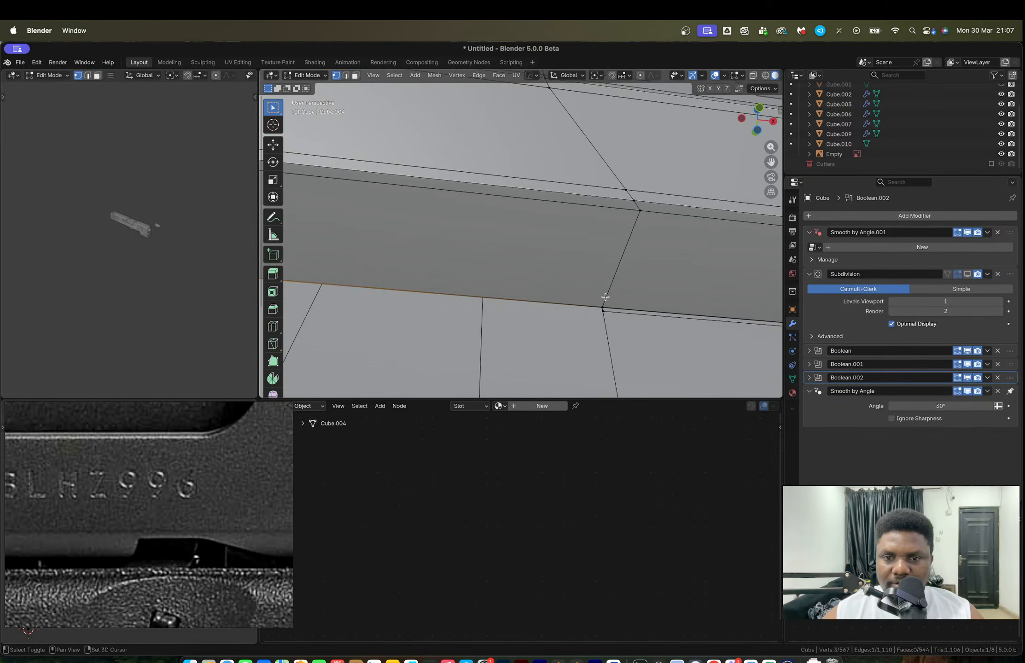
left_click(605, 297, "shift")
key("f")
scroll(606, 297, "down", 6)
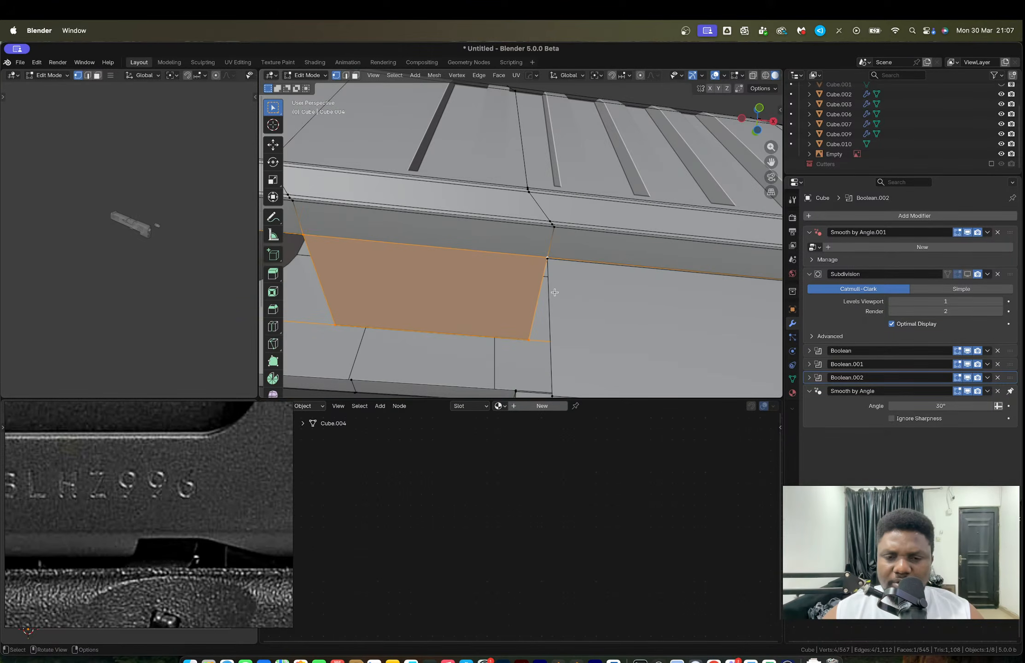
scroll(554, 293, "up", 2)
middle_click_drag(554, 292, 580, 289, "shift")
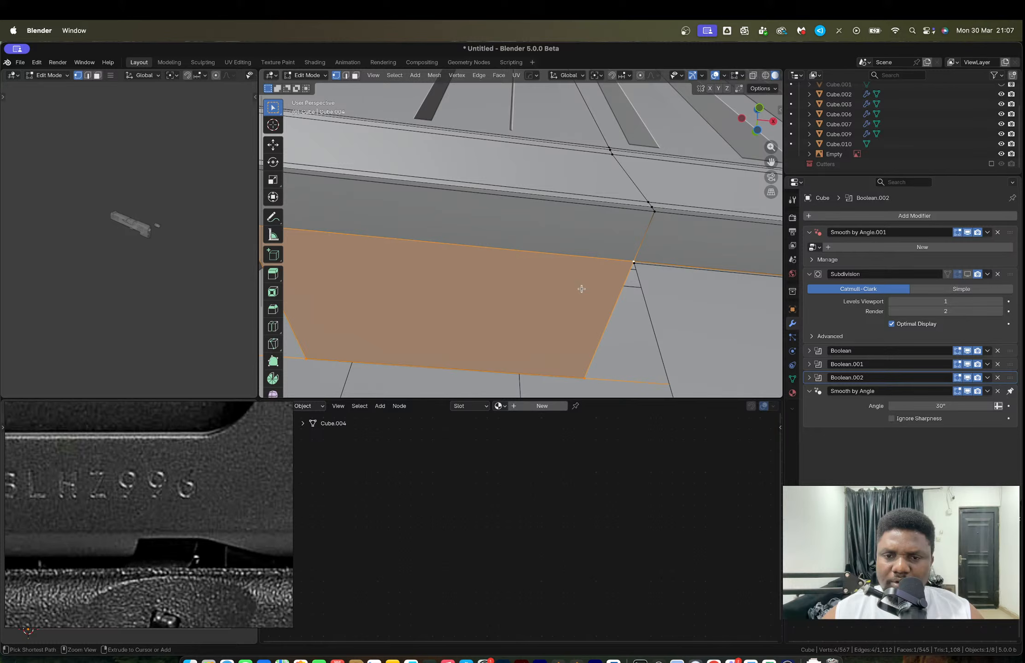
key("ctrl+z")
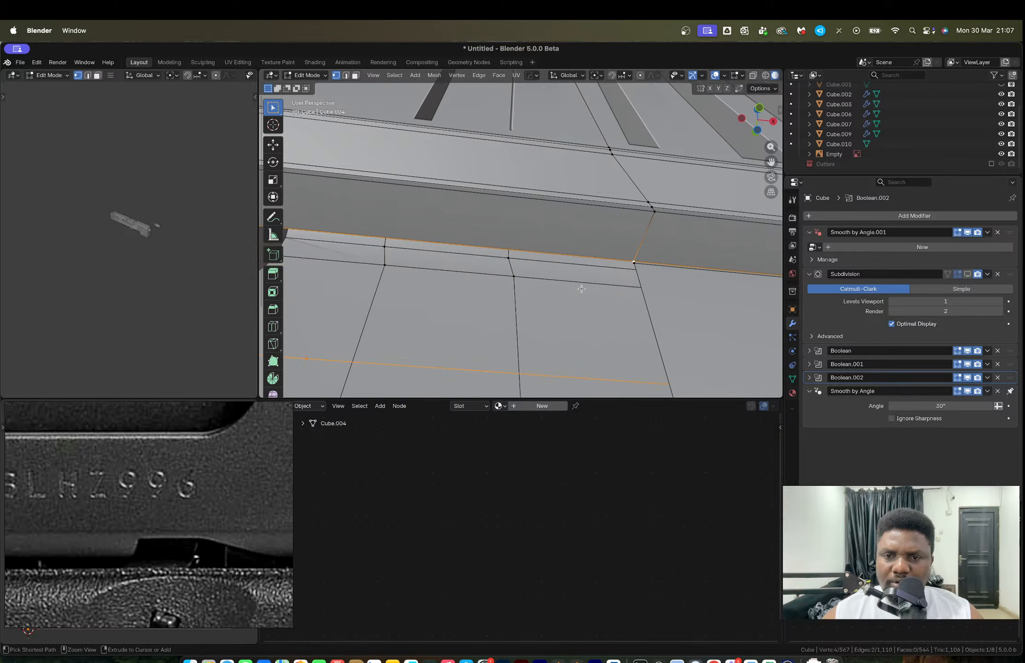
Step: Swap the doubled upper corner vertex for the one just below it and fill the inner wall face
left_click(633, 261, "shift")
left_click(636, 267, "shift")
key("f")
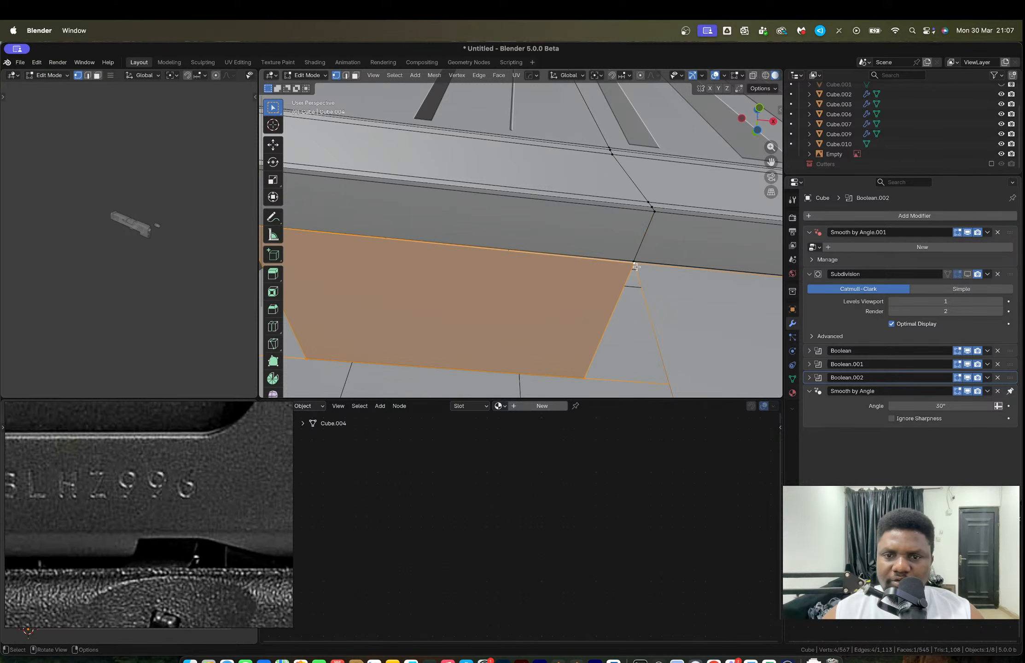
Step: Extrude the filled face's opposite upper corner vertex about 0.002 m downward along the global Z axis
middle_click_drag(621, 276, 677, 283)
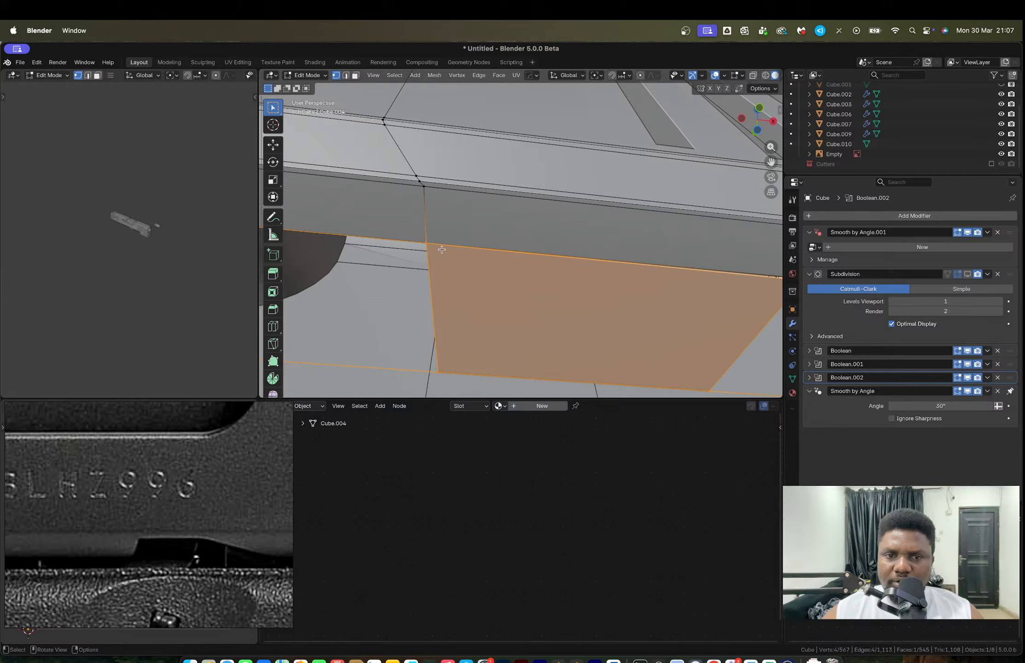
left_click(427, 244)
middle_click_drag(427, 244, 489, 232)
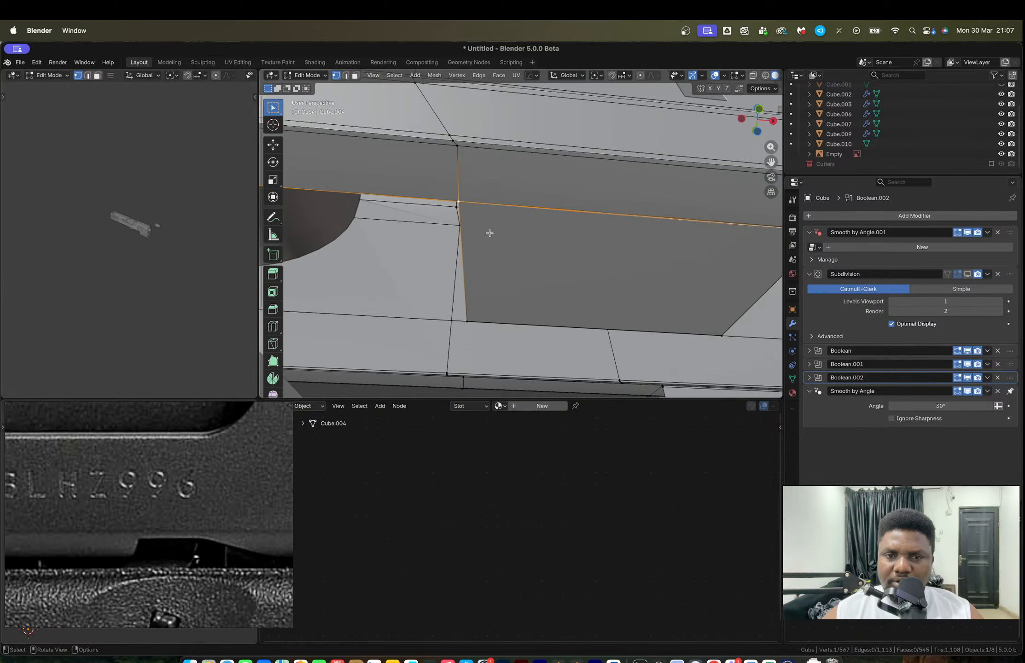
scroll(489, 233, "up", 3)
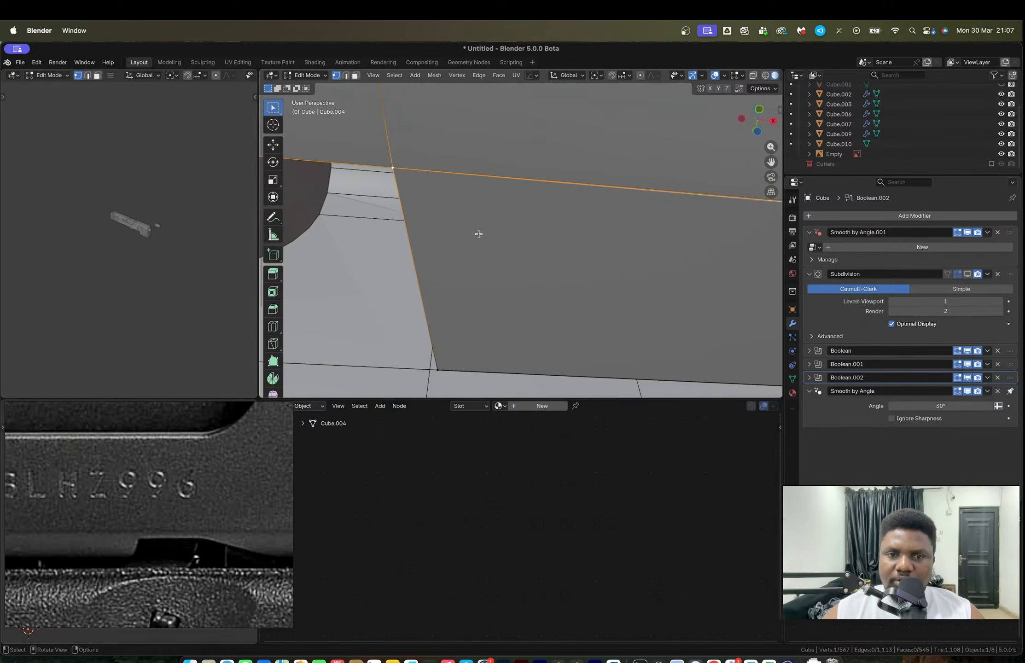
key("e")
key("z")
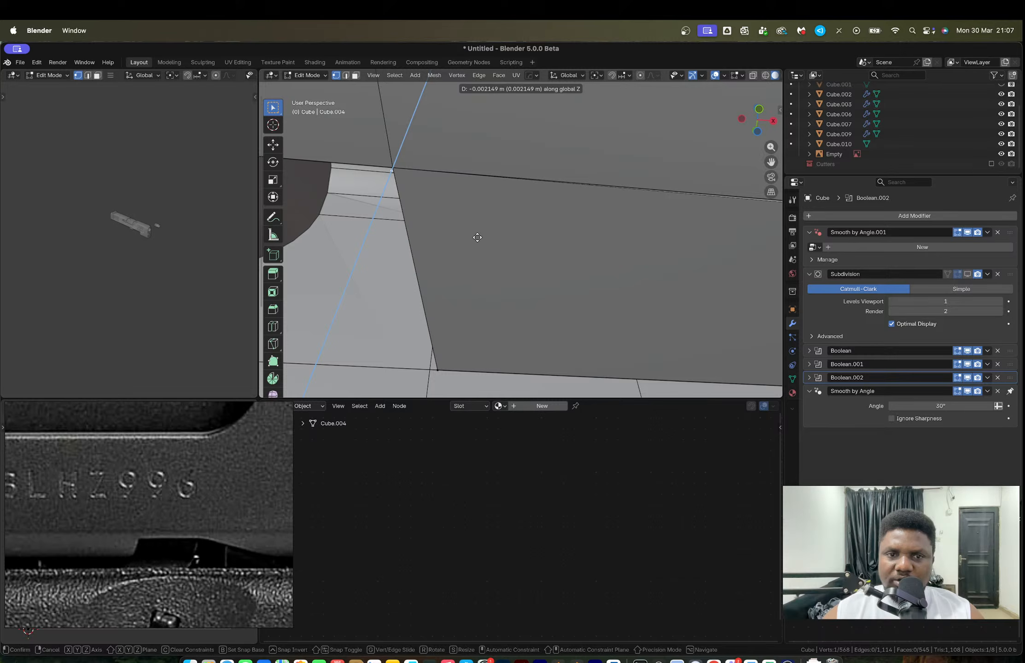
left_click(477, 238)
scroll(477, 235, "down", 4)
Step: Fill the narrow strip between the slide's lower rim and the filled face, using the extruded vertex and the neighbouring corner vertices
left_click(598, 231, "shift")
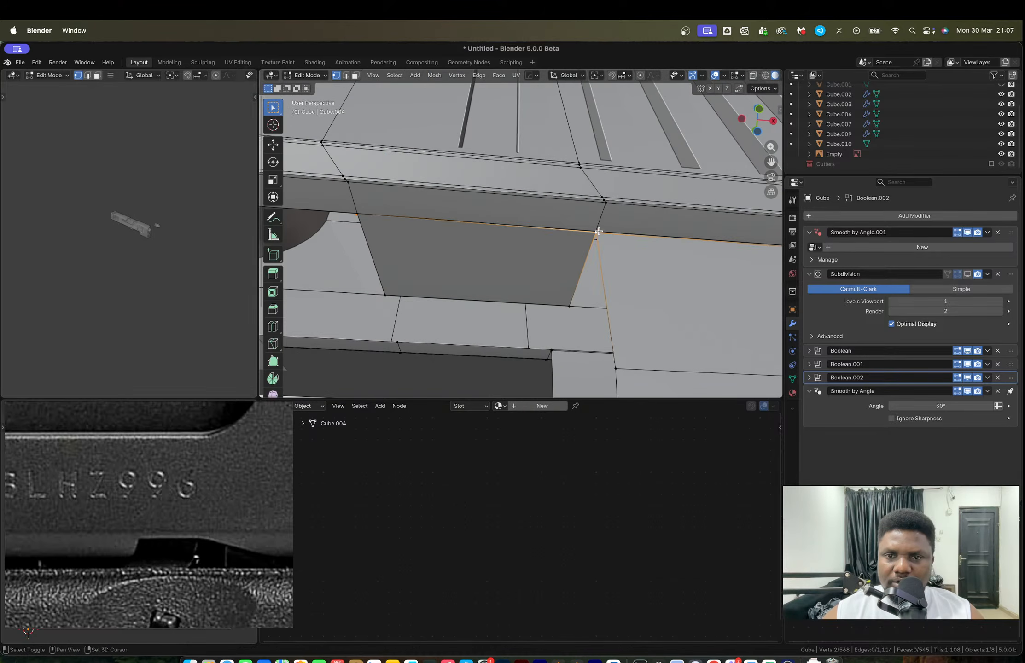
left_click(597, 230, "shift")
left_click(370, 218, "shift")
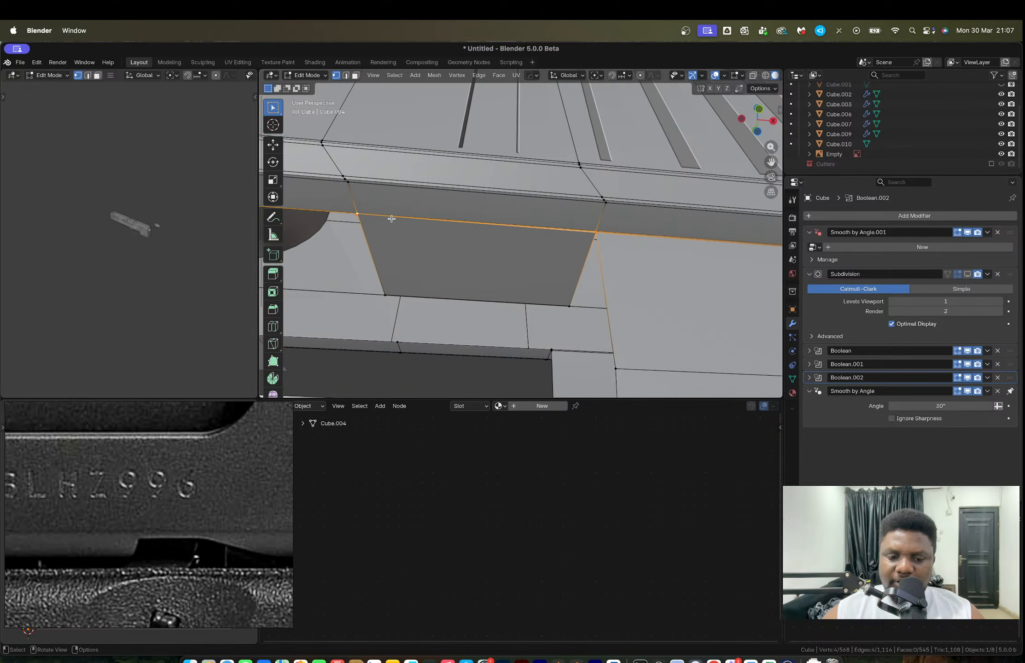
scroll(474, 238, "up", 5)
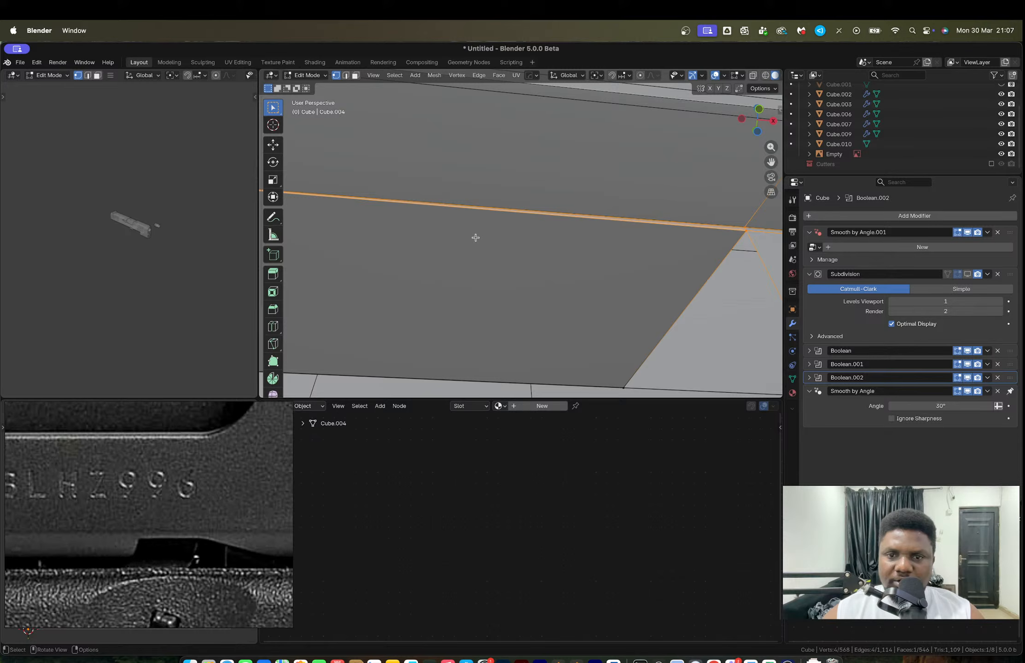
middle_click_drag(474, 237, 560, 257, "shift")
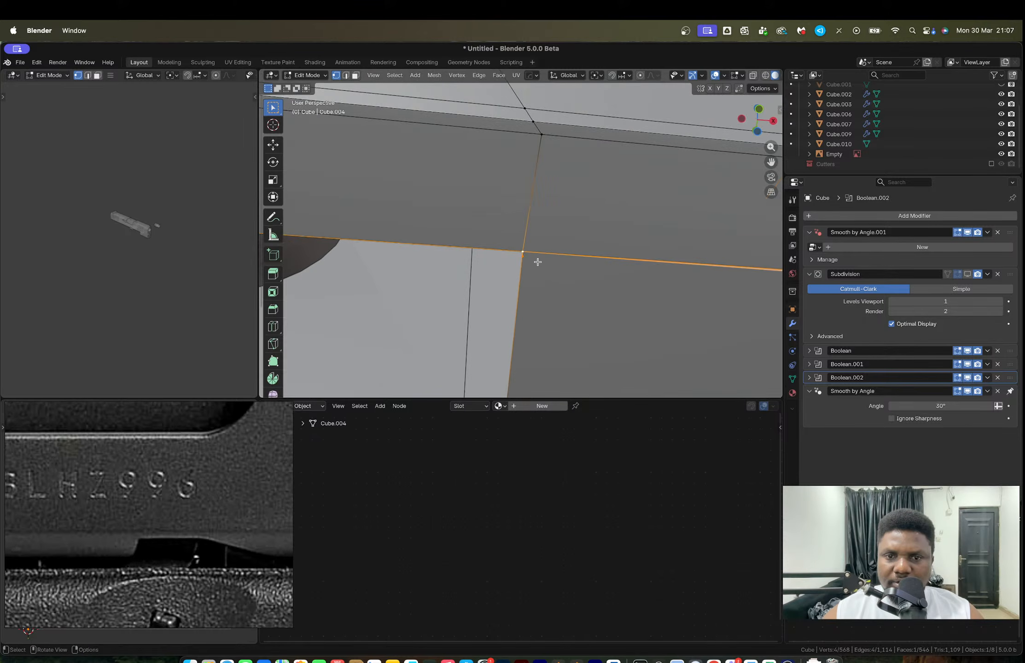
scroll(537, 261, "down", 2)
key("f")
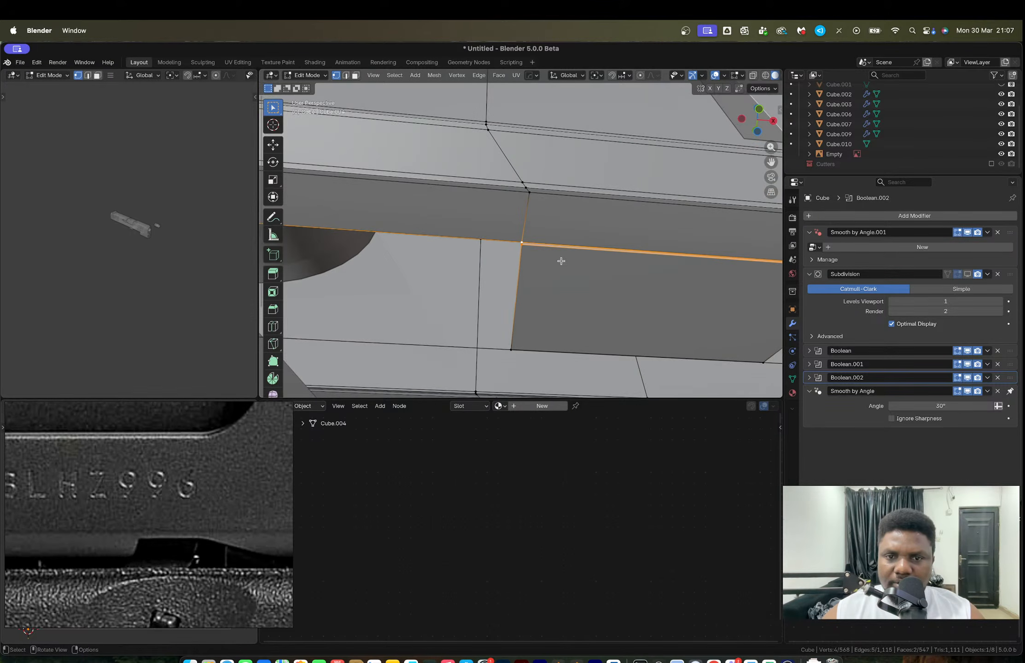
Step: Delete the large filled face on the inner wall beneath the narrow strip
middle_click_drag(560, 261, 556, 252)
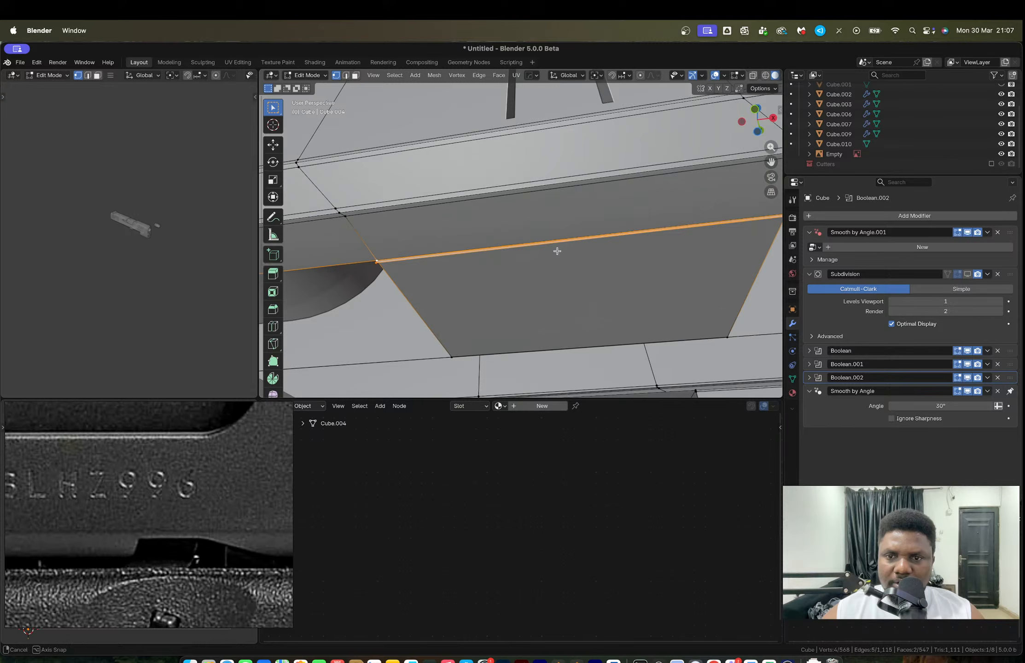
middle_click_drag(709, 216, 590, 227, "shift")
scroll(554, 258, "up", 5)
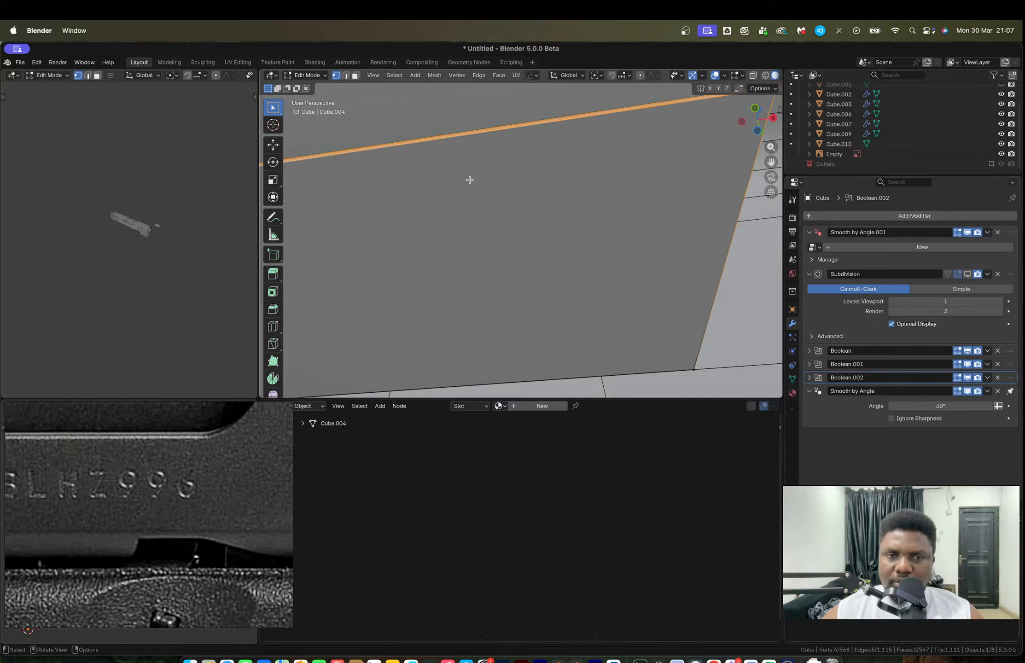
middle_click_drag(469, 180, 562, 228)
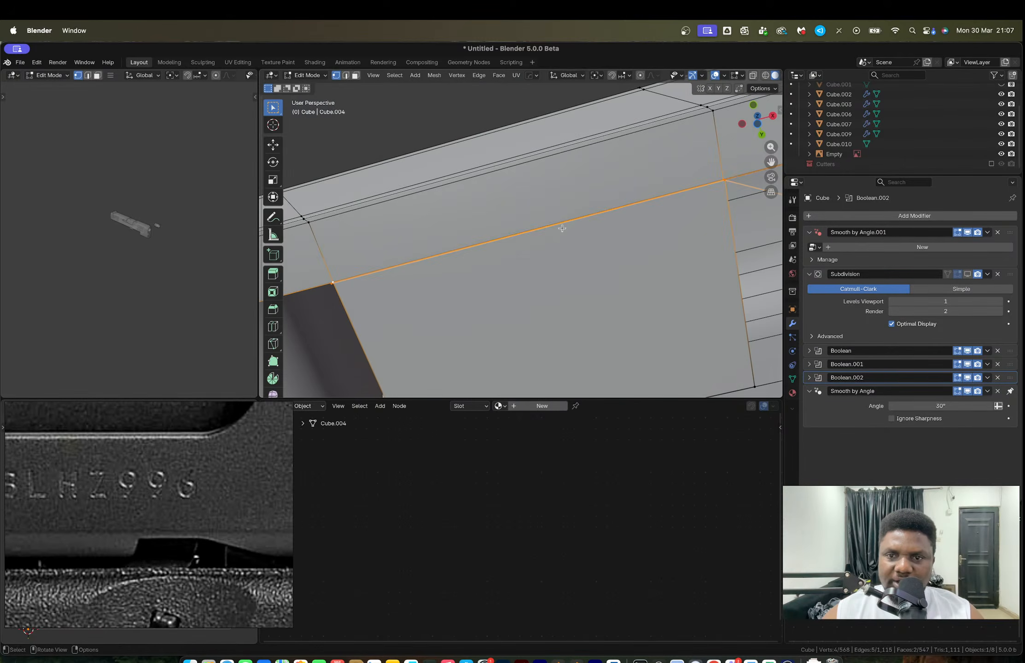
key("3")
left_click(586, 287)
middle_click_drag(585, 287, 691, 241)
key("x")
left_click(568, 157)
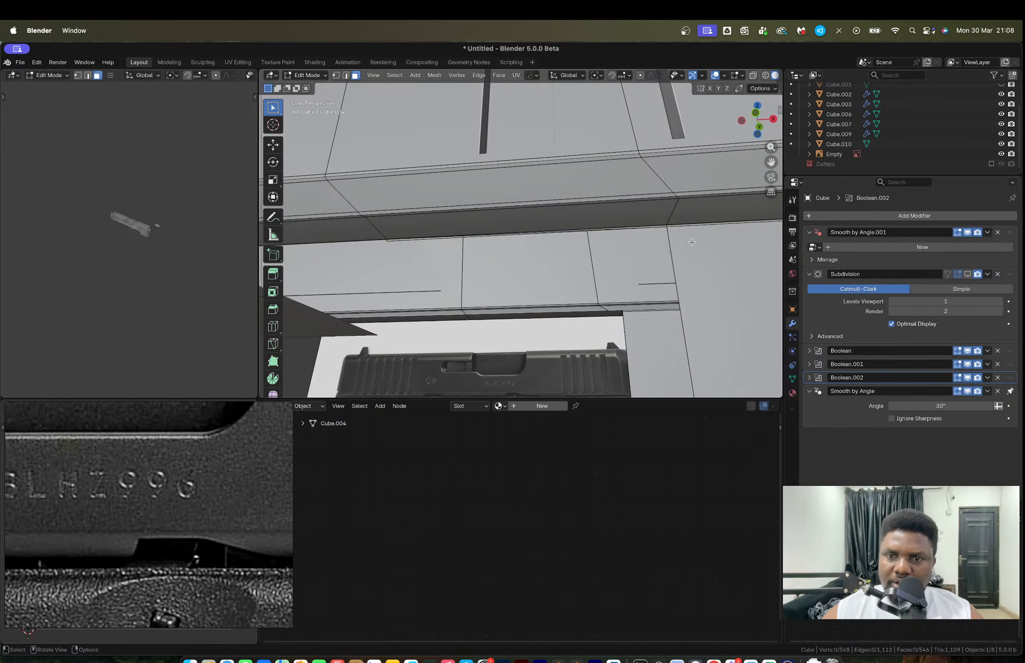
Step: Fill a face between the two upper corner vertices below the rim and the two free vertices of the inner wall's lower edges
left_click(667, 227)
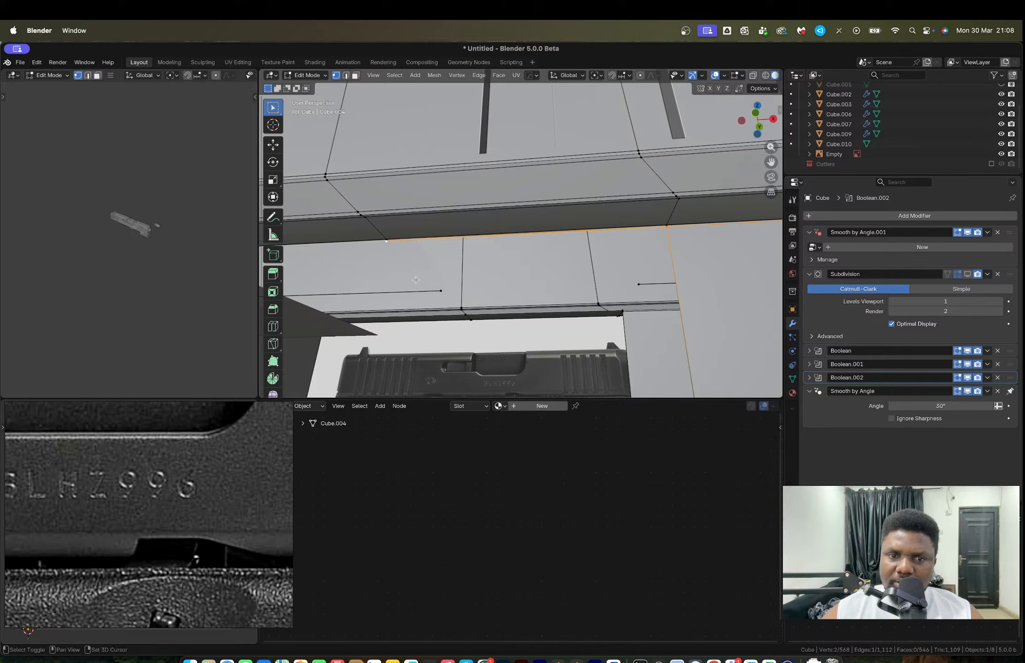
middle_click_drag(611, 289, 602, 155)
key("f")
Step: Try a single loop cut around the slide's body beside the ejection port cutout
key("ctrl+r")
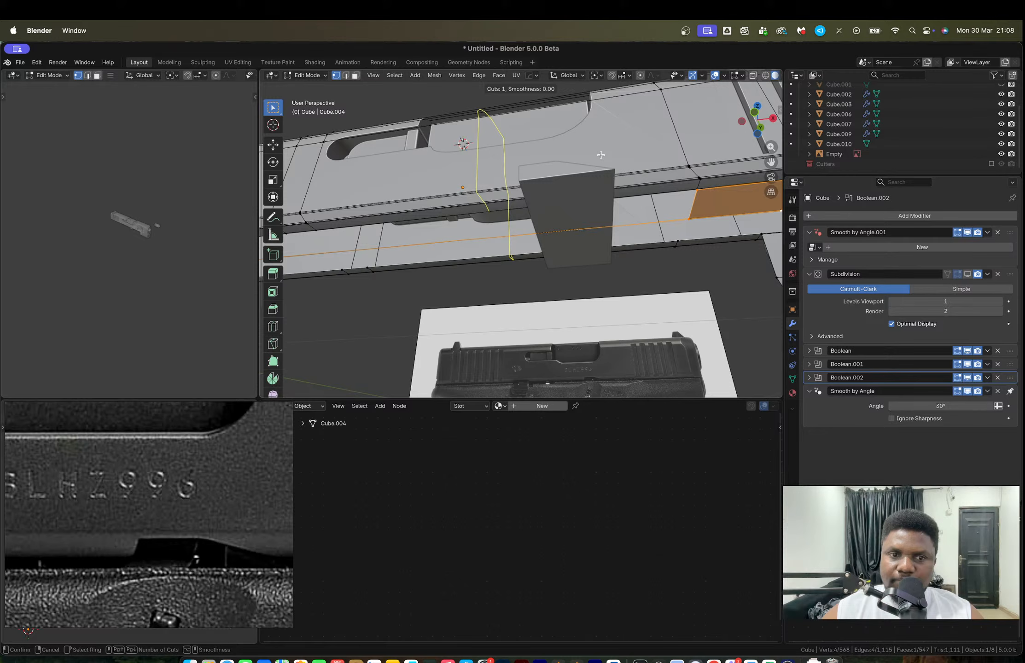
left_click(532, 207)
left_click(532, 207)
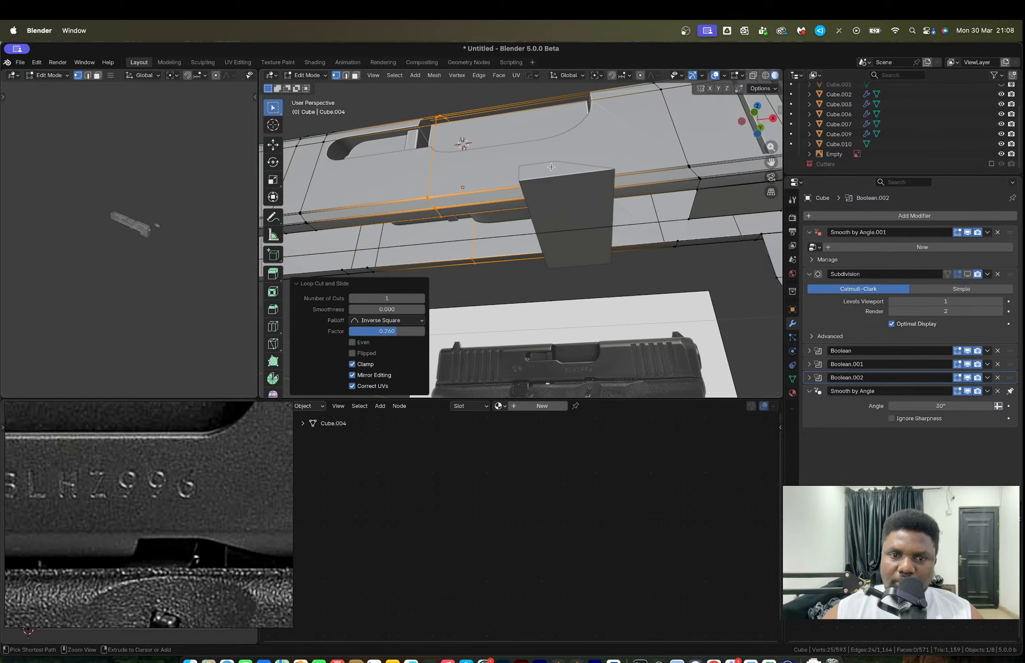
key("ctrl+z")
Step: Add one cut to the long inner wall edge between the box-shaped block and the two close vertical edges
key("ctrl+r")
left_click(500, 236)
left_click(499, 236)
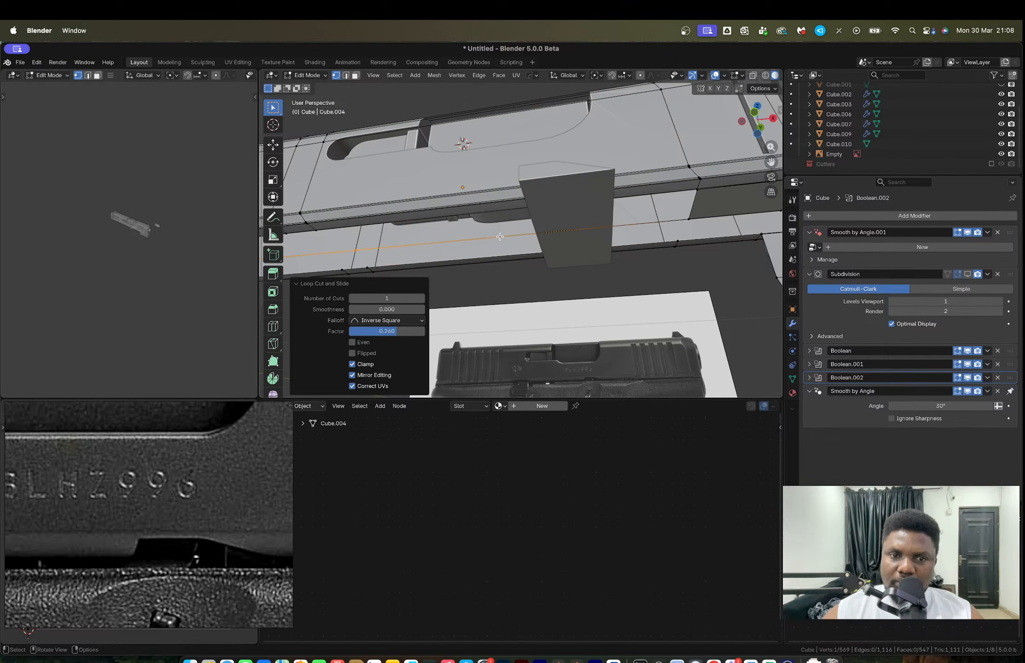
left_click(659, 208)
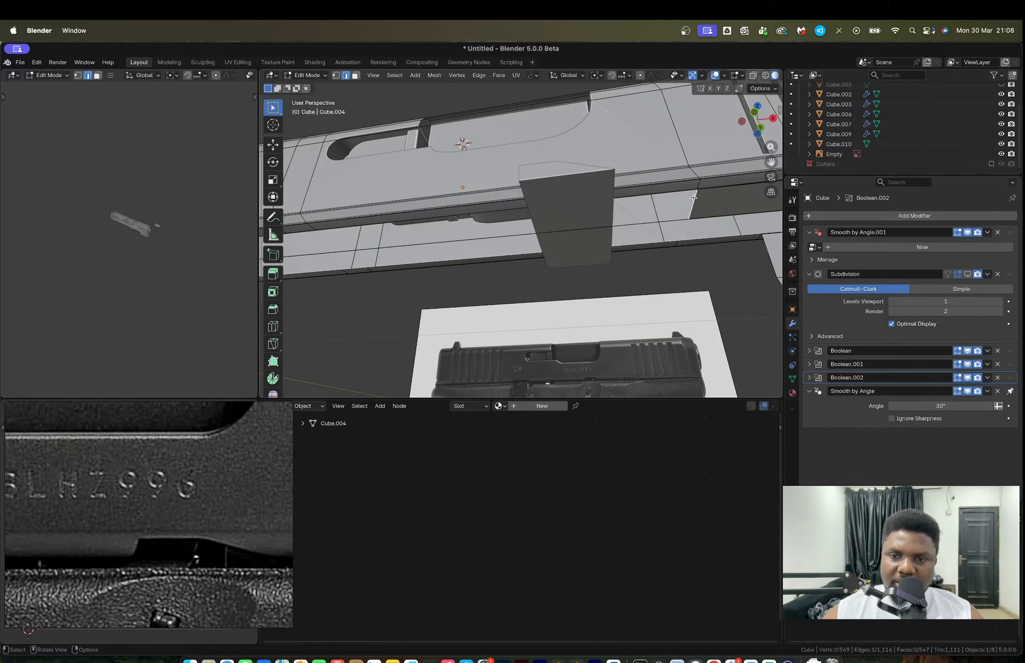
Step: Undo the cut added to the long inner wall edge beneath the slide's rim
scroll(624, 215, "down", 1)
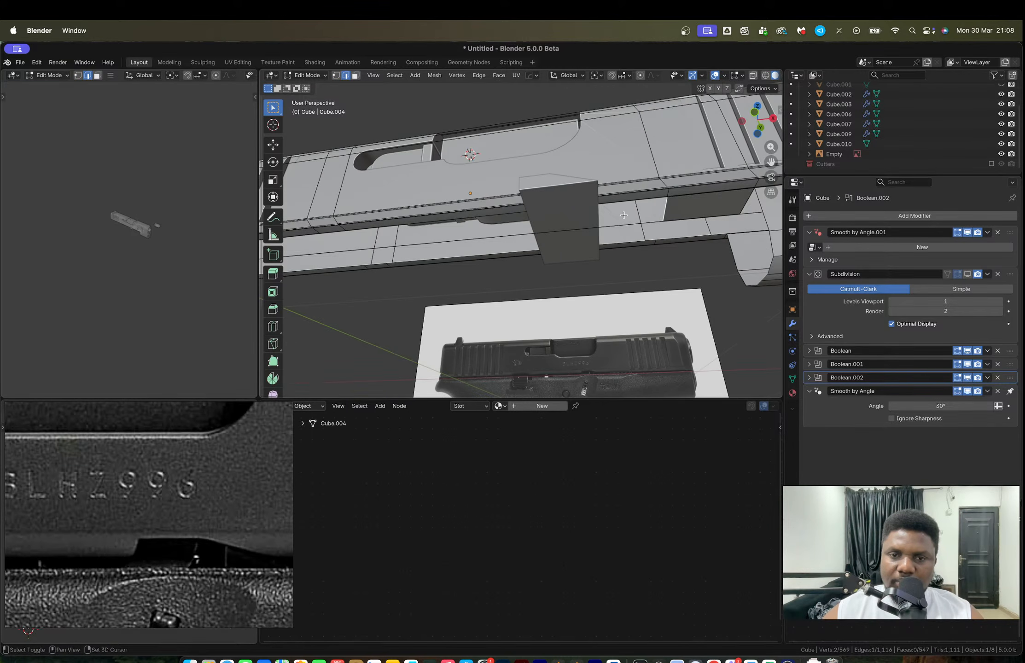
scroll(638, 210, "up", 6)
middle_click_drag(638, 209, 544, 235, "shift")
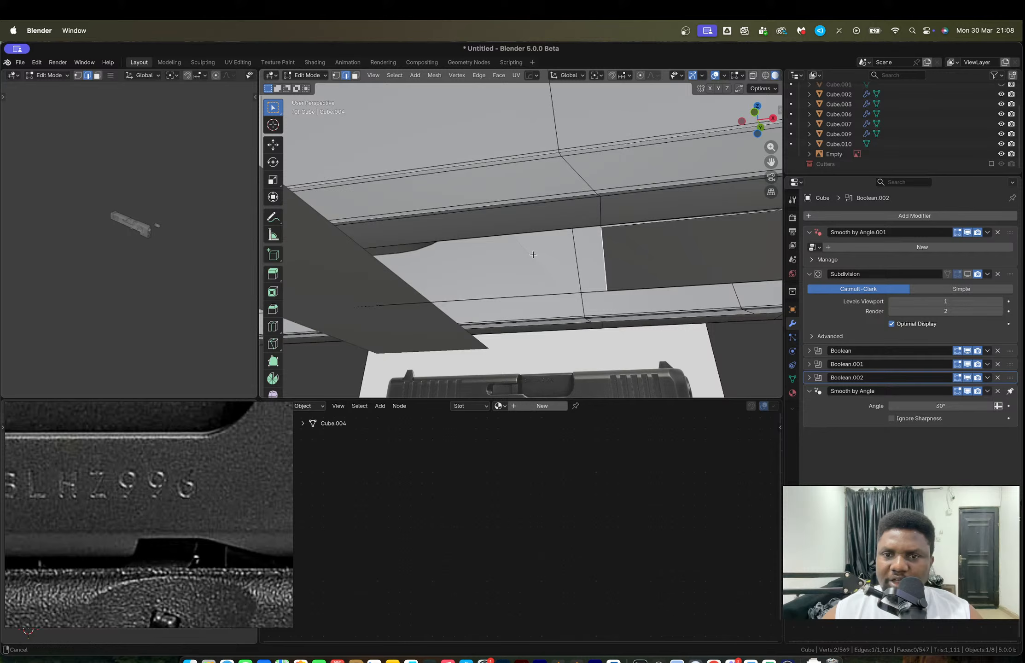
scroll(663, 225, "up", 3)
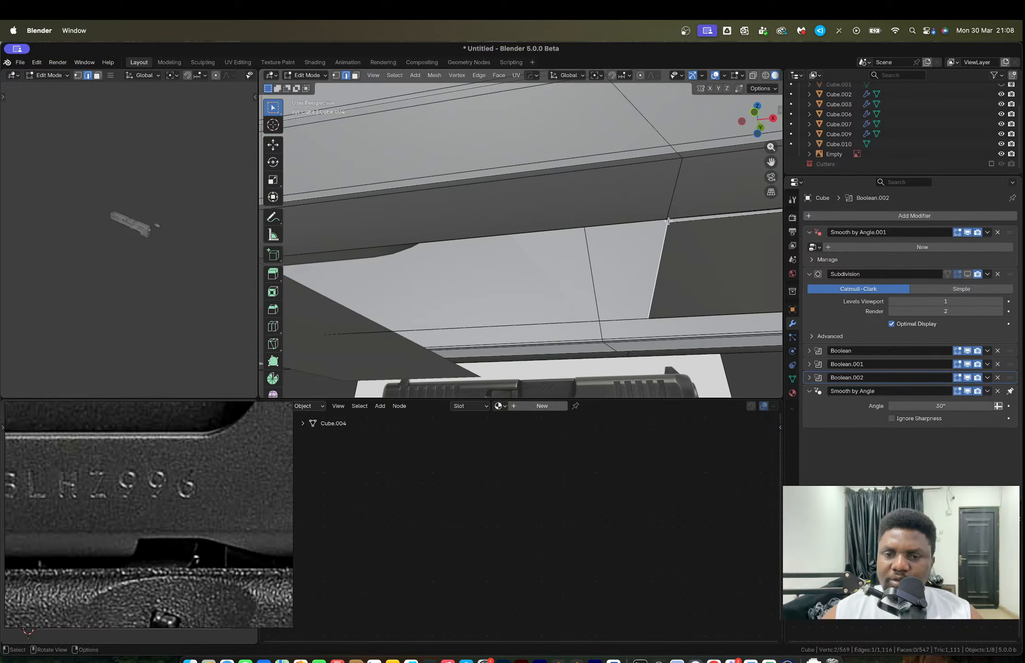
key("ctrl+z")
scroll(679, 227, "down", 5)
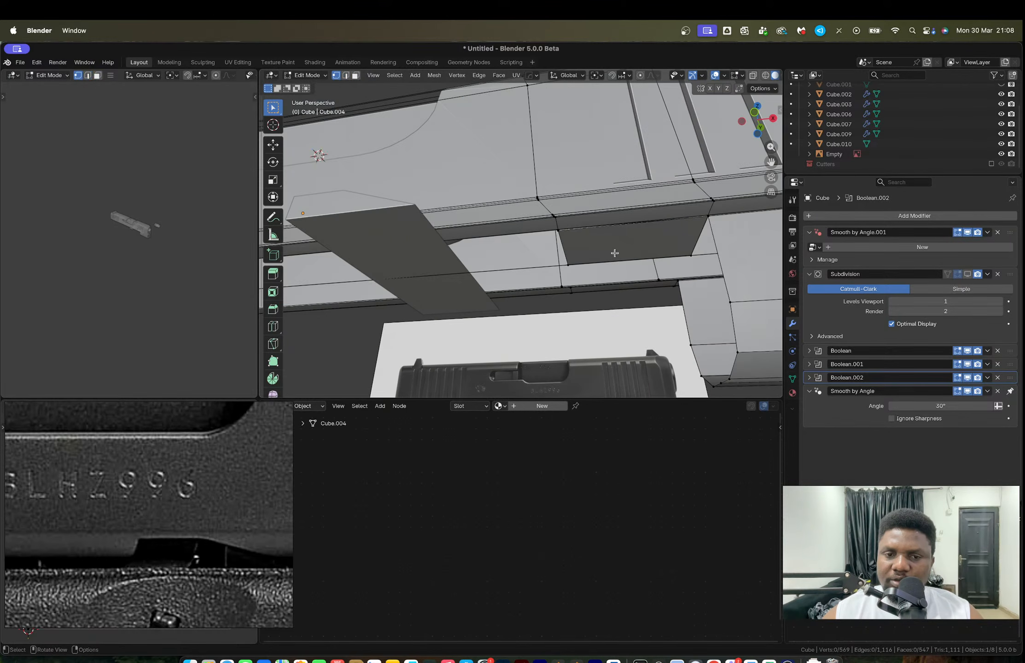
scroll(608, 252, "down", 2)
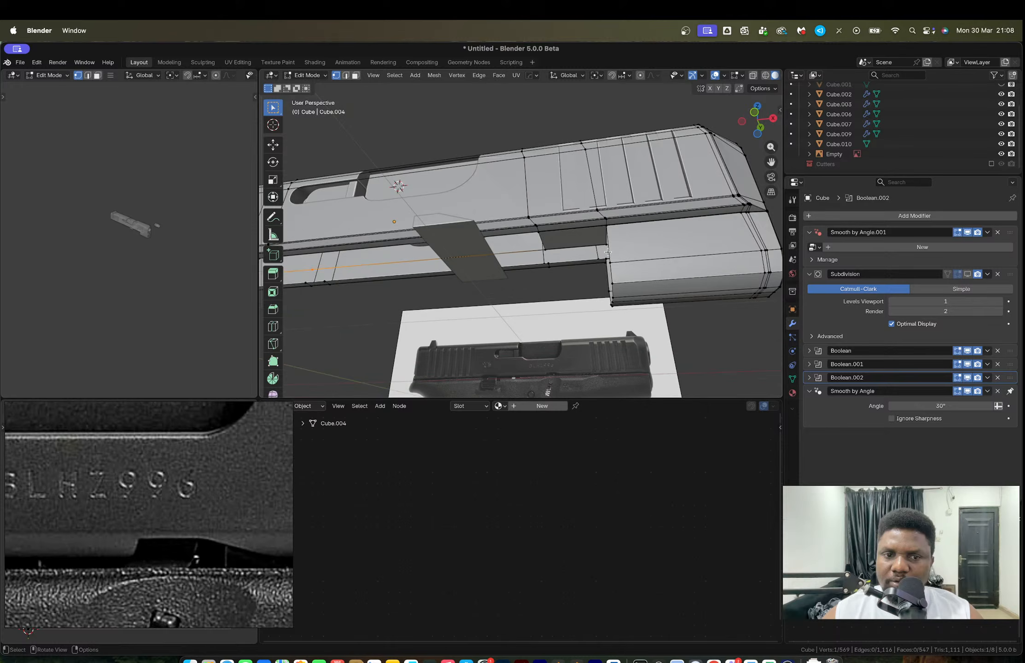
key("ctrl+z")
scroll(571, 230, "up", 7)
scroll(571, 230, "up", 3)
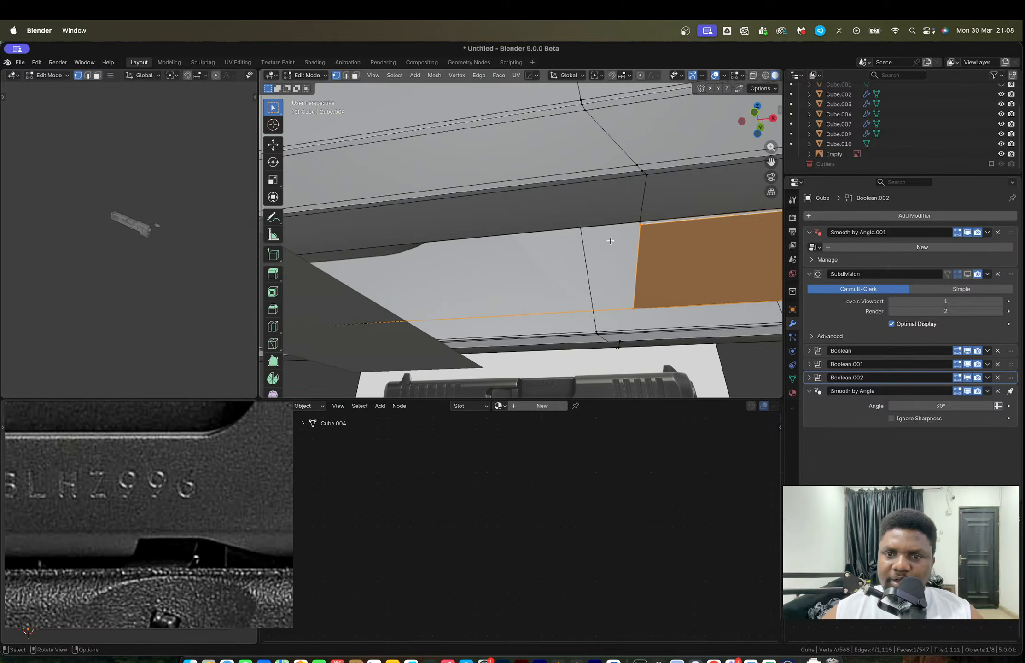
Step: Extrude the two short connected end edges of the dark inner wall faces in the negative X direction along the slide
middle_click_drag(571, 230, 584, 235)
key("3")
left_click(649, 232)
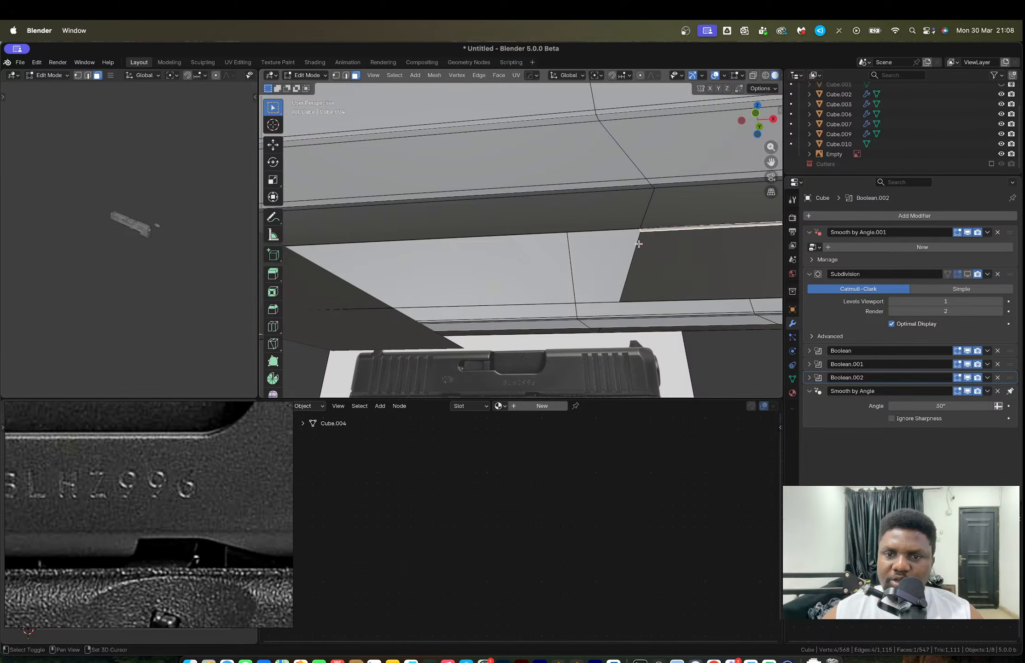
left_click(646, 244, "shift")
scroll(654, 254, "up", 2)
key("2")
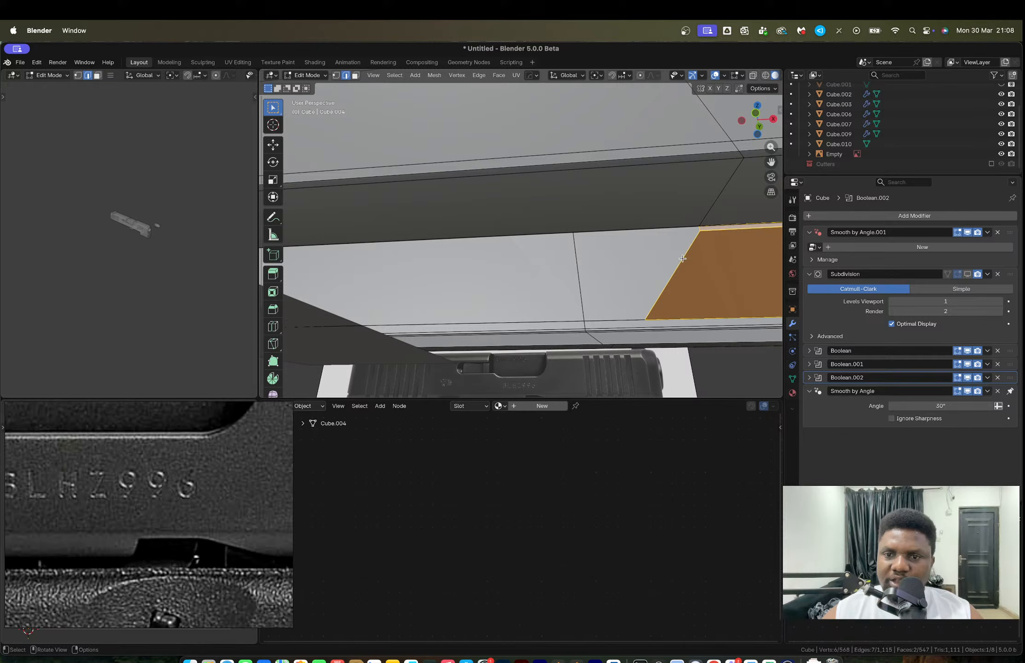
left_click(695, 232)
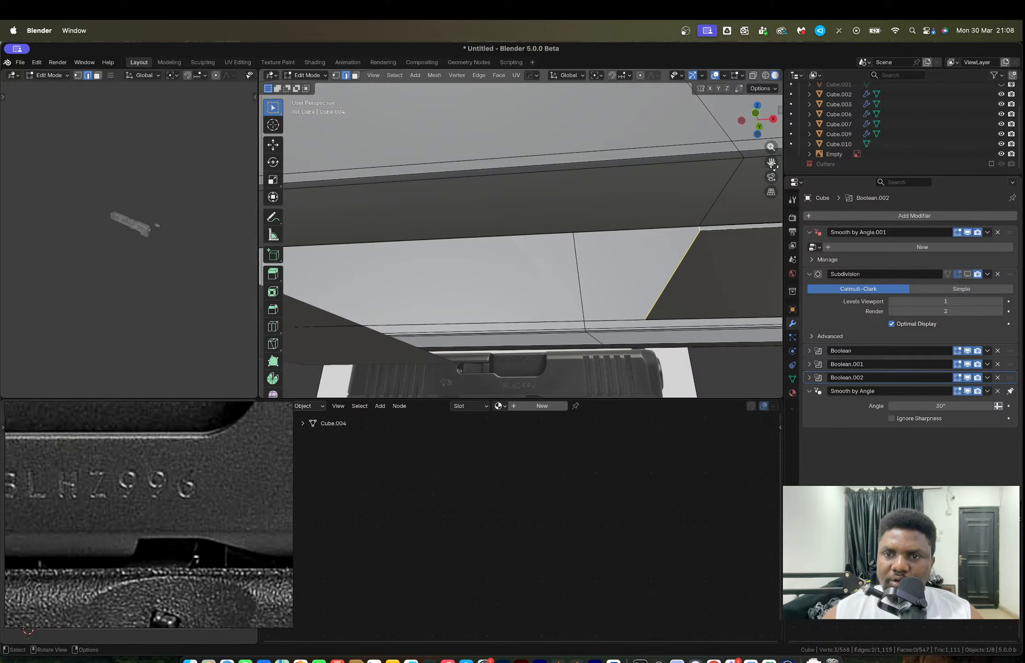
left_click(756, 113)
scroll(626, 274, "down", 4)
scroll(626, 273, "down", 6)
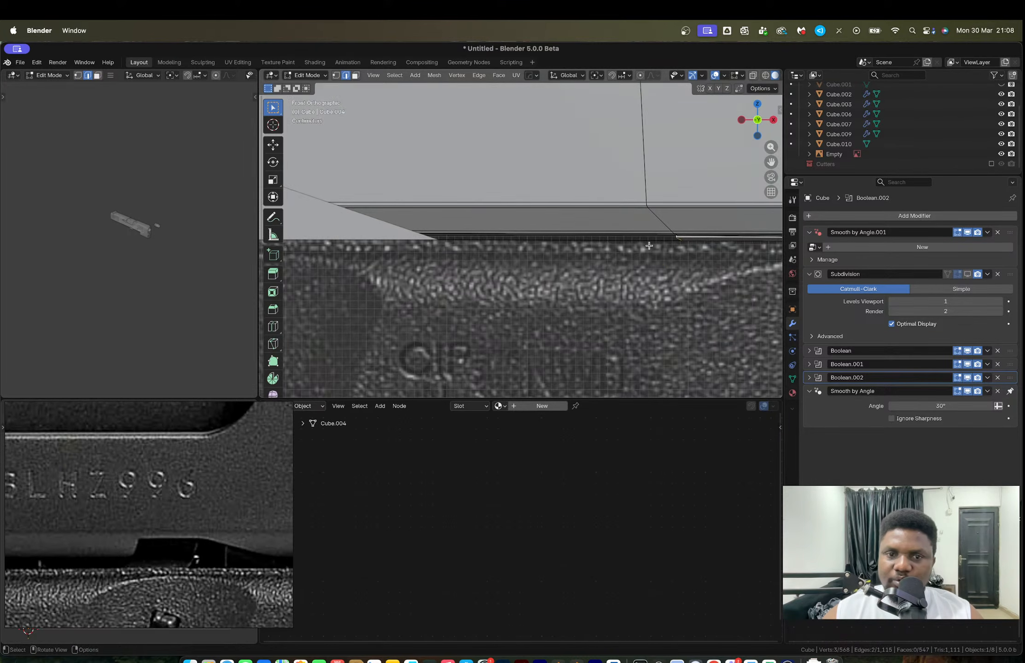
middle_click_drag(623, 262, 659, 265, "shift")
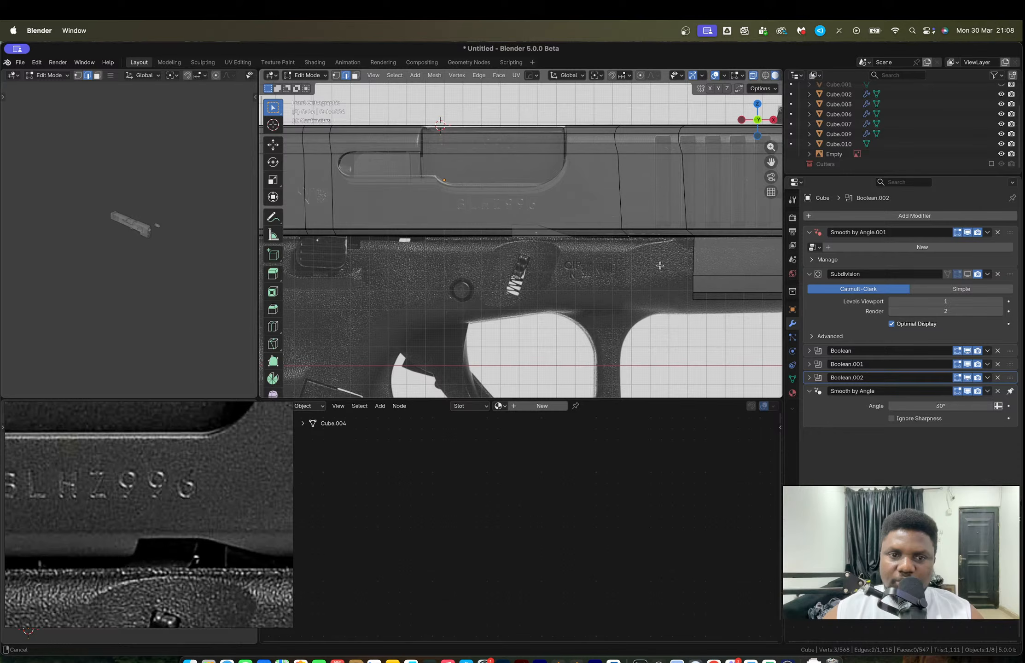
key("g")
key("x")
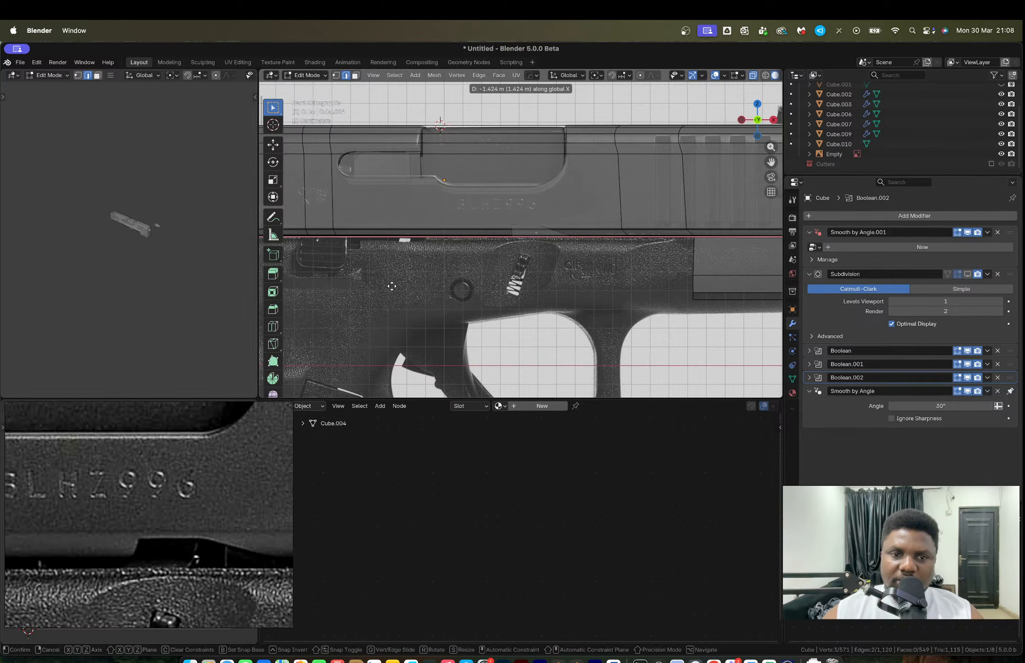
left_click(368, 289)
Step: Merge the two nearly coincident vertices at the extruded wall's upper corner, using At Last
middle_click_drag(369, 288, 548, 257)
middle_click_drag(600, 278, 522, 302)
key("1")
left_click(524, 289)
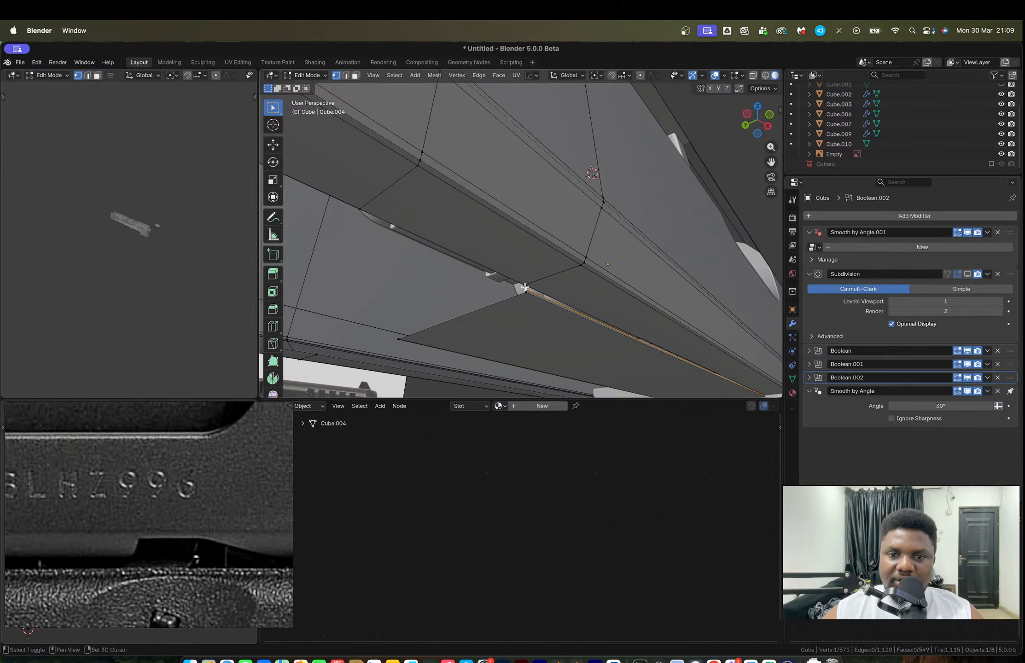
left_click(523, 292, "shift")
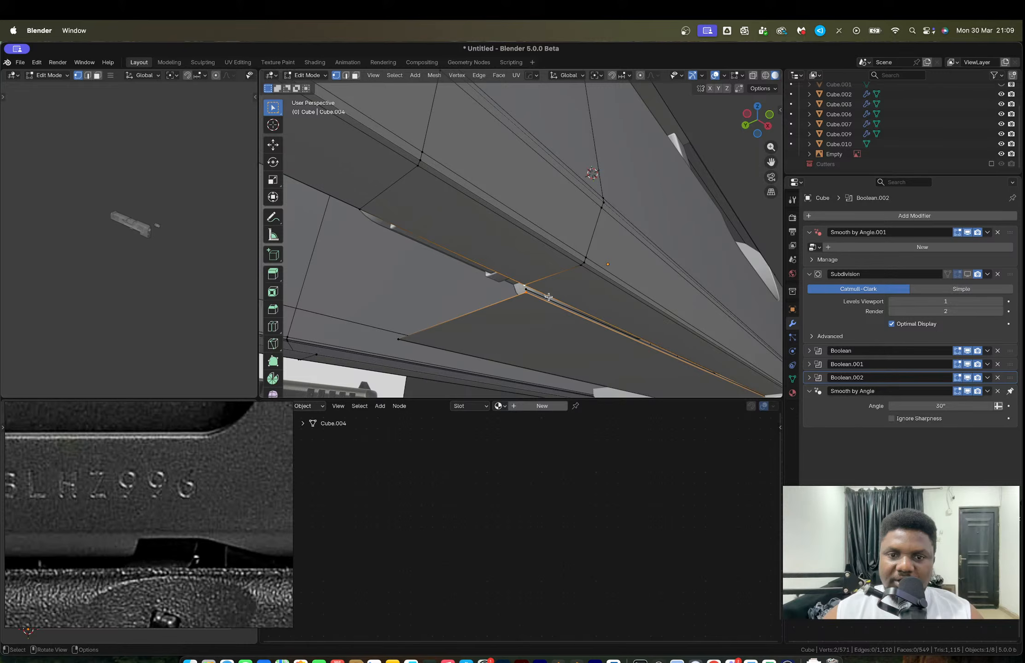
left_click(526, 290)
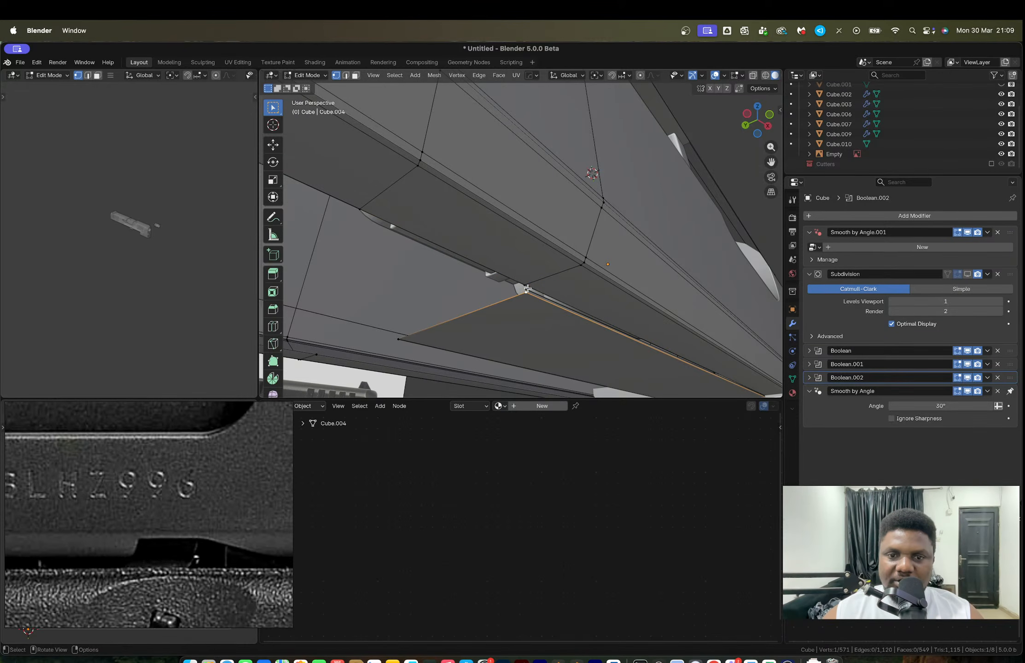
left_click(522, 287, "shift")
key("m")
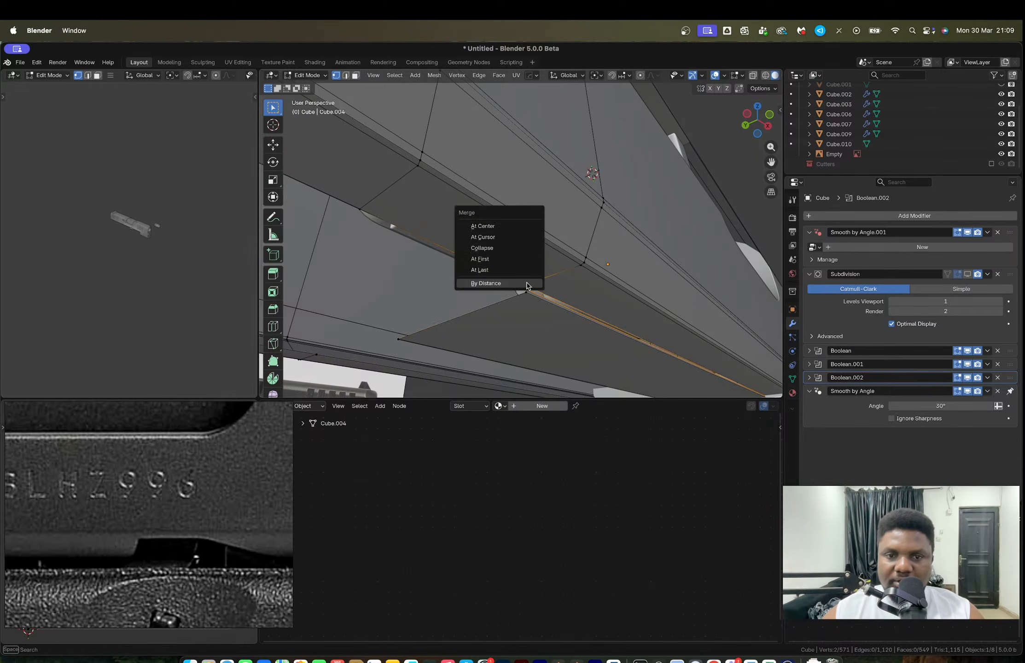
left_click(481, 270)
scroll(567, 295, "down", 5)
middle_click_drag(567, 295, 584, 286)
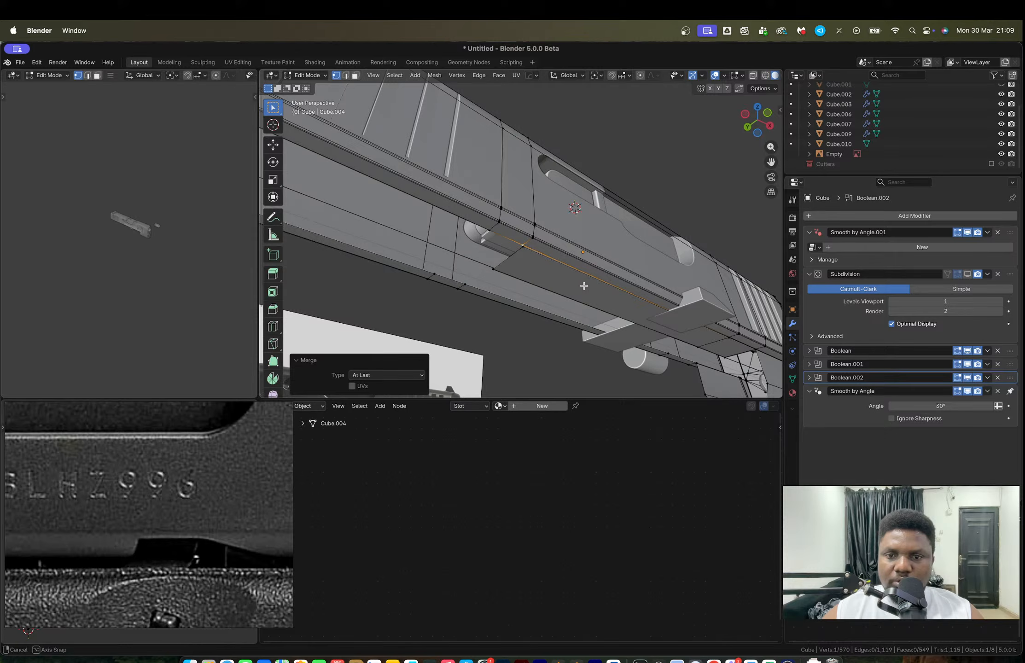
Step: Leave mesh editing and mirror the slide on the Y axis with the Hops mirror, with Y bisect and flip
key("Tab")
key("alt+x")
left_click(640, 222)
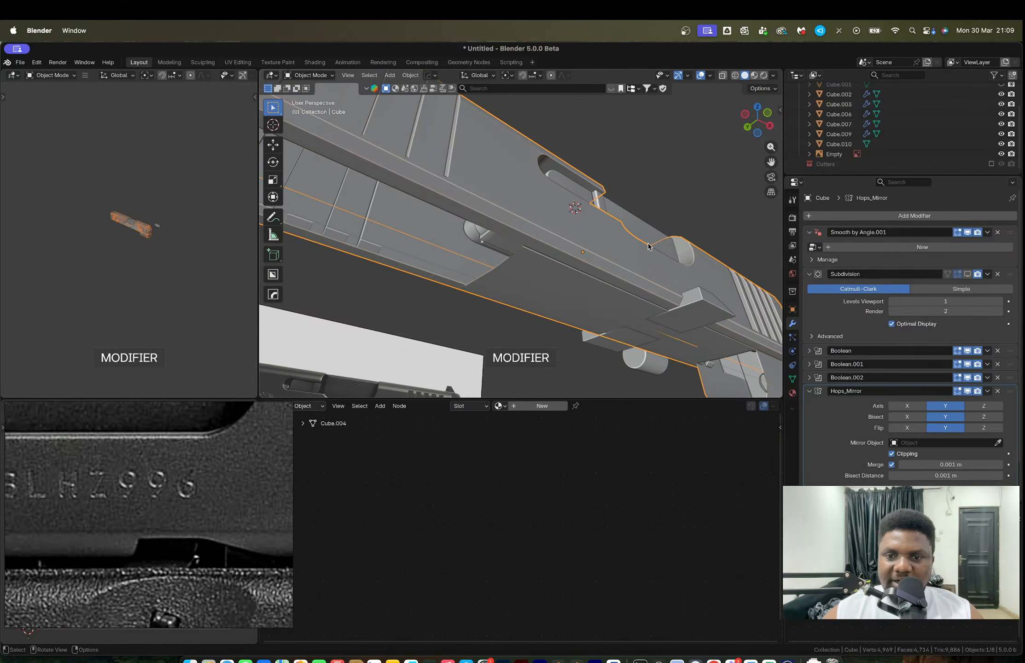
middle_click_drag(648, 246, 664, 270)
Step: Move the short lengthwise edge on the slide's underside beside the box-shaped cutters about -0.001 m along X, and leave mesh editing
key("Tab")
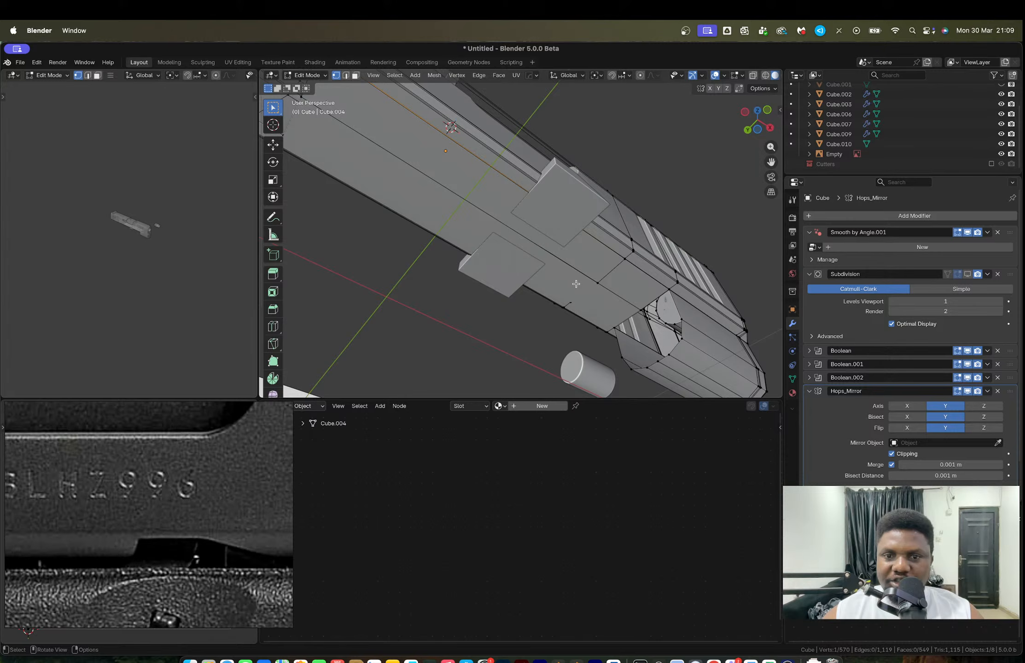
key("2")
left_click(570, 265)
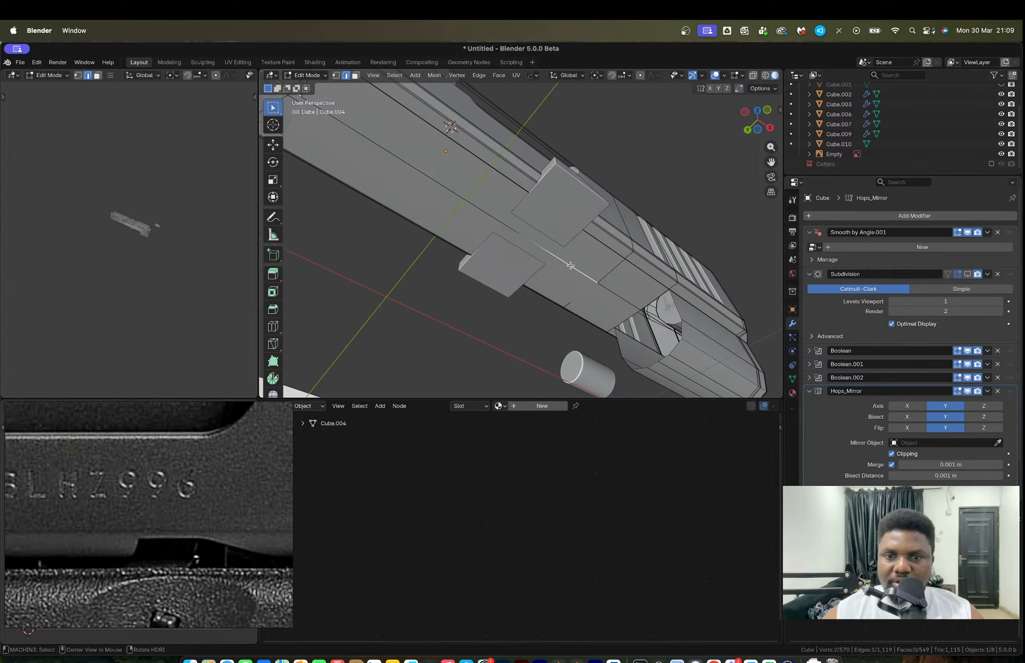
key("g")
key("x")
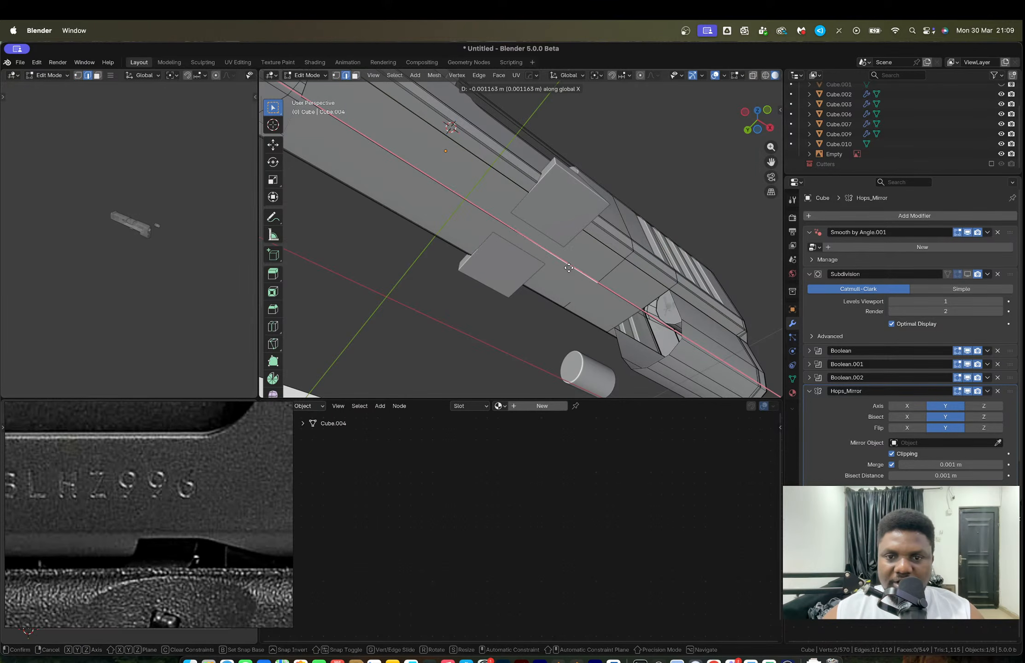
left_click(569, 268)
key("Tab")
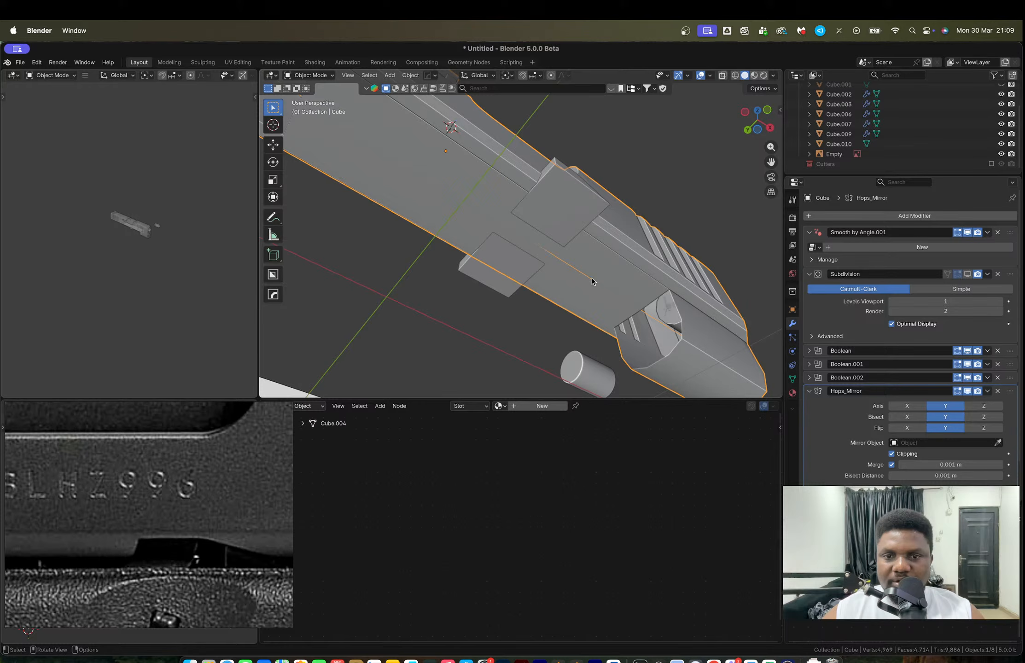
Step: Cut the slide with the angular cutter block beneath the ejection port, using a nondestructive Difference boolean
middle_click_drag(592, 281, 622, 276)
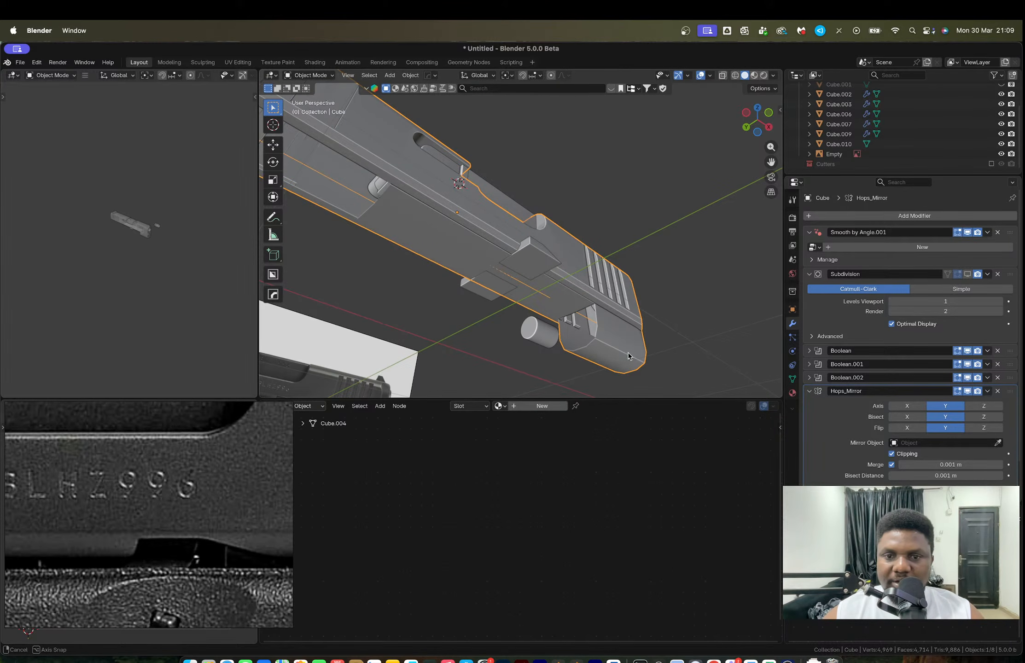
middle_click_drag(603, 364, 620, 377)
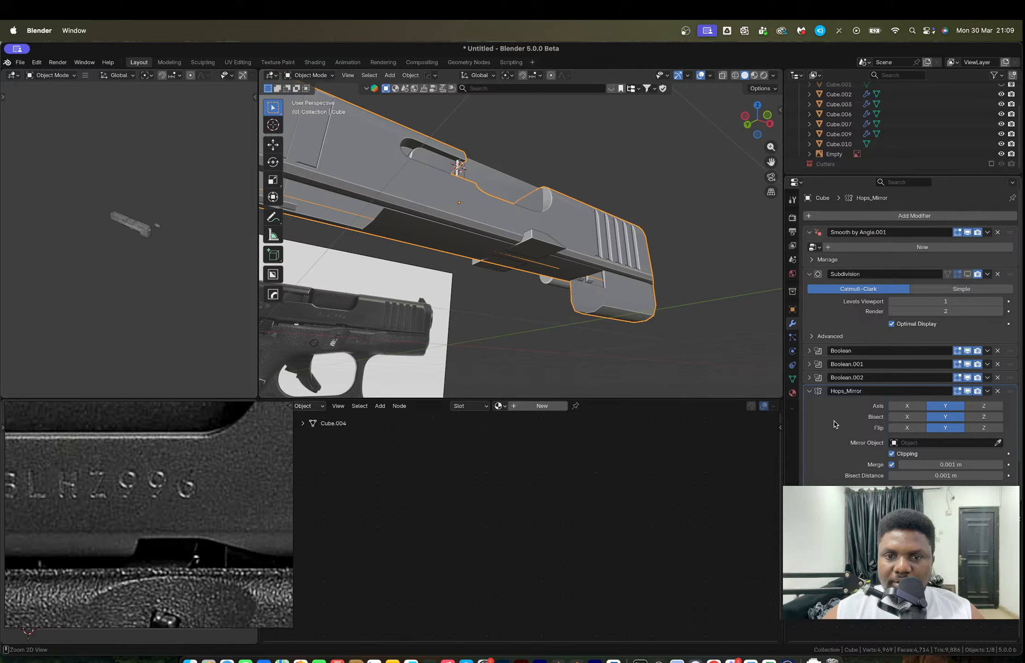
middle_click_drag(547, 243, 544, 271)
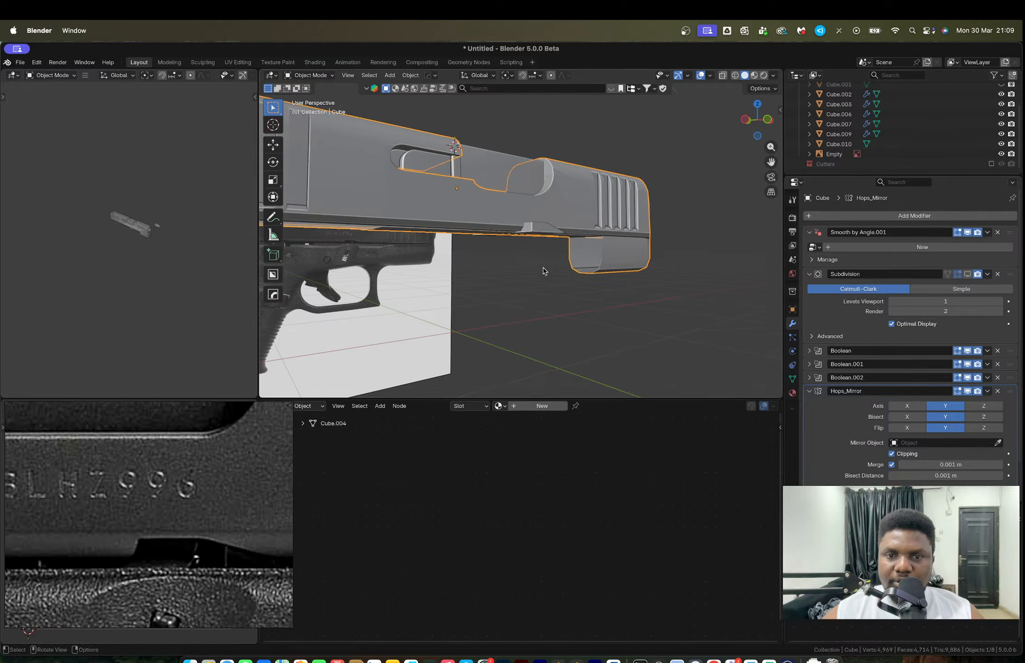
left_click(534, 230)
left_click(532, 210, "shift")
key("q")
mouse_move(503, 213)
left_click(579, 252)
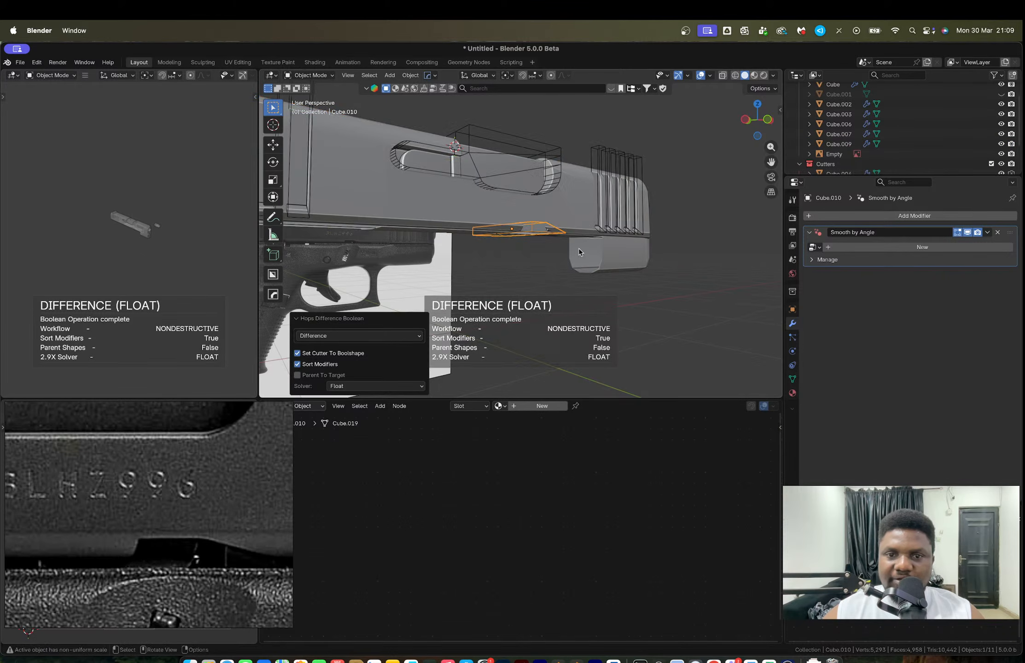
middle_click_drag(579, 251, 541, 281)
scroll(544, 264, "up", 4)
middle_click_drag(541, 281, 532, 336, "shift")
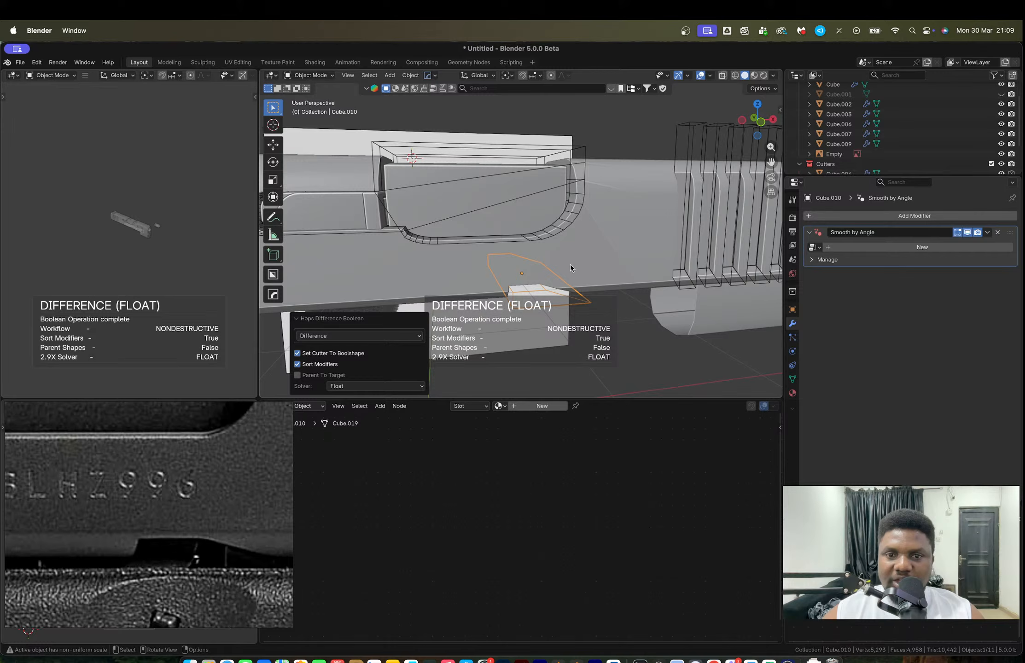
middle_click_drag(532, 295, 610, 286)
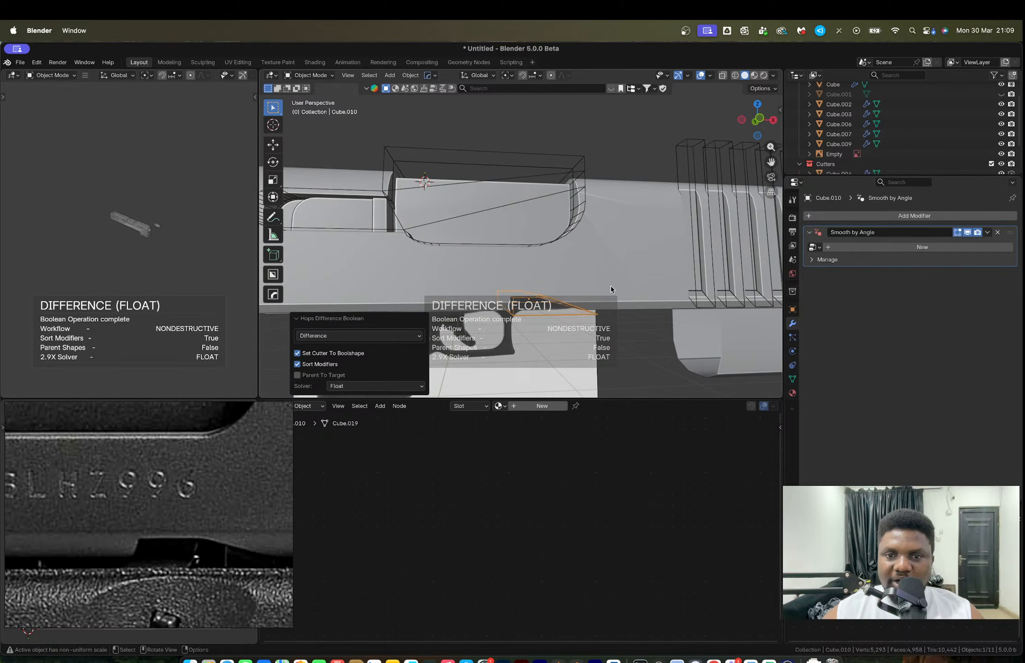
Step: Hide the Cutters collection and open the slide's mesh for editing
left_click(990, 163)
left_click(557, 254)
key("Tab")
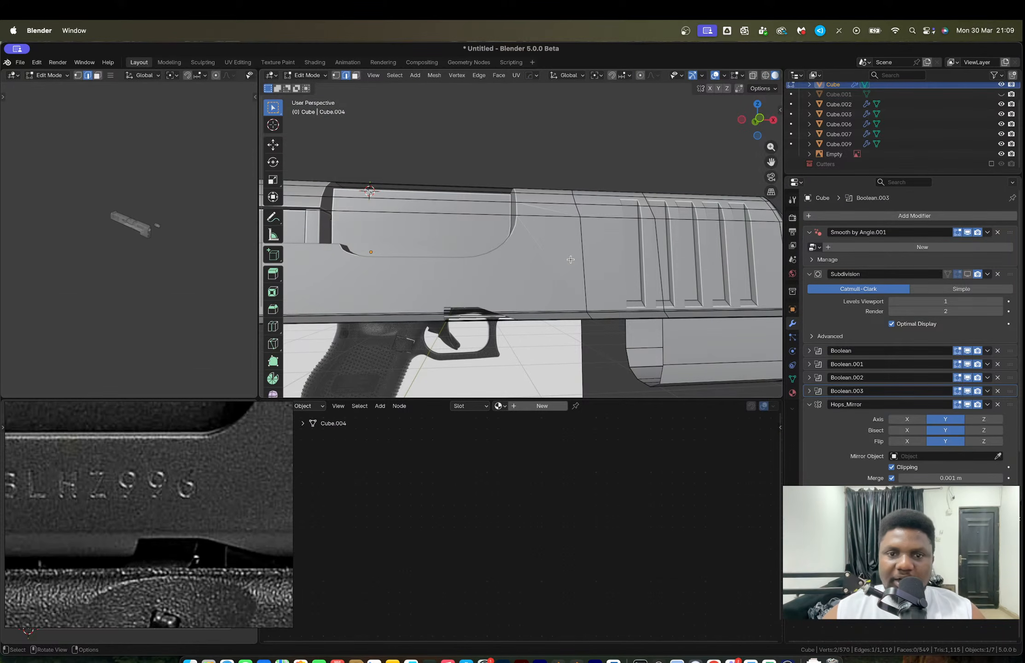
Step: Try 15 loop cuts around the slide's body across the ejection port section
key("ctrl+r")
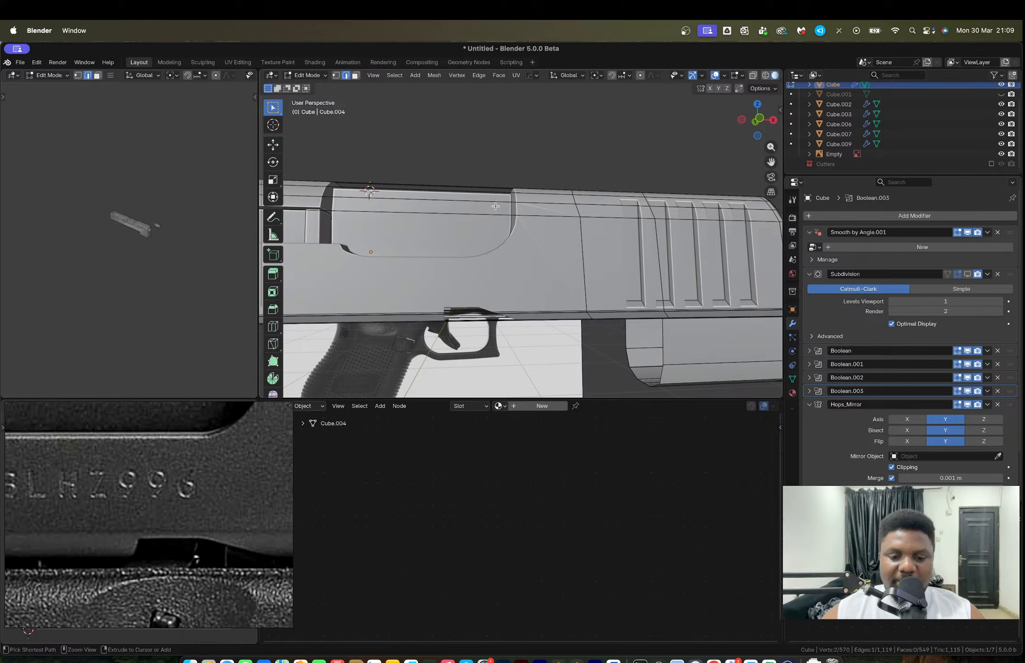
scroll(494, 205, "up", 4)
scroll(495, 206, "up", 10)
left_click(494, 206)
right_click(495, 206)
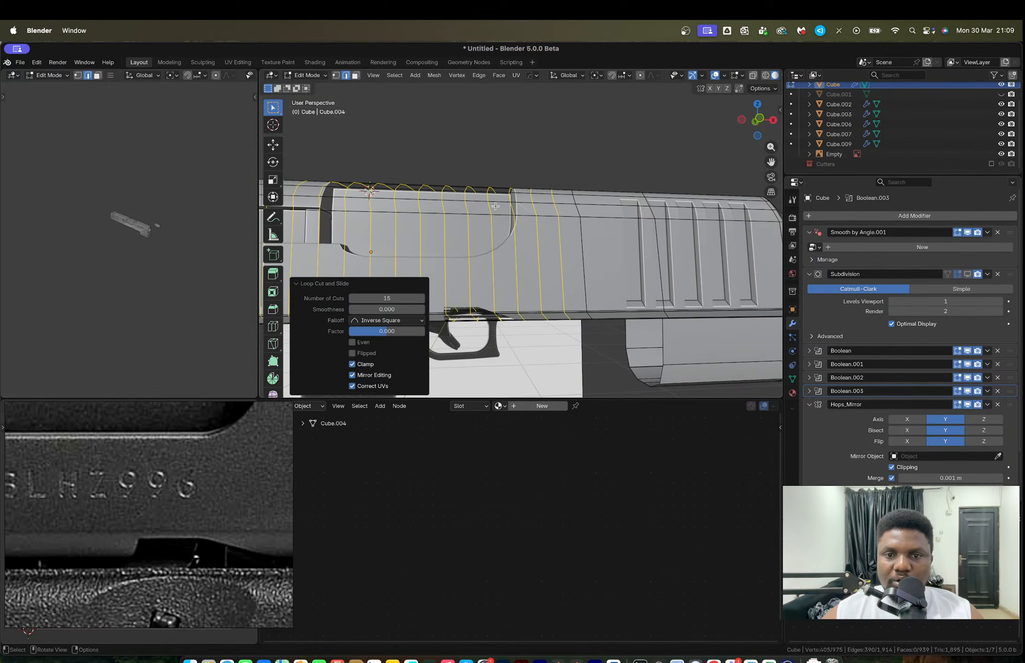
key("ctrl+z")
Step: Add a single loop cut around the slide's body and slide it close to the ejection port's end nearest the serrations
middle_click_drag(557, 231, 551, 253)
middle_click_drag(531, 193, 603, 246)
key("ctrl+r")
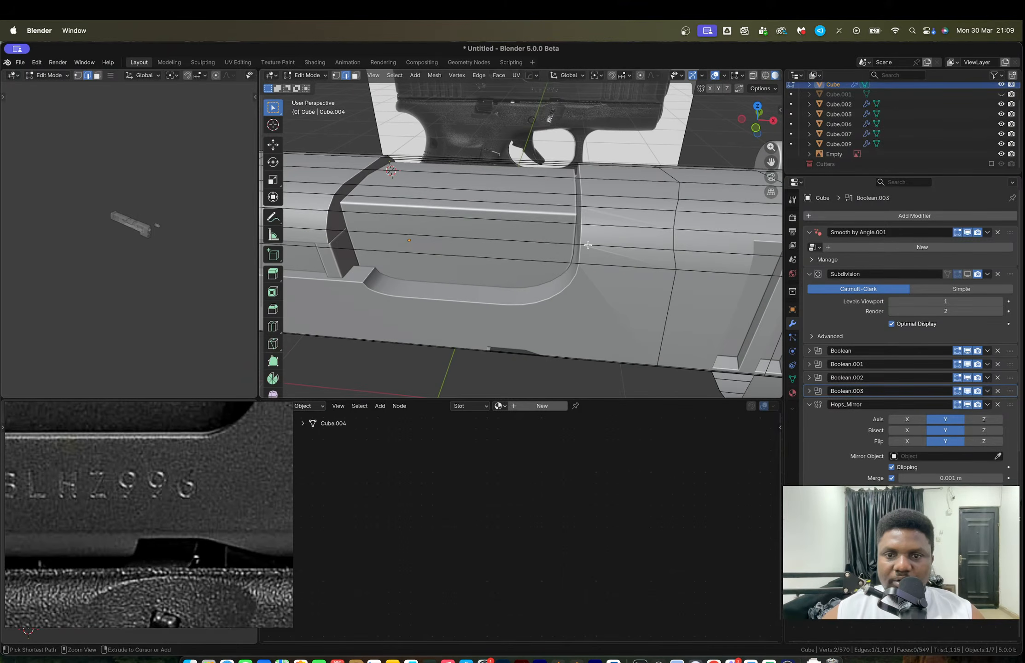
left_click(610, 240)
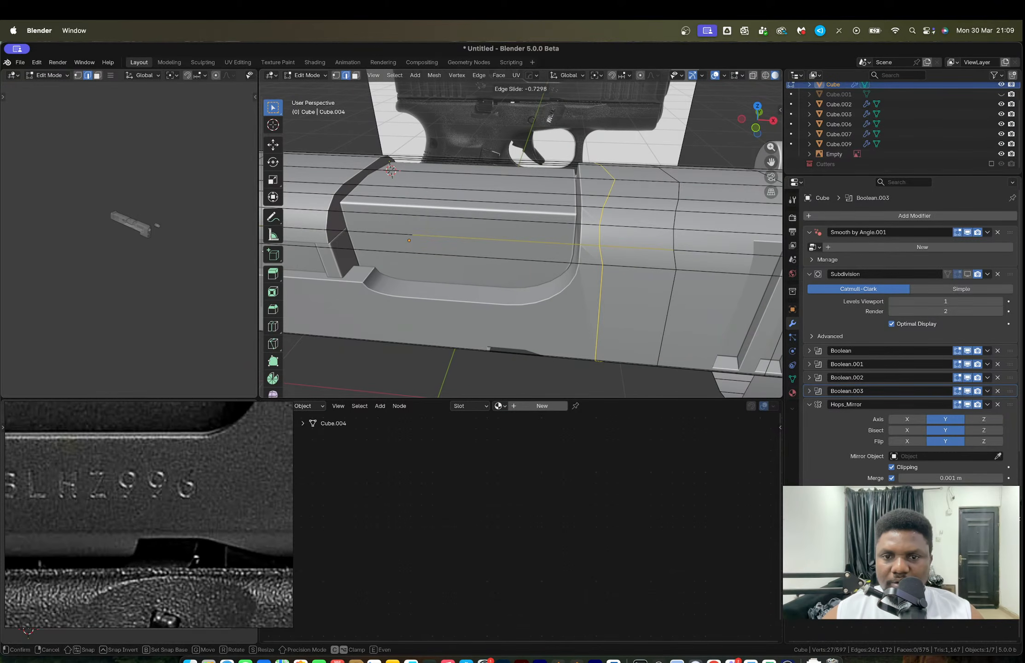
left_click(771, 255)
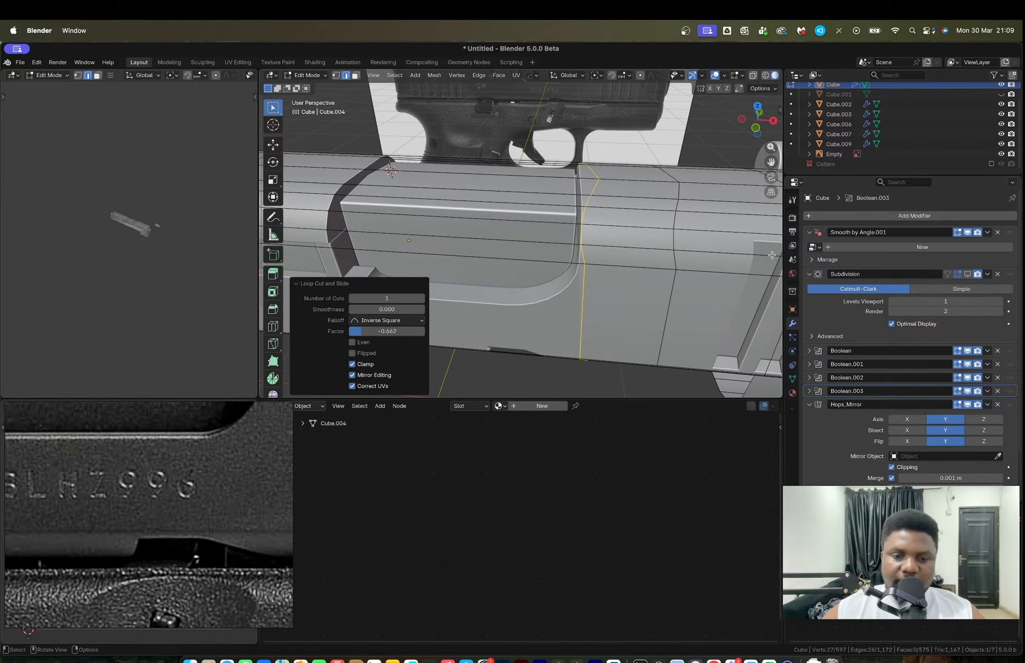
Step: Flatten the new edge loop by scaling it to 0 along X
key("s")
key("x")
key("0")
key("Return")
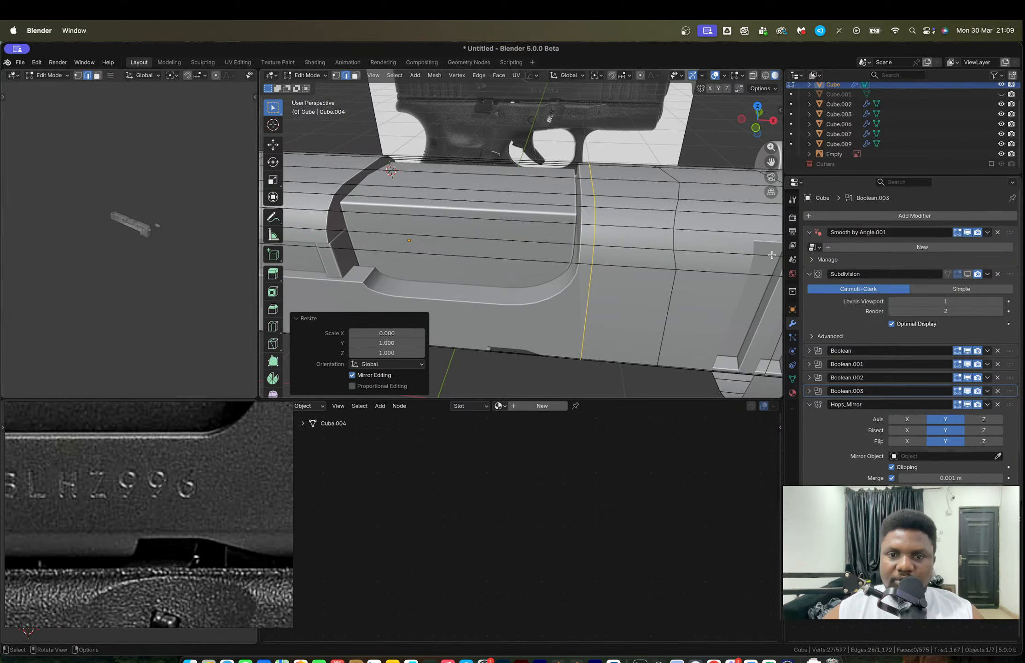
Step: Move the flattened edge loop about -0.031 m along X, close against the ejection port's curved end
key("shift+s")
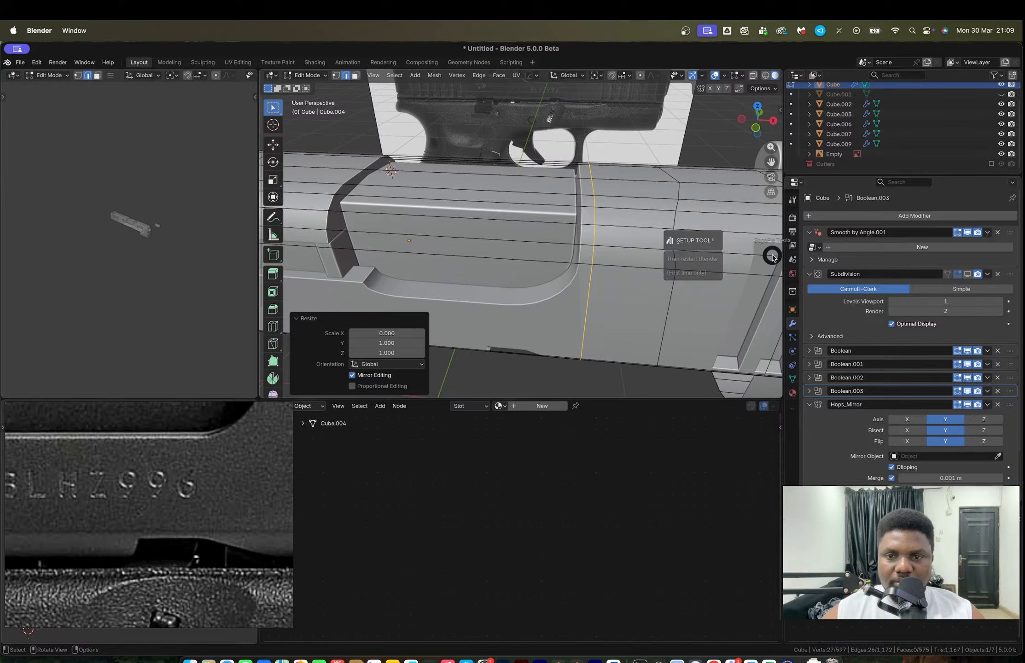
key("Escape")
key("g")
key("x")
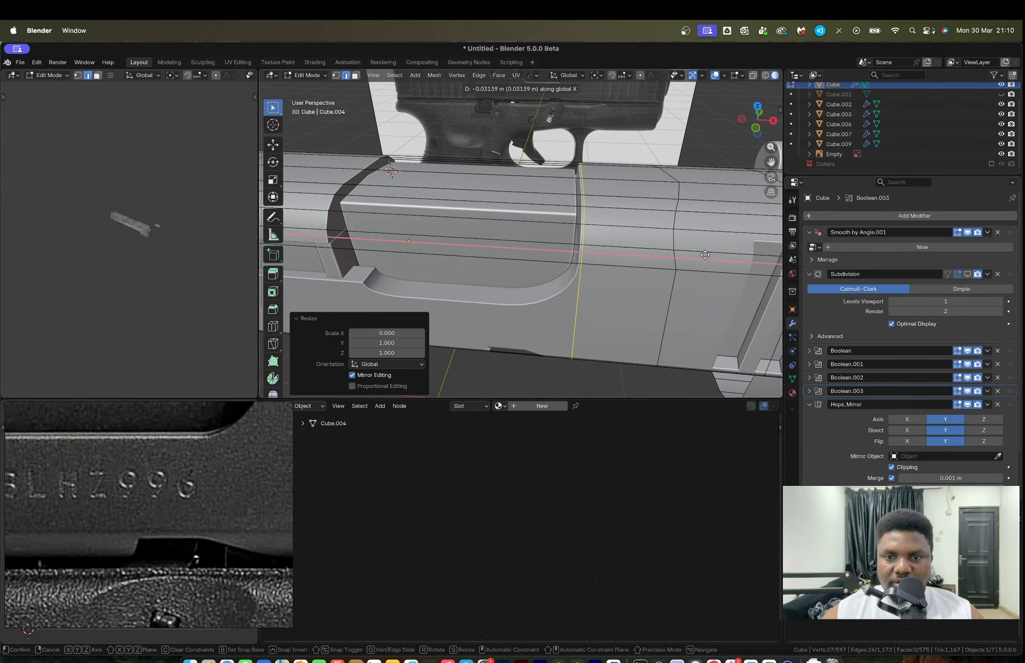
left_click(704, 255)
key("Tab")
middle_click_drag(705, 254, 624, 232)
key("Tab")
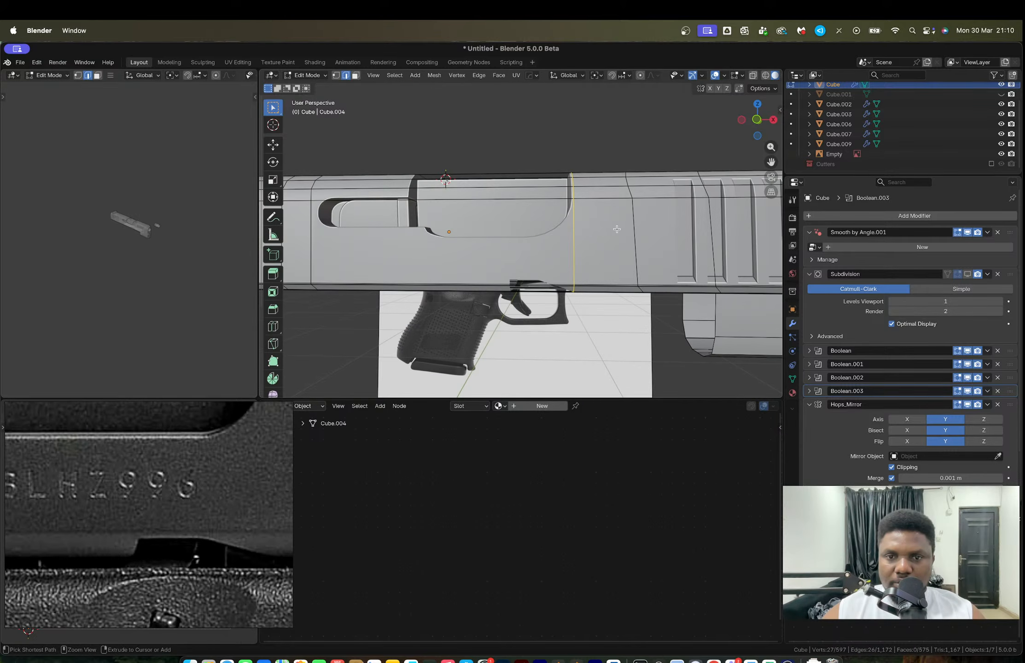
Step: Try a single lengthwise loop cut along the slide's side wall and check the shading on the whole slide
key("ctrl+r")
left_click(617, 229)
left_click(616, 229)
key("Tab")
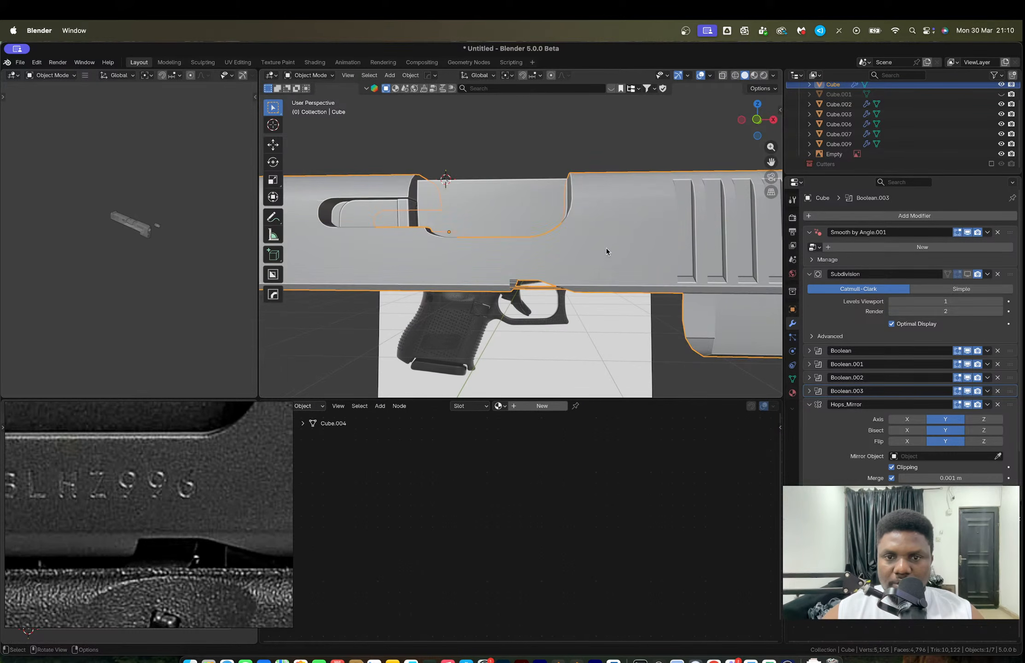
middle_click_drag(606, 248, 478, 240)
key("Tab")
scroll(520, 241, "up", 3)
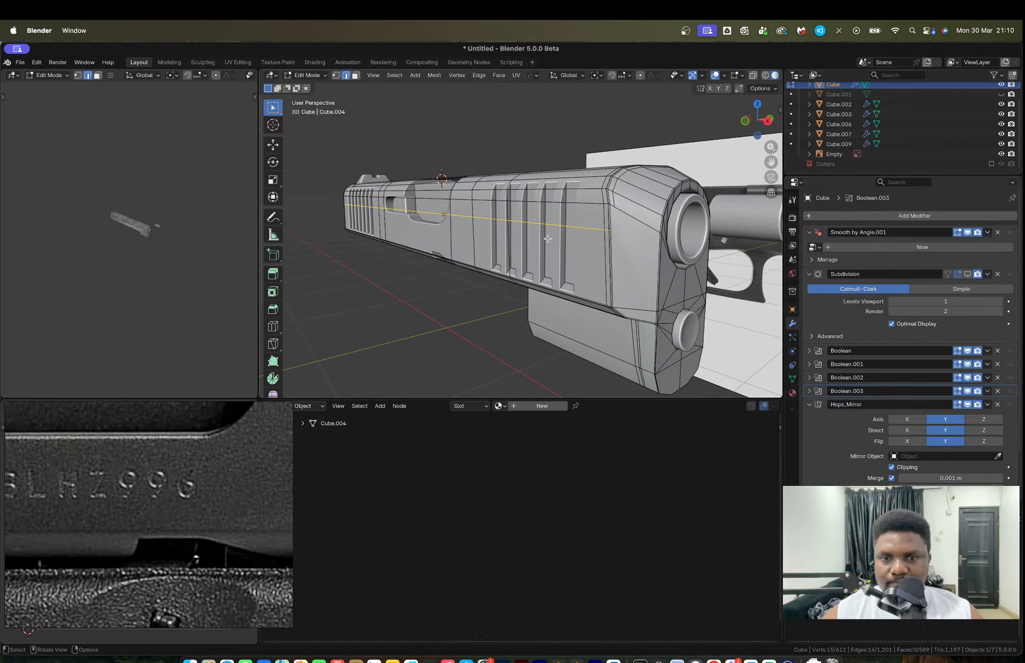
key("Tab")
key("Tab")
key("Tab")
key("Tab")
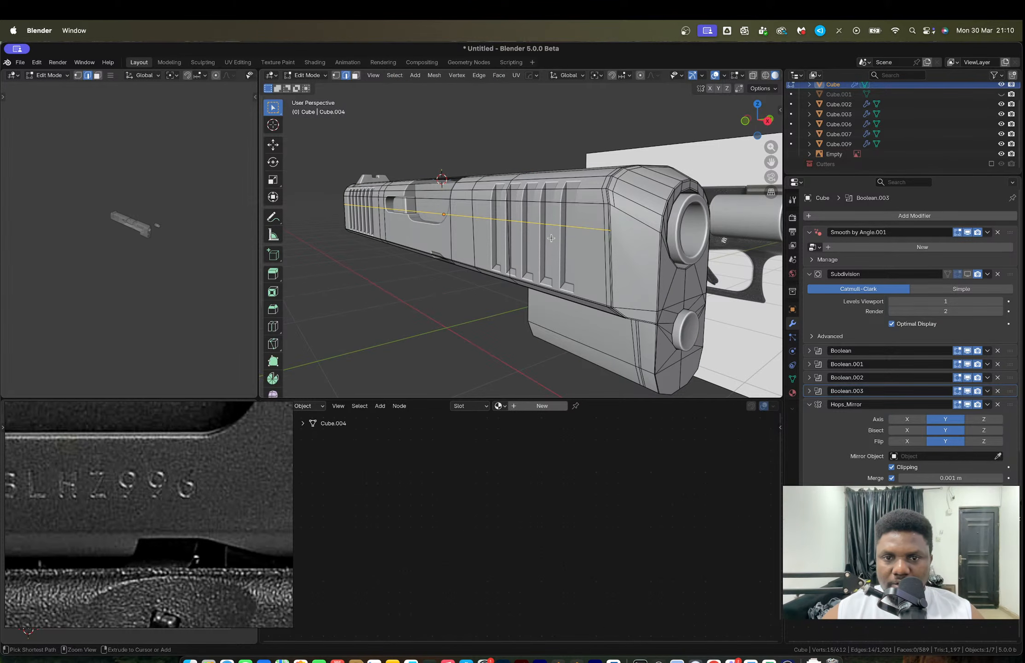
key("Tab")
key("Tab")
Step: Add seven evenly spaced lengthwise loop cuts along the slide's side wall, keeping them centred
key("ctrl+r")
scroll(583, 237, "up", 6)
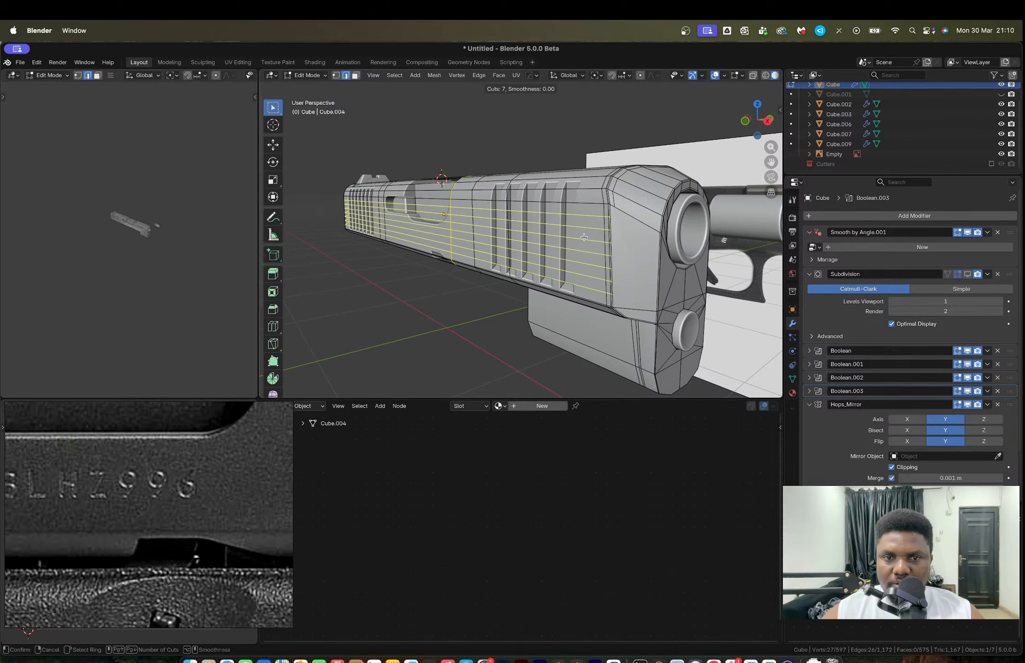
left_click(600, 241)
right_click(600, 240)
key("Tab")
scroll(600, 241, "up", 1)
middle_click_drag(522, 243, 589, 239)
Step: Add a loop cut across the lower corner of the slide's muzzle section and slide it about 0.61 toward the serrated side wall
key("Tab")
key("ctrl+r")
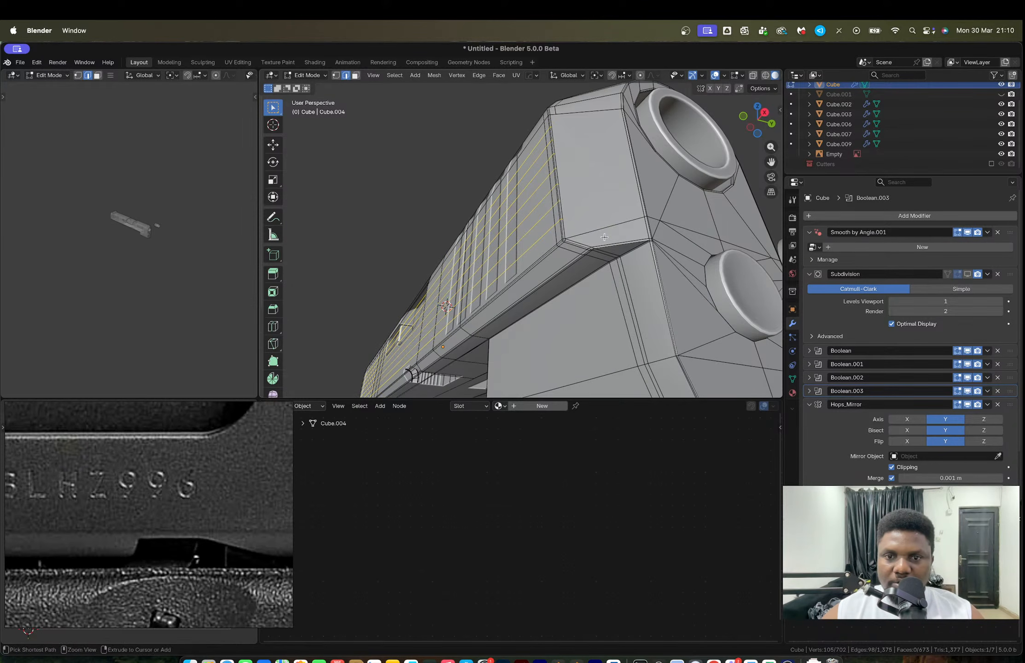
left_click(587, 238)
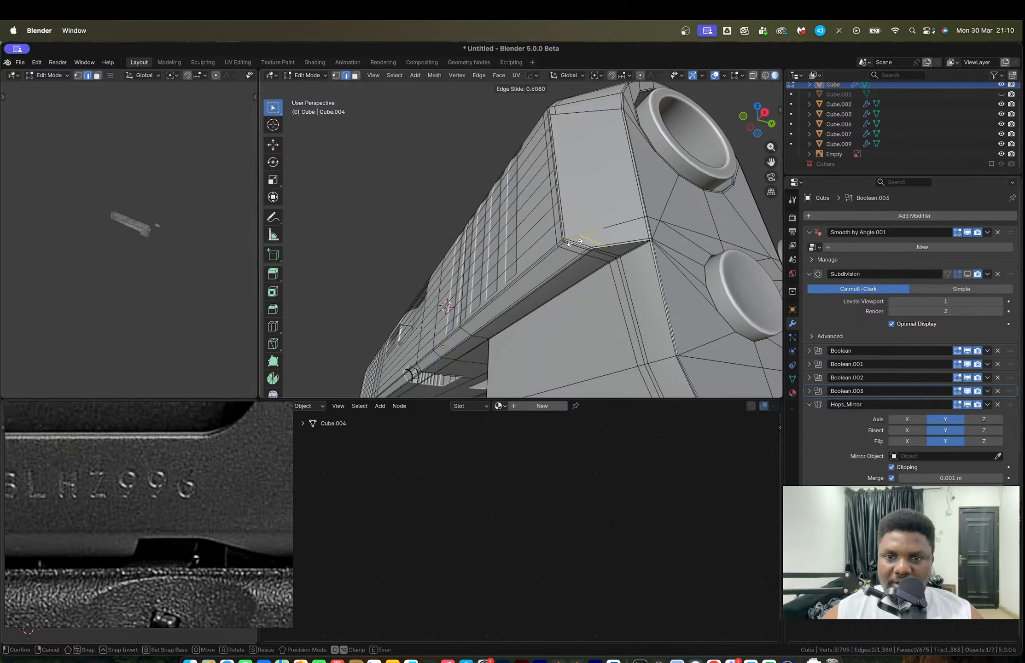
left_click(574, 243)
middle_click_drag(575, 243, 594, 197)
key("Tab")
key("Tab")
left_click(576, 214)
key("ctrl+x")
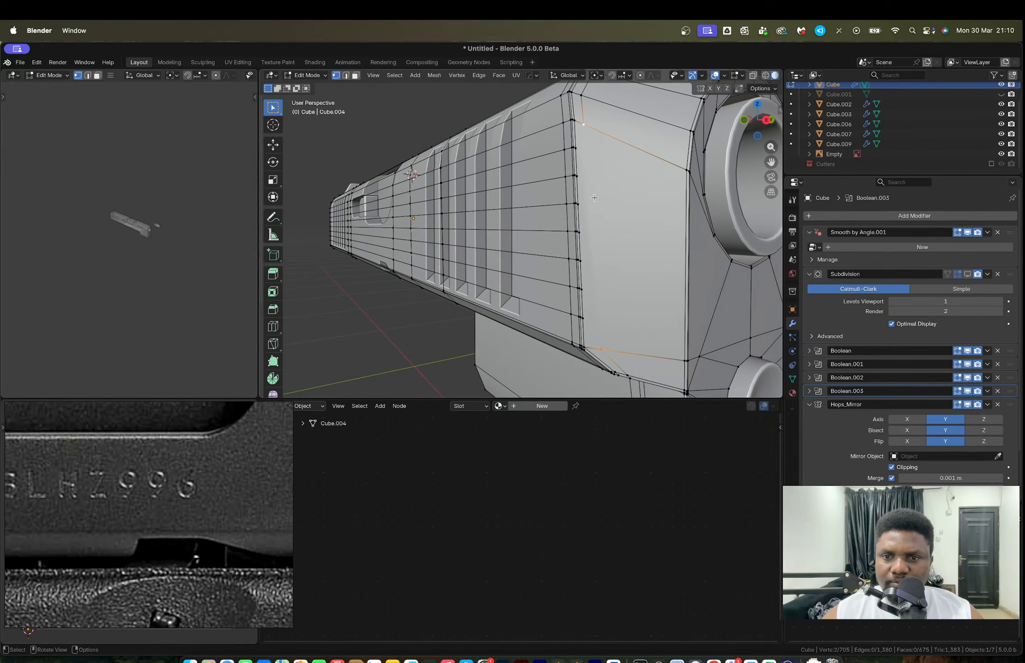
Step: Try dividing the muzzle section's front vertical edge with loop cuts and connecting the new vertices to the side wall's lengthwise loops
middle_click_drag(581, 153, 621, 239)
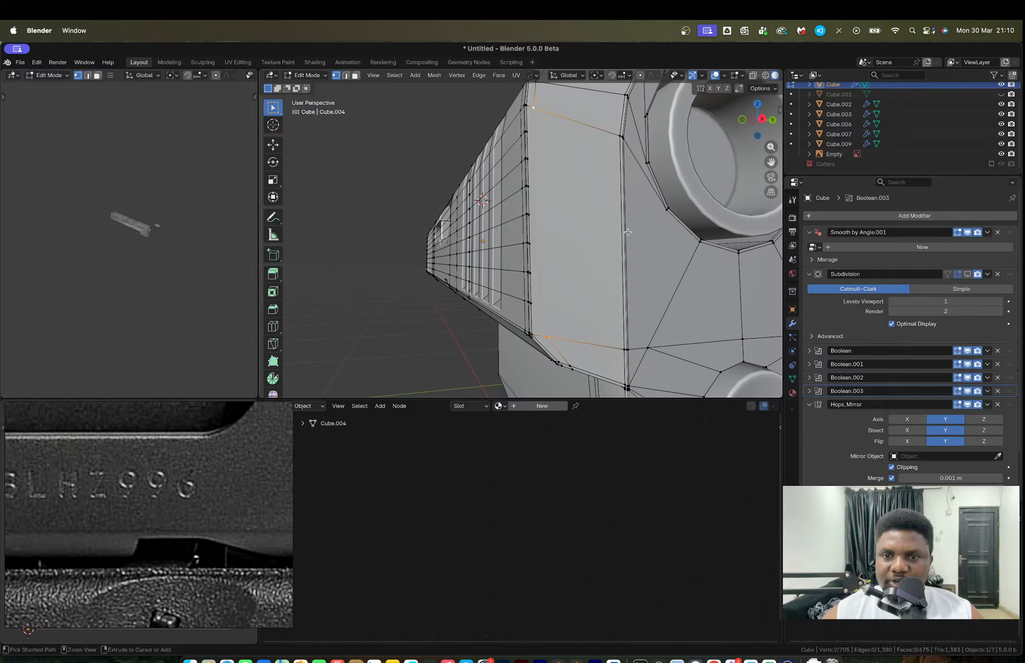
key("ctrl+r")
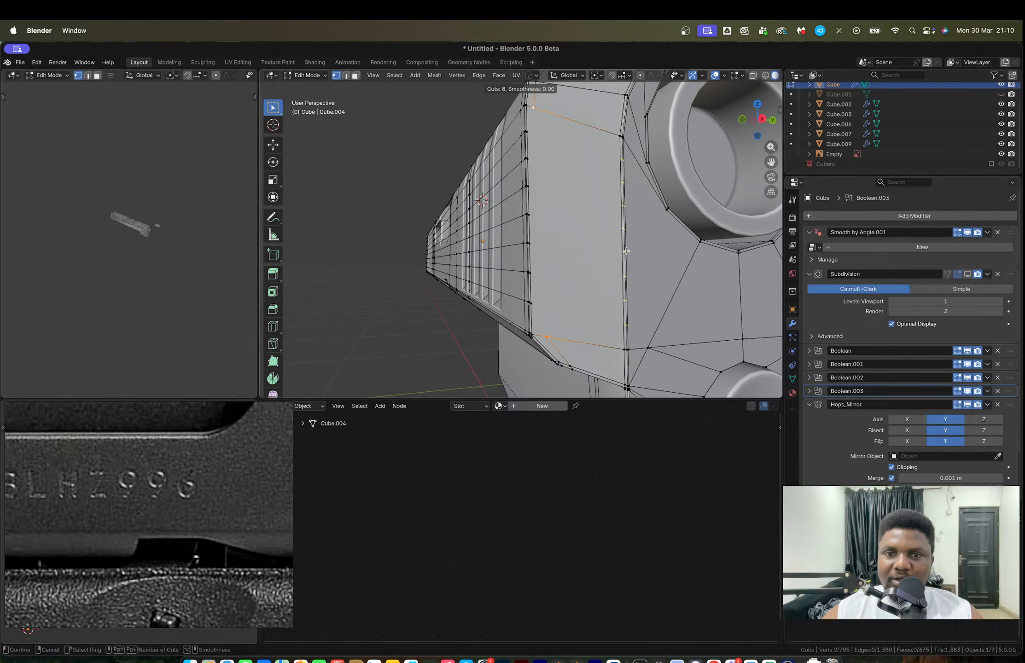
left_click(626, 251)
middle_click_drag(626, 251, 641, 199)
left_click(645, 200)
left_click(553, 156, "shift")
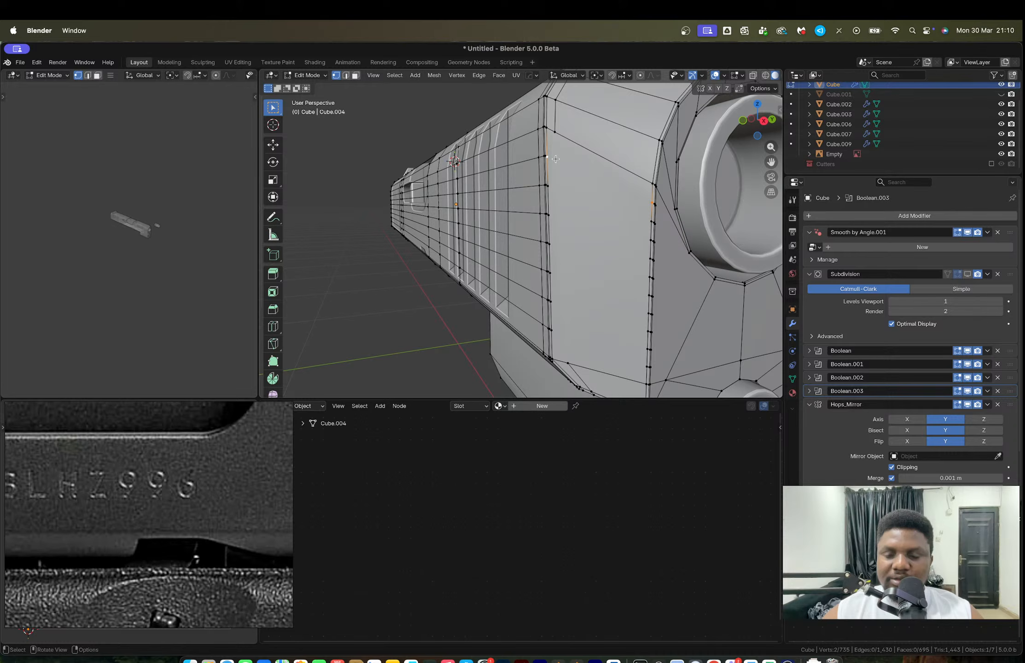
left_click(635, 216)
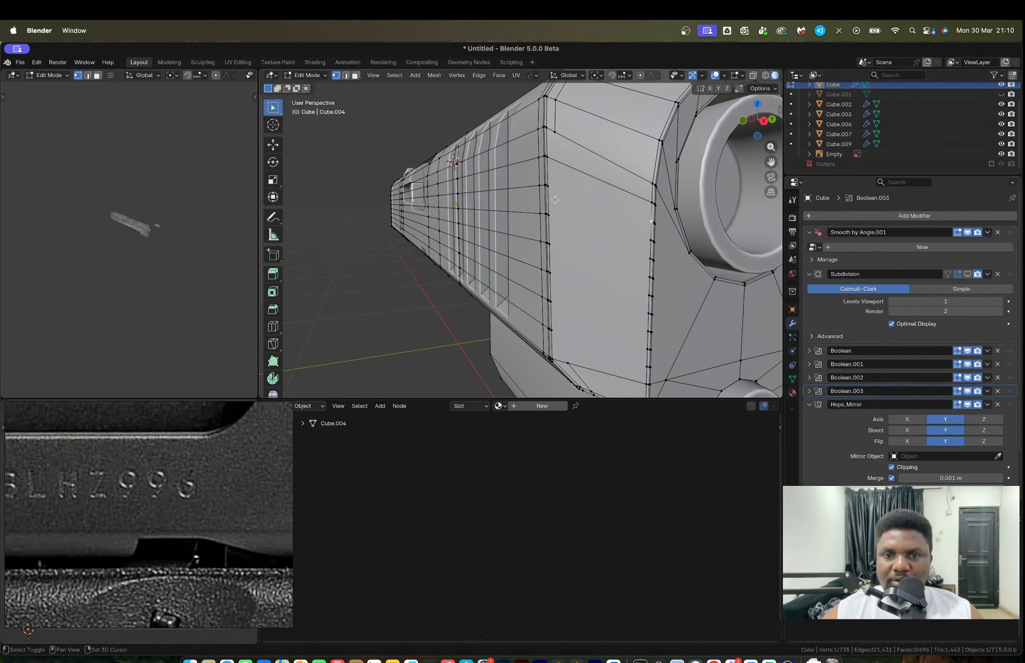
left_click(648, 239)
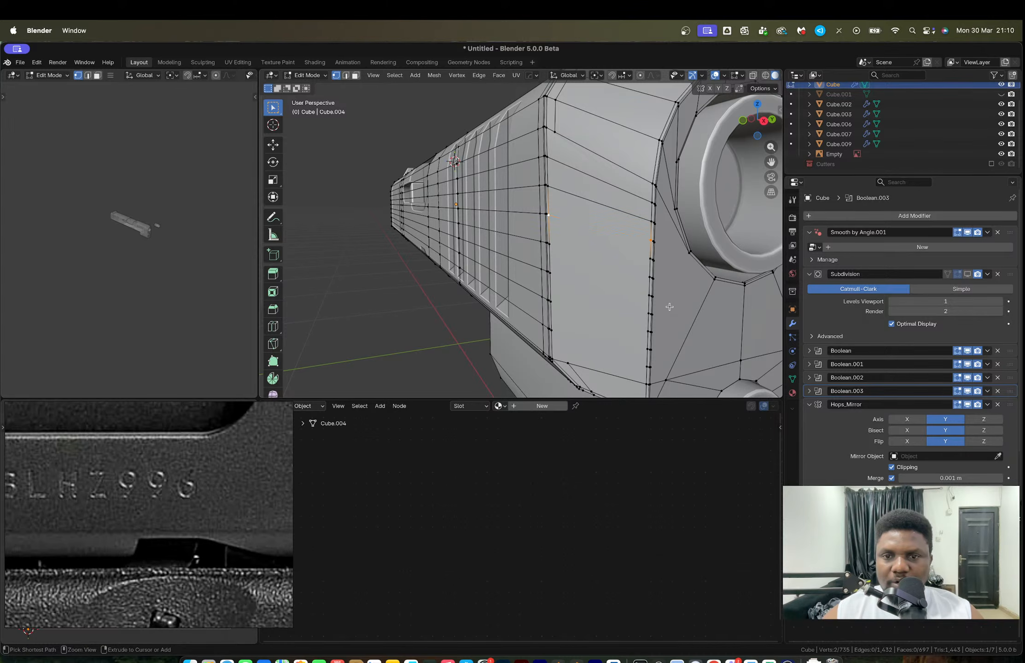
Step: Undo the vertex connections and the loop cuts on the muzzle section's front vertical edge
key("ctrl+z")
key("ctrl+z")
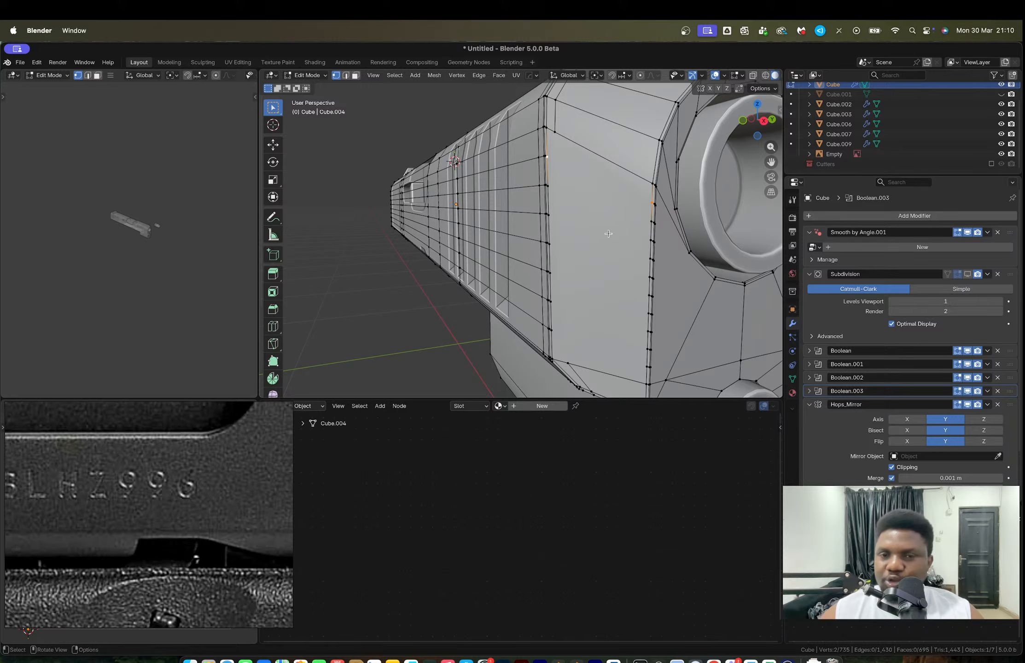
middle_click_drag(608, 234, 572, 244)
key("Tab")
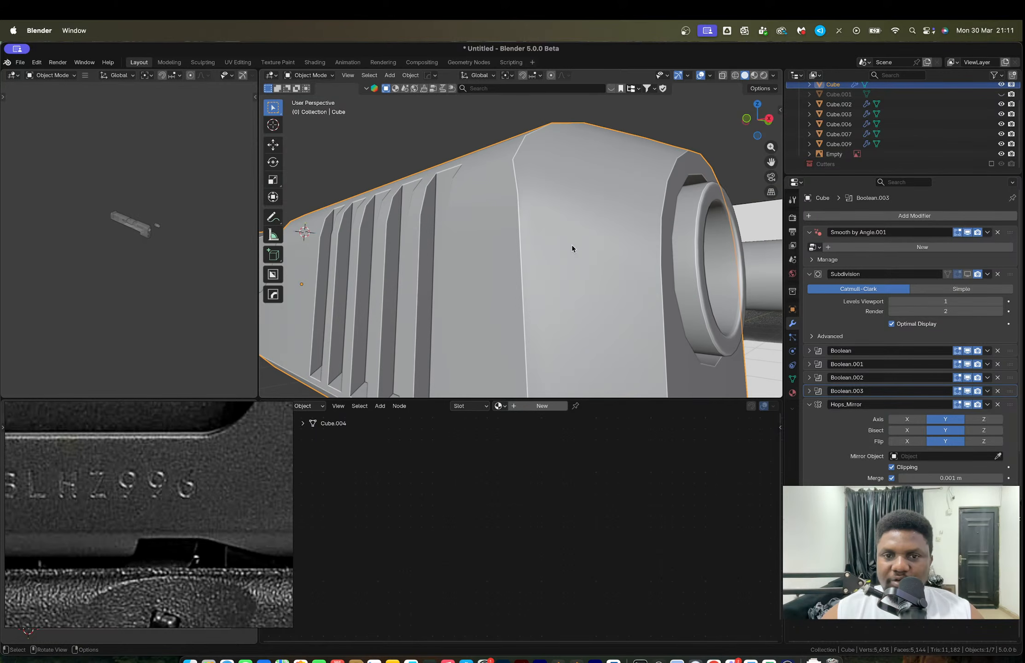
key("Tab")
scroll(490, 115, "up", 5)
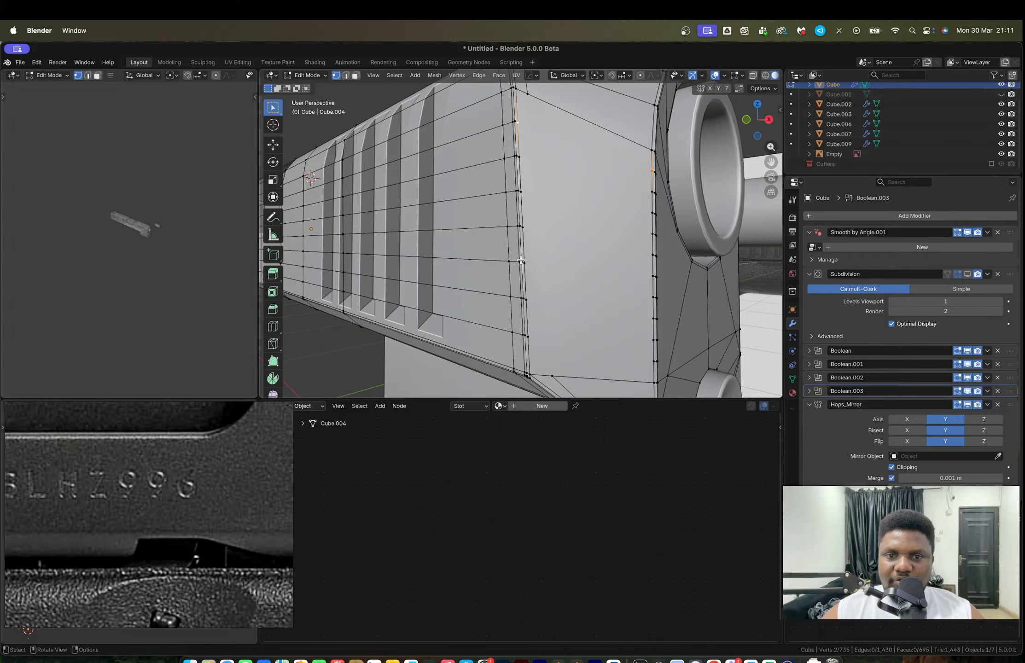
left_click(659, 253, "ctrl")
key("ctrl+x")
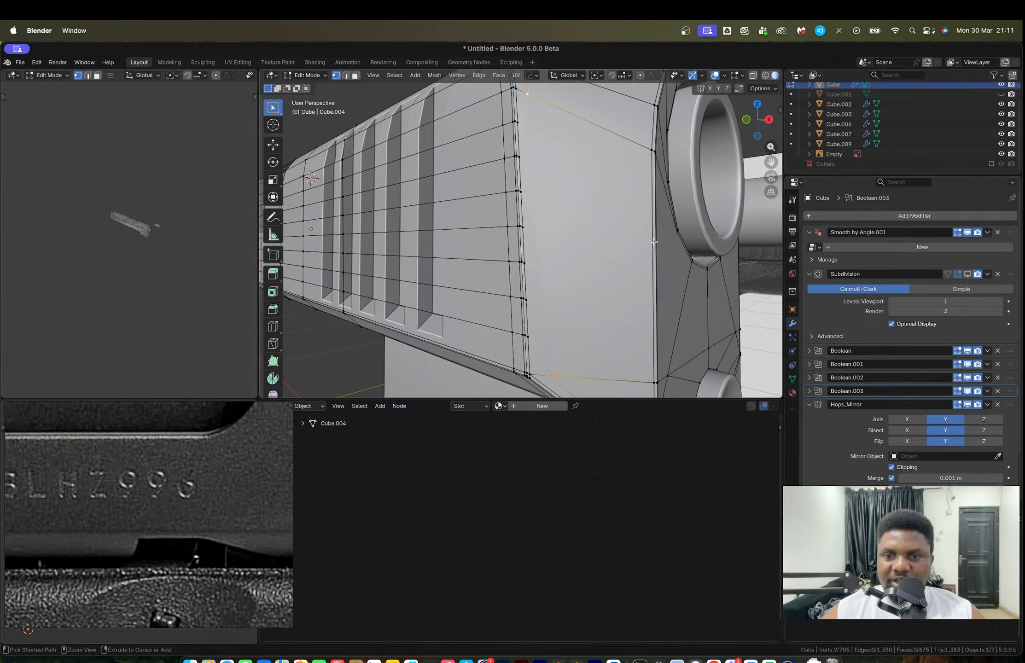
Step: Add seven evenly spaced cuts to the muzzle section's front vertical edge, without sliding them
key("ctrl+r")
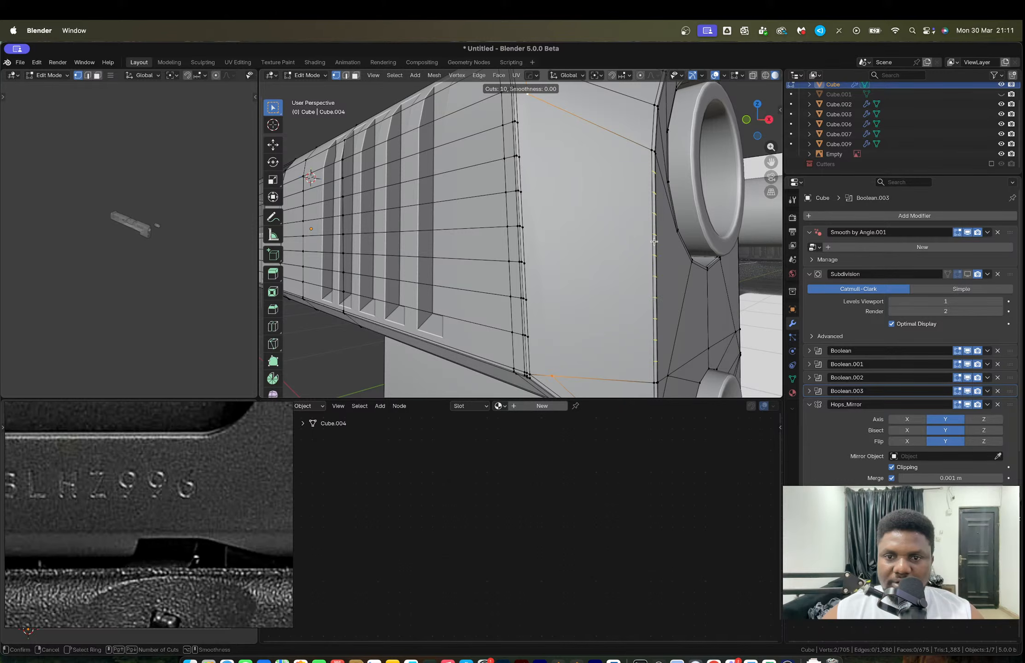
scroll(653, 242, "down", 3)
left_click(654, 241)
right_click(645, 183)
Step: Connect each of the seven new front-edge vertices to the matching side-wall loop vertex across the muzzle section's flat face
left_click(645, 177)
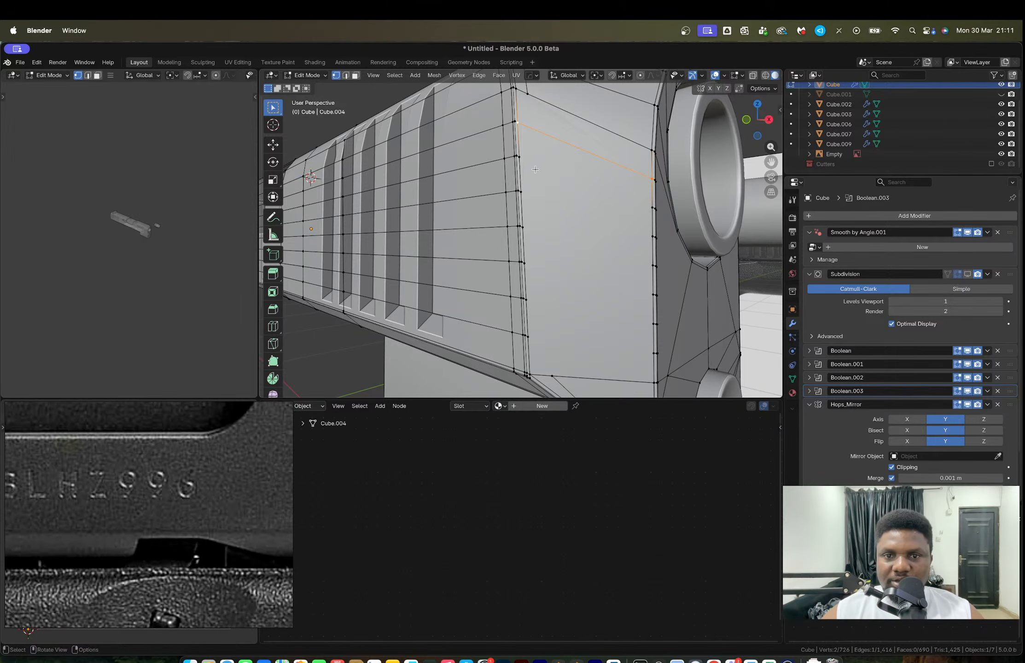
left_click(522, 159)
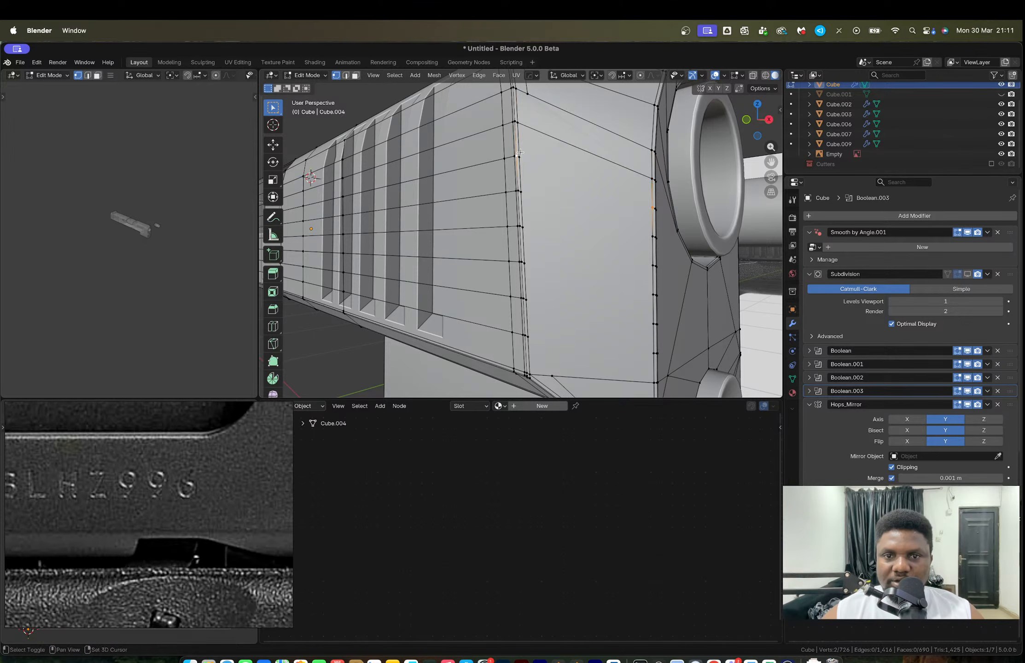
left_click(642, 205, "shift")
left_click(634, 212, "shift")
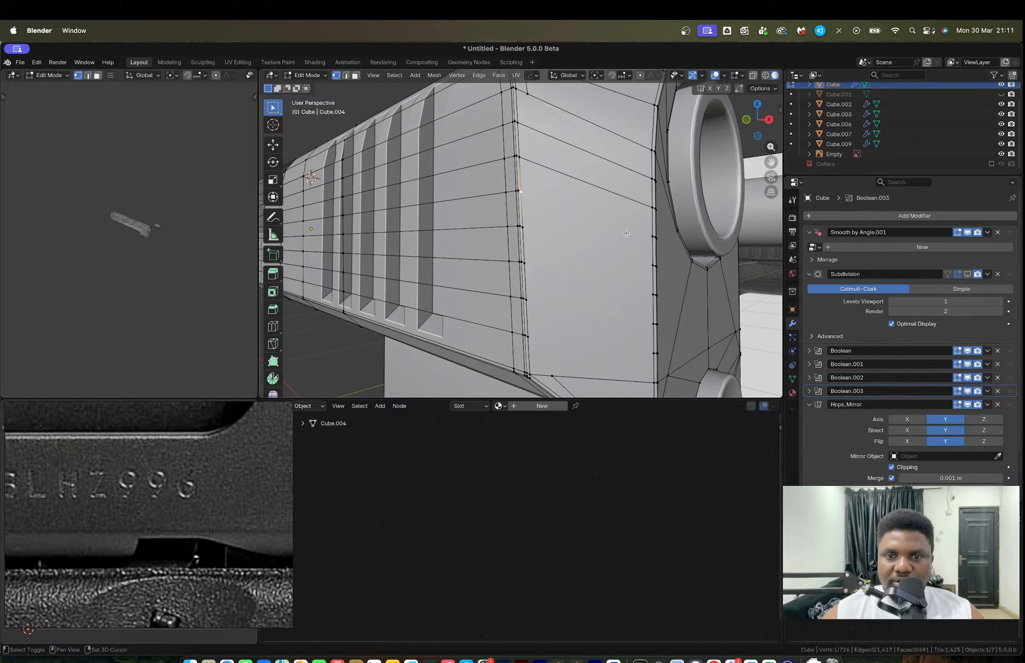
left_click(639, 233, "shift")
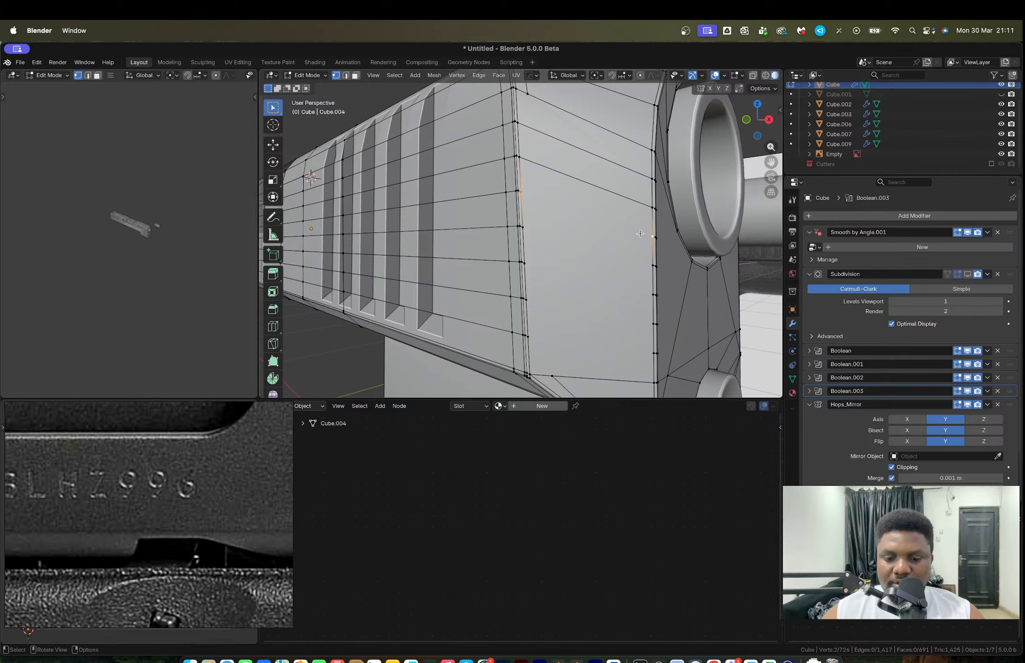
left_click(536, 227)
left_click(644, 264, "shift")
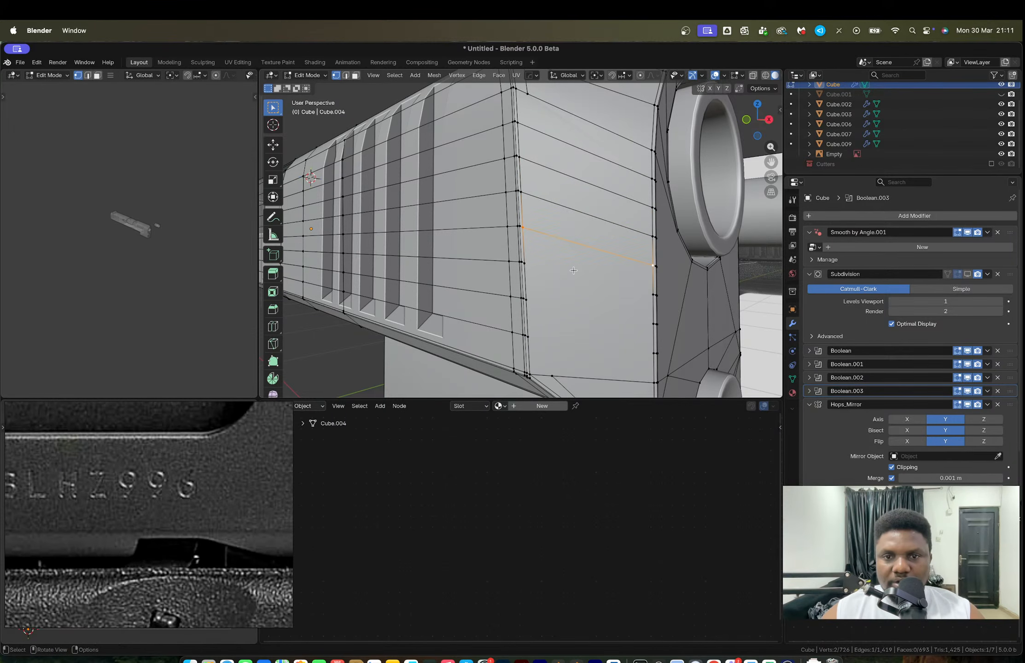
left_click(536, 262)
left_click(643, 294, "shift")
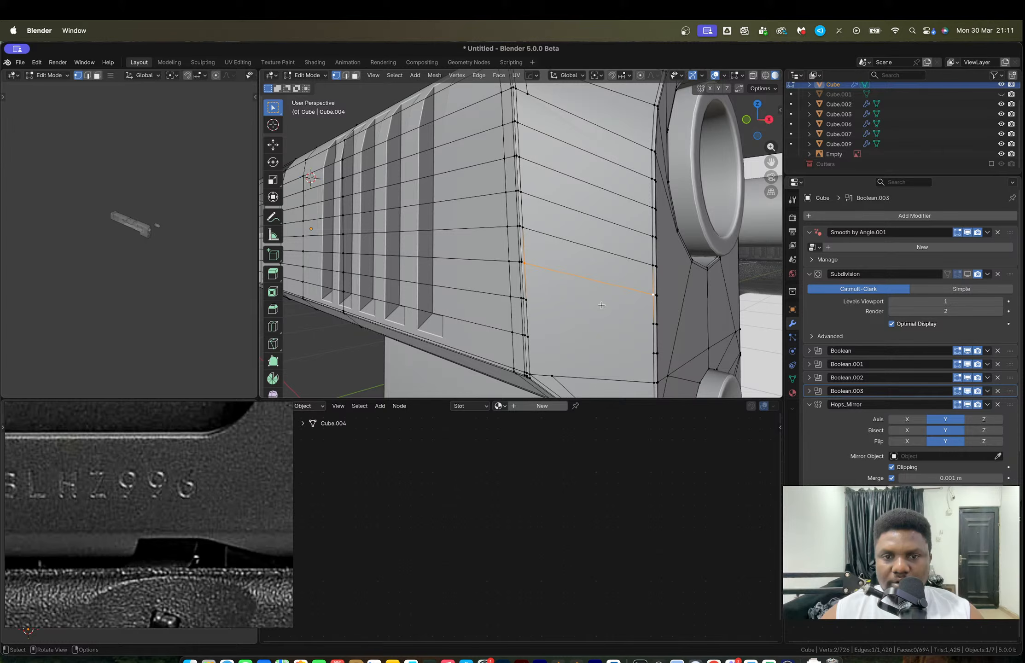
left_click(541, 299)
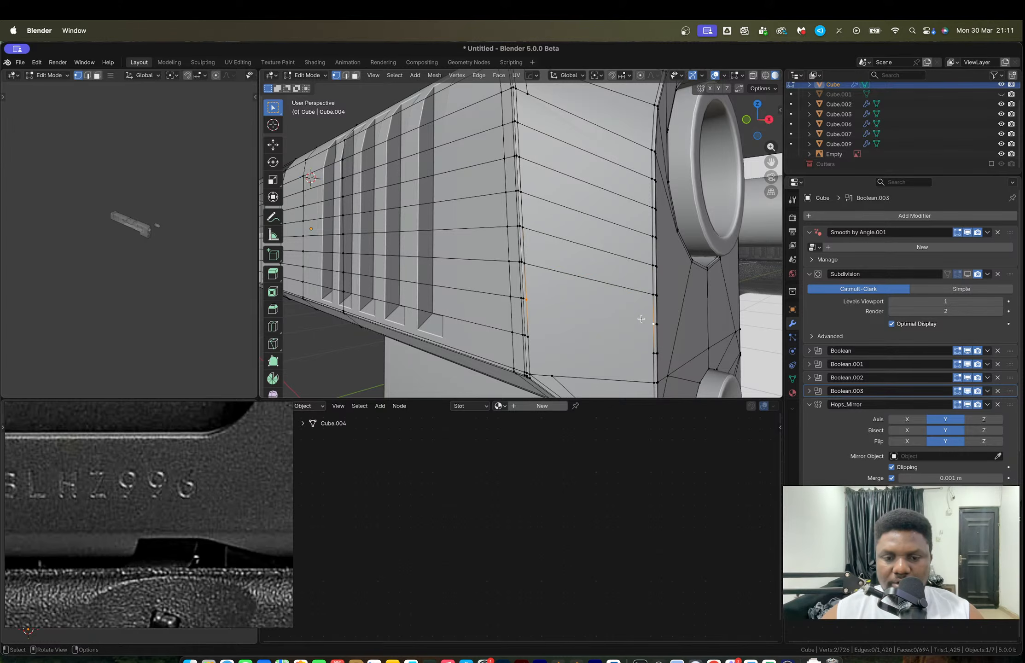
left_click(537, 337)
left_click(639, 355, "shift")
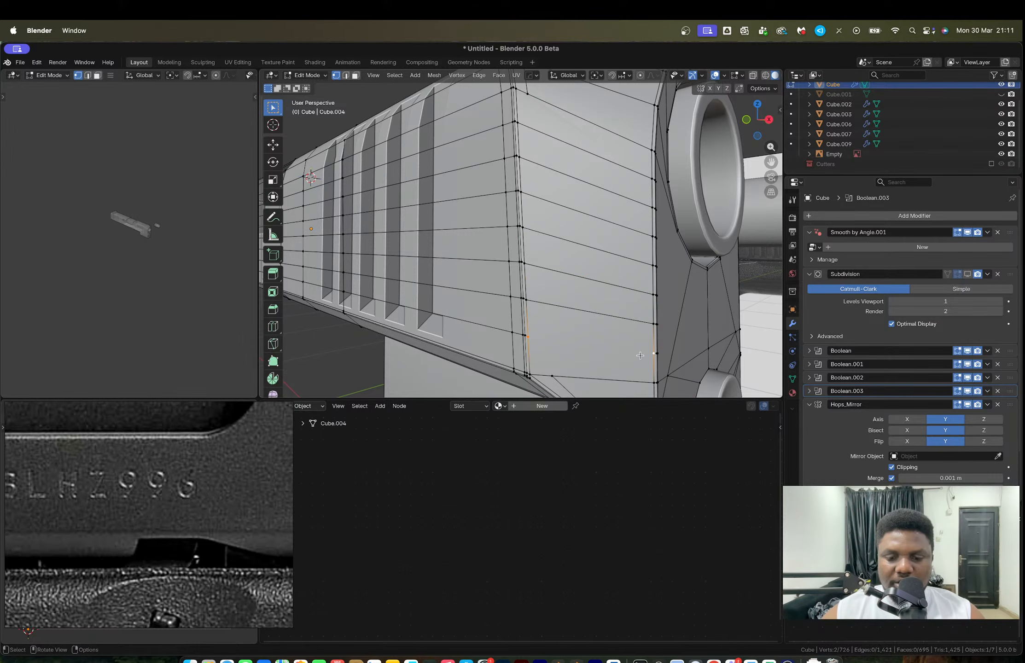
Step: Connect the lower and upper corner vertices across the new edges to form a vertical support loop beside the muzzle section's rear border
left_click(554, 364)
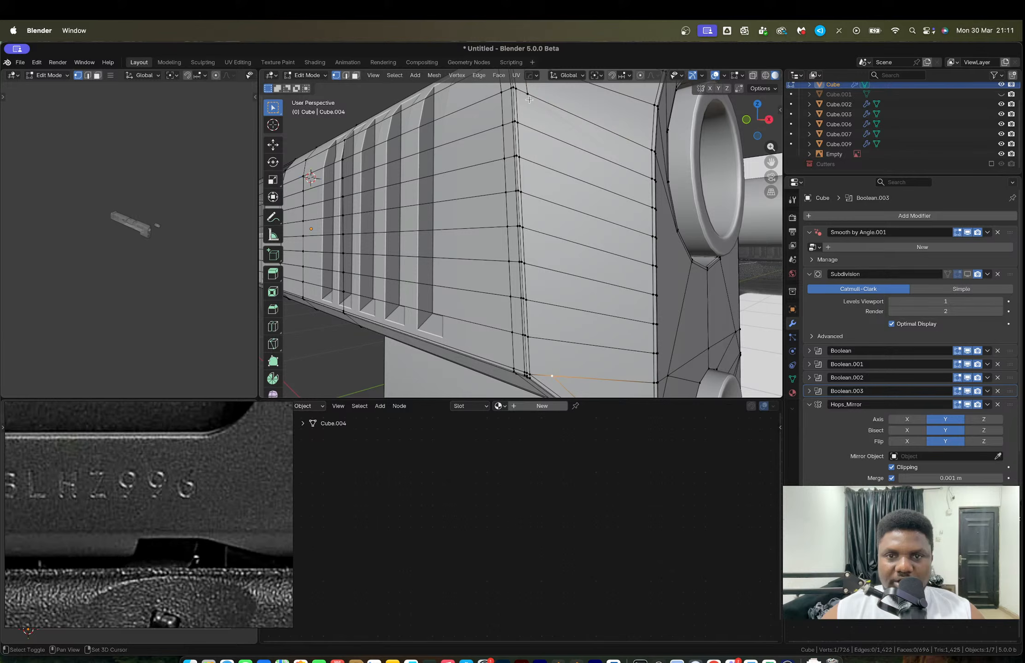
left_click(528, 99, "shift")
key("j")
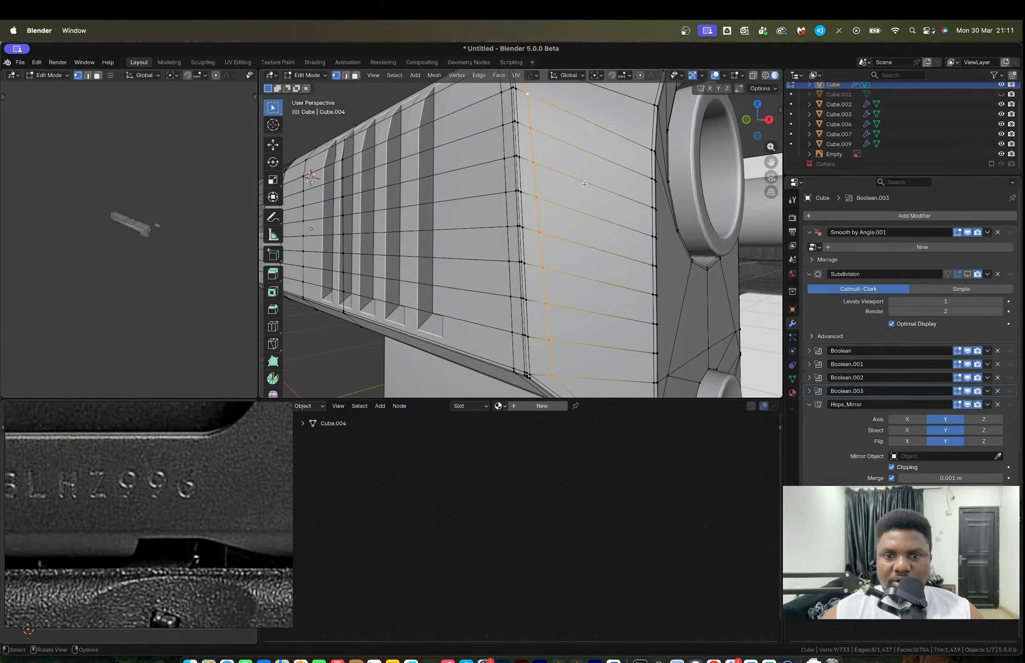
key("Tab")
Step: Show the Cutters collection and open the mesh of the underside notch's cutter for editing
middle_click_drag(584, 184, 557, 266)
scroll(519, 221, "down", 5)
scroll(546, 221, "up", 4)
scroll(531, 245, "up", 3)
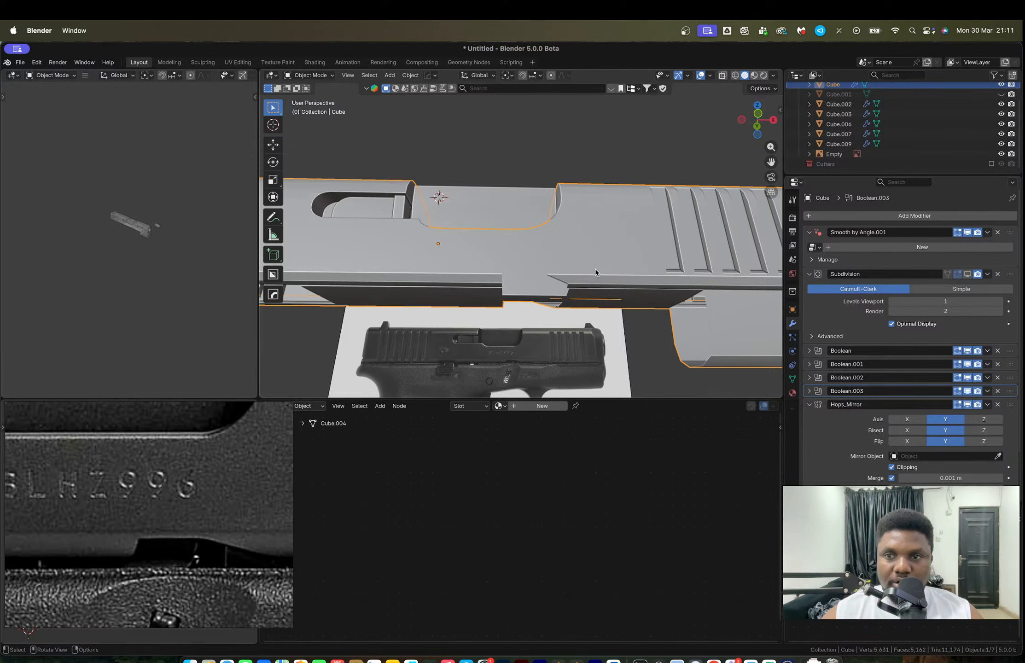
left_click(991, 165)
mouse_move(533, 281)
middle_mouse_down()
mouse_move(548, 300)
mouse_move(535, 273)
middle_mouse_up()
left_click(540, 269)
key("Tab")
scroll(534, 272, "up", 3)
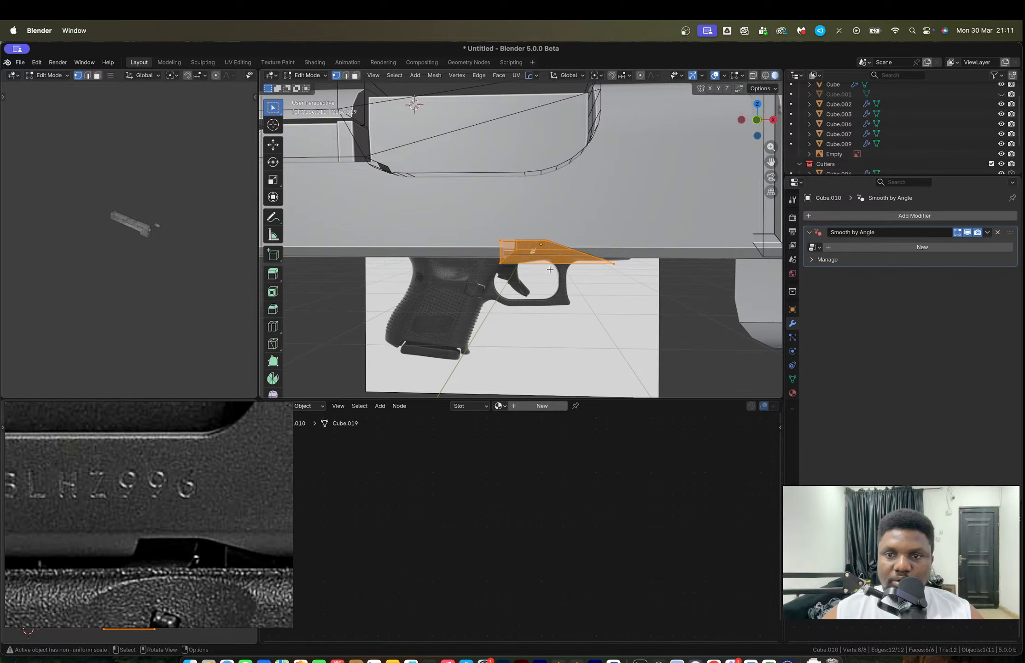
Step: In front view with X-ray on, move the notch cutter's bottom vertices down about 0.017 m along Z
left_click(758, 121)
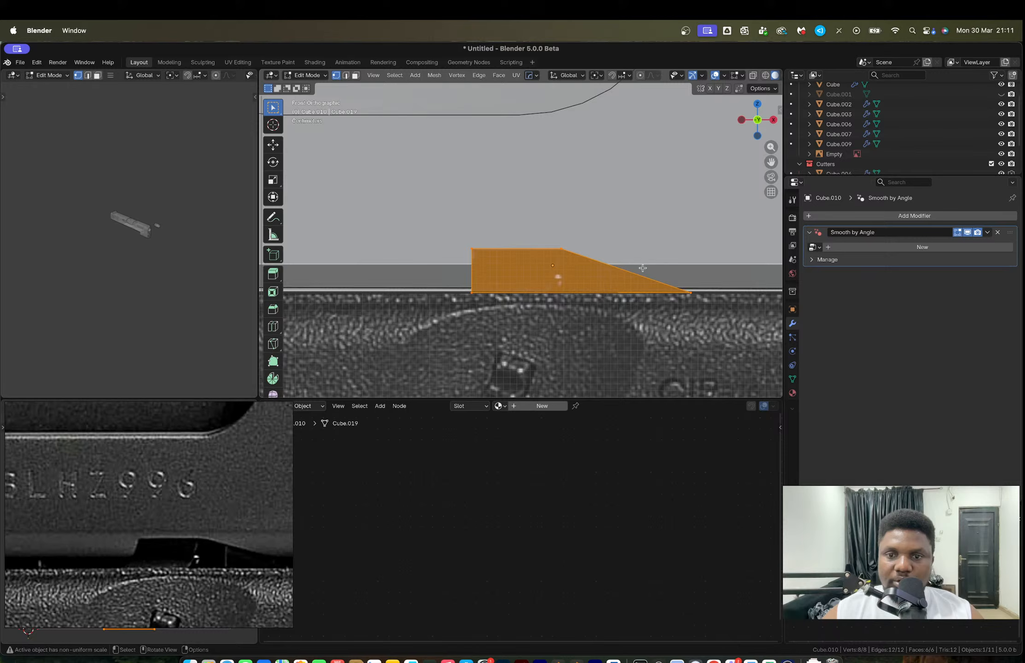
key("alt+z")
left_click_drag(723, 318, 421, 283)
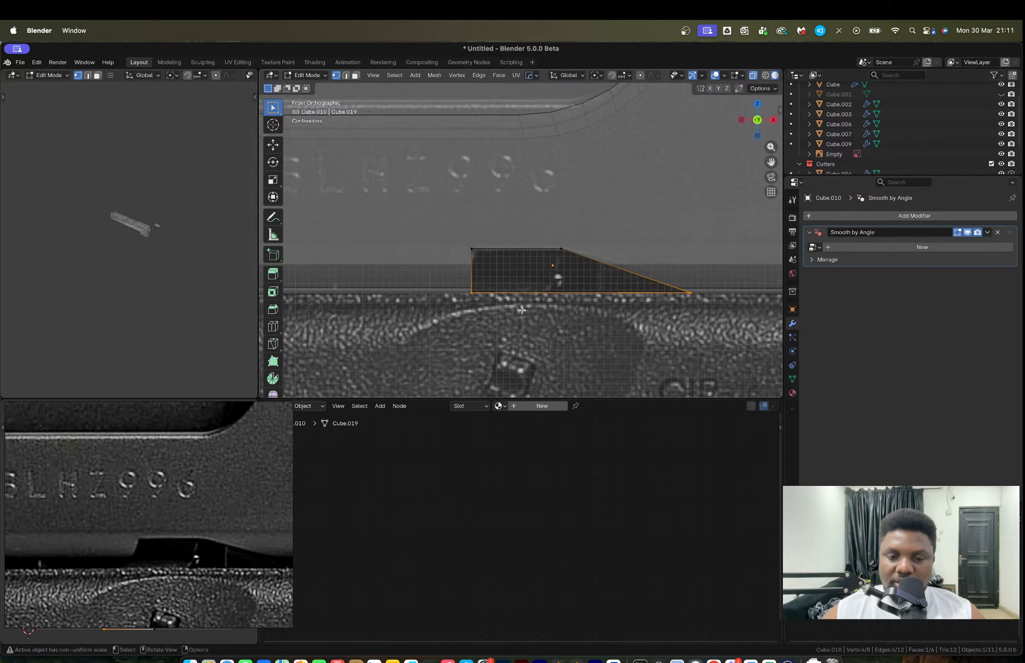
key("g")
key("z")
left_click(530, 322)
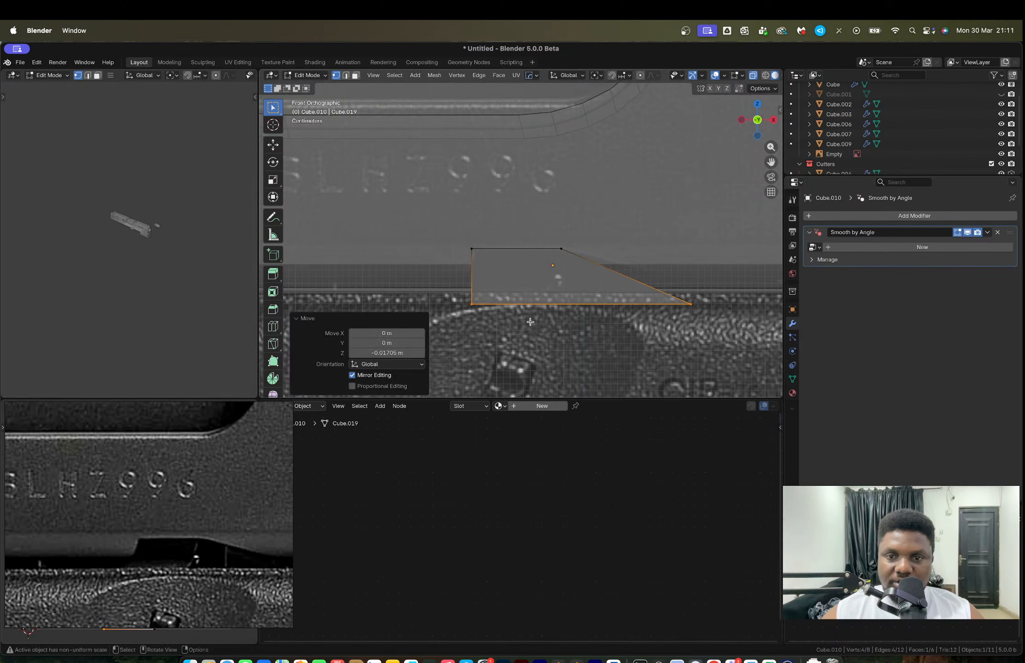
Step: Shift the notch cutter's lower front vertices and then its upper front vertices forward along X, then finish mesh editing with X-ray off
left_click(655, 285)
key("g")
key("x")
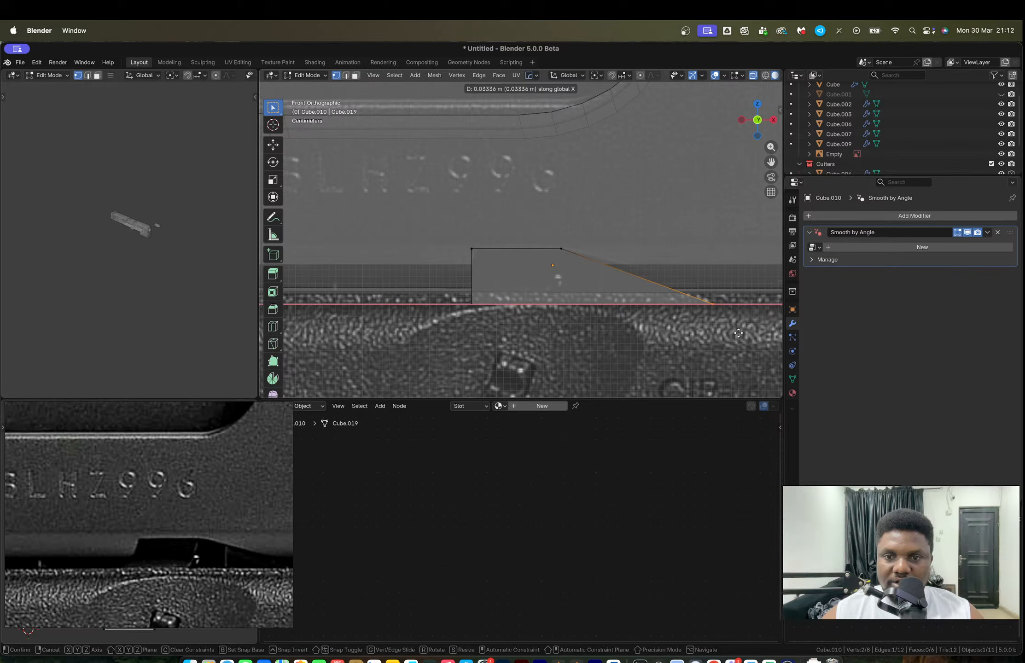
left_click(741, 334)
left_click_drag(745, 344, 544, 219)
key("g")
key("x")
left_click(549, 223)
key("Tab")
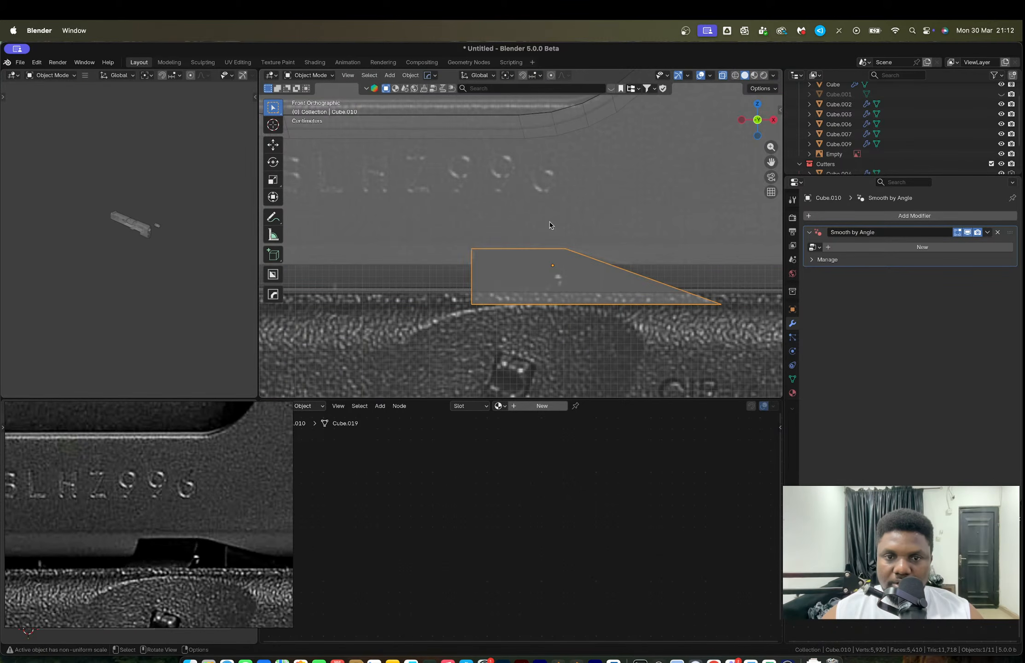
key("alt+z")
Step: Check the cut with the Cutters collection briefly excluded, then adjust the bottom vertices of the notch cutter in its mesh
middle_click_drag(553, 246, 614, 240)
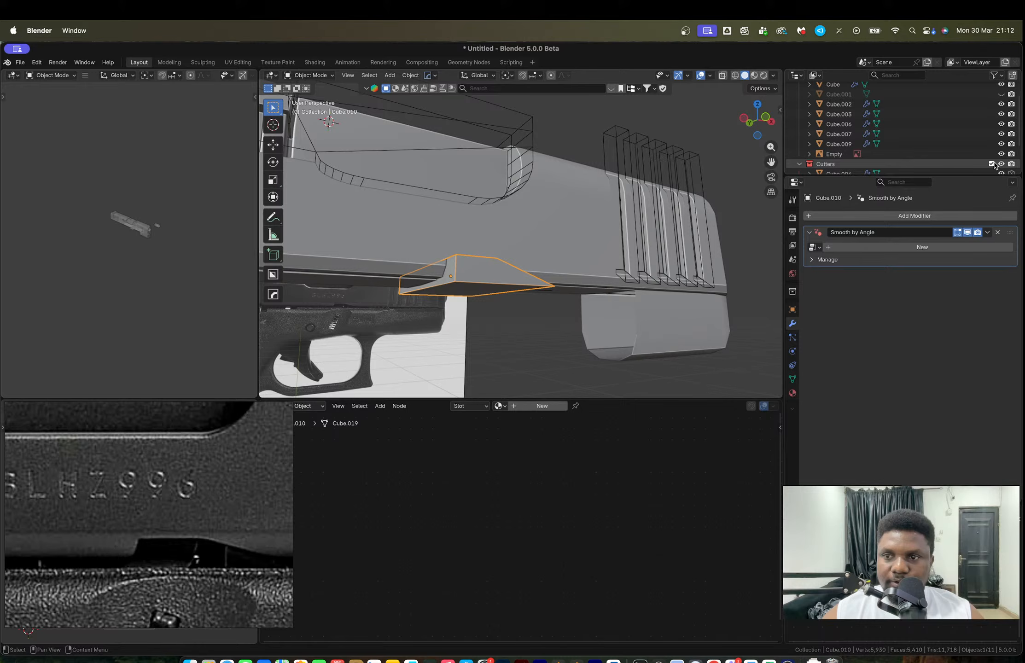
left_click(992, 164)
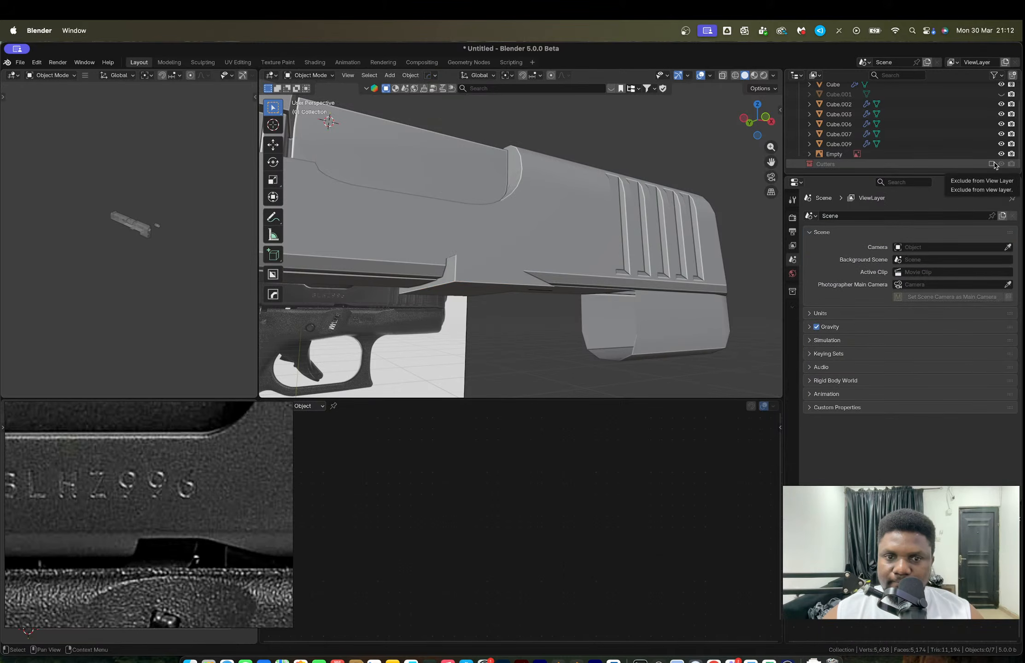
left_click(991, 164)
left_click(528, 283)
key("Tab")
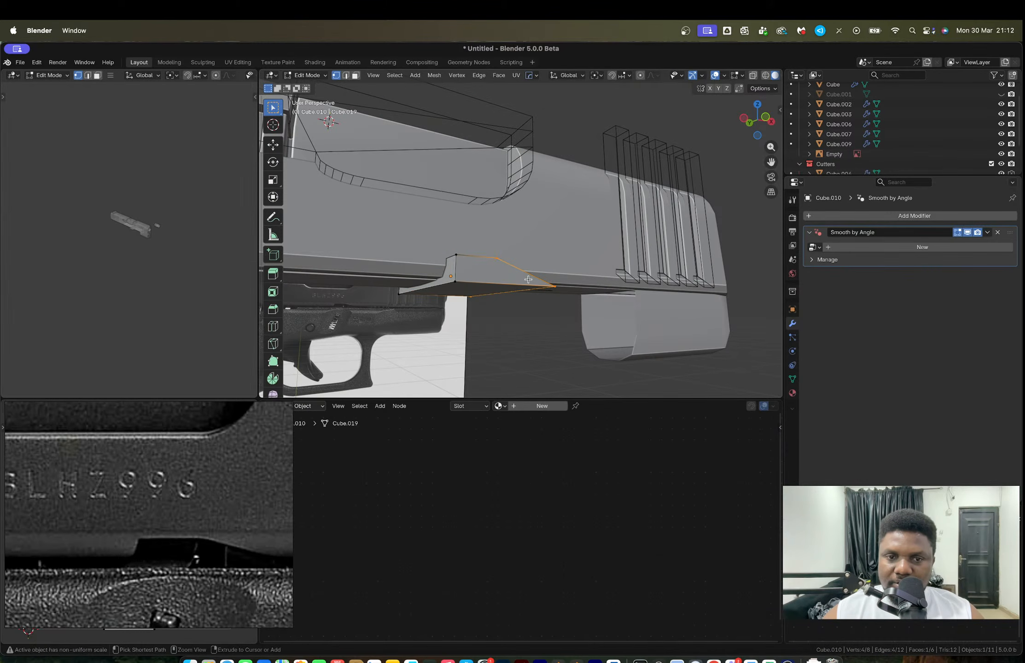
key("a")
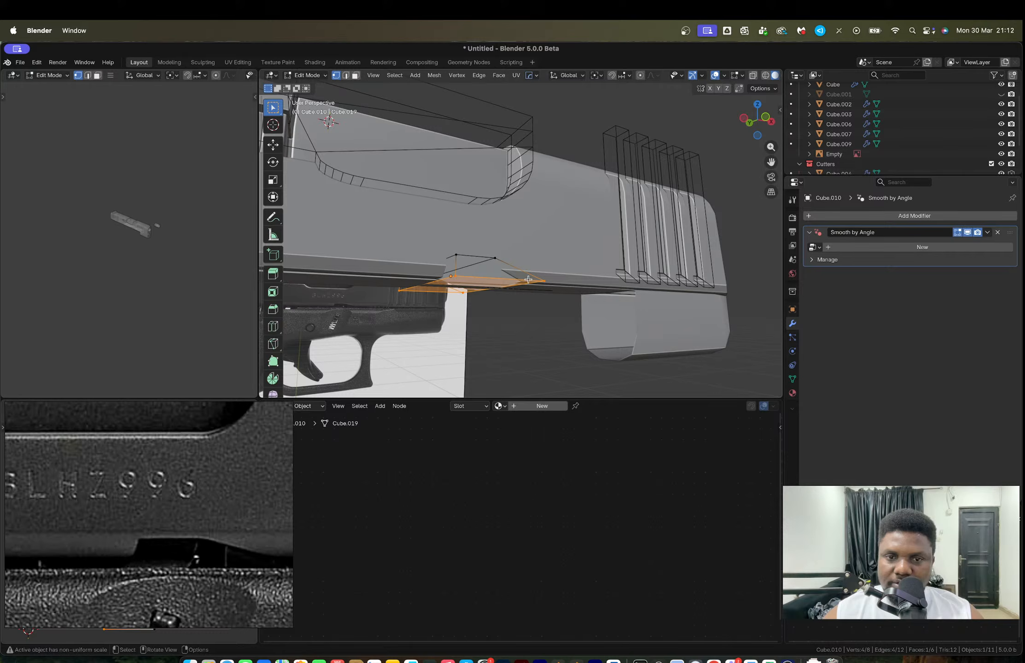
key("Tab")
middle_click_drag(524, 303, 506, 320)
Step: Set the solver of the slide's Boolean.003 modifier, which uses the notch cutter, to Exact
left_click(536, 295)
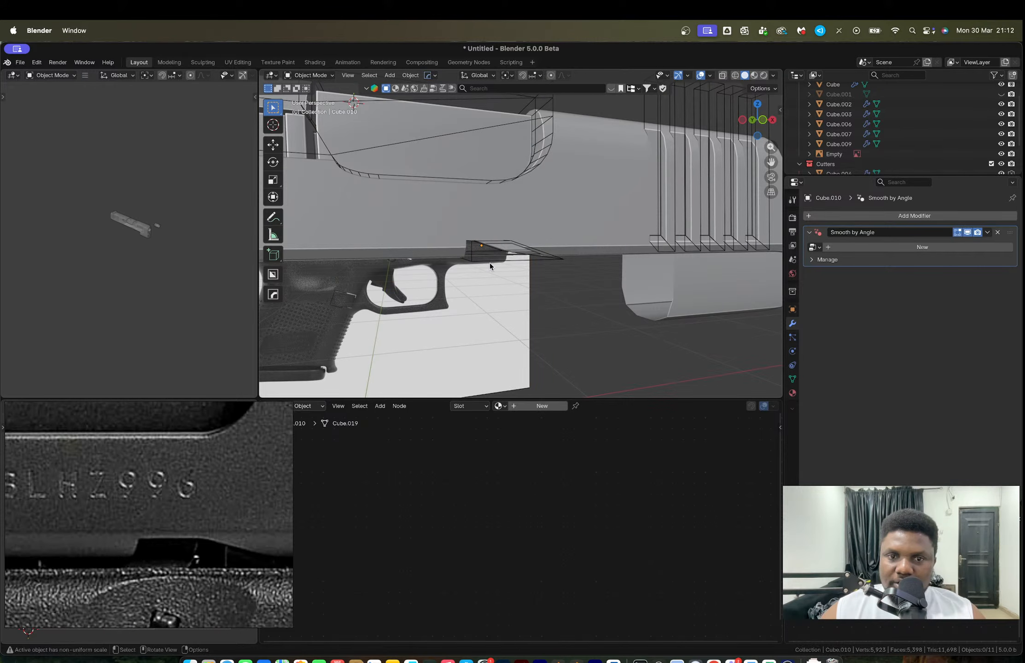
left_click(490, 263)
left_click(490, 263)
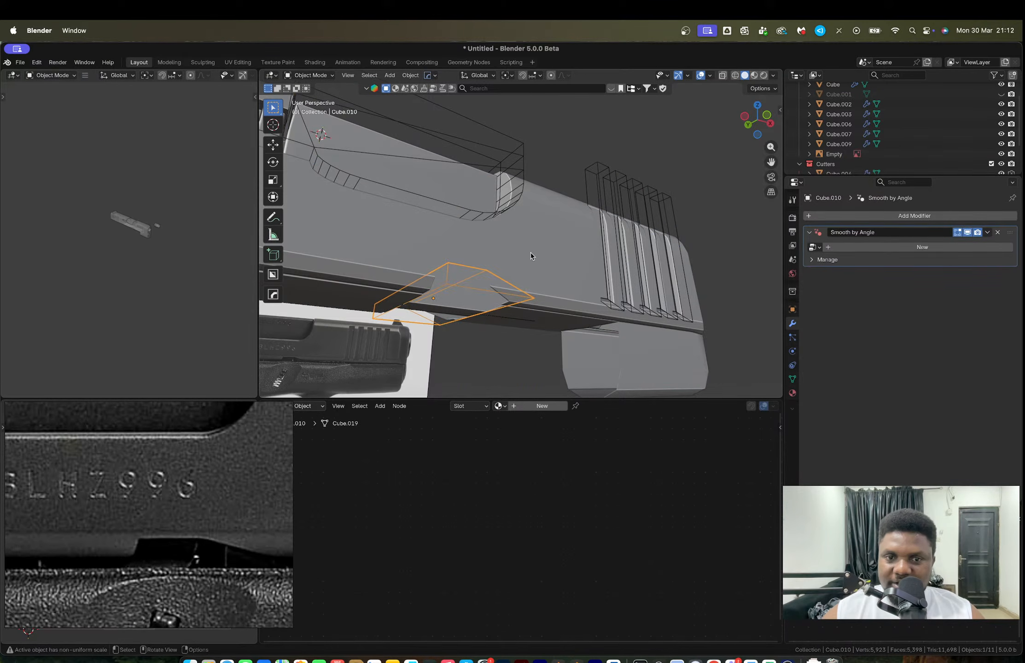
left_click(529, 252)
left_click(809, 391)
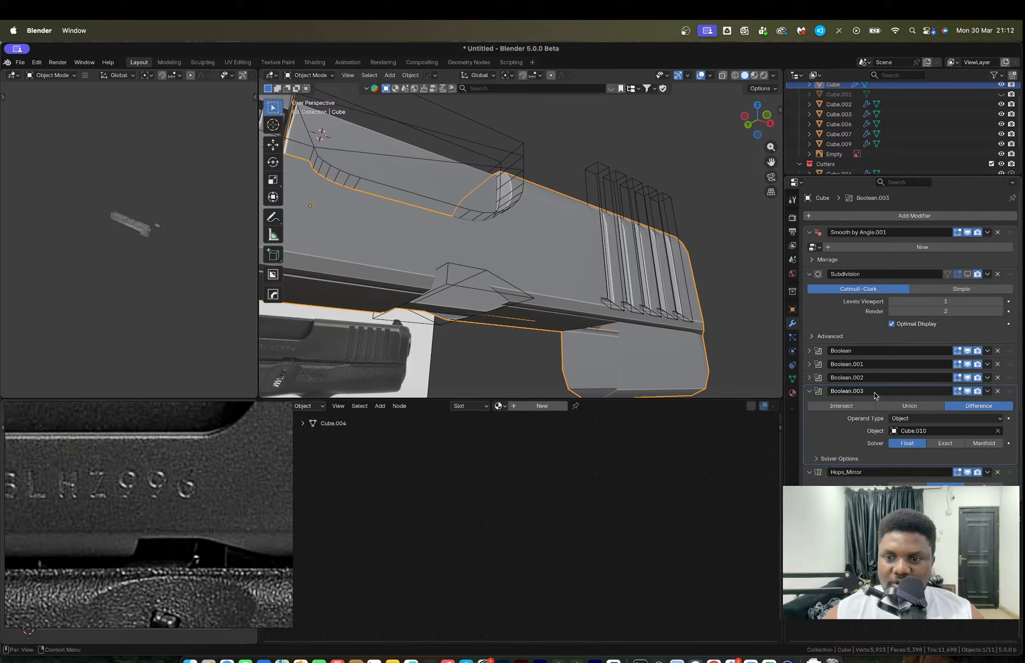
scroll(898, 409, "down", 1)
left_click(943, 423)
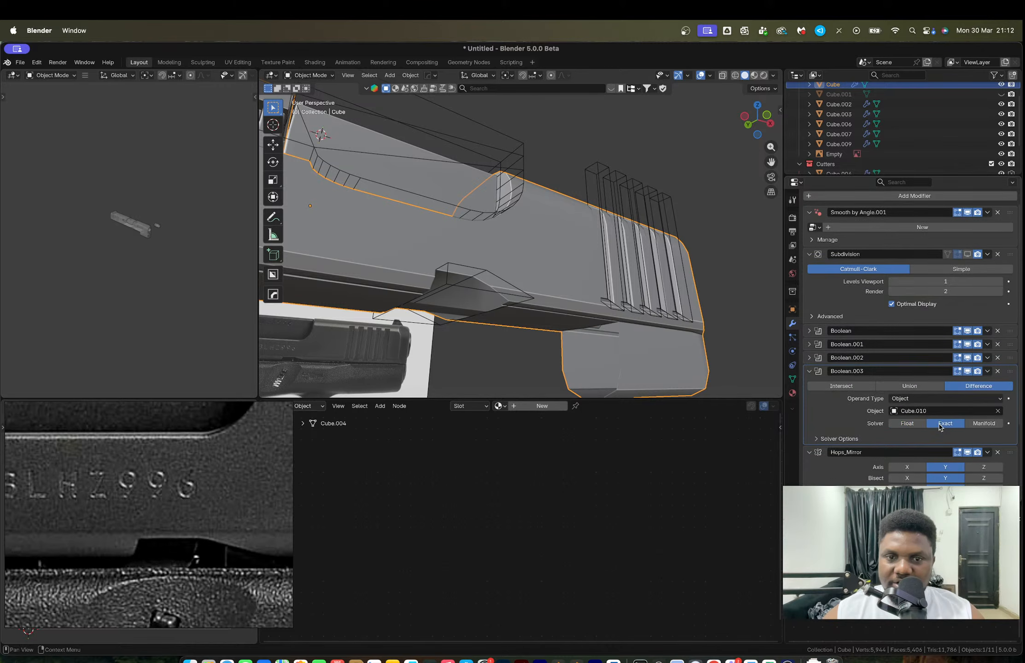
scroll(537, 371, "left", 5)
Step: Move the lengthwise centre edge loop on the slide's underside about 0.009 m along Z in its mesh
middle_click_drag(507, 282, 502, 221)
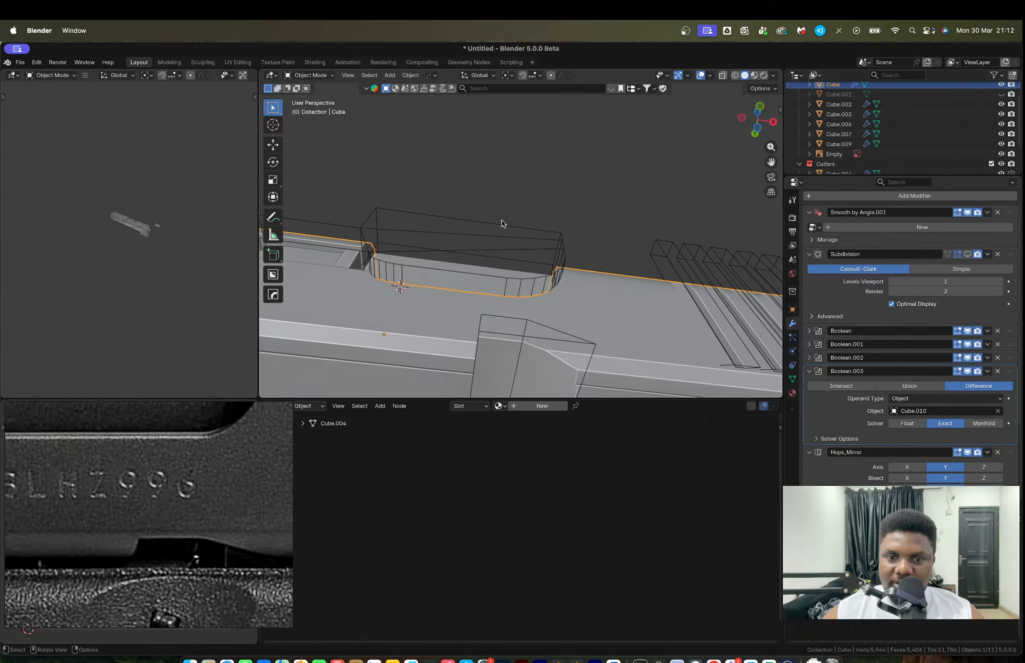
middle_click_drag(587, 354, 572, 220, "shift")
middle_click_drag(571, 298, 570, 311)
key("Tab")
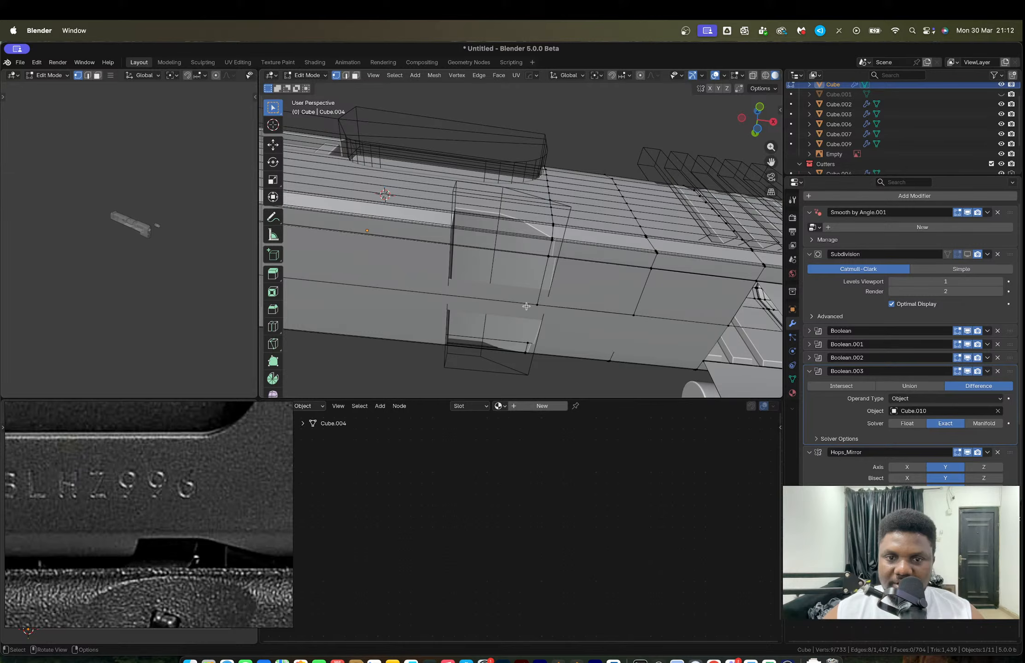
key("2")
left_click(507, 305, "alt")
key("g")
key("x")
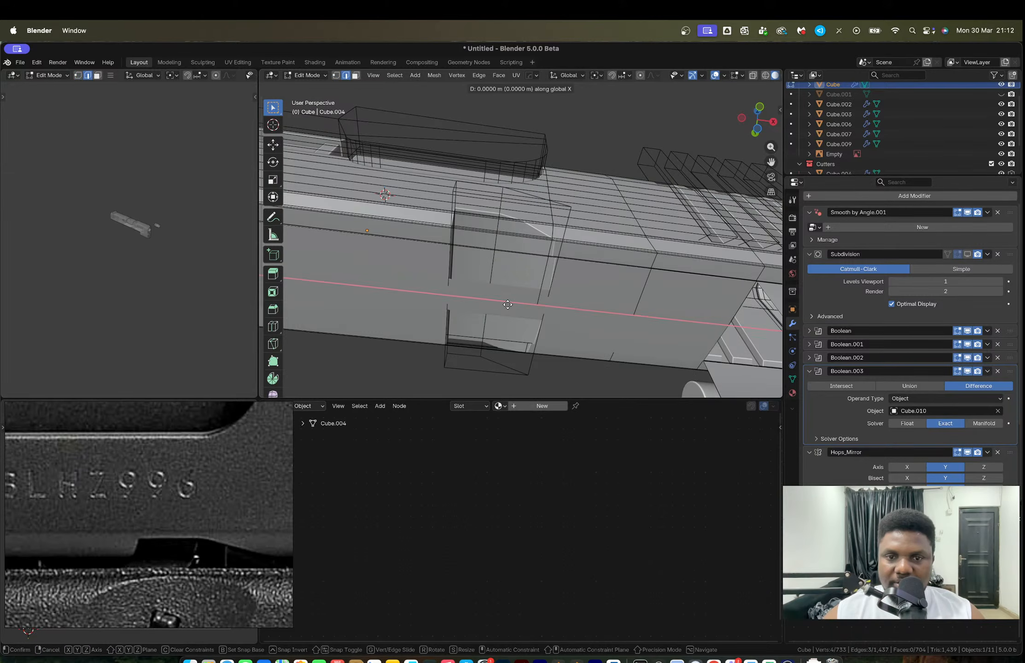
key("z")
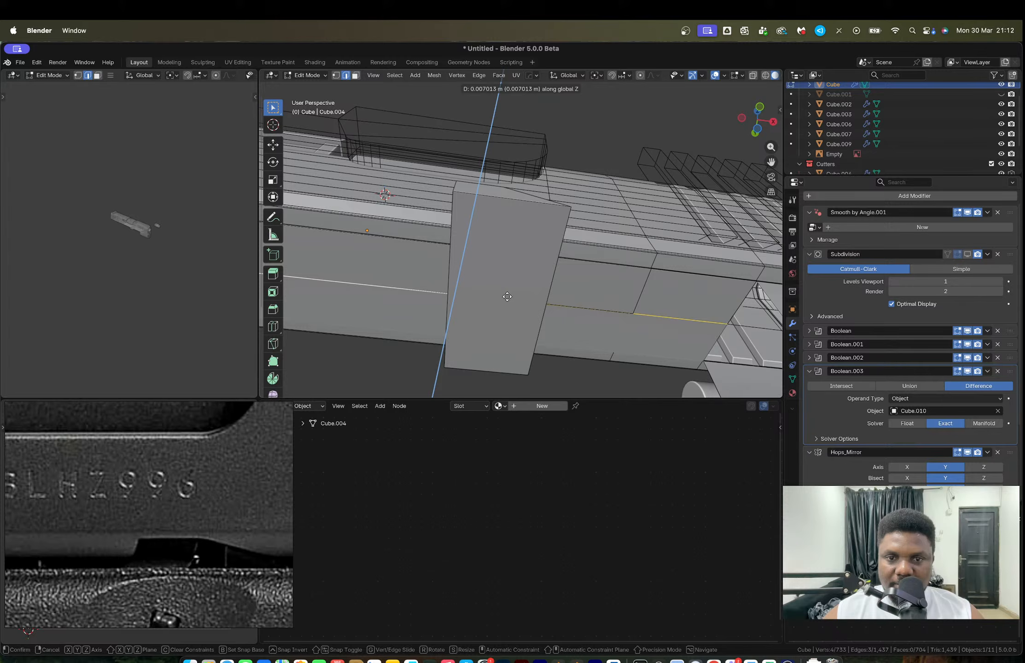
left_click(507, 293)
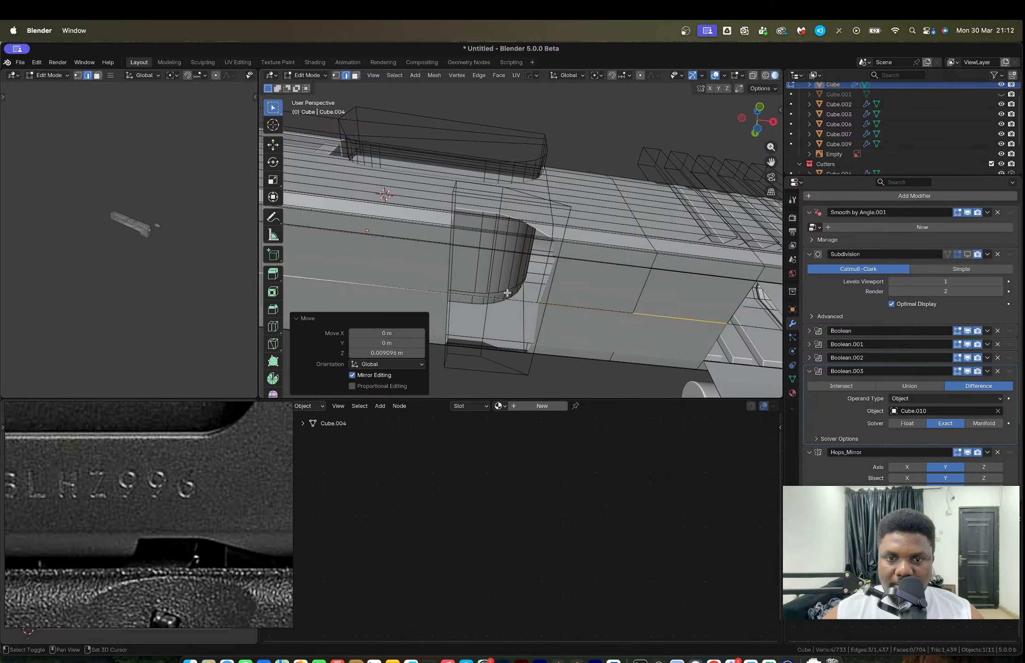
scroll(506, 293, "down", 5)
middle_click_drag(507, 293, 531, 313)
key("Tab")
scroll(543, 220, "up", 4)
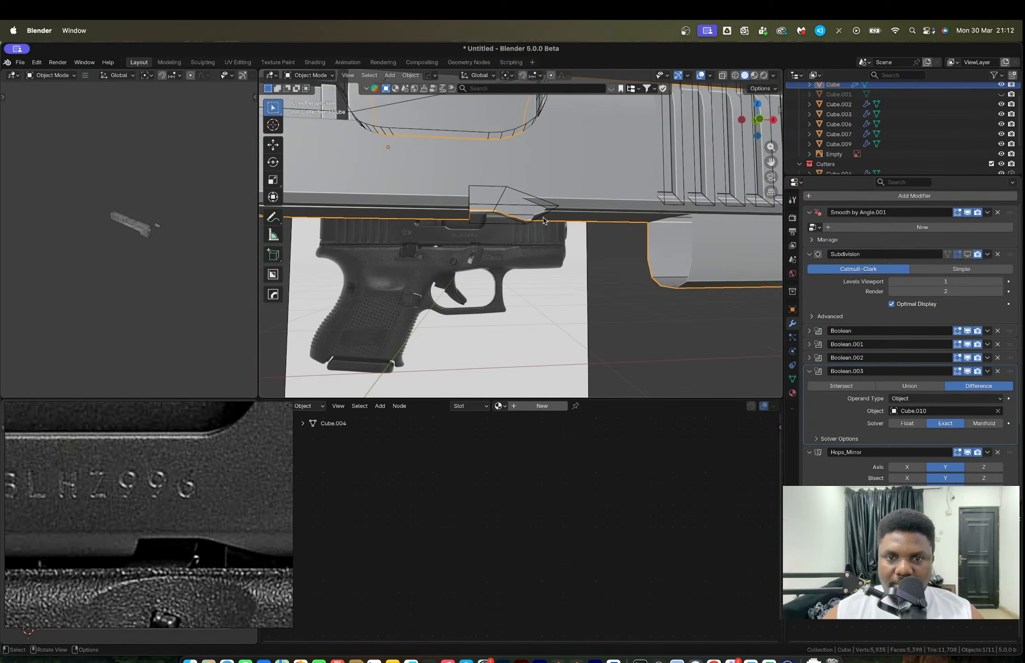
Step: Try the Manifold and Float solvers on the slide's Boolean.003 modifier, then return it to Exact
left_click(530, 194)
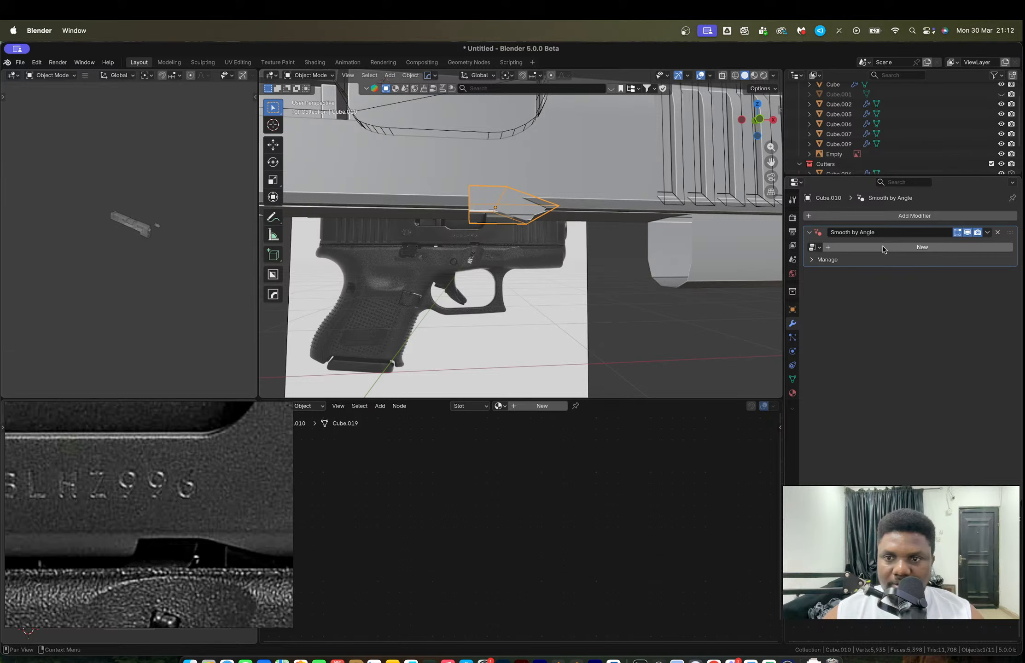
left_click(569, 202)
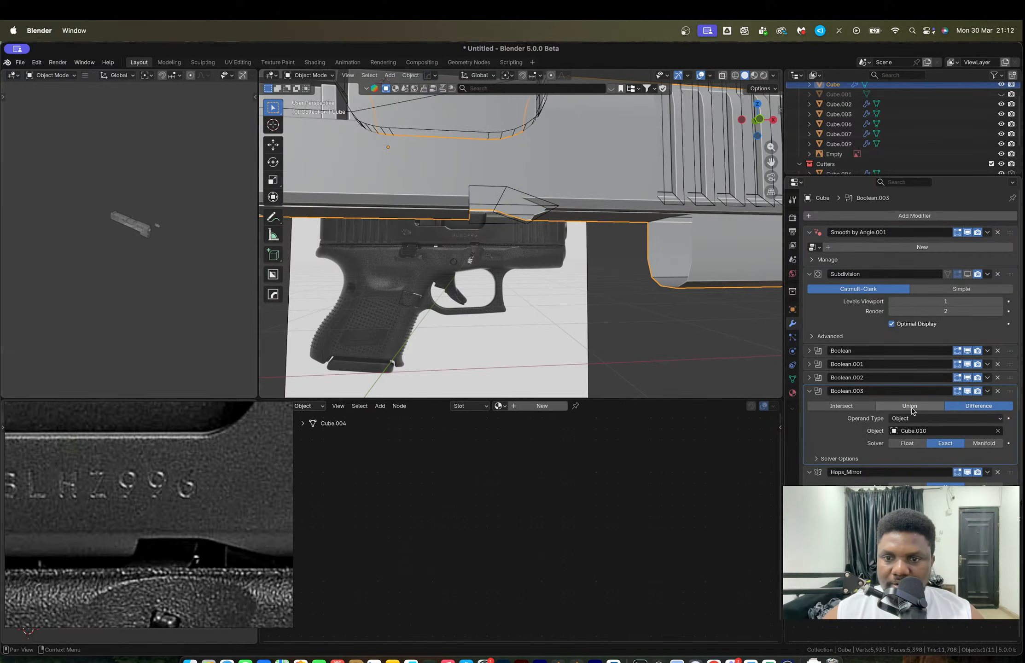
left_click(978, 443)
left_click(944, 443)
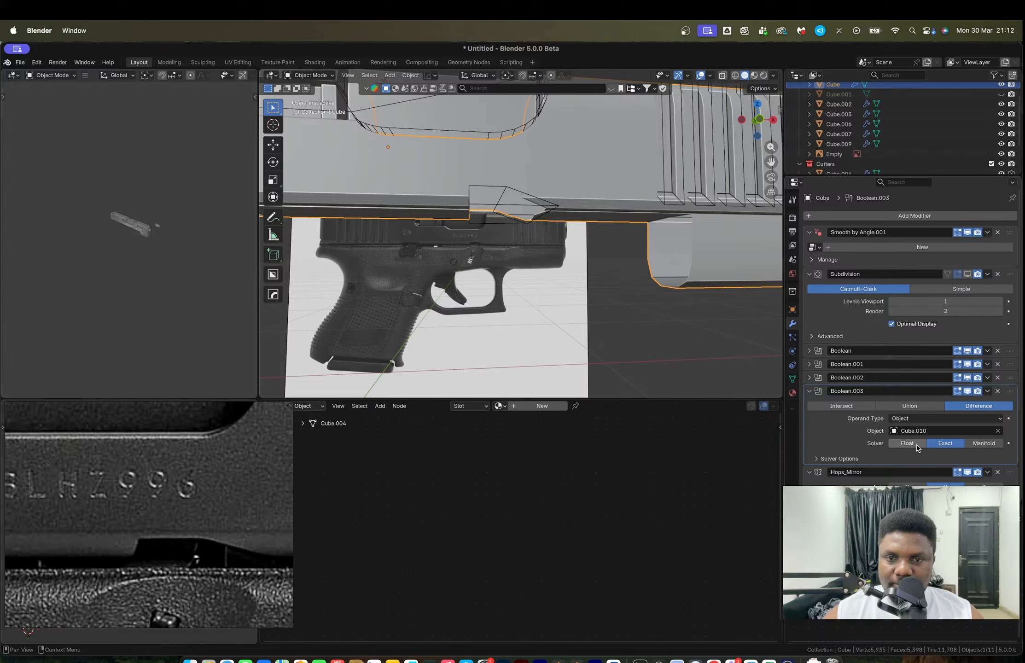
left_click(907, 443)
left_click(980, 443)
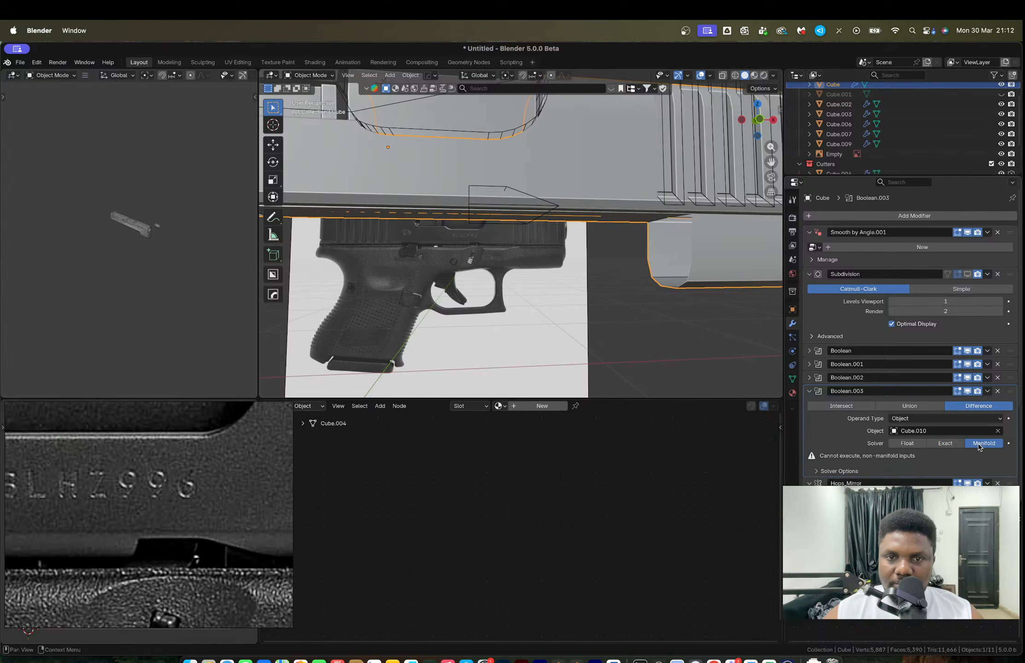
left_click(652, 304)
middle_click_drag(652, 304, 566, 299)
left_click(945, 443)
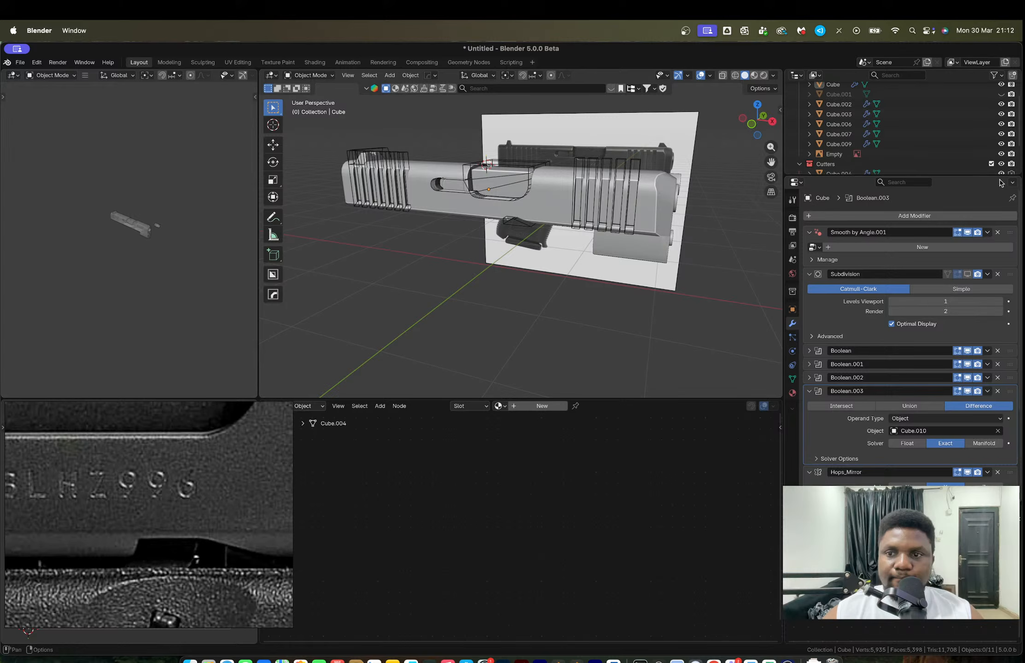
Step: Exclude the Cutters collection from the view layer and compare the slide in front view with the reference photo
left_click(990, 164)
middle_click_drag(598, 221, 631, 228)
key("KP_1")
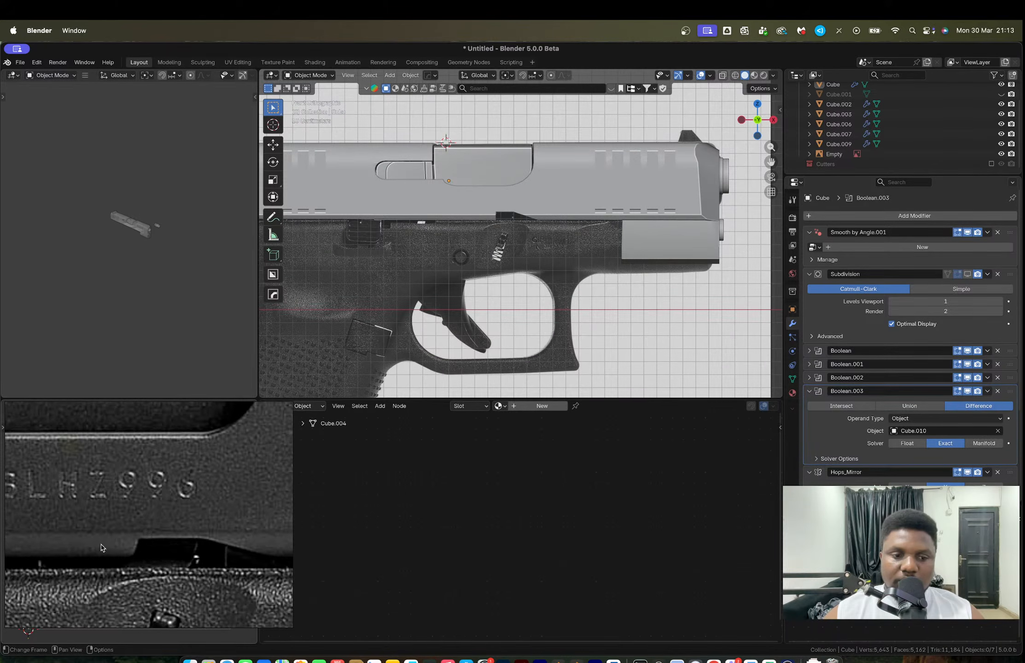
scroll(144, 489, "down", 6)
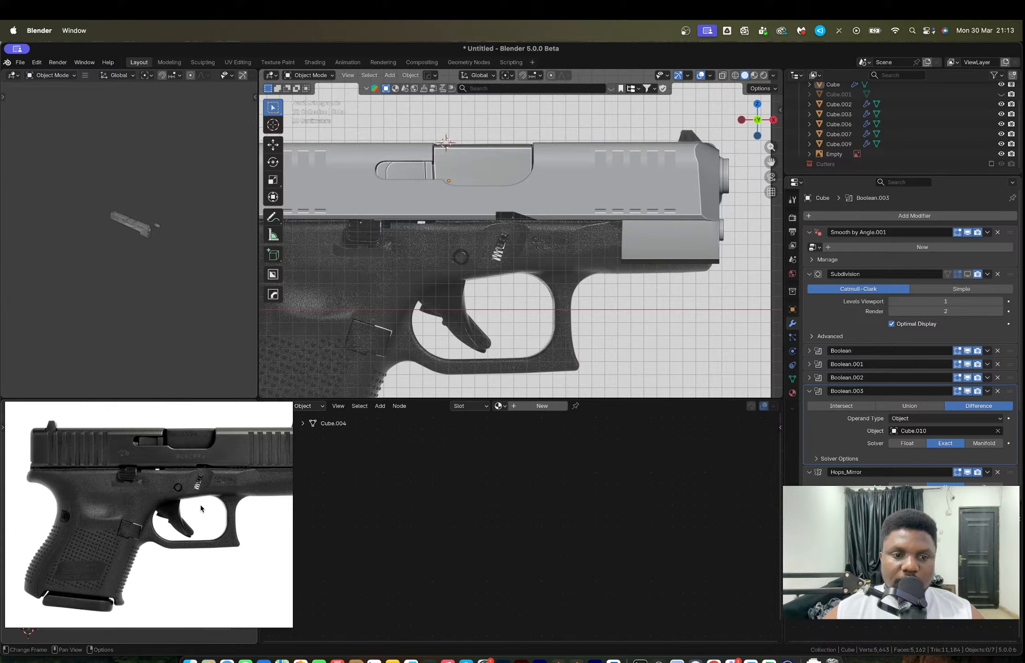
middle_click_drag(201, 508, 91, 512)
scroll(581, 269, "up", 2)
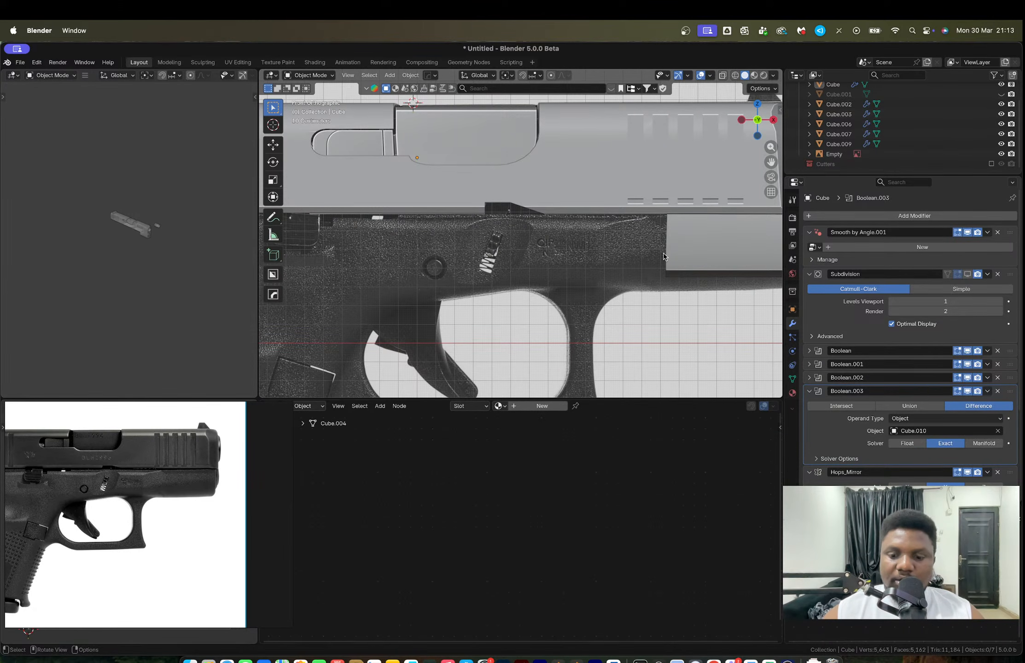
Step: Unhide the pistol frame and open its mesh for editing
key("alt+h")
scroll(664, 255, "down", 4)
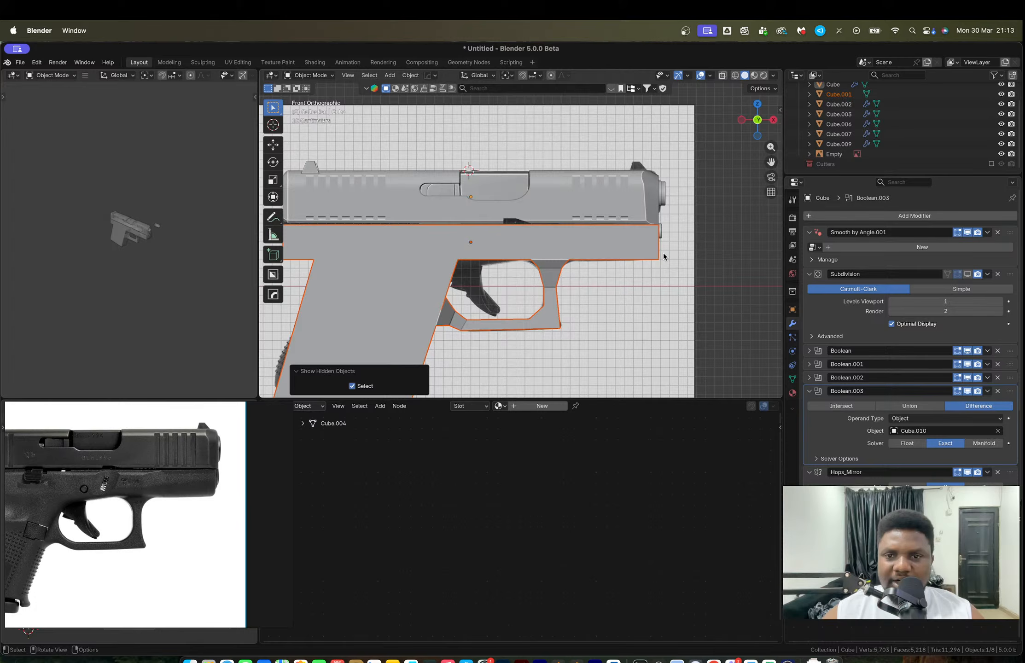
middle_click_drag(663, 253, 621, 204)
left_click(623, 259)
key("Tab")
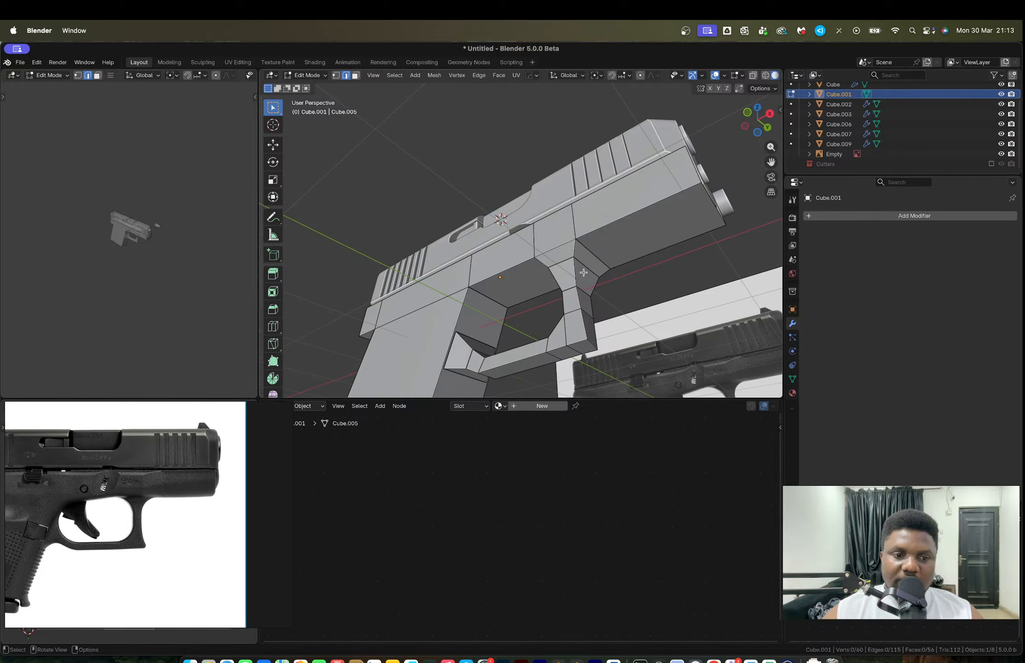
Step: In front view with X-ray on, move the frame's lower rear corner vertices about -0.066 m in X and 0.219 m in Z to the beavertail tip
scroll(65, 513, "down", 3)
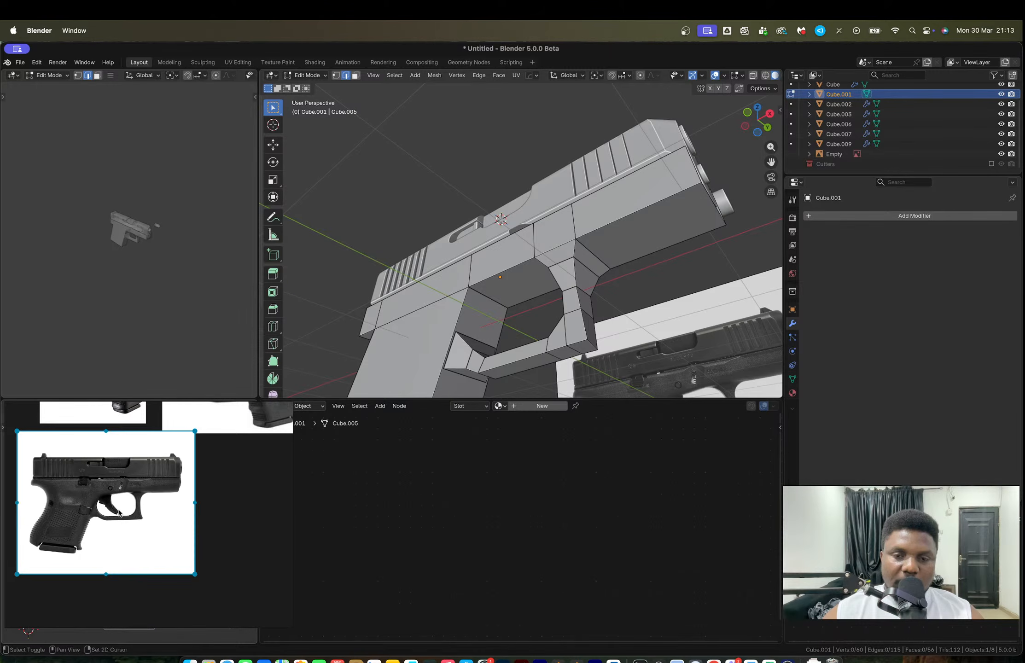
scroll(80, 489, "up", 6)
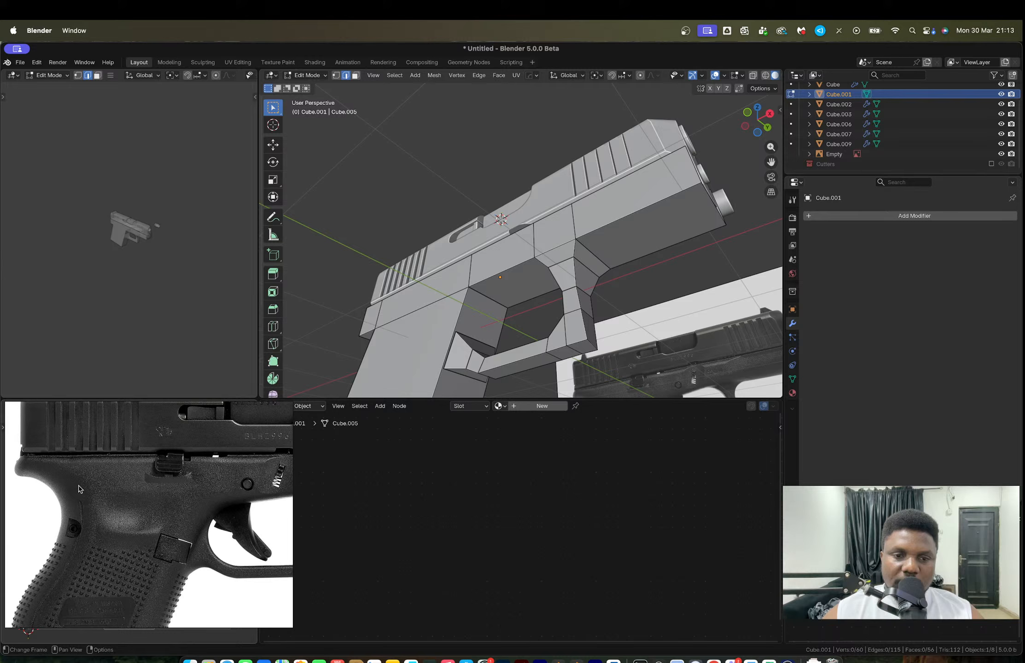
left_click(747, 127)
left_click(773, 121)
scroll(431, 263, "up", 8)
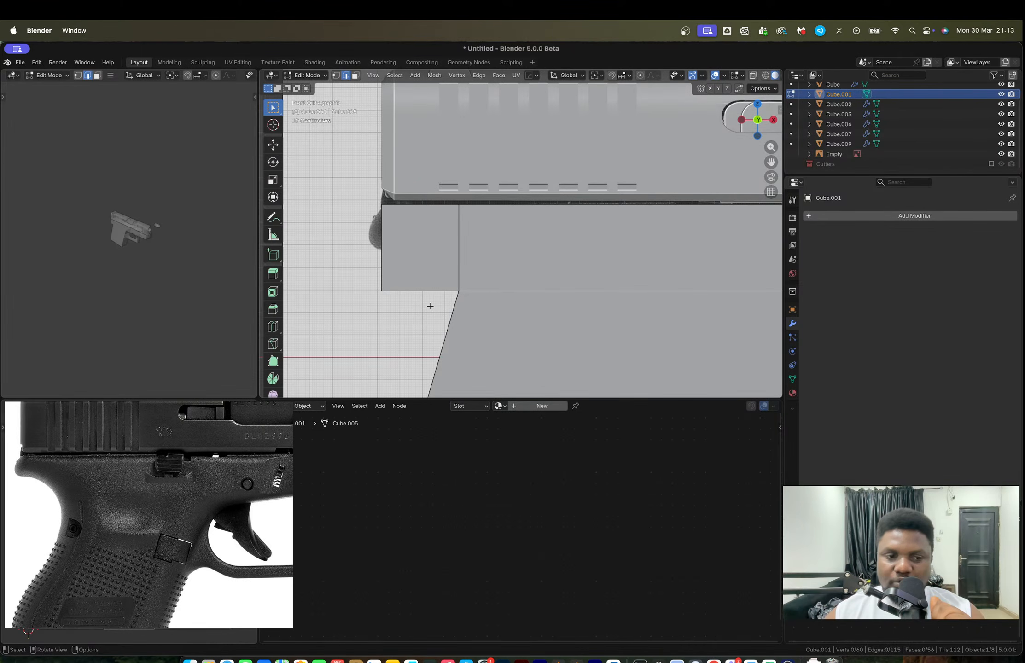
key("alt+z")
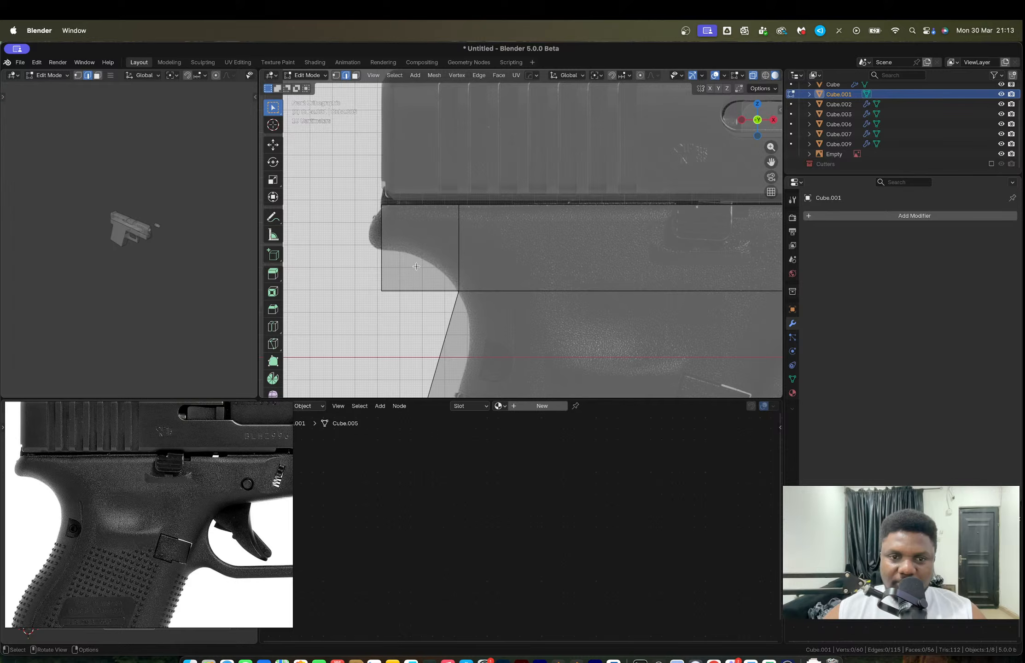
scroll(413, 268, "up", 2)
scroll(413, 268, "down", 2)
middle_click_drag(412, 268, 430, 260, "shift")
key("1")
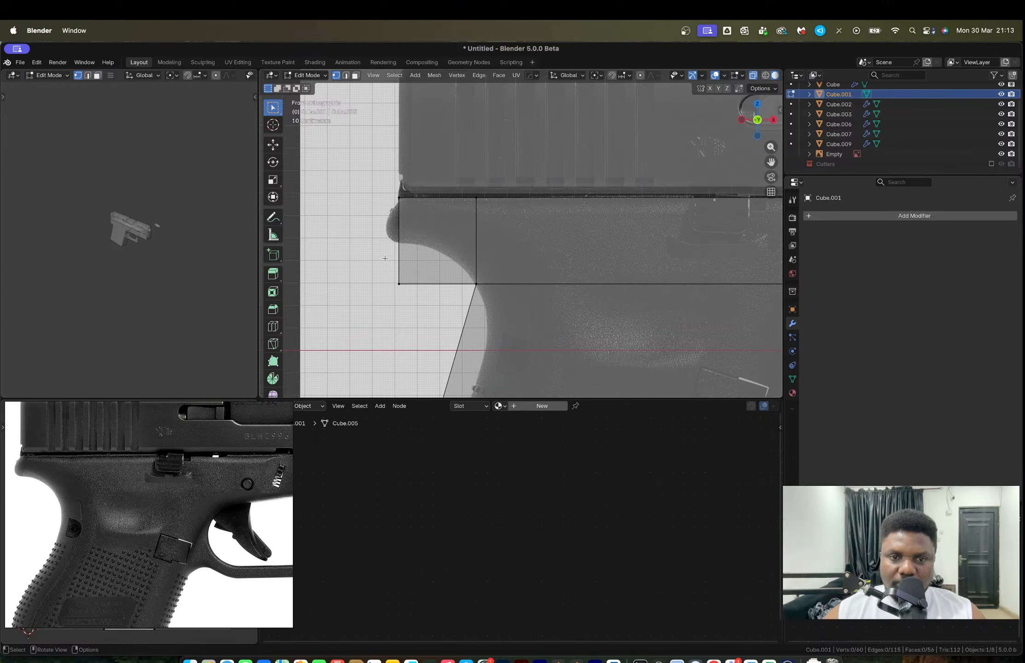
left_click_drag(385, 258, 423, 318)
key("g")
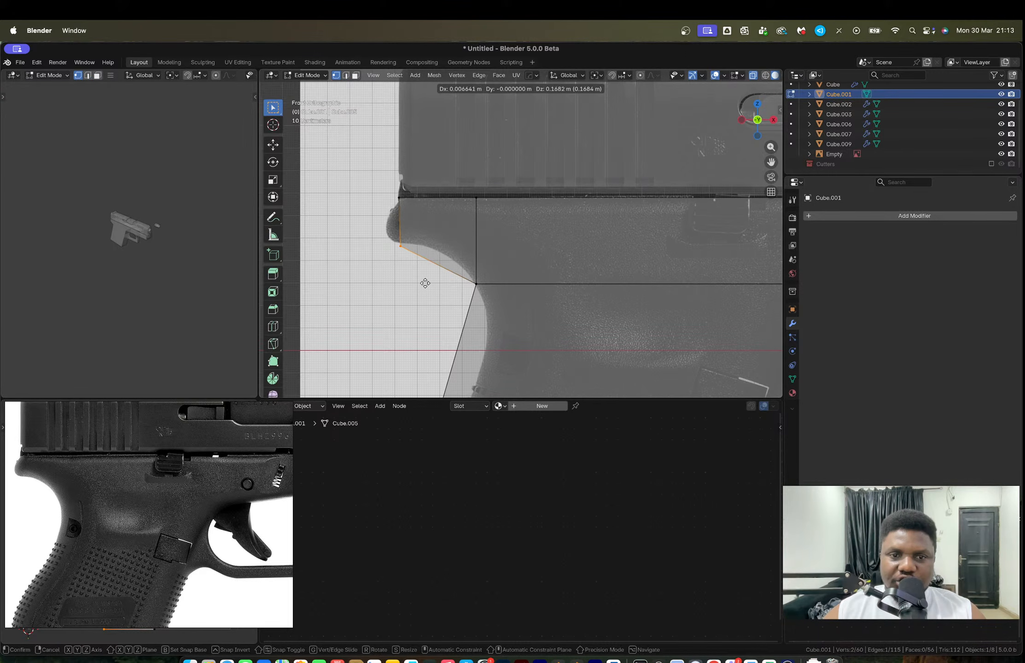
left_click(408, 271)
Step: Add two evenly spaced vertical loop cuts across the frame's rear beavertail section
key("ctrl+r")
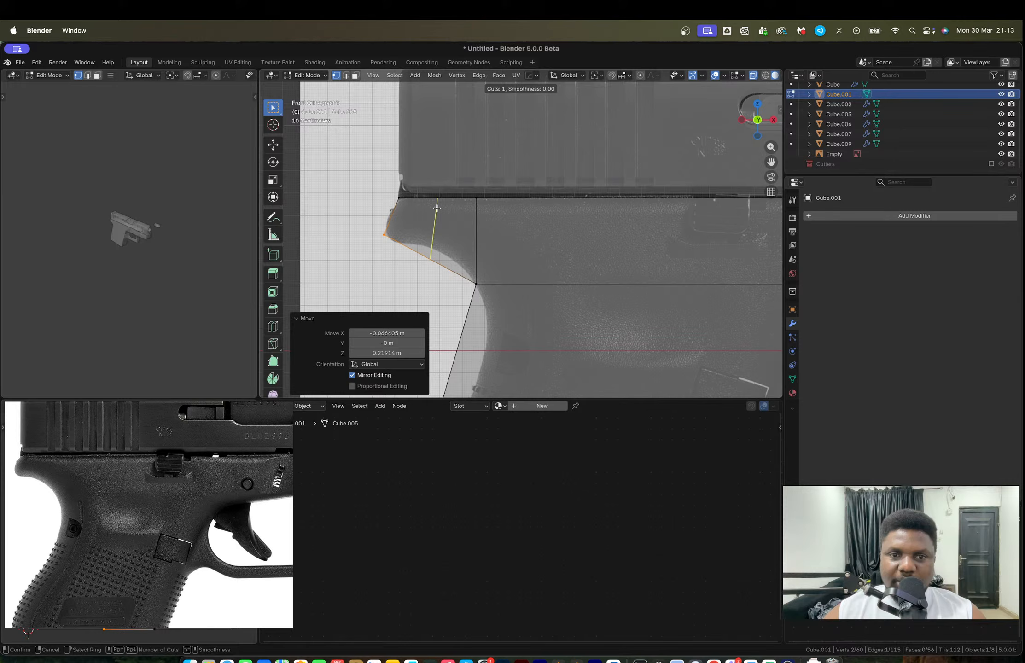
scroll(436, 208, "up", 1)
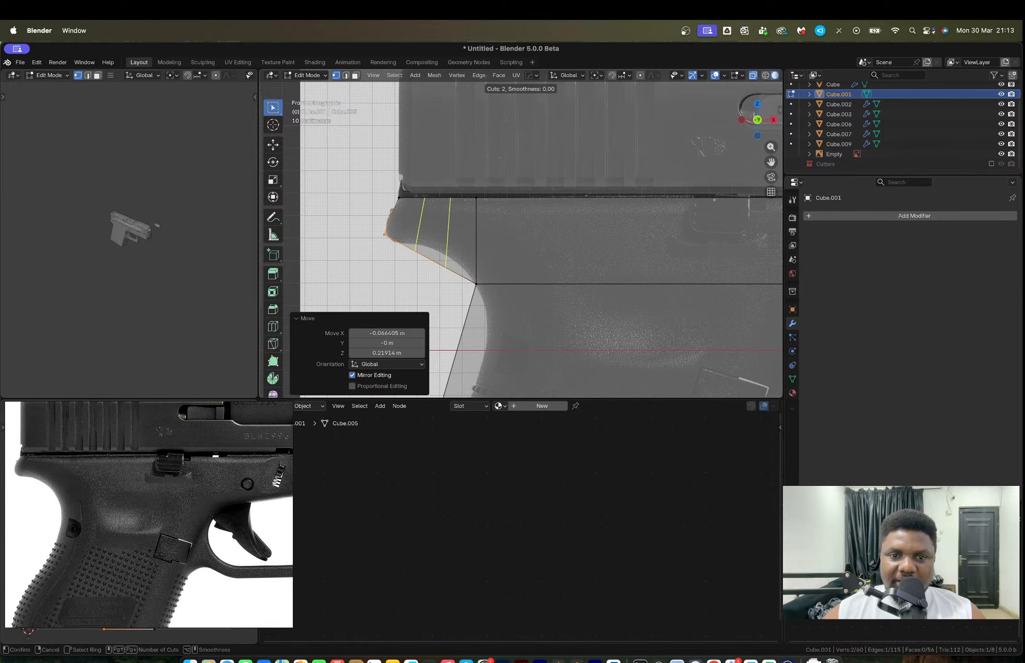
left_click(418, 246)
right_click(418, 247)
Step: Move the two new loops' lower vertices onto the beavertail curve and shift the tip vertices about 0.013 m in X and -0.027 m in Z
left_click_drag(404, 240, 455, 281)
key("g")
left_click(431, 255)
key("g")
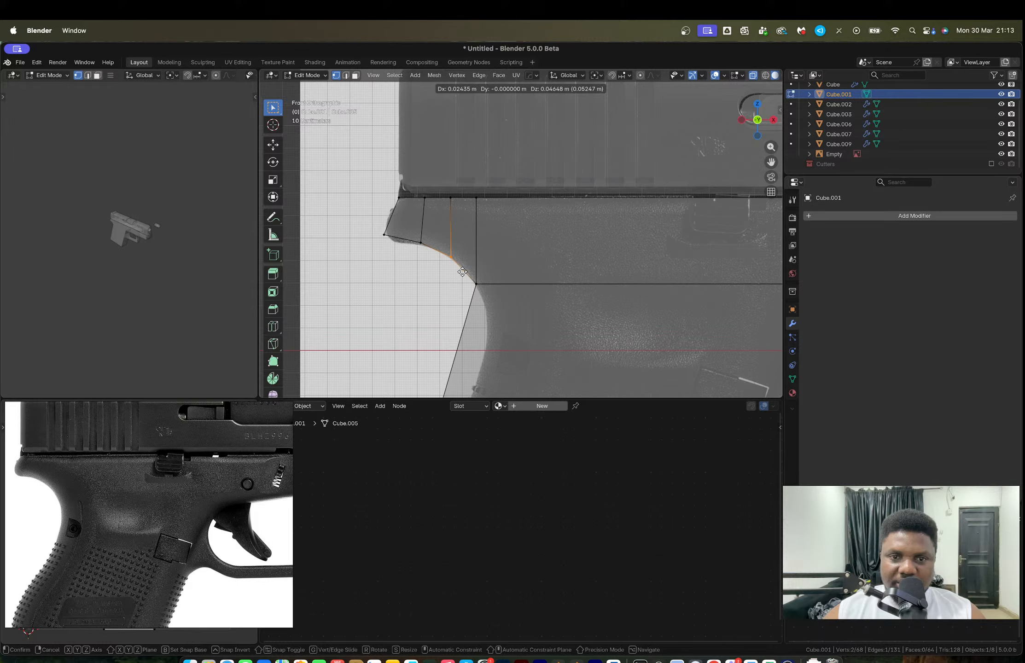
left_click(462, 272)
left_click_drag(367, 222, 395, 258)
key("g")
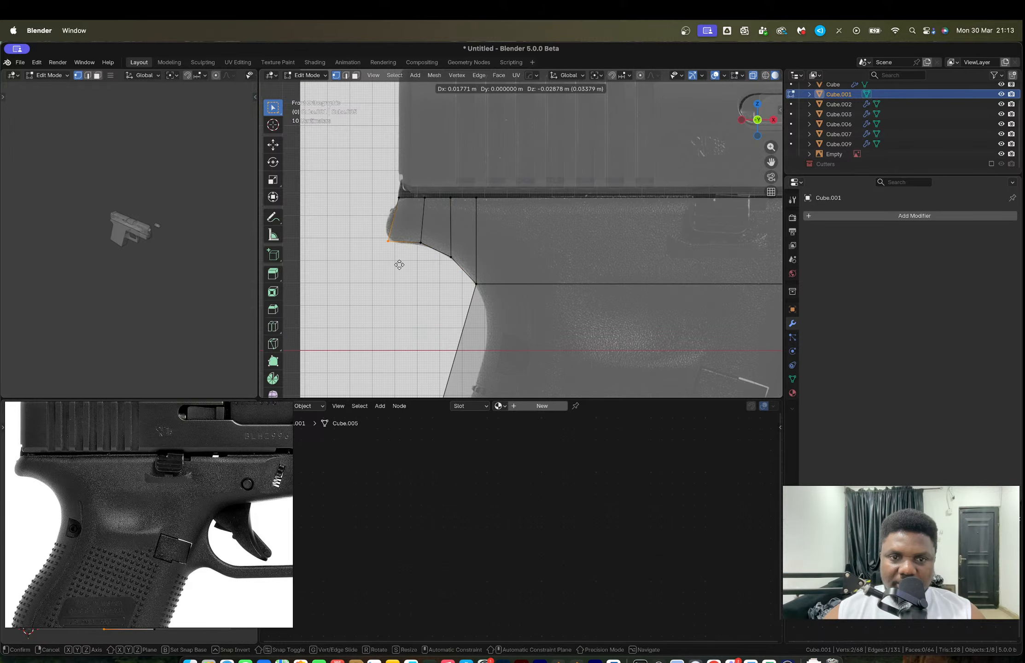
left_click(399, 264)
Step: Add two loop cuts across the grip and move their rear vertices onto the backstrap outline, the lower pair about -0.051 m X, 0.045 m Z
middle_click_drag(399, 264, 454, 187, "shift")
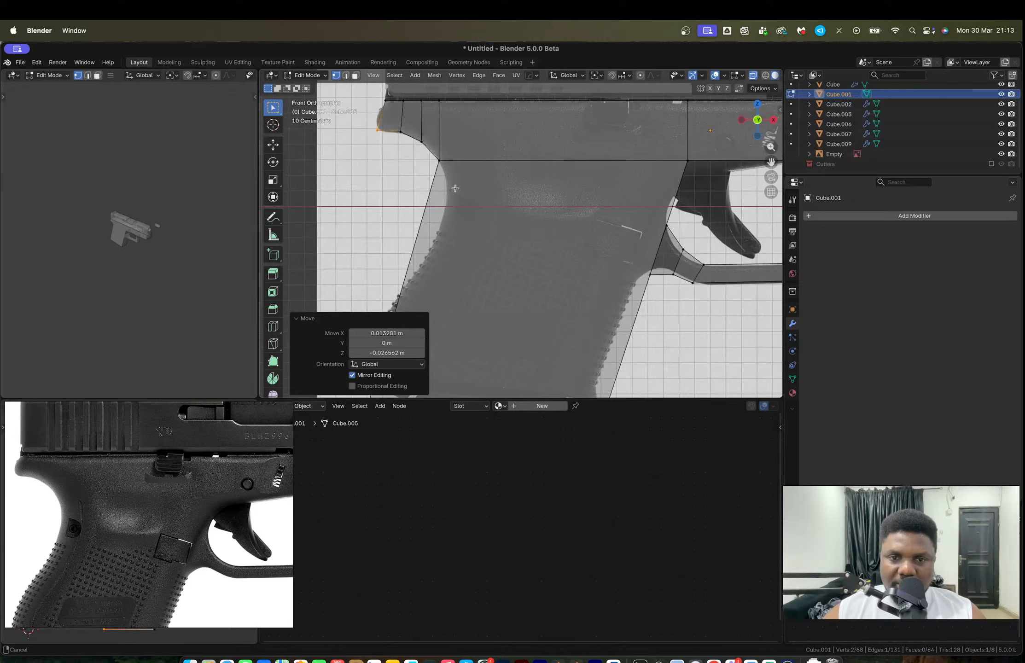
key("ctrl+r")
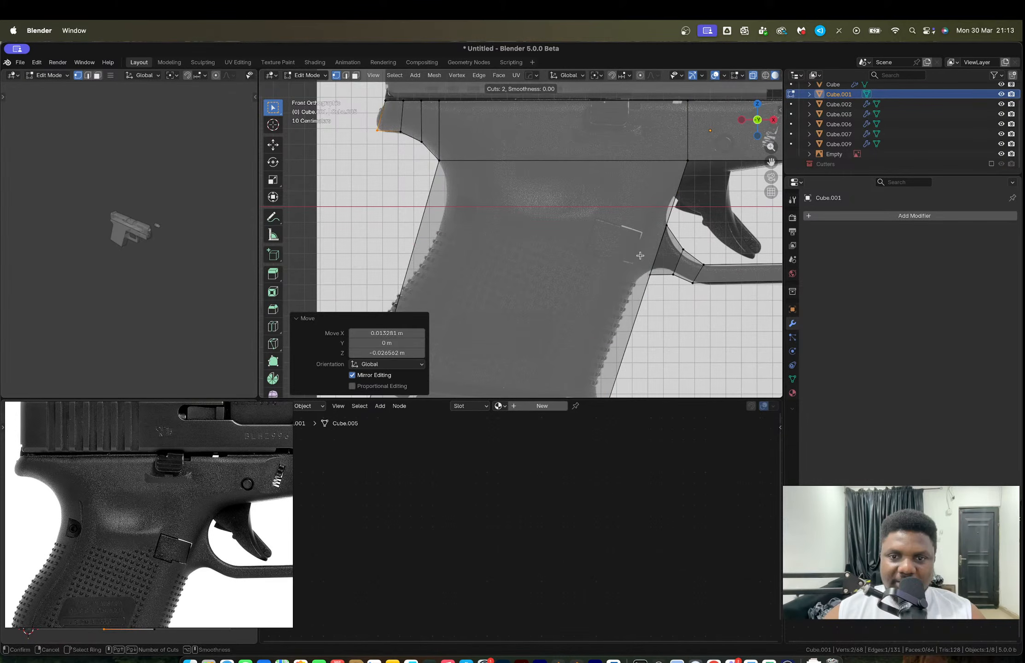
left_click(656, 220)
left_click_drag(389, 227, 444, 258)
key("g")
left_click(474, 221)
middle_click_drag(453, 263, 507, 200, "shift")
left_click_drag(429, 224, 467, 298)
key("g")
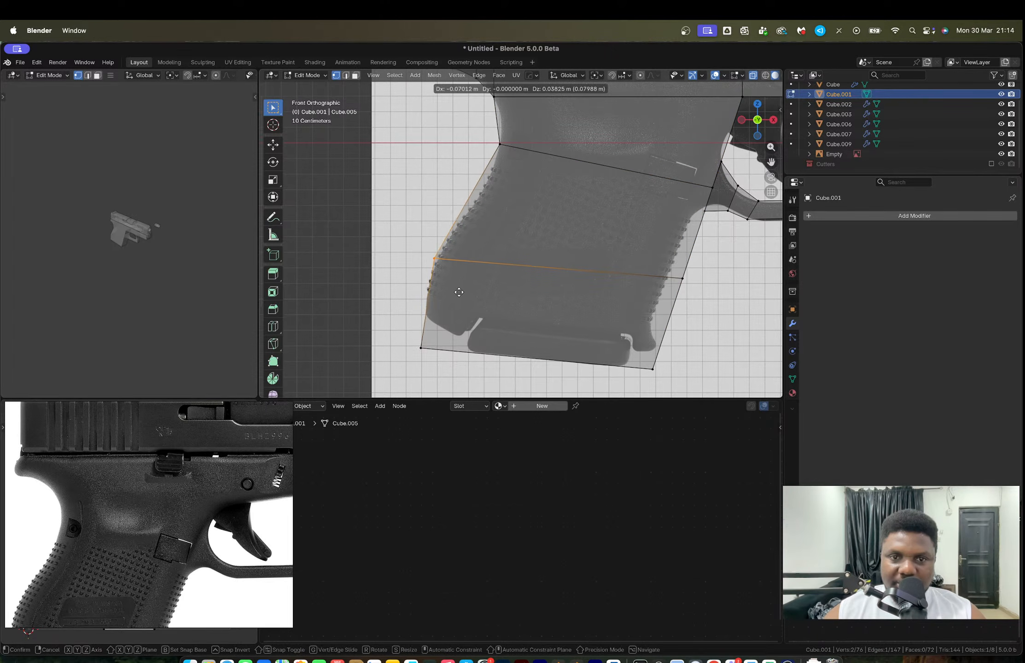
left_click(460, 292)
Step: Move the lower loop's front vertices about -0.086 m X, 0.032 m Z, and the grip's bottom front corner about 0.016 m X, 0.073 m Z
middle_click_drag(508, 298, 410, 332, "shift")
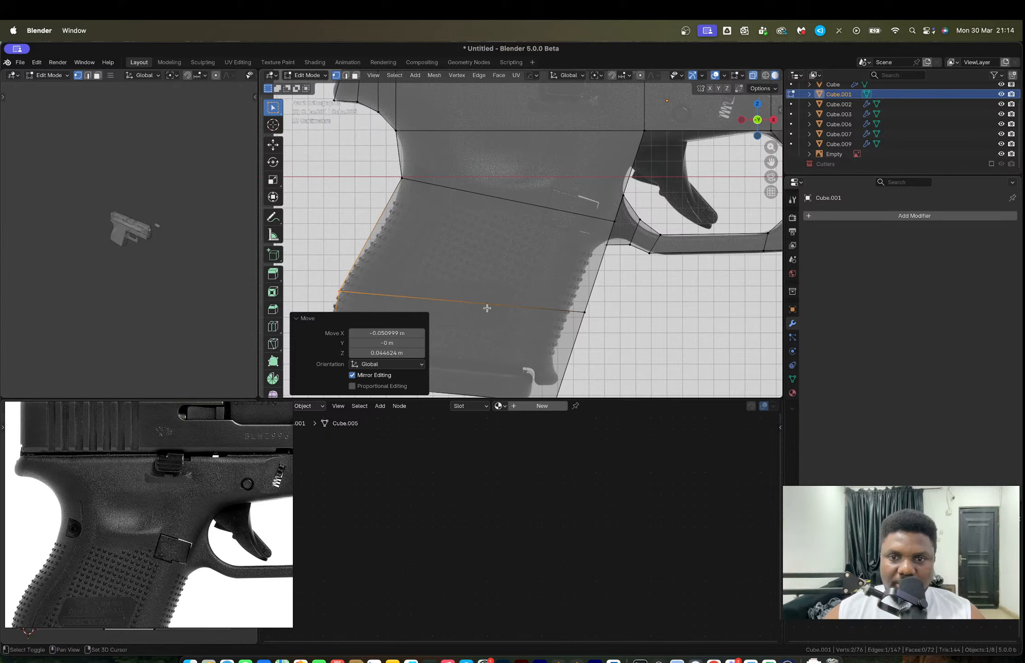
left_click_drag(554, 299, 599, 327)
key("g")
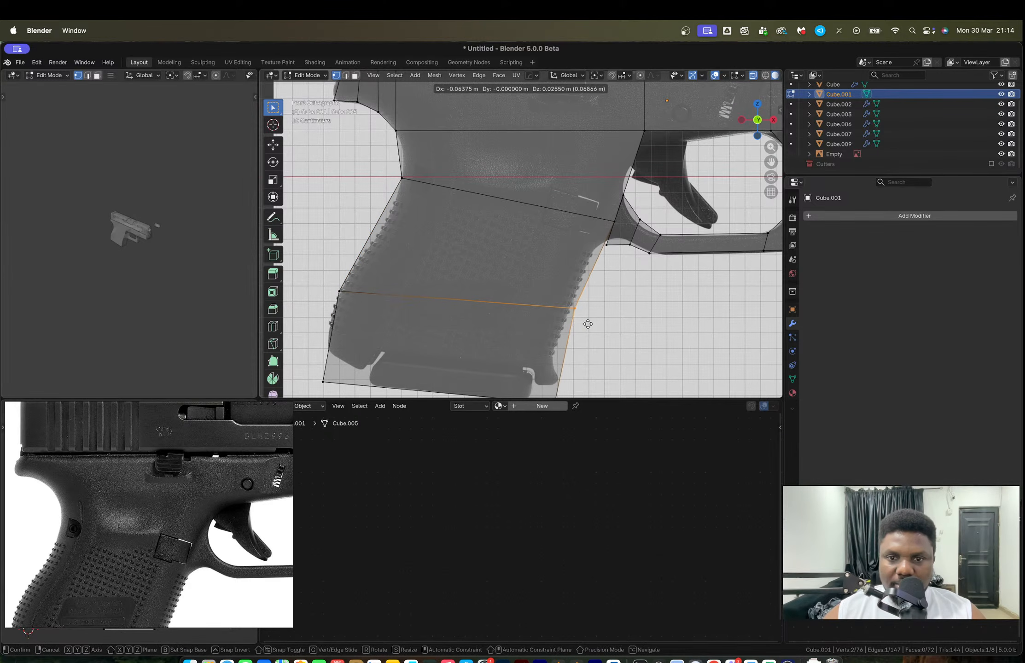
left_click(587, 323)
middle_click_drag(588, 322, 587, 222, "shift")
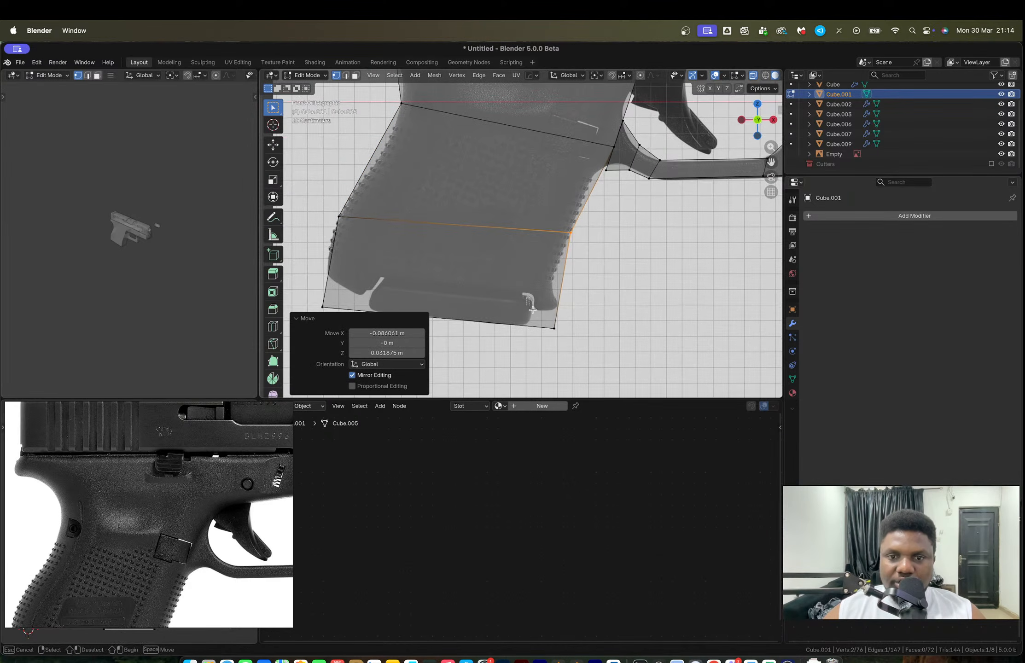
left_click_drag(572, 356, 573, 354)
key("g")
left_click(573, 345)
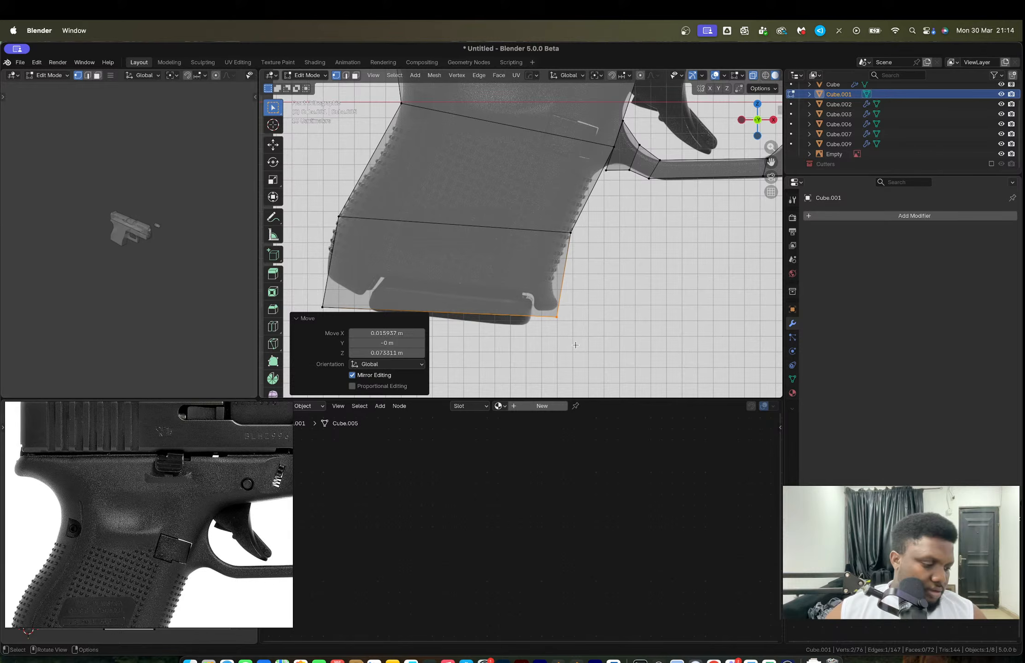
Step: Slide the front end of the grip's upper loop up to the trigger guard junction with a factor of 0.317
middle_click_drag(575, 345, 550, 344, "shift")
scroll(623, 285, "up", 1)
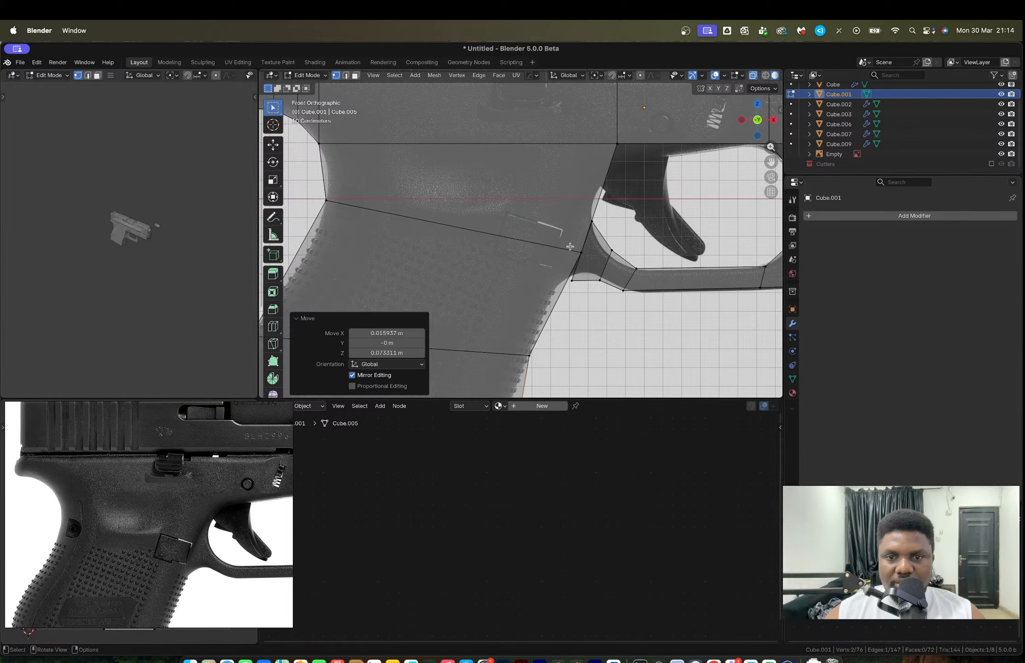
key("g")
key("g")
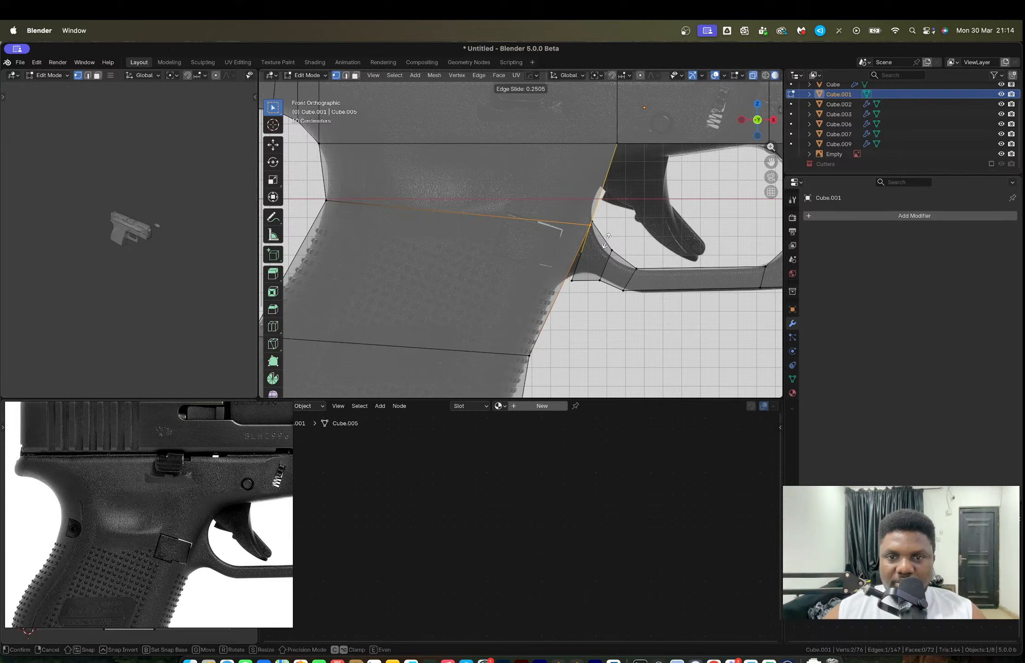
left_click(608, 233)
Step: Add a loop cut across the grip just below the trigger guard with a slide factor of 0.011 and fit its rear vertices to the backstrap
key("ctrl+r")
left_click(563, 286)
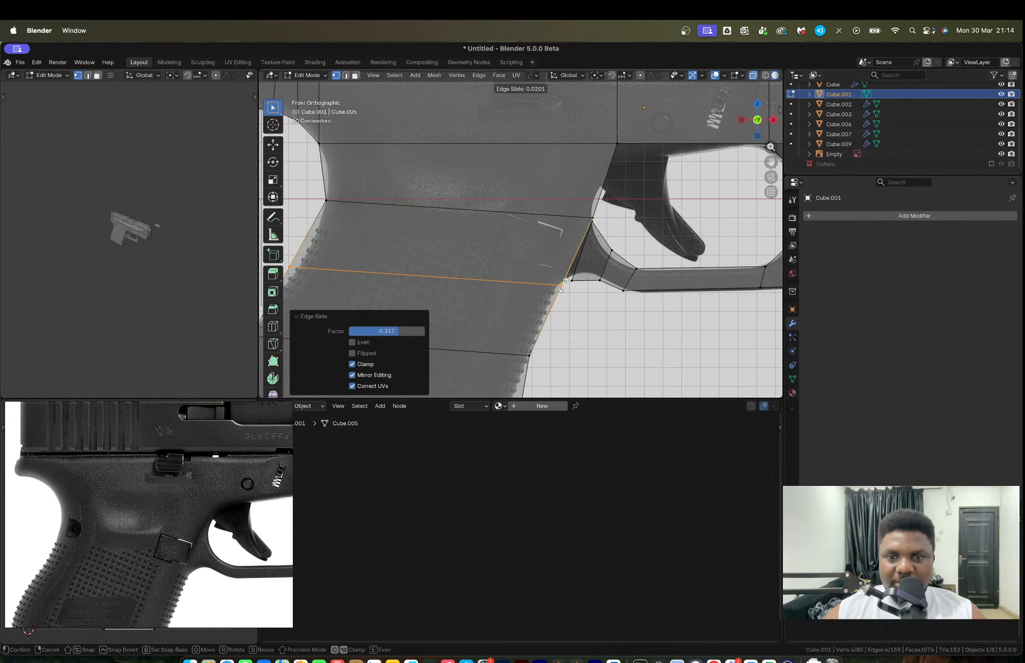
left_click(563, 287)
middle_click_drag(518, 269, 630, 222, "shift")
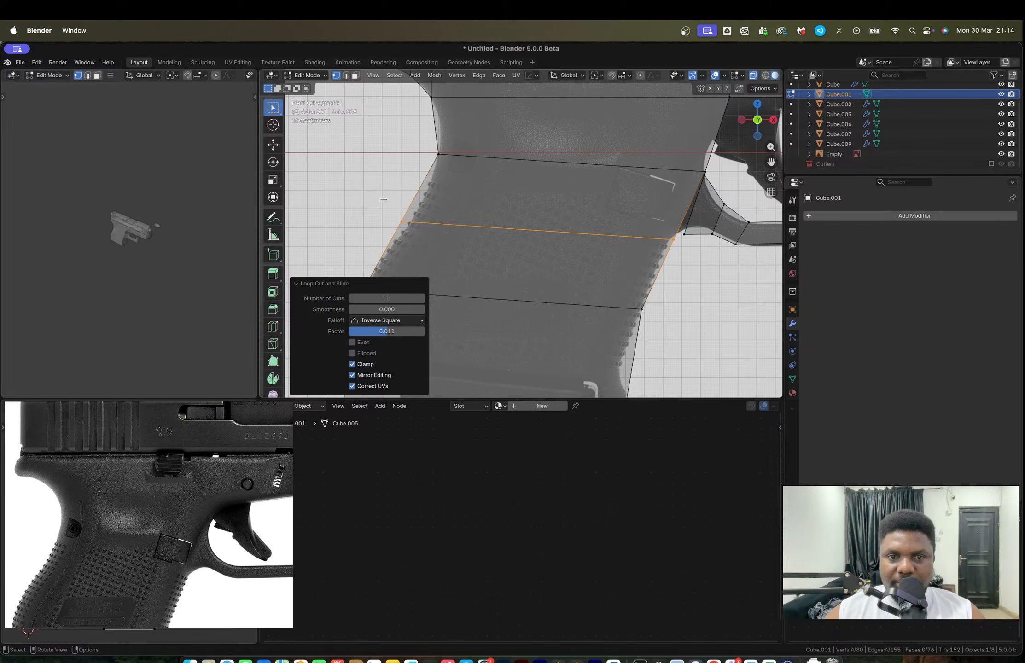
left_click(383, 199)
key("g")
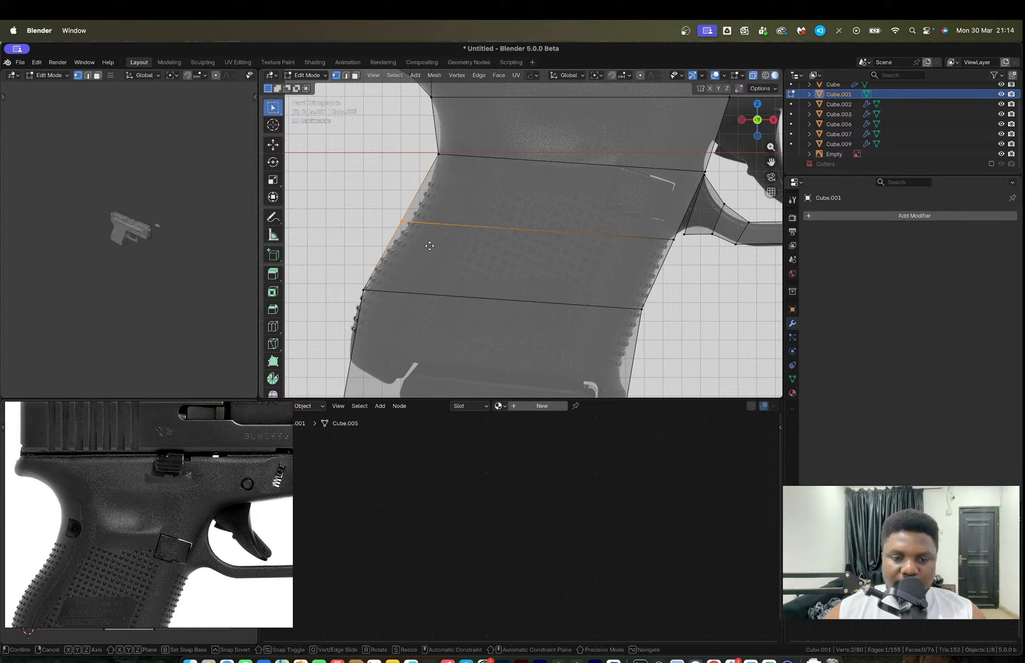
left_click(435, 244)
Step: Add a loop cut near the grip's base and fit both ends to the reference, moving the front vertices about -0.066 m X, -0.008 m Z
middle_click_drag(381, 340, 471, 222, "shift")
key("ctrl+r")
left_click(461, 229)
left_click(460, 229)
left_click_drag(424, 204, 460, 249)
key("g")
left_click(454, 247)
middle_click_drag(593, 235, 460, 235, "shift")
left_click_drag(578, 223, 610, 264)
key("g")
left_click(587, 291)
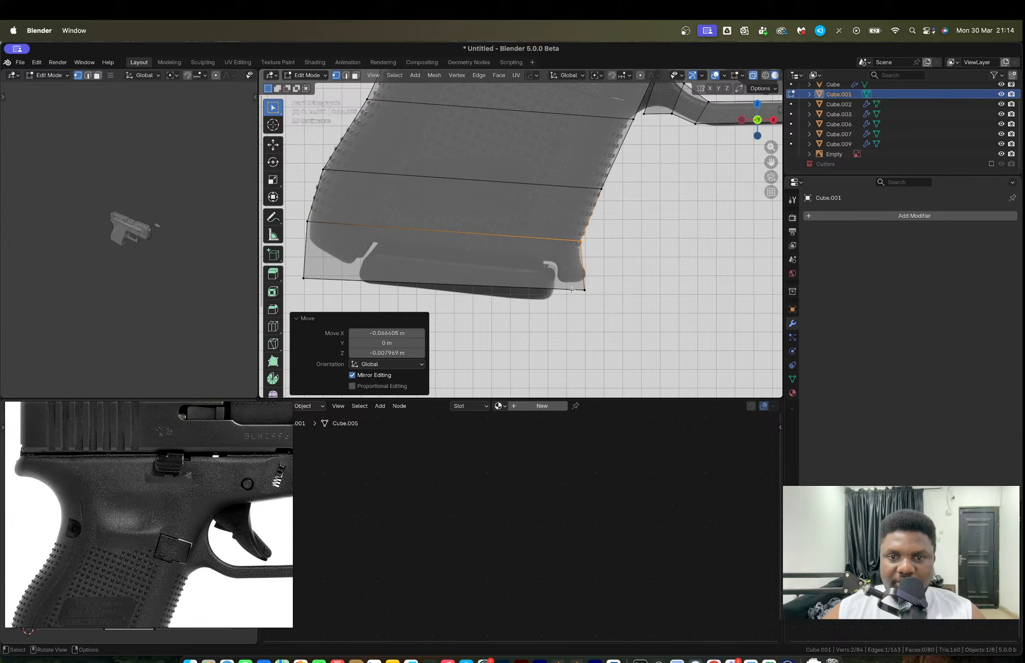
Step: Fit the grip's bottom corners to the reference, moving the front outward and up and the rear about 0.013 m X, 0.157 m Z
left_click(571, 289)
key("g")
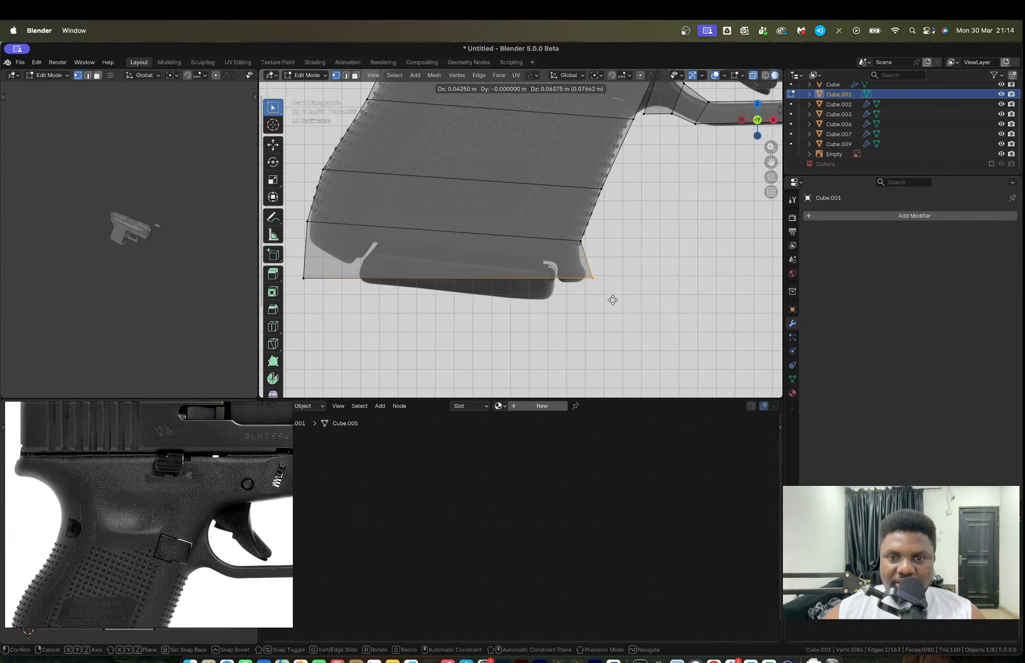
left_click(606, 302)
middle_click_drag(340, 262, 447, 274, "shift")
left_click_drag(389, 260, 417, 304)
key("g")
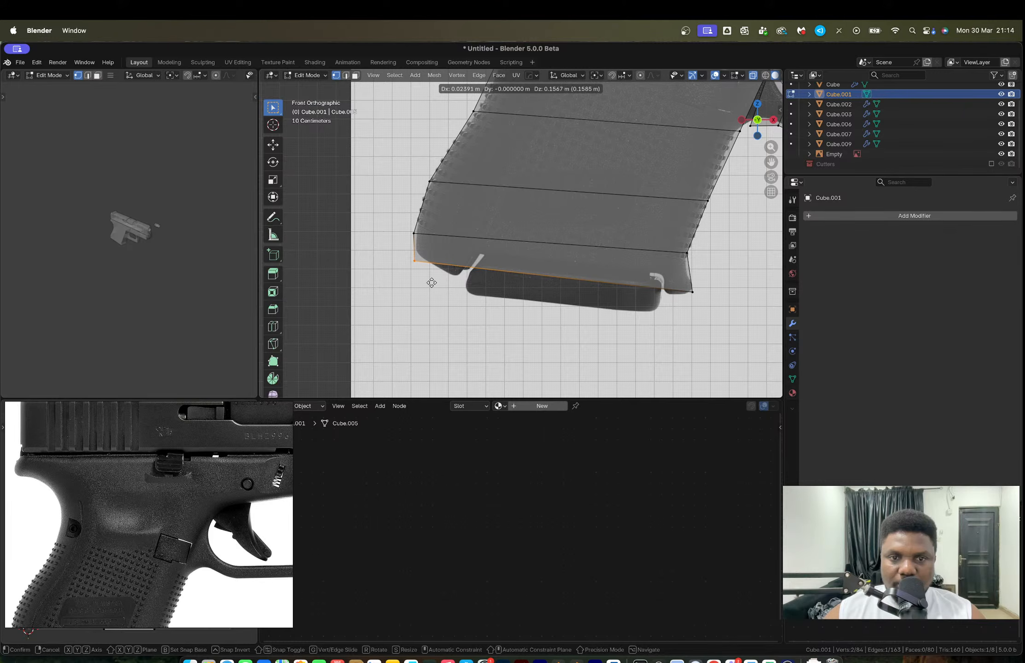
left_click(431, 282)
scroll(529, 288, "down", 3)
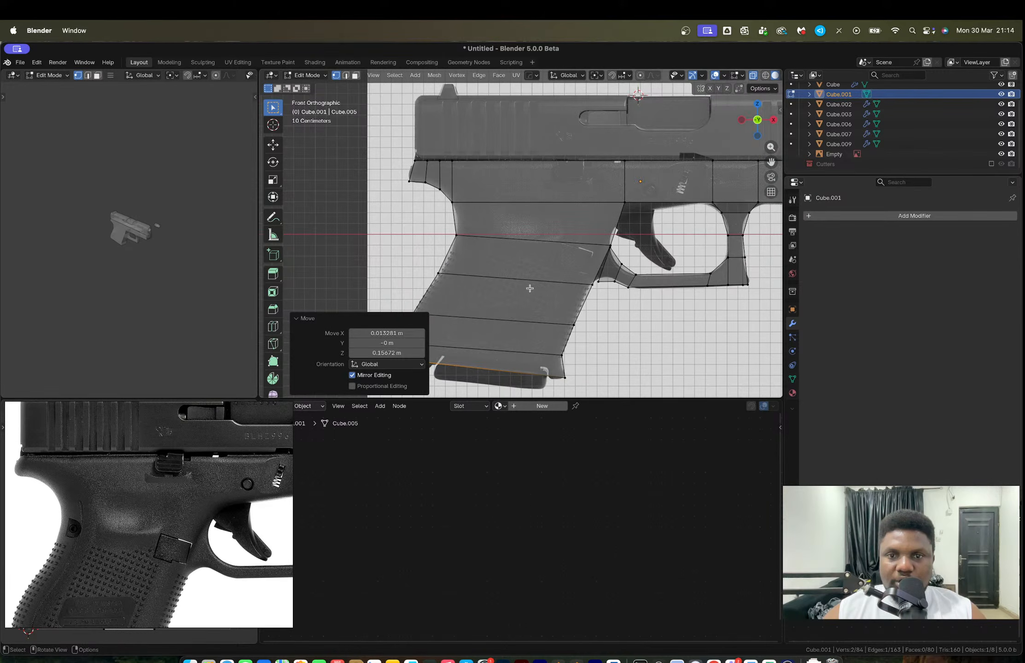
Step: Compare the frame with the reference photo in front view, and raise the frame's top vertices about 0.0077 m in Z toward the slide
middle_click_drag(529, 288, 538, 259, "shift")
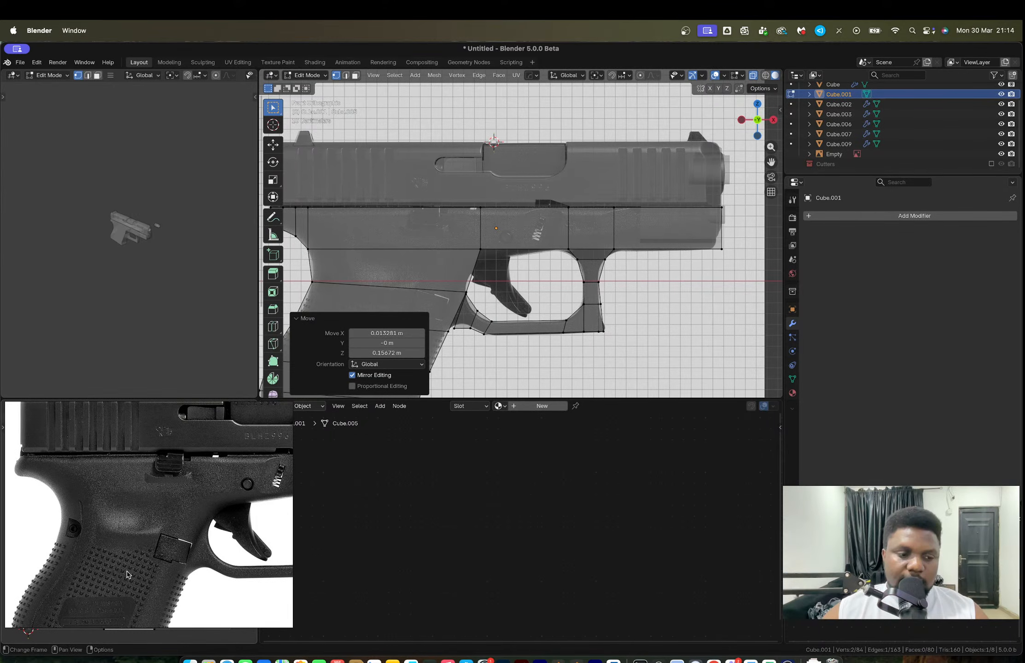
scroll(206, 481, "down", 1)
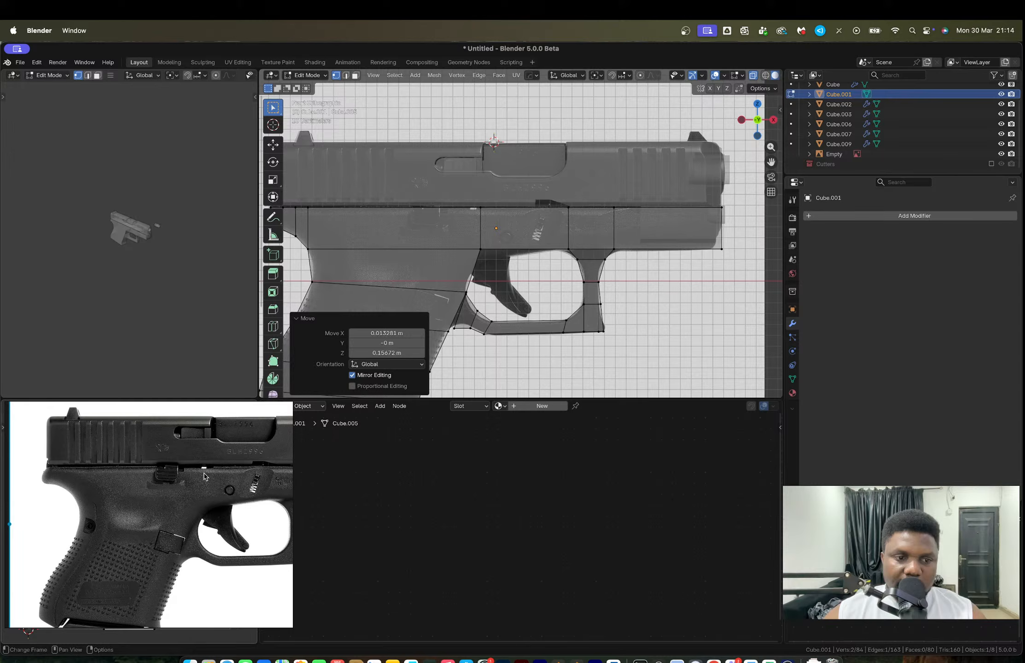
middle_click_drag(492, 207, 523, 213)
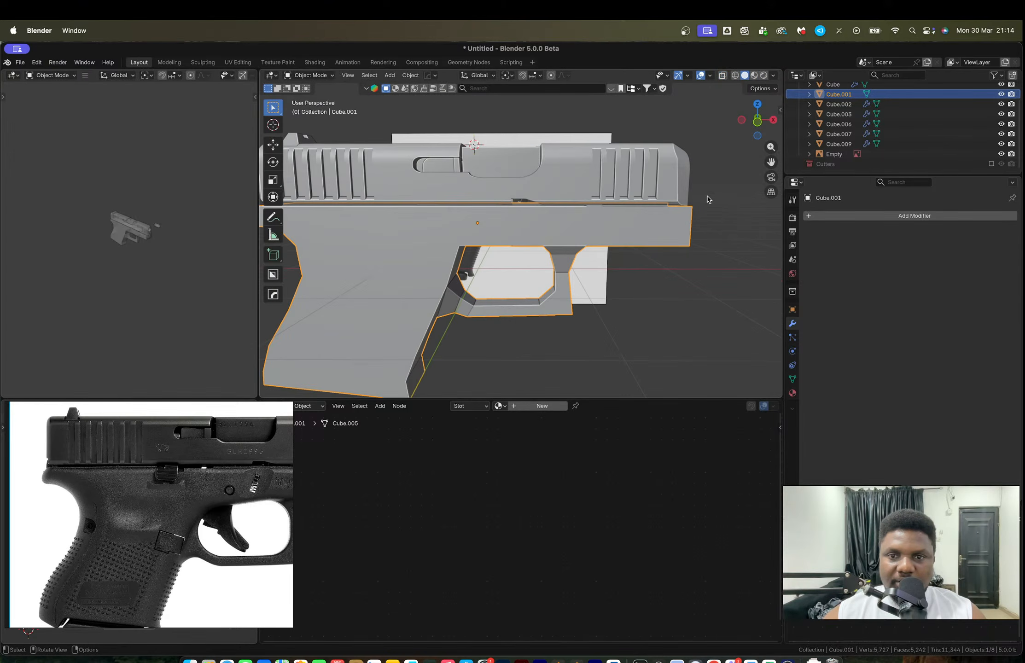
left_click(757, 121)
middle_click_drag(650, 226, 657, 249, "shift")
key("Tab")
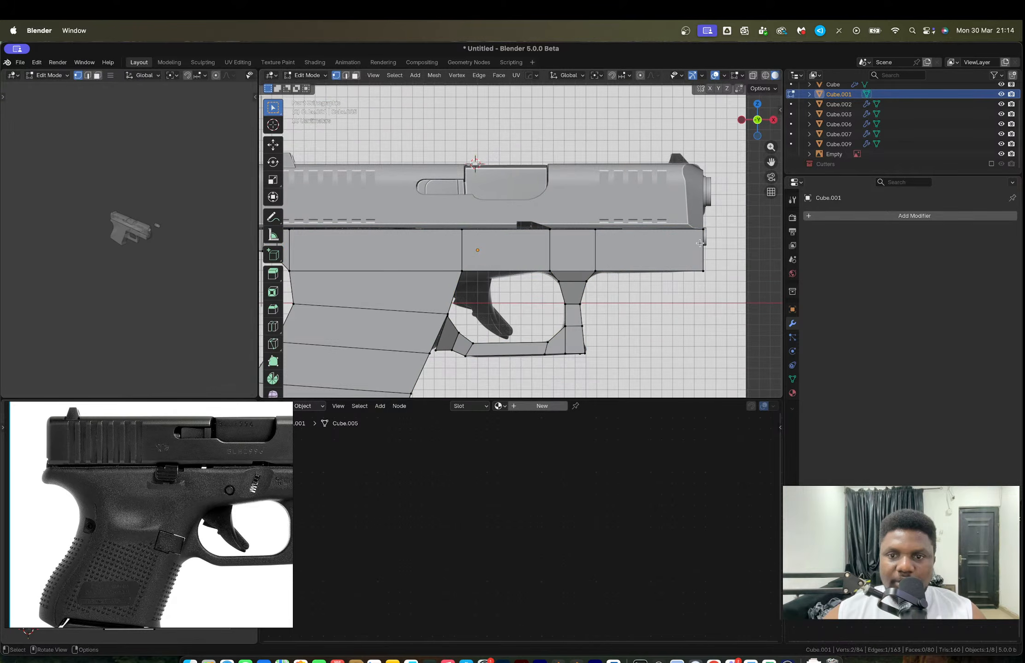
scroll(699, 243, "down", 1)
mouse_move(712, 245)
left_mouse_down()
mouse_move(322, 193)
mouse_move(291, 207)
mouse_move(701, 240)
left_mouse_up()
key("alt+z")
key("g")
key("z")
left_click(703, 233)
key("alt+z")
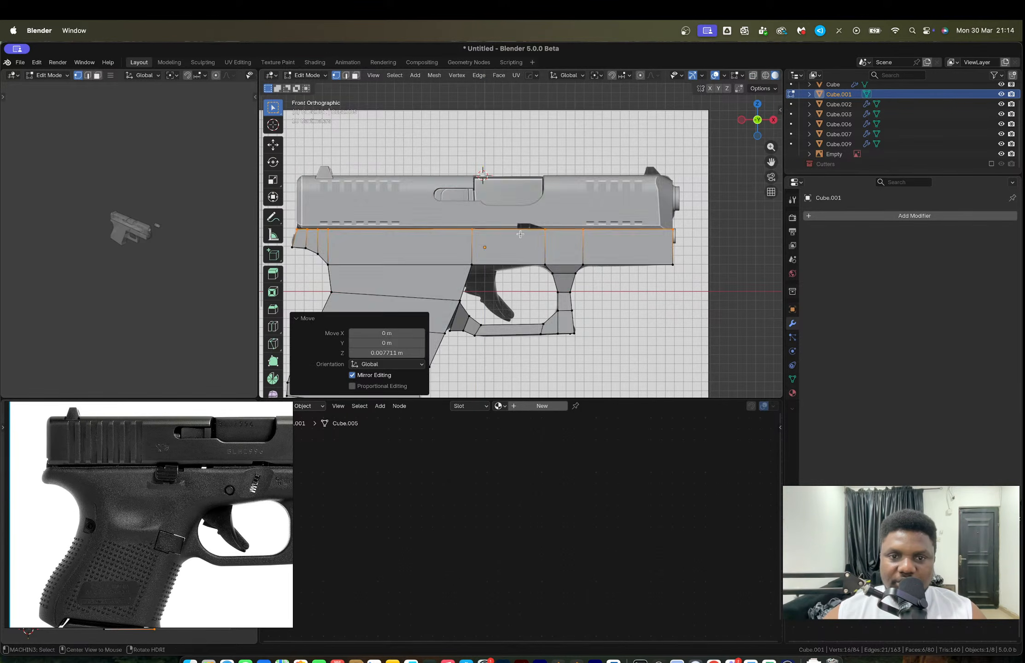
Step: Fill a face between the two top edges of the frame's front section, bridging its two sides
middle_click_drag(501, 242, 429, 244)
scroll(559, 253, "up", 2)
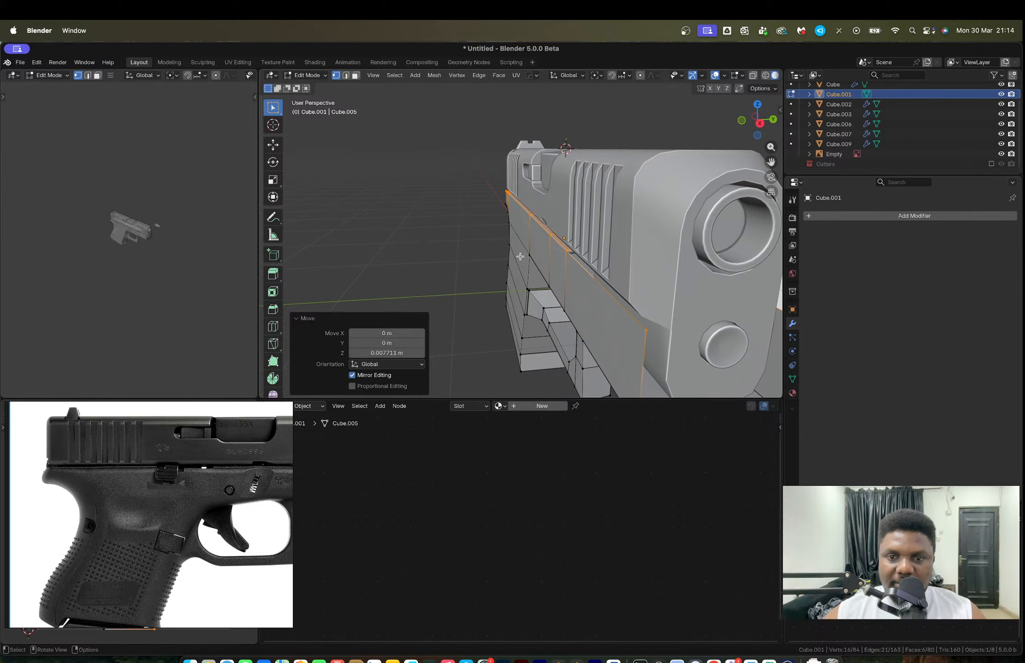
key("2")
left_click(596, 282)
key("1")
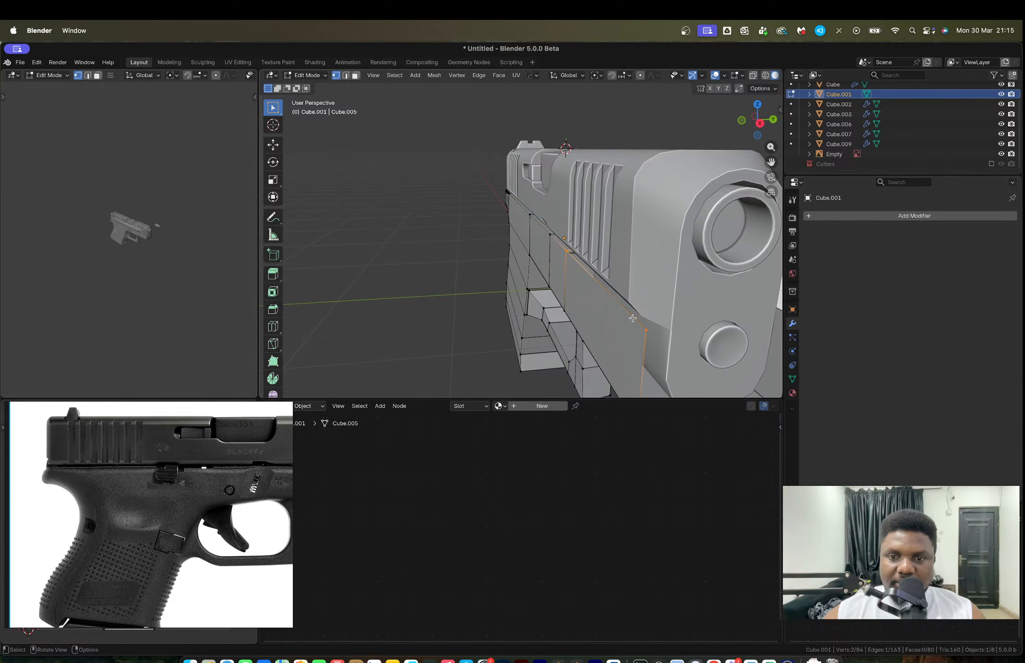
key("alt+z")
middle_click_drag(664, 248, 636, 268)
left_click(638, 271, "shift")
key("f")
Step: Bevel the long top edges on both sides of the frame with one segment and an offset of about 0.027 m
scroll(604, 266, "down", 3)
key("2")
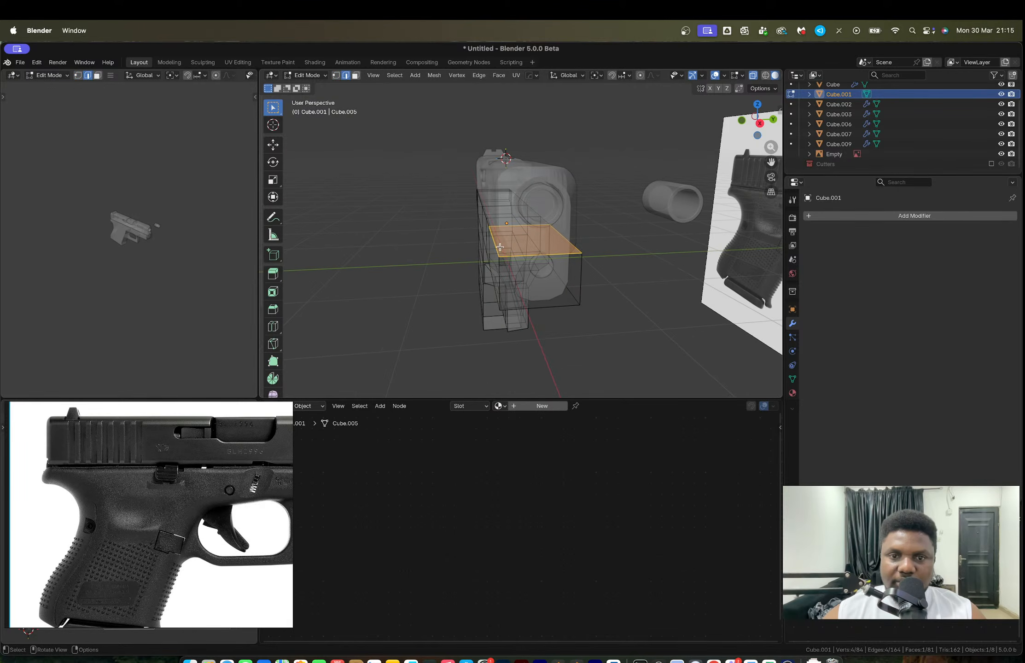
left_click(496, 246, "alt")
left_click(553, 242, "alt+shift")
key("super+z")
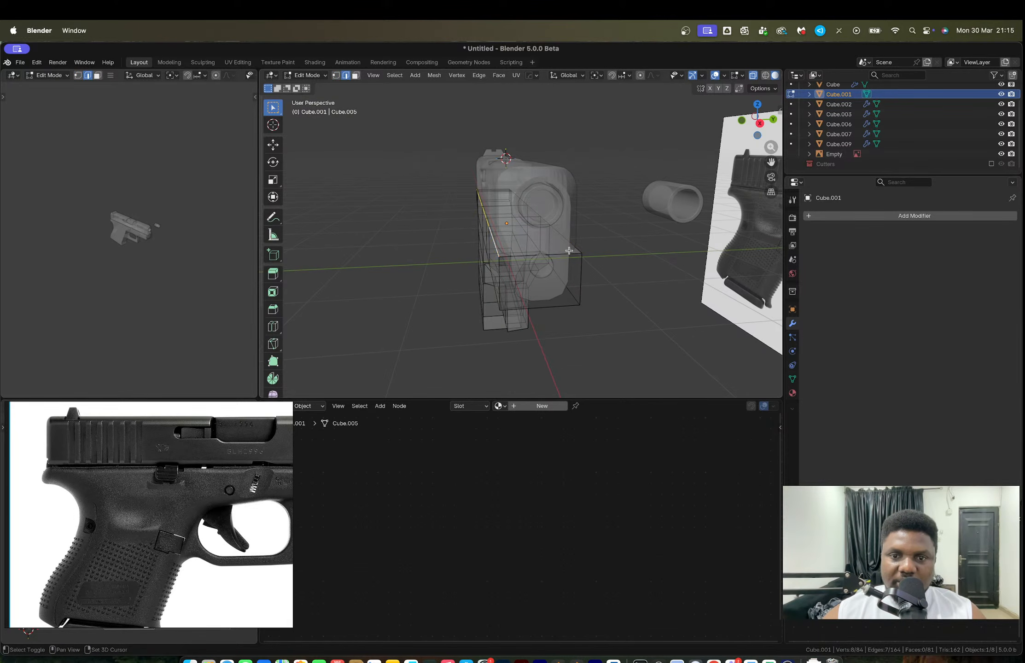
left_click(565, 242, "alt+shift")
middle_click_drag(465, 253, 607, 239)
key("alt+z")
middle_click_drag(607, 238, 533, 254, "shift")
scroll(526, 247, "up", 2)
key("ctrl+b")
scroll(552, 275, "down", 6)
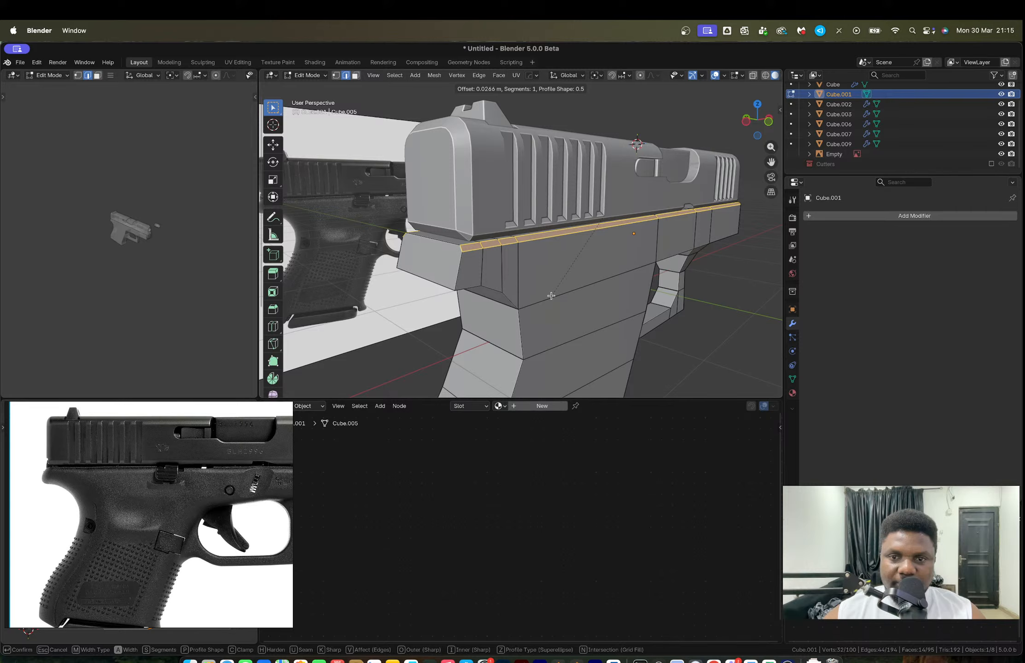
left_click(551, 298)
Step: Examine the bevelled frame in Object Mode and compare its front dust cover and trigger guard with the reference photo
key("Tab")
middle_click_drag(547, 267, 512, 261)
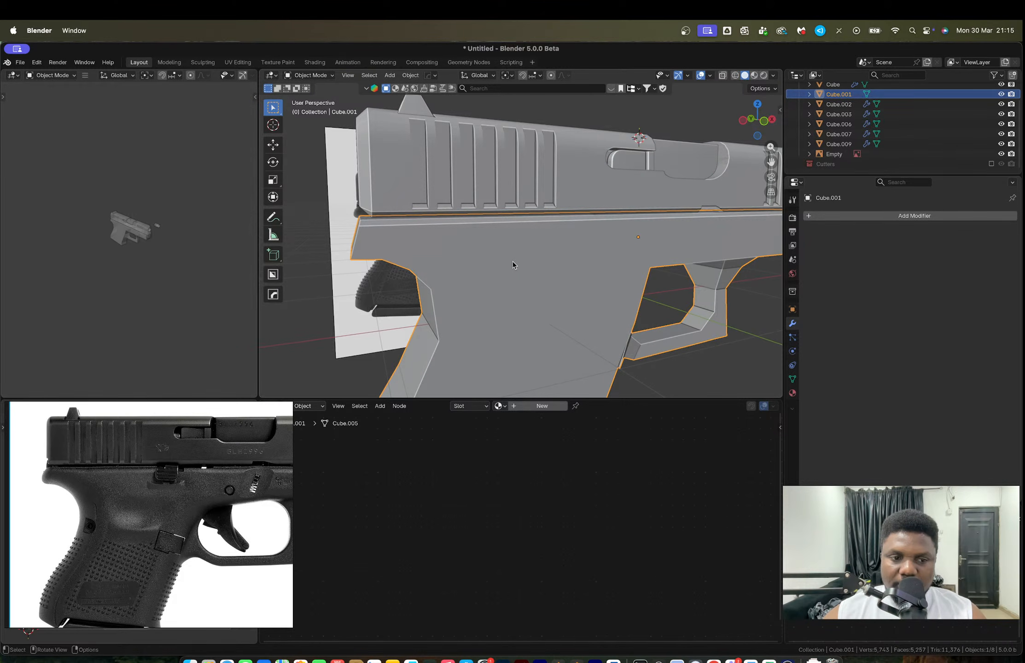
scroll(512, 261, "down", 4)
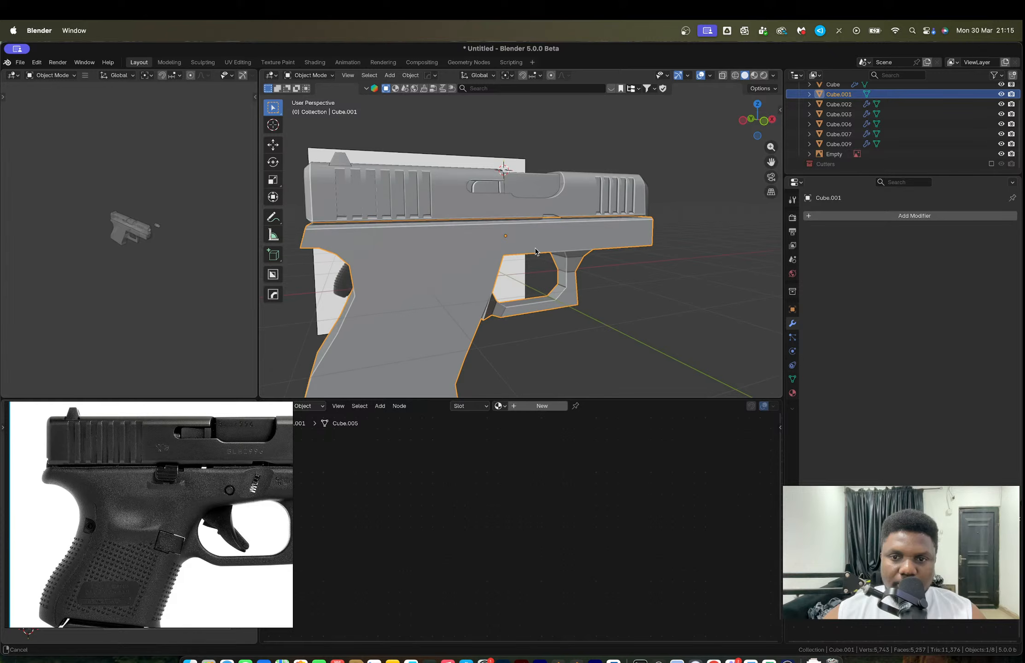
scroll(71, 519, "right", 5)
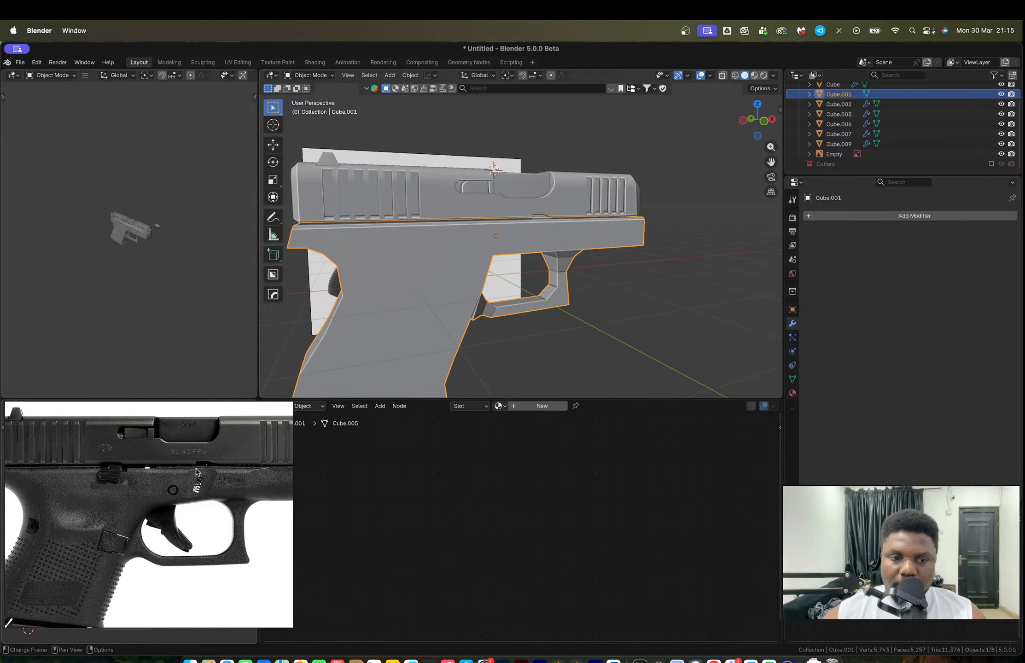
scroll(154, 486, "up", 1)
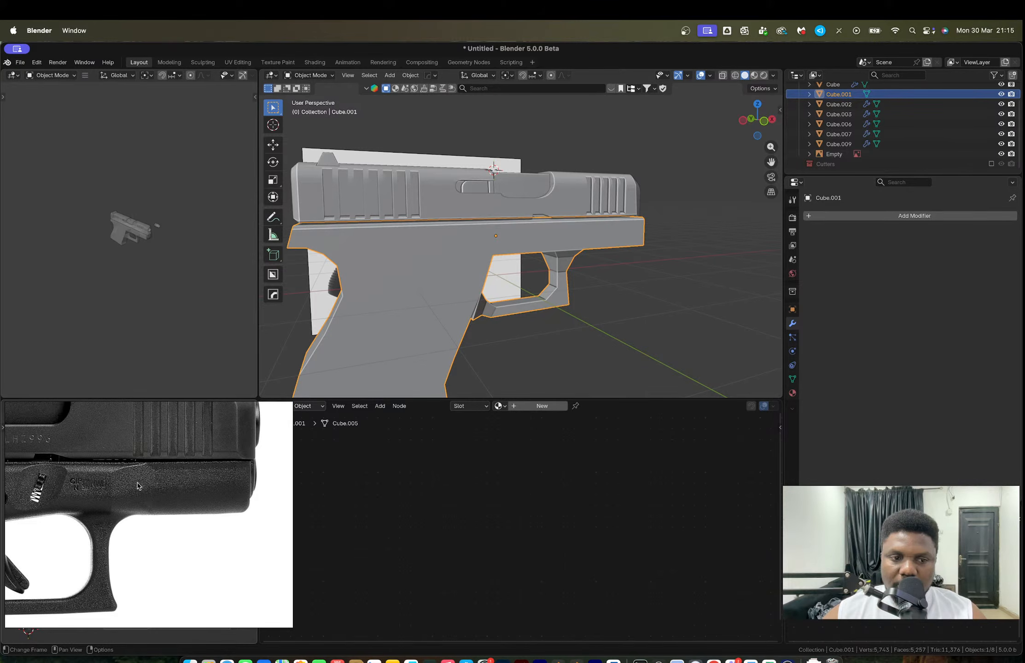
scroll(119, 485, "up", 1)
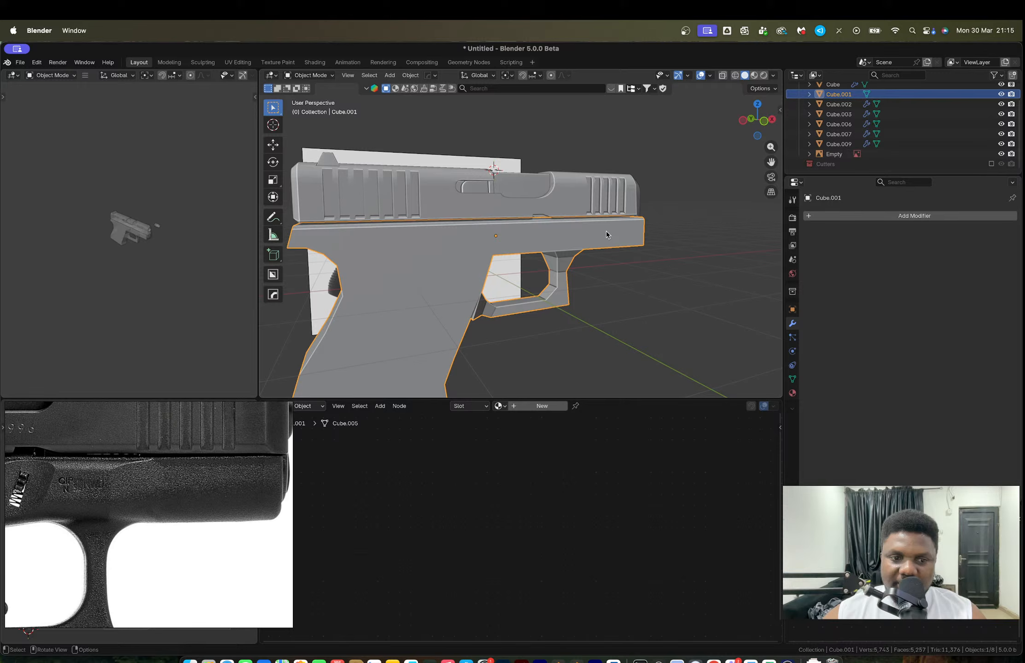
key("Home")
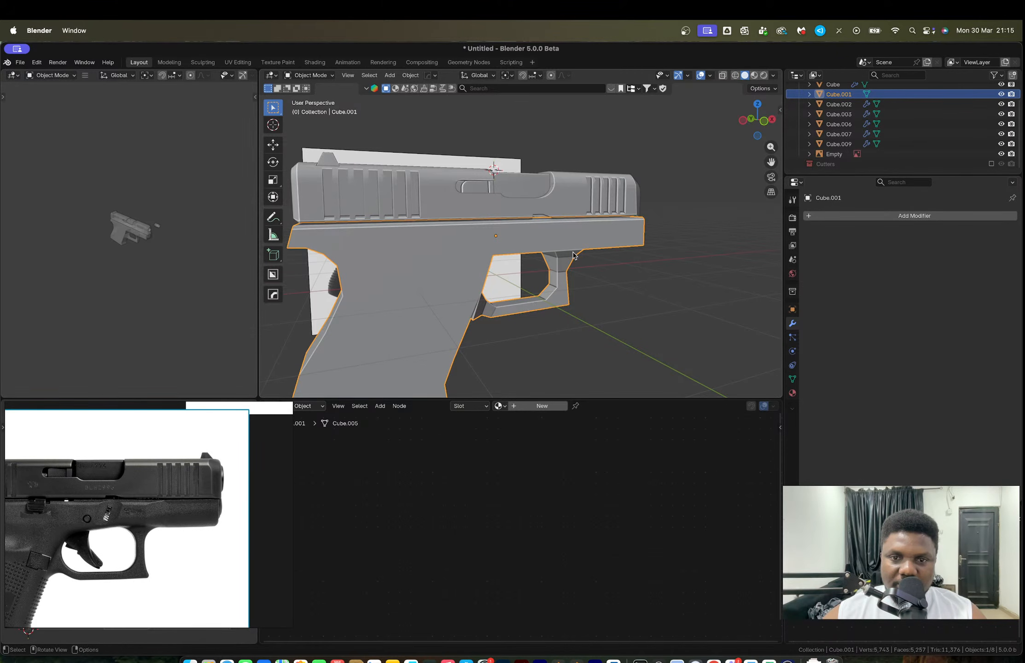
Step: Enter Edit Mode on the frame and select the lower edge of its front section
middle_click_drag(573, 256, 581, 241)
key("Tab")
left_click(592, 238)
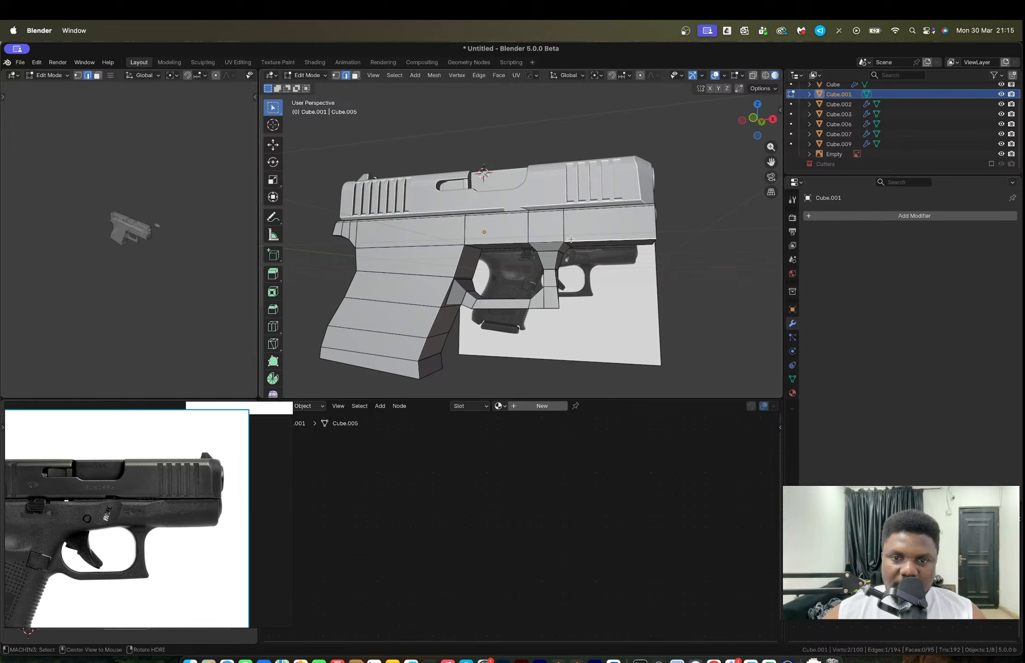
scroll(561, 267, "up", 3)
middle_click_drag(601, 256, 578, 242)
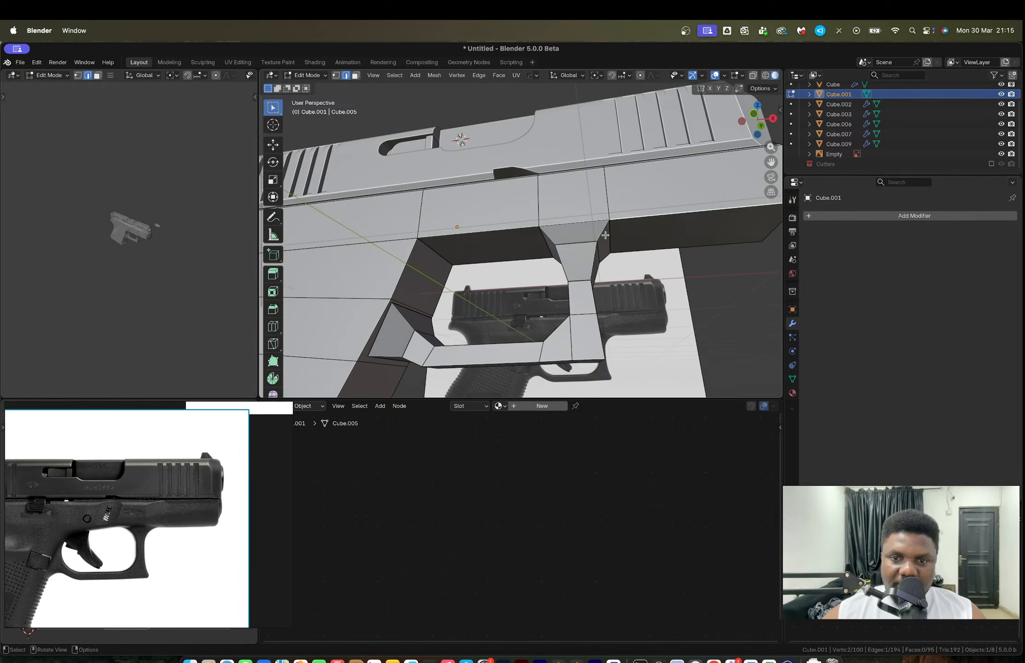
key("3")
left_click(571, 236)
key("KP_1")
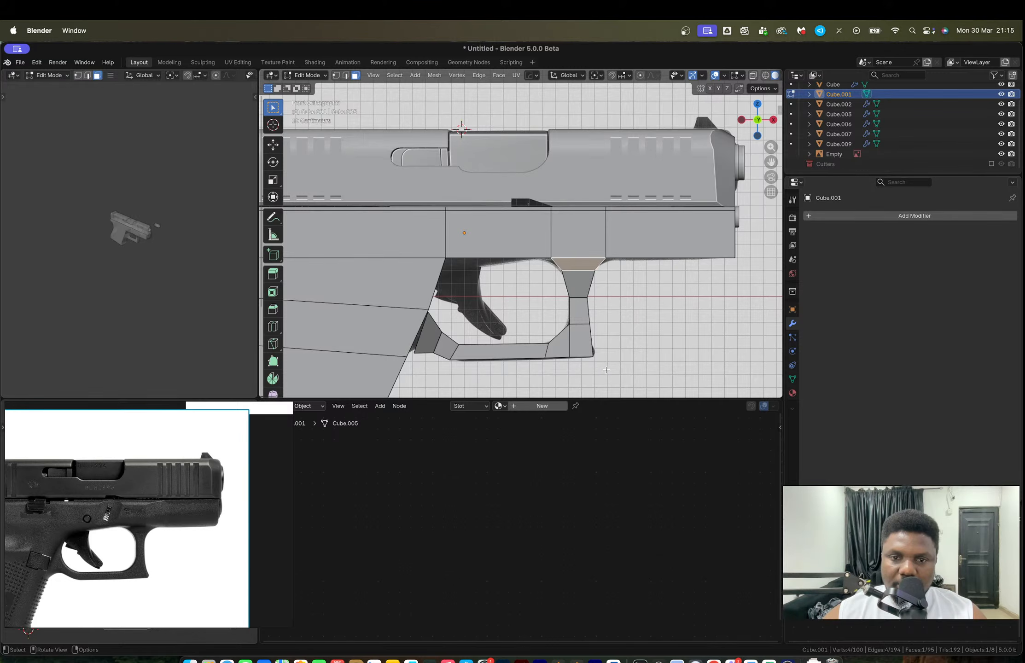
key("alt+z")
left_click_drag(620, 373, 515, 261)
left_click_drag(566, 380, 426, 330)
left_click(424, 337, "shift")
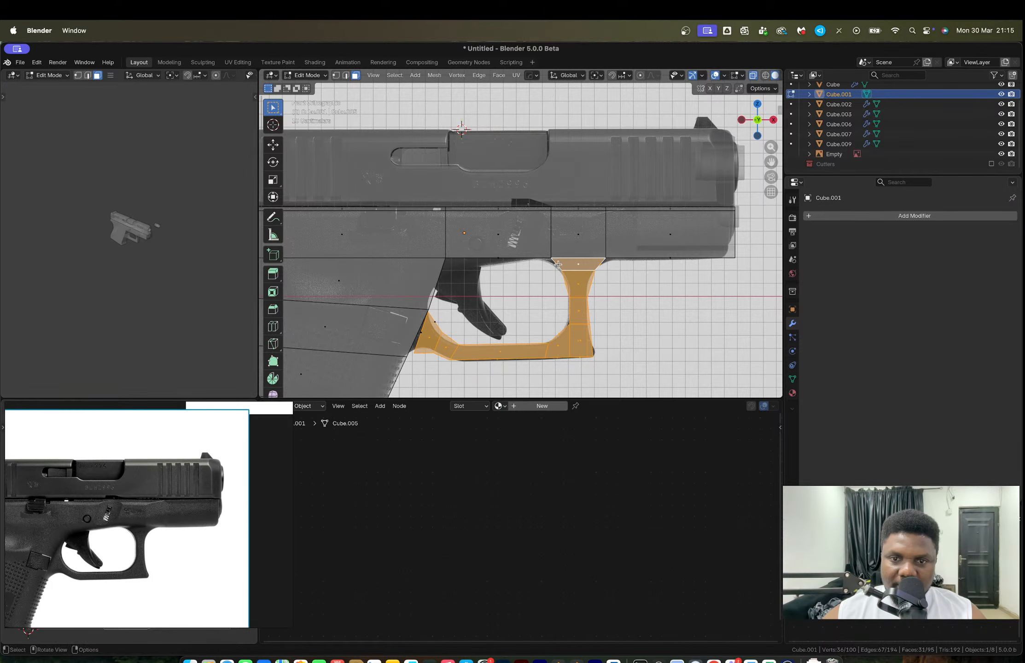
left_click_drag(549, 262, 594, 304)
middle_click_drag(593, 303, 556, 227)
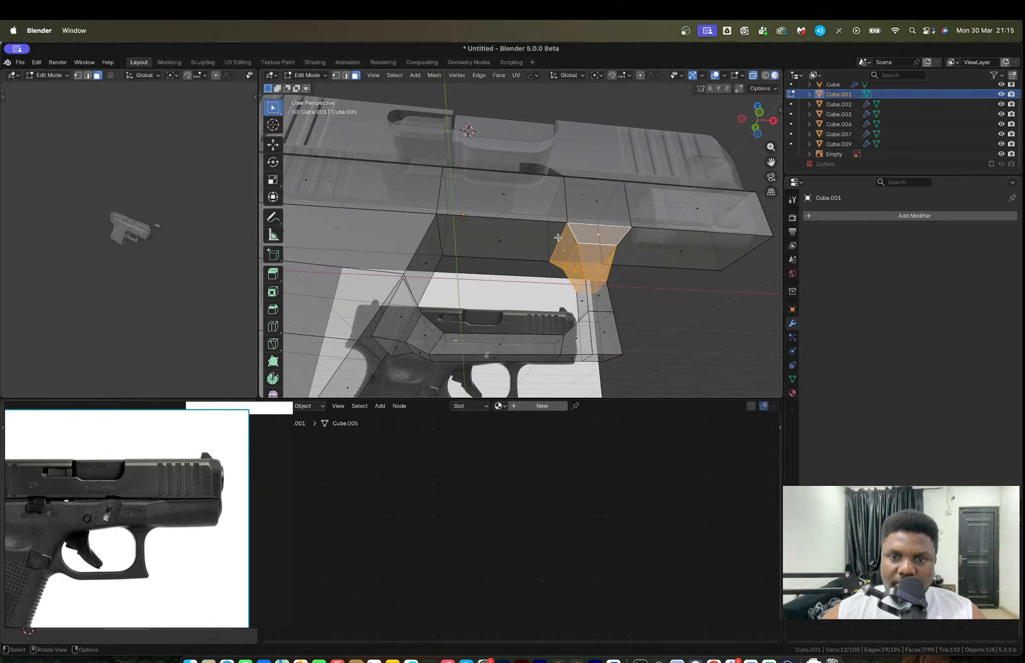
Step: Mark seams on the four edges where the trigger guard's front post meets the frame's underside
key("alt+z")
key("2")
left_click(559, 237)
left_click(632, 230, "shift")
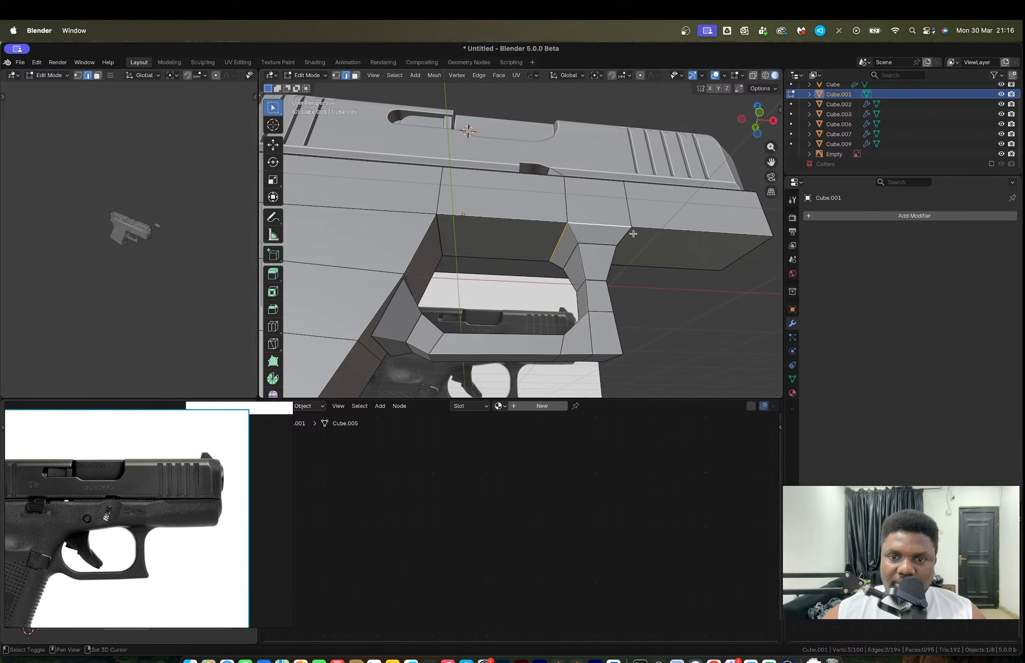
middle_click_drag(633, 233, 597, 265)
left_click(490, 234, "shift")
left_click(497, 273, "shift")
key("m")
key("Escape")
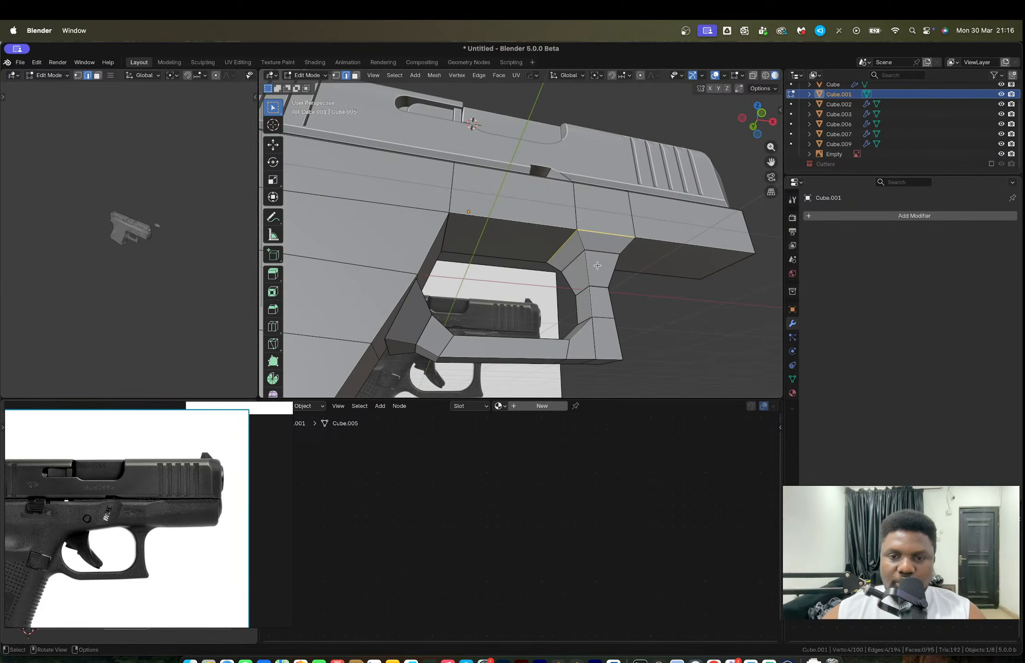
right_click(597, 266)
left_click(553, 389)
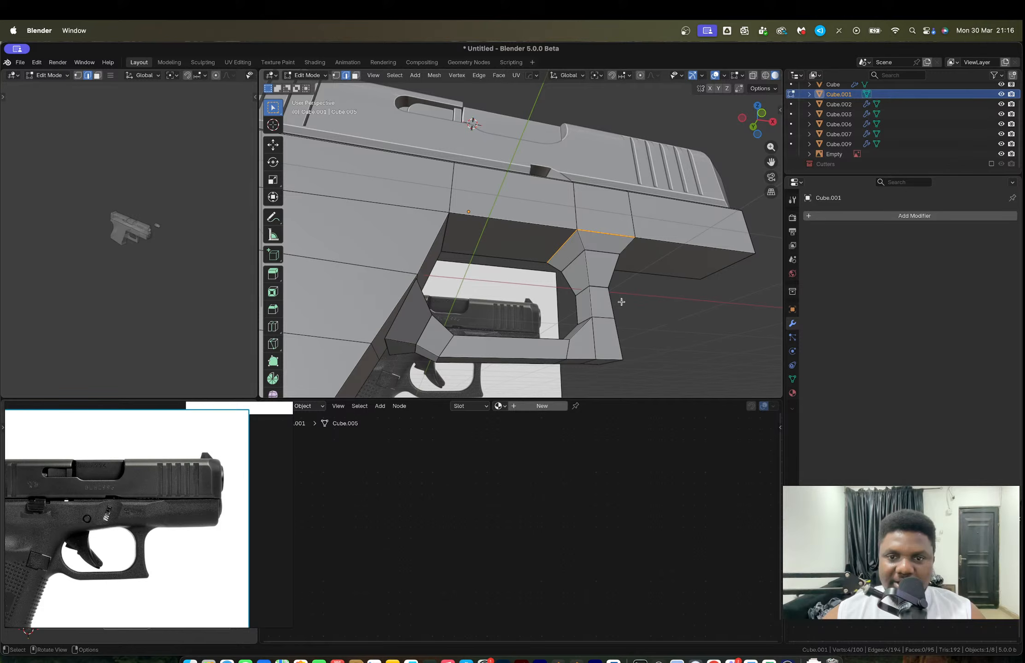
Step: Separate the linked trigger guard faces from the frame into their own object, and select that object in Object Mode
key("3")
left_click(604, 276)
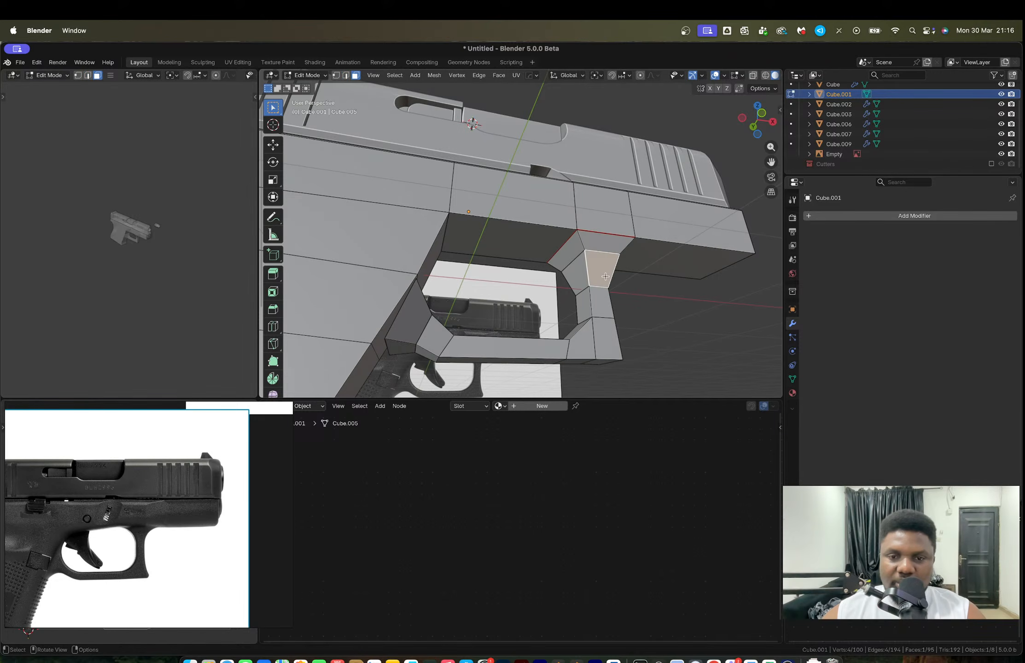
key("l")
key("p")
left_click(602, 275)
key("Tab")
left_click(596, 265)
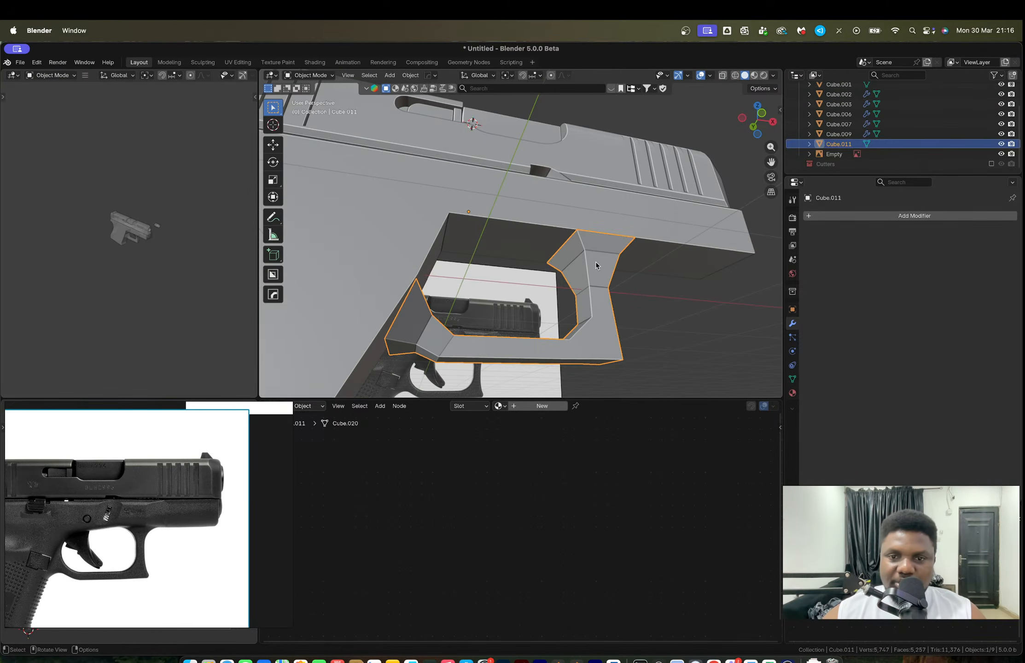
Step: Hide the separated trigger guard object to expose the opening under the frame
middle_click_drag(595, 265, 594, 189)
left_click(601, 240)
left_click(596, 269)
key("h")
Step: Fill the rectangular opening in the frame's underside with a face between its four boundary edges
left_click(625, 219)
key("Tab")
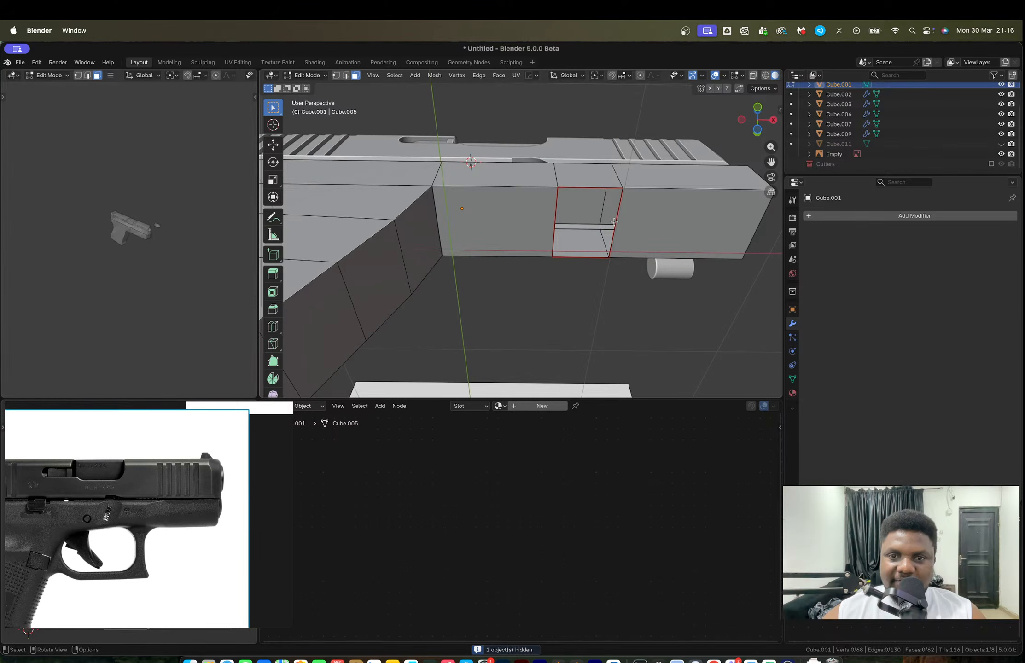
key("2")
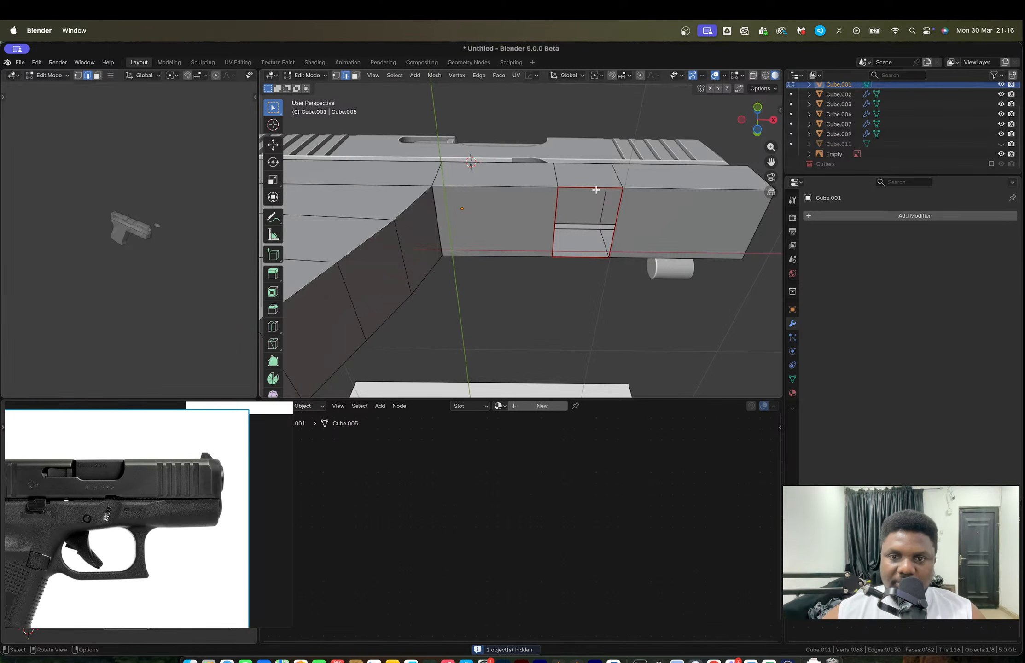
left_click(596, 188, "shift")
left_click(555, 221, "shift")
left_click(616, 221, "shift")
left_click(582, 256, "shift")
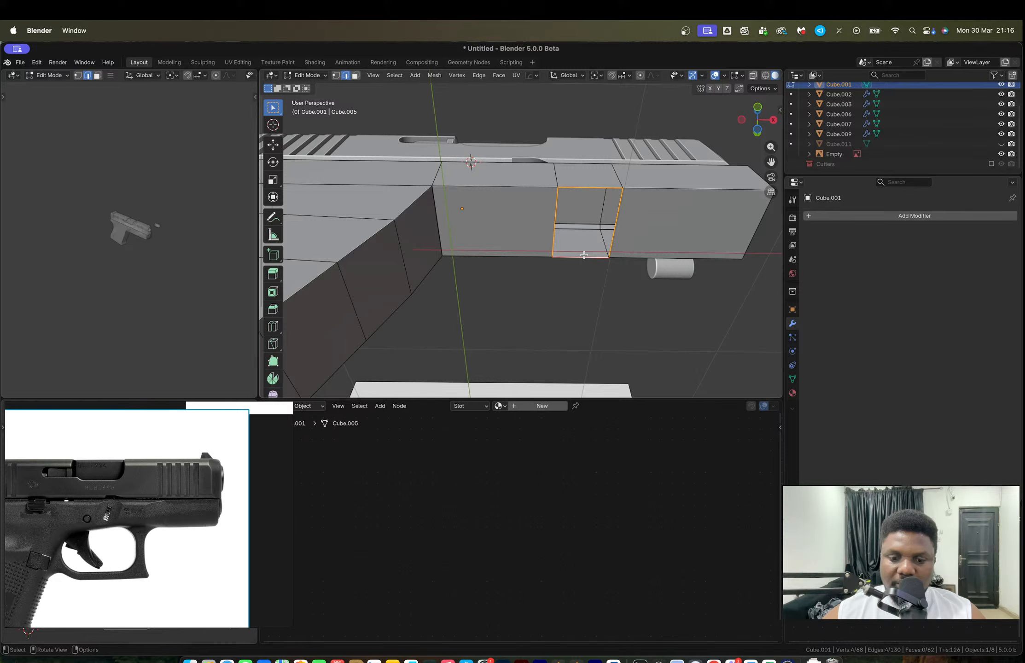
key("f")
Step: Clear the seams from the boundary edges of the newly filled underside face and check the frame in Object Mode
key("u")
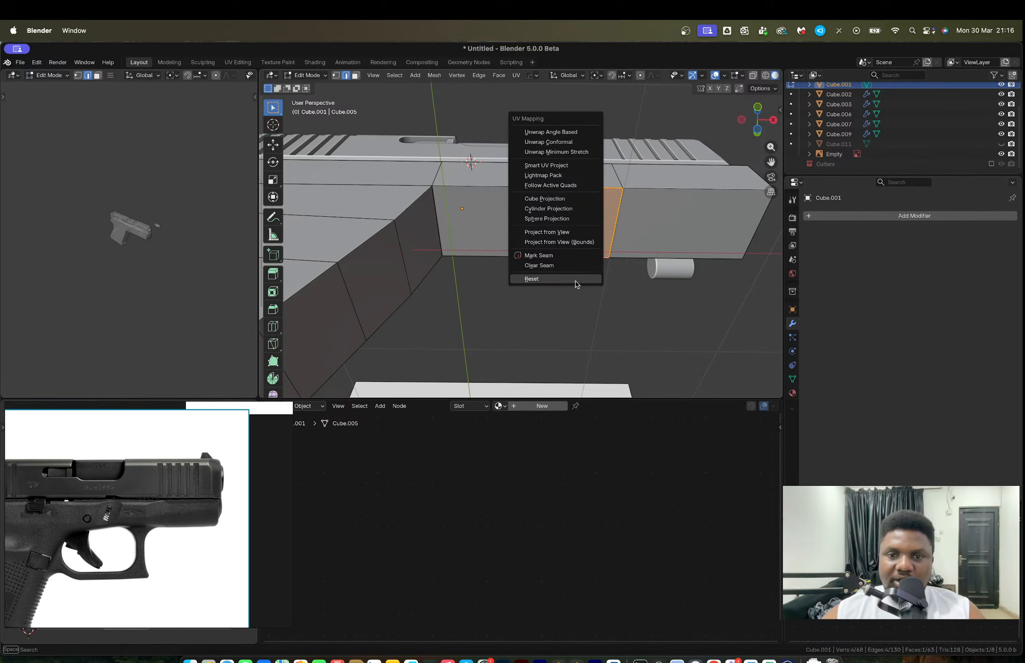
middle_click_drag(614, 278, 652, 226)
key("Tab")
key("Tab")
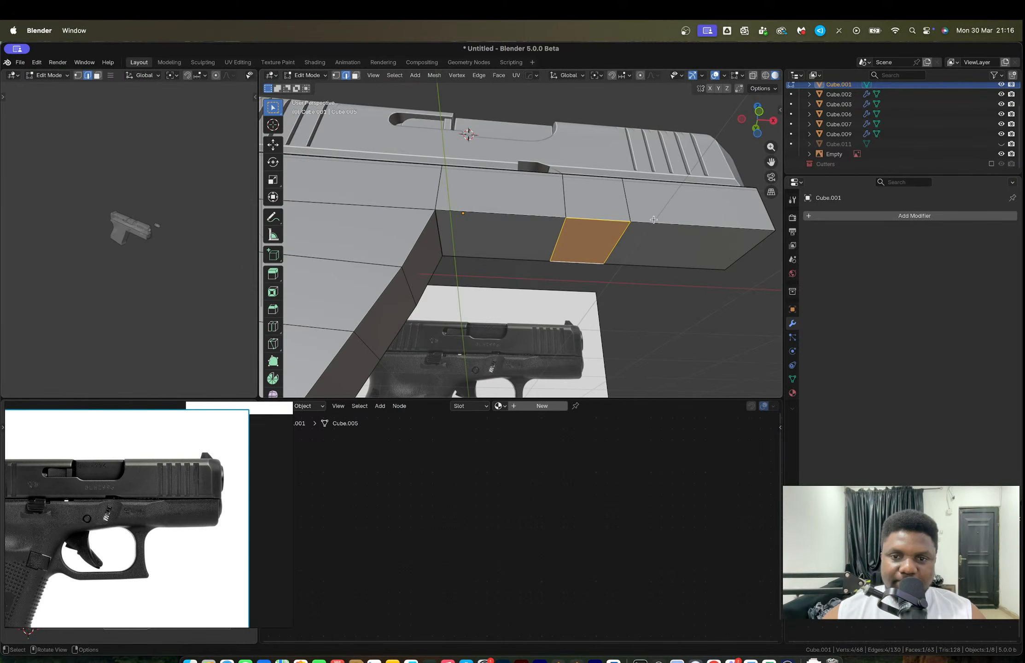
key("l")
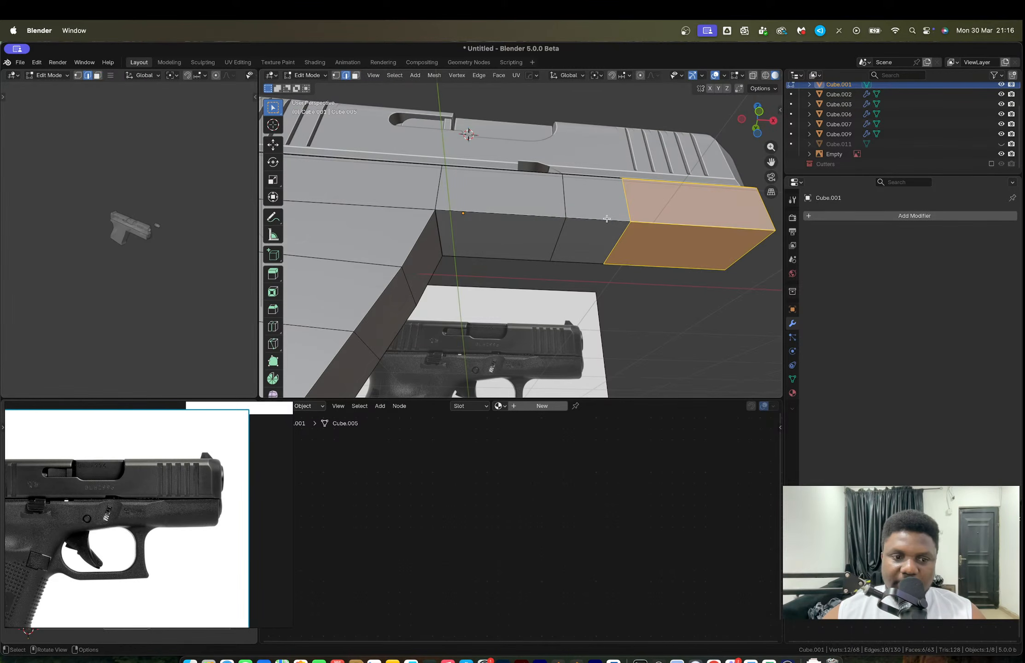
key("3")
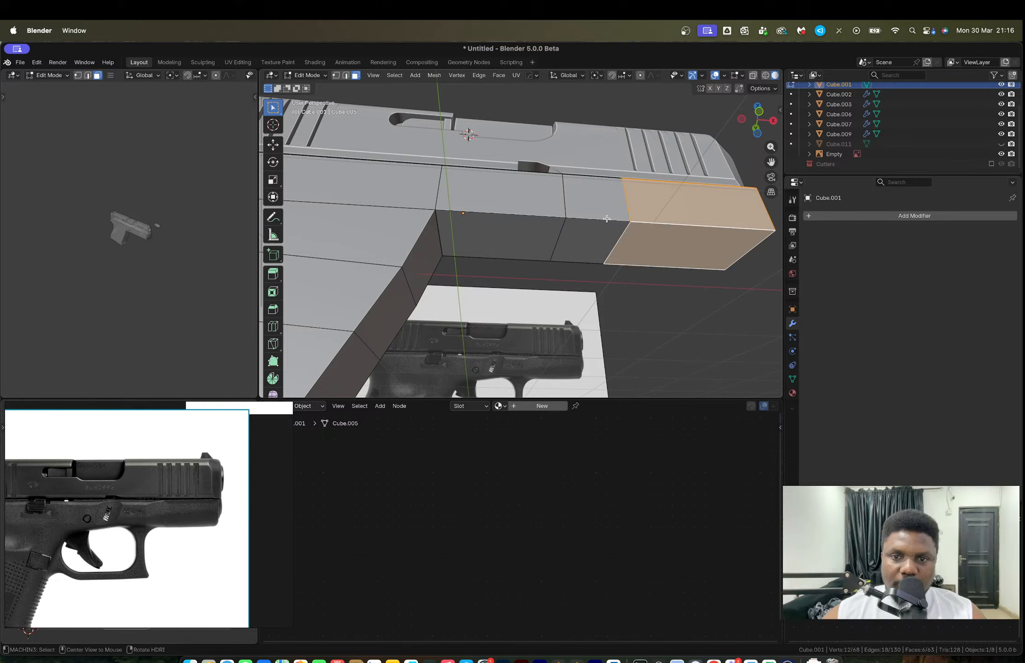
left_click(607, 218, "alt")
left_click(609, 220, "alt")
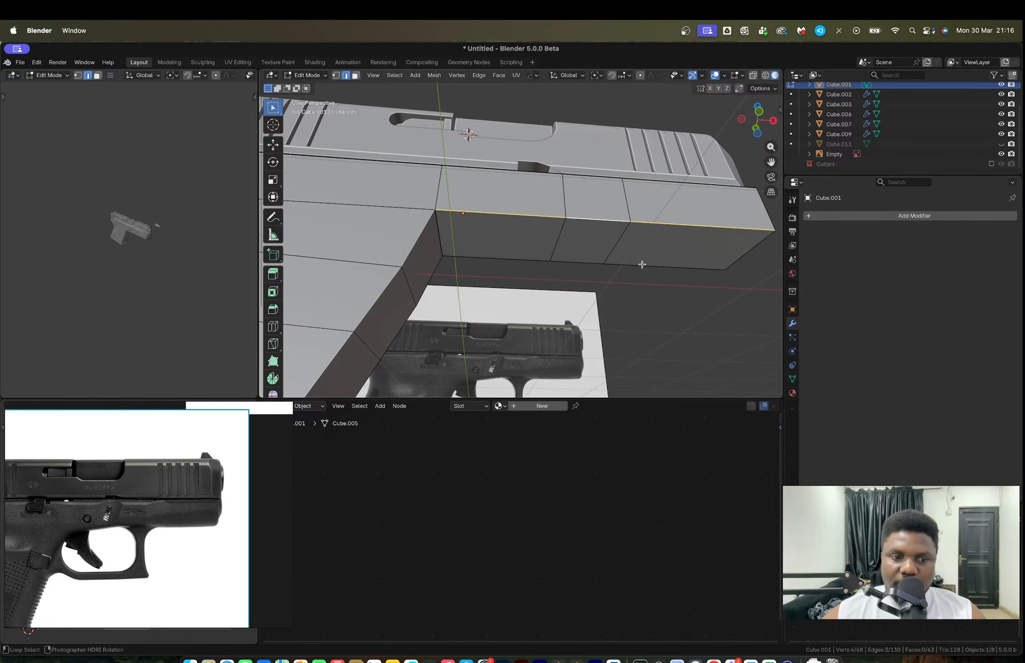
left_click(642, 264, "alt+shift")
left_click(425, 254, "alt+shift")
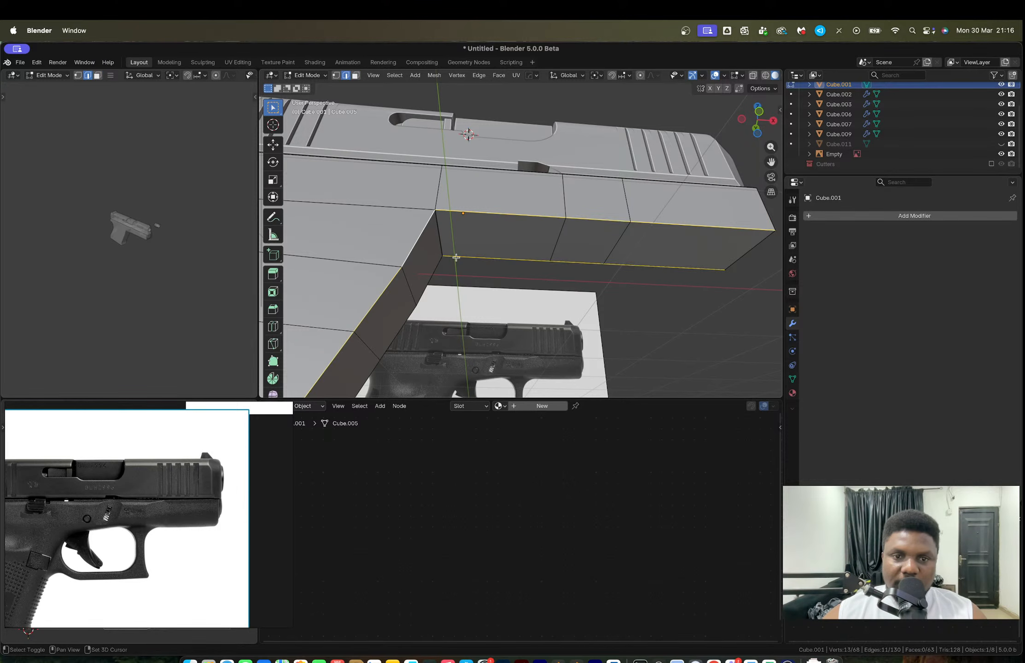
middle_click_drag(455, 259, 484, 252, "shift")
left_click(452, 266, "alt+shift")
scroll(510, 259, "down", 3)
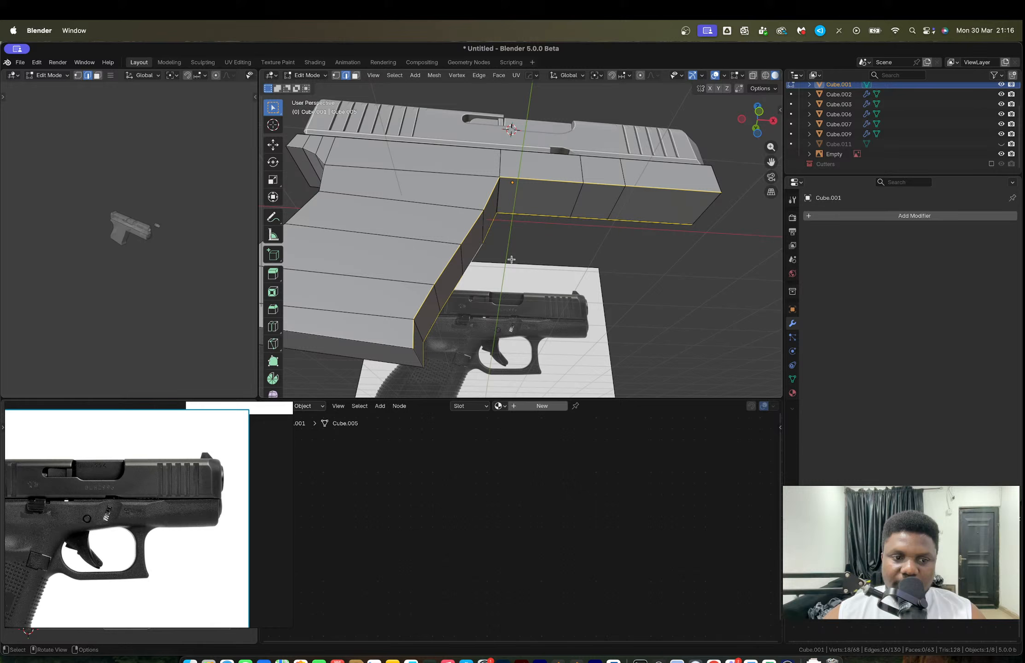
key("ctrl+z")
scroll(634, 217, "up", 2)
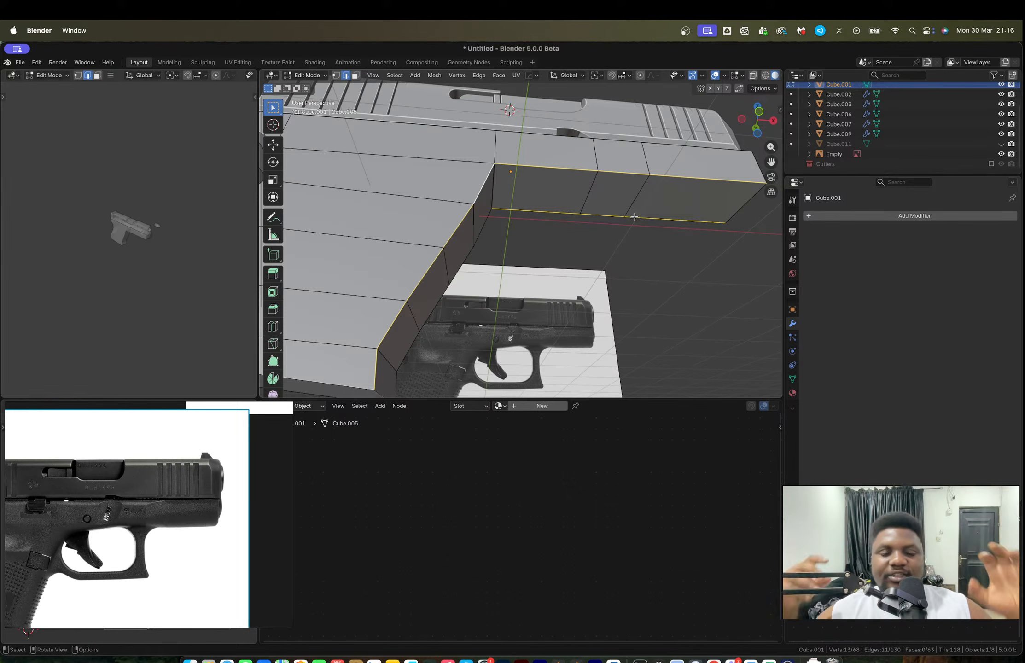
Step: Try a five-segment bevel of about 0.277 m on the corner edge between the grip's front and the frame's underside, and undo it
middle_click_drag(489, 199, 453, 210)
key("3")
left_click(452, 215)
key("2")
left_click(497, 225)
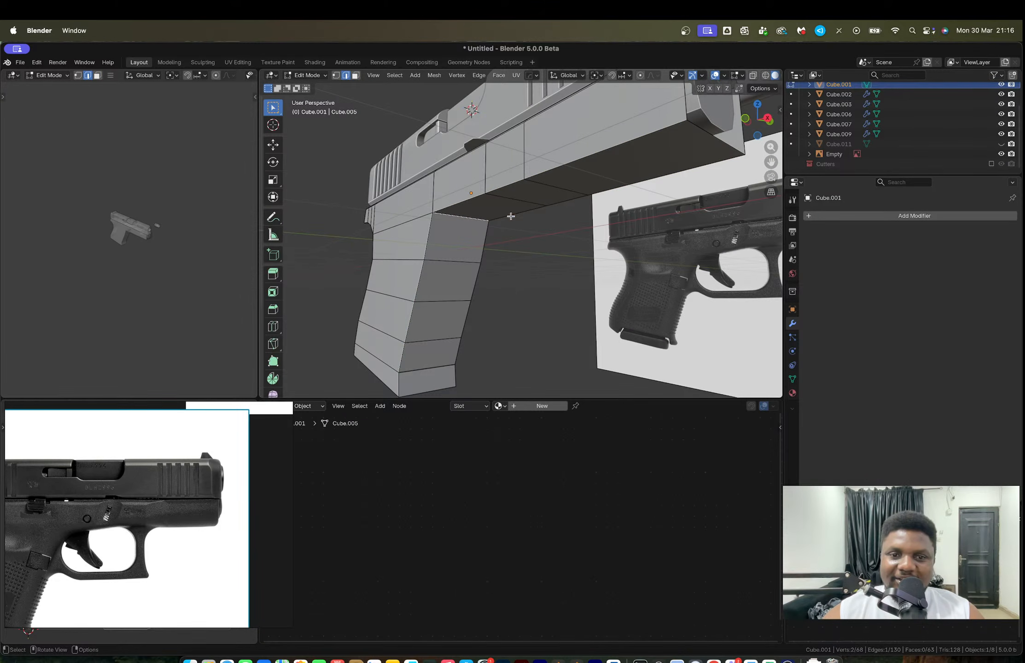
left_click(746, 119)
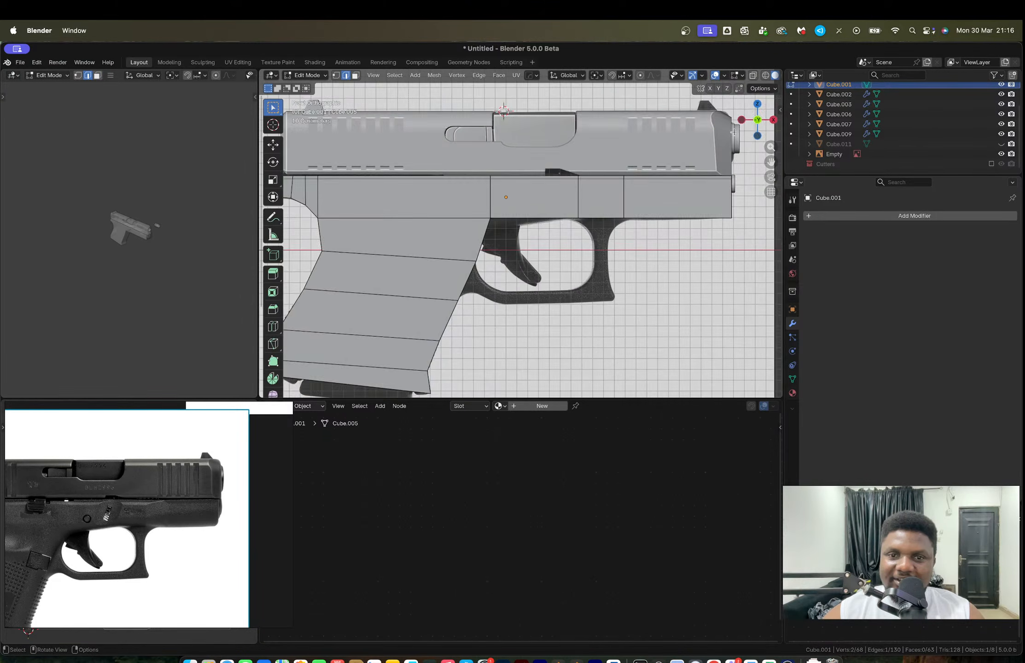
scroll(486, 233, "up", 8)
key("alt+z")
key("ctrl+b")
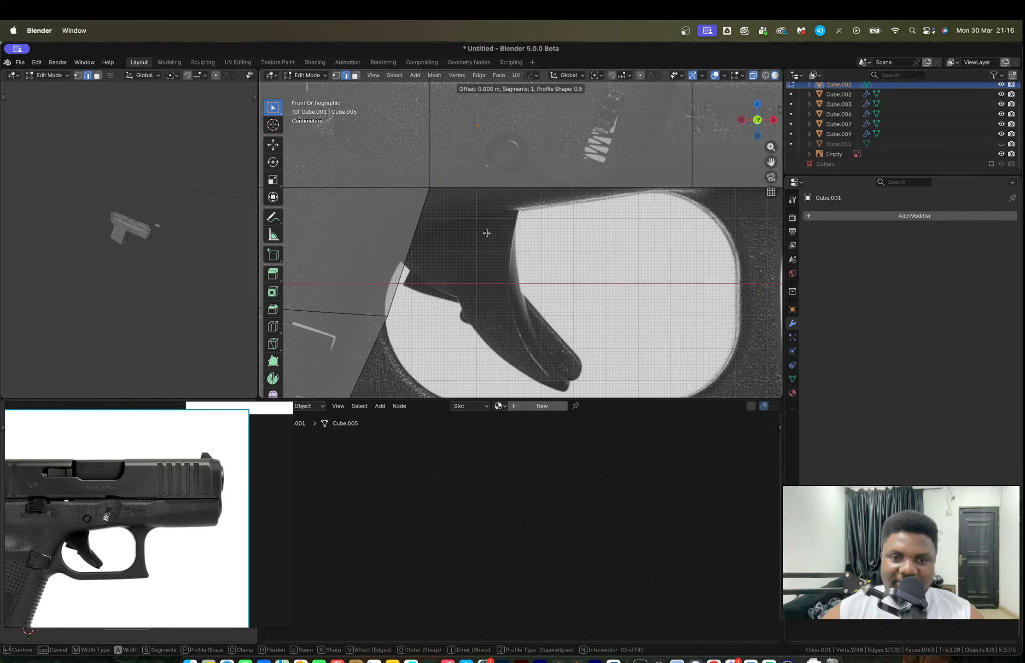
scroll(521, 260, "up", 3)
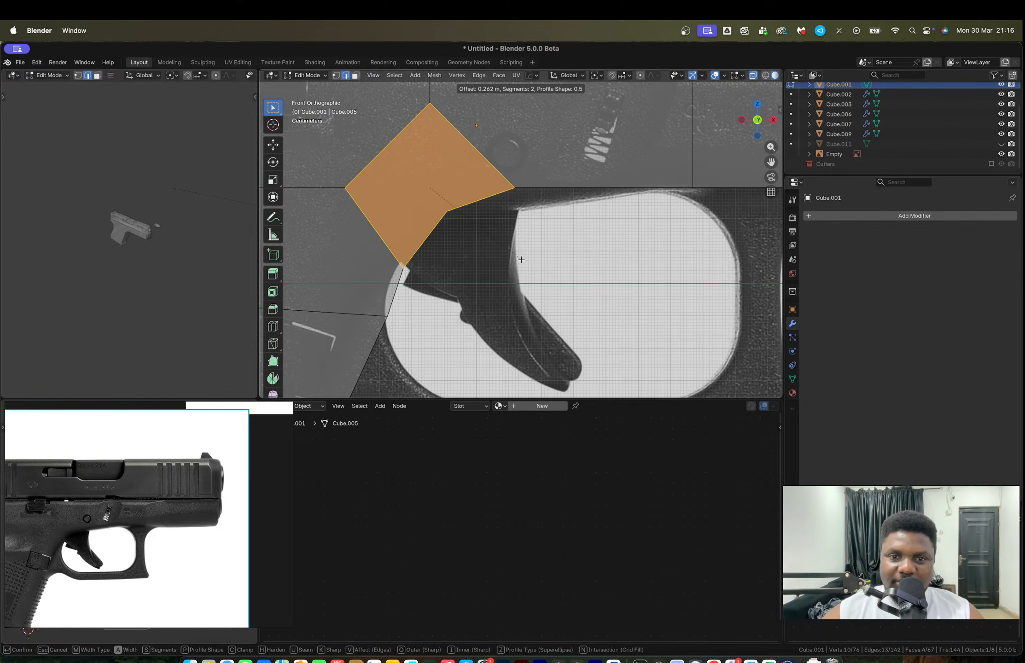
scroll(522, 262, "up", 1)
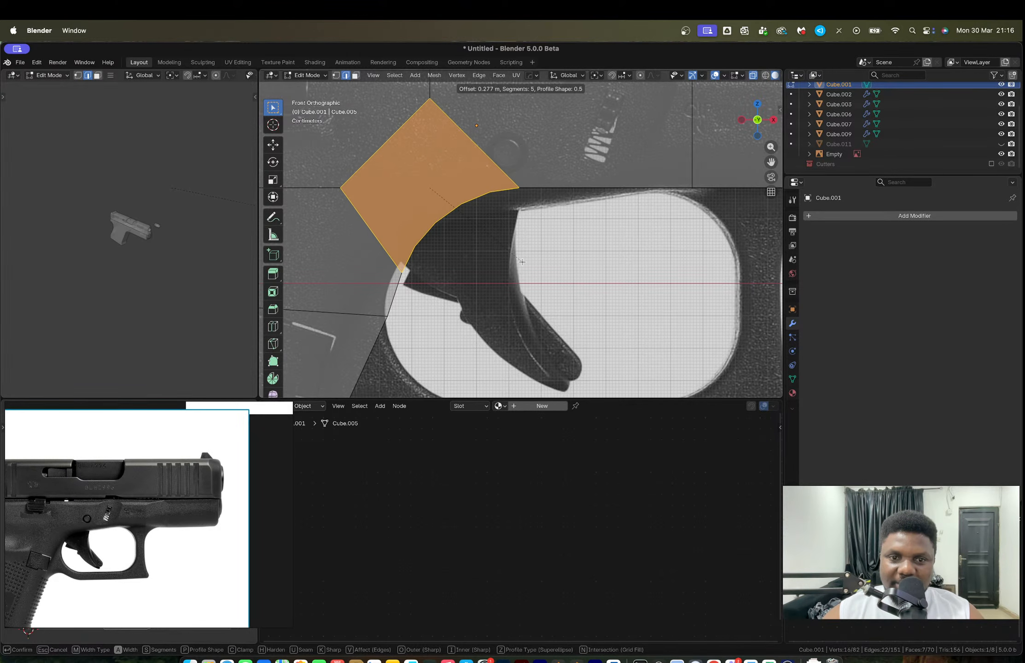
left_click(522, 262)
middle_click_drag(522, 262, 604, 175, "shift")
key("ctrl+z")
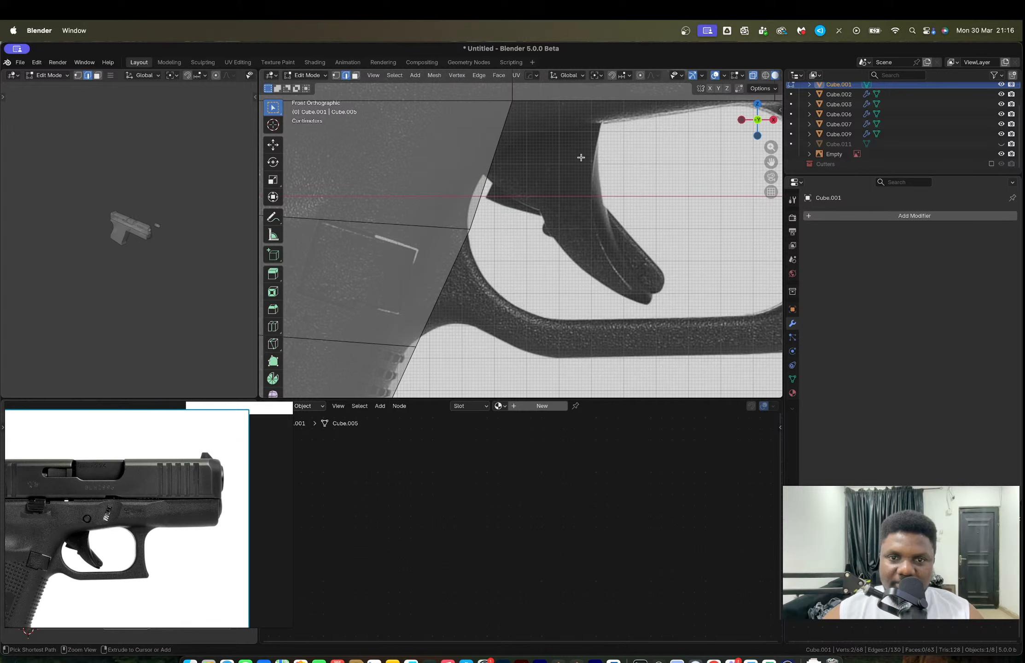
Step: Move the grip's front-edge vertices behind the trigger about -0.034 m in X and 0.025 m in Z toward the reference outline
key("1")
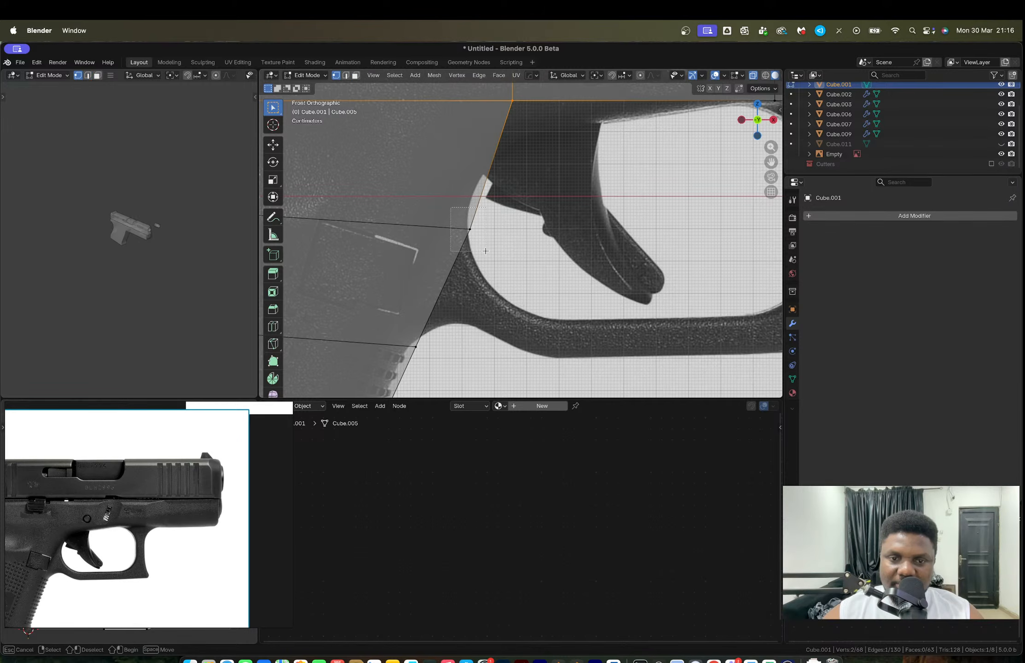
key("g")
left_click(467, 236)
scroll(500, 209, "down", 3)
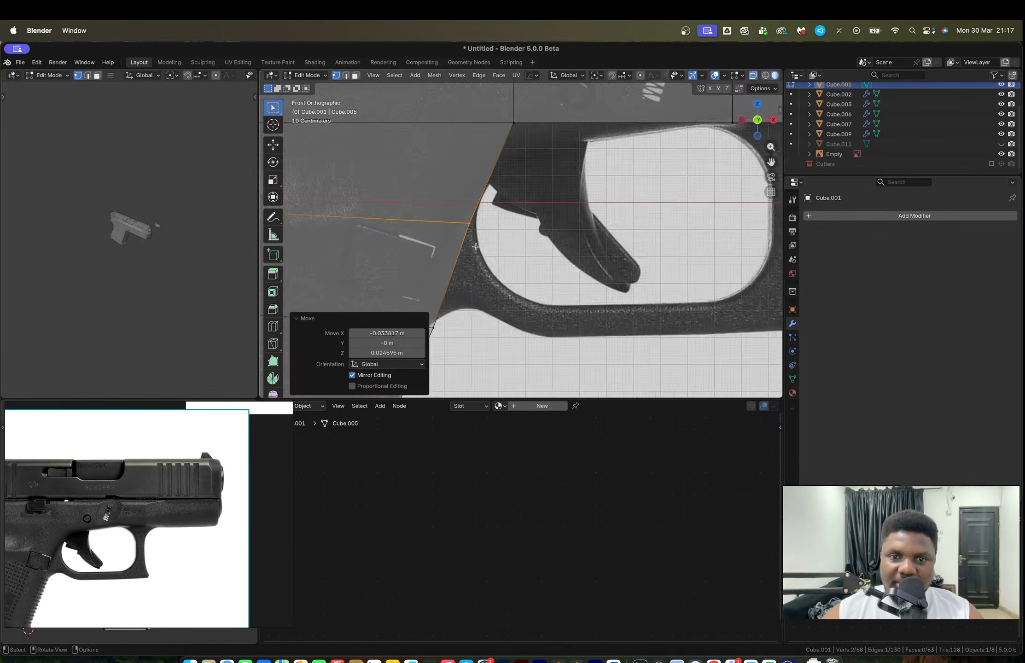
Step: Move the next lower front-edge vertices of the grip about -0.019 m in X to follow the reference photo
left_click_drag(479, 218, 502, 264)
scroll(503, 265, "down", 1)
key("g")
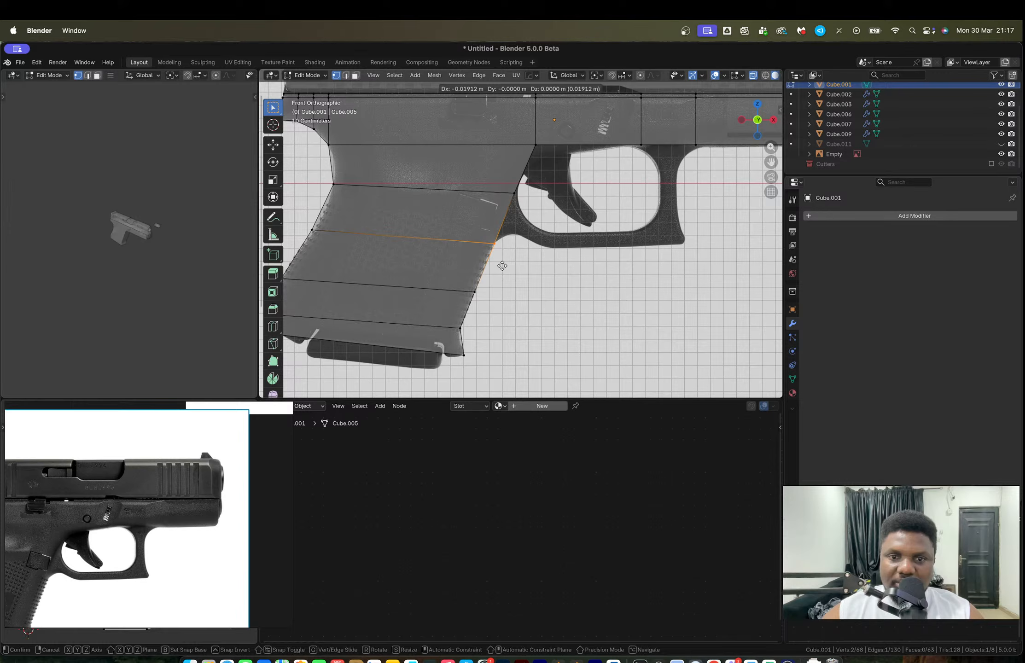
left_click(501, 265)
Step: Bevel the corner edge between the grip's front and the frame's underside with five segments and a width of about 0.247 m
scroll(538, 195, "up", 2)
key("2")
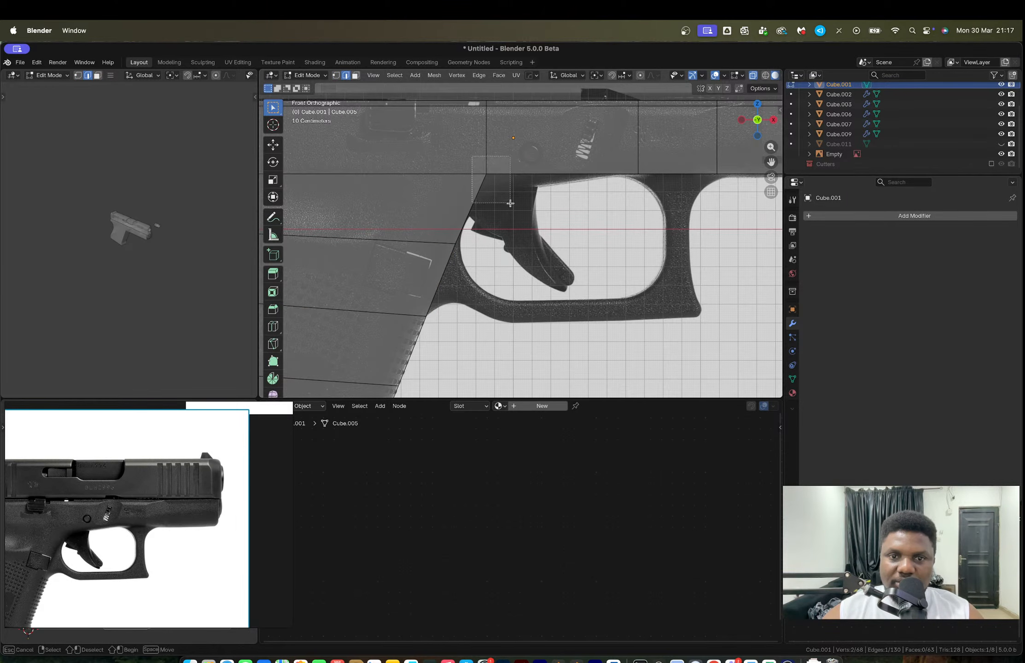
key("ctrl+b")
scroll(539, 216, "up", 4)
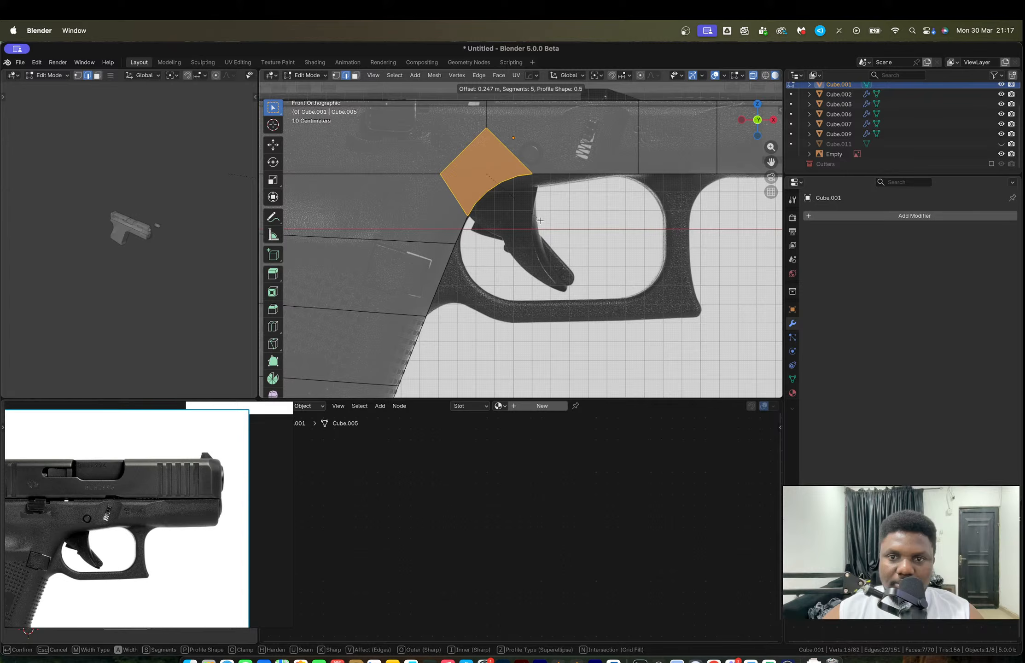
left_click(538, 219)
Step: Try a five-segment bevel of about 0.219 m along both side edges of the frame's underside and grip front, and undo it
scroll(672, 194, "down", 2)
middle_click_drag(672, 194, 530, 199, "shift")
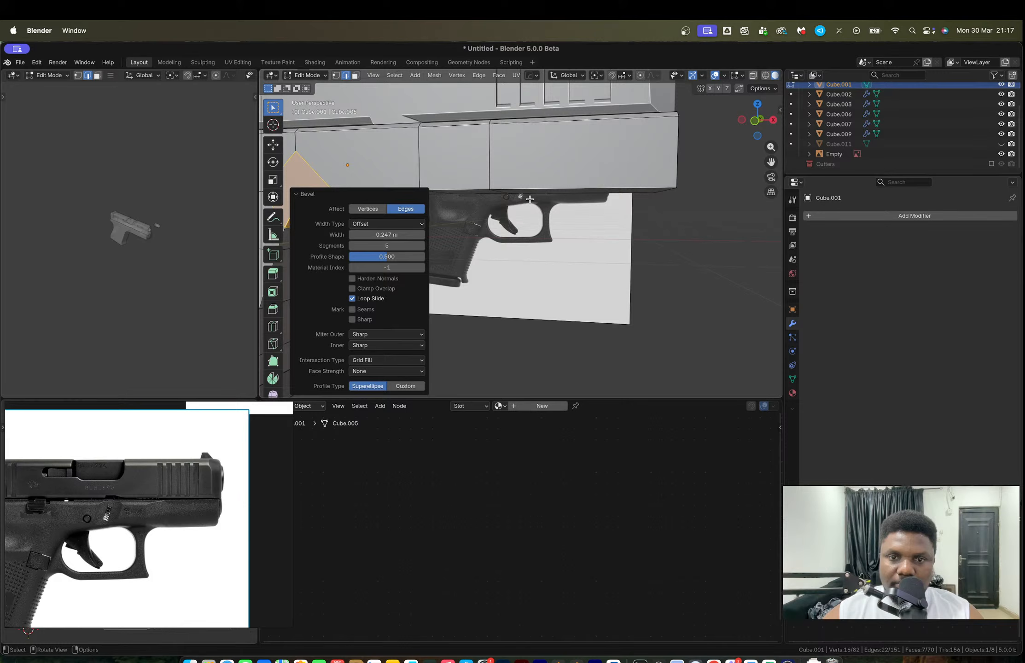
scroll(527, 189, "down", 3)
left_click(526, 197, "alt")
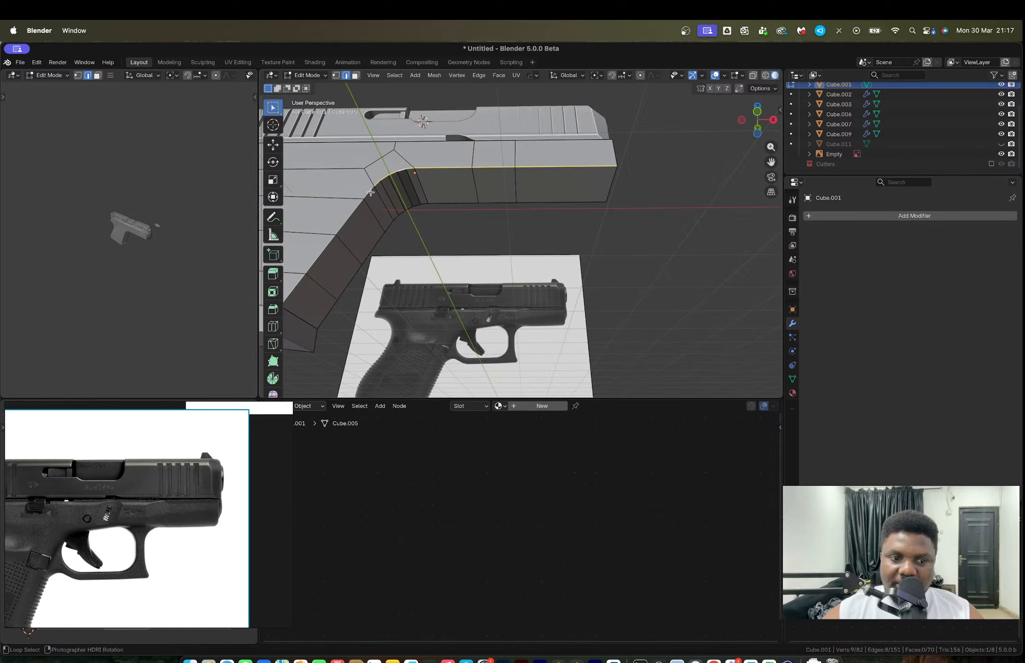
left_click(370, 191, "alt+shift")
middle_click_drag(393, 244, 437, 229, "shift")
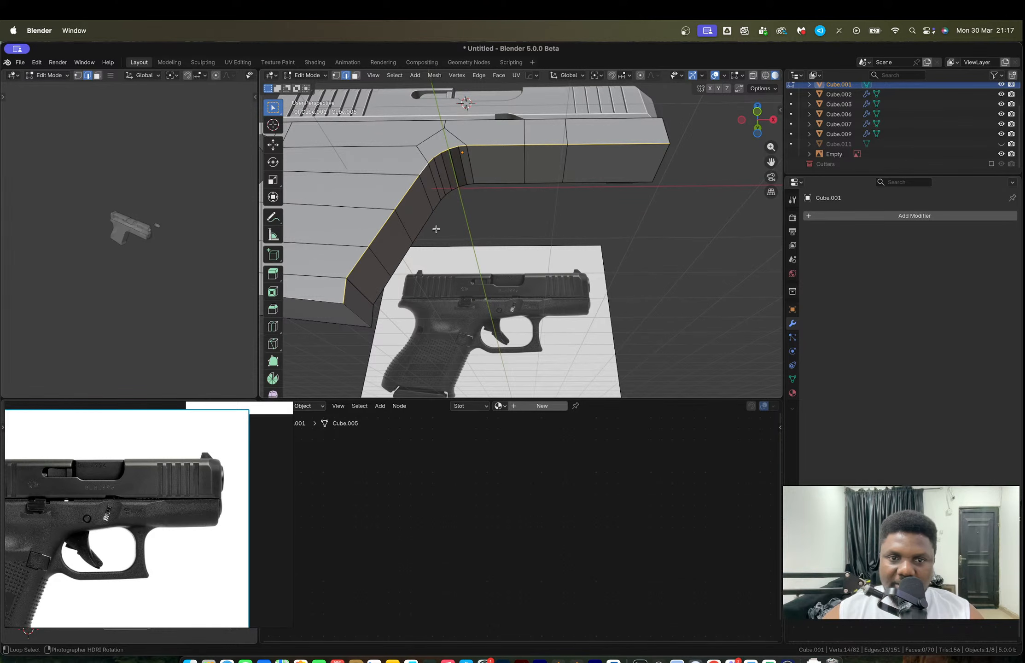
left_click(449, 194, "alt+shift")
left_click(491, 183, "alt+shift")
middle_click_drag(491, 183, 608, 261)
key("ctrl+b")
scroll(613, 260, "up", 4)
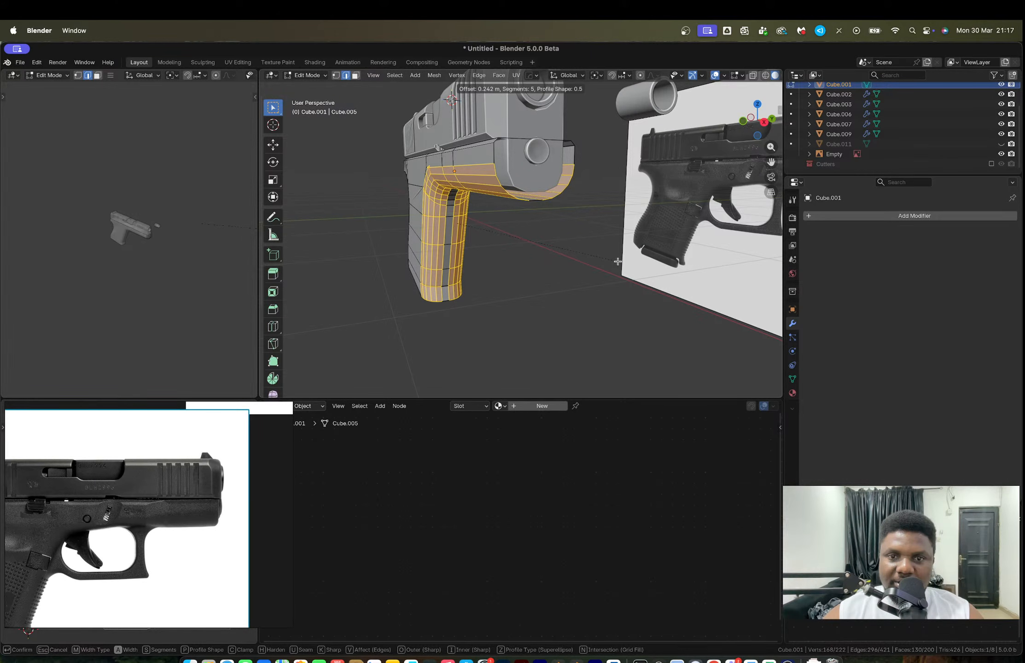
left_click(616, 261)
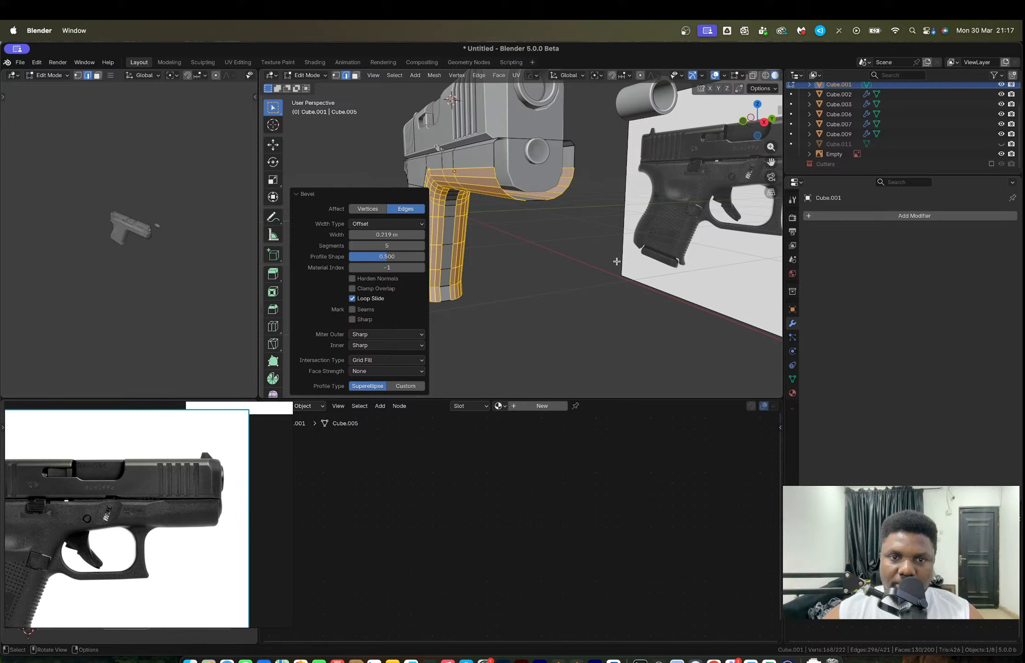
middle_click_drag(447, 214, 532, 215)
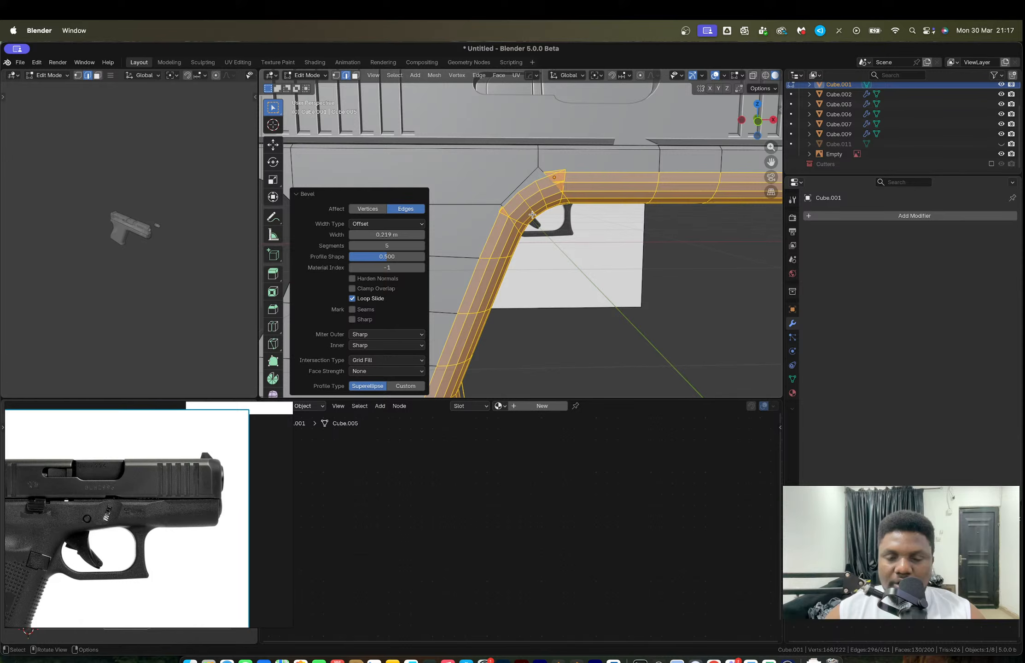
key("ctrl+z")
Step: Try merging the two vertices above the rounded trigger corner into a vertex on its curve with At Last, and undo it
middle_click_drag(532, 214, 552, 170)
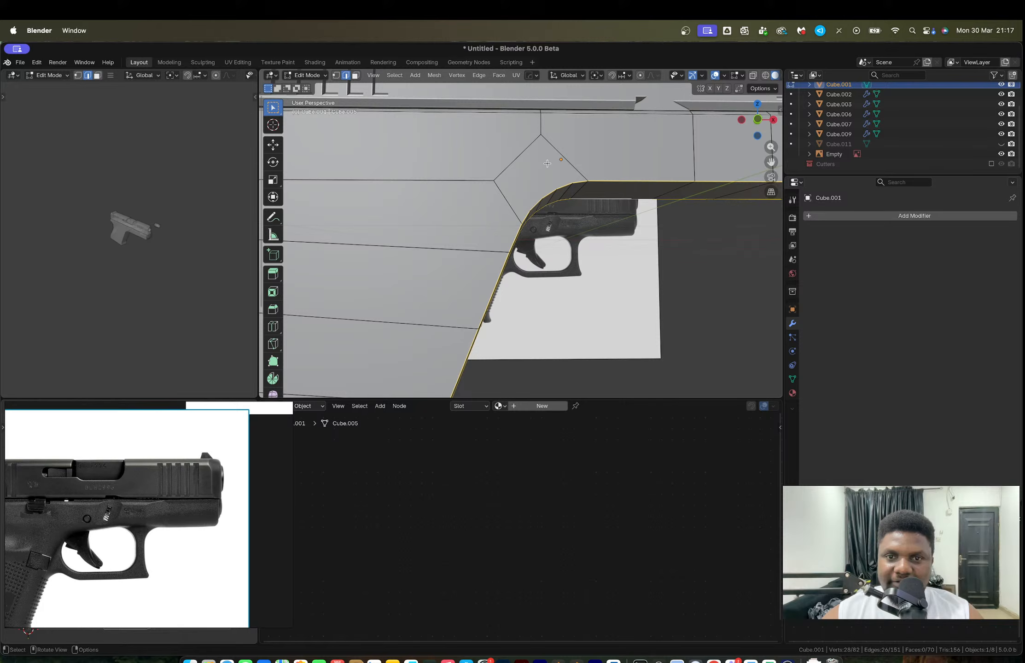
key("1")
left_click(540, 135)
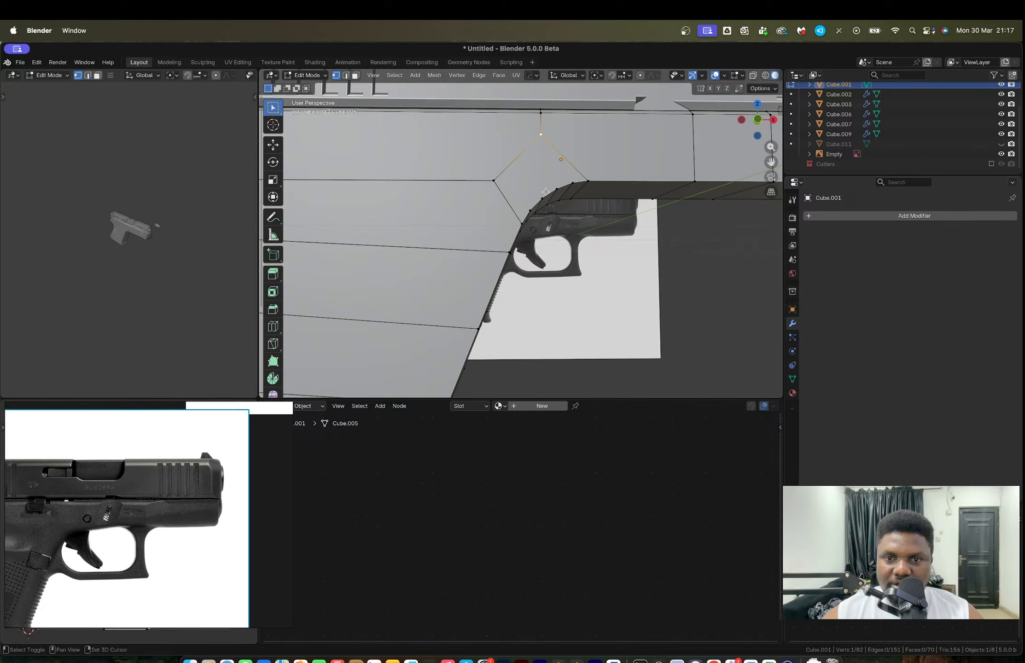
left_click(486, 179, "shift")
left_click(543, 194, "shift")
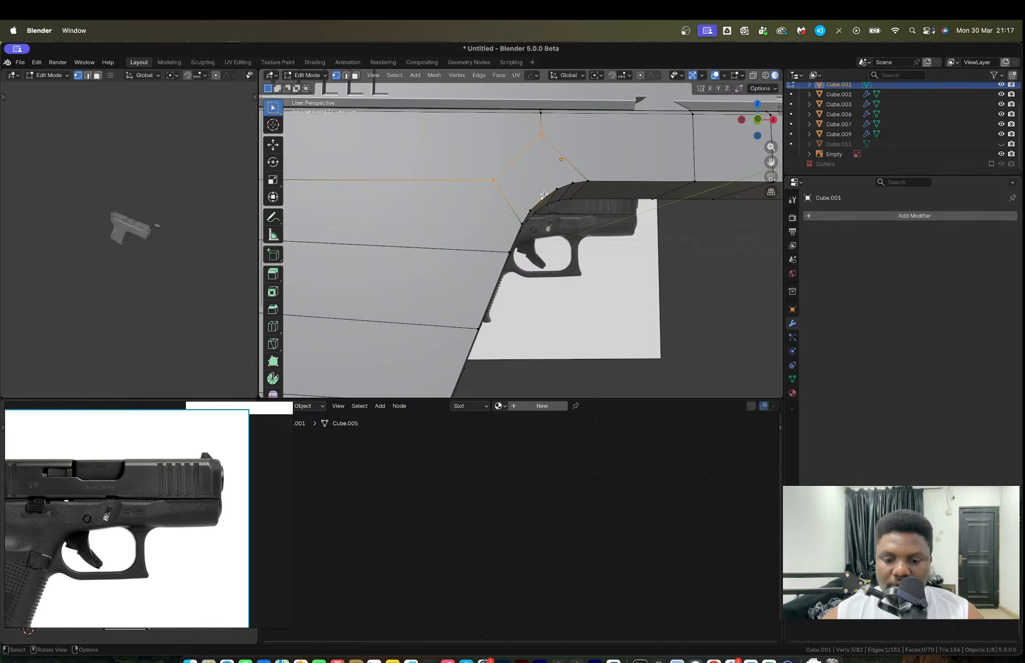
key("m")
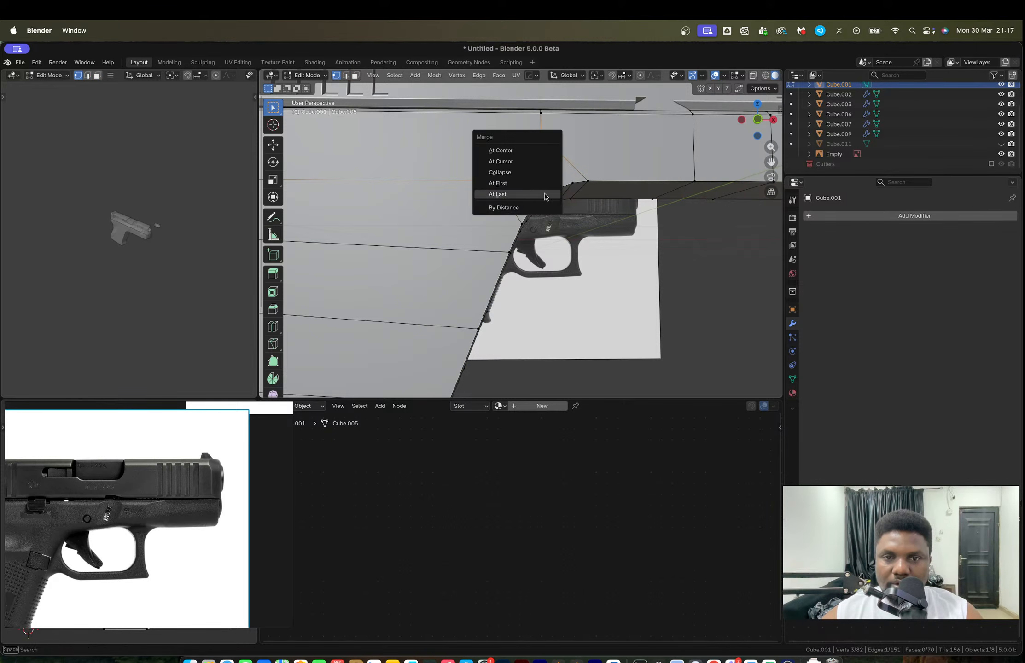
left_click(513, 195)
scroll(531, 193, "up", 3, "ctrl")
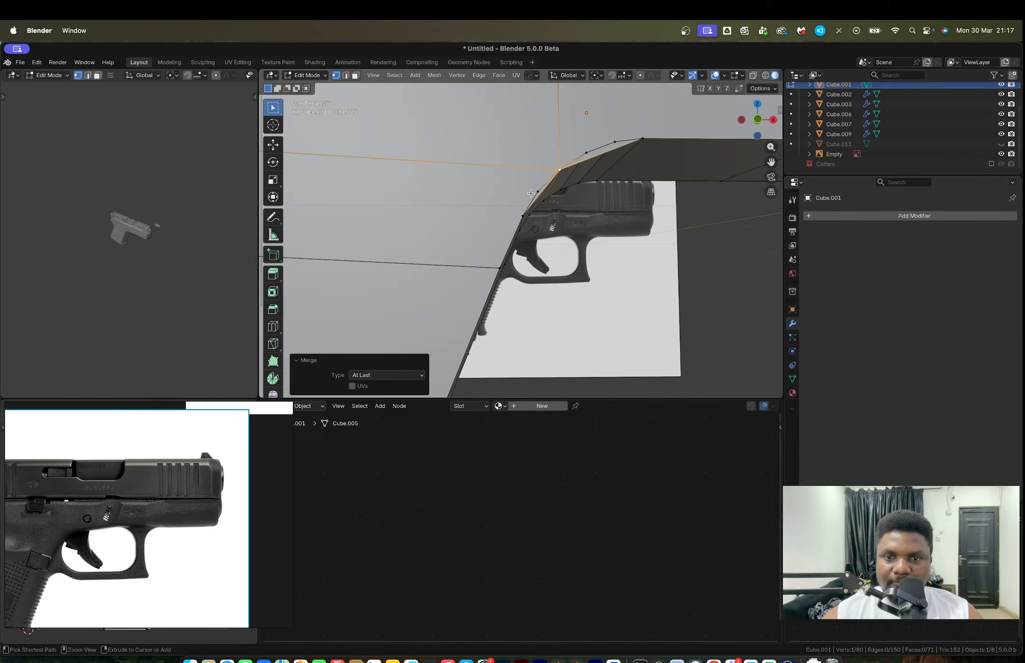
key("2")
left_click(591, 154)
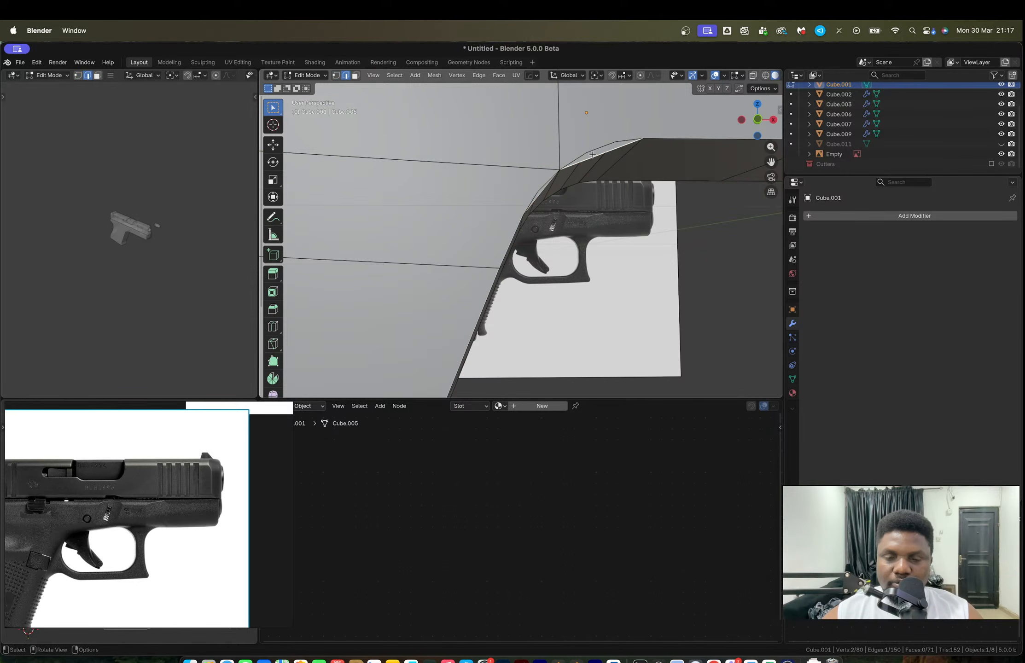
key("ctrl+z")
key("ctrl+z")
key("ctrl+z")
scroll(592, 155, "down", 3, "ctrl")
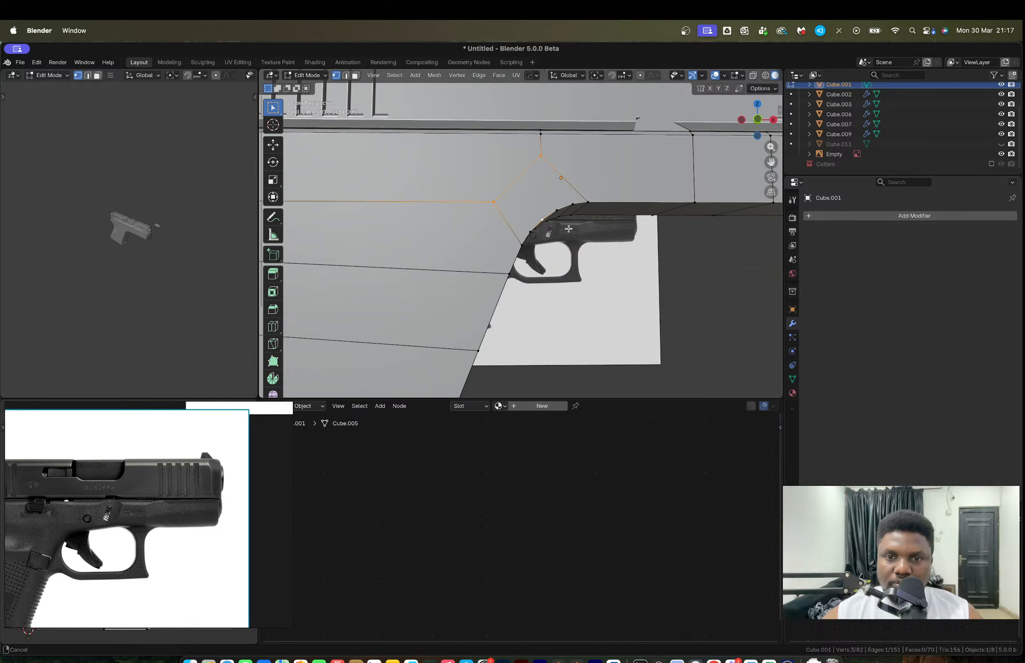
Step: Connect the rear vertex of the corner polygon to the grip's front-edge vertex two rows below, cutting across the edge between
scroll(591, 154, "up", 1, "shift")
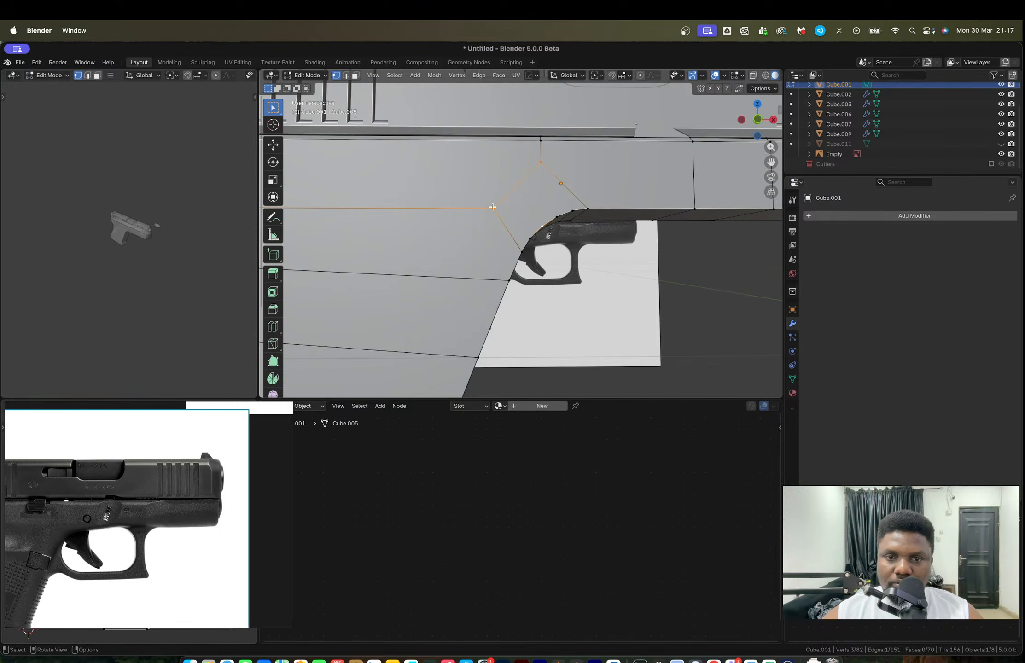
scroll(492, 207, "down", 5, "ctrl")
scroll(484, 253, "down", 2, "shift")
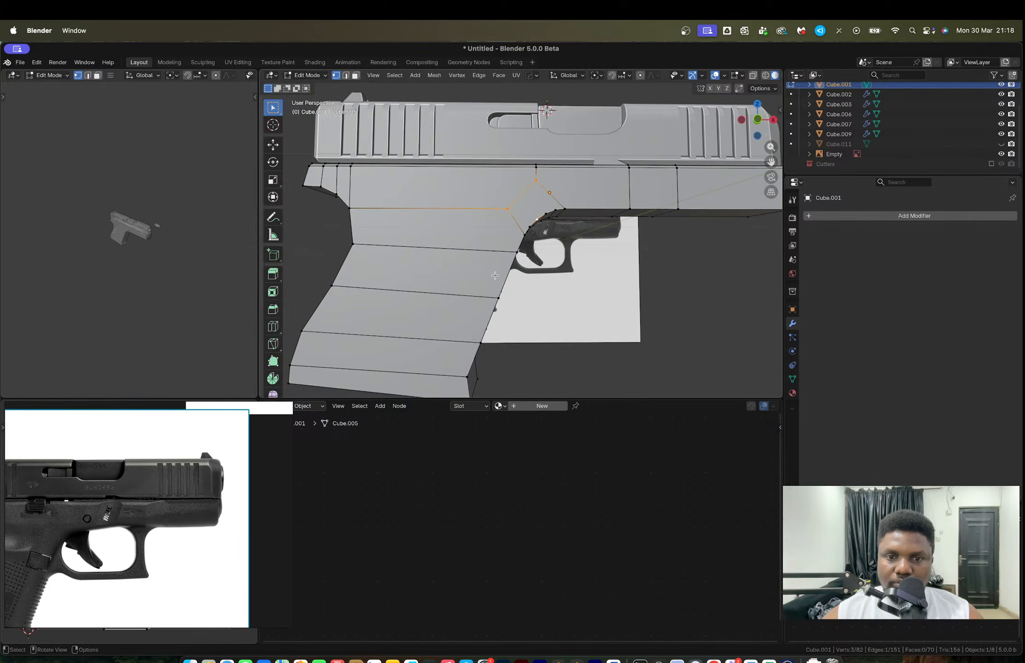
scroll(495, 277, "up", 4, "ctrl")
scroll(495, 277, "down", 2, "shift")
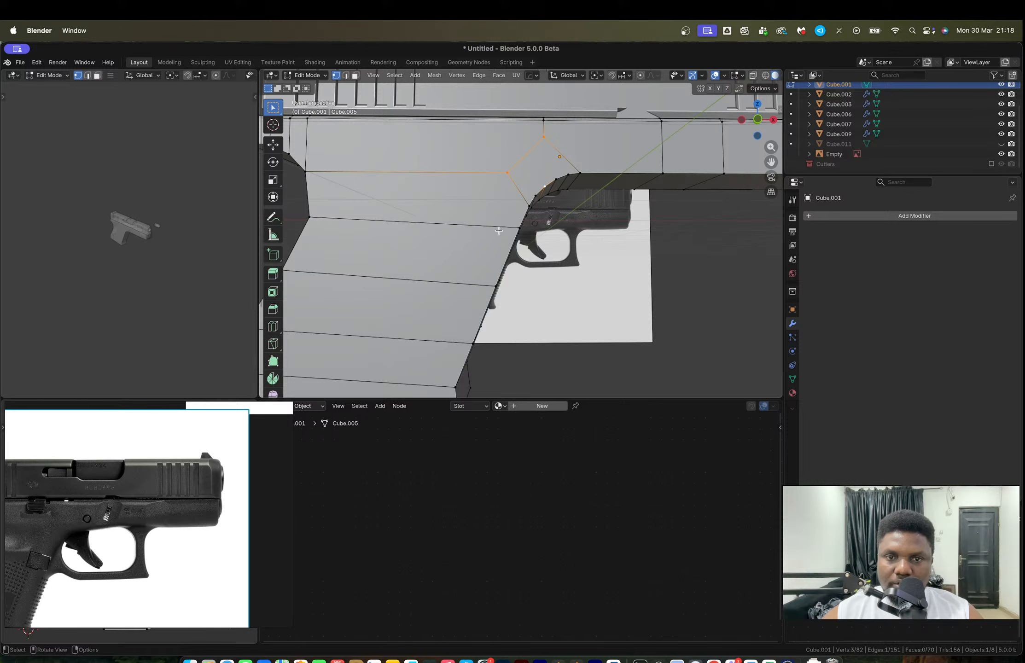
left_click(493, 285)
left_click(507, 173)
left_click(493, 284, "shift")
key("j")
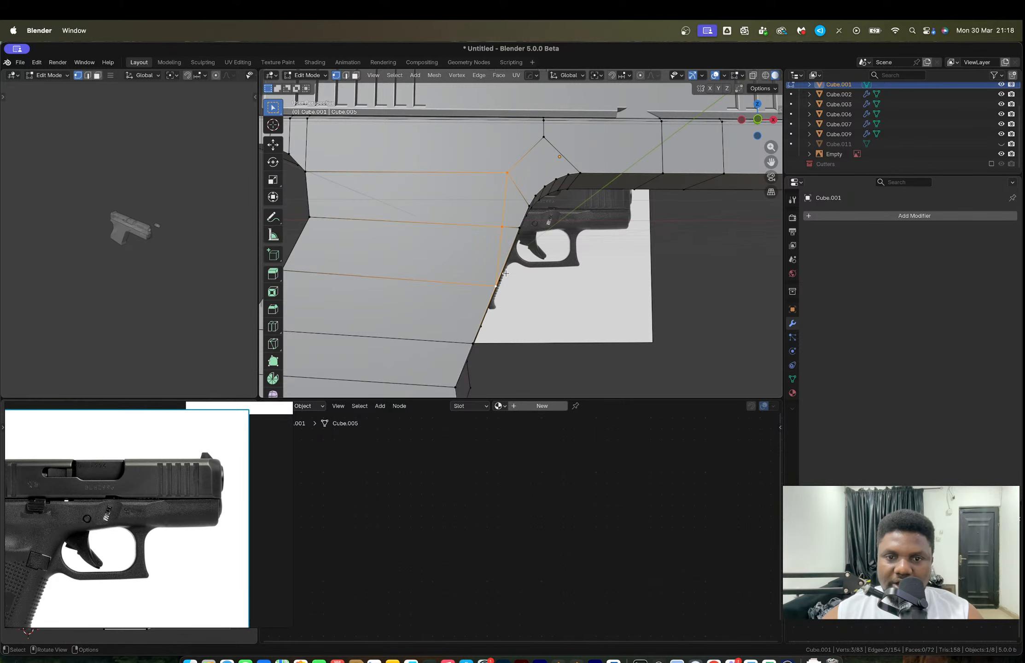
mouse_move(505, 272)
middle_mouse_down()
mouse_move(508, 260)
mouse_move(509, 273)
middle_mouse_up()
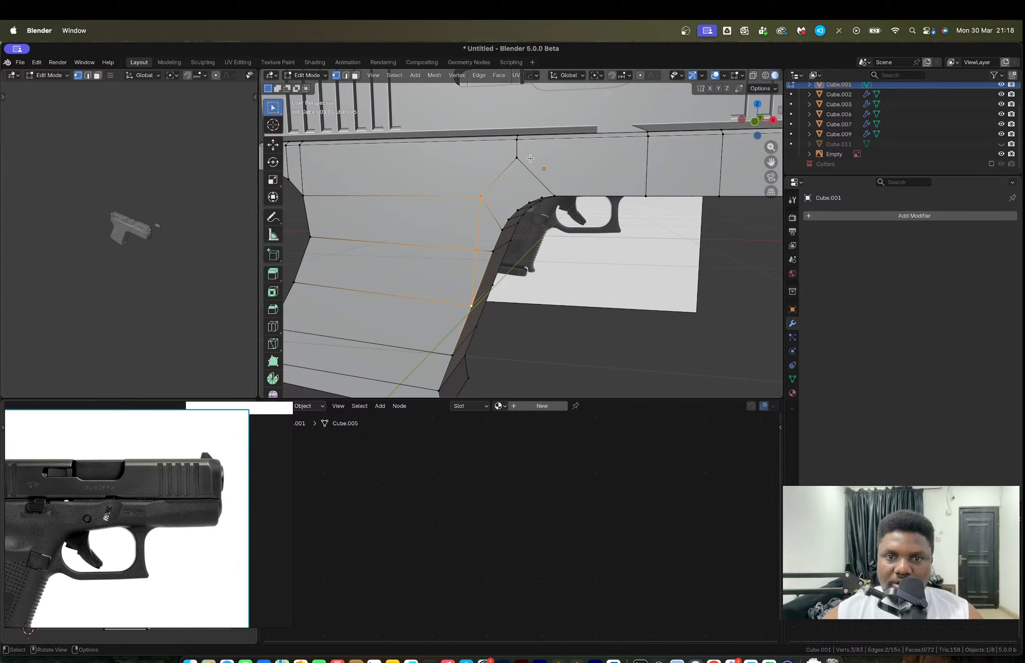
Step: Add a centred lengthwise loop cut along the front section of the frame's side, ahead of the trigger
left_click(517, 159)
left_click(641, 187, "shift")
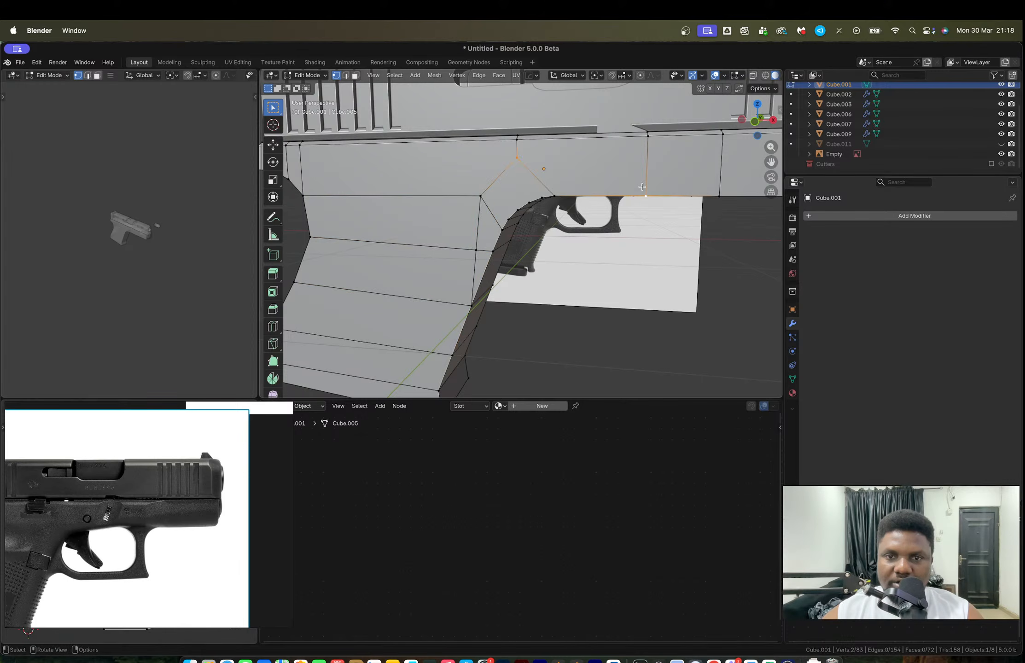
scroll(656, 168, "down", 4)
middle_click_drag(570, 203, 518, 217, "shift")
key("ctrl+r")
left_click(504, 222)
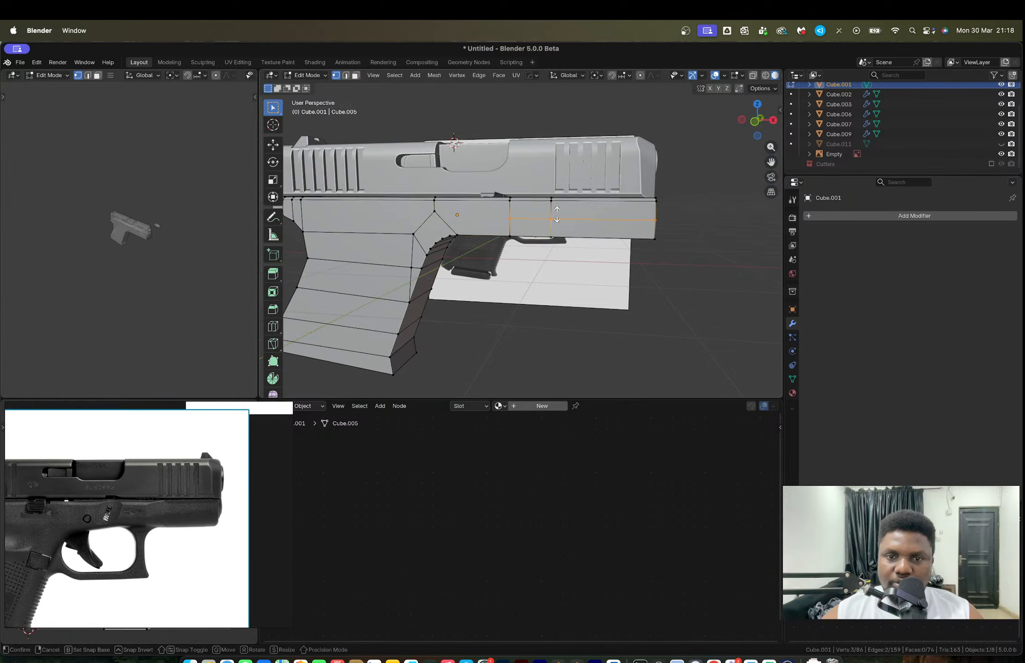
right_click(504, 221)
Step: Connect the rear end of the new front loop cut to the upper vertex of the corner polygon
left_click(509, 219)
left_click(435, 211, "shift")
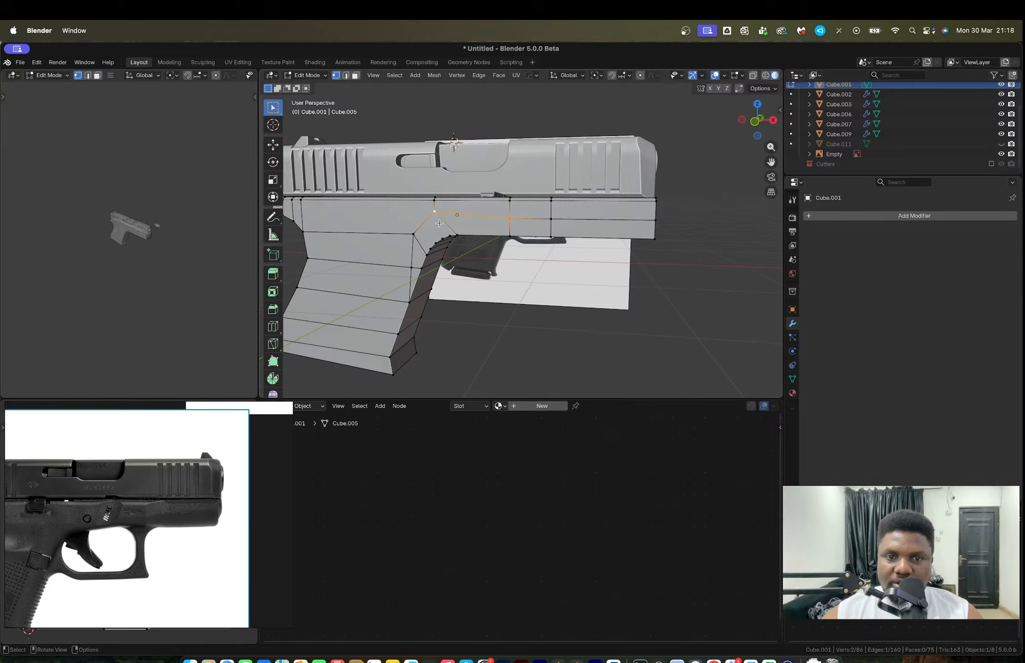
scroll(439, 223, "up", 6)
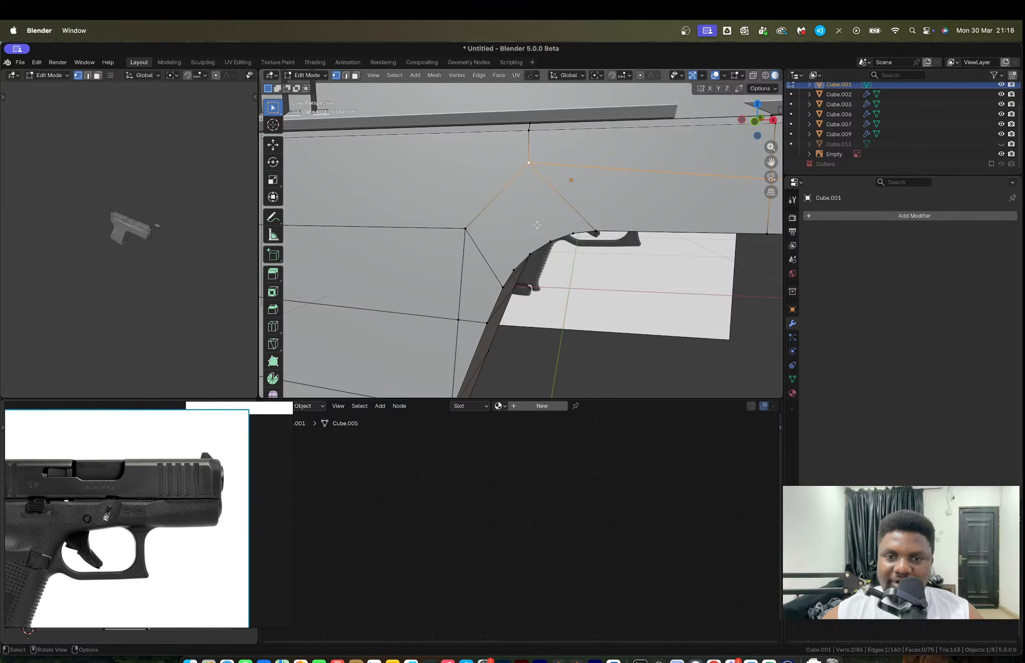
scroll(522, 228, "down", 3)
Step: Subdivide the diagonal edge between the upper and rear vertices of the corner polygon with two cuts
left_click(491, 228)
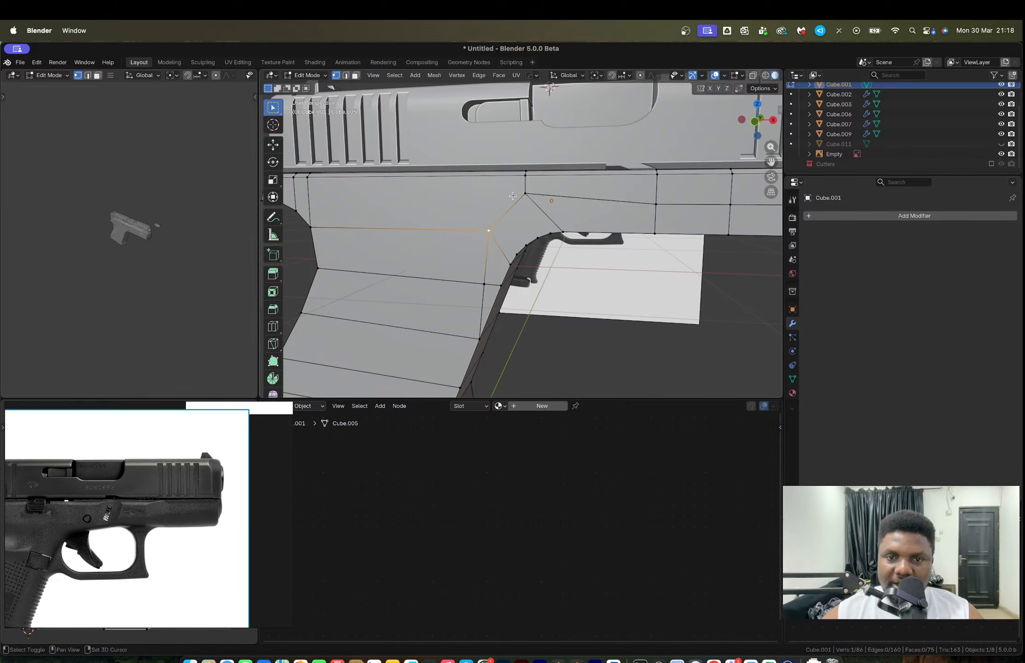
left_click(525, 193, "shift")
right_click(525, 191)
left_click(506, 217)
scroll(531, 232, "up", 2)
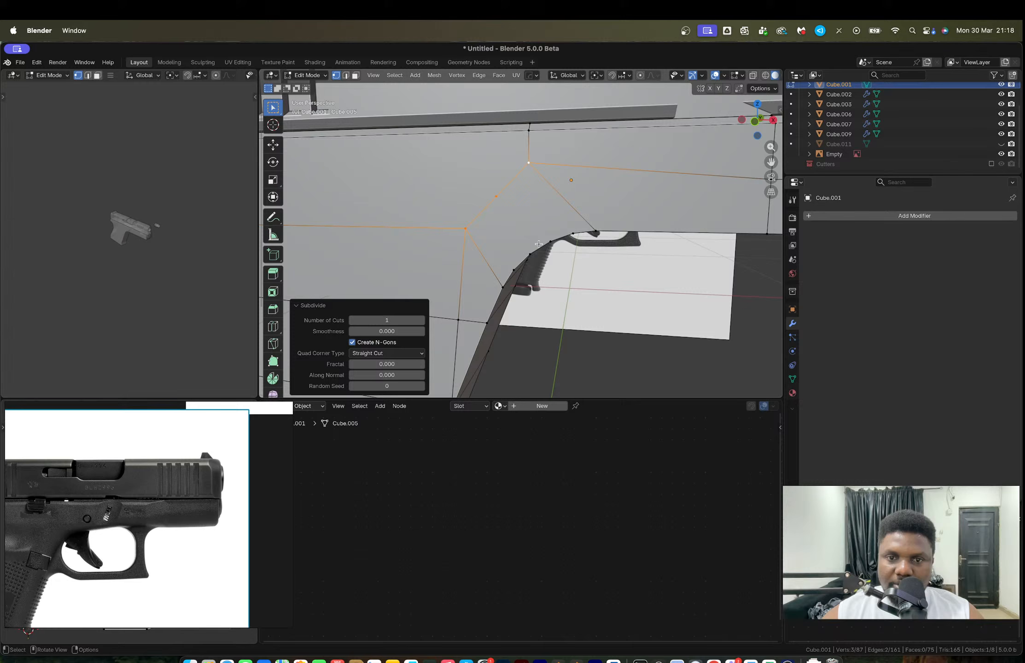
left_click(421, 320)
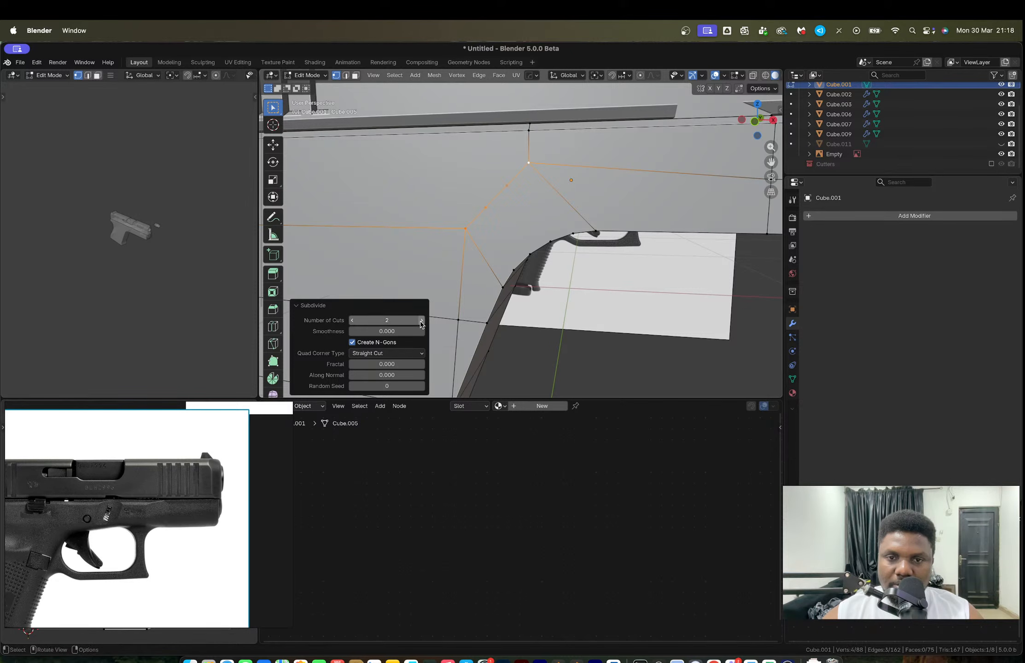
Step: Extrude the four inner vertices of the rounded corner about -0.101 m in X and 0.131 m in Z, and scale them to about 0.83
left_click(488, 208)
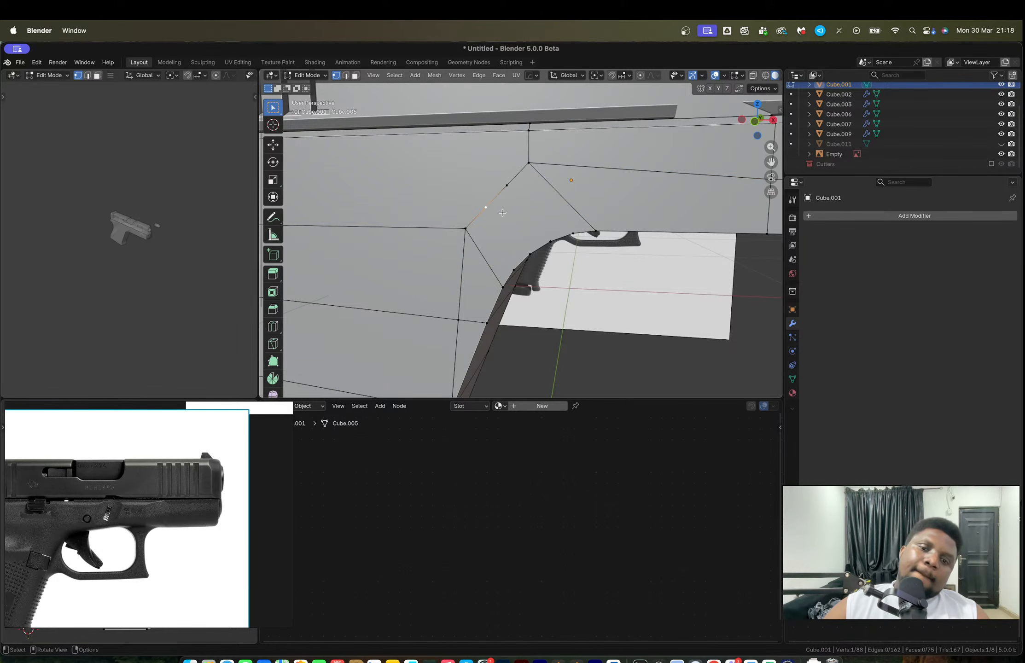
left_click(754, 121)
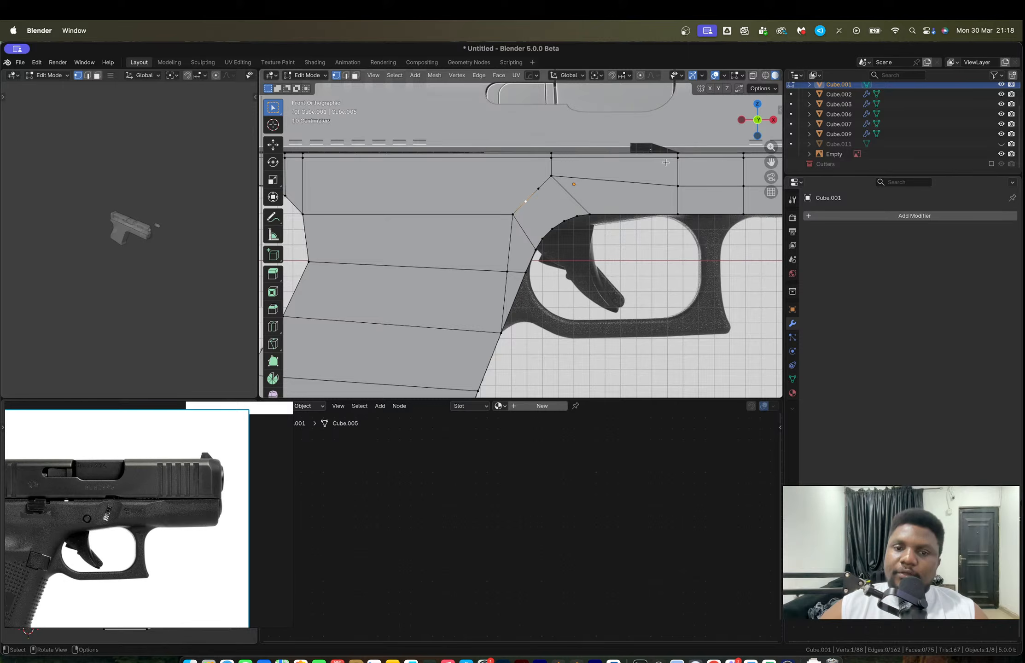
scroll(659, 186, "up", 4)
left_click(660, 189)
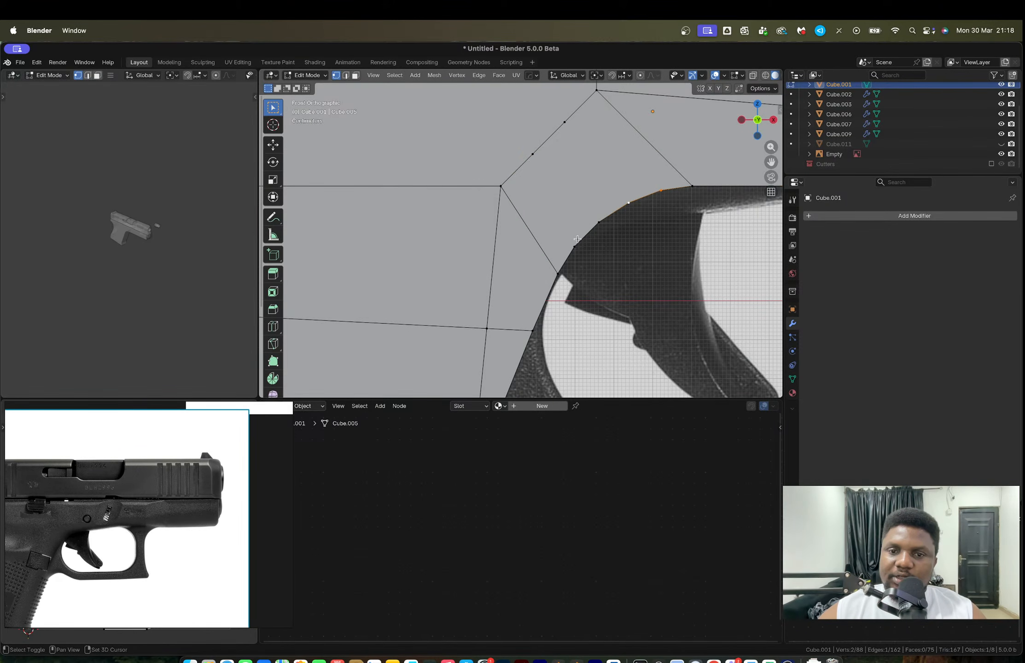
key("e")
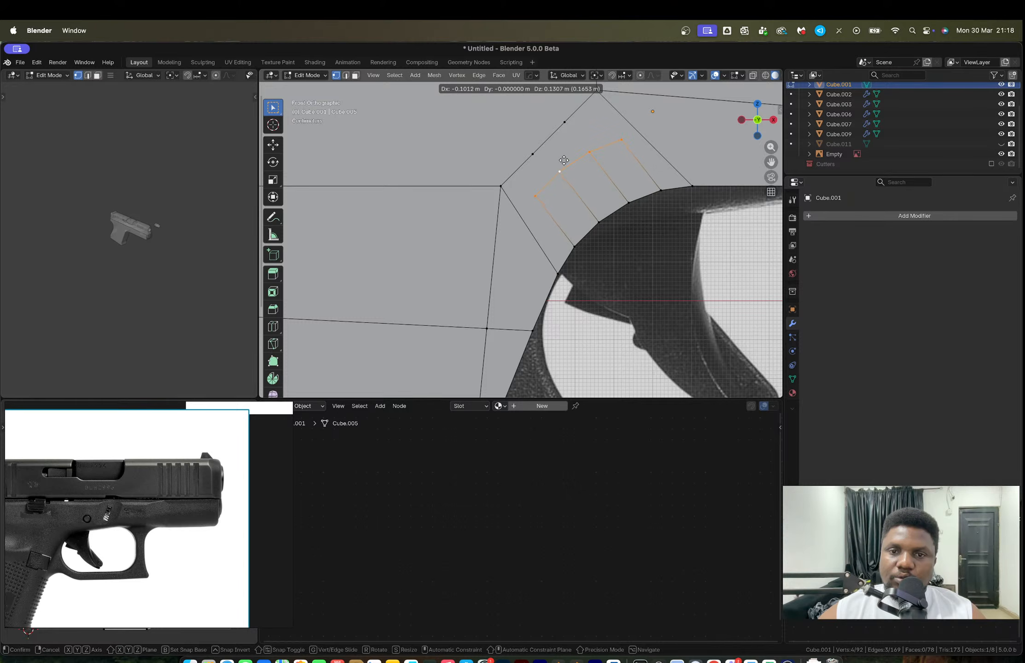
left_click(563, 160)
key("s")
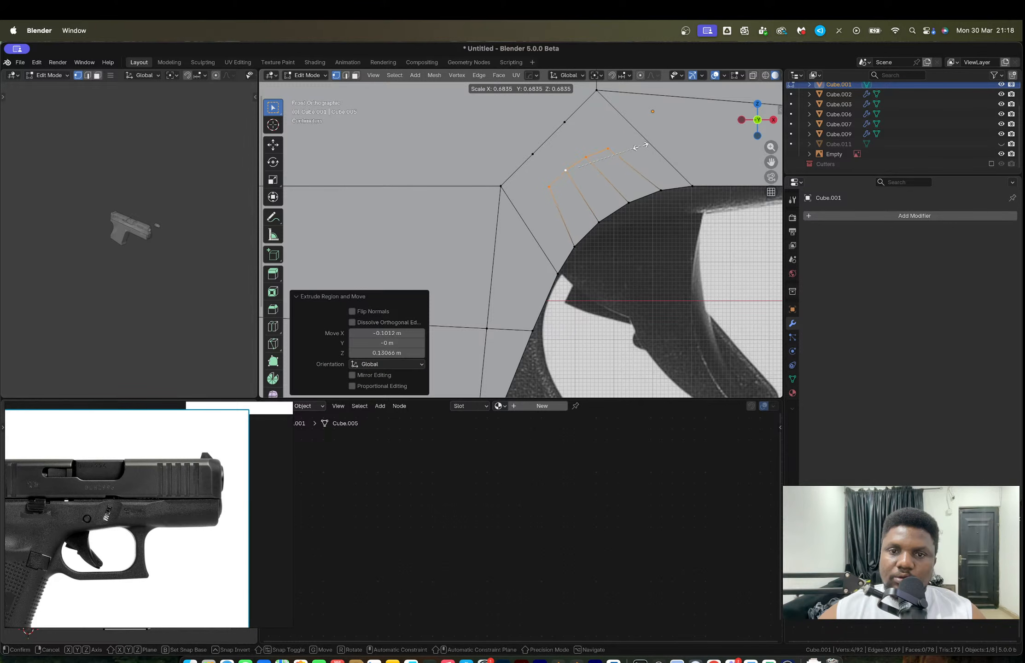
left_click(652, 138)
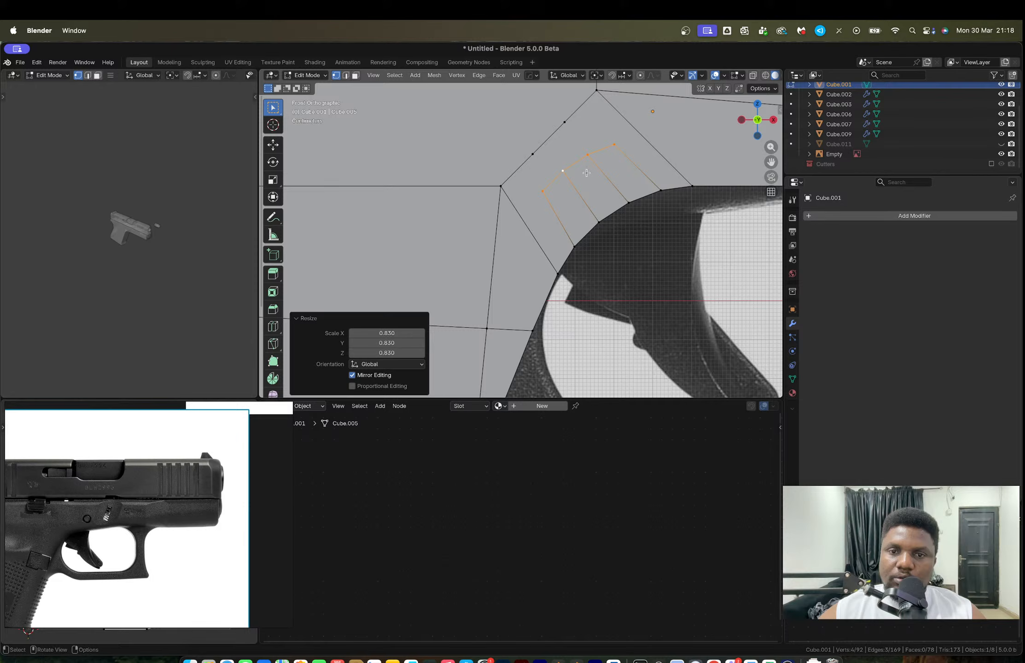
Step: Try deleting the large corner face behind the extruded vertex strip, and undo the deletion
key("Tab")
scroll(587, 173, "down", 4)
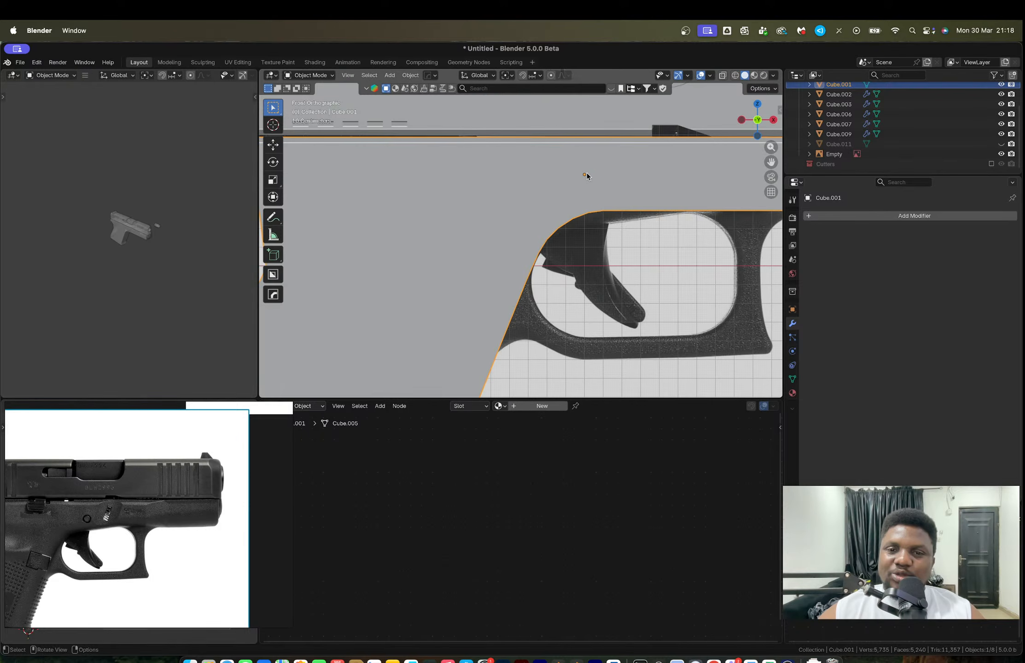
key("Tab")
scroll(571, 176, "up", 1)
key("3")
left_click(570, 176)
key("x")
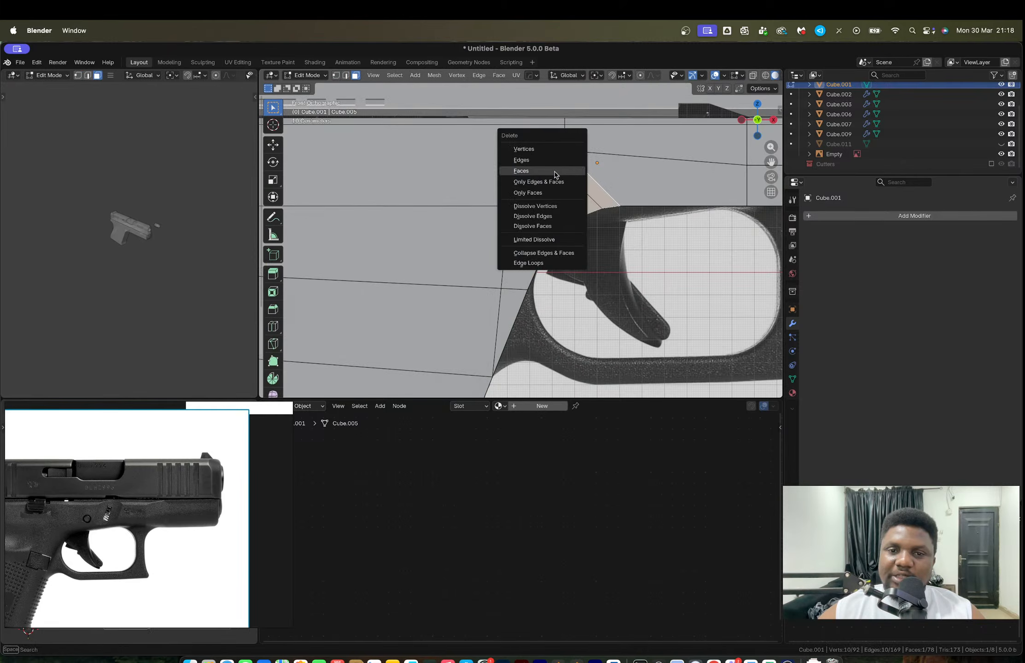
left_click(550, 173)
scroll(550, 170, "up", 1)
scroll(550, 171, "up", 1)
key("1")
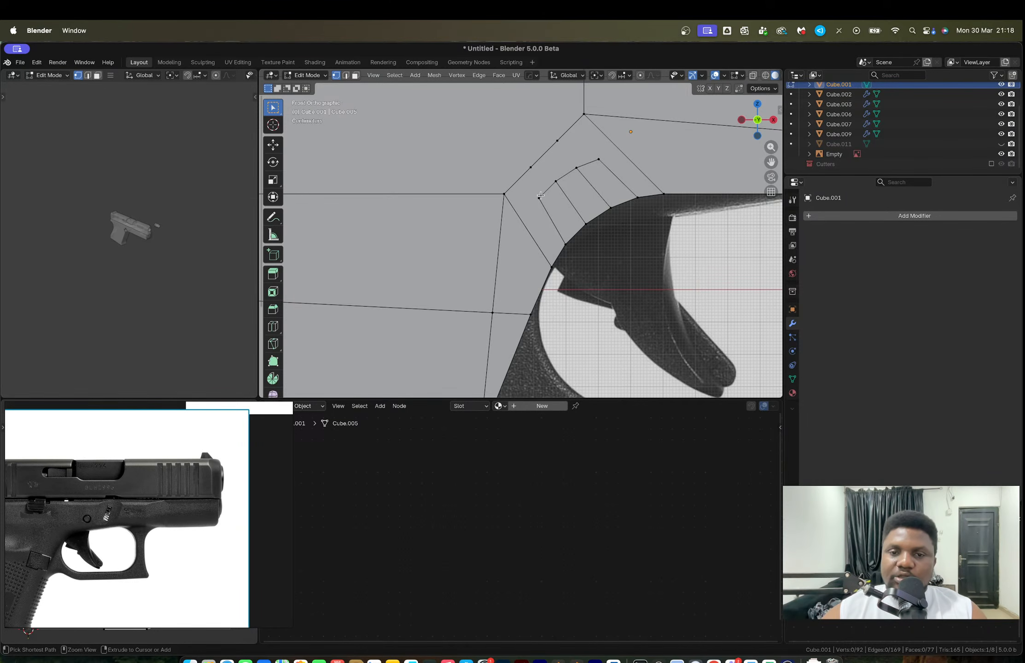
key("ctrl+z")
key("ctrl+z")
key("ctrl+z")
key("ctrl+z")
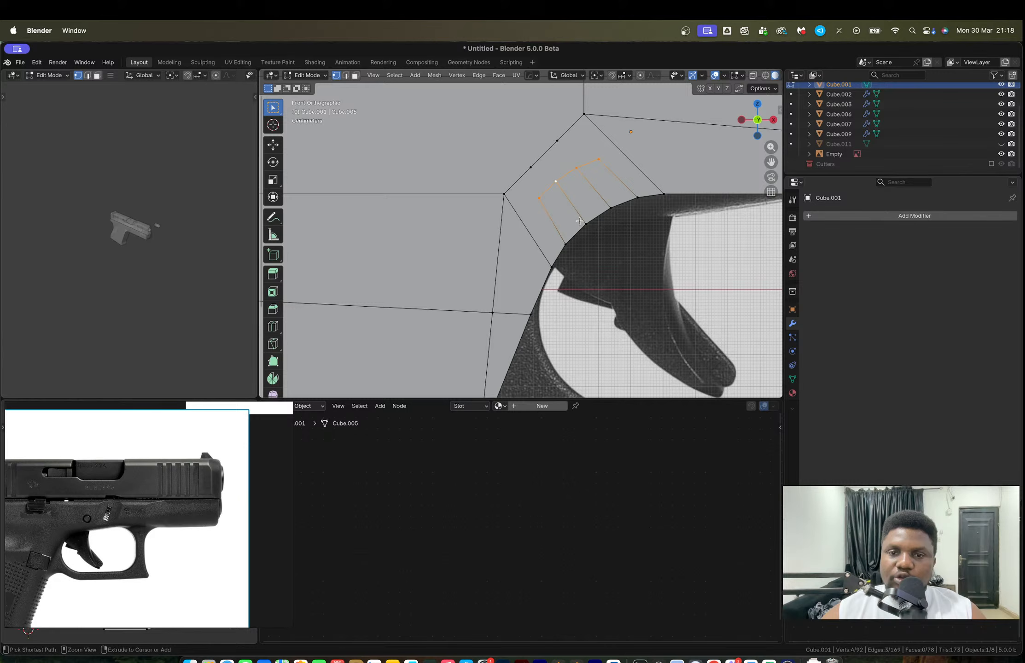
Step: Undo the corner vertex extrusion, the diagonal edge subdivision and the front loop cut with its connecting edge
key("ctrl+z")
key("ctrl+z")
key("ctrl+z")
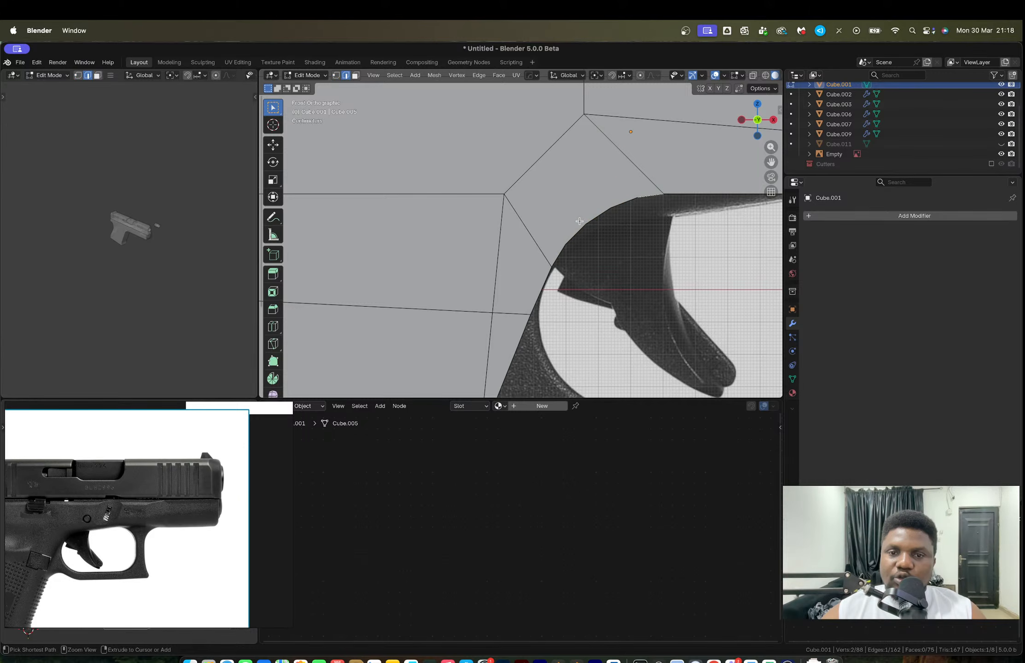
key("ctrl+z")
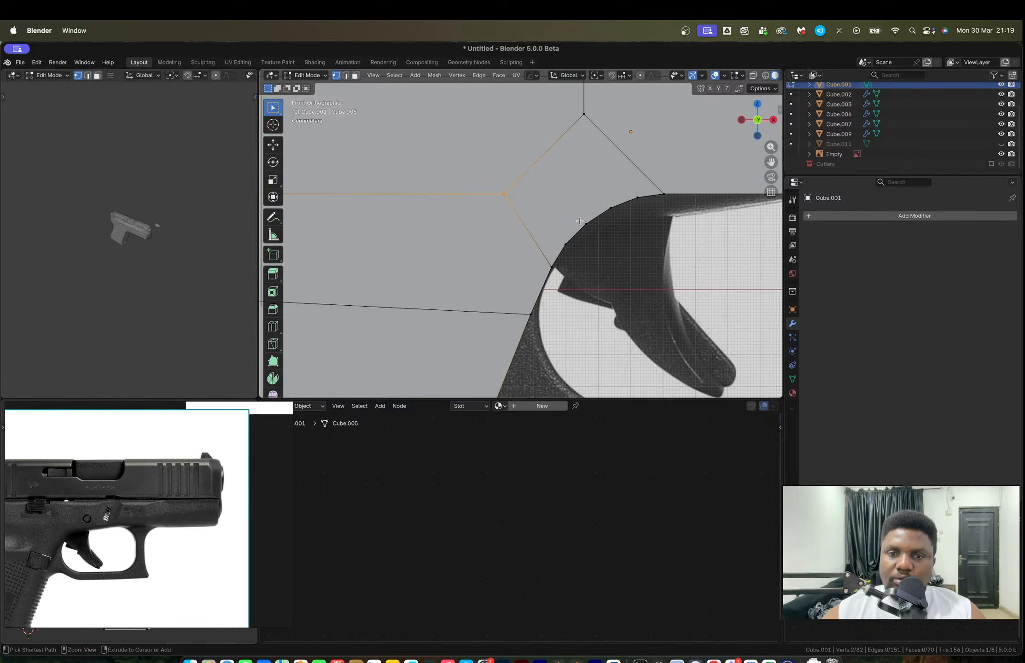
Step: Move the corner polygon's upper and rear vertices about -0.191 m in X and 0.065 m in Z, rotate them about -39.6°, and reposition them
scroll(579, 221, "down", 3)
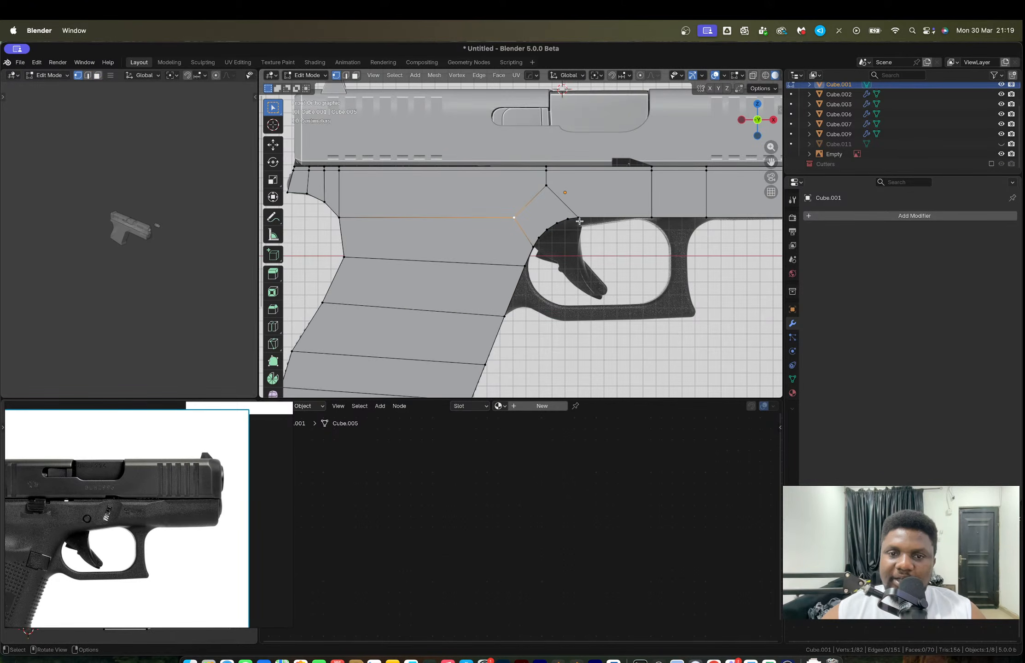
left_click(547, 185, "shift")
key("g")
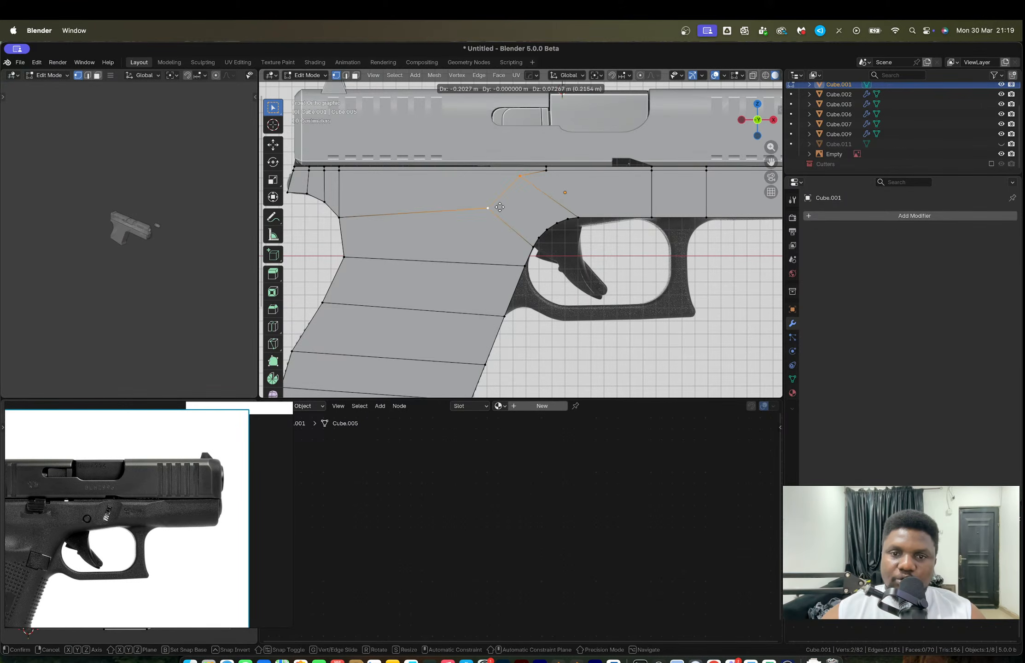
left_click(516, 184)
key("r")
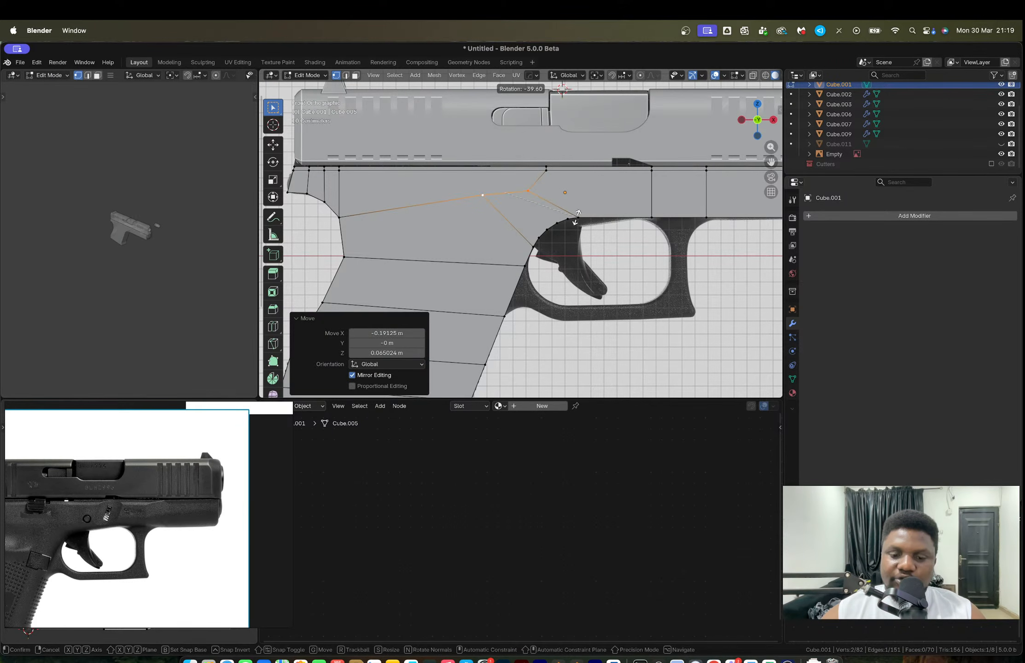
left_click(576, 216)
key("g")
left_click(583, 205)
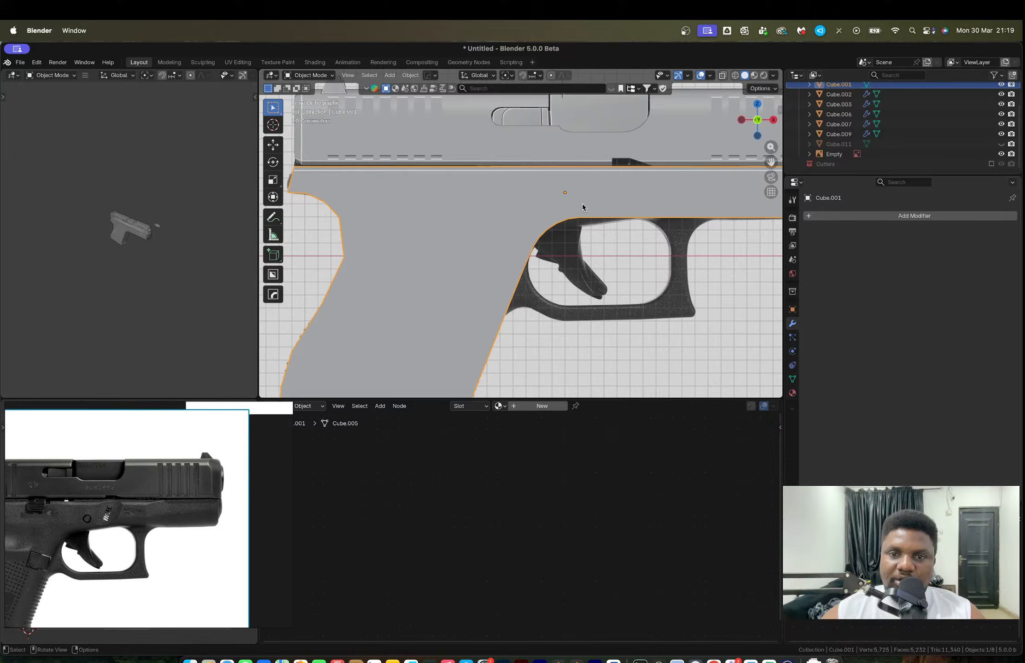
Step: Try beveling the edge loops along both sides of the frame's underside and grip front by about 0.198 m with 5 segments
middle_click_drag(582, 204, 556, 182)
key("2")
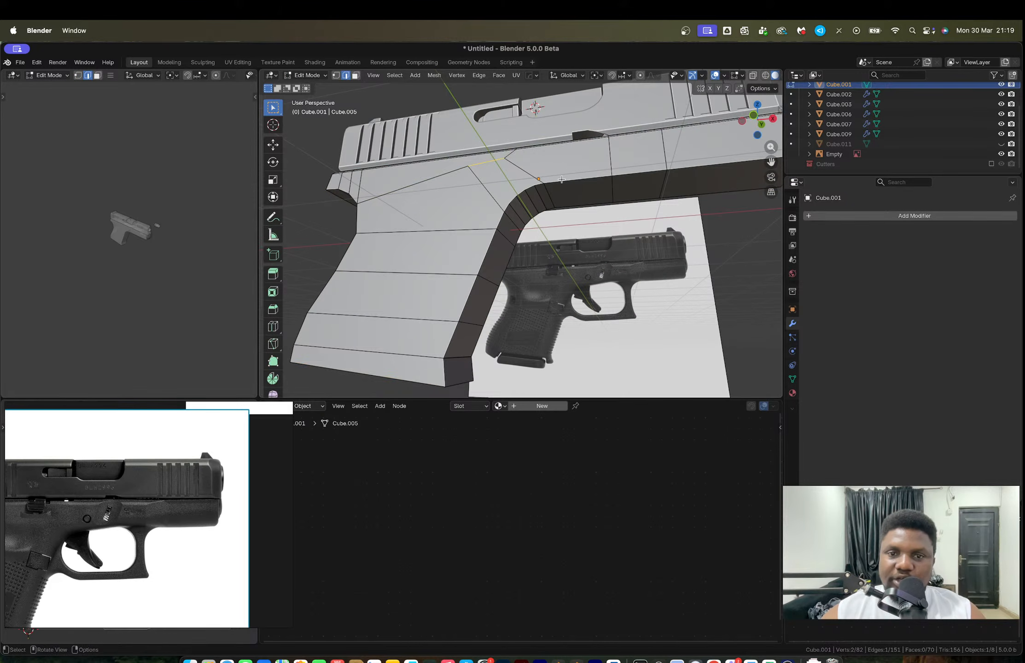
double_click(560, 180)
double_click(572, 180)
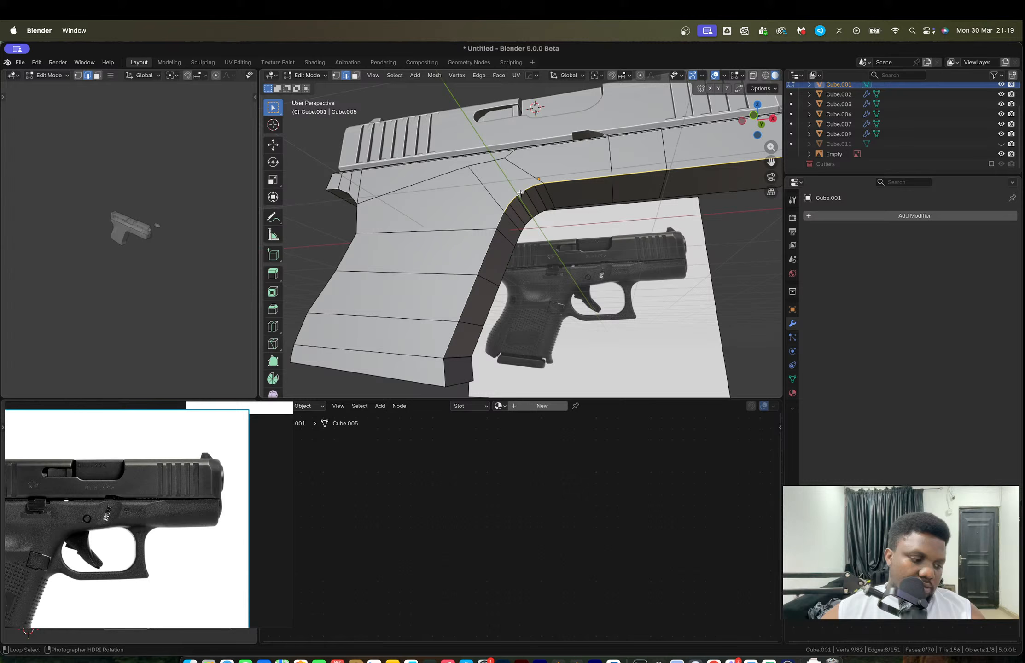
double_click(504, 216, "shift")
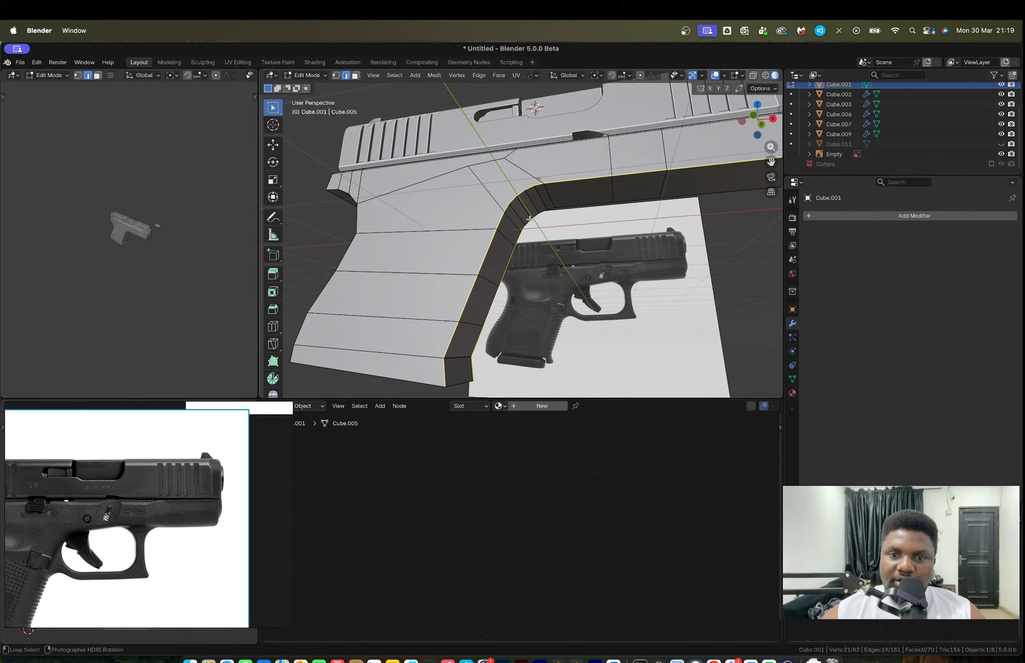
scroll(592, 214, "down", 4)
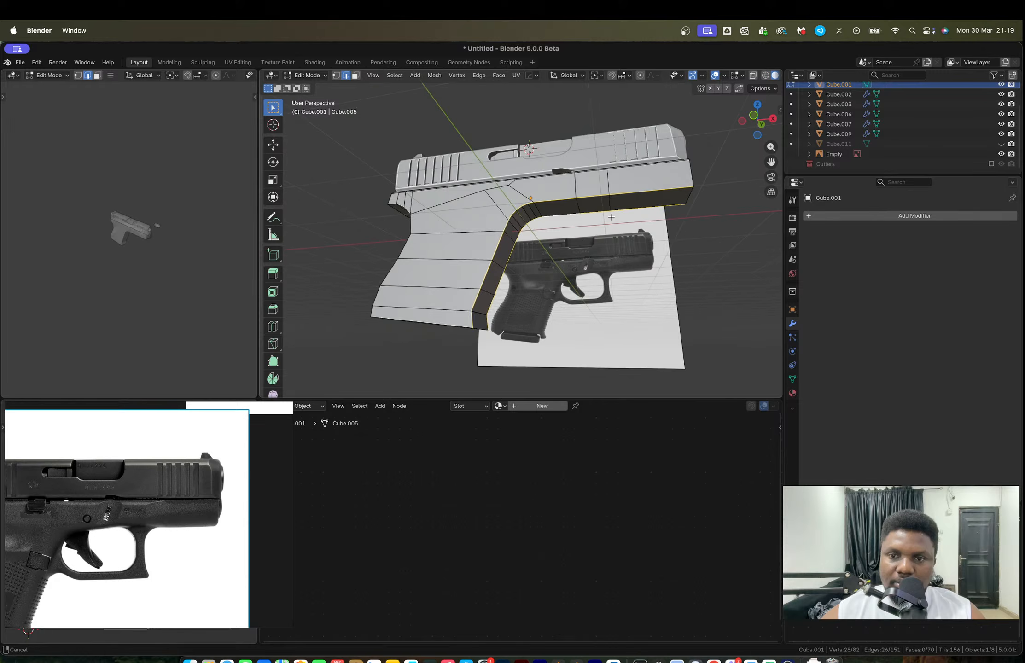
scroll(511, 226, "up", 4)
middle_click_drag(592, 215, 601, 271, "shift")
scroll(589, 250, "down", 3)
key("ctrl+b")
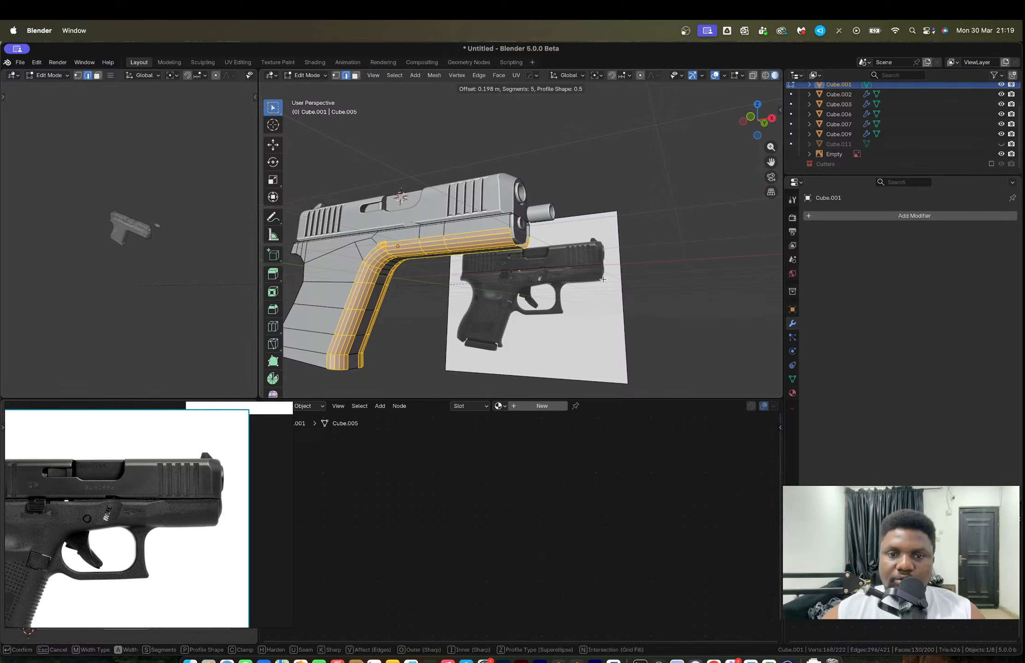
left_click(607, 279)
Step: Undo the bevel, then preview a 5-segment bevel of about 0.218 m at the rounded corner and cancel it
scroll(610, 244, "up", 4)
middle_click_drag(431, 254, 580, 237, "shift")
scroll(580, 237, "up", 2)
key("ctrl+z")
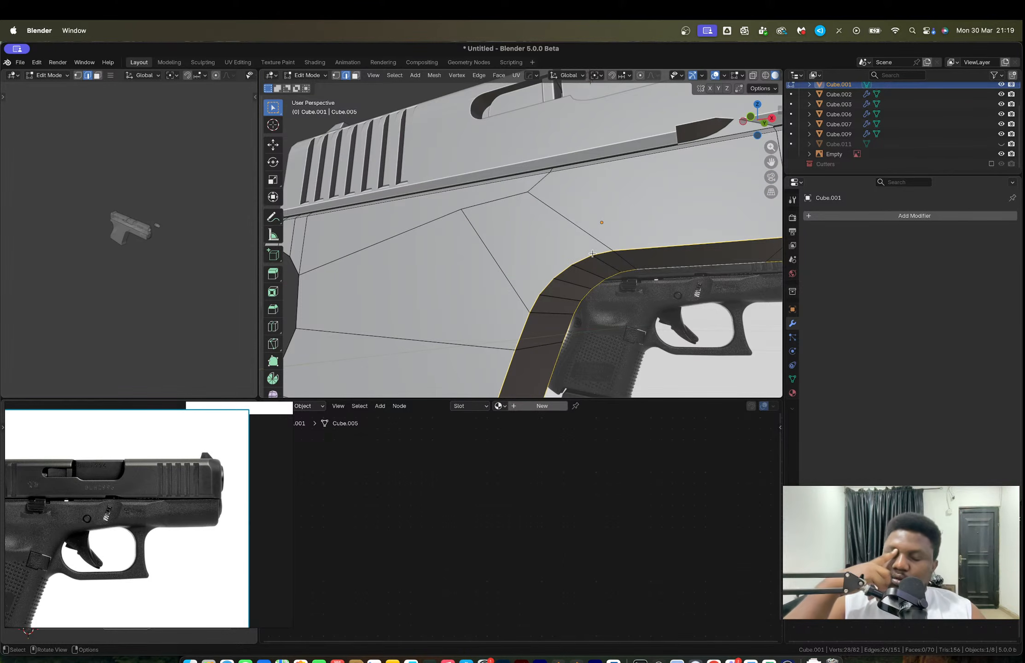
key("ctrl+b")
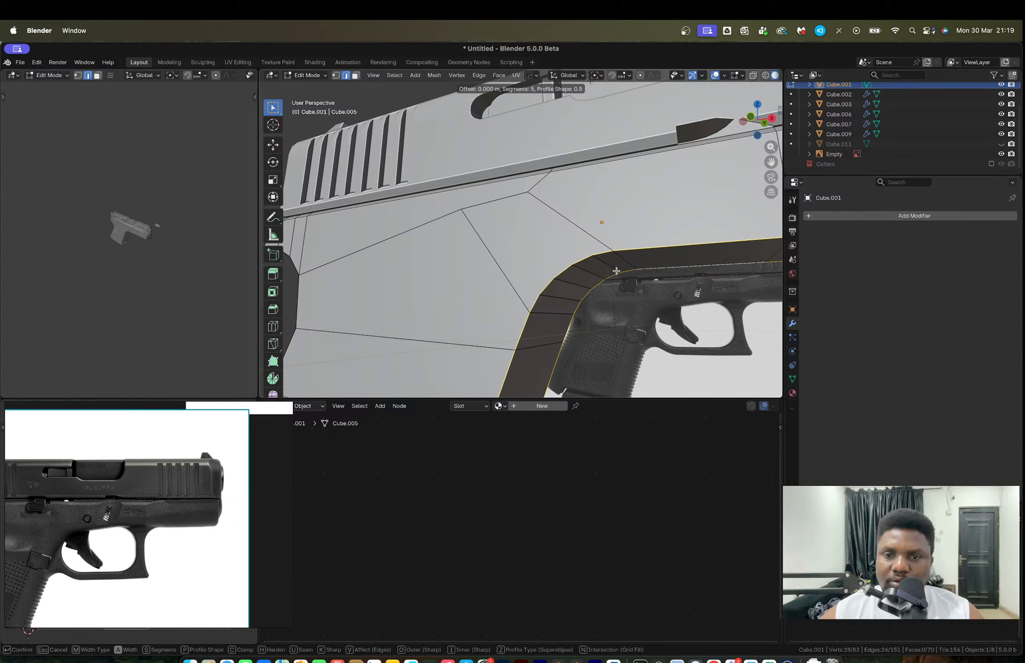
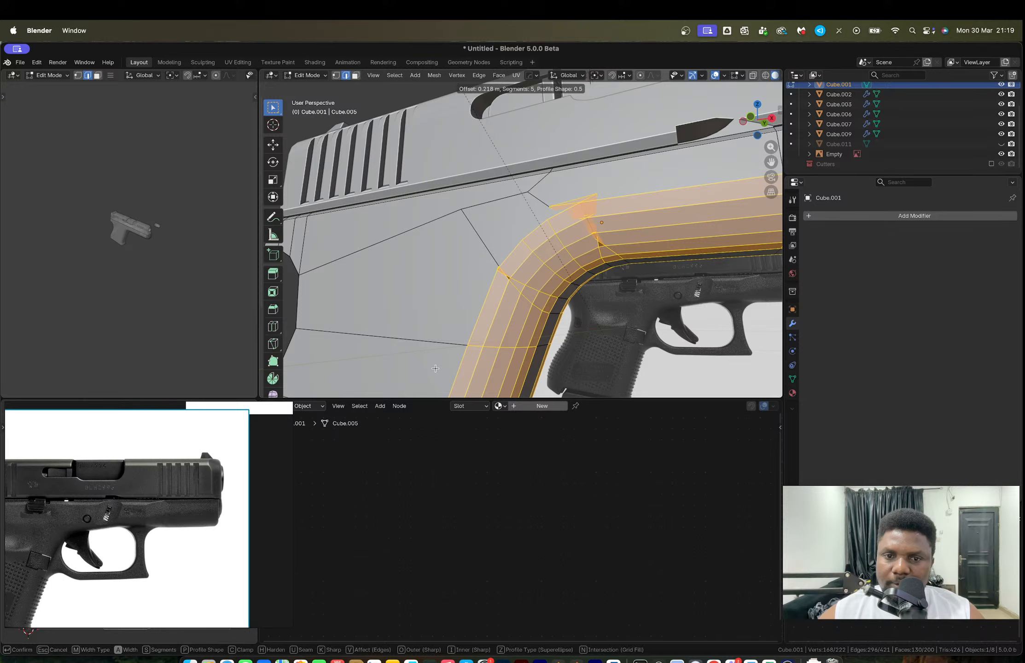
left_click(624, 236)
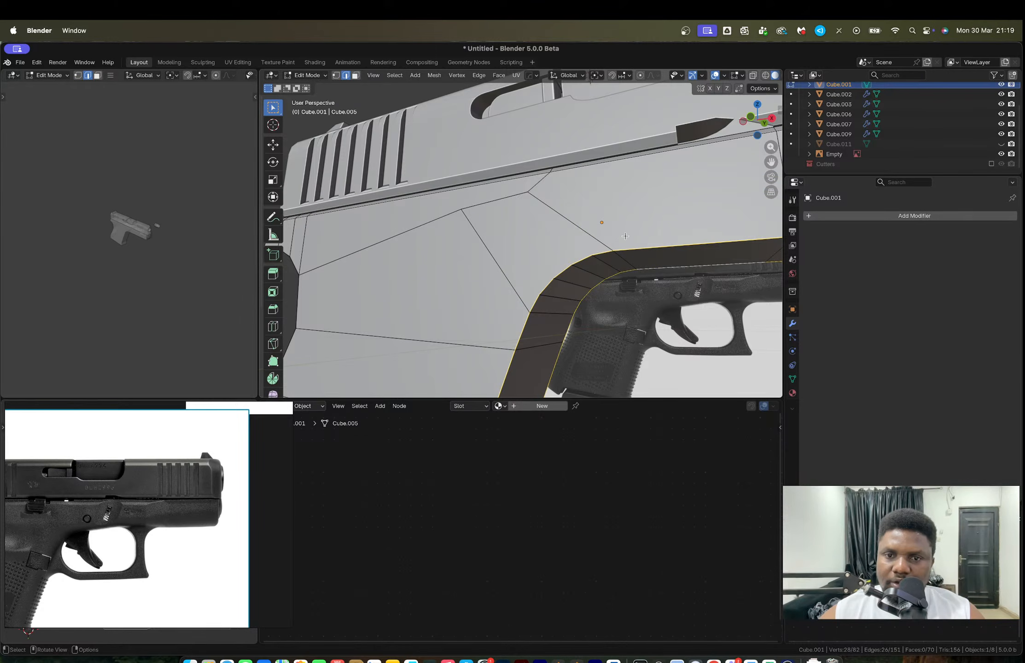
Step: Dissolve two of the cross edges on the rounded trigger corner to reduce its segments
left_click(601, 261)
key("x")
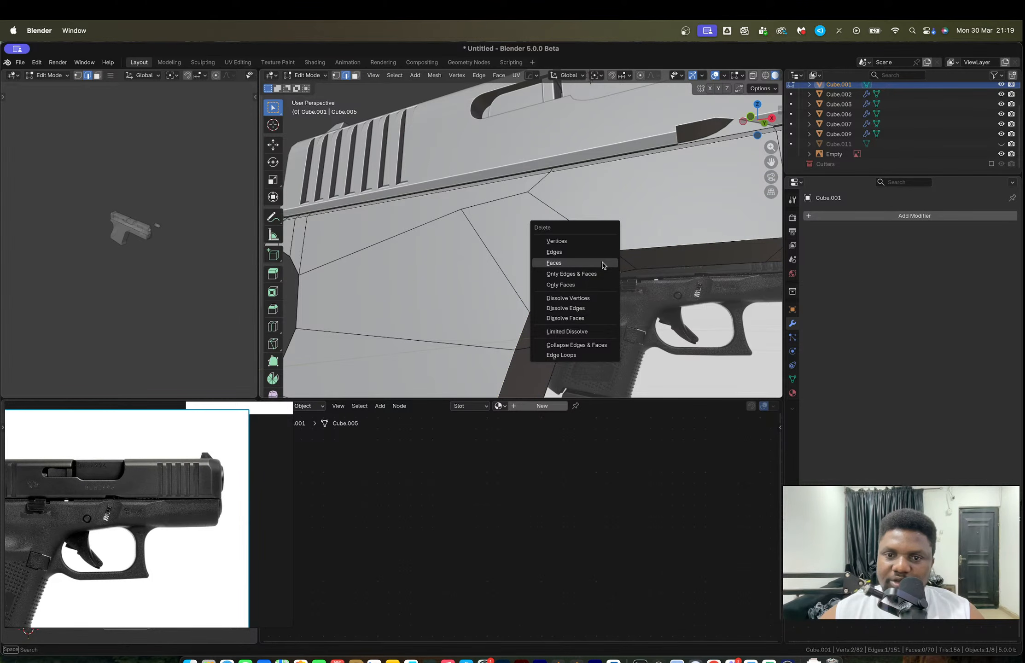
key("Down")
key("Down")
key("Down")
key("Down")
key("Return")
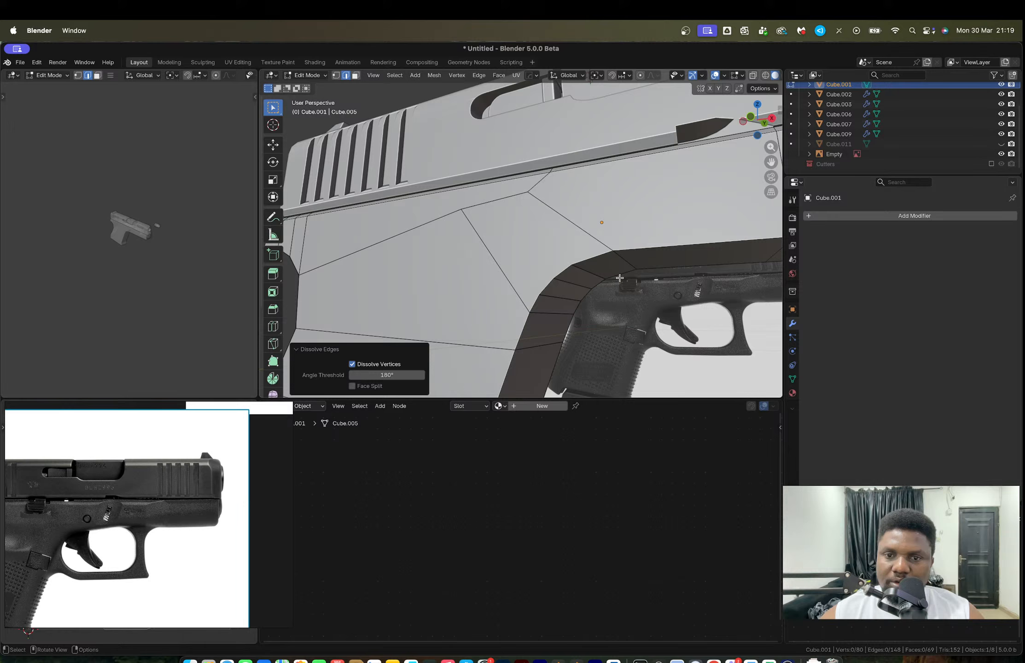
left_click(564, 298)
key("x")
key("Return")
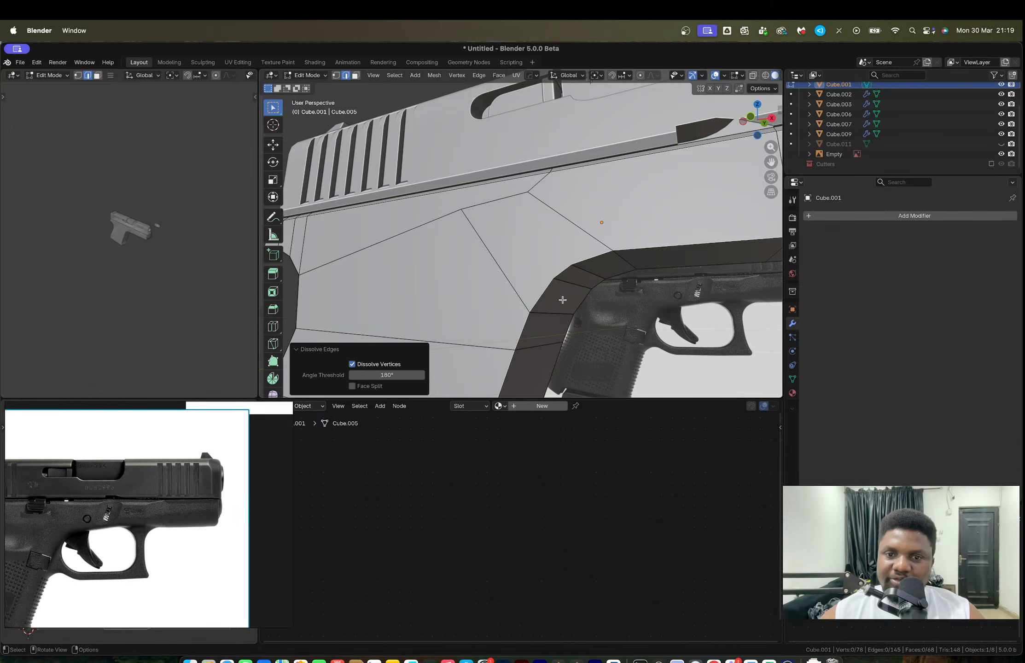
Step: Try evenly spacing the corner polygon's vertices with LoopTools Space, and undo it along with the filled region selection
key("1")
left_click(604, 251, "ctrl+shift")
right_click(607, 251)
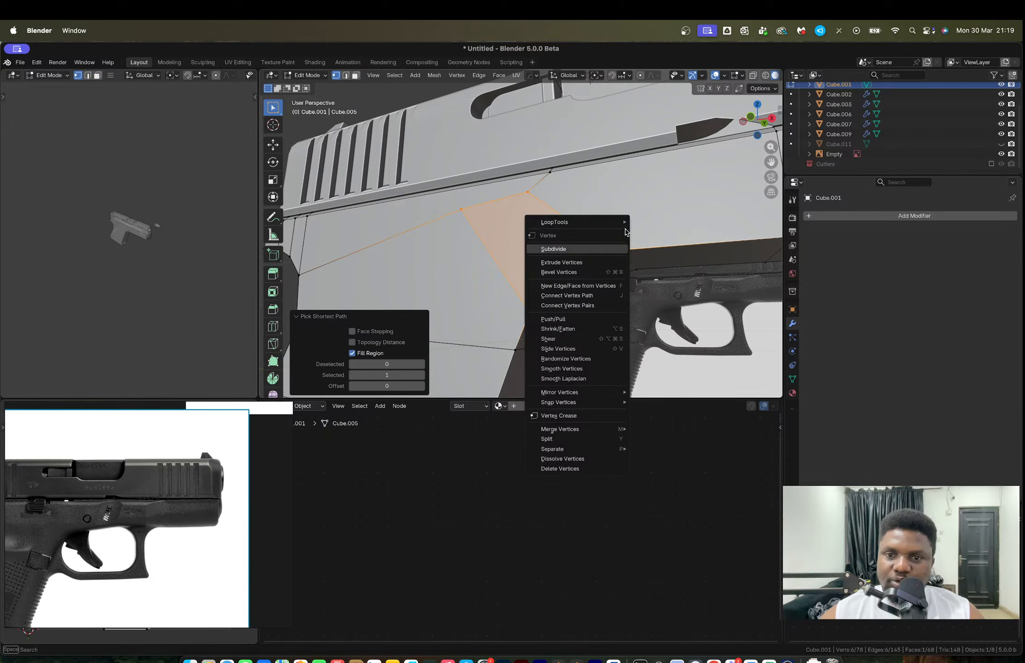
mouse_move(599, 222)
left_click(653, 291)
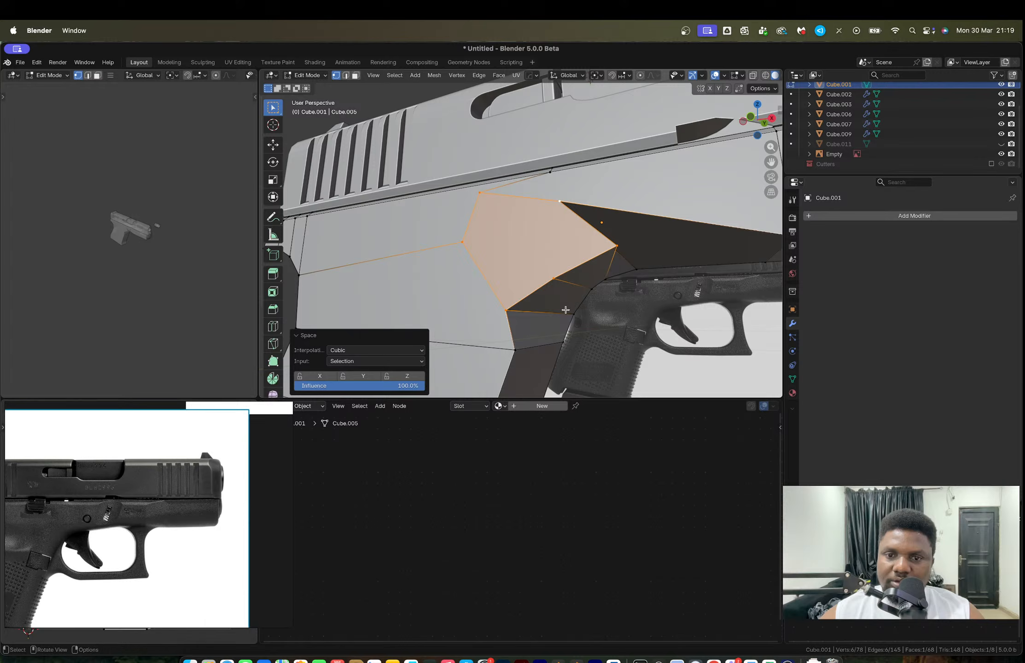
key("super+z")
key("super+z")
key("super+shift+z")
right_click(538, 315)
mouse_move(538, 316)
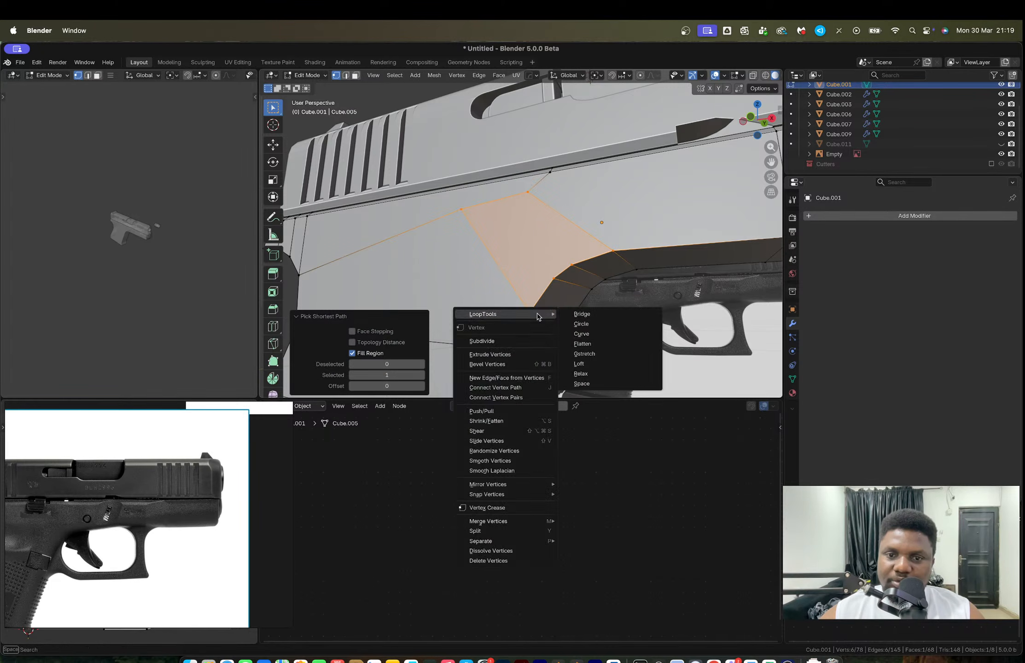
key("Escape")
key("super+z")
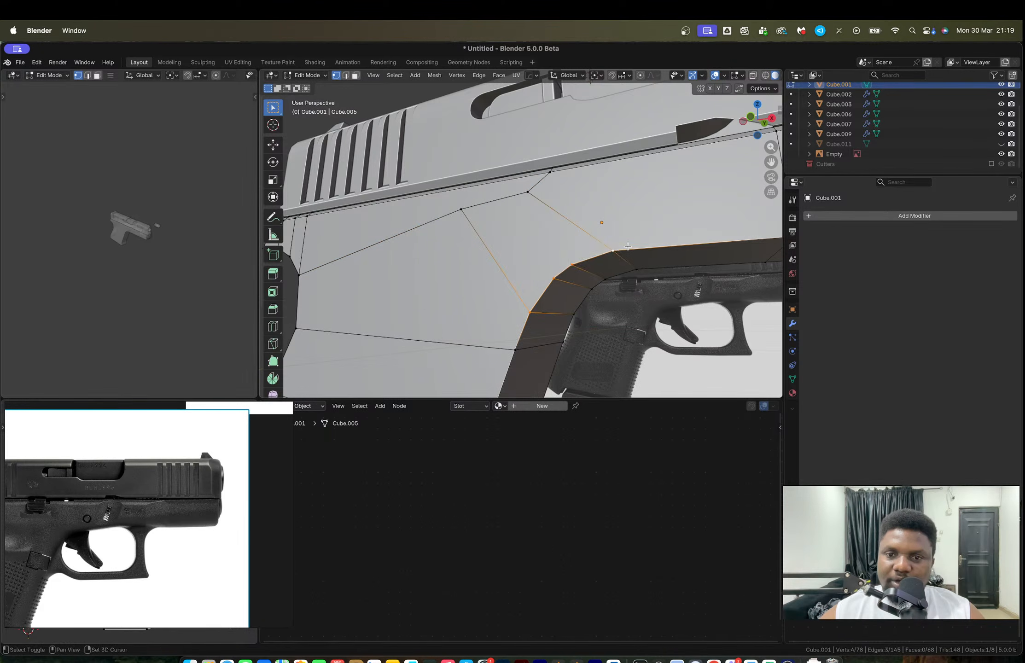
Step: Apply LoopTools Space and Relax to the four vertices along the near side of the rounded corner
right_click(627, 246)
mouse_move(635, 247)
left_click(665, 317)
right_click(598, 275)
mouse_move(635, 275)
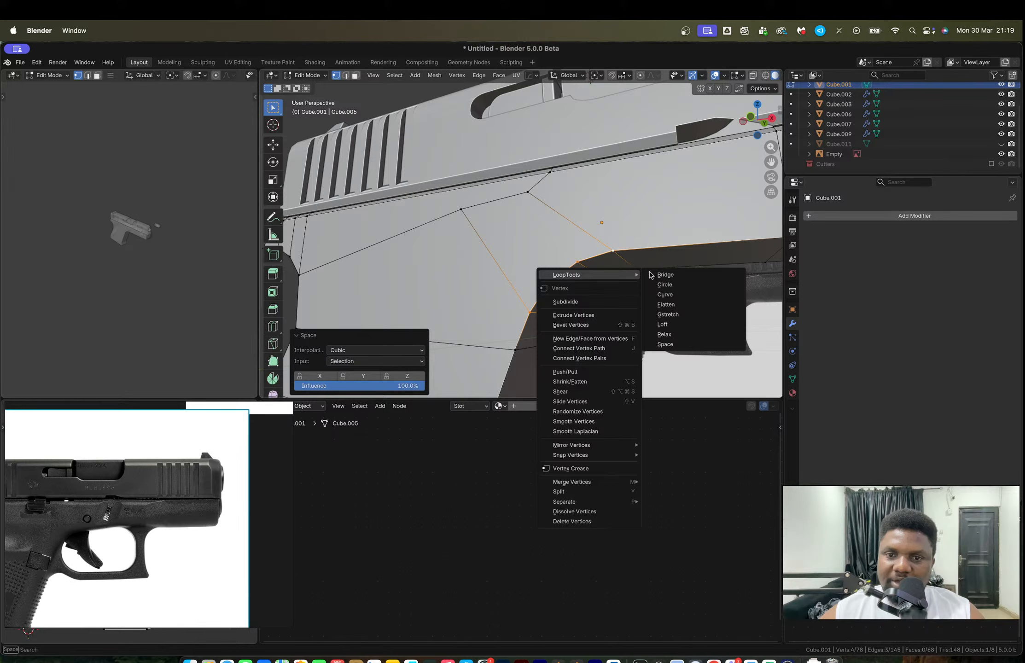
left_click(674, 335)
Step: Apply LoopTools Space and Relax to the four matching vertices along the far side of the rounded corner
left_click(590, 300)
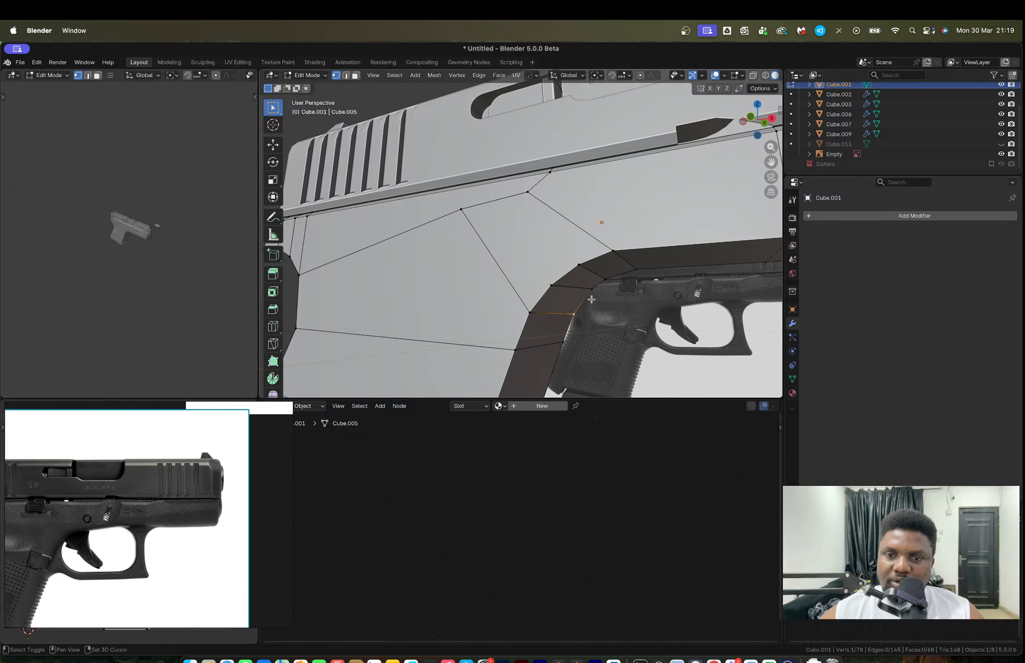
left_click(634, 269, "shift")
right_click(634, 269)
mouse_move(635, 269)
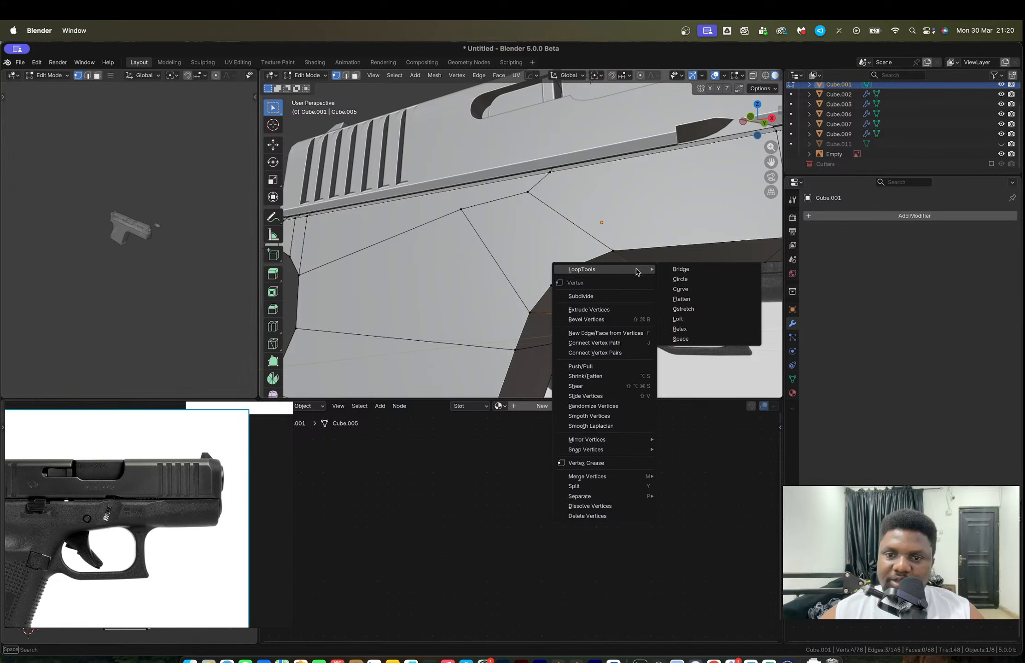
left_click(692, 338)
right_click(634, 310)
mouse_move(647, 307)
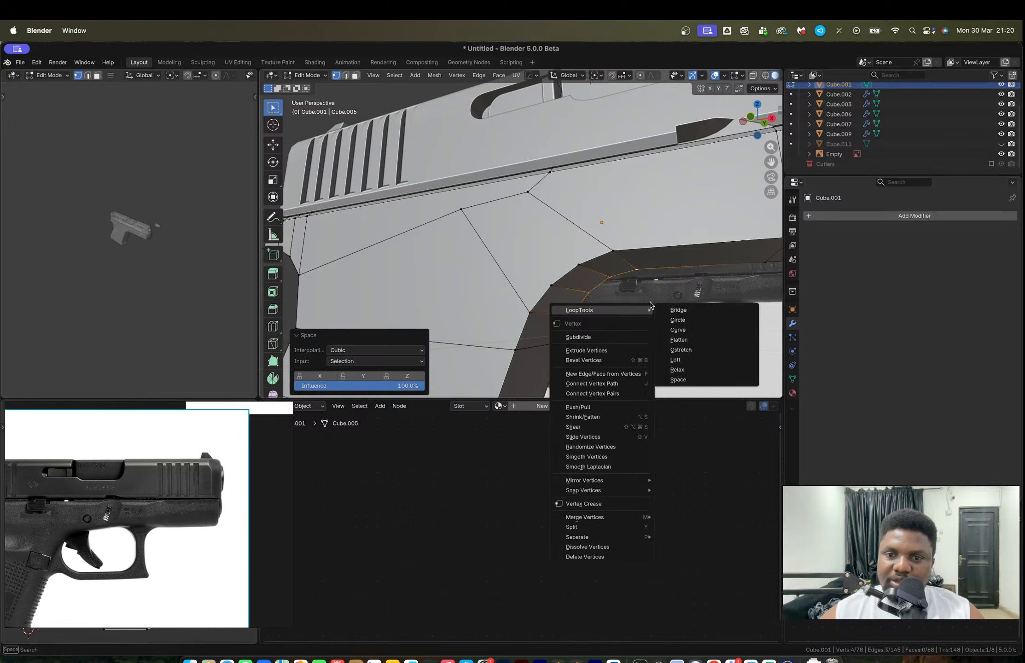
left_click(690, 370)
Step: Try beveling the frame's underside and grip-front edge loops on both sides by about 0.260 m with 5 segments
scroll(663, 293, "down", 4)
key("Tab")
middle_click_drag(594, 276, 528, 232)
key("Tab")
scroll(610, 285, "up", 4)
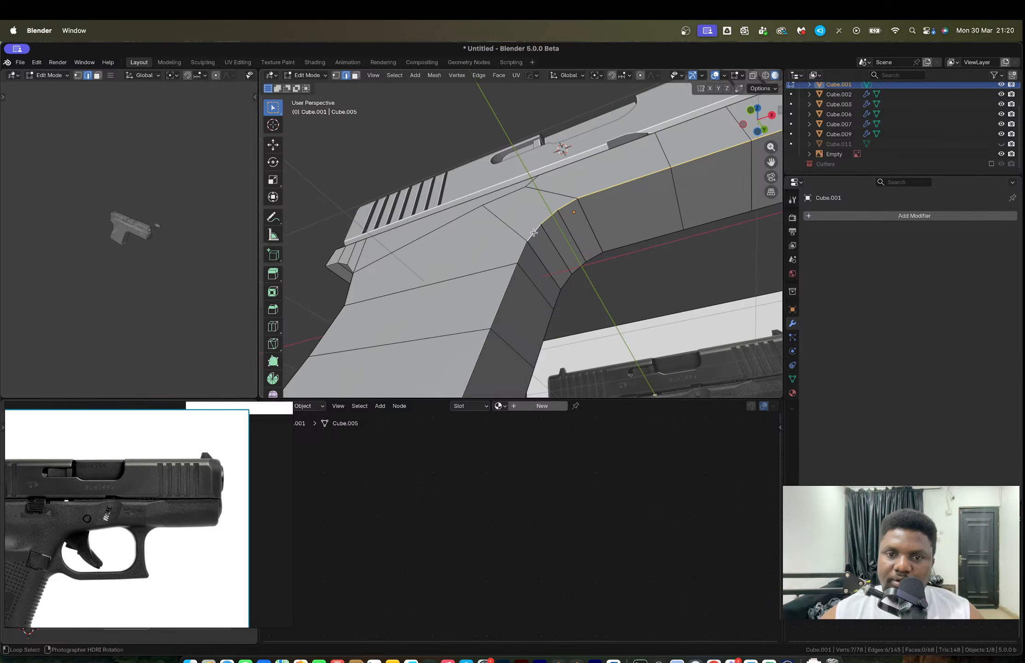
left_click(514, 277, "alt+shift")
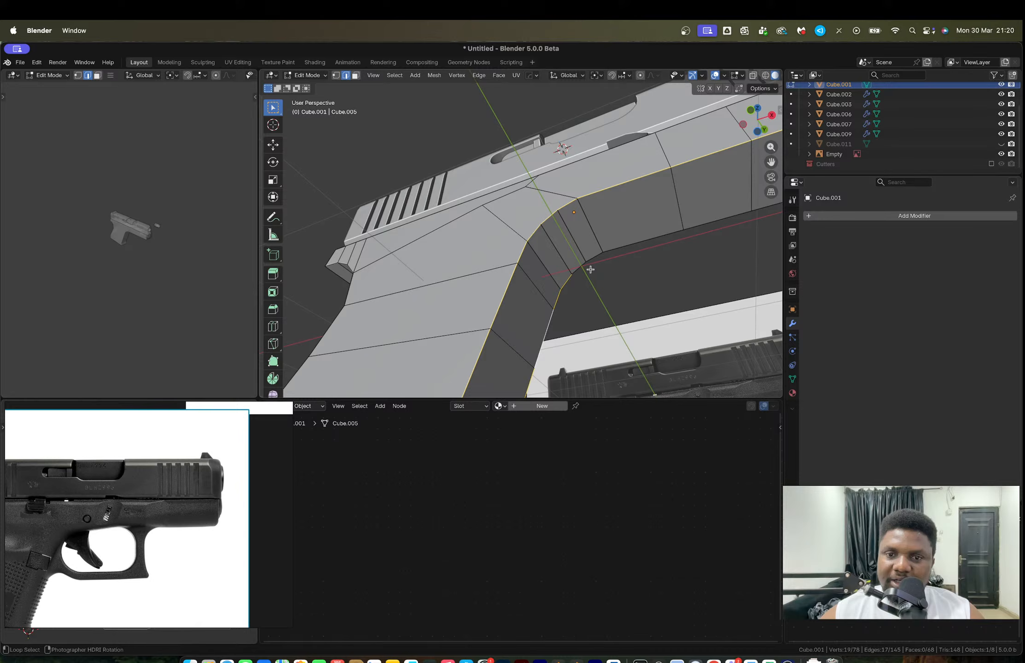
scroll(659, 242, "down", 5)
middle_click_drag(673, 251, 610, 256)
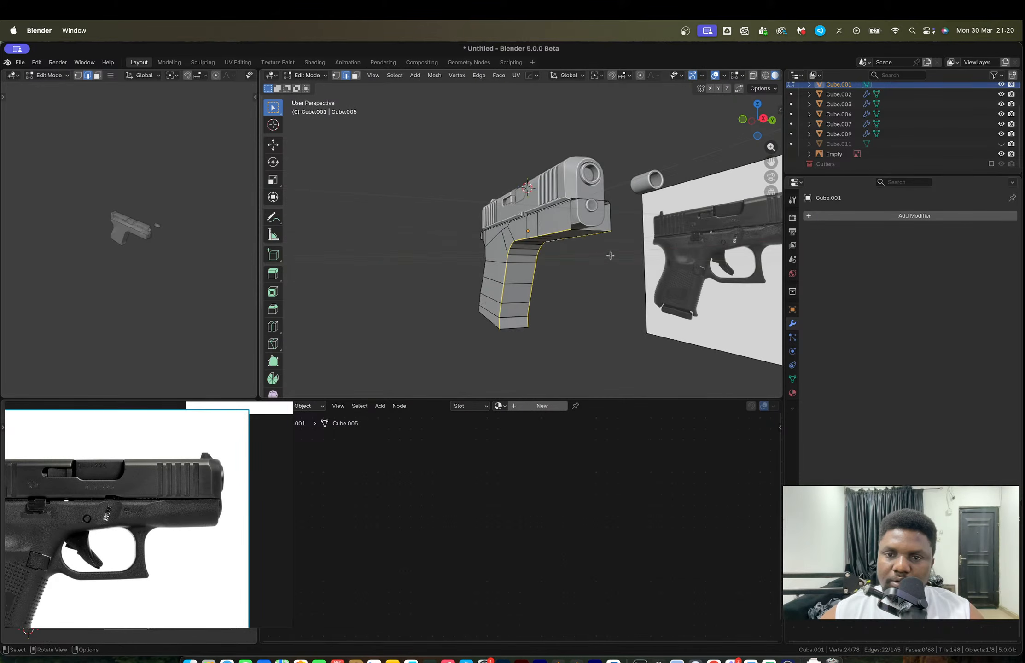
scroll(607, 240, "up", 4)
middle_click_drag(711, 271, 698, 272)
key("ctrl+b")
scroll(714, 279, "up", 4)
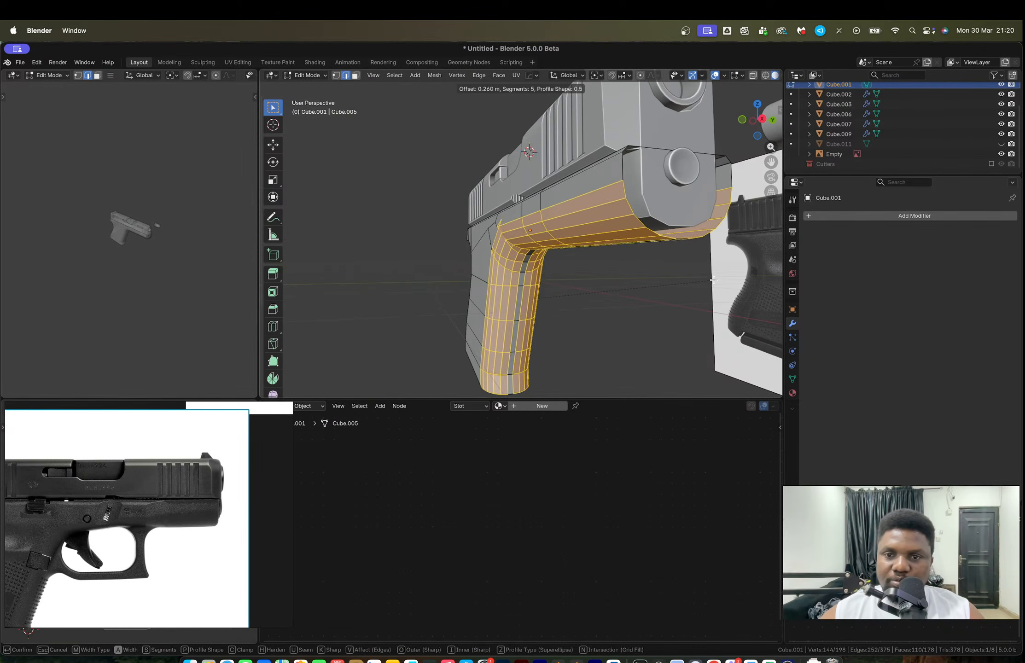
left_click(711, 280)
Step: Inspect the beveled geometry around the rounded trigger corner and undo the bevel
middle_click_drag(567, 249, 649, 272)
scroll(563, 240, "up", 3)
middle_click_drag(564, 239, 600, 254)
key("ctrl+z")
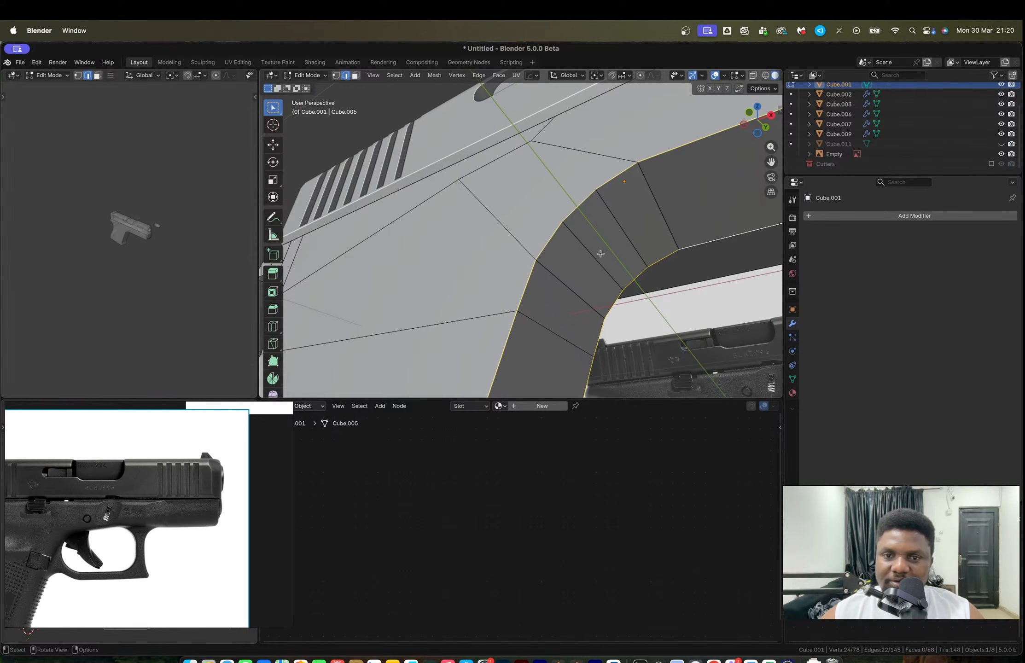
left_click(588, 251, "alt")
left_click(556, 331, "alt+shift")
scroll(556, 331, "down", 5)
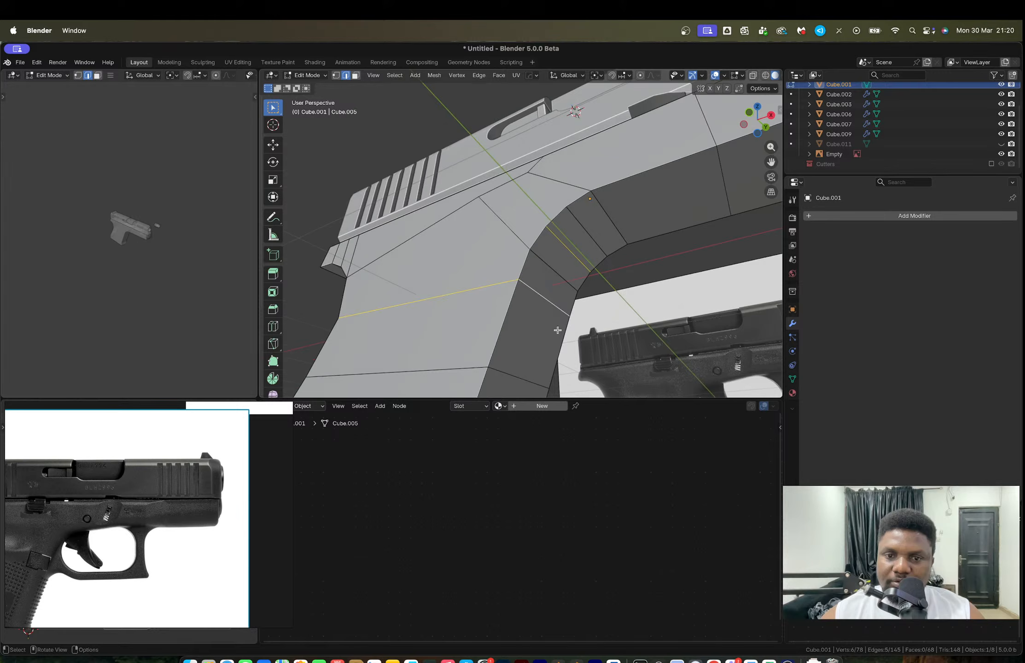
middle_click_drag(560, 302, 565, 313)
left_click(553, 253, "alt+shift")
key("x")
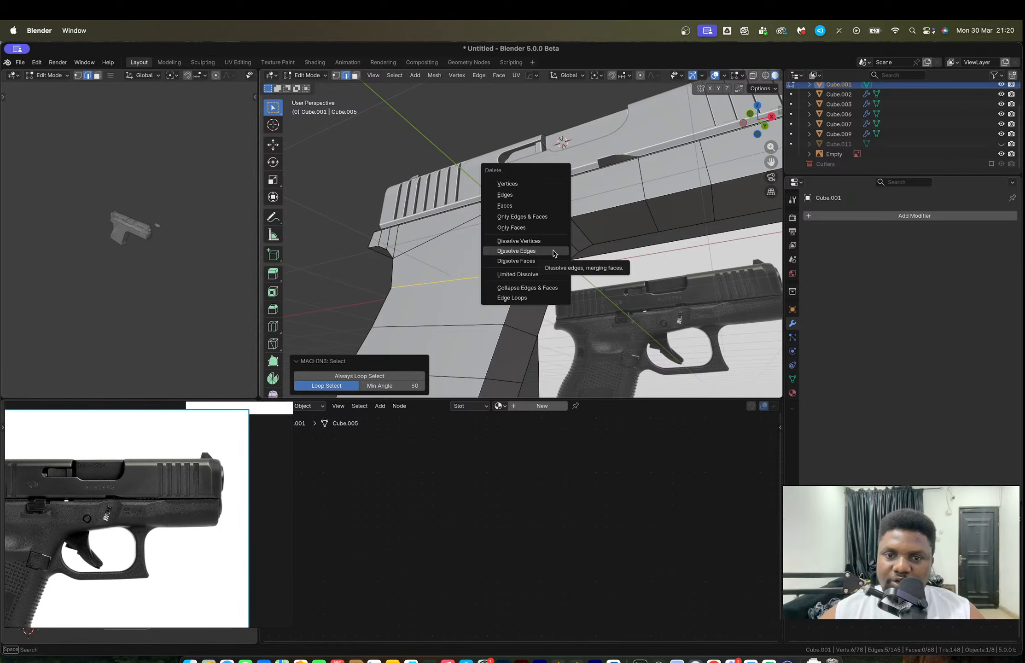
key("Escape")
Step: Dissolve one of the remaining inner cross edges on the rounded trigger corner
left_click(553, 252)
key("x")
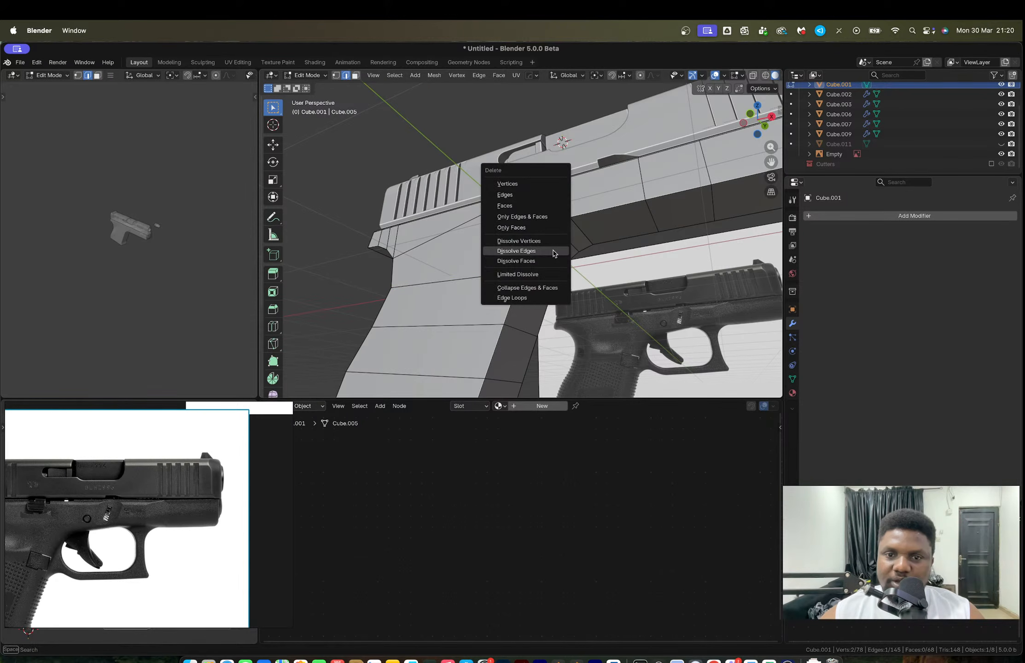
left_click(554, 253)
middle_click_drag(561, 246, 565, 269)
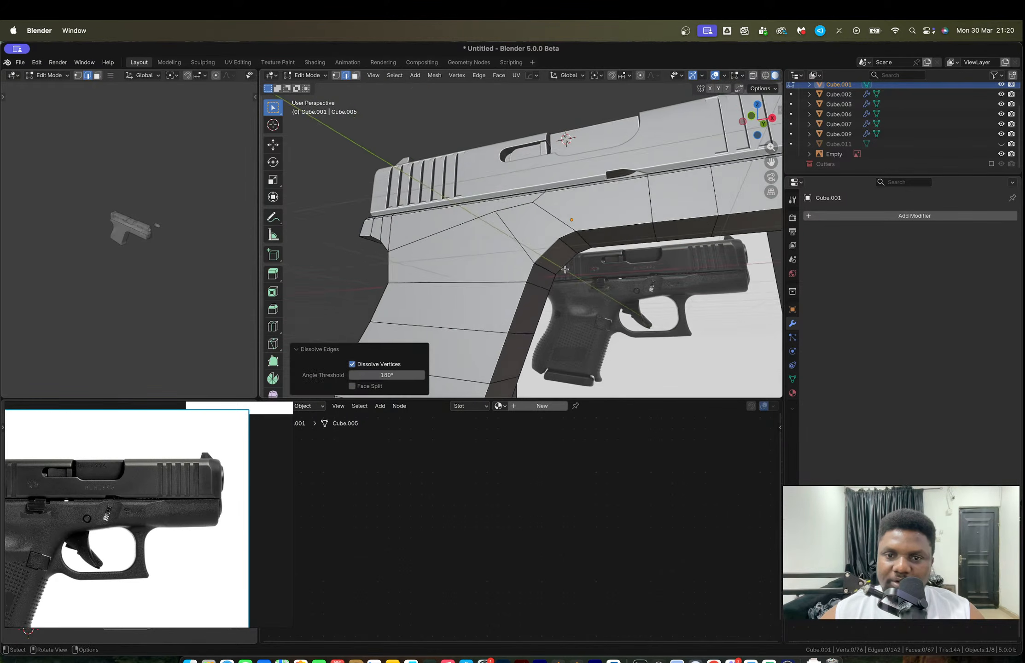
Step: Evenly space the three near-side vertices of the rounded trigger corner with LoopTools Space
scroll(565, 269, "up", 2)
key("1")
left_click(546, 291)
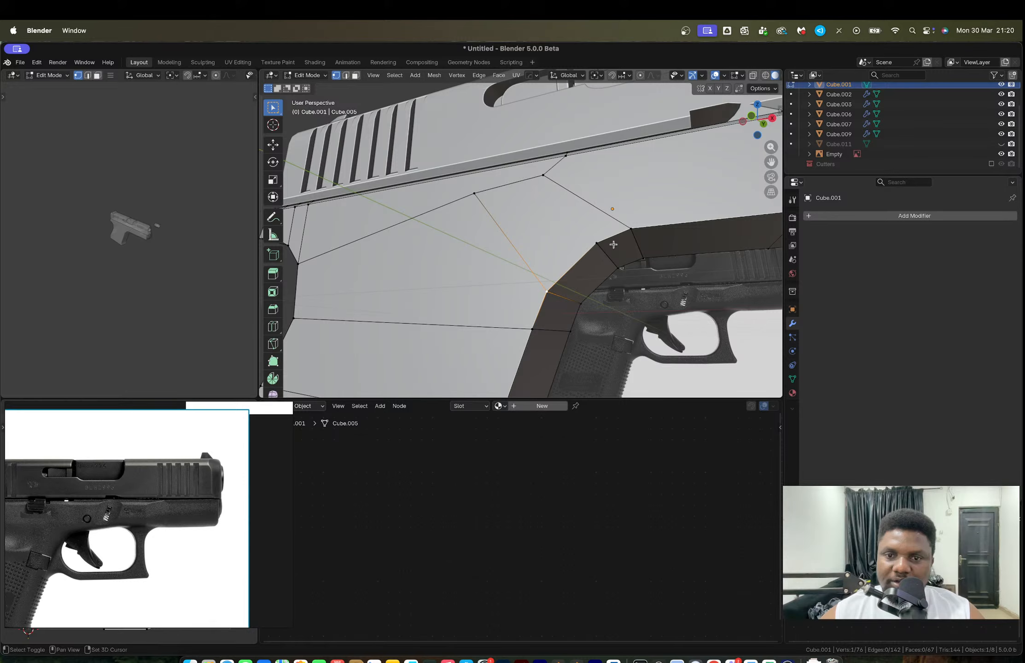
left_click(629, 229, "shift")
right_click(628, 233)
mouse_move(628, 234)
left_click(667, 293)
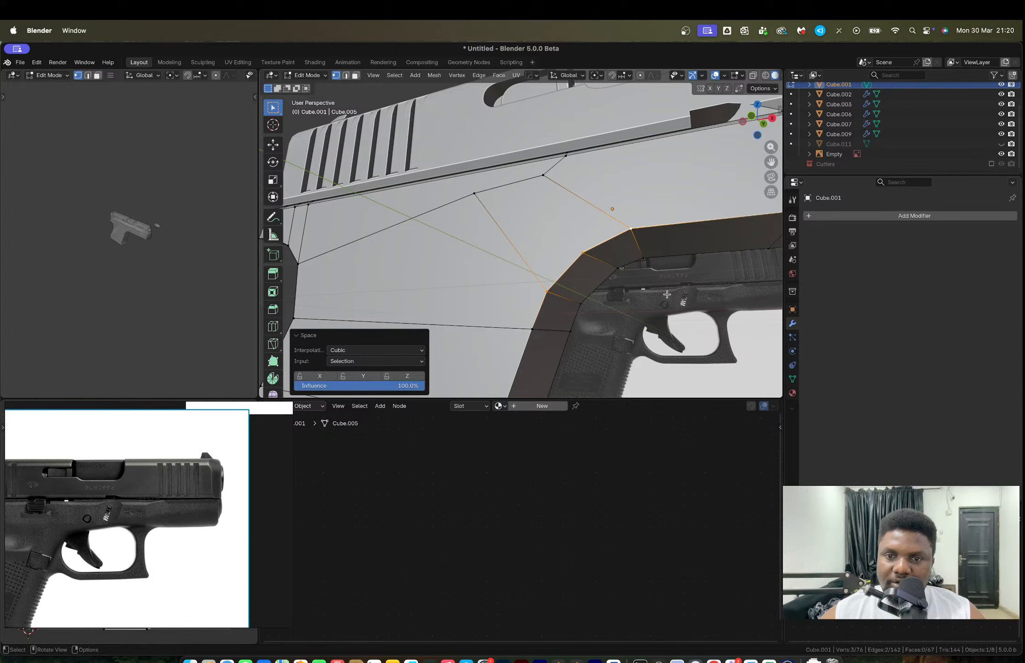
Step: Apply LoopTools Space to the three matching vertices on the far side of the rounded trigger corner
left_click(581, 301)
left_click(617, 268, "shift")
left_click(642, 256, "shift")
right_click(642, 259)
mouse_move(643, 259)
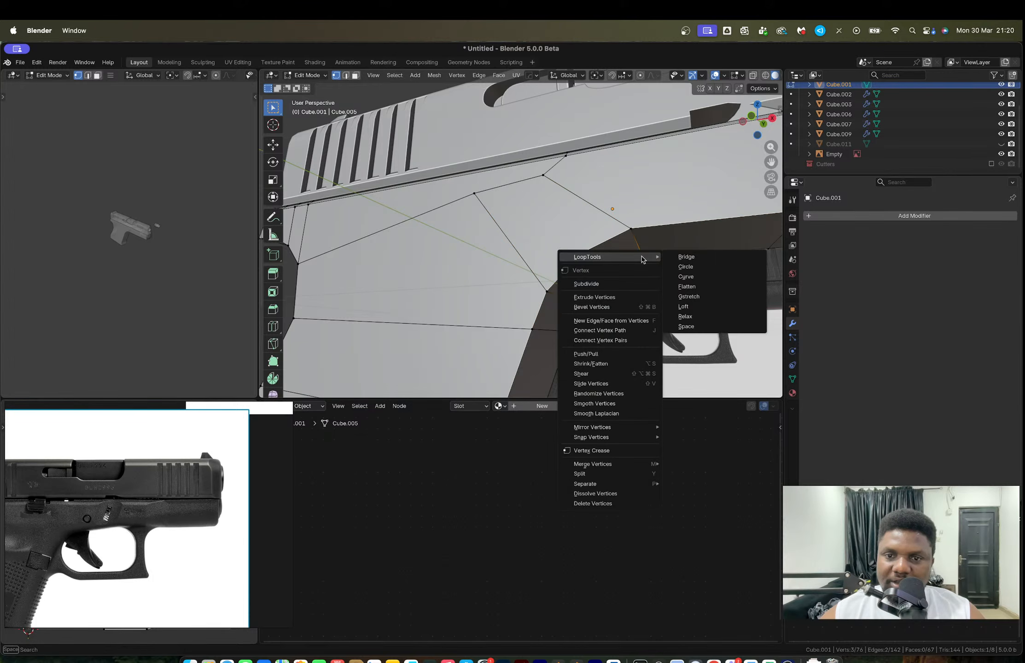
left_click(690, 326)
scroll(689, 318, "down", 5)
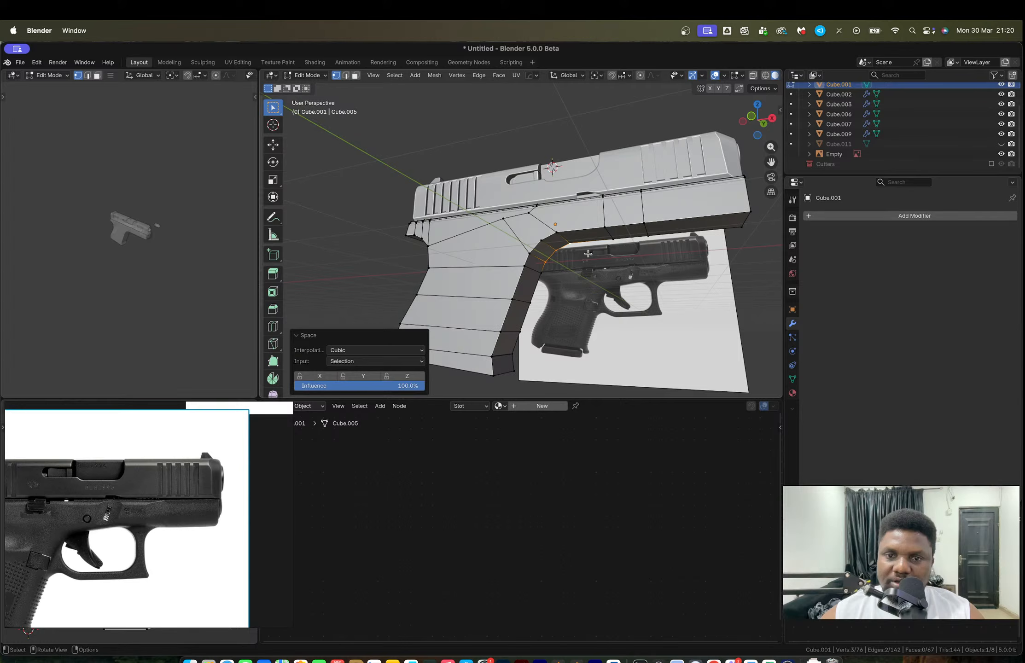
Step: Bevel the frame's underside and grip-front edge loops on both sides by about 0.231 m with 5 segments
key("2")
left_click(577, 232, "alt")
left_click(536, 249, "alt+shift")
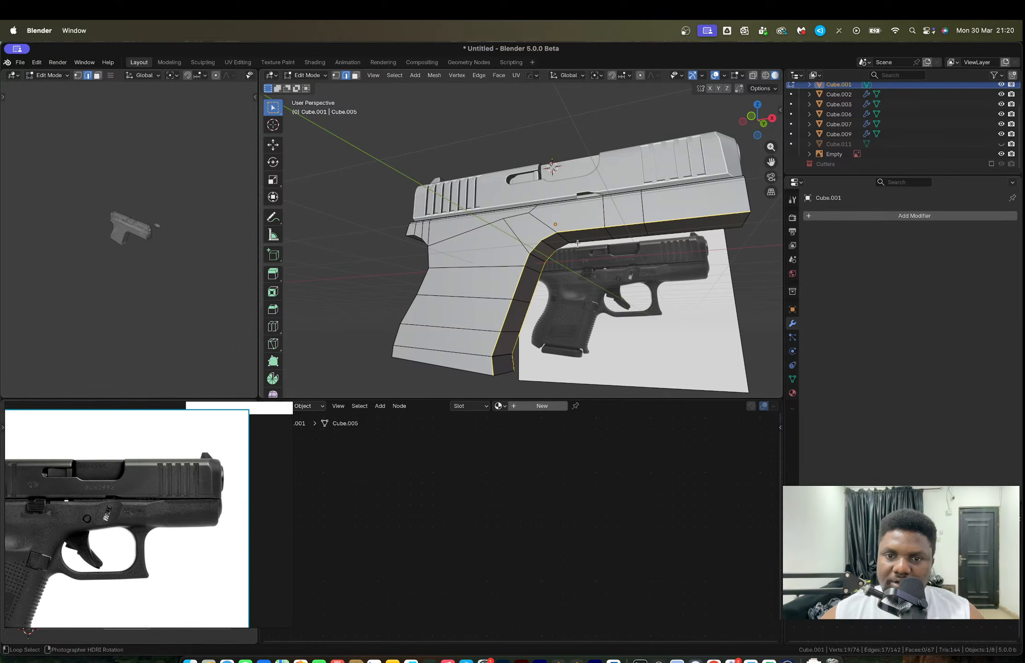
middle_click_drag(656, 262, 569, 292)
key("ctrl+b")
scroll(598, 294, "up", 4)
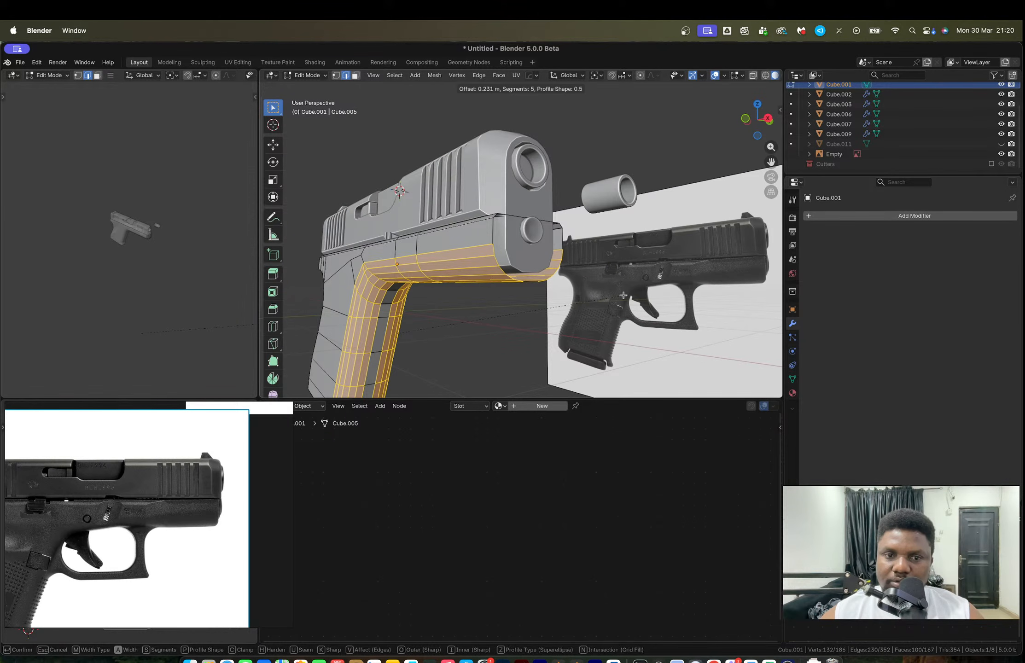
left_click(622, 295)
Step: Examine the beveled frame from the front and compare its rounding with the reference photos of the pistol's muzzle end
middle_click_drag(623, 295, 549, 212)
key("Tab")
scroll(553, 230, "down", 3)
scroll(548, 210, "up", 5)
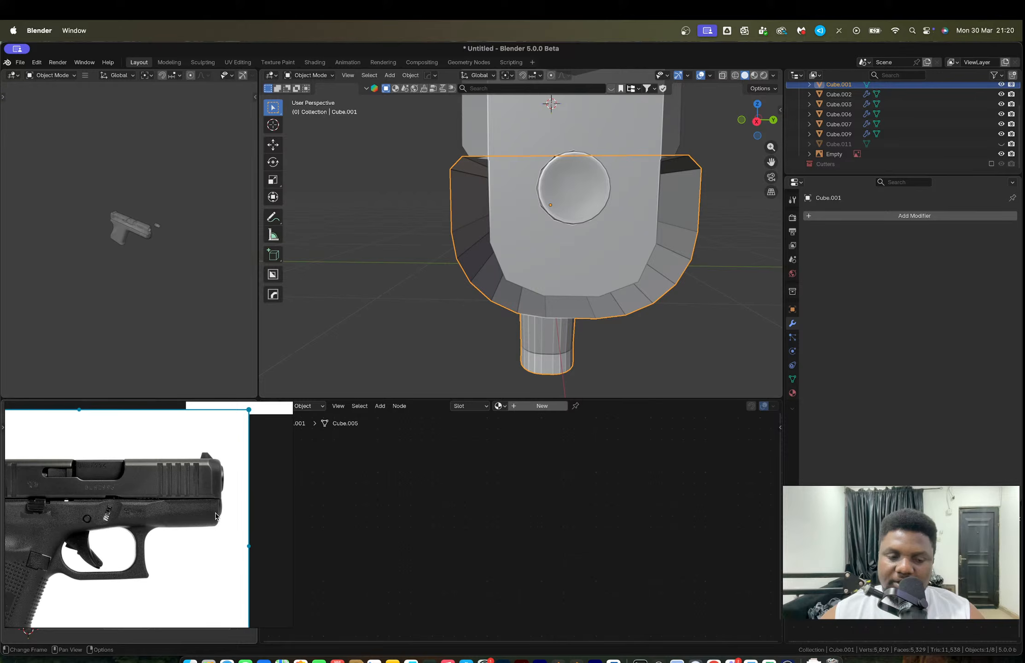
scroll(215, 516, "down", 5)
scroll(207, 487, "up", 8)
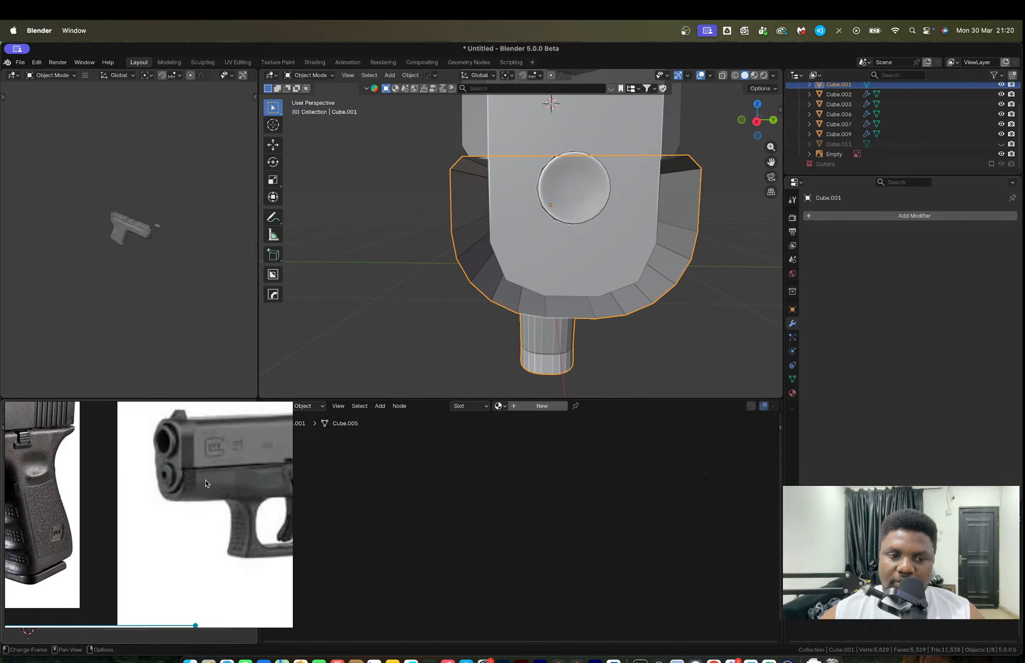
scroll(205, 483, "up", 2)
Step: Delete the loose hollow cylinder floating in front of the pistol's muzzle
middle_click_drag(603, 271, 610, 258)
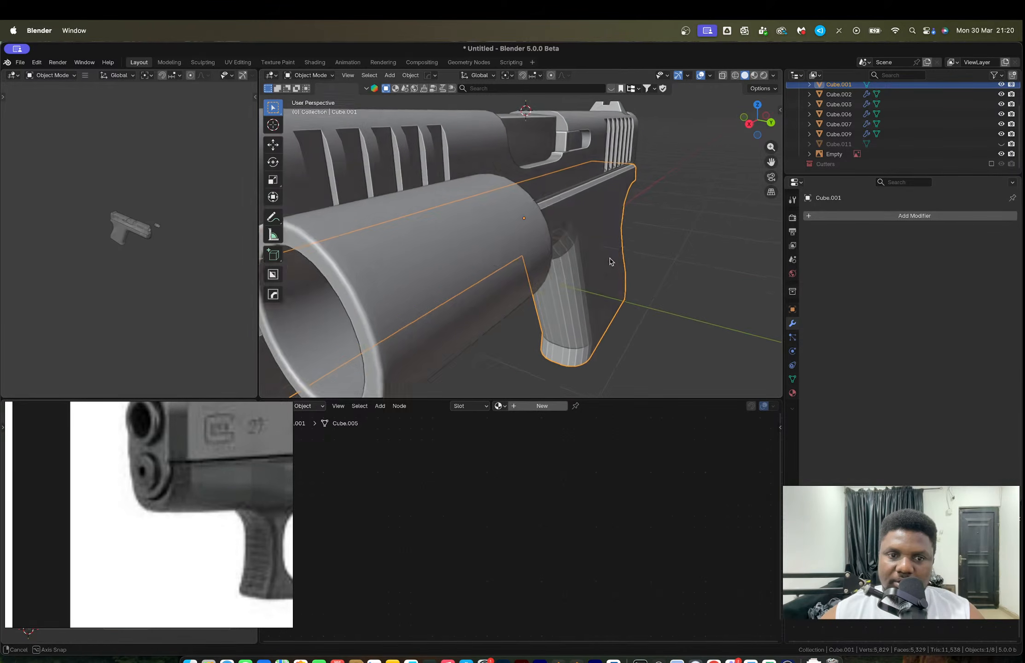
scroll(579, 263, "down", 5)
left_click(537, 233)
key("Delete")
scroll(488, 251, "up", 5)
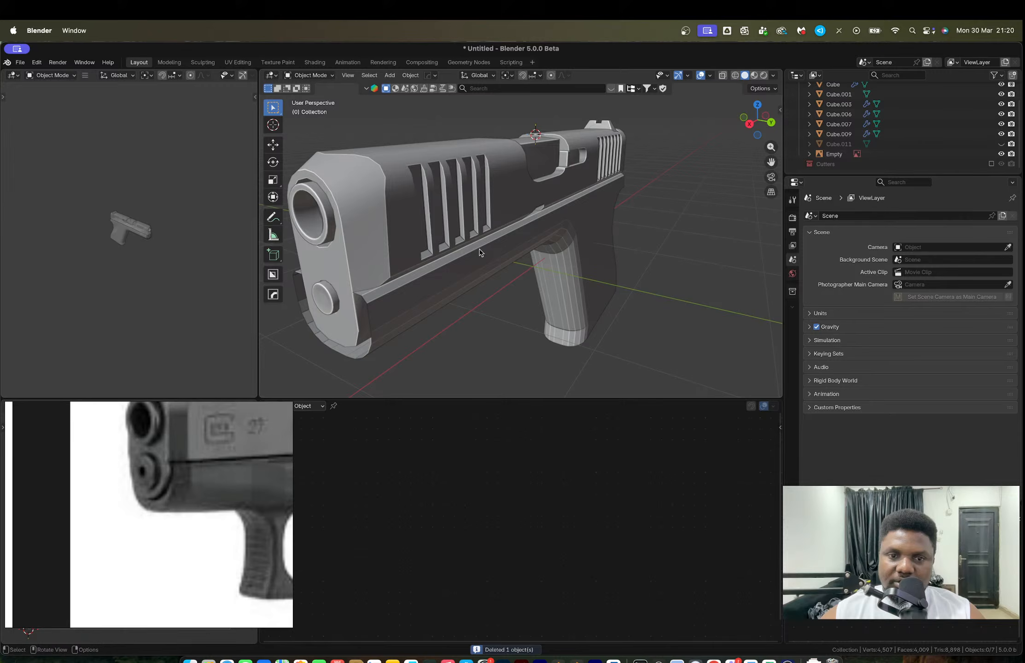
middle_click_drag(480, 251, 517, 270, "shift")
Step: Fill the frame's open front end with a face and move it about 0.037 m backward along X
left_click(467, 273)
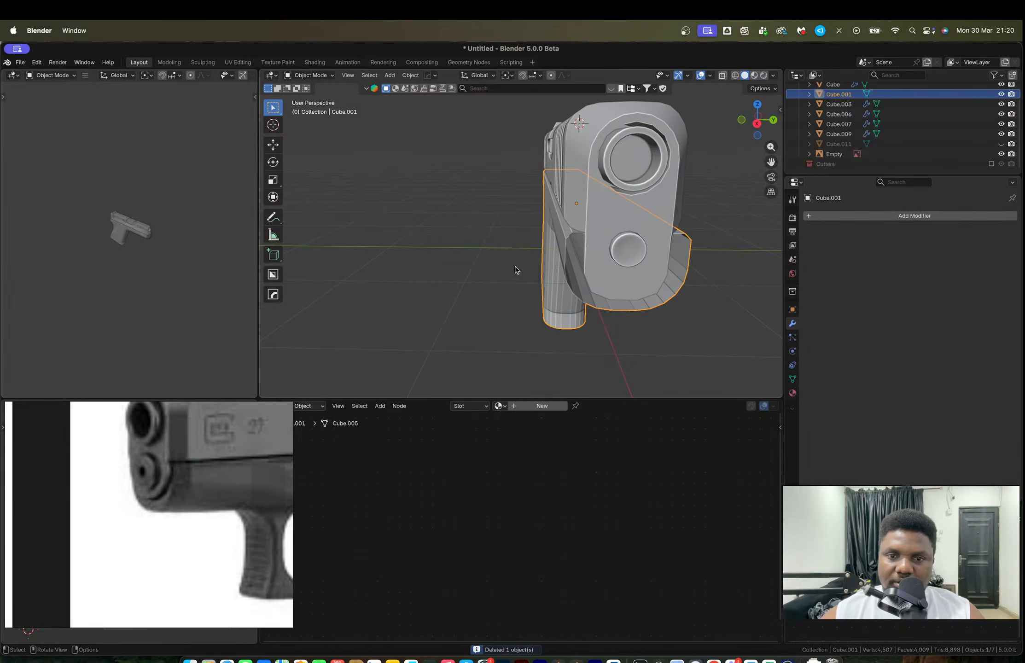
scroll(554, 263, "up", 3)
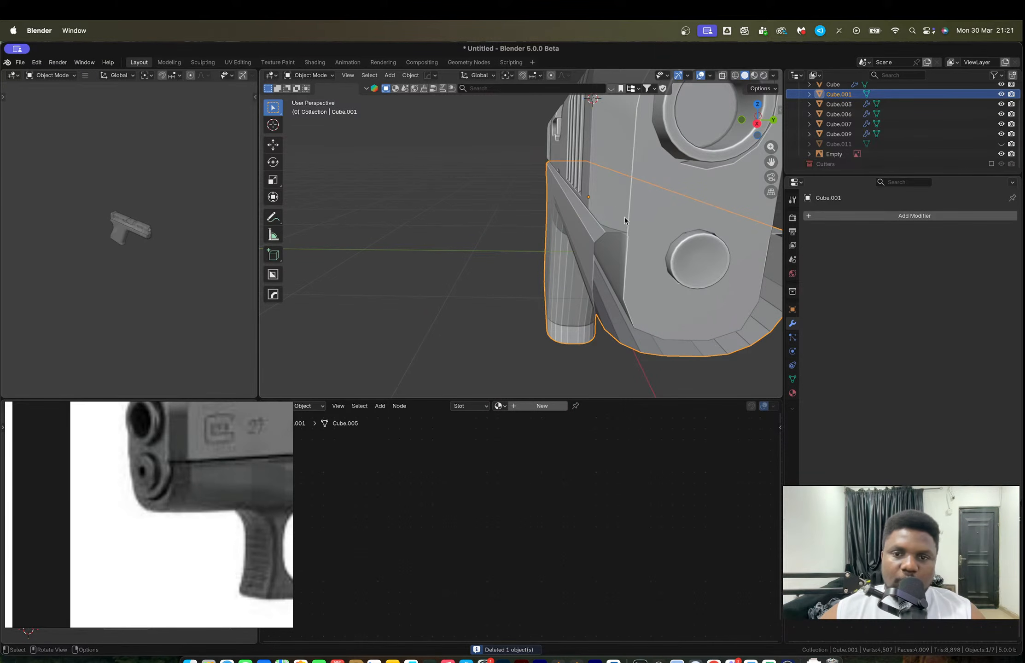
middle_click_drag(625, 252, 506, 254)
key("Tab")
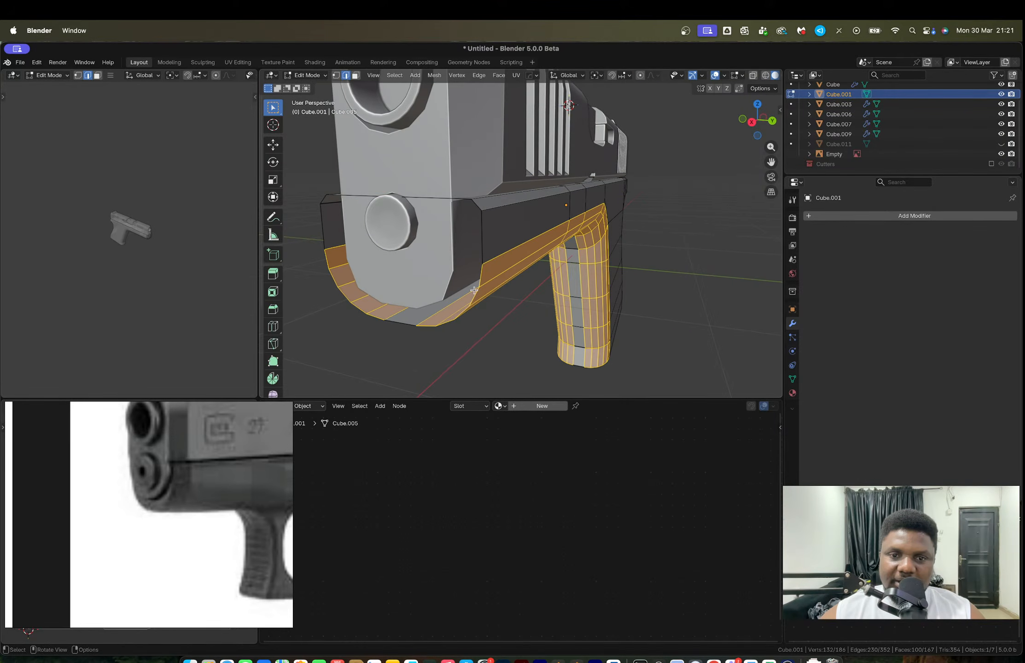
left_click(481, 260, "alt")
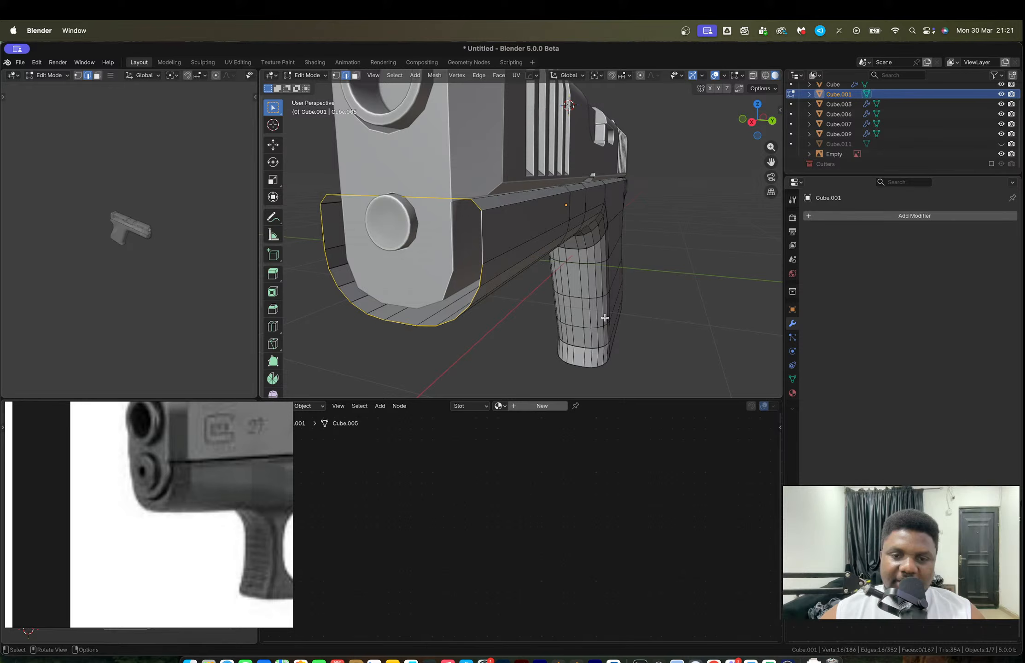
key("f")
key("g")
key("x")
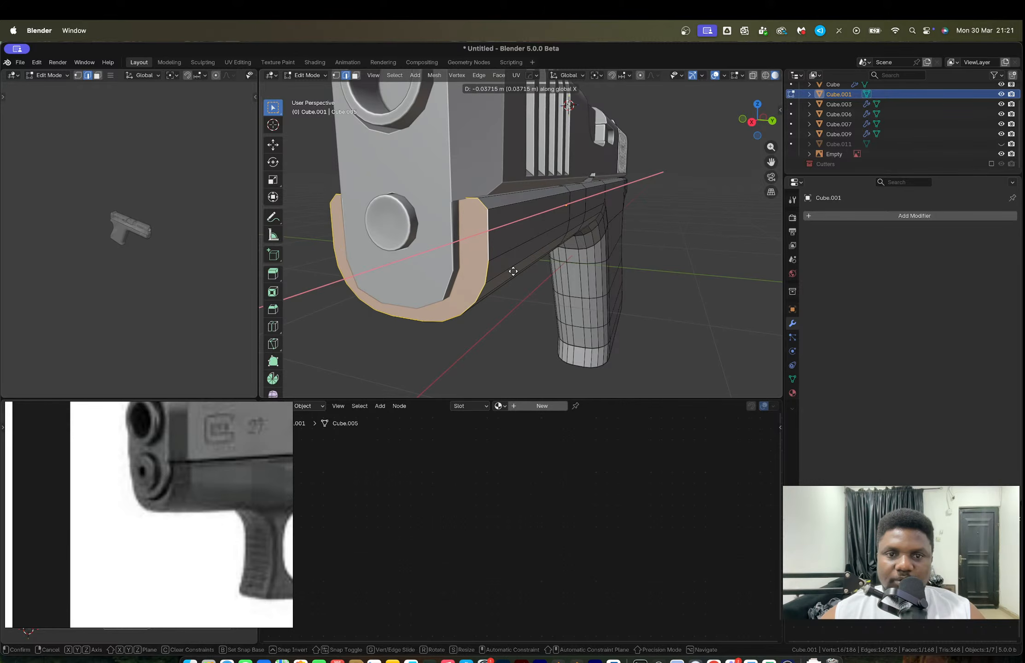
left_click(511, 270)
Step: Bevel the outline of the frame's front face by about 0.036 m with 1 segment
key("Tab")
scroll(508, 271, "down", 5)
mouse_move(508, 271)
middle_mouse_down()
mouse_move(556, 280)
mouse_move(639, 252)
mouse_move(516, 259)
middle_mouse_up()
scroll(639, 252, "up", 5)
scroll(530, 251, "up", 3)
key("Tab")
key("2")
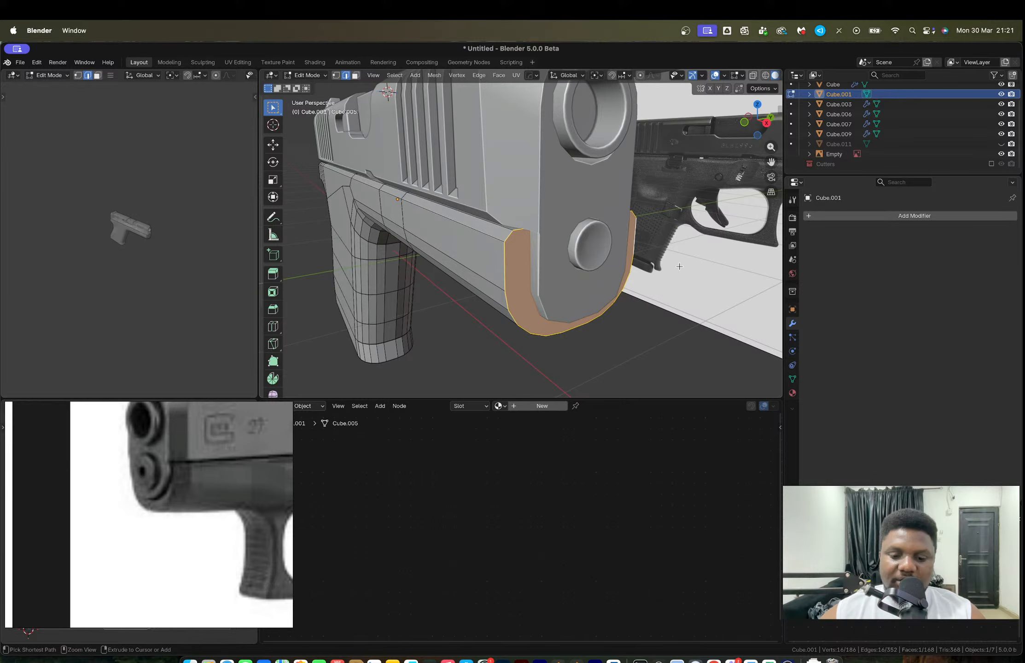
key("ctrl+b")
scroll(686, 268, "down", 4)
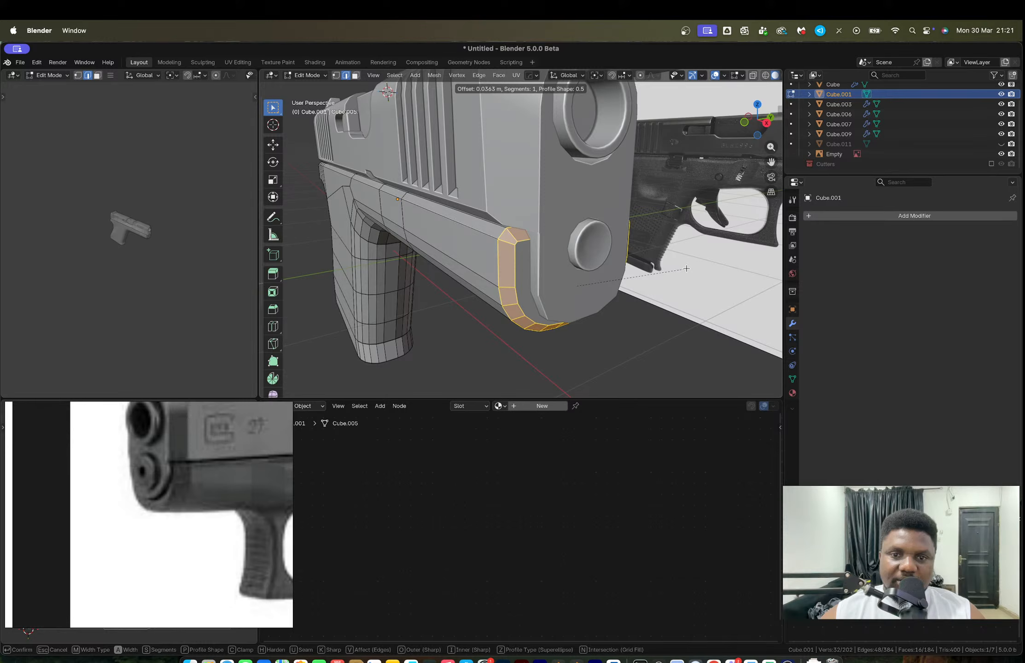
left_click(684, 268)
Step: Apply Shade Auto Smooth to the frame with a 30° angle
key("Tab")
middle_click_drag(680, 269, 508, 223)
right_click(506, 210)
left_click(527, 231)
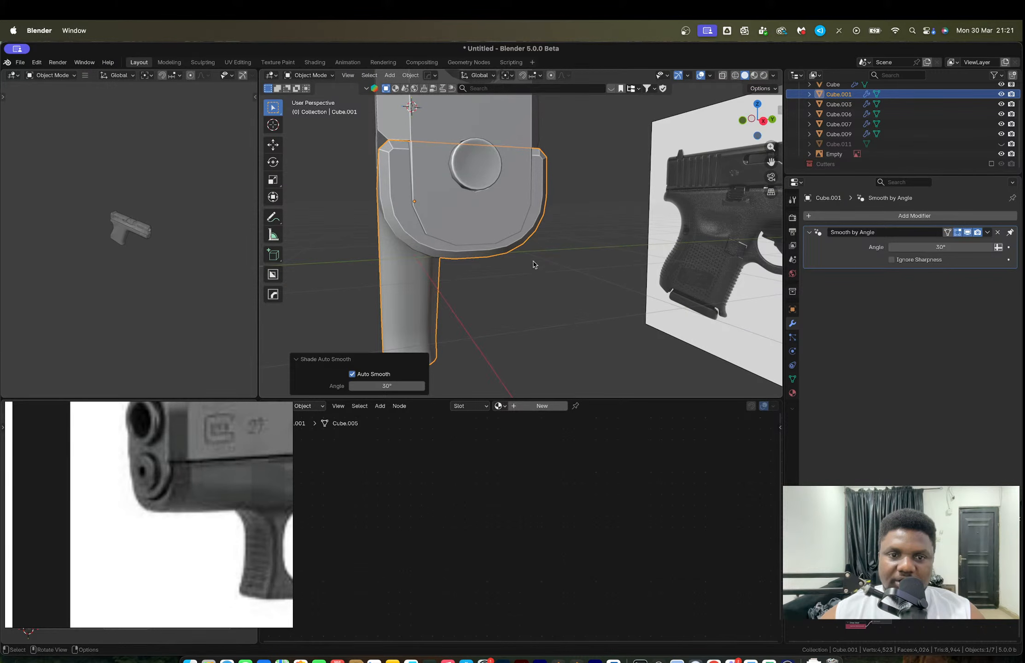
middle_click_drag(533, 262, 592, 265)
scroll(585, 267, "up", 3)
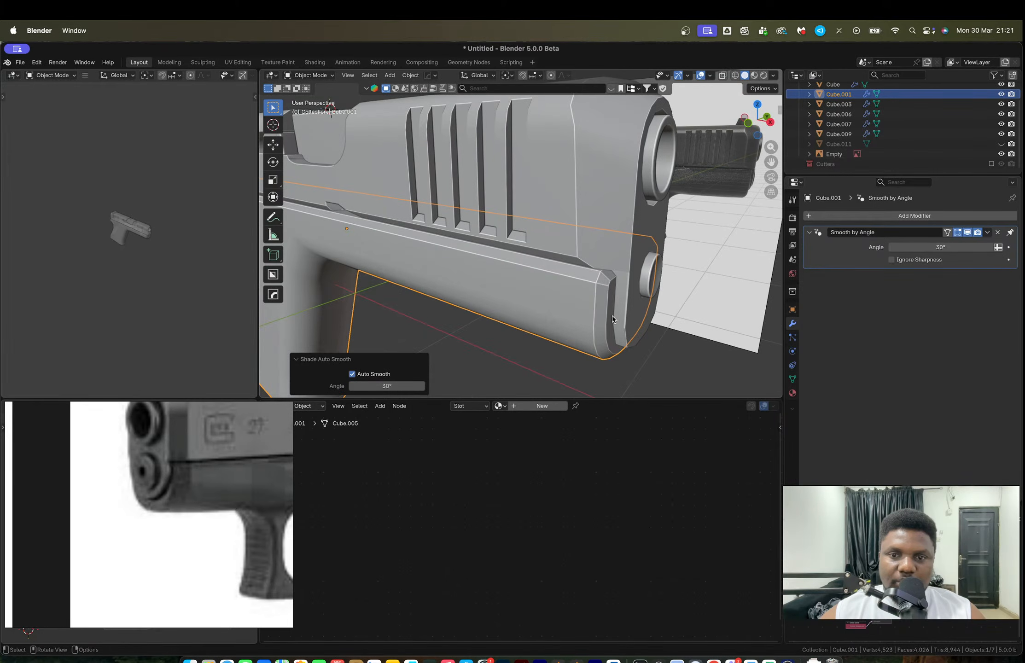
Step: Try moving the frame's beveled front end about 0.083 m backward along X, and undo the move
key("Tab")
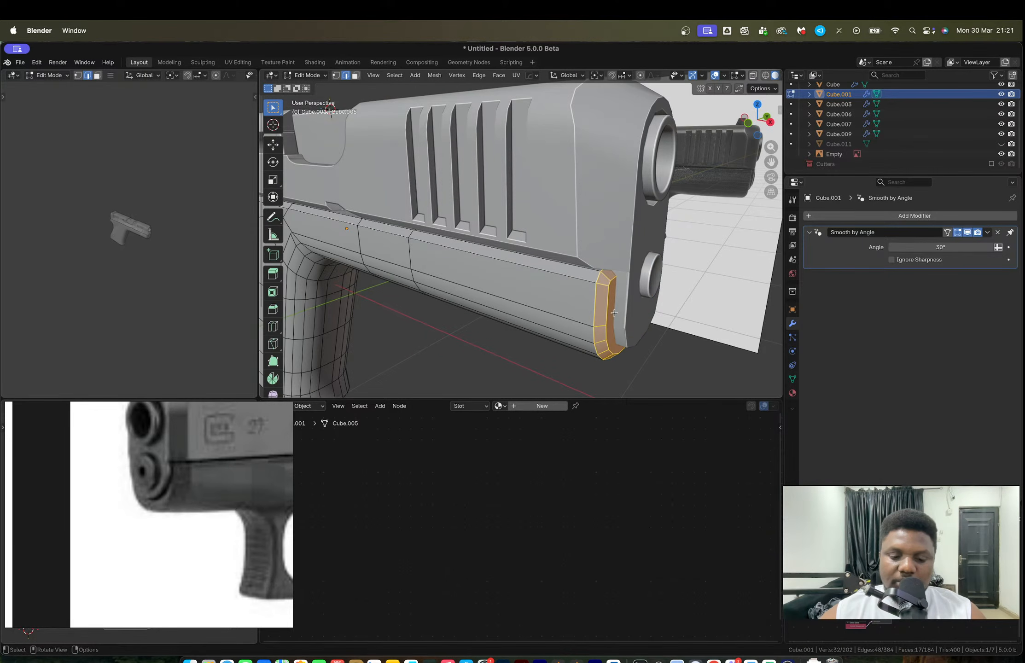
key("g")
key("x")
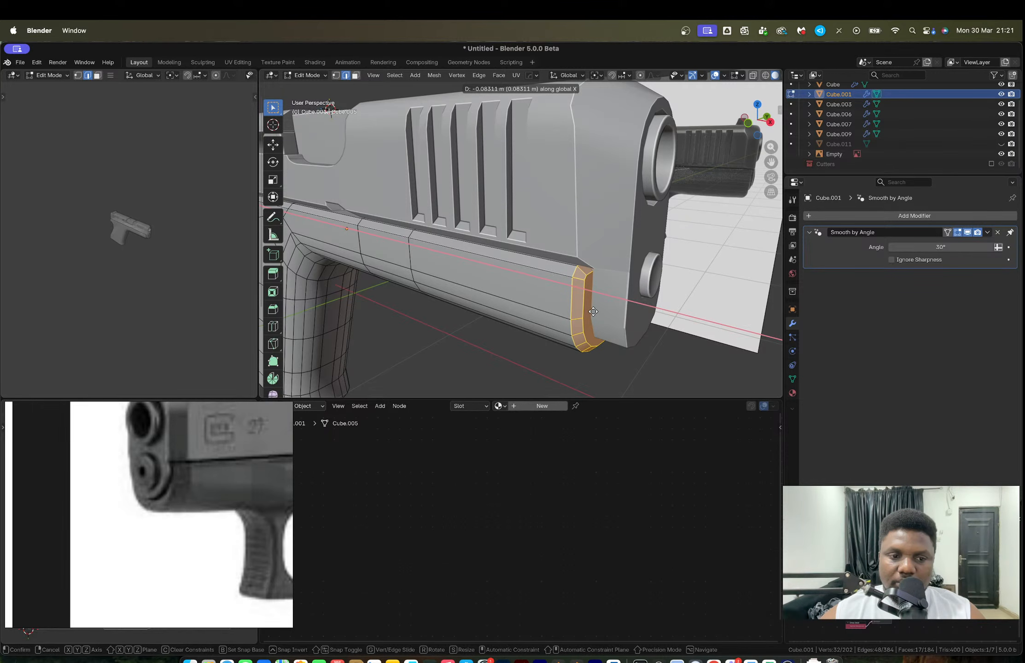
left_click(593, 311)
key("super+z")
middle_click_drag(596, 312, 633, 299)
Step: Open the slide's mesh for editing in an orthographic side view with X-ray turned on
key("Tab")
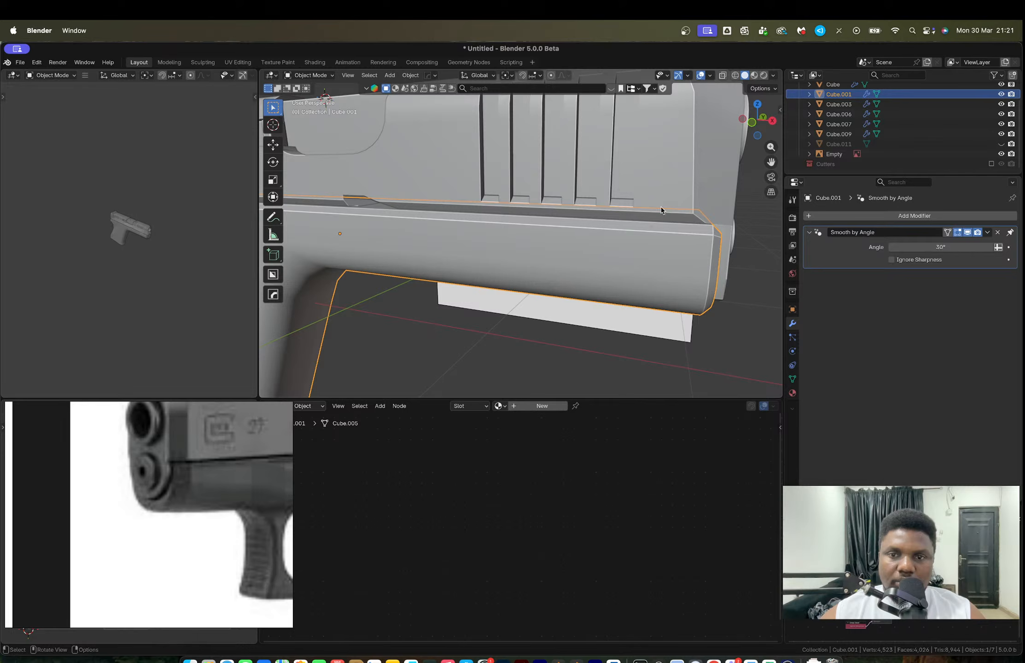
left_click(662, 209)
middle_click_drag(679, 236, 647, 315, "shift")
key("Tab")
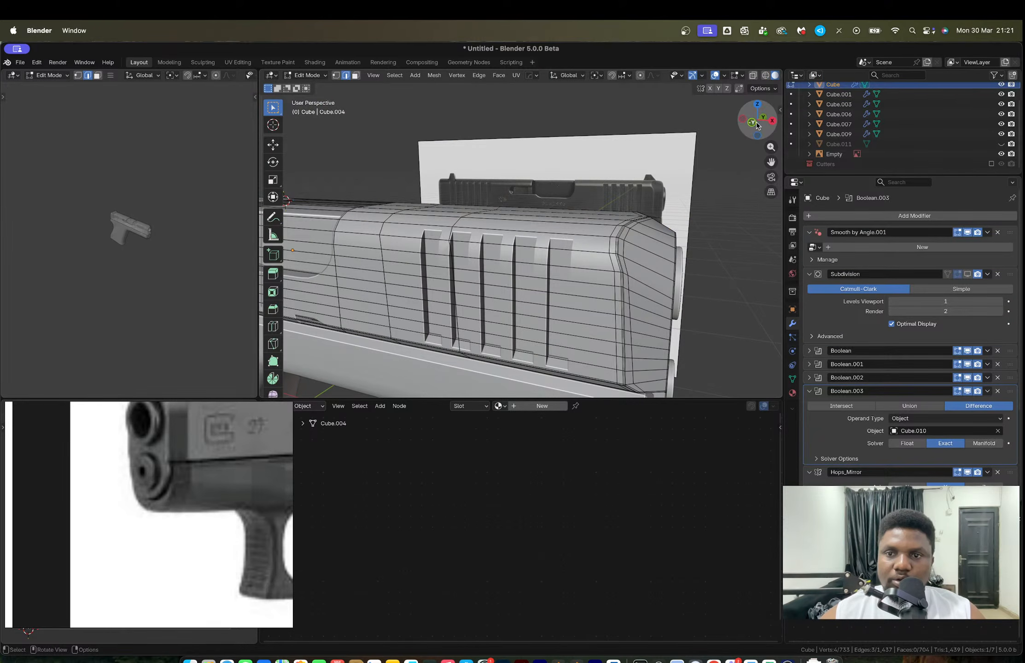
left_click(758, 126)
key("alt+z")
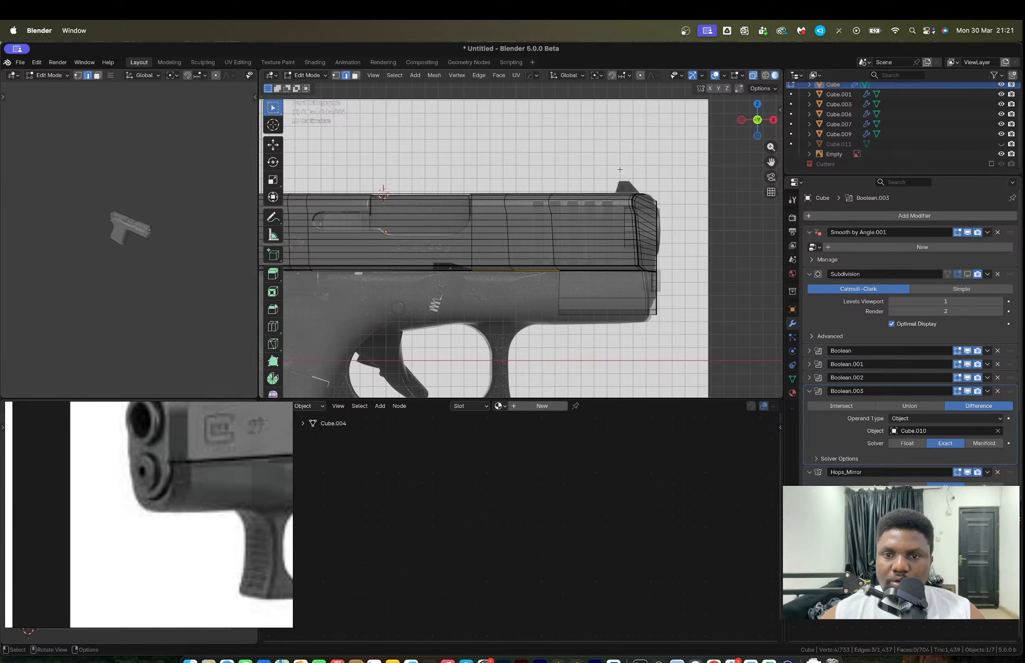
Step: Box-select the slide's vertex loops just behind its front face and move them about 0.042 m forward along X
left_click_drag(620, 170, 656, 336)
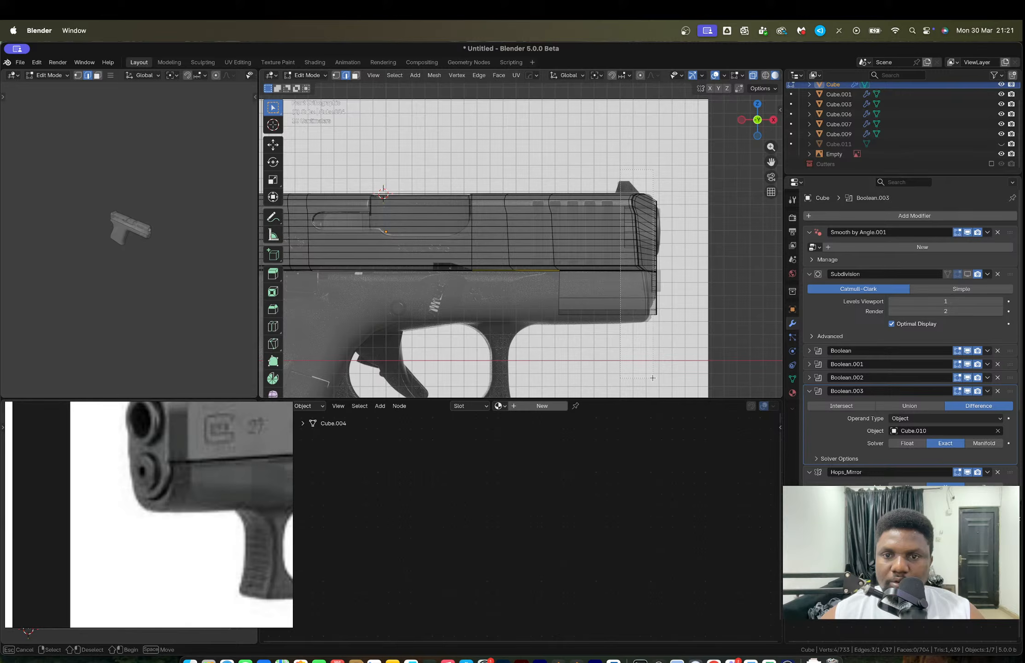
left_click_drag(652, 377, 652, 377)
scroll(636, 189, "up", 1)
key("1")
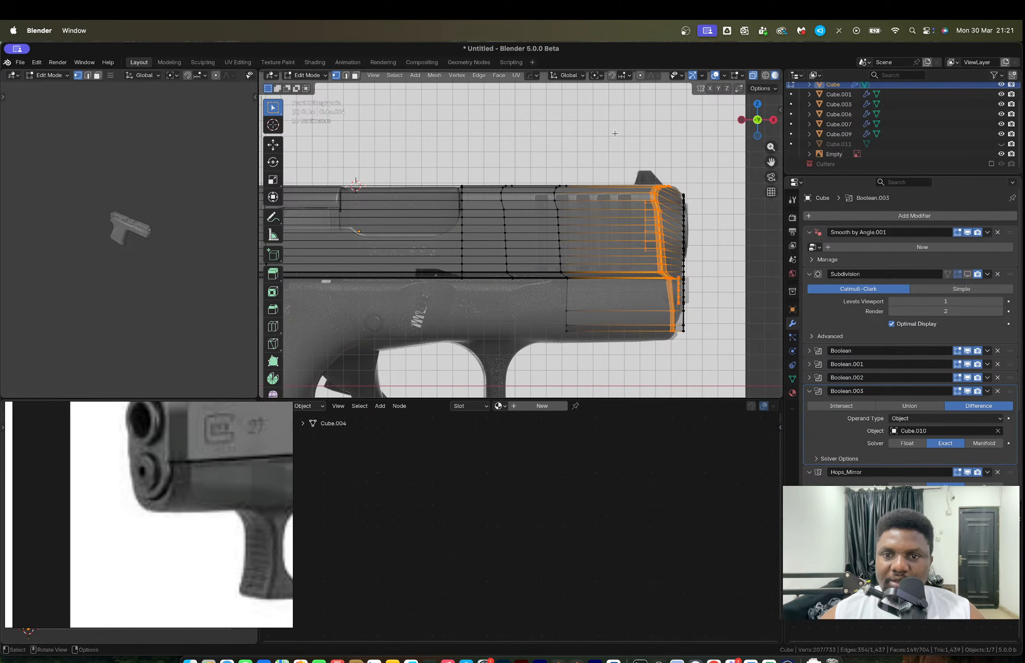
left_click_drag(614, 133, 656, 348)
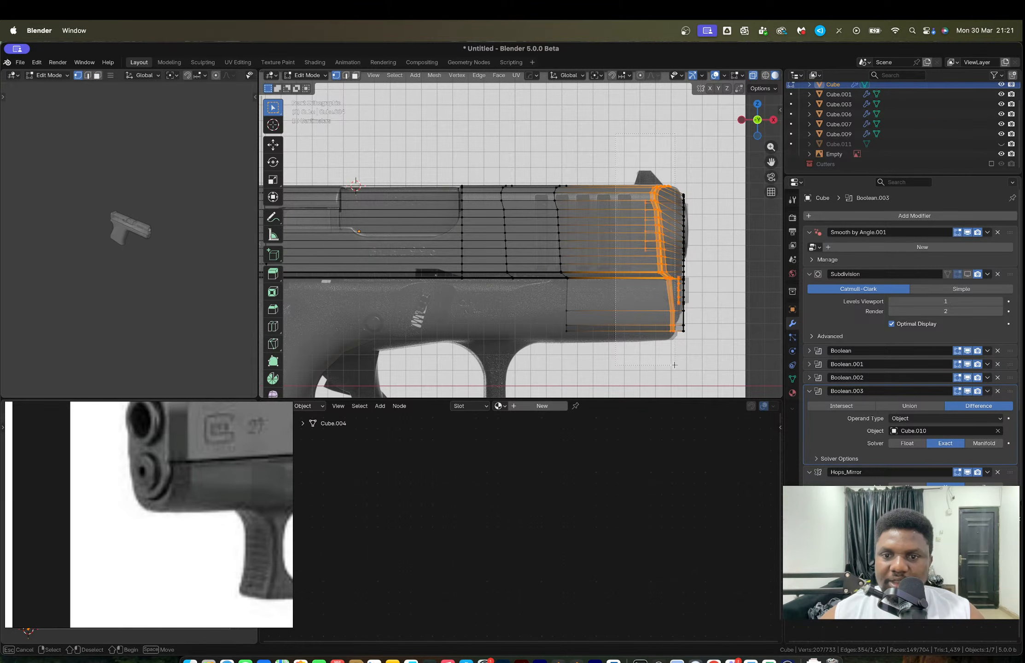
left_click_drag(675, 366, 676, 365)
middle_click_drag(687, 296, 580, 299, "shift")
scroll(577, 272, "up", 2)
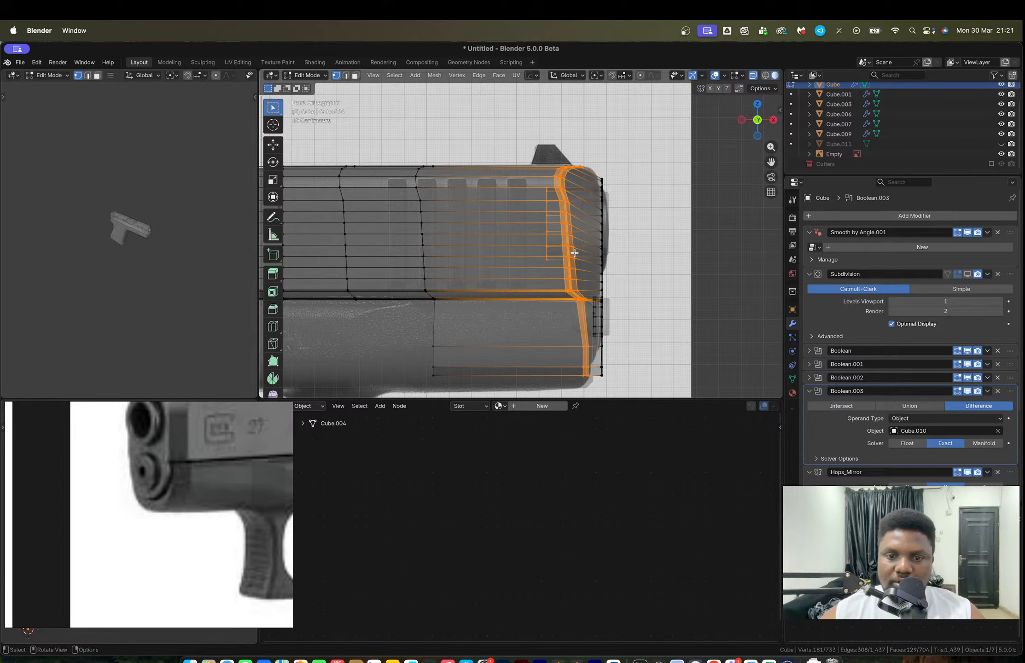
key("g")
key("y")
key("x")
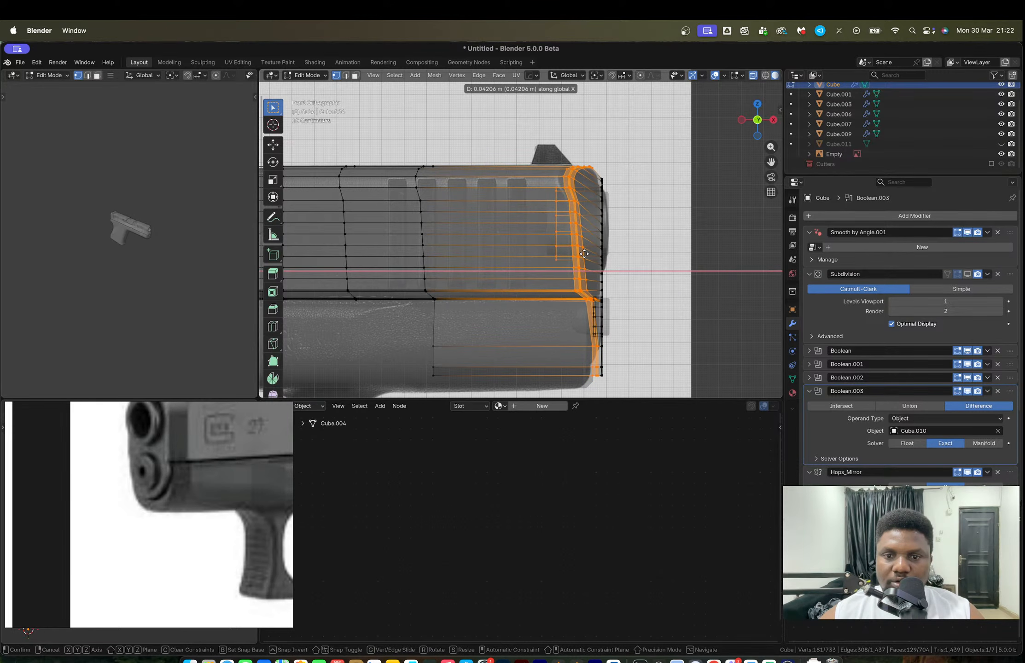
left_click(584, 254)
key("Tab")
Step: Move the frame's beveled front end about 0.014 m backward along X
middle_click_drag(634, 265, 508, 308)
left_click(497, 349)
middle_click_drag(497, 349, 488, 257)
scroll(506, 343, "up", 4)
left_click(475, 253)
key("Tab")
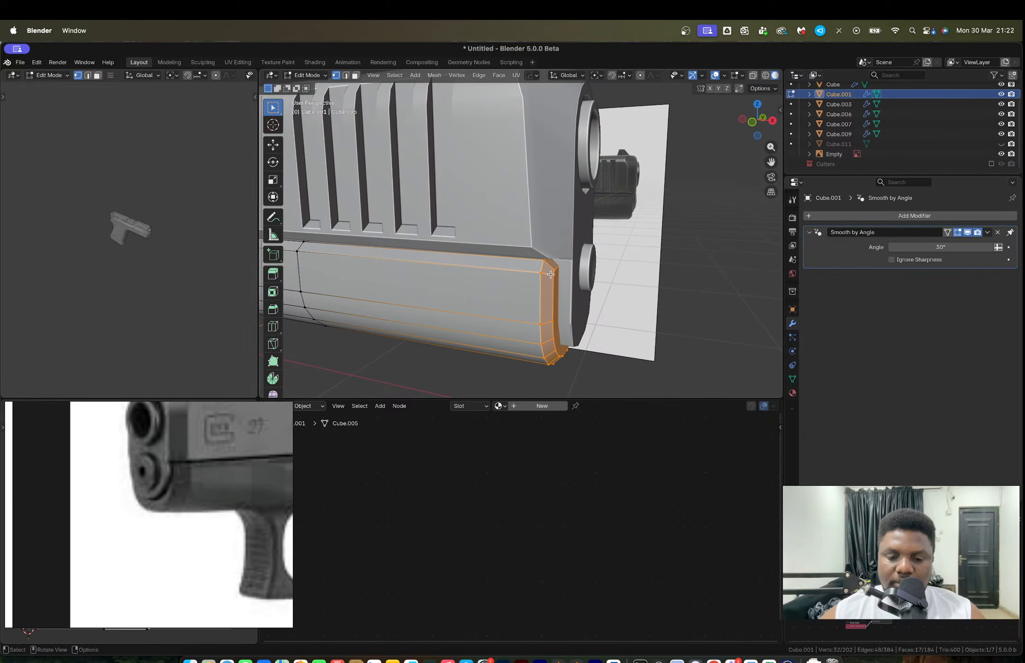
key("g")
key("x")
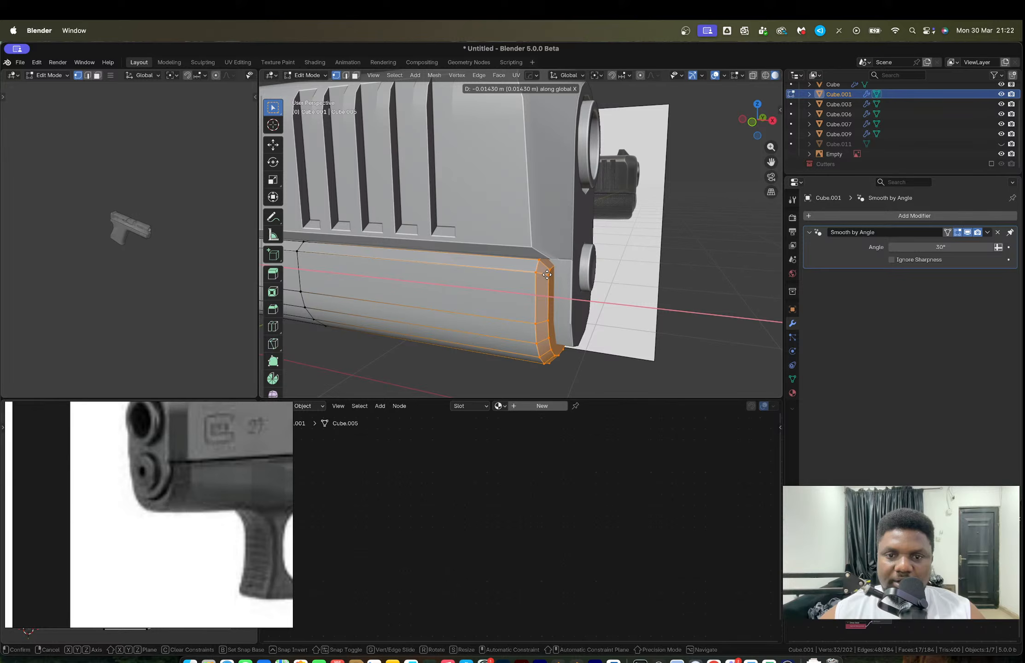
left_click(546, 274)
key("Tab")
Step: Turn on viewport display of the slide's Subdivision modifier and check the smoothed shape from several angles
scroll(550, 277, "down", 4)
left_click(668, 291)
middle_click_drag(669, 291, 663, 267)
middle_click_drag(662, 267, 676, 268)
left_click(544, 216)
middle_click_drag(544, 217, 558, 226)
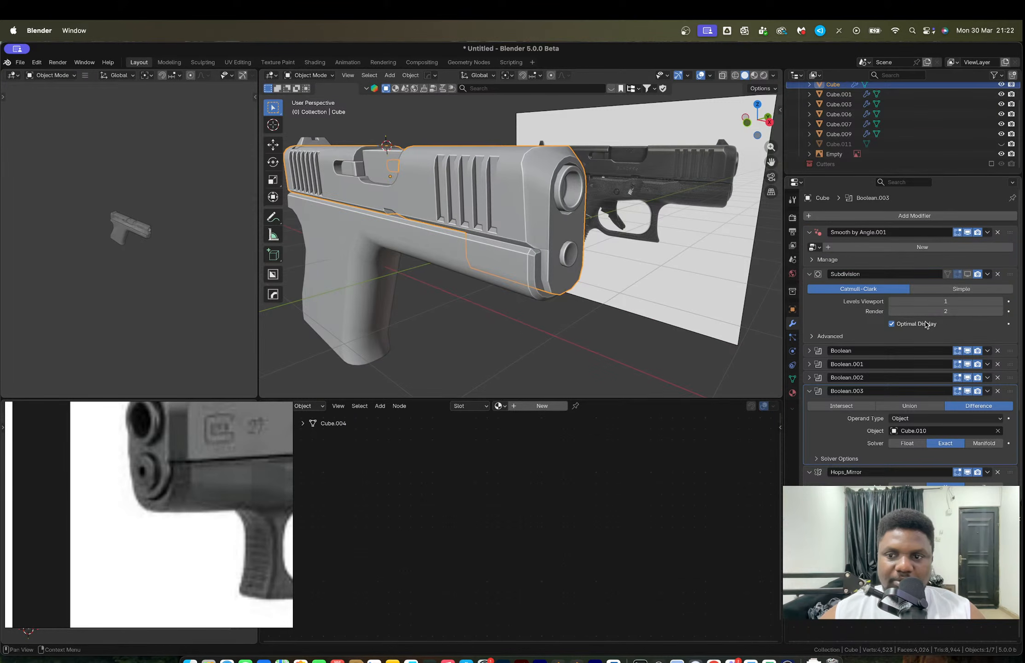
left_click(968, 275)
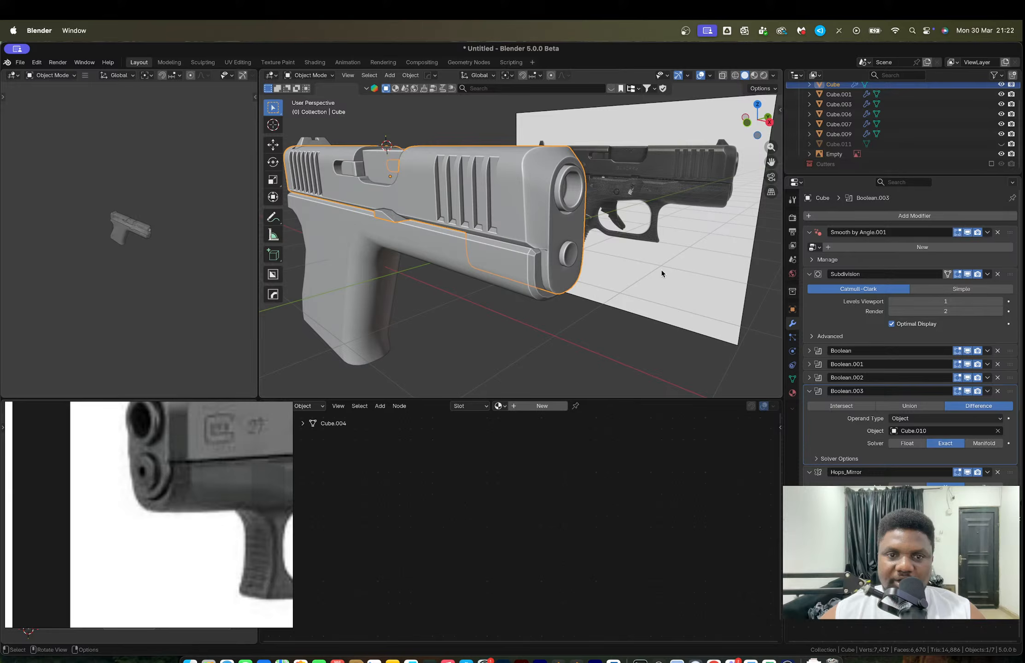
middle_click_drag(661, 273, 539, 252)
middle_click_drag(423, 281, 483, 252)
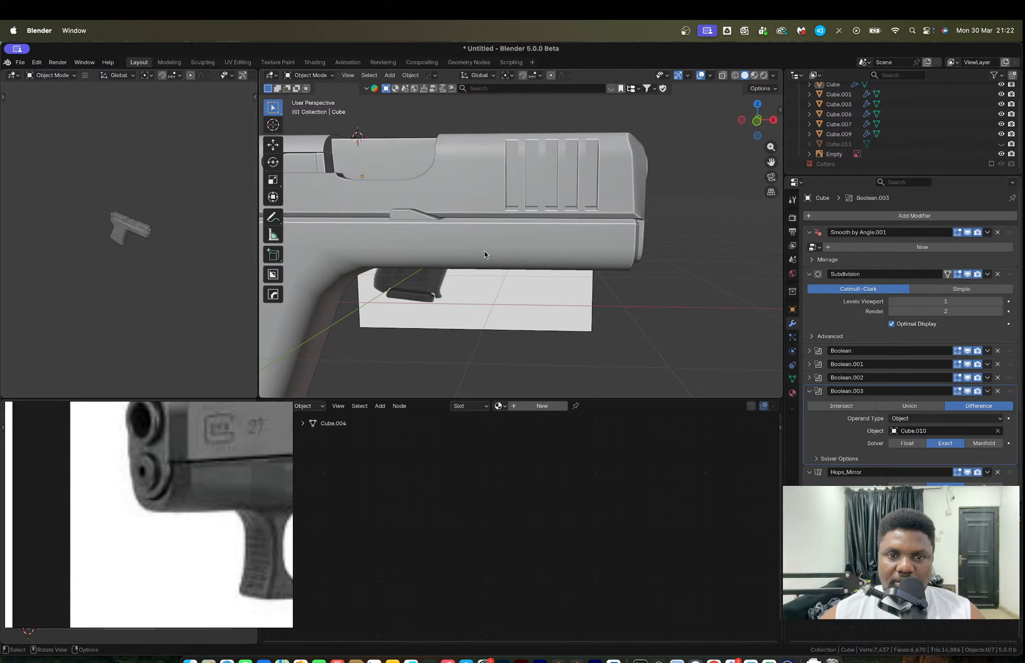
scroll(530, 264, "up", 3)
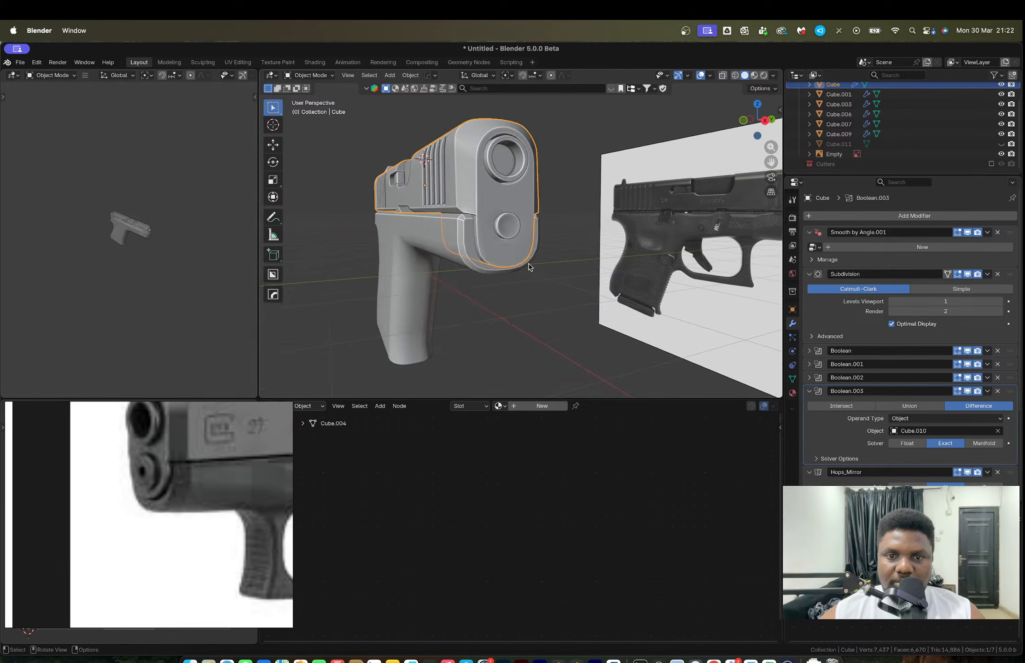
Step: Select the frame, examine its front end and the whole pistol from several angles, and deselect everything
left_click(437, 238)
middle_click_drag(436, 239, 493, 248)
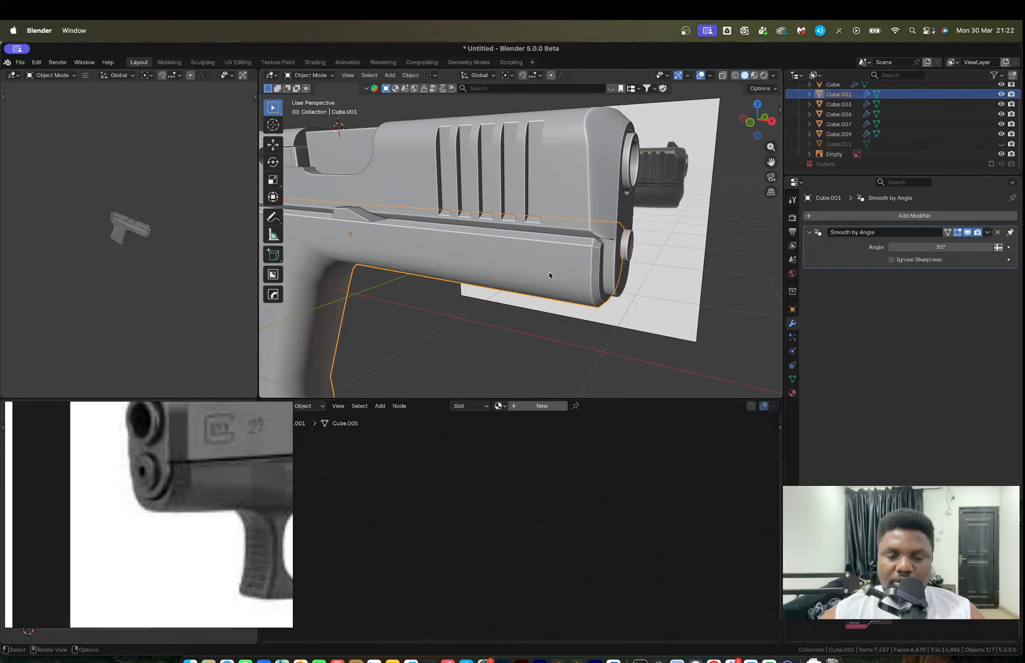
scroll(555, 281, "down", 5)
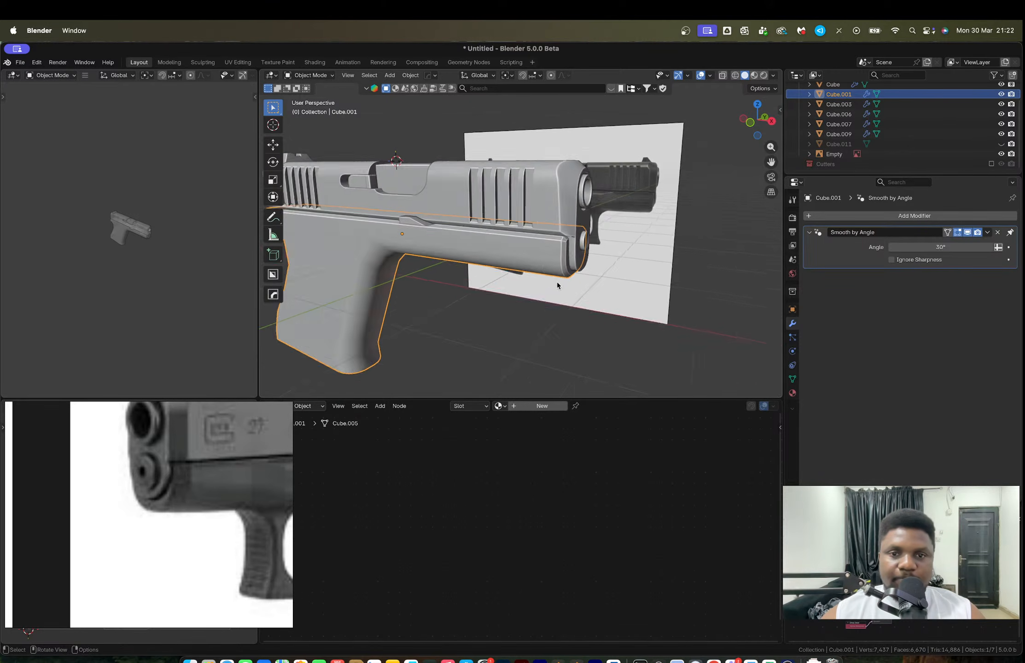
mouse_move(557, 280)
middle_mouse_down()
mouse_move(520, 263)
mouse_move(544, 274)
mouse_move(533, 277)
mouse_move(549, 266)
middle_mouse_up()
scroll(520, 299, "down", 2)
left_click(570, 268)
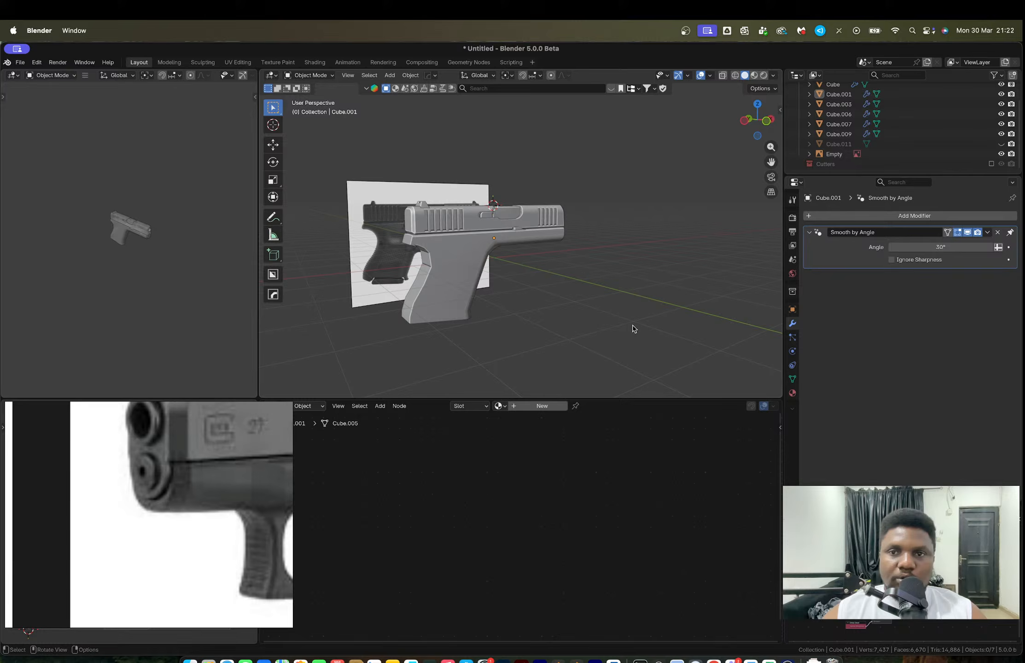
Step: Switch to the browser and check the live stream comments on Instagram and the Day 56 GLOCK 40 WITH A SWITCH stream on YouTube
key("ctrl+Right")
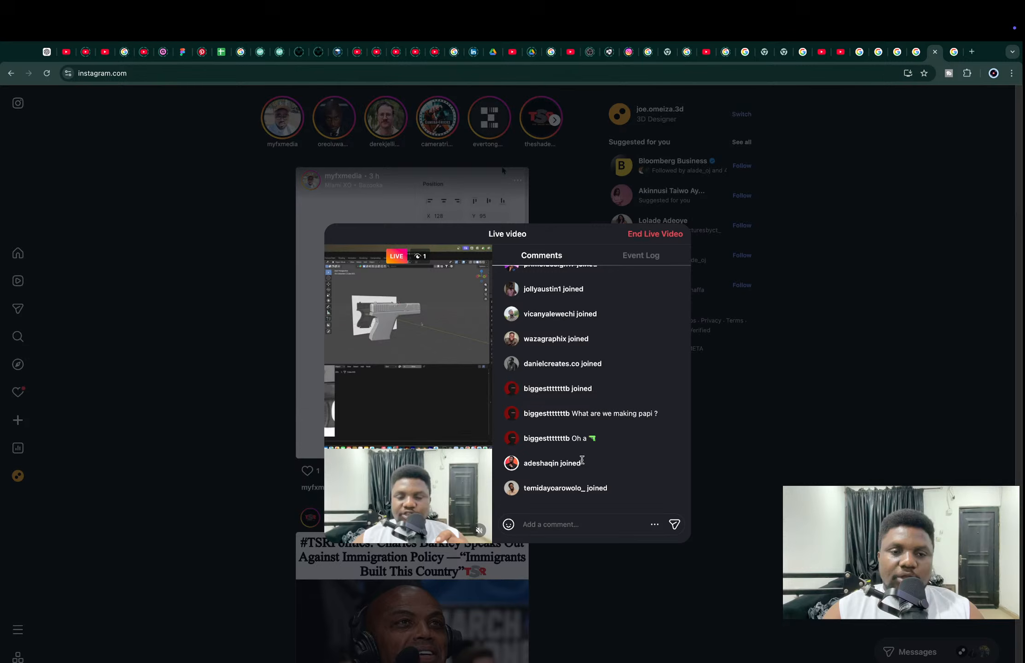
left_click(64, 54)
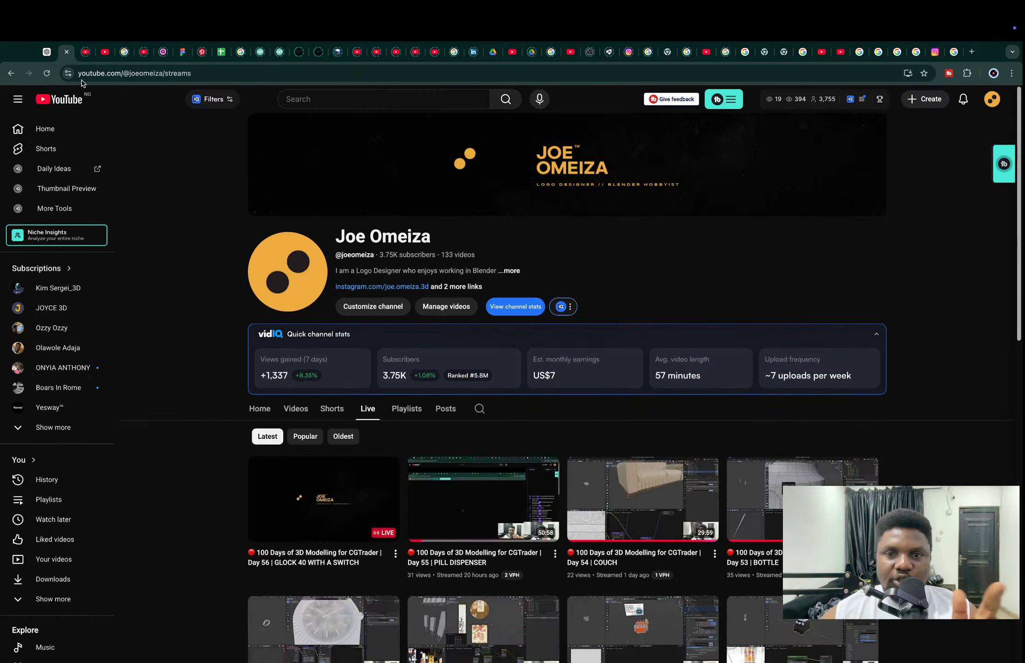
left_click(85, 53)
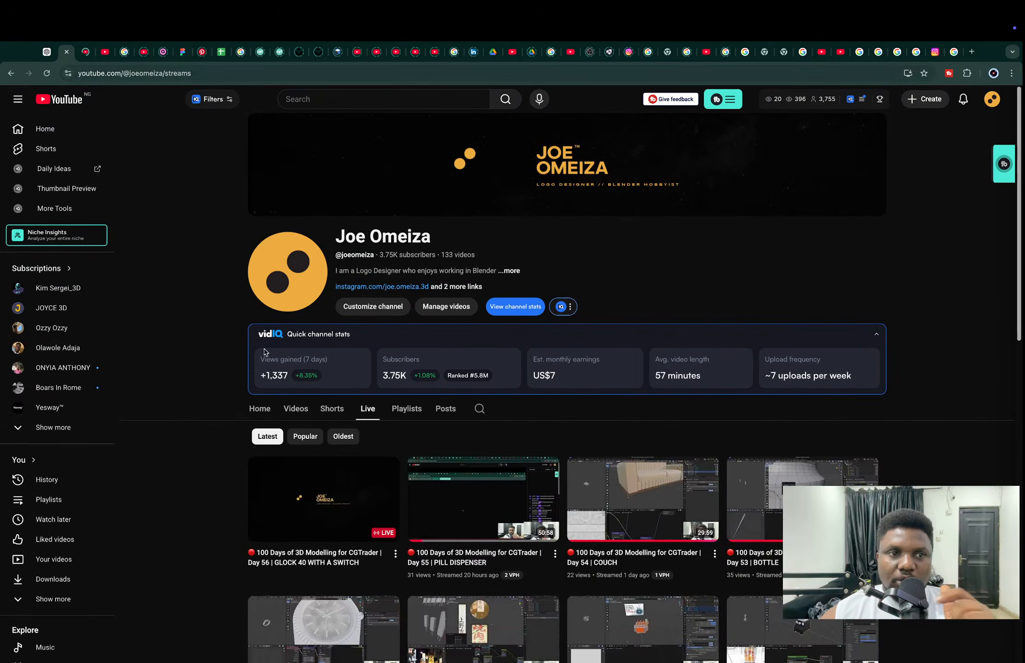
left_click(64, 52)
left_click(321, 521, "super")
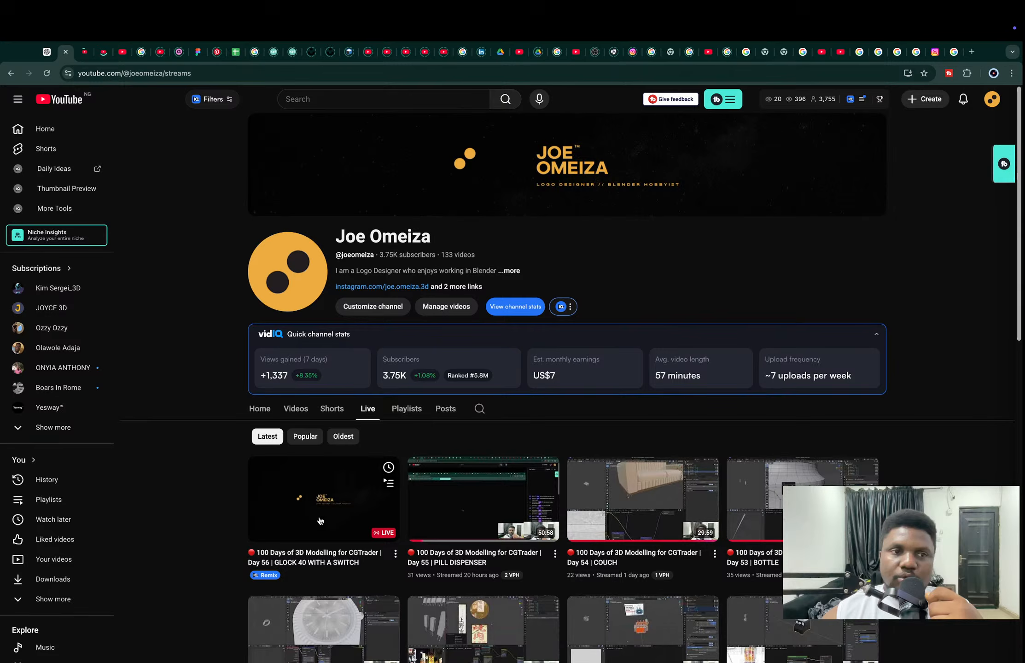
left_click(84, 52)
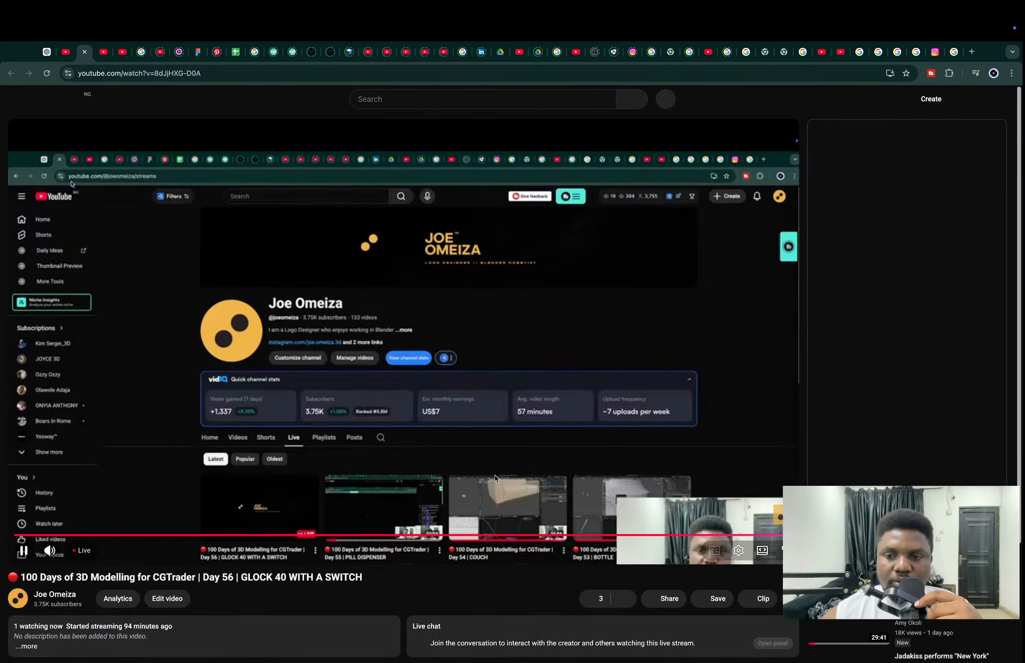
left_click(476, 353)
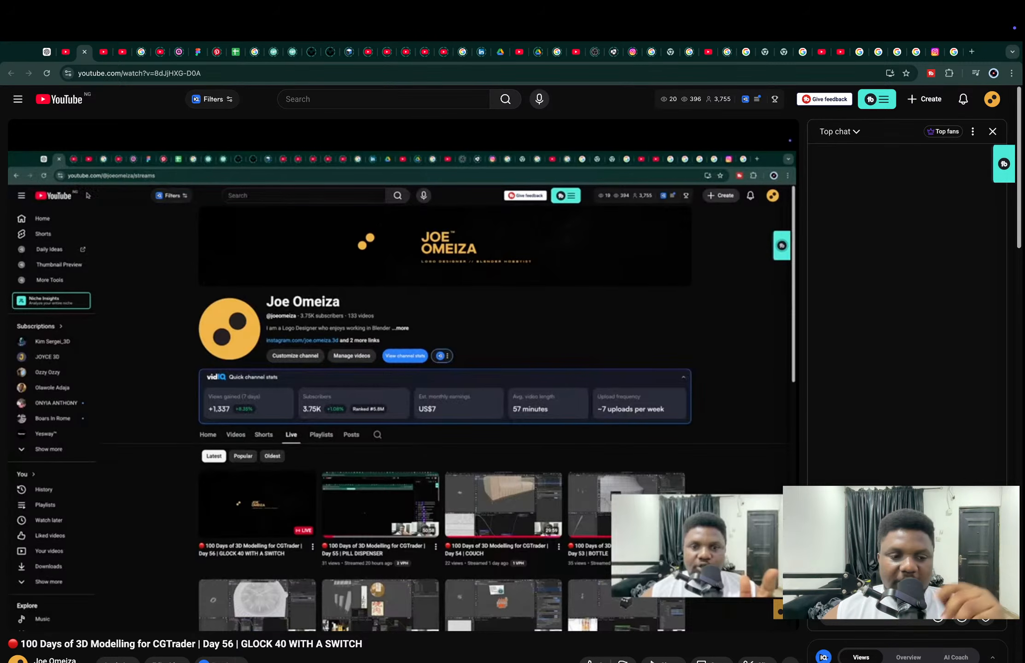
scroll(475, 353, "down", 2)
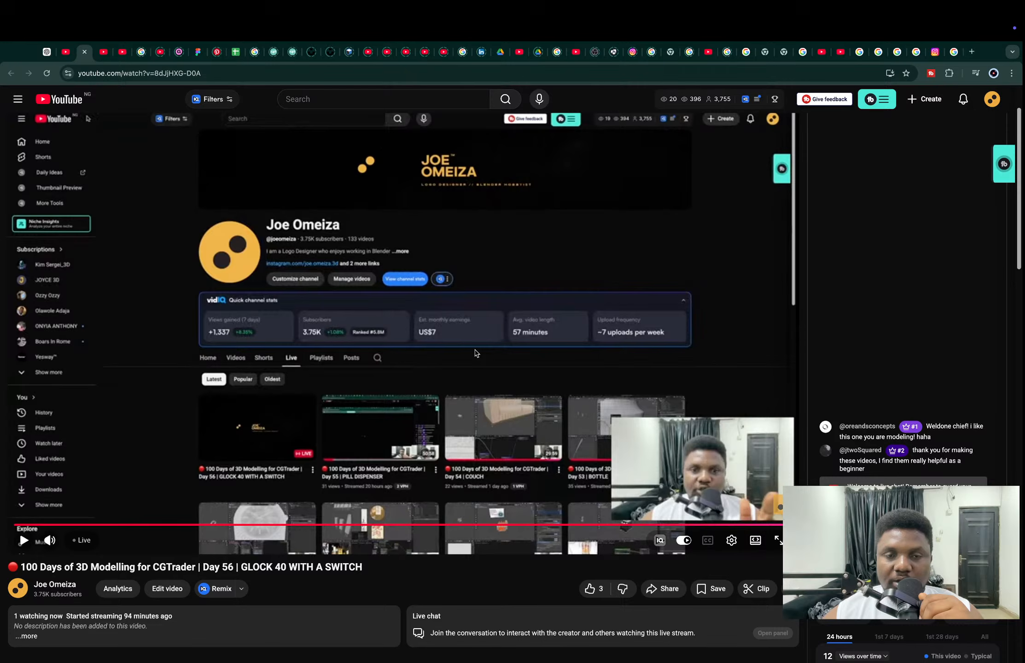
left_click(82, 53)
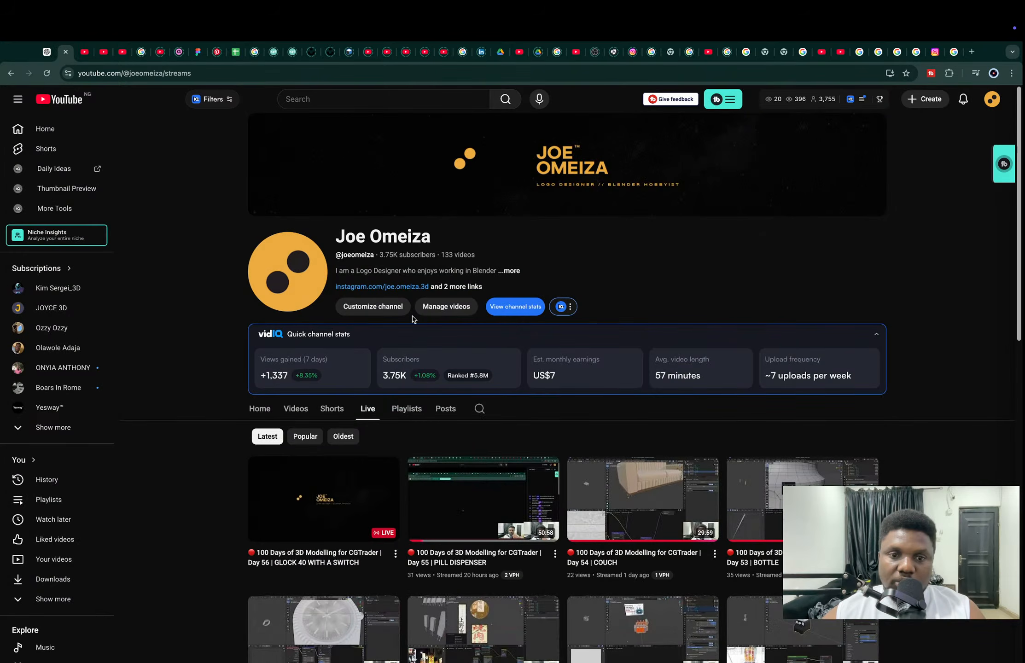
Step: Return to Blender and pack the external resources into the blend file
key("super+Tab")
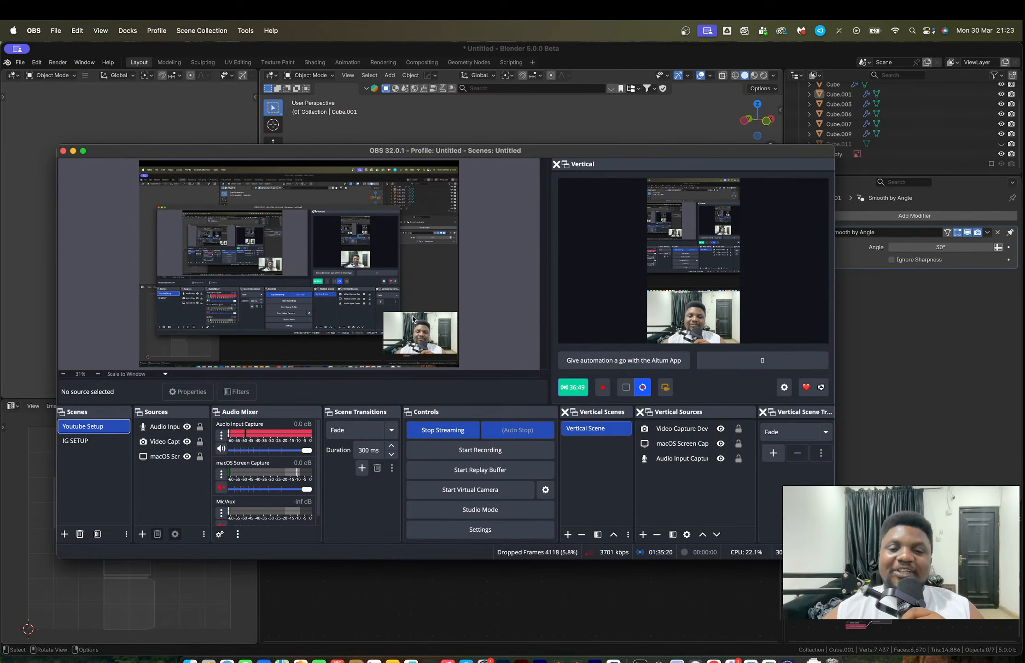
left_click(582, 51)
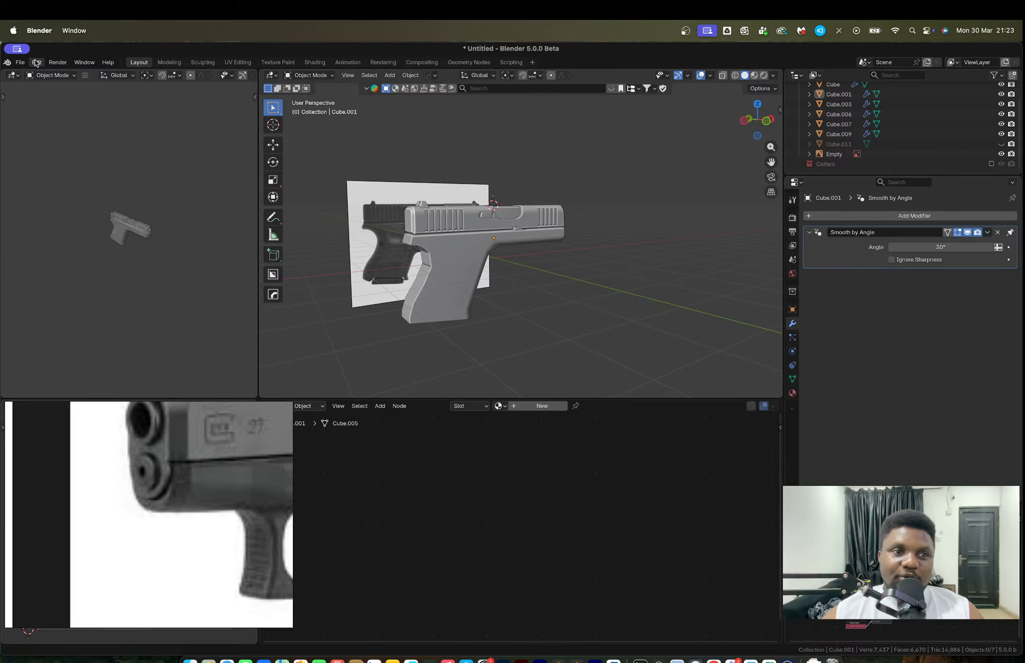
left_click(20, 62)
mouse_move(50, 238)
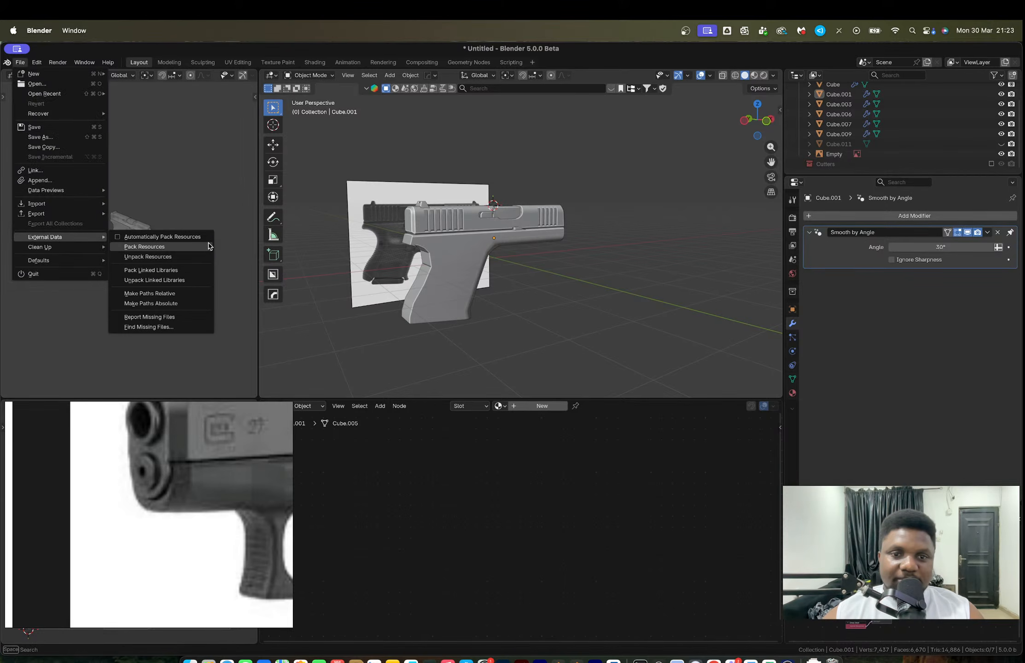
left_click(138, 248)
middle_click_drag(453, 238, 512, 235)
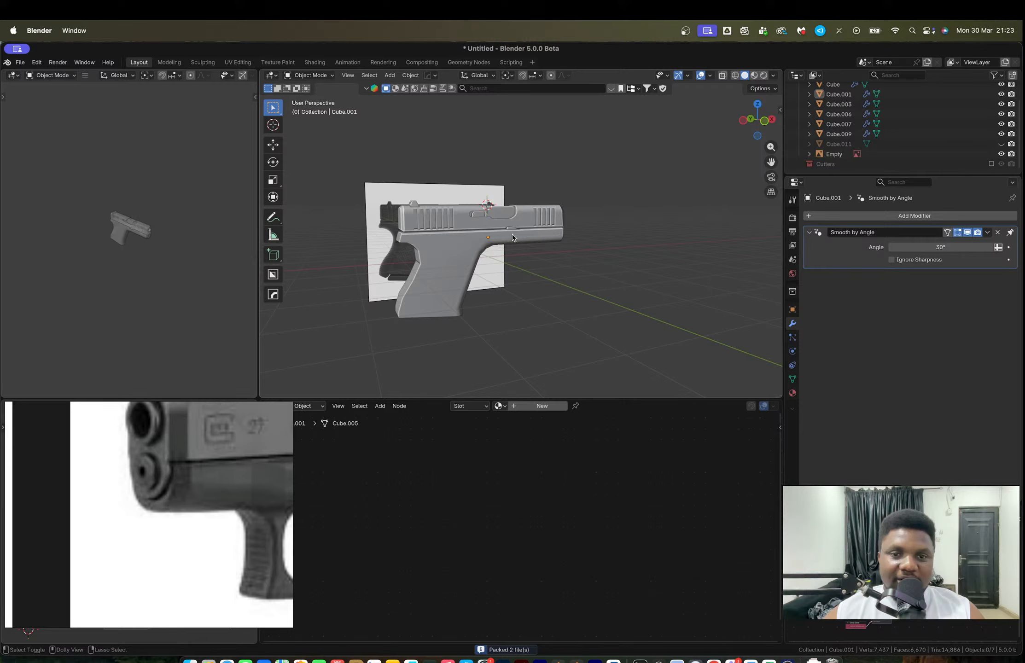
Step: Start saving the project under a new name and go to the 100 MODELS ON CG TRADER folder
key("shift+super+s")
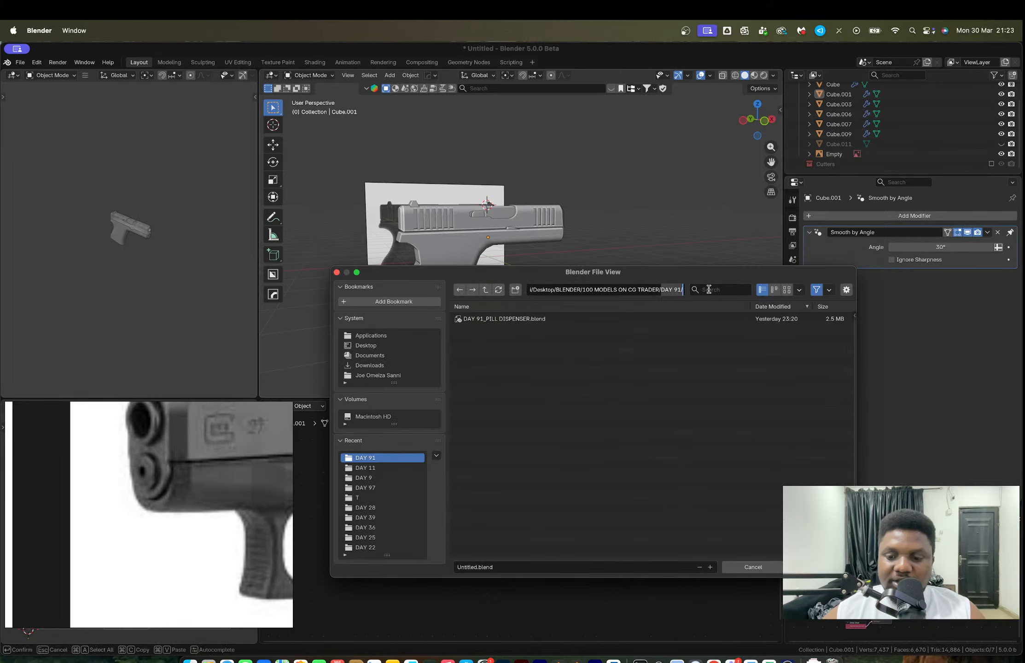
key("BackSpace")
key("Return")
Step: Switch to the CGTrader_100_Day_Tracker spreadsheet, set the Glock 40 status to Done and enter $15 as its price in M53
key("ctrl+Right")
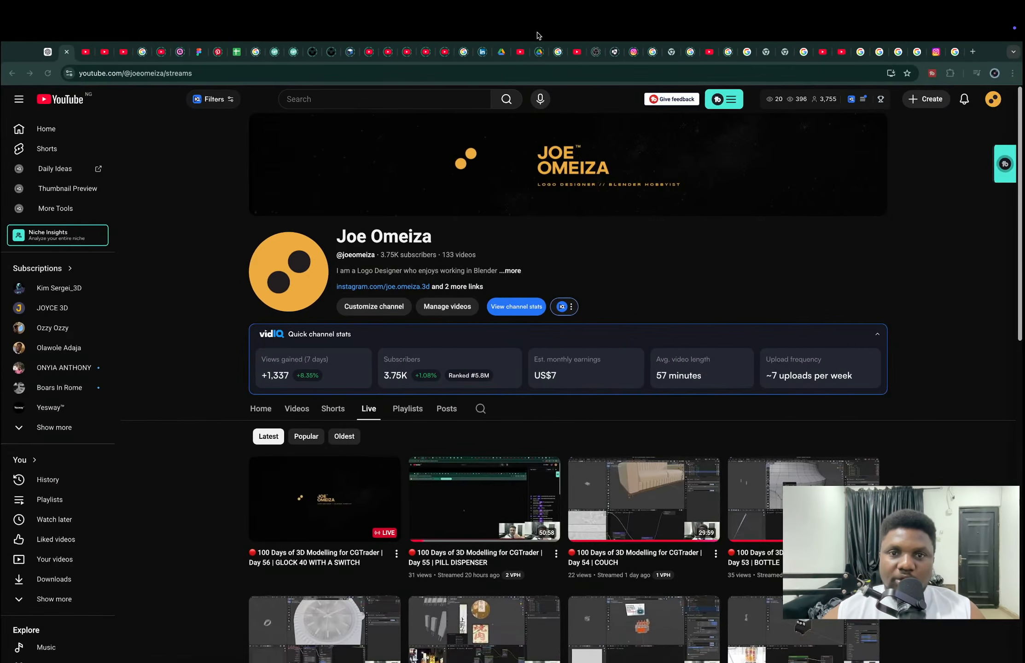
left_click(236, 51)
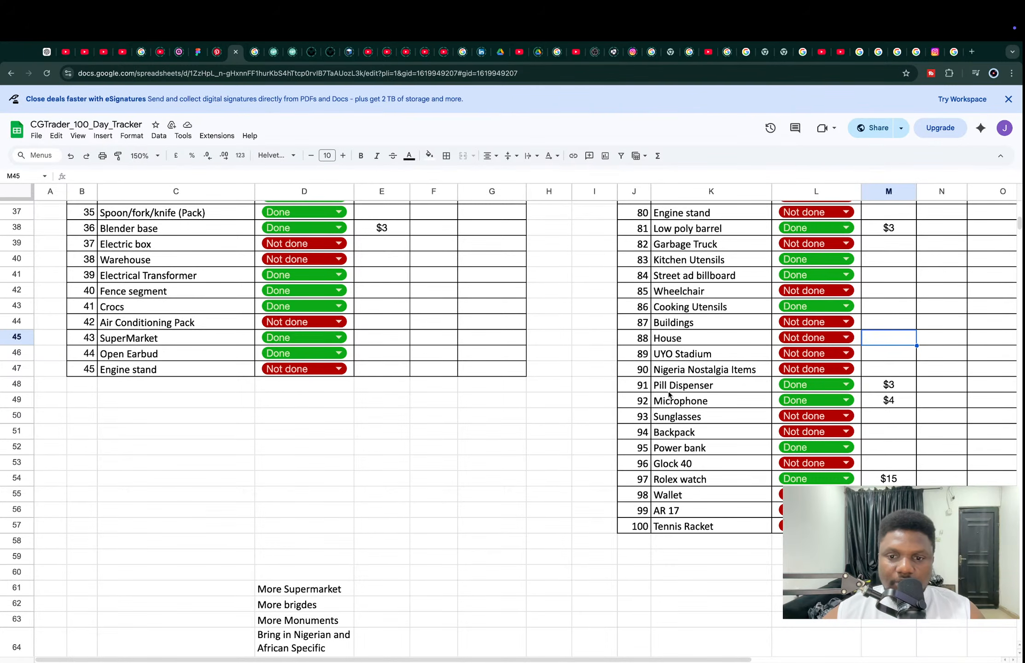
left_click(710, 468)
left_click(792, 463)
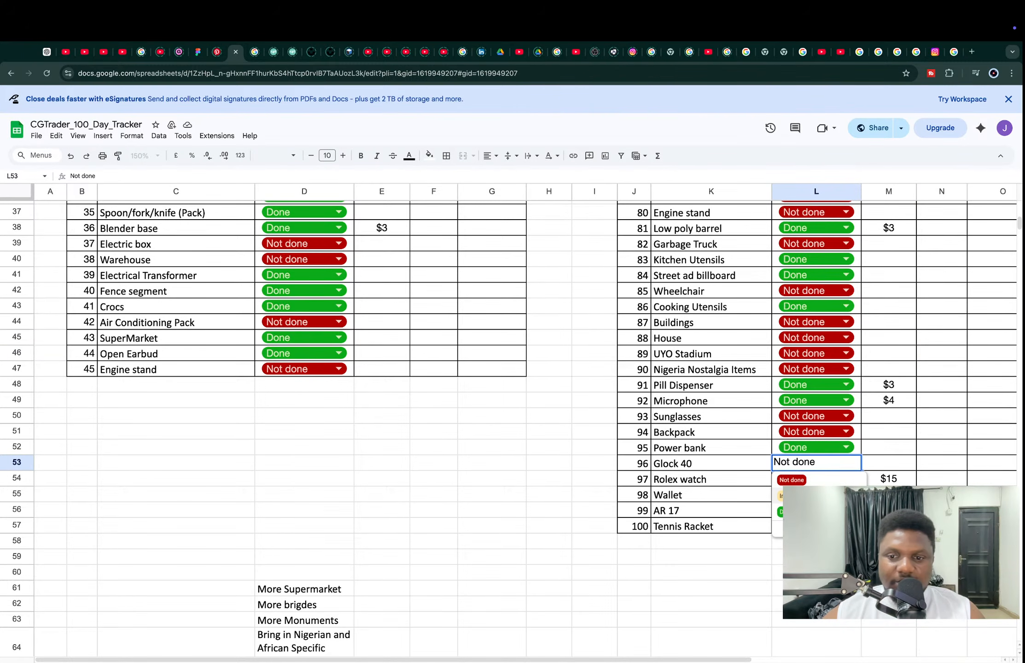
left_click(796, 495)
left_click(796, 463)
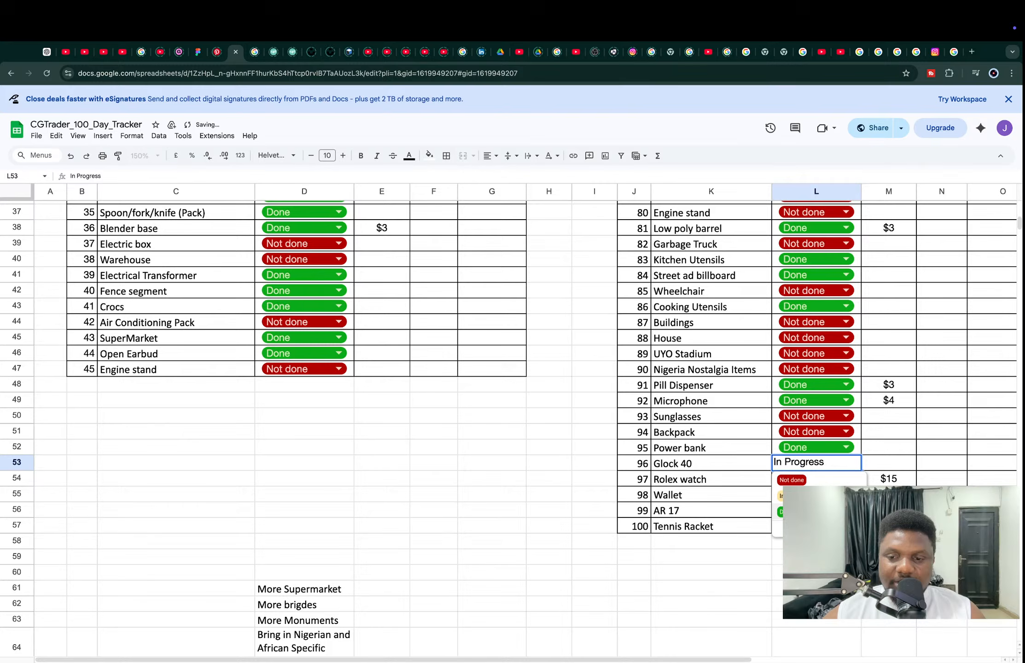
left_click(796, 511)
left_click(891, 462)
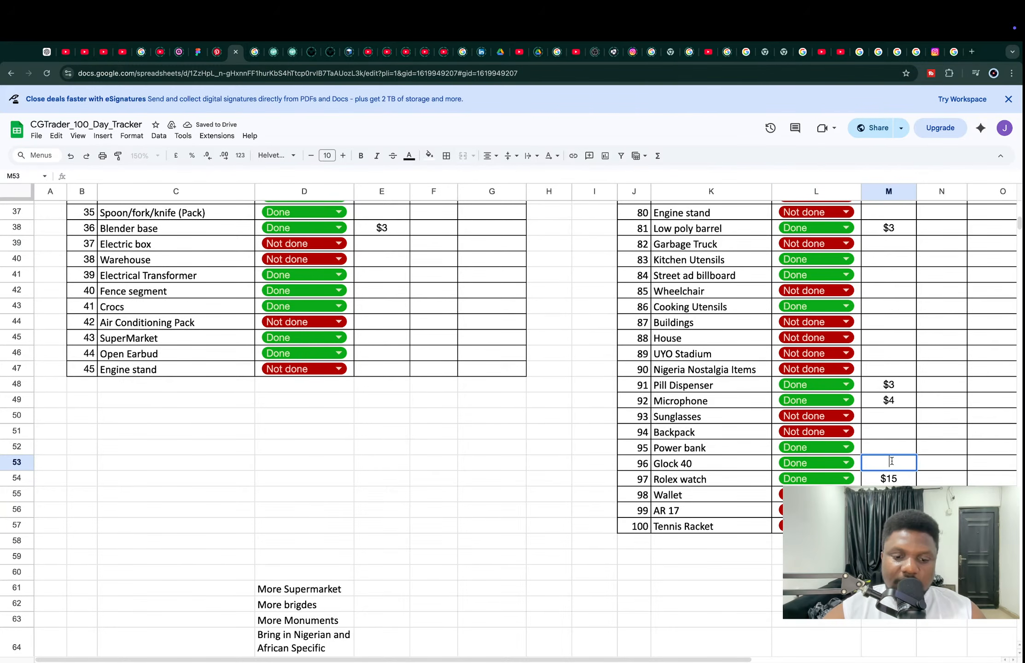
type("$15")
key("Return")
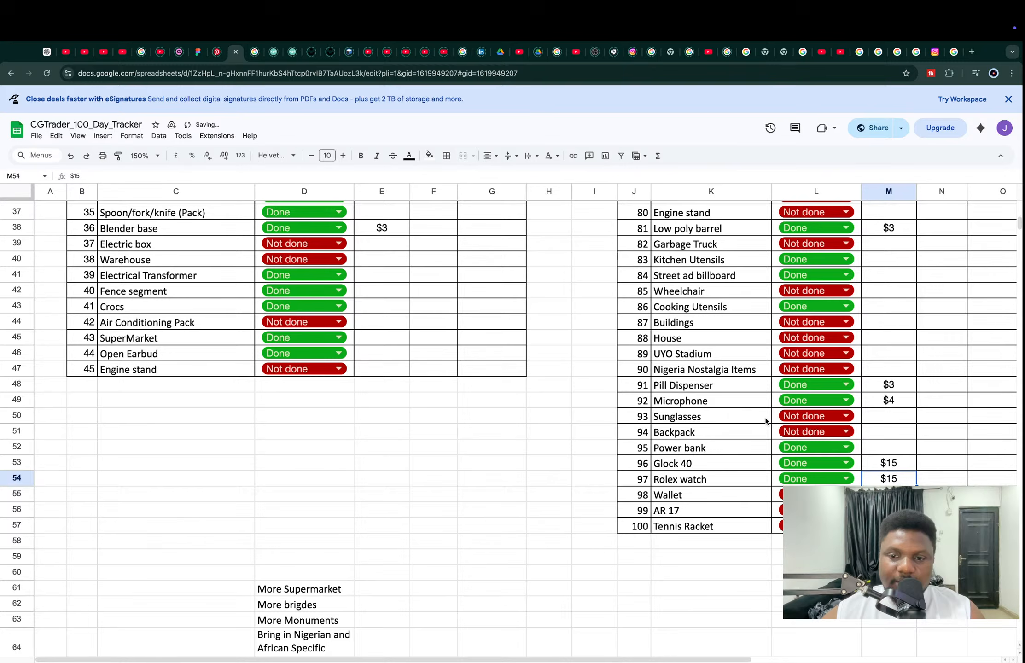
Step: Look through the tracker's full model list, examining the statuses and prices of all entries
scroll(742, 409, "up", 12)
scroll(655, 400, "down", 8)
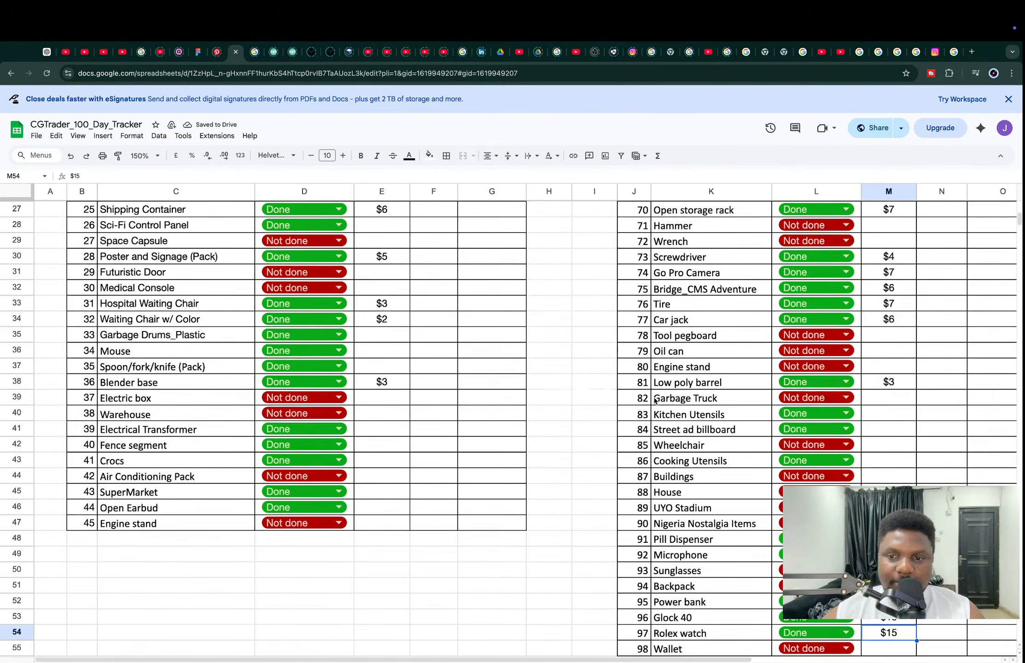
scroll(654, 401, "up", 8)
scroll(654, 400, "down", 10)
scroll(654, 400, "up", 10)
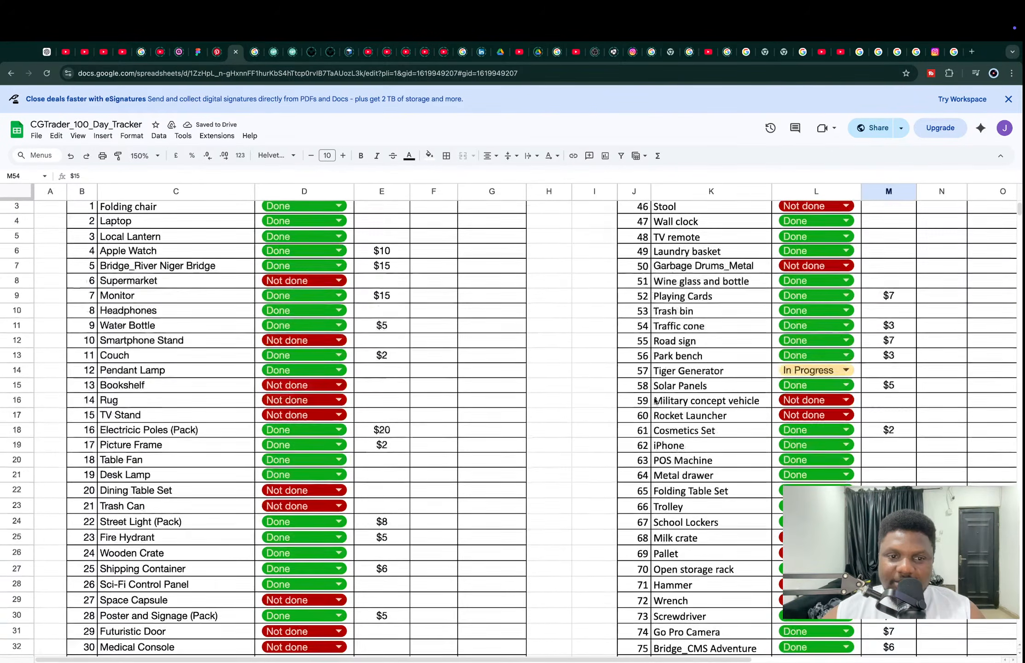
scroll(655, 401, "down", 11)
scroll(654, 401, "up", 7)
scroll(654, 400, "down", 20)
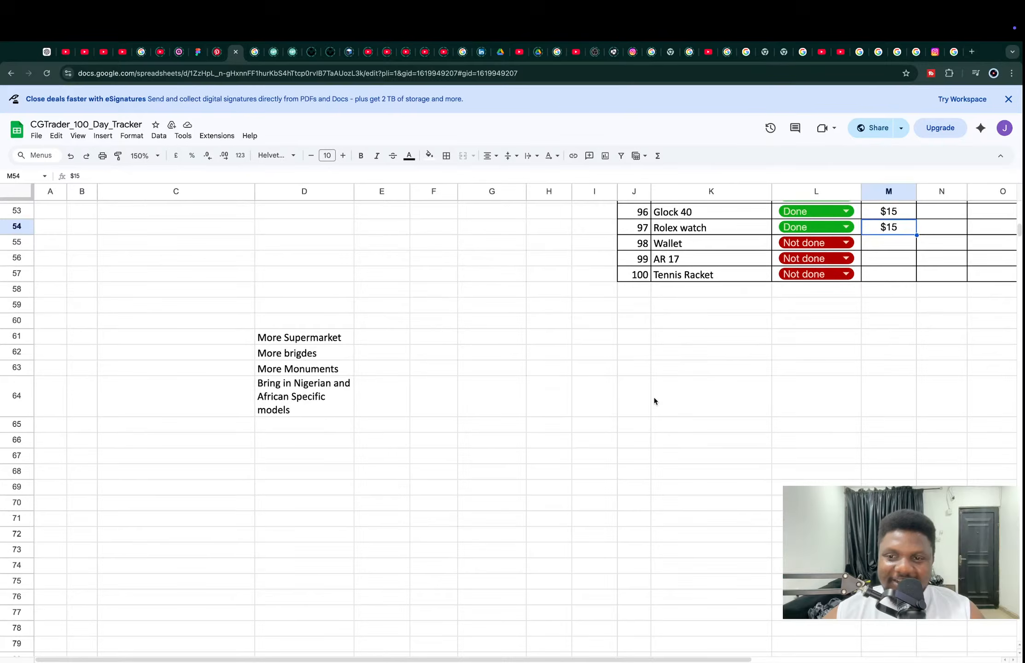
scroll(654, 401, "up", 20)
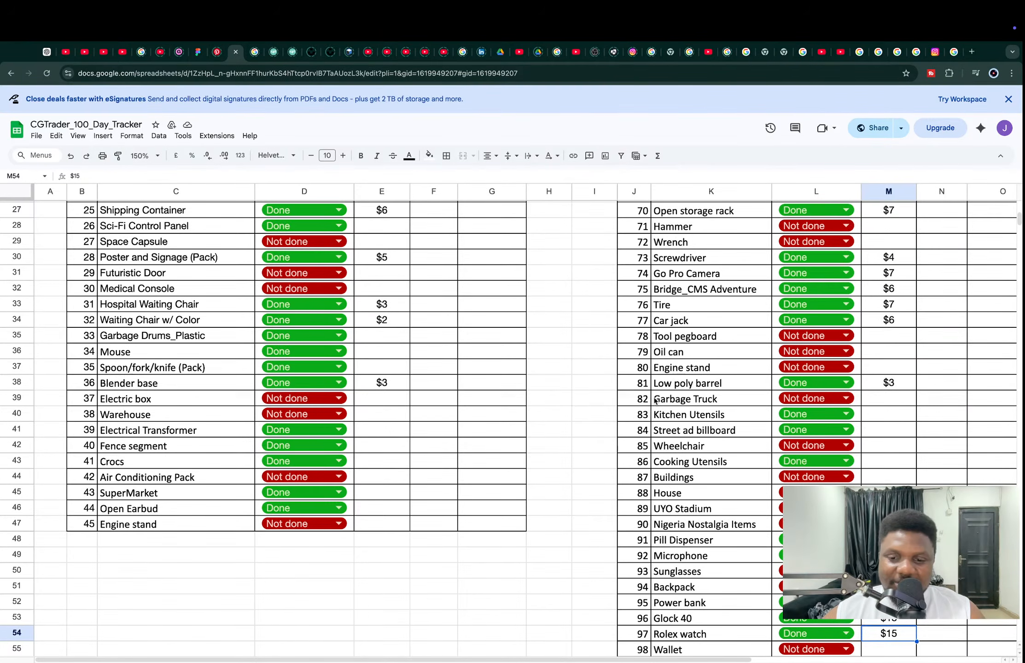
Step: Return to Blender's save dialog, create a folder named DAY 96 and open it
key("super+Tab")
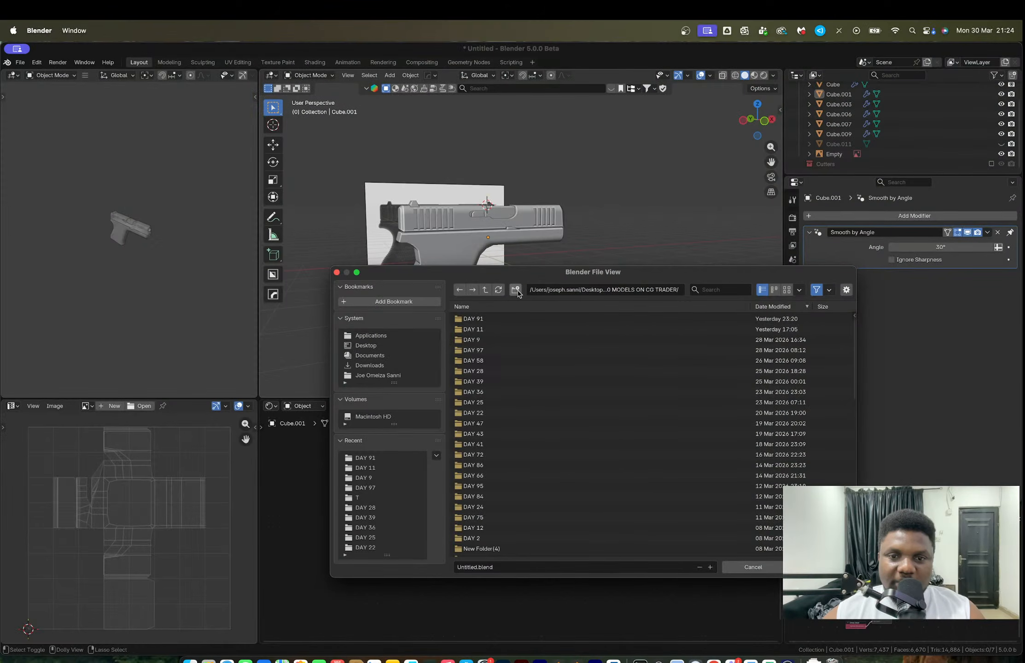
left_click(515, 293)
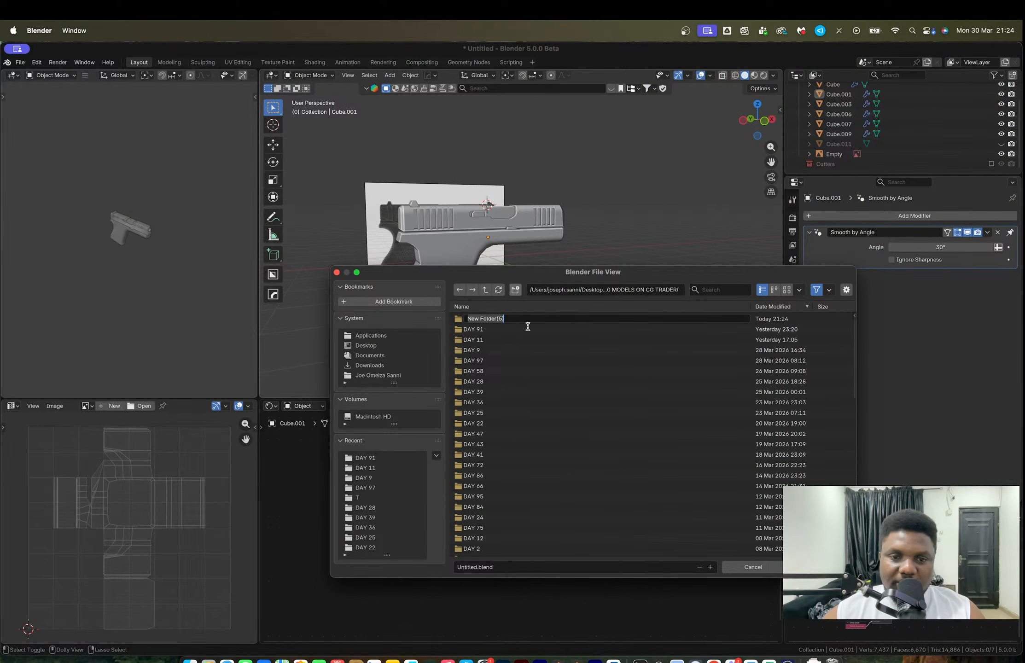
type("DAY 96")
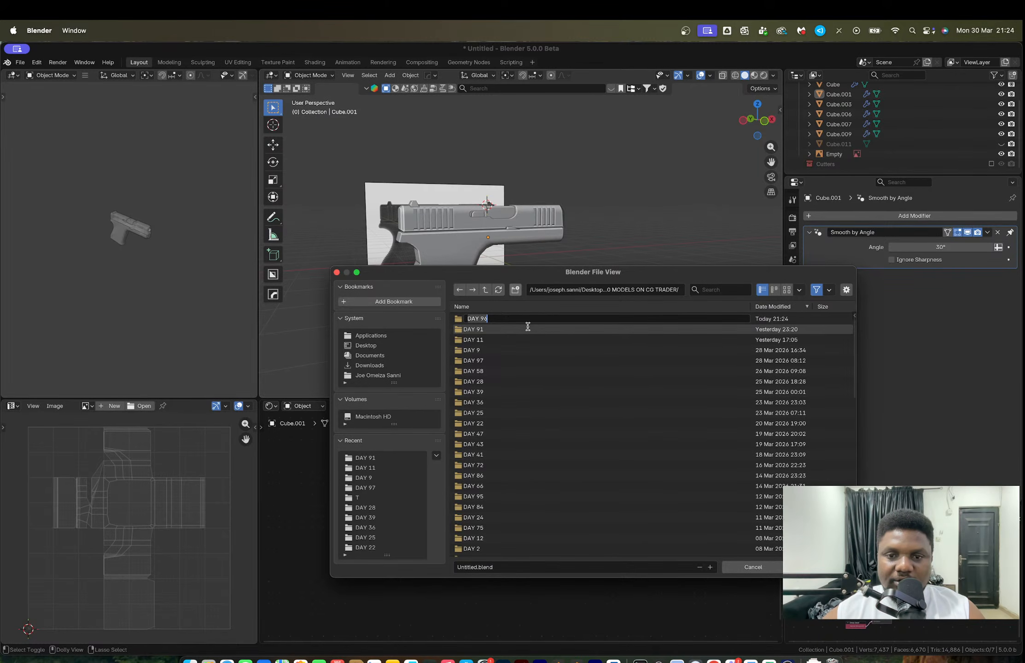
key("Return")
double_click(504, 320)
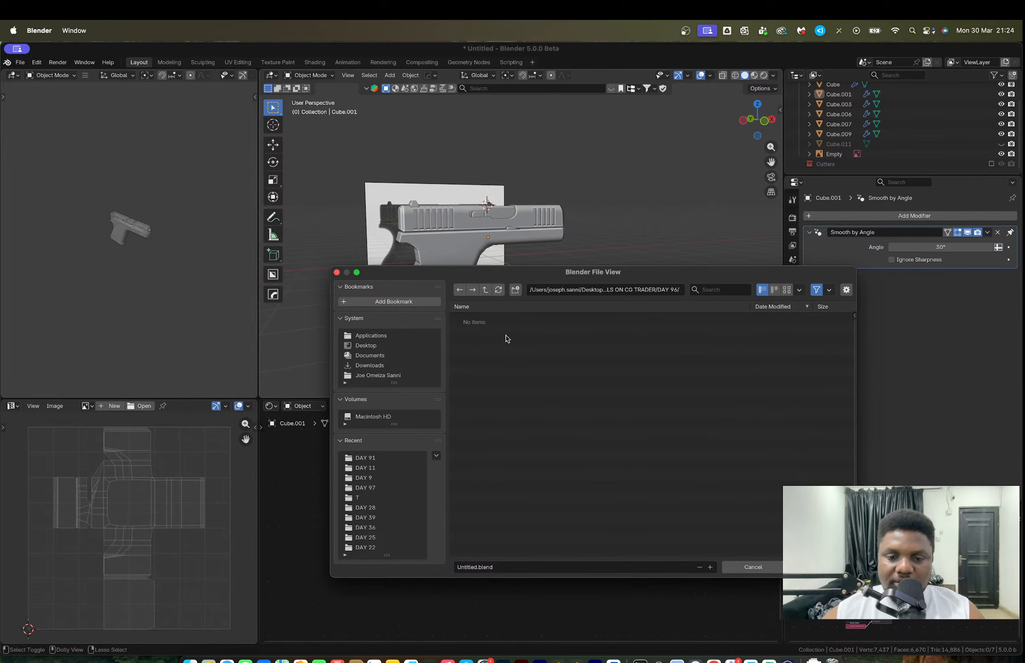
Step: Save the project in the DAY 96 folder as DAY 96_GLOCK 40.blend
left_click(509, 570)
type("DAY 96")
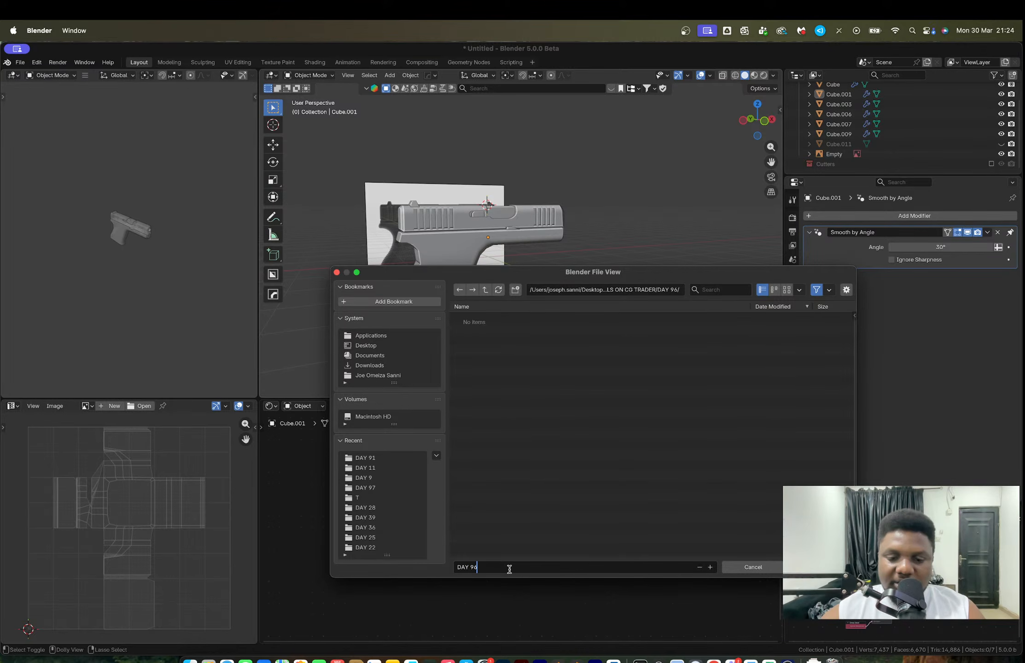
type("_GLOCK")
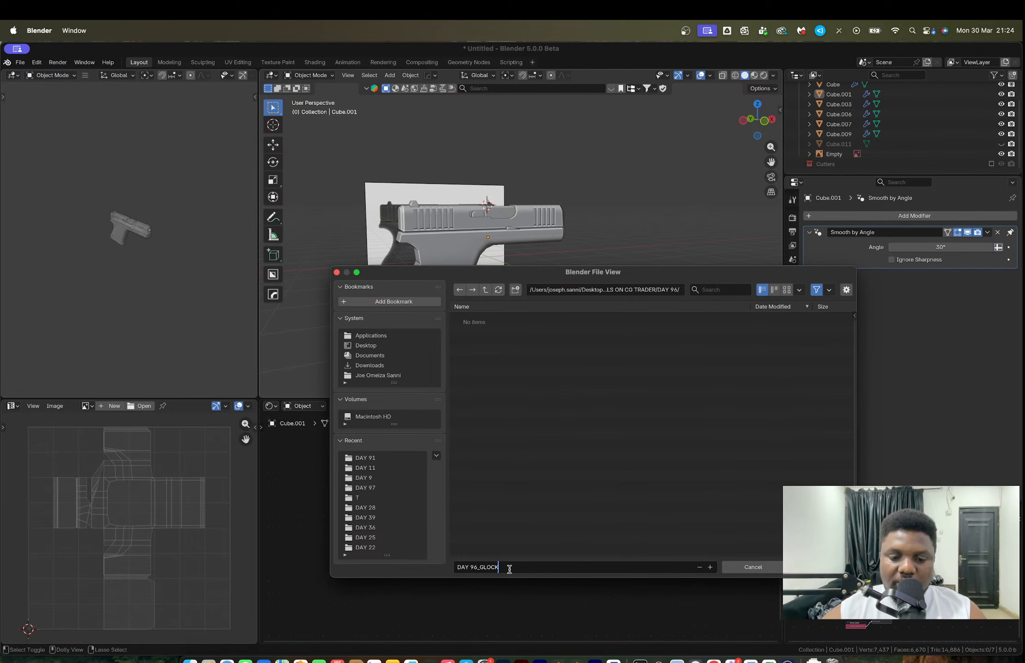
type(" 40")
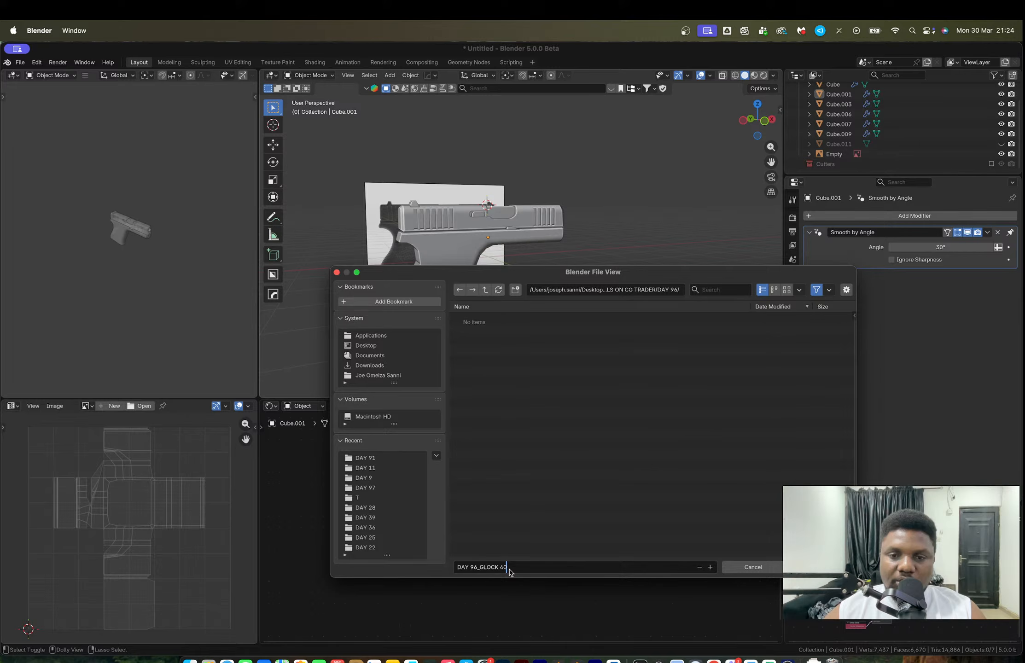
key("Return")
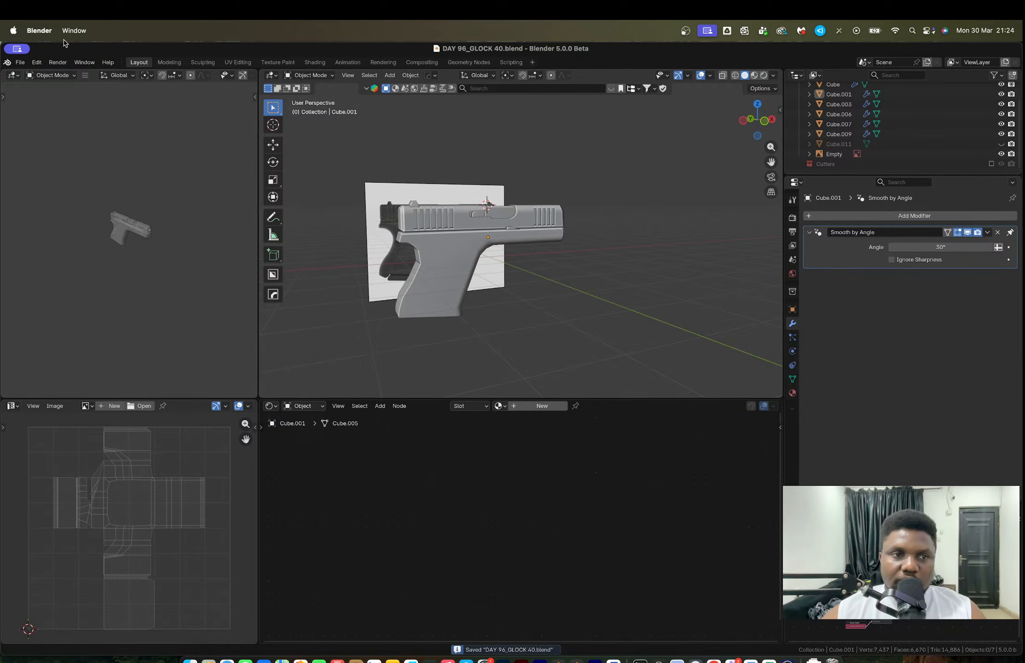
Step: Pack the external resources into the saved blend file again and switch to Google Chrome
left_click(19, 63)
mouse_move(51, 236)
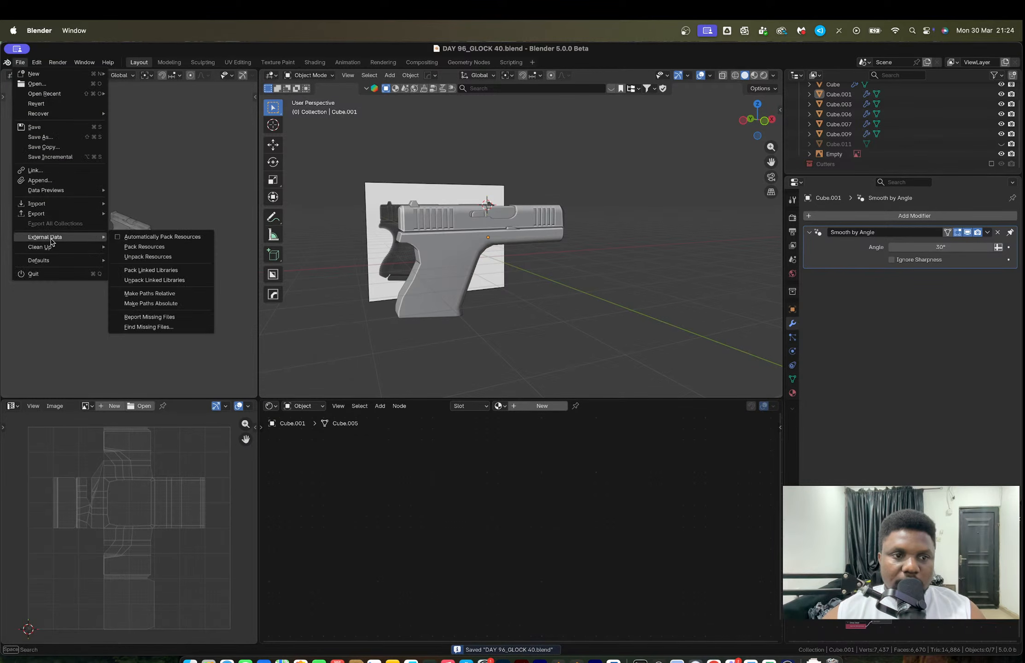
left_click(123, 248)
key("super+Tab")
key("super+Tab")
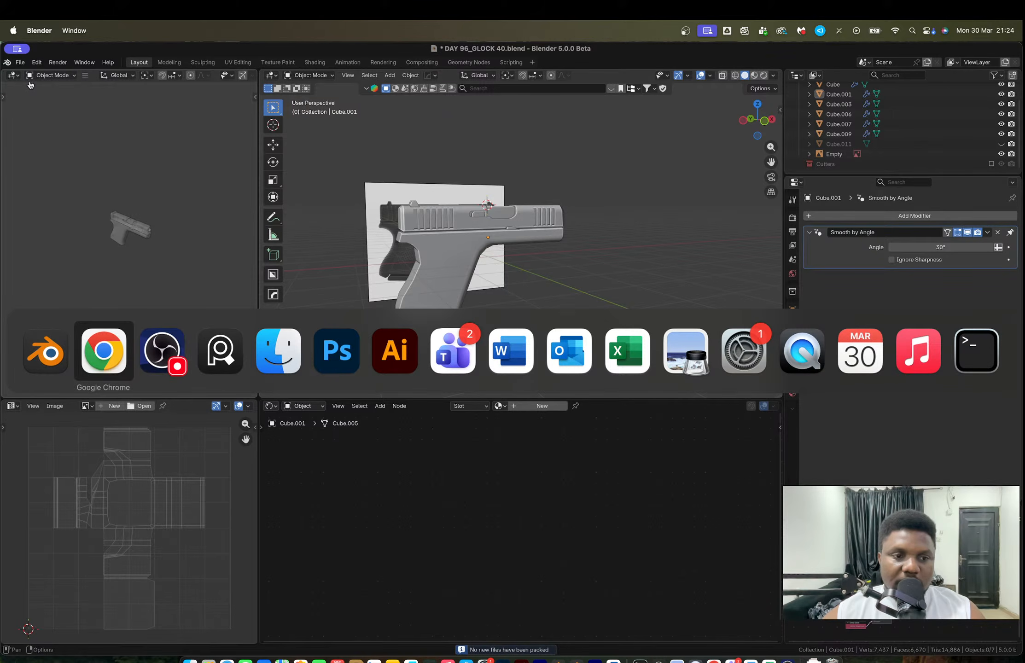